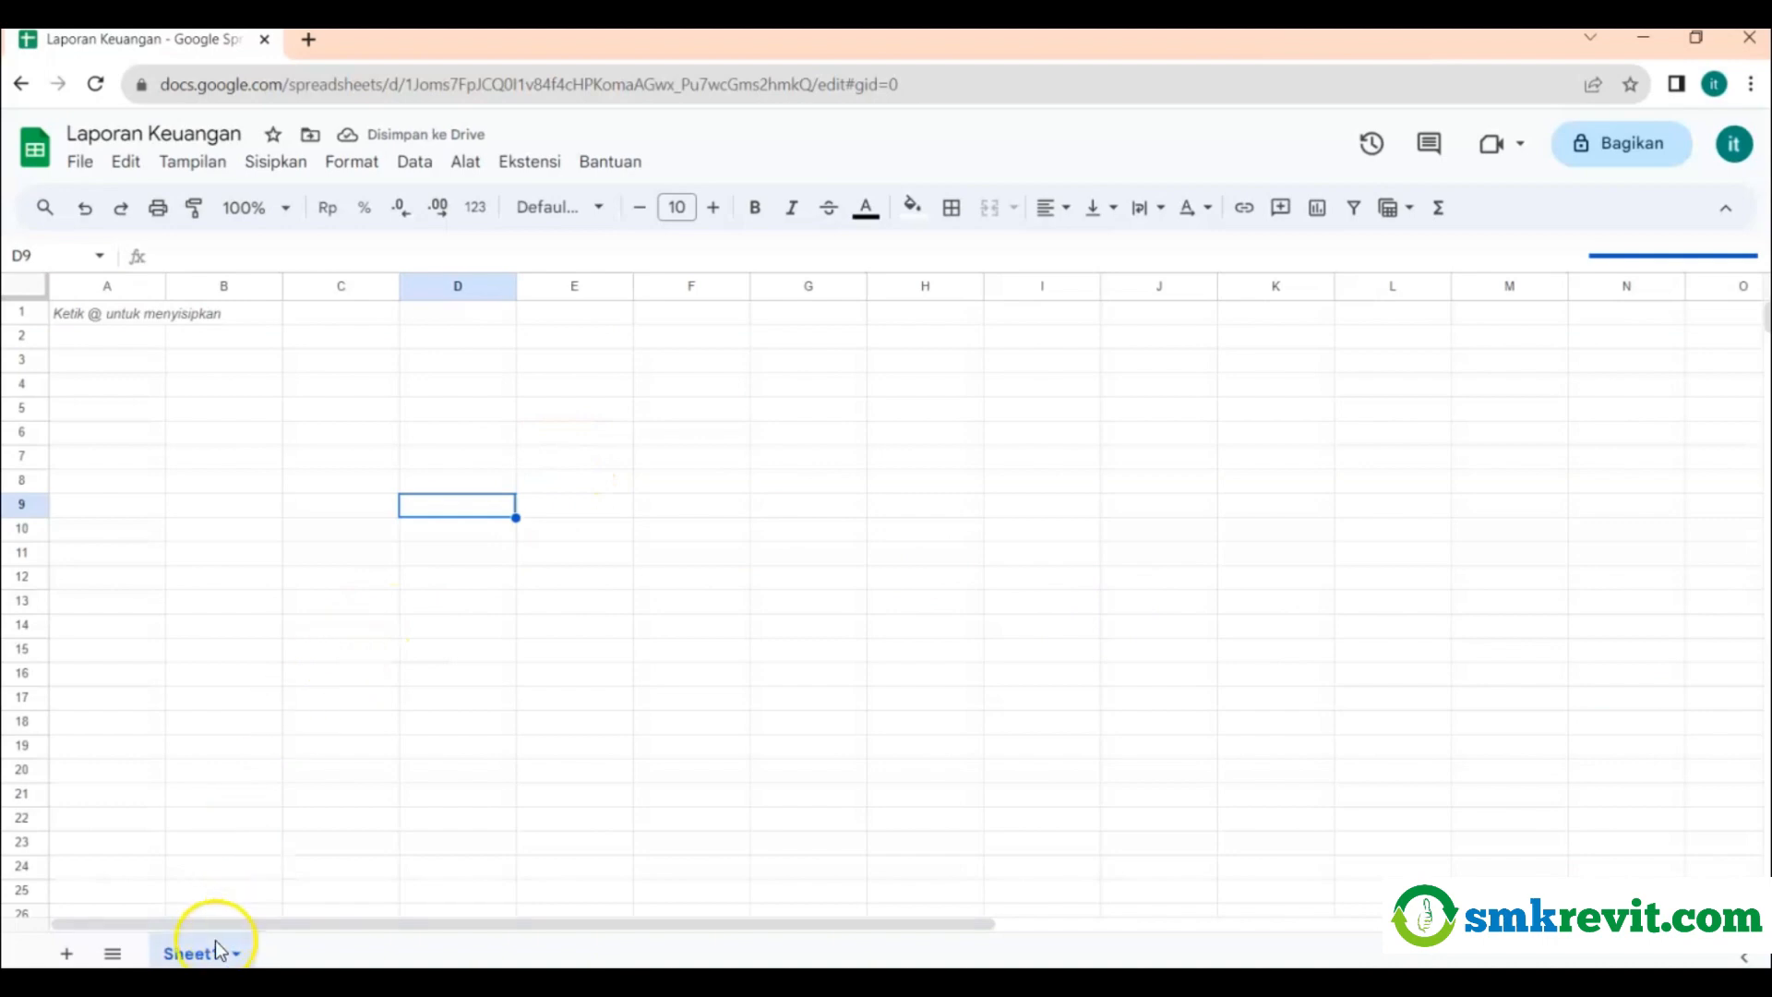
Rename Sheet1 as master.
{"action": "right_click", "coordinate": [193, 953]}
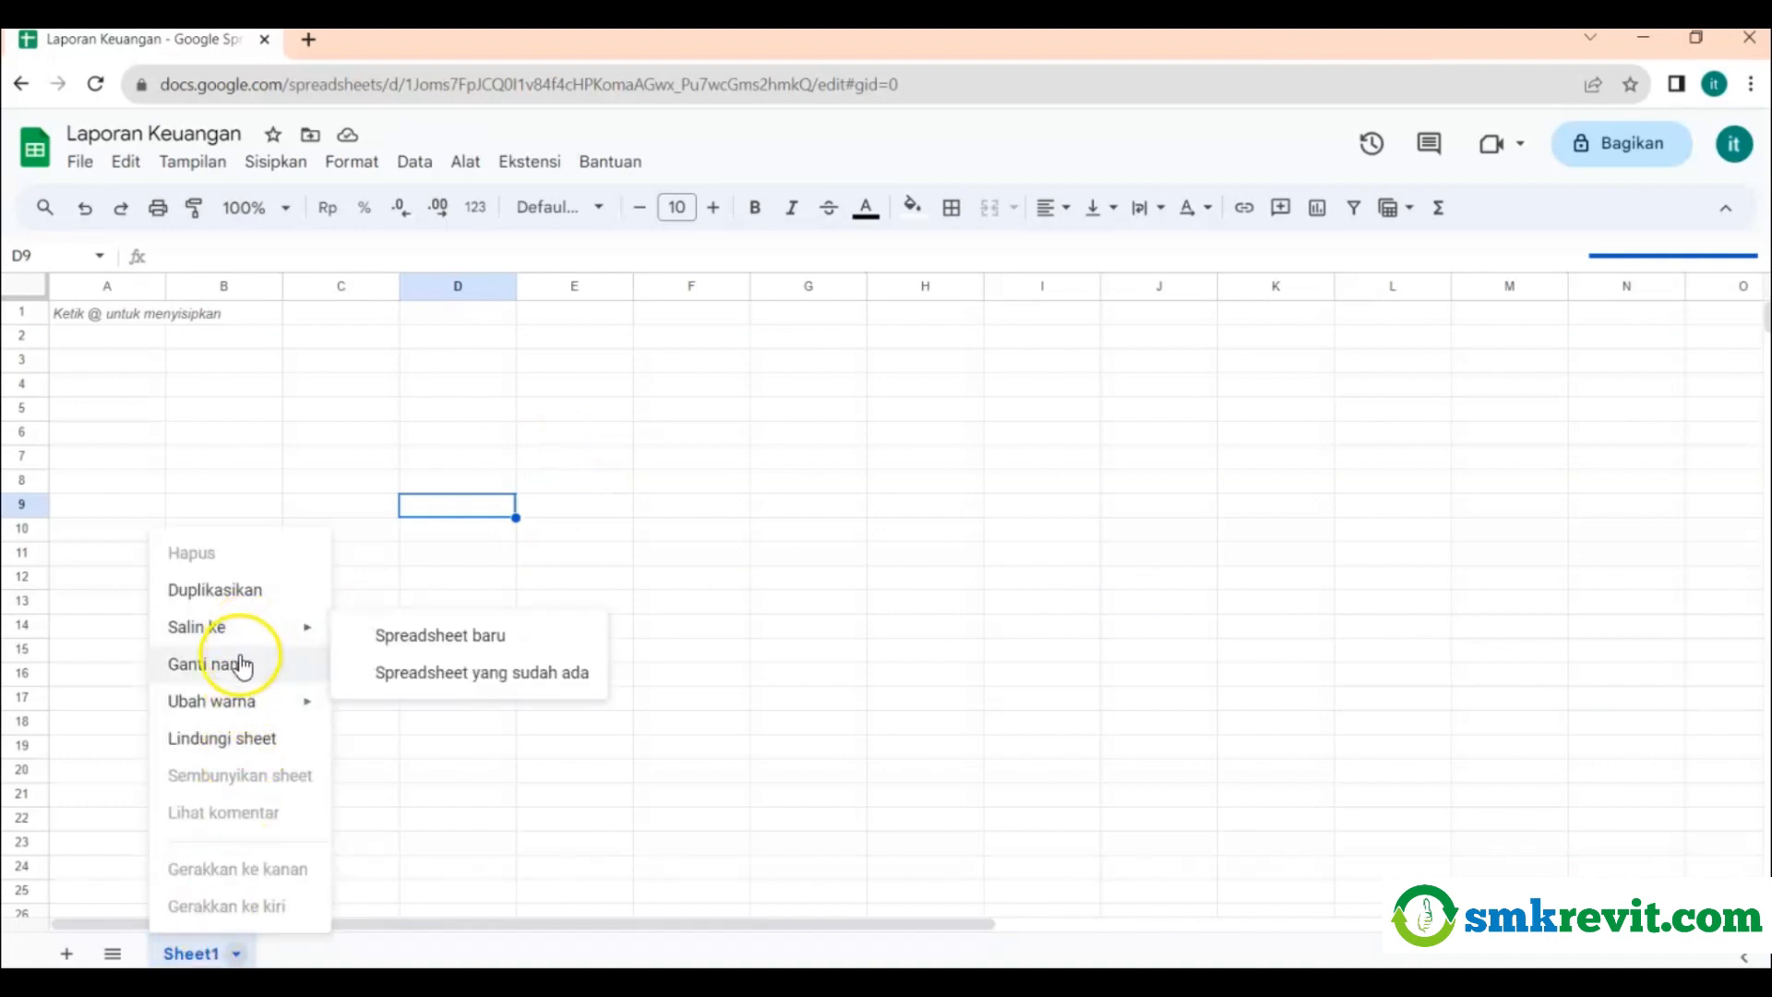
{"action": "left_click", "coordinate": [239, 663]}
{"action": "type", "text": "master"}
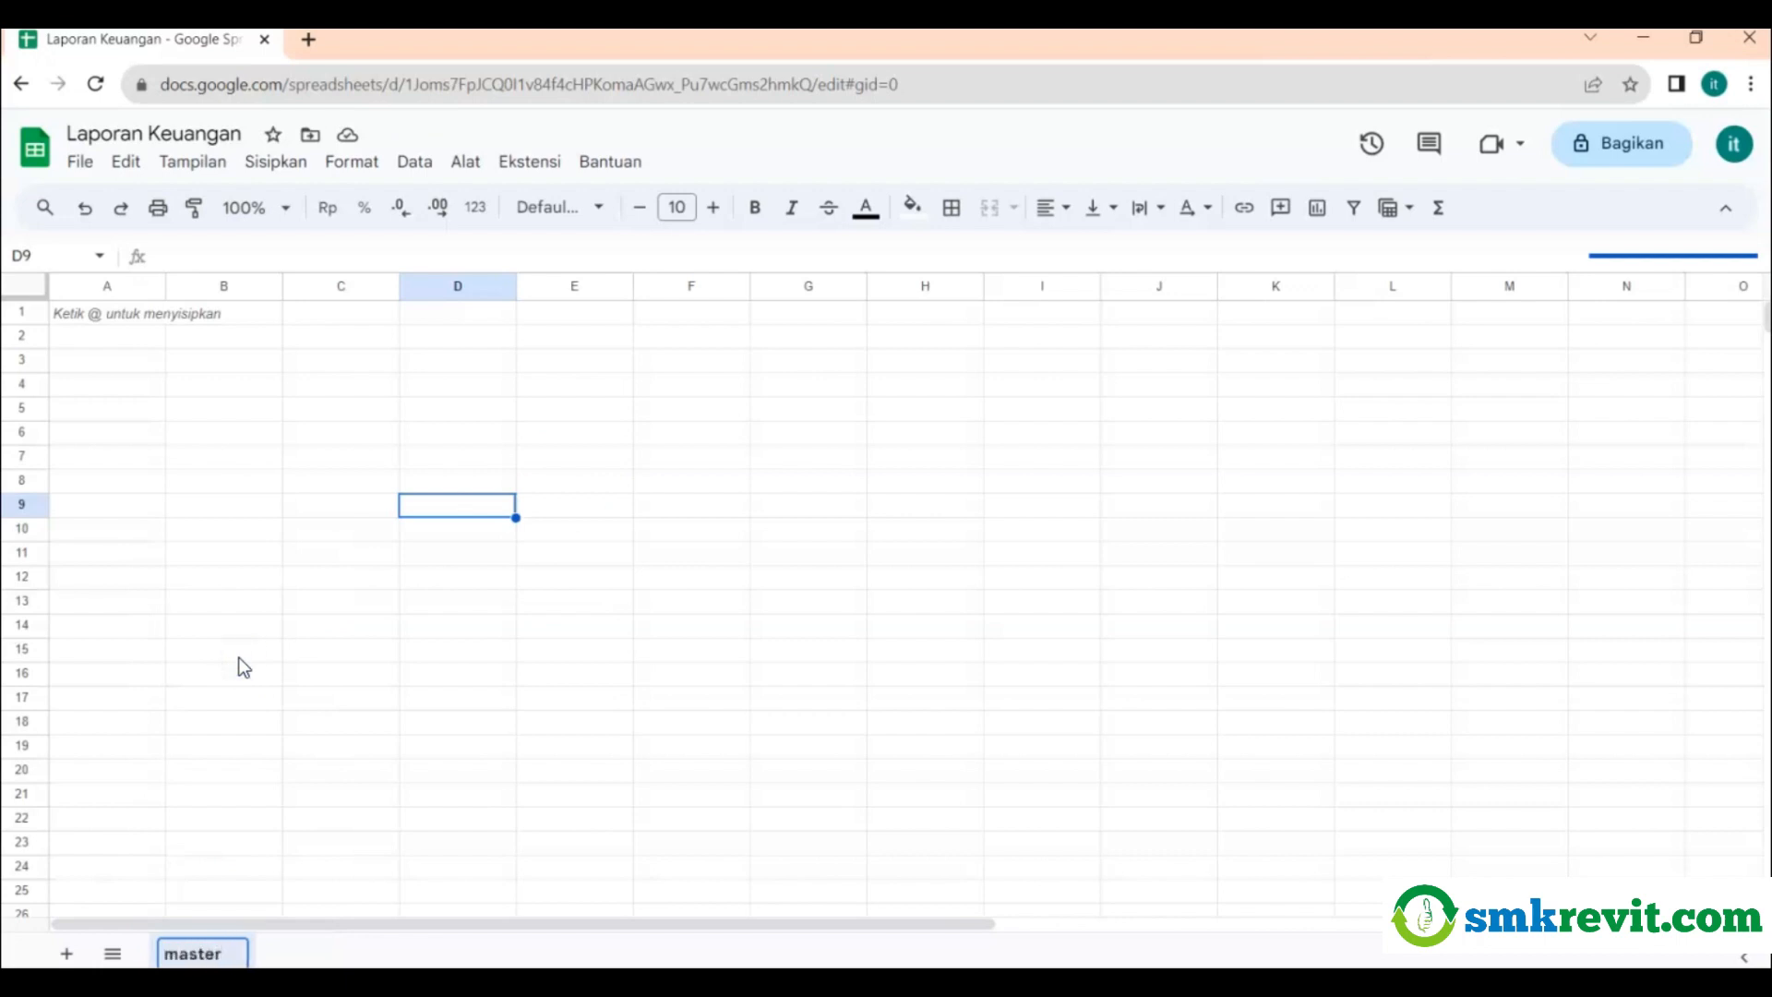
{"action": "left_click", "coordinate": [243, 666]}
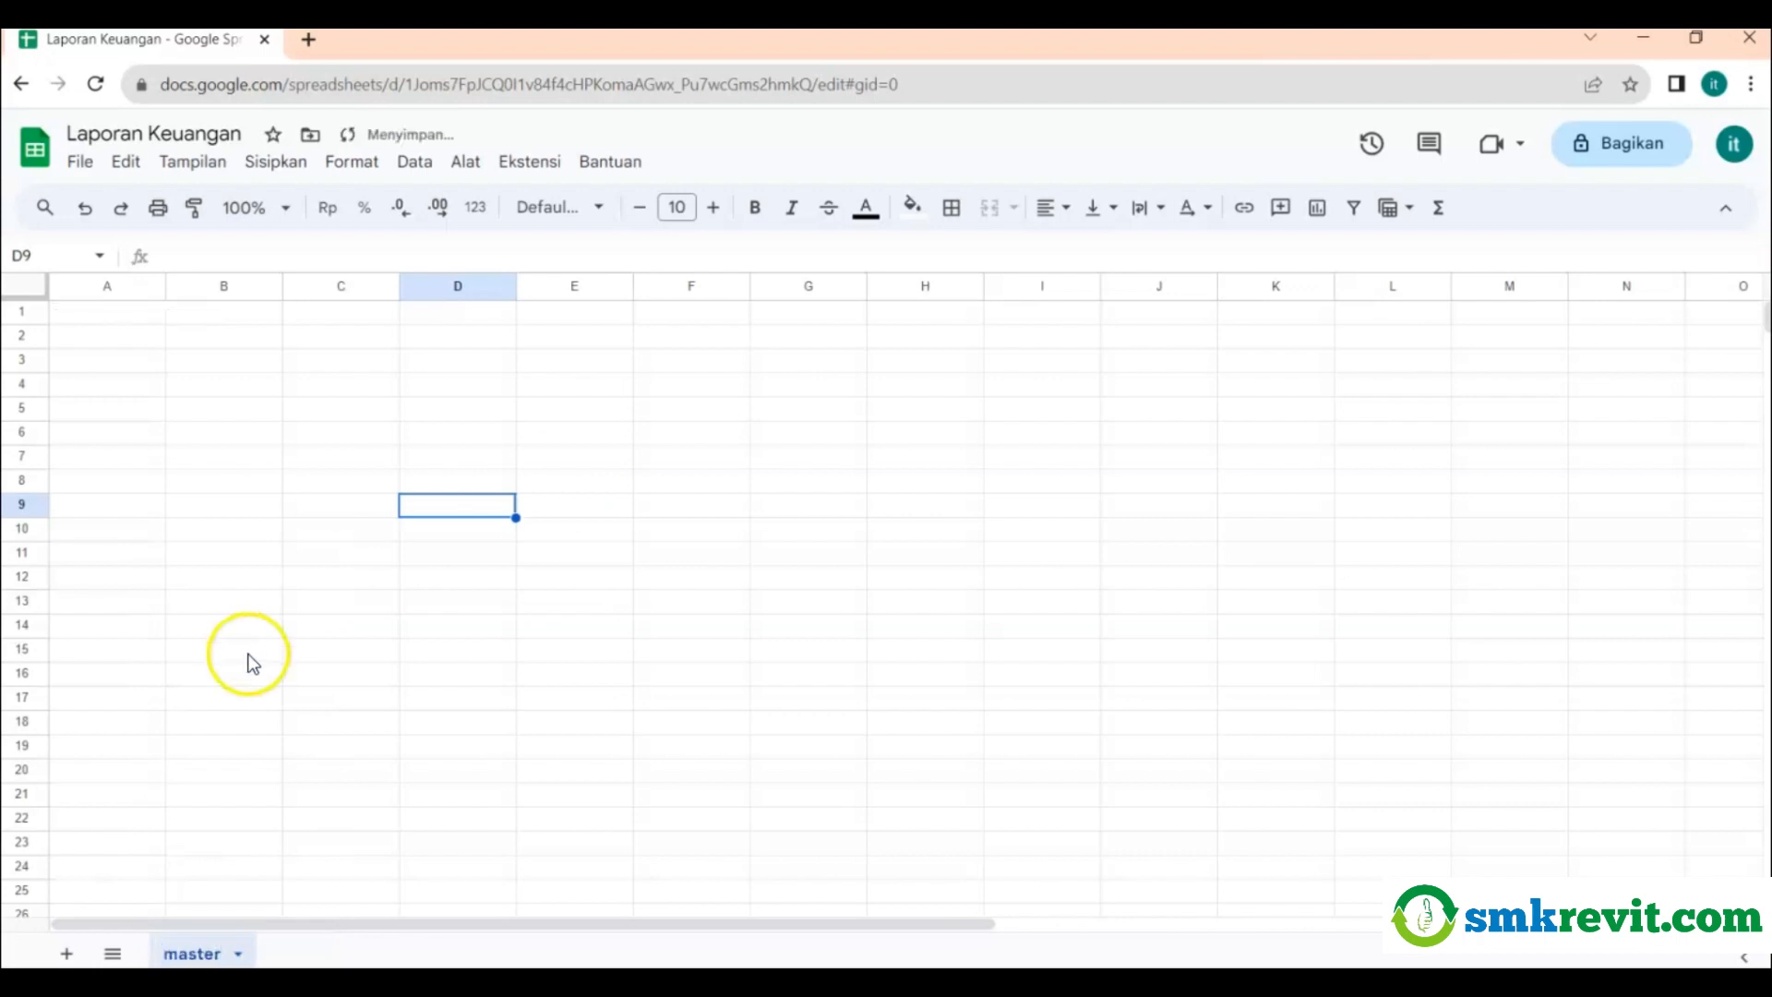
Add a second sheet to the spreadsheet and name it pemasukan.
{"action": "left_click", "coordinate": [67, 952]}
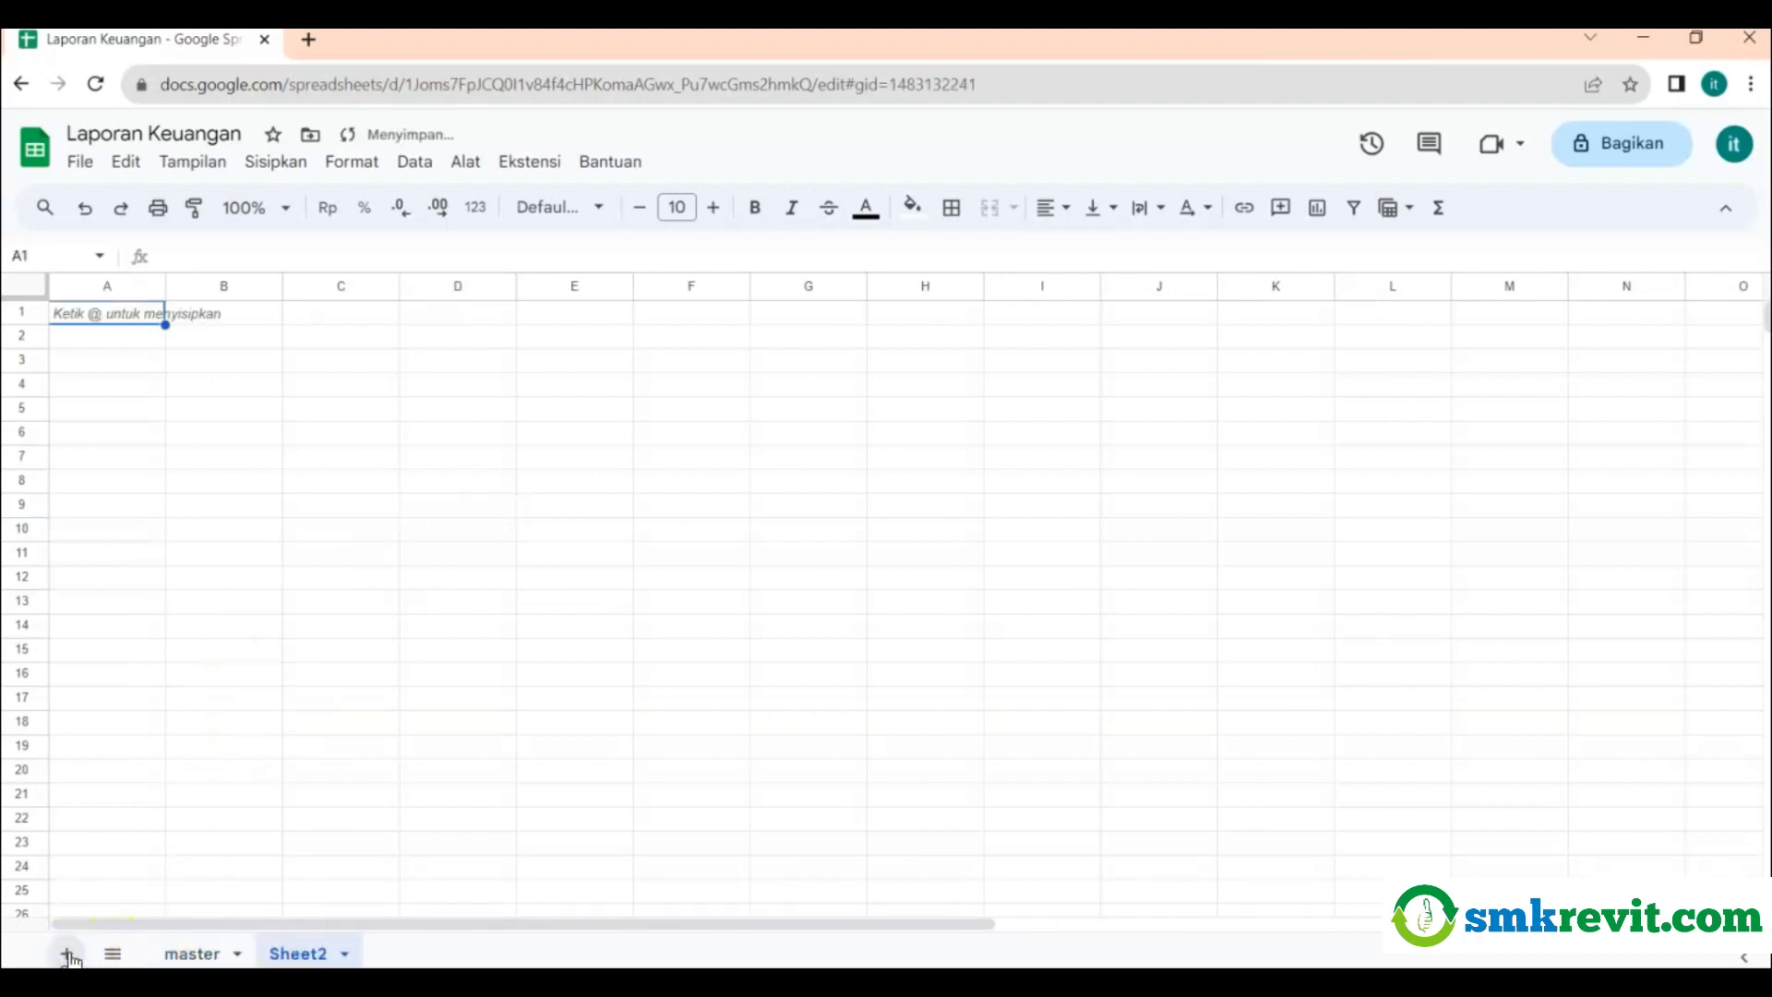
{"action": "right_click", "coordinate": [309, 950]}
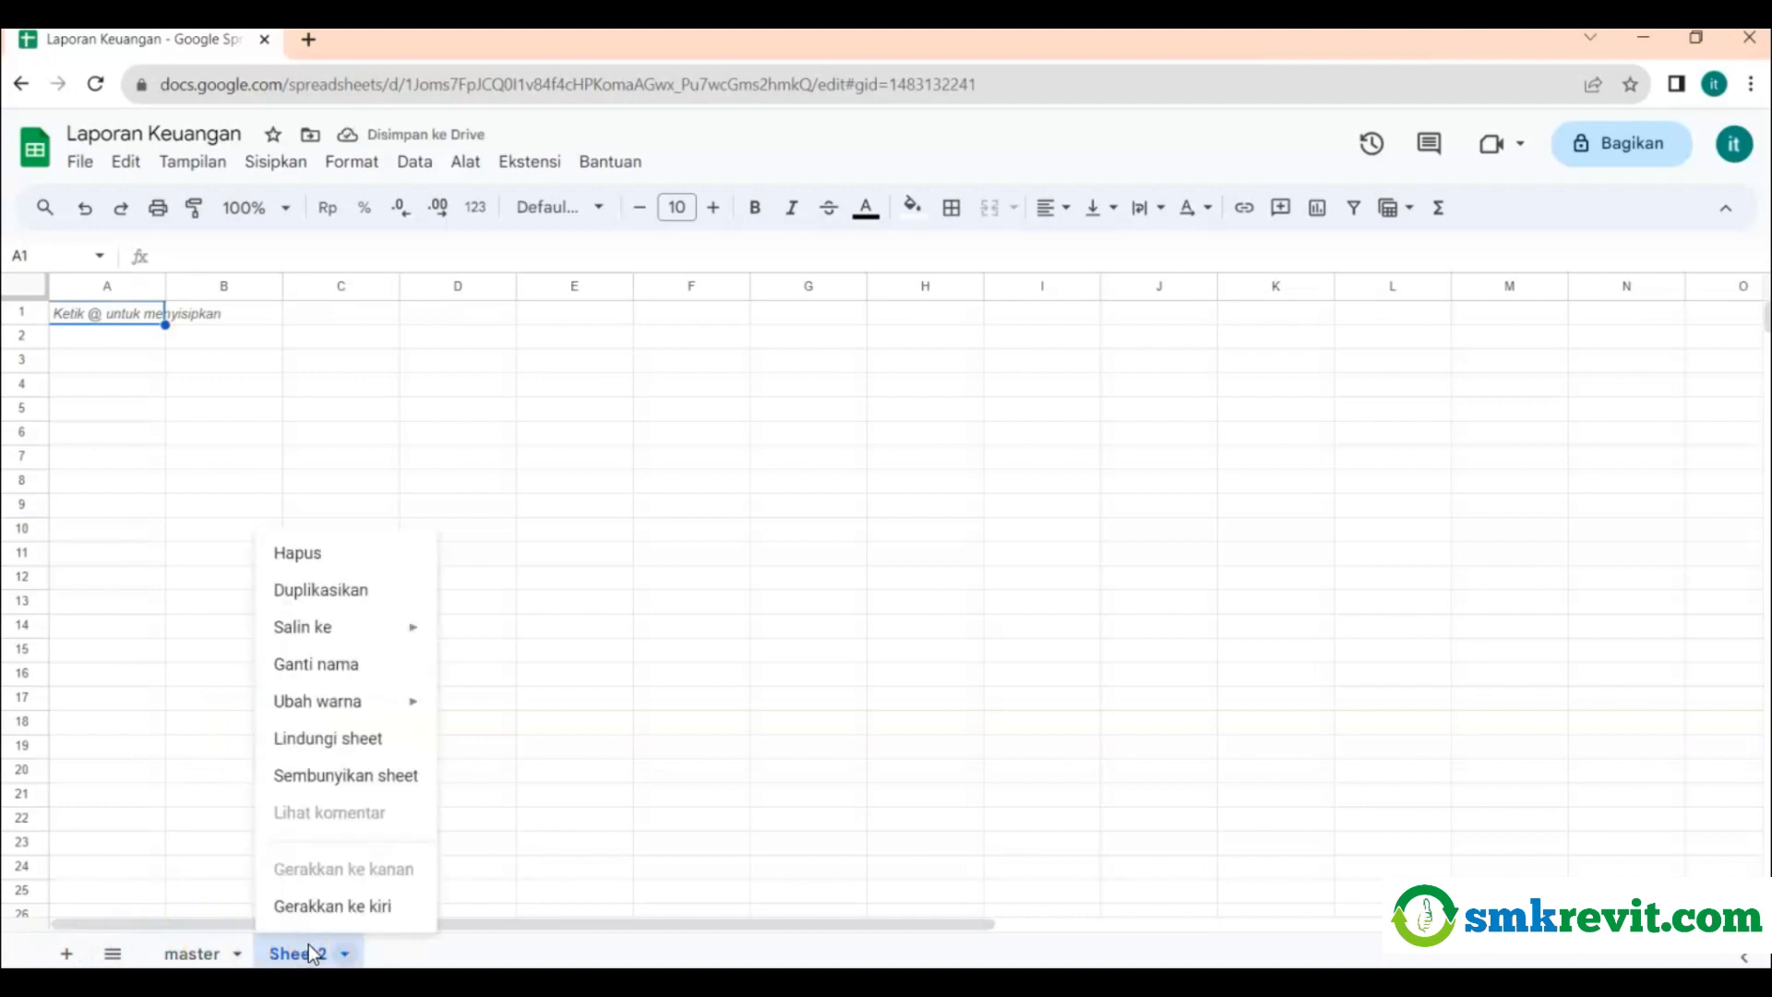
{"action": "left_click", "coordinate": [307, 661]}
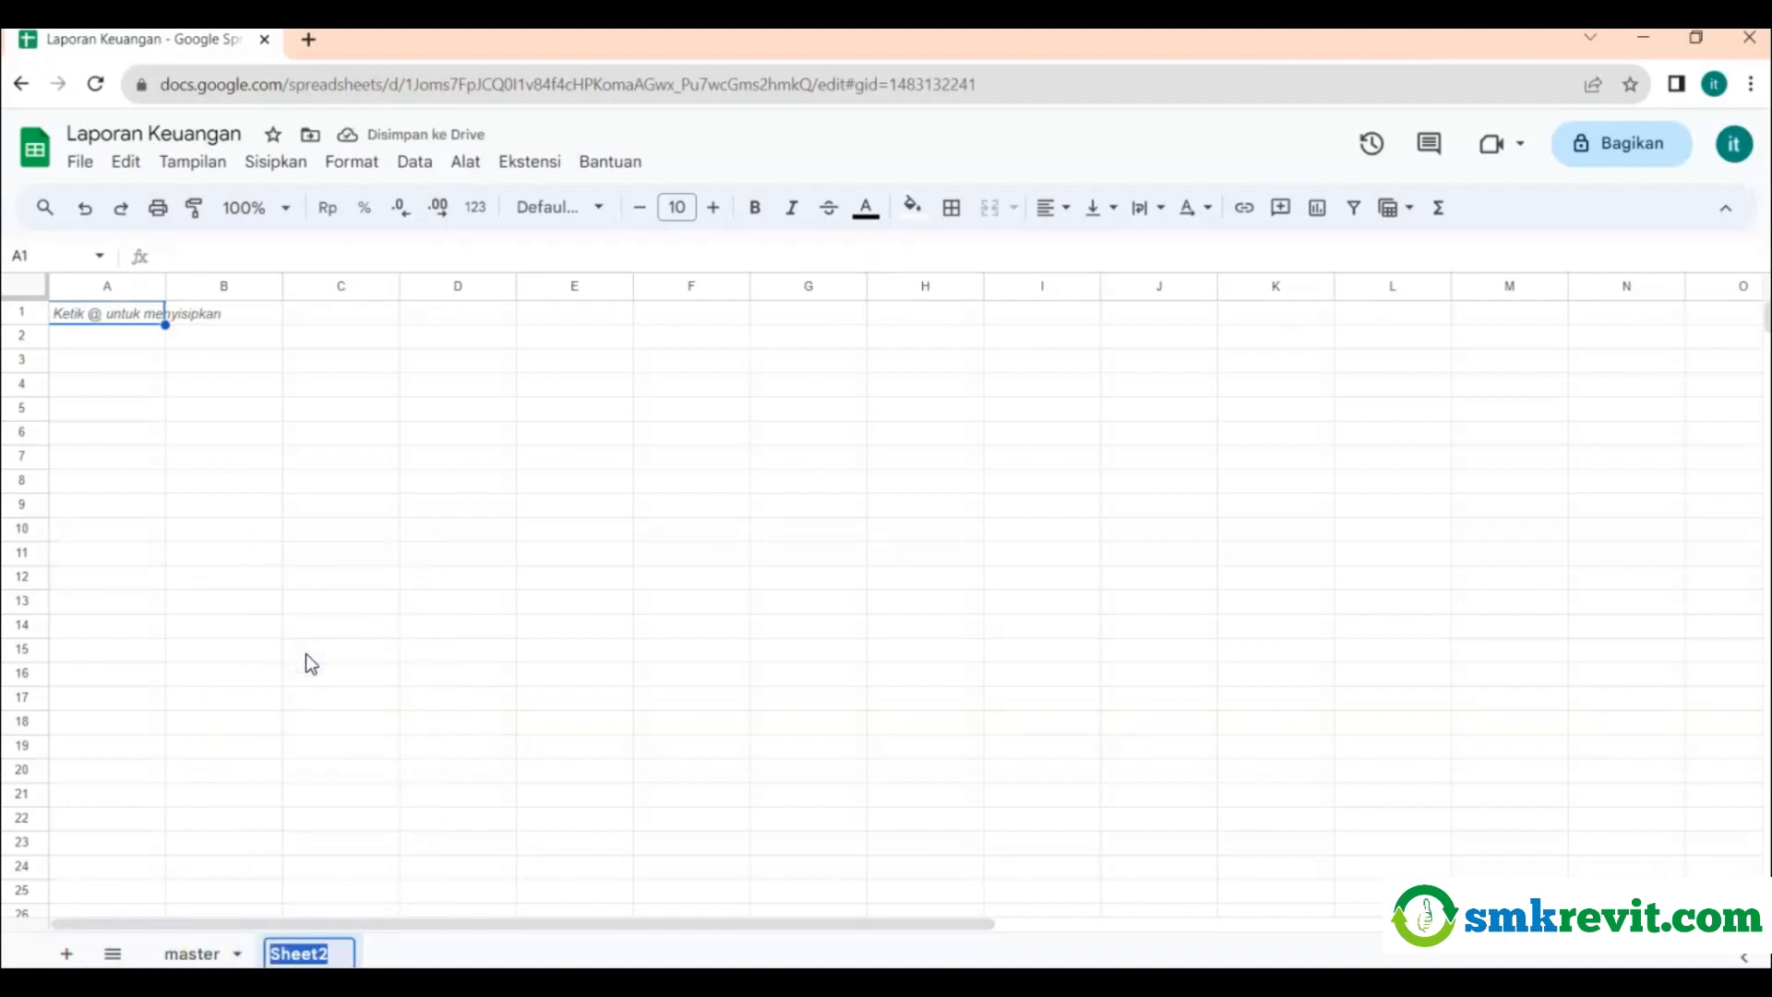
{"action": "type", "text": "pemasukan"}
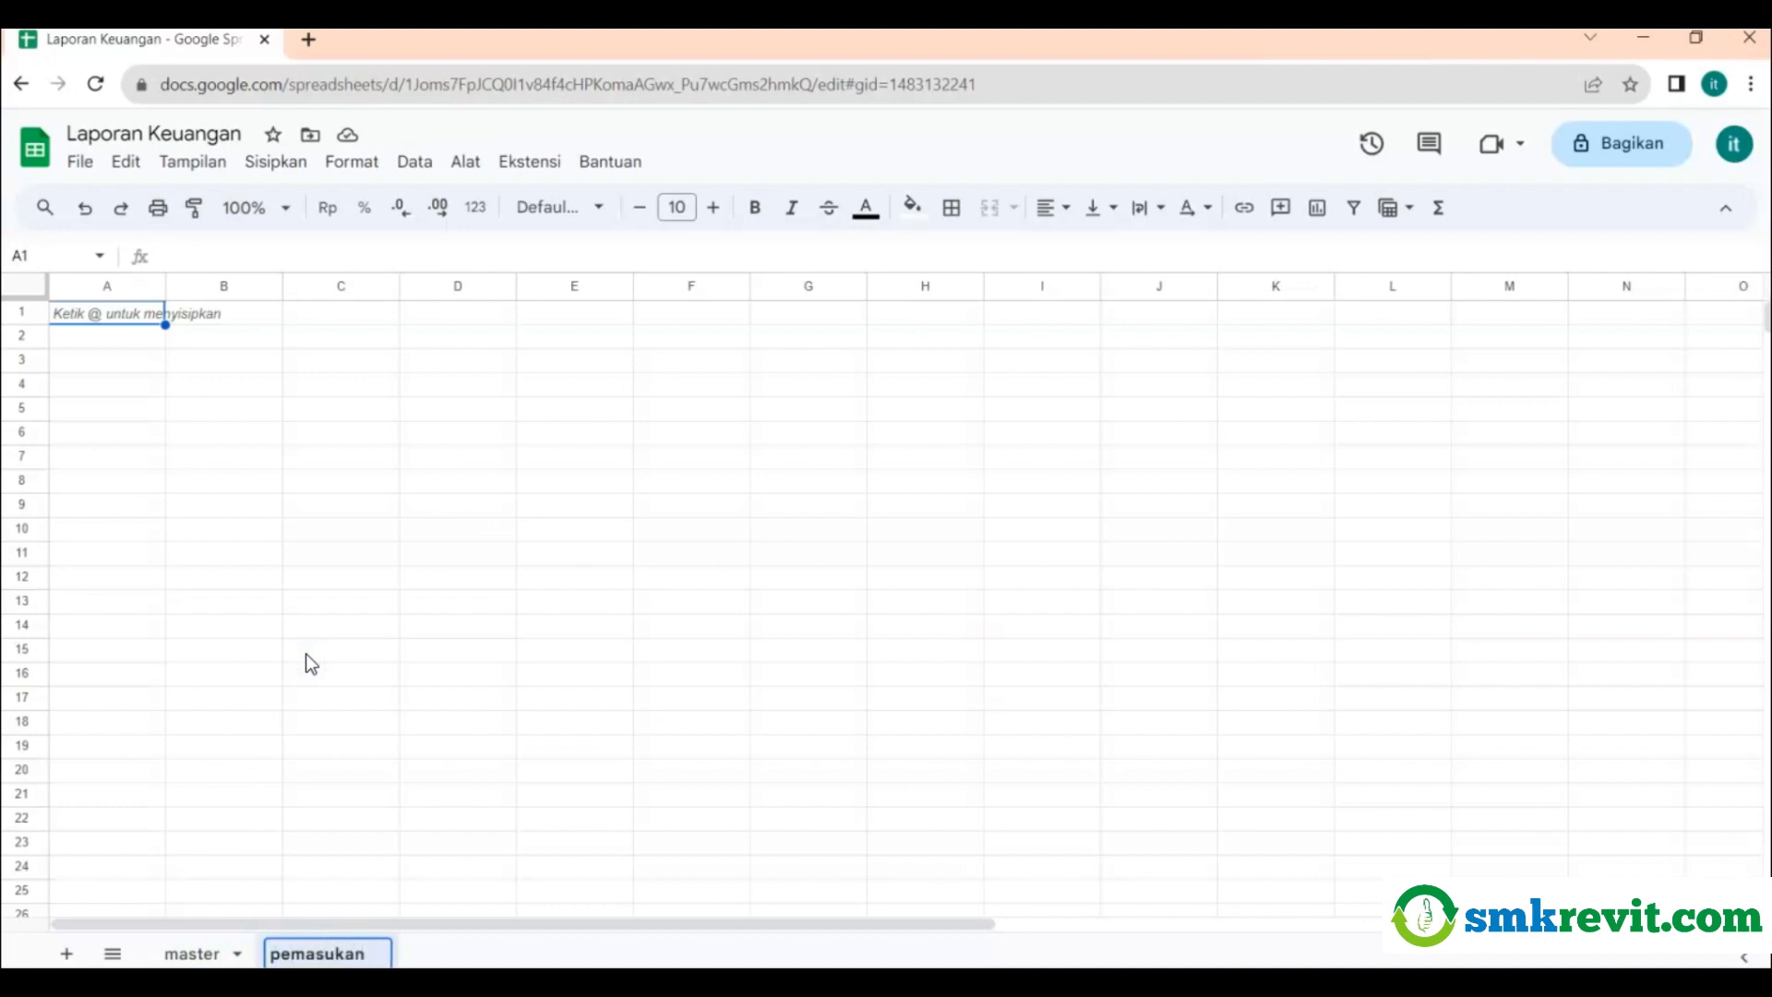
{"action": "key", "text": "Return"}
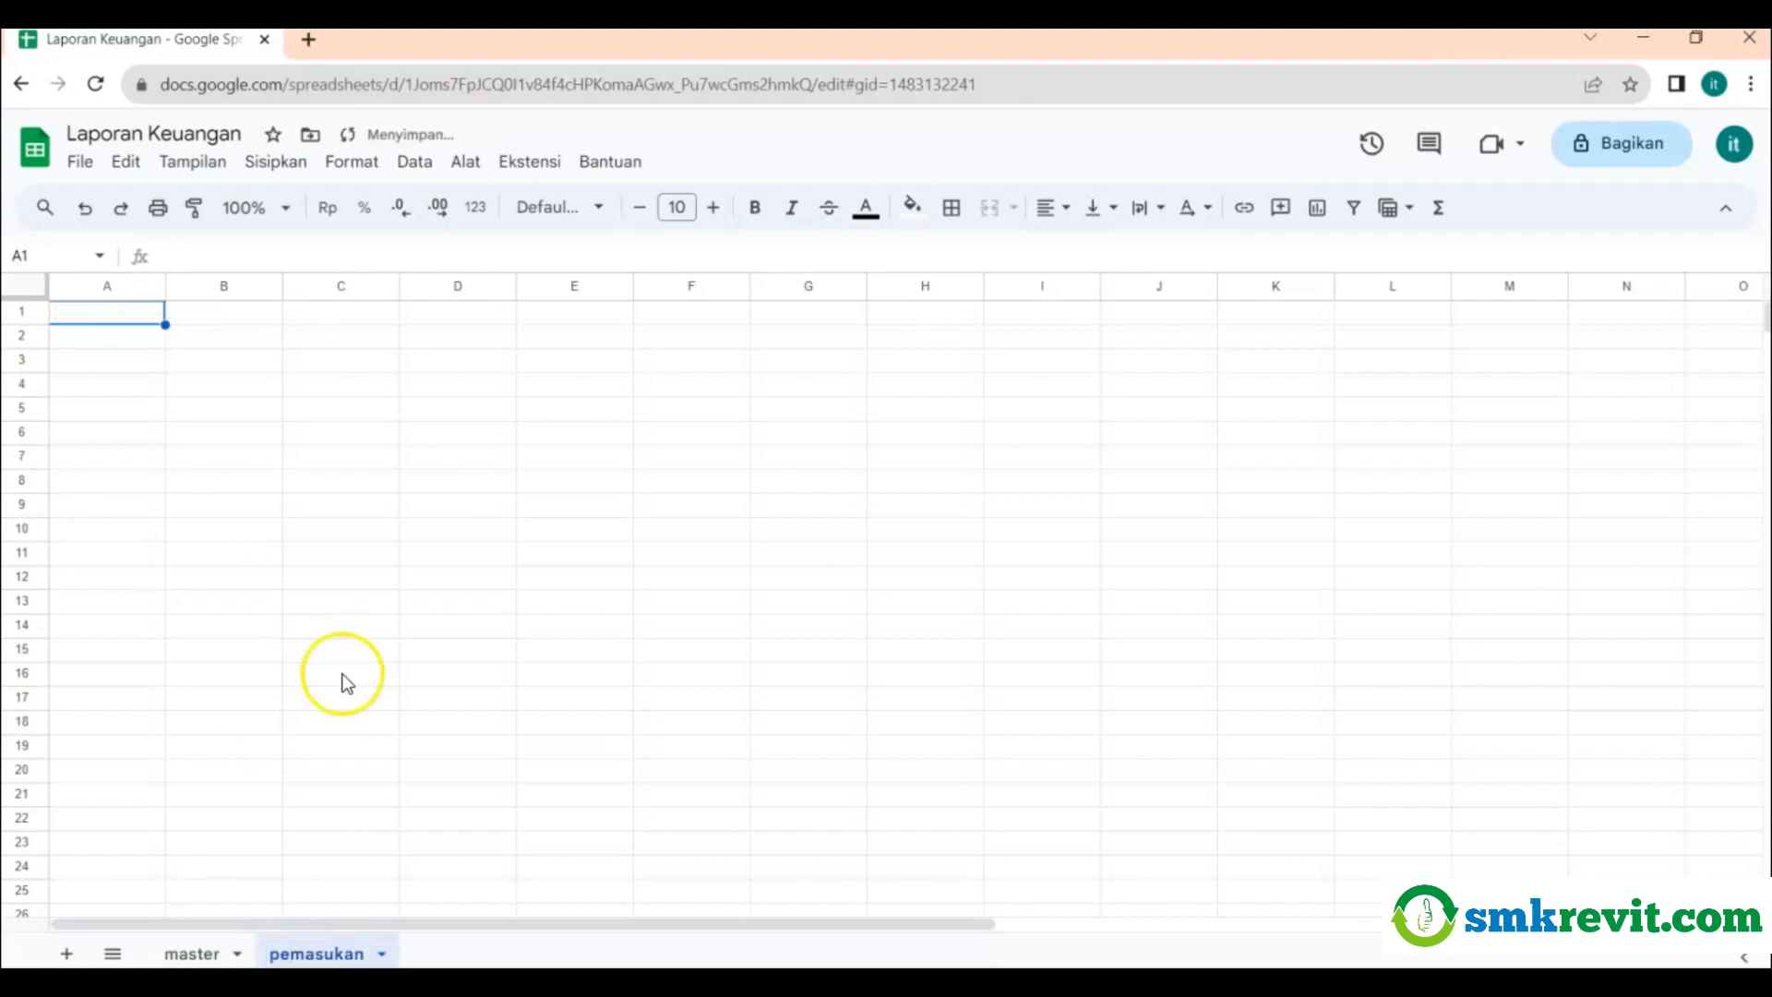
Add a third sheet to the spreadsheet and name it pengeluaran.
{"action": "left_click", "coordinate": [63, 953]}
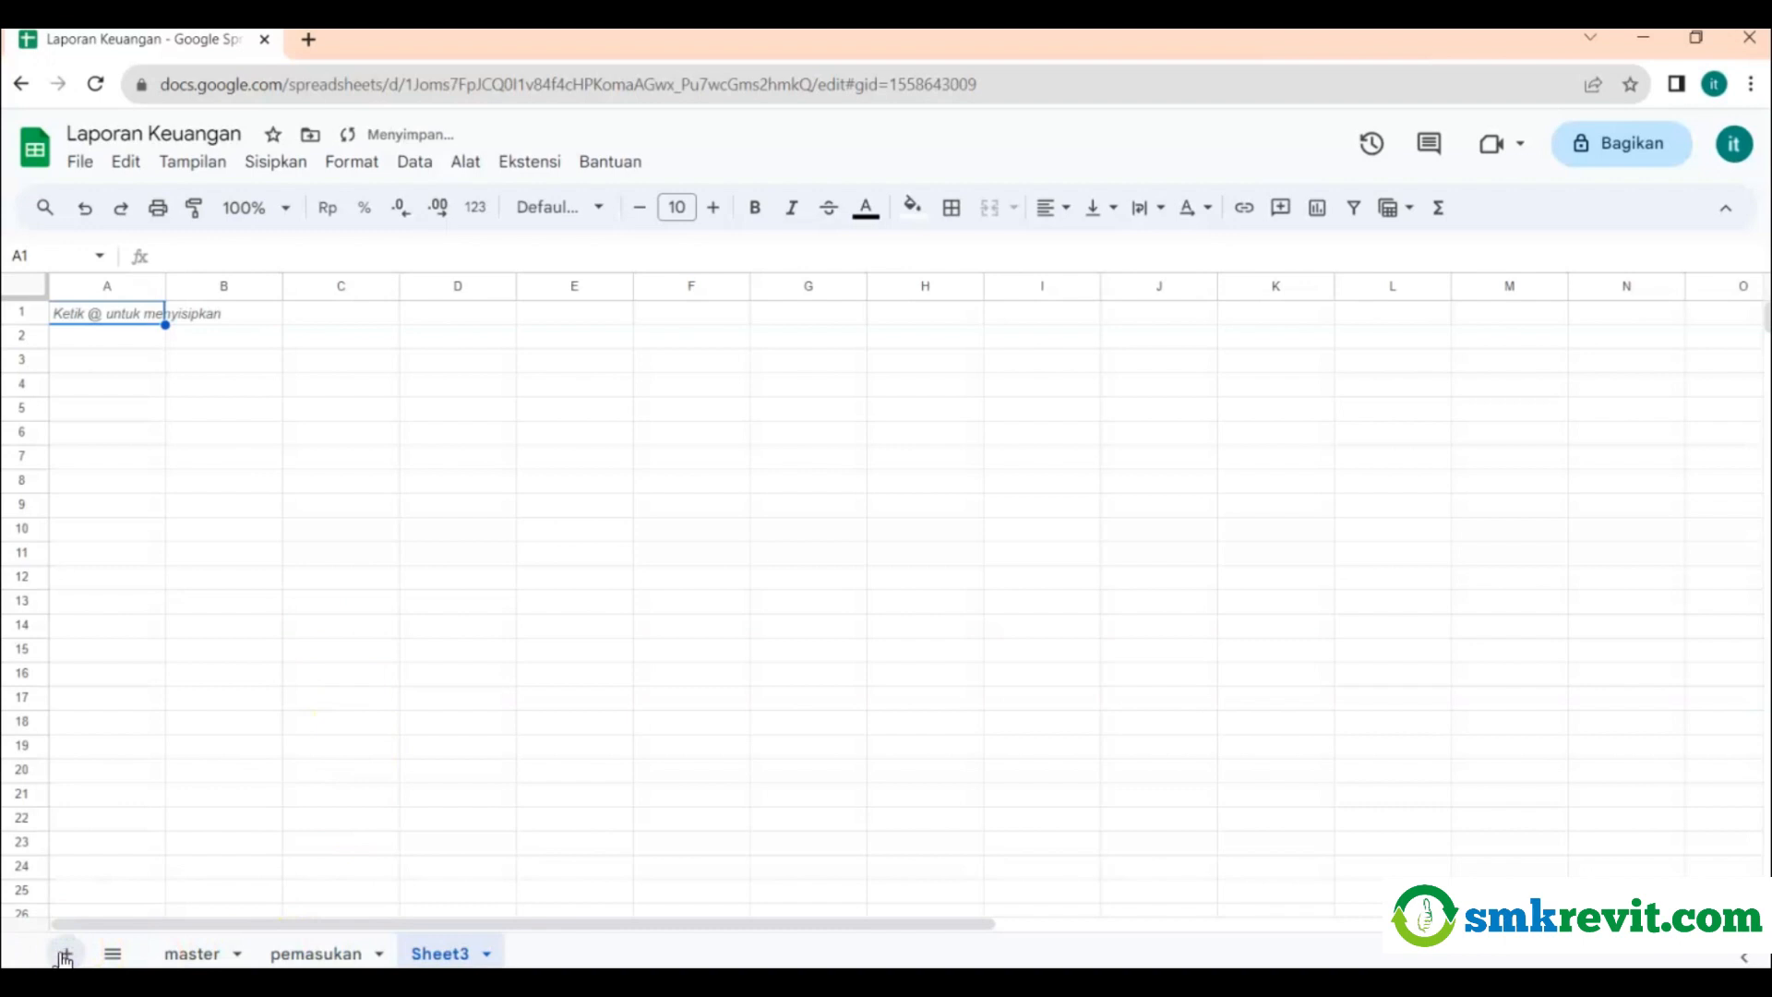
{"action": "right_click", "coordinate": [438, 953]}
{"action": "left_click", "coordinate": [469, 665]}
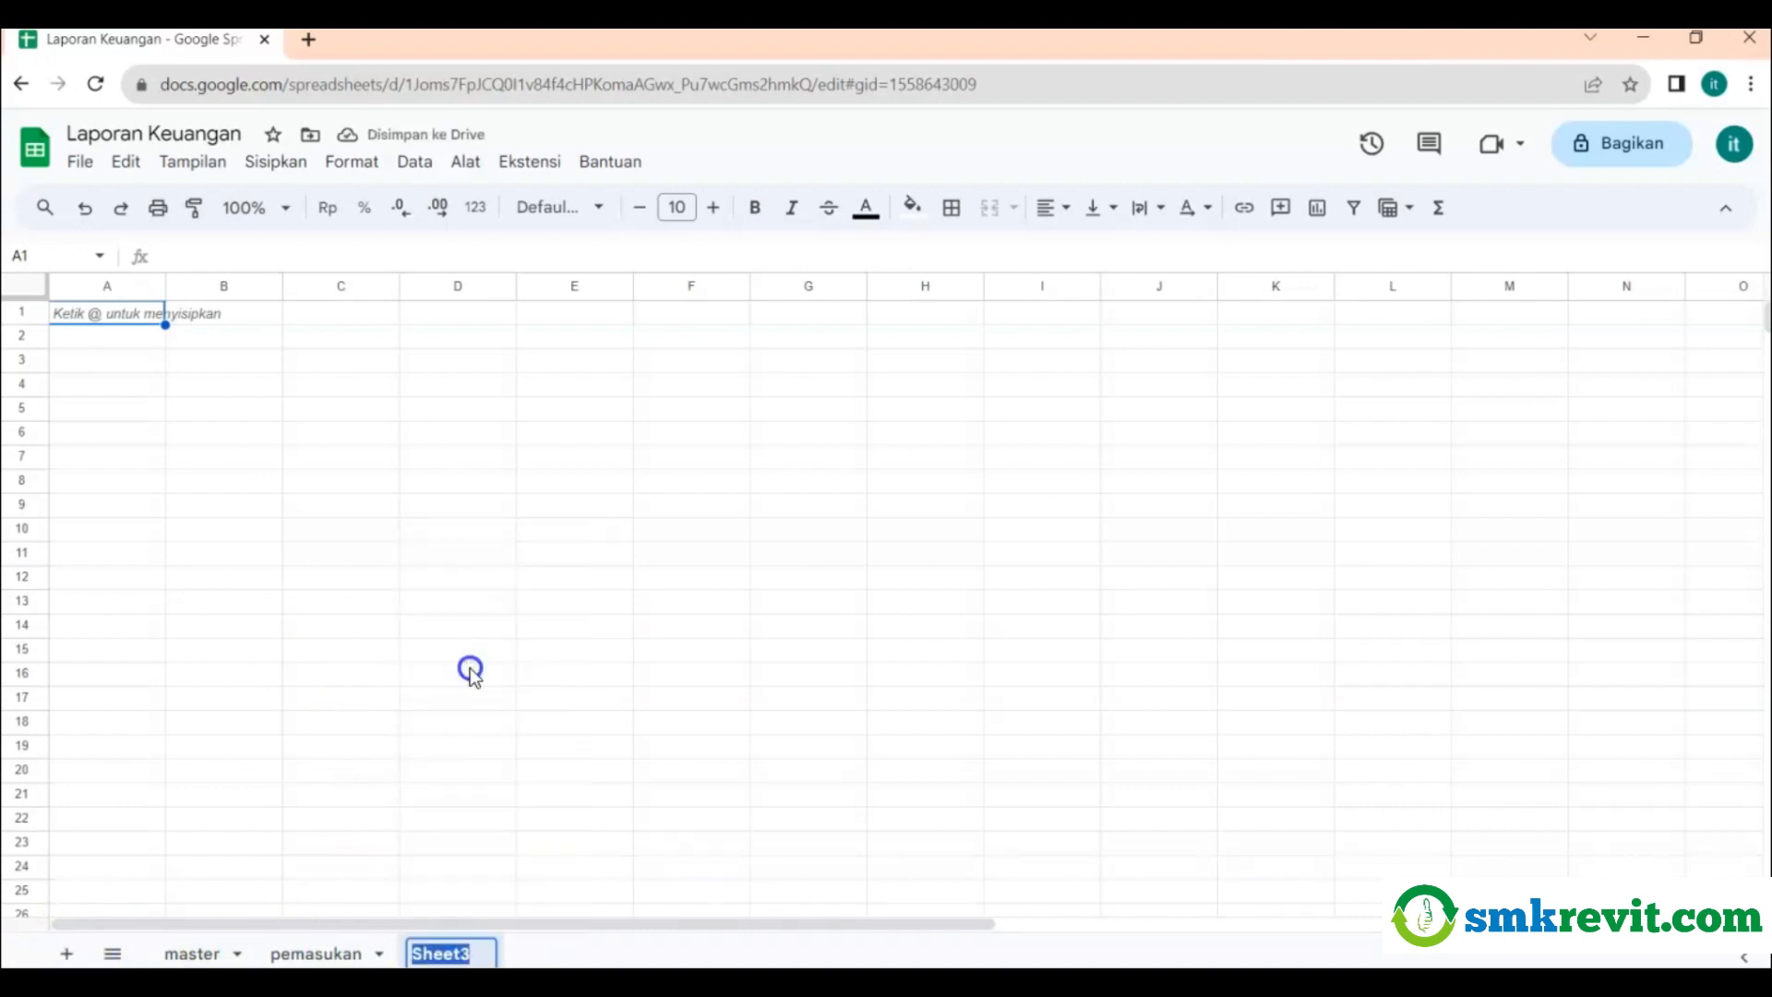
{"action": "type", "text": "penge"}
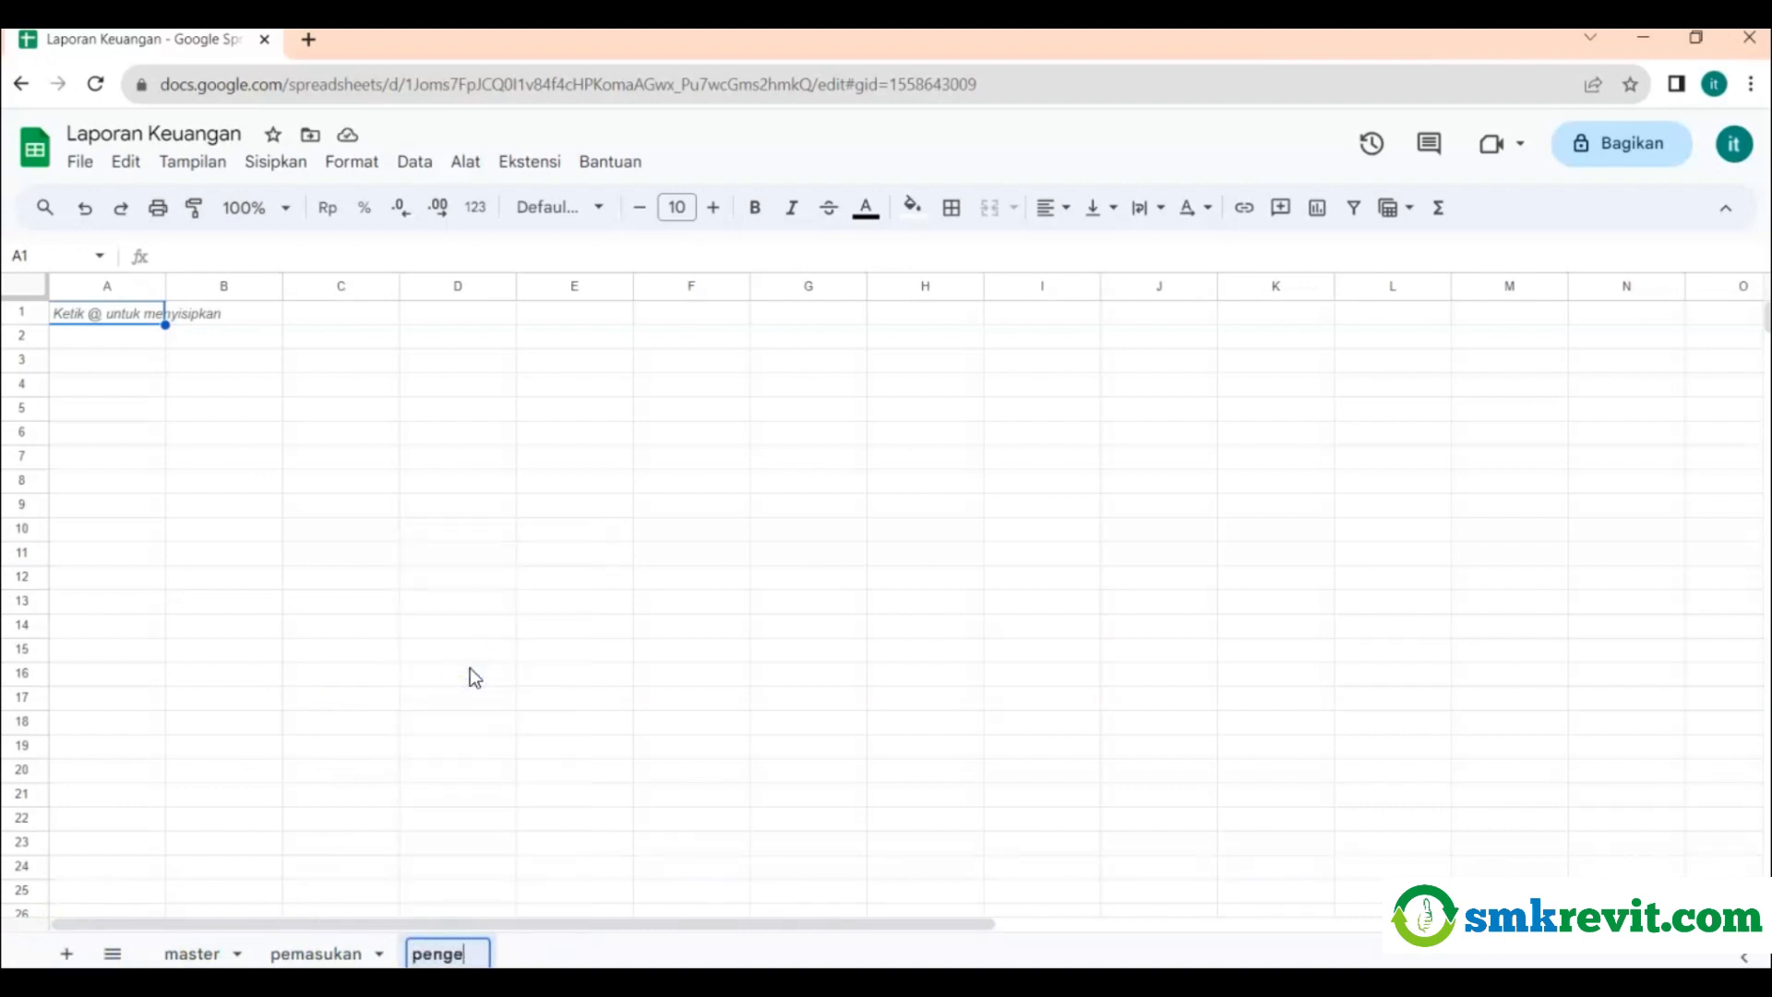
{"action": "type", "text": "luaran"}
{"action": "key", "text": "Return"}
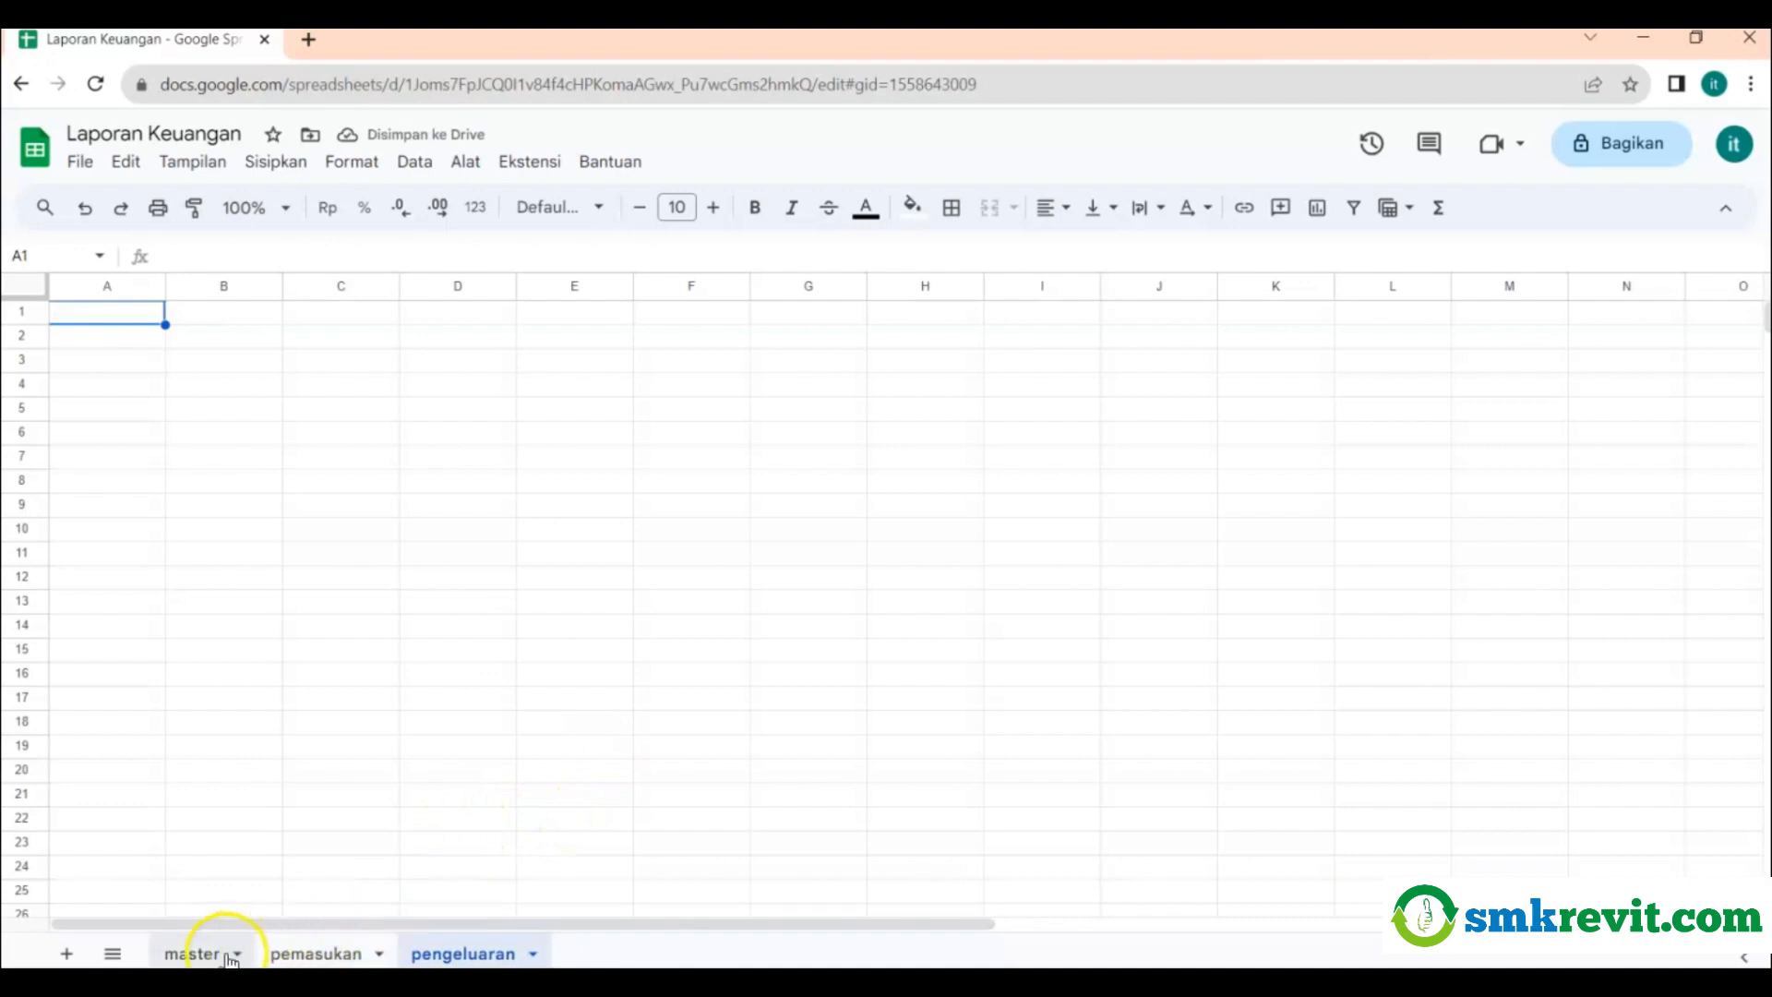
{"action": "left_click", "coordinate": [187, 954]}
{"action": "left_click", "coordinate": [286, 953]}
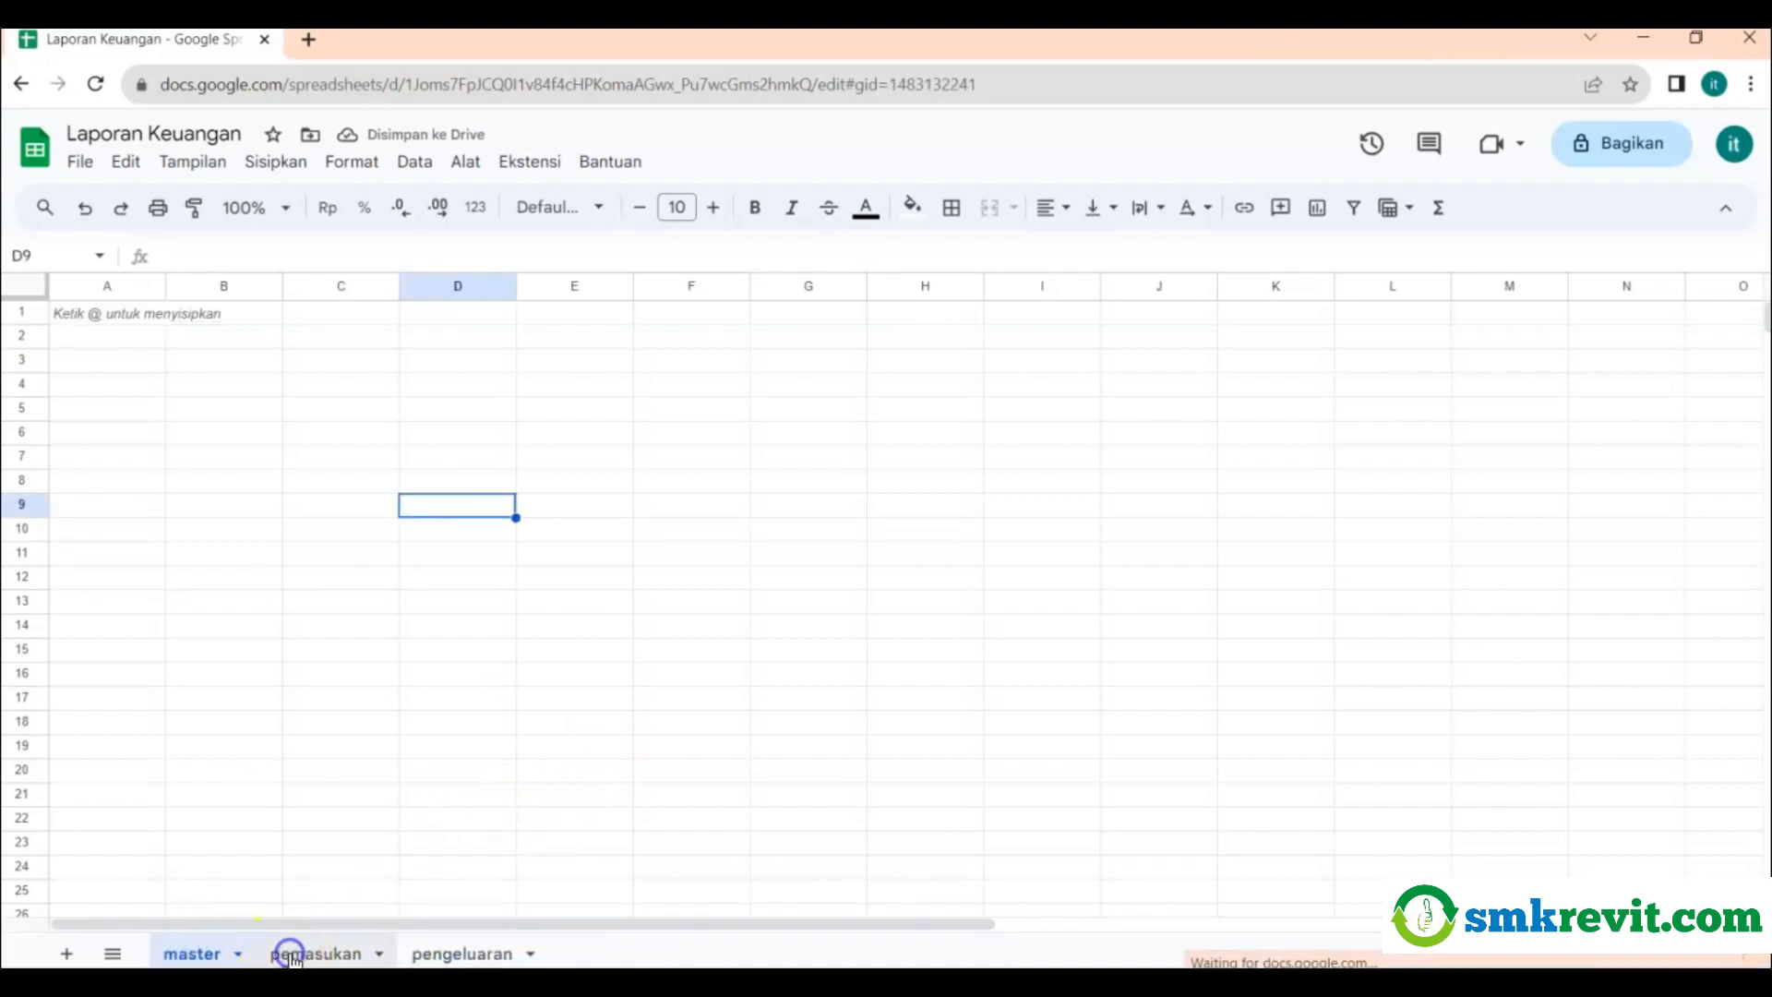
{"action": "left_click", "coordinate": [466, 953]}
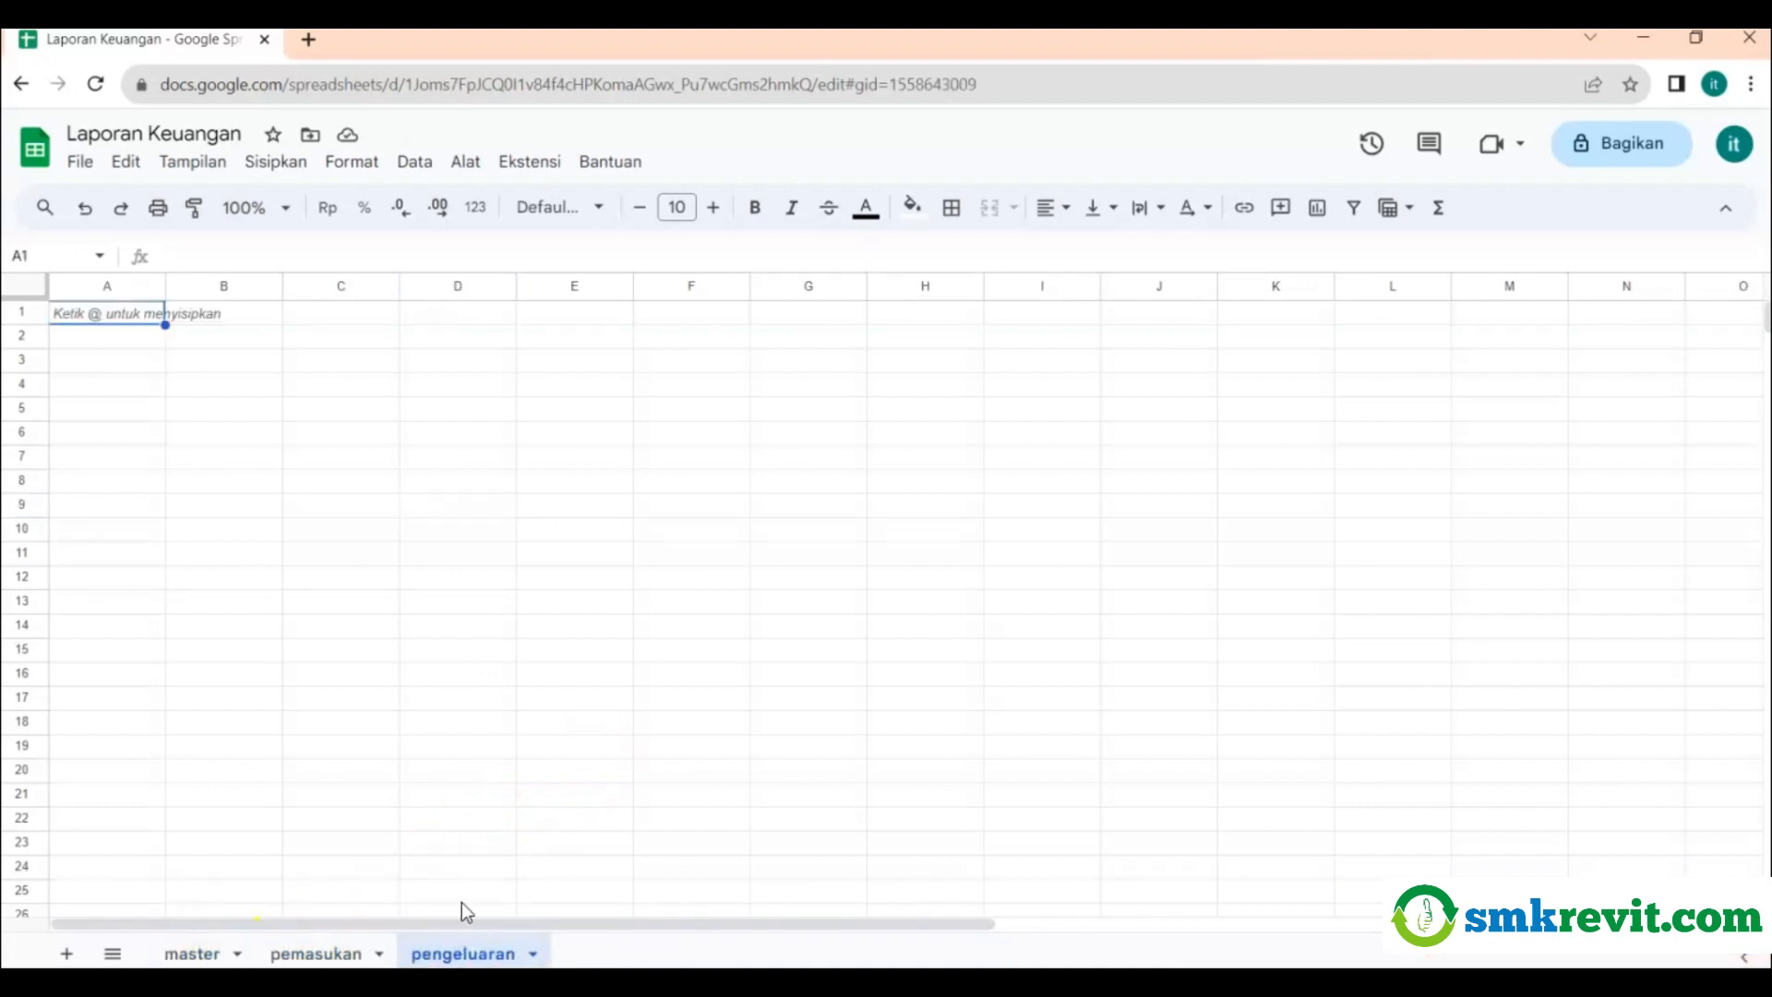
On the master sheet, enter the headings SALDO in B3 and PEMASUKAN in B5.
{"action": "left_click", "coordinate": [198, 953]}
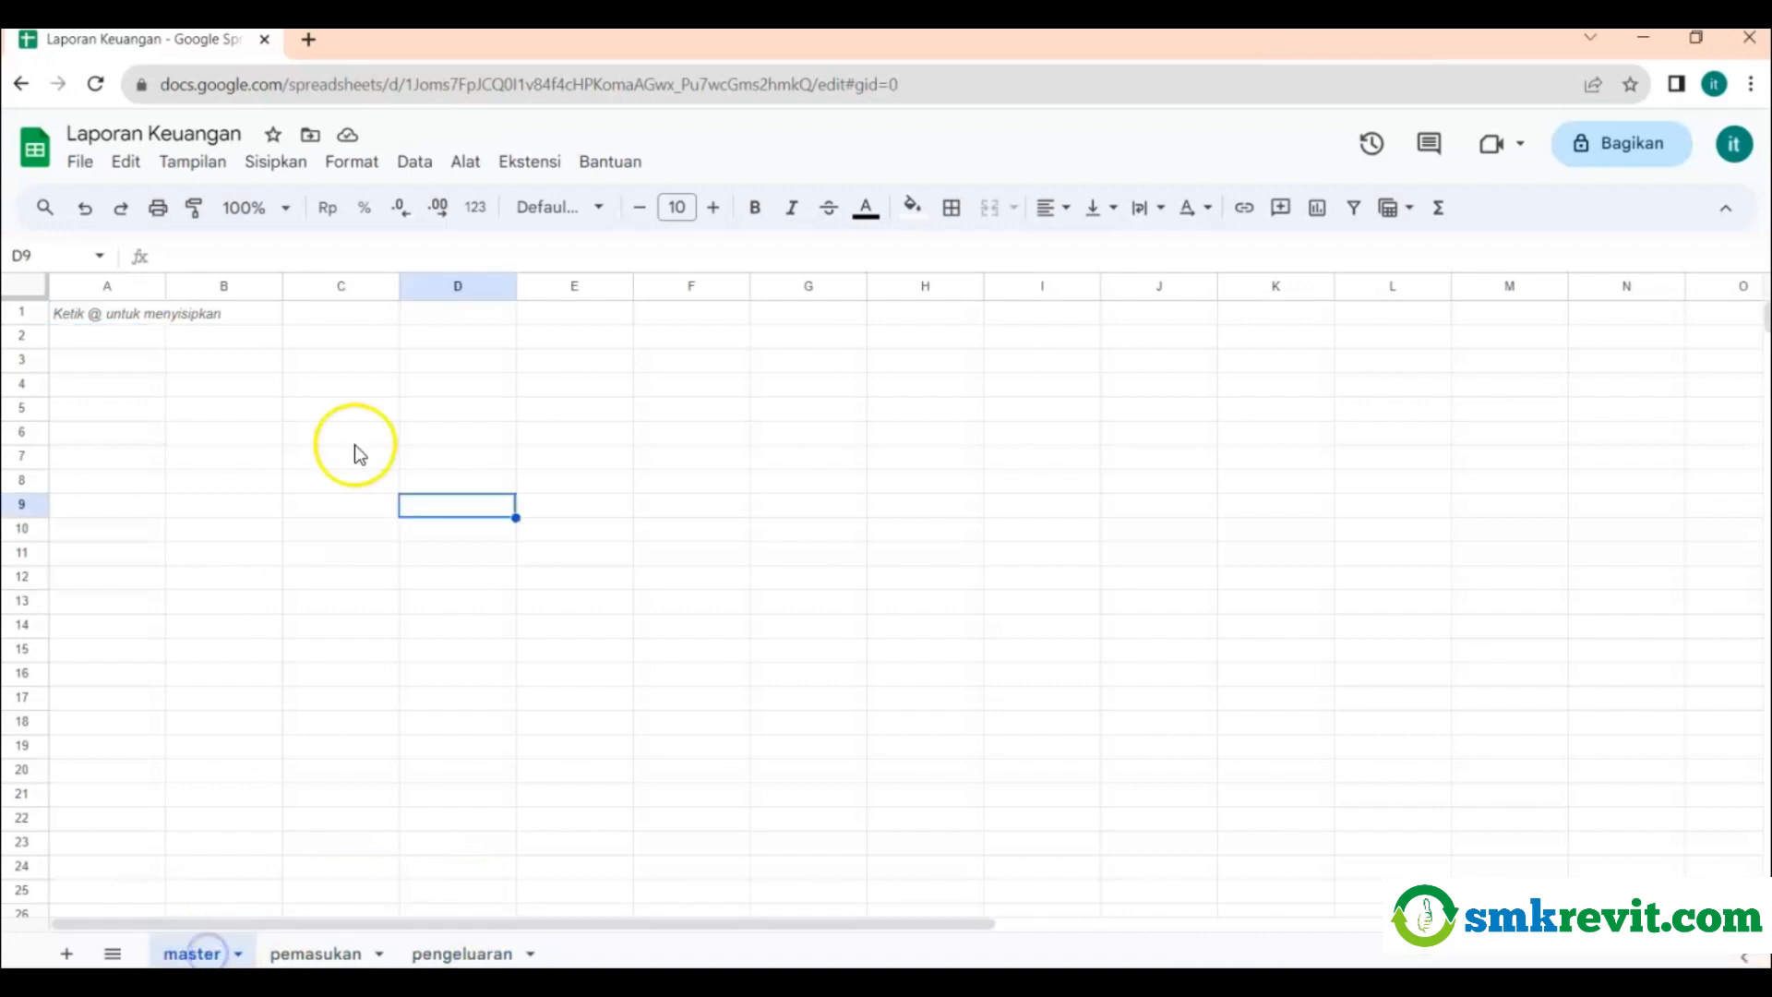
{"action": "left_click", "coordinate": [220, 361]}
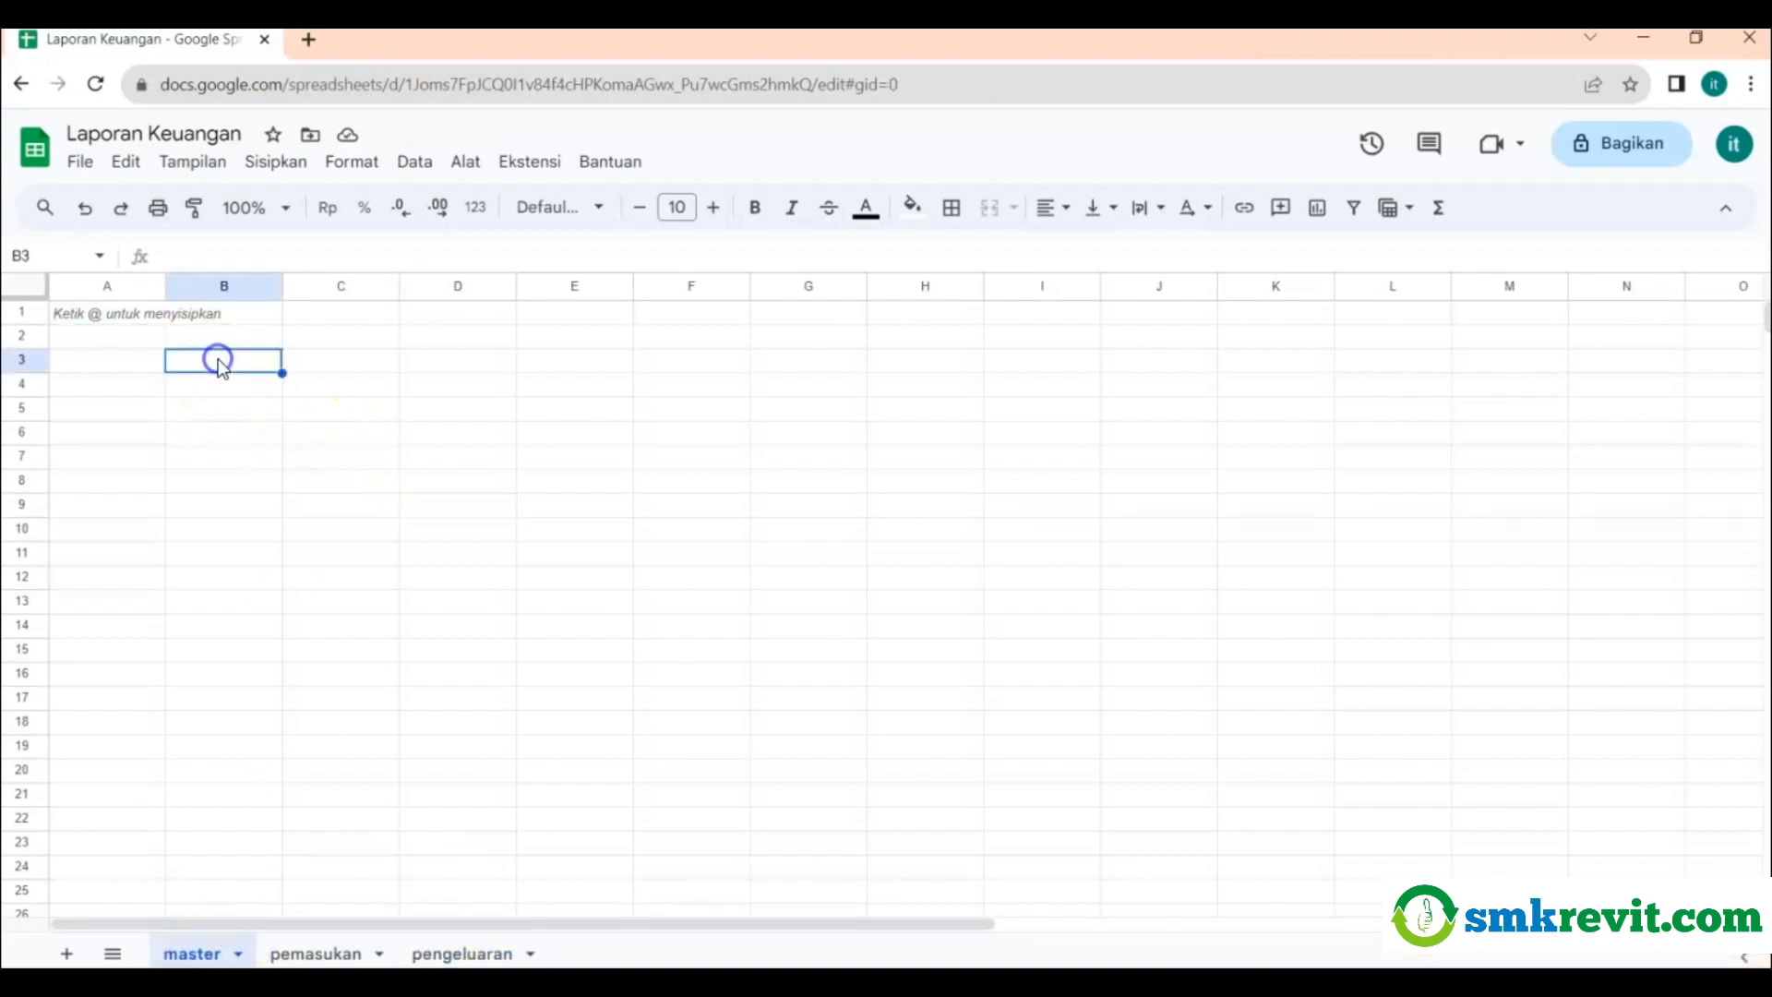
{"action": "type", "text": "SALDO"}
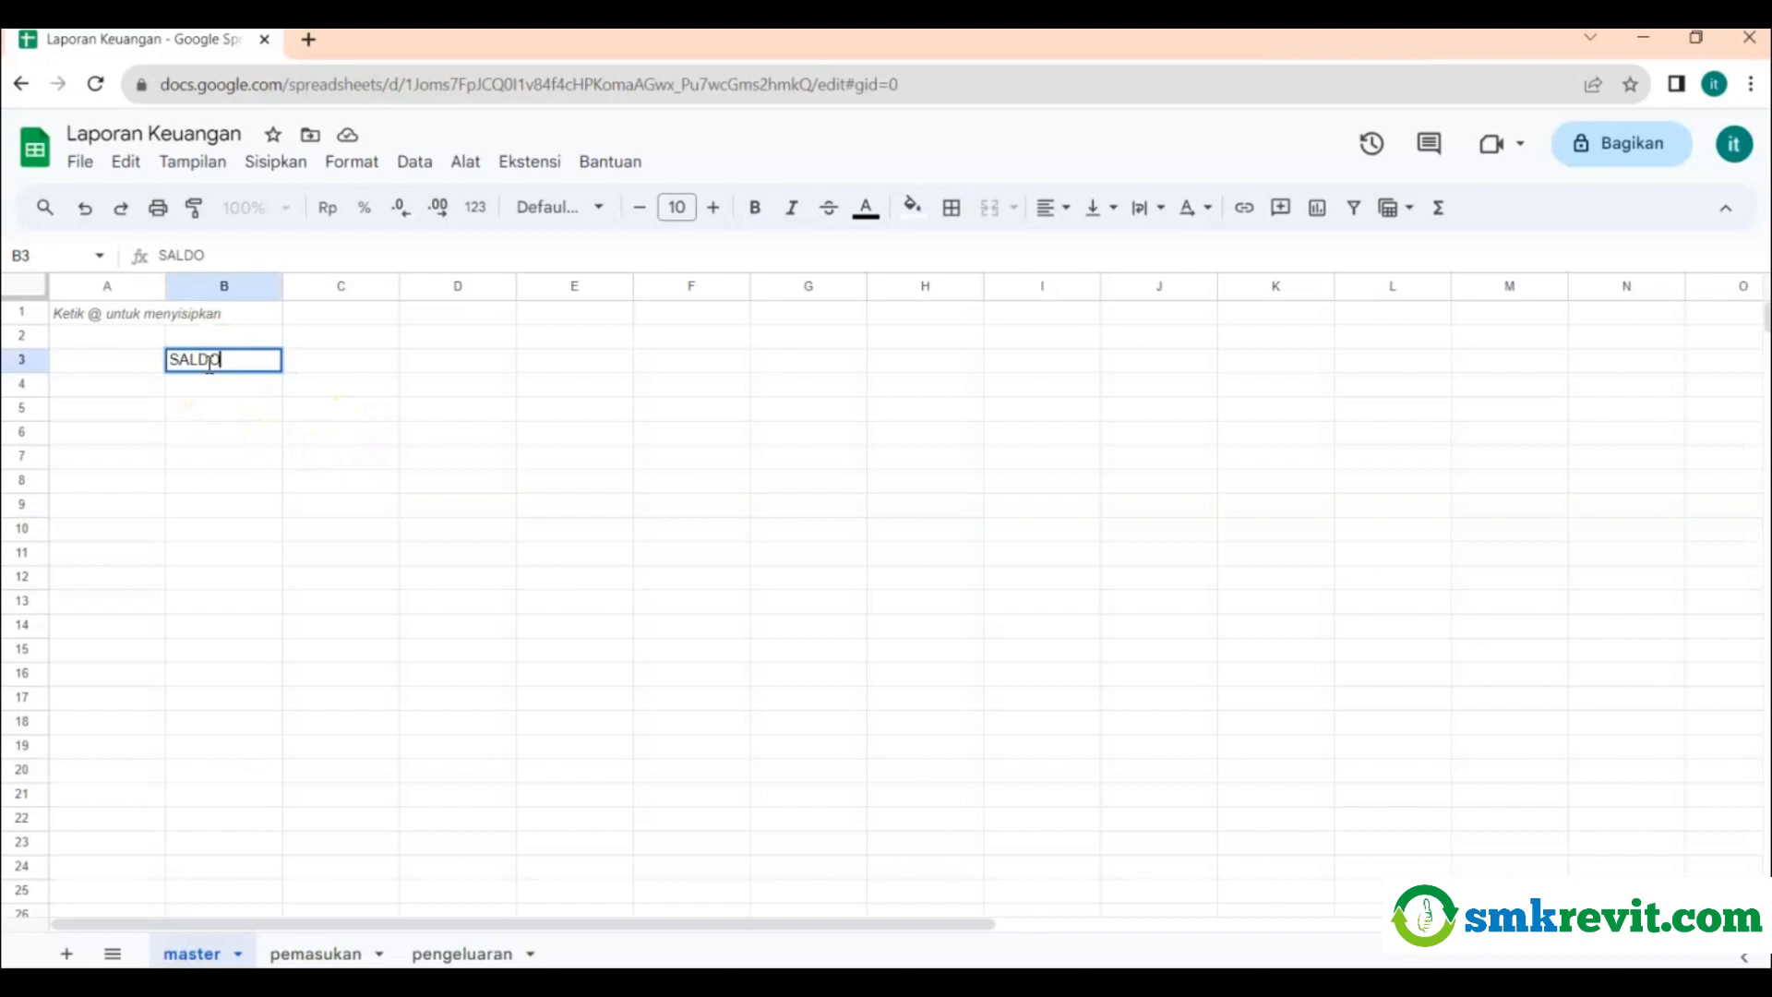
{"action": "key", "text": "Return"}
{"action": "key", "text": "Return"}
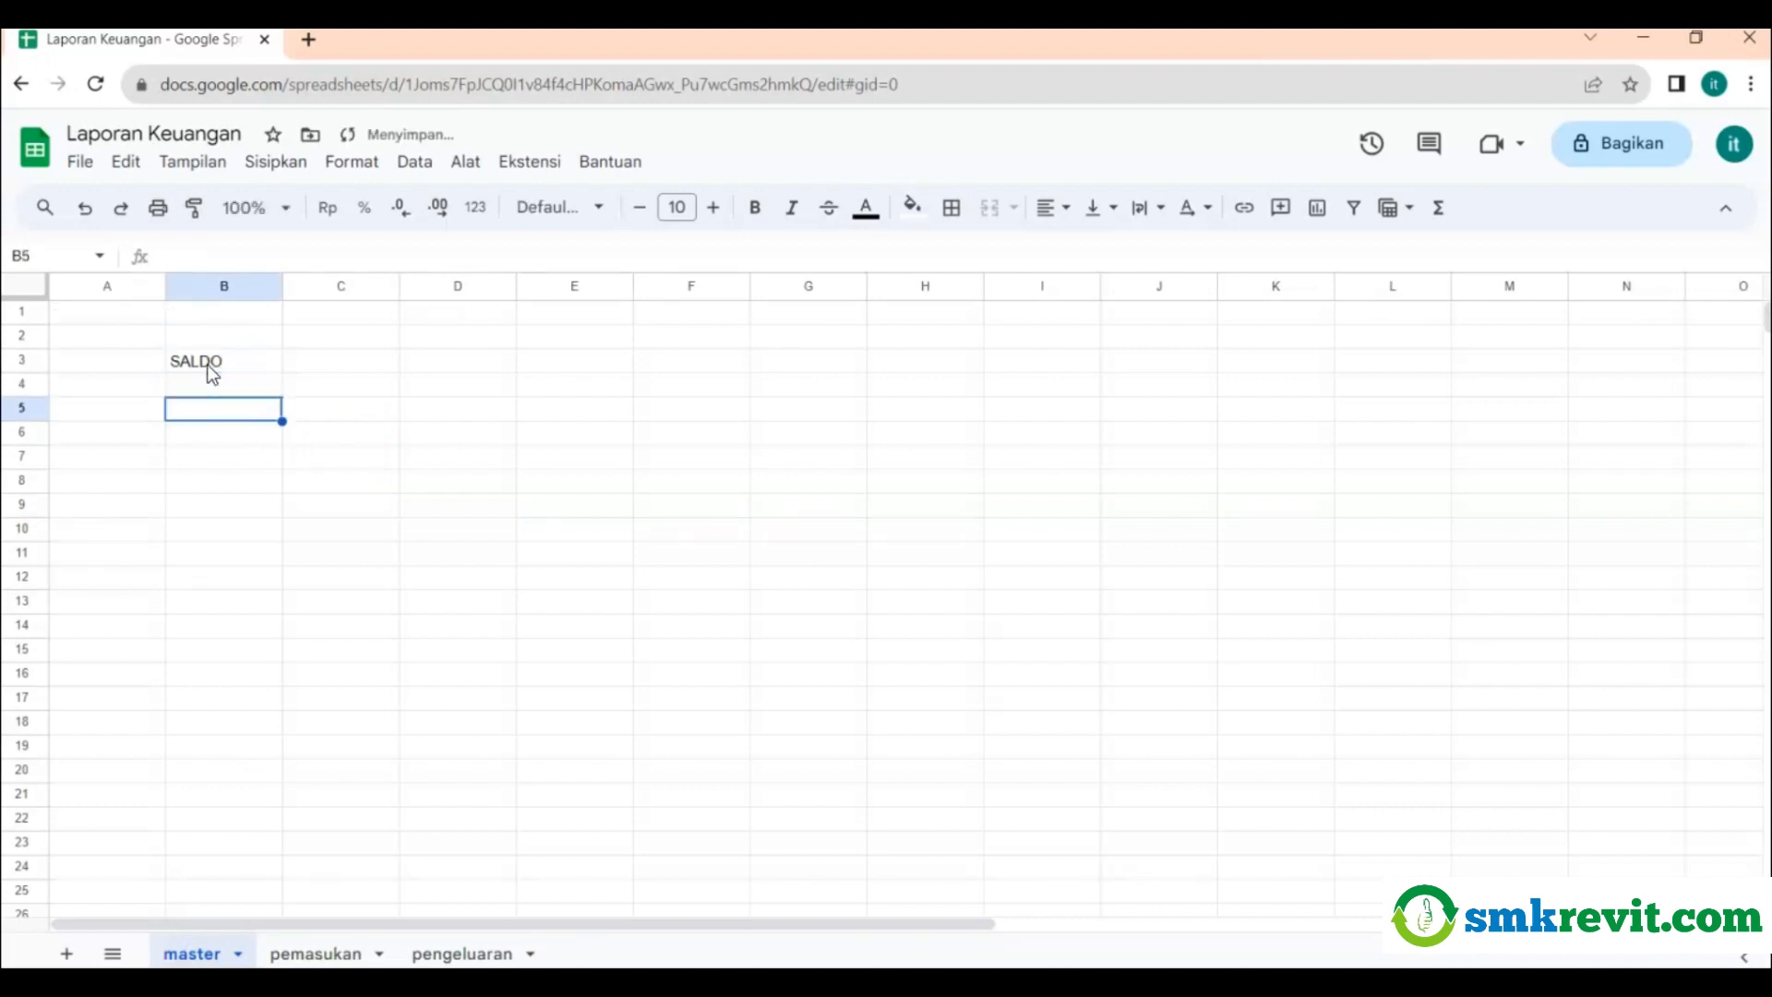
{"action": "type", "text": "PEMAS"}
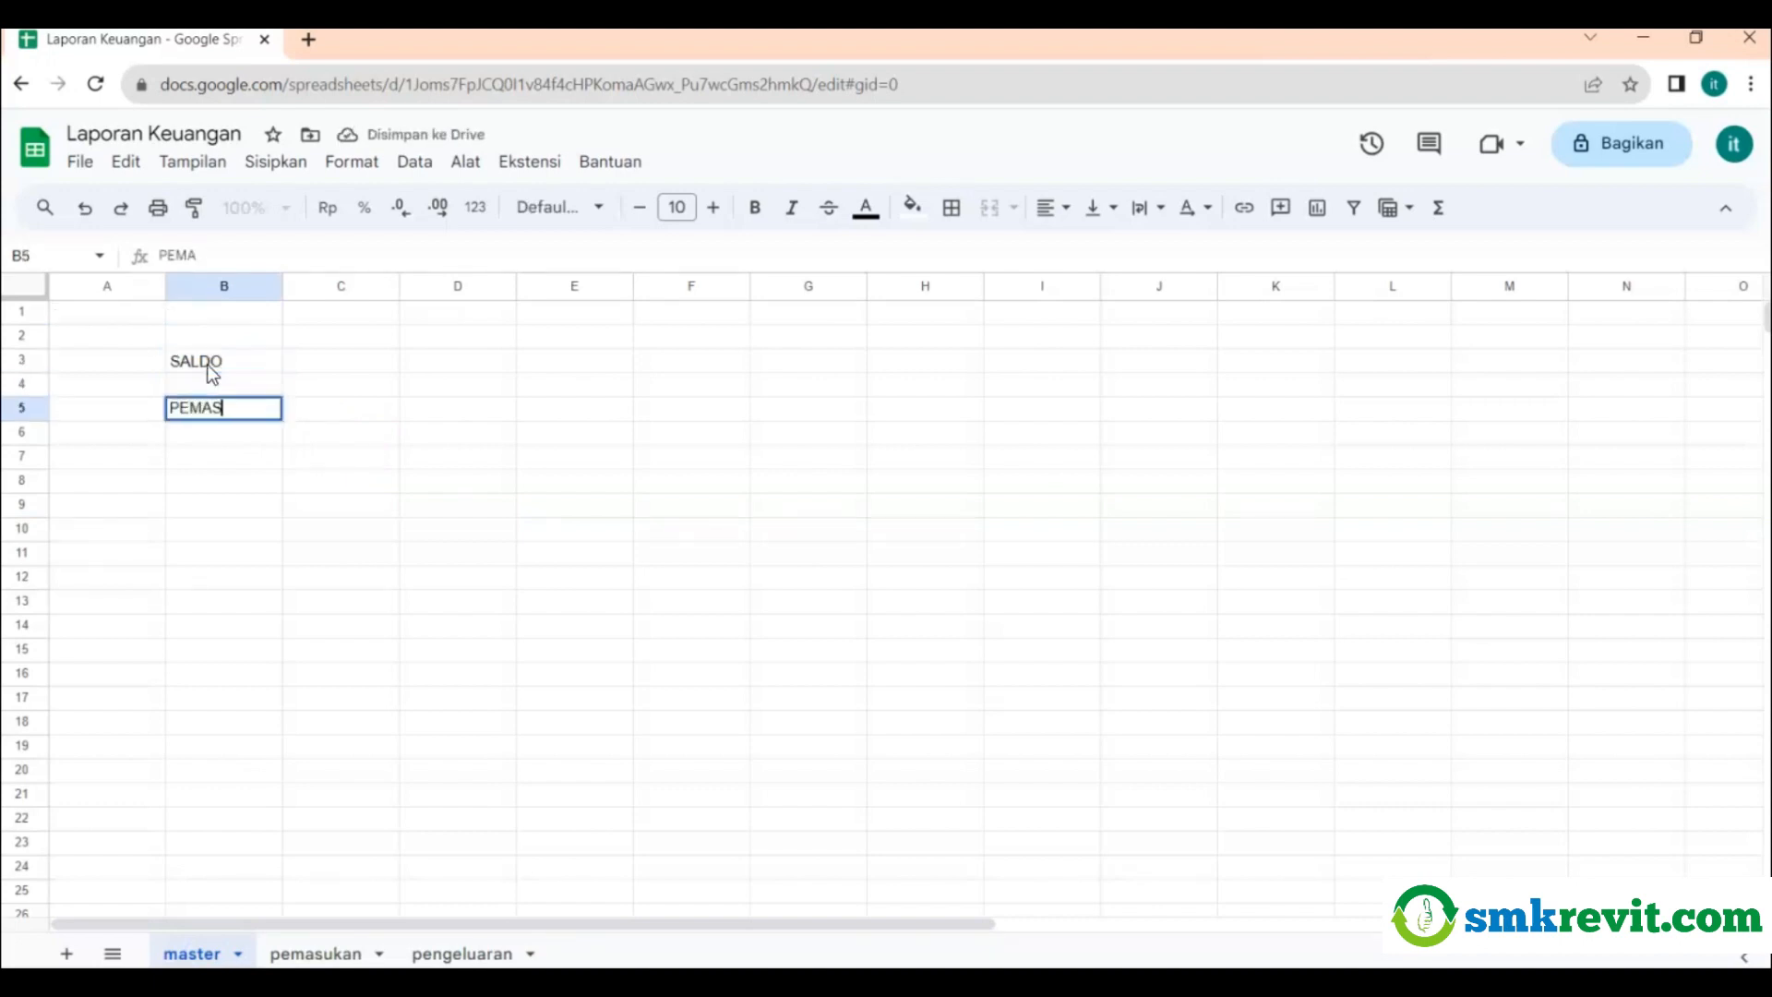
{"action": "type", "text": "UKAN"}
{"action": "key", "text": "Return"}
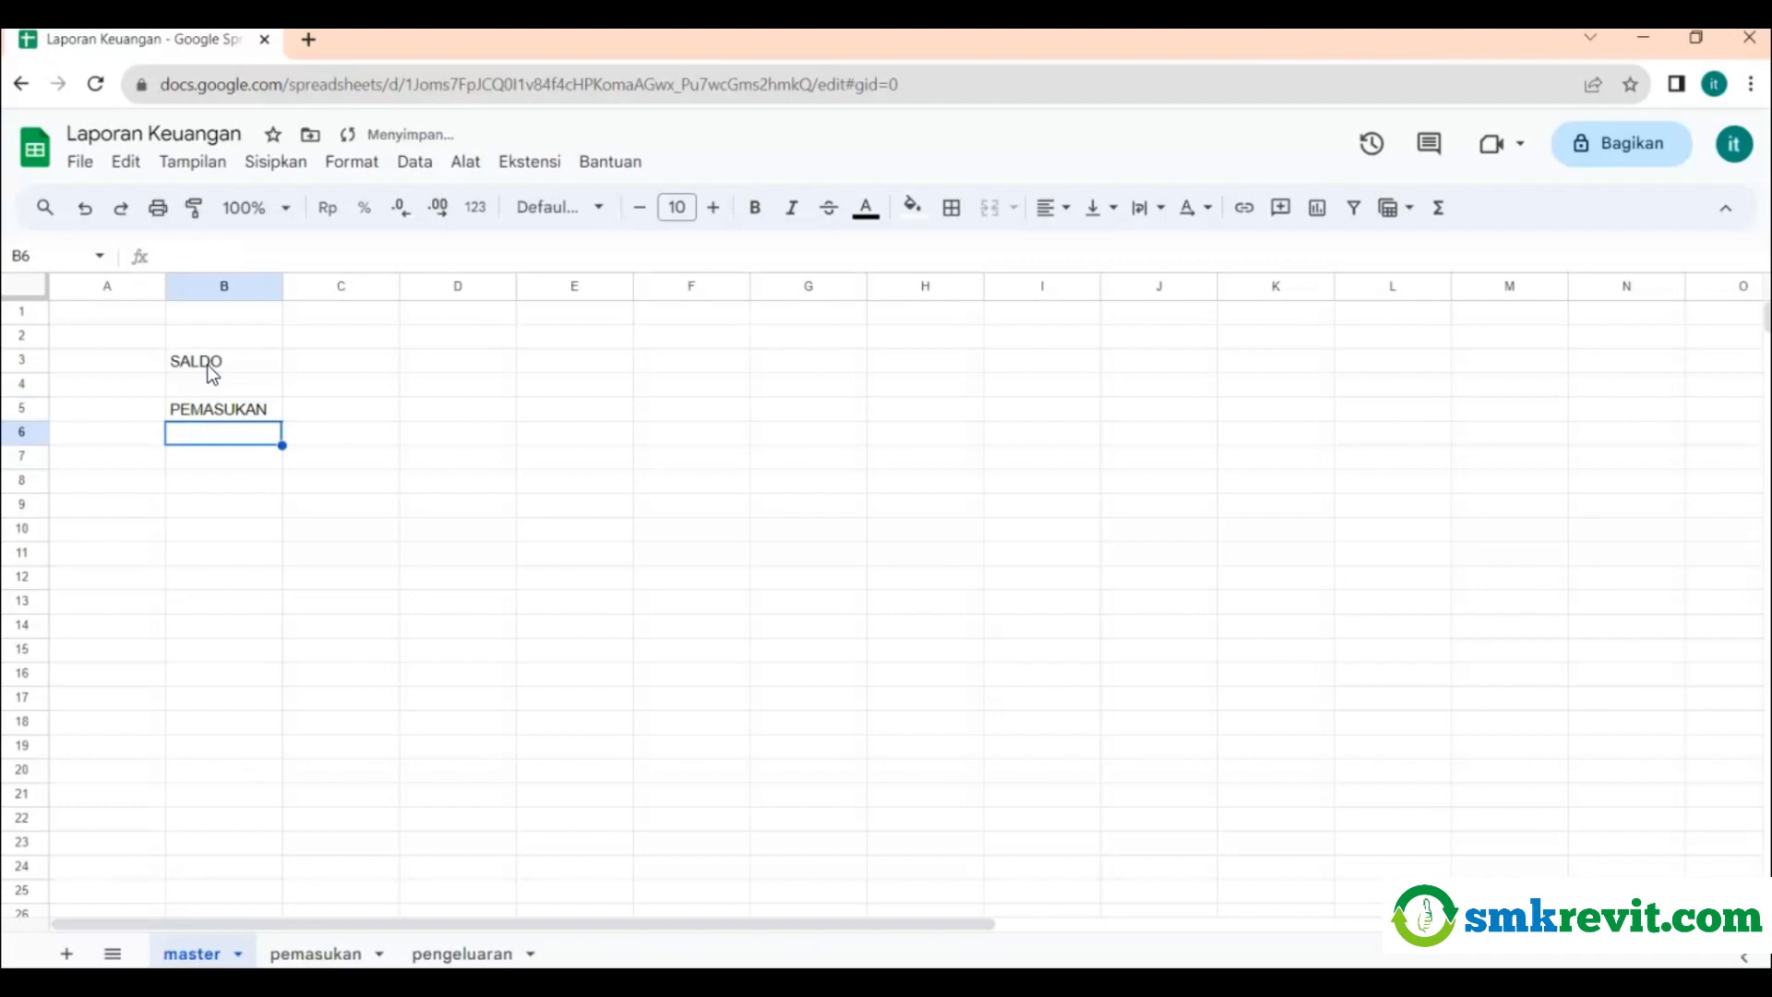
List the income categories Pendapatan, Modal and Hutang in B6 to B8 under the PEMASUKAN heading.
{"action": "type", "text": "P"}
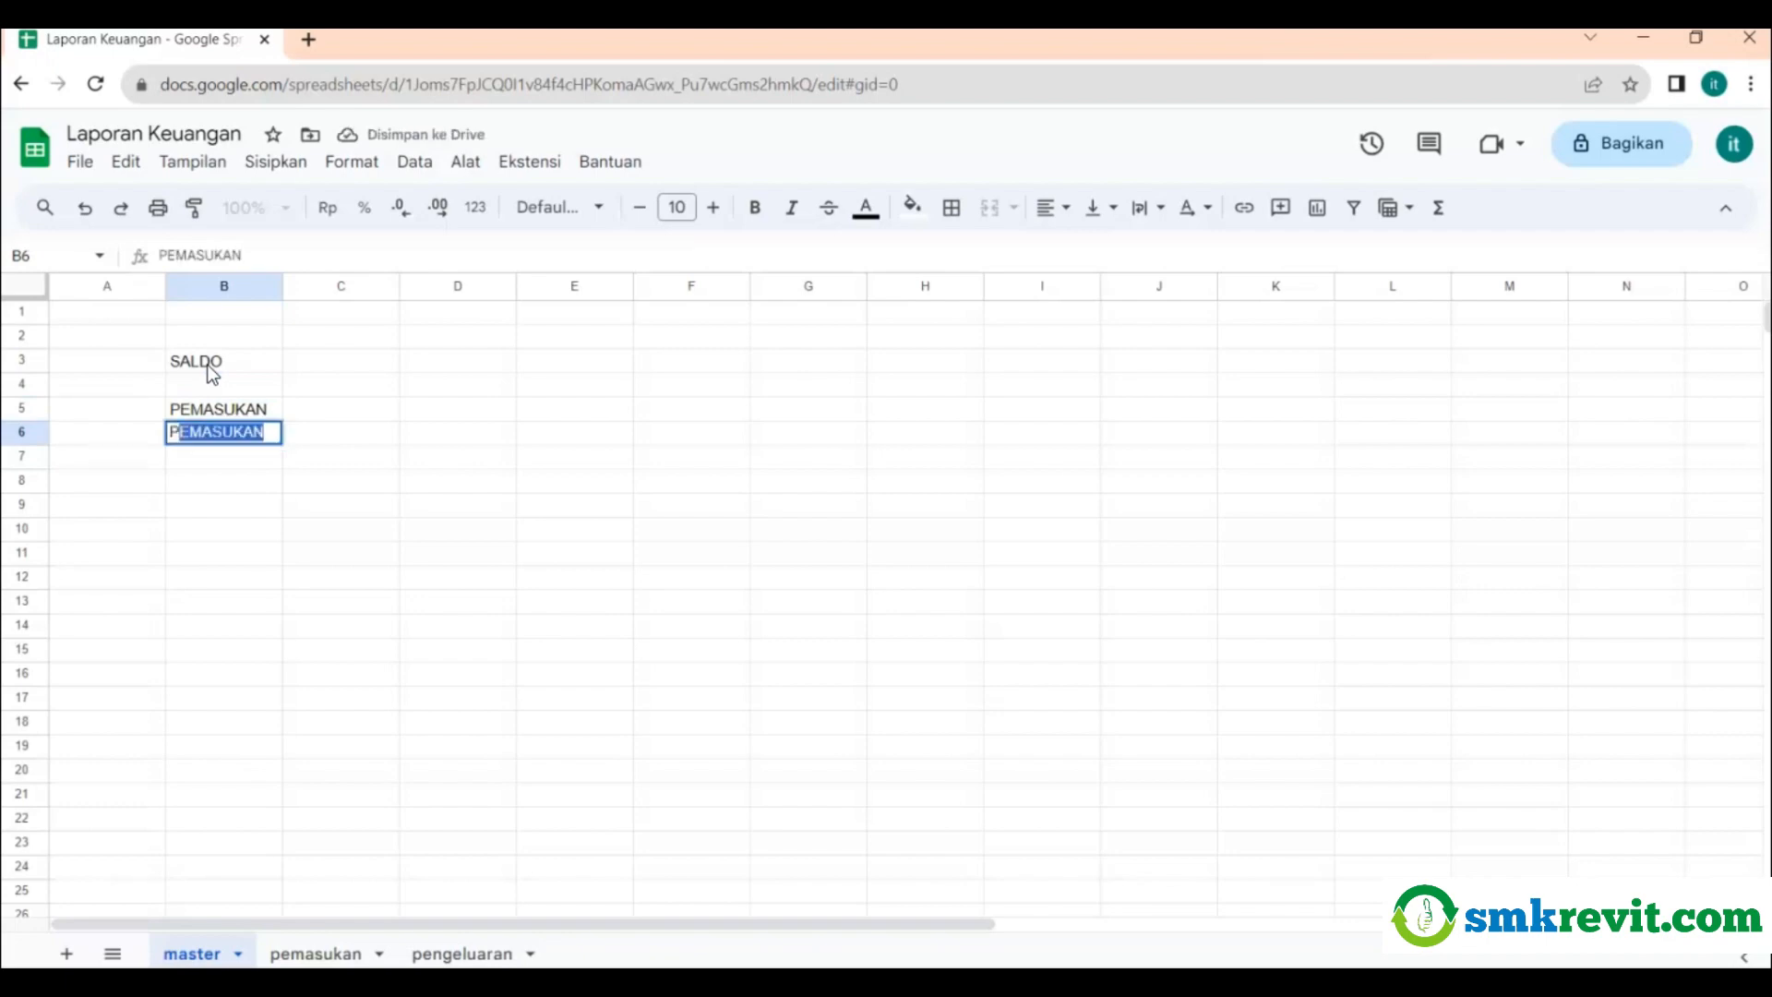
{"action": "key", "text": "Delete"}
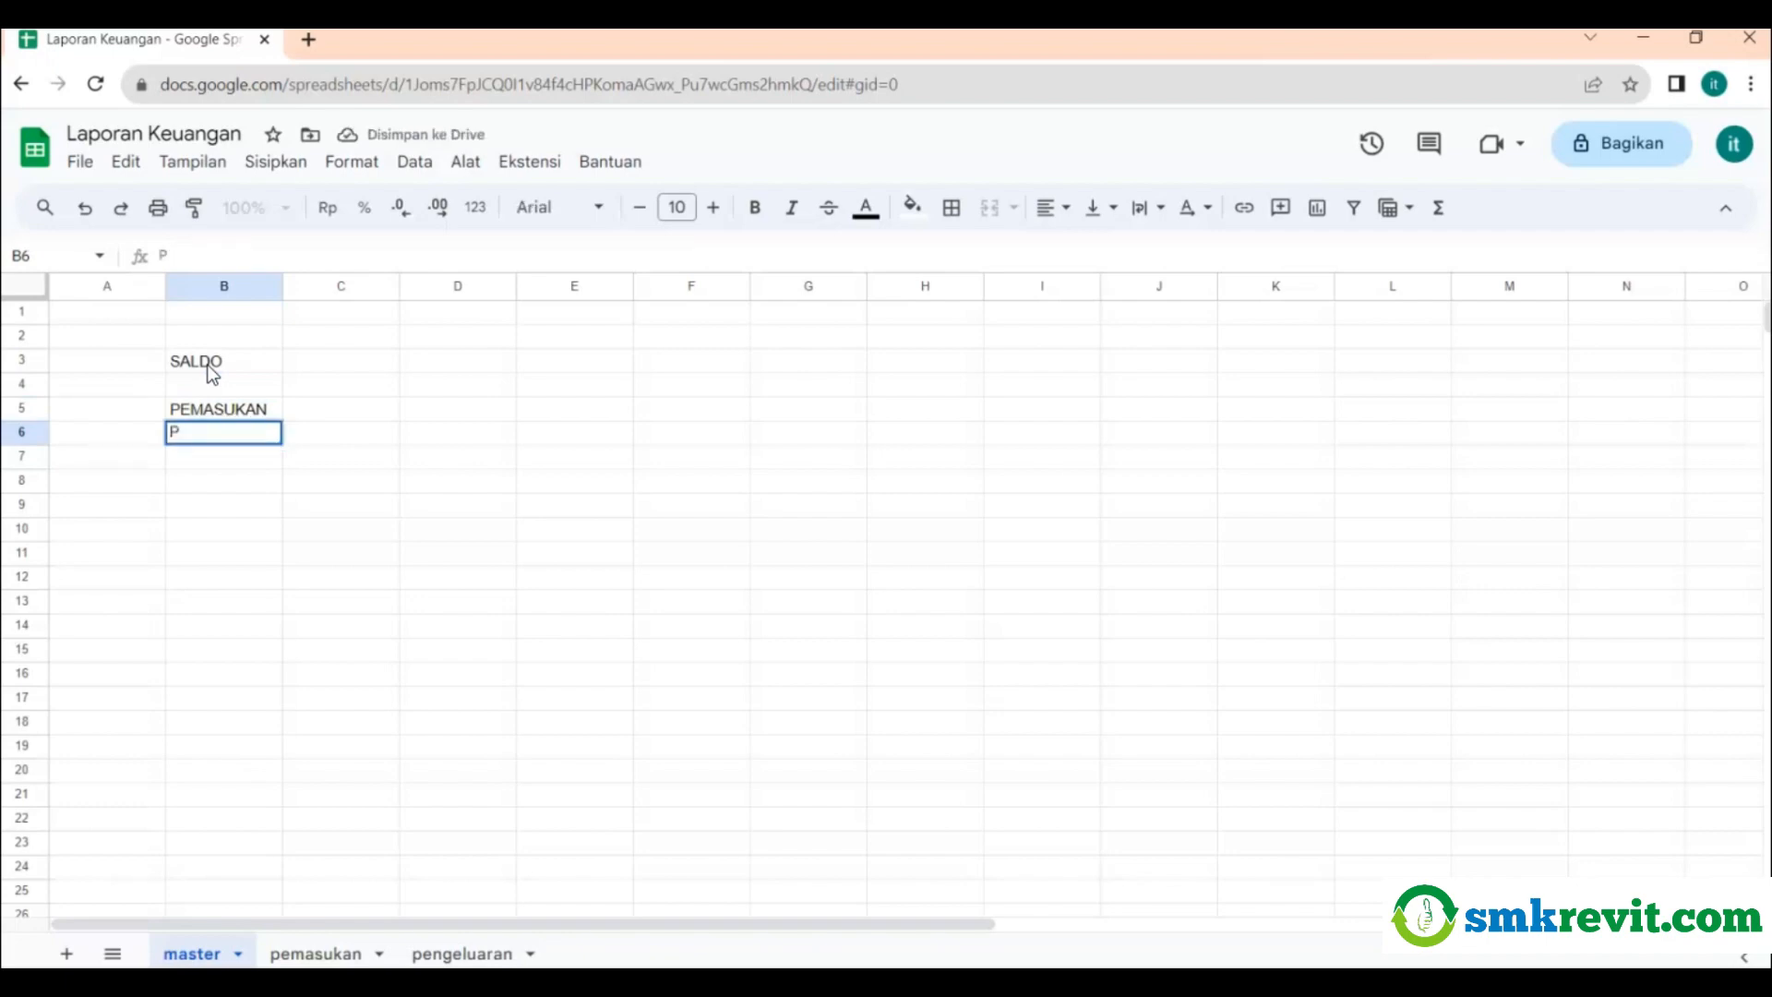
{"action": "type", "text": "endapatan"}
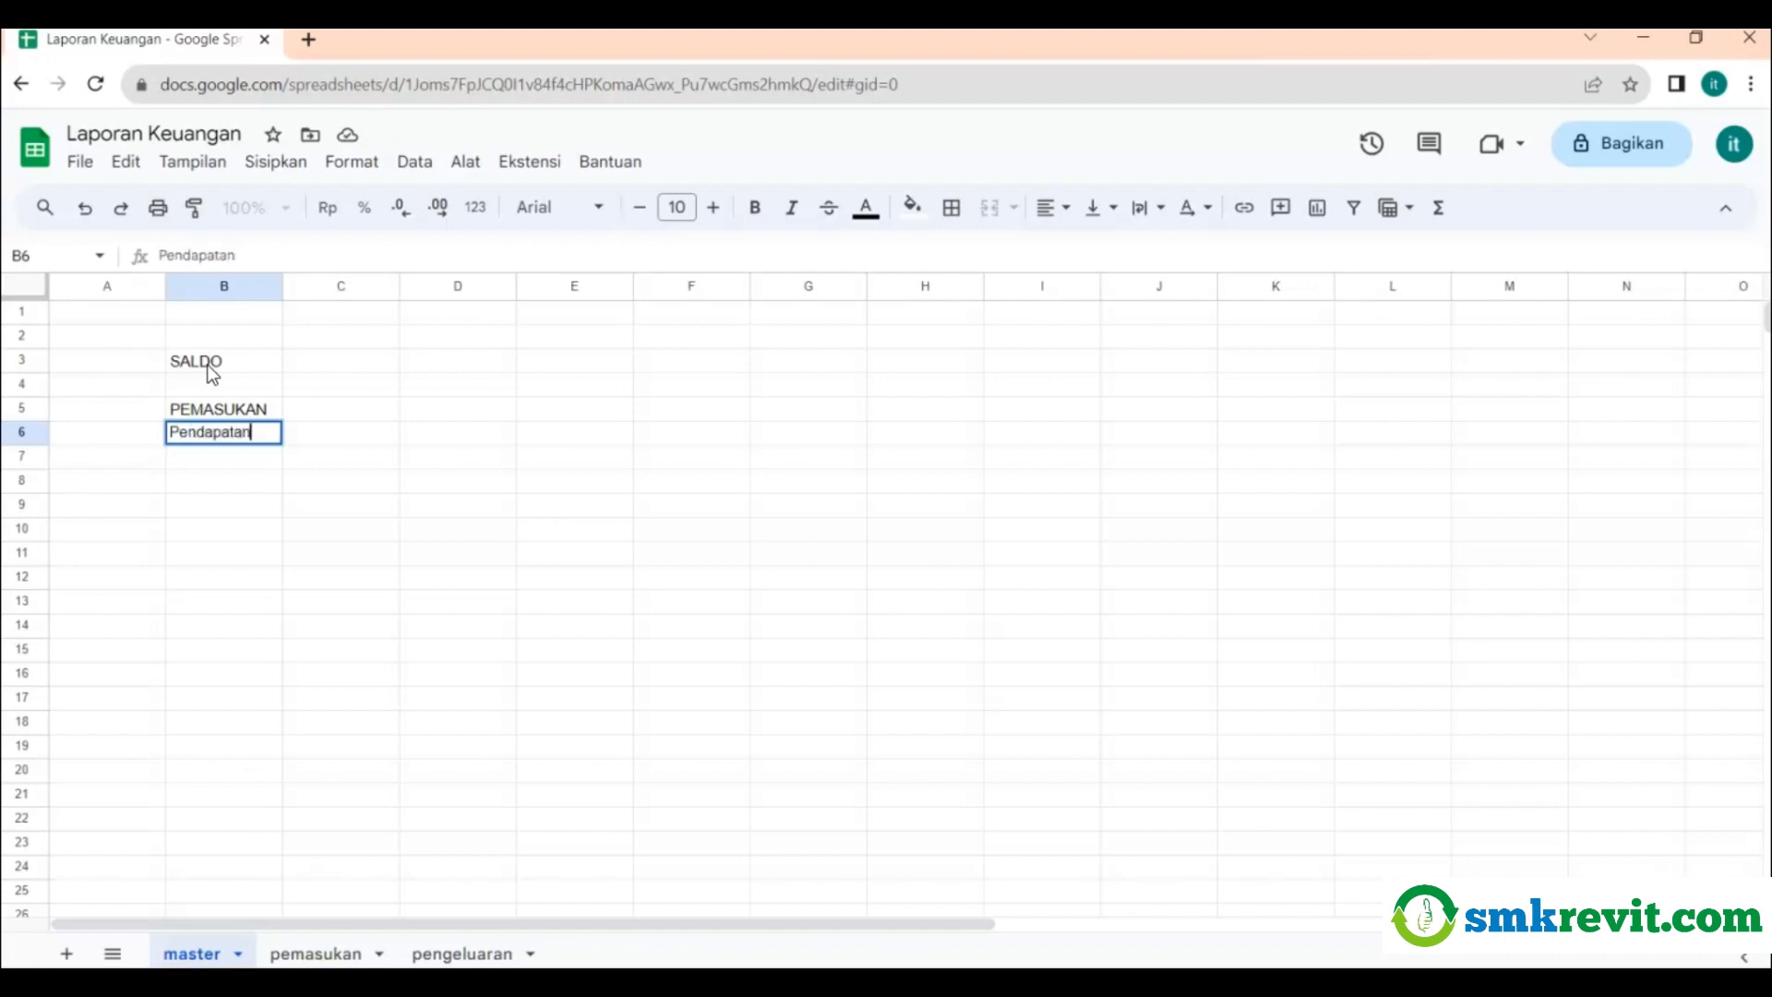
{"action": "key", "text": "Return"}
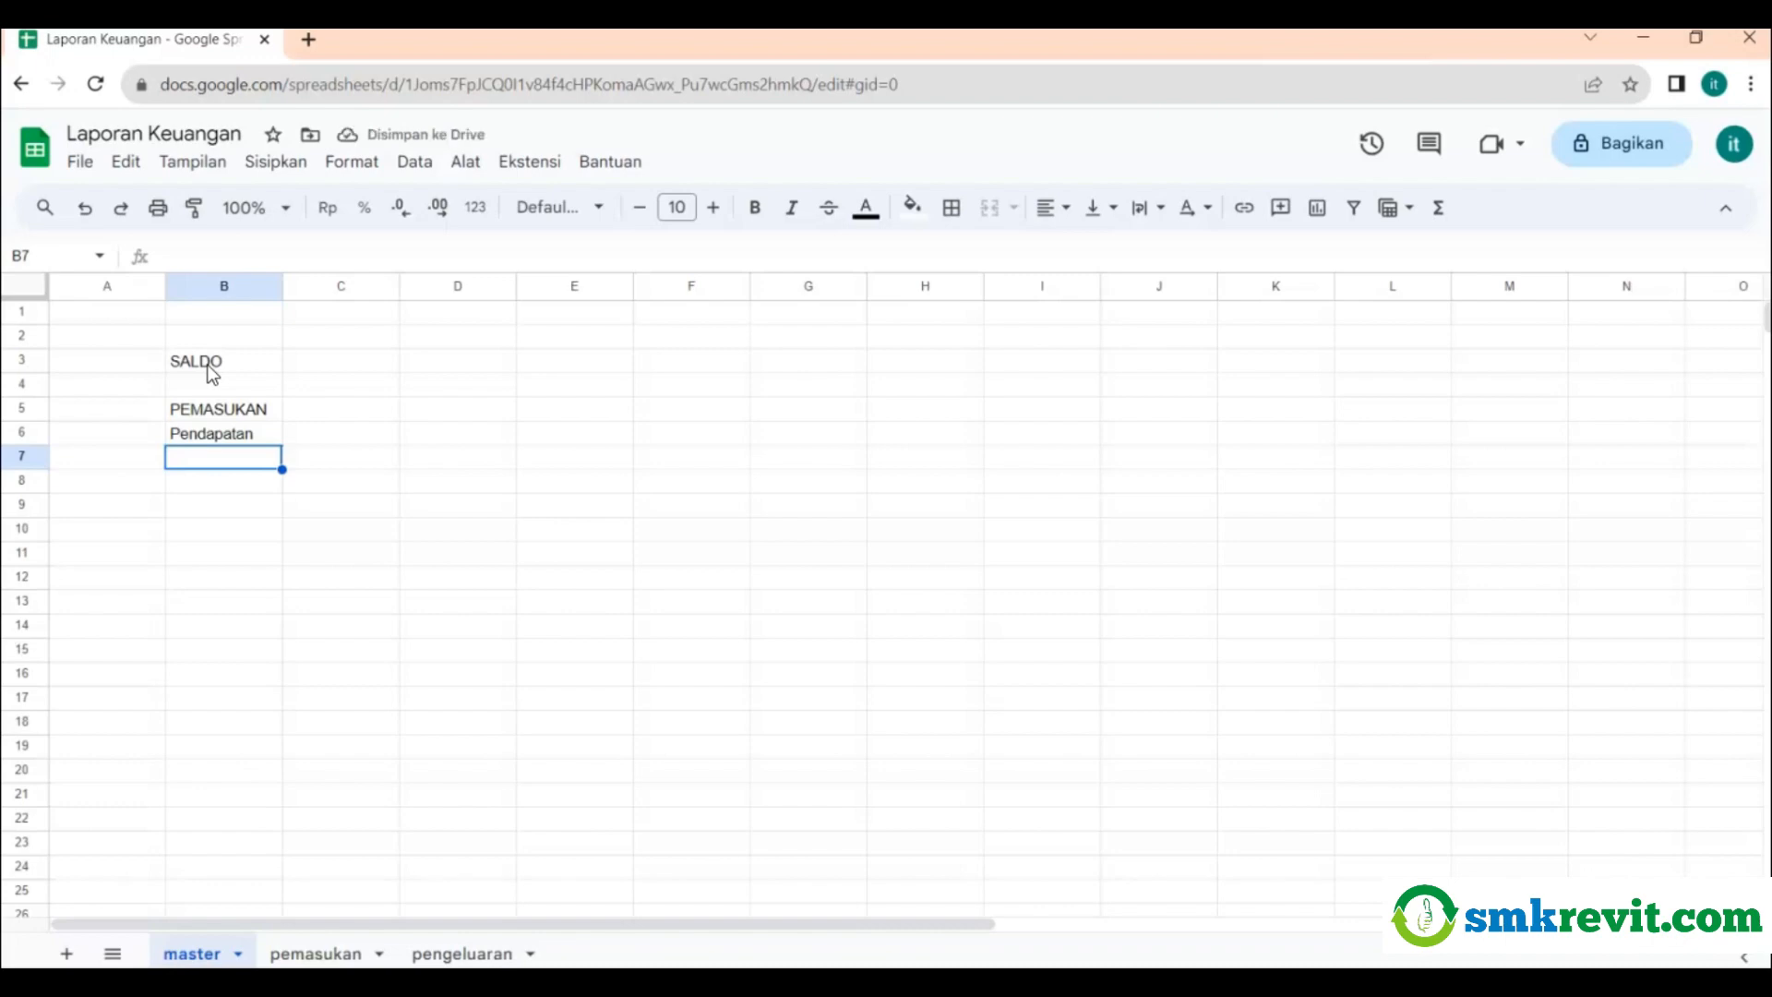
{"action": "type", "text": "Modal"}
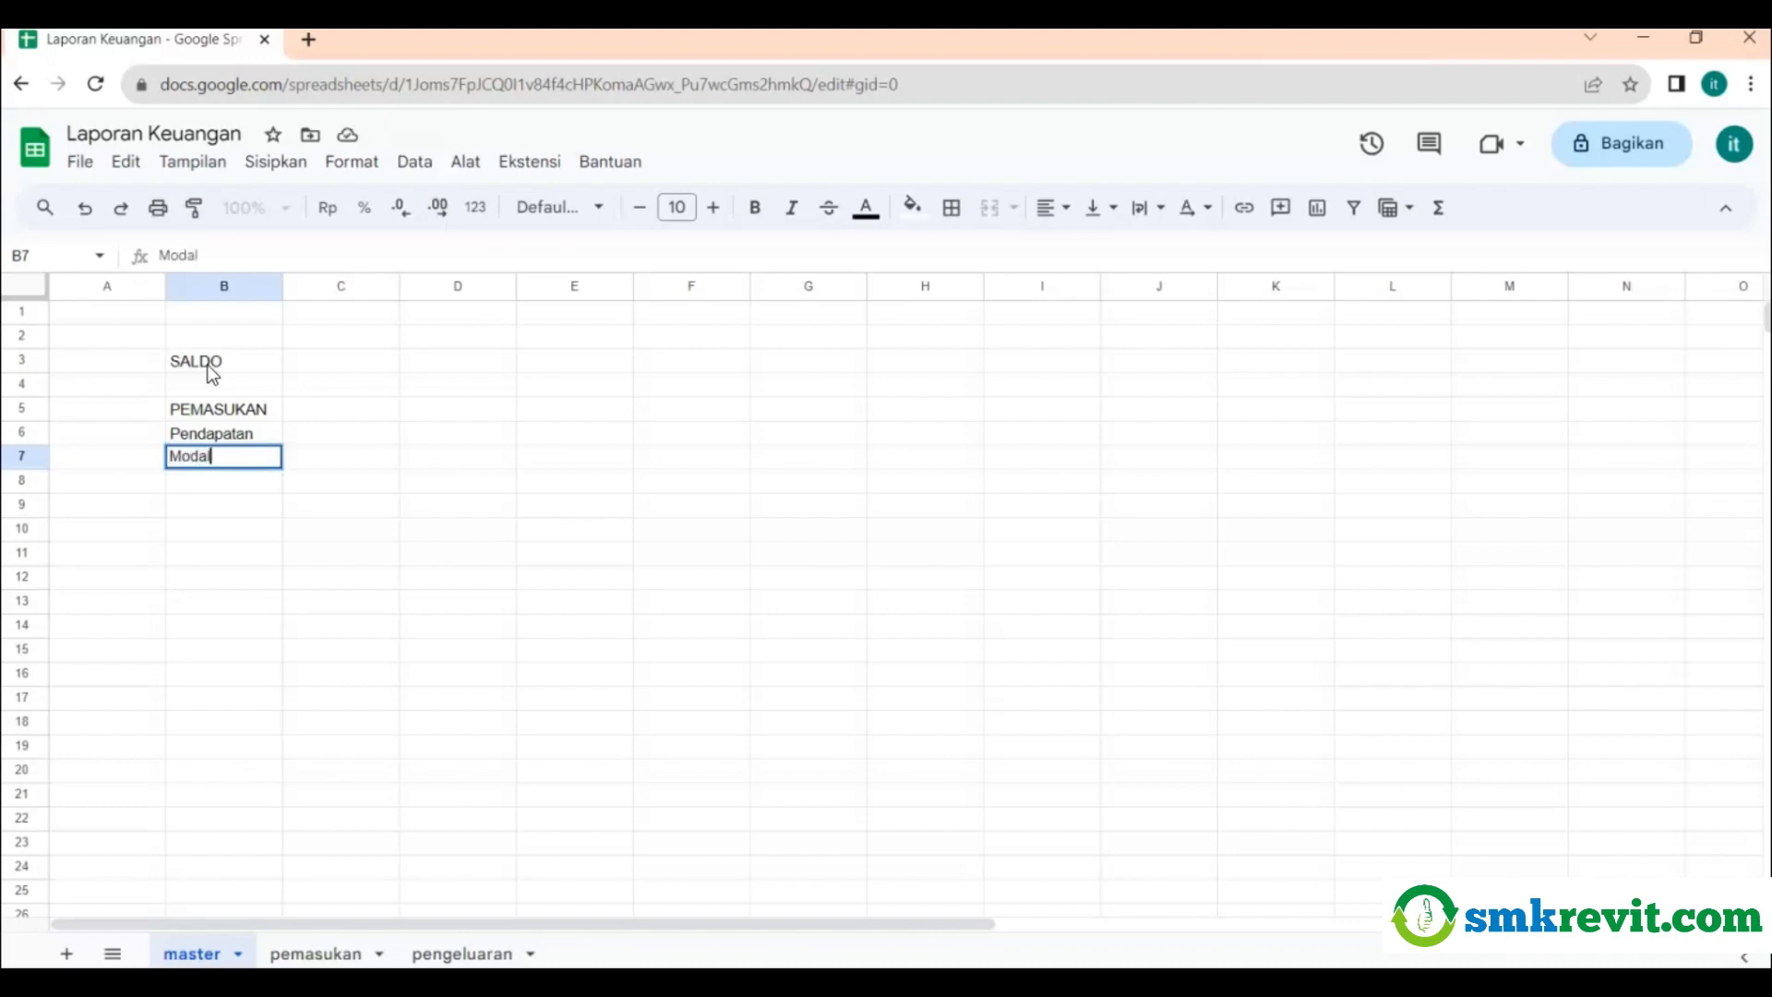
{"action": "key", "text": "Return"}
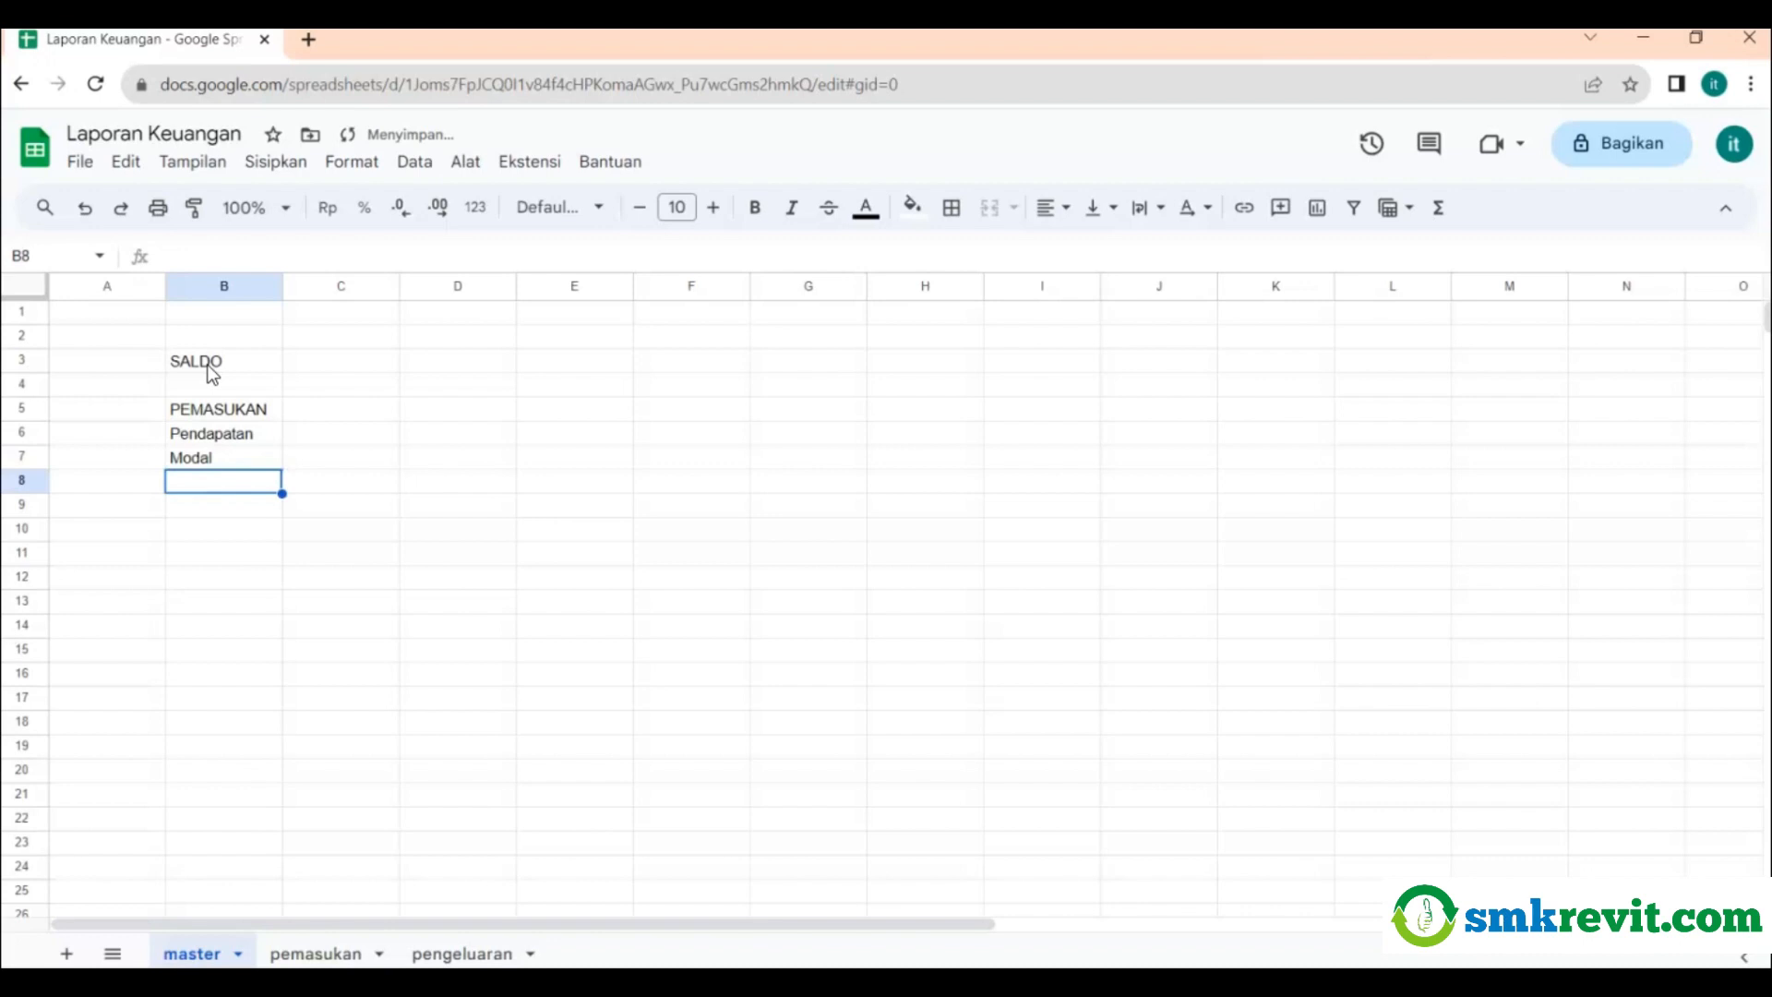
{"action": "type", "text": "Hutang"}
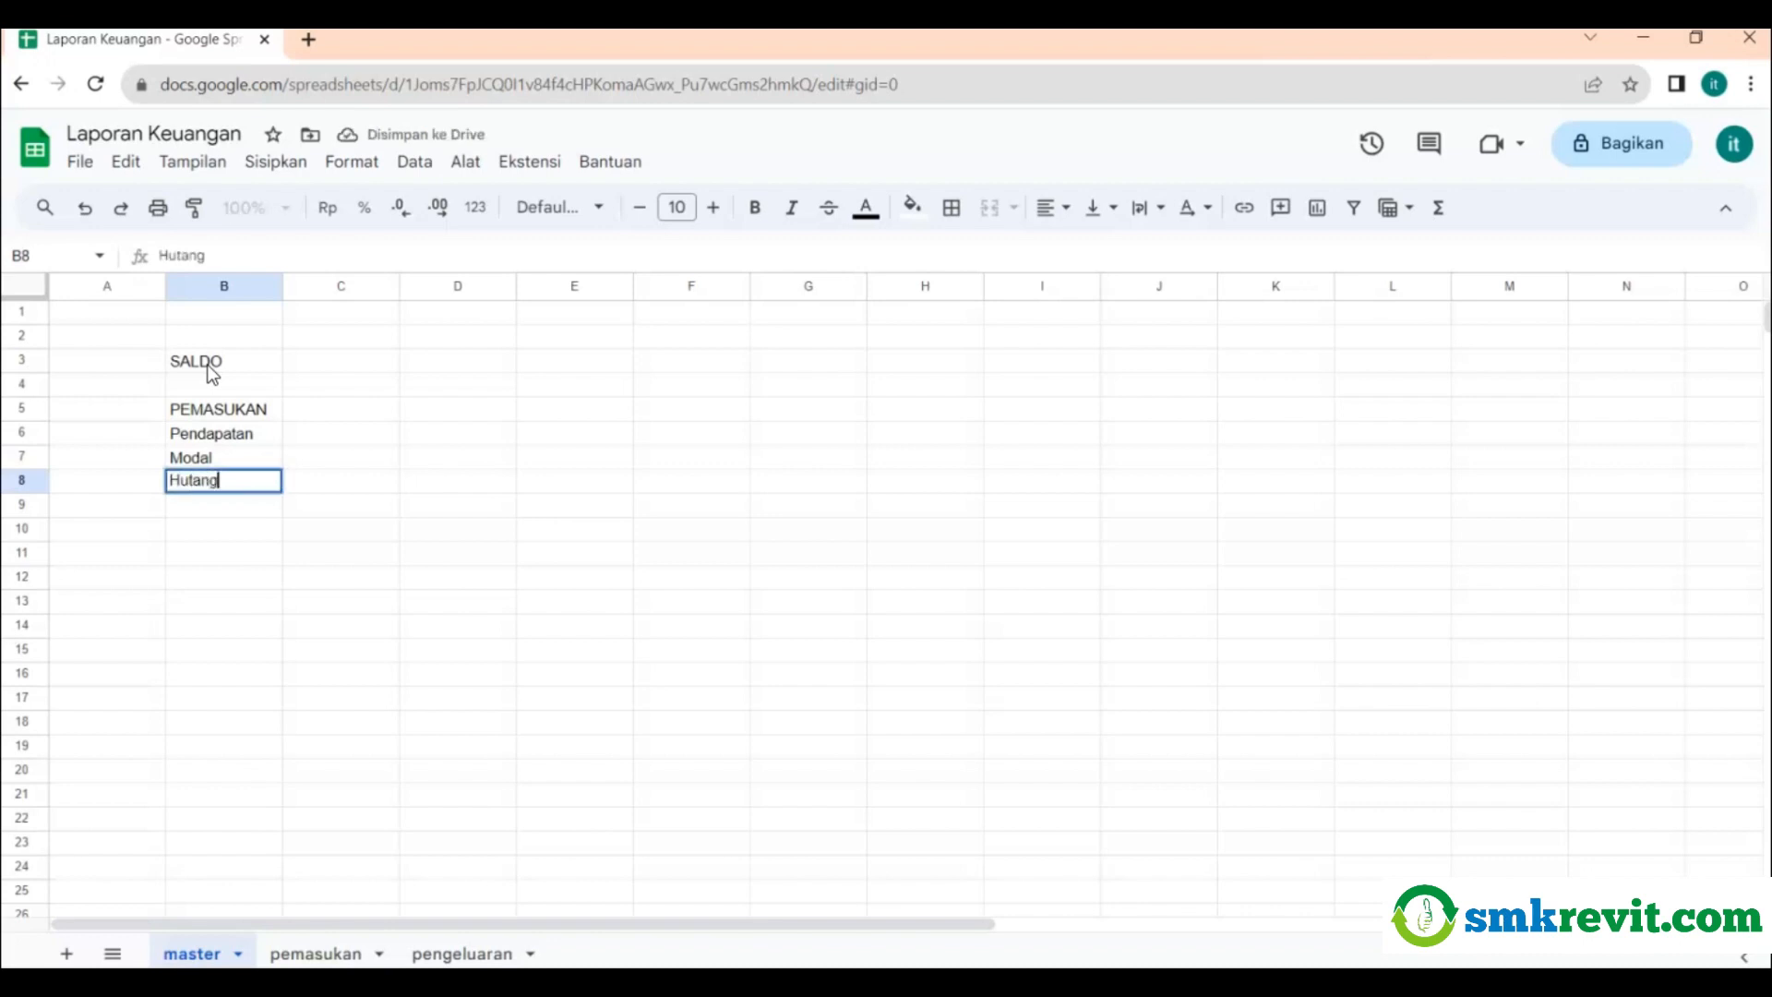
{"action": "key", "text": "Return"}
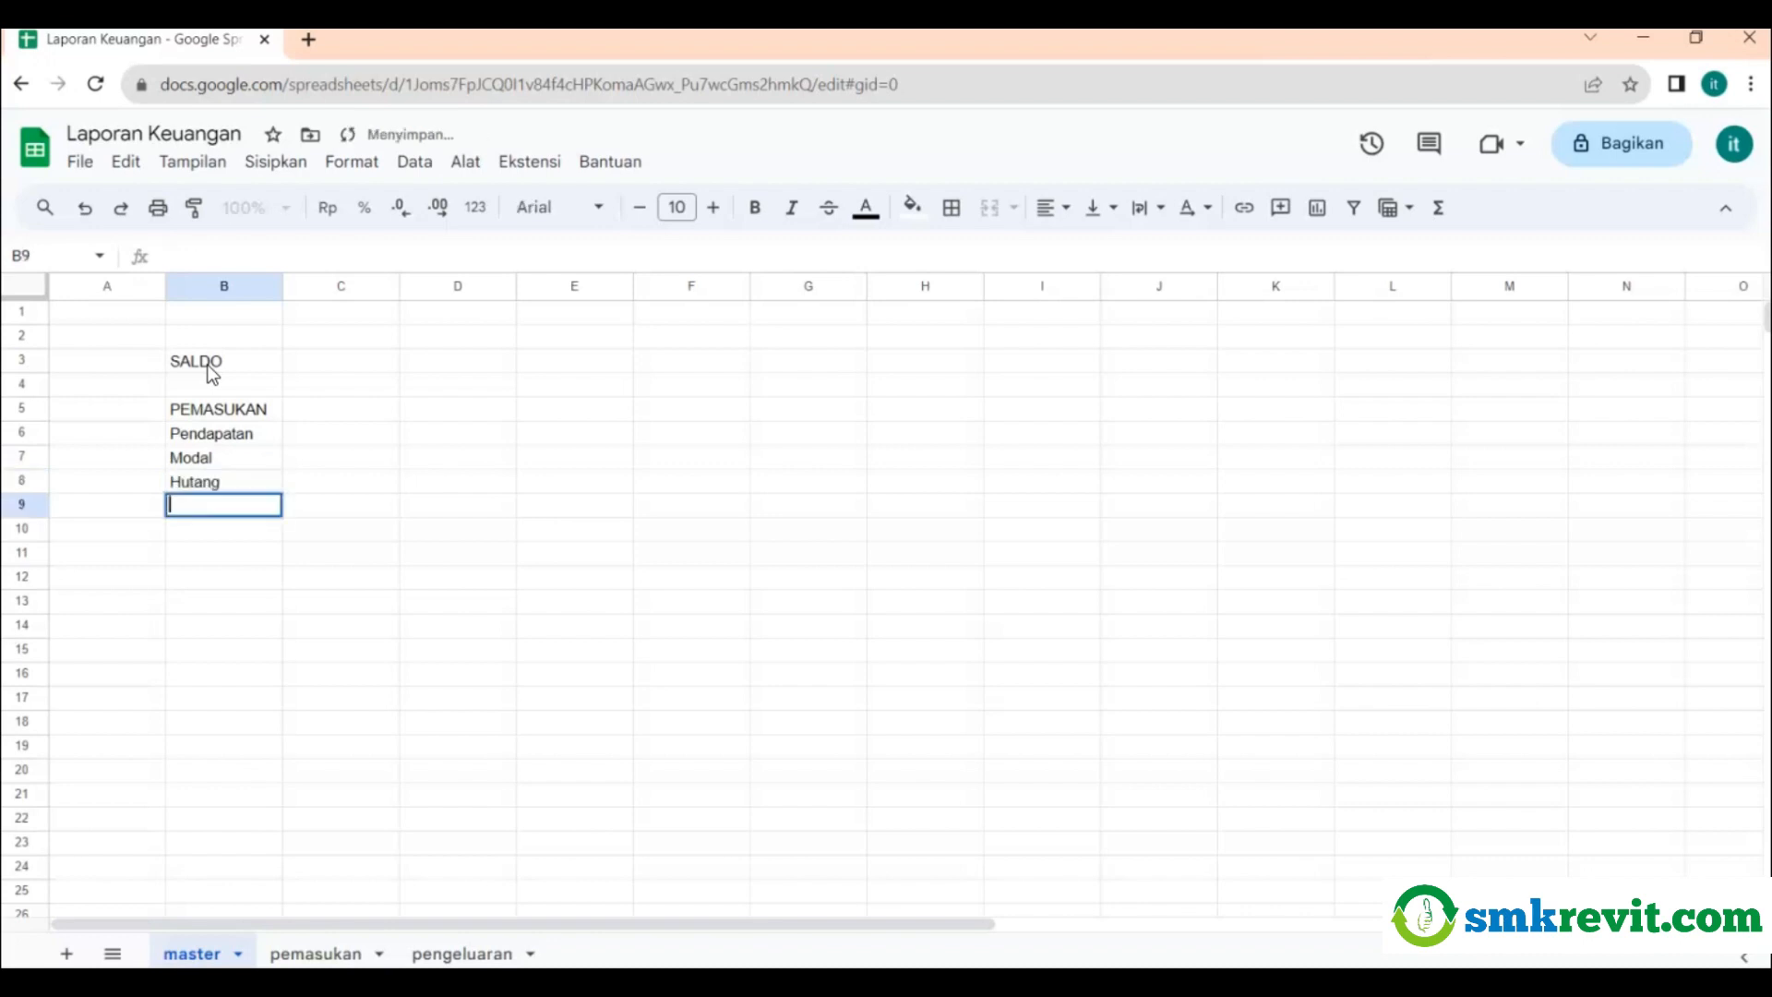
Enter the heading PENGELUARAN in B11, leaving two empty rows below the income categories.
{"action": "key", "text": "Return"}
{"action": "key", "text": "Return"}
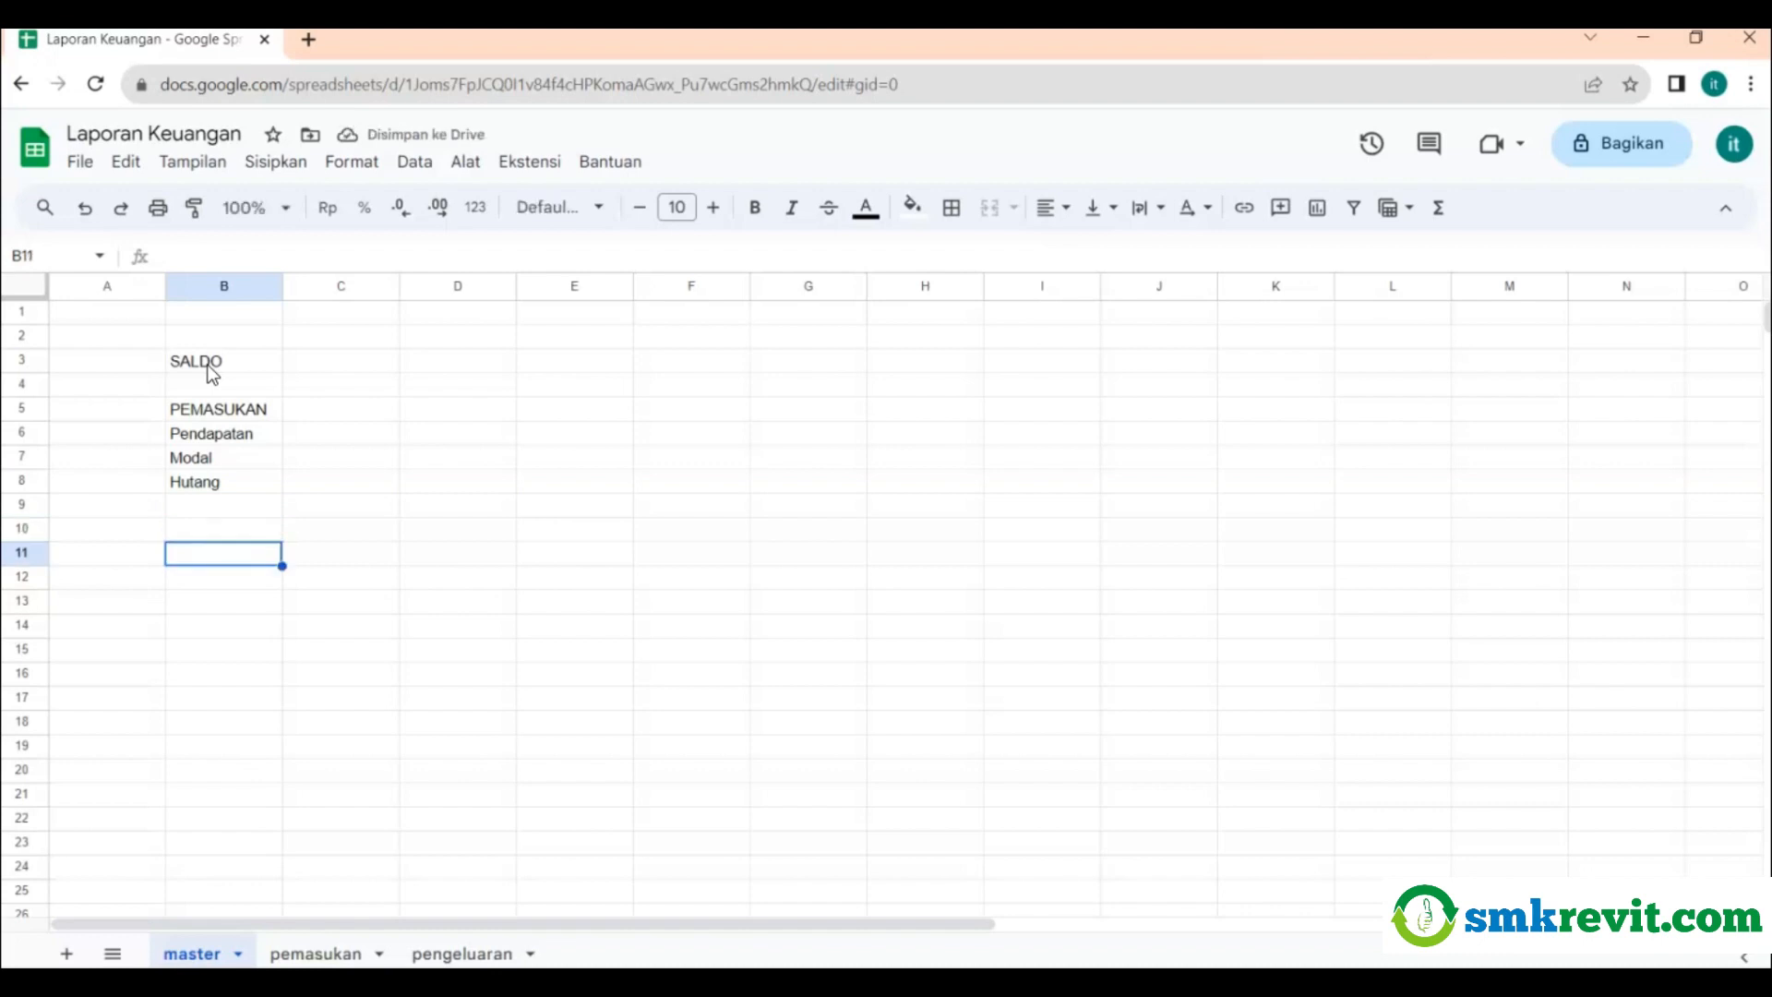
{"action": "type", "text": "PE"}
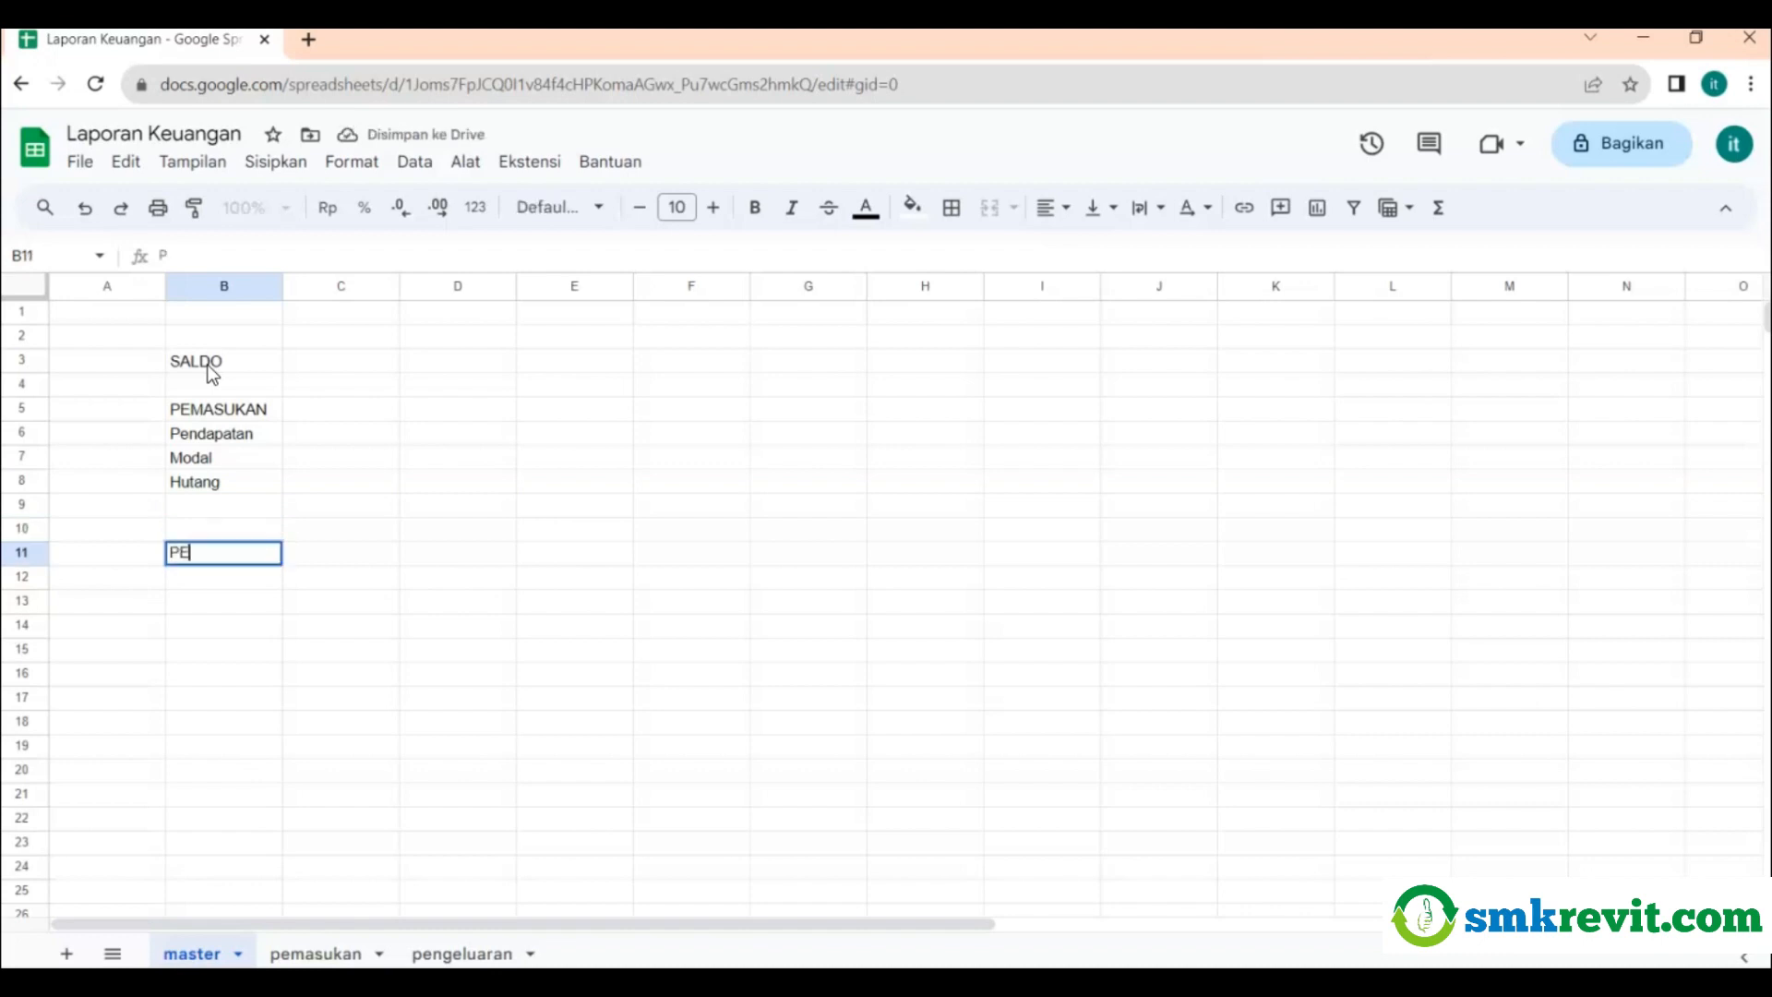
{"action": "type", "text": "NGELUARAN"}
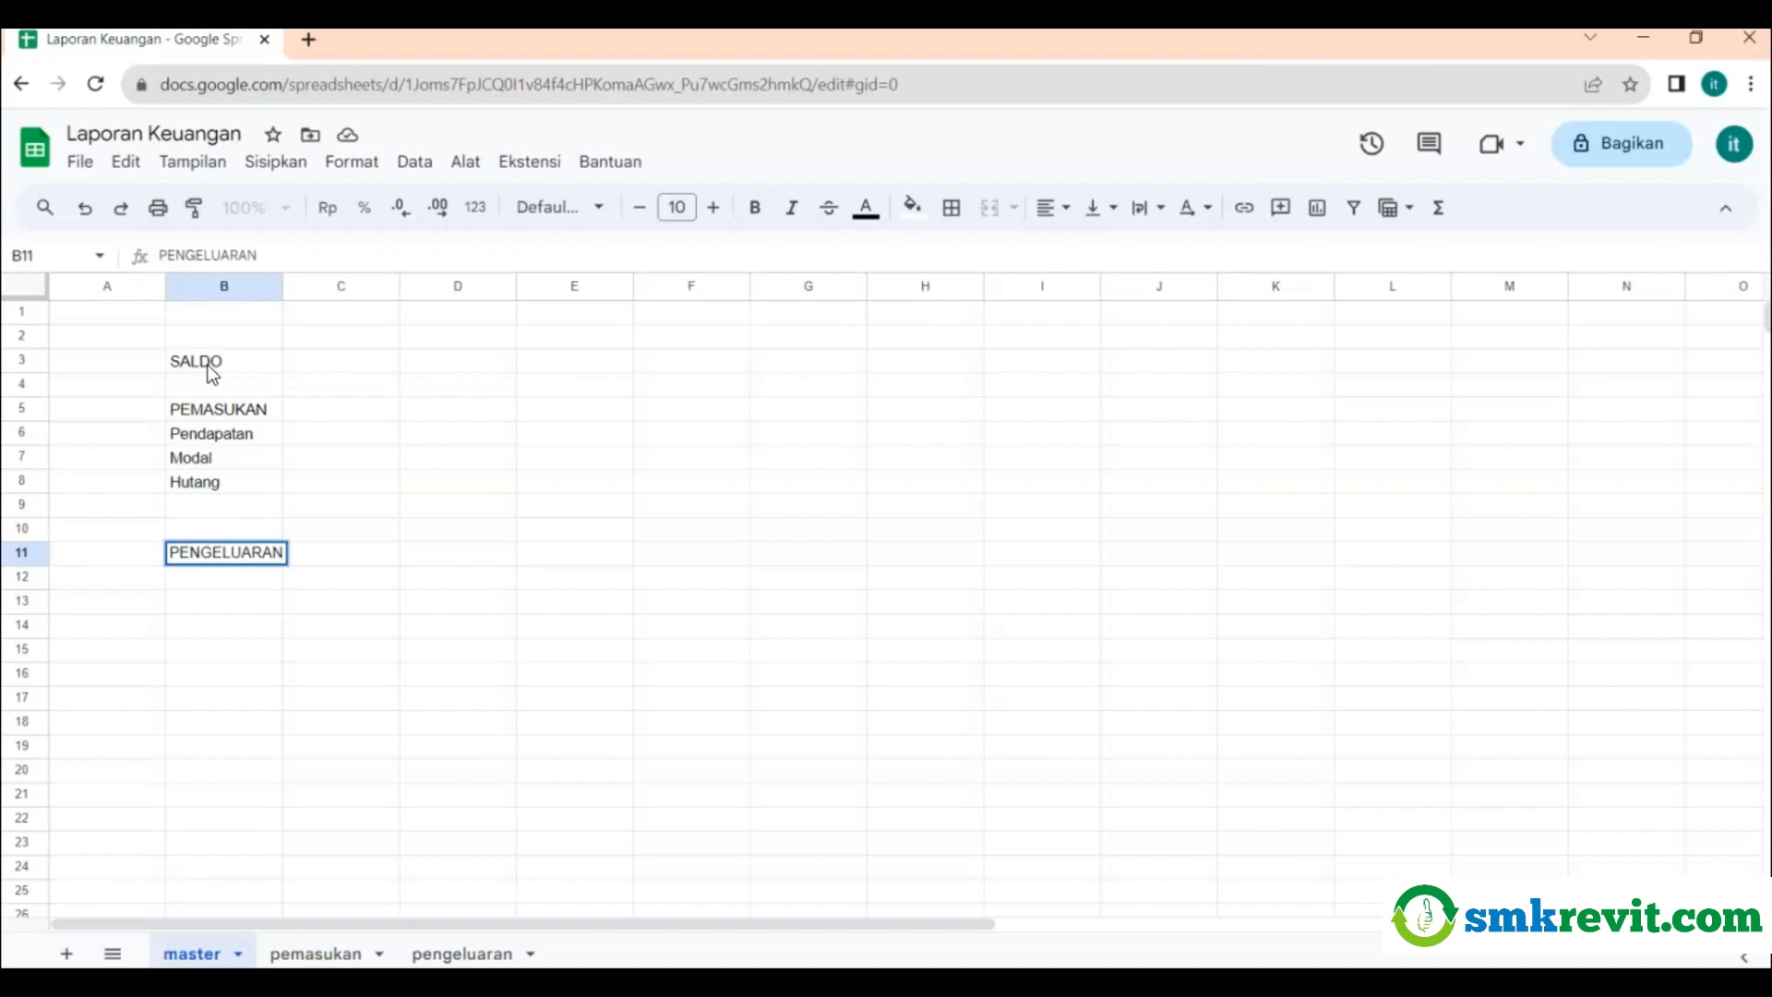
{"action": "key", "text": "Return"}
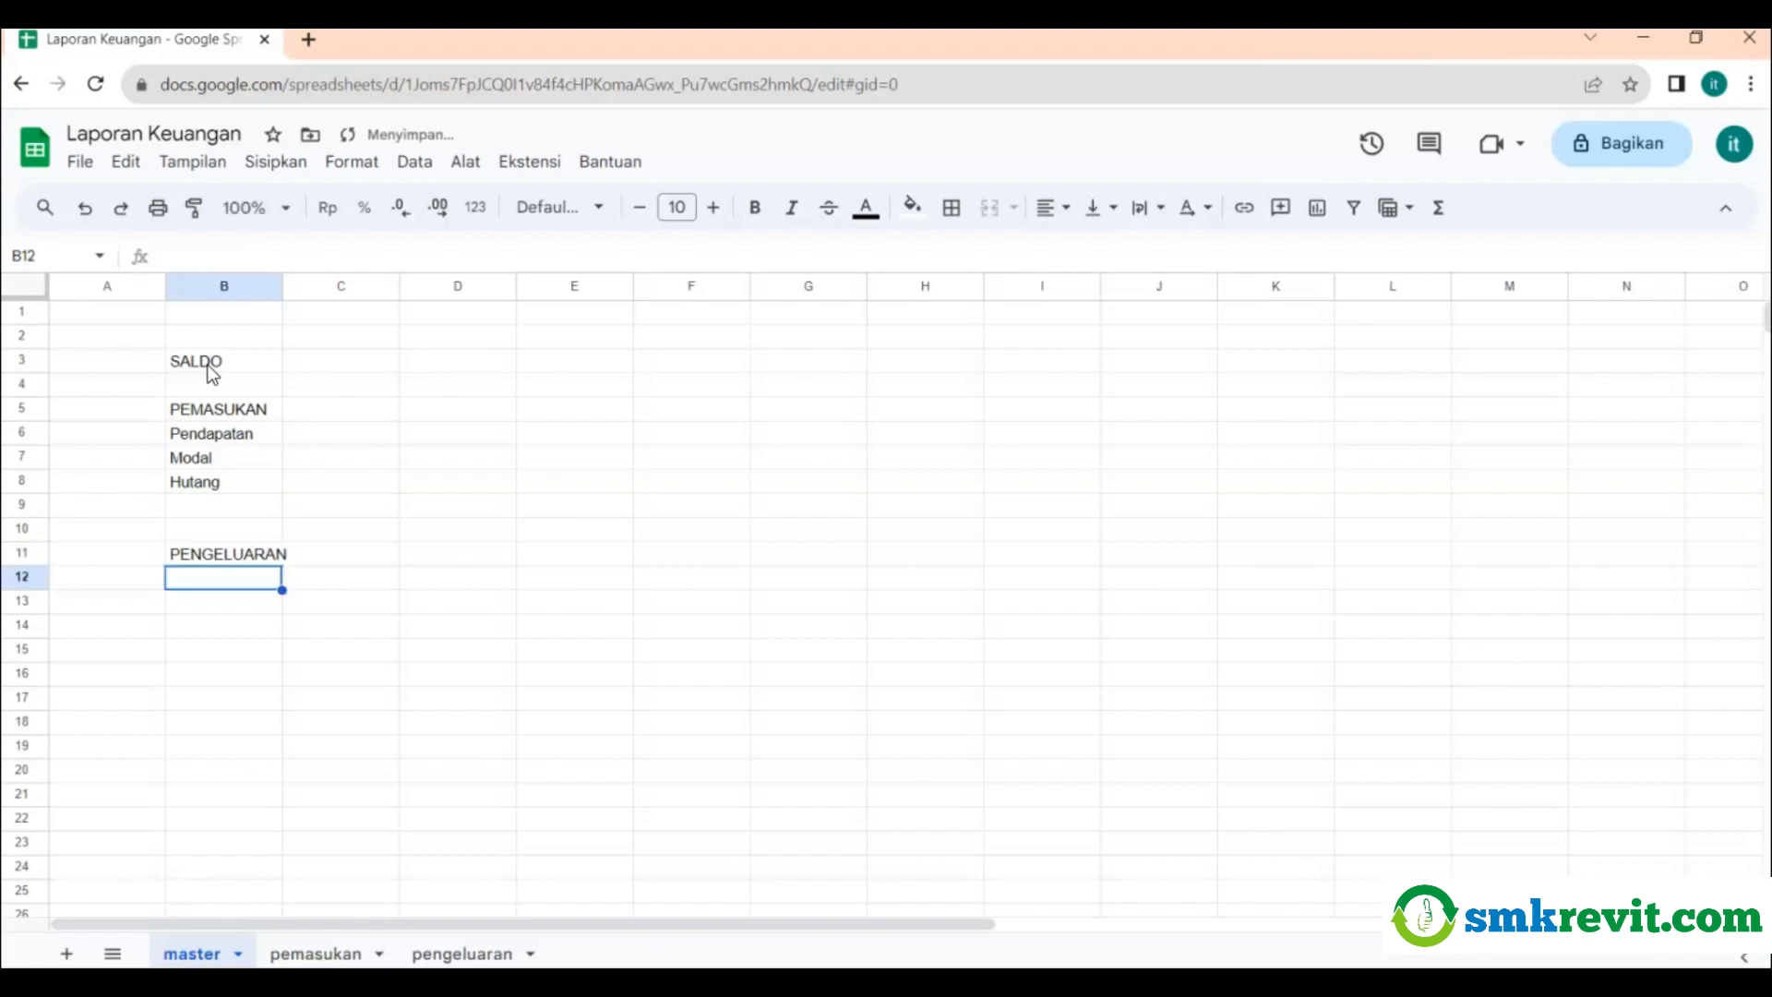
List the expense categories Rutin and Insidentil in B12 and B13 under the PENGELUARAN heading.
{"action": "type", "text": "Rutin"}
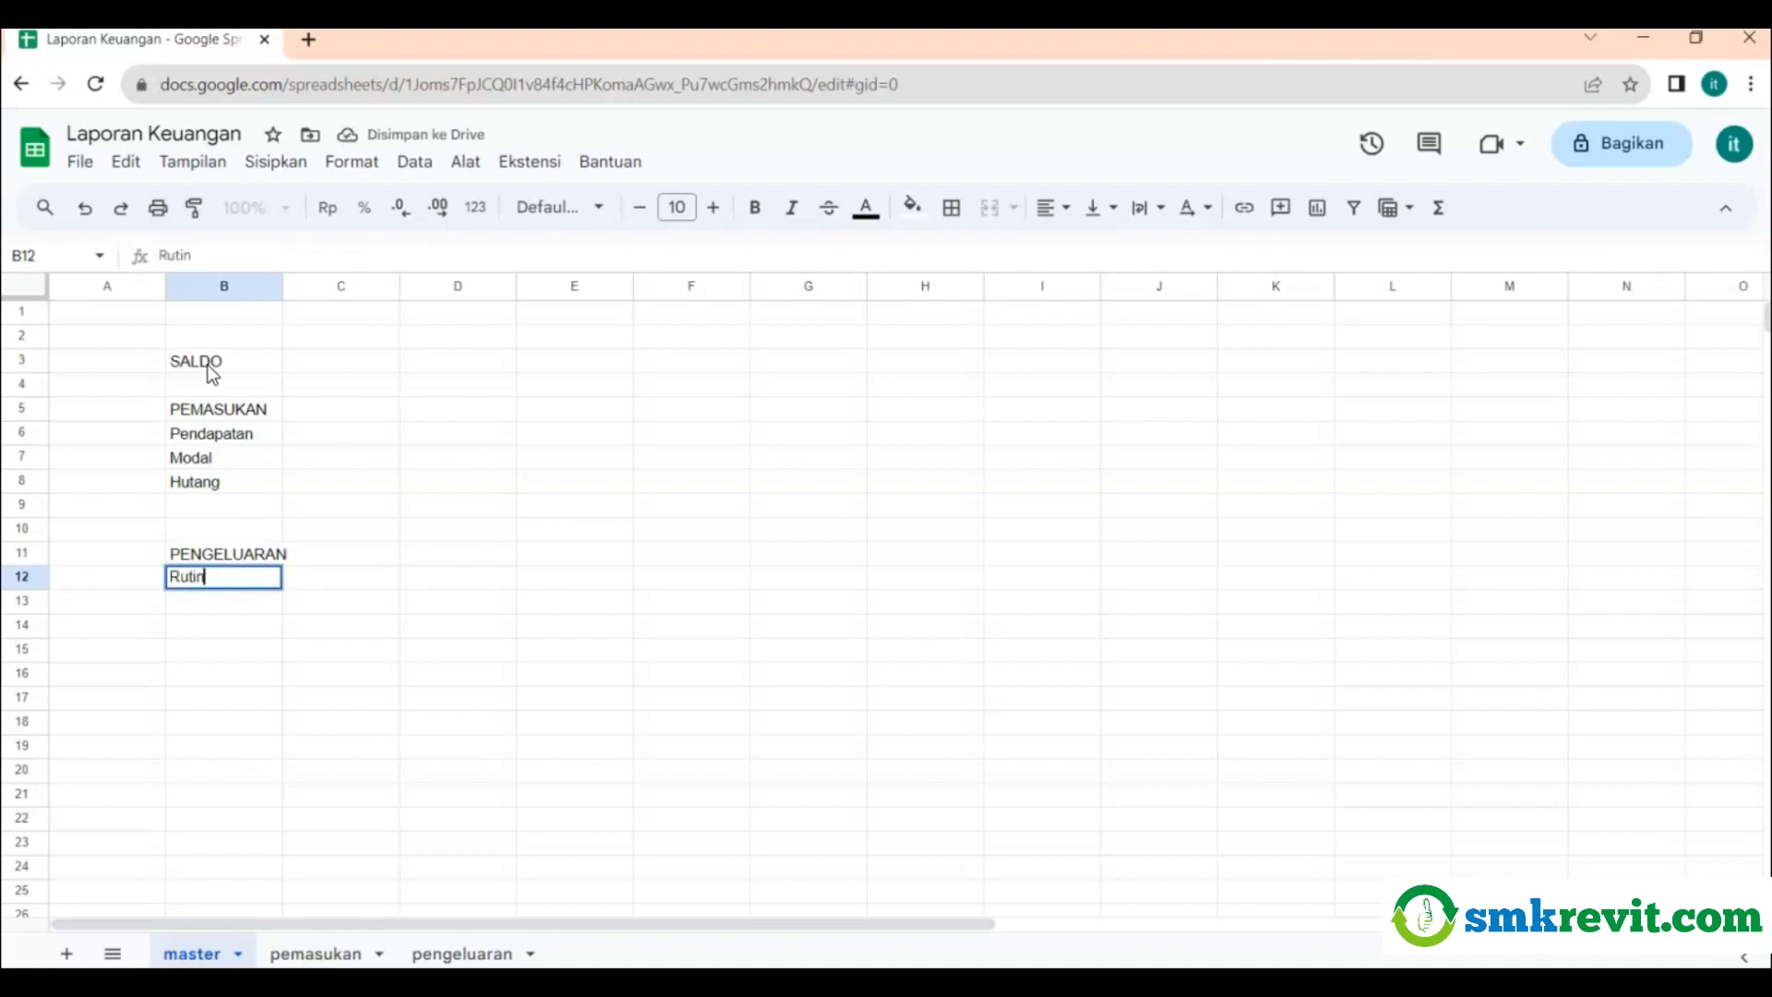
{"action": "key", "text": "Return"}
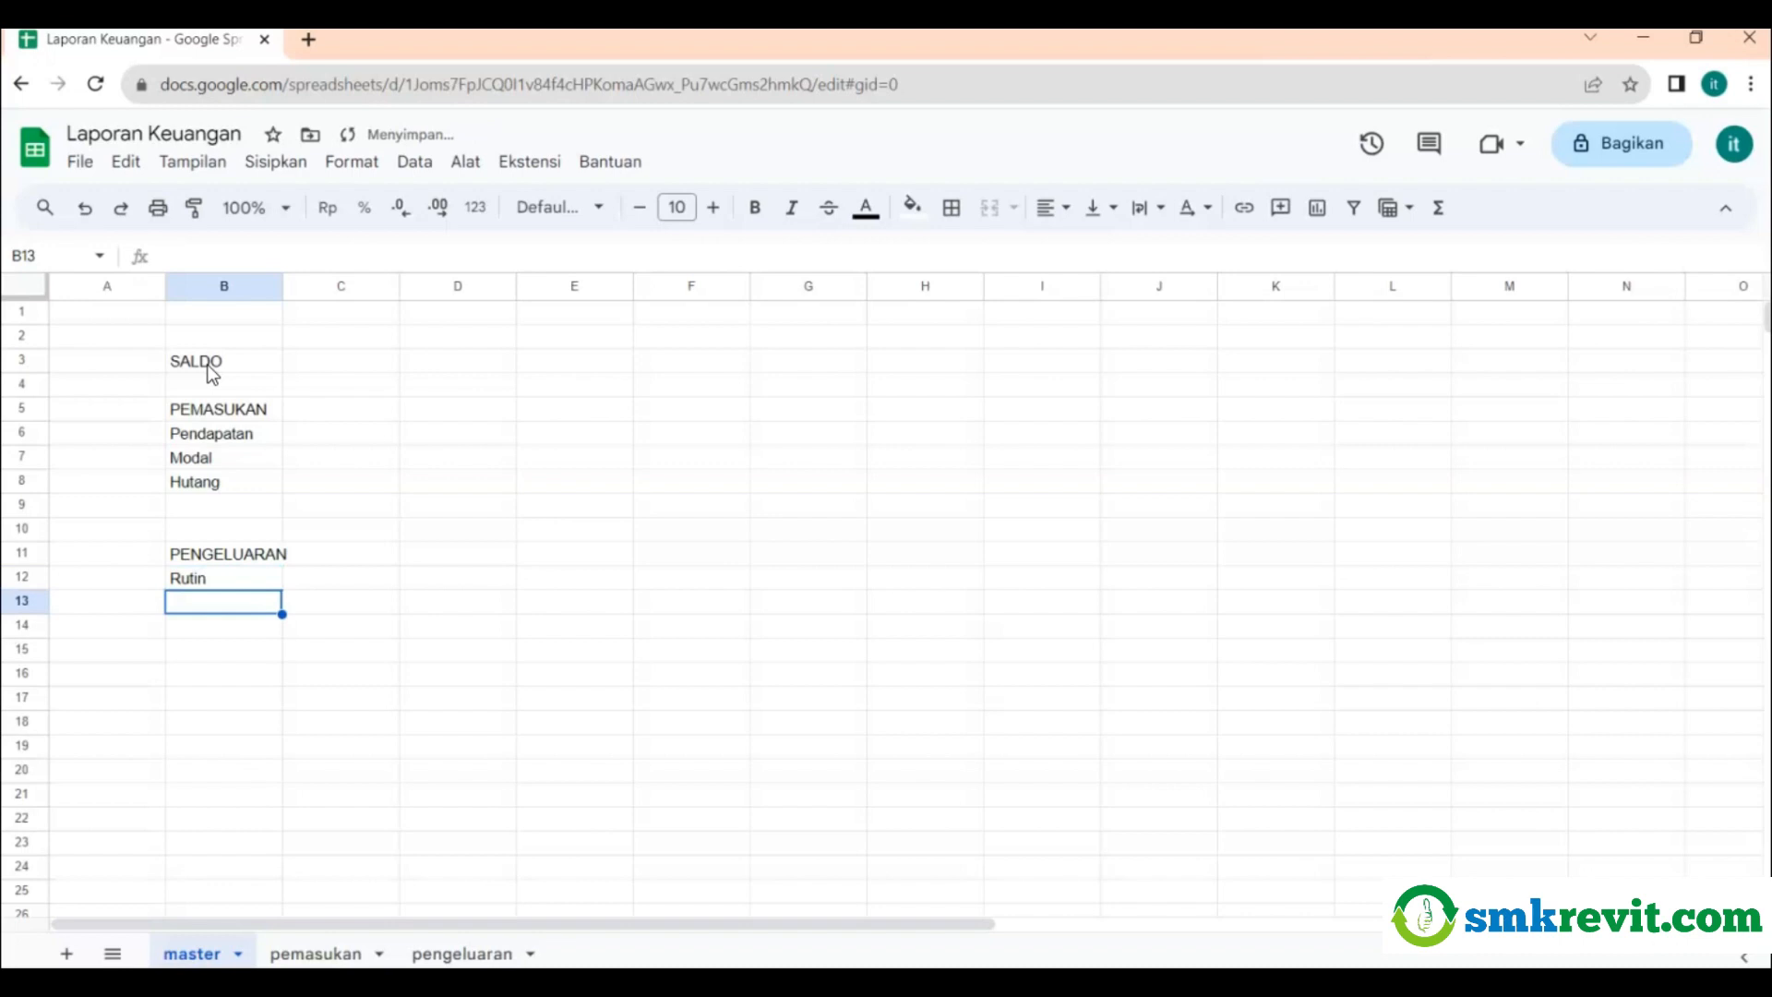
{"action": "type", "text": "In"}
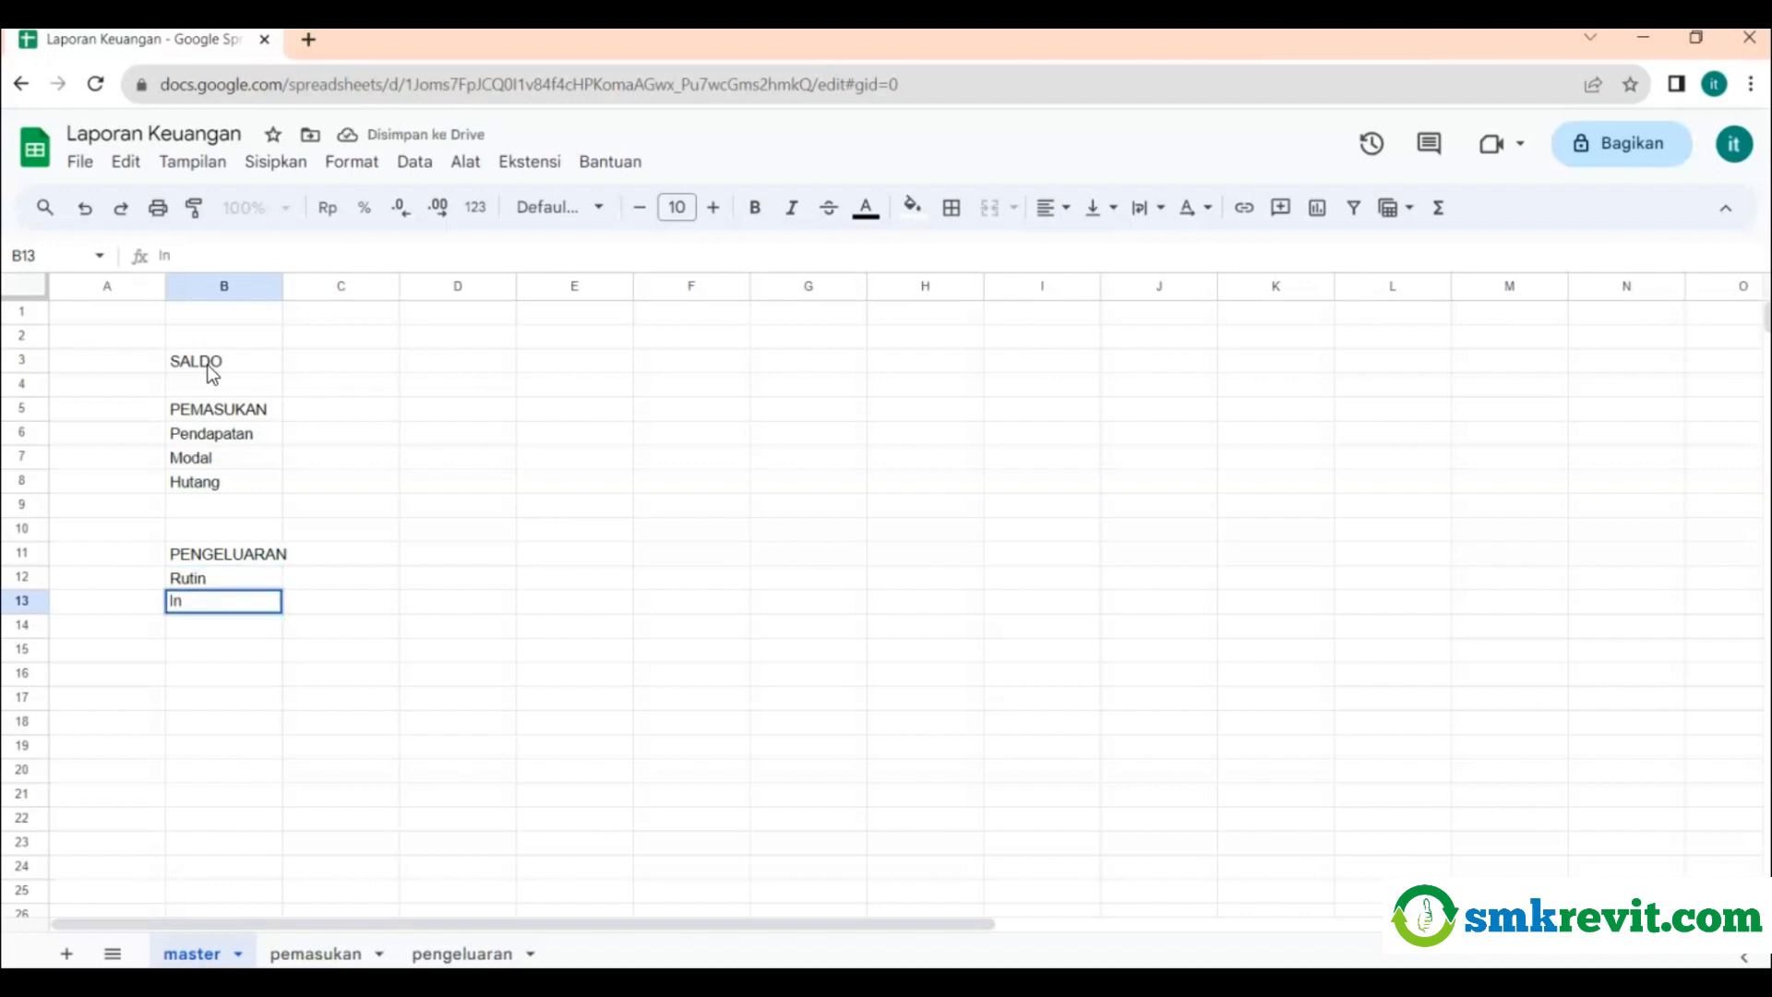
{"action": "type", "text": "sidentil"}
{"action": "key", "text": "Return"}
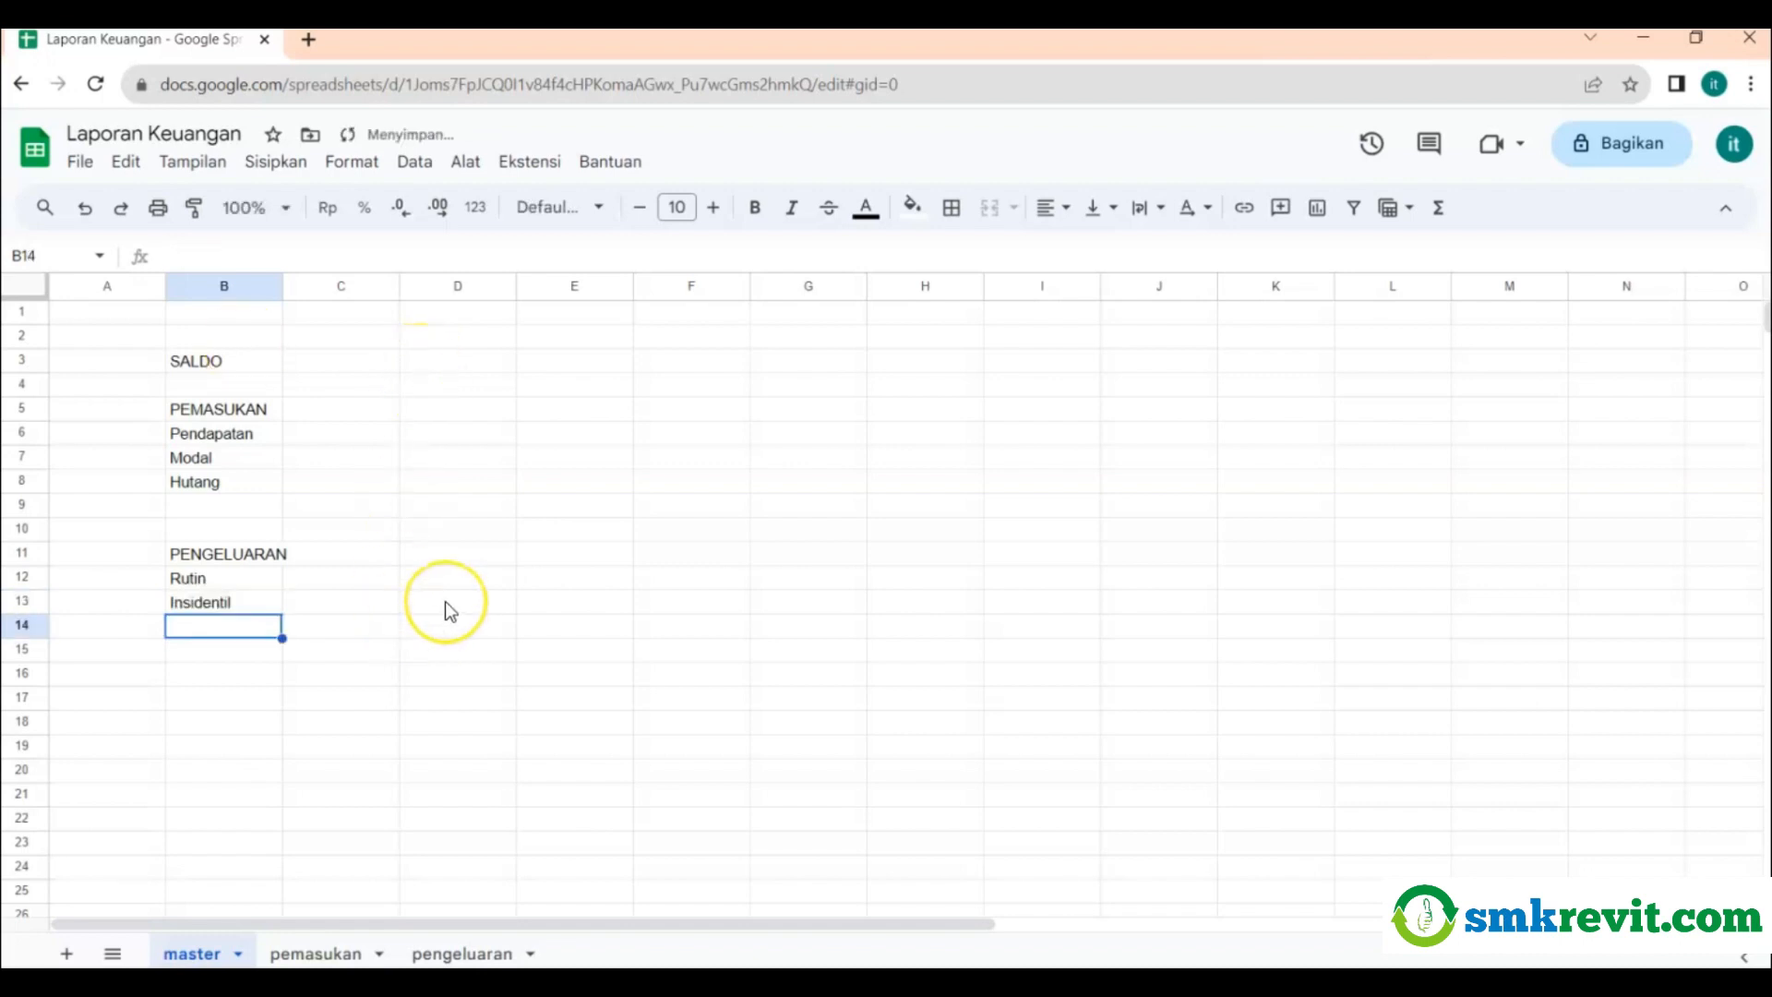
Enter the heading SUMBER in B16, leaving two empty rows below the expense categories.
{"action": "key", "text": "Return"}
{"action": "key", "text": "Return"}
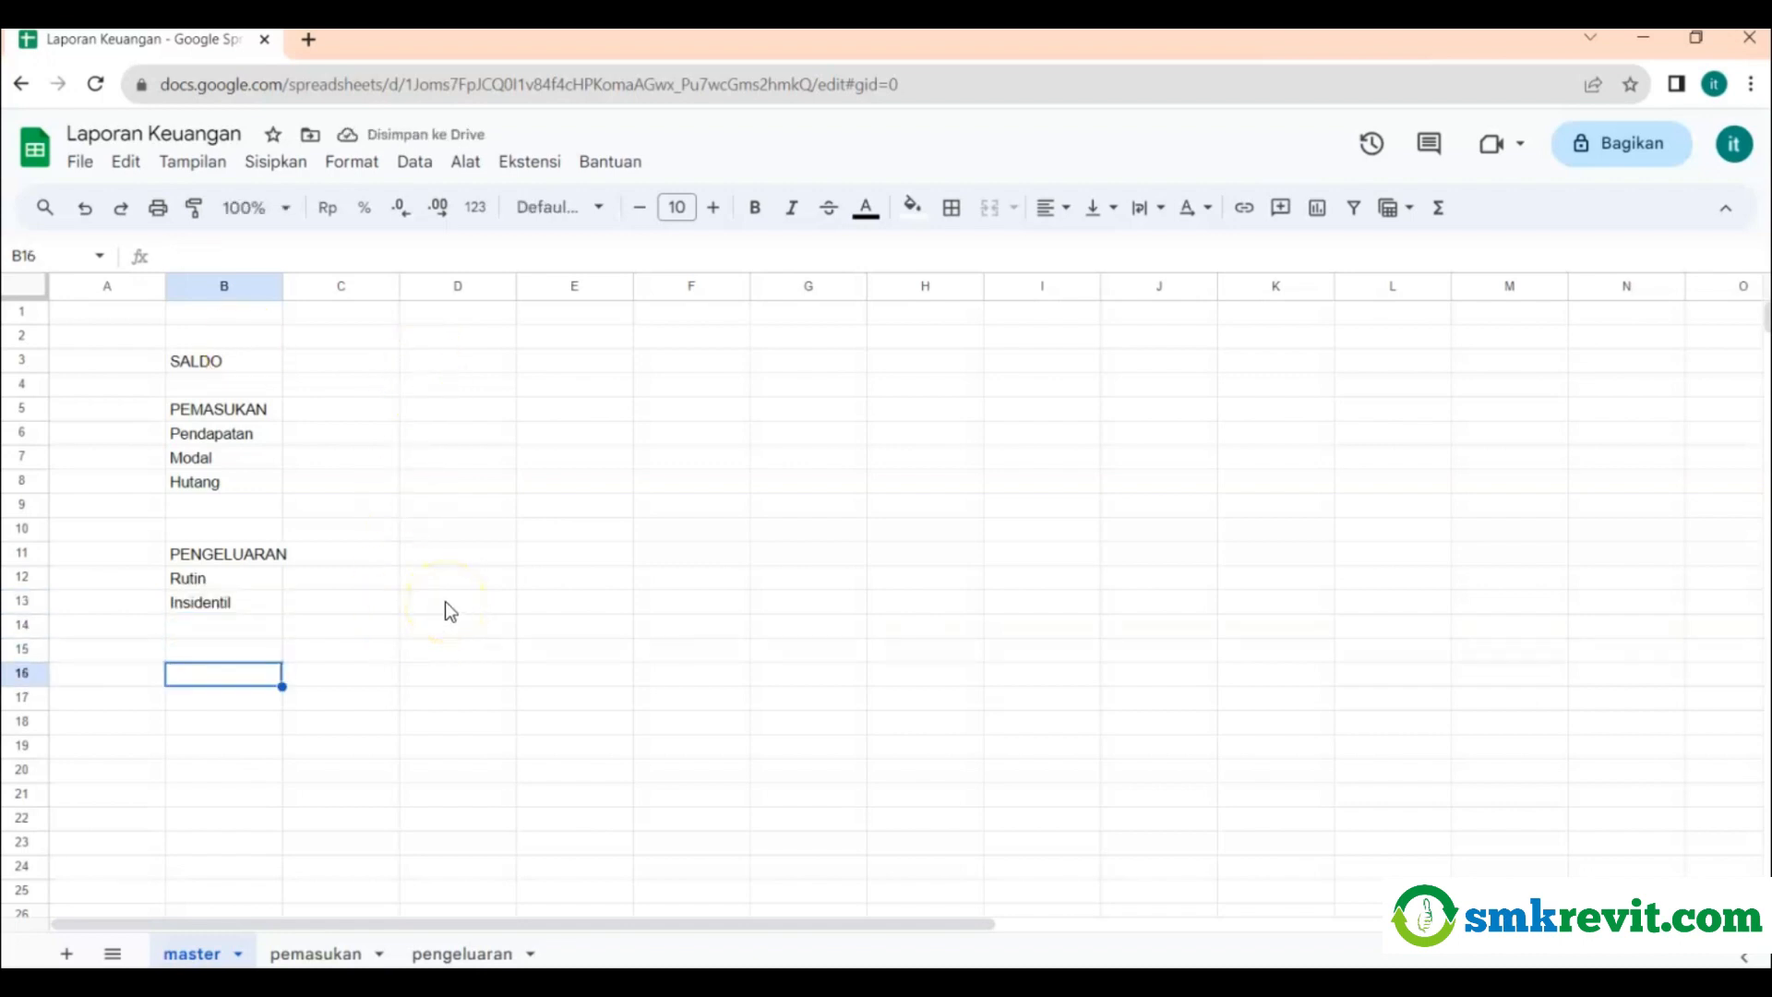
{"action": "type", "text": "SUMBER"}
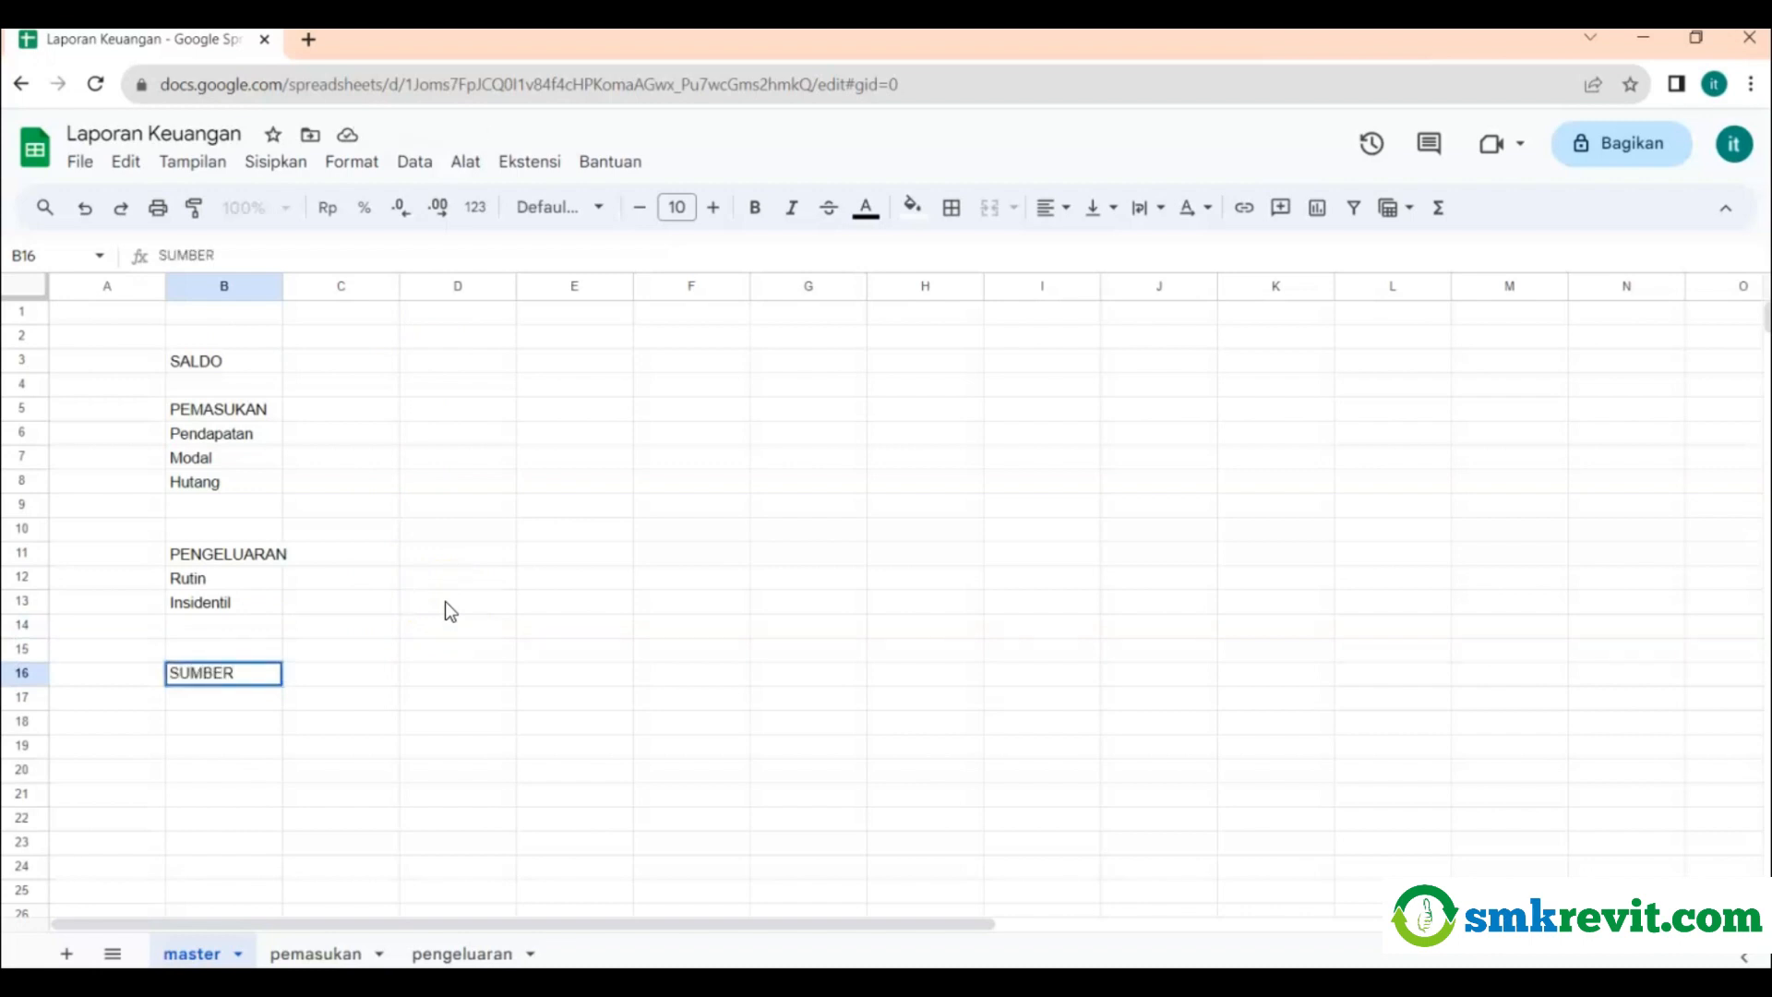
{"action": "key", "text": "Return"}
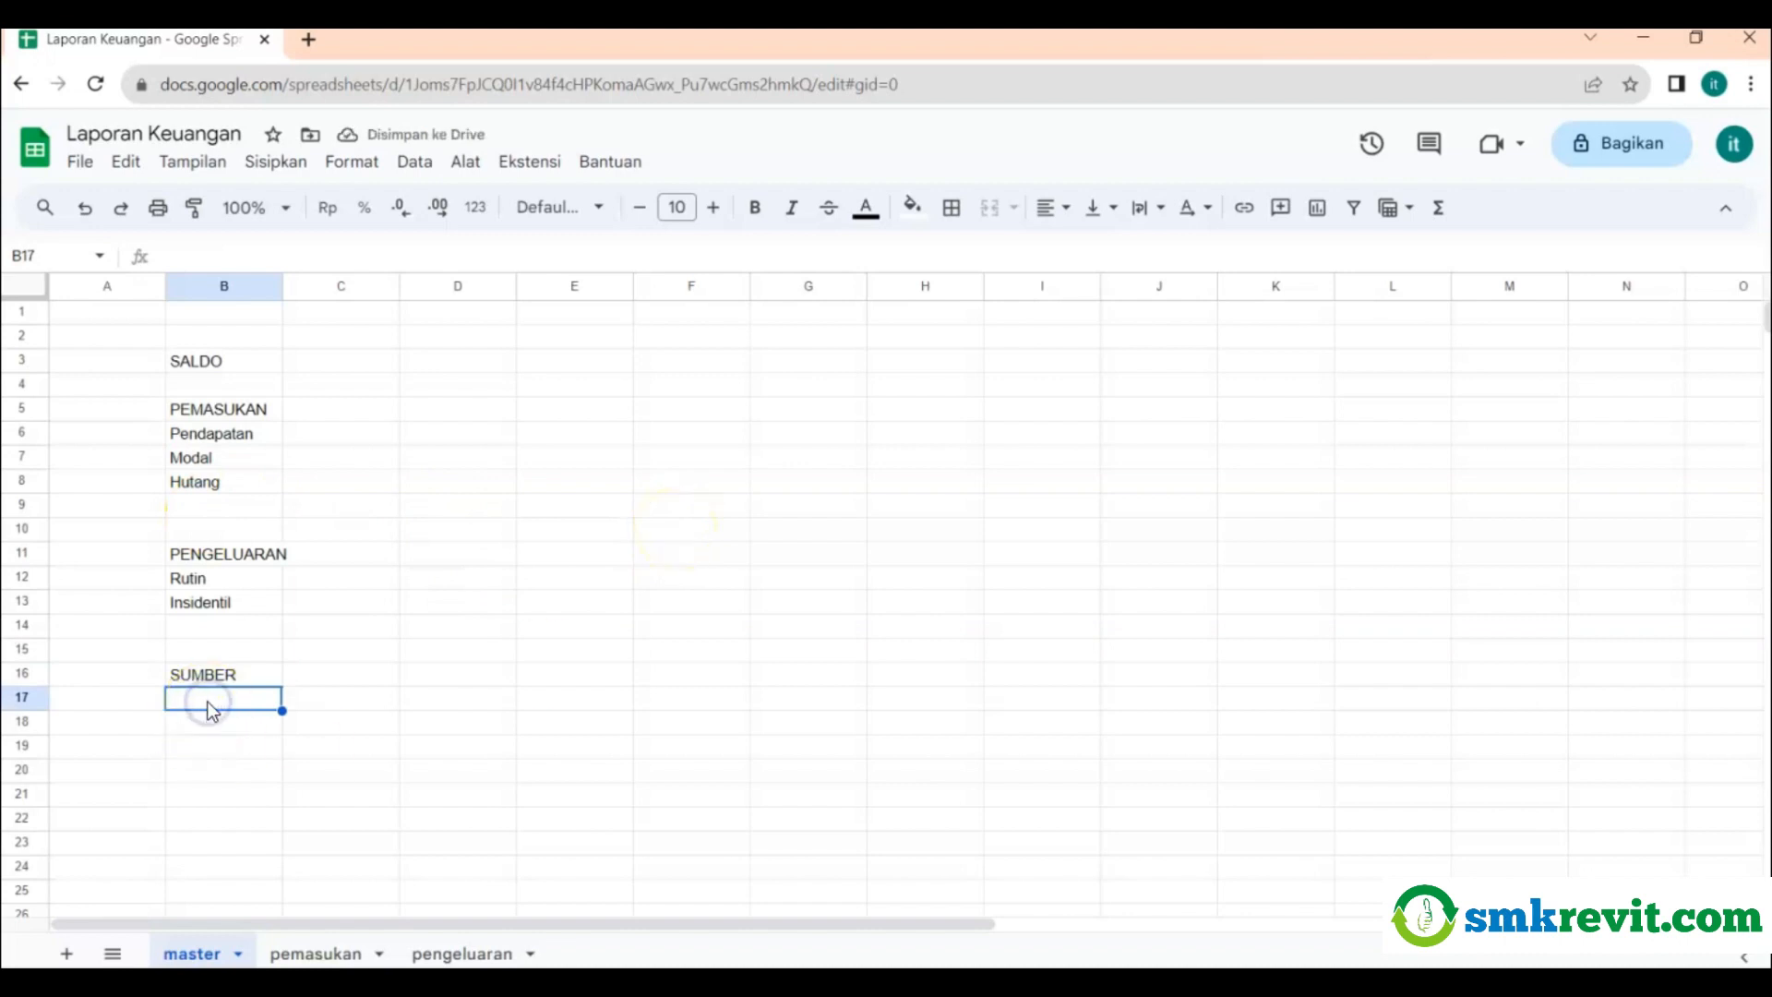
List the sources Gaji, Usaha, Orang Tua and Bank in B17 to B20 under the SUMBER heading.
{"action": "type", "text": "Gaji"}
{"action": "key", "text": "Return"}
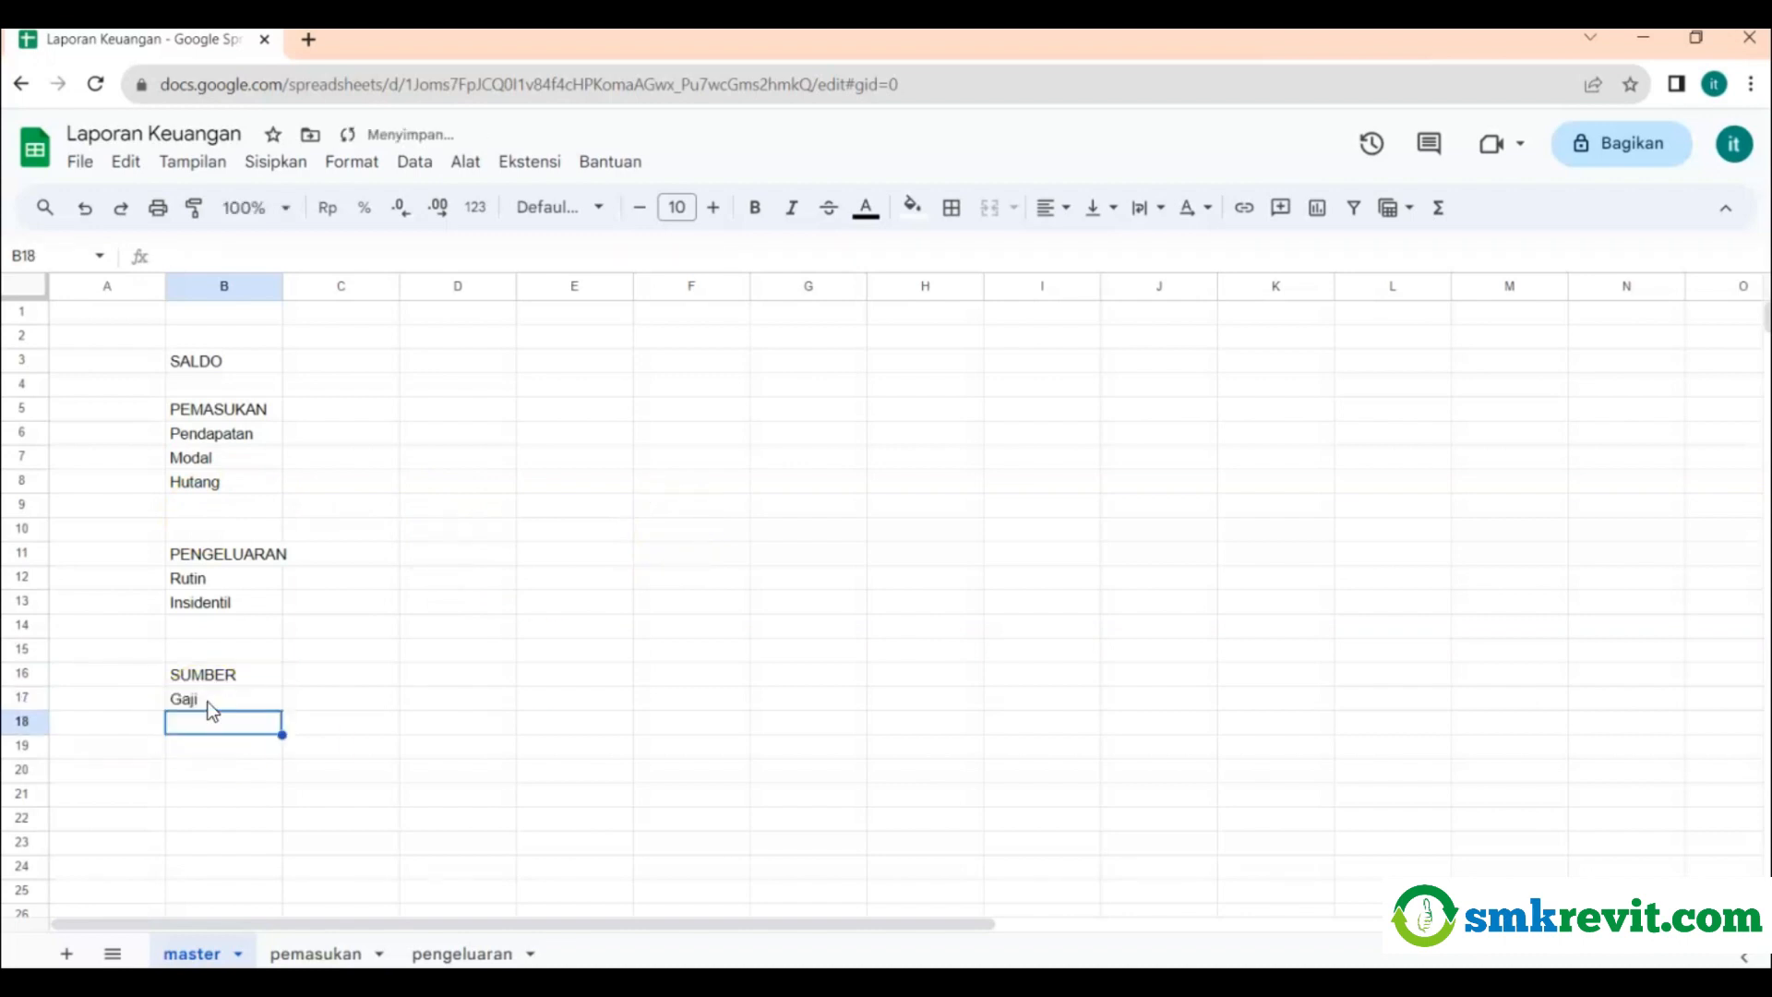
{"action": "type", "text": "Usaha"}
{"action": "key", "text": "Return"}
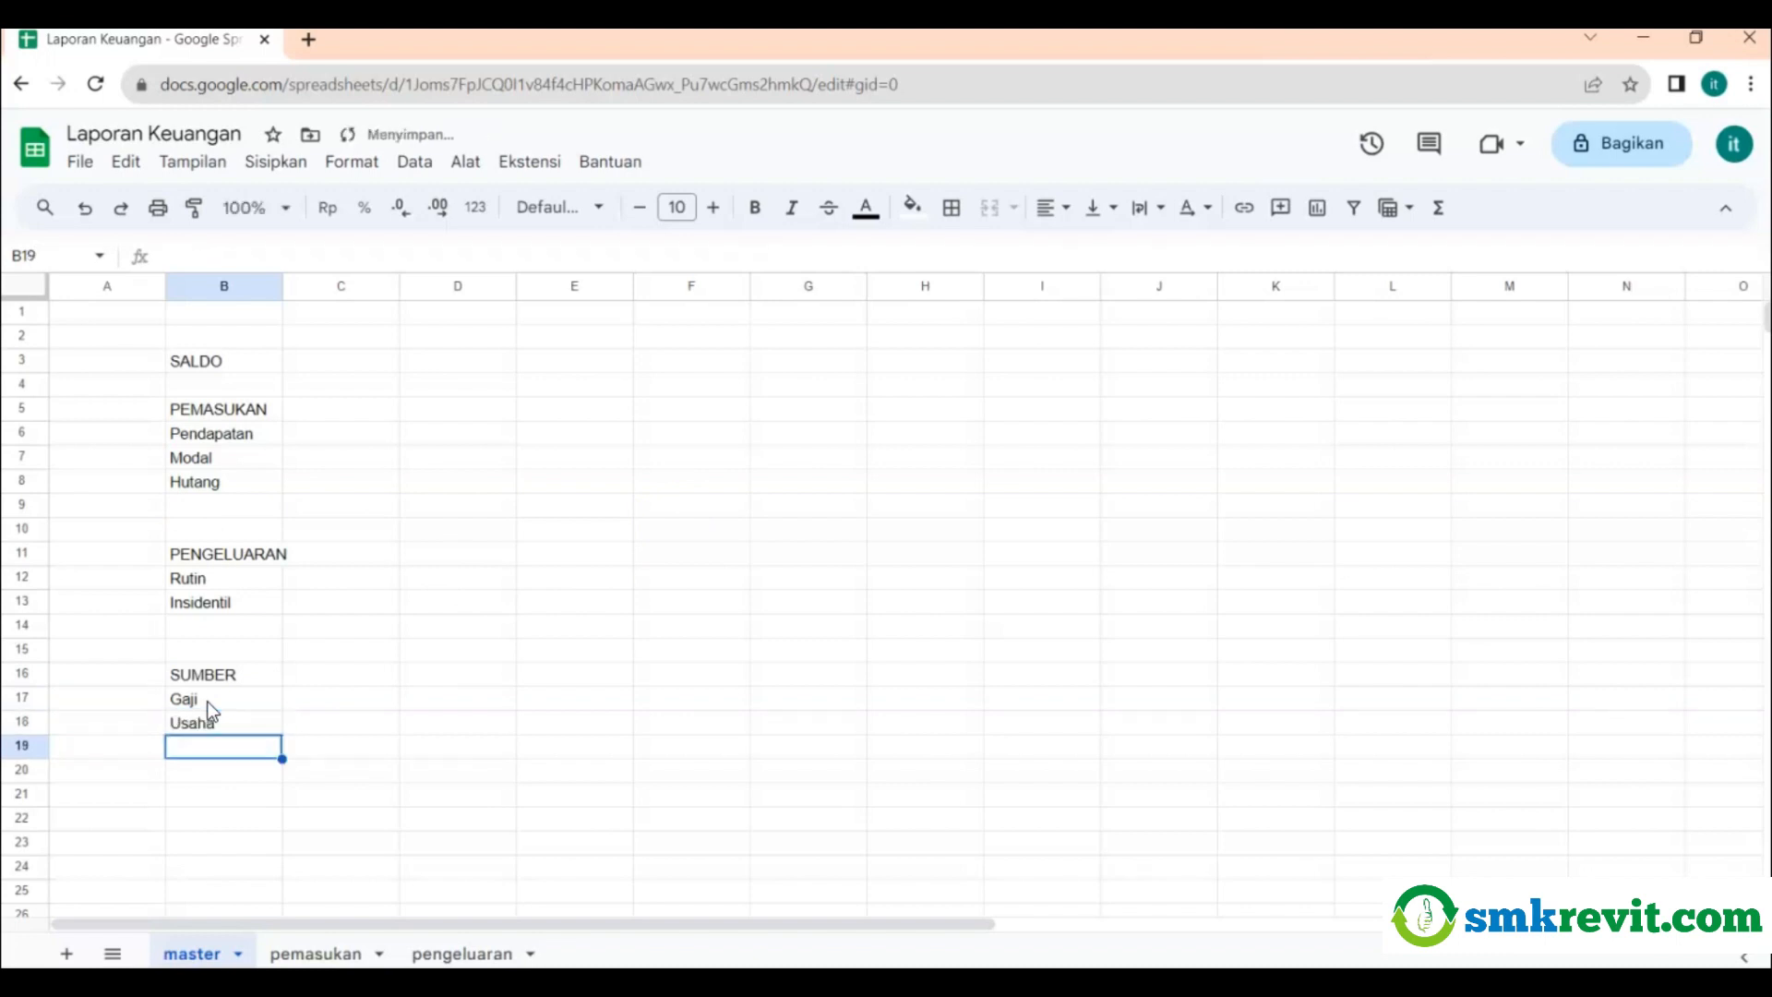
{"action": "type", "text": "Orang"}
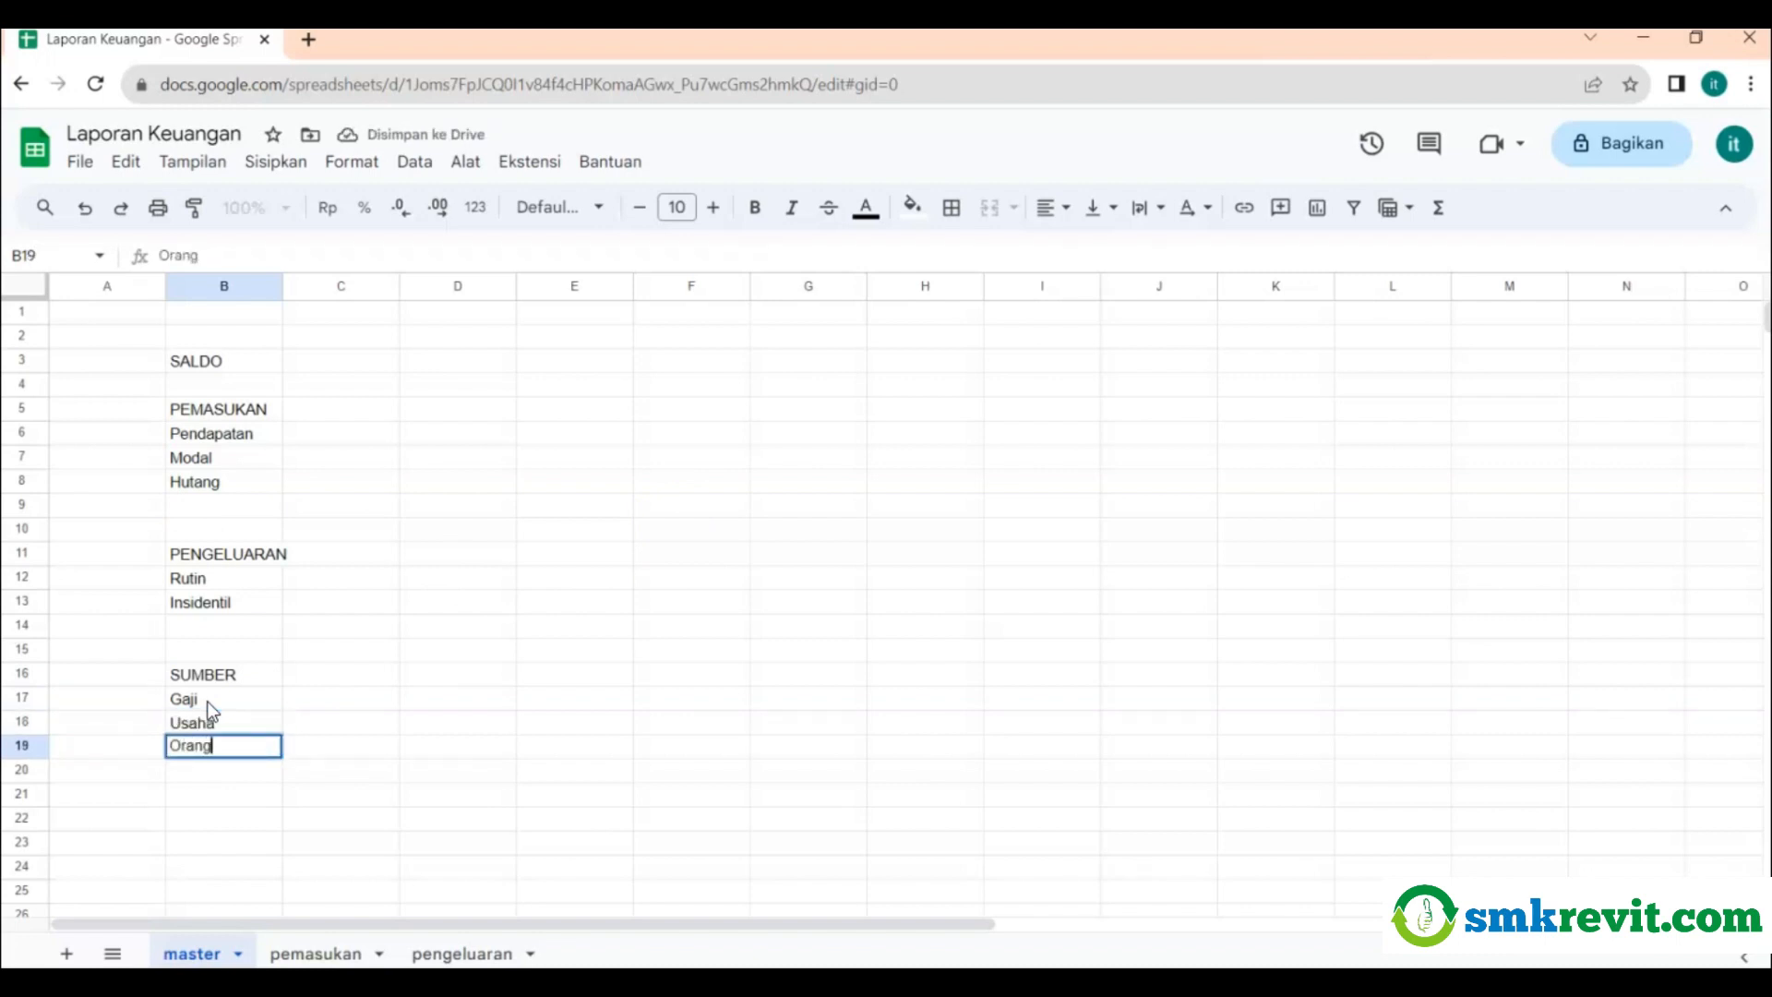
{"action": "type", "text": " Tua"}
{"action": "key", "text": "Return"}
{"action": "type", "text": "Bank"}
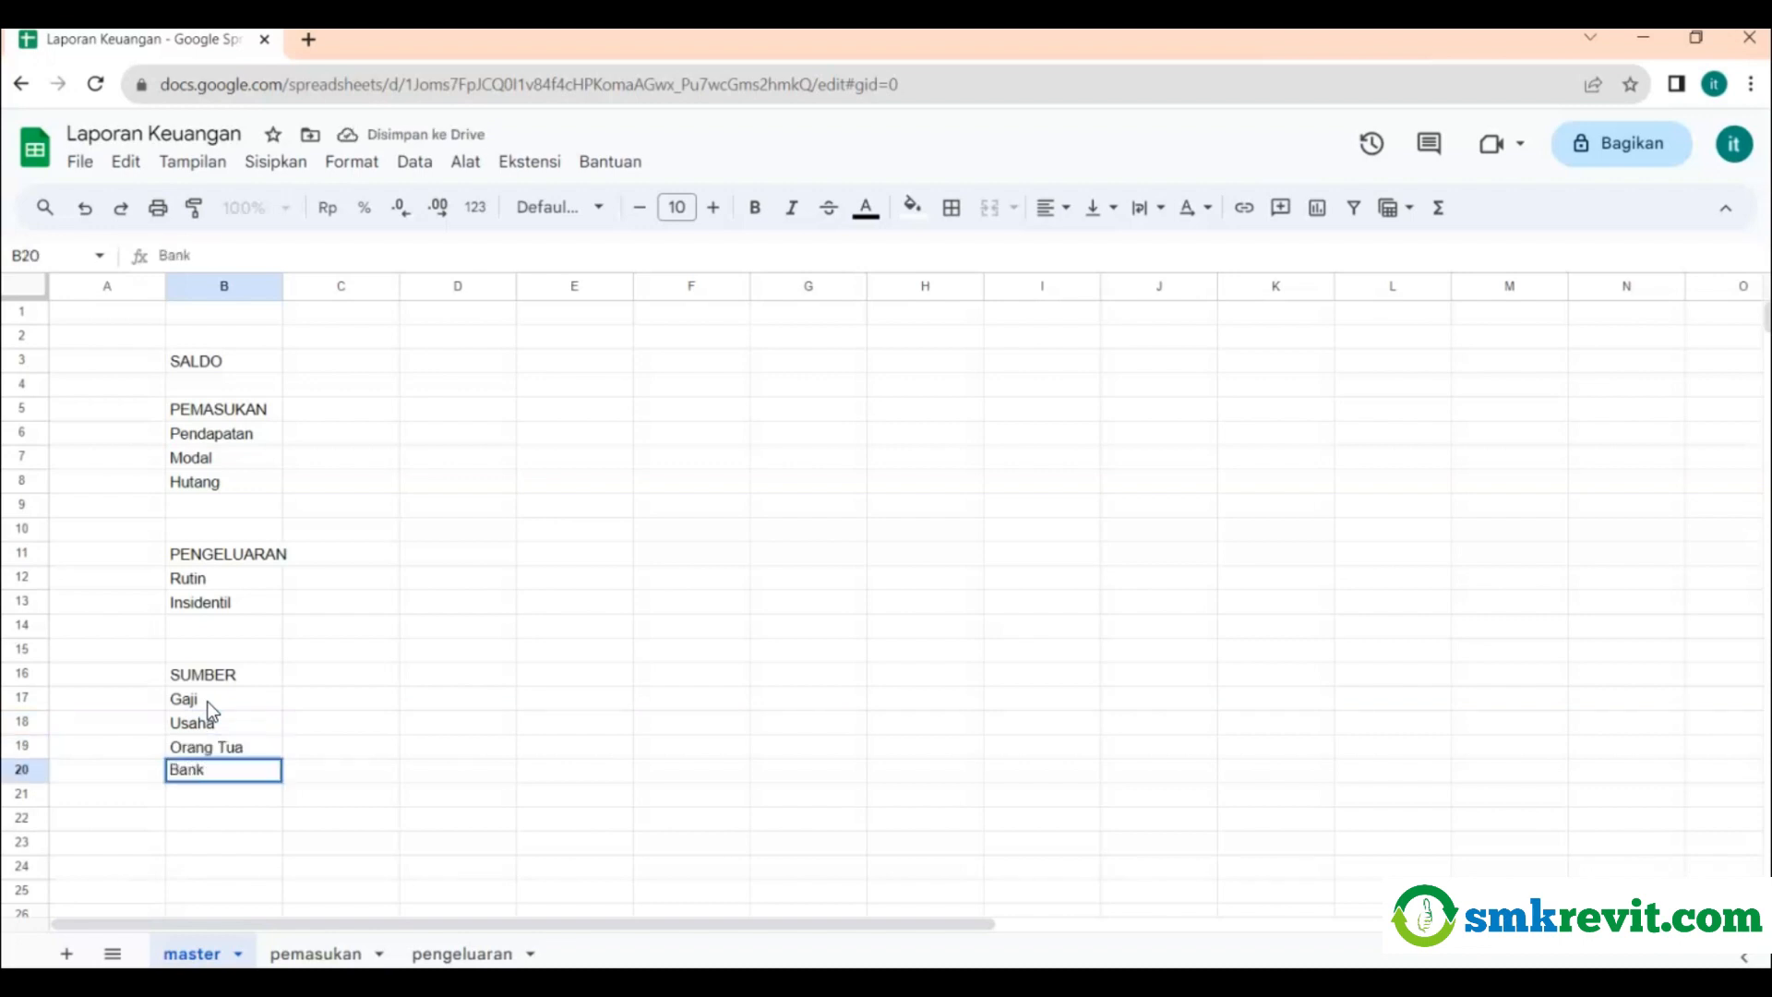
{"action": "key", "text": "Return"}
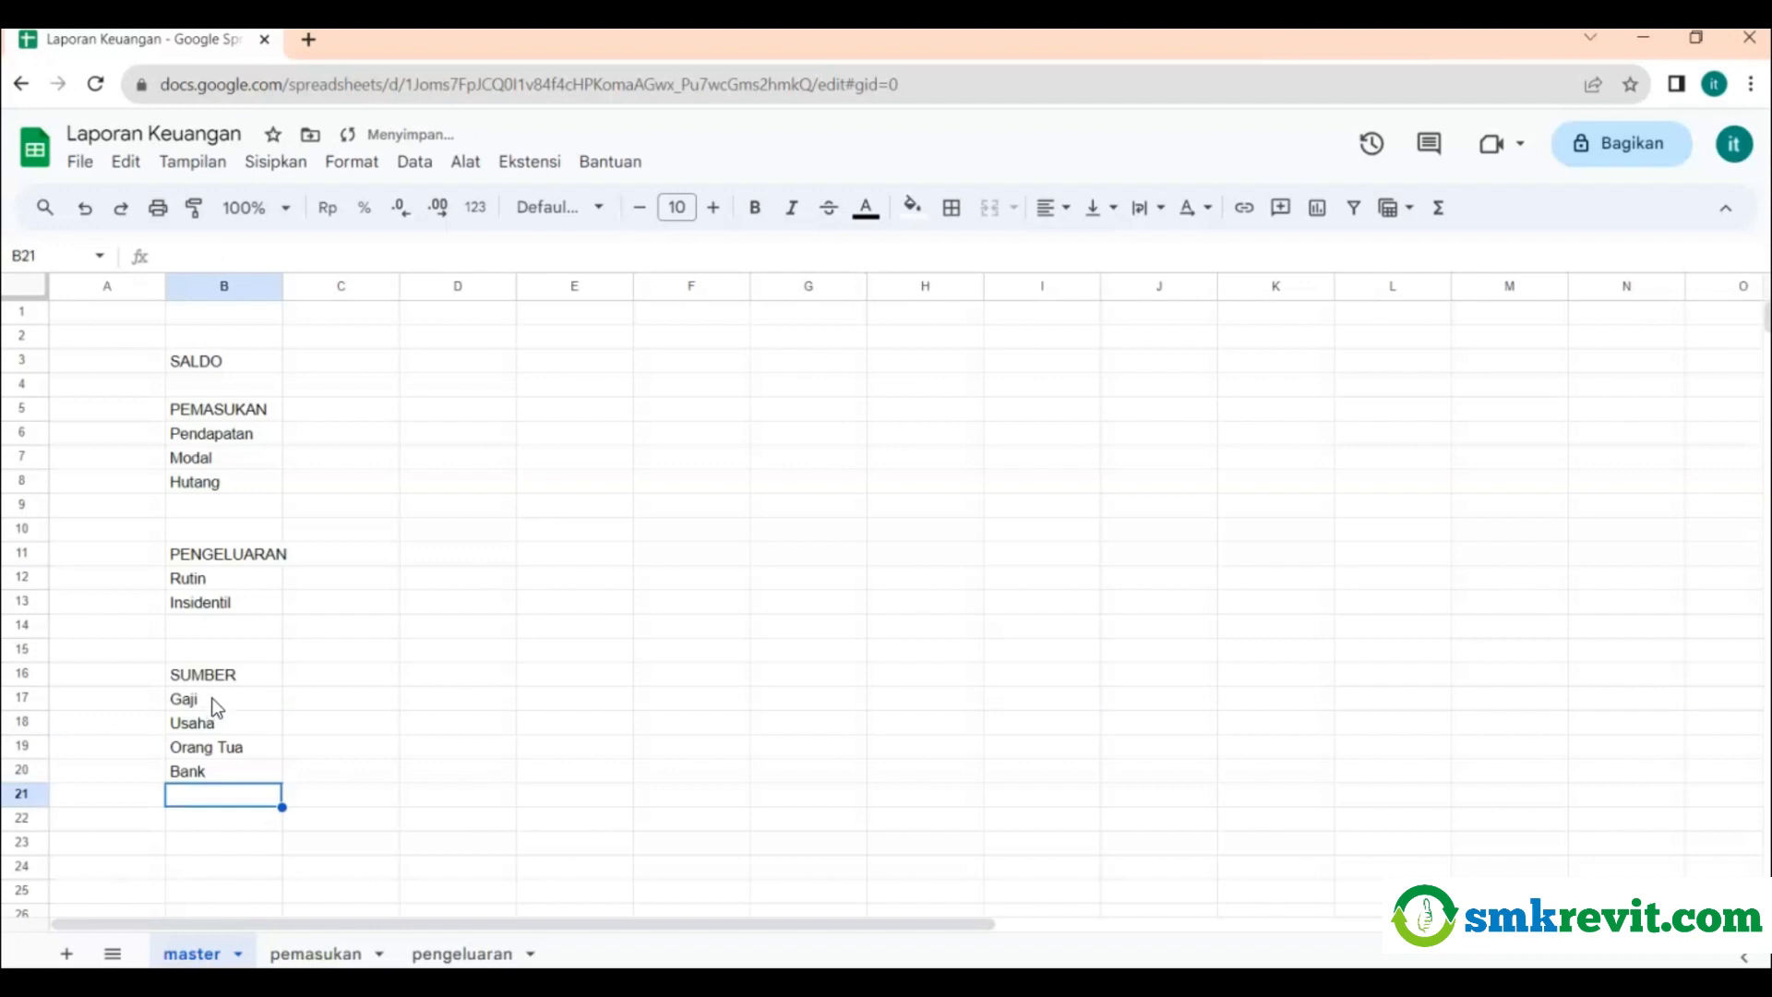
Widen column B of the master sheet slightly so that the PENGELUARAN heading fits inside it.
{"action": "left_click", "coordinate": [221, 680]}
{"action": "left_click", "coordinate": [218, 710]}
{"action": "left_click", "coordinate": [222, 726]}
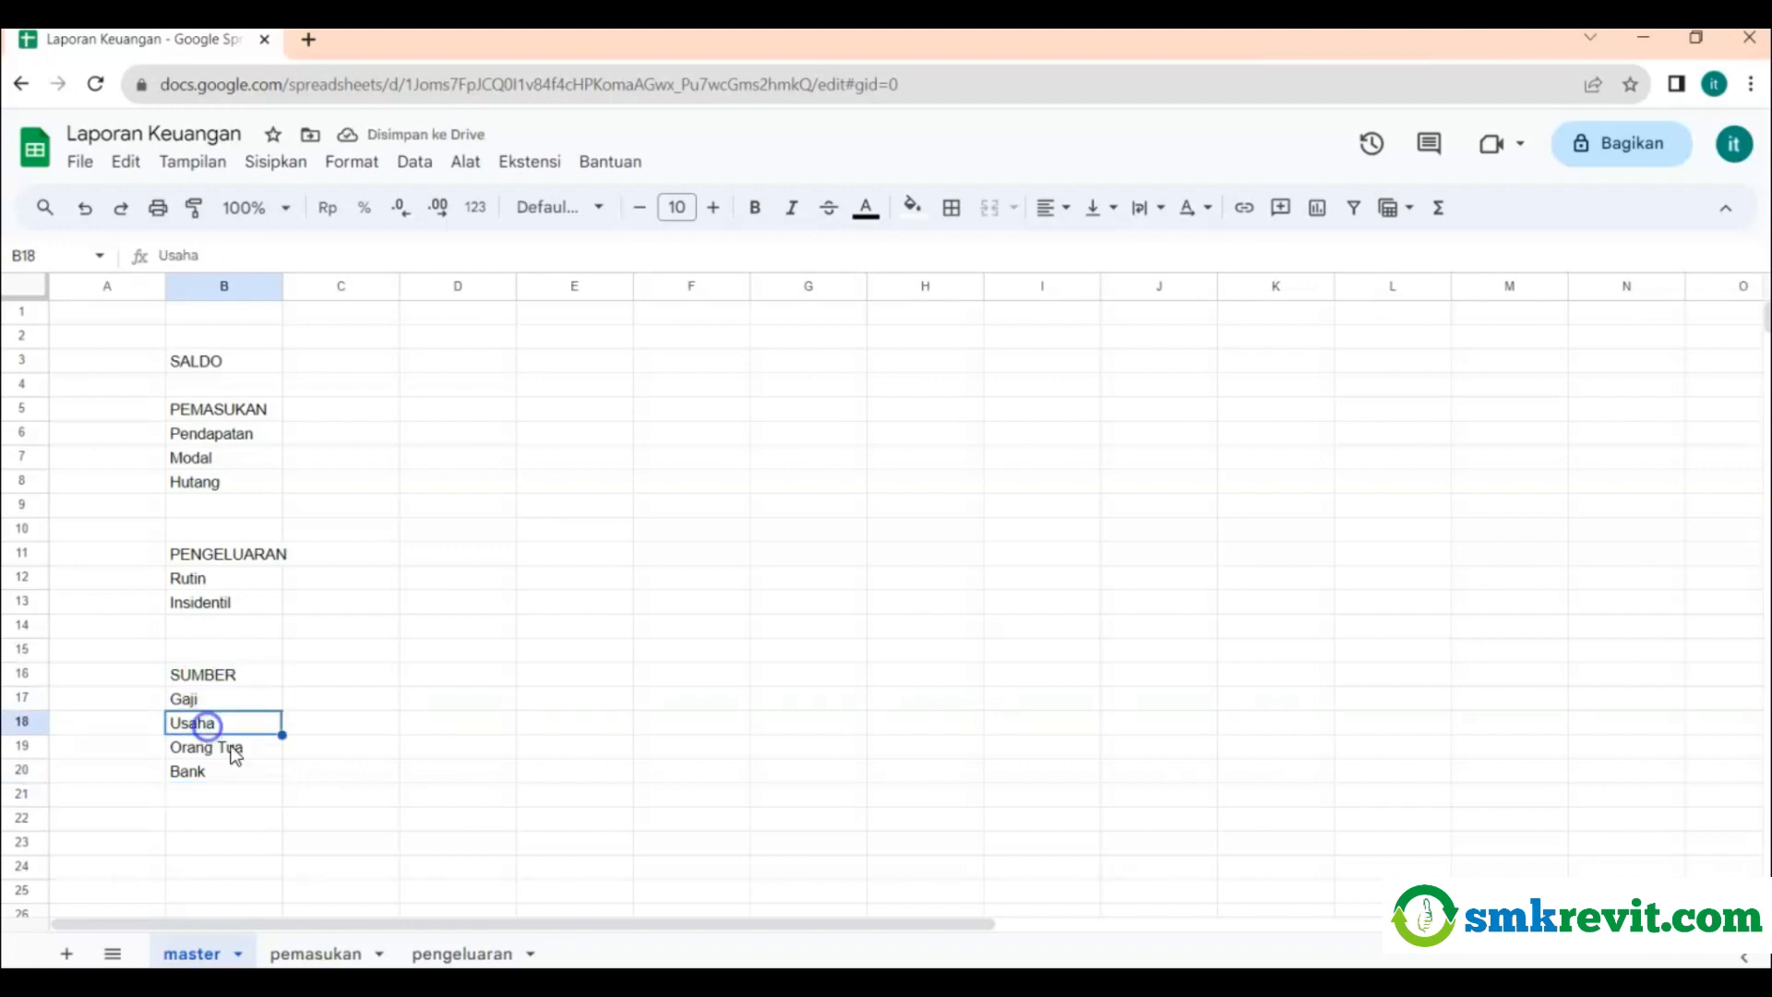
{"action": "left_click", "coordinate": [254, 657]}
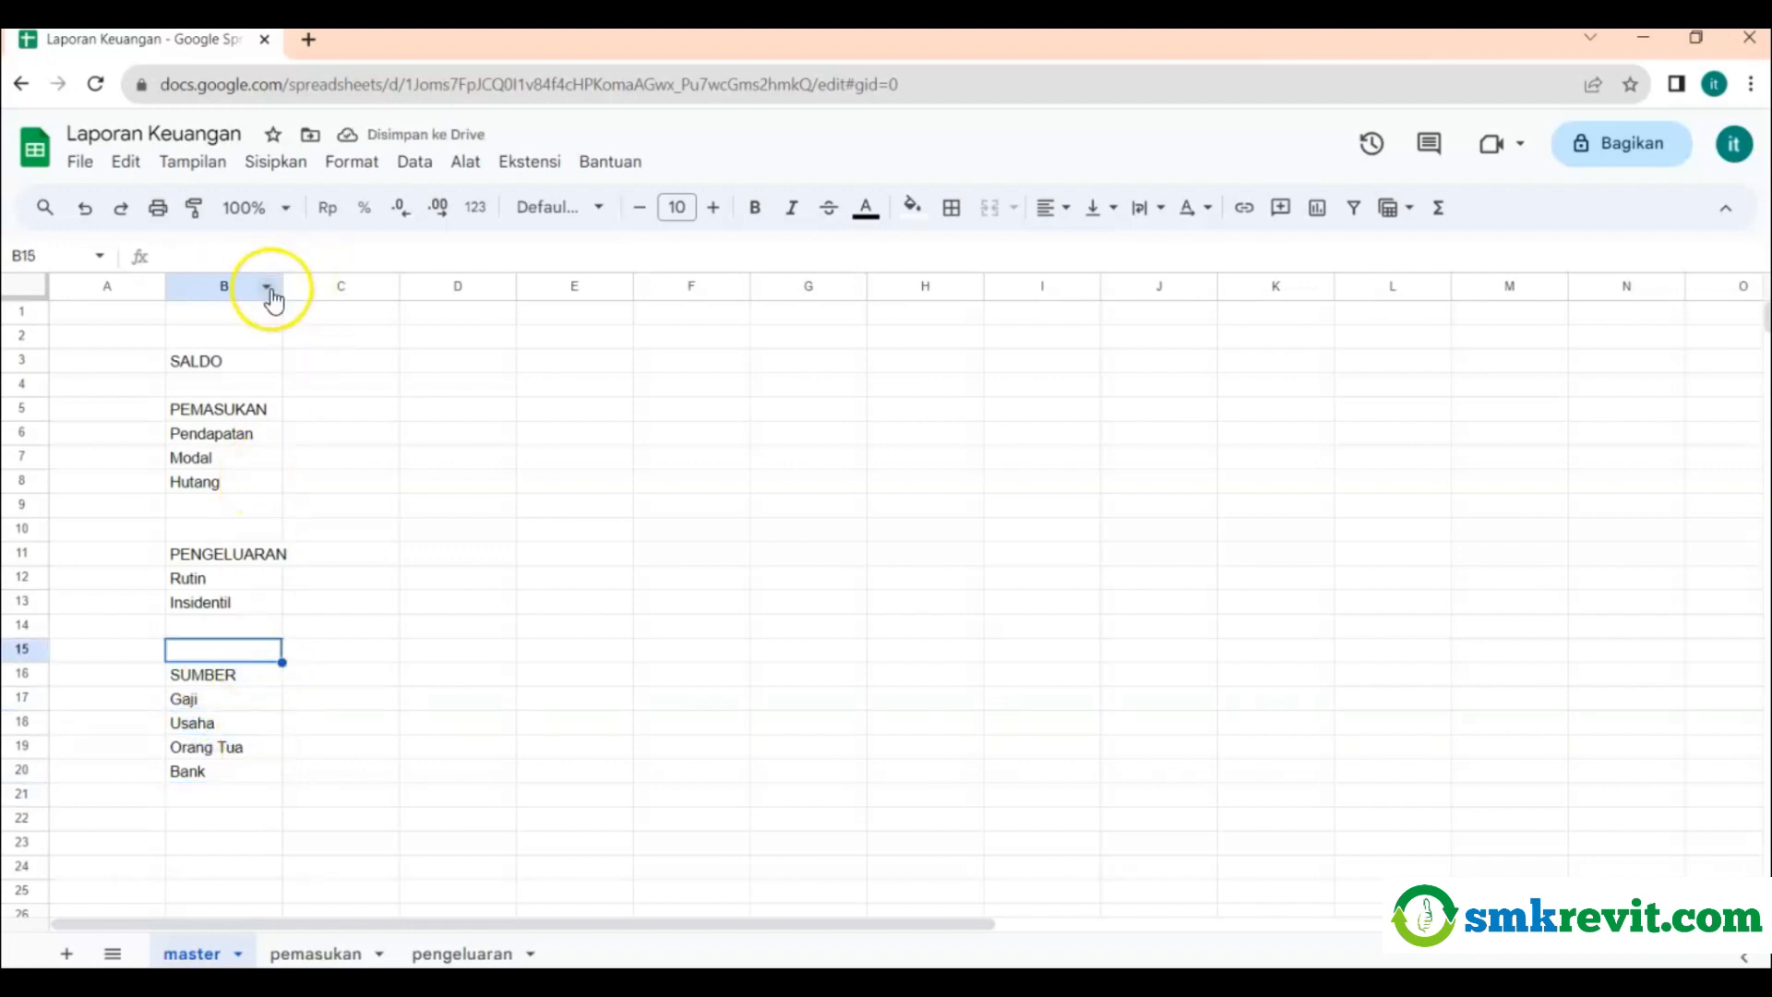
{"action": "left_click_drag", "start_coordinate": [282, 284], "coordinate": [292, 283]}
{"action": "left_click", "coordinate": [462, 409]}
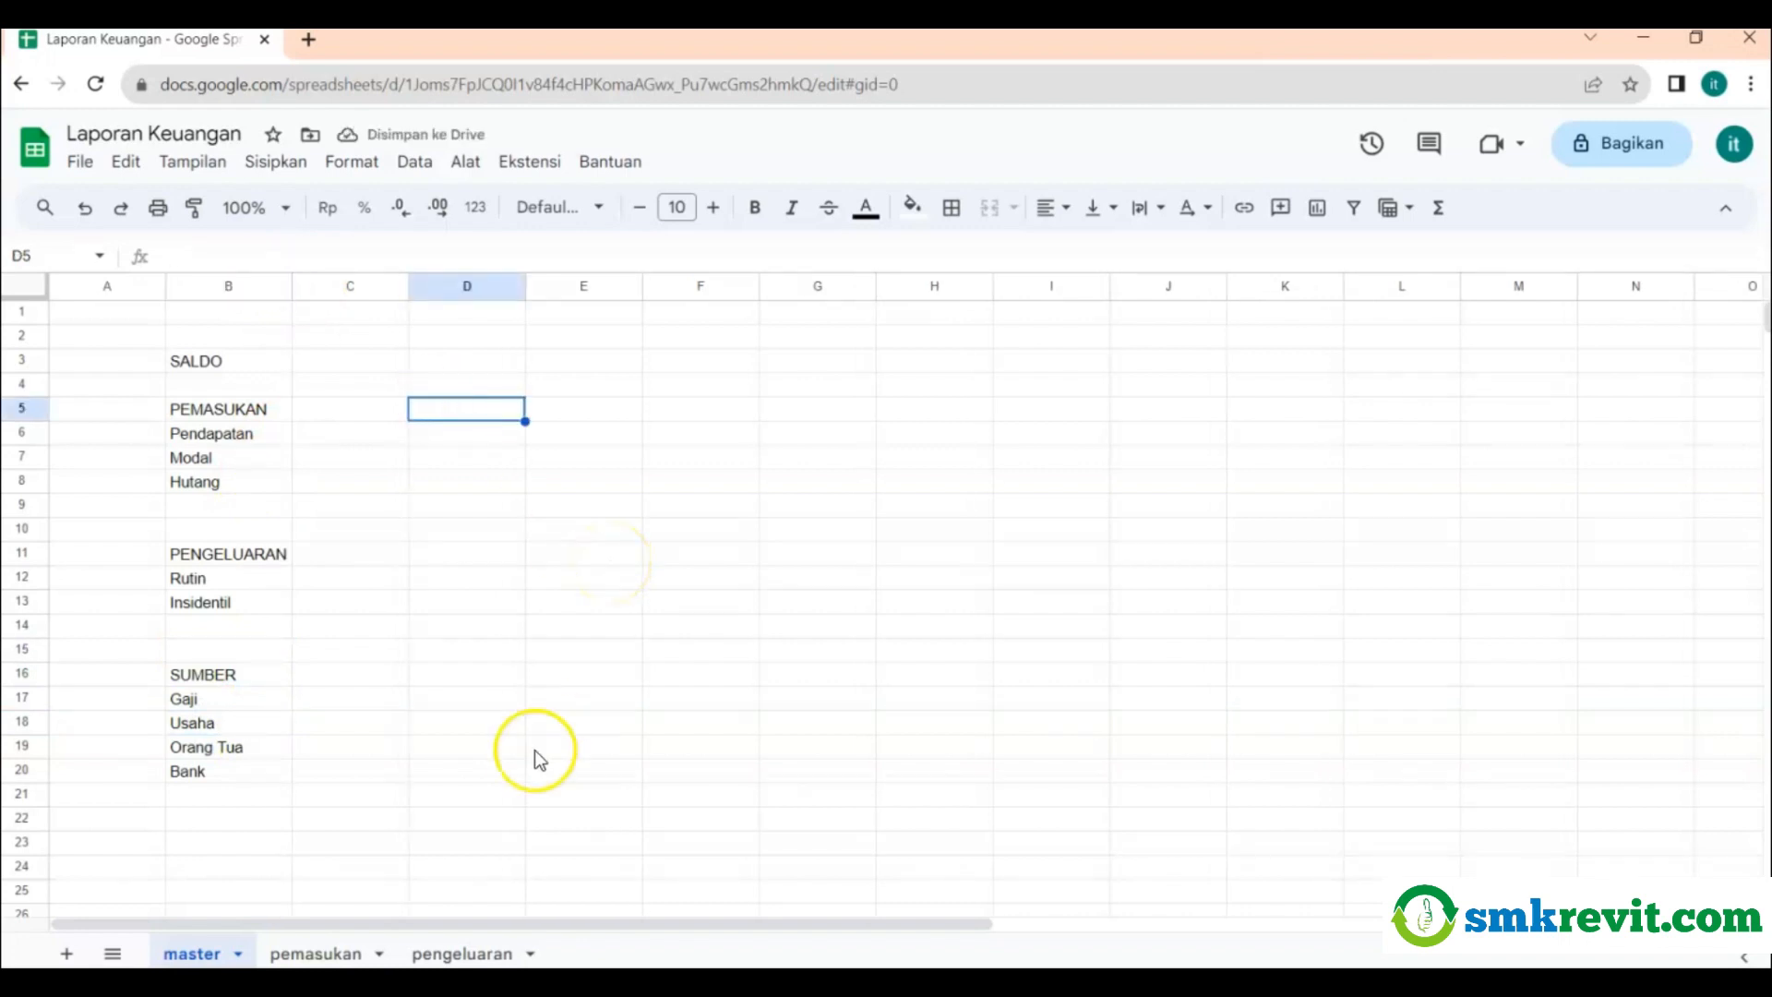
On the pemasukan sheet, enter the column headings No in B3 and Asal in C3.
{"action": "left_click", "coordinate": [315, 954]}
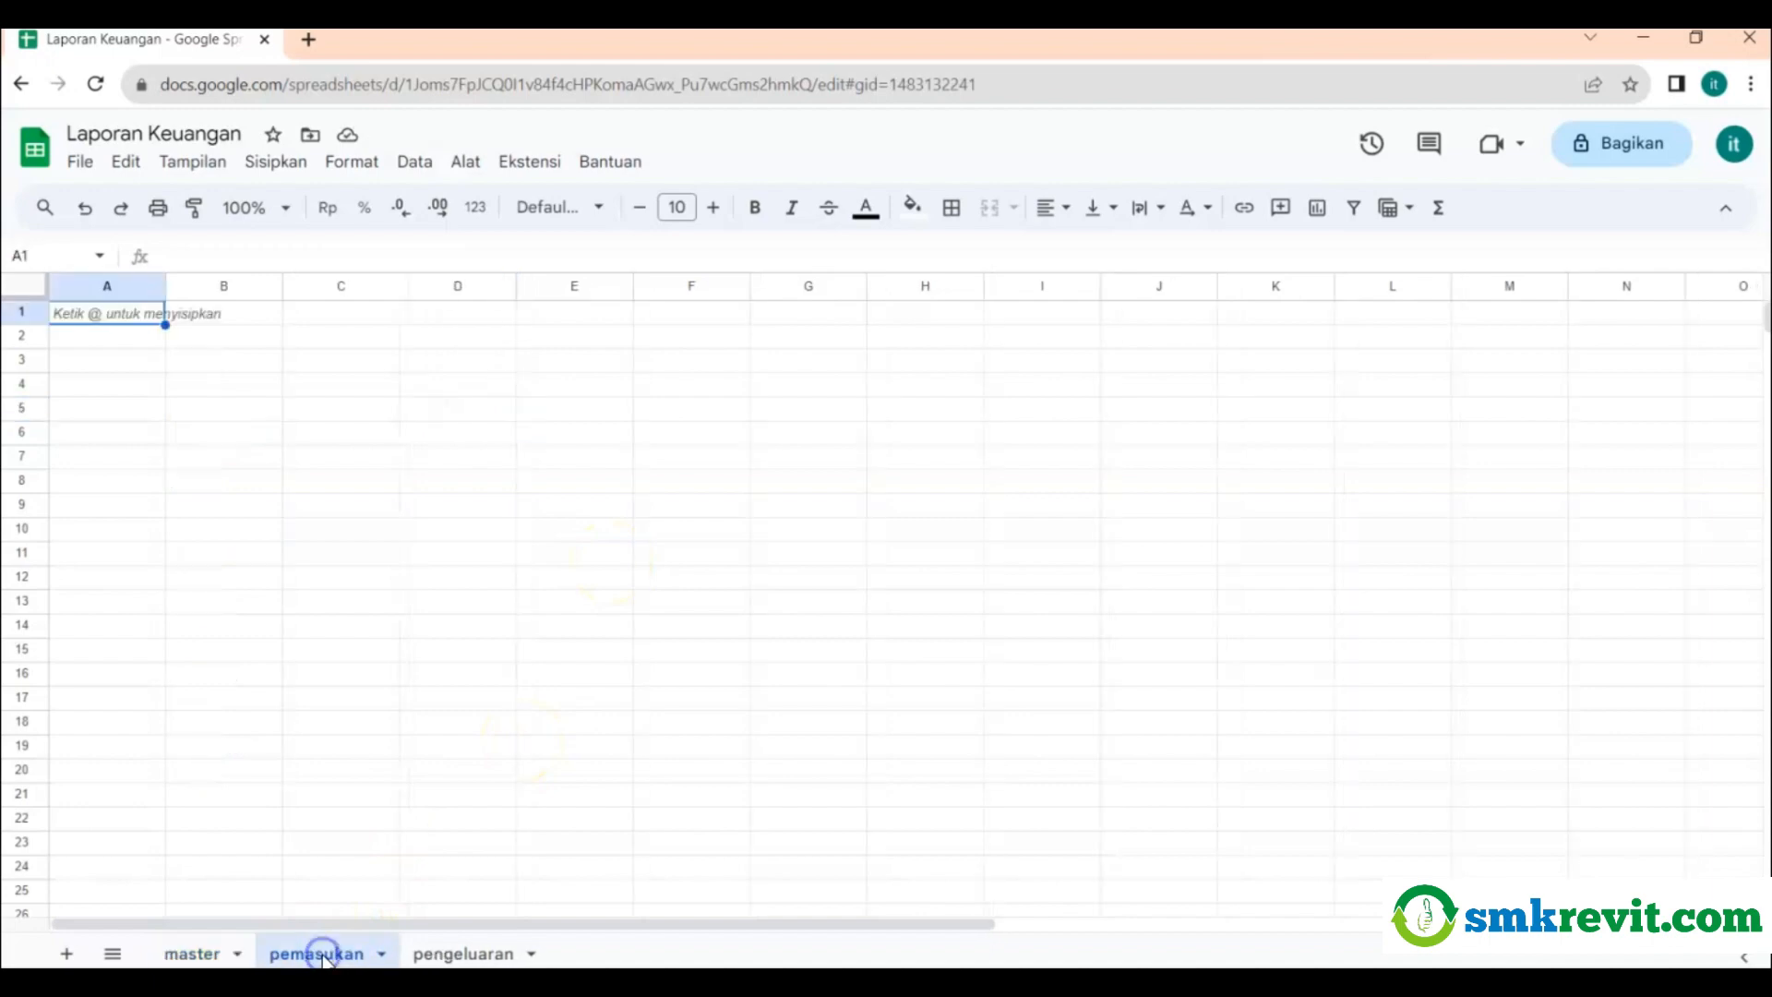
{"action": "left_click", "coordinate": [209, 366]}
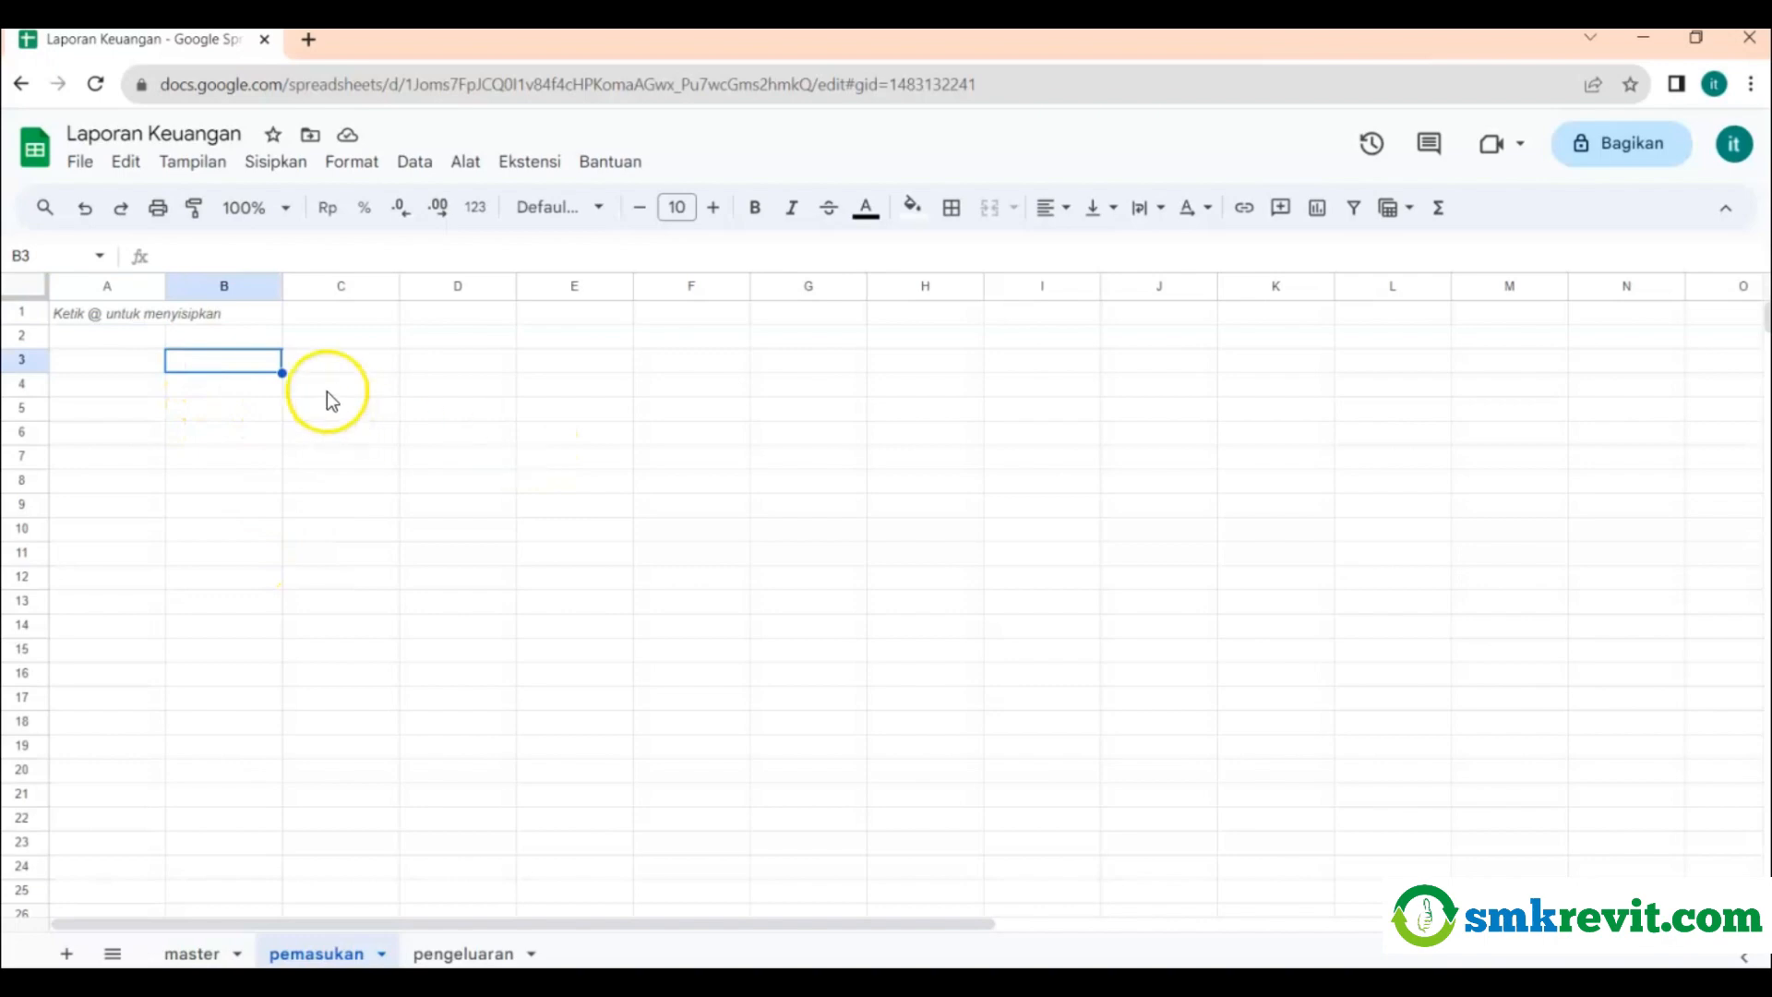
{"action": "left_click", "coordinate": [318, 361]}
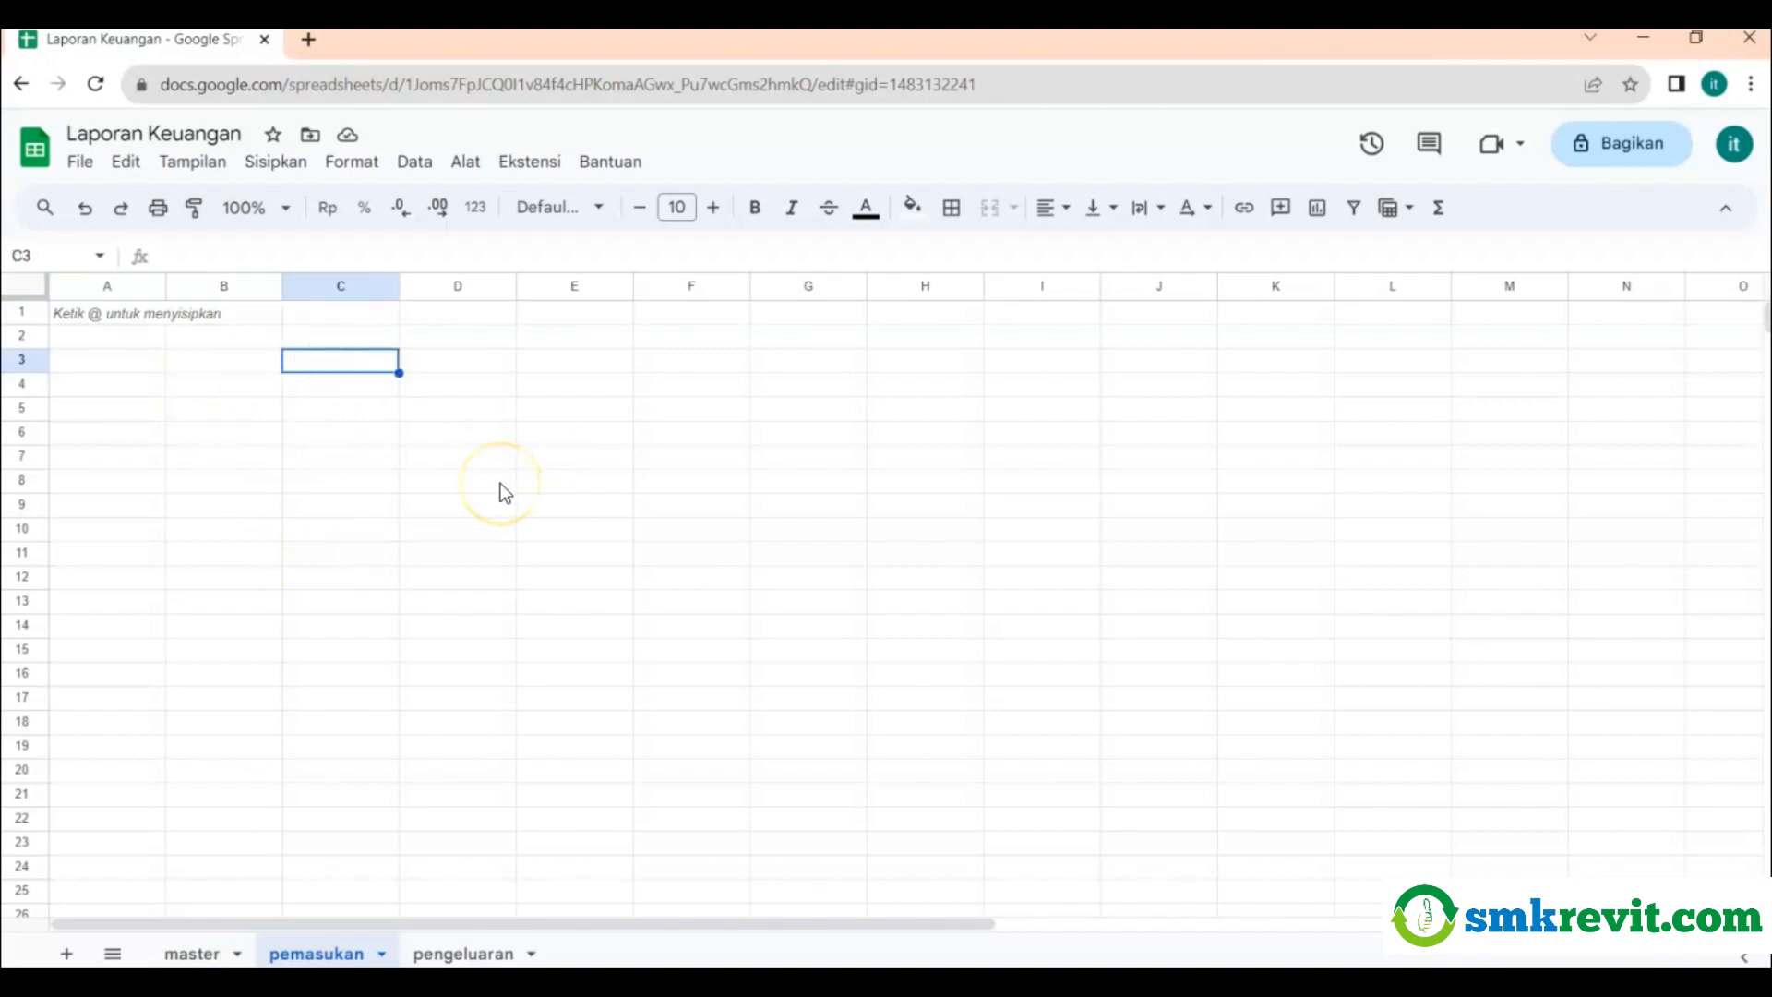
{"action": "left_click", "coordinate": [213, 361]}
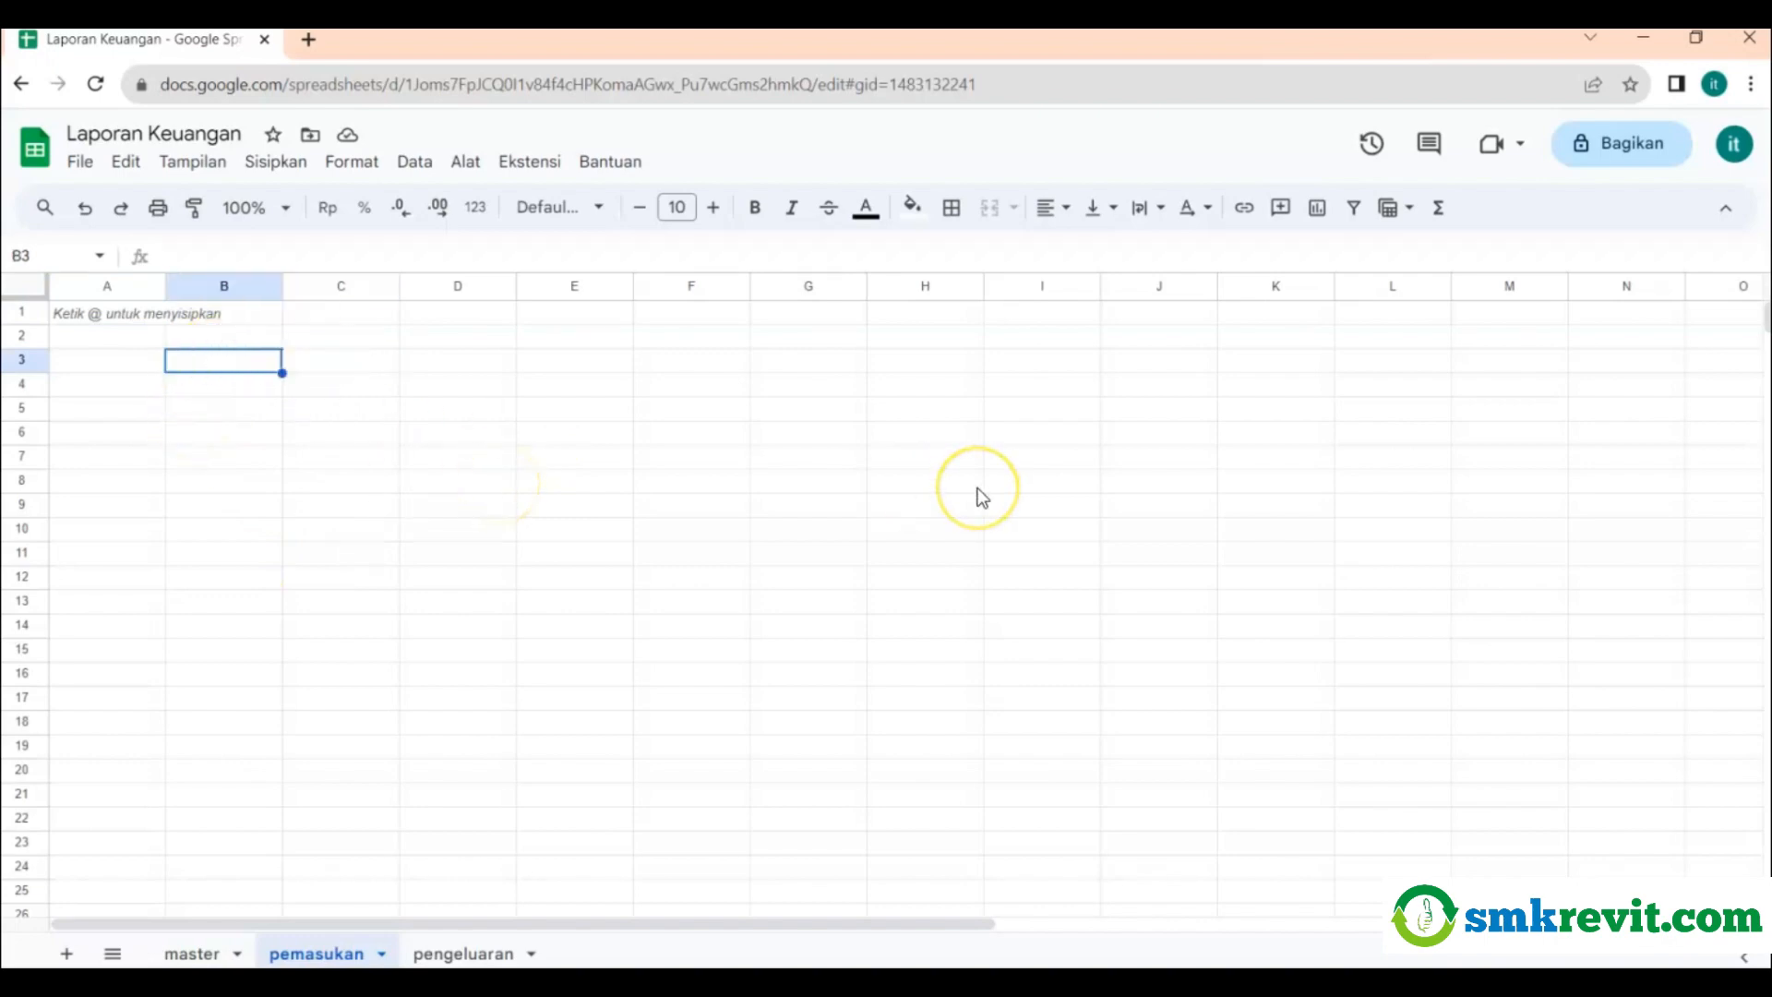
{"action": "type", "text": "No"}
{"action": "key", "text": "Tab"}
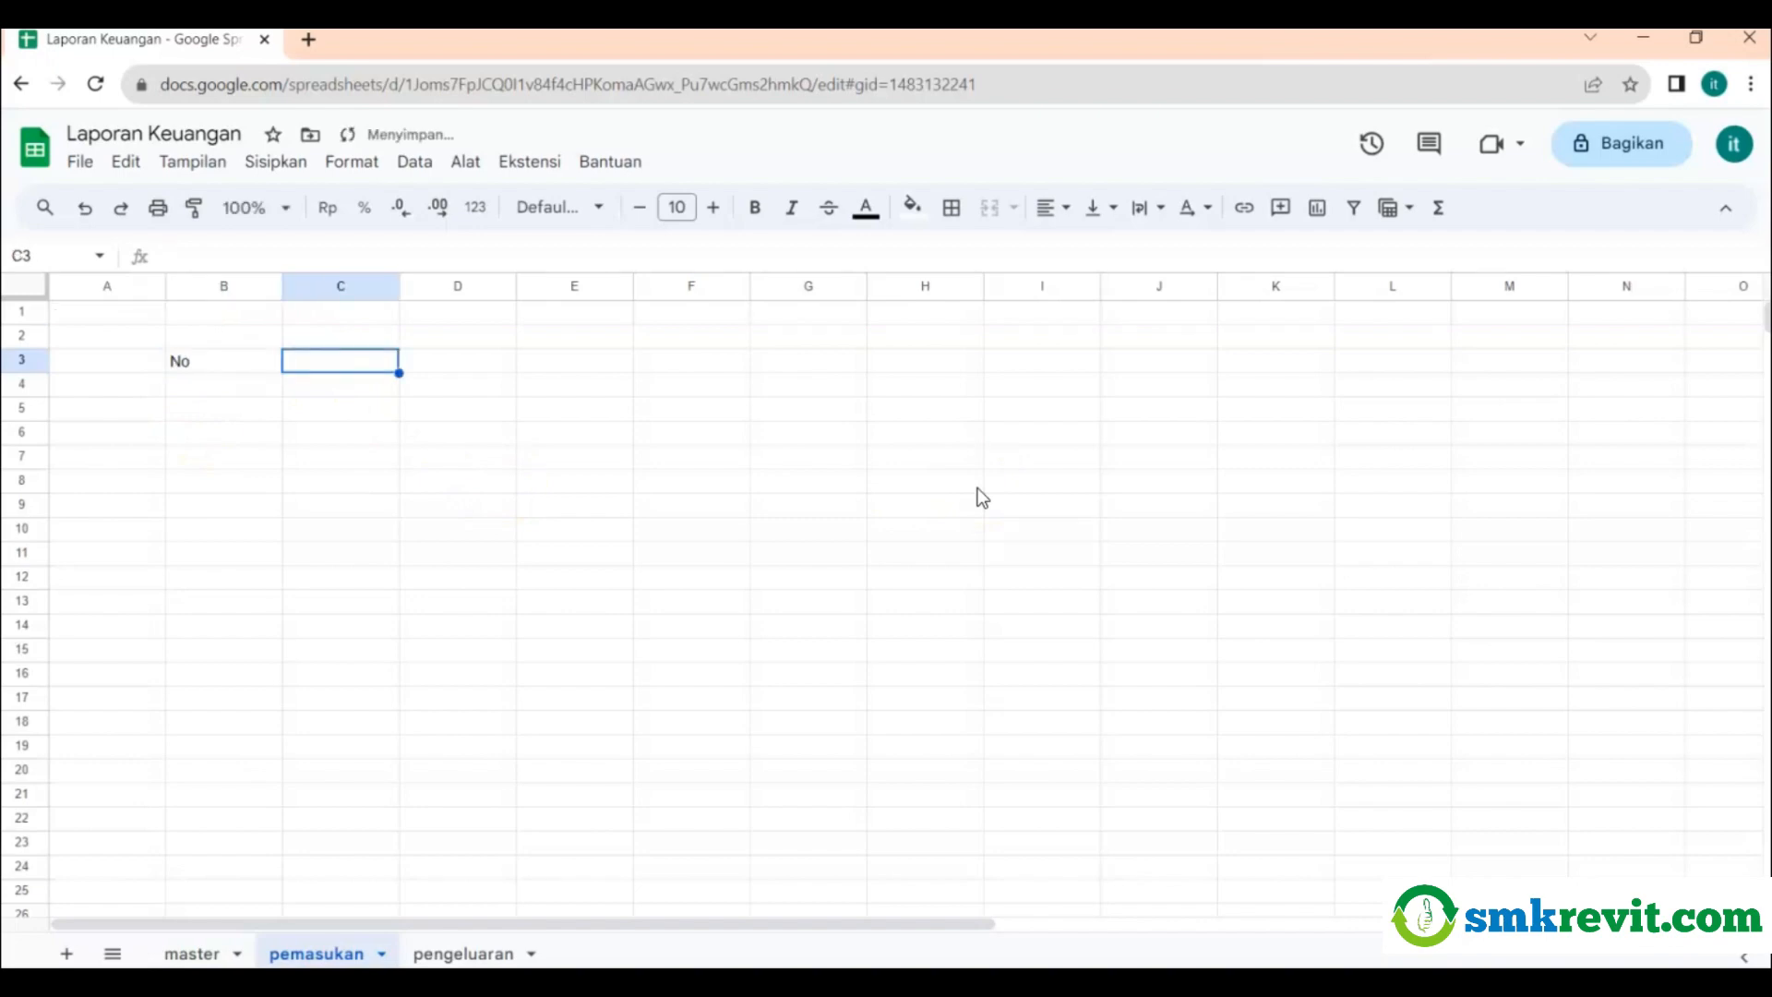
{"action": "type", "text": "aSAL"}
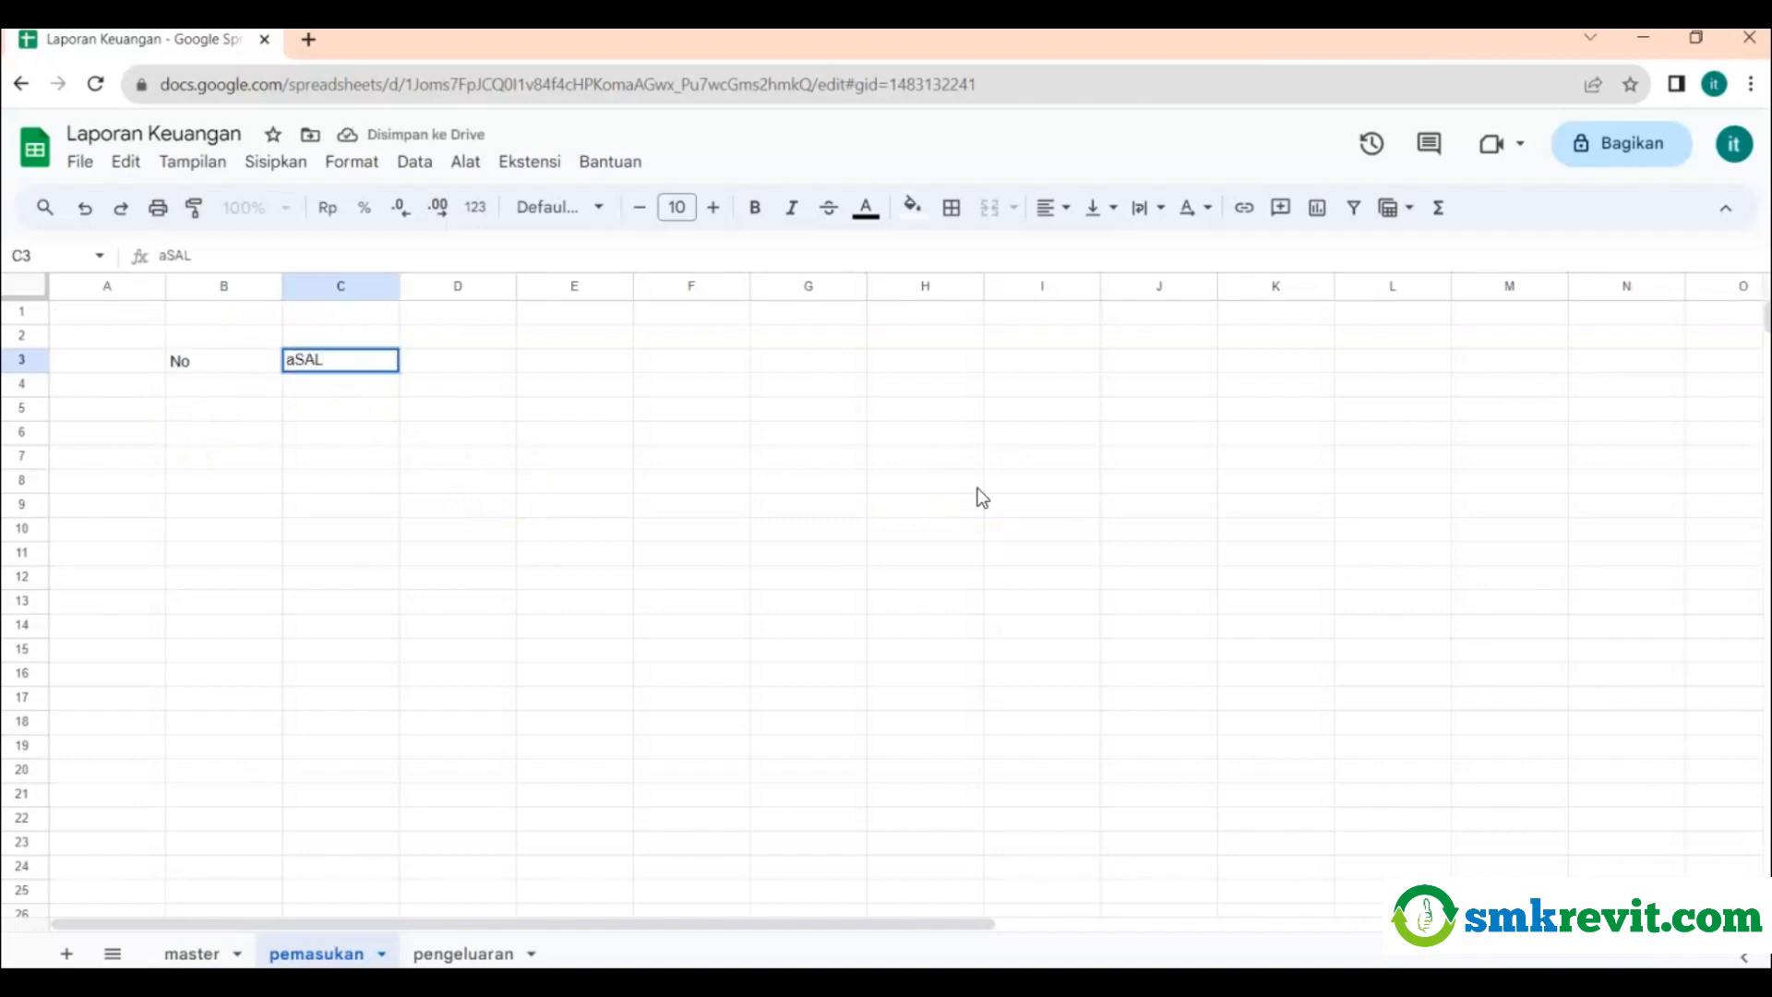
{"action": "key", "text": "BackSpace"}
{"action": "key", "text": "BackSpace"}
{"action": "key", "text": "BackSpace"}
{"action": "key", "text": "Tab"}
Continue the header row with Tujuan, Tanggal, Keterangan and Jumlah in D3 to G3.
{"action": "type", "text": "T"}
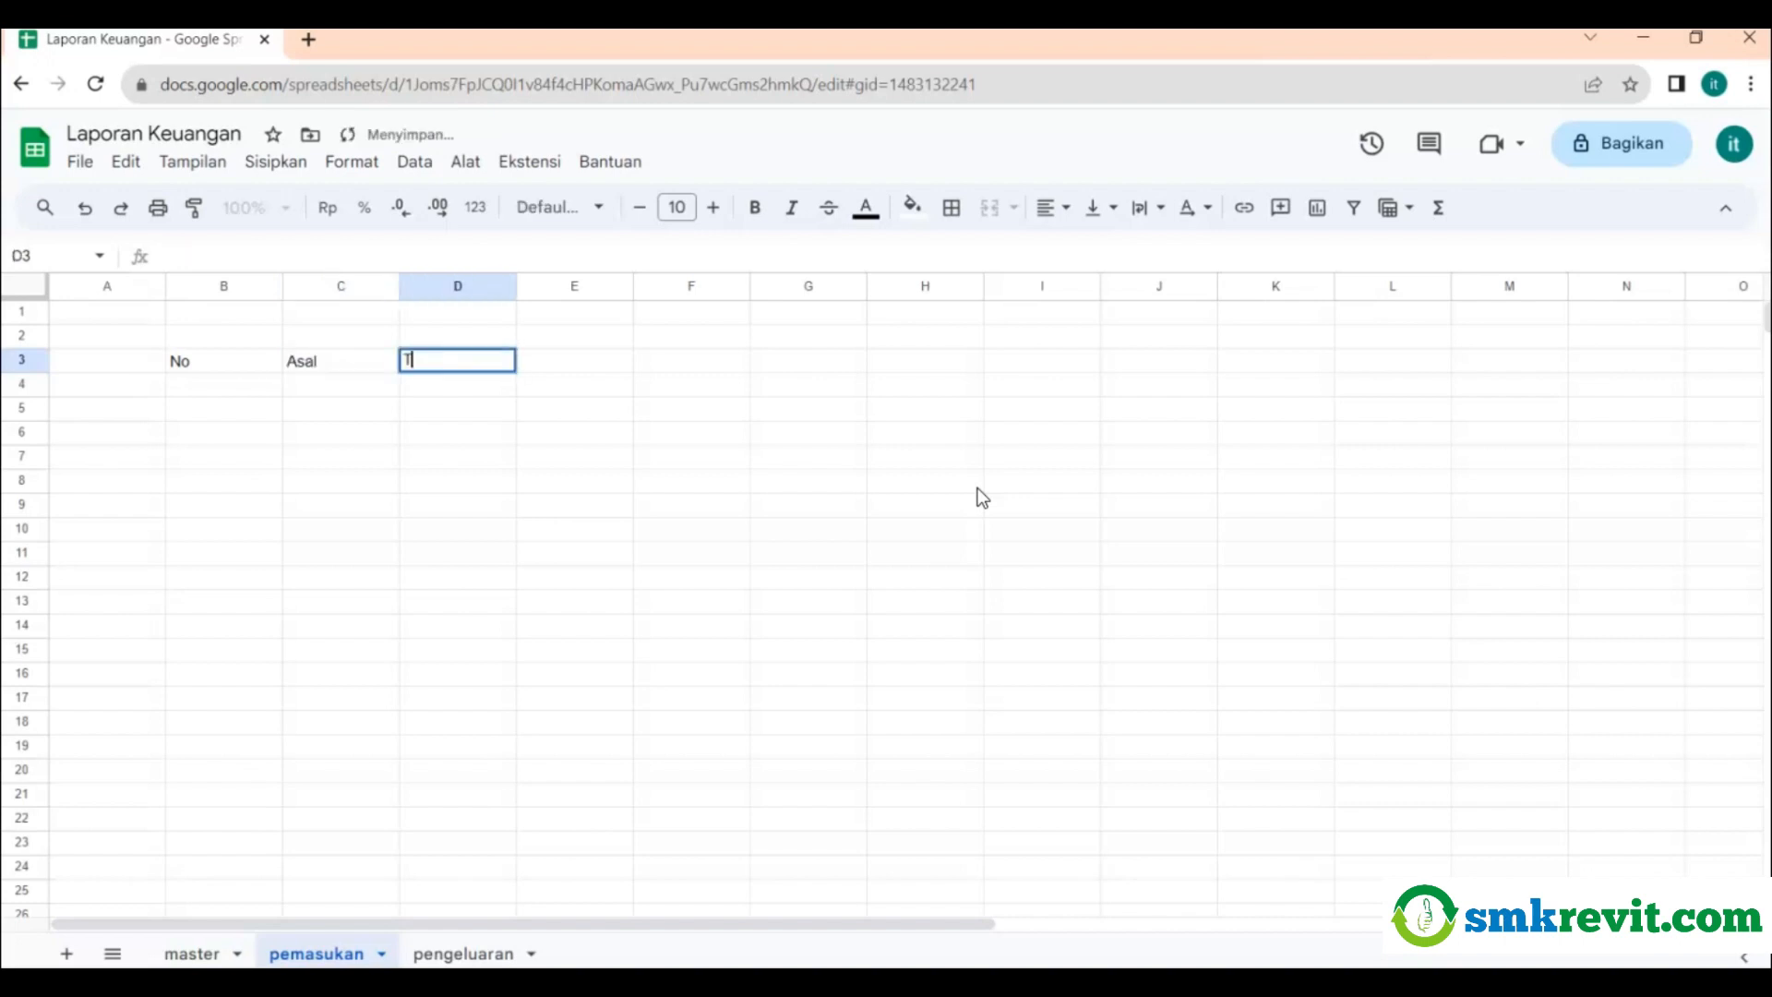
{"action": "type", "text": "ujuan"}
{"action": "key", "text": "Tab"}
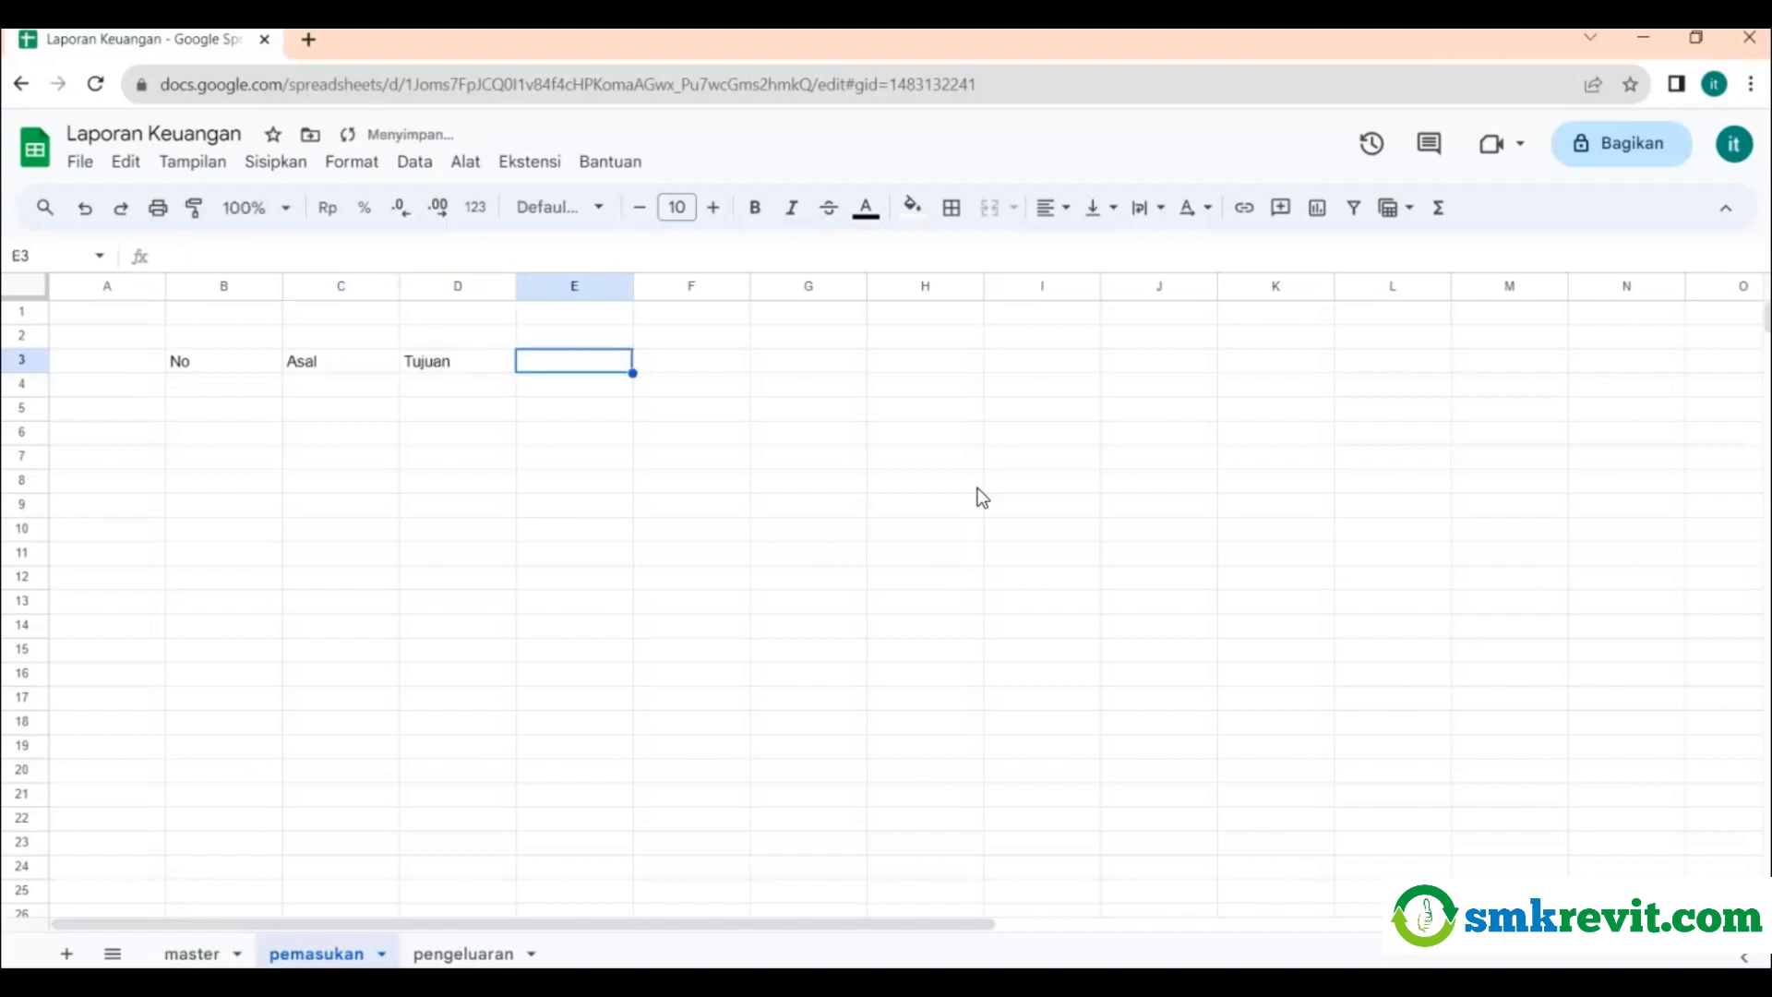
{"action": "type", "text": "Ta"}
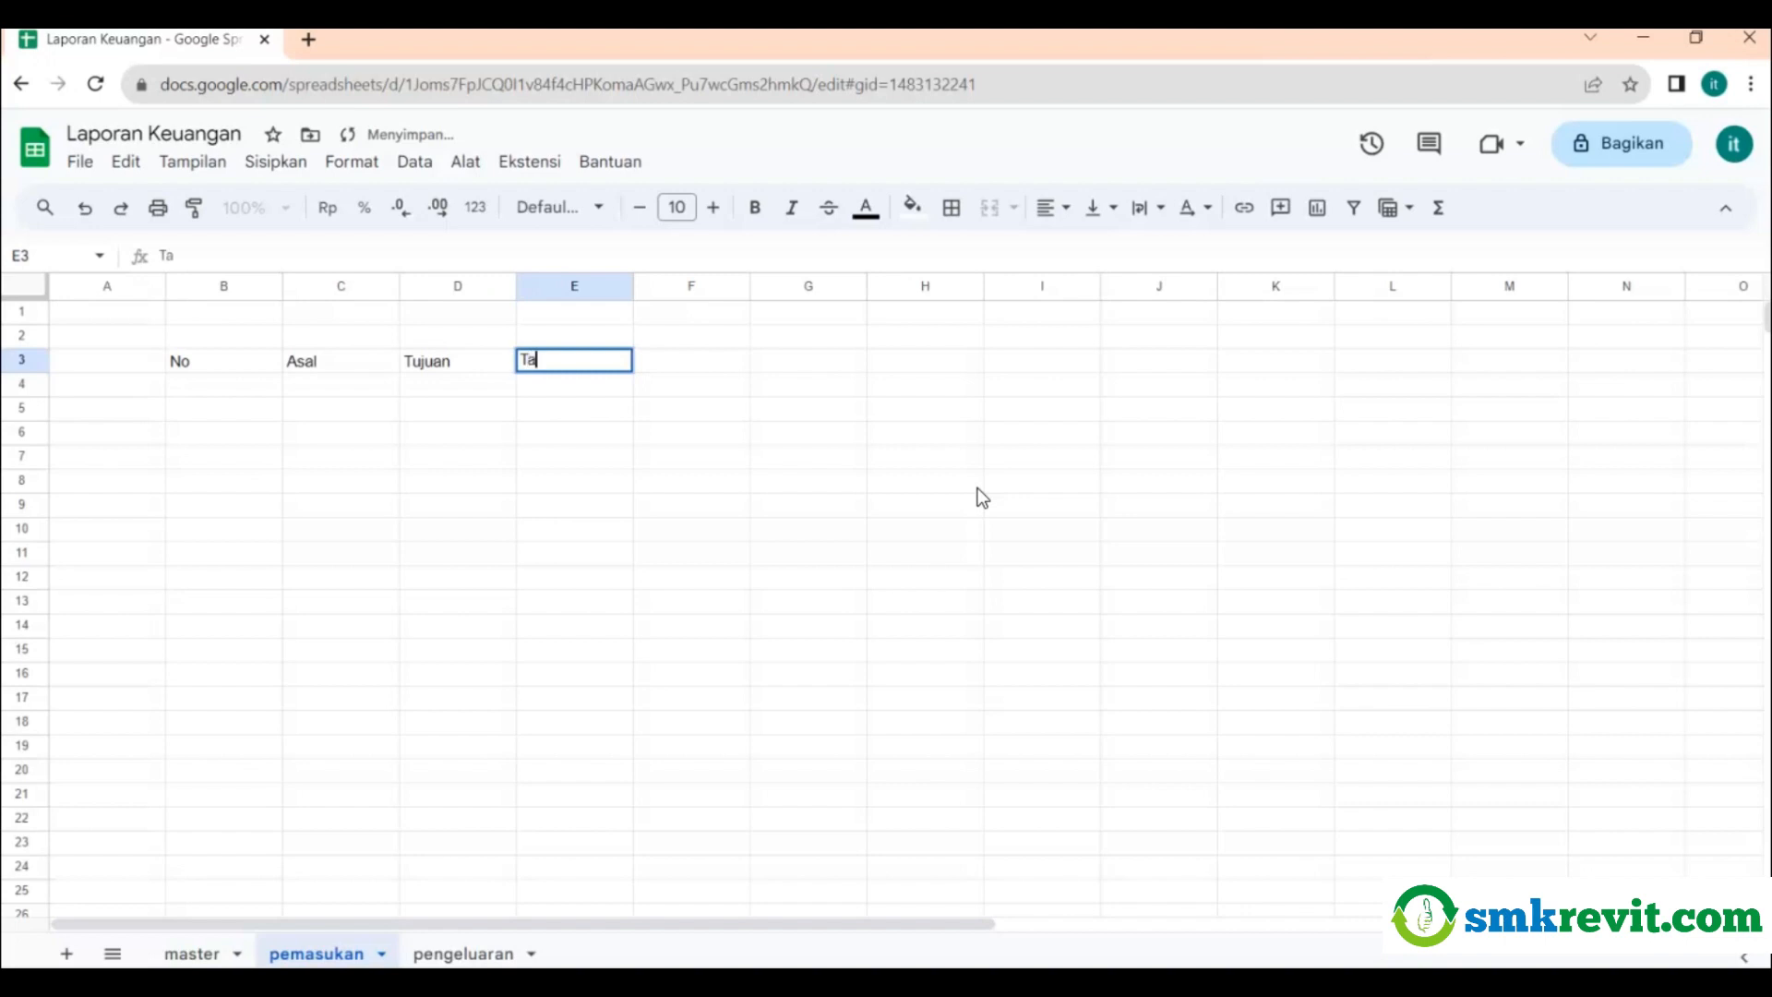
{"action": "type", "text": "nggal"}
{"action": "key", "text": "Tab"}
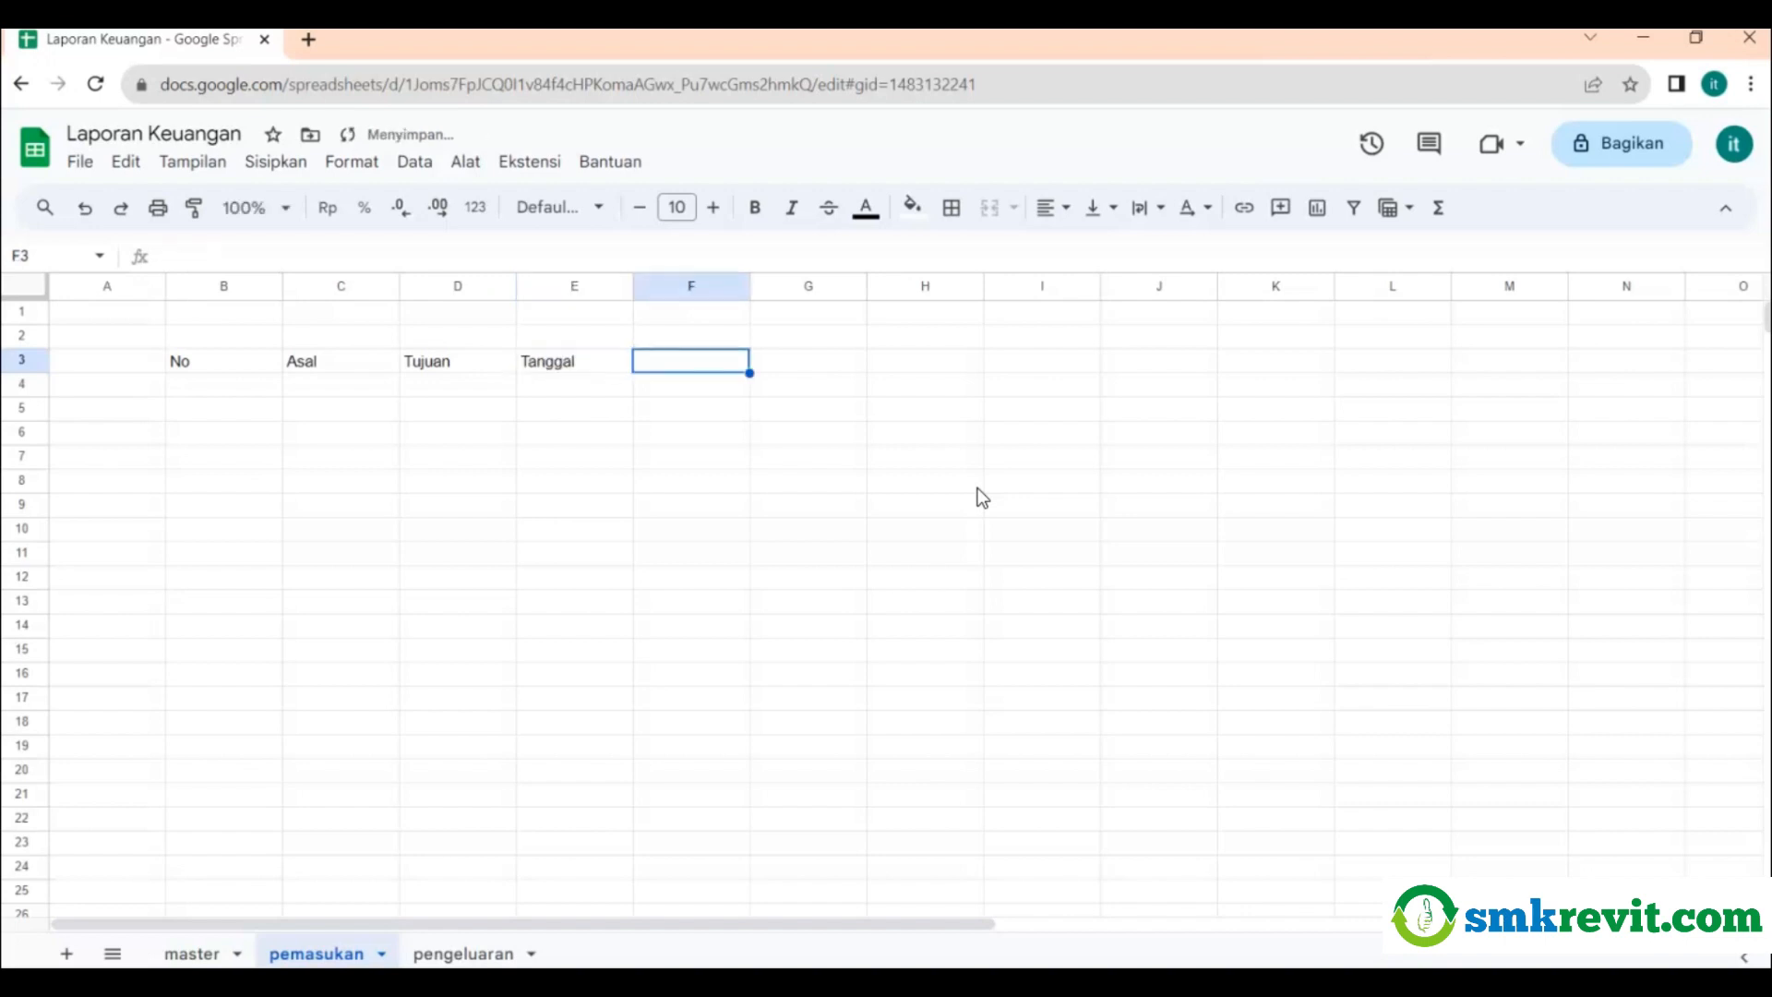
{"action": "type", "text": "Kete"}
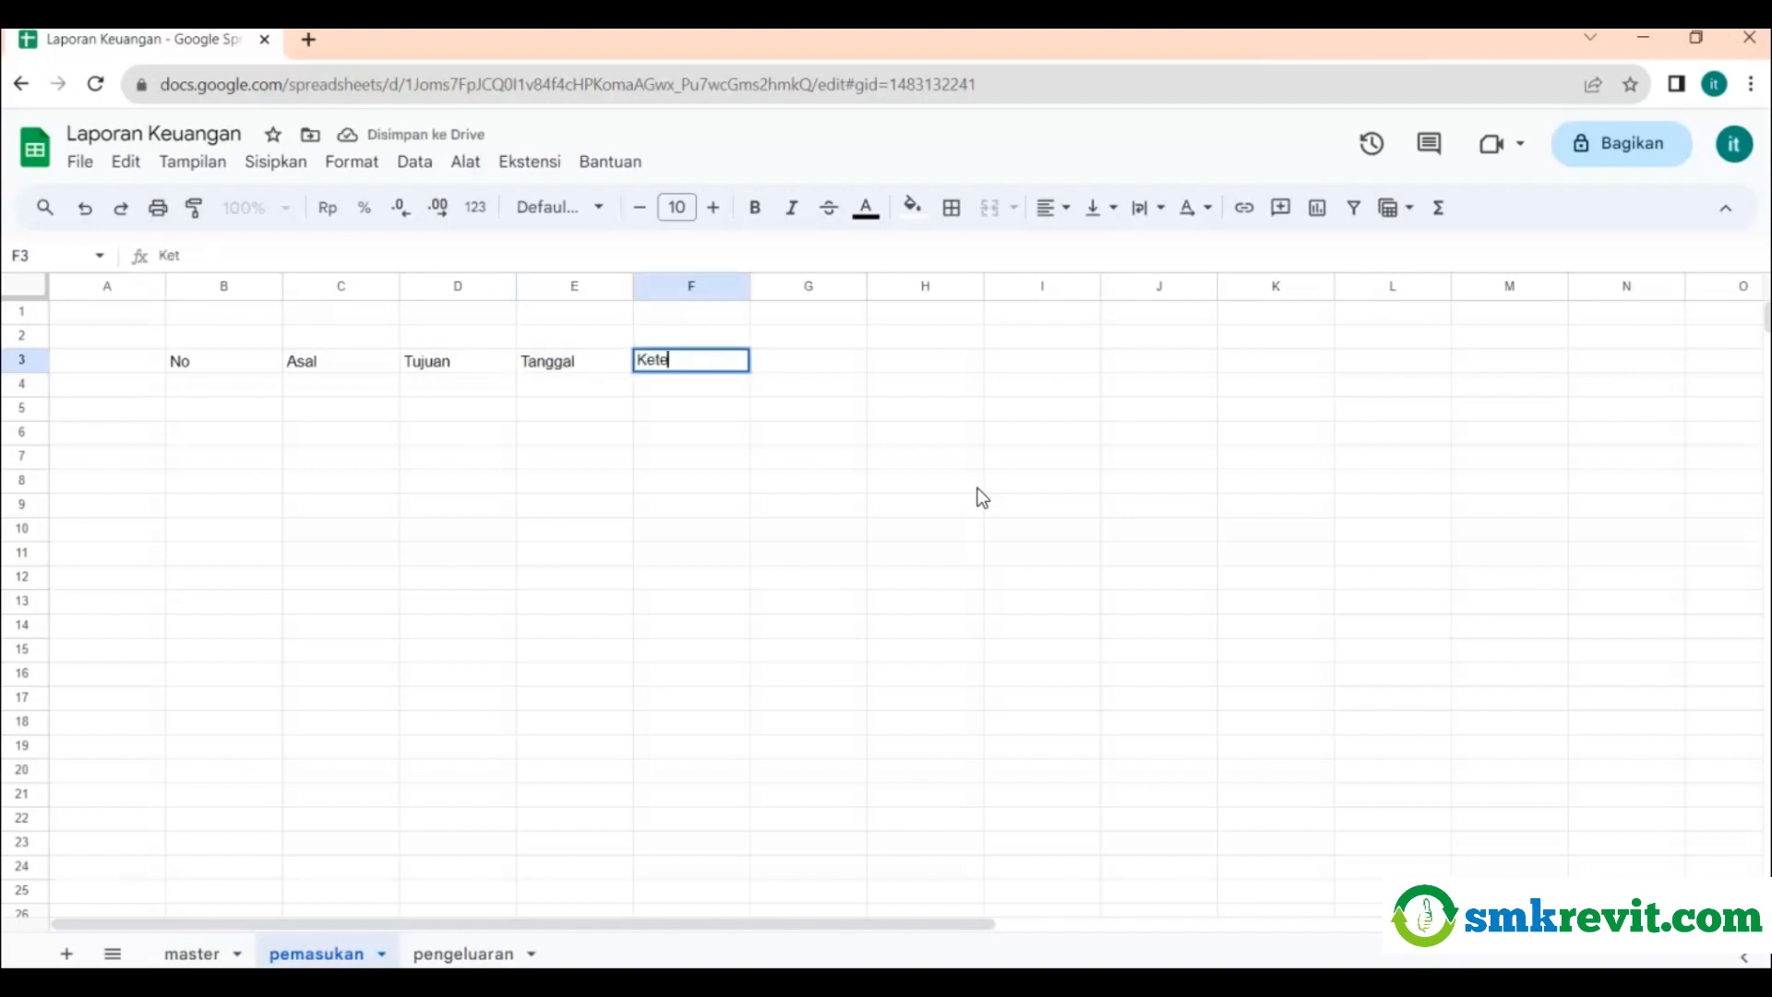
{"action": "type", "text": "rangan"}
{"action": "key", "text": "Tab"}
{"action": "type", "text": "Jumlah"}
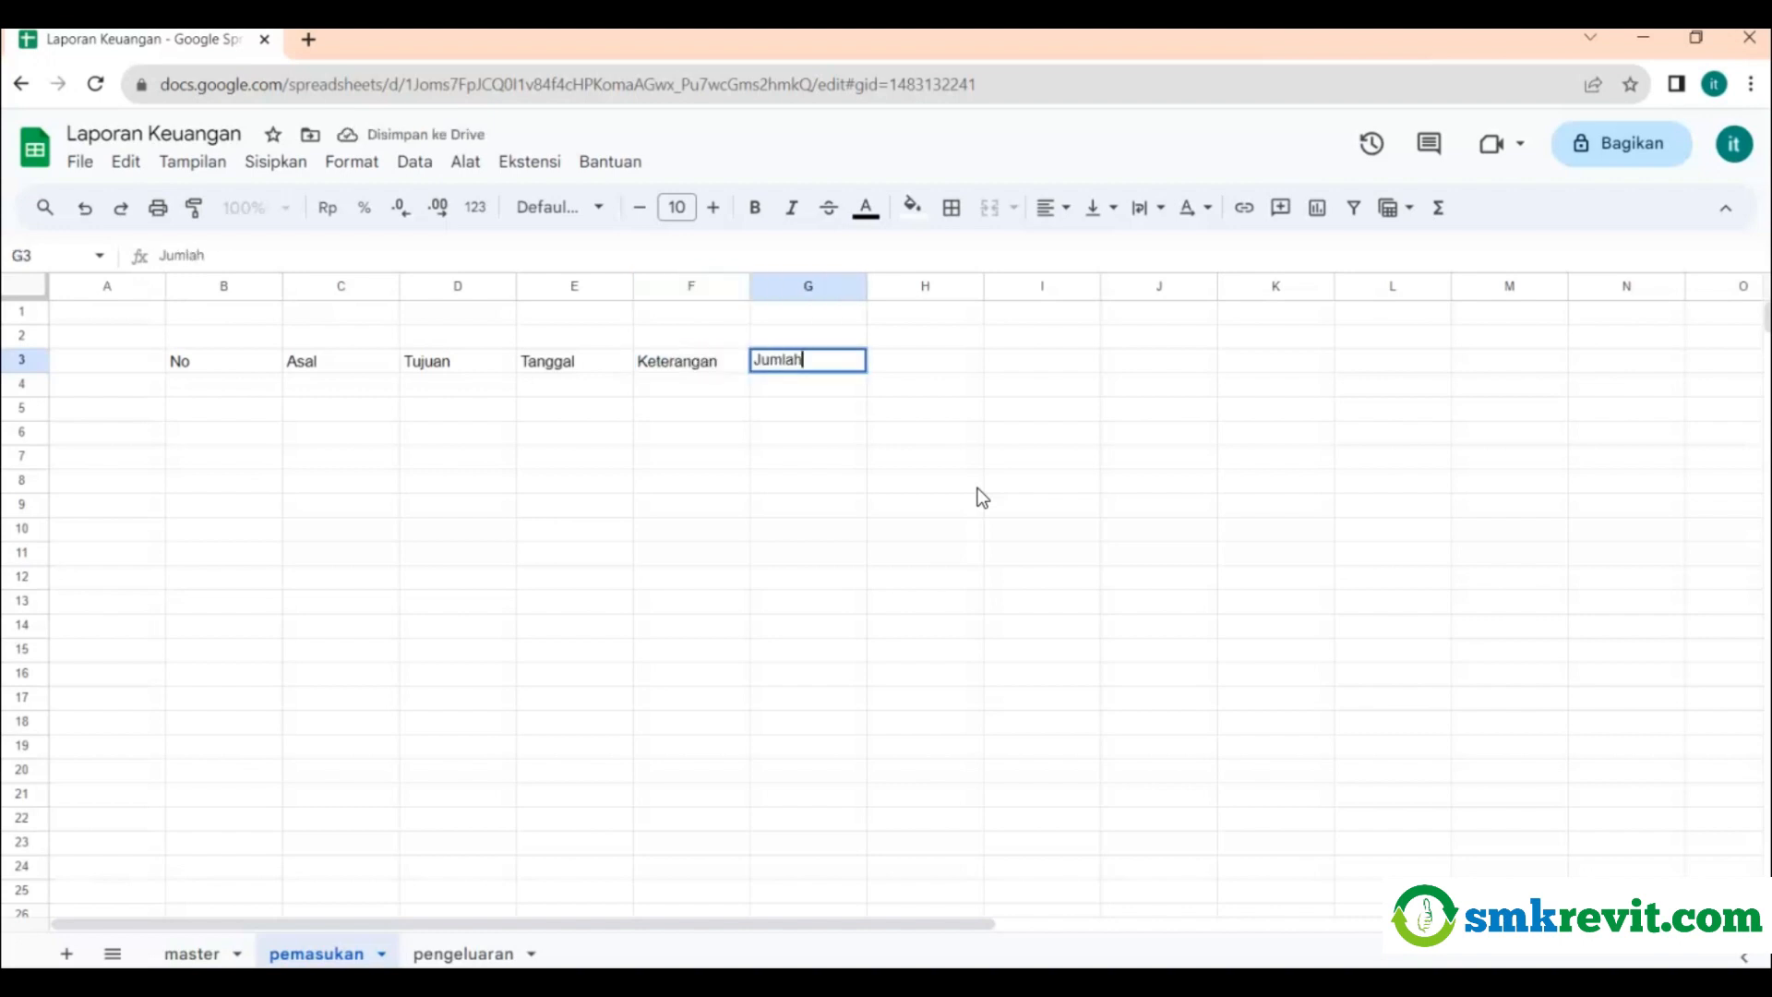
{"action": "key", "text": "Return"}
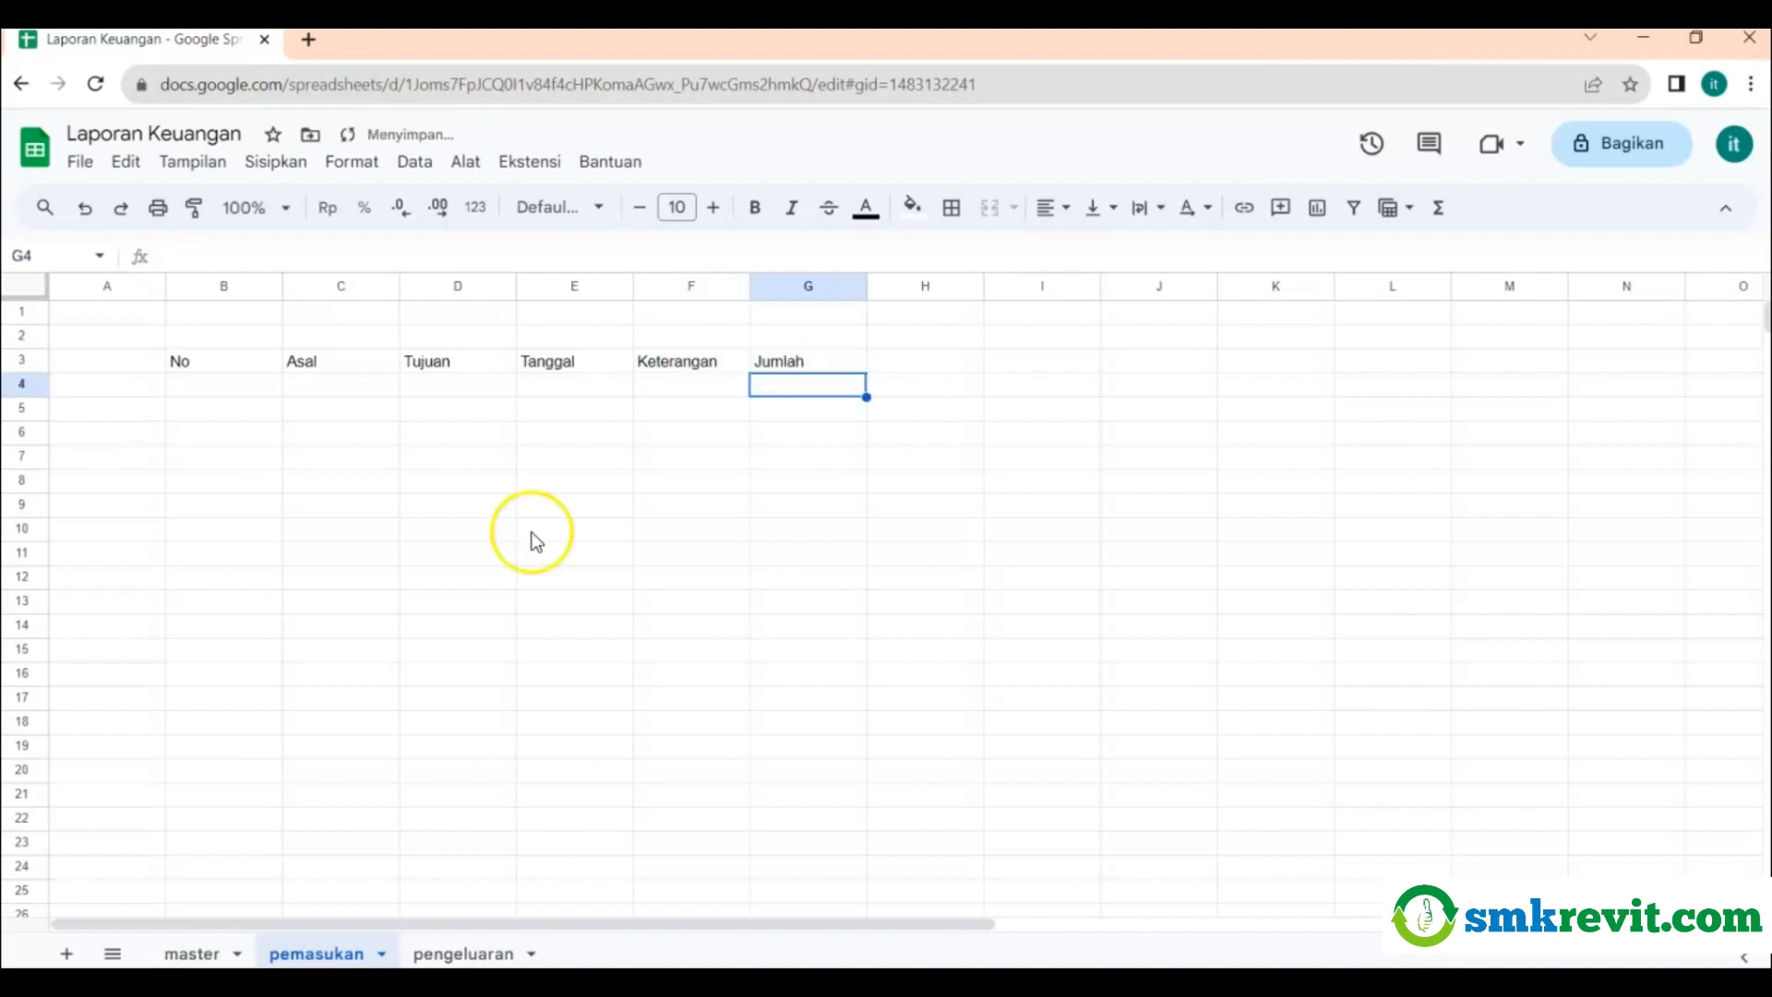
Narrow column B to the width of its No heading and enter the title PEMASUKAN in C1.
{"action": "left_click_drag", "start_coordinate": [283, 287], "coordinate": [195, 287]}
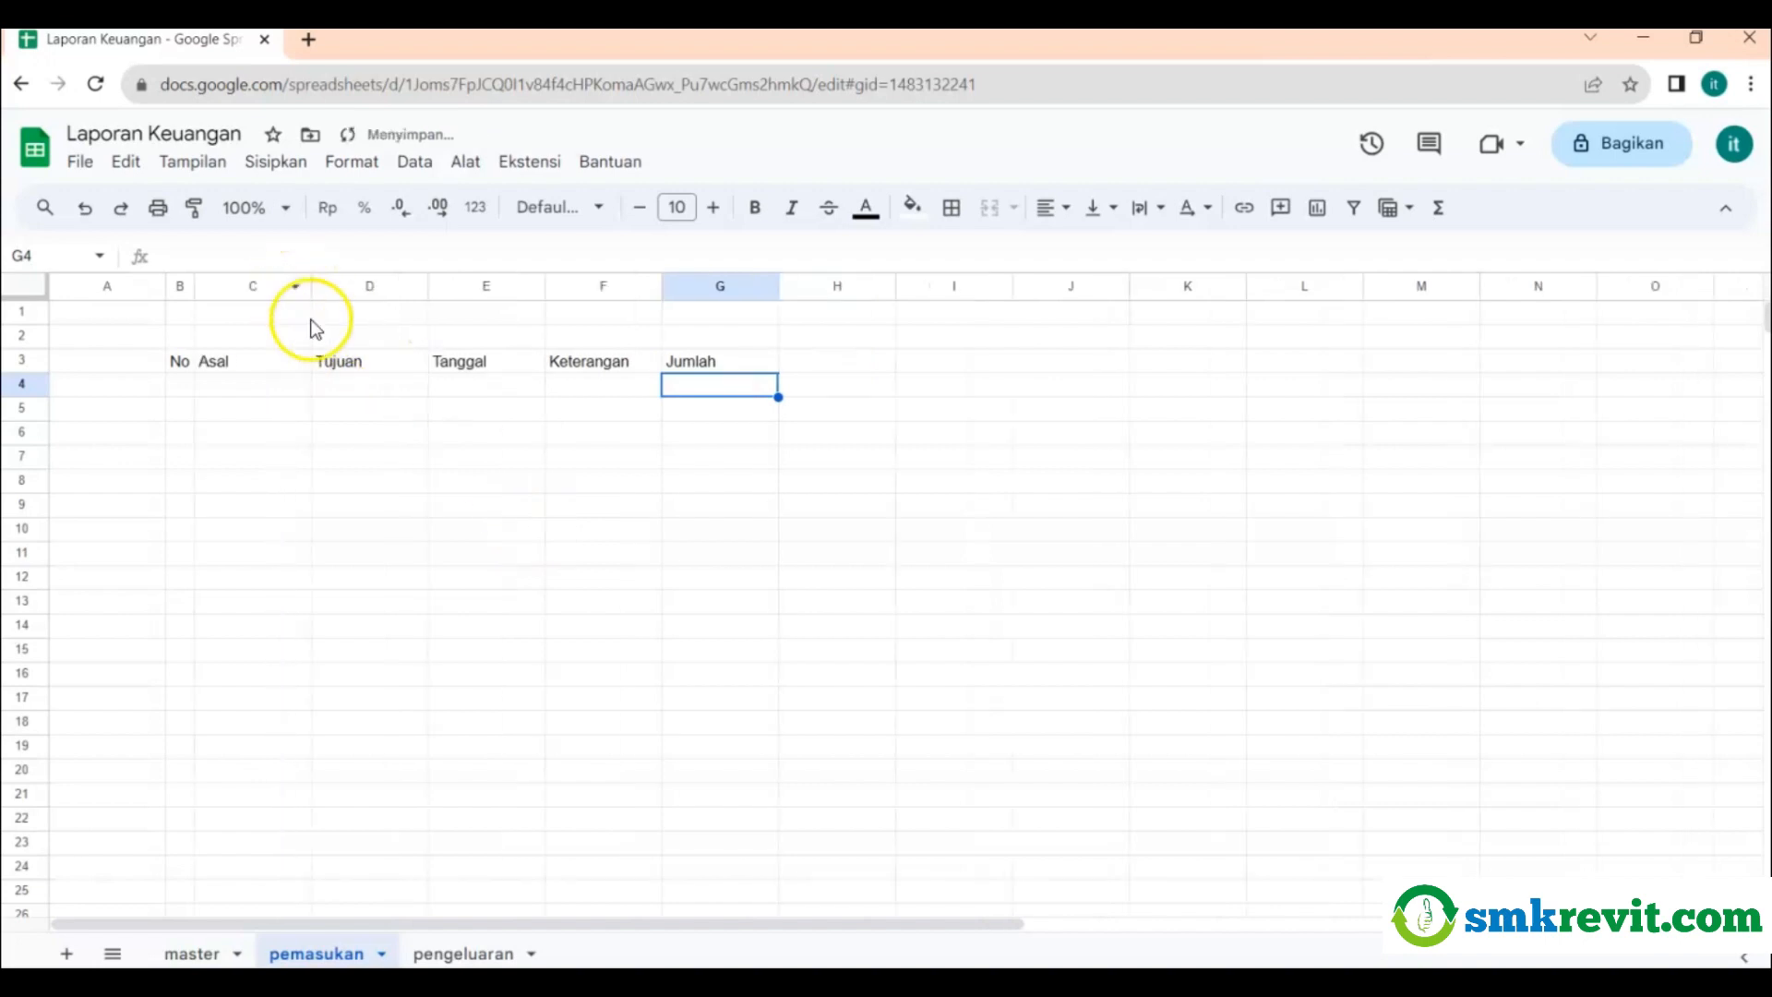
{"action": "left_click", "coordinate": [212, 314]}
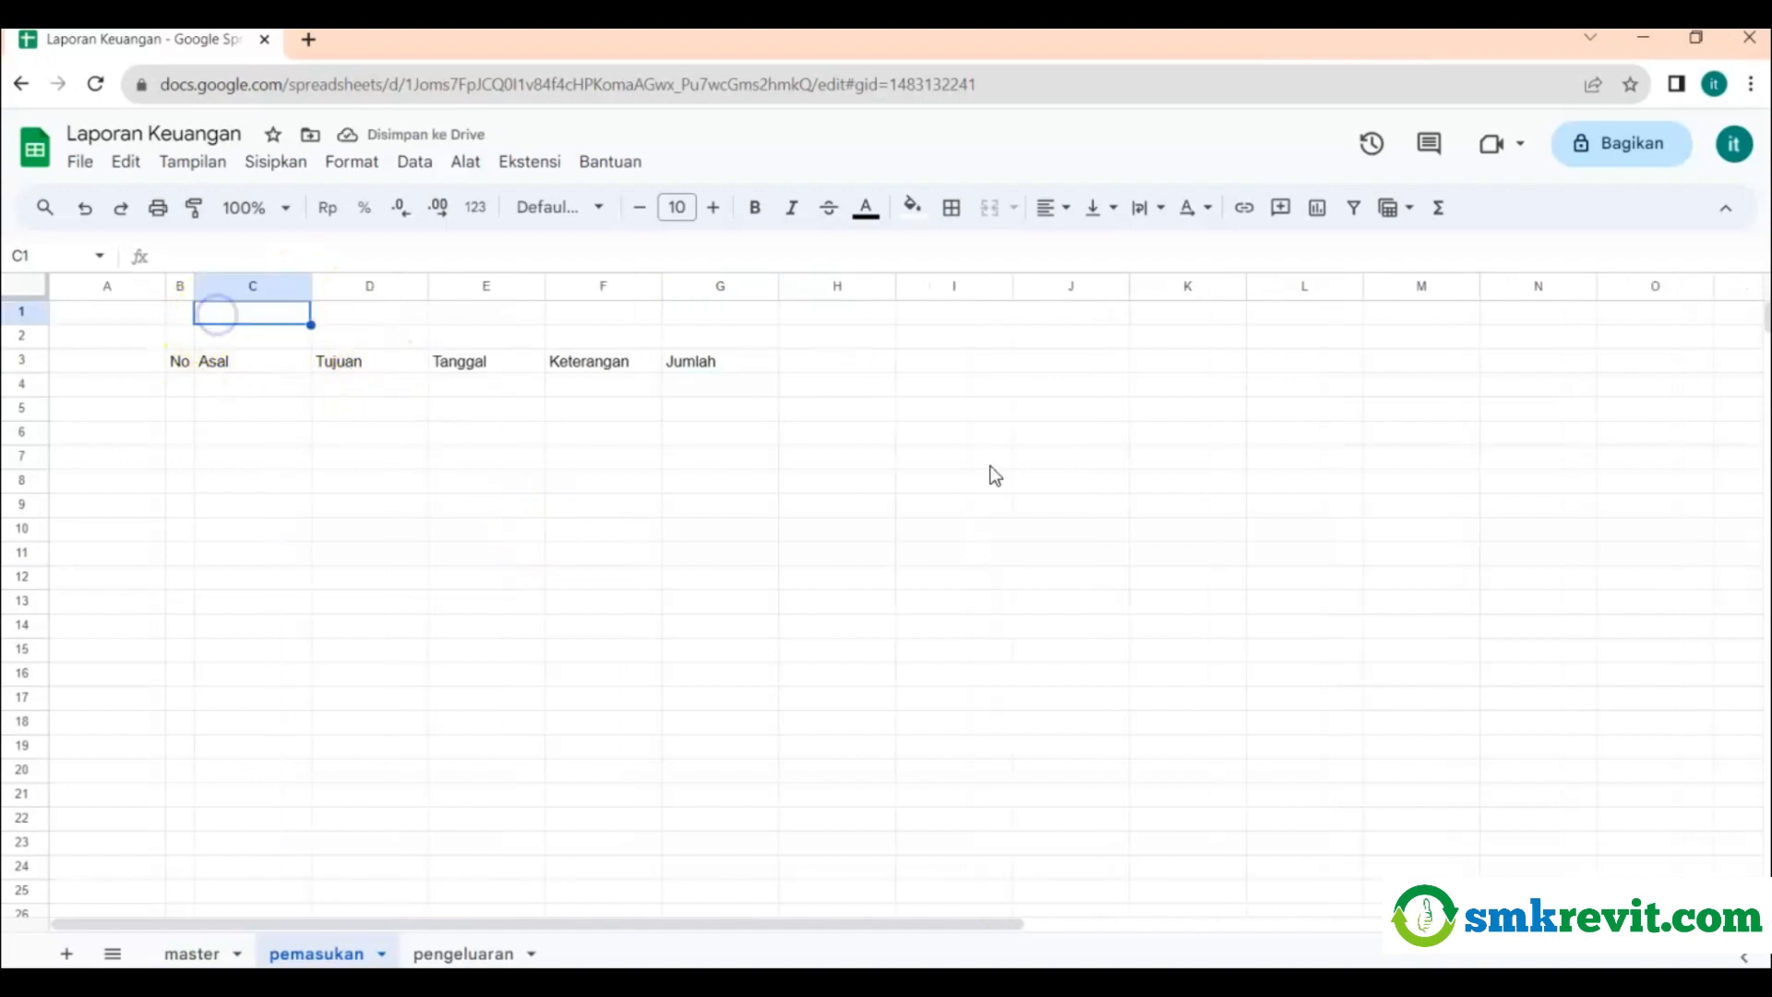
{"action": "type", "text": "PEM"}
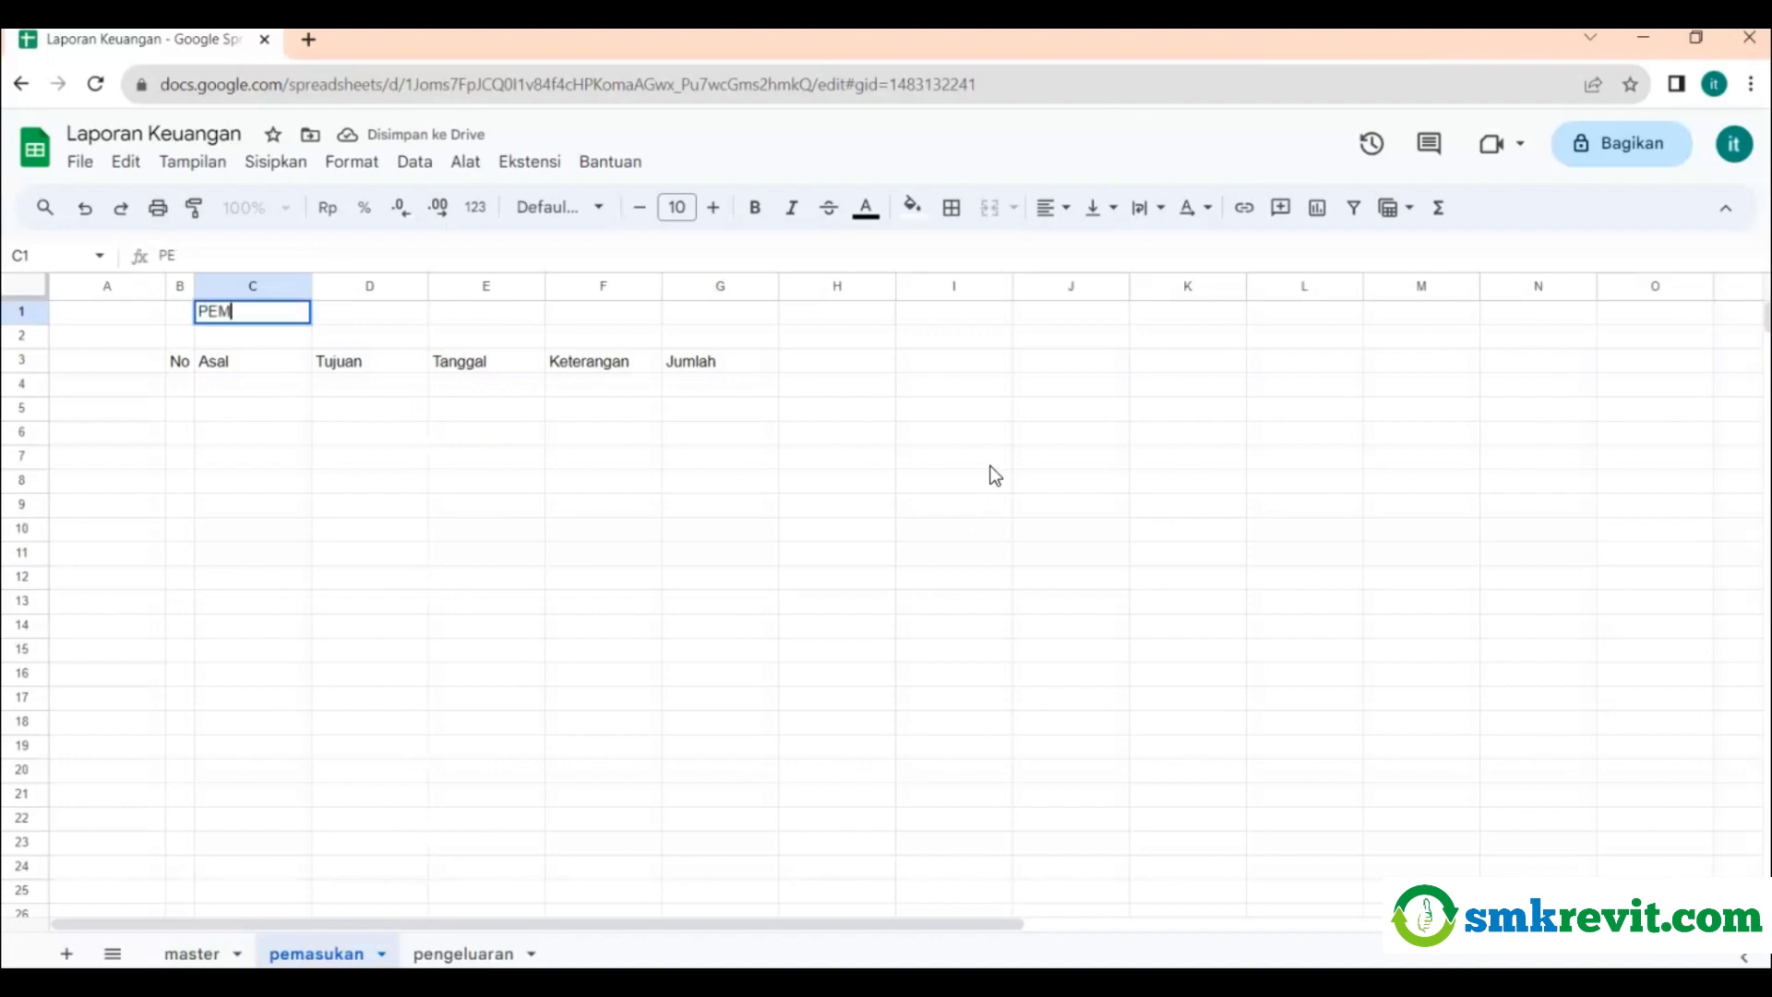
{"action": "type", "text": "ASUKAN"}
{"action": "key", "text": "Return"}
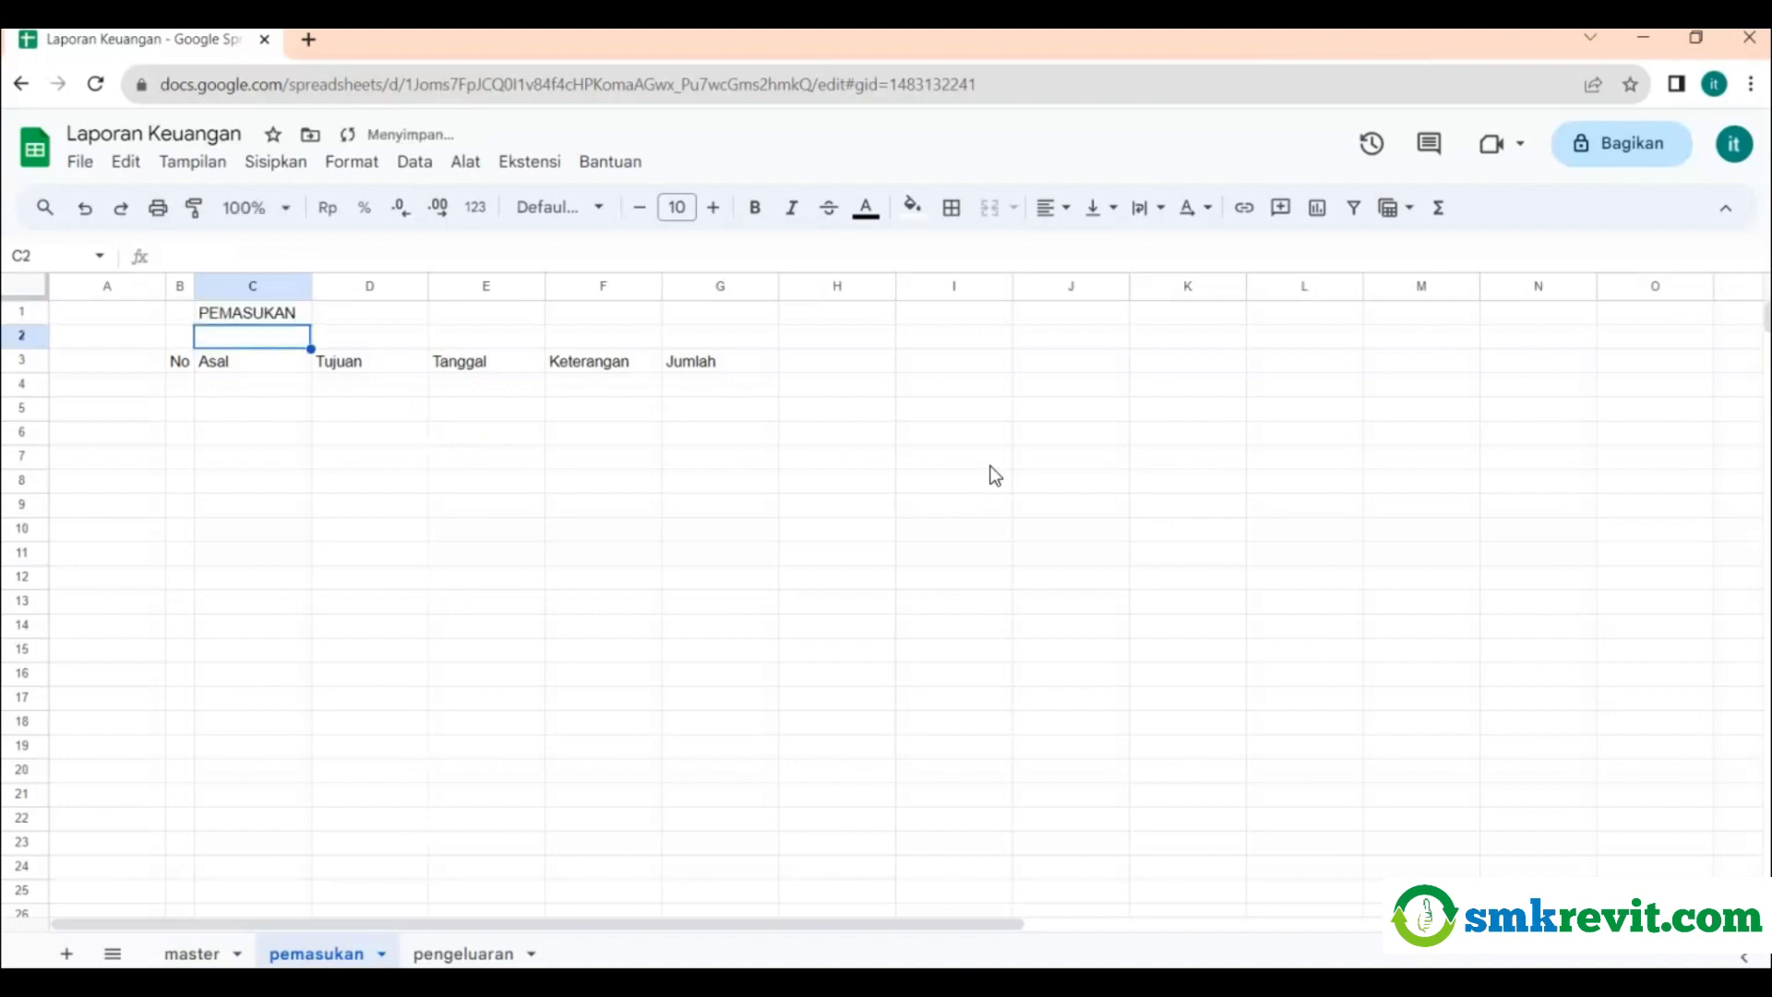
Insert two empty rows at row 2, between the PEMASUKAN title and the table's header row.
{"action": "left_click", "coordinate": [27, 343]}
{"action": "right_click", "coordinate": [28, 343]}
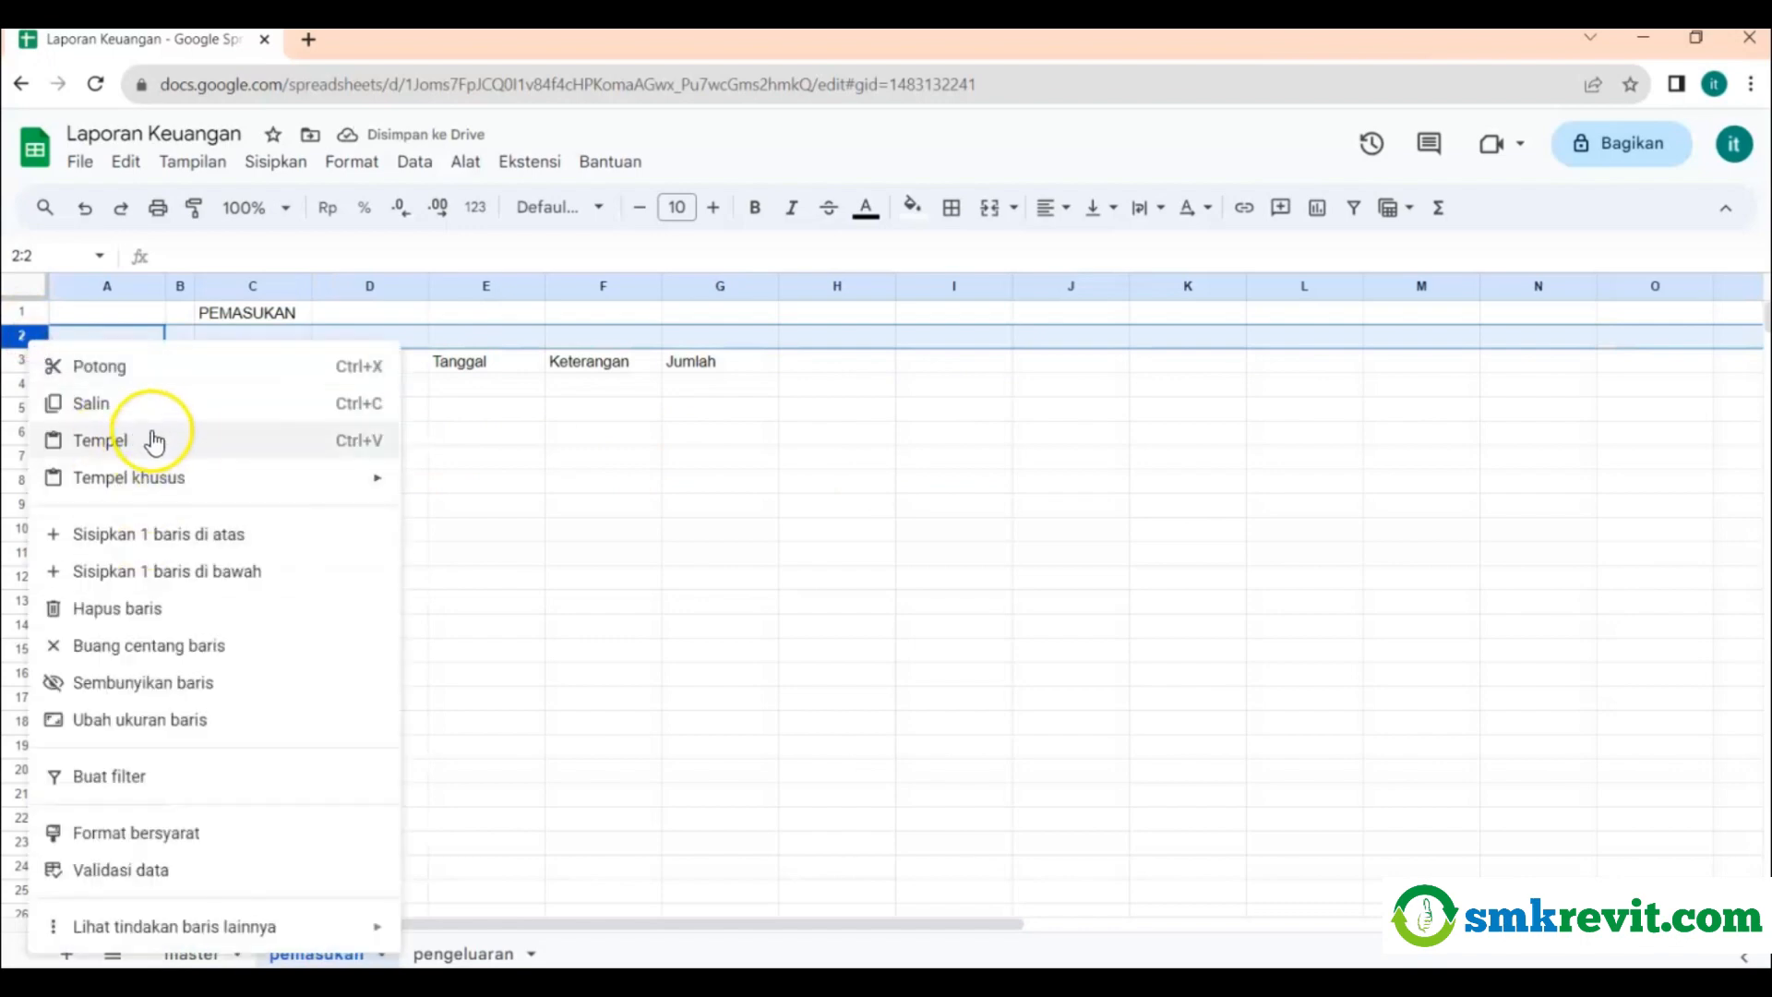
{"action": "left_click", "coordinate": [158, 533]}
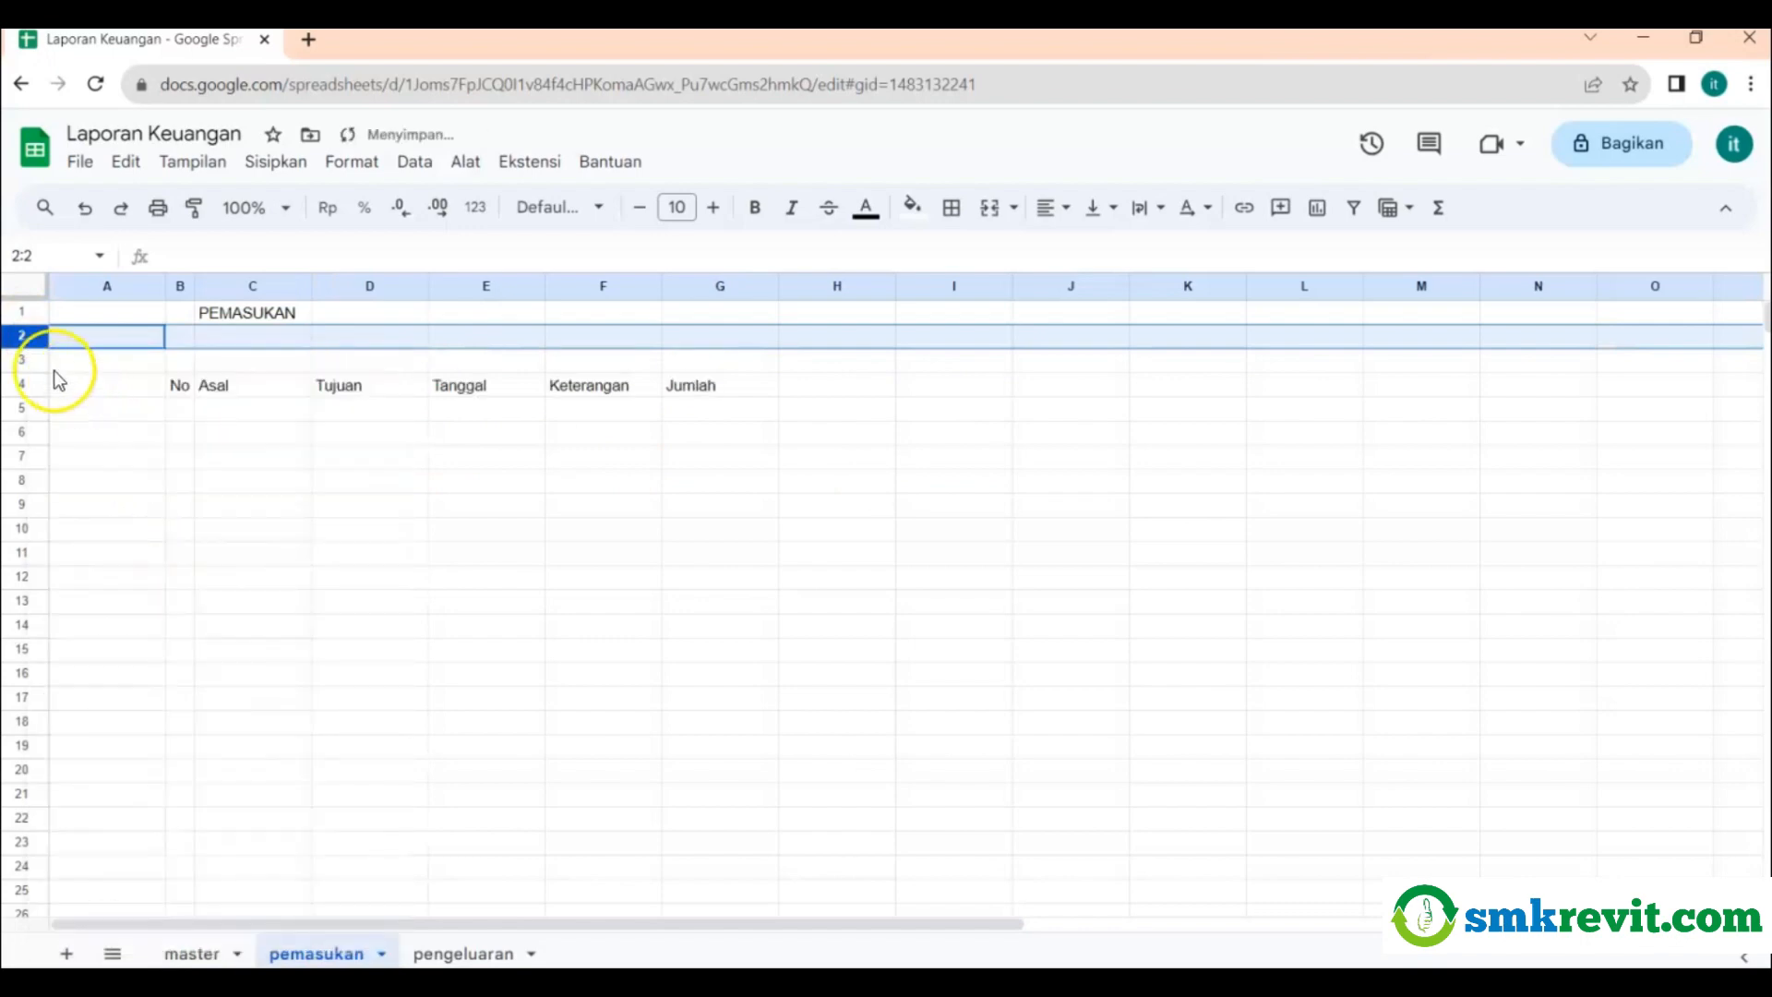
{"action": "right_click", "coordinate": [35, 338]}
{"action": "left_click", "coordinate": [119, 567]}
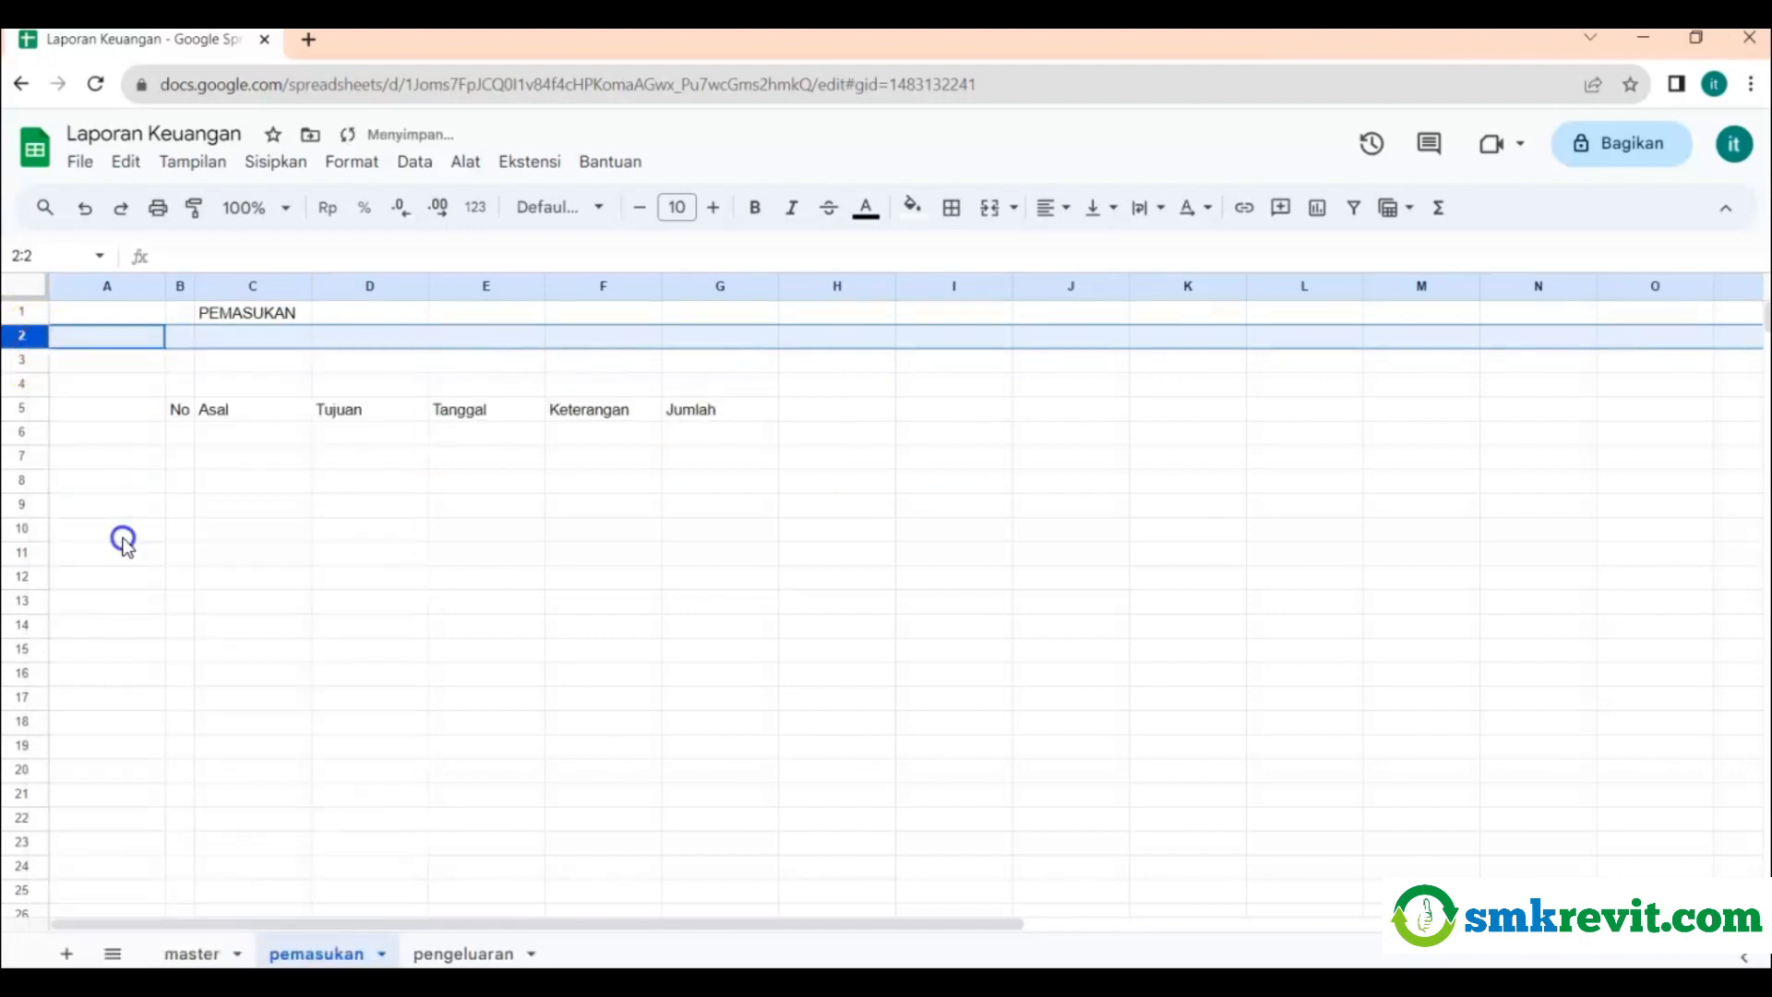
Insert one more empty row above row 4, between the PEMASUKAN title and the table's header row.
{"action": "left_click", "coordinate": [267, 339]}
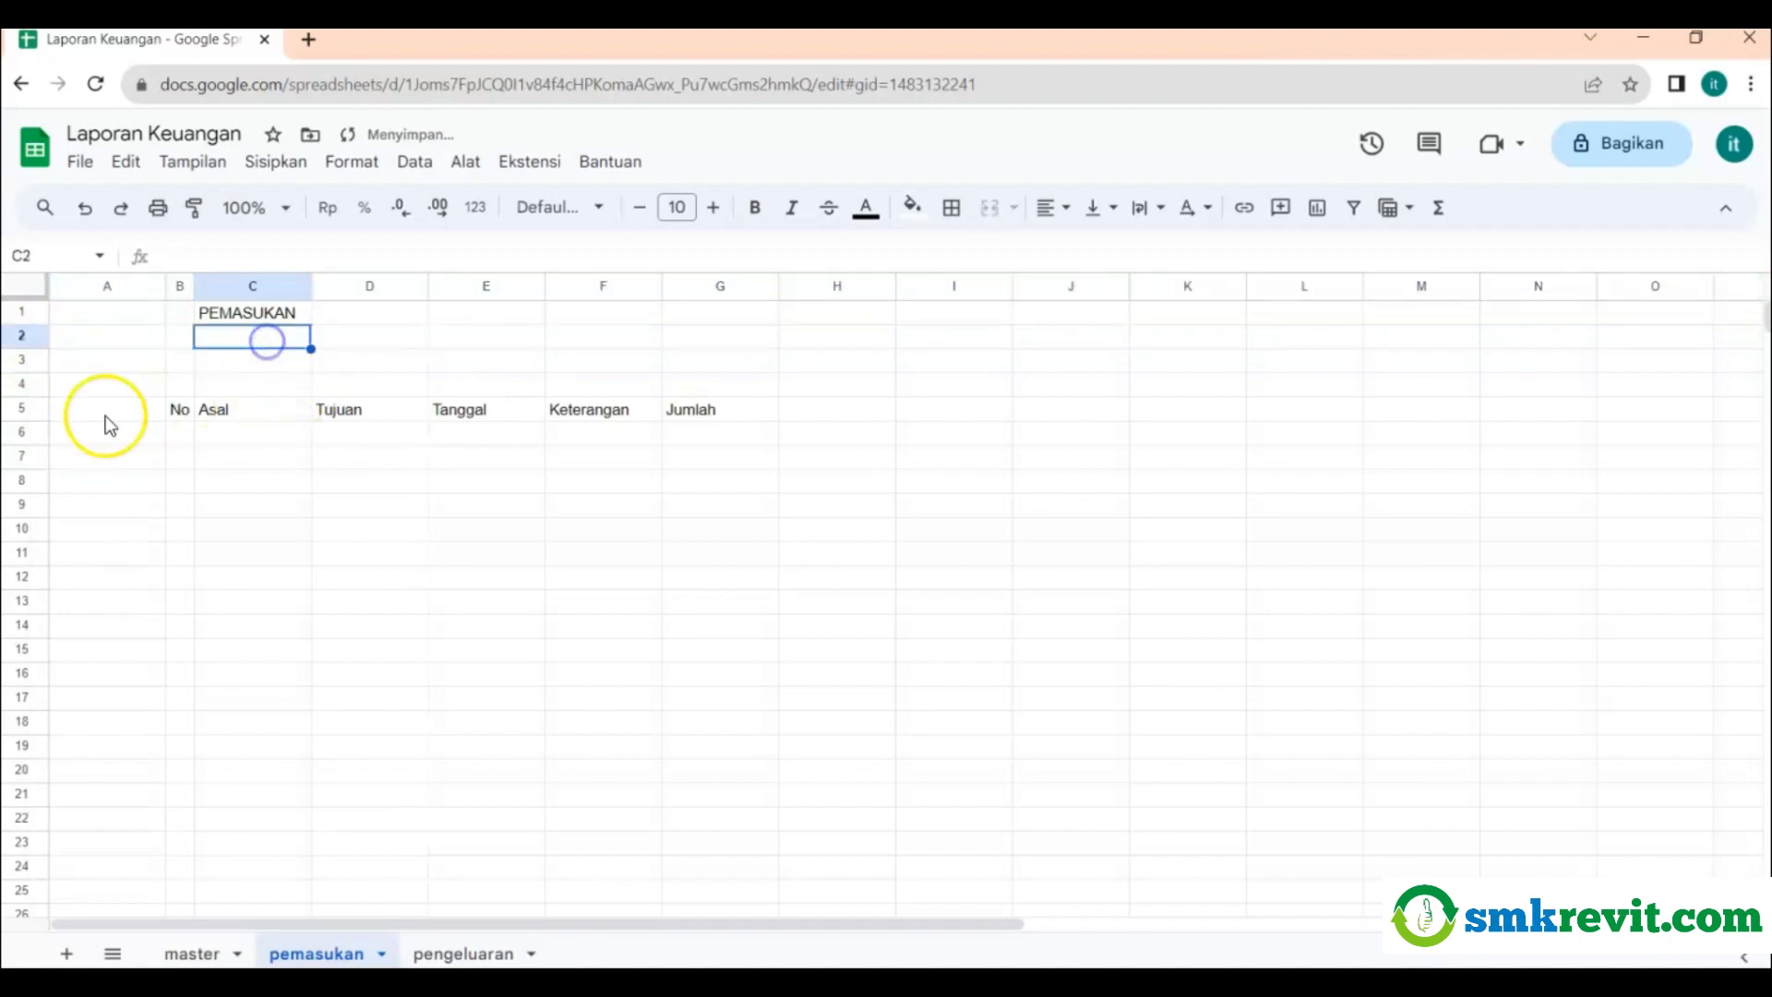
{"action": "left_click", "coordinate": [22, 383]}
{"action": "right_click", "coordinate": [23, 383]}
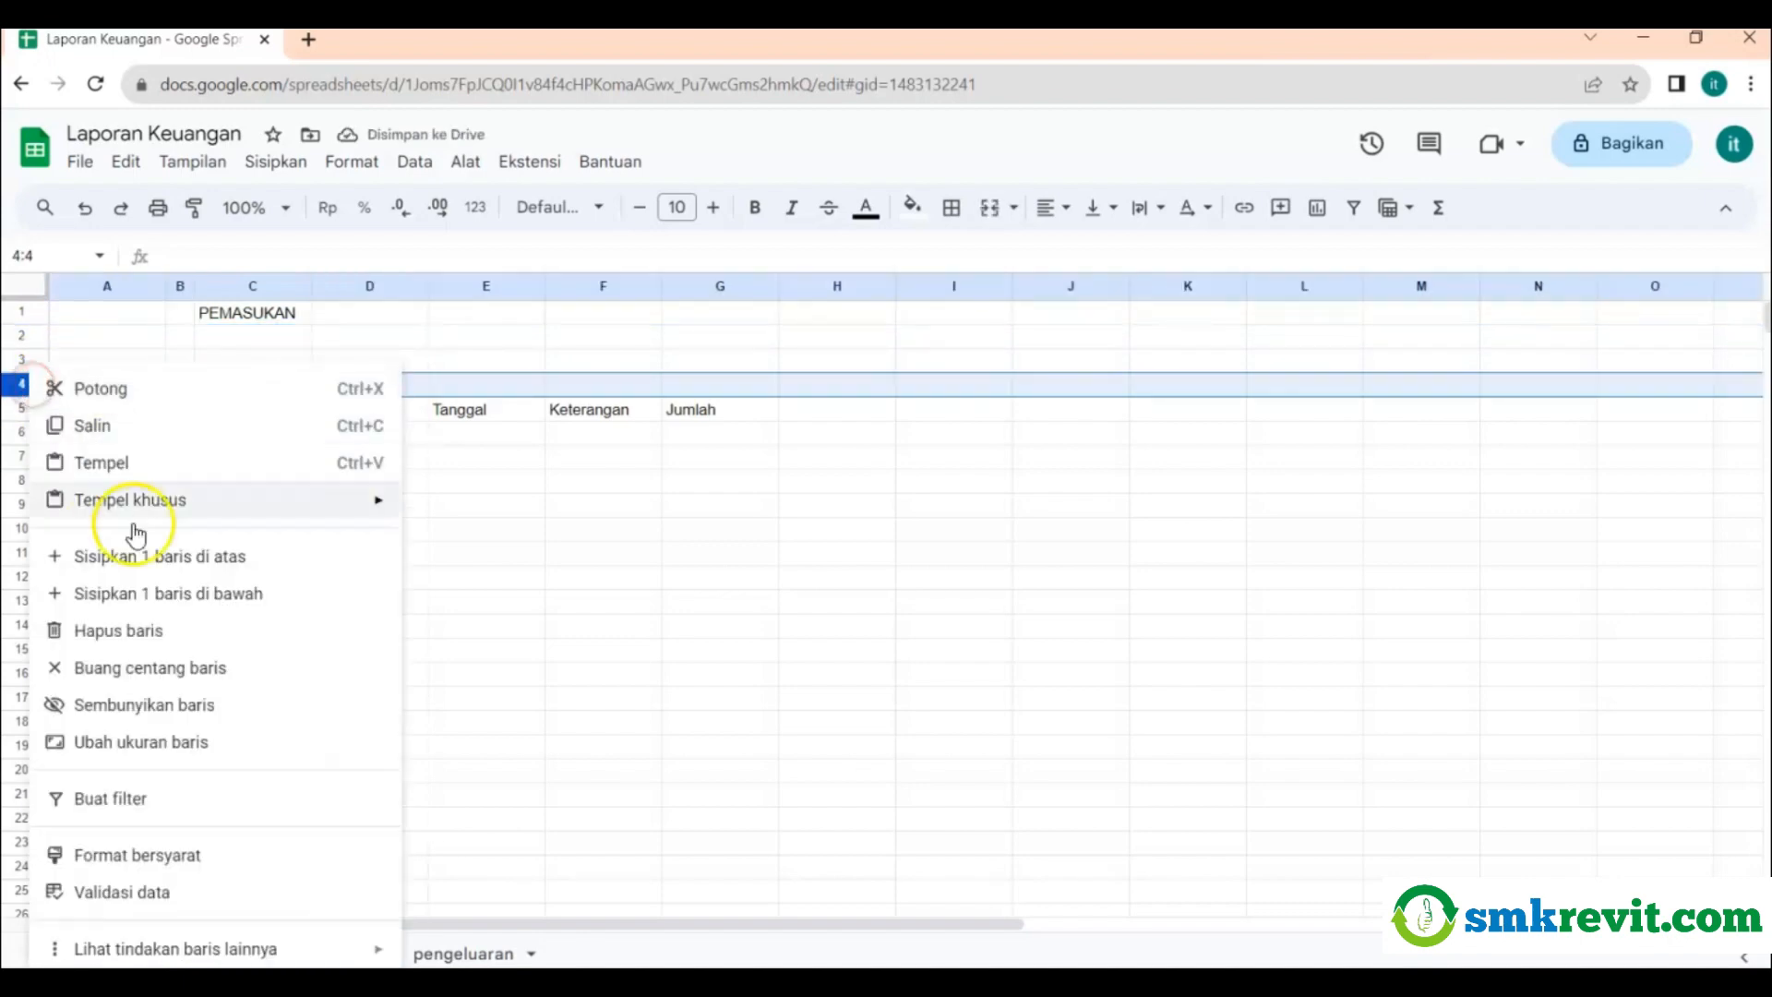
{"action": "left_click", "coordinate": [130, 557]}
{"action": "left_click", "coordinate": [417, 506]}
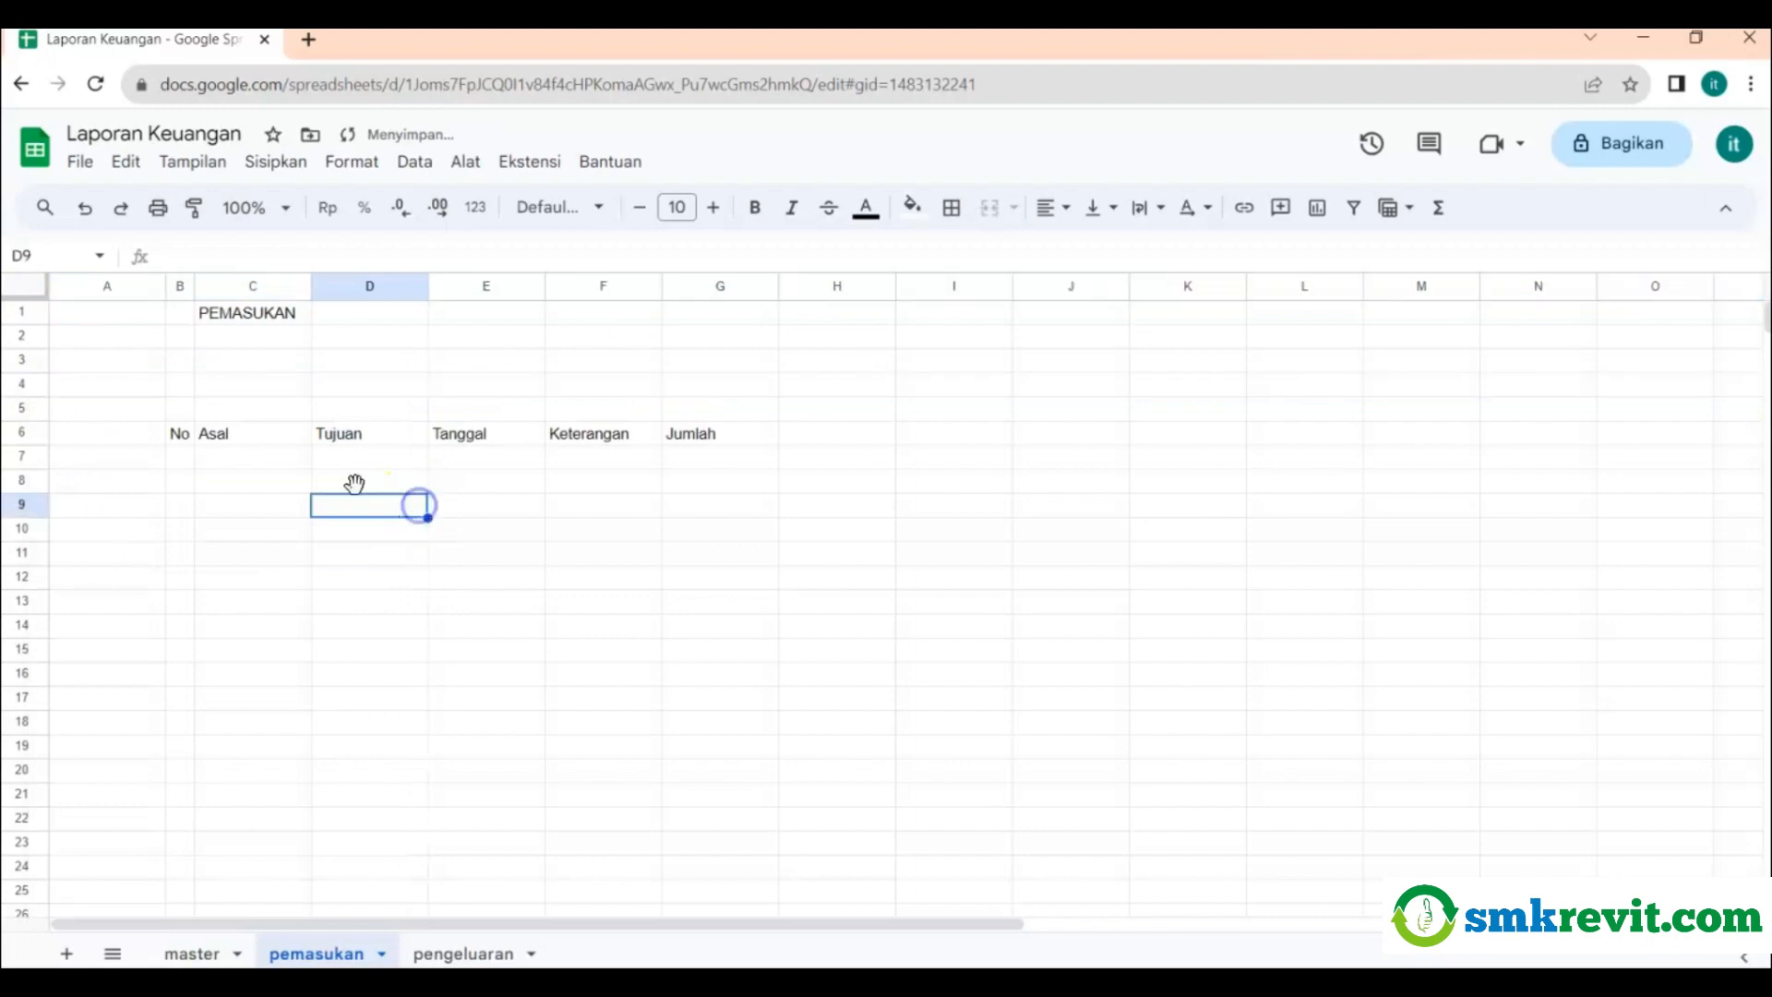
In C2 of the pemasukan sheet, enter a formula referencing the Pendapatan cell, =master!B6.
{"action": "left_click", "coordinate": [246, 340]}
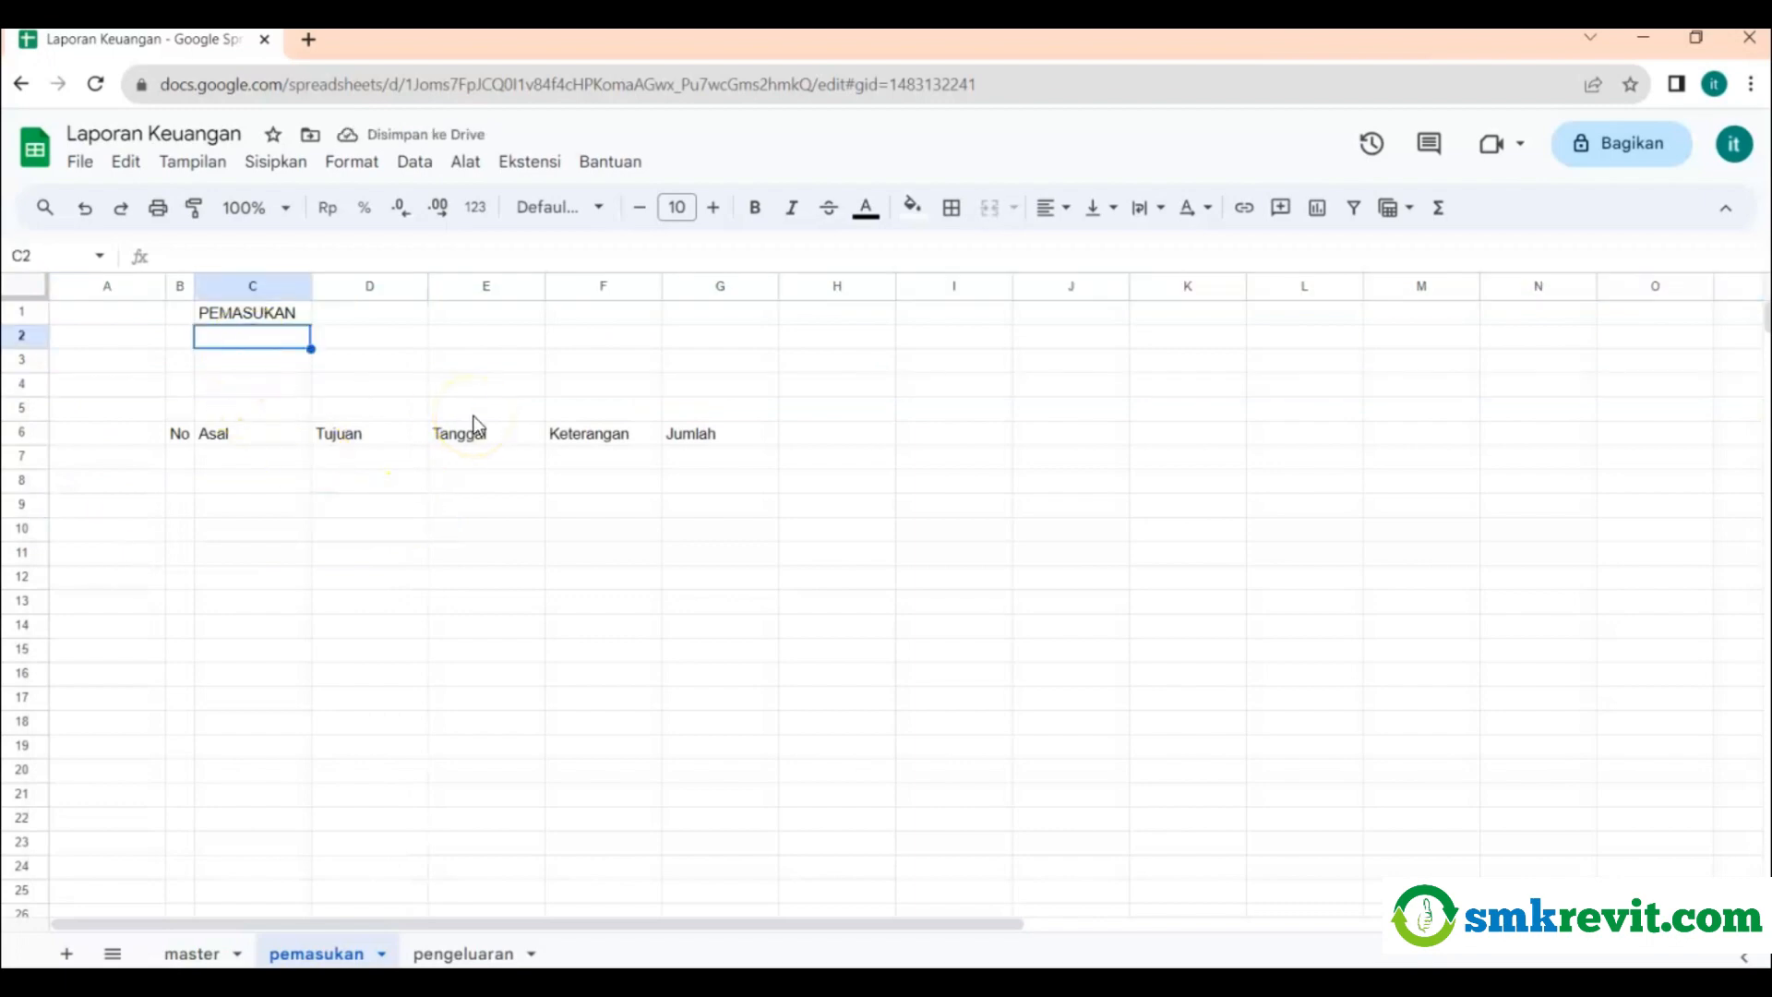
{"action": "type", "text": "="}
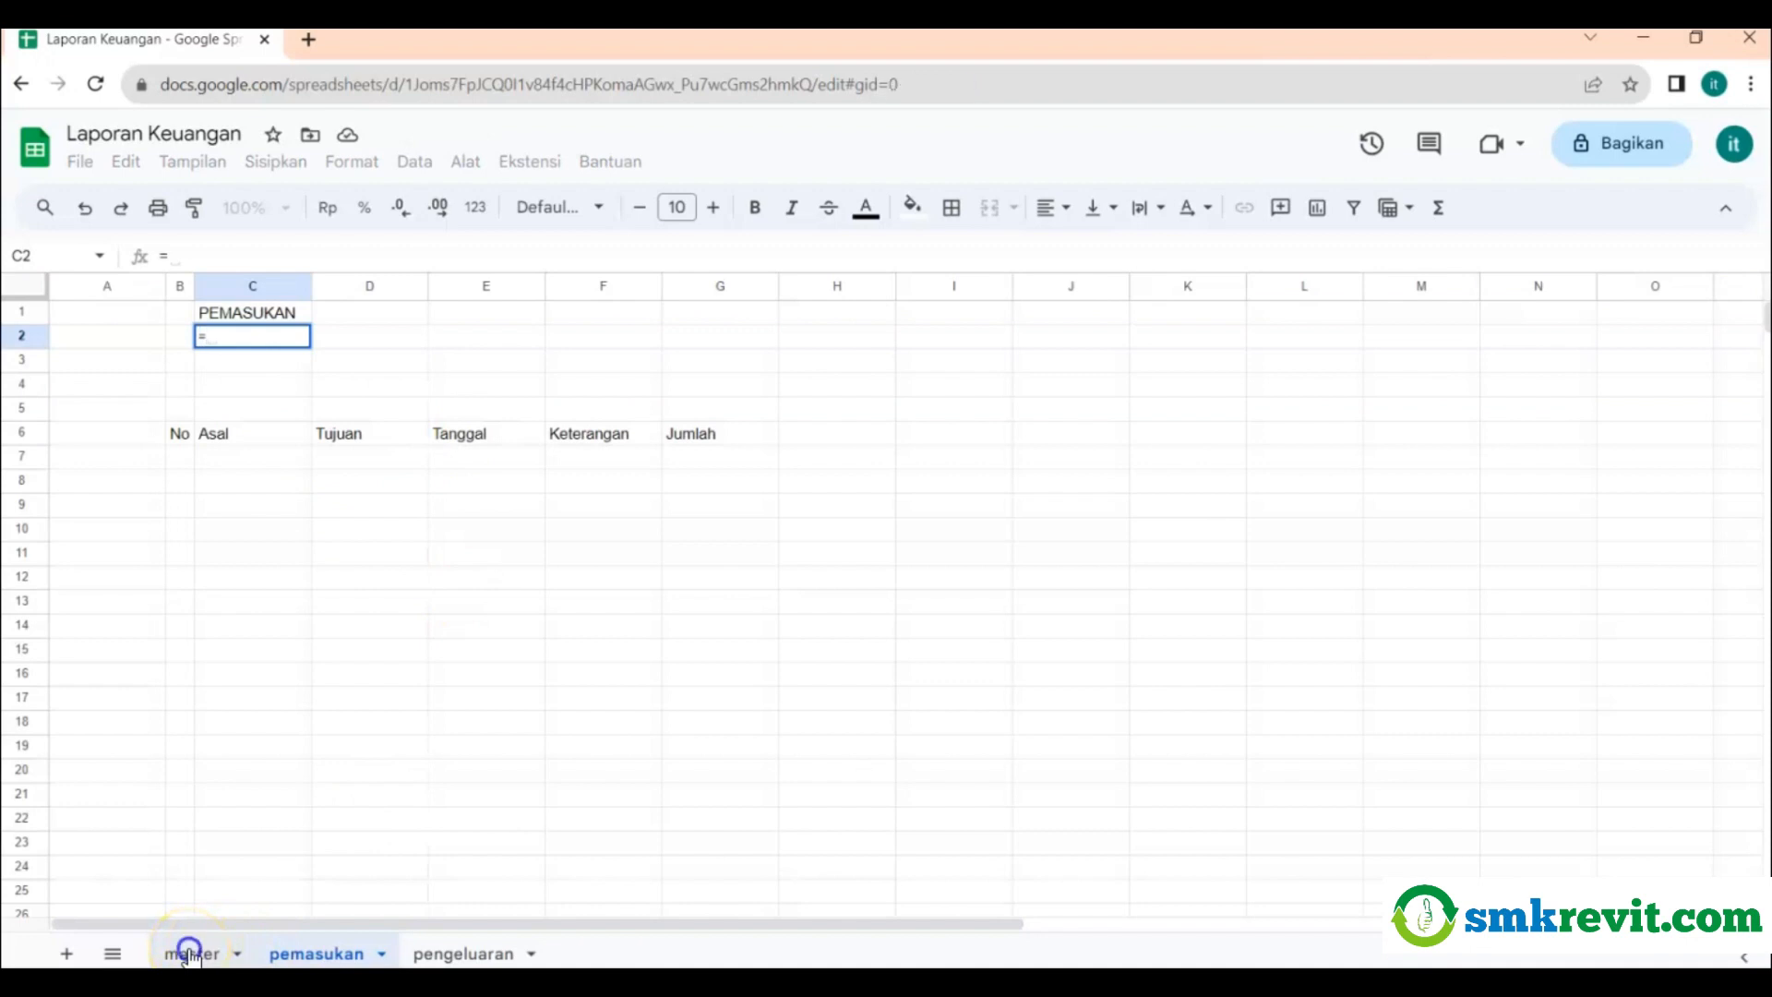
{"action": "left_click", "coordinate": [190, 955]}
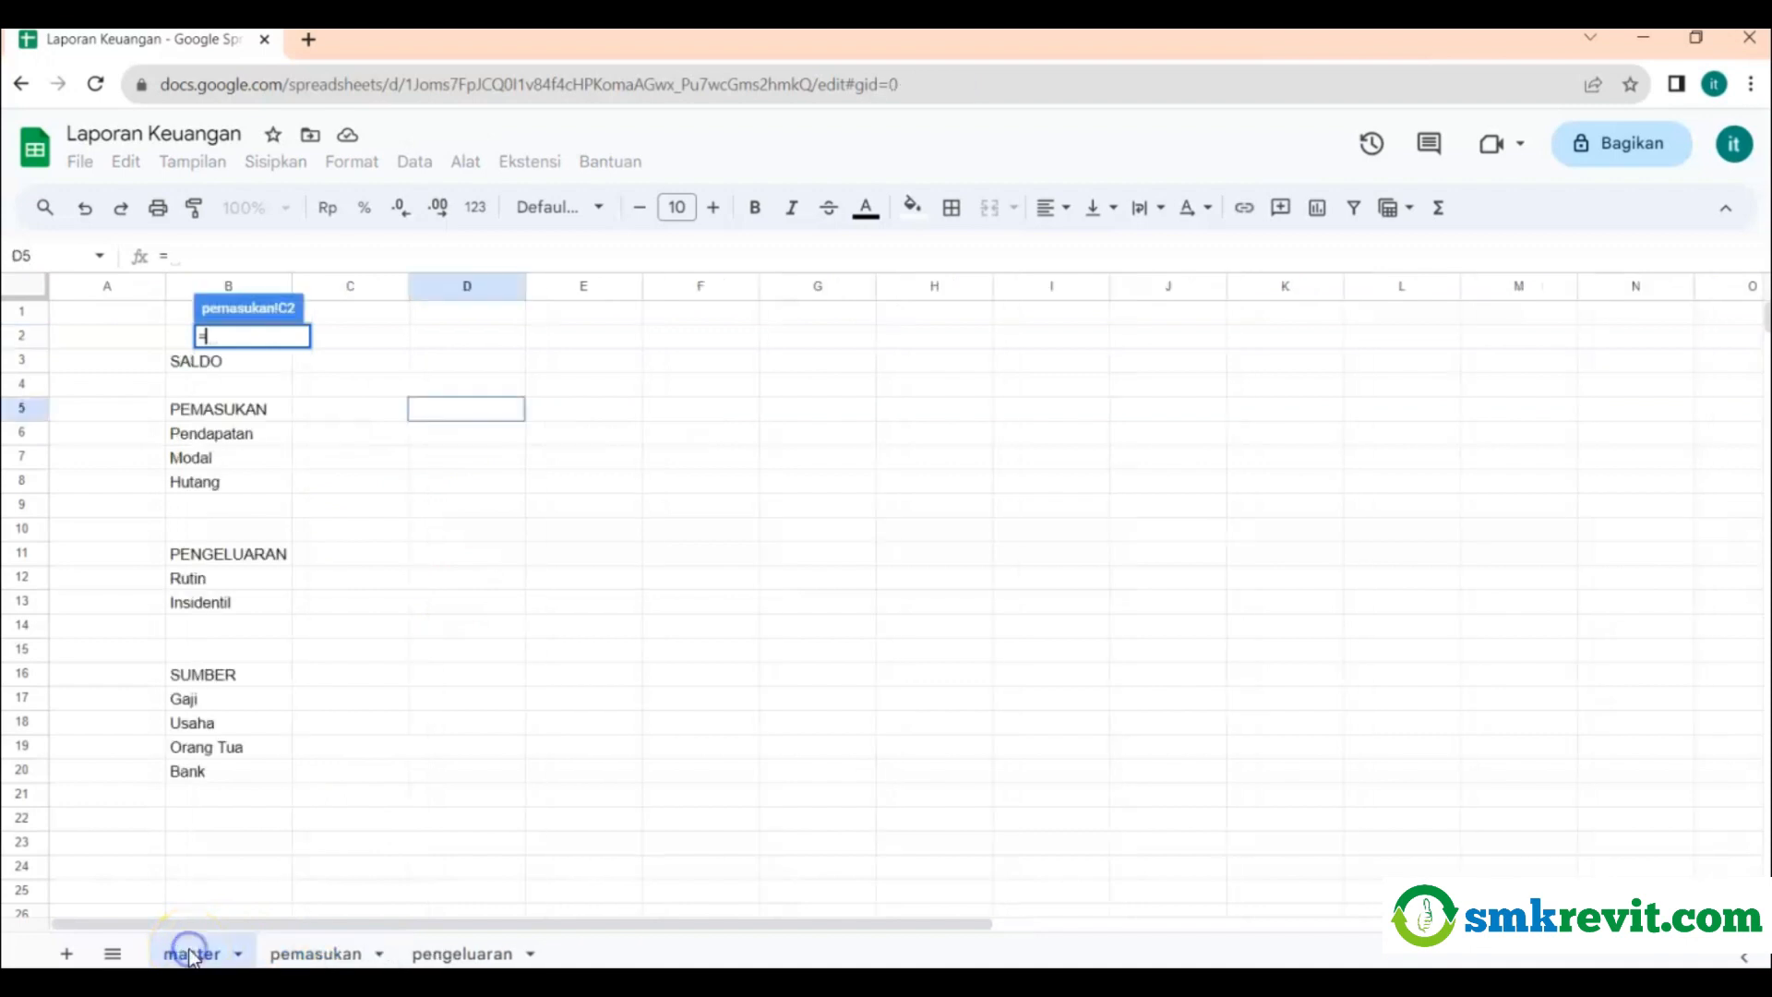
{"action": "left_click", "coordinate": [240, 434]}
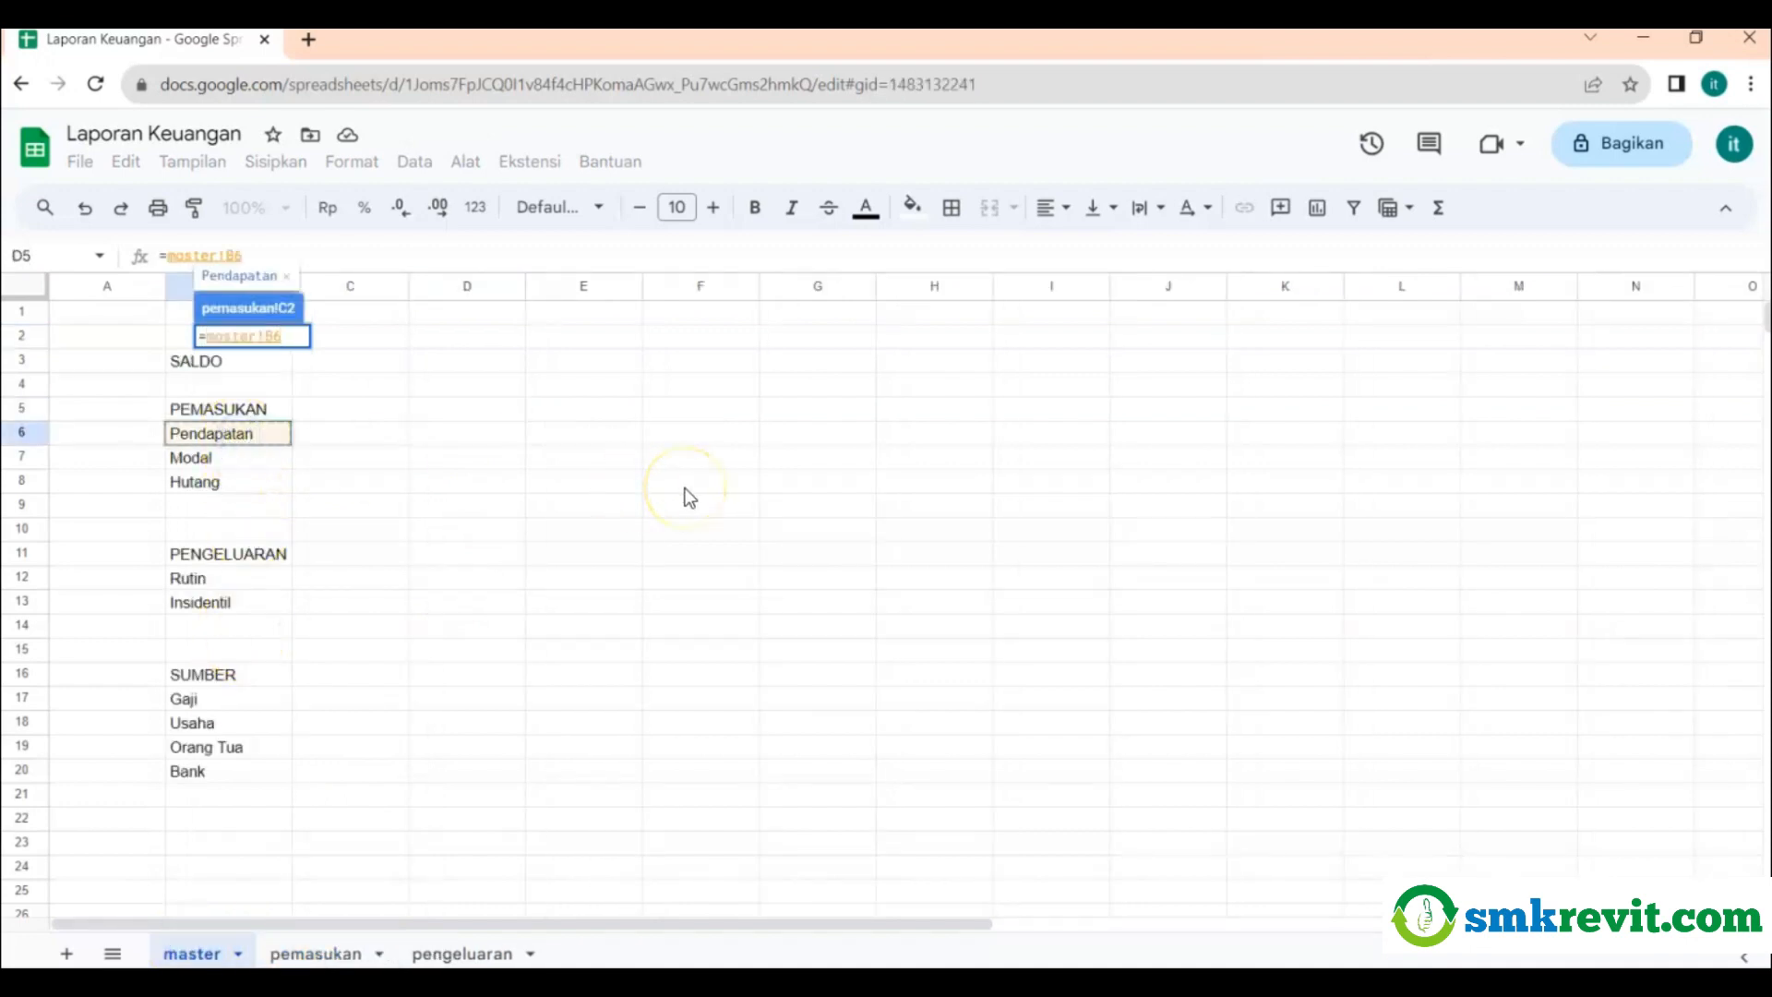
{"action": "key", "text": "Return"}
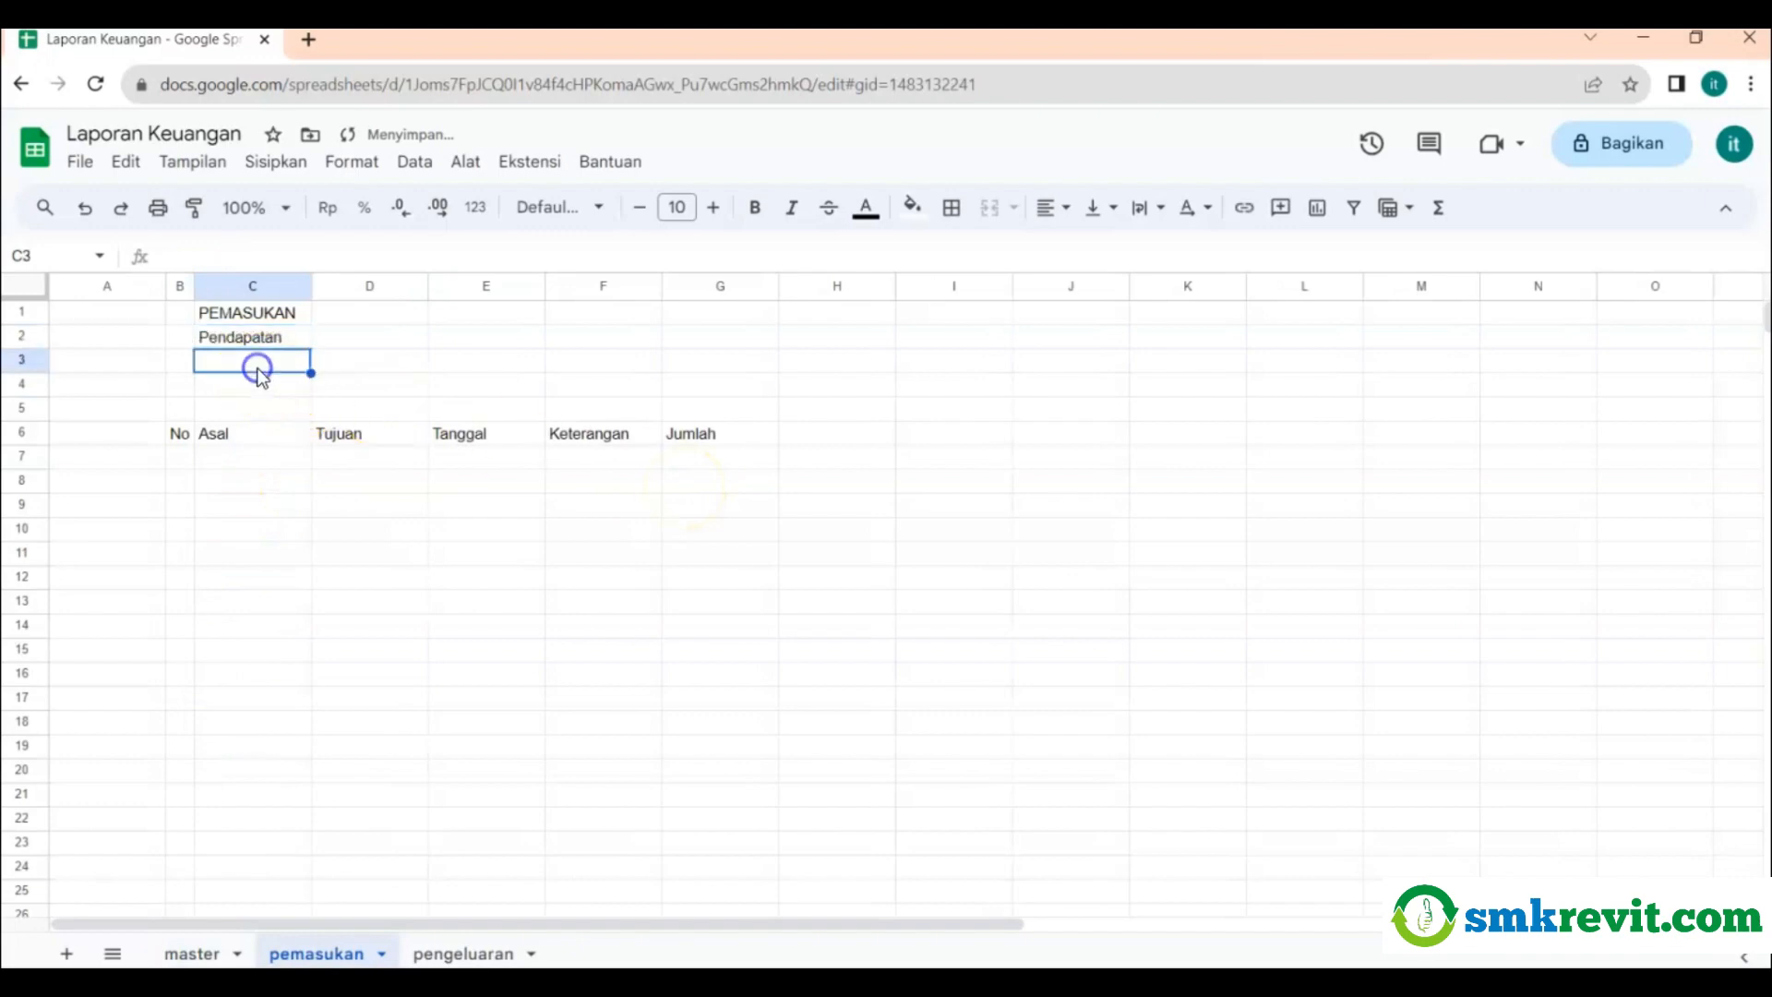
In C3 of the pemasukan sheet, enter a formula referencing the Modal cell, =master!B7.
{"action": "left_click", "coordinate": [191, 954]}
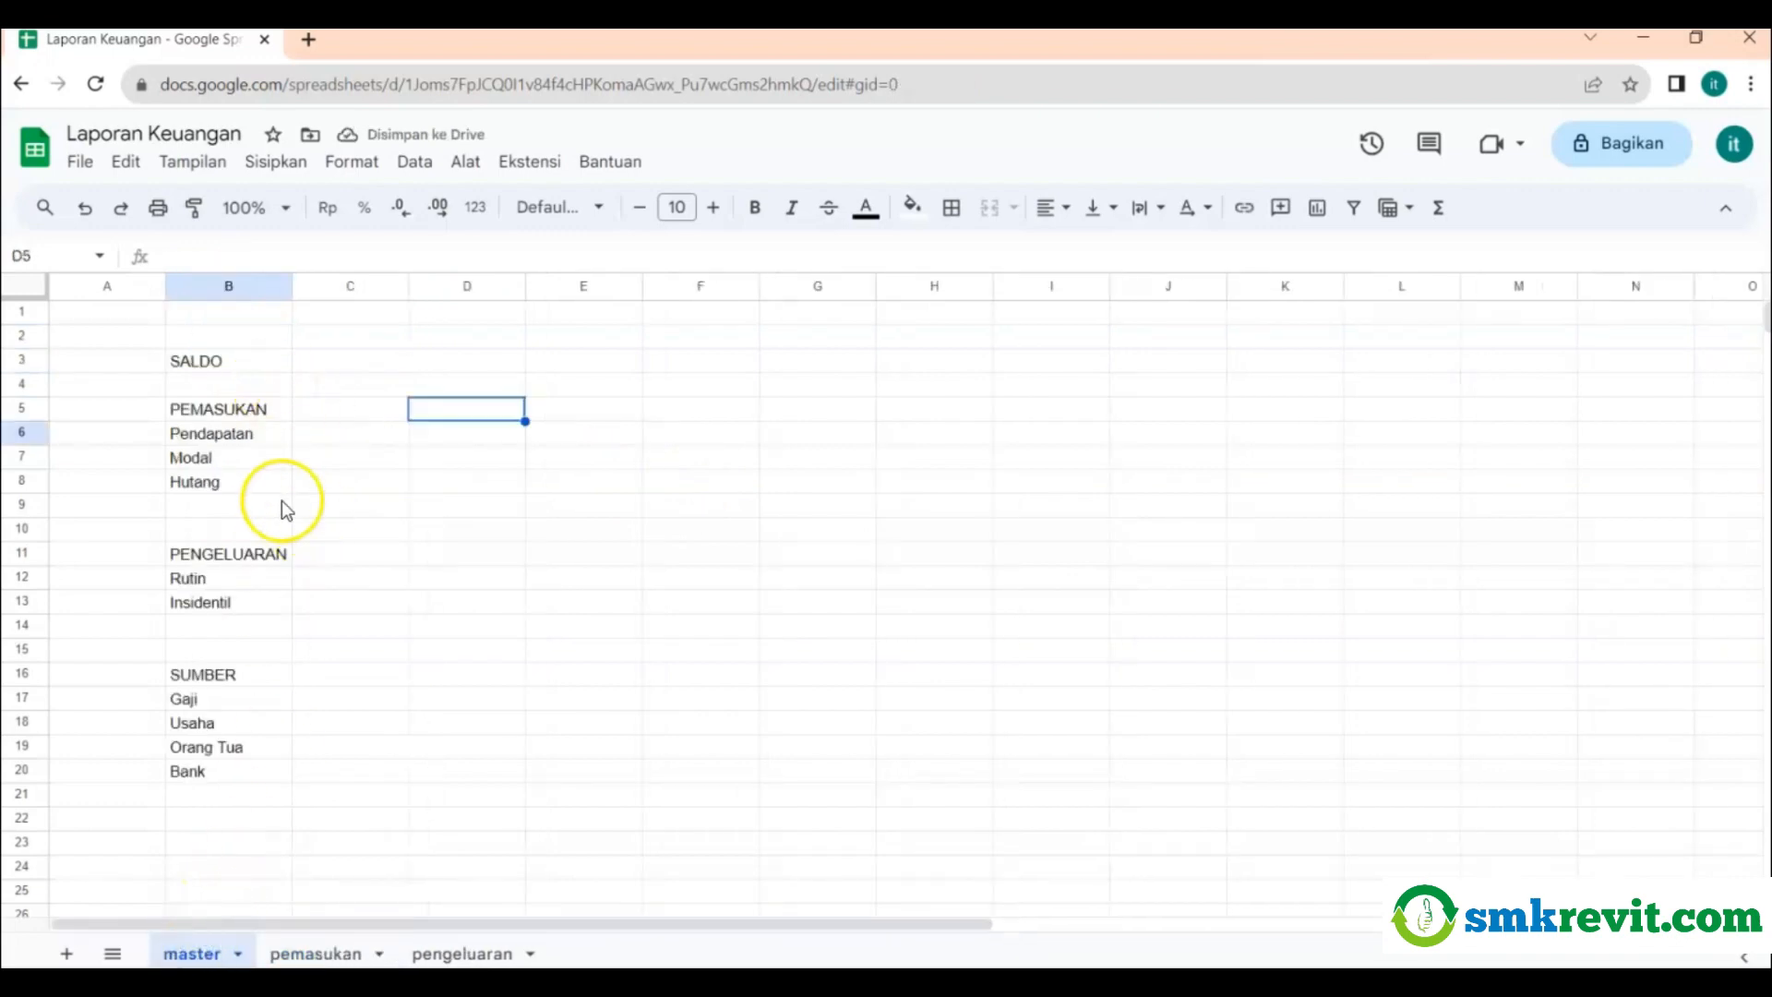
{"action": "left_click", "coordinate": [315, 953]}
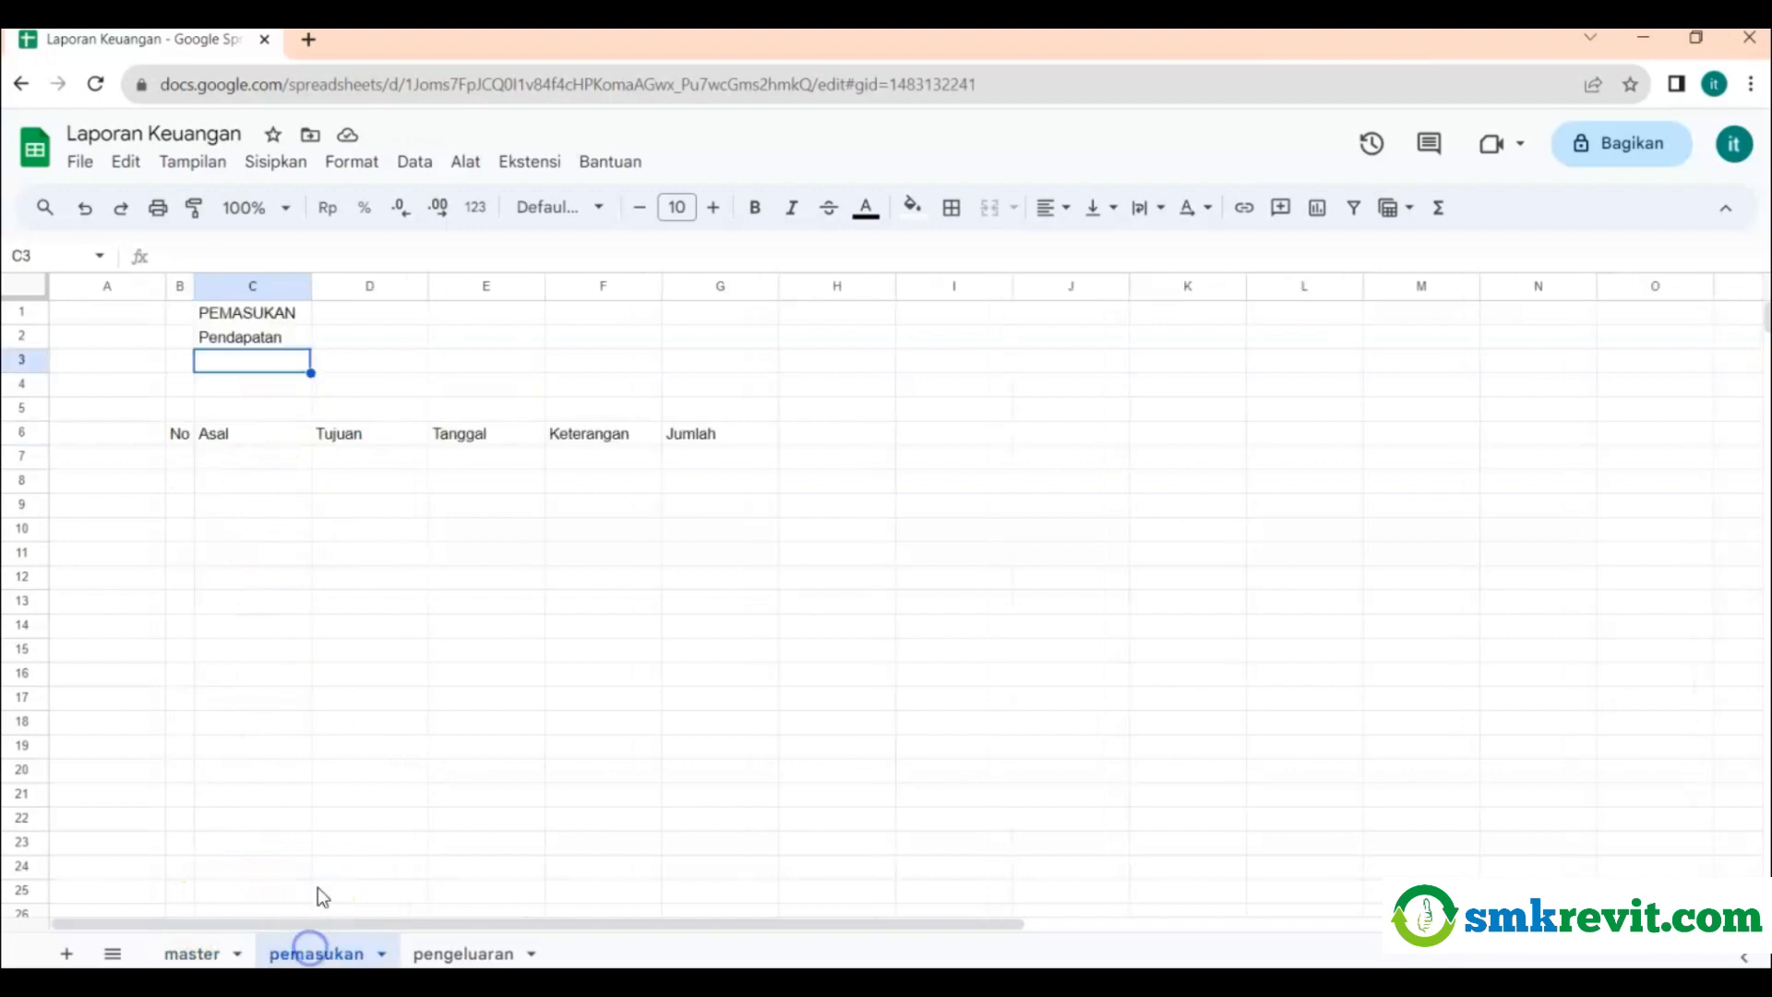
{"action": "type", "text": "="}
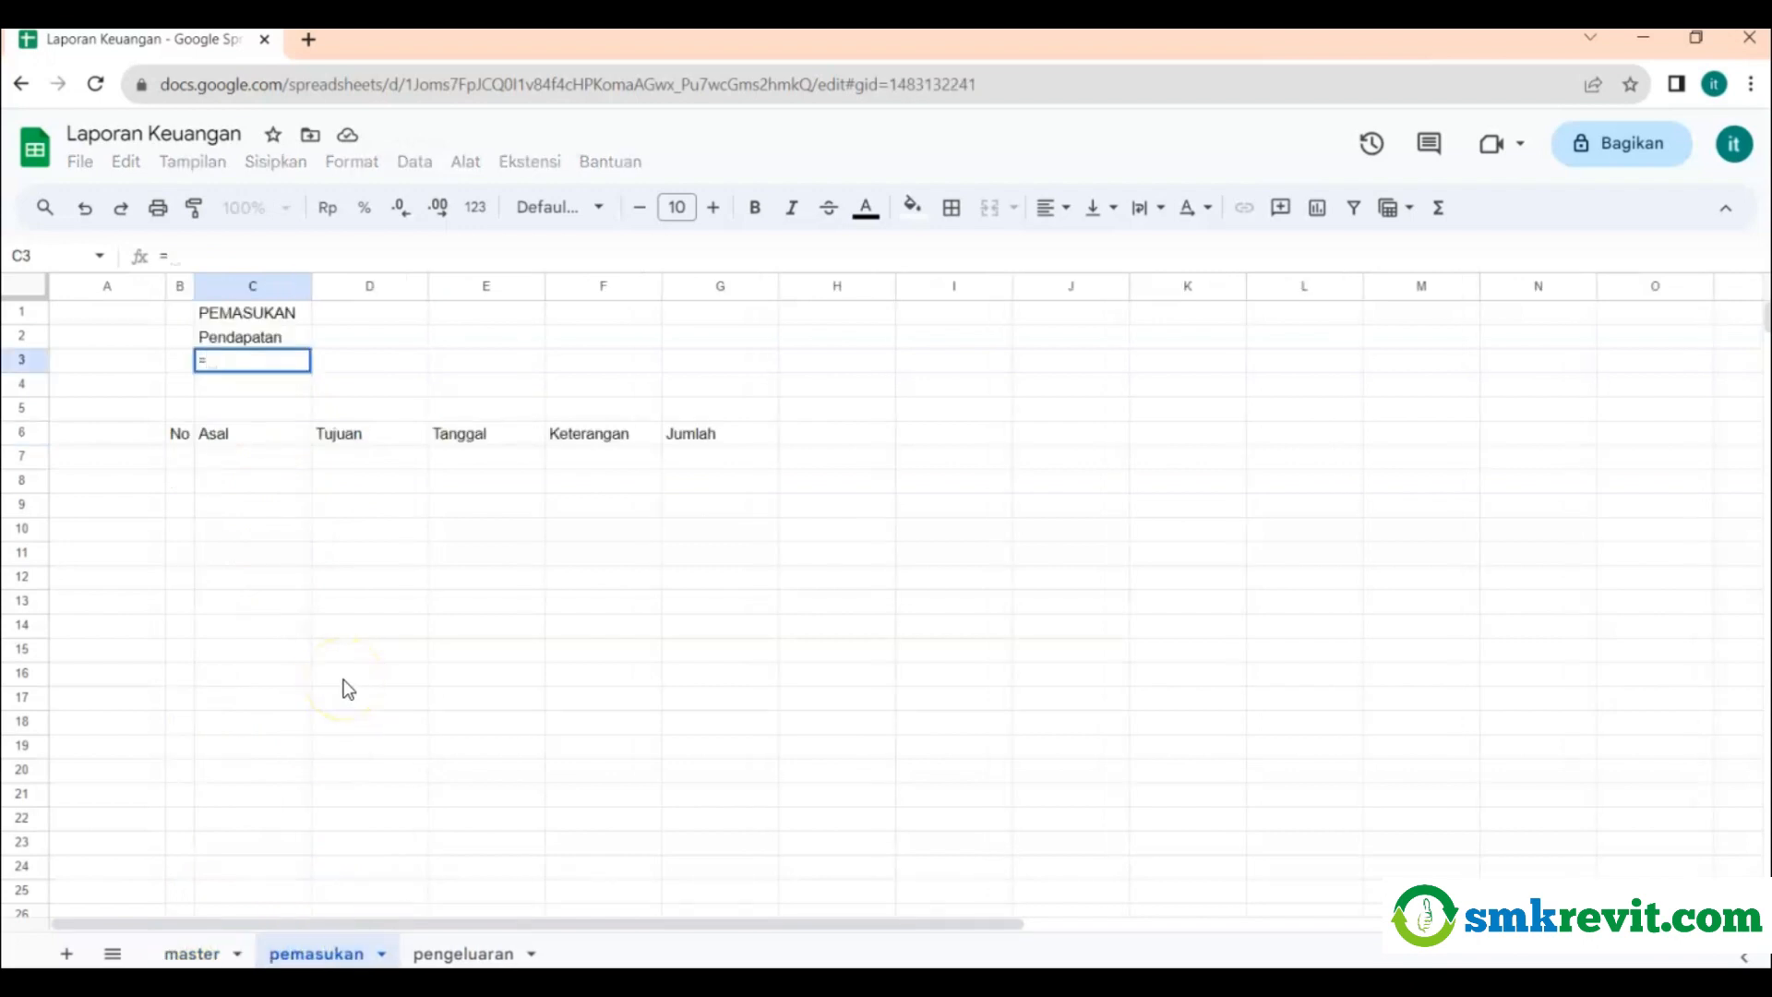
{"action": "left_click", "coordinate": [196, 951]}
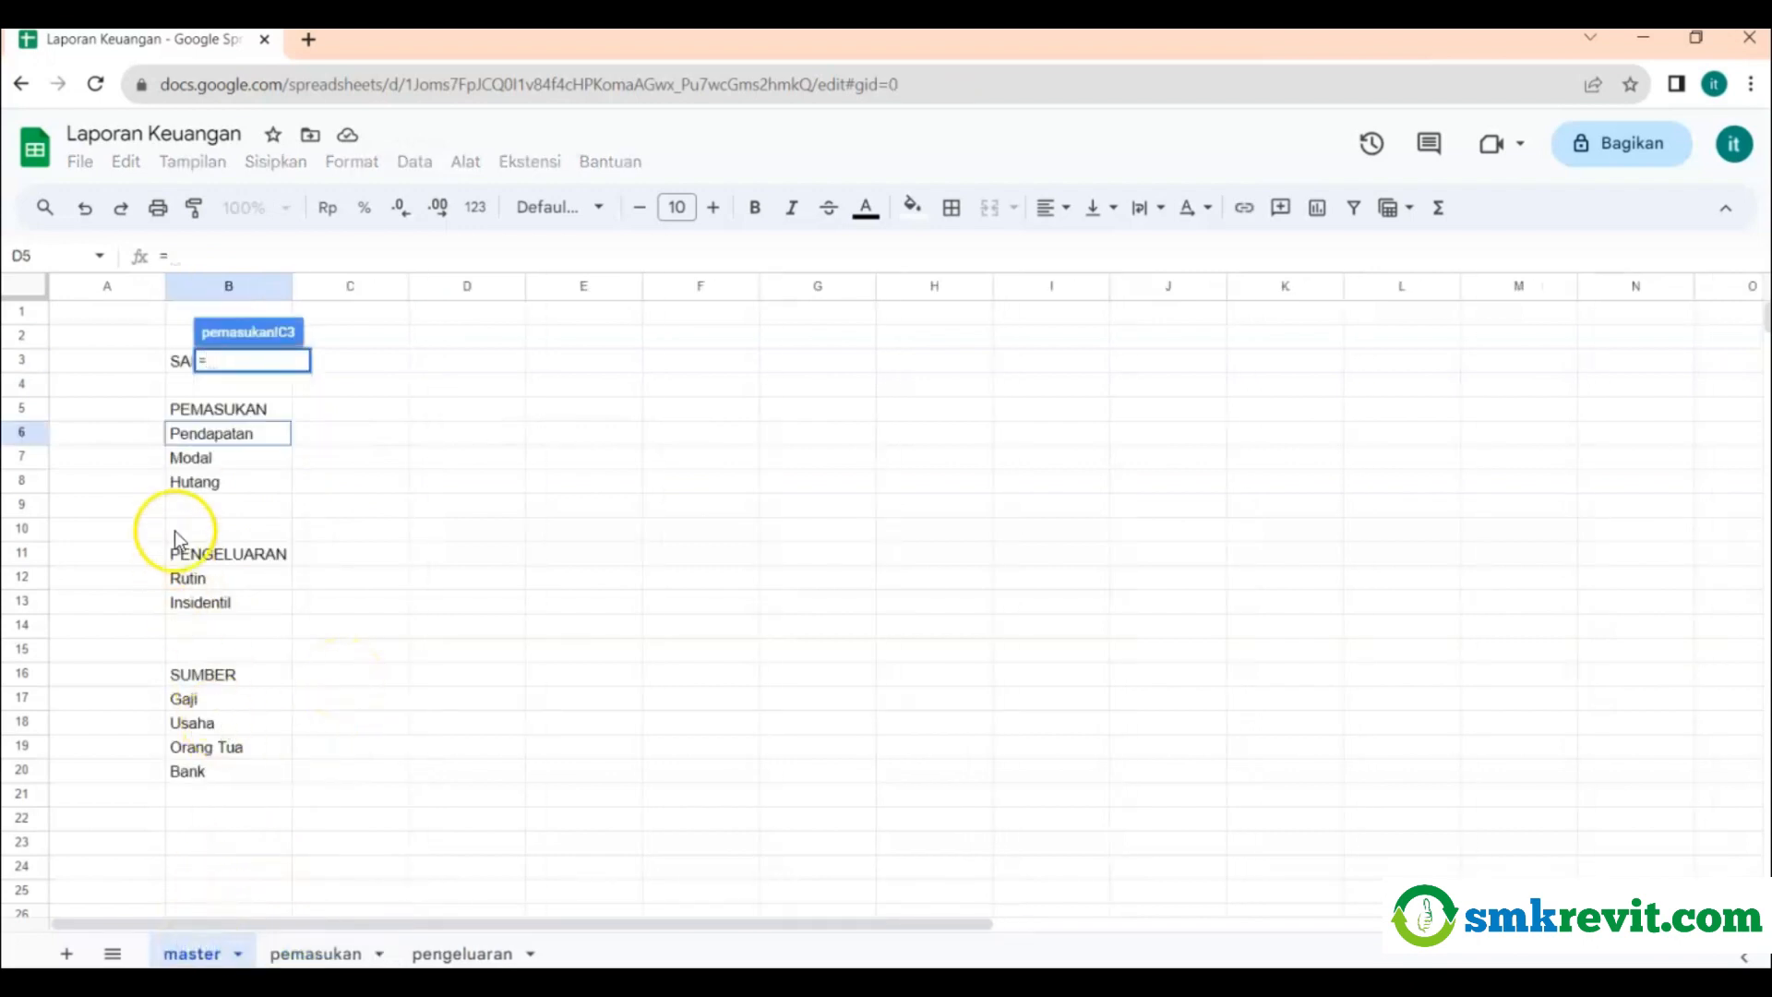
{"action": "left_click", "coordinate": [194, 459]}
{"action": "key", "text": "Return"}
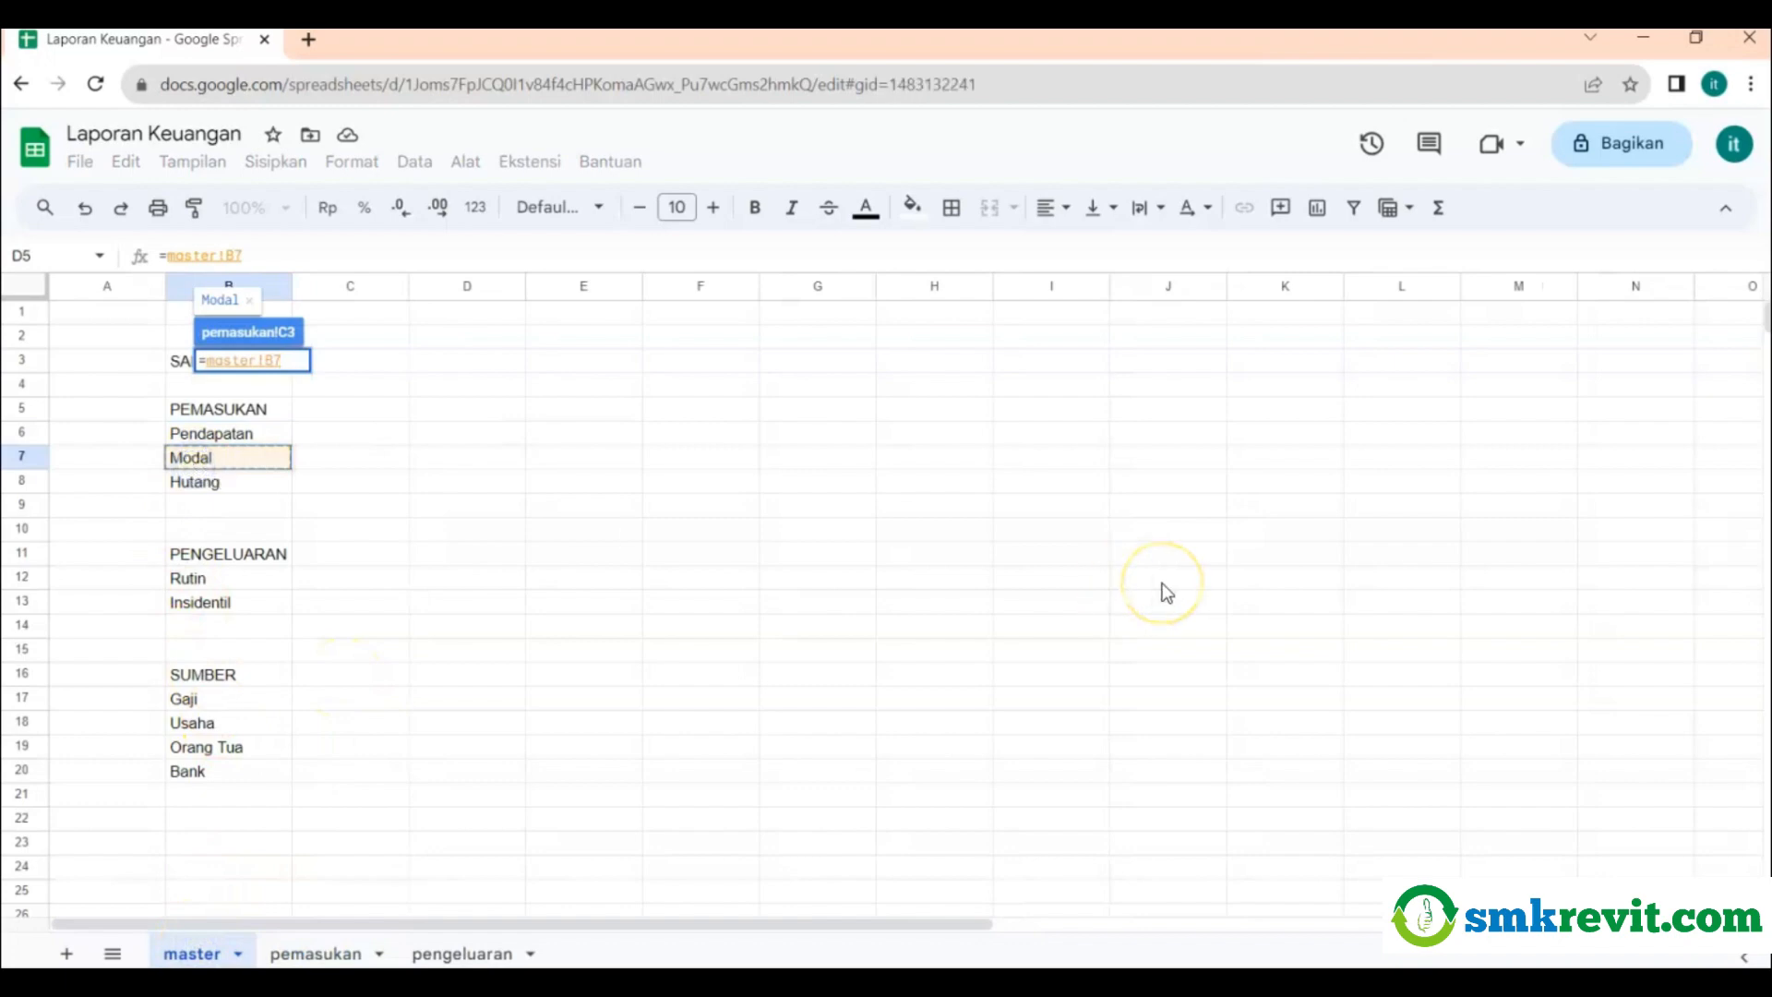
In C4 of the pemasukan sheet, enter a formula referencing the Hutang cell, =master!B8.
{"action": "left_click", "coordinate": [245, 386]}
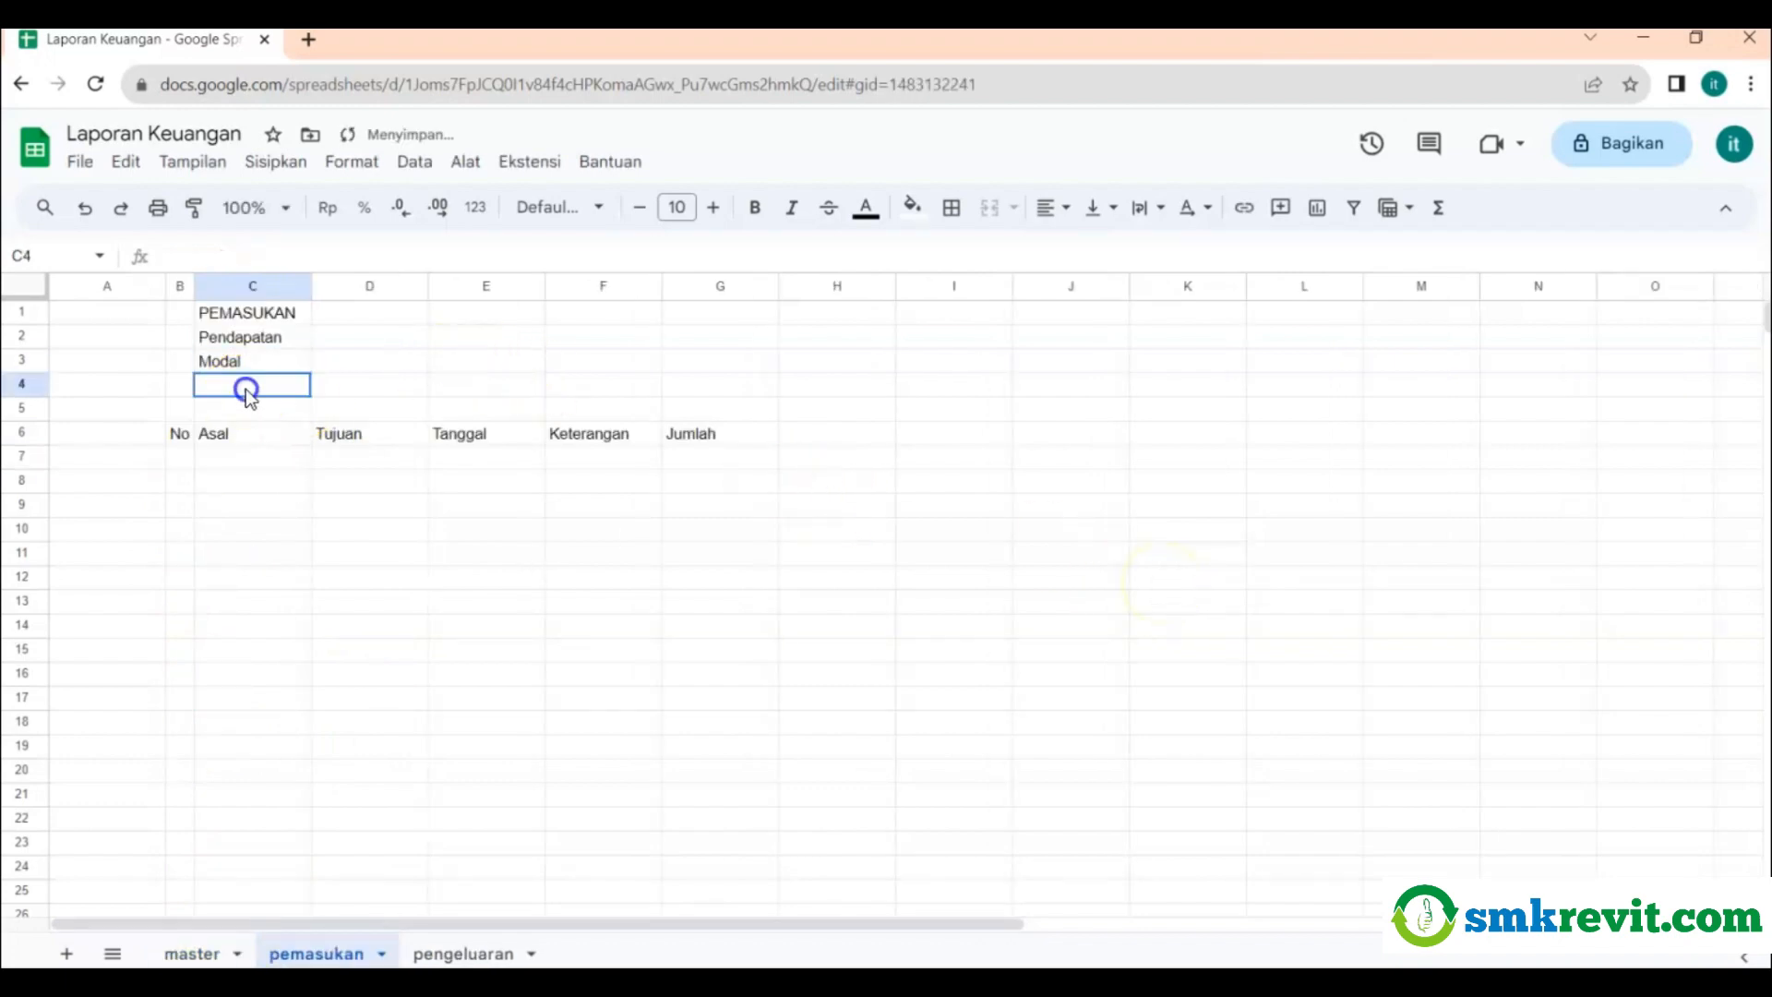
{"action": "type", "text": "="}
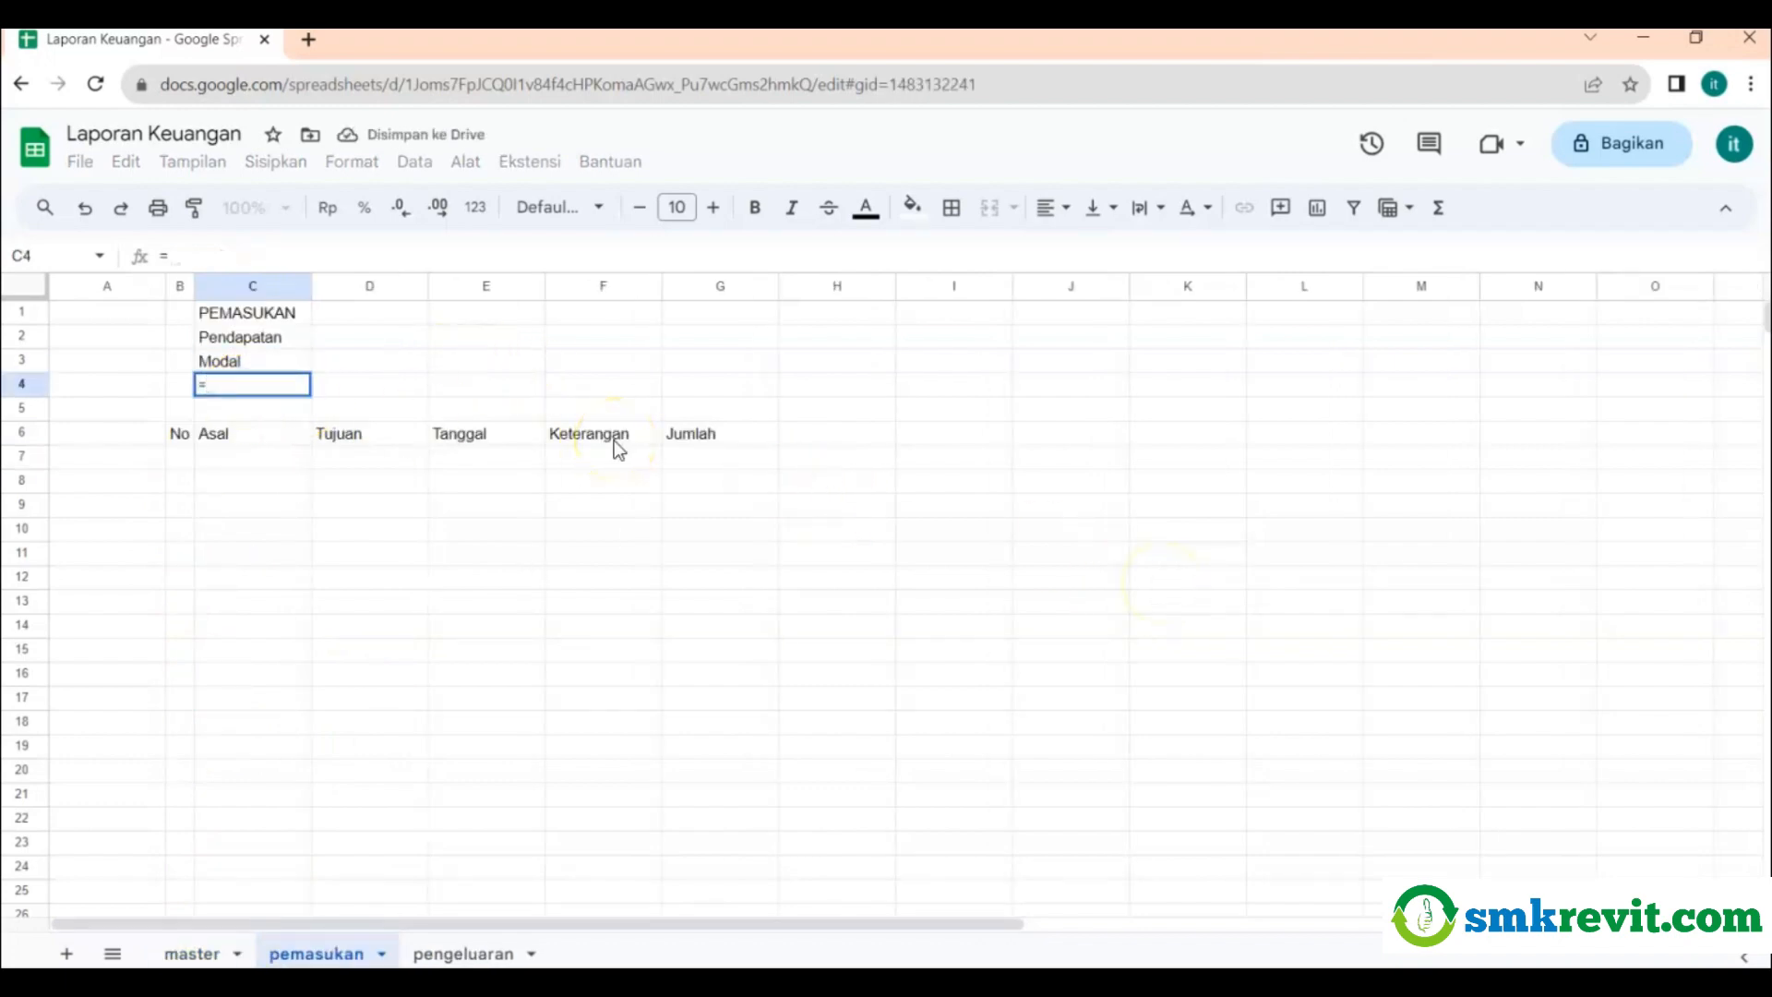
{"action": "left_click", "coordinate": [203, 951]}
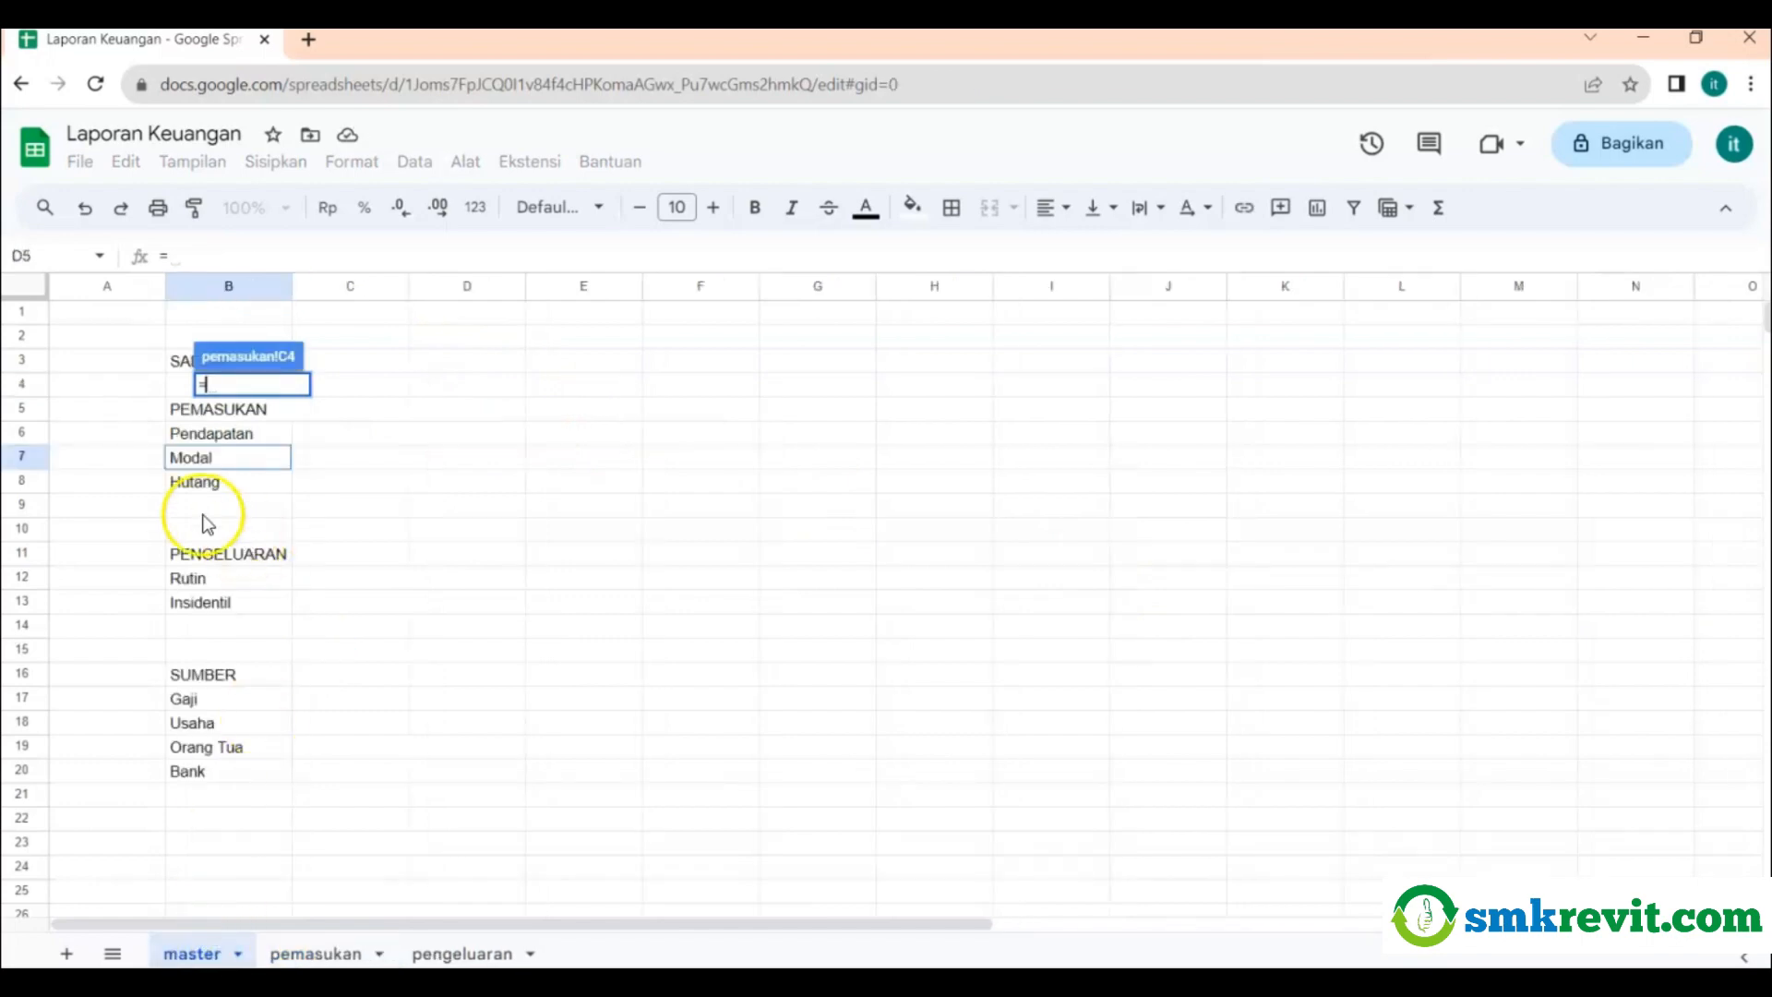
{"action": "left_click", "coordinate": [192, 482]}
{"action": "key", "text": "Return"}
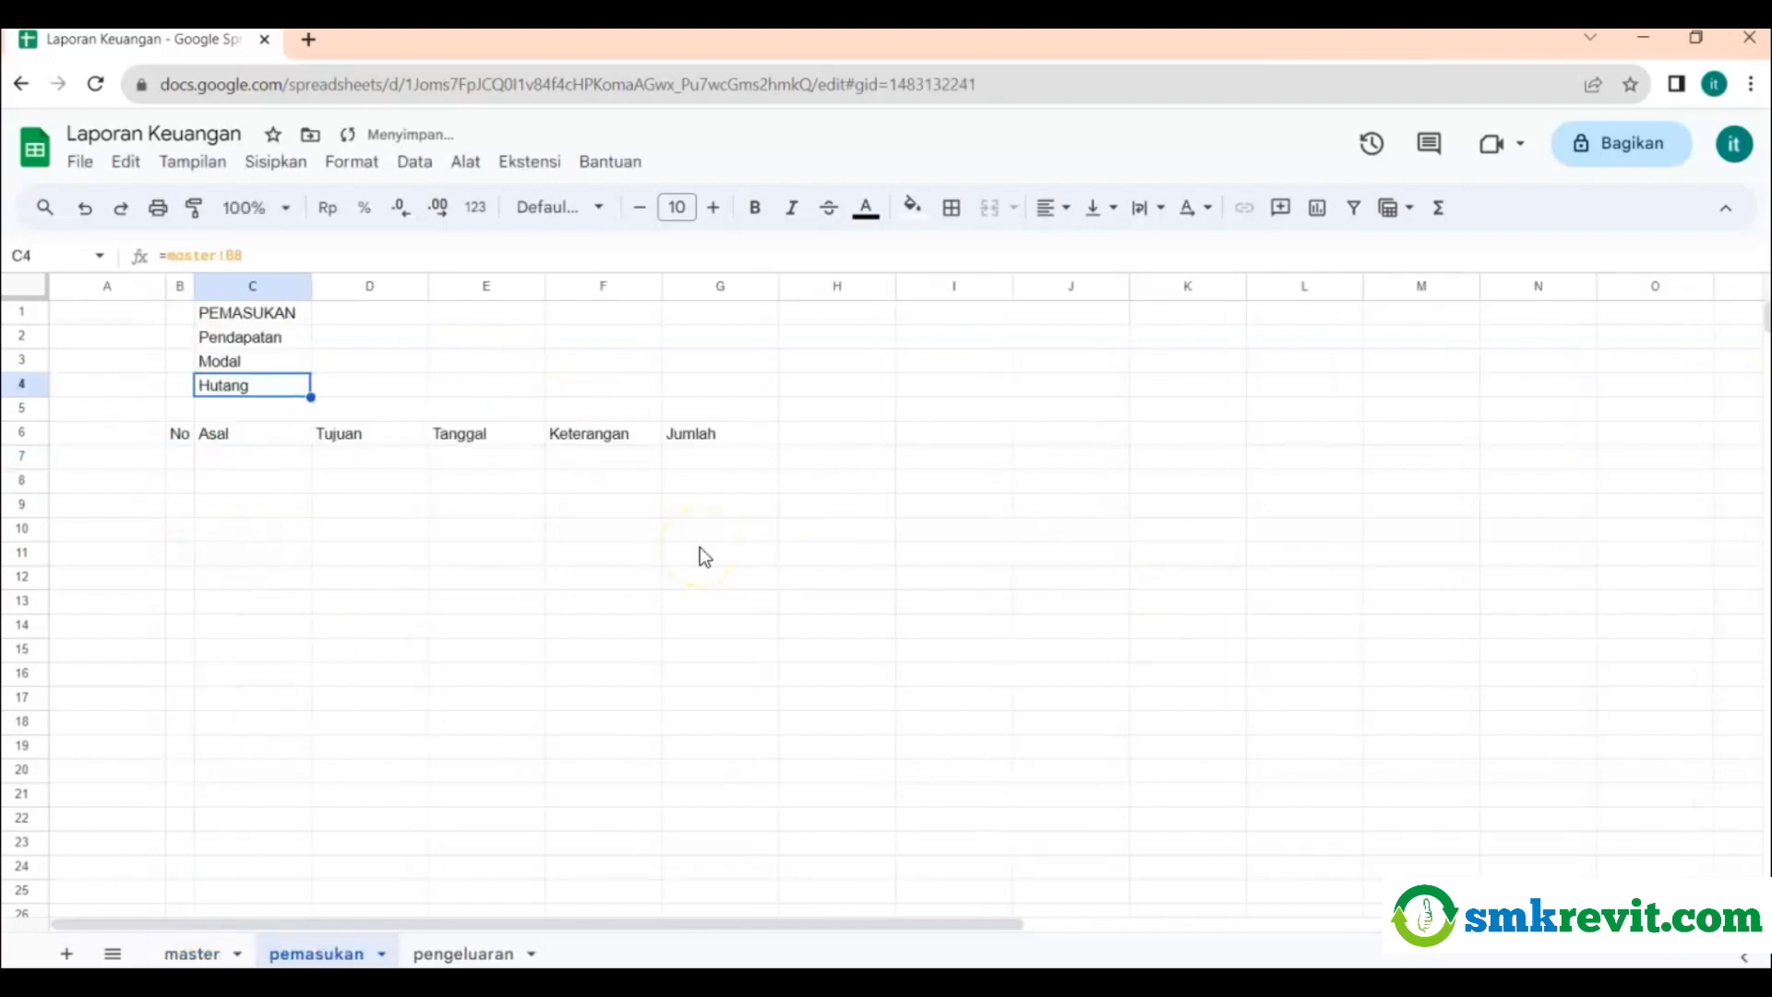
Compare the Asal and Tujuan columns of the income table with the categories and sources listed on the master sheet.
{"action": "left_click", "coordinate": [420, 365]}
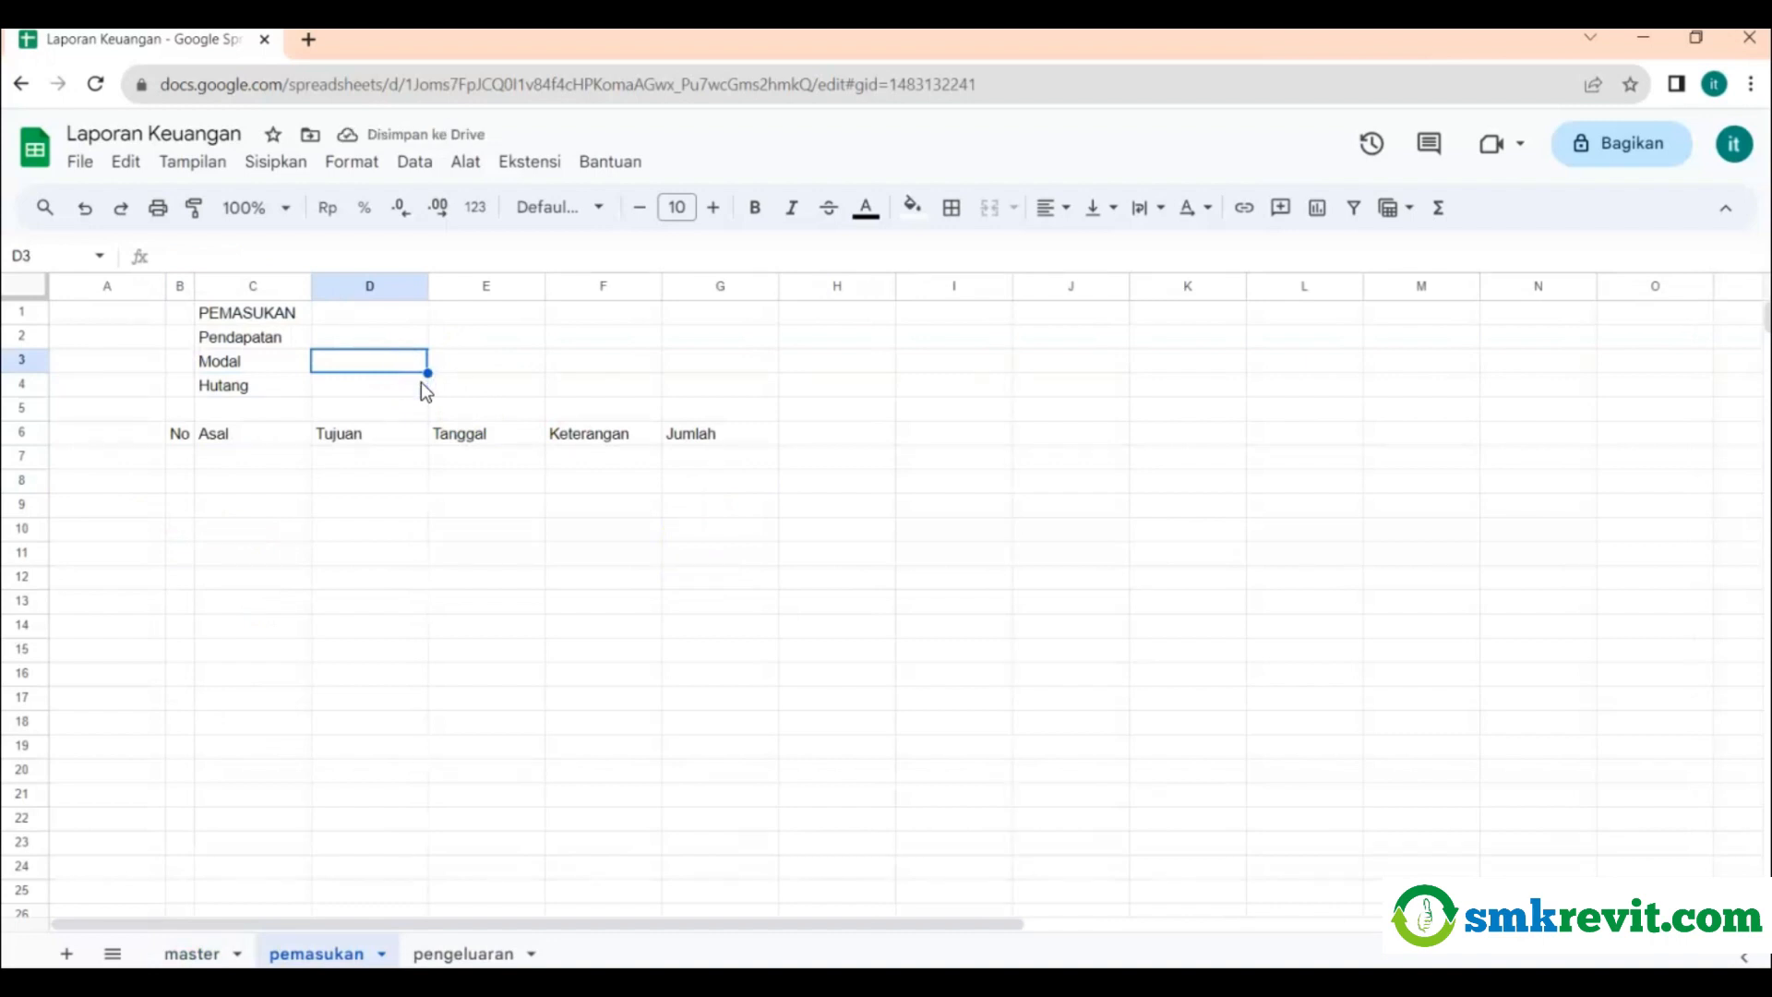
{"action": "left_click", "coordinate": [245, 459]}
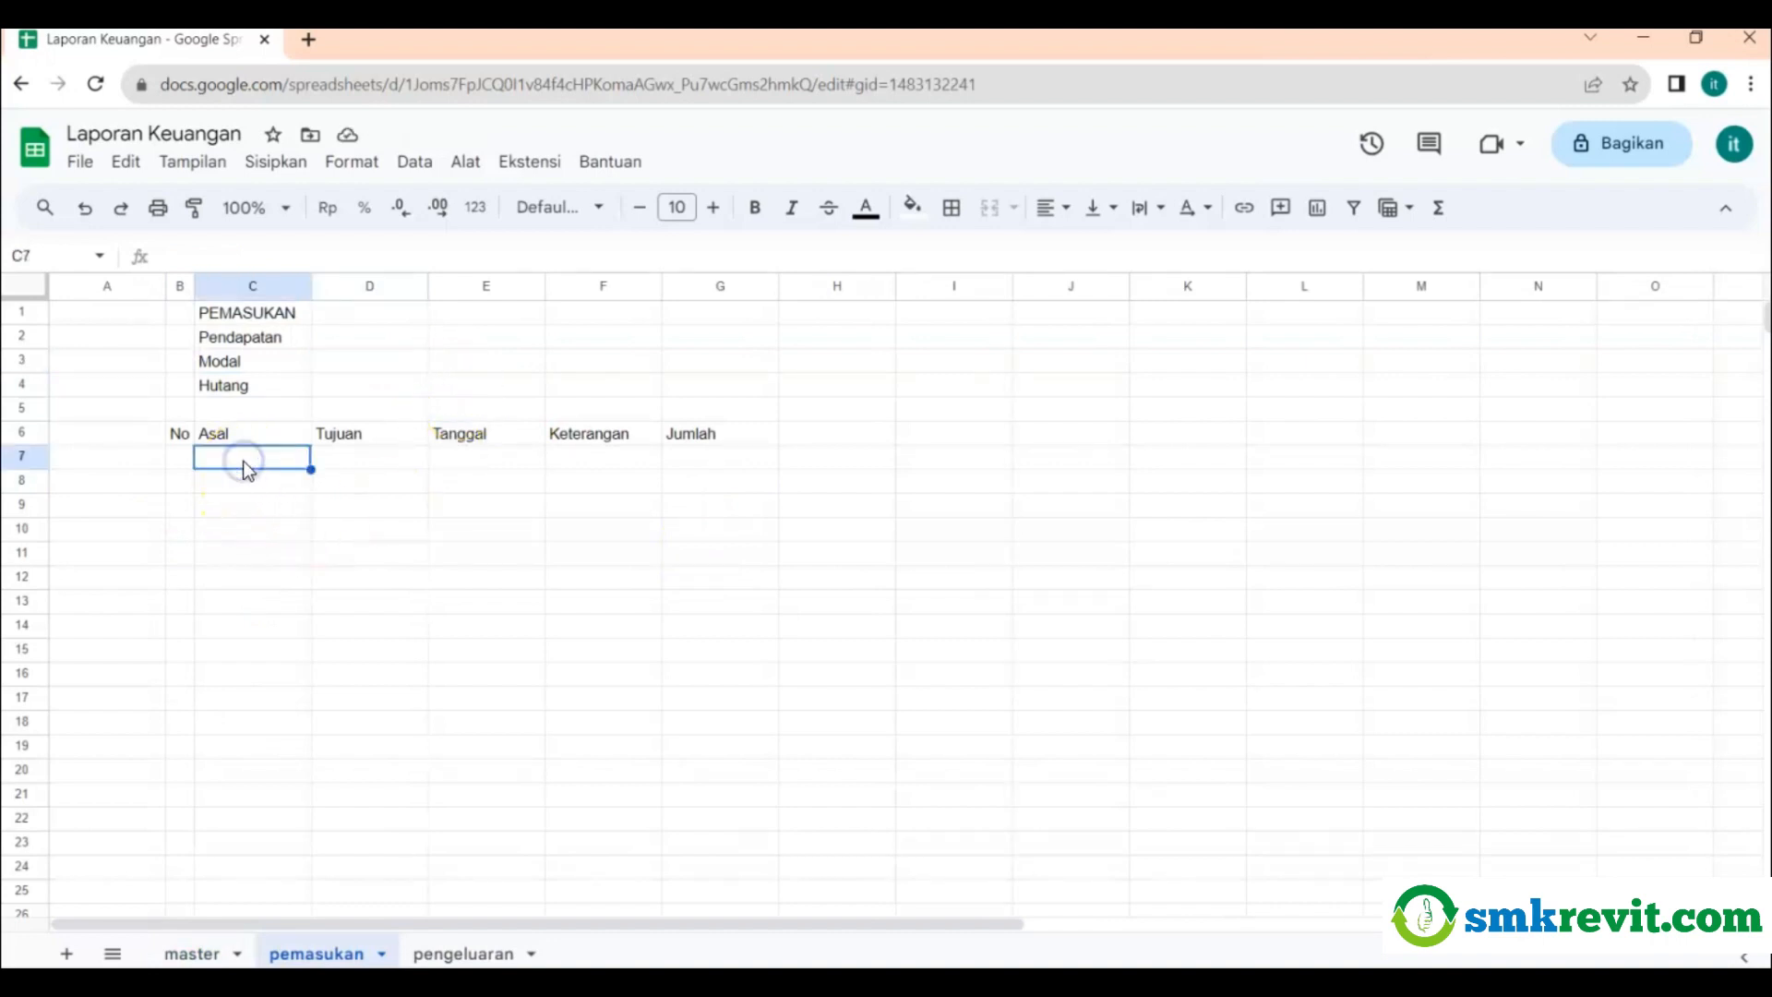
{"action": "left_click", "coordinate": [336, 462]}
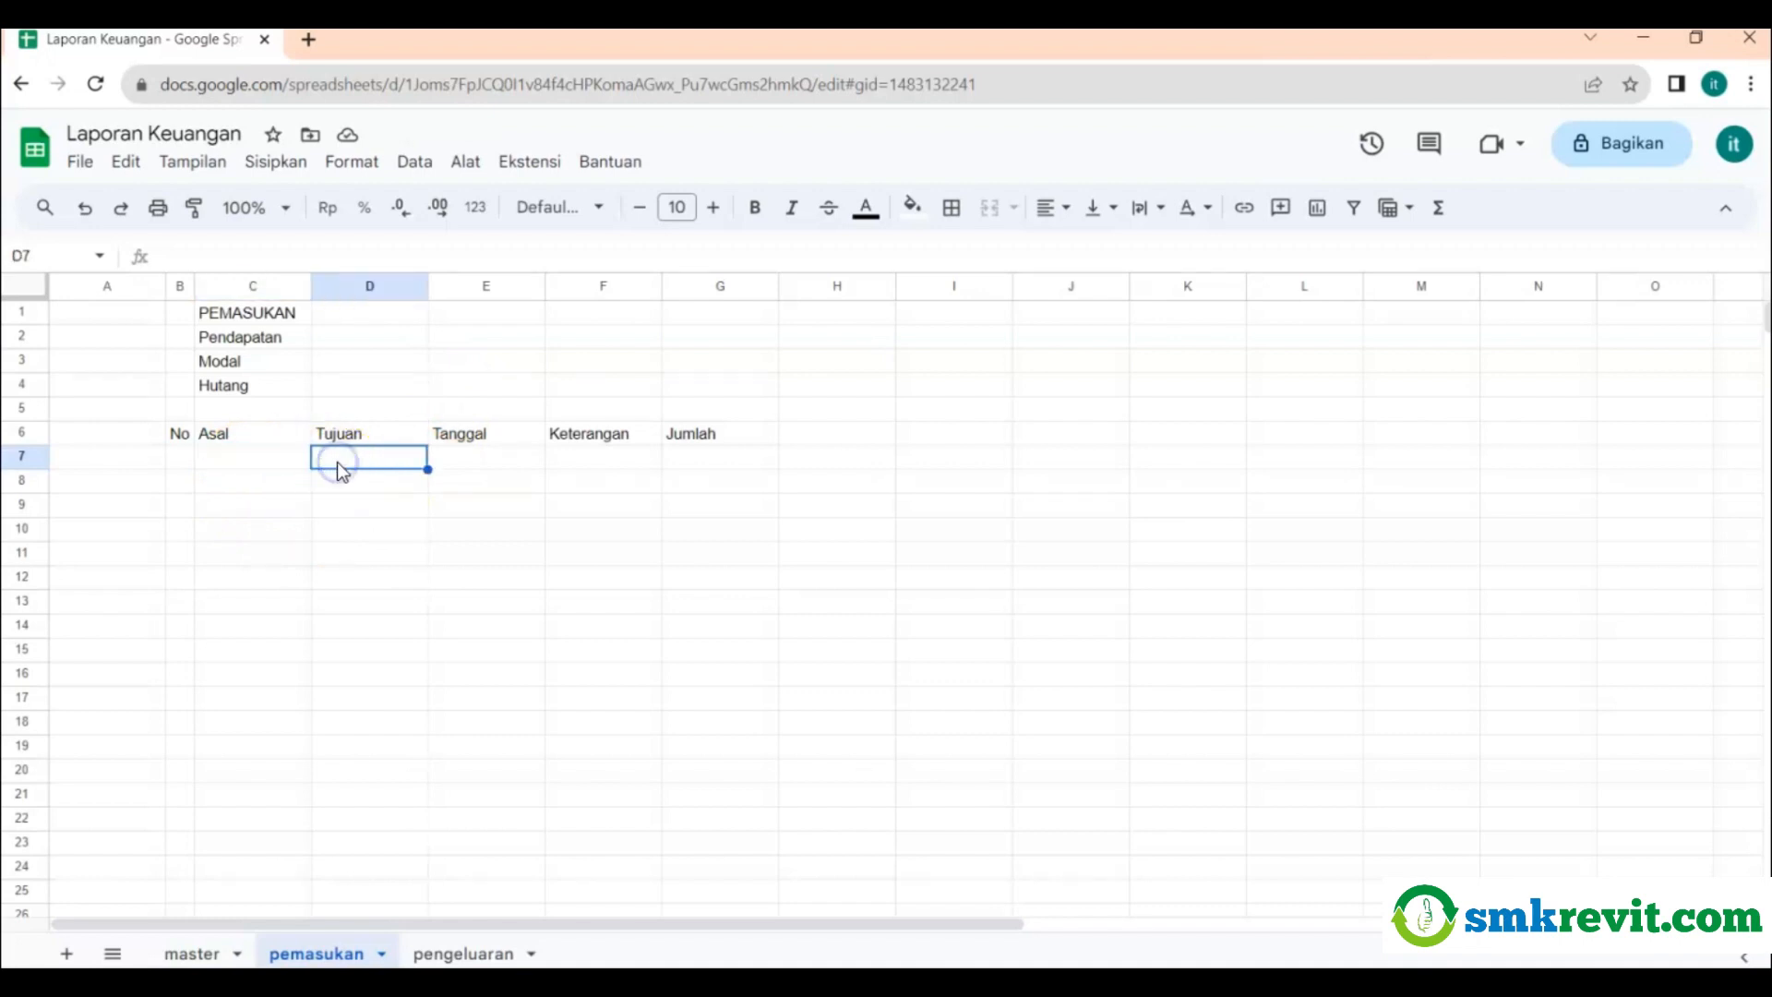
{"action": "left_click", "coordinate": [191, 954]}
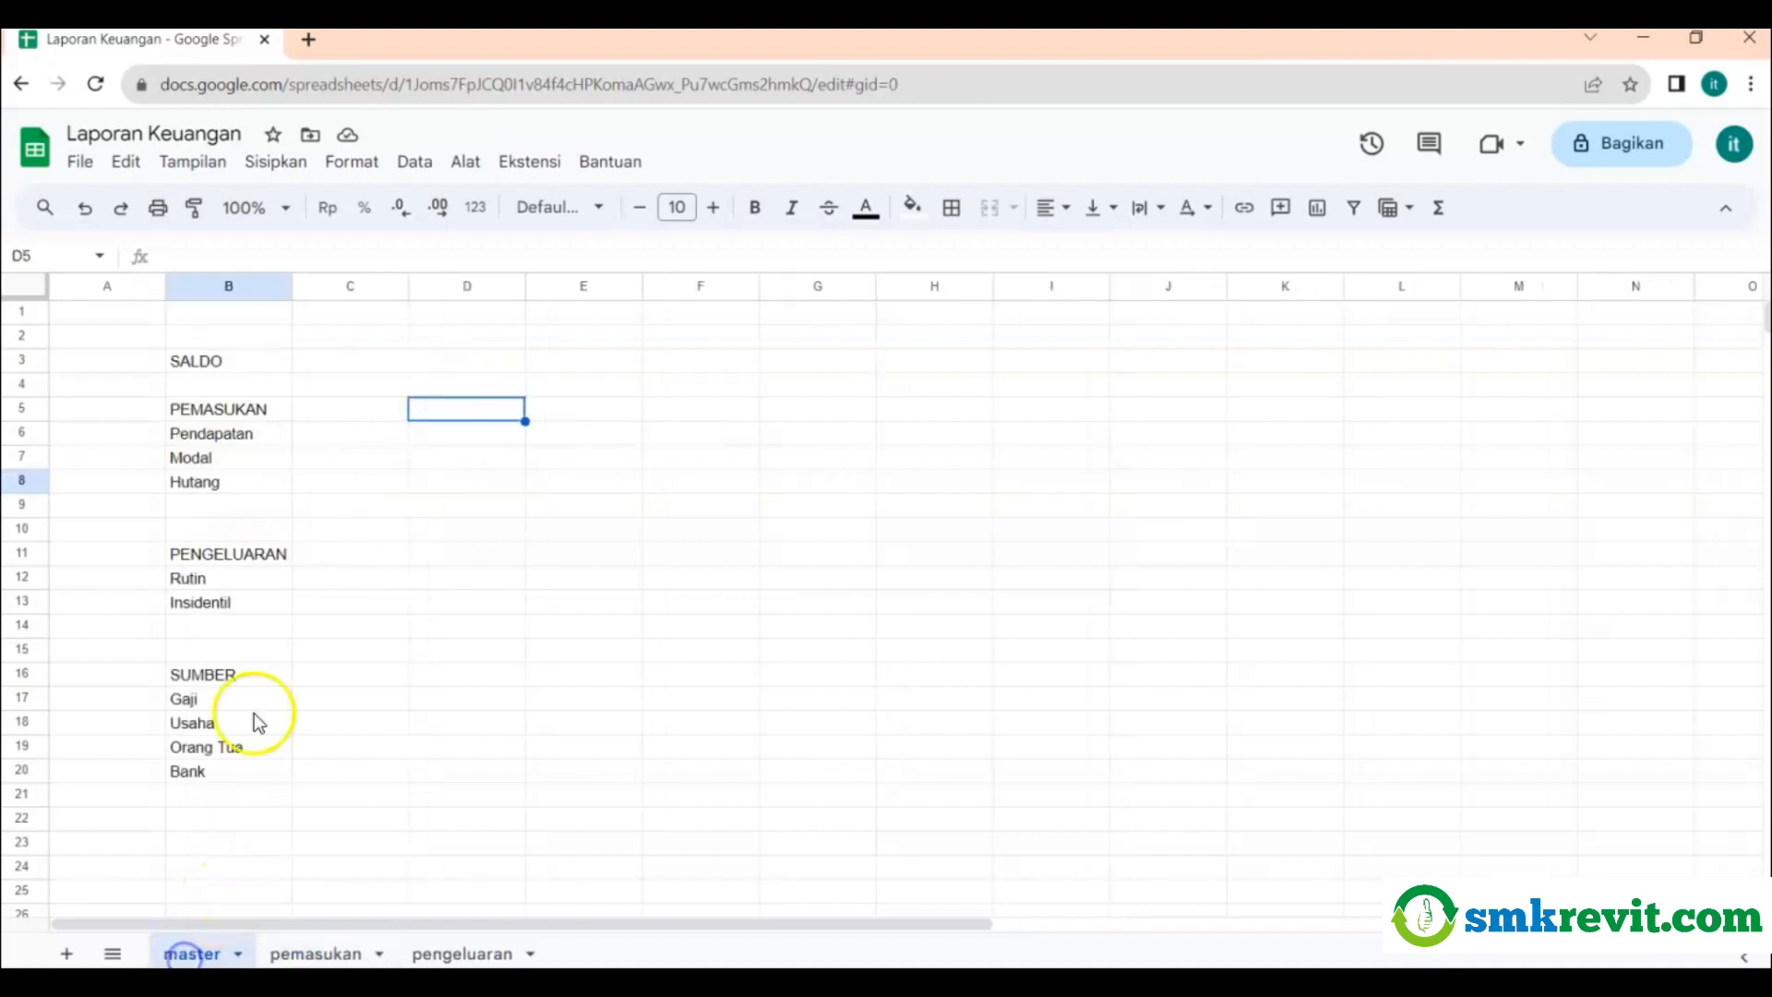
{"action": "left_click", "coordinate": [232, 437]}
{"action": "left_click", "coordinate": [233, 480]}
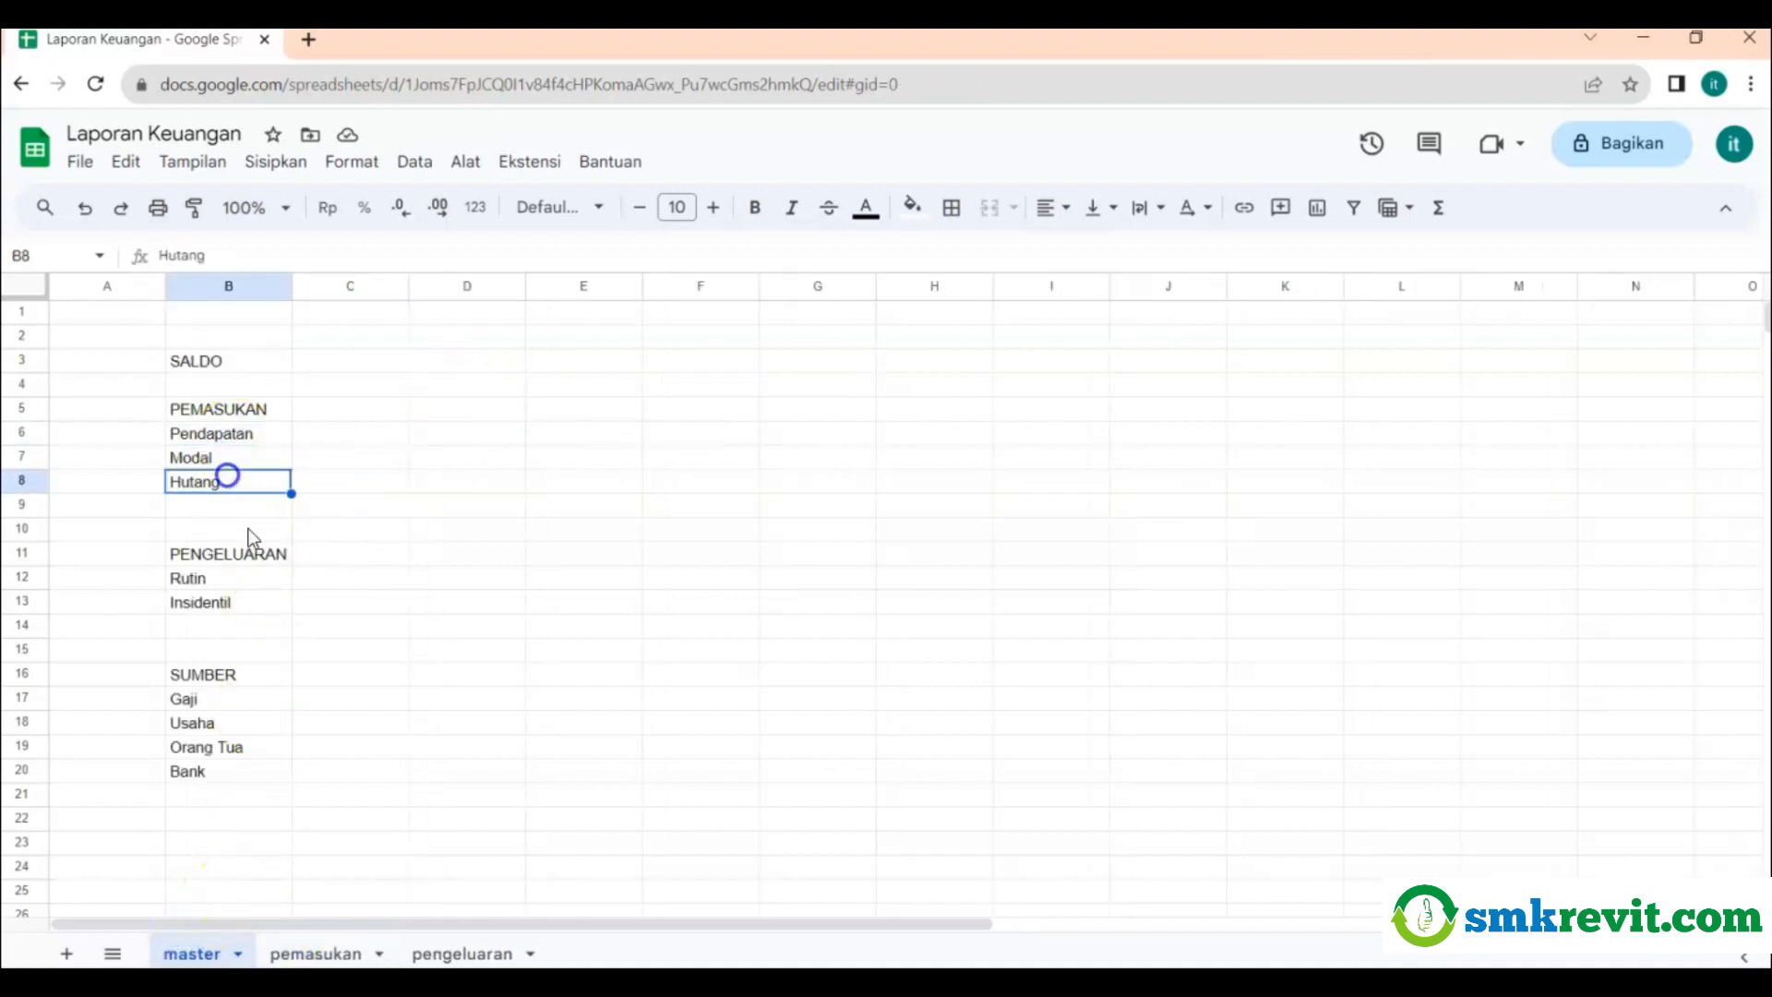
{"action": "left_click", "coordinate": [318, 954]}
{"action": "left_click", "coordinate": [348, 529]}
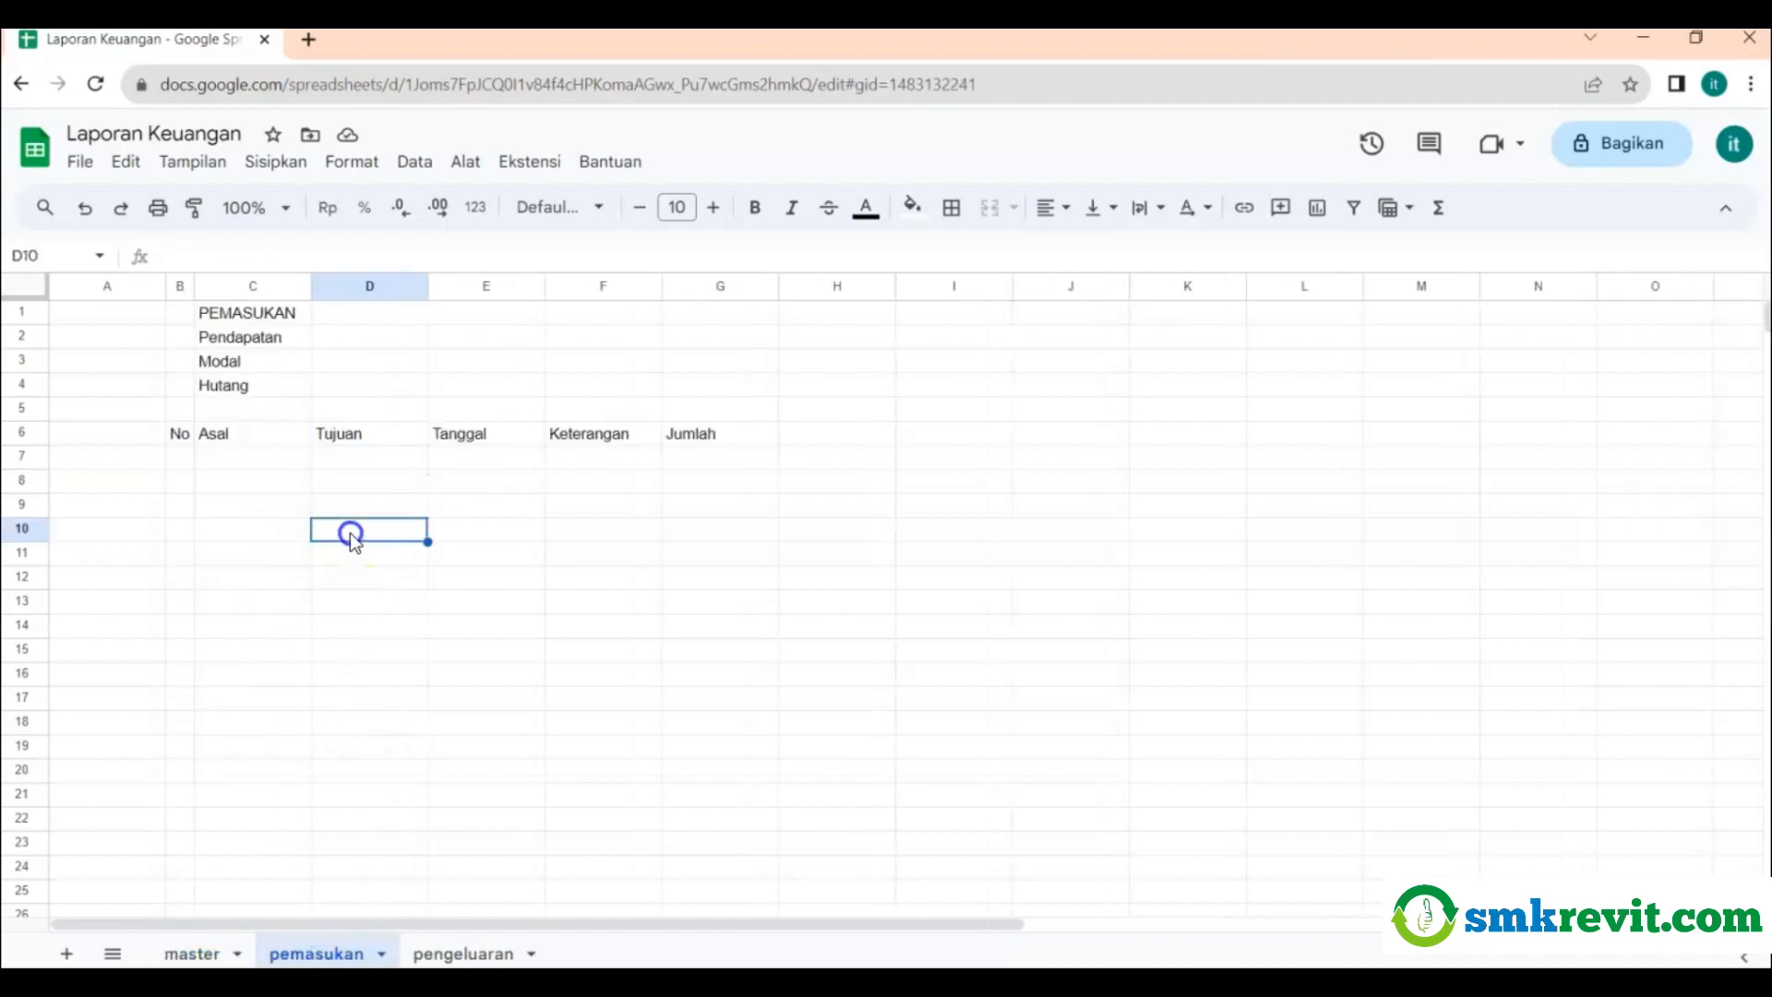
Add a data validation rule to C7, under Asal, with the criterion Dropdown (dari rentang).
{"action": "left_click", "coordinate": [274, 458]}
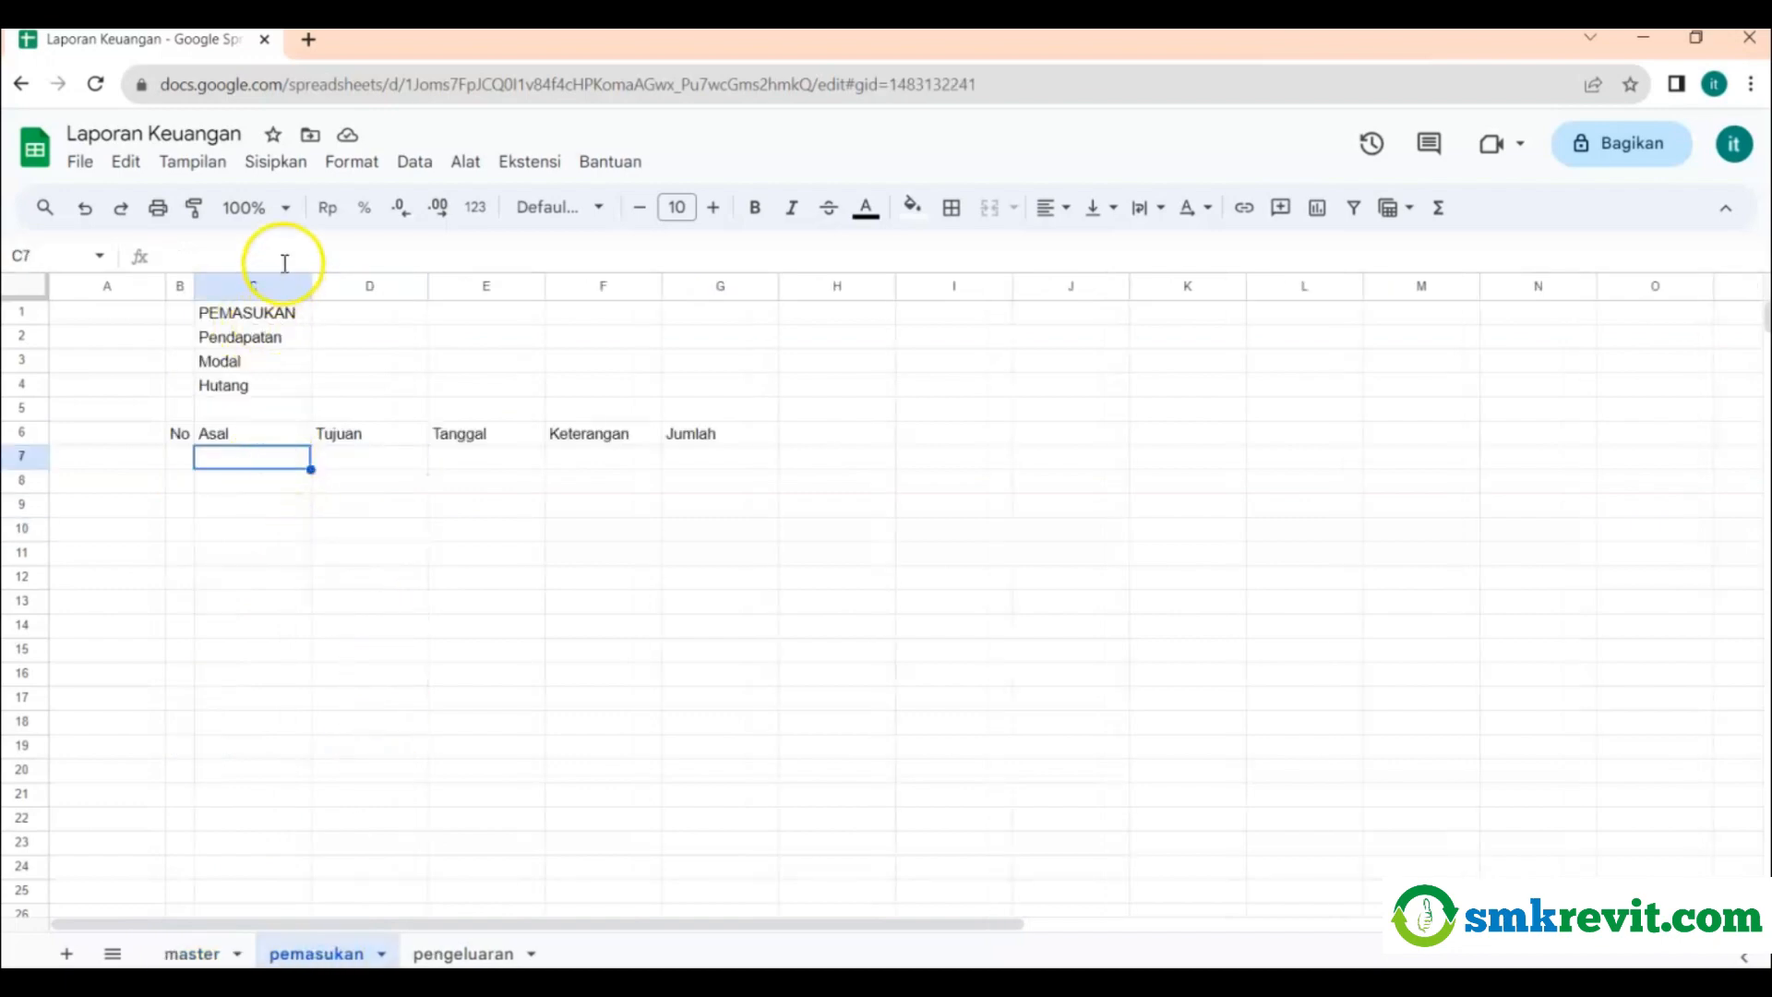
{"action": "left_click", "coordinate": [415, 163]}
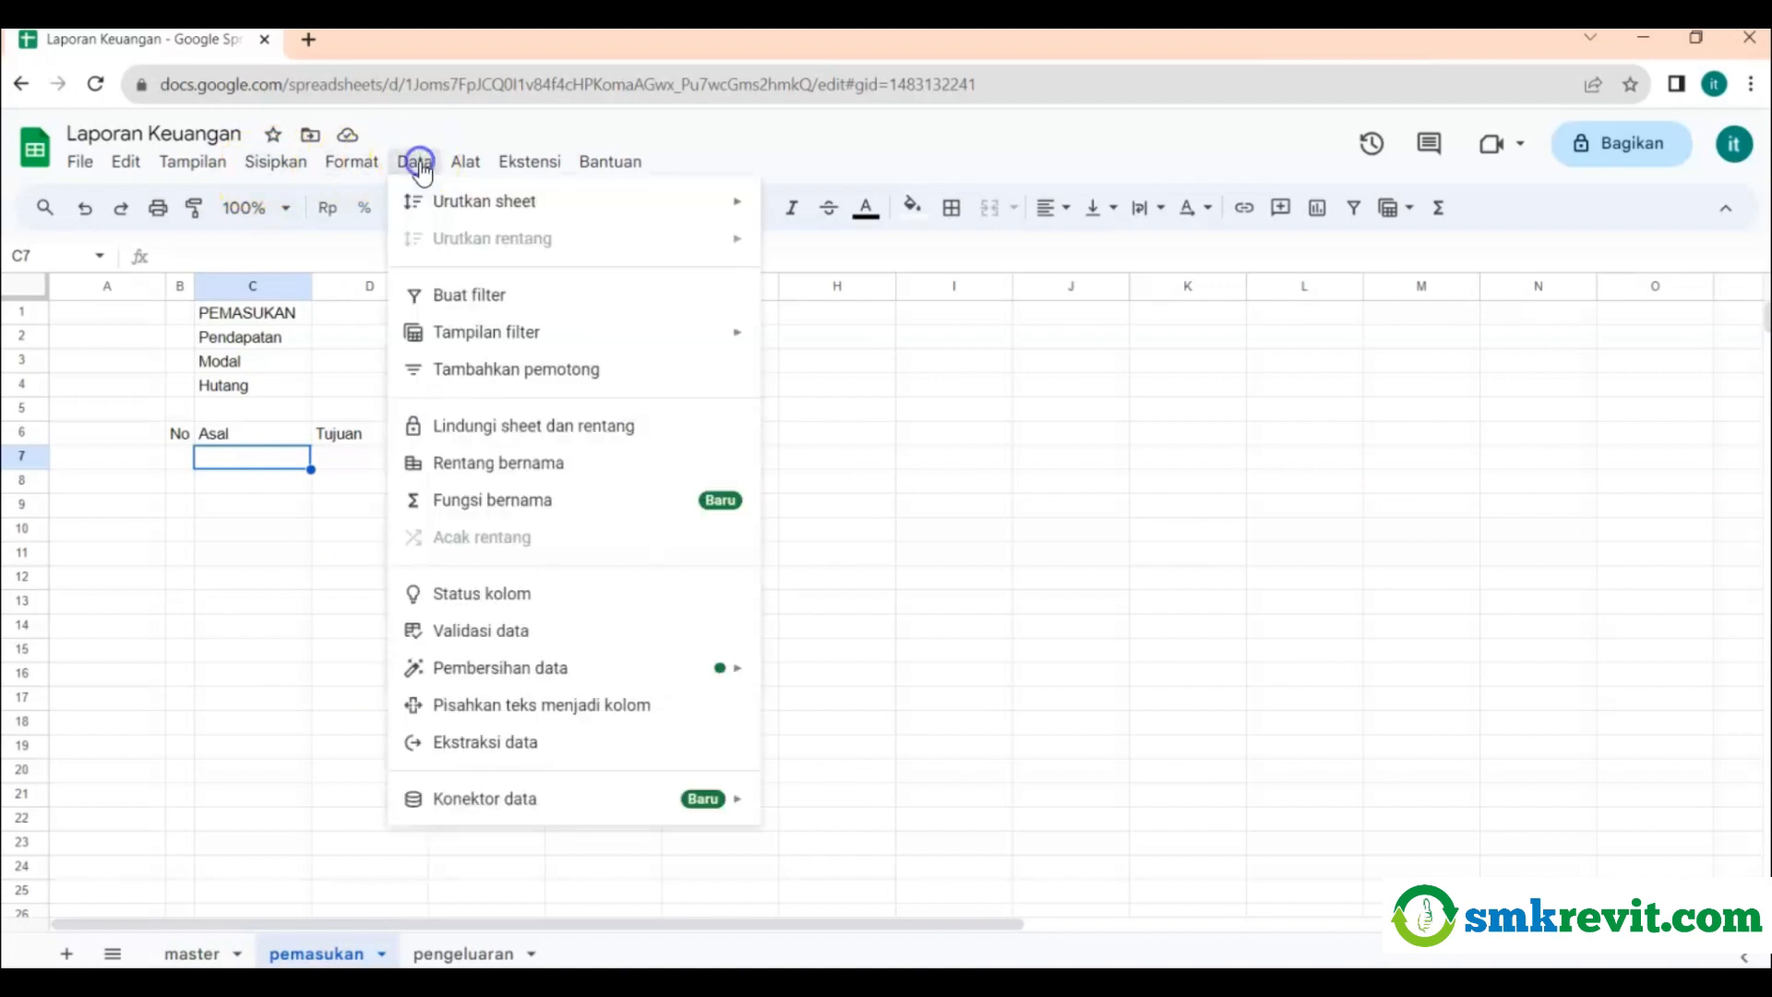
{"action": "left_click", "coordinate": [436, 628]}
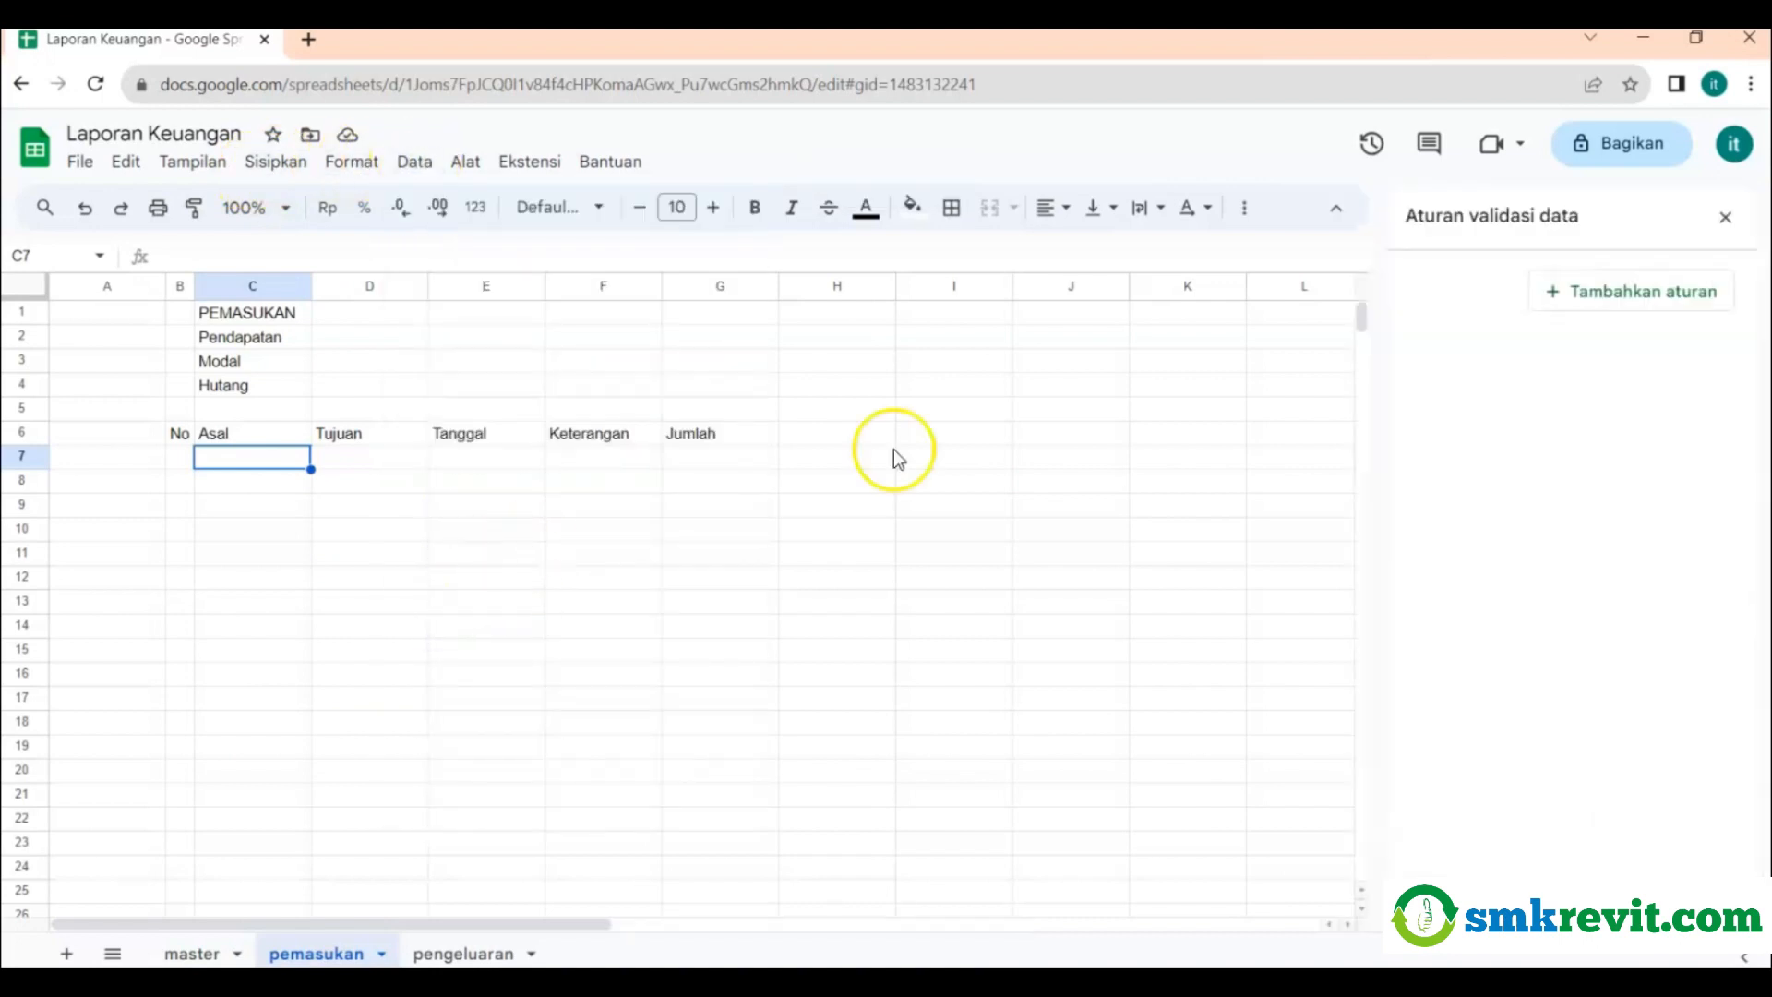
{"action": "left_click", "coordinate": [1630, 294]}
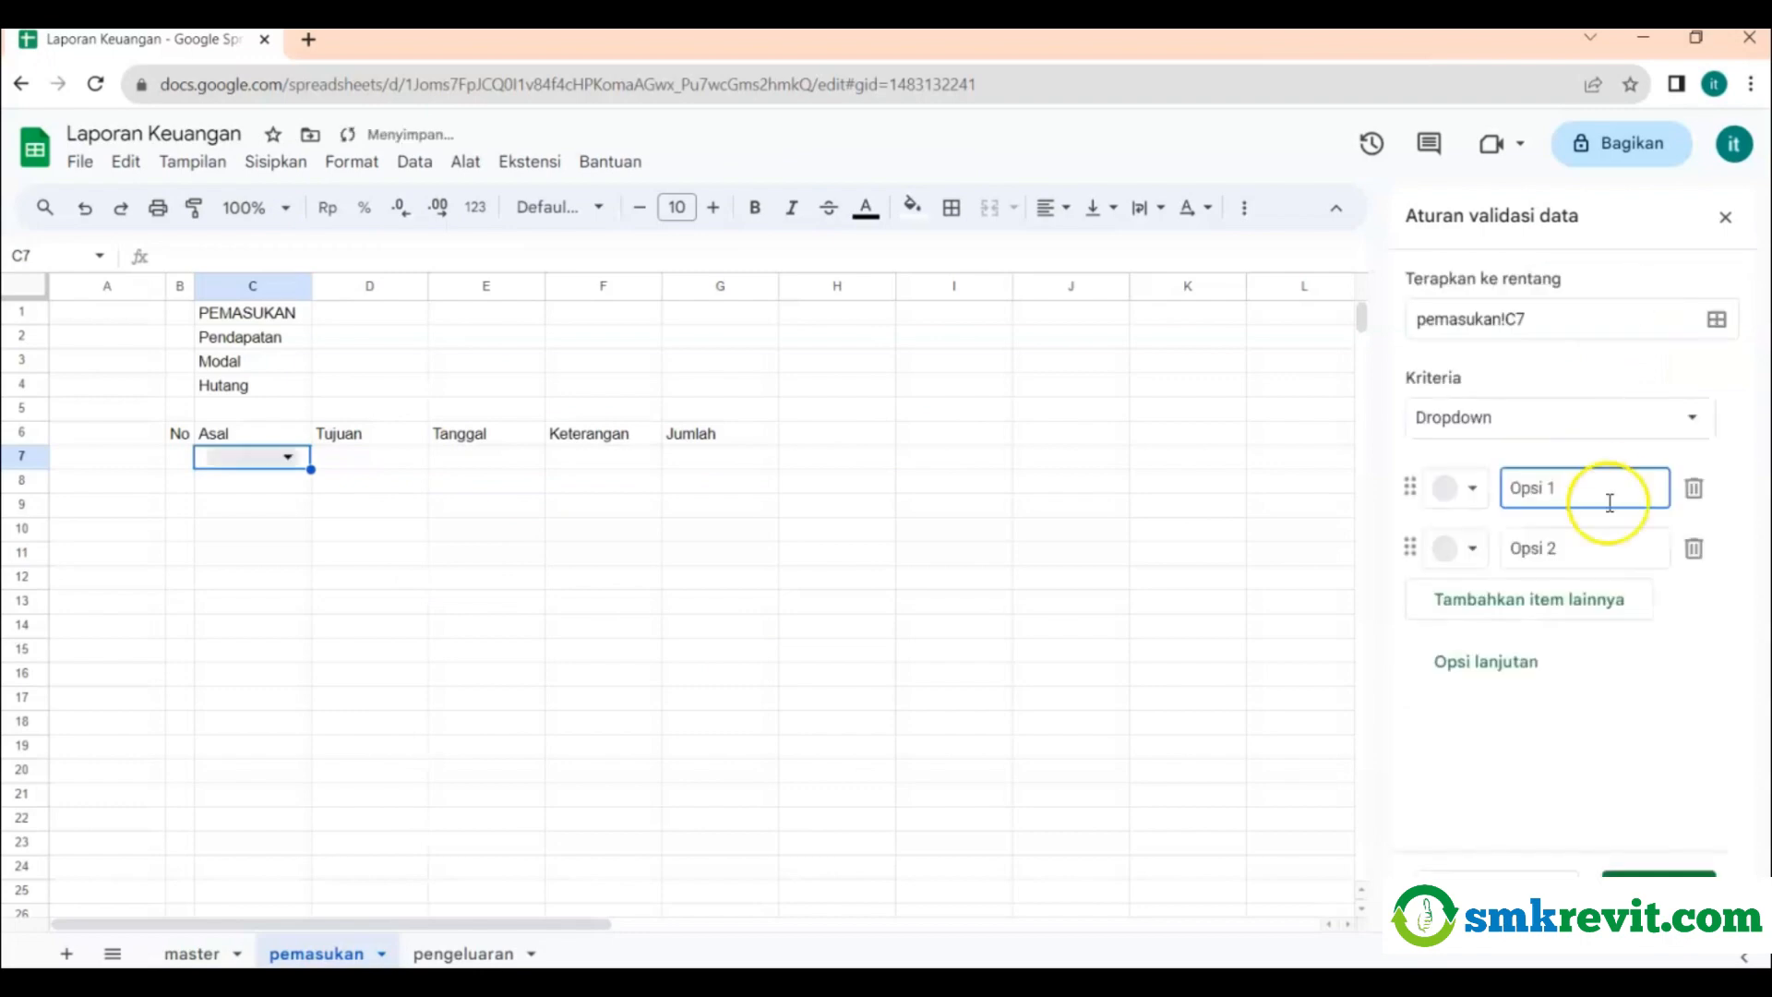
{"action": "left_click", "coordinate": [1605, 425]}
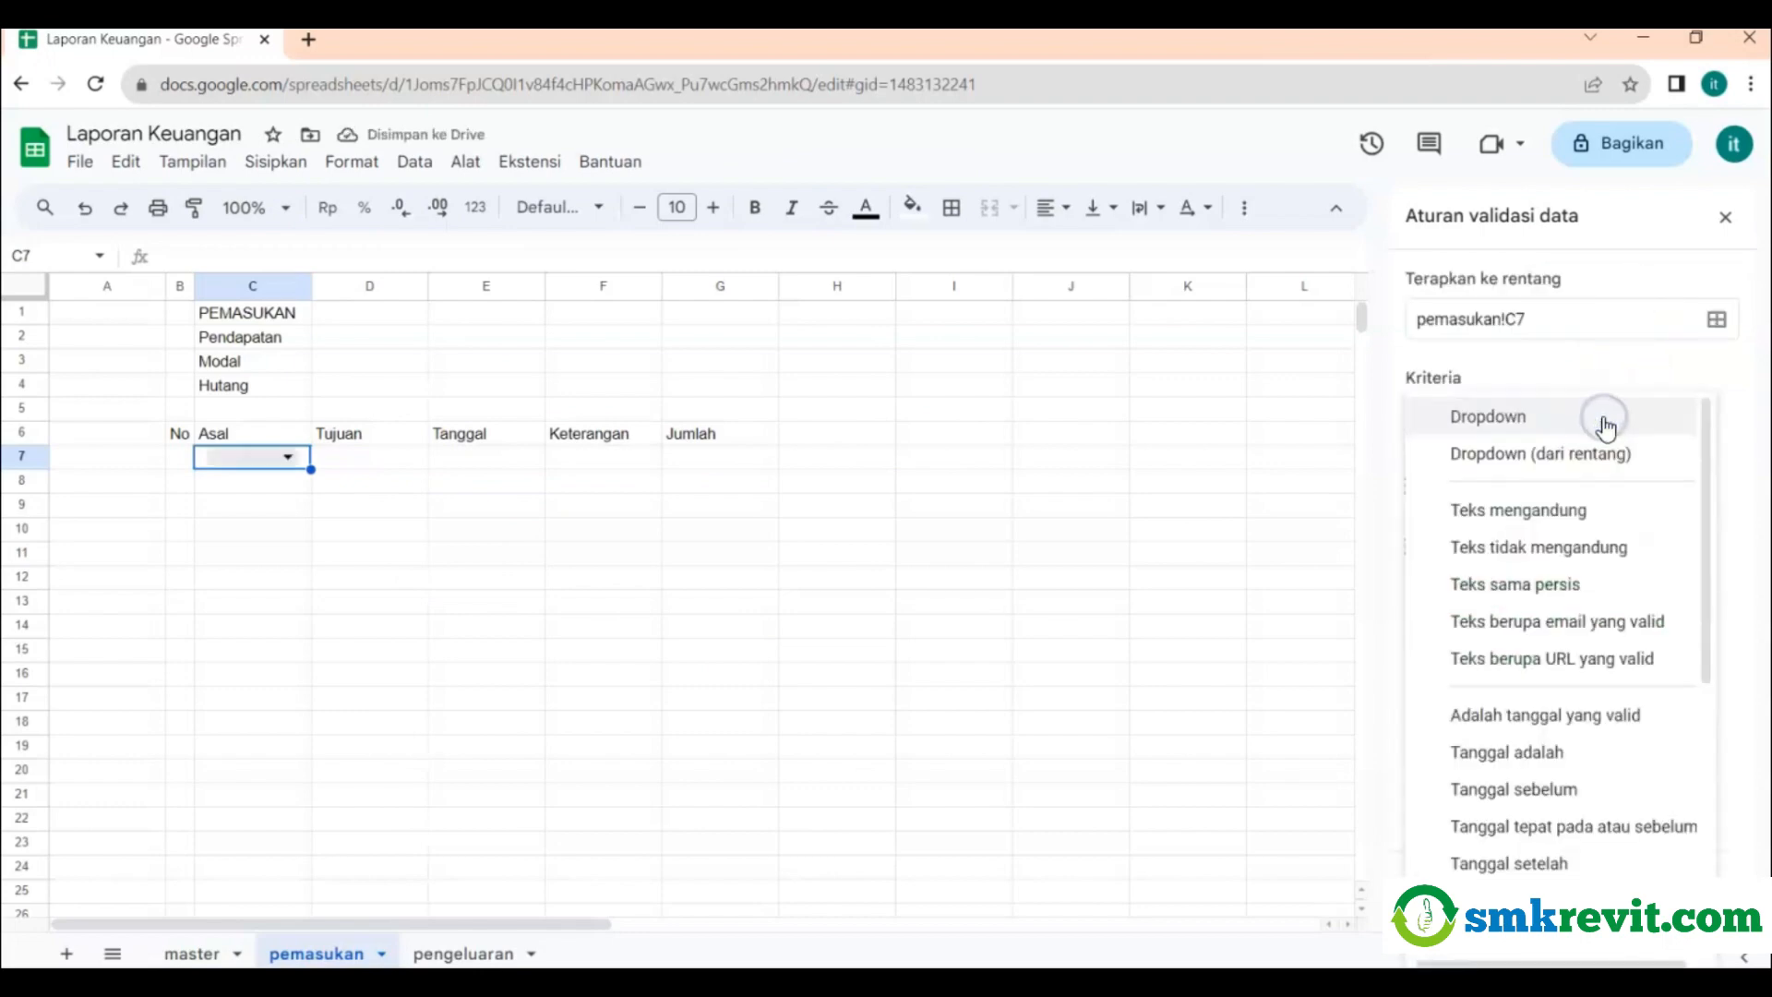
{"action": "left_click", "coordinate": [1589, 466]}
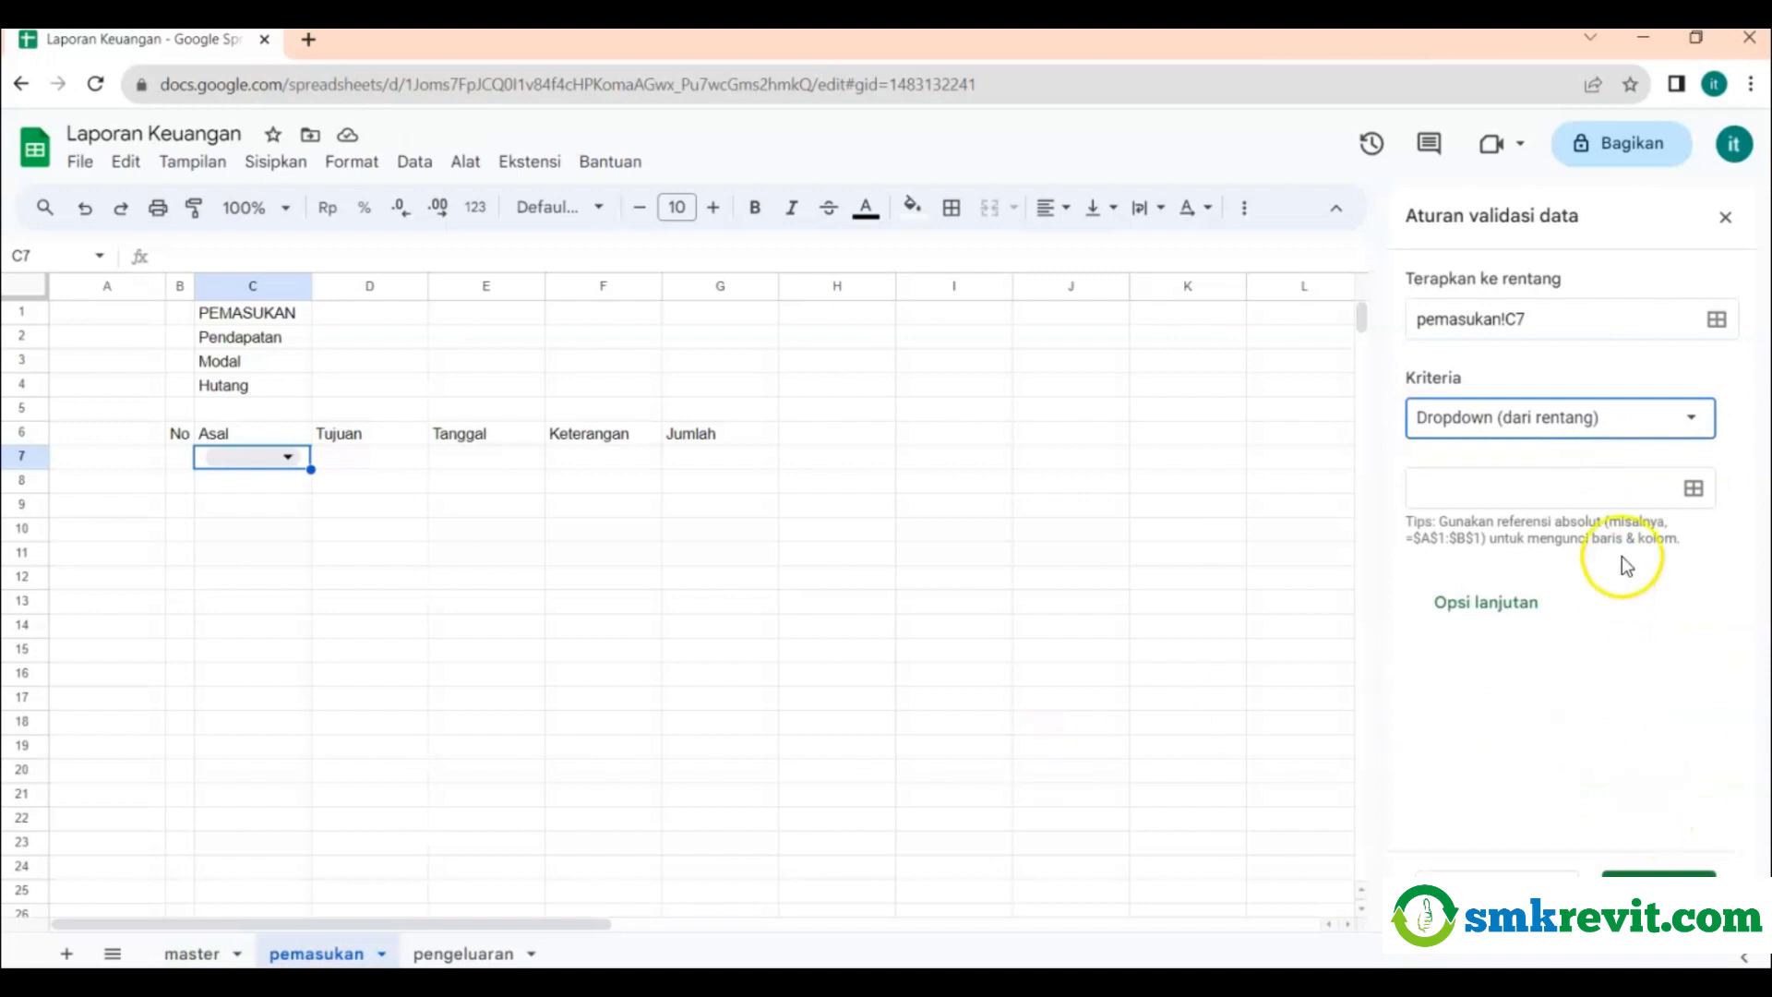
Set the dropdown's source range to the SUMBER entries, master!B17:B20.
{"action": "left_click", "coordinate": [1694, 491]}
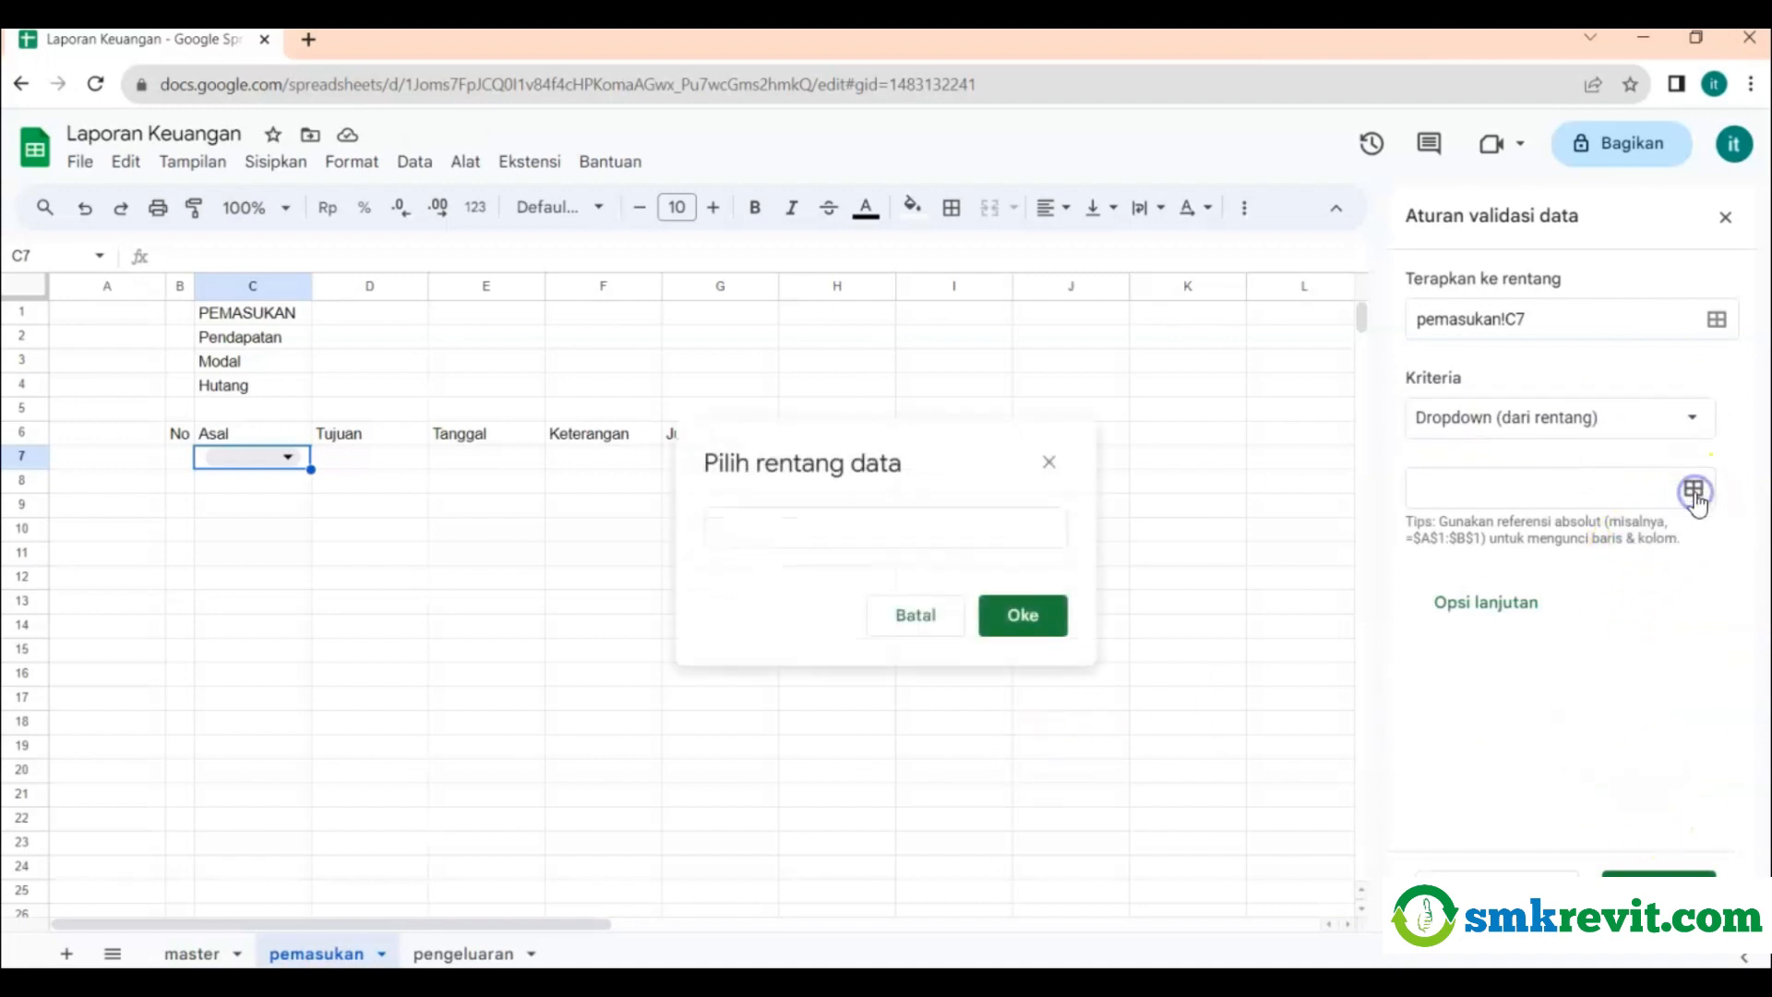
{"action": "left_click", "coordinate": [194, 954]}
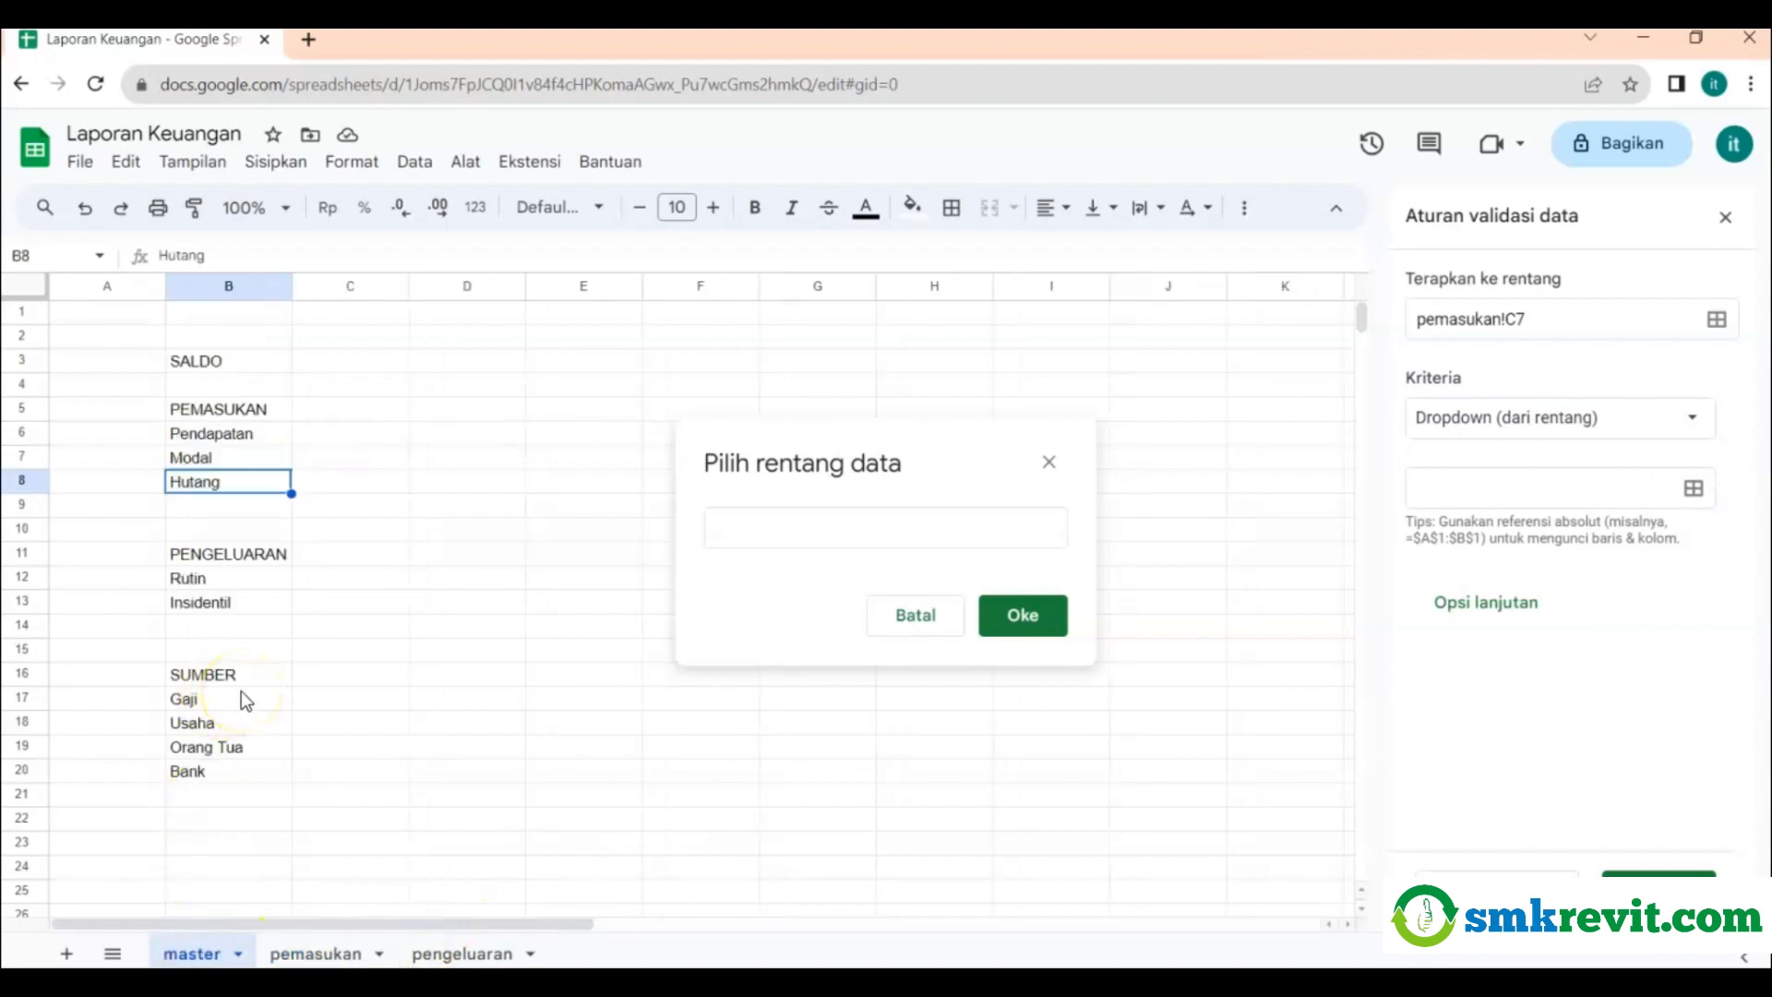
{"action": "left_click_drag", "start_coordinate": [193, 706], "coordinate": [191, 780]}
{"action": "left_click", "coordinate": [1020, 614]}
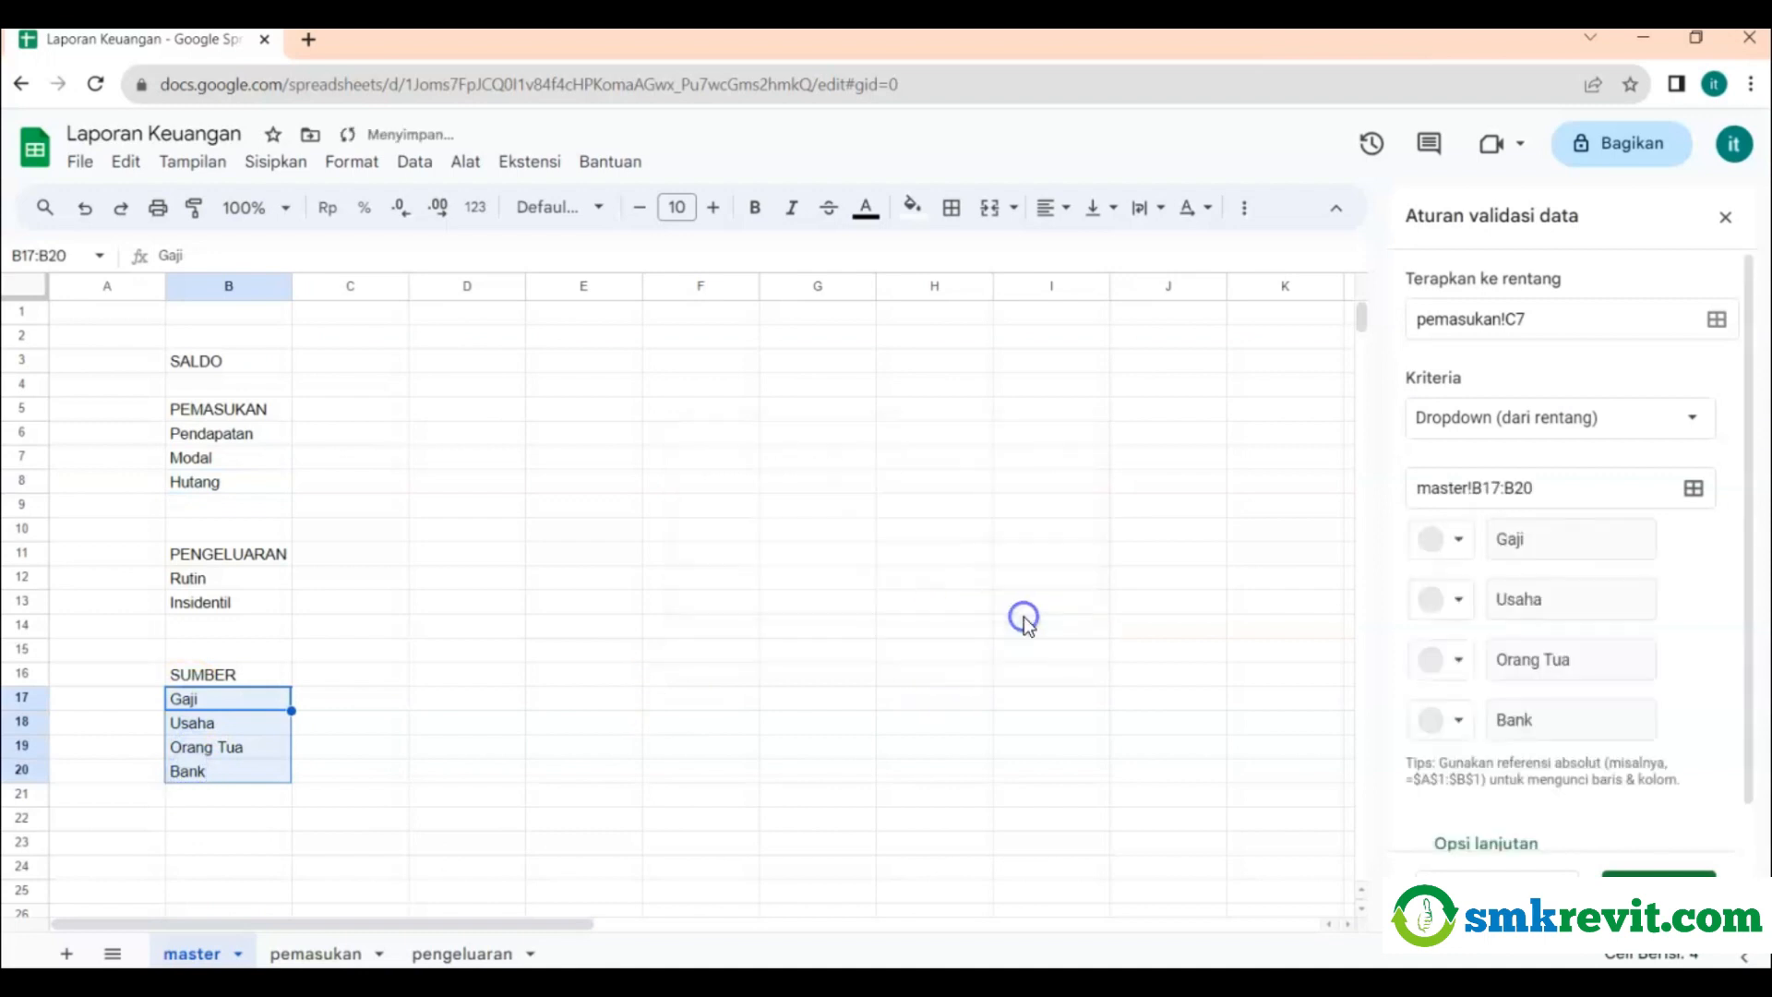
On the pemasukan sheet, narrow column C slightly and choose Gaji from the dropdown in C7.
{"action": "left_click", "coordinate": [316, 954]}
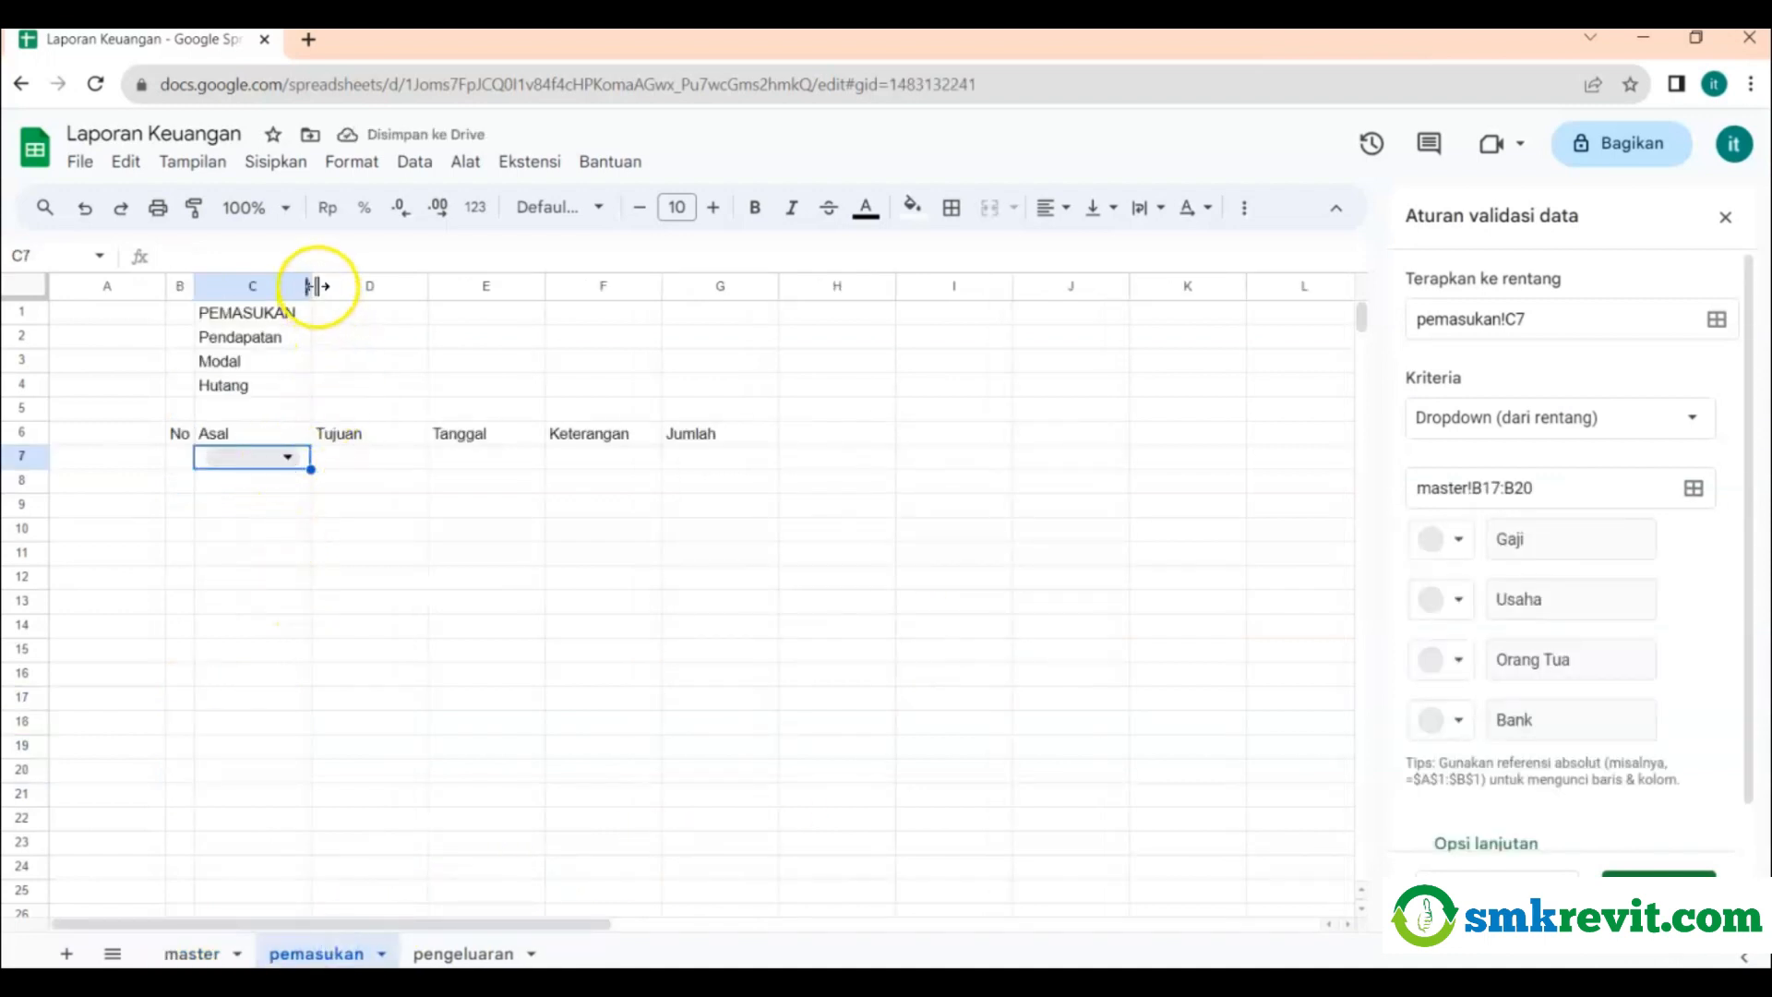
{"action": "left_click_drag", "start_coordinate": [311, 285], "coordinate": [301, 285]}
{"action": "left_click", "coordinate": [277, 458]}
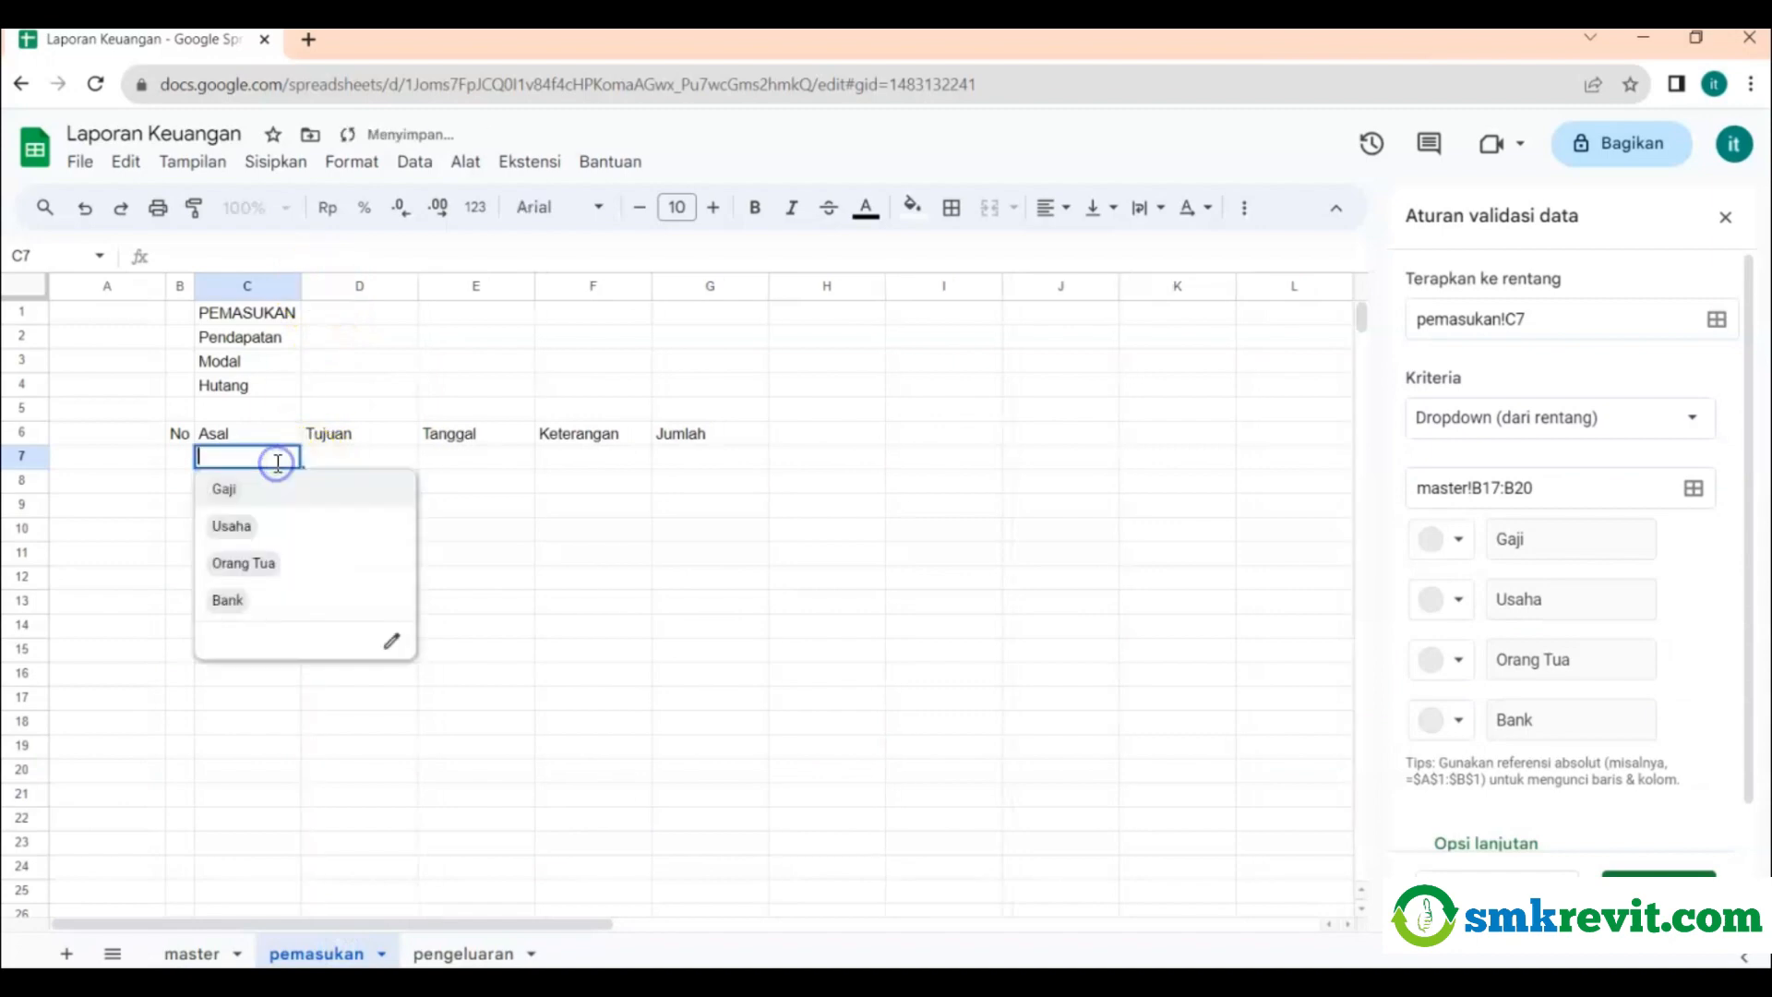
{"action": "left_click", "coordinate": [232, 493]}
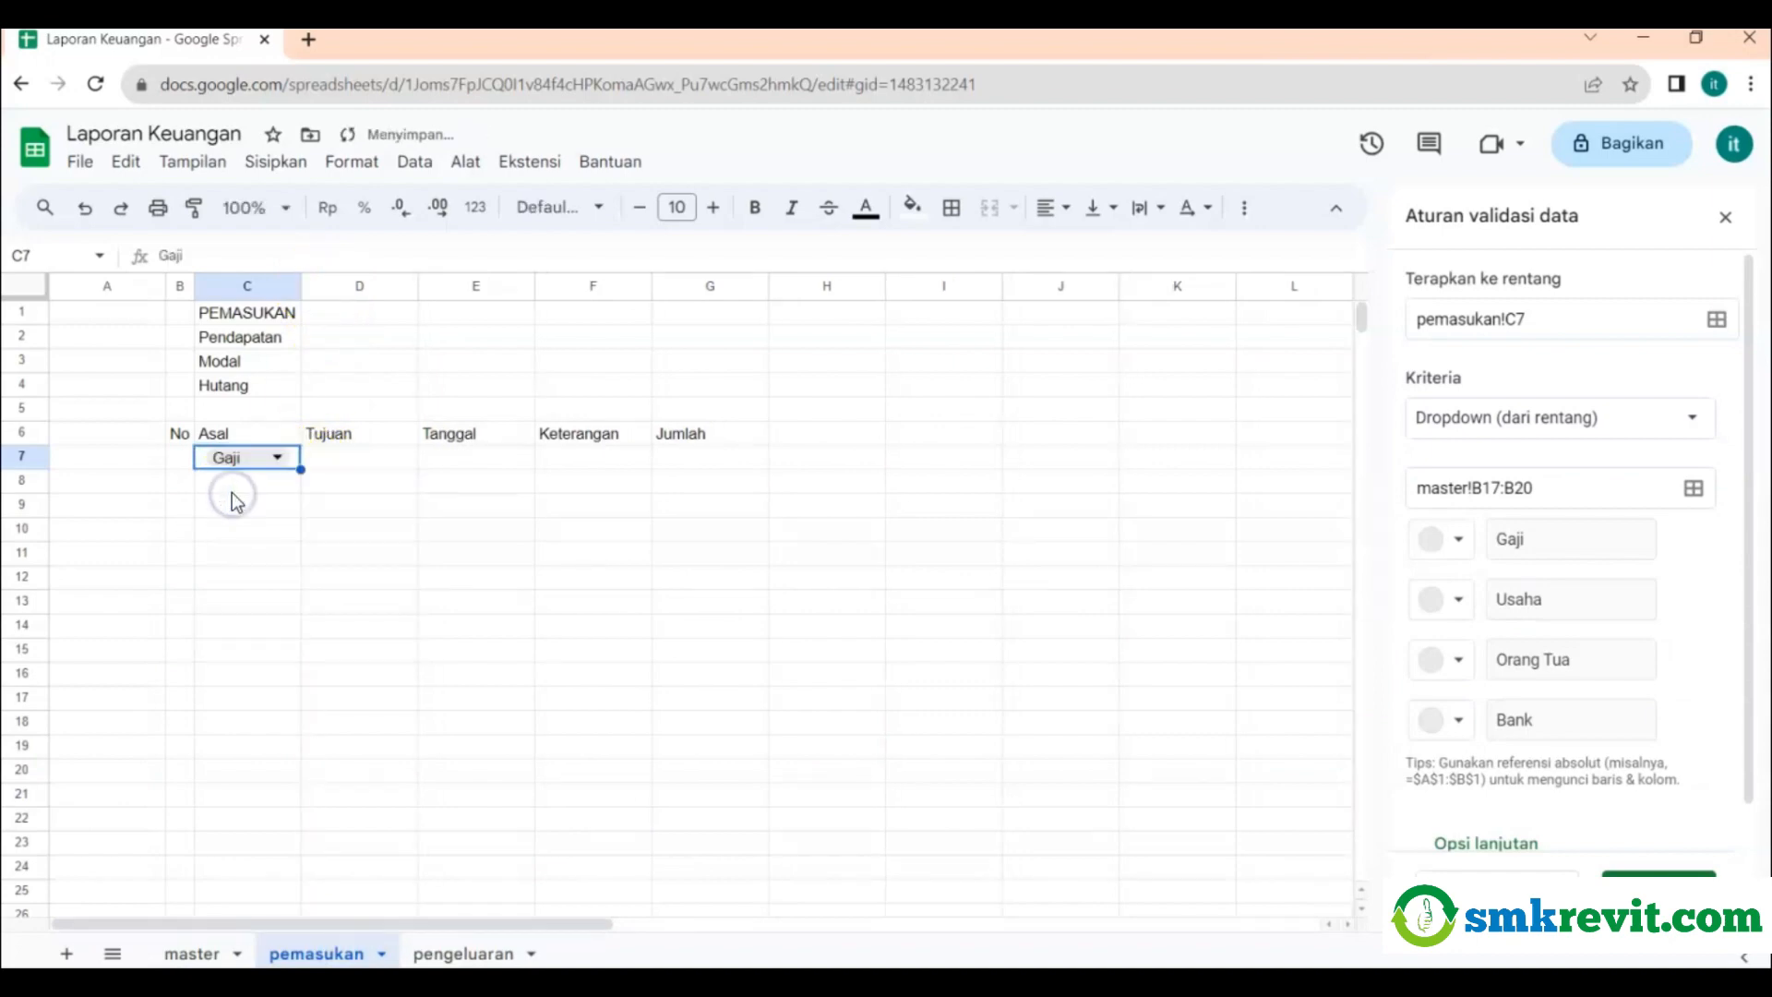
Choose Usaha from the dropdown in C7 and save its data validation rule.
{"action": "left_click", "coordinate": [274, 457]}
{"action": "left_click", "coordinate": [231, 528]}
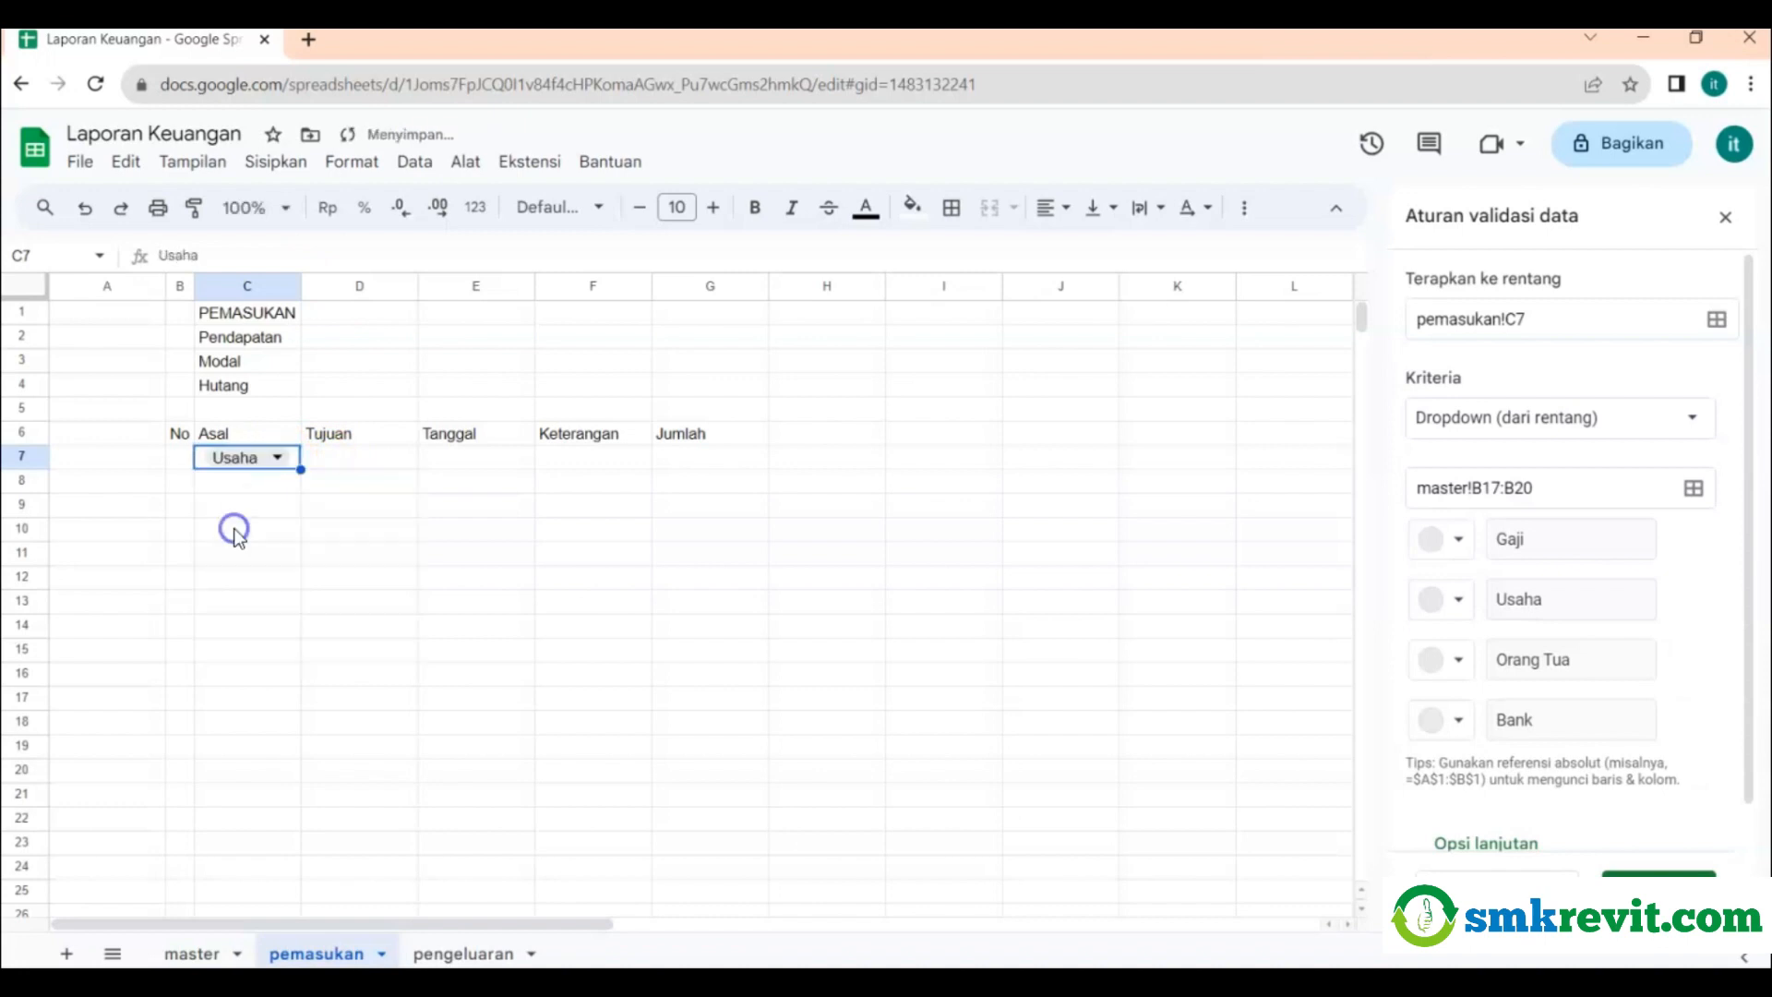
{"action": "left_click", "coordinate": [348, 509]}
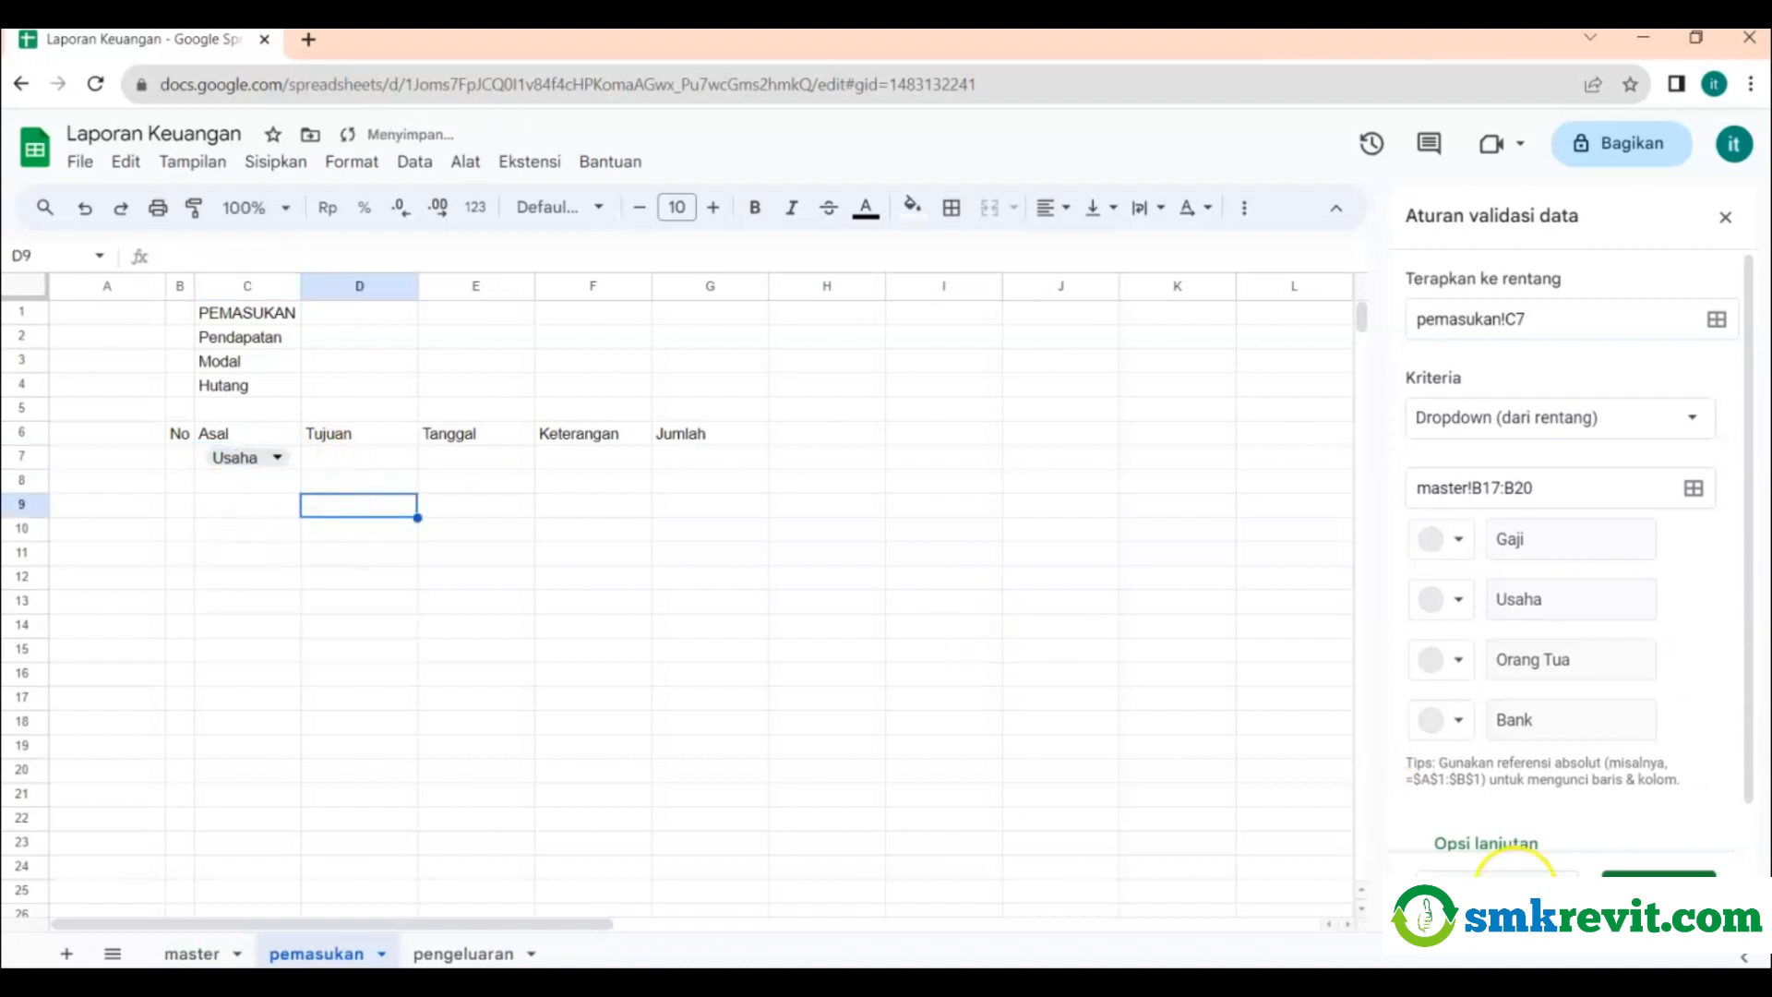
{"action": "left_click", "coordinate": [1658, 882]}
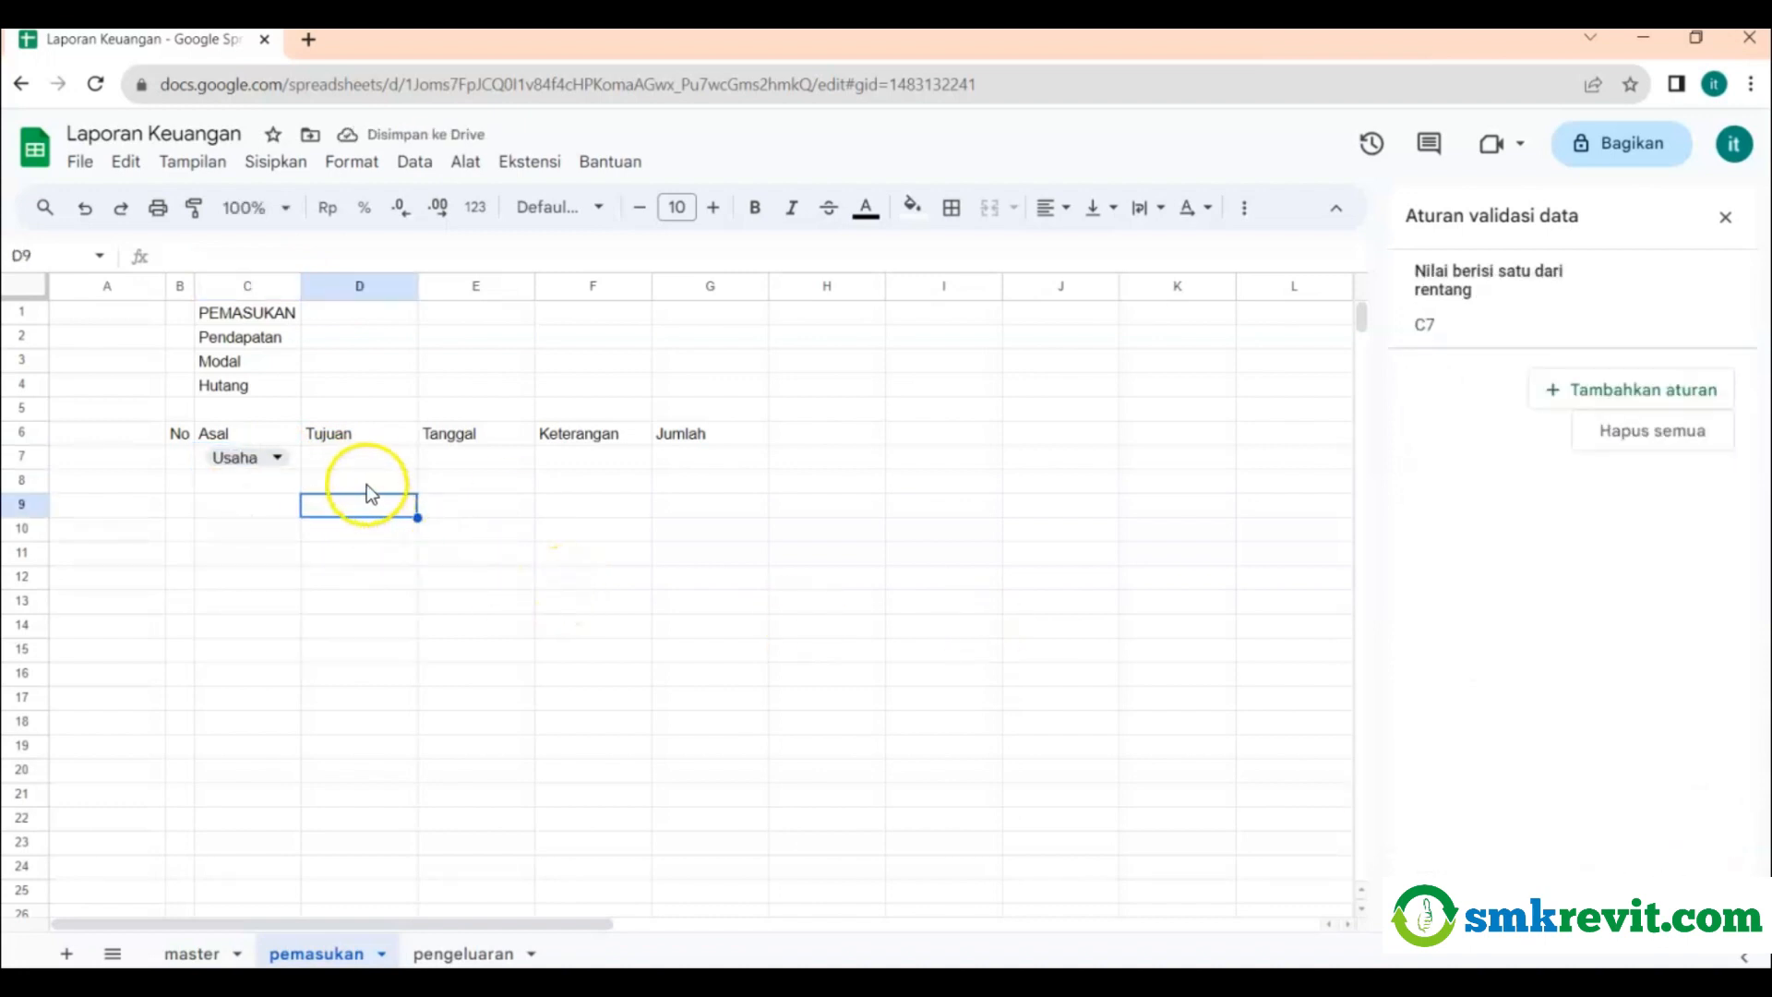
Add a data validation rule to D7, under Tujuan, with the criterion Dropdown (dari rentang).
{"action": "left_click", "coordinate": [361, 458]}
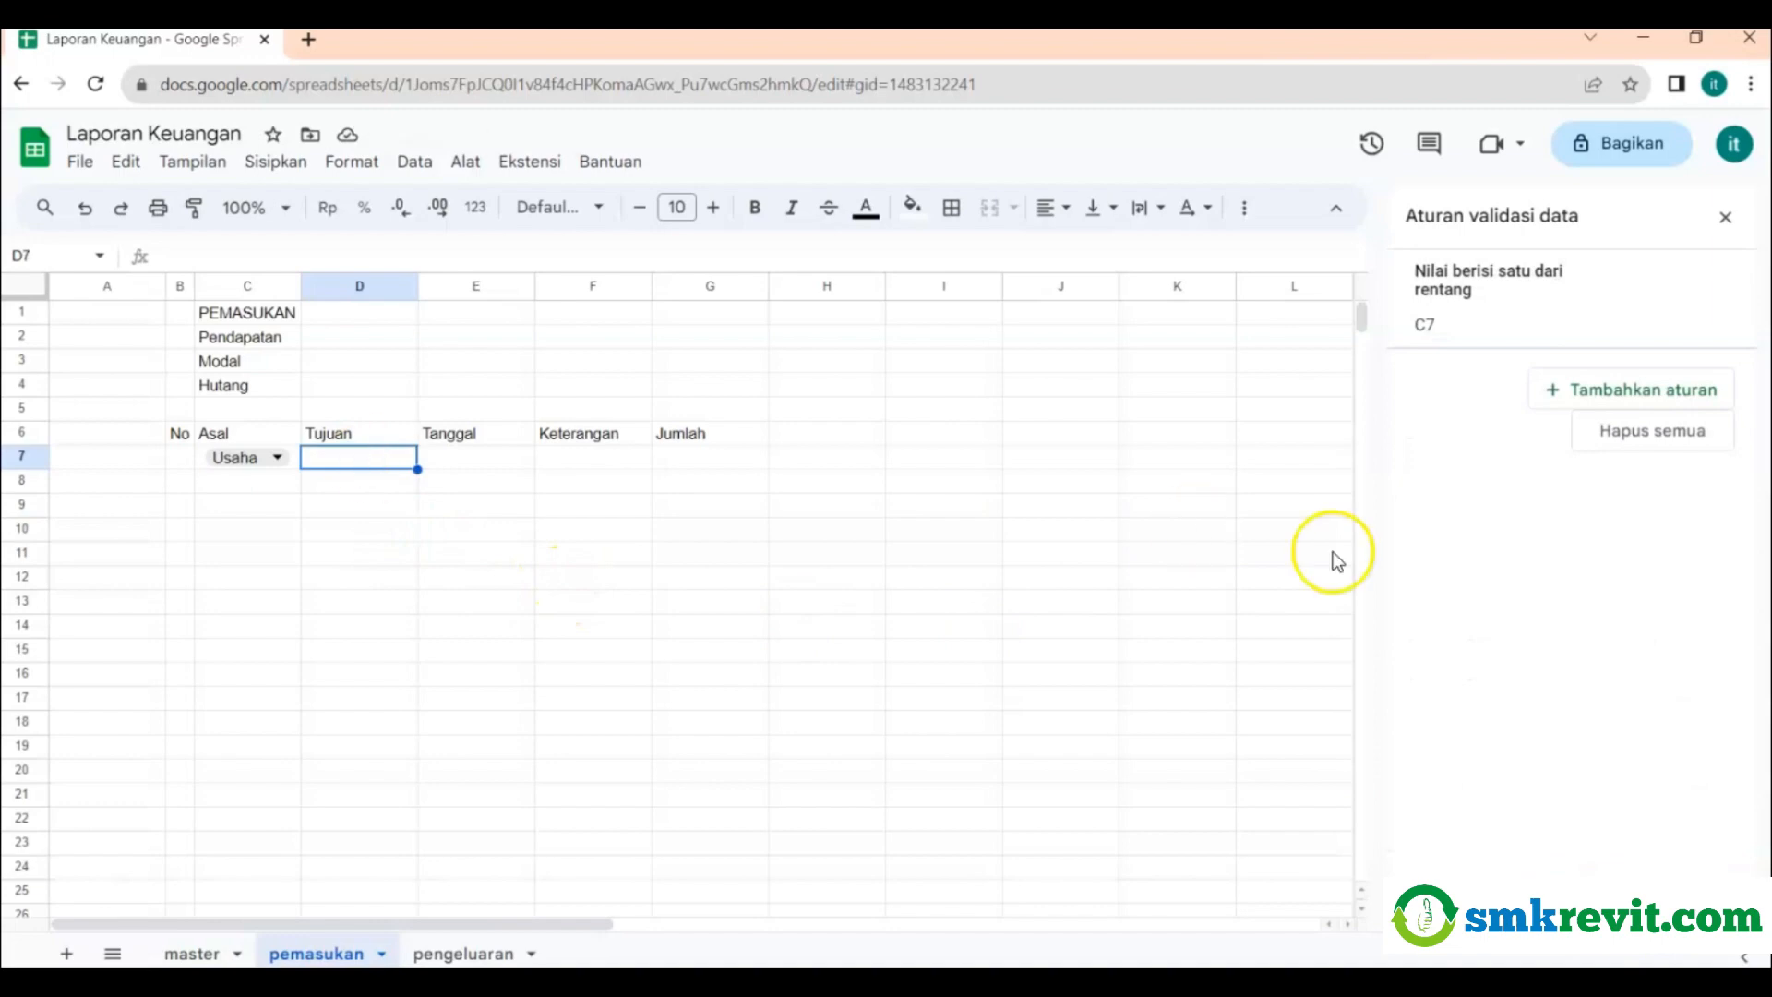
{"action": "left_click", "coordinate": [1624, 391]}
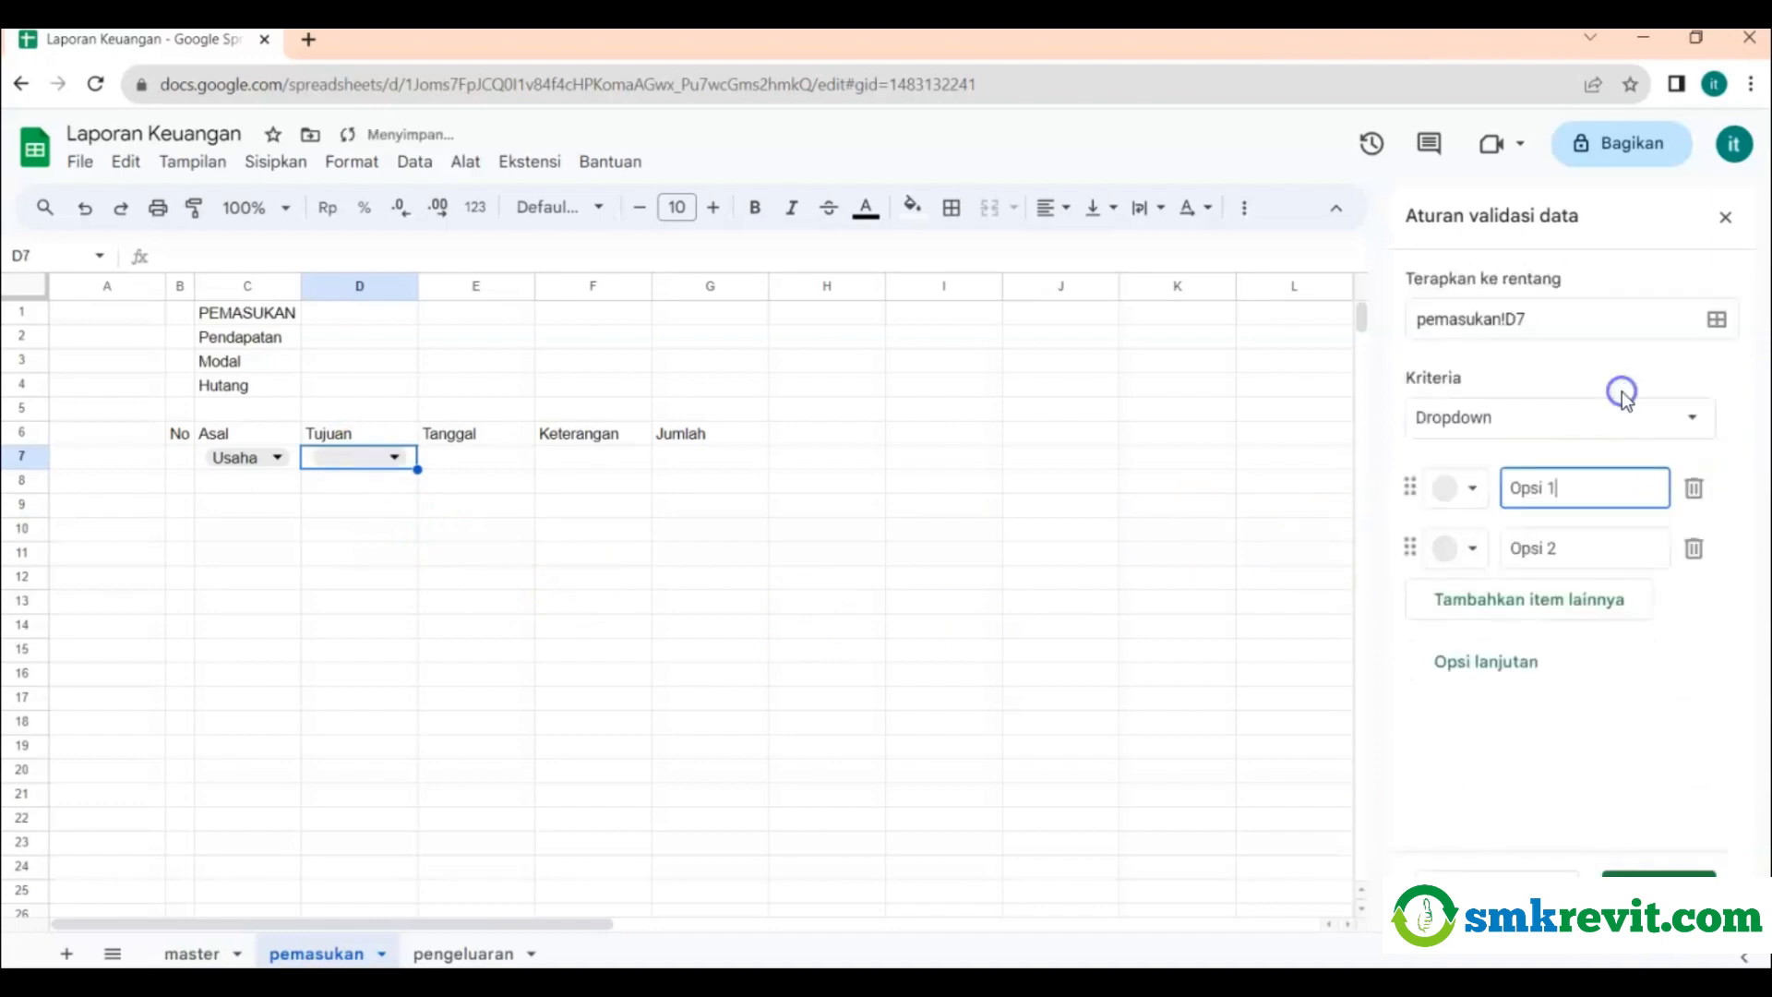
{"action": "left_click", "coordinate": [1526, 419]}
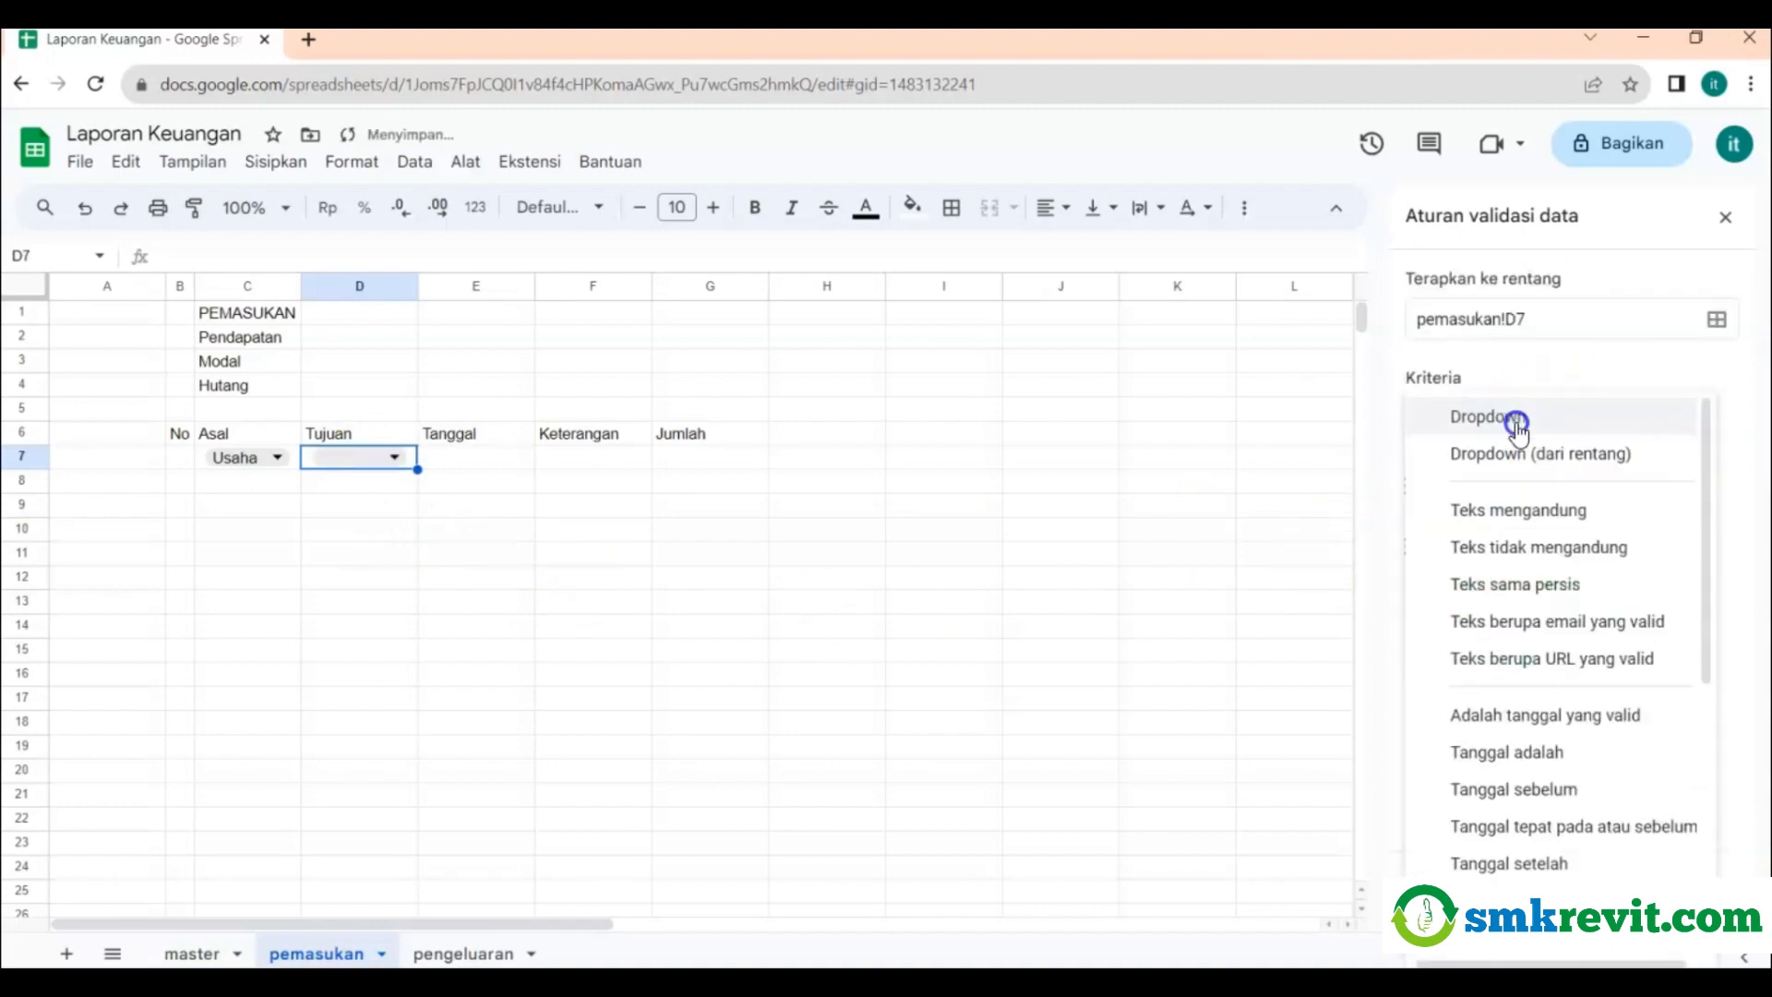
{"action": "left_click", "coordinate": [1526, 454]}
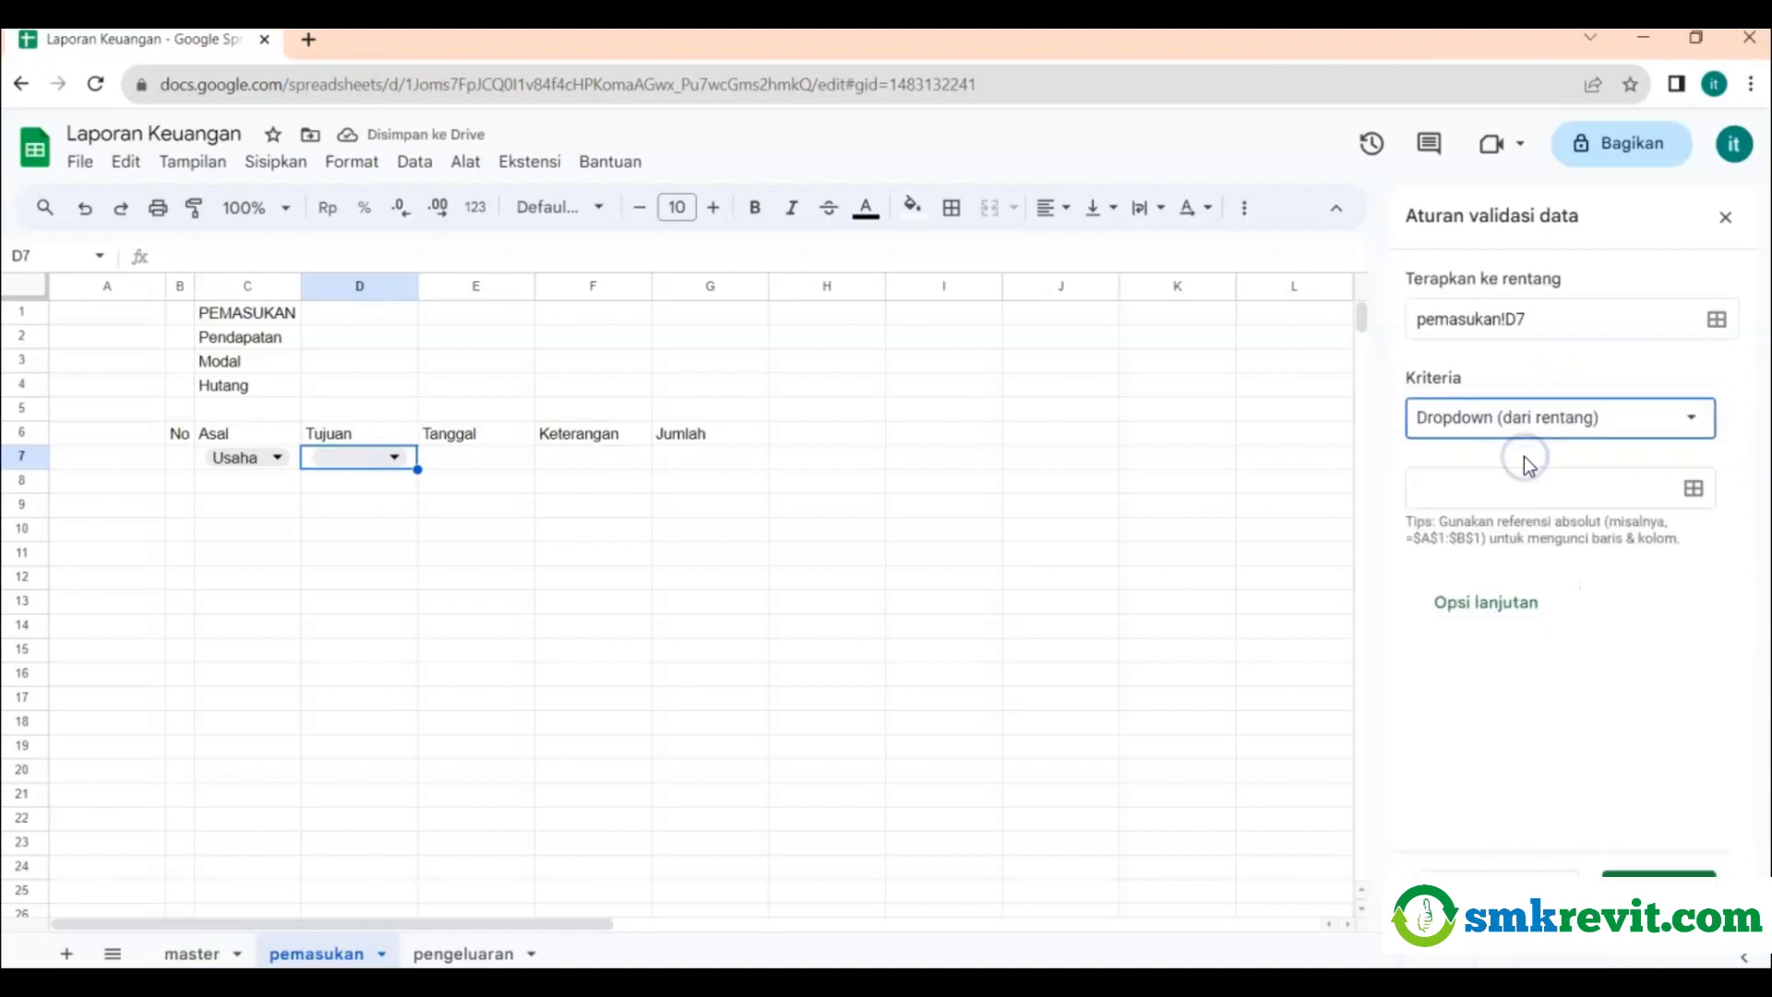
Set the D7 dropdown's source range to the PEMASUKAN categories, master!B6:B8, and save the rule.
{"action": "left_click", "coordinate": [1692, 490]}
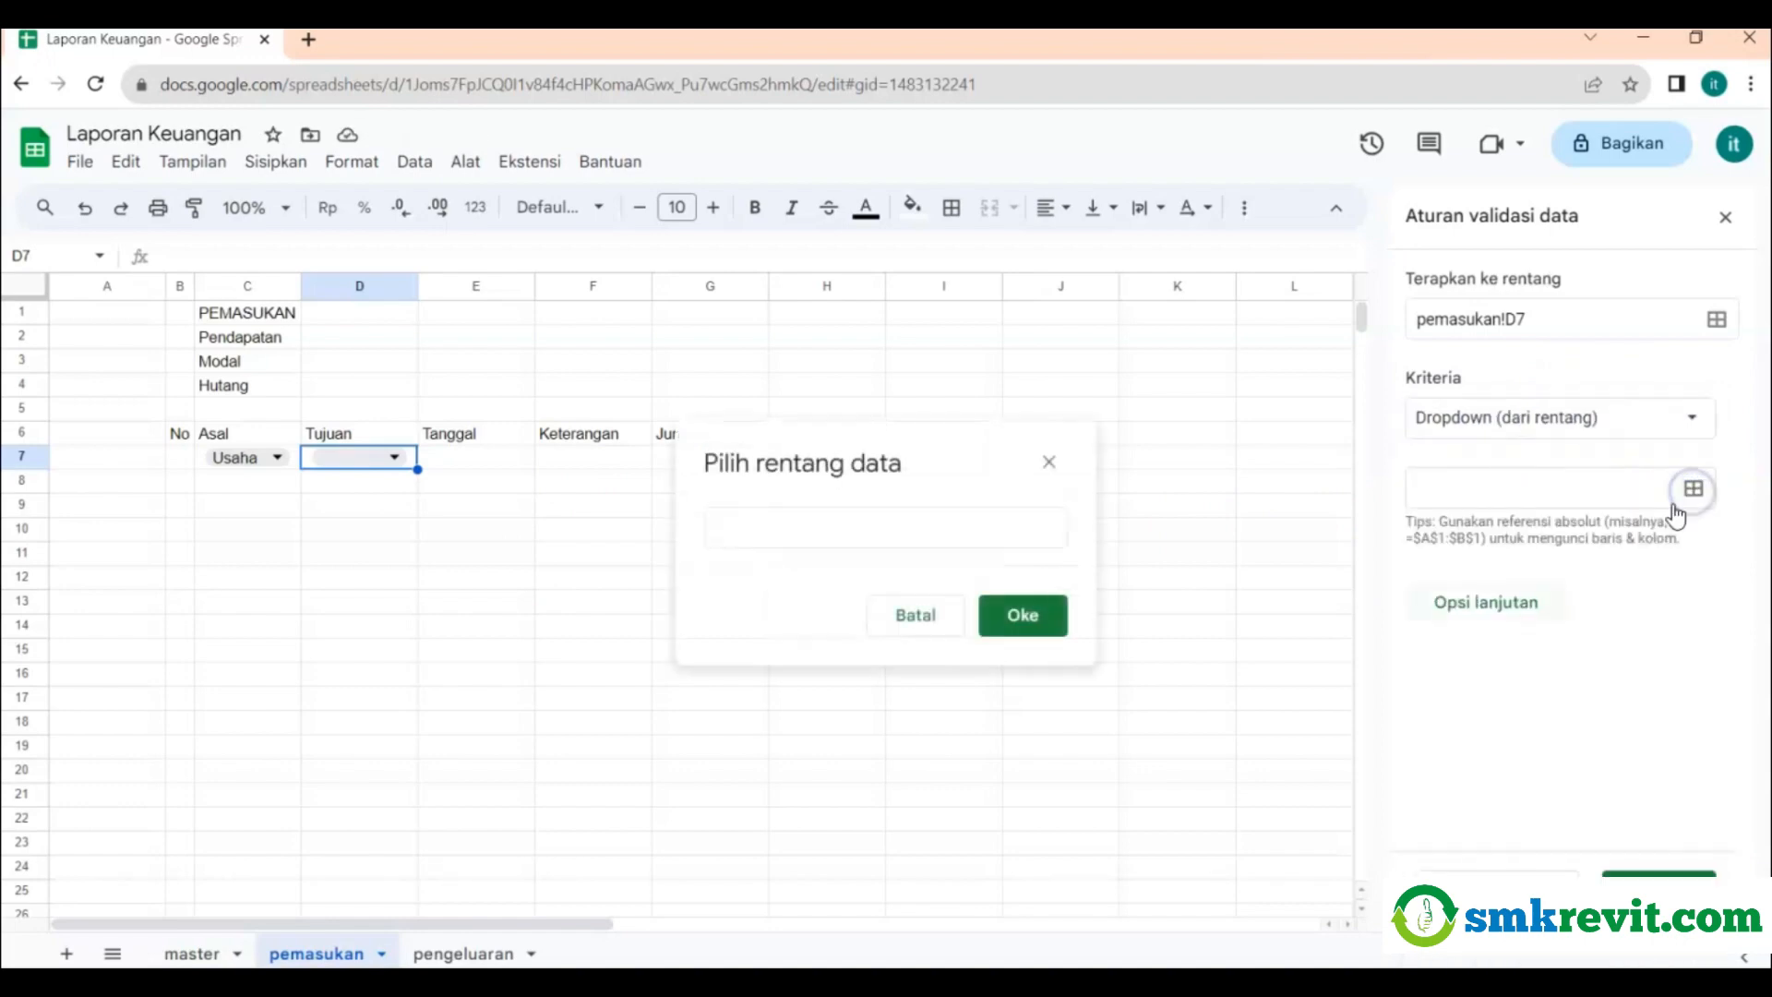
{"action": "left_click", "coordinate": [189, 954]}
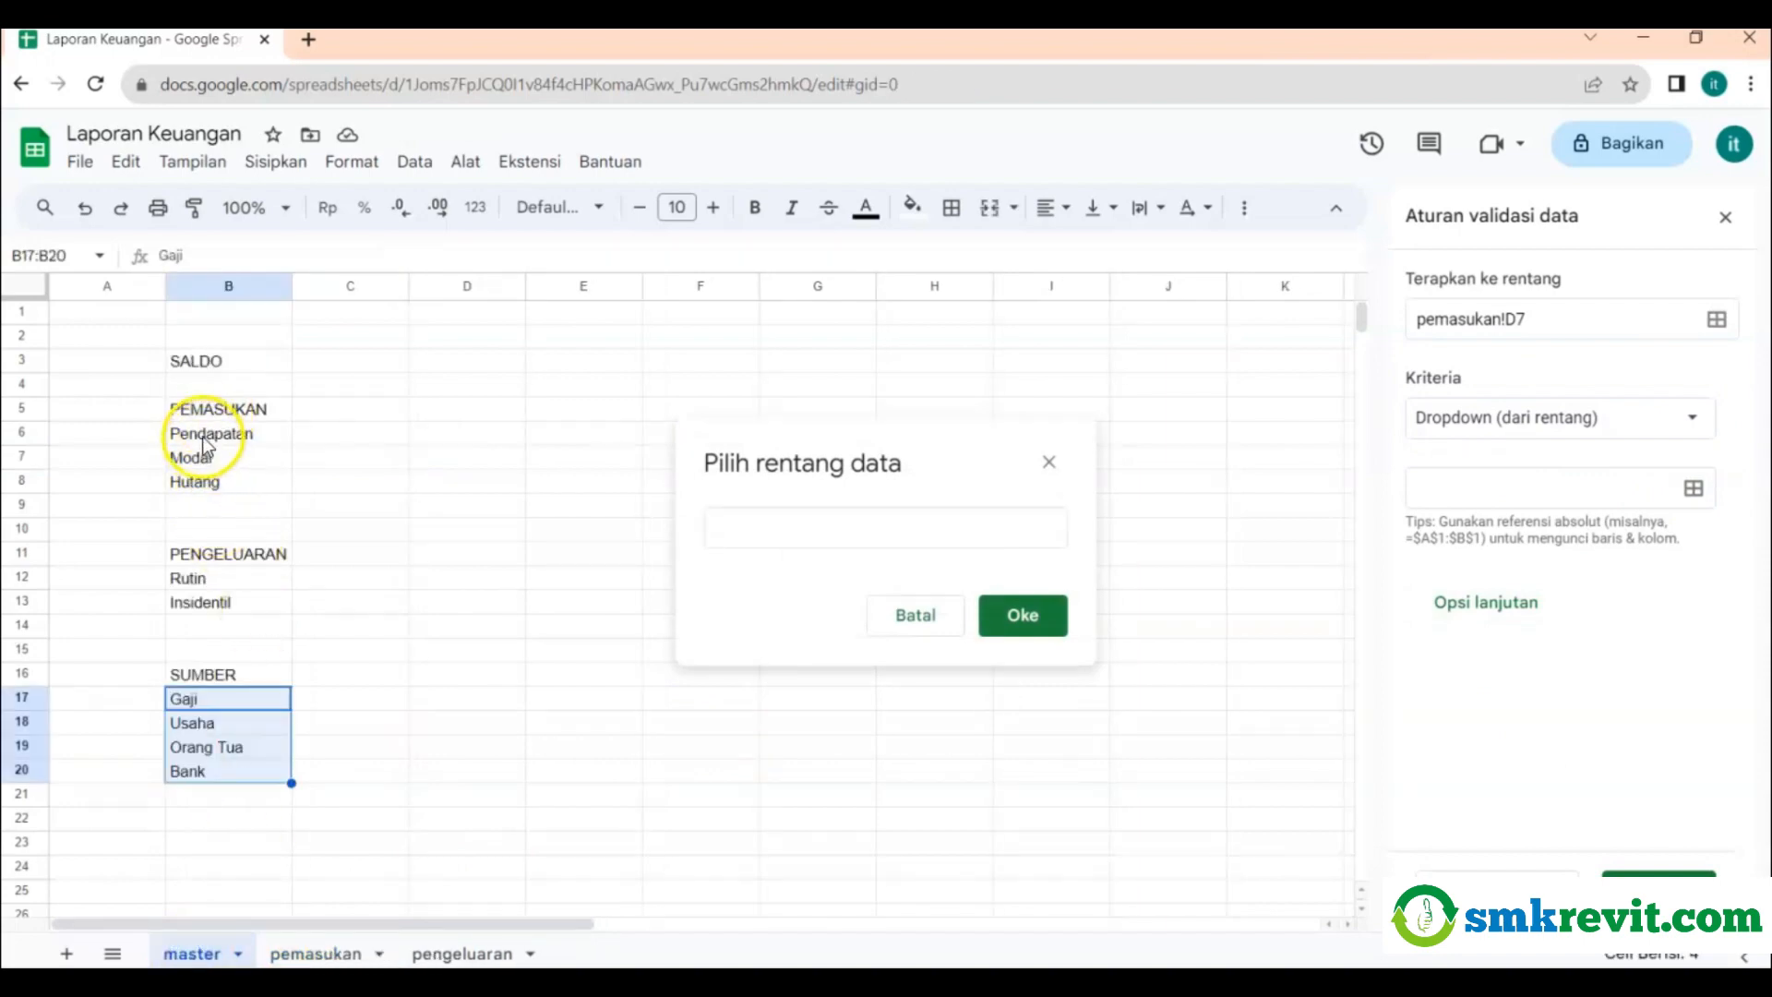
{"action": "left_click_drag", "start_coordinate": [205, 435], "coordinate": [203, 489]}
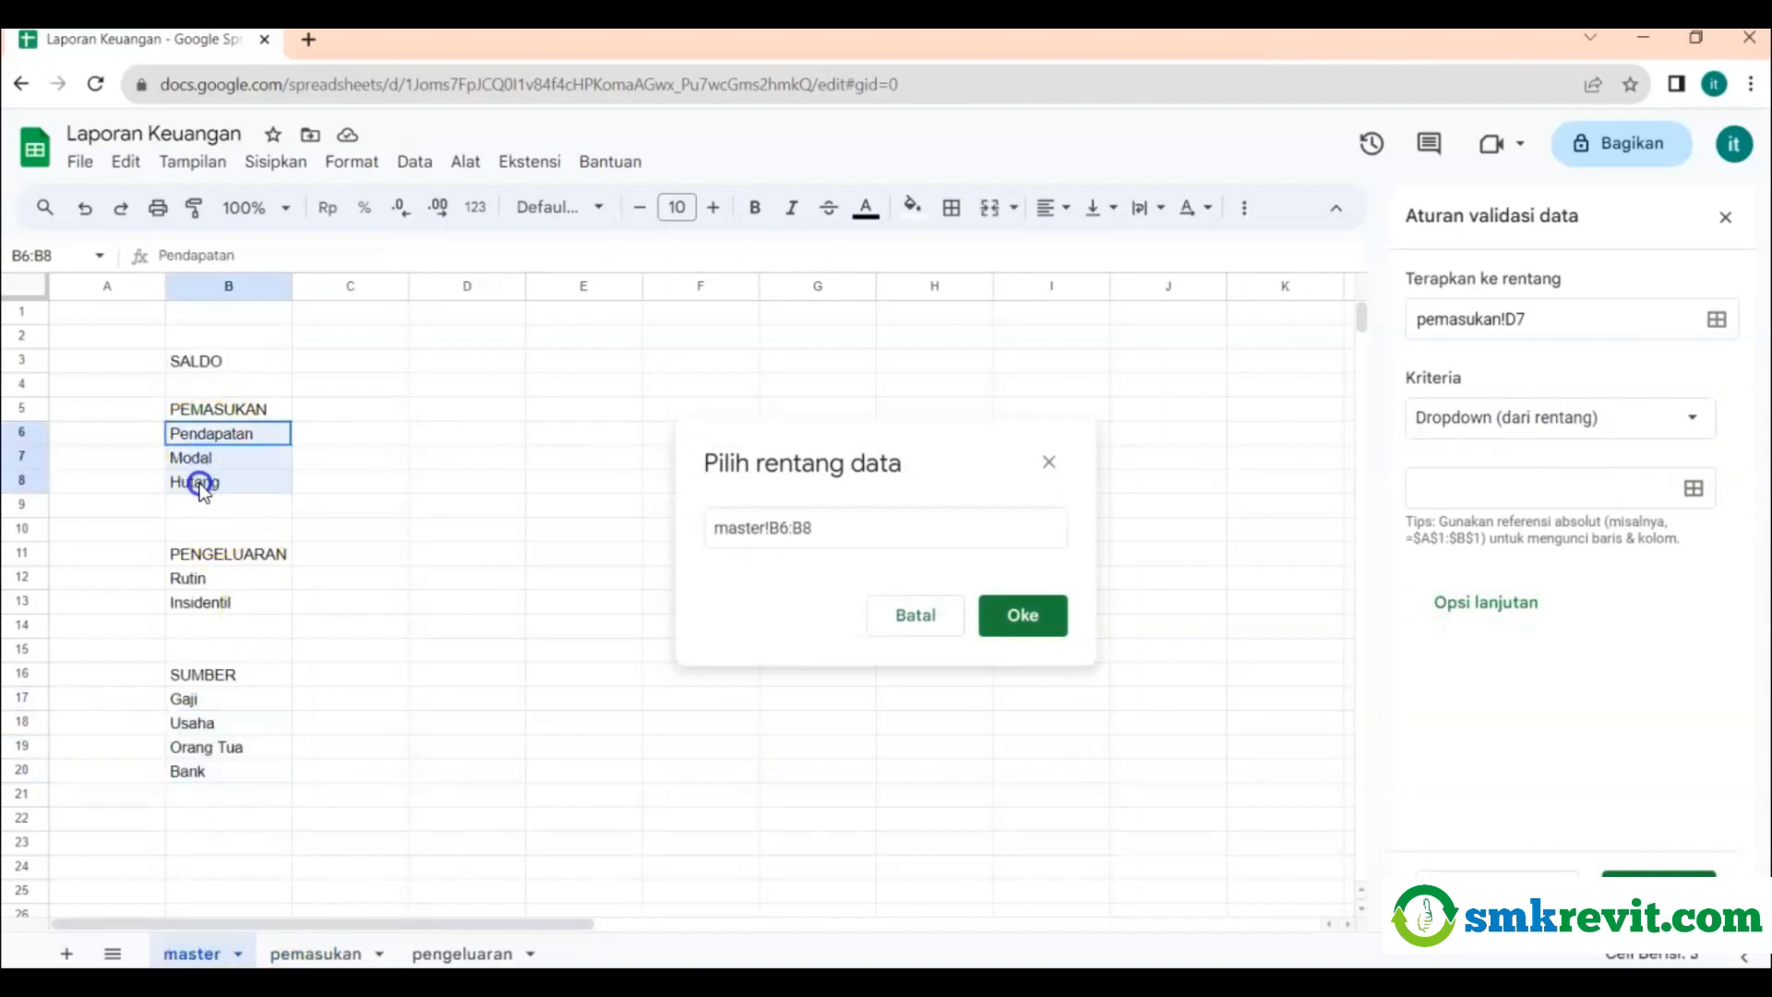
{"action": "left_click", "coordinate": [1020, 619]}
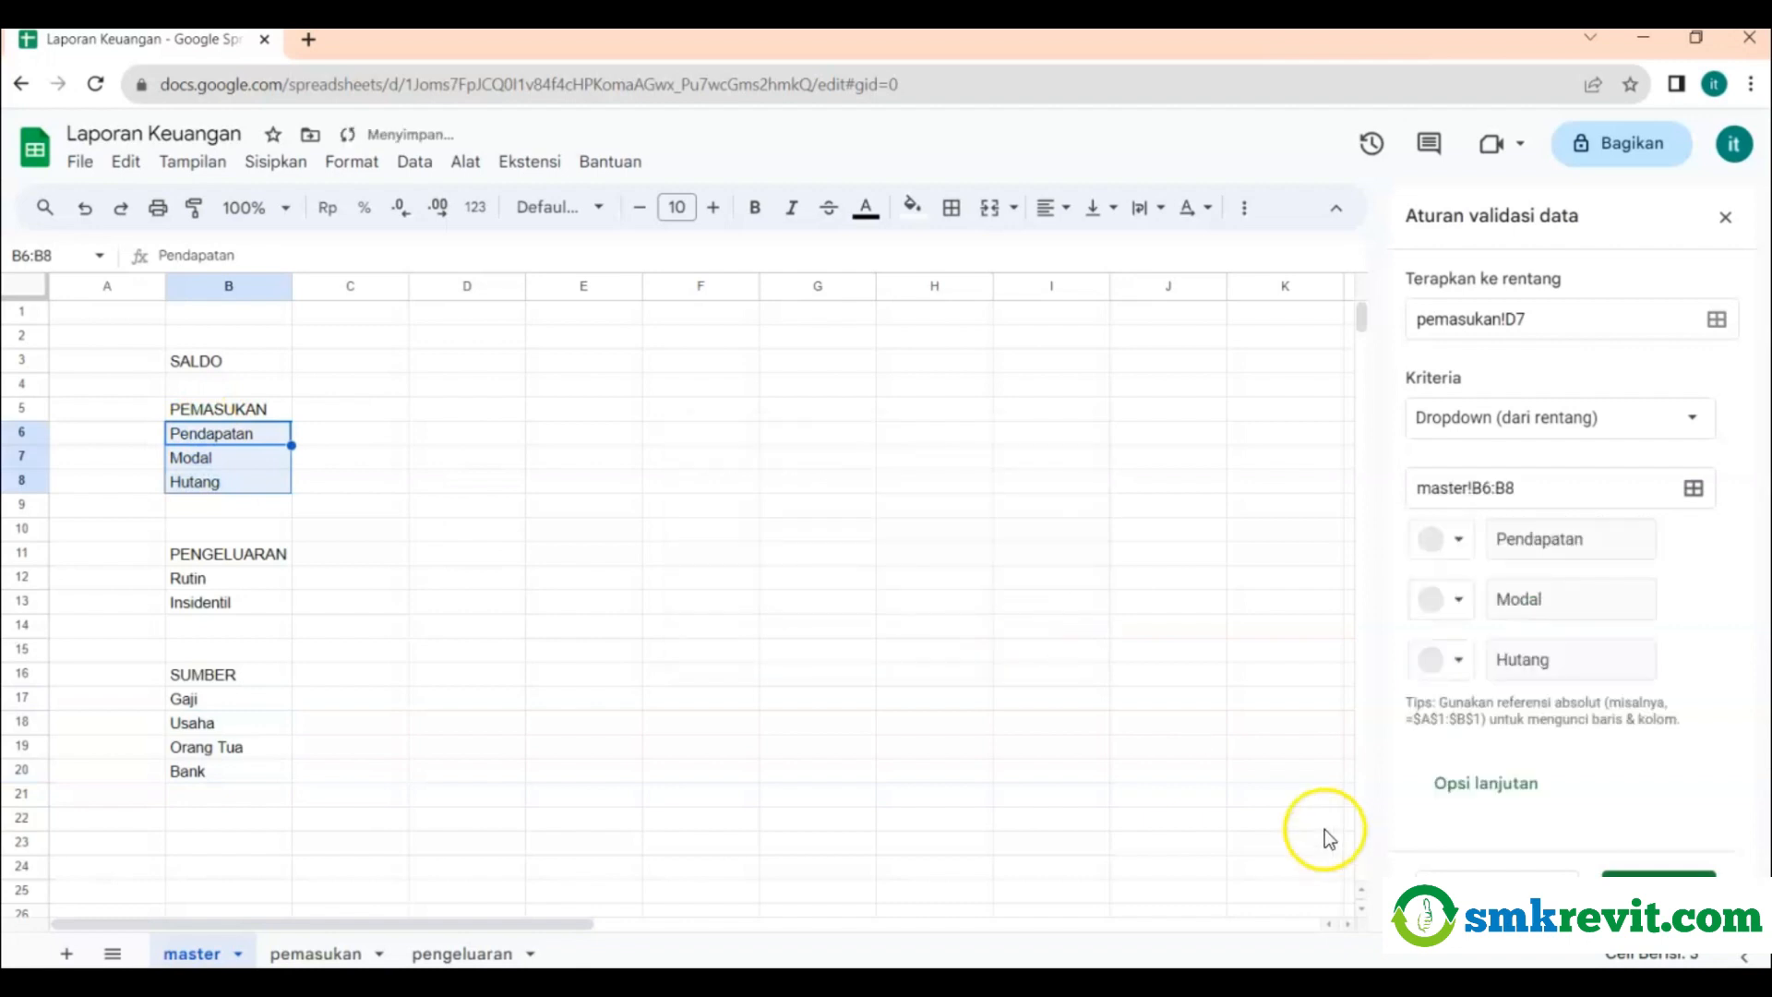
{"action": "left_click", "coordinate": [1647, 879]}
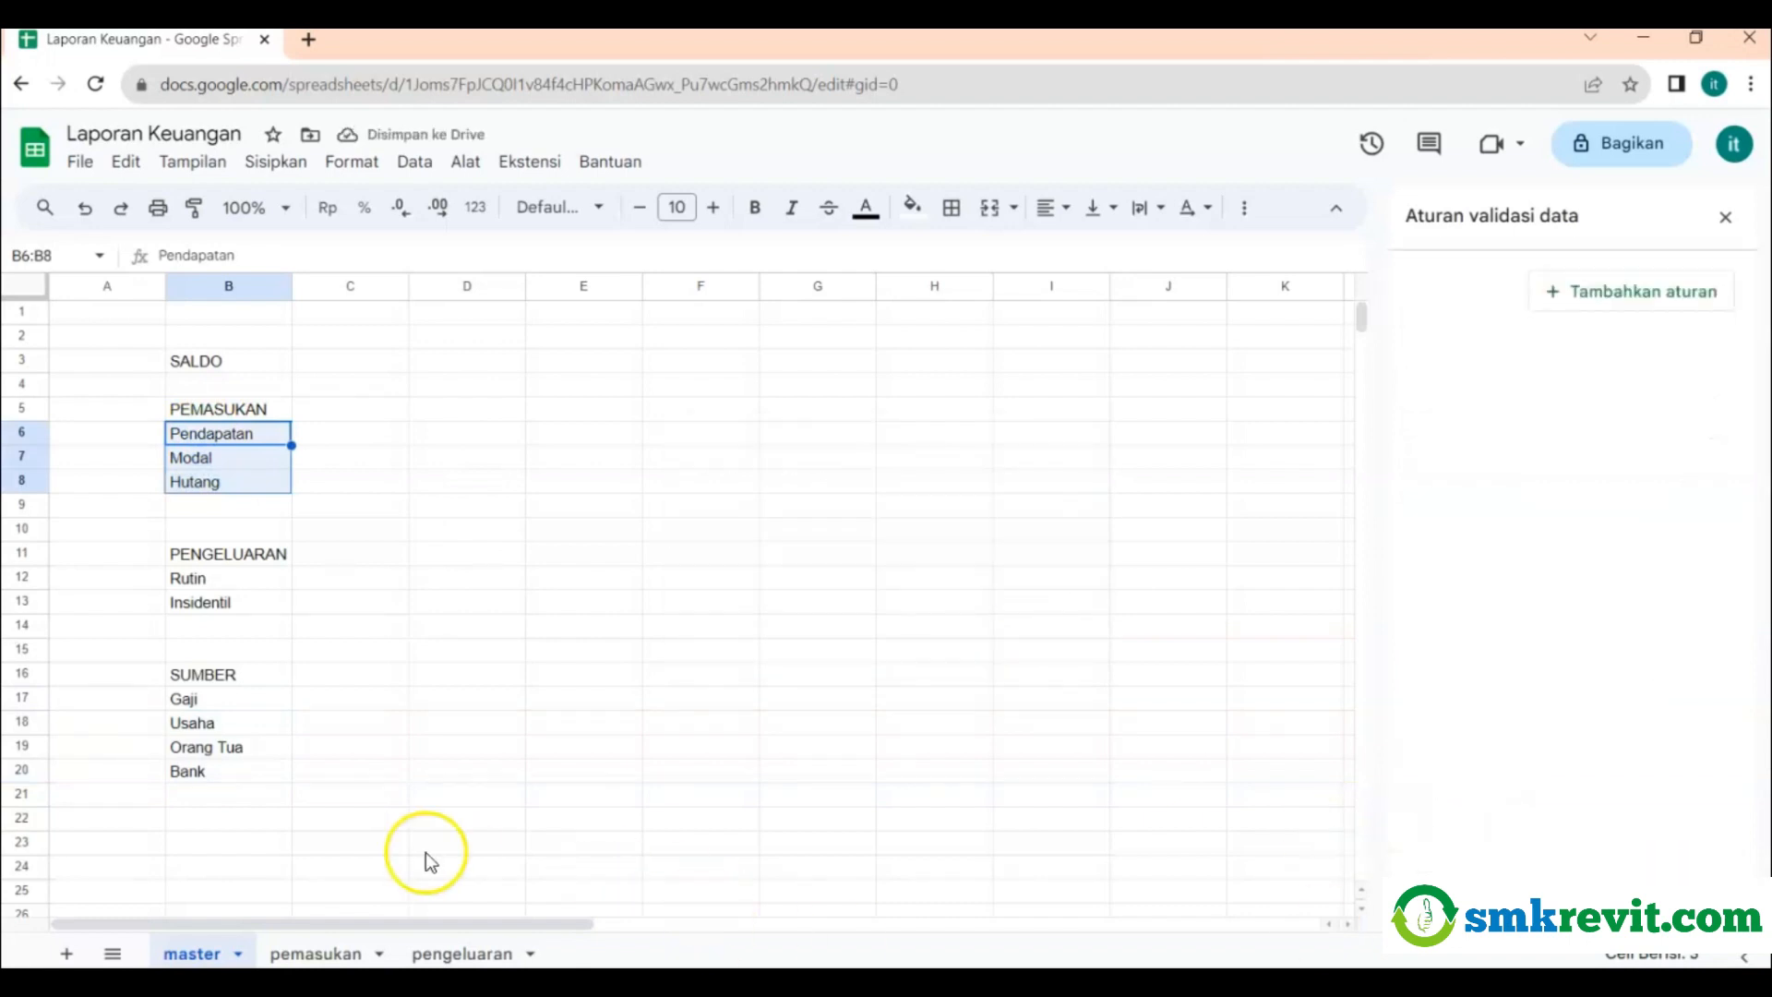
On the pemasukan sheet, check the options in D7's dropdown and widen column D.
{"action": "left_click", "coordinate": [311, 953]}
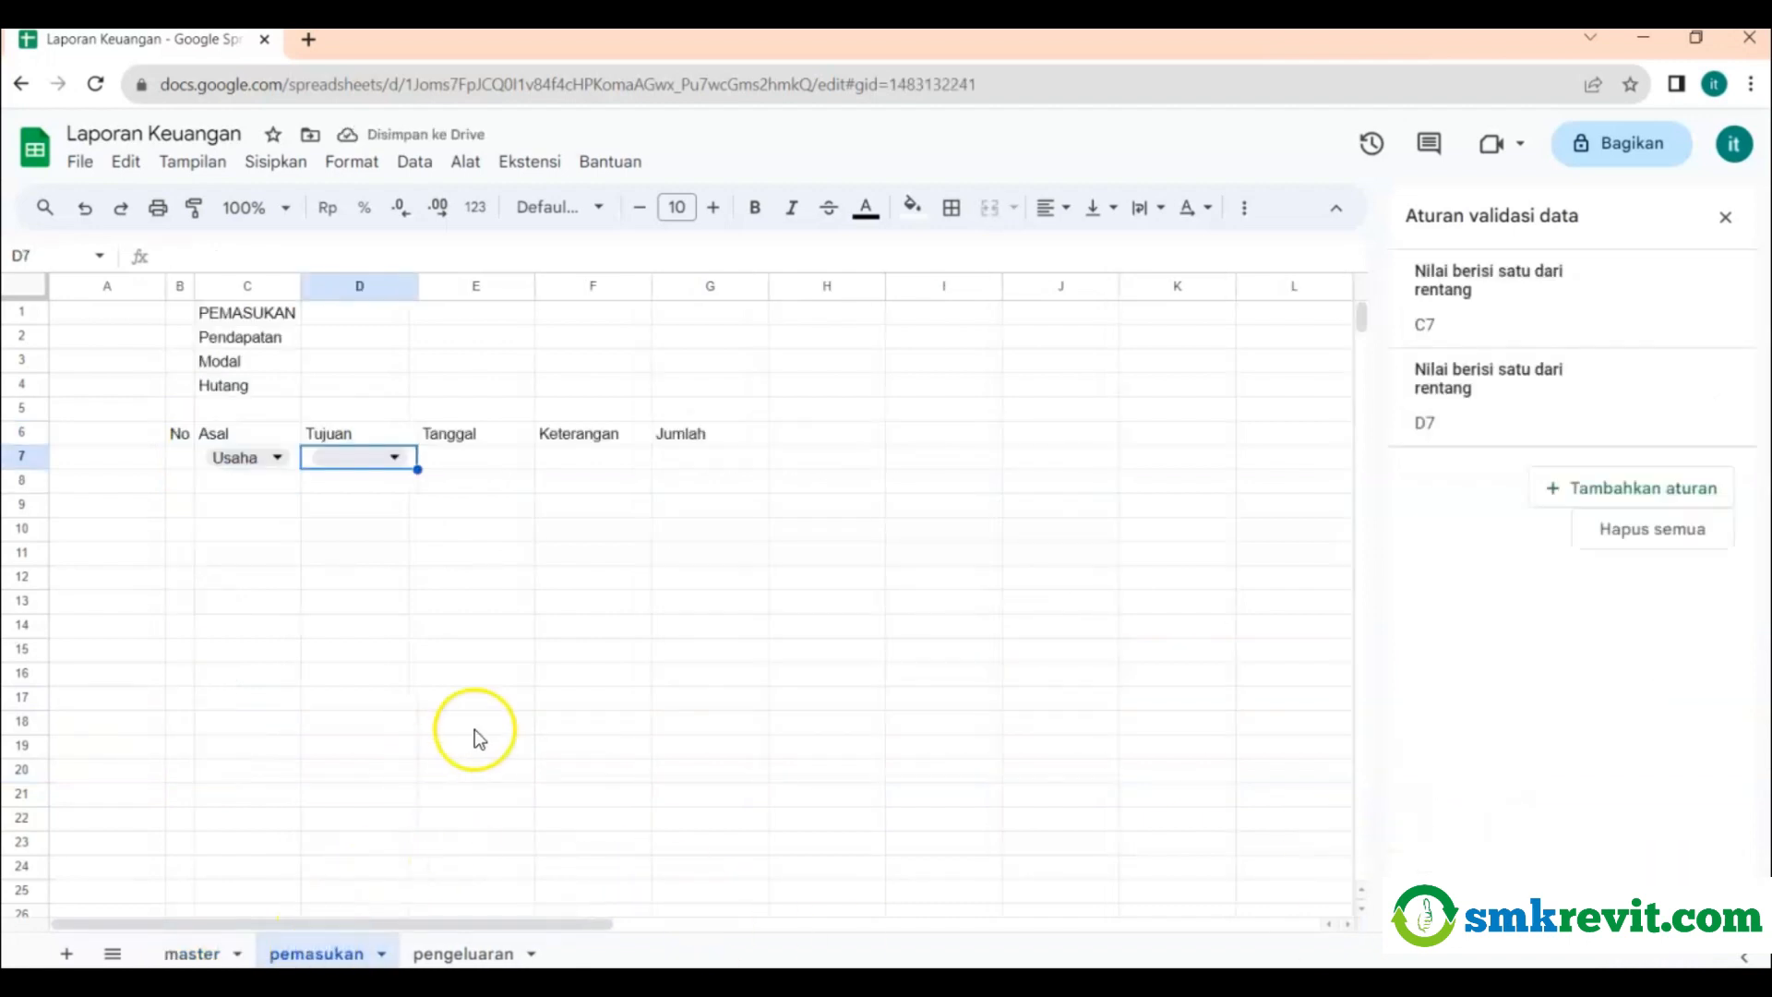
{"action": "left_click", "coordinate": [483, 675]}
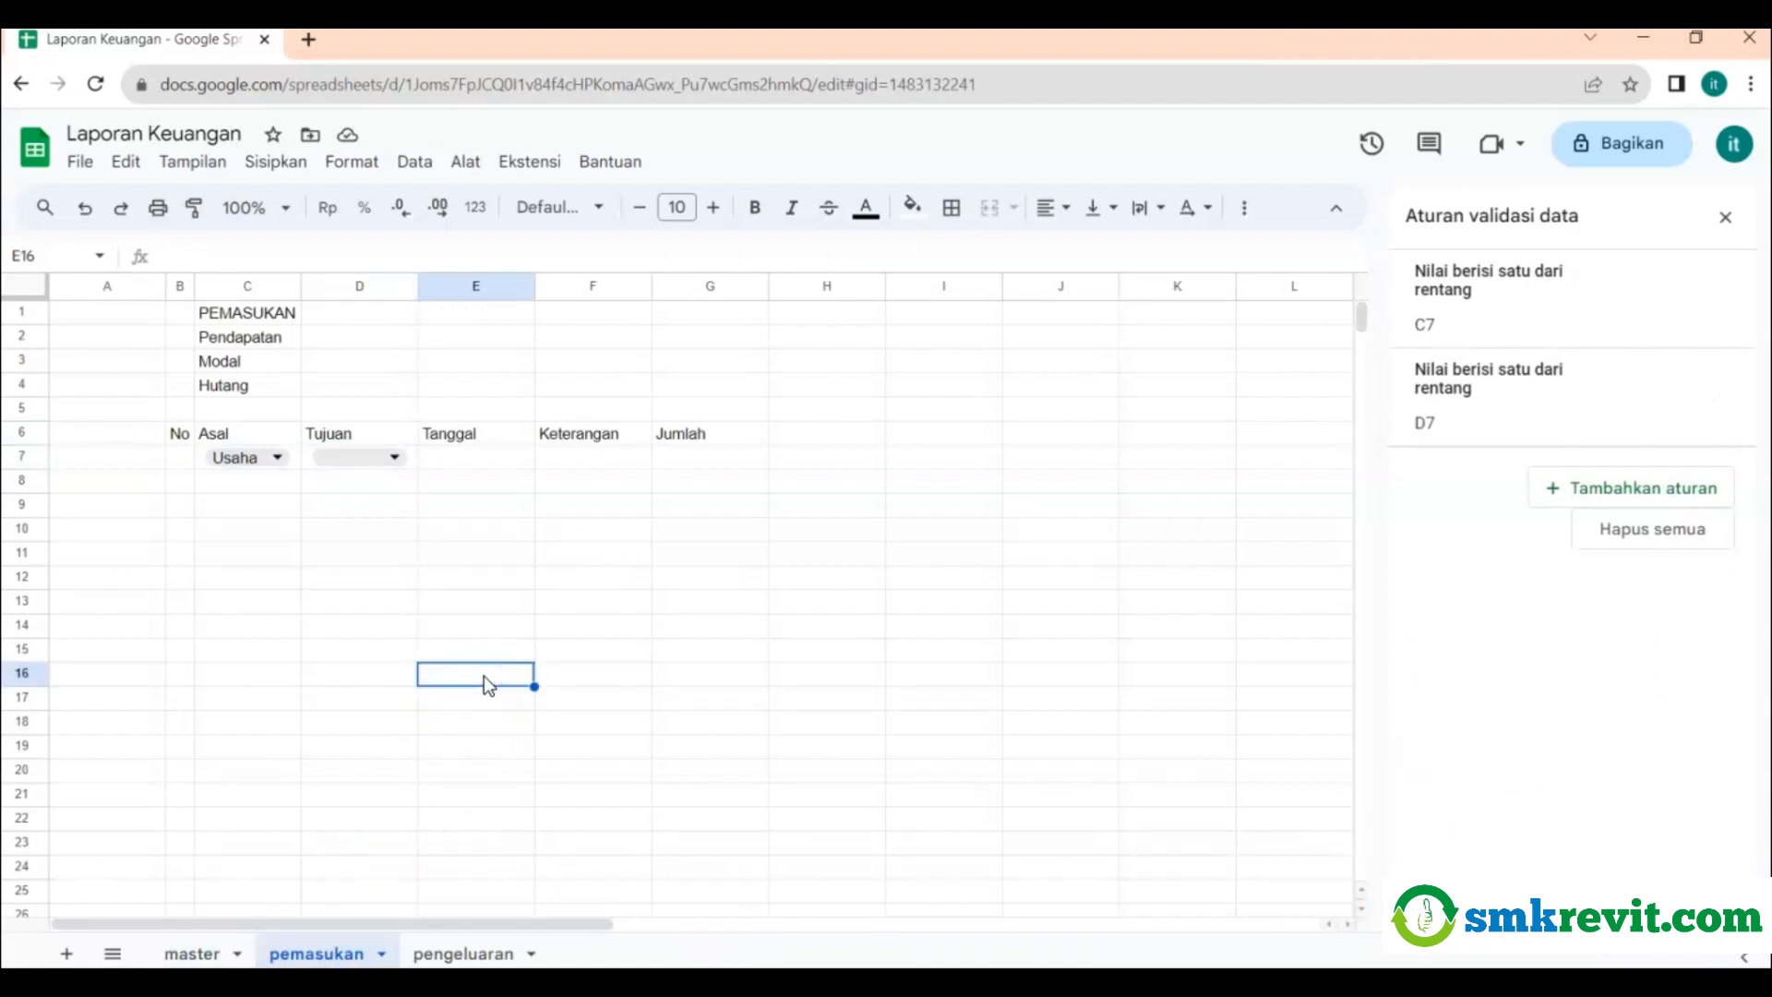
{"action": "left_click", "coordinate": [387, 461]}
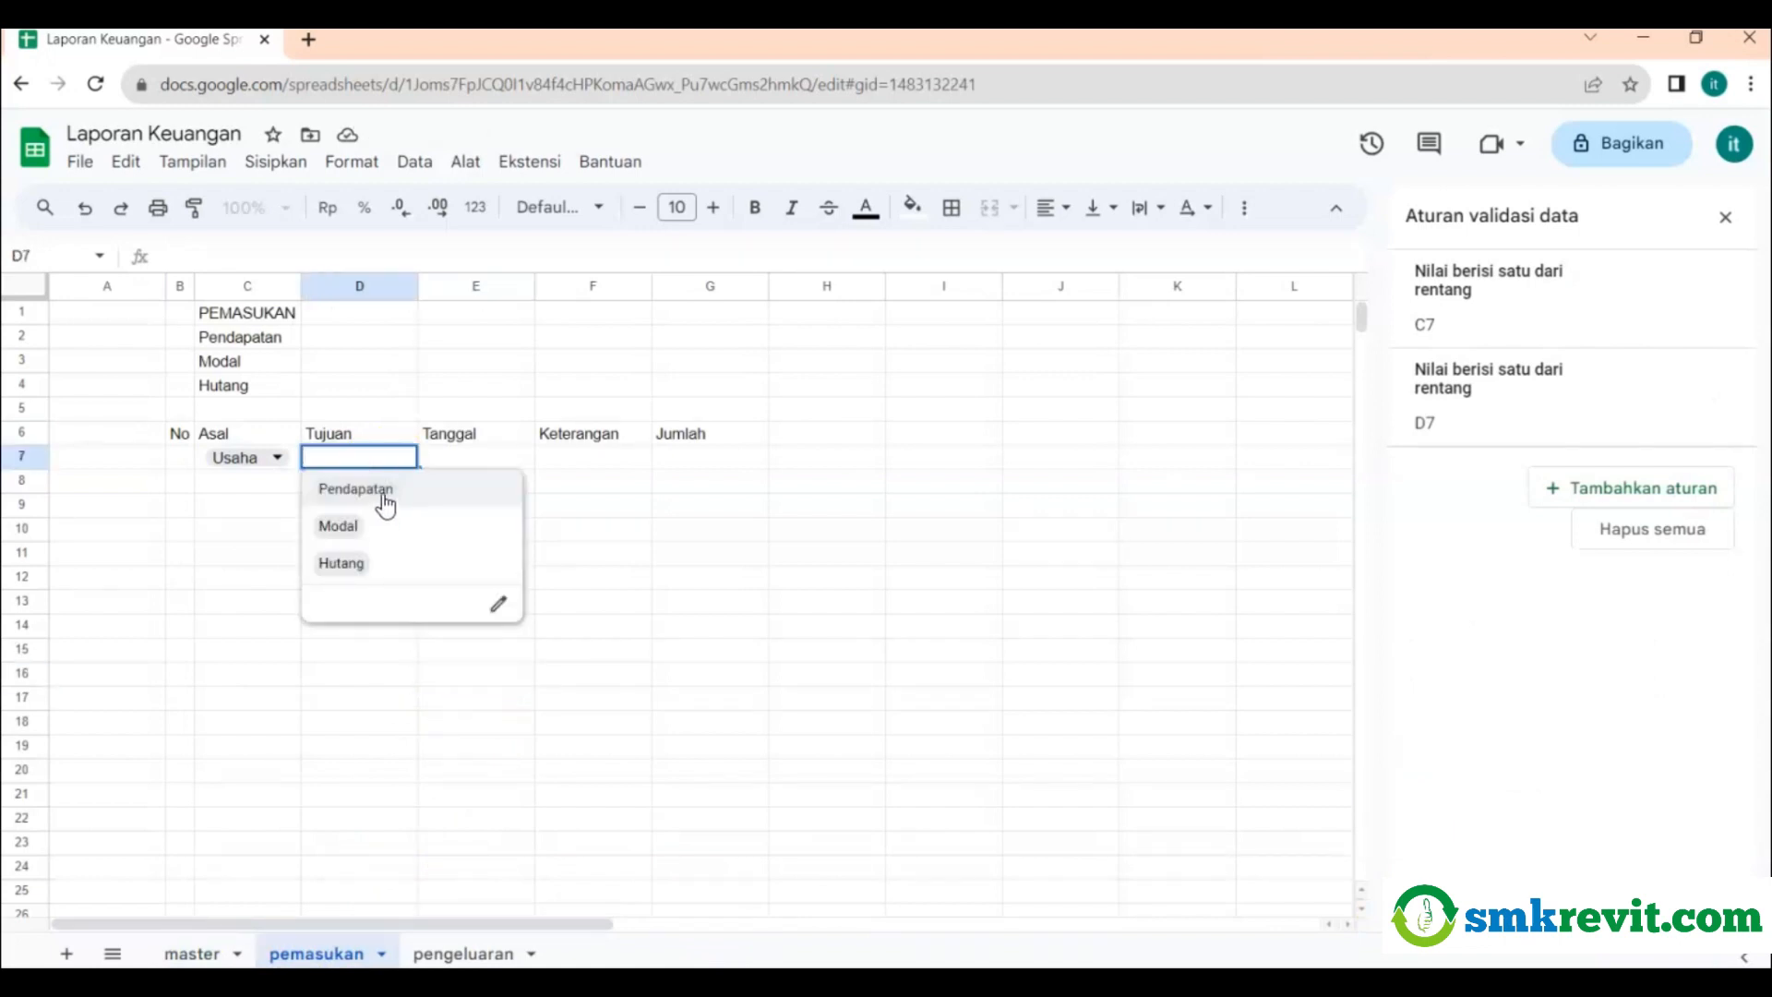
{"action": "left_click", "coordinate": [754, 510]}
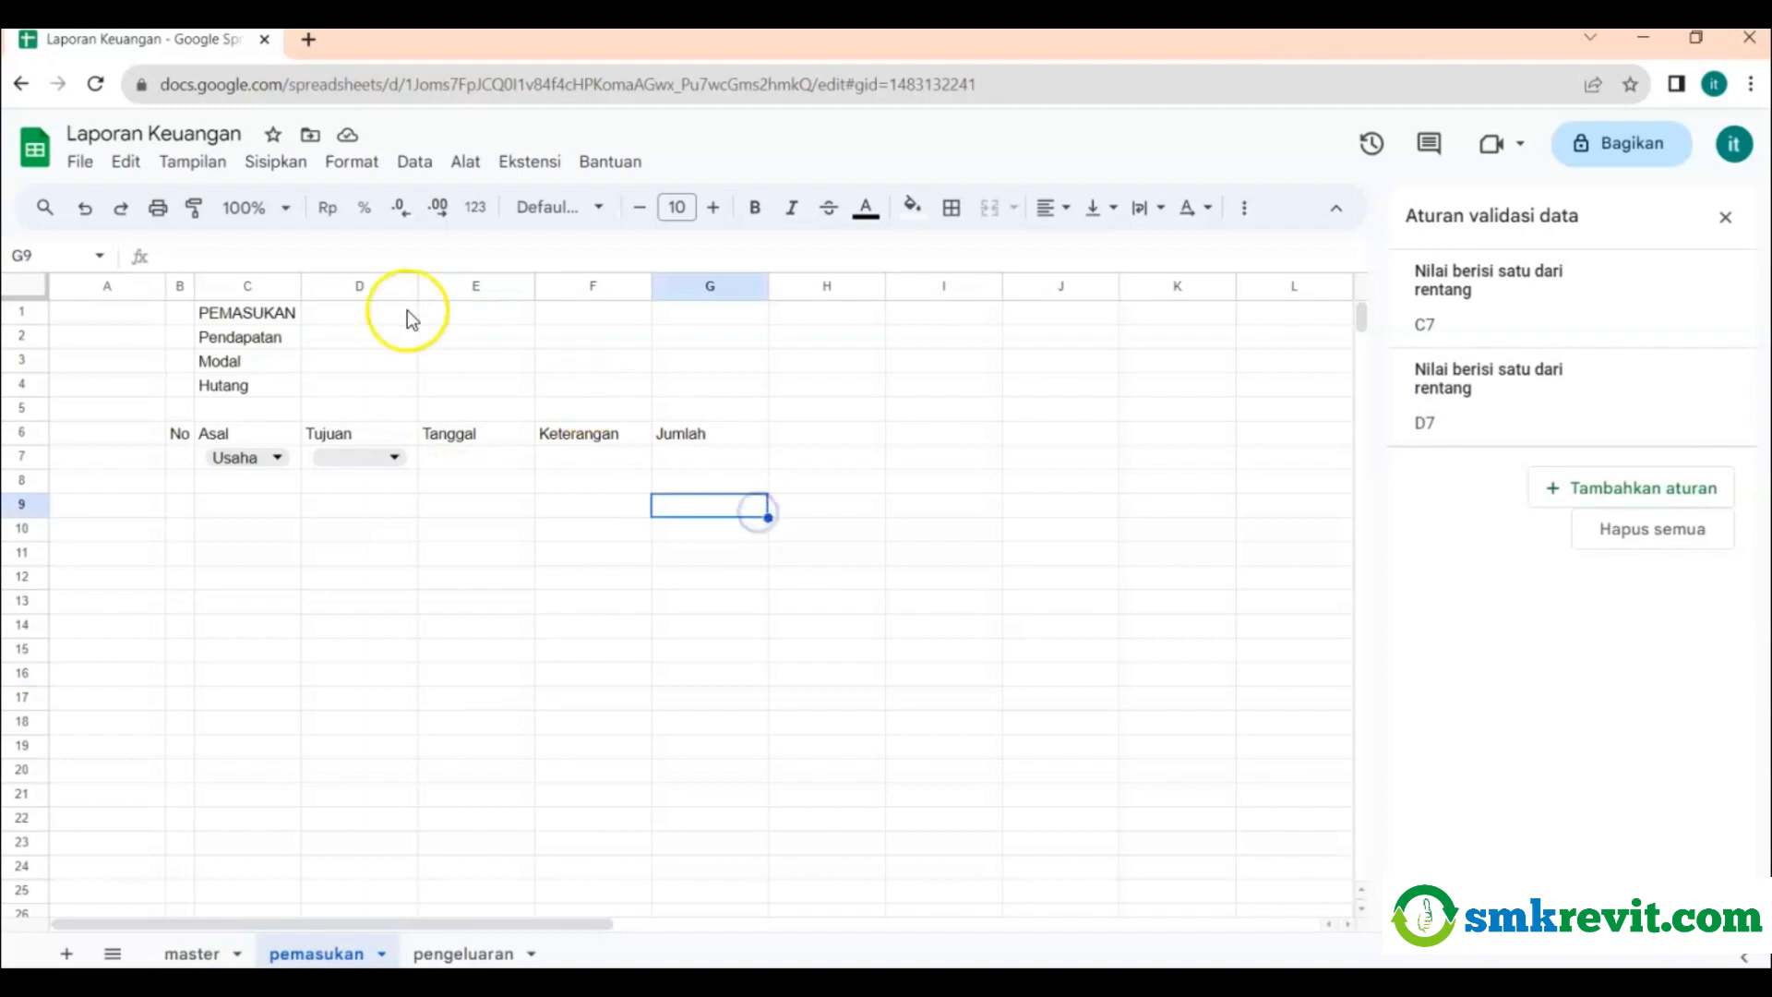
{"action": "left_click_drag", "start_coordinate": [417, 286], "coordinate": [463, 285]}
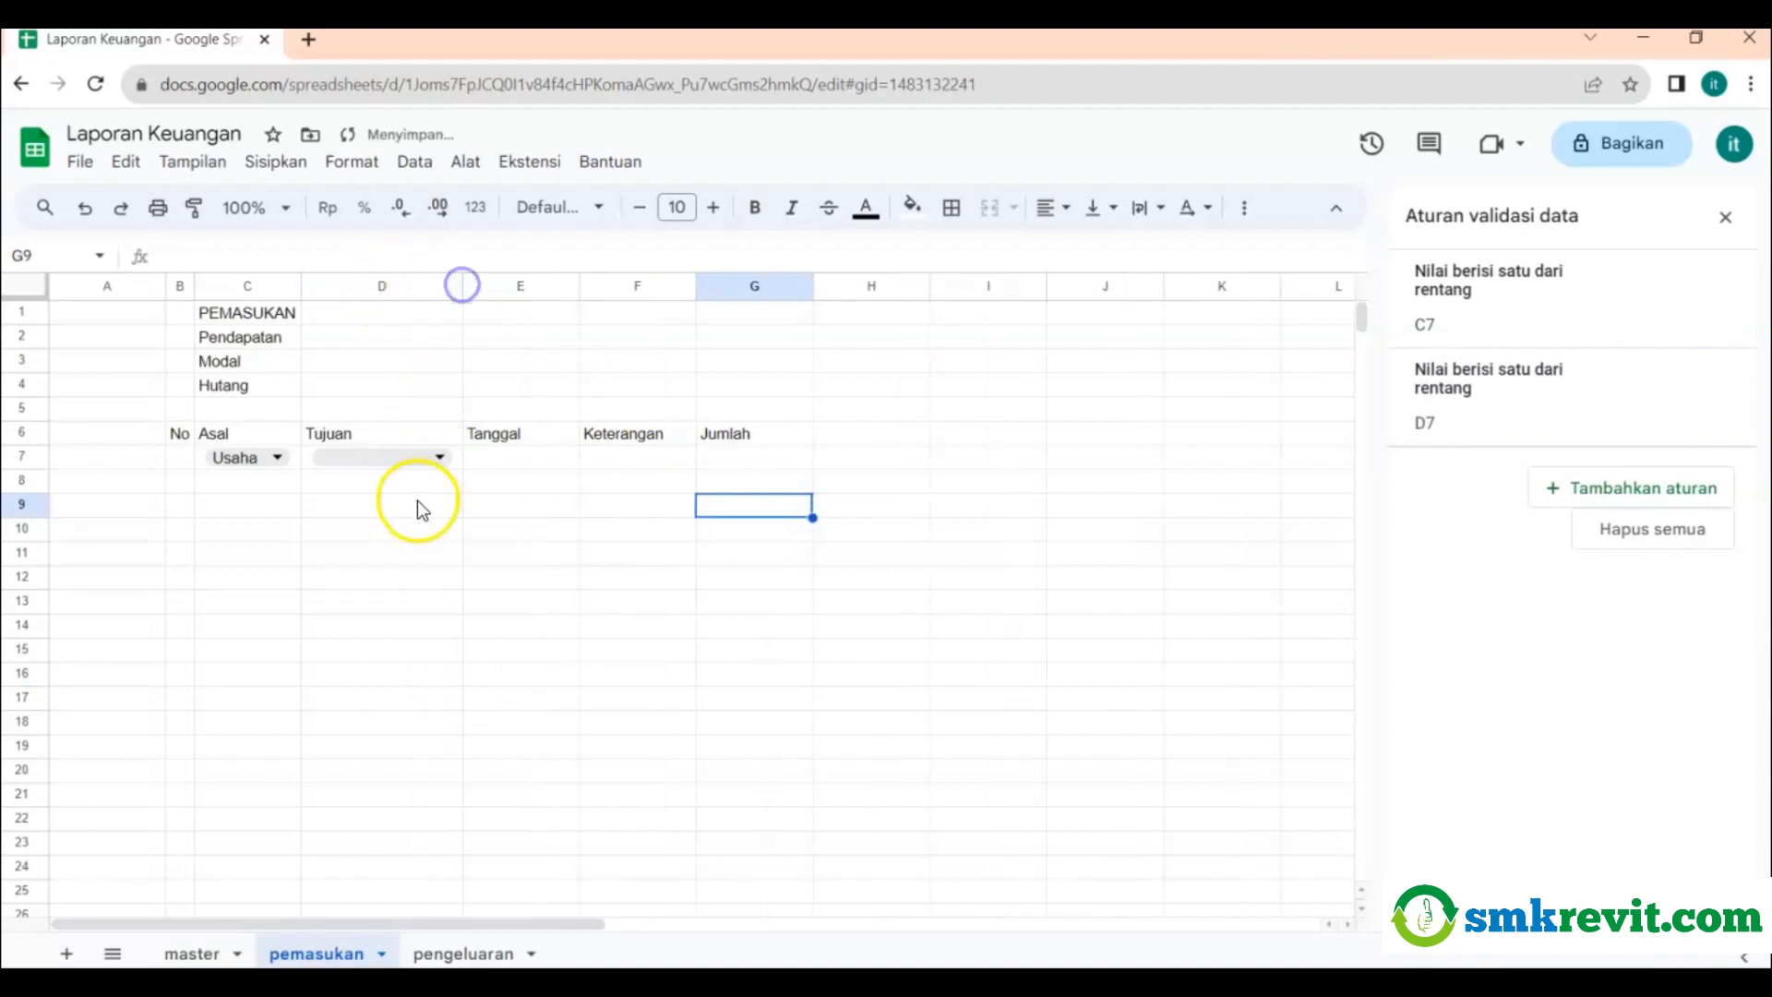
Choose Gaji in the Asal dropdown in C7 and Pendapatan in the Tujuan dropdown in D7.
{"action": "left_click", "coordinate": [254, 459]}
{"action": "left_click", "coordinate": [226, 487]}
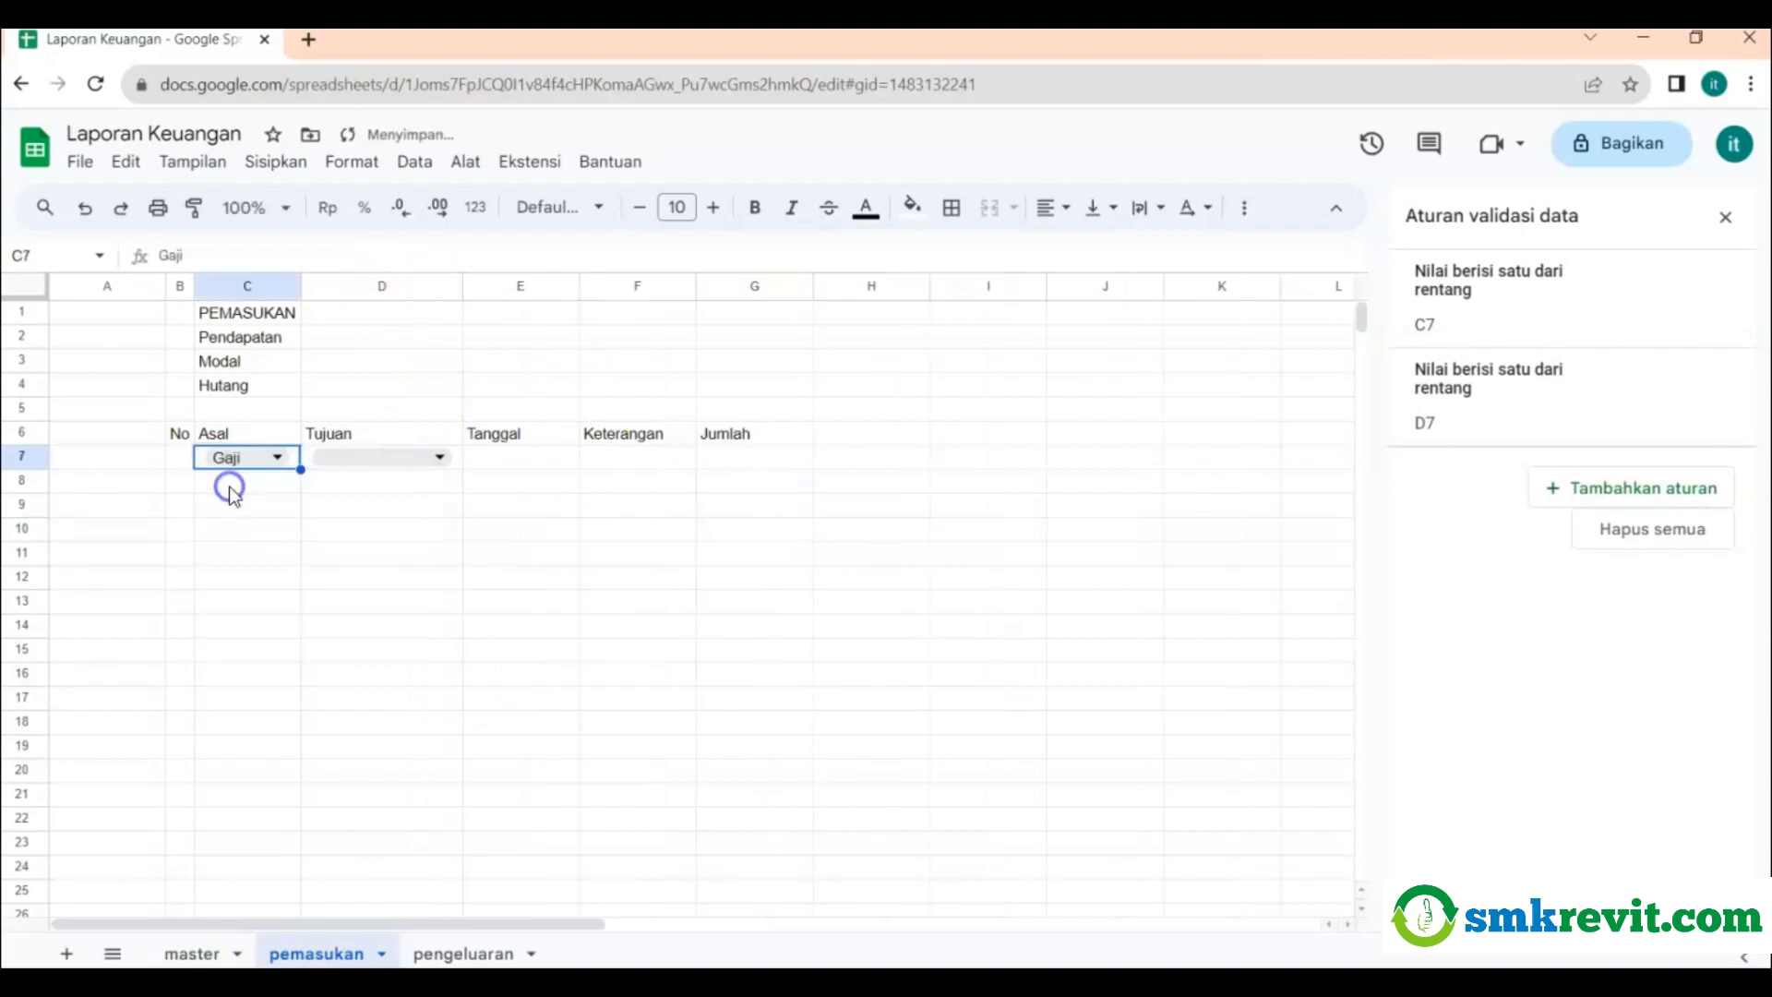
{"action": "left_click", "coordinate": [389, 461]}
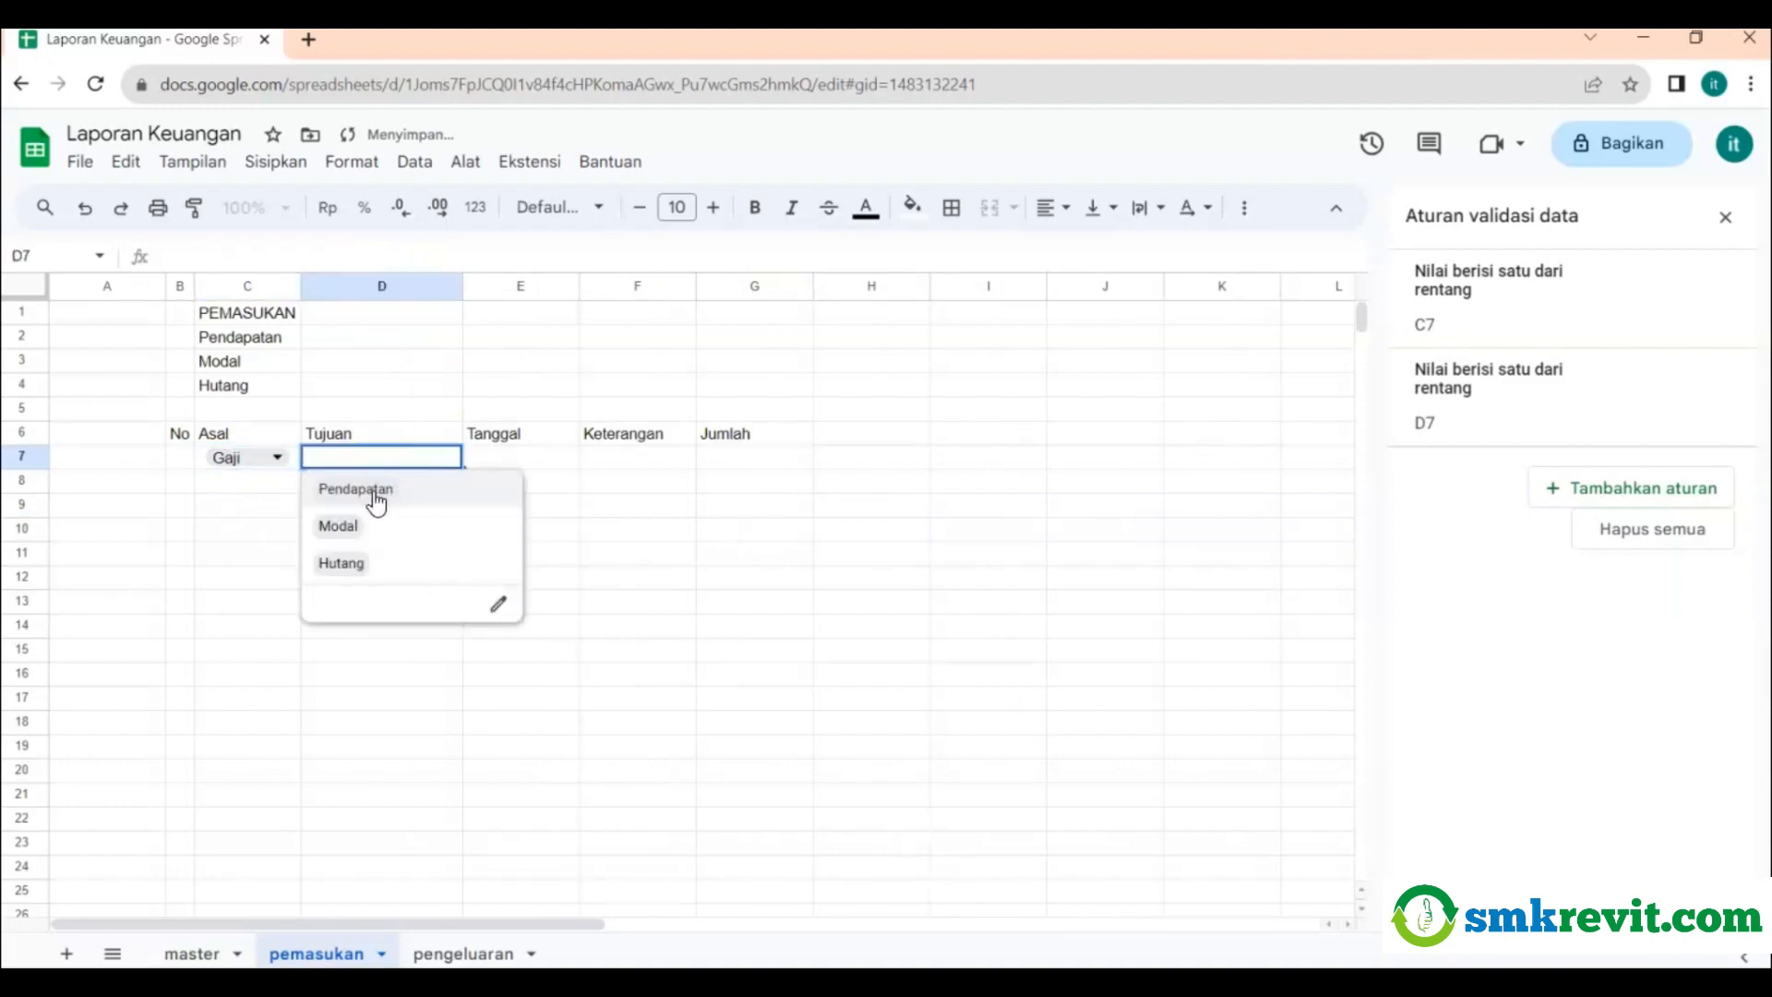
{"action": "left_click", "coordinate": [374, 492]}
Enter the date 10/9/2023 under Tanggal in E7.
{"action": "left_click", "coordinate": [522, 457]}
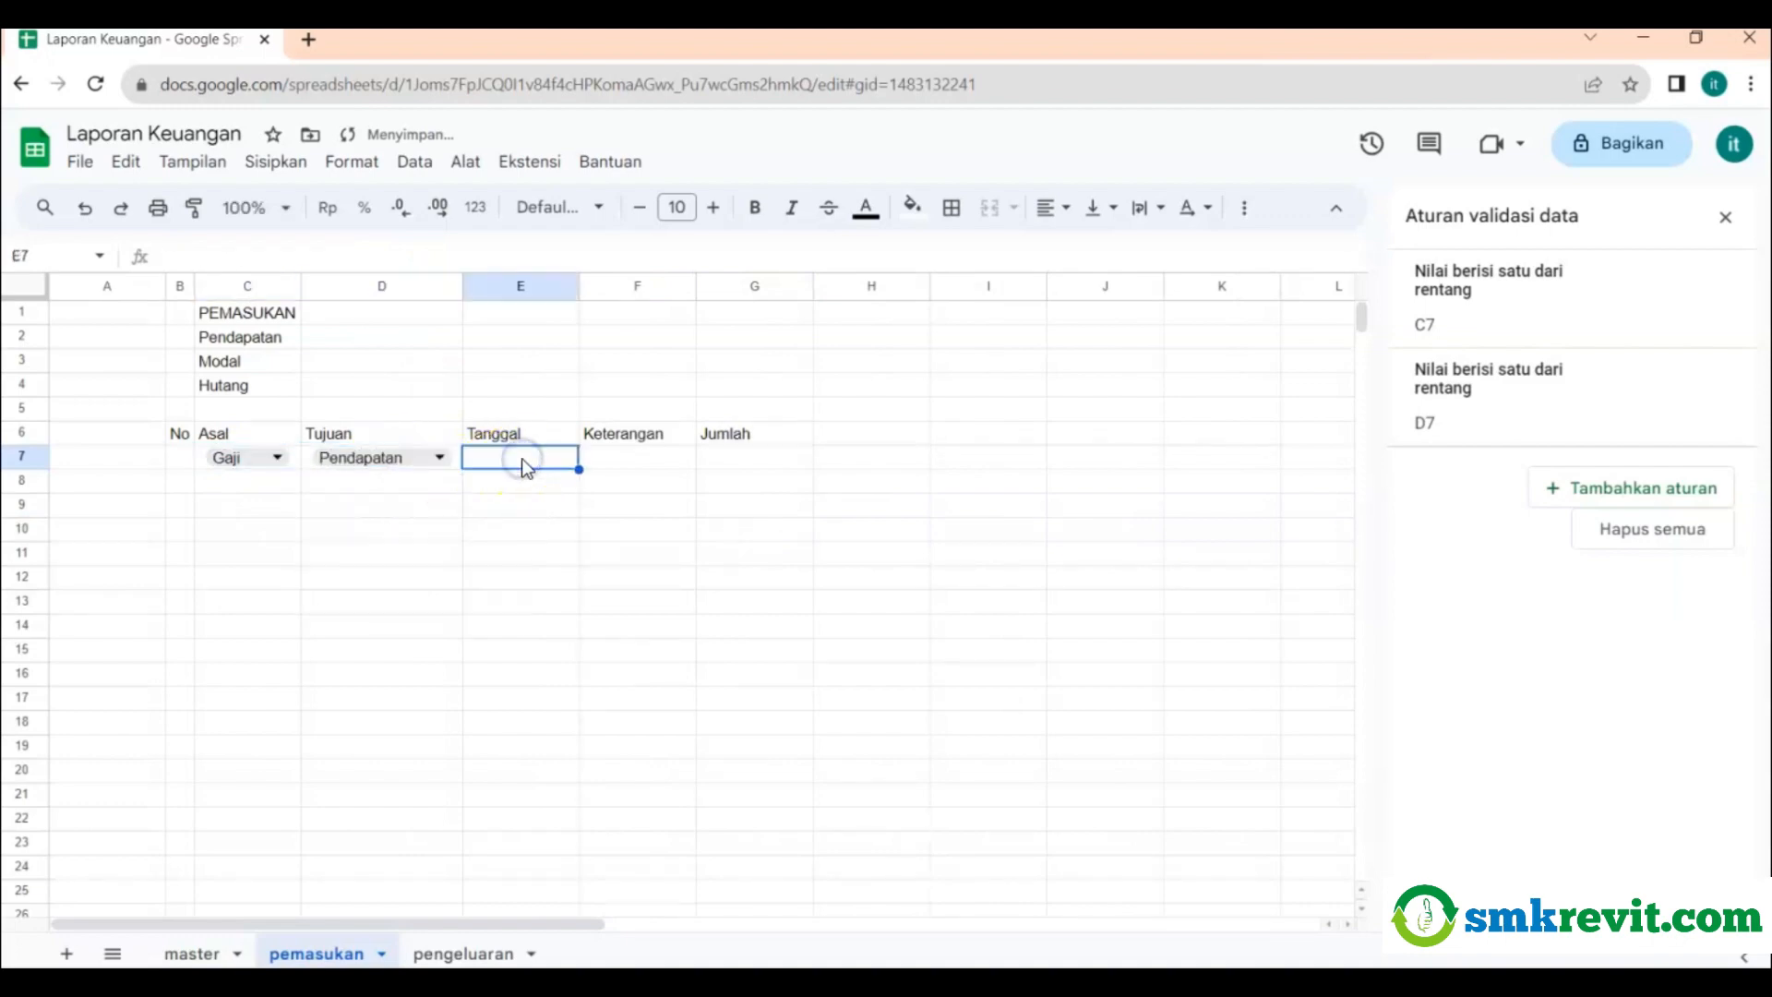
{"action": "type", "text": "10"}
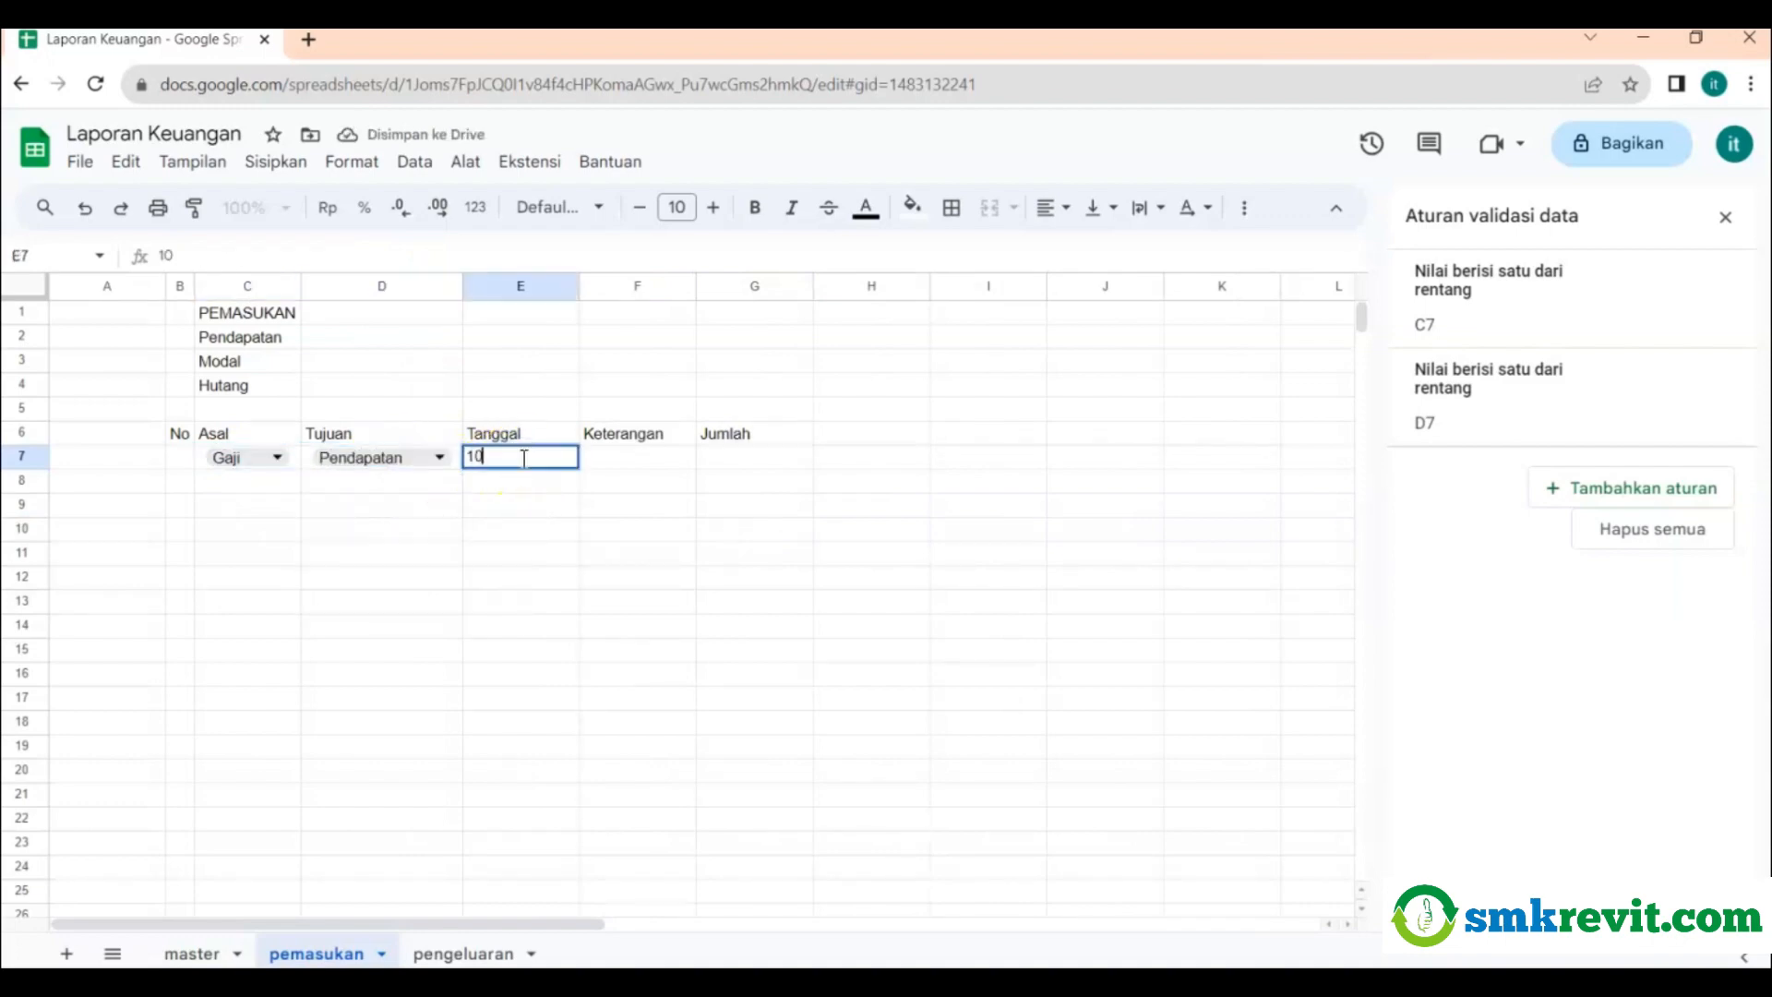
{"action": "type", "text": "/9/2023"}
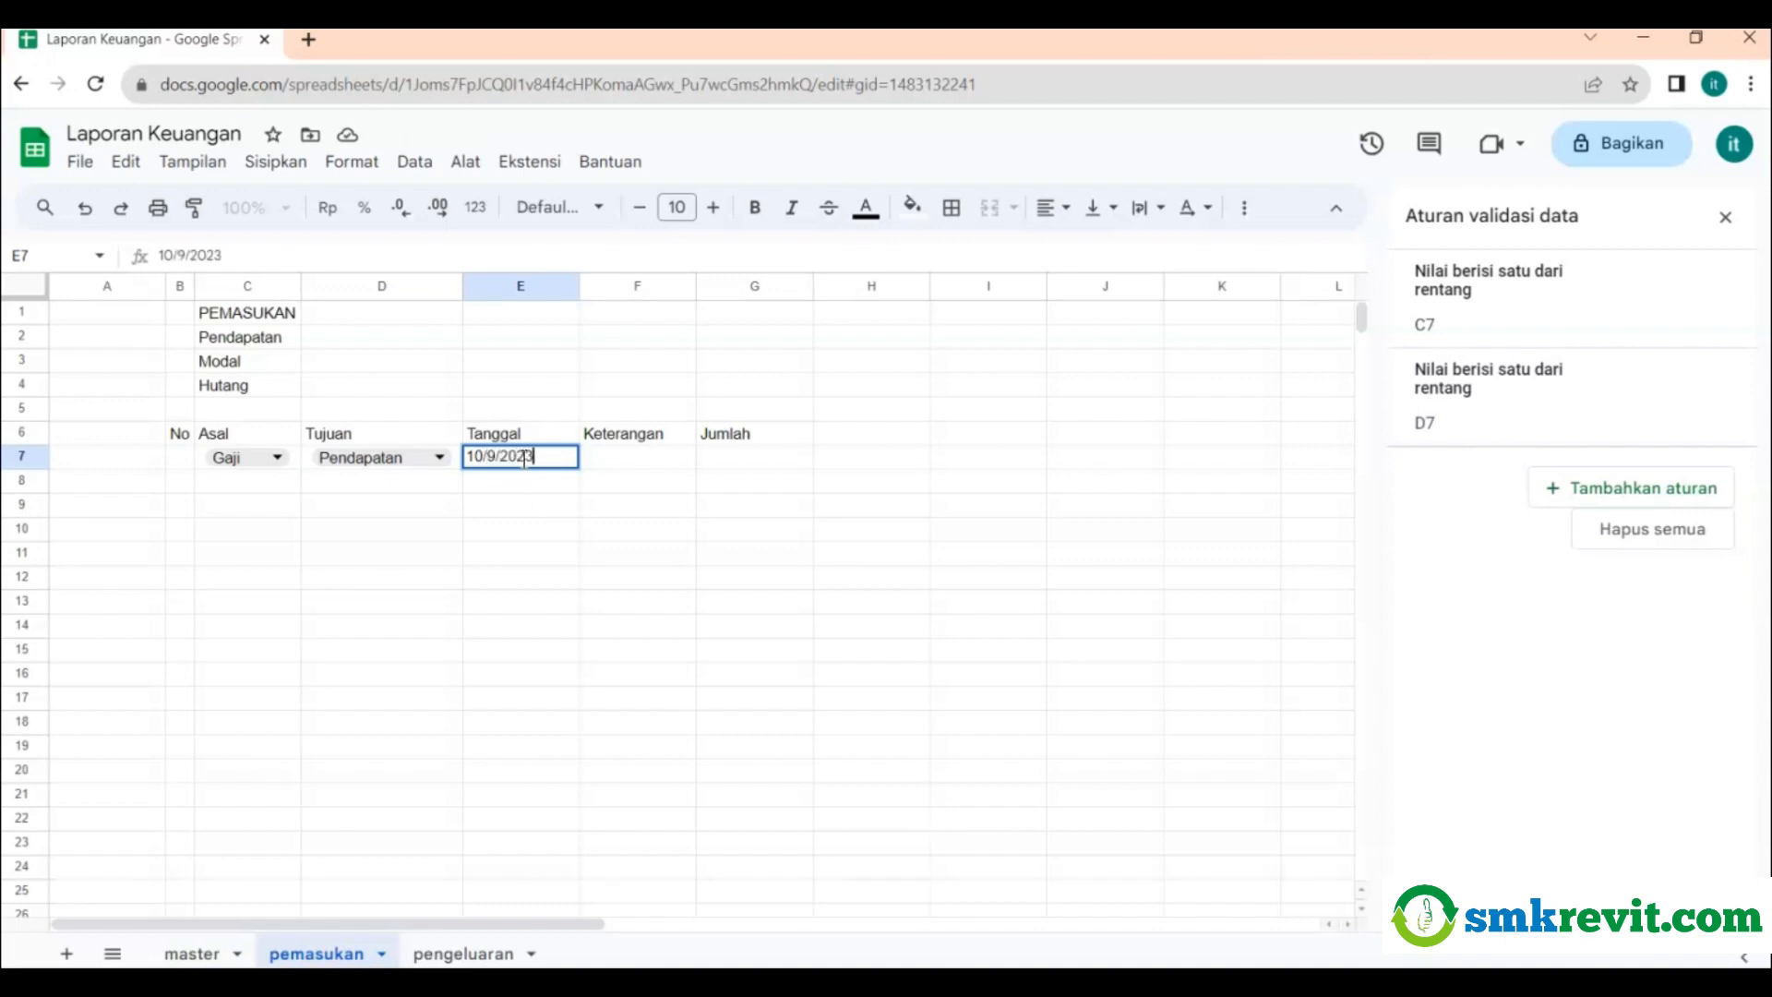
{"action": "key", "text": "Tab"}
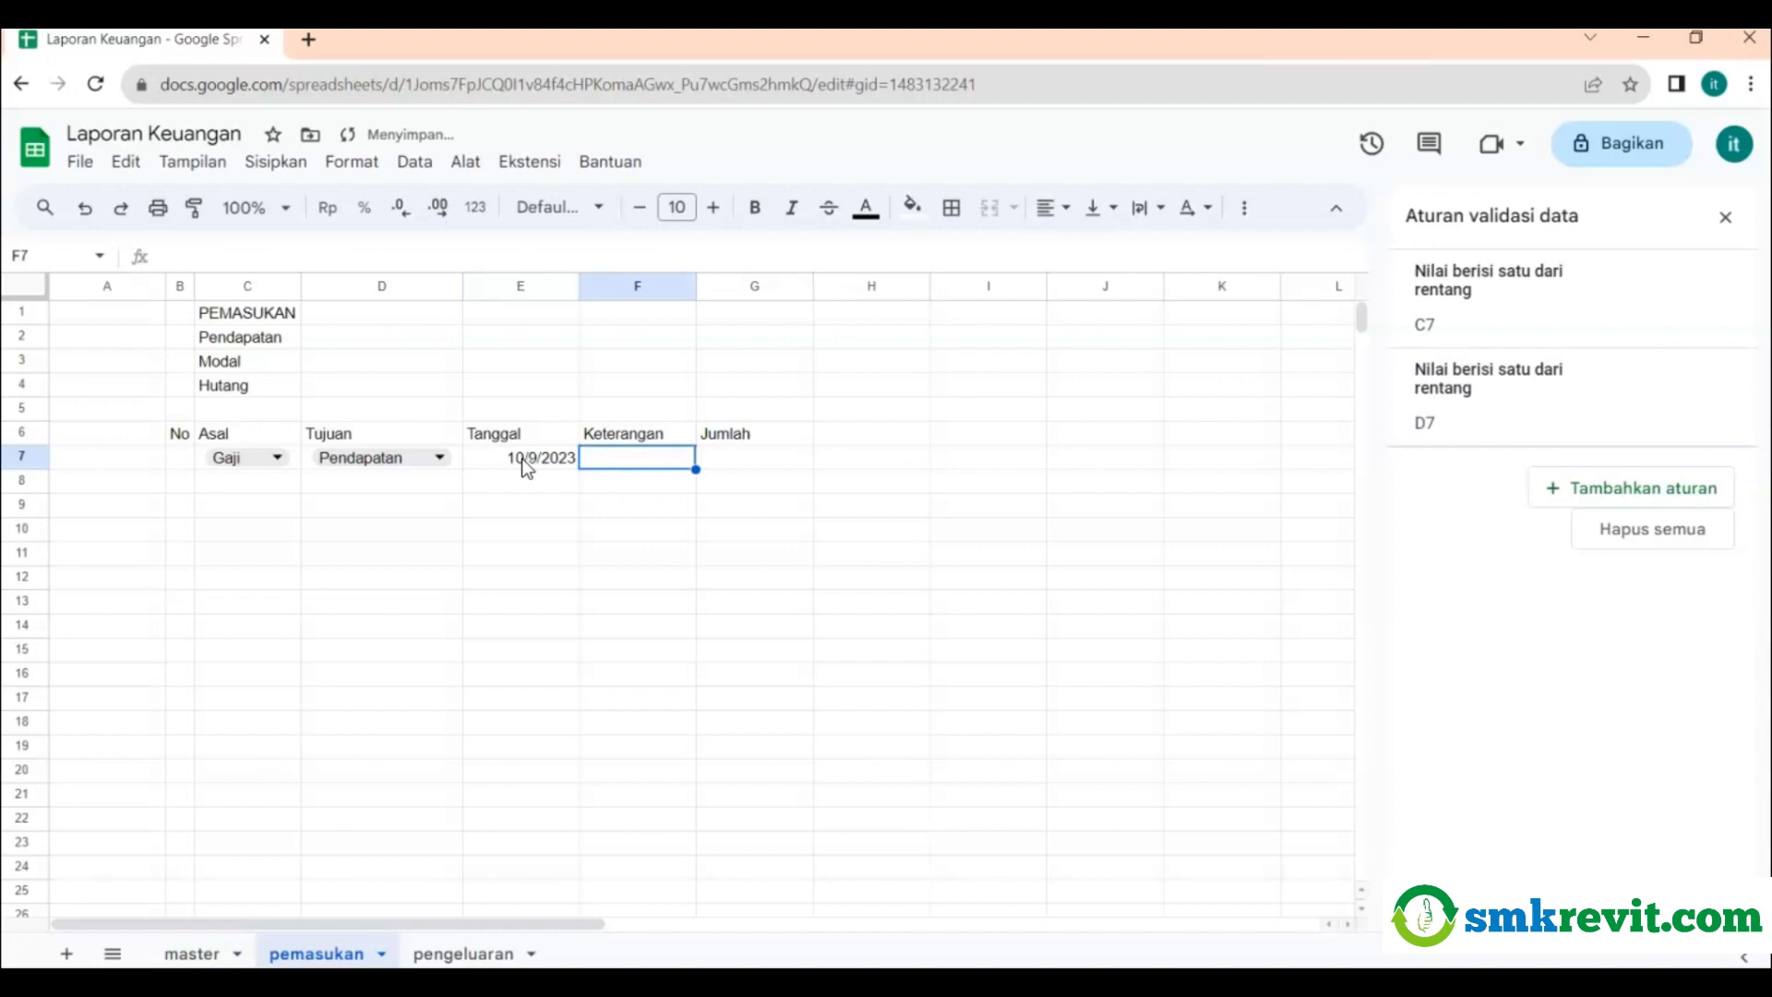
Enter the description Gaji September under Keterangan in F7.
{"action": "type", "text": "HAJ"}
{"action": "key", "text": "BackSpace"}
{"action": "key", "text": "BackSpace"}
{"action": "key", "text": "BackSpace"}
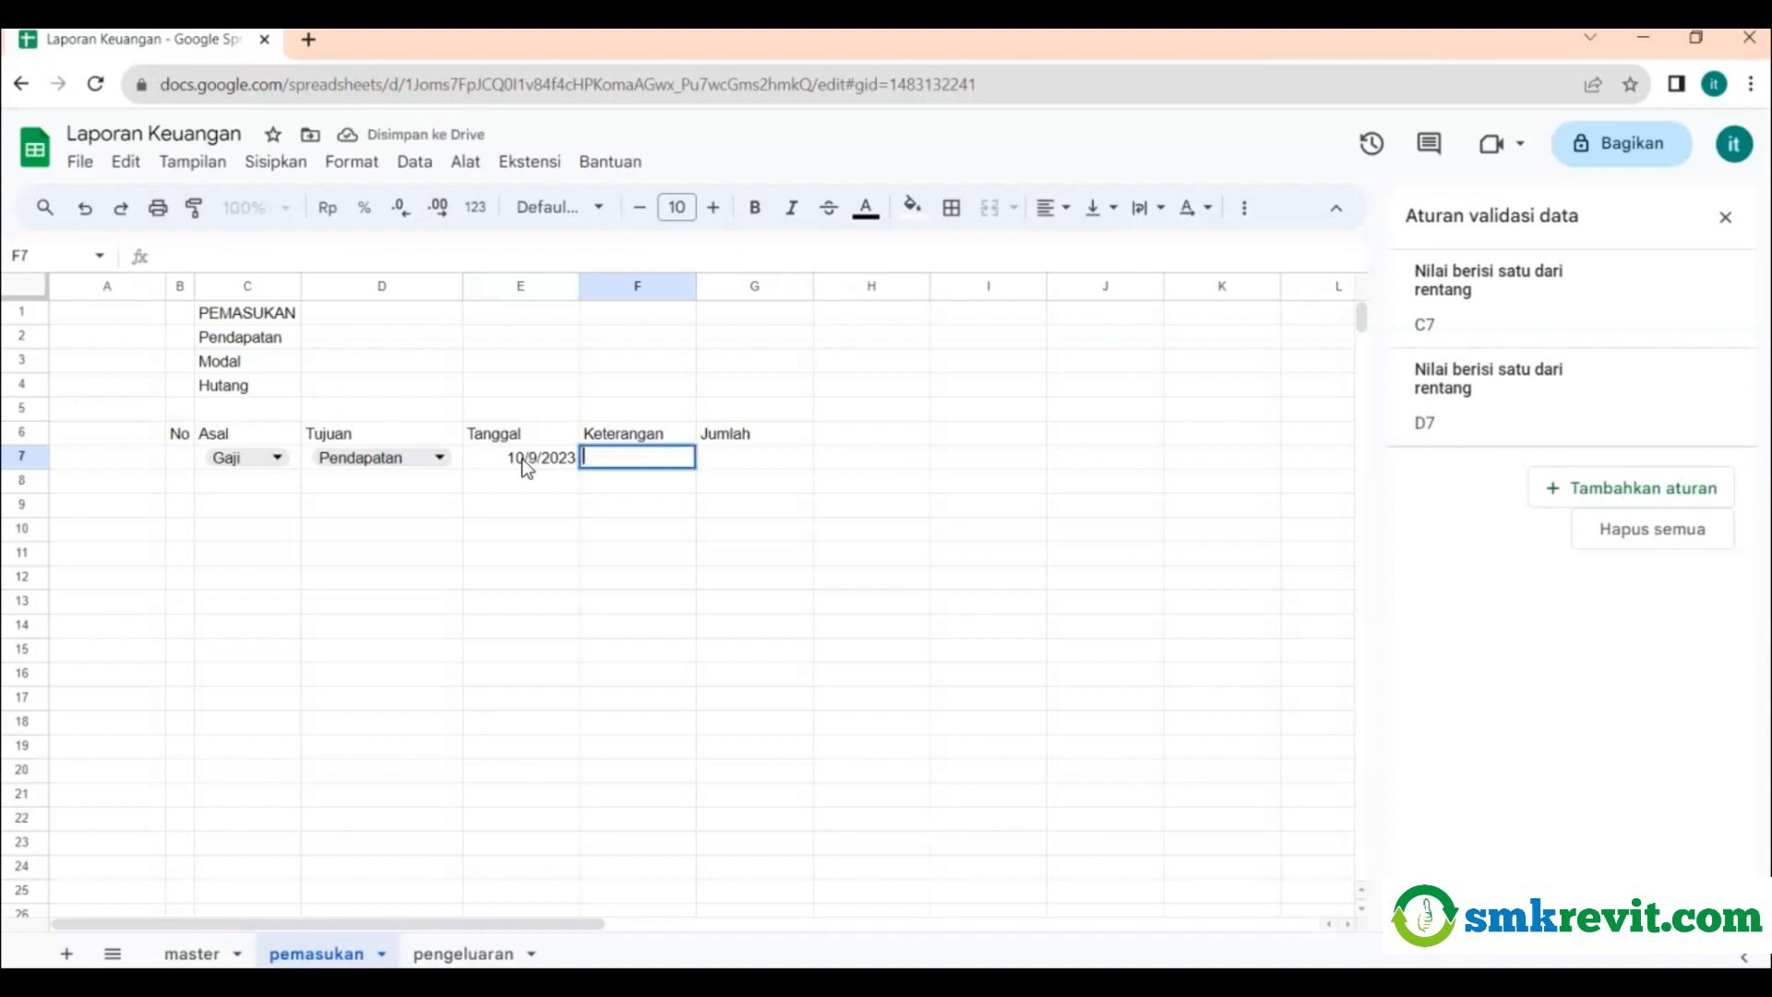
{"action": "type", "text": "Gaji O"}
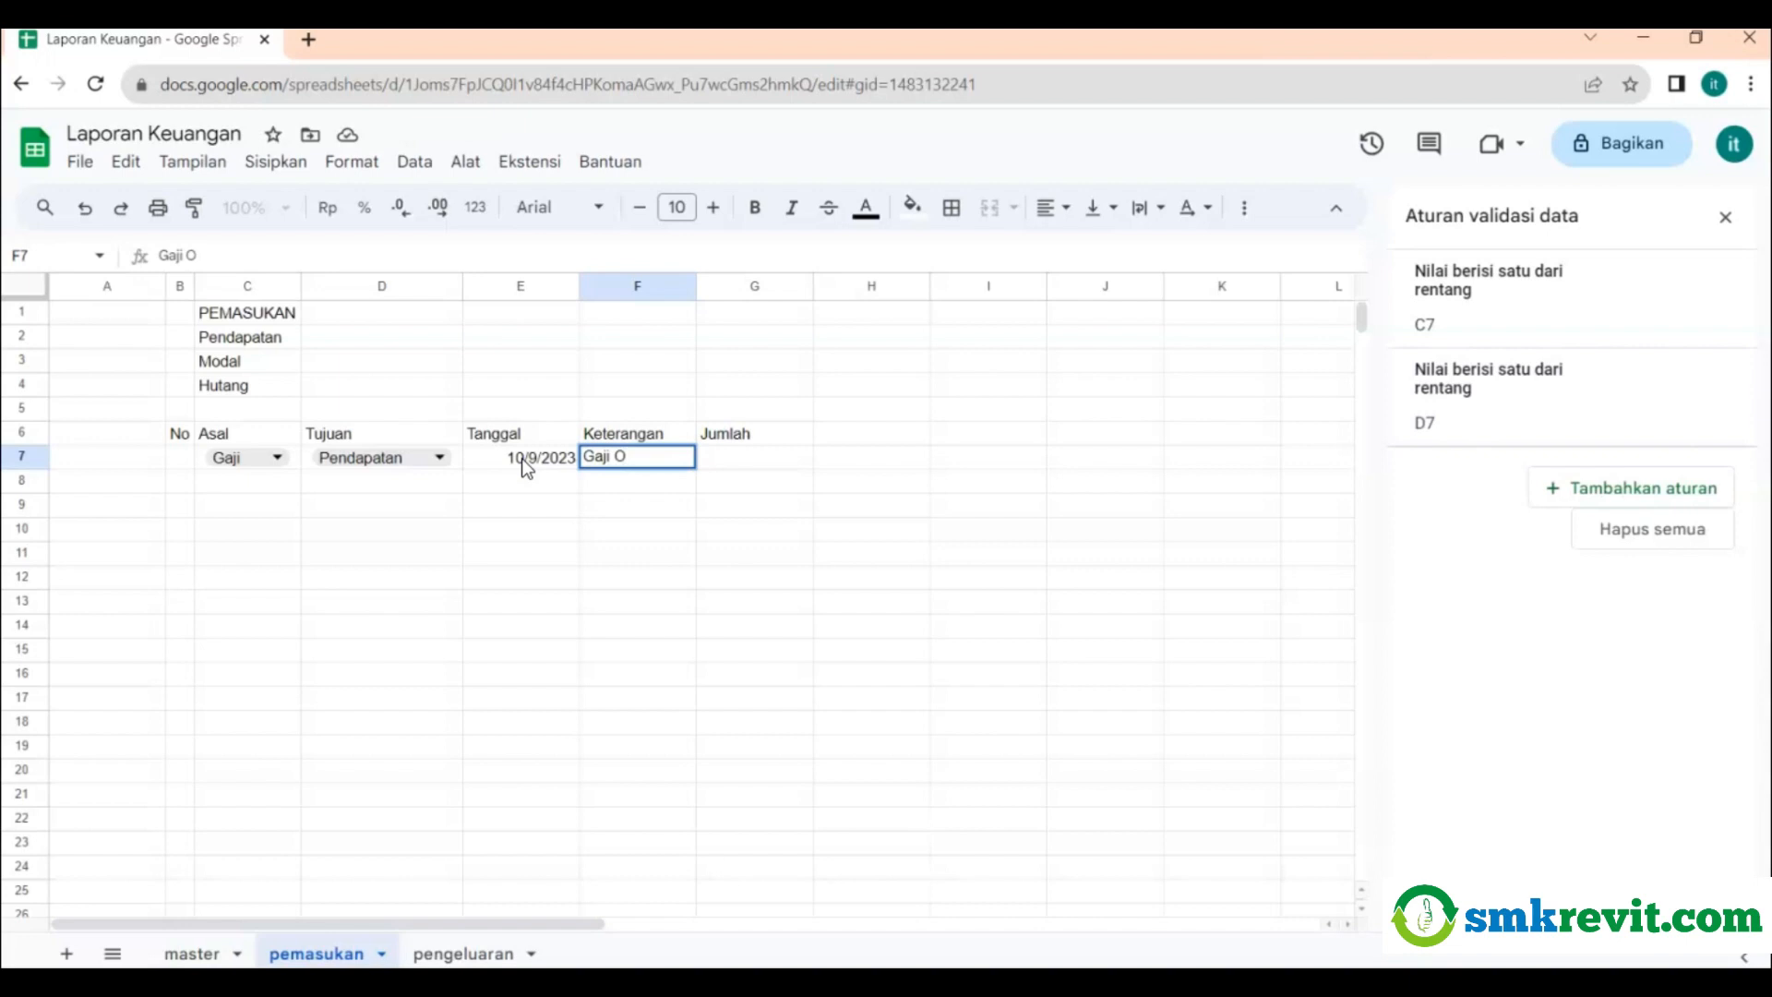
{"action": "type", "text": "M"}
{"action": "key", "text": "BackSpace"}
{"action": "key", "text": "BackSpace"}
{"action": "type", "text": "September"}
{"action": "key", "text": "Tab"}
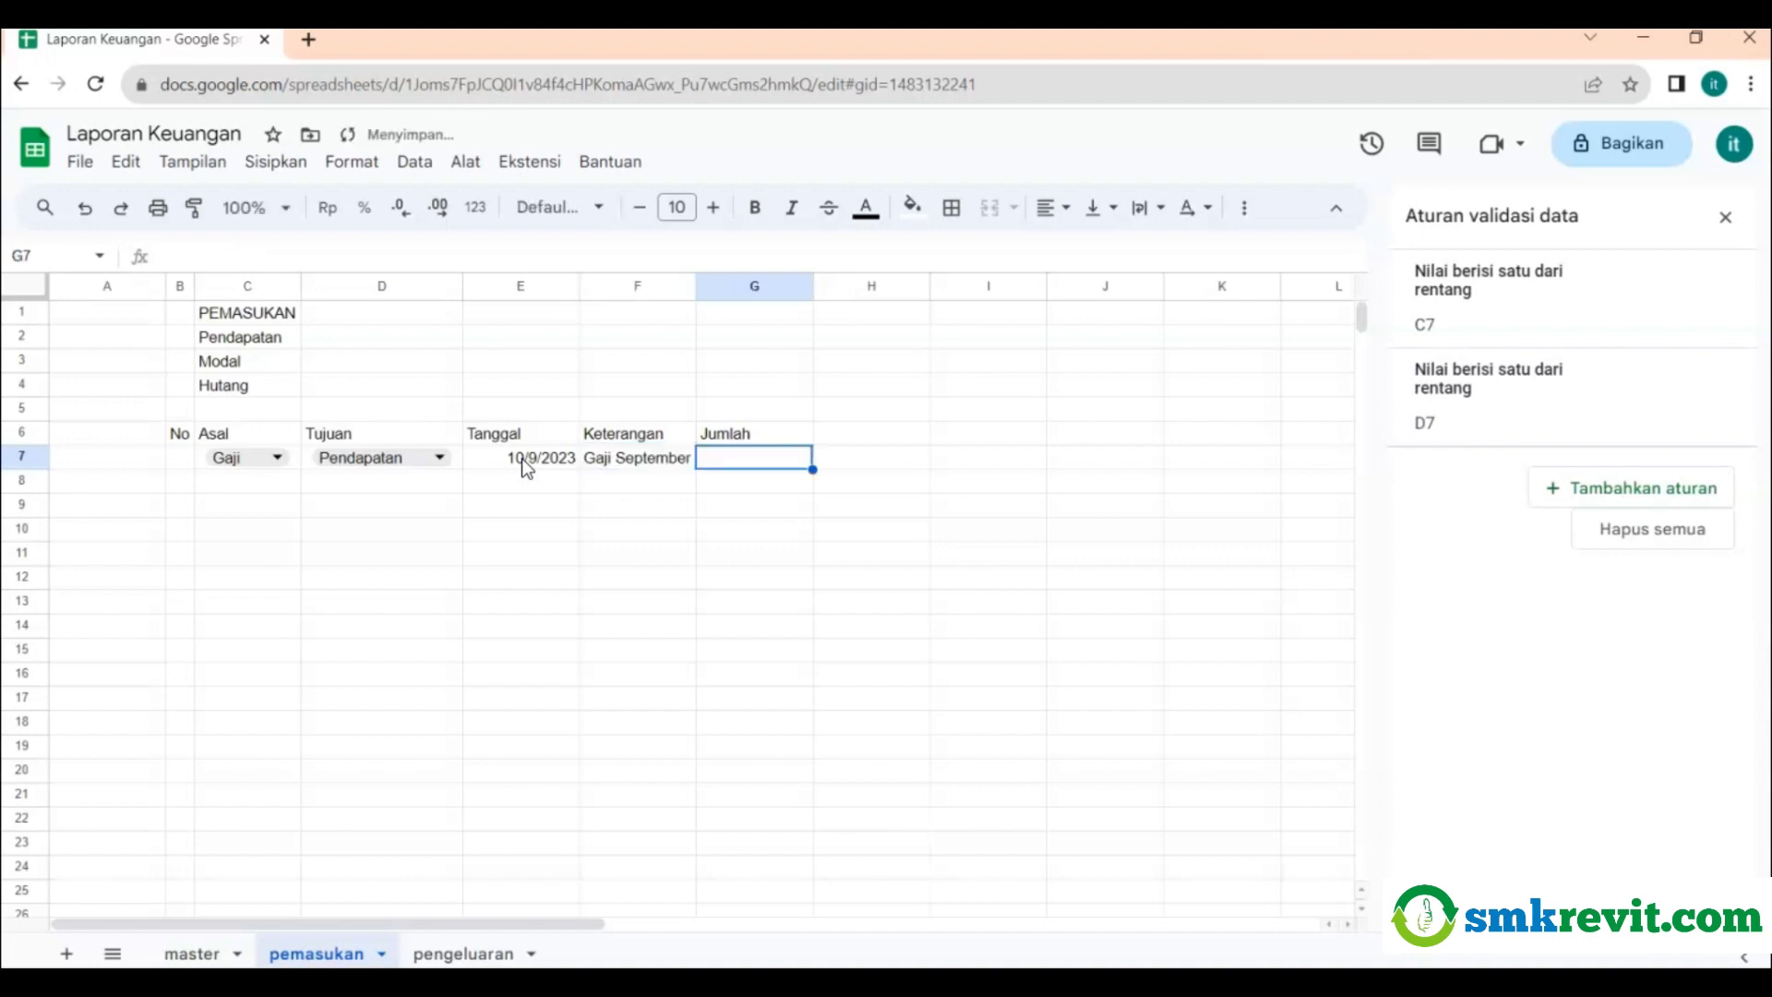
Enter 5000 under Jumlah in G7 and widen column F slightly.
{"action": "type", "text": "5000"}
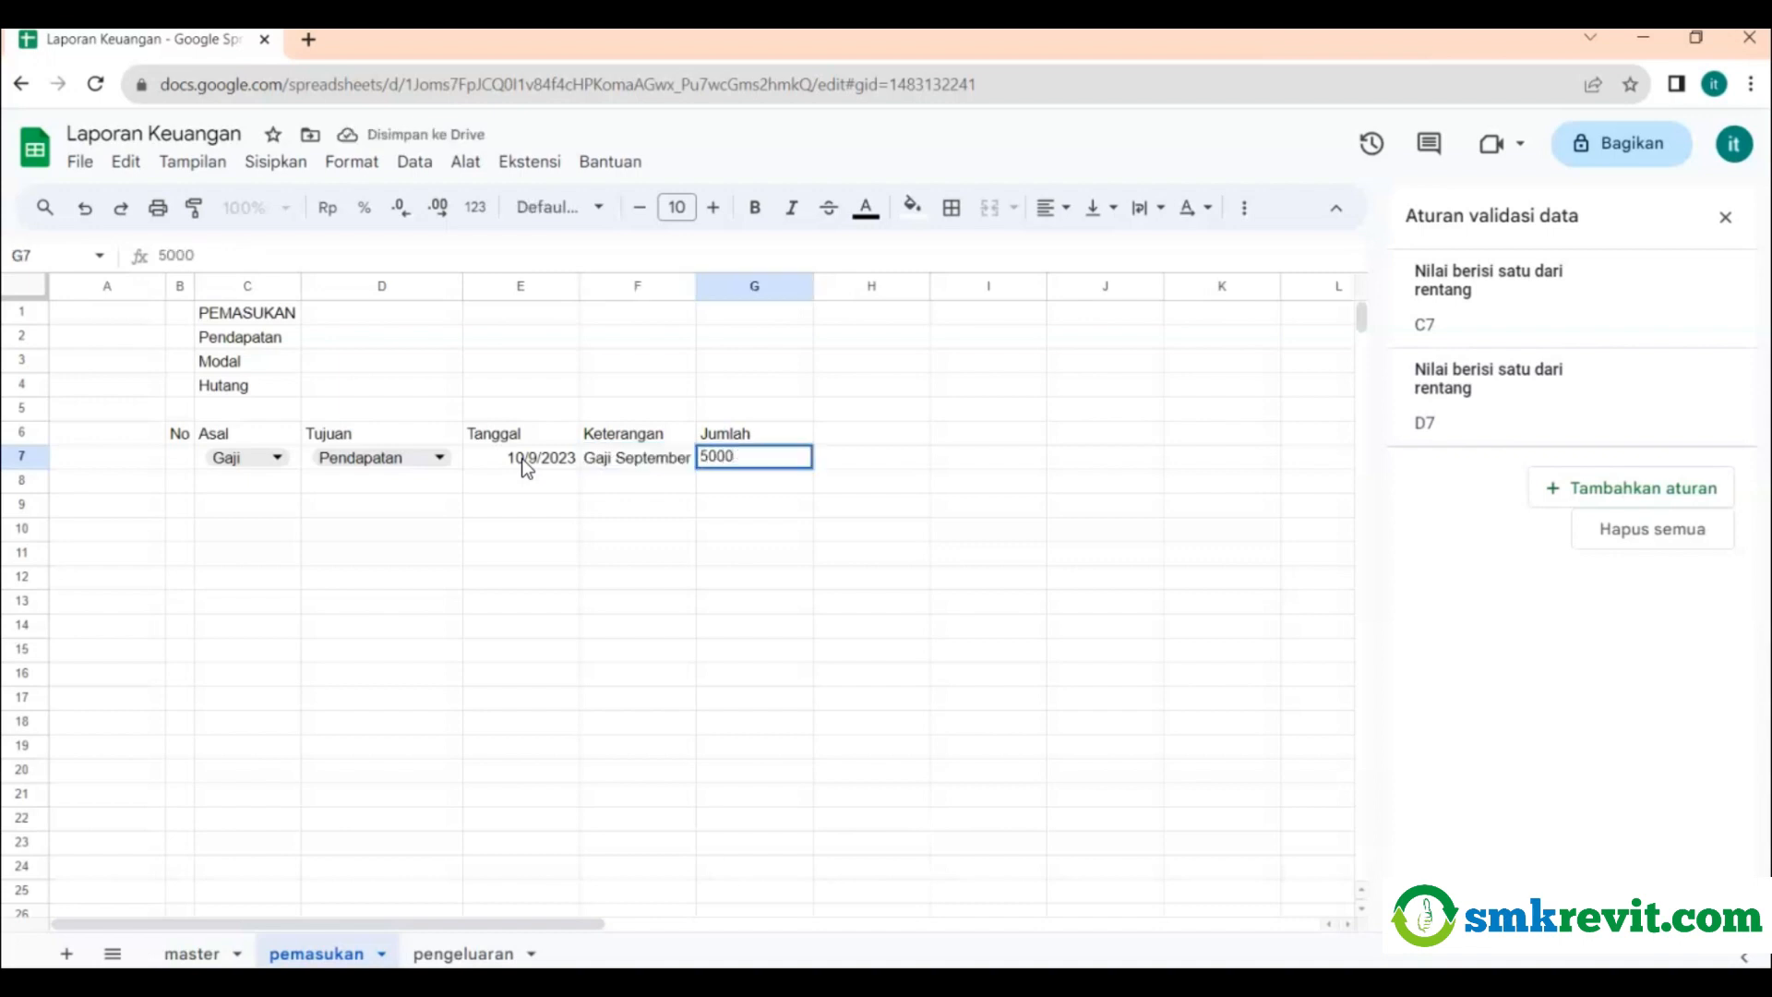
{"action": "key", "text": "Return"}
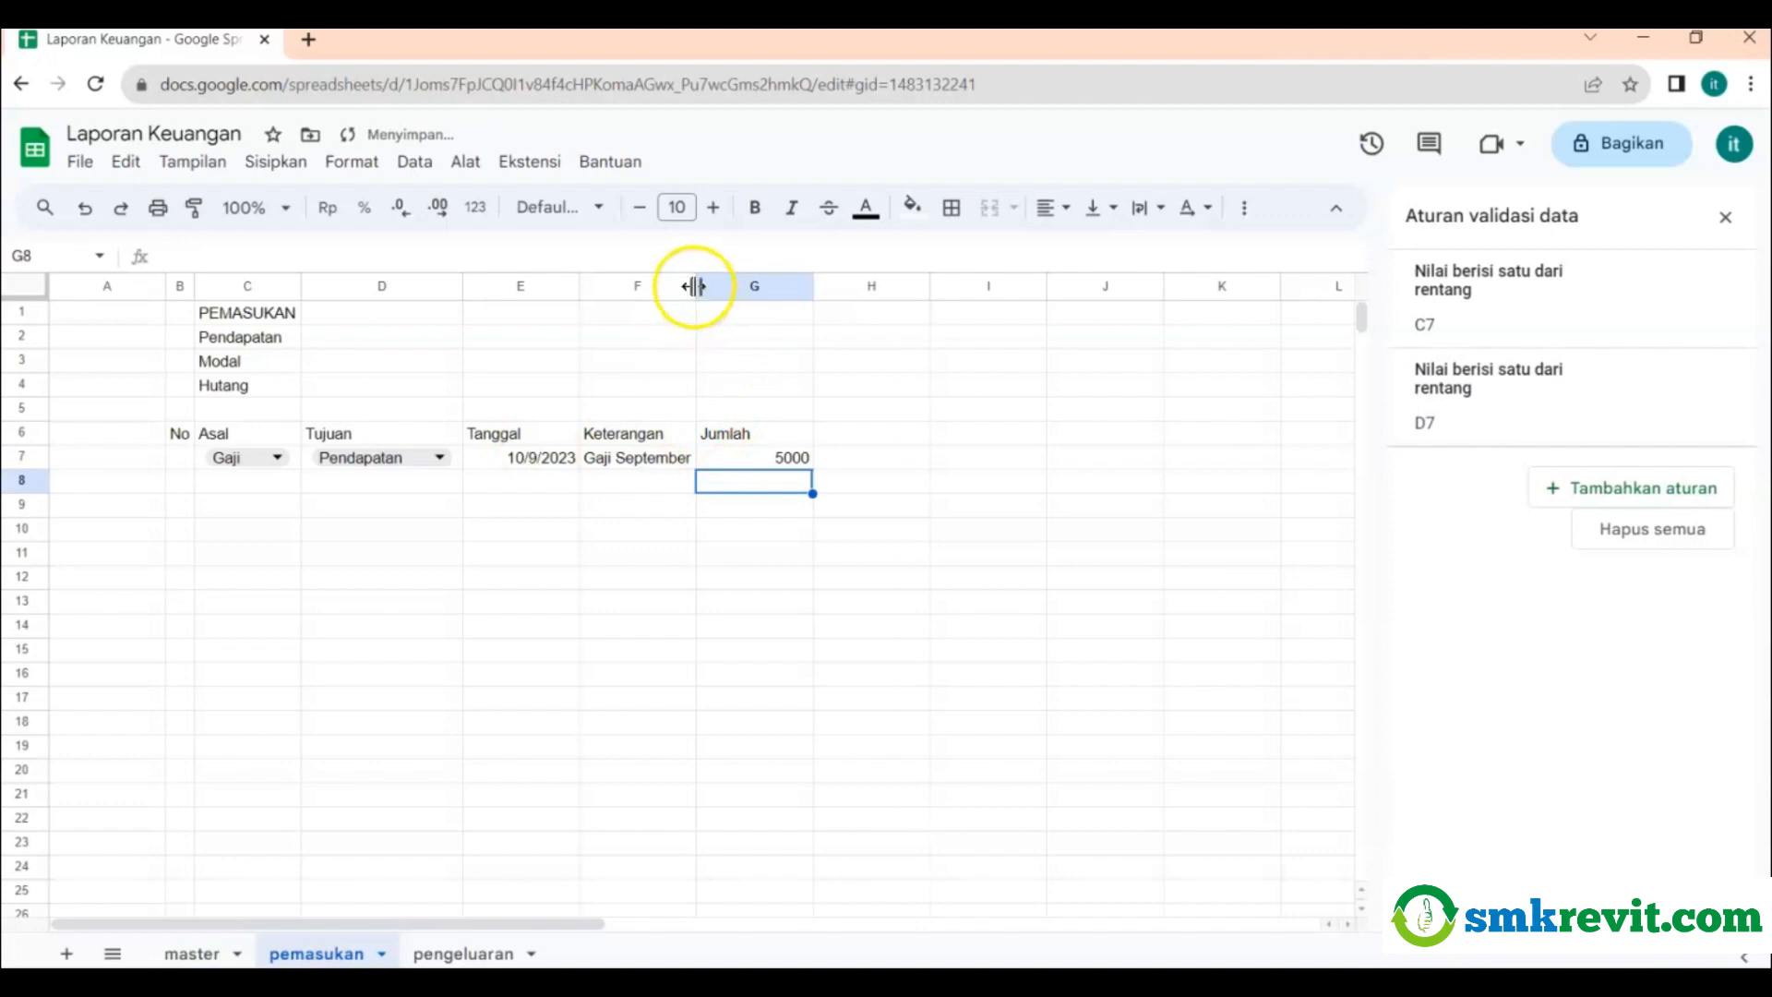
{"action": "left_click_drag", "start_coordinate": [693, 286], "coordinate": [728, 286]}
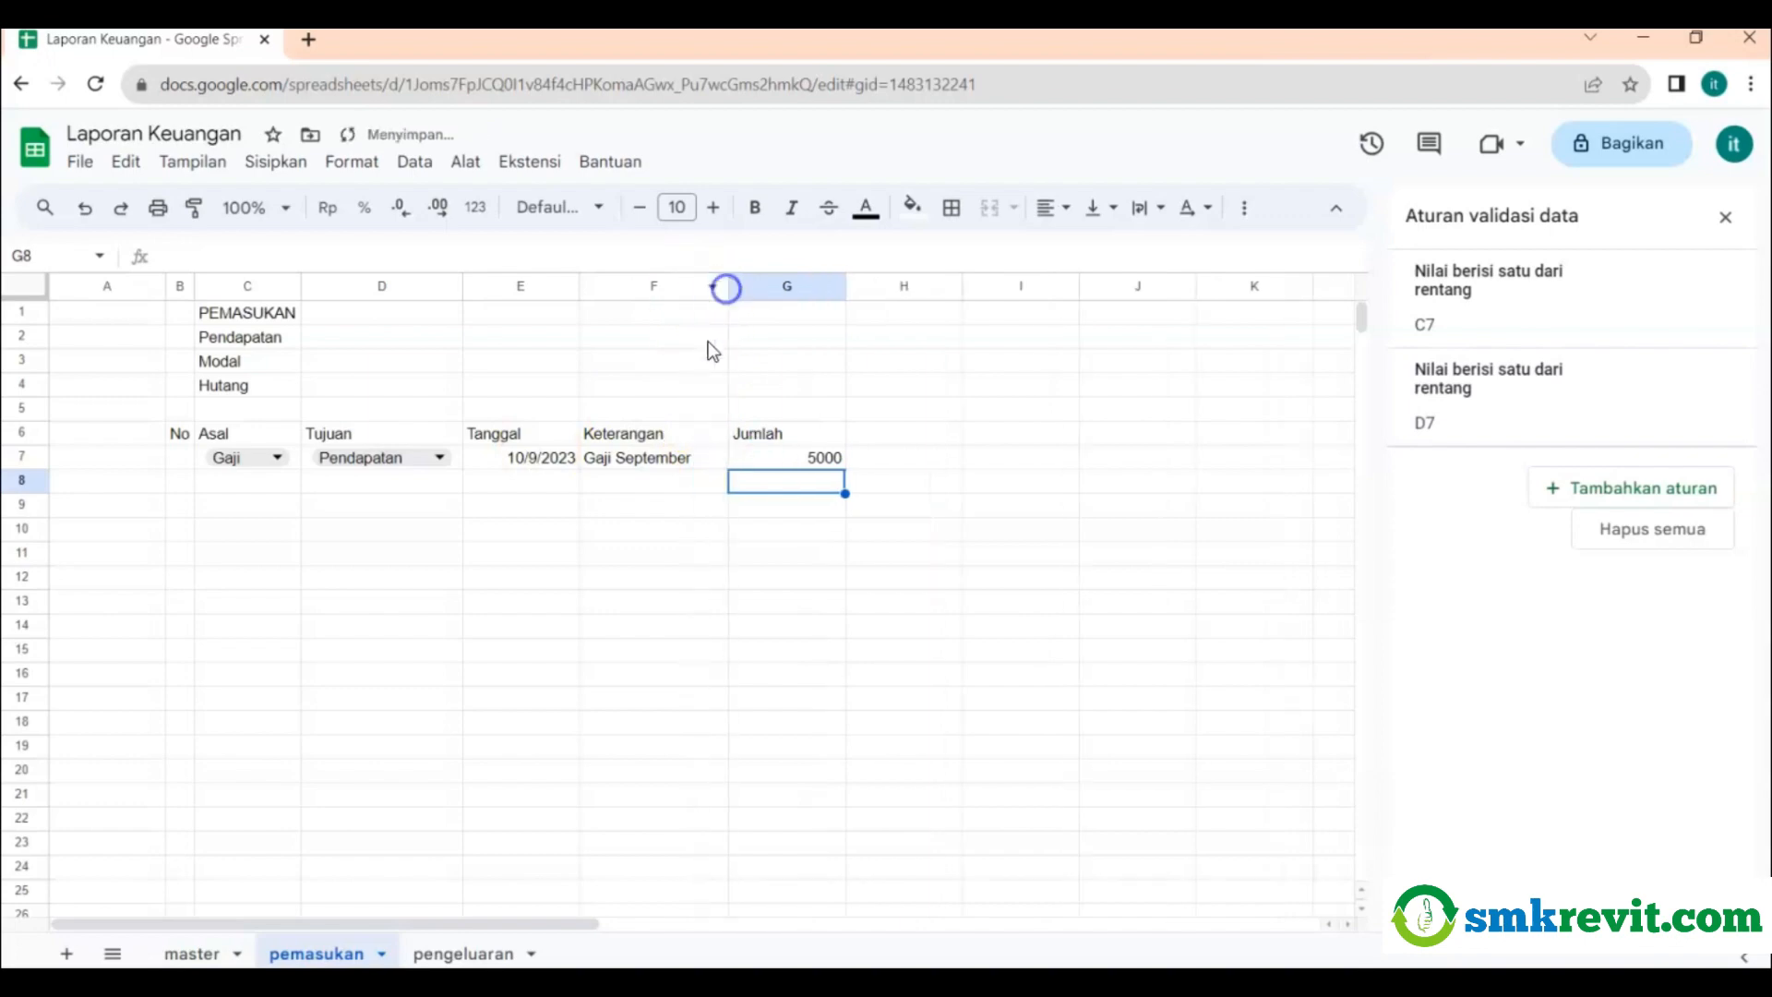
Number the first income entry 1 under No in B7.
{"action": "left_click", "coordinate": [244, 483]}
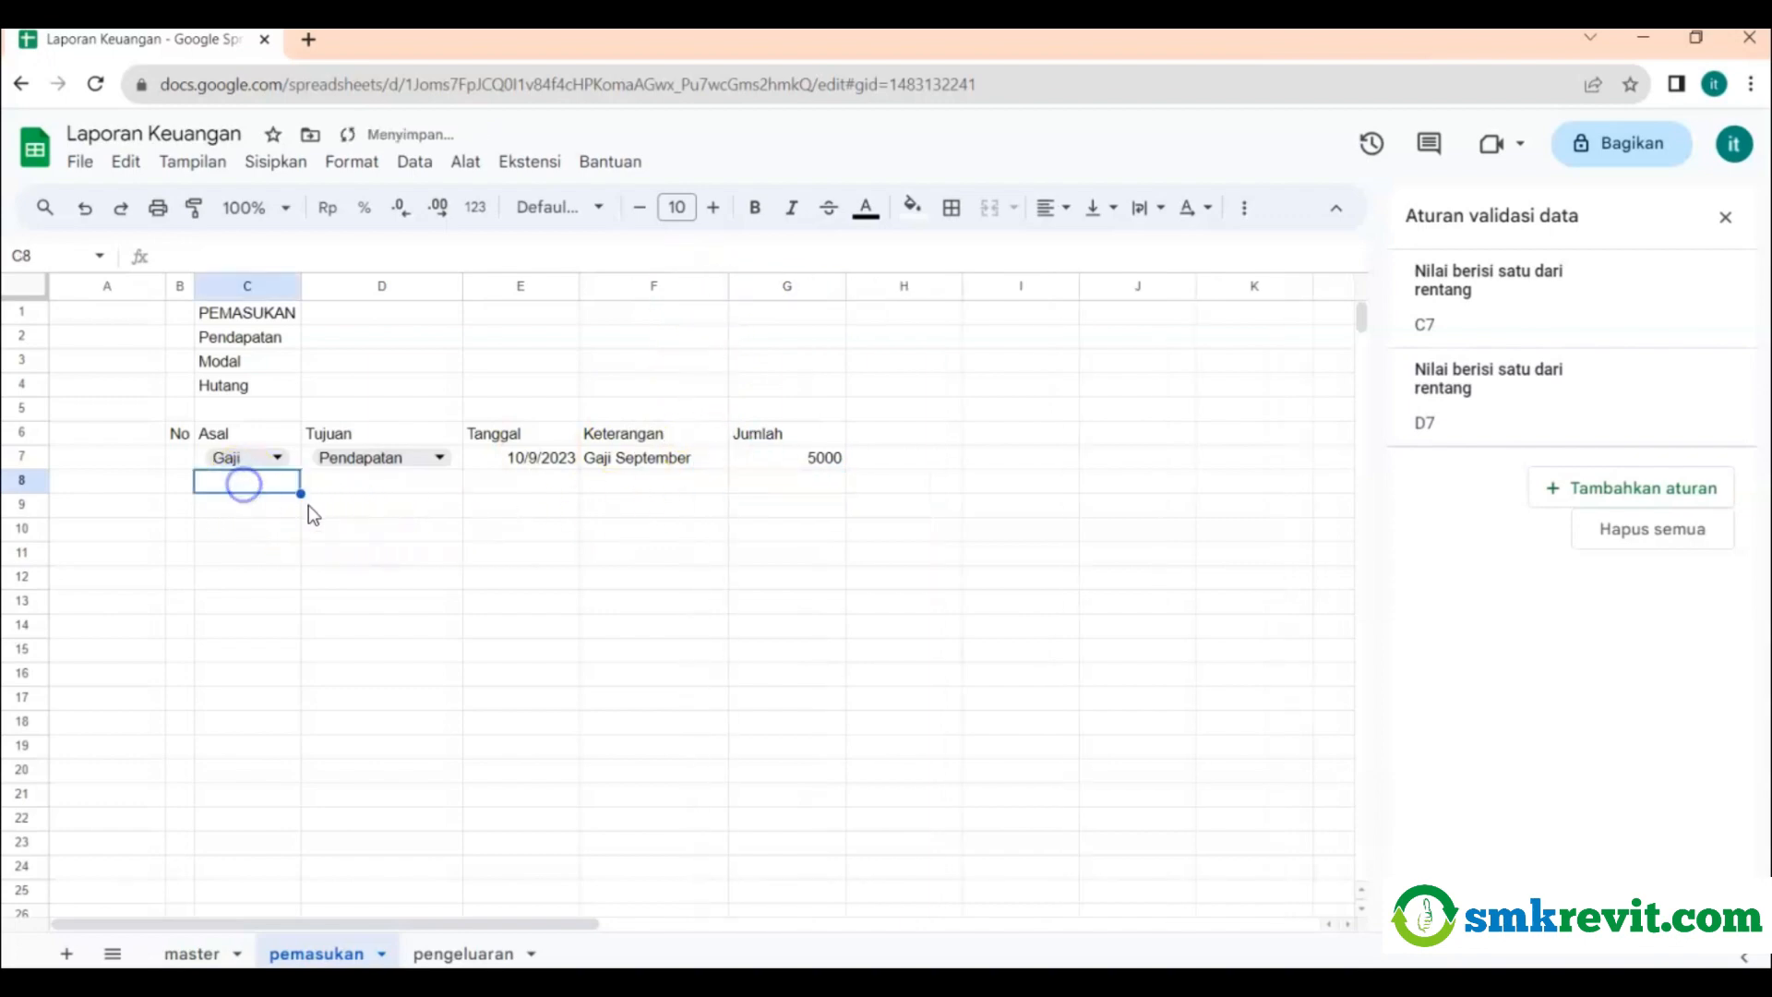
{"action": "left_click", "coordinate": [205, 463]}
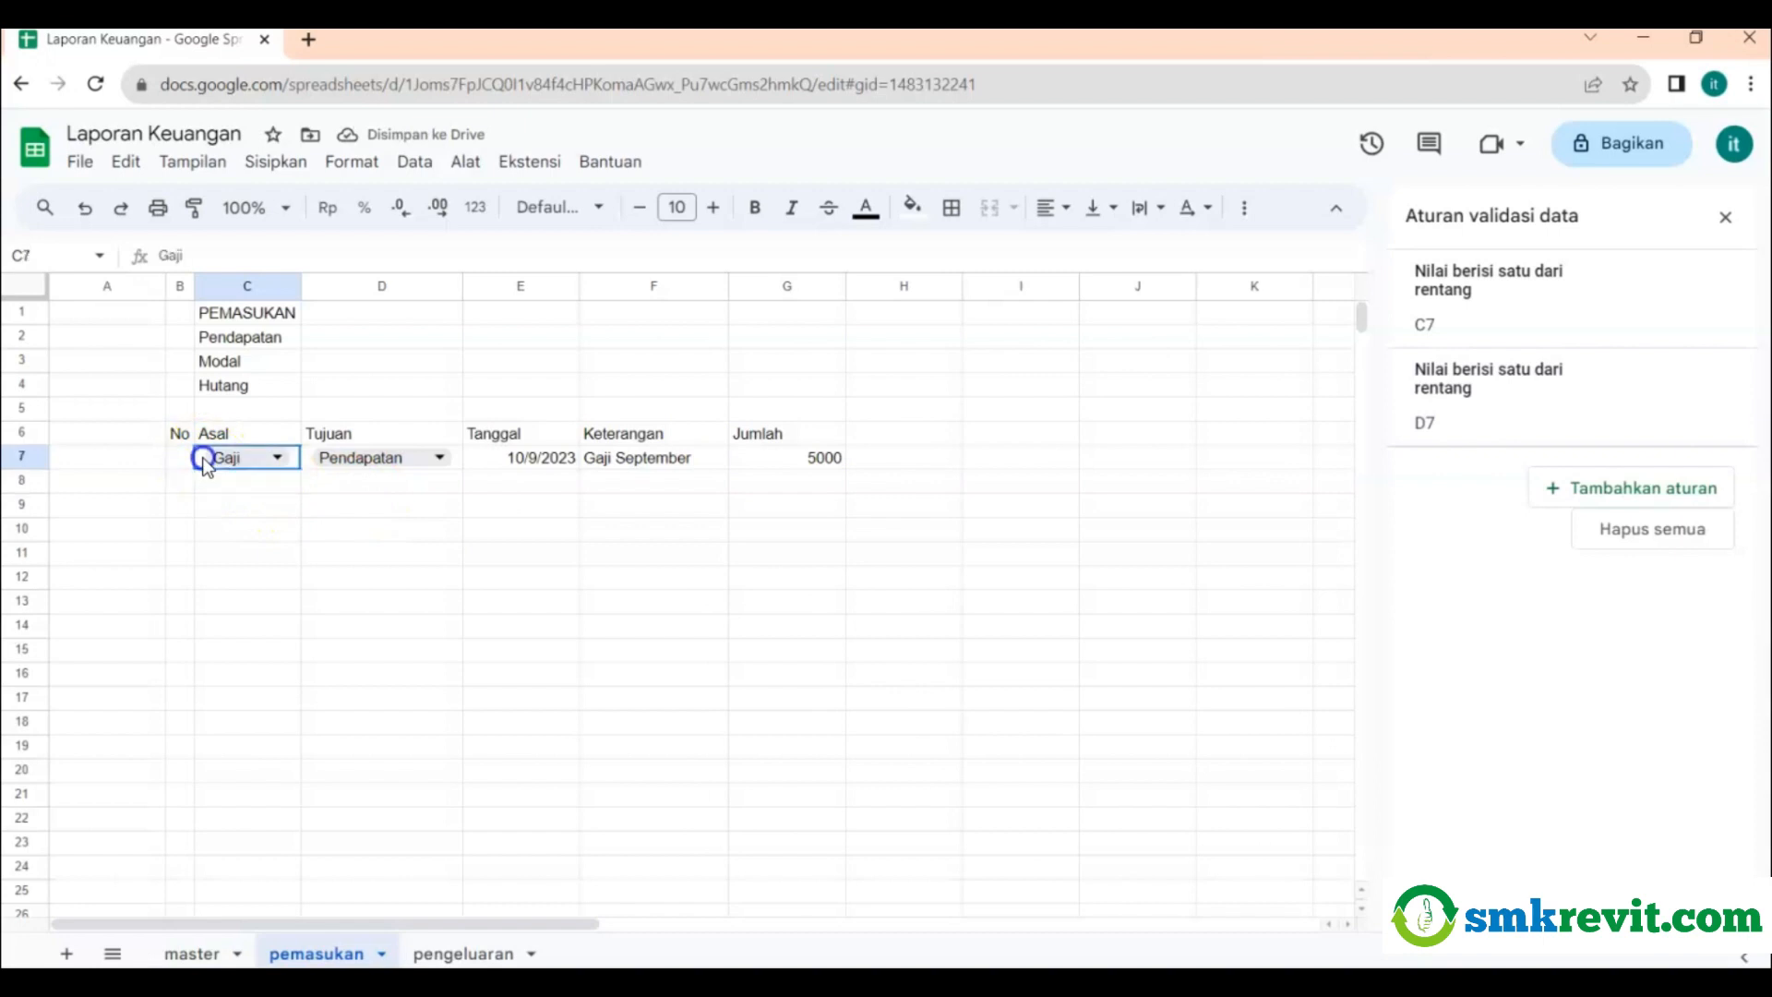
{"action": "left_click", "coordinate": [157, 459]}
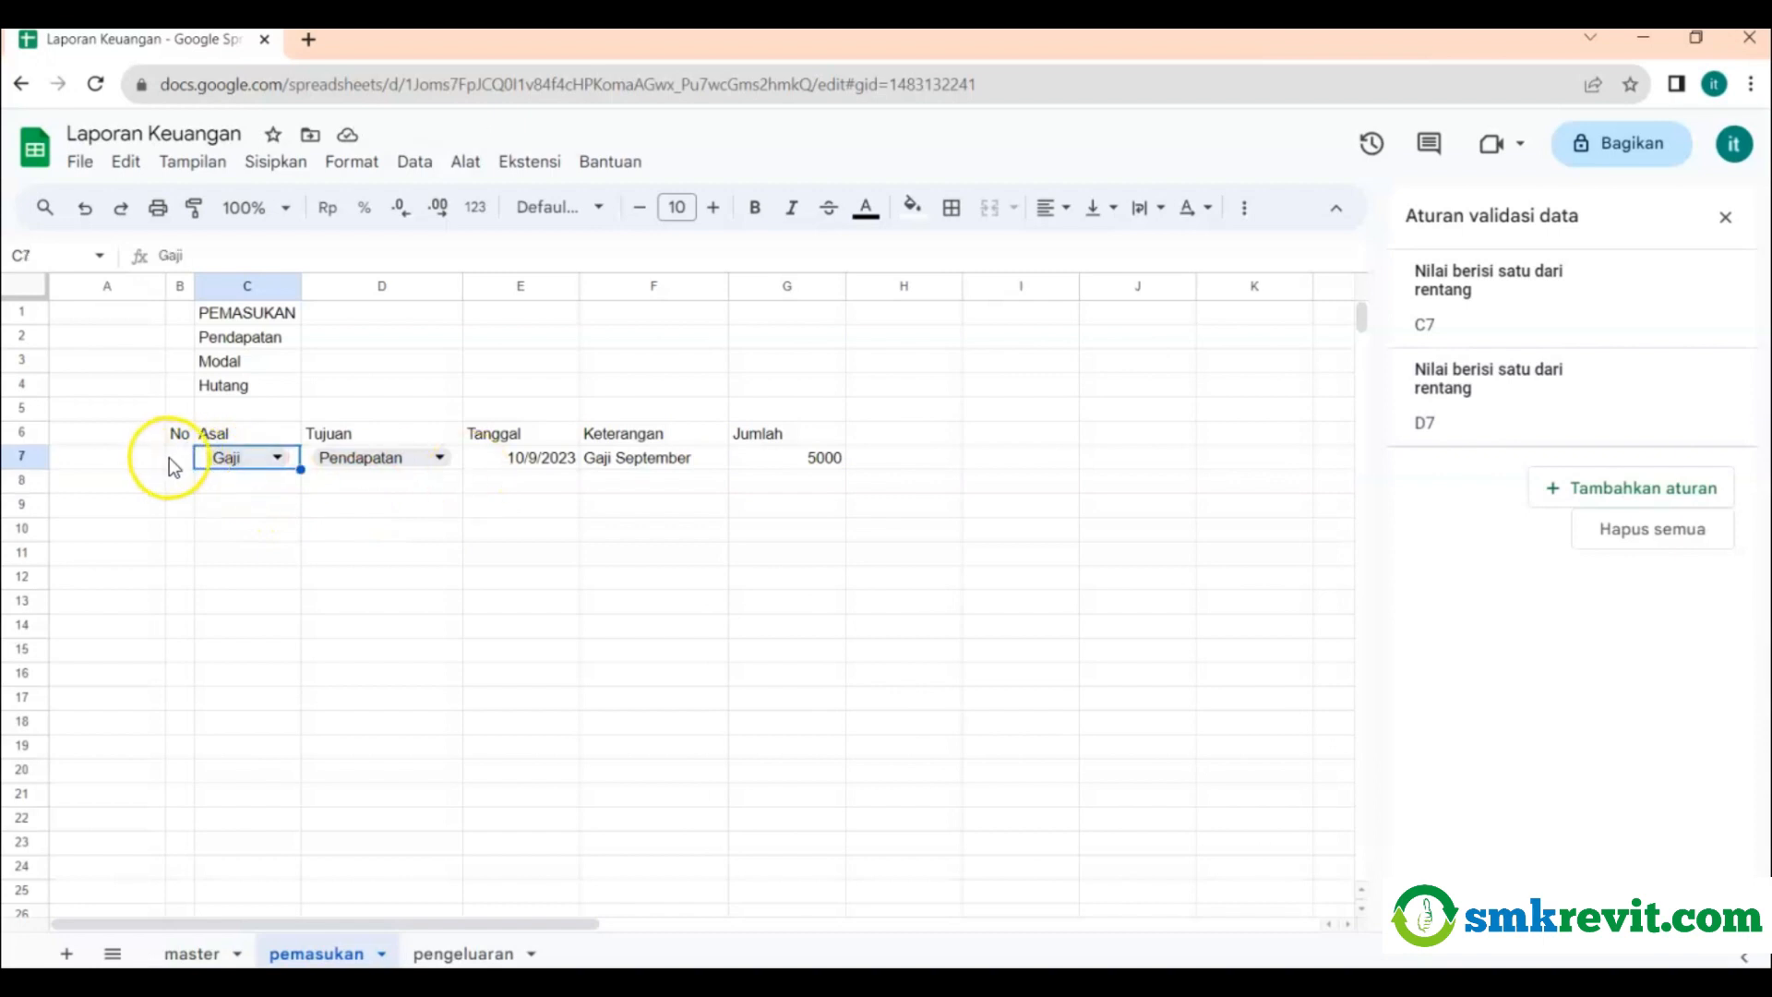
{"action": "left_click", "coordinate": [185, 461]}
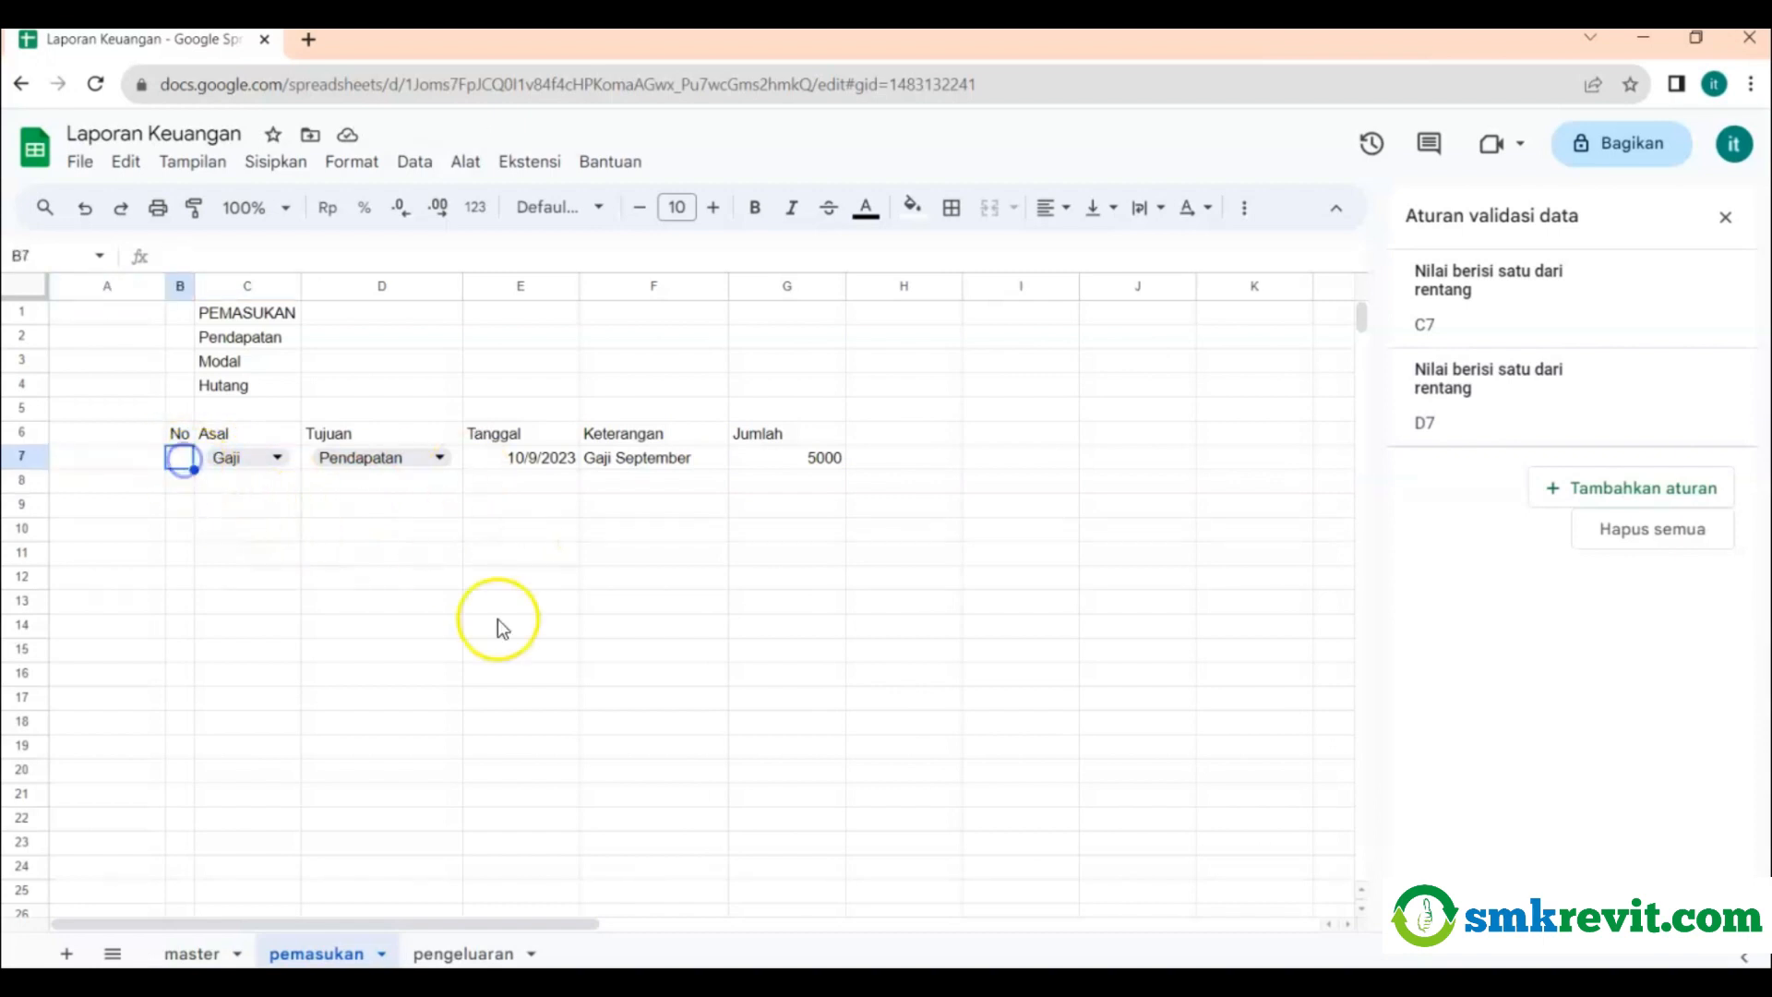
{"action": "type", "text": "1"}
{"action": "key", "text": "Return"}
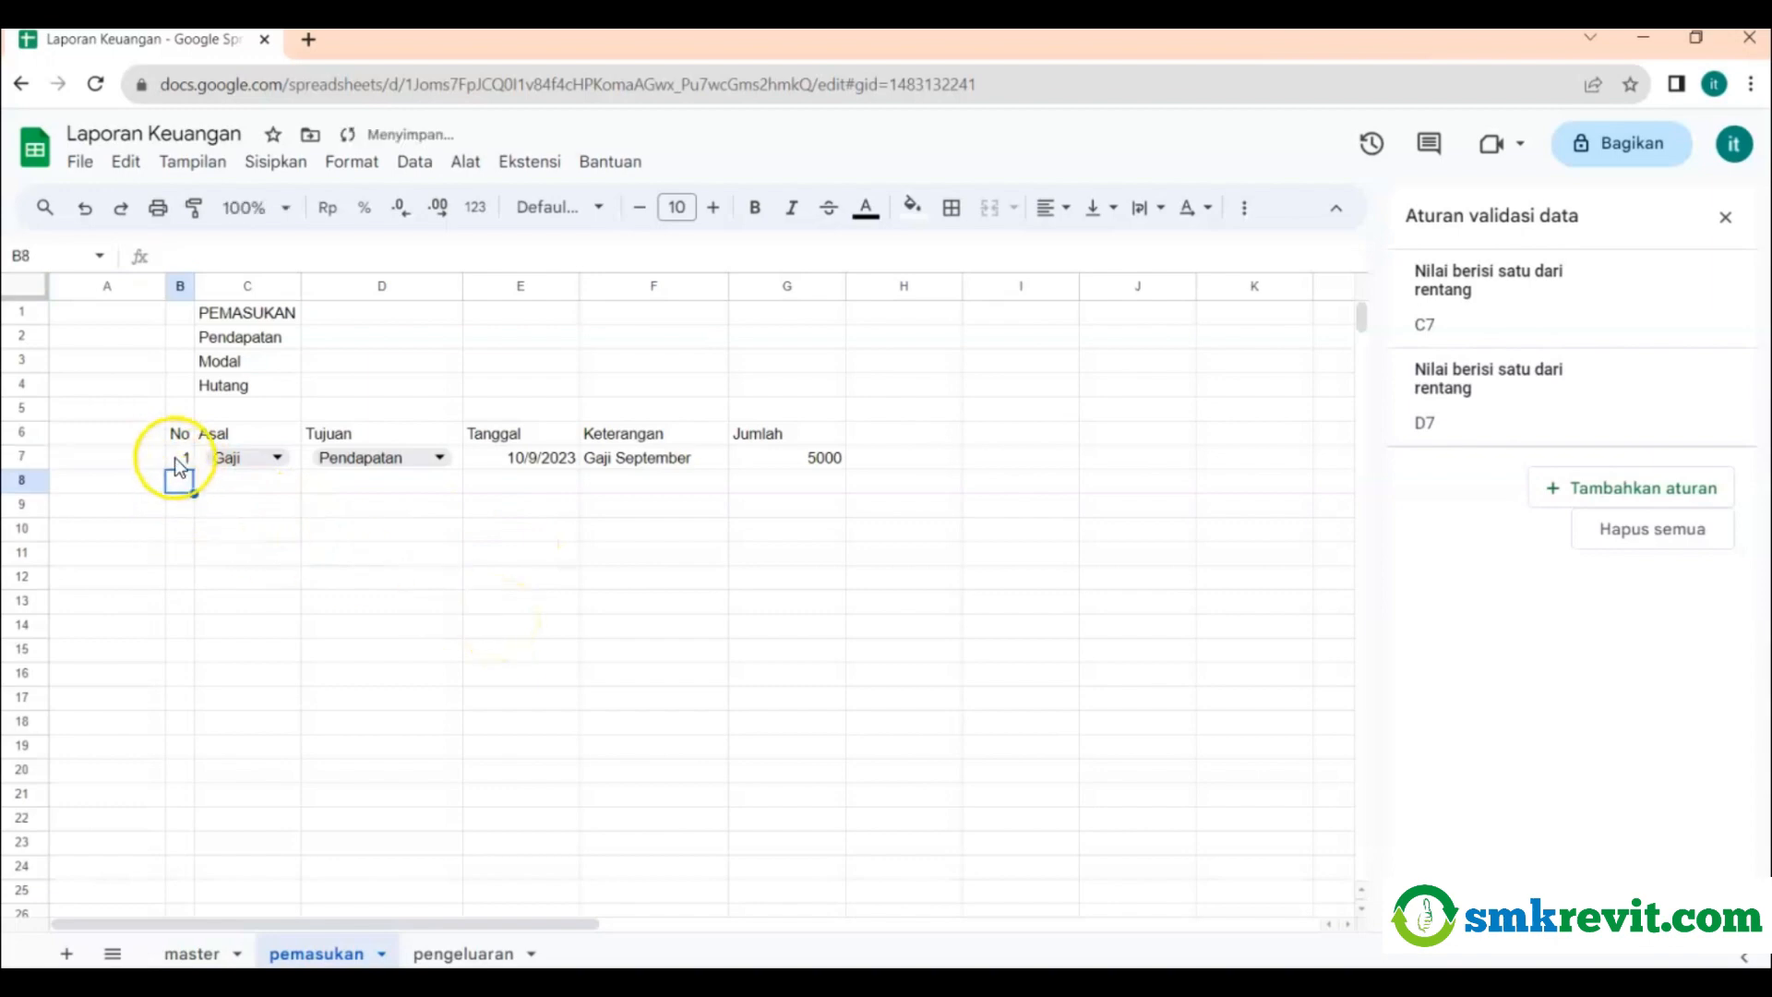
Fill the first income entry in B7:G7 down through row 17.
{"action": "left_click_drag", "start_coordinate": [181, 459], "coordinate": [777, 466]}
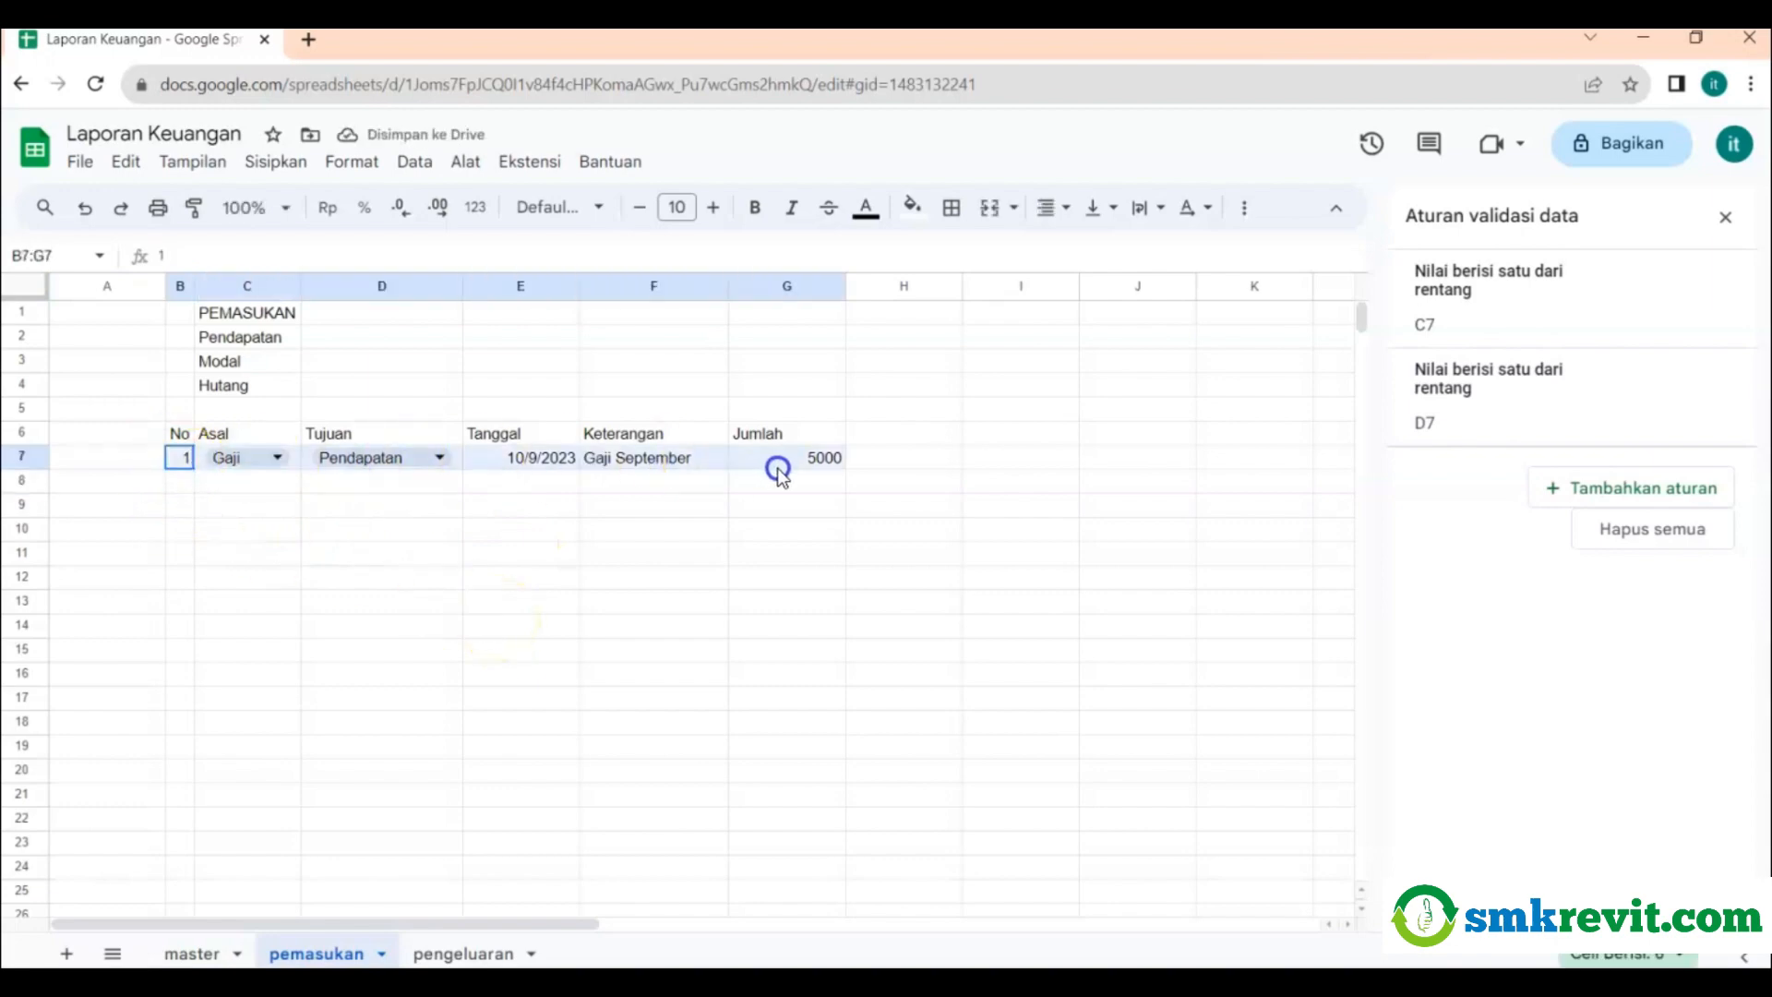
{"action": "left_click", "coordinate": [844, 471]}
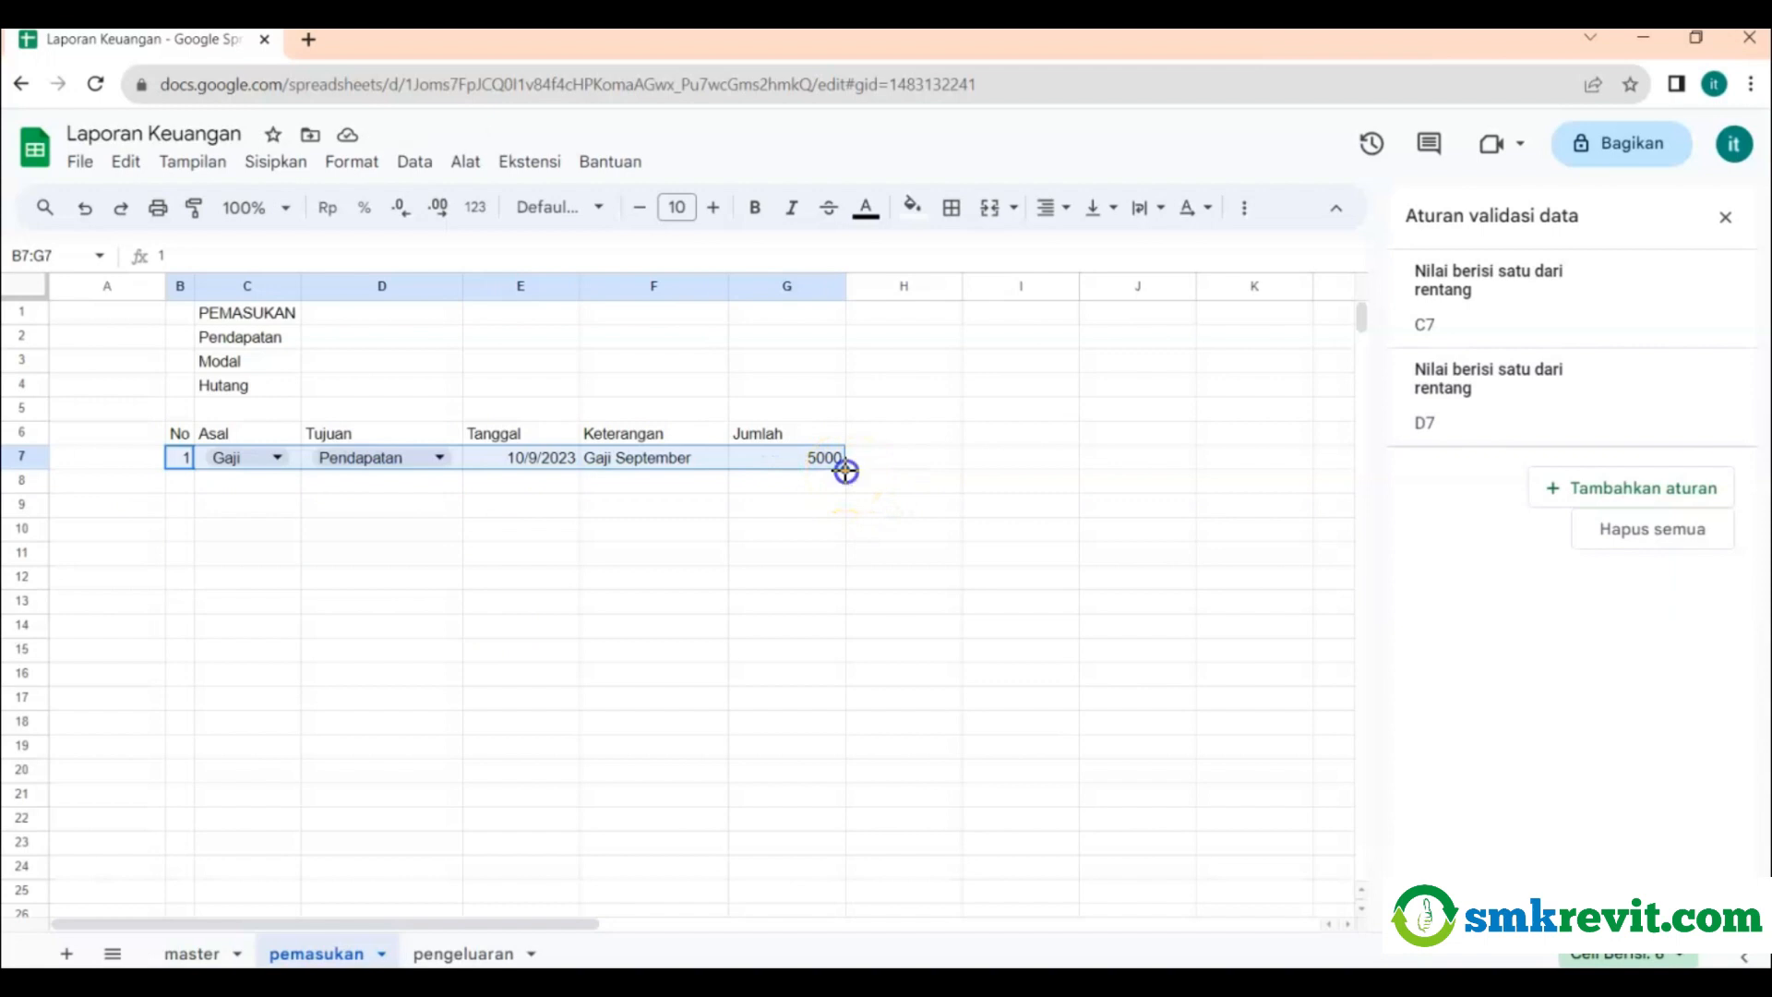
{"action": "left_click_drag", "start_coordinate": [844, 470], "coordinate": [833, 701]}
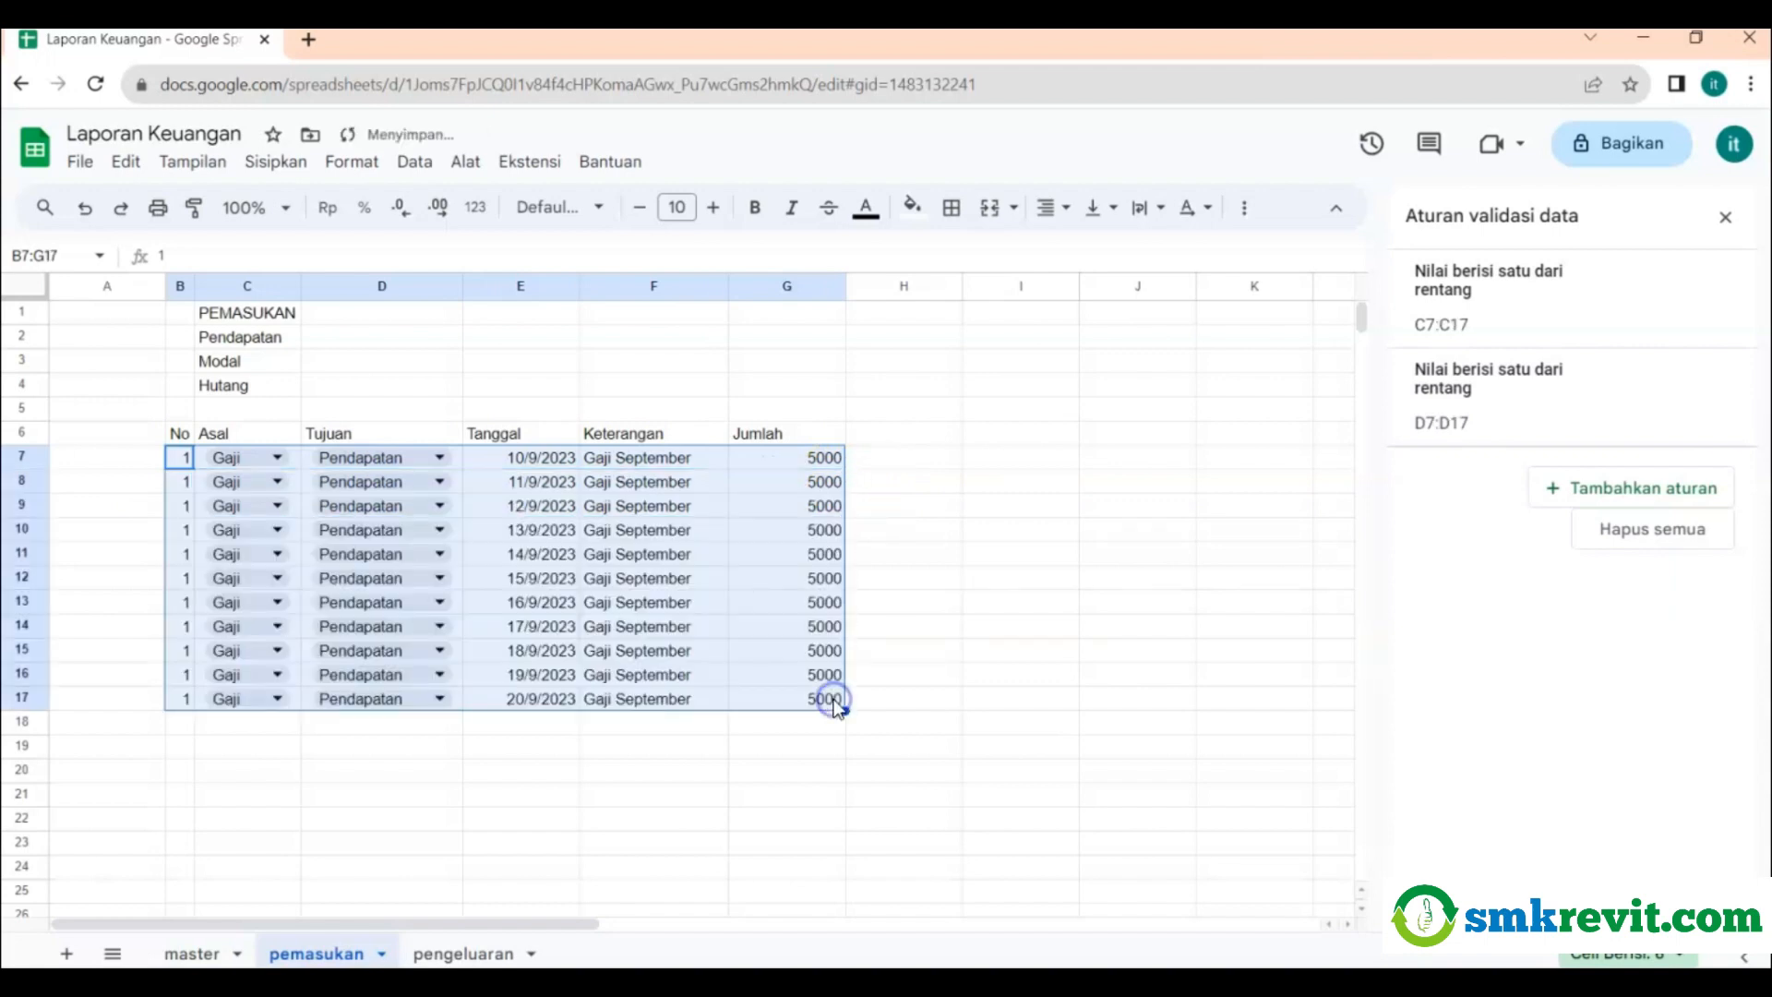
{"action": "left_click", "coordinate": [918, 622]}
Number the copied entries 2 to 11 under No in B8:B17 by extending the 1, 2 series.
{"action": "left_click", "coordinate": [177, 483]}
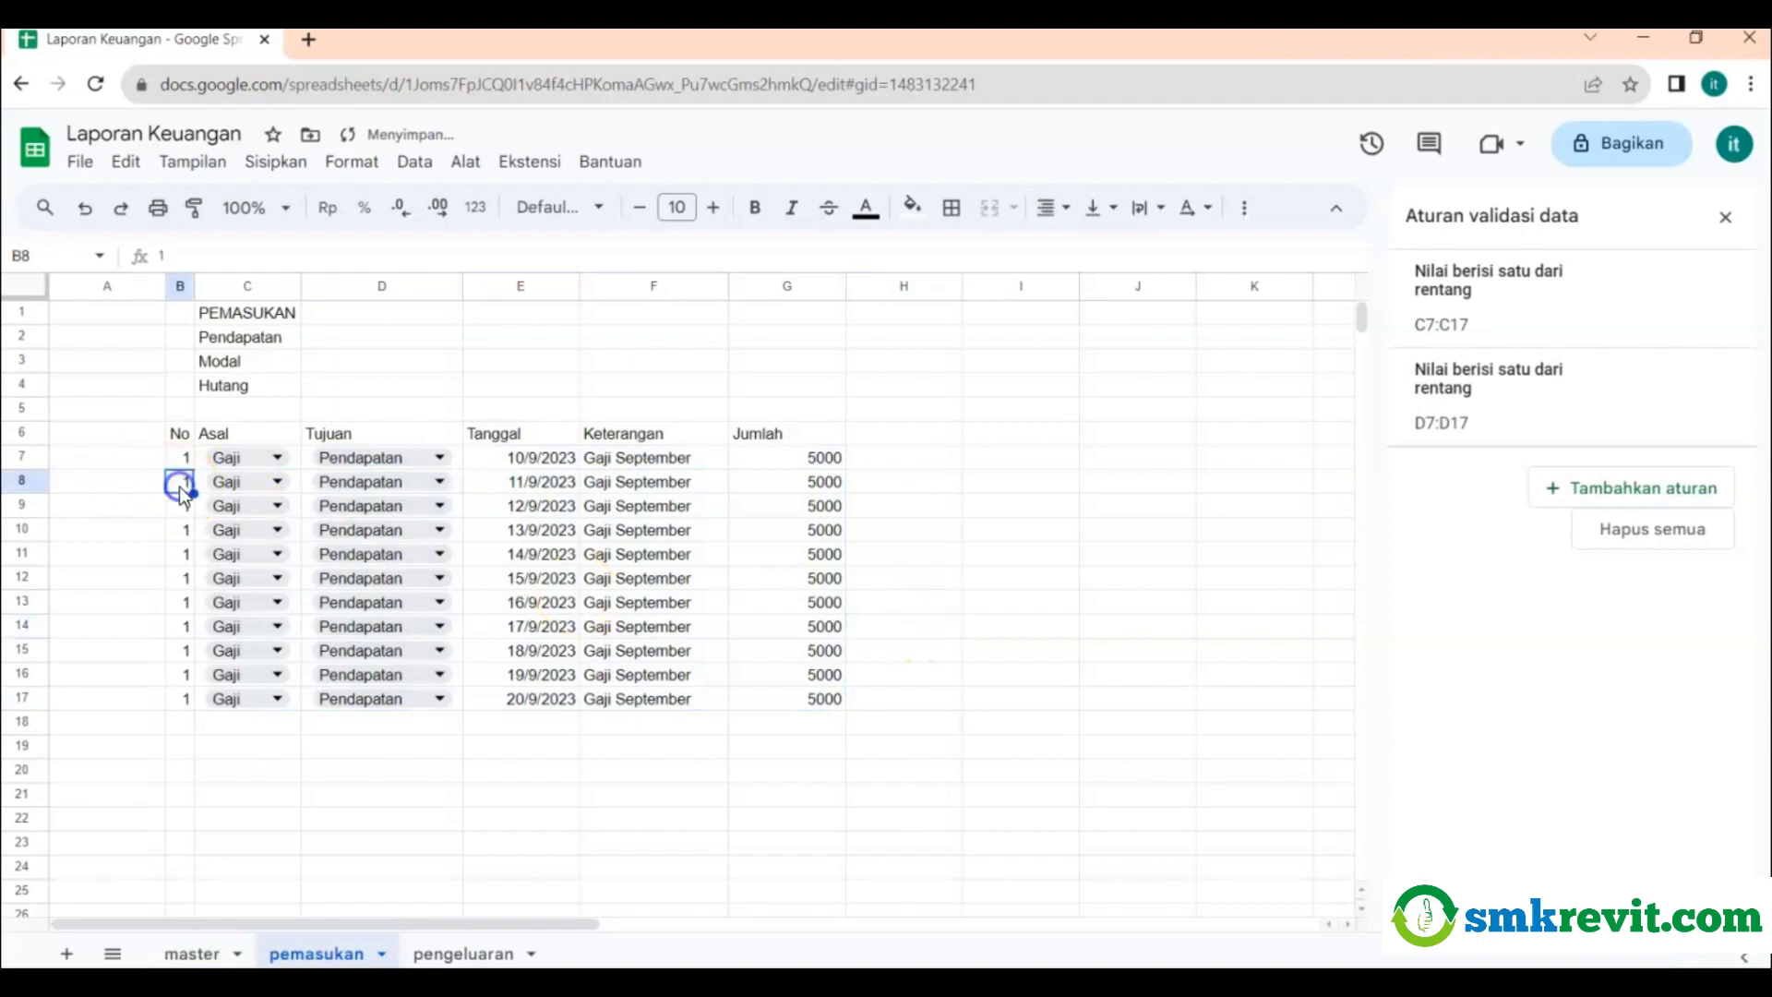
{"action": "type", "text": "2"}
{"action": "key", "text": "Return"}
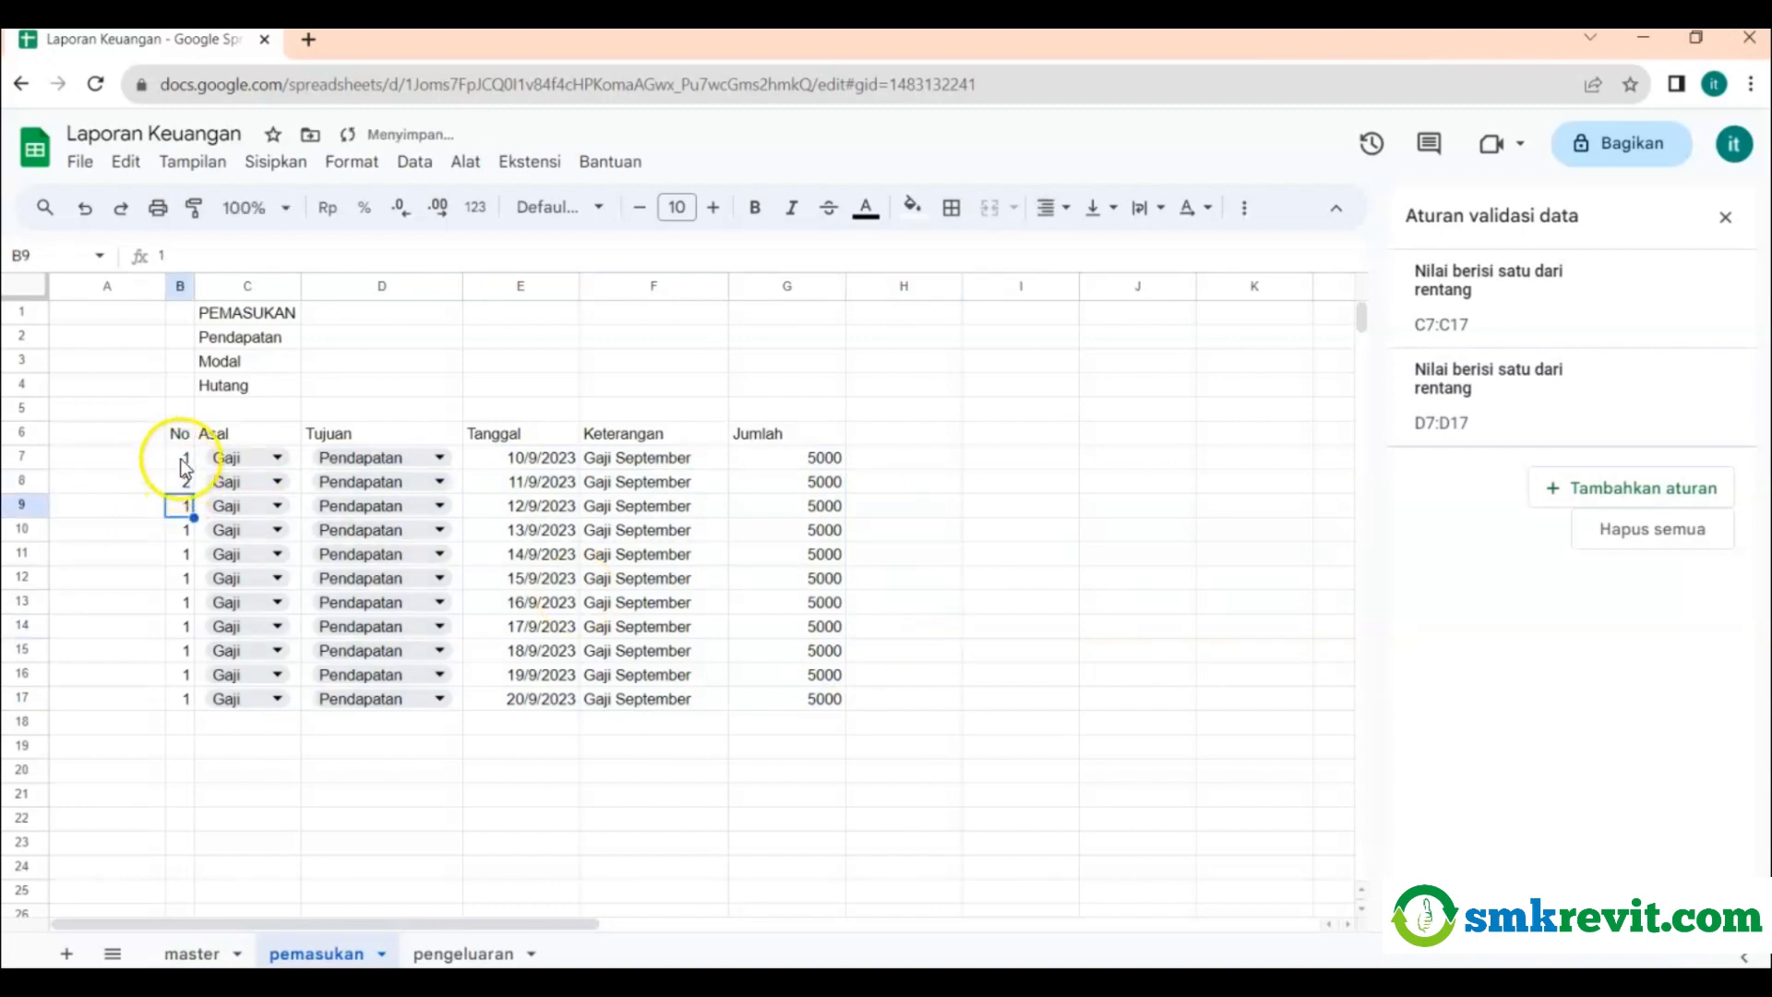
{"action": "left_click_drag", "start_coordinate": [181, 458], "coordinate": [188, 711]}
{"action": "left_click", "coordinate": [384, 771]}
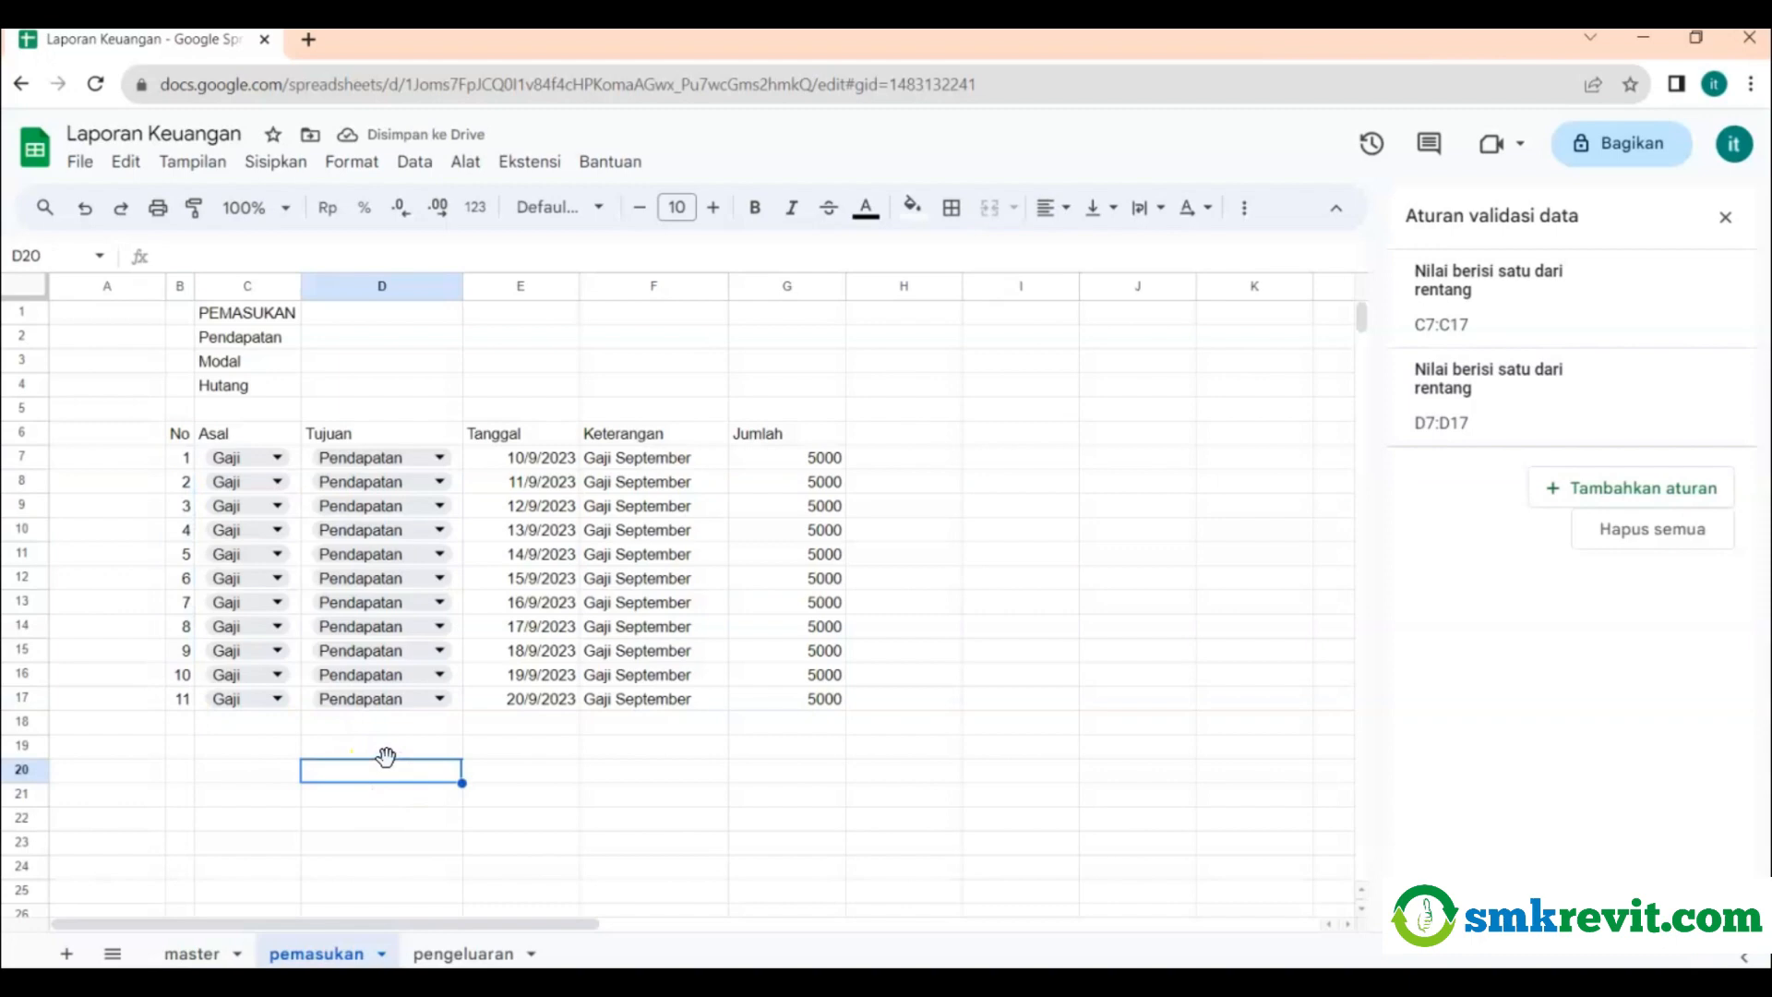
Set the Asal of entry 2 in C8 to Usaha.
{"action": "left_click", "coordinate": [263, 482]}
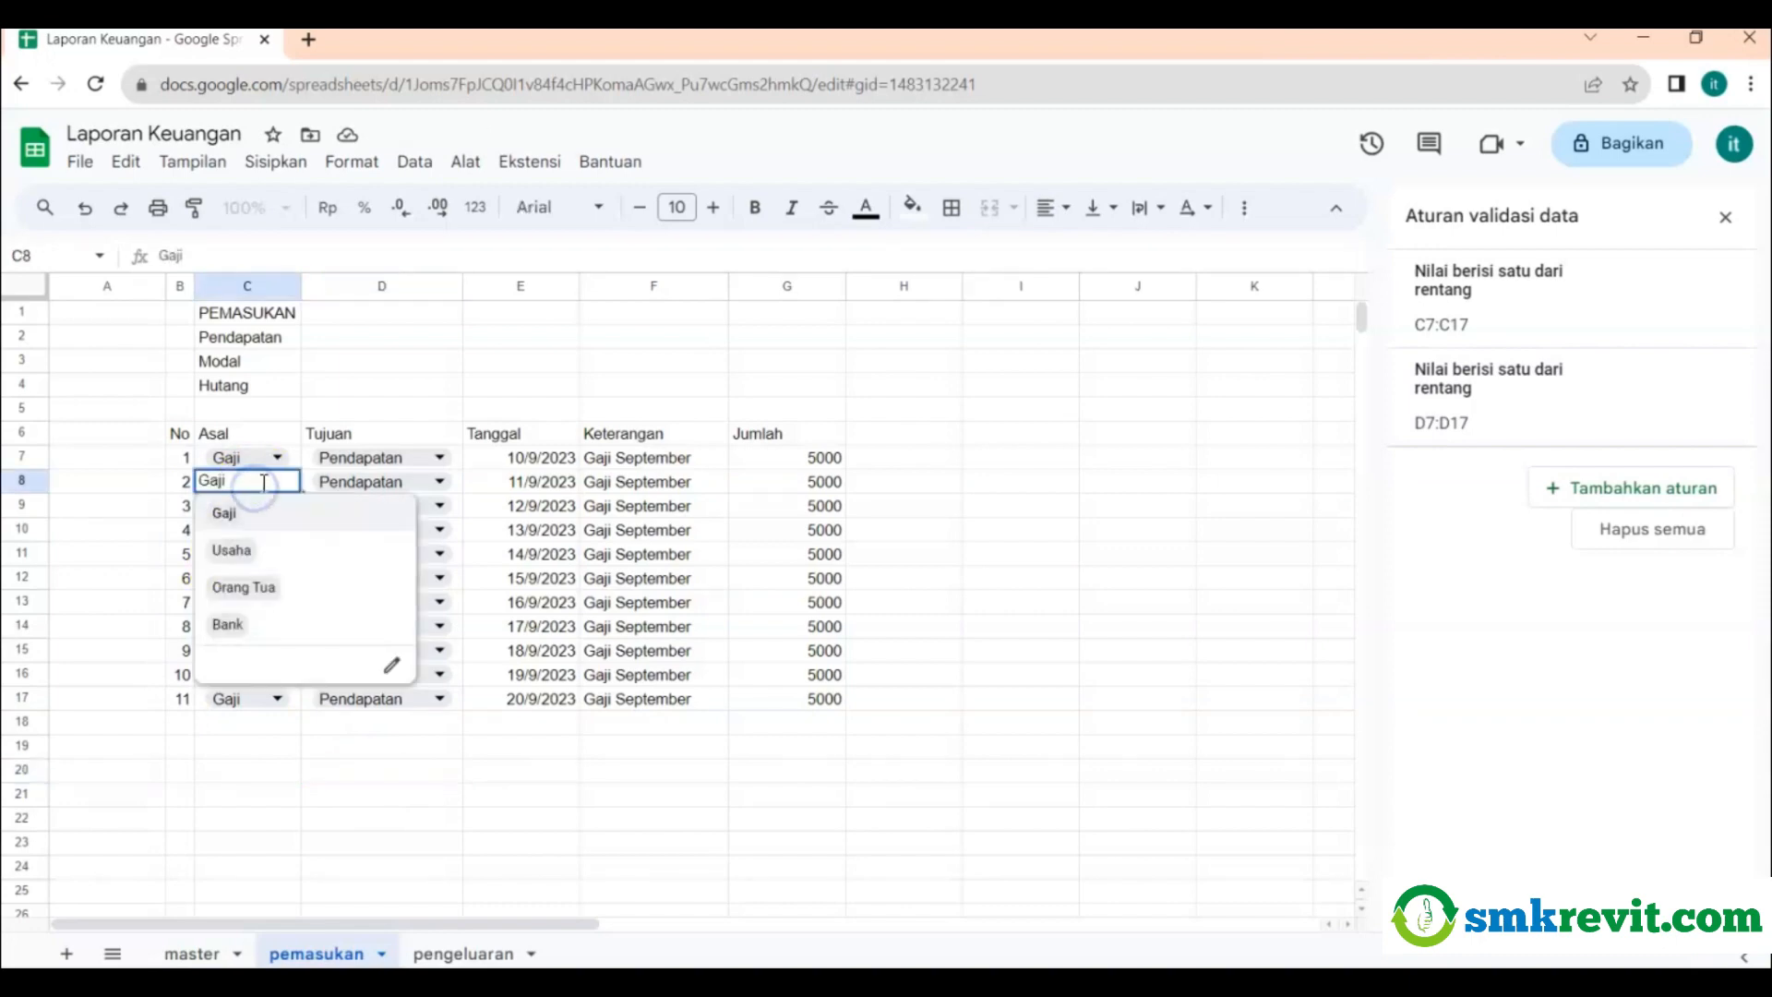
{"action": "left_click", "coordinate": [344, 387]}
{"action": "left_click", "coordinate": [260, 487]}
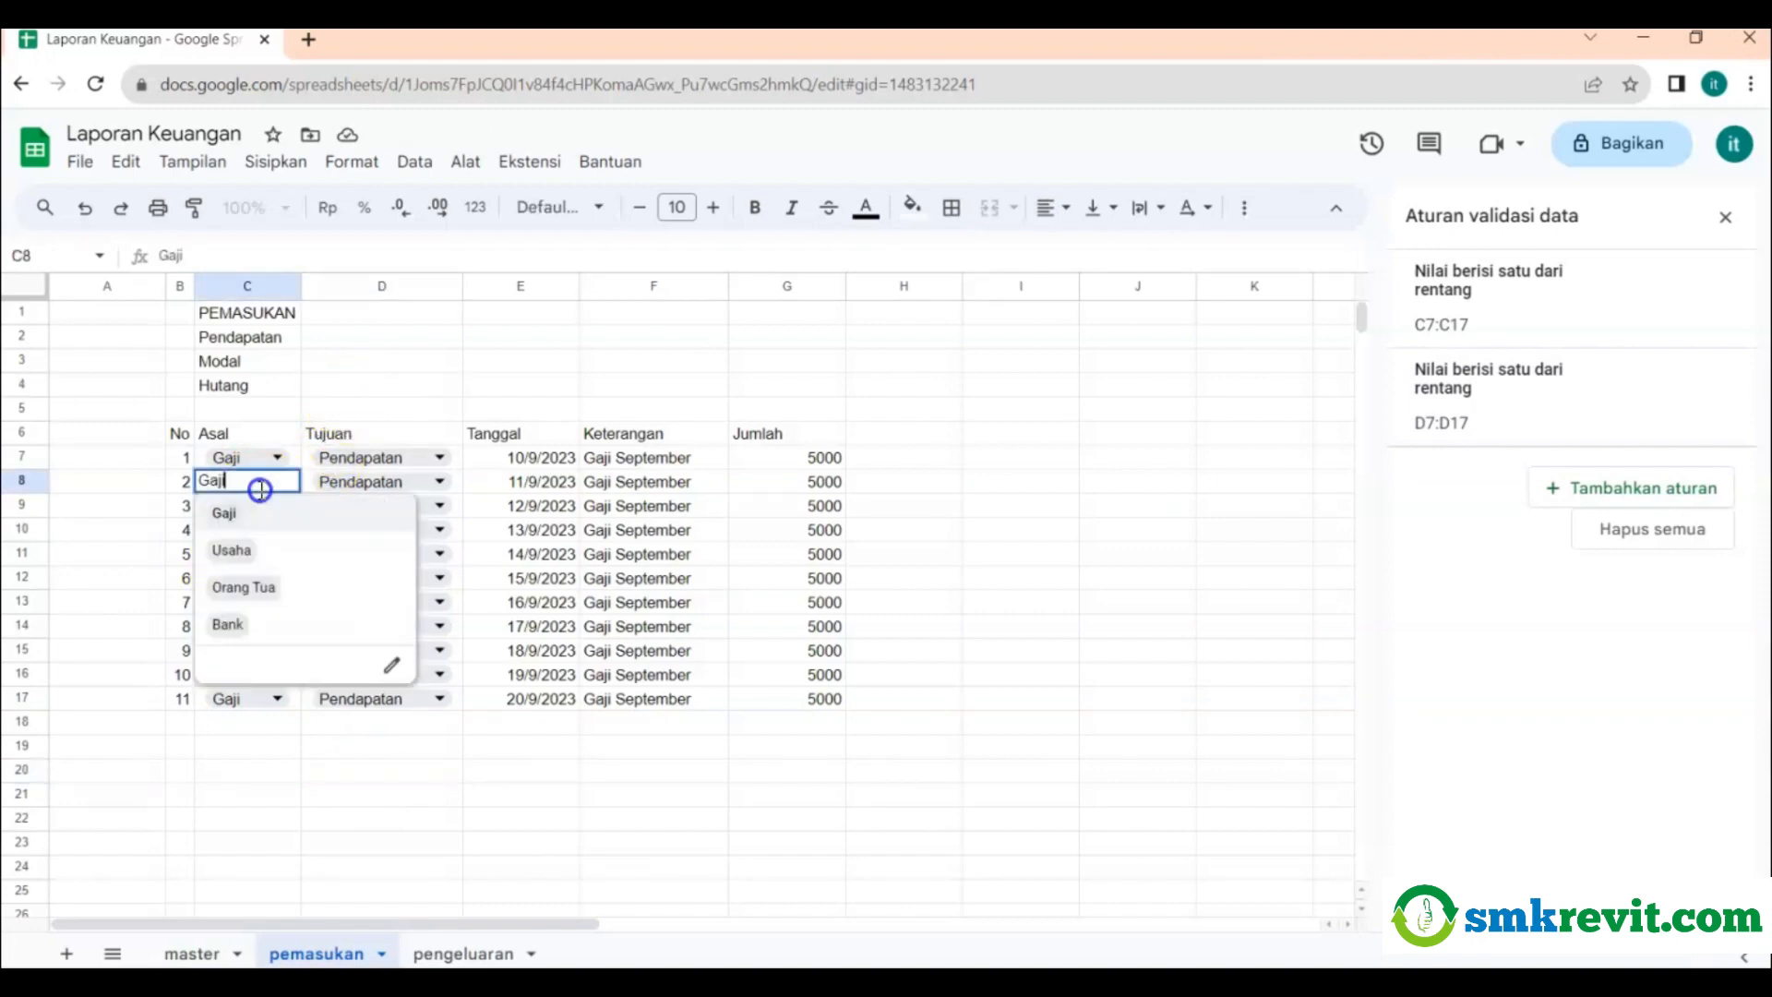
{"action": "left_click", "coordinate": [232, 551]}
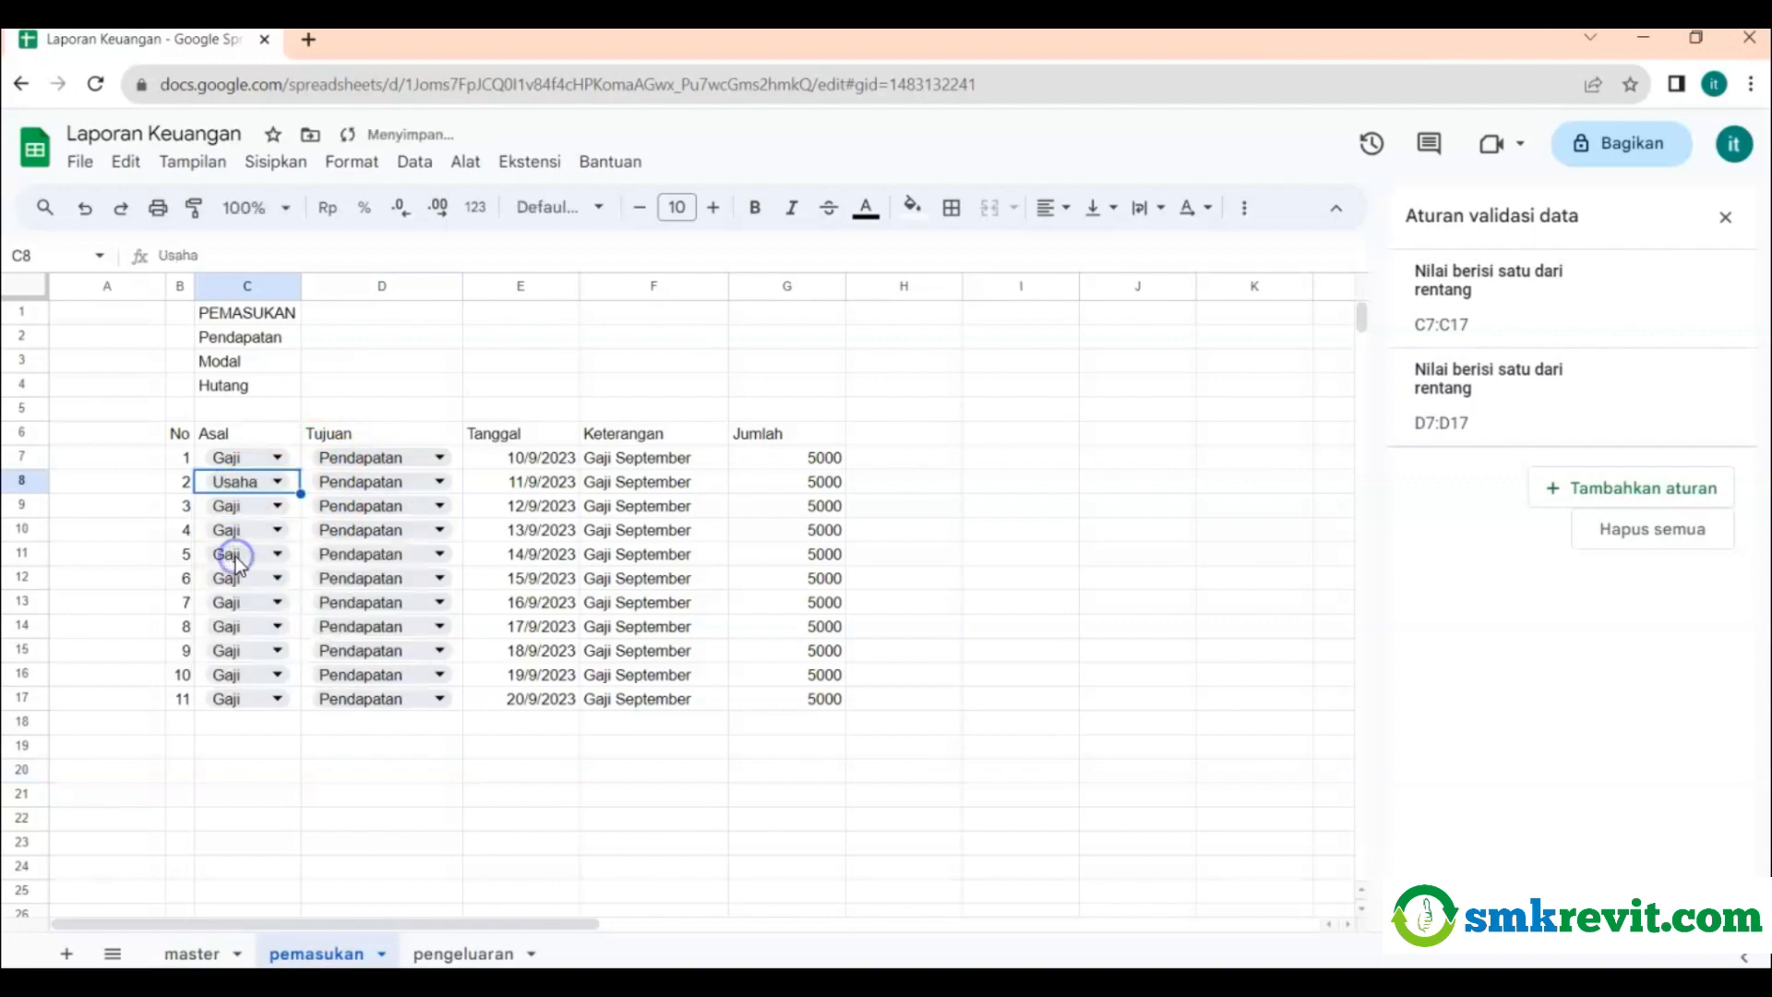
Replace the Keterangan of entry 2 in F8 with Laba Jualan.
{"action": "left_click", "coordinate": [520, 483]}
{"action": "left_click", "coordinate": [657, 482]}
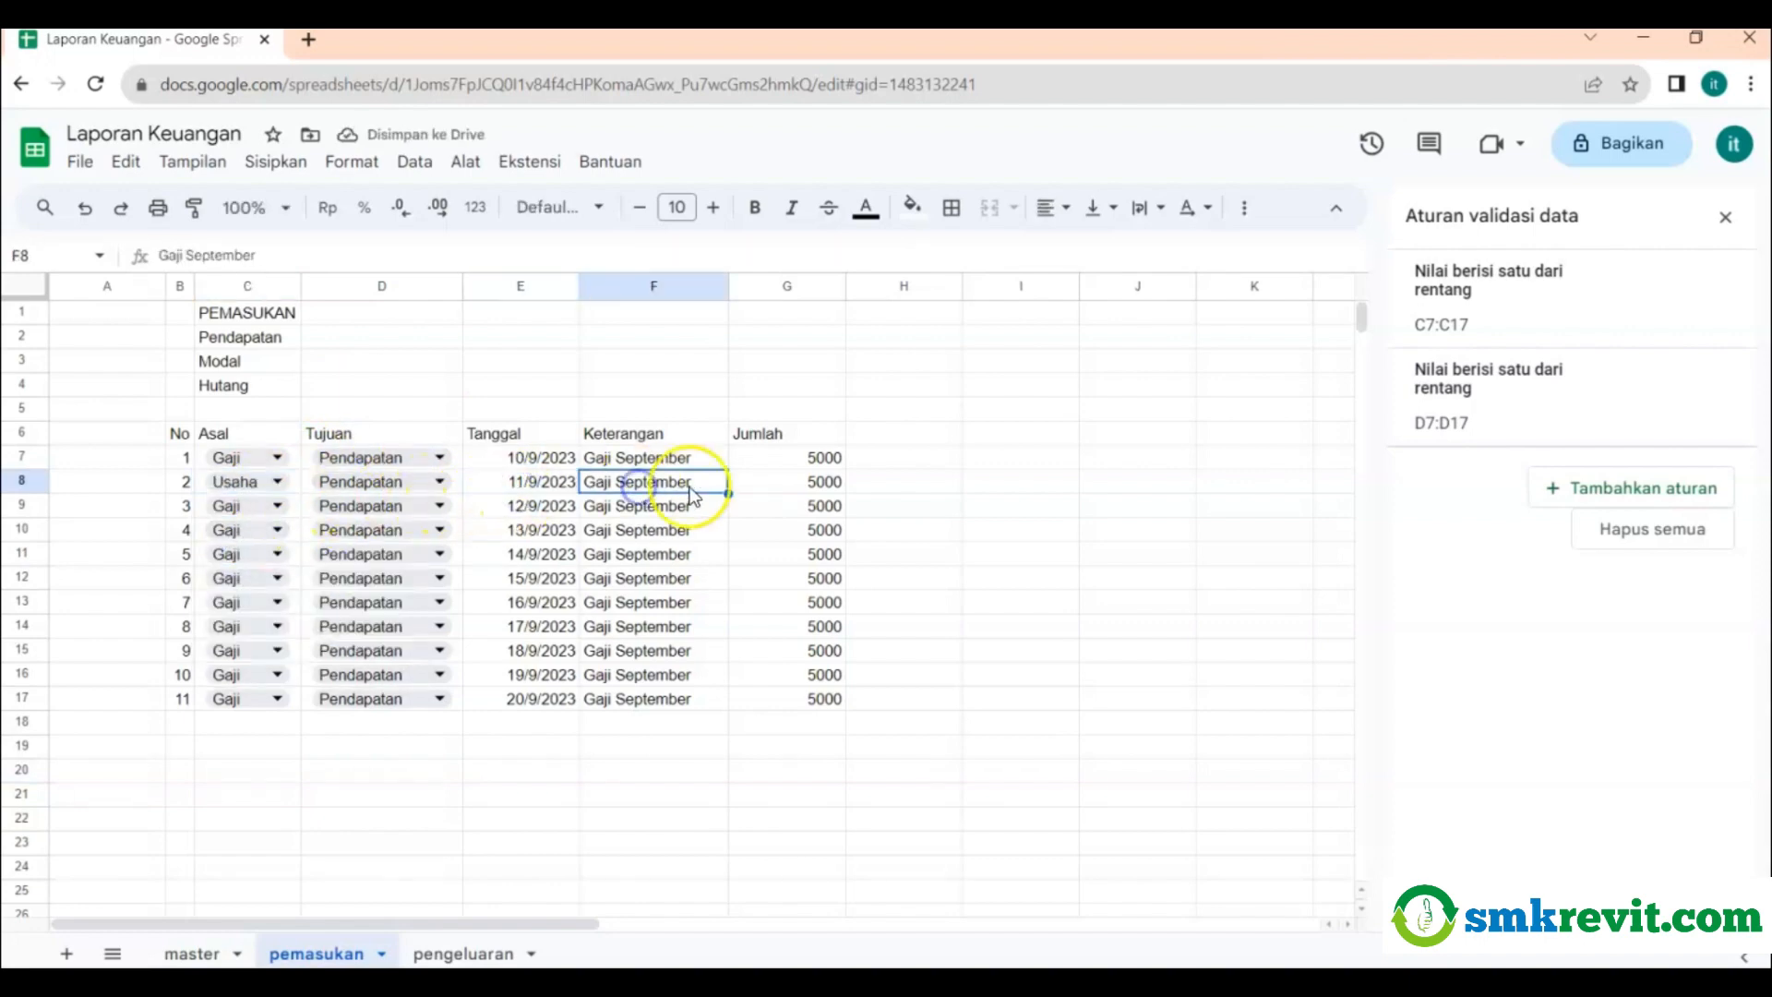
{"action": "left_click_drag", "start_coordinate": [281, 258], "coordinate": [120, 257]}
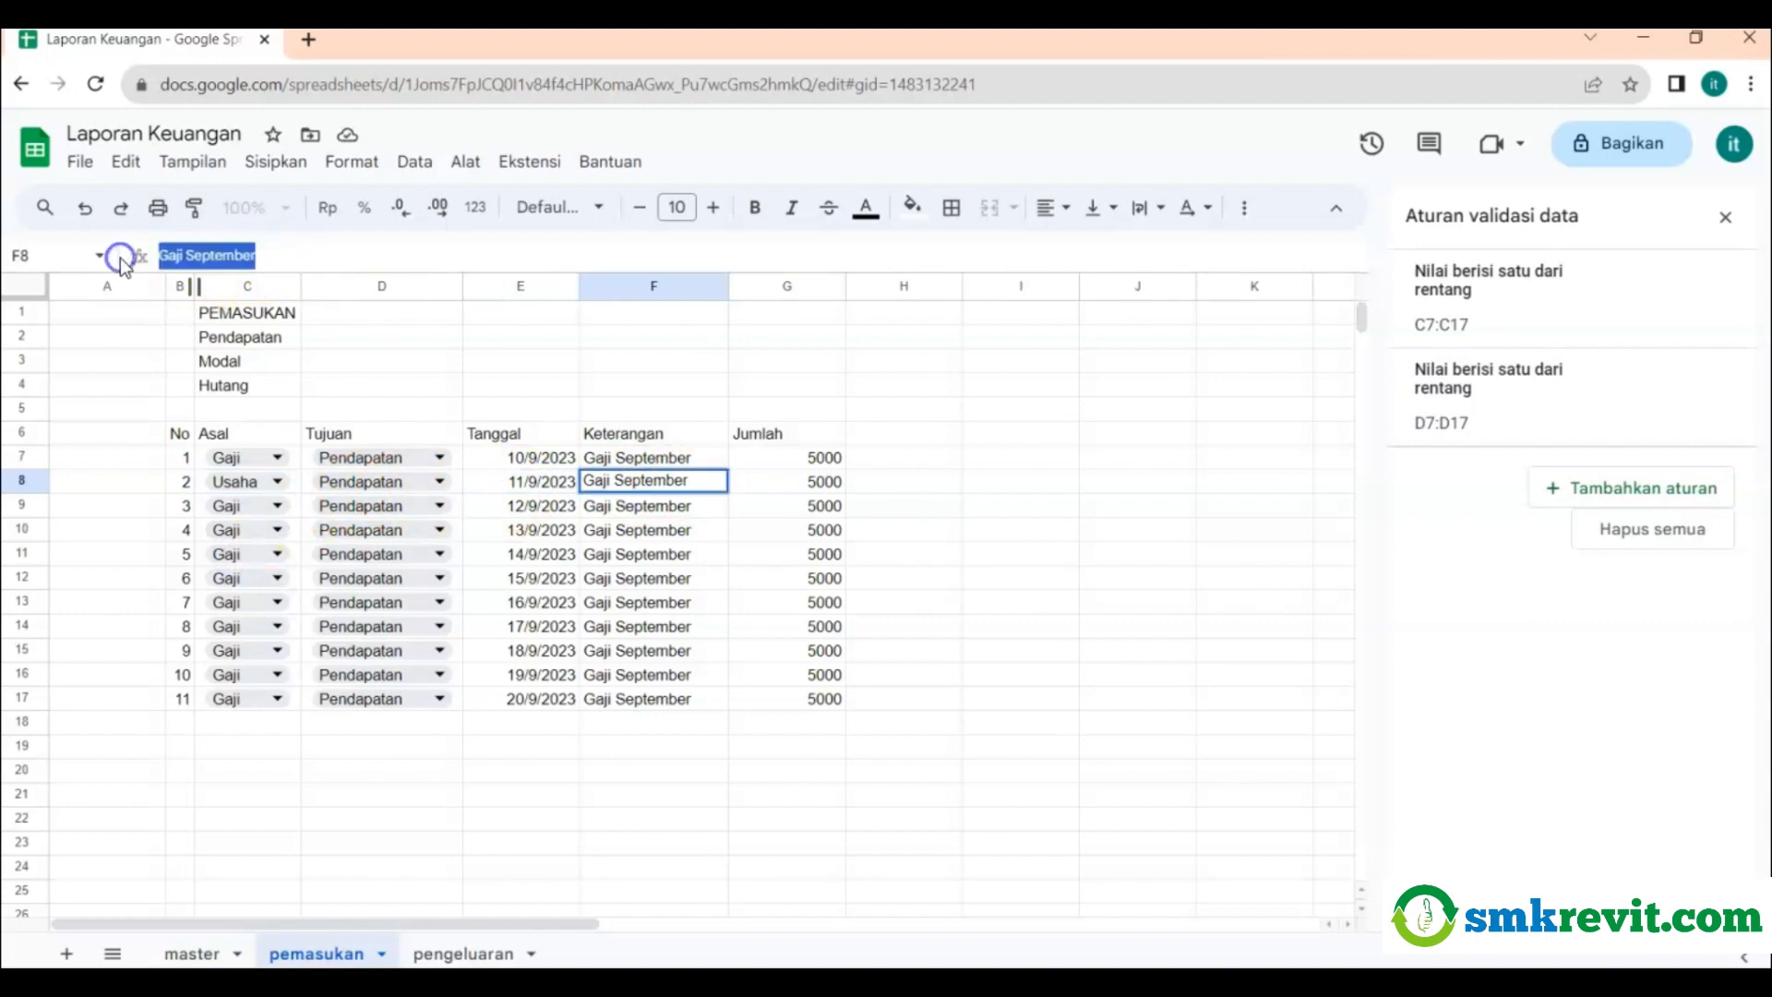
{"action": "type", "text": "Laba Juala"}
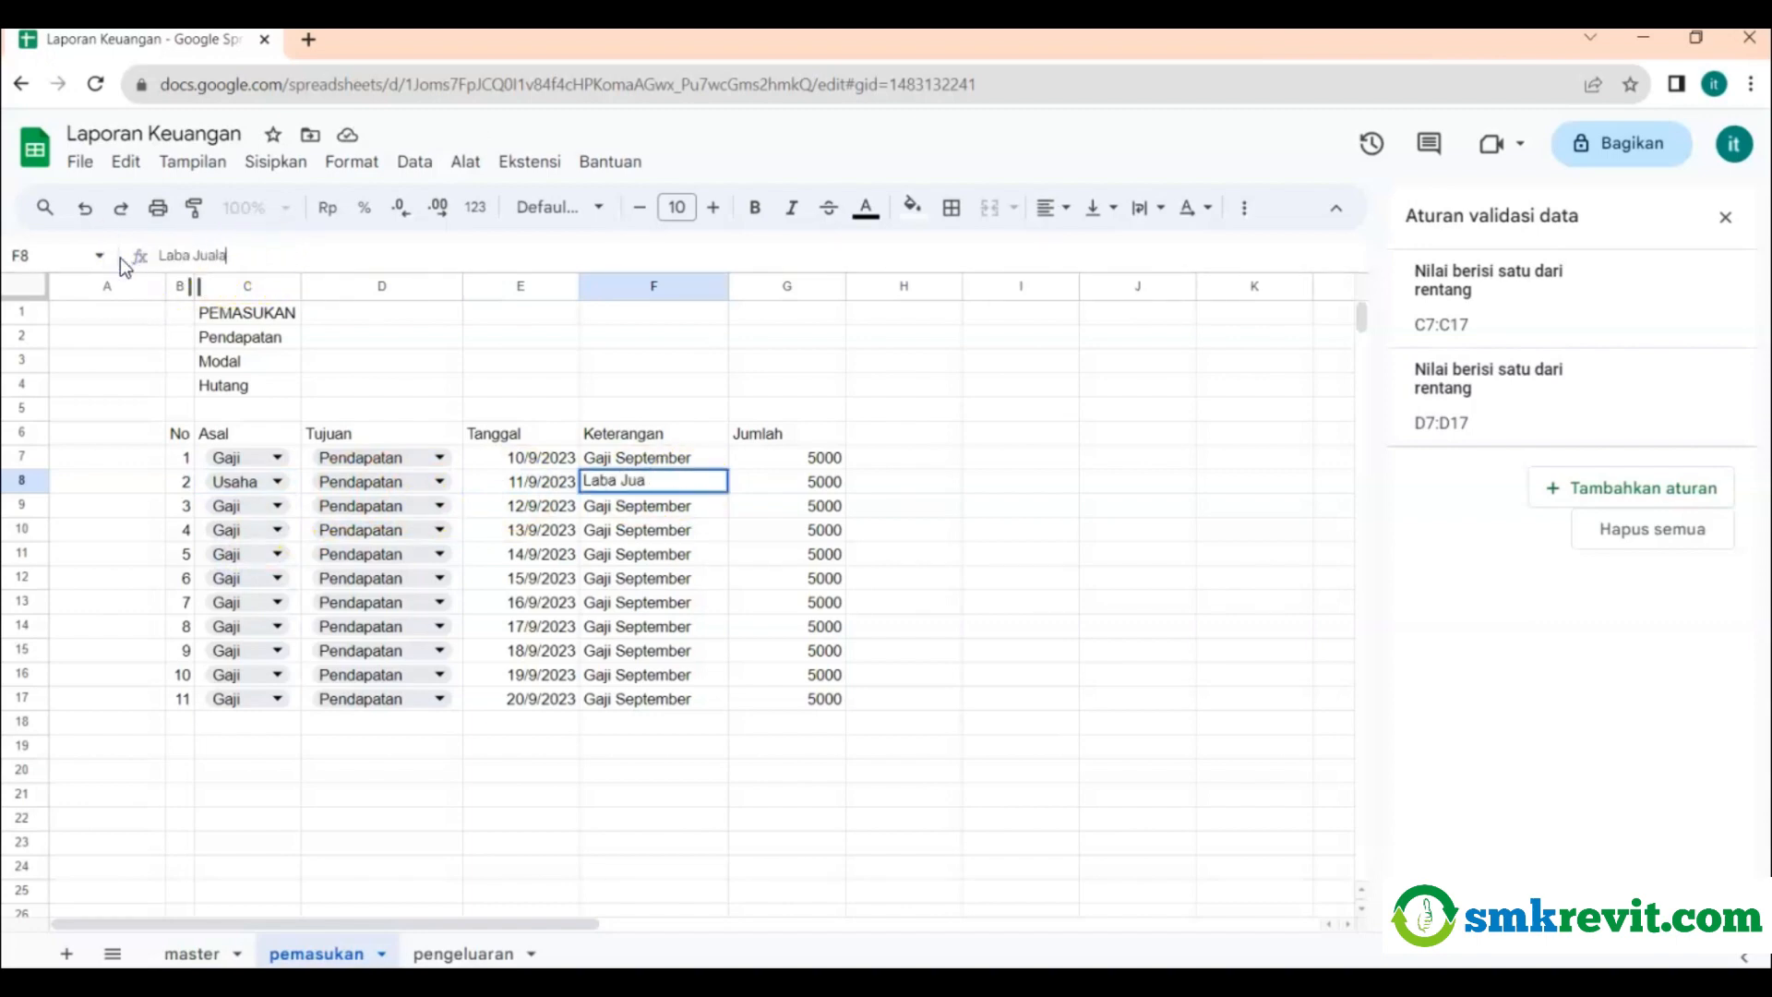
{"action": "type", "text": "n"}
{"action": "left_click", "coordinate": [683, 381]}
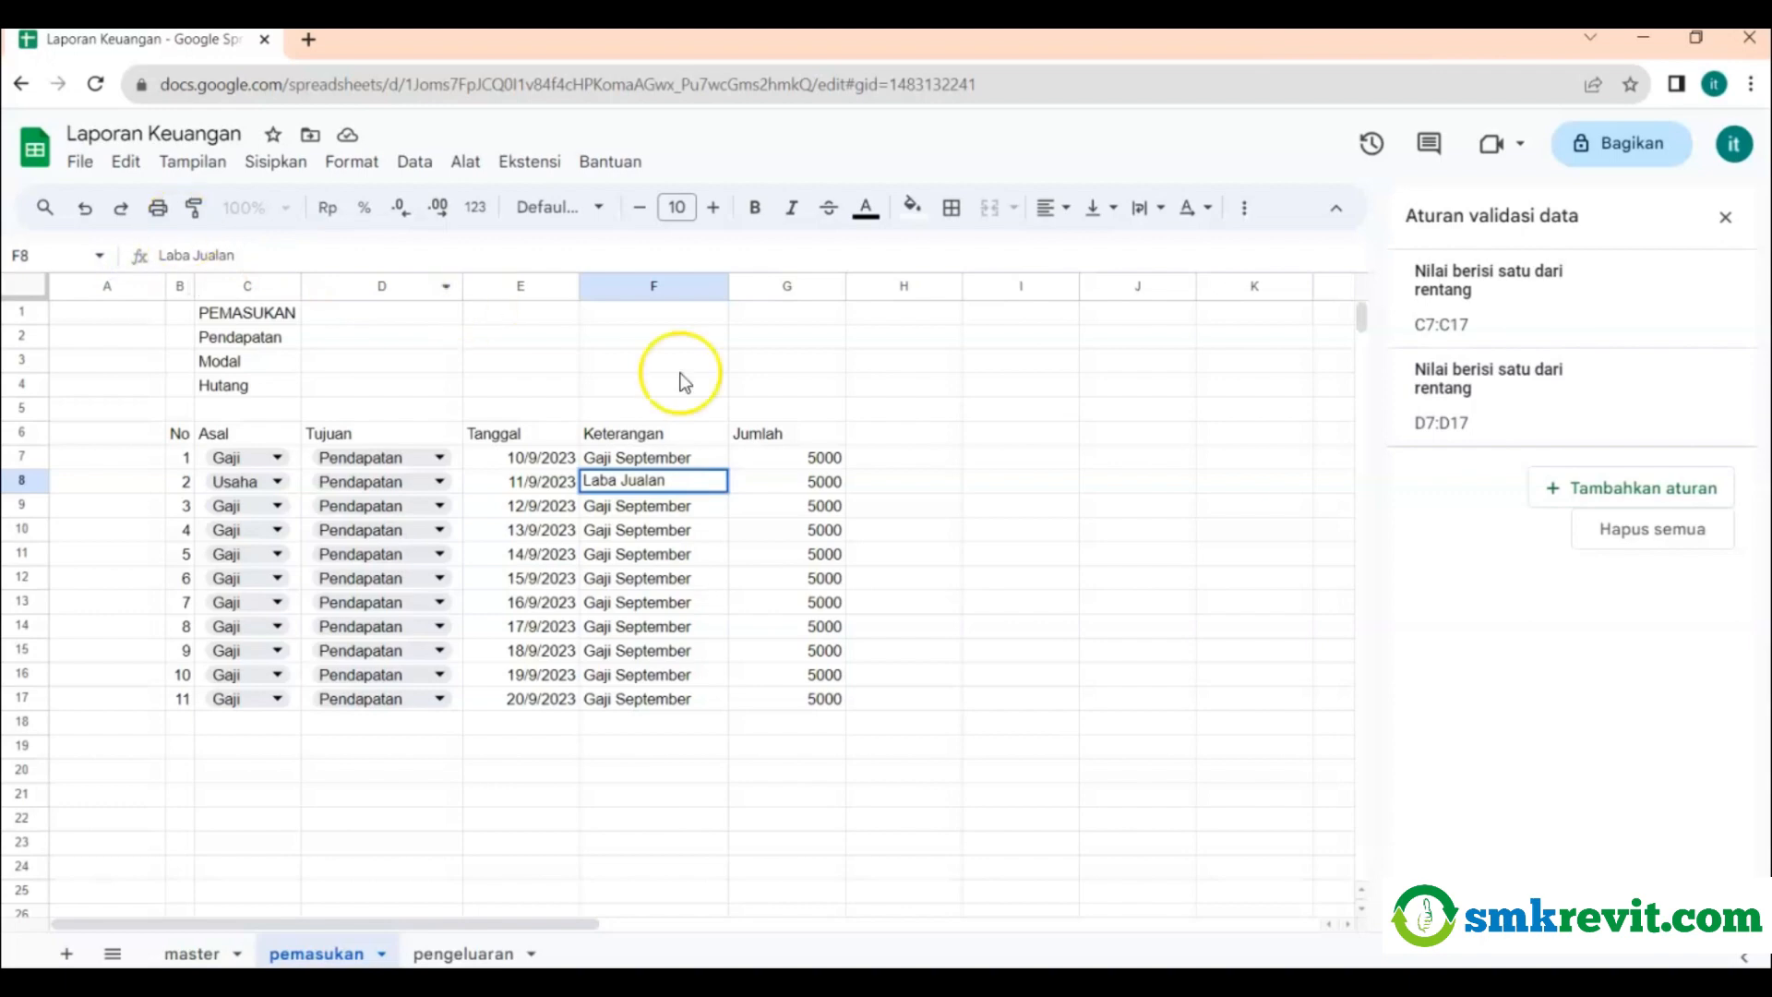
Set the Jumlah of entry 2 in G8 to 4000.
{"action": "left_click", "coordinate": [764, 484]}
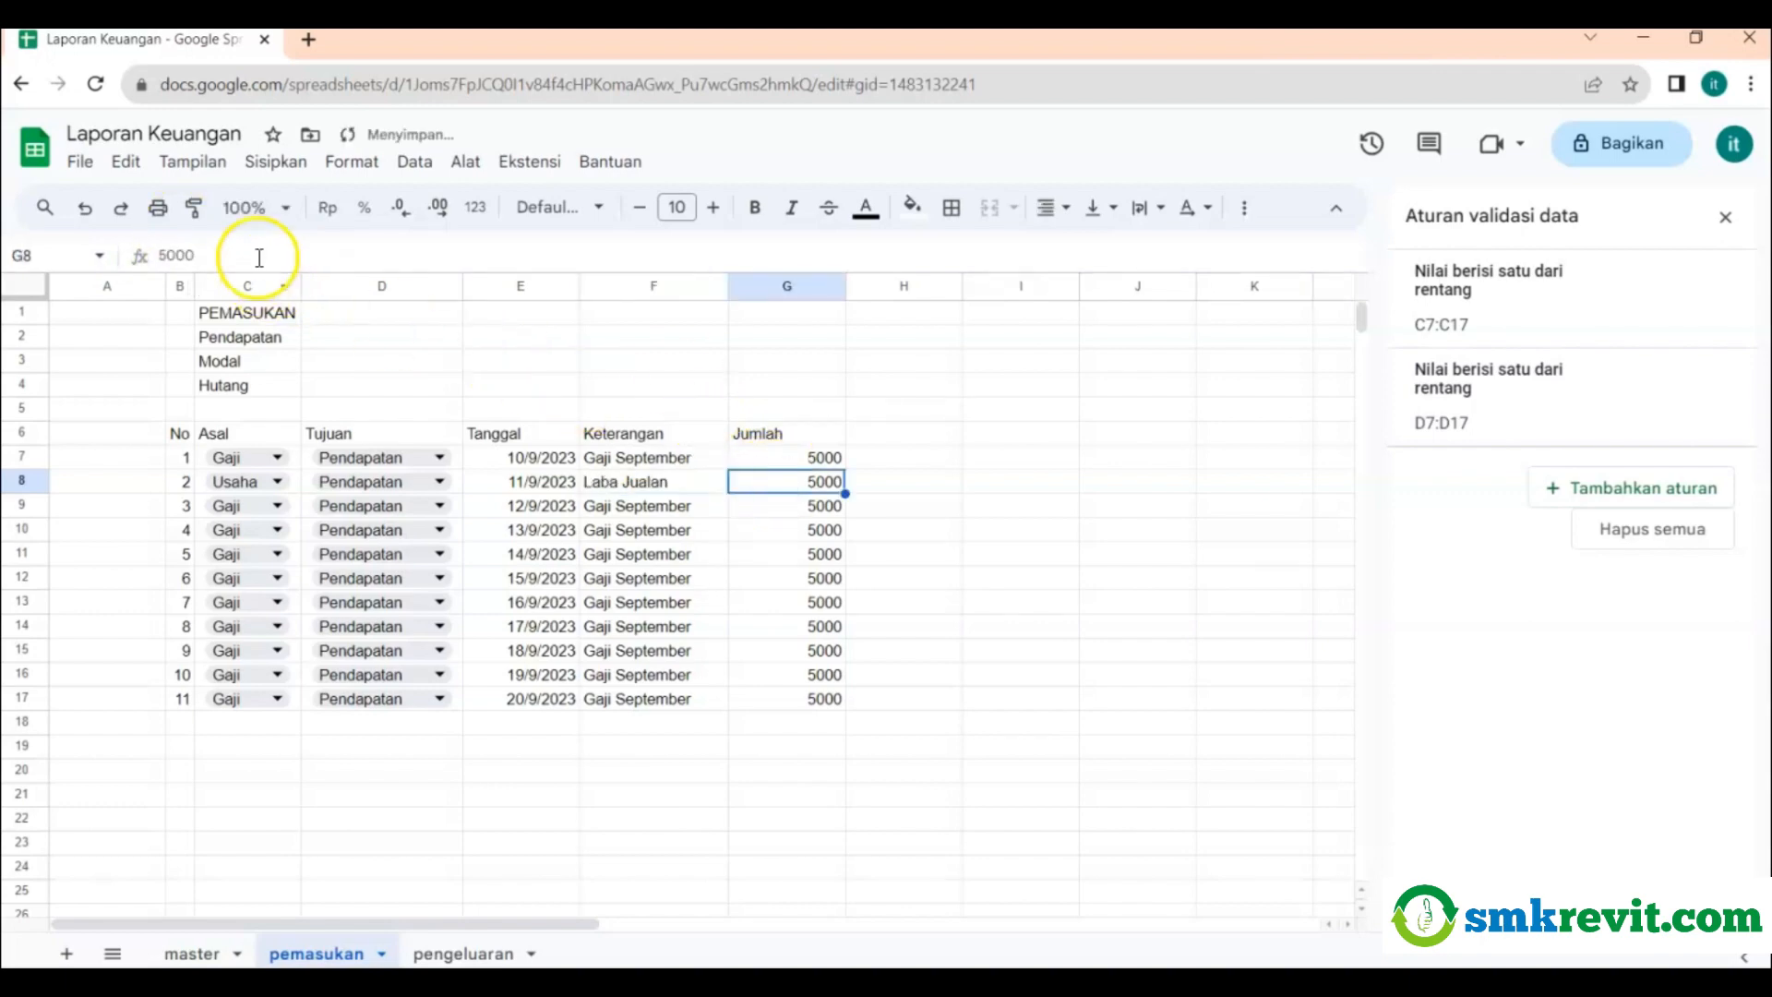
{"action": "left_click_drag", "start_coordinate": [257, 256], "coordinate": [136, 257]}
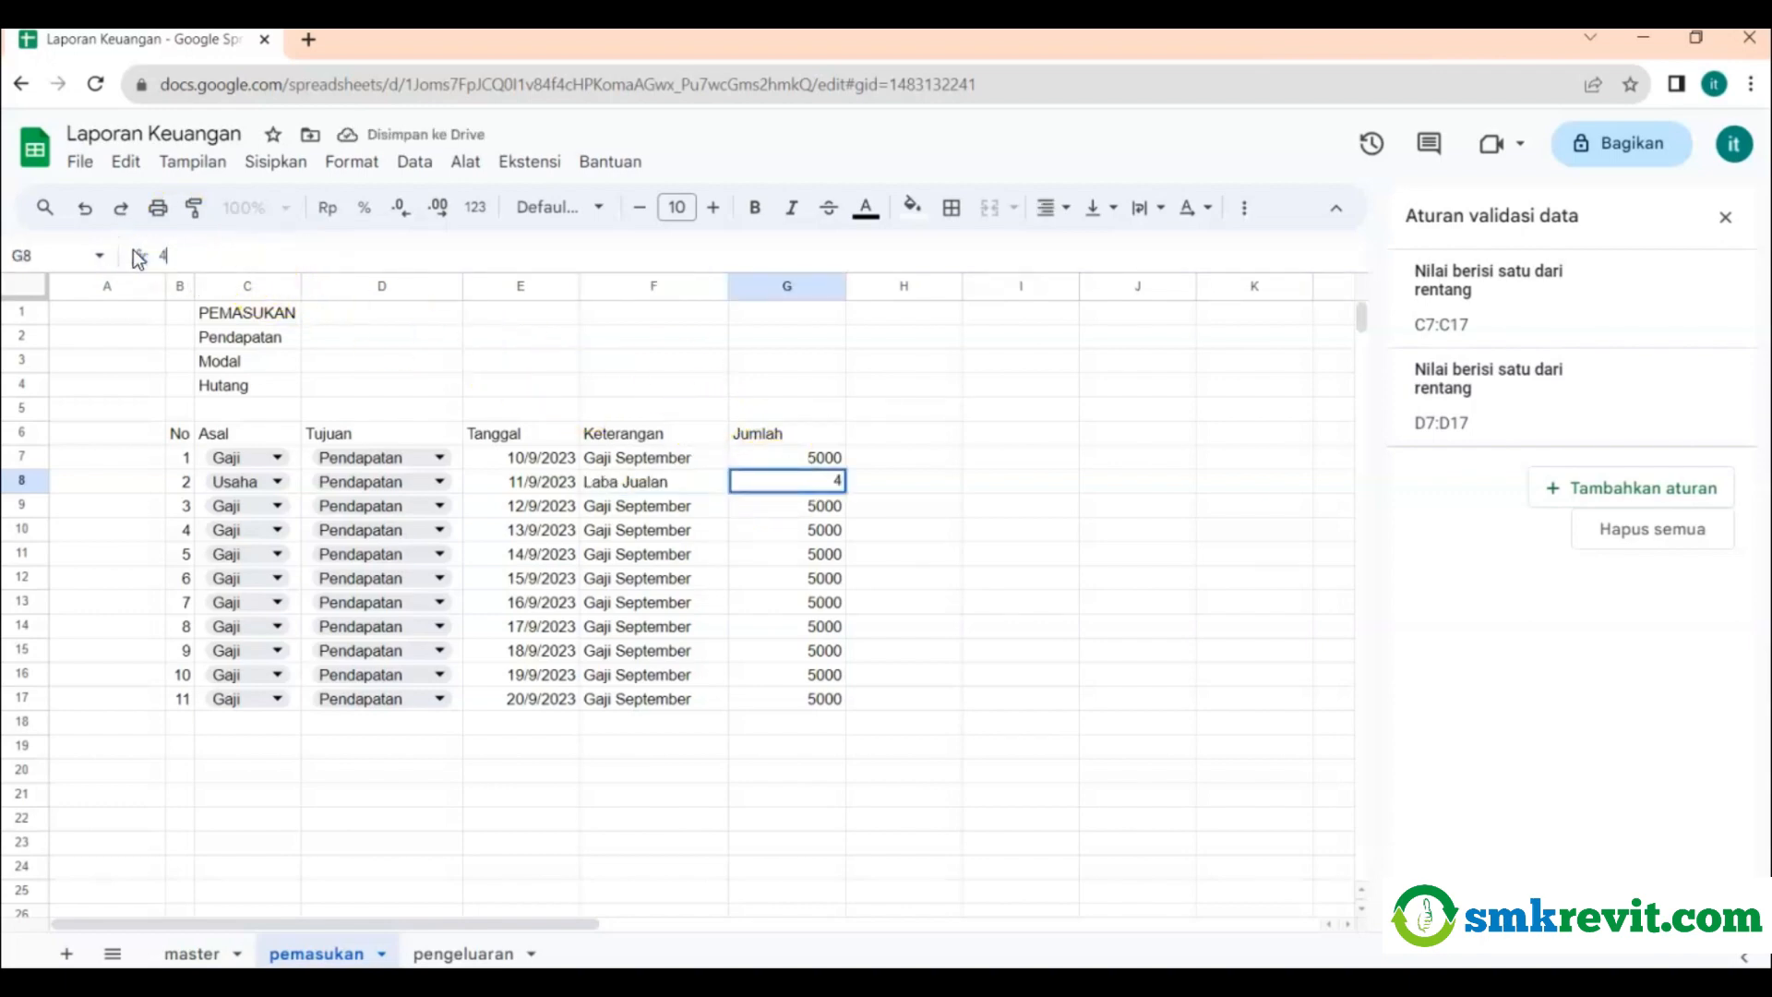
{"action": "key", "text": "Return"}
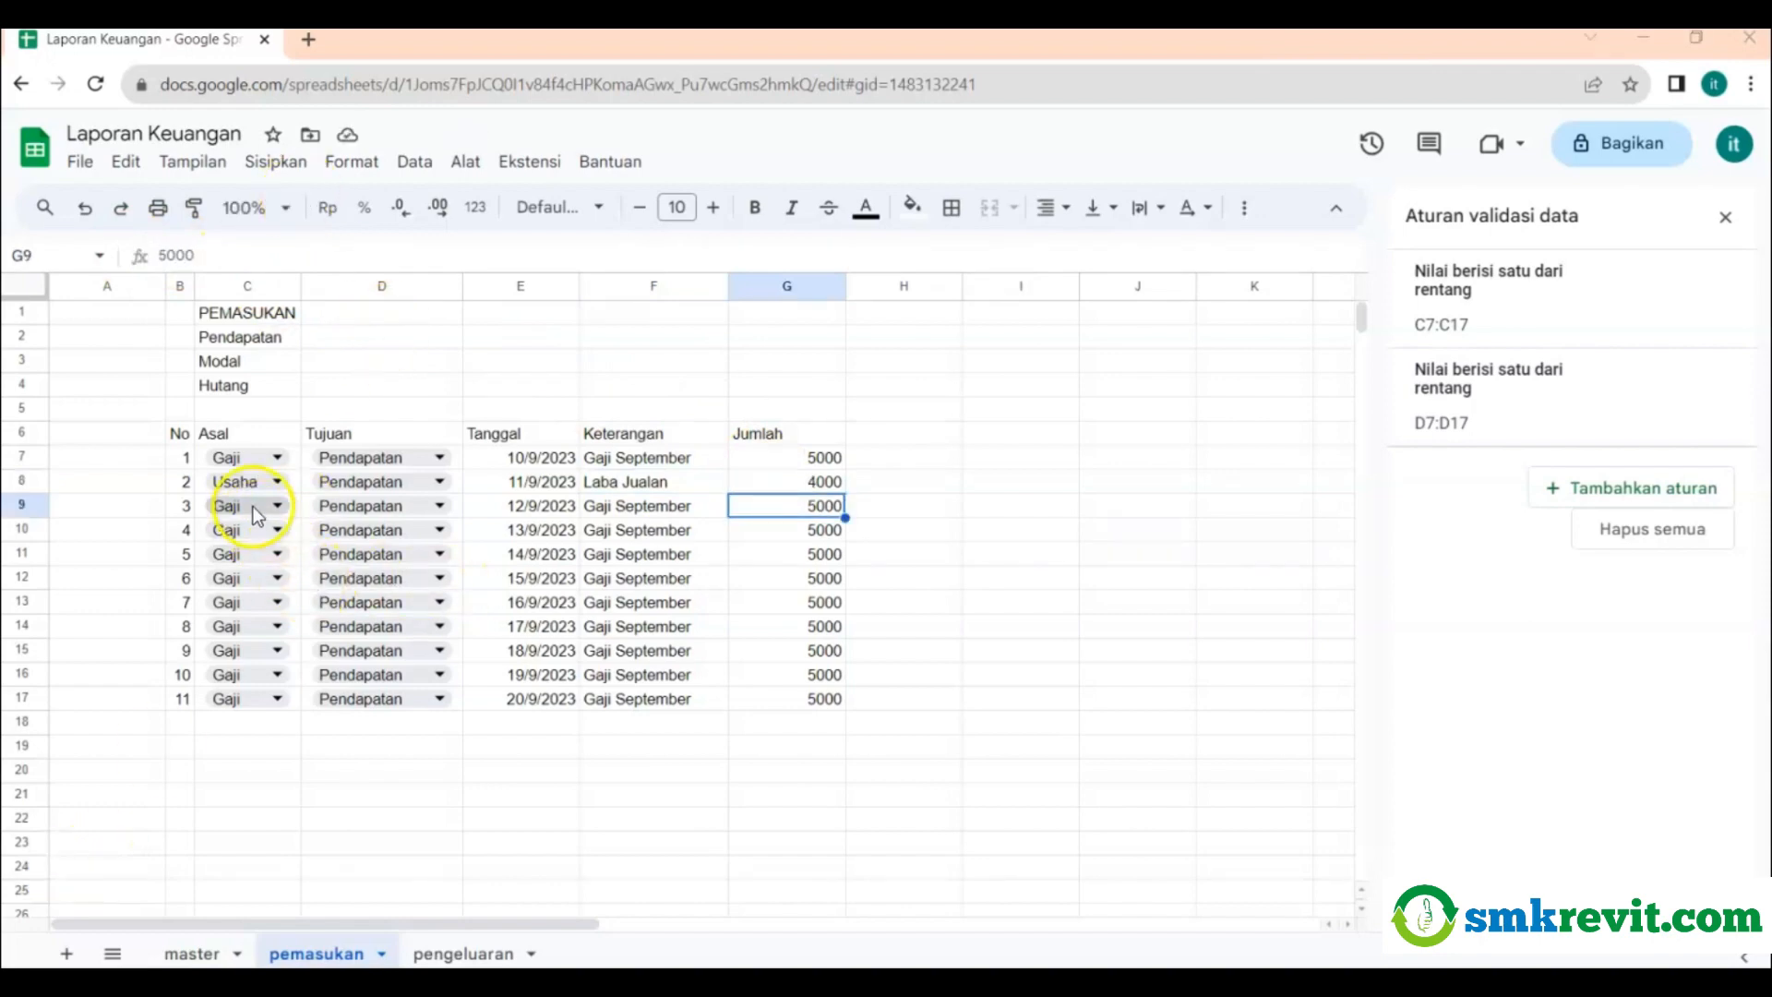
Change the Tanggal of entry 3 in E9 to 12/10/2023.
{"action": "left_click", "coordinate": [558, 509]}
{"action": "left_click", "coordinate": [184, 256]}
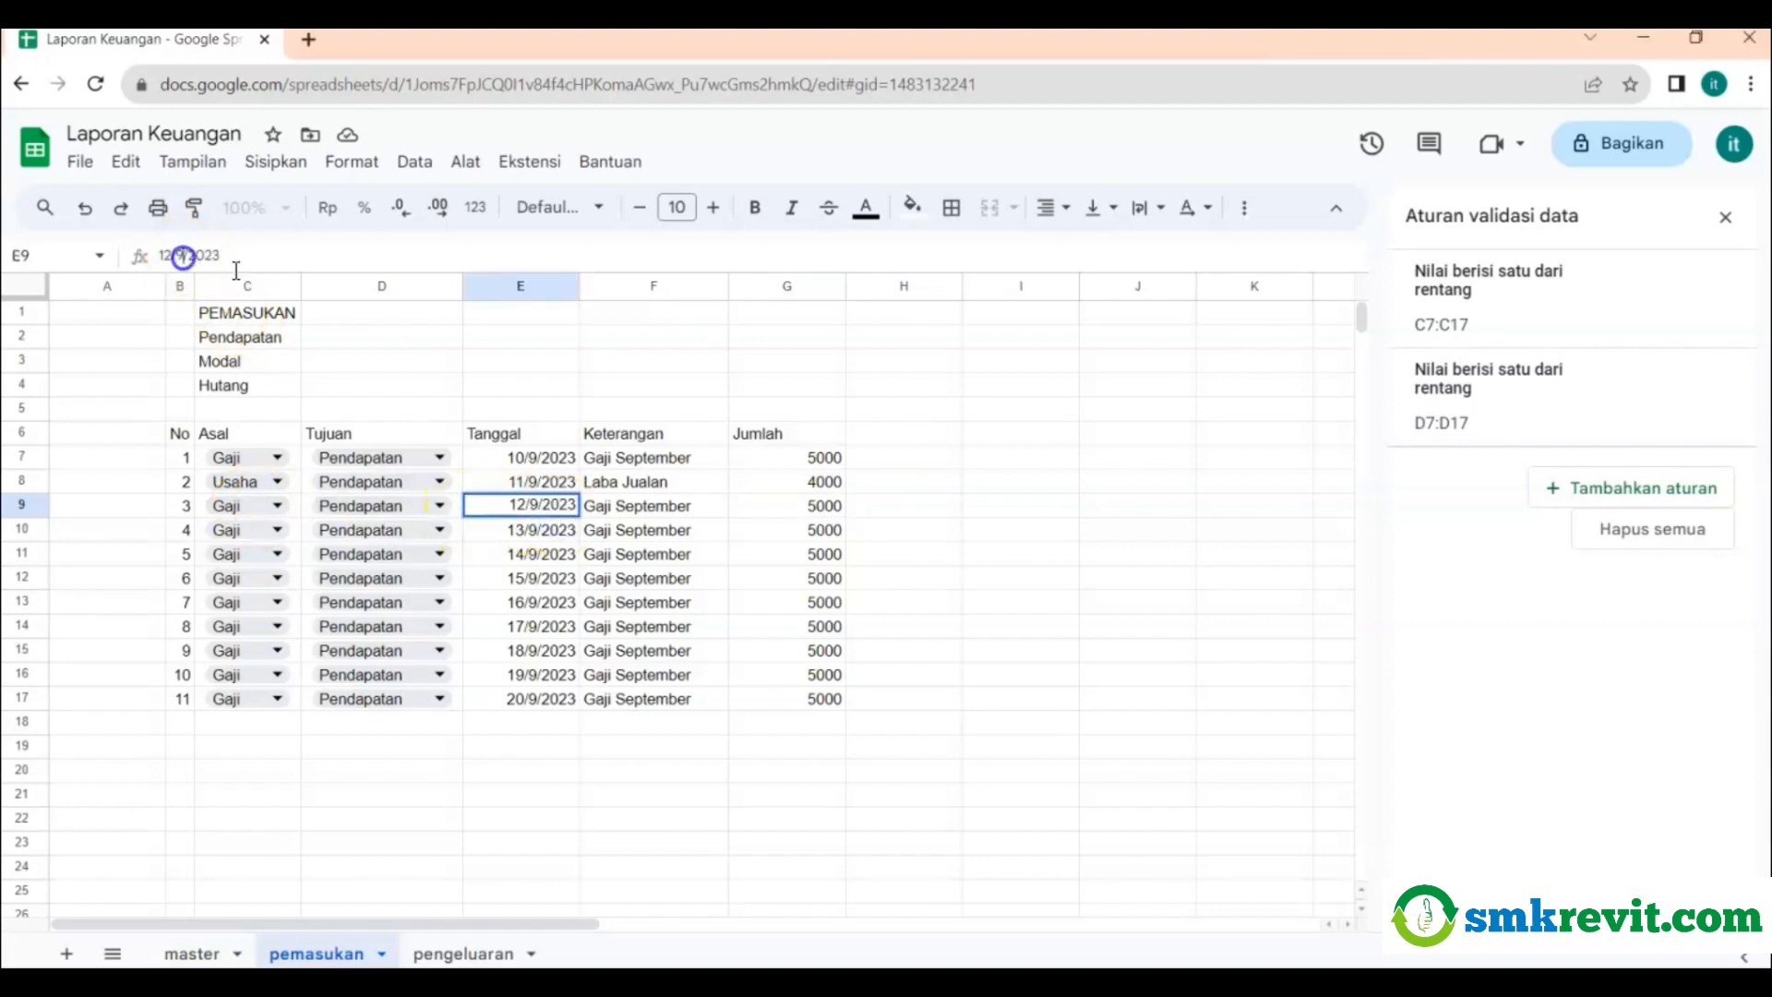
{"action": "key", "text": "BackSpace"}
{"action": "type", "text": "10"}
Change the Keterangan of entry 3 in F9 to Gaji Oktober.
{"action": "left_click", "coordinate": [646, 505]}
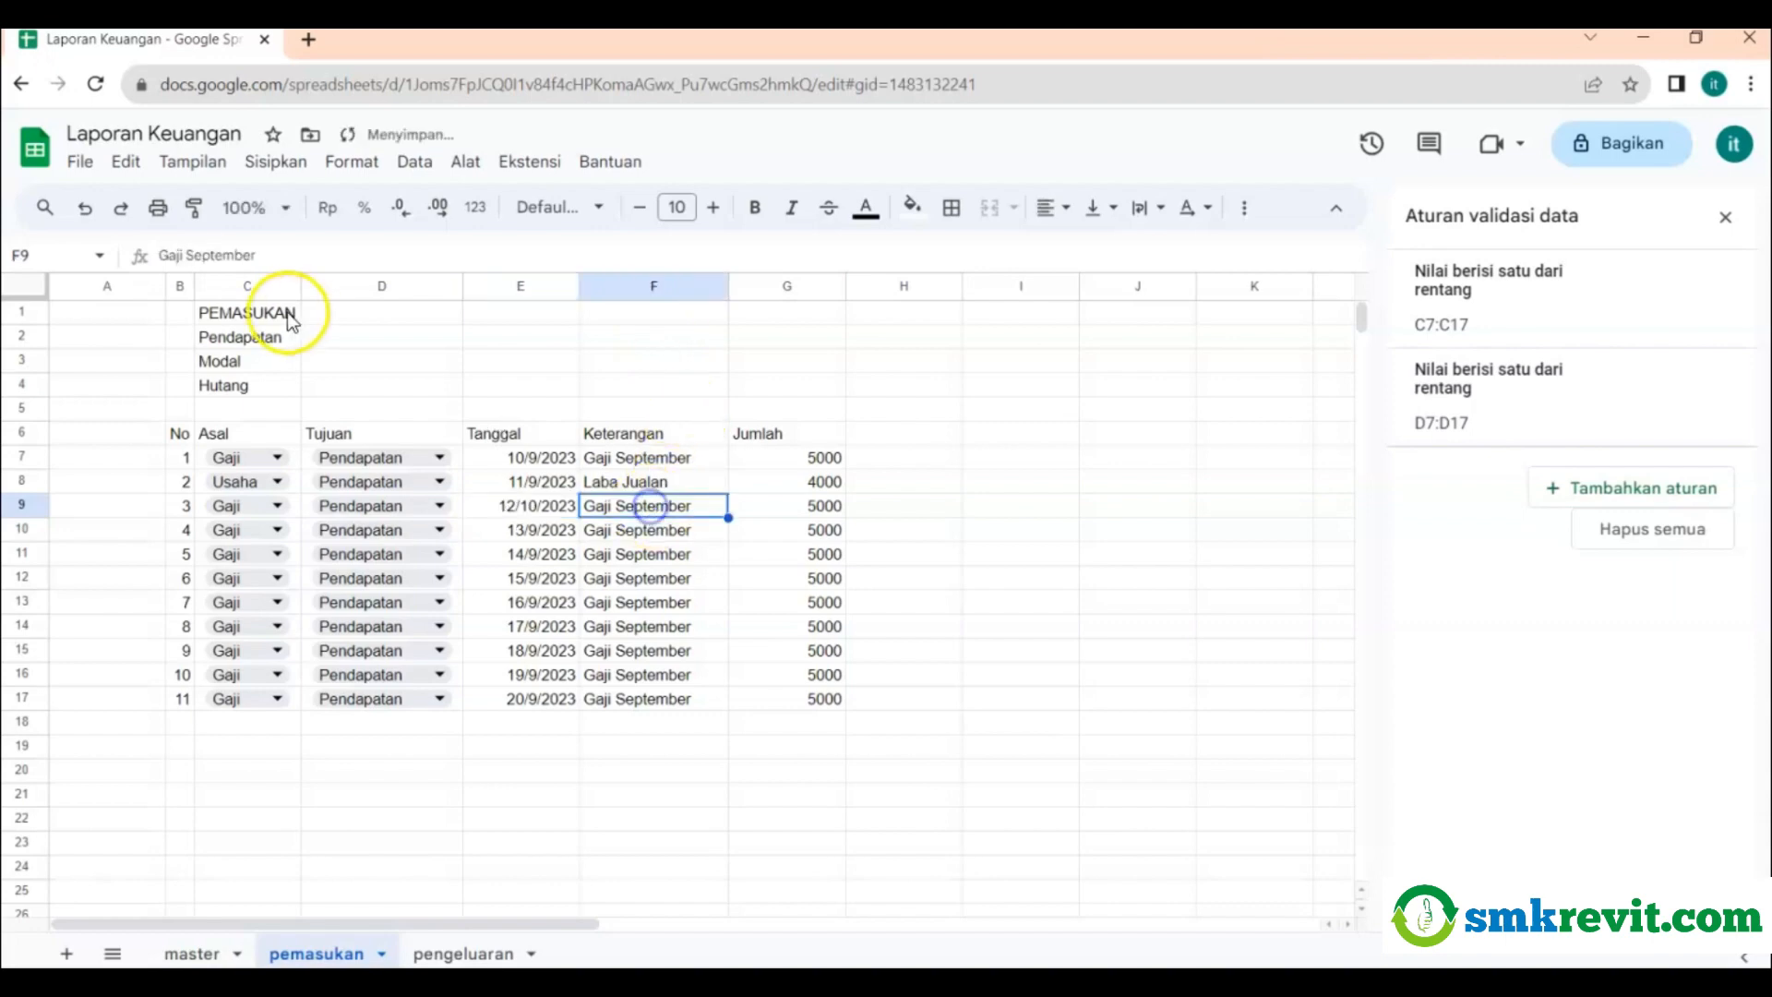
{"action": "left_click", "coordinate": [277, 252]}
{"action": "key", "text": "BackSpace"}
{"action": "key", "text": "BackSpace"}
{"action": "key", "text": "BackSpace"}
{"action": "key", "text": "BackSpace"}
{"action": "key", "text": "BackSpace"}
{"action": "key", "text": "BackSpace"}
{"action": "key", "text": "BackSpace"}
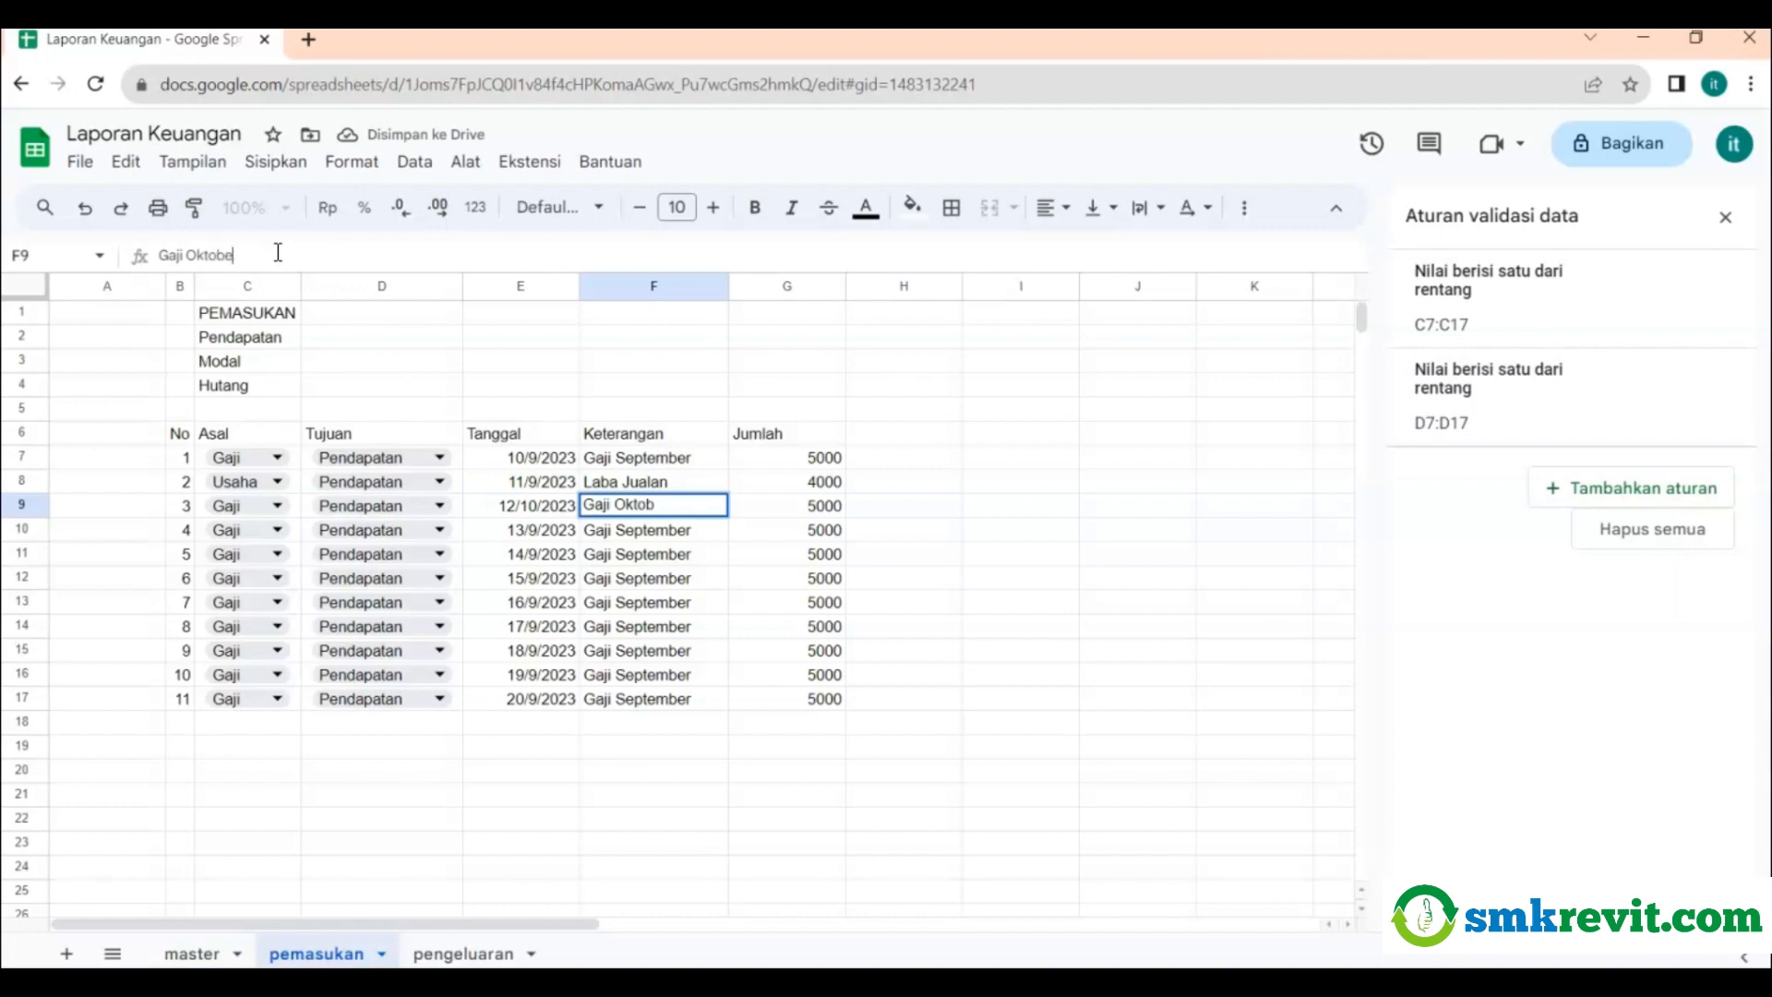
{"action": "type", "text": "Oktober"}
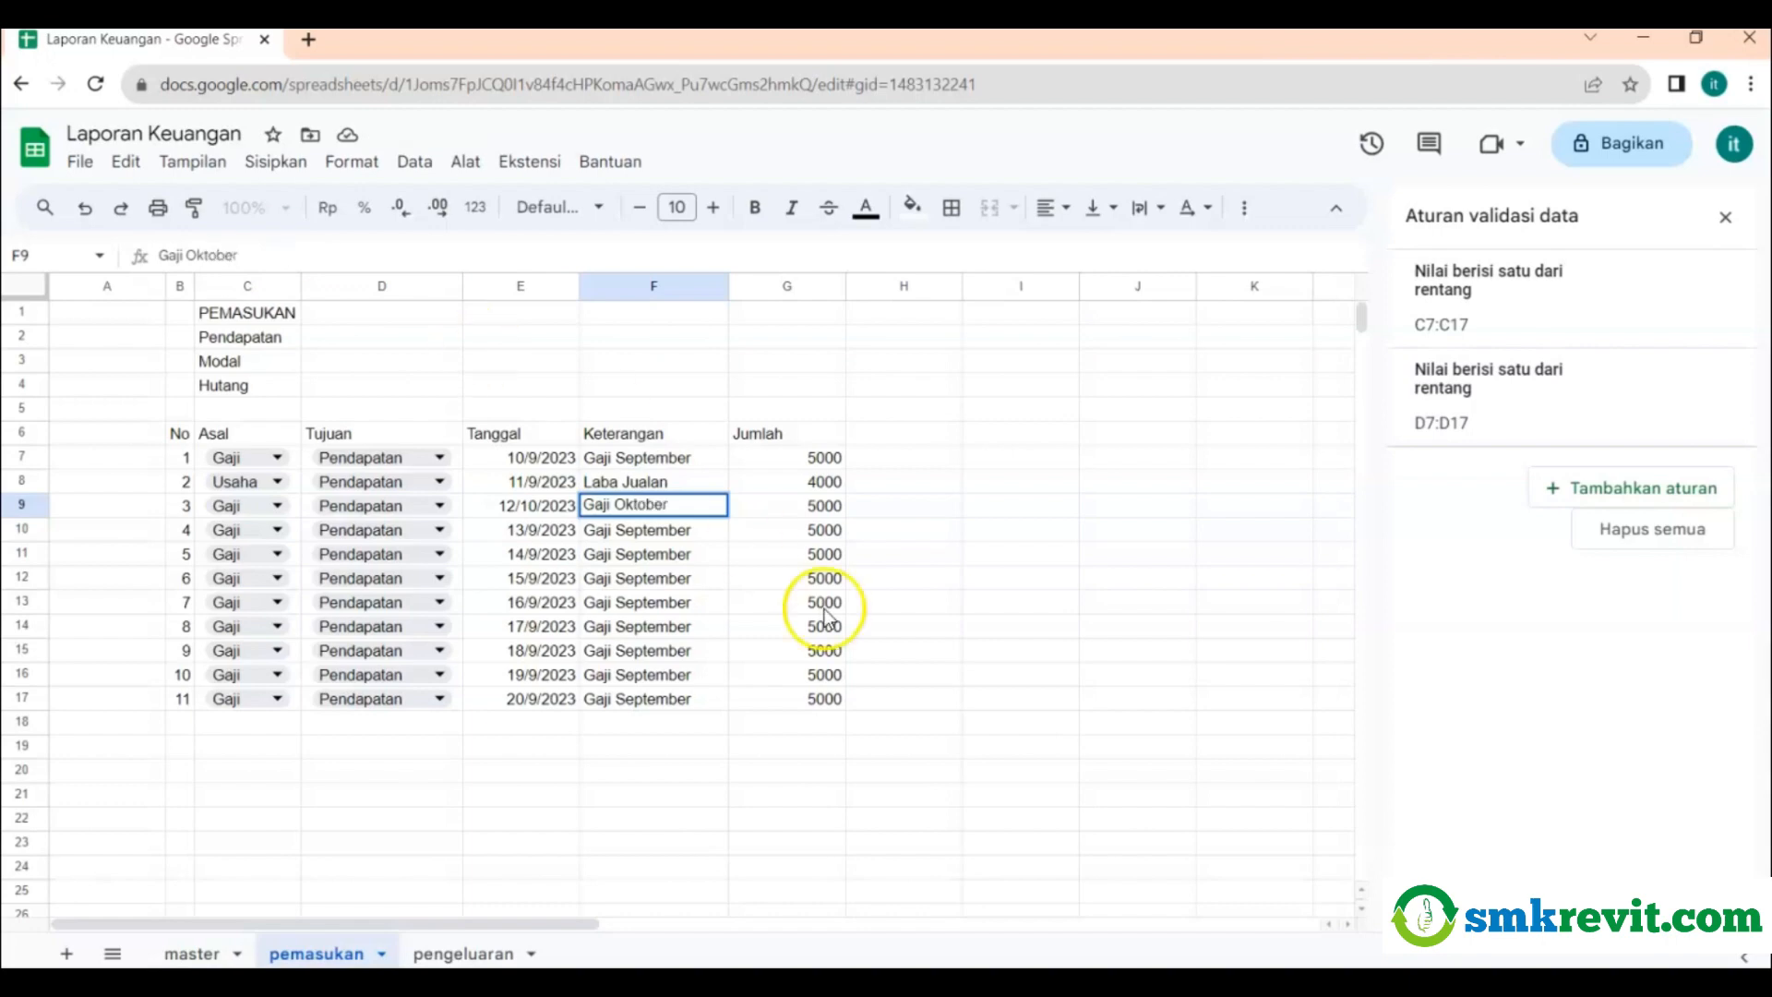
{"action": "left_click", "coordinate": [824, 508]}
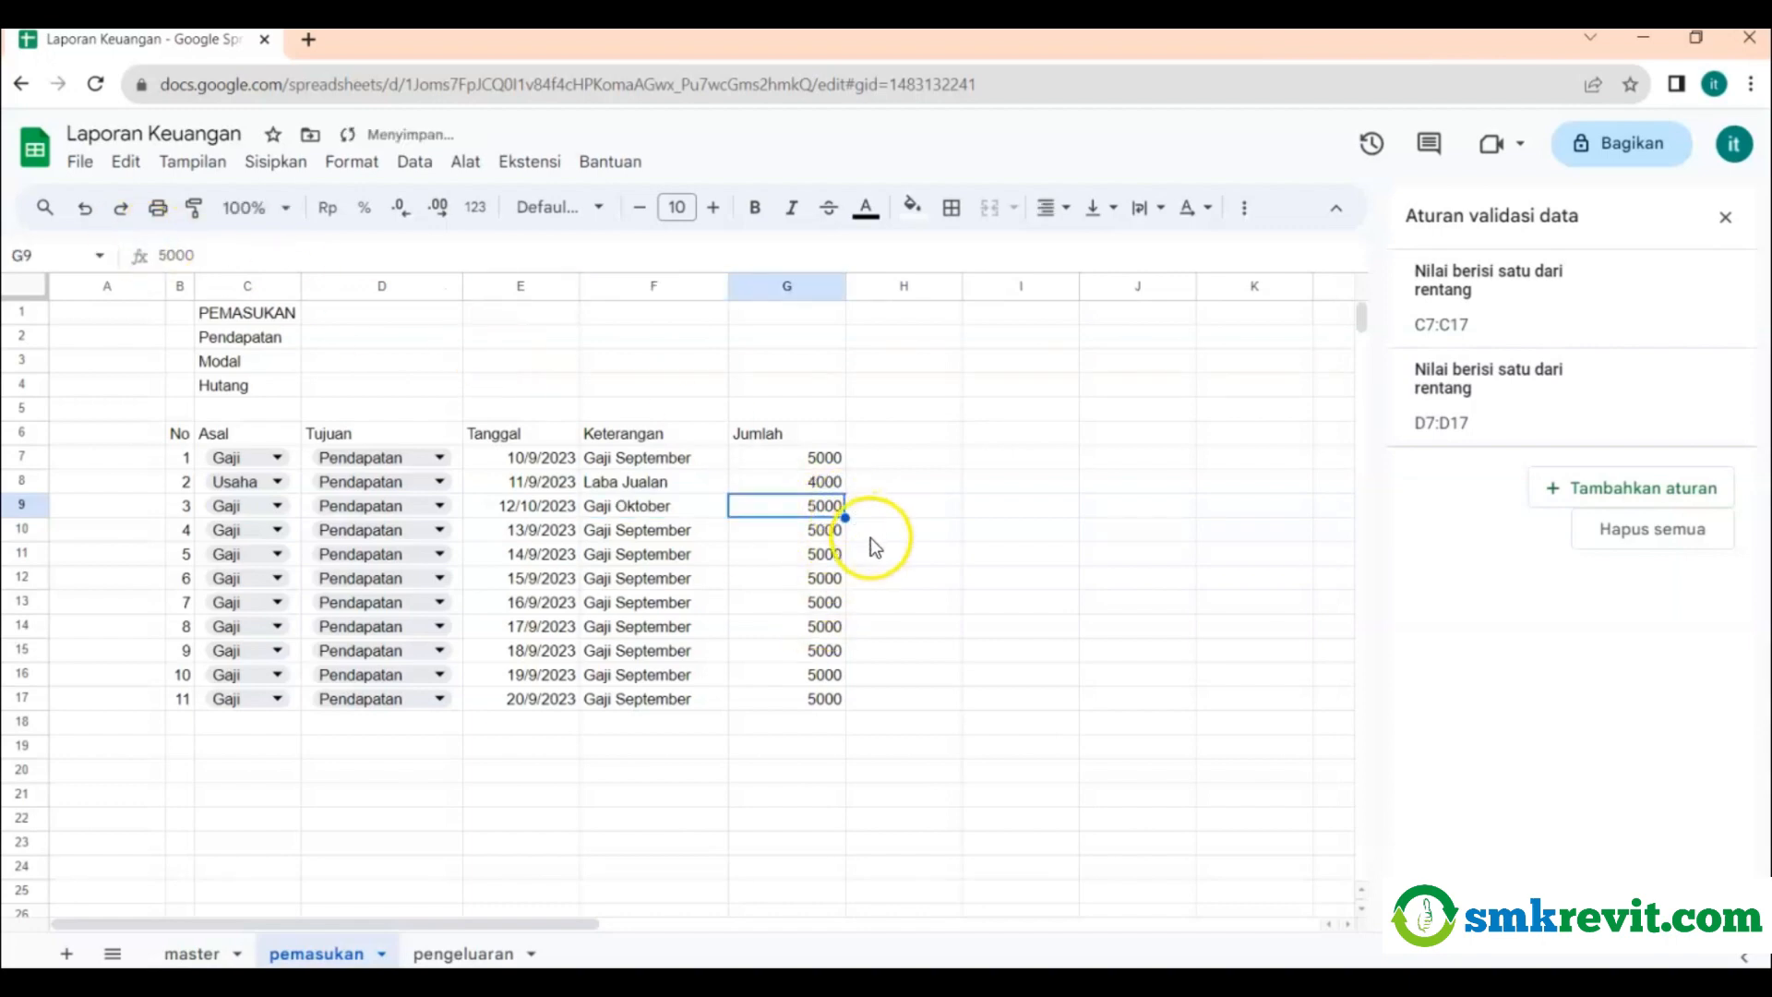
Set the Asal of entry 4 in C10 to Usaha and its Tanggal in E10 to 13/10/2023.
{"action": "double_click", "coordinate": [266, 532]}
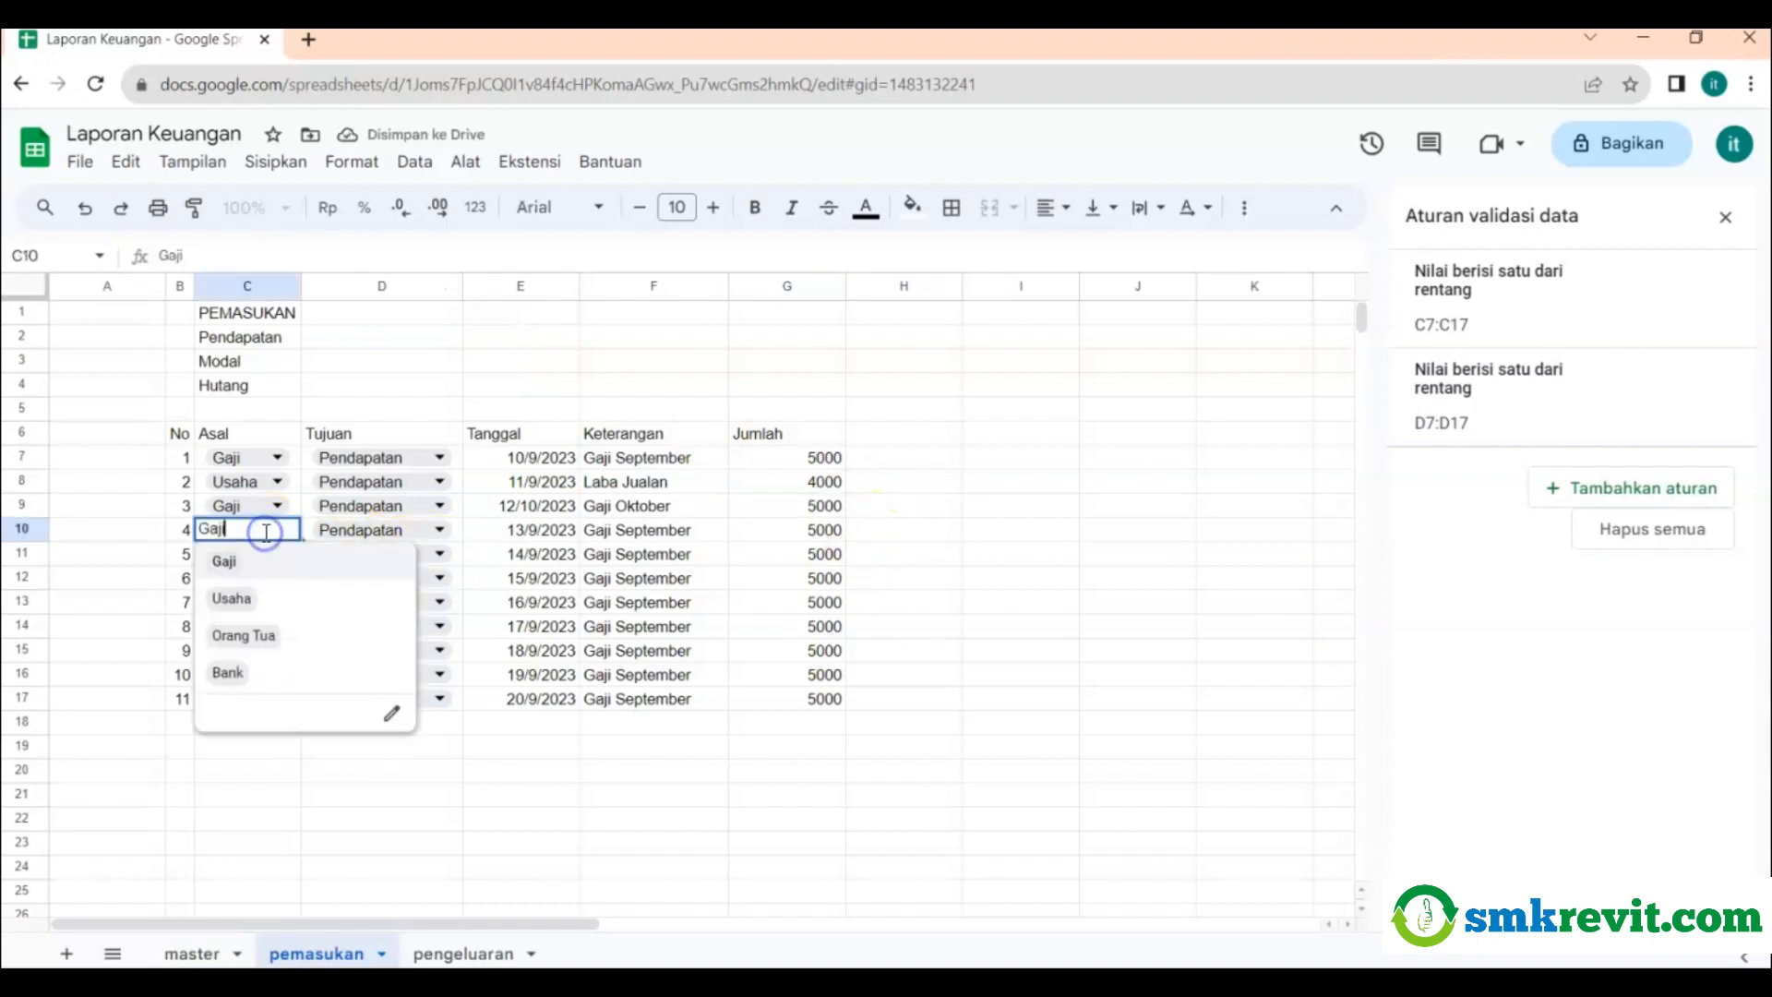
{"action": "left_click", "coordinate": [231, 598]}
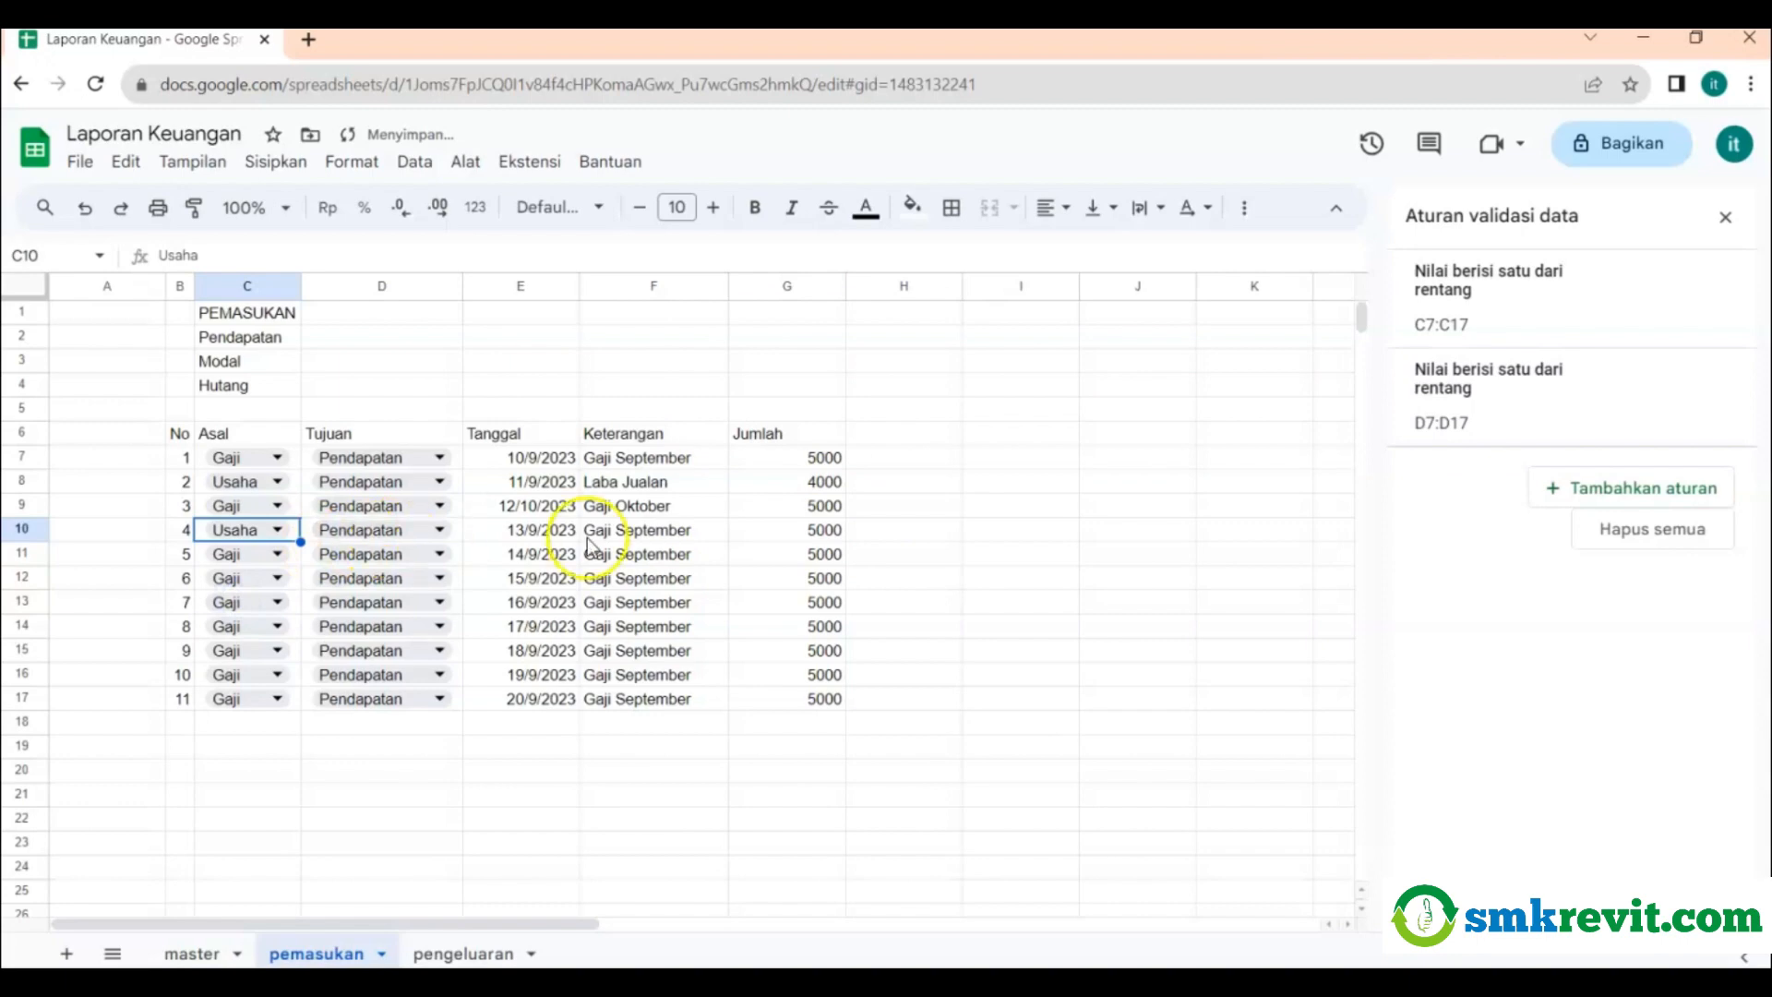
{"action": "left_click", "coordinate": [535, 529]}
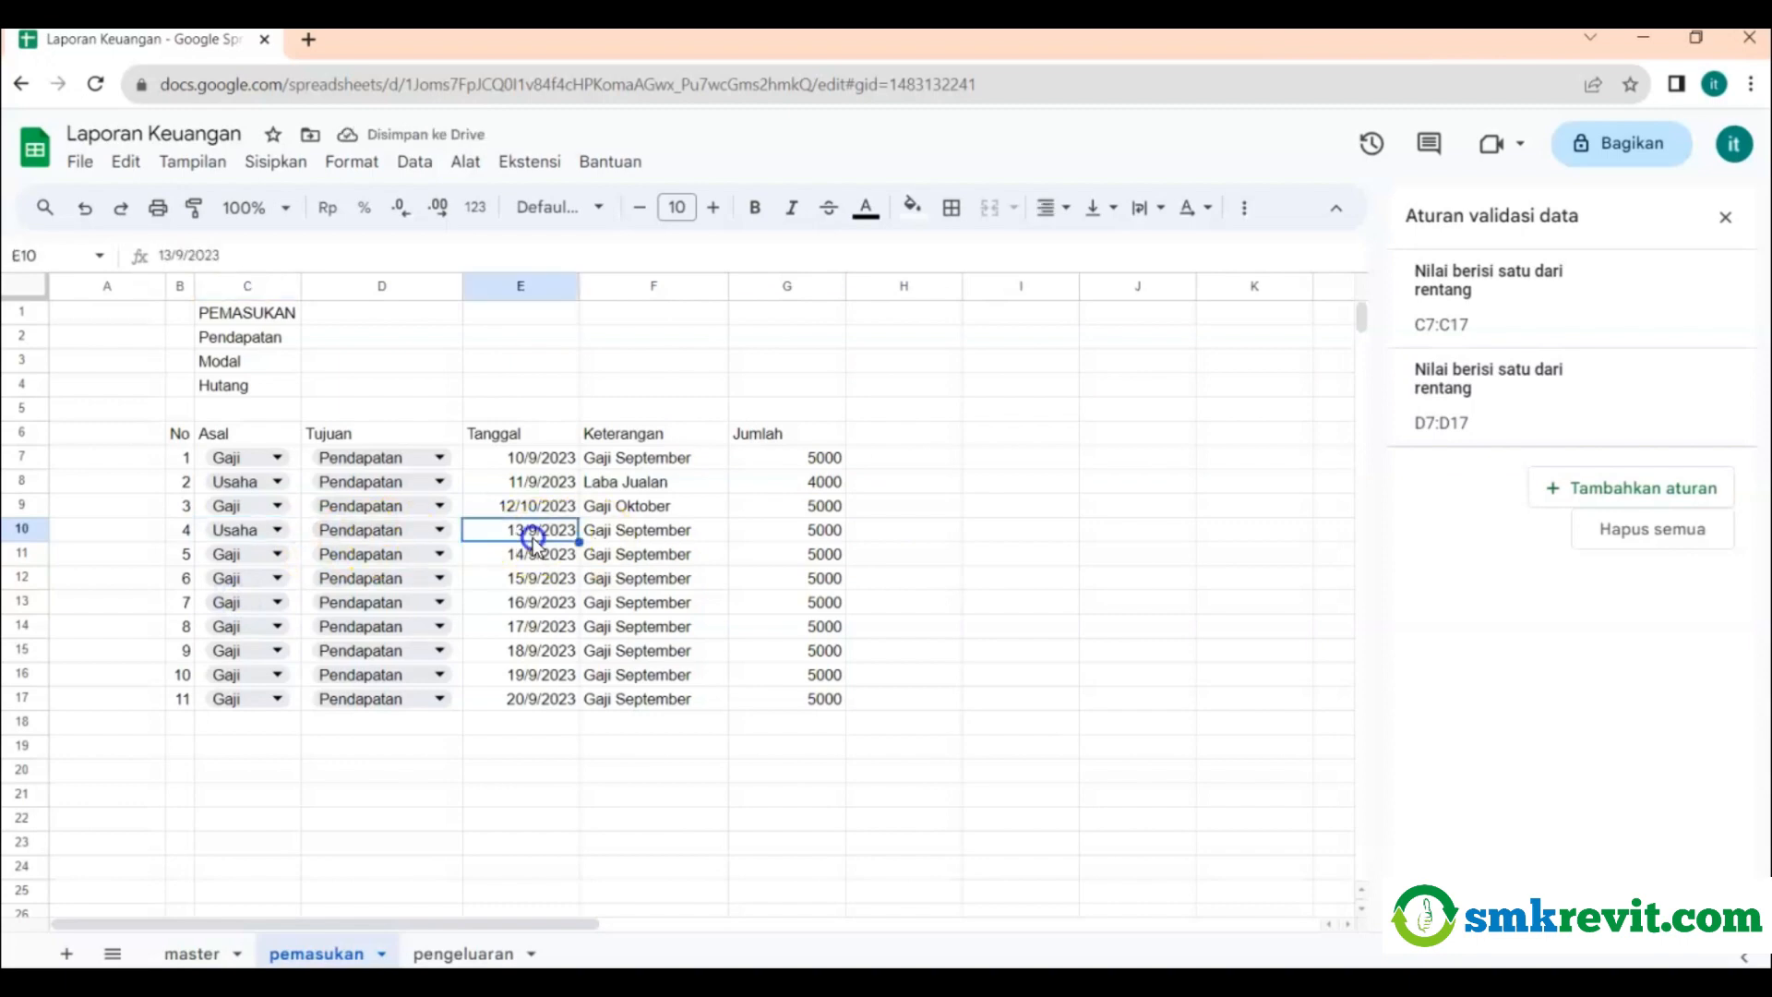
{"action": "left_click", "coordinate": [185, 257]}
{"action": "key", "text": "BackSpace"}
{"action": "type", "text": "10"}
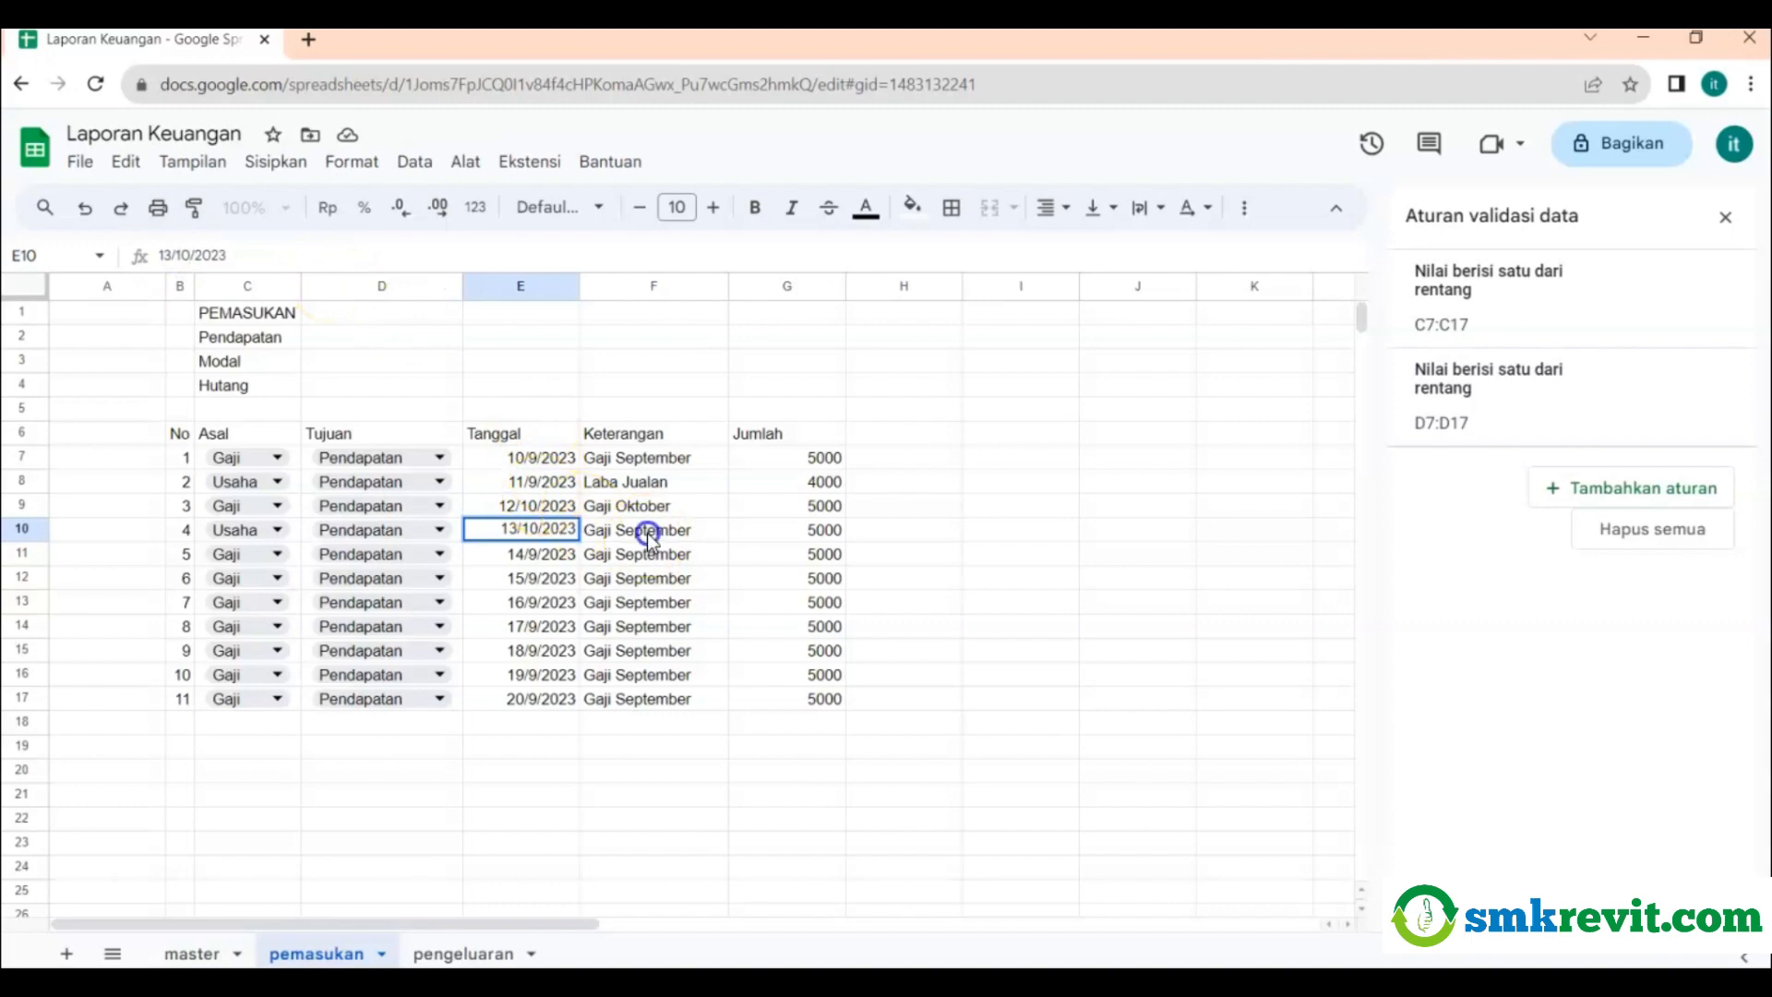
Replace the Keterangan of entry 4 in F10 with Laba Jualan Baju.
{"action": "left_click", "coordinate": [646, 531]}
{"action": "triple_click", "coordinate": [294, 261]}
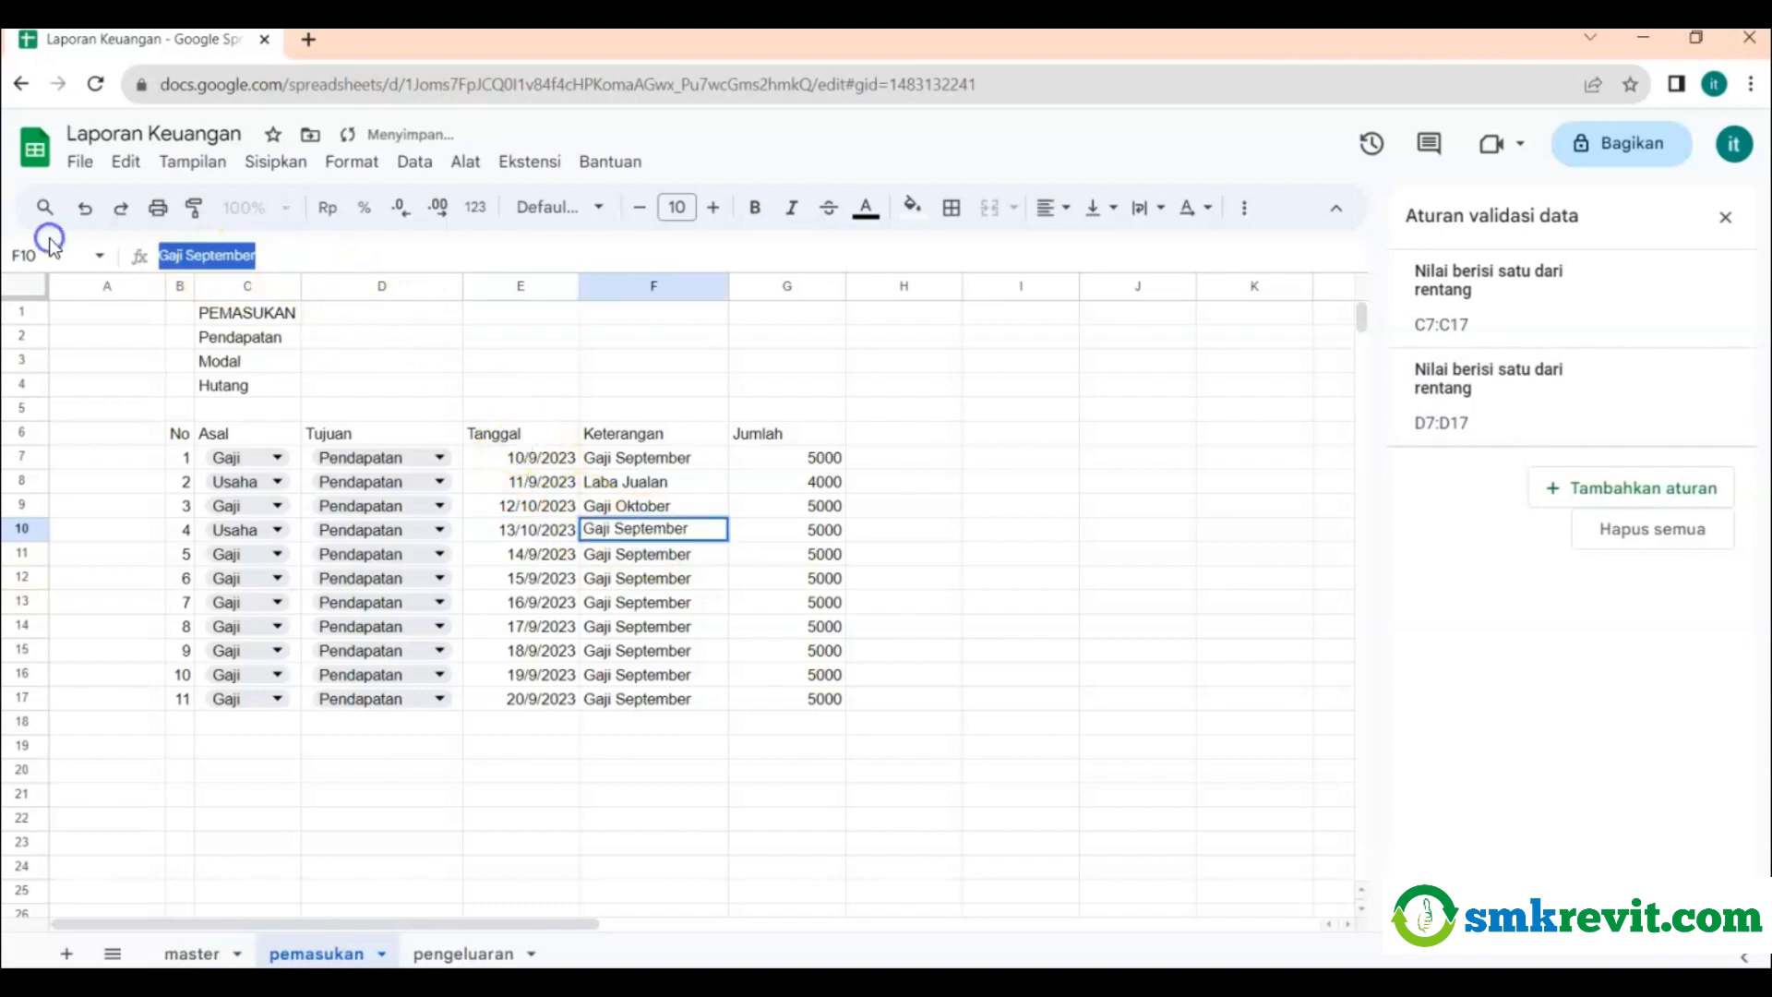
{"action": "type", "text": "Laba Juala"}
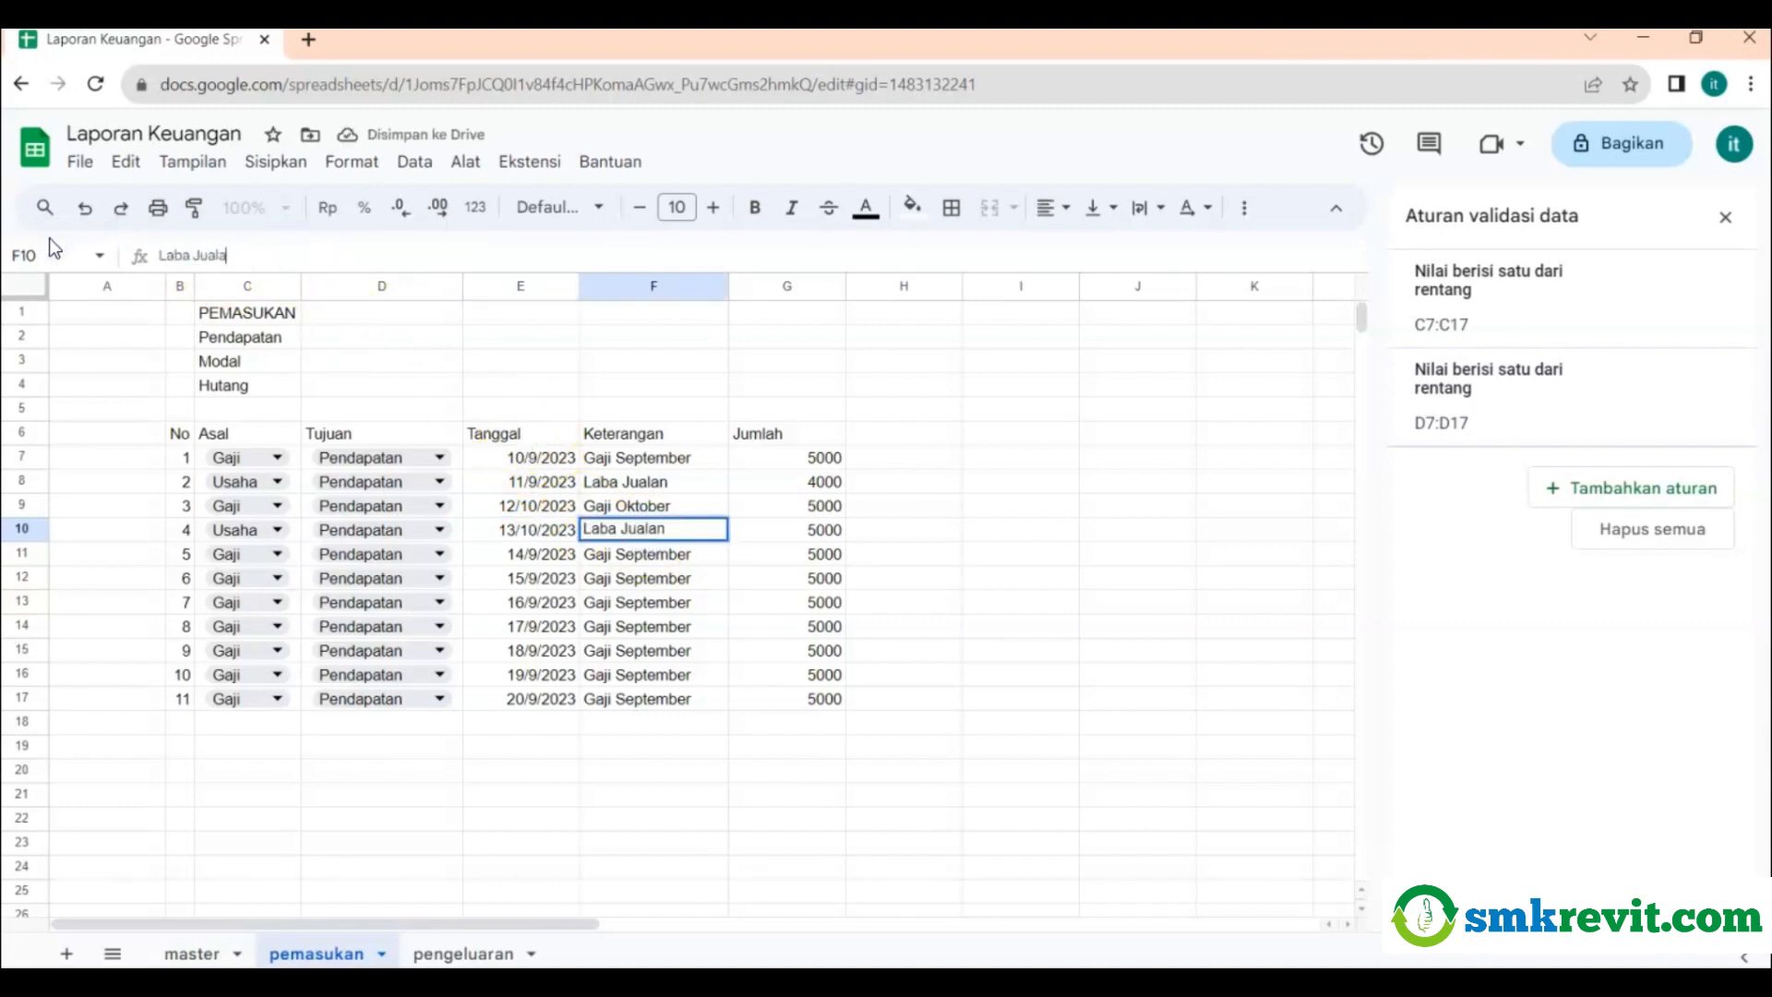
{"action": "type", "text": "n Baju"}
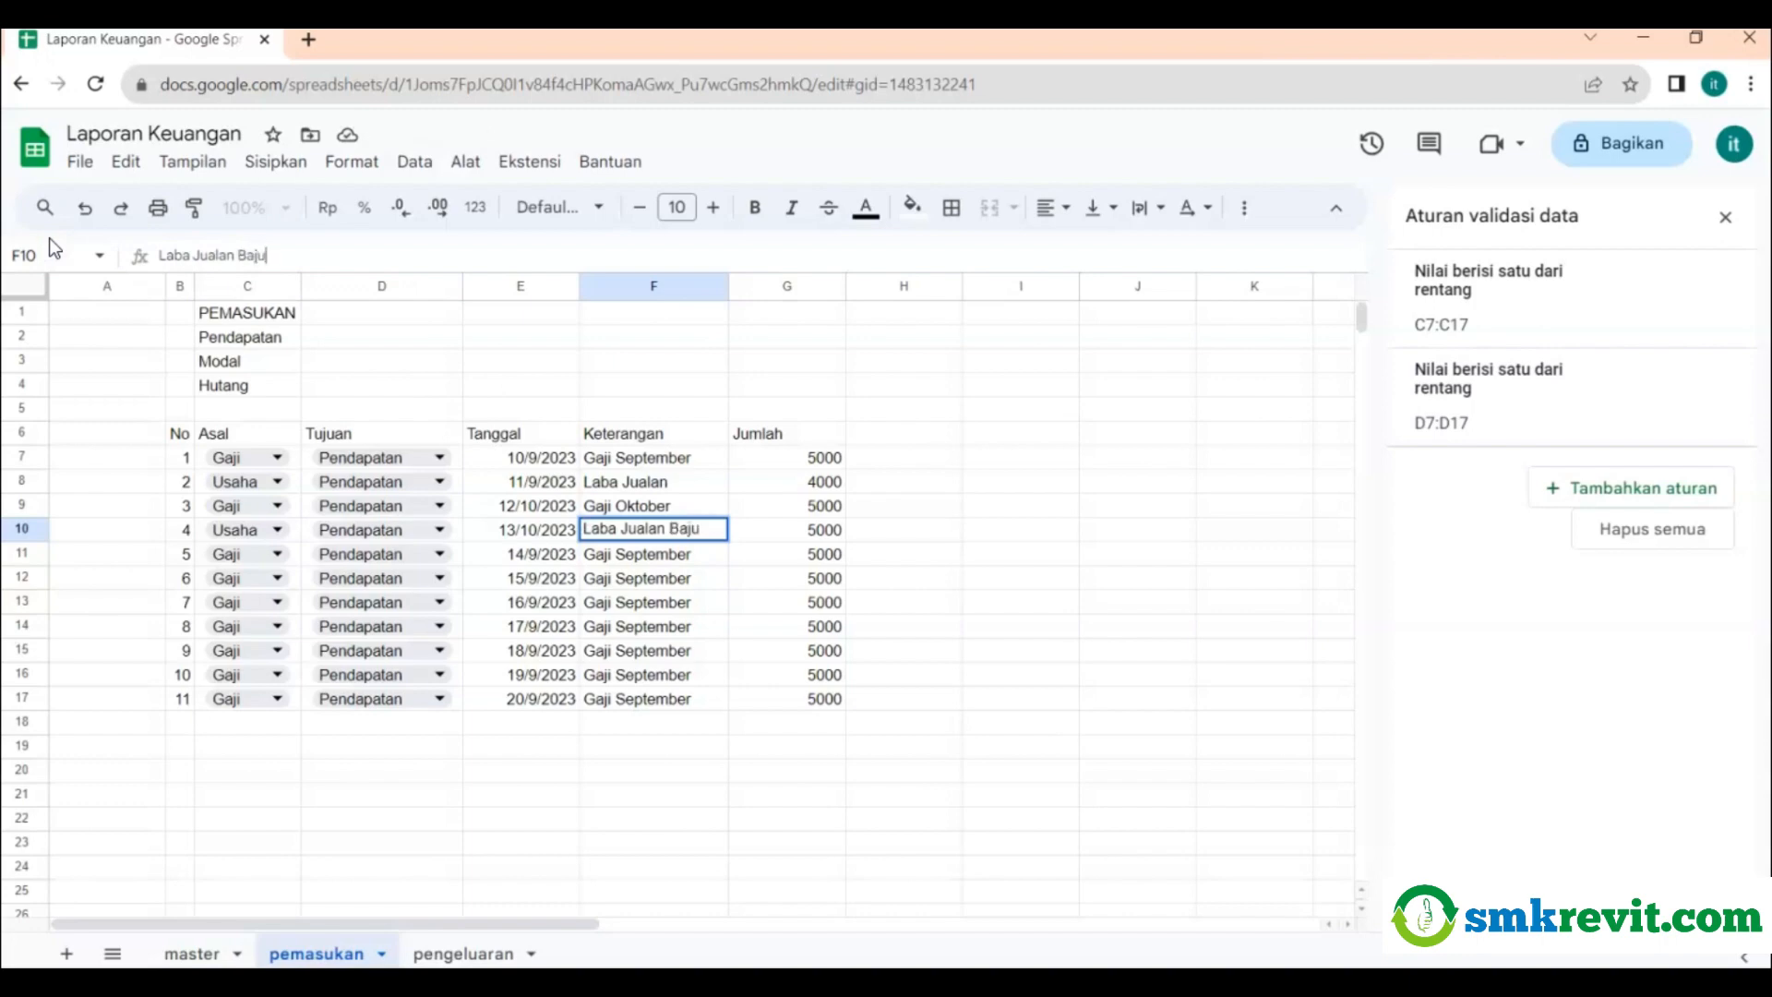
{"action": "key", "text": "Return"}
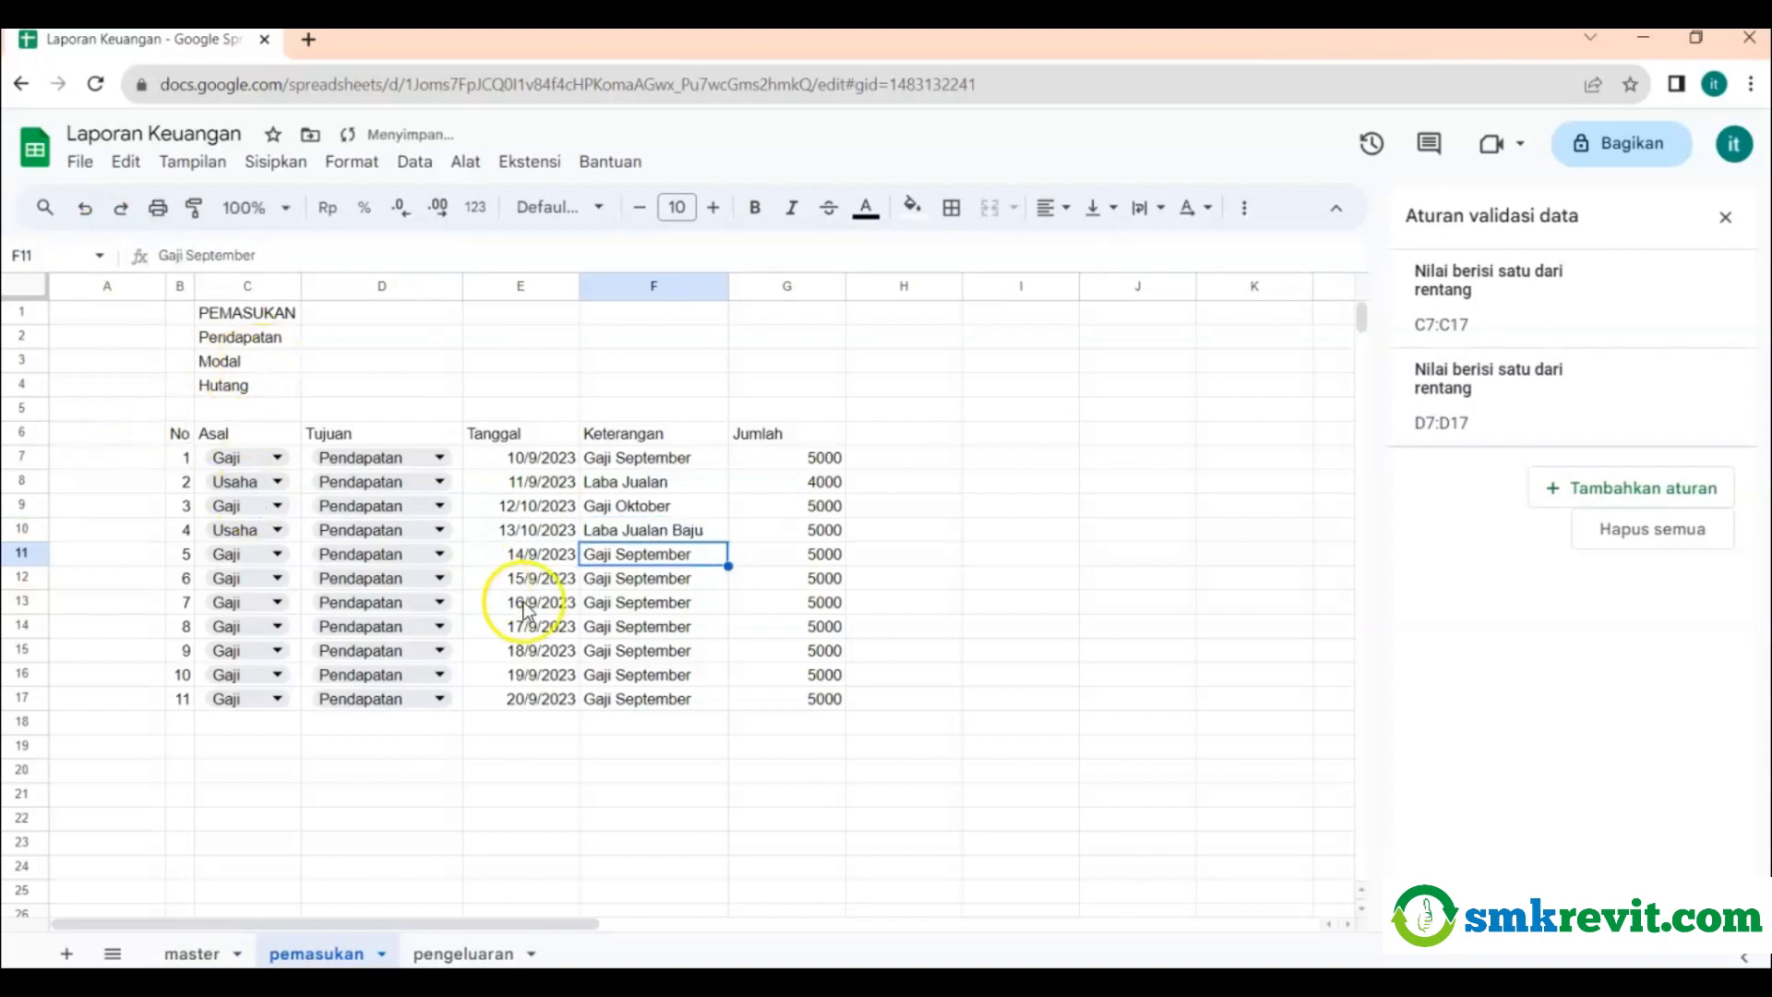
Set entry 5 in row 11 to Asal Orang Tua and Tujuan Modal.
{"action": "left_click", "coordinate": [259, 554]}
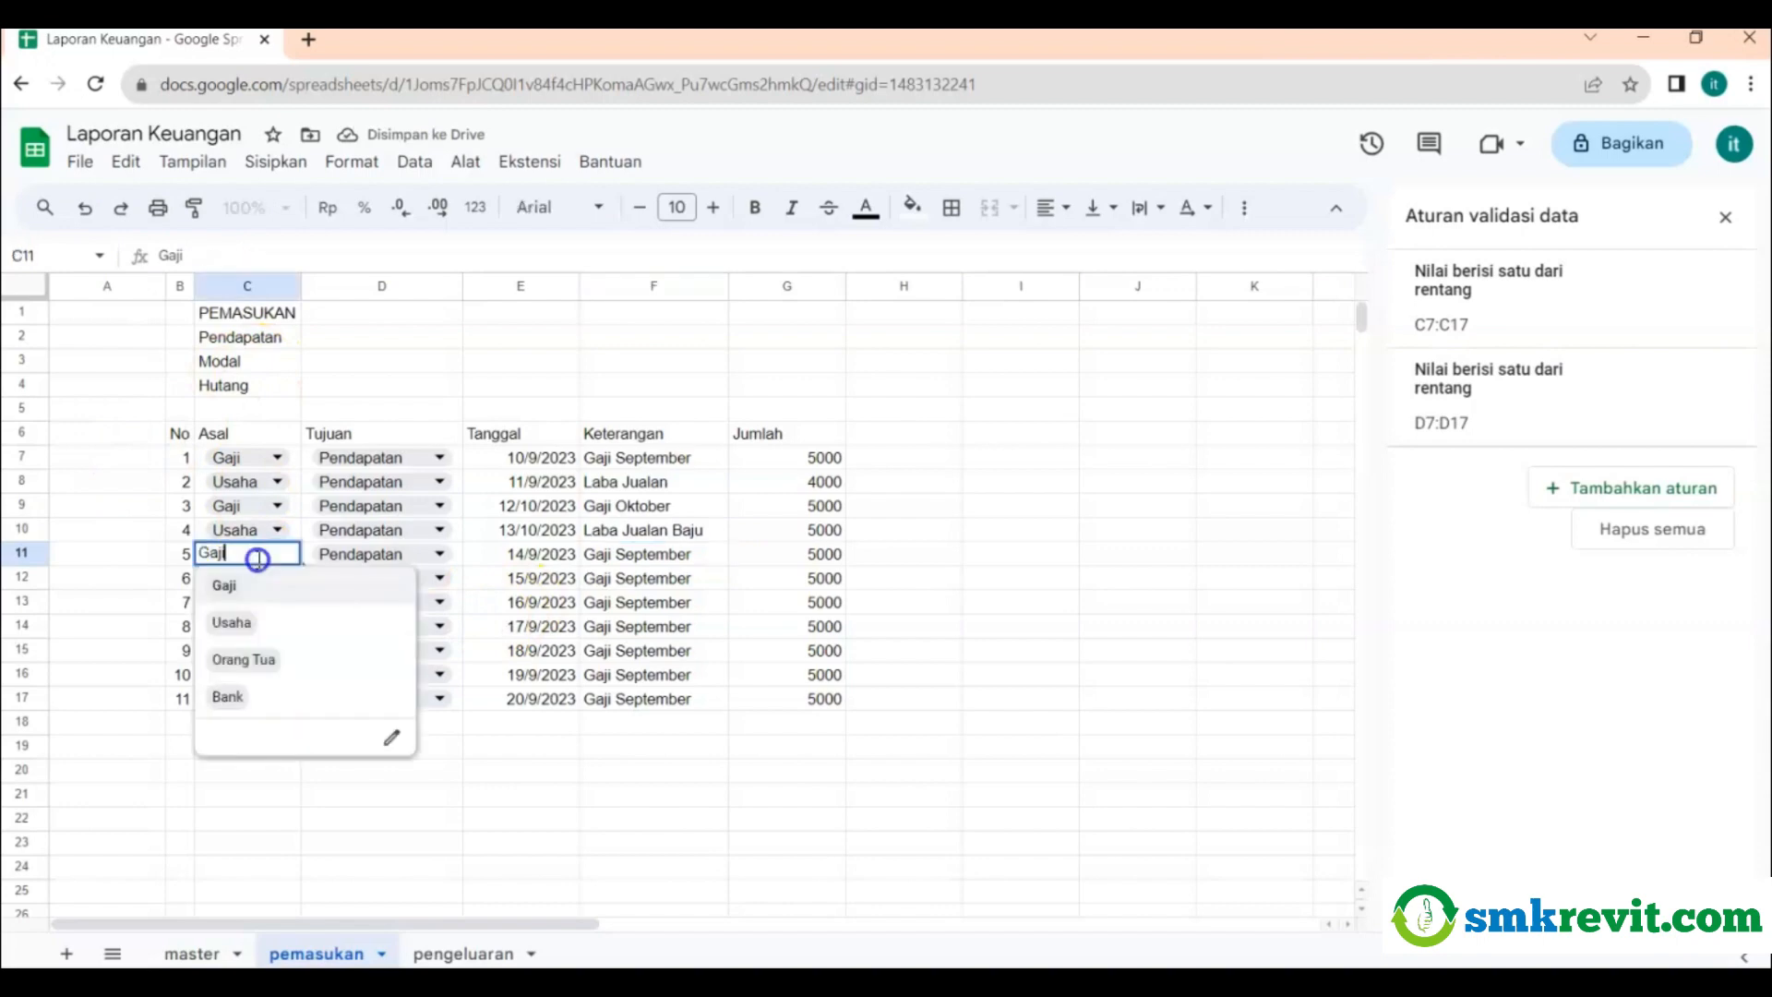
{"action": "left_click", "coordinate": [238, 659]}
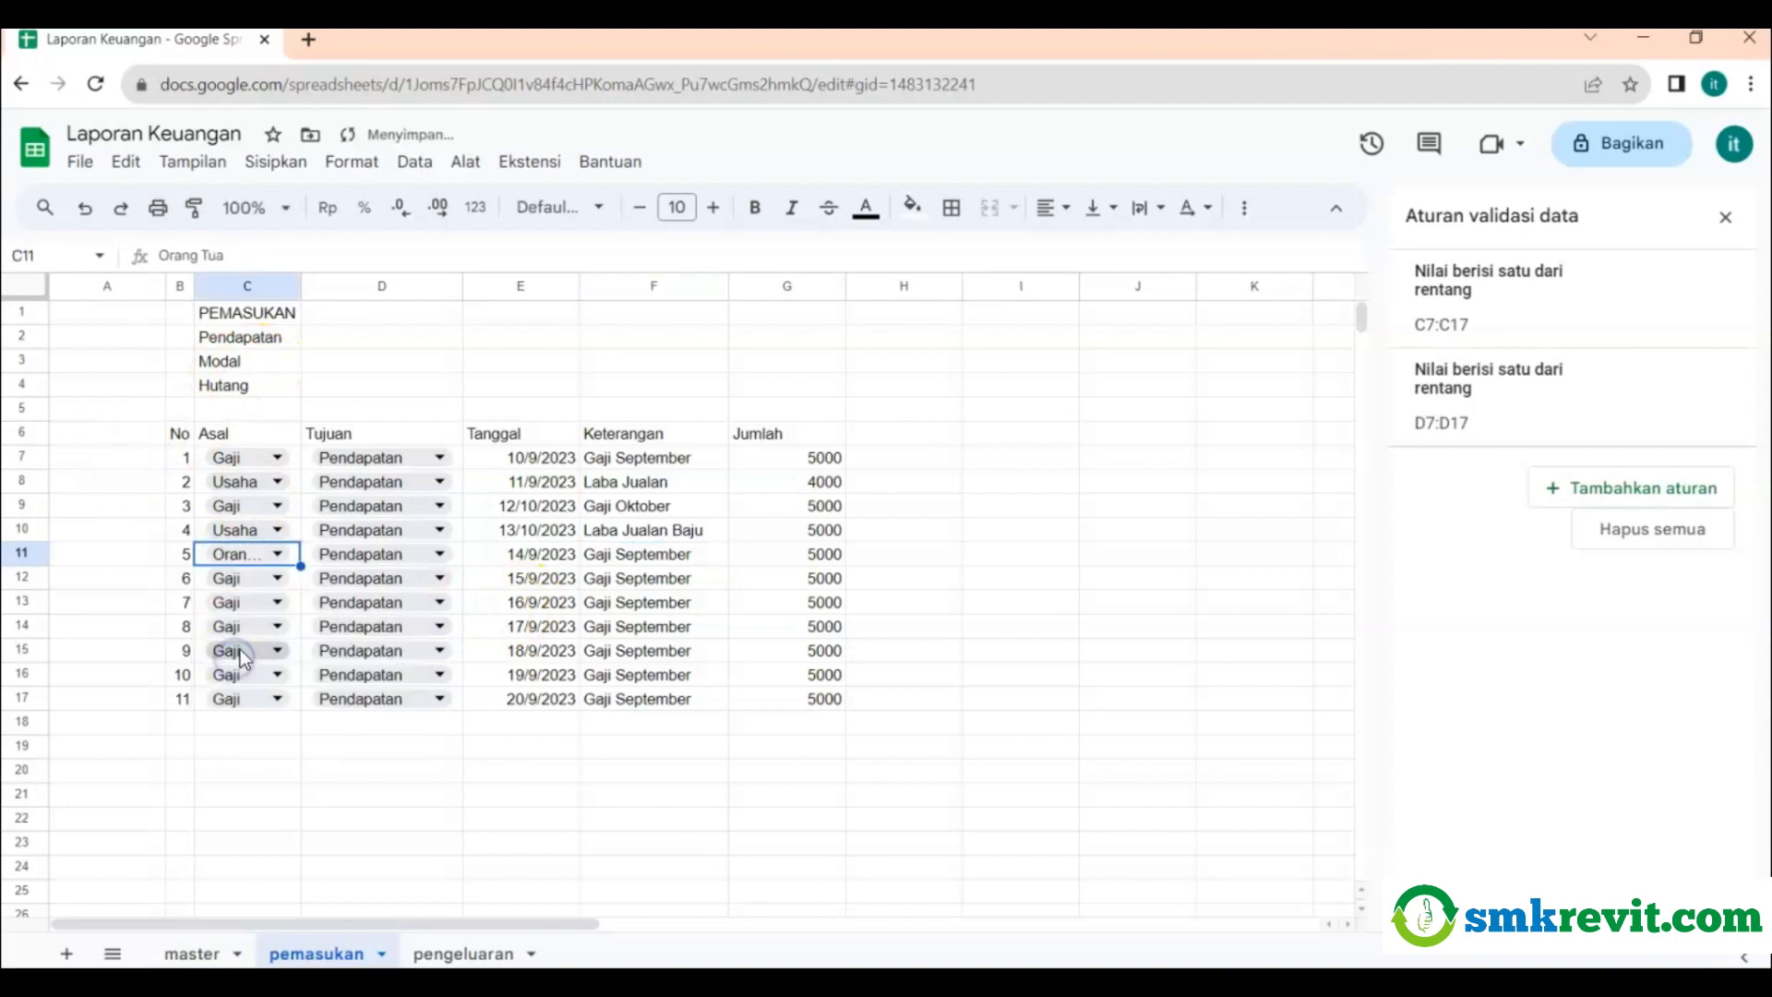
{"action": "left_click", "coordinate": [395, 553]}
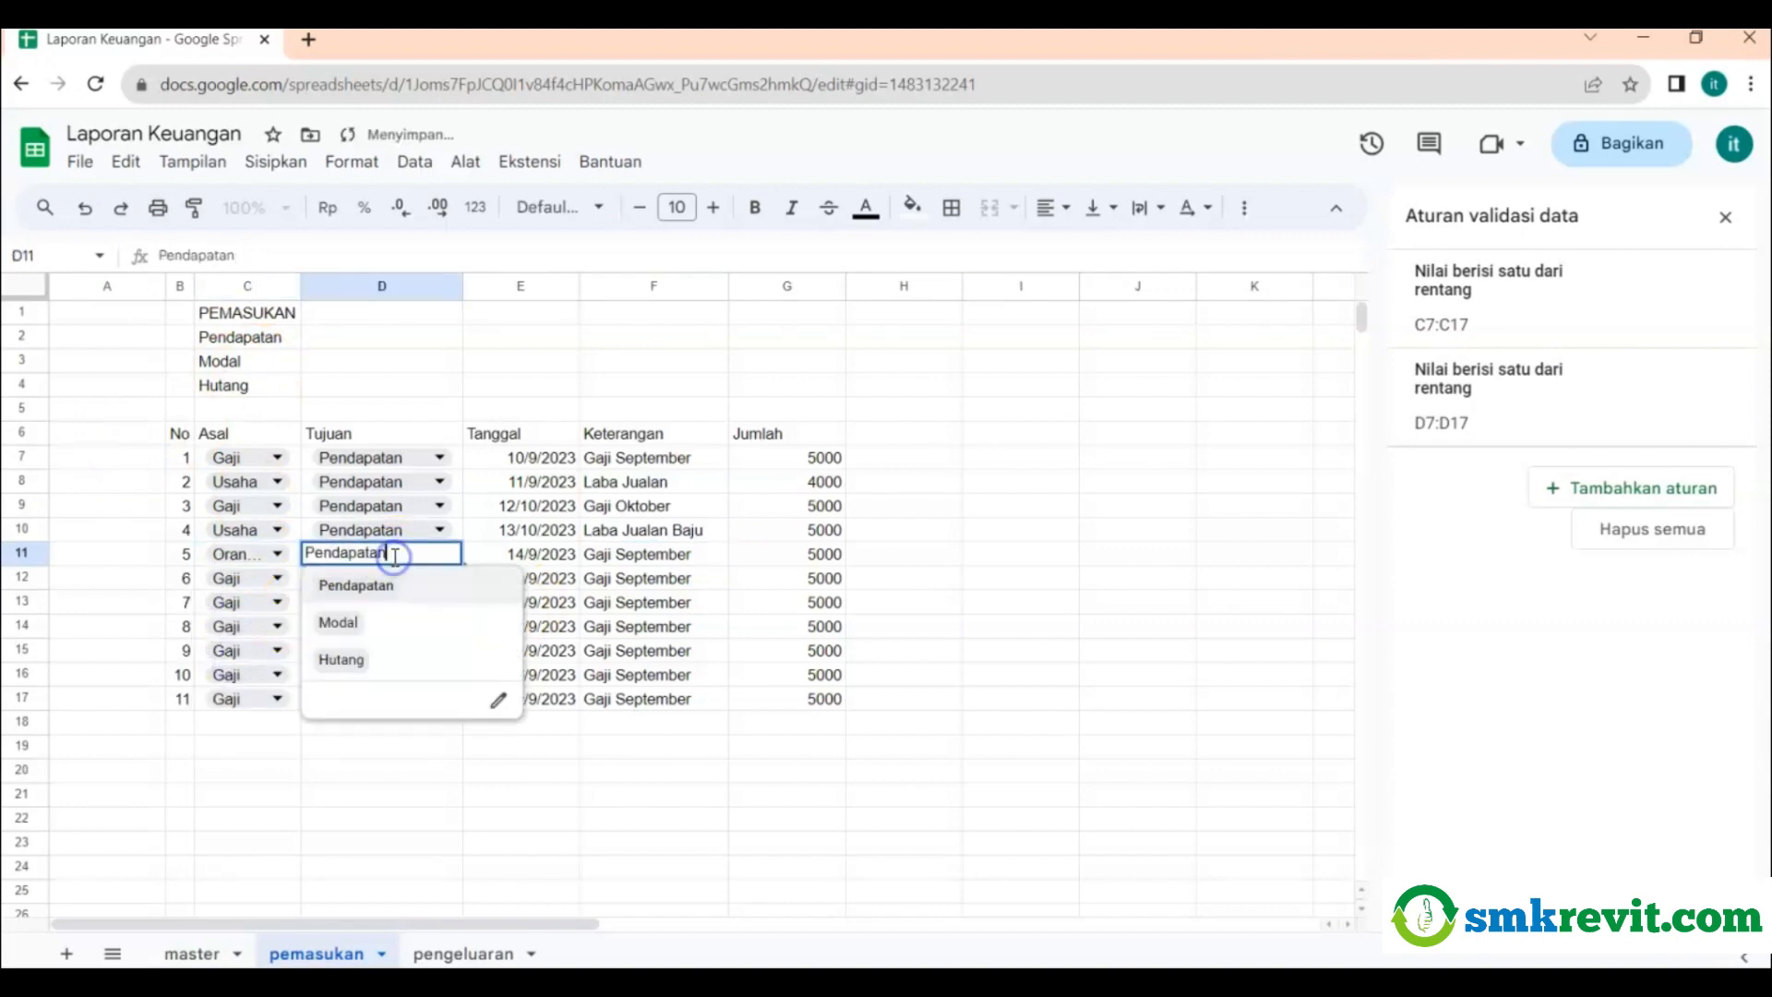
{"action": "left_click", "coordinate": [335, 621]}
Change the Tanggal of entry 5 in E11 to 14/10/2023.
{"action": "left_click", "coordinate": [544, 554]}
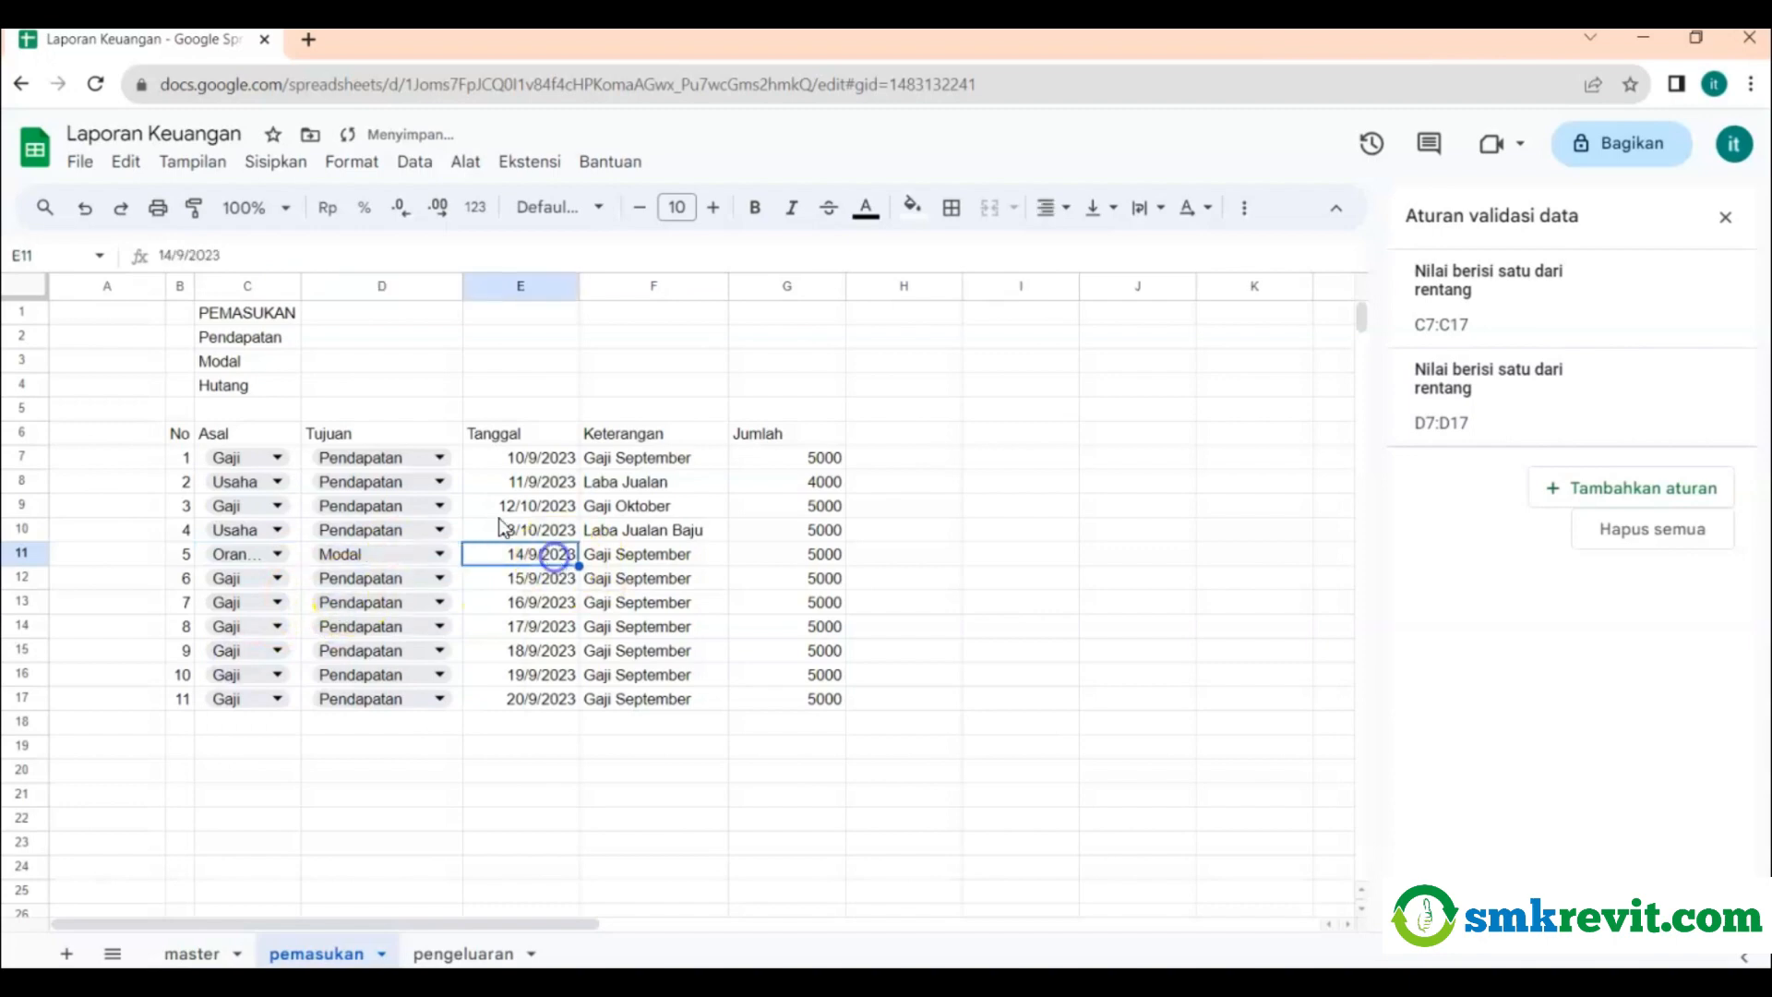
{"action": "left_click", "coordinate": [184, 255]}
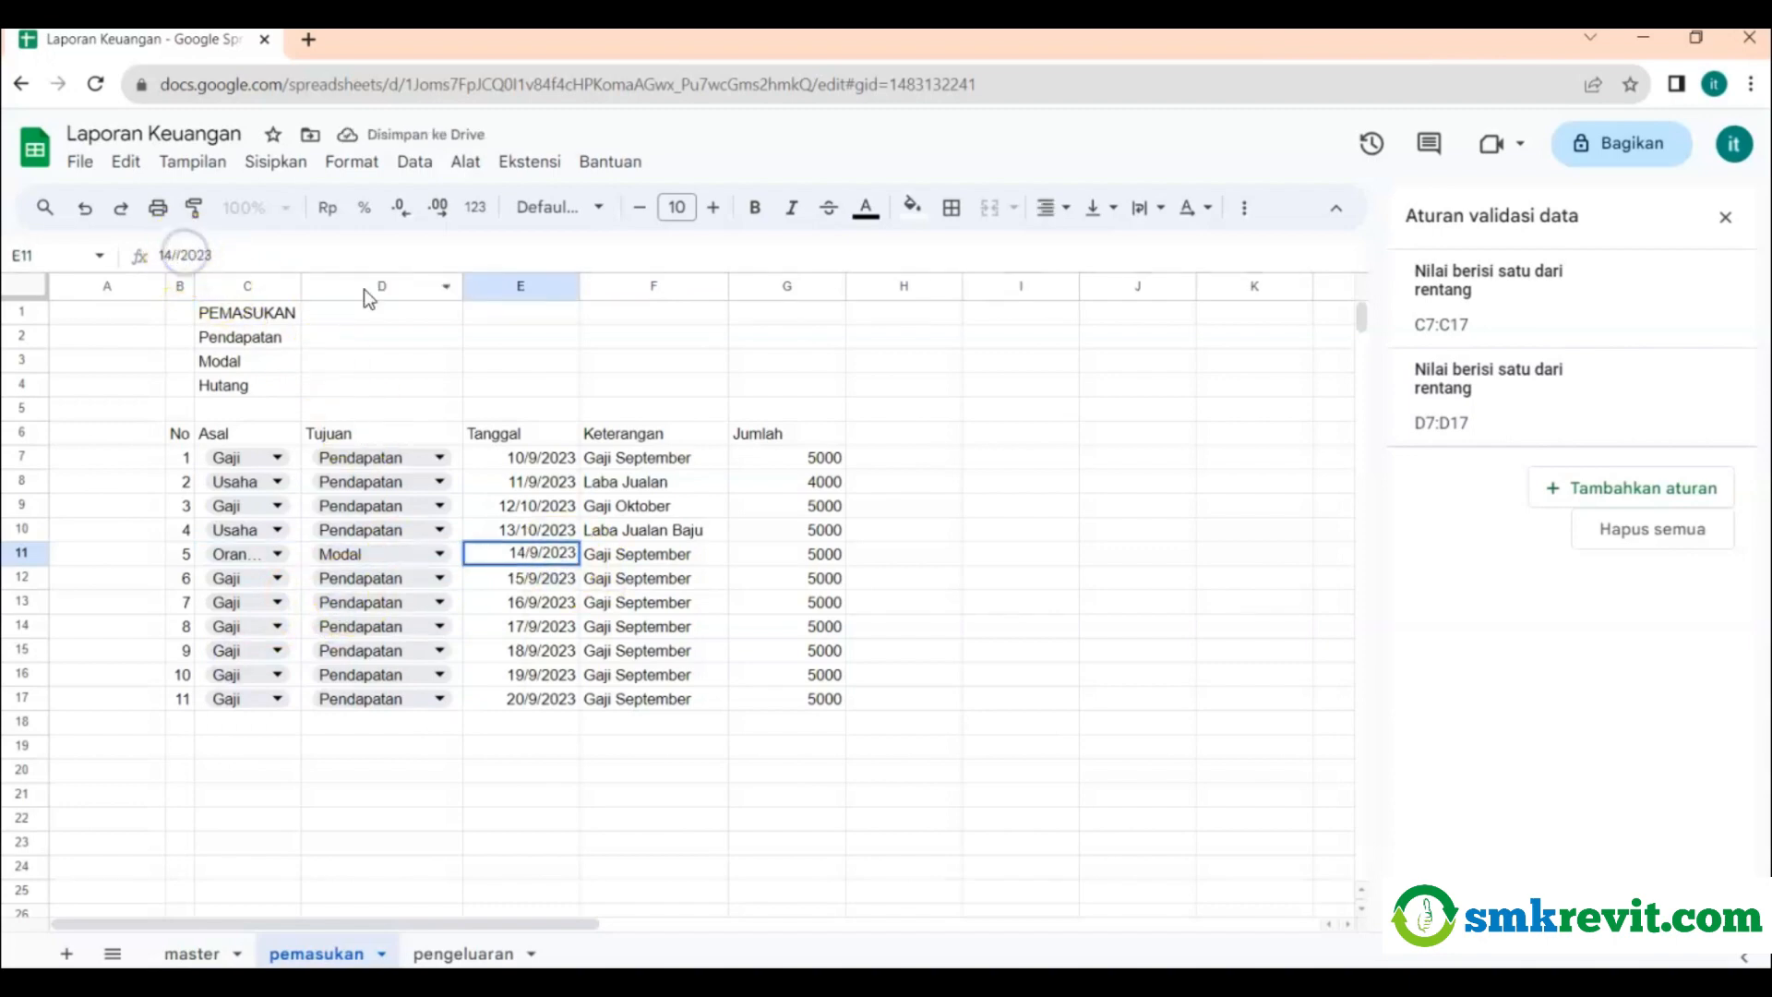
{"action": "key", "text": "BackSpace"}
{"action": "type", "text": "10"}
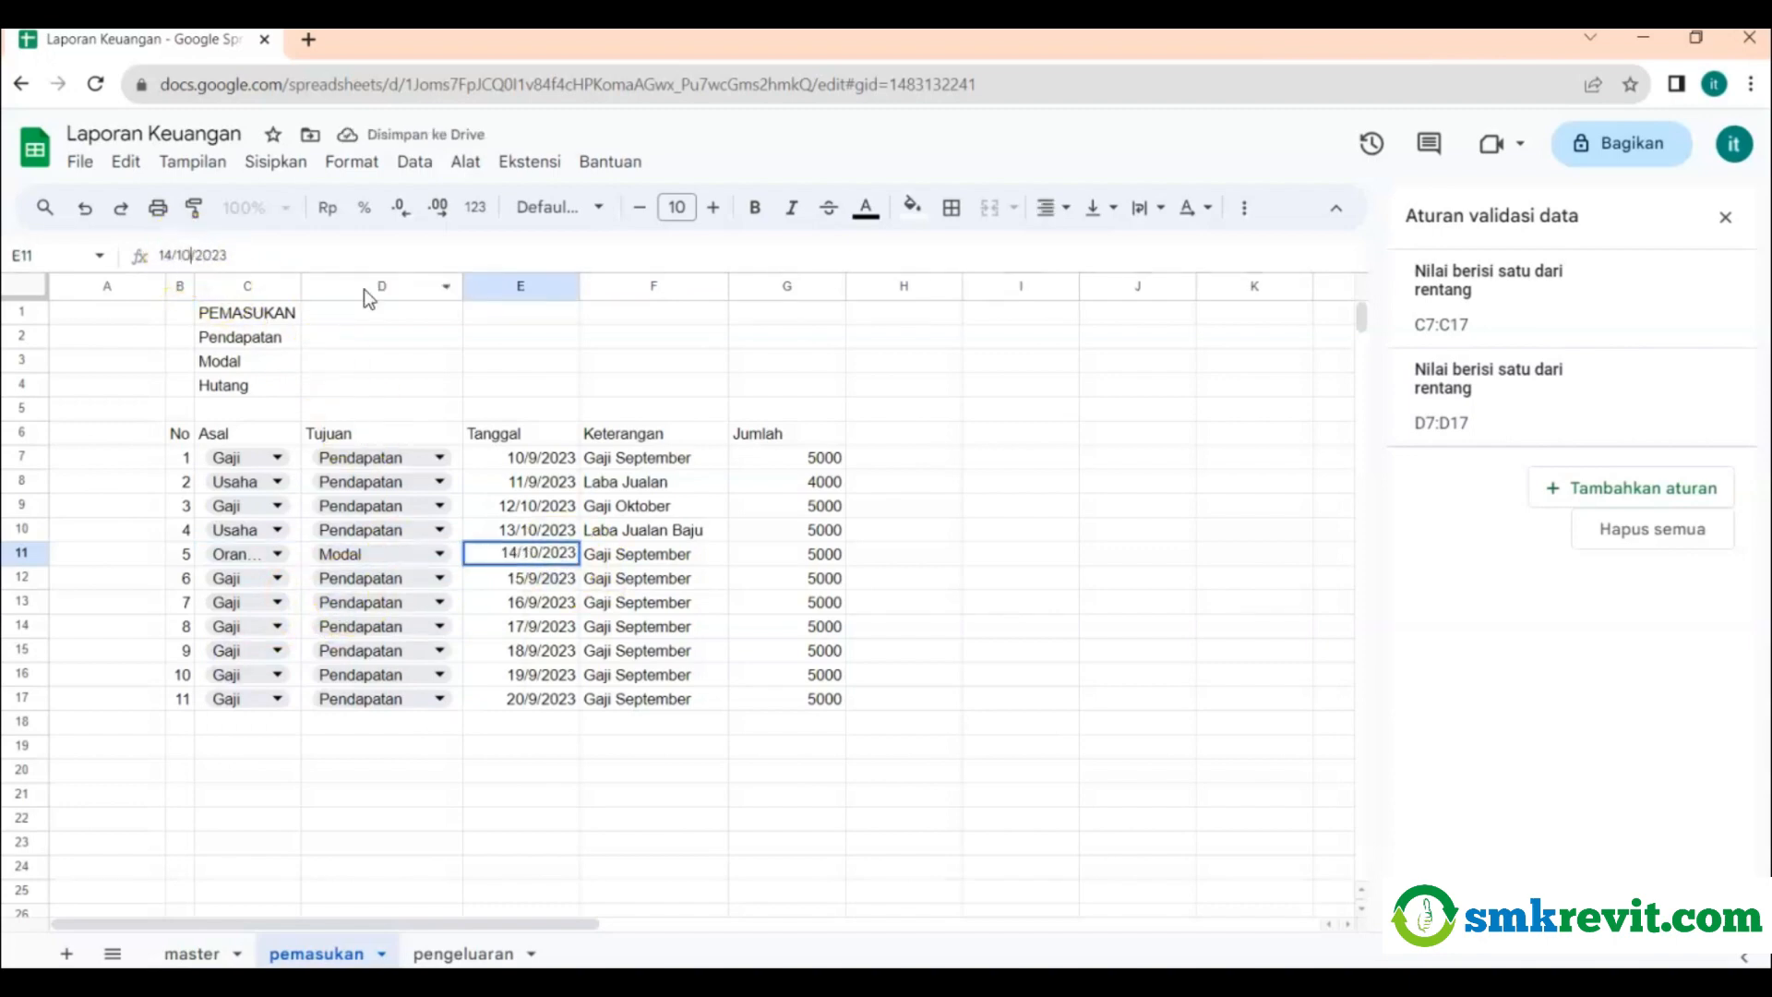
Replace the Keterangan of entry 5 in F11 with Pemberian Orang Tua.
{"action": "left_click", "coordinate": [633, 553]}
{"action": "left_click_drag", "start_coordinate": [259, 256], "coordinate": [87, 248]}
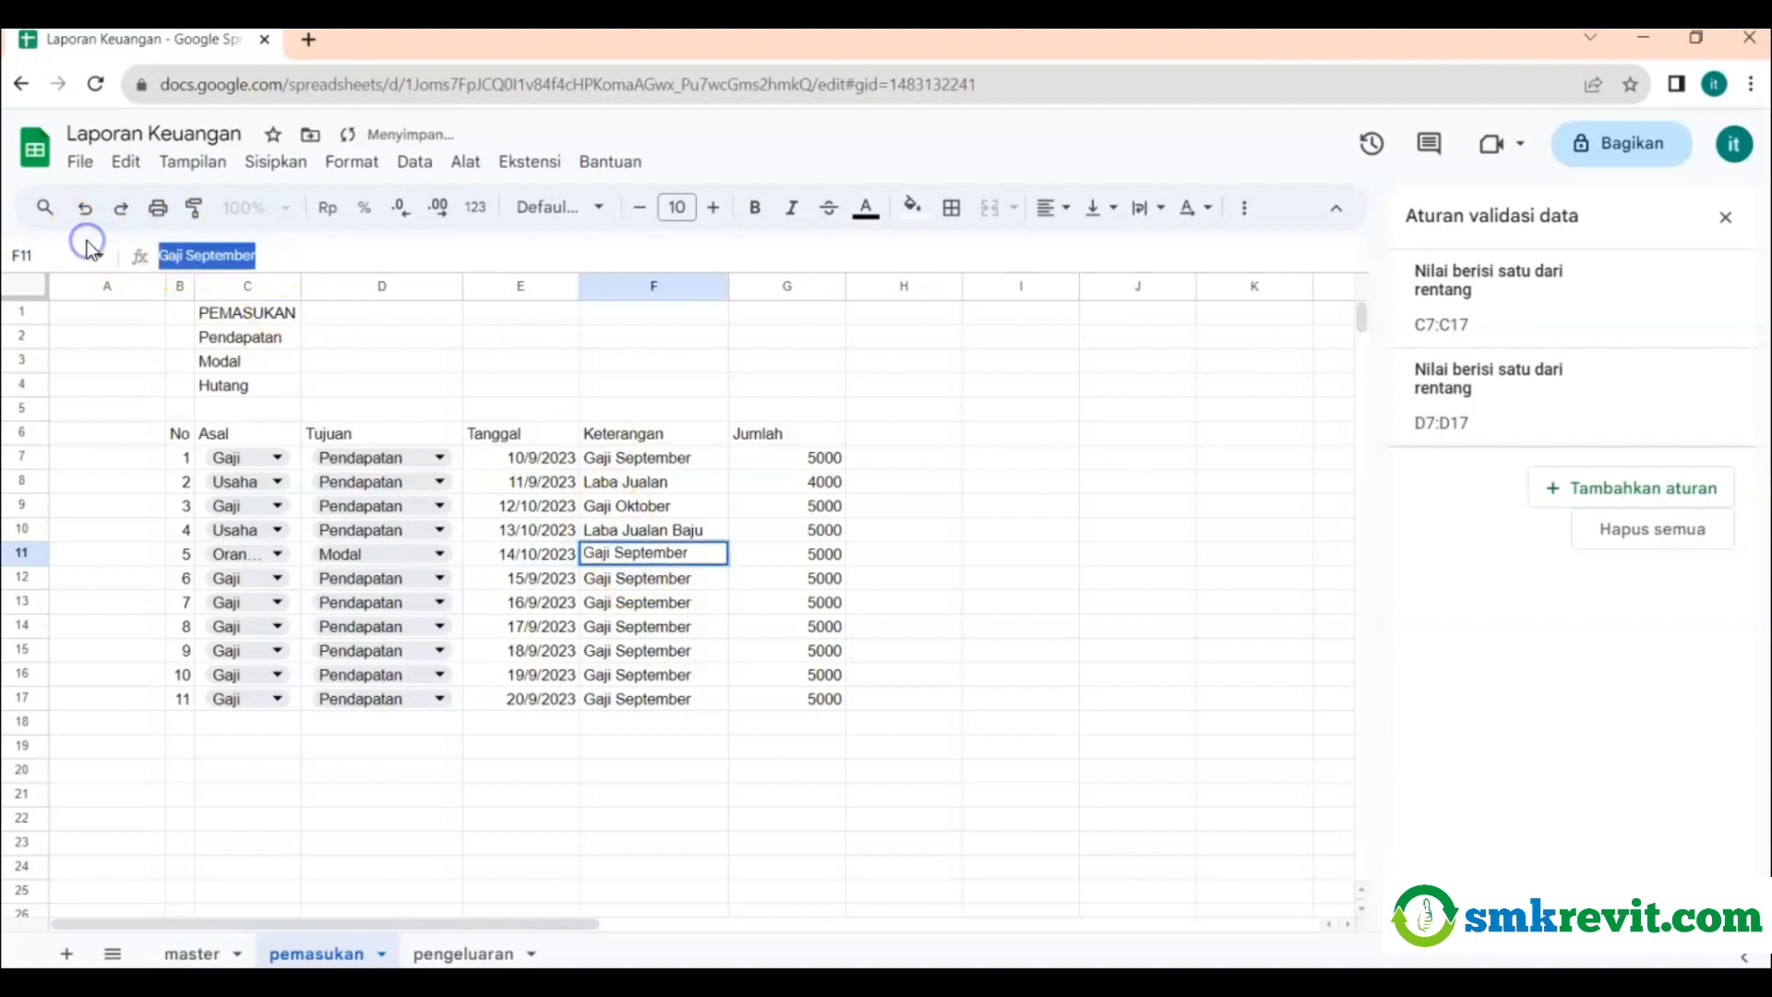
{"action": "type", "text": "Pembe"}
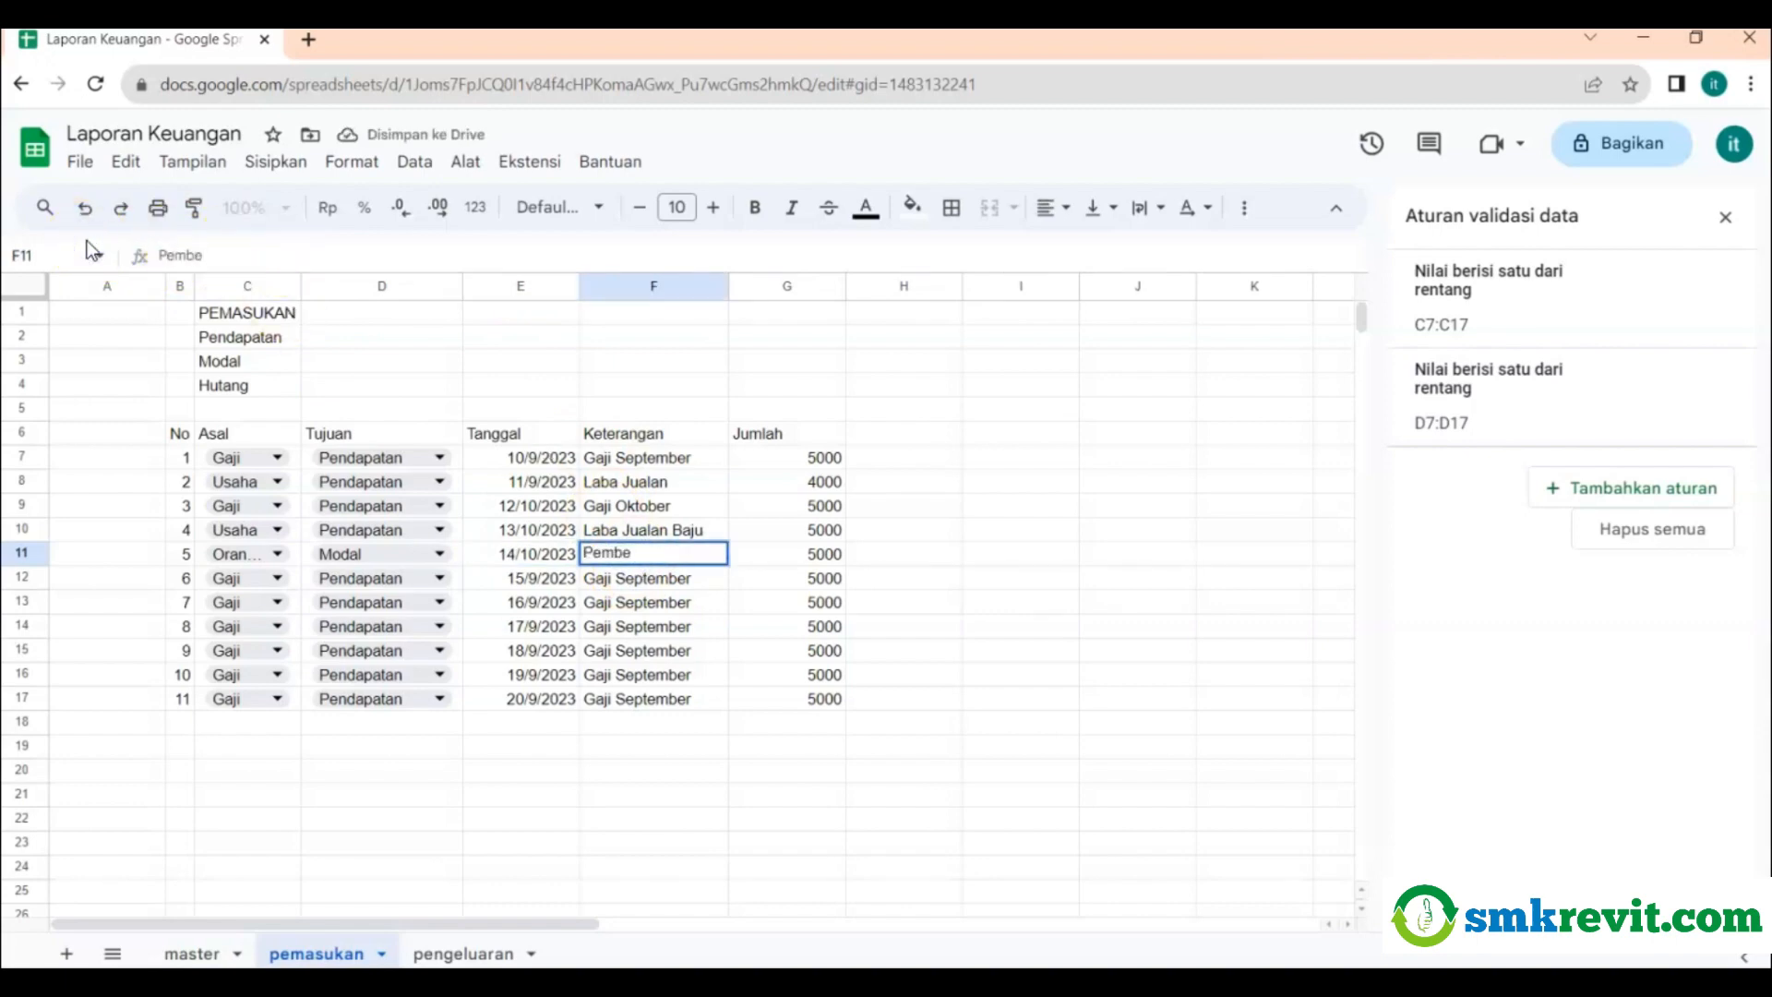
{"action": "type", "text": "rian Orang Tua"}
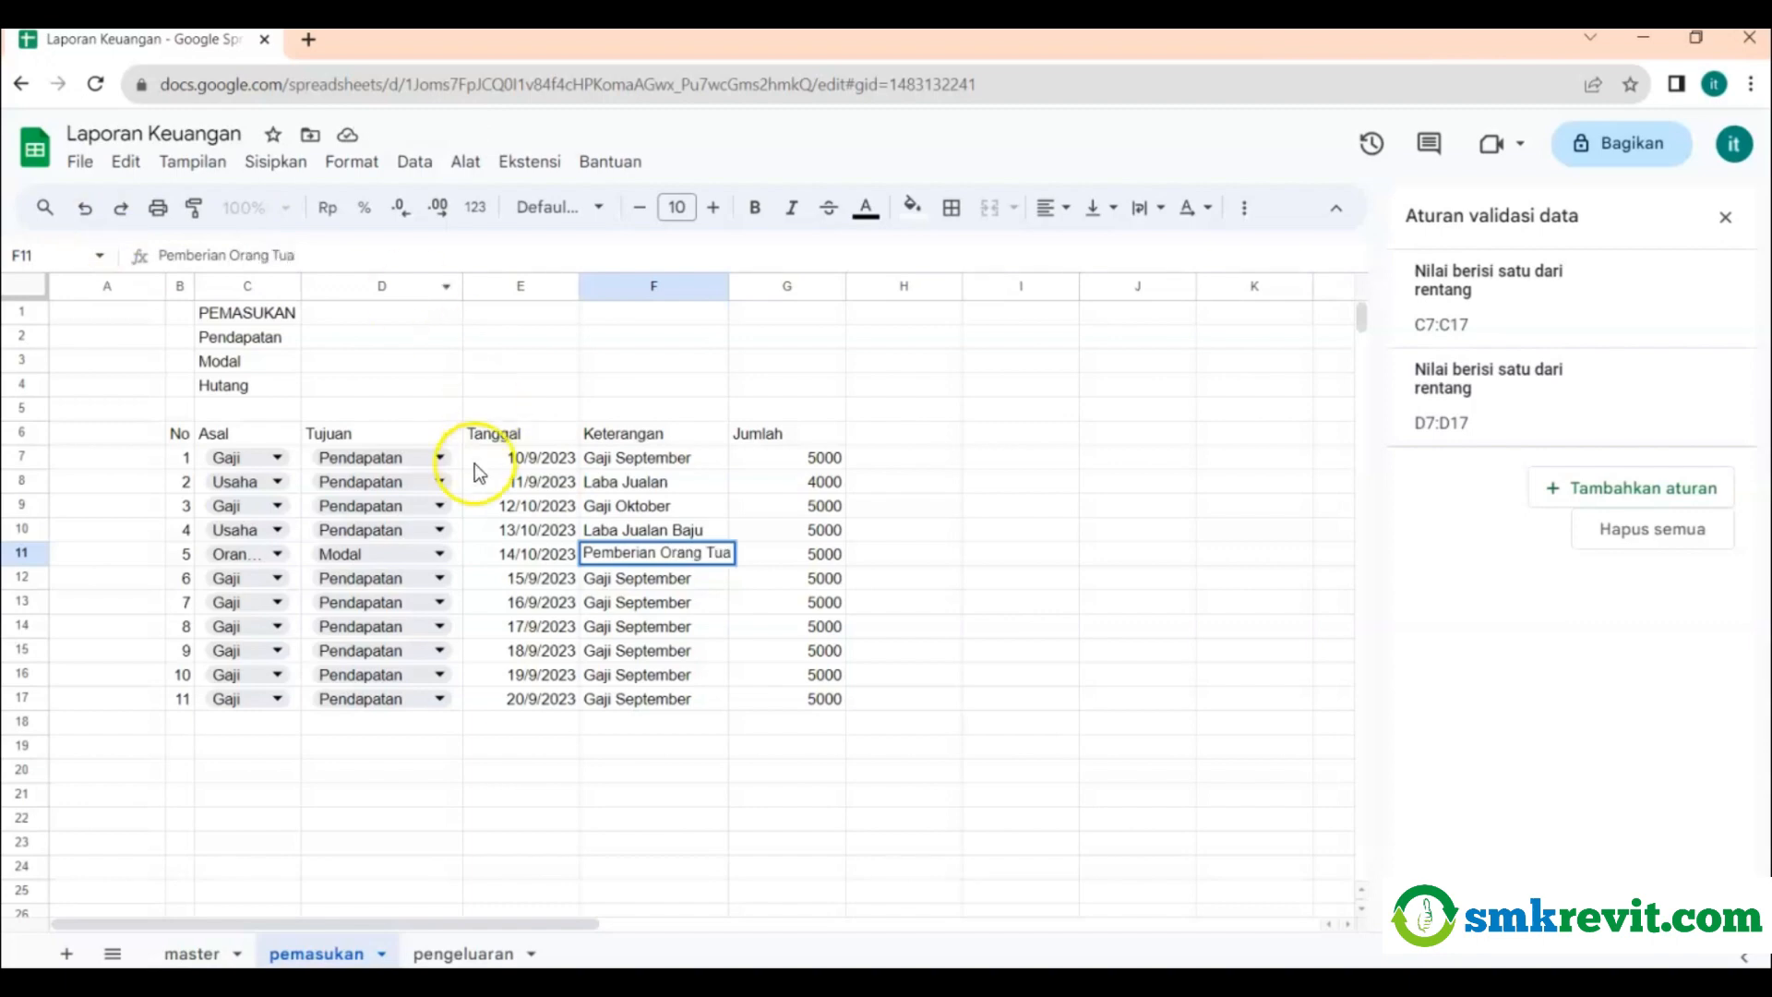
Set the Jumlah of entry 5 in G11 to 8000.
{"action": "left_click", "coordinate": [821, 555]}
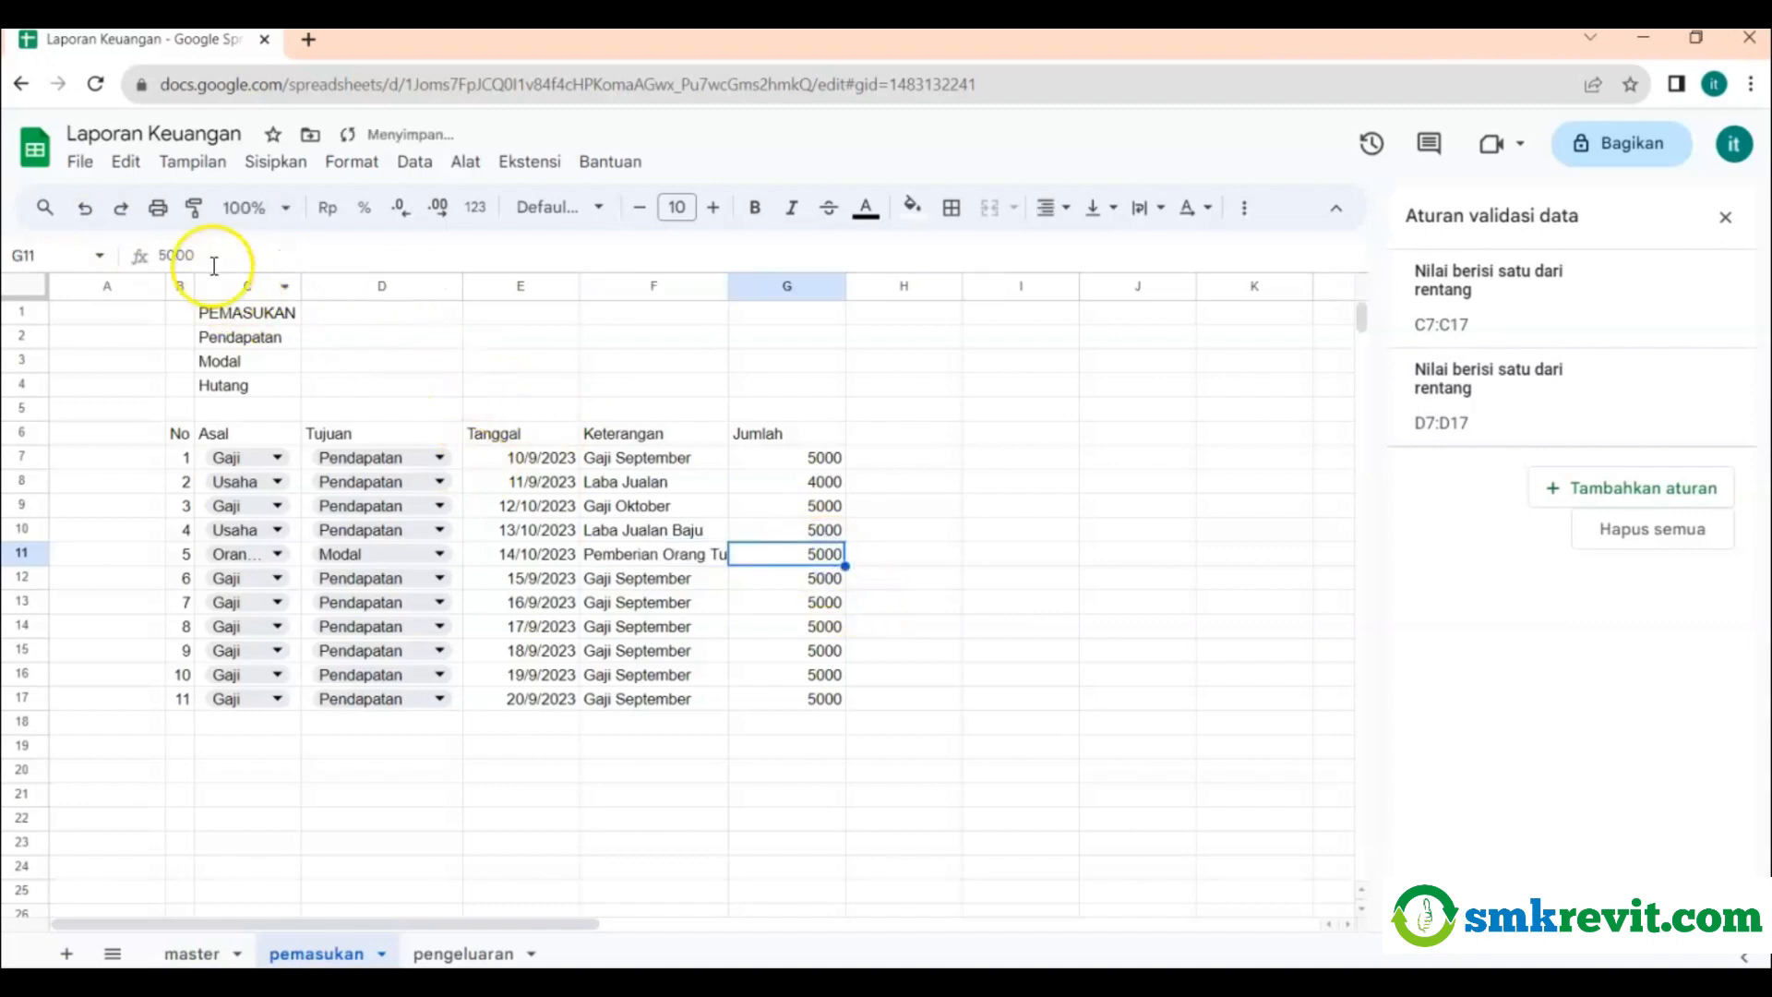
{"action": "left_click_drag", "start_coordinate": [218, 263], "coordinate": [55, 238]}
{"action": "type", "text": "8000"}
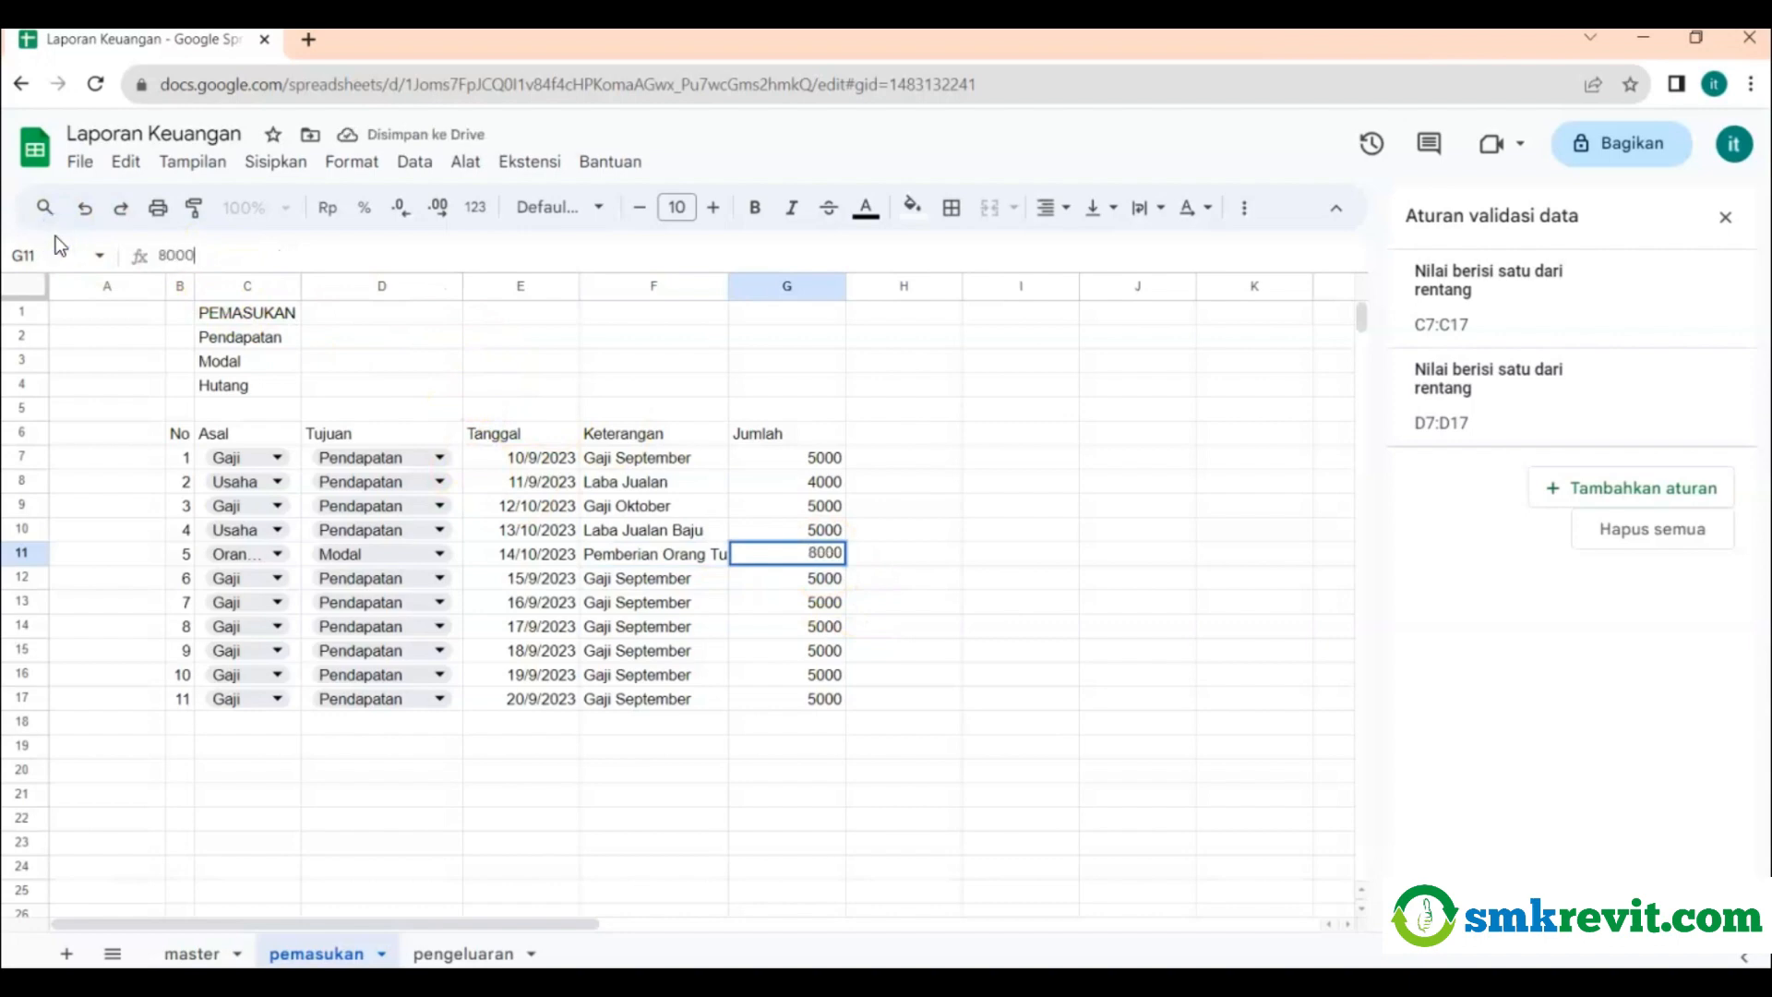
{"action": "key", "text": "Return"}
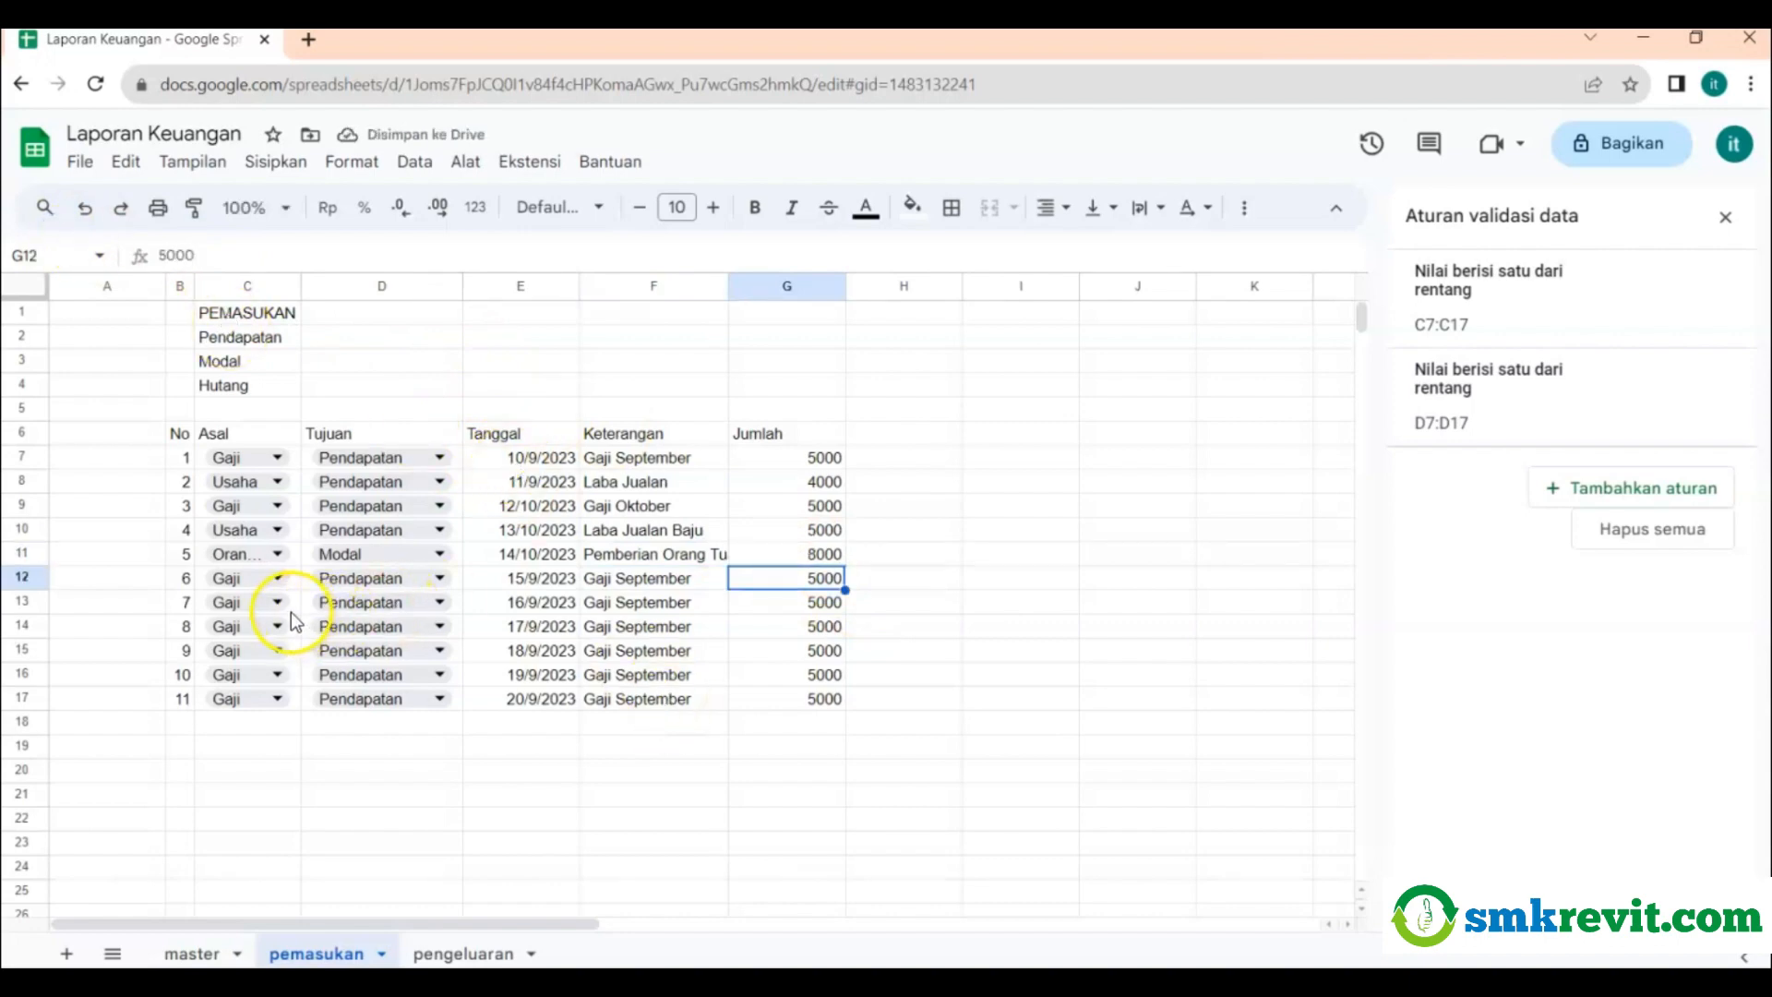
Set entry 6 in row 12 to Asal Bank and Tujuan Hutang.
{"action": "left_click", "coordinate": [277, 577]}
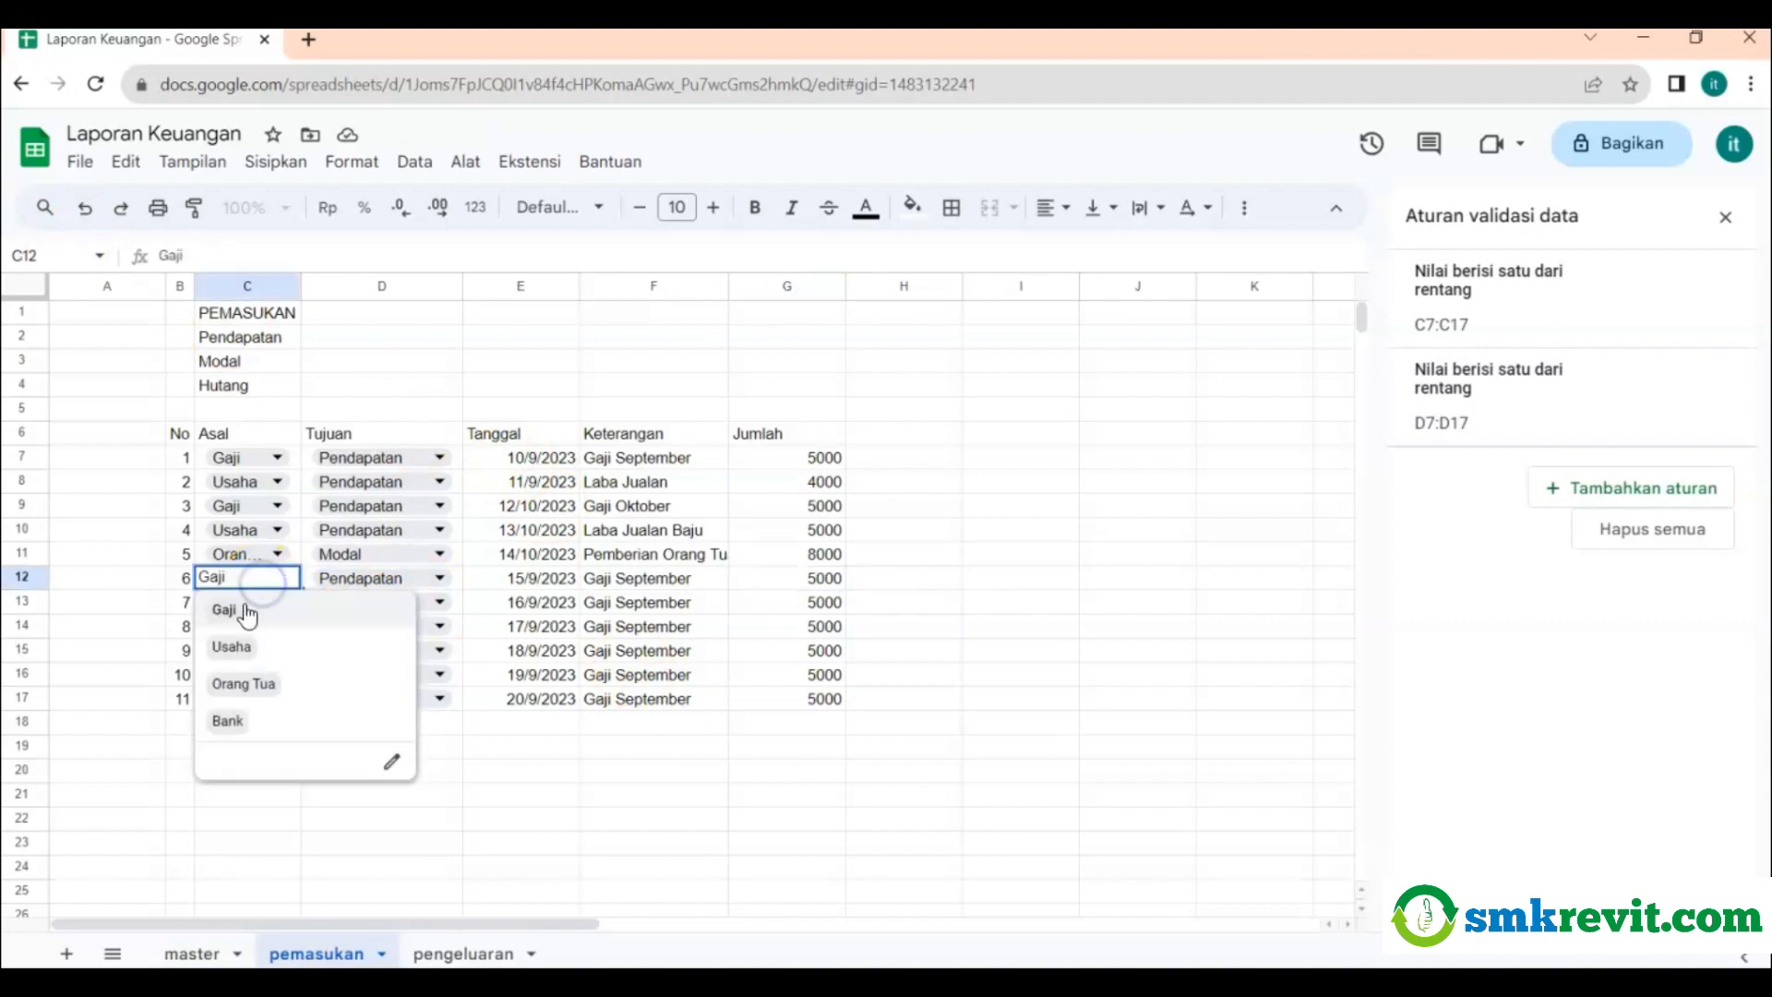
{"action": "left_click", "coordinate": [219, 724]}
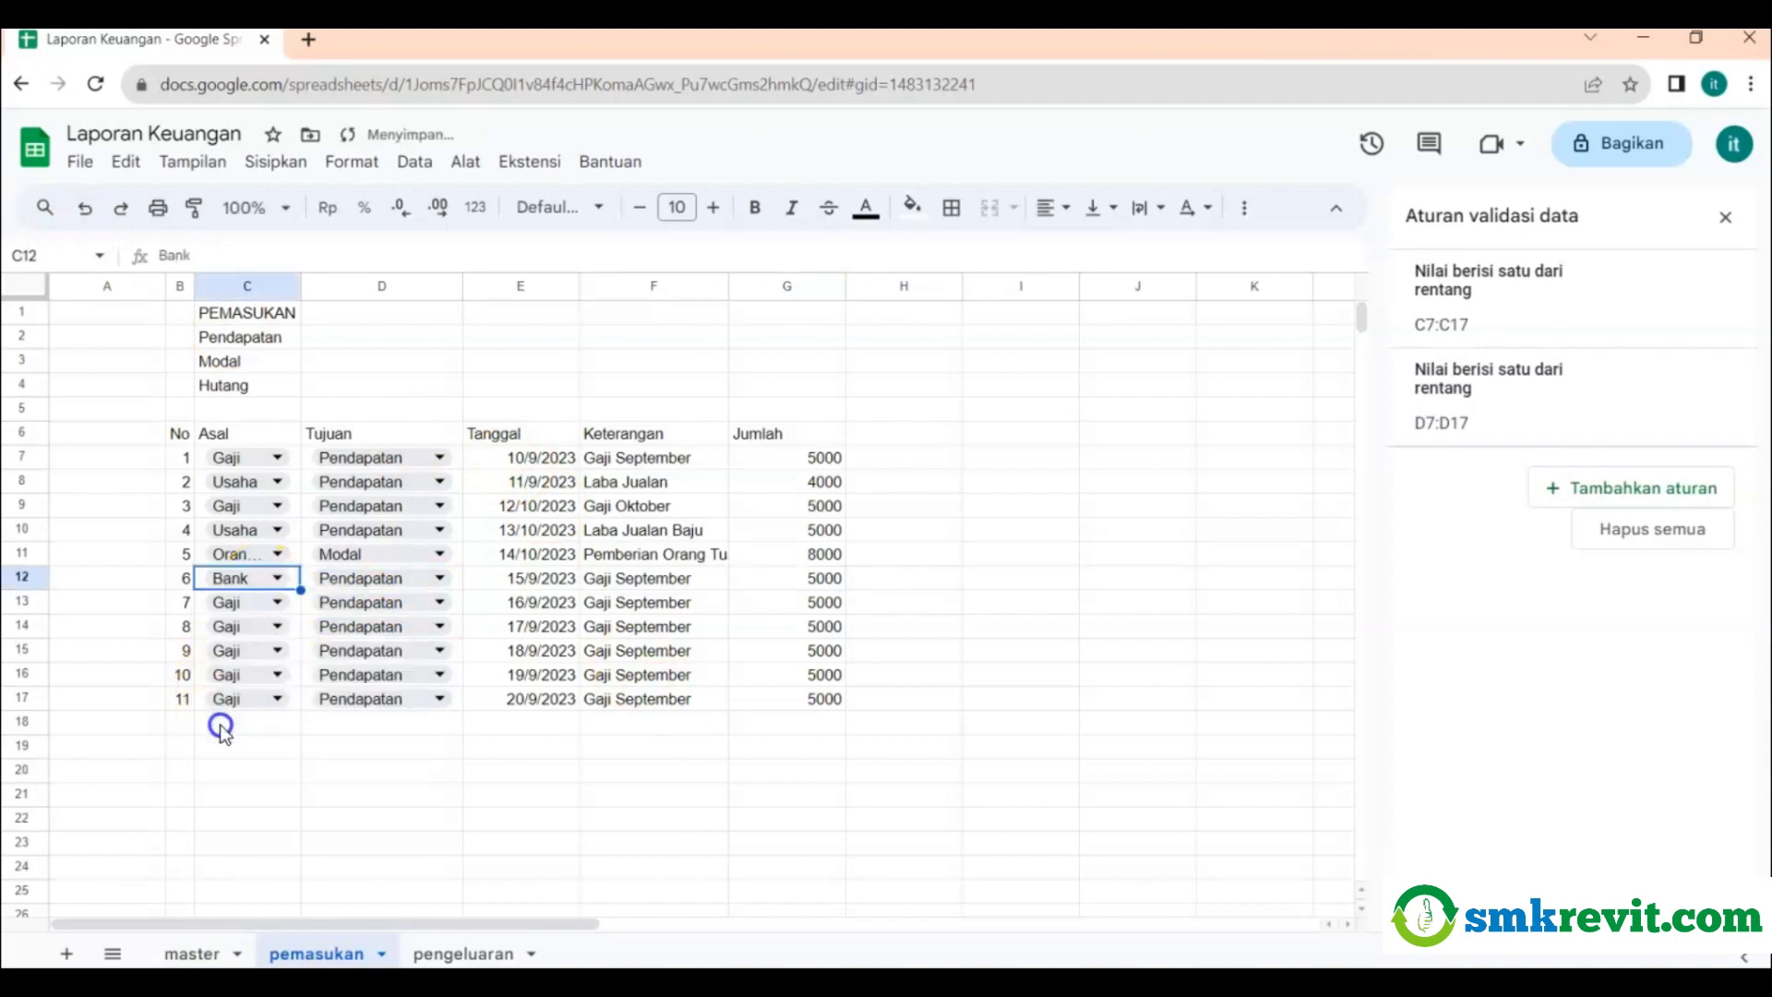
{"action": "left_click", "coordinate": [369, 584]}
{"action": "left_click", "coordinate": [334, 682]}
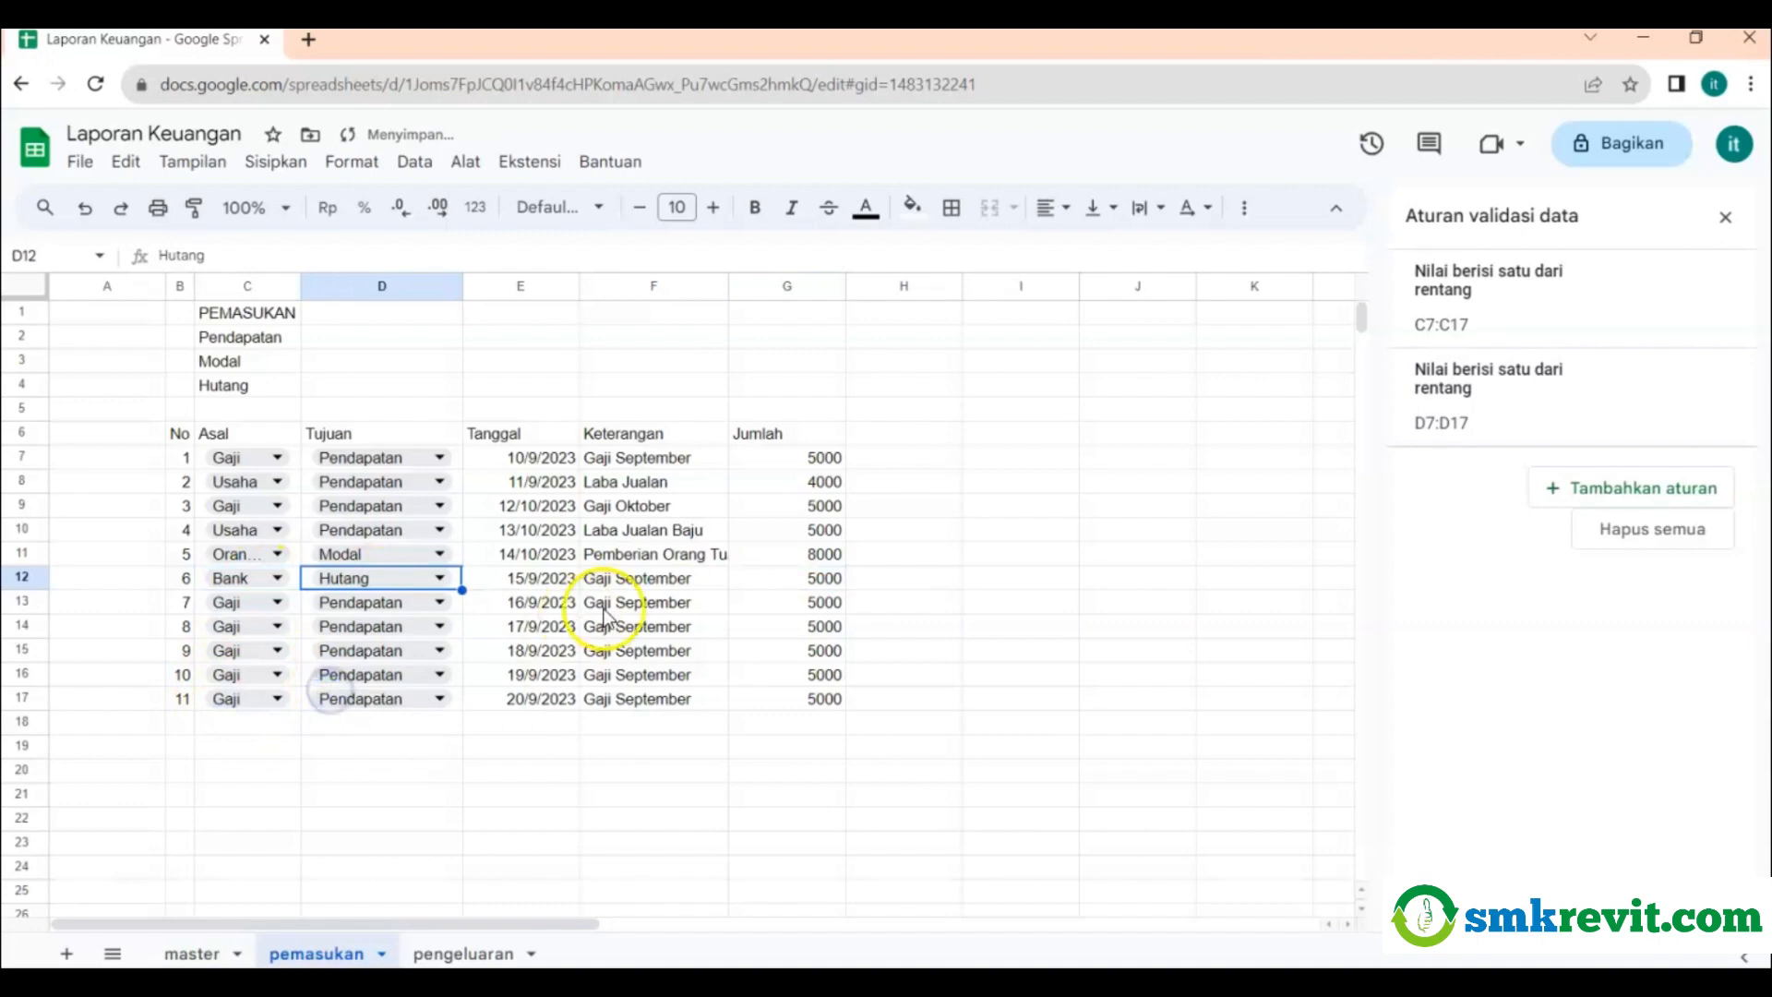
Change the Tanggal of entry 6 in E12 to 15/10/2023.
{"action": "left_click", "coordinate": [521, 578]}
{"action": "left_click", "coordinate": [185, 254]}
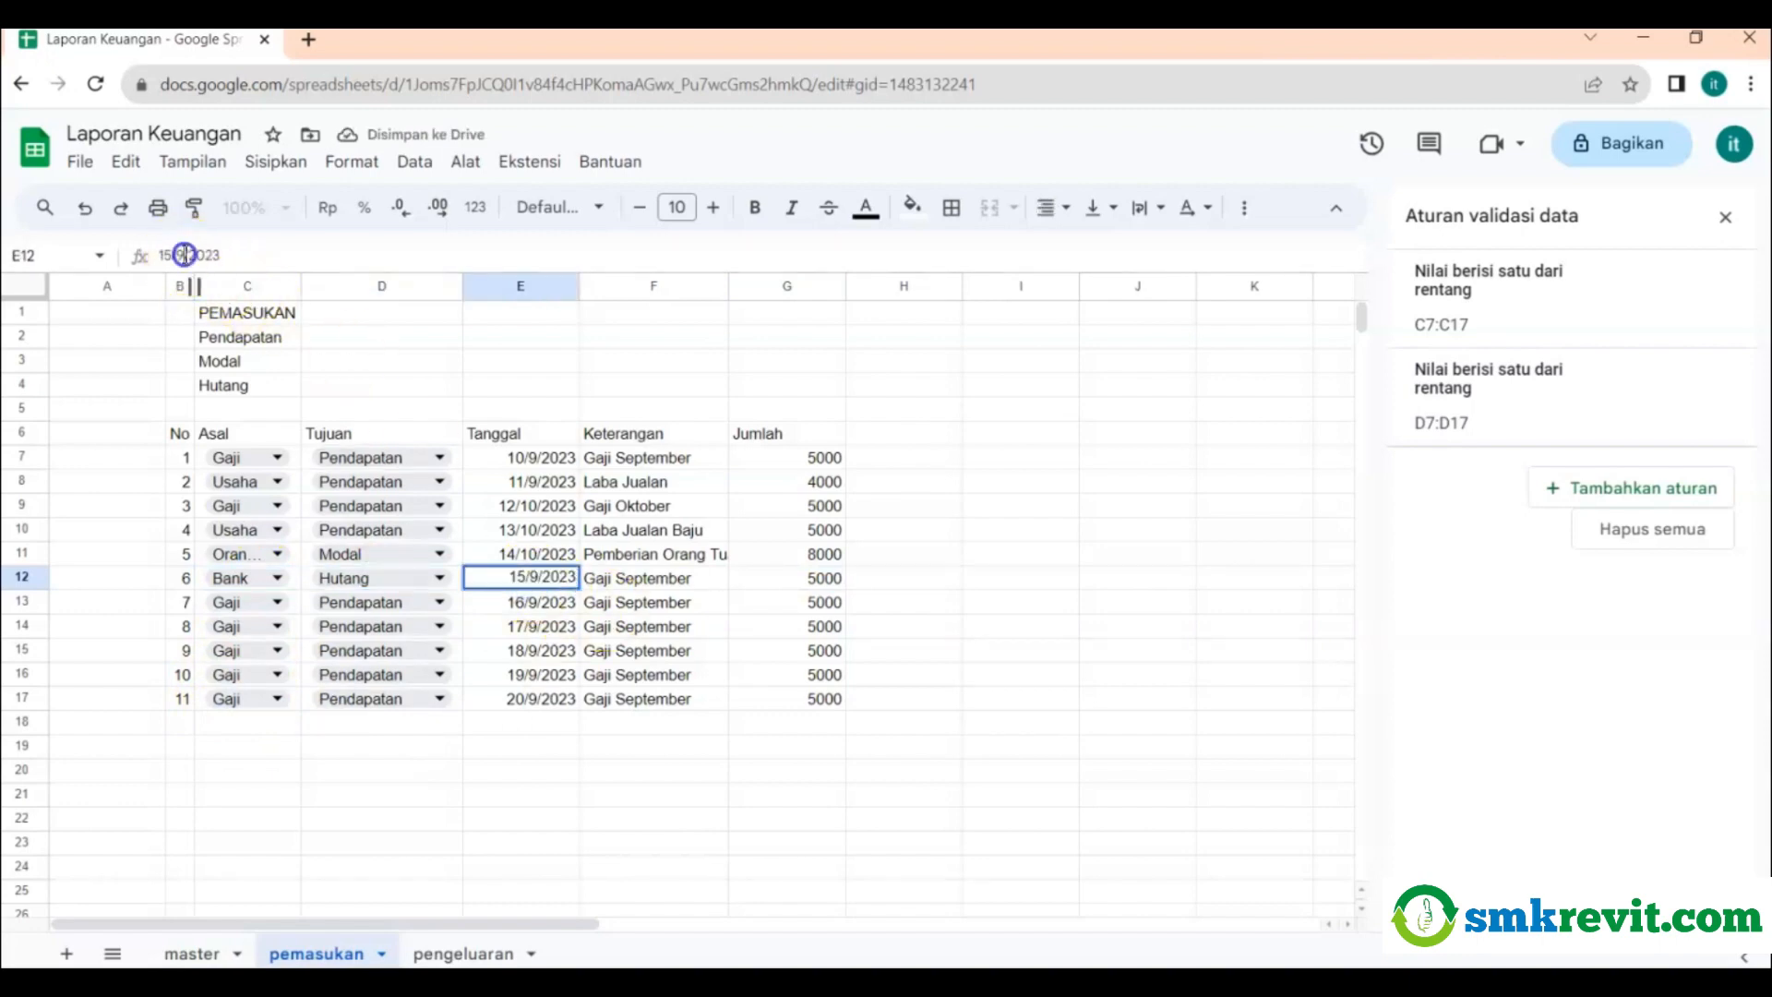
{"action": "key", "text": "BackSpace"}
{"action": "type", "text": "10"}
Replace the Keterangan of entry 6 in F12 with Hutang BRI.
{"action": "left_click", "coordinate": [631, 580]}
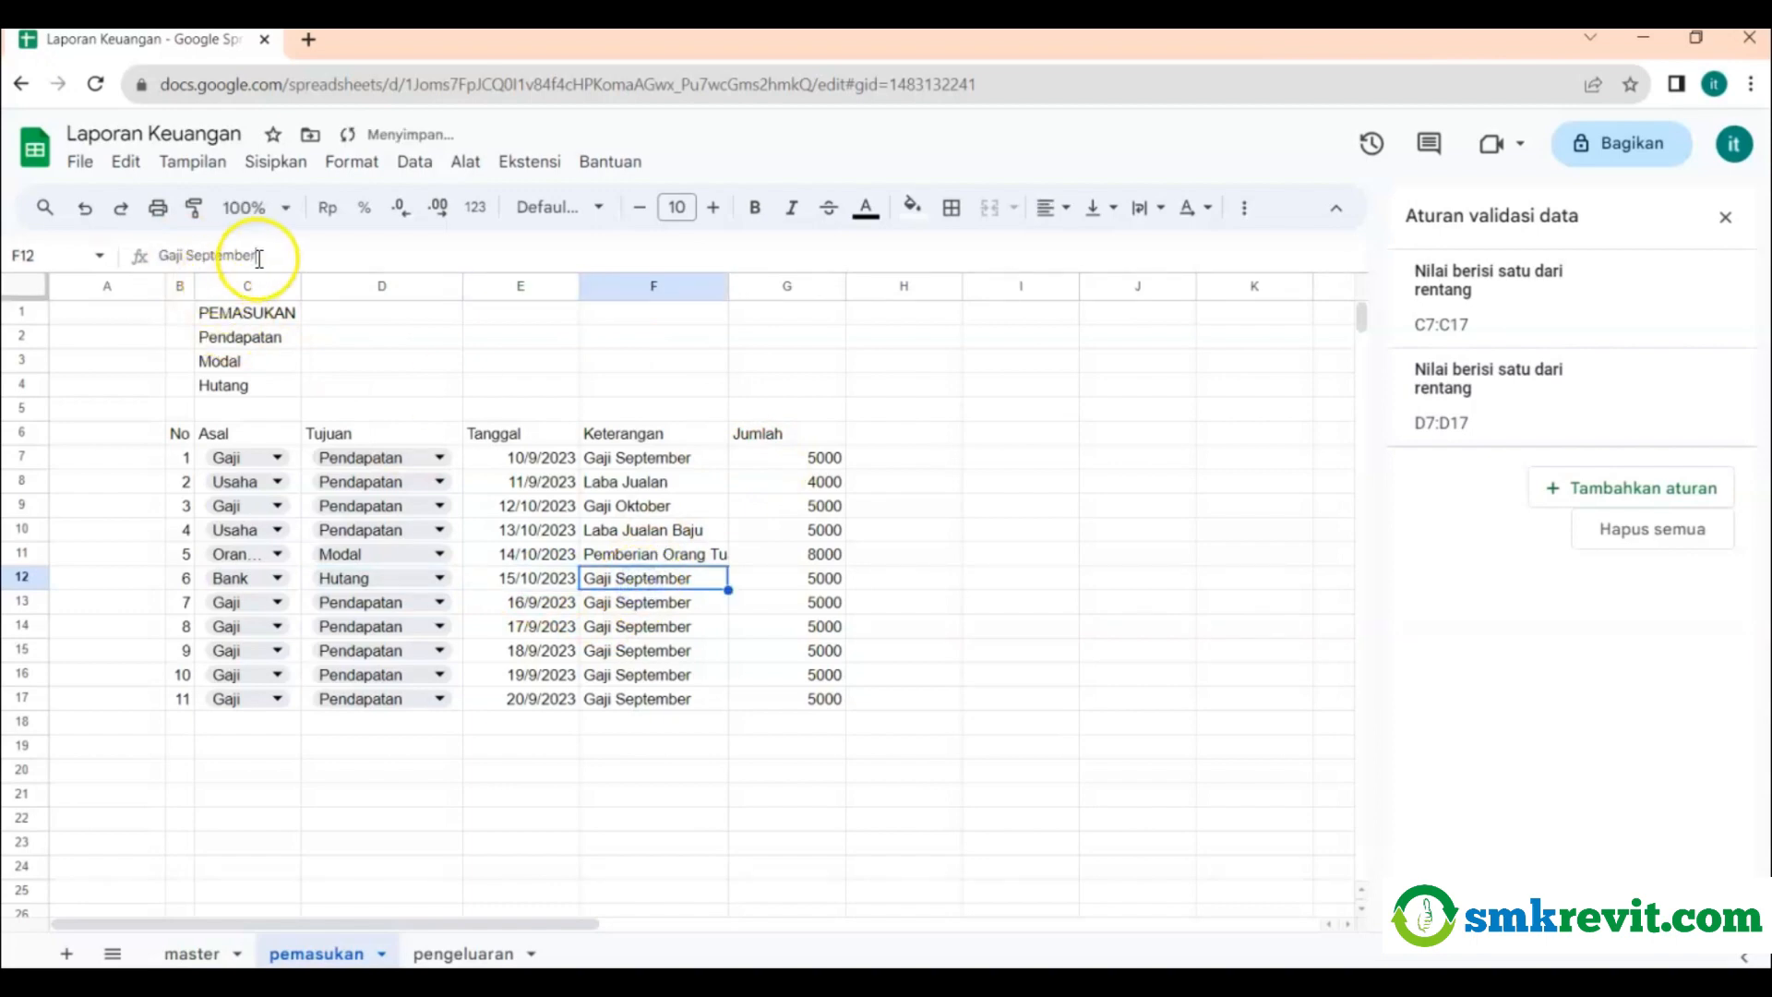
{"action": "left_click_drag", "start_coordinate": [259, 259], "coordinate": [65, 241]}
{"action": "type", "text": "HU"}
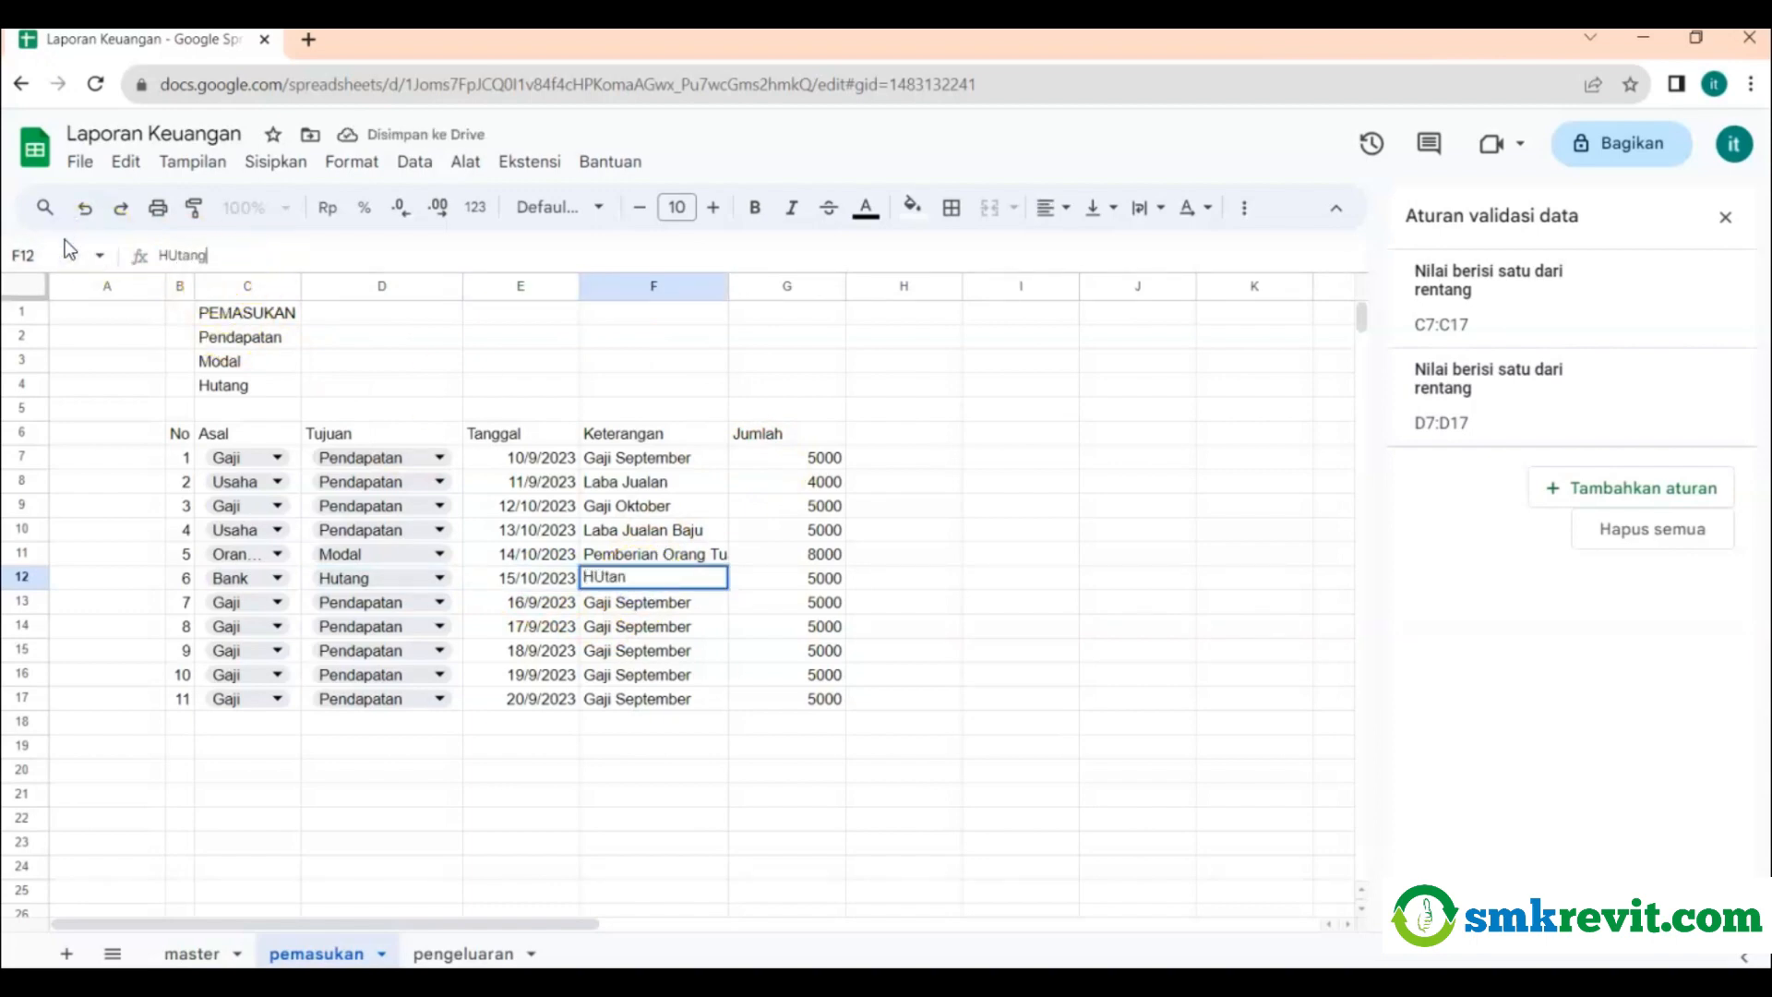
{"action": "type", "text": "tang BR"}
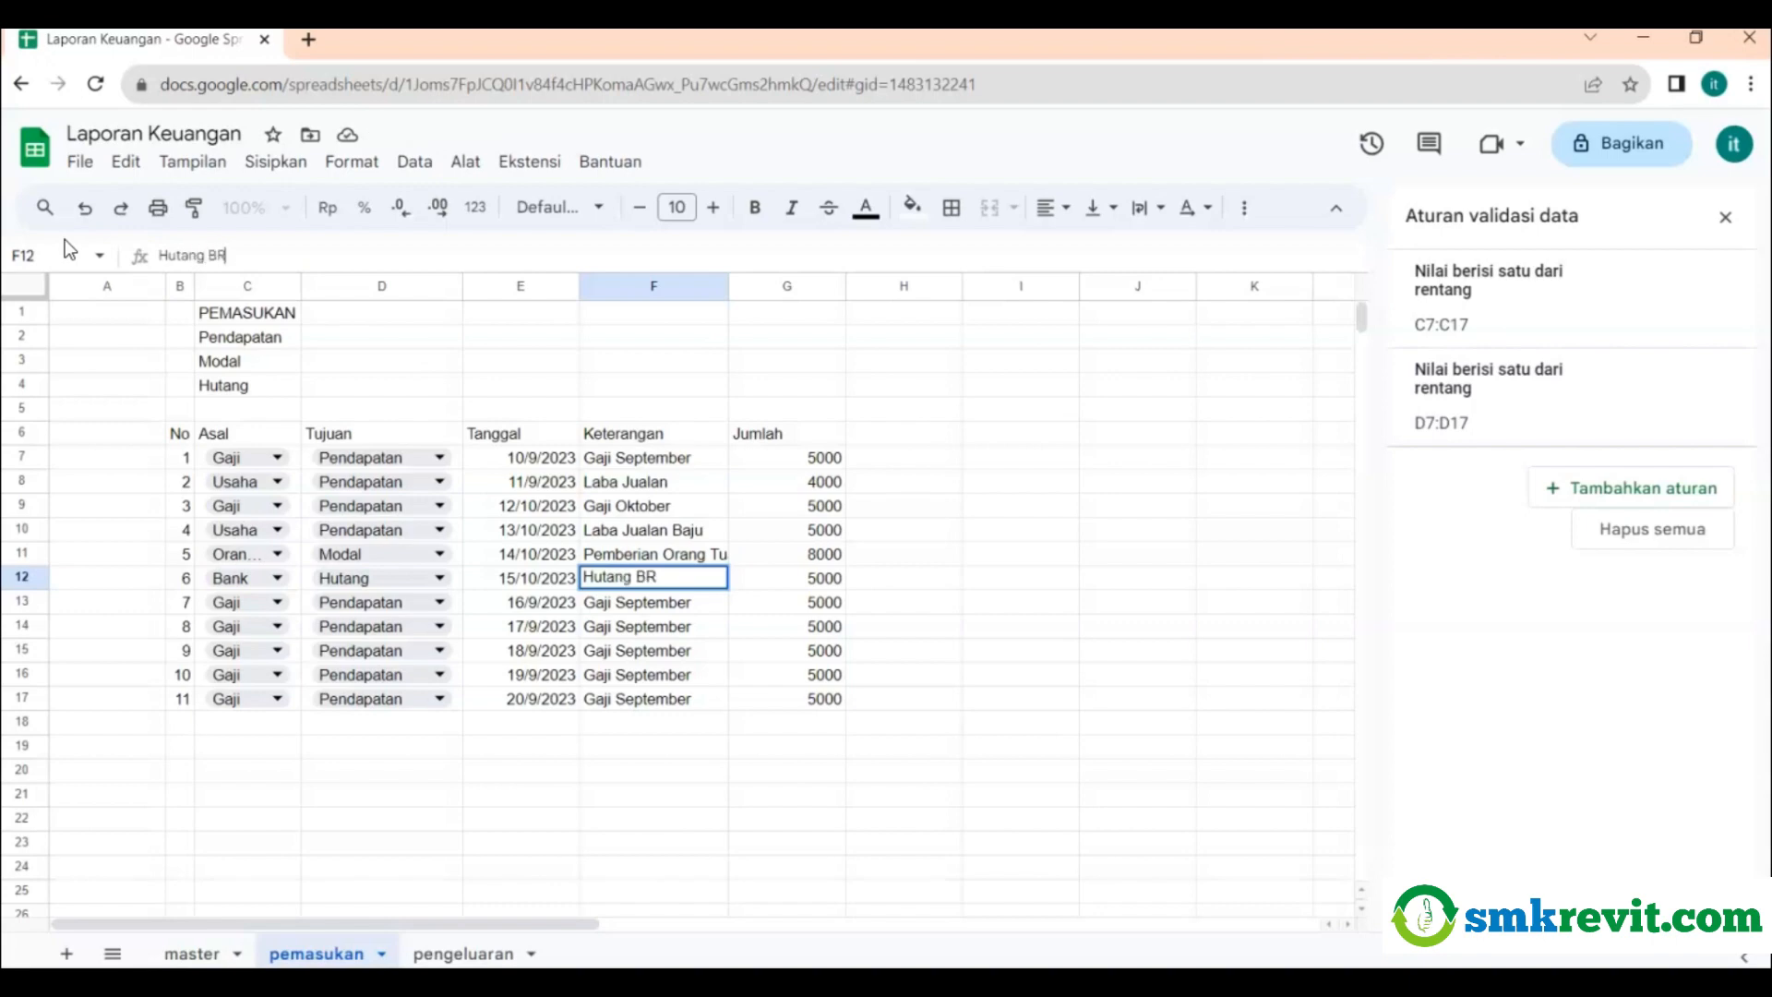
{"action": "type", "text": "I"}
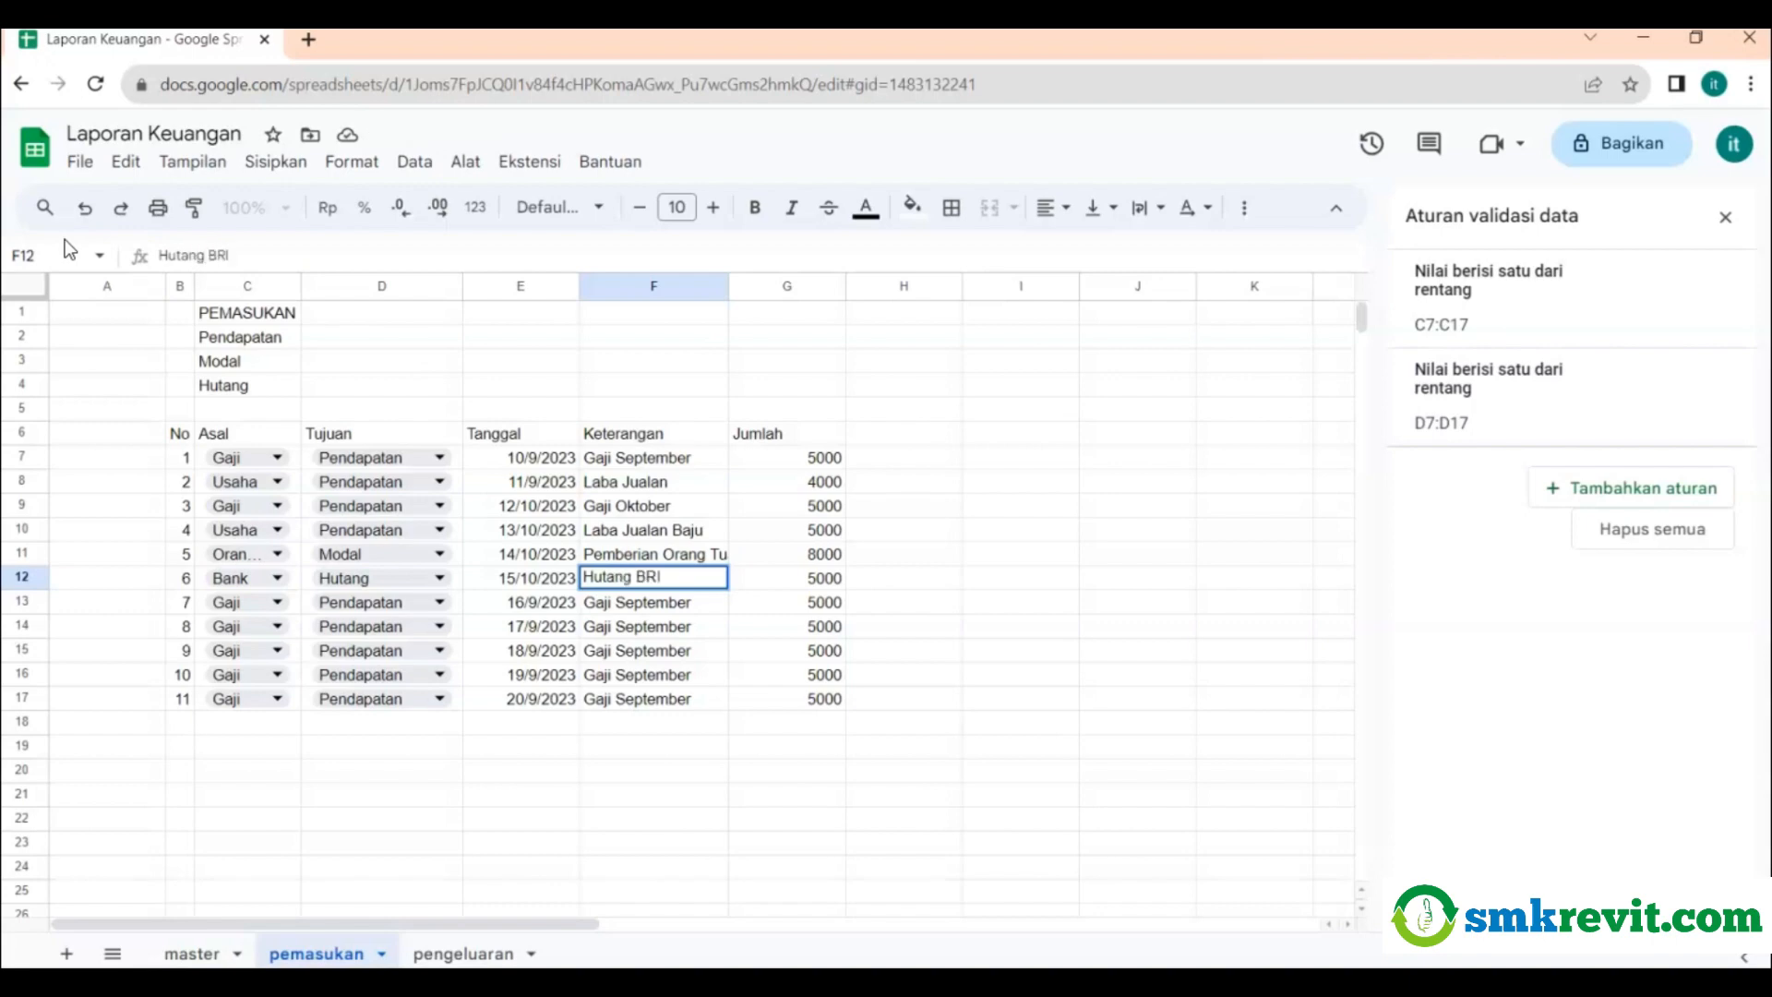
Set the Jumlah of entry 6 in G12 to 3000.
{"action": "left_click", "coordinate": [814, 577]}
{"action": "double_click", "coordinate": [170, 254]}
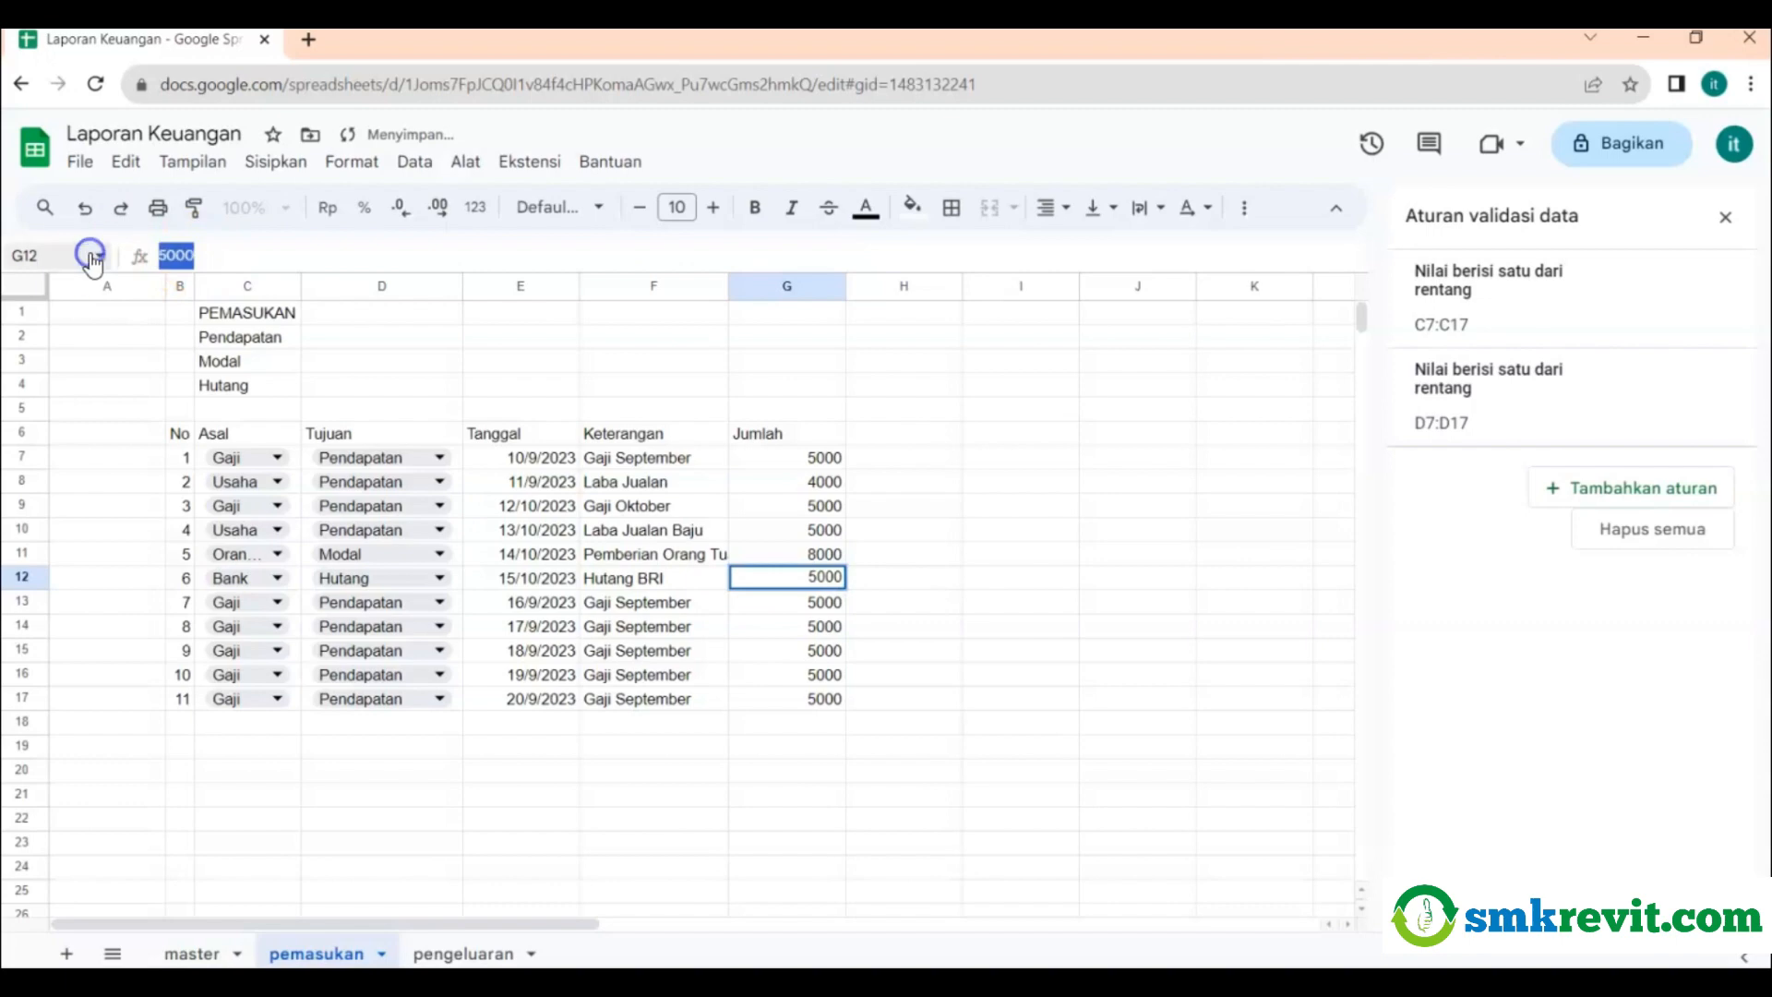
{"action": "type", "text": "3000"}
{"action": "key", "text": "Return"}
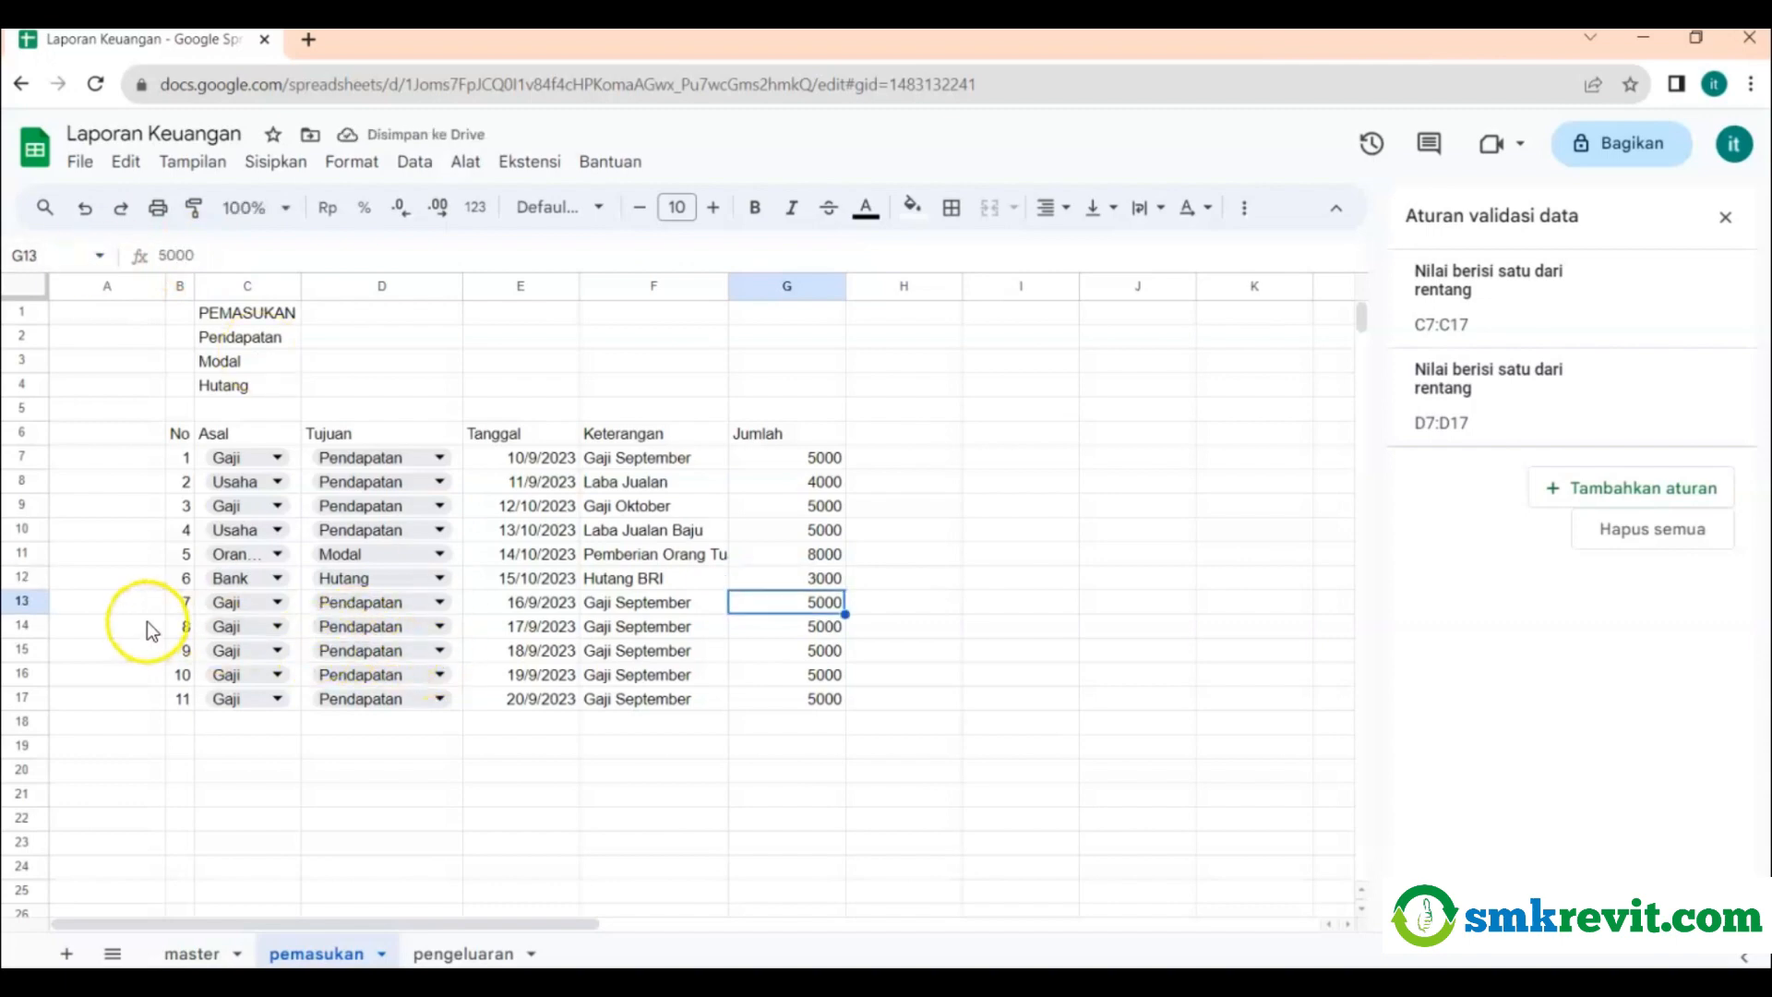
Clear the contents of the surplus entries 7 to 11 in rows 13 to 17.
{"action": "left_click_drag", "start_coordinate": [22, 602], "coordinate": [20, 697]}
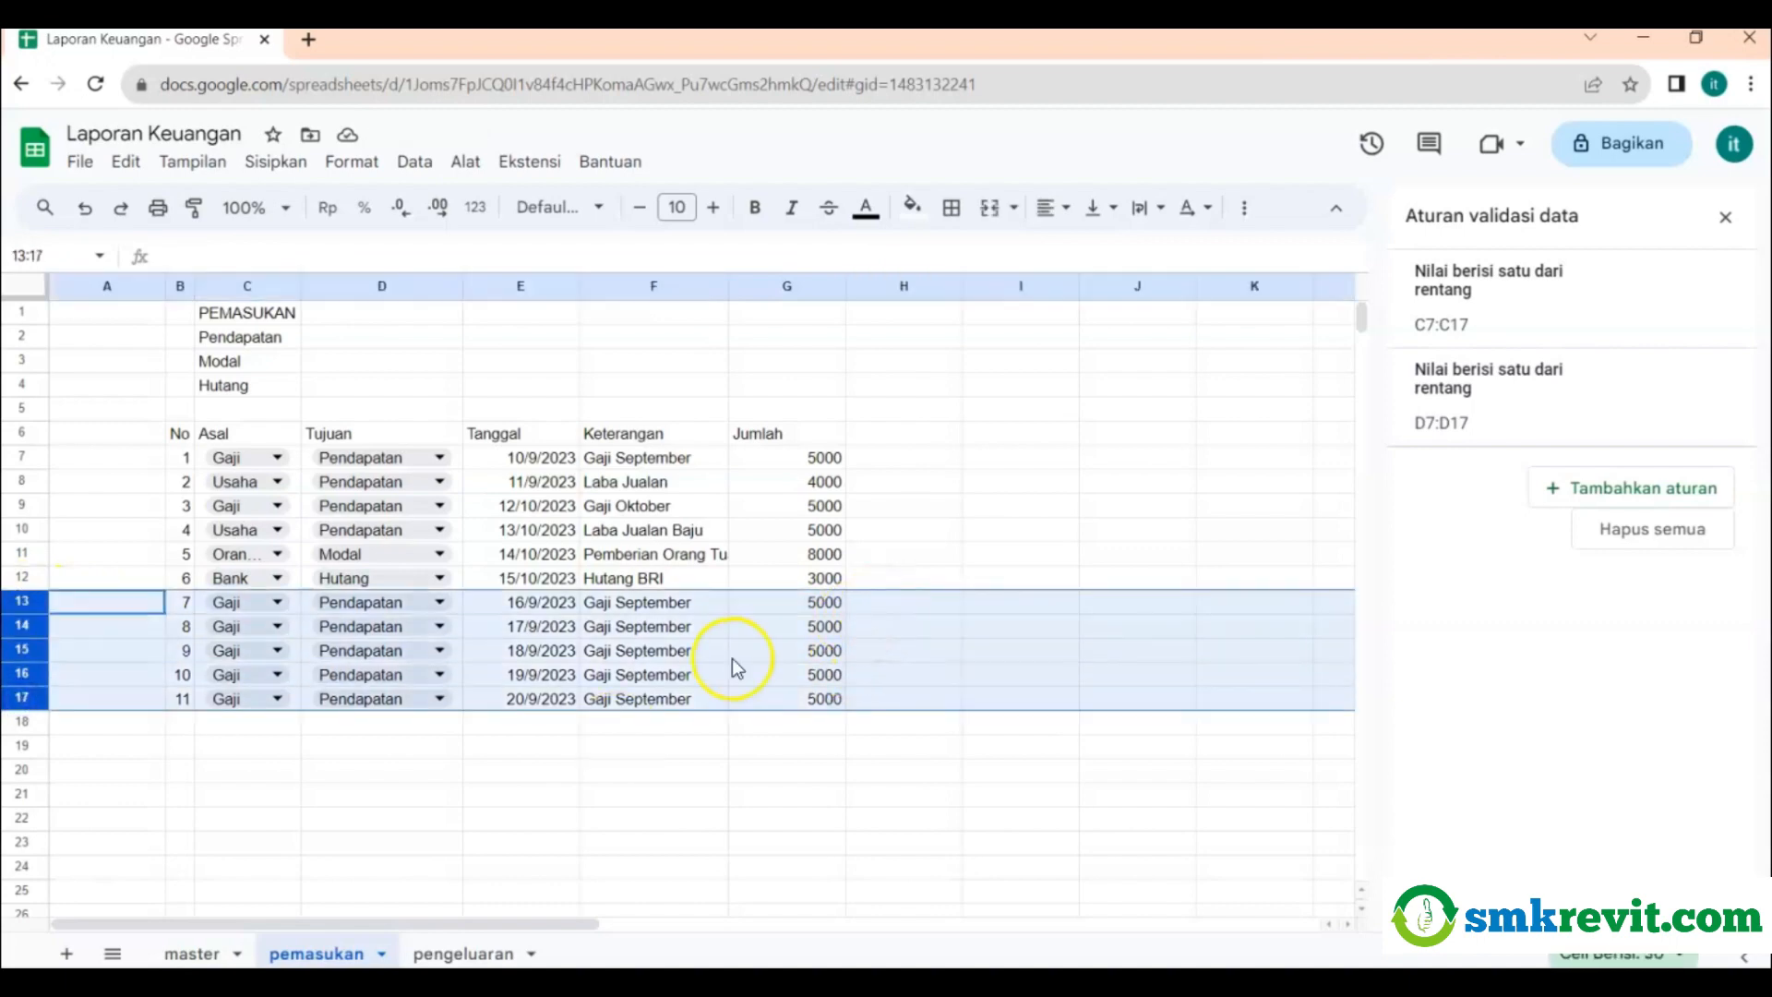
{"action": "right_click", "coordinate": [904, 601]}
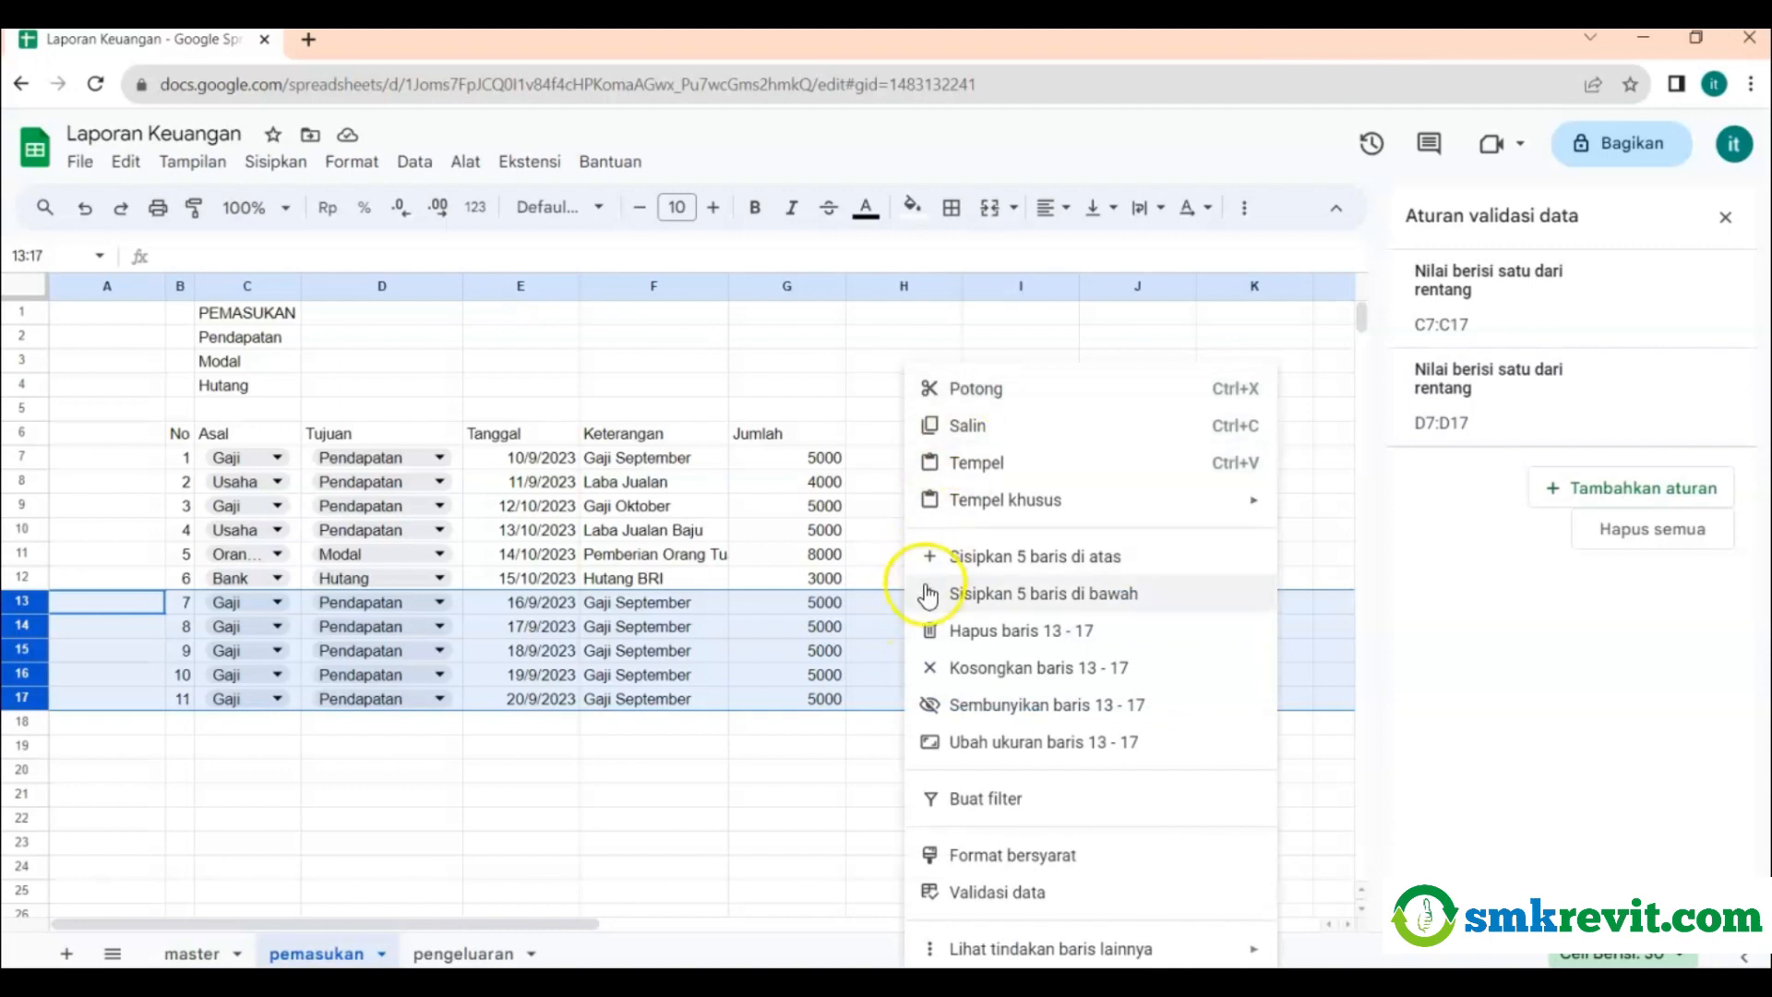
{"action": "left_click", "coordinate": [964, 422]}
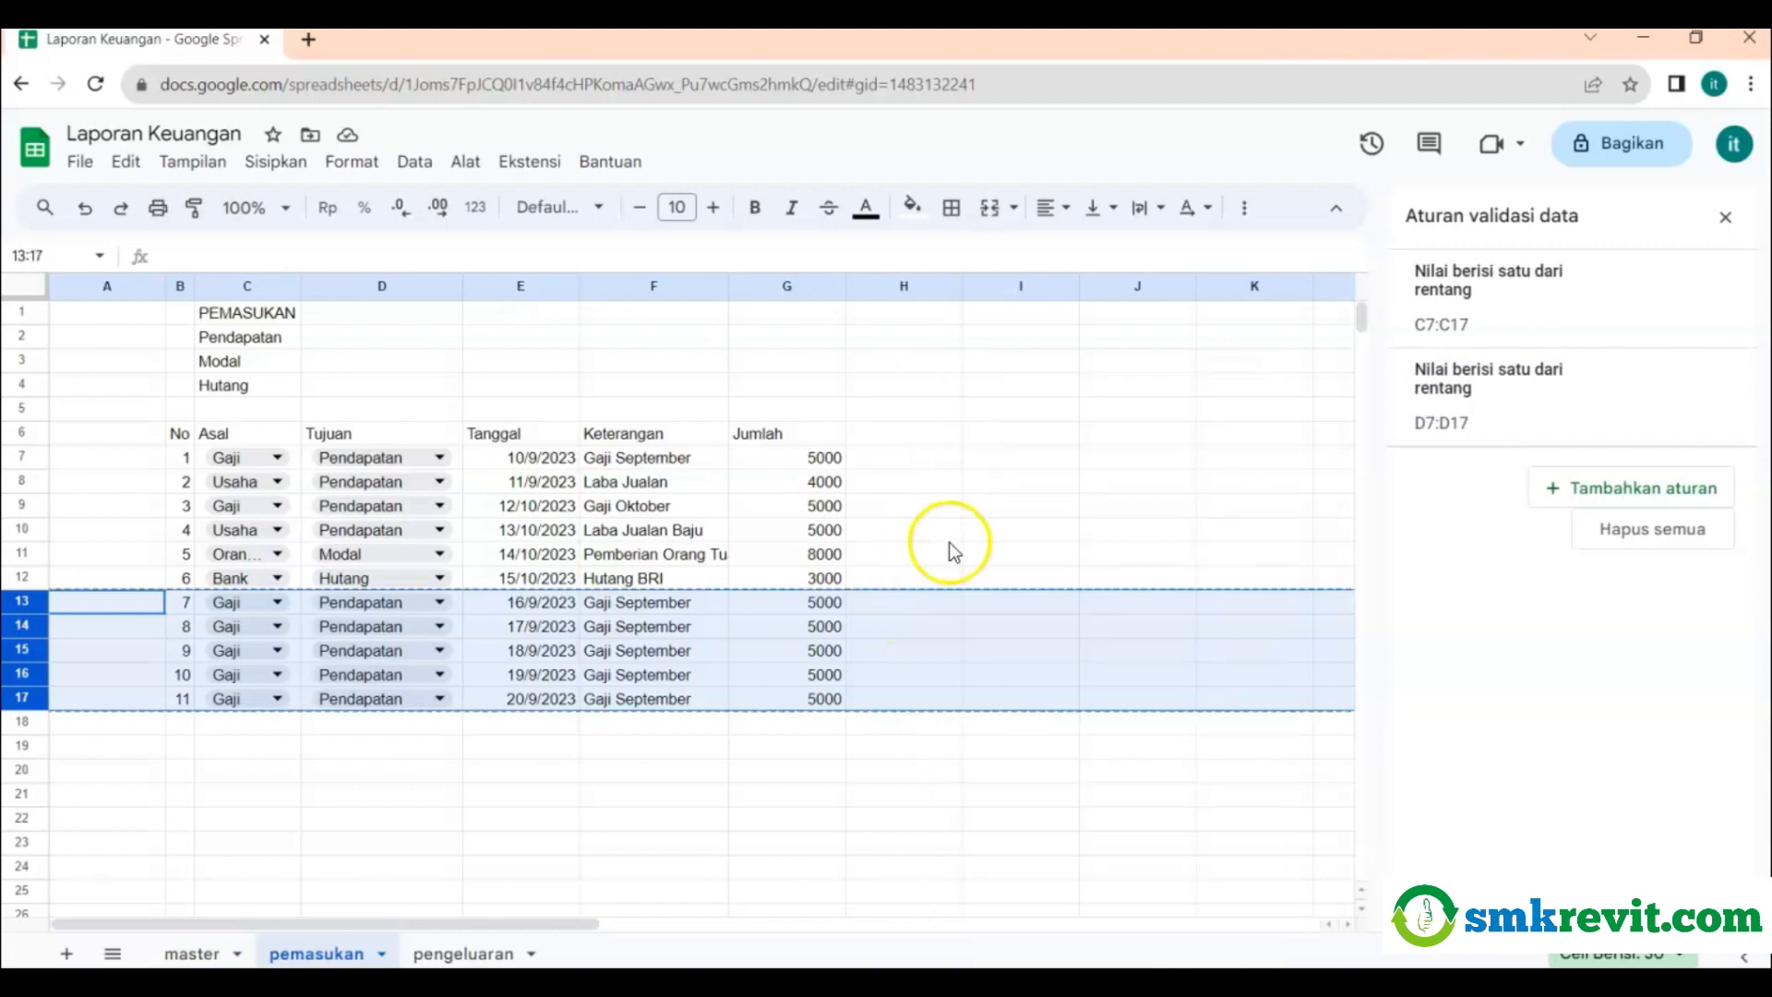
{"action": "key", "text": "Delete"}
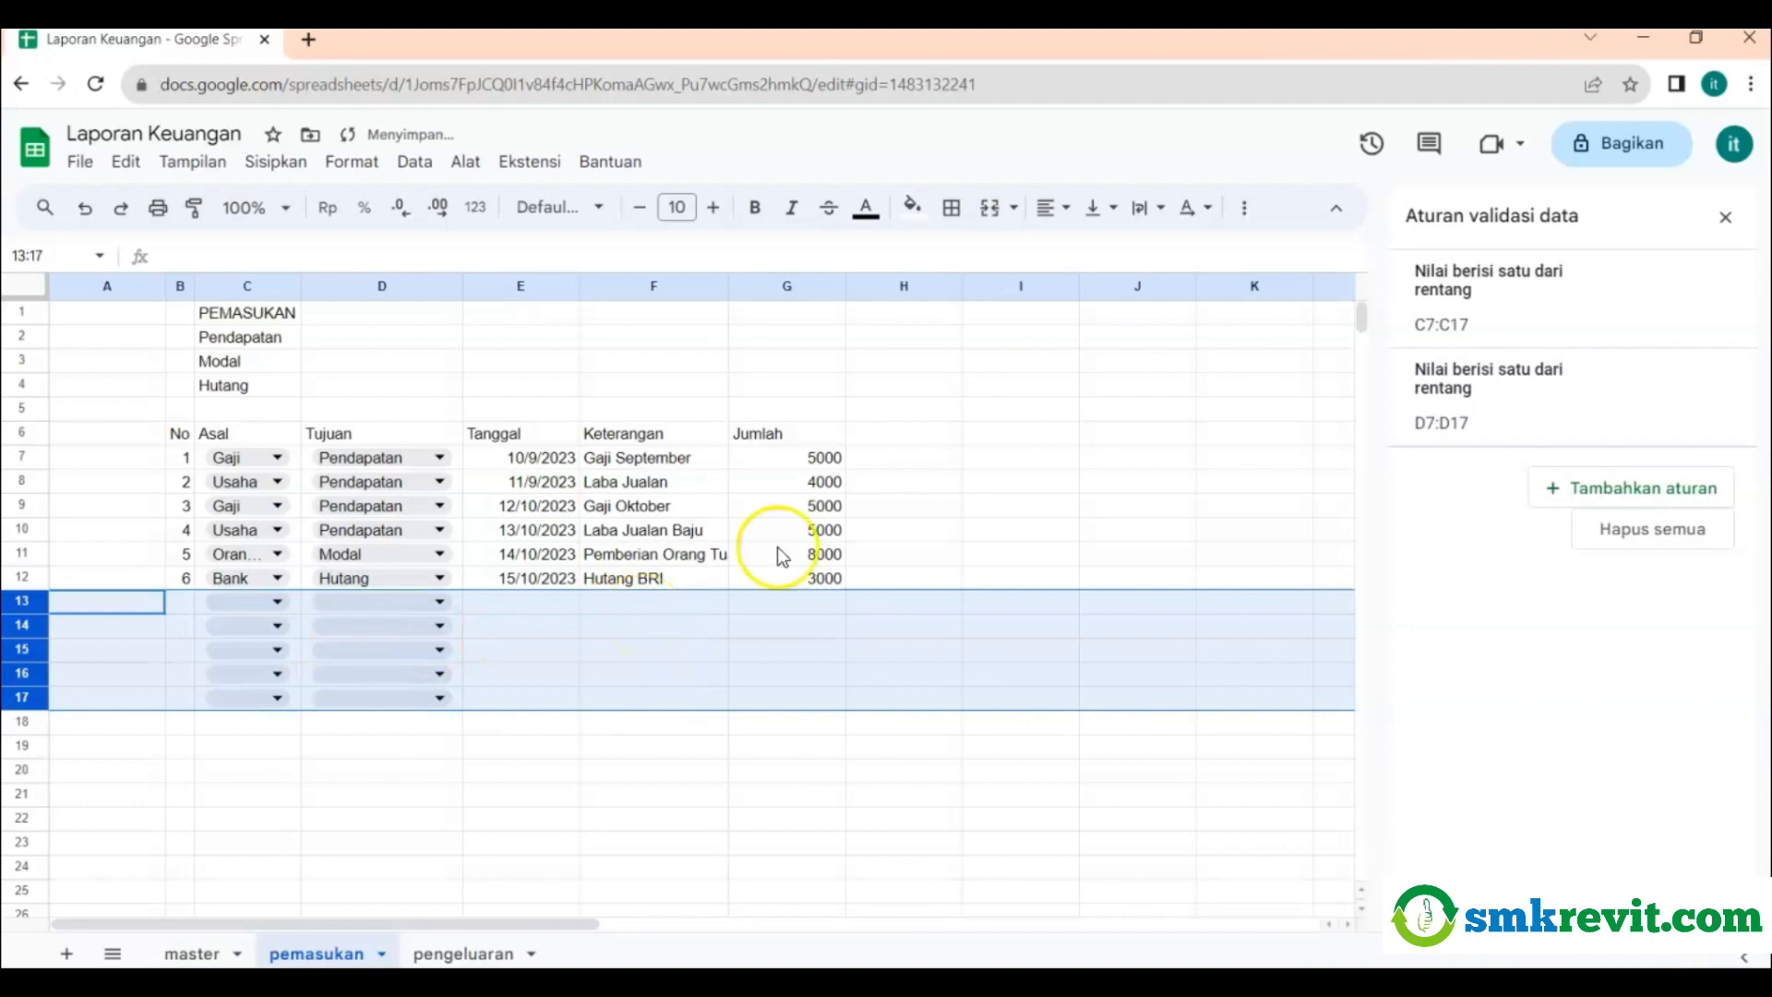
{"action": "left_click", "coordinate": [968, 533]}
Delete rows 13 to 18 below entry 6, including their leftover dropdowns.
{"action": "left_click_drag", "start_coordinate": [30, 605], "coordinate": [40, 711]}
{"action": "right_click", "coordinate": [22, 611]}
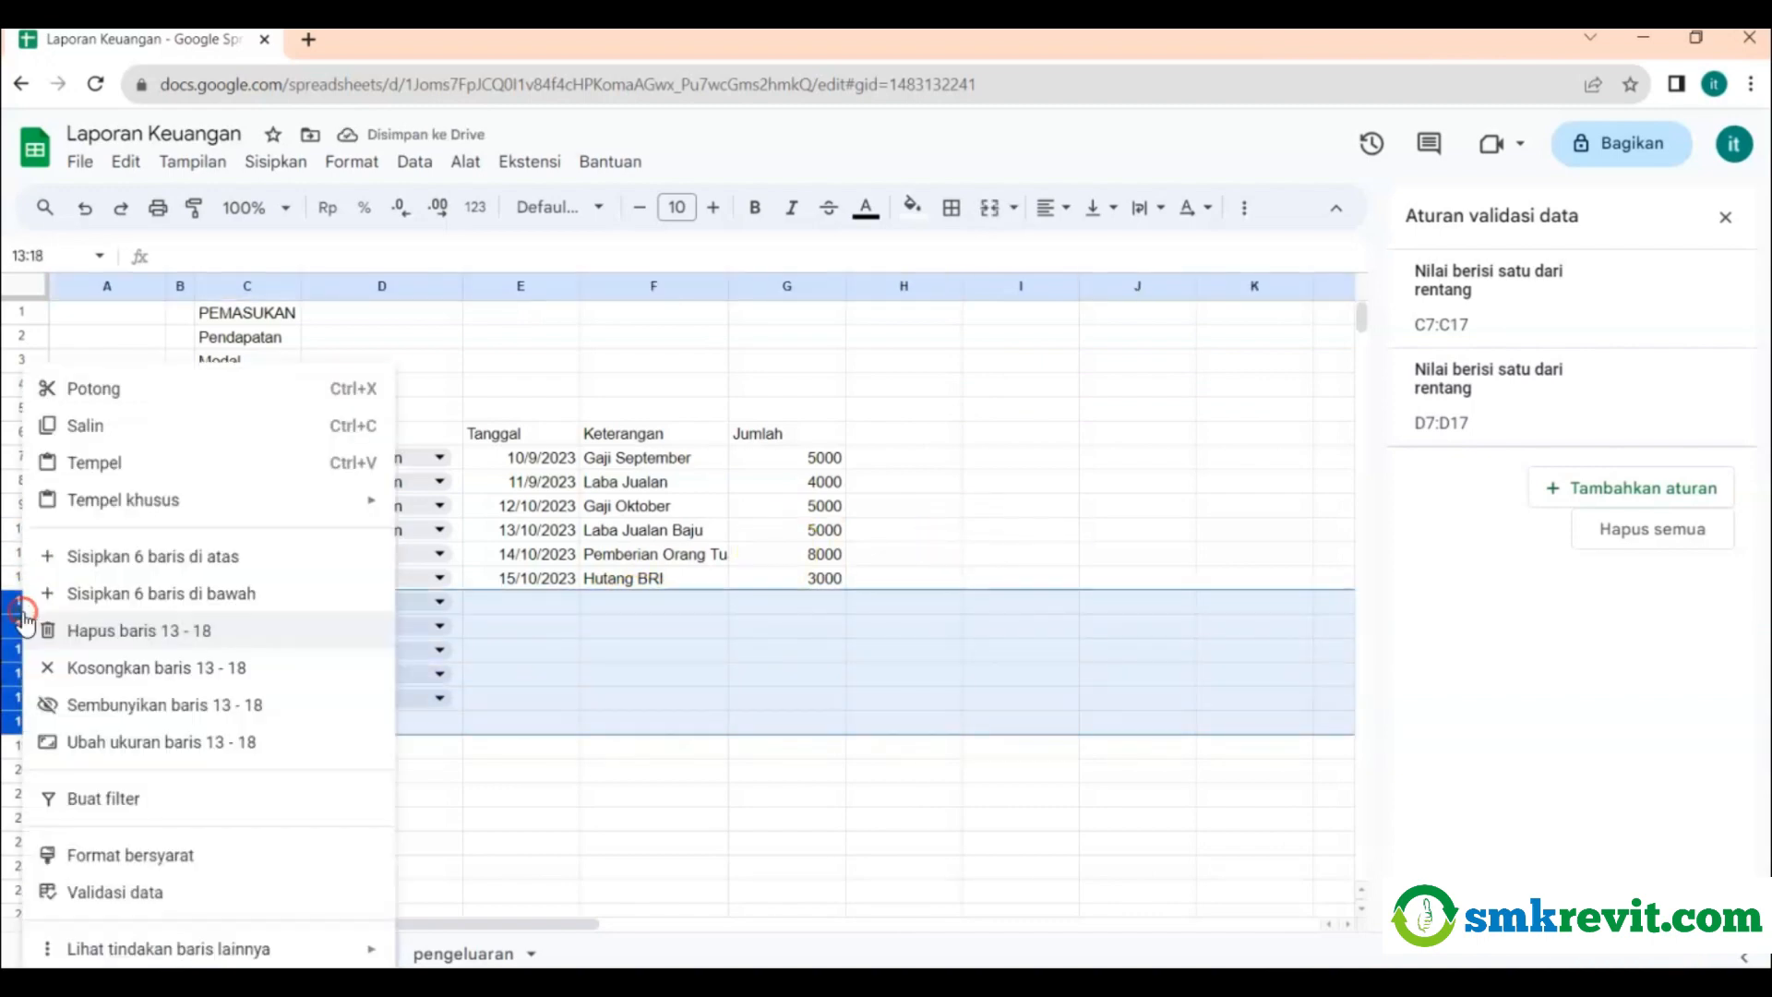
{"action": "left_click", "coordinate": [82, 631]}
{"action": "left_click", "coordinate": [1113, 513]}
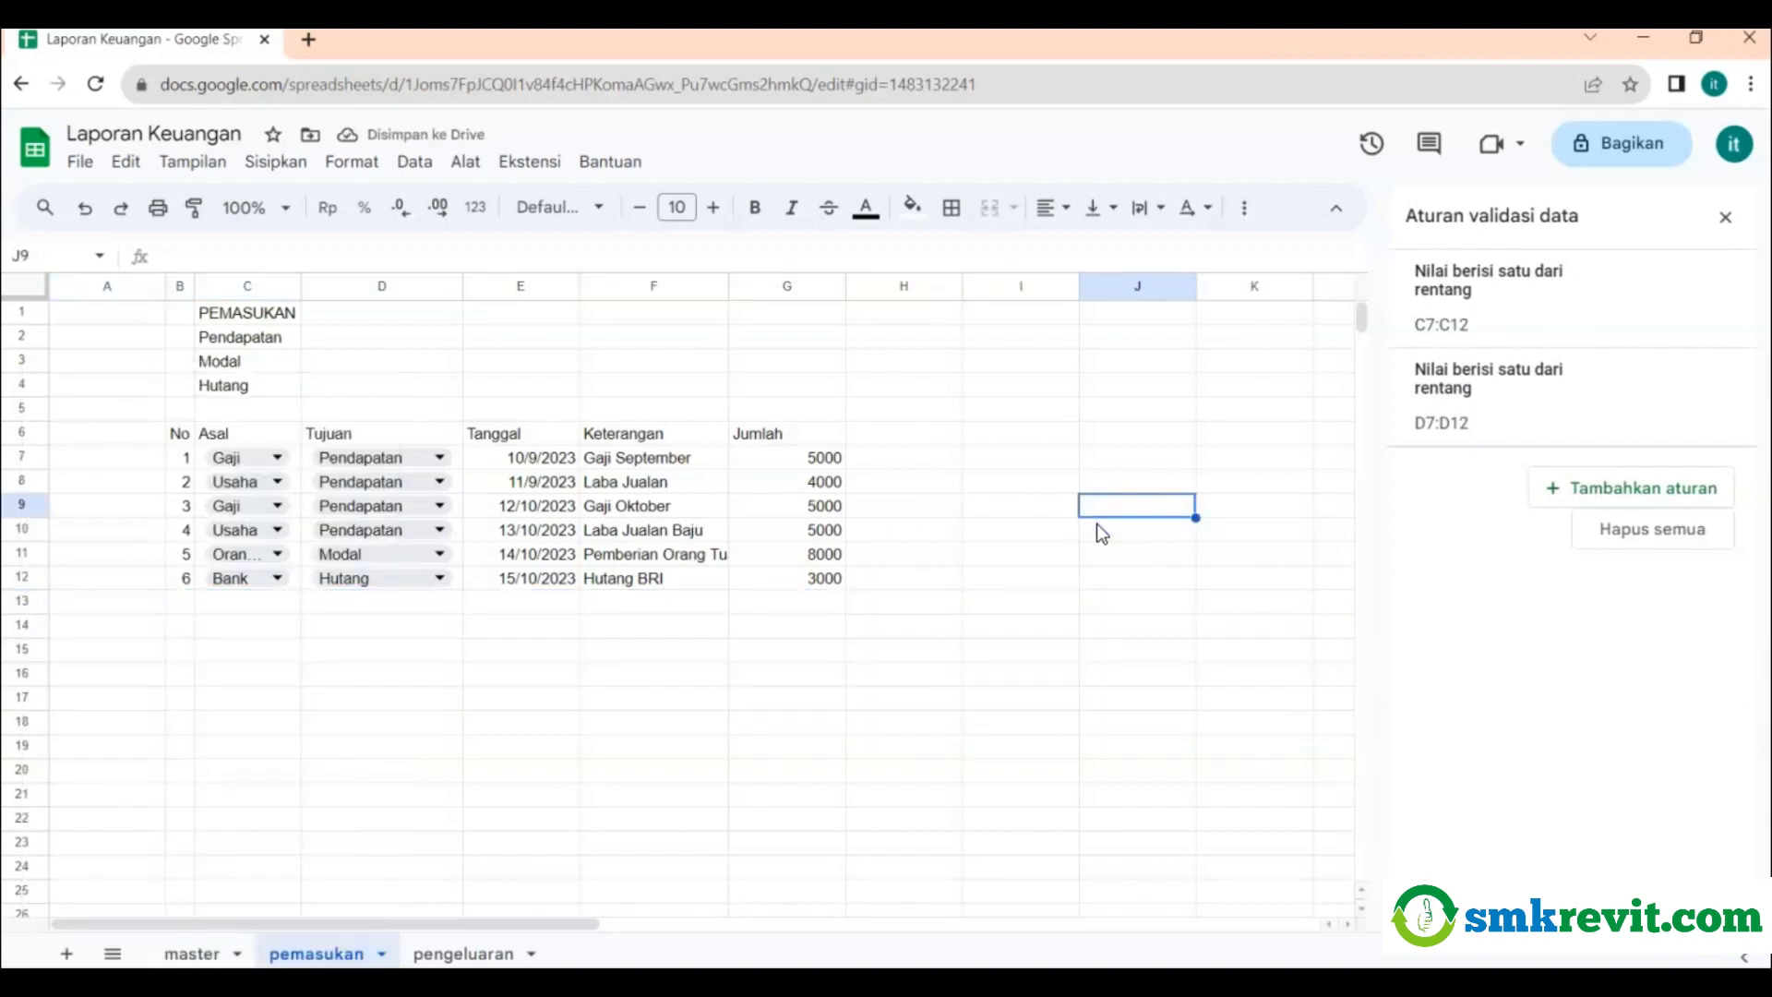
Fit the width of the Keterangan column F to its contents and close the data validation rules.
{"action": "double_click", "coordinate": [728, 286]}
{"action": "left_click", "coordinate": [1024, 623]}
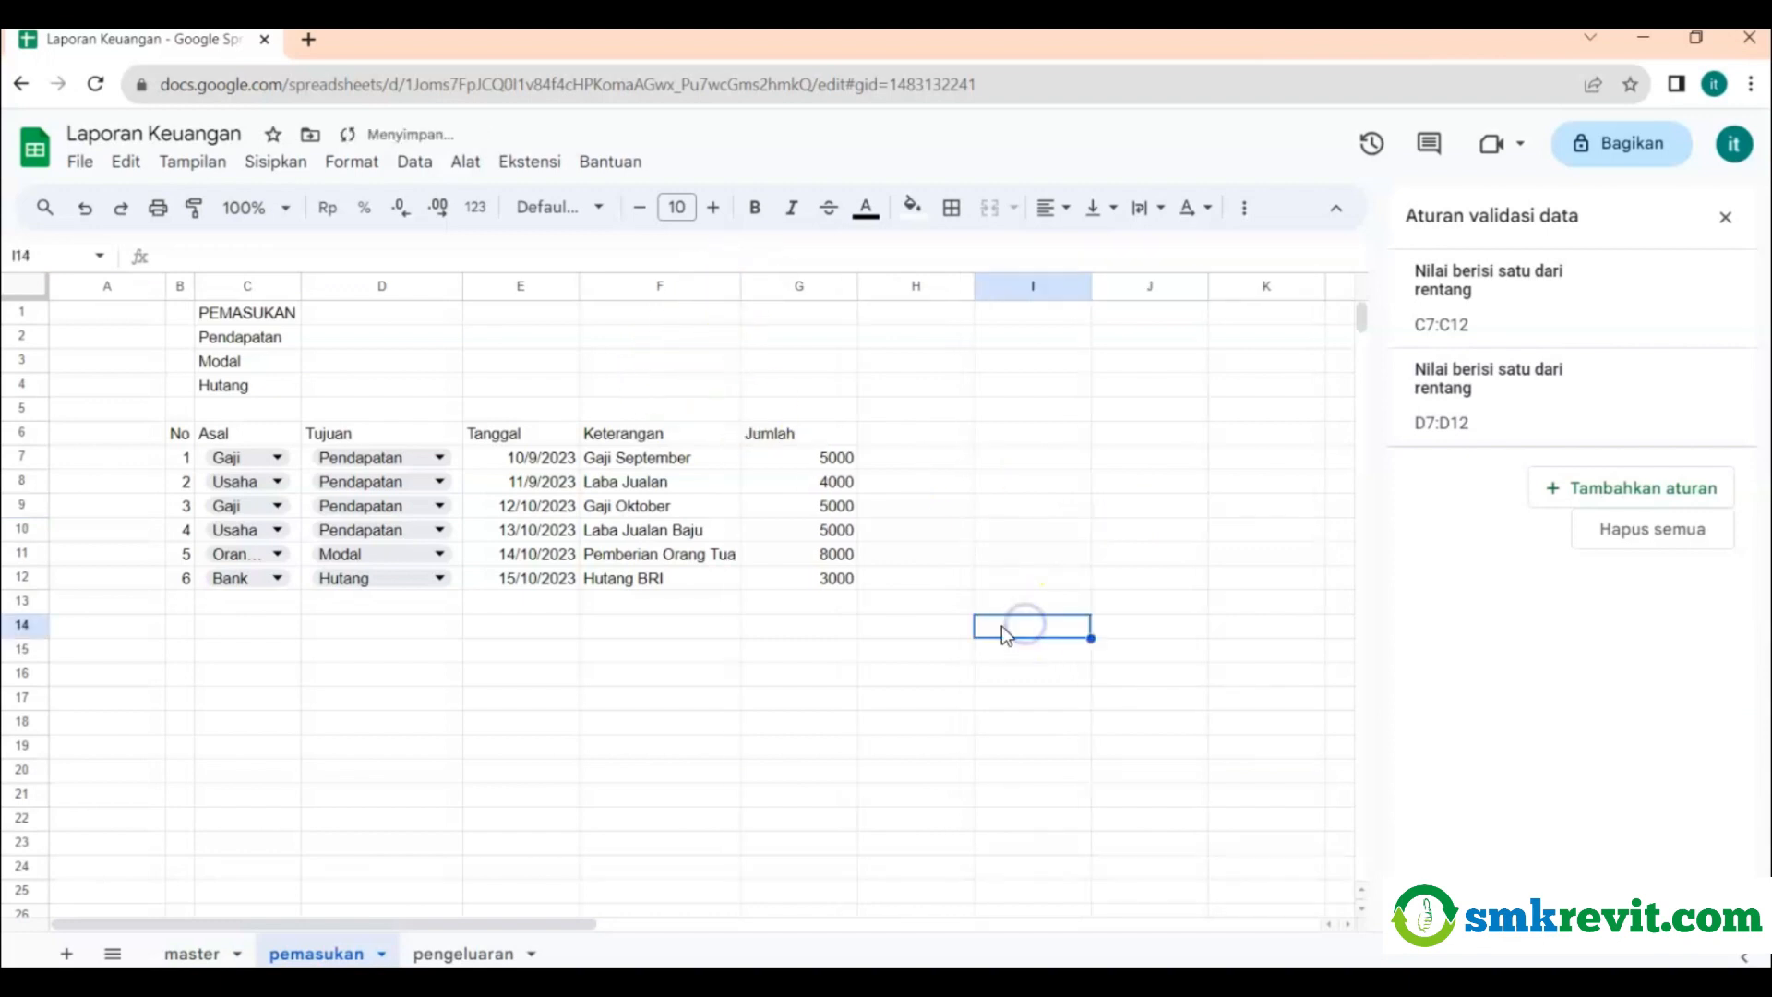
{"action": "left_click", "coordinate": [386, 318]}
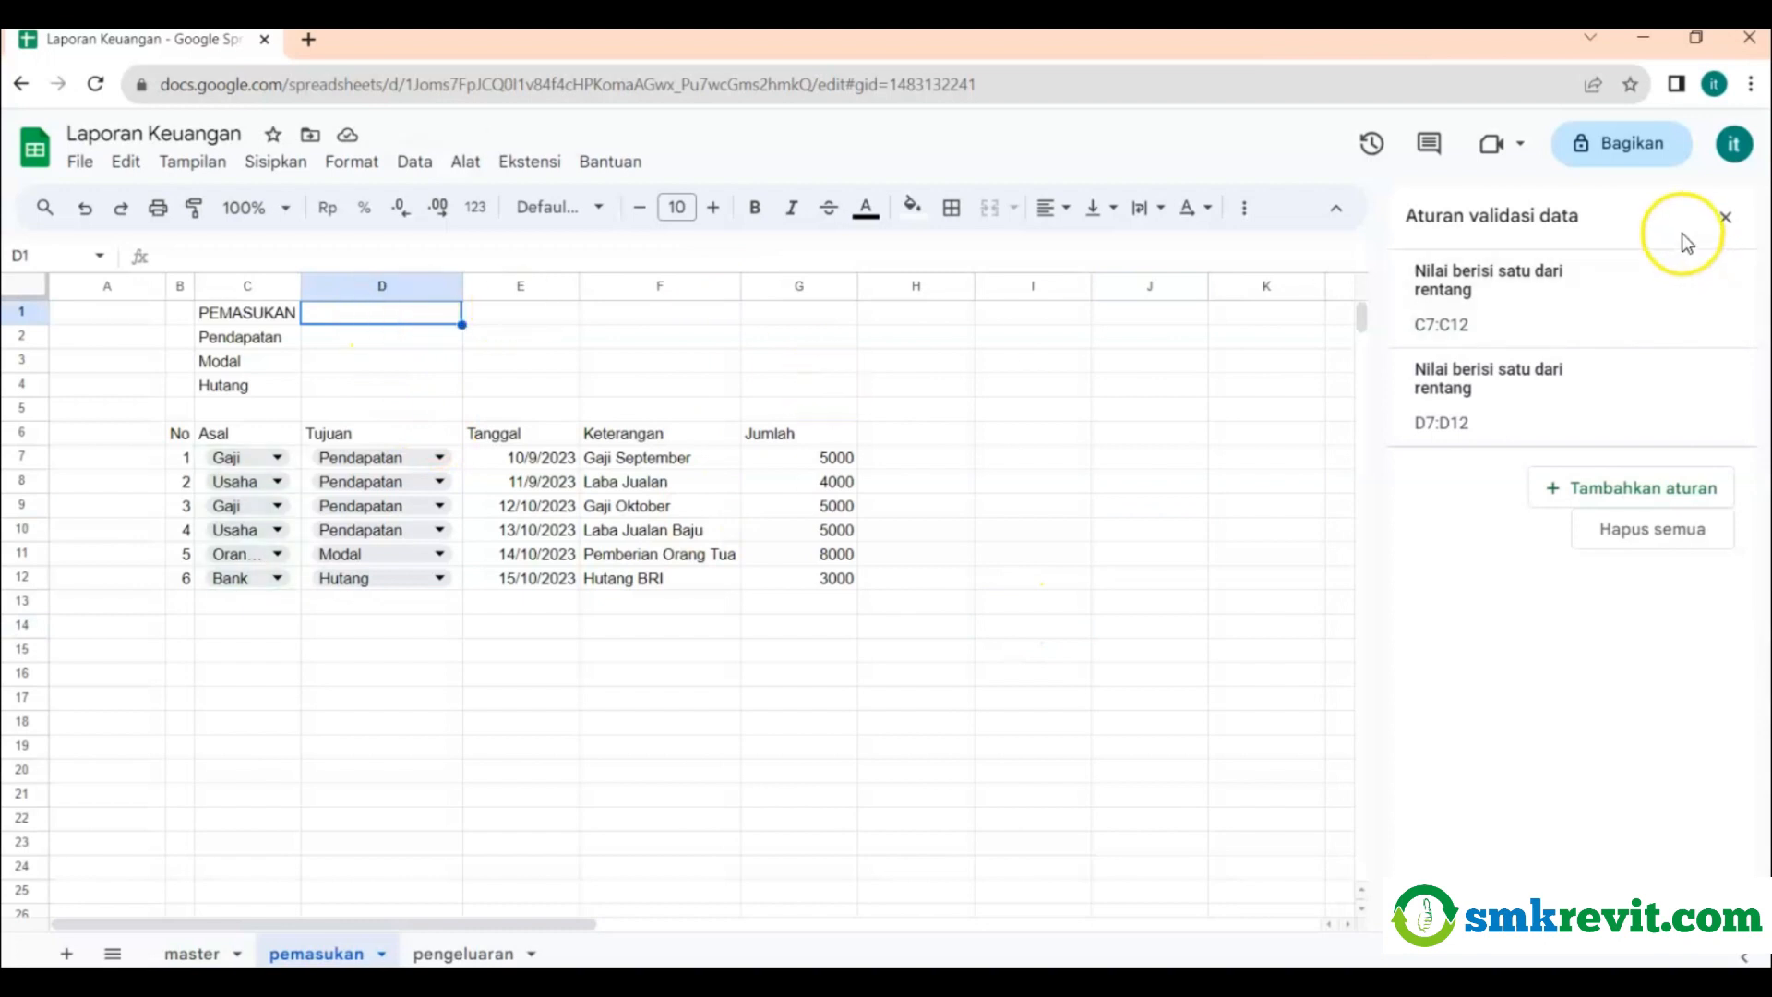
{"action": "left_click", "coordinate": [1724, 218]}
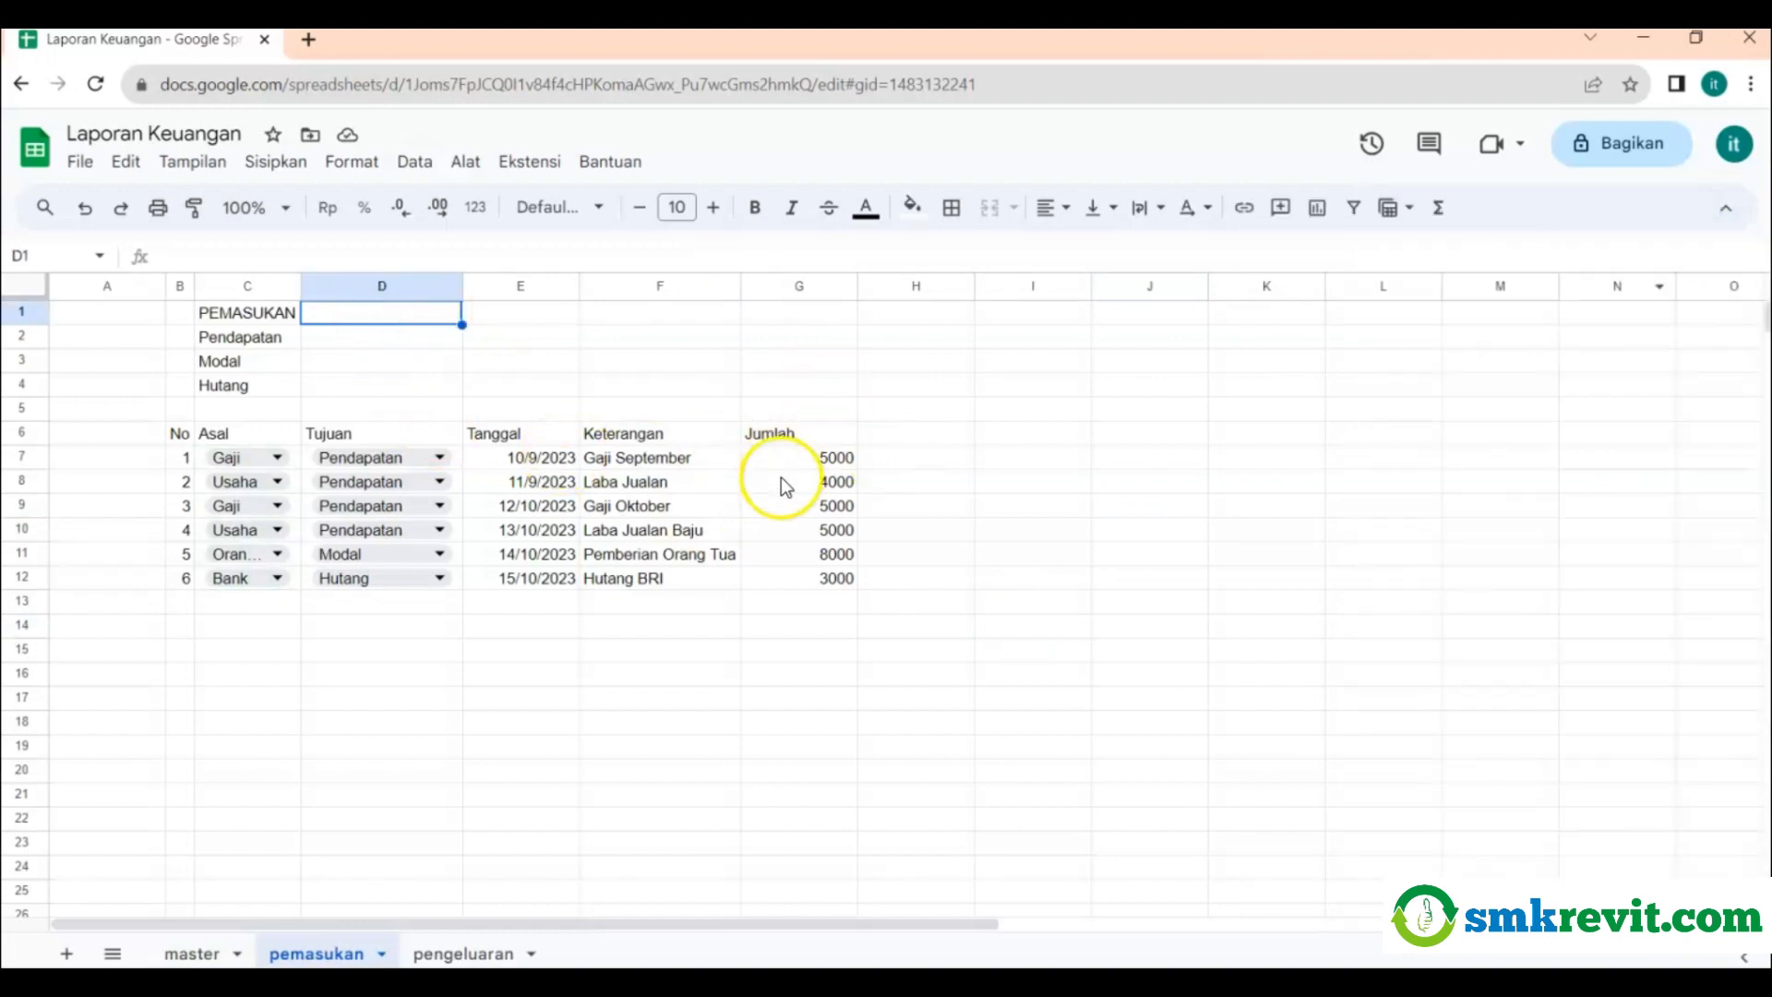
Total the Jumlah values beside PEMASUKAN in D1 with =SUM(G7:G12), and dismiss the autofill suggestion for the cells below.
{"action": "left_click", "coordinate": [809, 460]}
{"action": "left_click", "coordinate": [811, 531]}
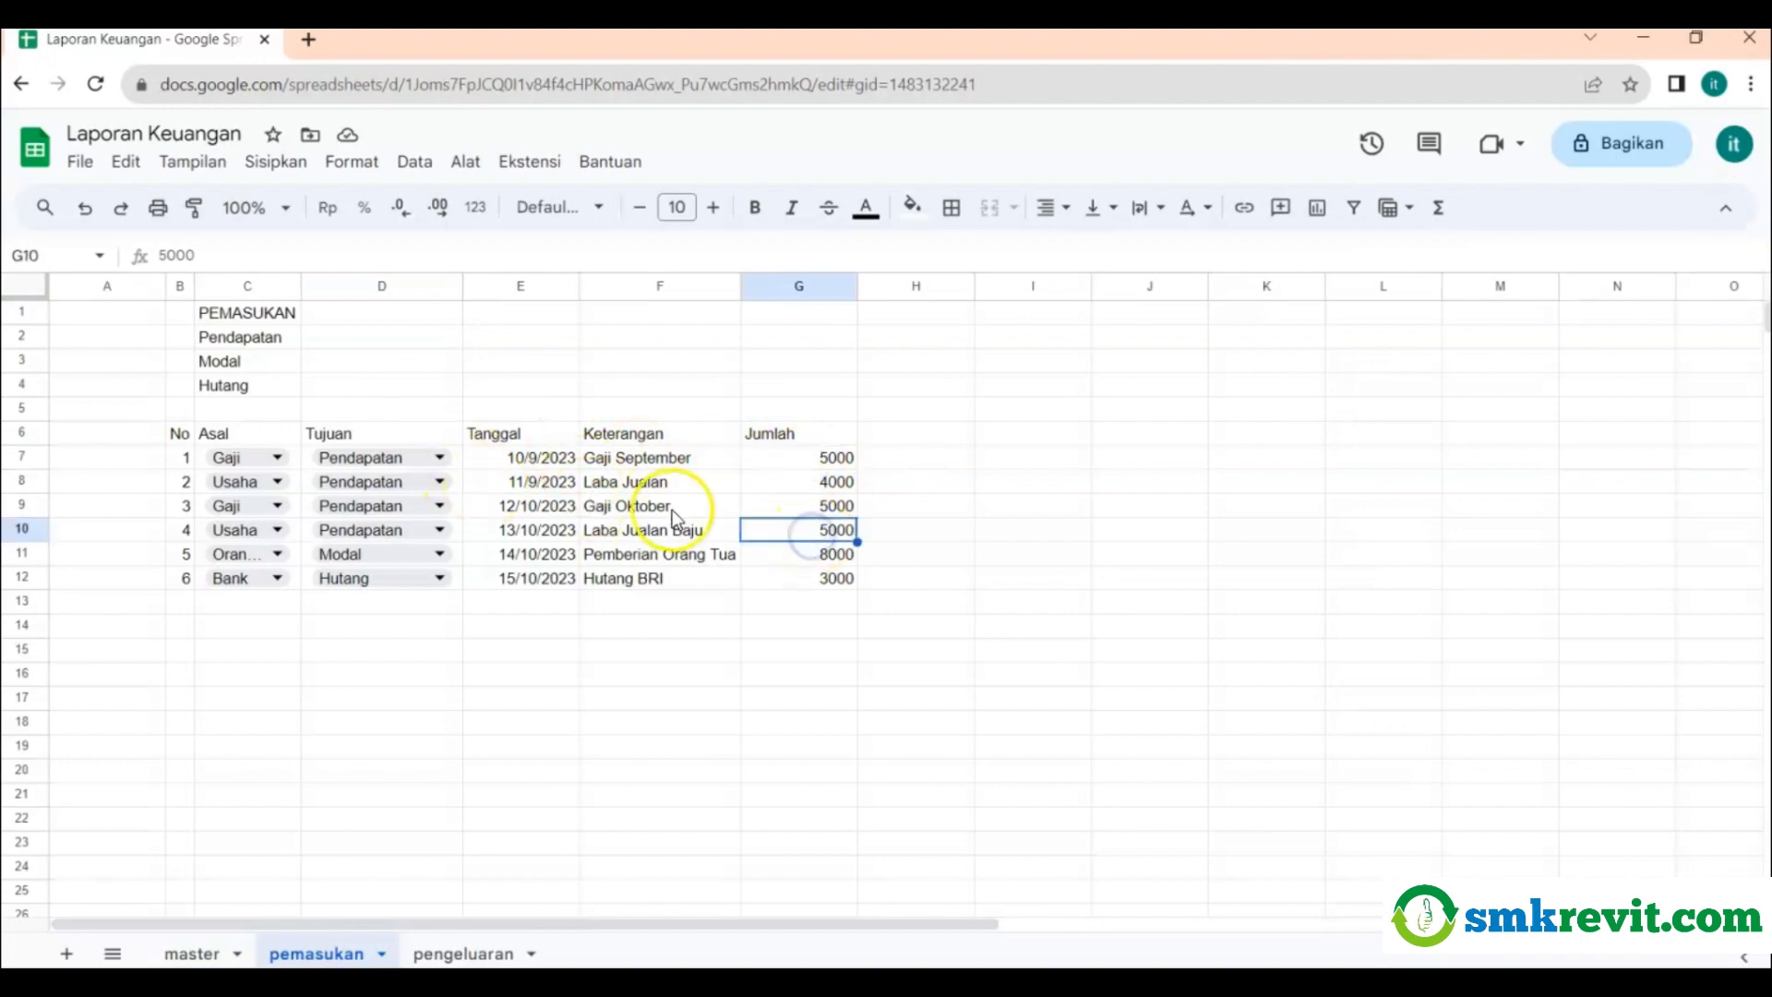
{"action": "left_click", "coordinate": [375, 314]}
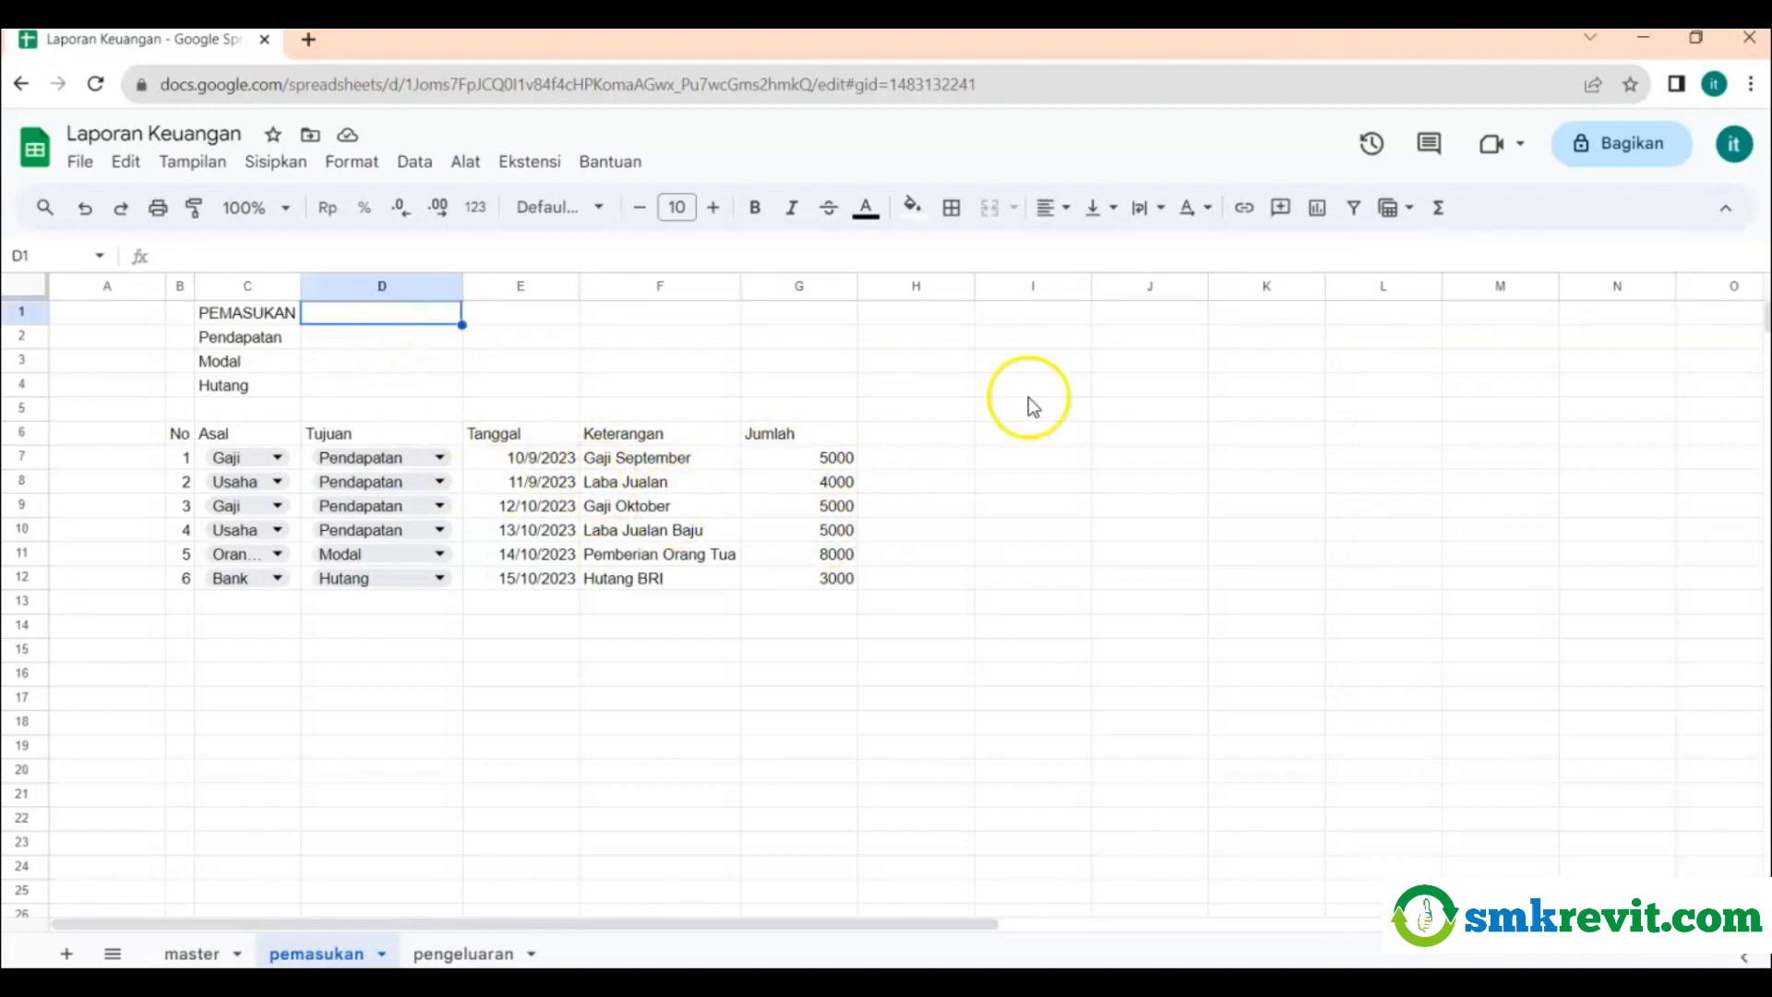
{"action": "left_click", "coordinate": [1443, 216]}
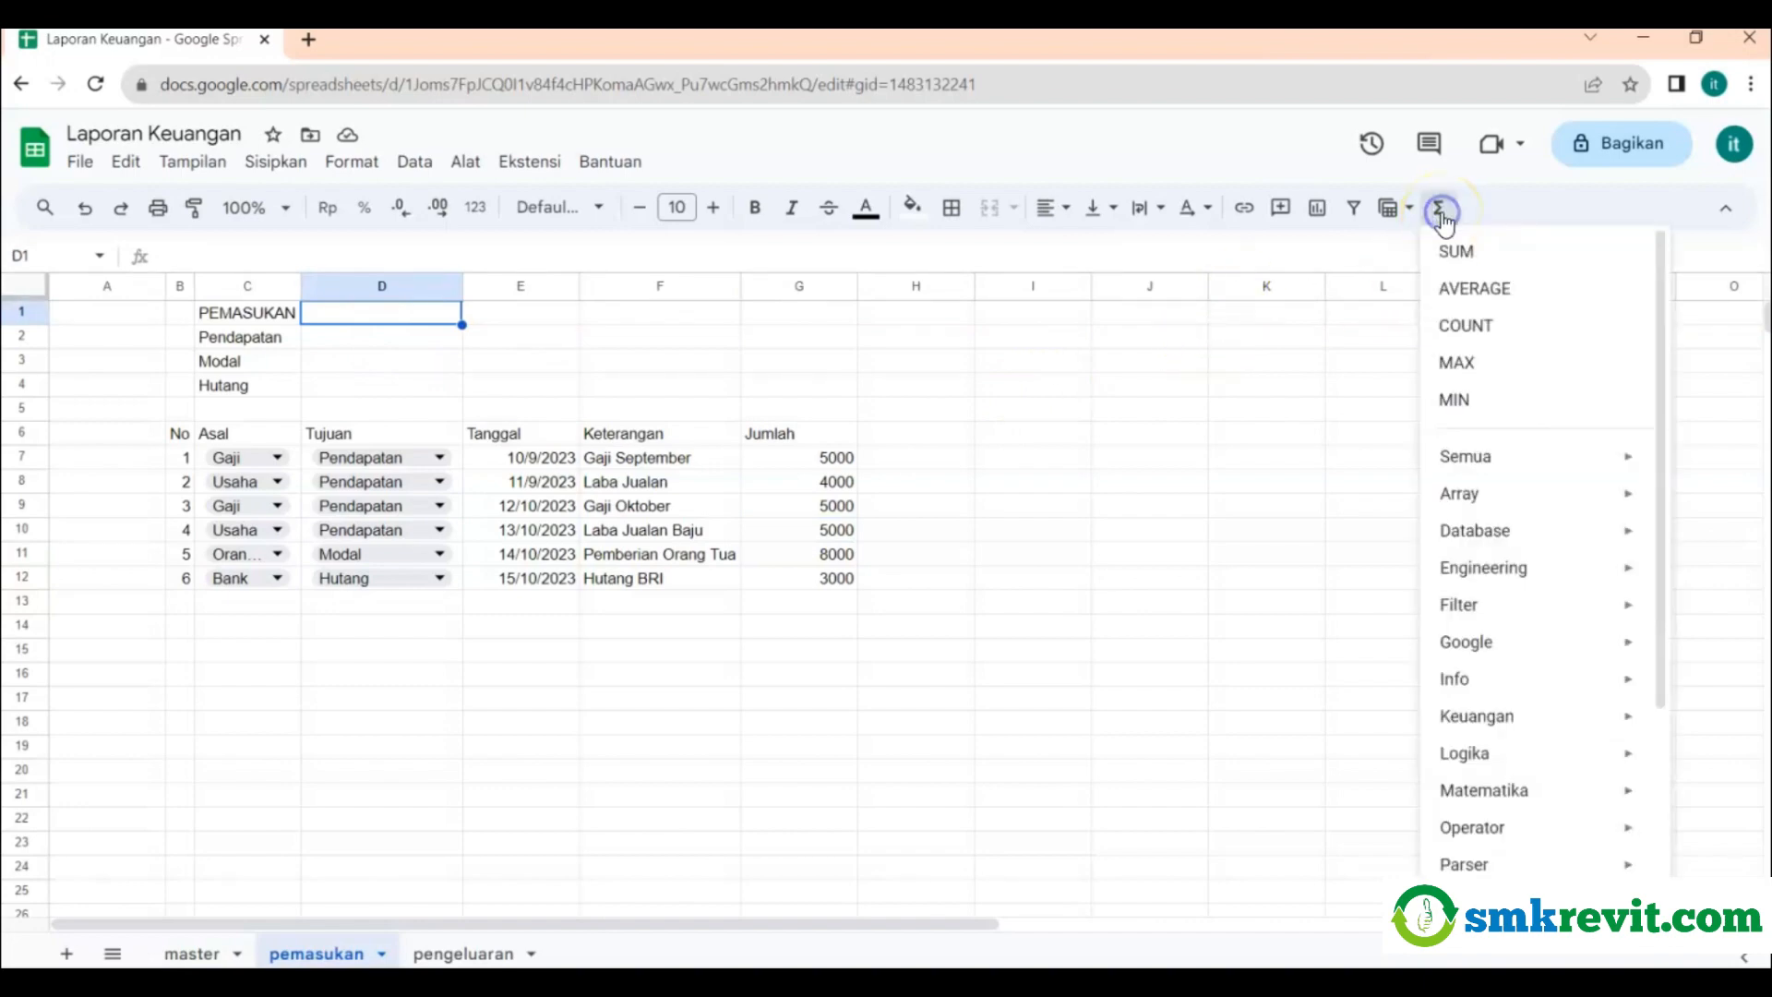
{"action": "left_click", "coordinate": [1448, 249]}
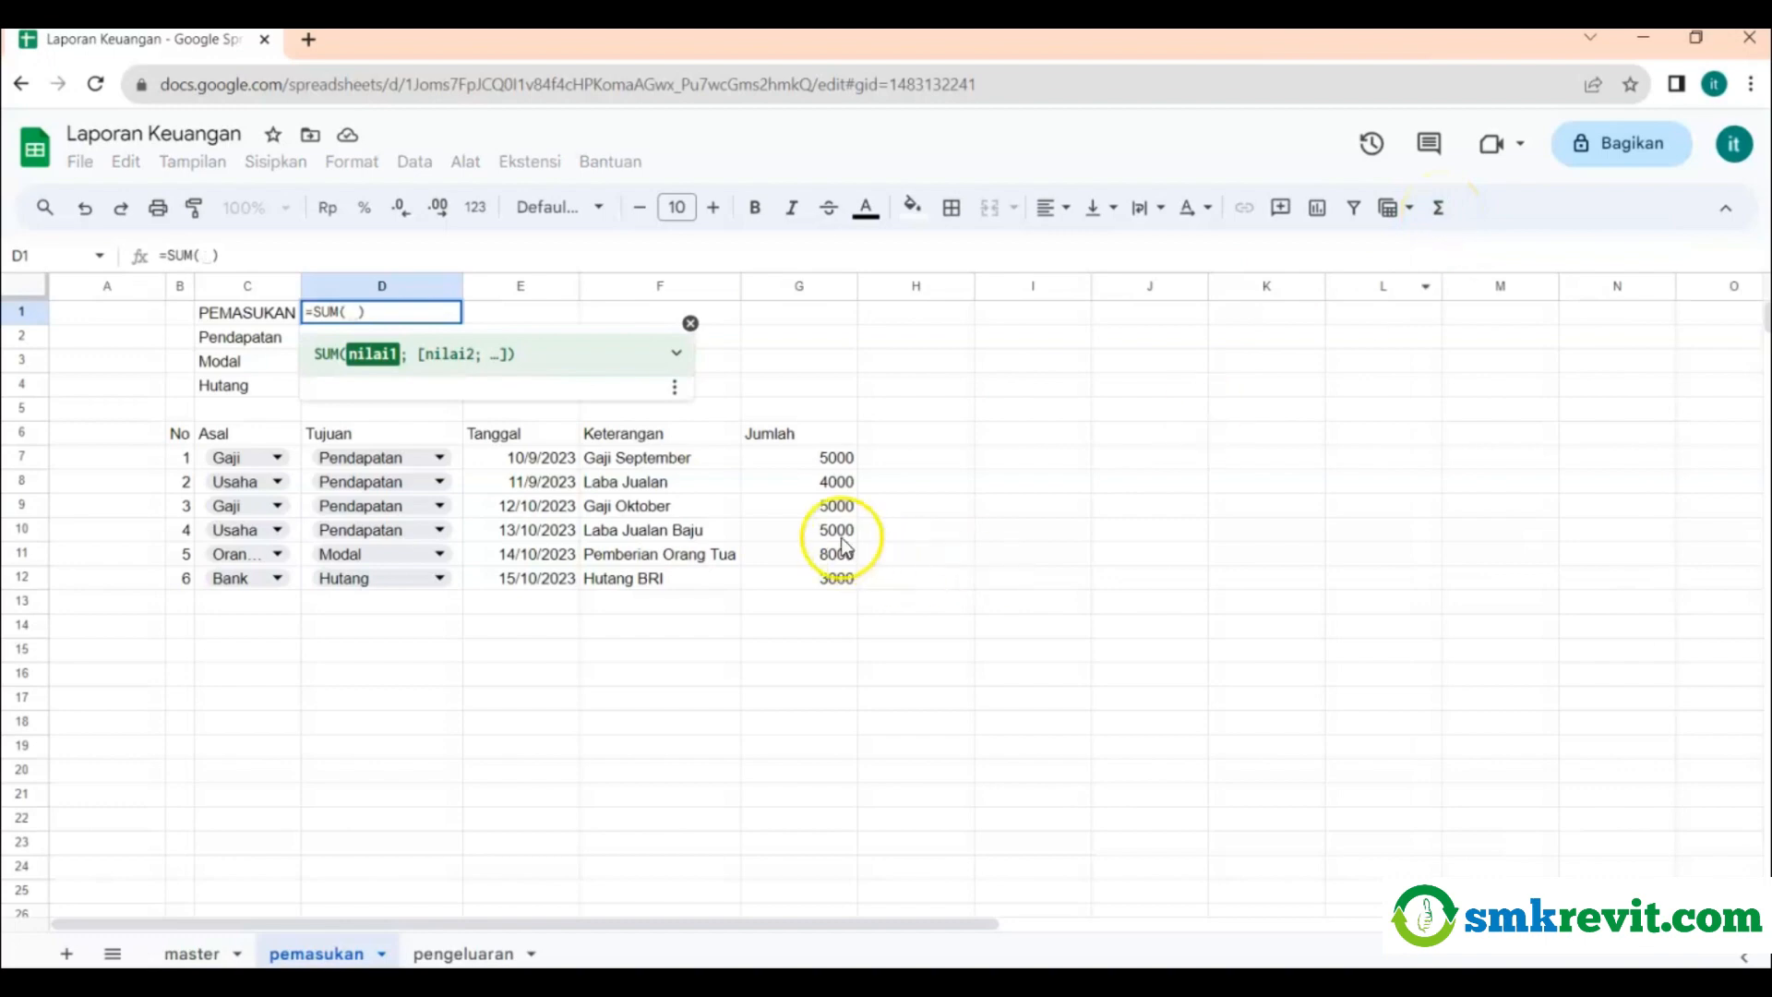
{"action": "left_click_drag", "start_coordinate": [802, 459], "coordinate": [796, 583]}
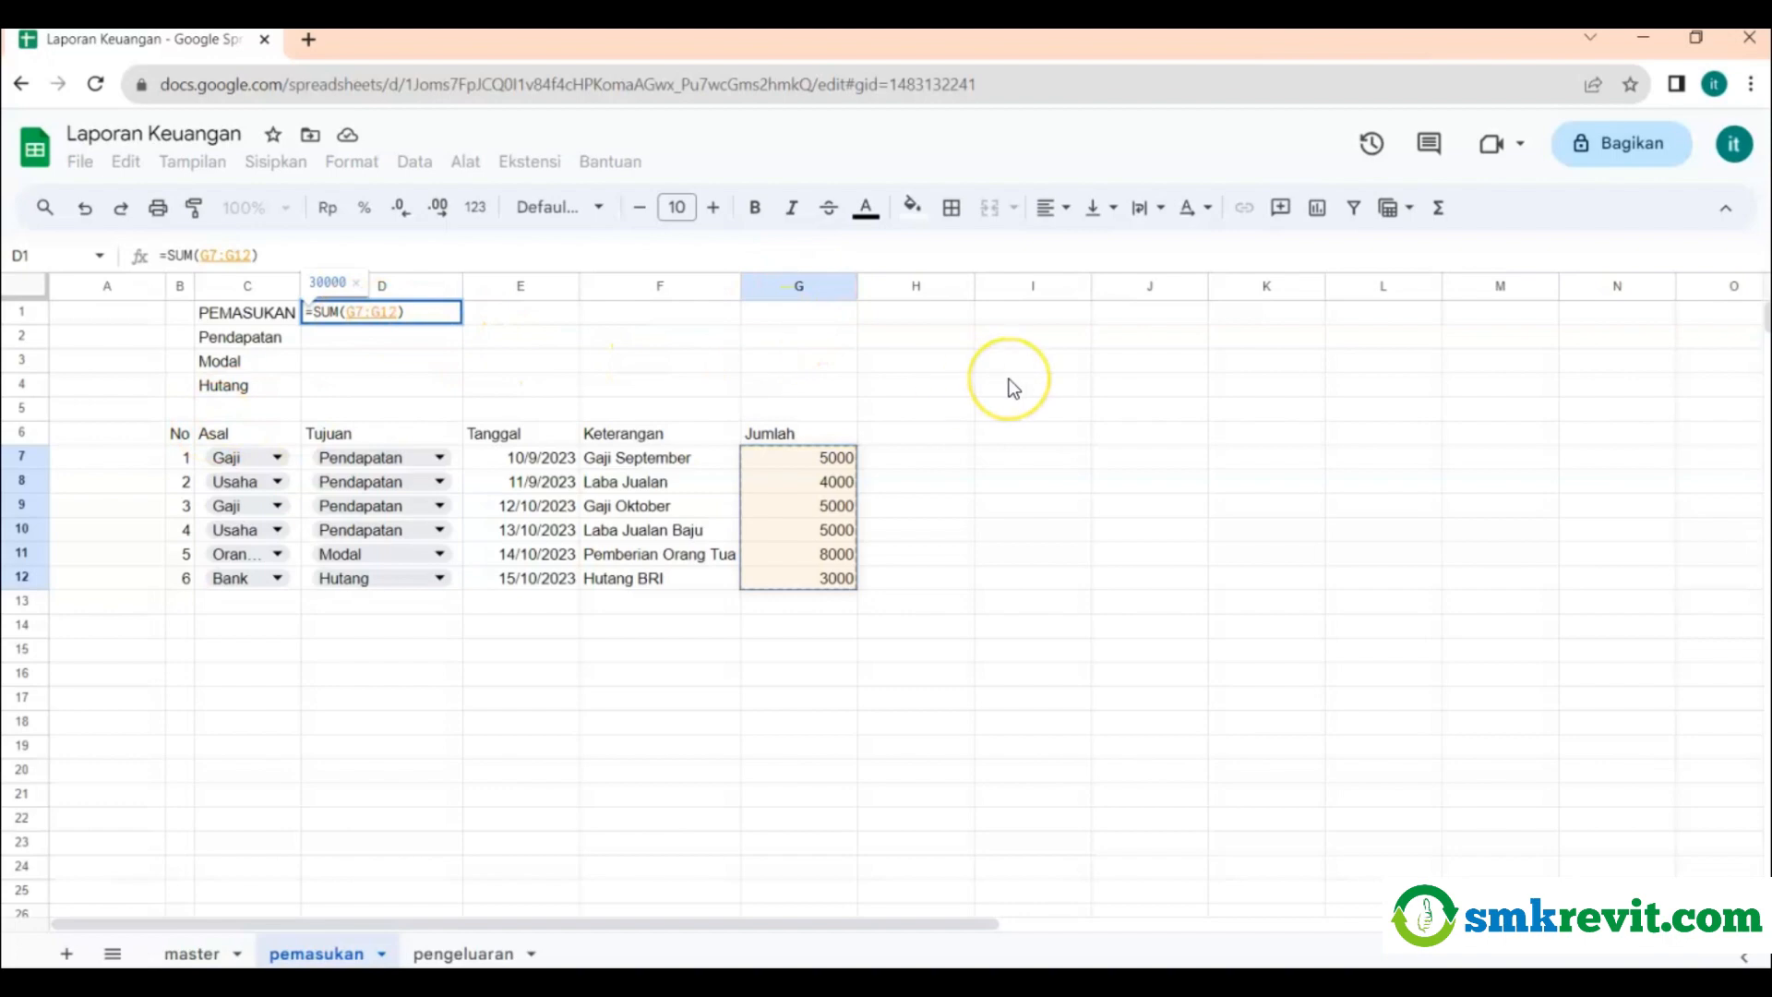
{"action": "key", "text": "Return"}
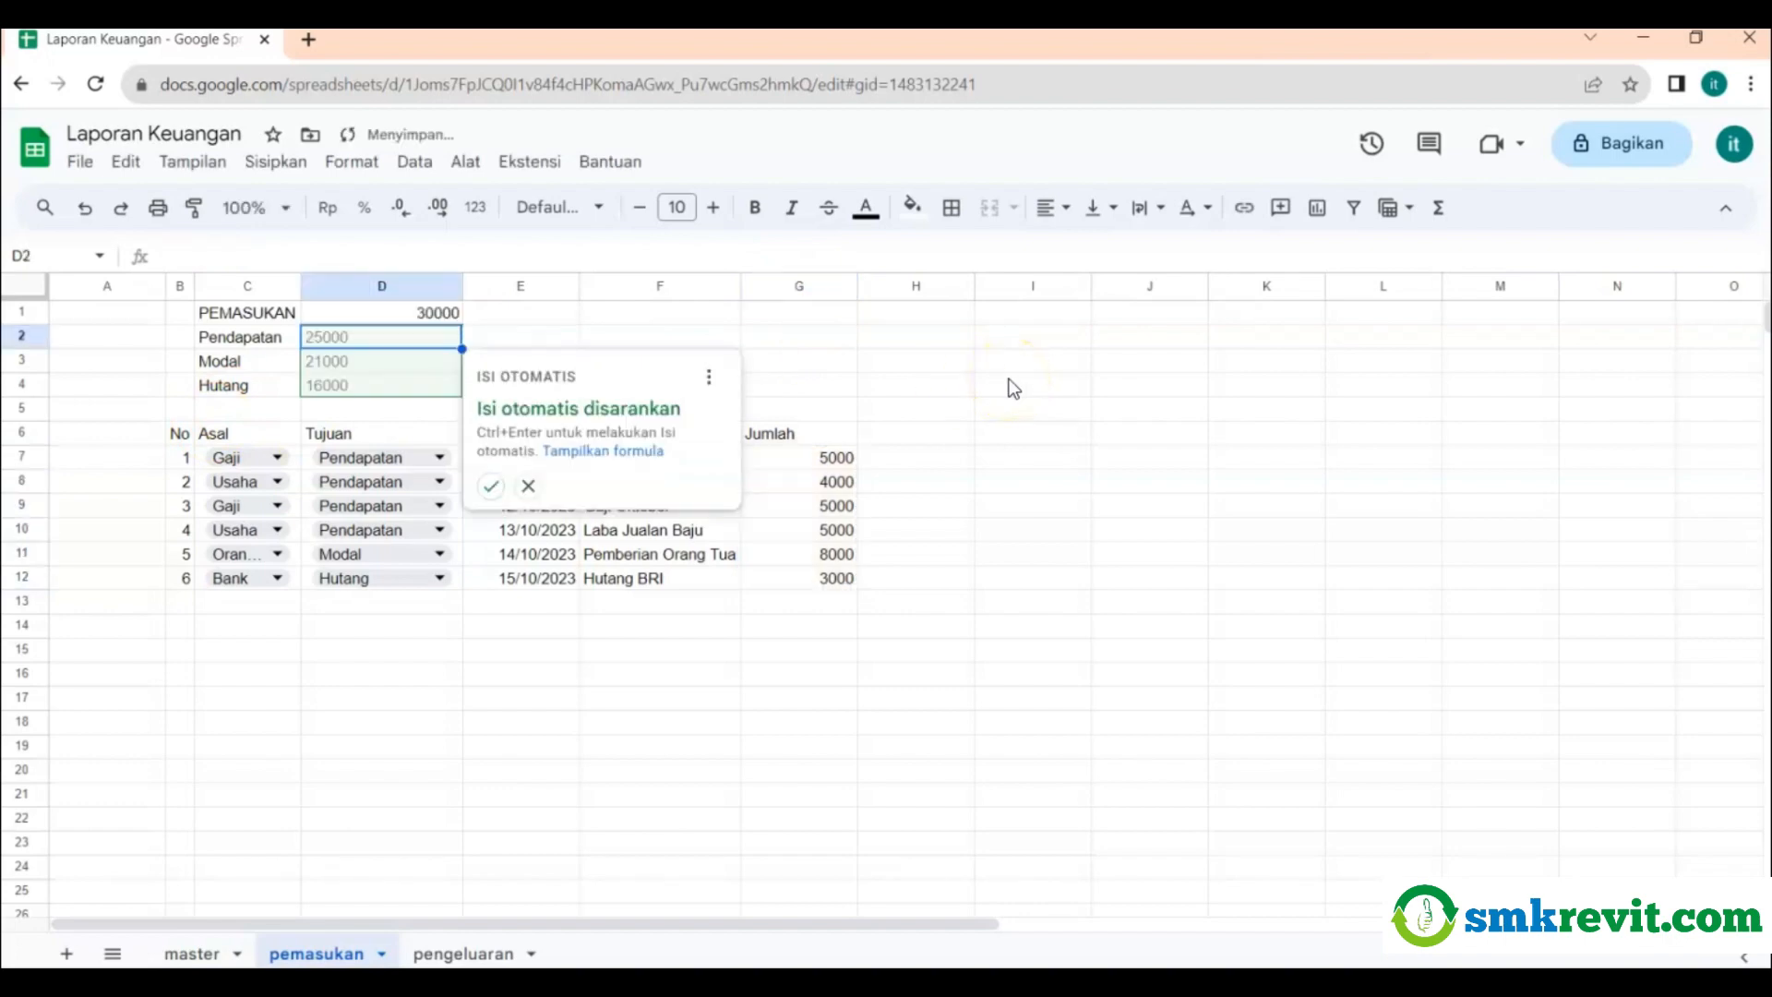
{"action": "left_click", "coordinate": [1009, 381]}
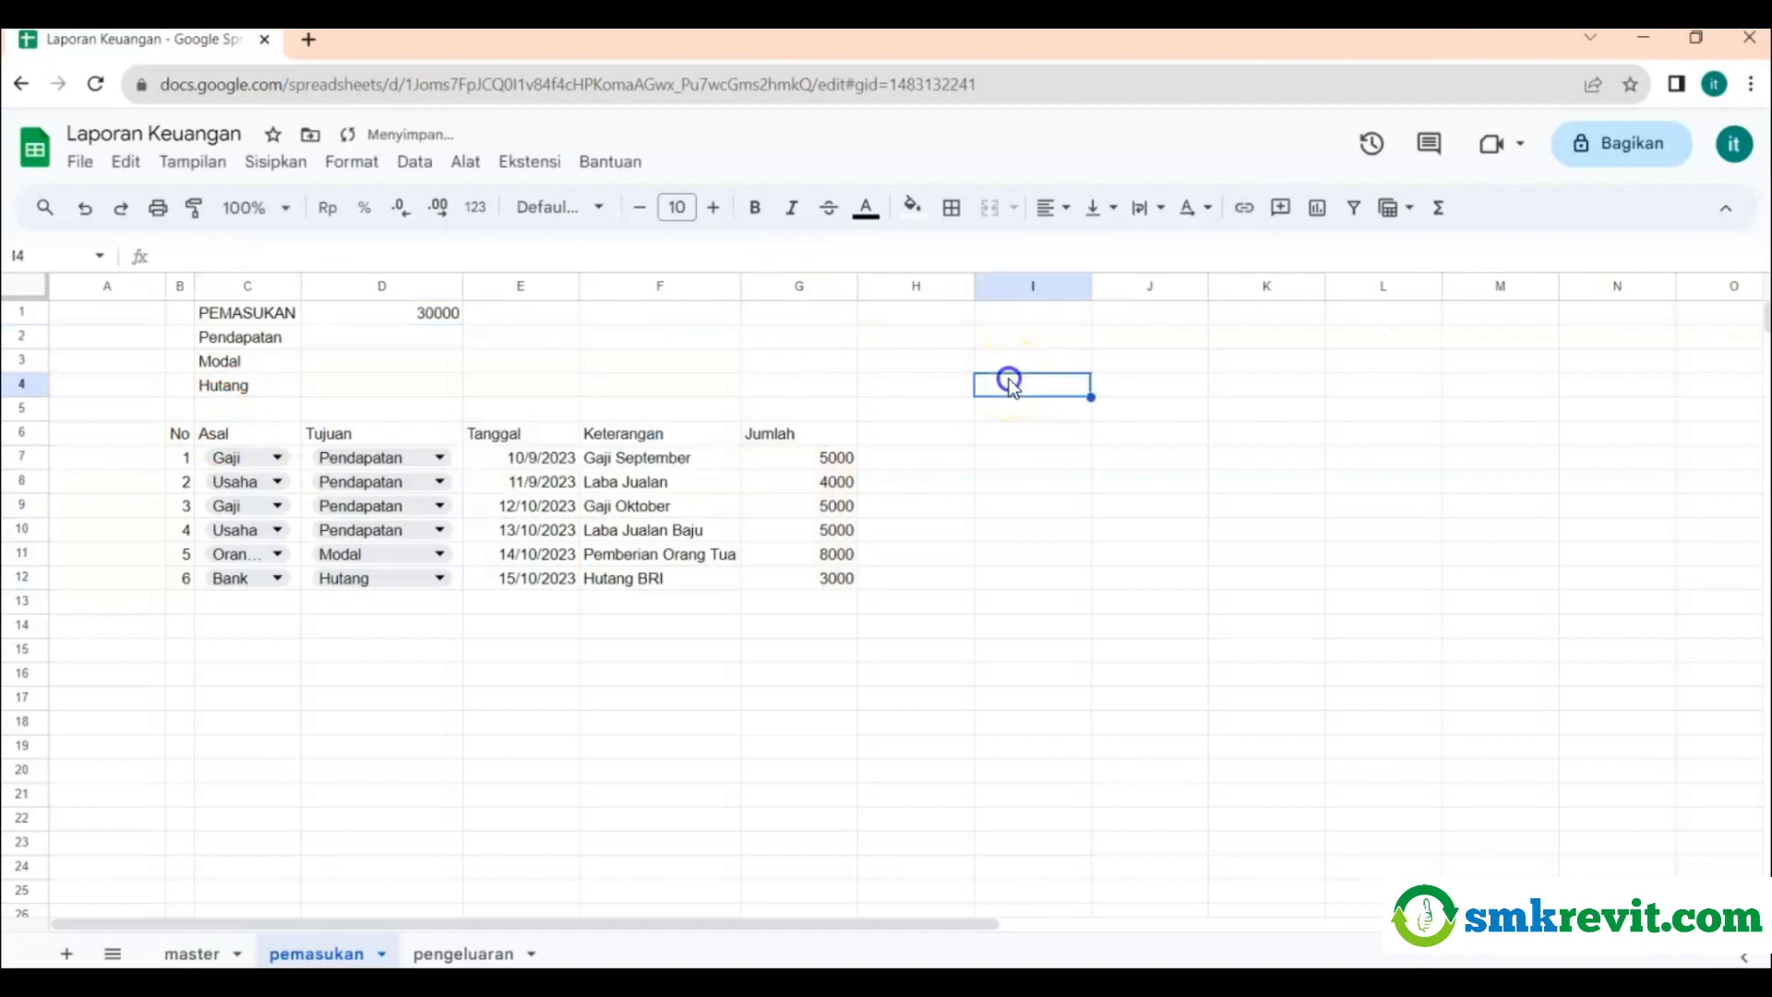
Check the total's formula in D1 and select the empty cell D2 beside Pendapatan.
{"action": "left_click", "coordinate": [429, 321]}
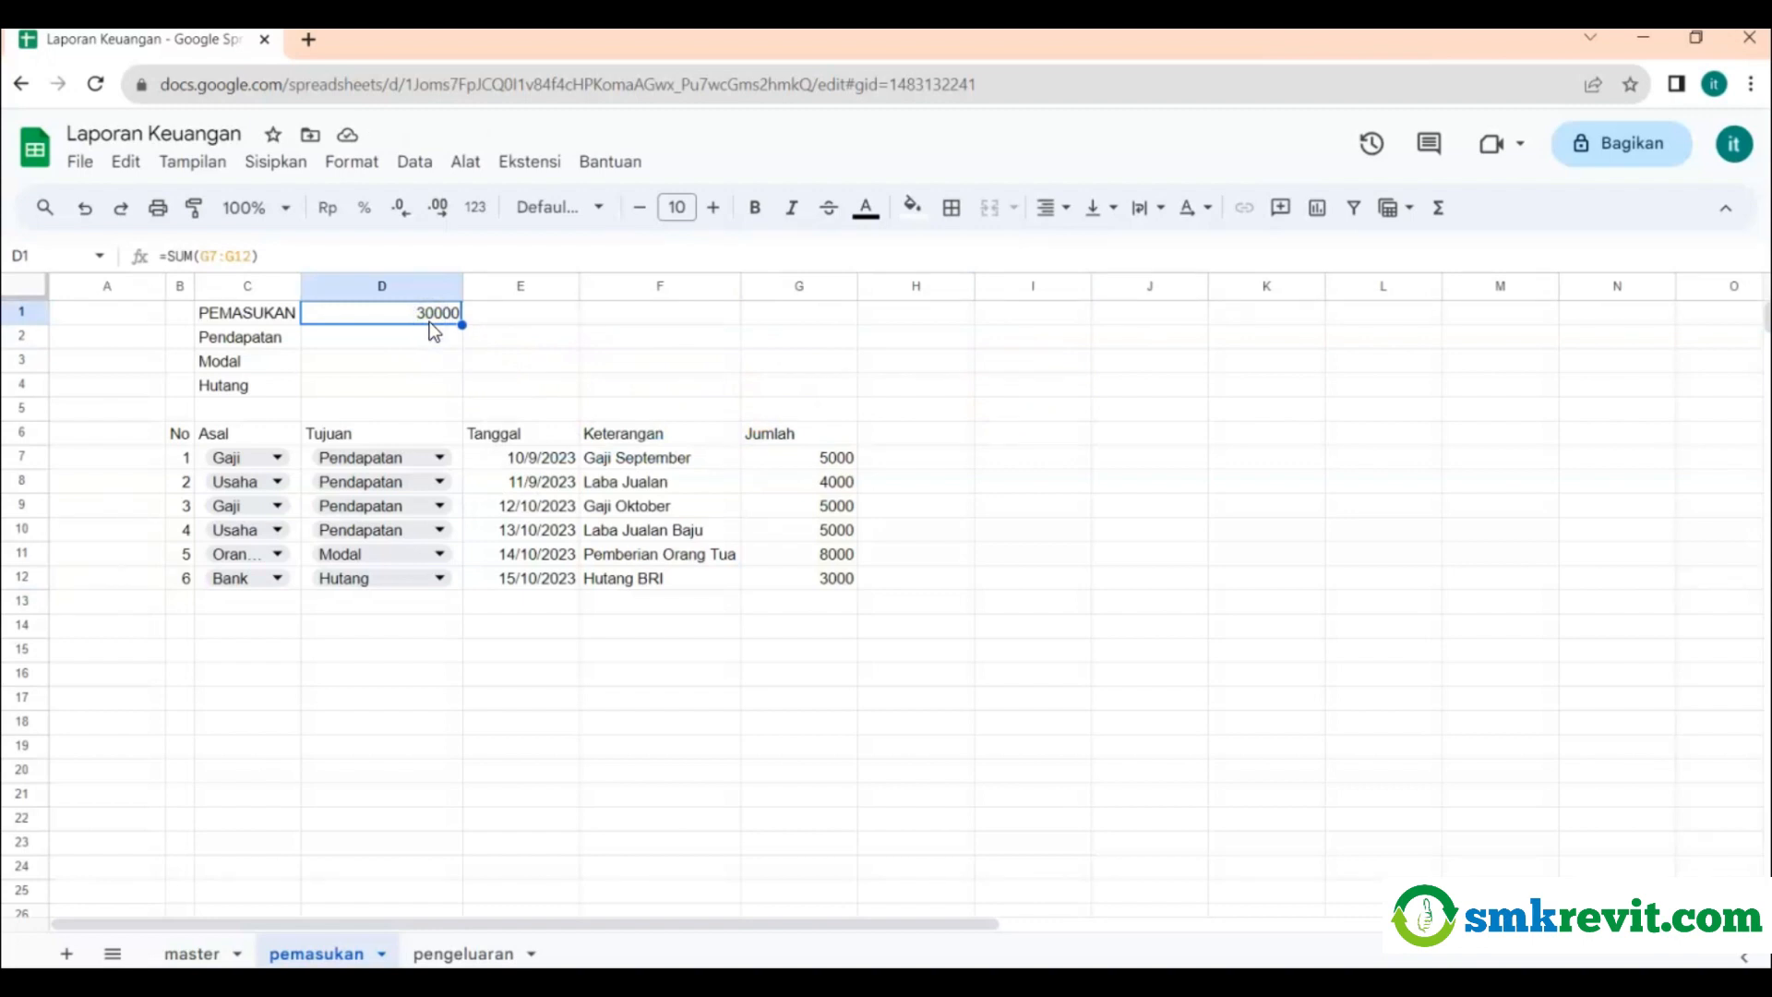
{"action": "left_click", "coordinate": [556, 340]}
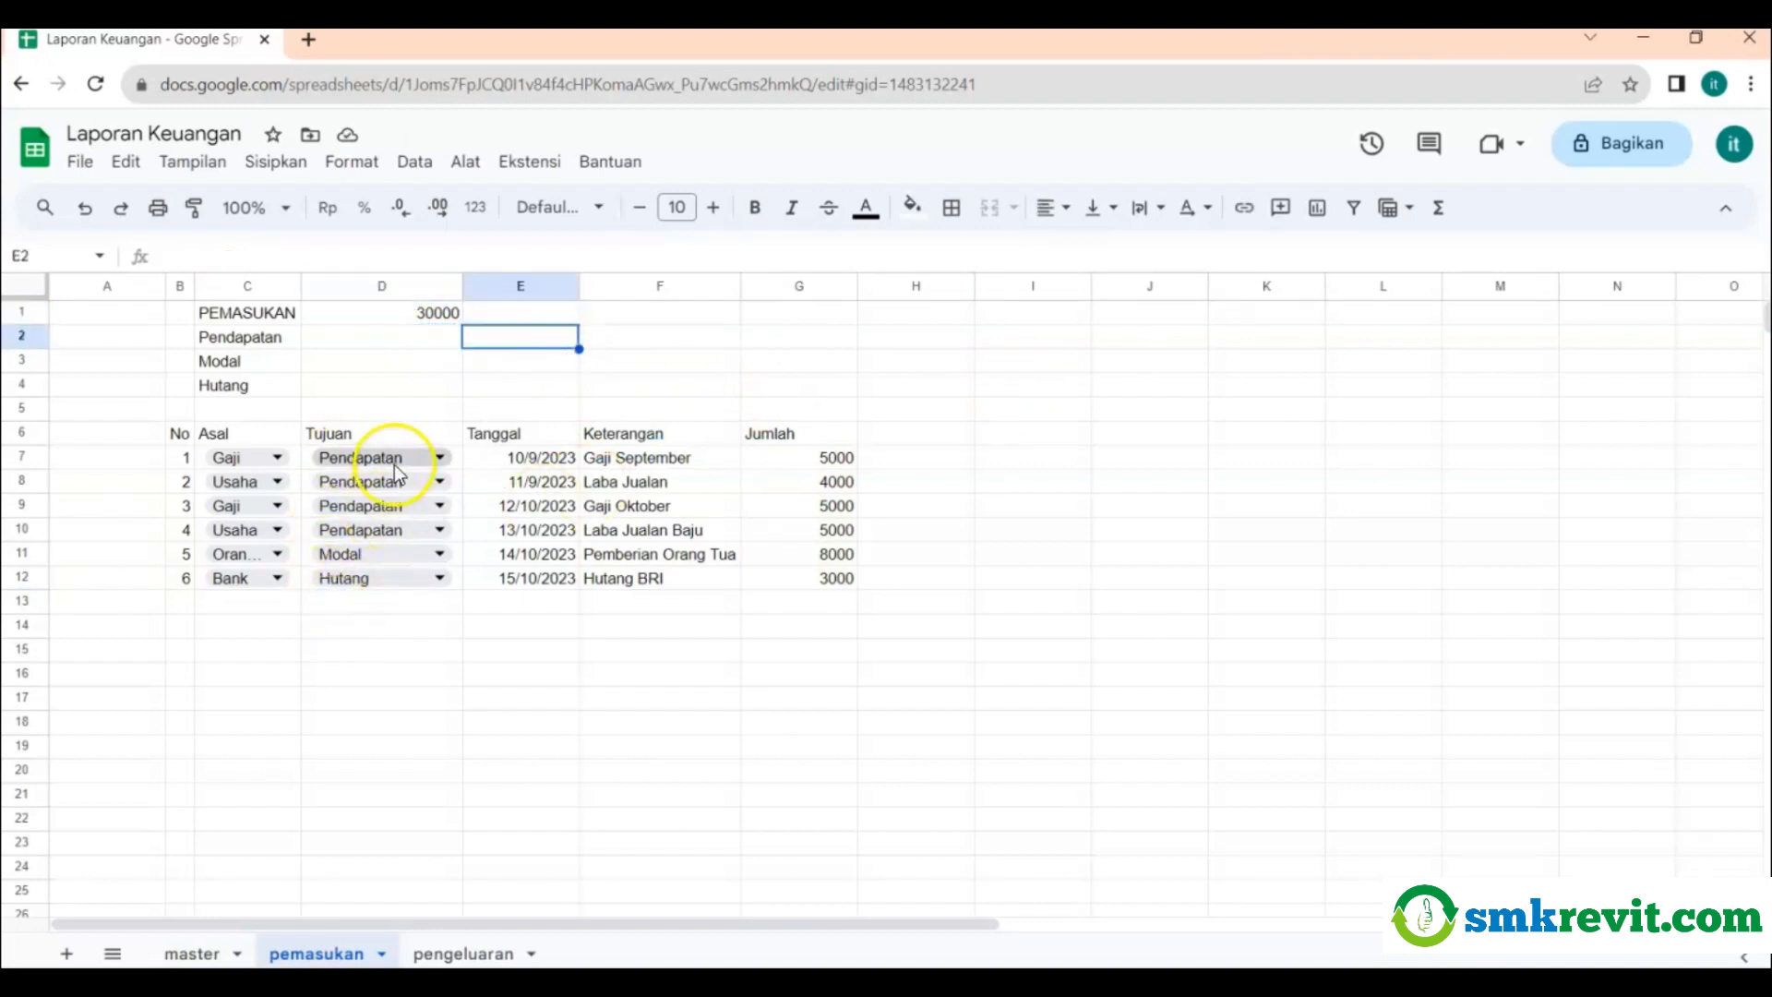
{"action": "left_click", "coordinate": [395, 341]}
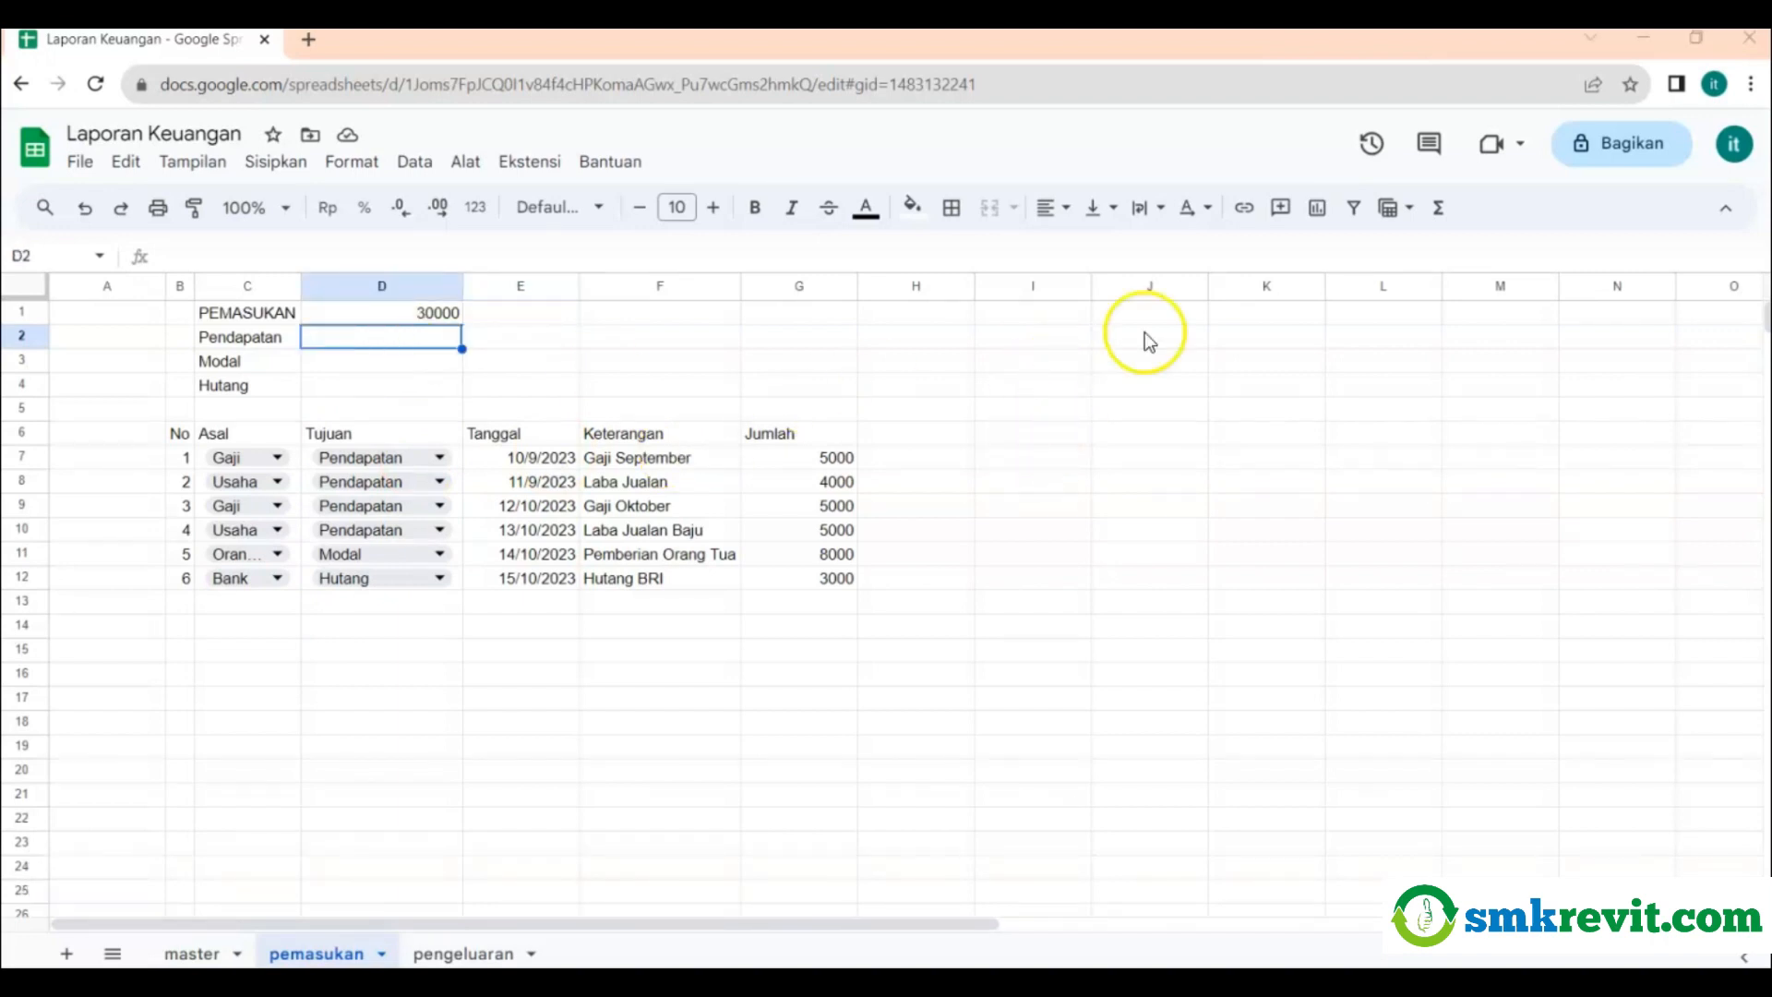
Start a SUMIF formula in D2 beside Pendapatan, with the Tujuan cells D7:D12 as its range.
{"action": "left_click", "coordinate": [1436, 210]}
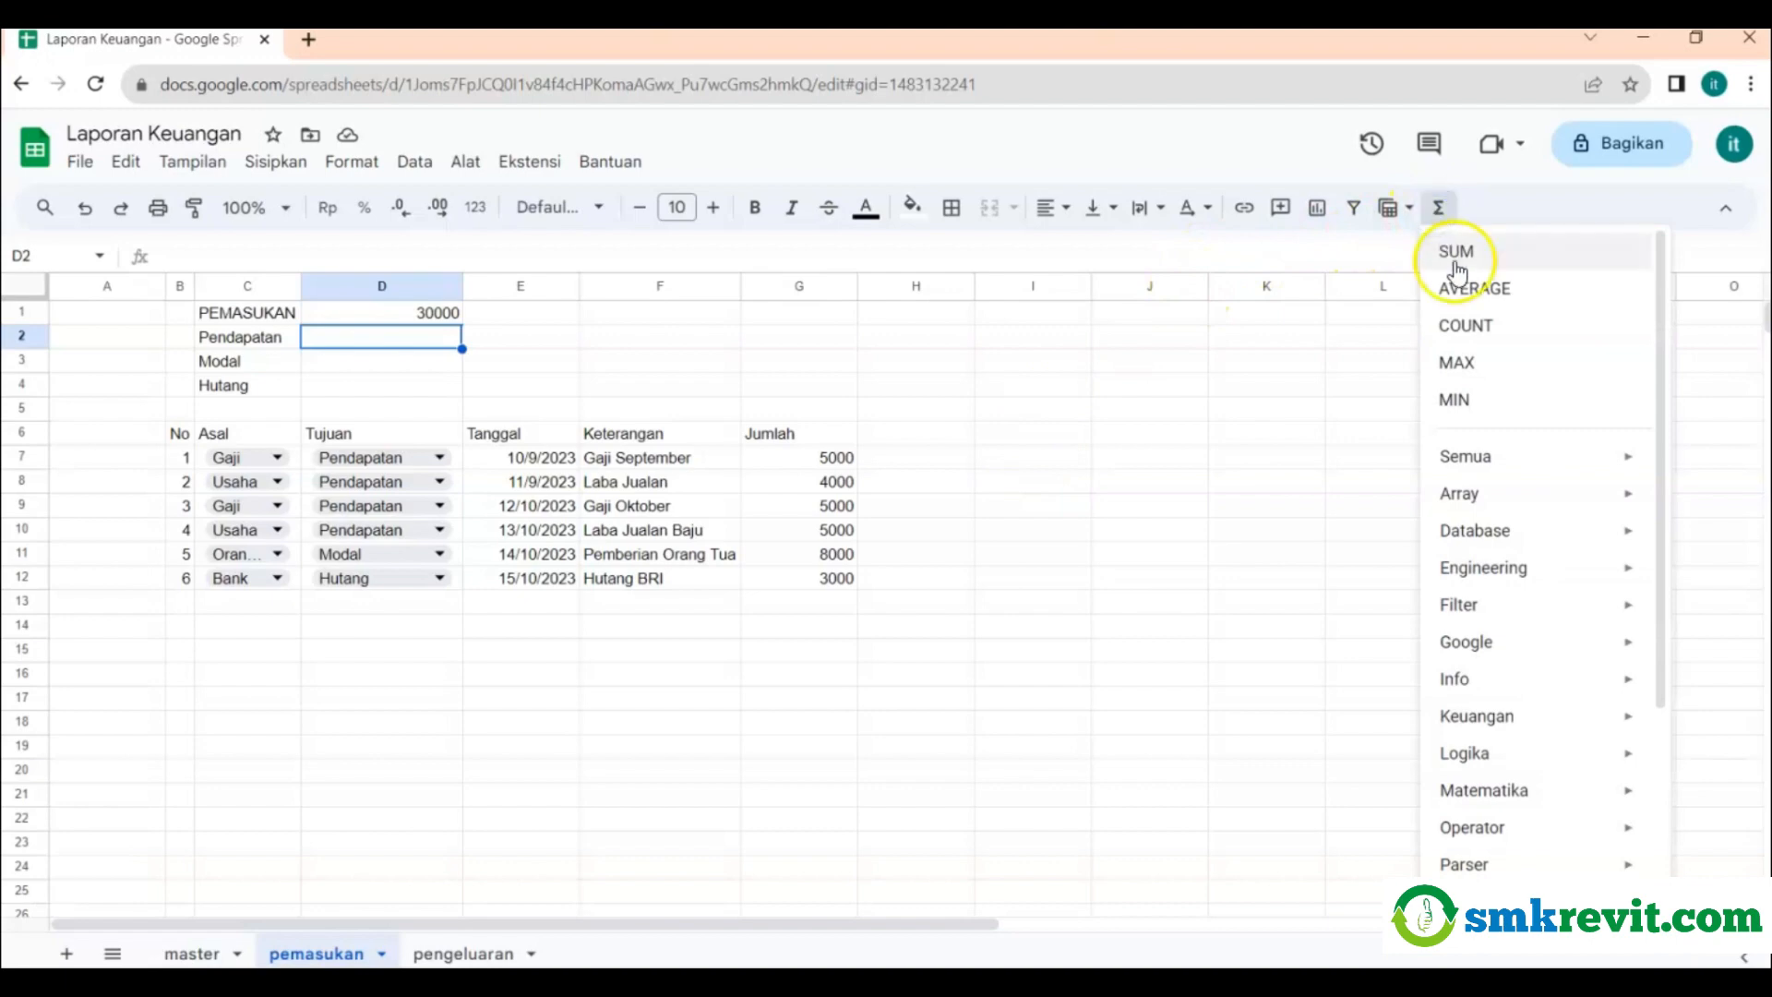
{"action": "left_click", "coordinate": [1455, 252]}
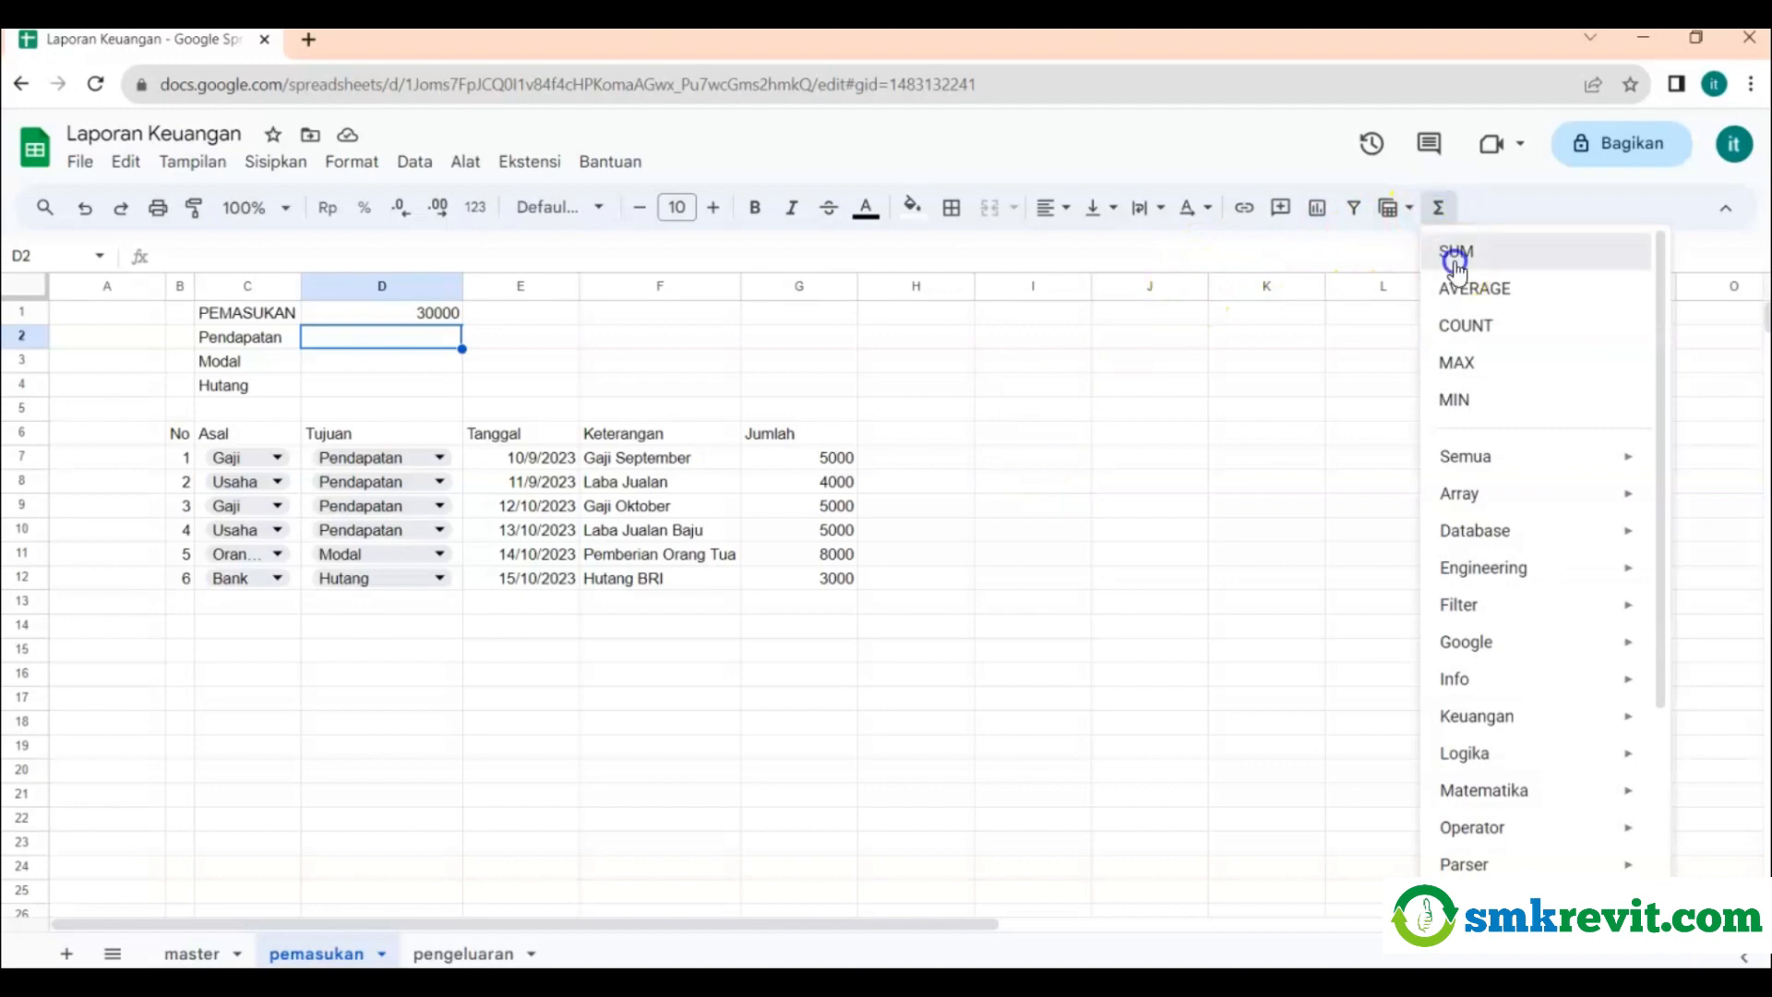
{"action": "left_click", "coordinate": [189, 256]}
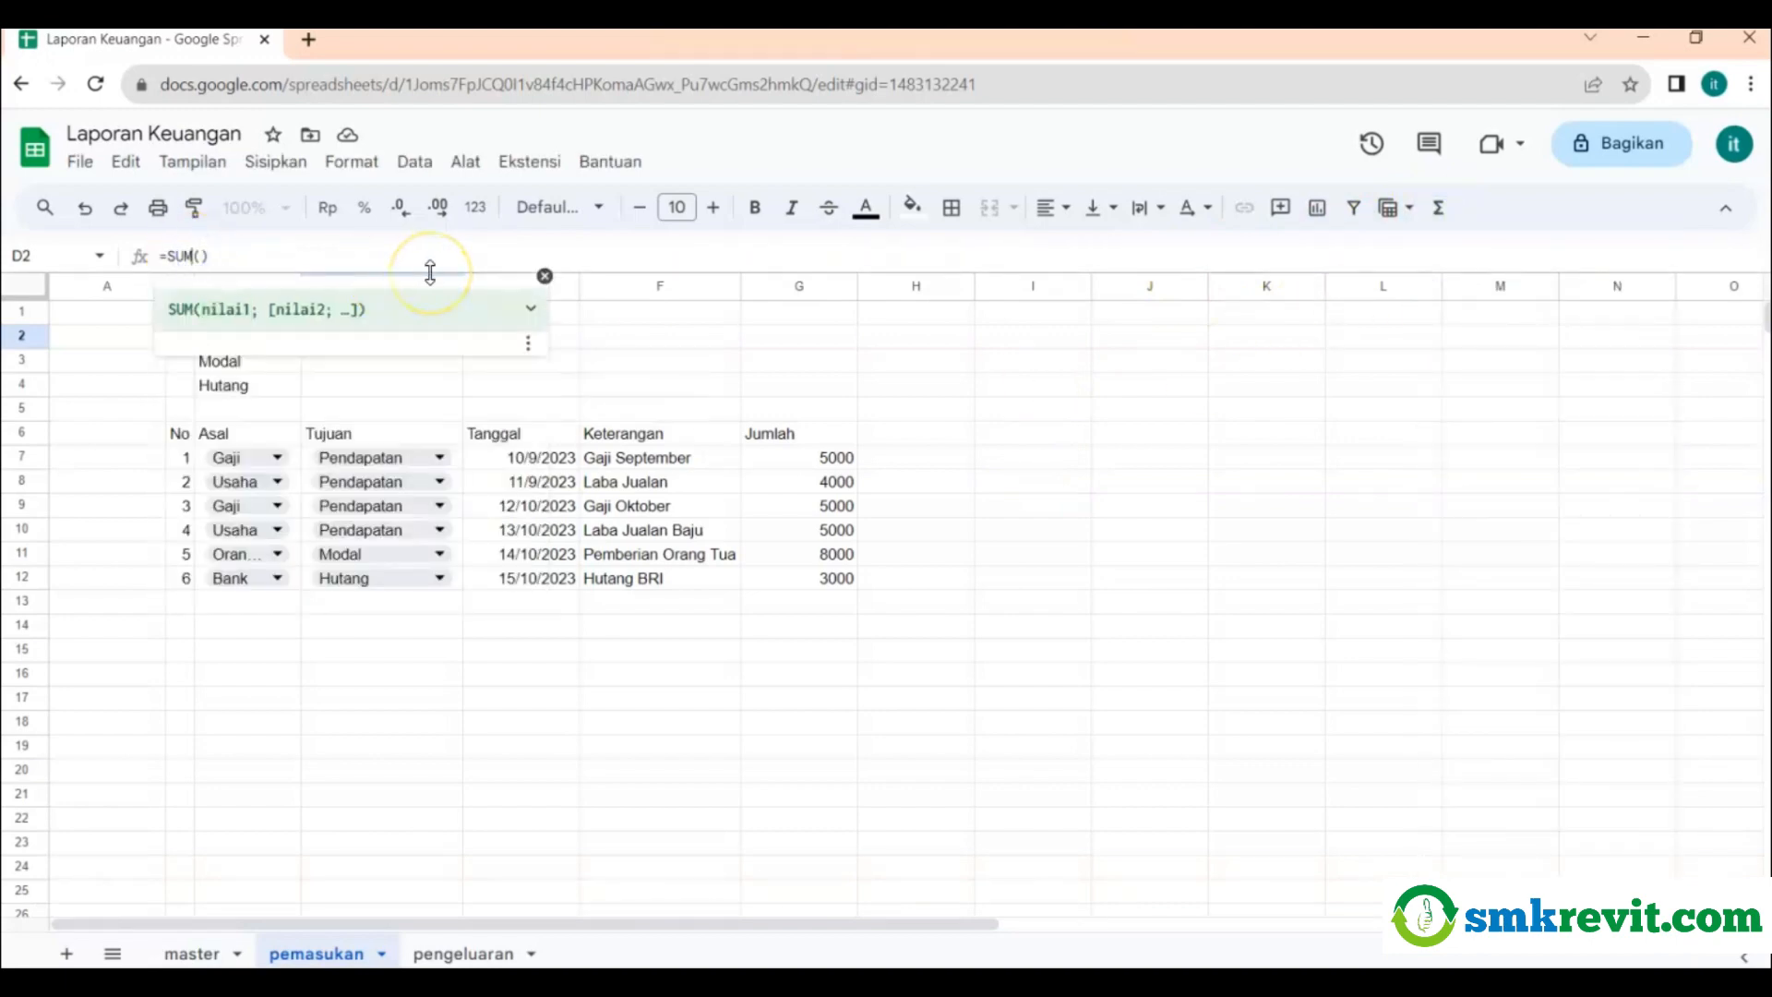
{"action": "type", "text": "IF"}
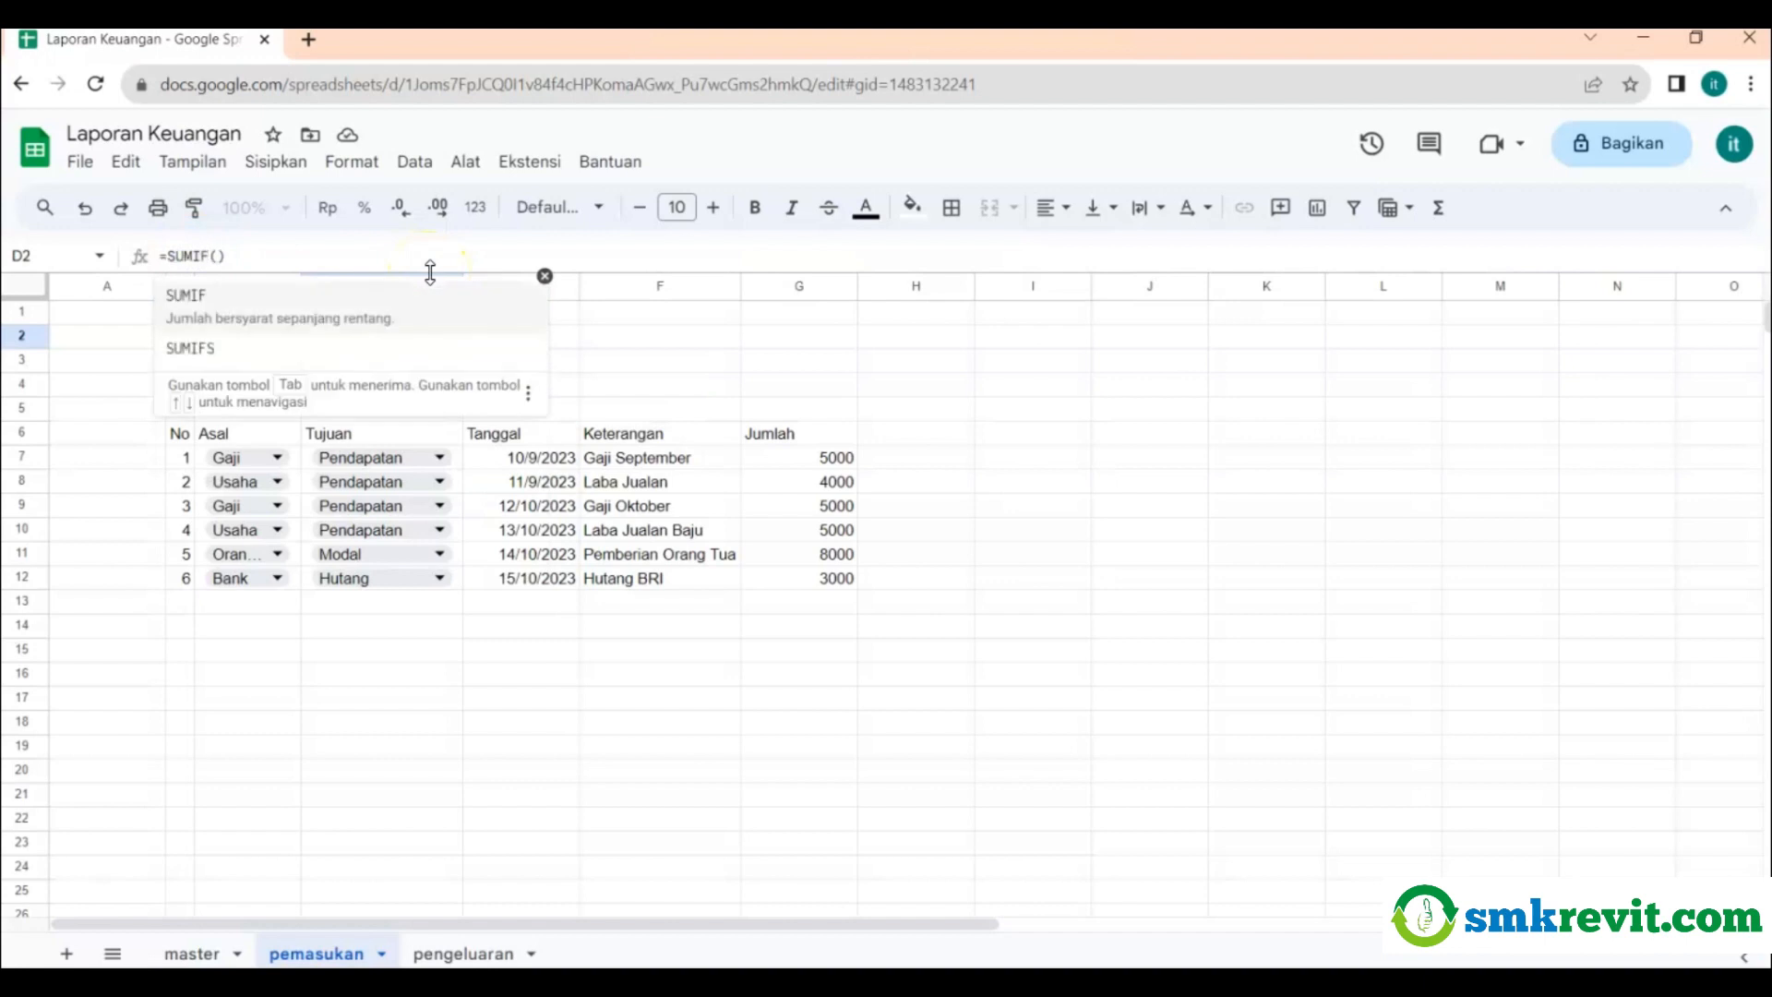
{"action": "left_click", "coordinate": [197, 309]}
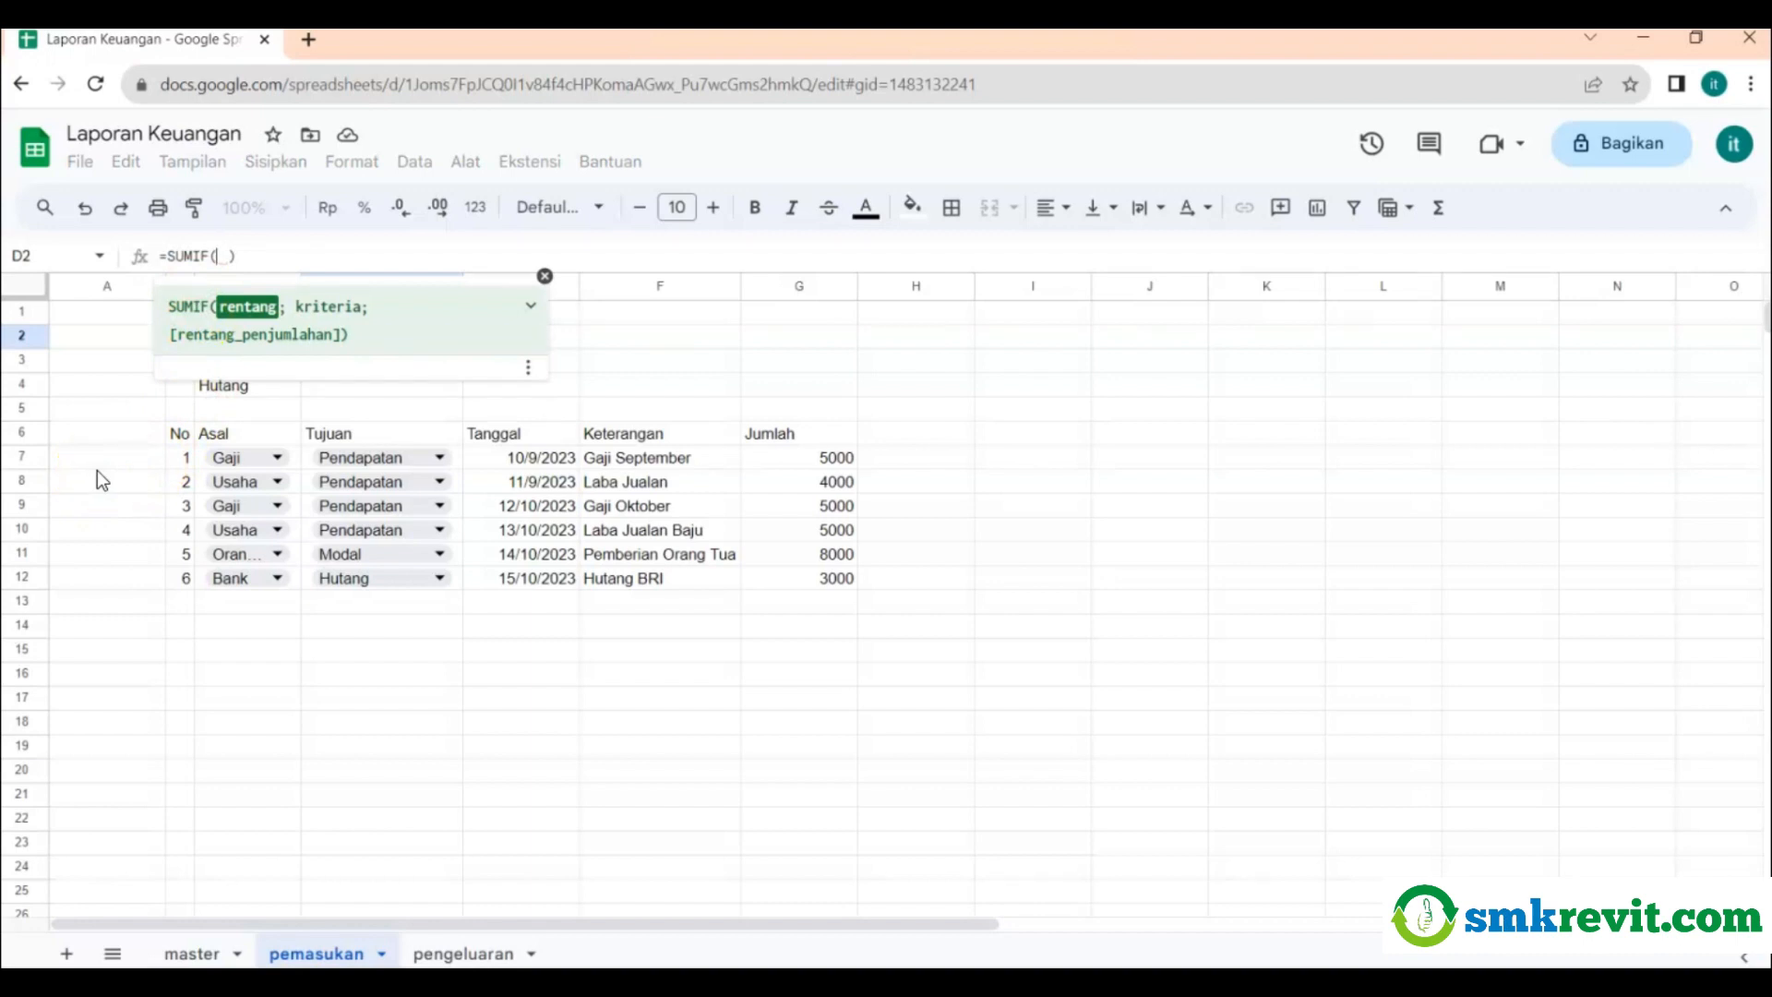
{"action": "left_click", "coordinate": [309, 455]}
{"action": "left_click_drag", "start_coordinate": [309, 458], "coordinate": [312, 585]}
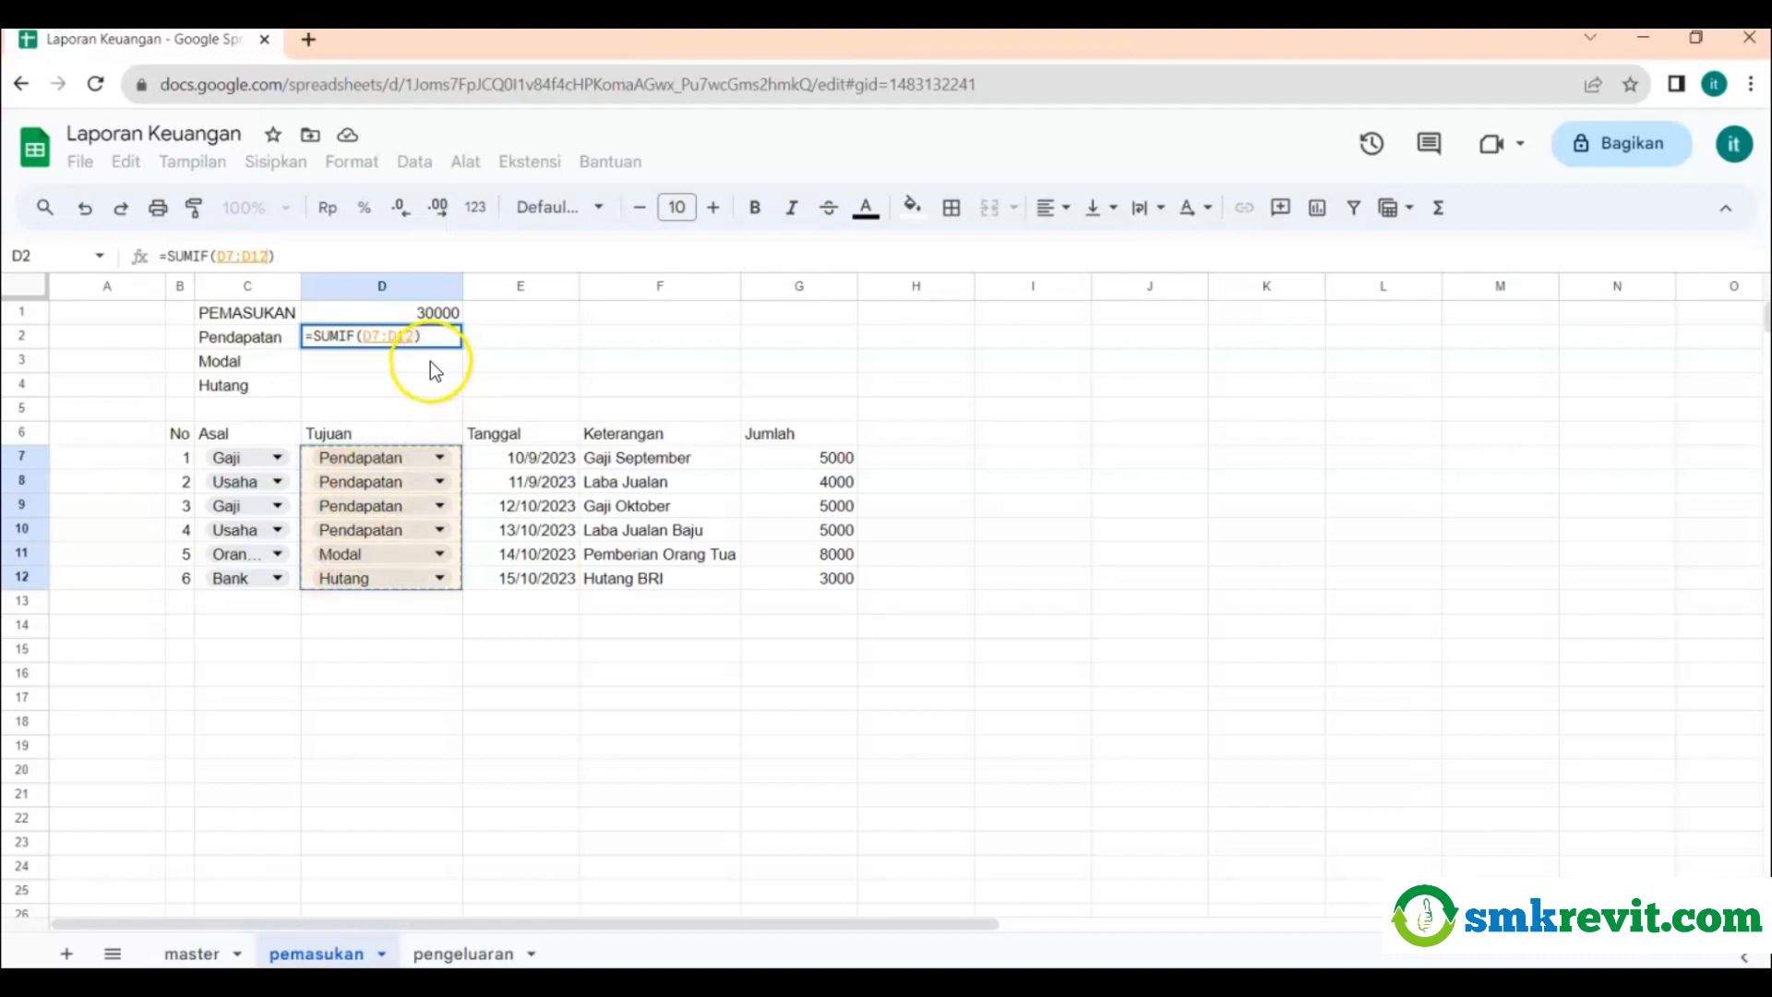
Complete the D2 formula with the criterion "Pendapatan" and the sum range G7:G12, and check the entered formula.
{"action": "left_click", "coordinate": [273, 255]}
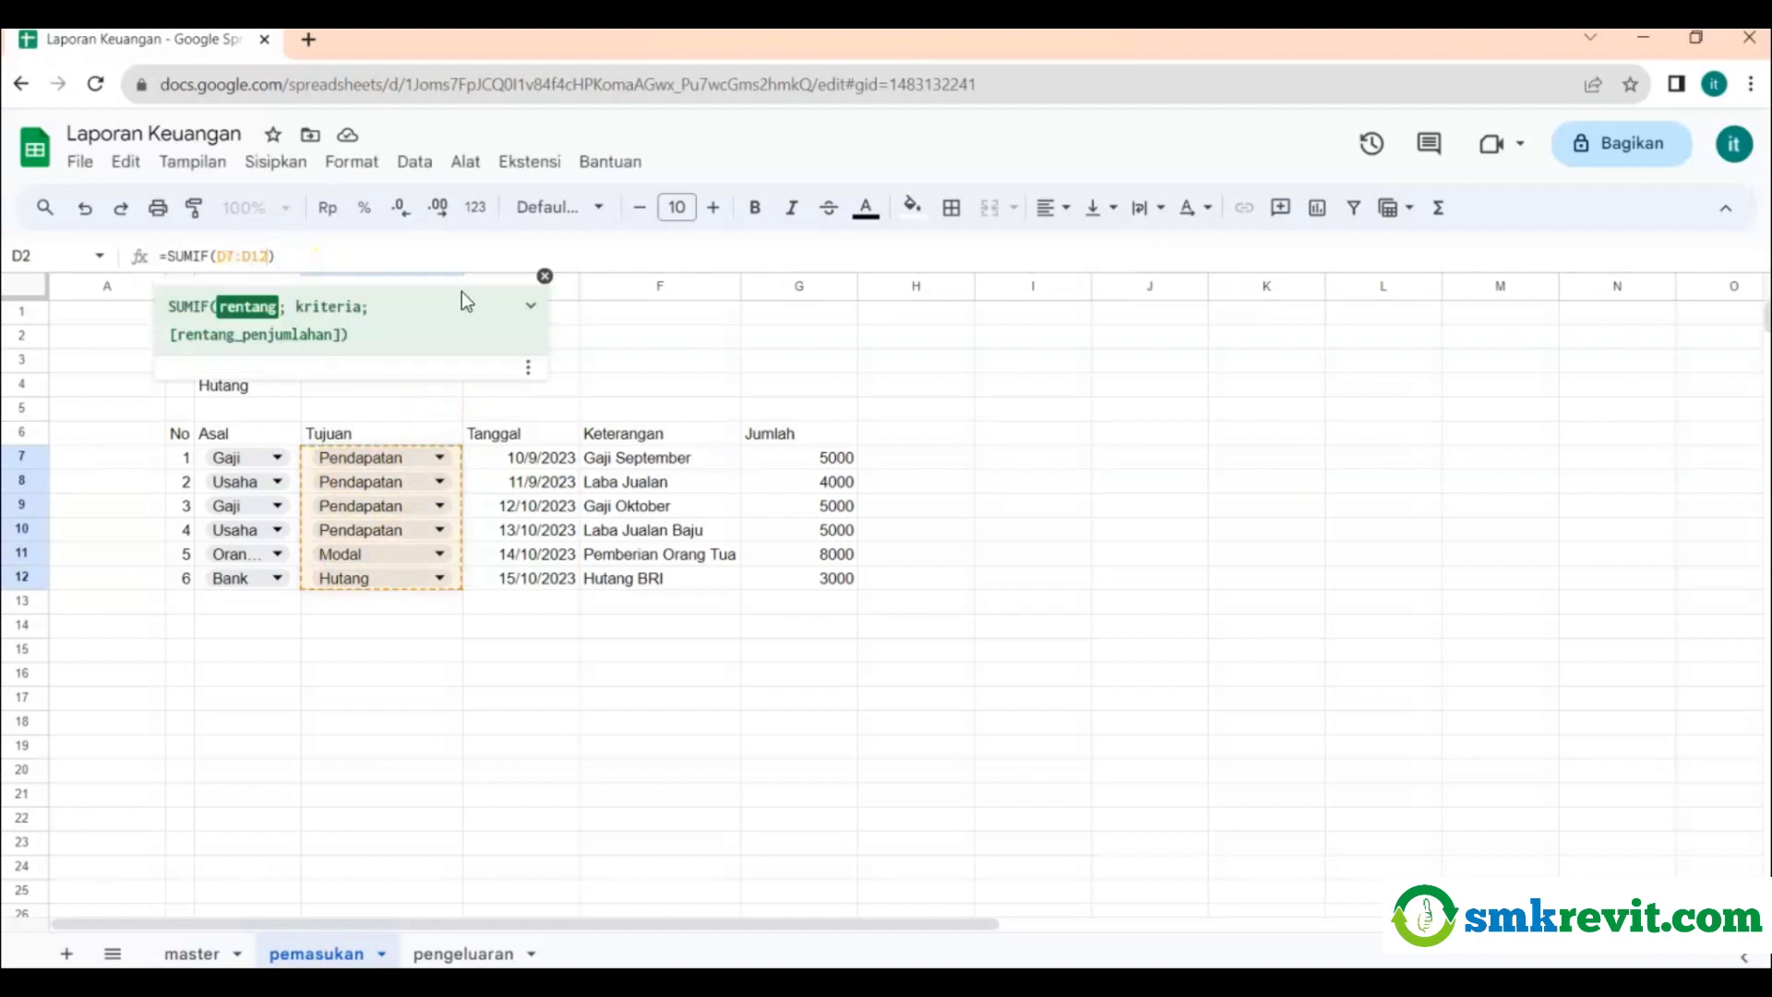
{"action": "type", "text": "; "}
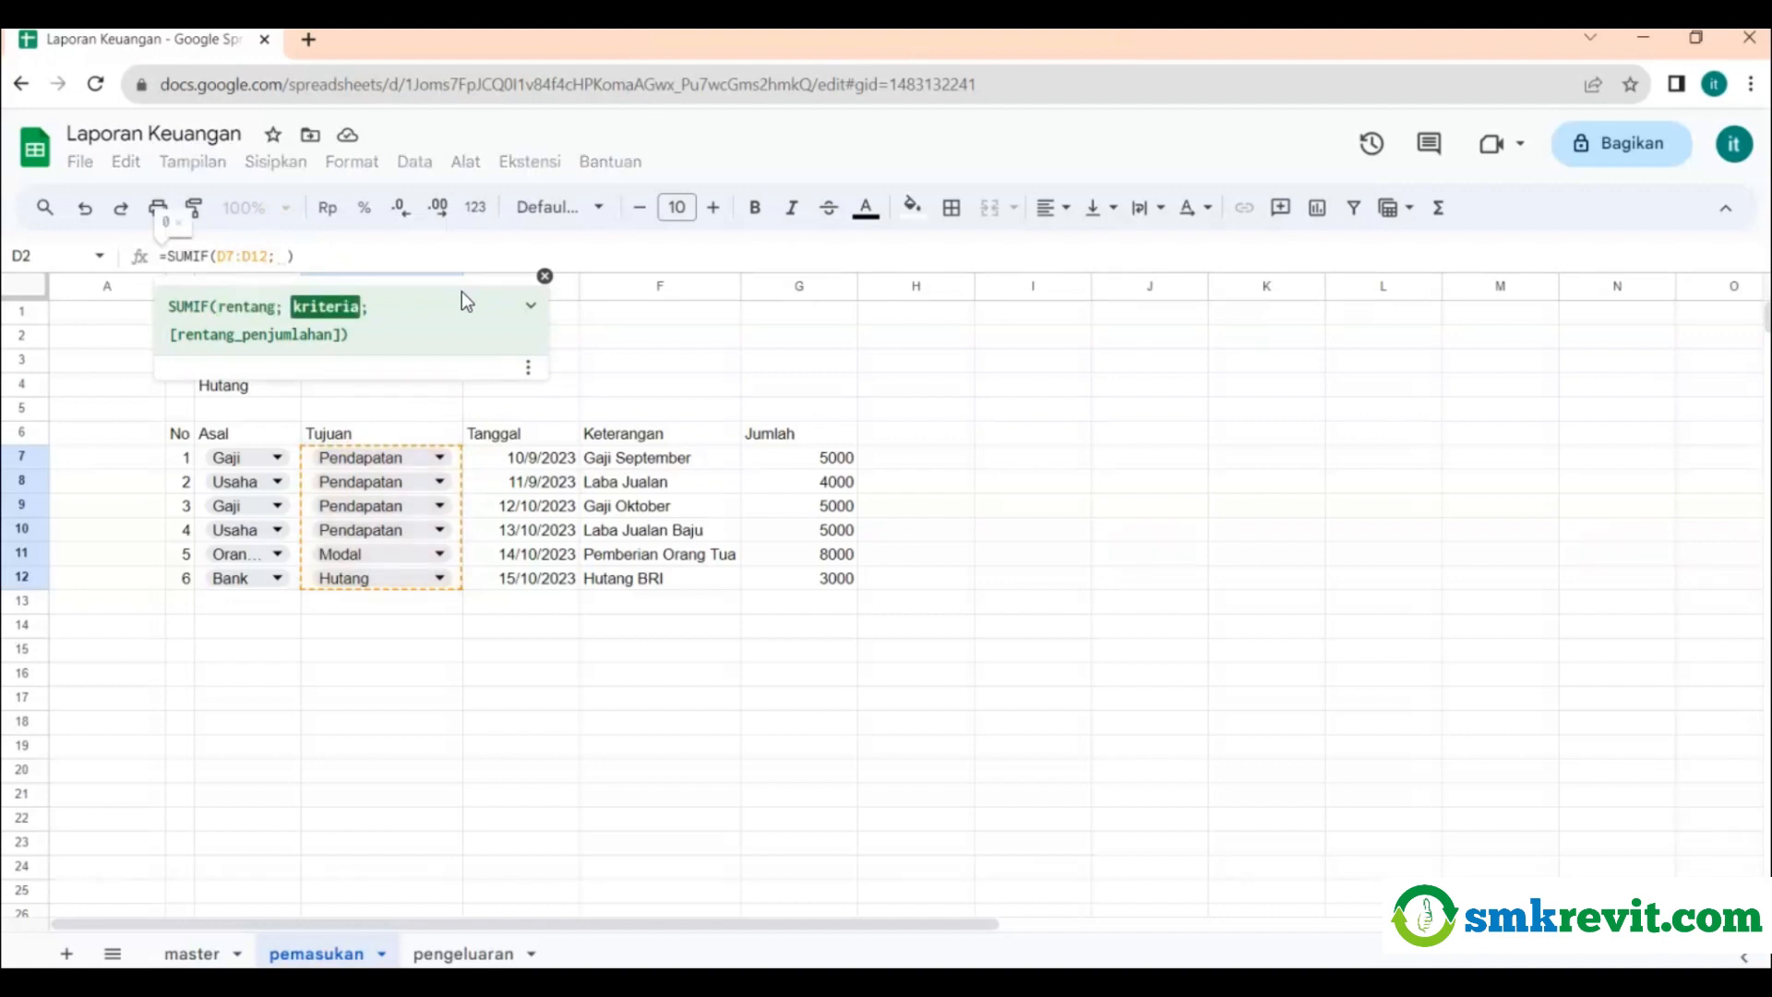
{"action": "type", "text": "\""}
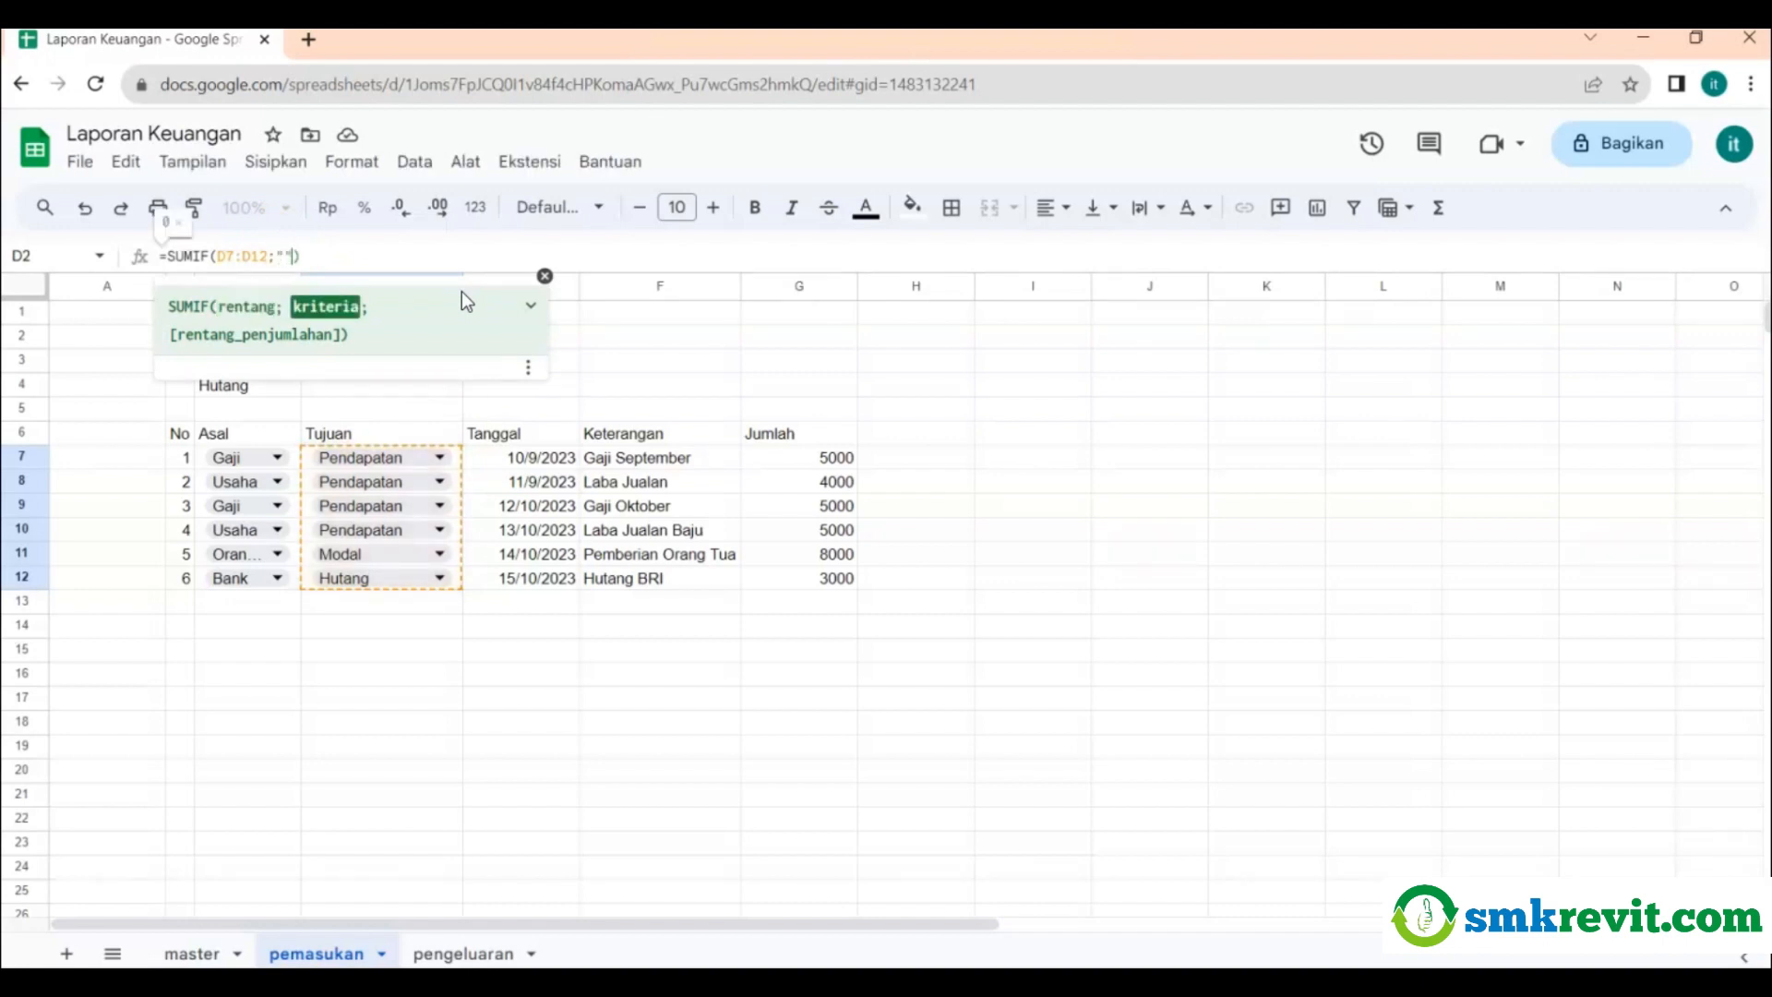
{"action": "type", "text": "Pendapatan\";"}
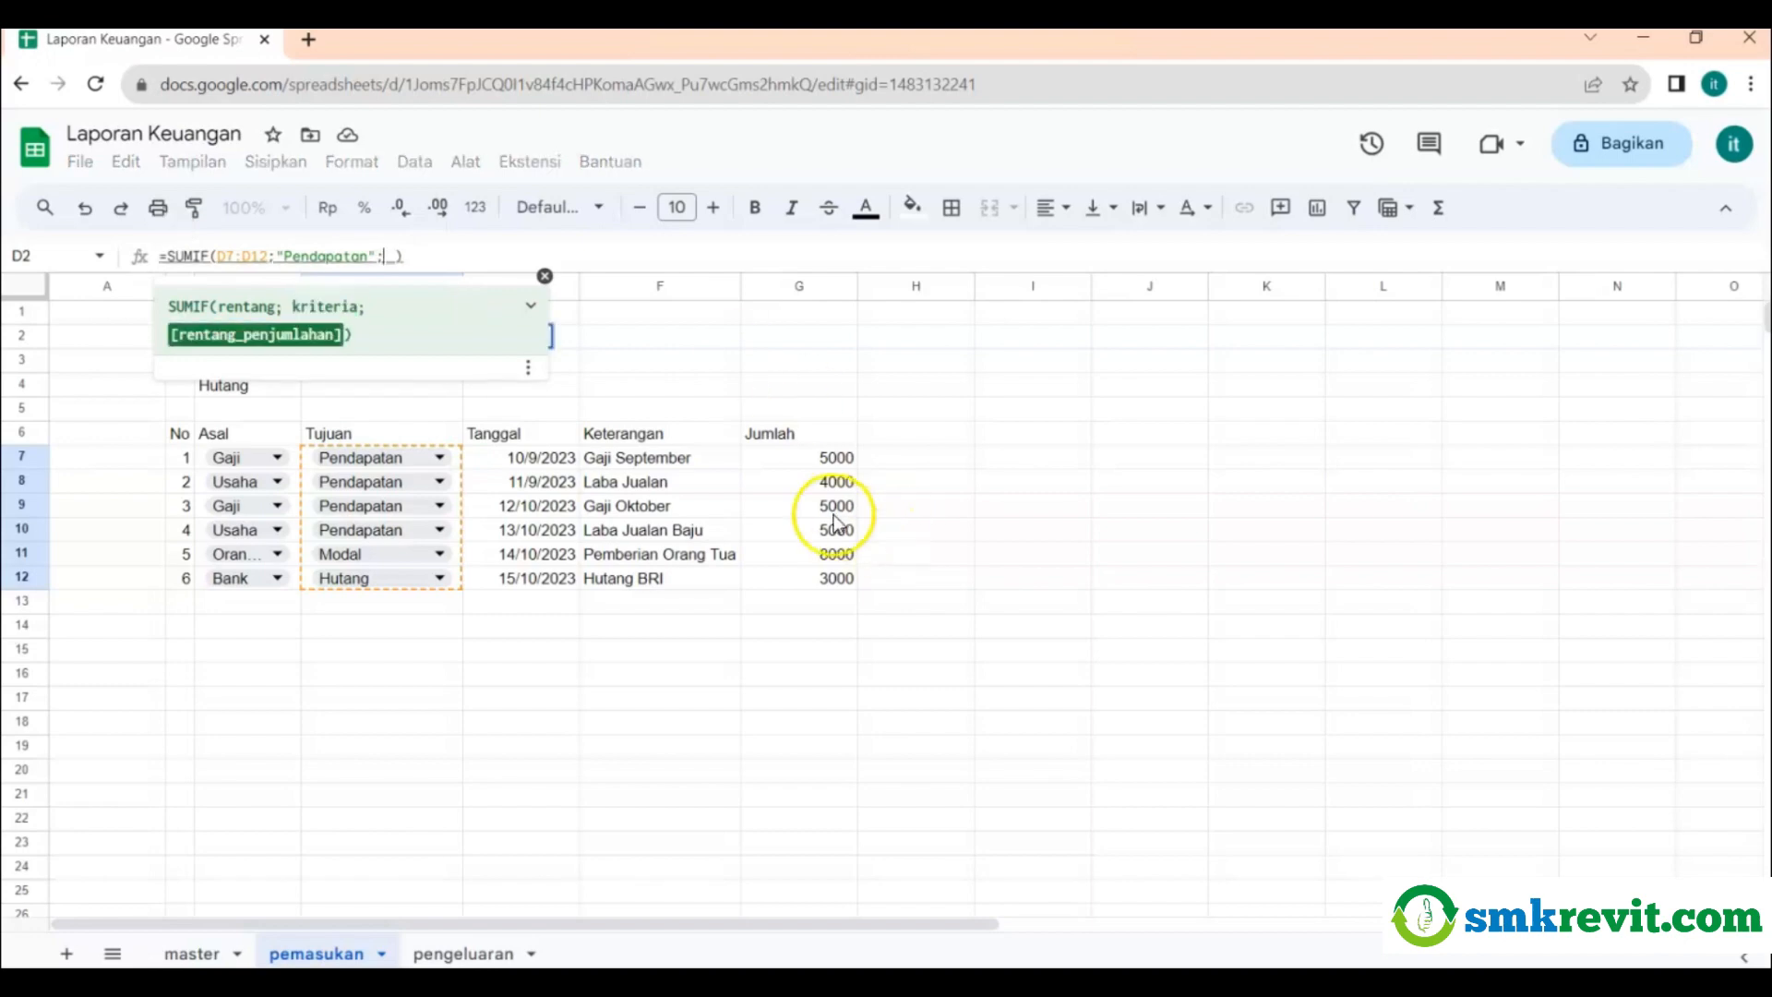
{"action": "left_click", "coordinate": [804, 461]}
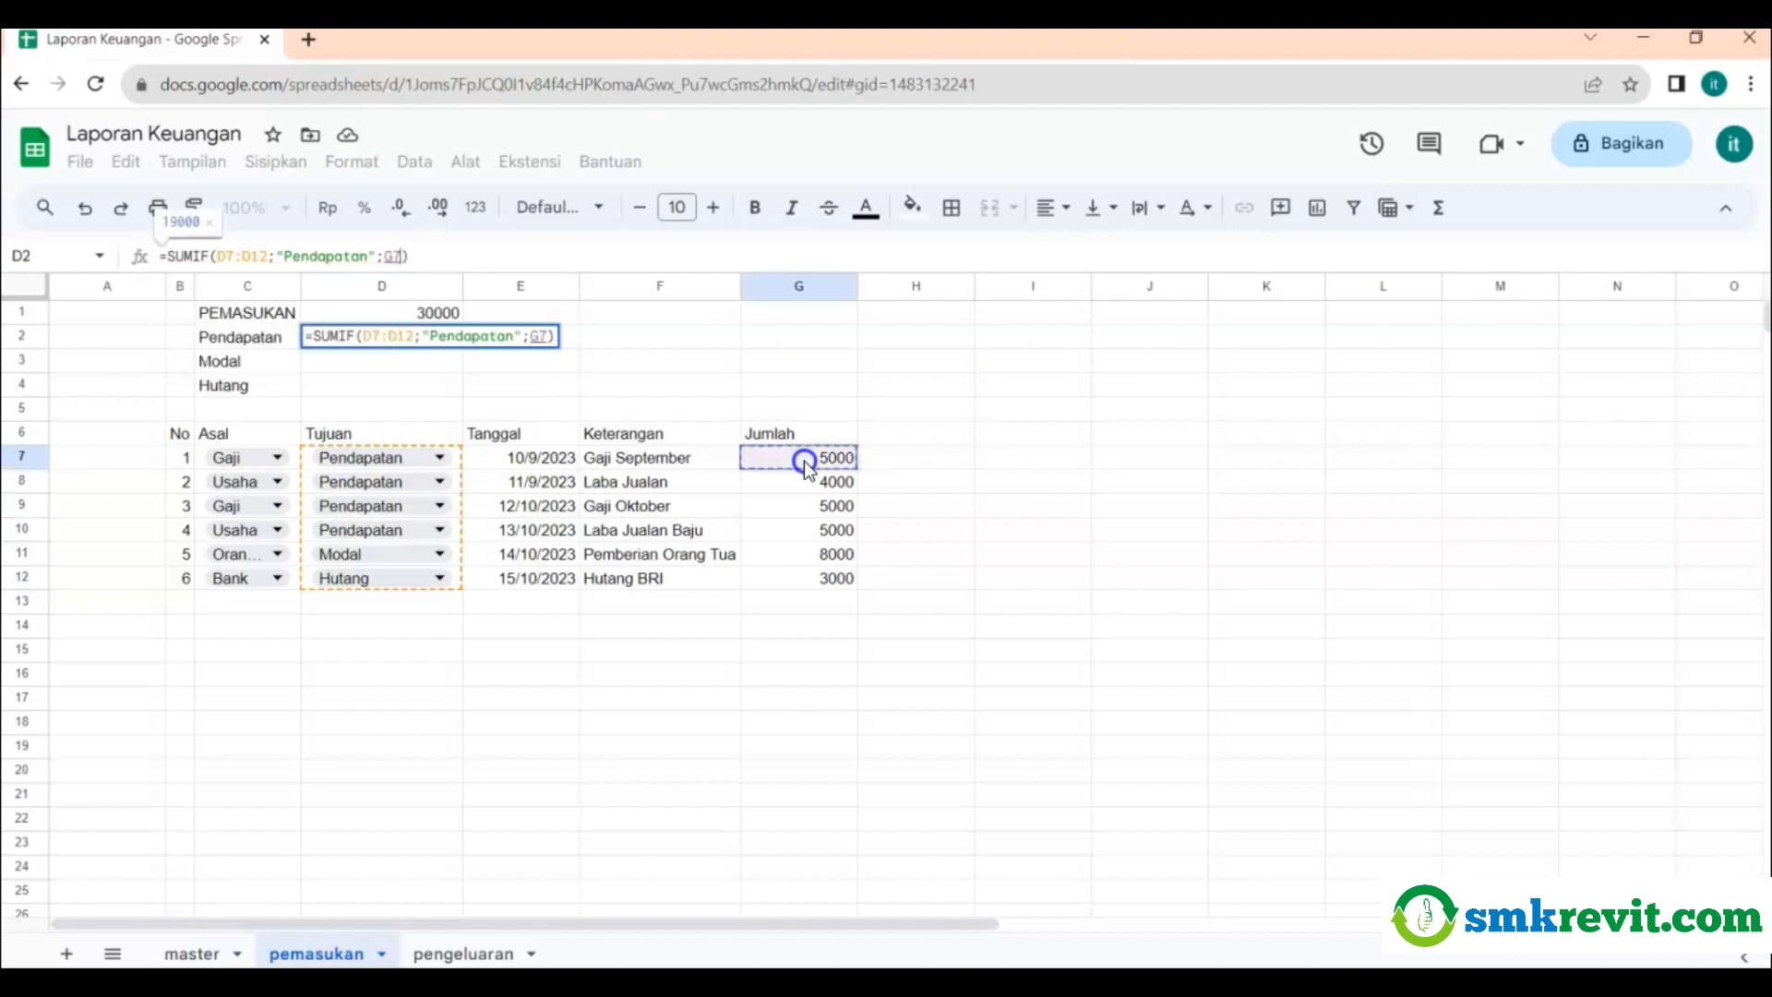
{"action": "left_click_drag", "start_coordinate": [804, 461], "coordinate": [796, 578]}
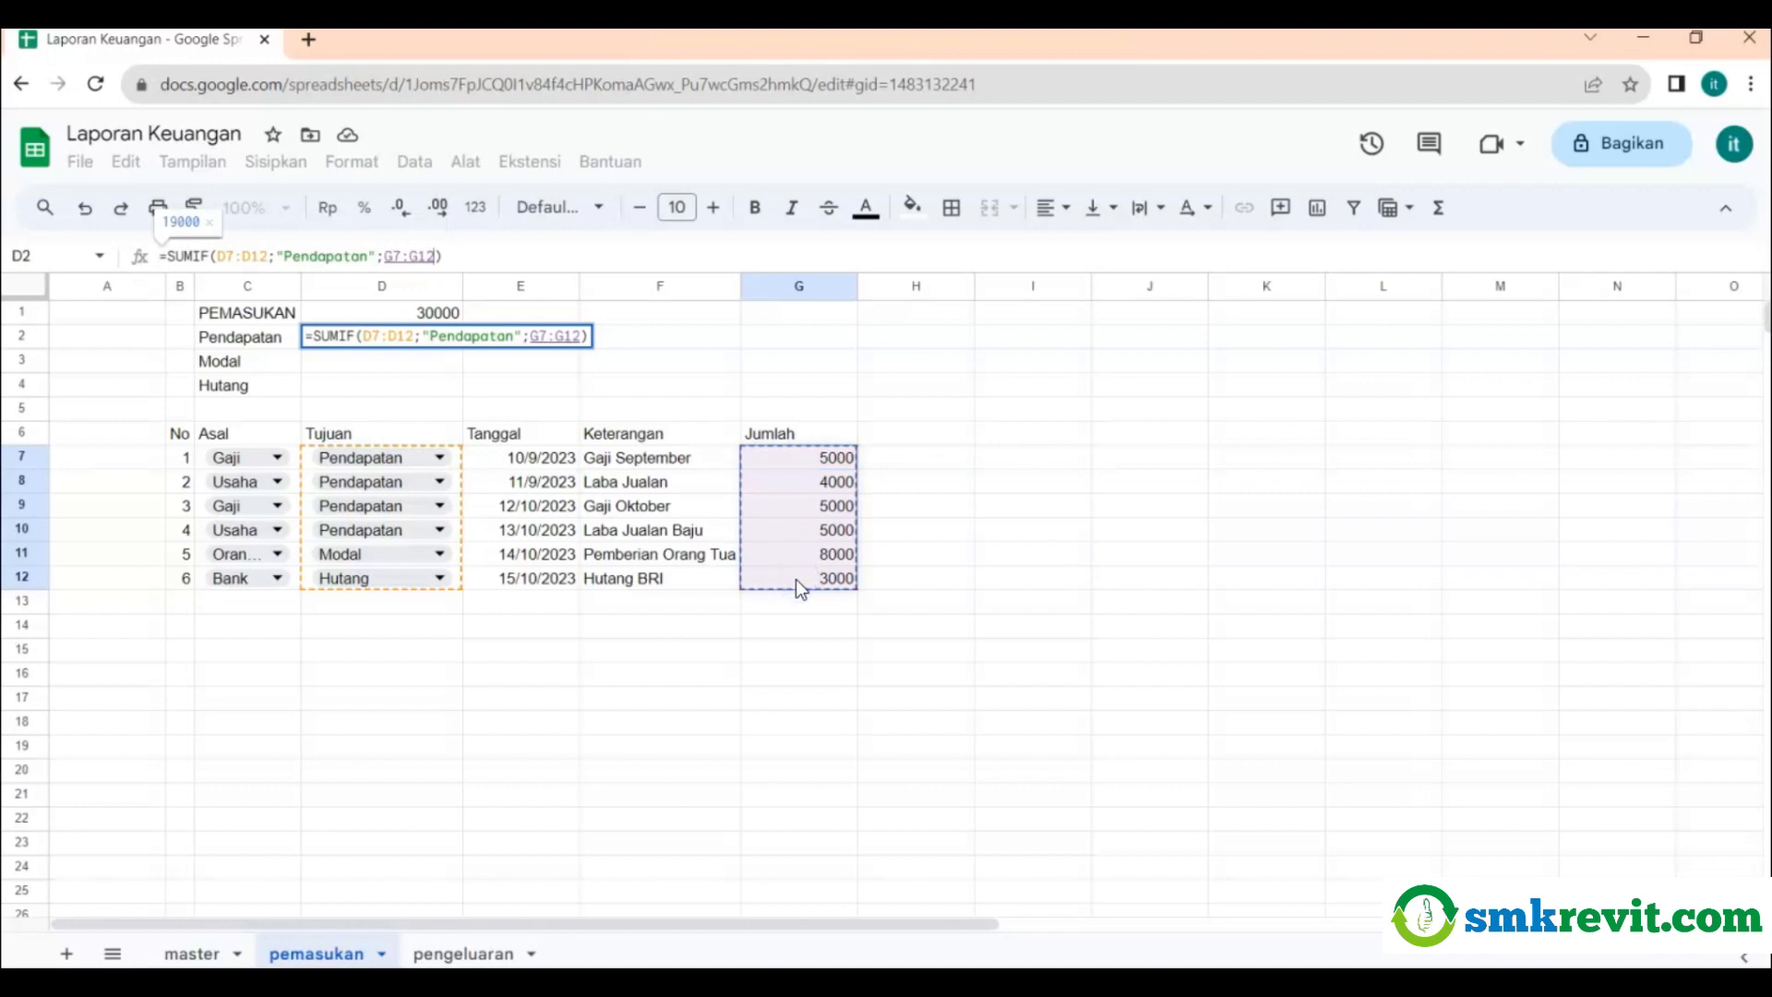
{"action": "key", "text": "Return"}
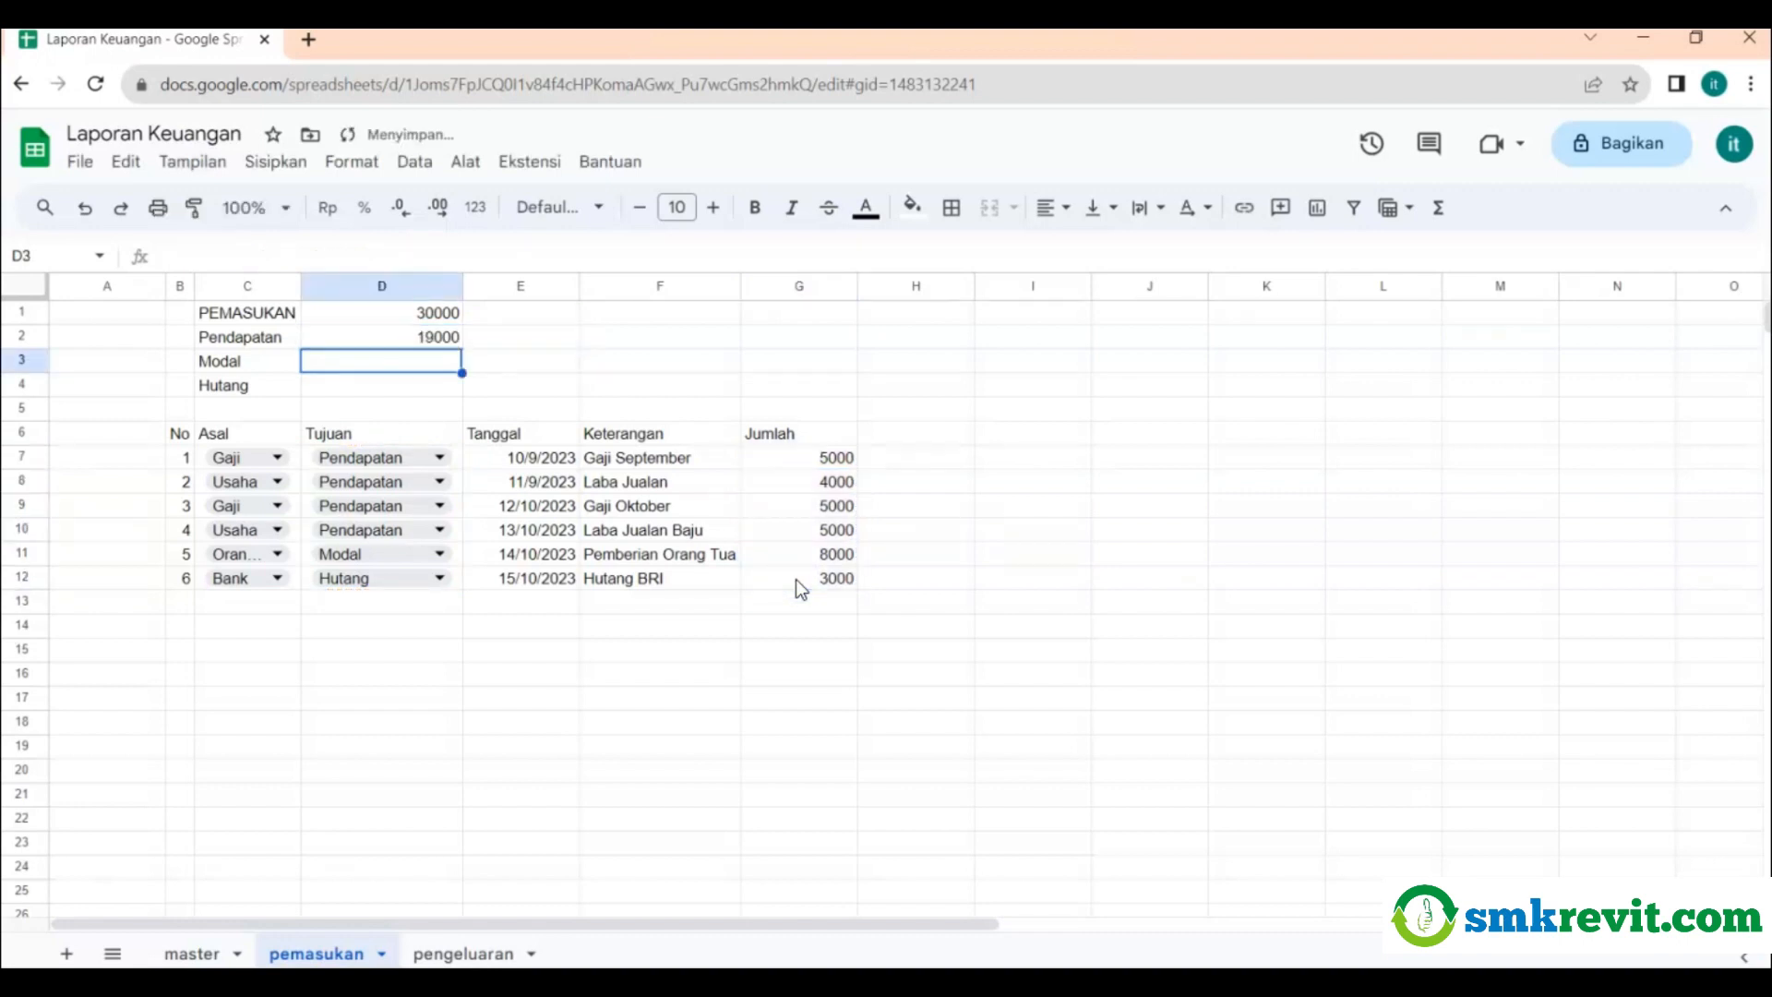
{"action": "left_click", "coordinate": [430, 342]}
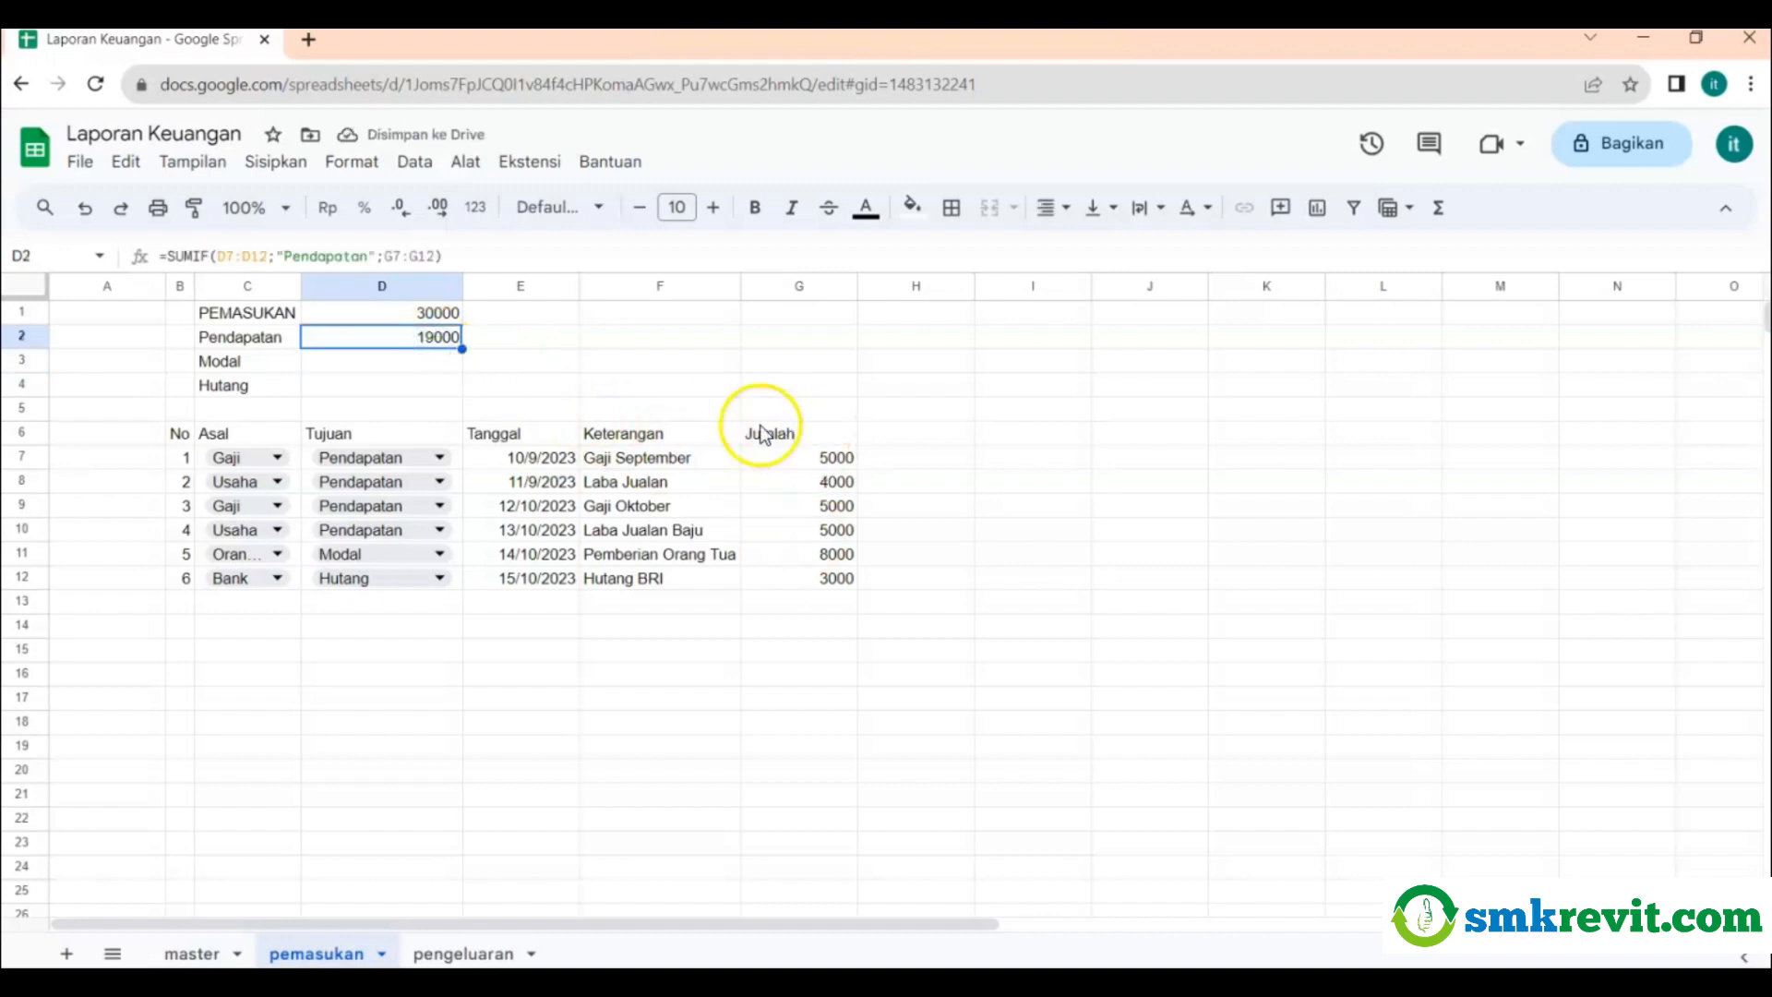
Start a SUMIFS formula in D3 beside Modal, with the Tujuan cells D7:D12 as its first range.
{"action": "left_click", "coordinate": [415, 368]}
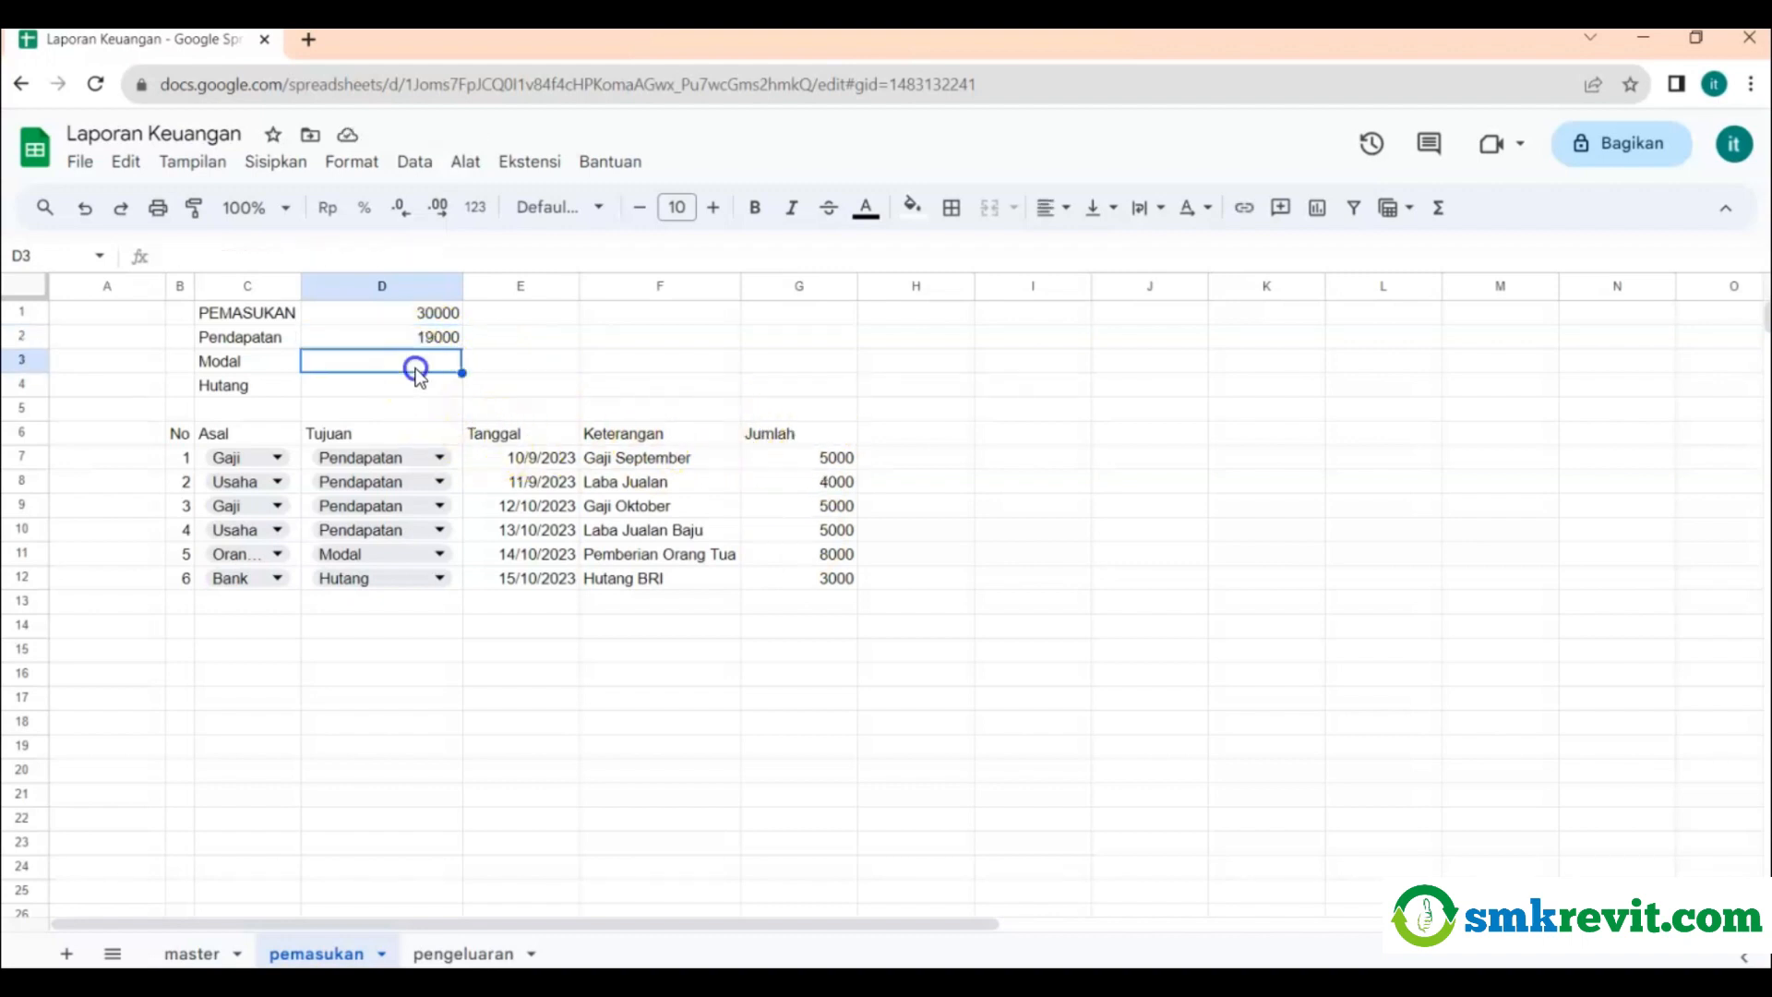
{"action": "left_click", "coordinate": [1438, 209]}
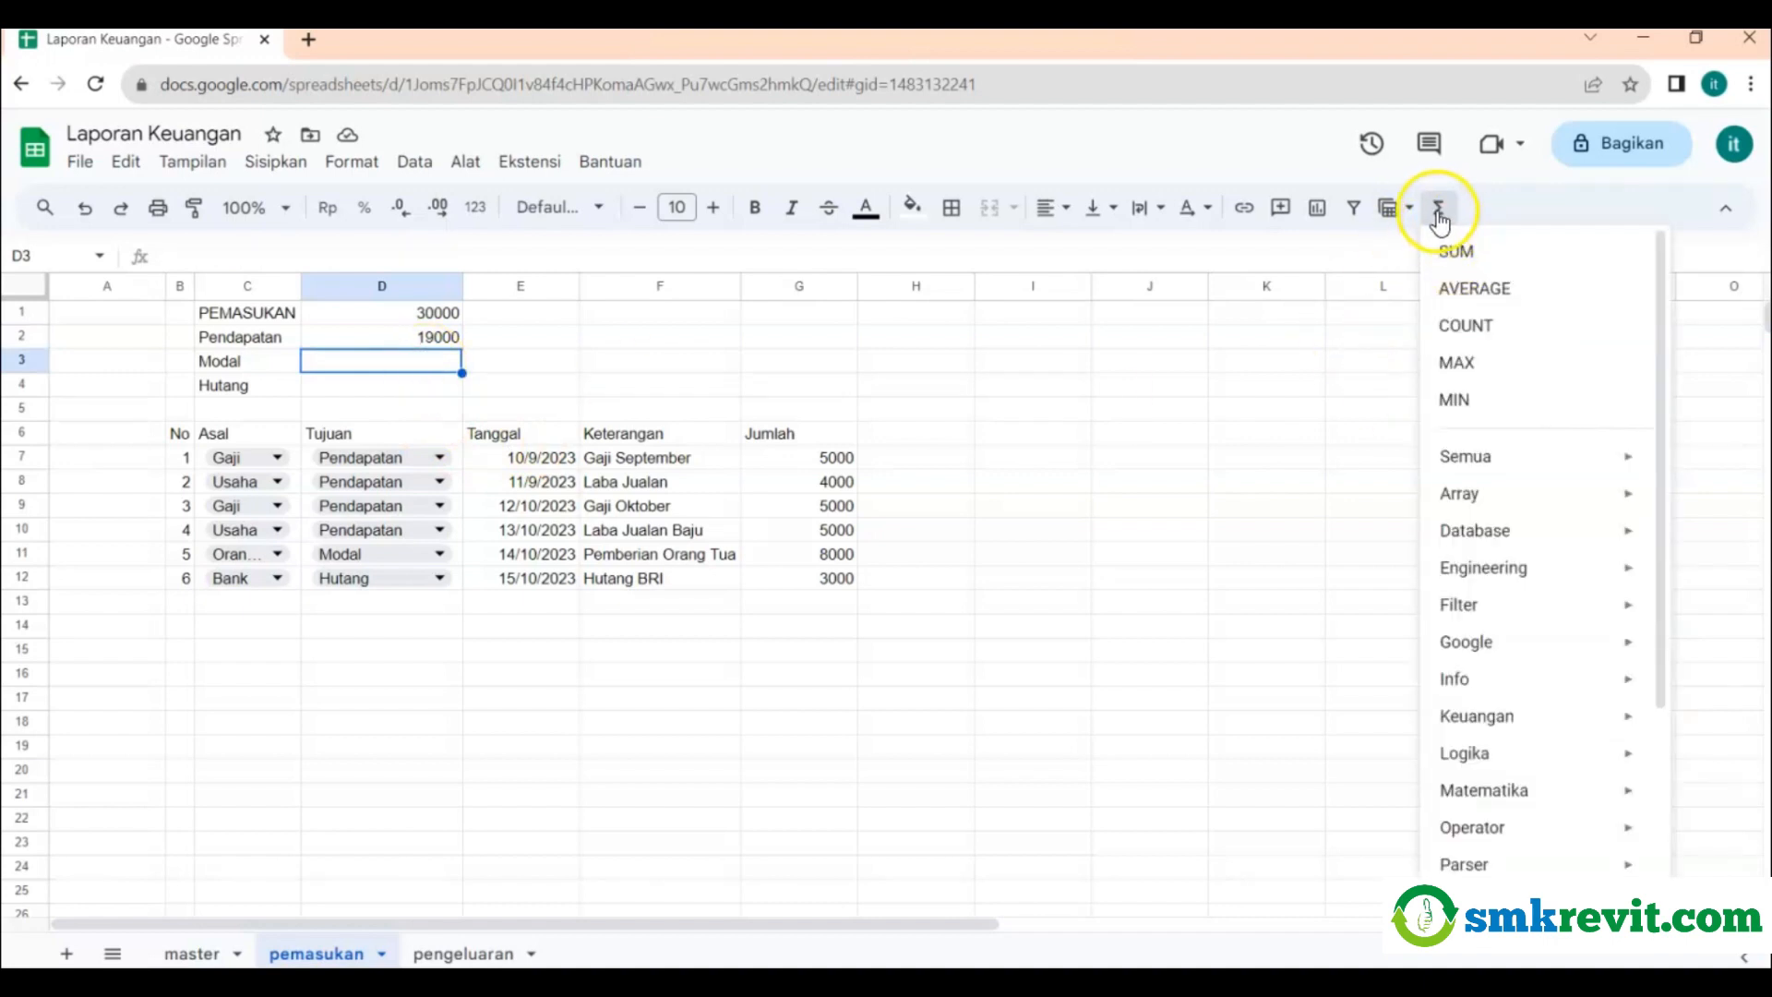
{"action": "left_click", "coordinate": [1454, 263]}
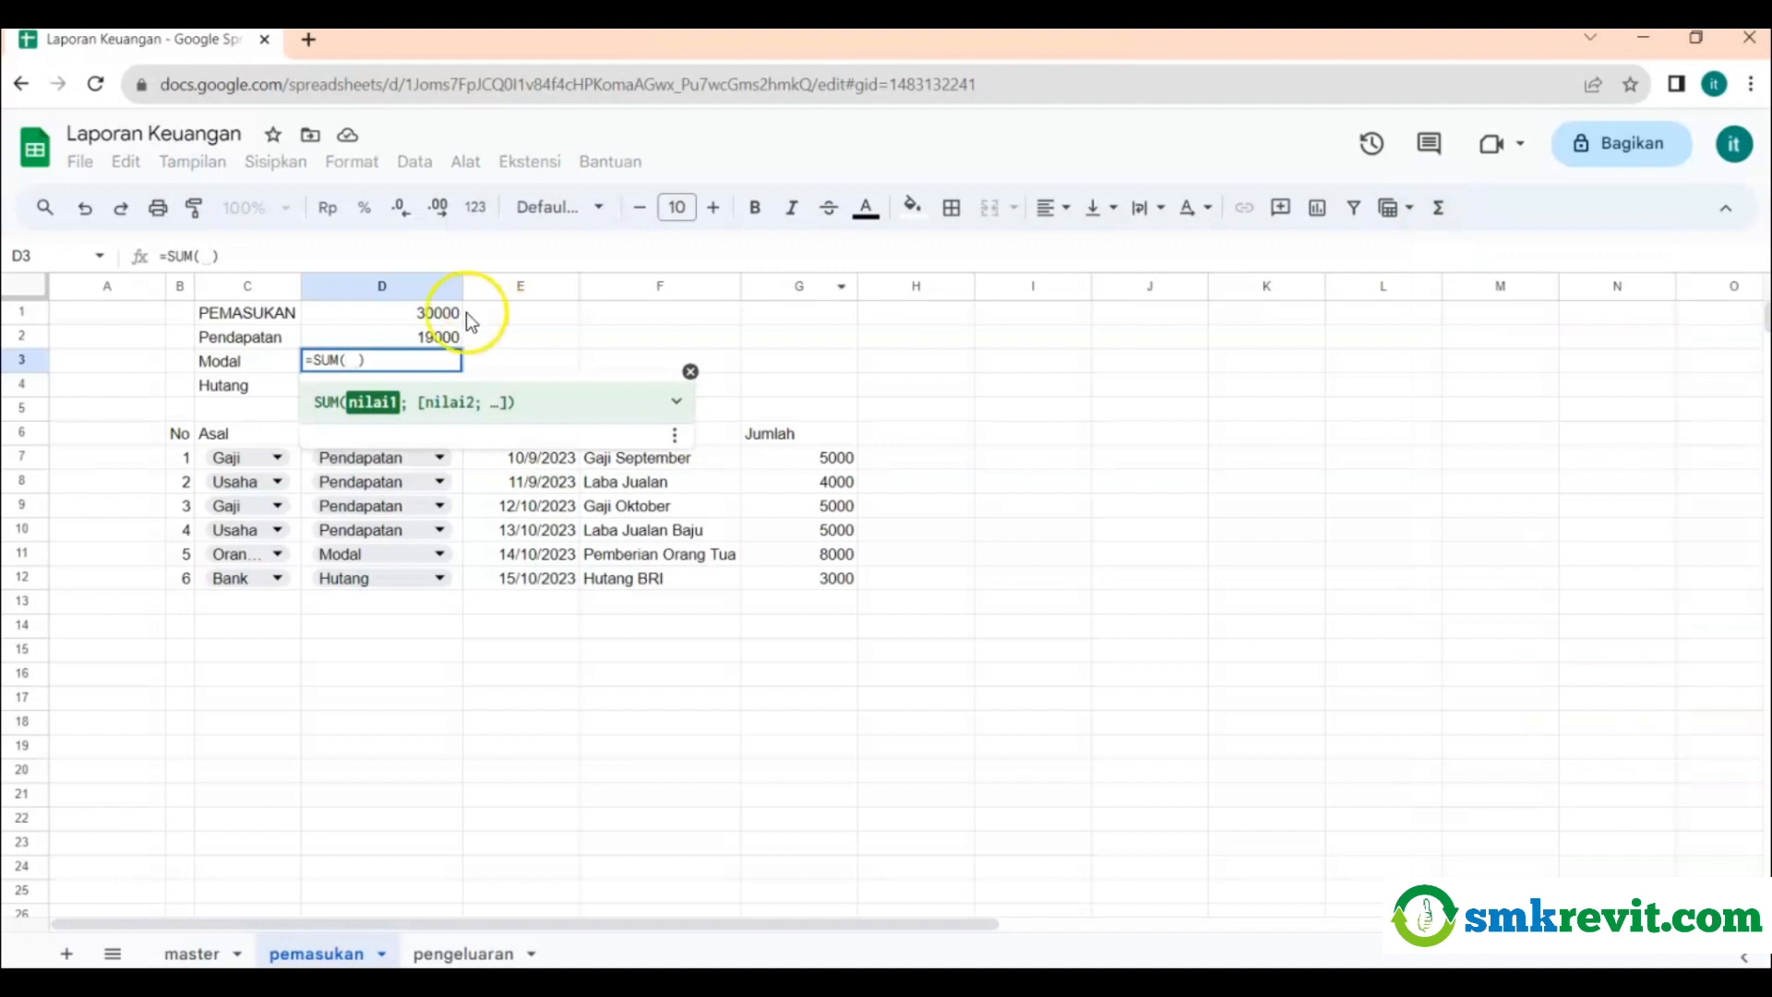
{"action": "left_click", "coordinate": [193, 256]}
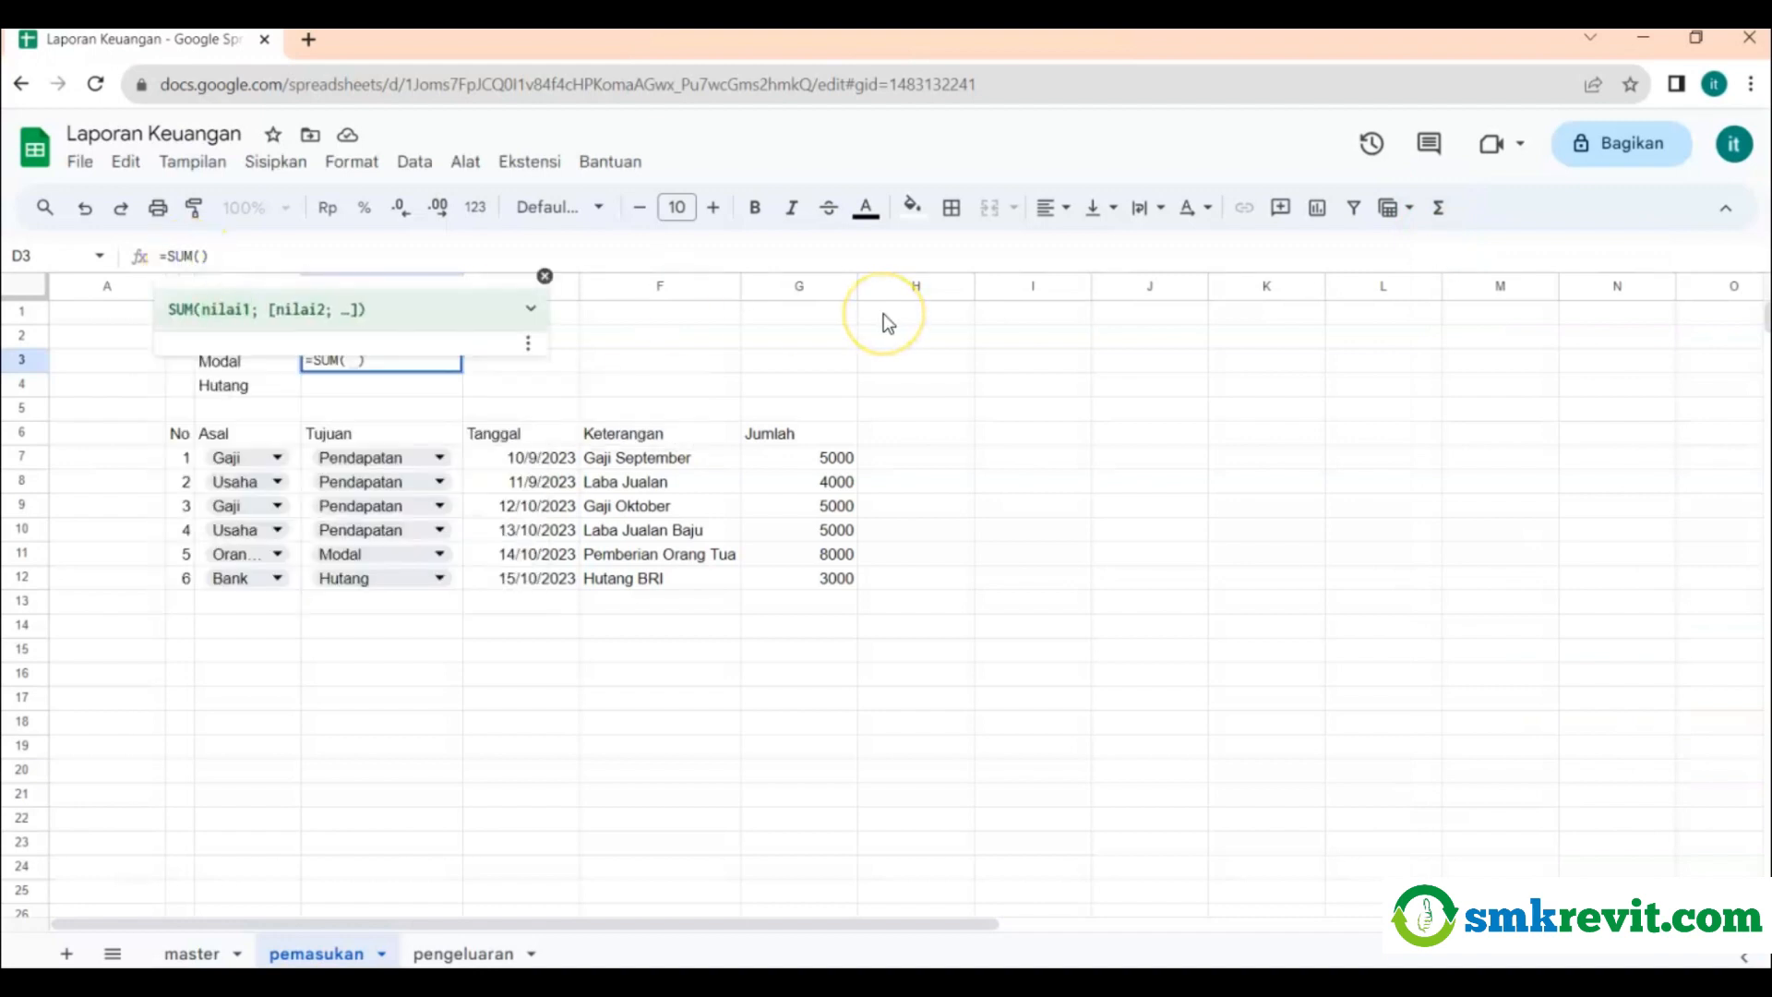
{"action": "type", "text": "IF"}
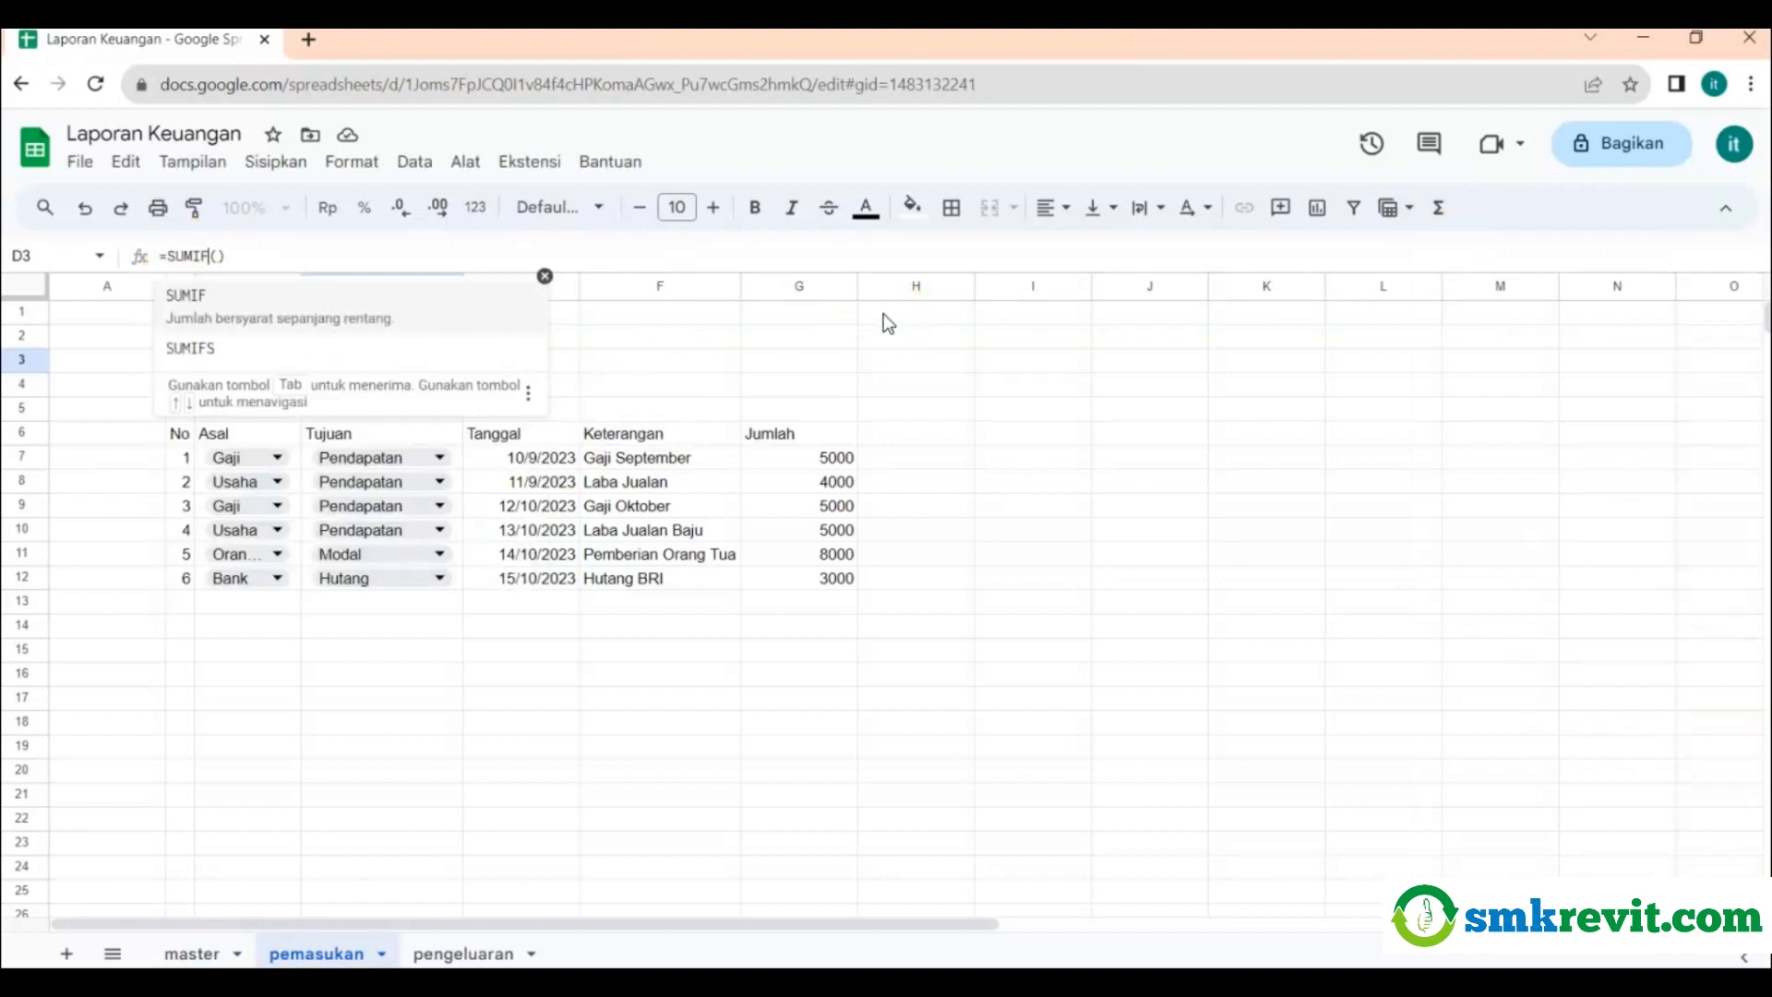
{"action": "left_click", "coordinate": [264, 323]}
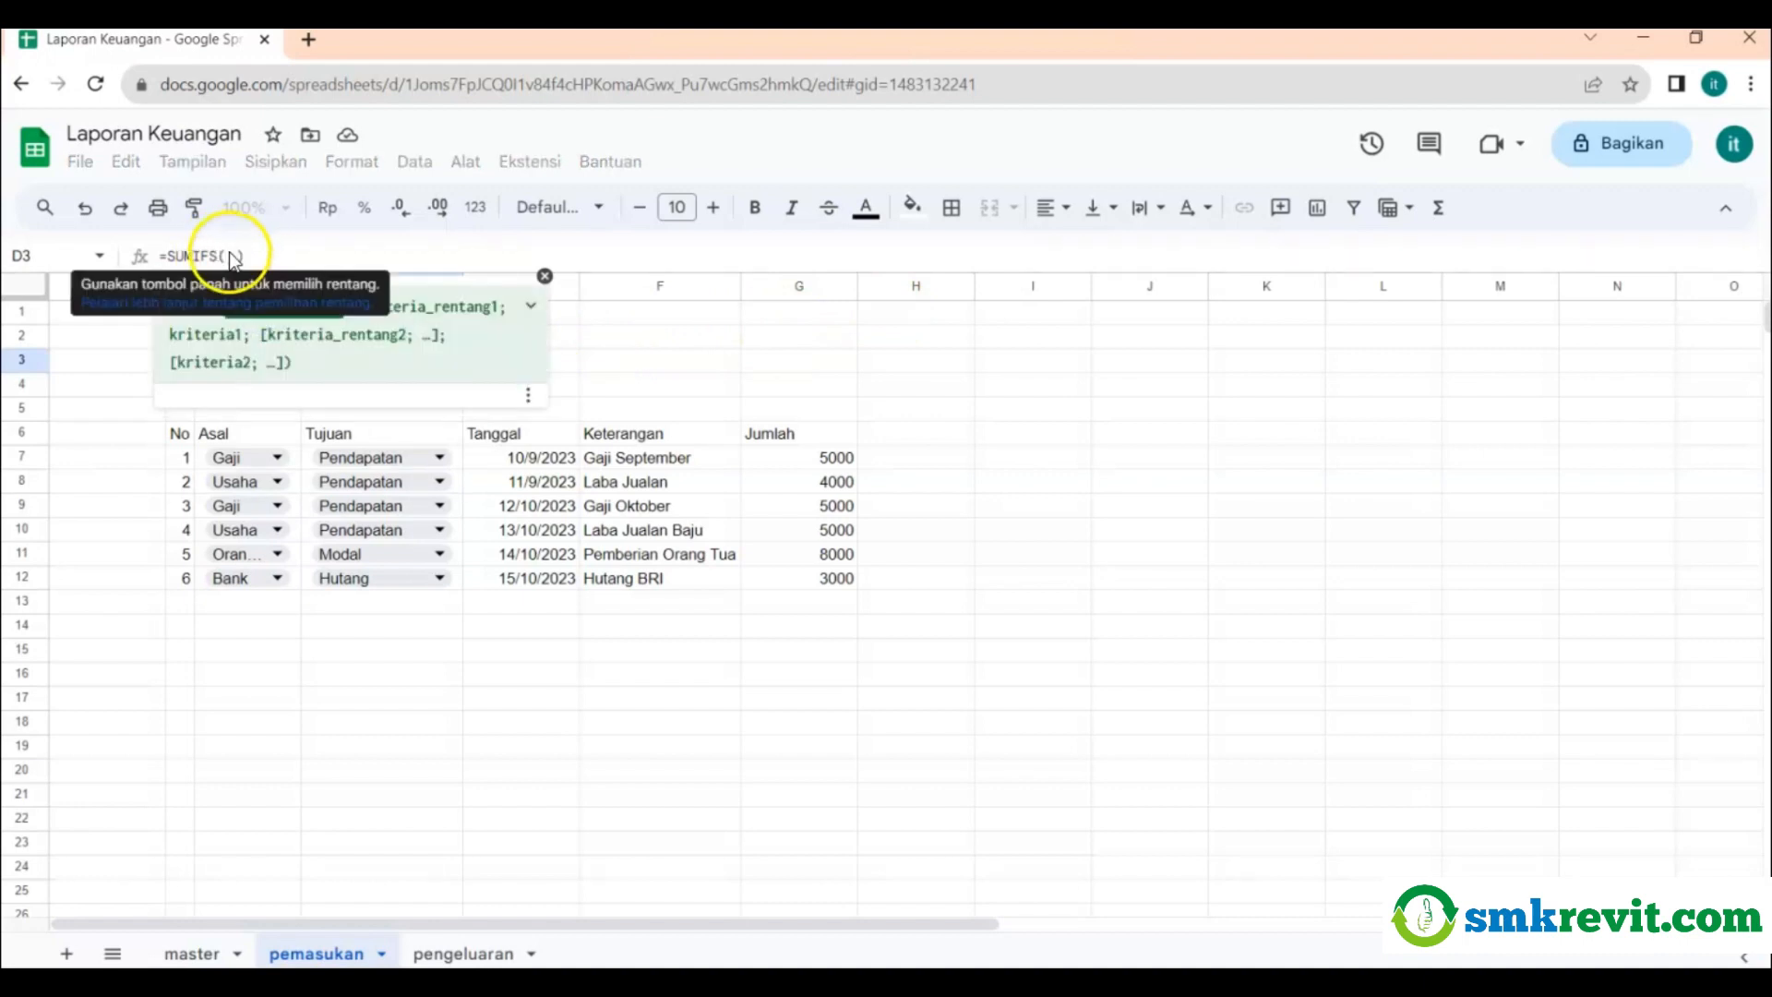
{"action": "left_click_drag", "start_coordinate": [312, 458], "coordinate": [312, 578]}
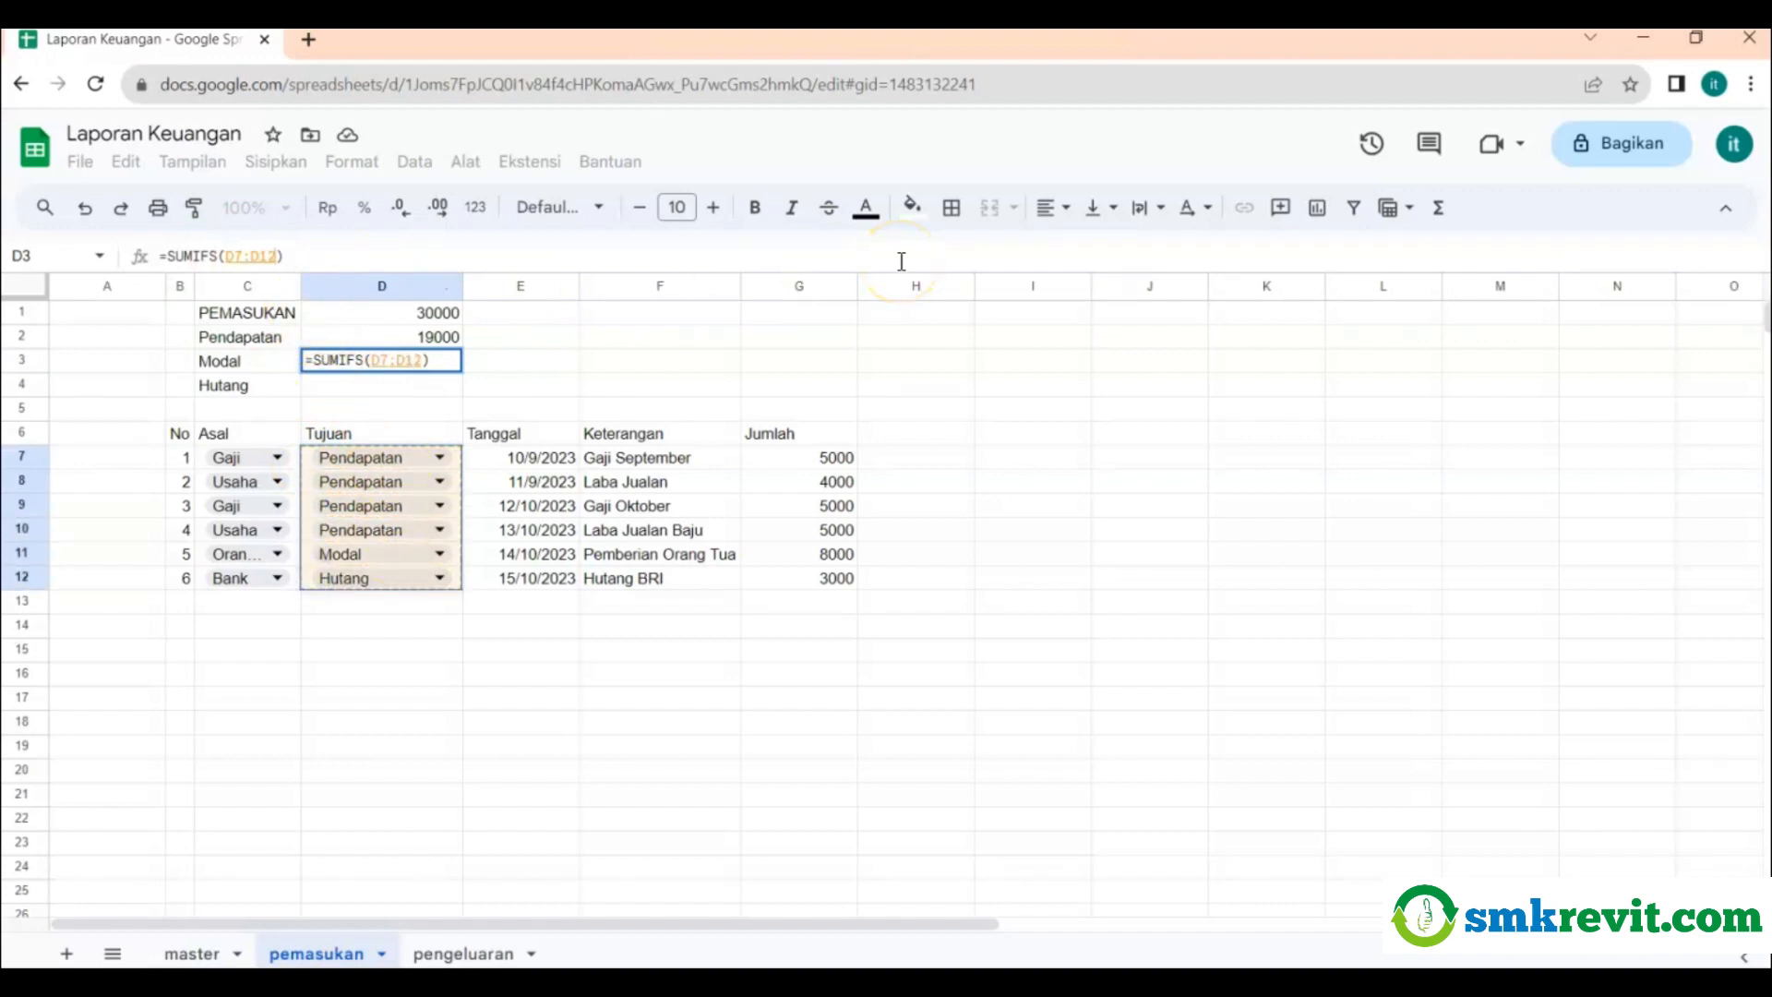
Complete the D3 formula with "Modal" and the Jumlah range G7:G12, and enter it.
{"action": "type", "text": "; \""}
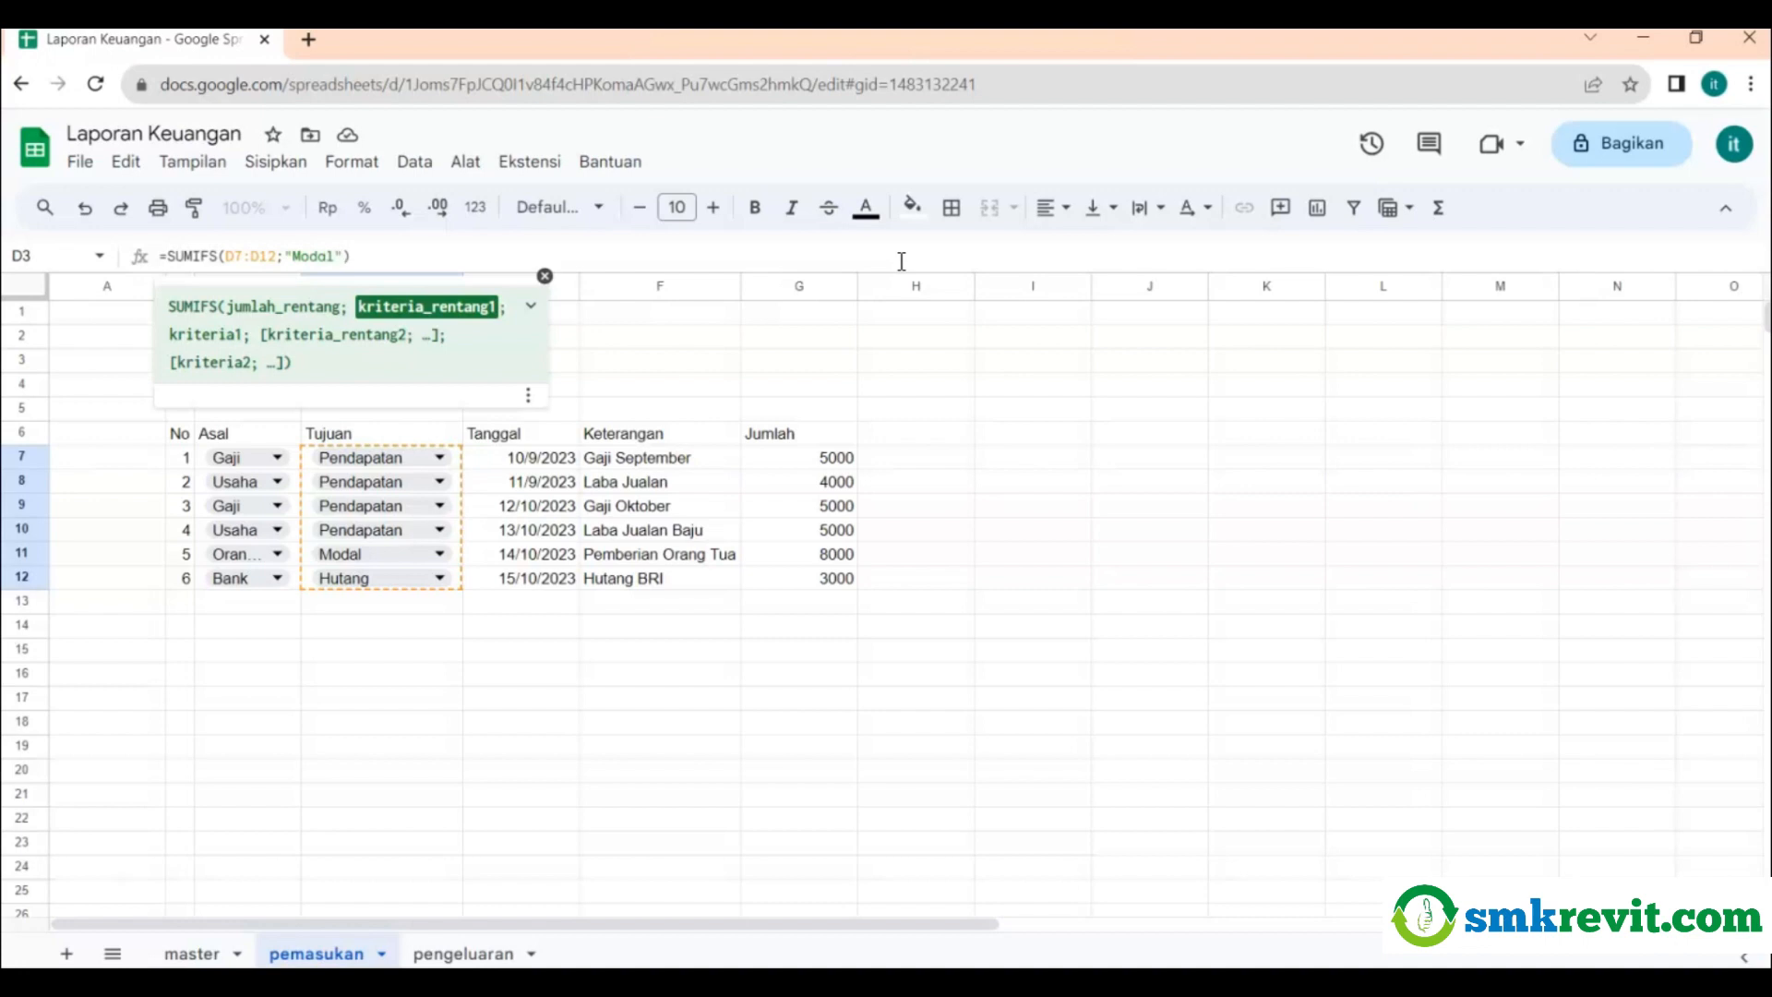
{"action": "type", "text": "Modal\";"}
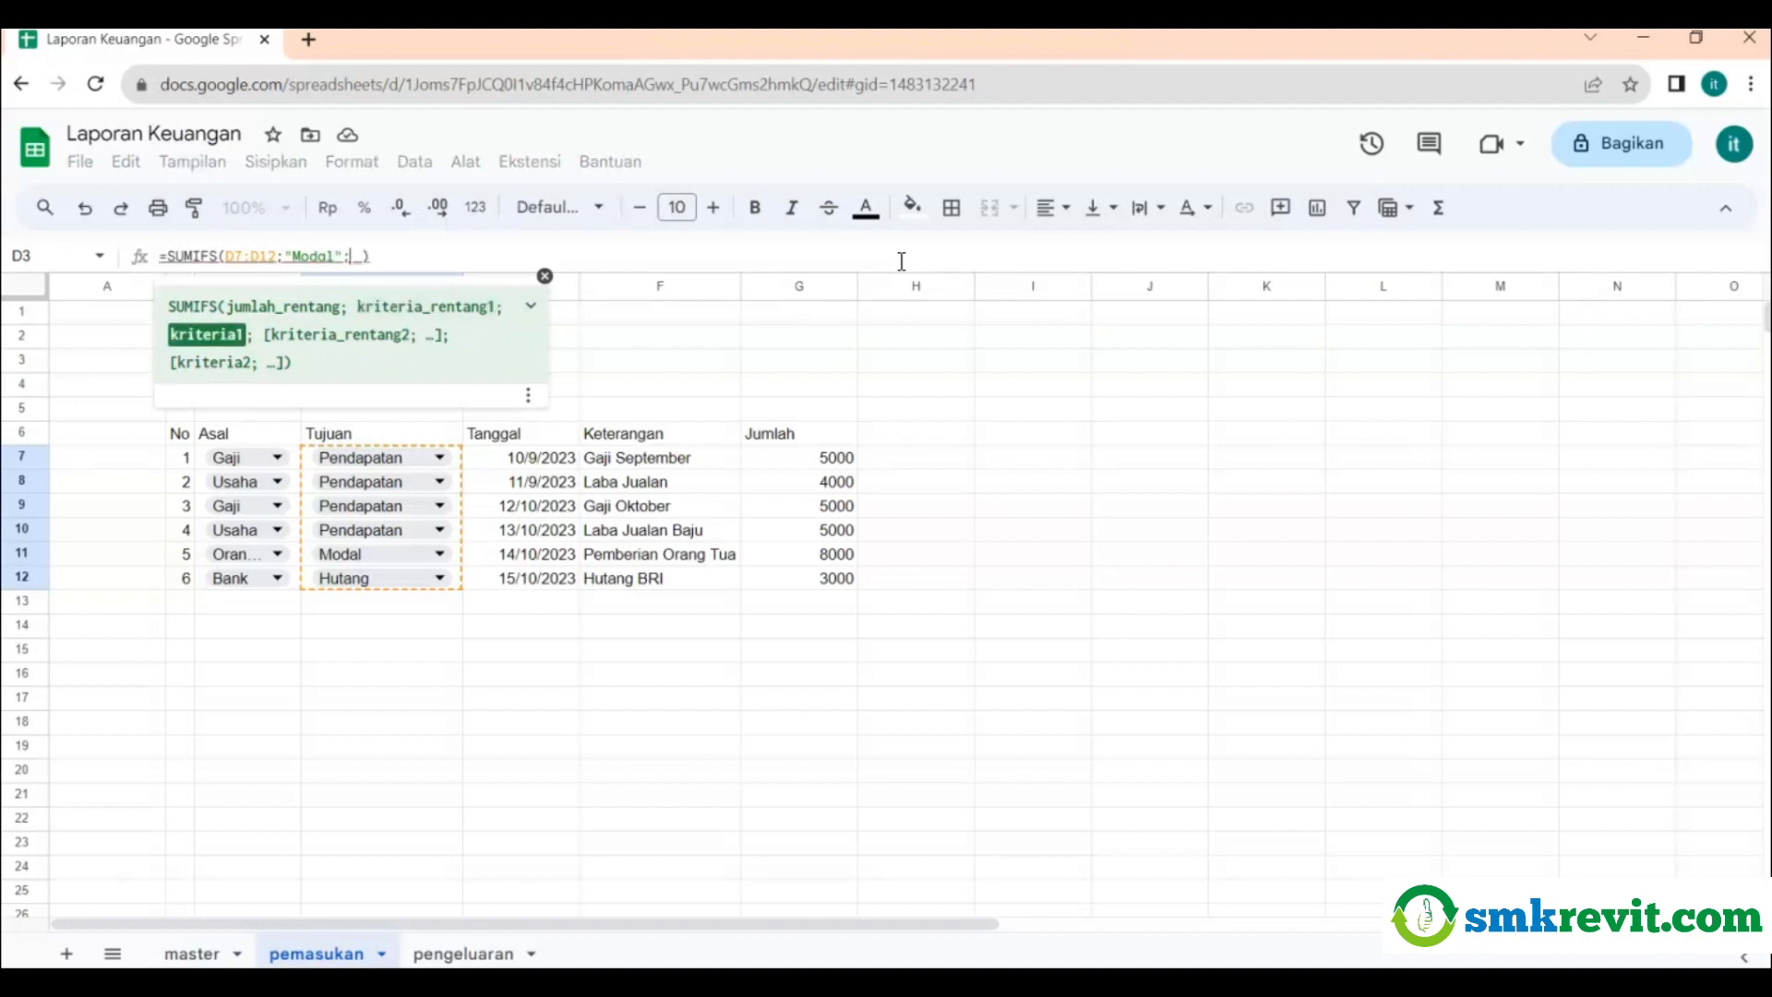
{"action": "left_click", "coordinate": [795, 456]}
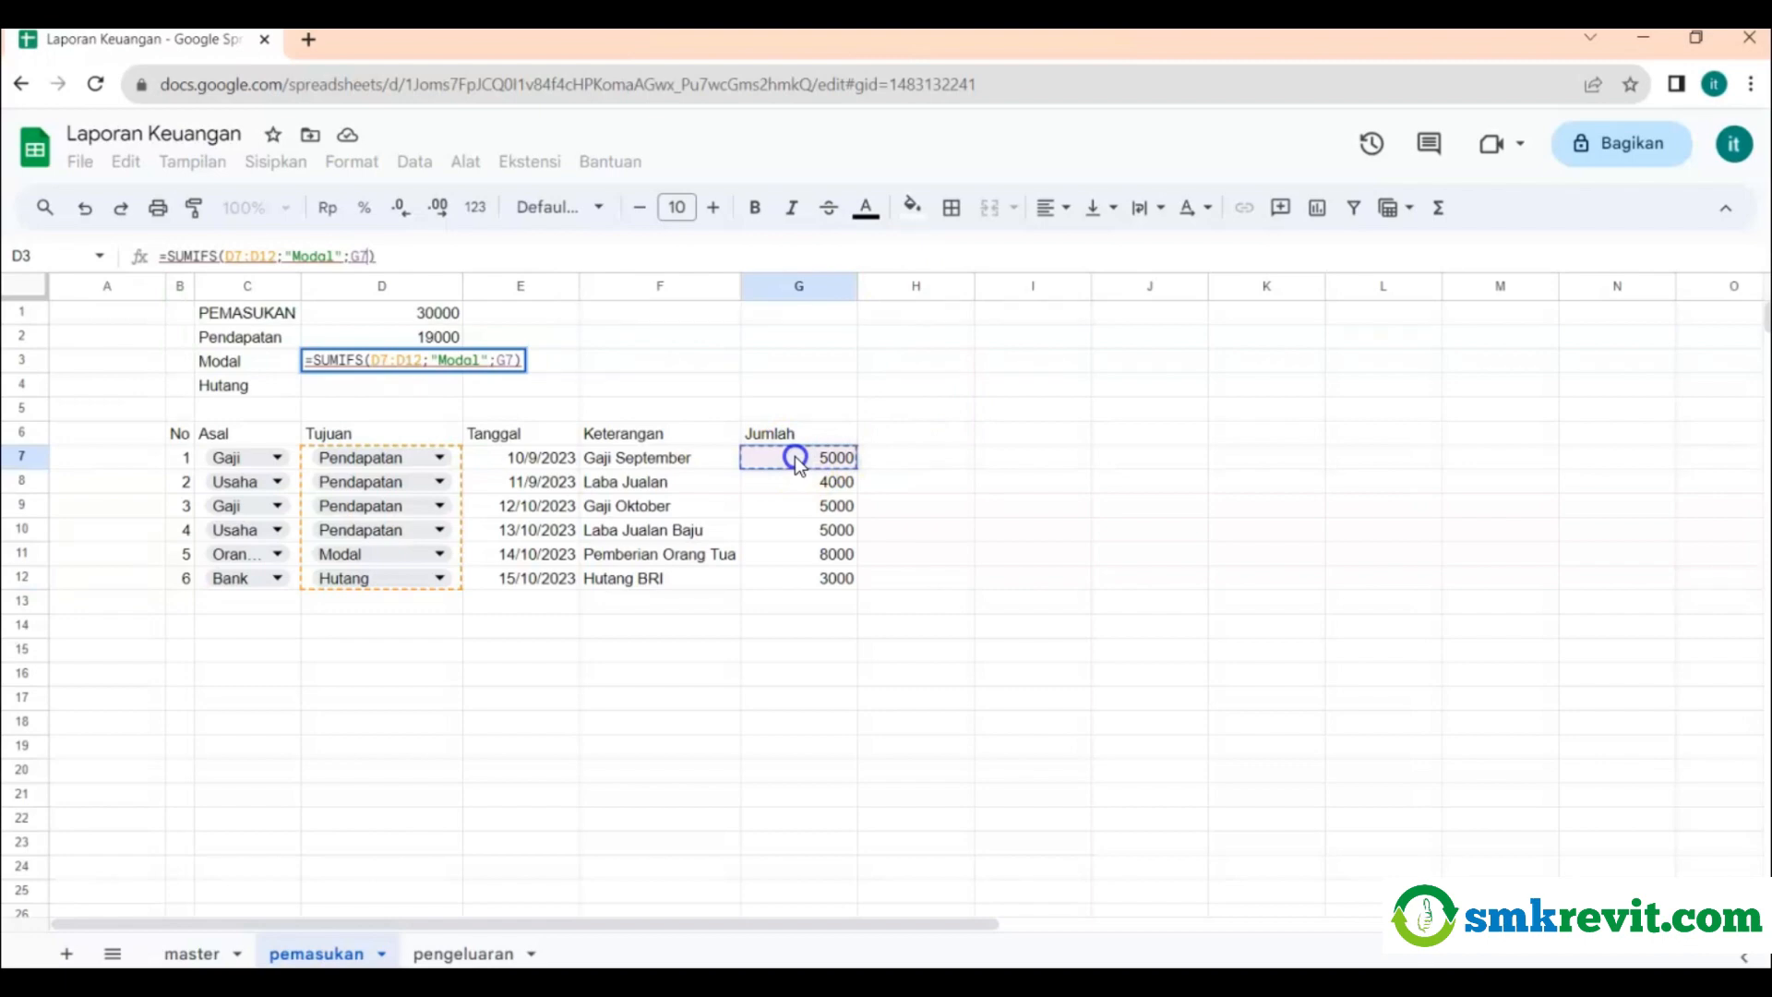
{"action": "left_click_drag", "start_coordinate": [794, 456], "coordinate": [795, 573]}
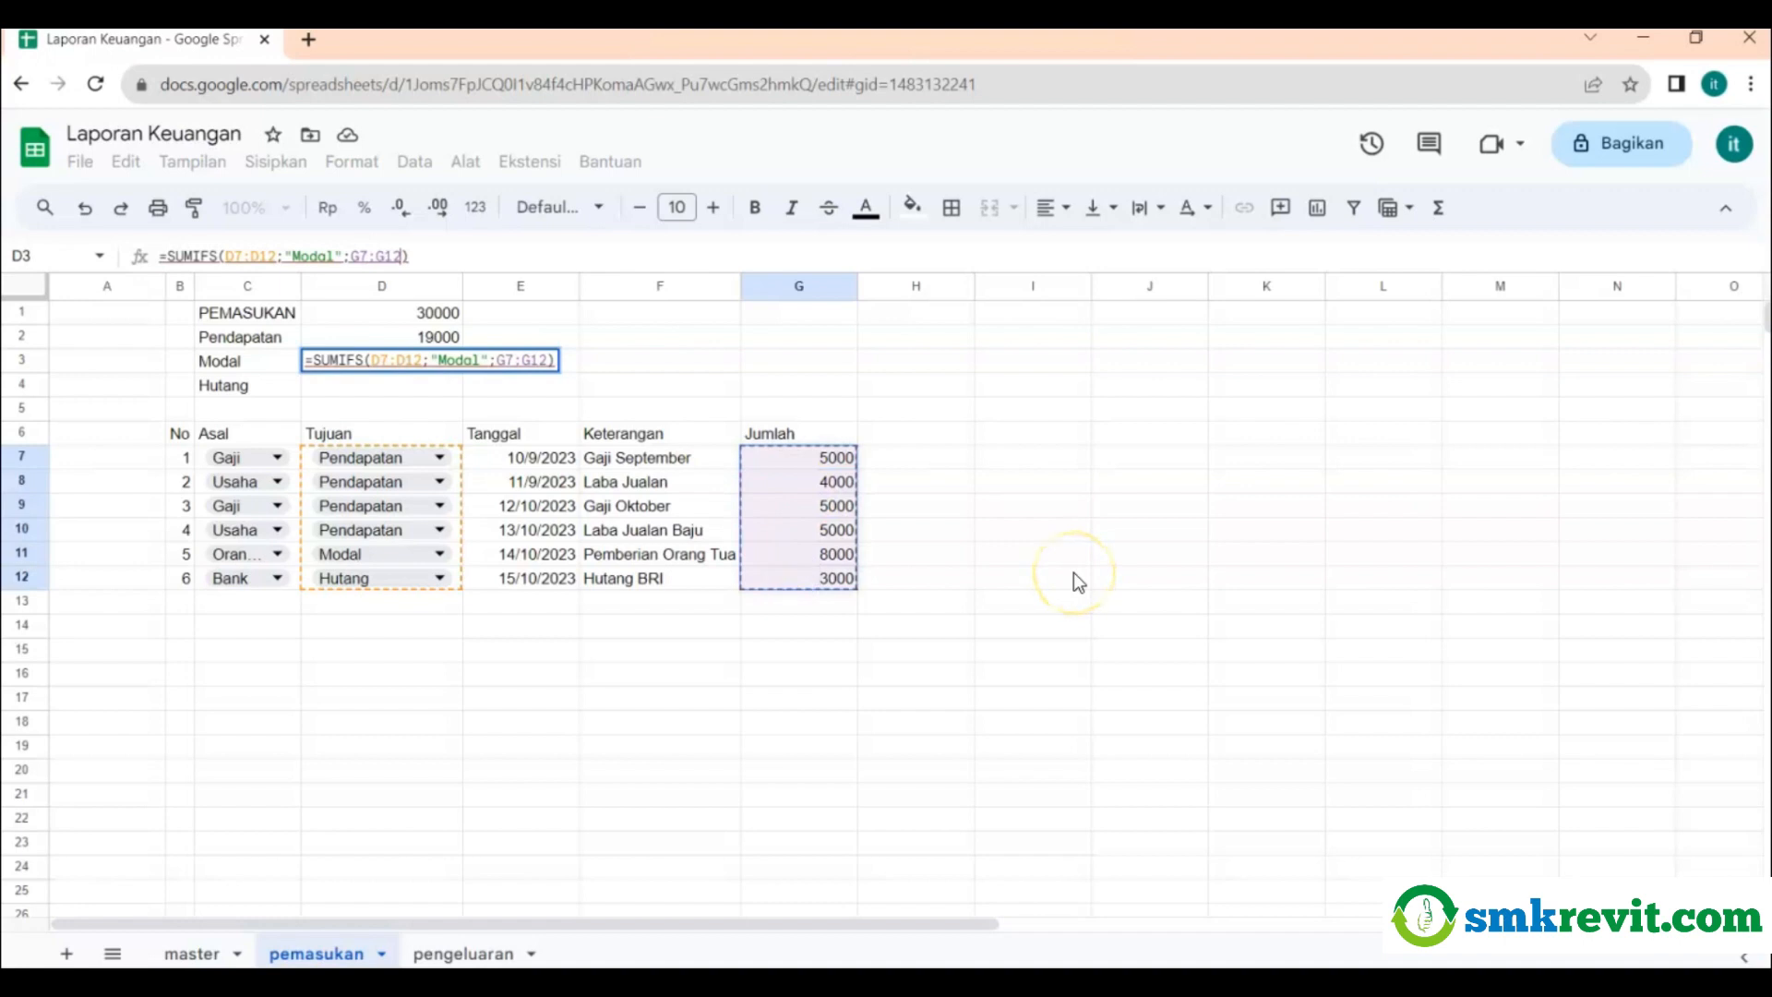
{"action": "key", "text": "Return"}
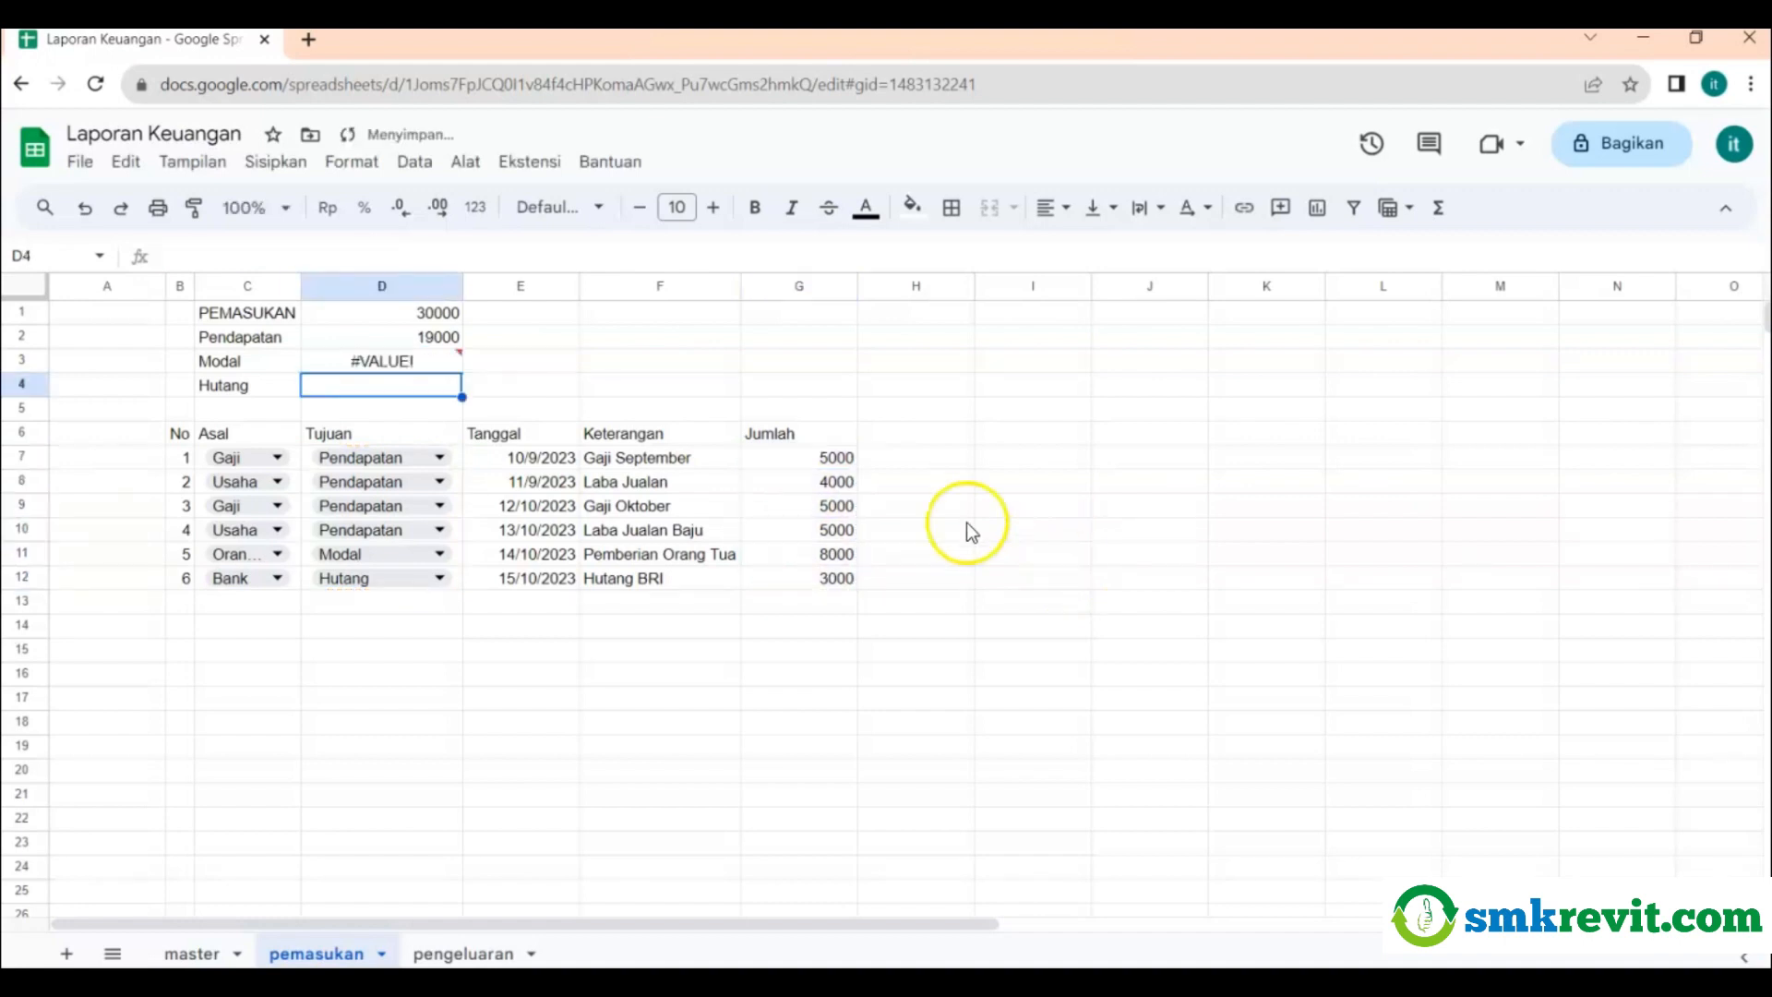
Change the function in D3 from SUMIFS to SUMIF and check the result against the Modal entry's Jumlah.
{"action": "left_click", "coordinate": [403, 365]}
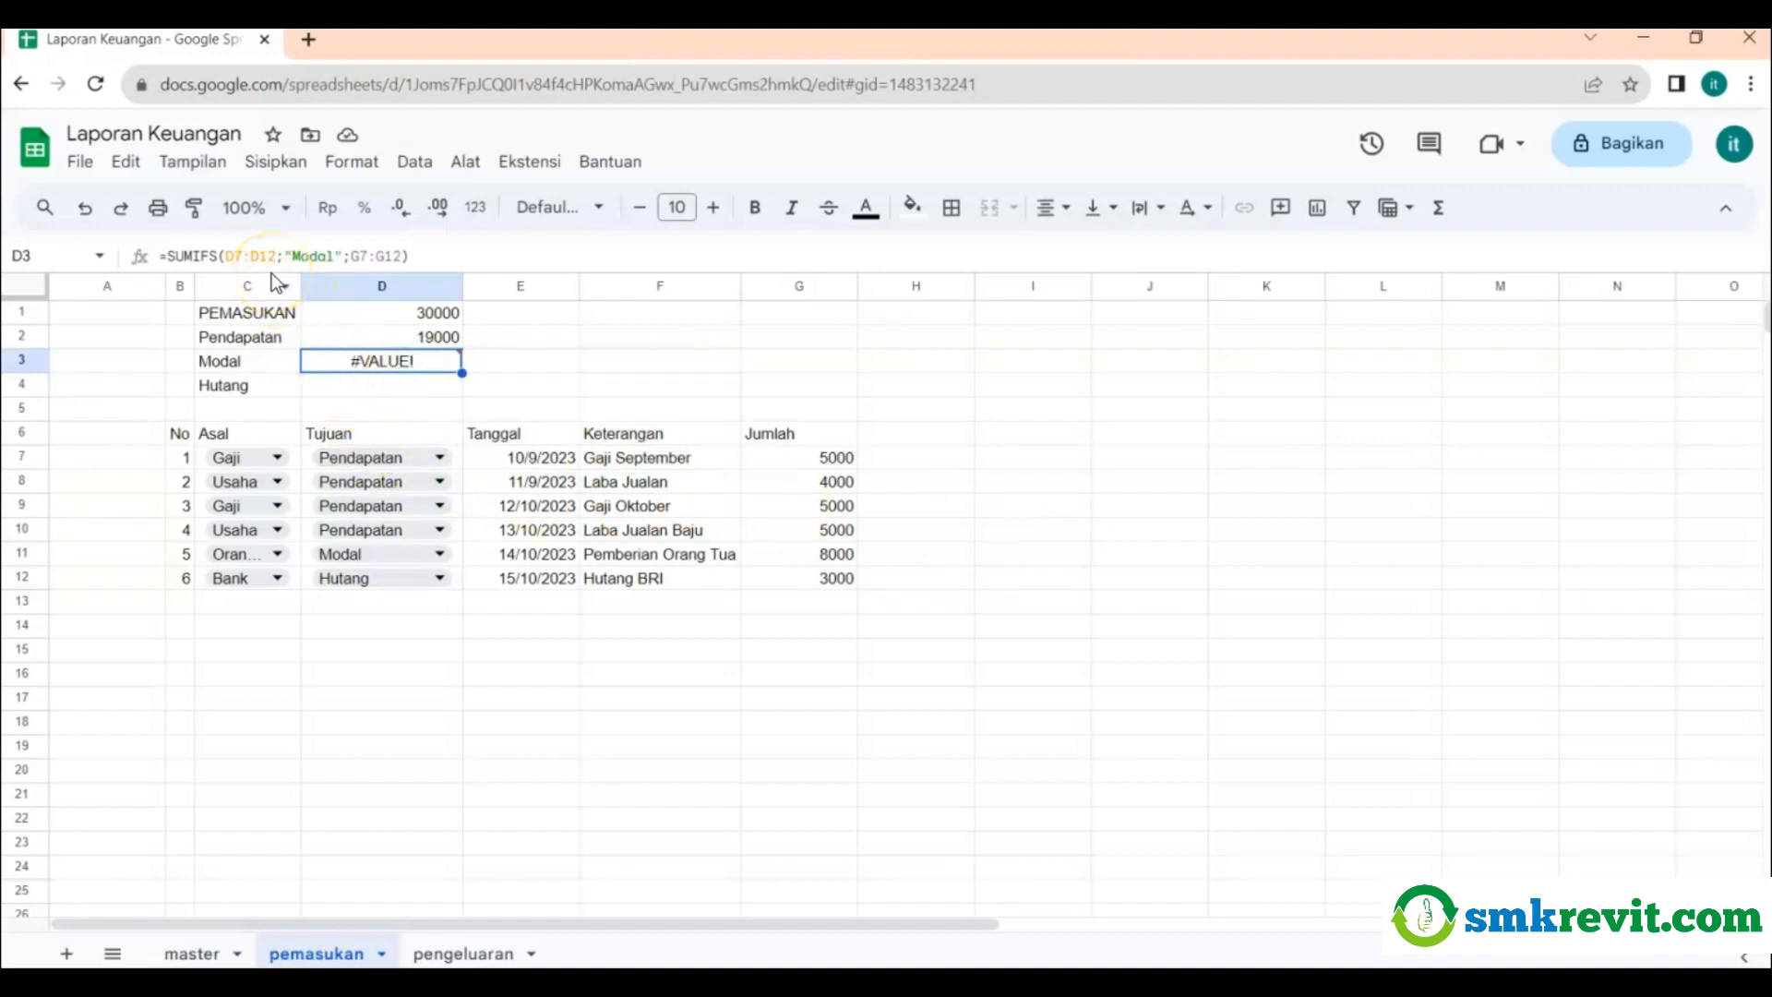
{"action": "mouse_move", "coordinate": [436, 358]}
{"action": "left_click", "coordinate": [214, 256]}
{"action": "key", "text": "BackSpace"}
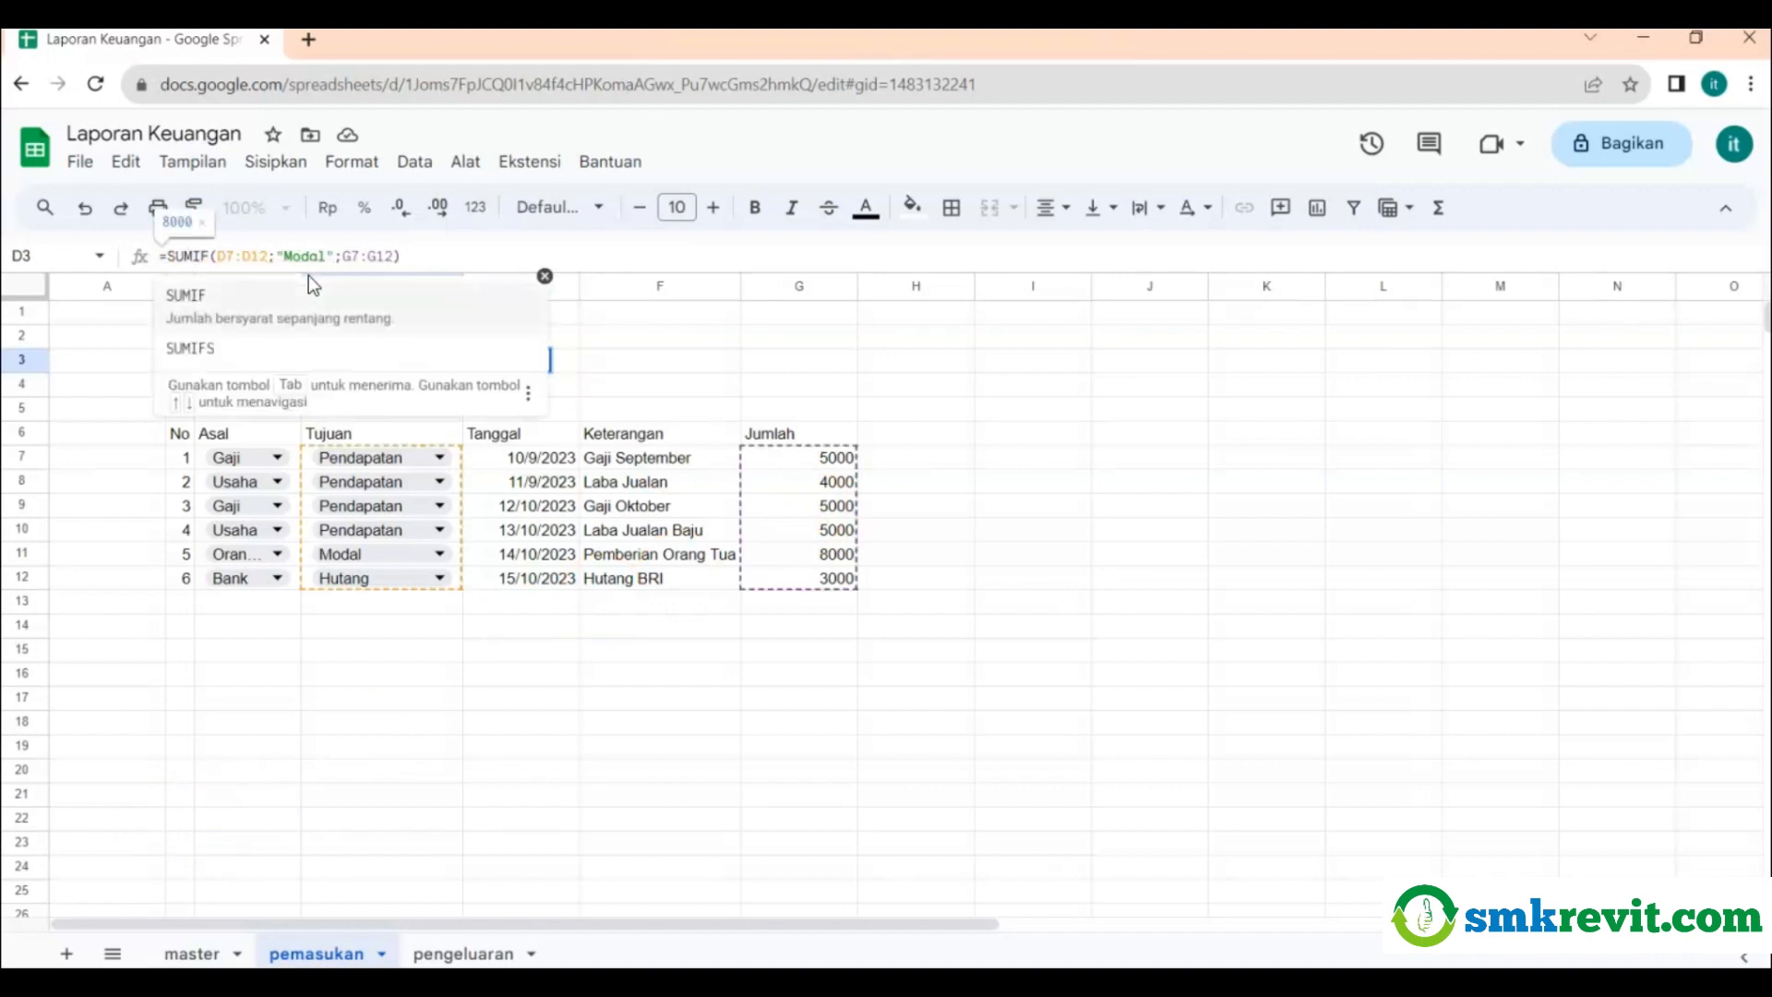
{"action": "key", "text": "Tab"}
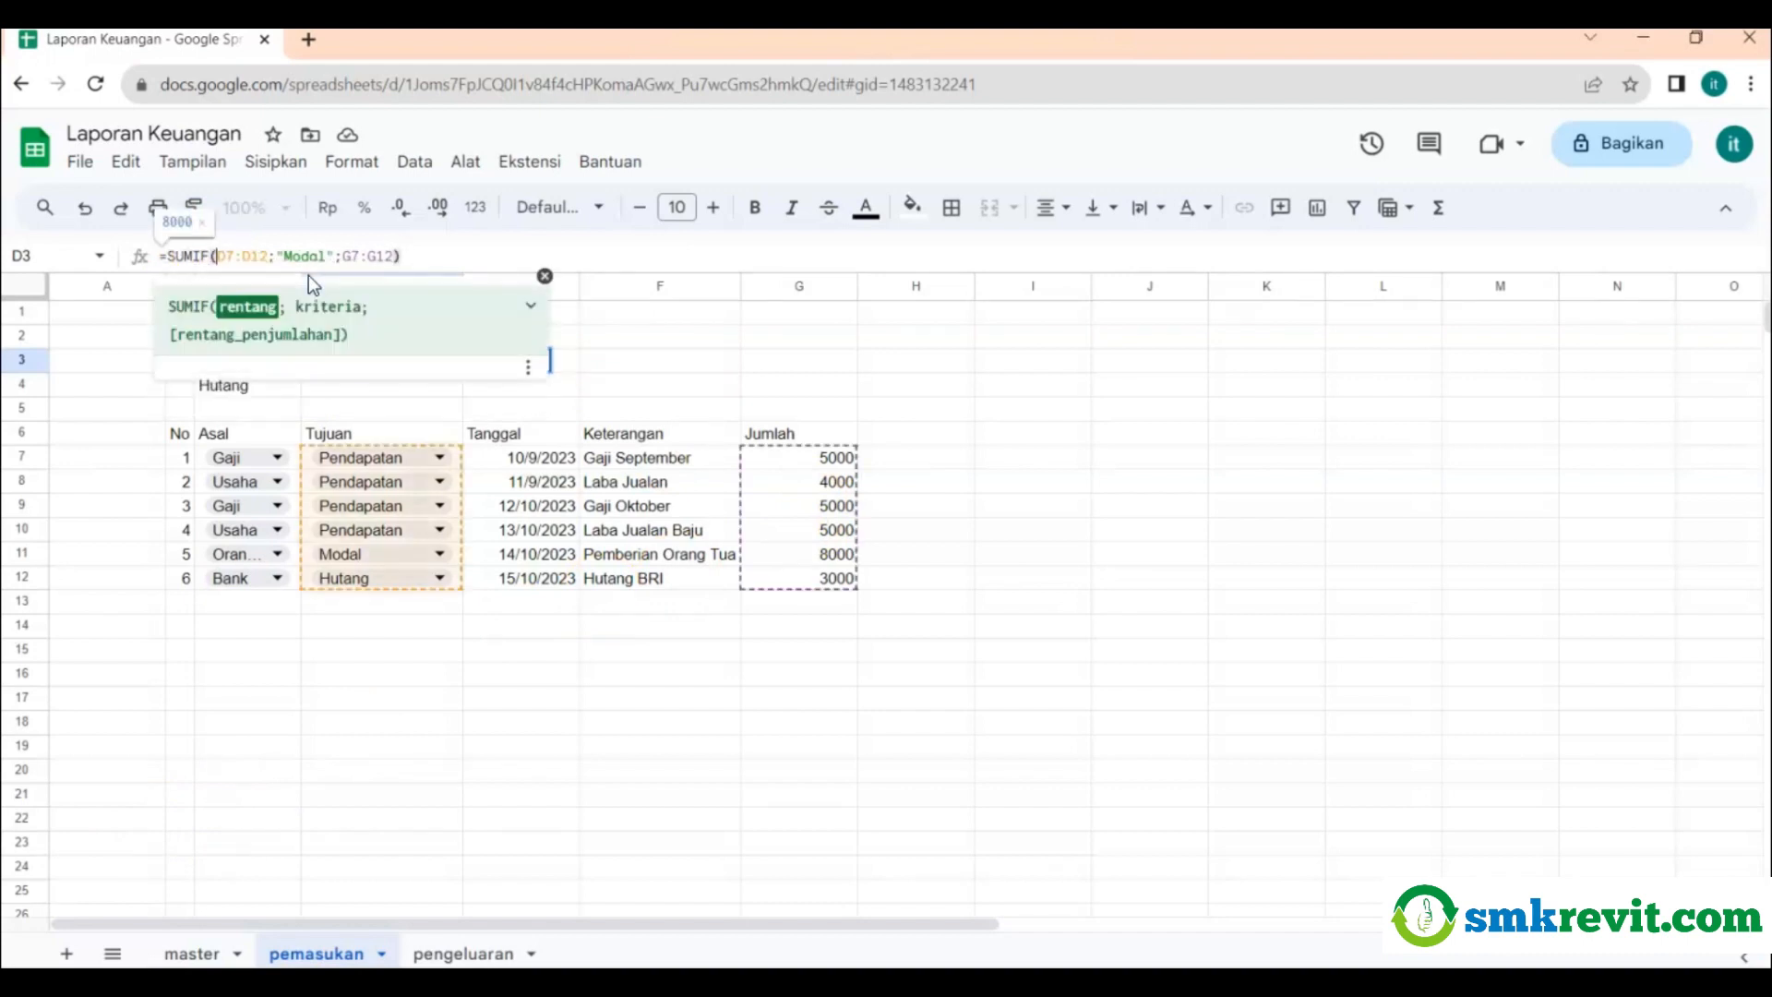
{"action": "left_click", "coordinate": [605, 369]}
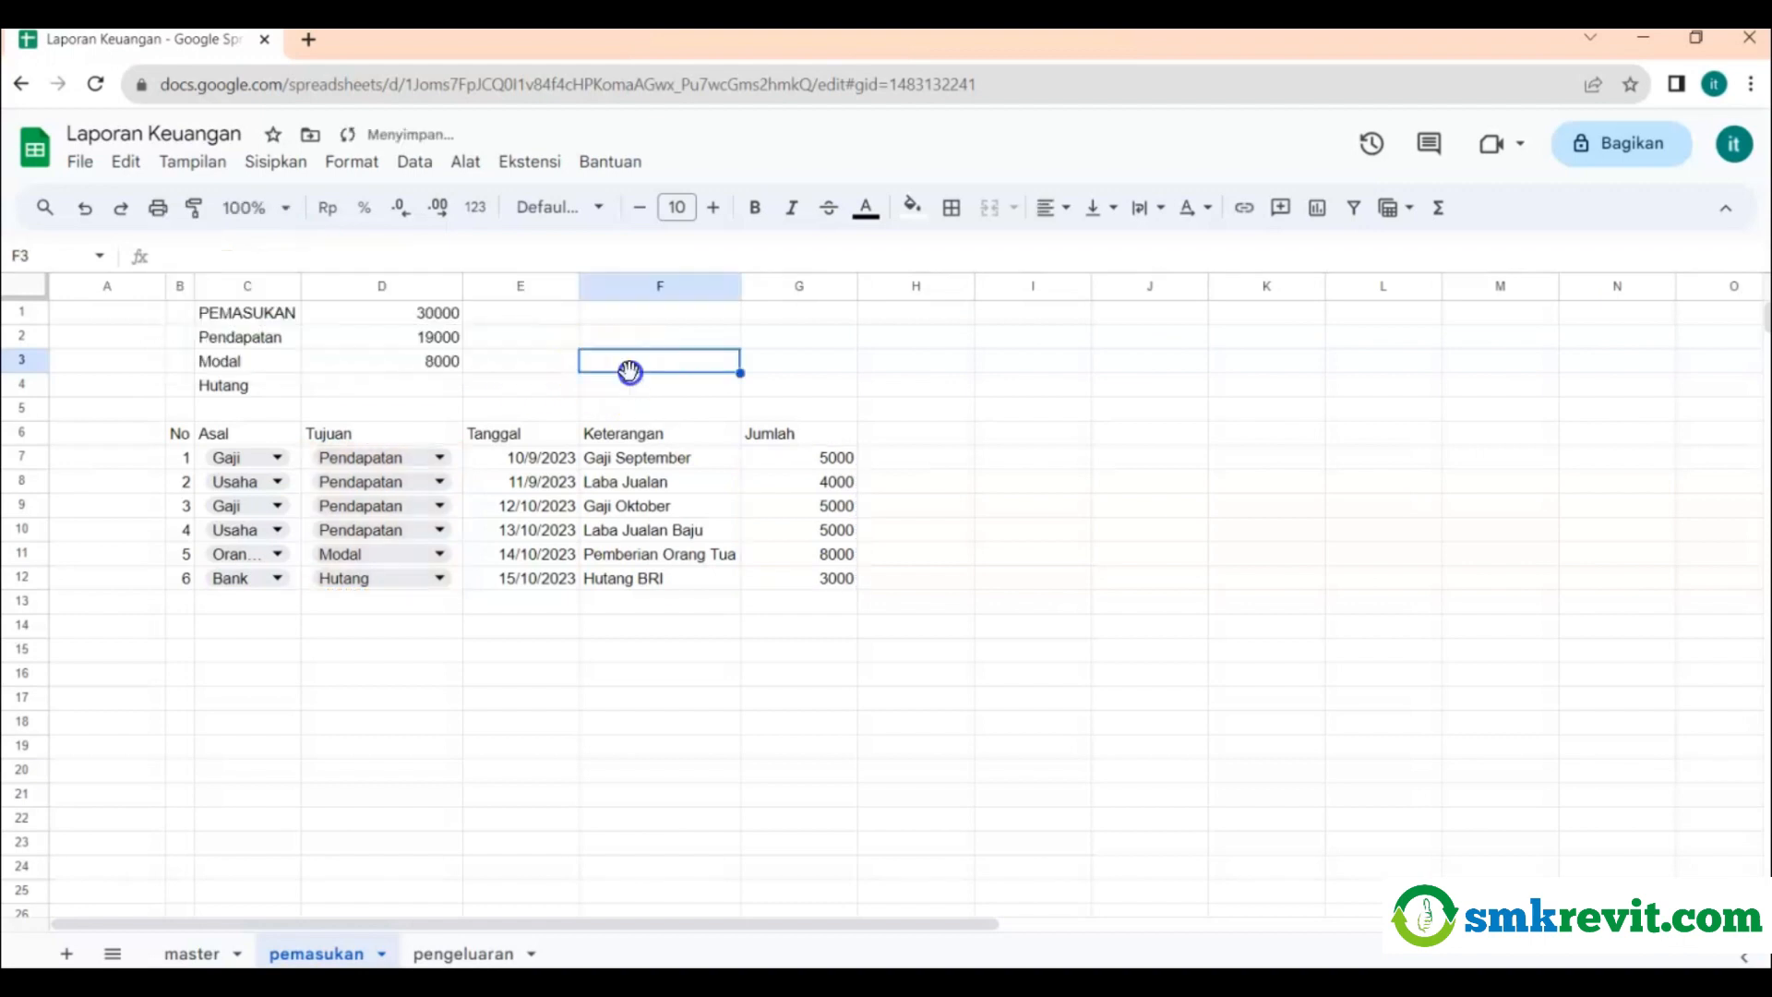
{"action": "left_click", "coordinate": [424, 369]}
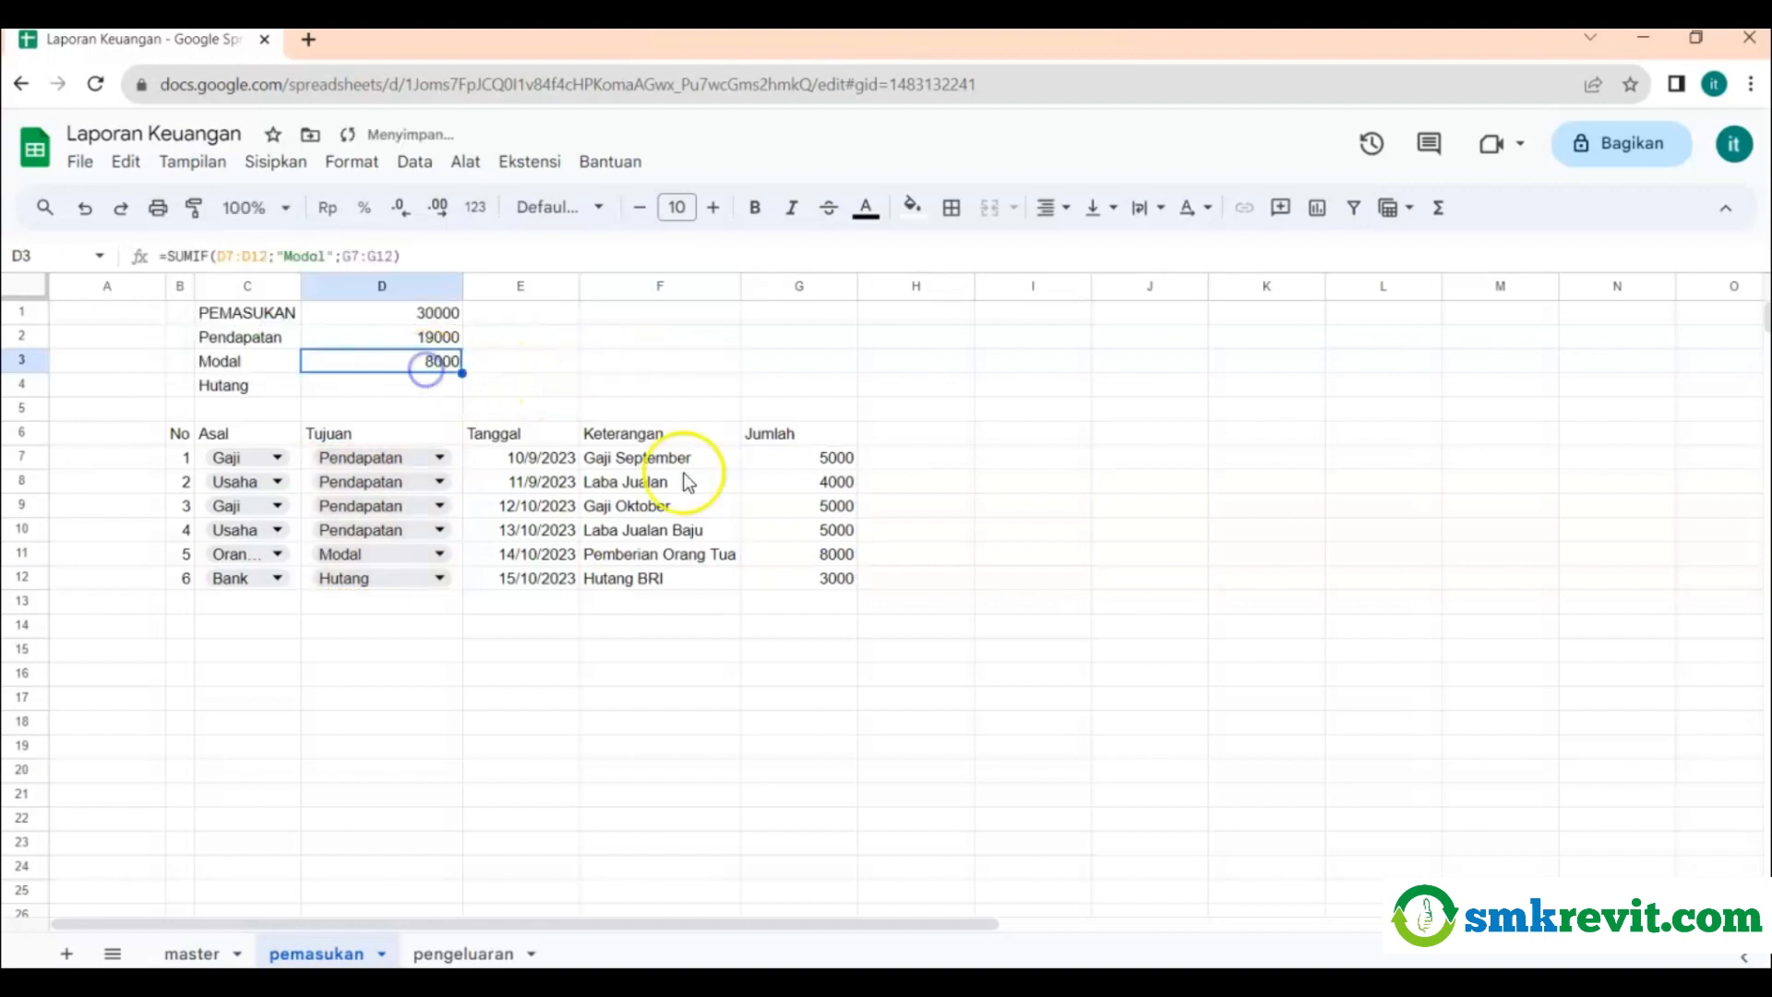
{"action": "left_click", "coordinate": [835, 556]}
Start a SUMIF formula in D4 beside Hutang, with the Tujuan cells D7:D12 as its range.
{"action": "left_click", "coordinate": [400, 388]}
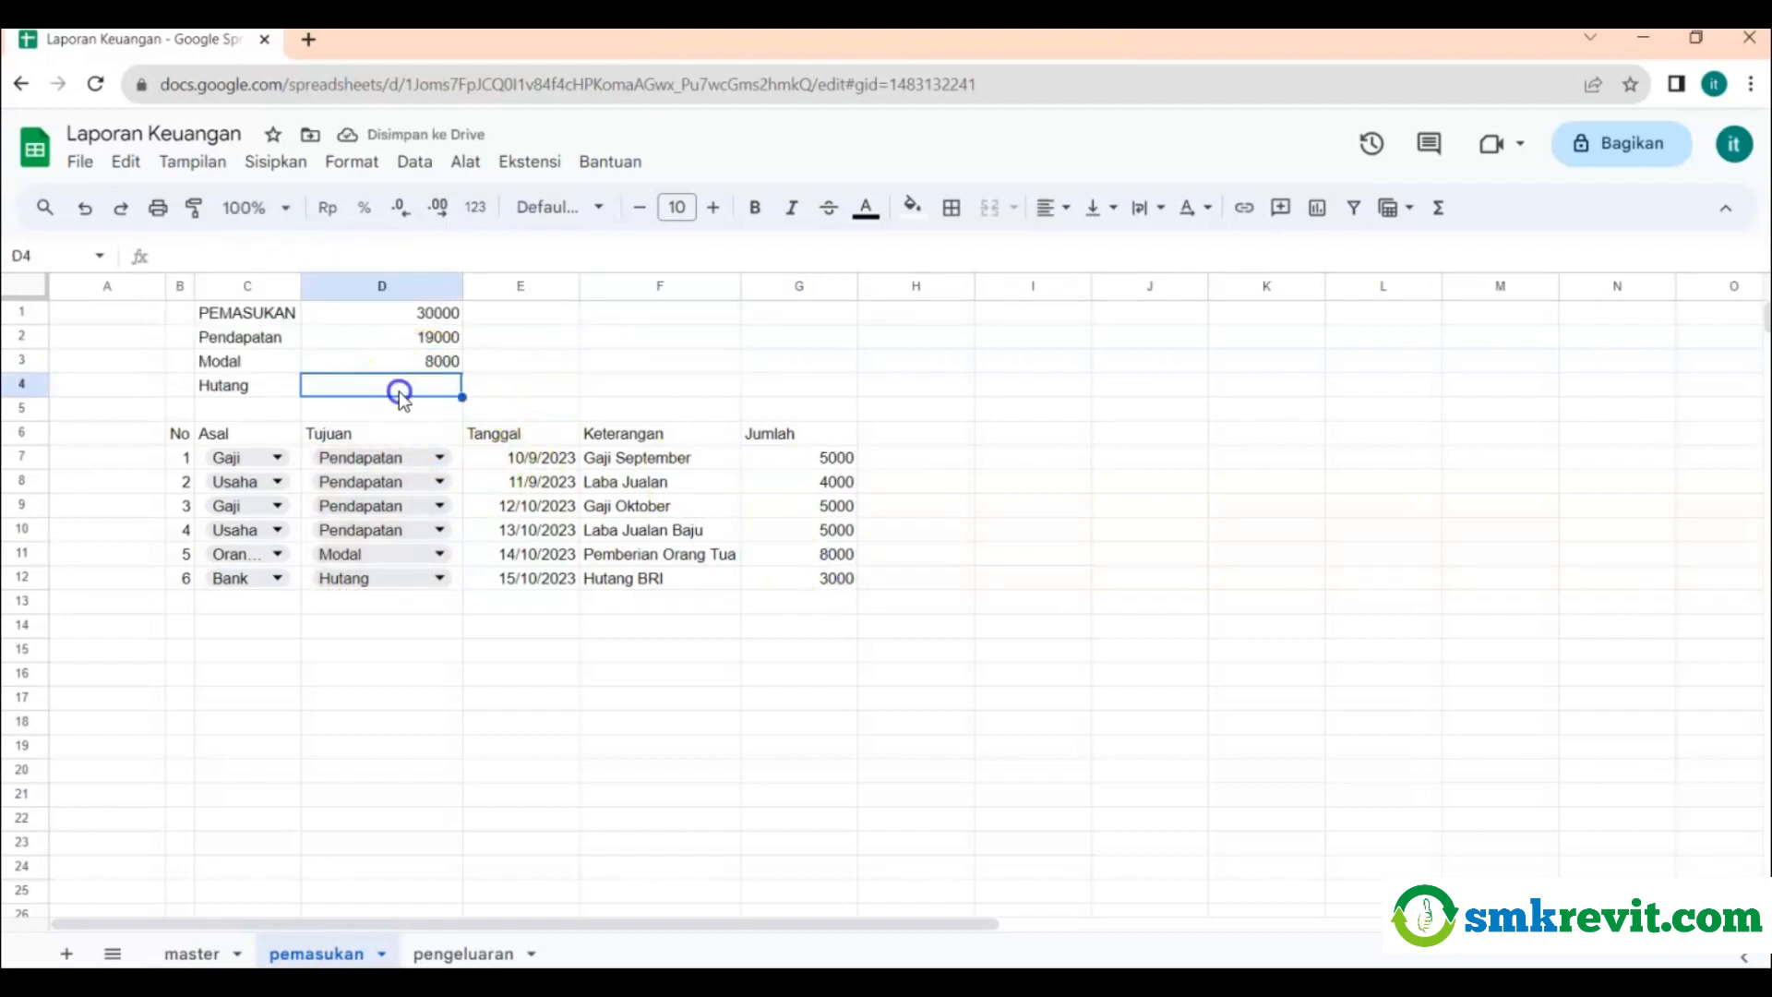
{"action": "left_click", "coordinate": [1438, 207]}
{"action": "left_click", "coordinate": [1449, 250]}
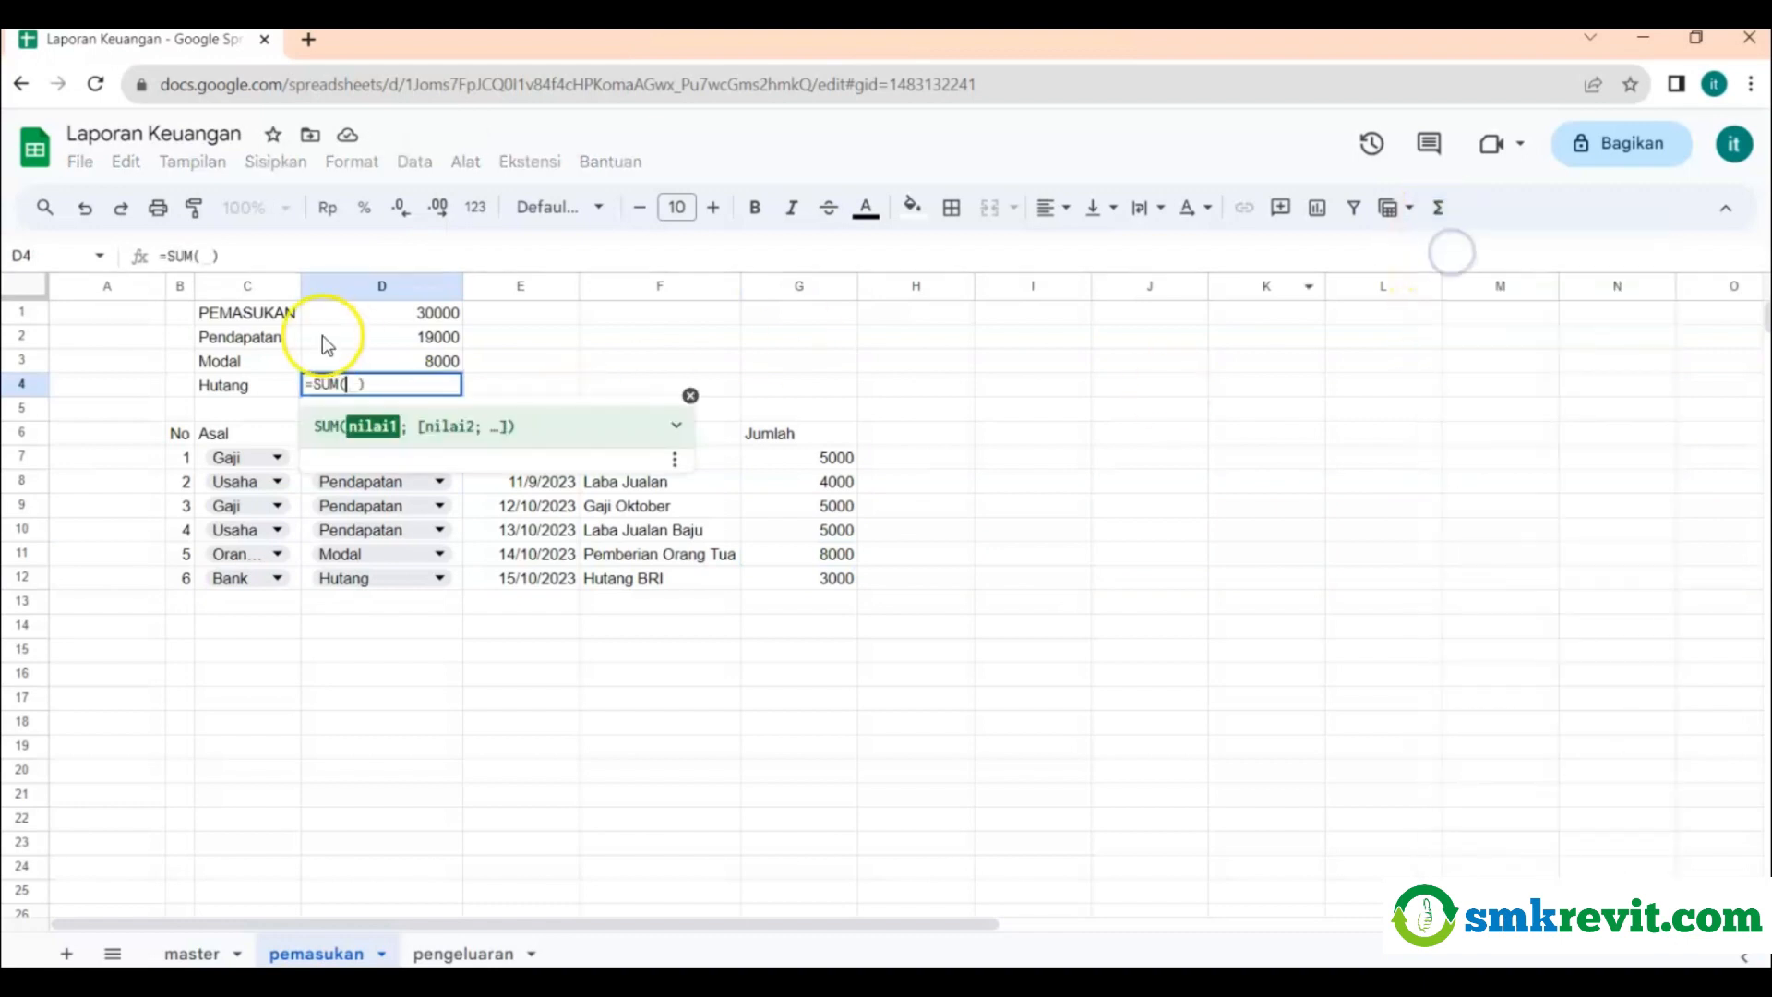
{"action": "left_click", "coordinate": [200, 254]}
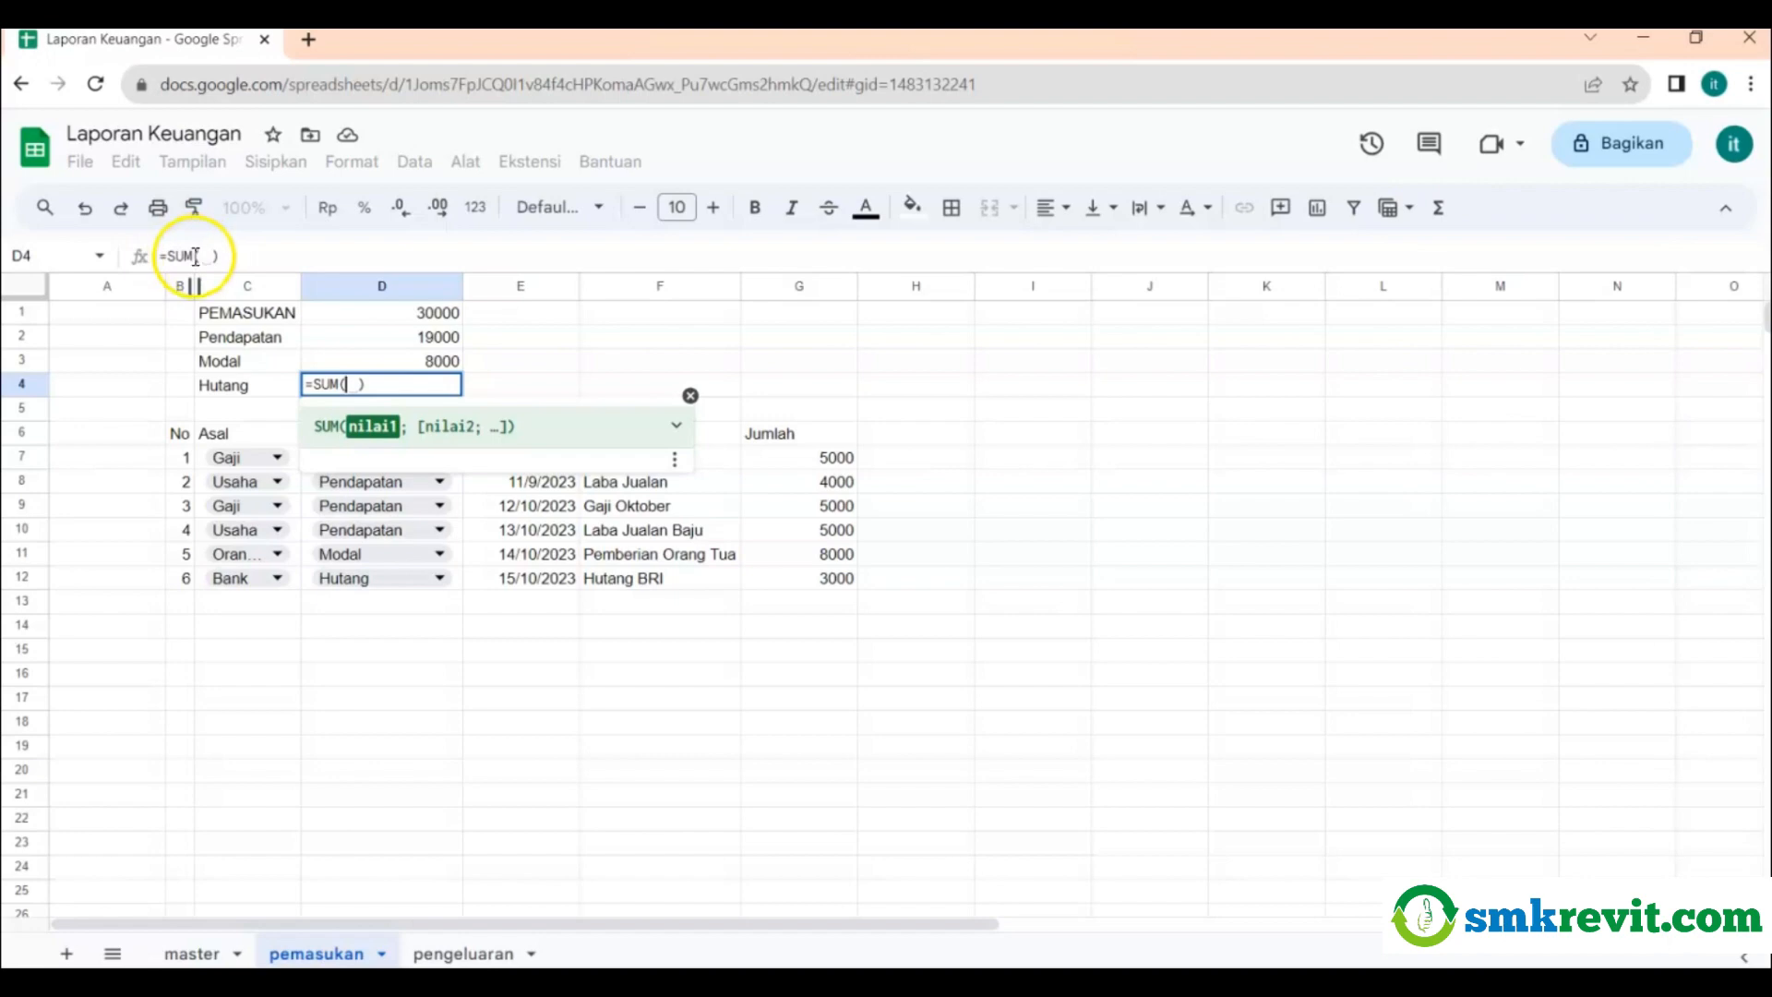
{"action": "type", "text": "I"}
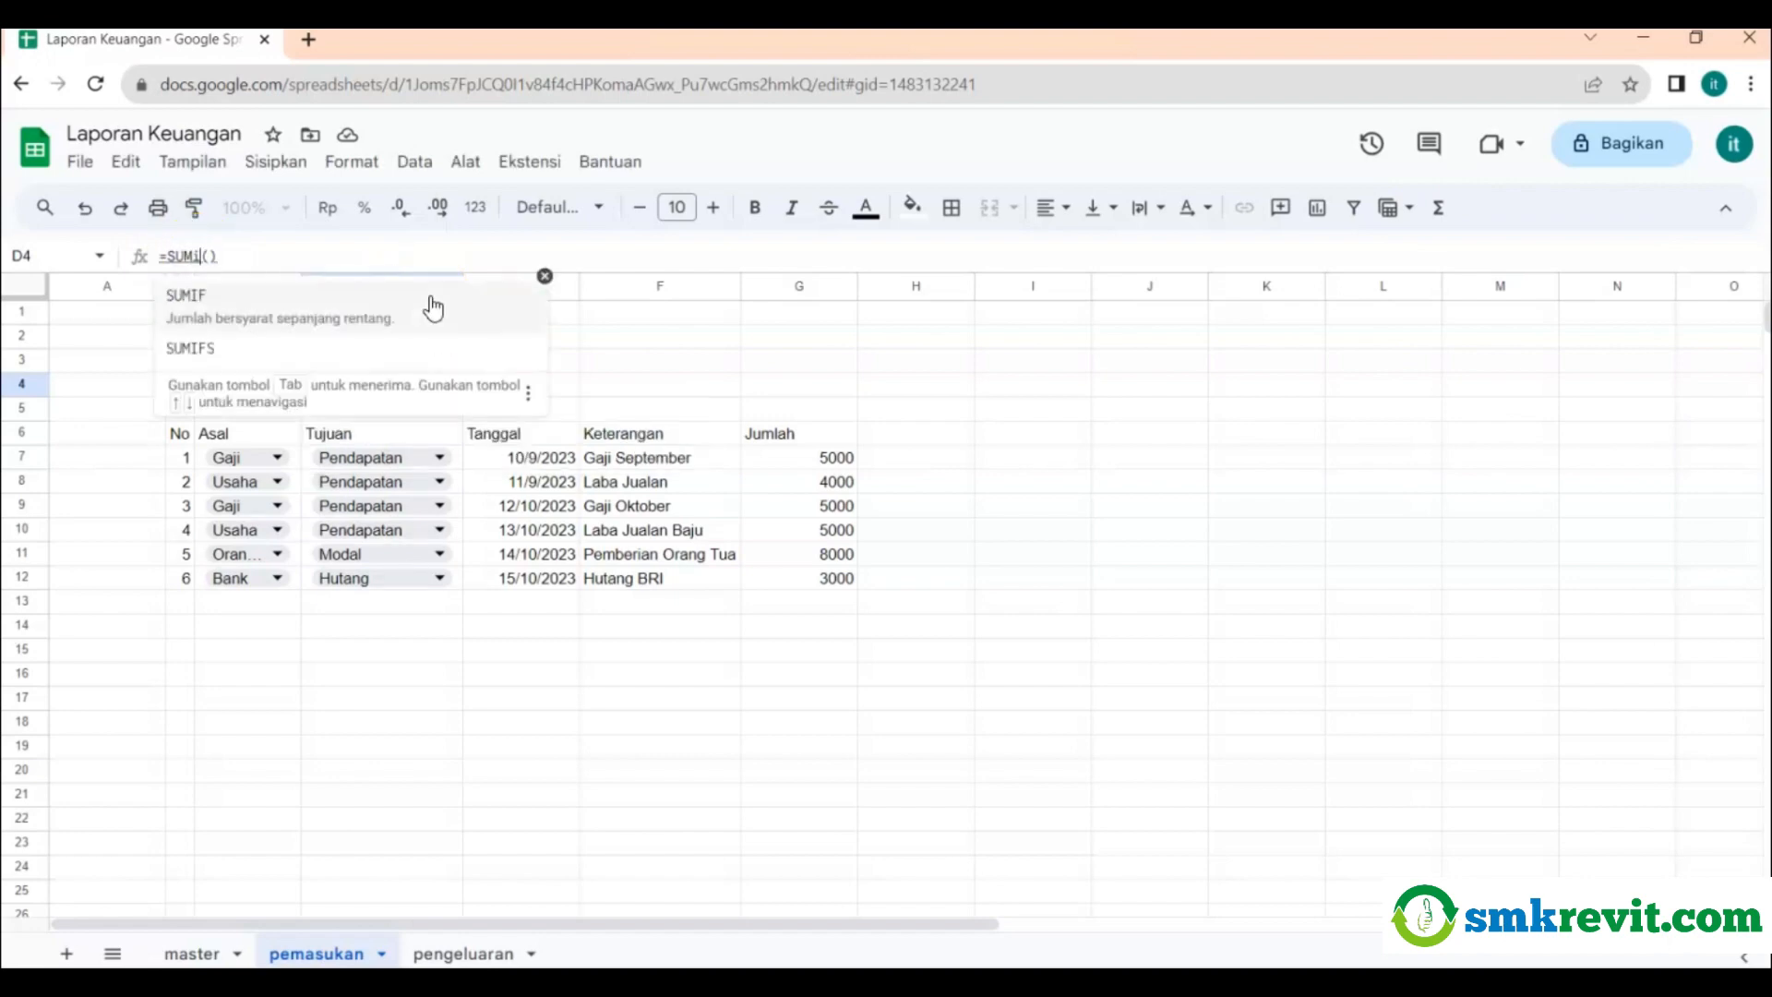
{"action": "left_click", "coordinate": [308, 307]}
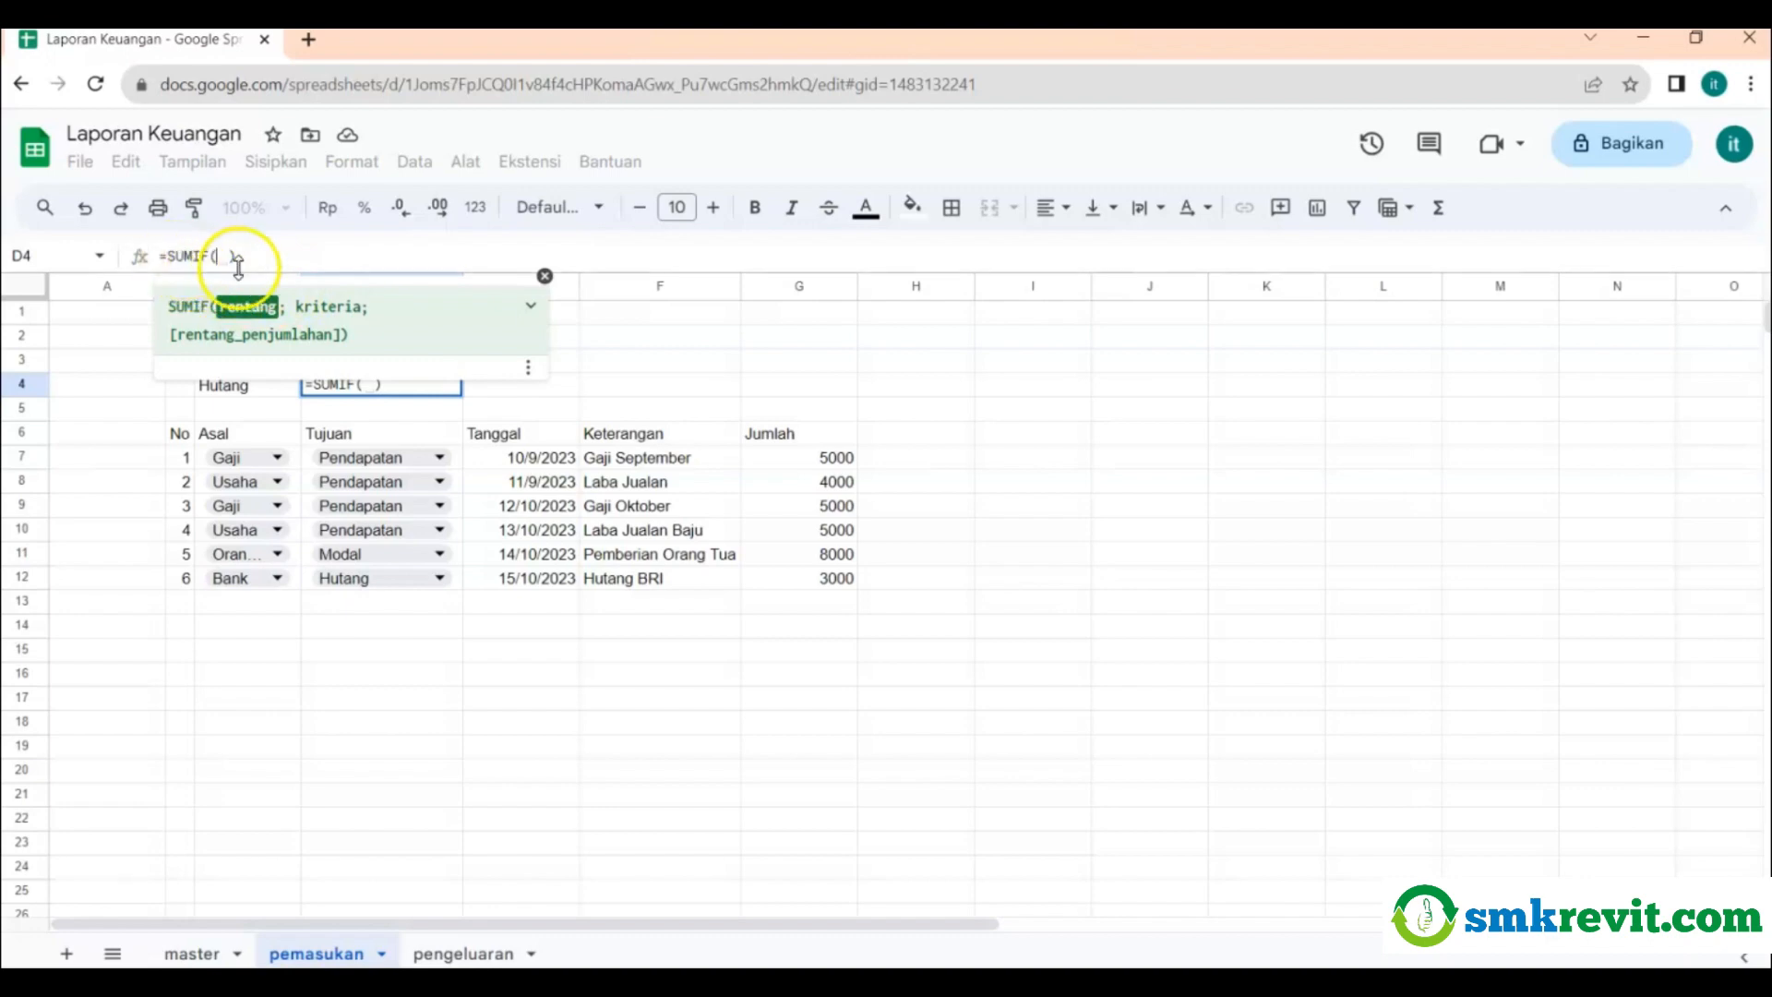
{"action": "left_click", "coordinate": [310, 455]}
{"action": "left_click_drag", "start_coordinate": [310, 455], "coordinate": [308, 585]}
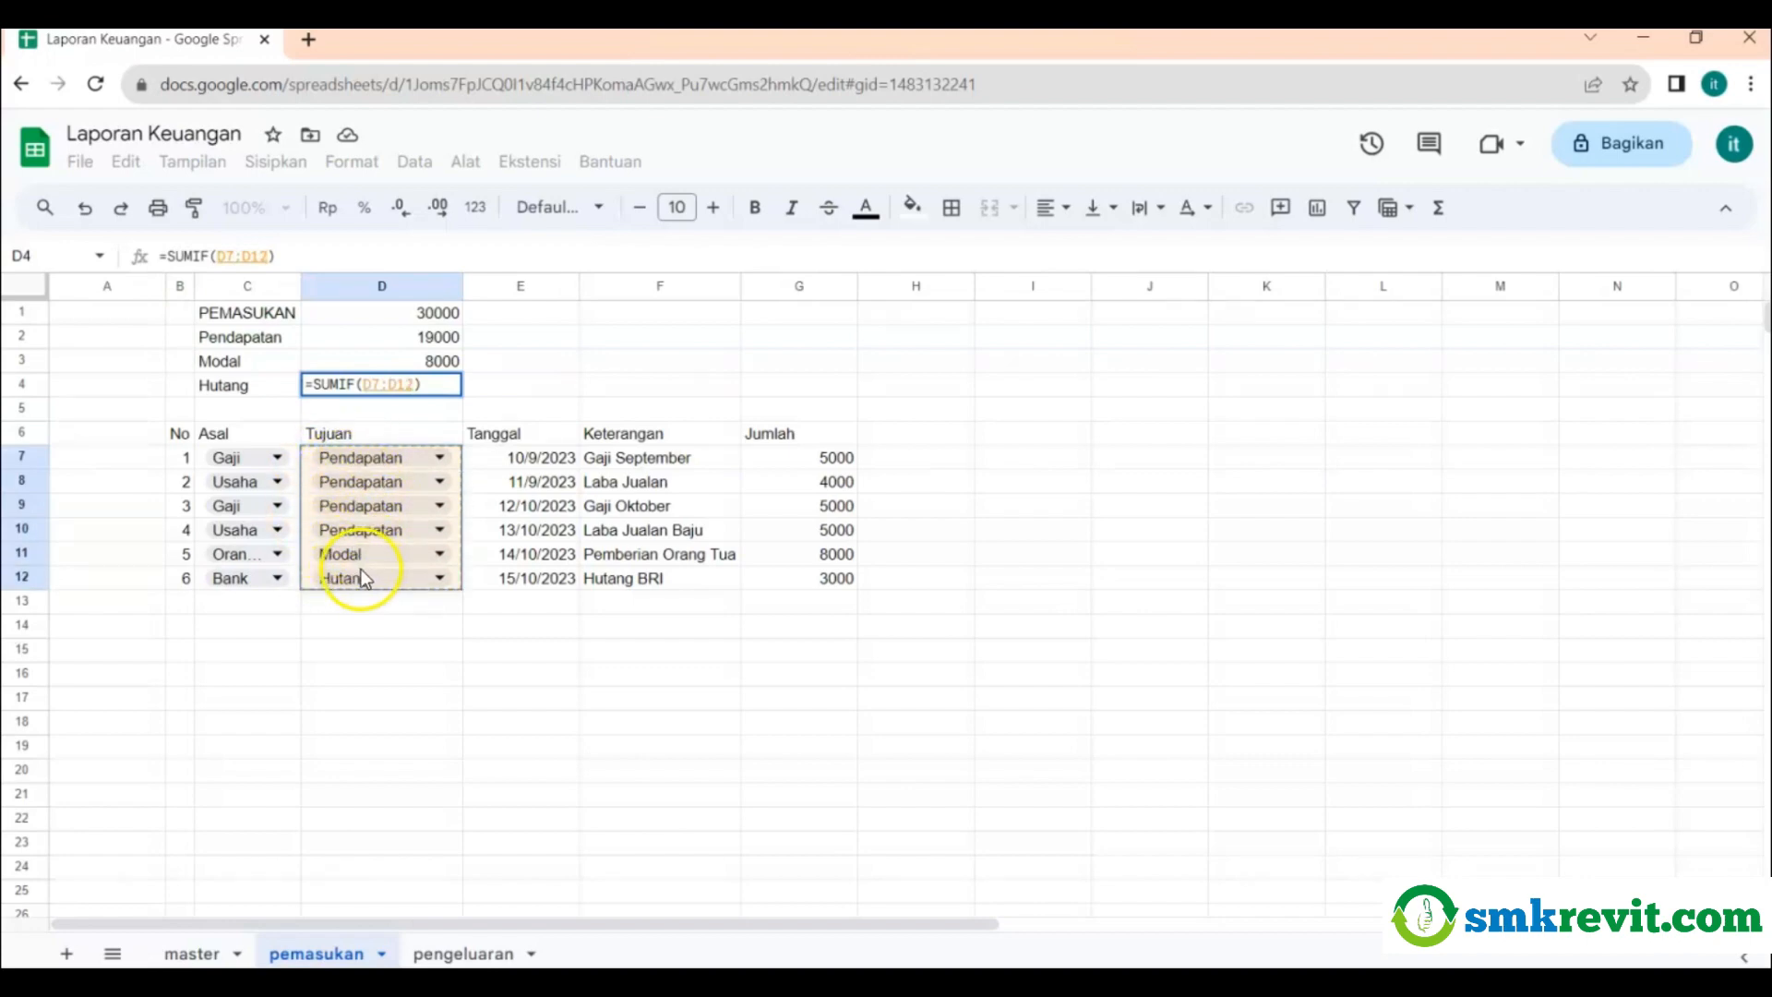
Complete the D4 formula with the criterion "Hutang" and the sum range G7:G12, enter it and check the entered formula.
{"action": "left_click", "coordinate": [267, 256]}
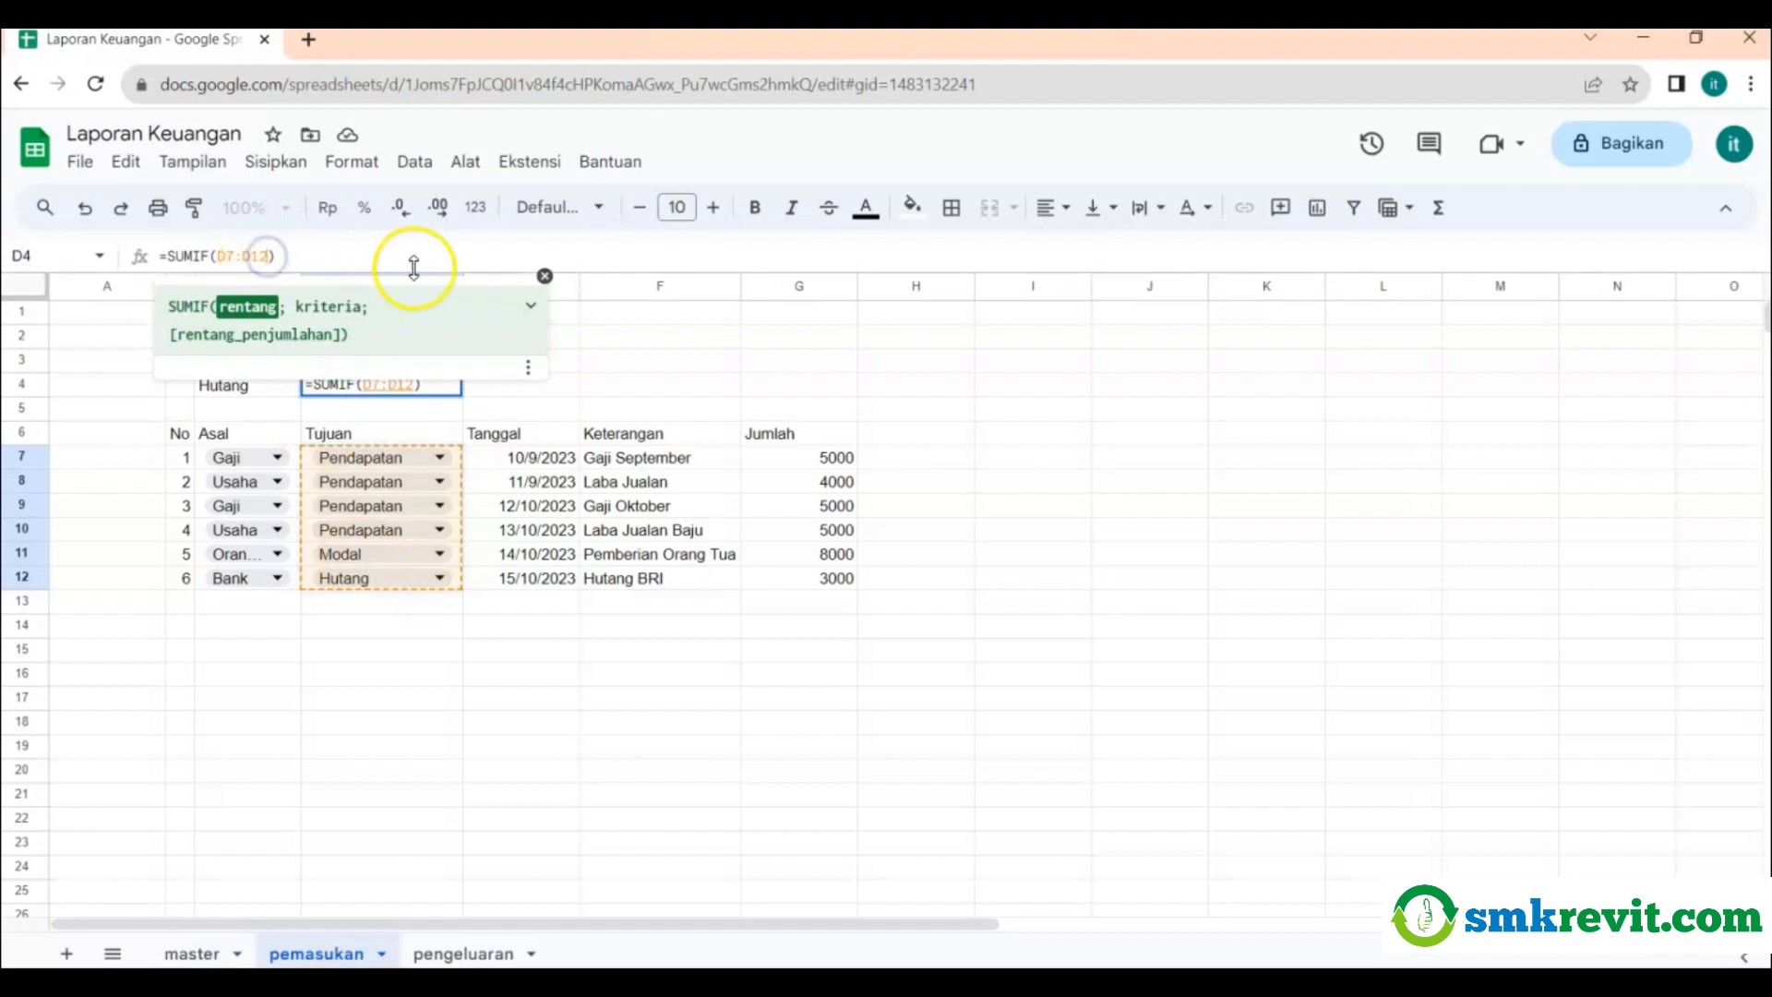
{"action": "type", "text": "; "}
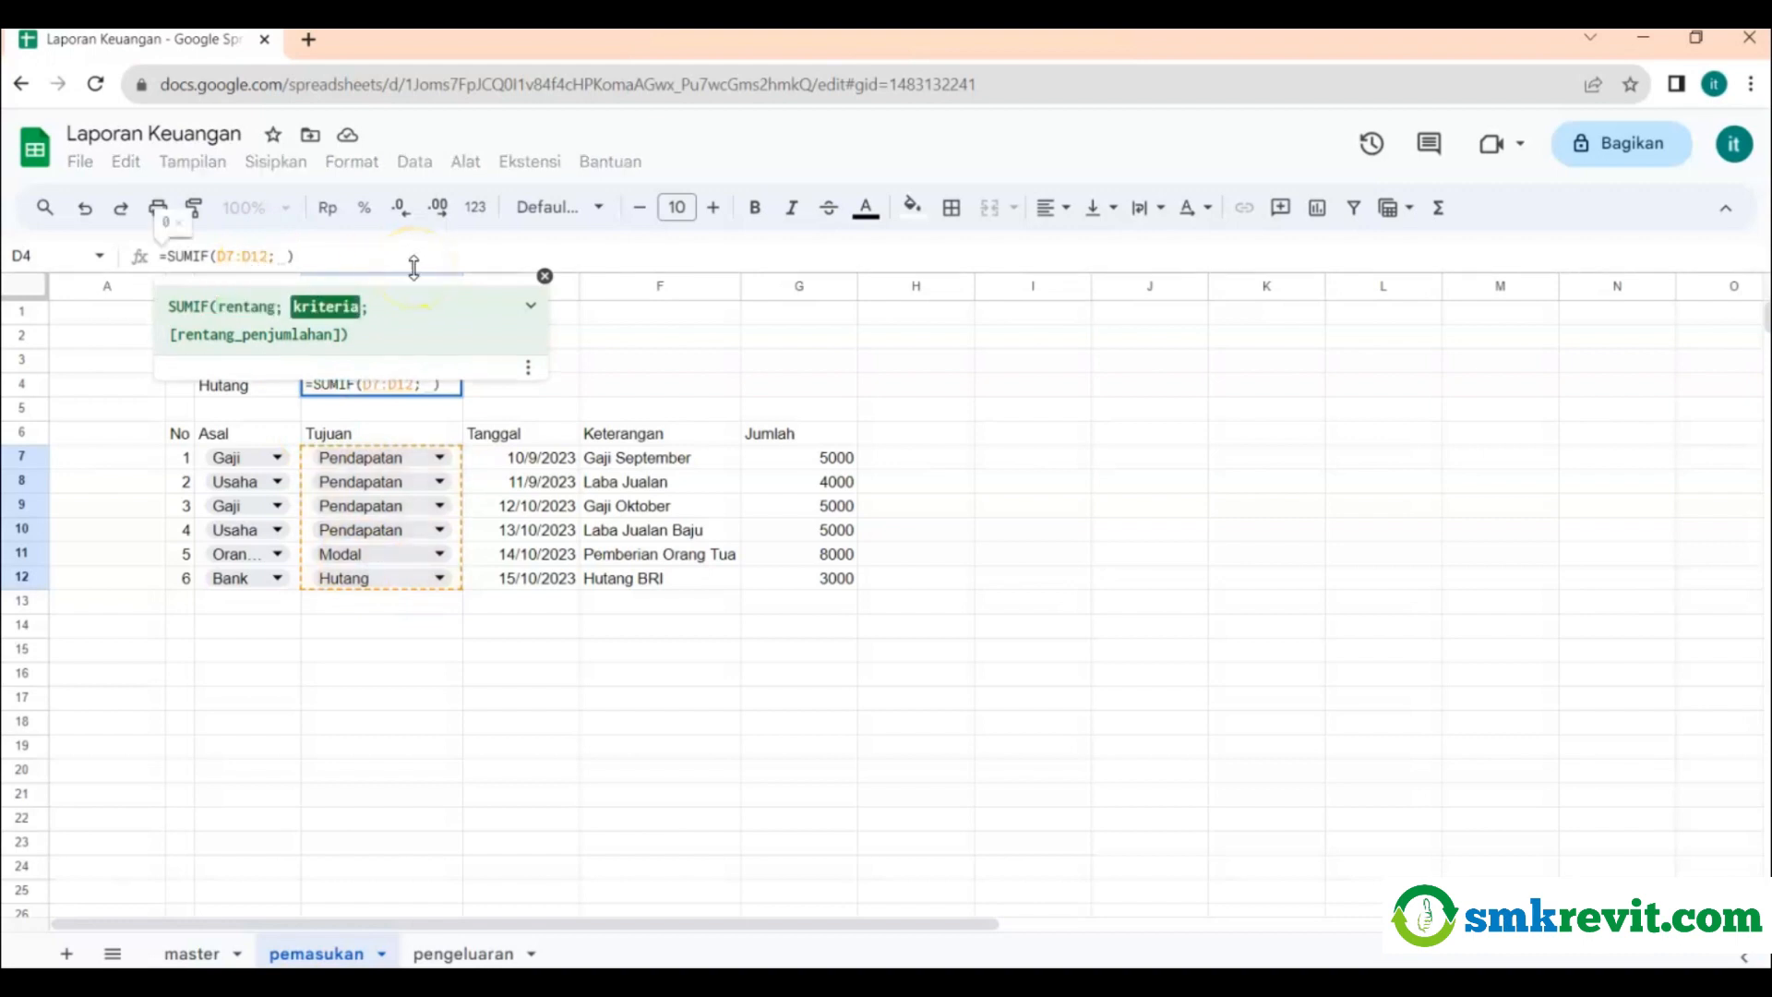
{"action": "type", "text": "\"Hutang"}
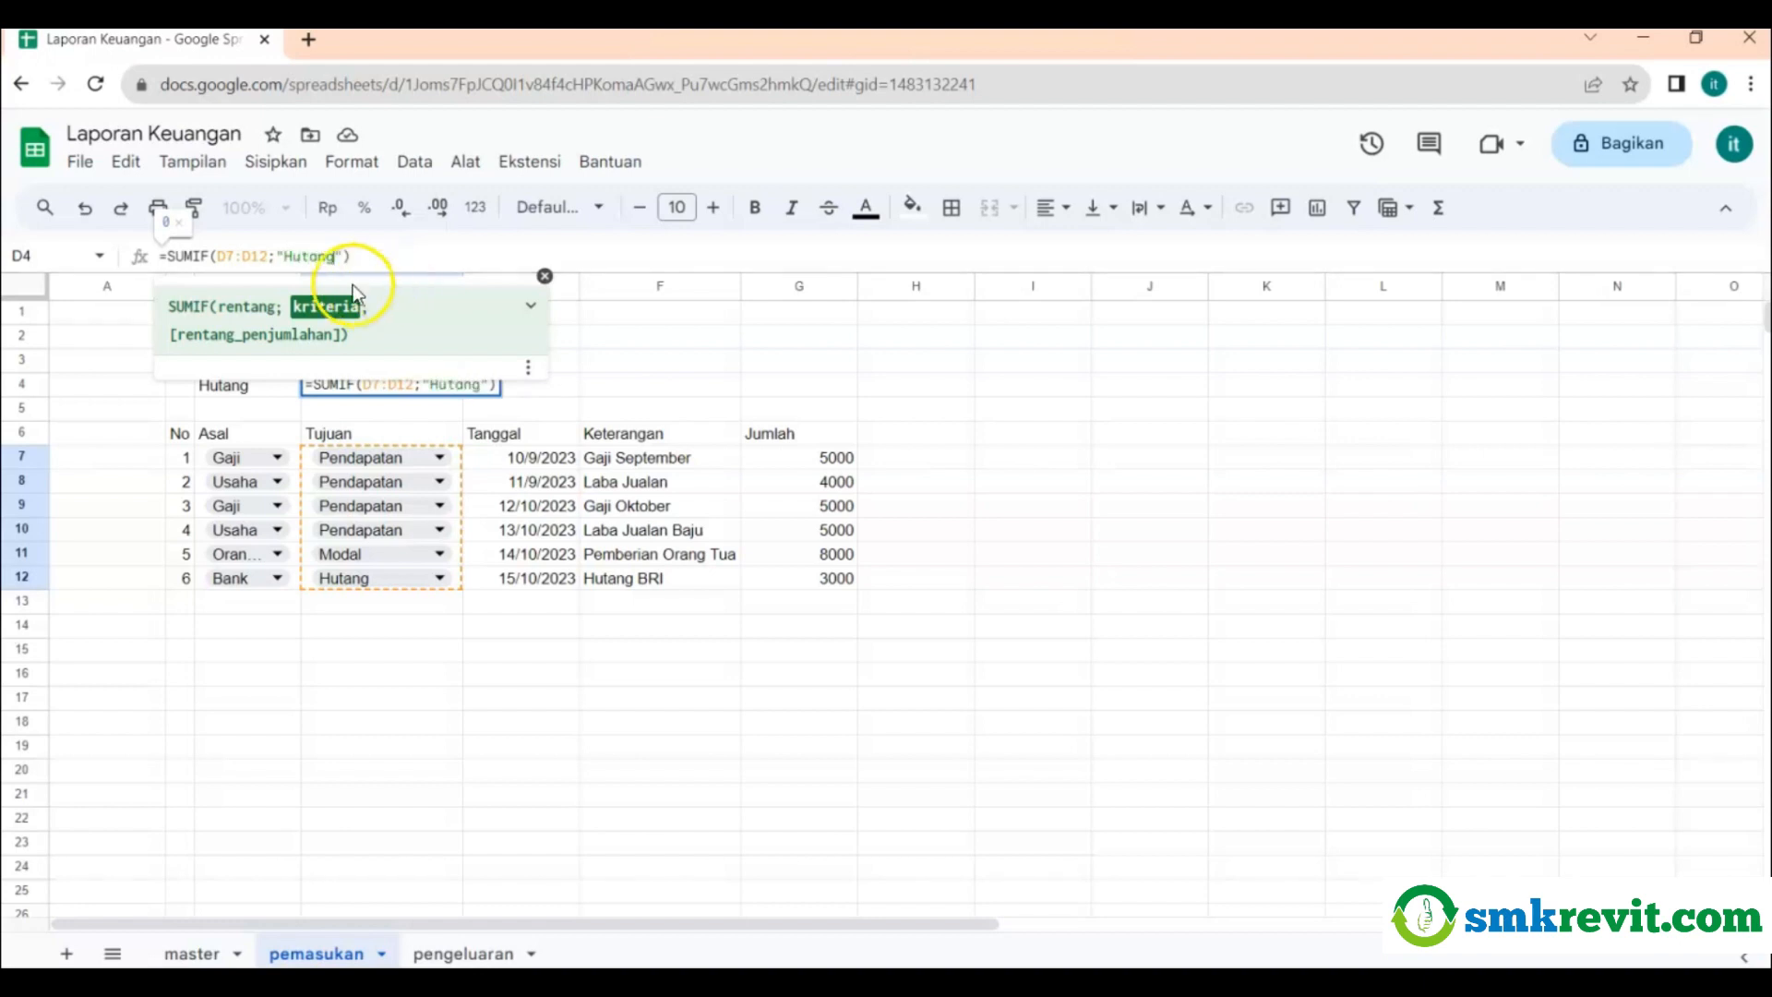
{"action": "left_click", "coordinate": [285, 253]}
{"action": "left_click_drag", "start_coordinate": [285, 254], "coordinate": [339, 257]}
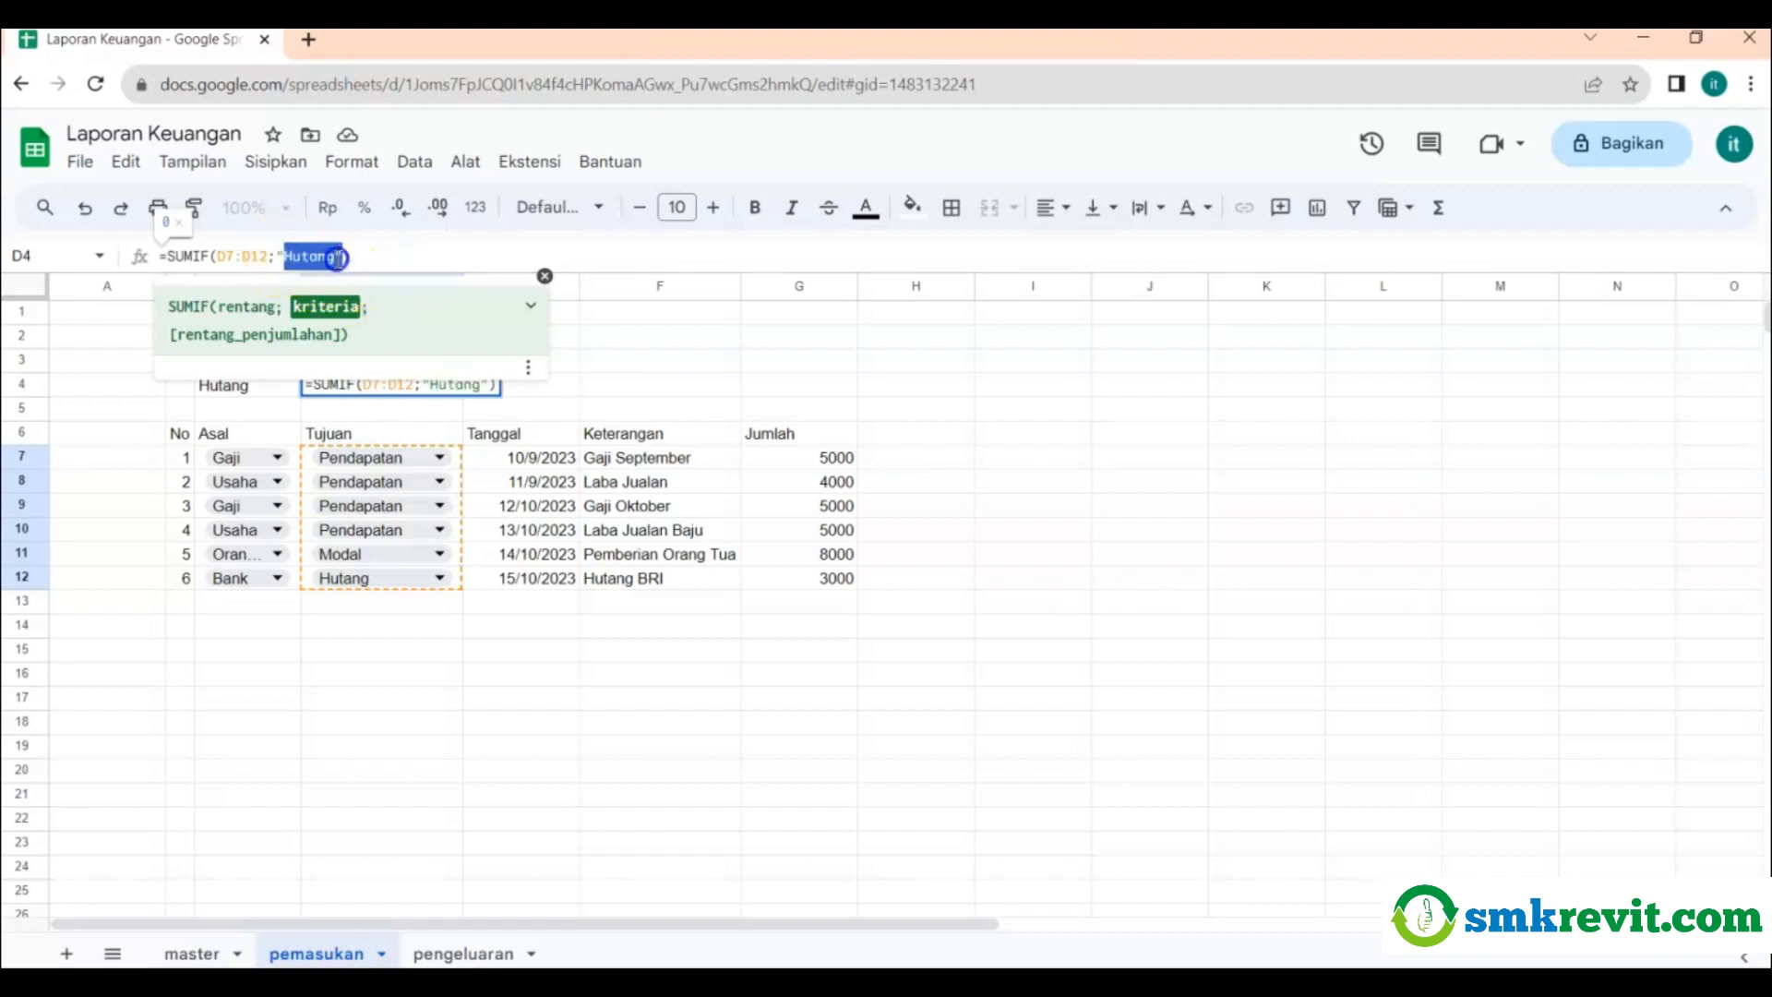
{"action": "left_click", "coordinate": [341, 255]}
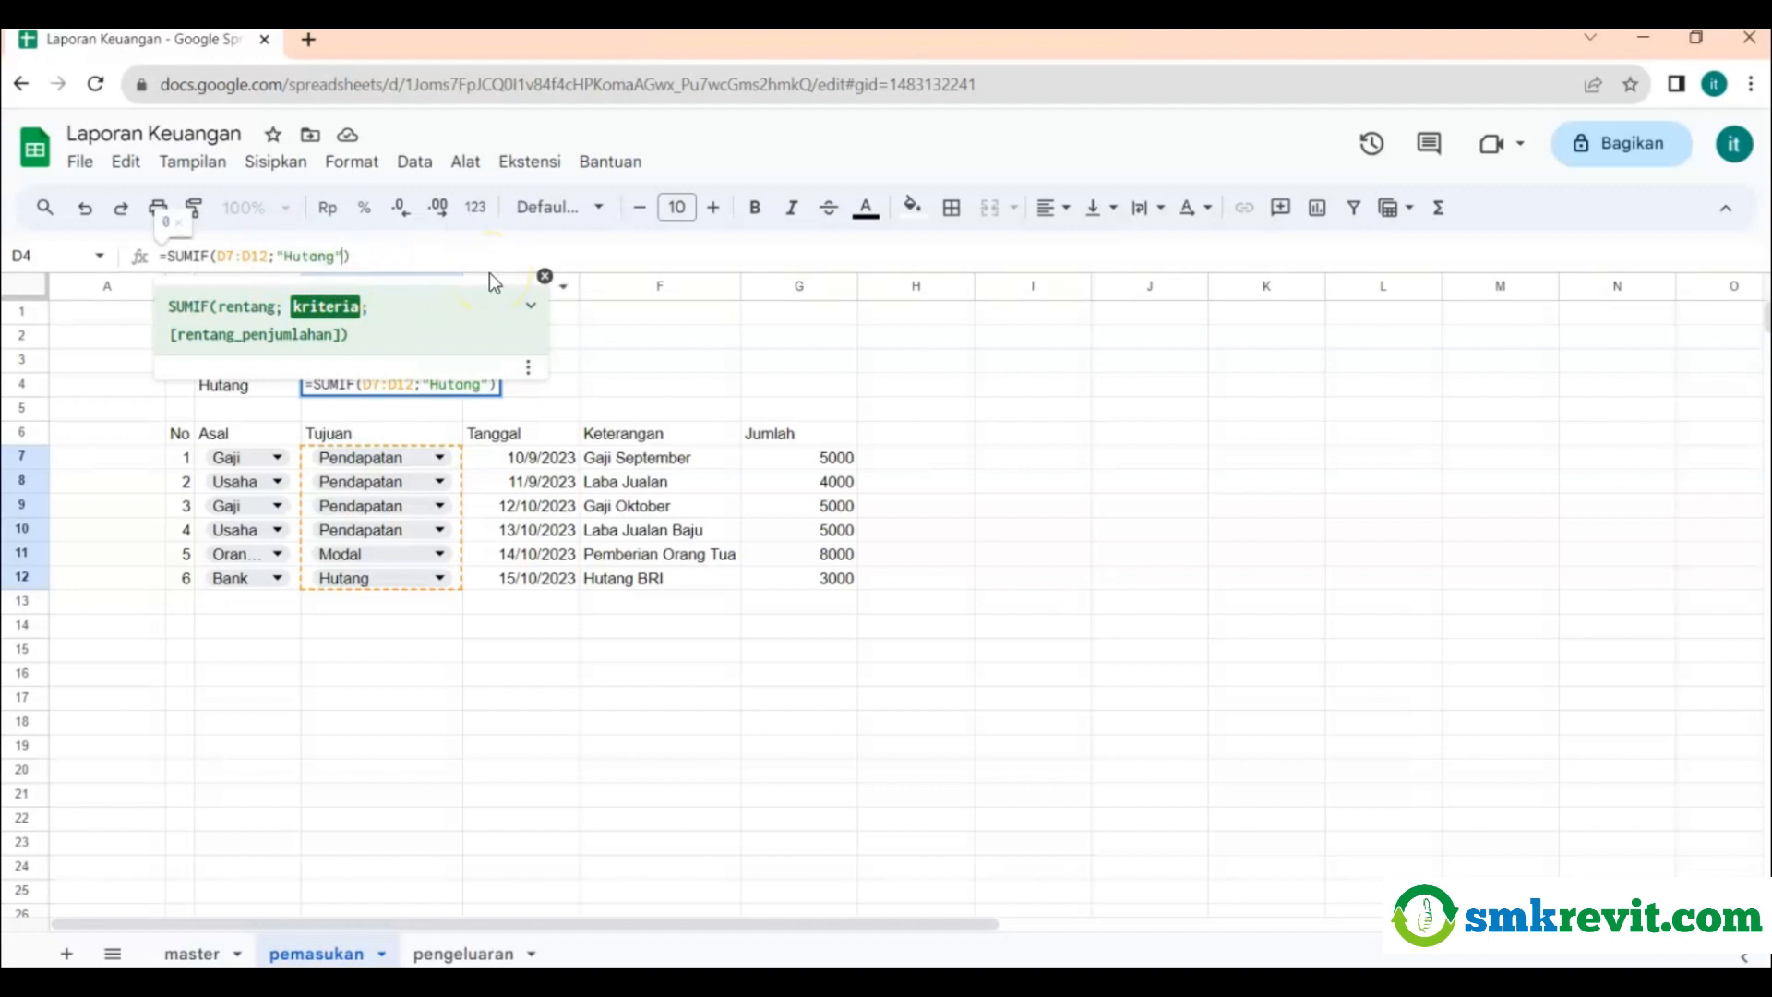
{"action": "type", "text": ";"}
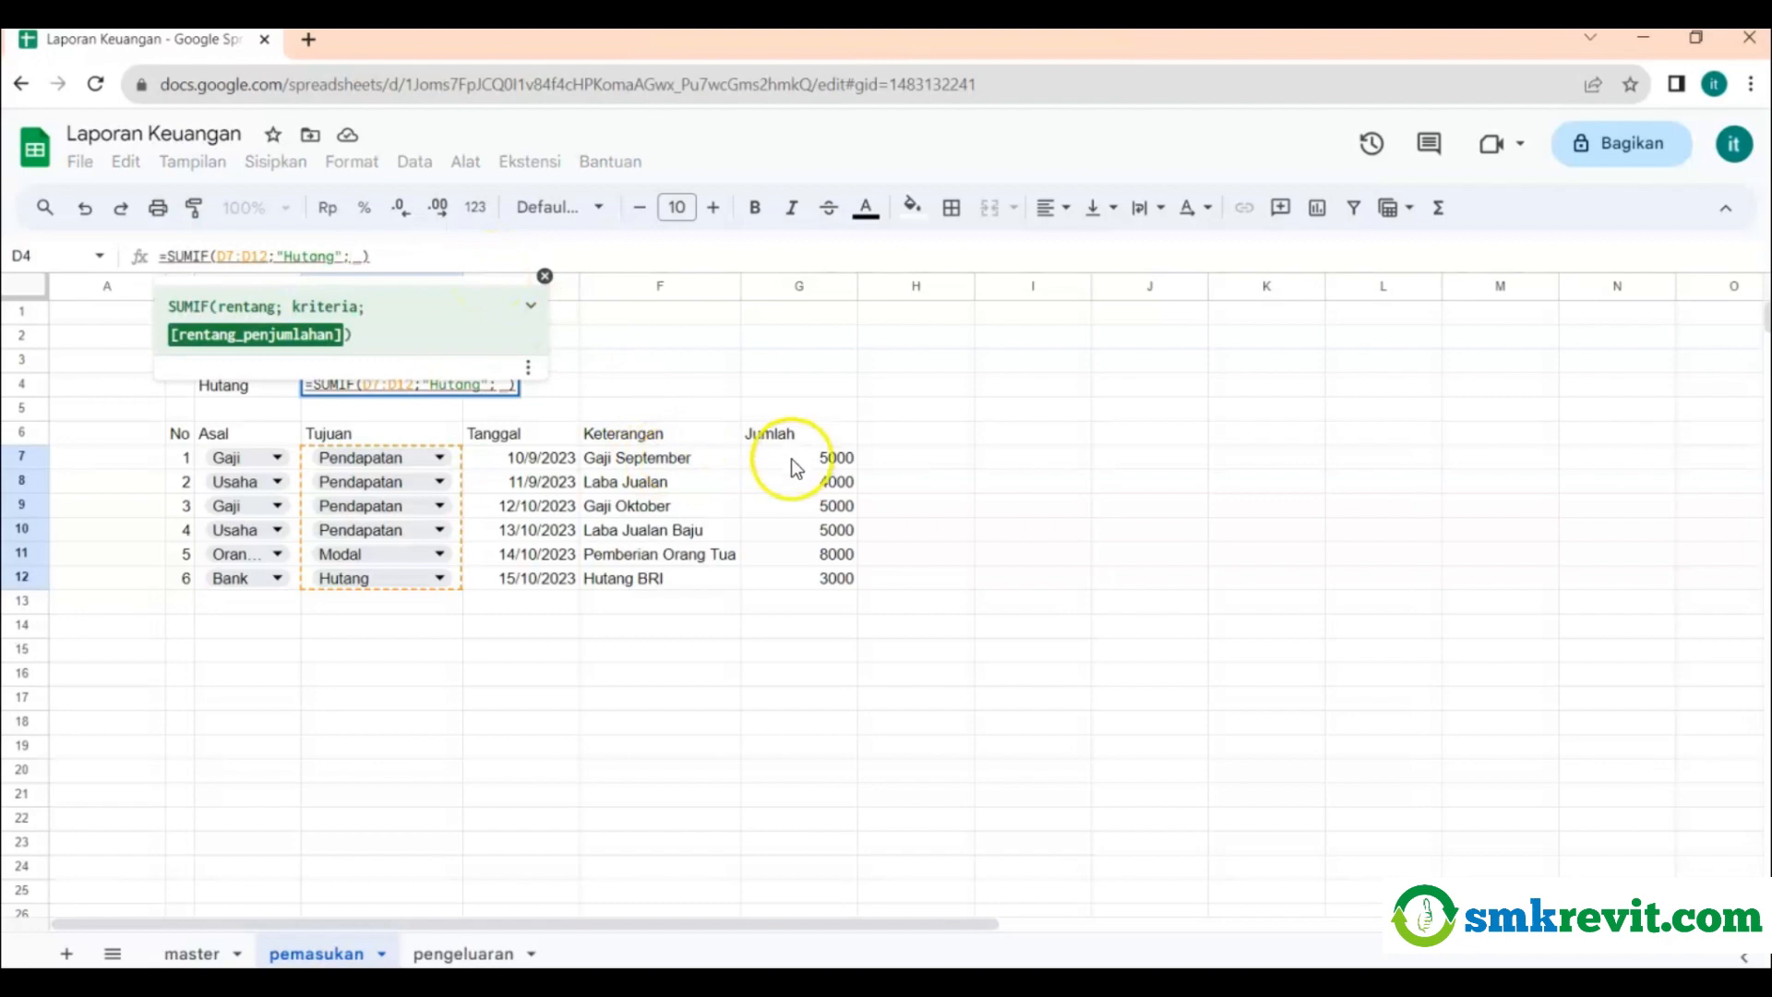
{"action": "left_click_drag", "start_coordinate": [791, 458], "coordinate": [790, 572]}
{"action": "key", "text": "Return"}
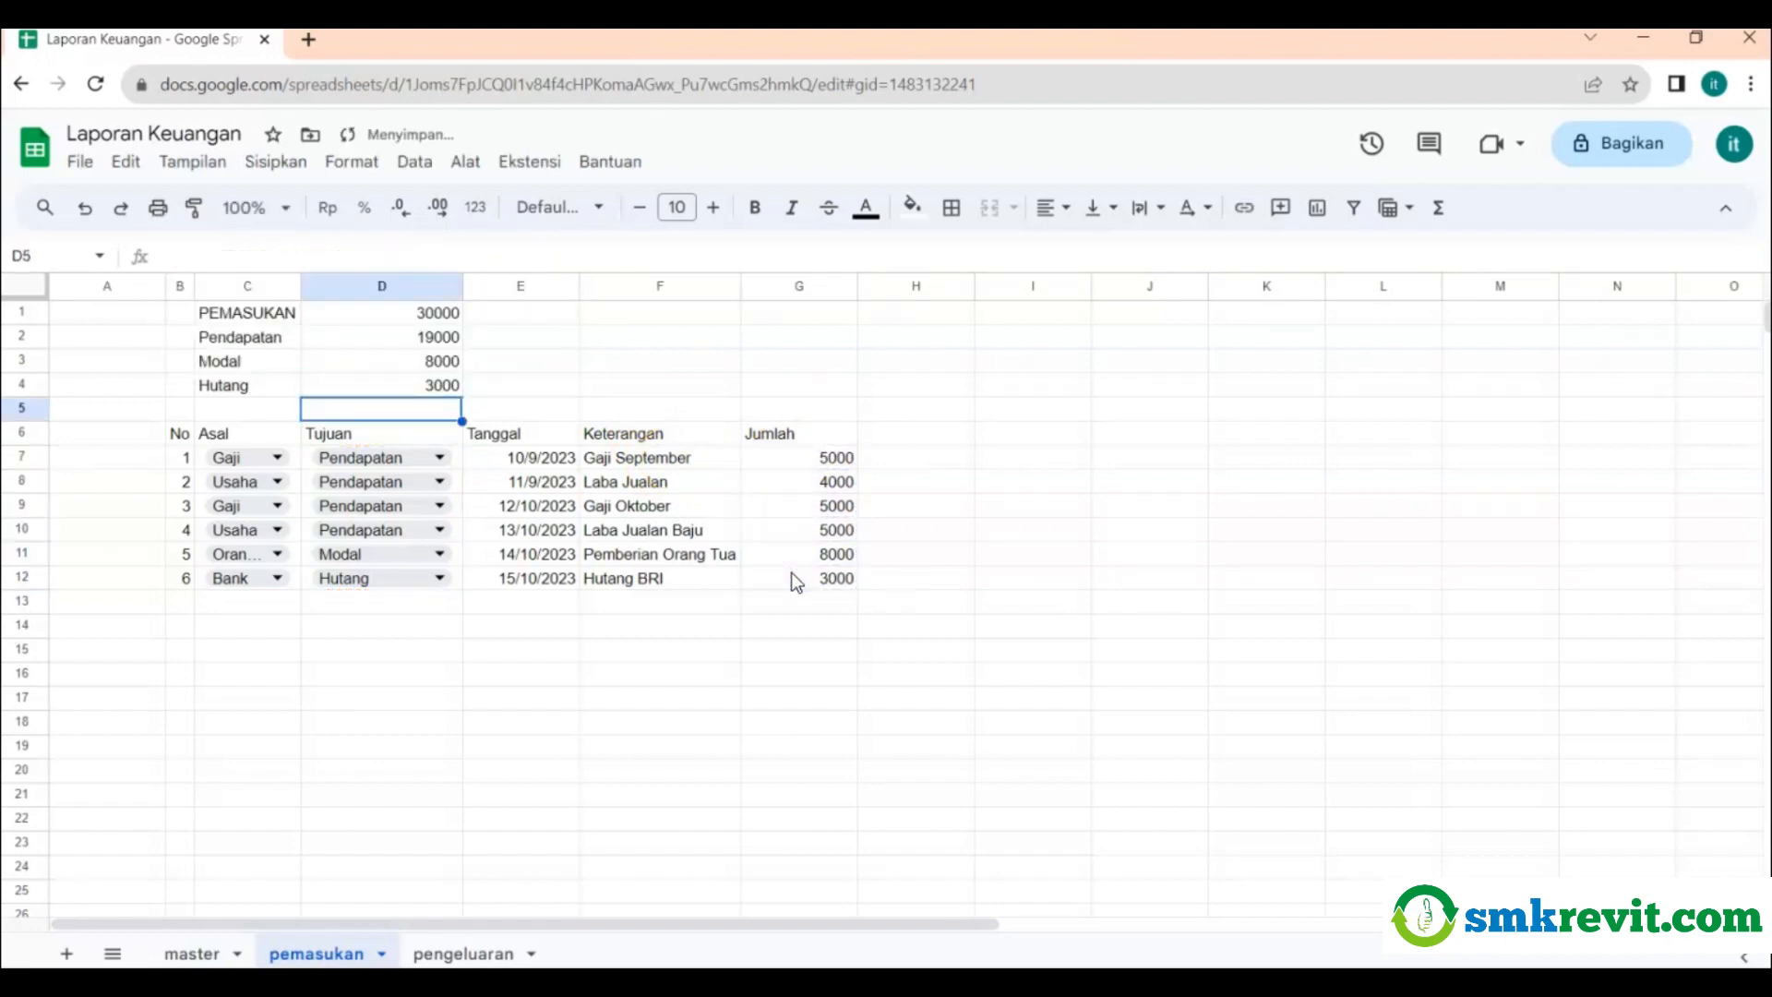
{"action": "left_click", "coordinate": [441, 389]}
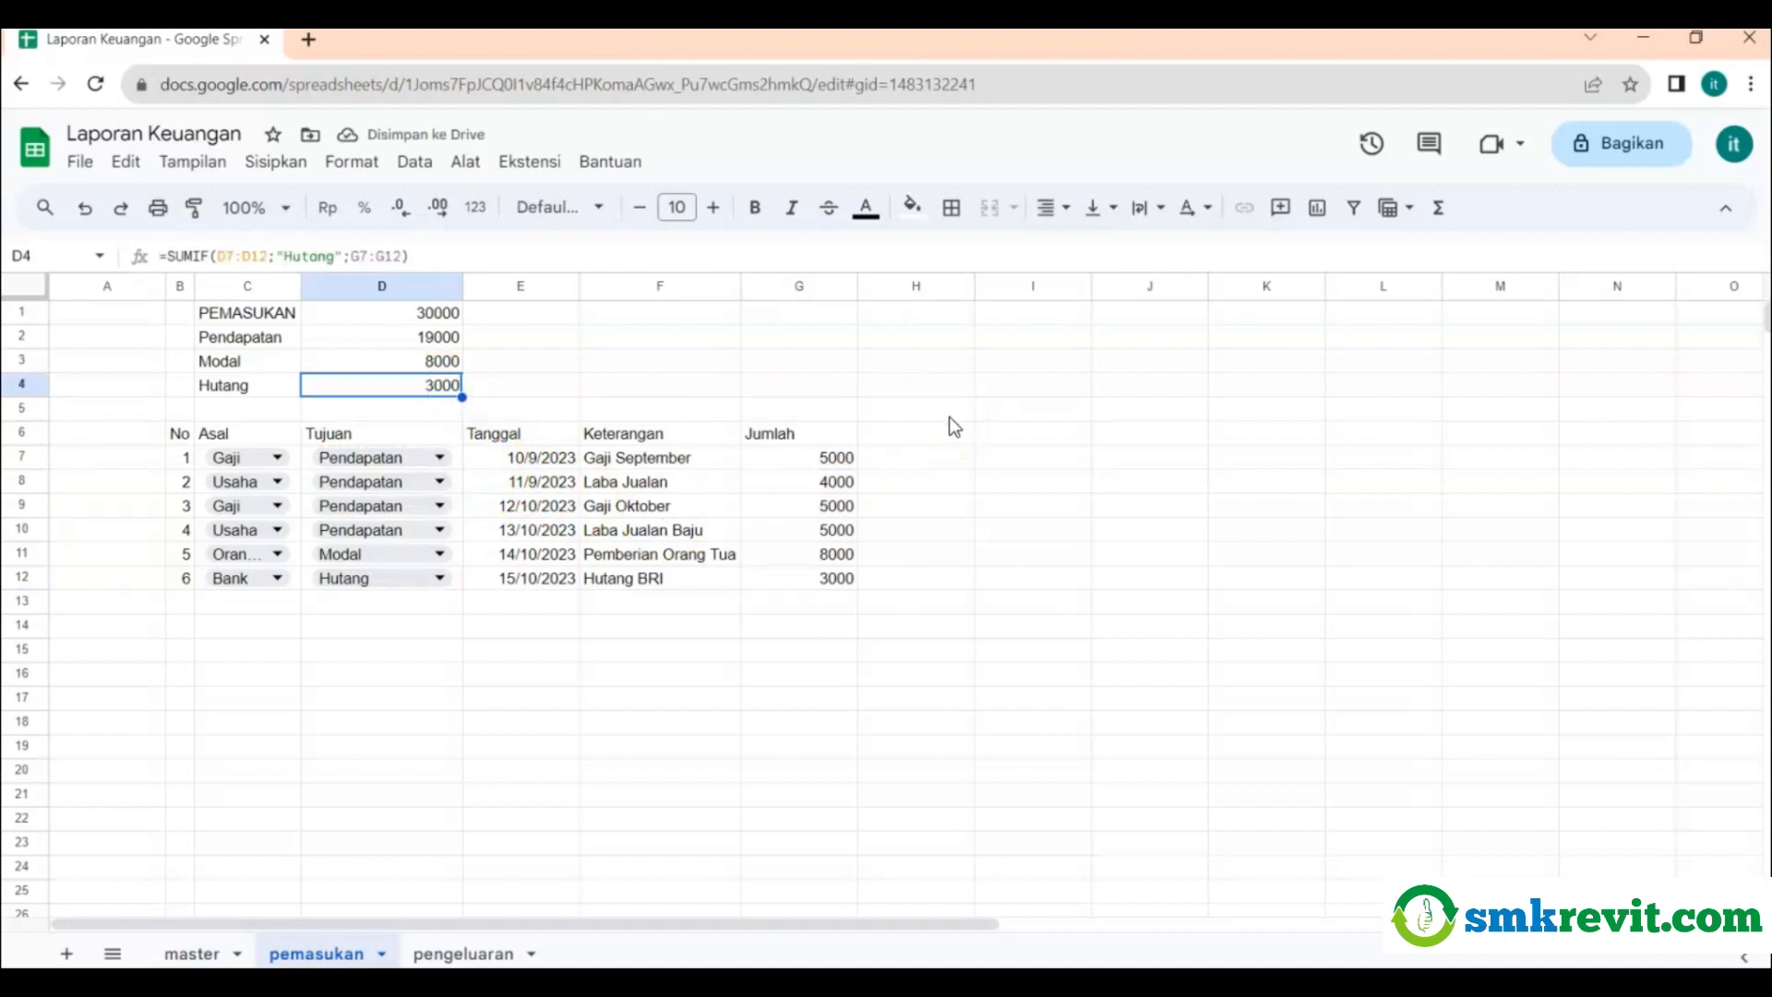
{"action": "left_click", "coordinate": [958, 452]}
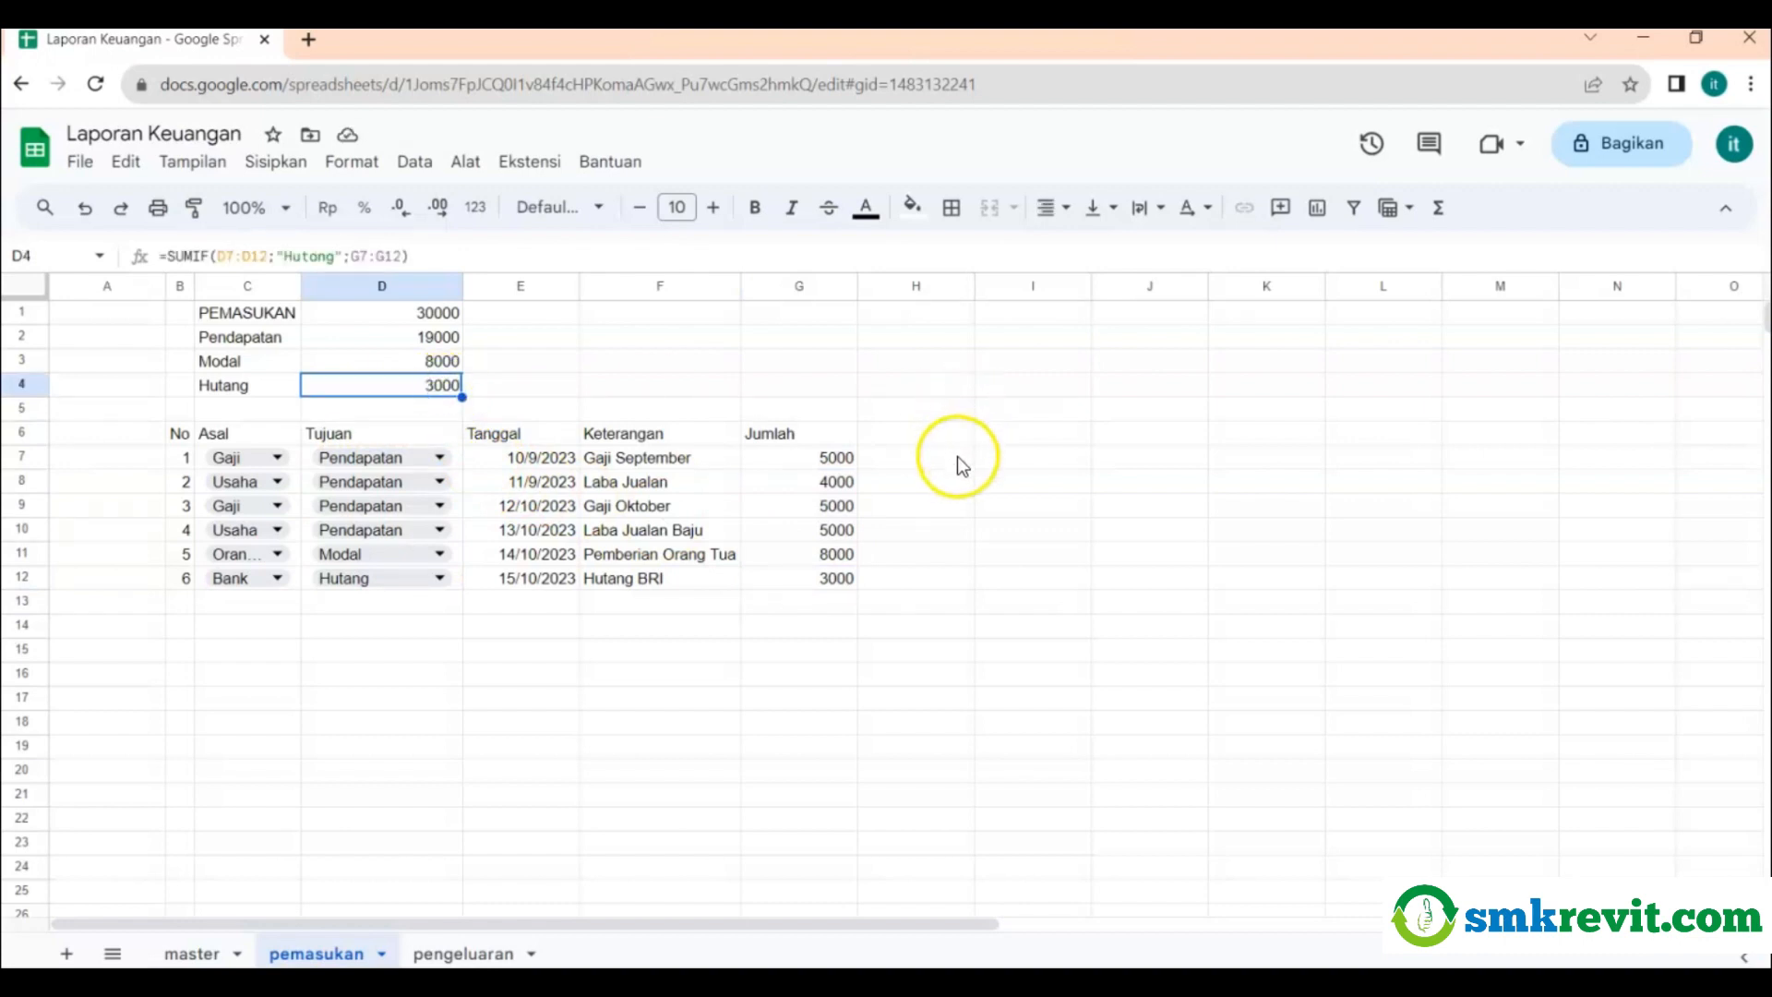
Format the income totals in D1:D4 as numbers (Angka) without decimal places.
{"action": "left_click_drag", "start_coordinate": [384, 314], "coordinate": [376, 387]}
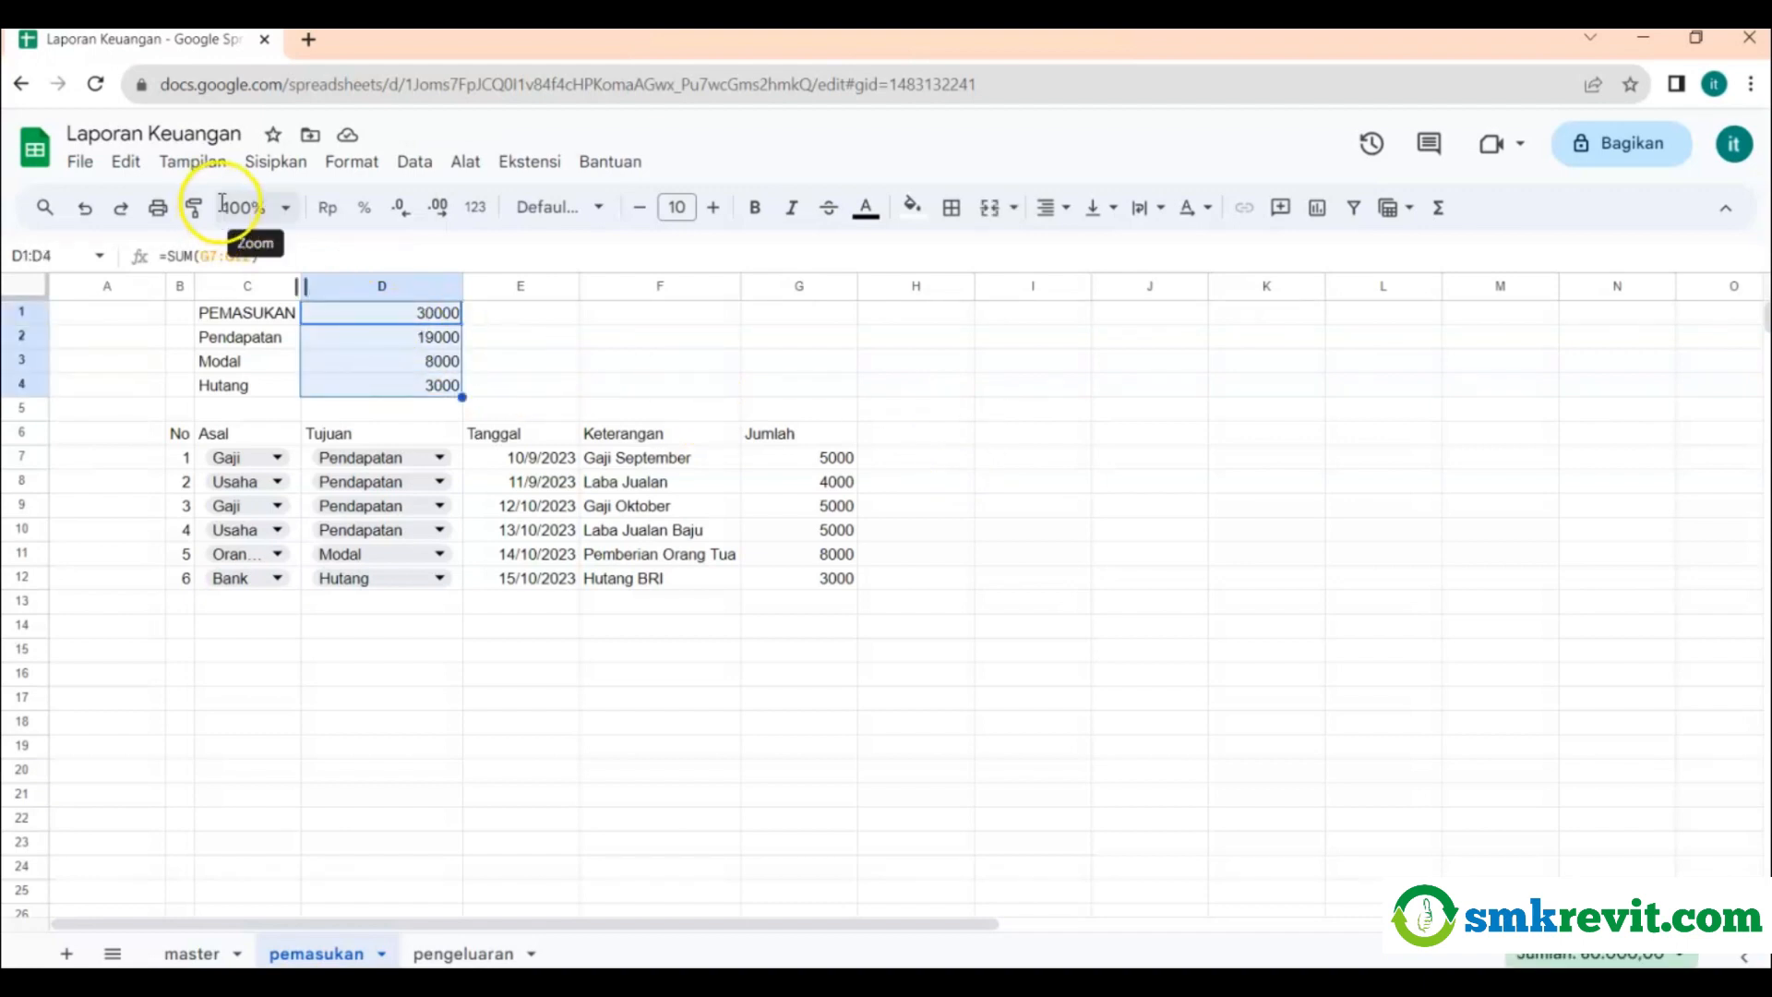
{"action": "left_click", "coordinate": [330, 185]}
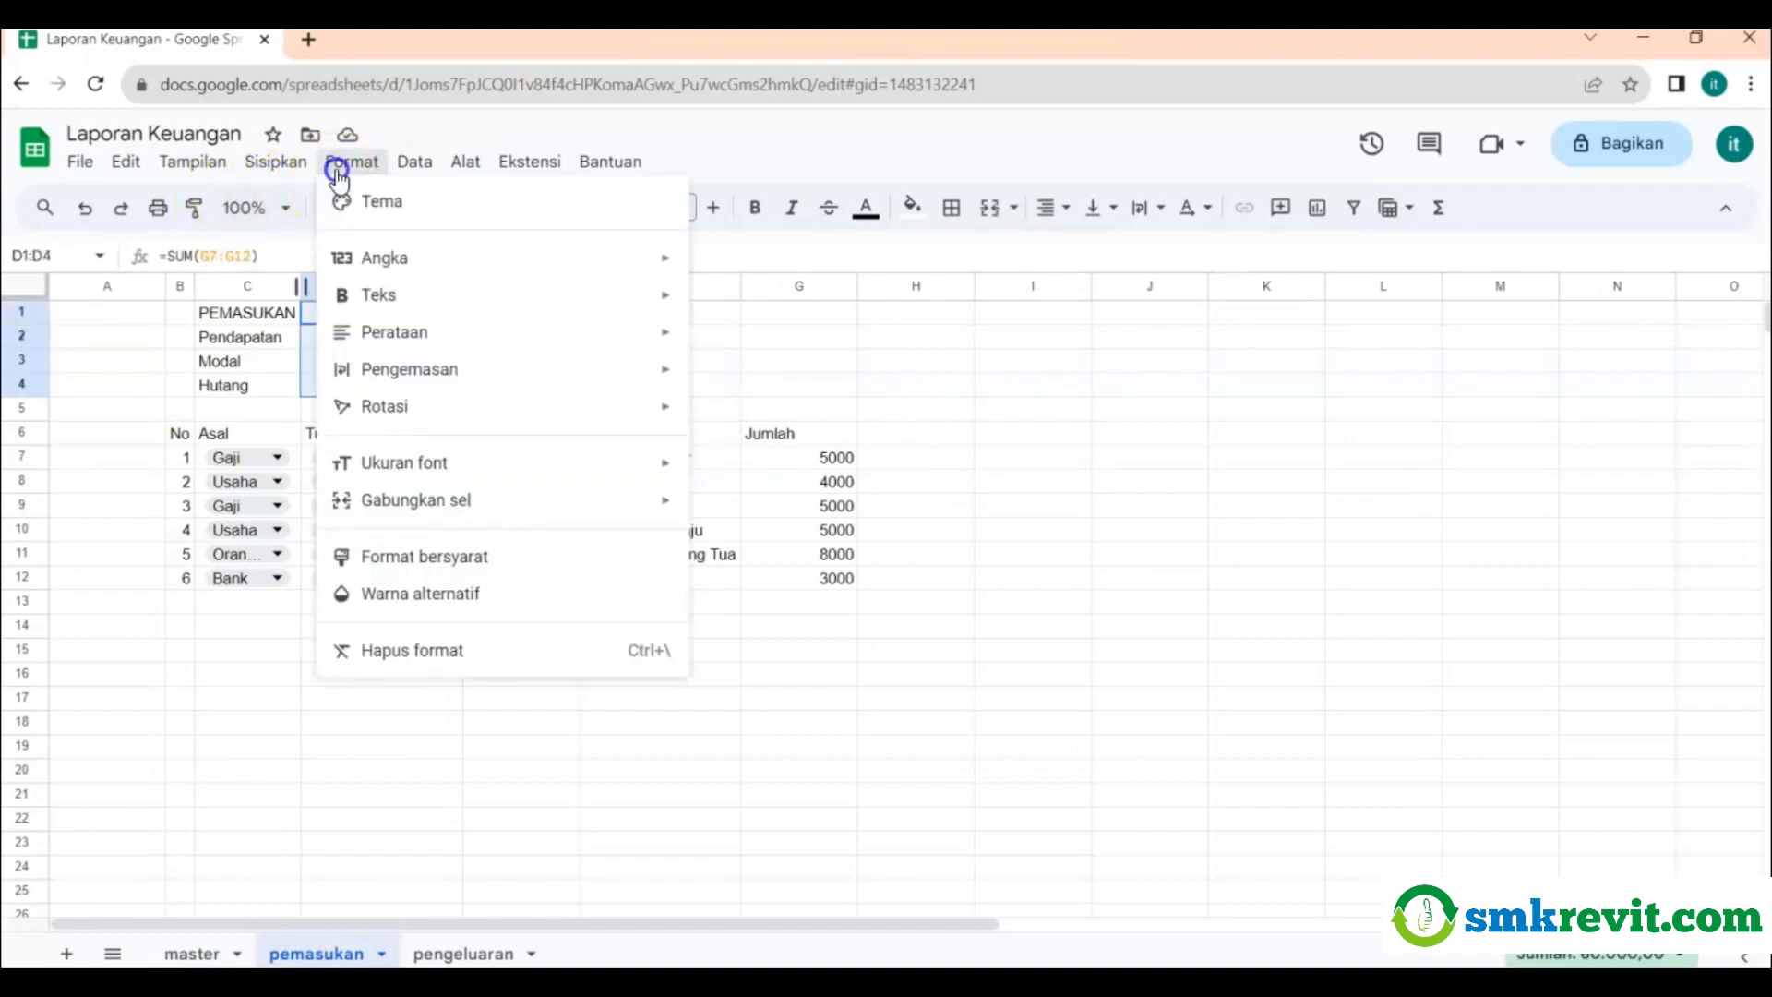
{"action": "left_click", "coordinate": [424, 256]}
{"action": "left_click", "coordinate": [831, 359]}
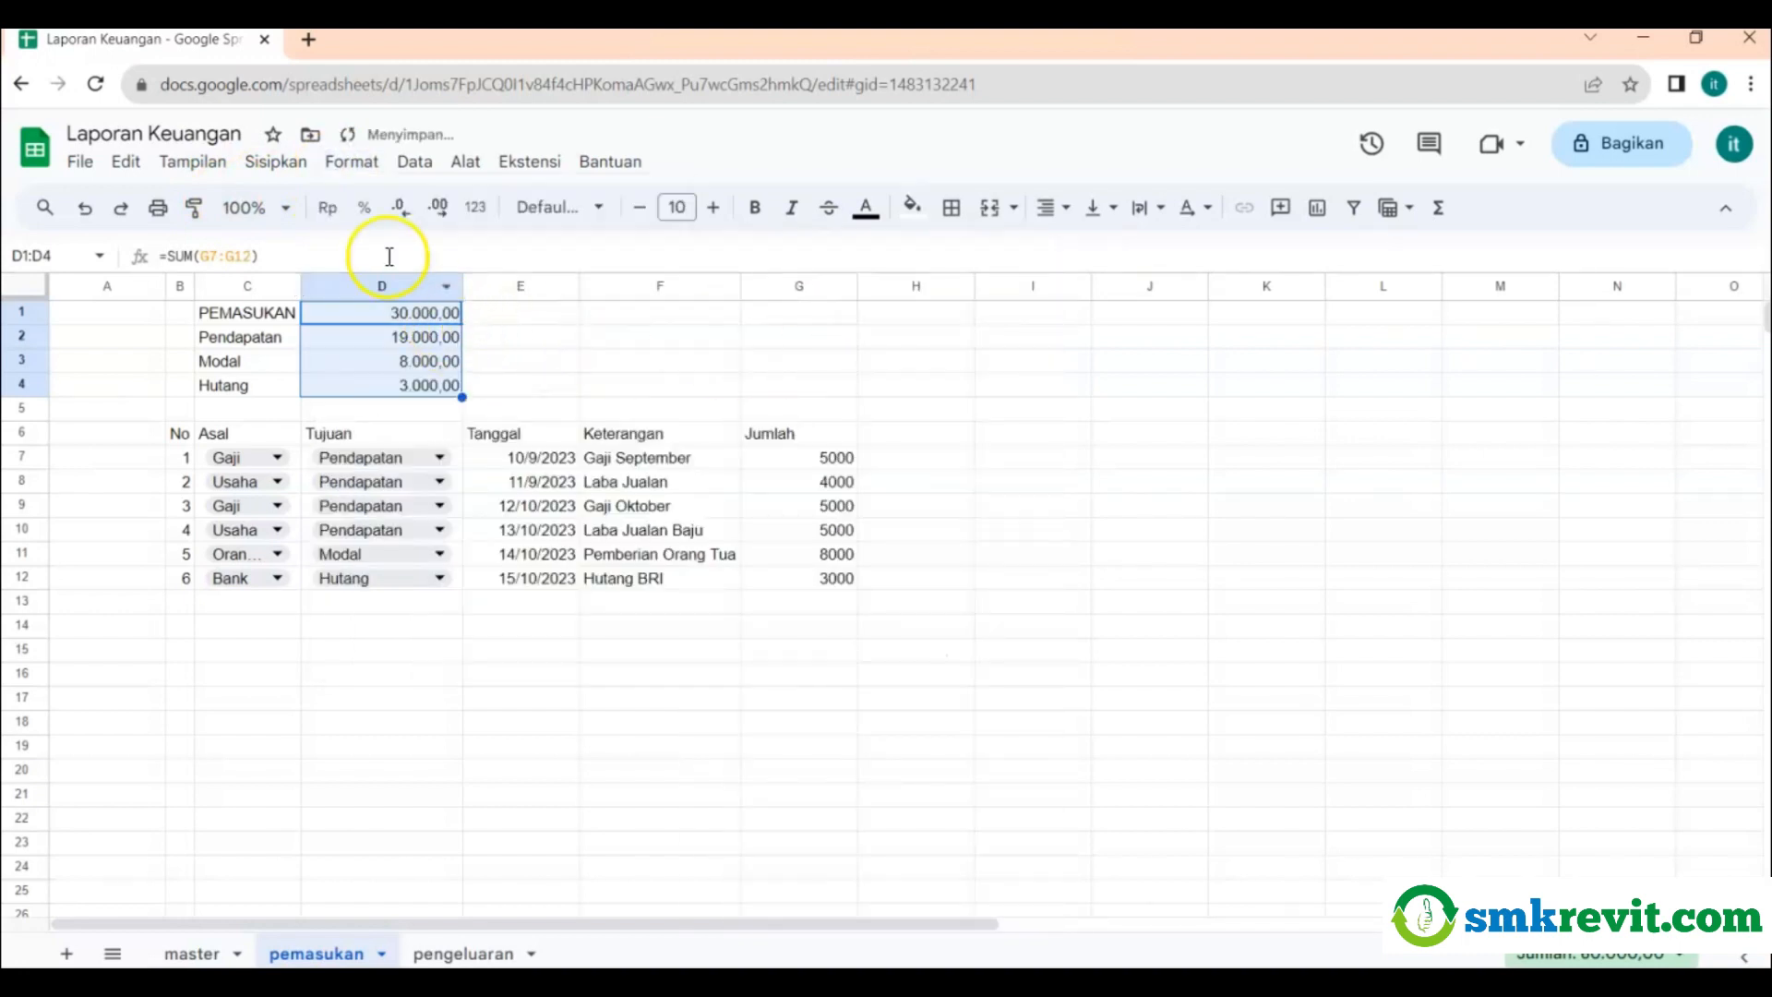
{"action": "left_click", "coordinate": [394, 210]}
{"action": "left_click", "coordinate": [394, 210]}
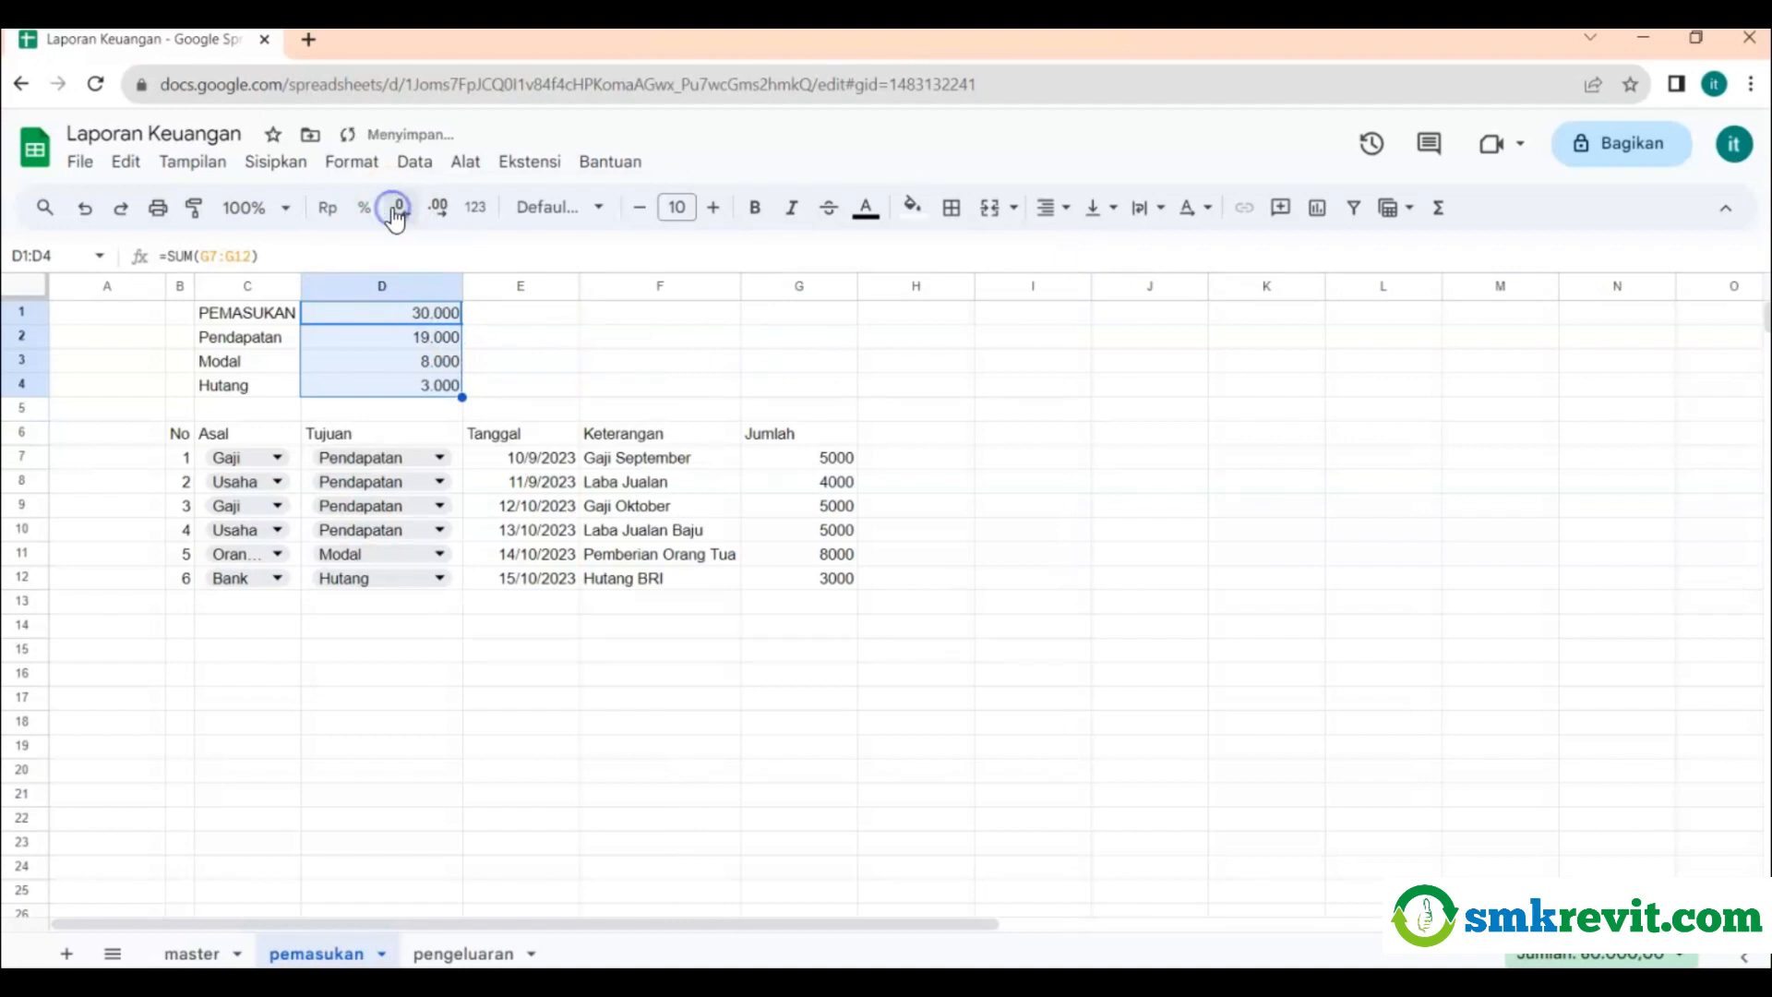
{"action": "left_click", "coordinate": [514, 341]}
{"action": "left_click", "coordinate": [443, 338]}
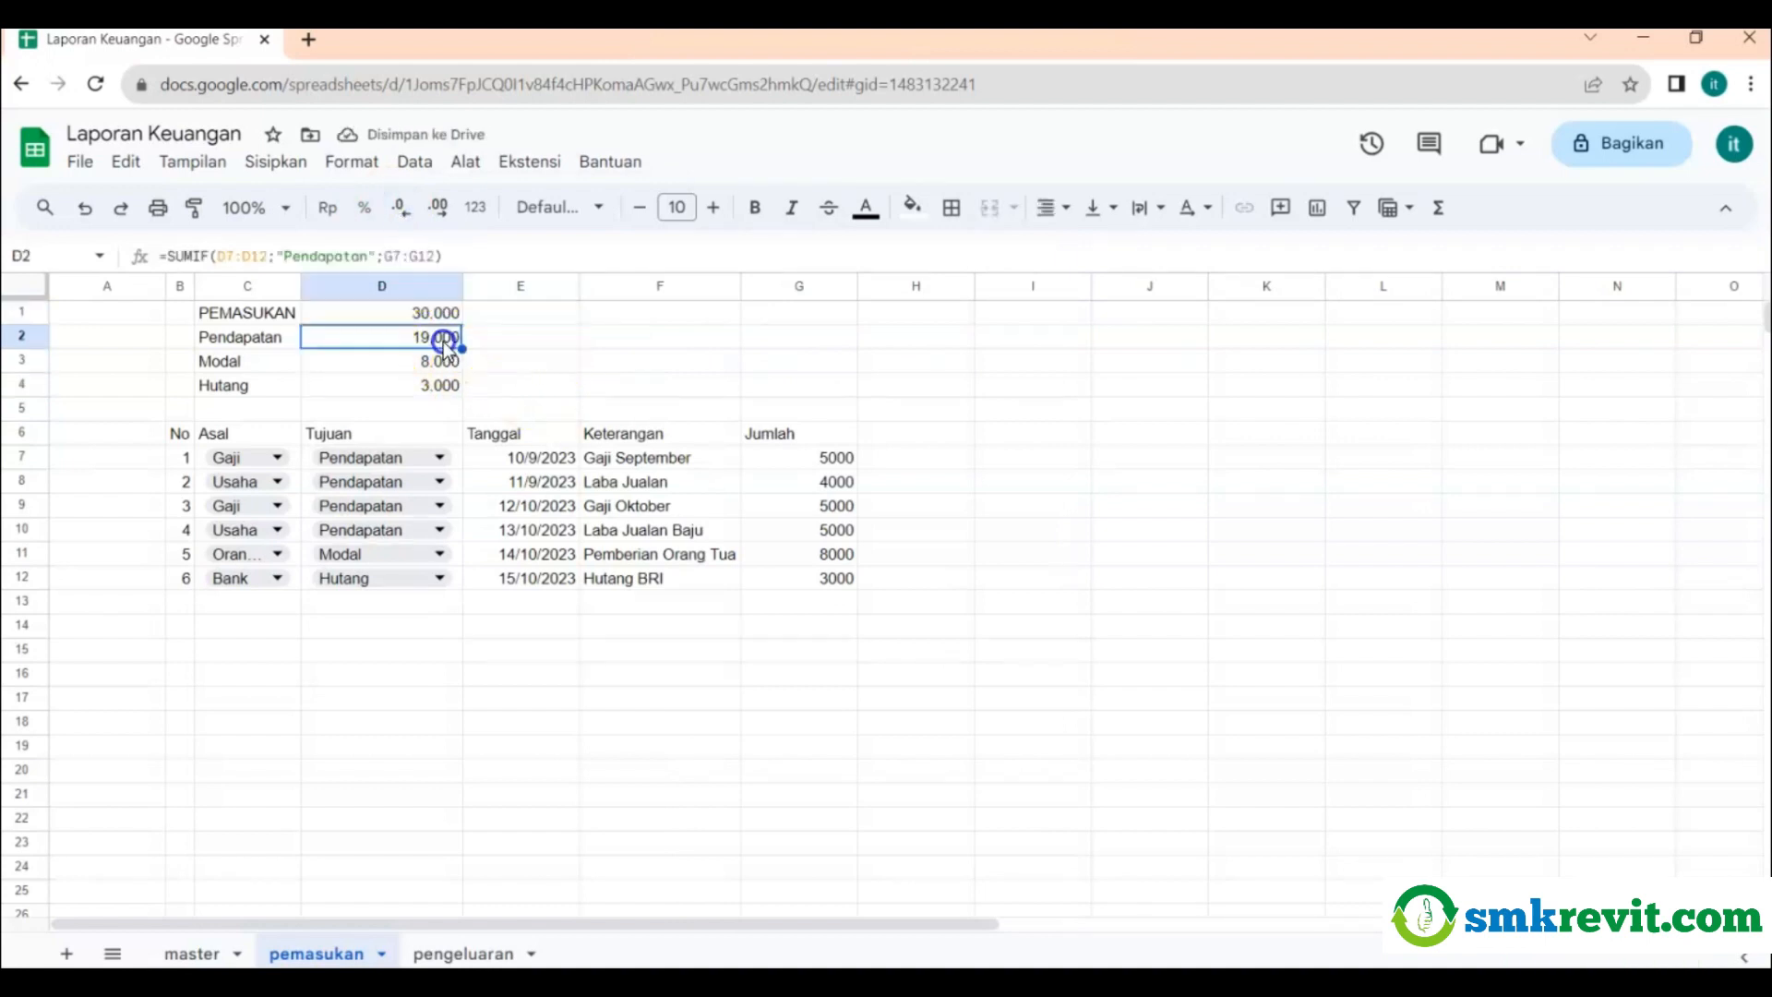
{"action": "left_click", "coordinate": [443, 382]}
Format the Jumlah values in G7:G12 as numbers (Angka) without decimal places.
{"action": "left_click_drag", "start_coordinate": [819, 458], "coordinate": [807, 577]}
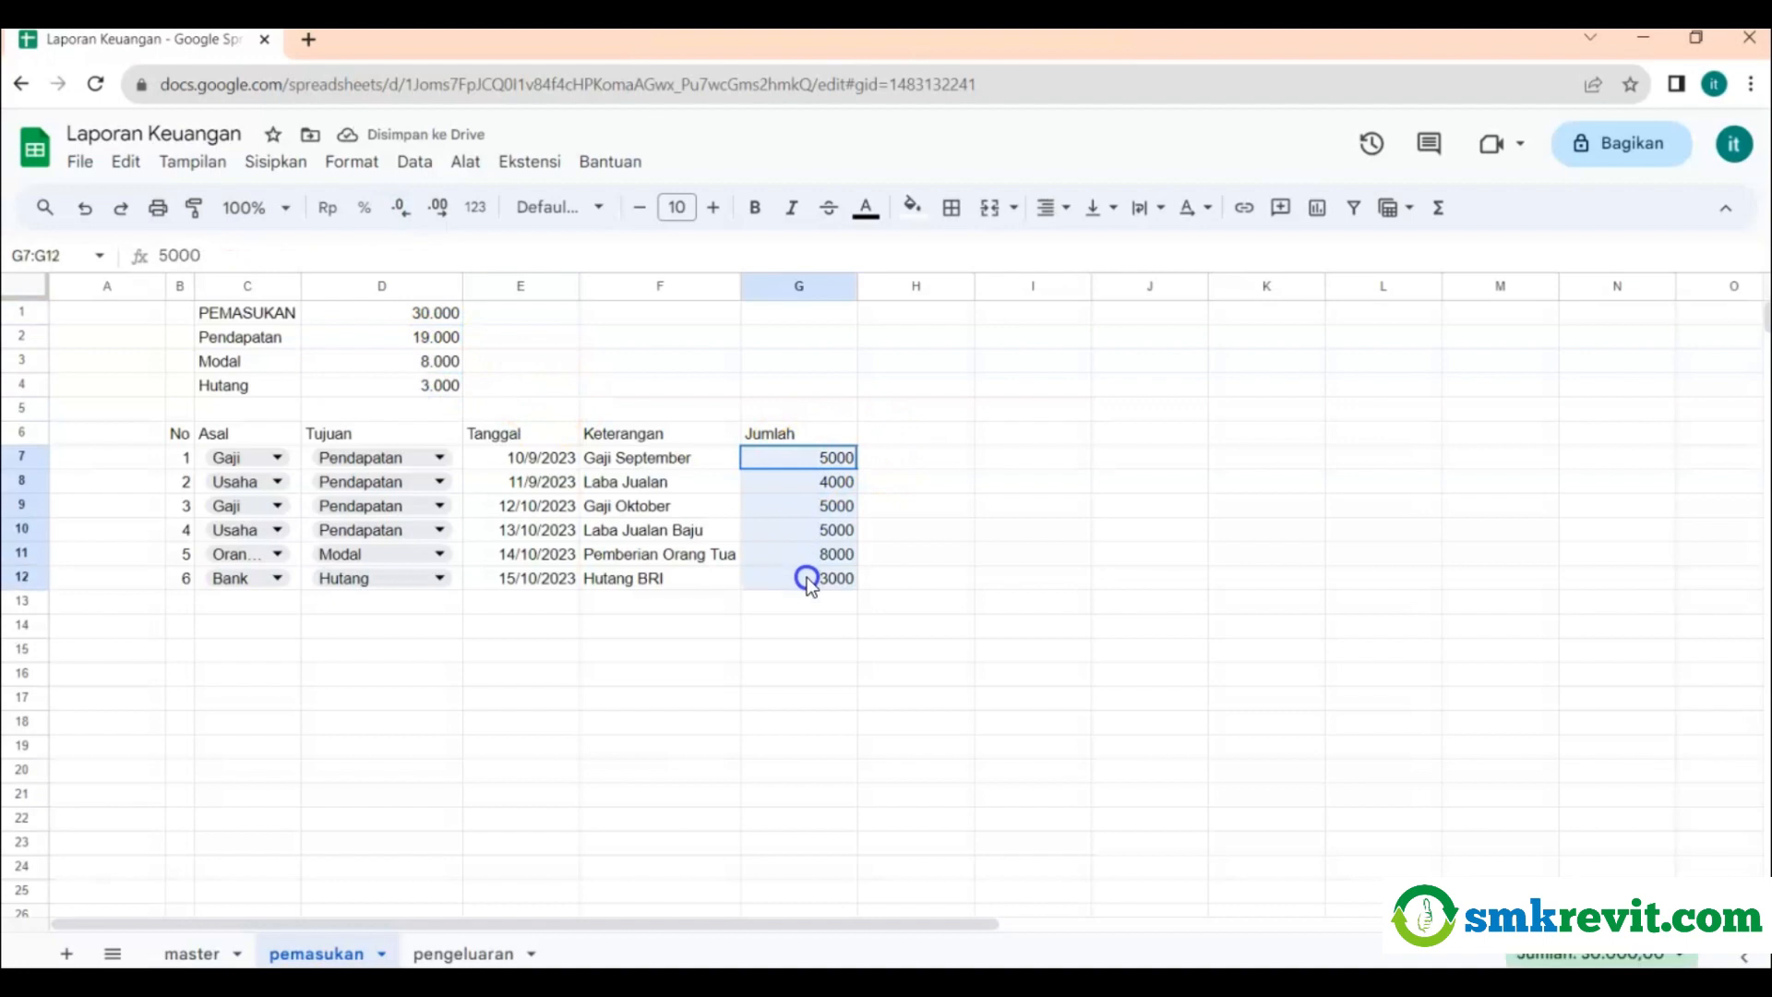
{"action": "left_click", "coordinate": [350, 164]}
{"action": "mouse_move", "coordinate": [383, 258]}
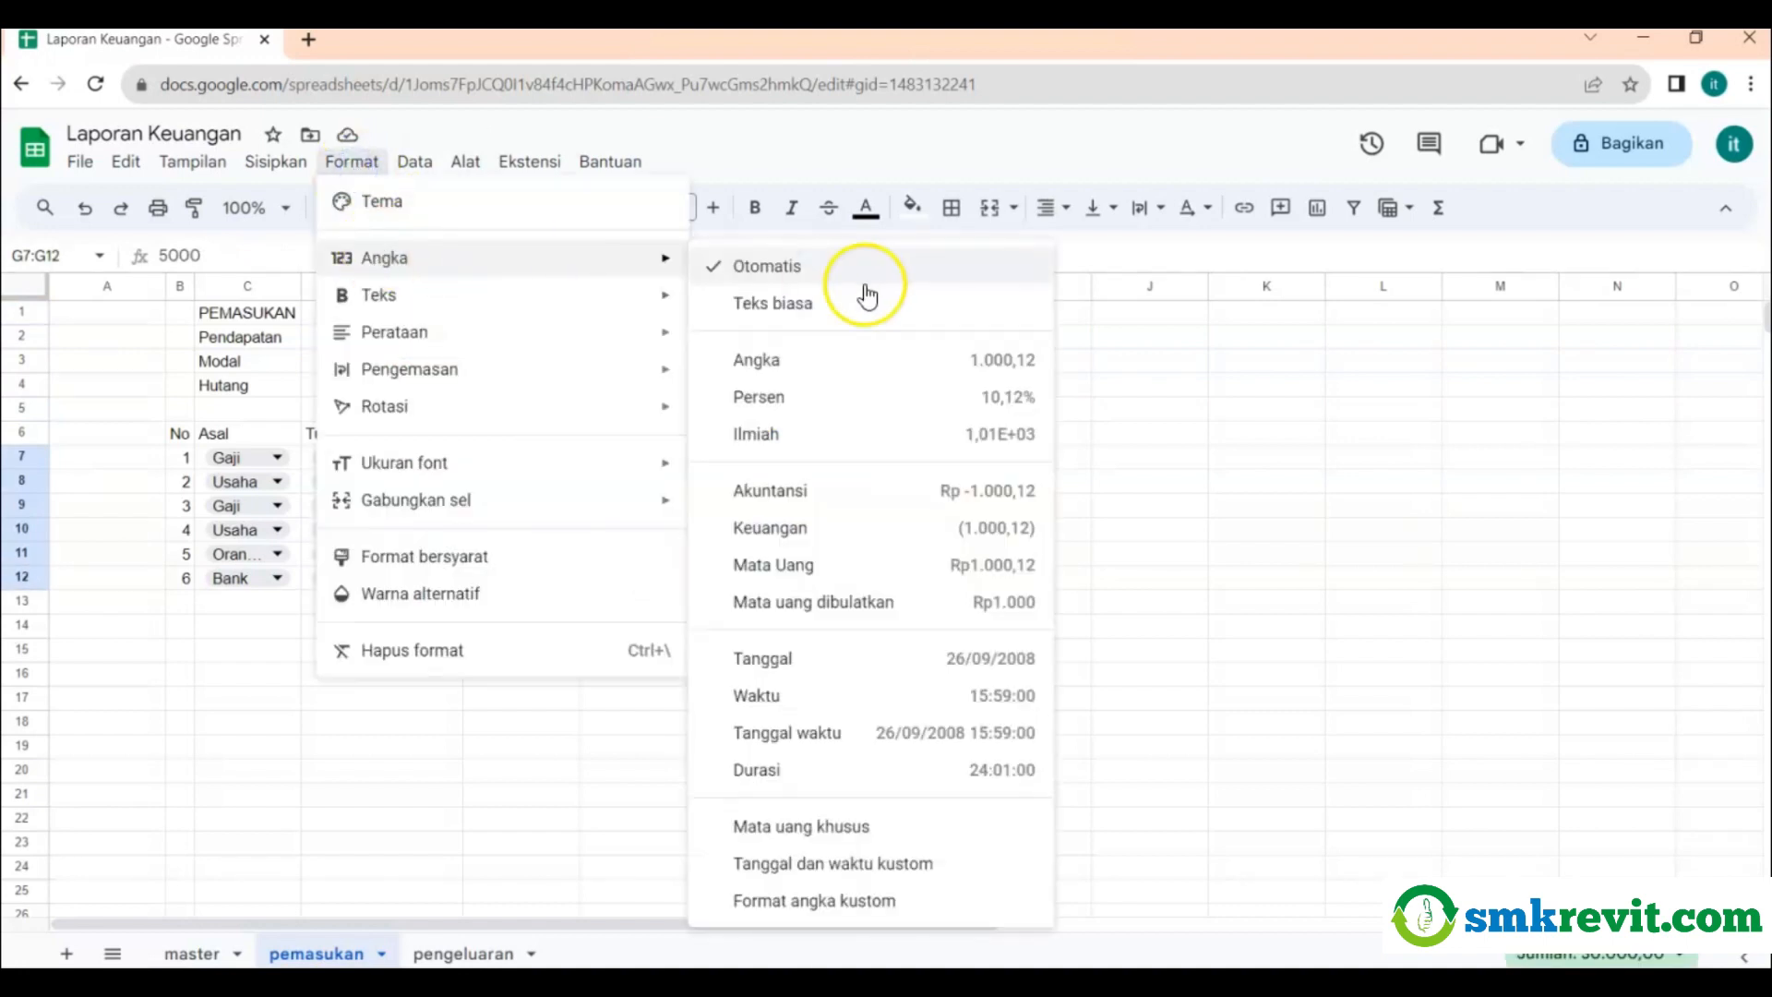
{"action": "left_click", "coordinate": [819, 359]}
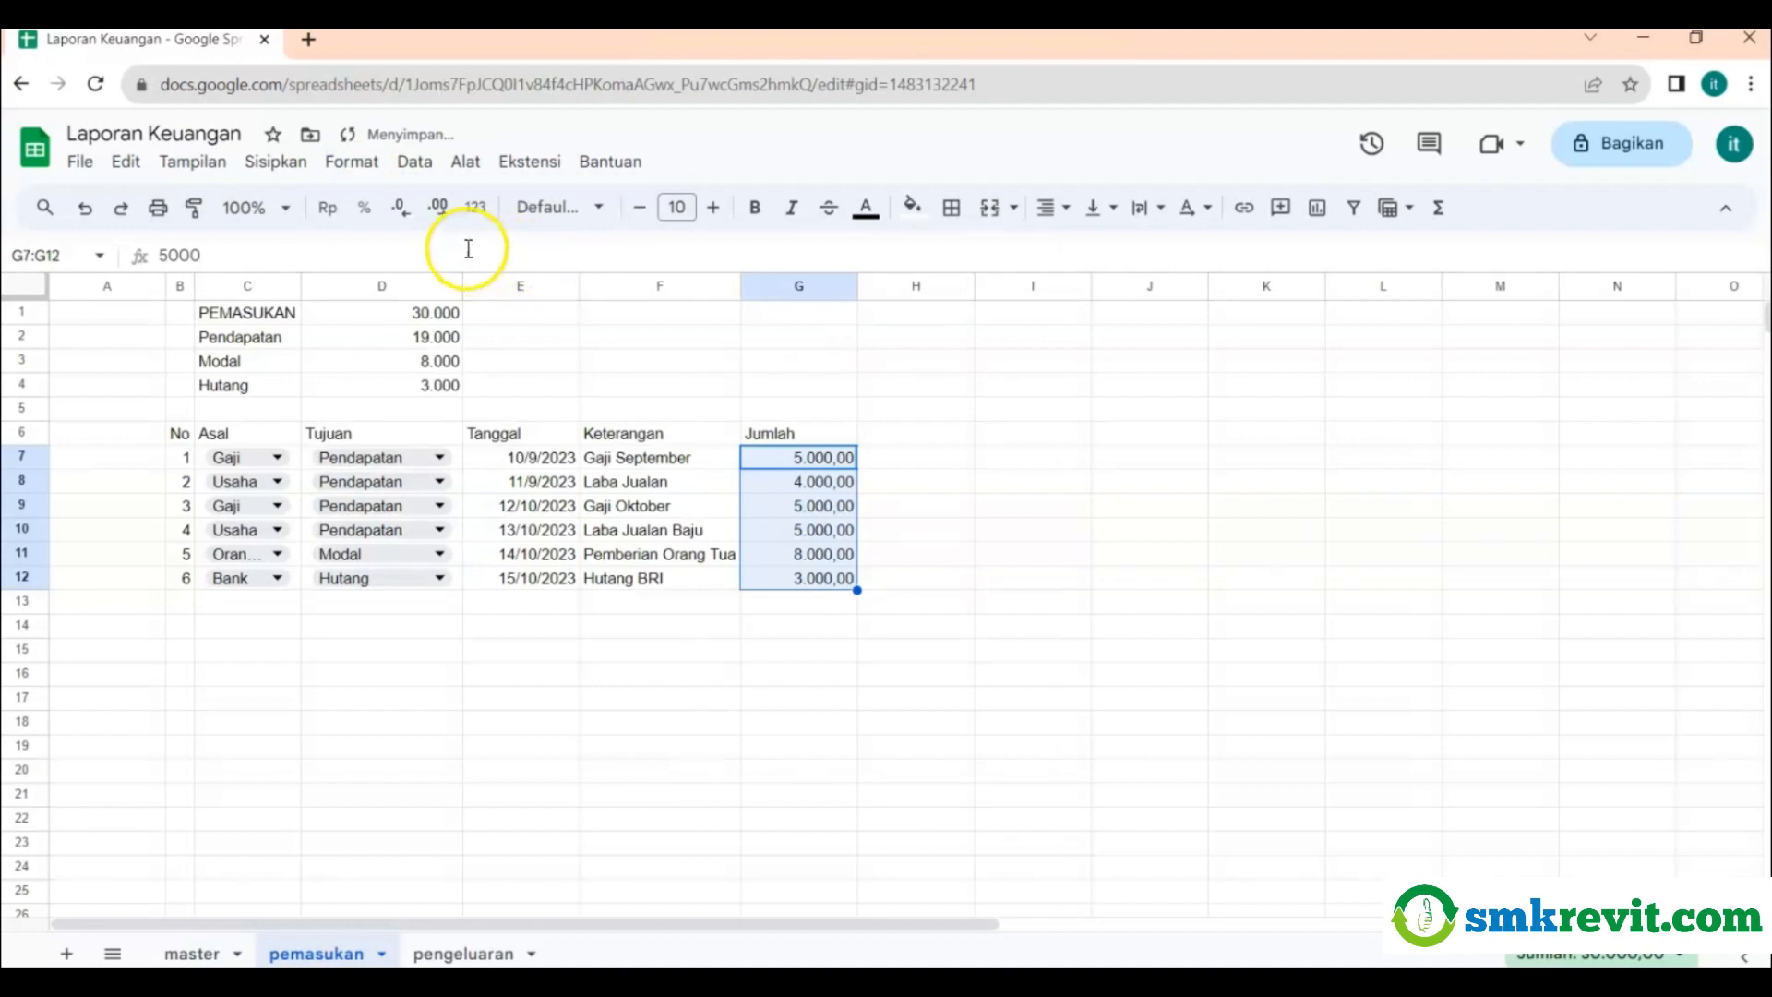
{"action": "left_click", "coordinate": [400, 211]}
{"action": "left_click", "coordinate": [400, 212]}
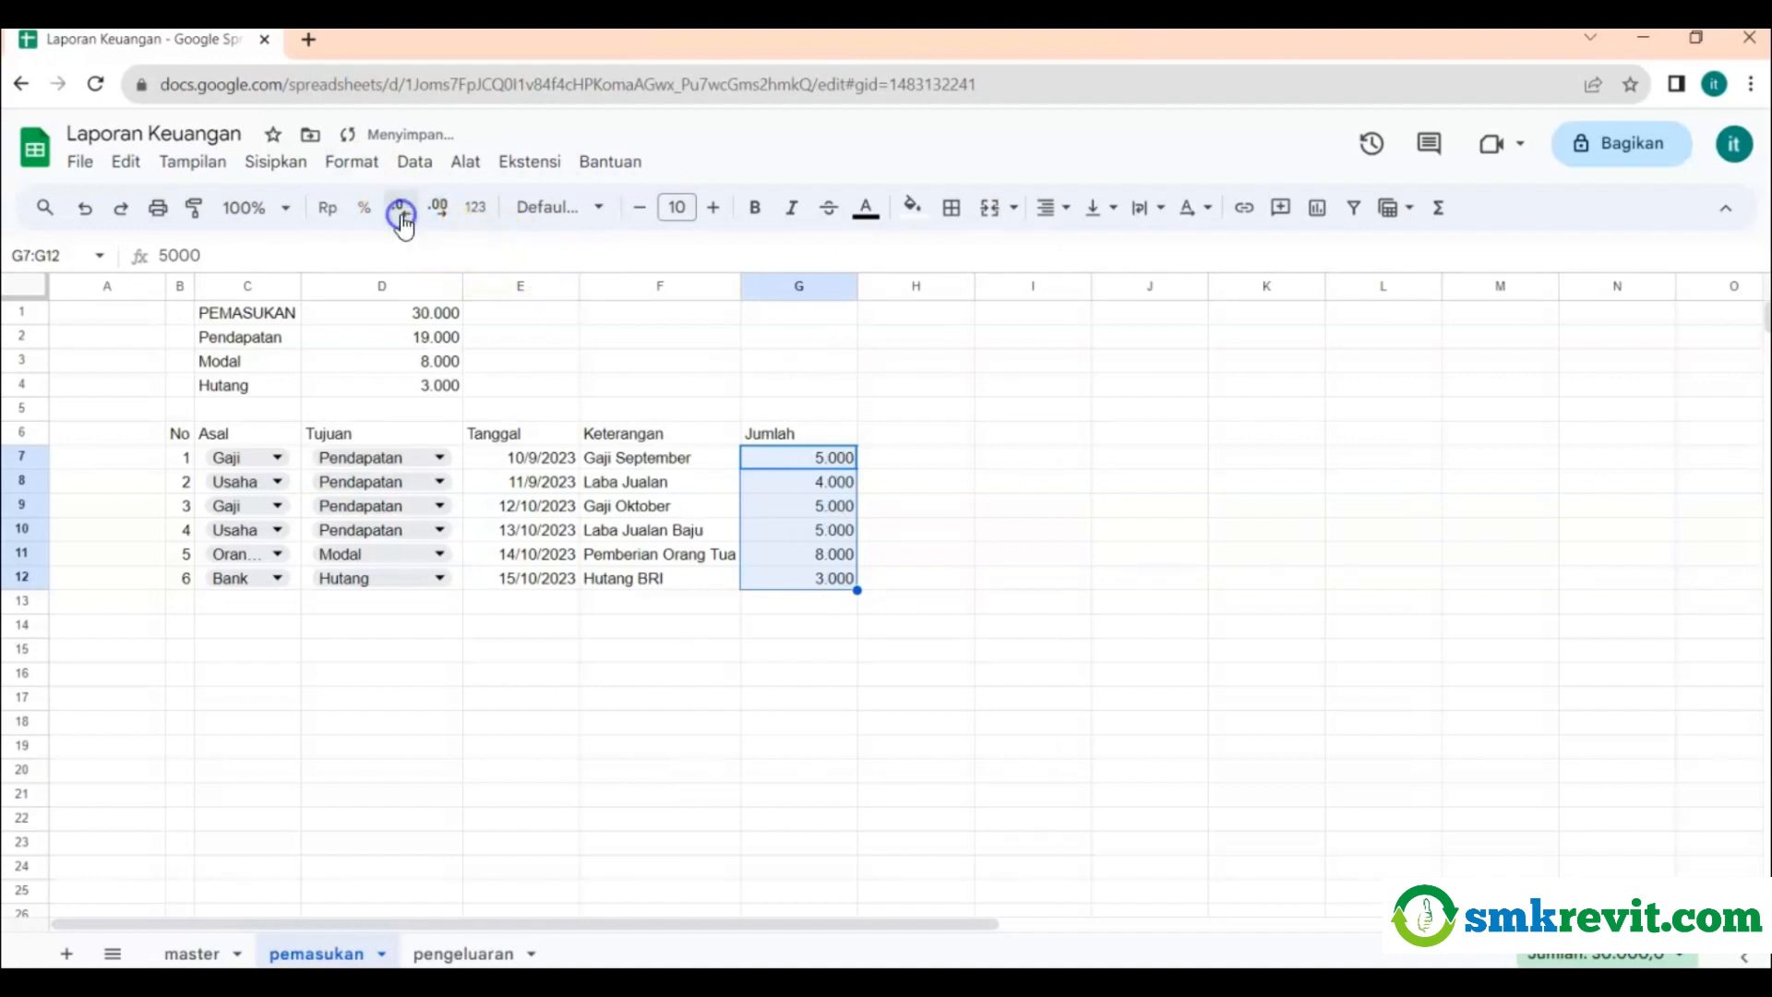
{"action": "left_click", "coordinate": [949, 440]}
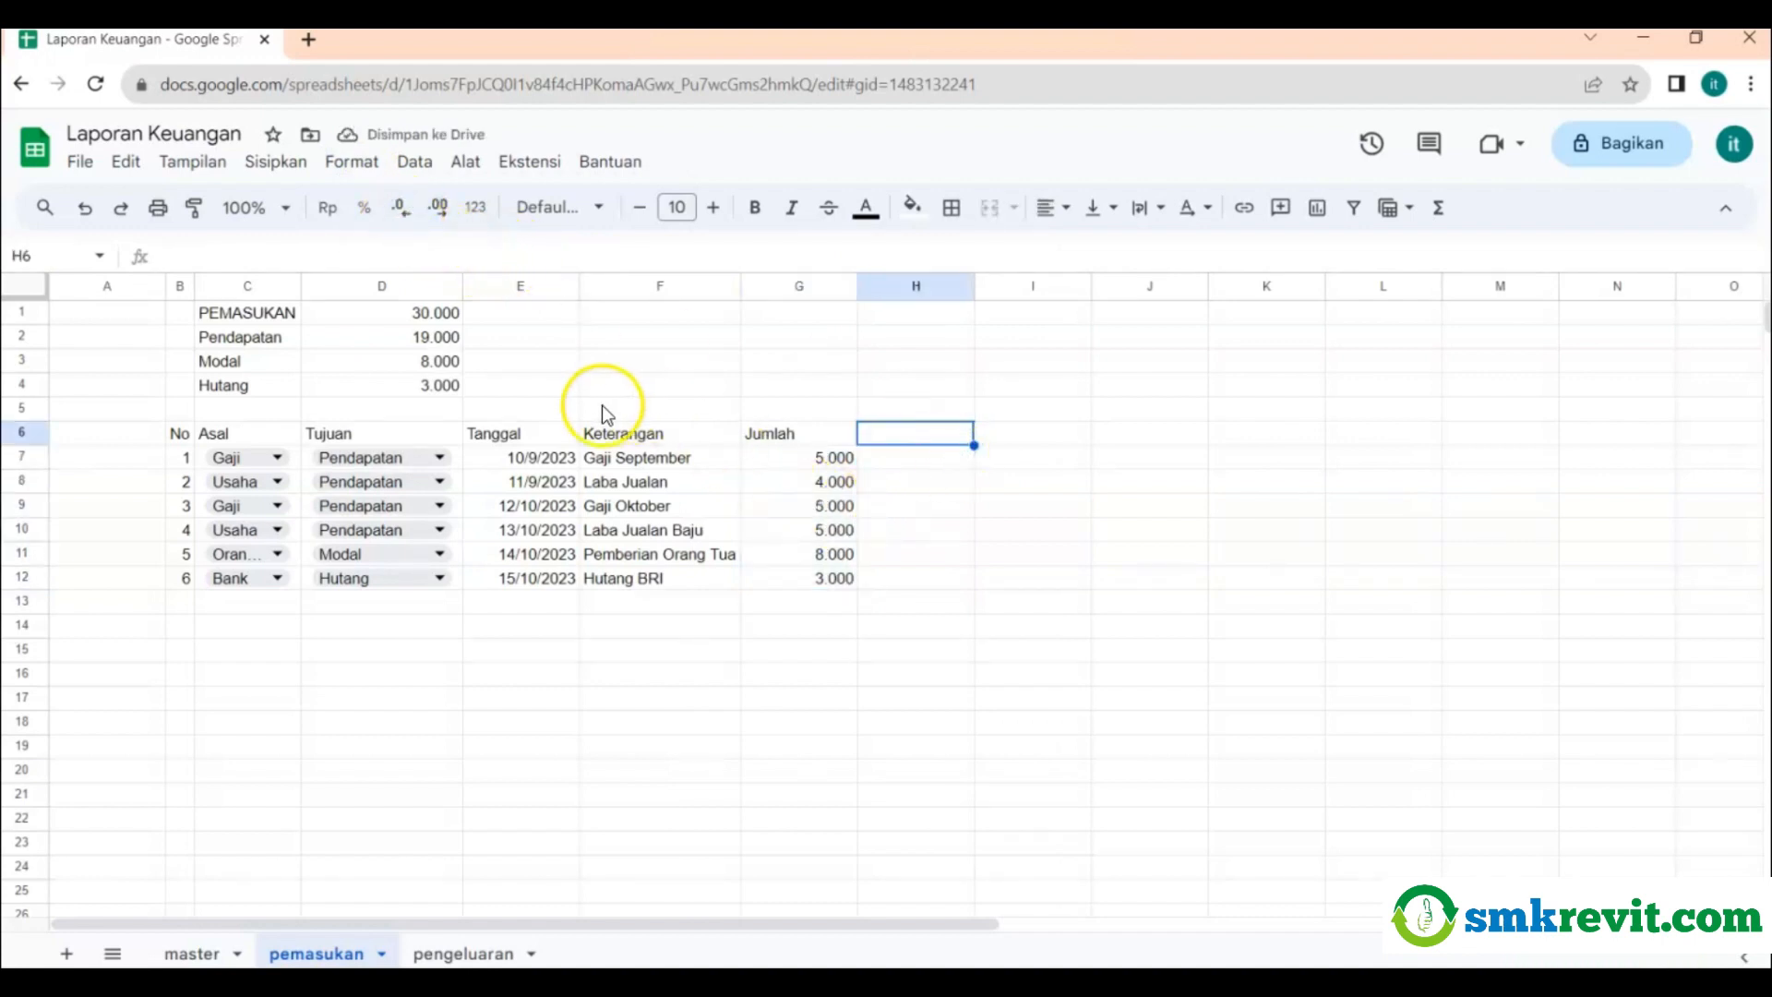
{"action": "left_click", "coordinate": [433, 314]}
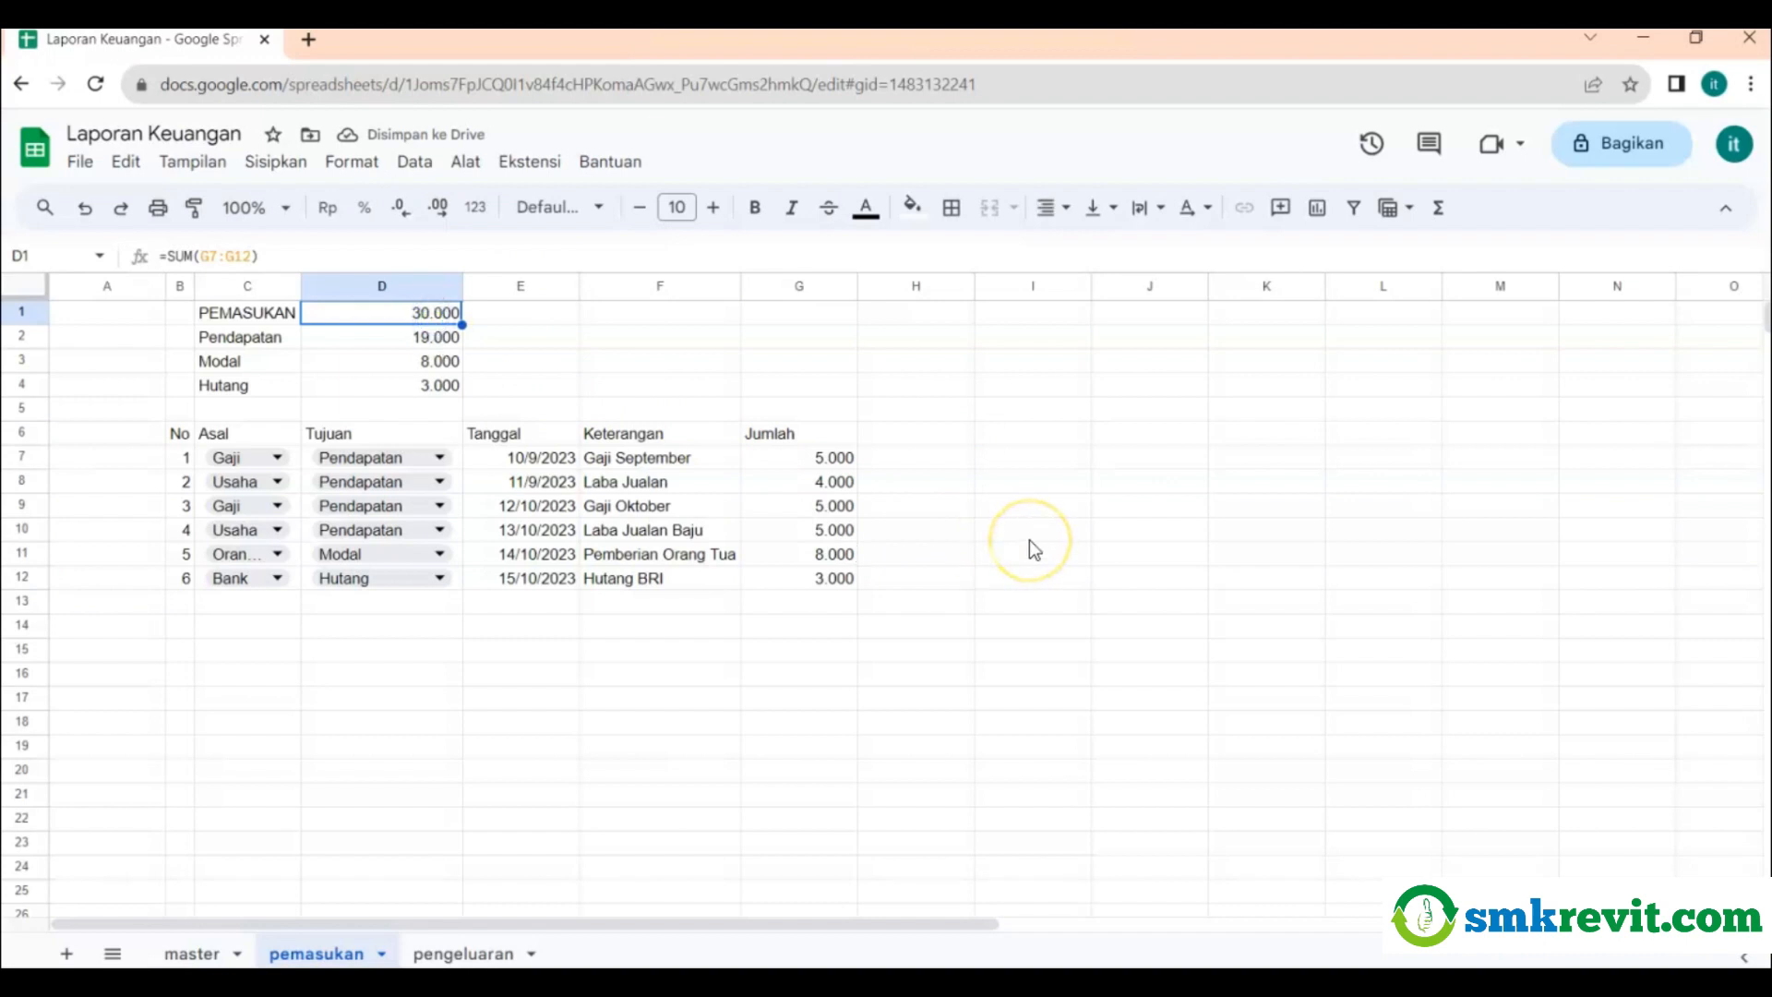
Fill the last income entry in row 12 down into row 13 and set the new row's No to 7.
{"action": "left_click_drag", "start_coordinate": [184, 585], "coordinate": [856, 611]}
{"action": "left_click", "coordinate": [934, 596]}
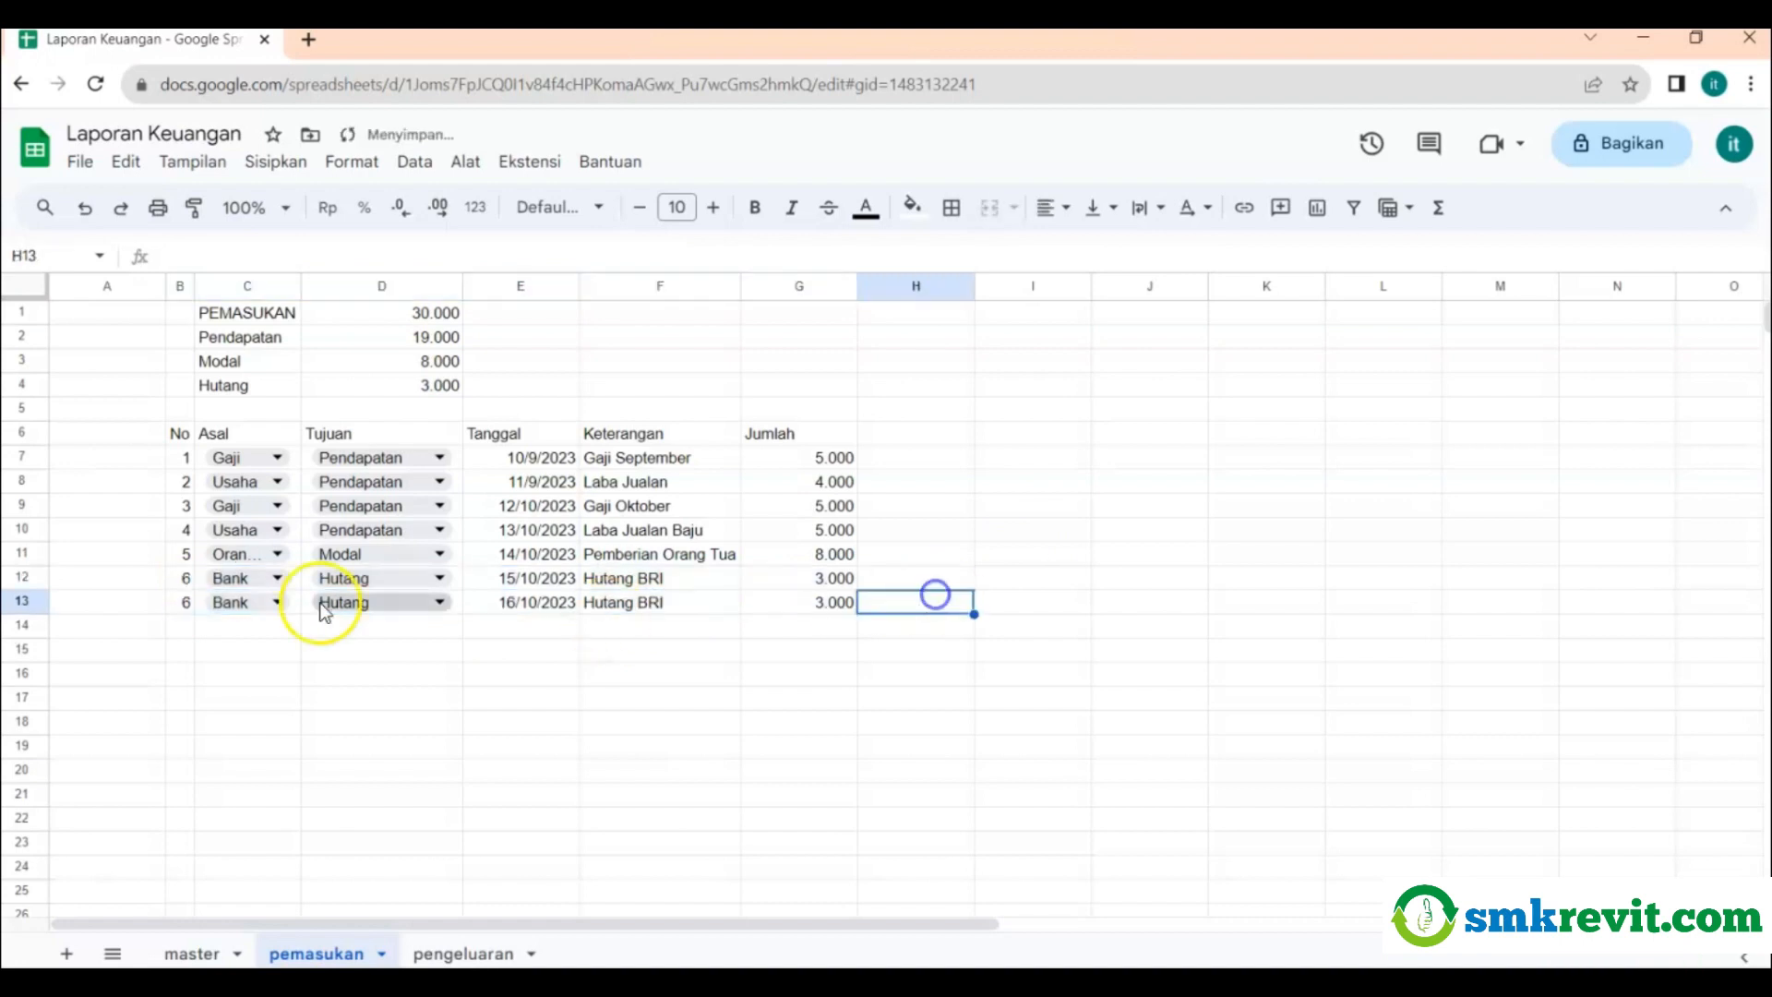
{"action": "left_click", "coordinate": [185, 601]}
{"action": "type", "text": "7"}
Set the new entry's Asal to Gaji and its Tujuan to Pendapatan in row 13.
{"action": "double_click", "coordinate": [247, 601]}
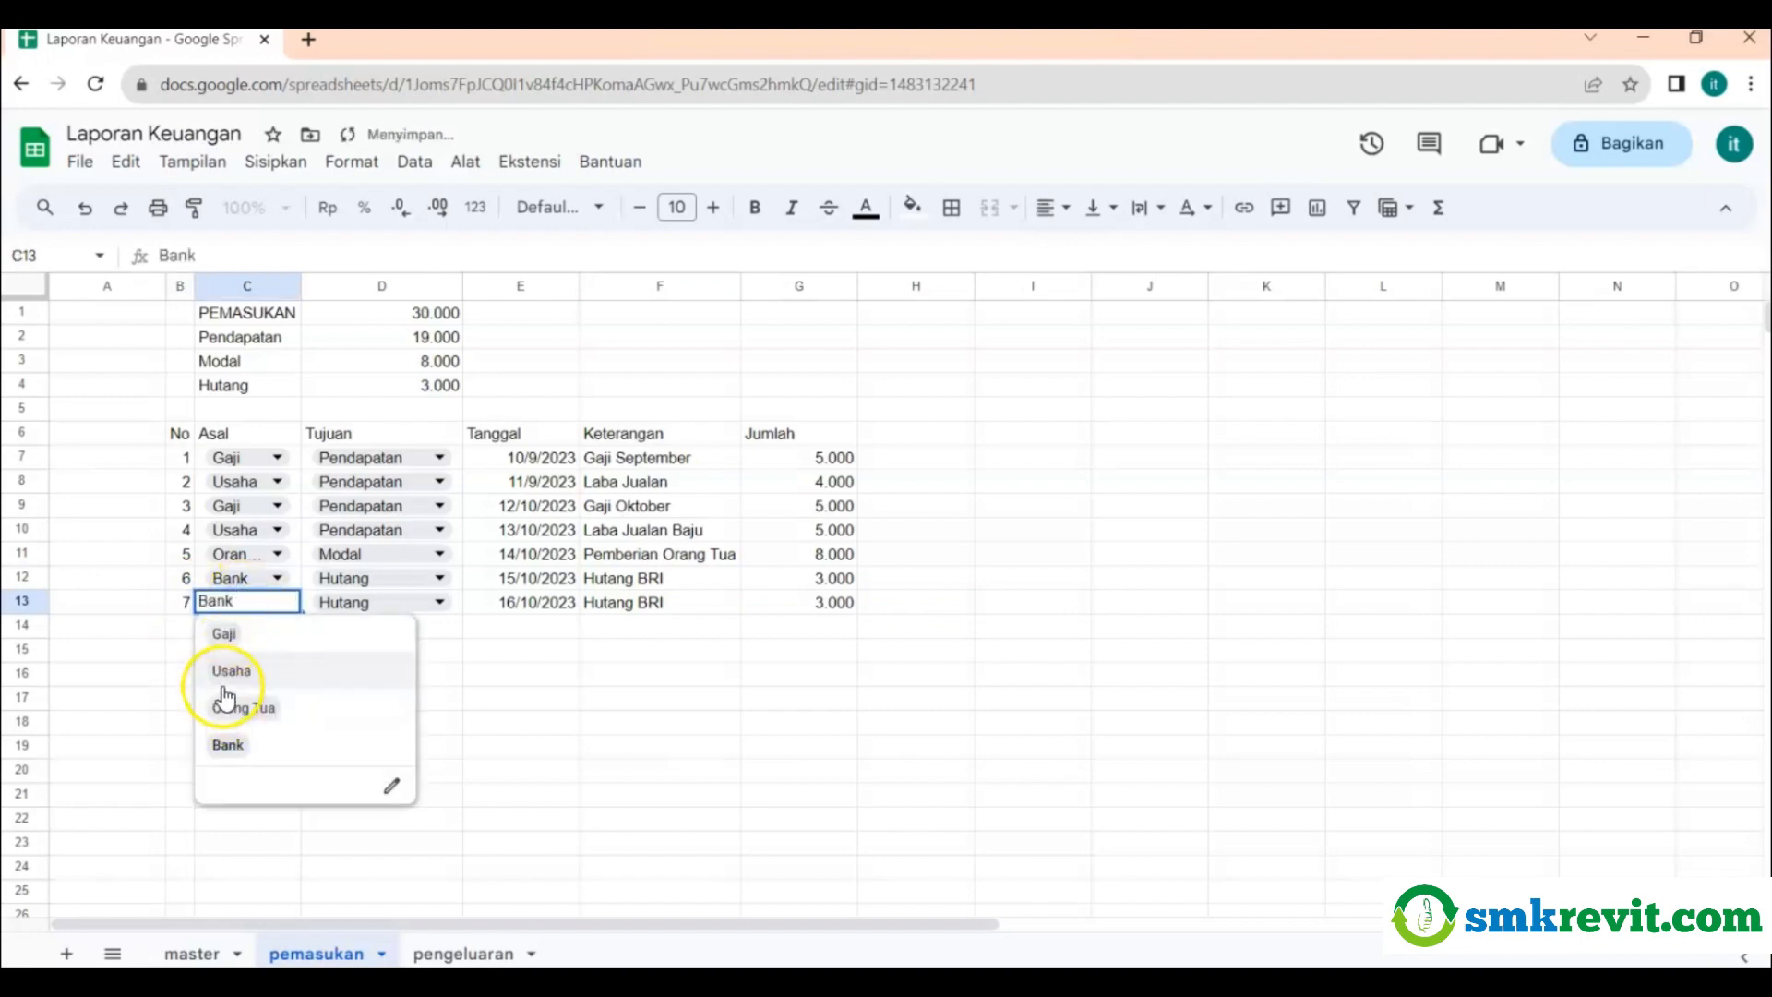
{"action": "left_click", "coordinate": [230, 643]}
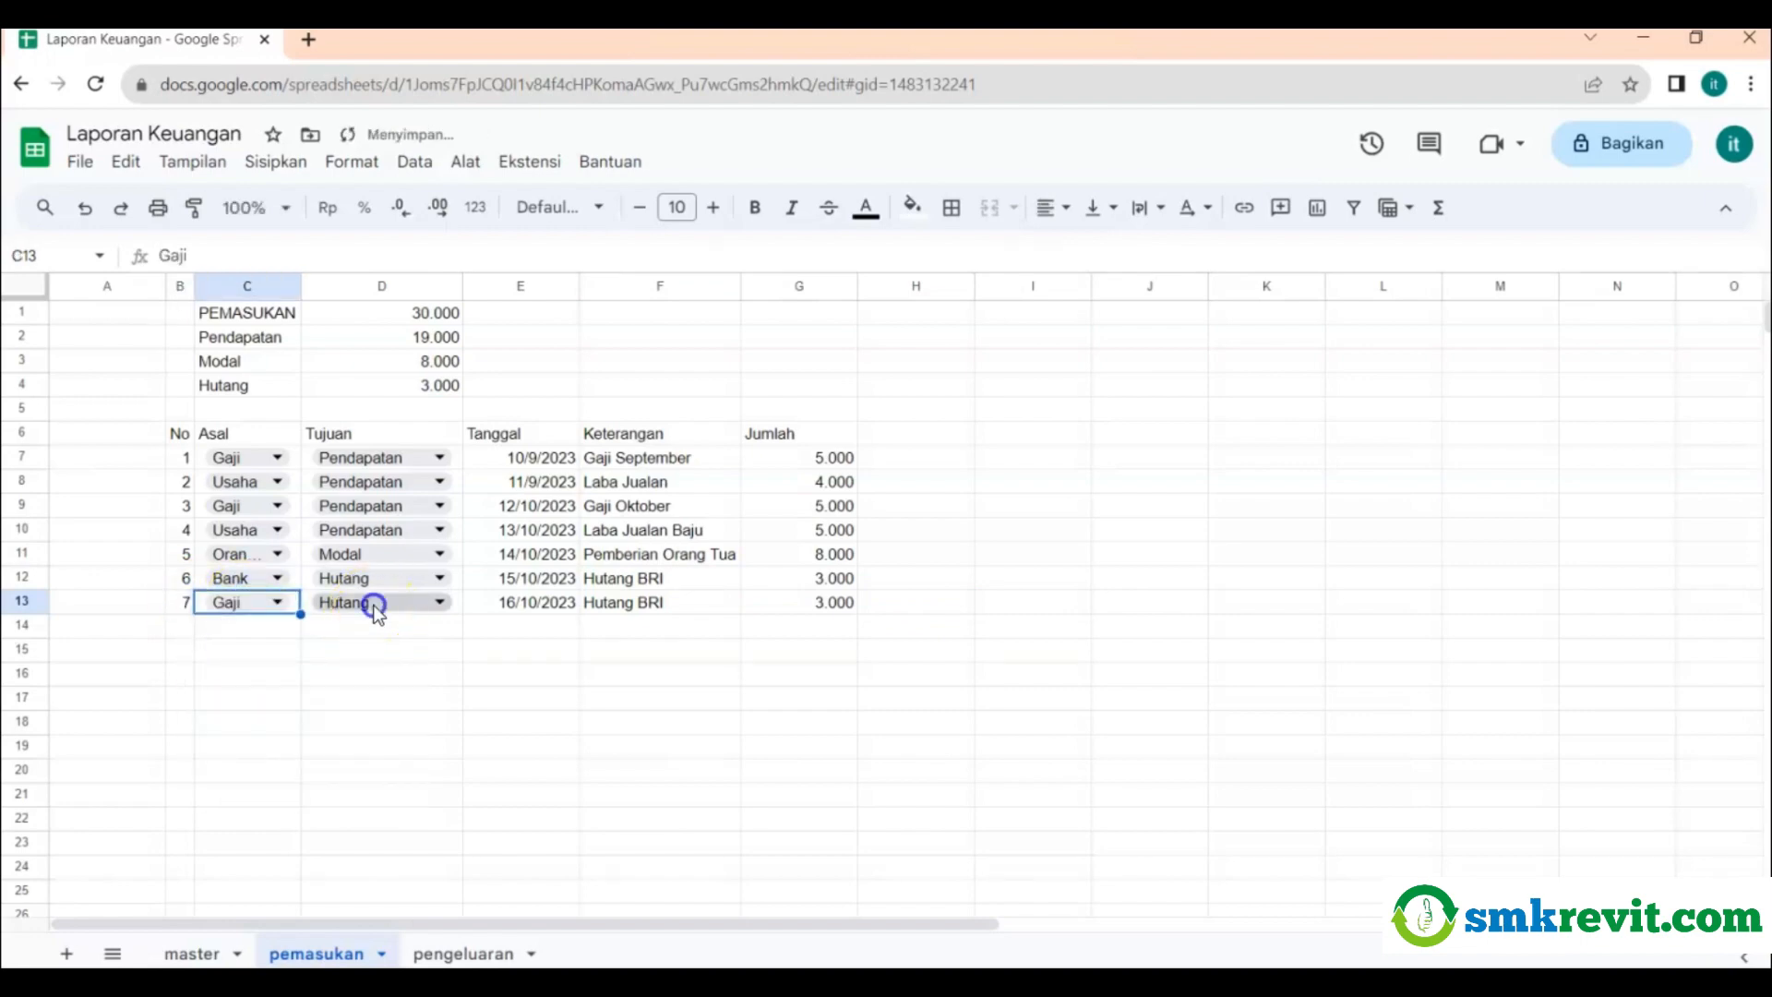
{"action": "double_click", "coordinate": [373, 605]}
{"action": "left_click", "coordinate": [368, 637]}
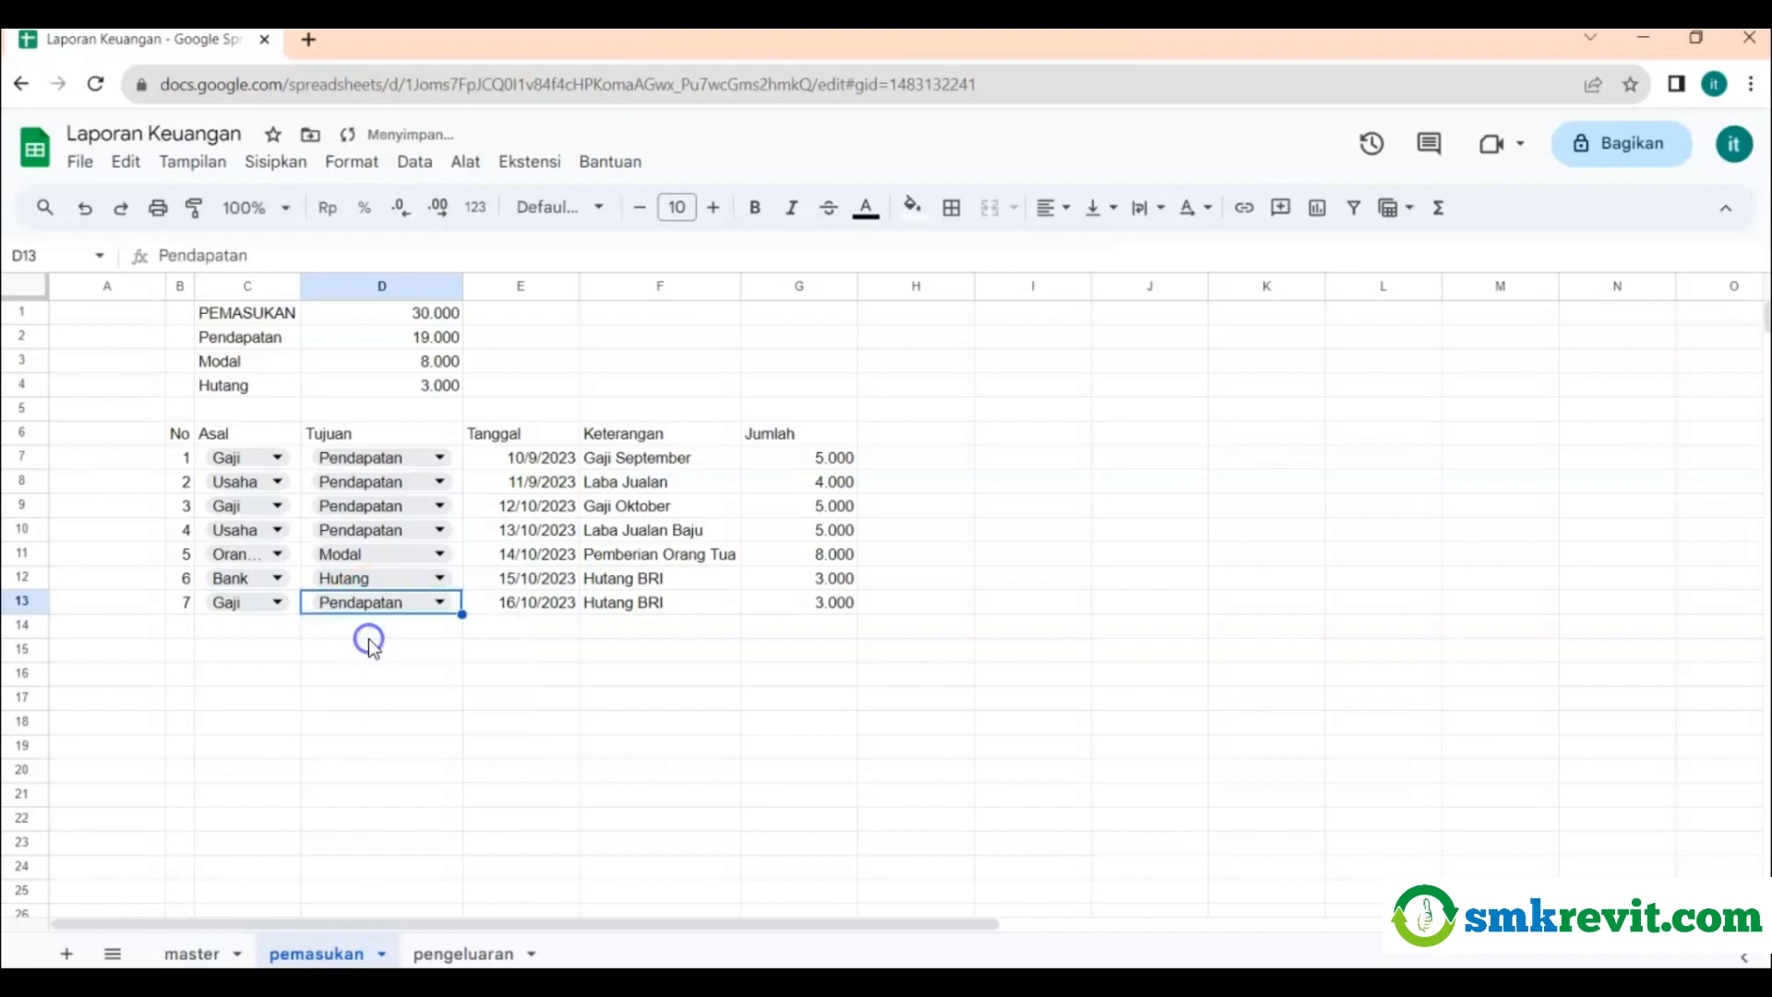
Change the new entry's Tanggal to 16/11/2023 and its Keterangan to "Gaji November".
{"action": "left_click", "coordinate": [557, 609]}
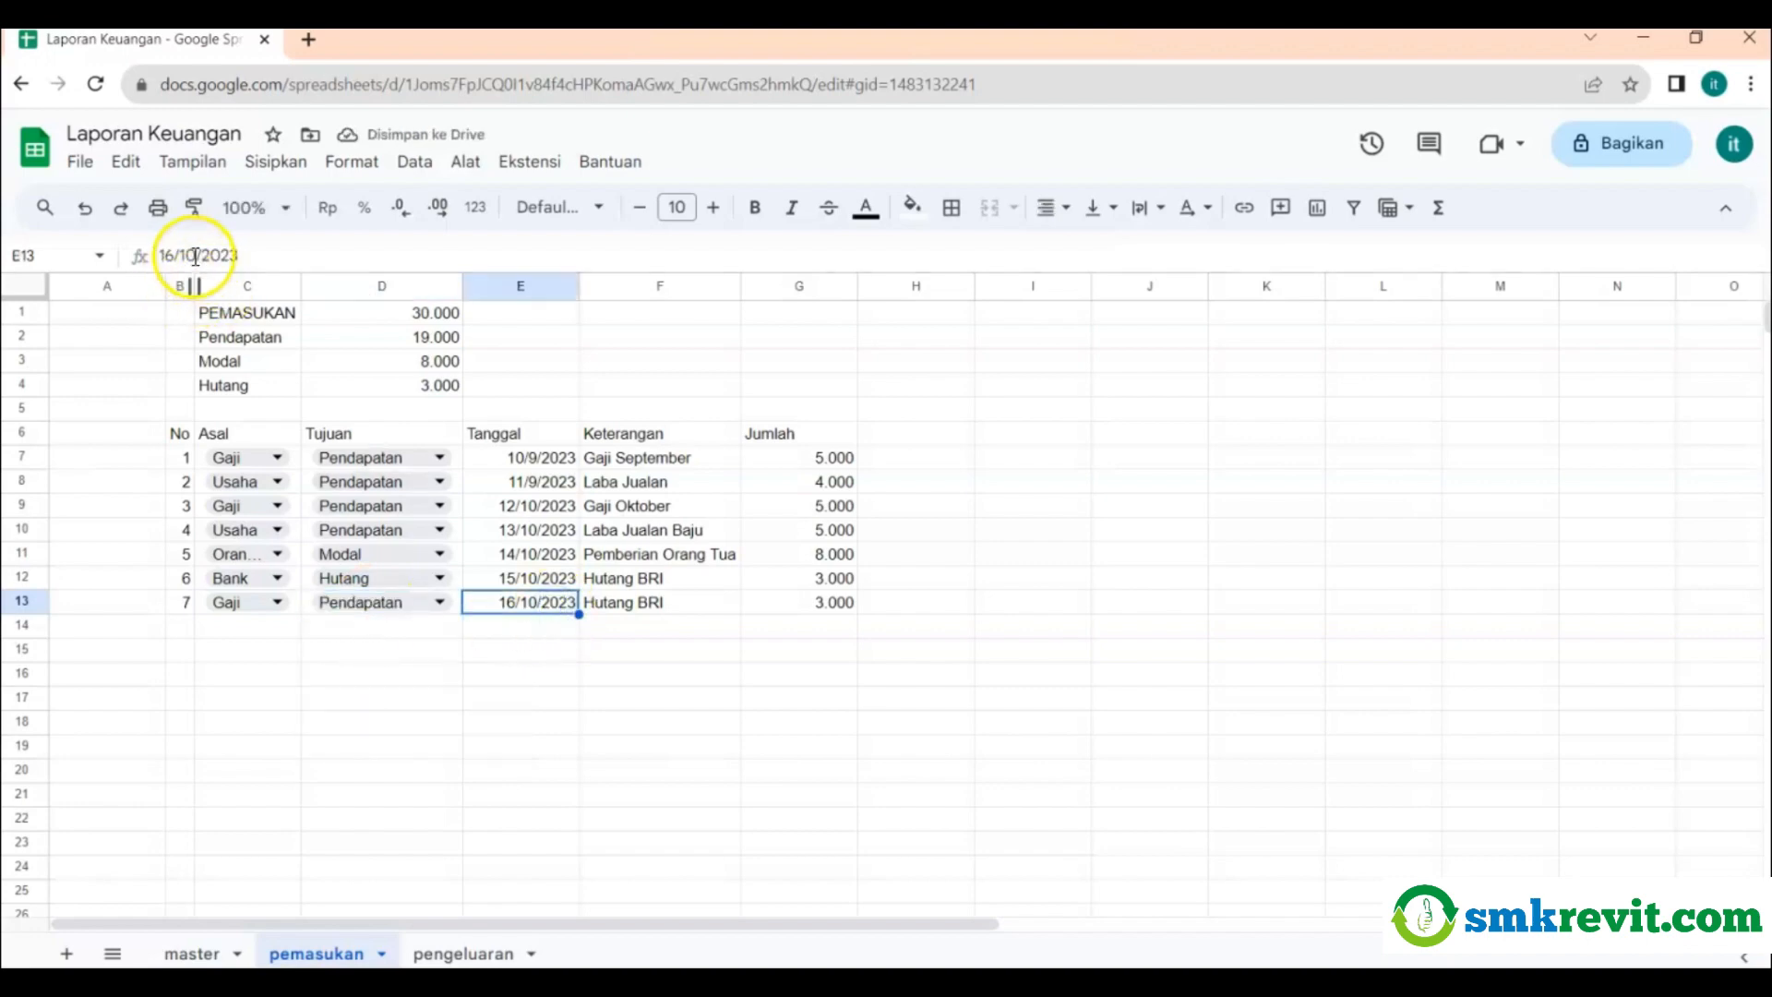
{"action": "left_click", "coordinate": [193, 255]}
{"action": "key", "text": "BackSpace"}
{"action": "type", "text": "1"}
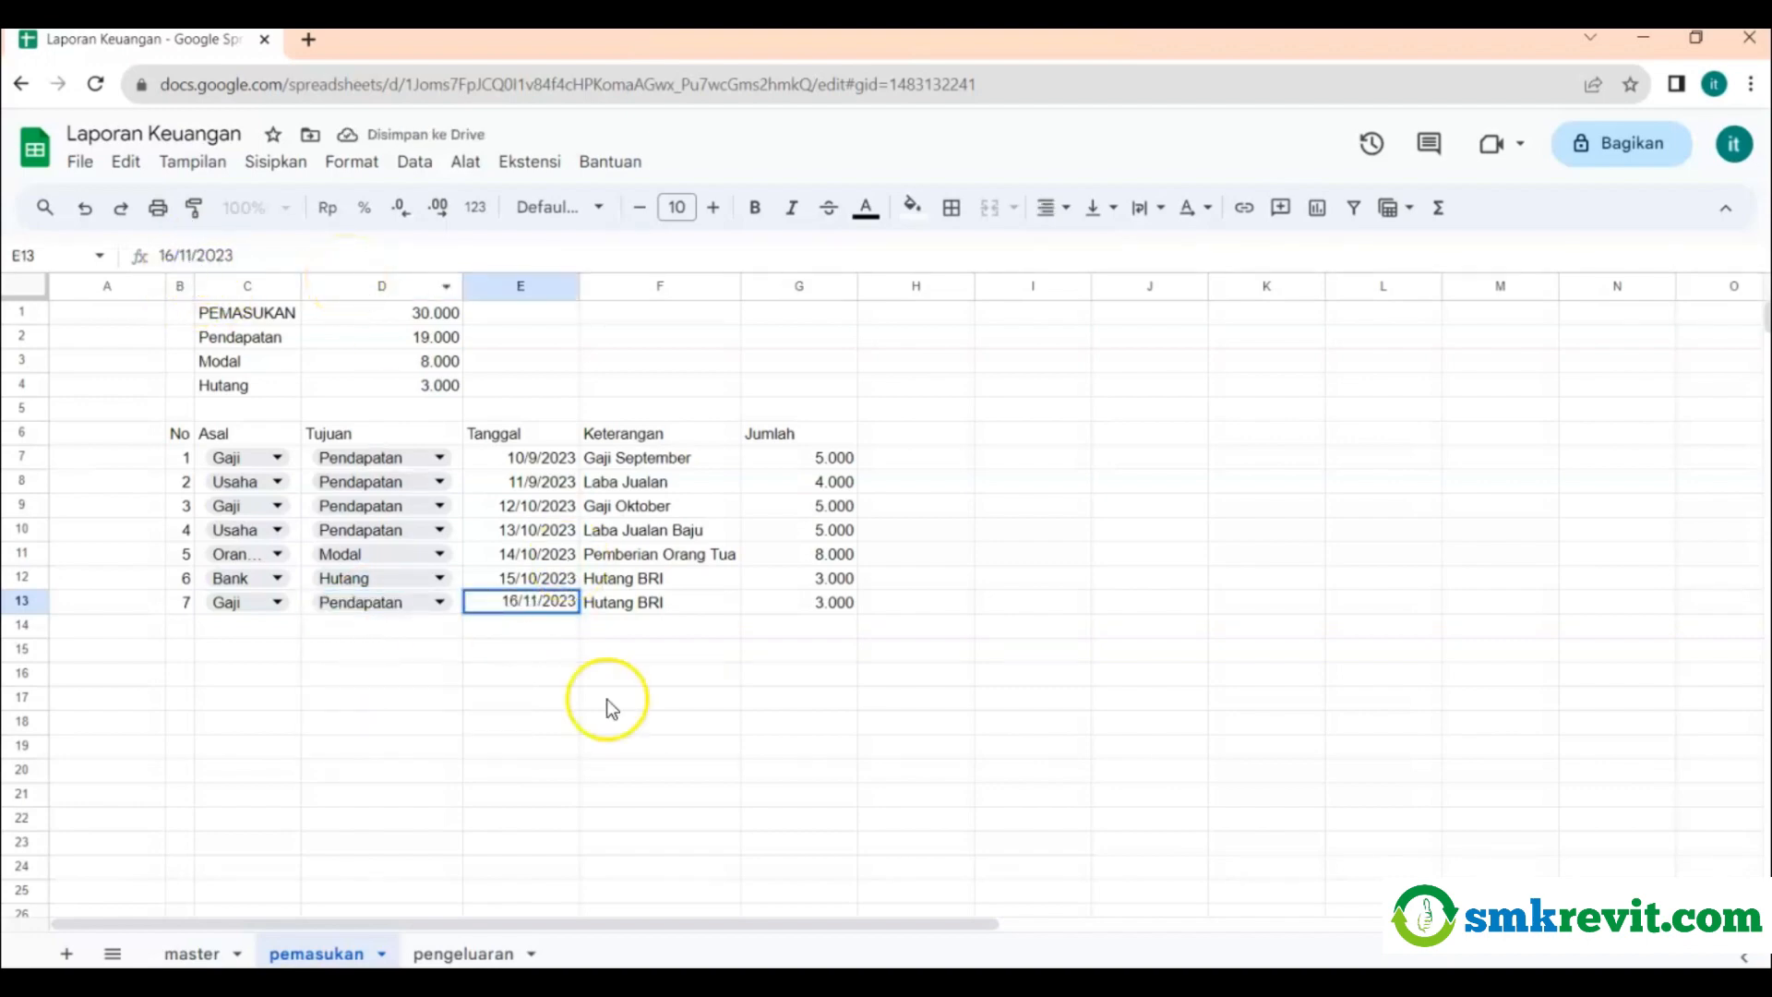
{"action": "left_click", "coordinate": [680, 610]}
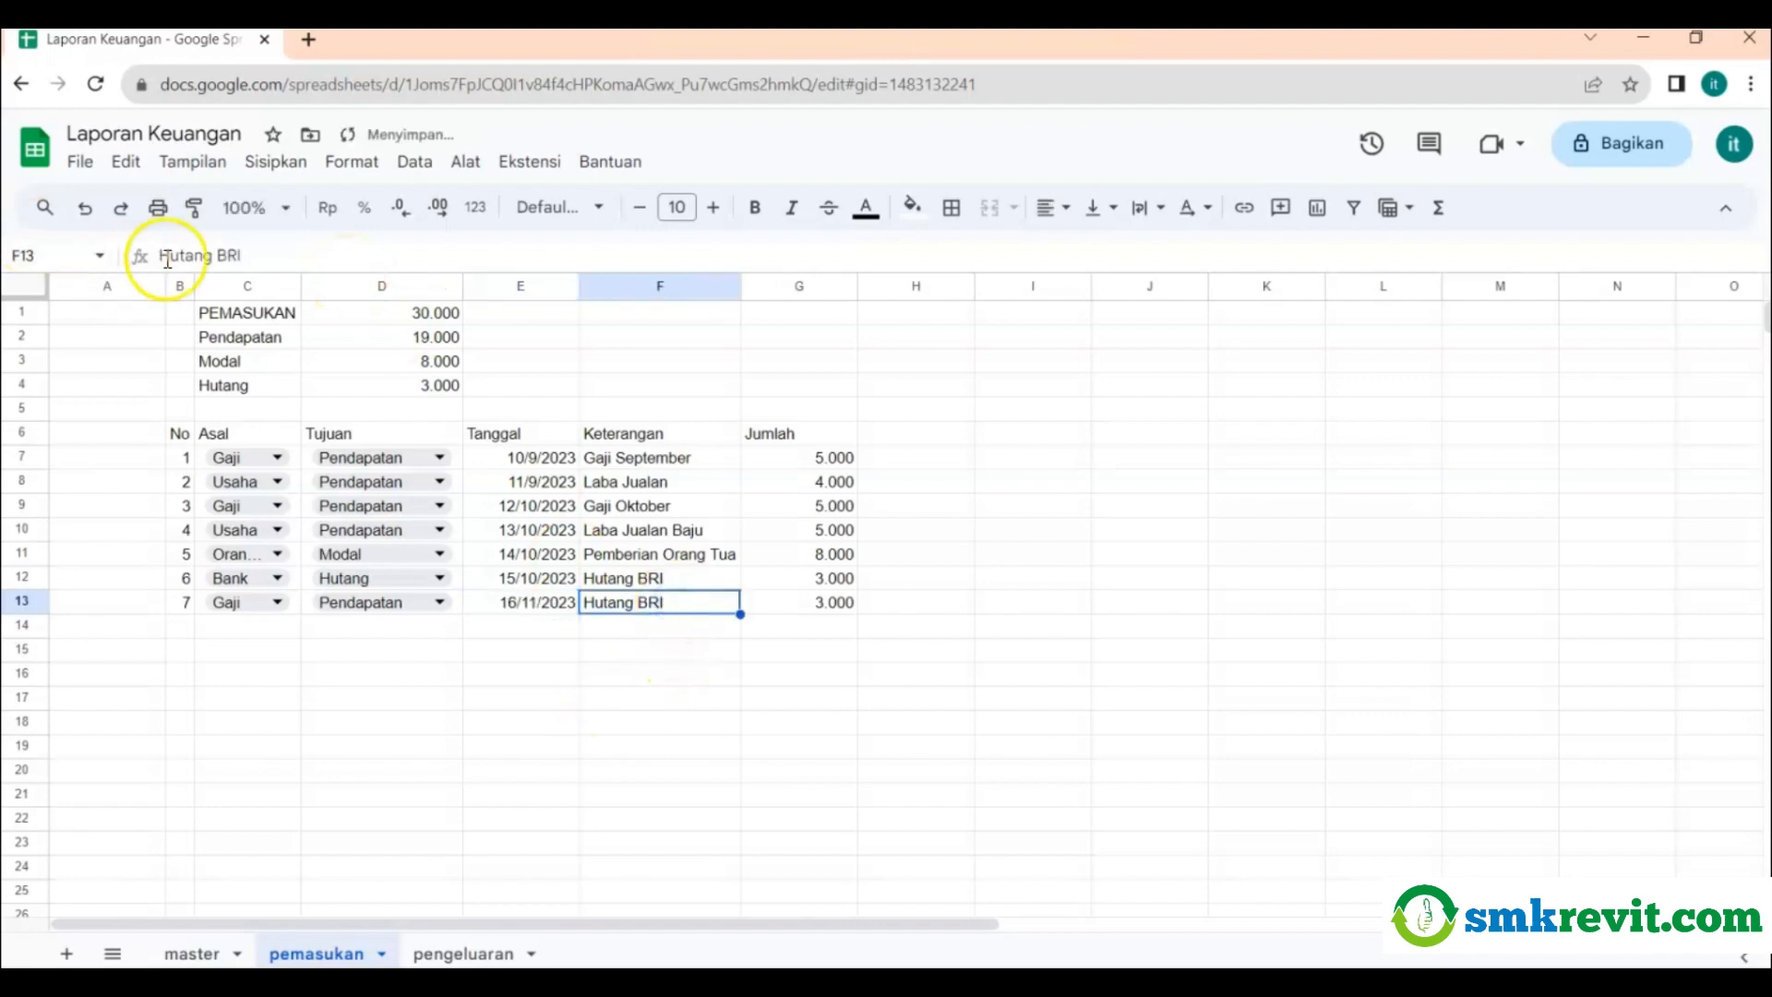
{"action": "left_click_drag", "start_coordinate": [242, 256], "coordinate": [41, 242]}
{"action": "type", "text": "Gaj"}
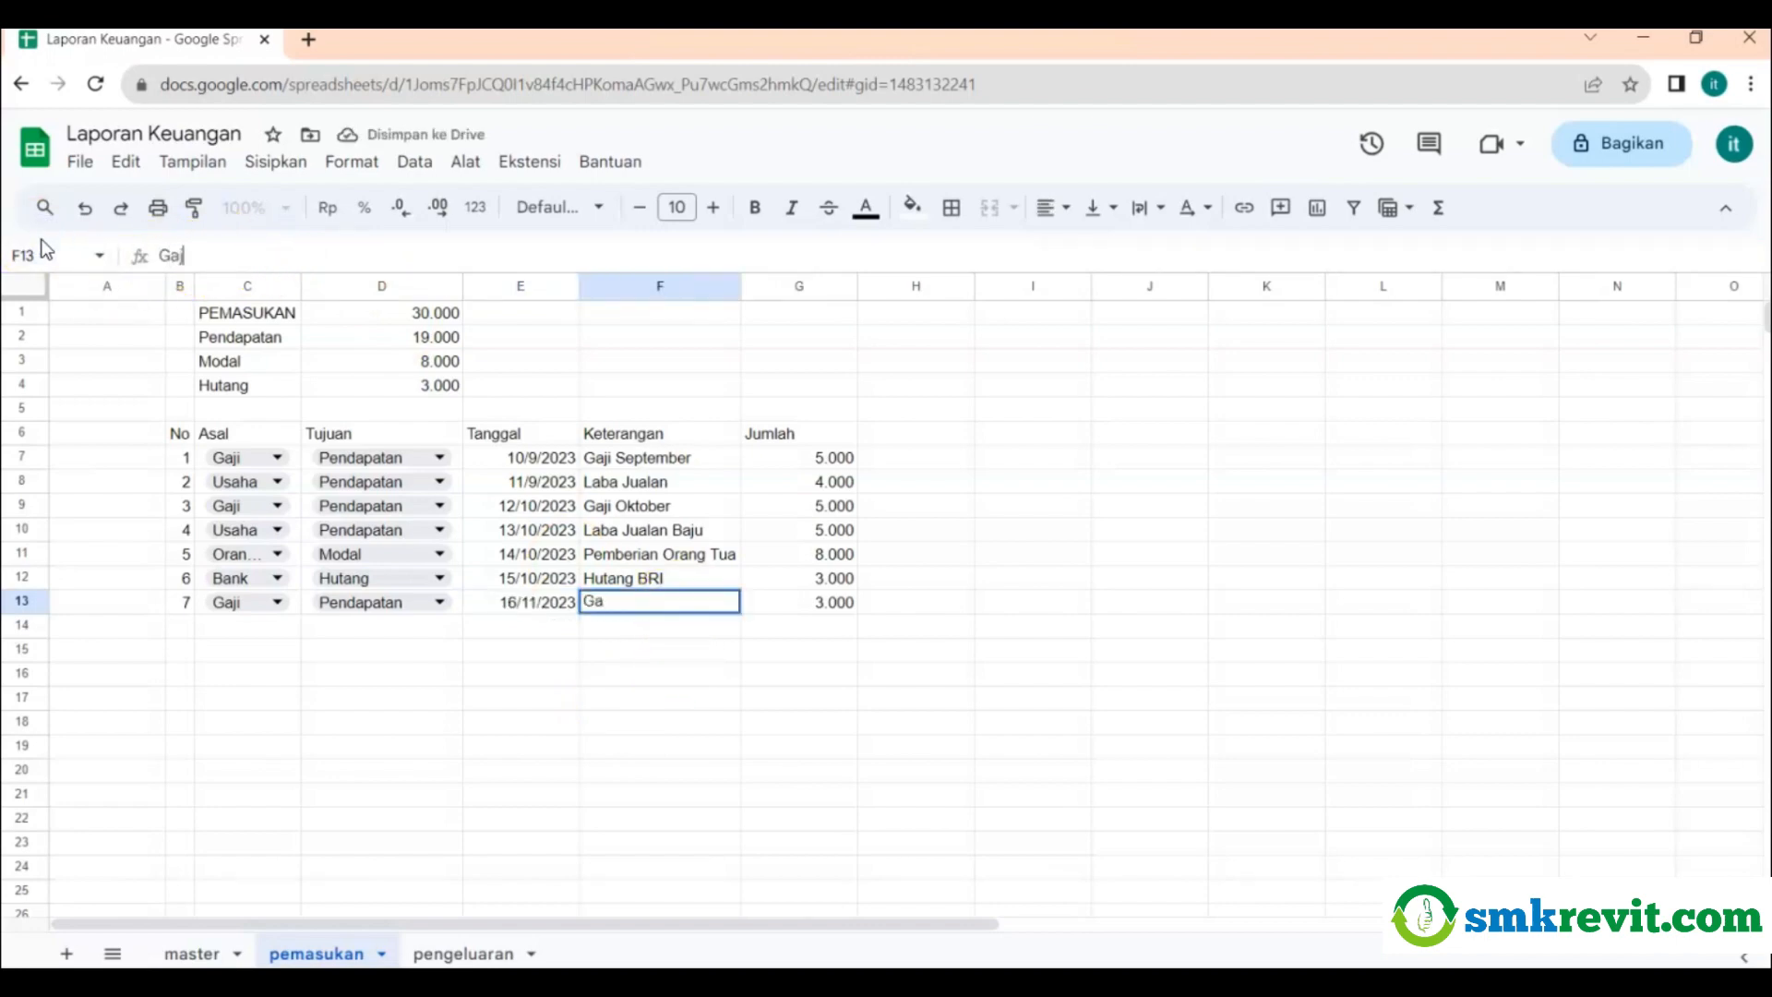
{"action": "type", "text": "i November"}
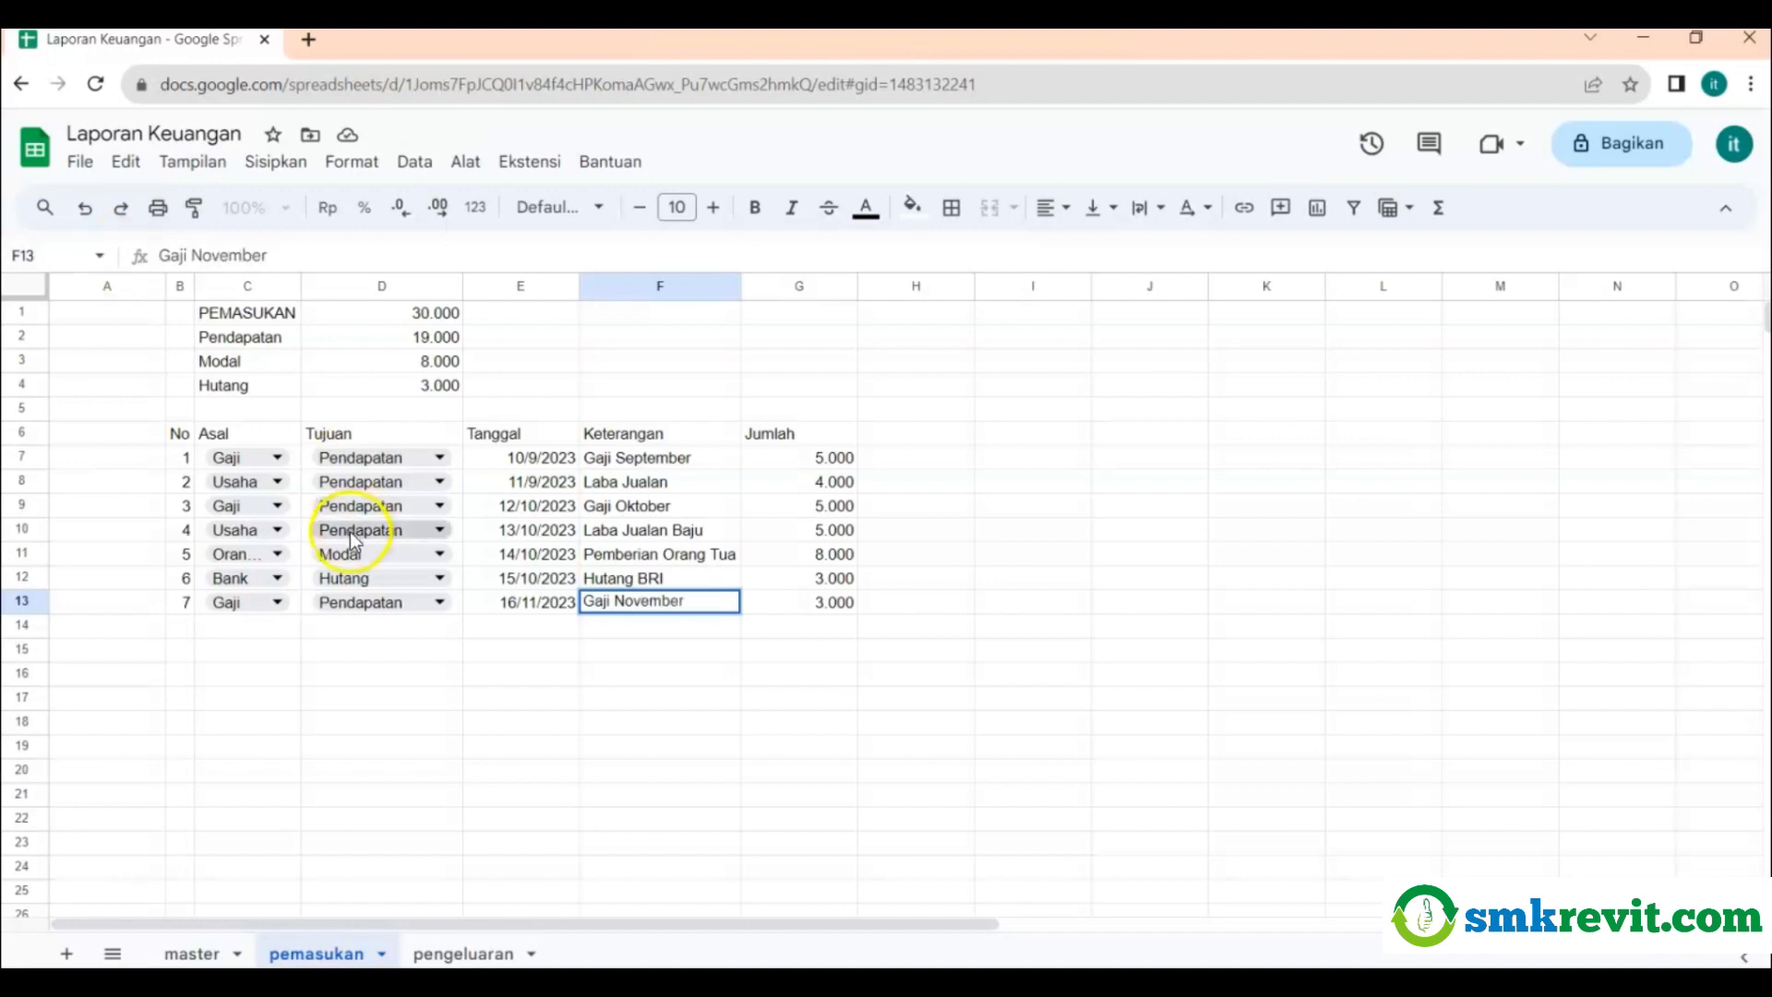
Set the Jumlah of the Gaji November entry in G13 to 5000.
{"action": "left_click", "coordinate": [830, 602]}
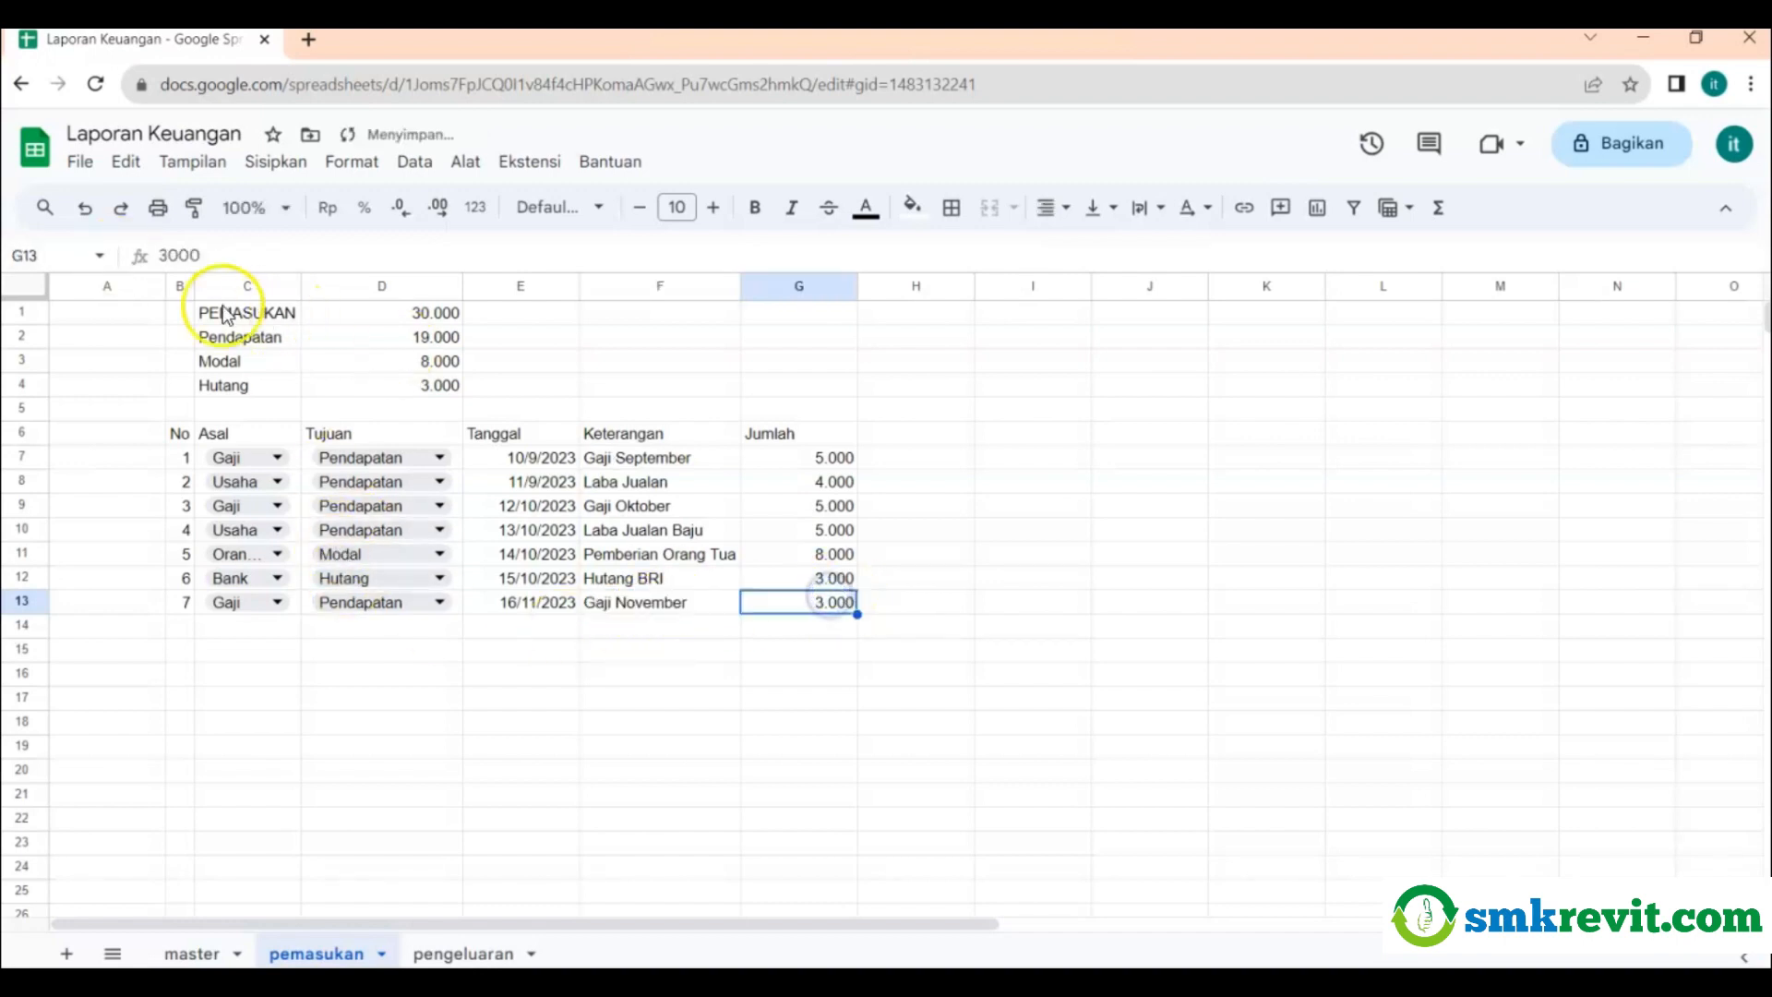
{"action": "left_click_drag", "start_coordinate": [206, 255], "coordinate": [83, 254]}
{"action": "type", "text": "5"}
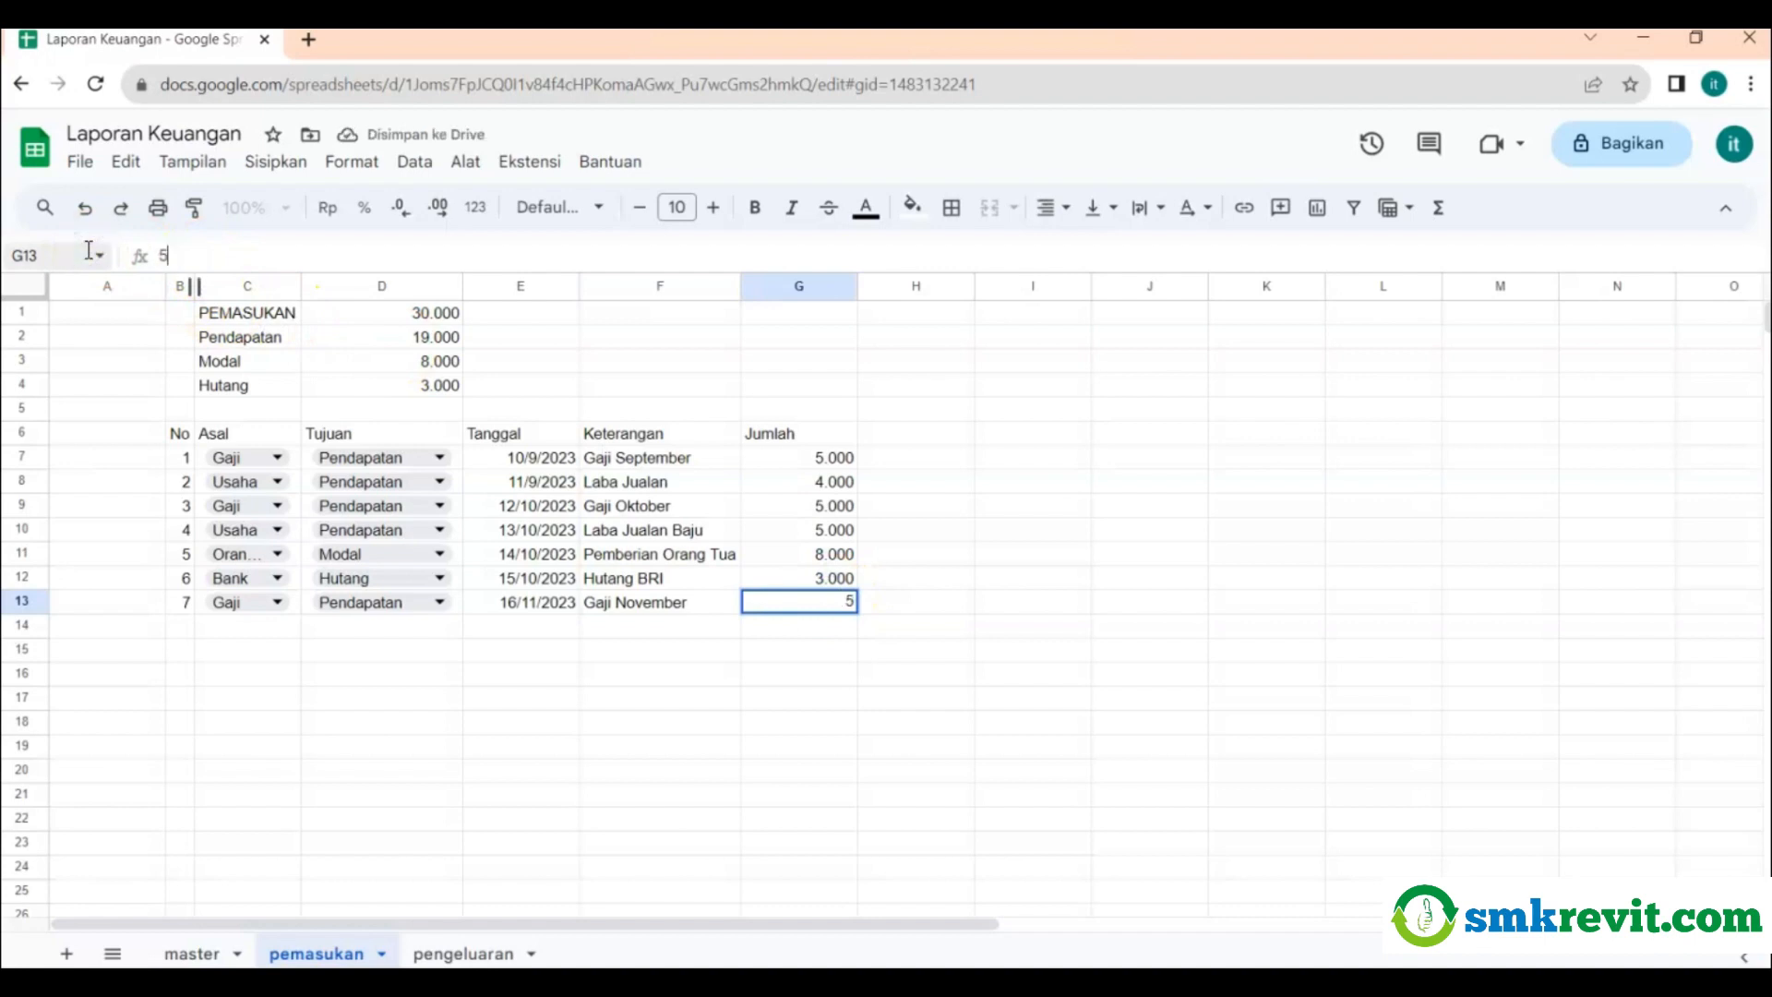
{"action": "key", "text": "Return"}
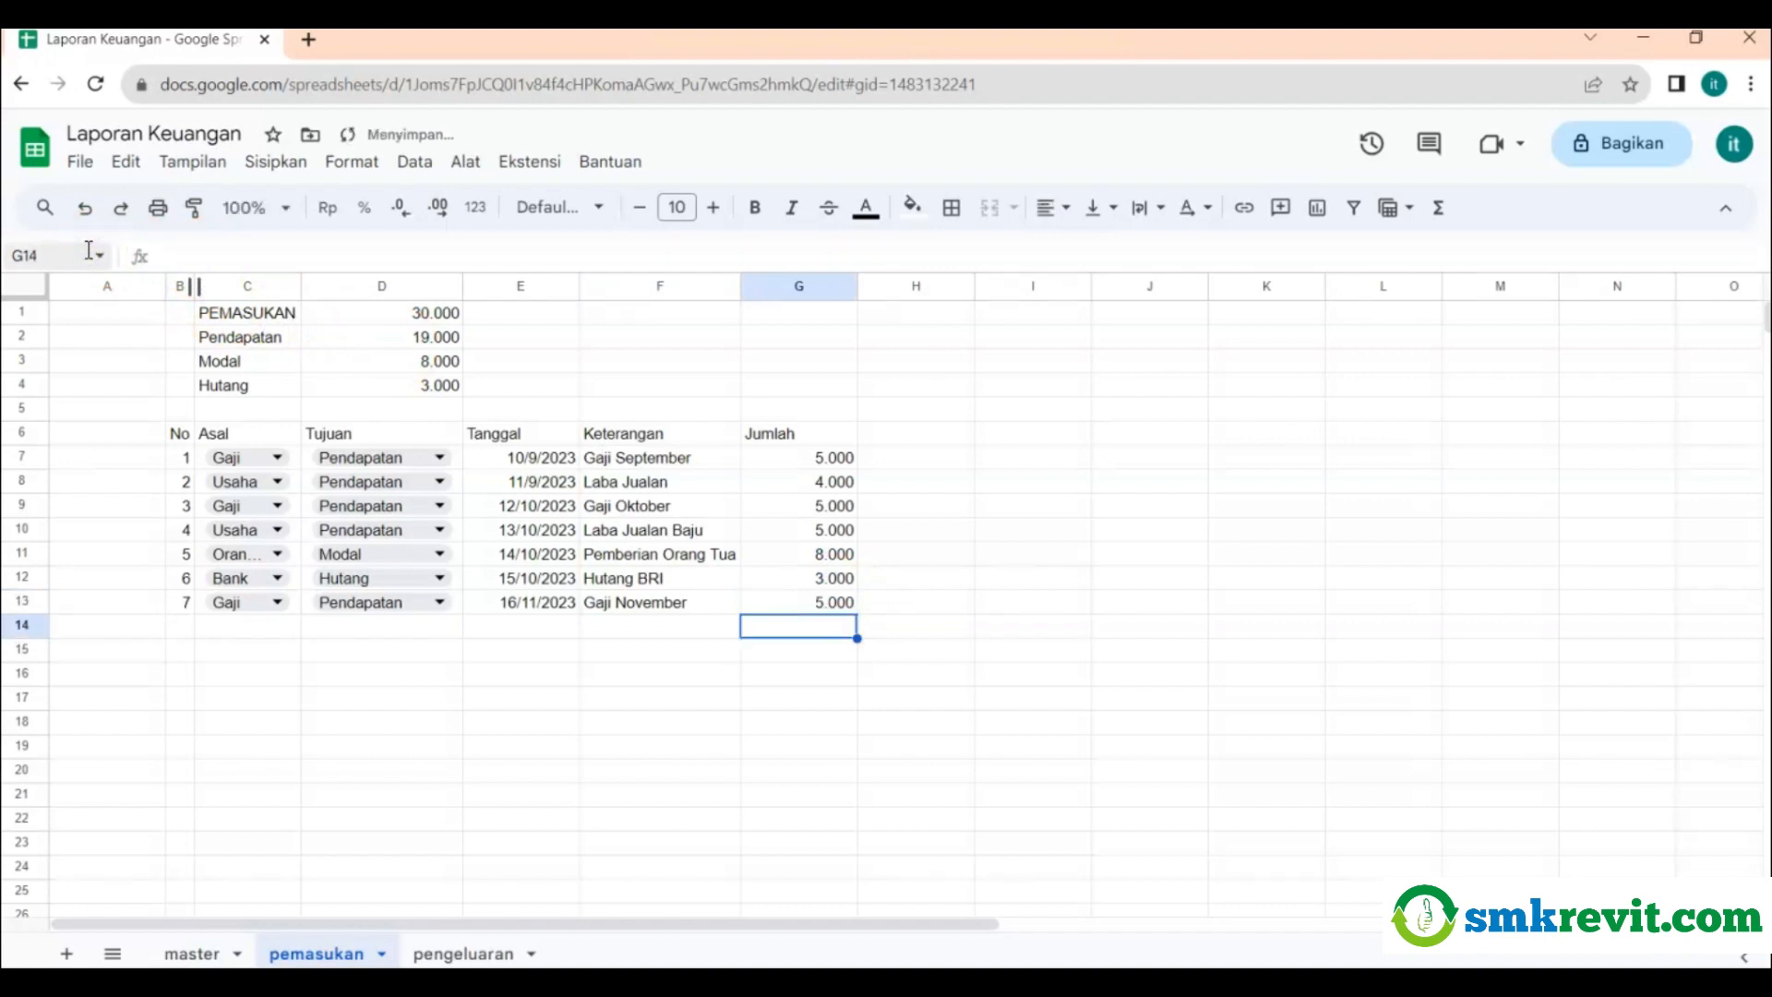
{"action": "left_click", "coordinate": [893, 477]}
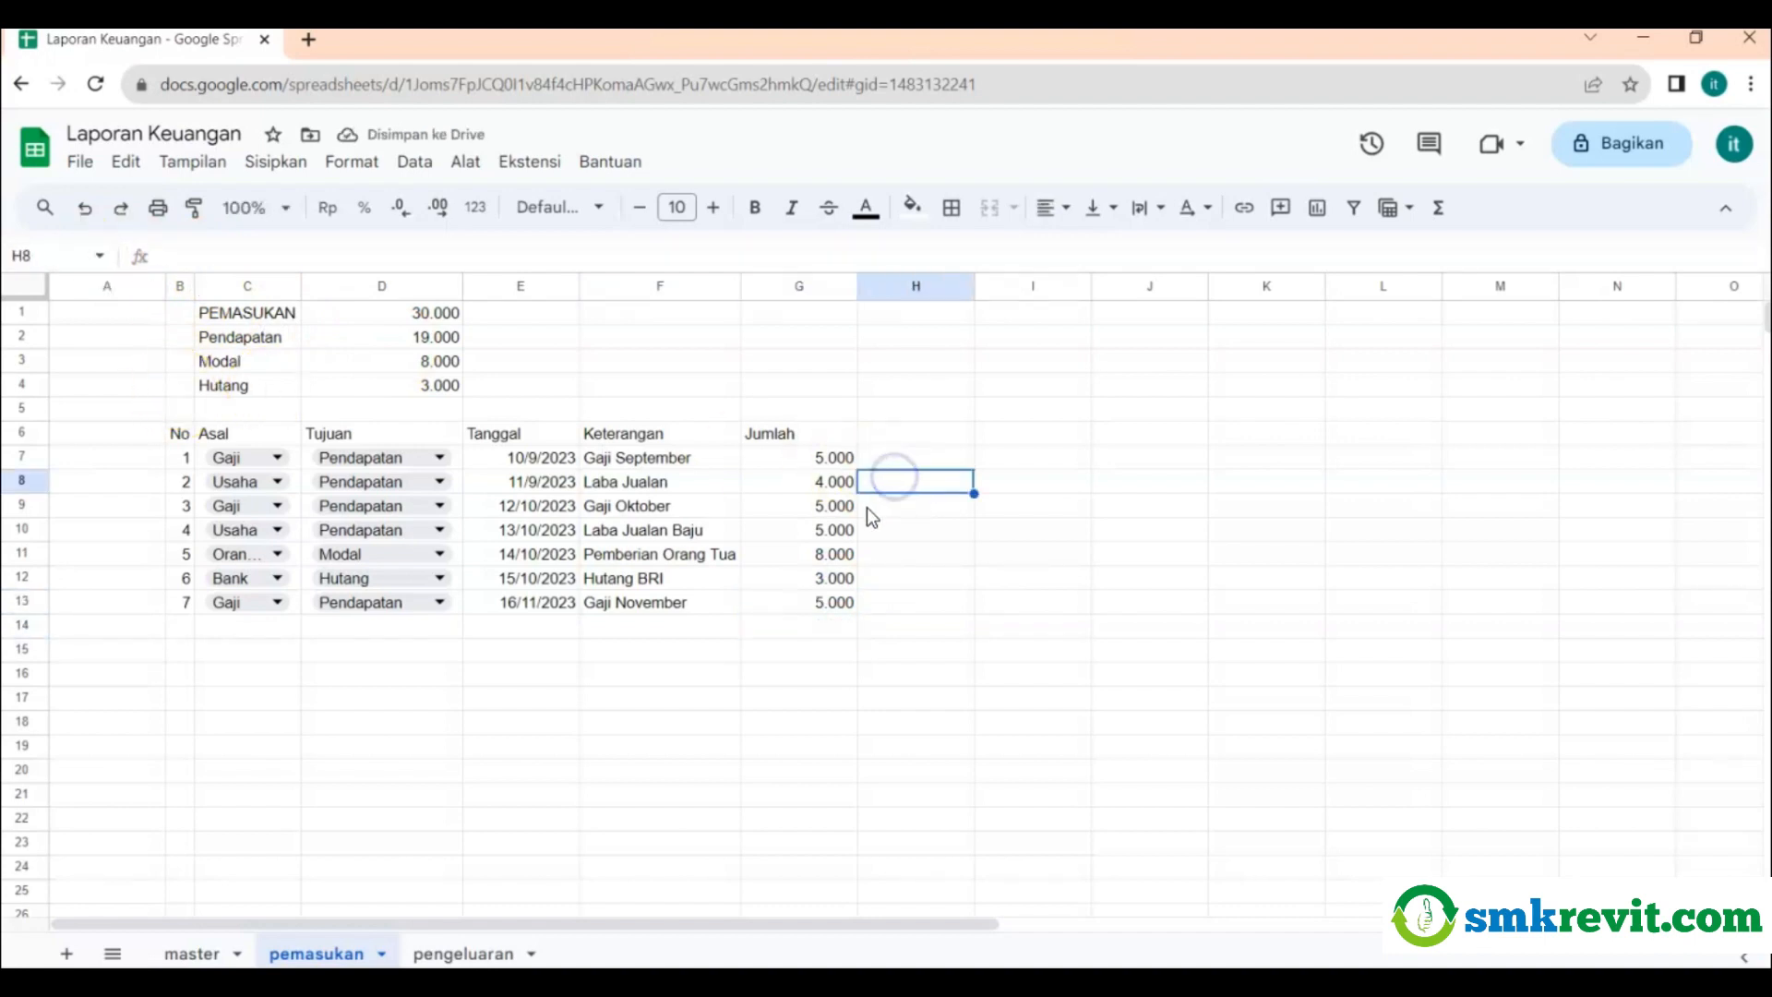
Extend the PEMASUKAN total formula in D1 to cover the new entry, making it =SUM(G7:G13).
{"action": "left_click", "coordinate": [417, 323]}
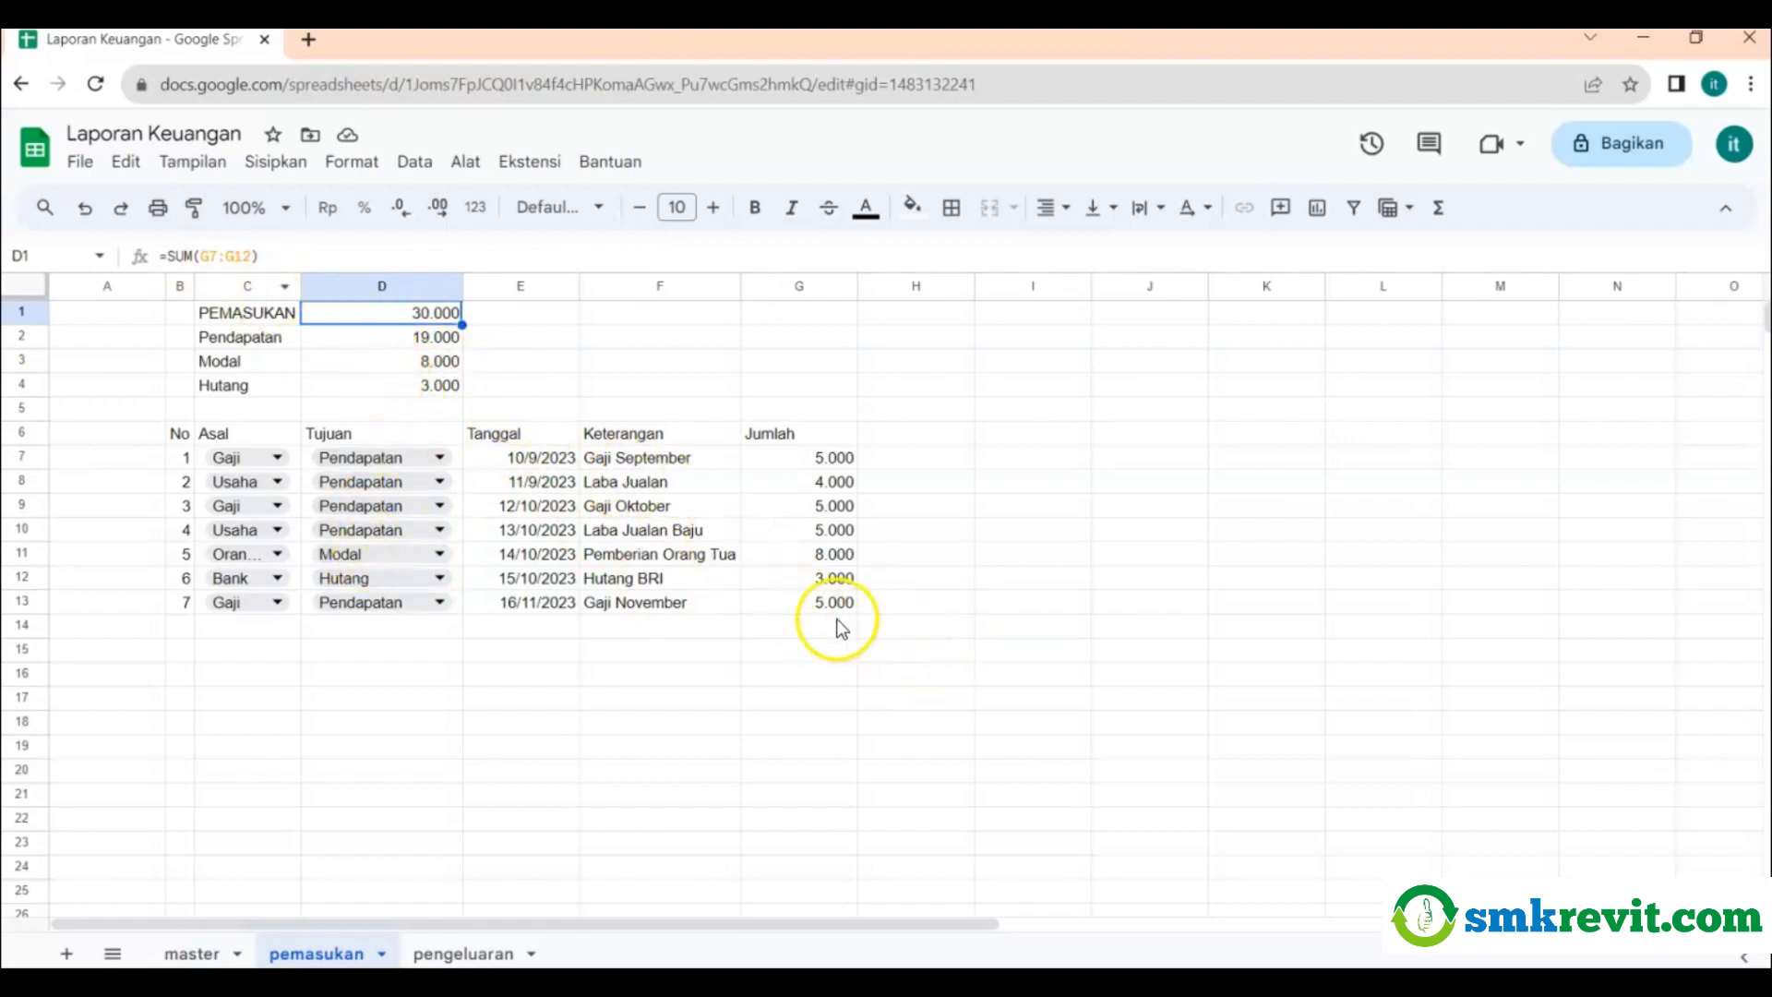
{"action": "left_click", "coordinate": [247, 256]}
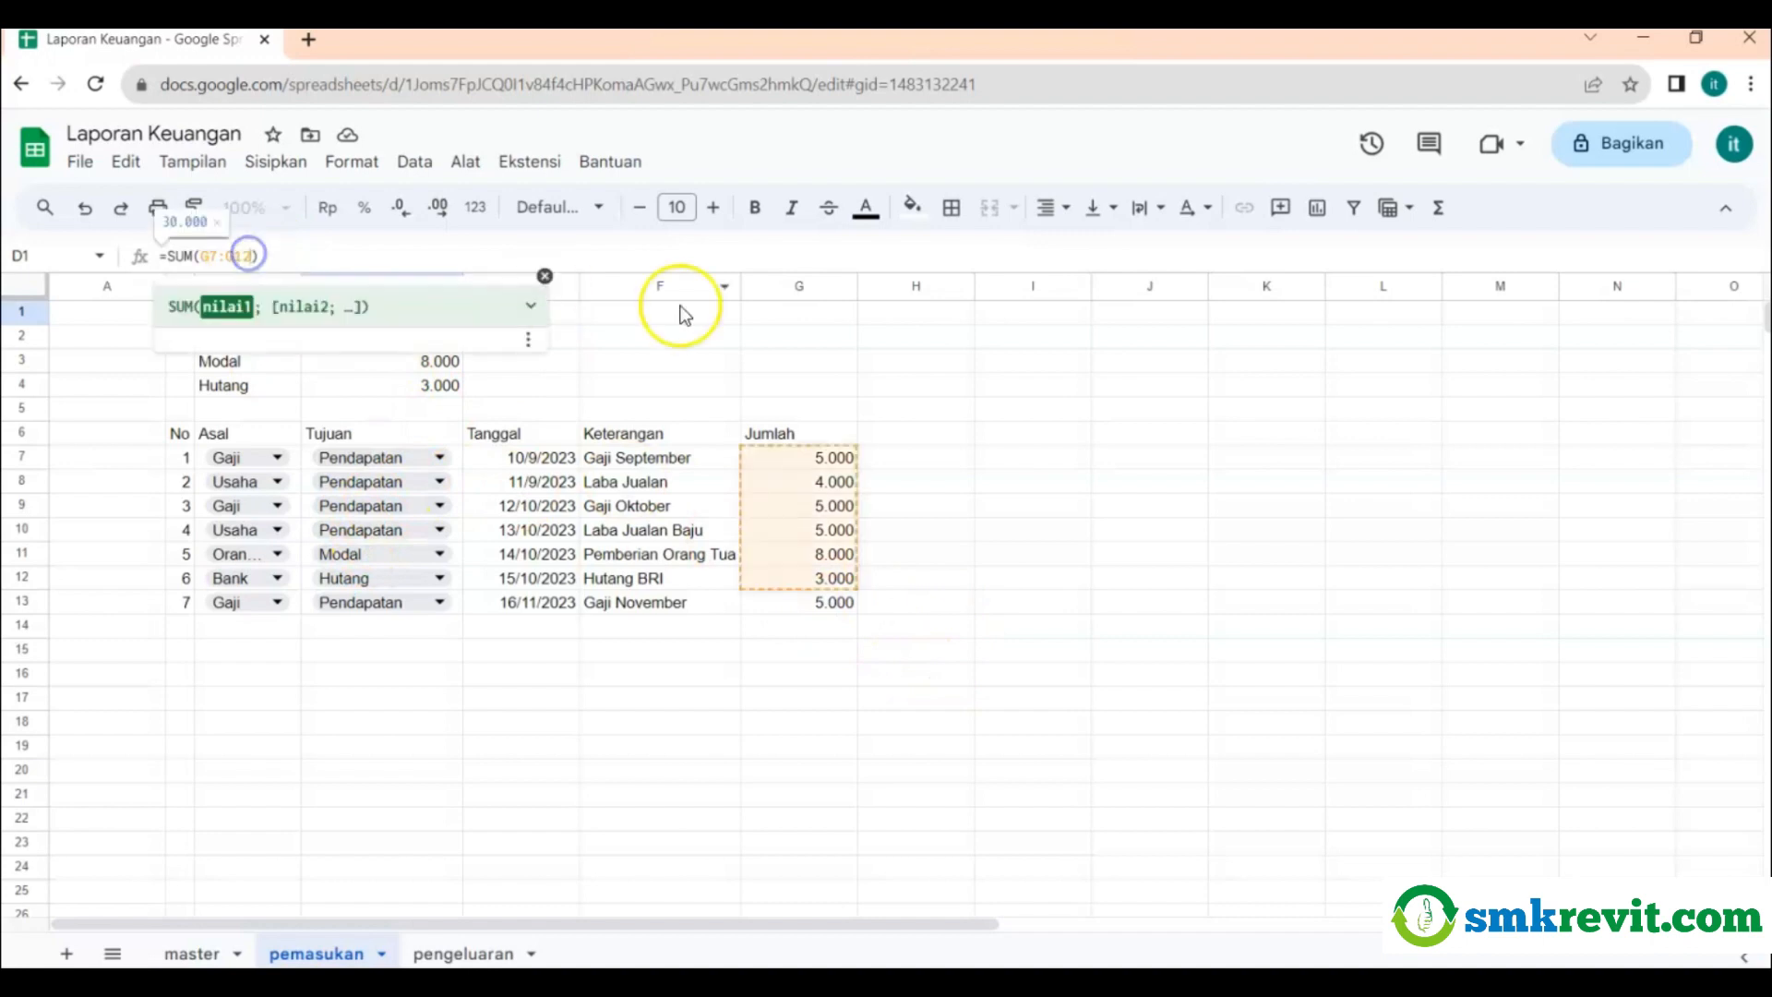
{"action": "key", "text": "BackSpace"}
{"action": "type", "text": "3"}
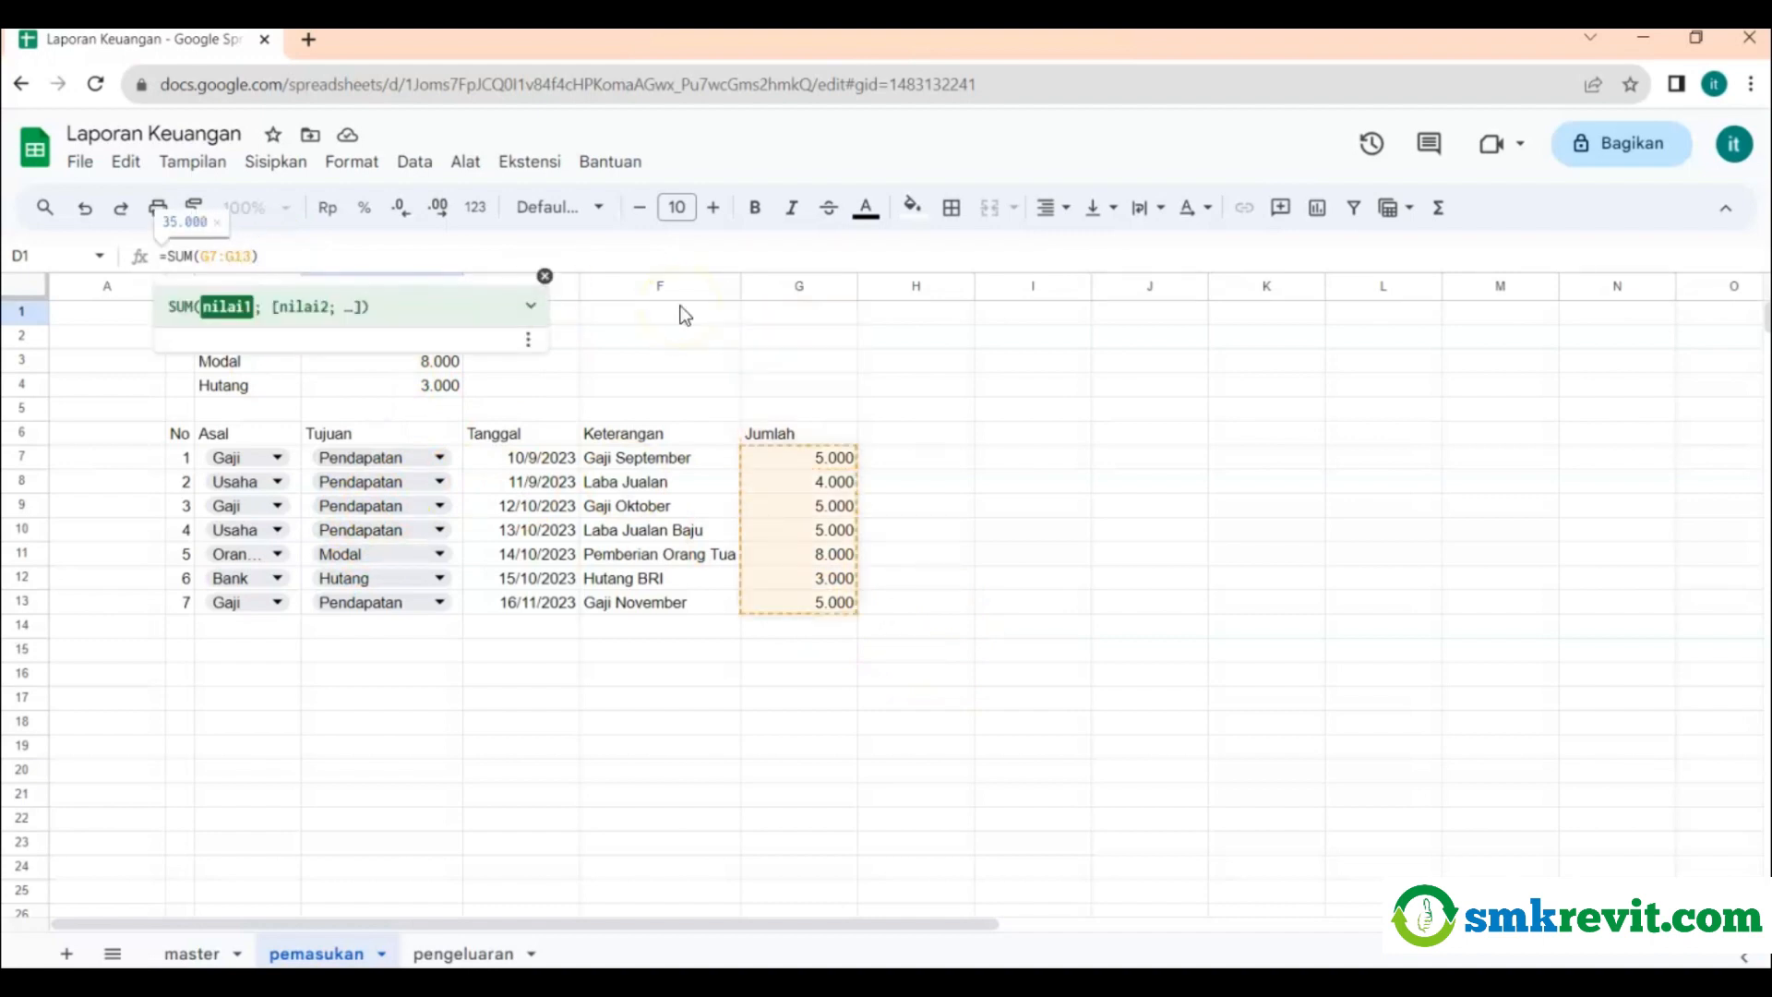
{"action": "key", "text": "Return"}
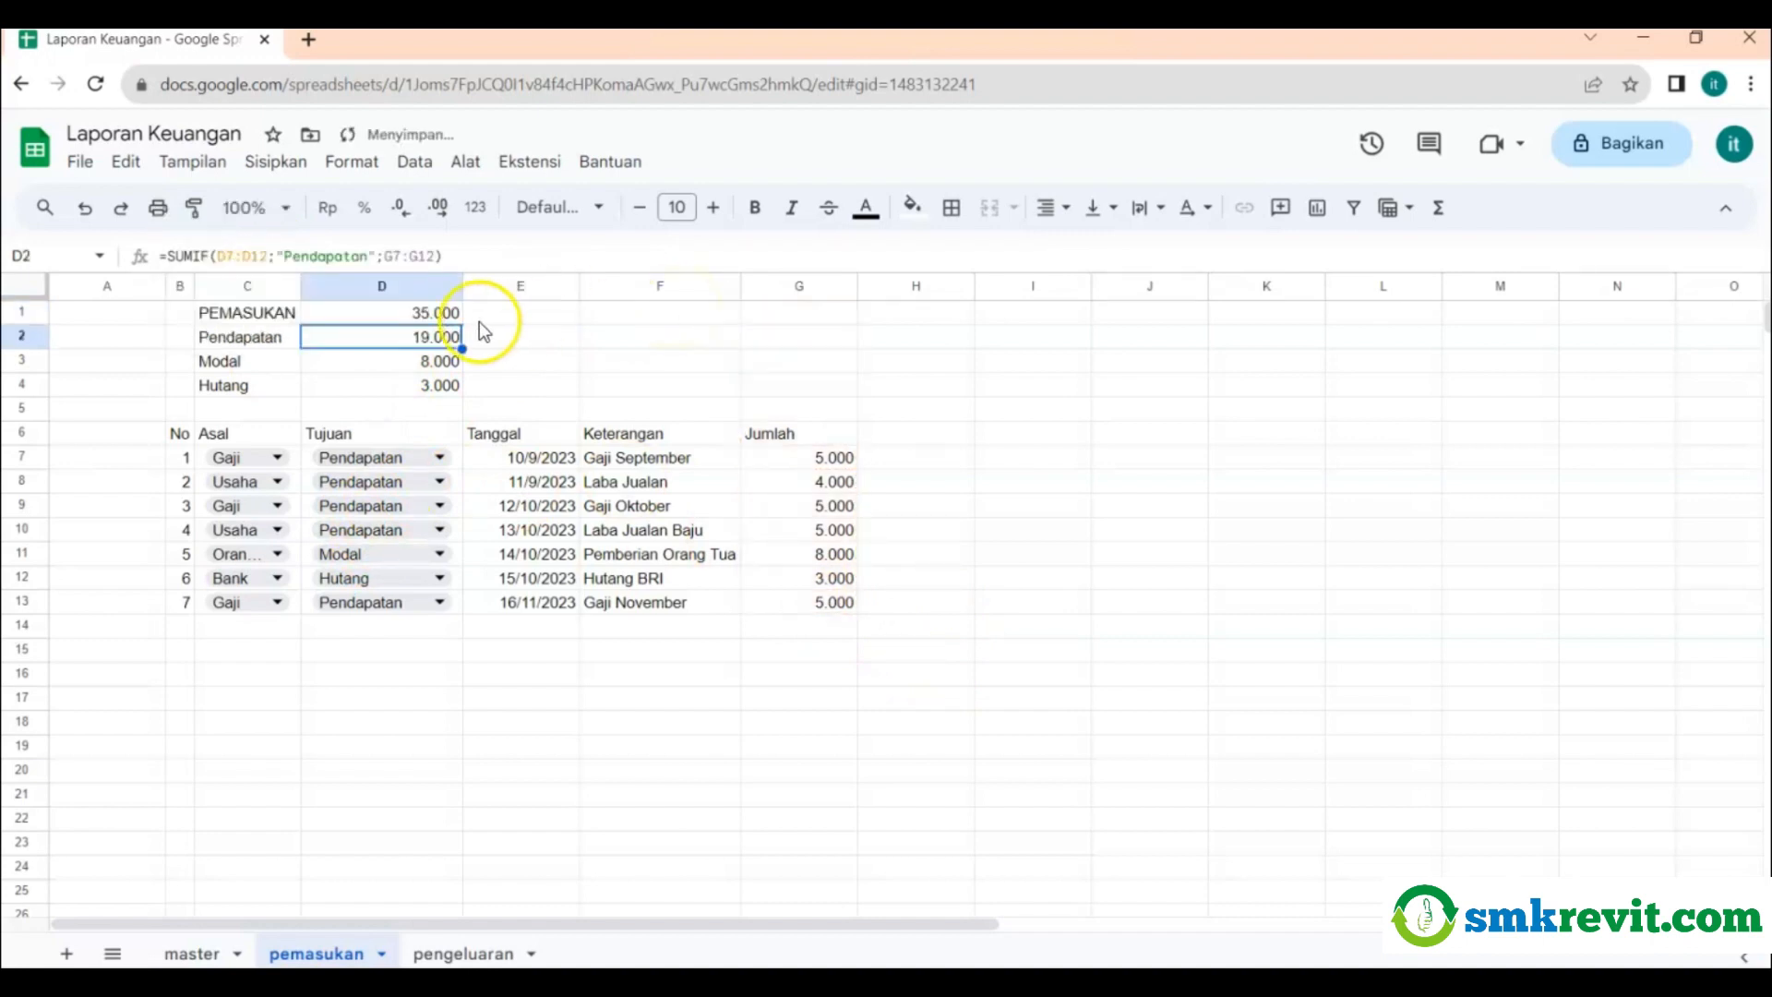
Extend the sum range to G7:G13 in the SUMIF formulas for Pendapatan in D2 and Hutang in D4.
{"action": "left_click", "coordinate": [433, 256]}
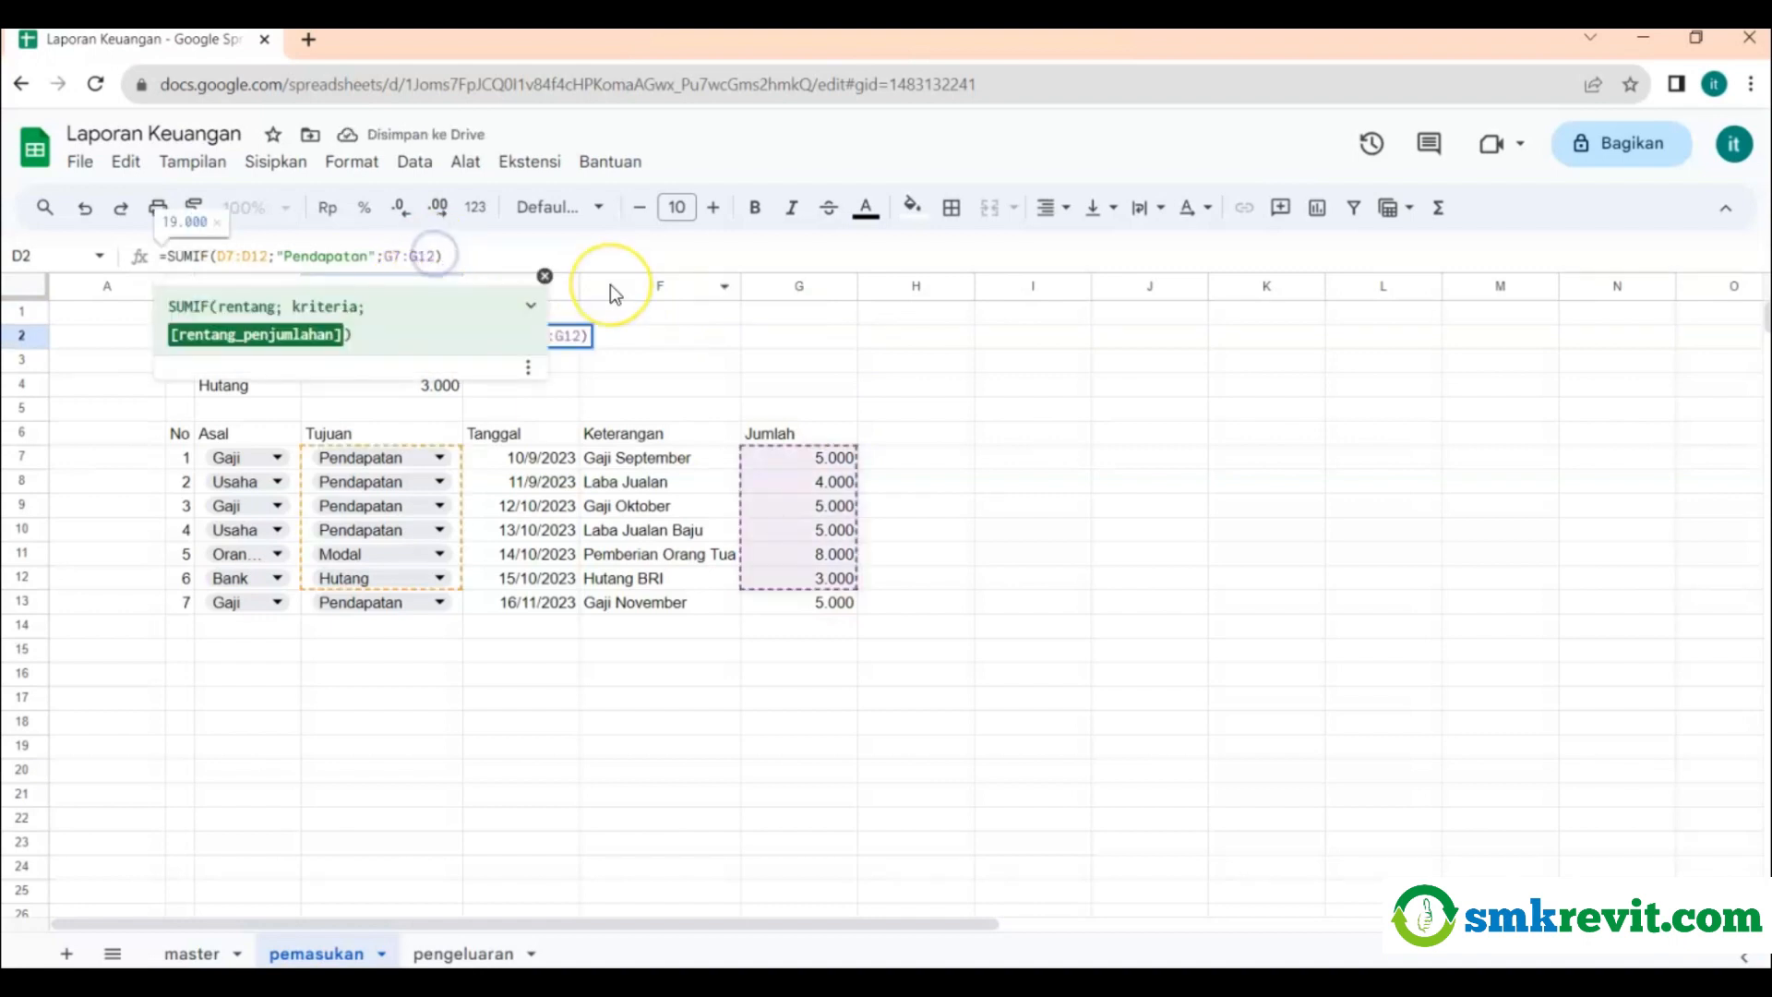
{"action": "key", "text": "Return"}
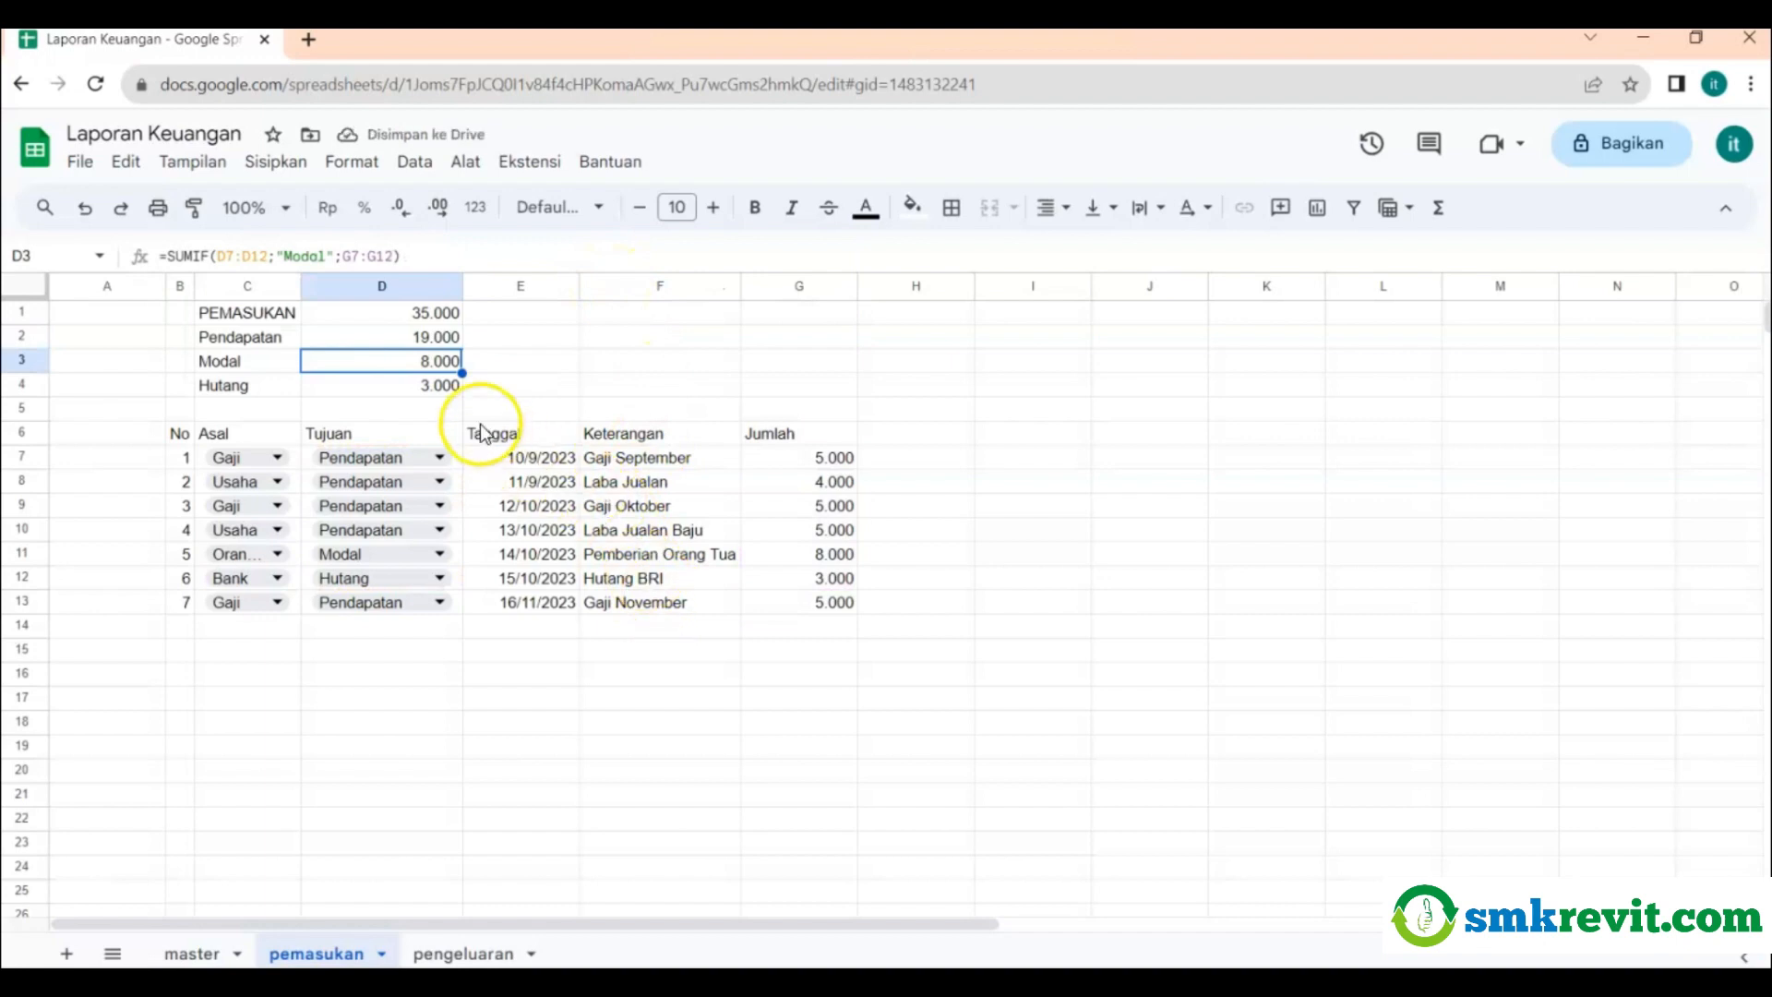
{"action": "left_click", "coordinate": [439, 385]}
{"action": "left_click", "coordinate": [400, 256]}
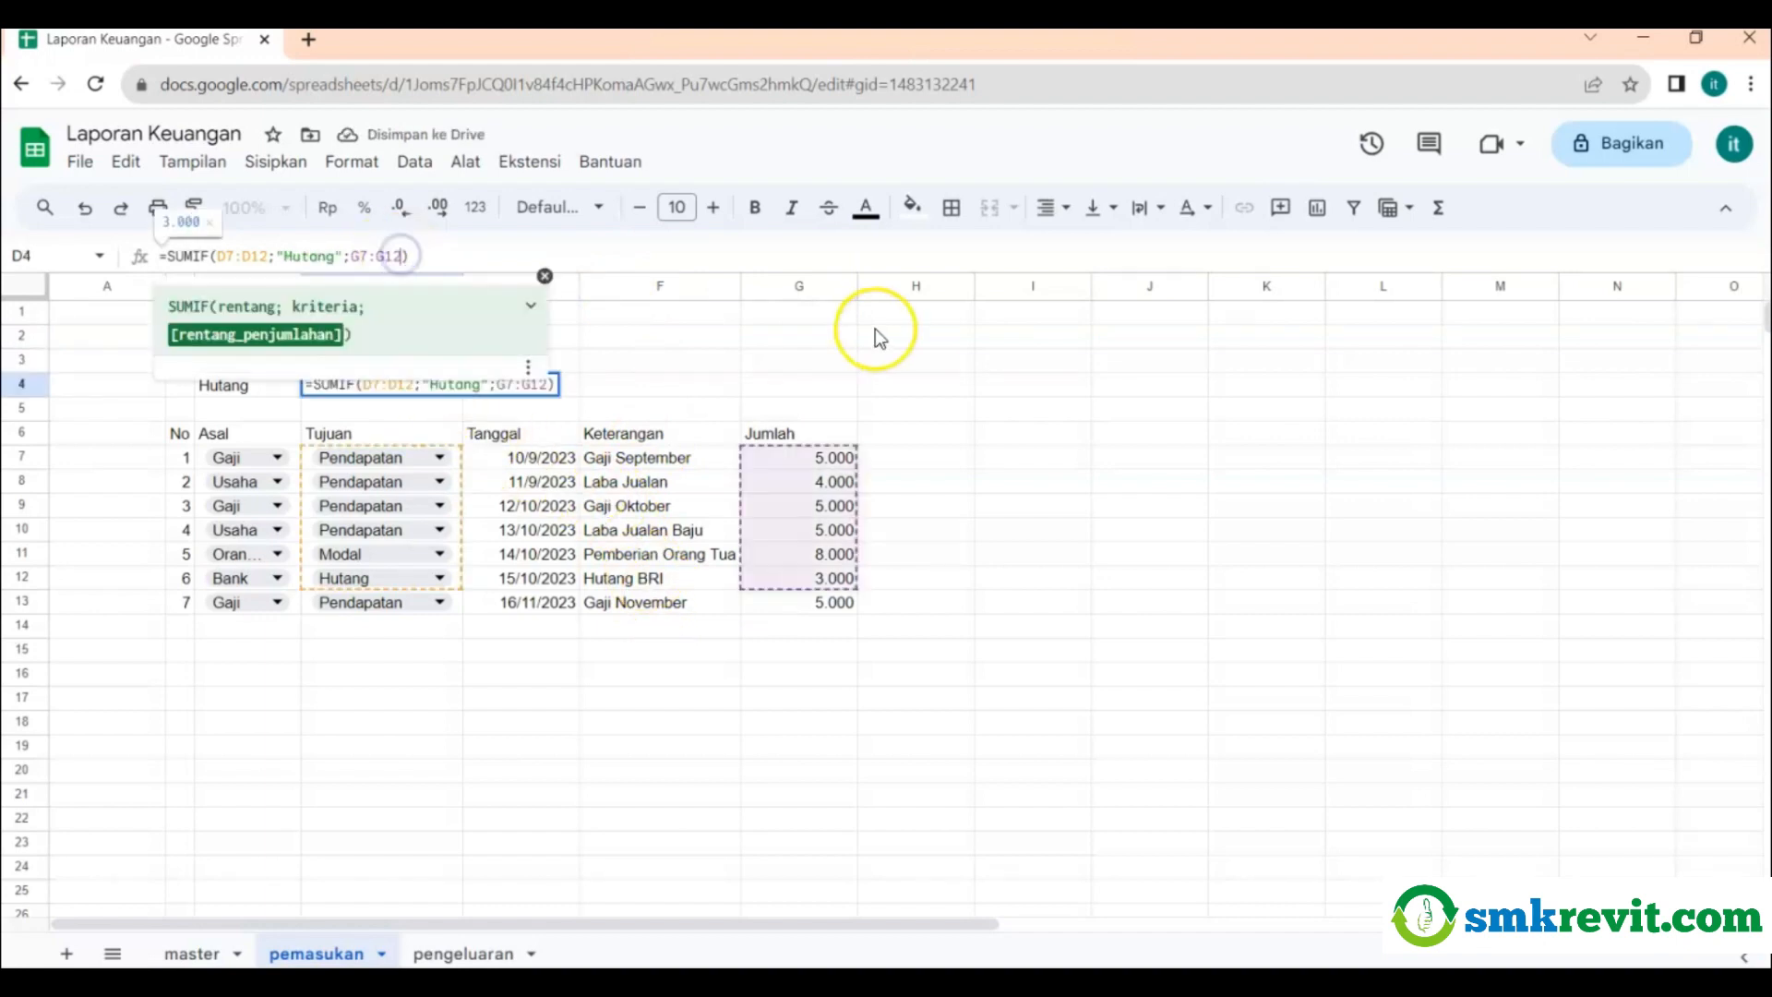
{"action": "key", "text": "Return"}
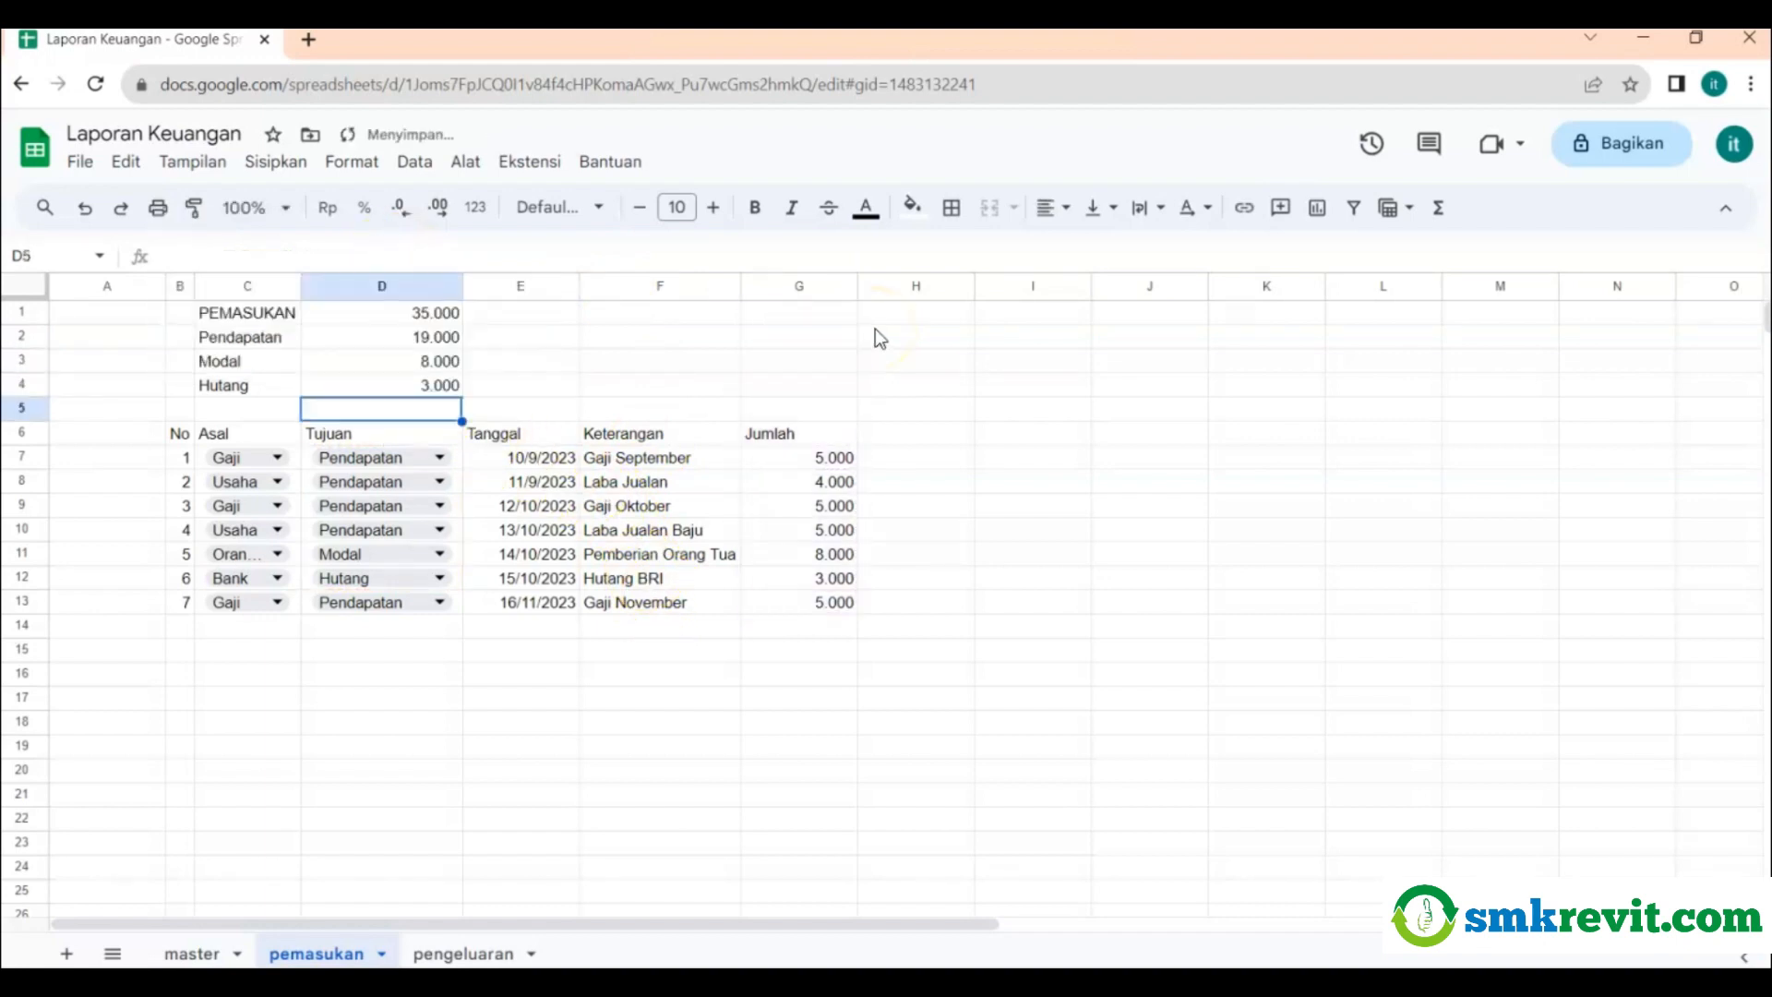
Examine the PEMASUKAN, Pendapatan, Modal and Hutang formulas in D1:D4 against the Jumlah column of the income table.
{"action": "left_click", "coordinate": [847, 557]}
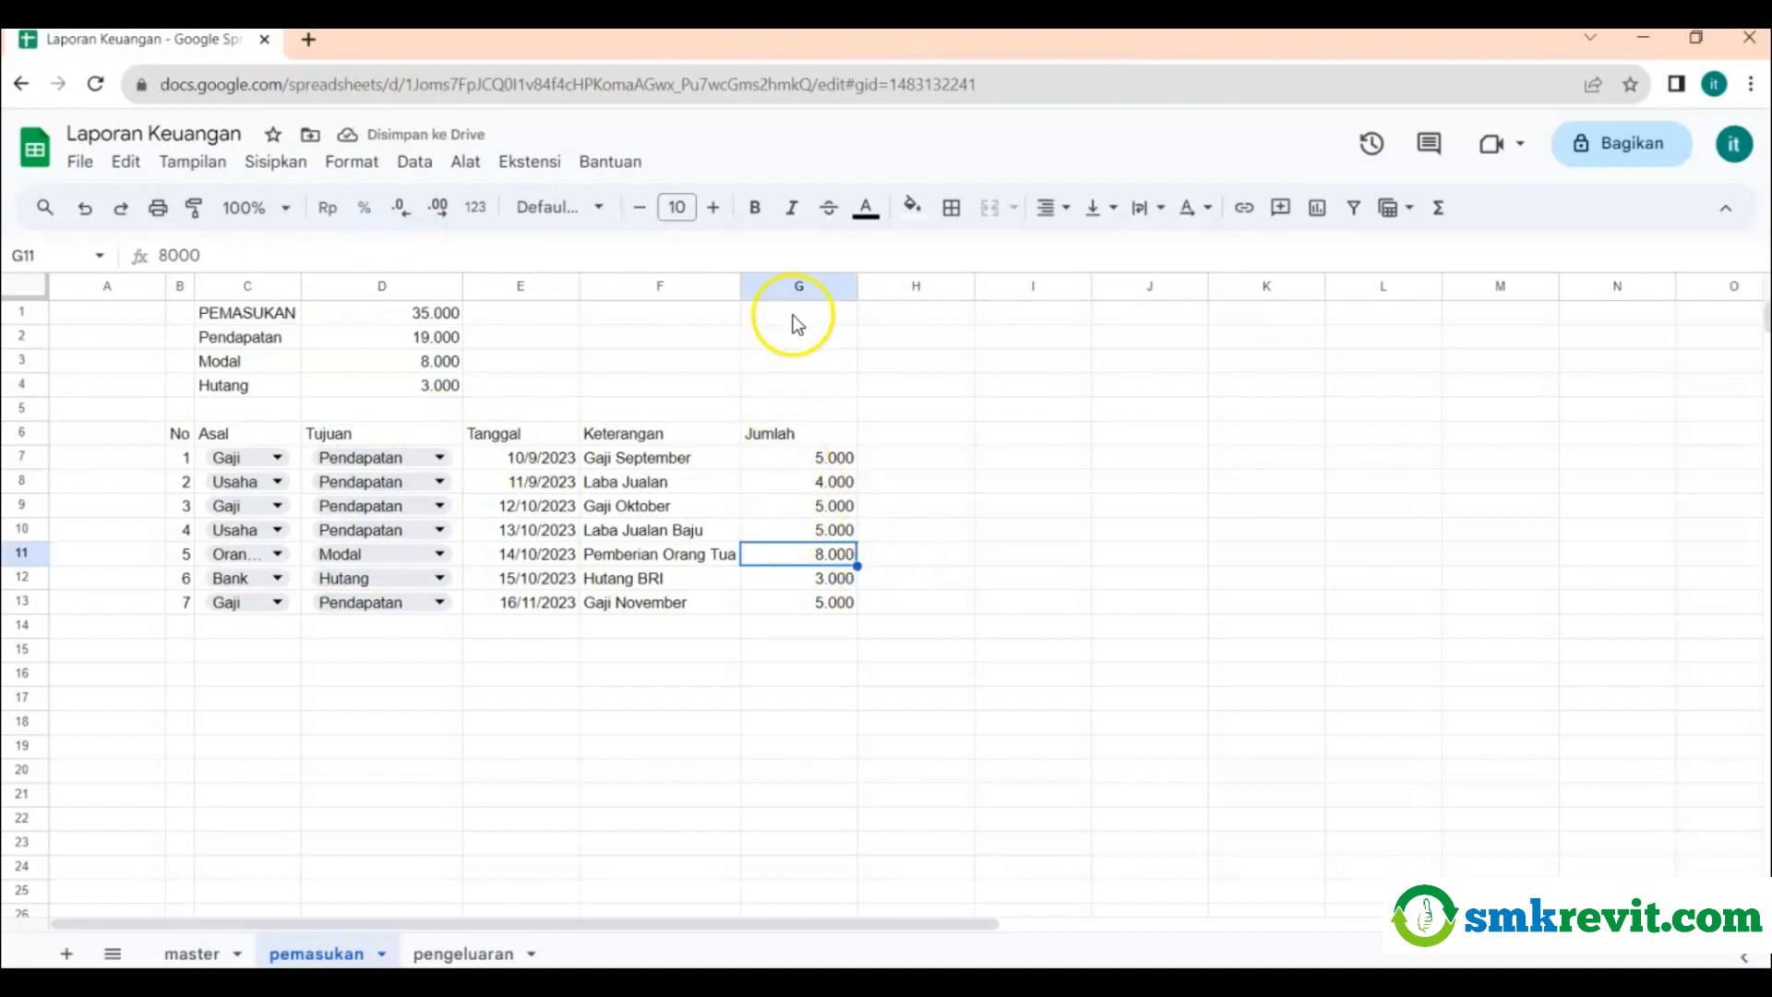
{"action": "left_click", "coordinate": [800, 603]}
{"action": "left_click", "coordinate": [797, 672]}
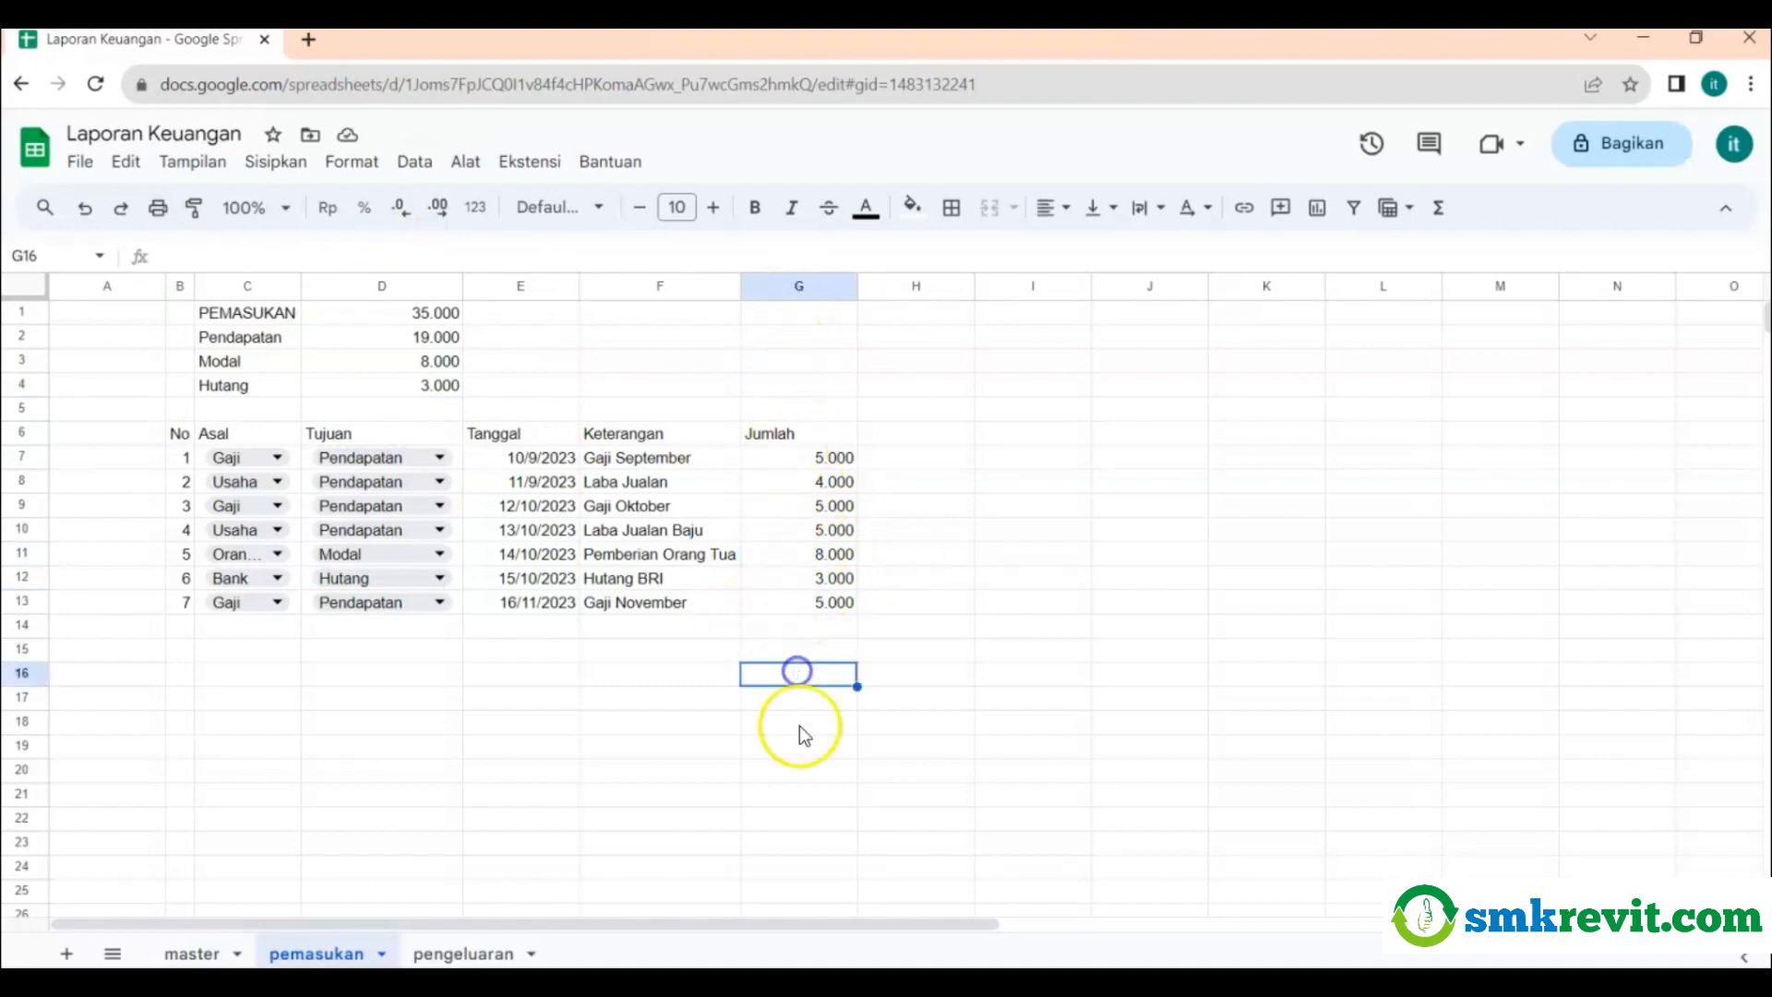
{"action": "left_click", "coordinate": [799, 726]}
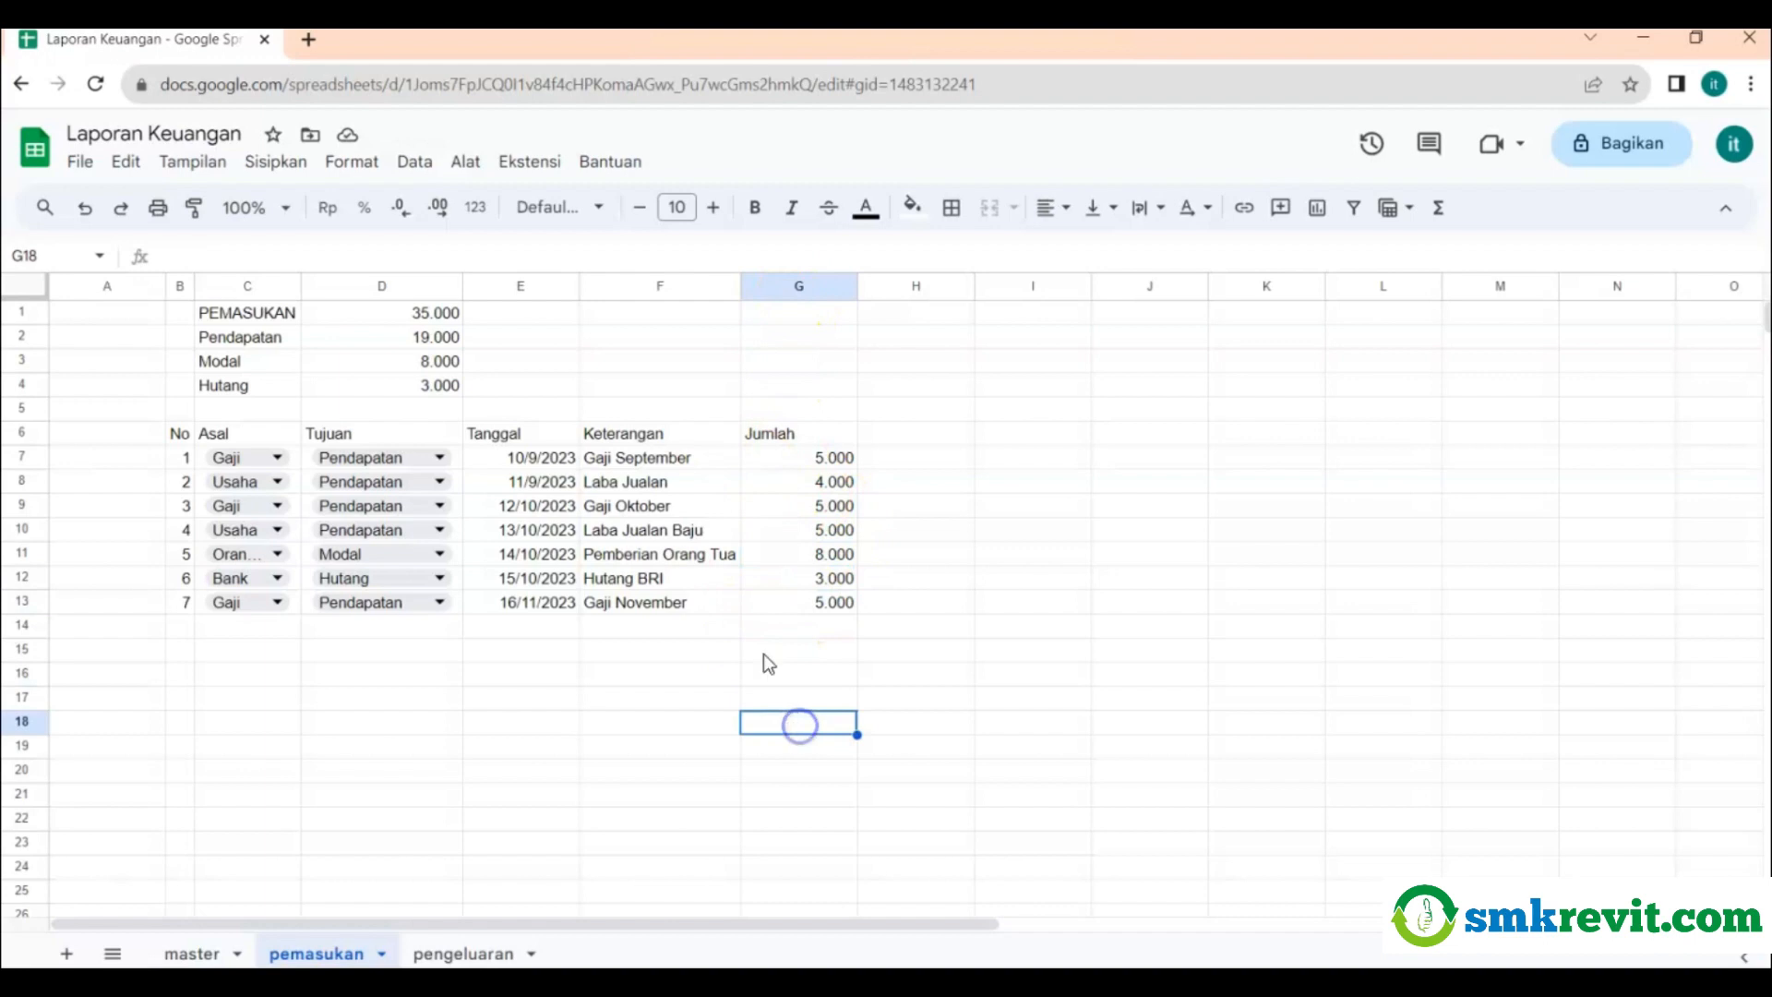
{"action": "left_click", "coordinate": [432, 319]}
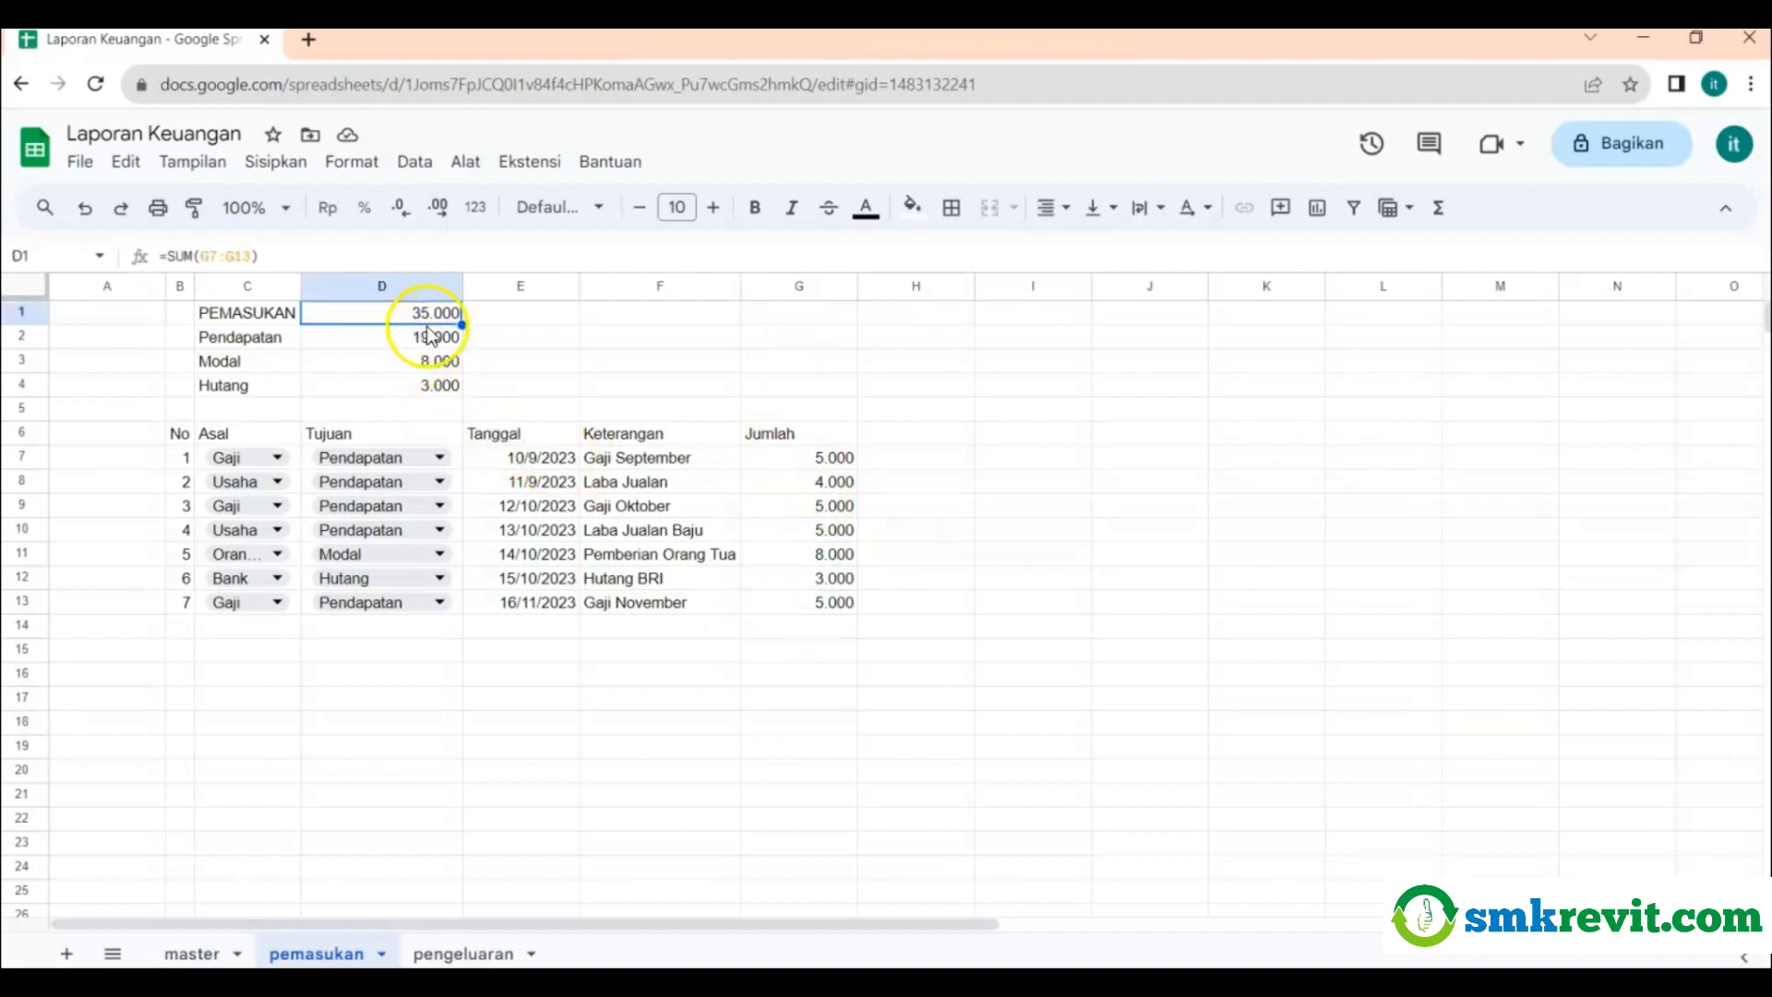
{"action": "left_click", "coordinate": [429, 338]}
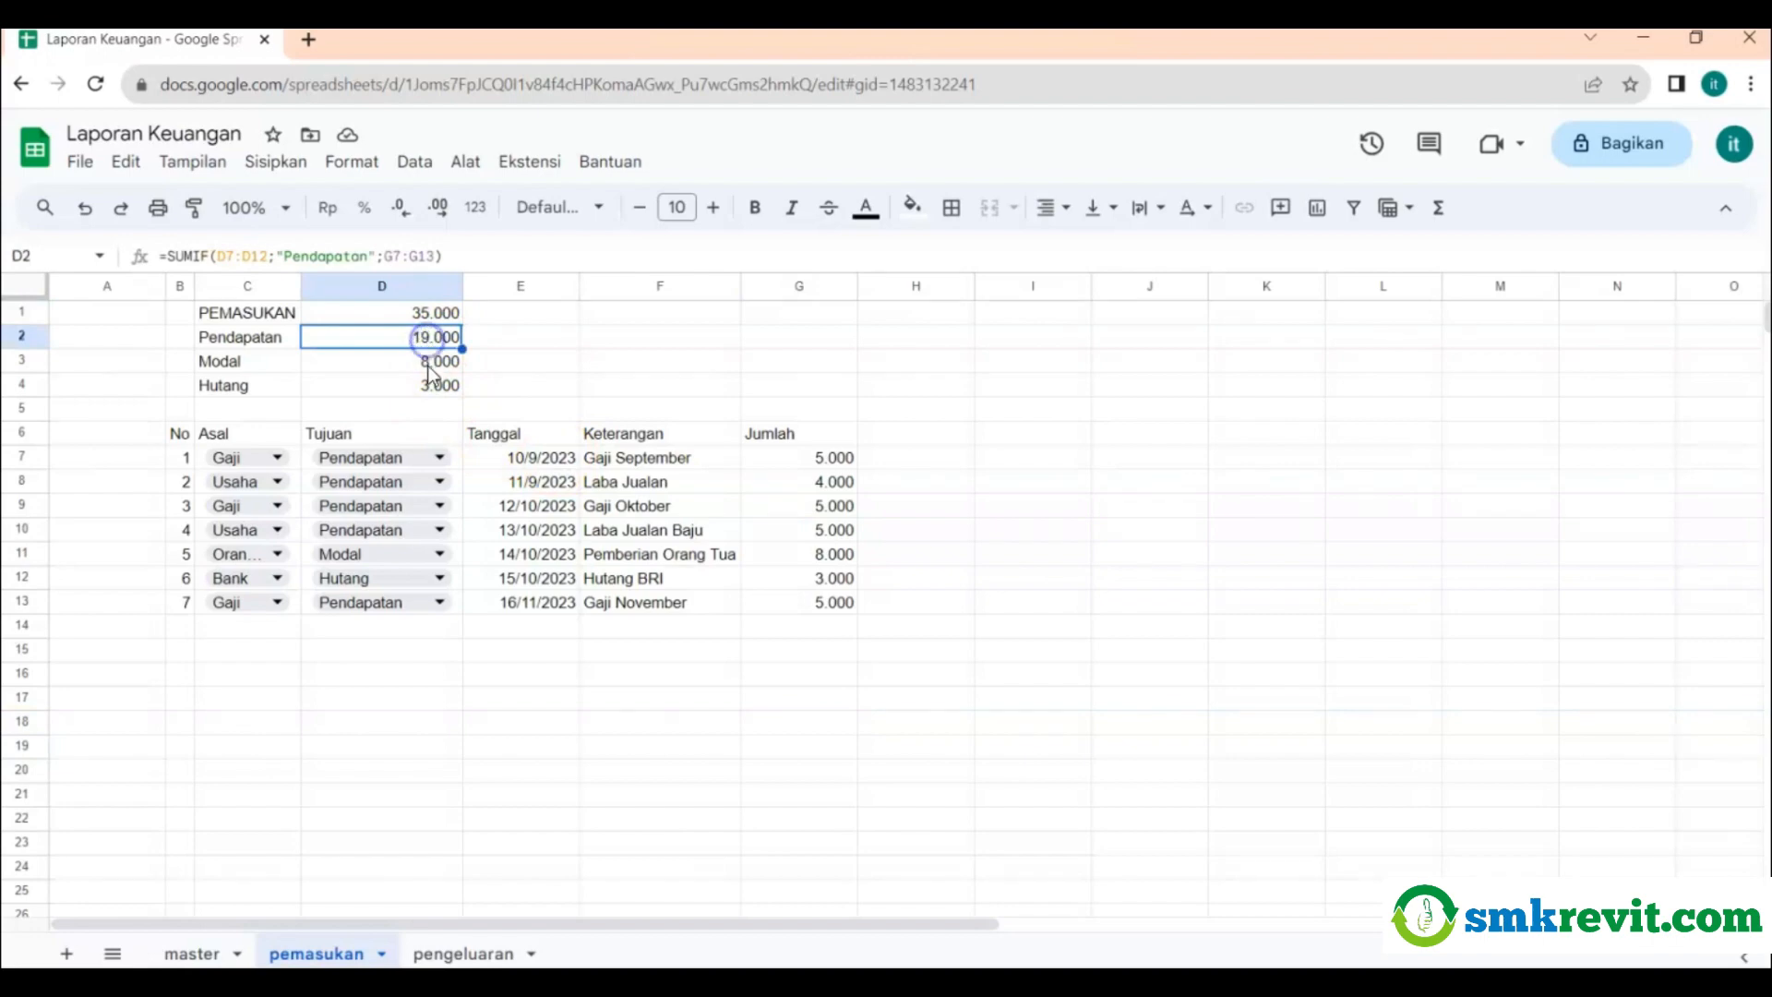
{"action": "left_click", "coordinate": [429, 360]}
{"action": "left_click", "coordinate": [428, 384]}
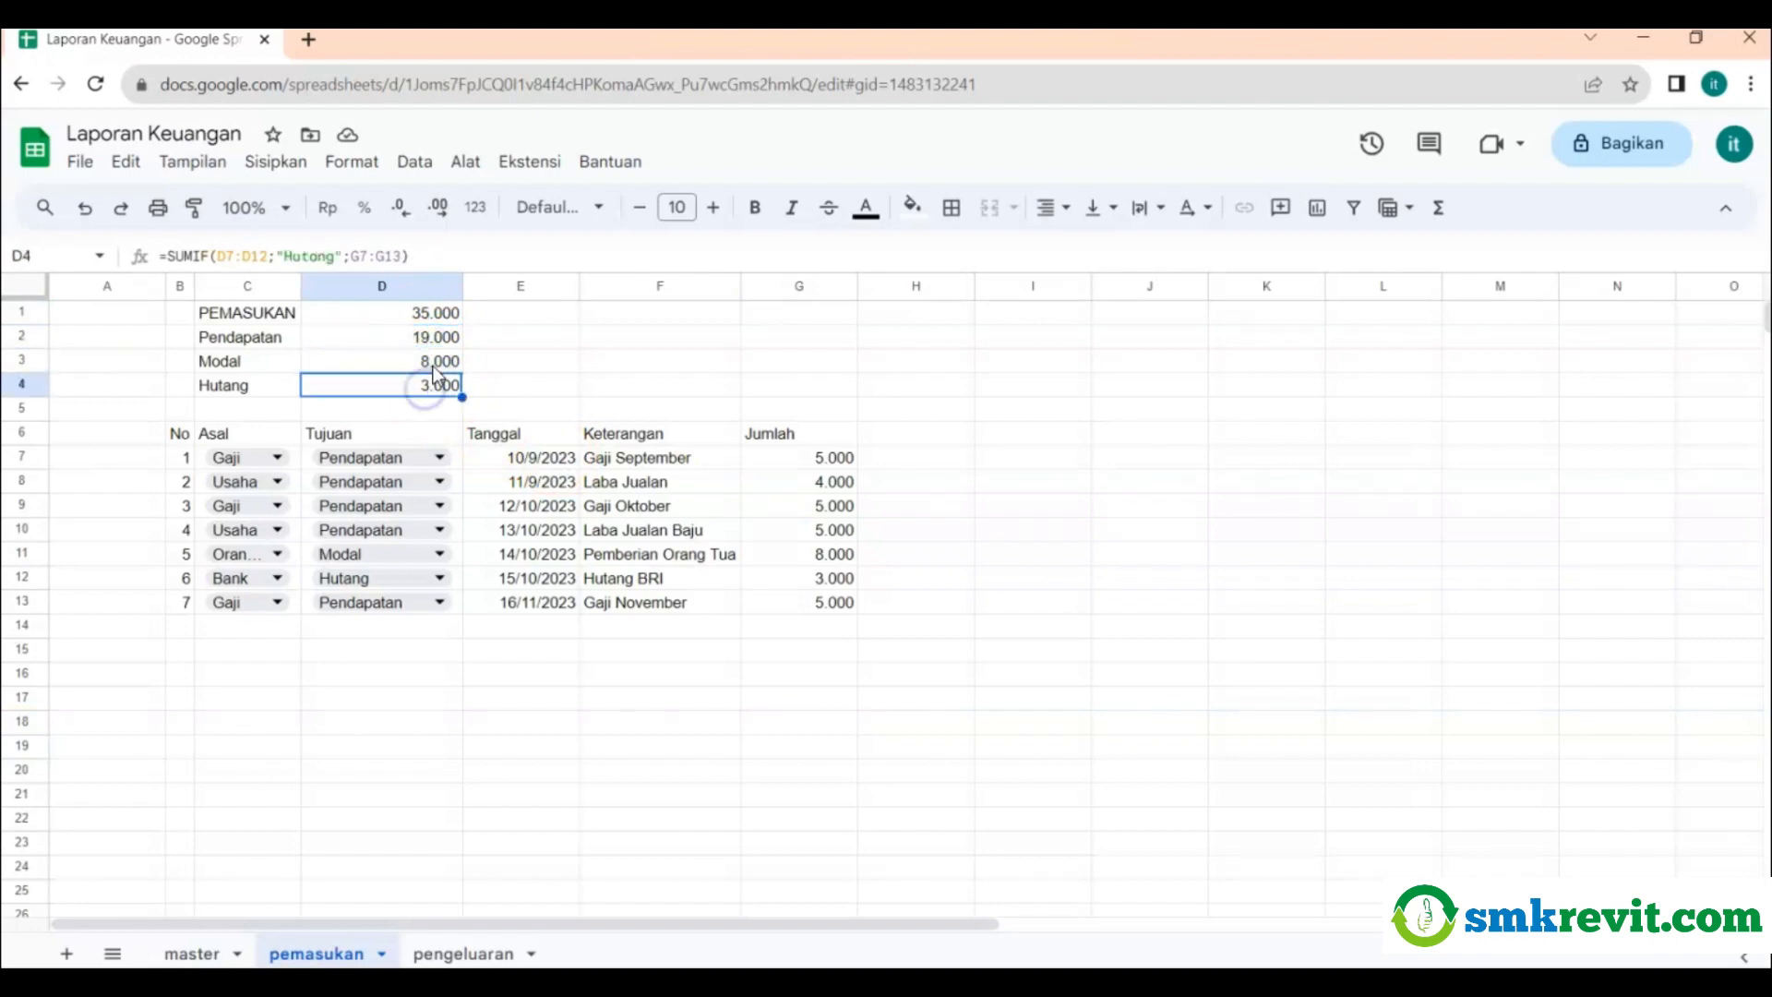
{"action": "left_click", "coordinate": [436, 363]}
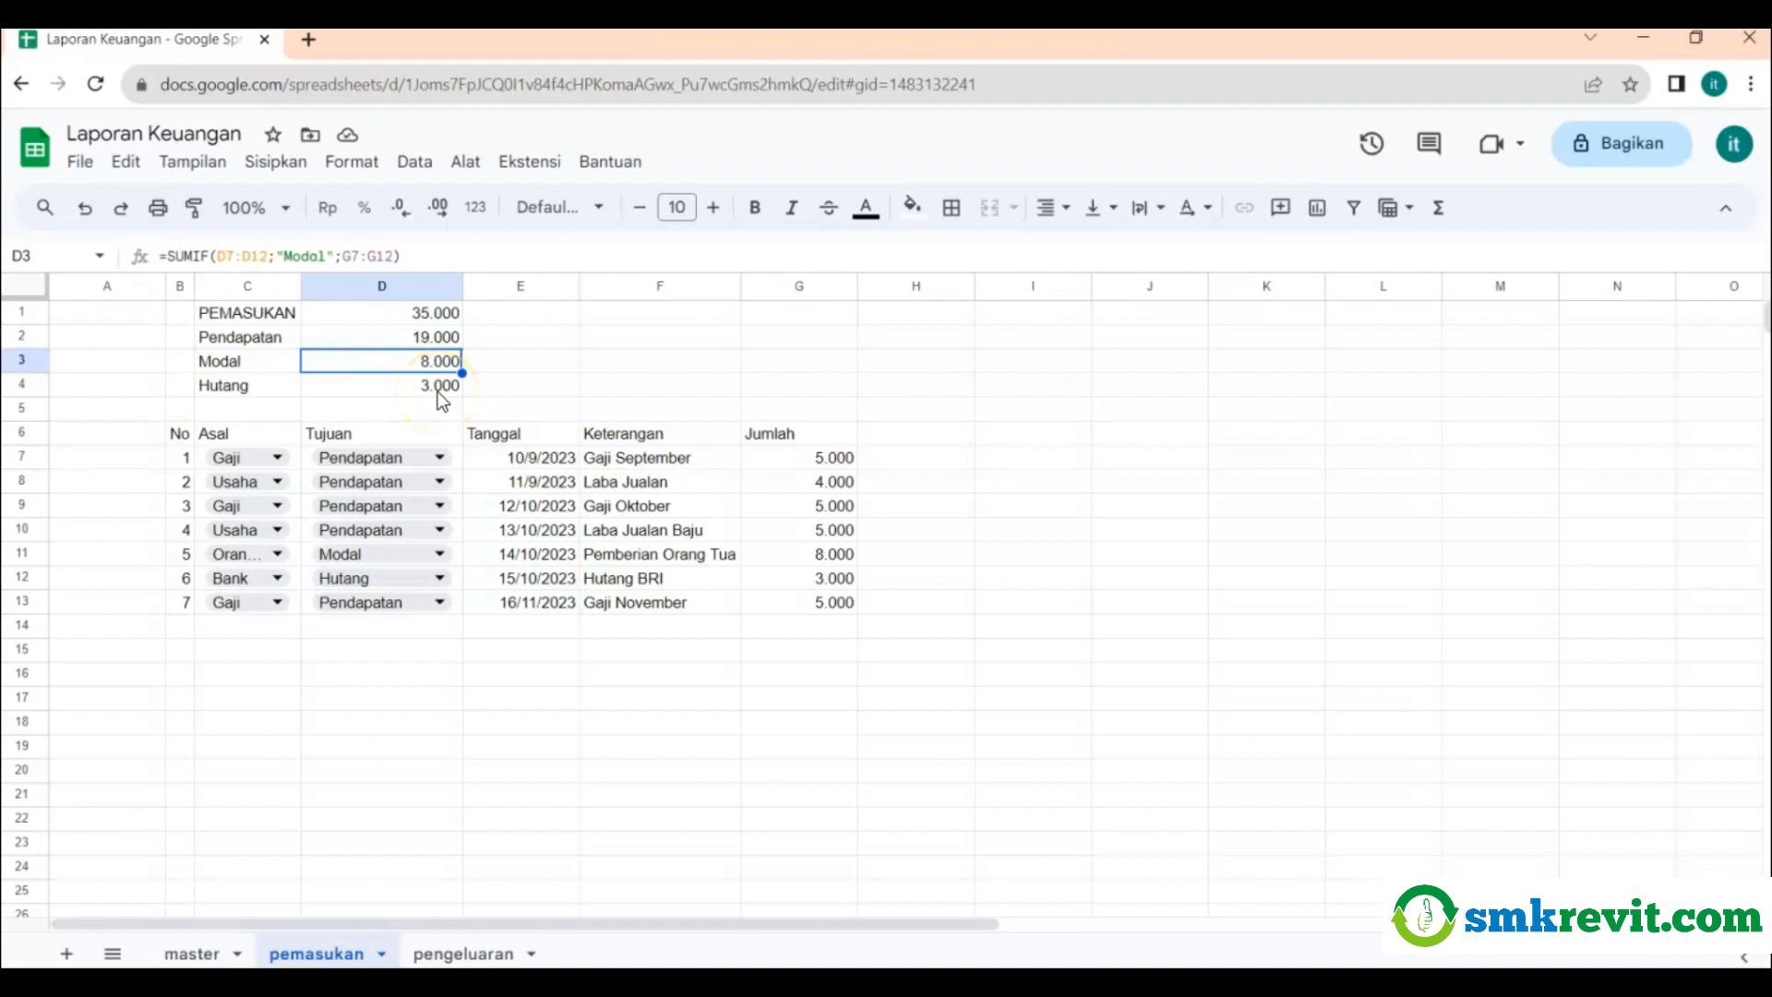
{"action": "left_click", "coordinate": [439, 339]}
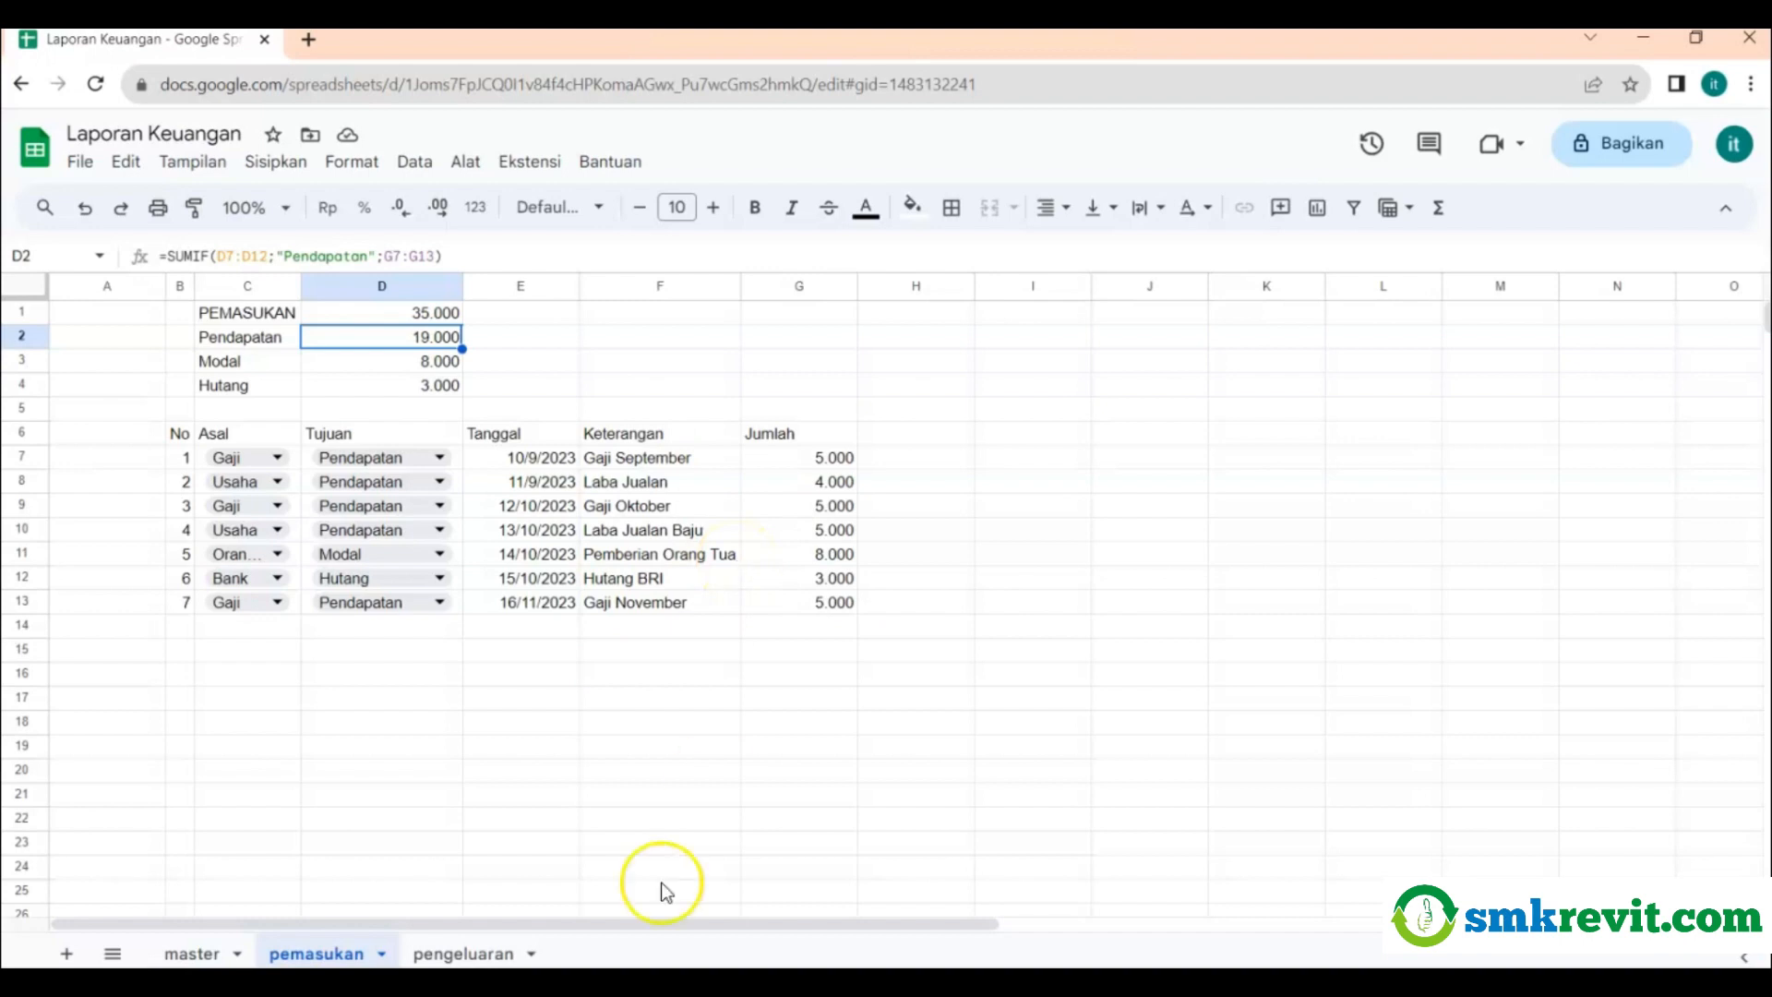
{"action": "left_click", "coordinate": [463, 955]}
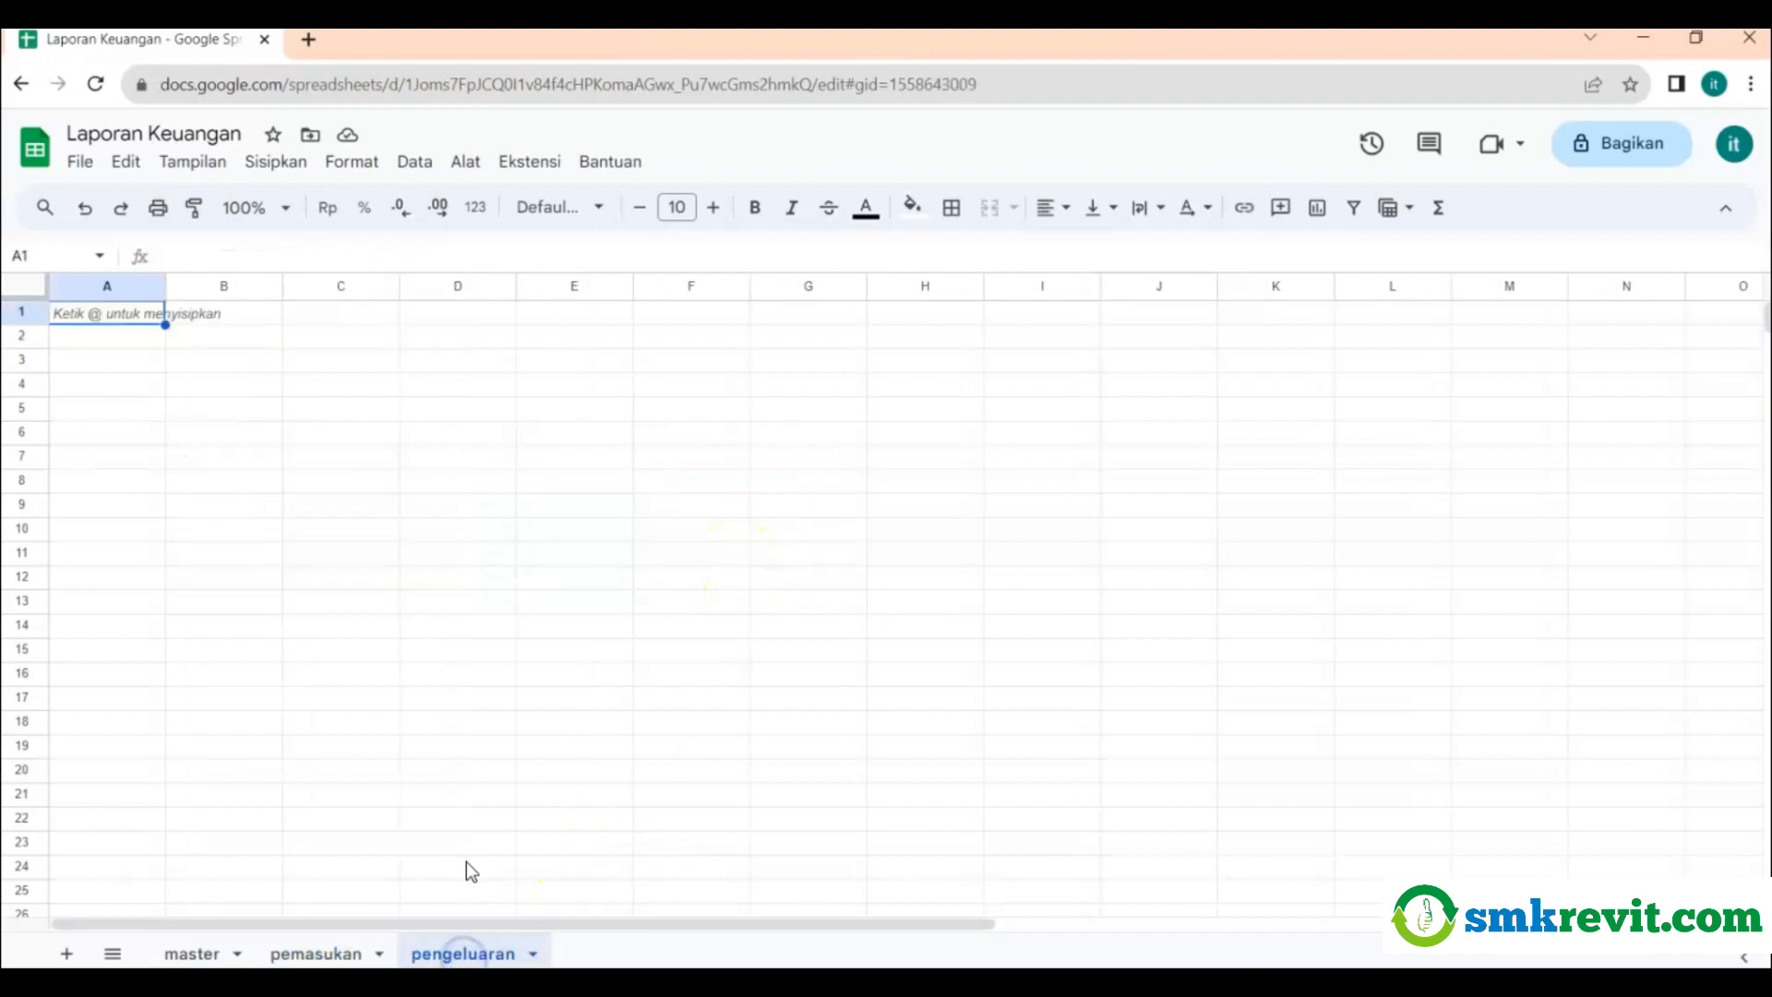
{"action": "left_click", "coordinate": [314, 953]}
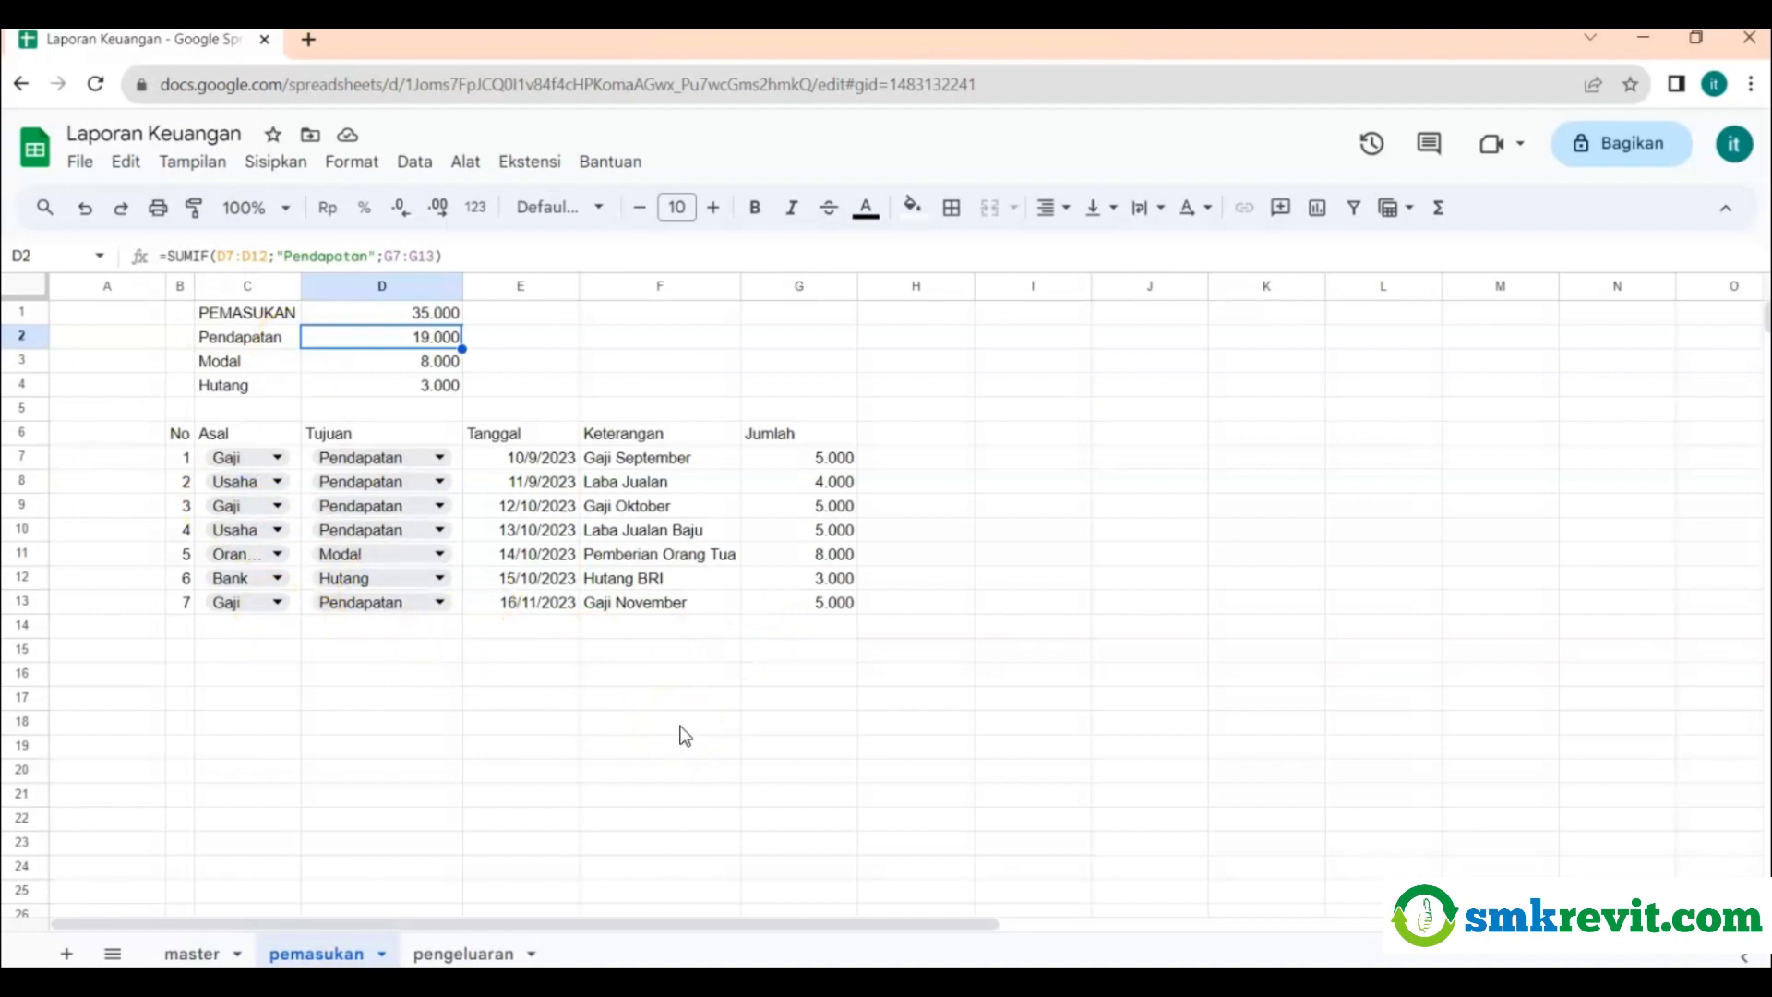
{"action": "left_click", "coordinate": [506, 386]}
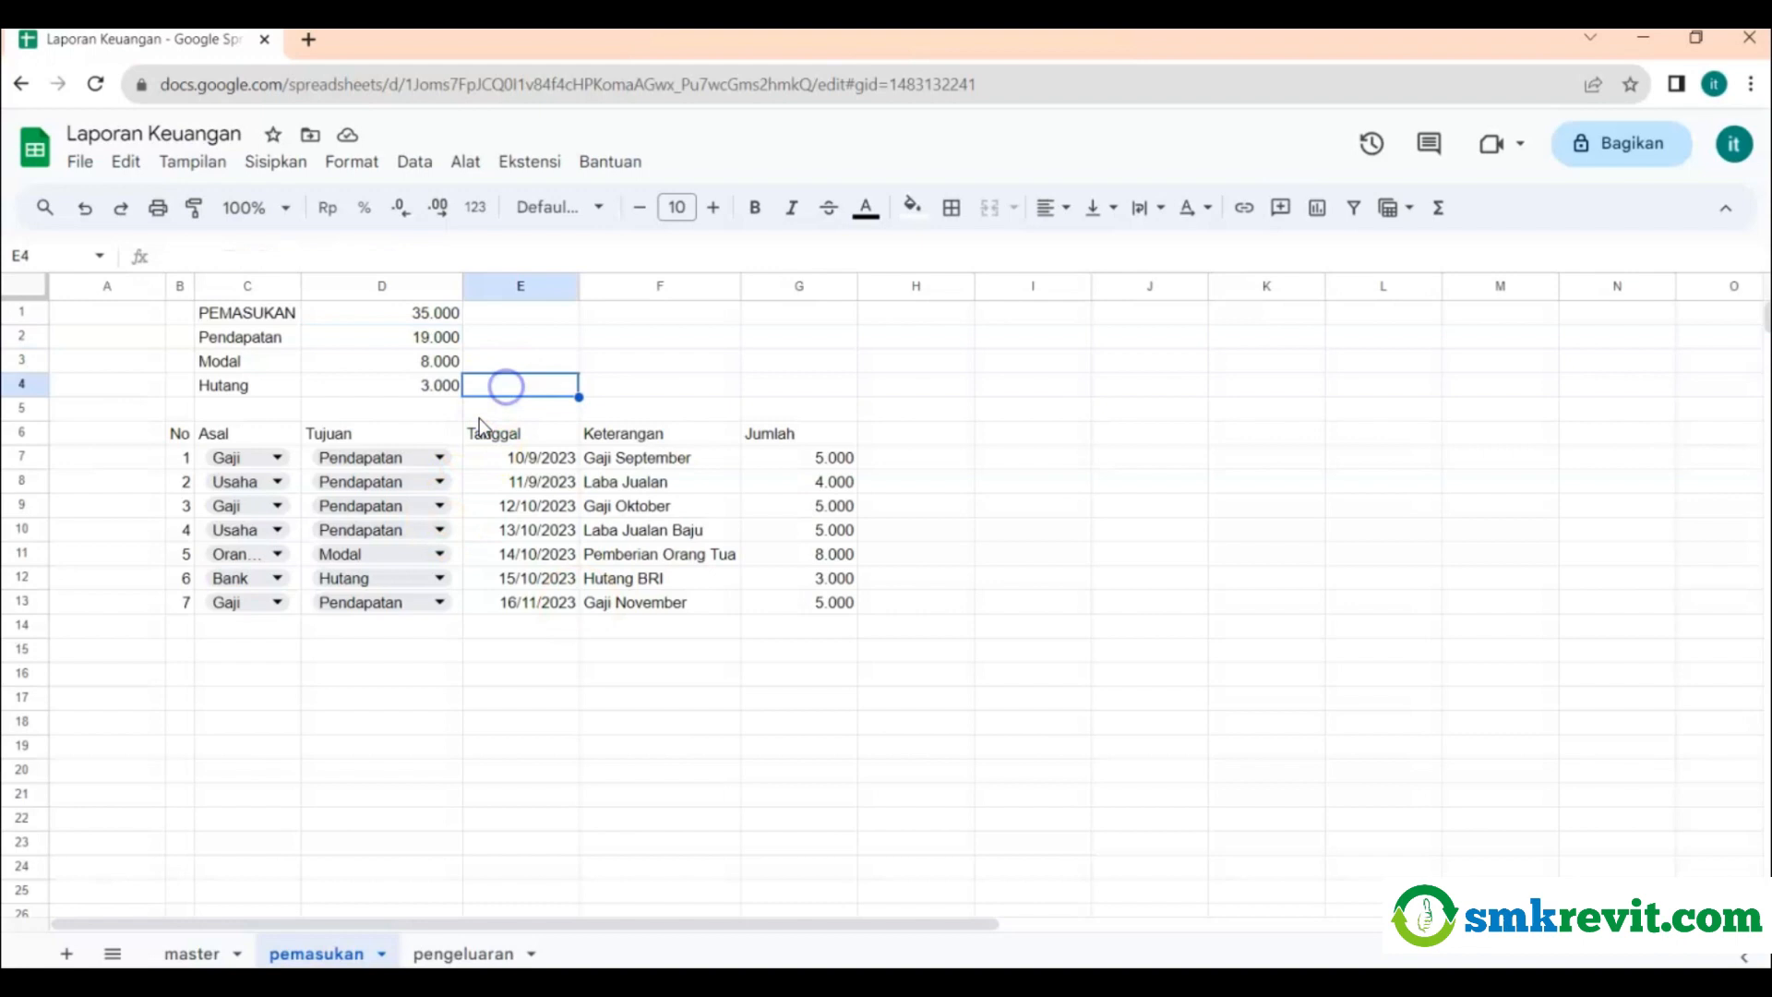
{"action": "left_click", "coordinate": [277, 338]}
{"action": "left_click", "coordinate": [269, 385]}
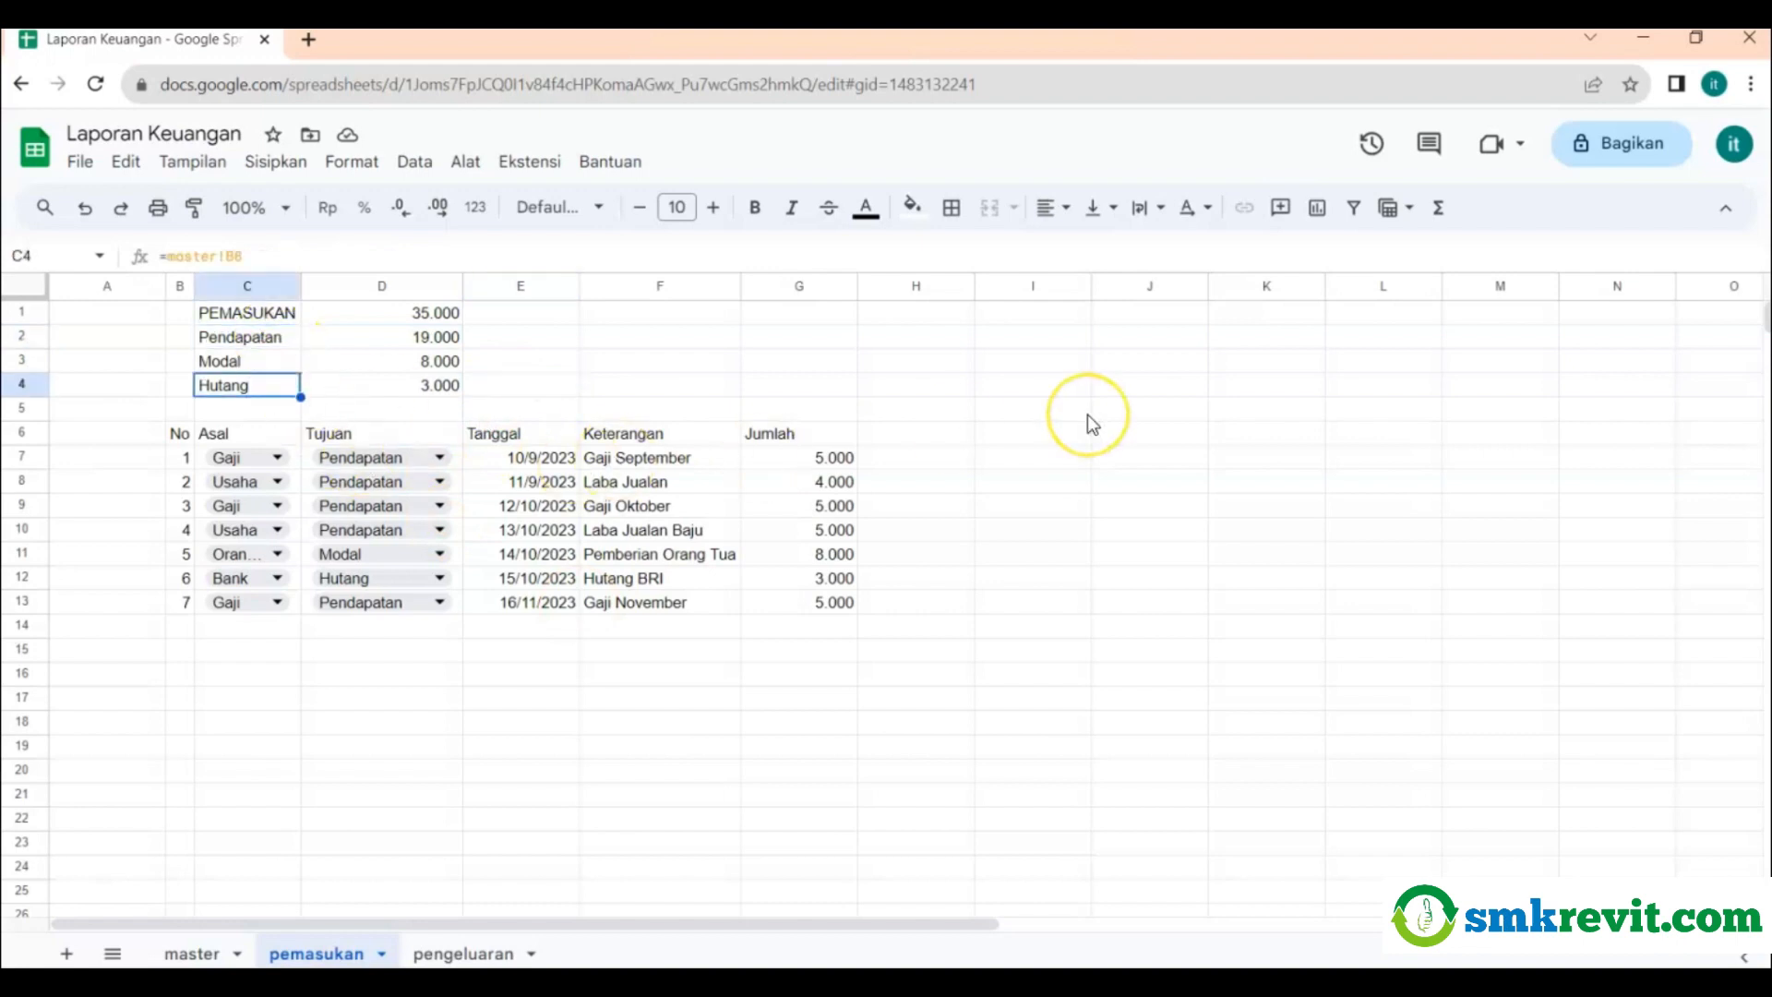
Add the heading SUMBER in F1 of the pemasukan sheet and link F2 to Gaji with =master!B17.
{"action": "left_click", "coordinate": [673, 317]}
{"action": "type", "text": "SUMBER"}
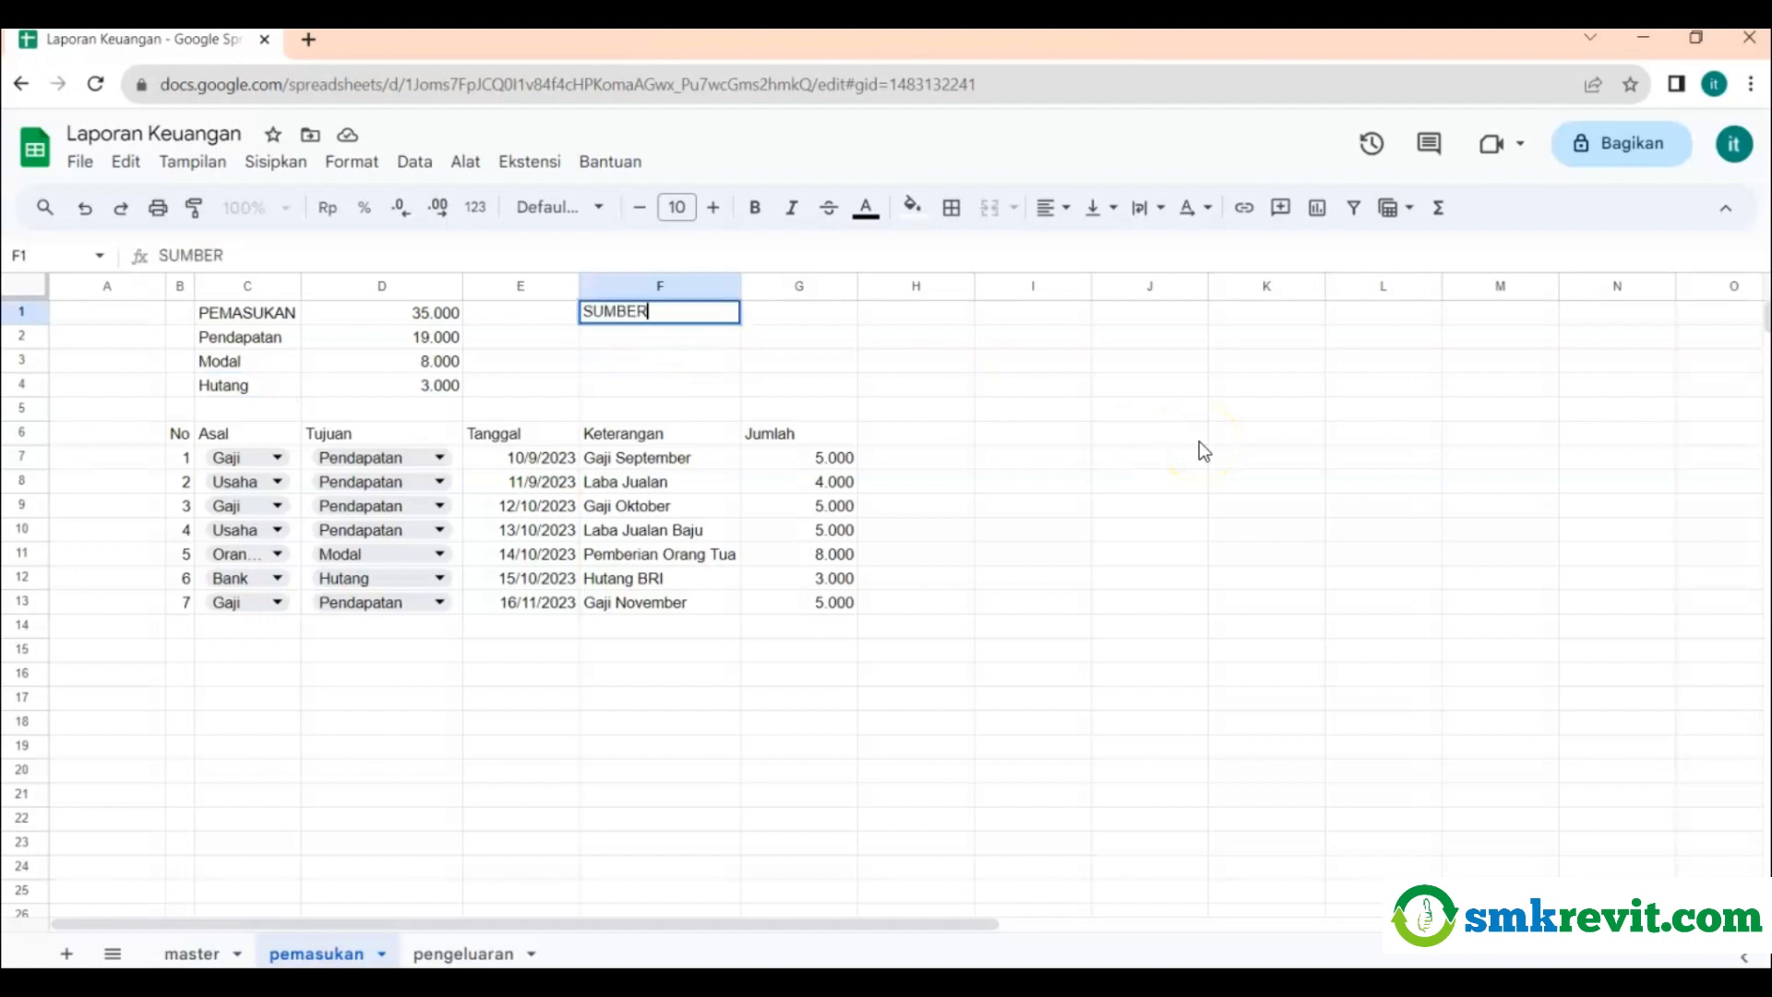
{"action": "key", "text": "Return"}
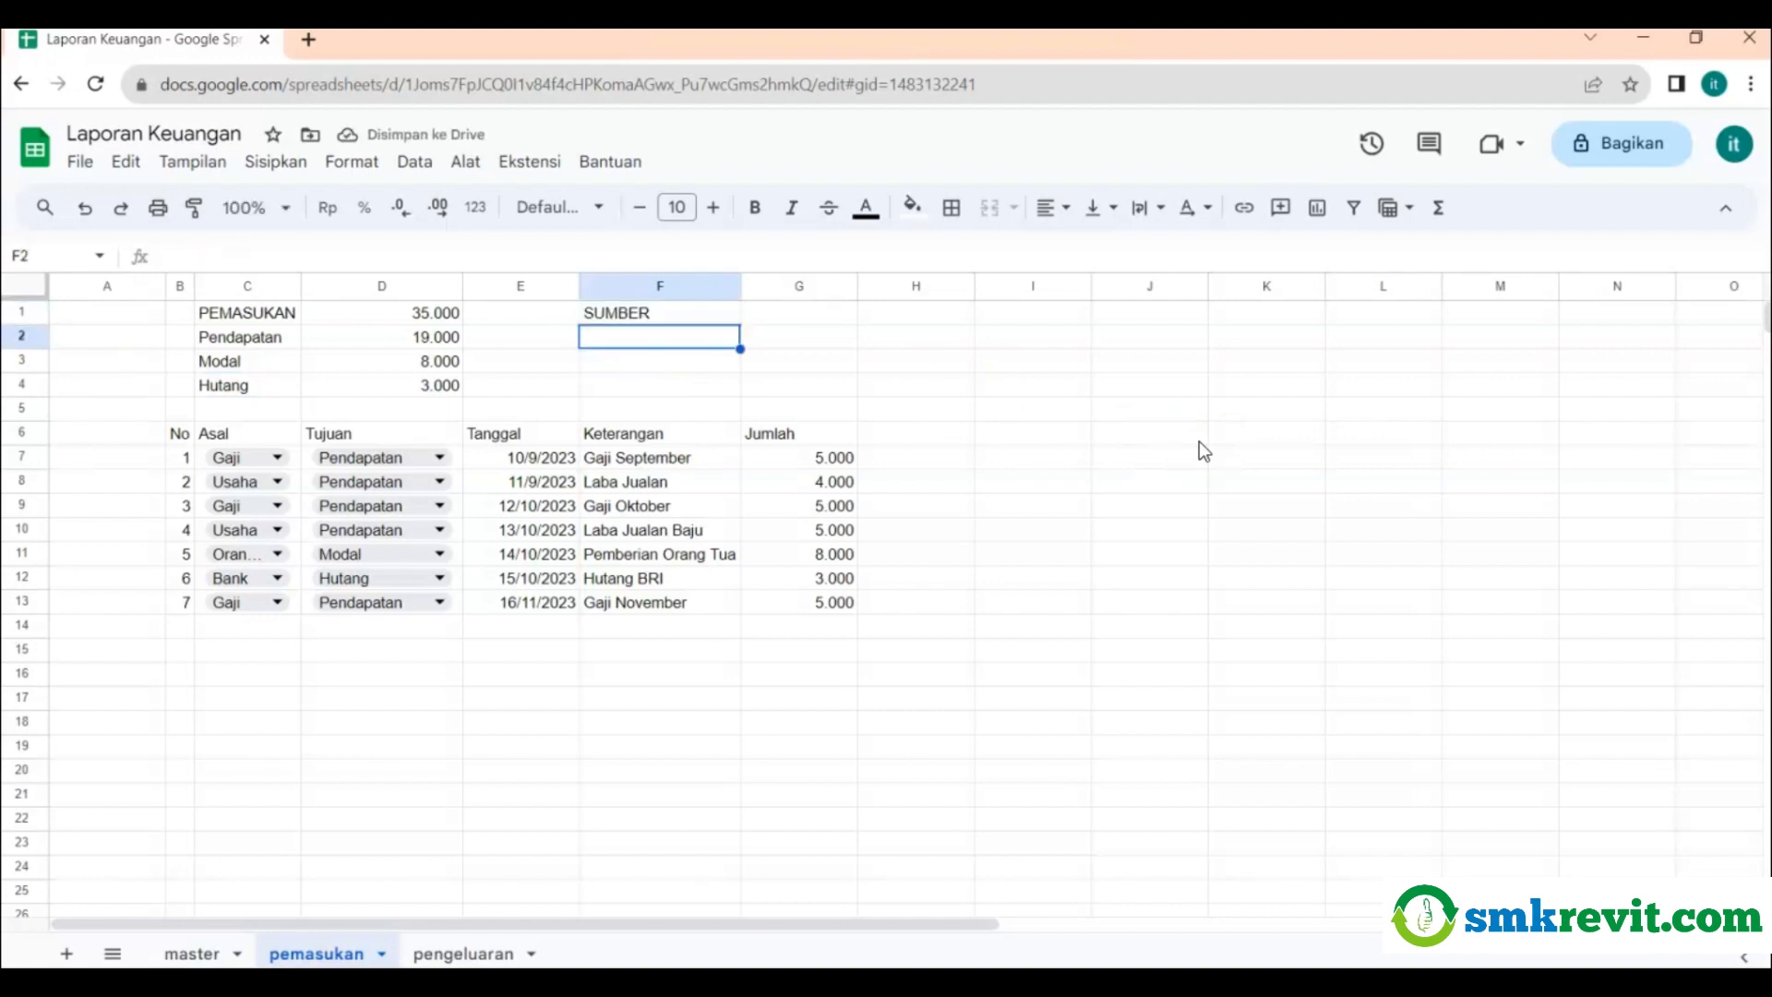
{"action": "type", "text": "="}
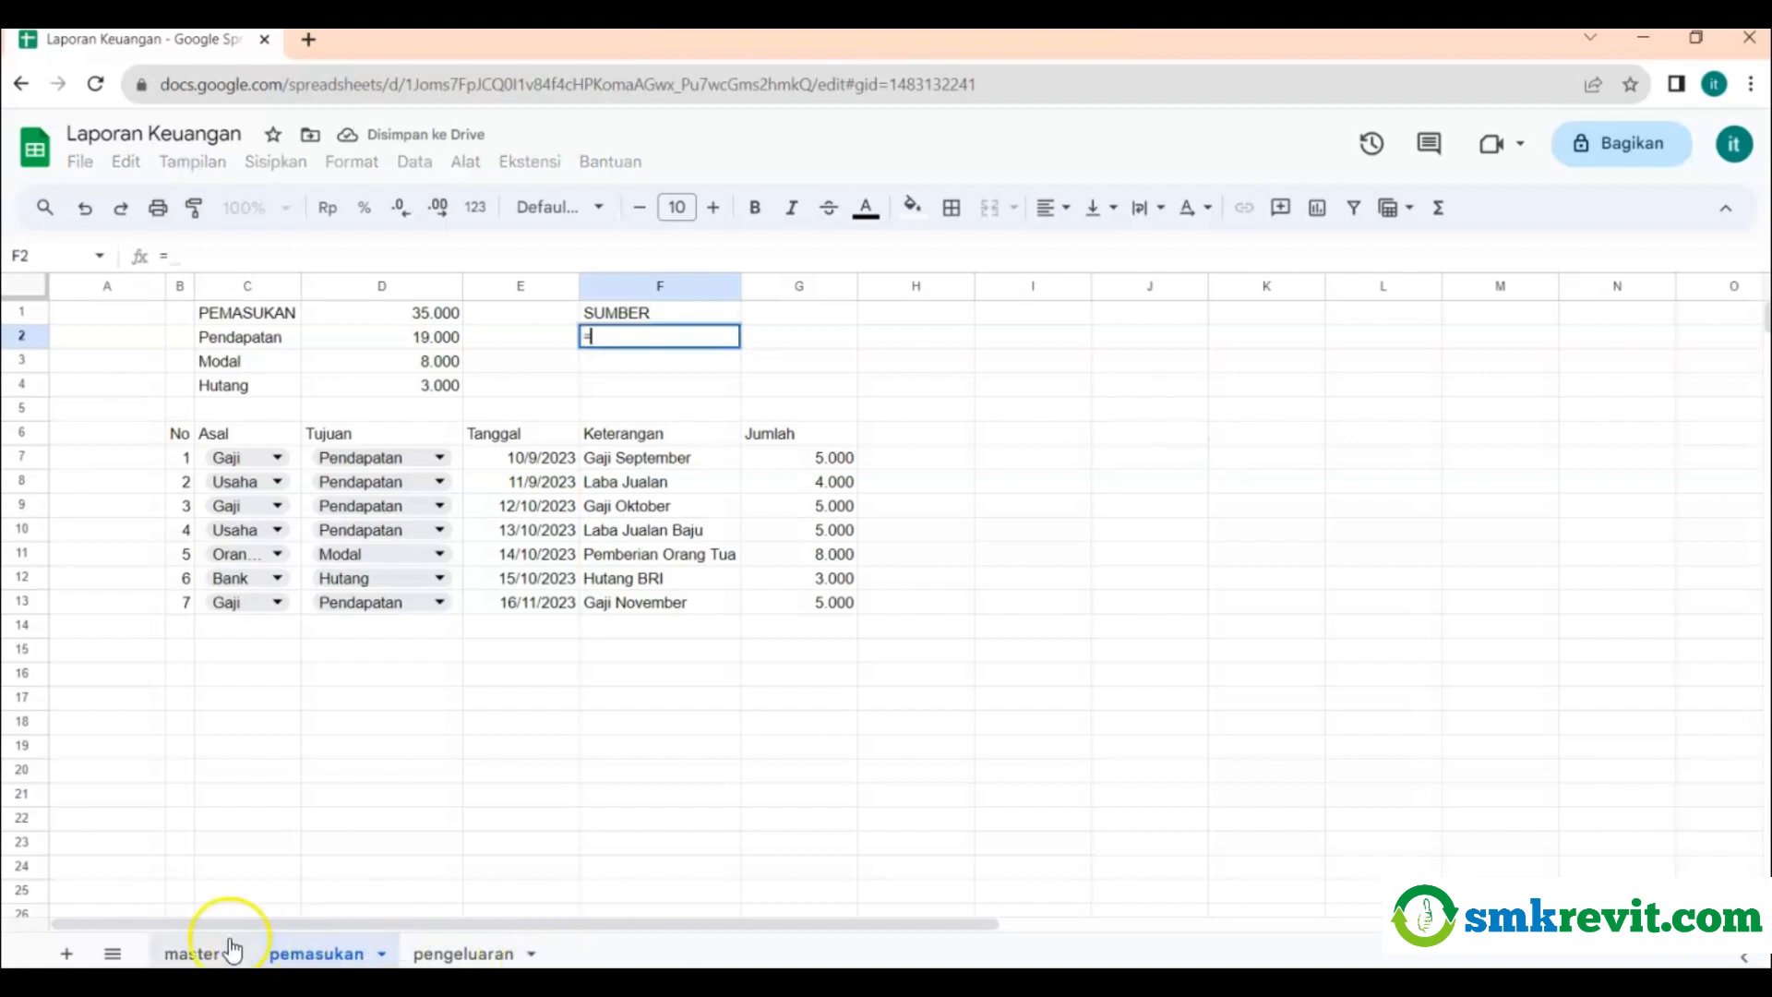
{"action": "left_click", "coordinate": [189, 951]}
{"action": "left_click", "coordinate": [205, 701]}
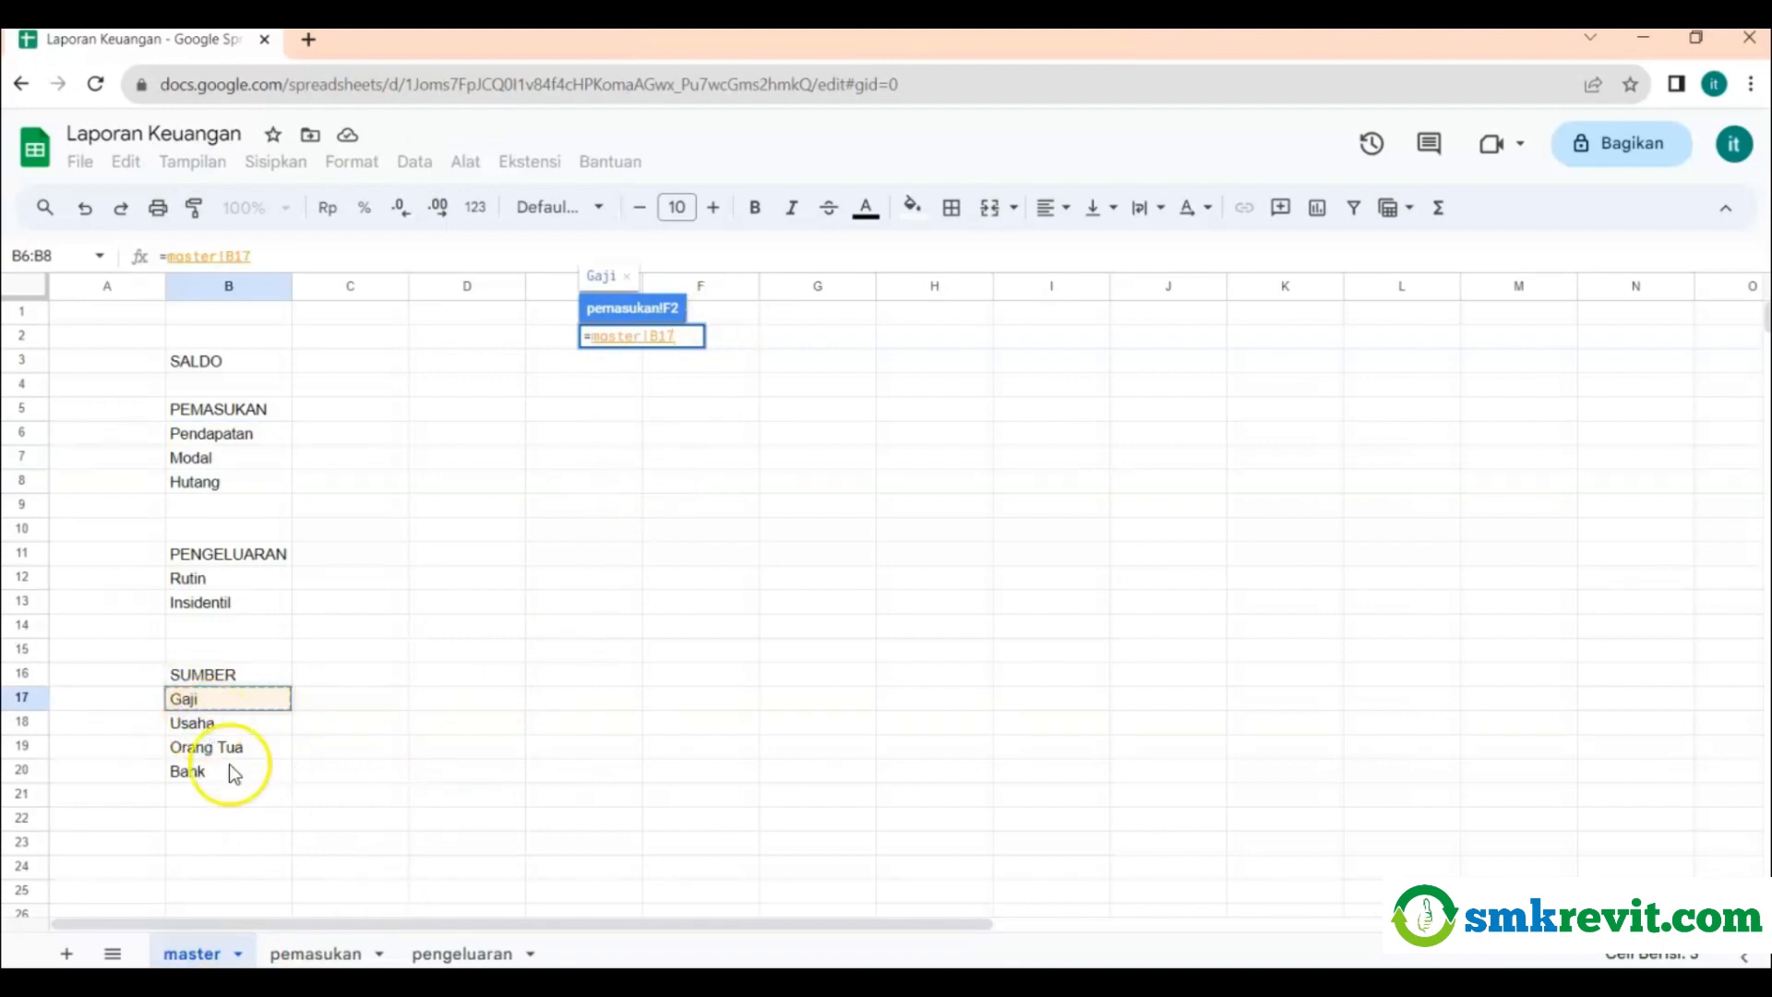
{"action": "left_click", "coordinate": [333, 951]}
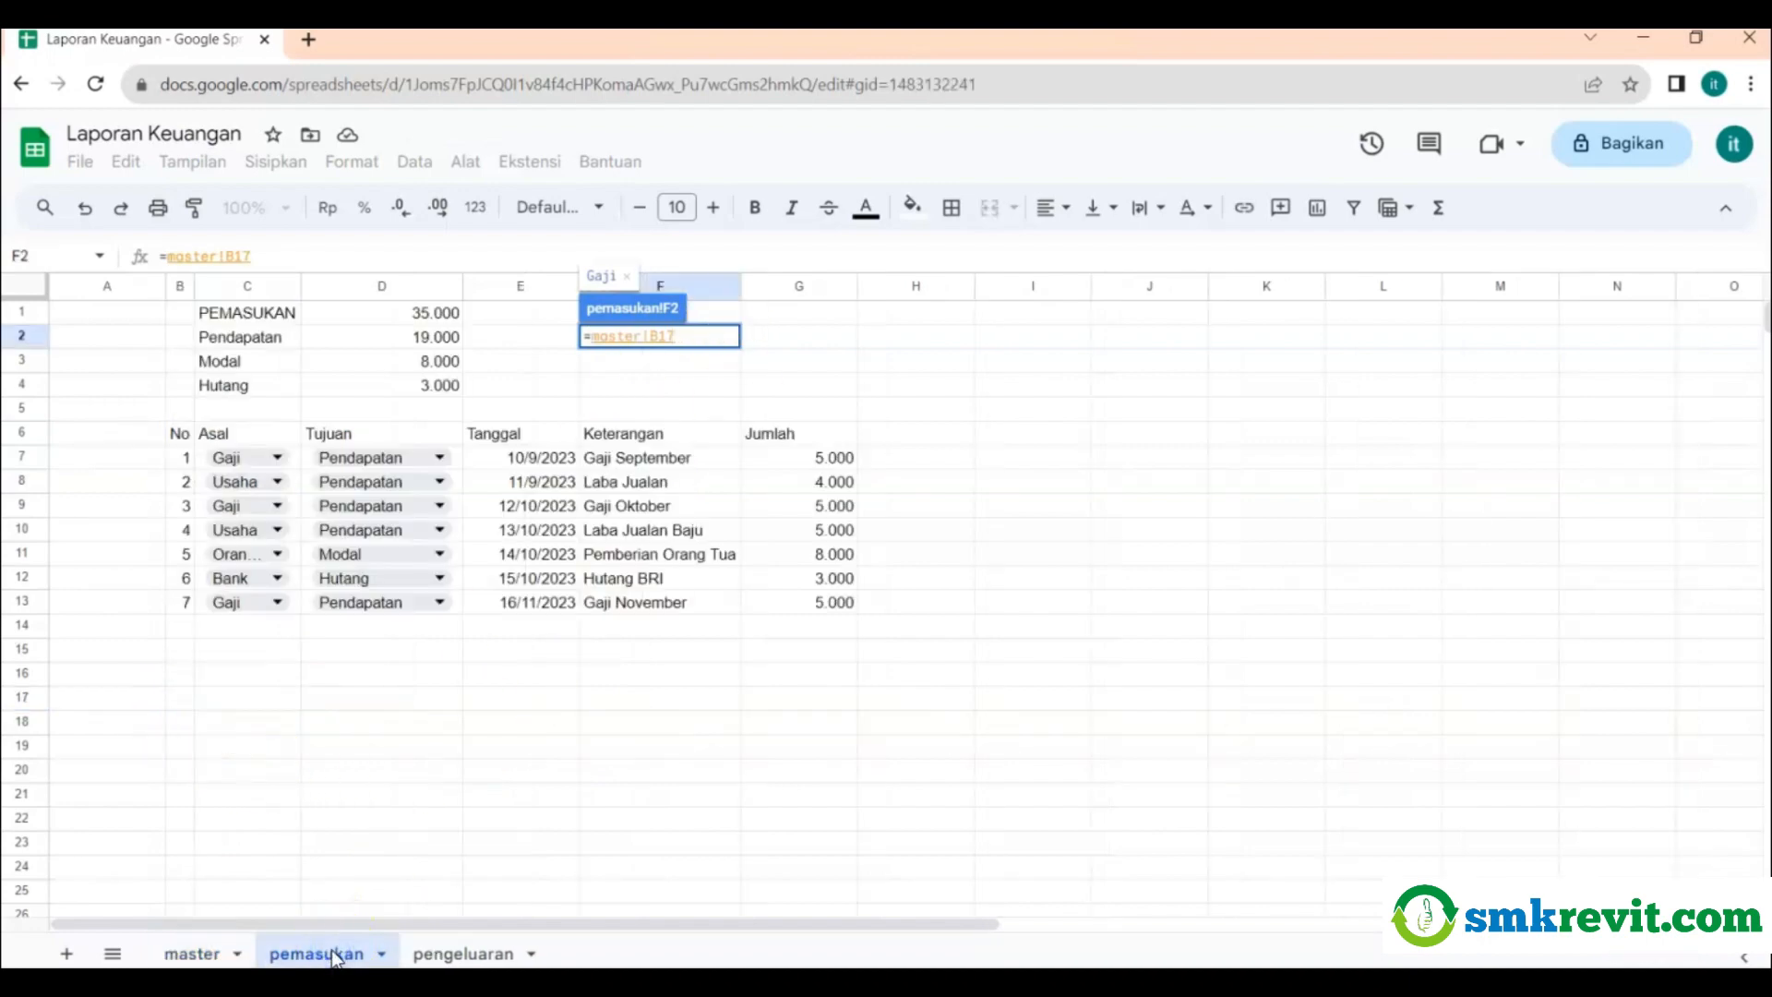
{"action": "key", "text": "Return"}
Link F3 to Usaha with =master!B18 and F4 to Orang Tua with =master!B19.
{"action": "type", "text": "="}
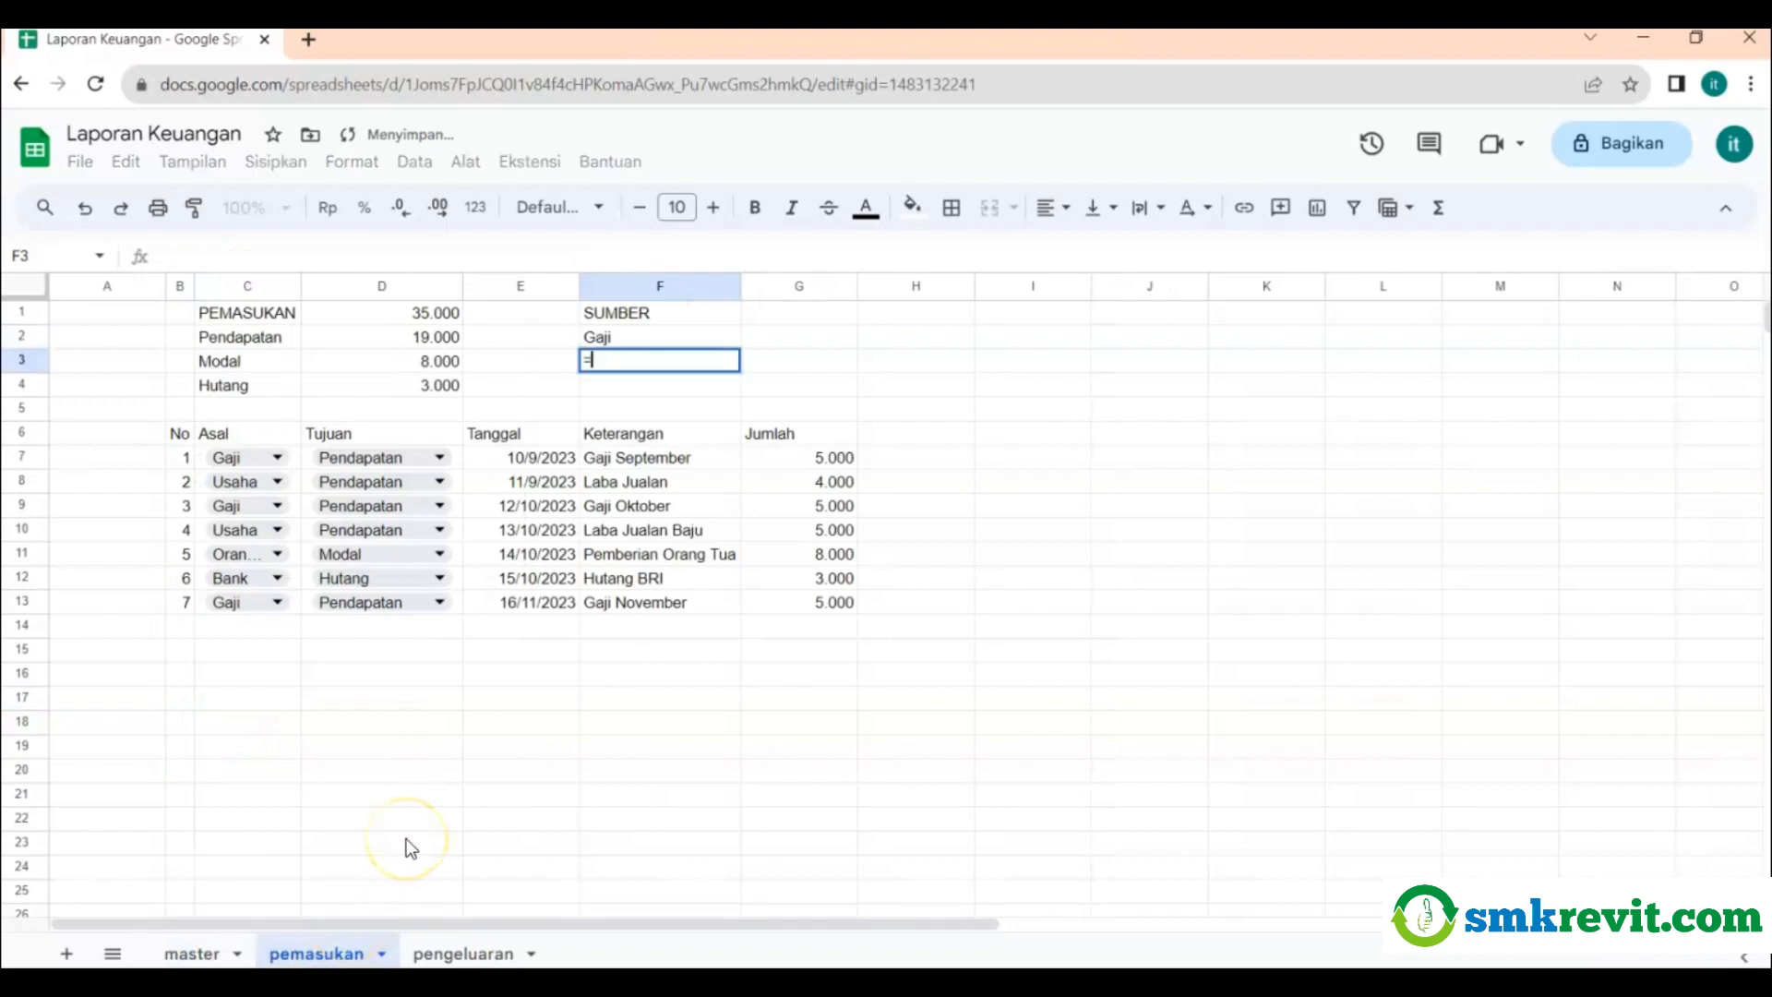
{"action": "left_click", "coordinate": [193, 953]}
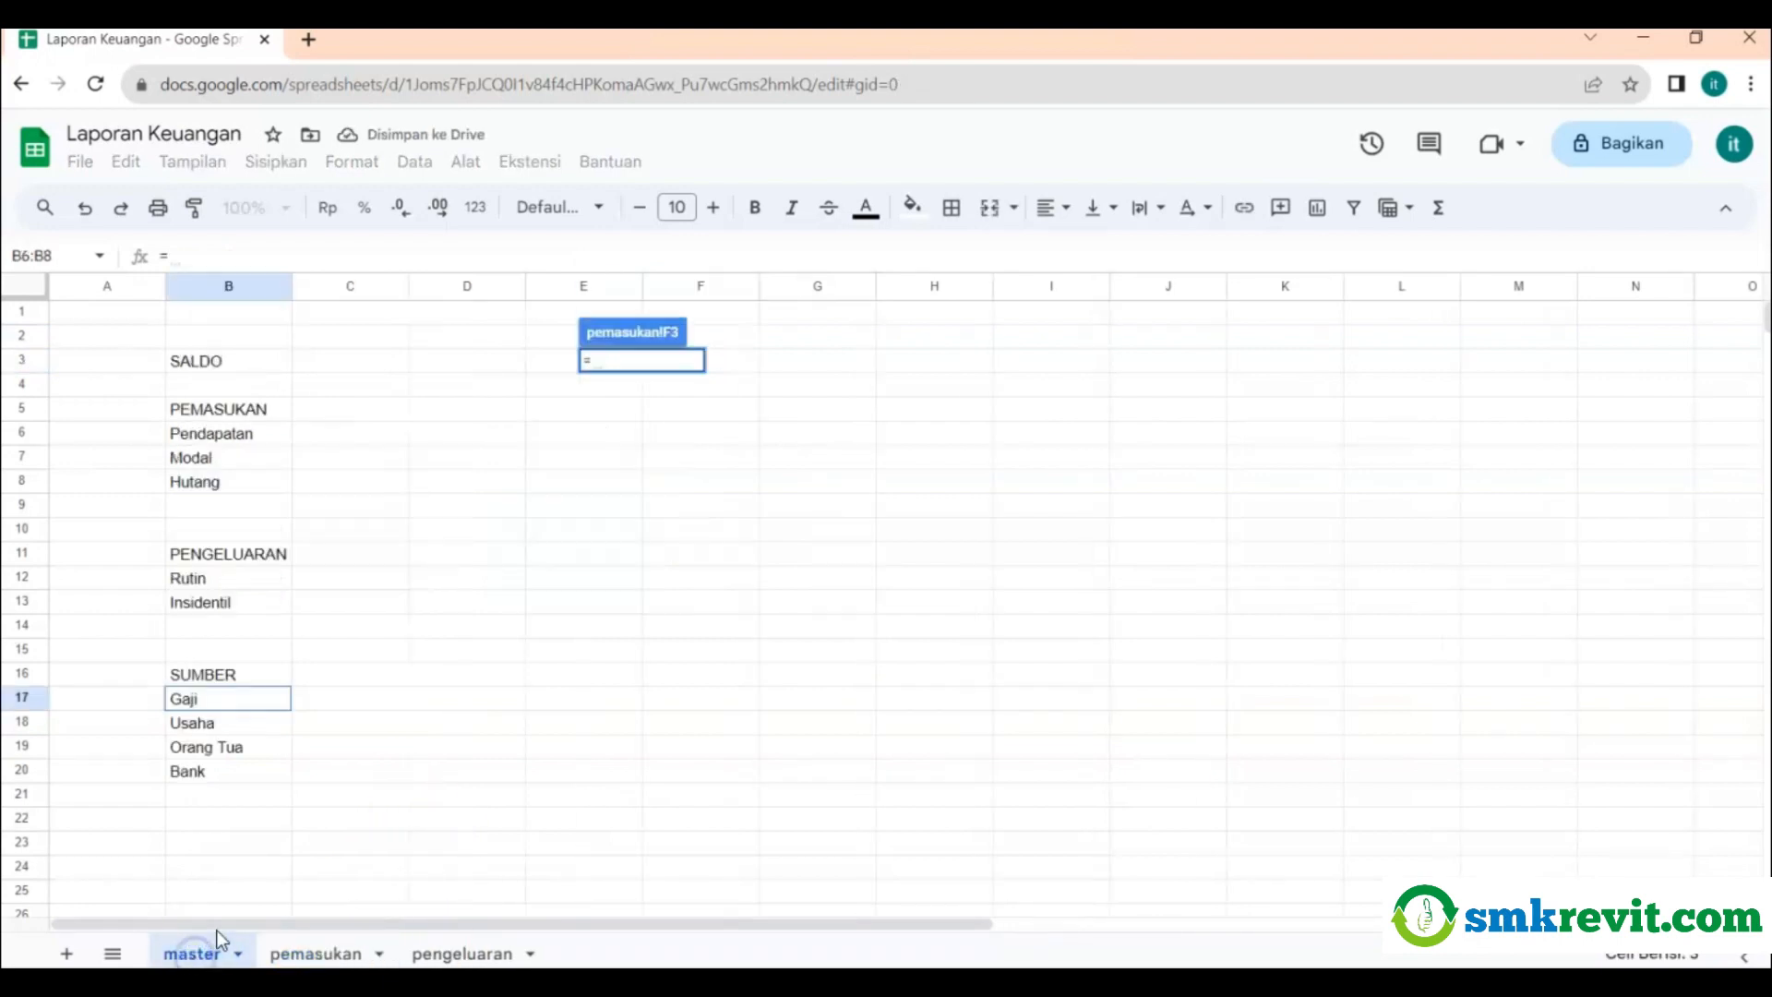
{"action": "left_click", "coordinate": [196, 725]}
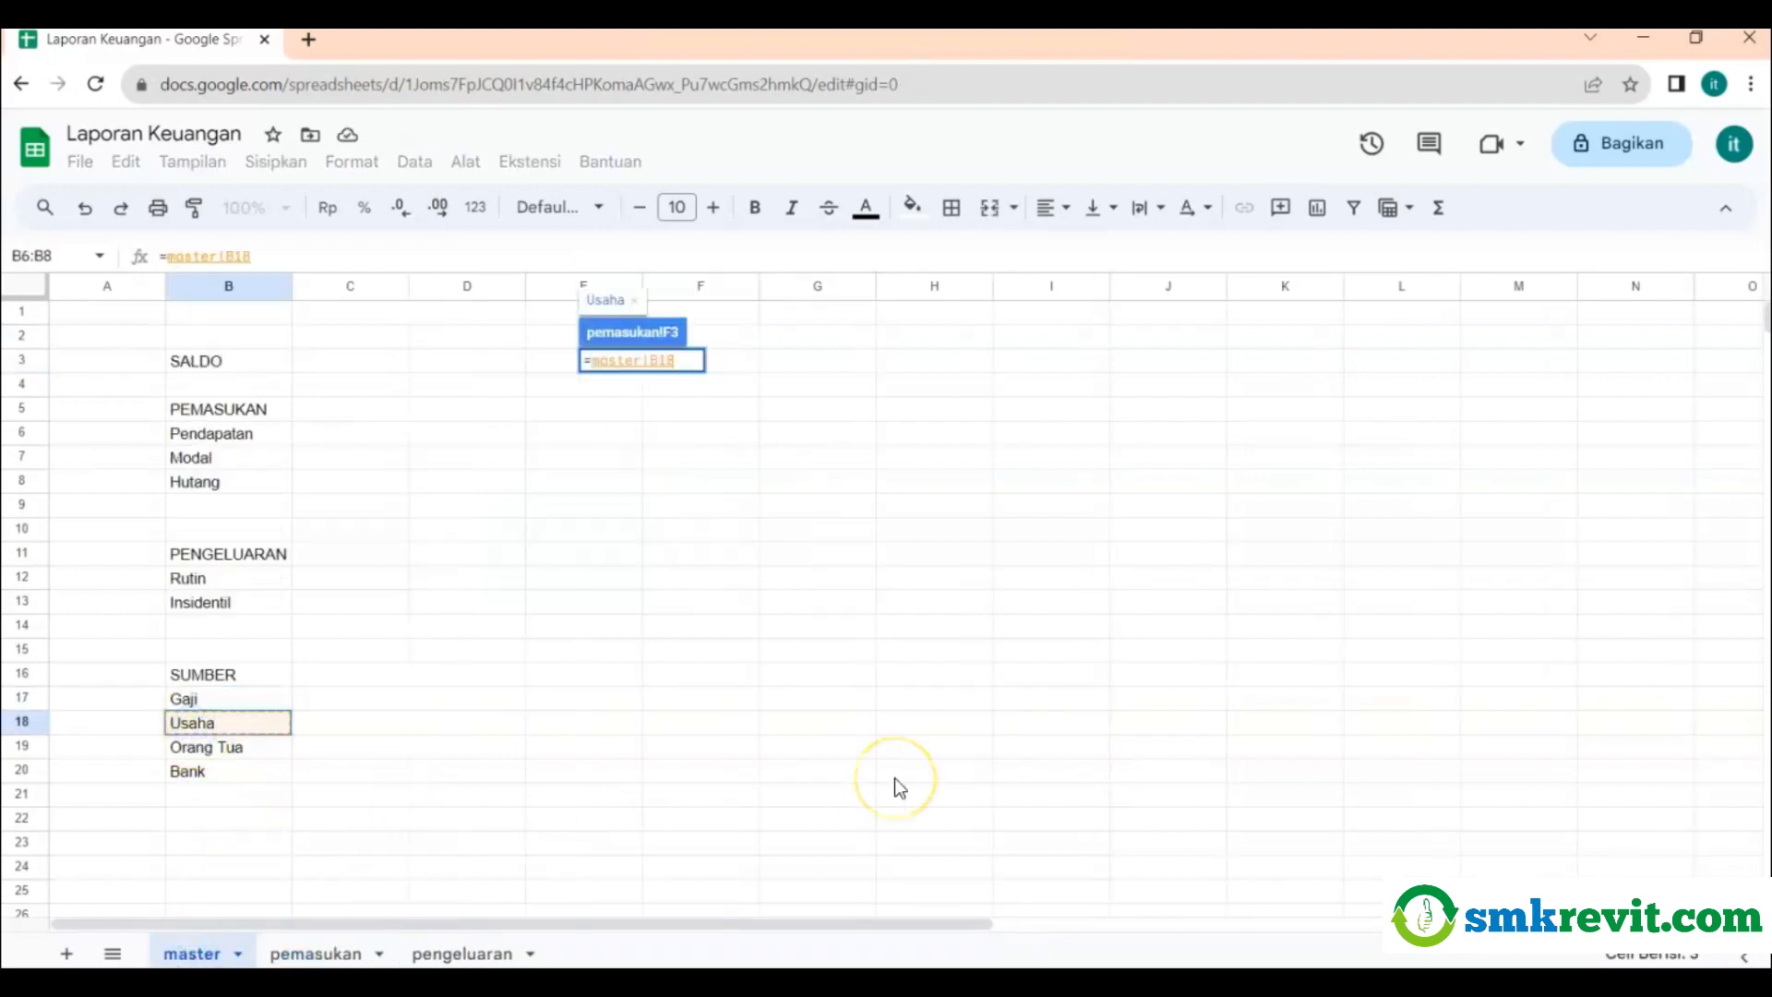
{"action": "key", "text": "Return"}
{"action": "left_click", "coordinate": [646, 384]}
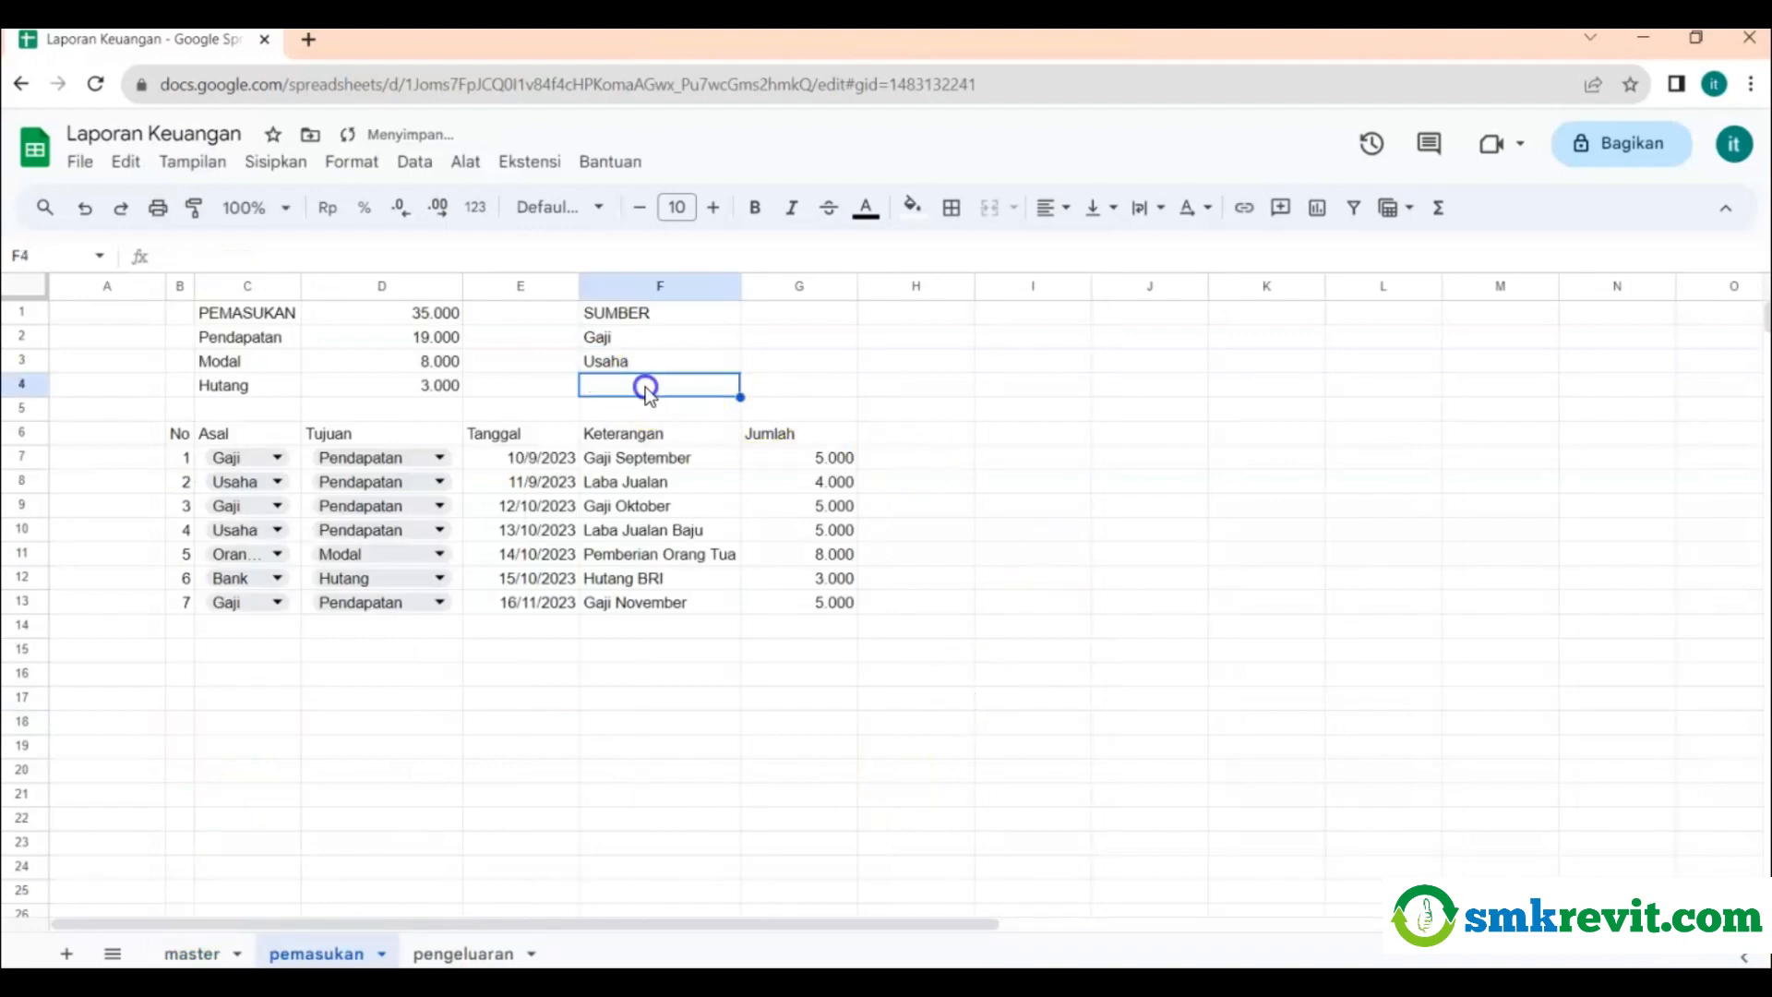
{"action": "type", "text": "="}
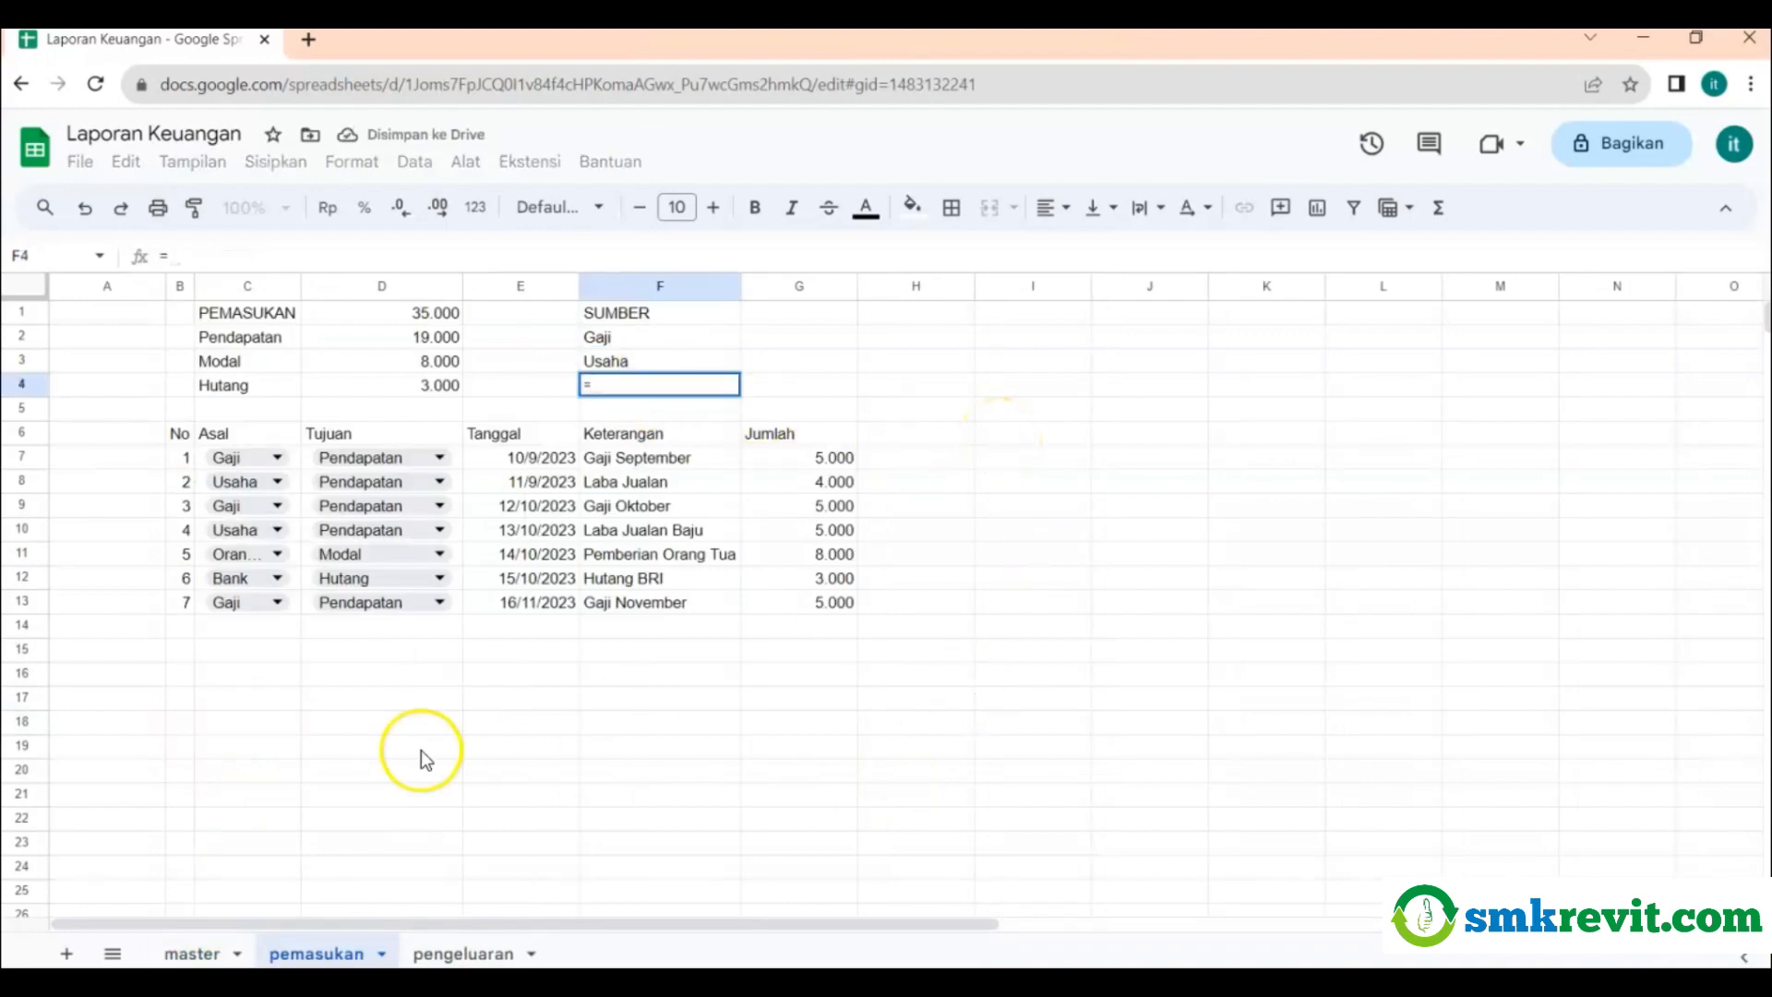
{"action": "left_click", "coordinate": [194, 953]}
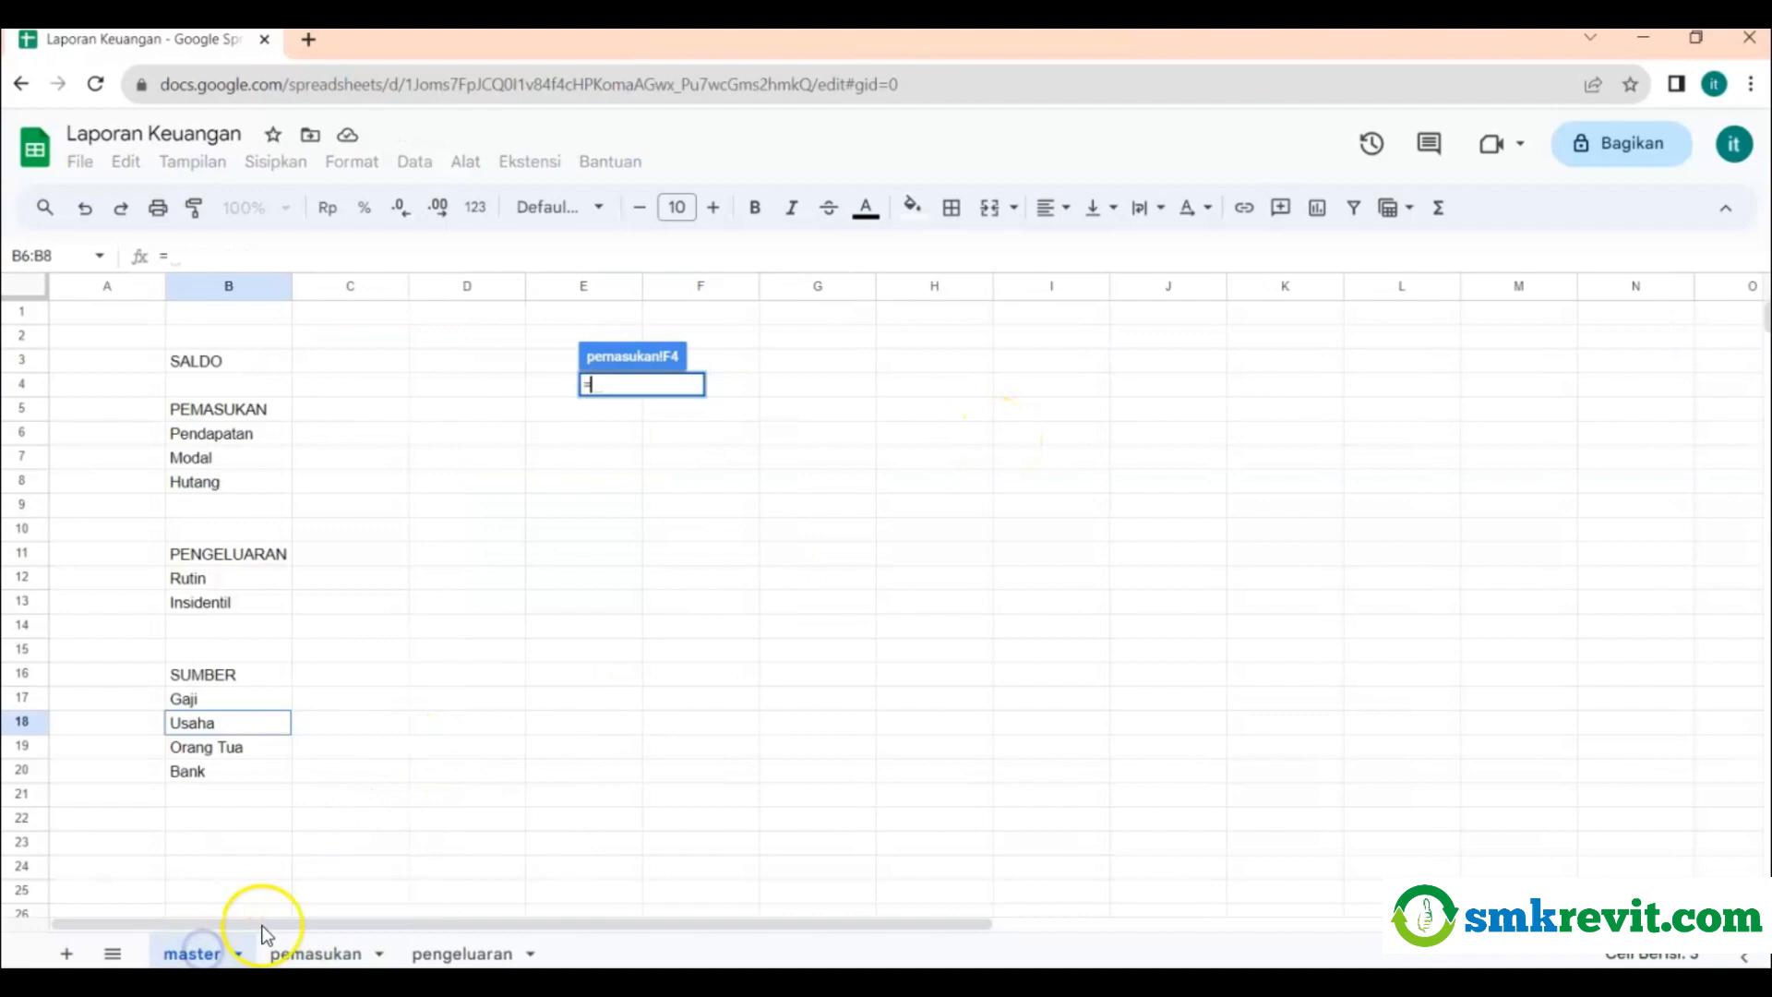
{"action": "left_click", "coordinate": [228, 753]}
{"action": "key", "text": "Return"}
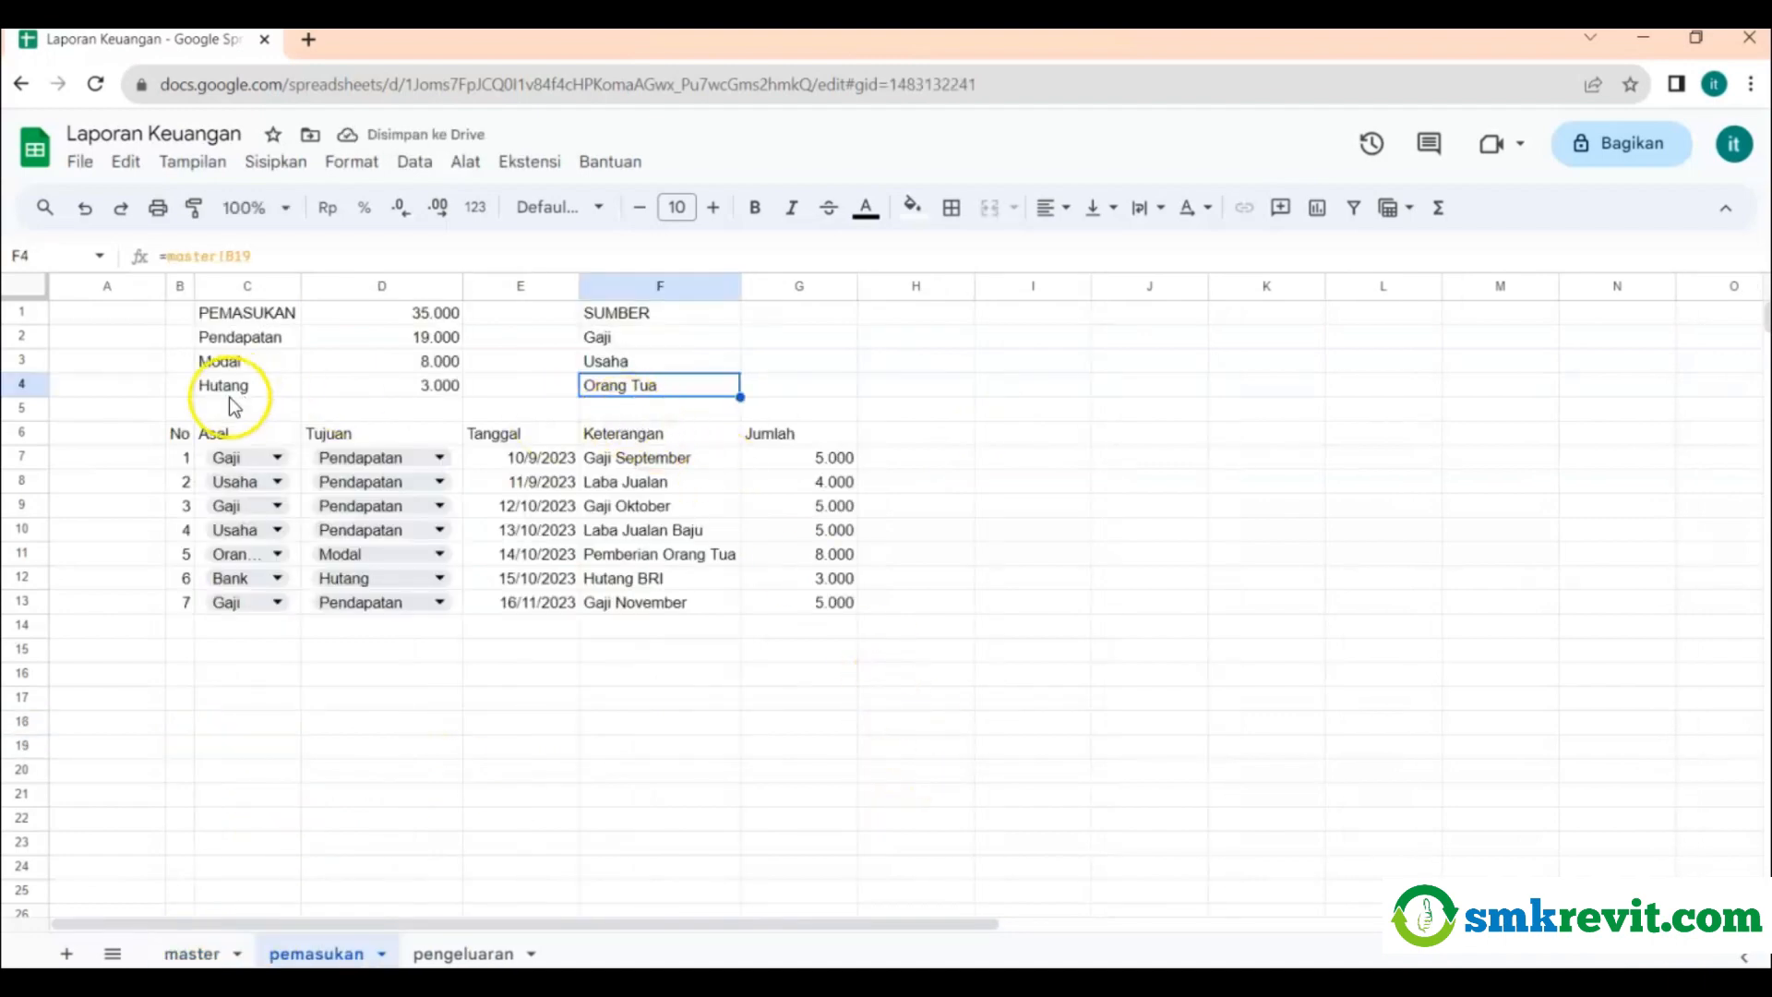
Insert one empty row above row 5 to make room between the summary and the income table.
{"action": "left_click", "coordinate": [26, 409]}
{"action": "right_click", "coordinate": [24, 408]}
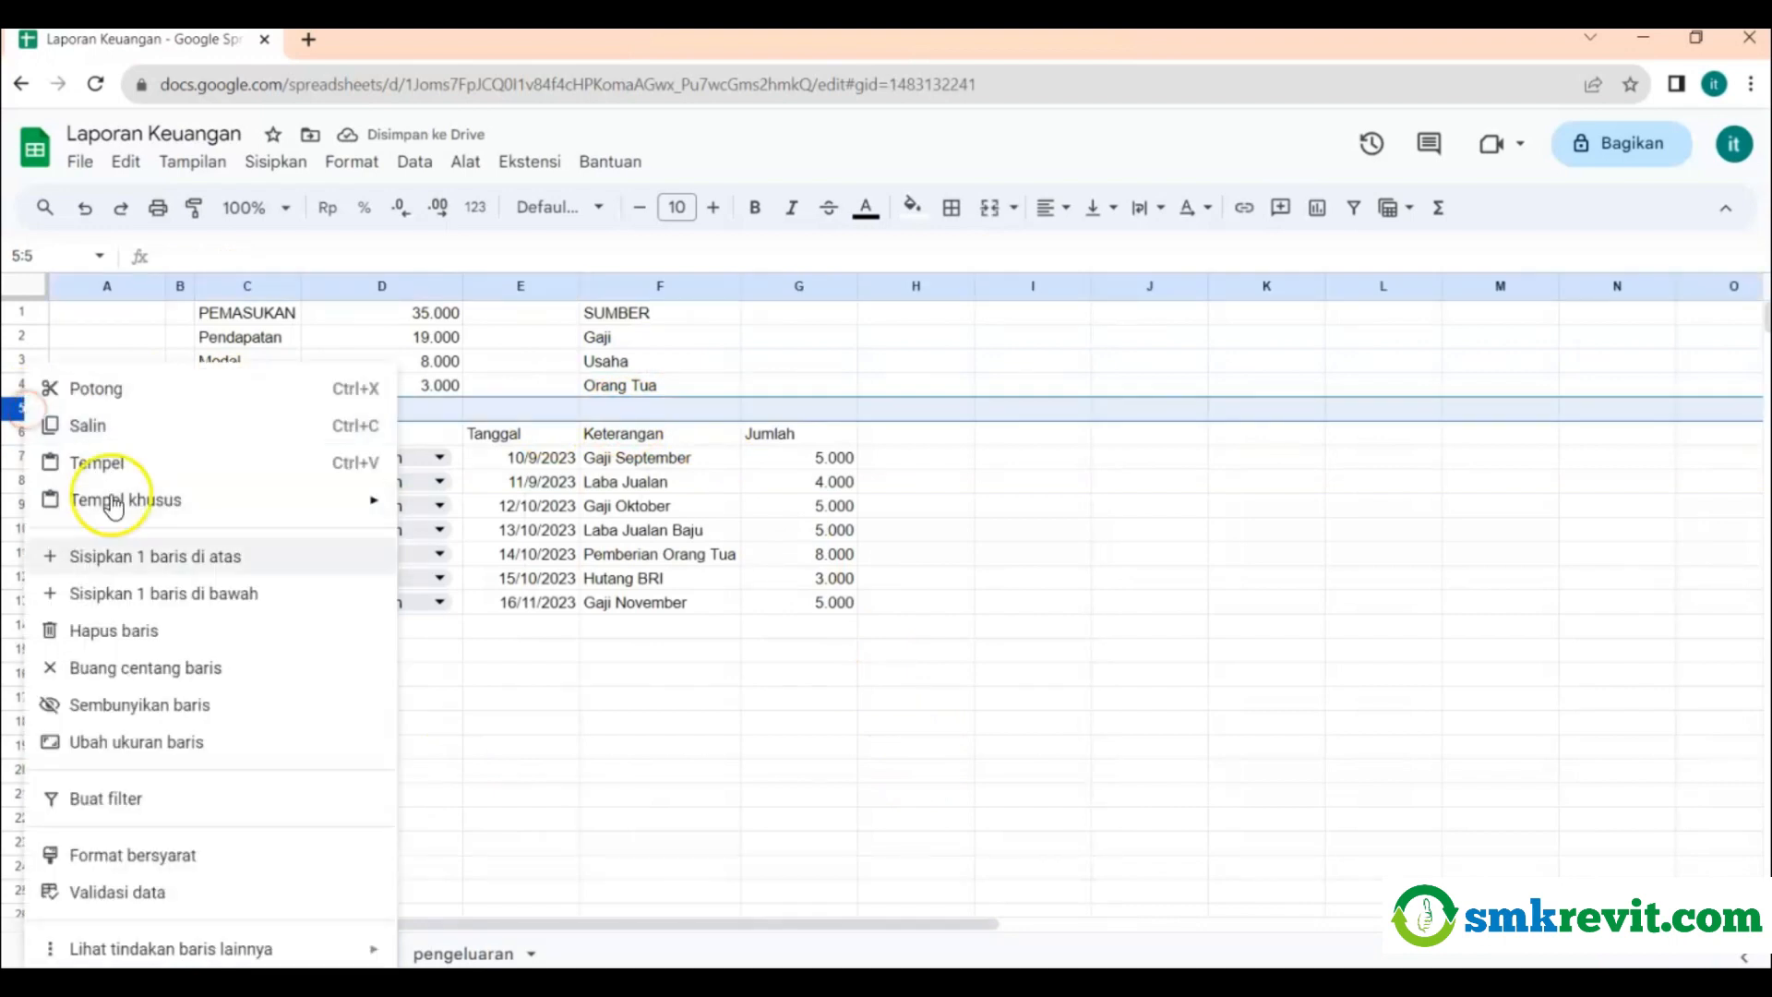
{"action": "left_click", "coordinate": [167, 563]}
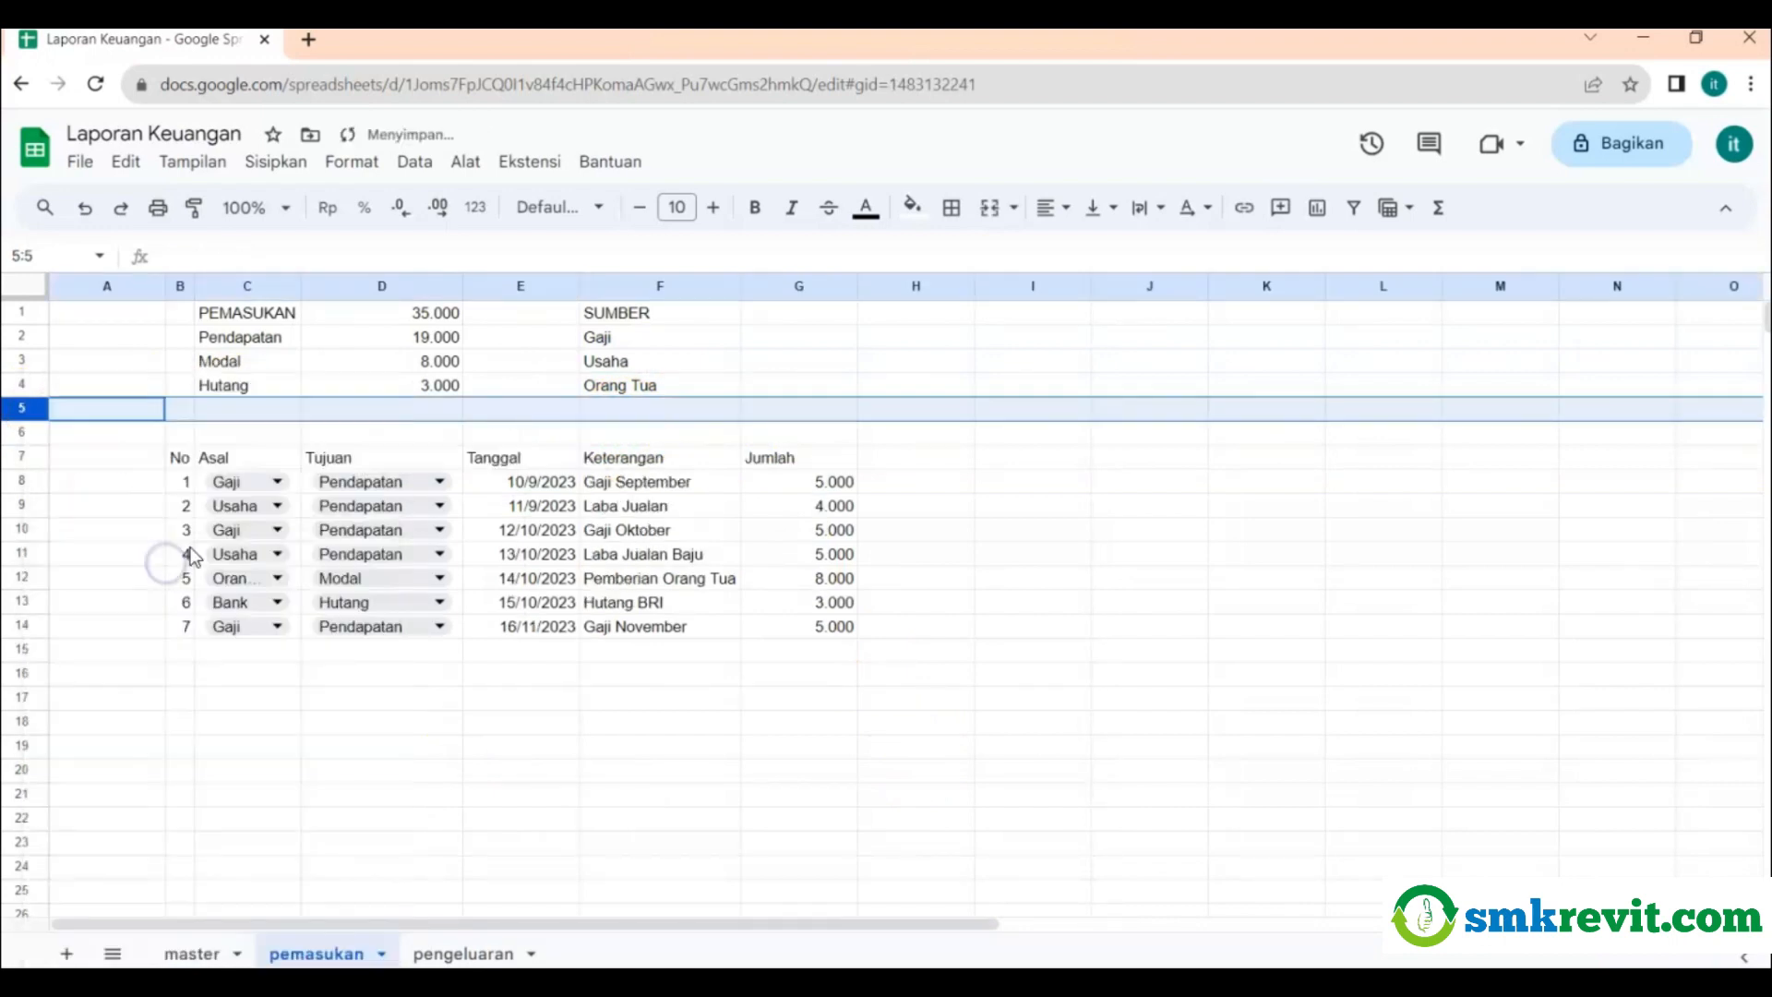
Link F5 under the SUMBER list to Bank with =master!B20.
{"action": "left_click", "coordinate": [633, 414]}
{"action": "type", "text": "="}
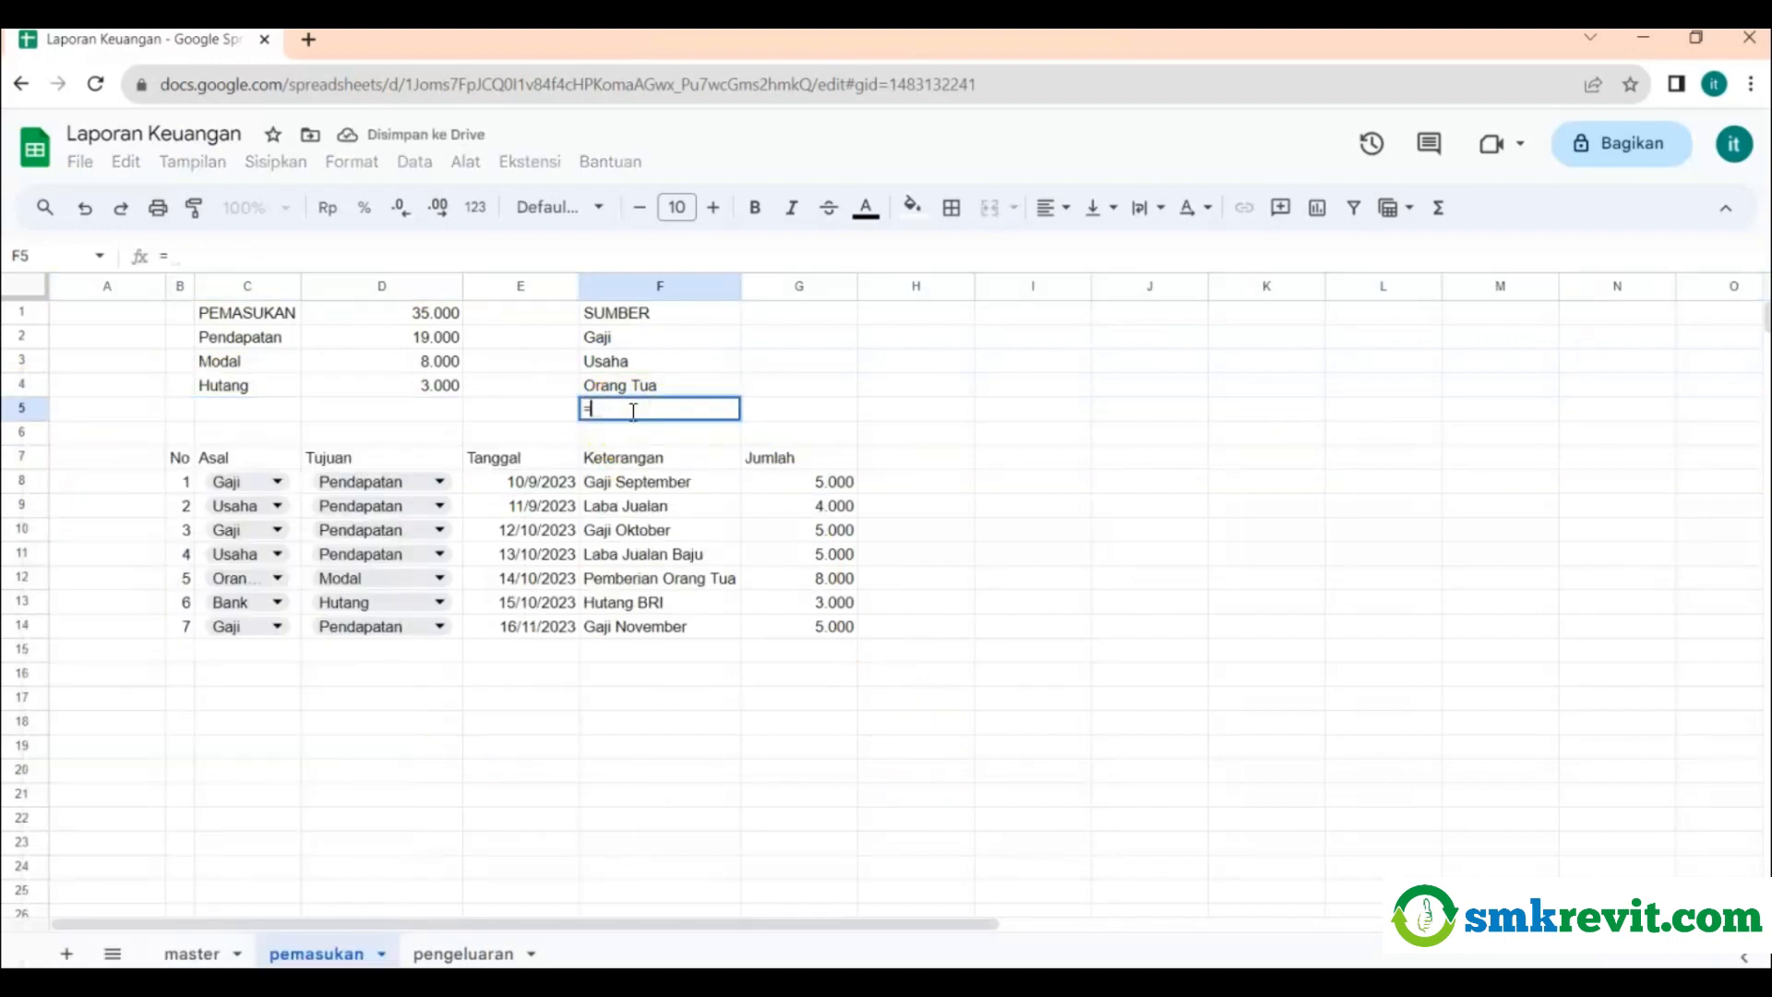
{"action": "left_click", "coordinate": [191, 953]}
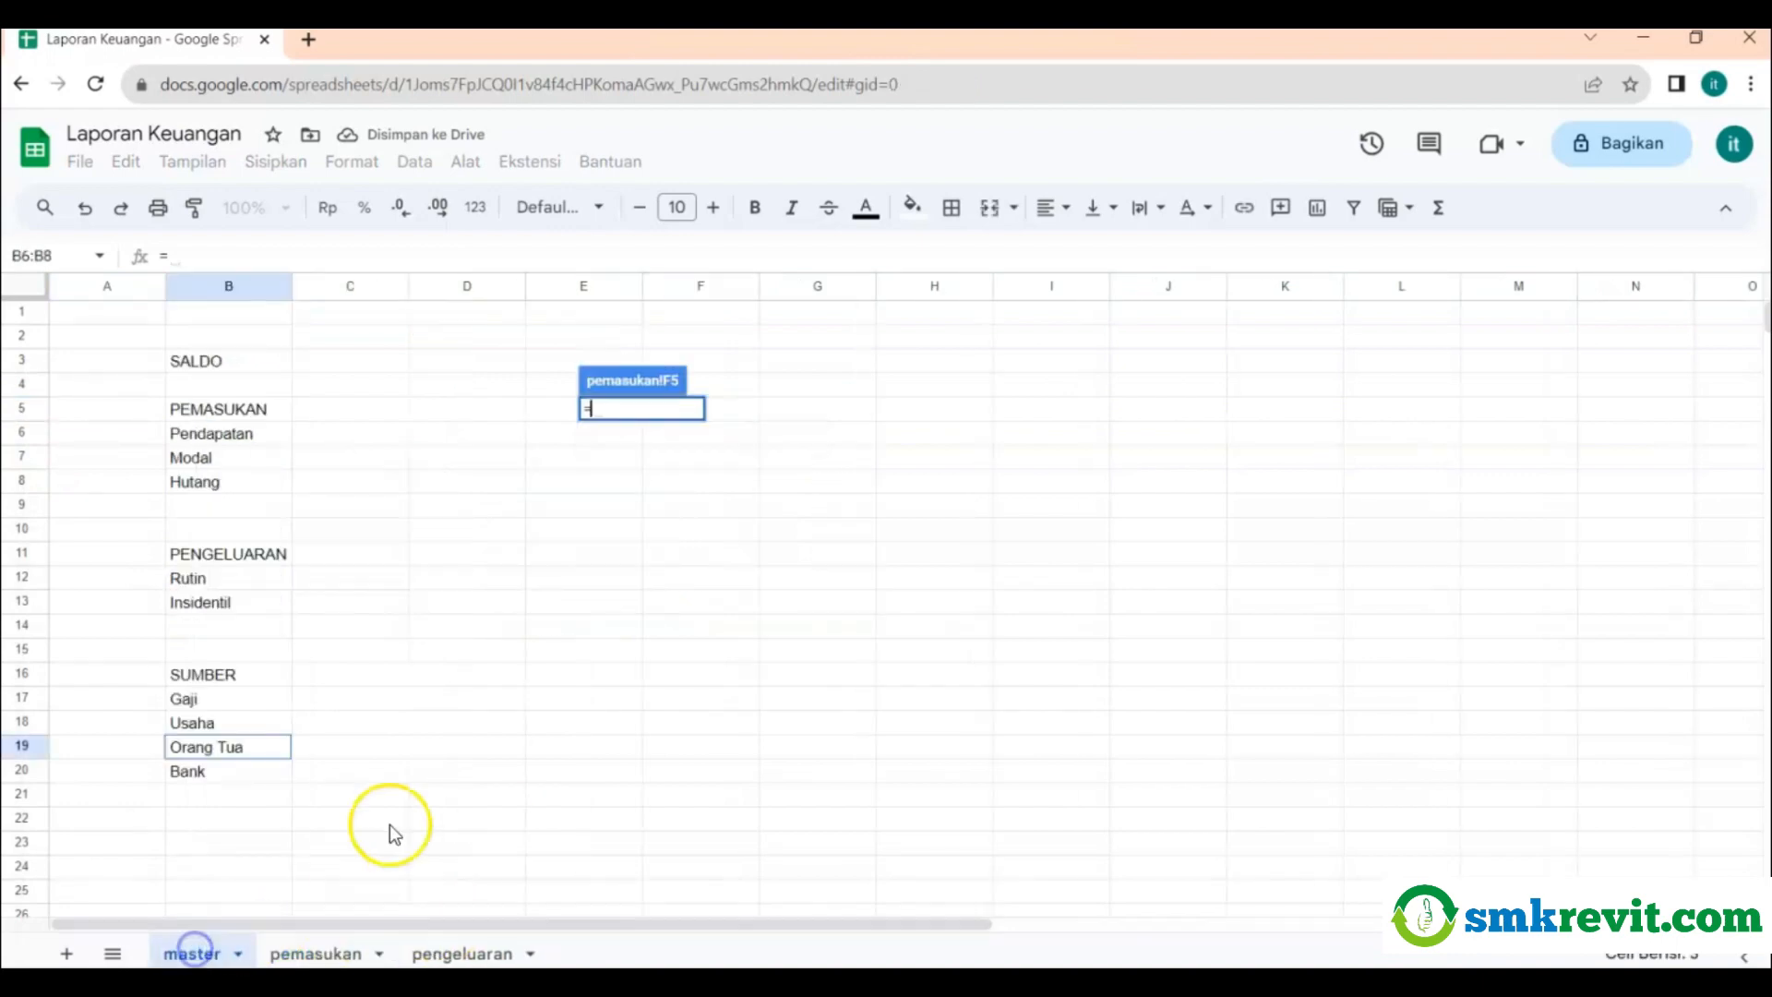
{"action": "left_click", "coordinate": [224, 772]}
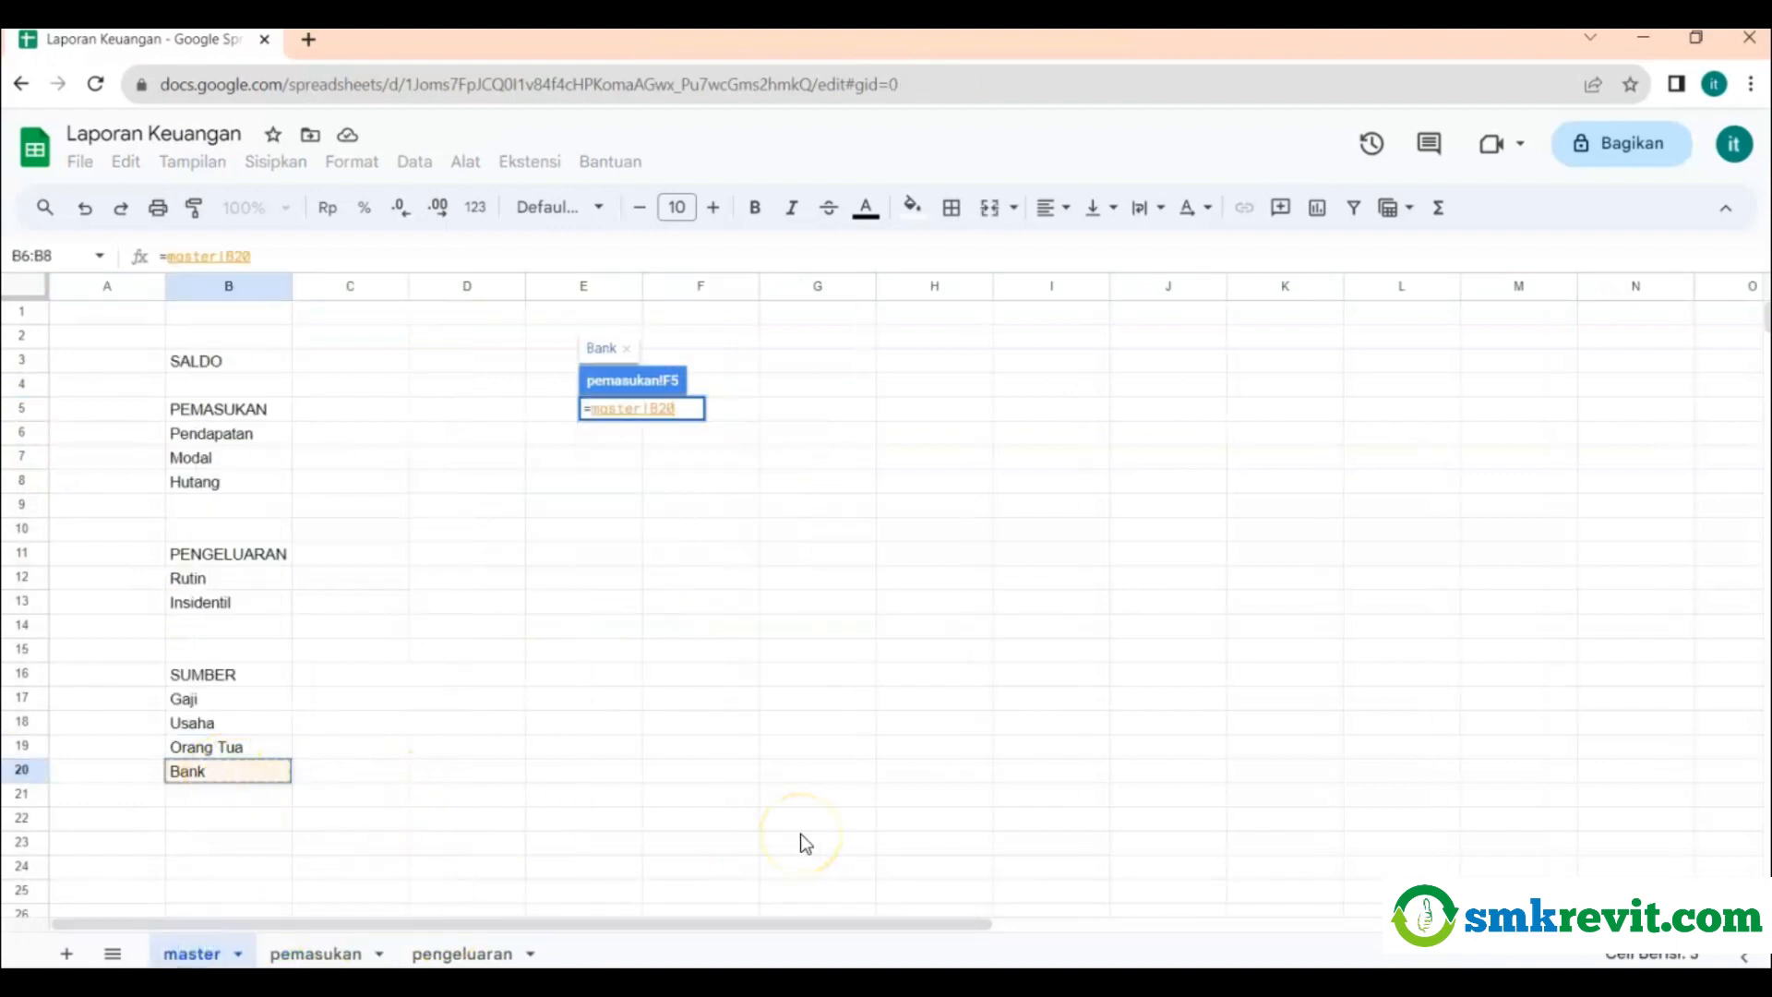
{"action": "key", "text": "Return"}
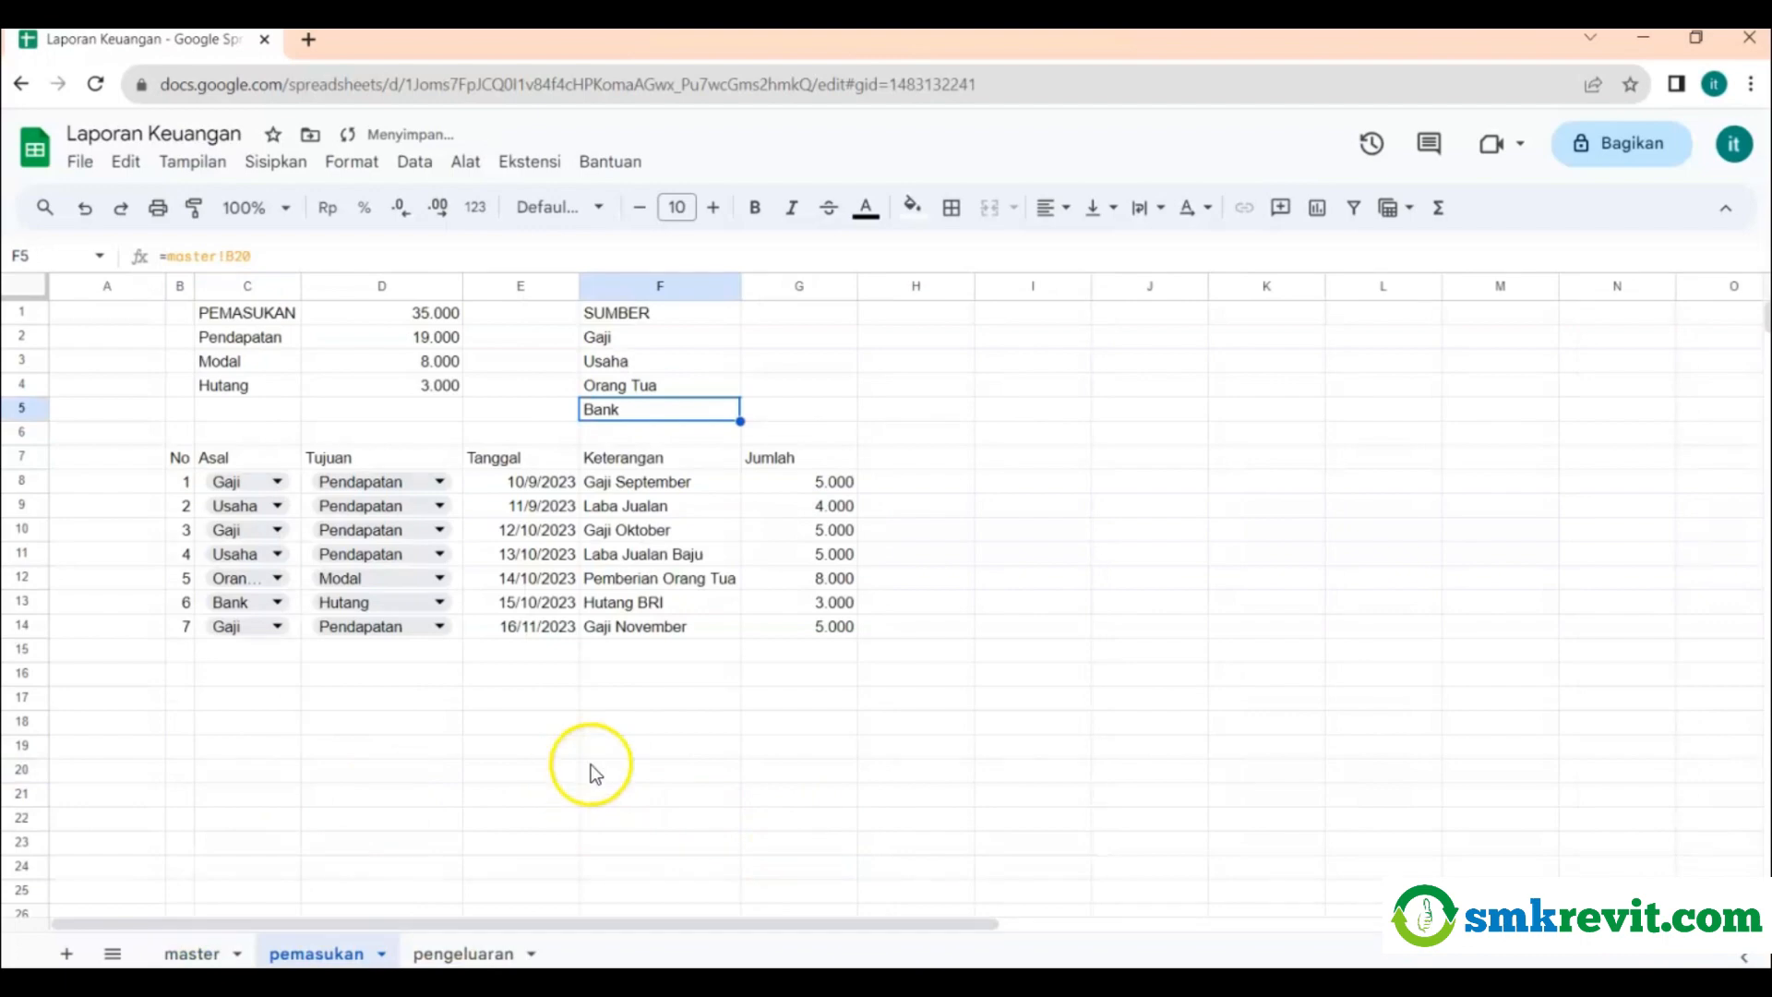
{"action": "left_click", "coordinate": [993, 480]}
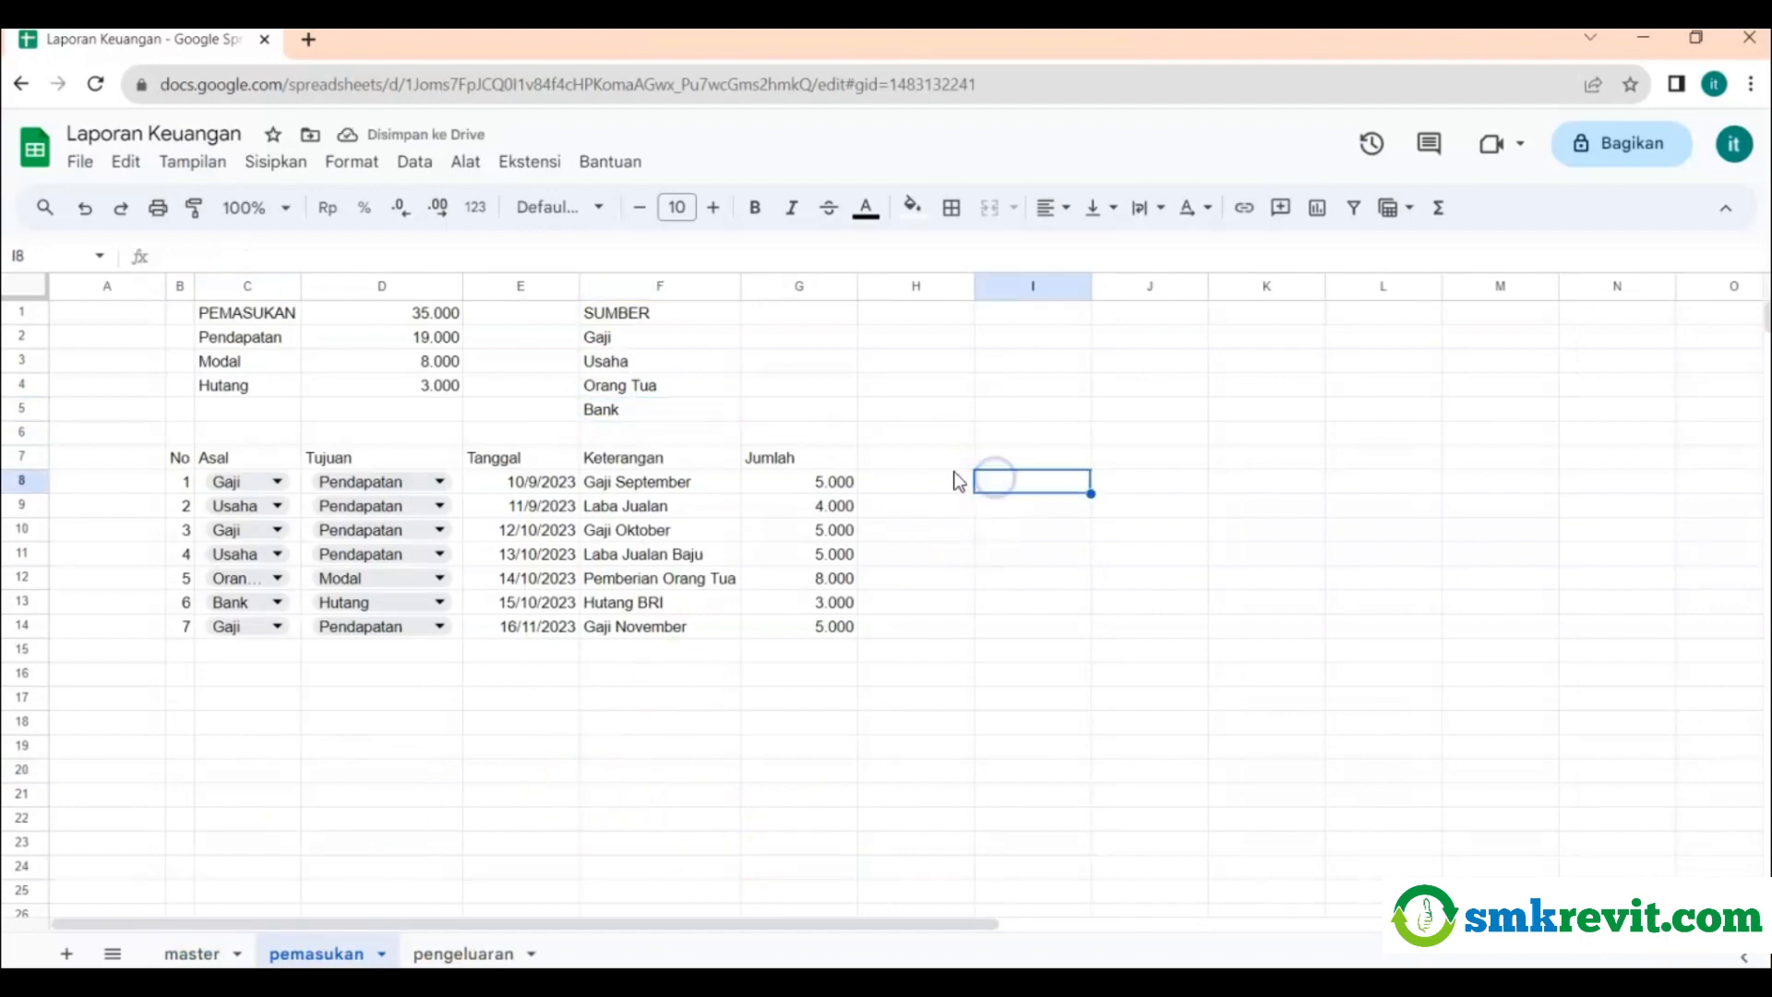
Total the Jumlah amounts beside the SUMBER heading by entering =SUM(G8:G14) in G1.
{"action": "left_click", "coordinate": [780, 341]}
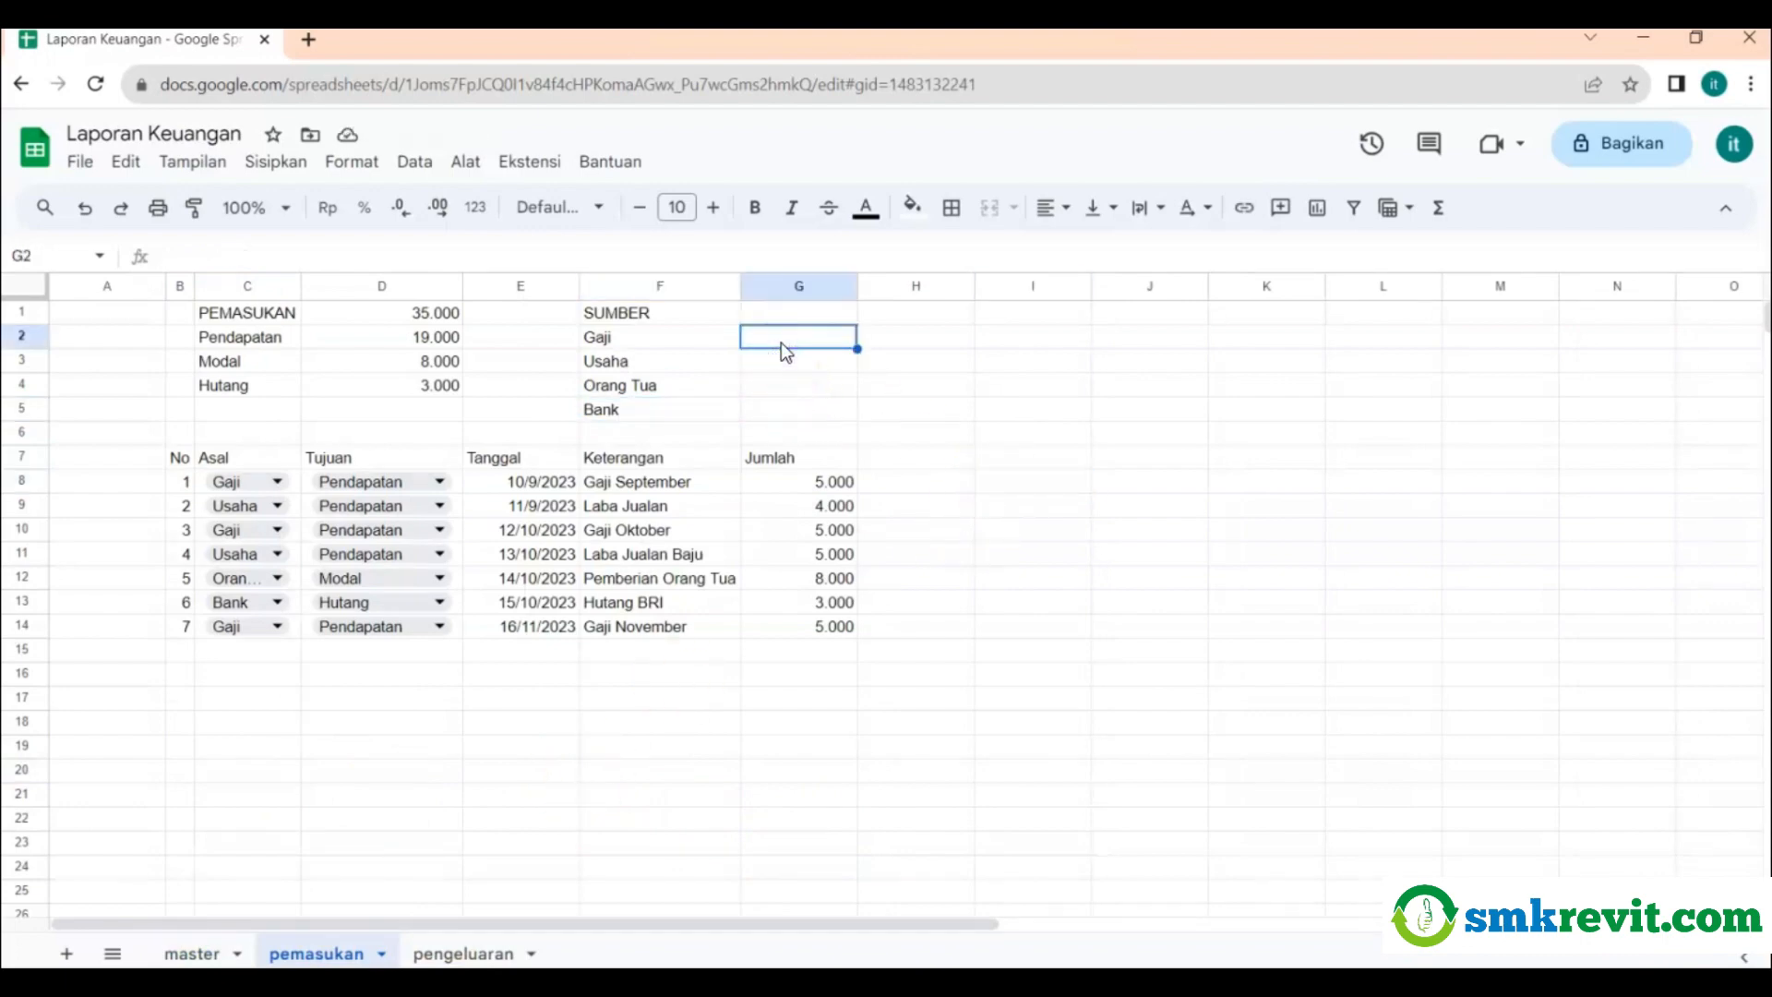
{"action": "left_click", "coordinate": [834, 314]}
{"action": "left_click", "coordinate": [1438, 208]}
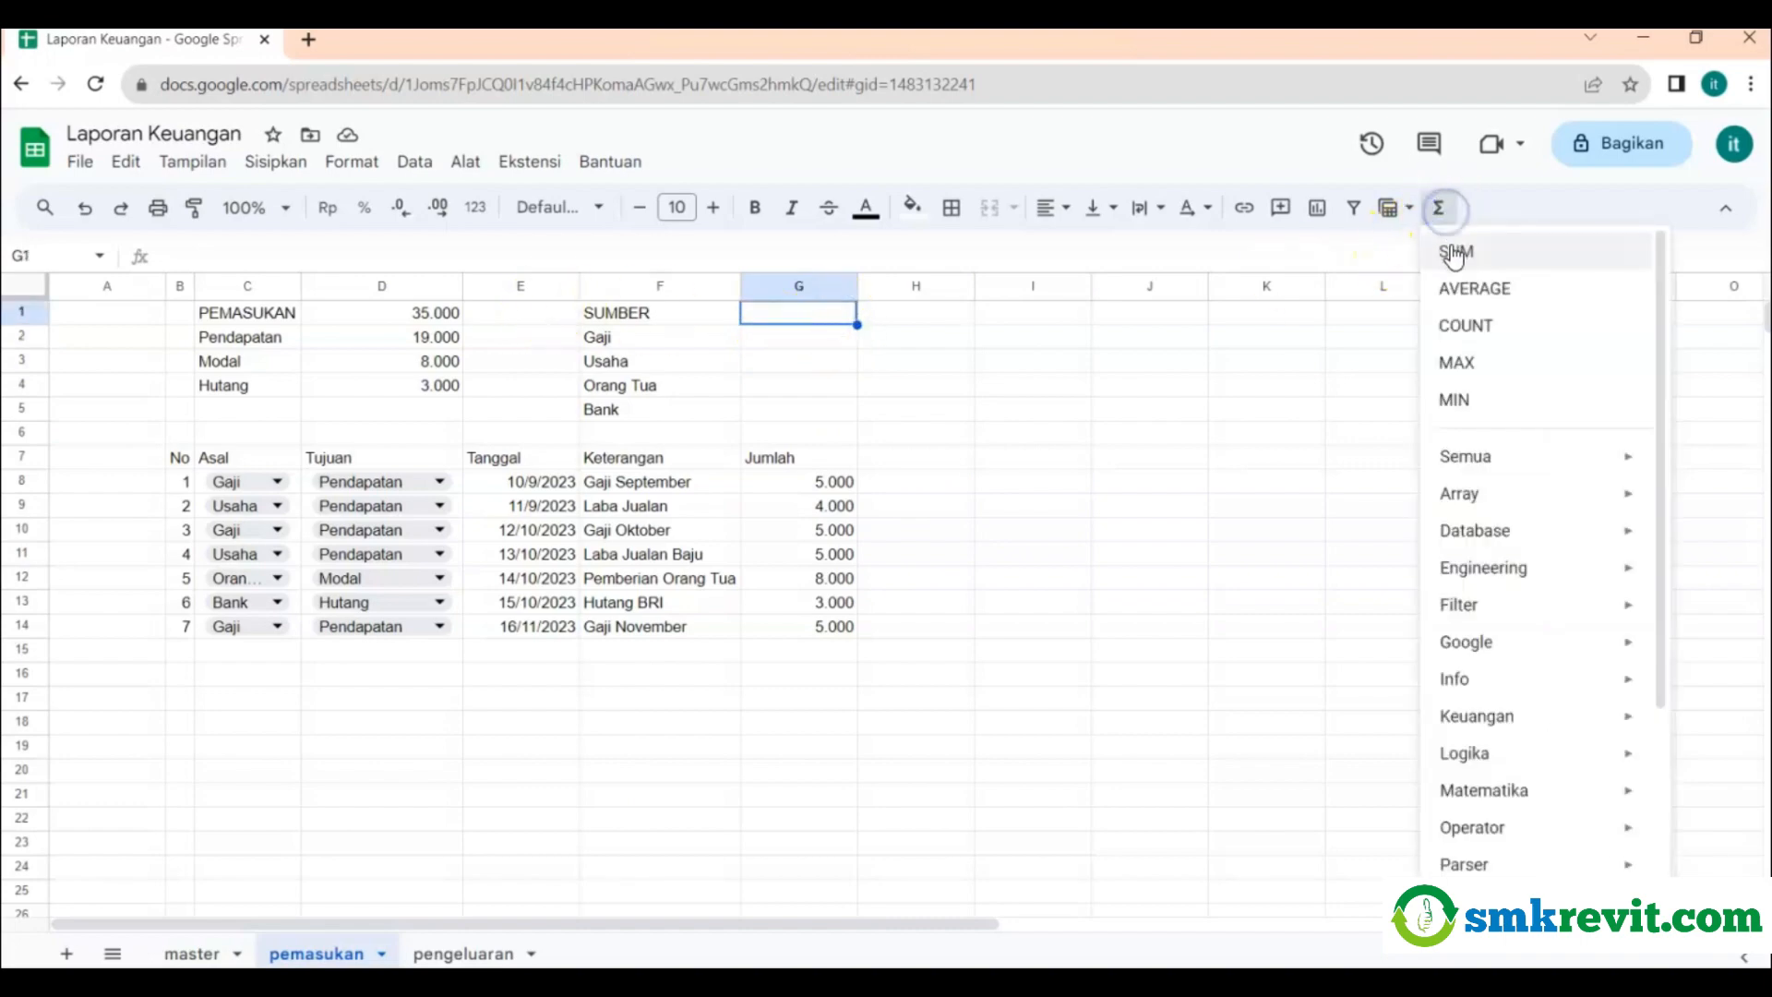
{"action": "left_click", "coordinate": [1456, 255]}
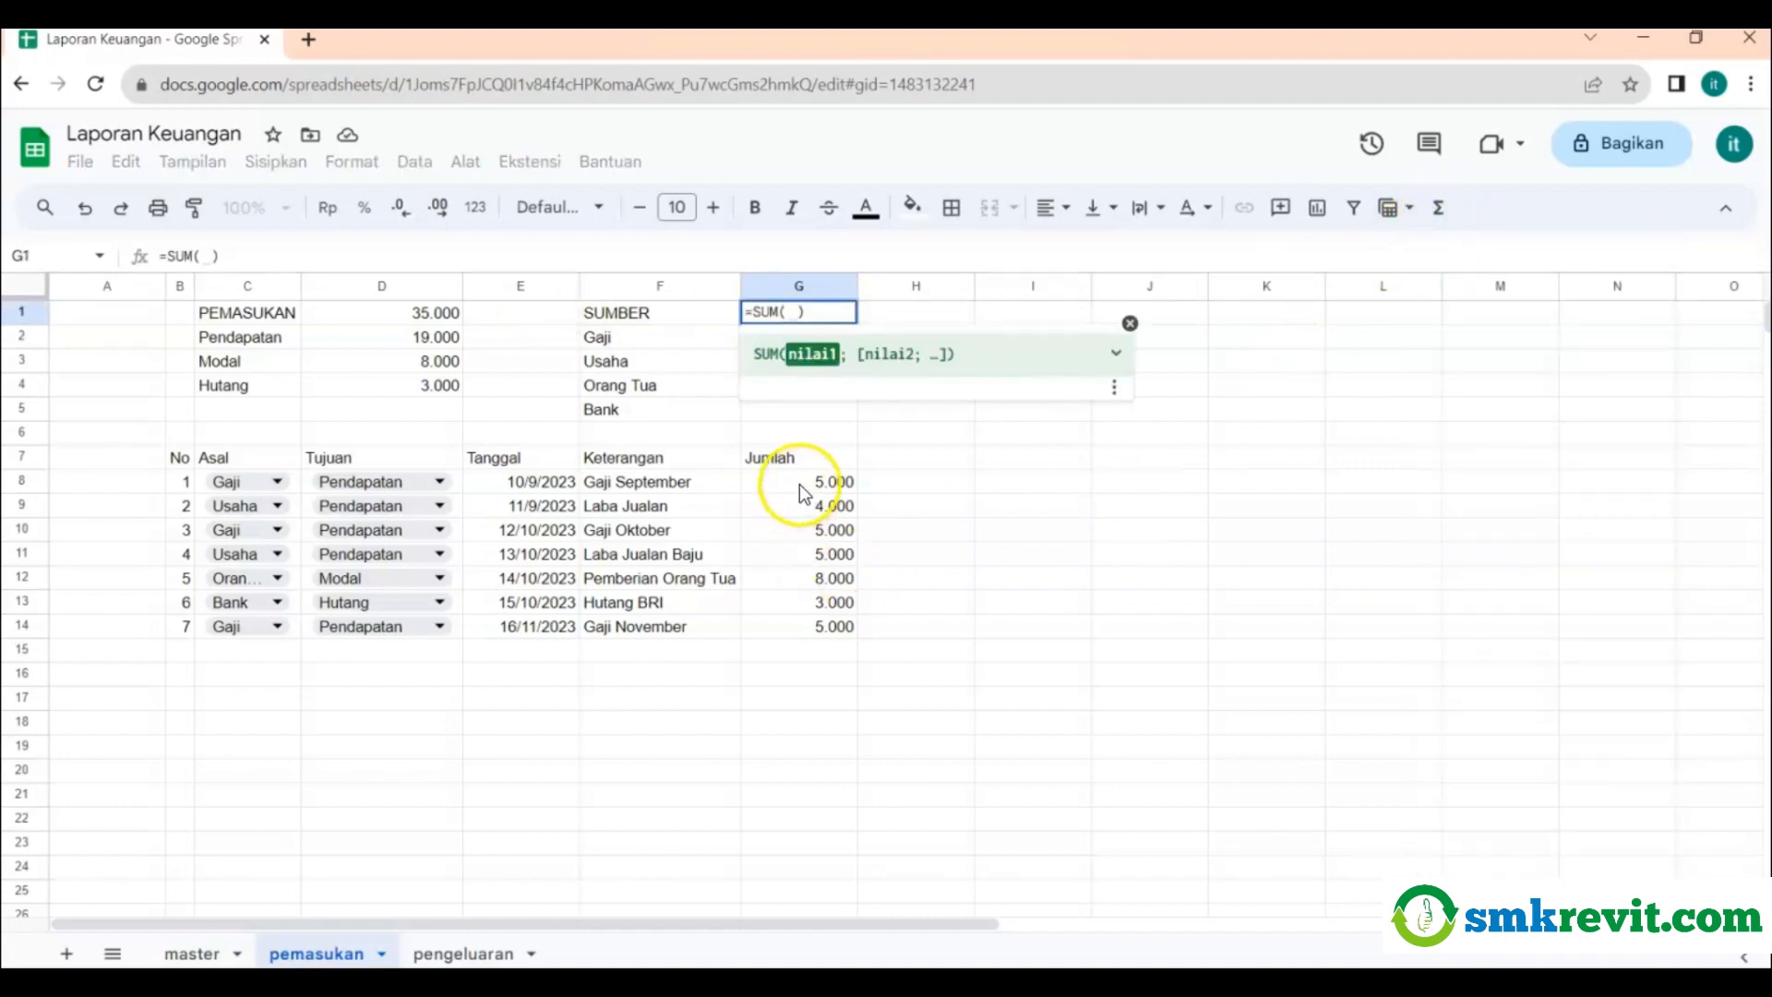
{"action": "left_click_drag", "start_coordinate": [799, 483], "coordinate": [792, 623]}
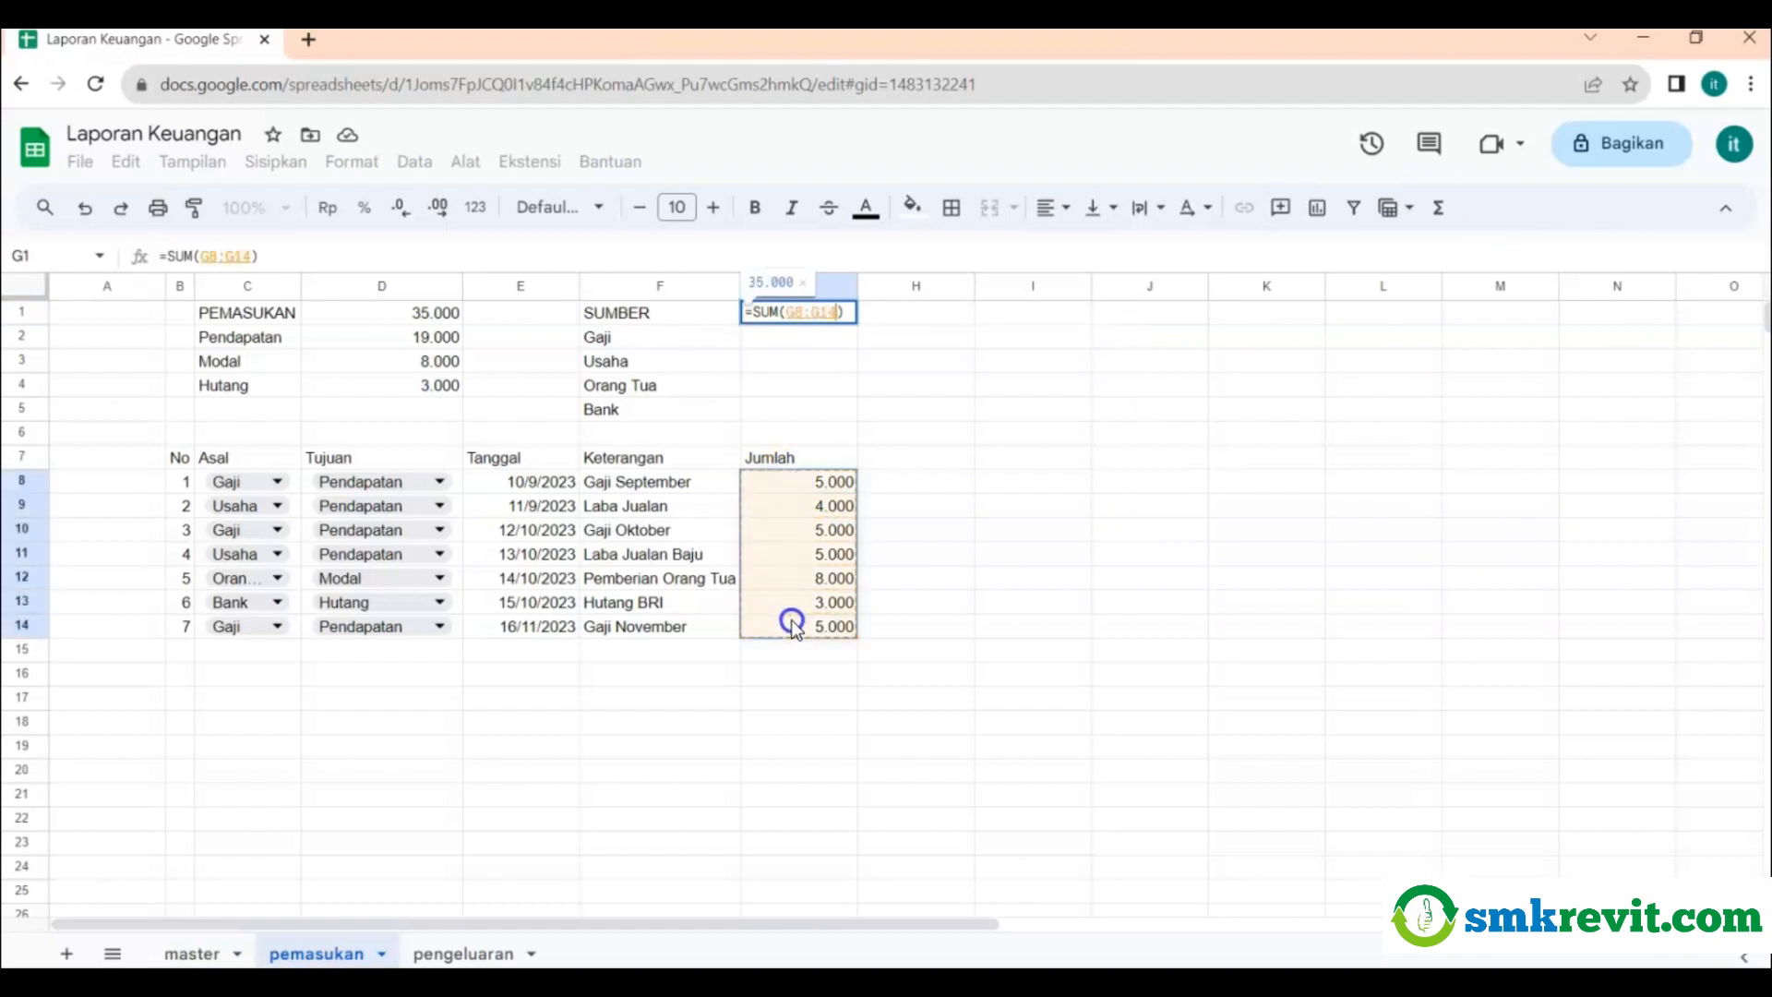
{"action": "key", "text": "Return"}
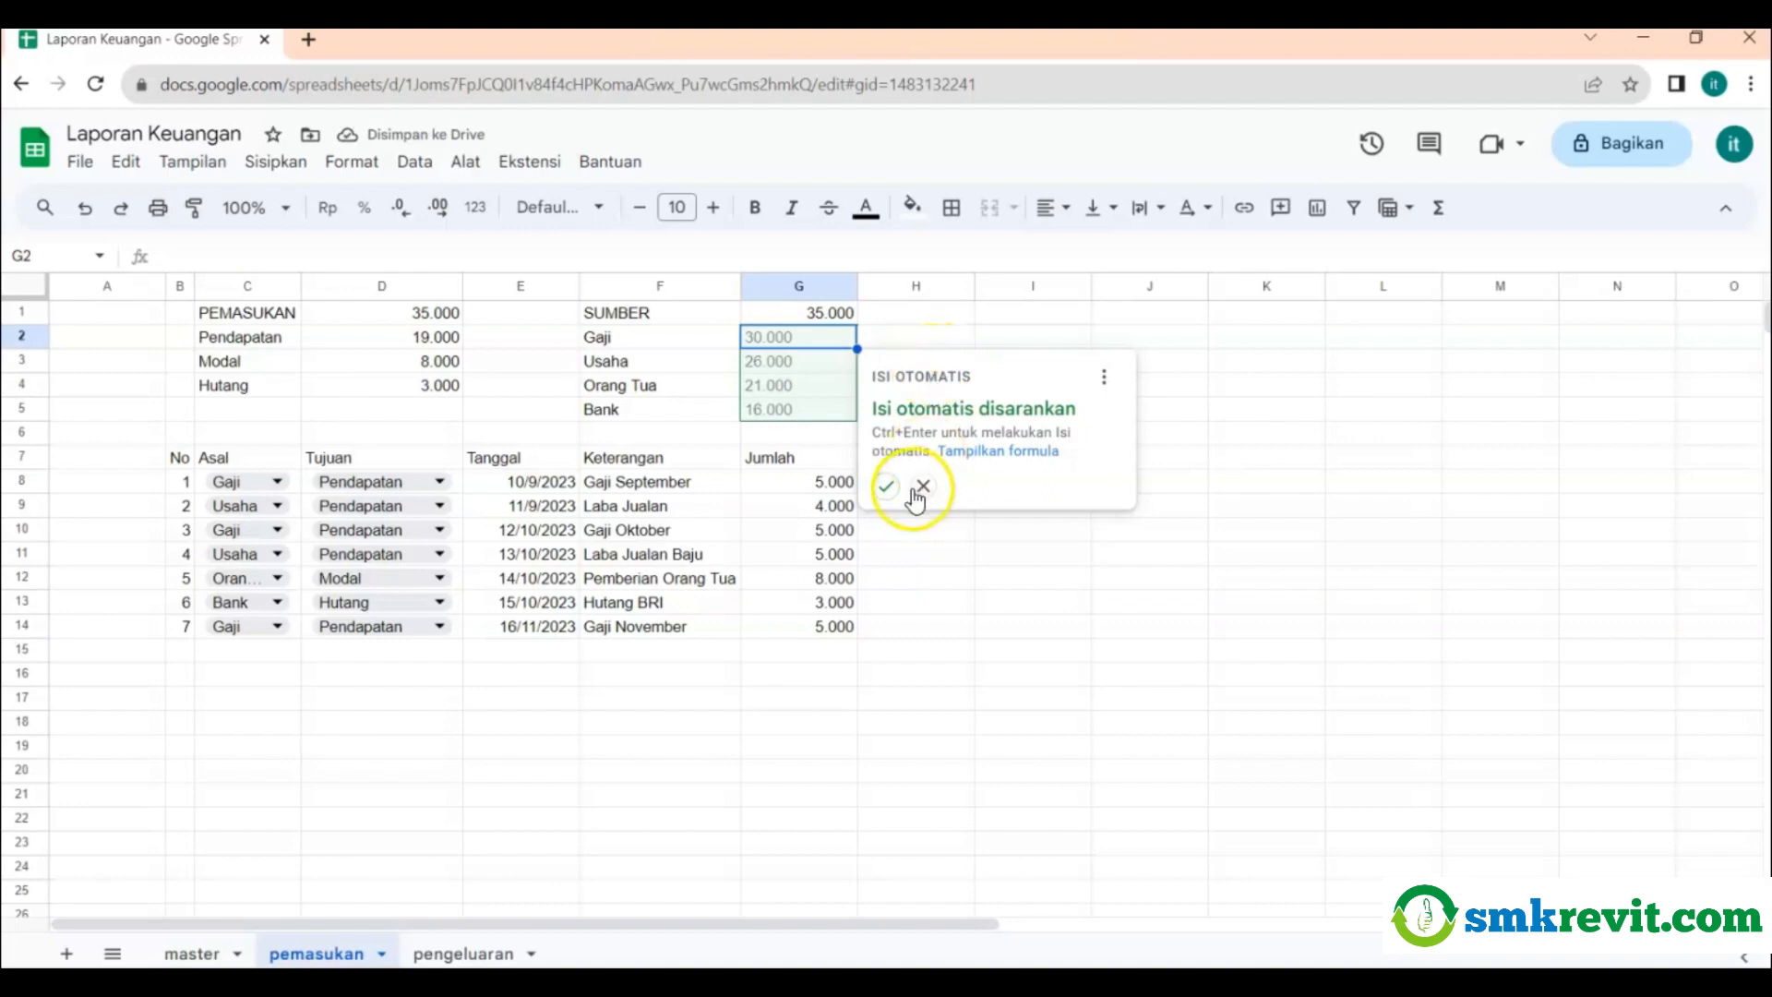
Accept the suggested autofill for G2:G5 and check the formula in each filled cell.
{"action": "left_click", "coordinate": [886, 486]}
{"action": "left_click", "coordinate": [950, 462]}
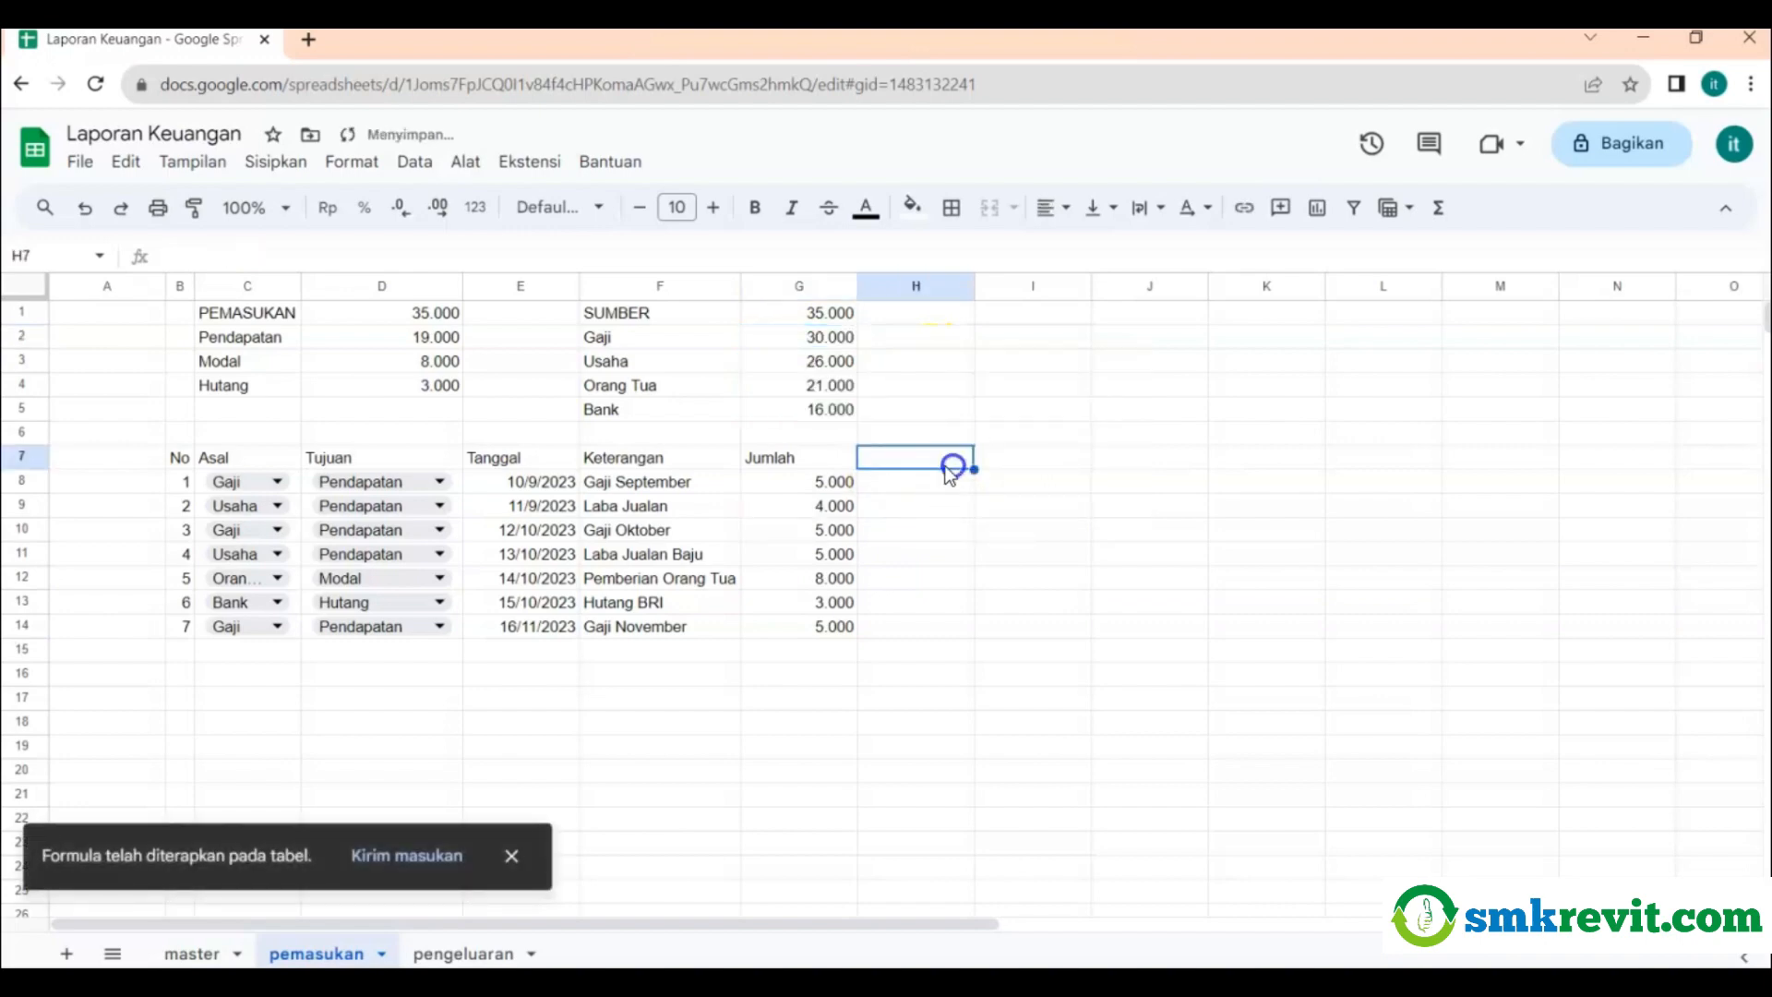
{"action": "left_click", "coordinate": [826, 341]}
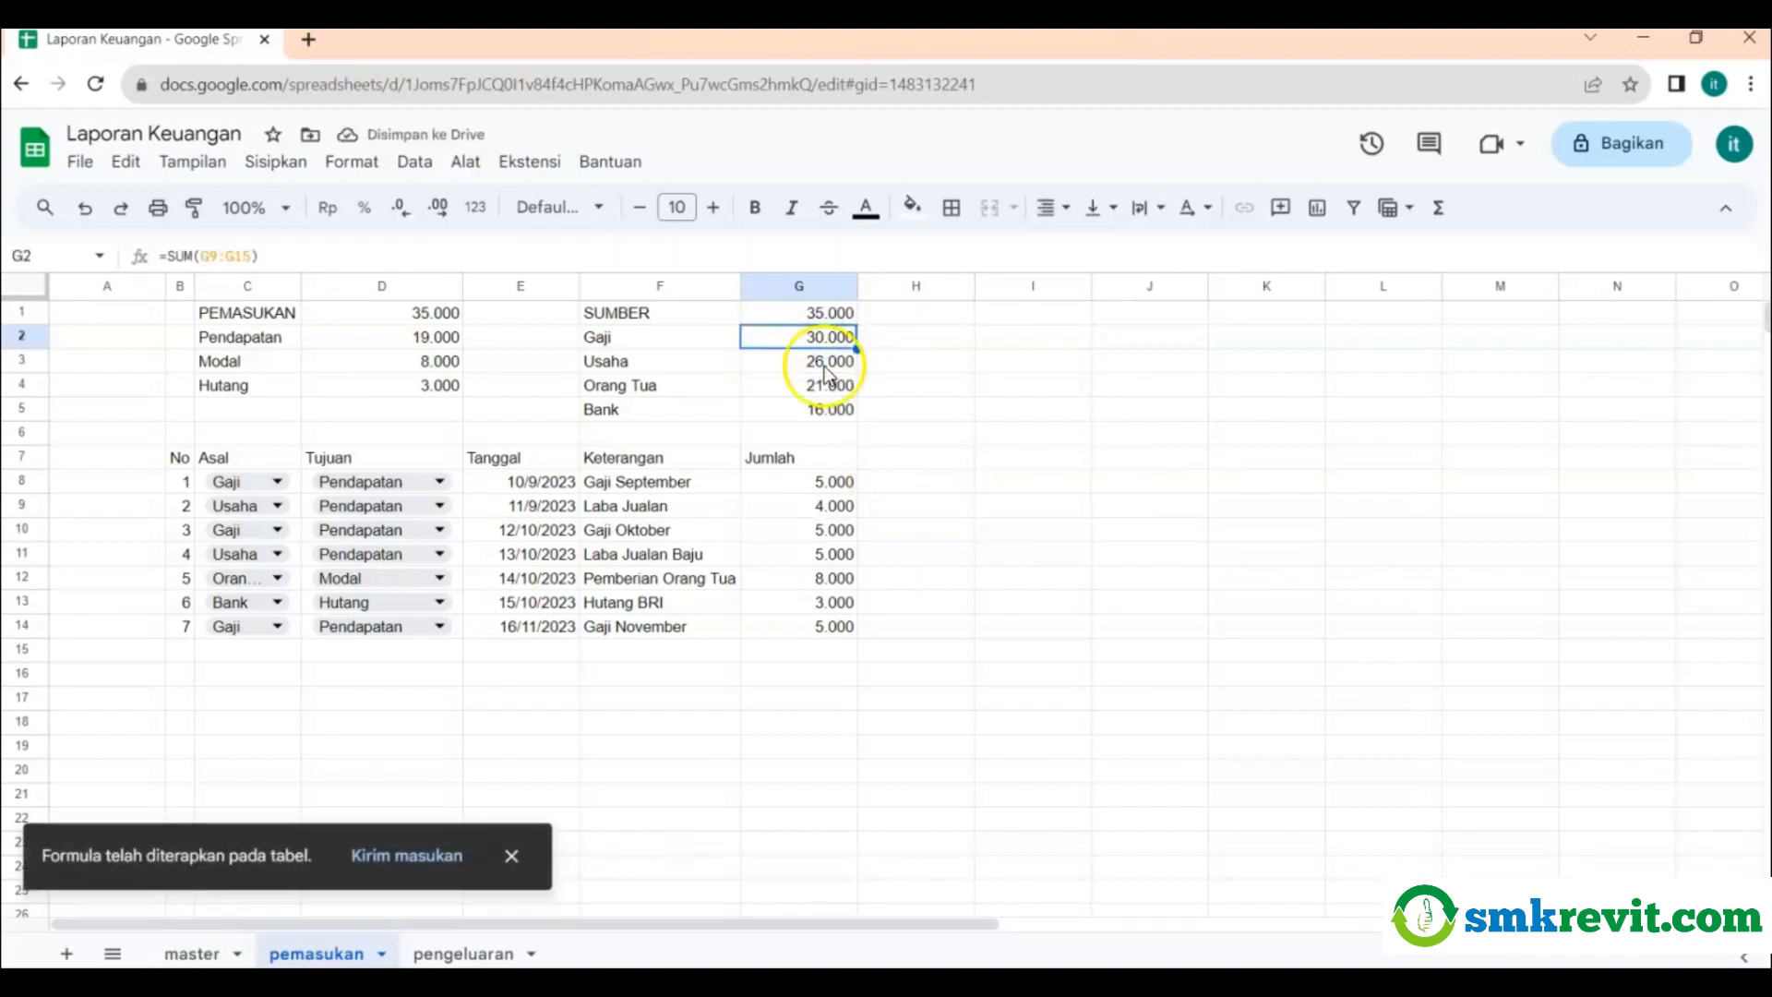
{"action": "left_click", "coordinate": [823, 364]}
{"action": "left_click", "coordinate": [821, 384]}
{"action": "left_click", "coordinate": [820, 408]}
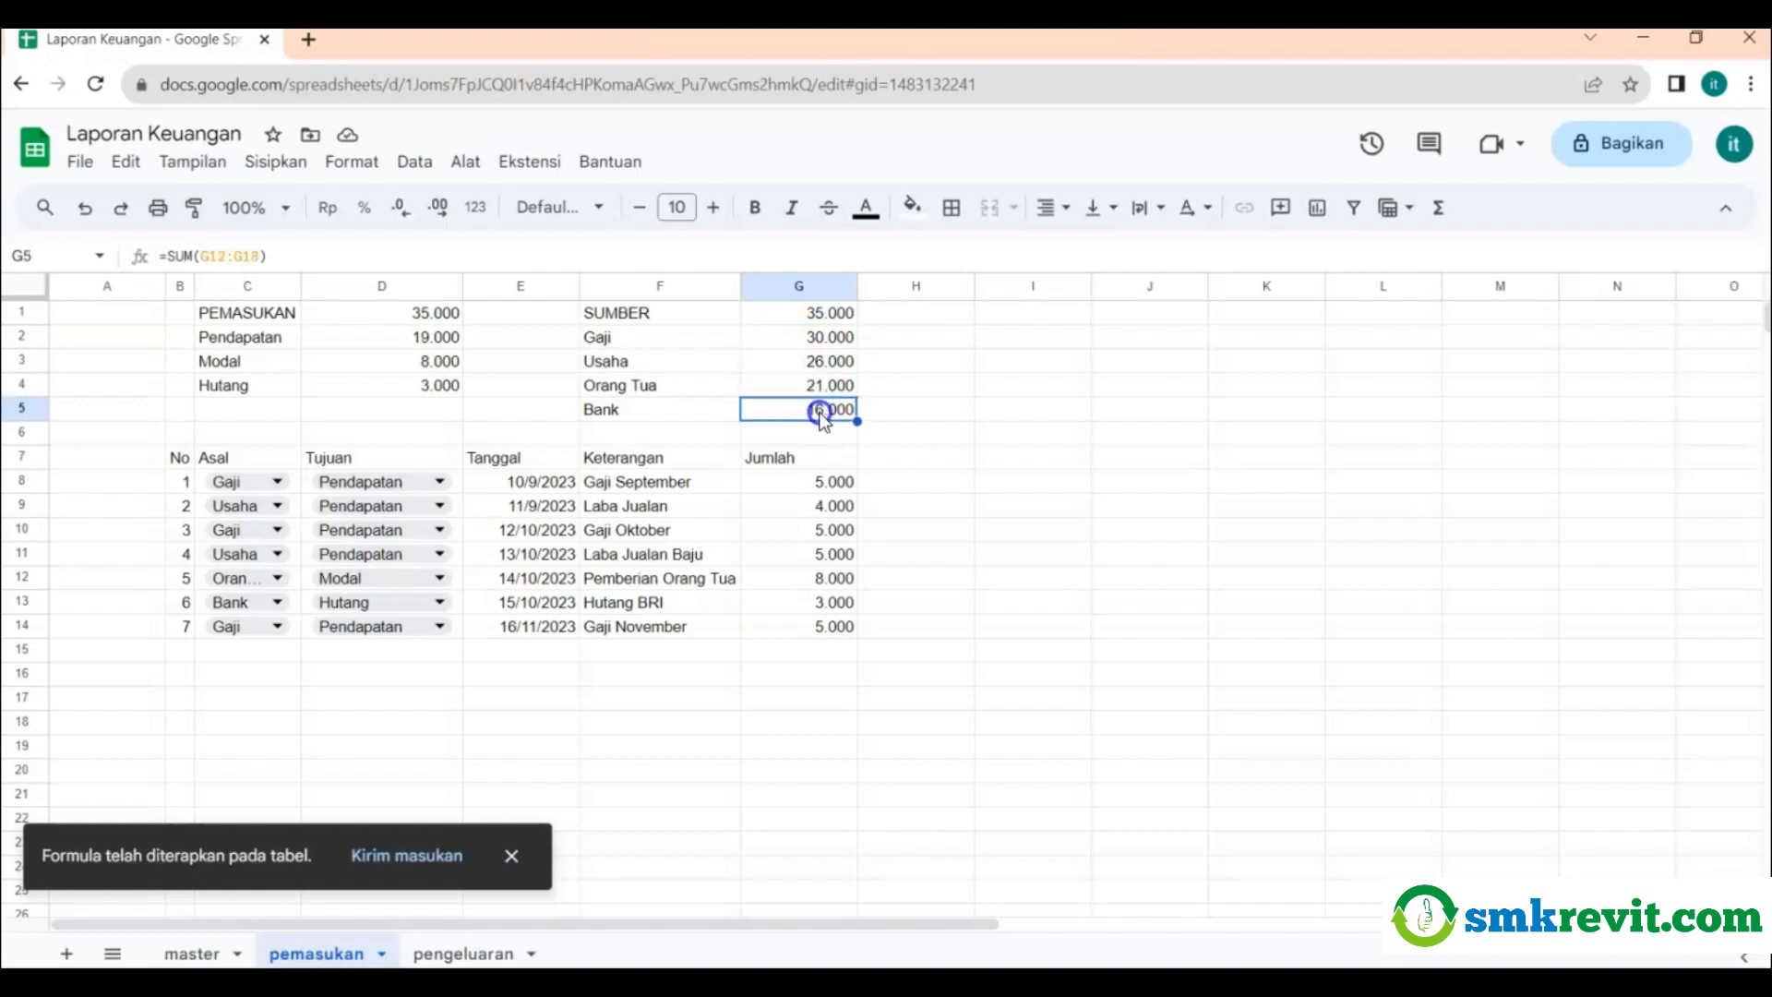
Clear the autofilled formulas from G2:G5 beside the SUMBER items.
{"action": "left_click", "coordinate": [906, 367]}
{"action": "left_click_drag", "start_coordinate": [824, 337], "coordinate": [821, 417]}
{"action": "key", "text": "Delete"}
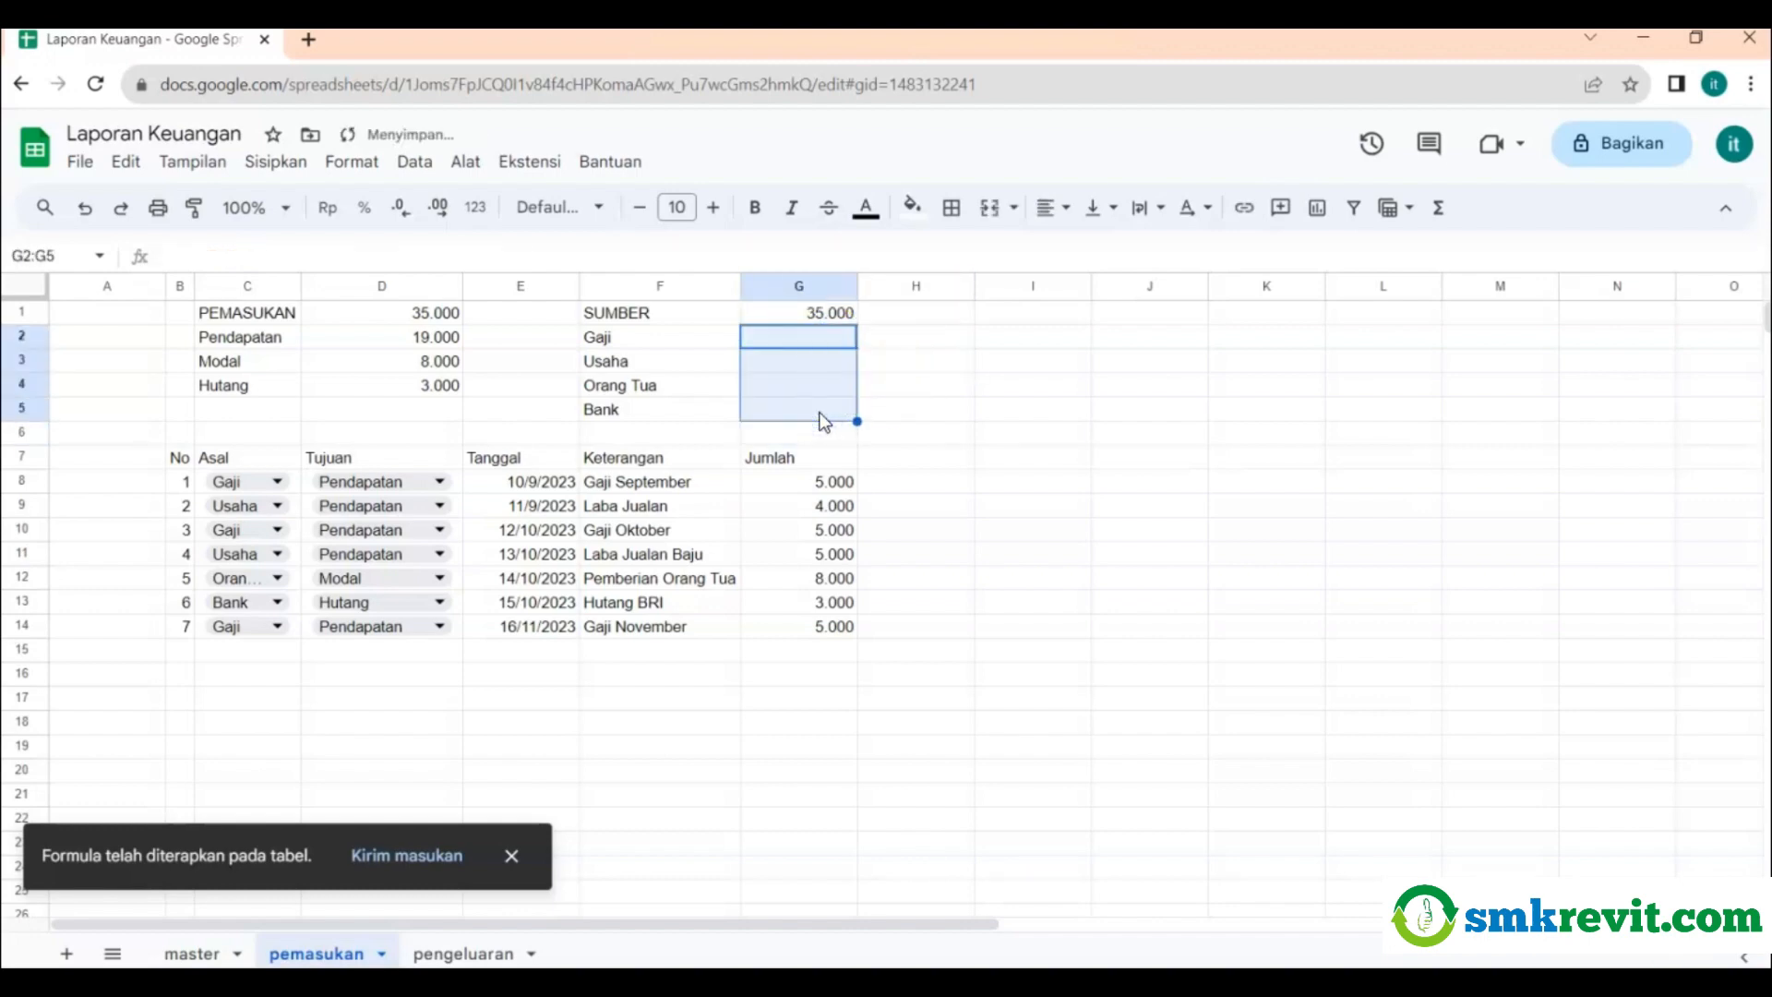
Total the Gaji income in G2 with =SUMIF(C8:C14;"Gaji";G8:G14), leaving the suggested autofill unapplied.
{"action": "left_click", "coordinate": [803, 340]}
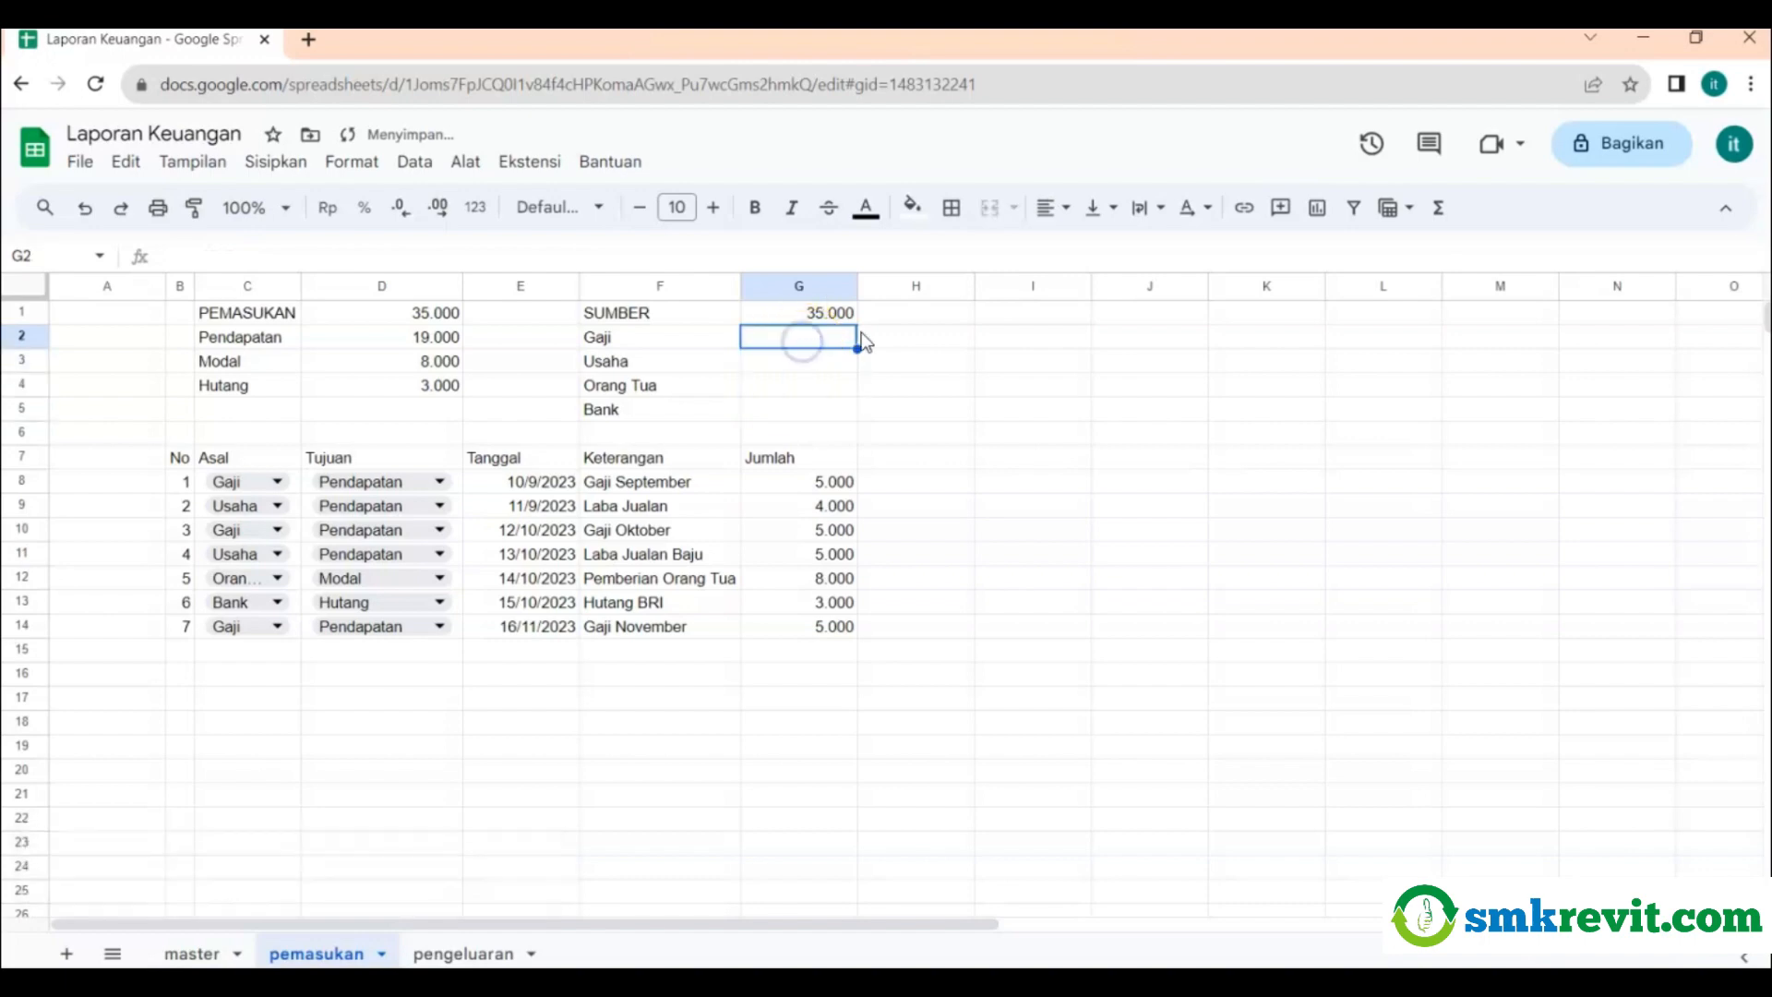
{"action": "left_click", "coordinate": [1439, 210]}
{"action": "left_click", "coordinate": [1451, 248]}
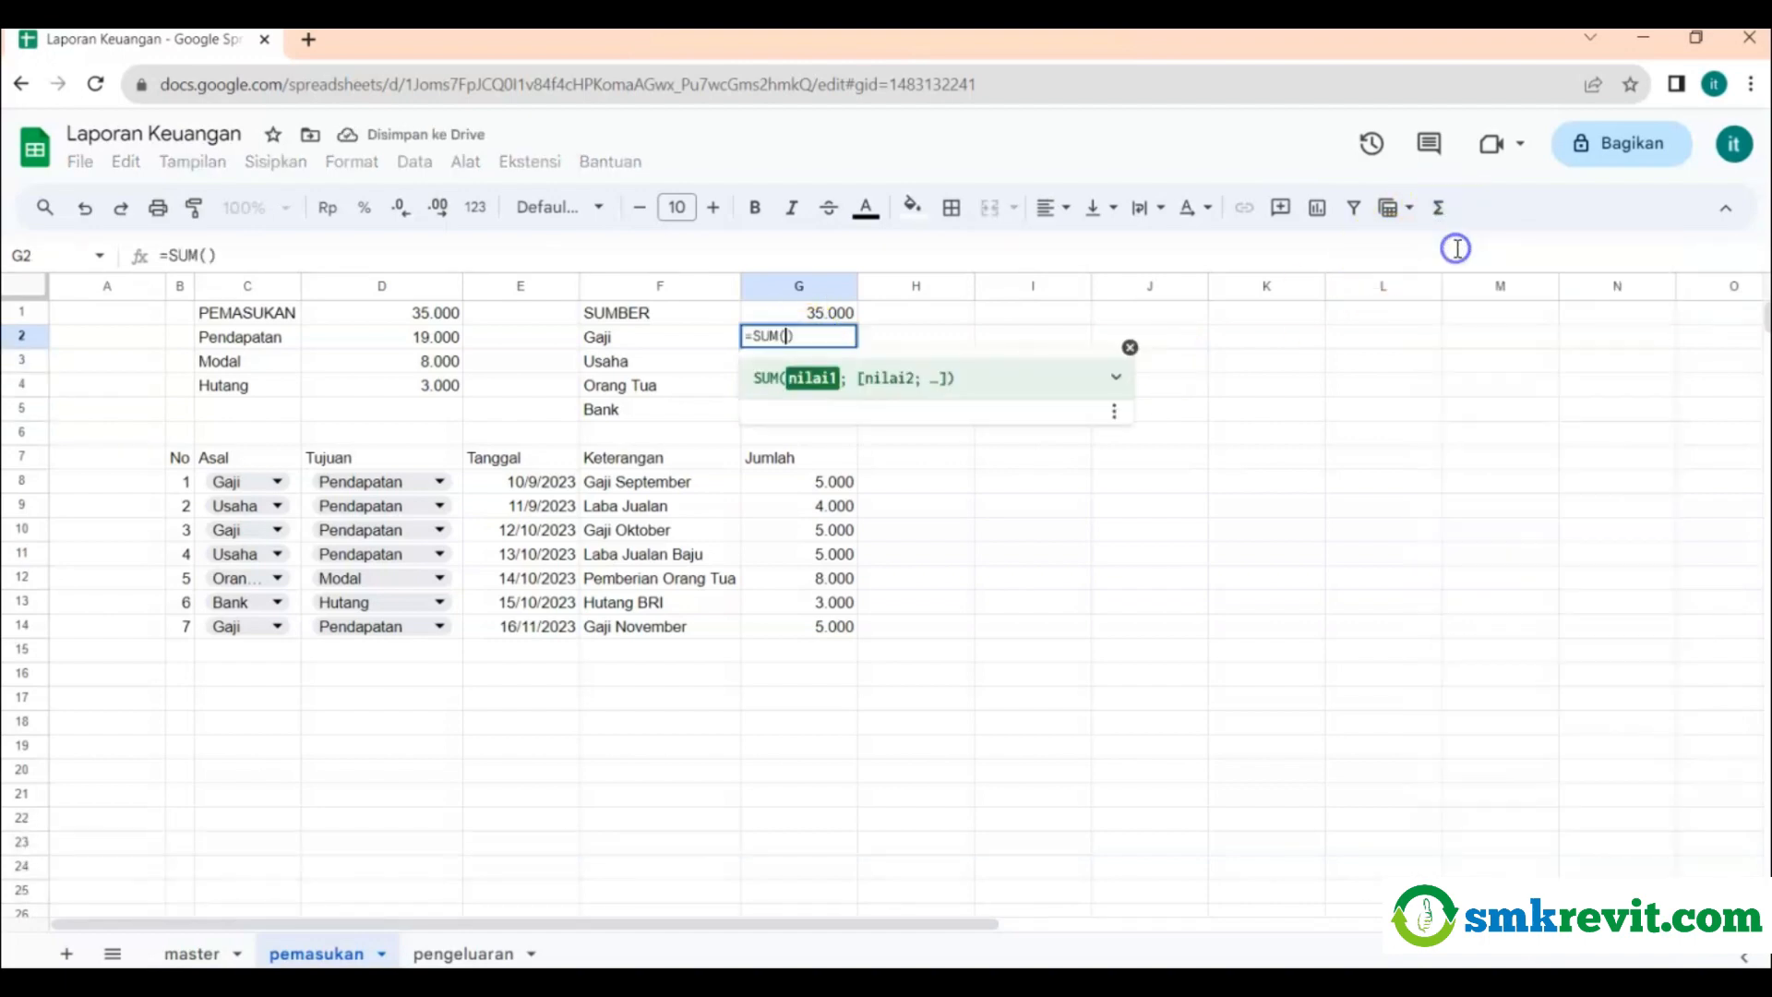
{"action": "left_click", "coordinate": [190, 256]}
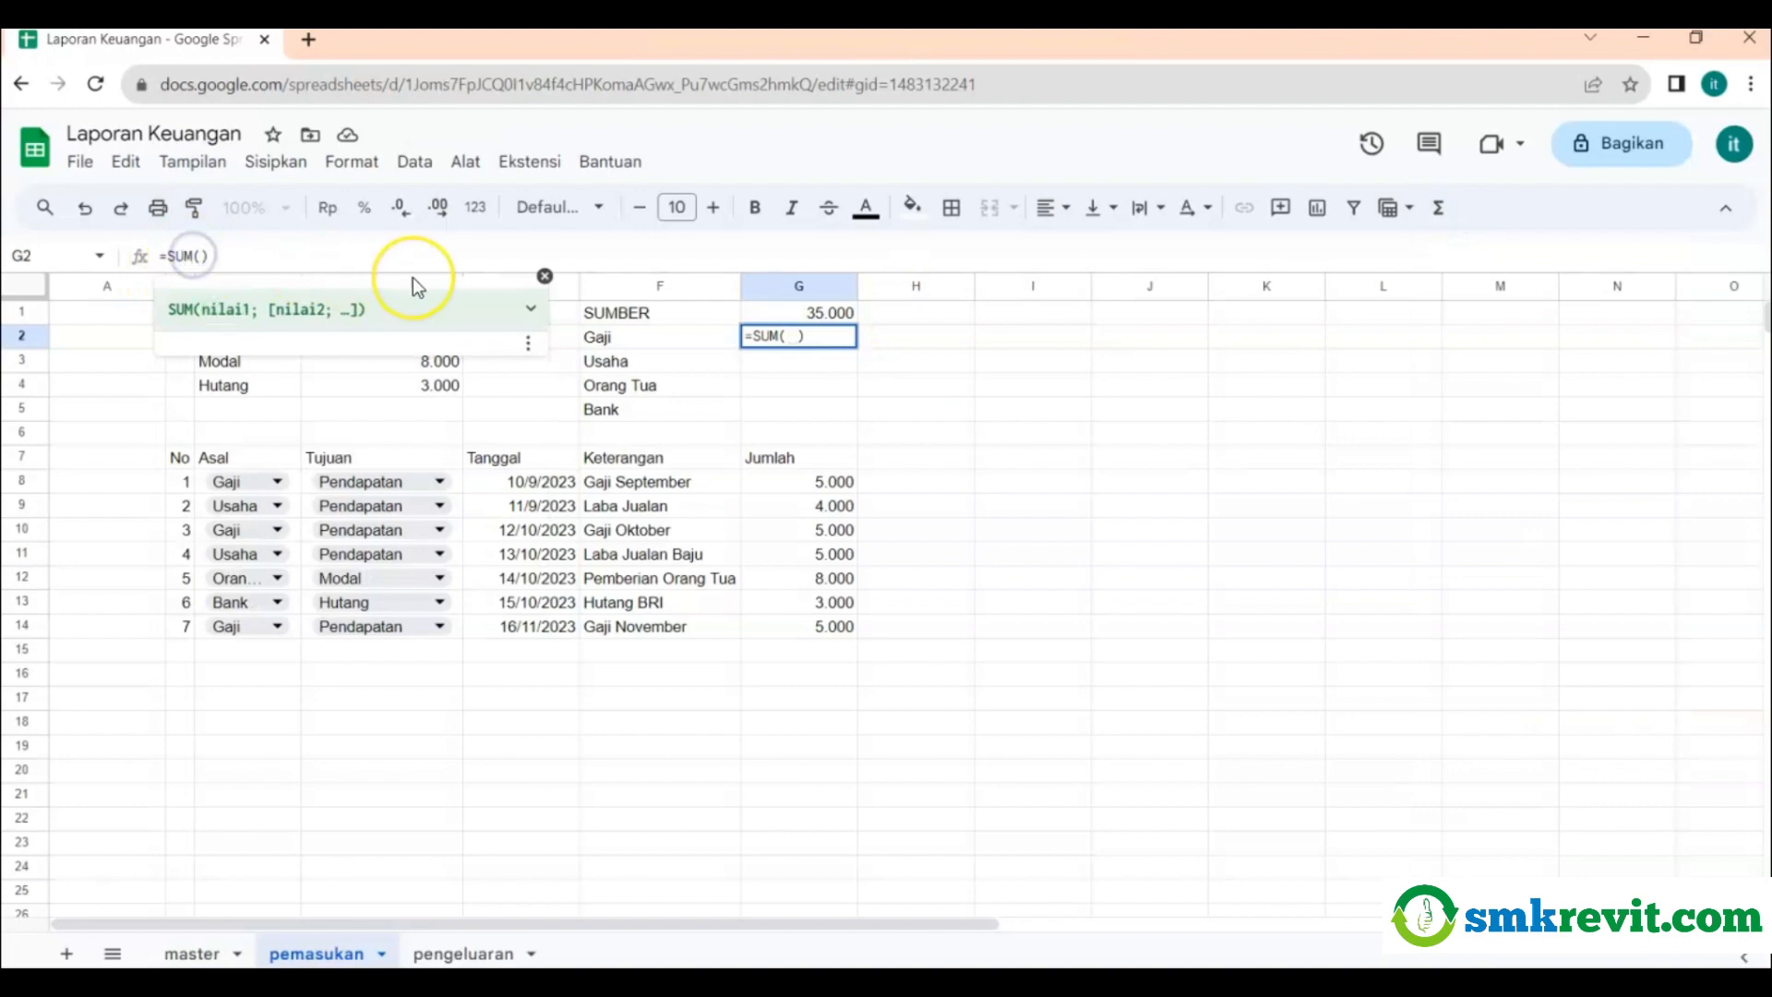
{"action": "type", "text": "IF"}
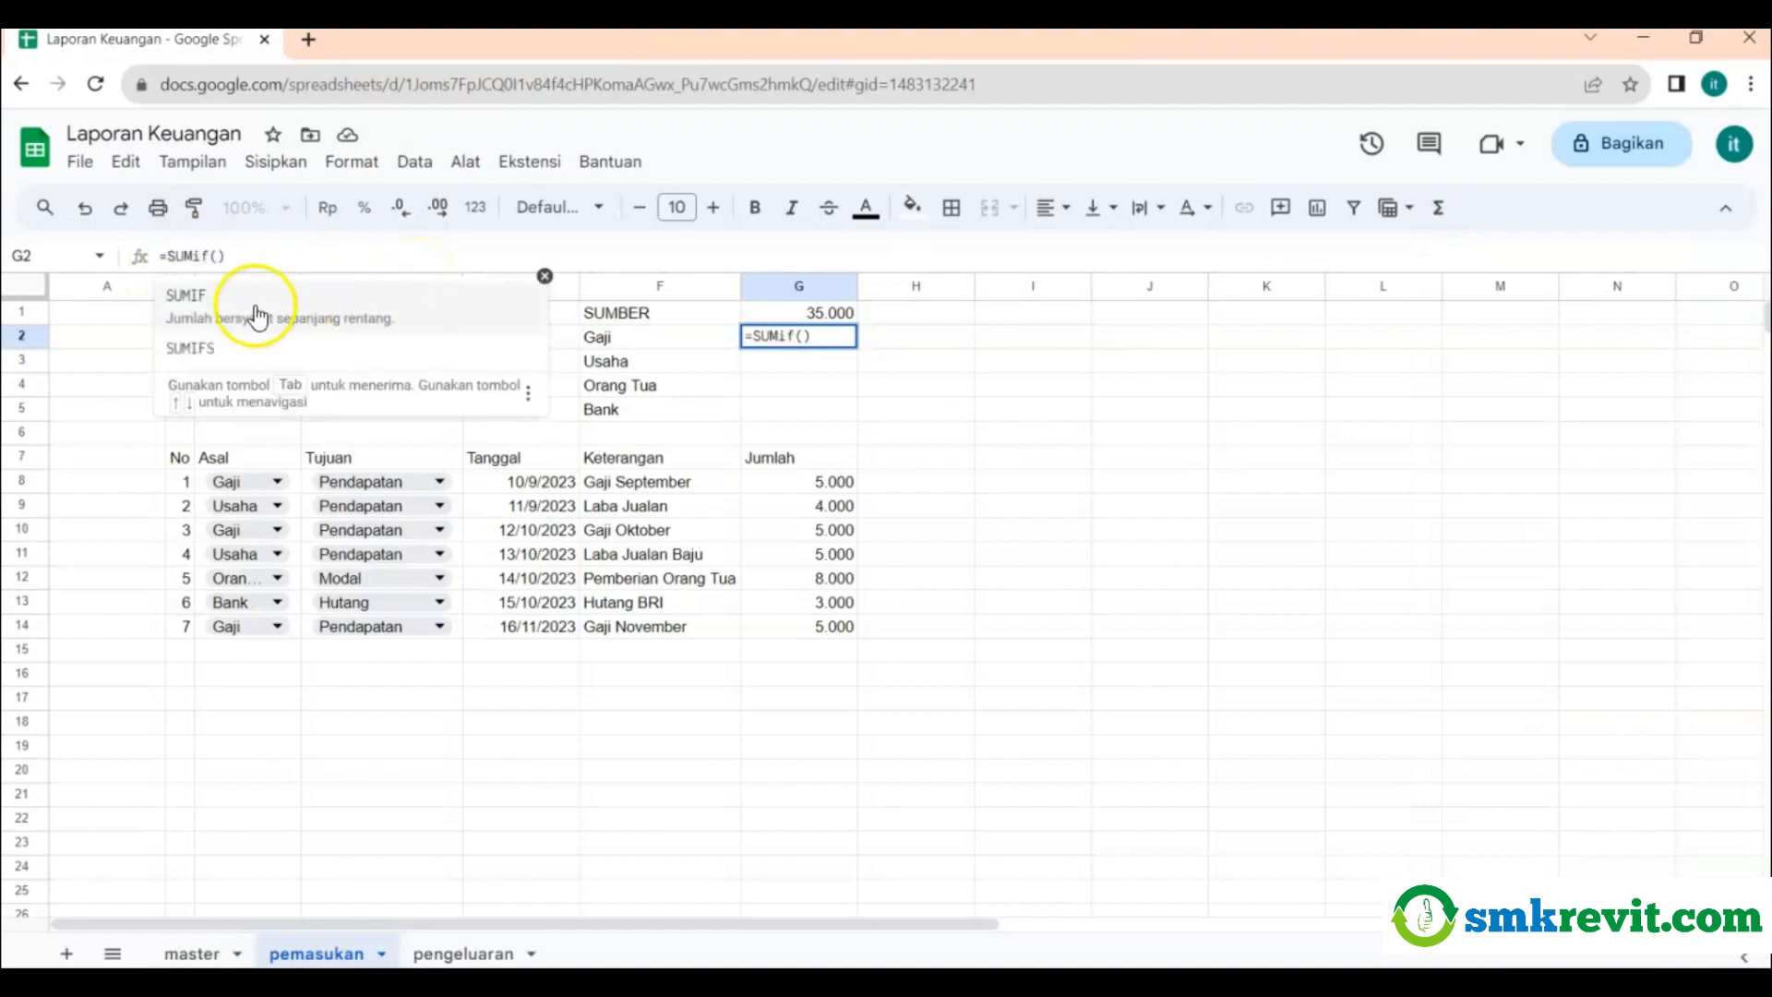
{"action": "left_click", "coordinate": [245, 308]}
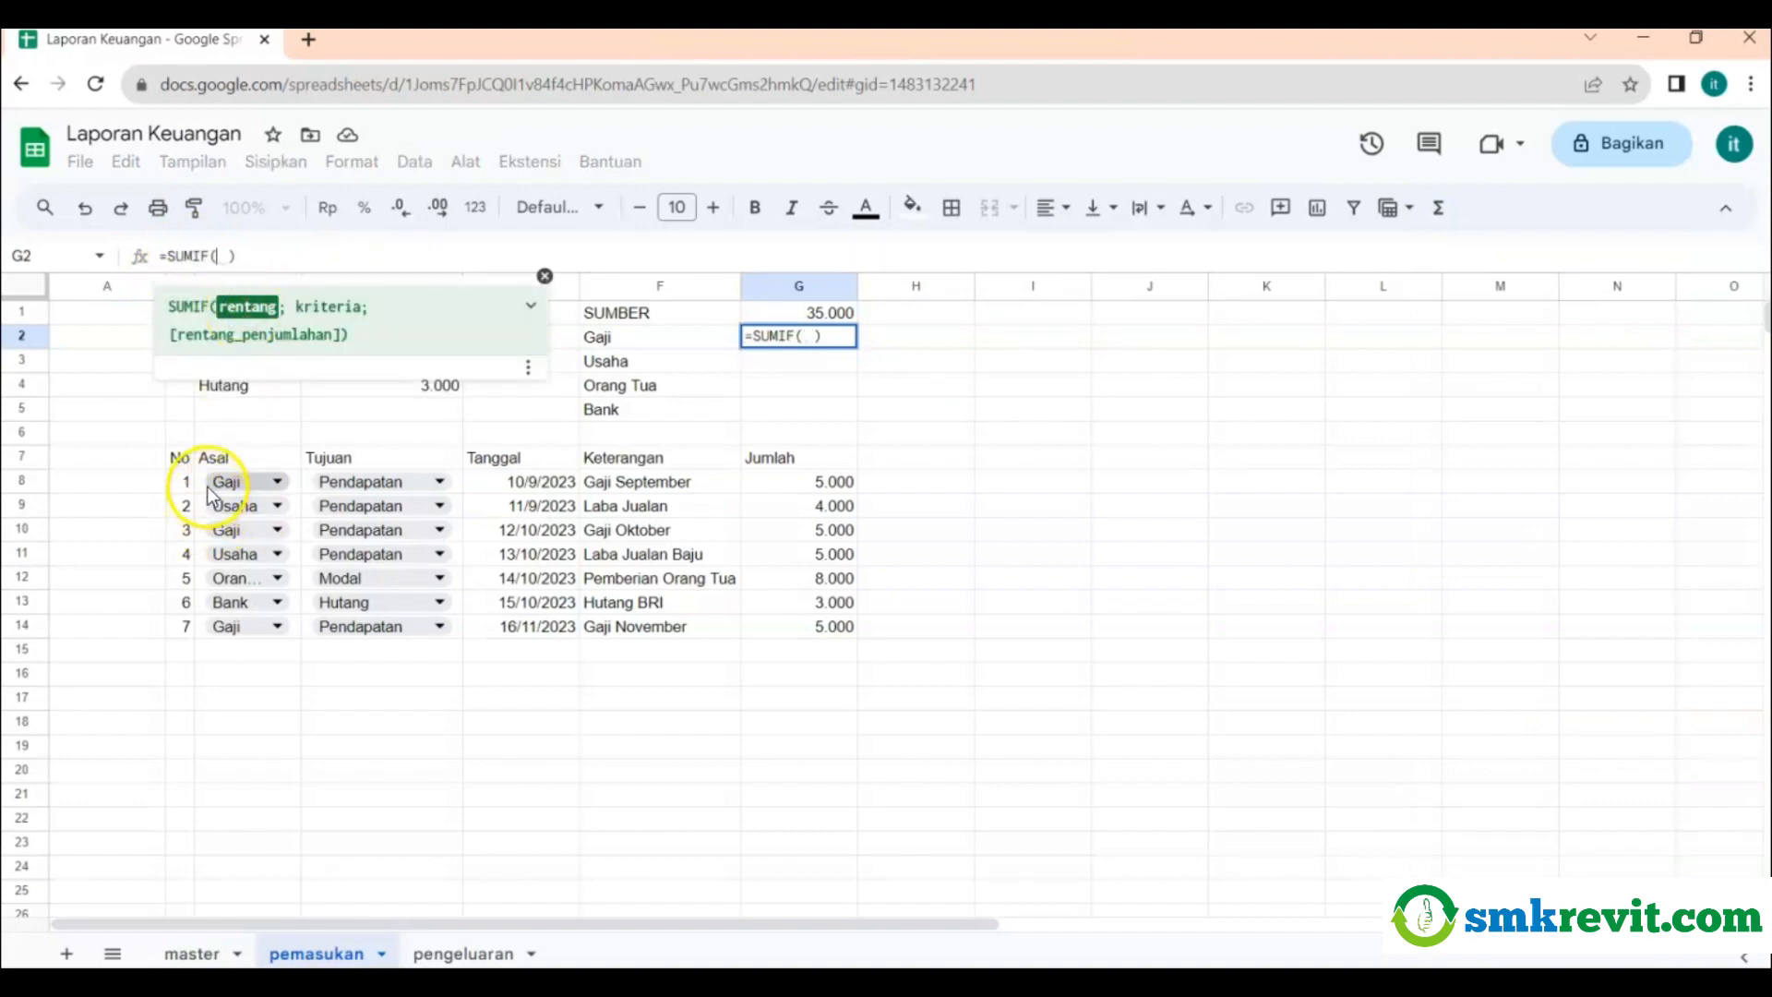
{"action": "left_click_drag", "start_coordinate": [201, 479], "coordinate": [217, 635]}
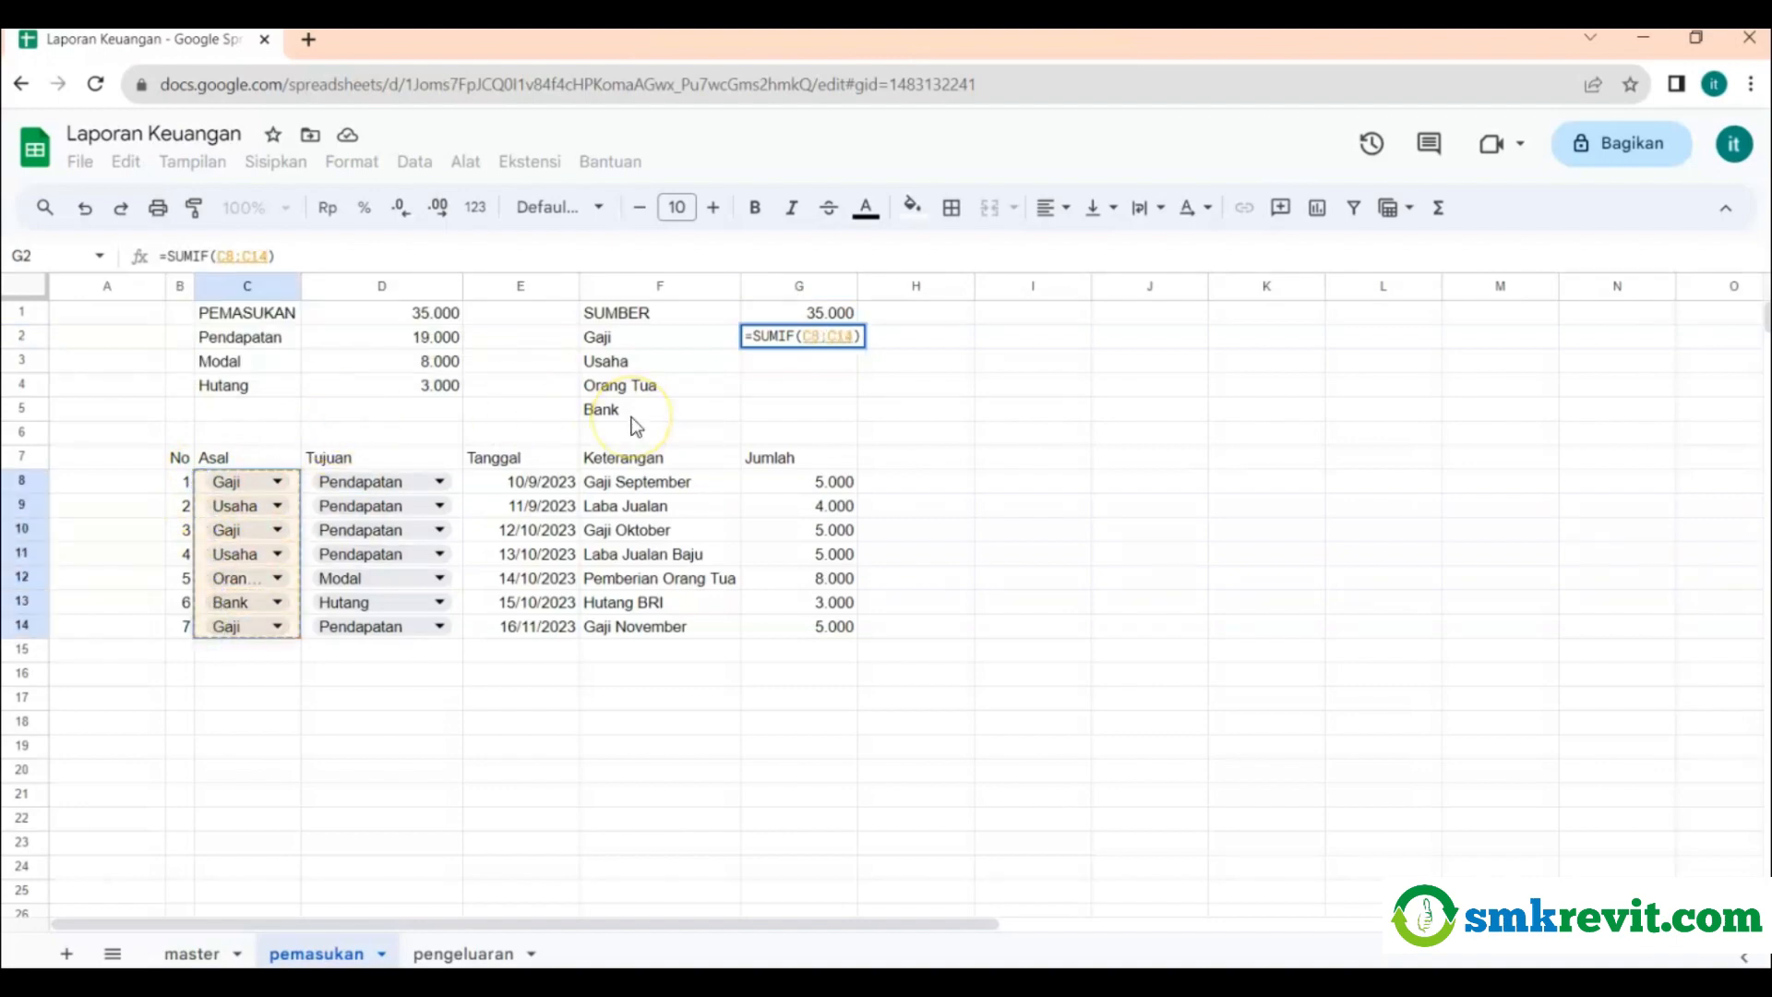
{"action": "type", "text": "; "}
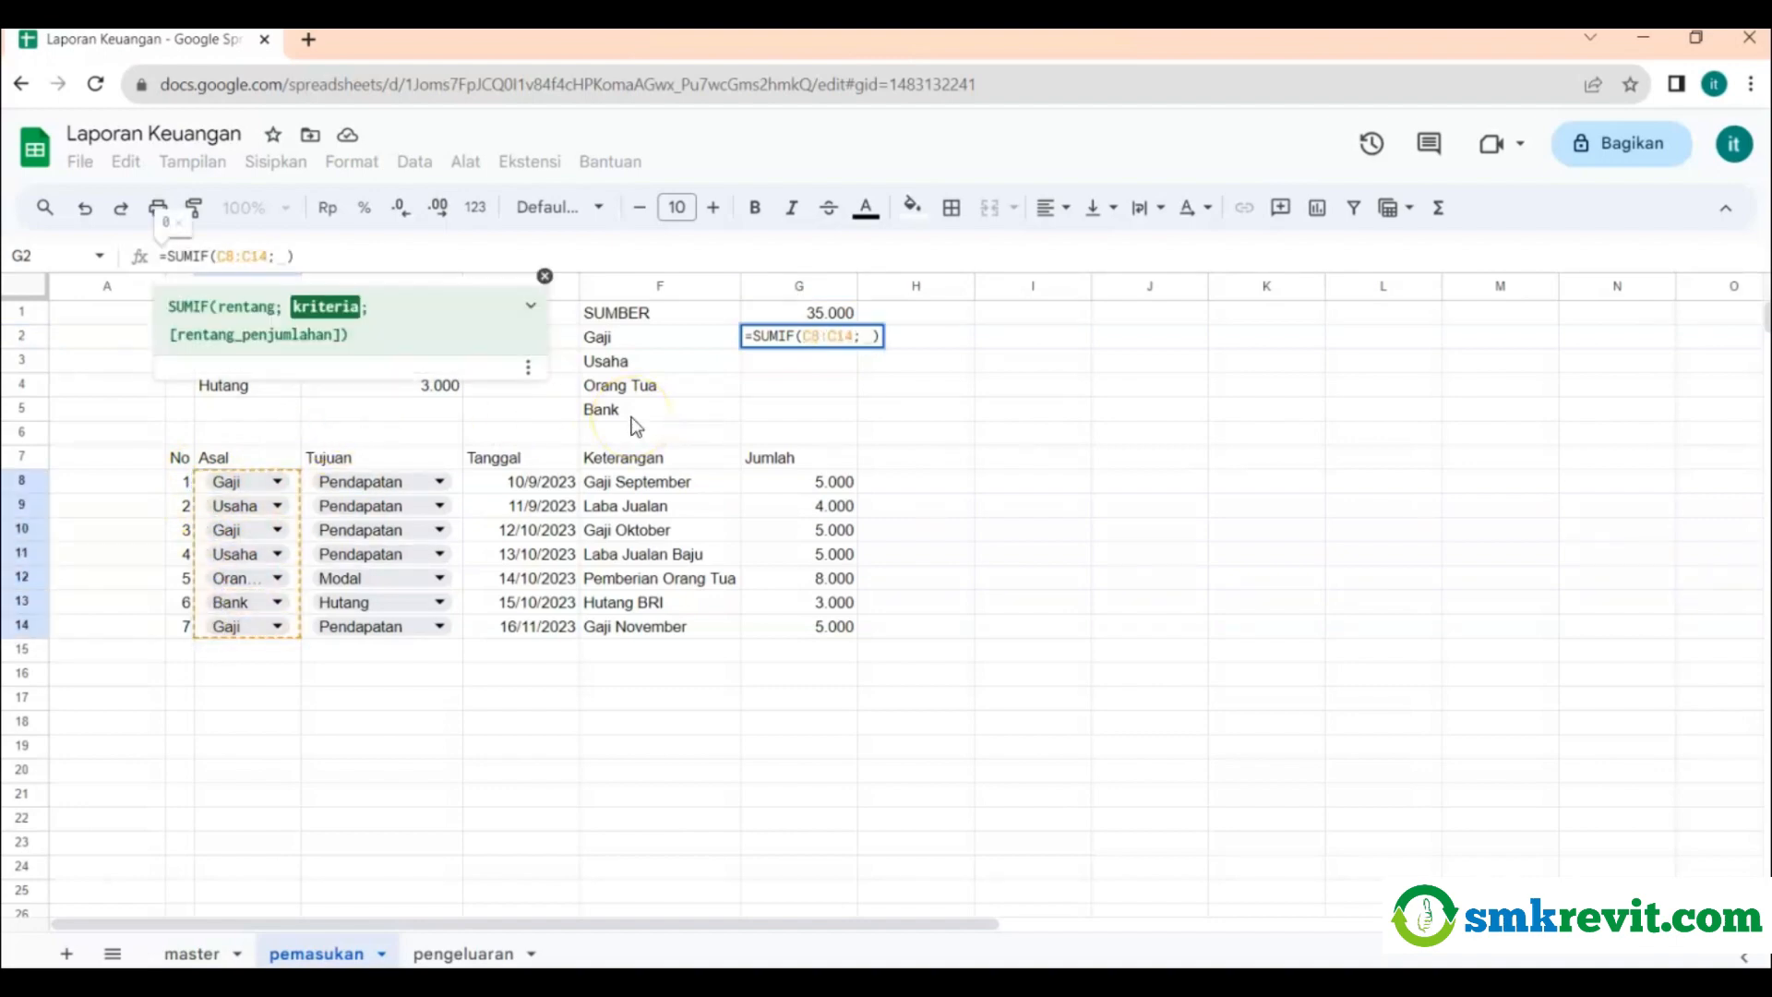
{"action": "type", "text": "\""}
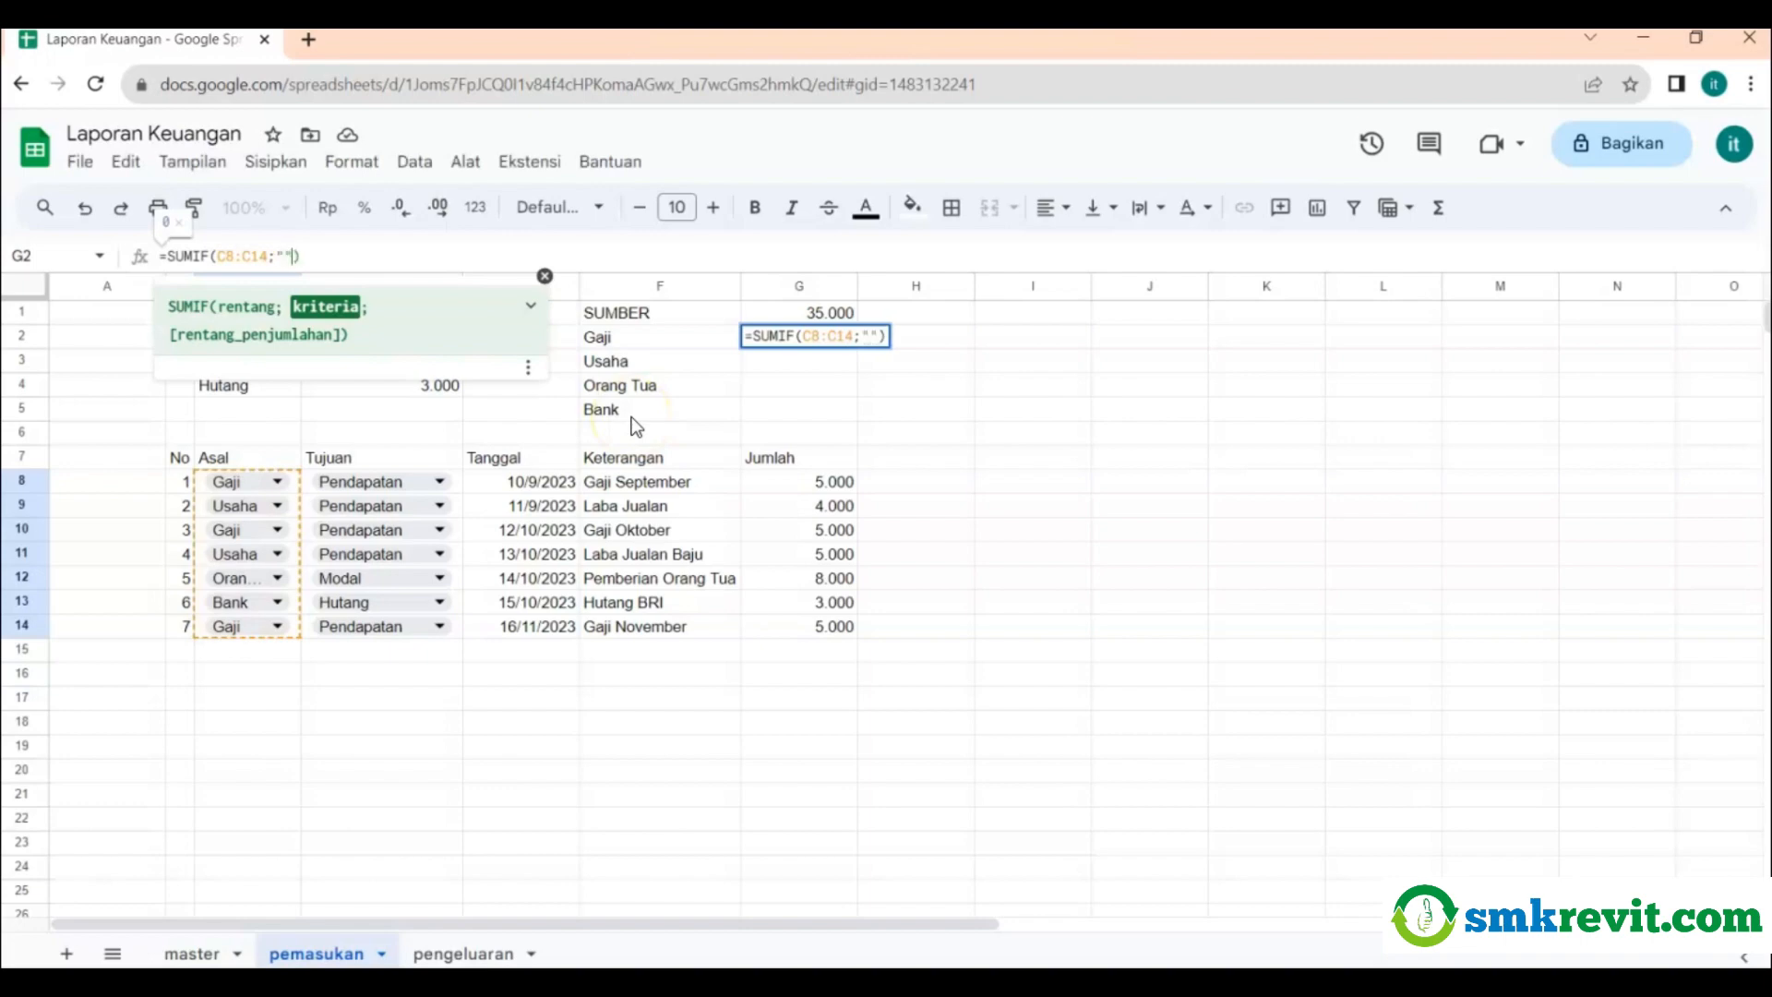
{"action": "type", "text": "Gaji\""}
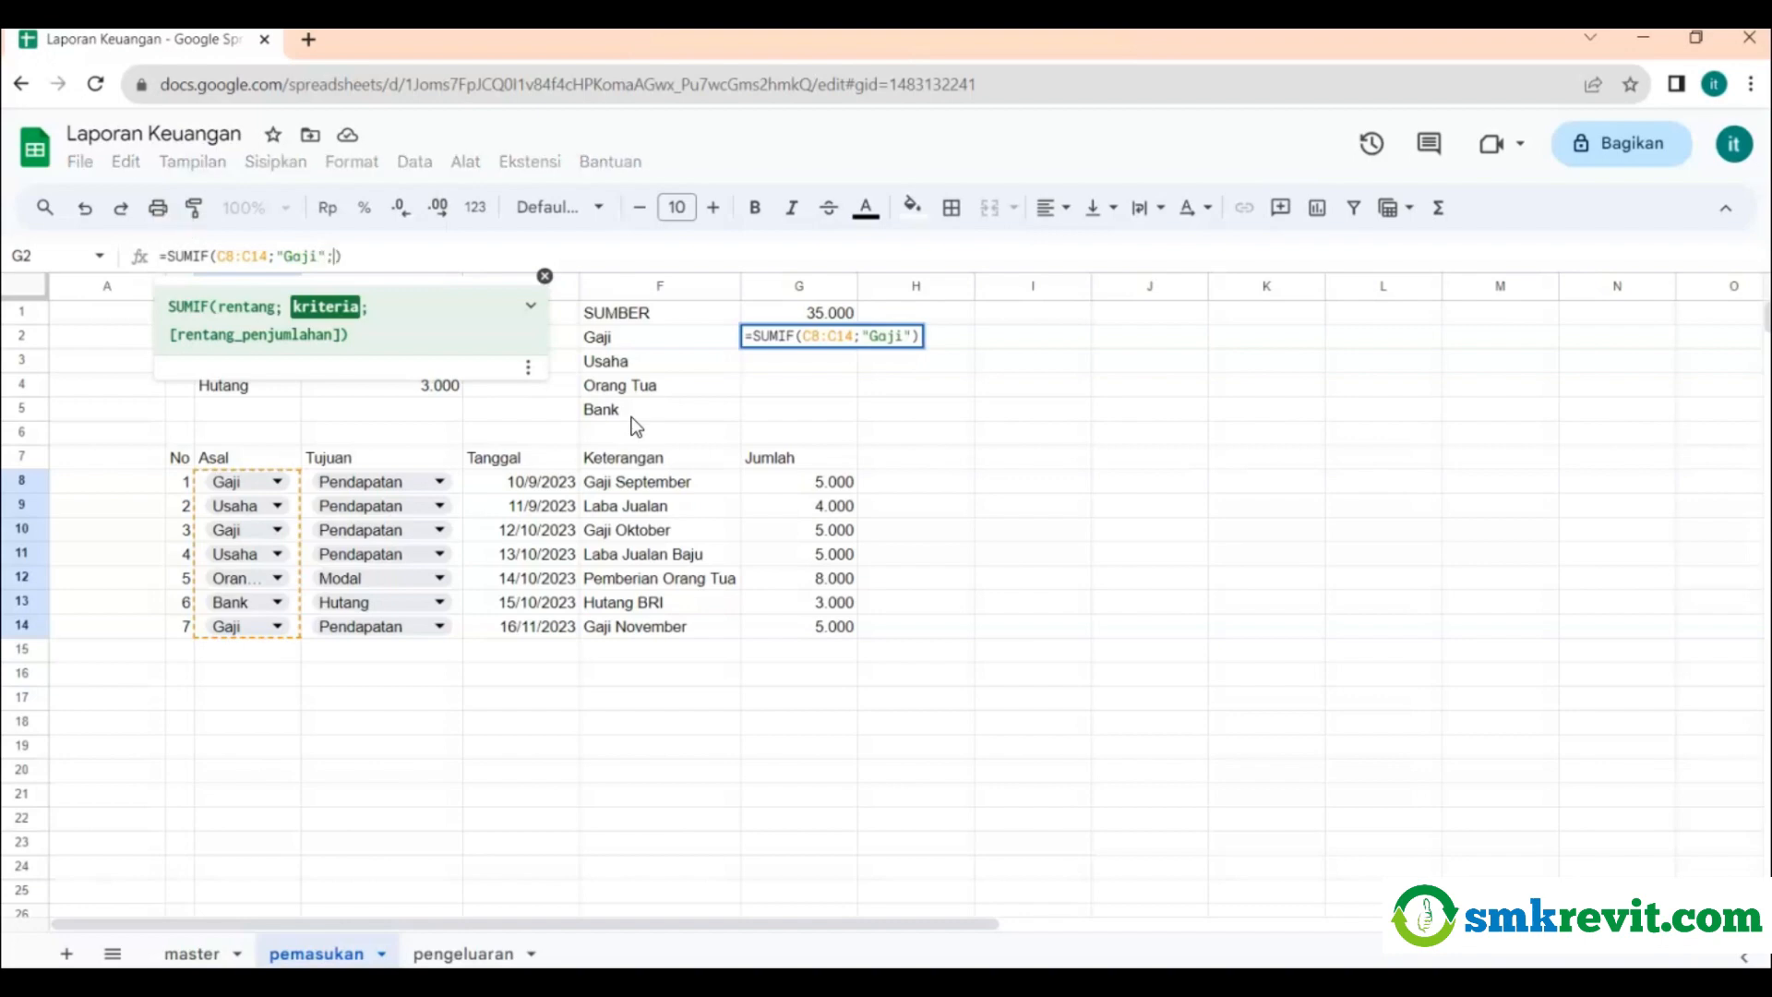
{"action": "type", "text": ";"}
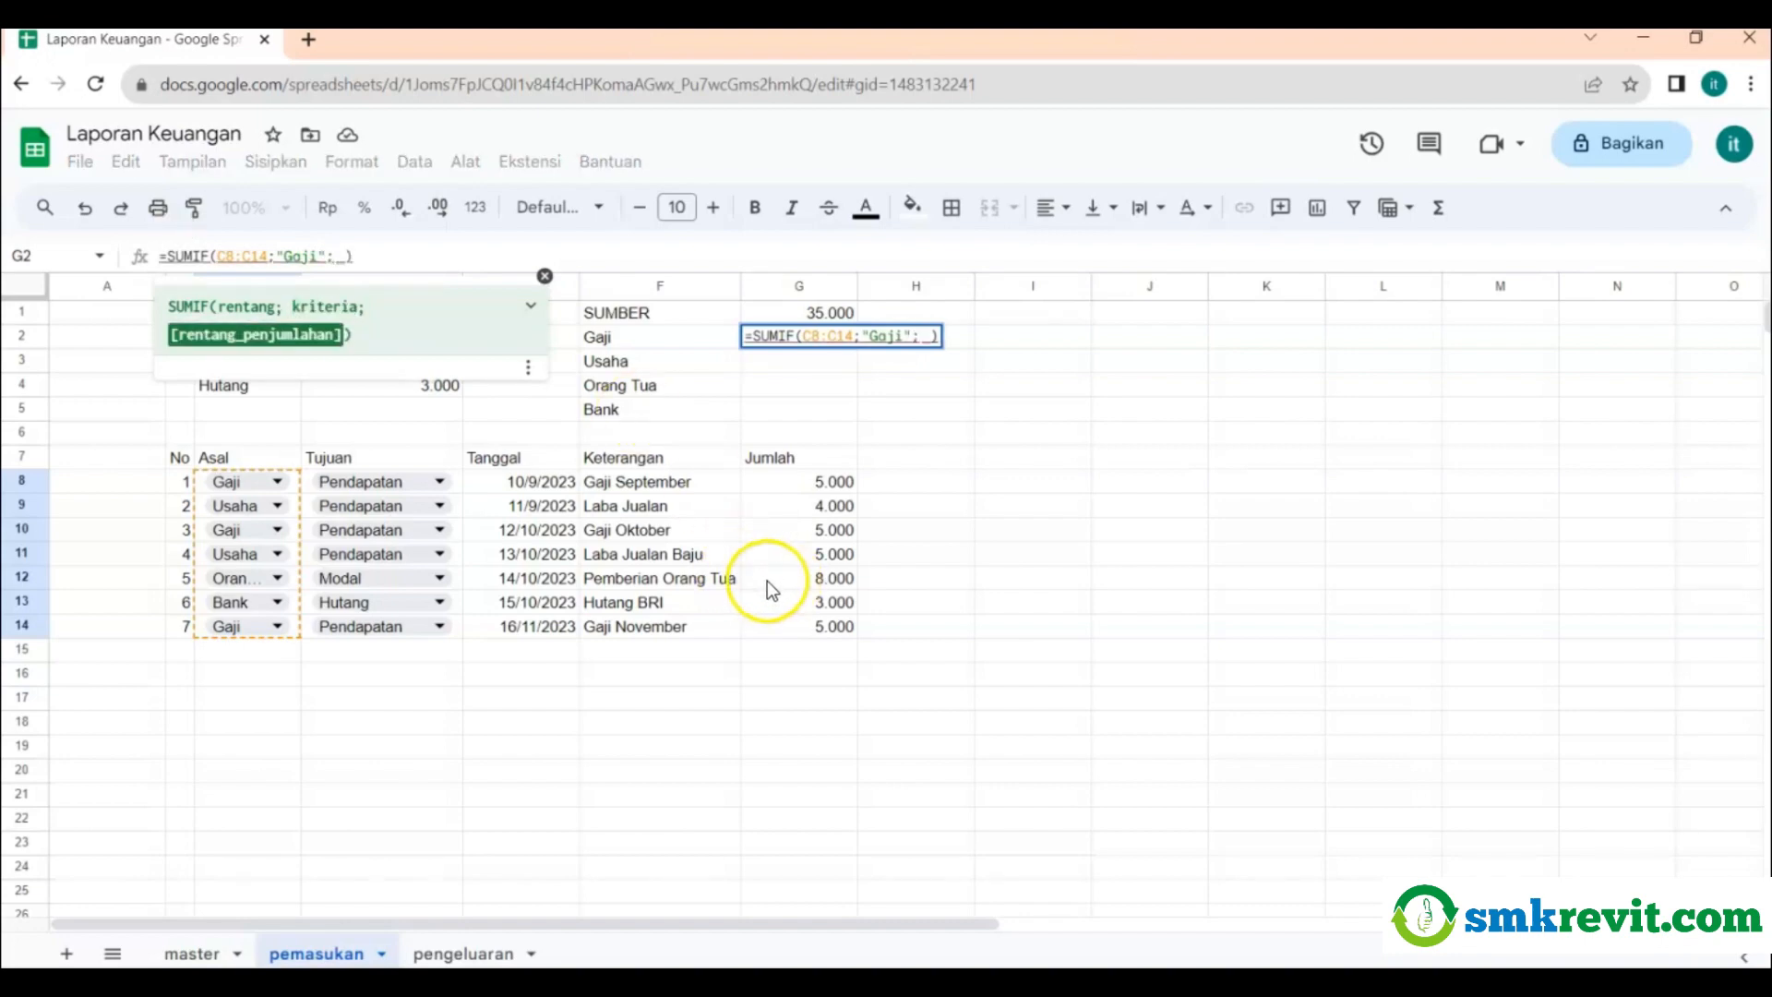
{"action": "left_click_drag", "start_coordinate": [780, 483], "coordinate": [777, 629]}
{"action": "key", "text": "Return"}
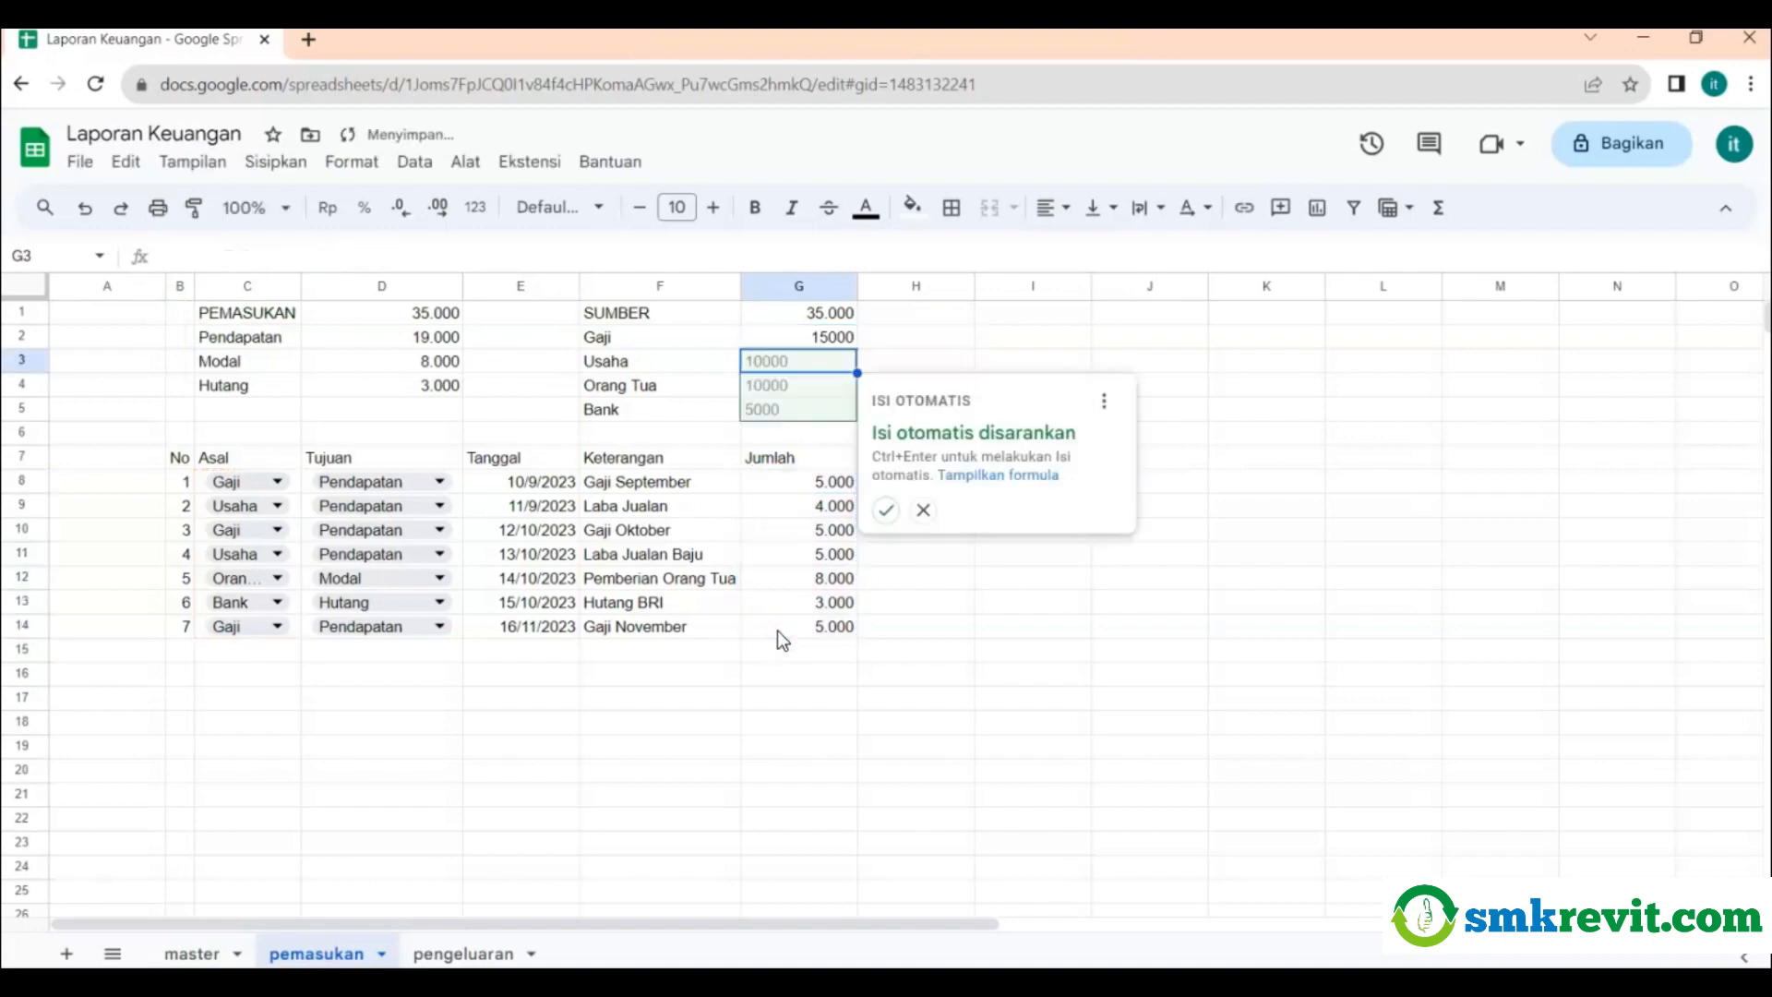
{"action": "left_click", "coordinate": [821, 339]}
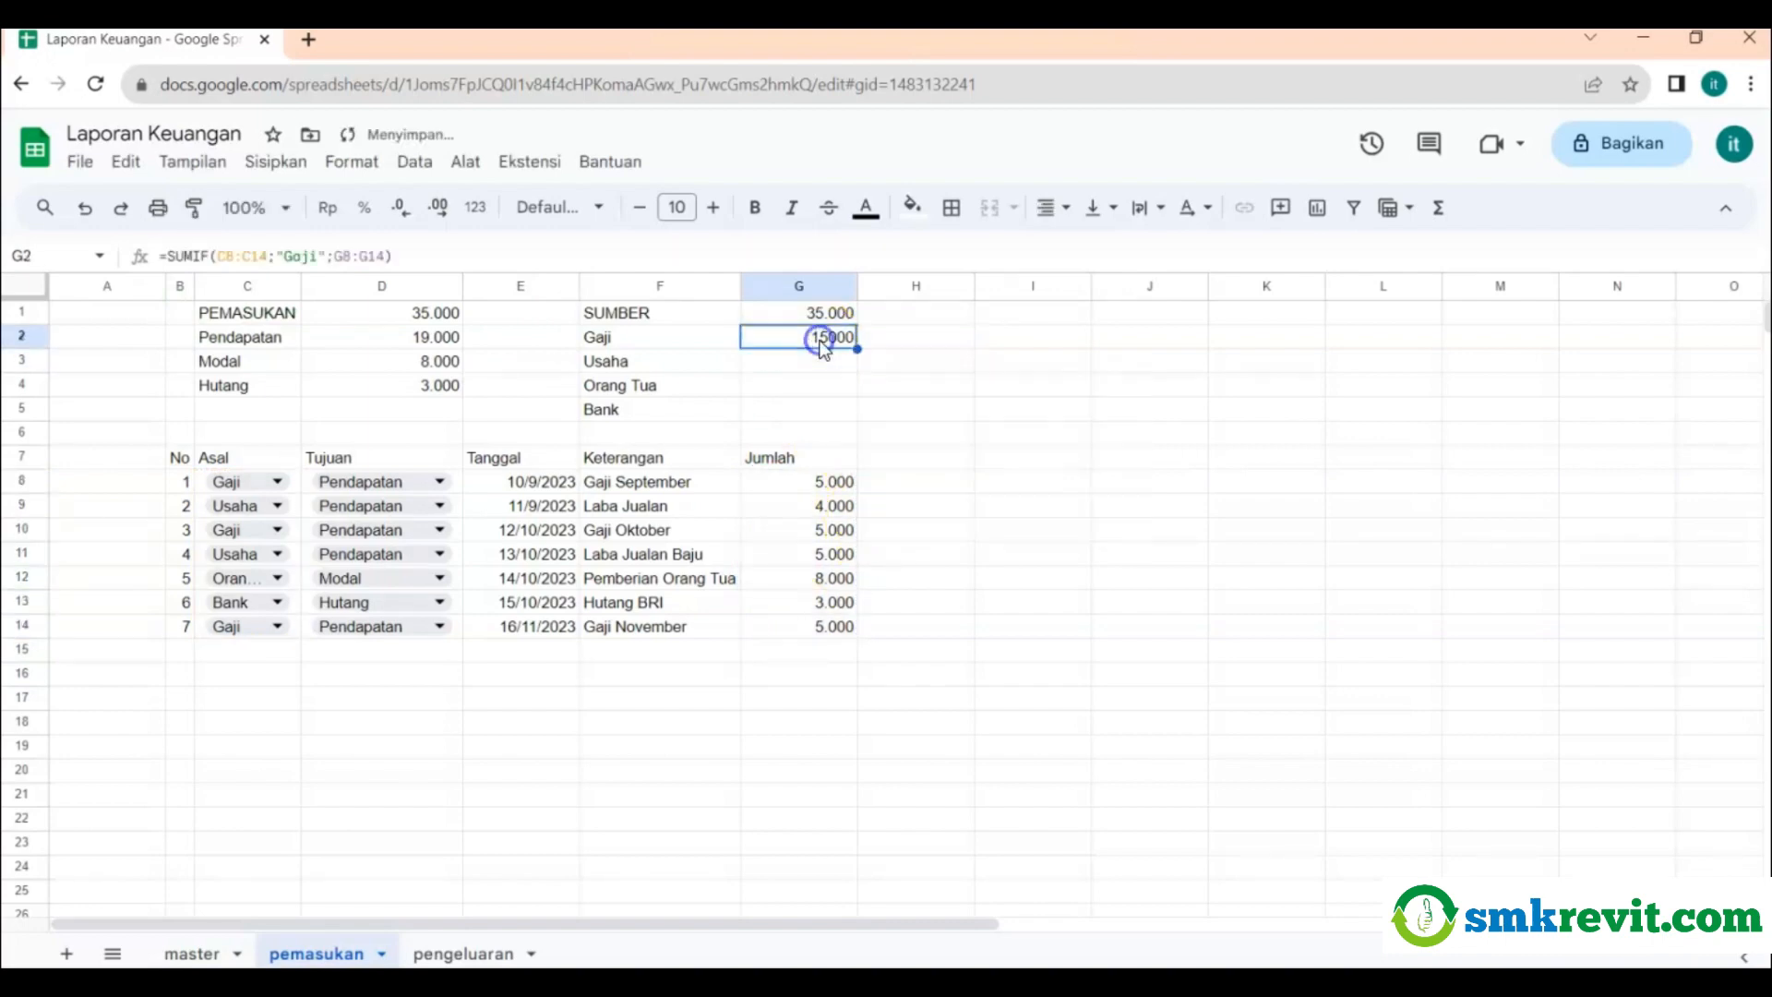
Total the Usaha income in G3 with =SUMIF(C8:C14;"Usaha";G8:G14).
{"action": "left_click", "coordinate": [806, 368]}
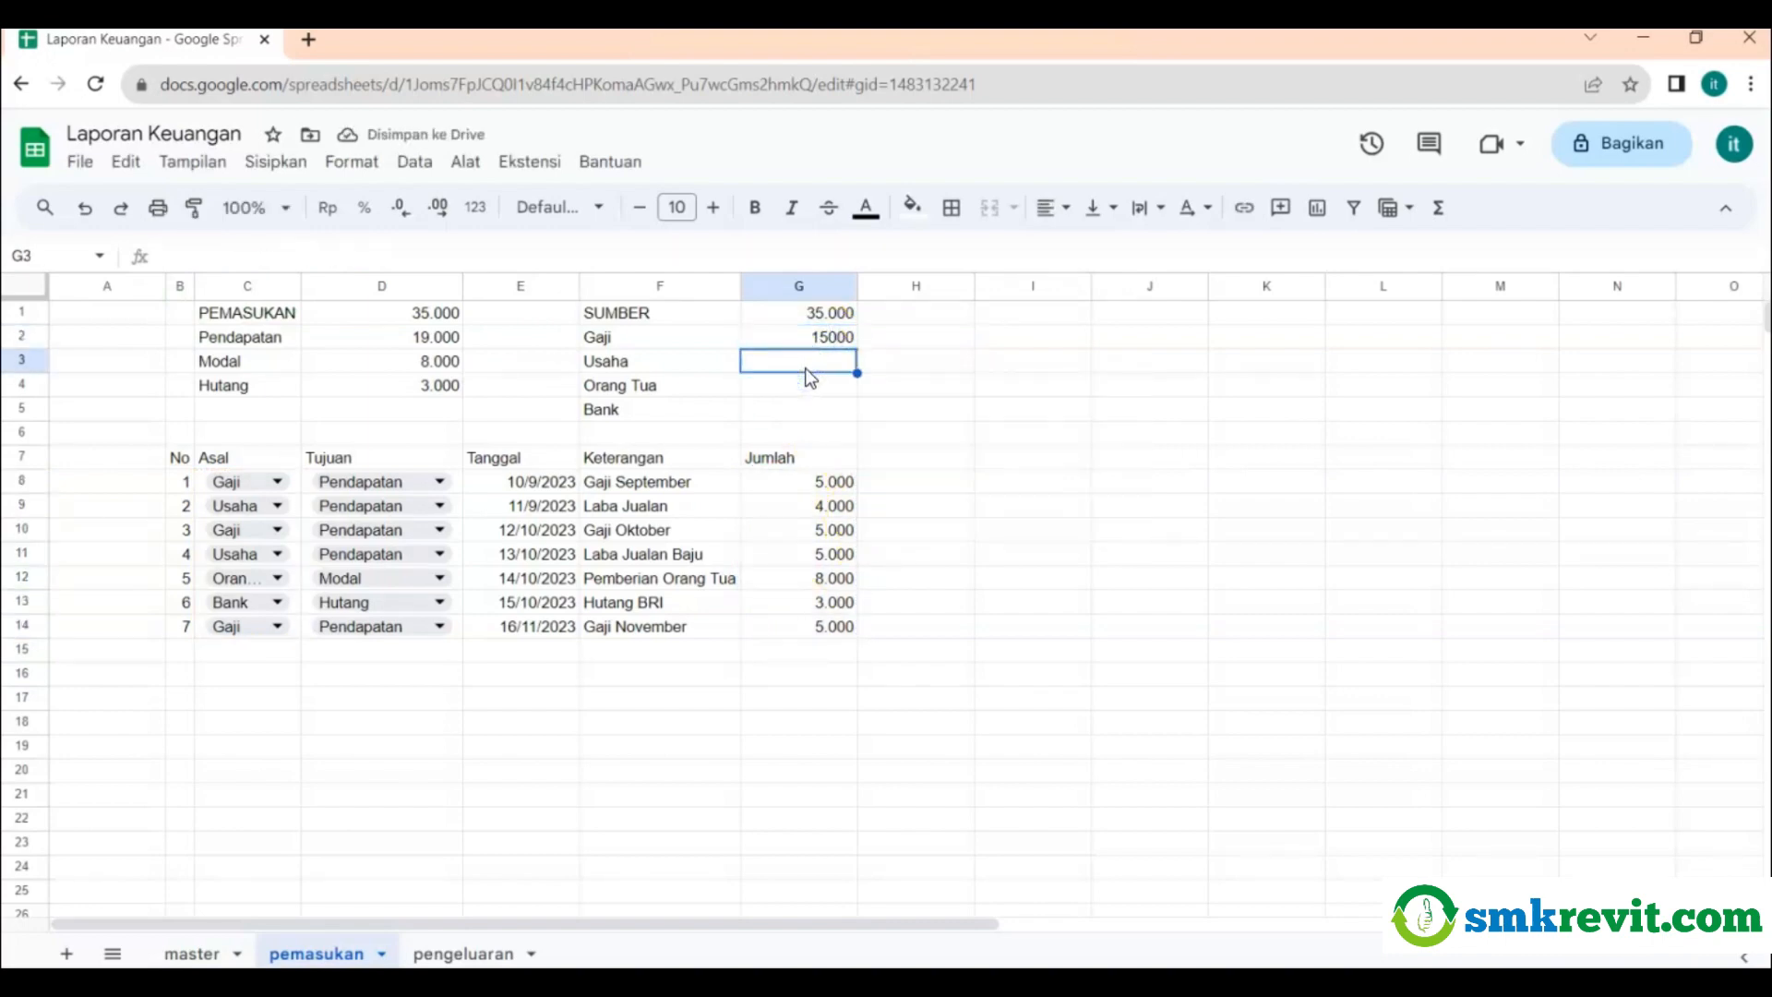
{"action": "left_click", "coordinate": [1439, 226]}
{"action": "left_click", "coordinate": [1445, 248]}
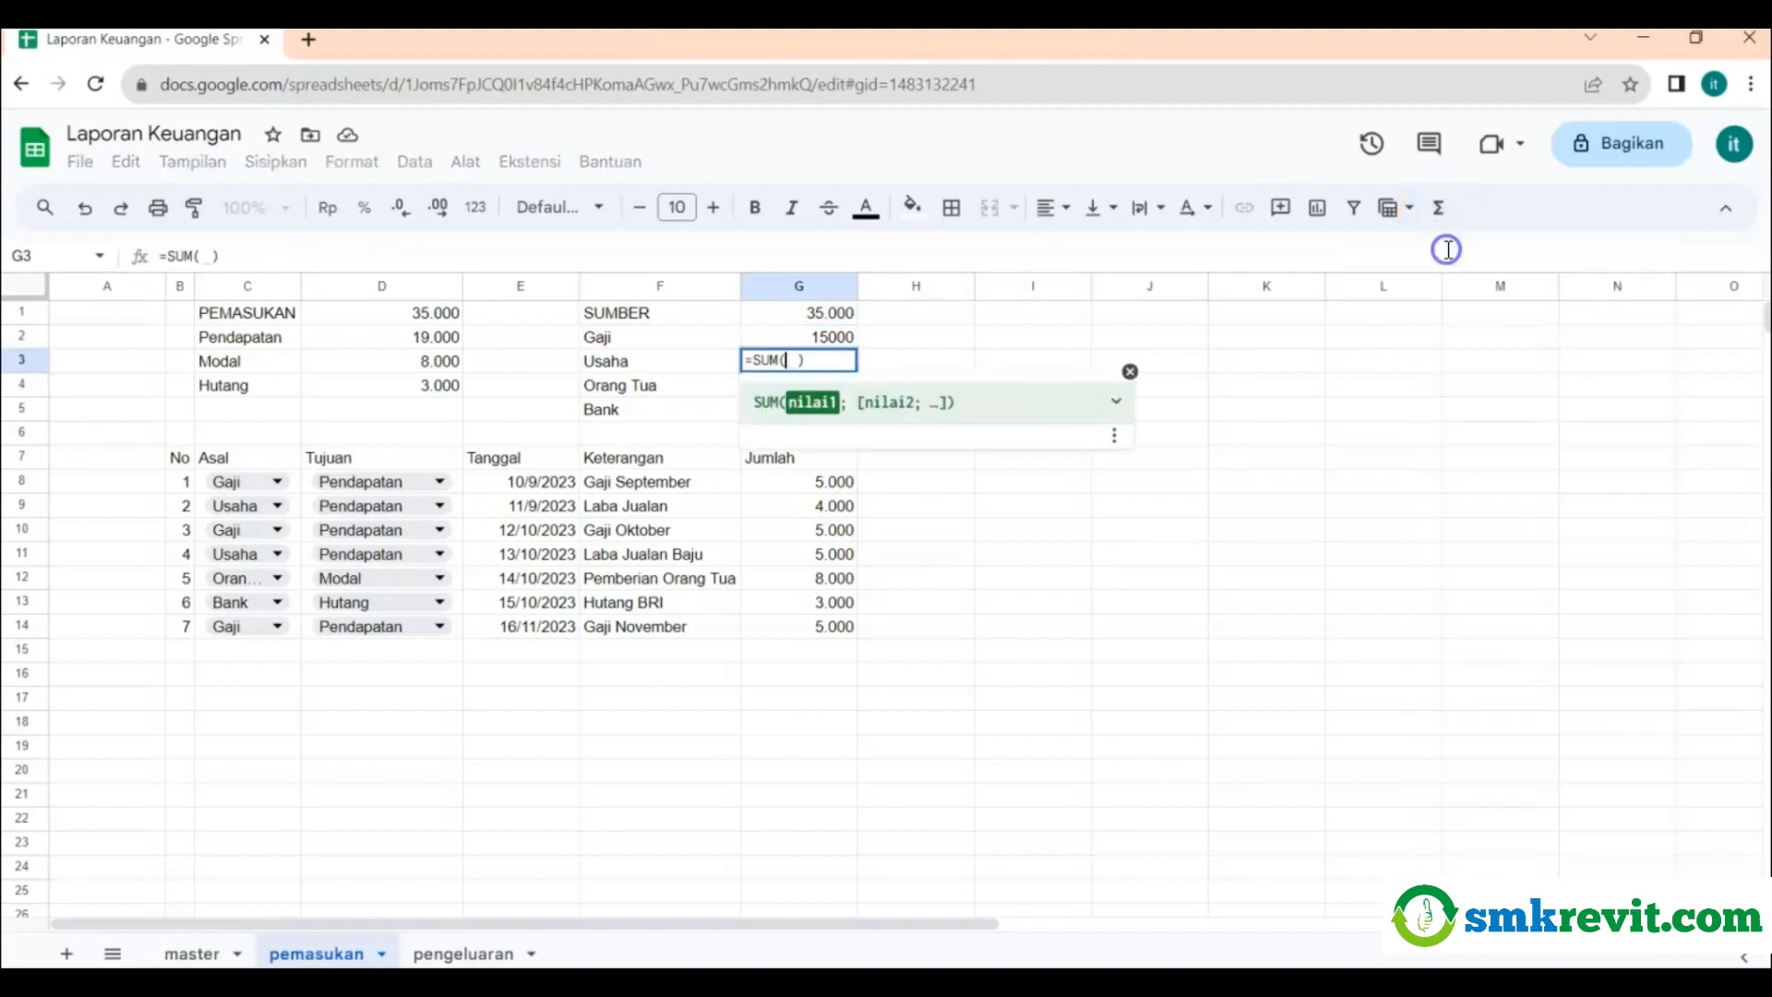
{"action": "left_click", "coordinate": [200, 257]}
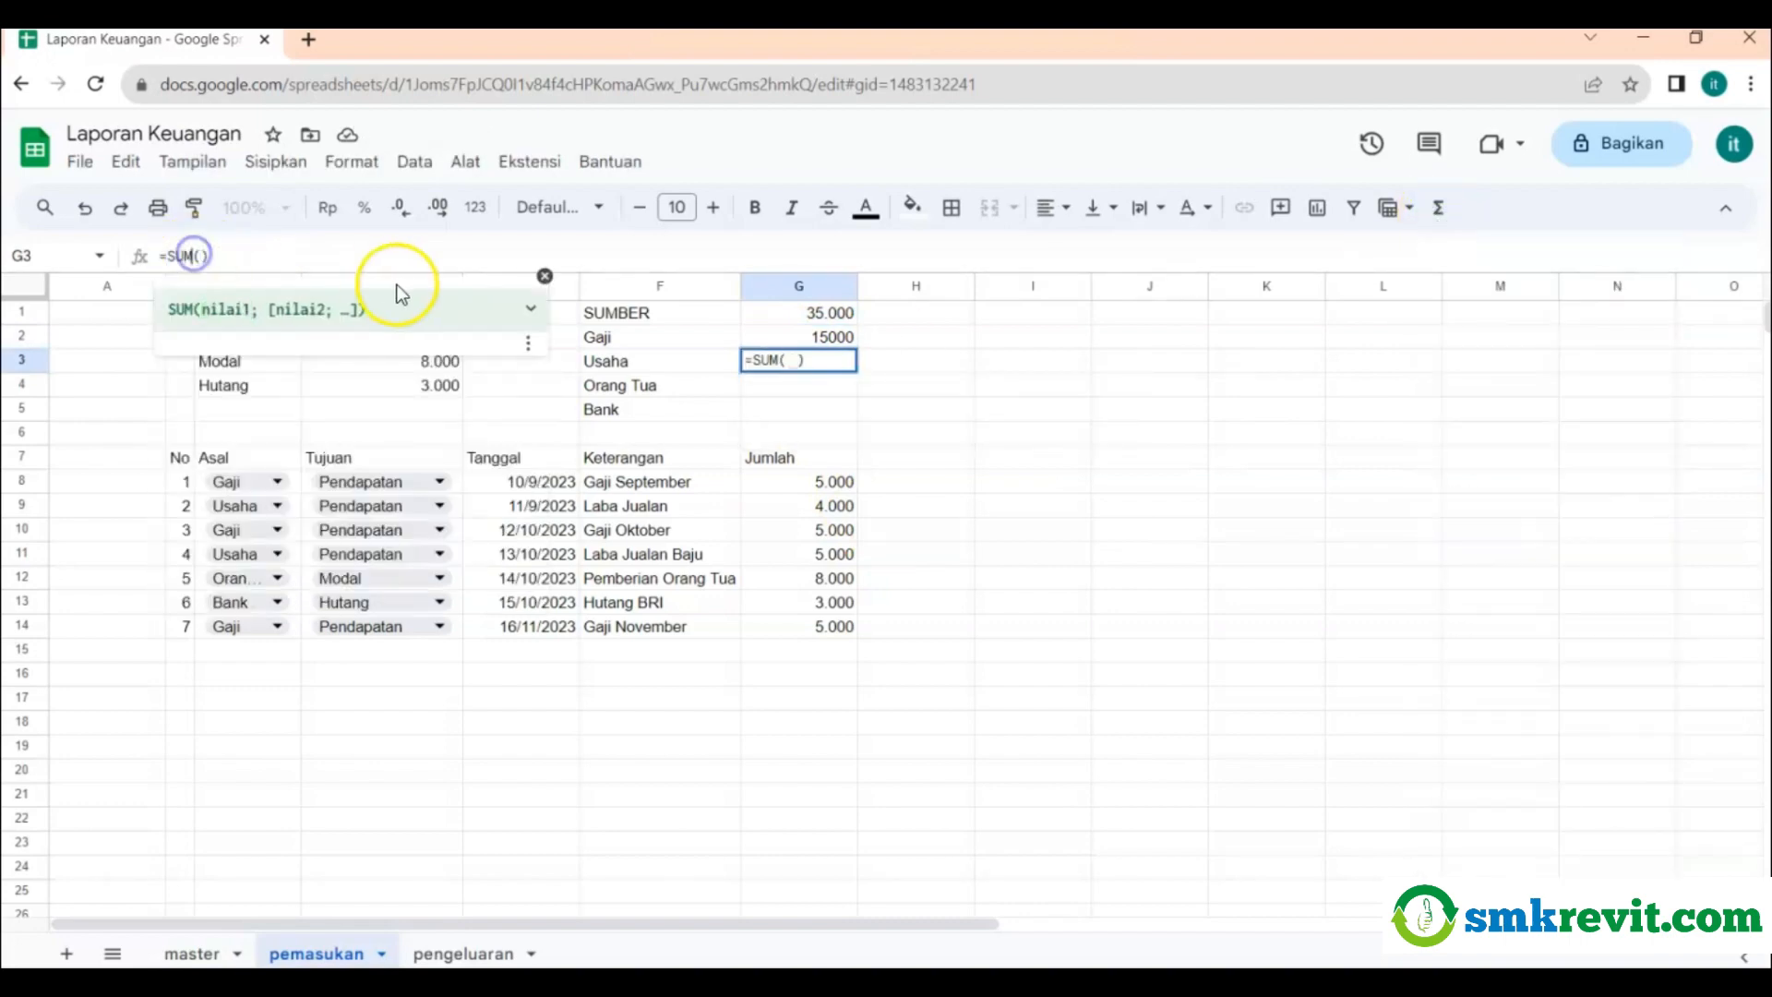
{"action": "type", "text": "i"}
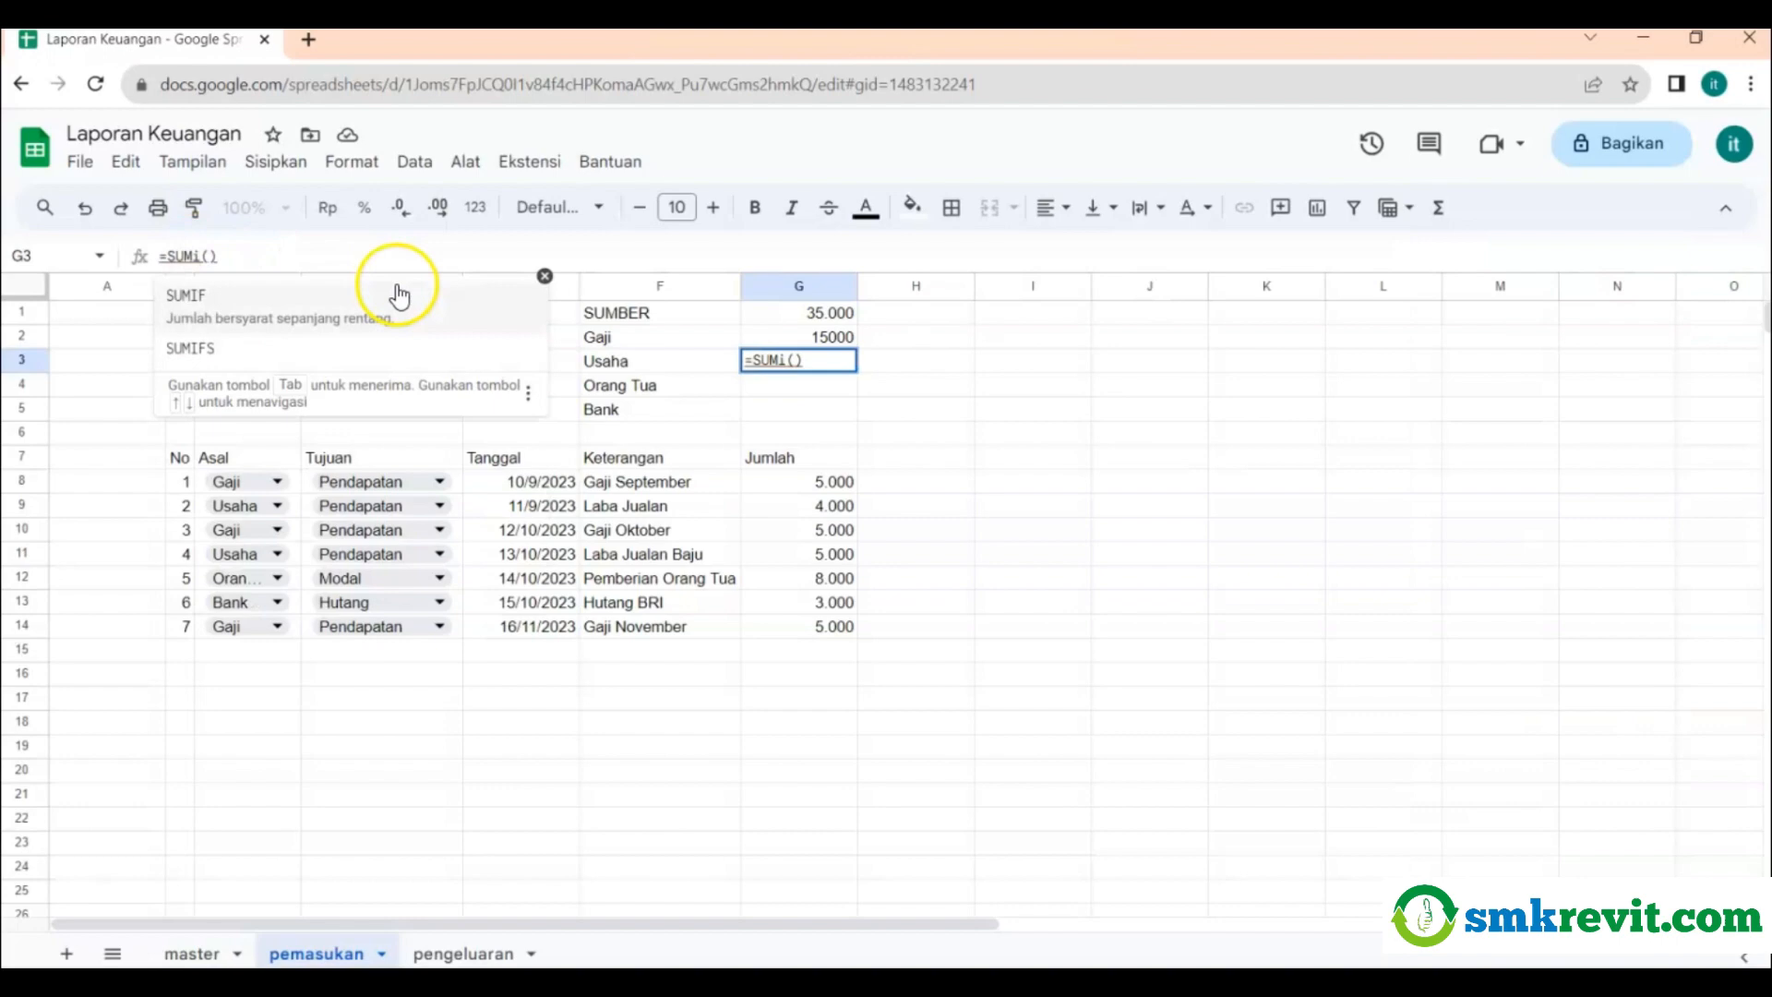
{"action": "left_click", "coordinate": [276, 307]}
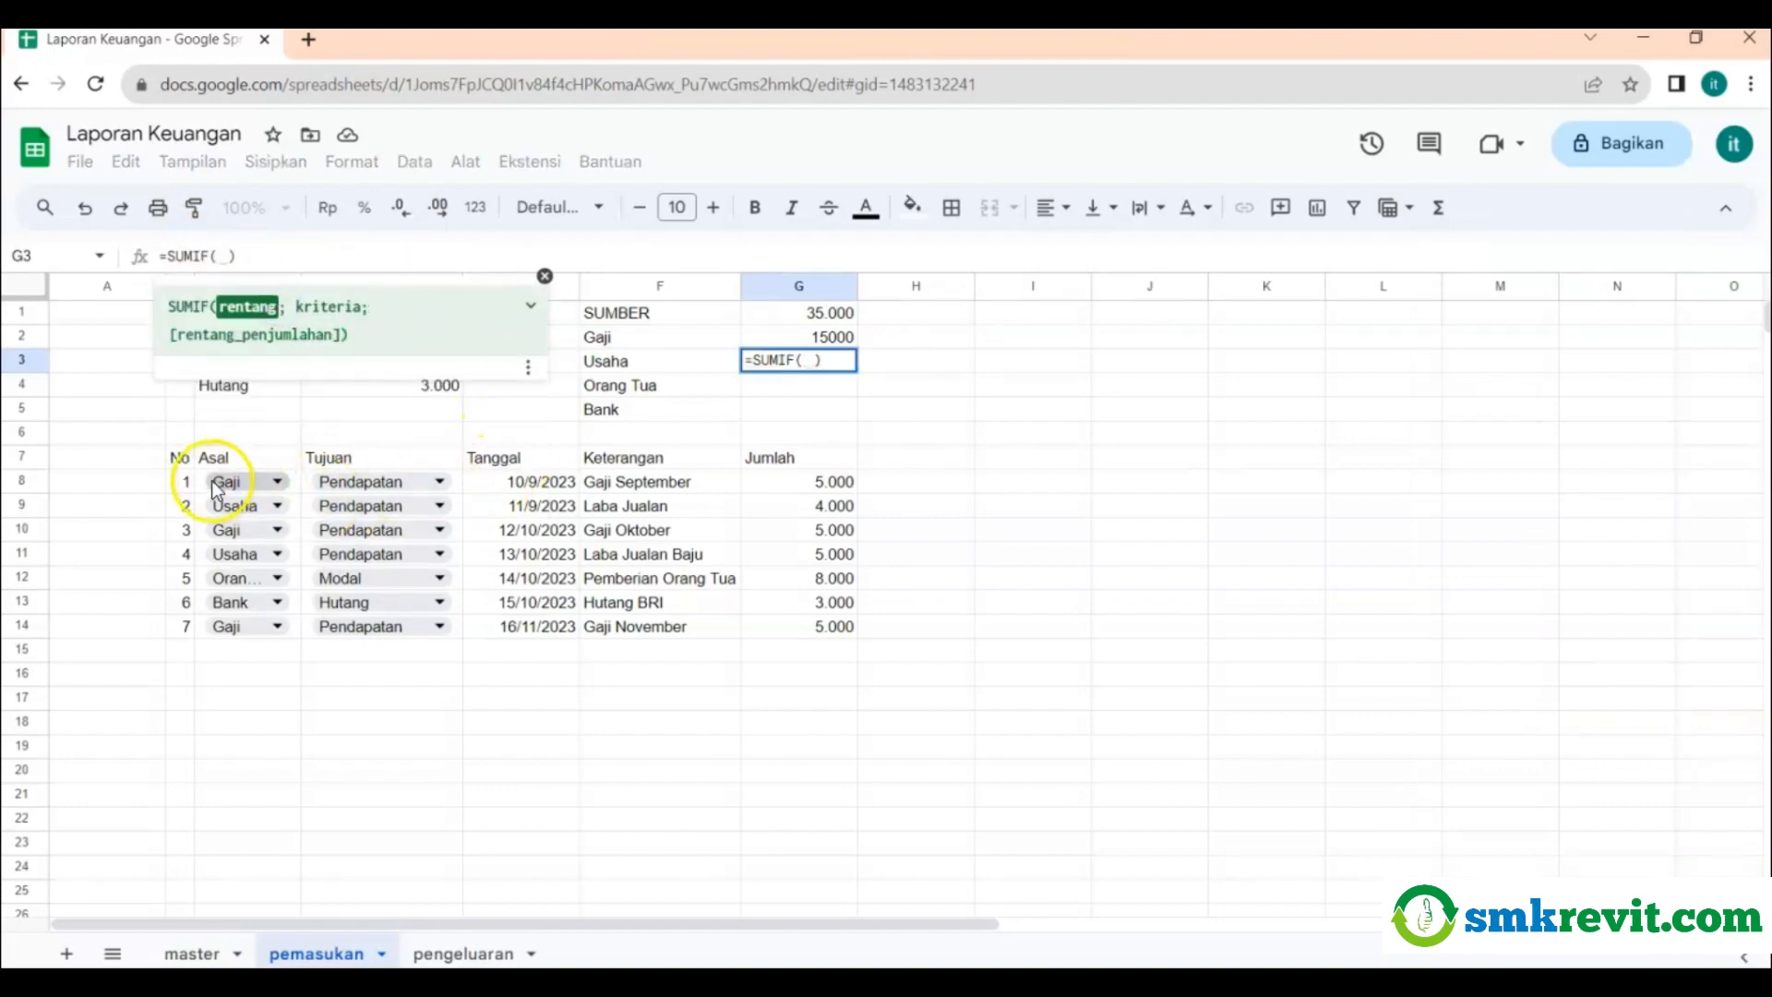
{"action": "left_click_drag", "start_coordinate": [205, 484], "coordinate": [200, 627]}
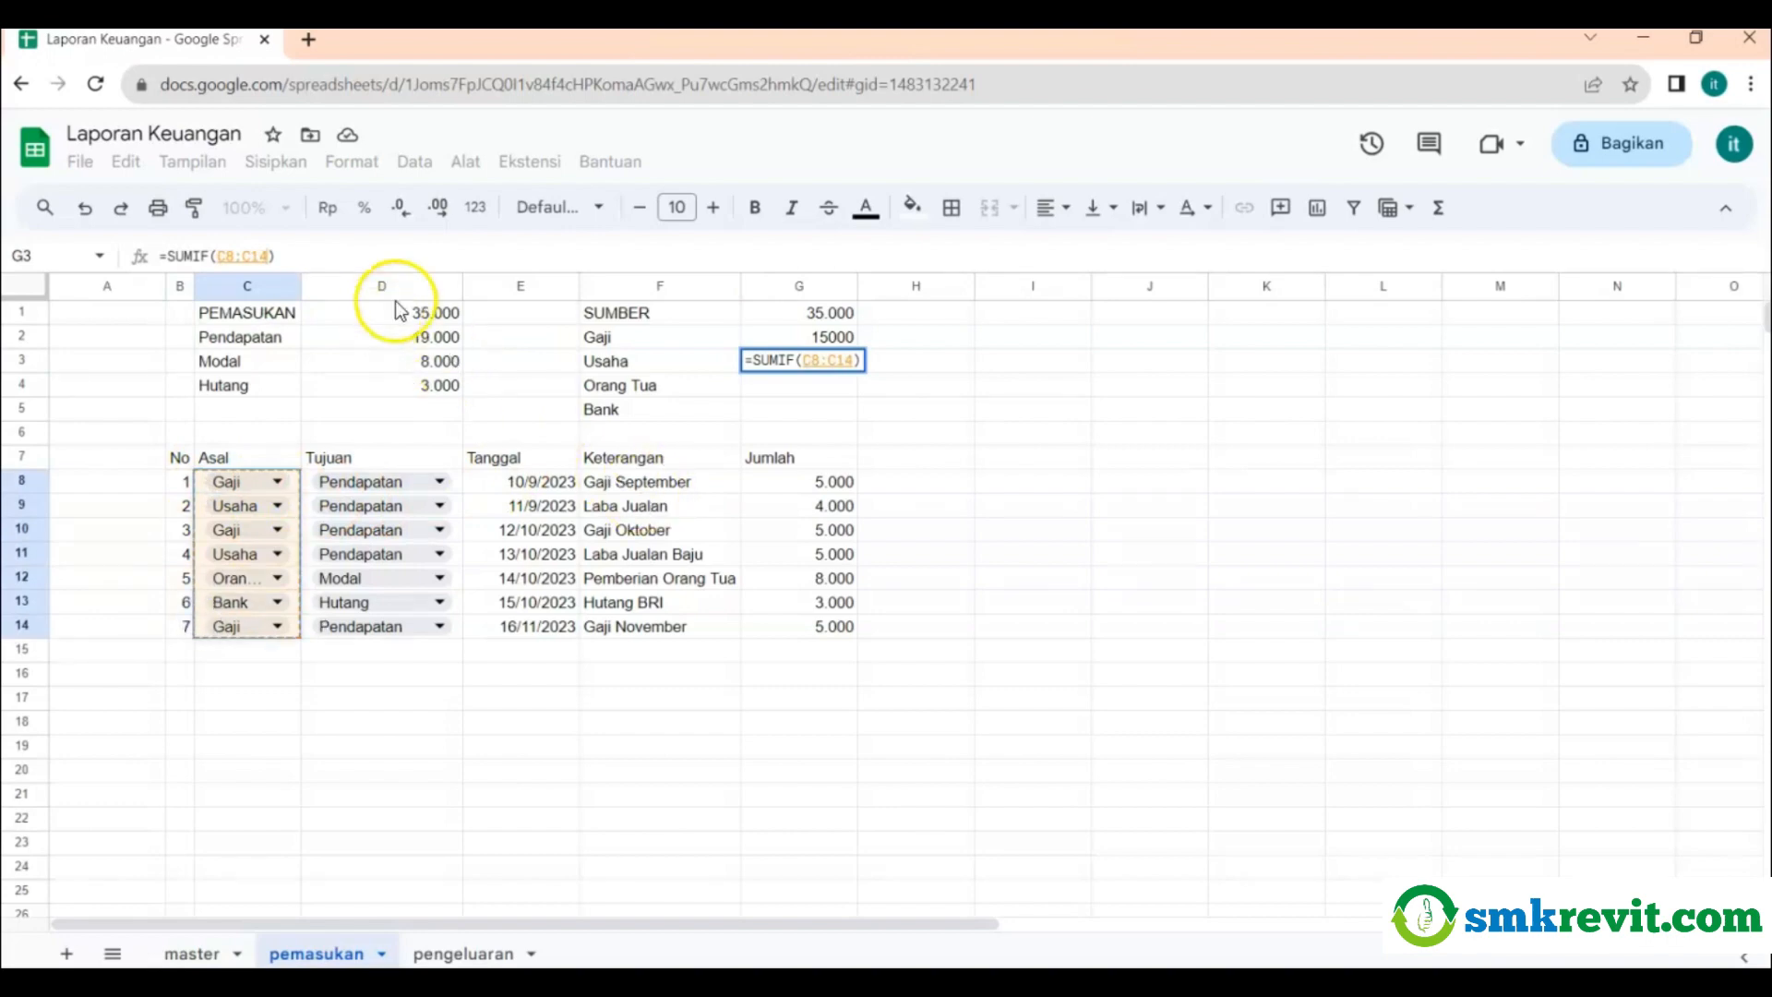
{"action": "type", "text": ";"}
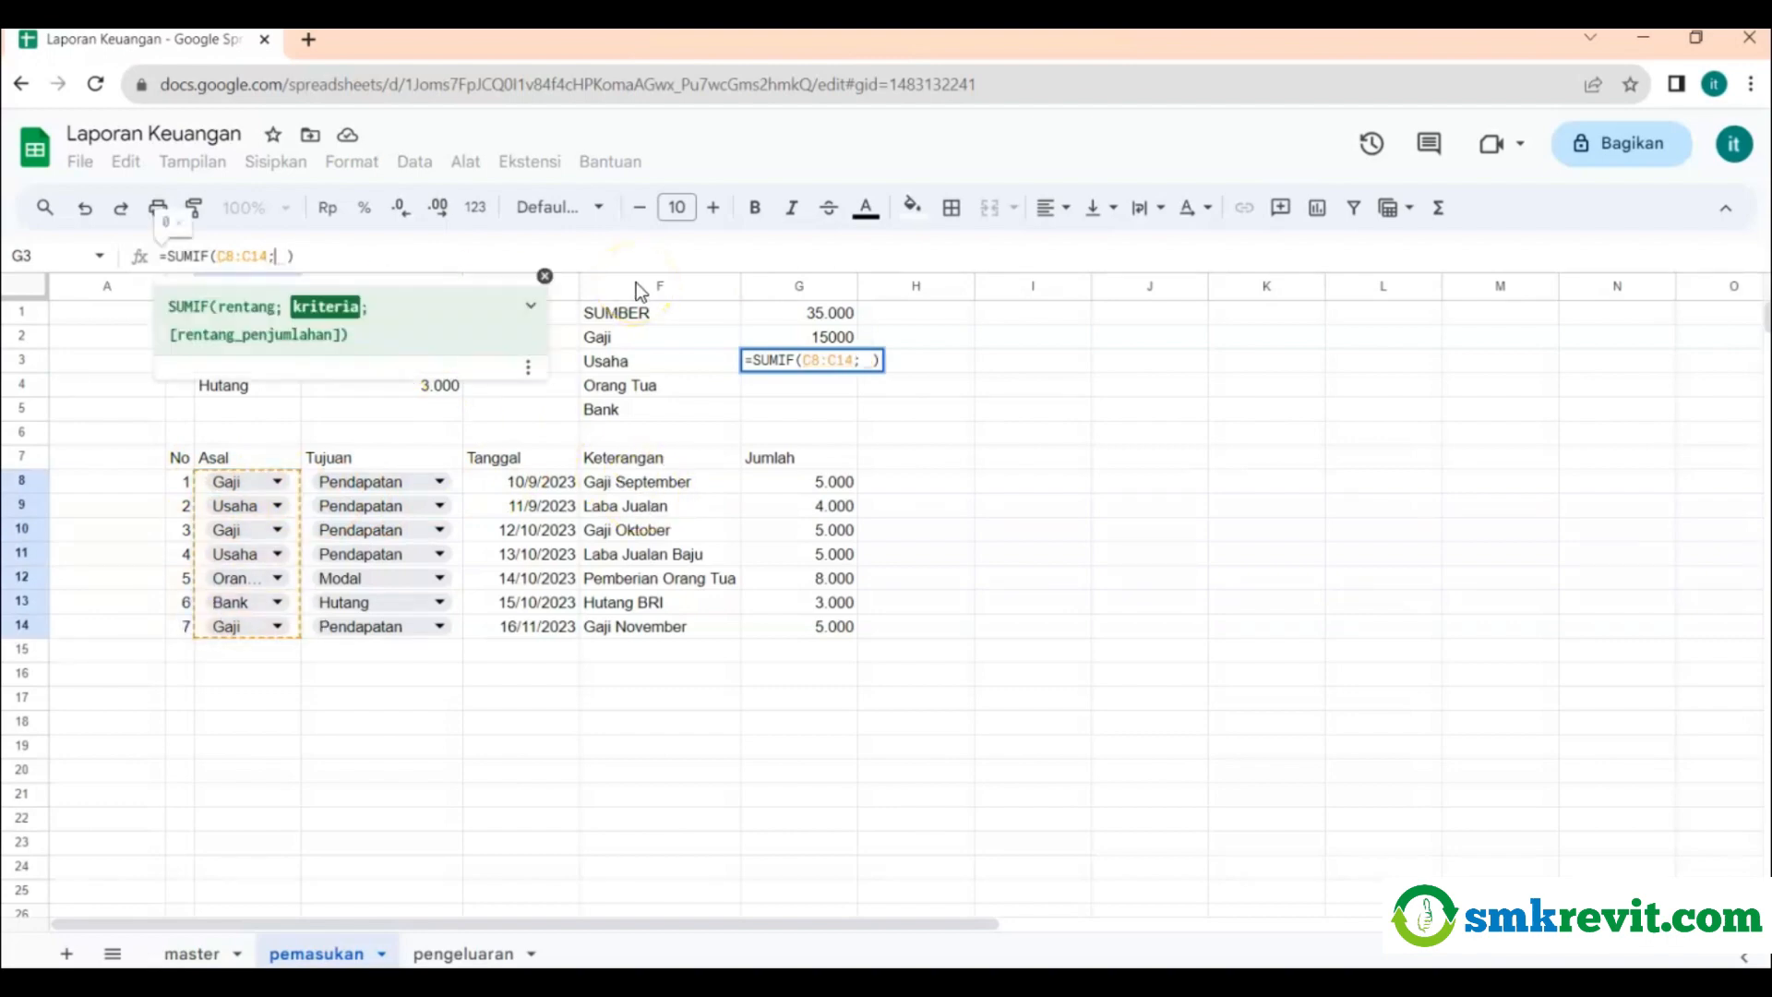
{"action": "type", "text": "\"\""}
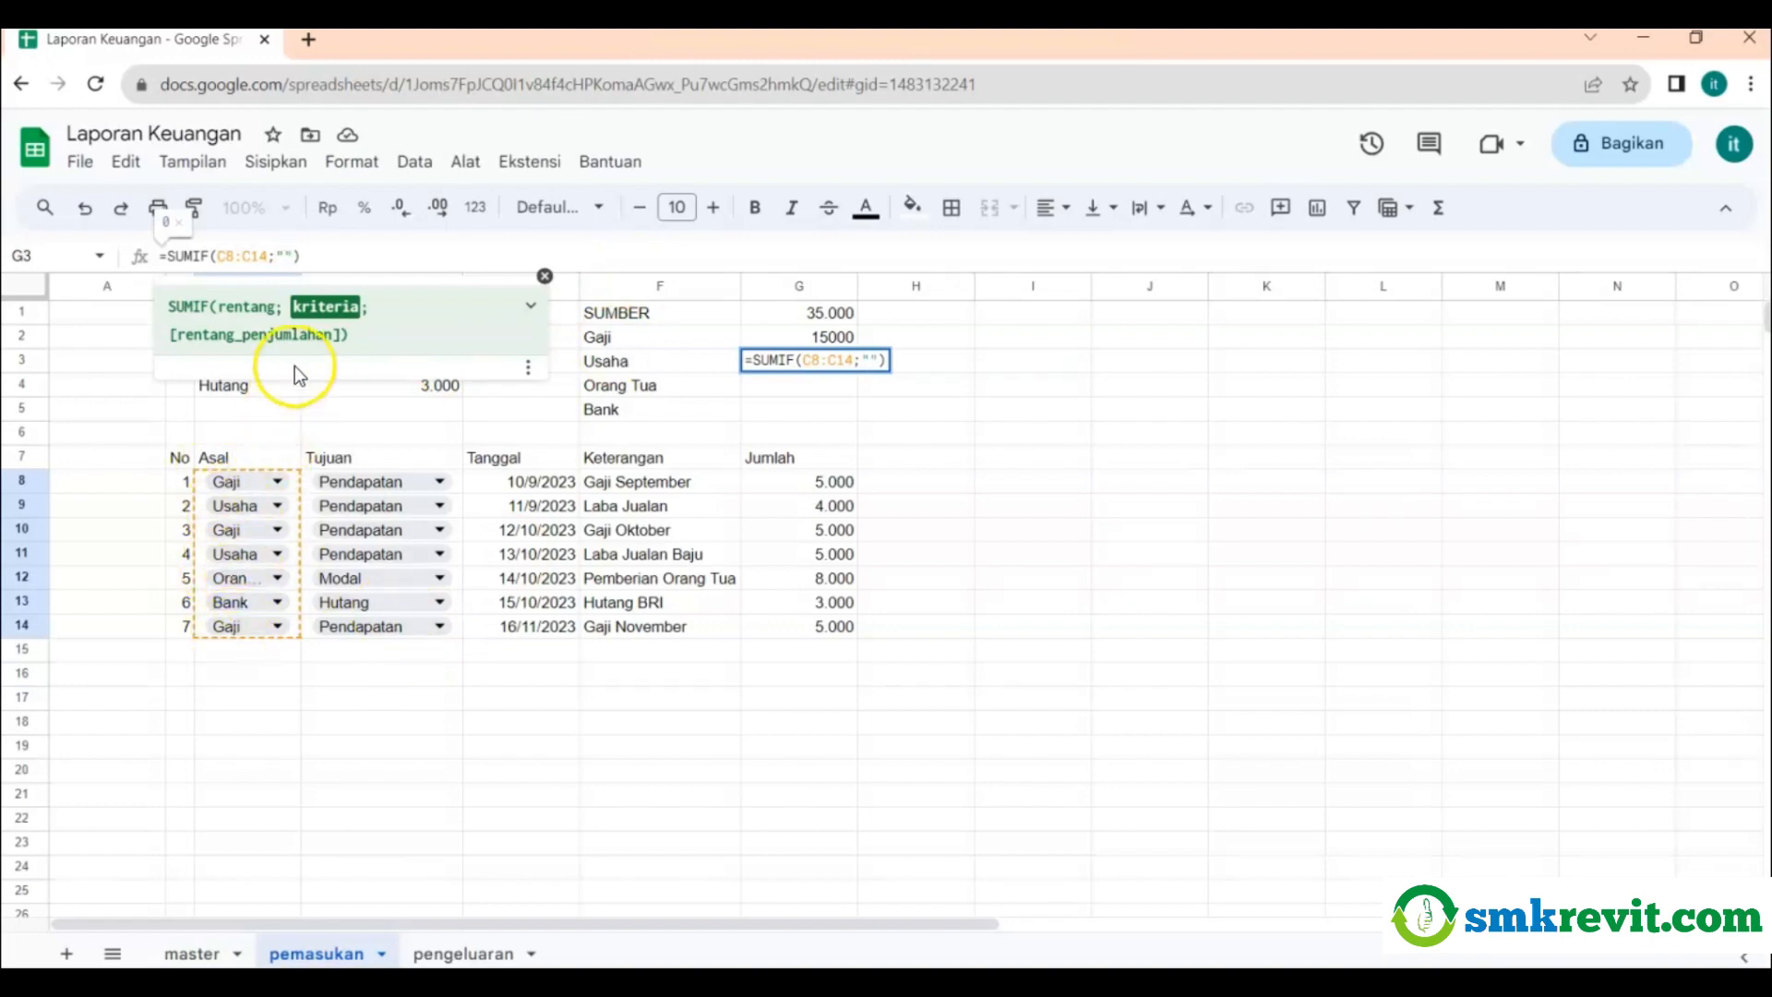
{"action": "type", "text": "Usaha"}
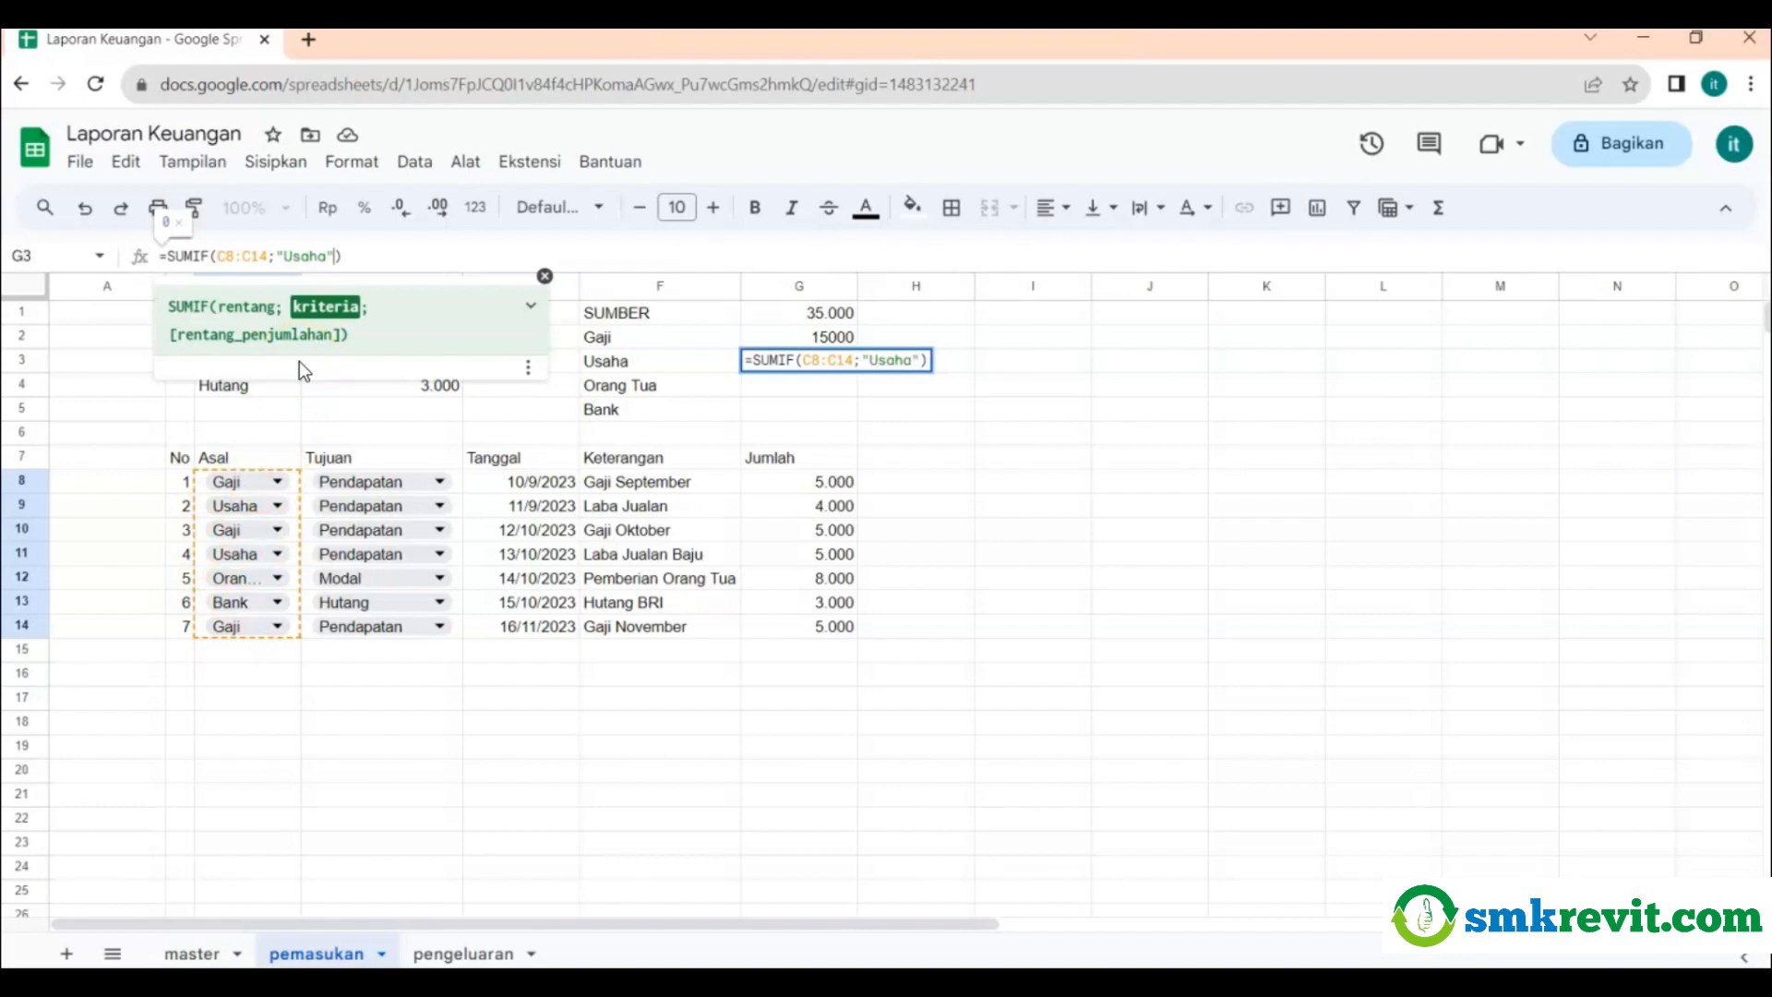
{"action": "type", "text": ";"}
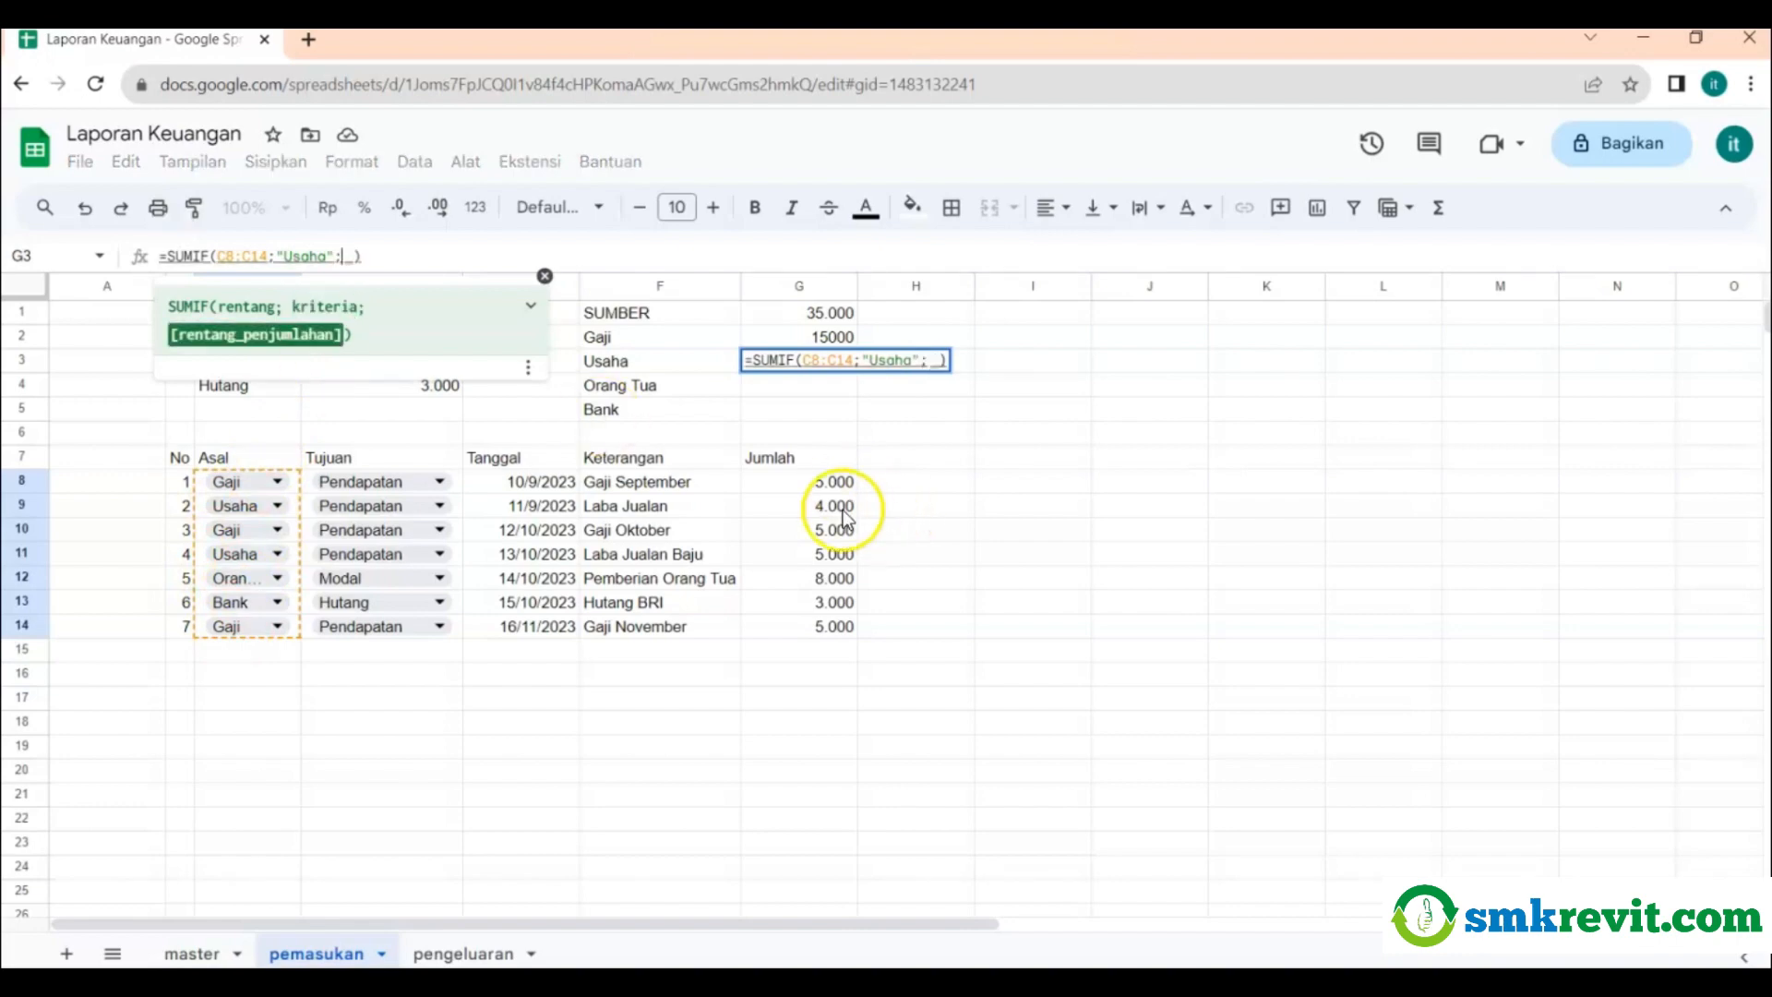
{"action": "left_click_drag", "start_coordinate": [802, 483], "coordinate": [796, 618]}
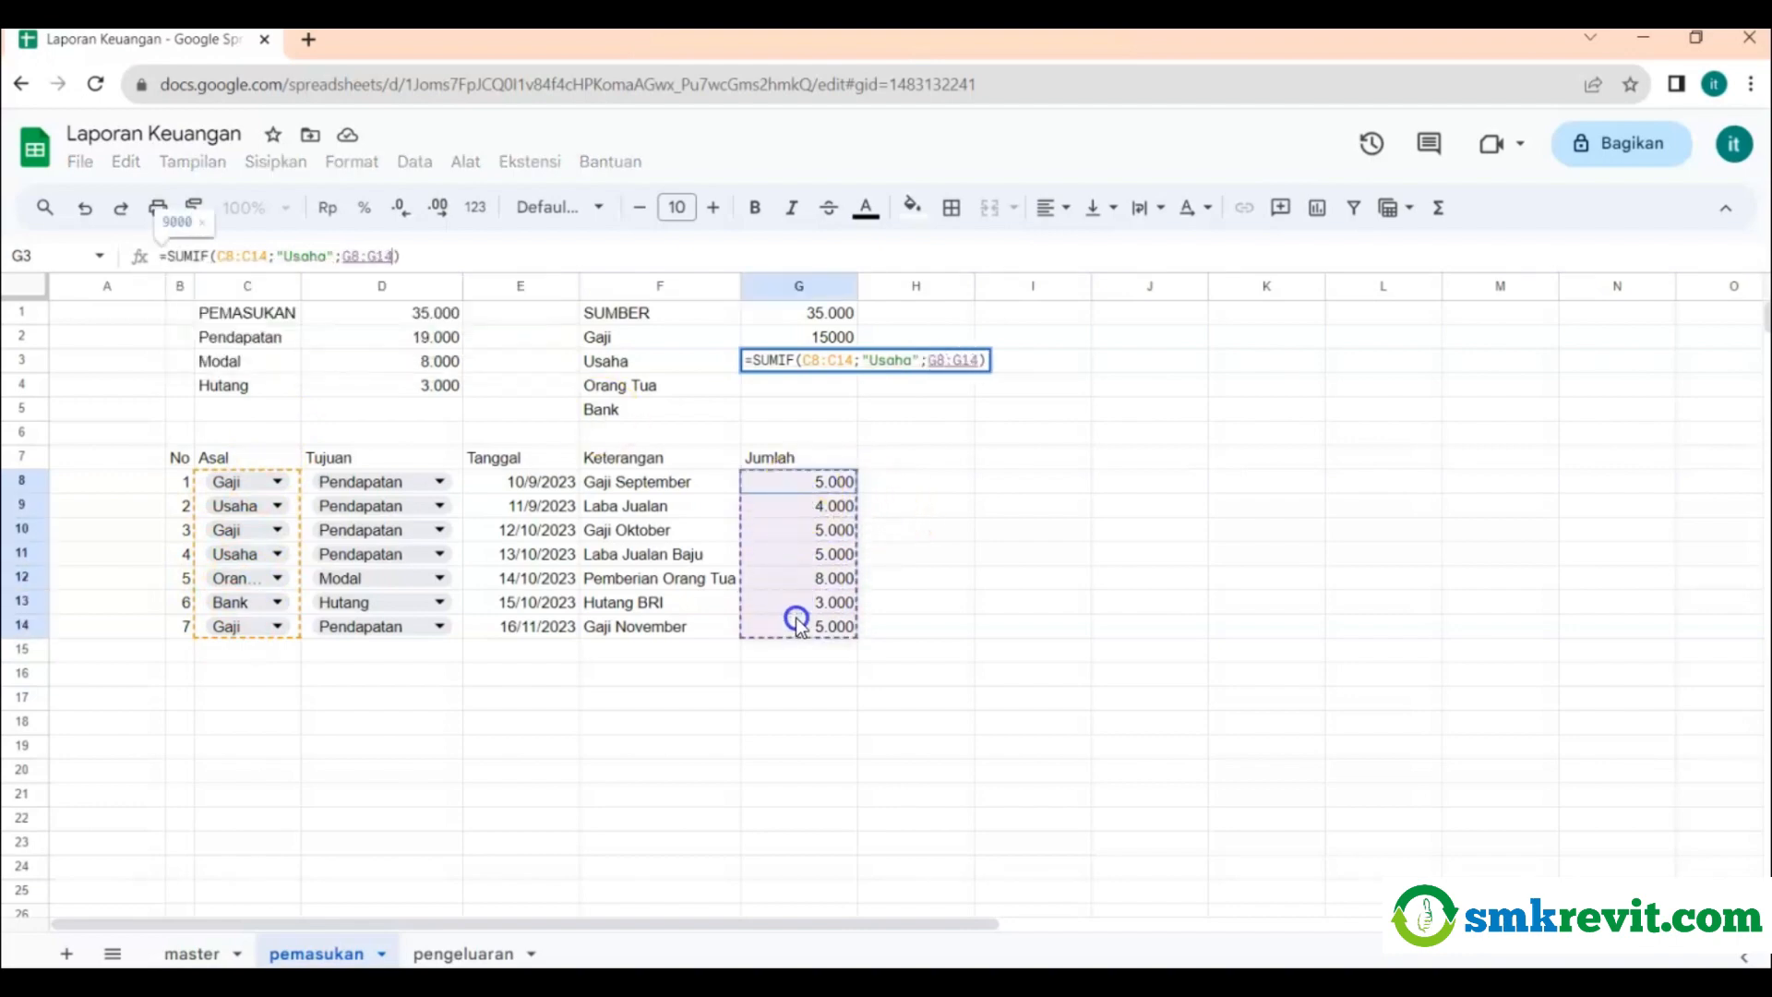
{"action": "key", "text": "Return"}
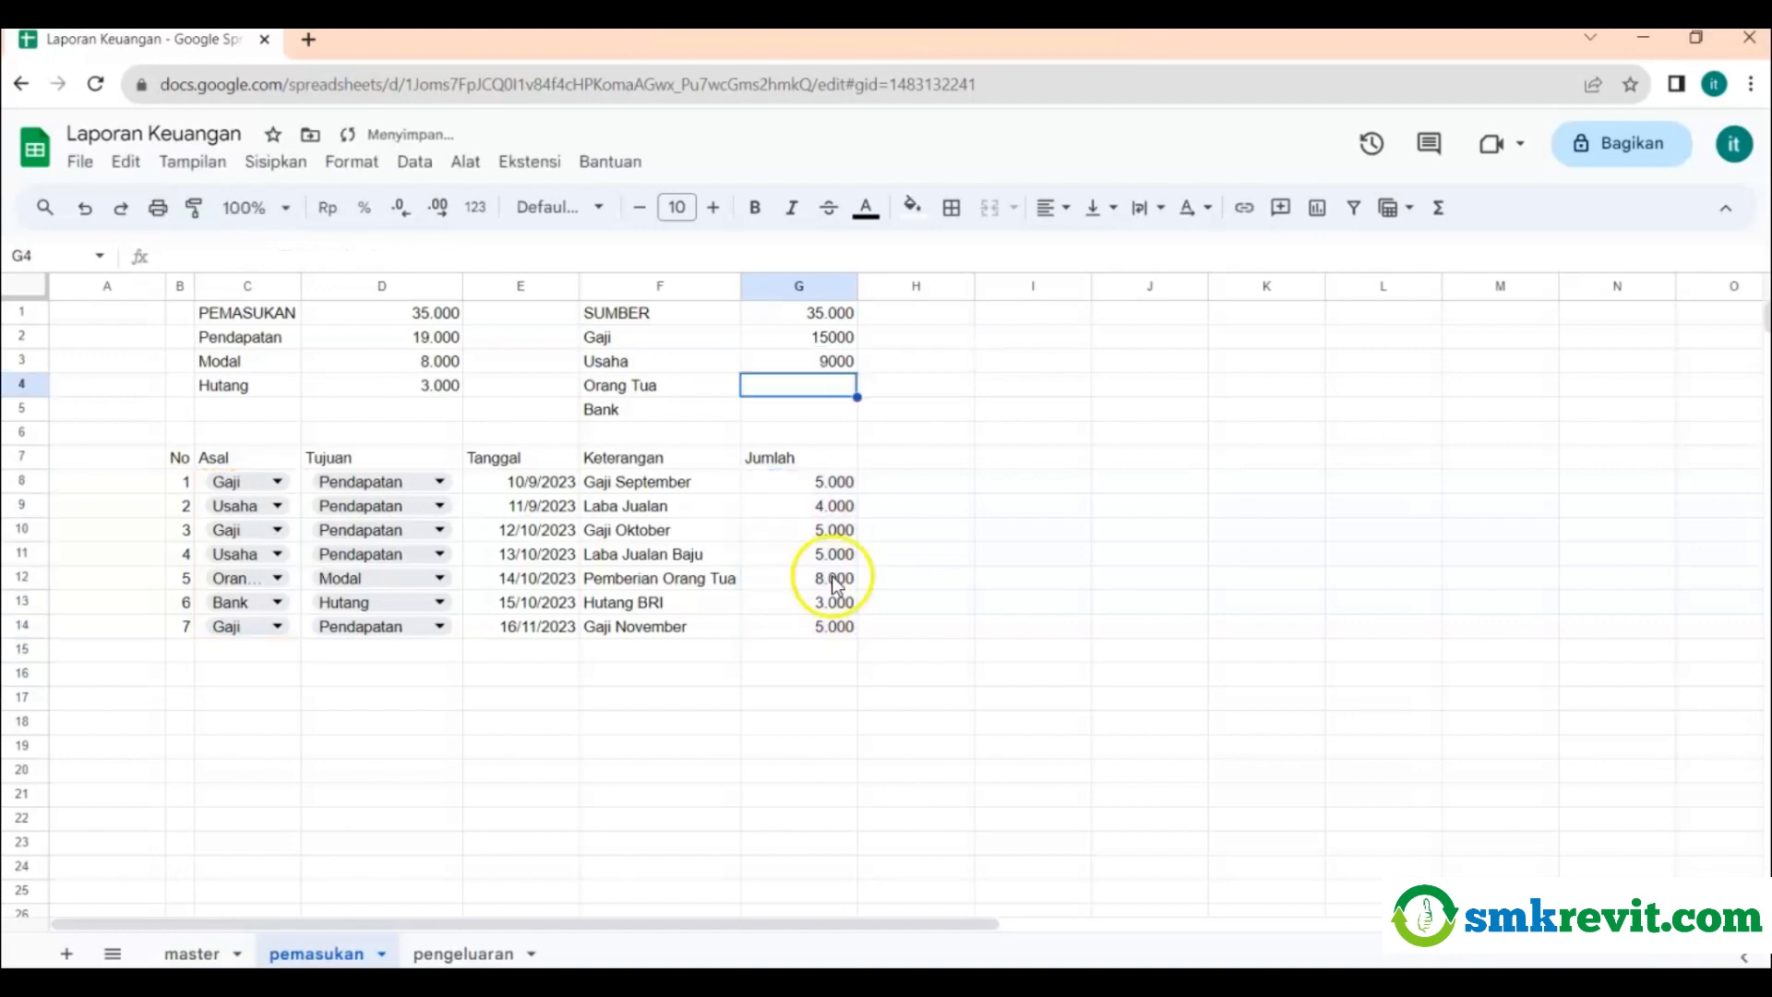
Total the Orang Tua income in G4 with =SUMIF(C7:C14;"Orang Tua";G8:G14).
{"action": "left_click", "coordinate": [772, 383]}
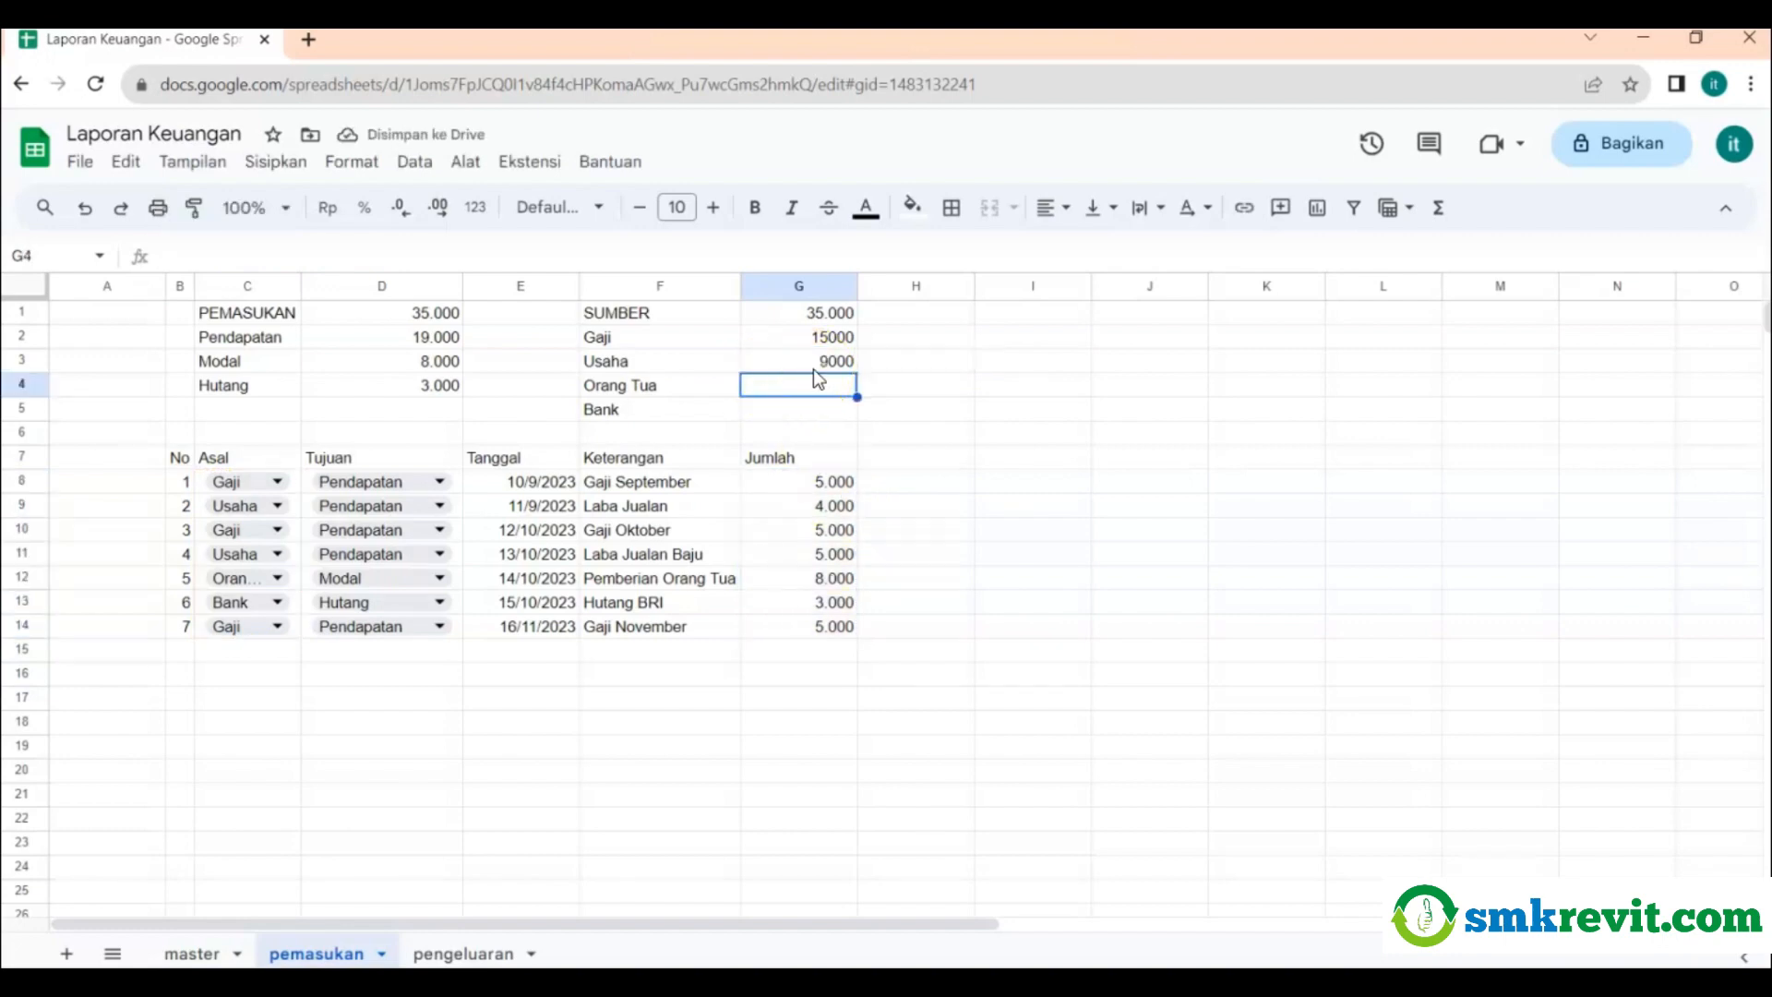
{"action": "left_click", "coordinate": [1435, 208]}
{"action": "left_click", "coordinate": [1447, 252]}
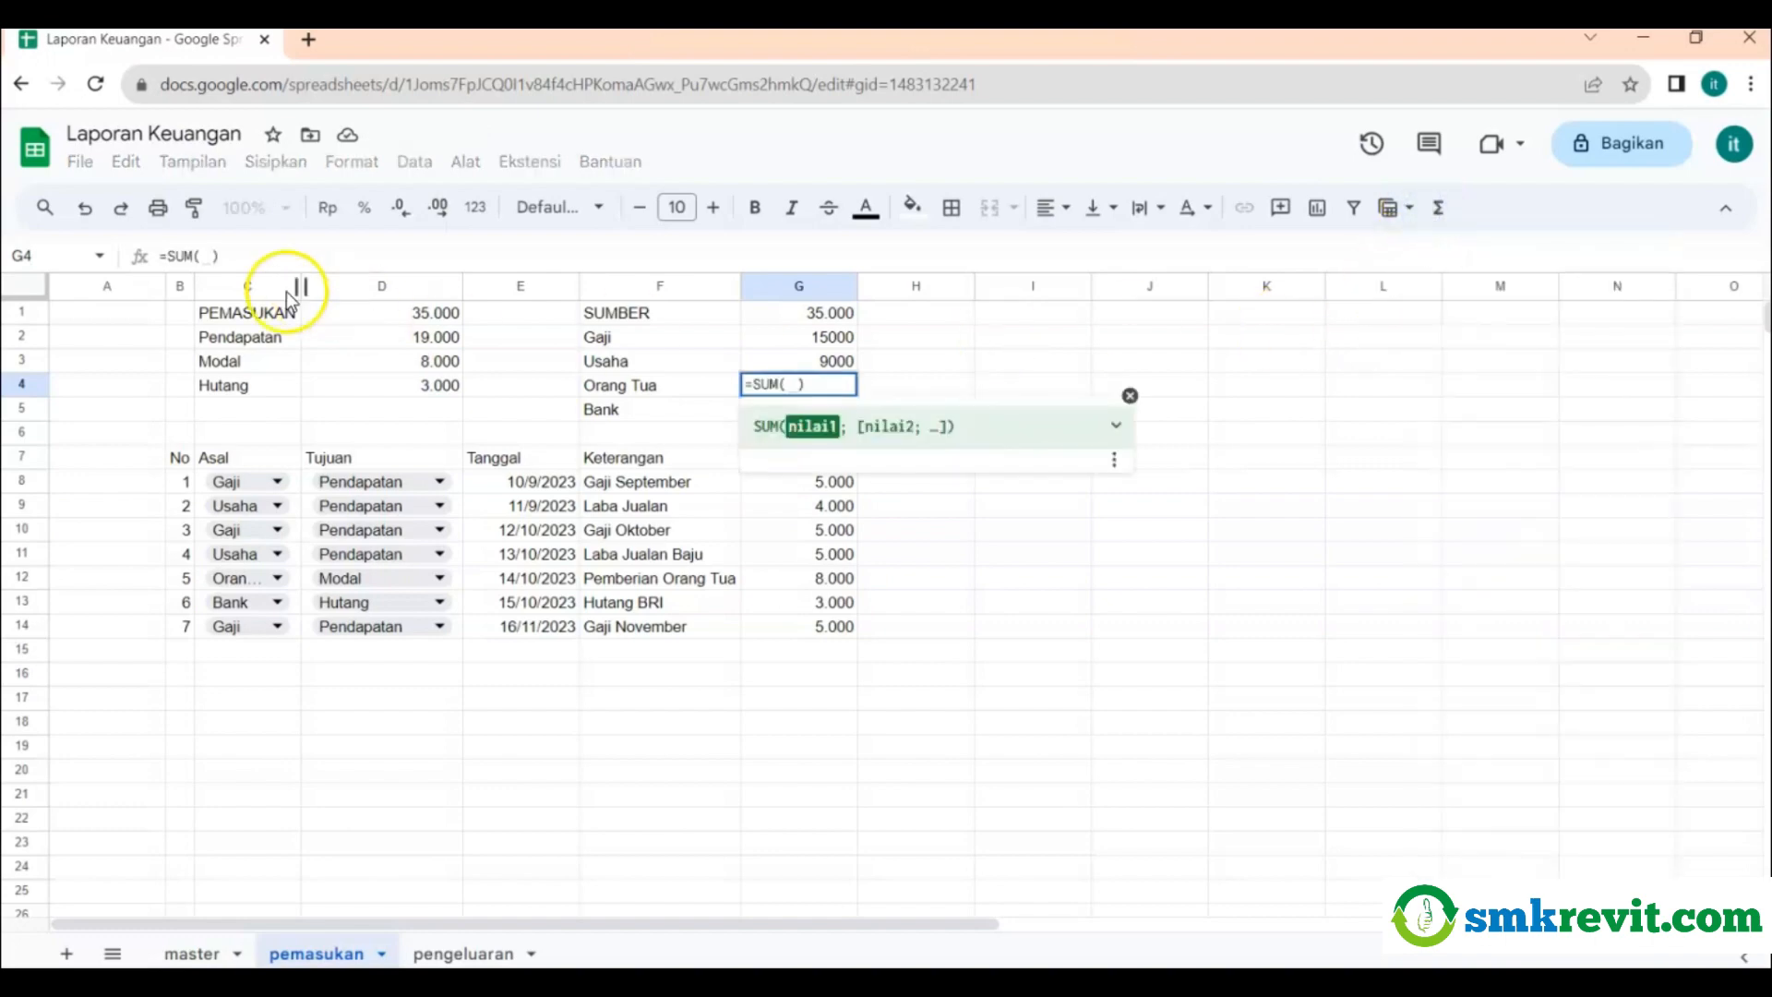
{"action": "left_click", "coordinate": [192, 256]}
{"action": "type", "text": "i"}
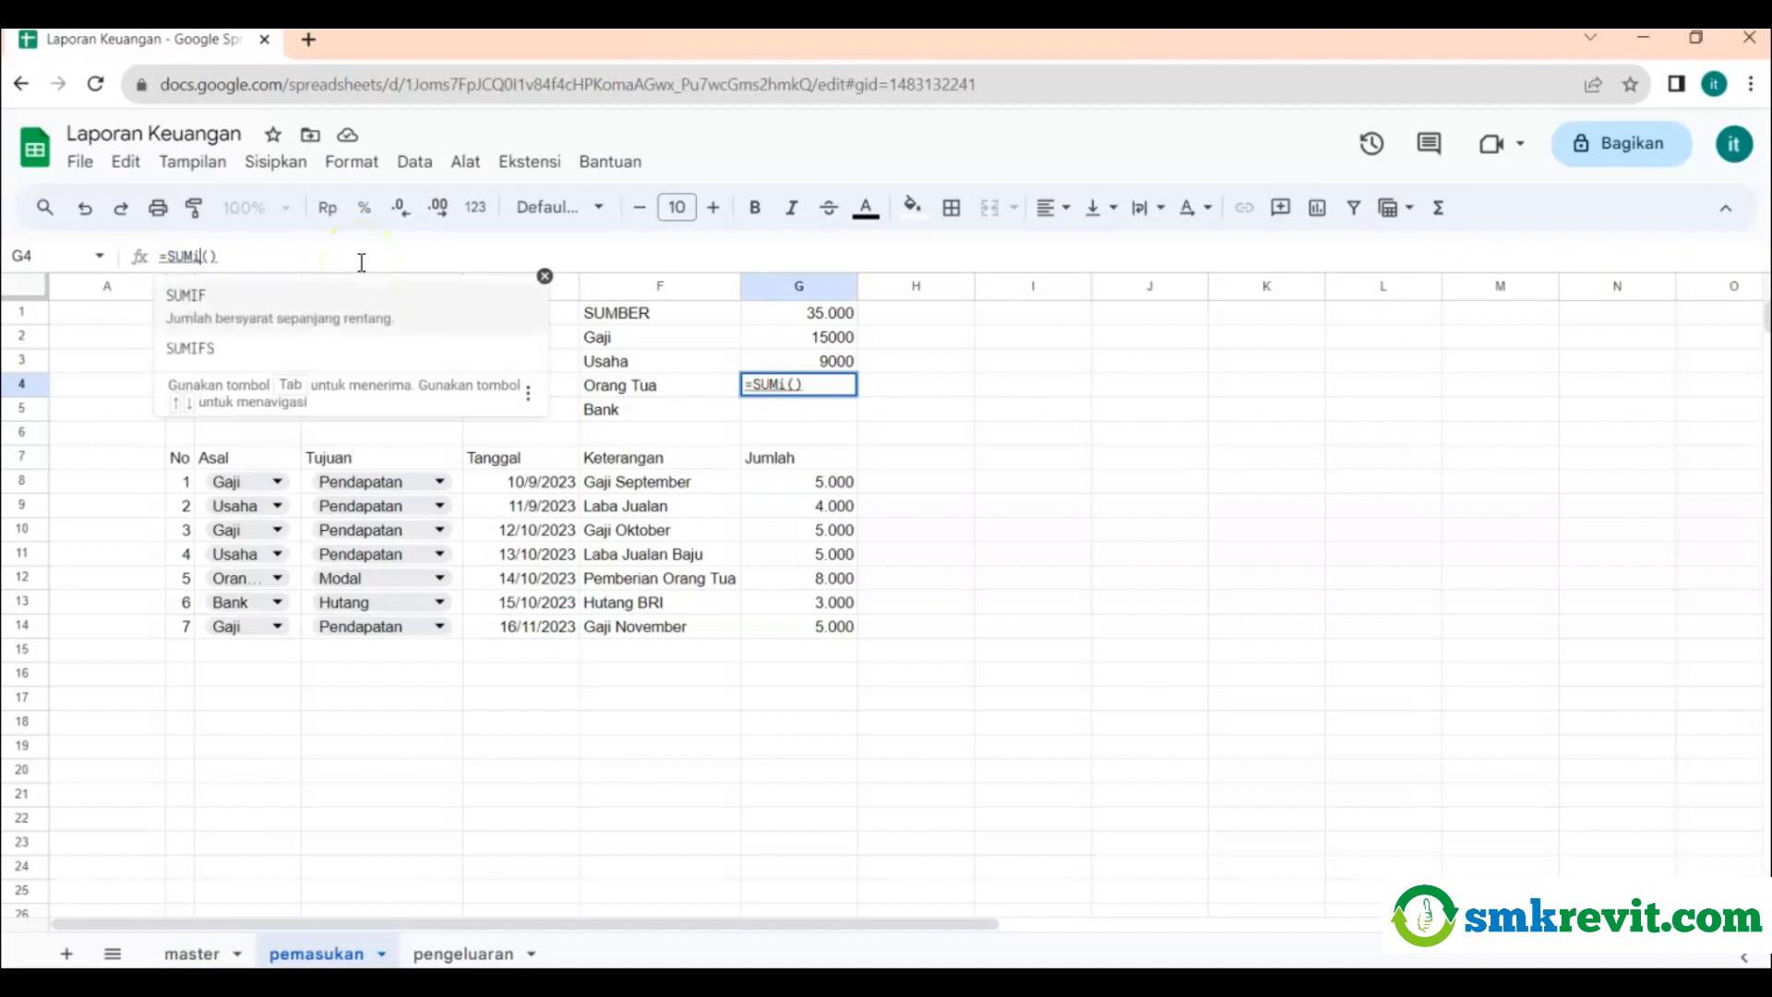
{"action": "left_click", "coordinate": [277, 309]}
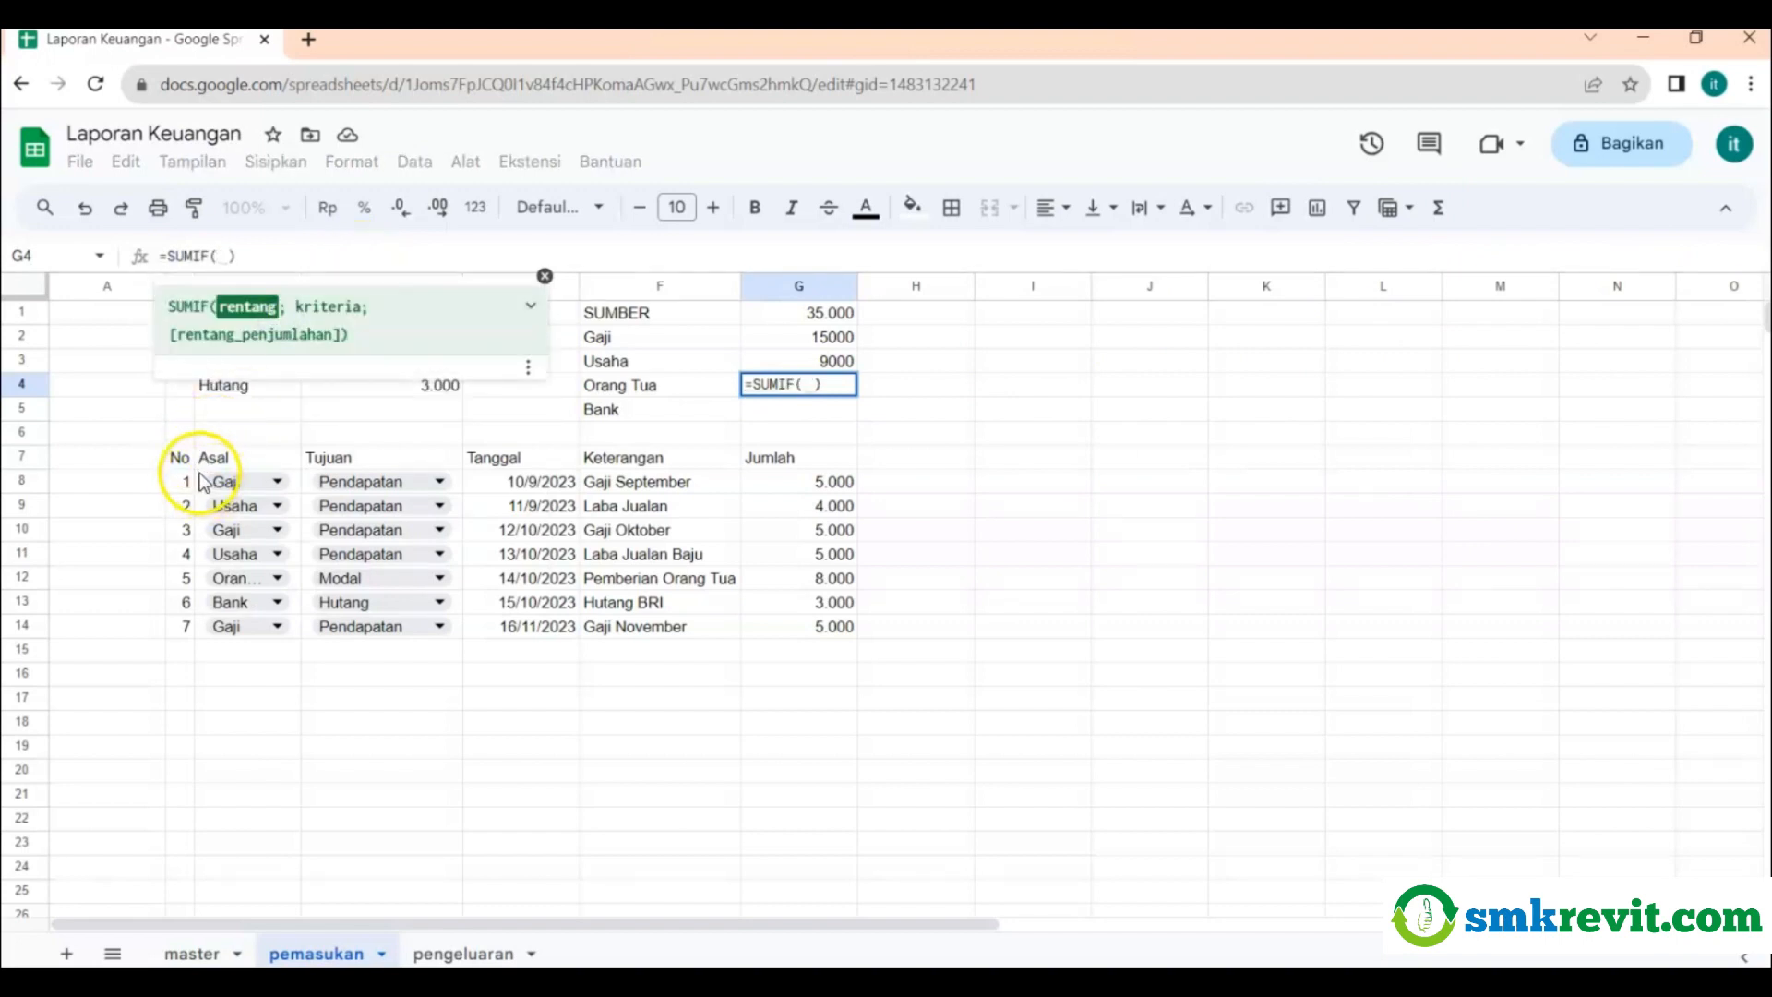
{"action": "left_click_drag", "start_coordinate": [203, 459], "coordinate": [203, 637]}
{"action": "type", "text": ";"}
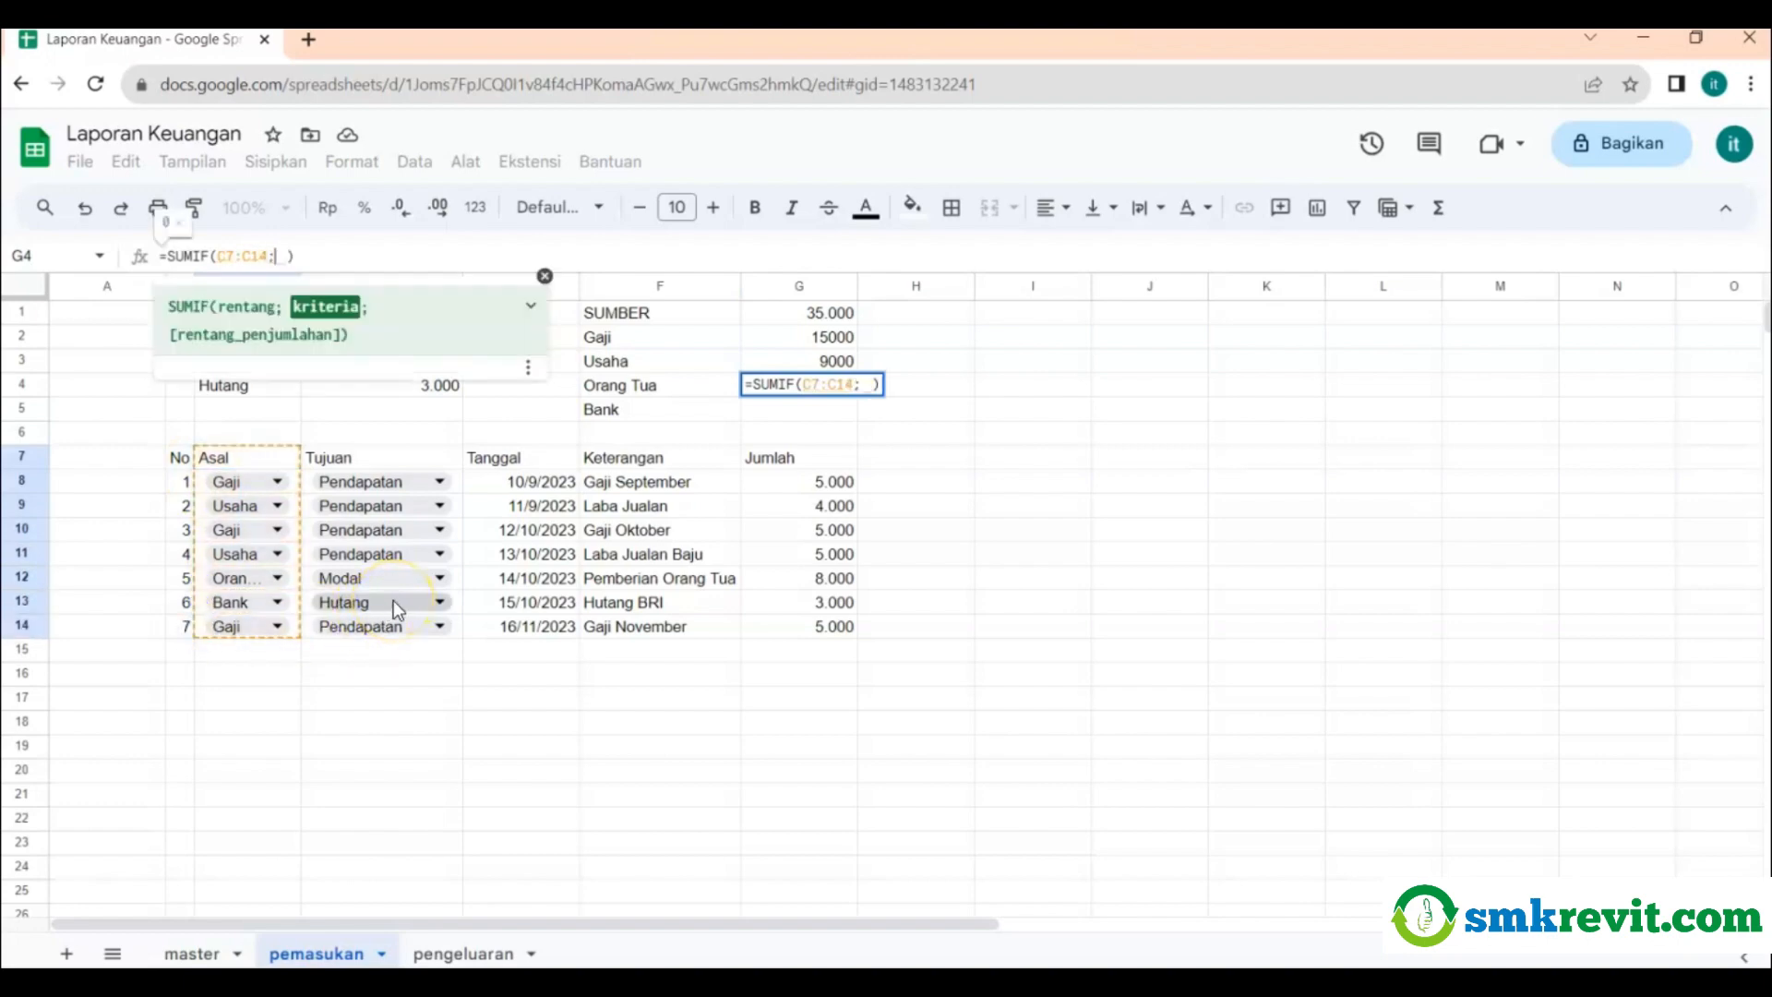
{"action": "type", "text": "\""}
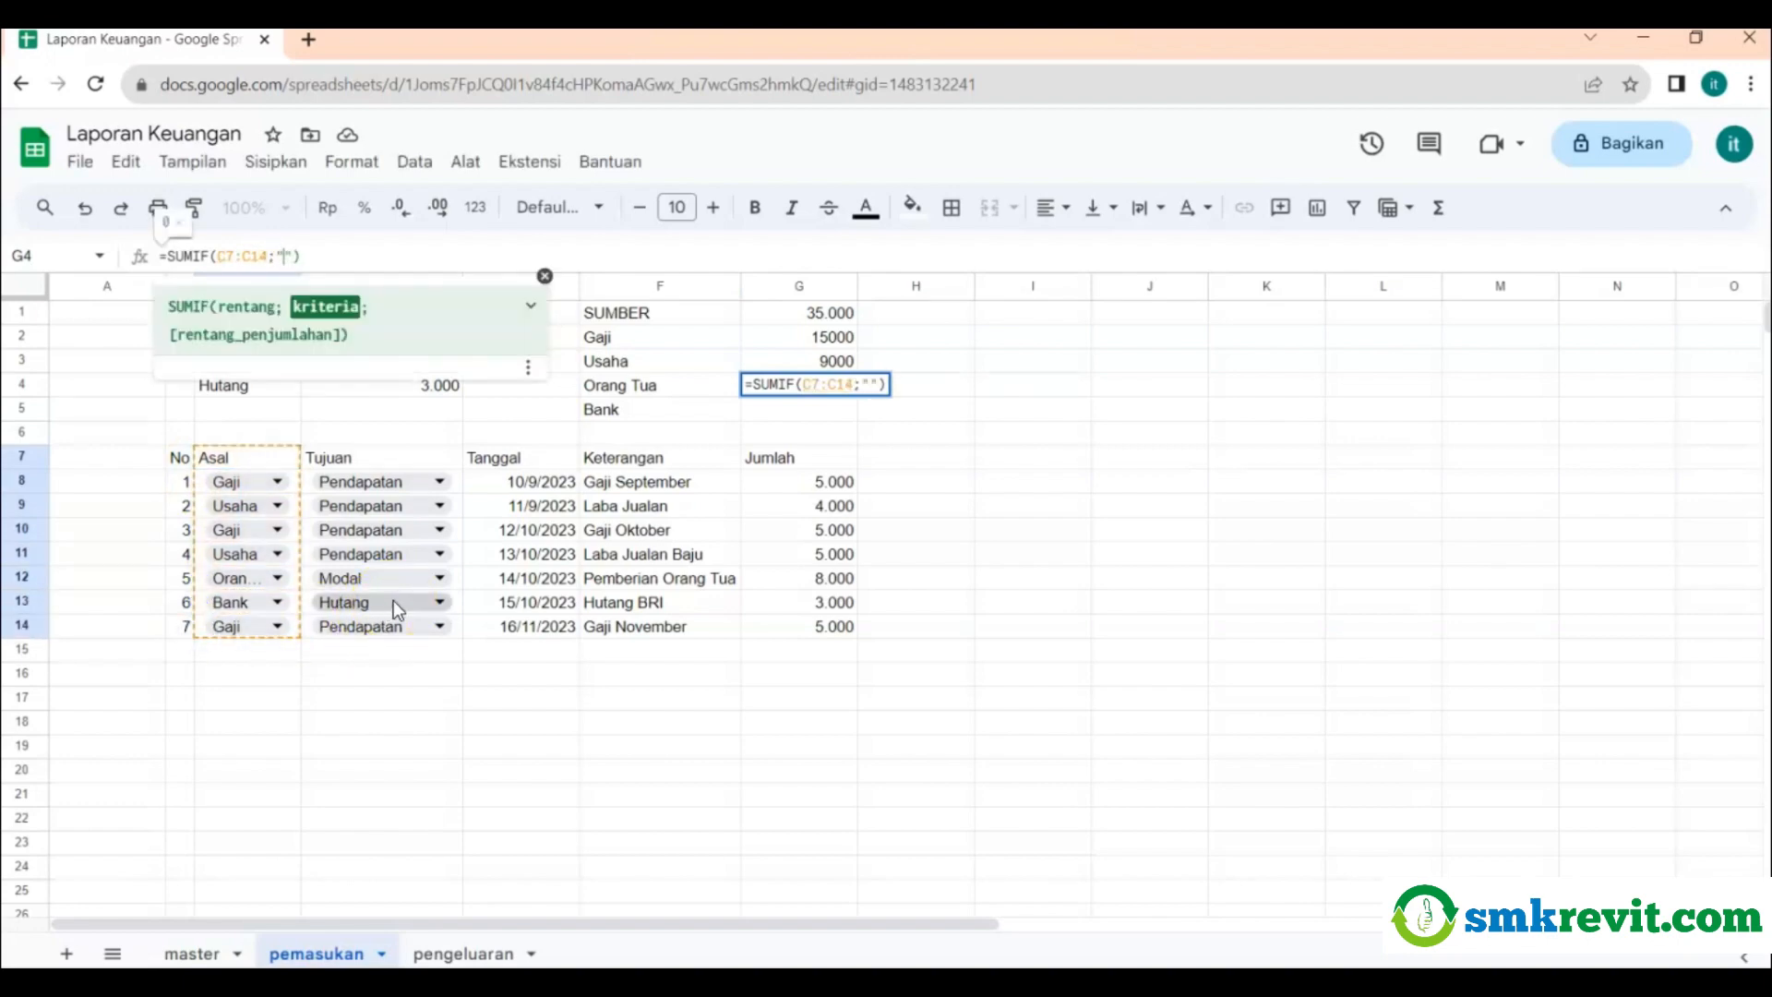
{"action": "type", "text": "Orang "}
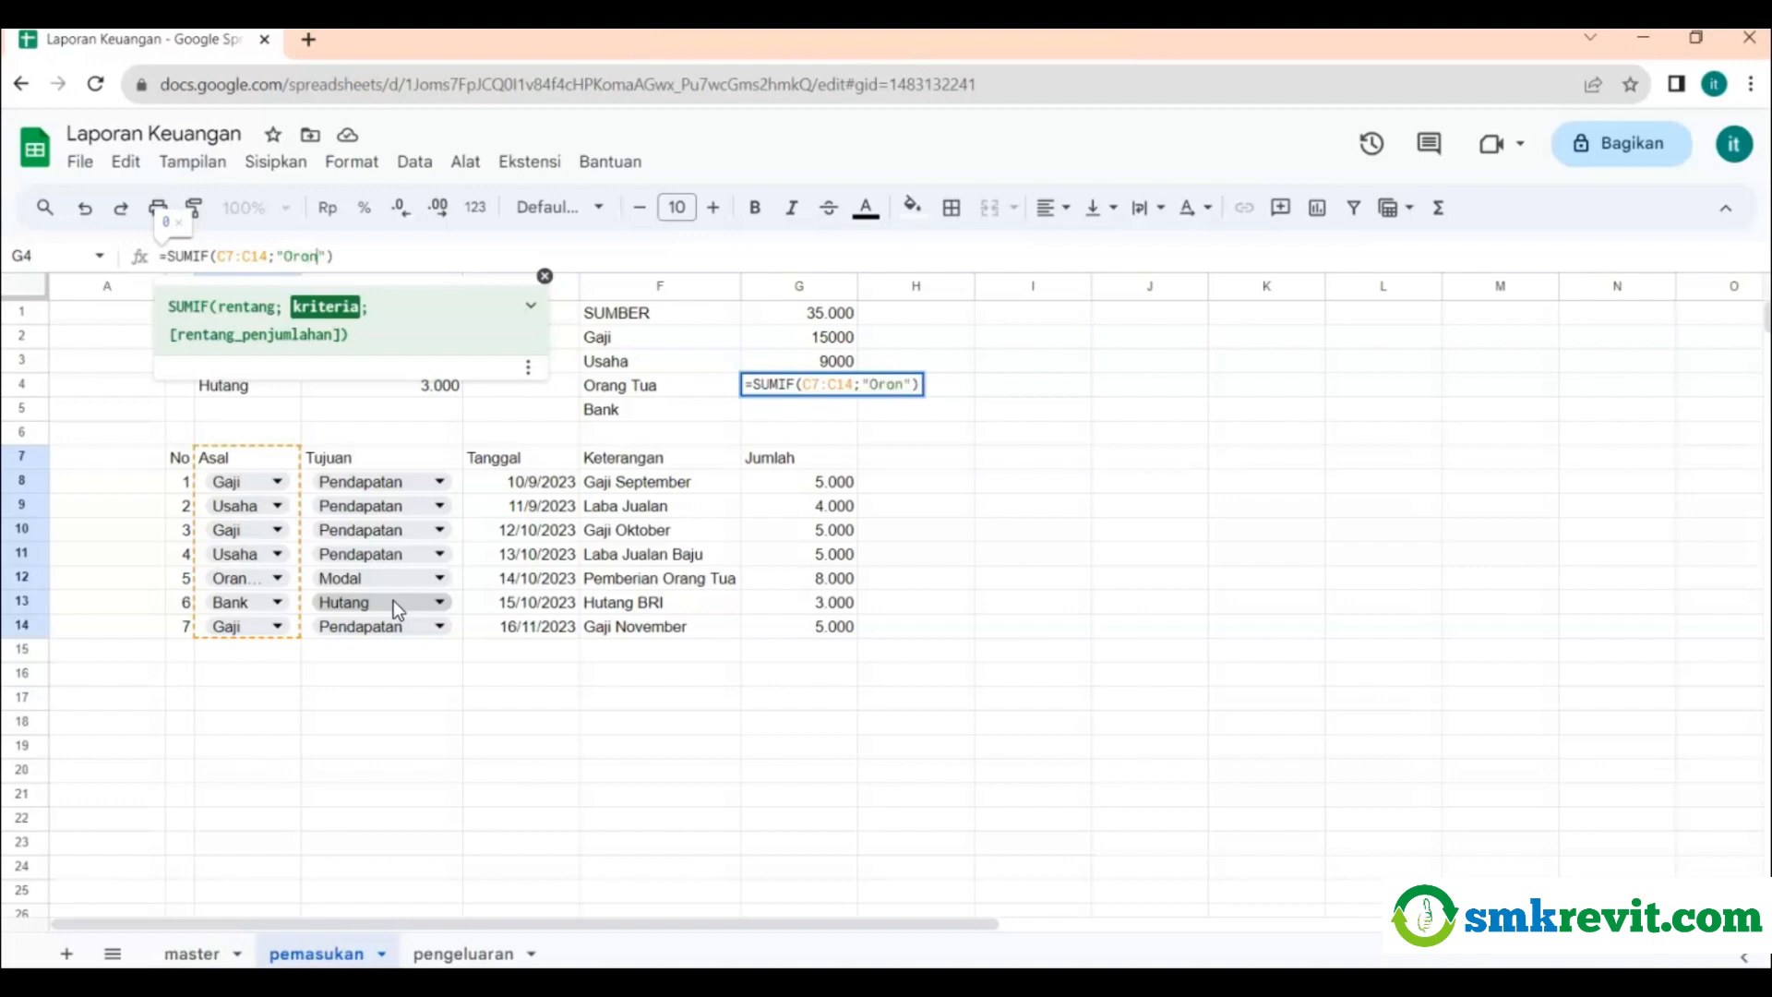
{"action": "type", "text": "Tua"}
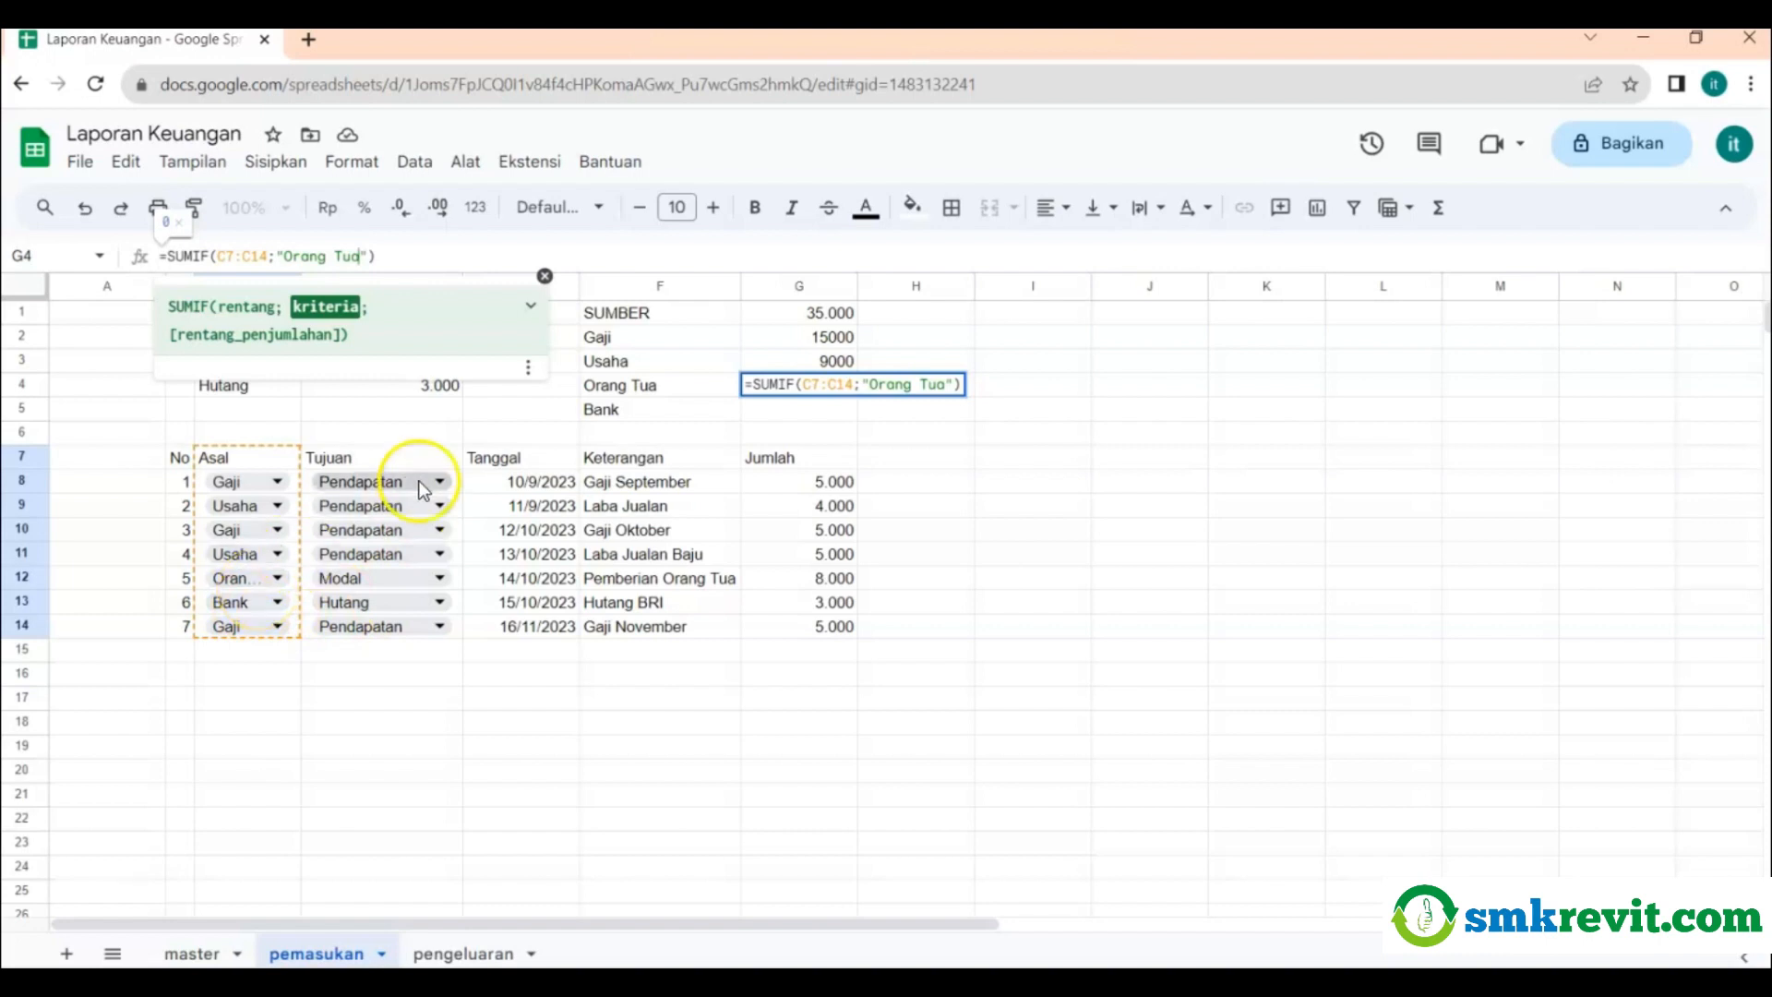
{"action": "left_click", "coordinate": [365, 256]}
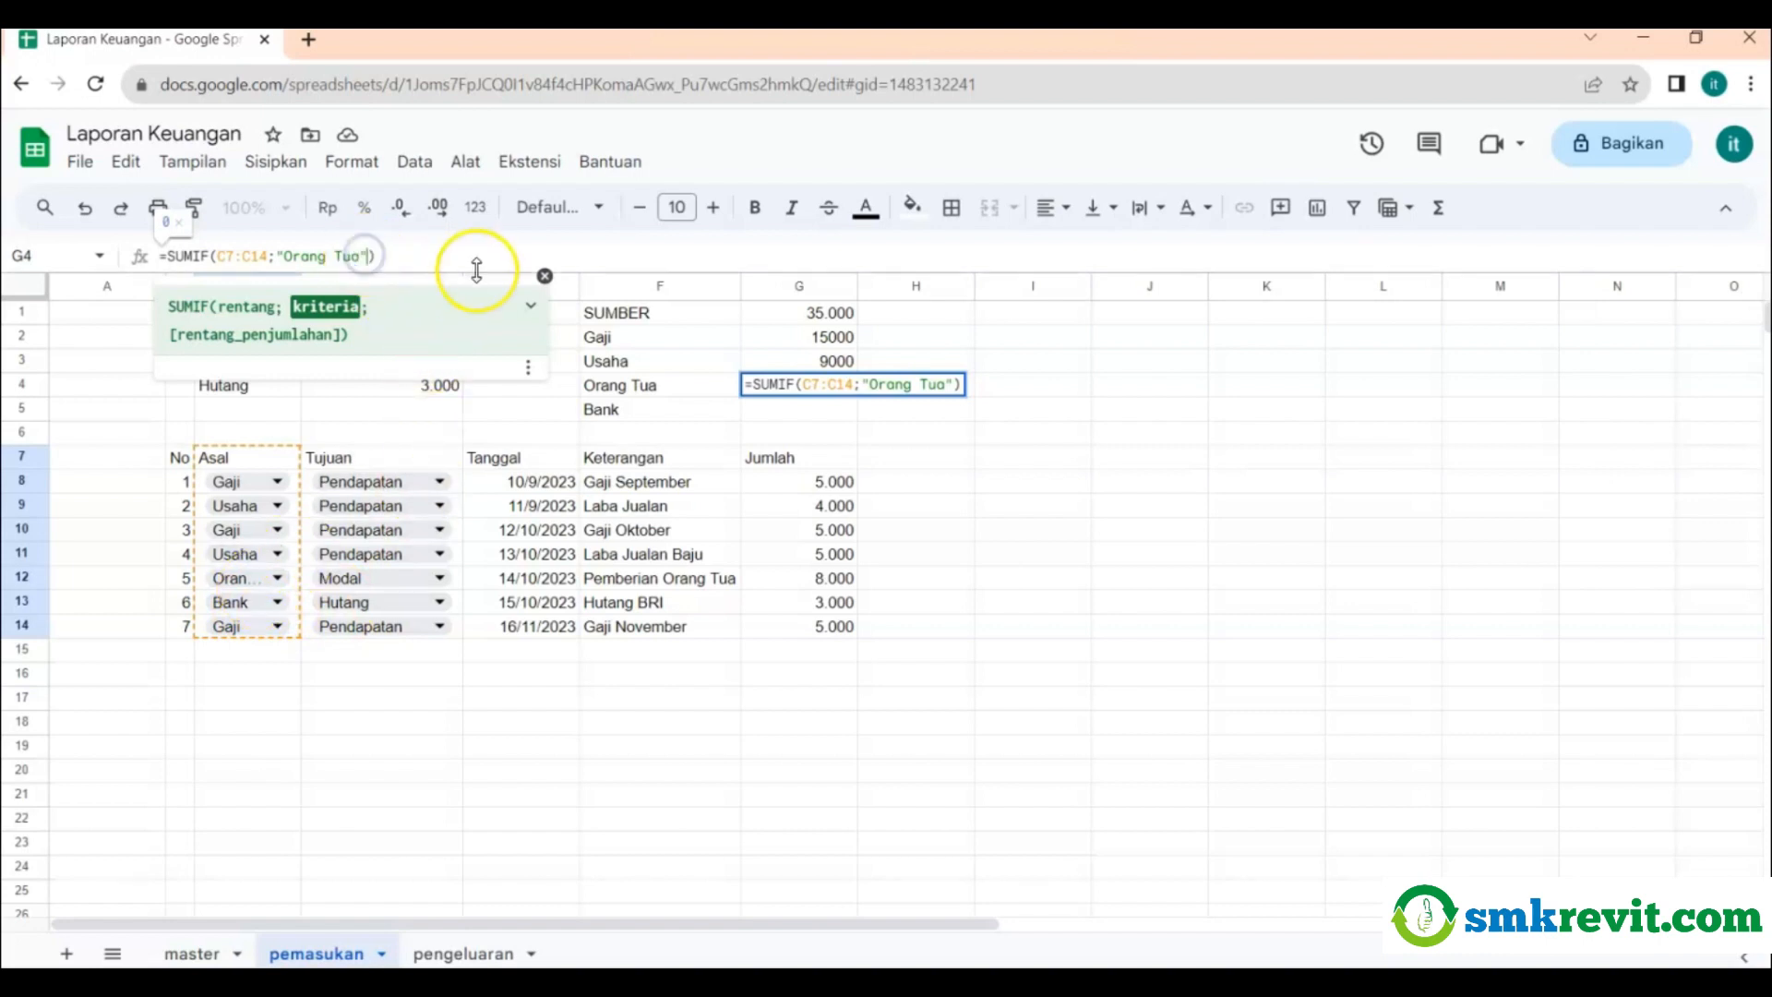
{"action": "type", "text": ";"}
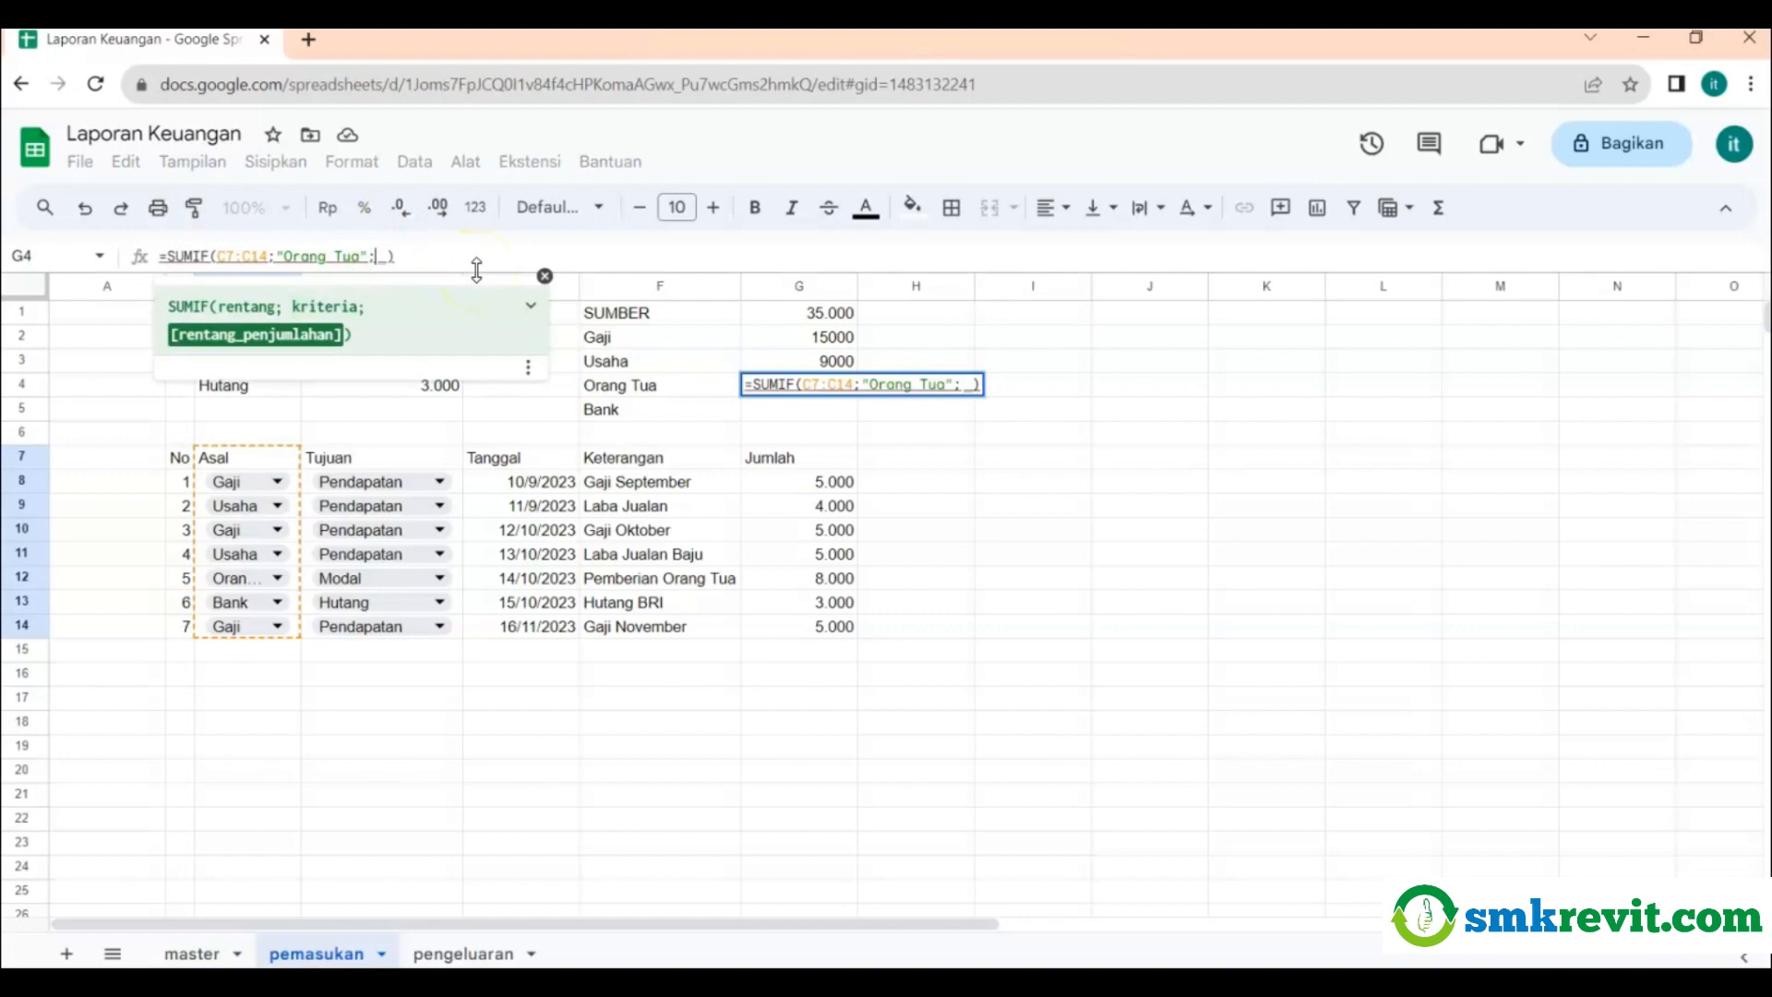
{"action": "left_click", "coordinate": [774, 482]}
{"action": "left_click_drag", "start_coordinate": [774, 482], "coordinate": [773, 627]}
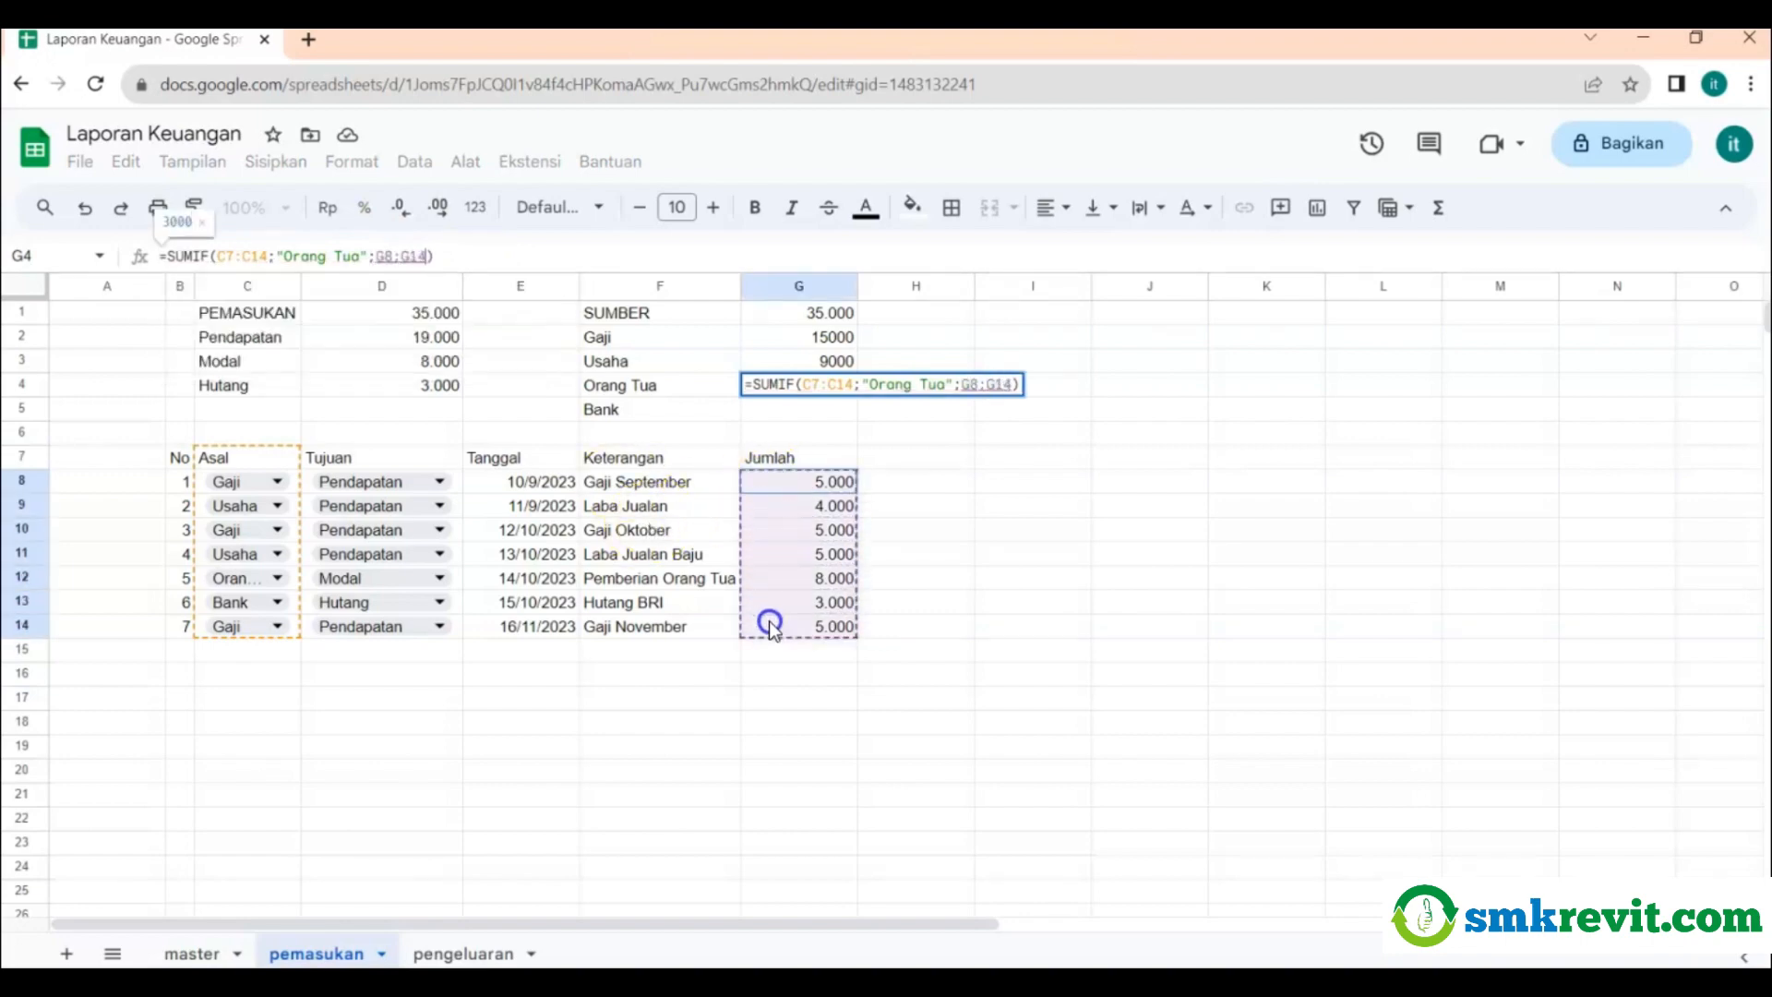
{"action": "key", "text": "Return"}
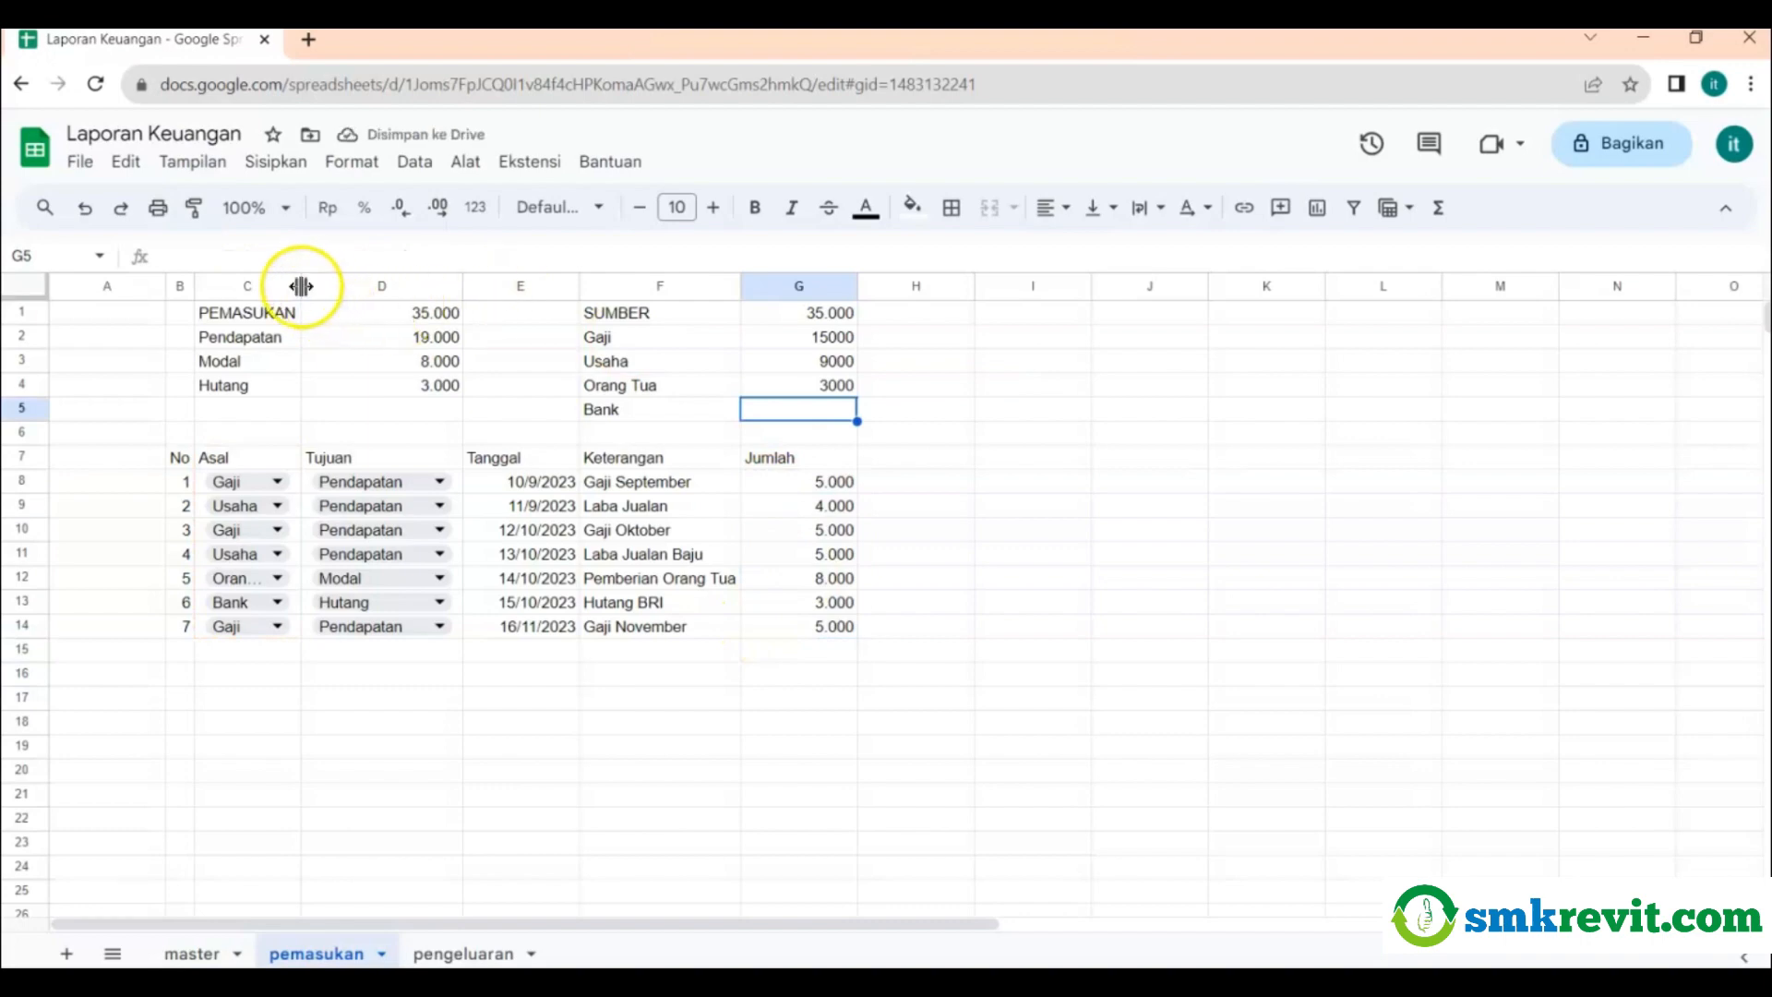
Widen column C to fit its entries and total the Bank income in G5 with =SUMIF(C8:C14;"Bank";G8:G14).
{"action": "left_click_drag", "start_coordinate": [301, 286], "coordinate": [322, 286]}
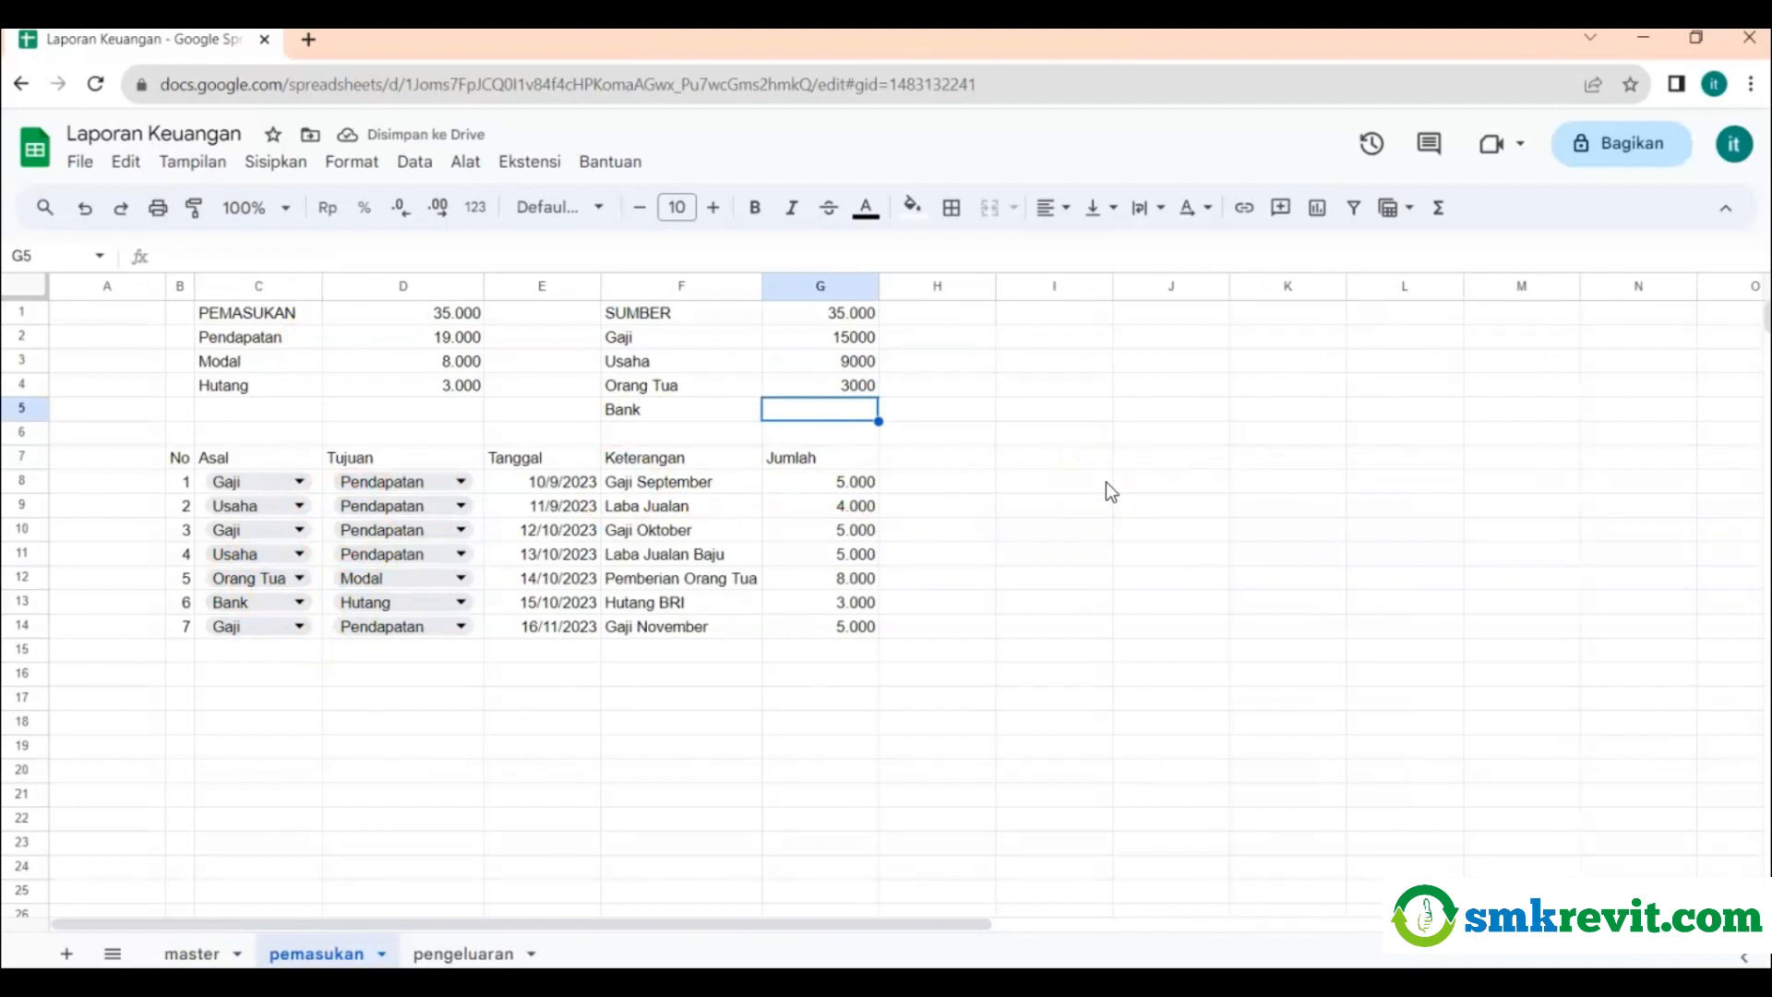
{"action": "left_click", "coordinate": [1437, 207]}
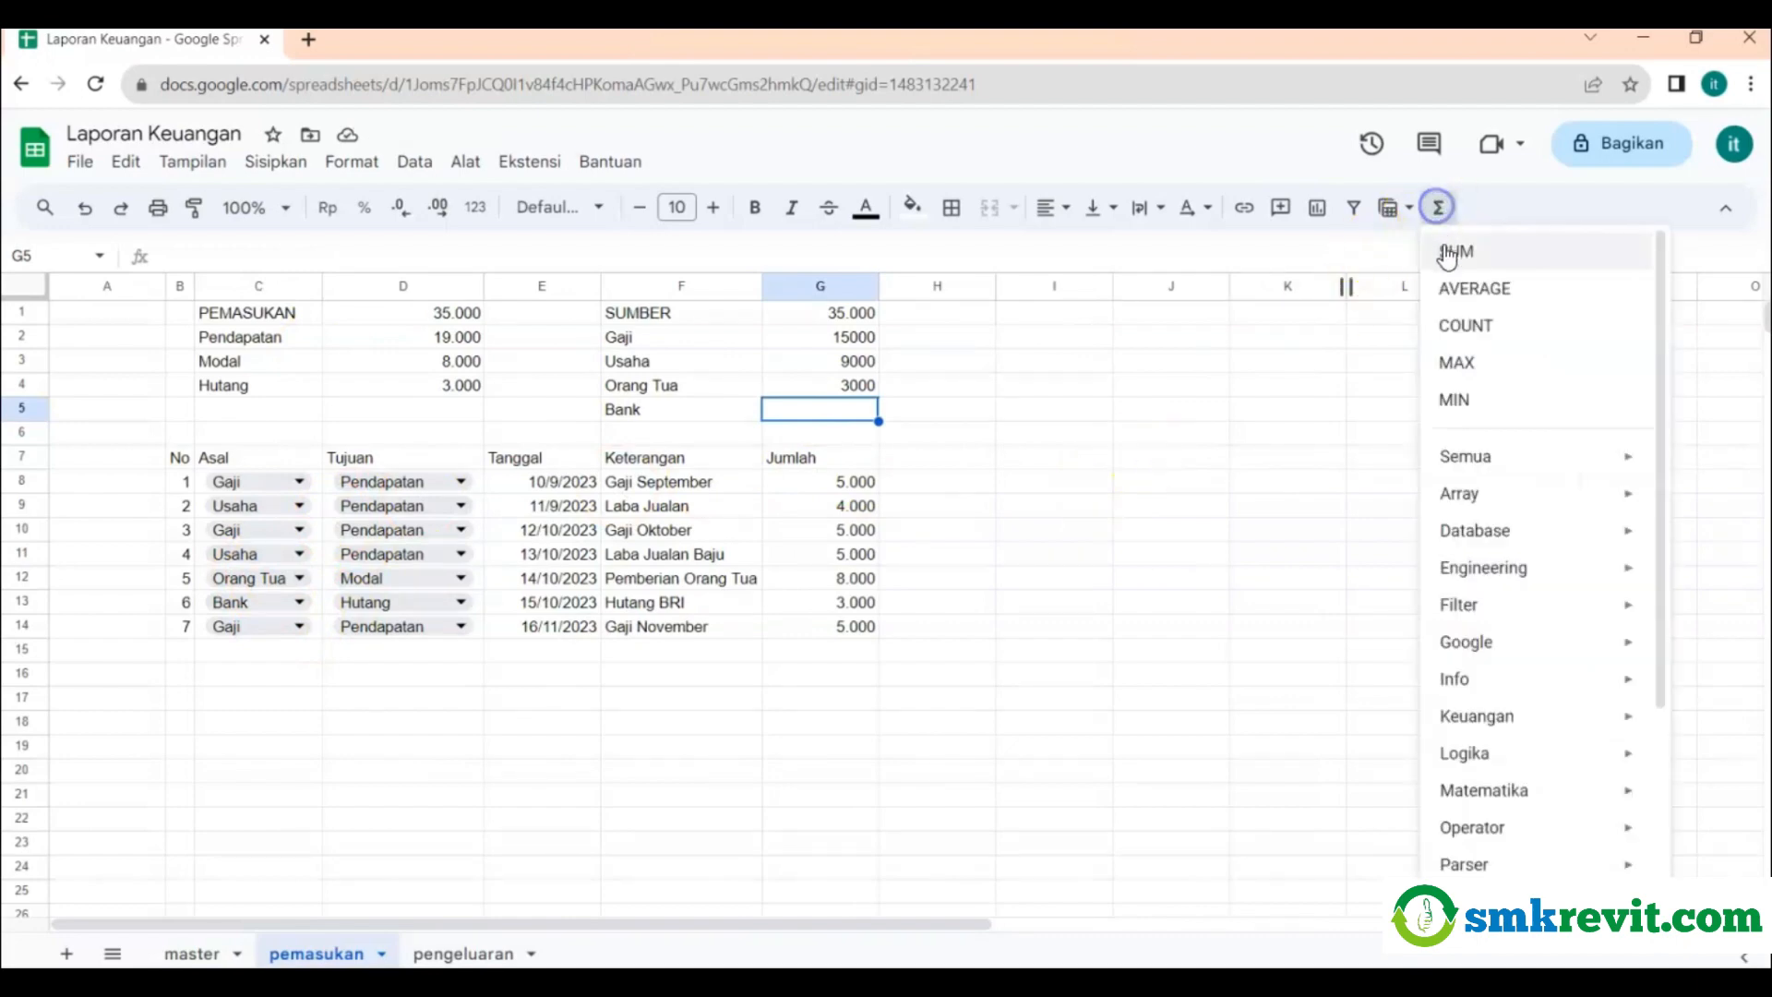
{"action": "left_click", "coordinate": [1448, 252]}
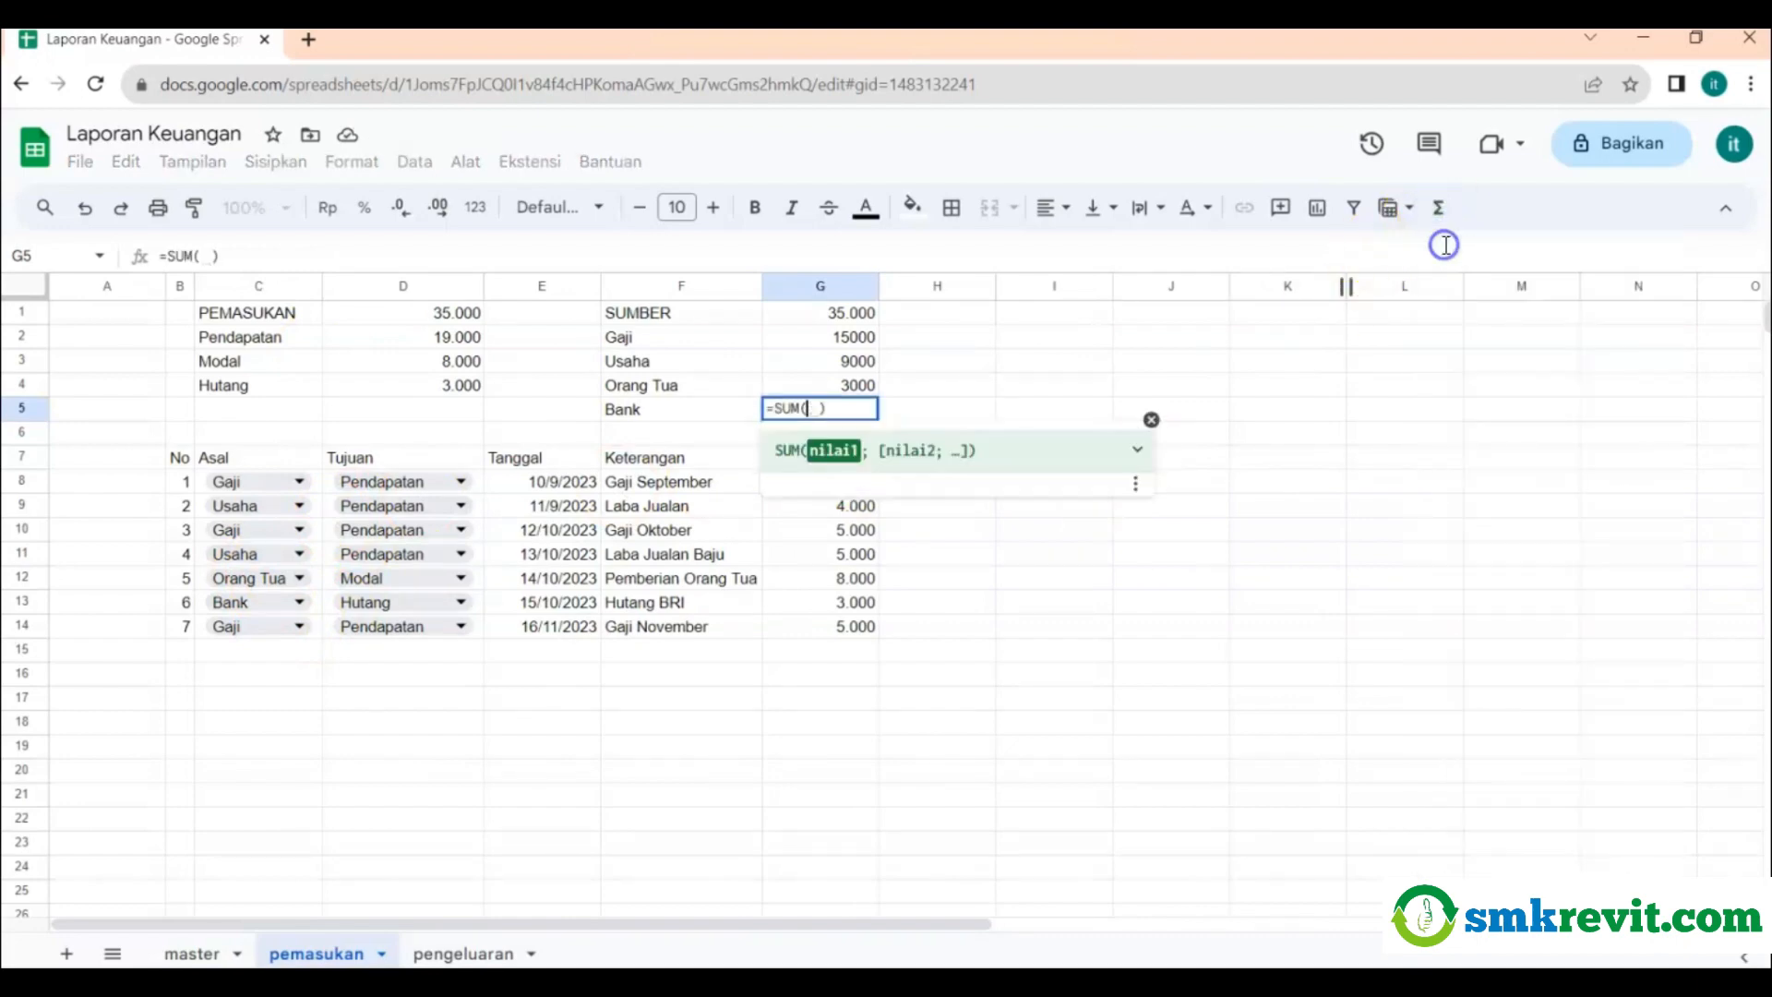
{"action": "left_click", "coordinate": [195, 256]}
{"action": "type", "text": "i"}
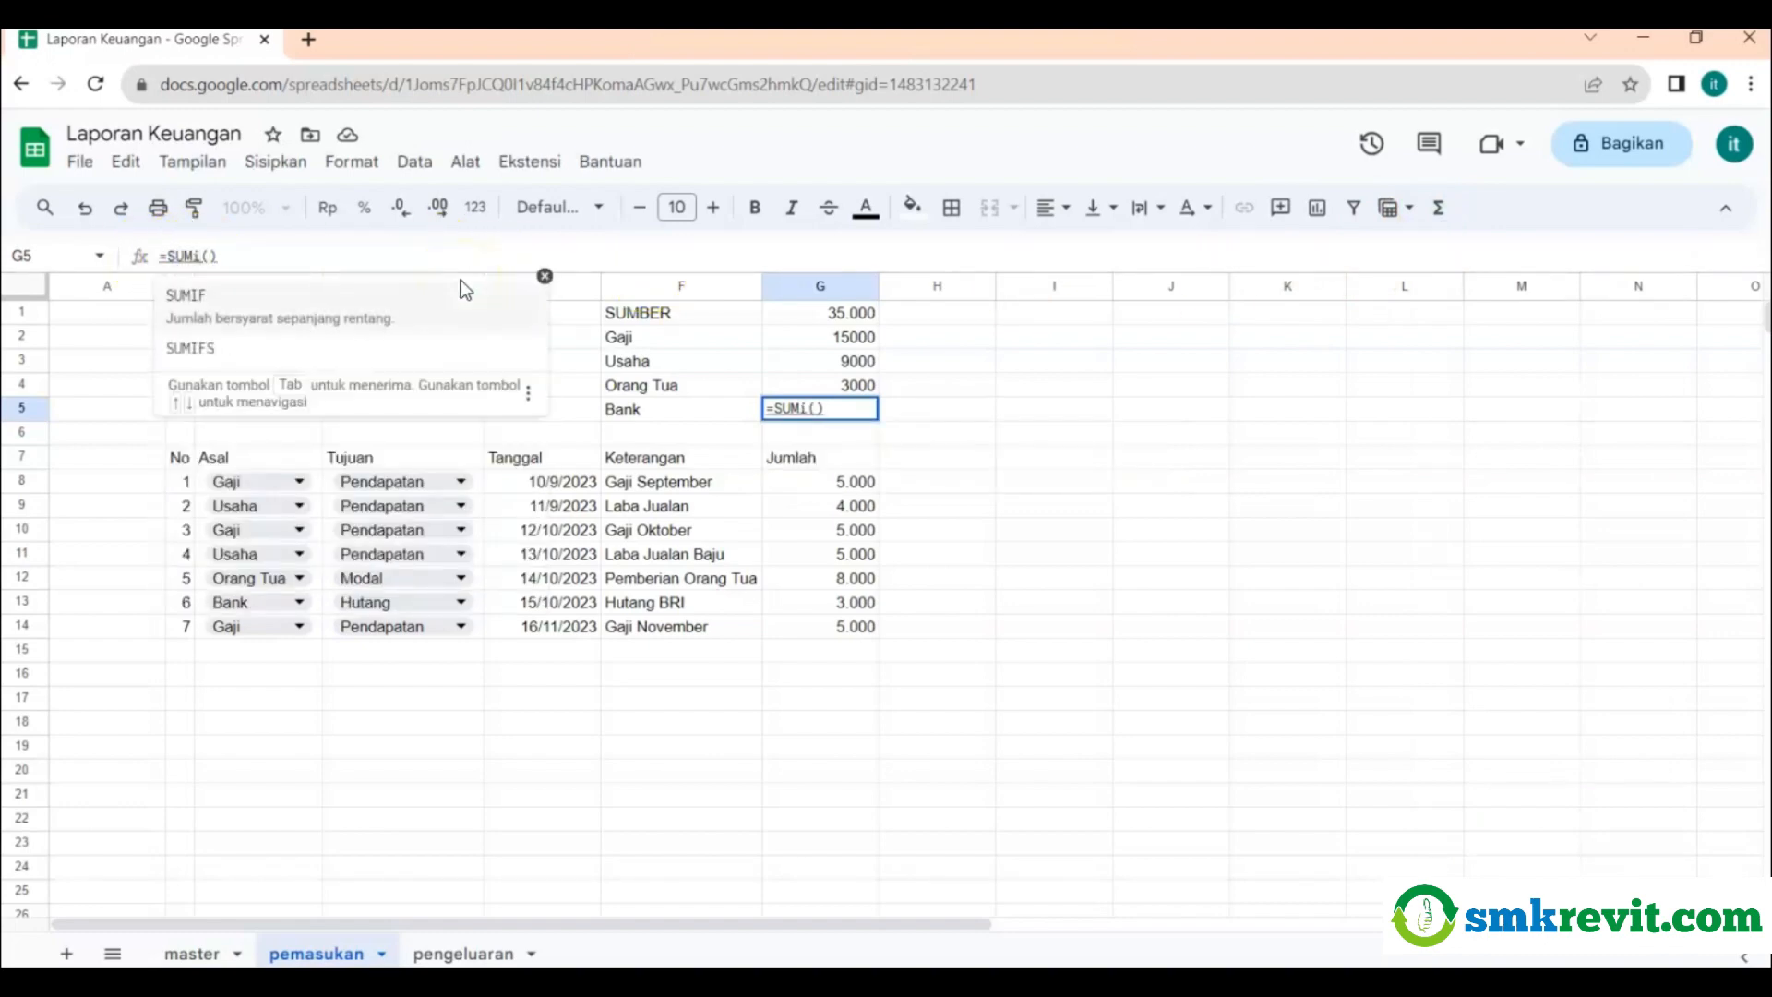
{"action": "left_click", "coordinate": [208, 297]}
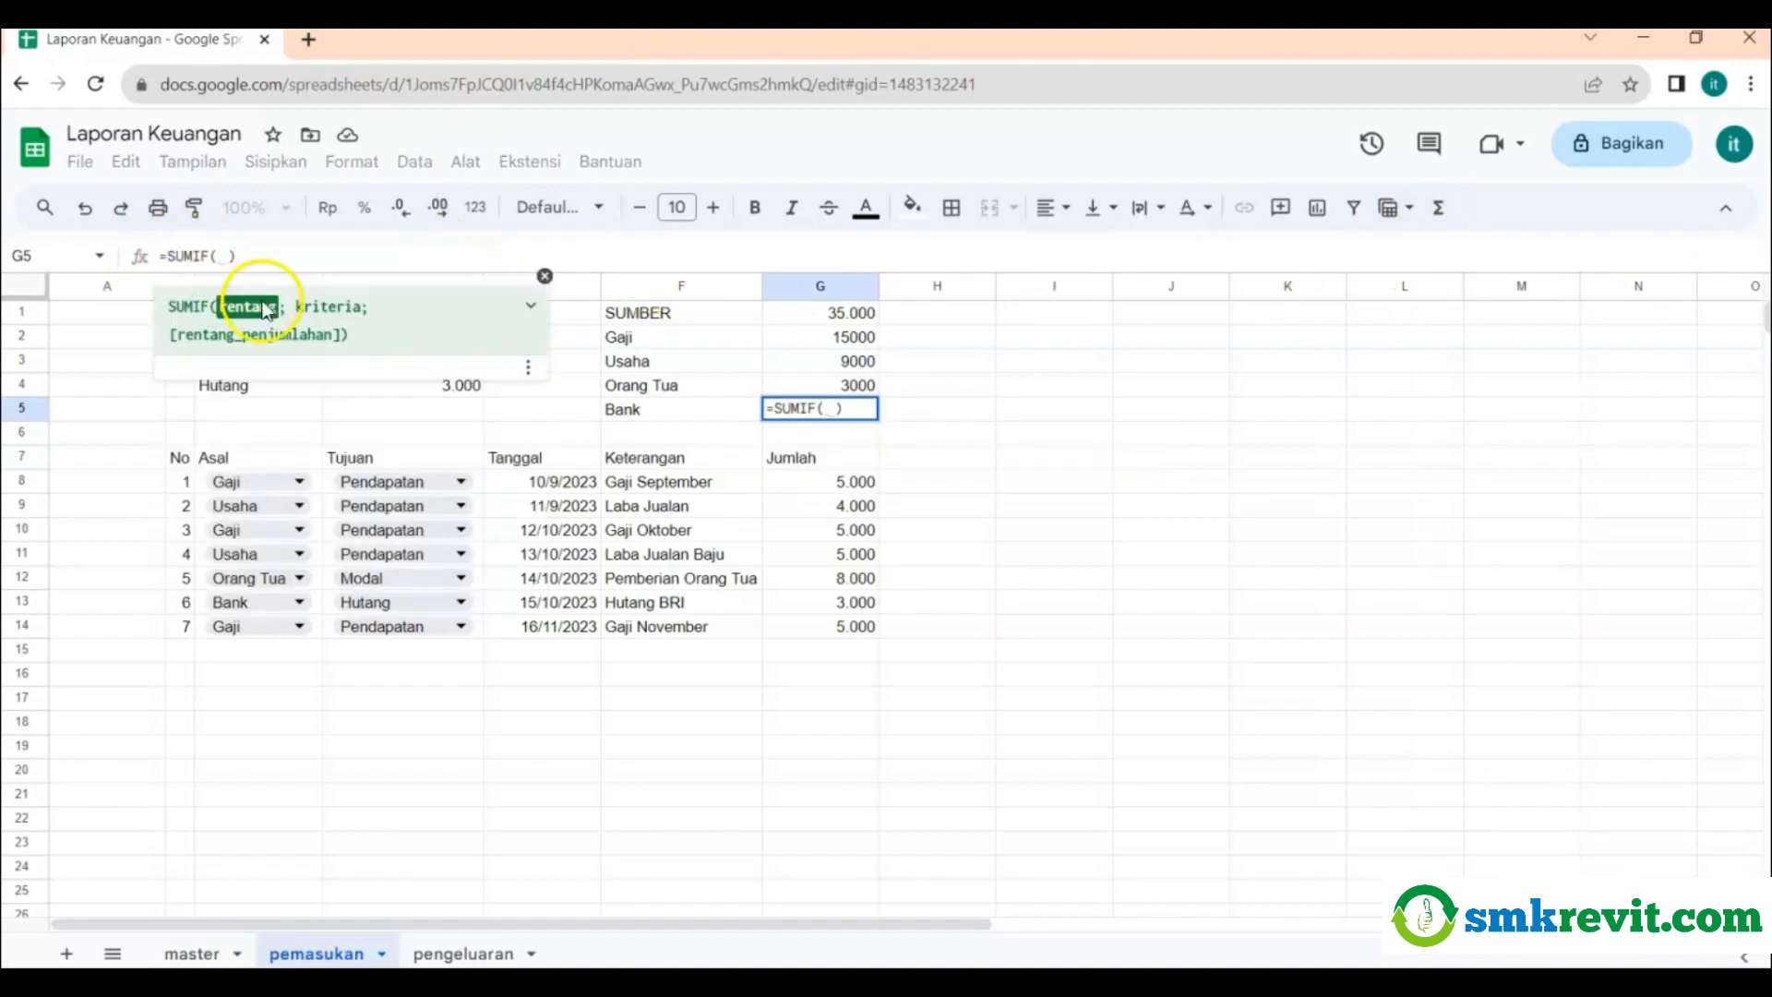
{"action": "left_click_drag", "start_coordinate": [225, 481], "coordinate": [200, 626]}
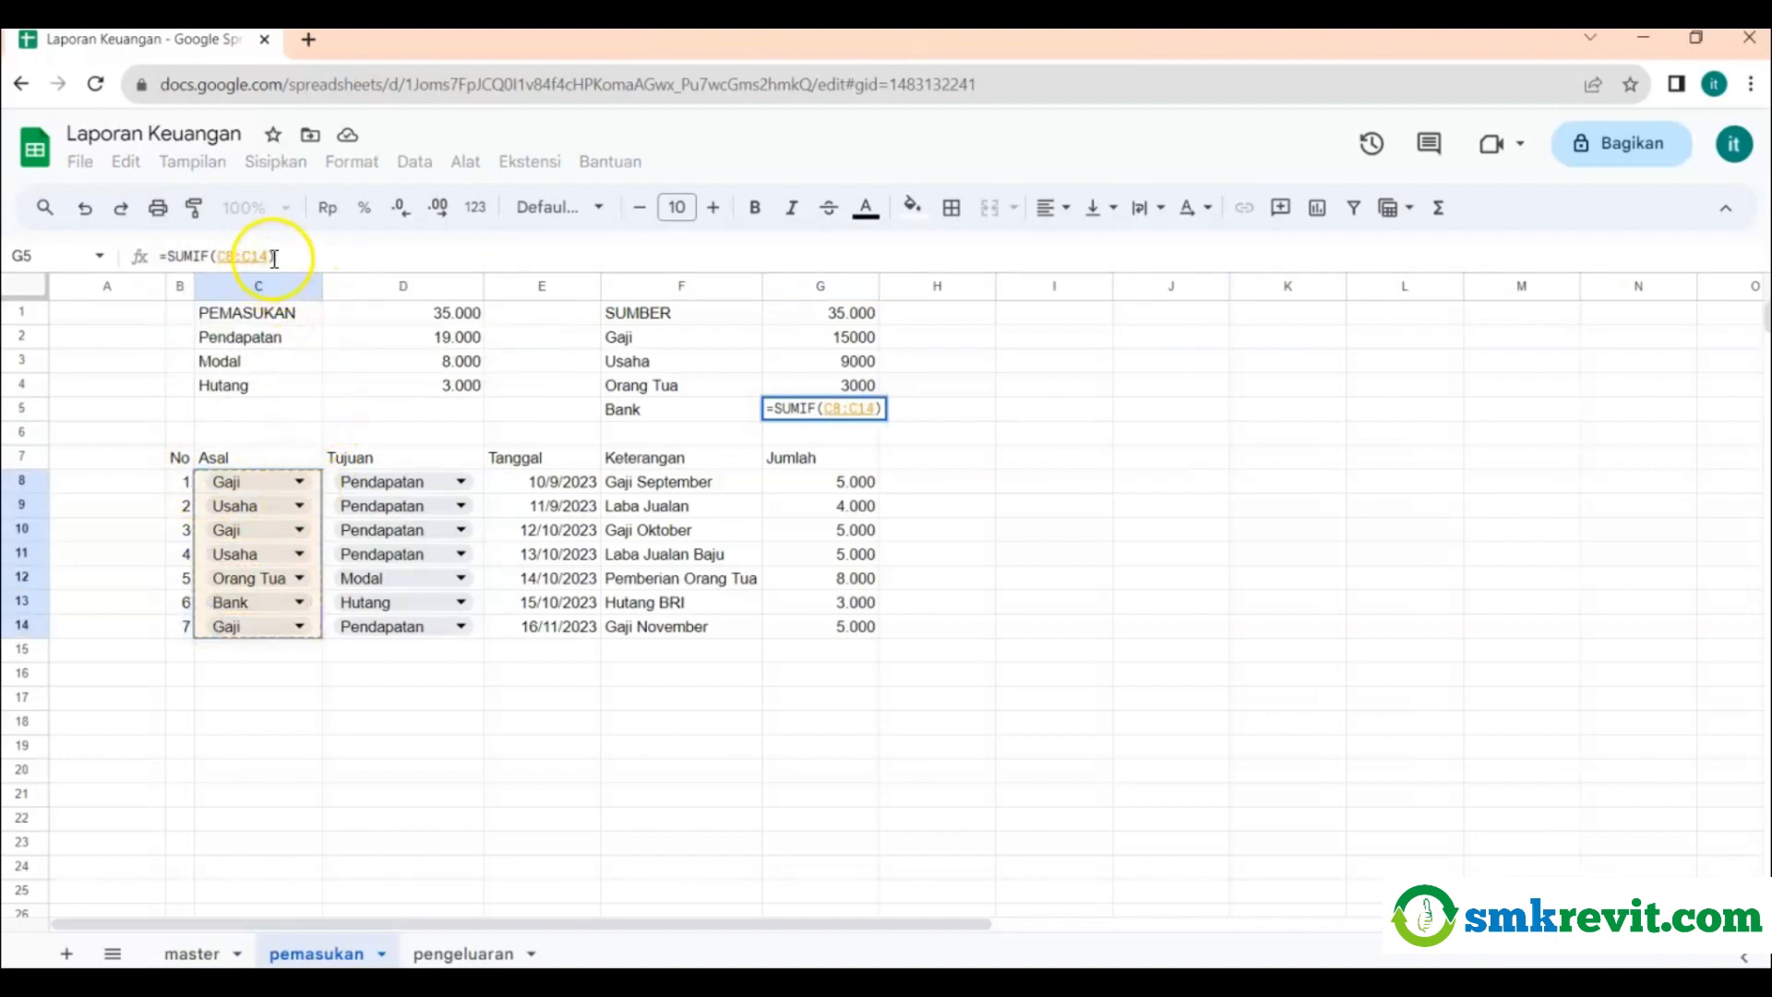
{"action": "type", "text": "; "}
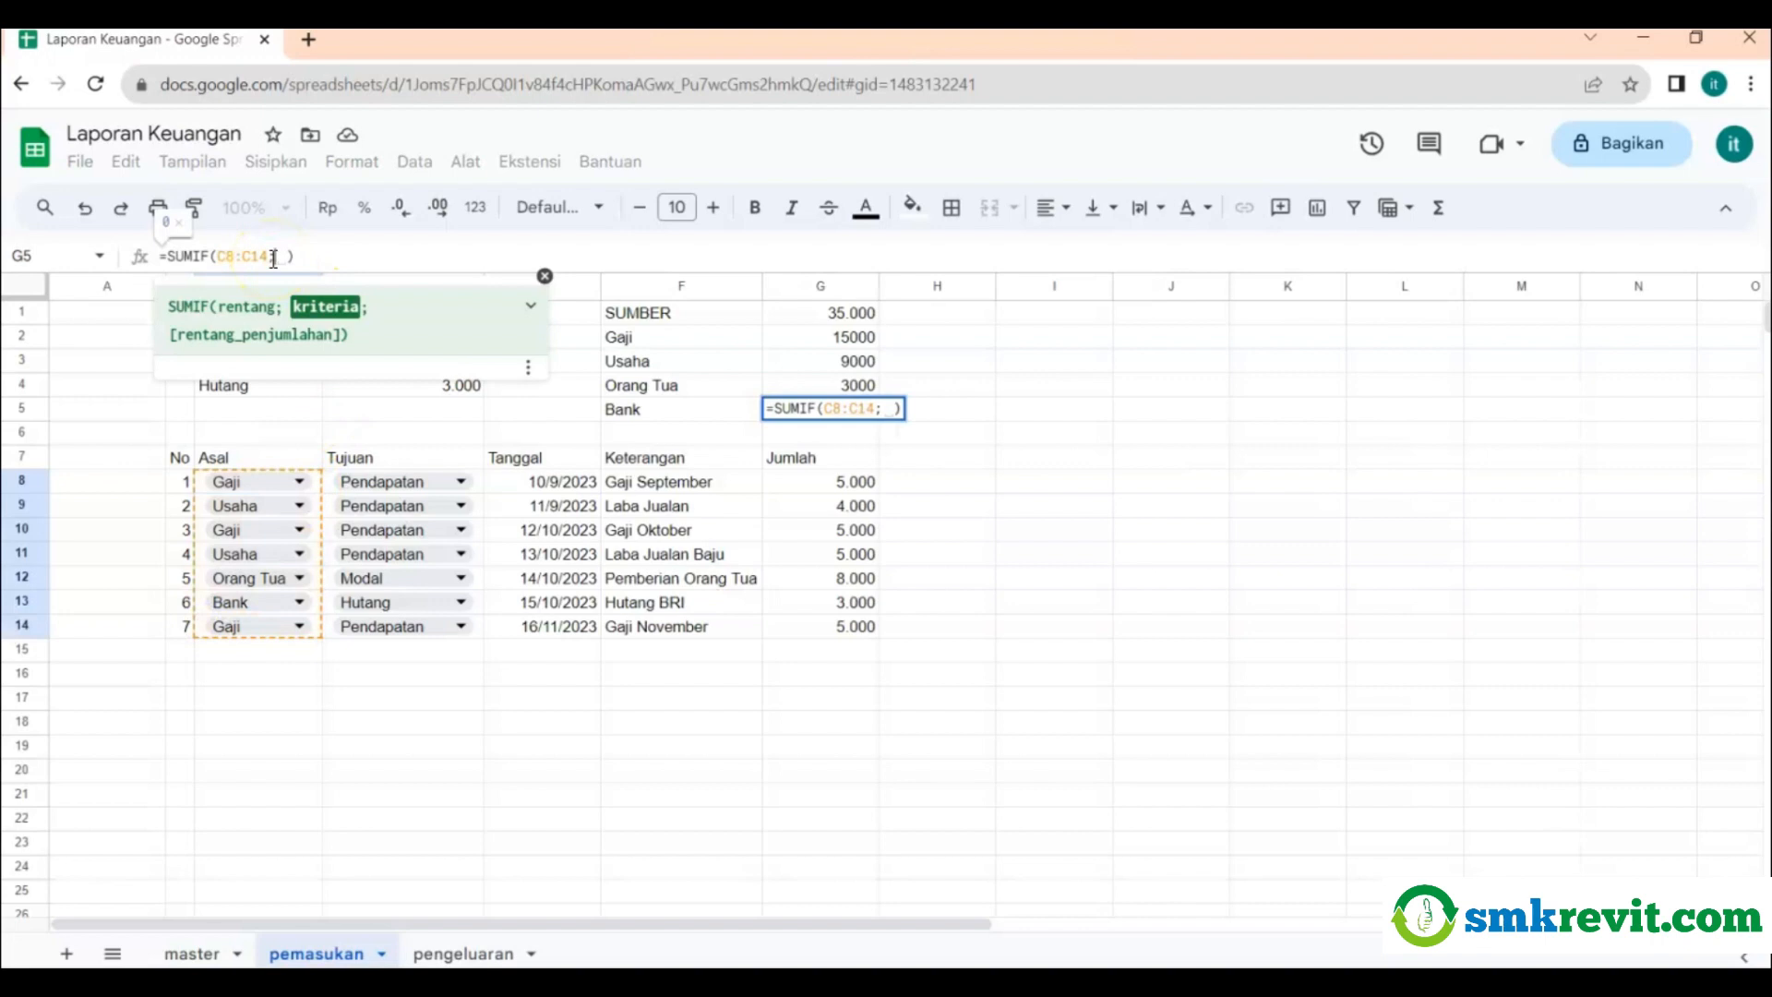
{"action": "type", "text": "\"B"}
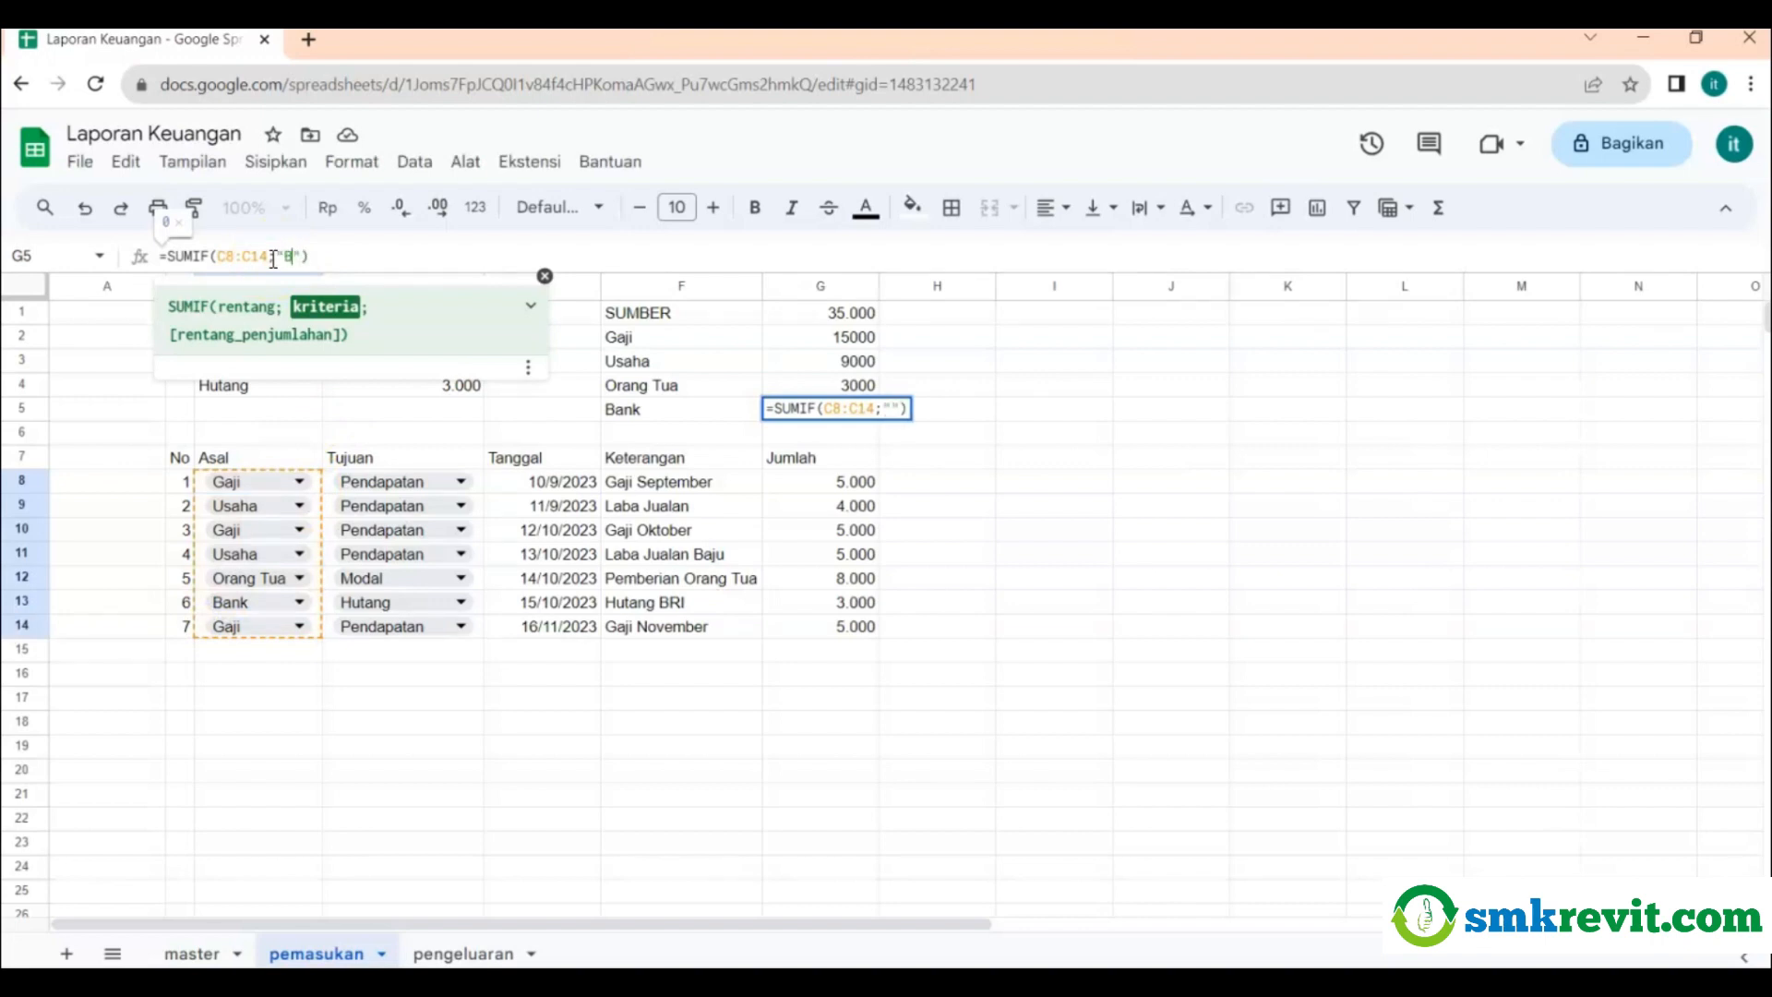
{"action": "type", "text": "ank\";"}
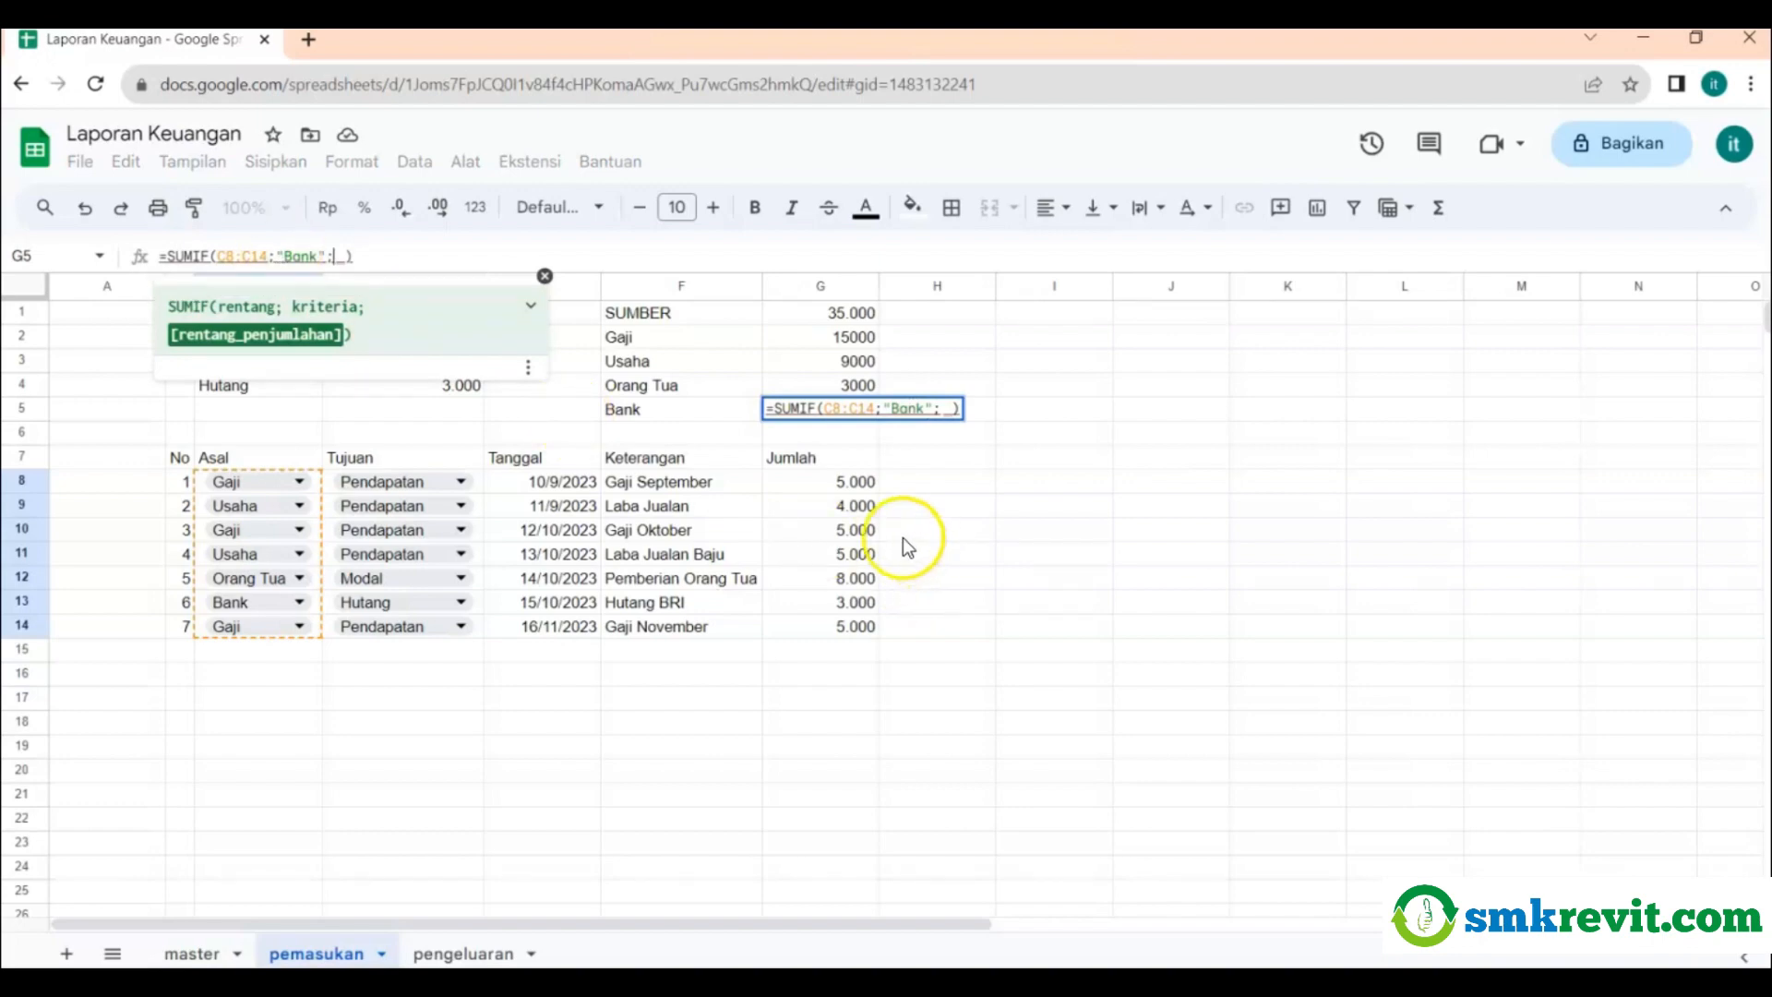
{"action": "left_click_drag", "start_coordinate": [813, 483], "coordinate": [803, 627]}
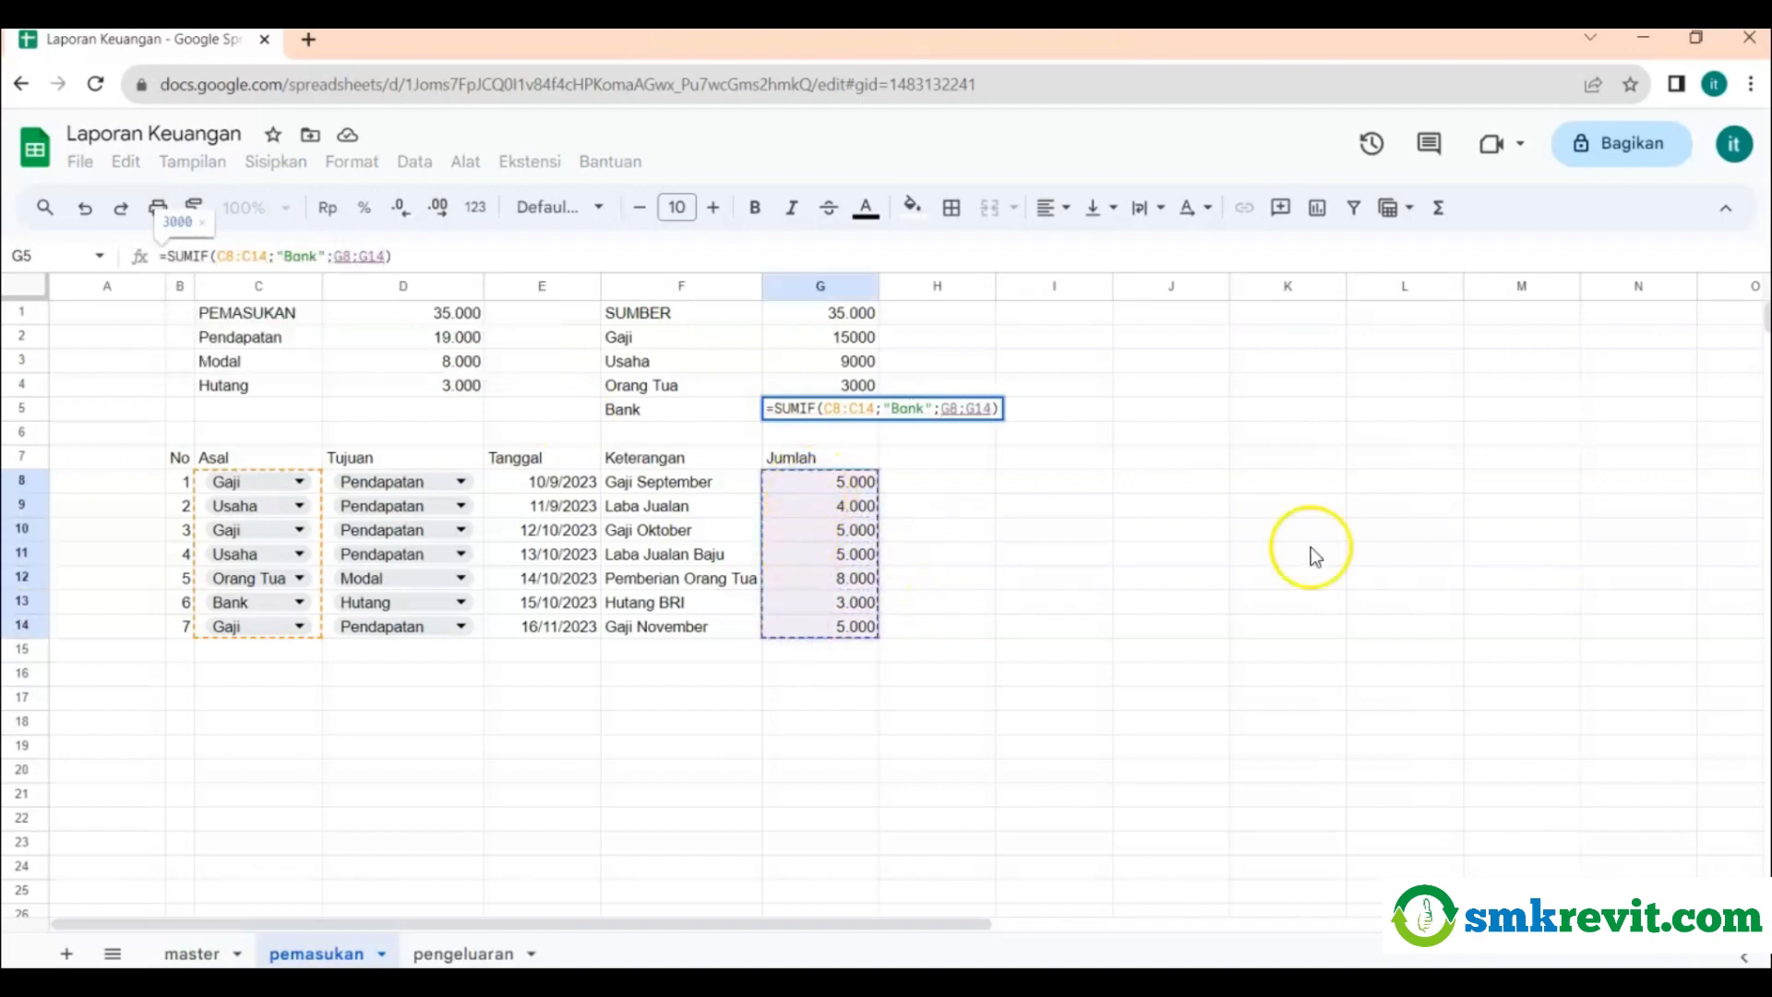
{"action": "key", "text": "Return"}
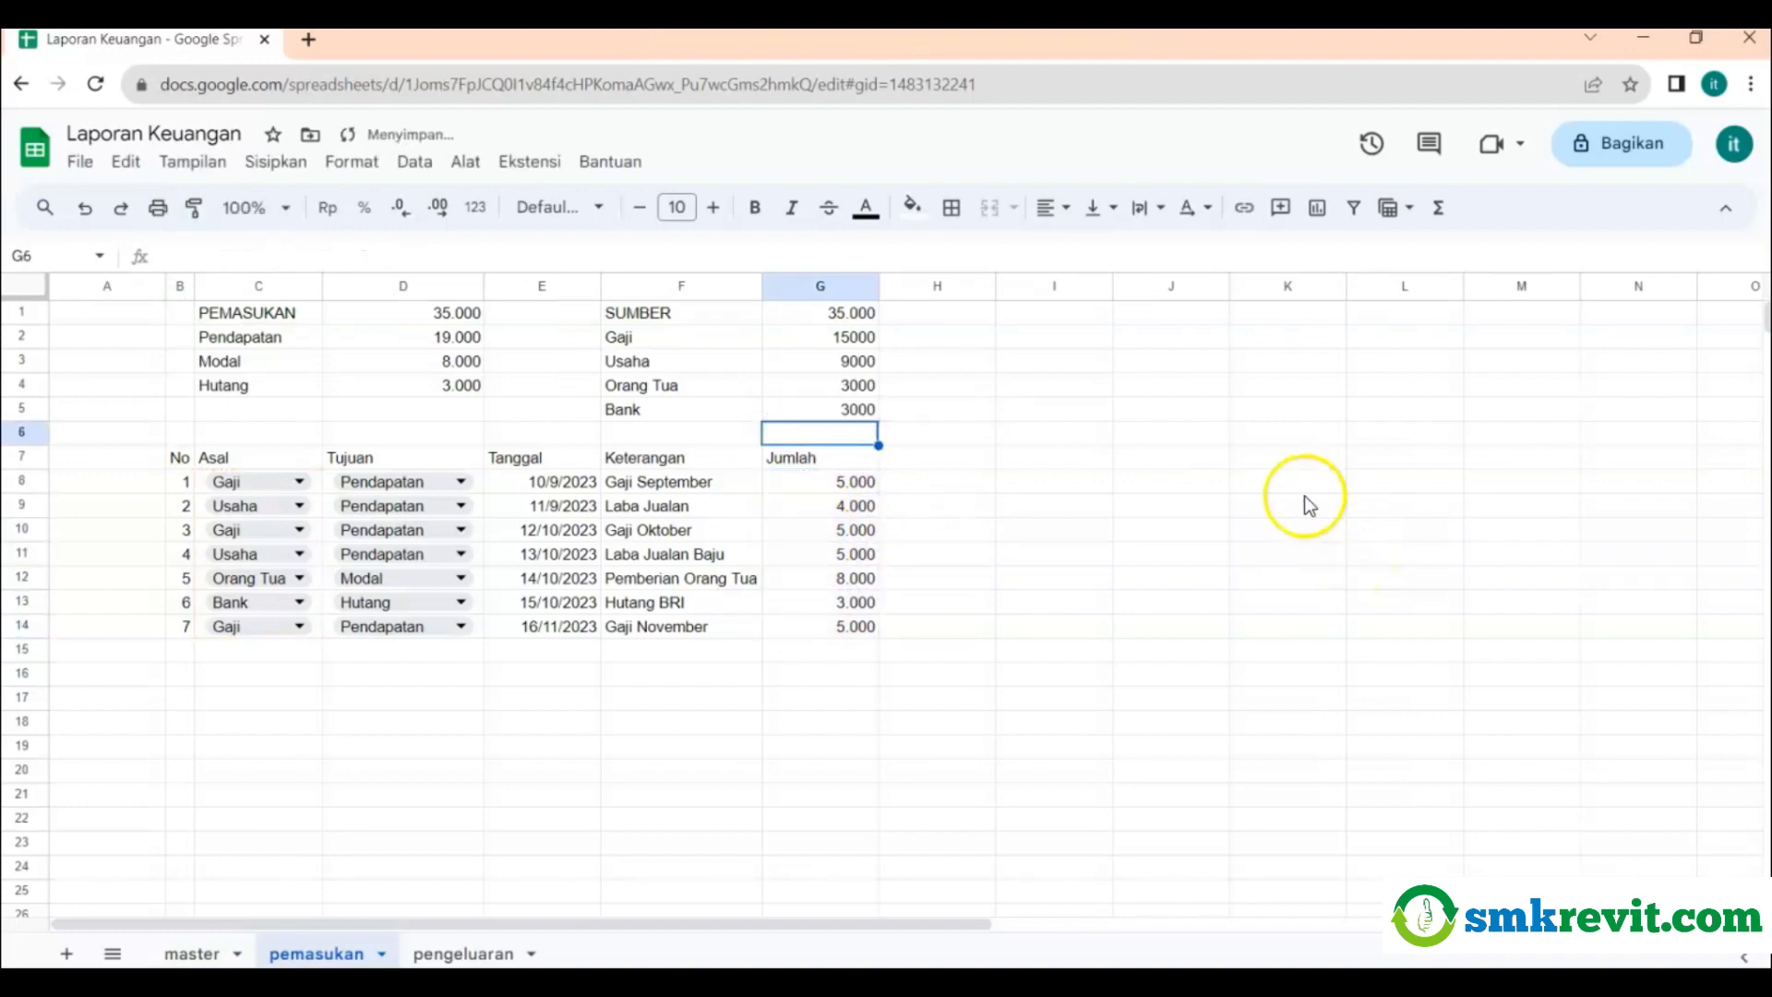
Check the SUMIF formulas of the SUMBER totals in G2:G5 against the Pendapatan formula in D2.
{"action": "left_click", "coordinate": [860, 388]}
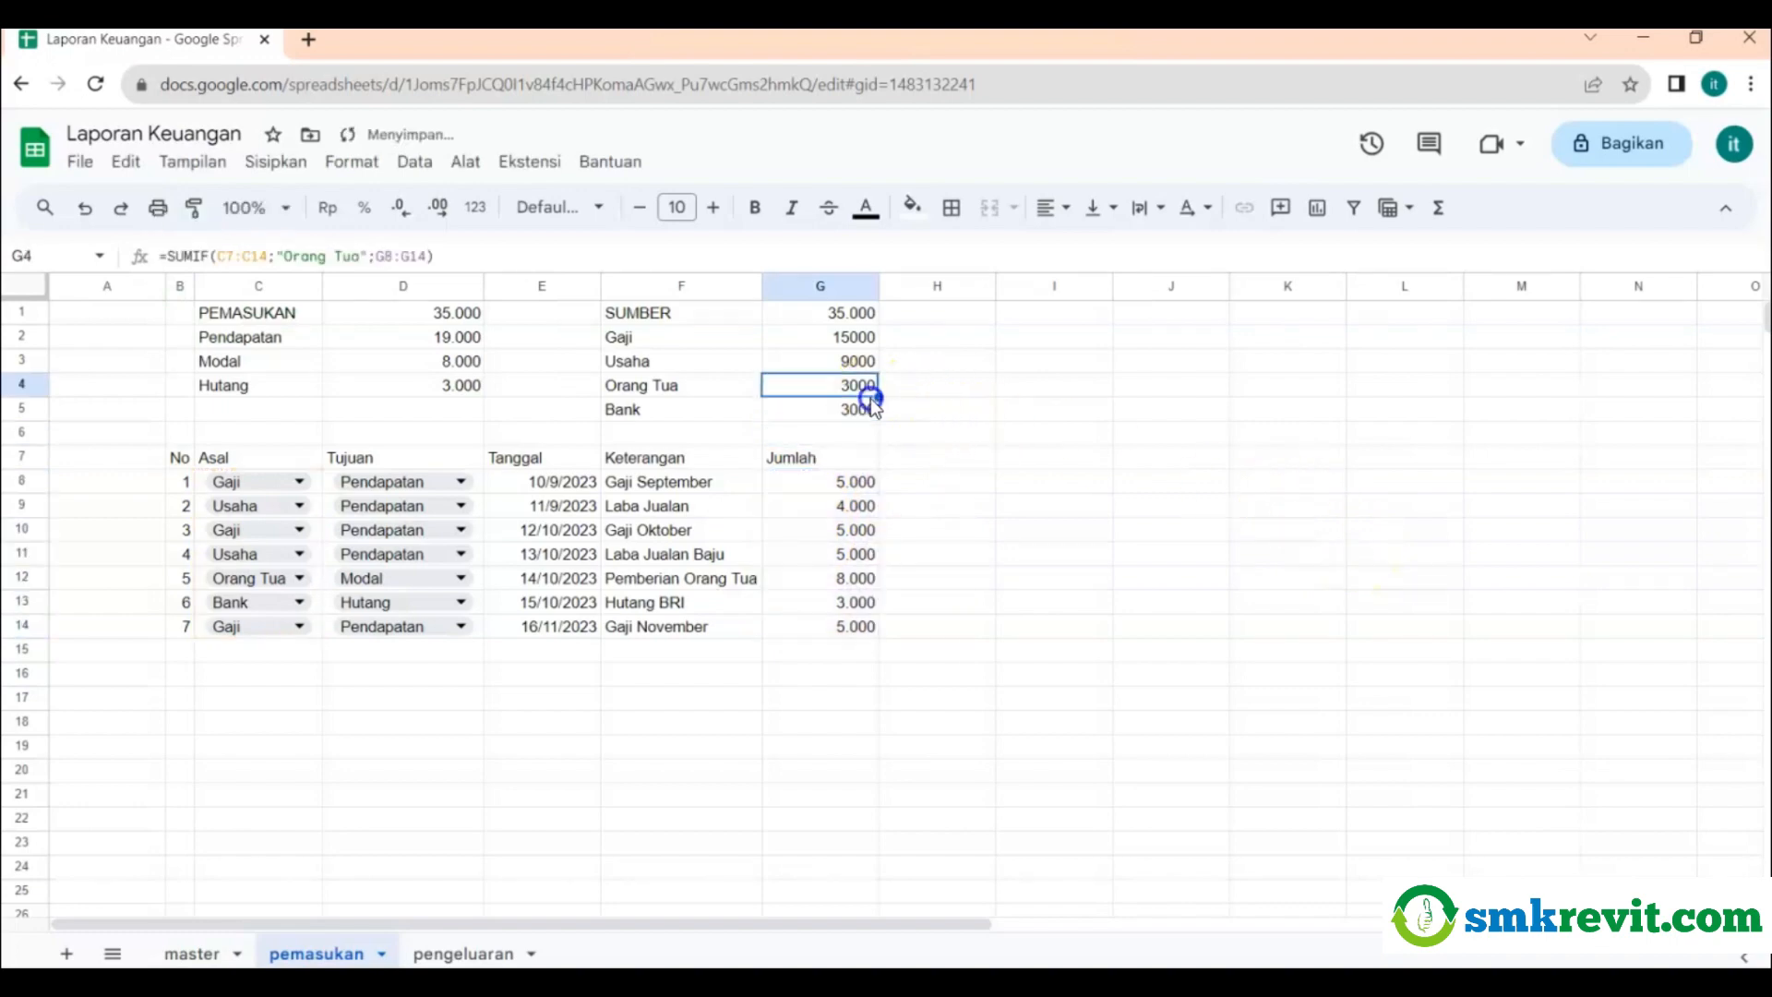
{"action": "left_click", "coordinate": [824, 342]}
{"action": "left_click", "coordinate": [821, 363]}
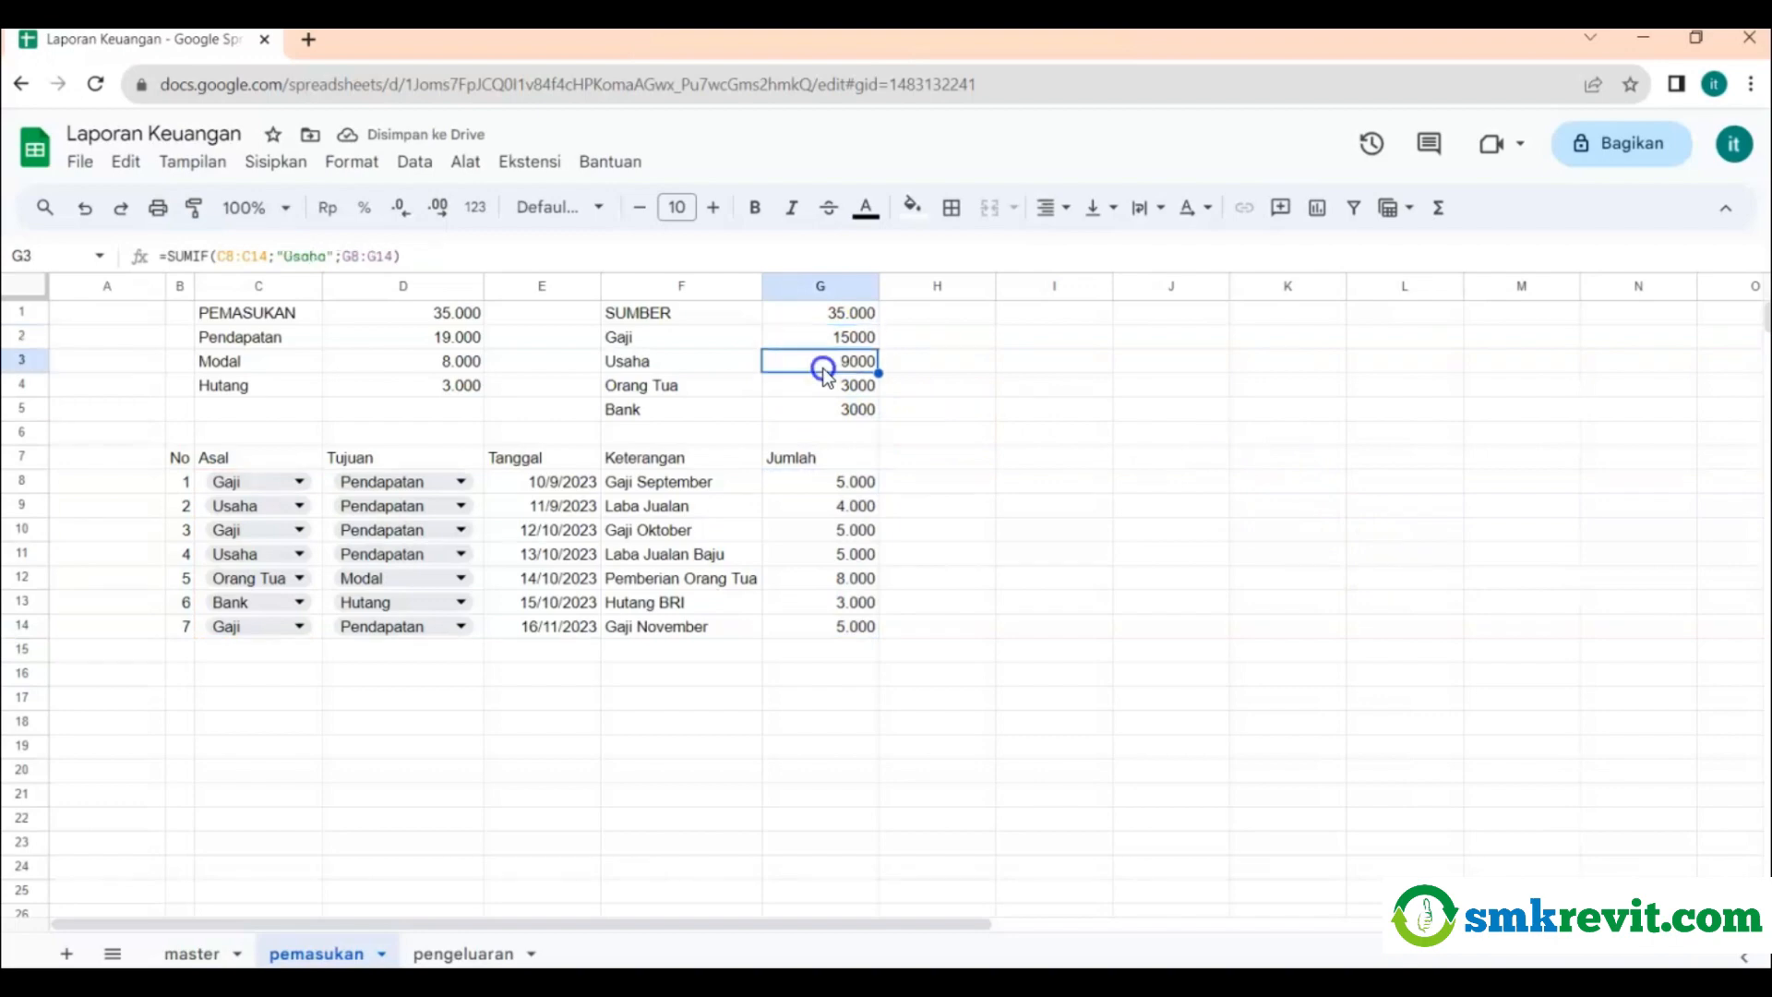
{"action": "left_click", "coordinate": [823, 395]}
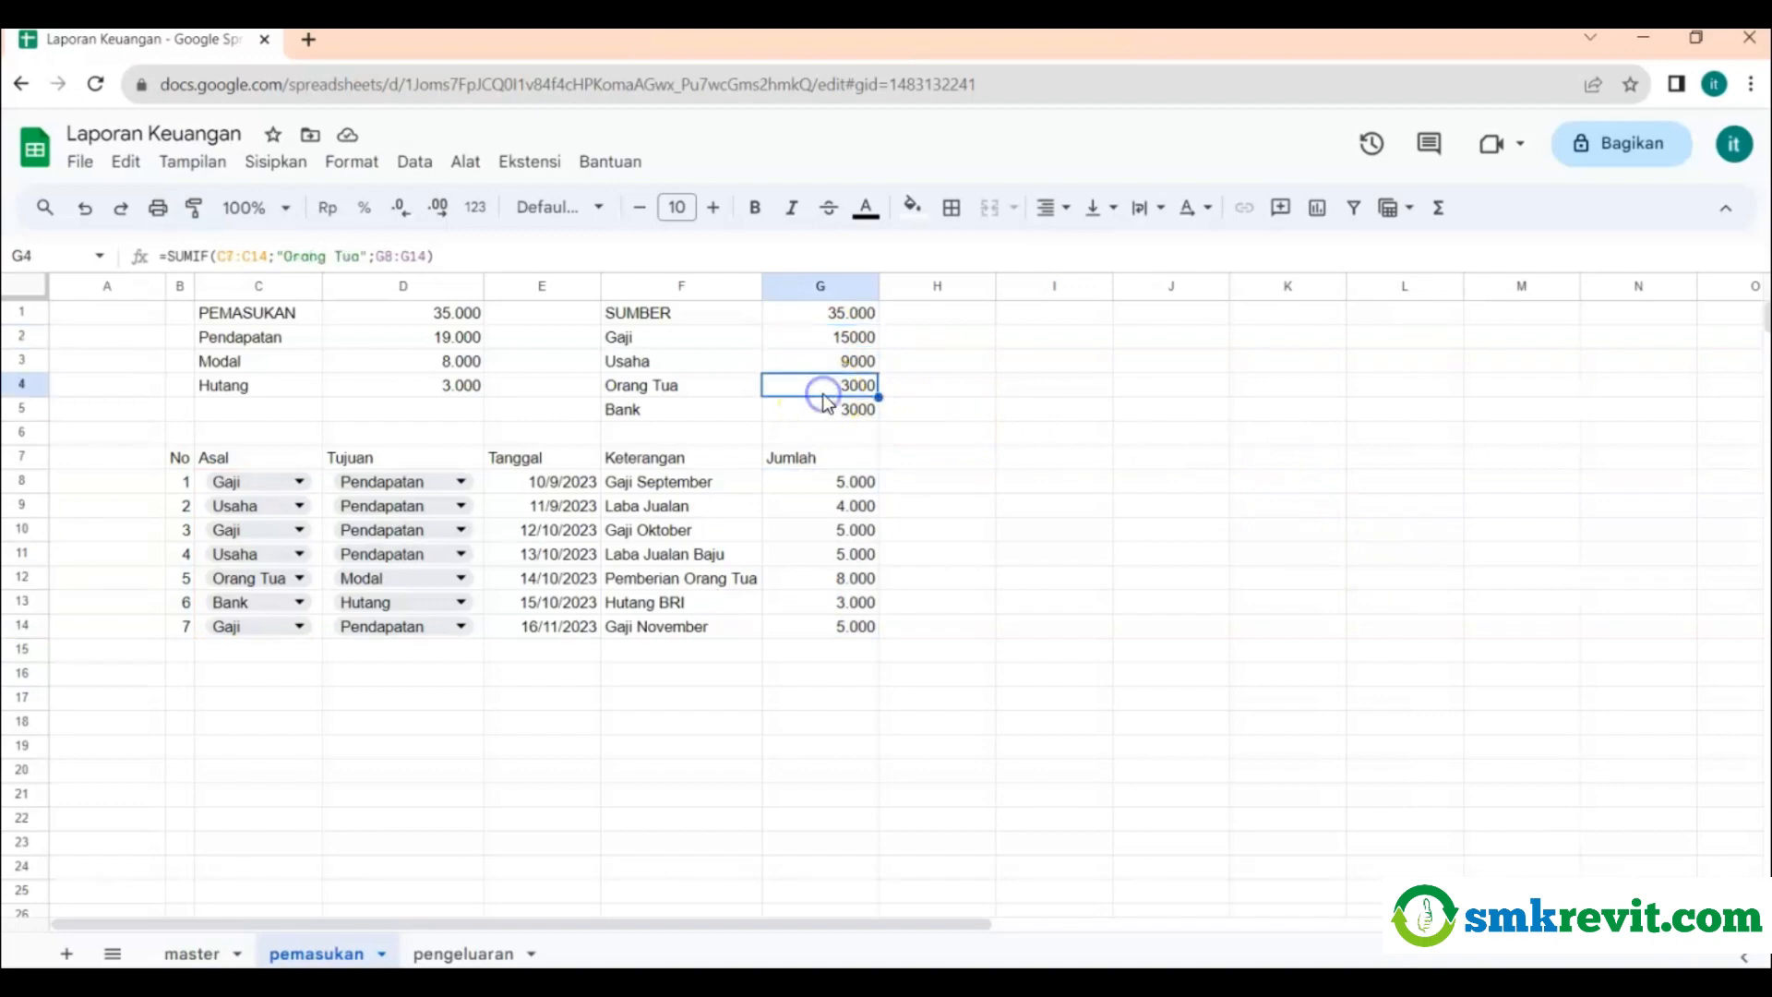
{"action": "left_click", "coordinate": [828, 414]}
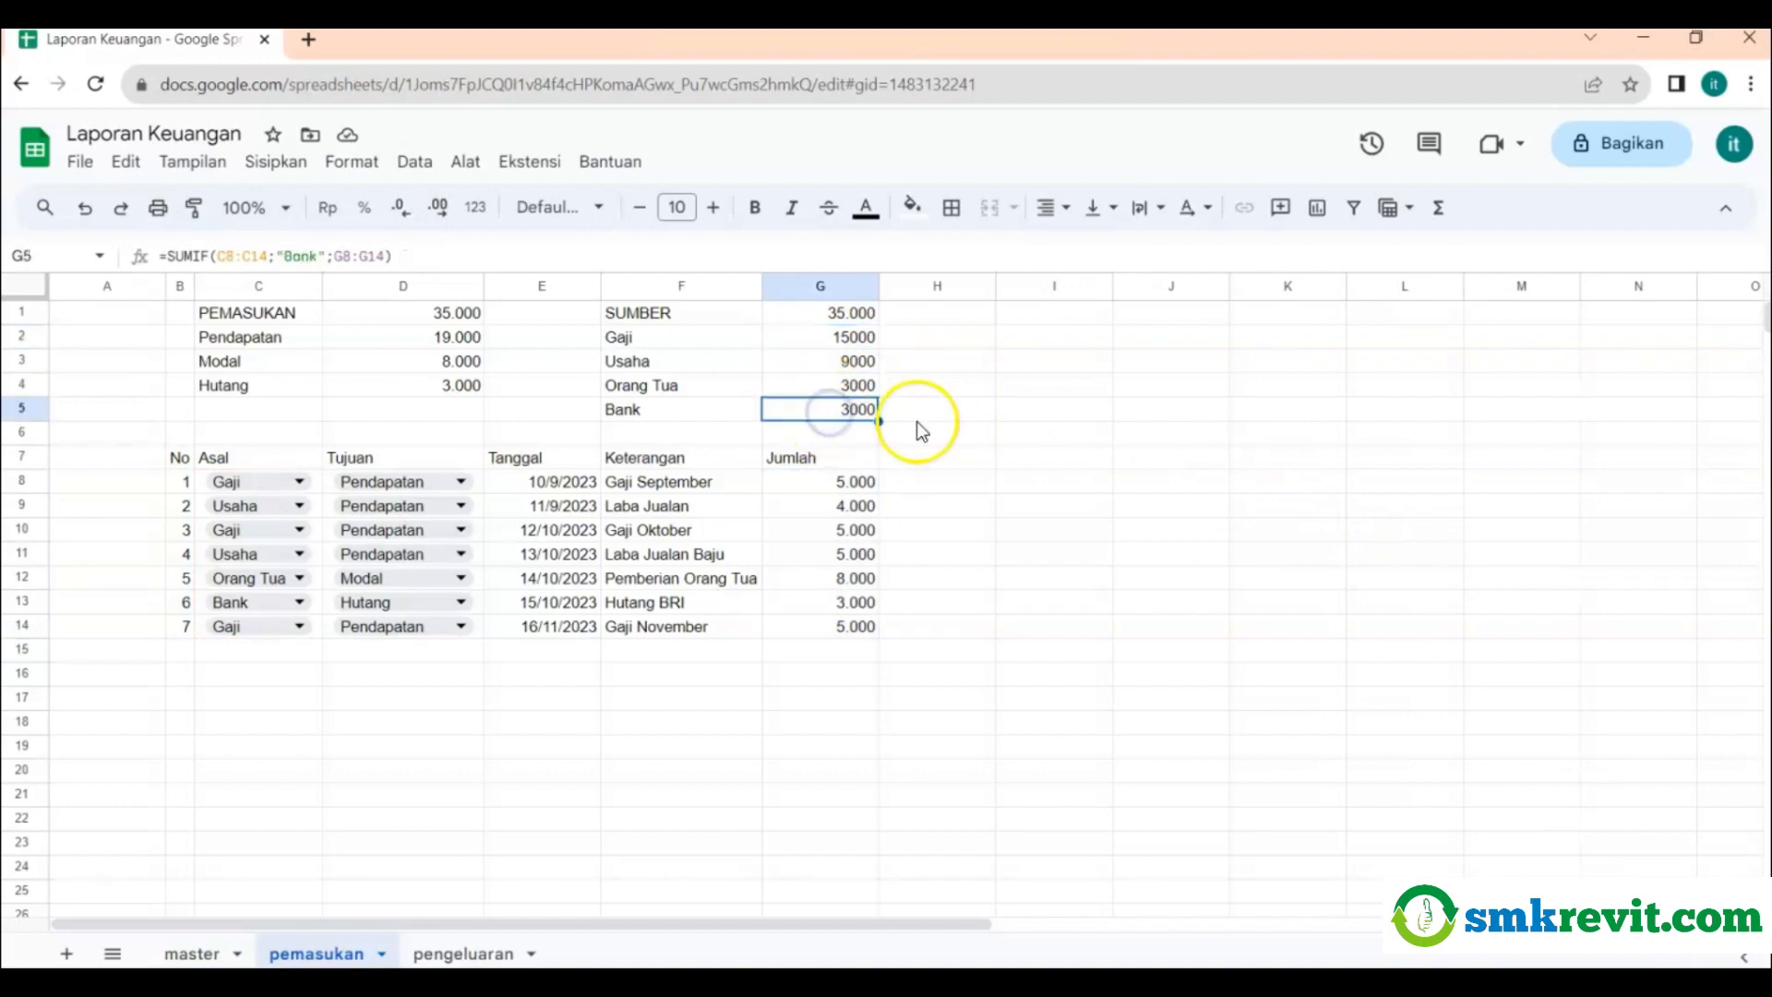
{"action": "left_click", "coordinate": [441, 340]}
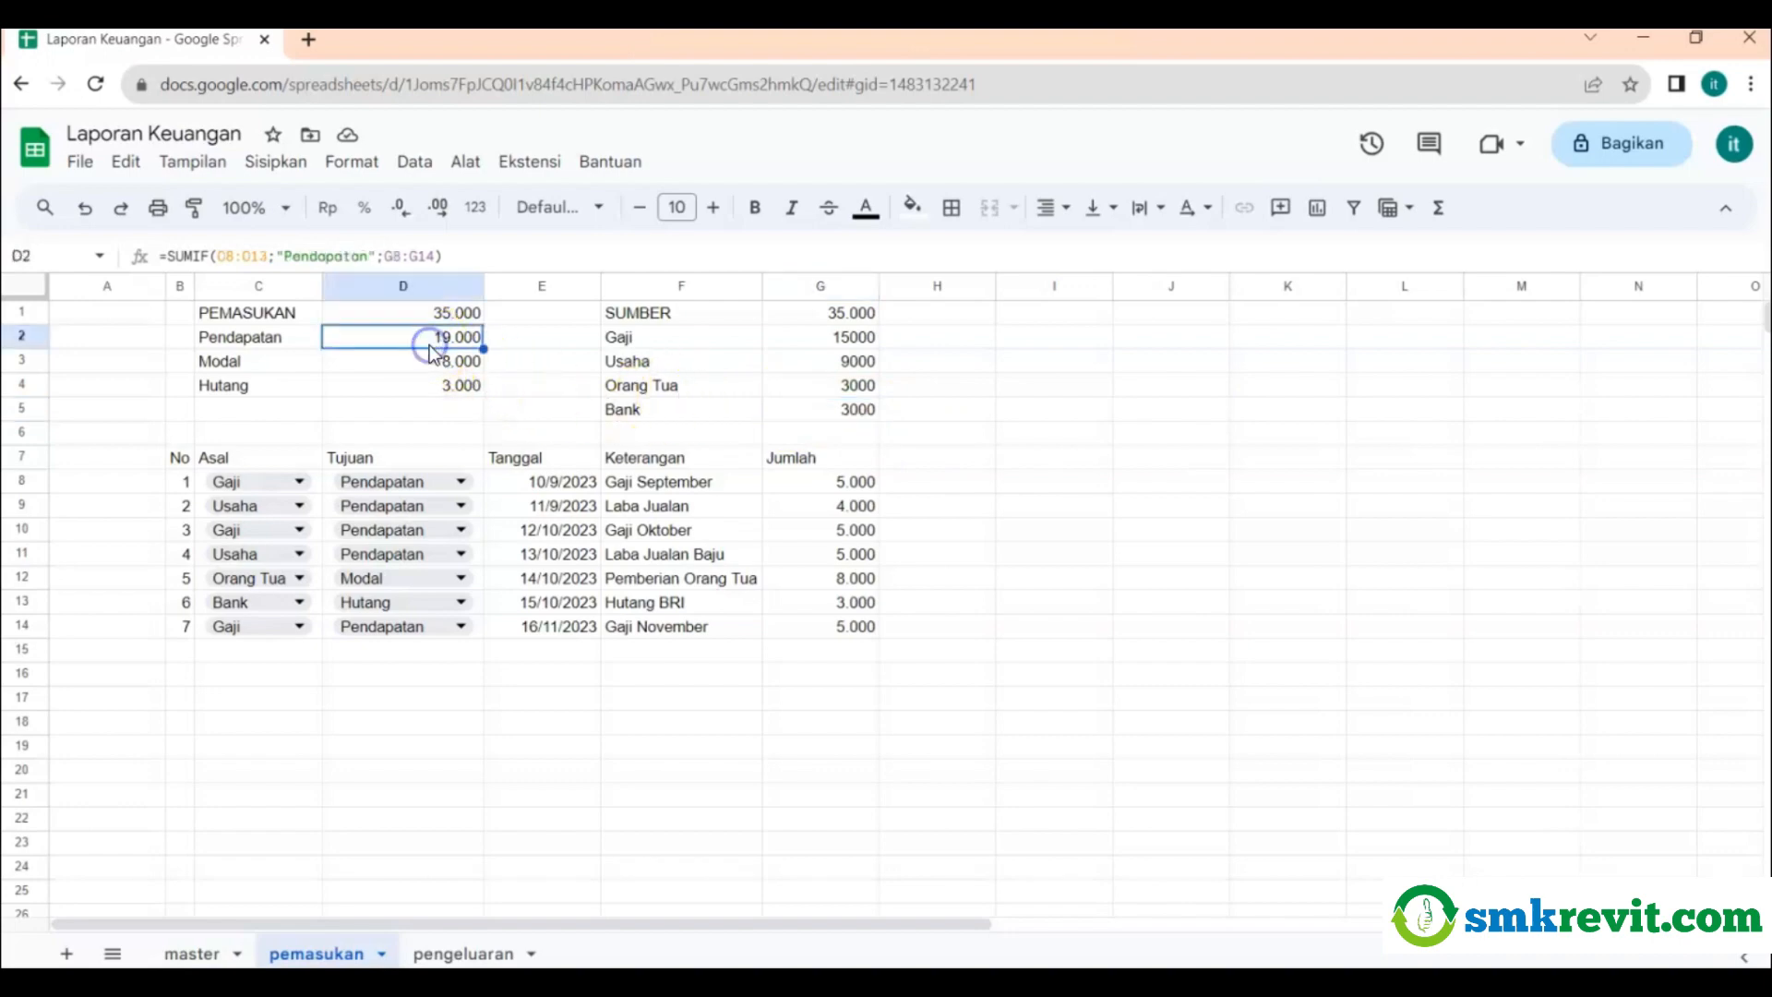
{"action": "left_click", "coordinate": [842, 340]}
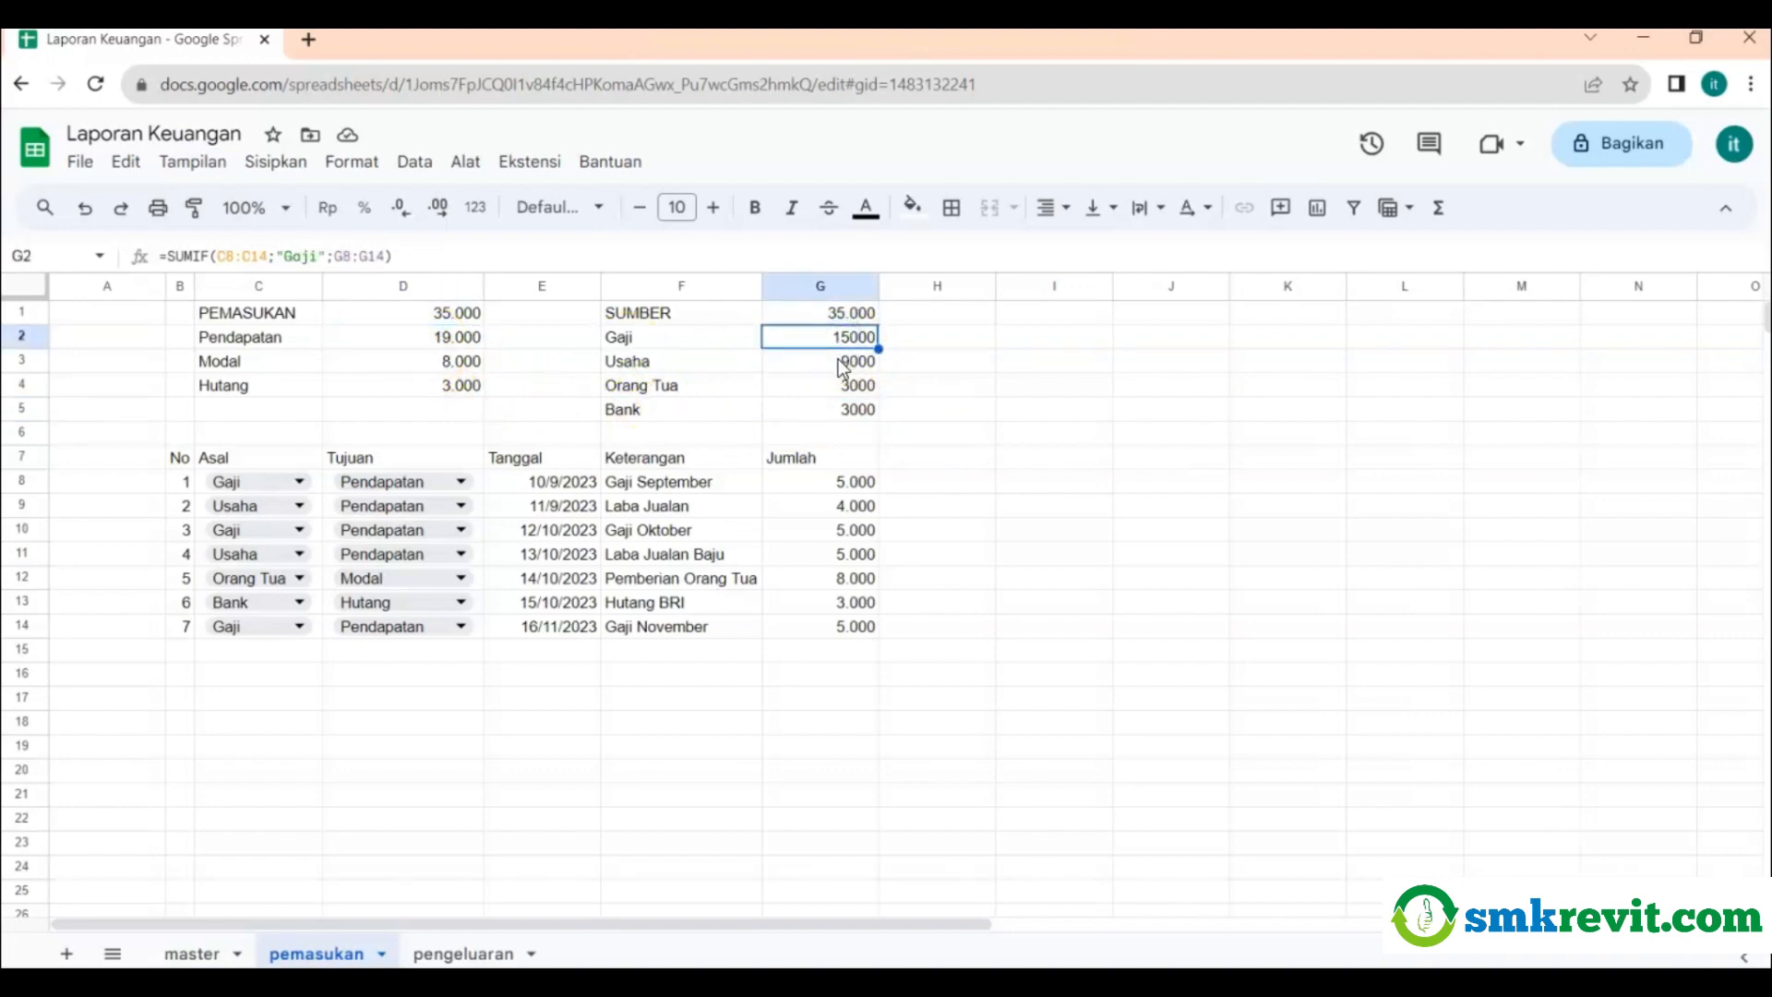
{"action": "left_click", "coordinate": [842, 362]}
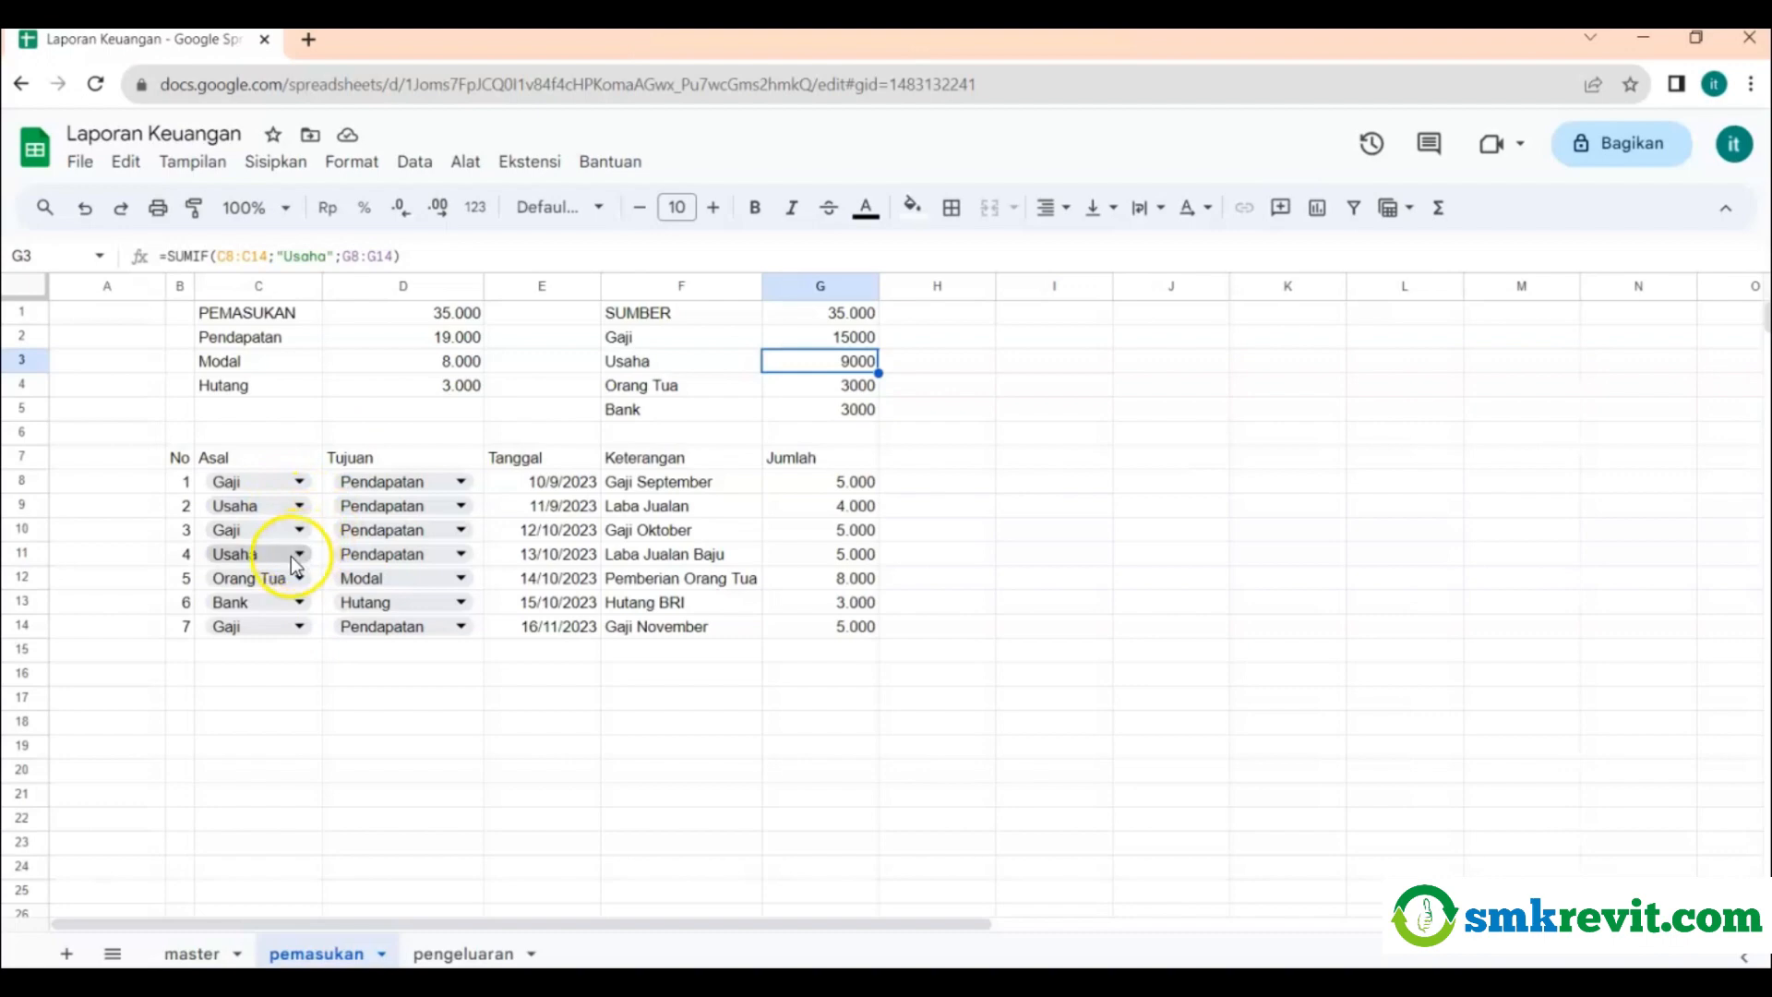
{"action": "left_click", "coordinate": [820, 378]}
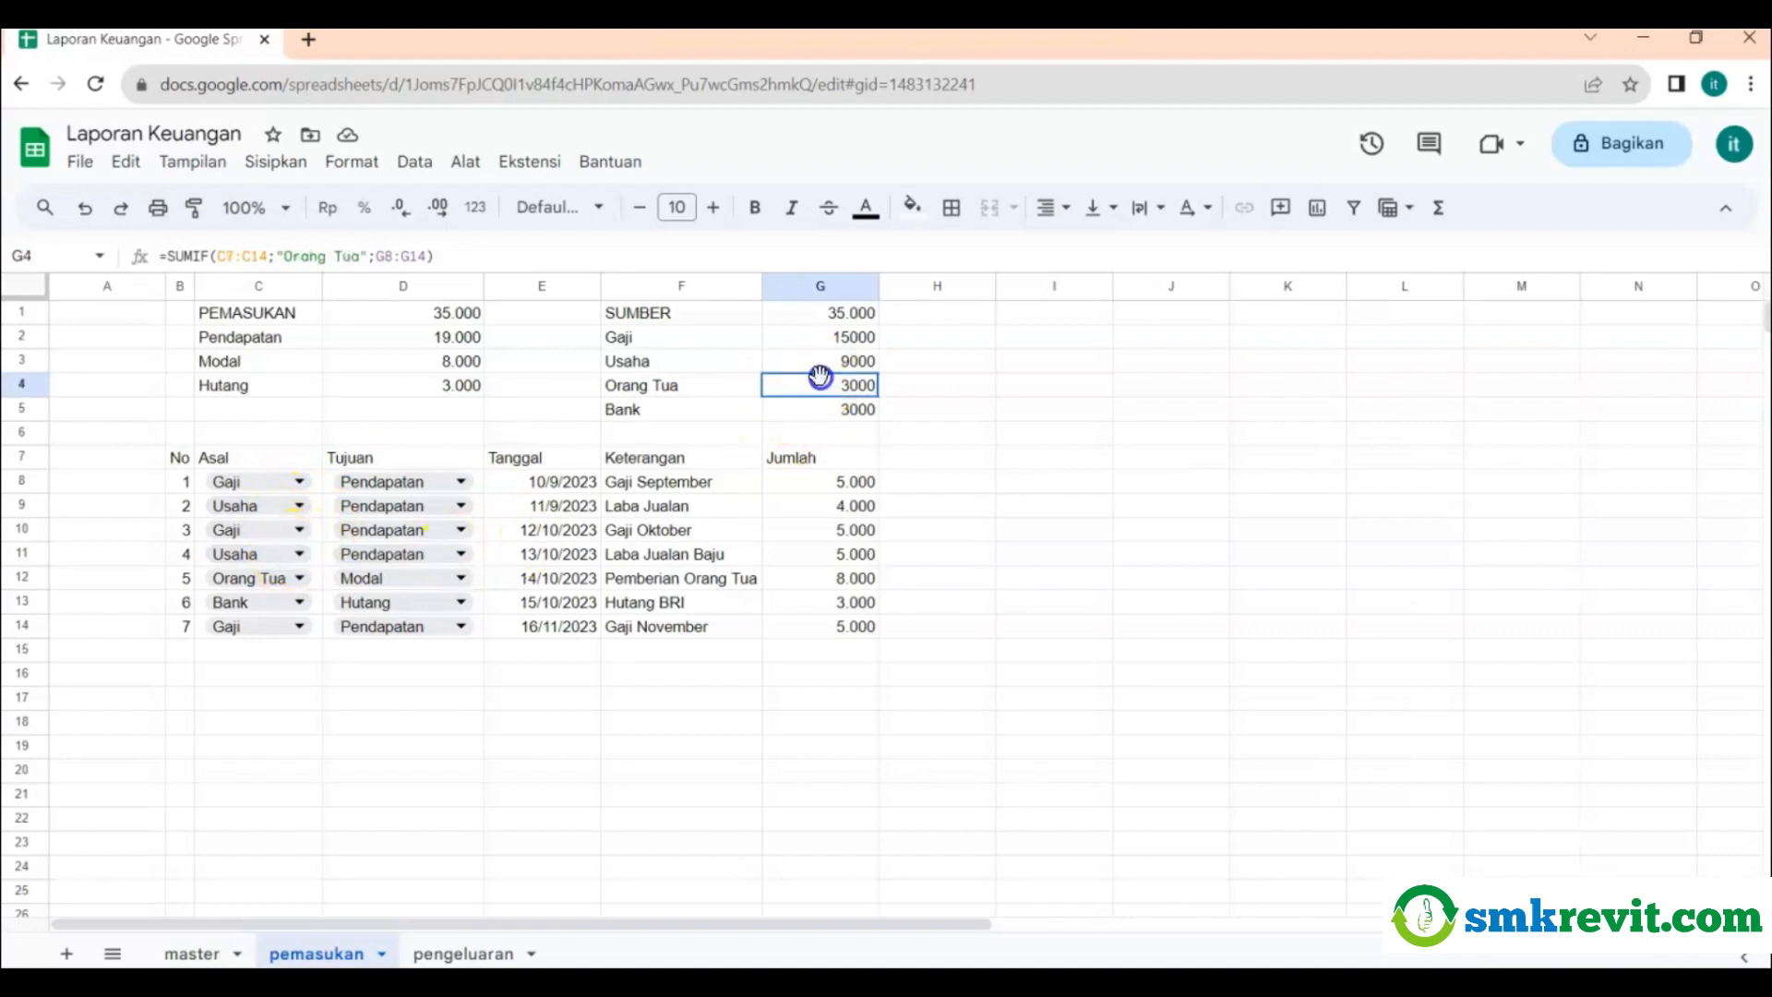
Extend the criteria range of the Pendapatan SUMIF formula in D2 to D8:D14.
{"action": "double_click", "coordinate": [403, 336]}
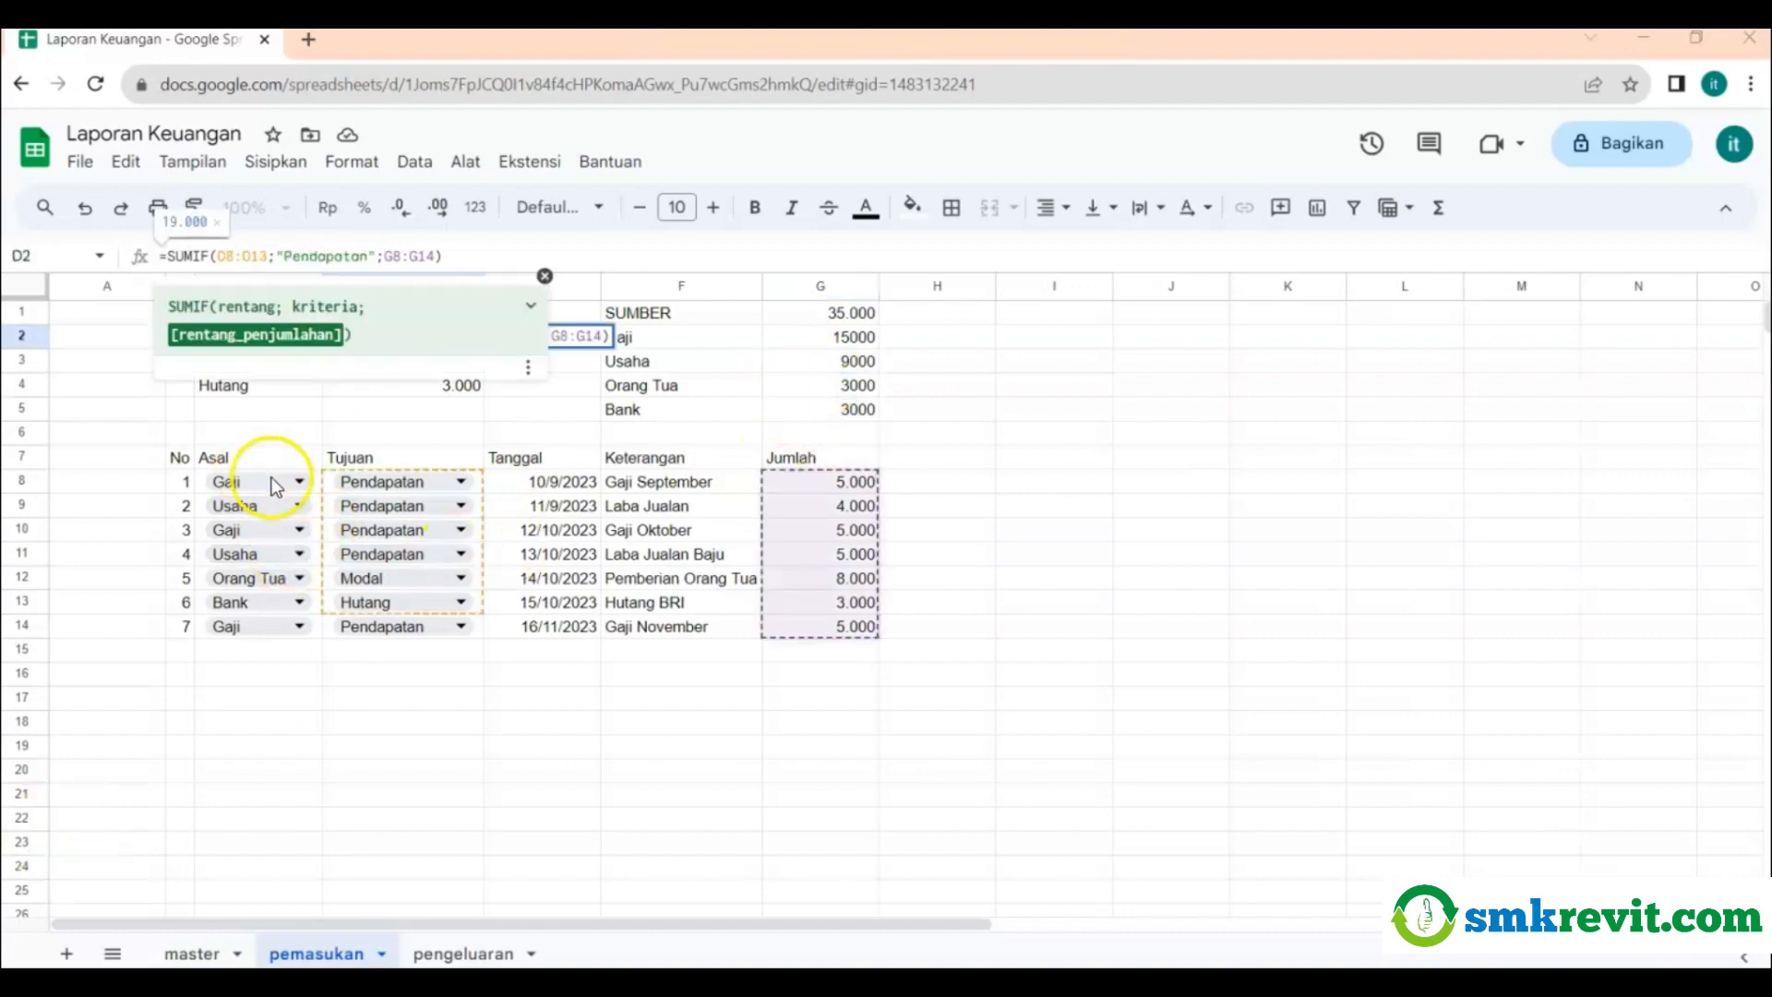
{"action": "double_click", "coordinate": [387, 429]}
{"action": "left_click", "coordinate": [445, 340]}
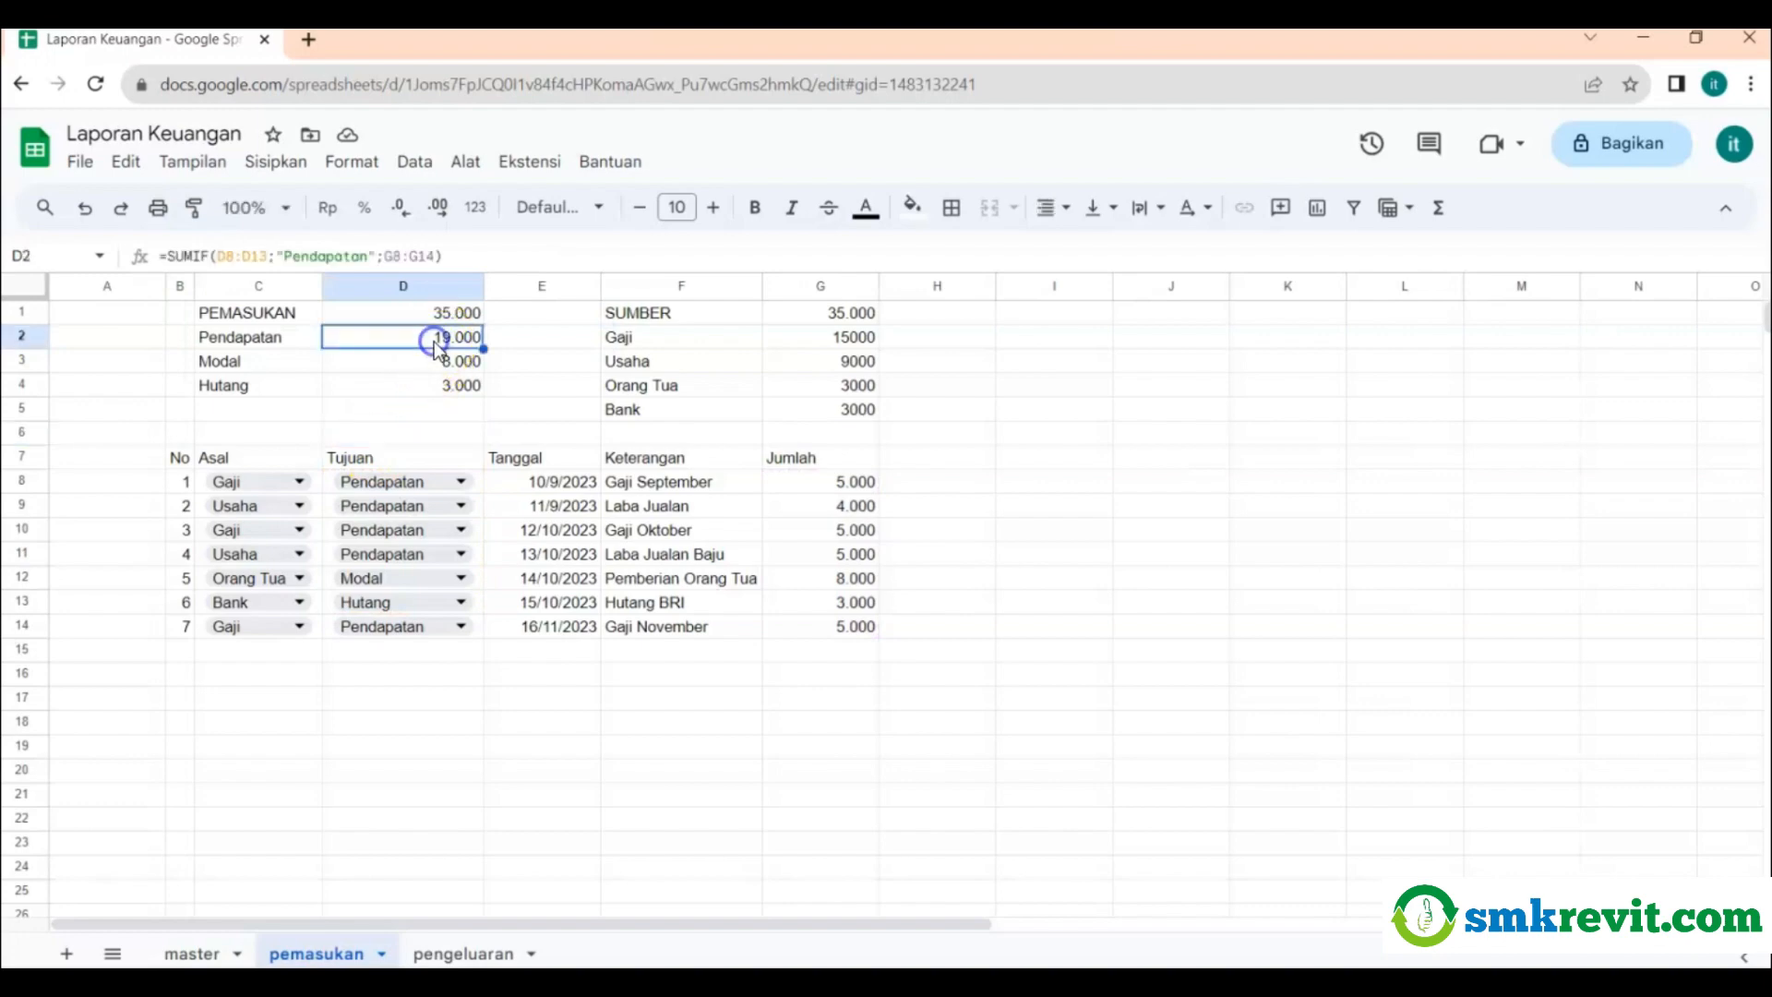
{"action": "left_click", "coordinate": [262, 256]}
{"action": "key", "text": "Delete"}
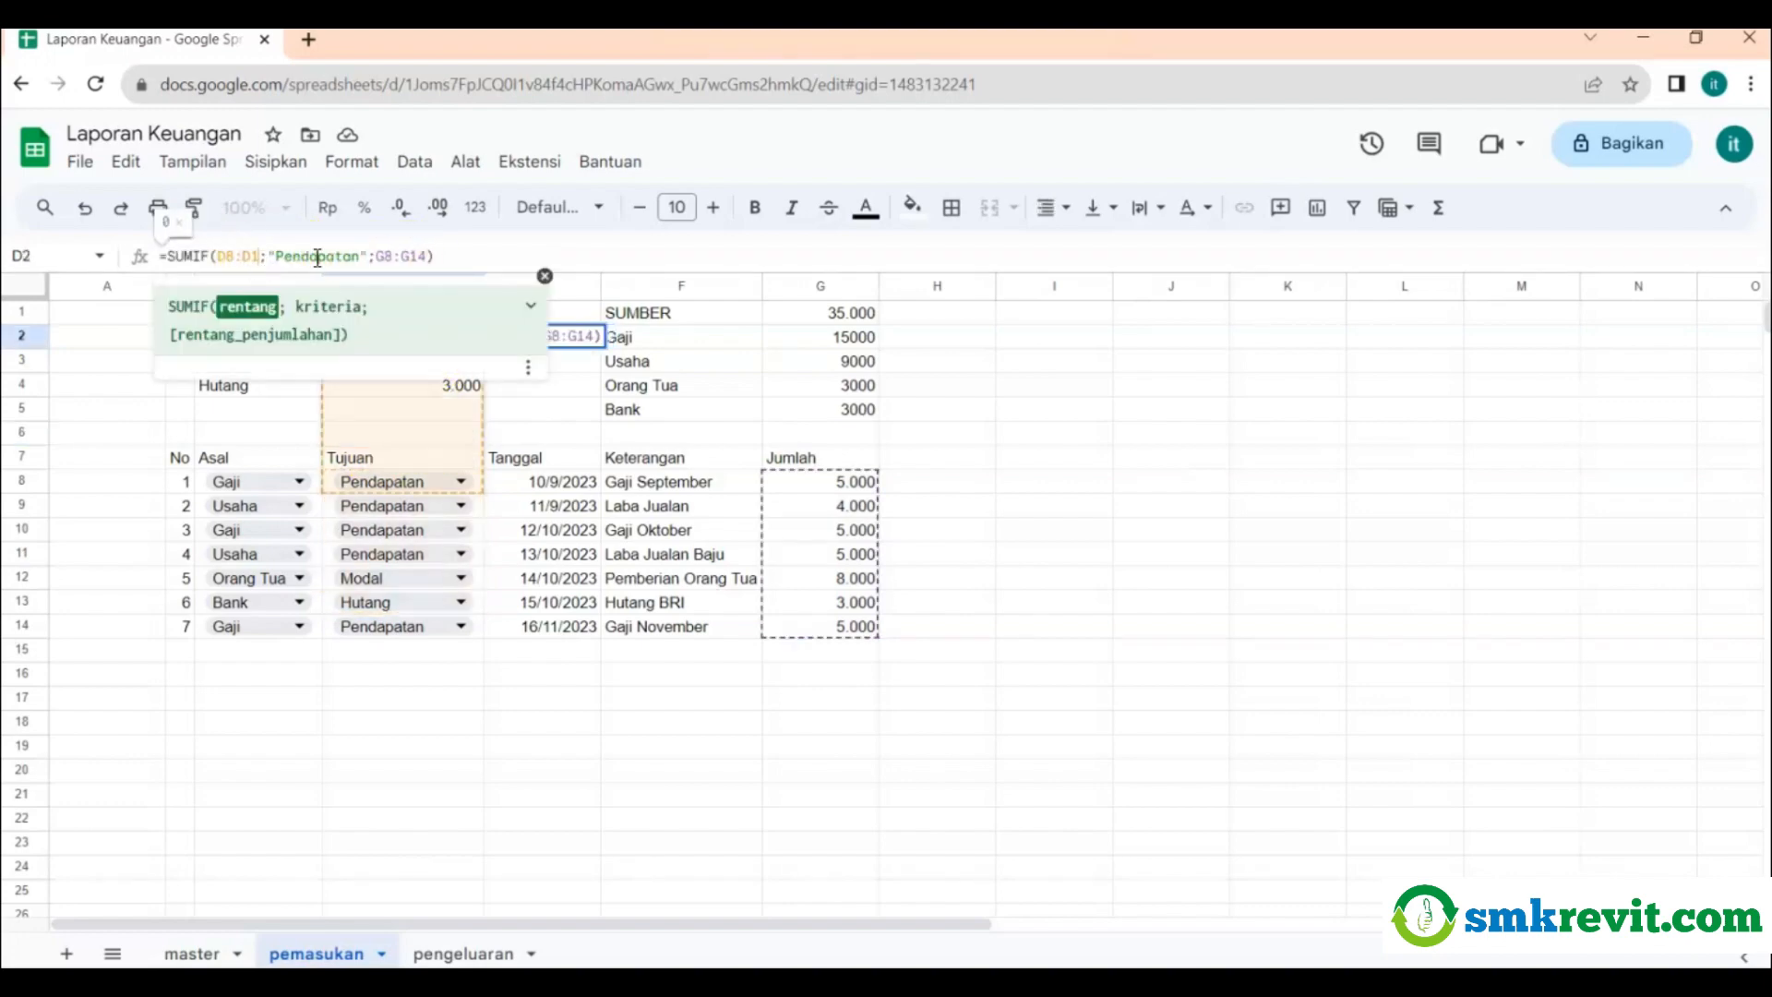
{"action": "type", "text": "4"}
{"action": "key", "text": "Return"}
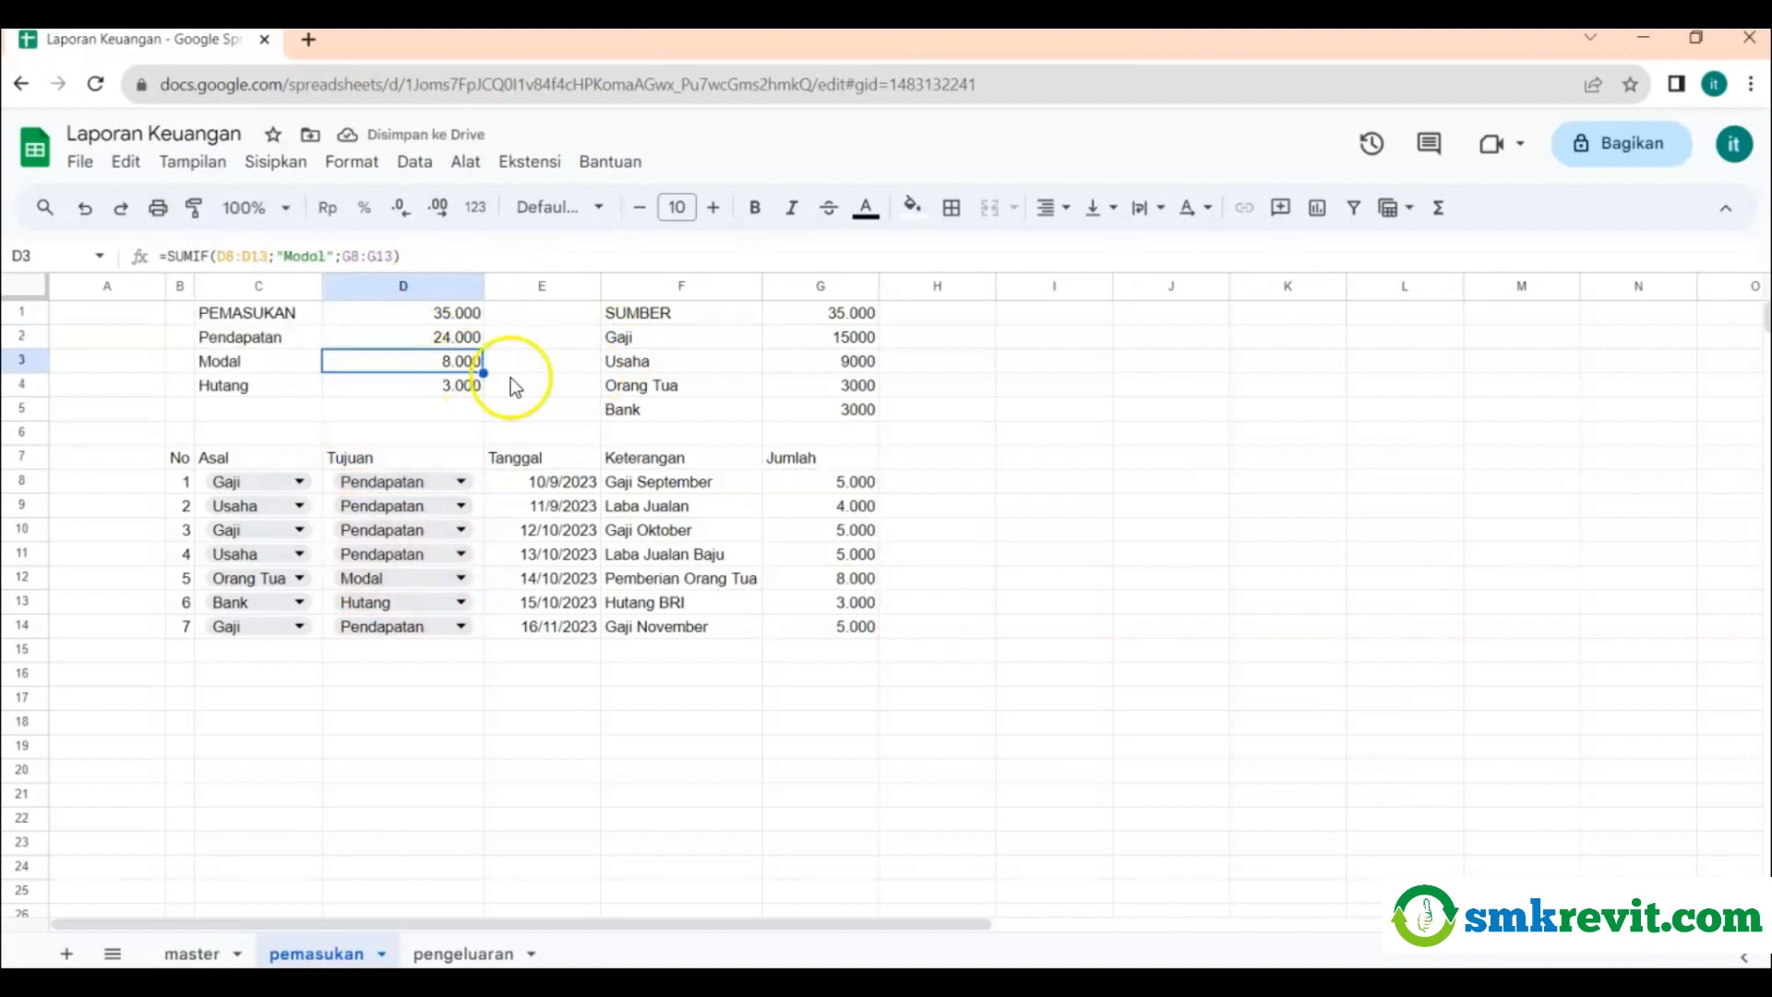
Extend the criteria range of the Modal SUMIF formula in D3 to D8:D14.
{"action": "left_click", "coordinate": [849, 367]}
{"action": "left_click", "coordinate": [416, 360]}
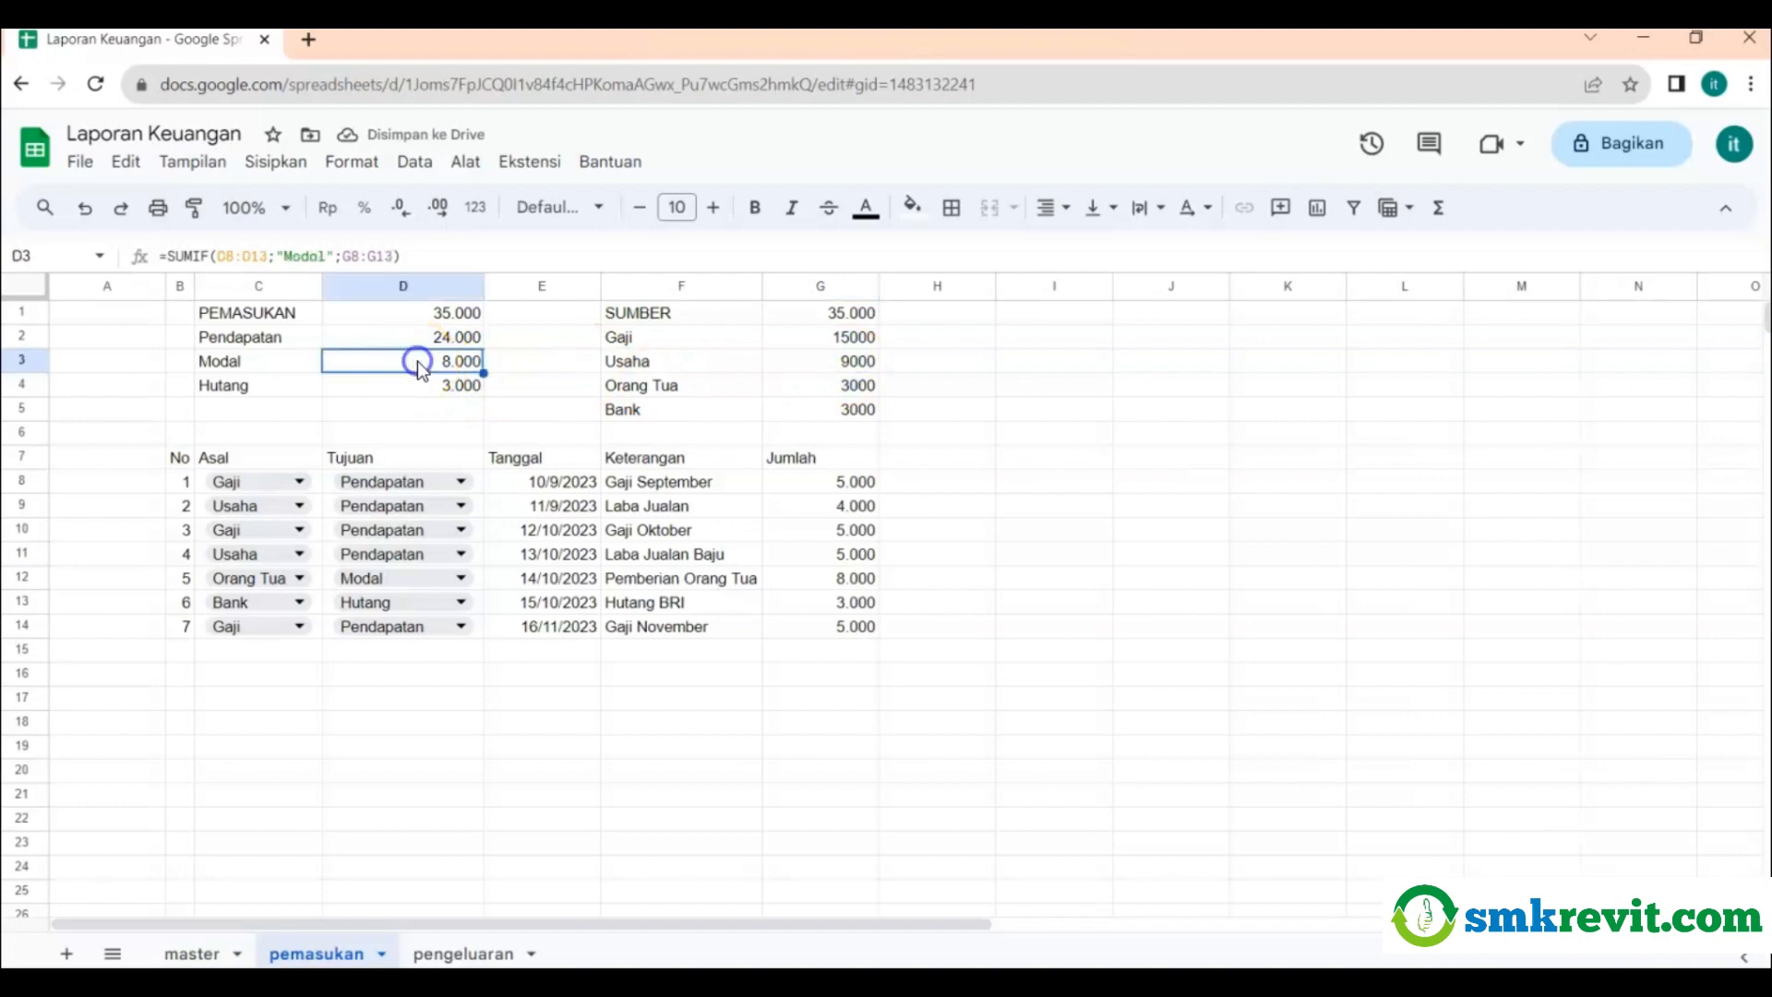
{"action": "left_click", "coordinate": [265, 255]}
{"action": "key", "text": "BackSpace"}
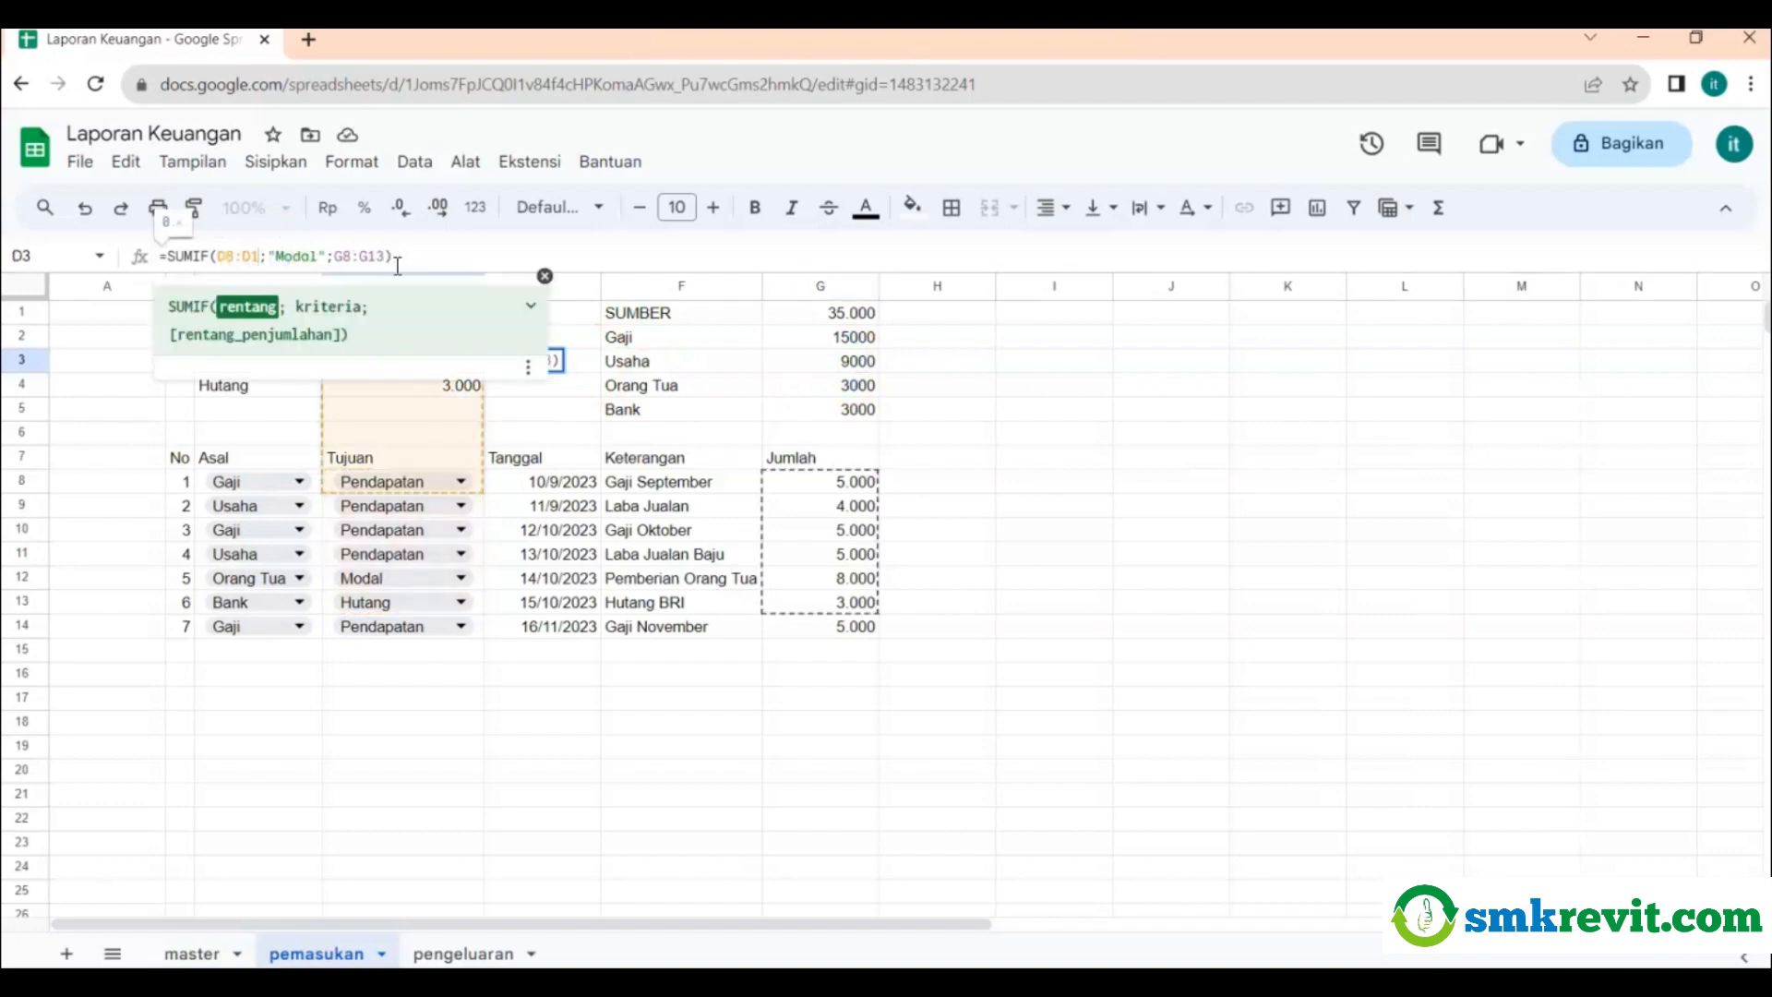
{"action": "type", "text": "3"}
{"action": "key", "text": "Return"}
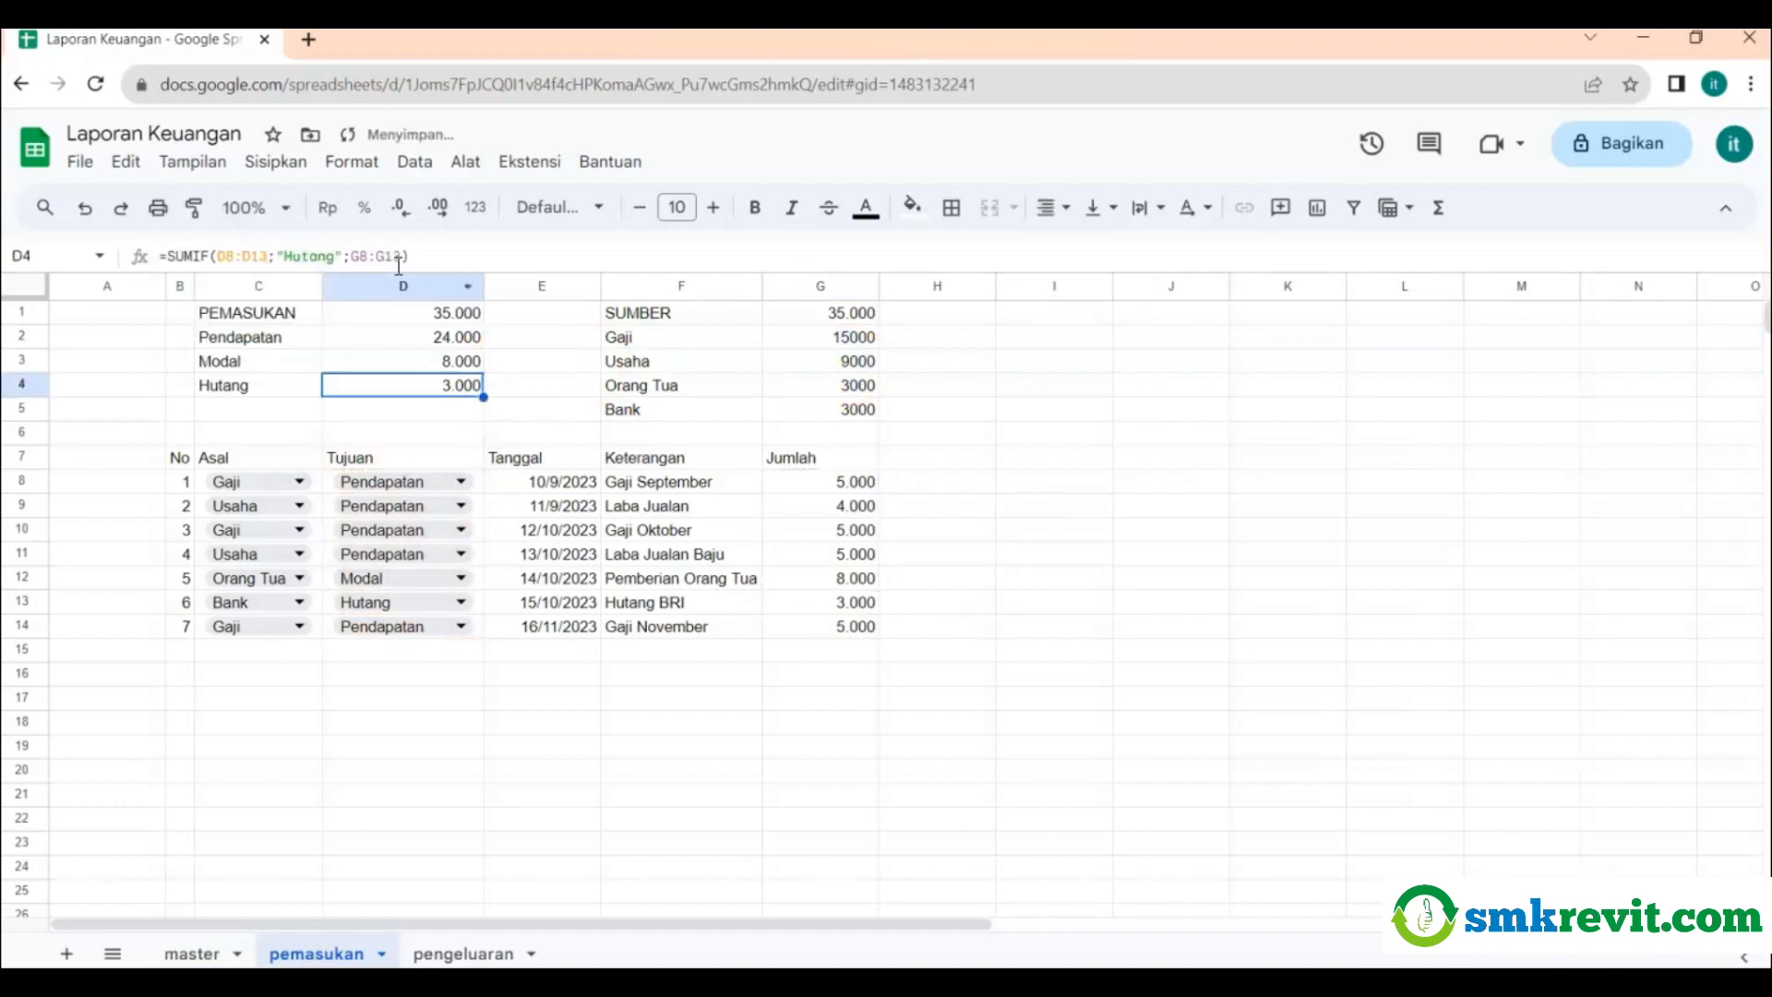
Extend the Hutang SUMIF formula in D4 to criteria range D8:D14 and sum range G8:G14.
{"action": "left_click", "coordinate": [266, 255]}
{"action": "key", "text": "BackSpace"}
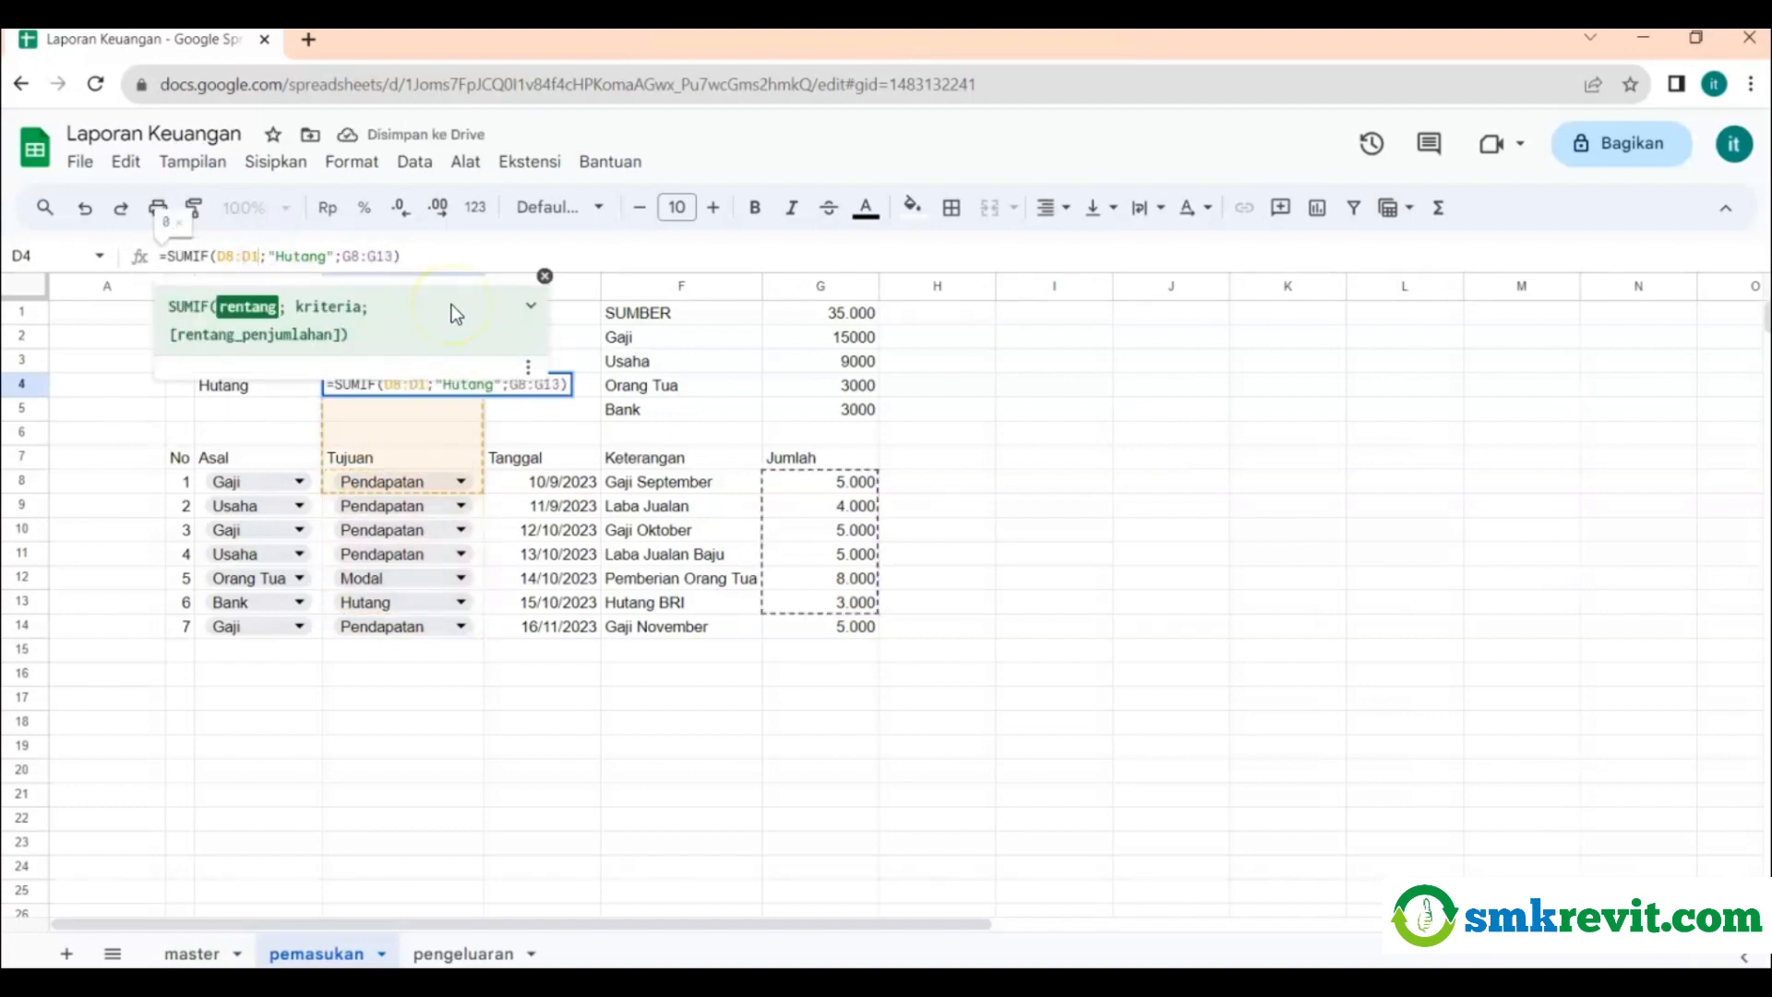
{"action": "type", "text": "4"}
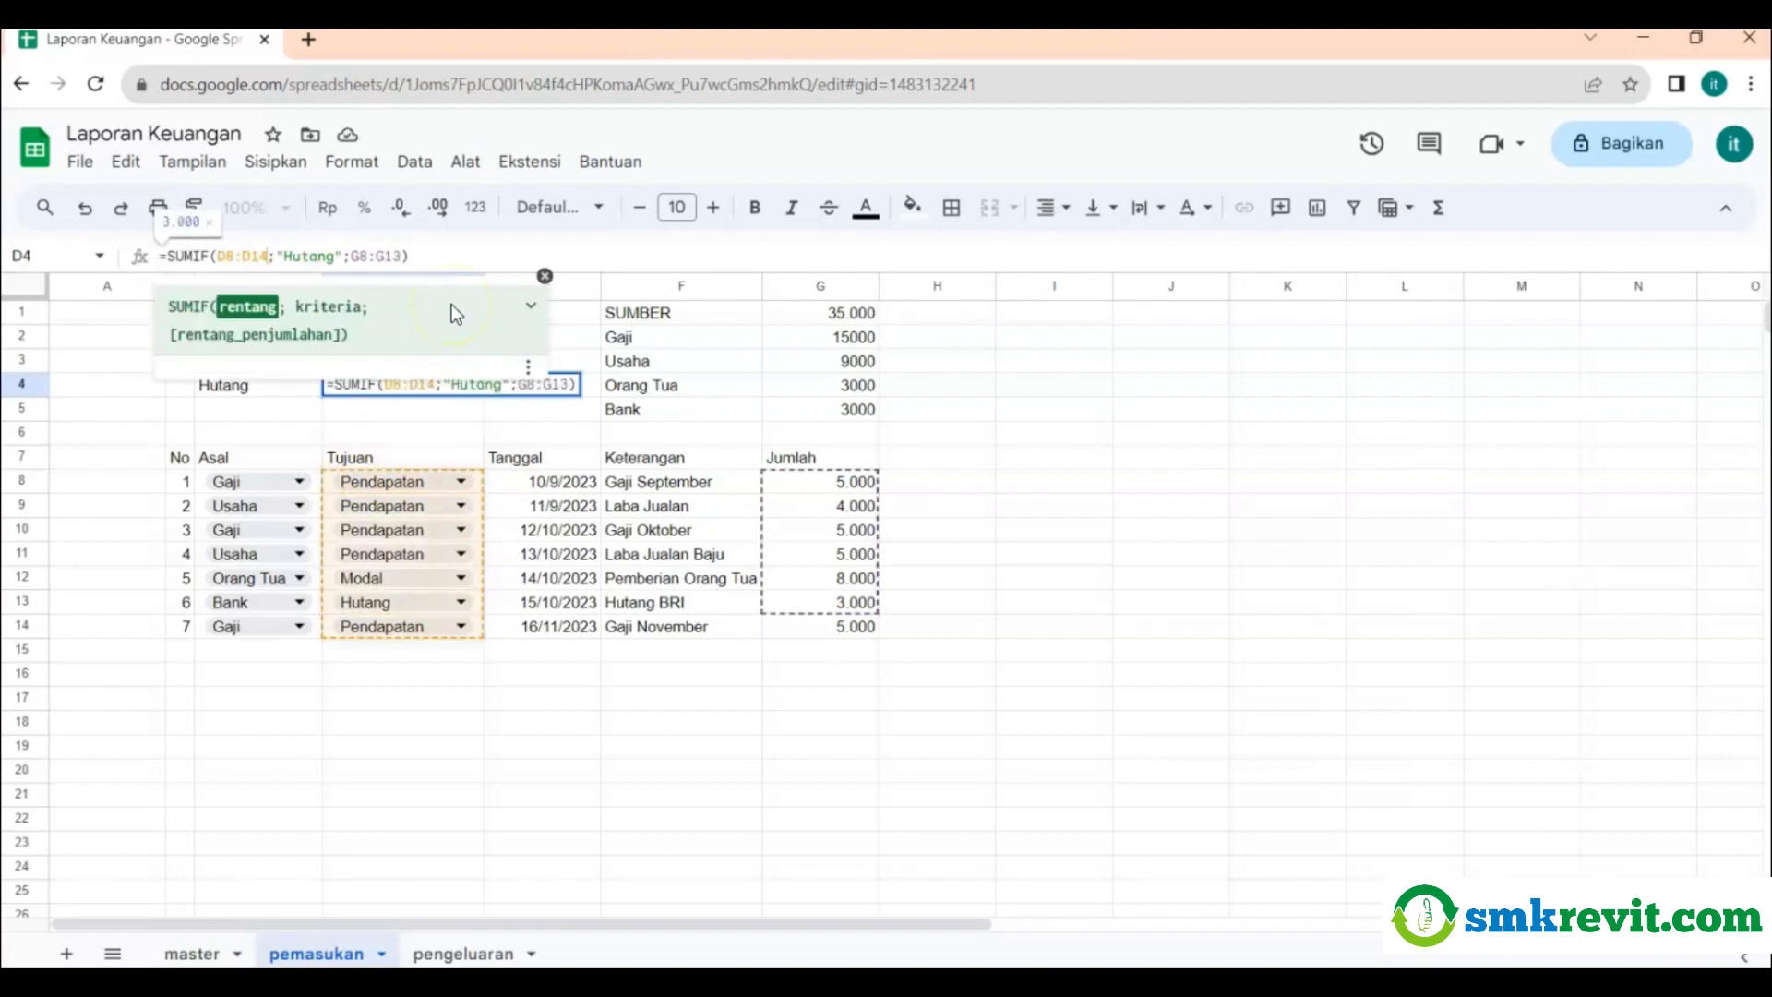
{"action": "left_click", "coordinate": [405, 261]}
{"action": "key", "text": "BackSpace"}
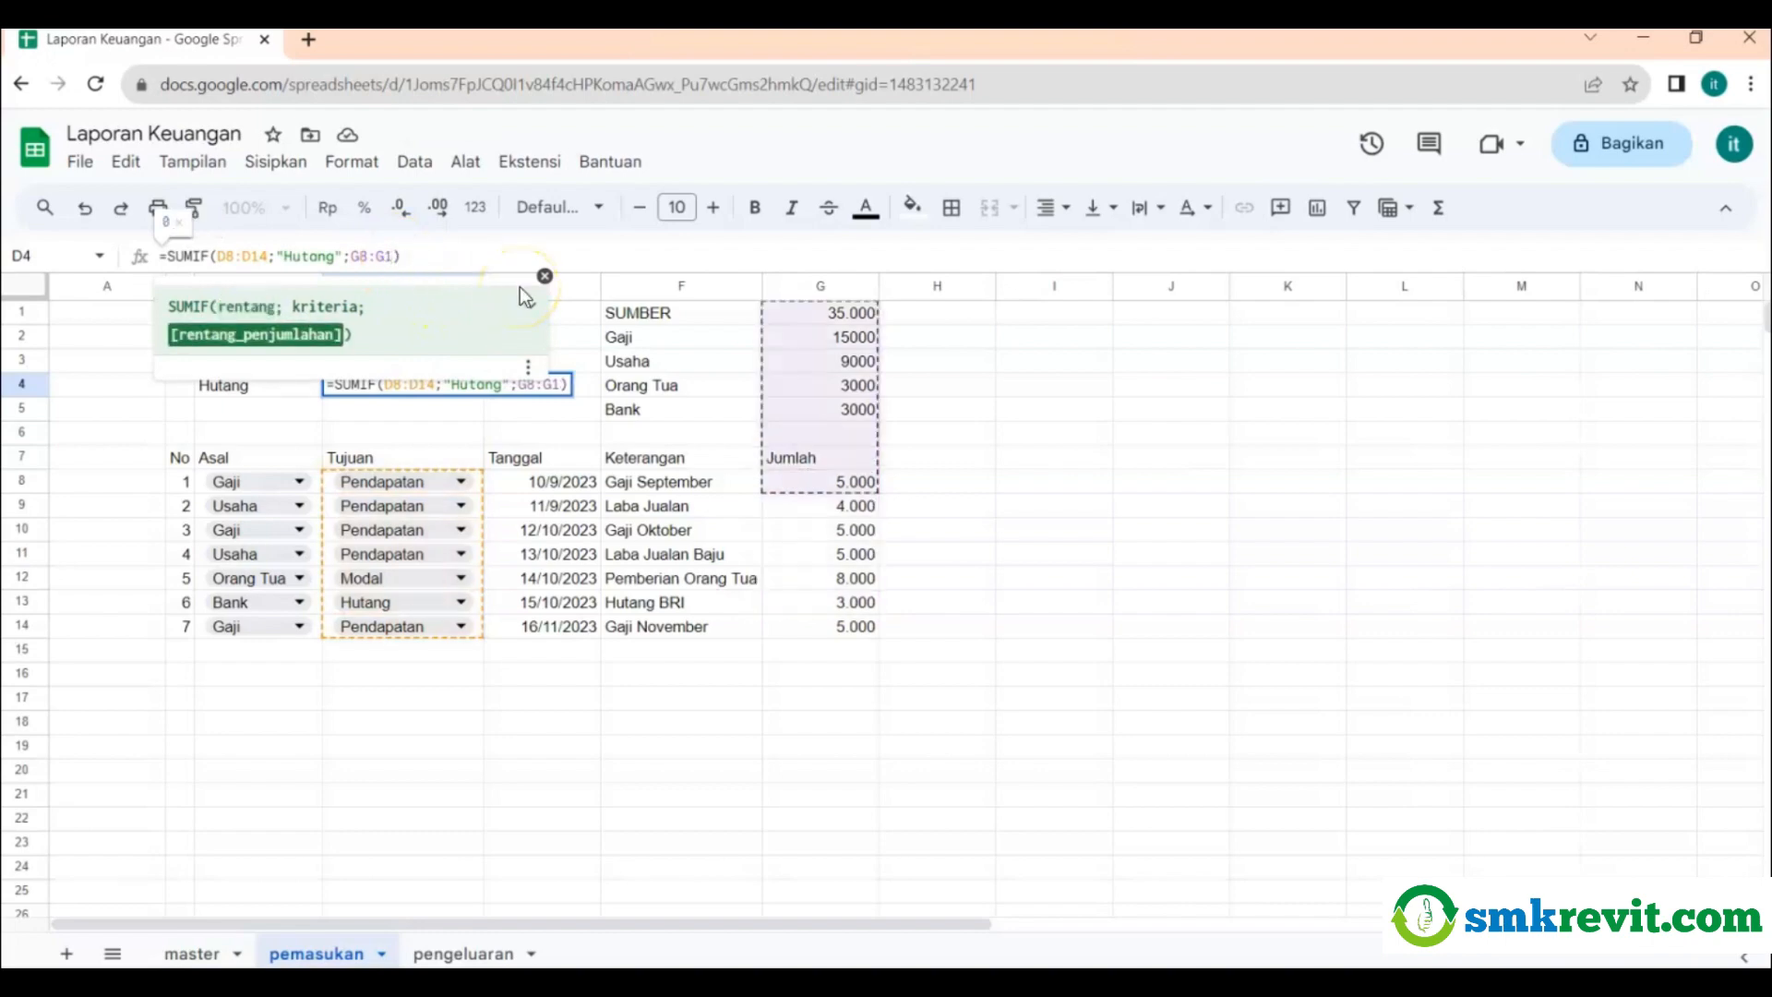
{"action": "type", "text": "4"}
{"action": "key", "text": "Return"}
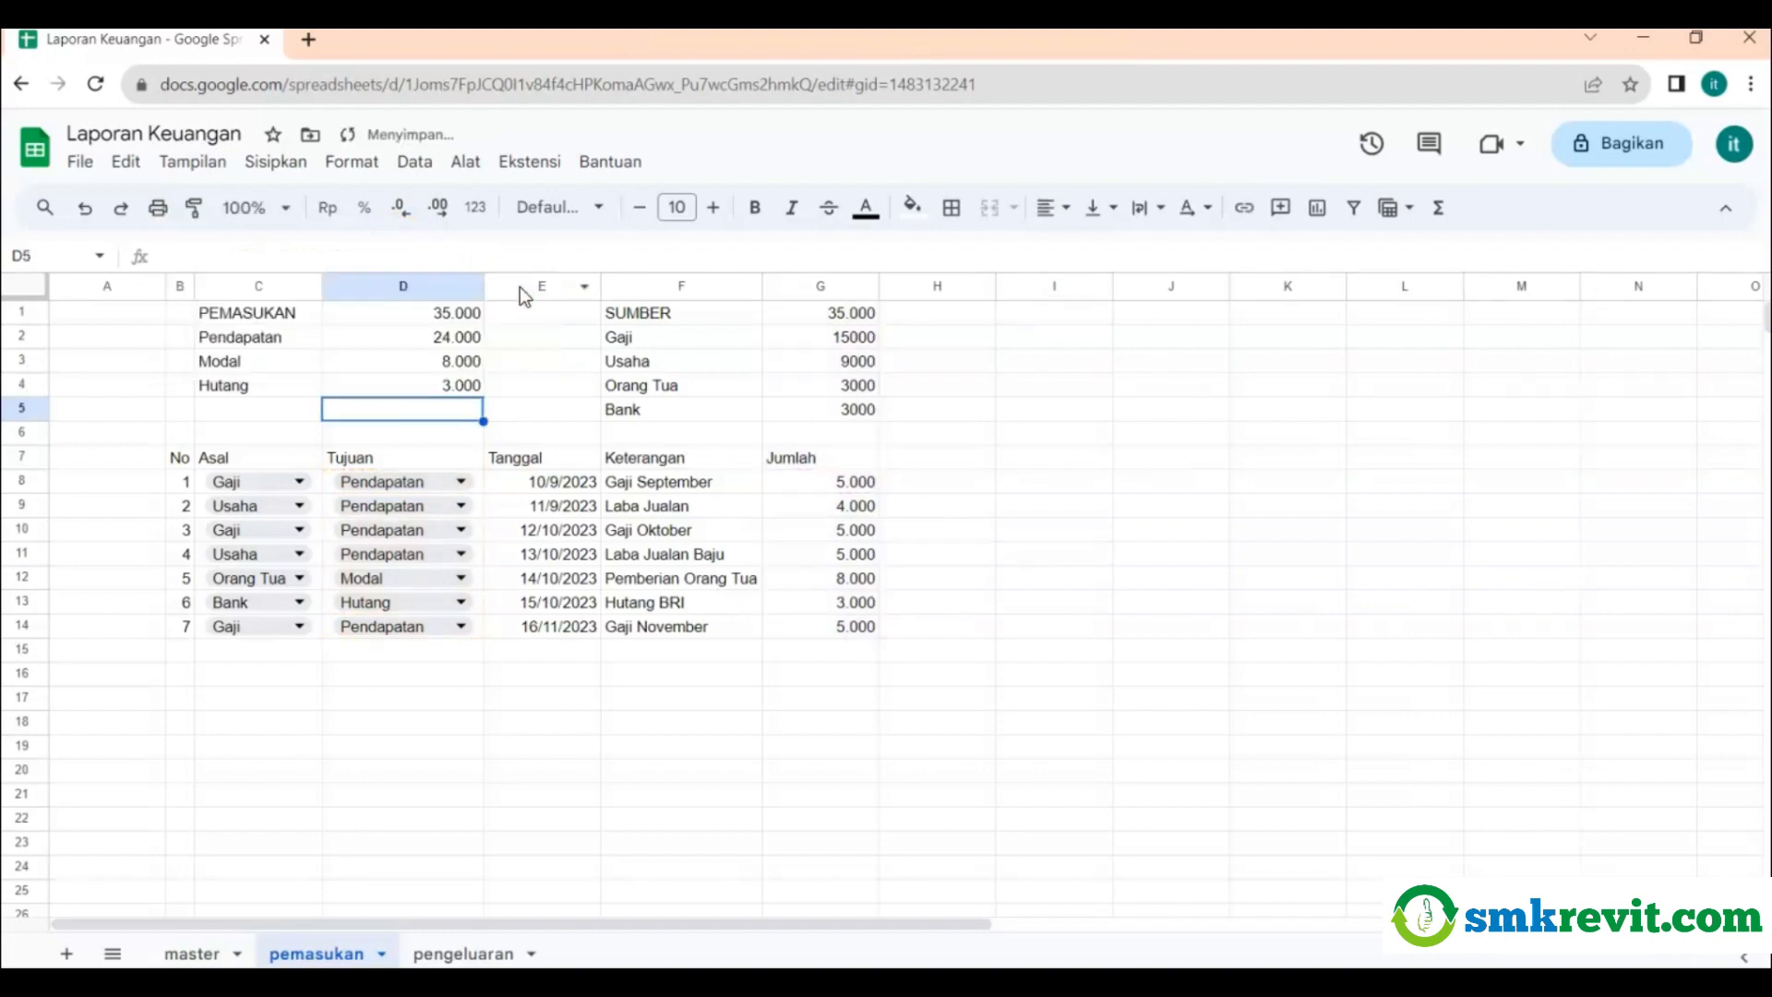
Check the formulas of the PEMASUKAN totals in D1:D4 and of the SUMBER total in G1.
{"action": "double_click", "coordinate": [356, 480]}
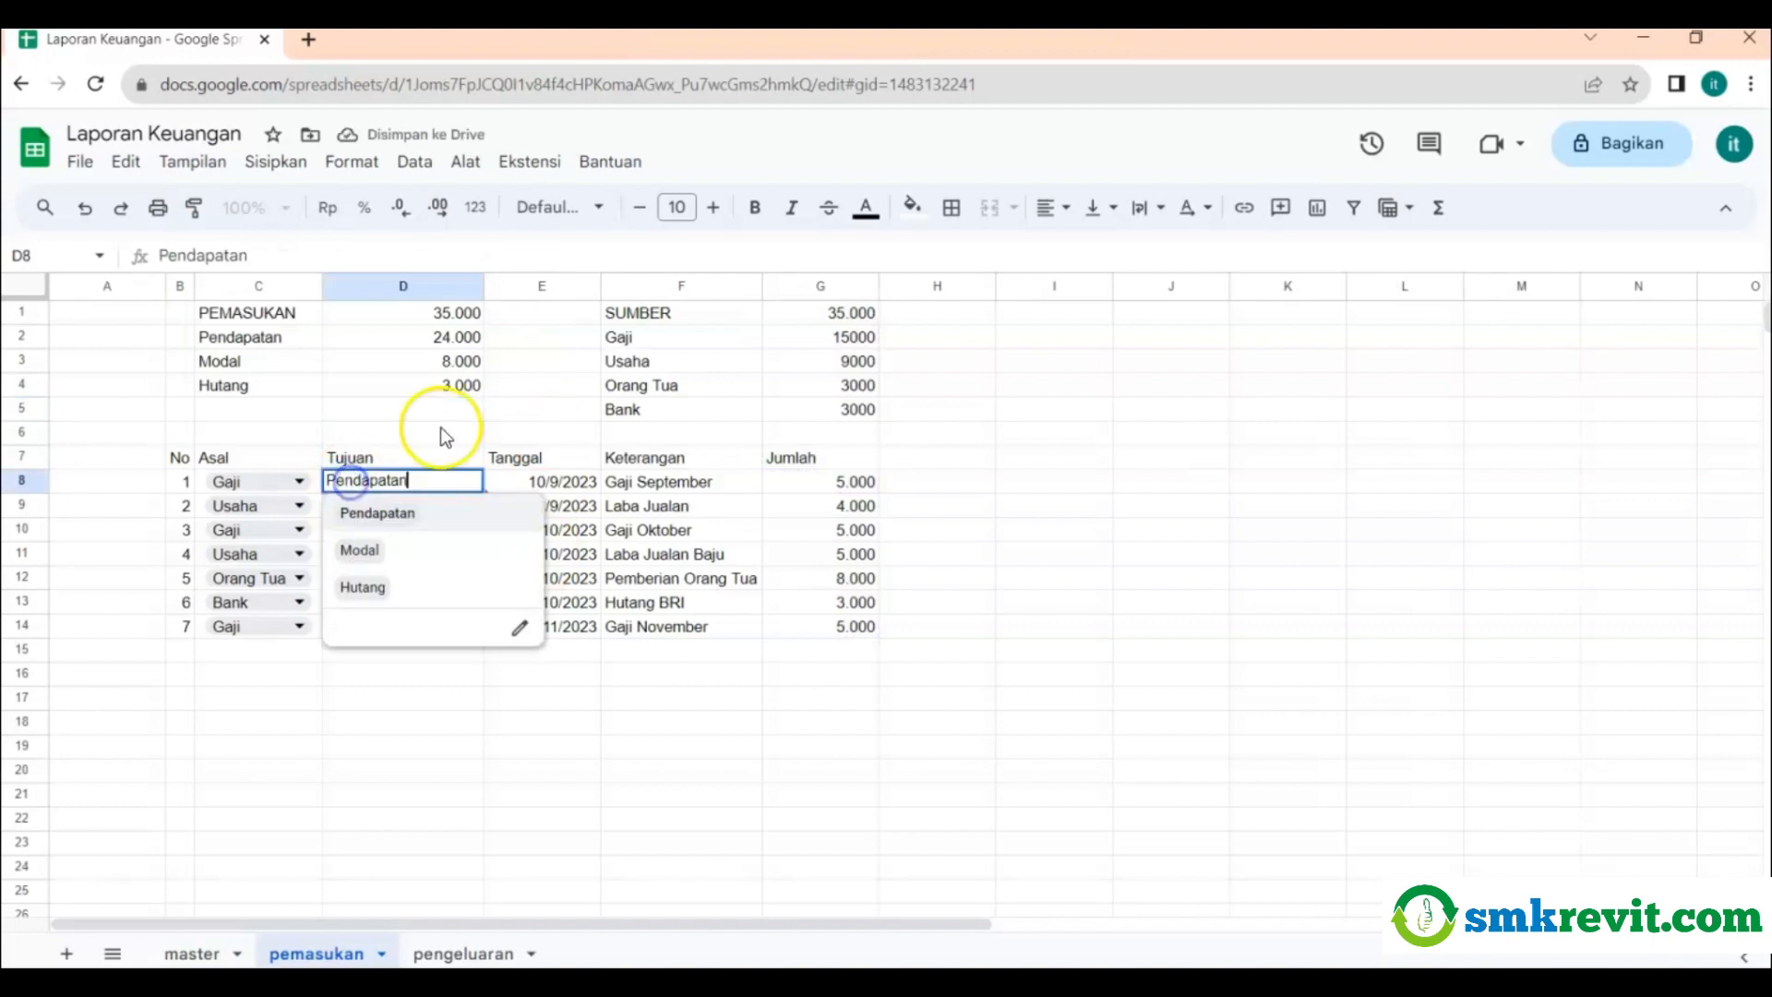
{"action": "left_click", "coordinate": [423, 413]}
{"action": "left_click", "coordinate": [448, 341]}
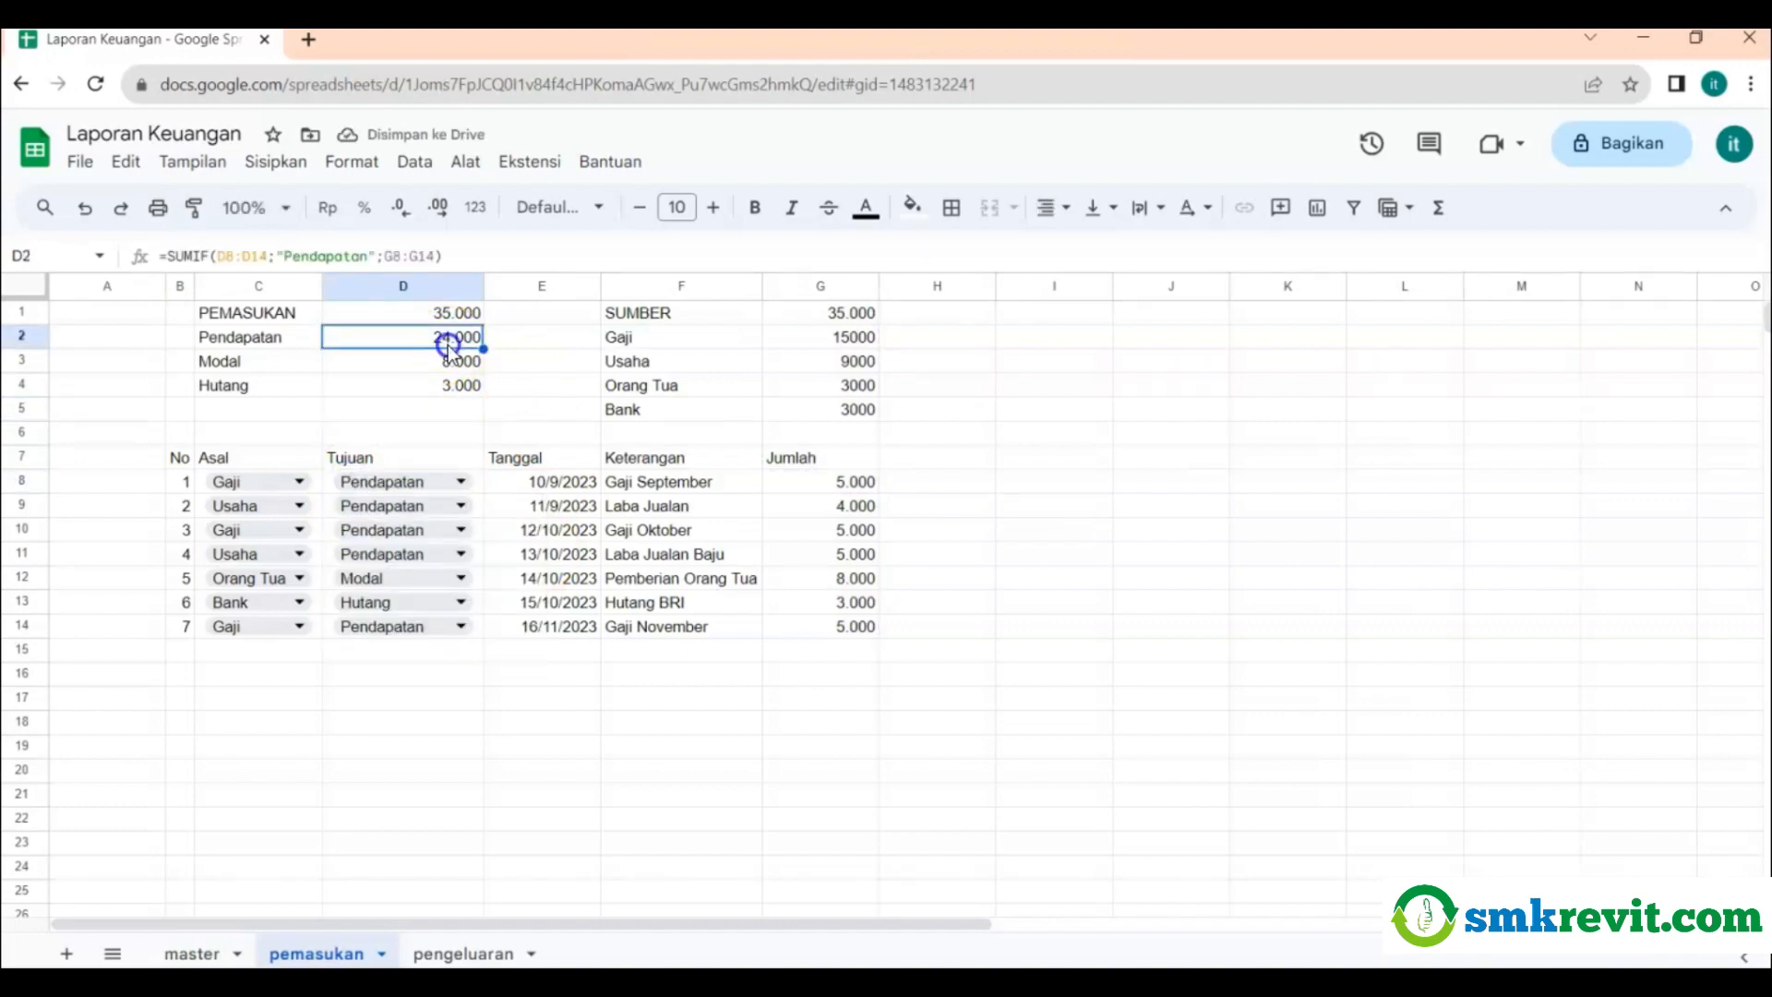
{"action": "left_click", "coordinate": [448, 360]}
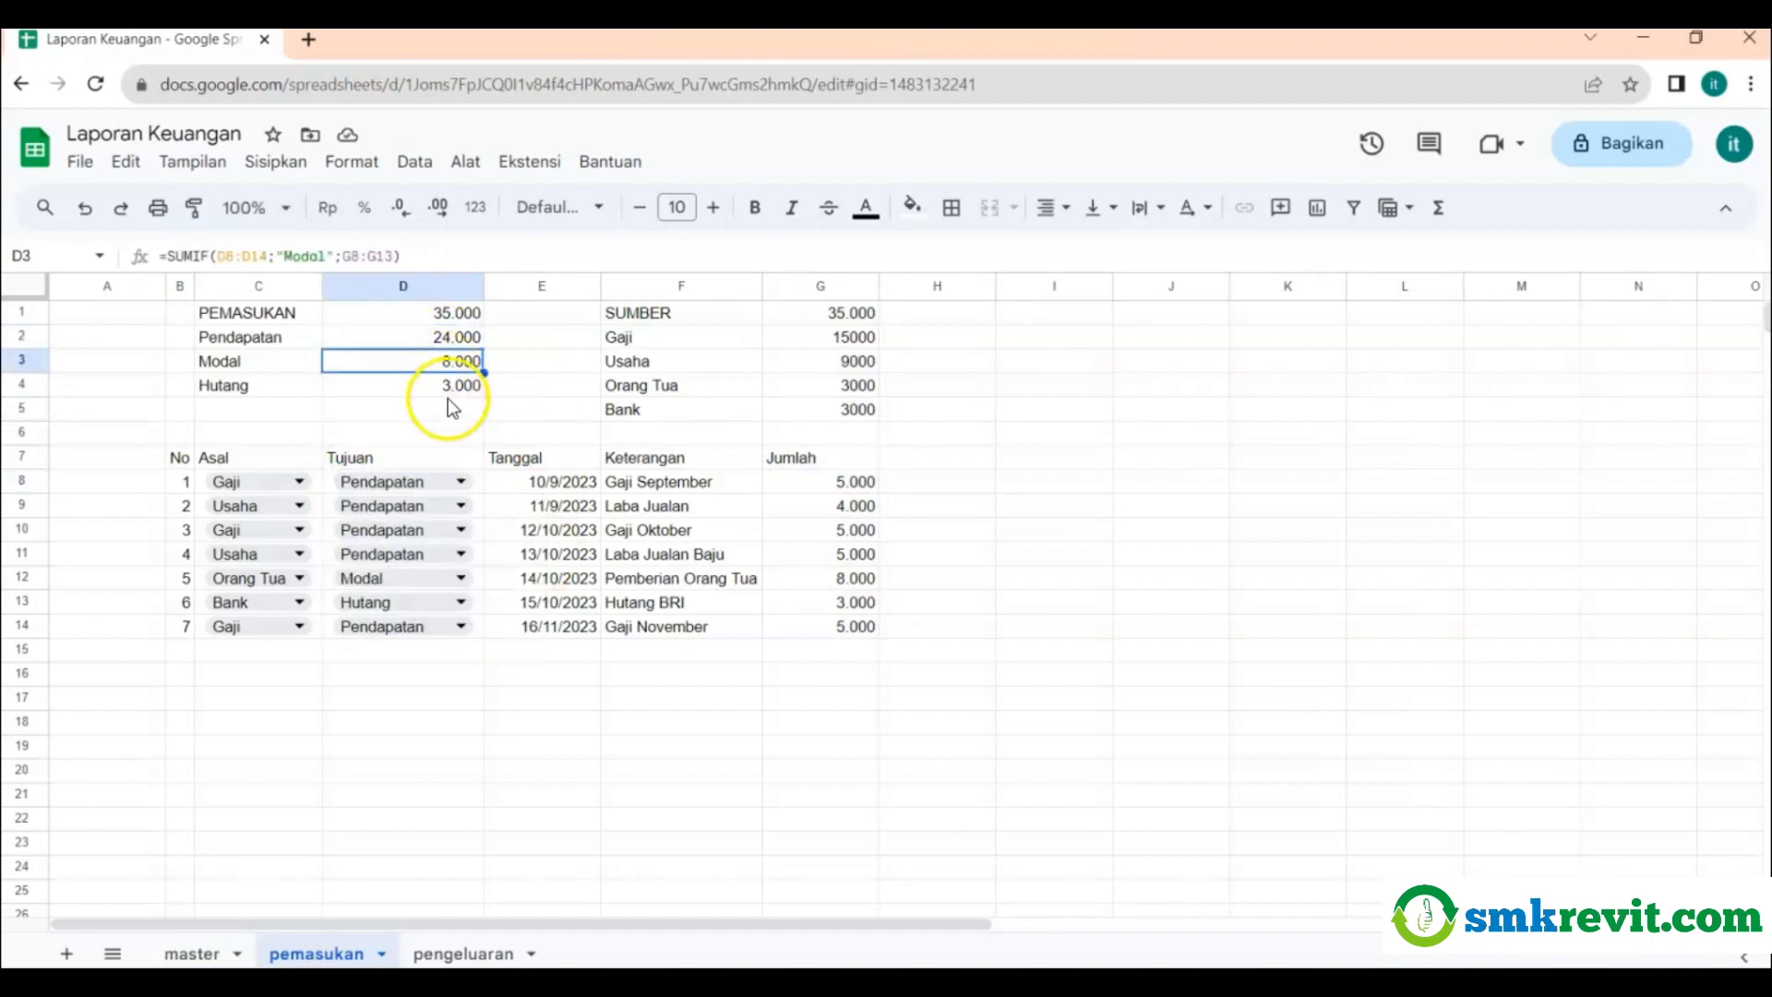
{"action": "left_click", "coordinate": [448, 385]}
{"action": "left_click", "coordinate": [463, 312]}
{"action": "left_click", "coordinate": [873, 315]}
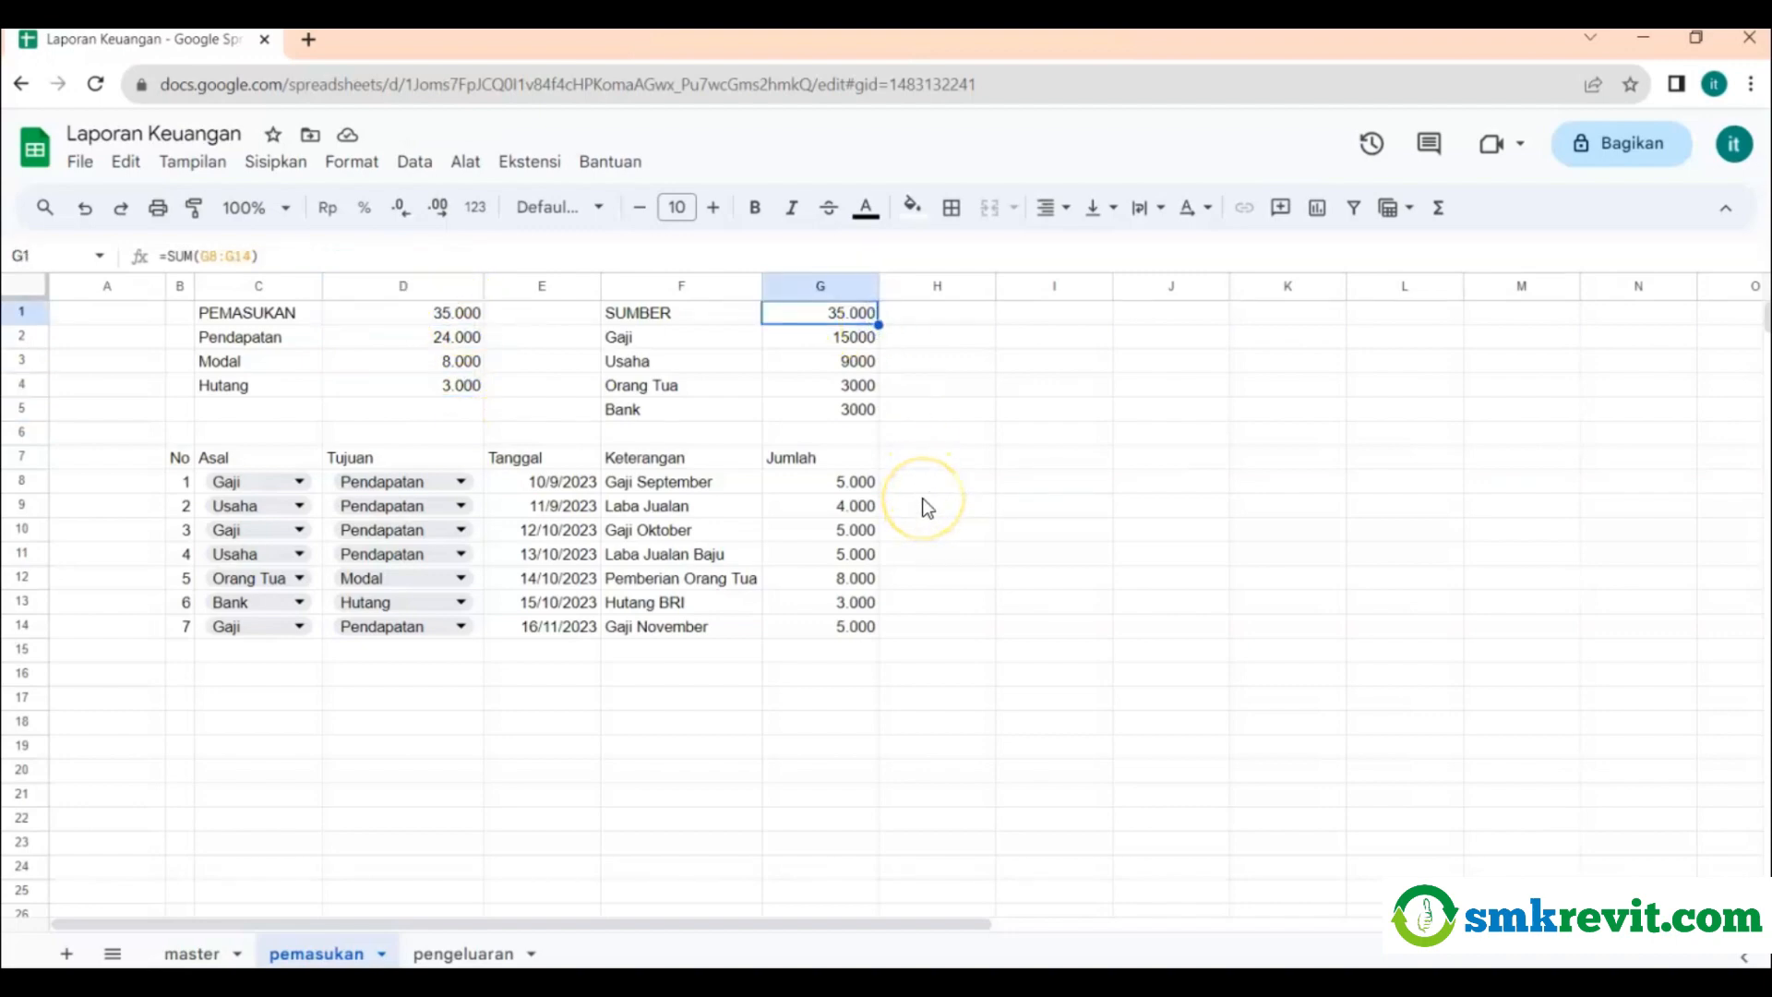
{"action": "left_click", "coordinate": [945, 455]}
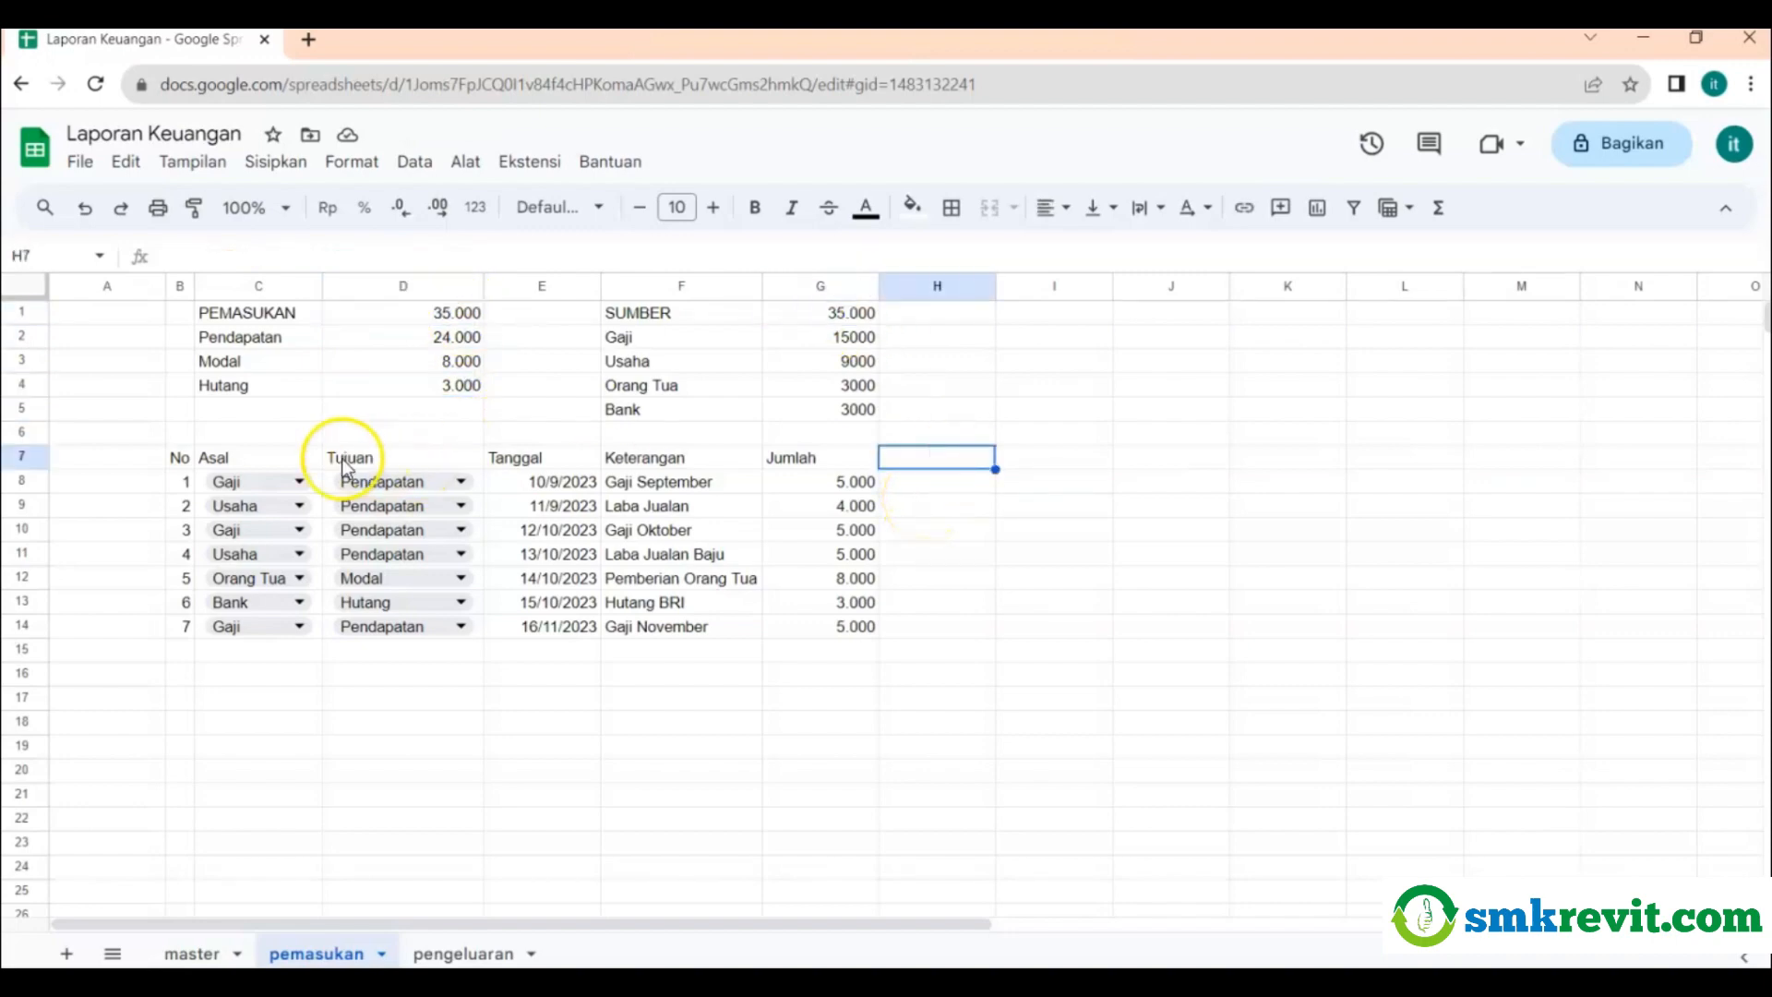
Make the table header row B7:G7 bold with a yellow fill.
{"action": "left_click_drag", "start_coordinate": [182, 461], "coordinate": [810, 464]}
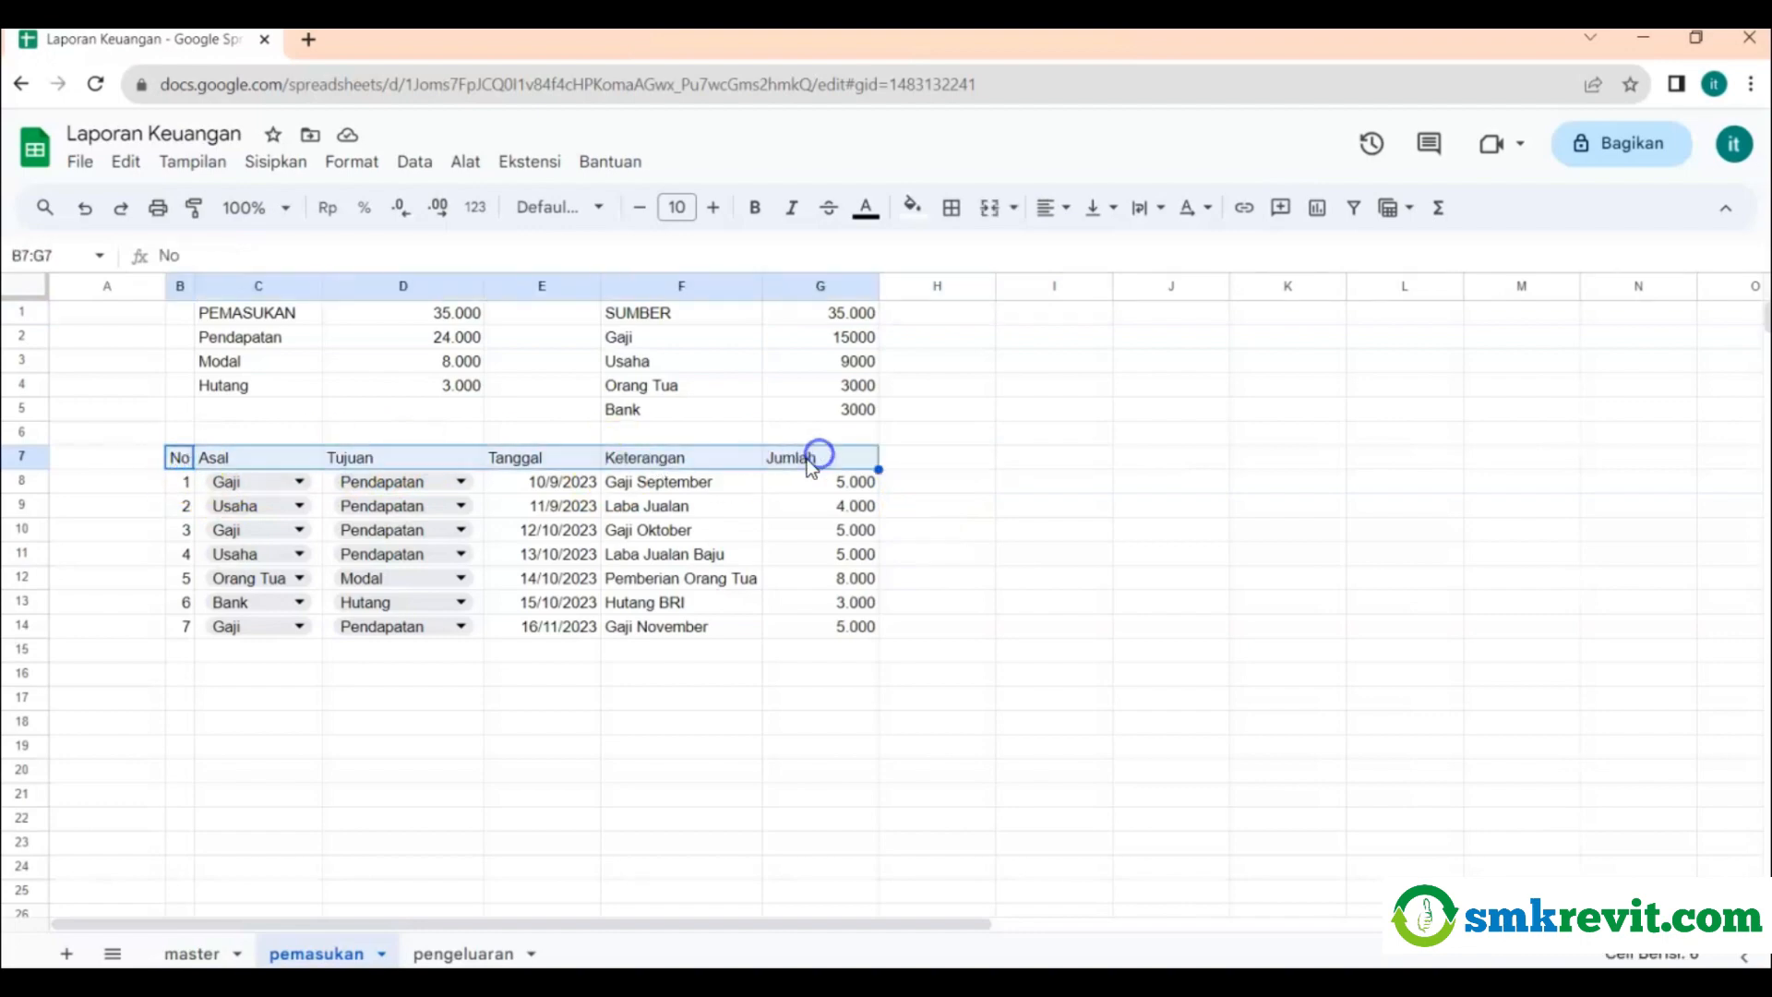
{"action": "left_click", "coordinate": [755, 207]}
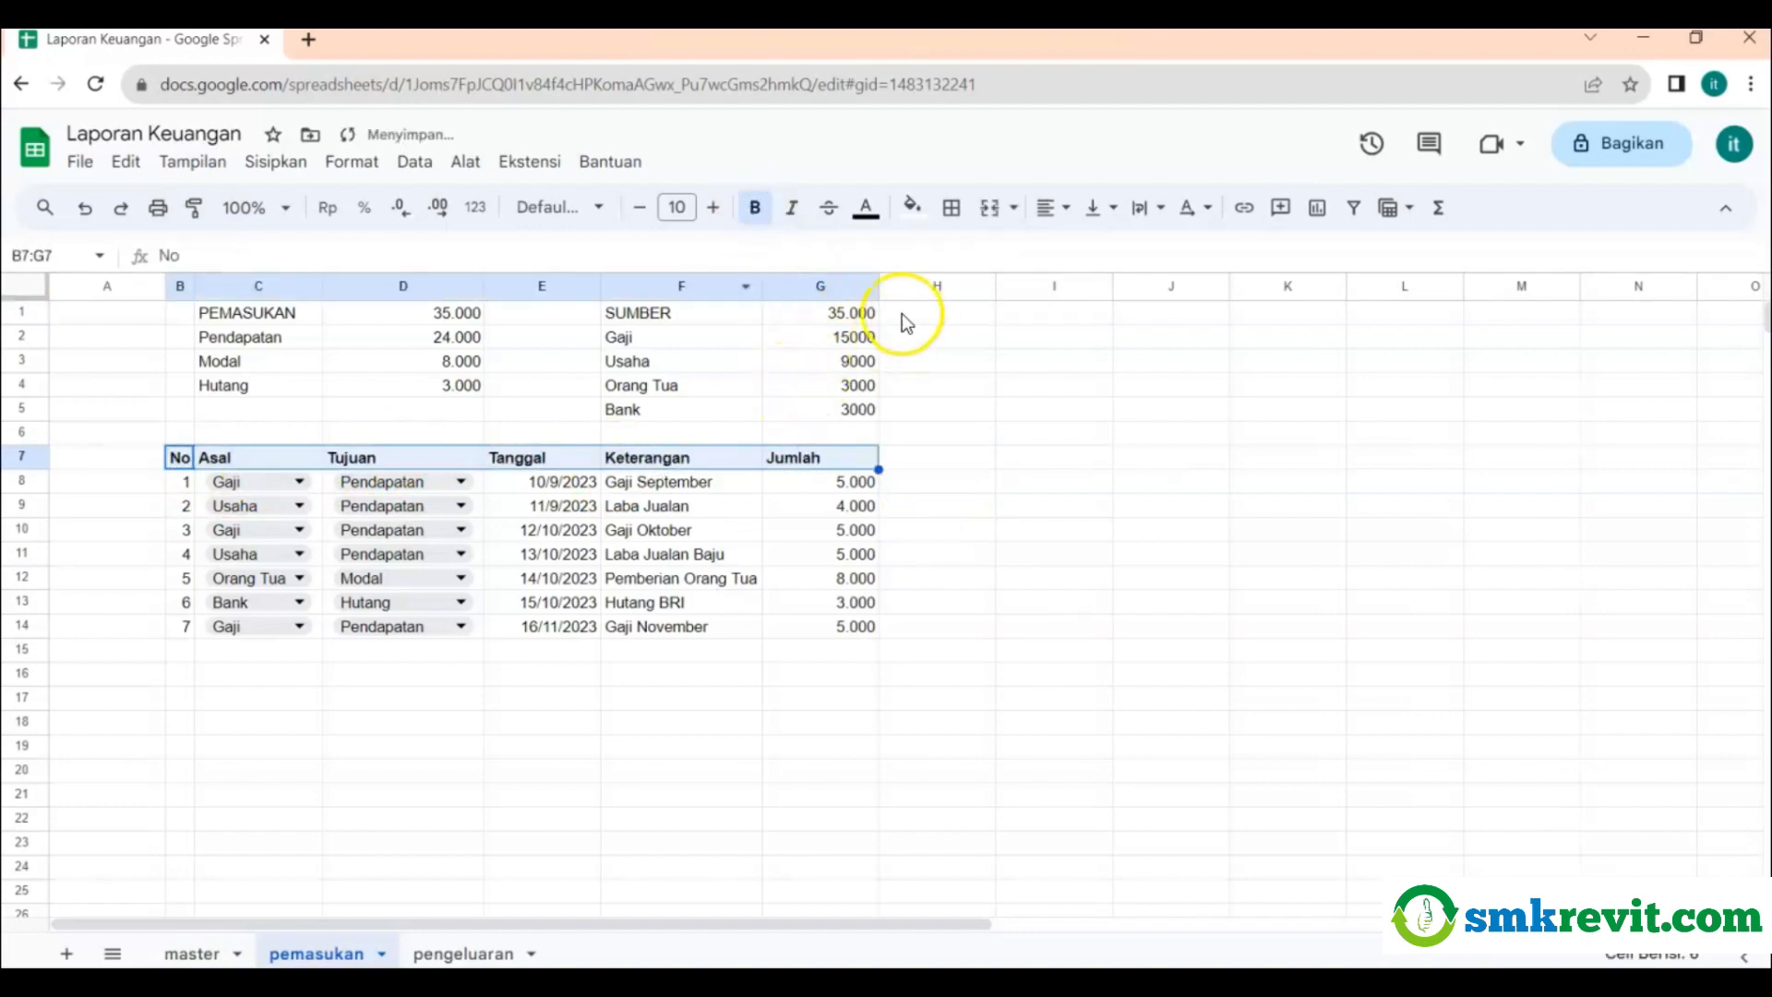
{"action": "left_click", "coordinate": [912, 207]}
{"action": "left_click", "coordinate": [991, 319]}
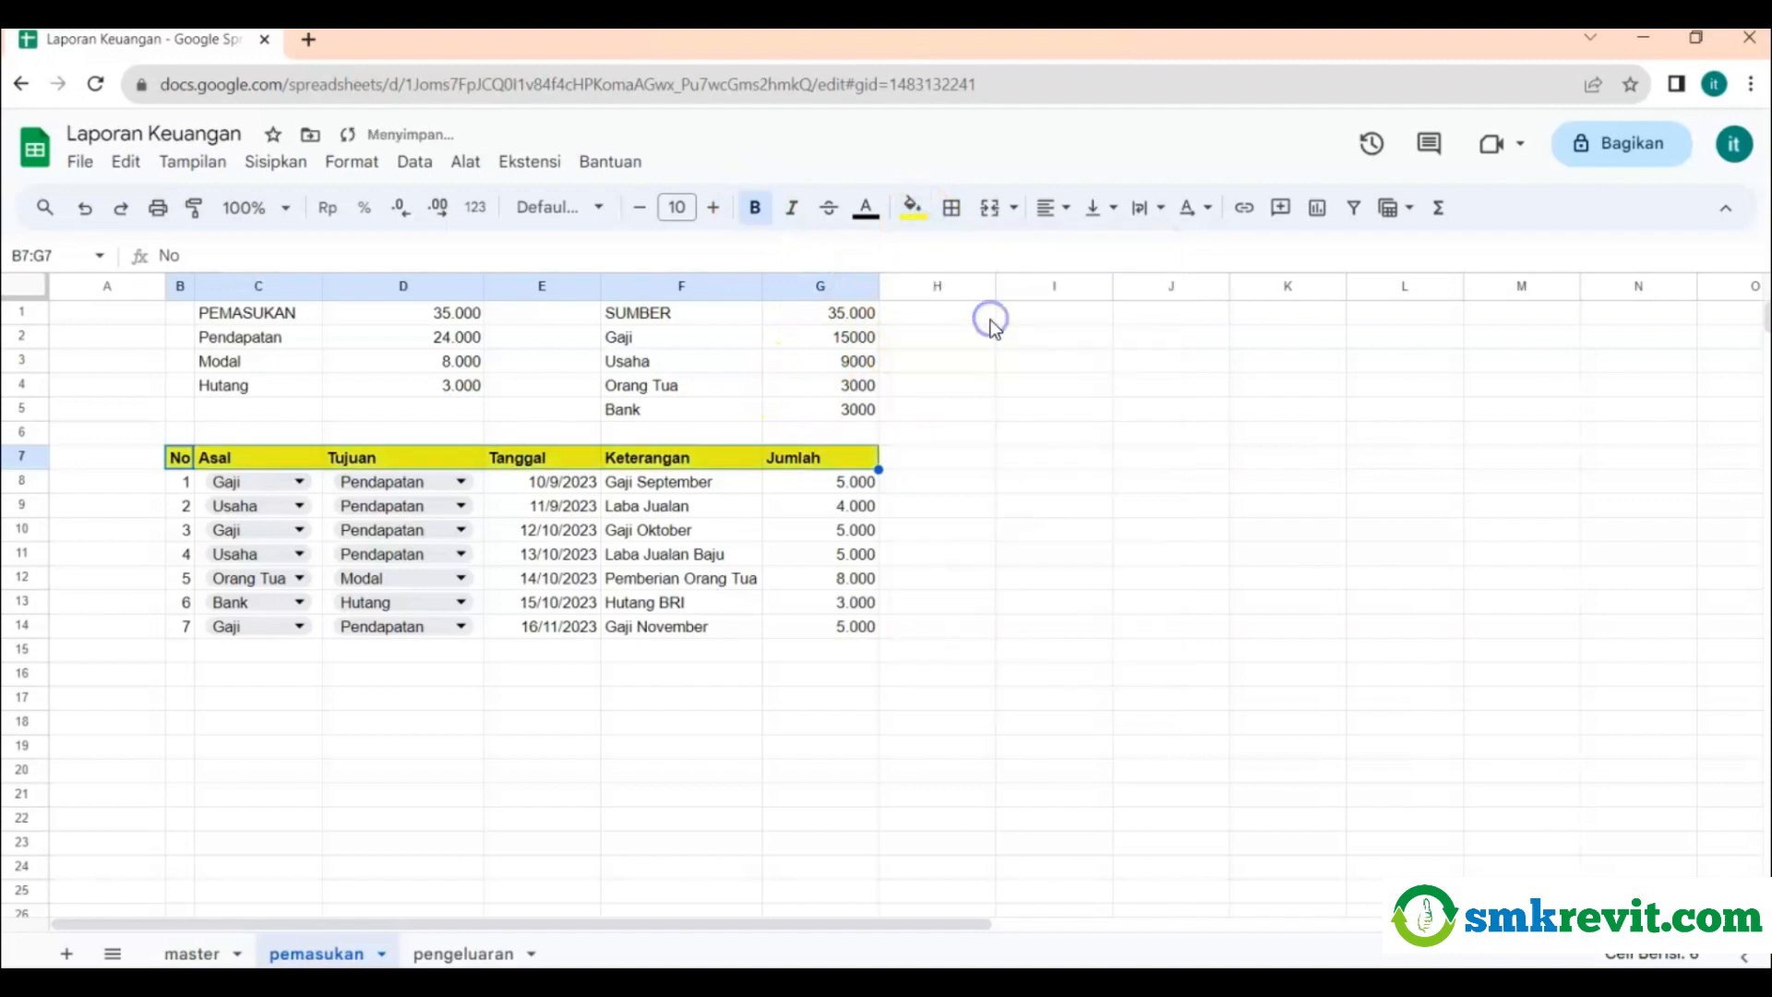
{"action": "left_click", "coordinate": [992, 362]}
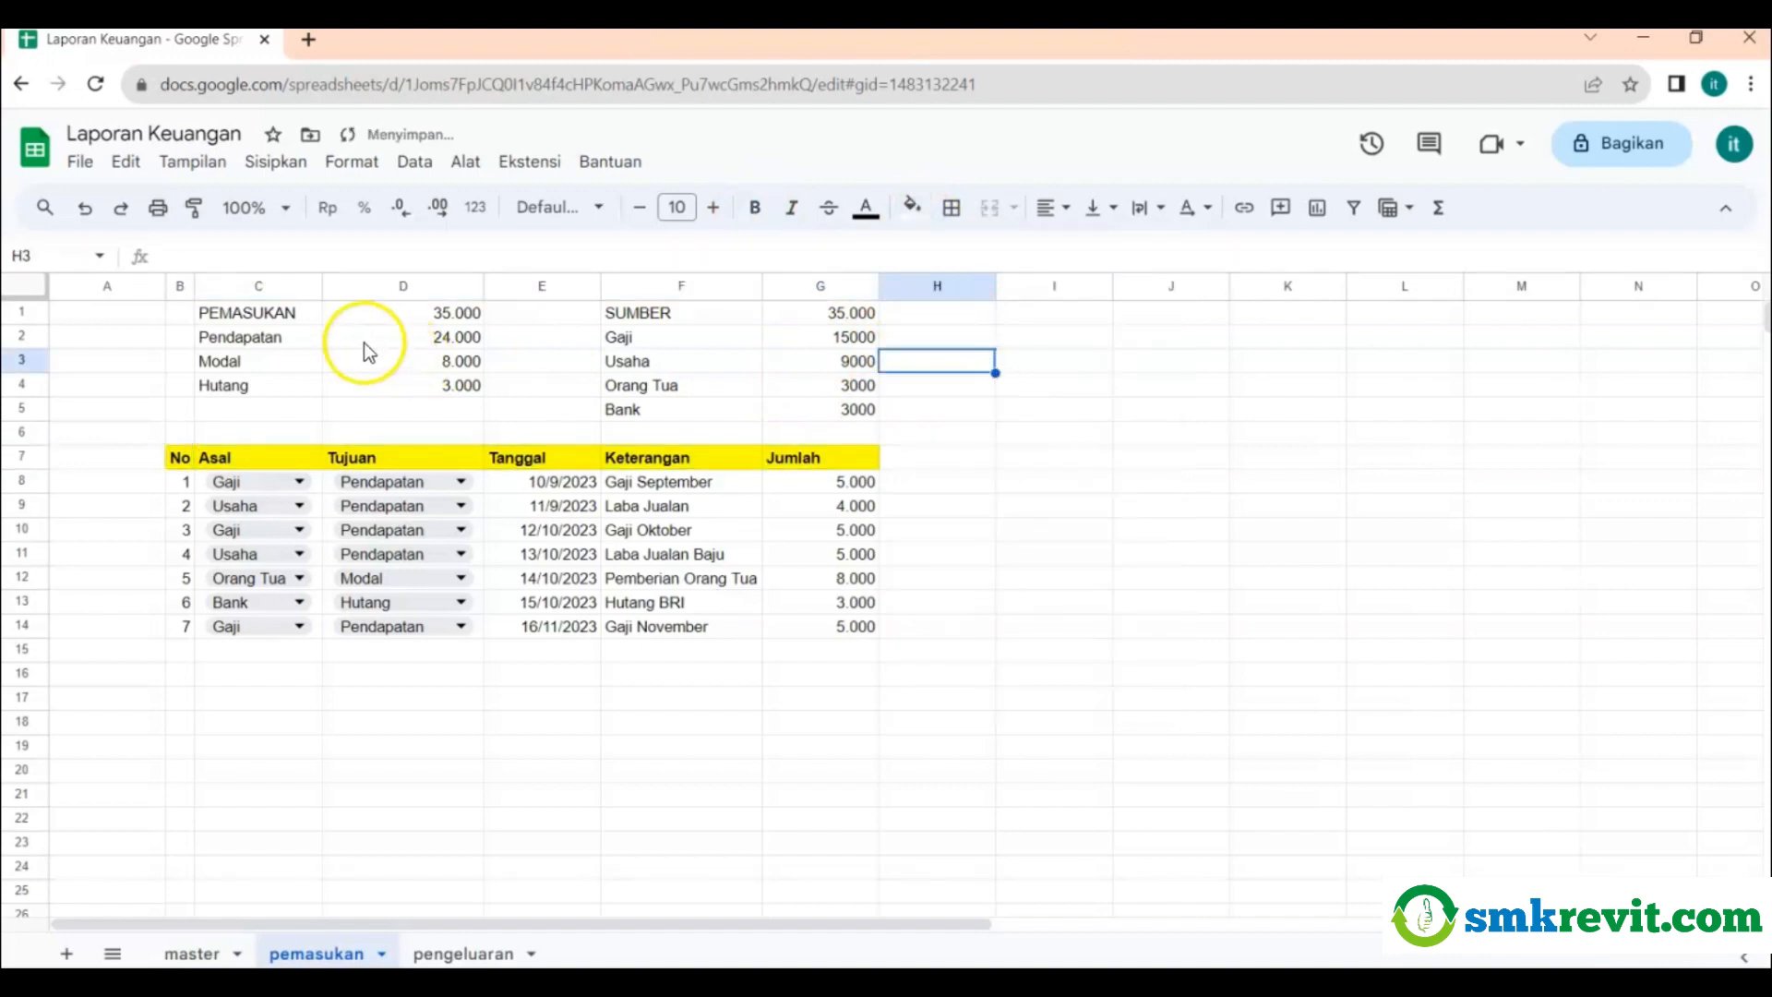
Make the PEMASUKAN summary block C1:D4 bold with a yellow fill.
{"action": "left_click_drag", "start_coordinate": [258, 313], "coordinate": [389, 406]}
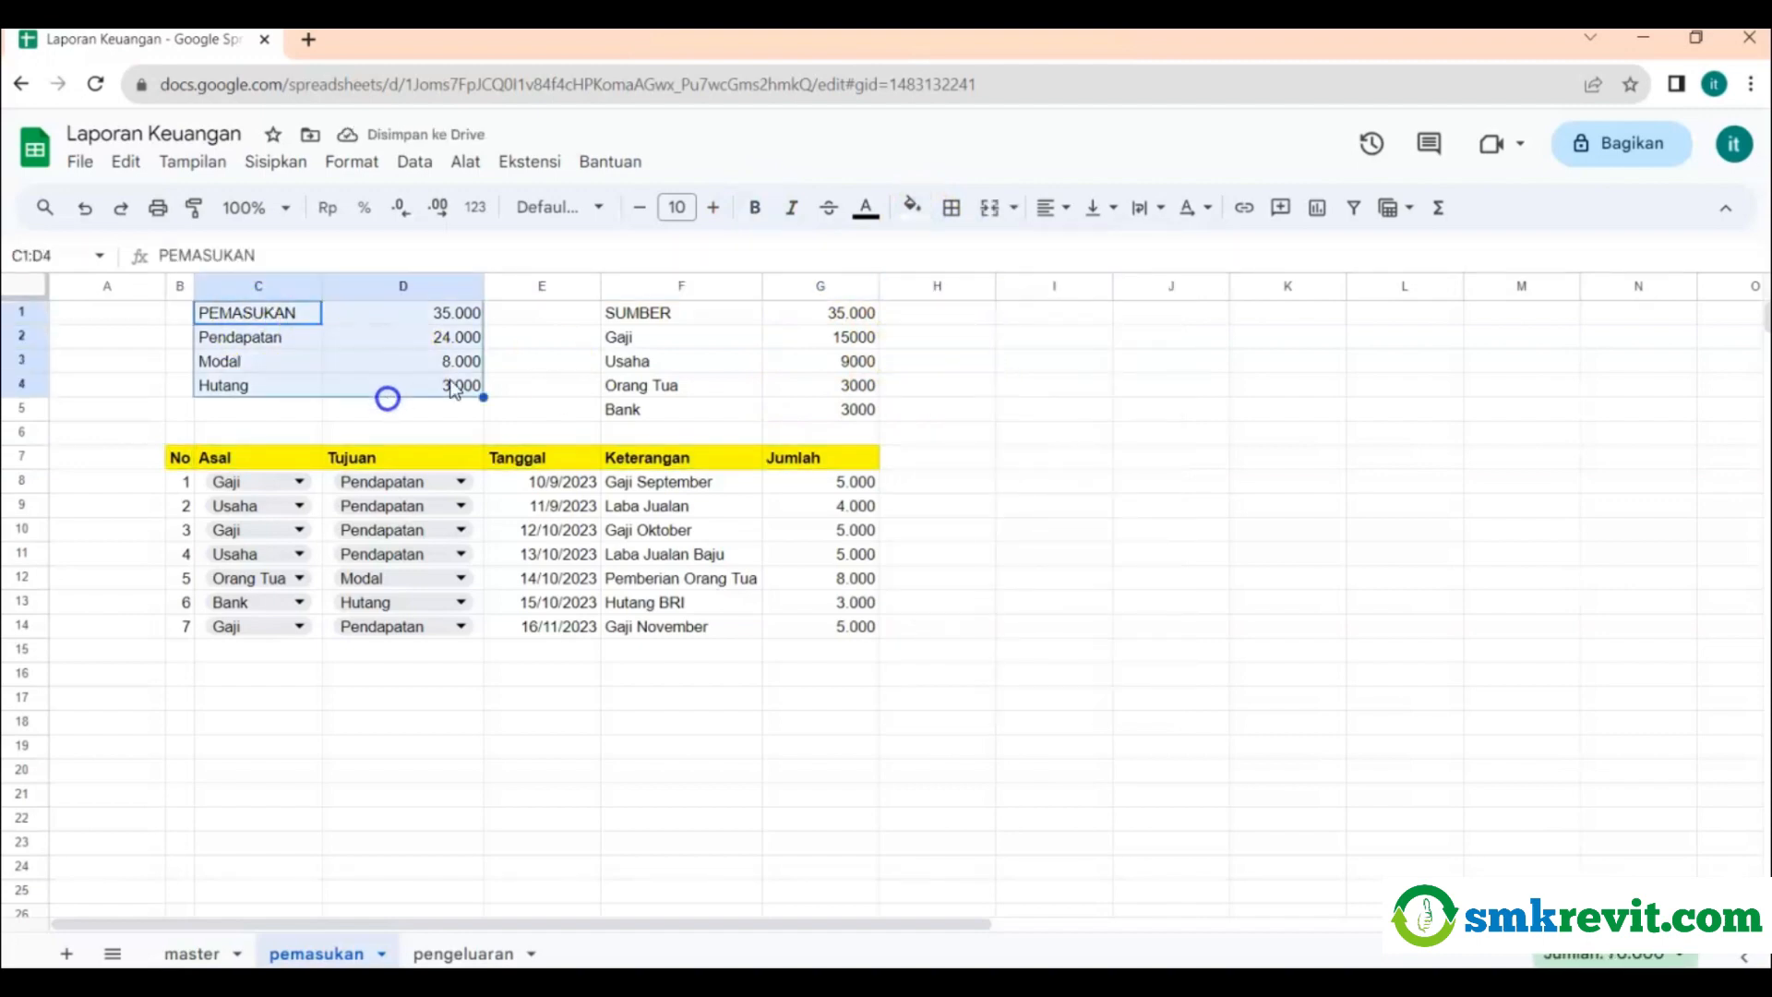
{"action": "left_click", "coordinate": [754, 217]}
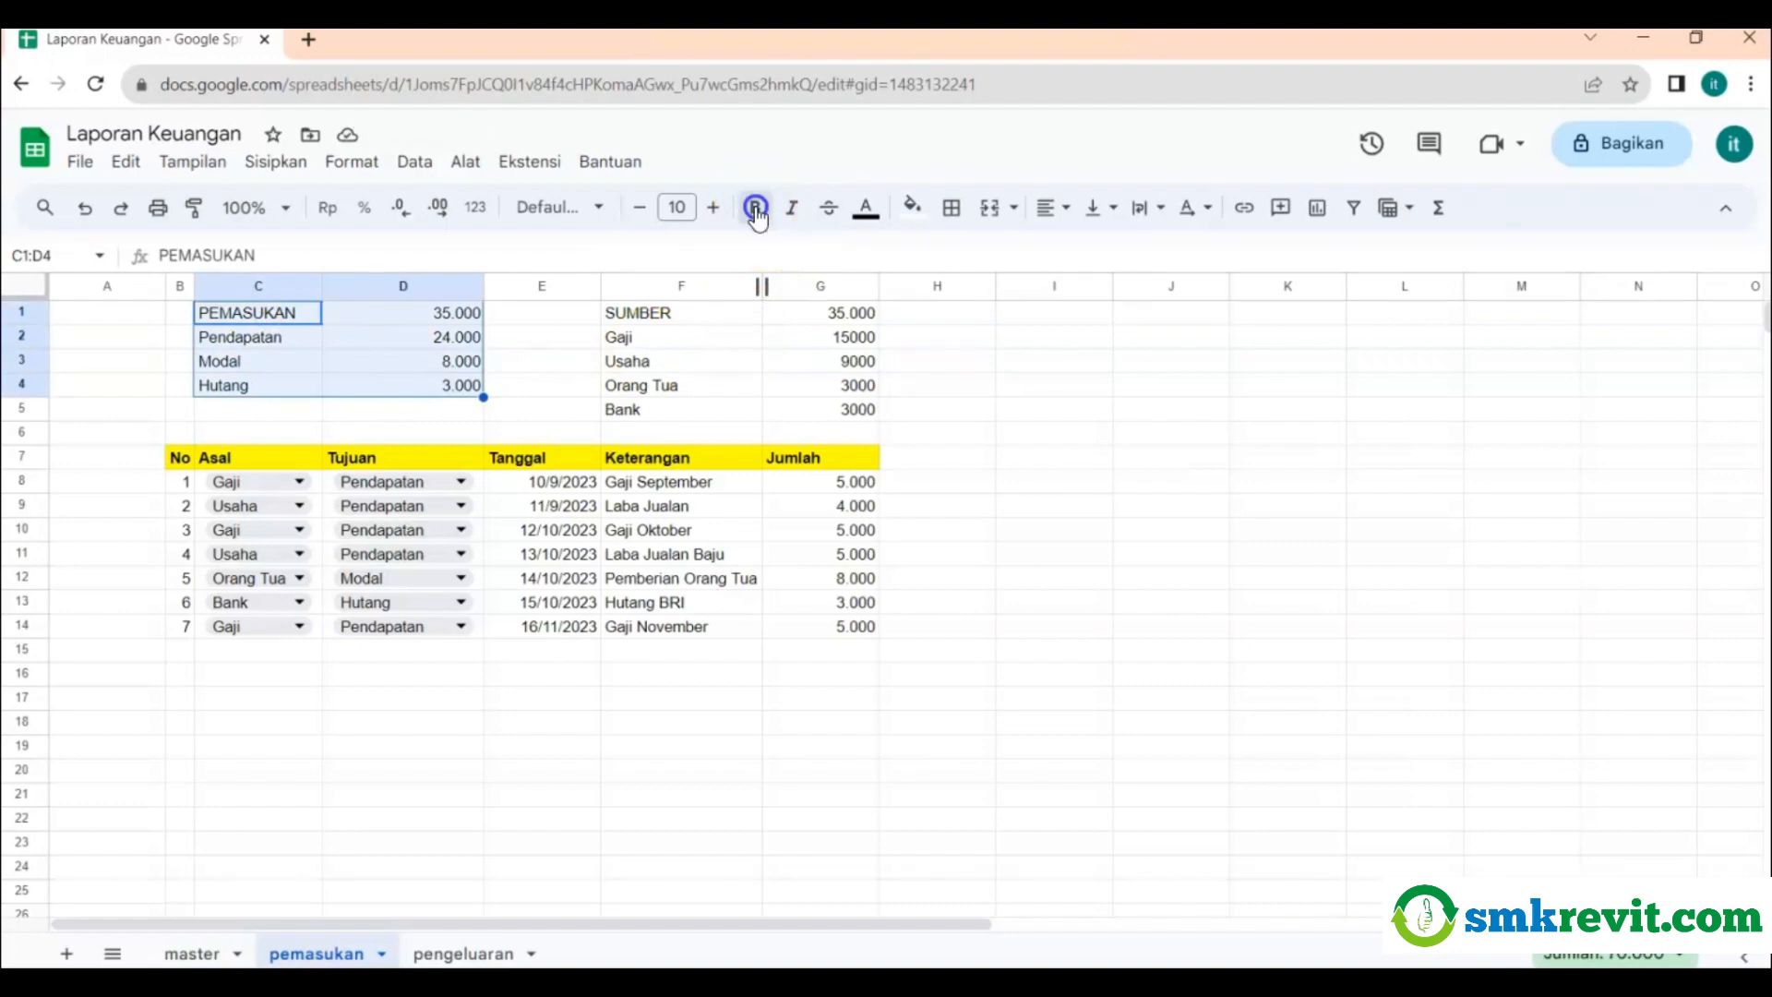
{"action": "left_click", "coordinate": [913, 211]}
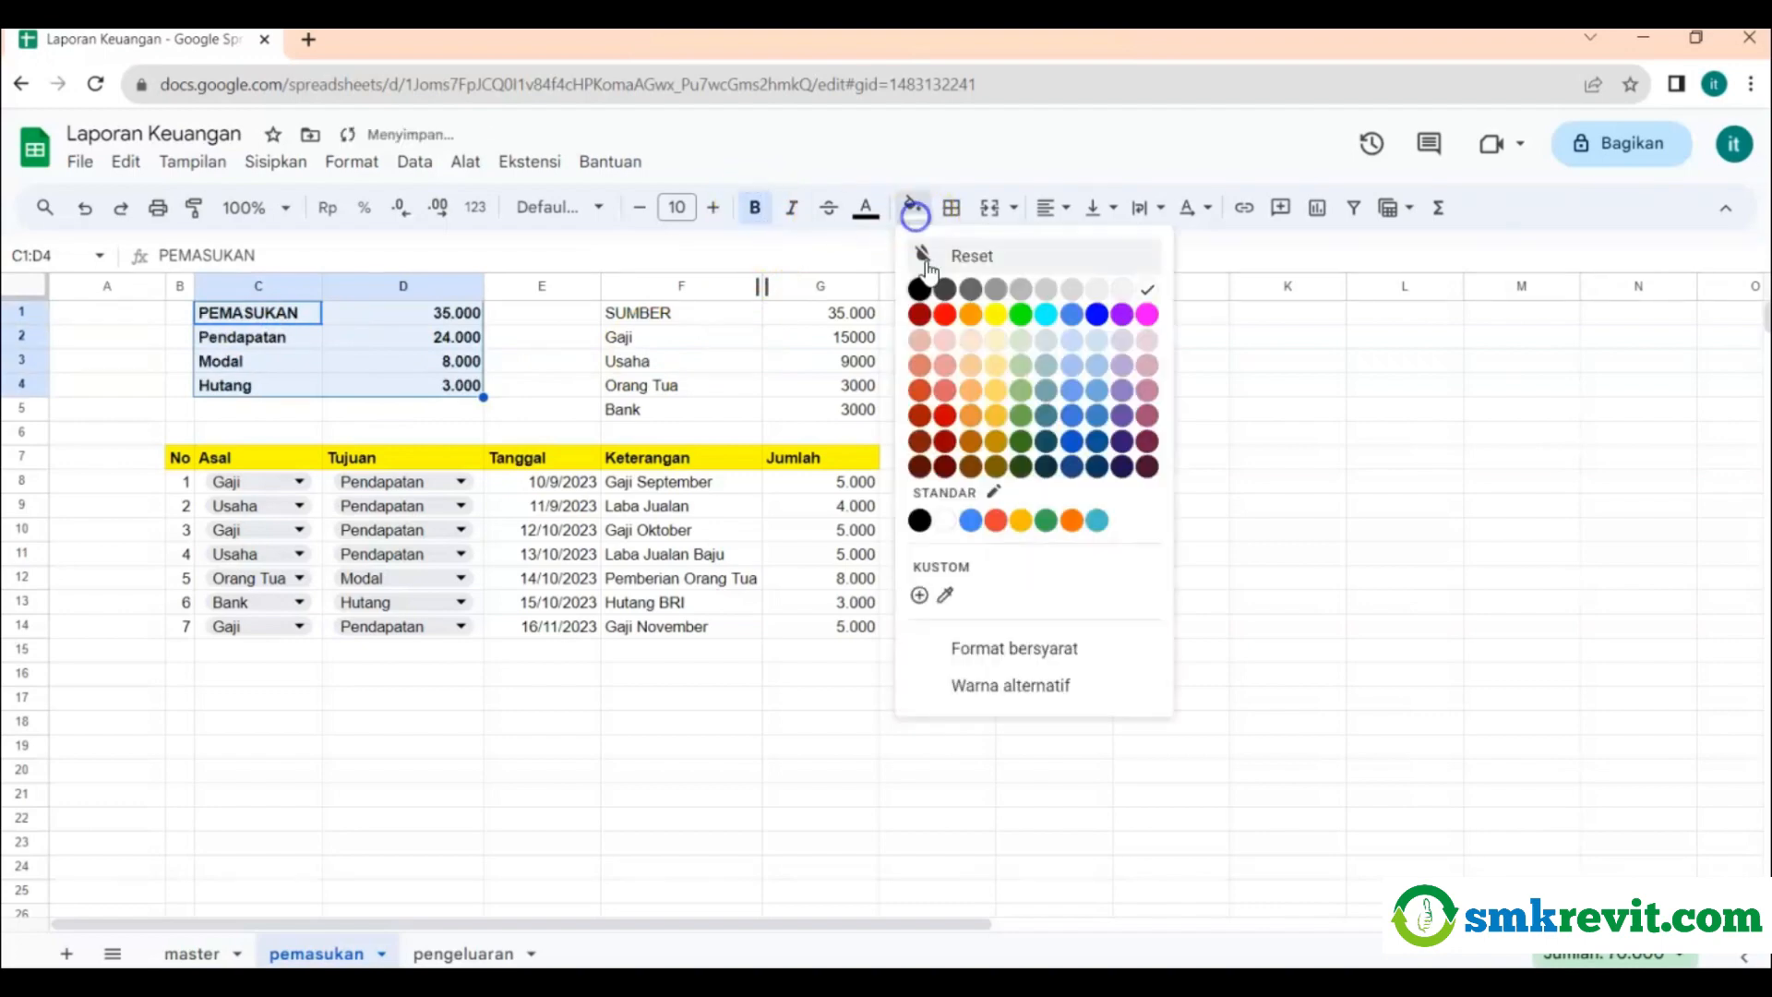
{"action": "left_click", "coordinate": [994, 314]}
{"action": "left_click", "coordinate": [1063, 360]}
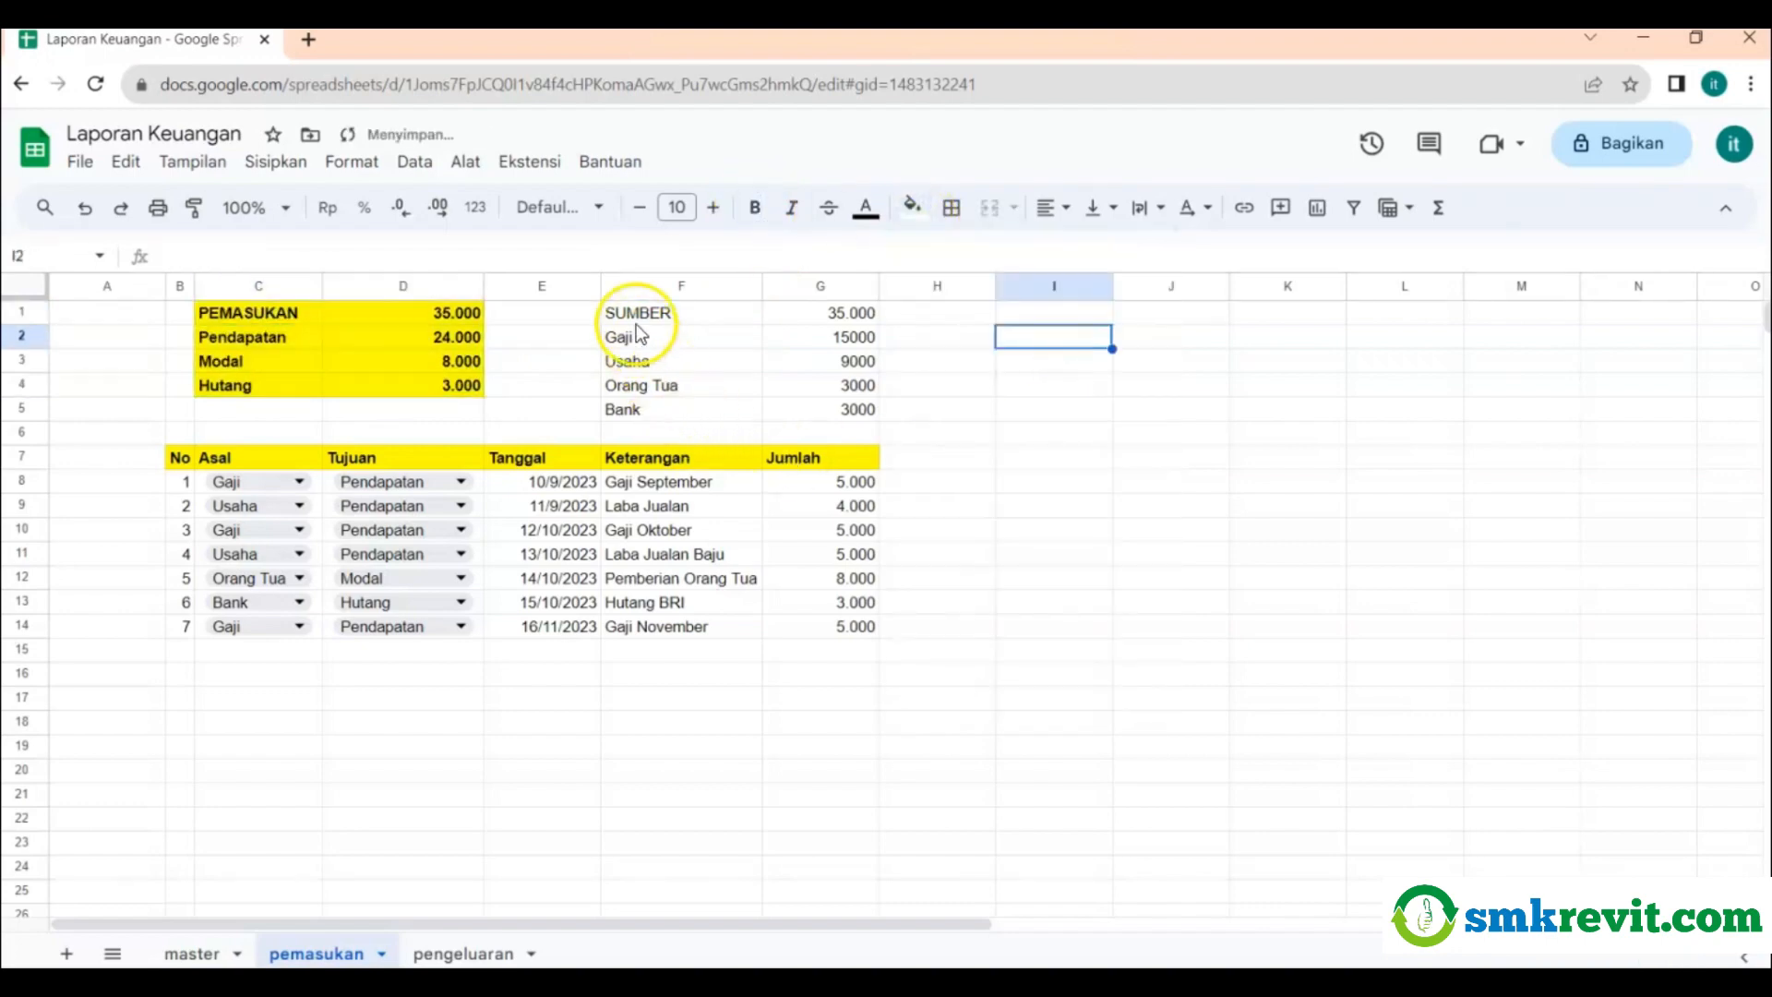
Make the SUMBER summary block F1:G5 bold with a cyan fill.
{"action": "left_click_drag", "start_coordinate": [637, 314], "coordinate": [826, 409]}
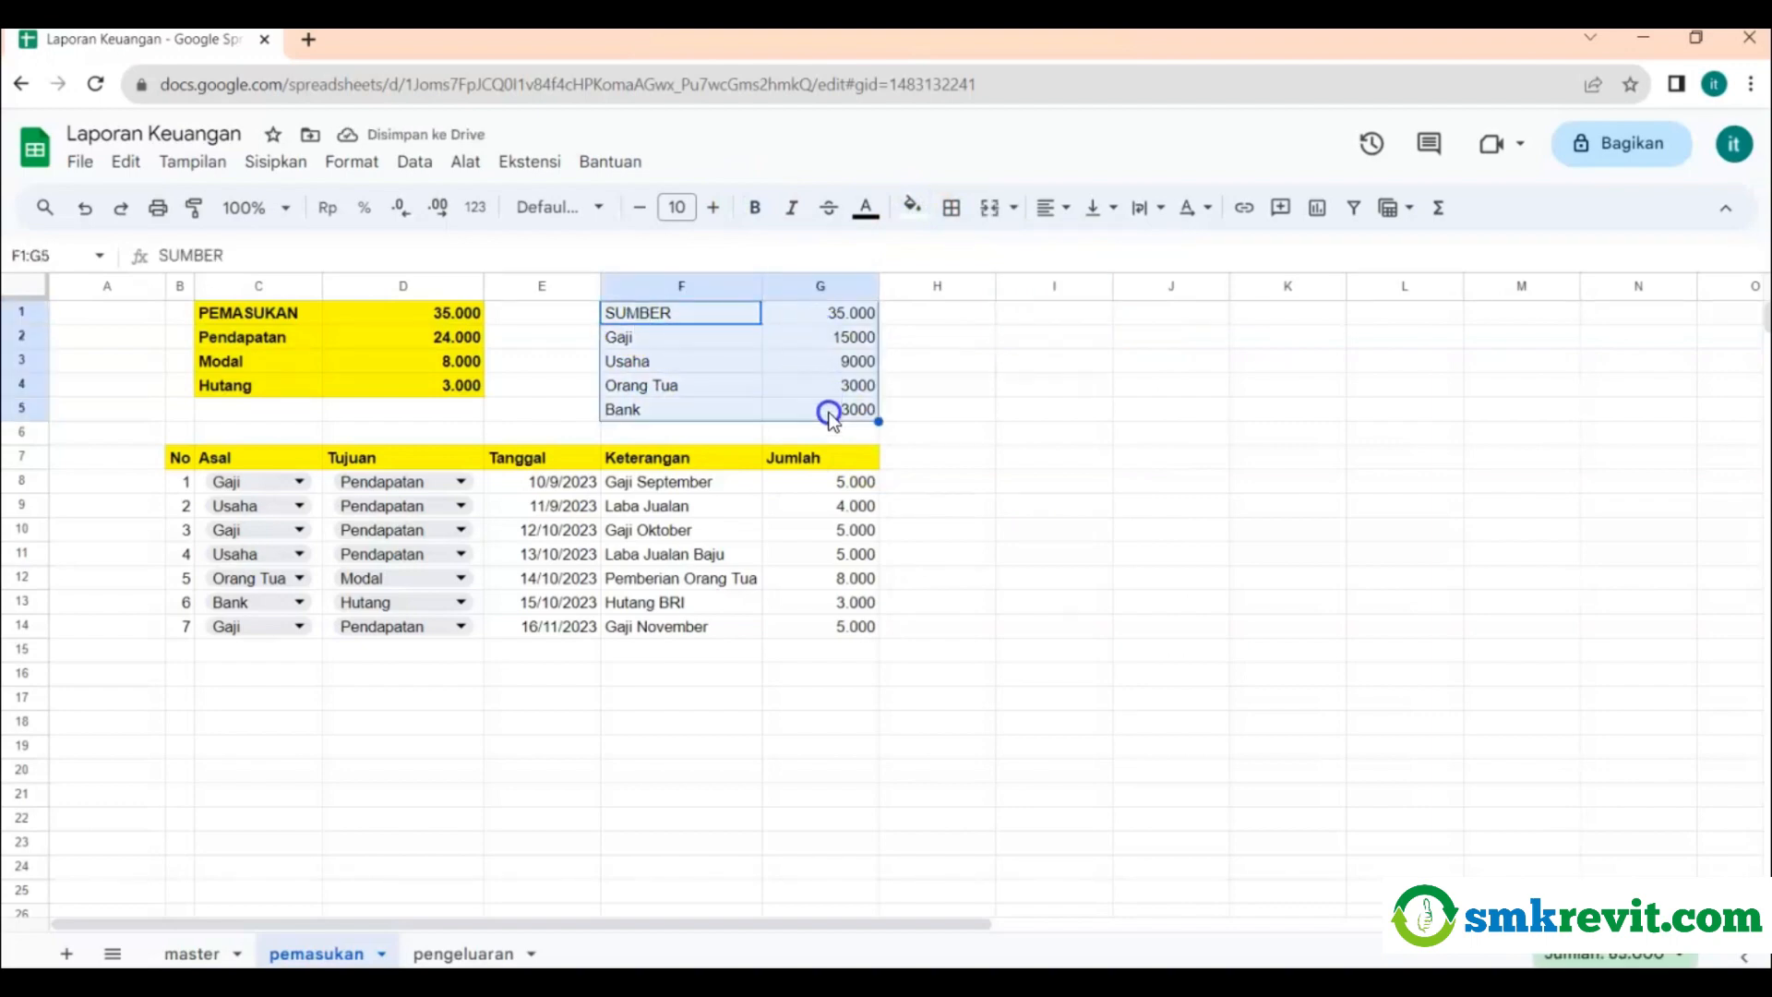
{"action": "left_click", "coordinate": [757, 208]}
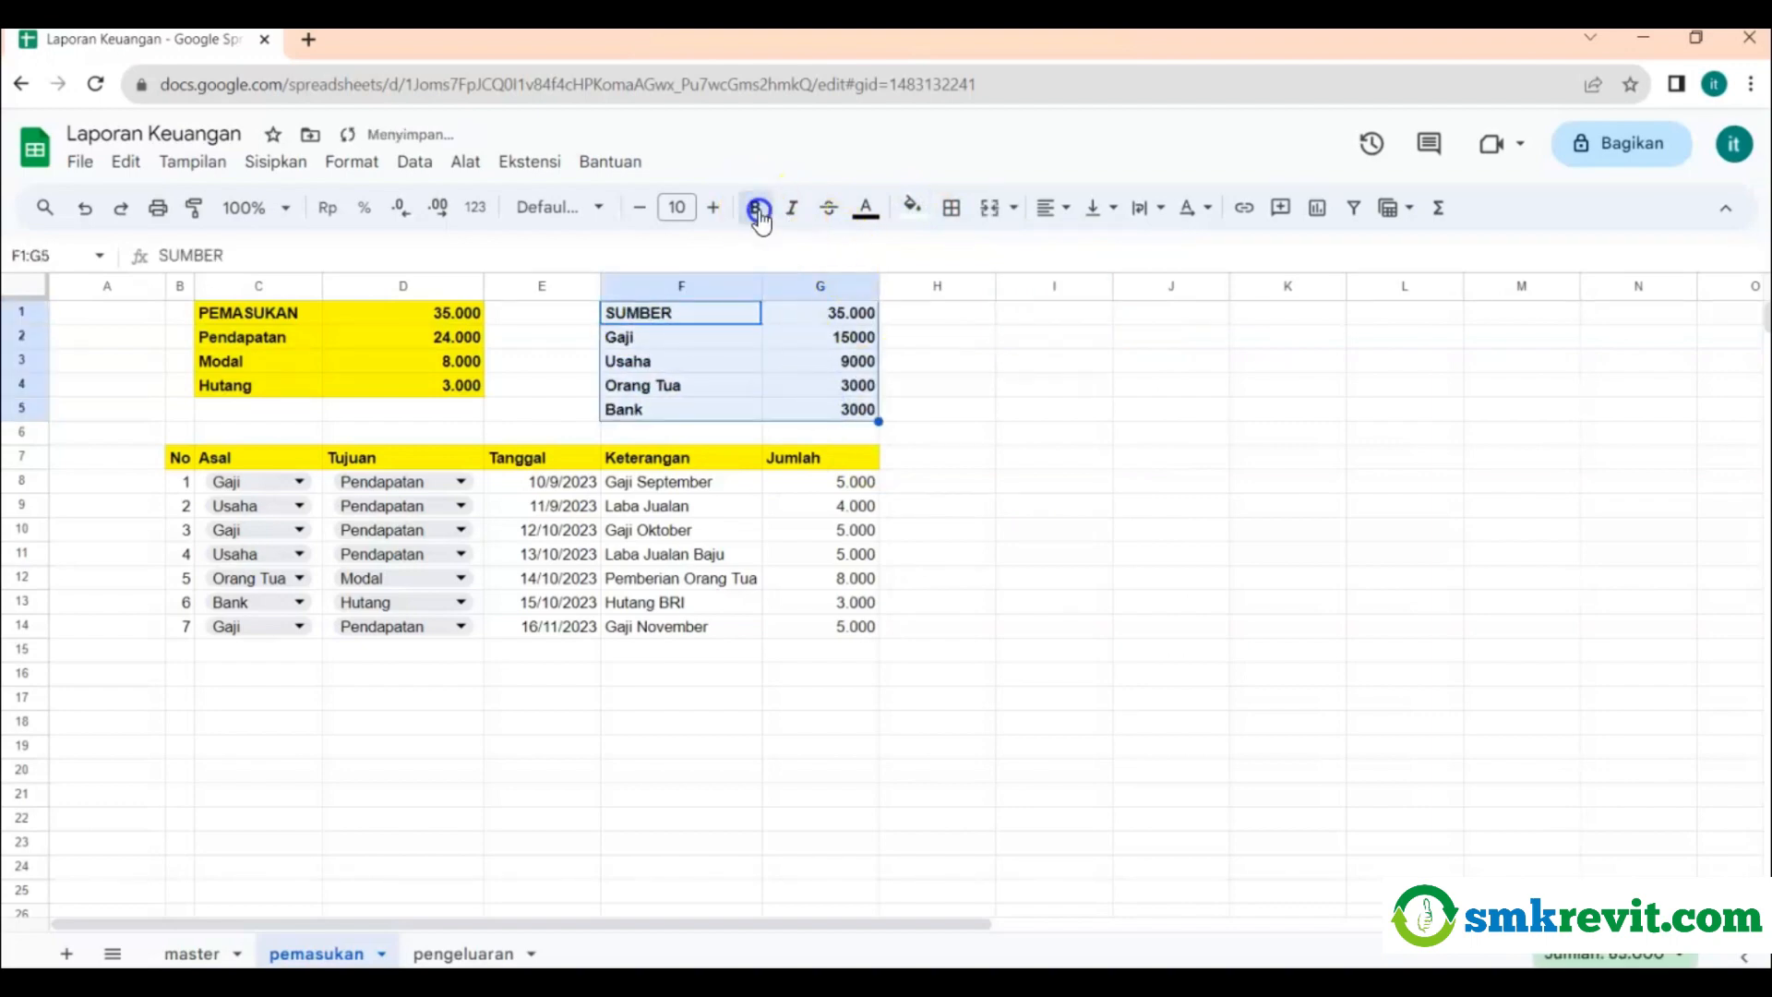
{"action": "left_click", "coordinate": [911, 206]}
{"action": "left_click", "coordinate": [1044, 315]}
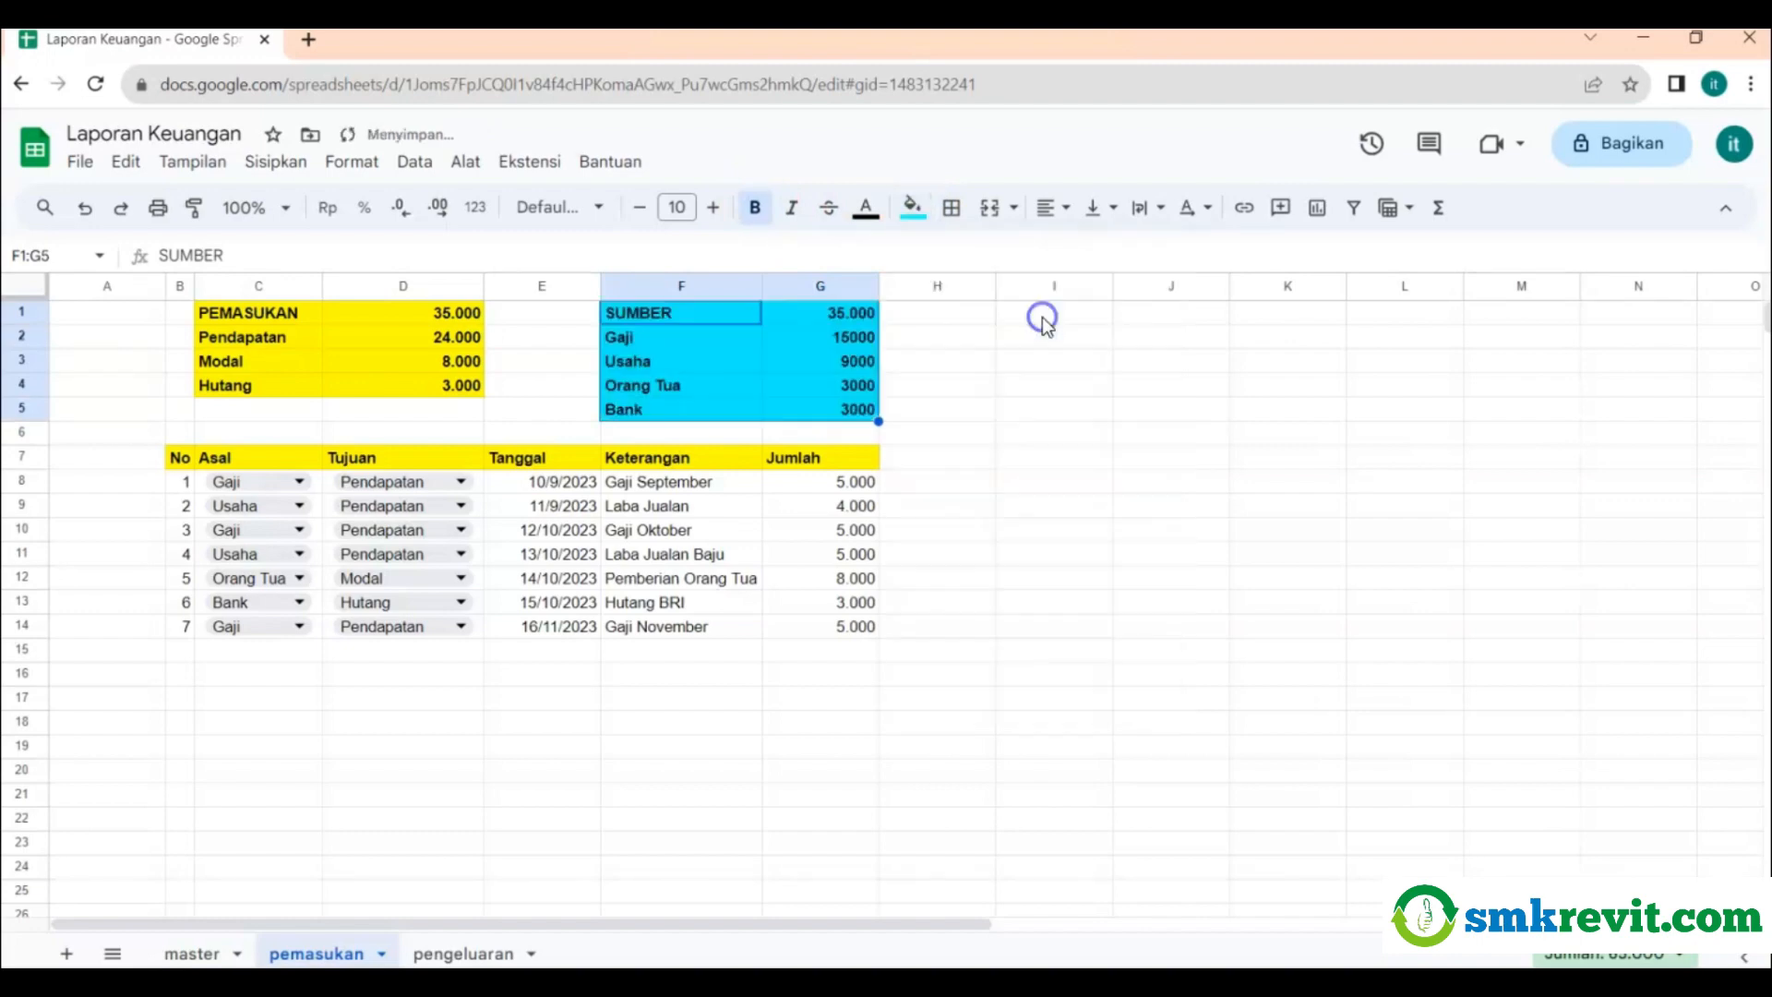
{"action": "left_click", "coordinate": [1050, 384]}
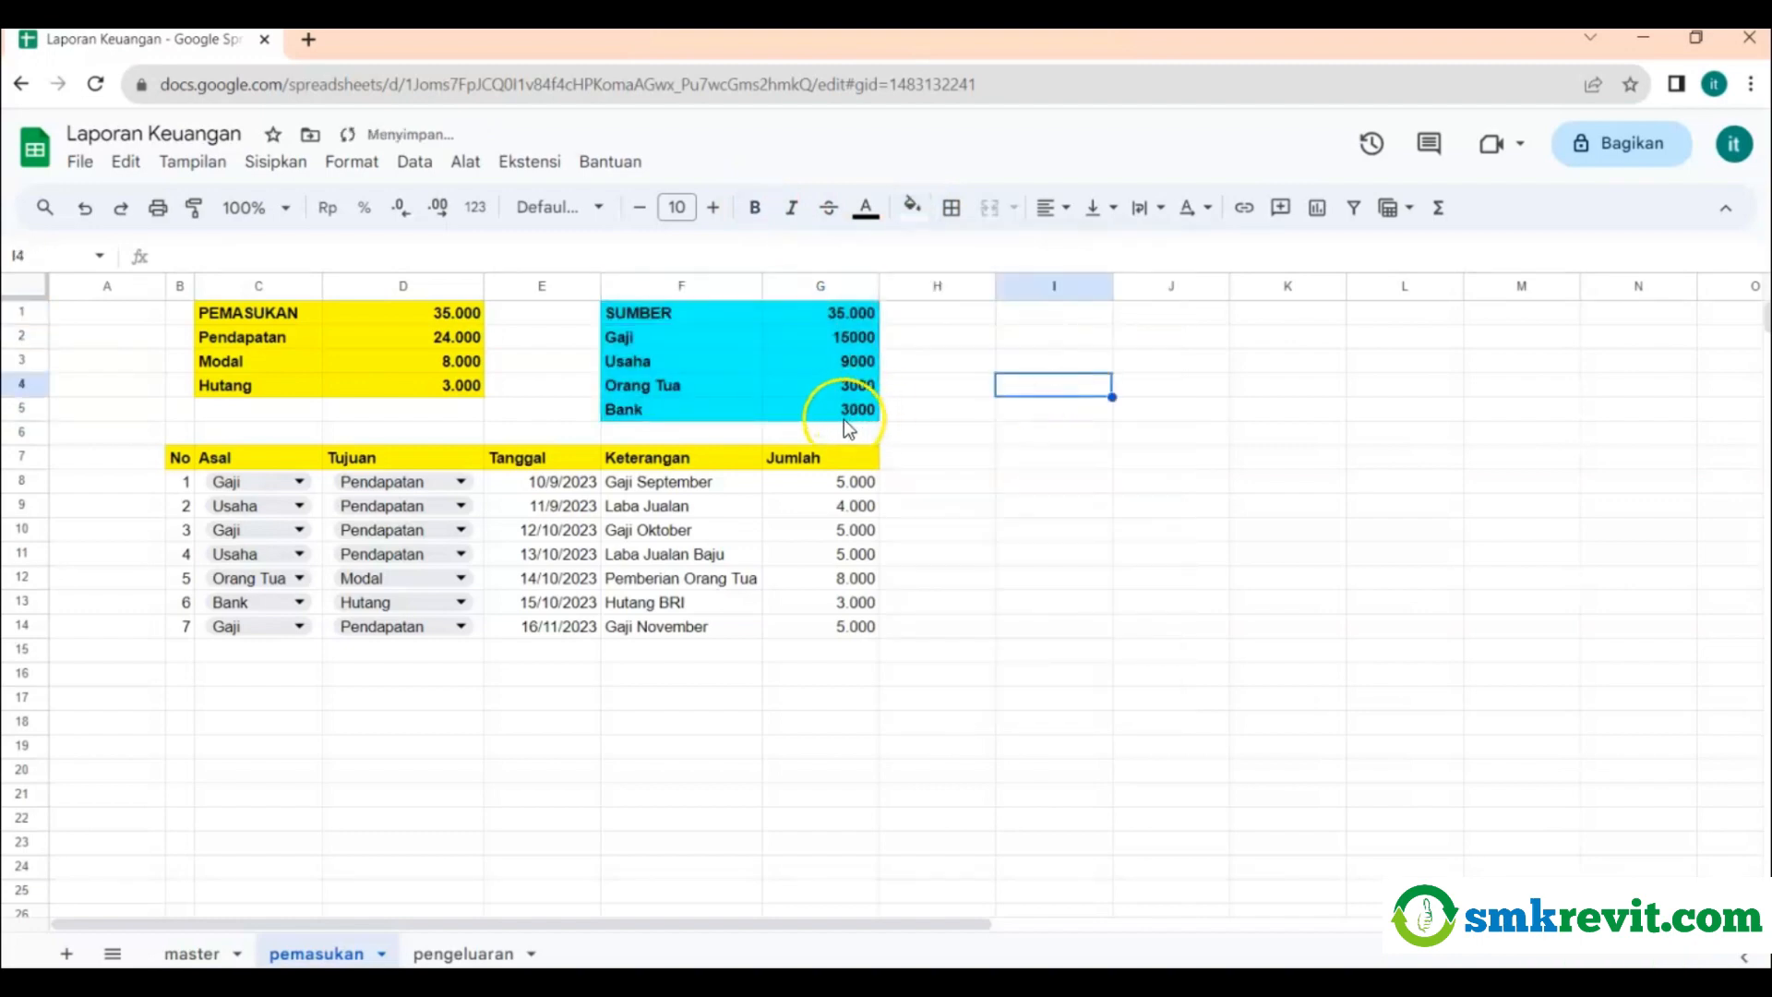
Review the PEMASUKAN formulas in D1:D4 and the source name references to the master sheet in F2:F5.
{"action": "left_click", "coordinate": [673, 337]}
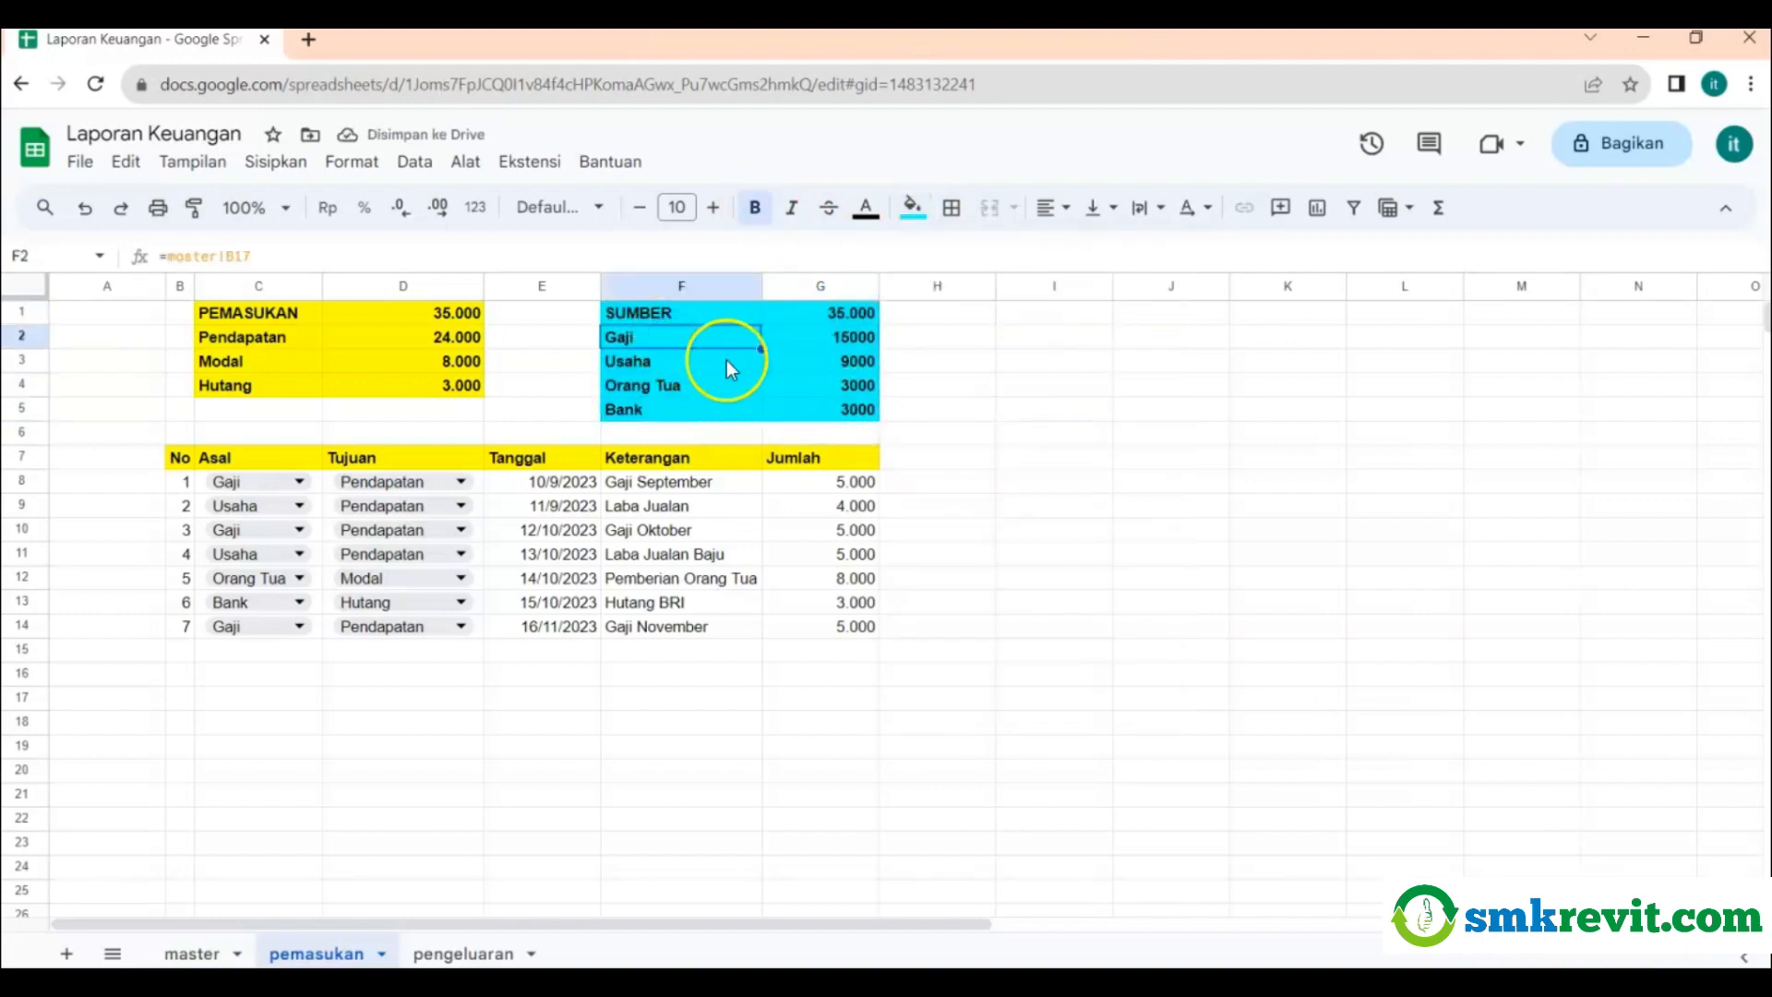
{"action": "left_click", "coordinate": [443, 315]}
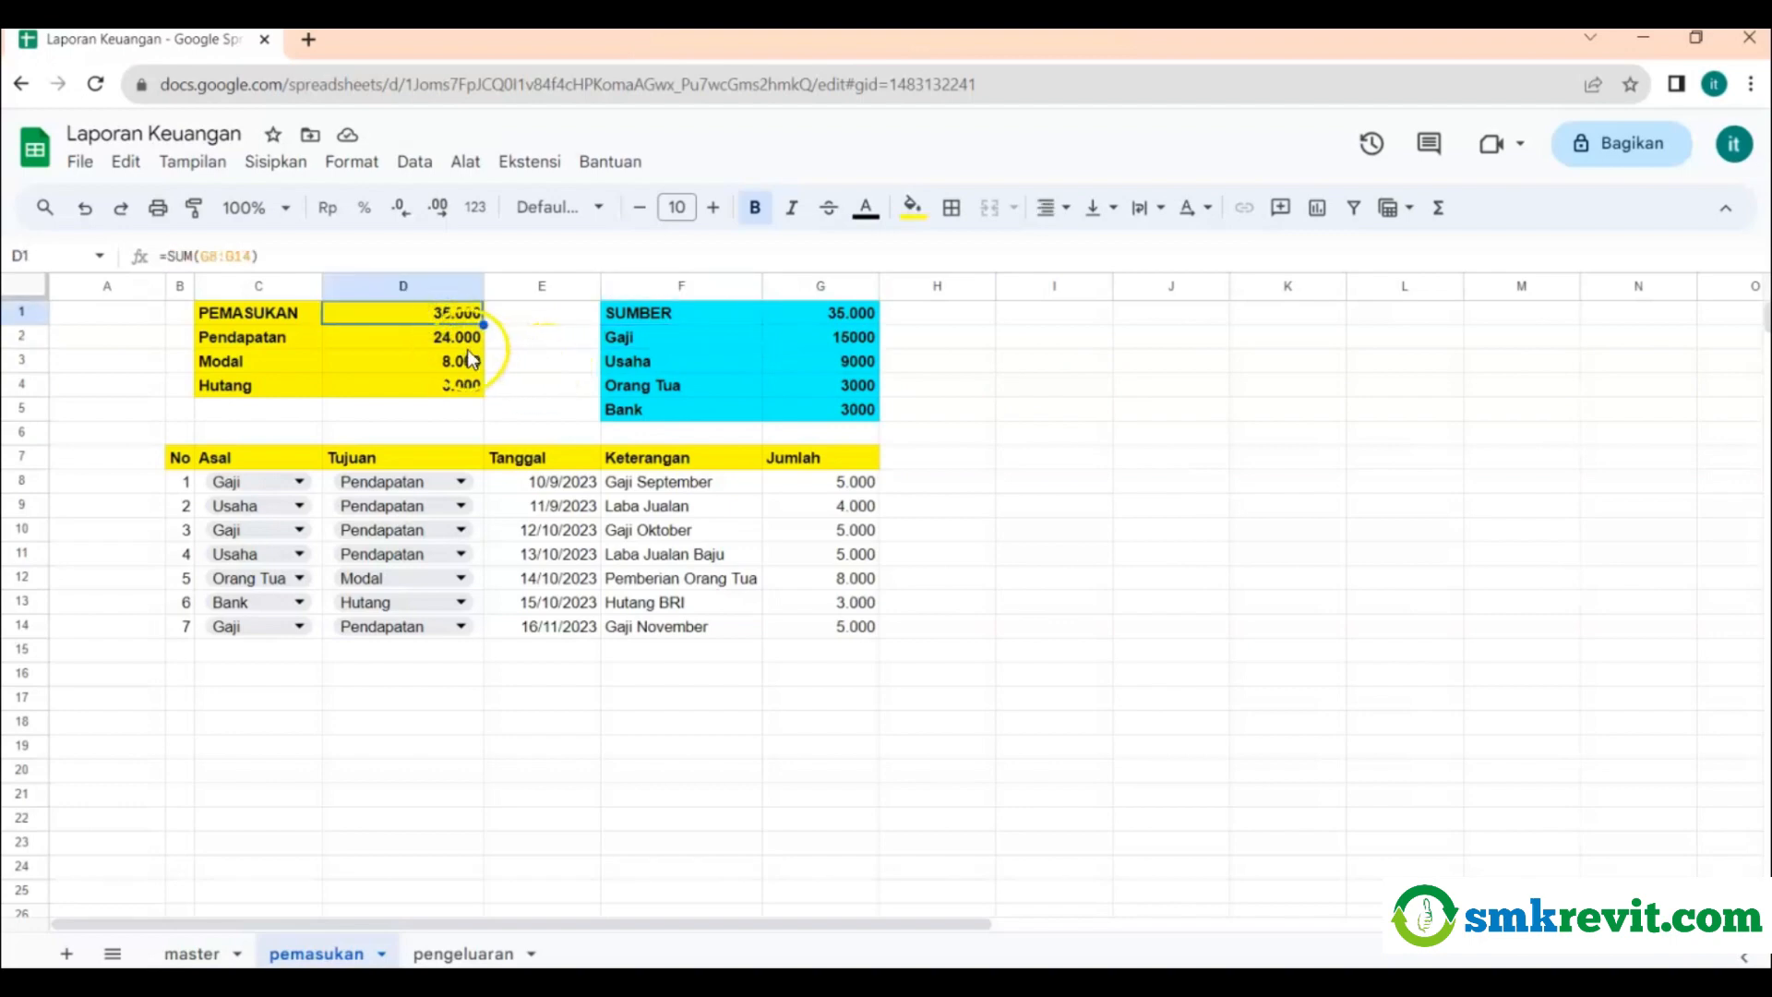
{"action": "left_click", "coordinate": [458, 343]}
{"action": "left_click", "coordinate": [435, 366]}
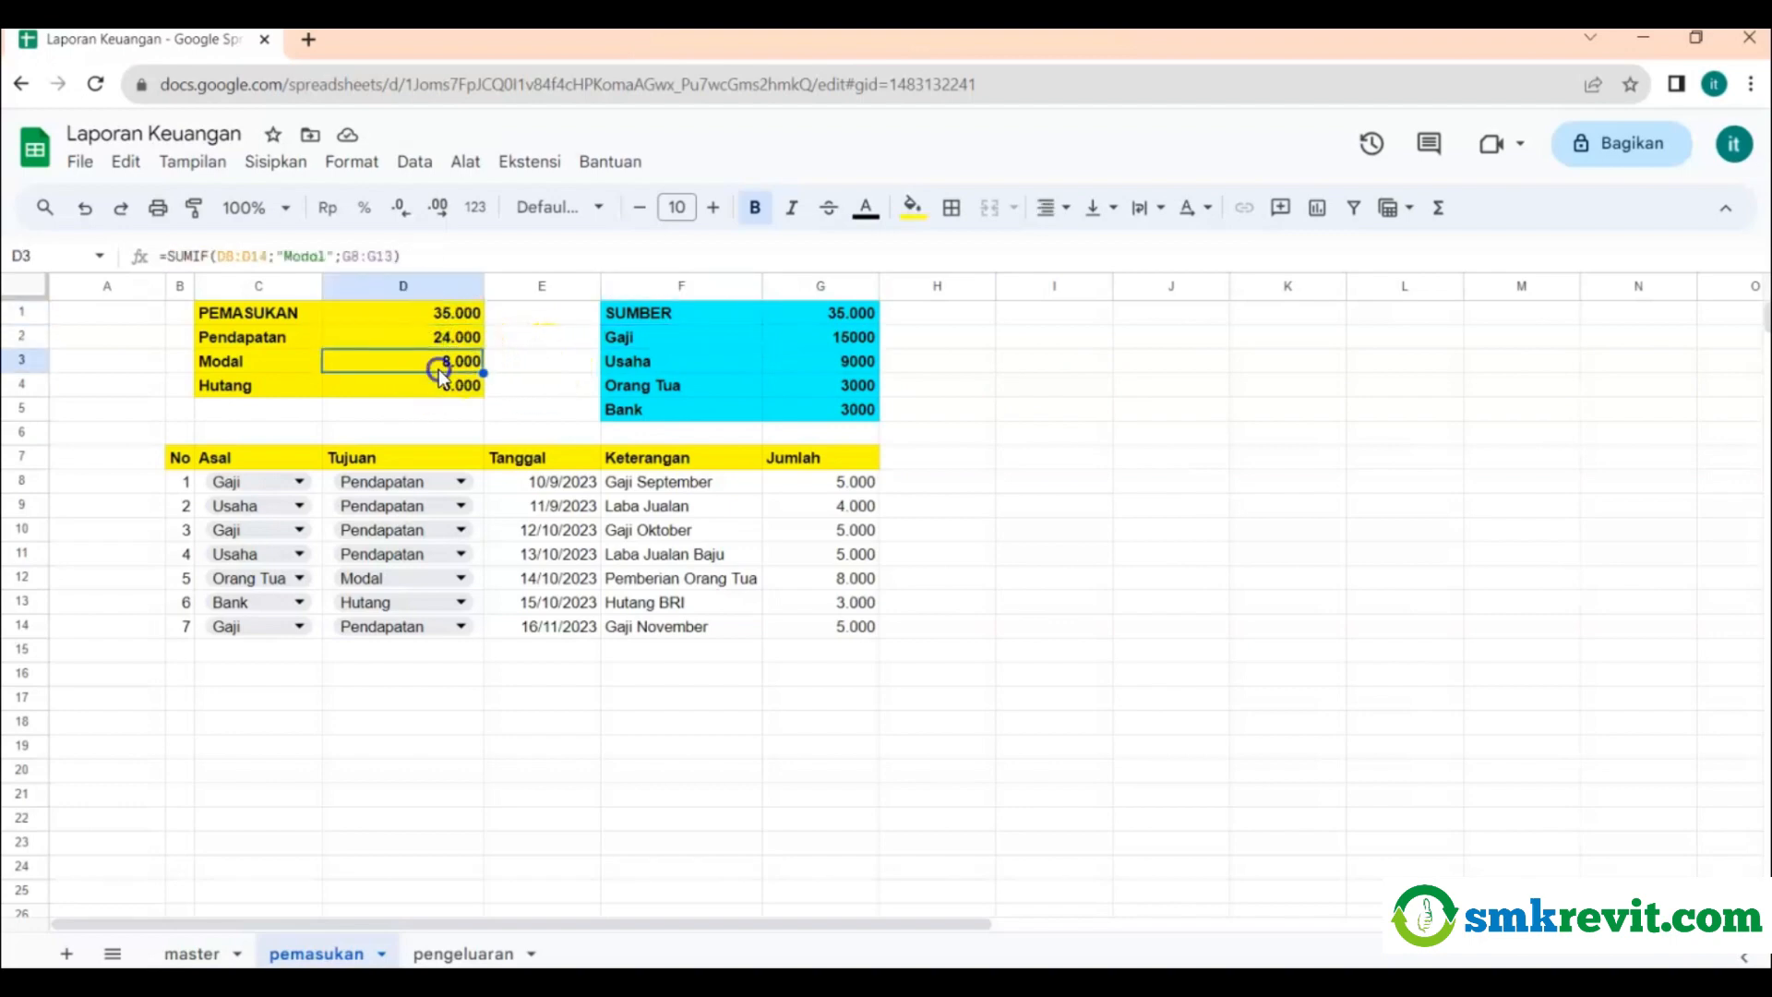
{"action": "left_click", "coordinate": [439, 391]}
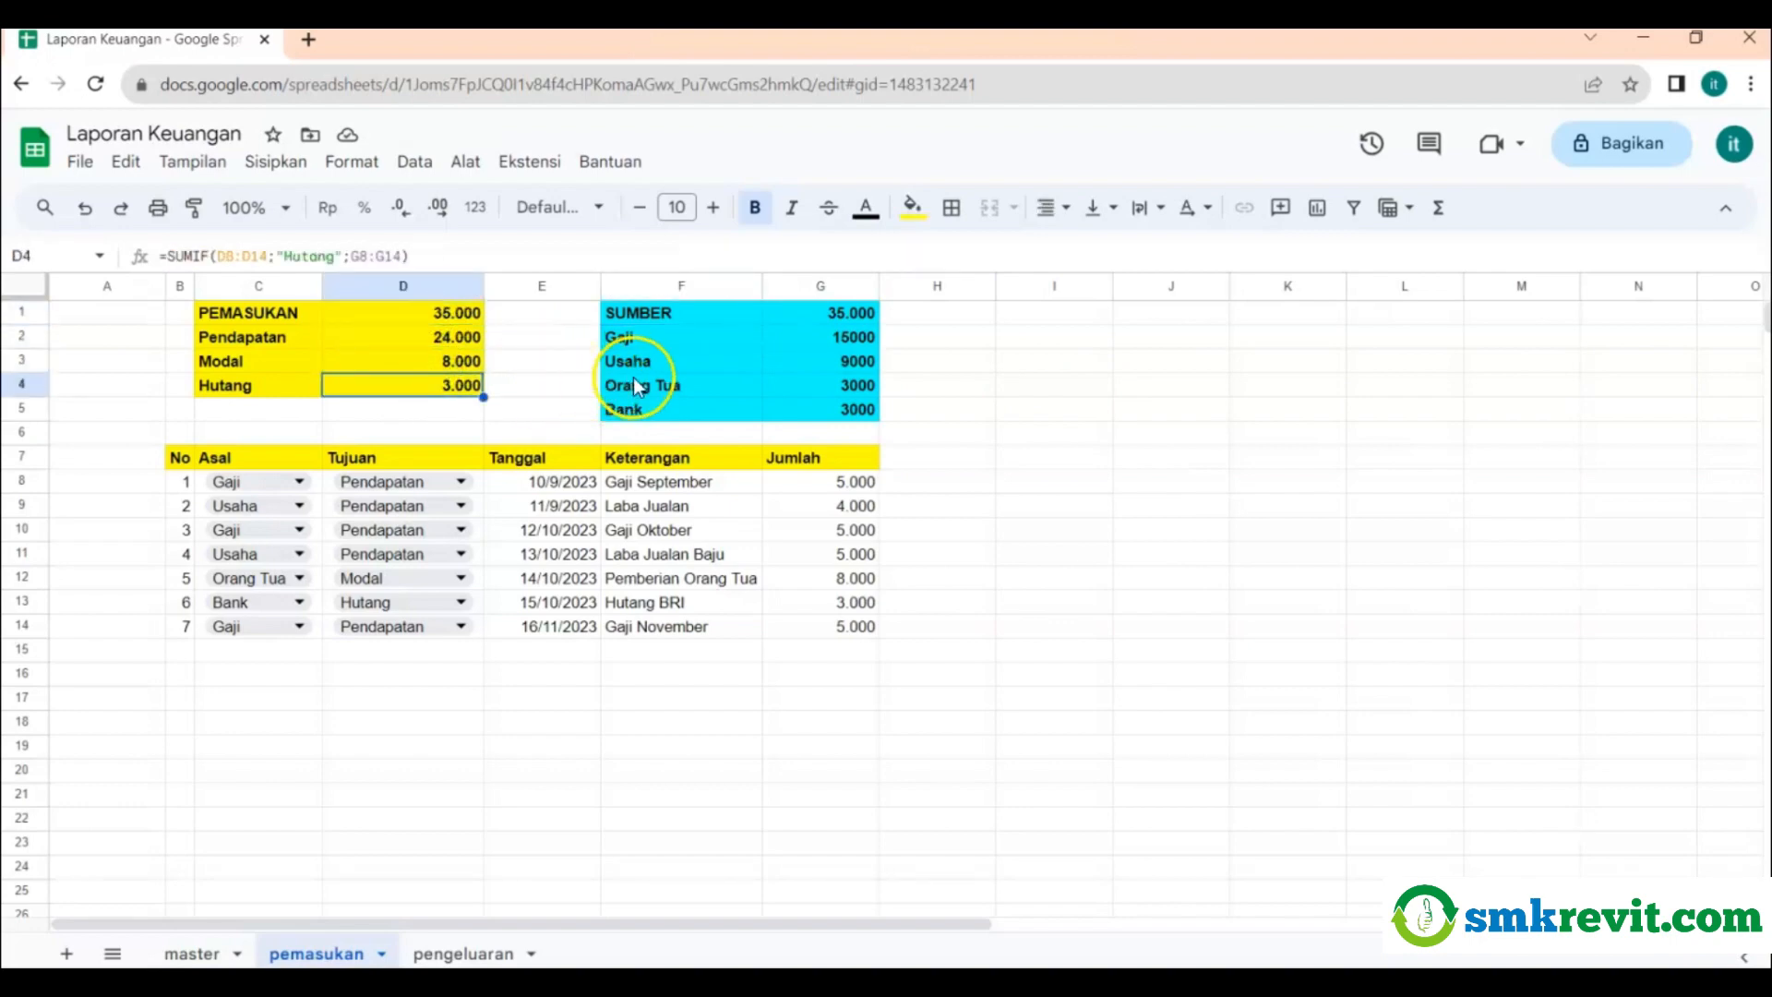
{"action": "left_click", "coordinate": [712, 347]}
{"action": "left_click", "coordinate": [711, 365]}
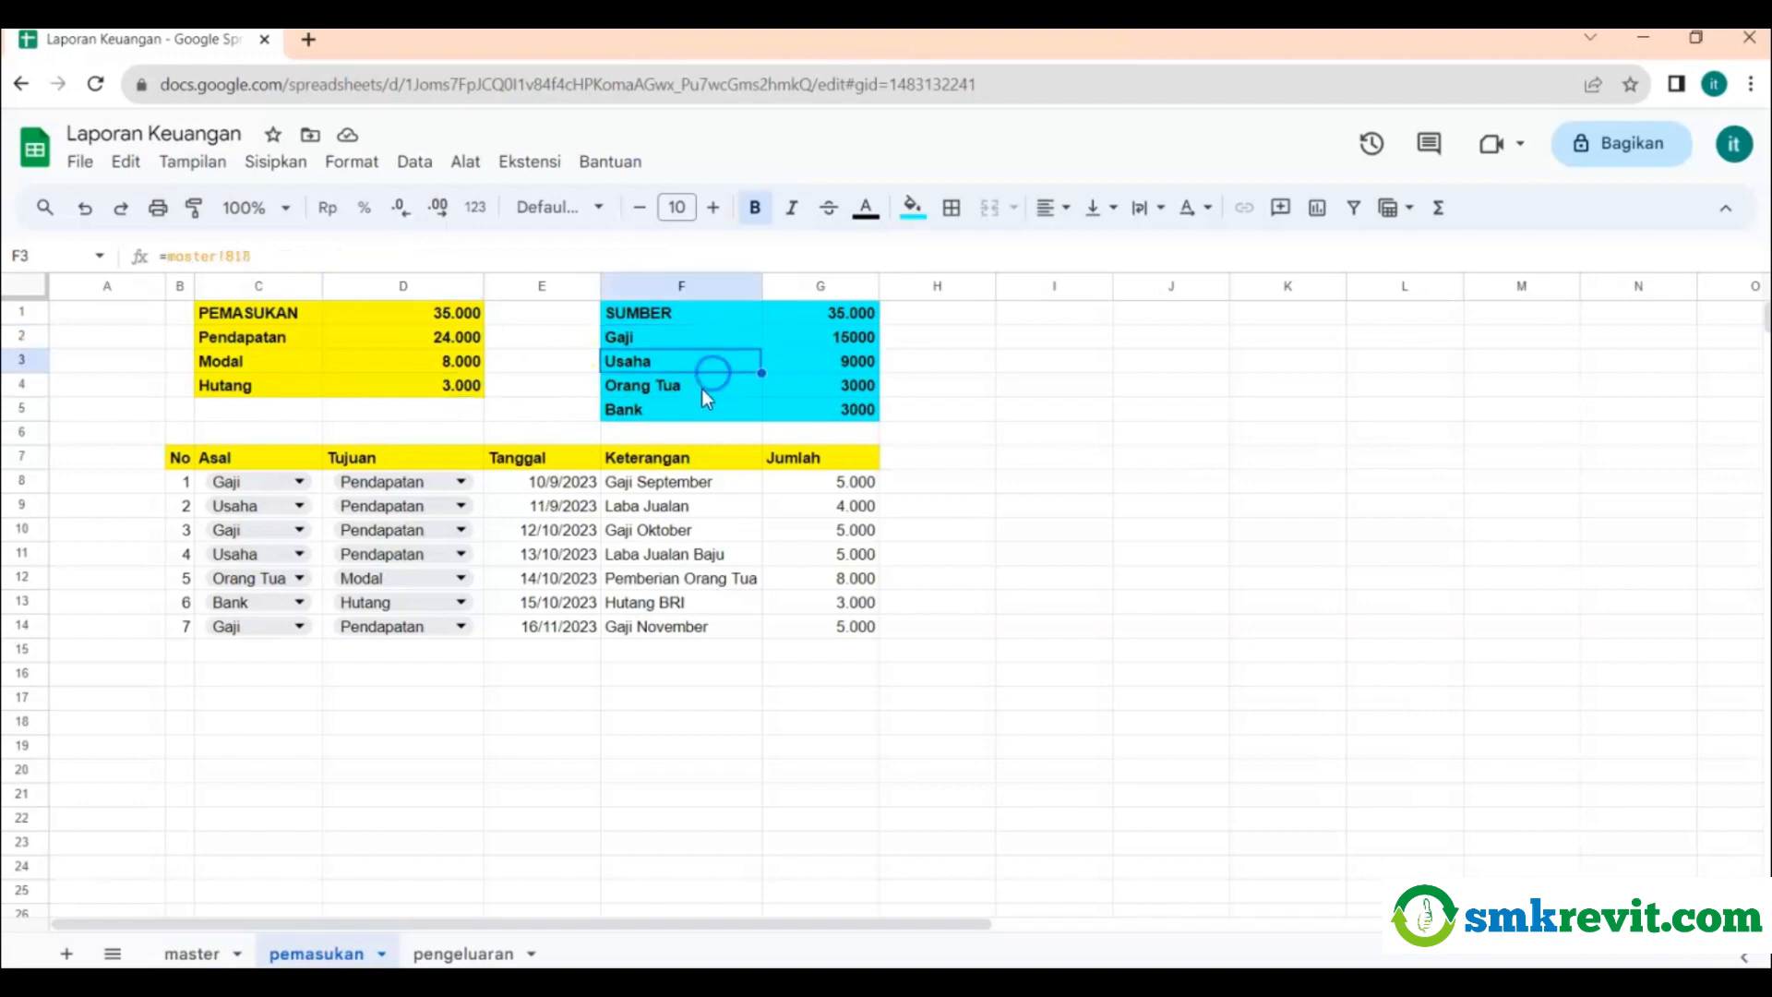
{"action": "left_click", "coordinate": [699, 392]}
{"action": "left_click", "coordinate": [694, 407]}
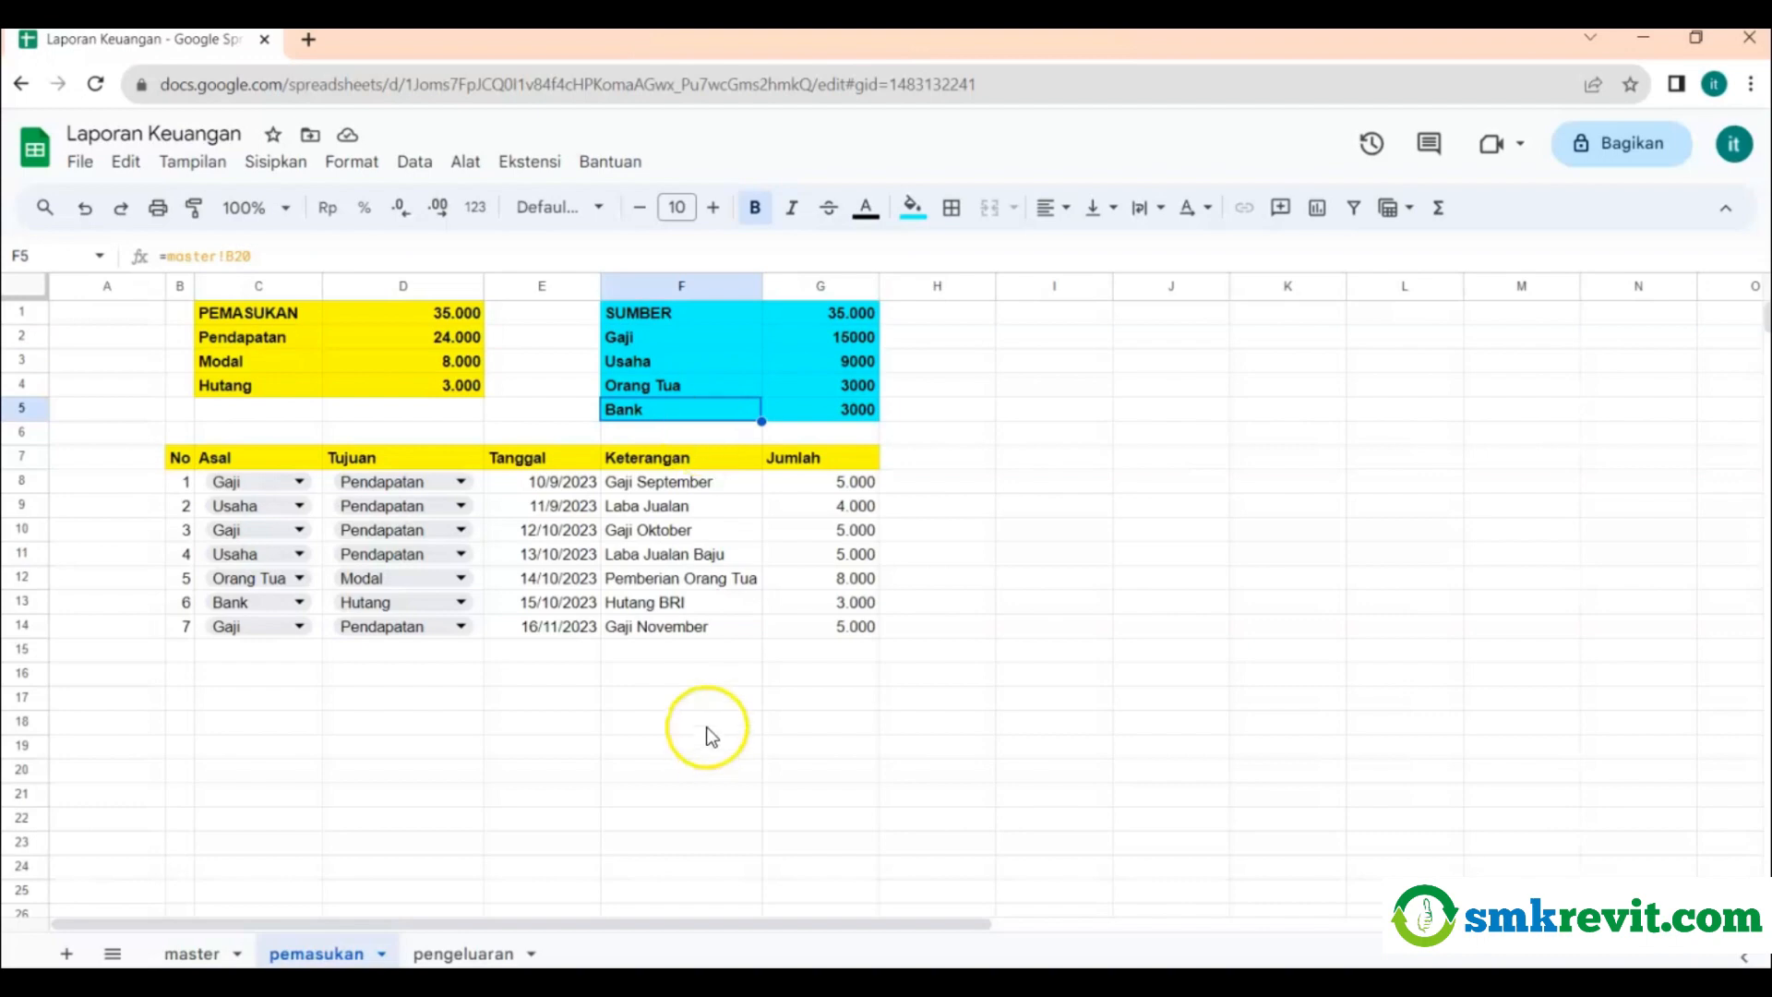
On the pengeluaran sheet, enter the table headers No, Asal, Tujuan, Tanggal, Keterangan and Jumlah in B5:G5.
{"action": "left_click", "coordinate": [464, 953]}
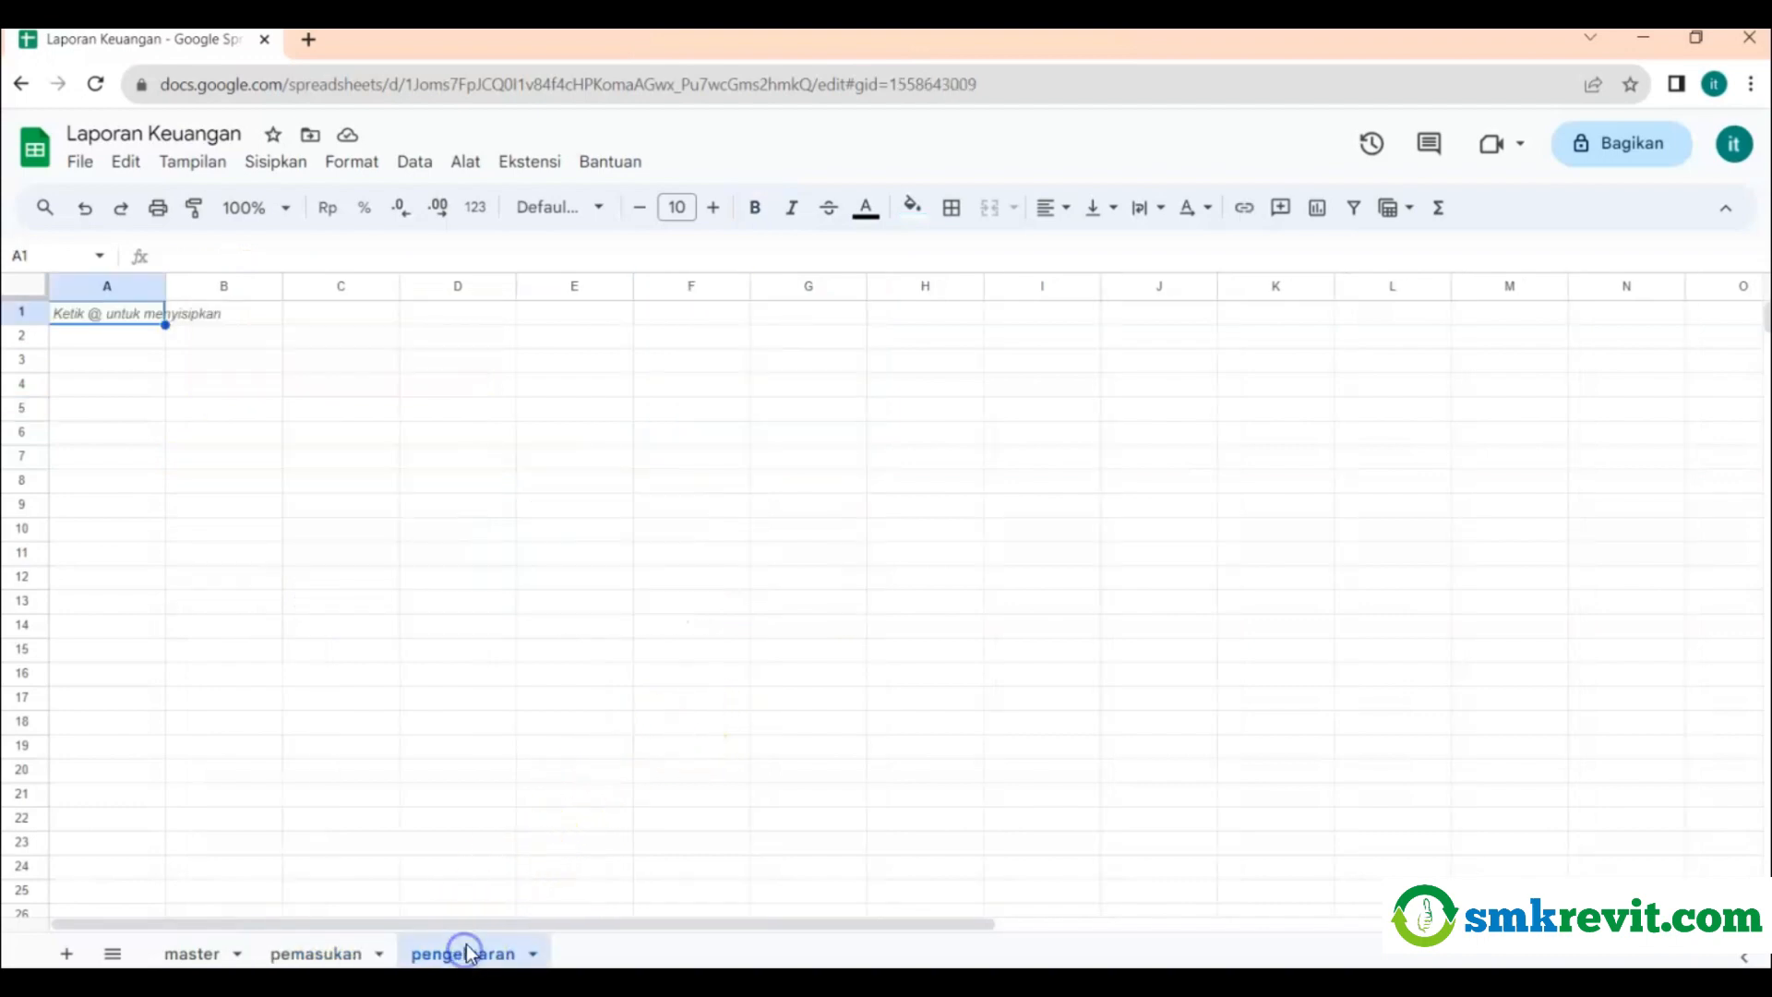
{"action": "left_click", "coordinate": [203, 411]}
{"action": "type", "text": "NO"}
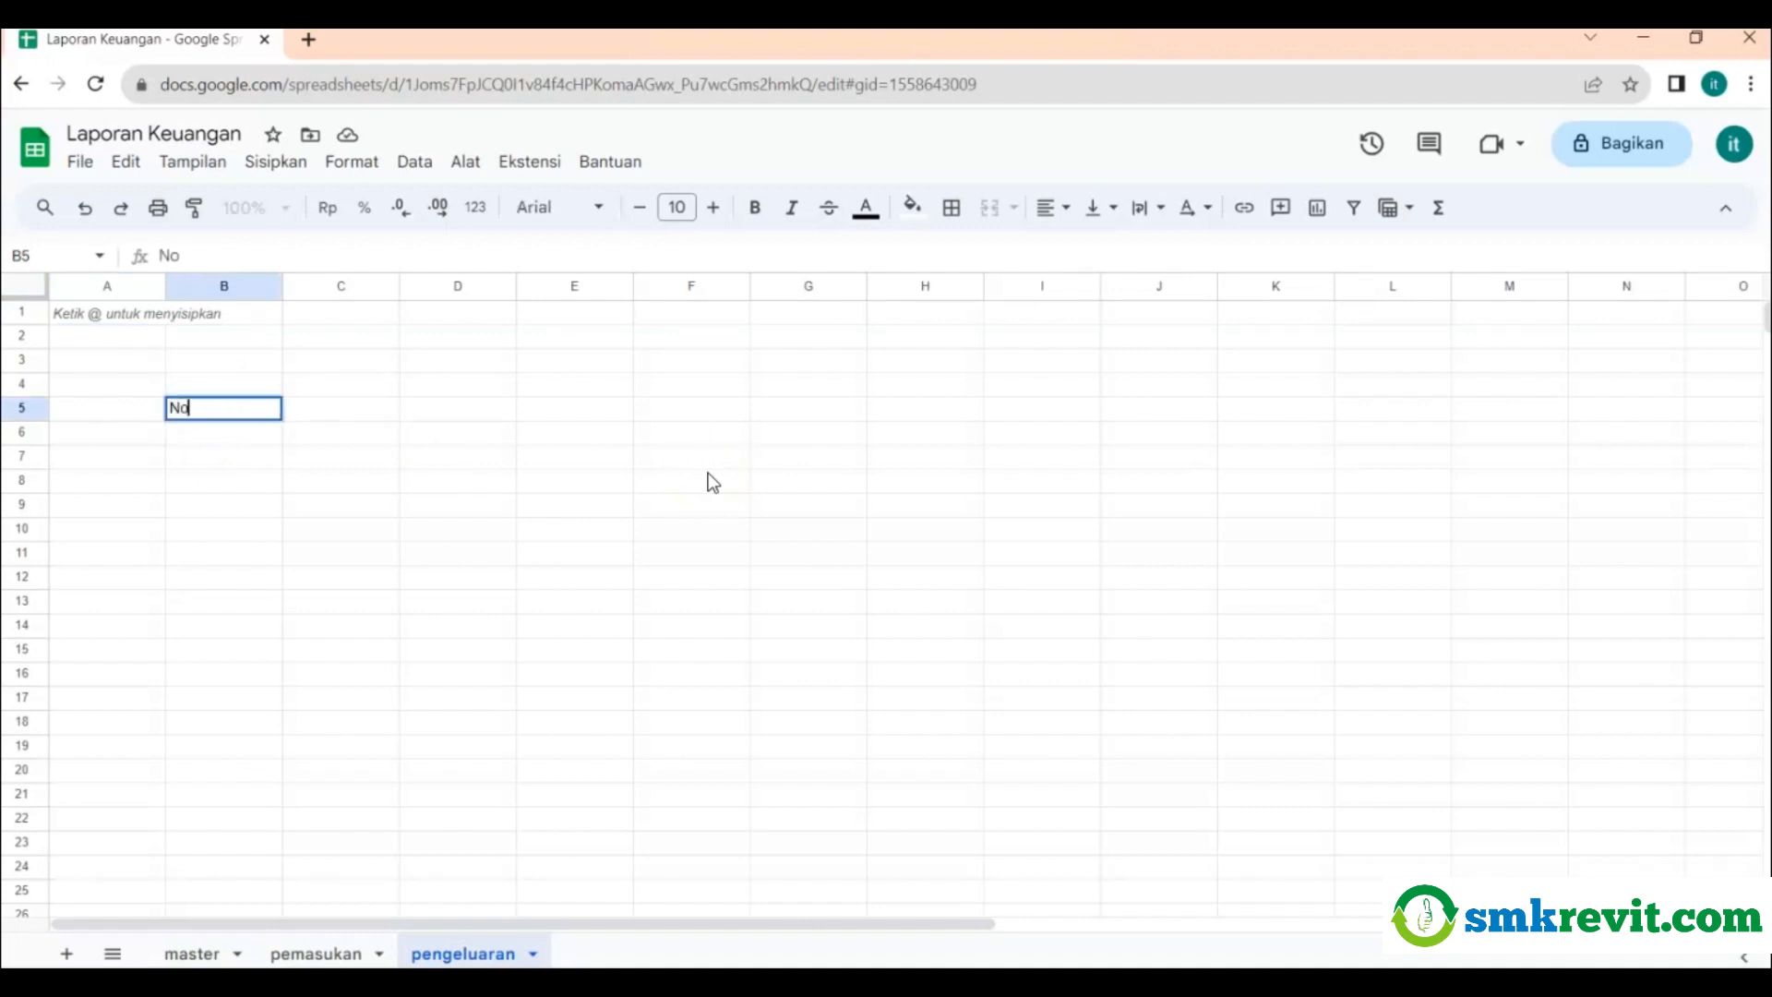
{"action": "key", "text": "Tab"}
{"action": "type", "text": "Asal"}
{"action": "key", "text": "Tab"}
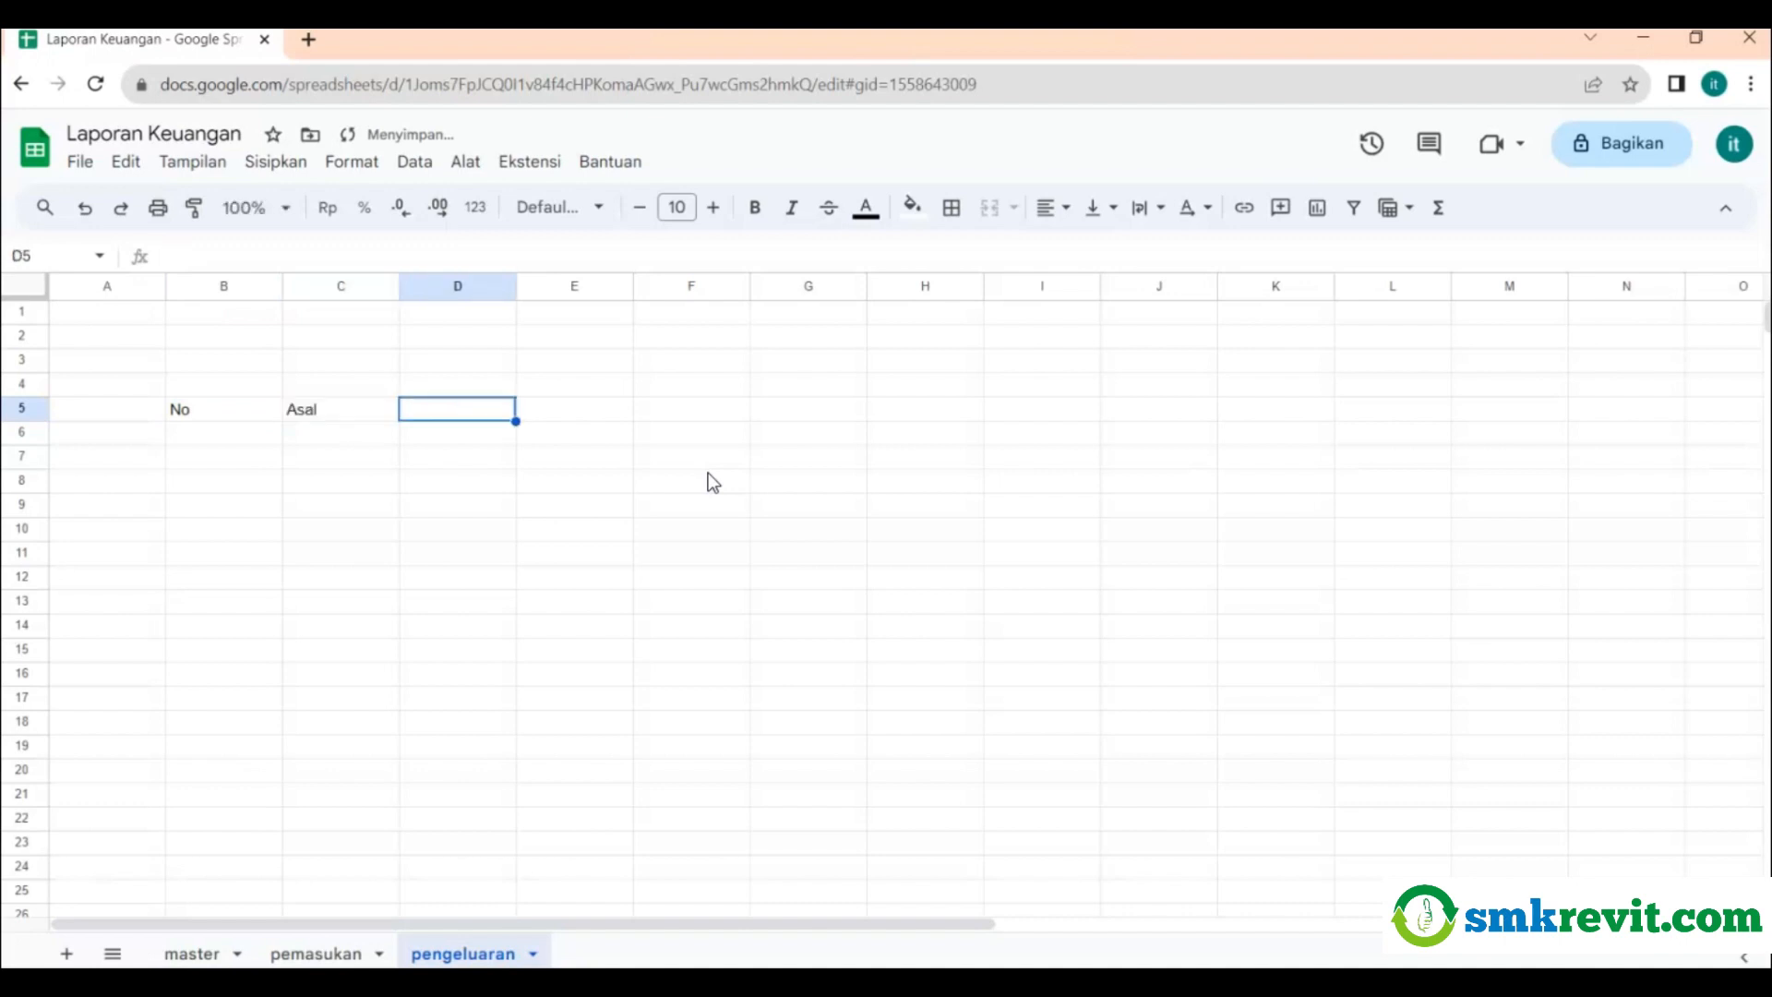
{"action": "type", "text": "Tujuan"}
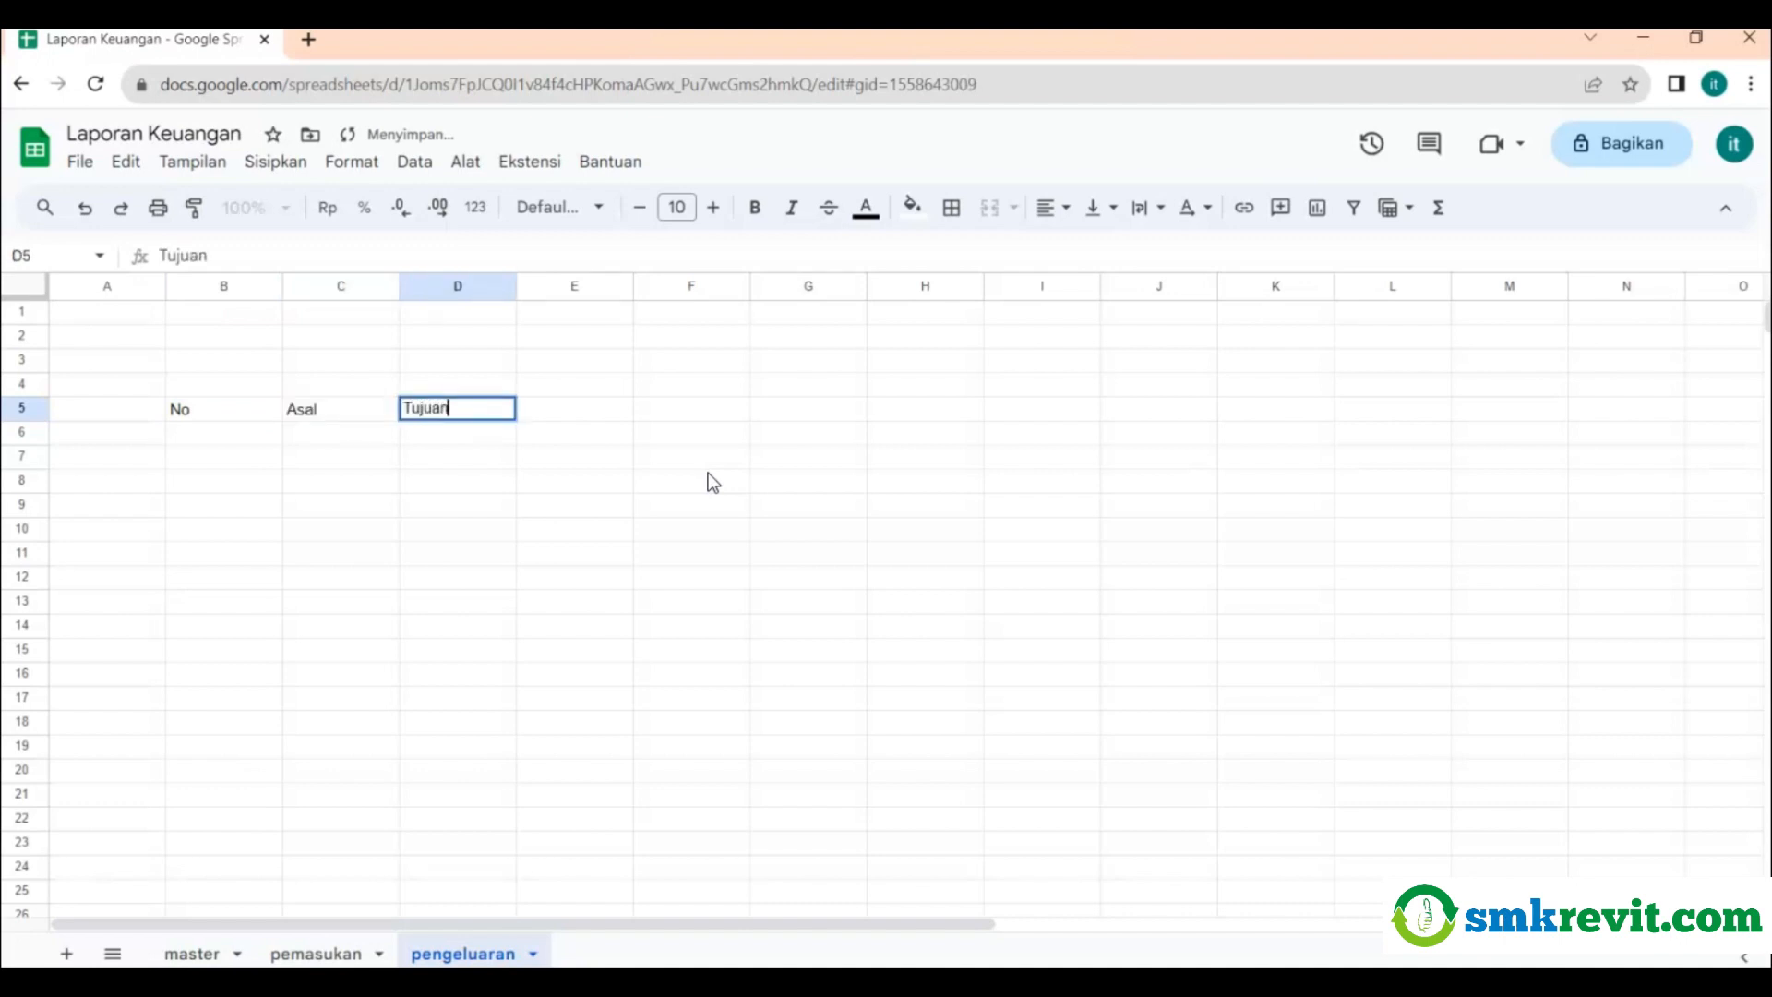
{"action": "key", "text": "Tab"}
{"action": "type", "text": "Tanggal"}
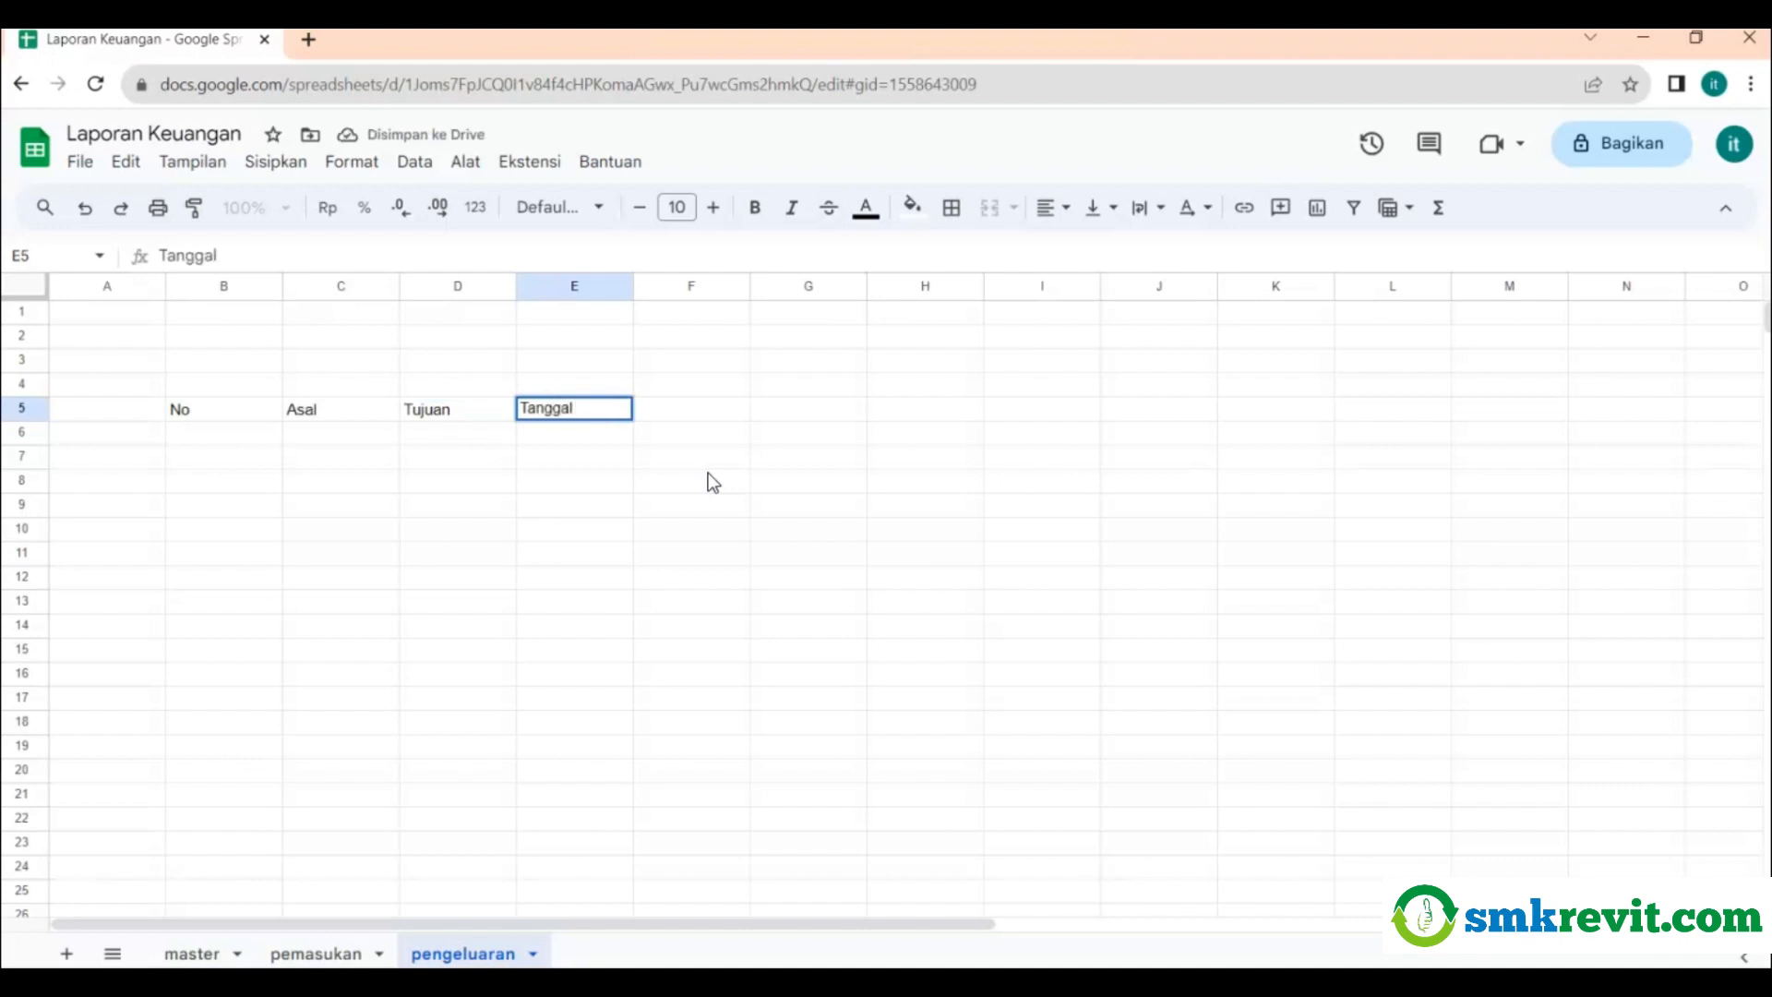
{"action": "key", "text": "Tab"}
{"action": "type", "text": "K"}
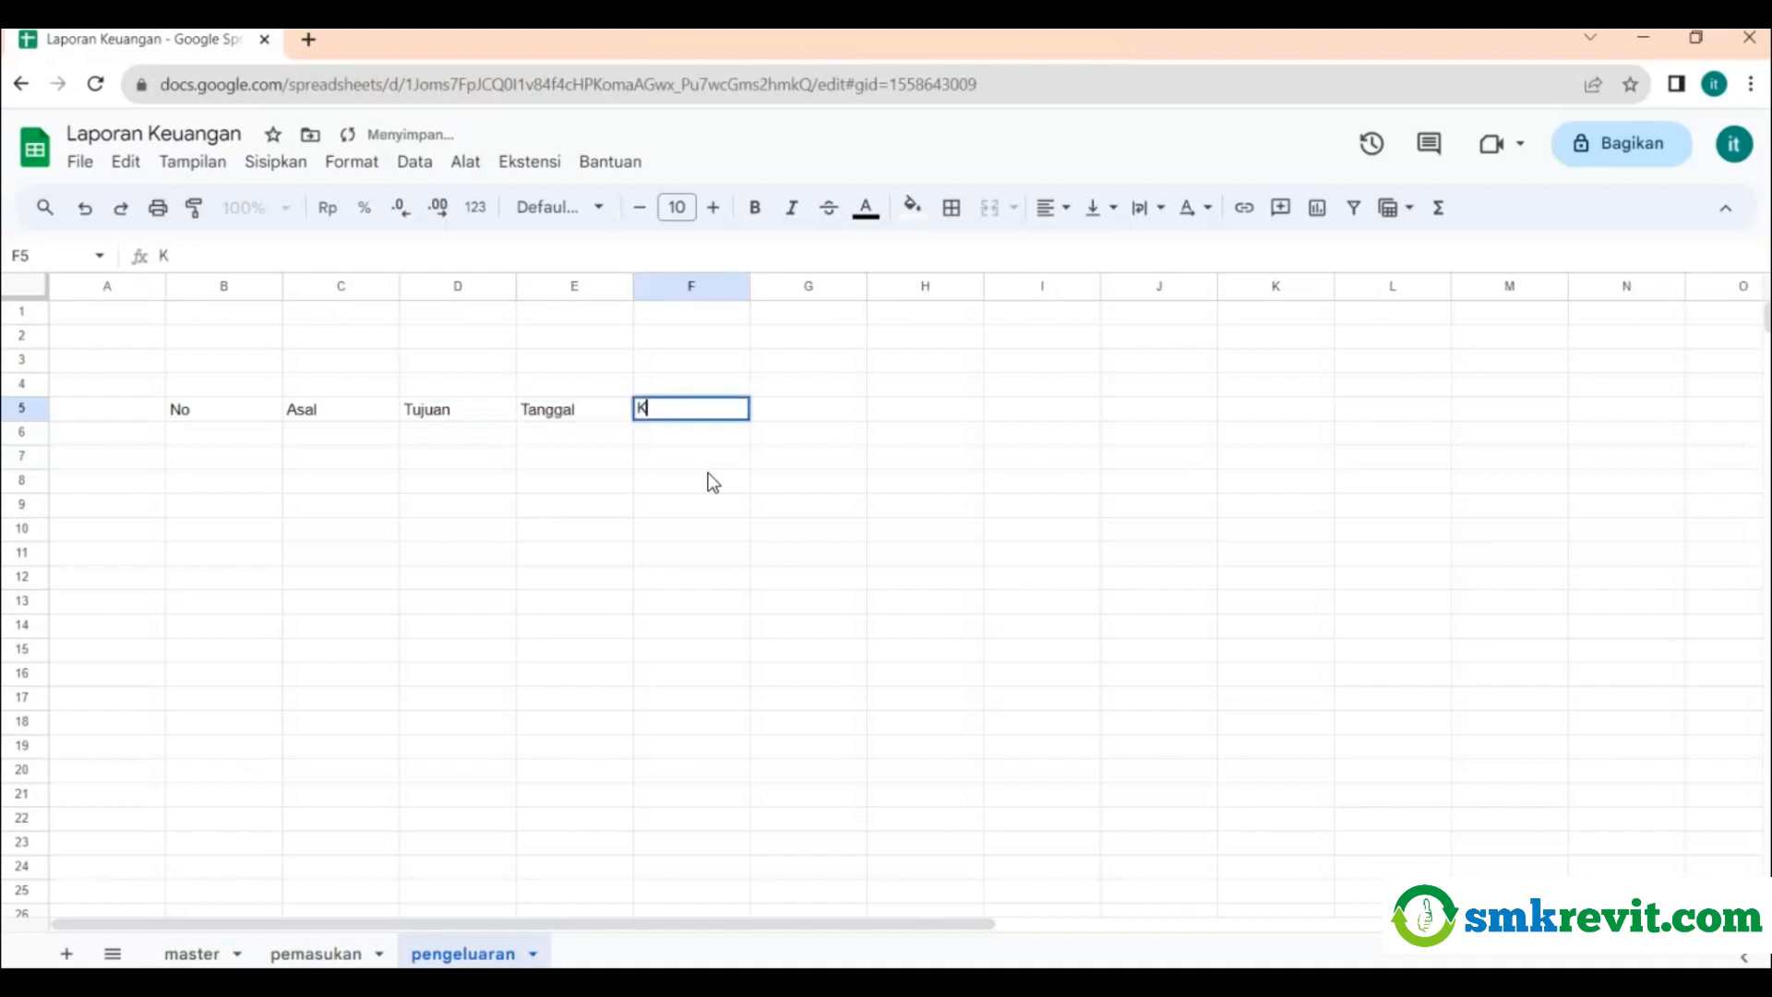
{"action": "type", "text": "eterangan"}
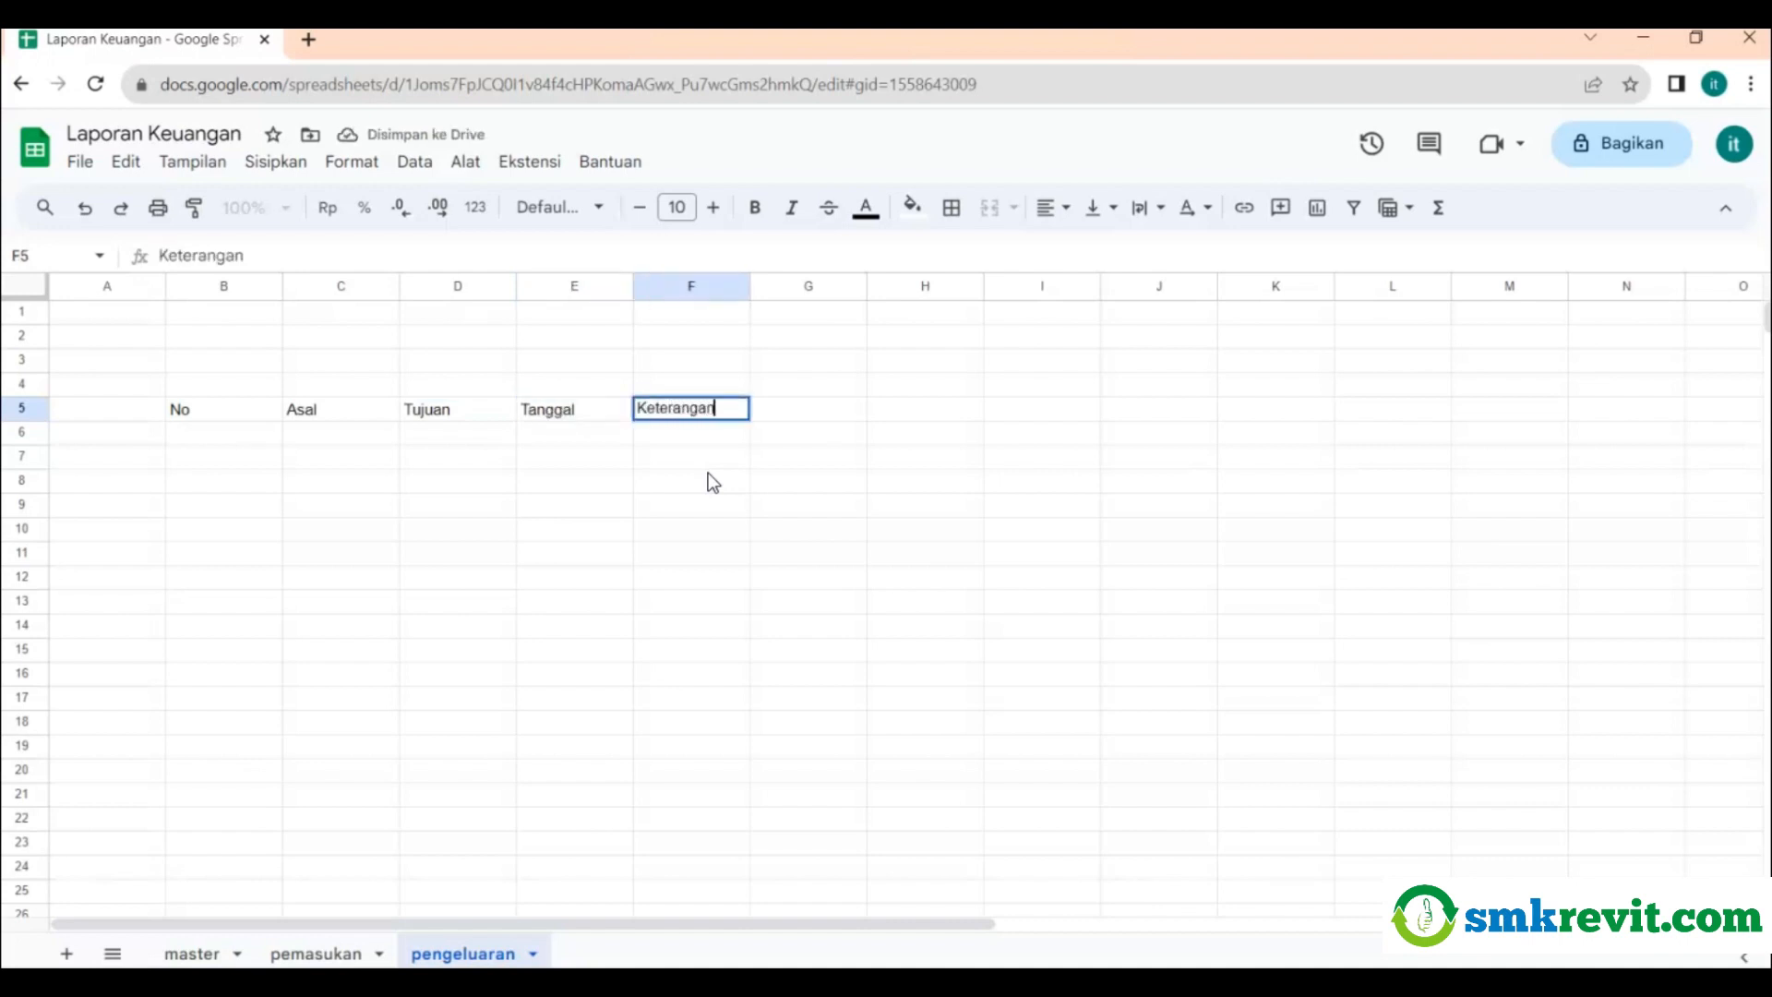
{"action": "key", "text": "Tab"}
{"action": "type", "text": "Jum"}
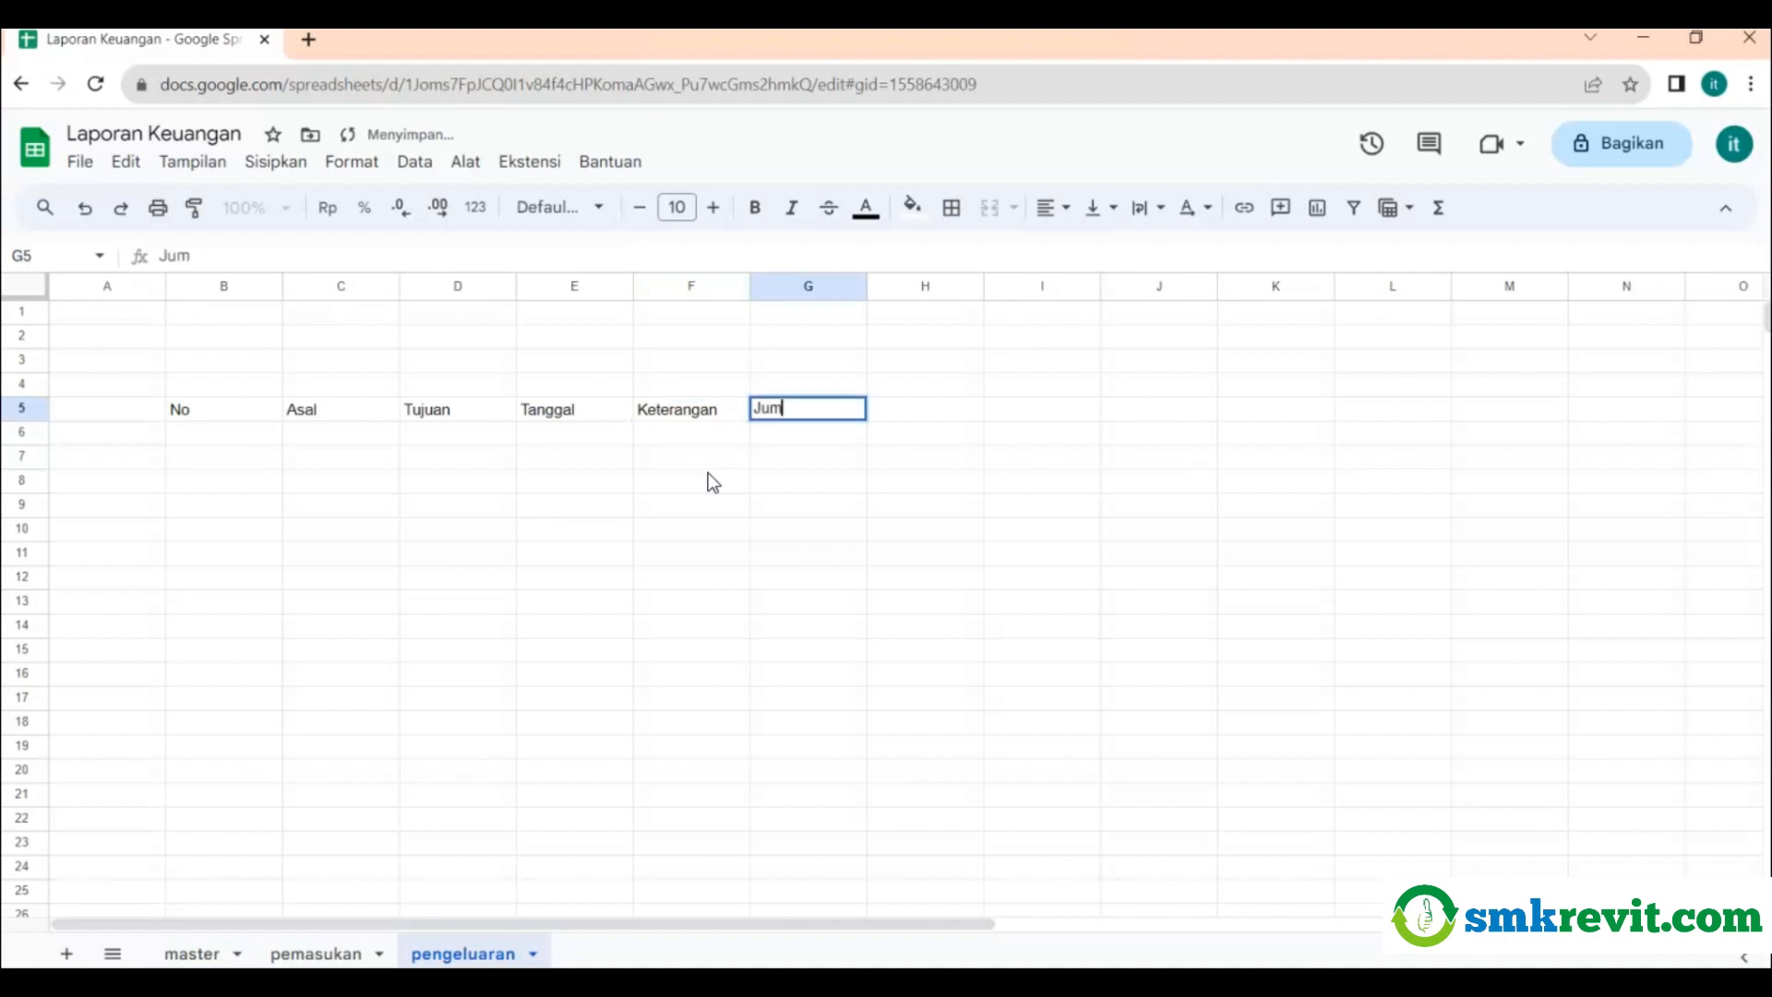
{"action": "type", "text": "lah"}
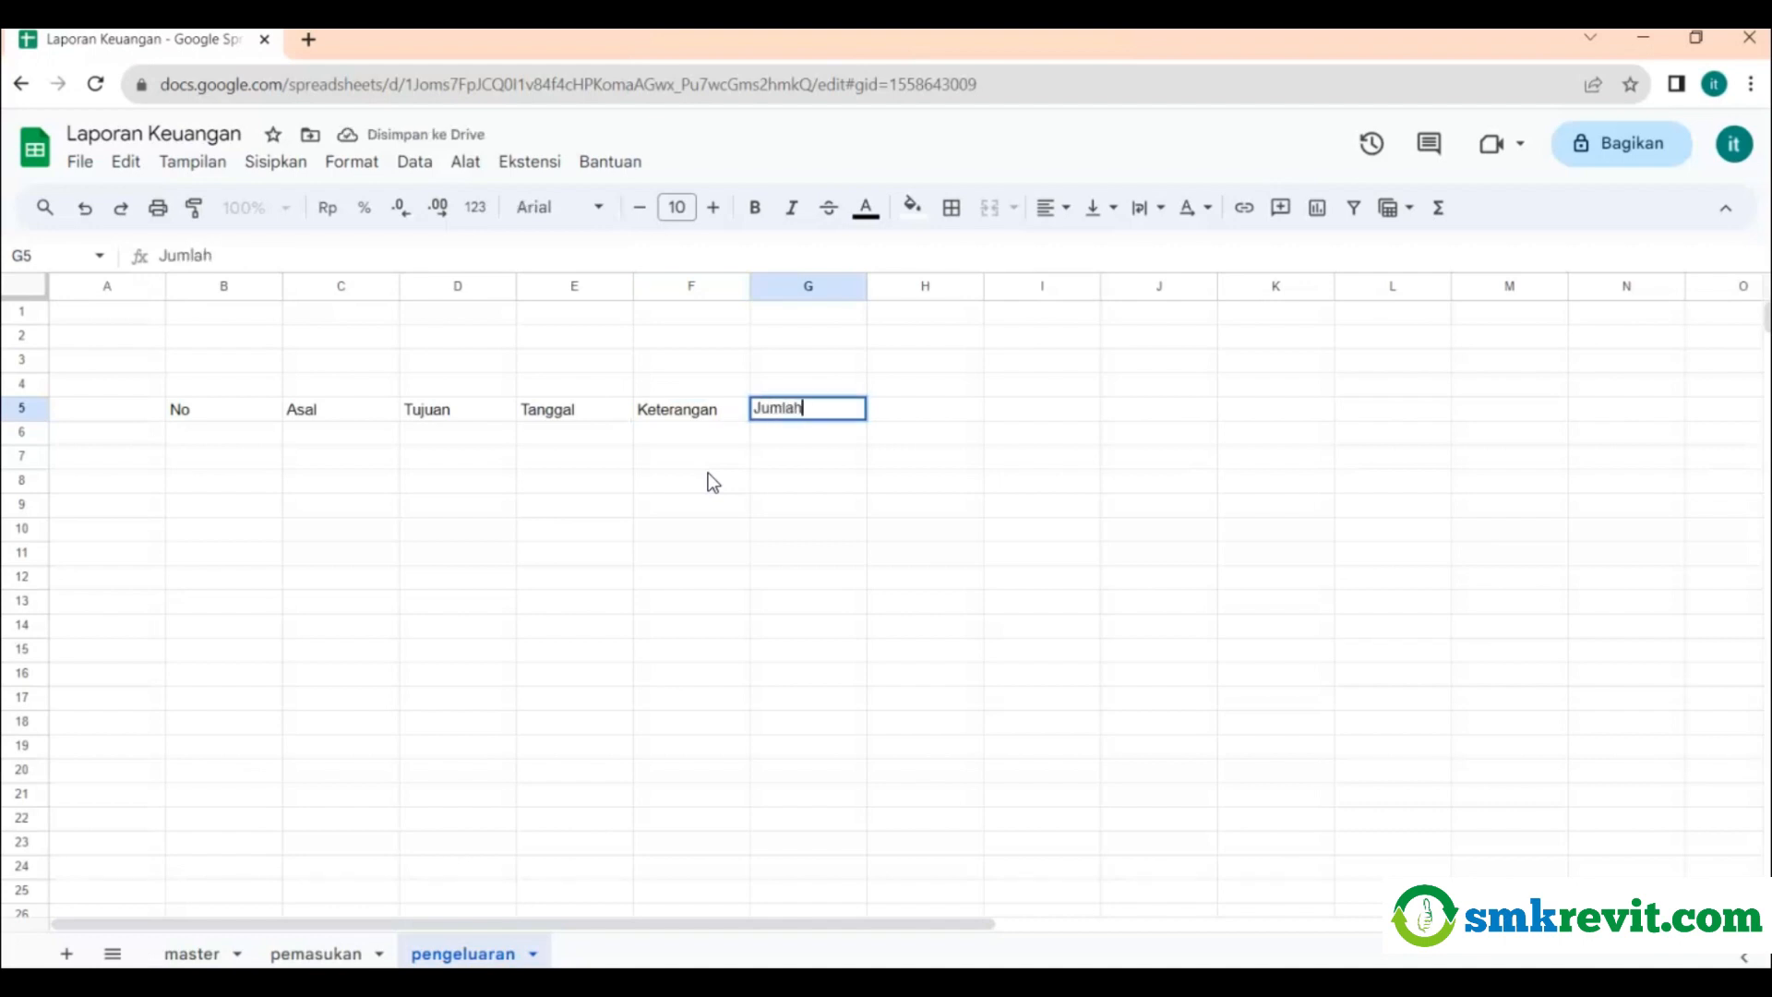
{"action": "key", "text": "Return"}
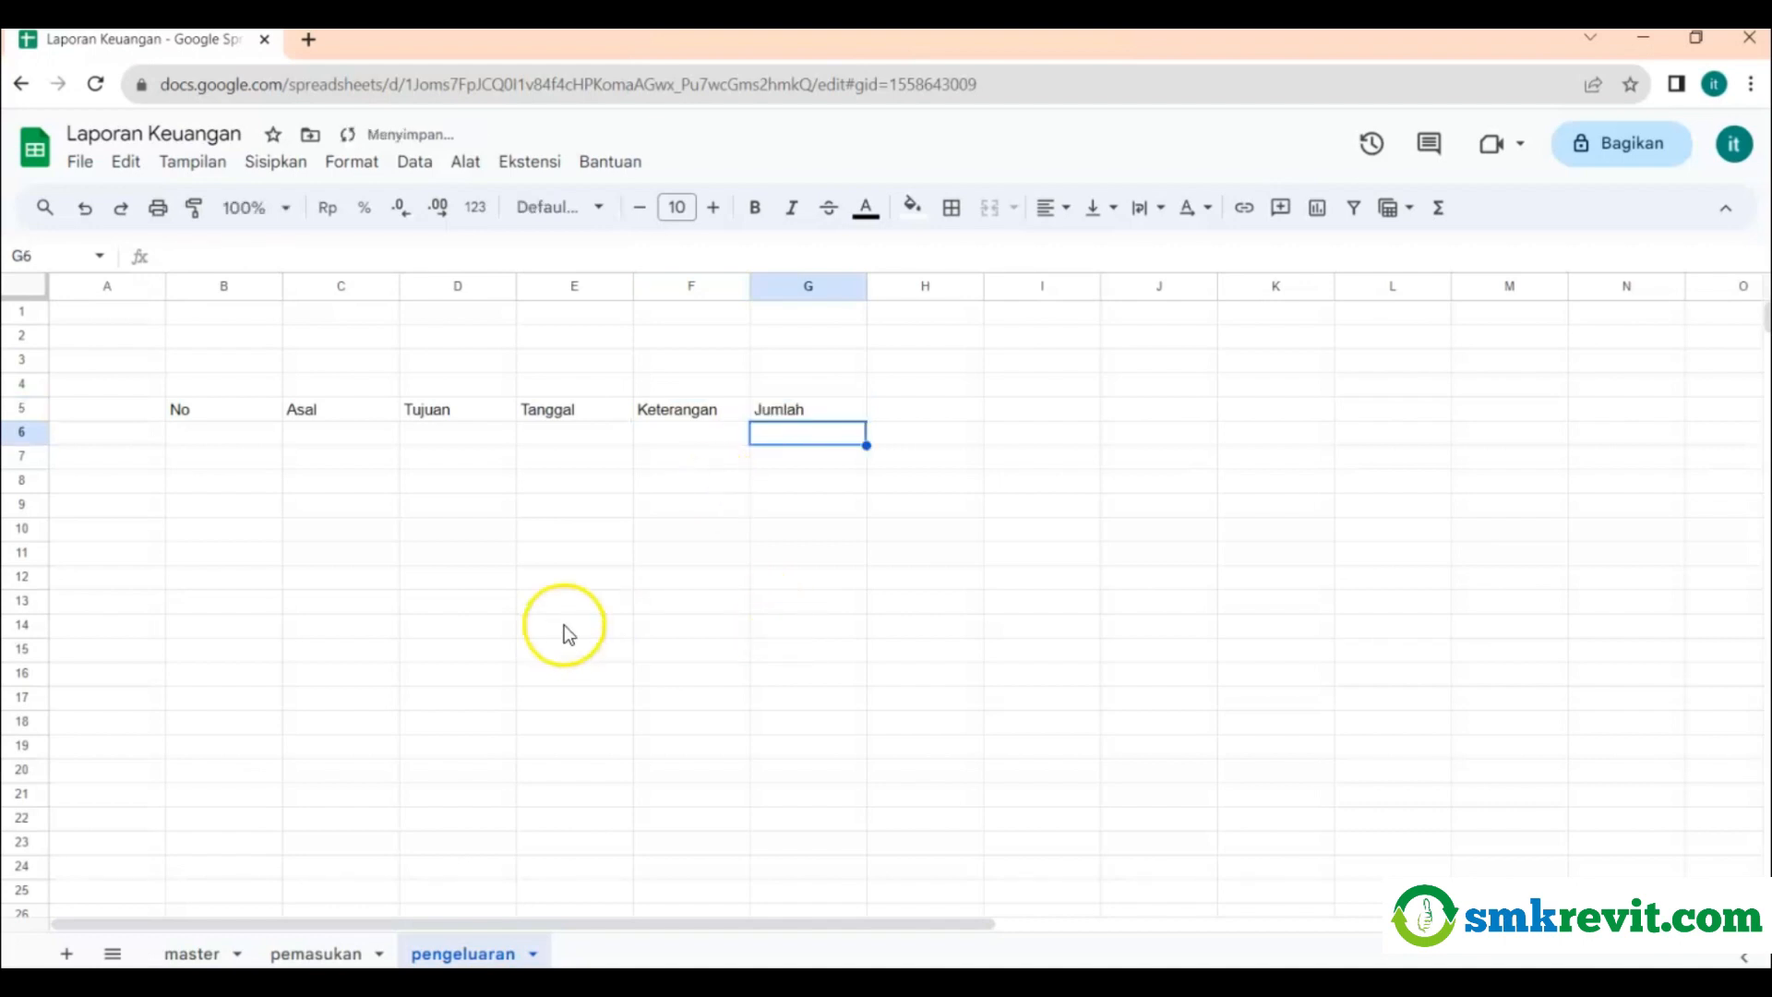
Enter the heading PENGELUARAN in B1 and link B2 to the Rutin category with =master!B12.
{"action": "left_click", "coordinate": [240, 313]}
{"action": "type", "text": "PENGELUARAN"}
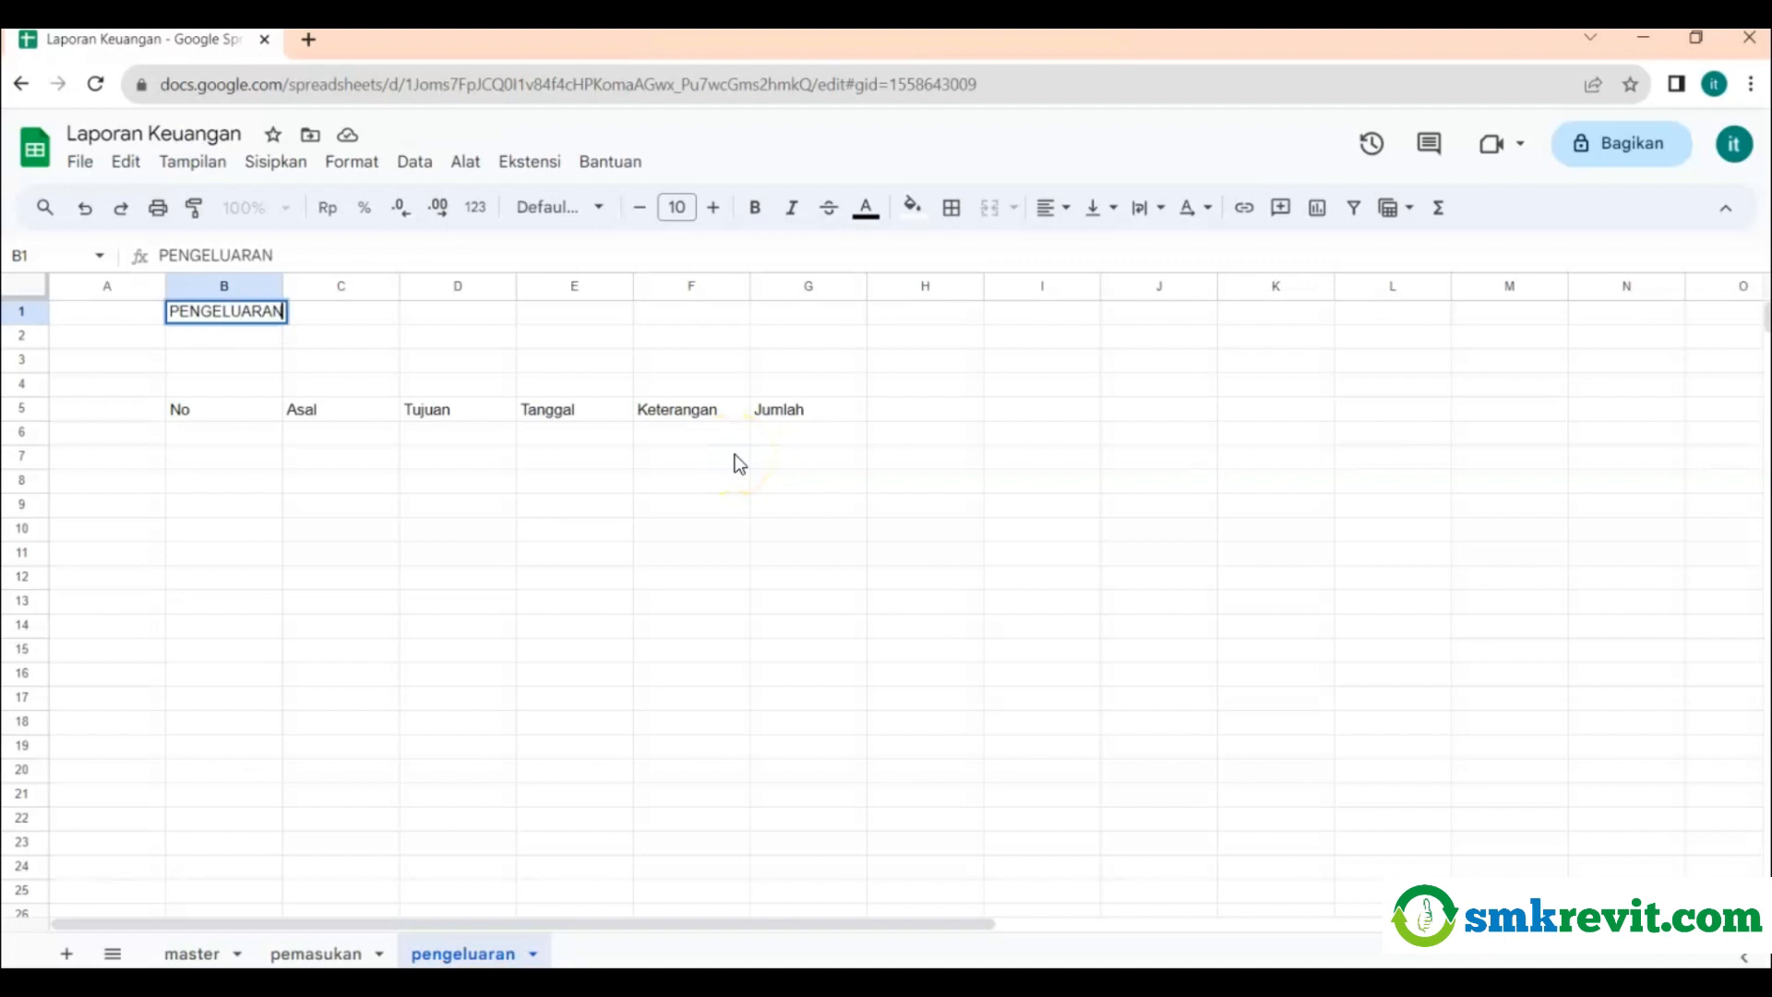
{"action": "key", "text": "Return"}
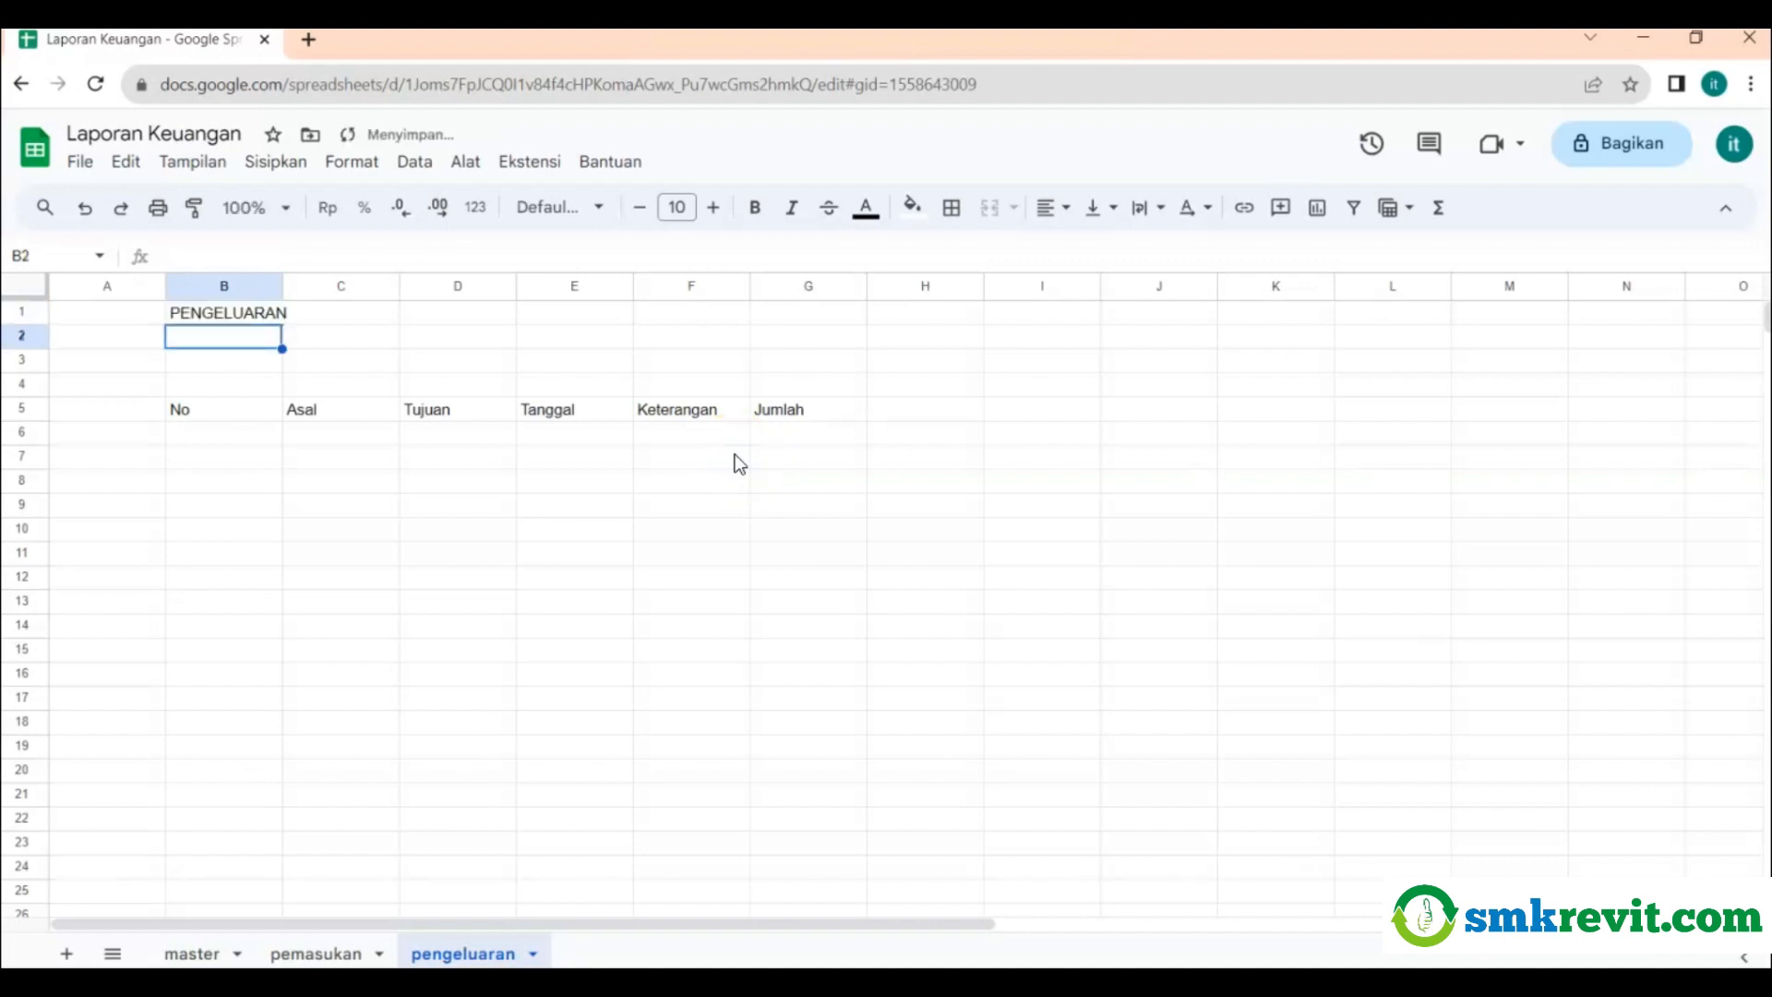
{"action": "type", "text": "="}
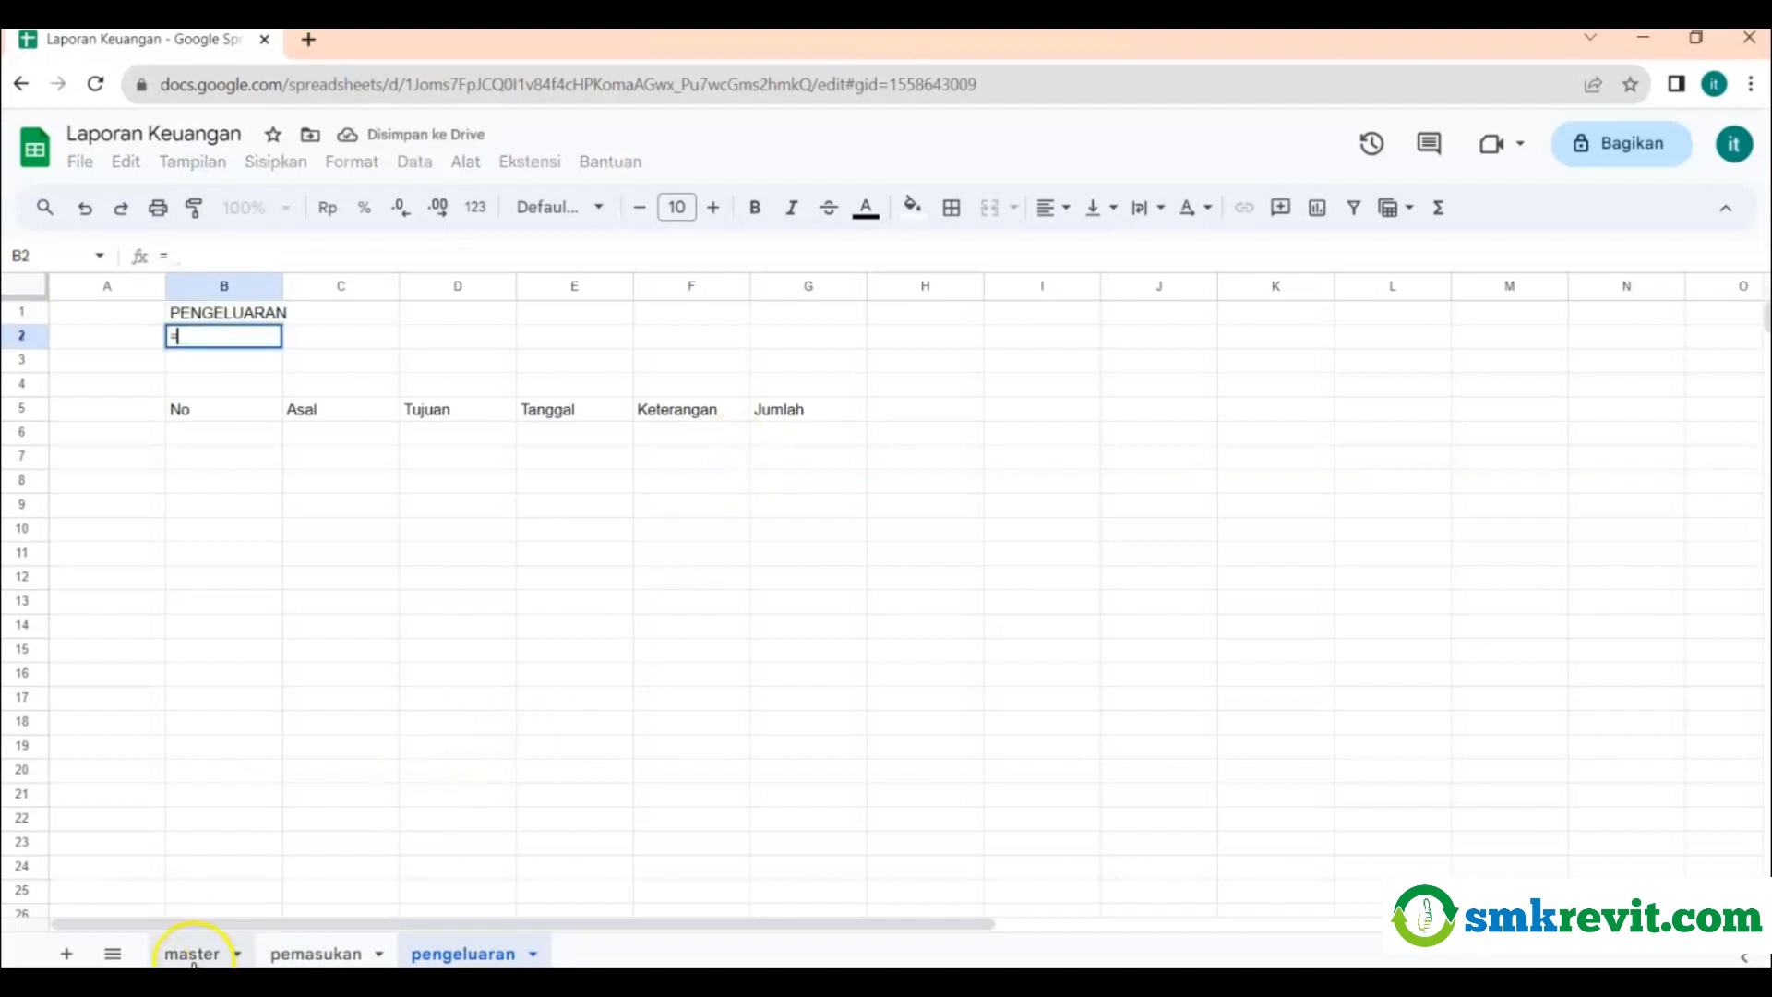
{"action": "left_click", "coordinate": [192, 954]}
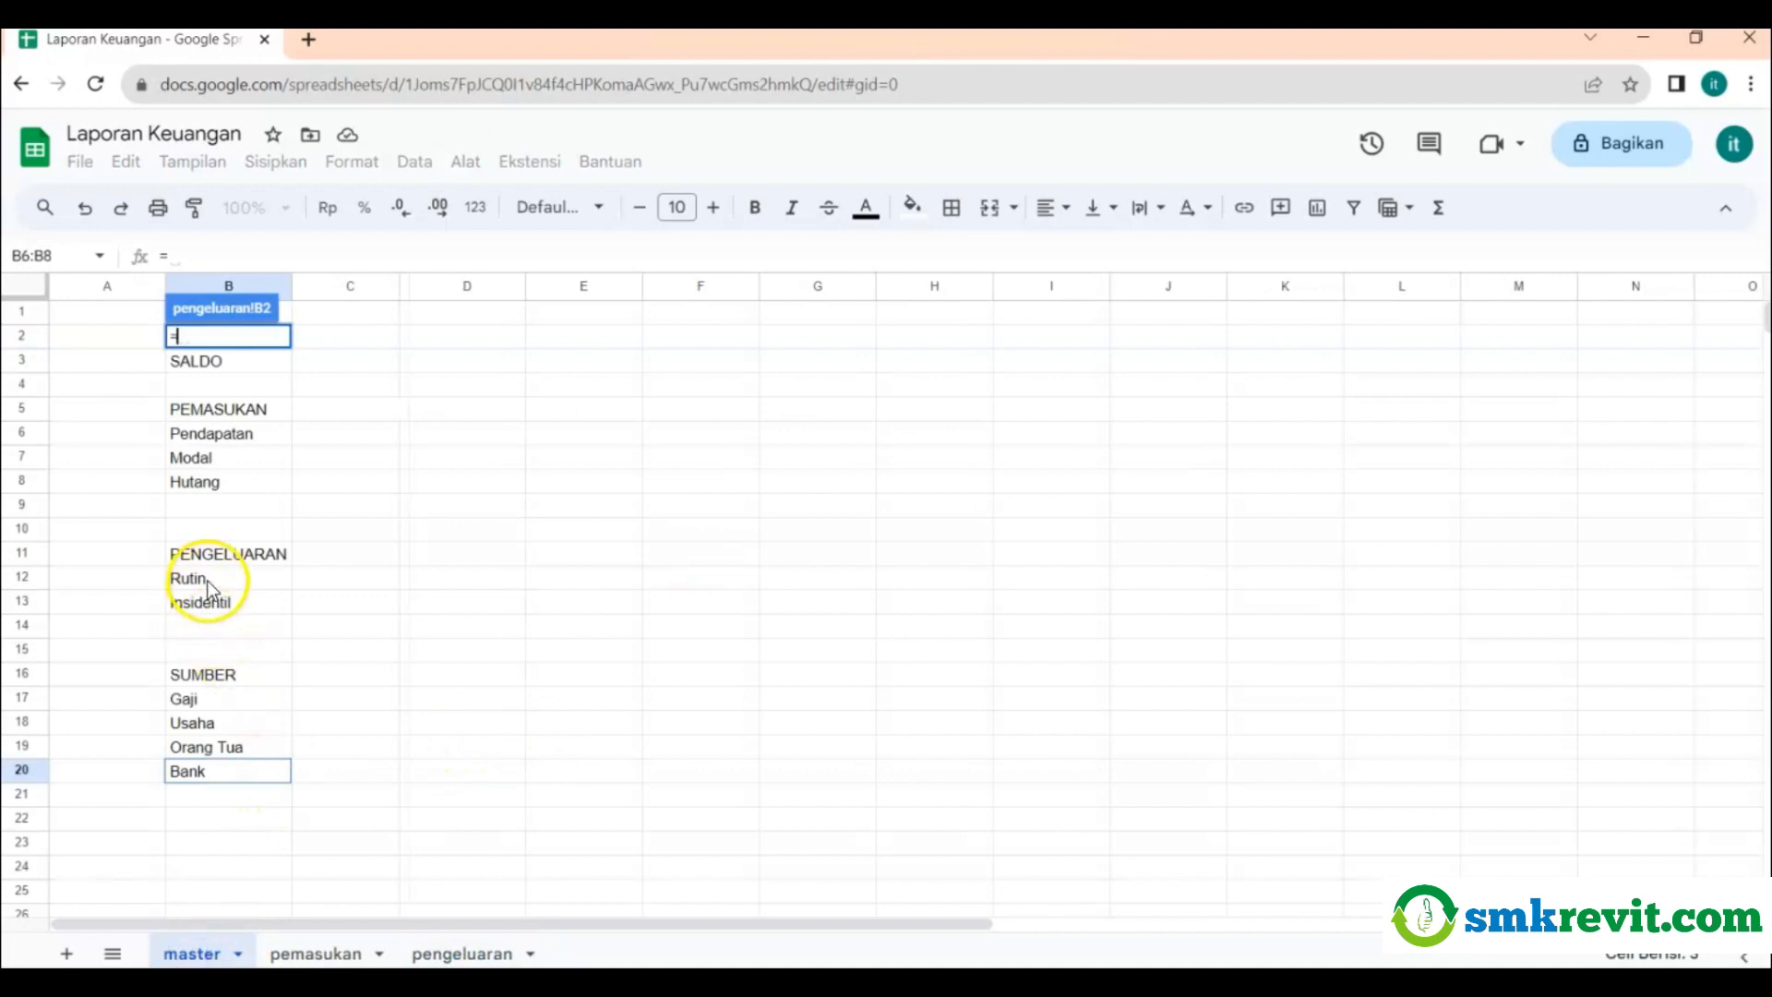
{"action": "left_click", "coordinate": [208, 588]}
{"action": "key", "text": "Return"}
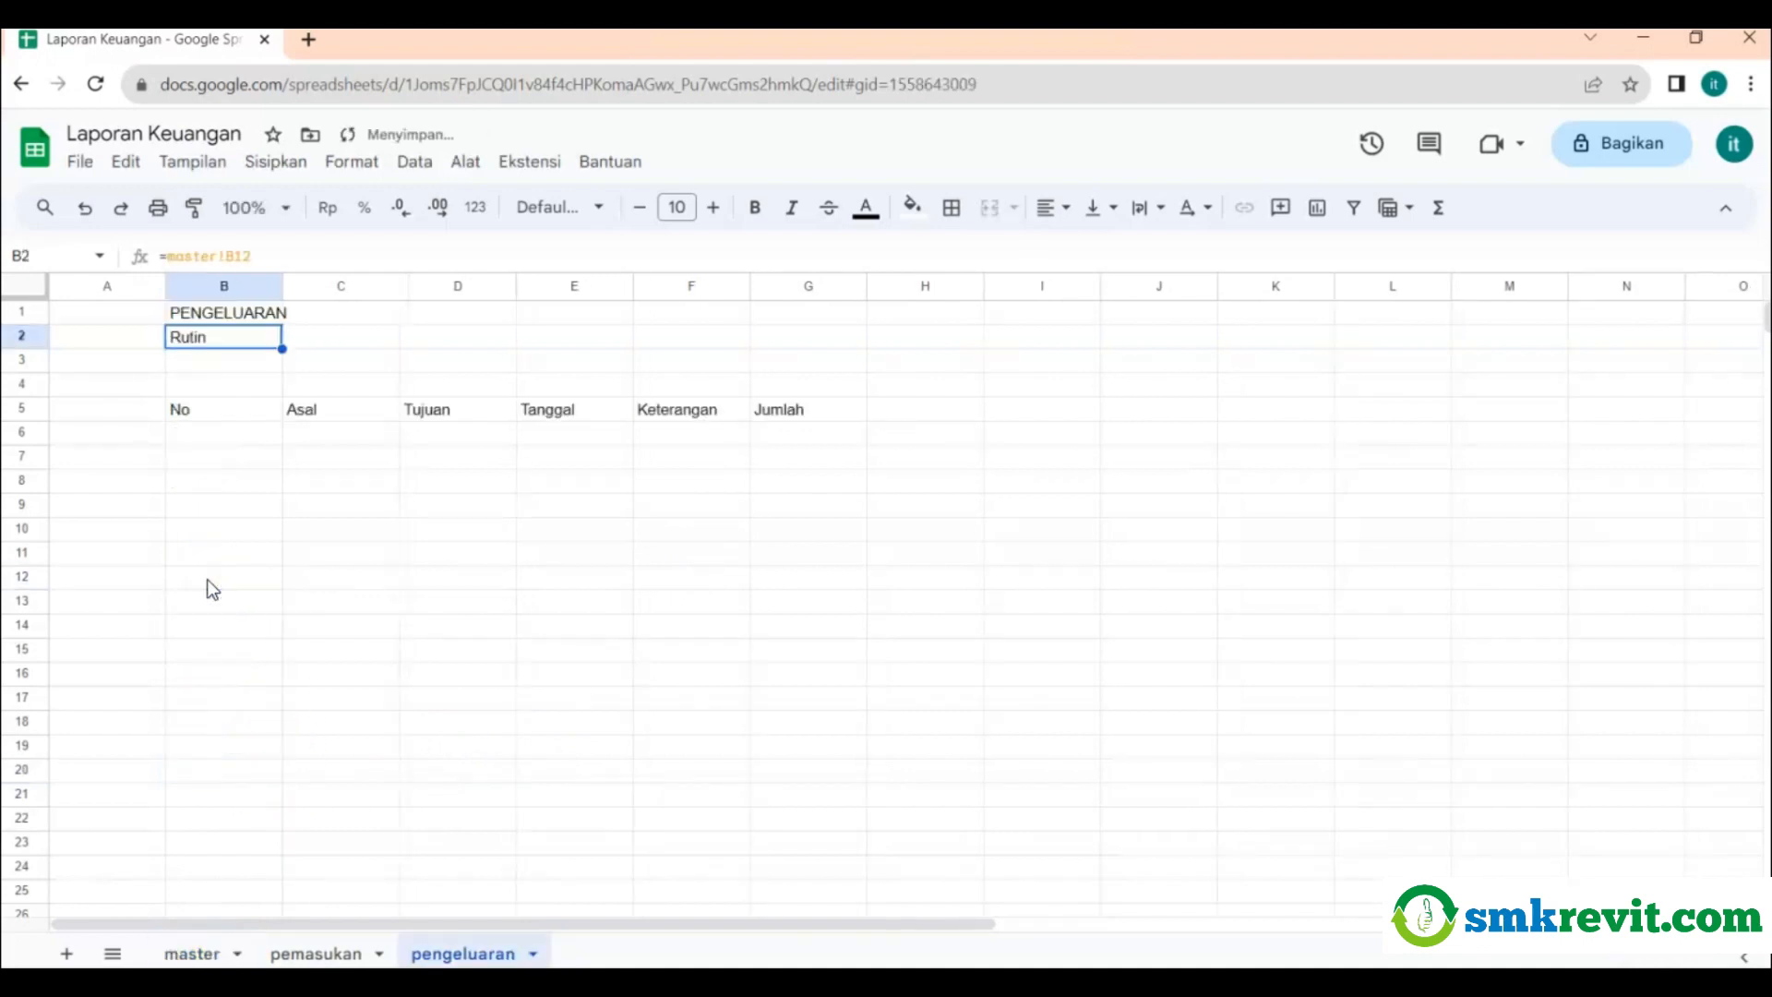
Link B3 to the Insidentil category on the master sheet with =master!B13.
{"action": "left_click", "coordinate": [203, 370]}
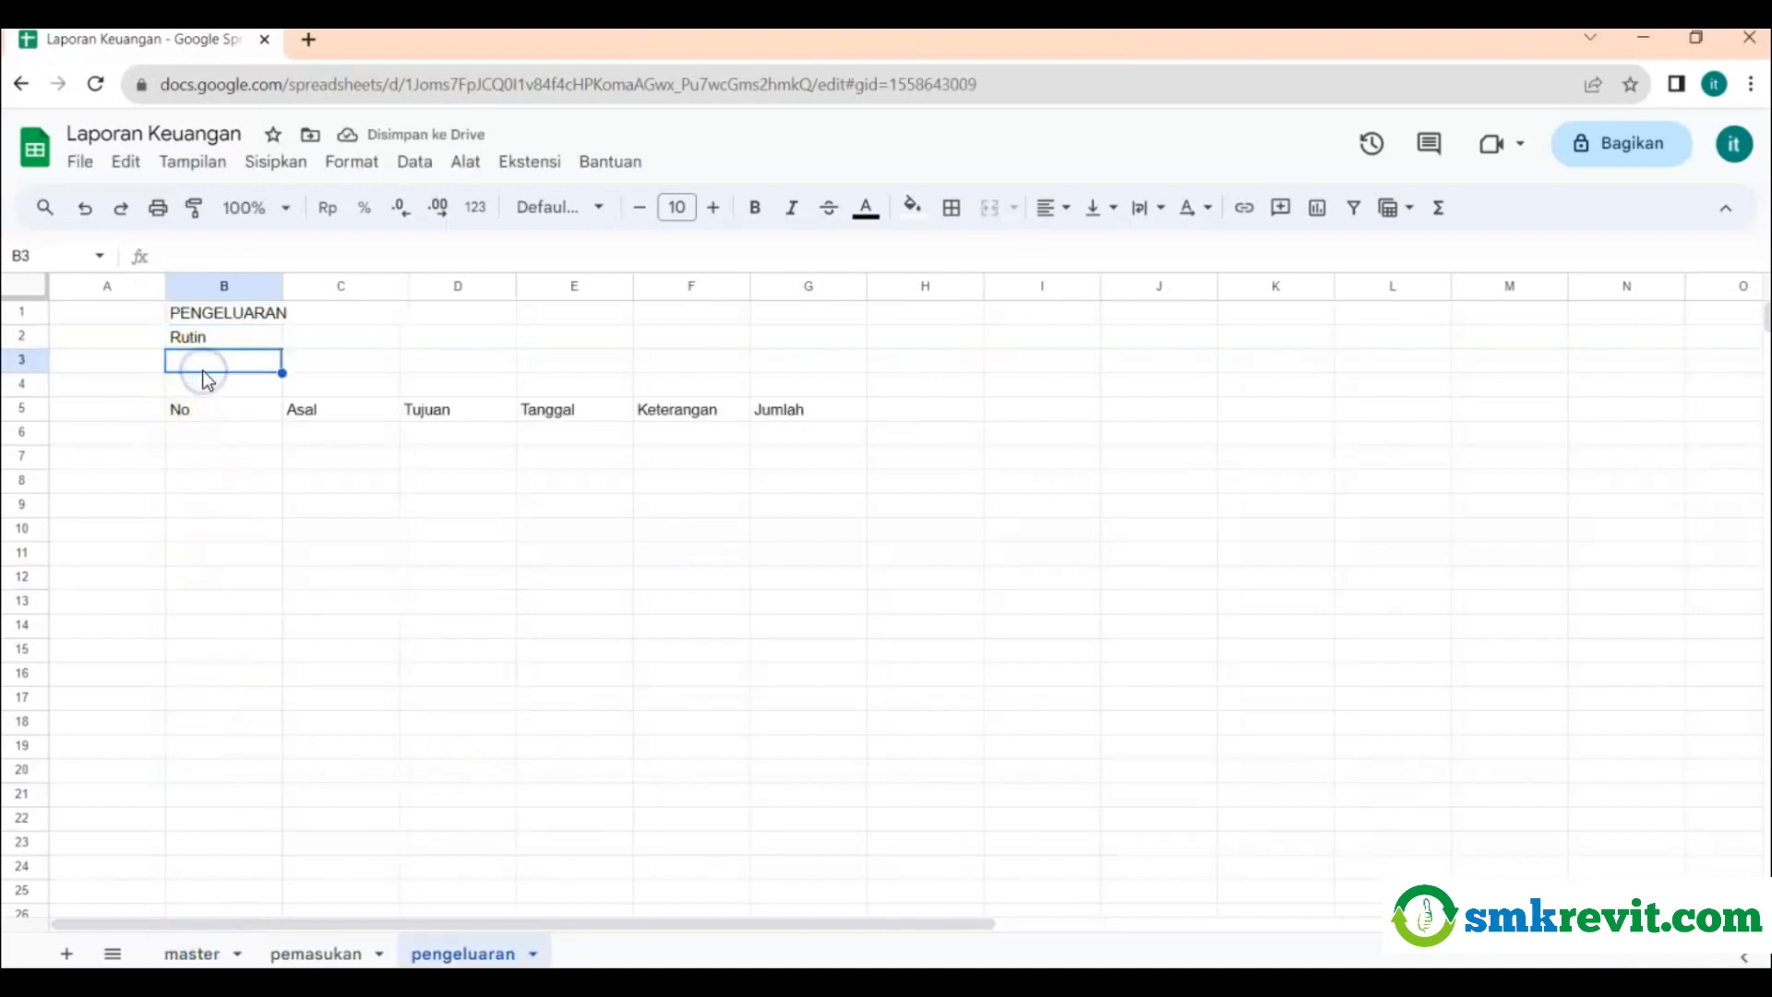
{"action": "type", "text": "="}
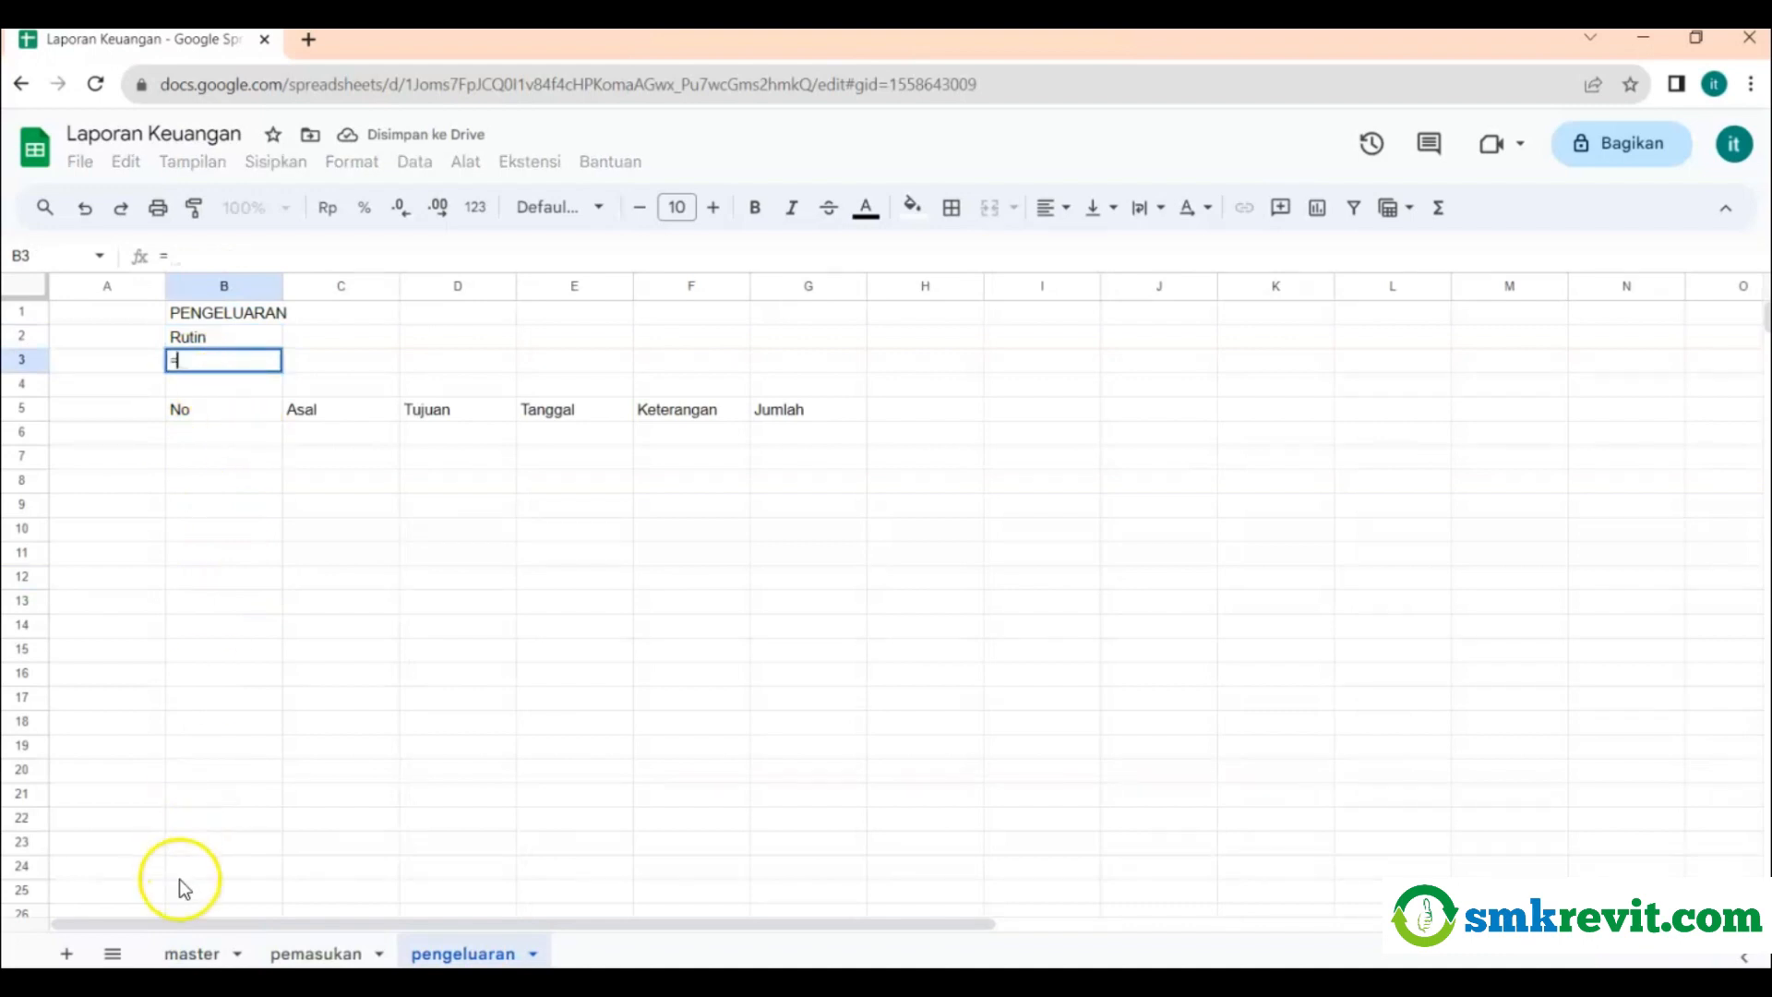
{"action": "left_click", "coordinate": [190, 954]}
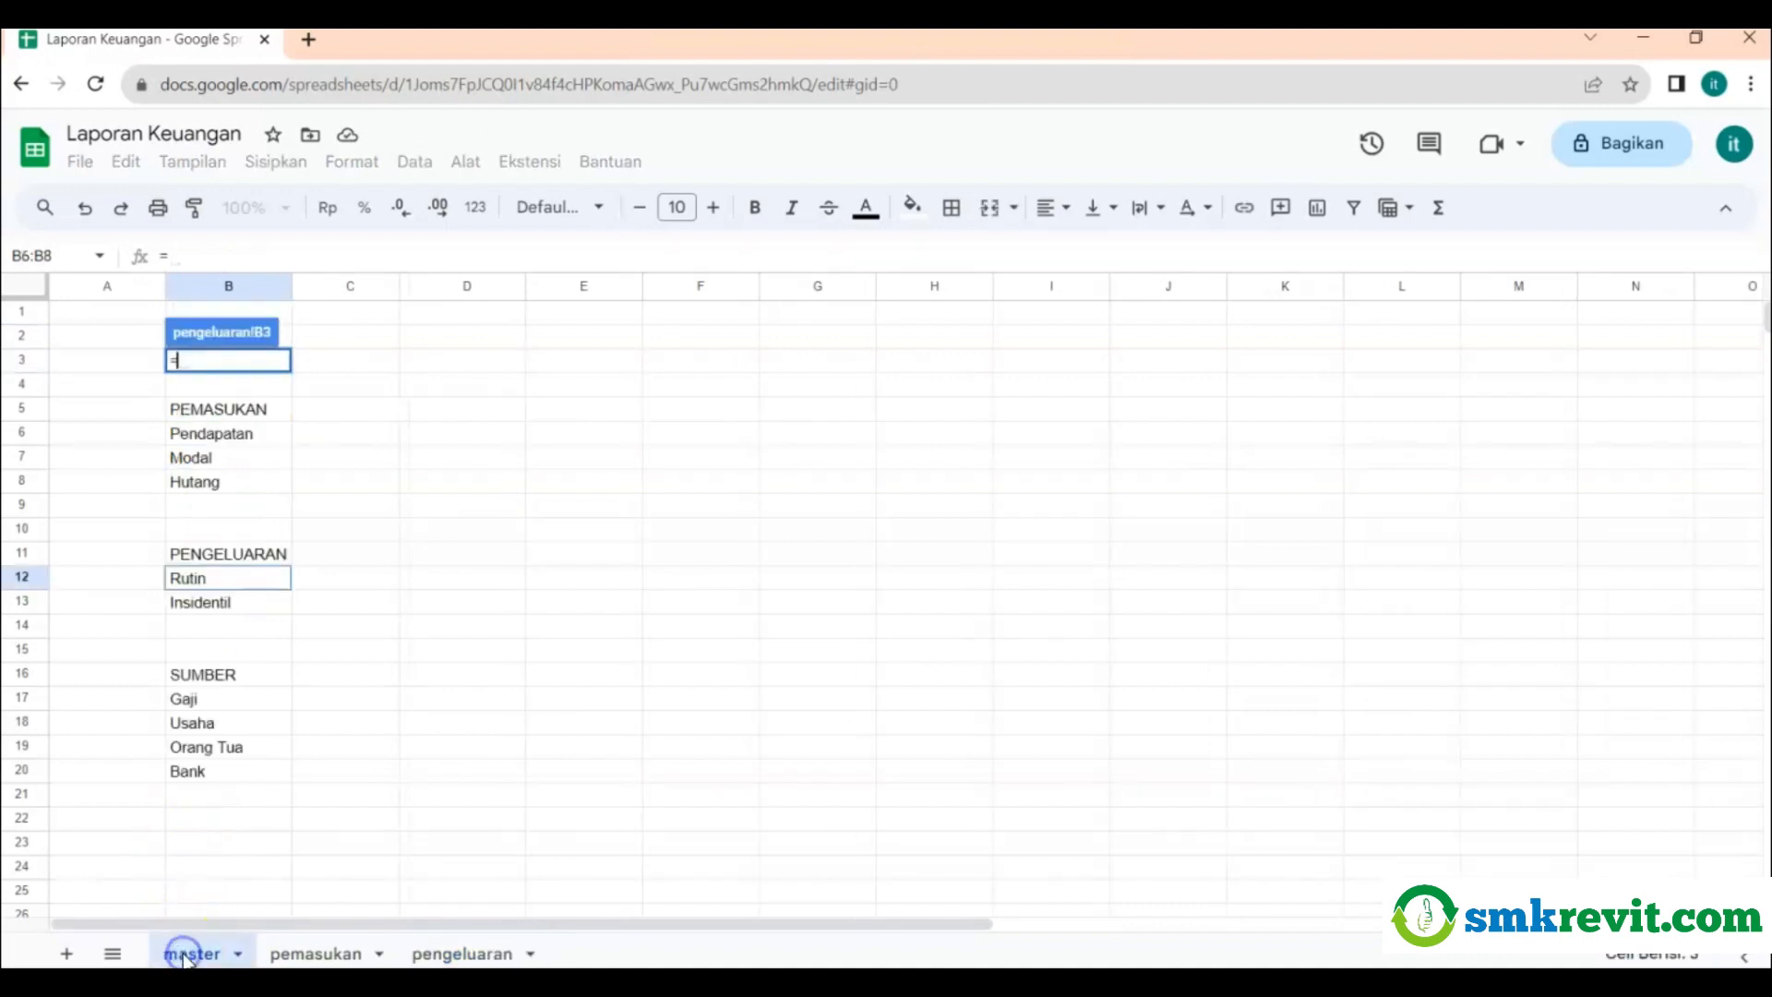
{"action": "left_click", "coordinate": [224, 606]}
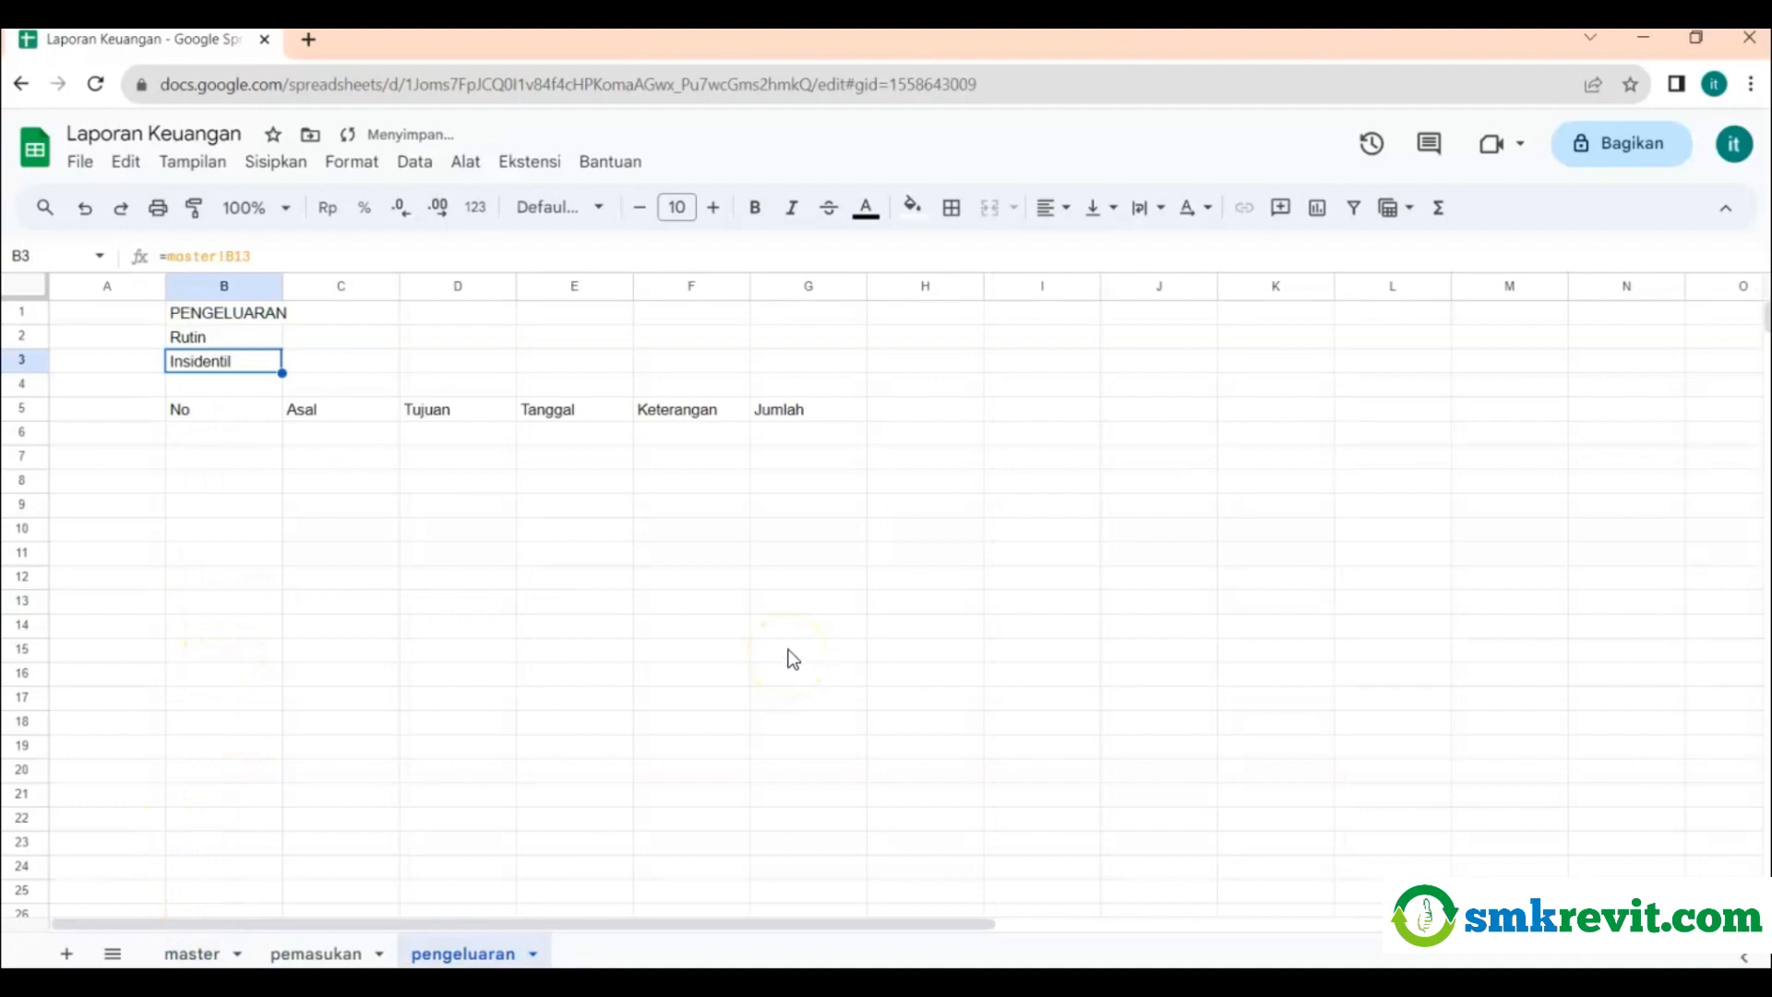
{"action": "left_click", "coordinate": [231, 336]}
{"action": "left_click", "coordinate": [241, 383]}
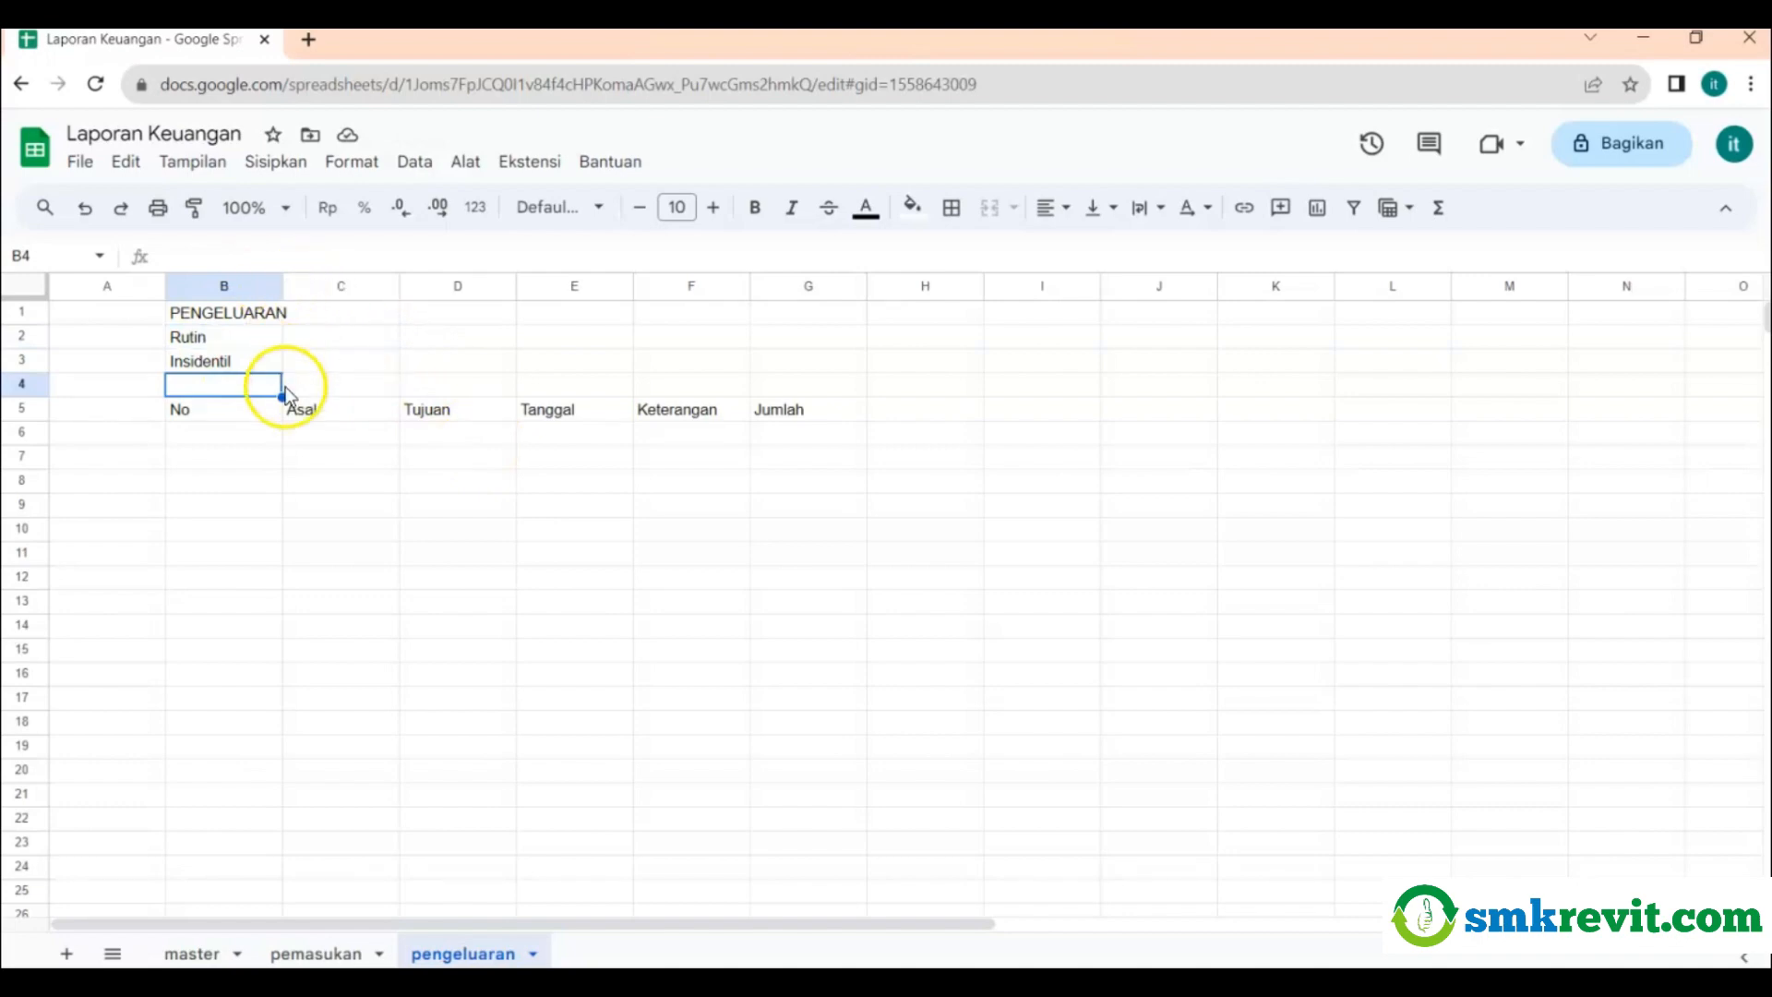
Move the PENGELUARAN heading and its two categories from B1:B3 to C1:C3.
{"action": "left_click_drag", "start_coordinate": [218, 313], "coordinate": [211, 361]}
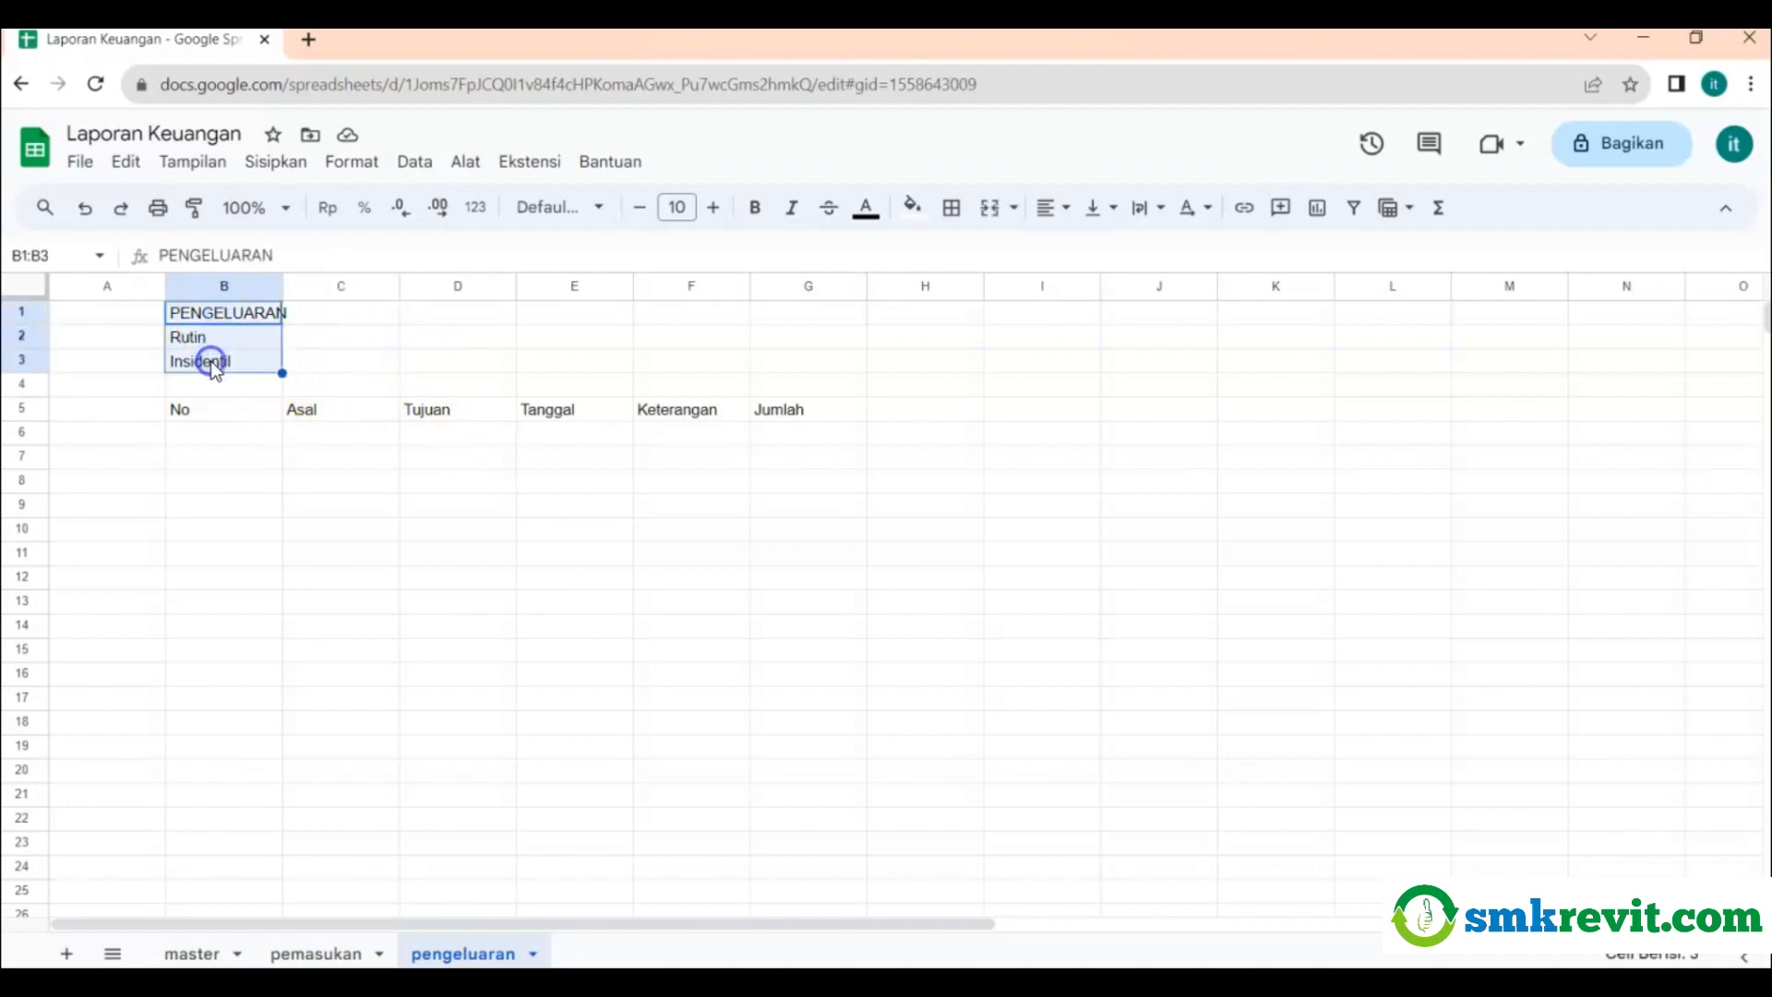
{"action": "key", "text": "ctrl+c"}
{"action": "left_click", "coordinate": [351, 318]}
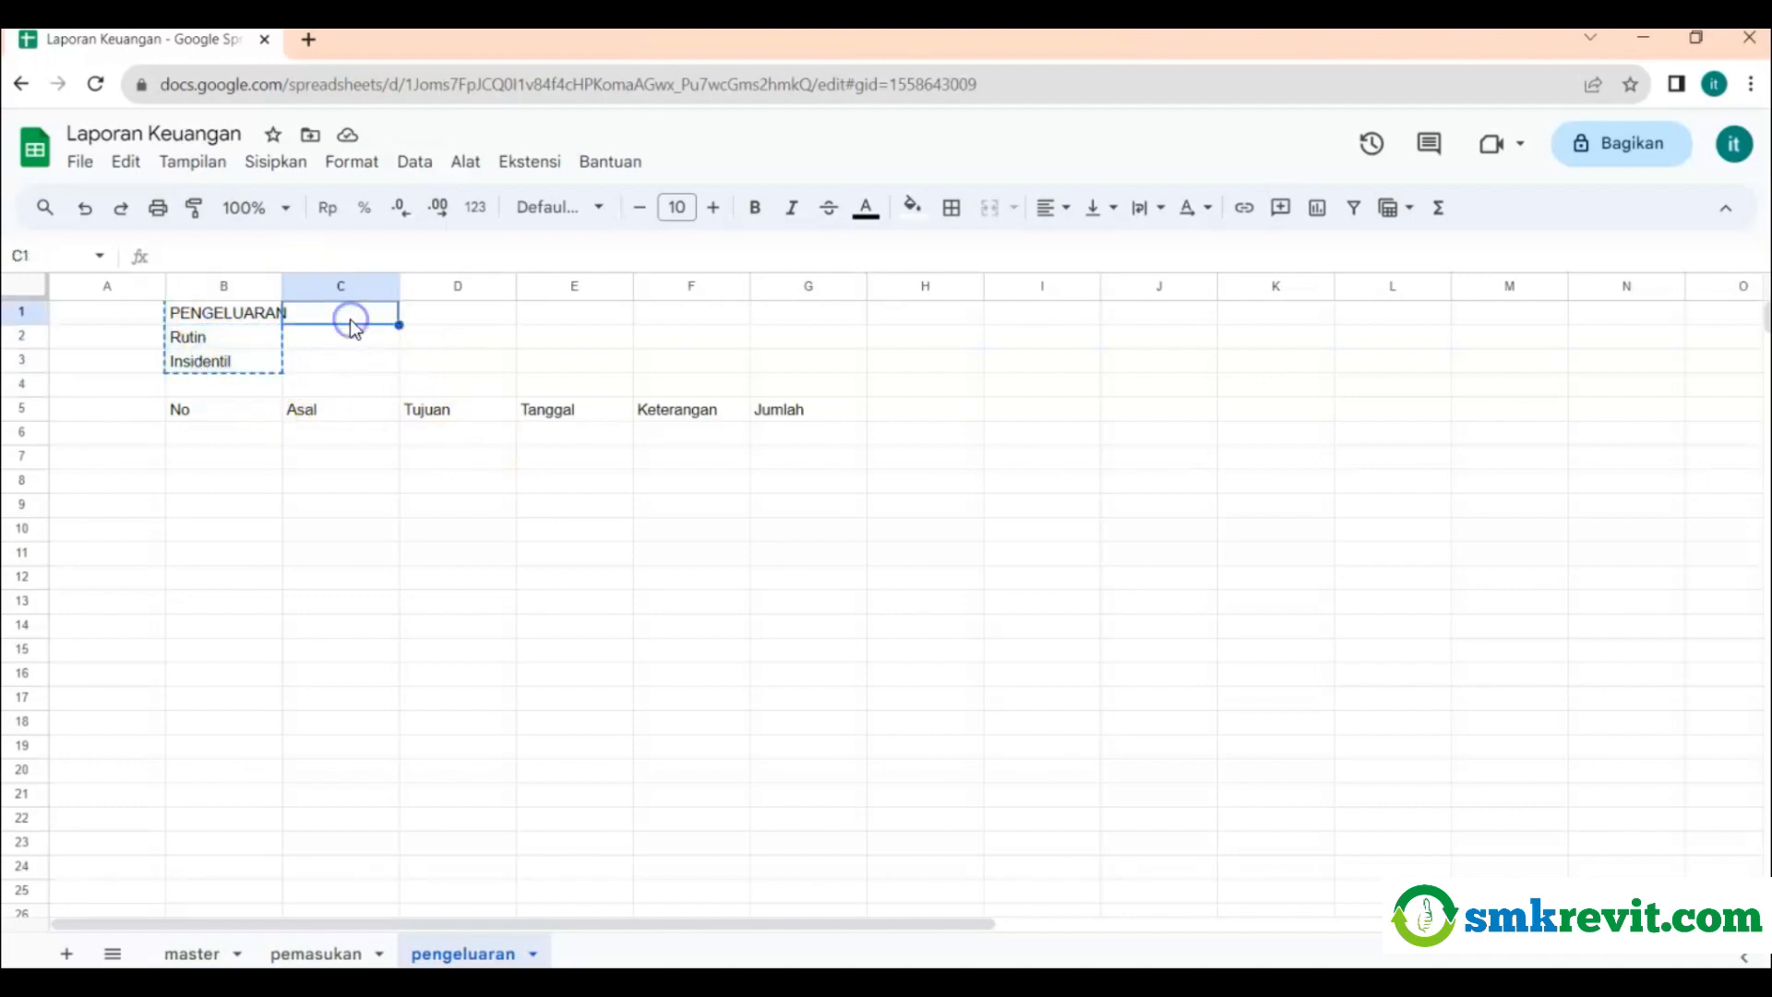
{"action": "right_click", "coordinate": [351, 319]}
{"action": "left_click", "coordinate": [411, 302]}
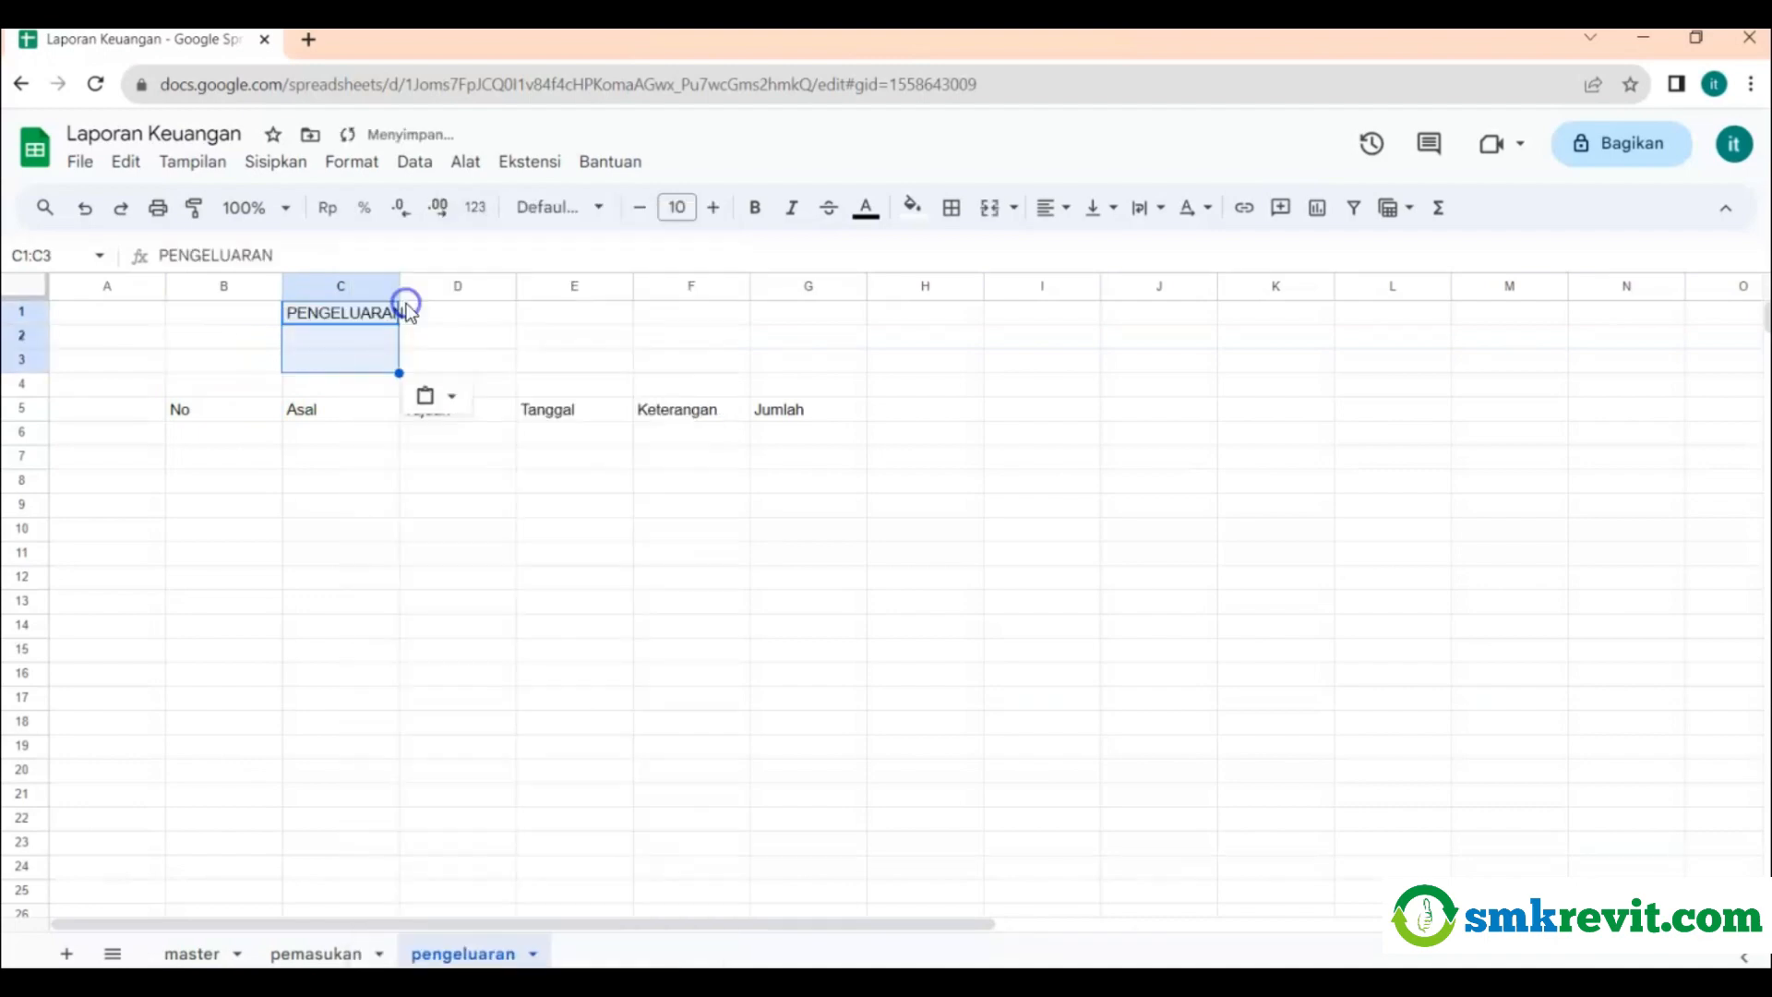
{"action": "left_click", "coordinate": [381, 344]}
Narrow column B so it just fits the No header.
{"action": "left_click_drag", "start_coordinate": [282, 285], "coordinate": [195, 285]}
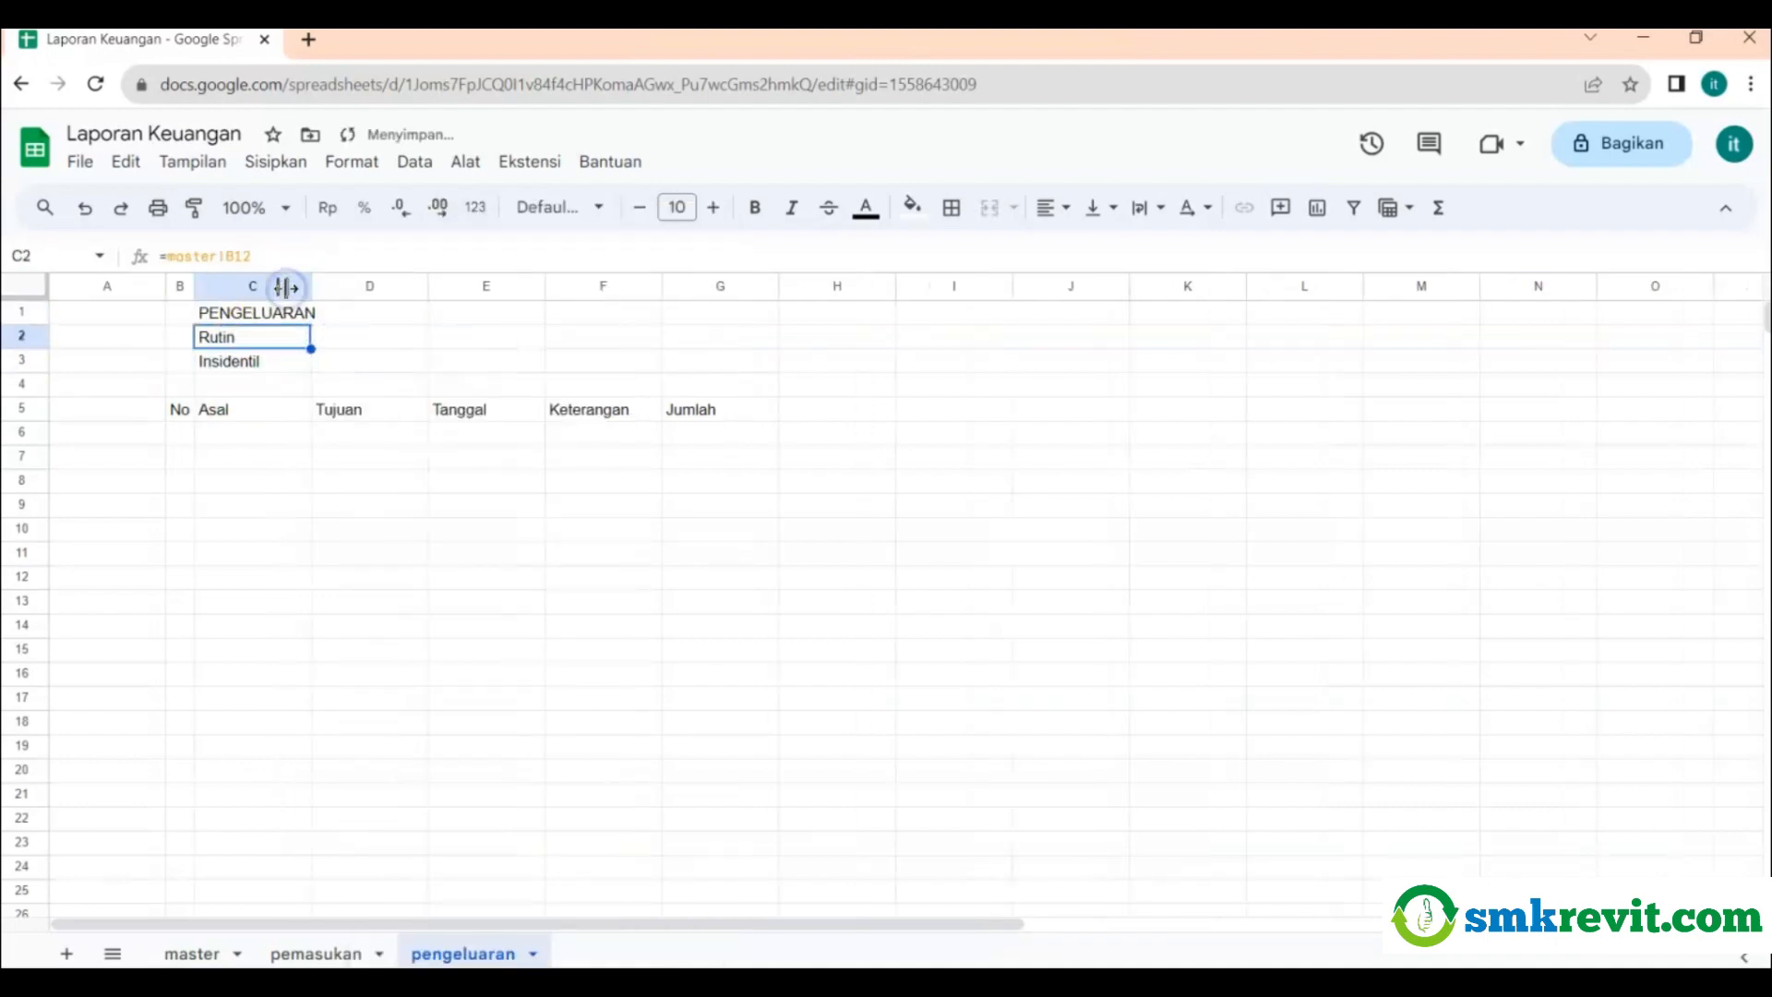
{"action": "left_click", "coordinate": [277, 503]}
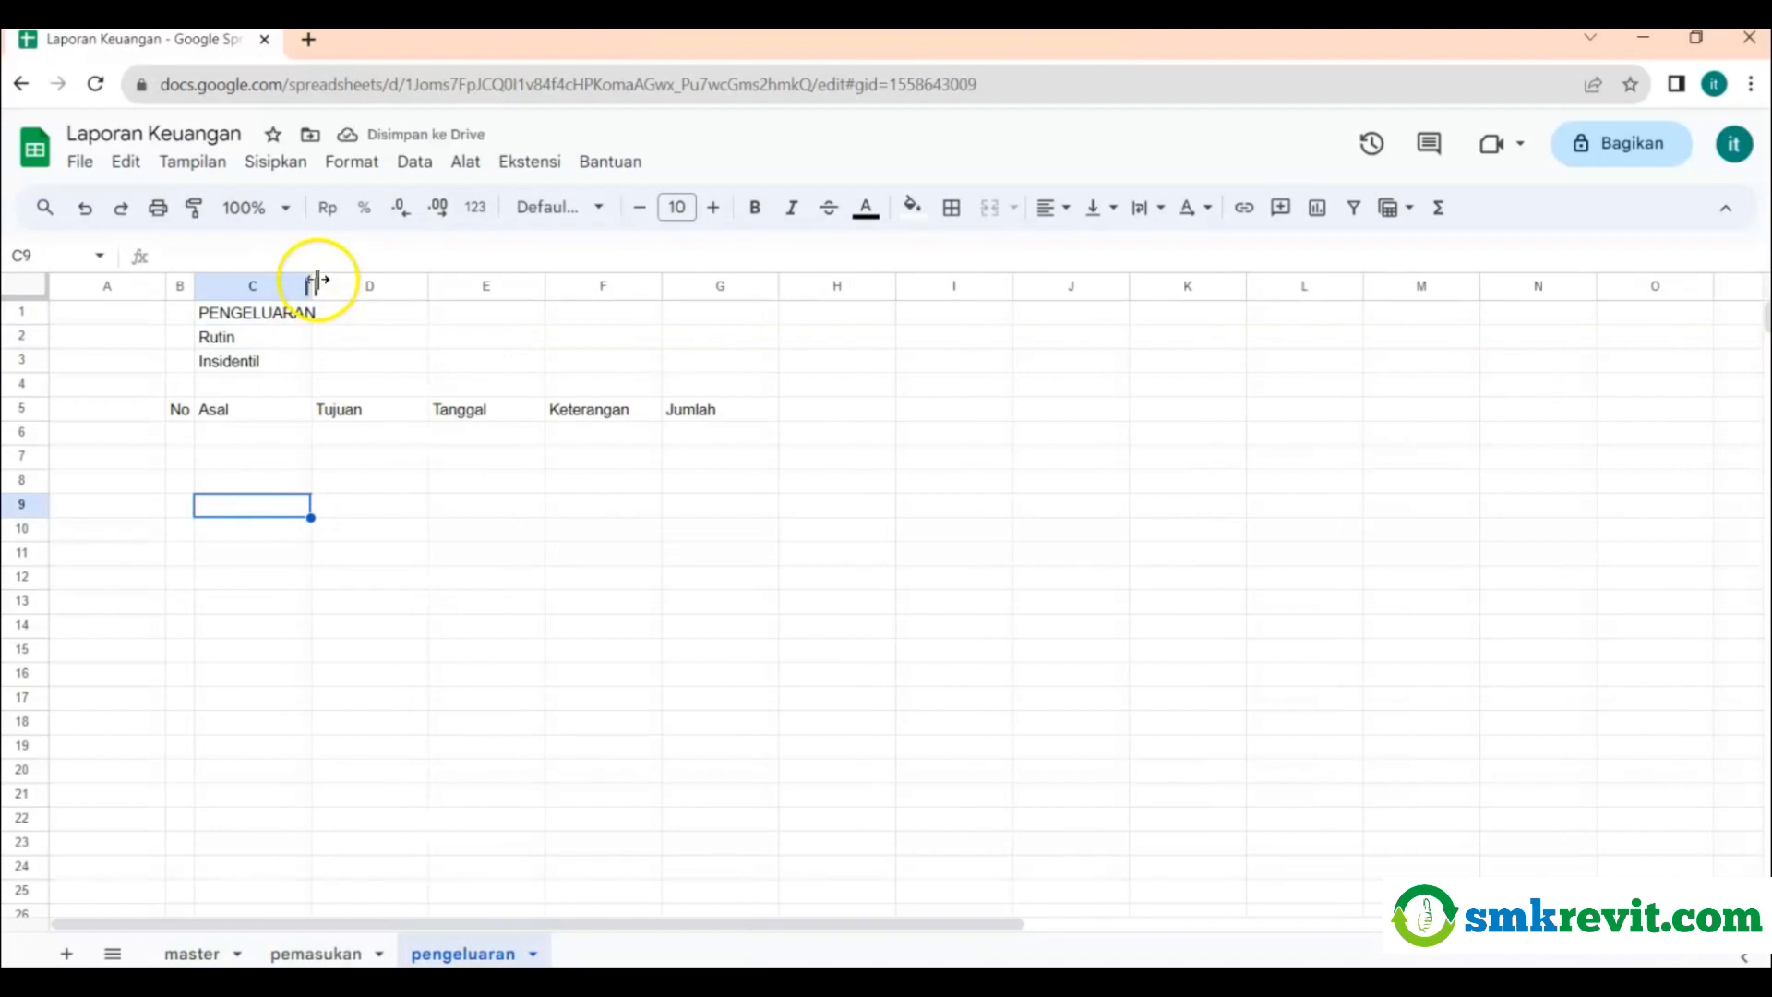
{"action": "left_click_drag", "start_coordinate": [316, 285], "coordinate": [314, 280]}
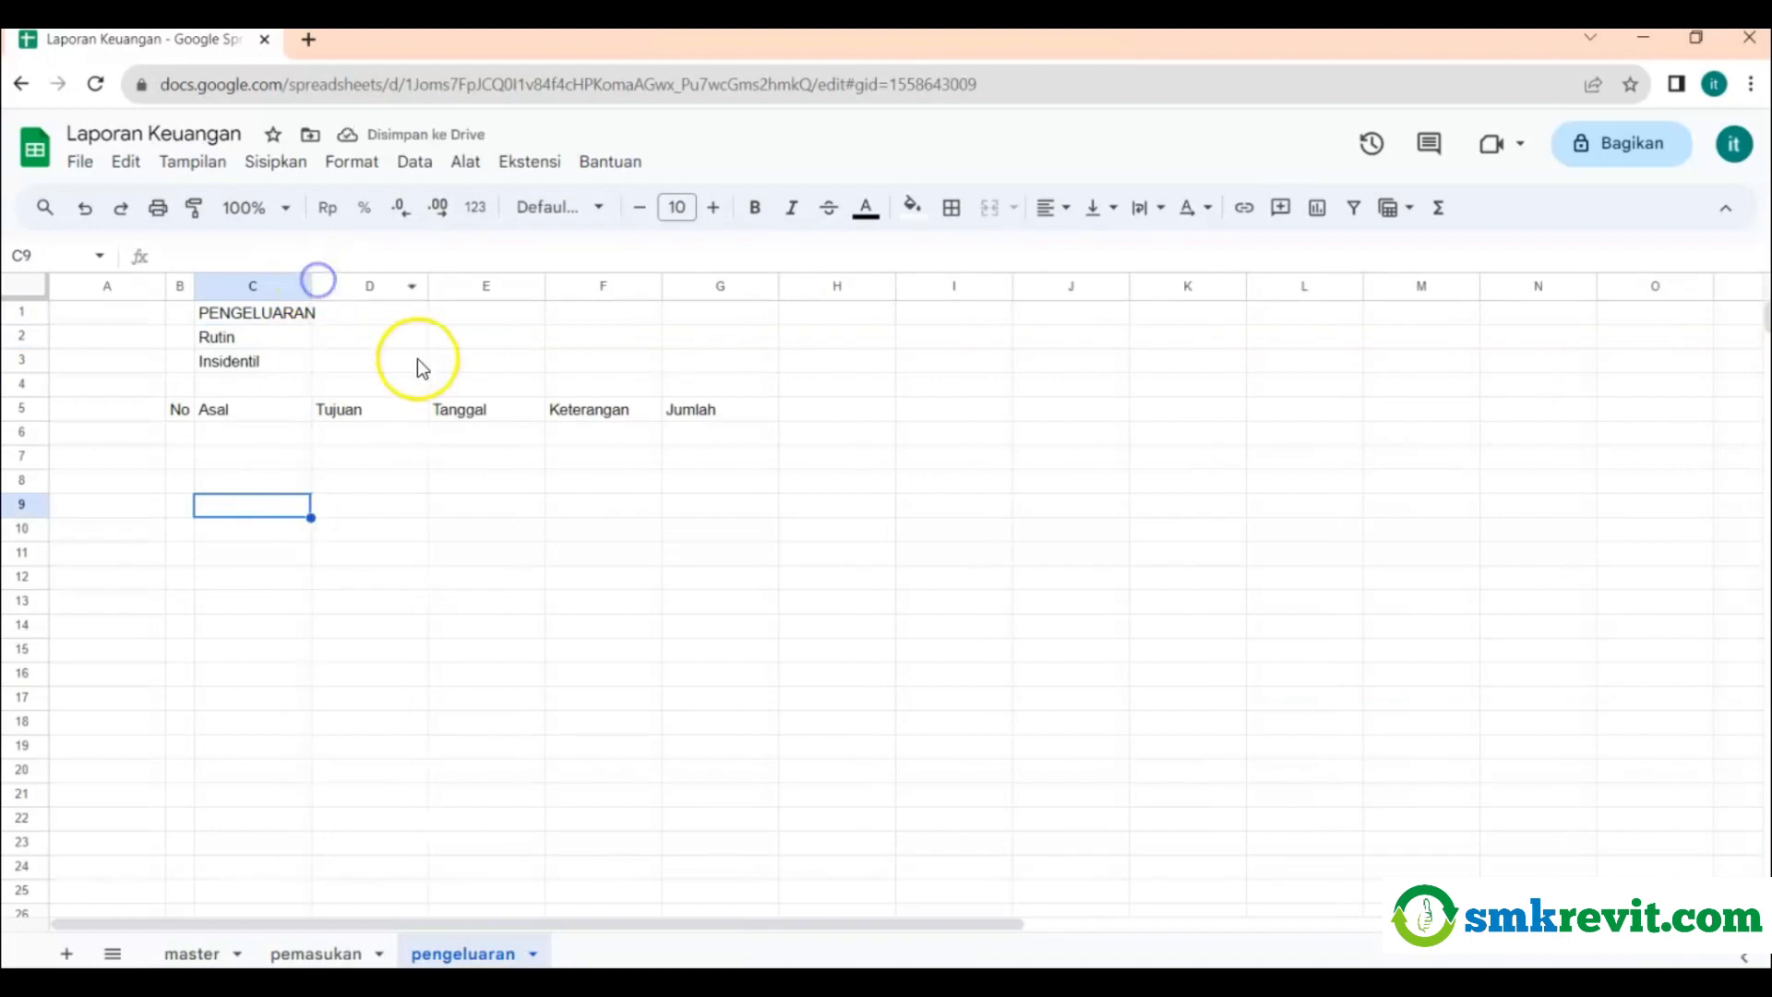
Enter the heading SUMBER in E1 for the second summary block.
{"action": "left_click", "coordinate": [391, 323]}
{"action": "left_click", "coordinate": [512, 321]}
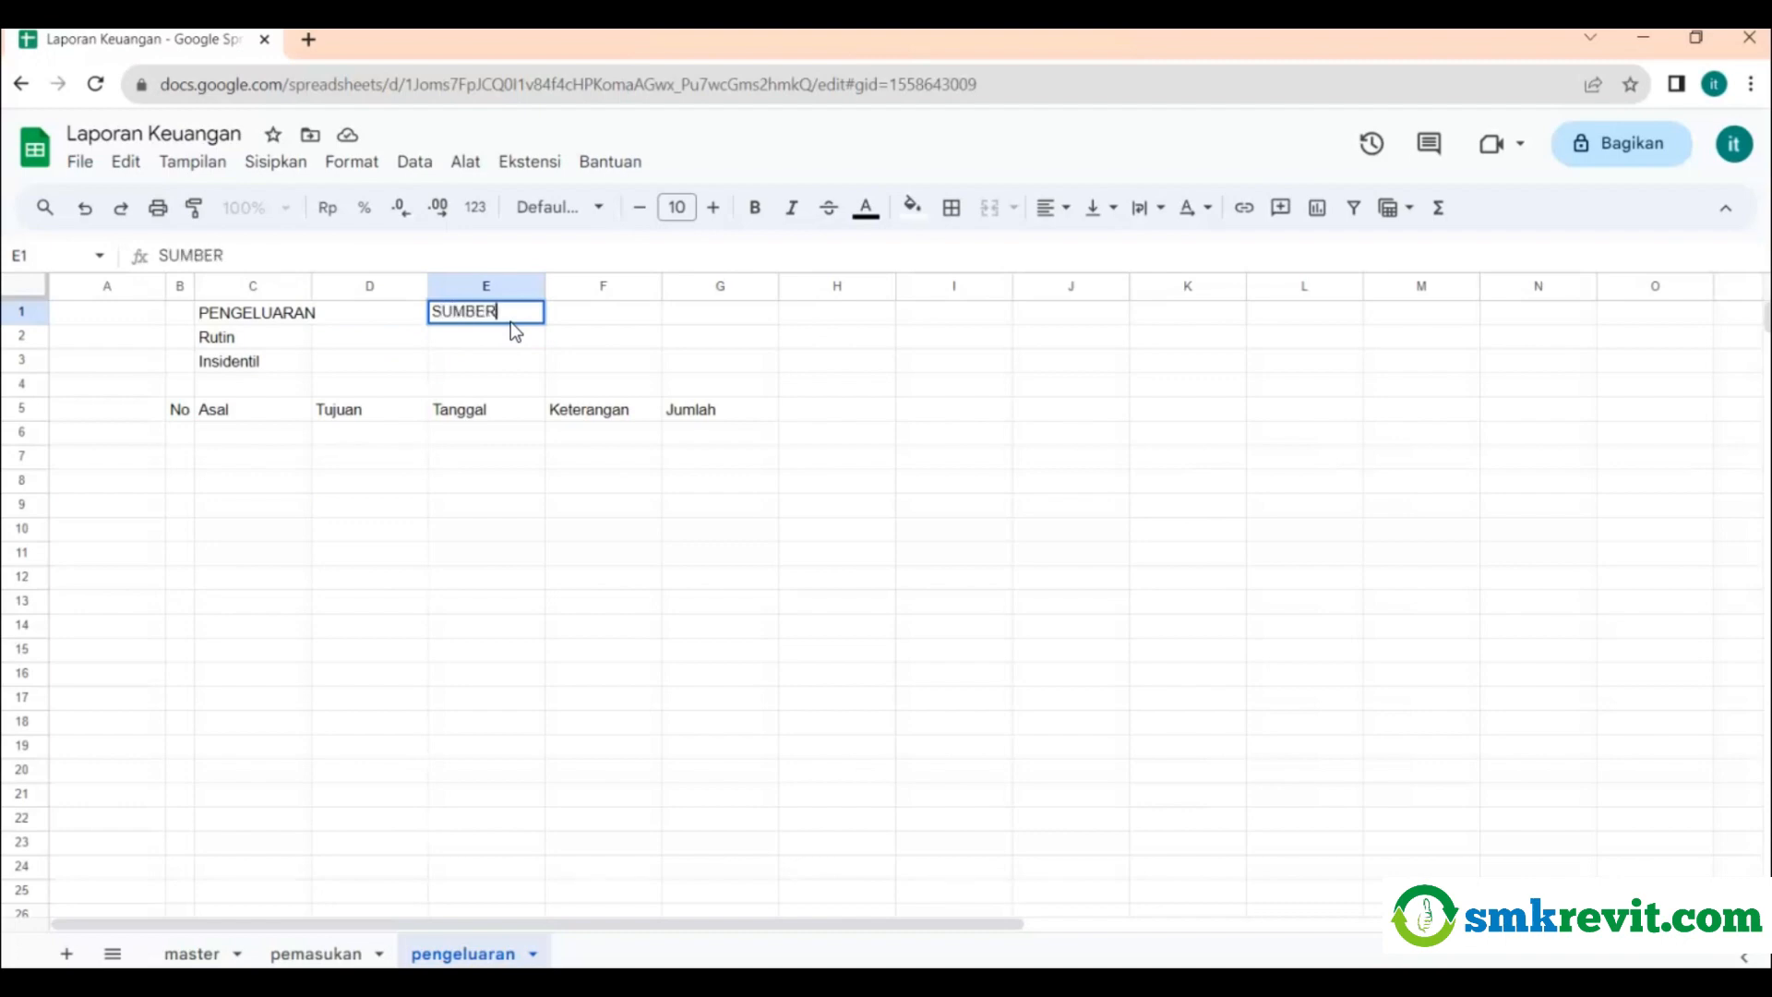
{"action": "type", "text": "SUMBE"}
{"action": "key", "text": "BackSpace"}
{"action": "key", "text": "BackSpace"}
{"action": "key", "text": "BackSpace"}
{"action": "key", "text": "BackSpace"}
{"action": "key", "text": "BackSpace"}
{"action": "type", "text": "TU"}
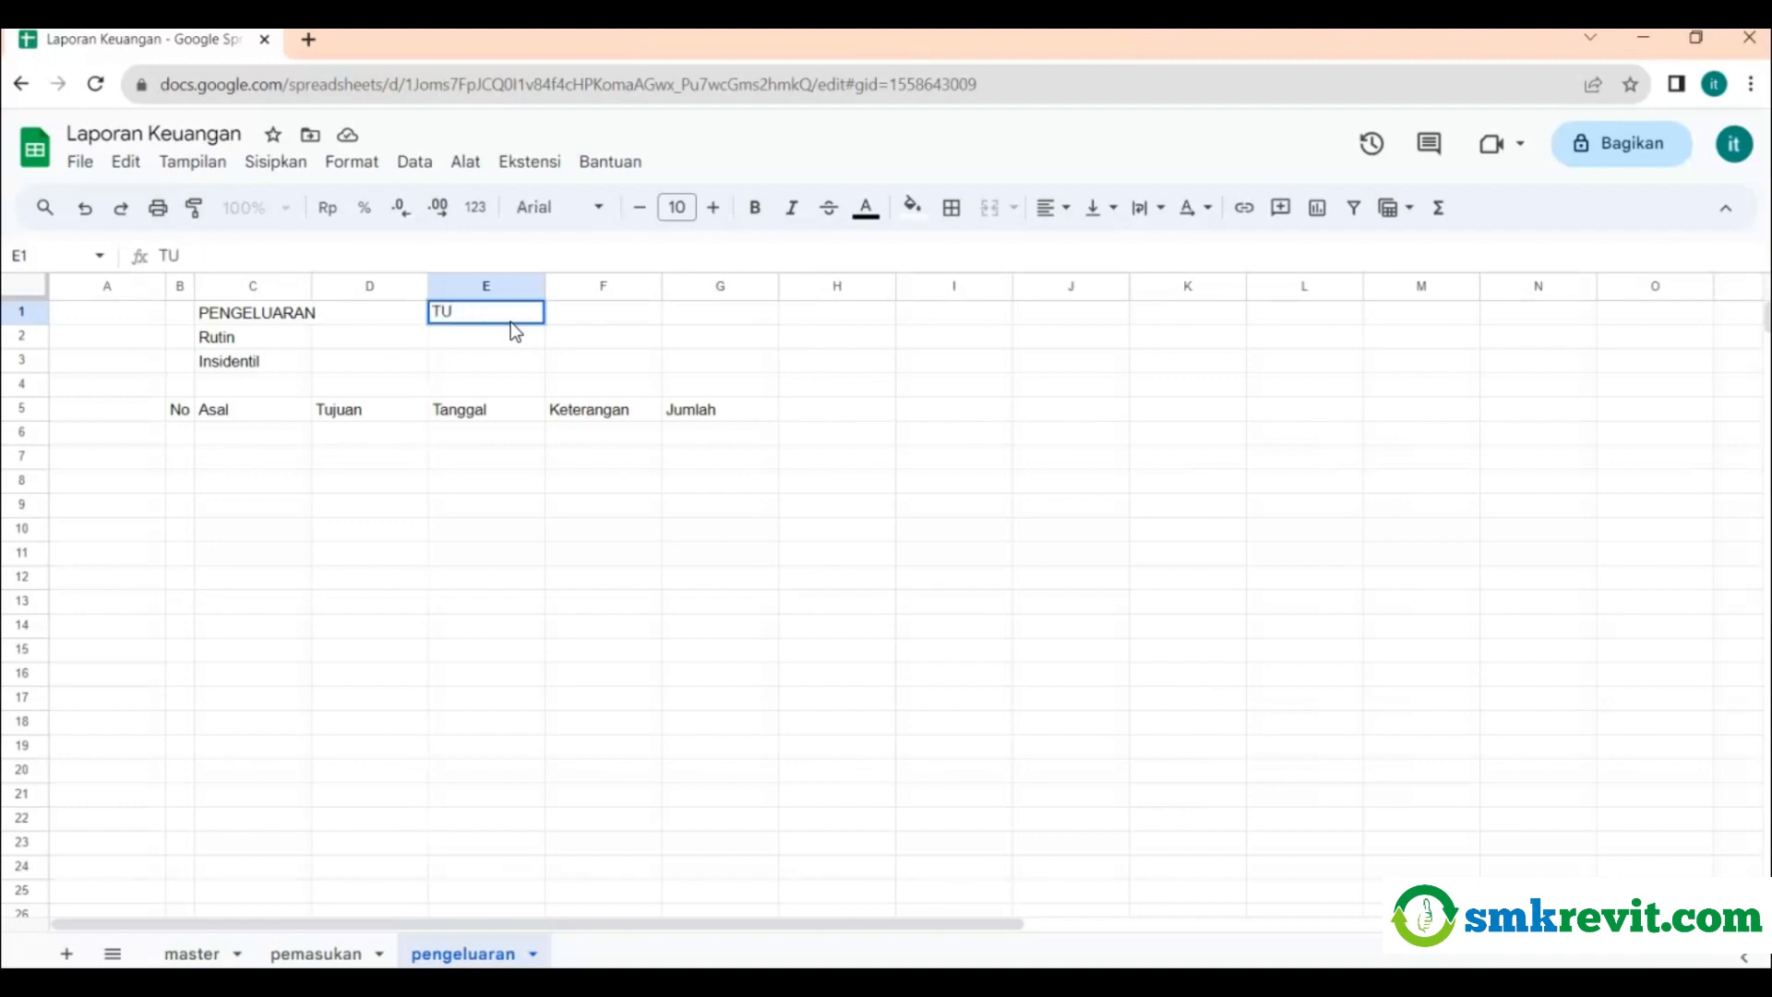
{"action": "key", "text": "BackSpace"}
{"action": "key", "text": "BackSpace"}
{"action": "type", "text": "SUMBER"}
{"action": "key", "text": "Return"}
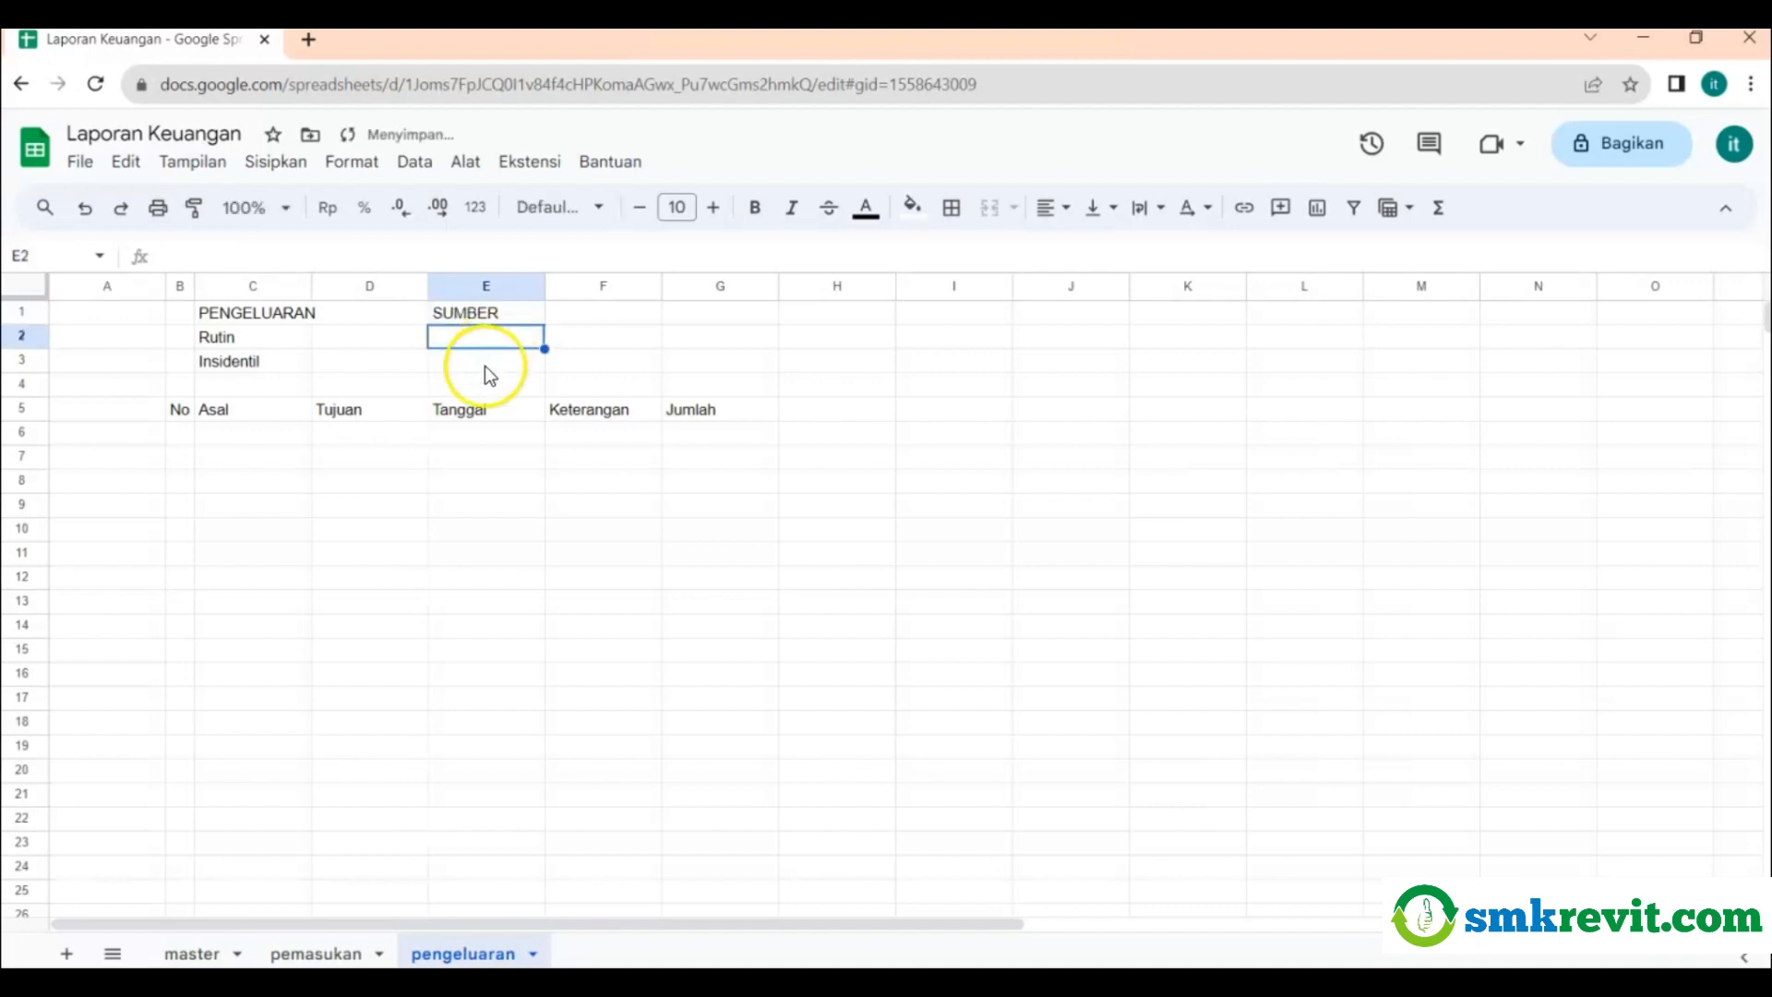
Link E2 under the SUMBER heading to the Pendapatan category with =master!B6.
{"action": "left_click", "coordinate": [485, 358]}
{"action": "left_click", "coordinate": [478, 343]}
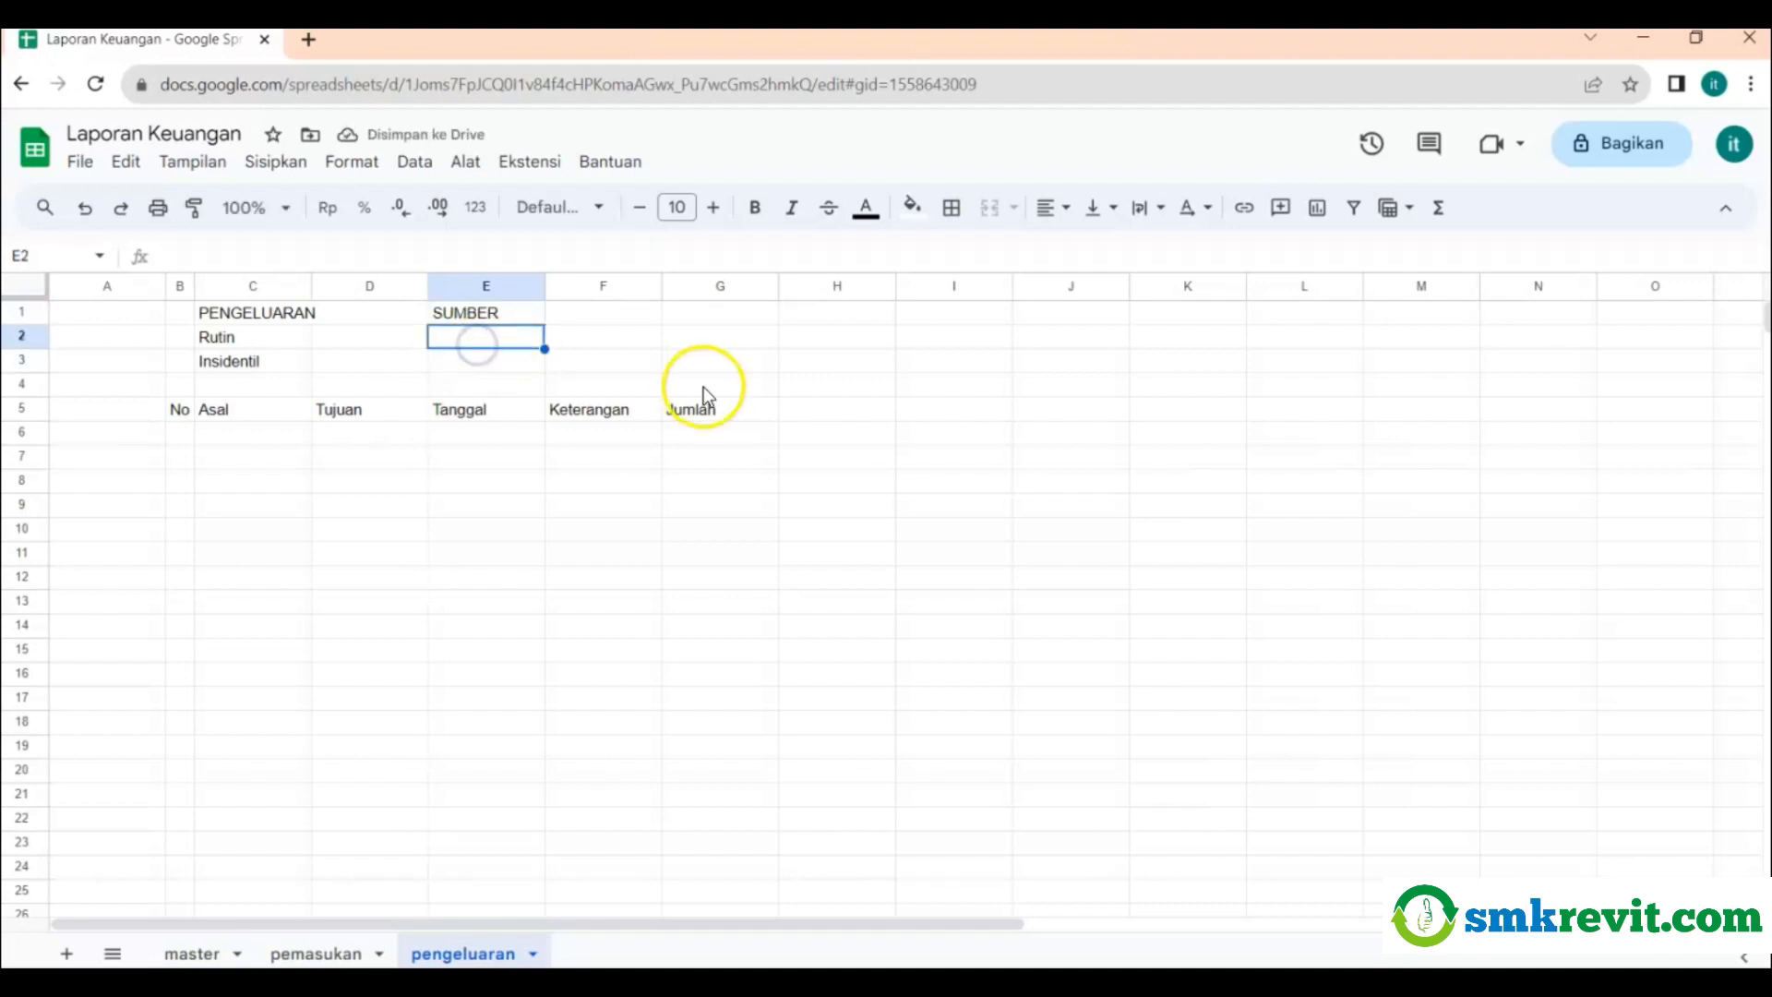
{"action": "type", "text": "="}
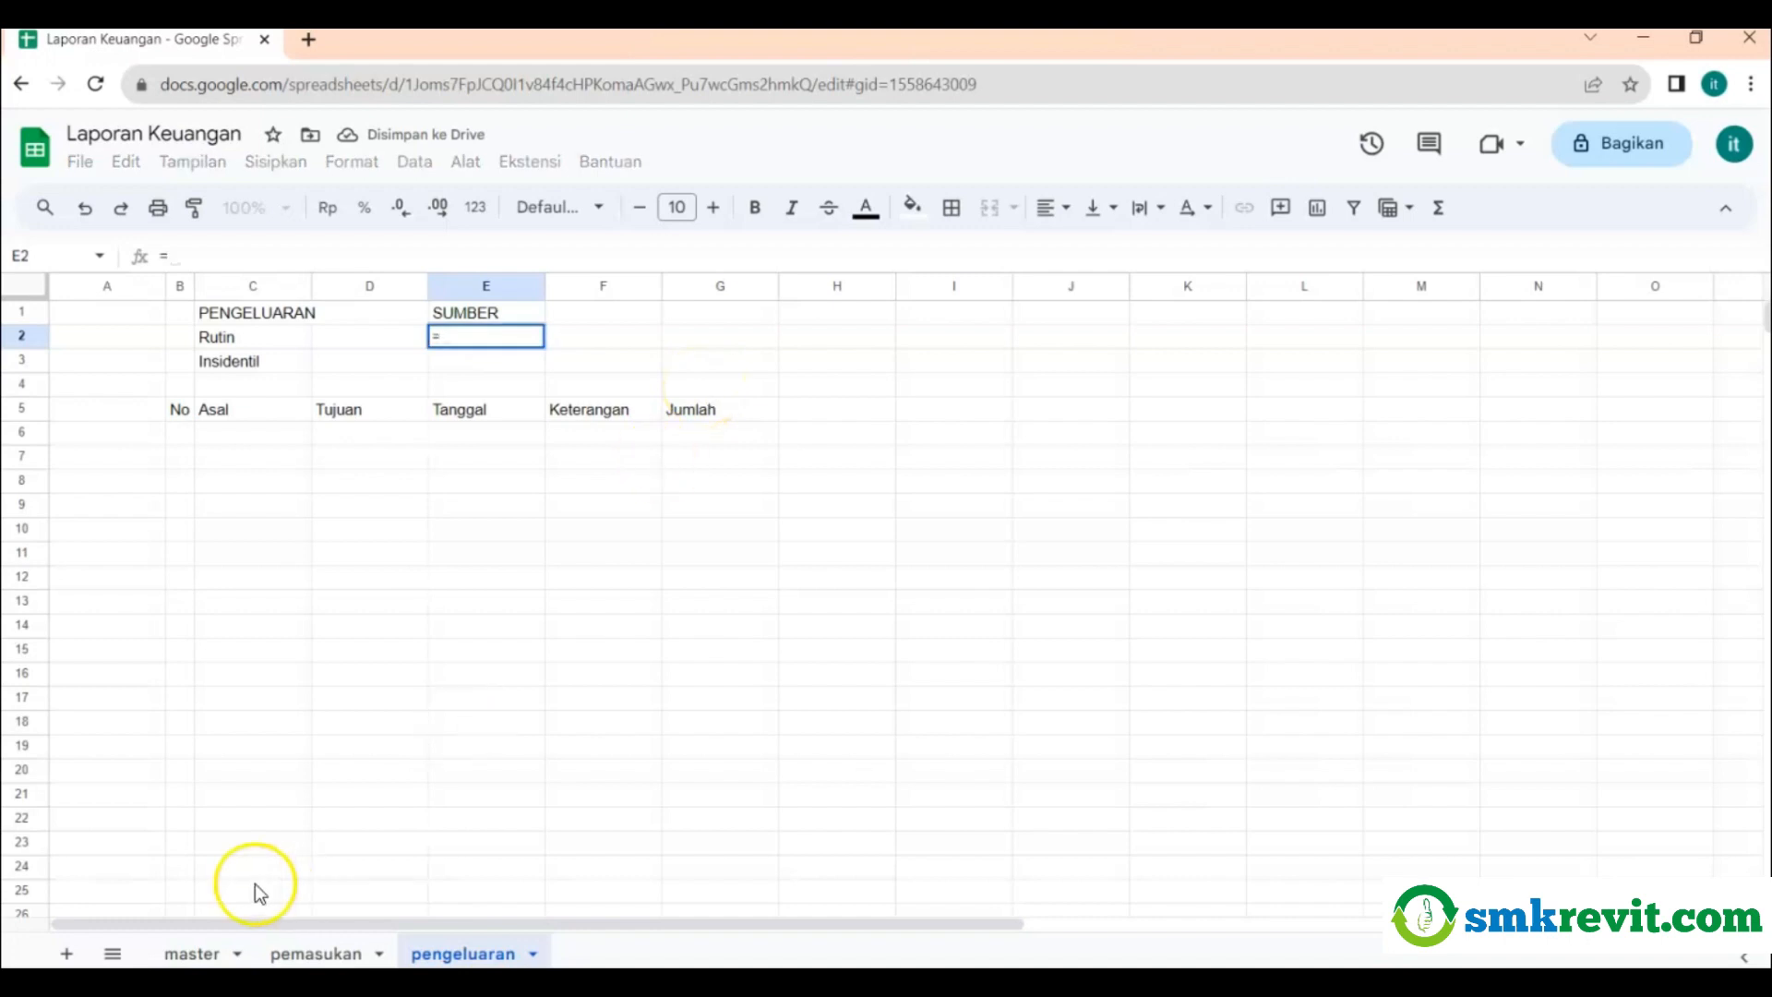
{"action": "left_click", "coordinate": [190, 953]}
{"action": "left_click_drag", "start_coordinate": [218, 481], "coordinate": [221, 435]}
{"action": "key", "text": "Return"}
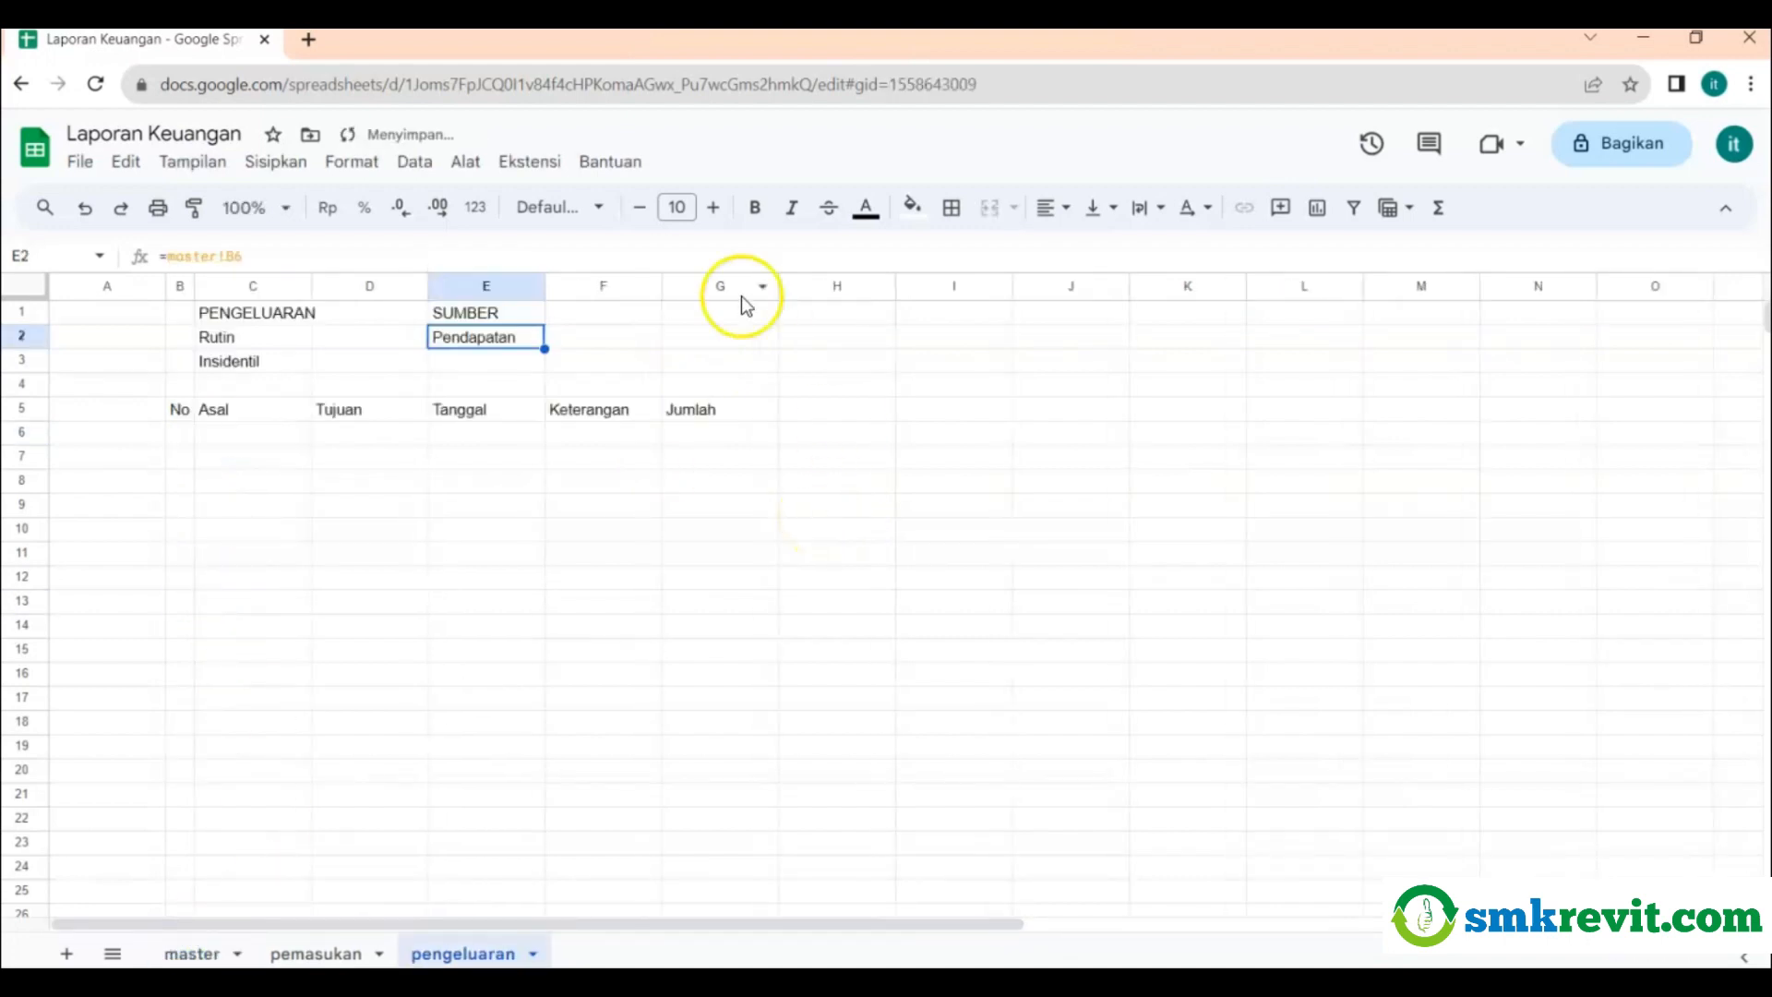
Link E3 to the Modal category on the master sheet with =master!B7.
{"action": "left_click", "coordinate": [467, 367]}
{"action": "type", "text": "="}
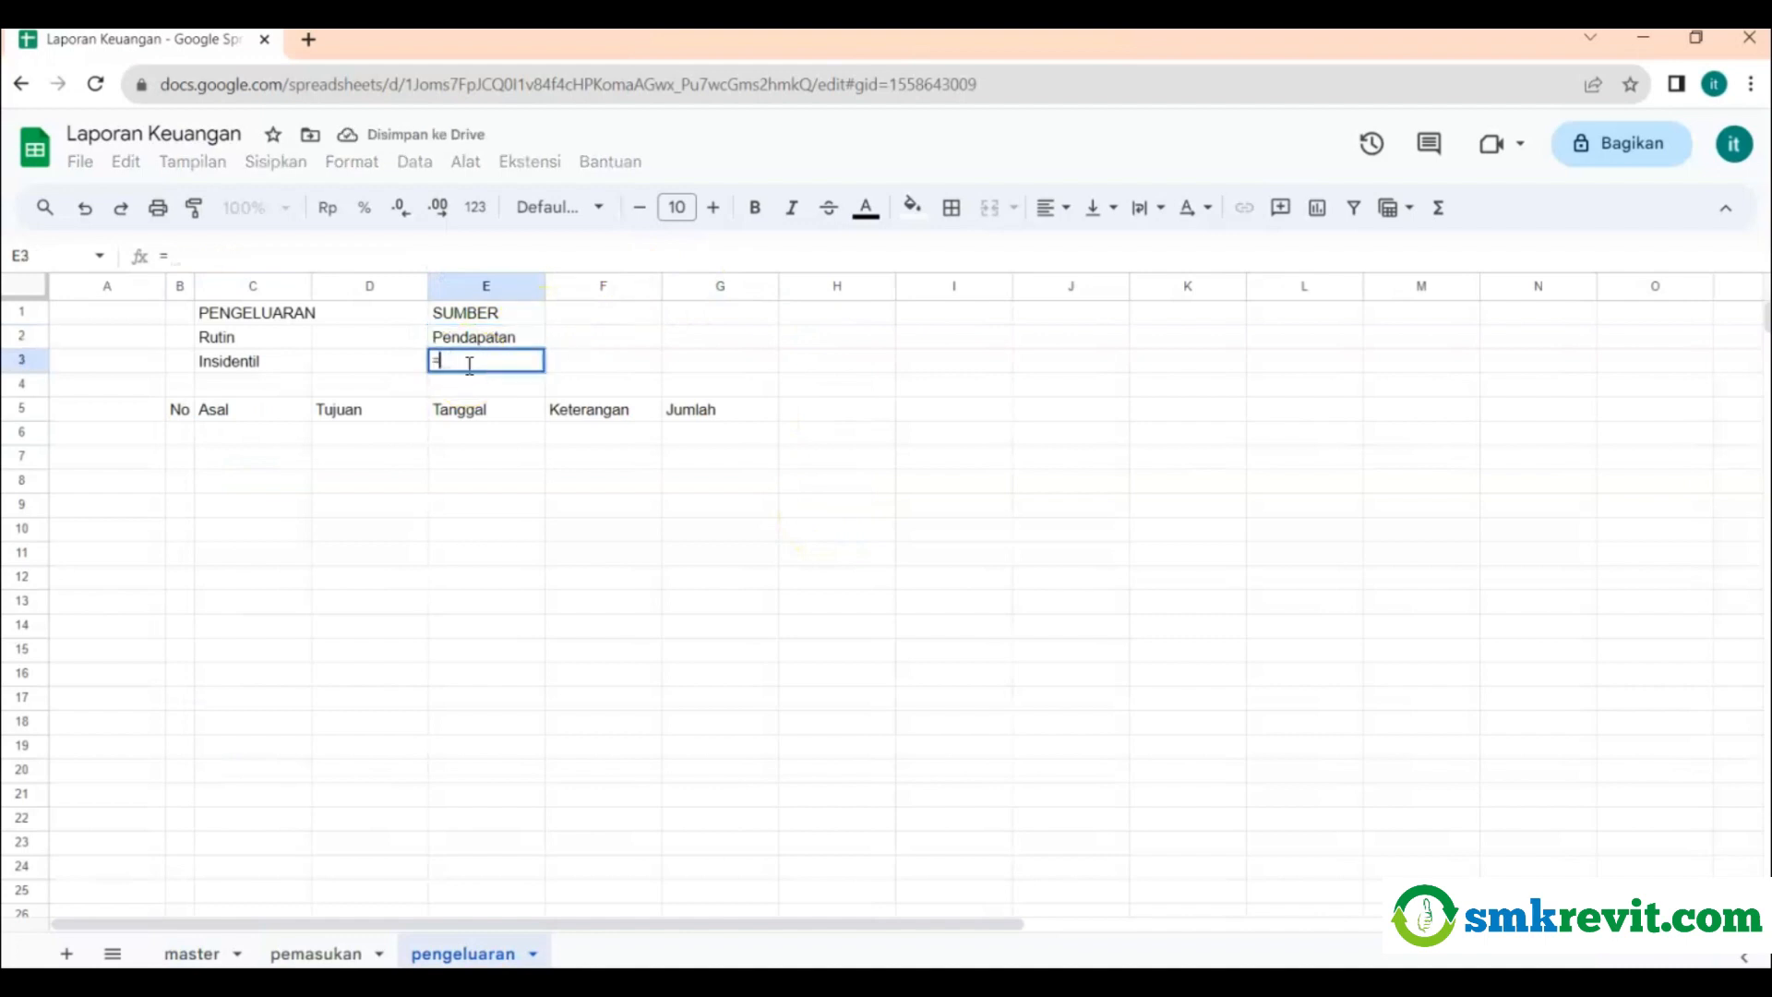
{"action": "left_click", "coordinate": [203, 950]}
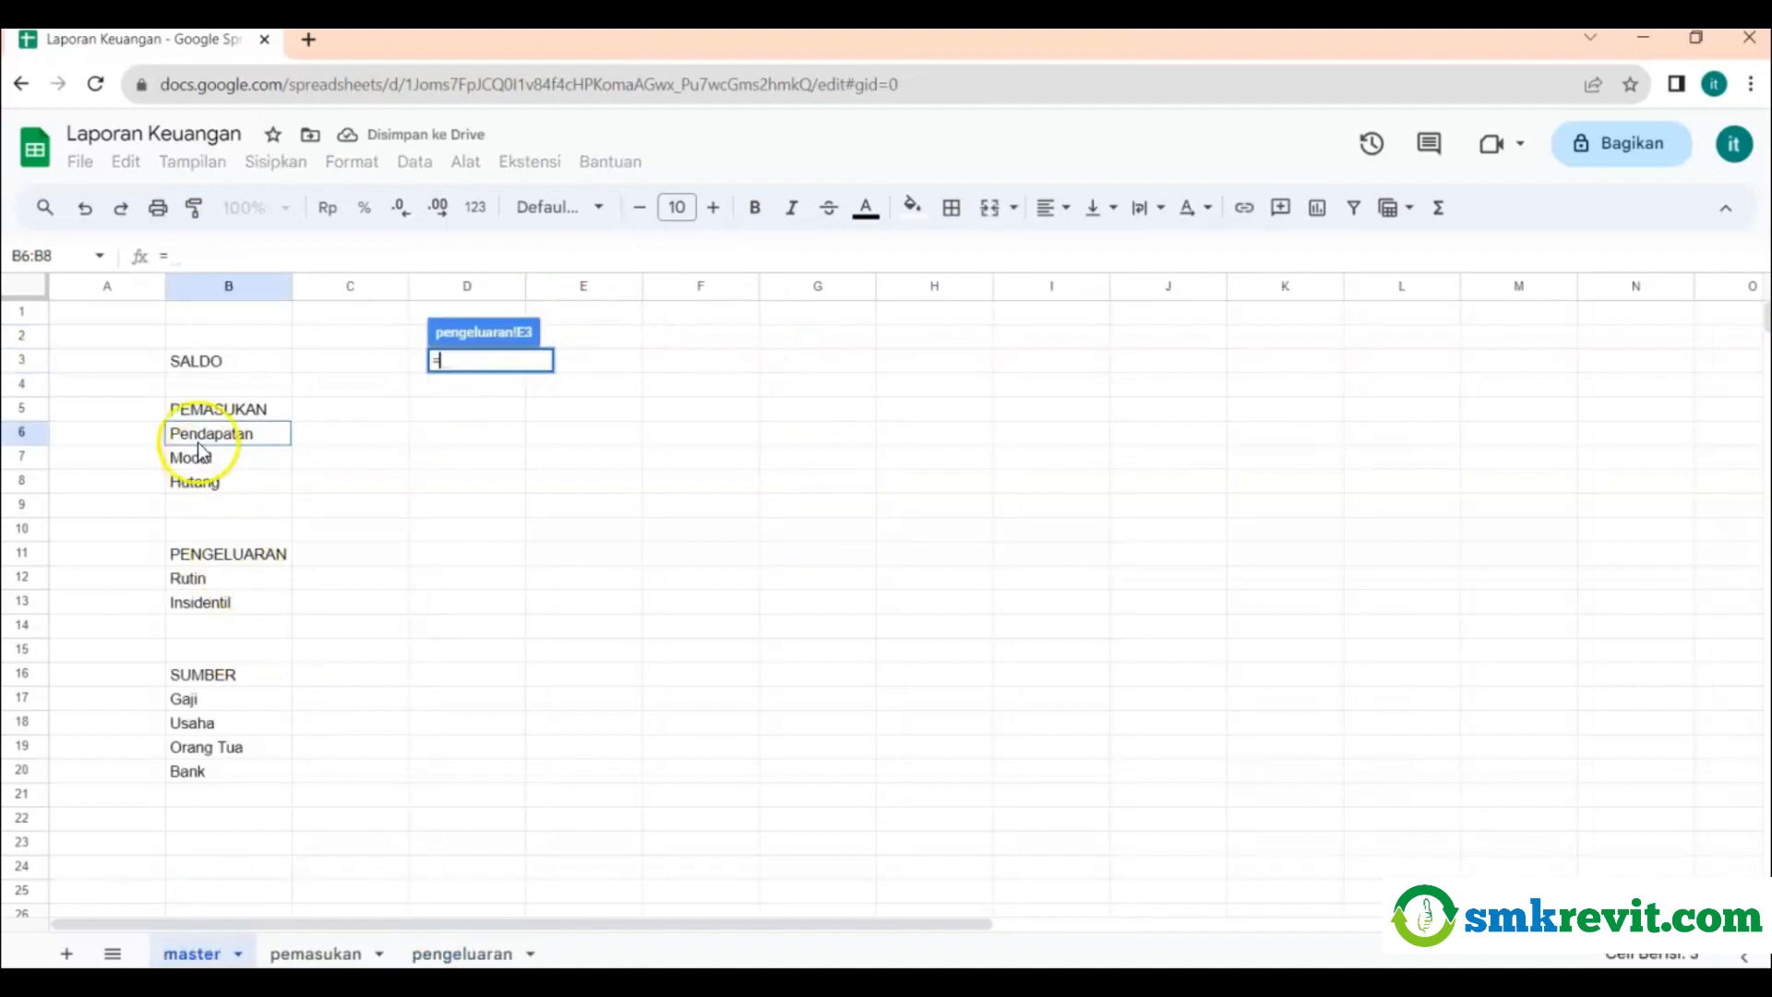
{"action": "left_click", "coordinate": [189, 458]}
{"action": "key", "text": "Return"}
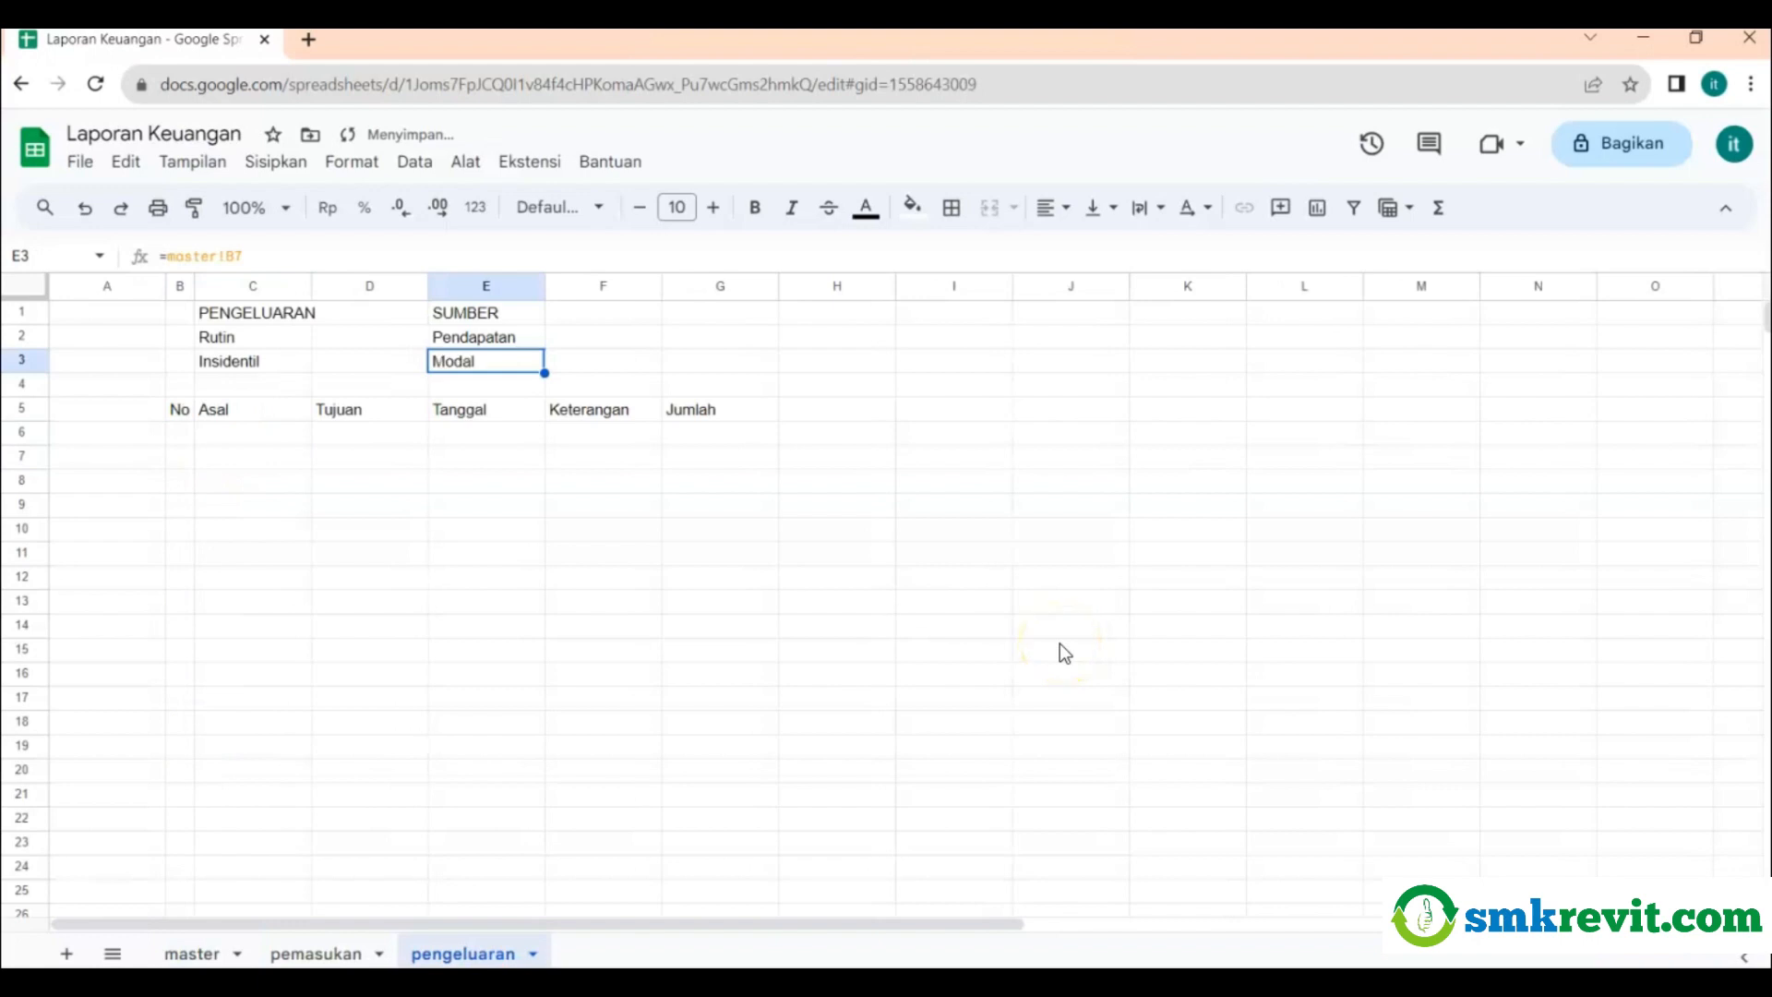
Link E4 under the SUMBER heading to the Hutang category with =master!B8.
{"action": "left_click", "coordinate": [449, 386]}
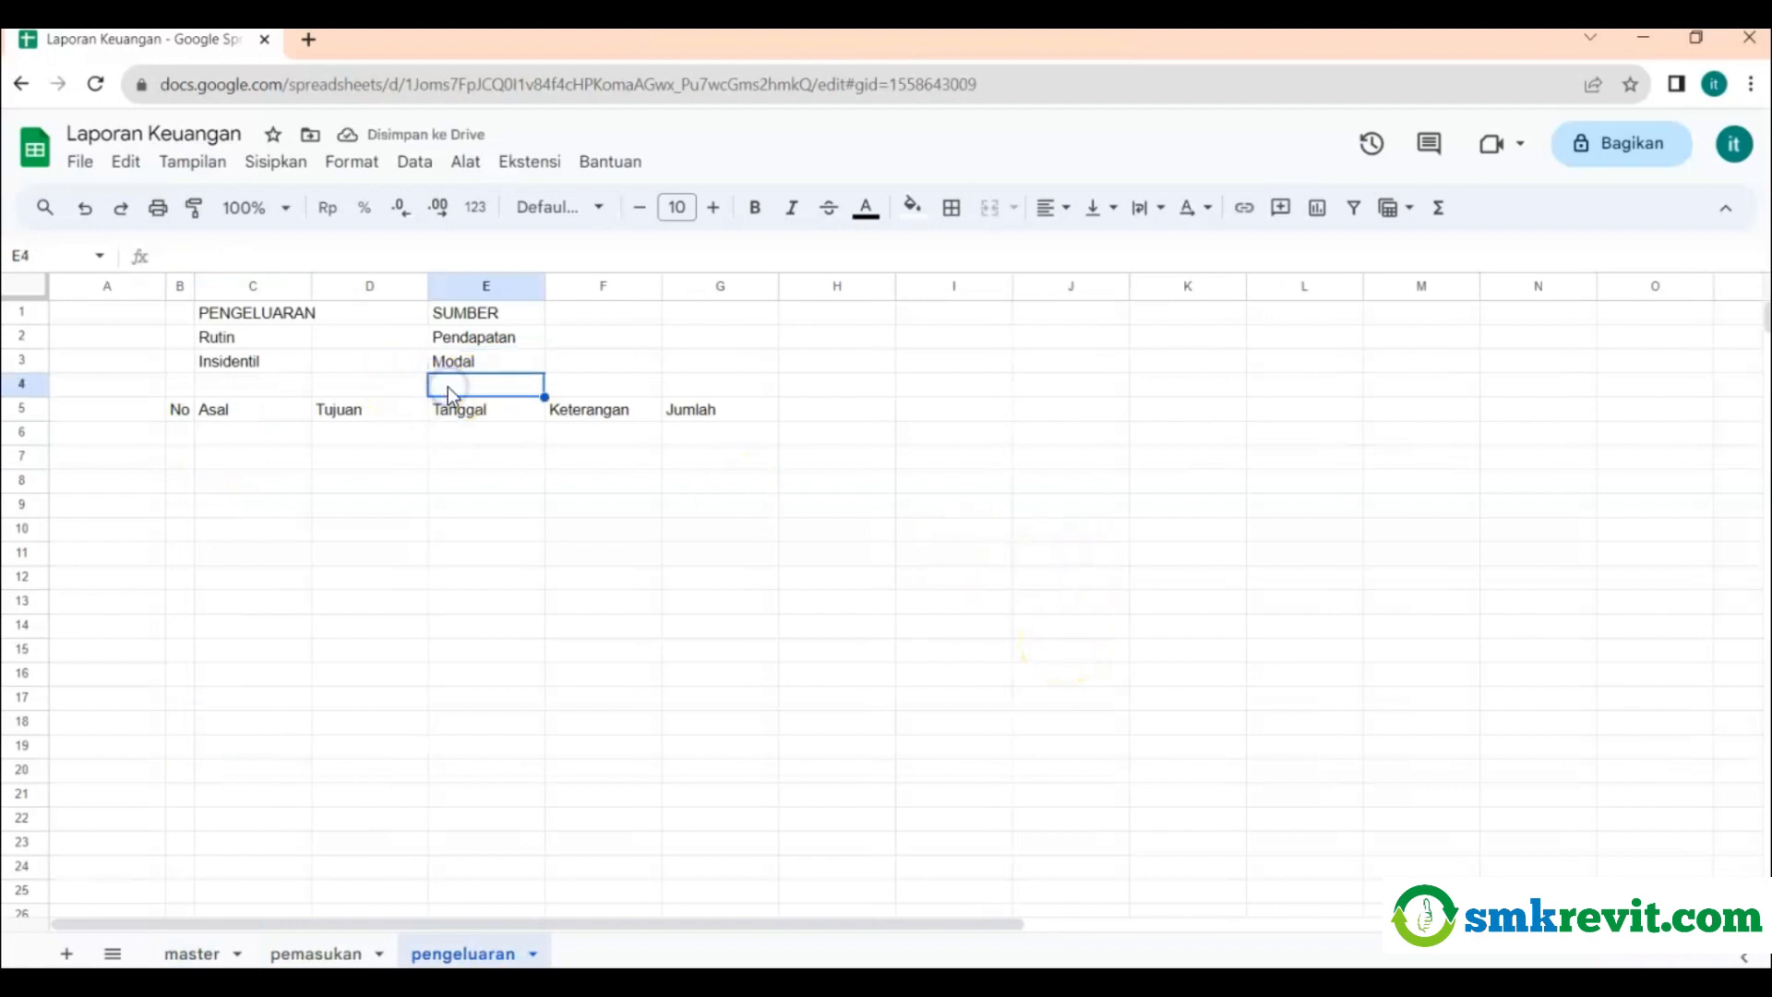
{"action": "type", "text": "="}
{"action": "left_click", "coordinate": [198, 951]}
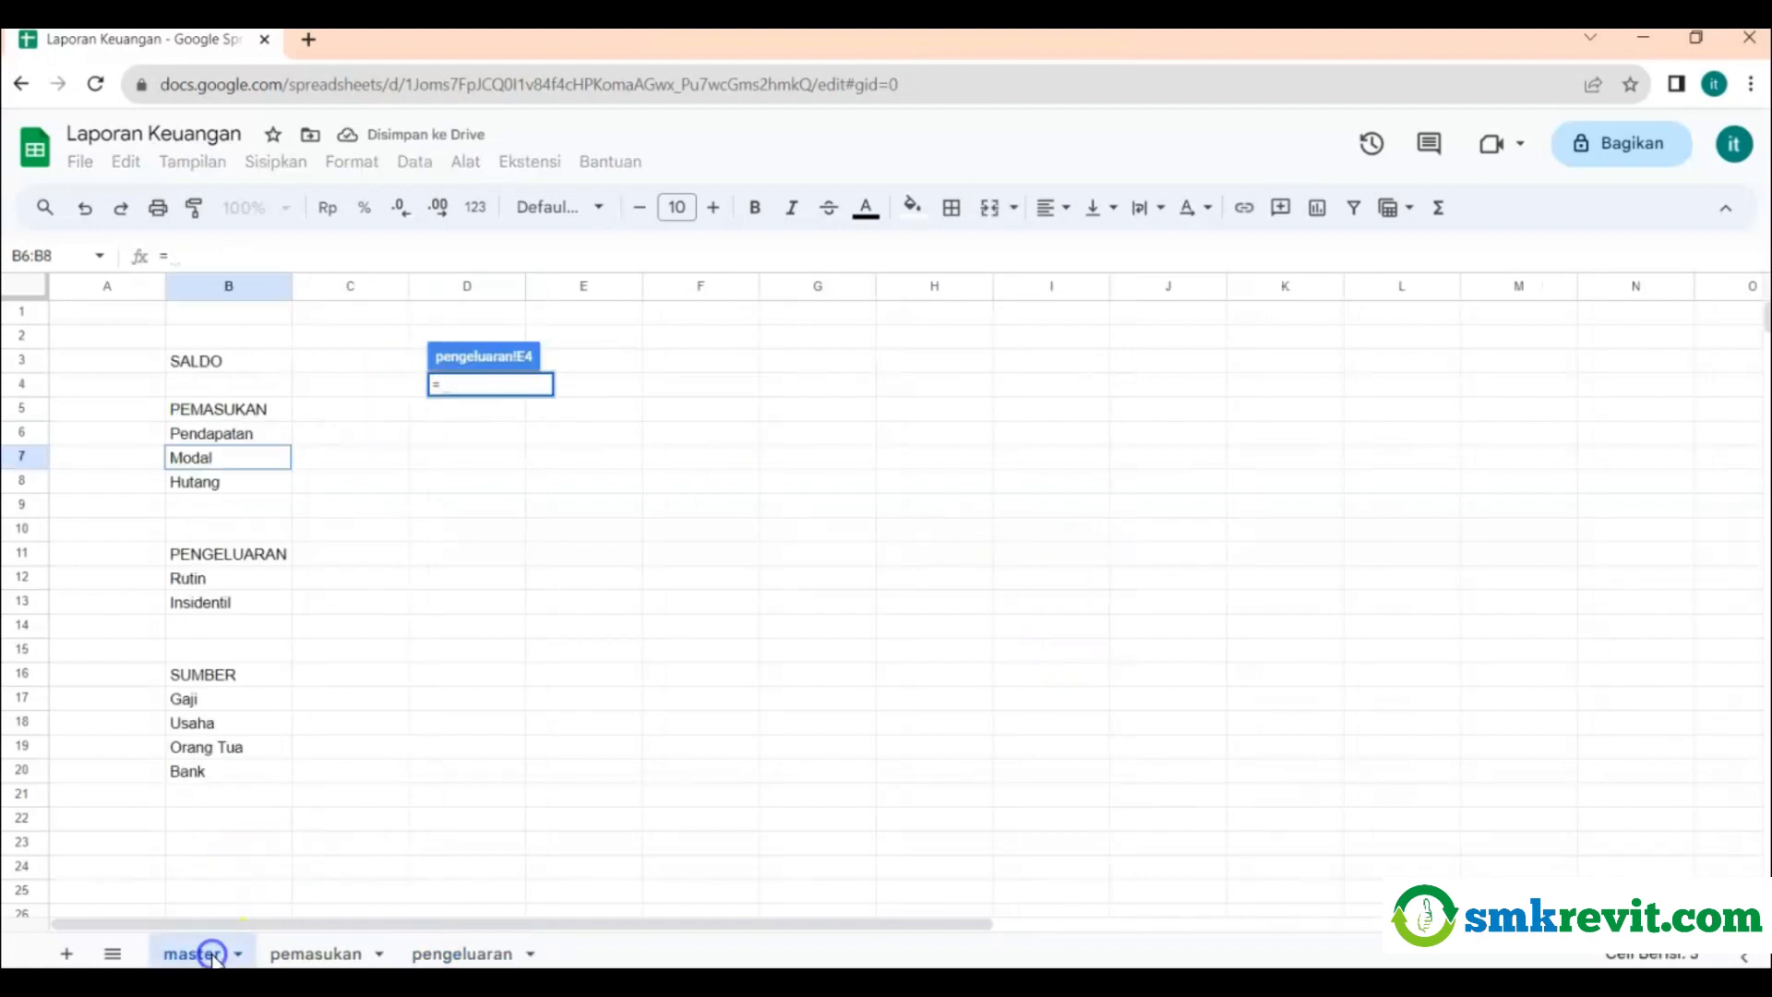
{"action": "left_click", "coordinate": [225, 483]}
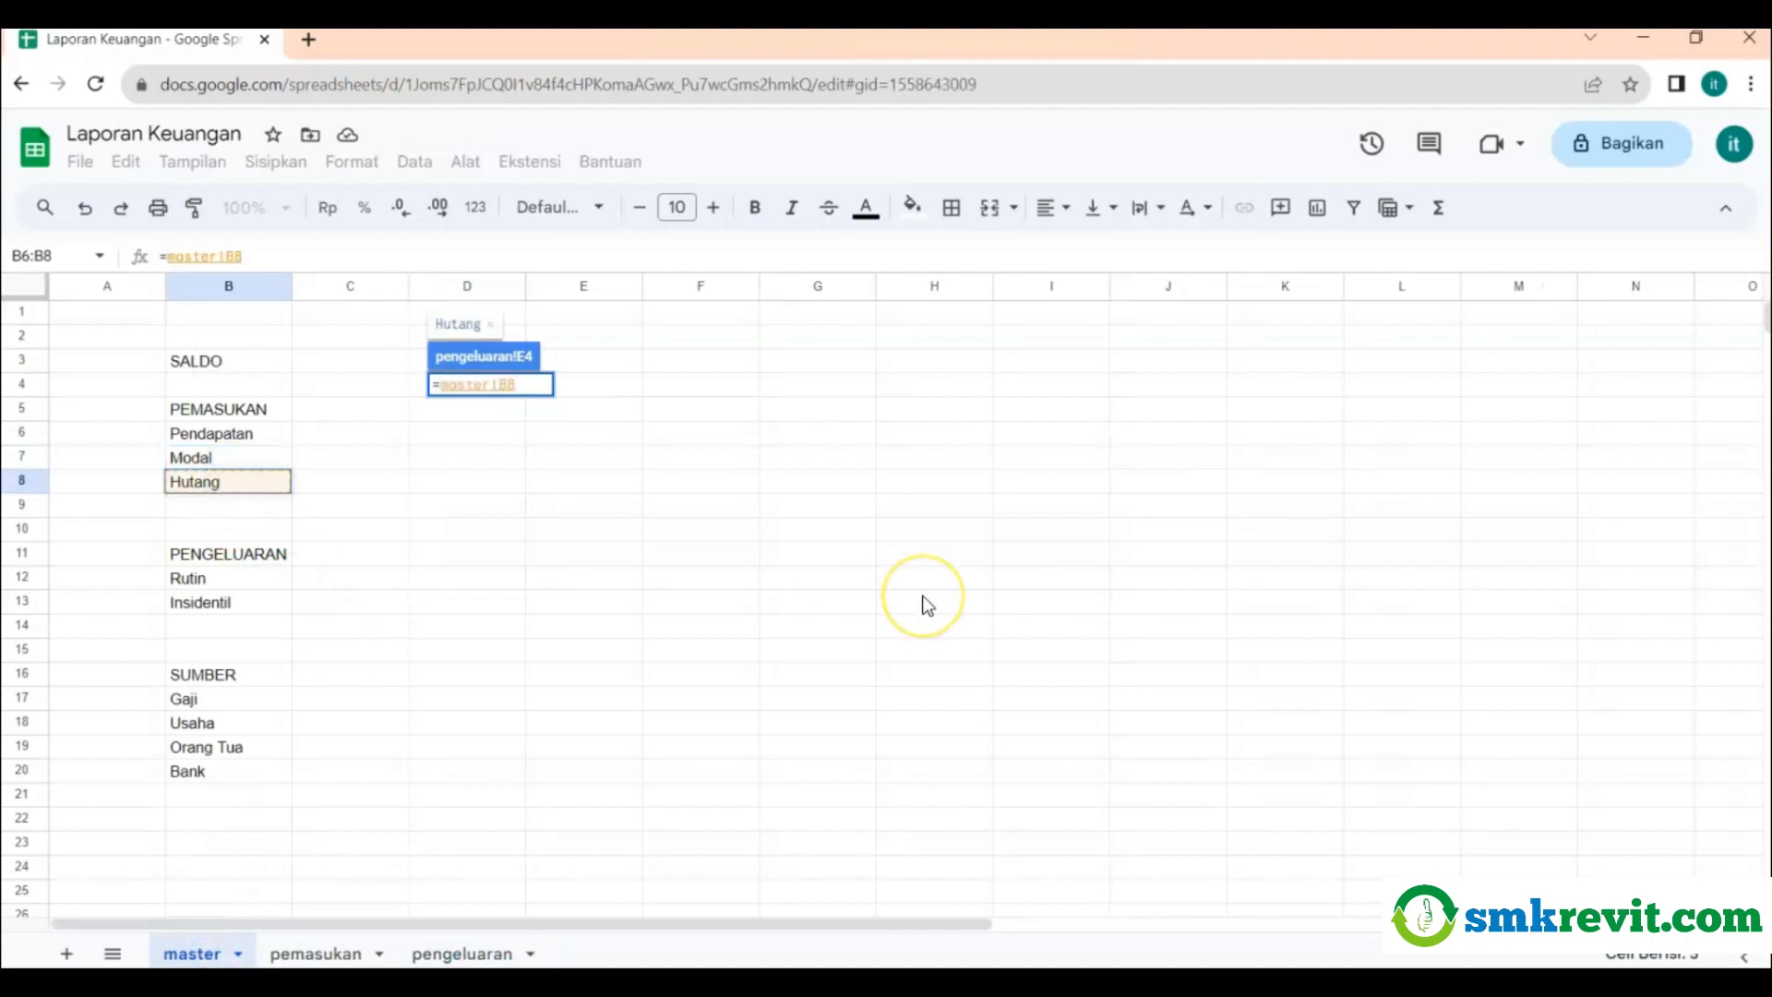
{"action": "key", "text": "Return"}
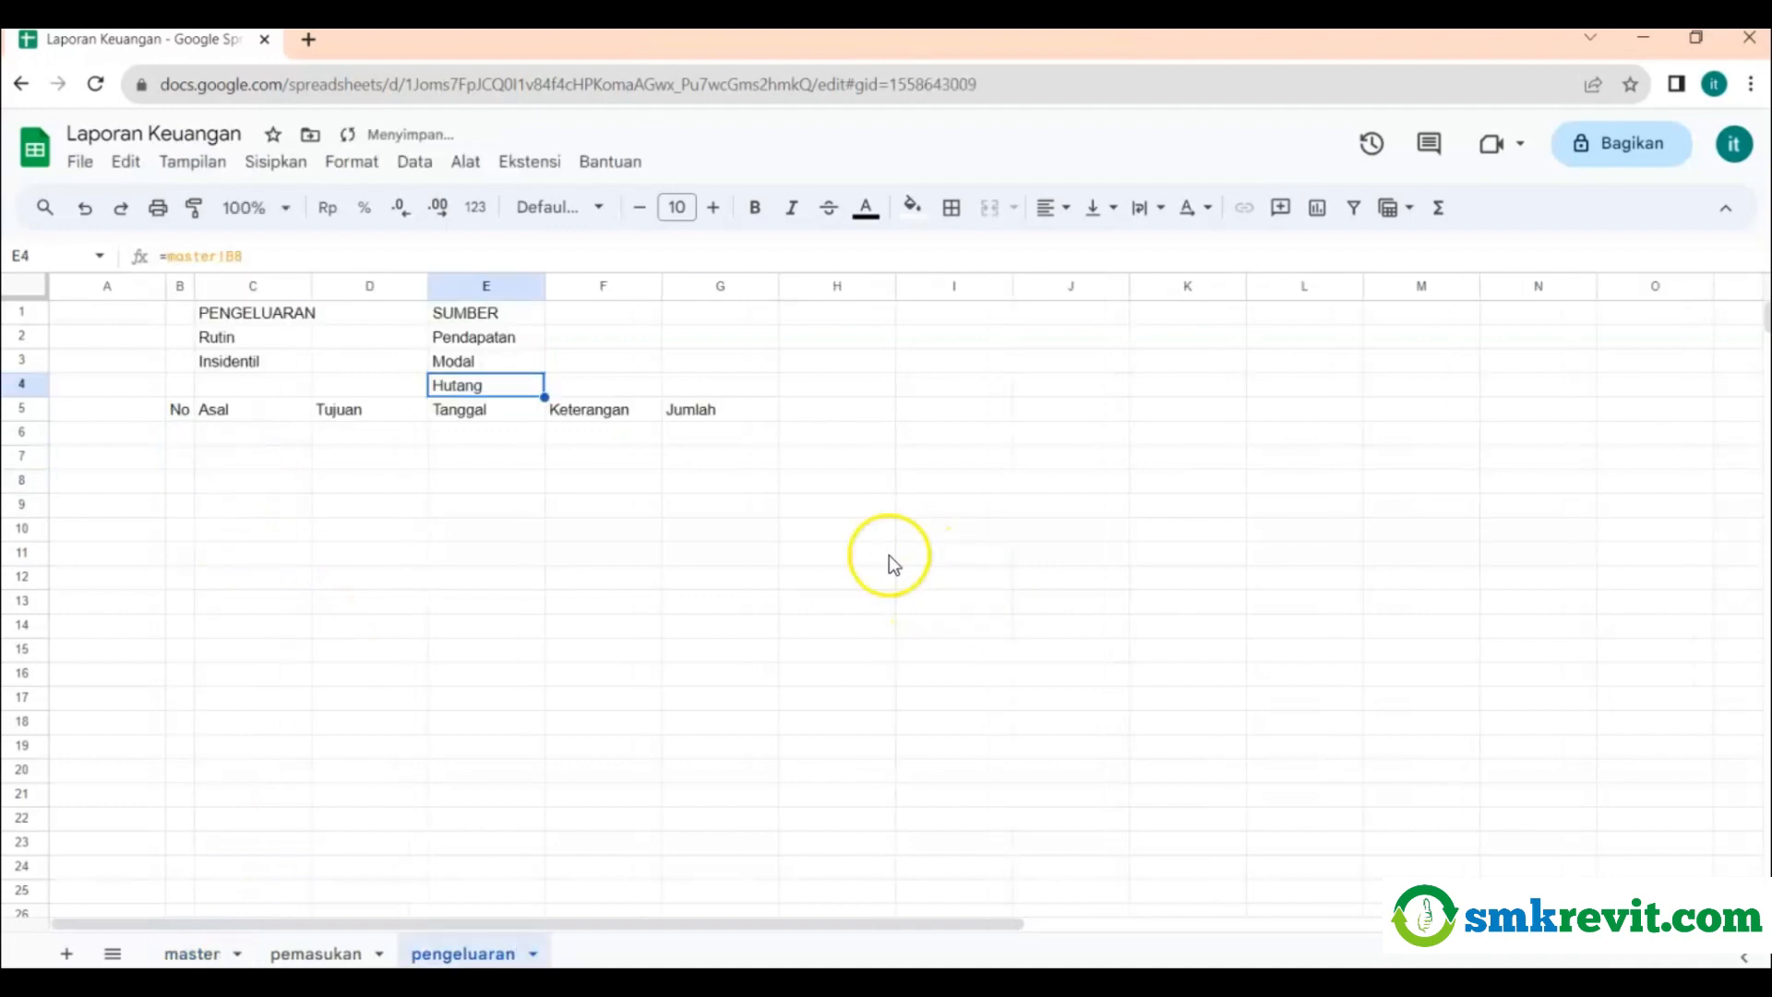
Insert one blank row above the table's header row 5 to separate it from the summary blocks.
{"action": "left_click", "coordinate": [33, 410]}
{"action": "right_click", "coordinate": [35, 413]}
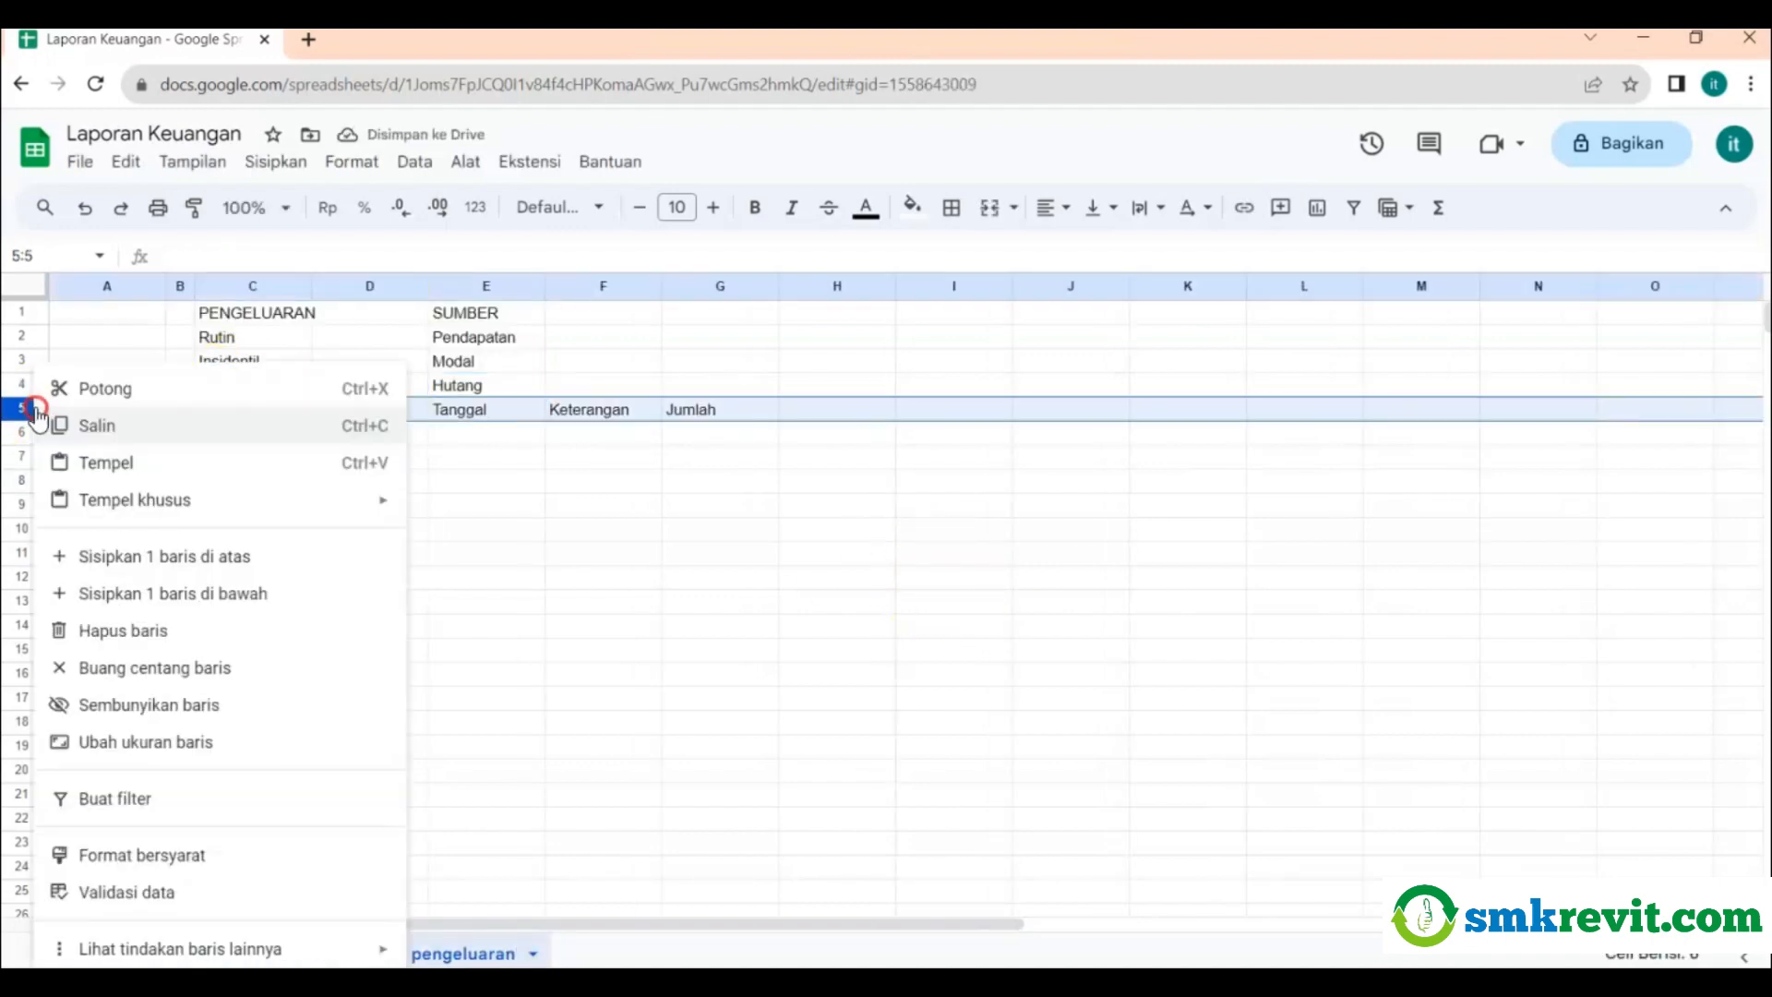
{"action": "left_click", "coordinate": [114, 559]}
{"action": "left_click", "coordinate": [515, 506]}
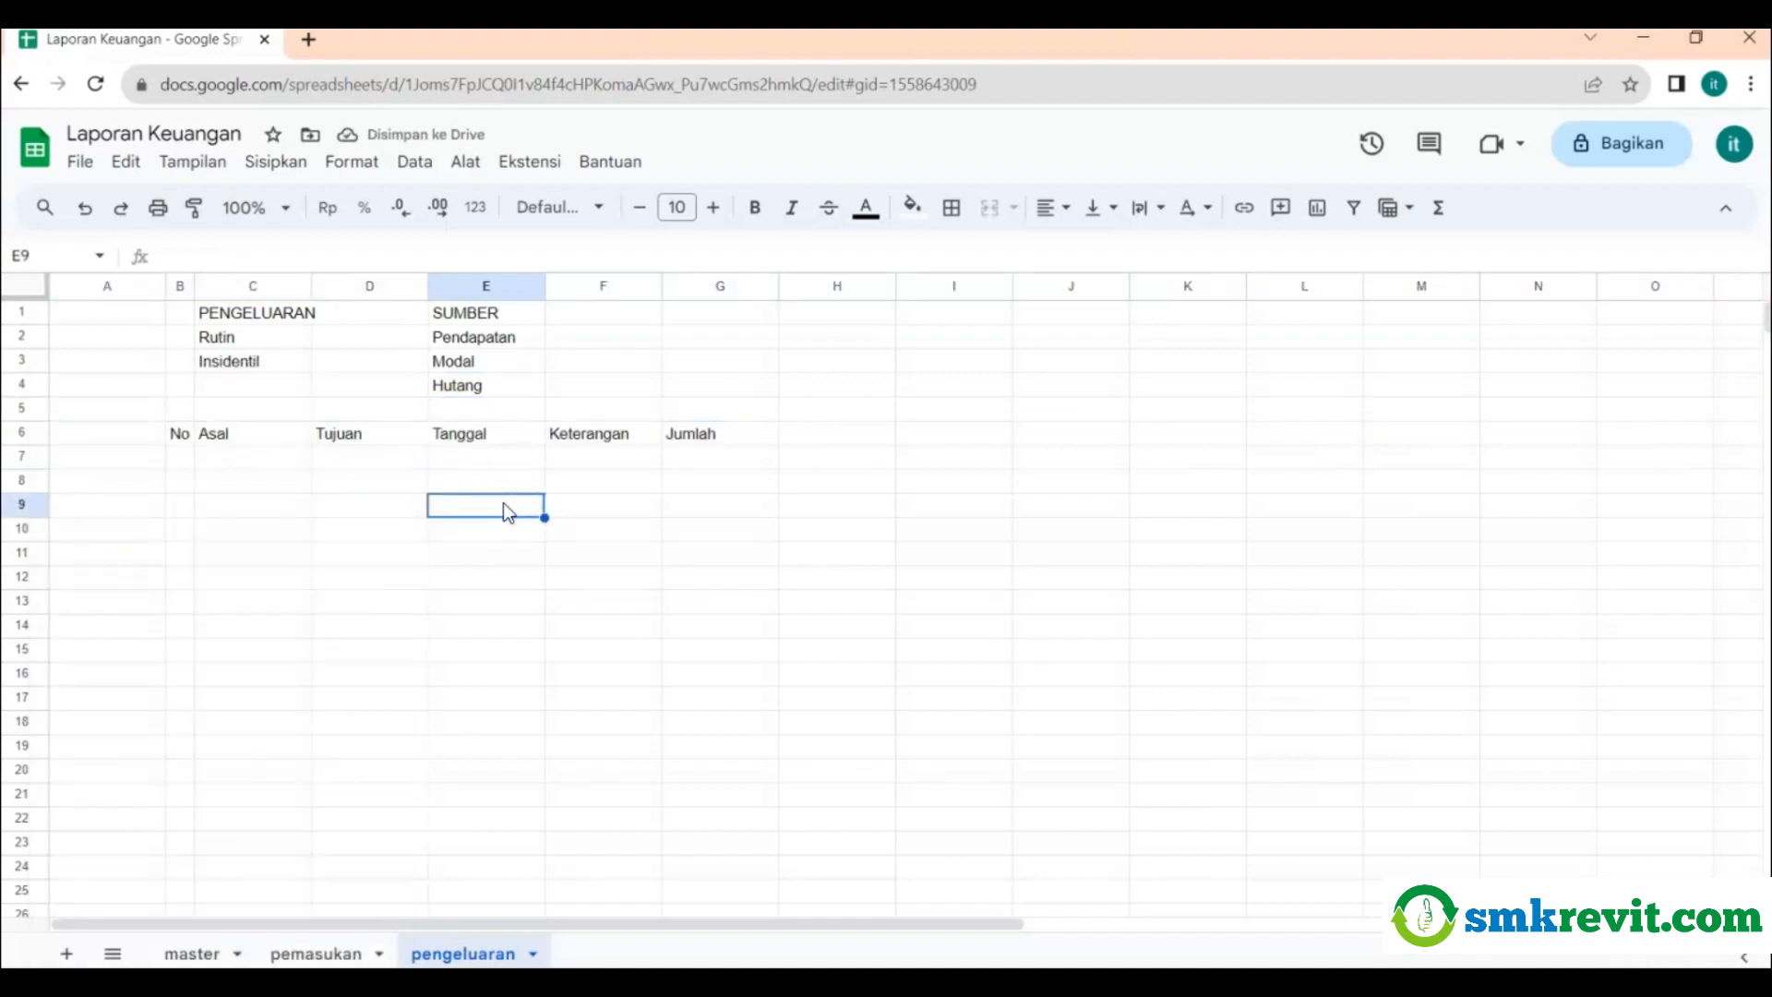
Add a Dropdown (dari rentang) validation rule to the Asal cell C7, using master!B6:B8 as its source.
{"action": "left_click", "coordinate": [253, 462]}
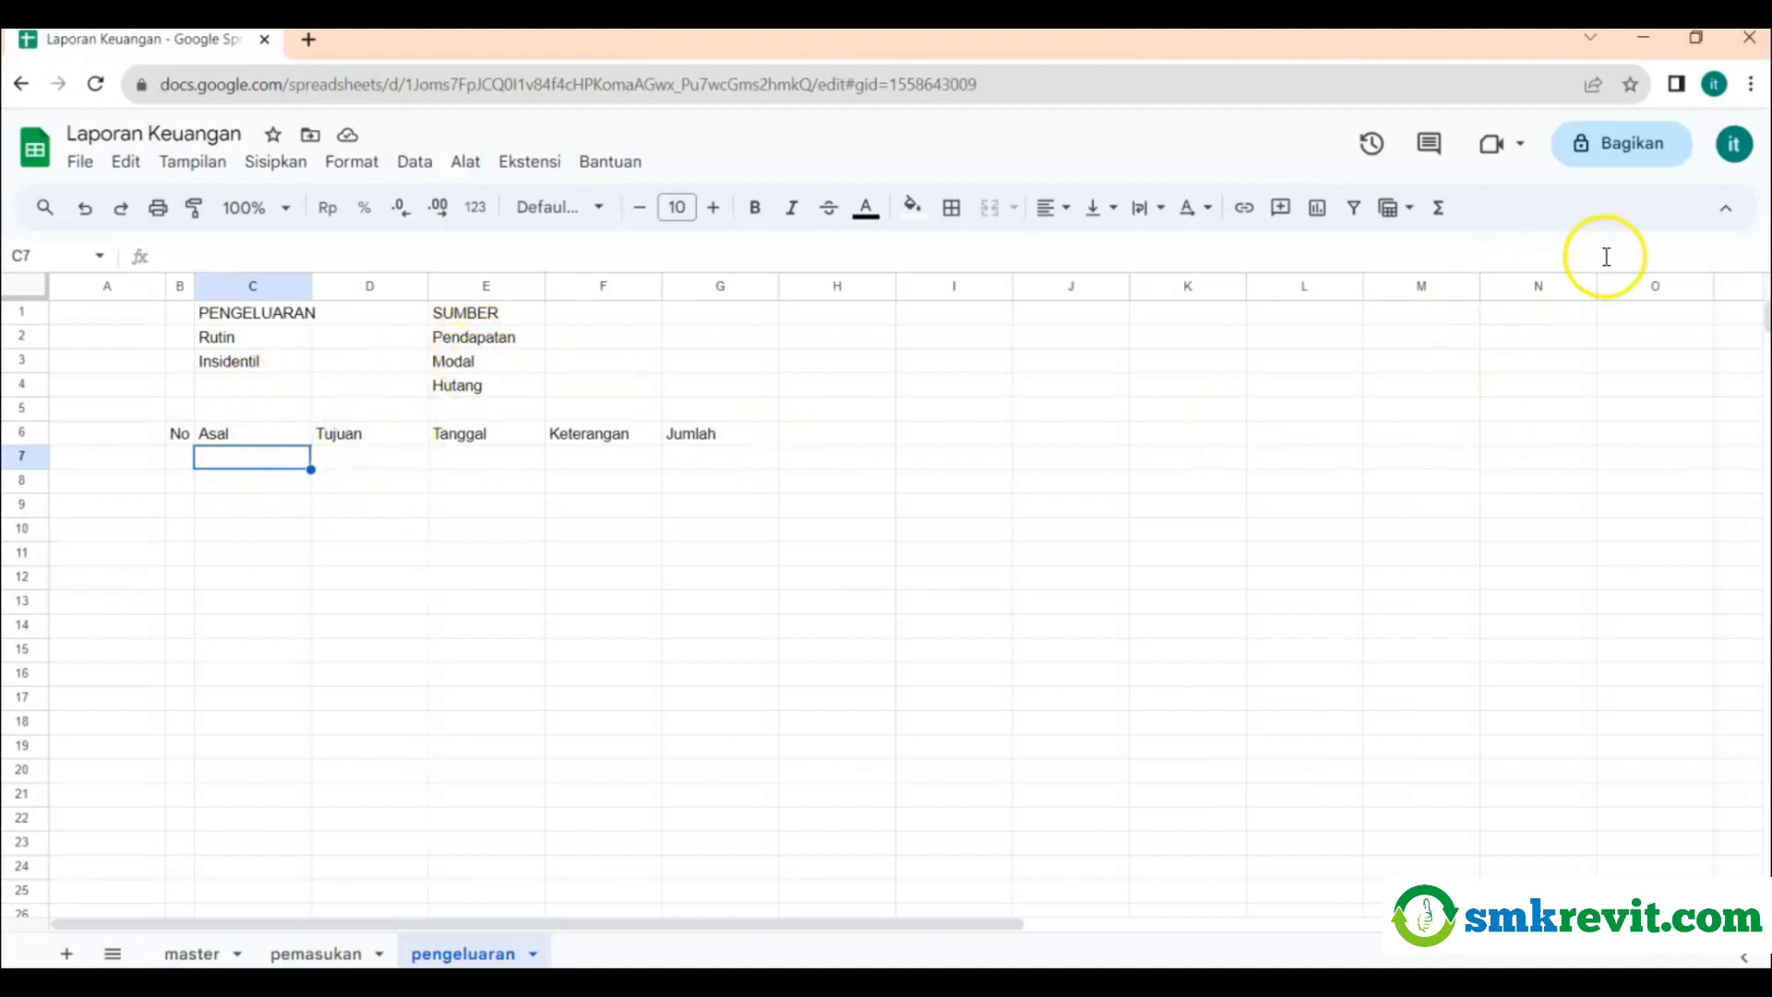
{"action": "left_click", "coordinate": [414, 162]}
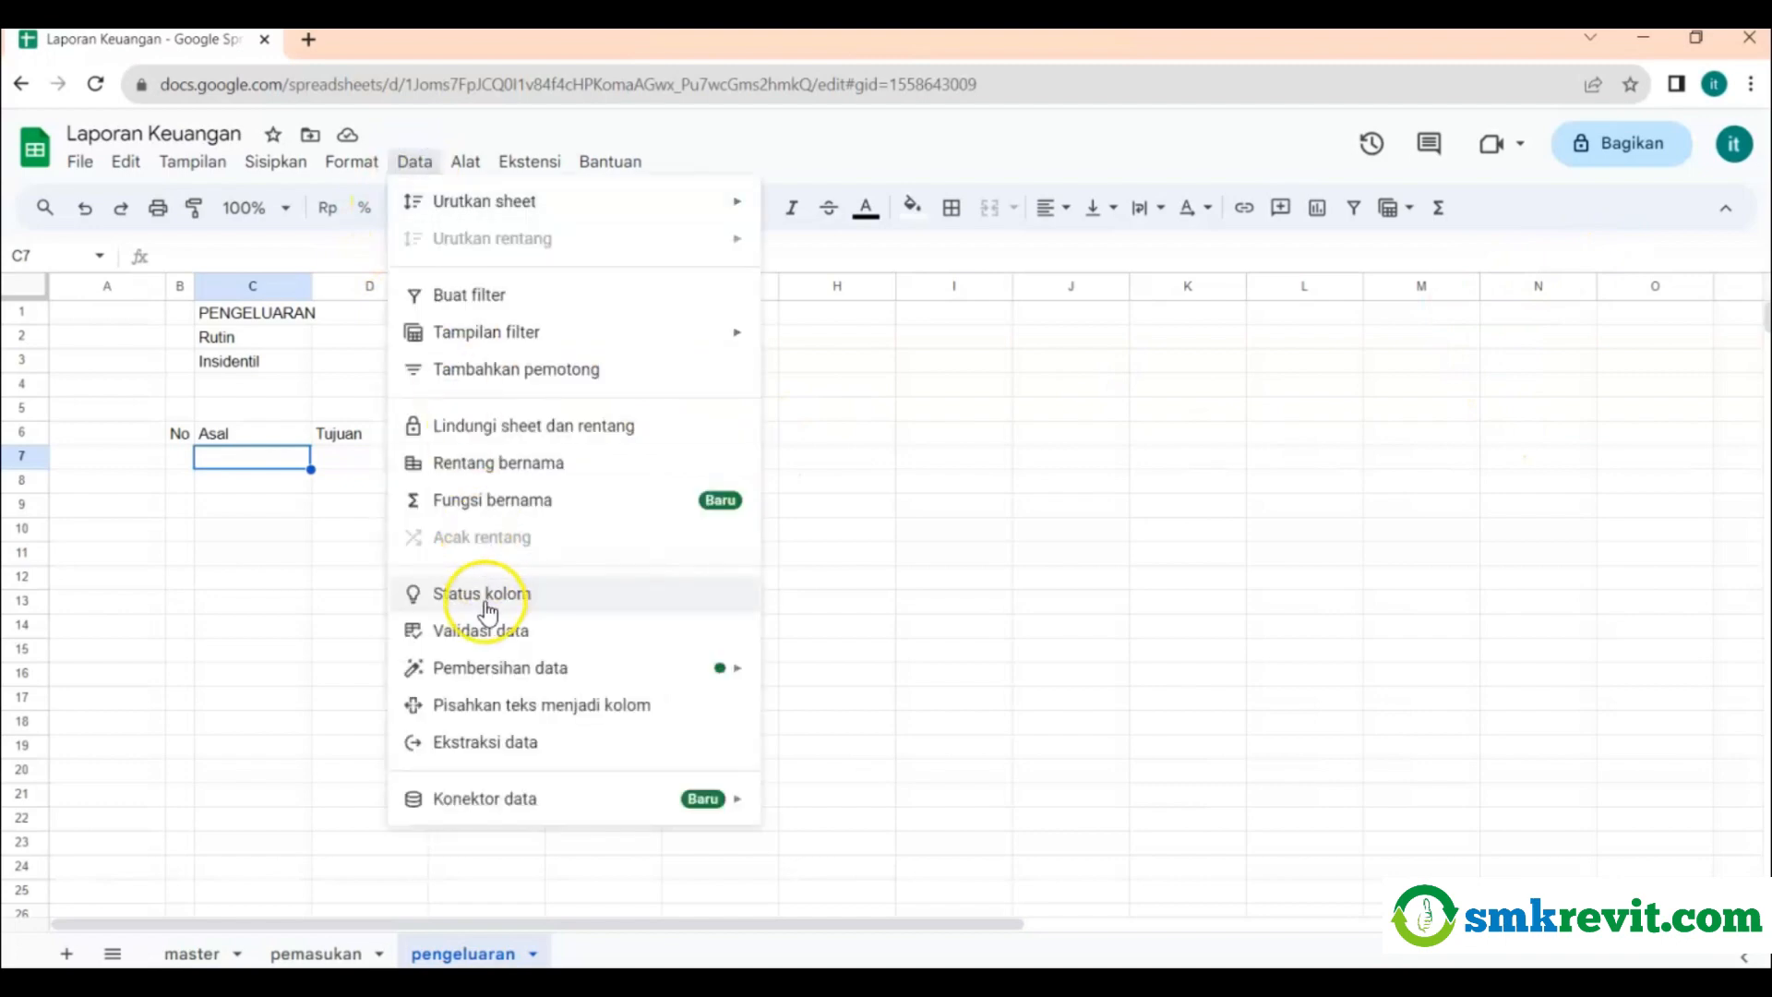
{"action": "left_click", "coordinate": [476, 635]}
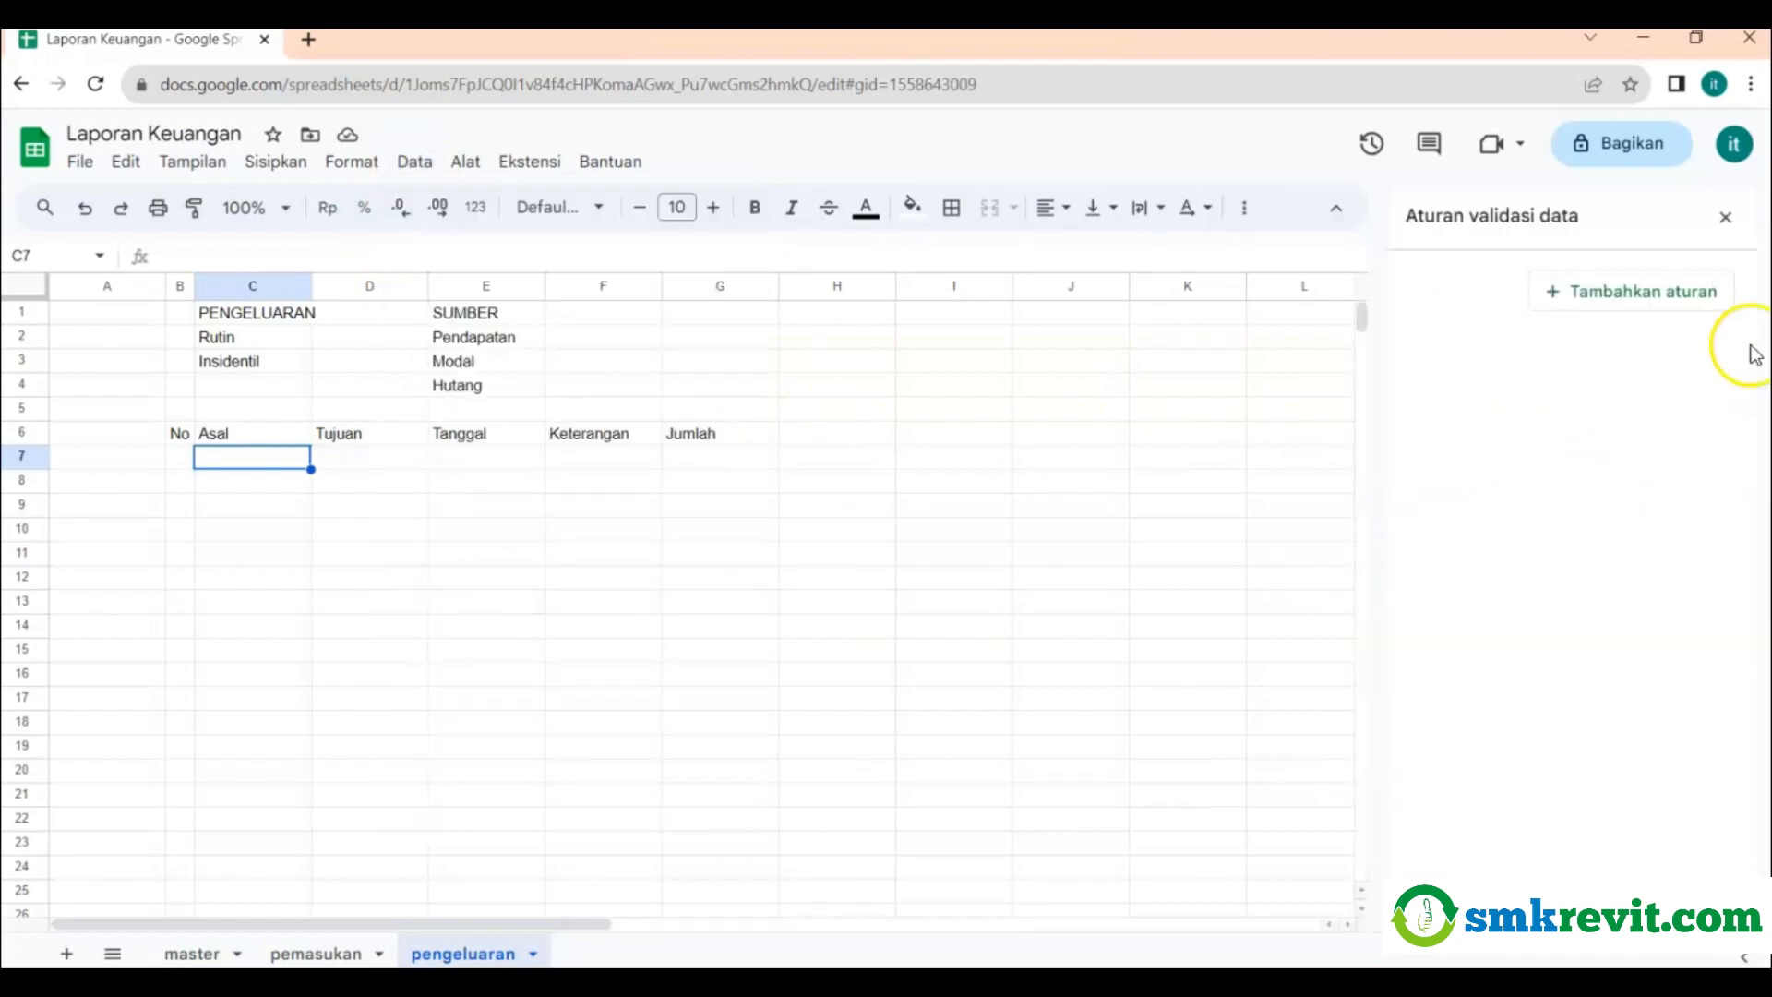
{"action": "left_click", "coordinate": [1652, 293]}
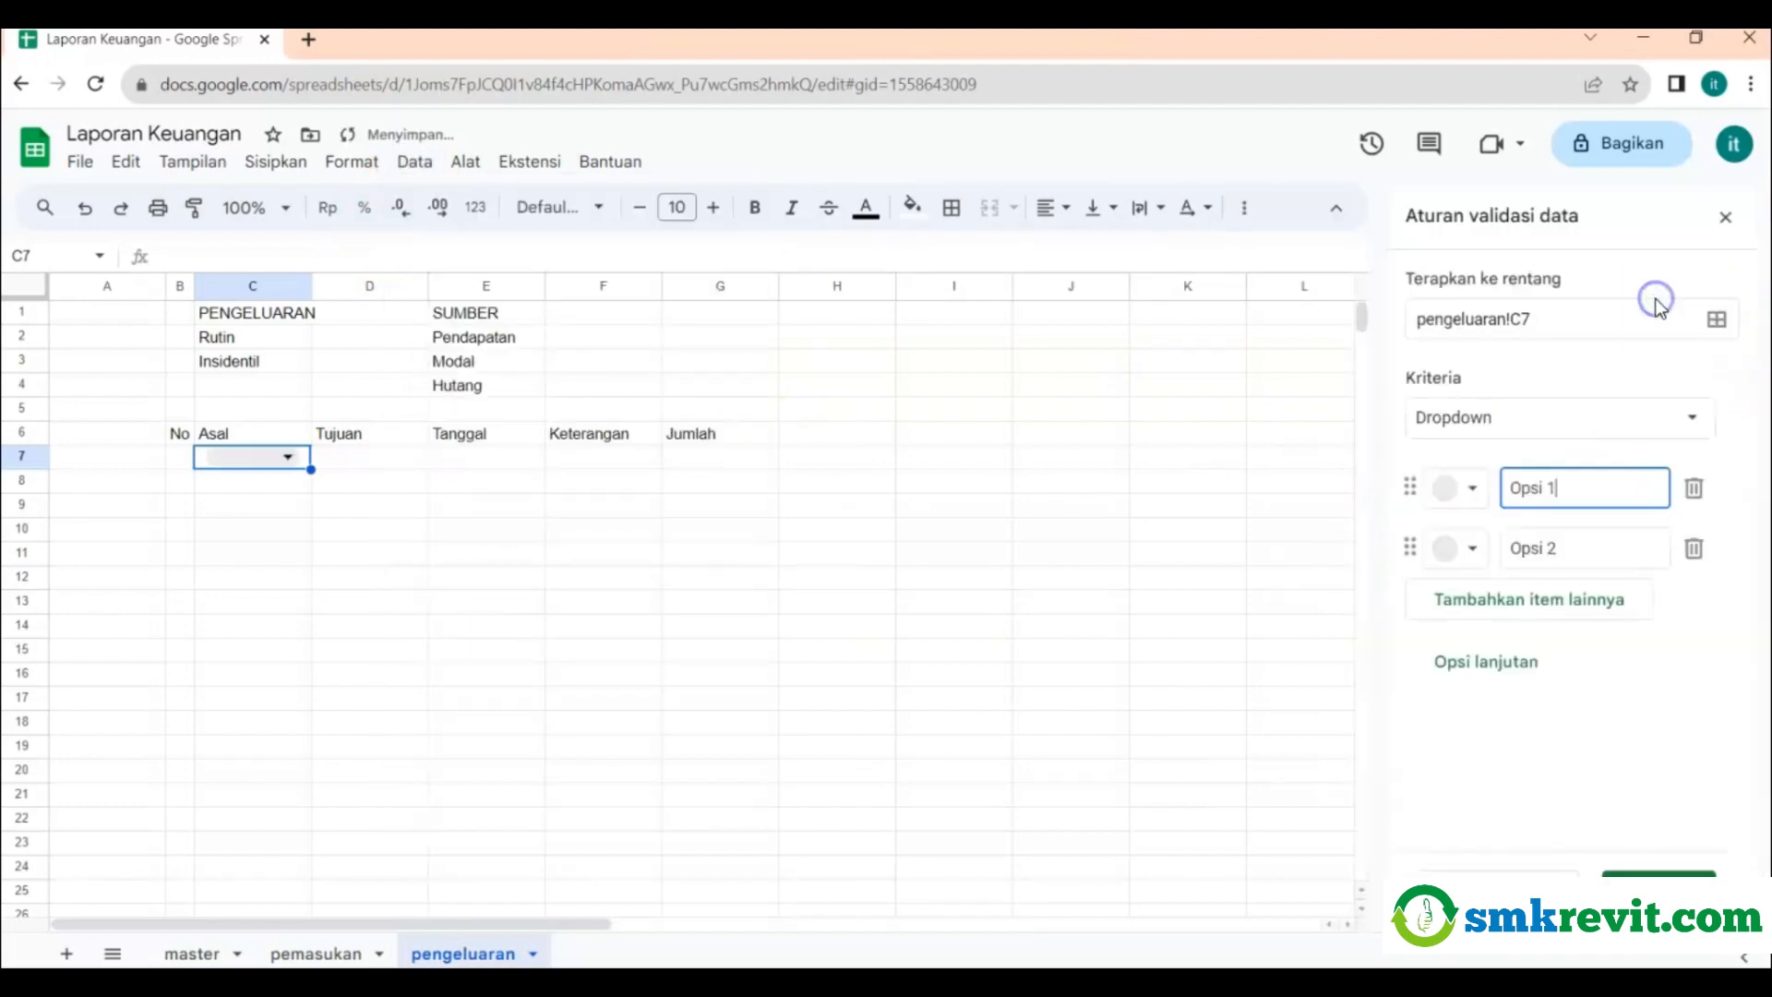
{"action": "left_click", "coordinate": [1572, 424]}
{"action": "left_click", "coordinate": [1570, 454]}
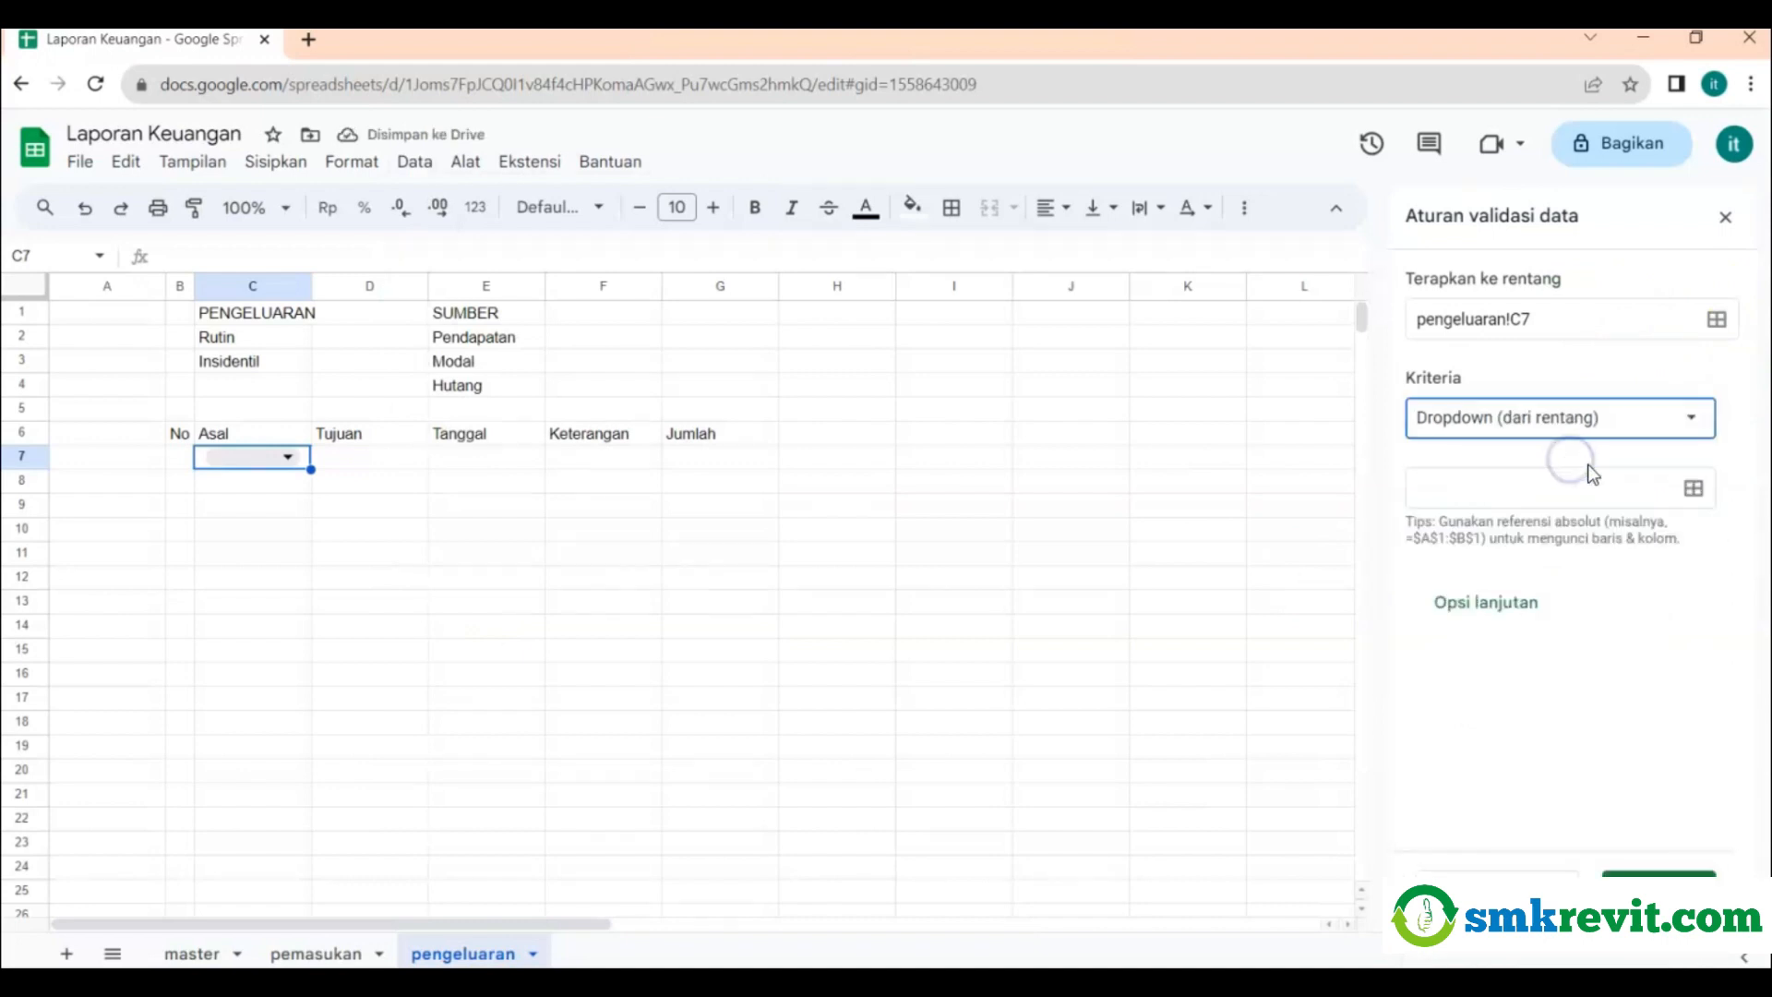
{"action": "left_click", "coordinate": [1692, 488]}
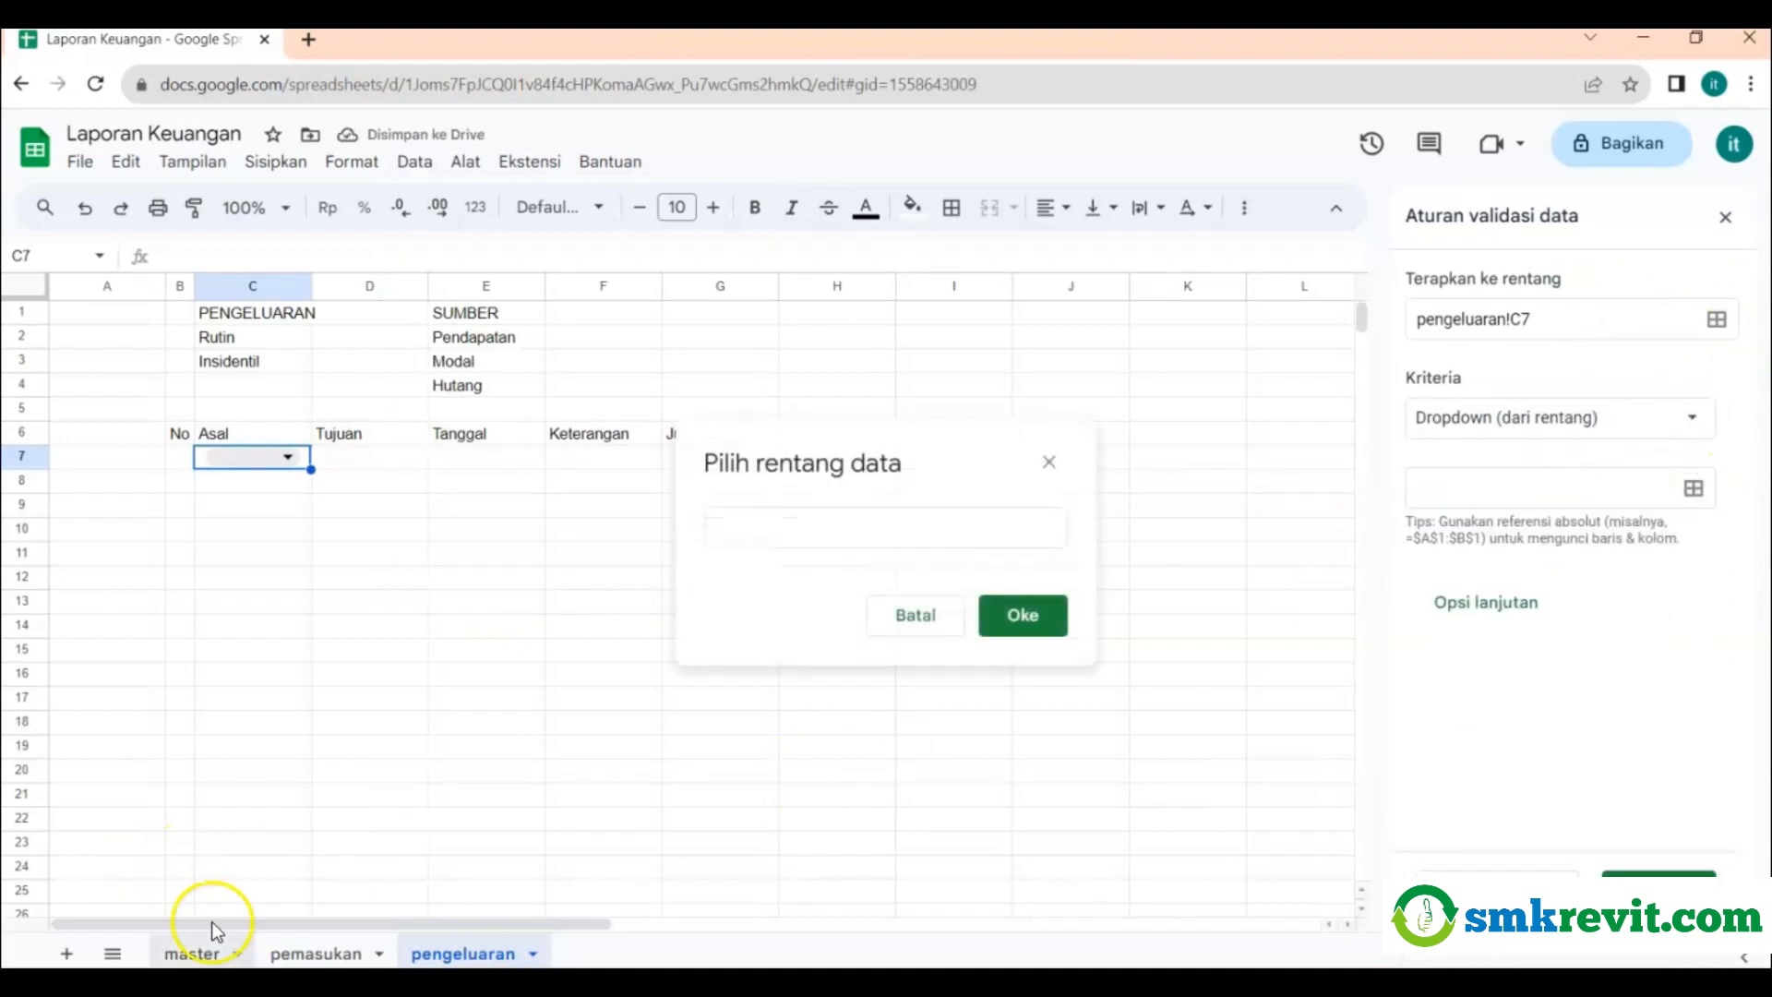
{"action": "left_click", "coordinate": [192, 953]}
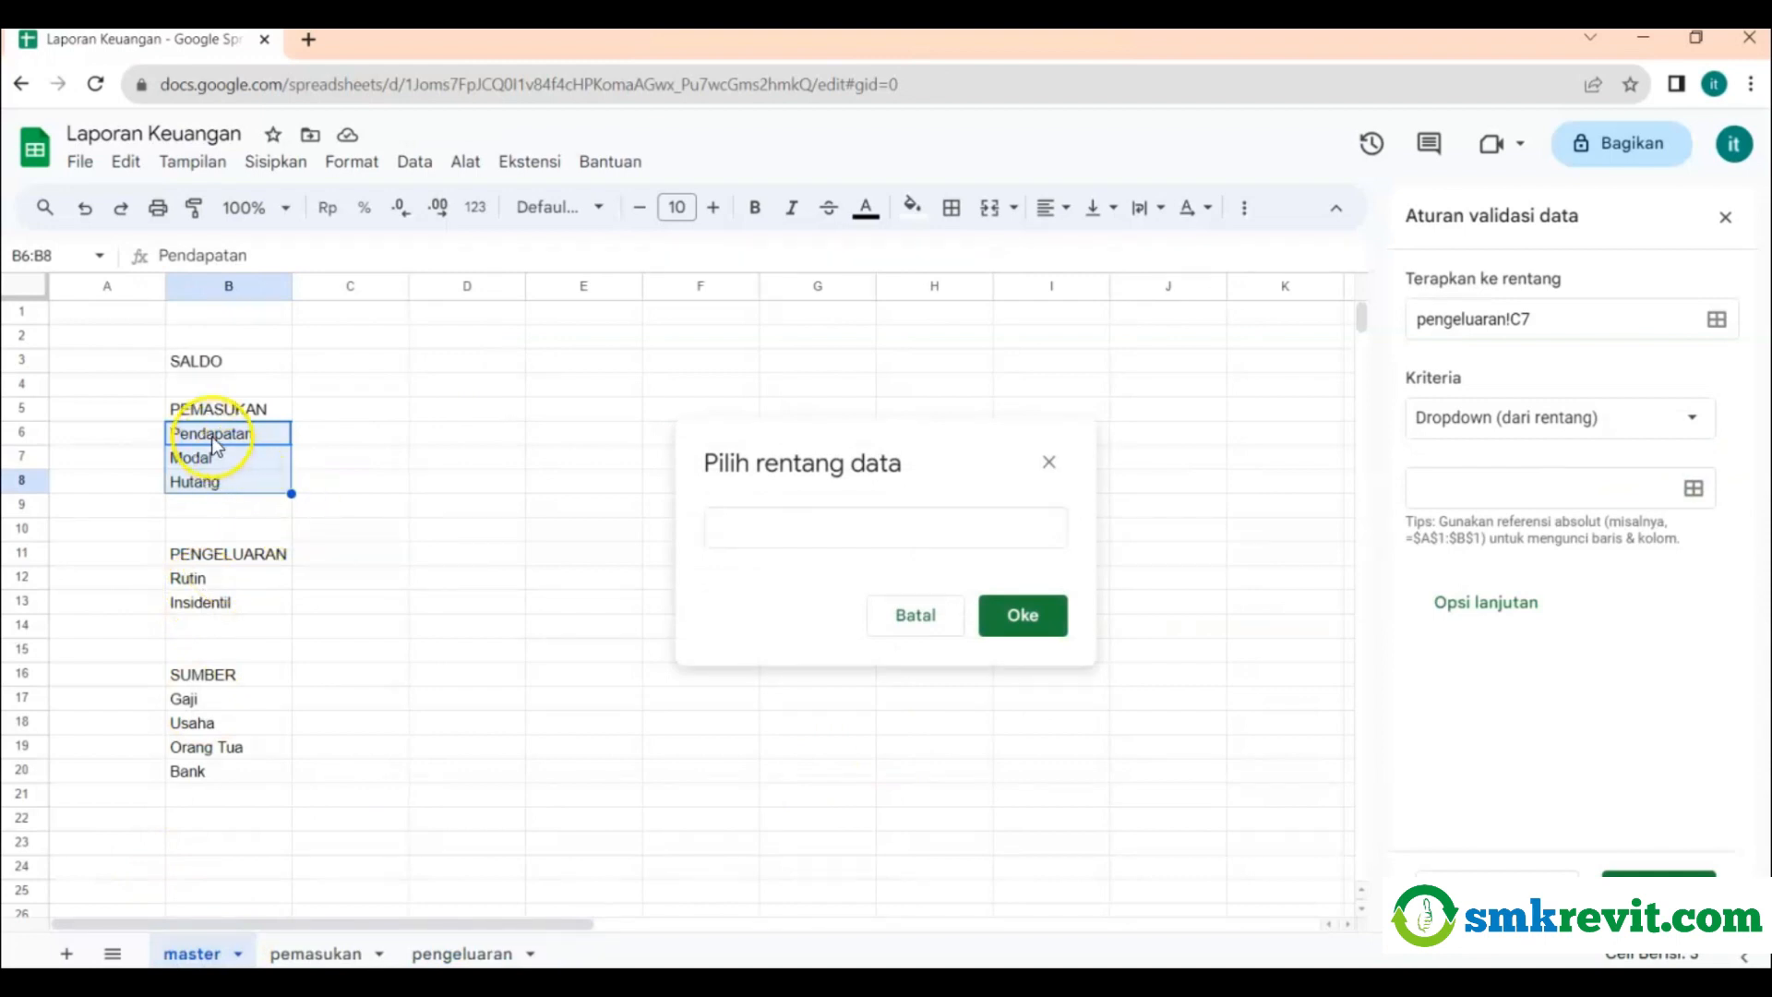
{"action": "left_click_drag", "start_coordinate": [215, 445], "coordinate": [211, 480]}
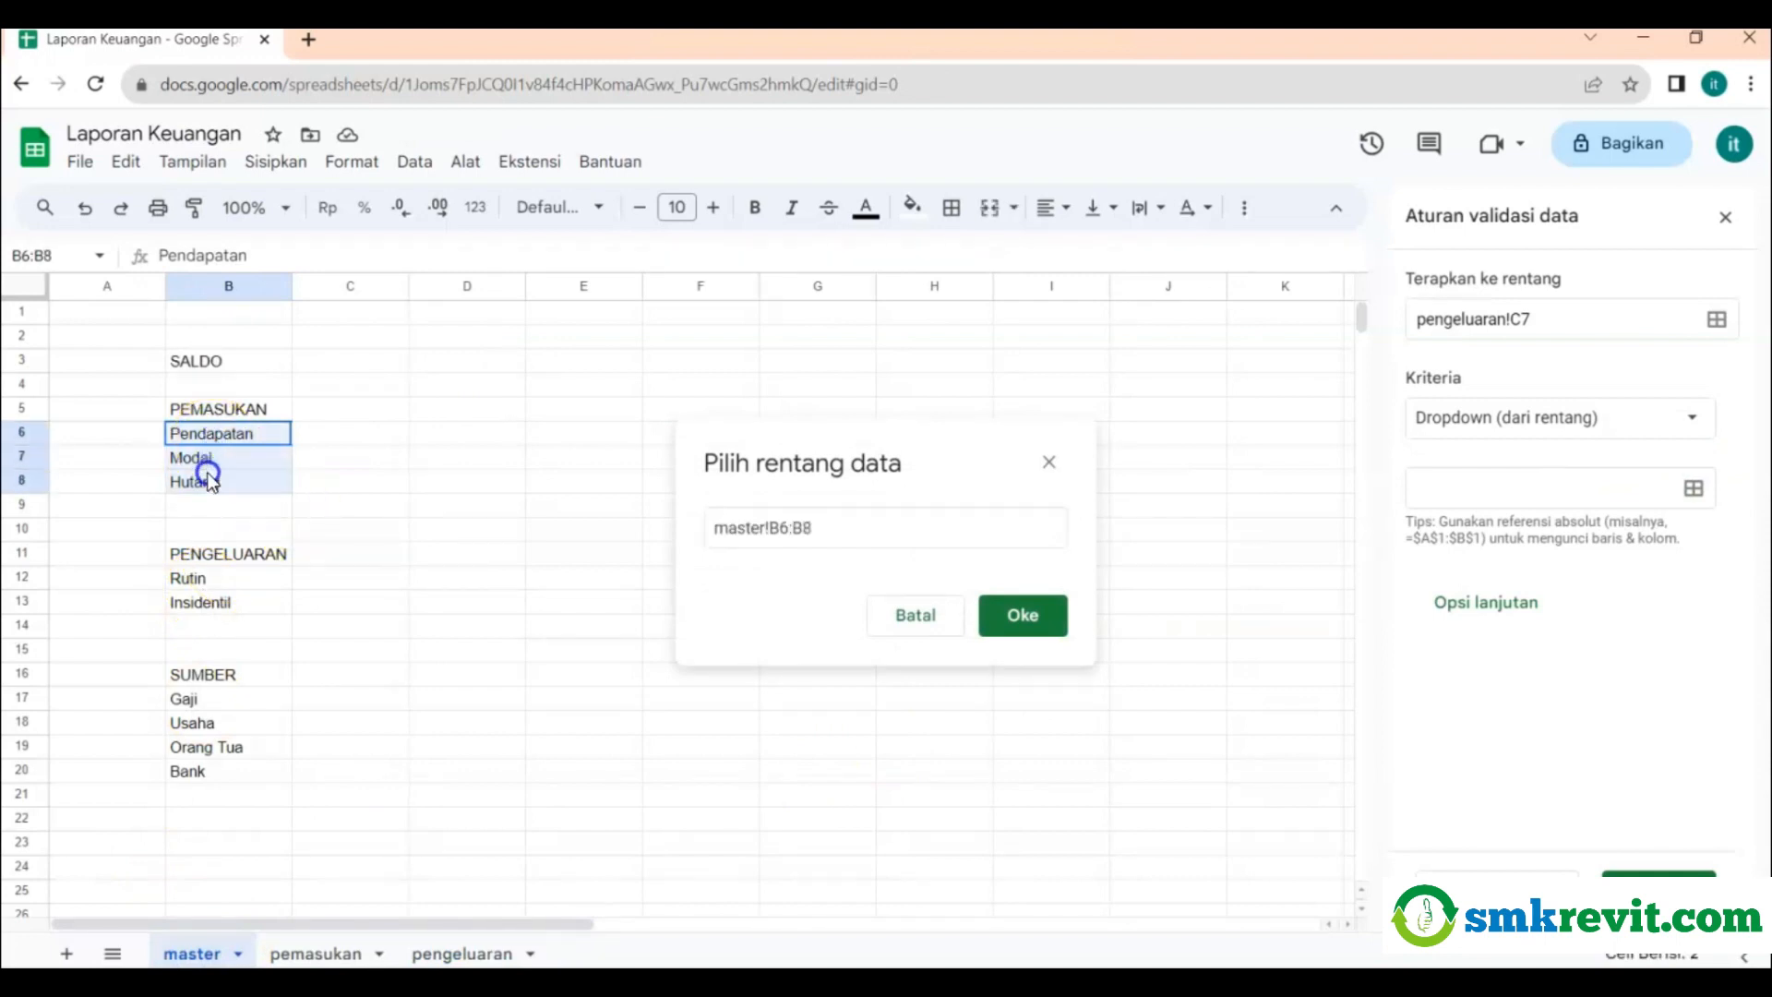
{"action": "left_click", "coordinate": [1026, 618]}
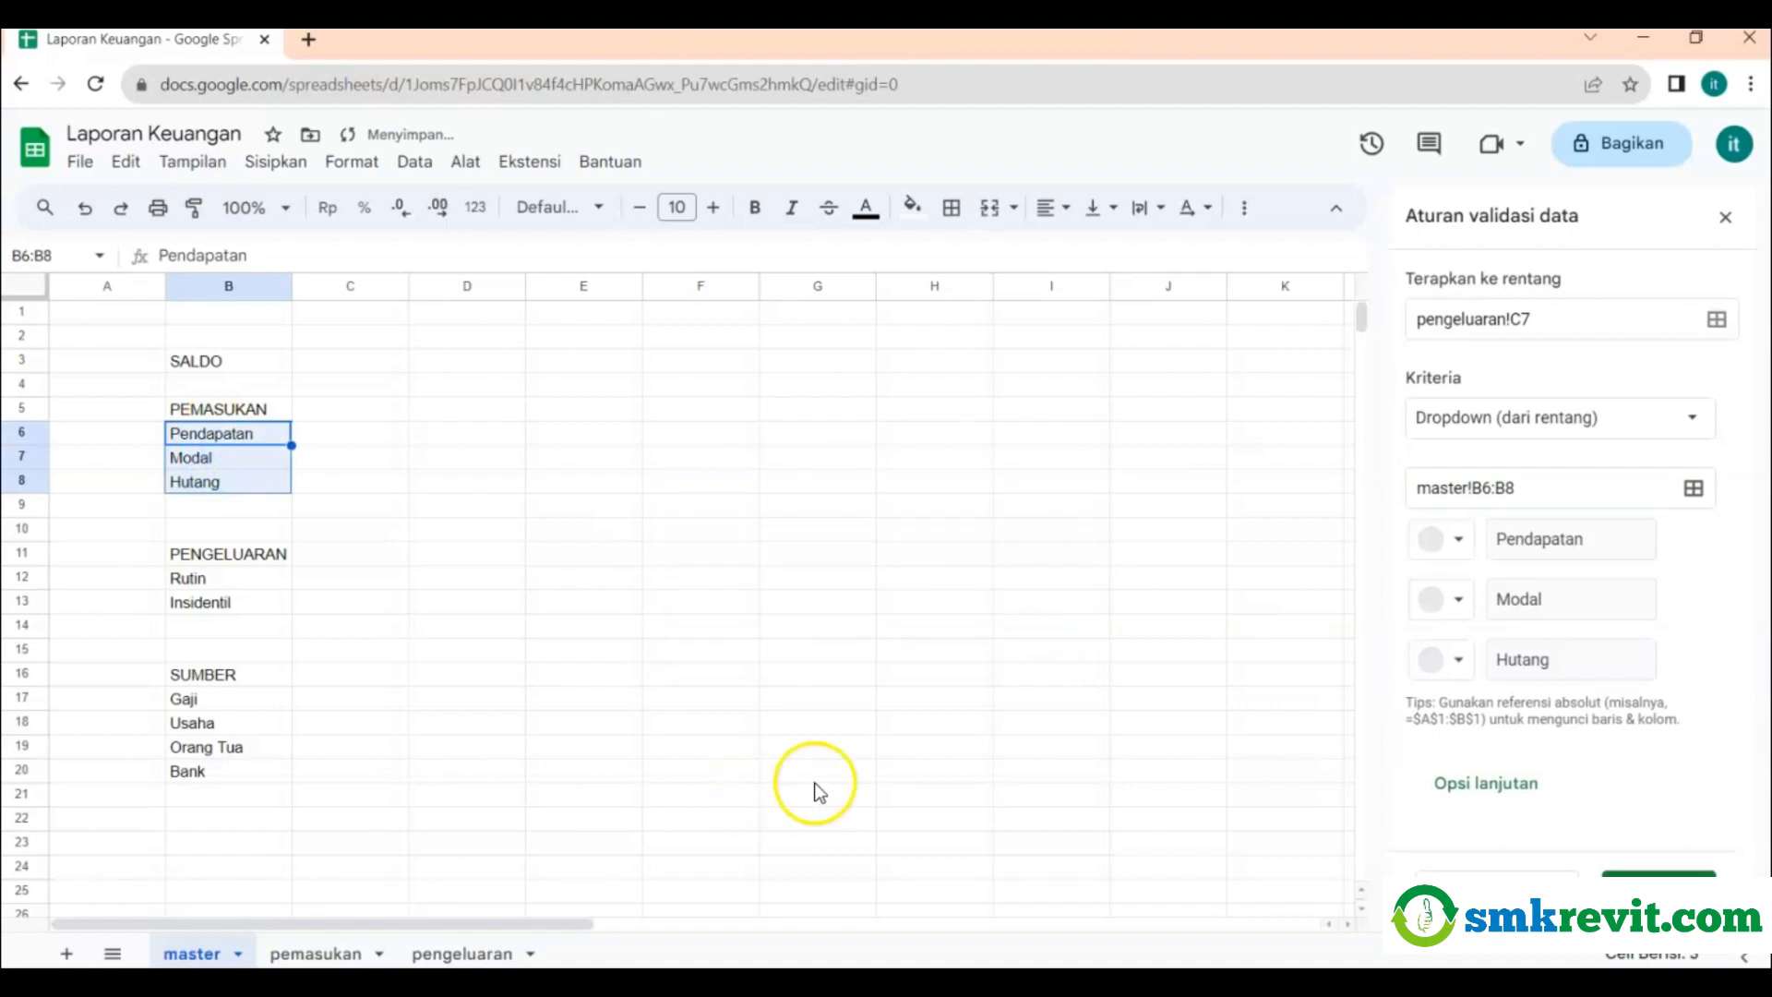
{"action": "left_click", "coordinate": [1659, 889]}
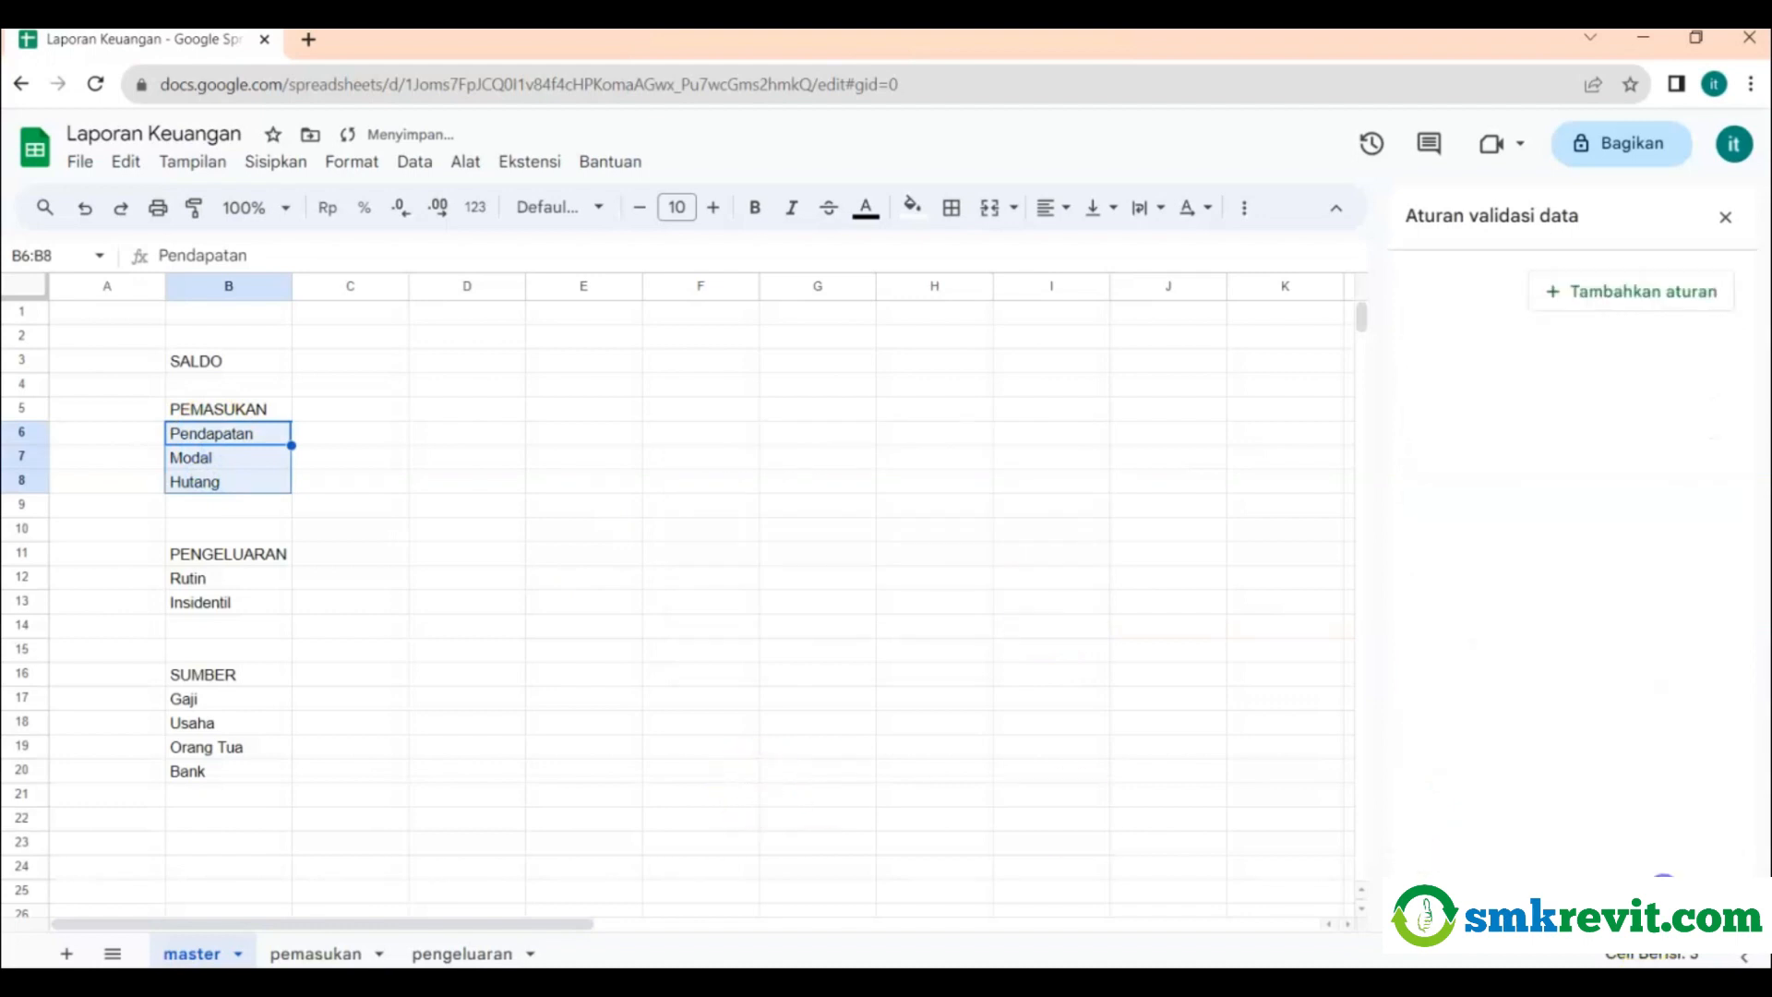
Choose Pendapatan for the Asal cell C7 on the pengeluaran sheet and widen column C to fit it.
{"action": "left_click", "coordinate": [463, 953]}
{"action": "left_click", "coordinate": [275, 471]}
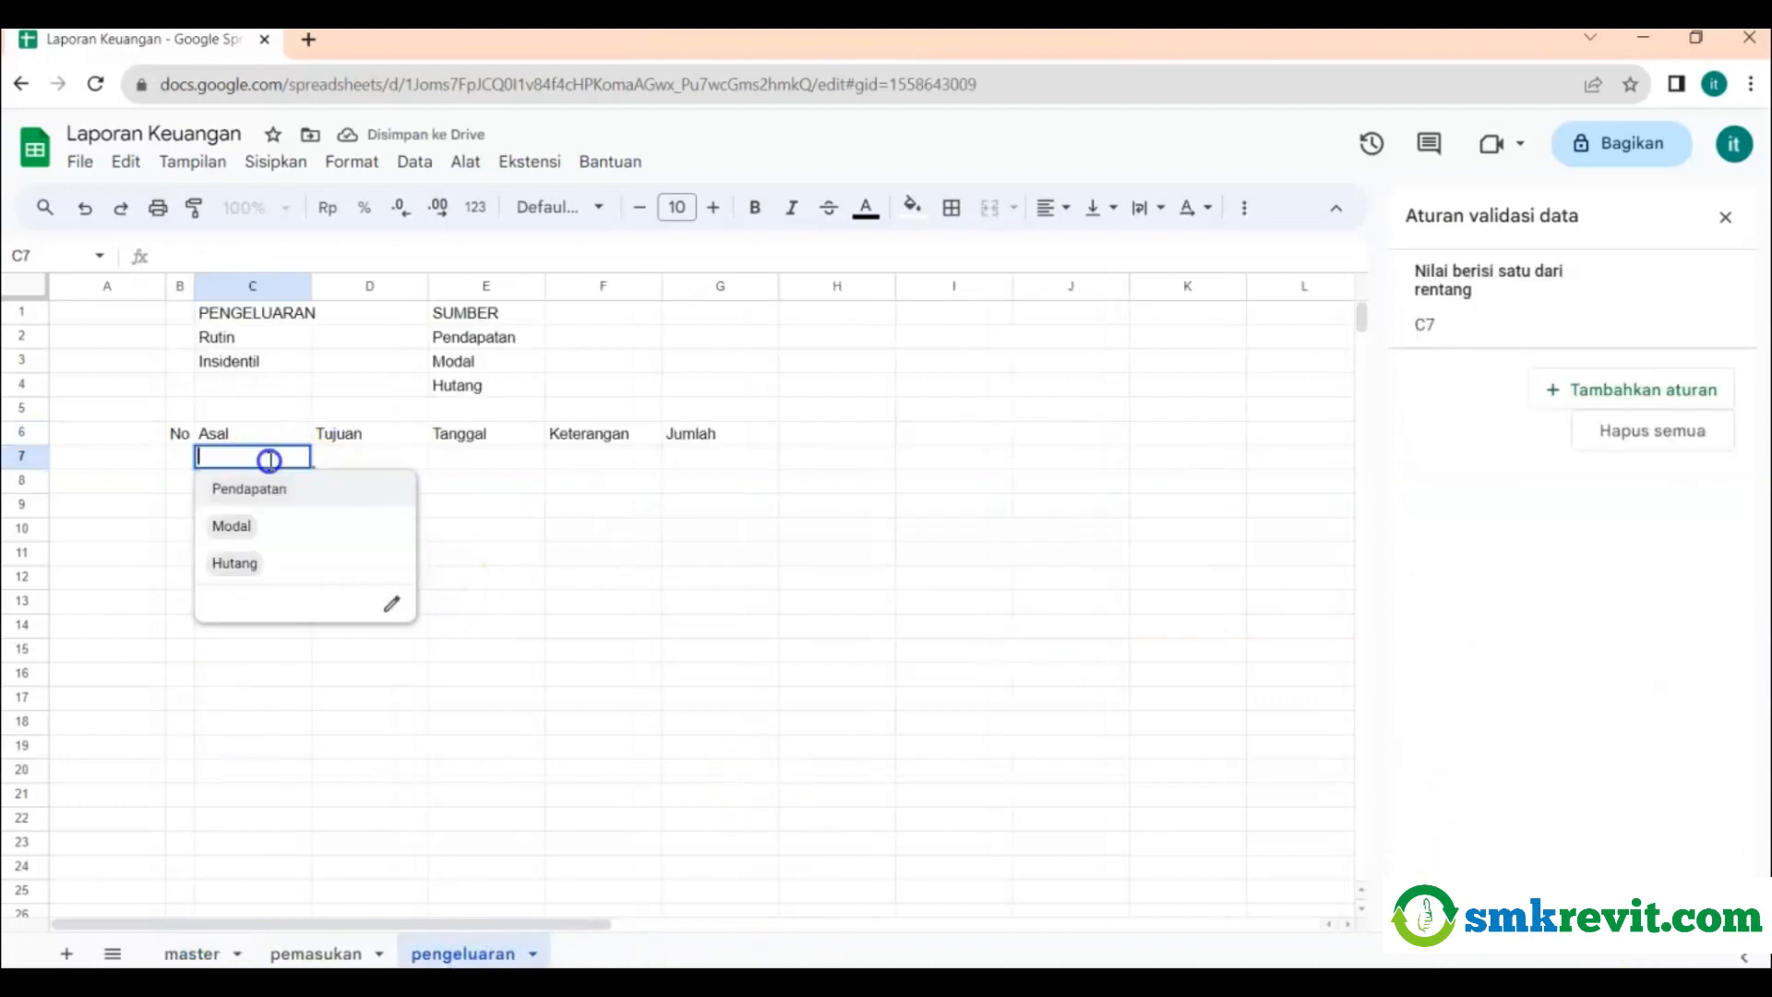
{"action": "left_click", "coordinate": [258, 489]}
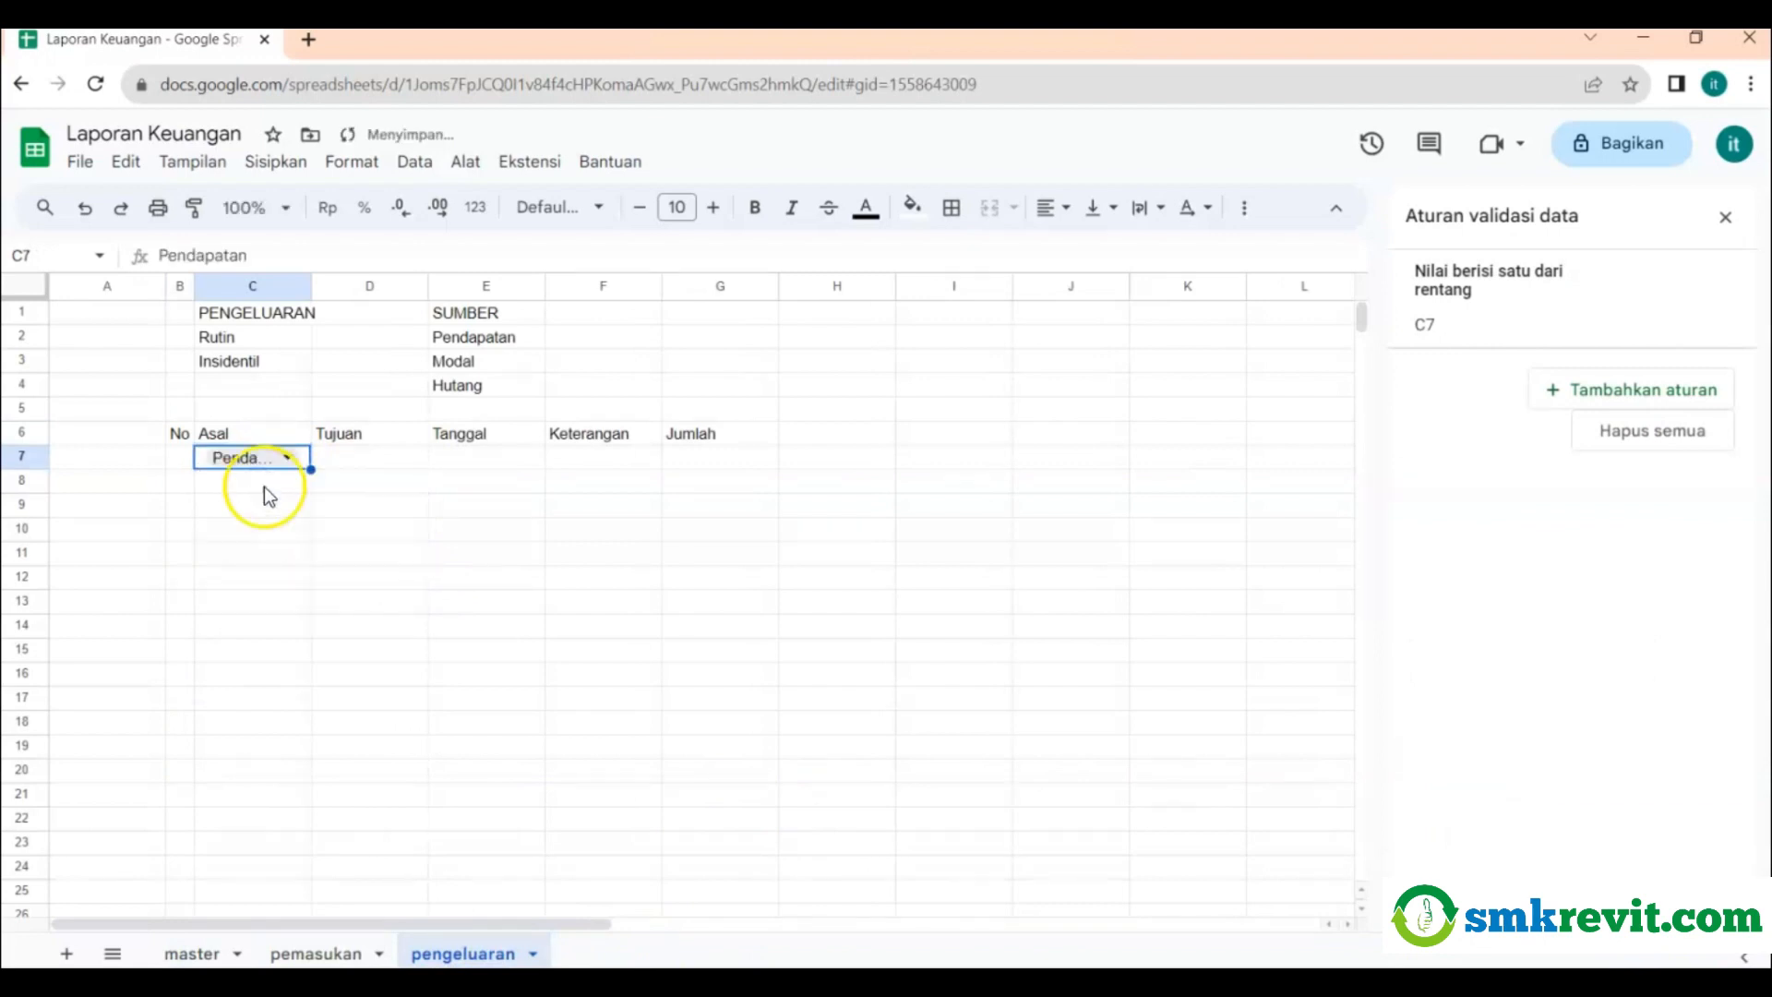
{"action": "left_click_drag", "start_coordinate": [315, 286], "coordinate": [331, 286]}
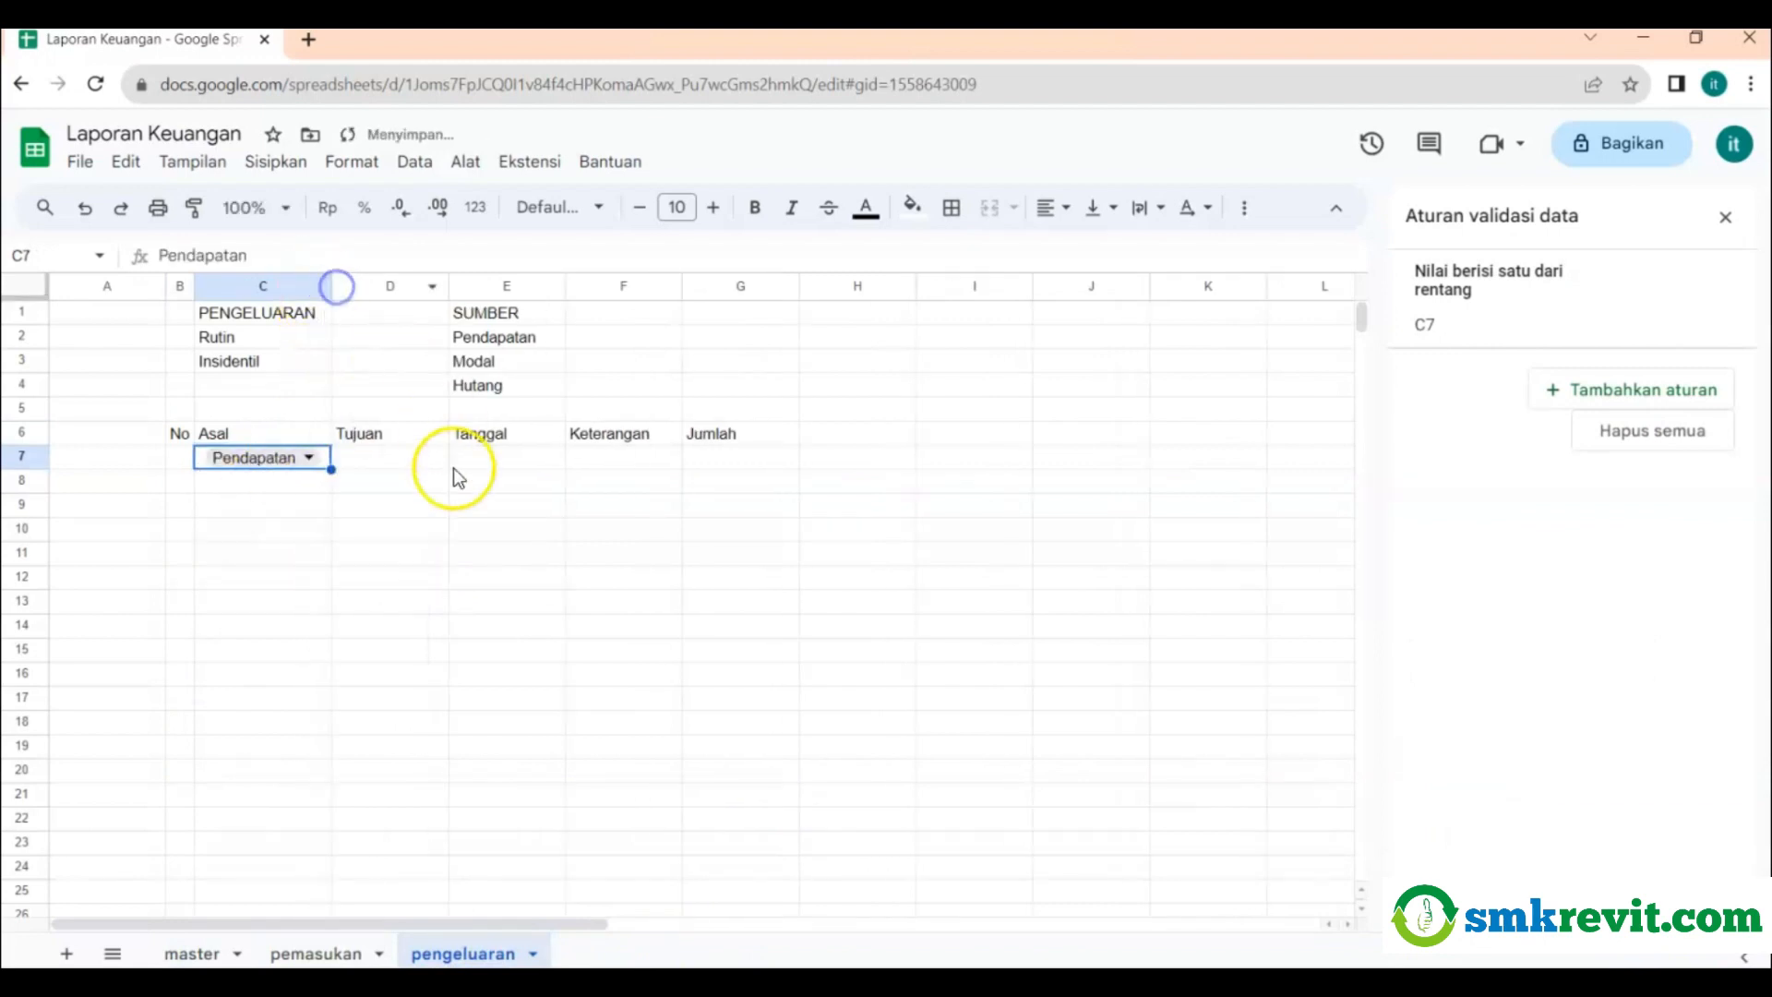
Add a Dropdown (dari rentang) validation rule to the Tujuan cell D7, using master!B12:B13 as its source.
{"action": "left_click", "coordinate": [422, 464]}
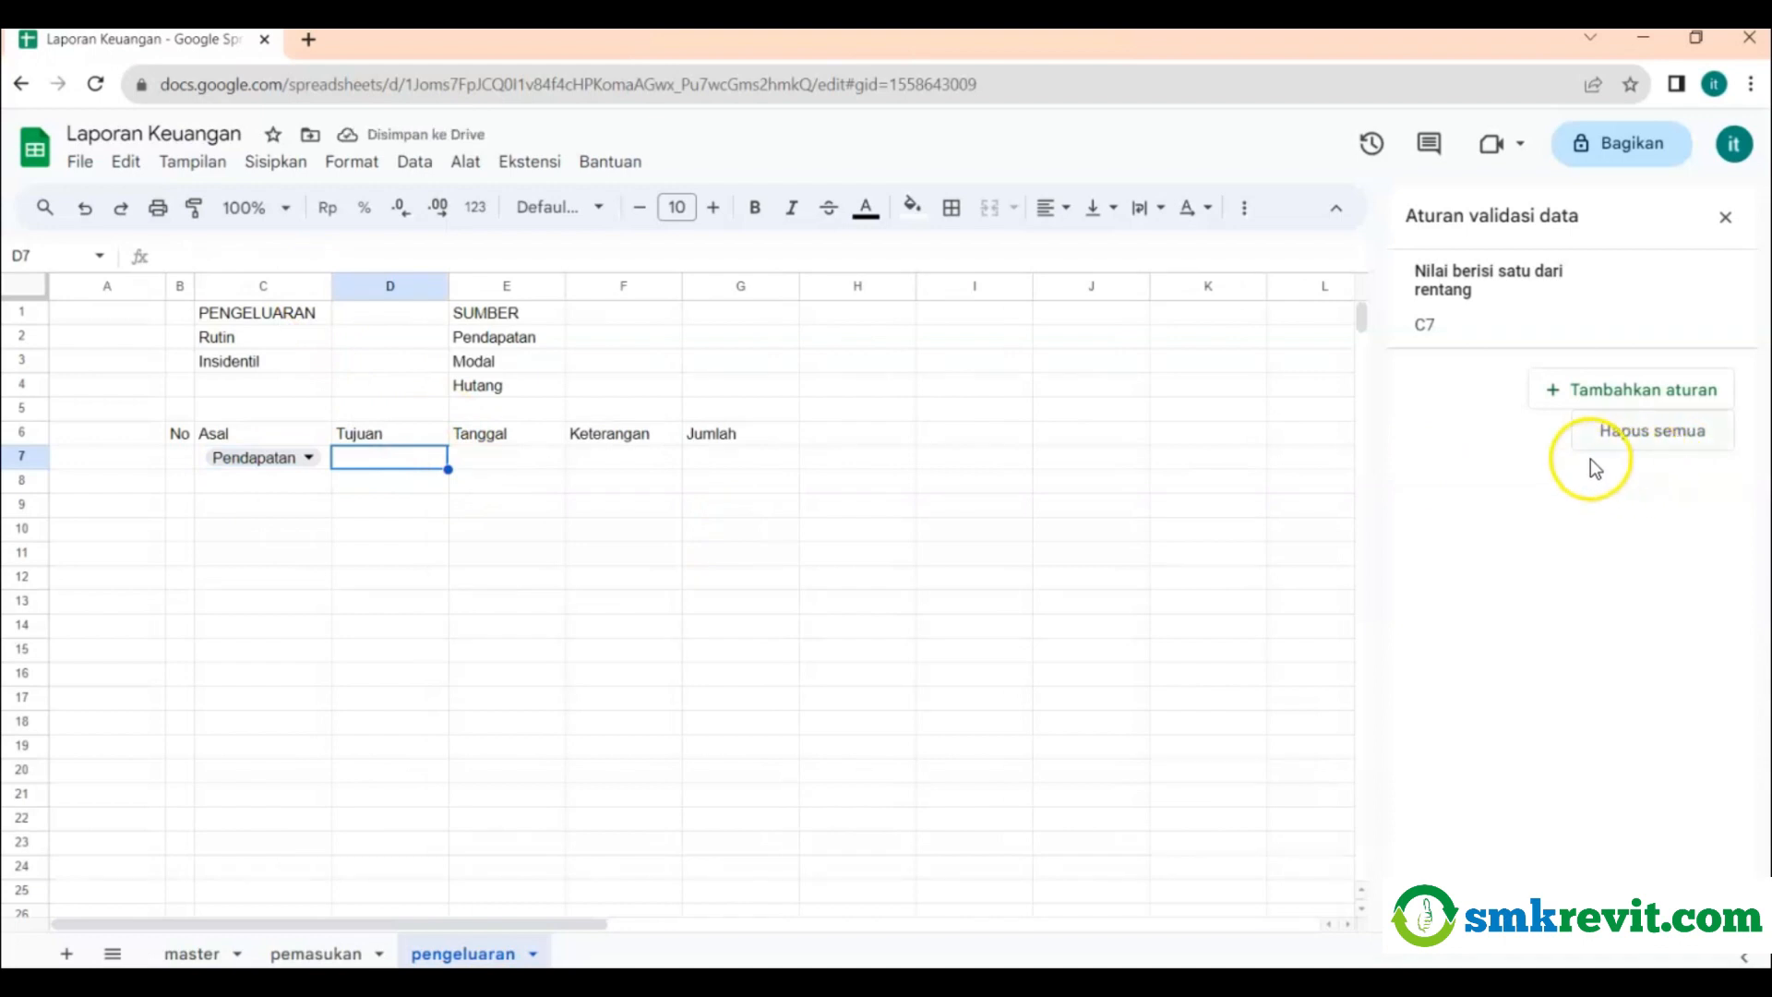
{"action": "left_click", "coordinate": [1639, 393]}
{"action": "left_click", "coordinate": [1612, 421]}
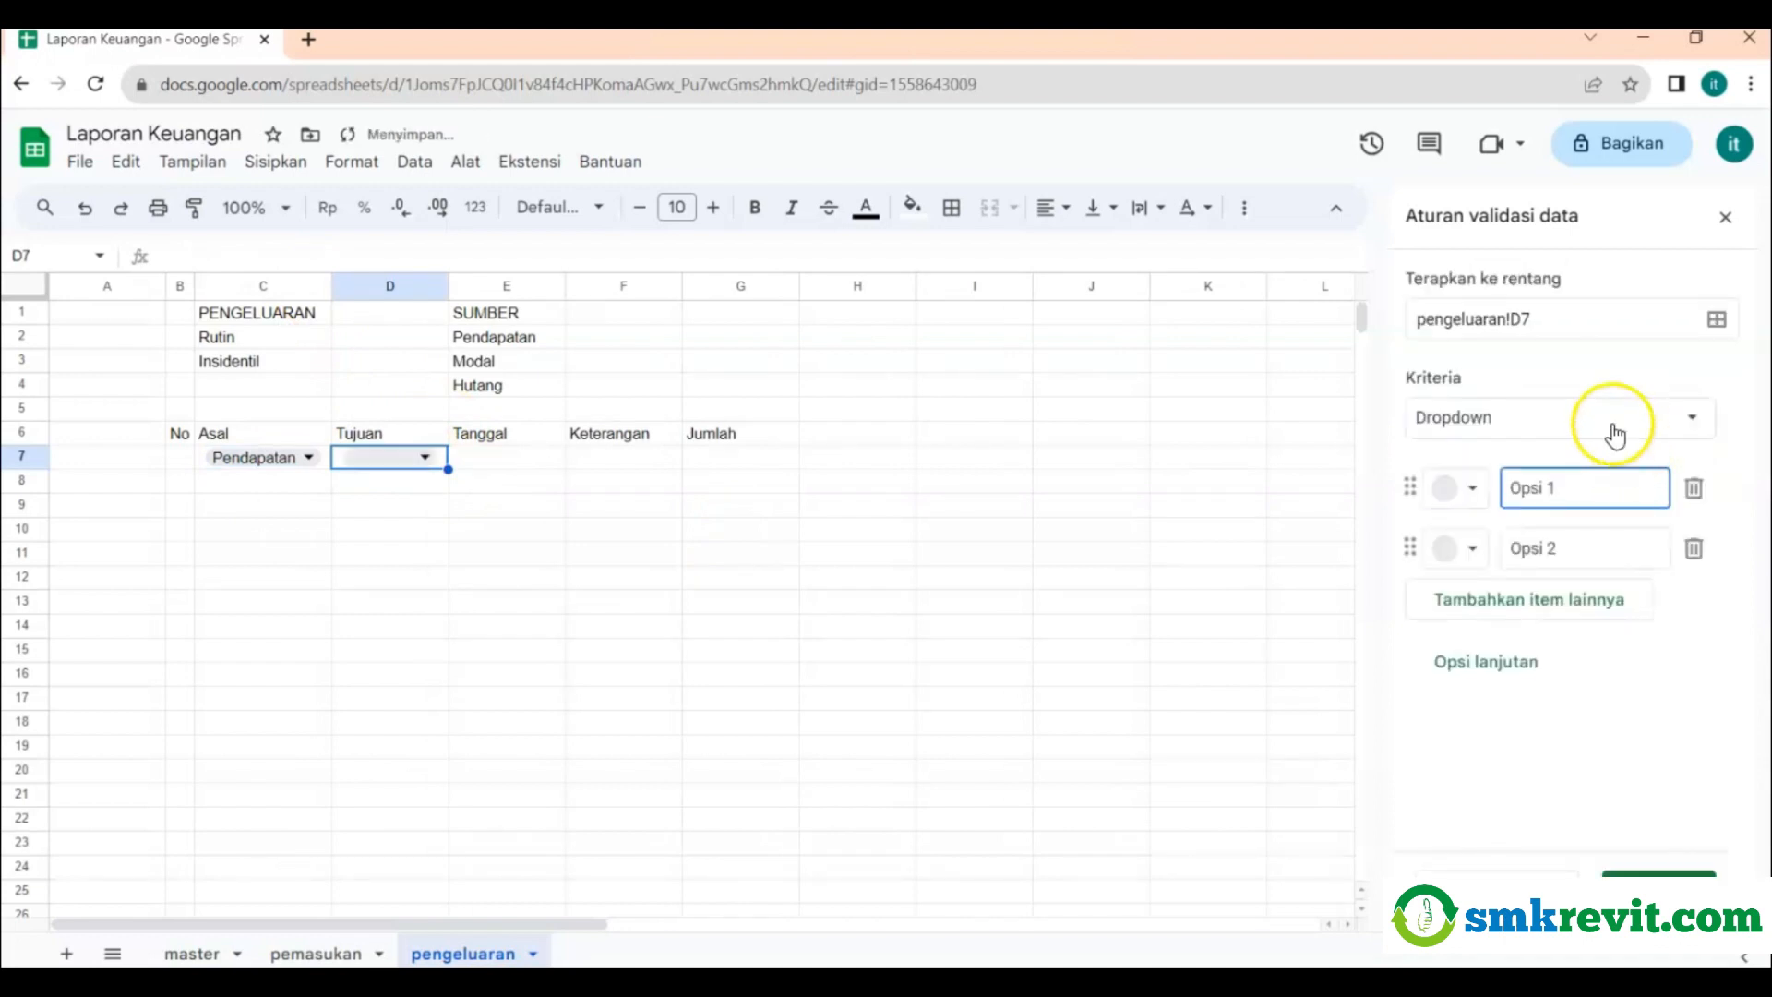
{"action": "left_click", "coordinate": [1599, 457]}
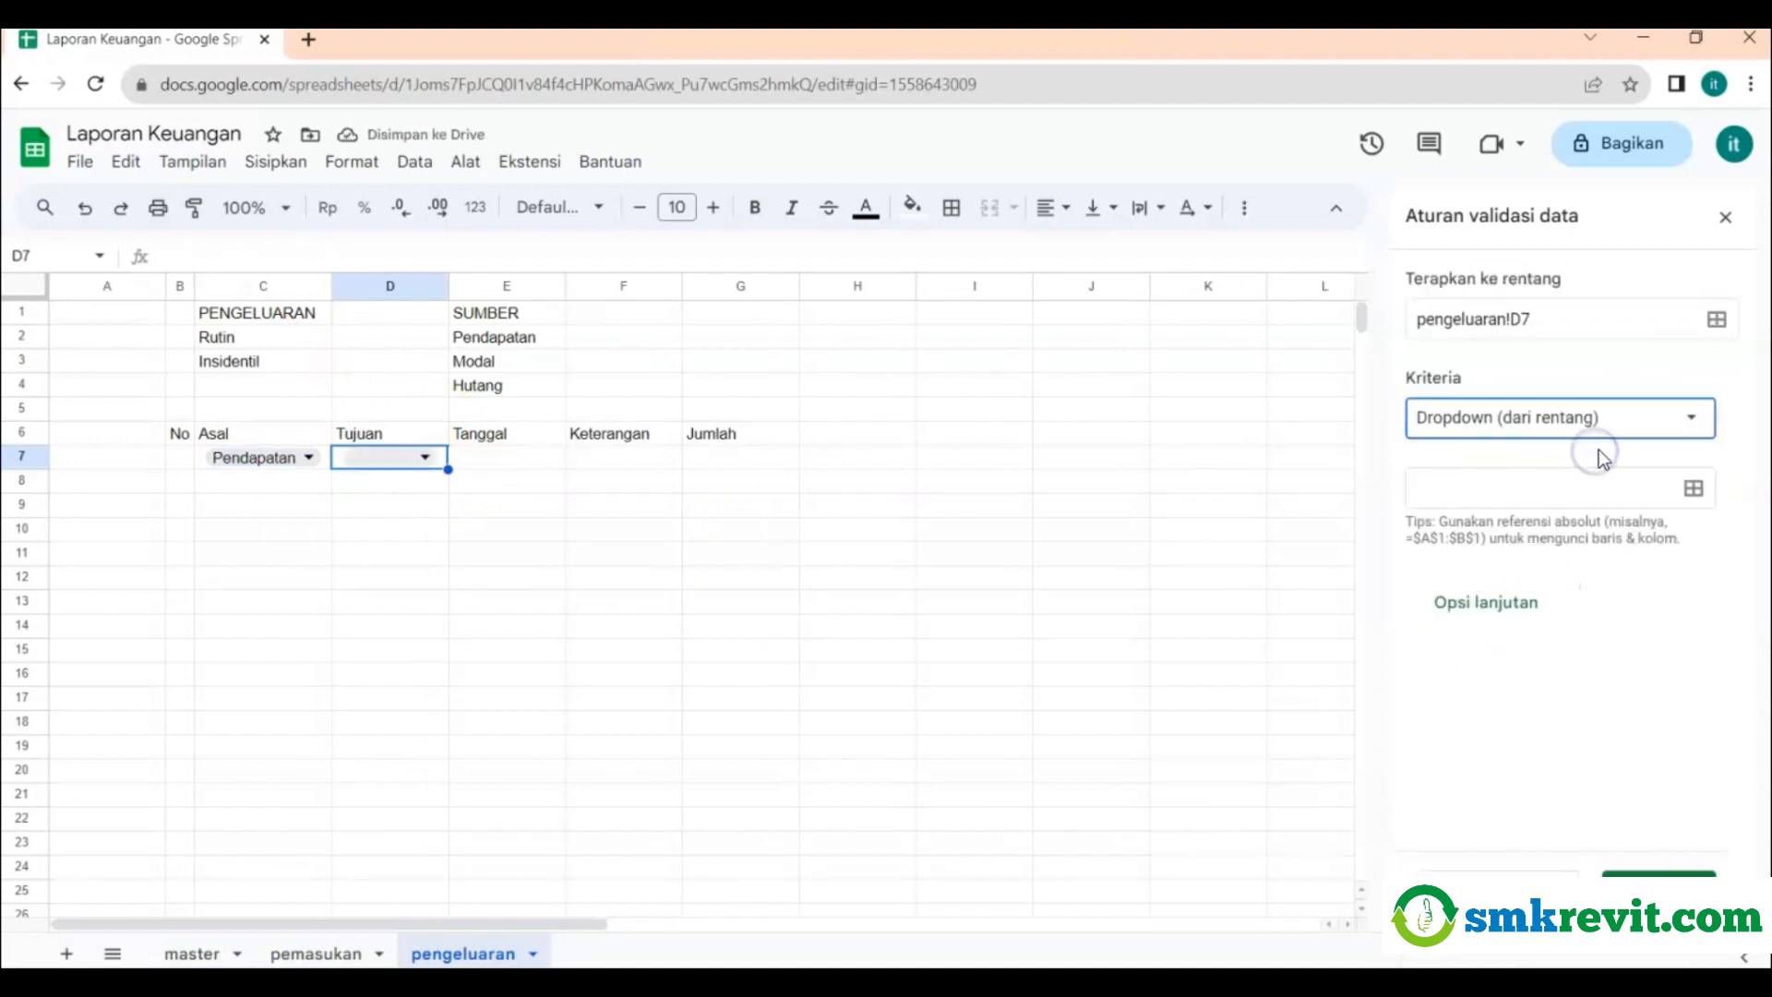
{"action": "left_click", "coordinate": [1693, 492]}
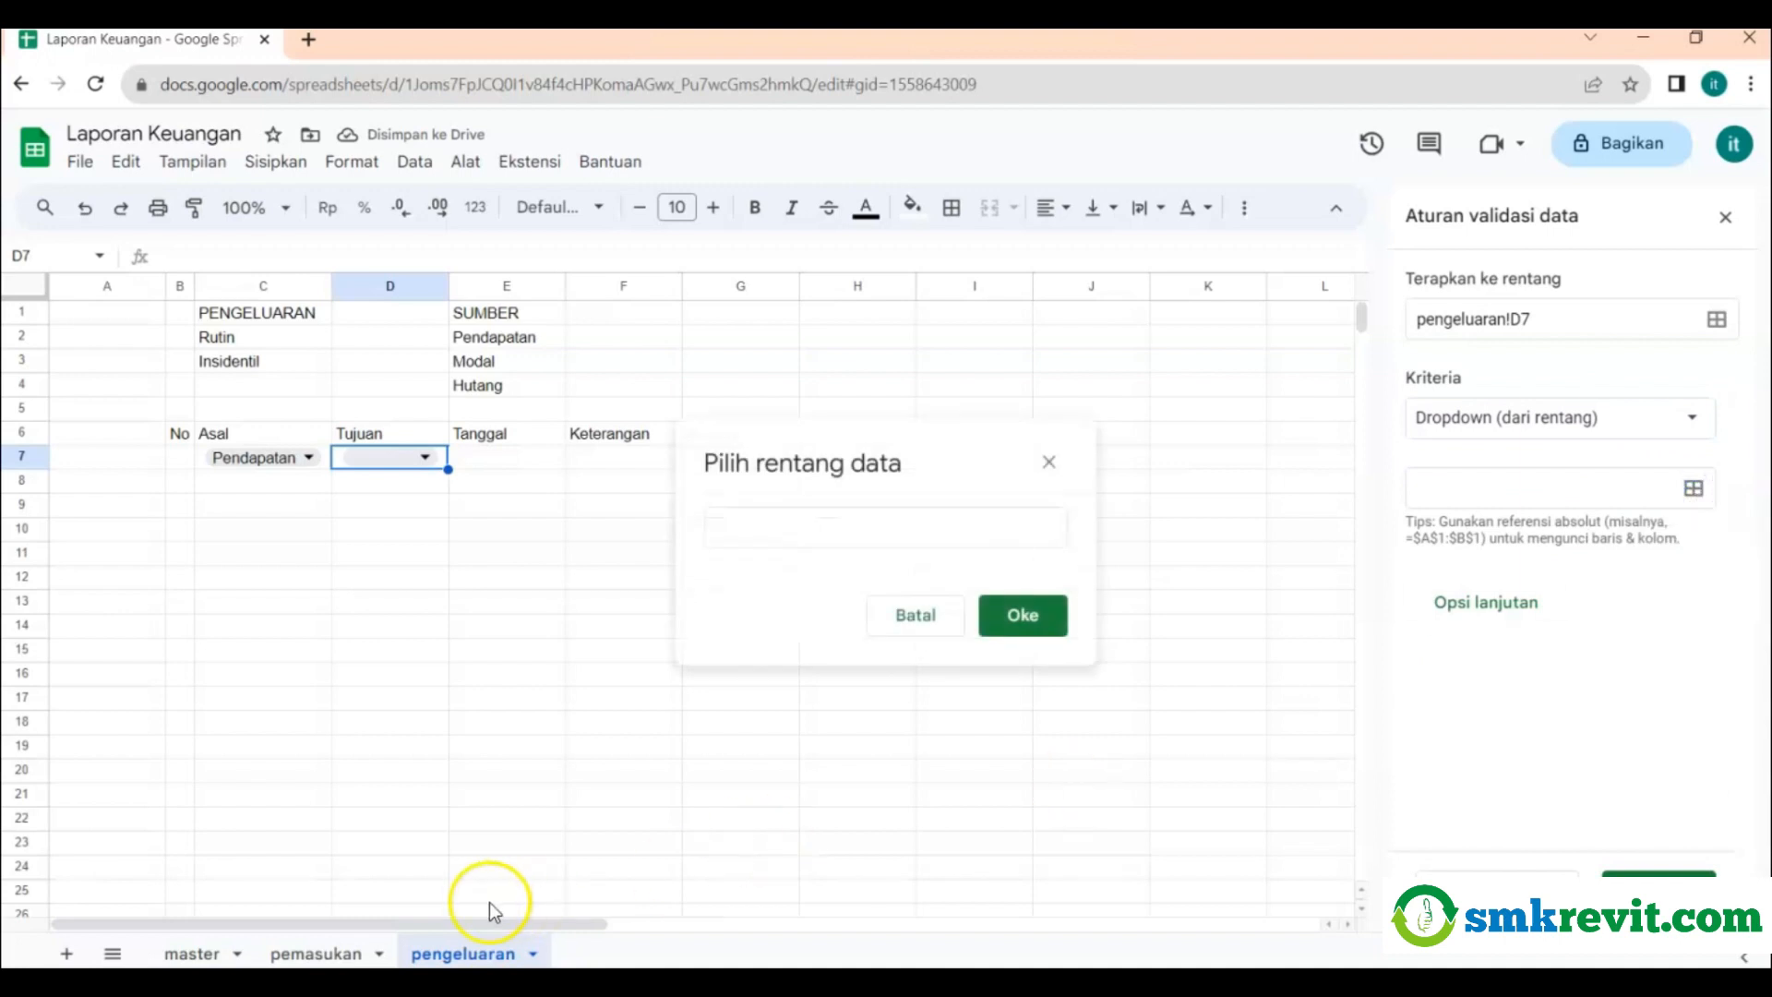
{"action": "left_click", "coordinate": [196, 956]}
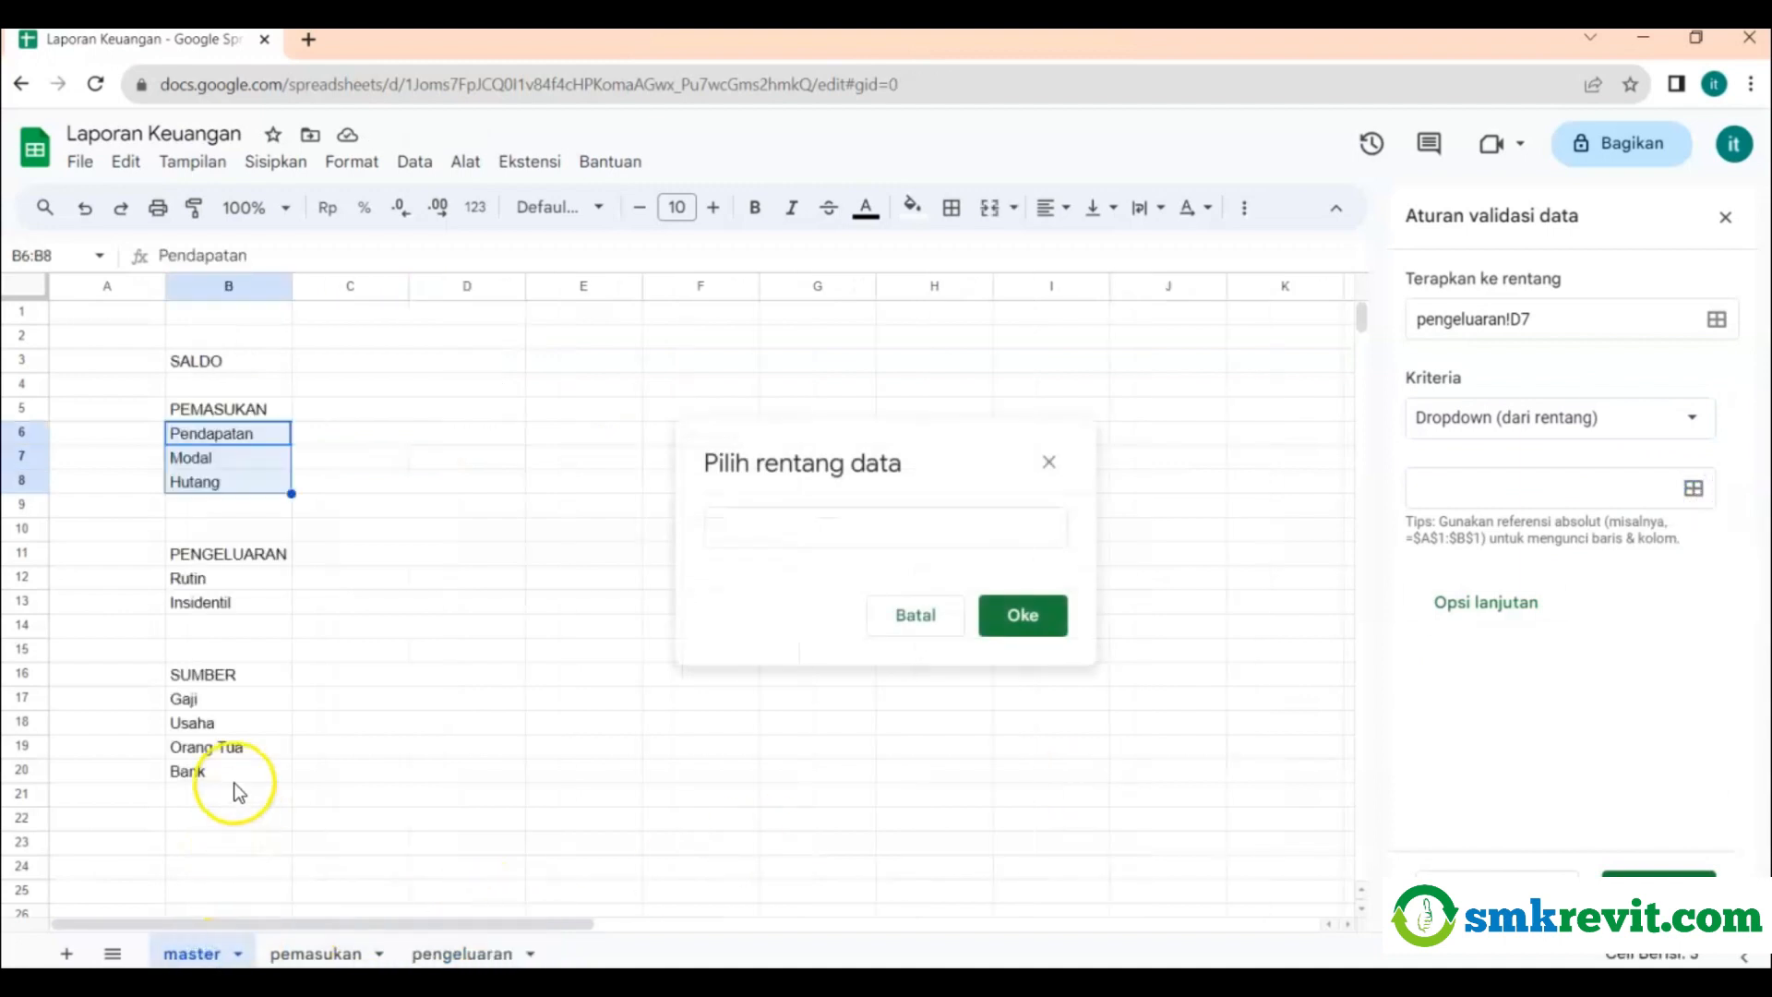
{"action": "left_click", "coordinate": [193, 581]}
{"action": "left_click_drag", "start_coordinate": [194, 581], "coordinate": [194, 605]}
{"action": "left_click", "coordinate": [1021, 622]}
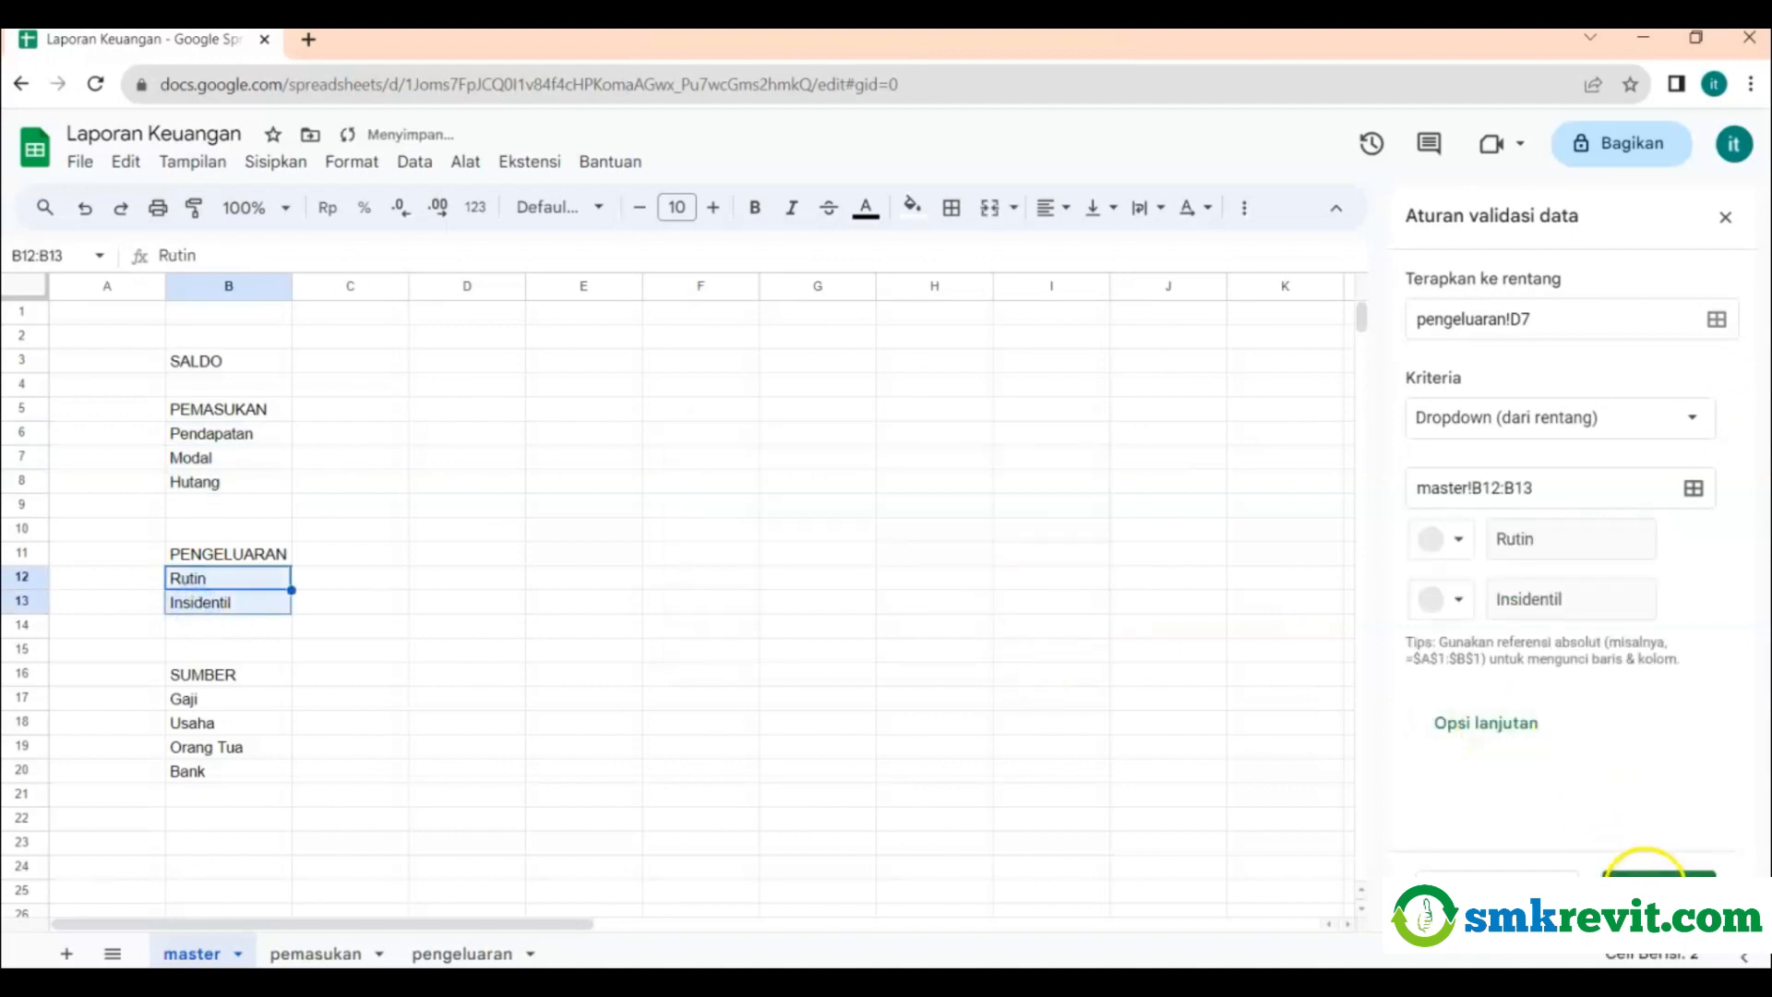
{"action": "left_click", "coordinate": [1647, 881]}
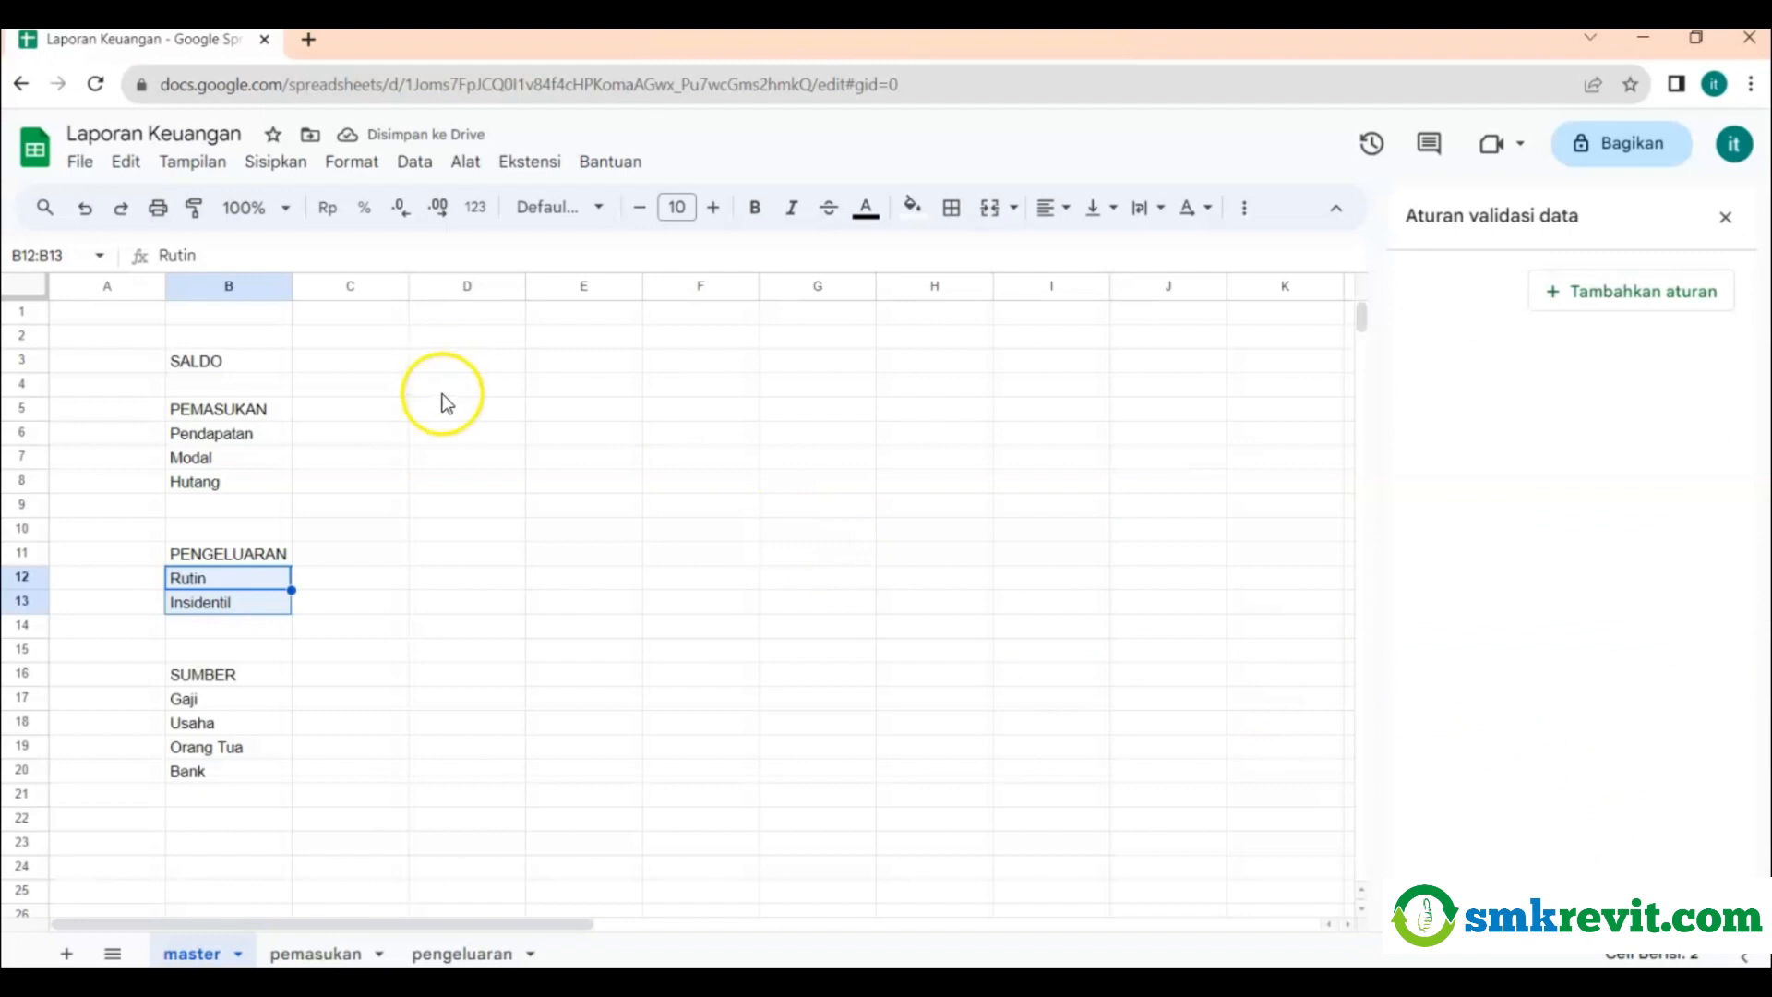
On the pengeluaran sheet, choose Rutin for the Tujuan cell D7 and enter the date 1/9/2023 in E7.
{"action": "left_click", "coordinate": [473, 953]}
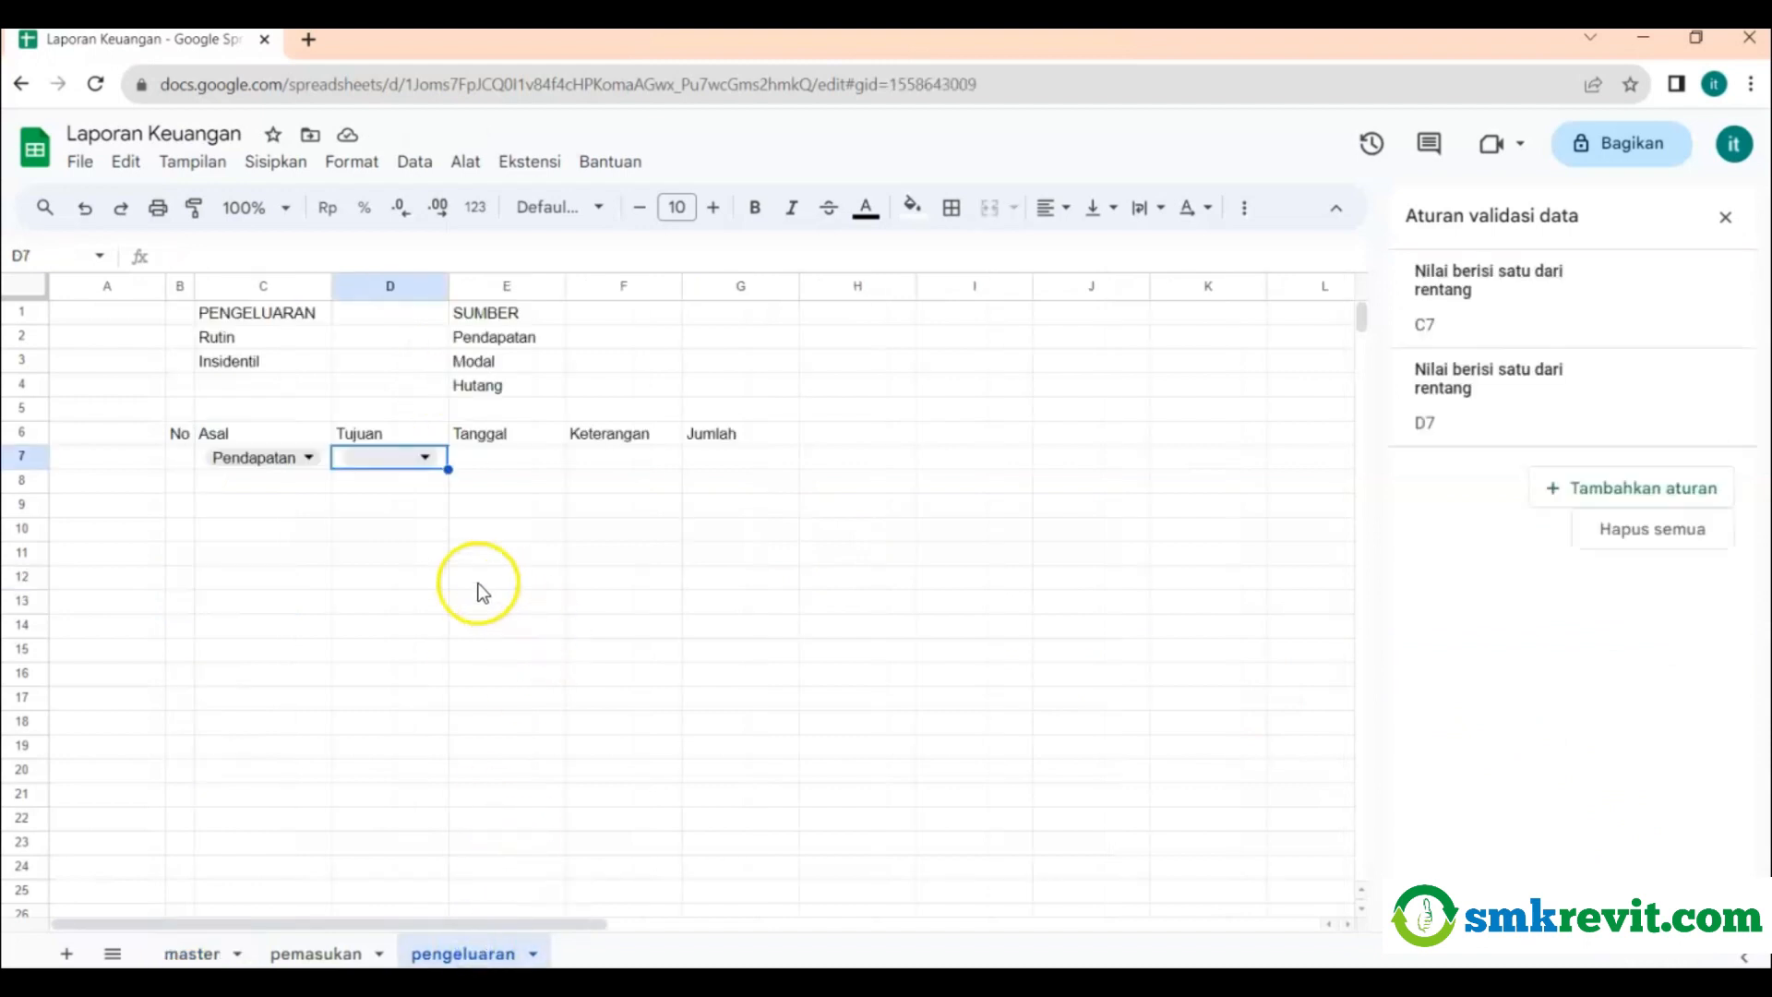
{"action": "left_click", "coordinate": [387, 475]}
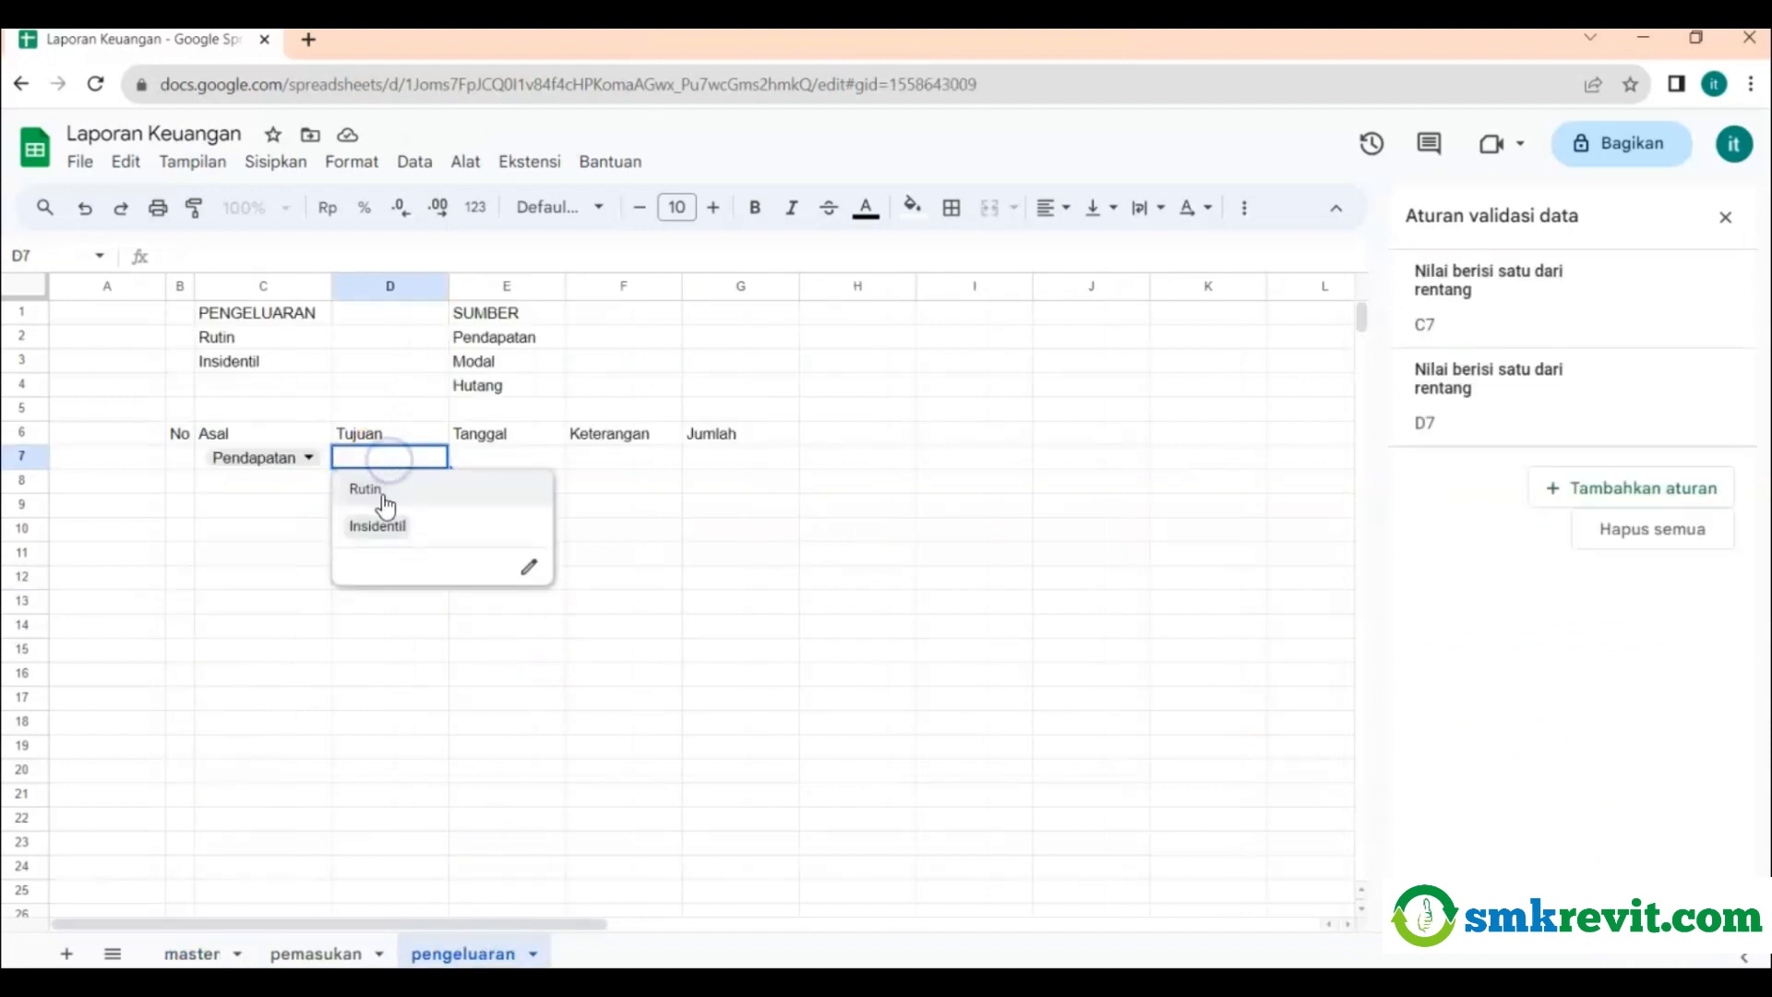
{"action": "left_click", "coordinate": [384, 498]}
{"action": "left_click", "coordinate": [517, 464]}
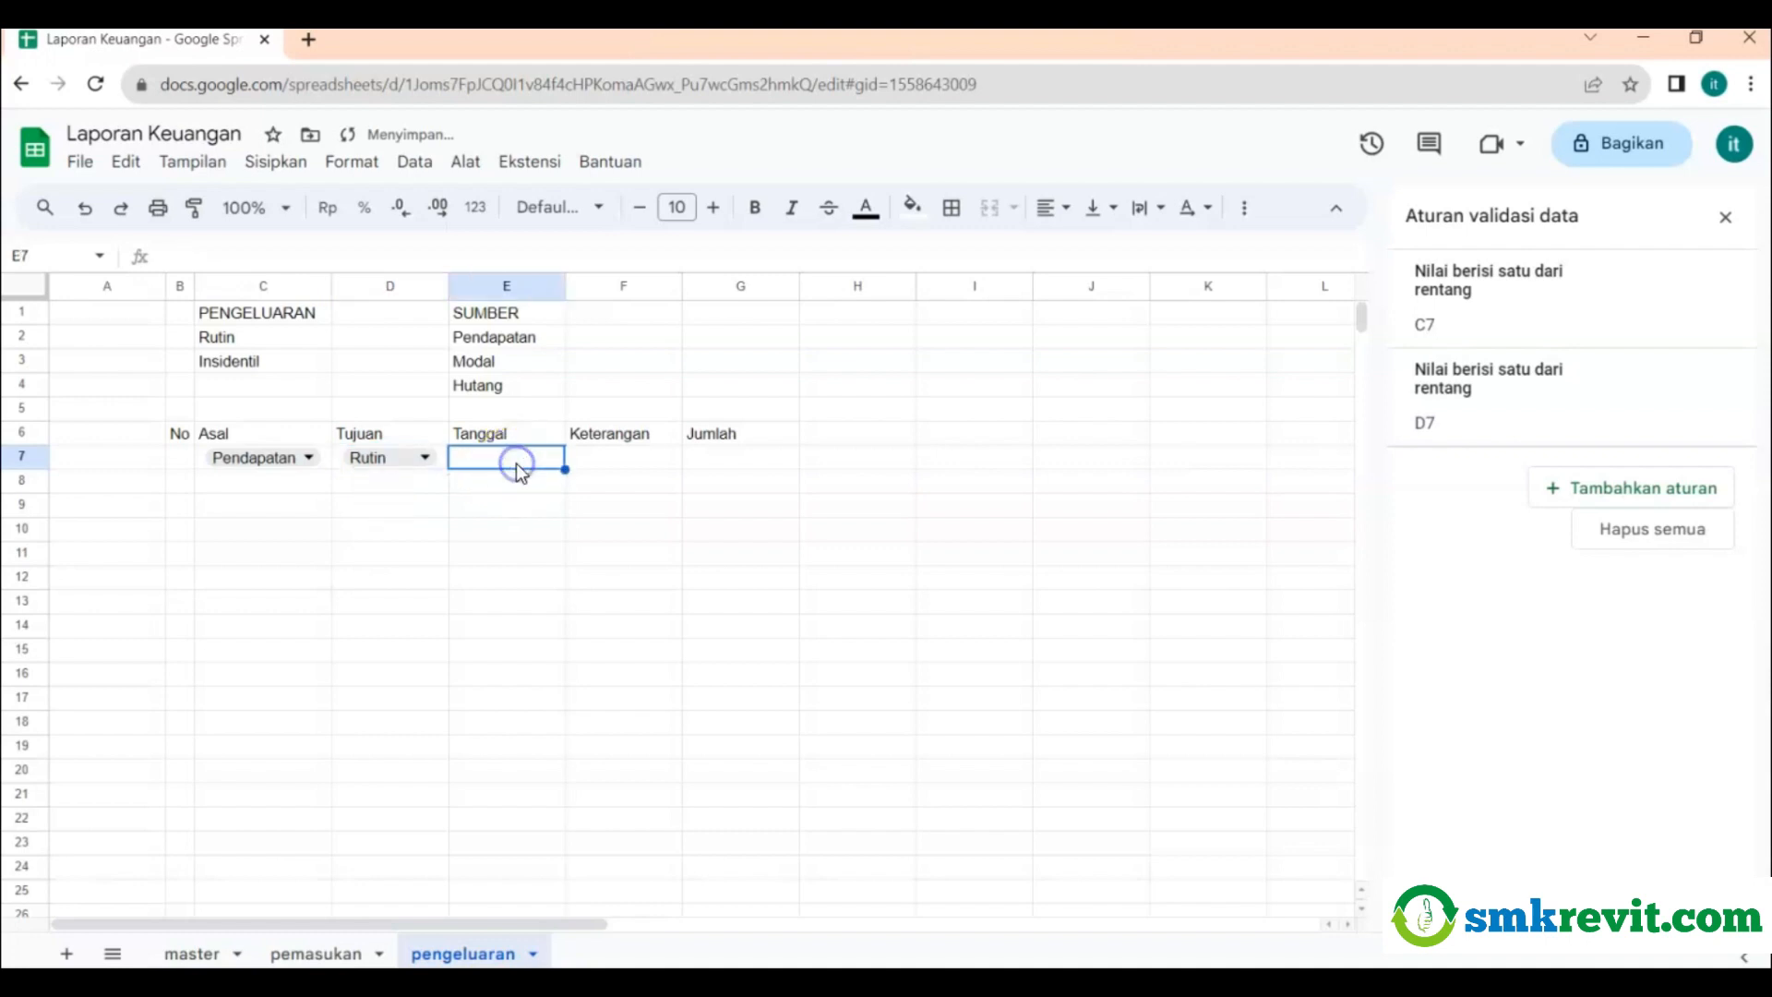
{"action": "left_click", "coordinate": [255, 255]}
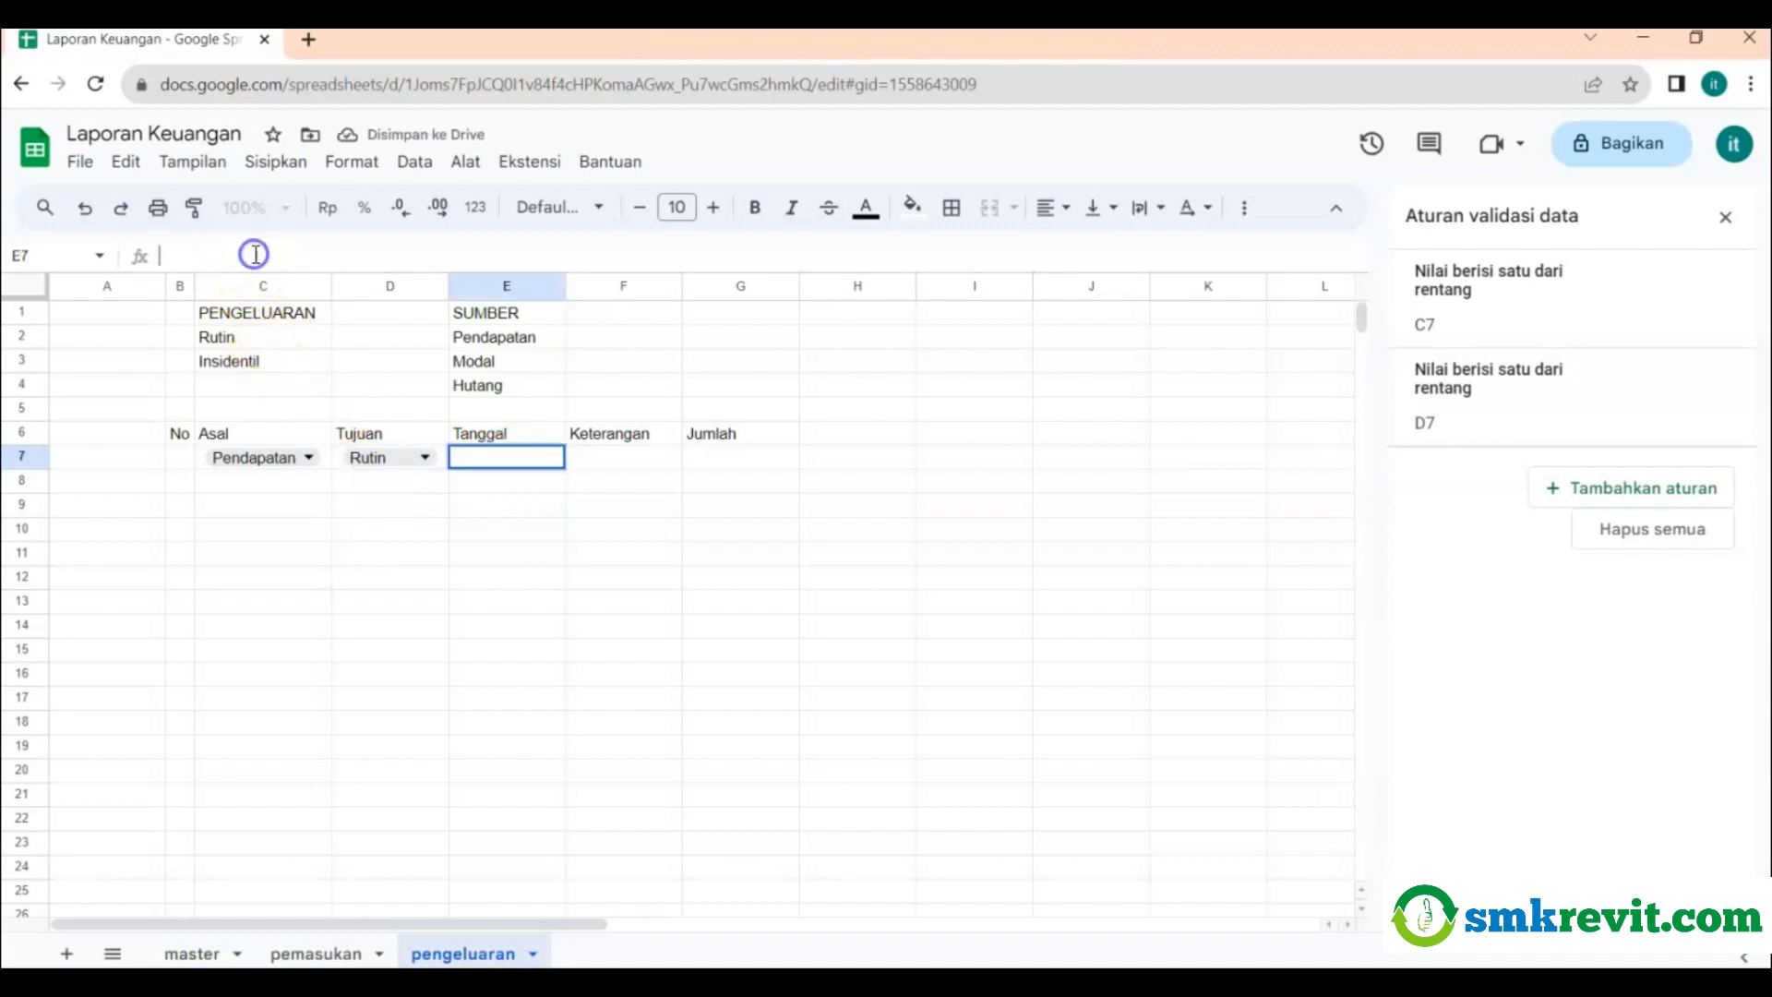
{"action": "type", "text": "1/9/2023"}
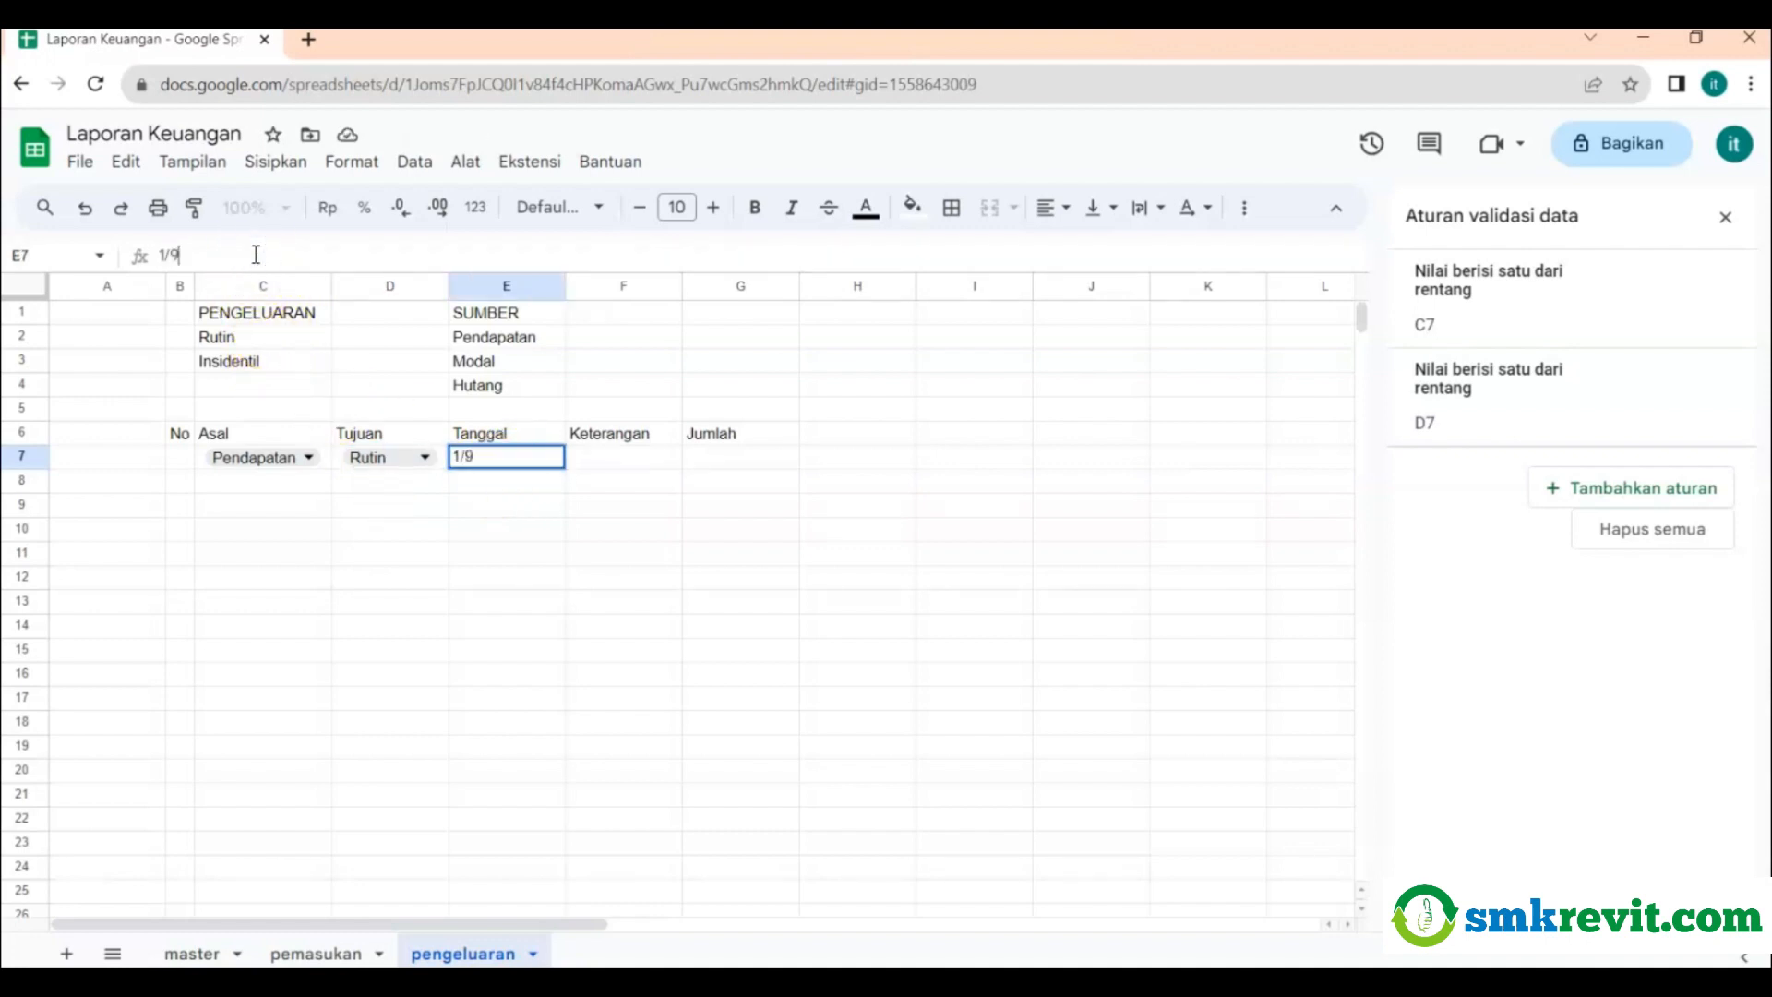
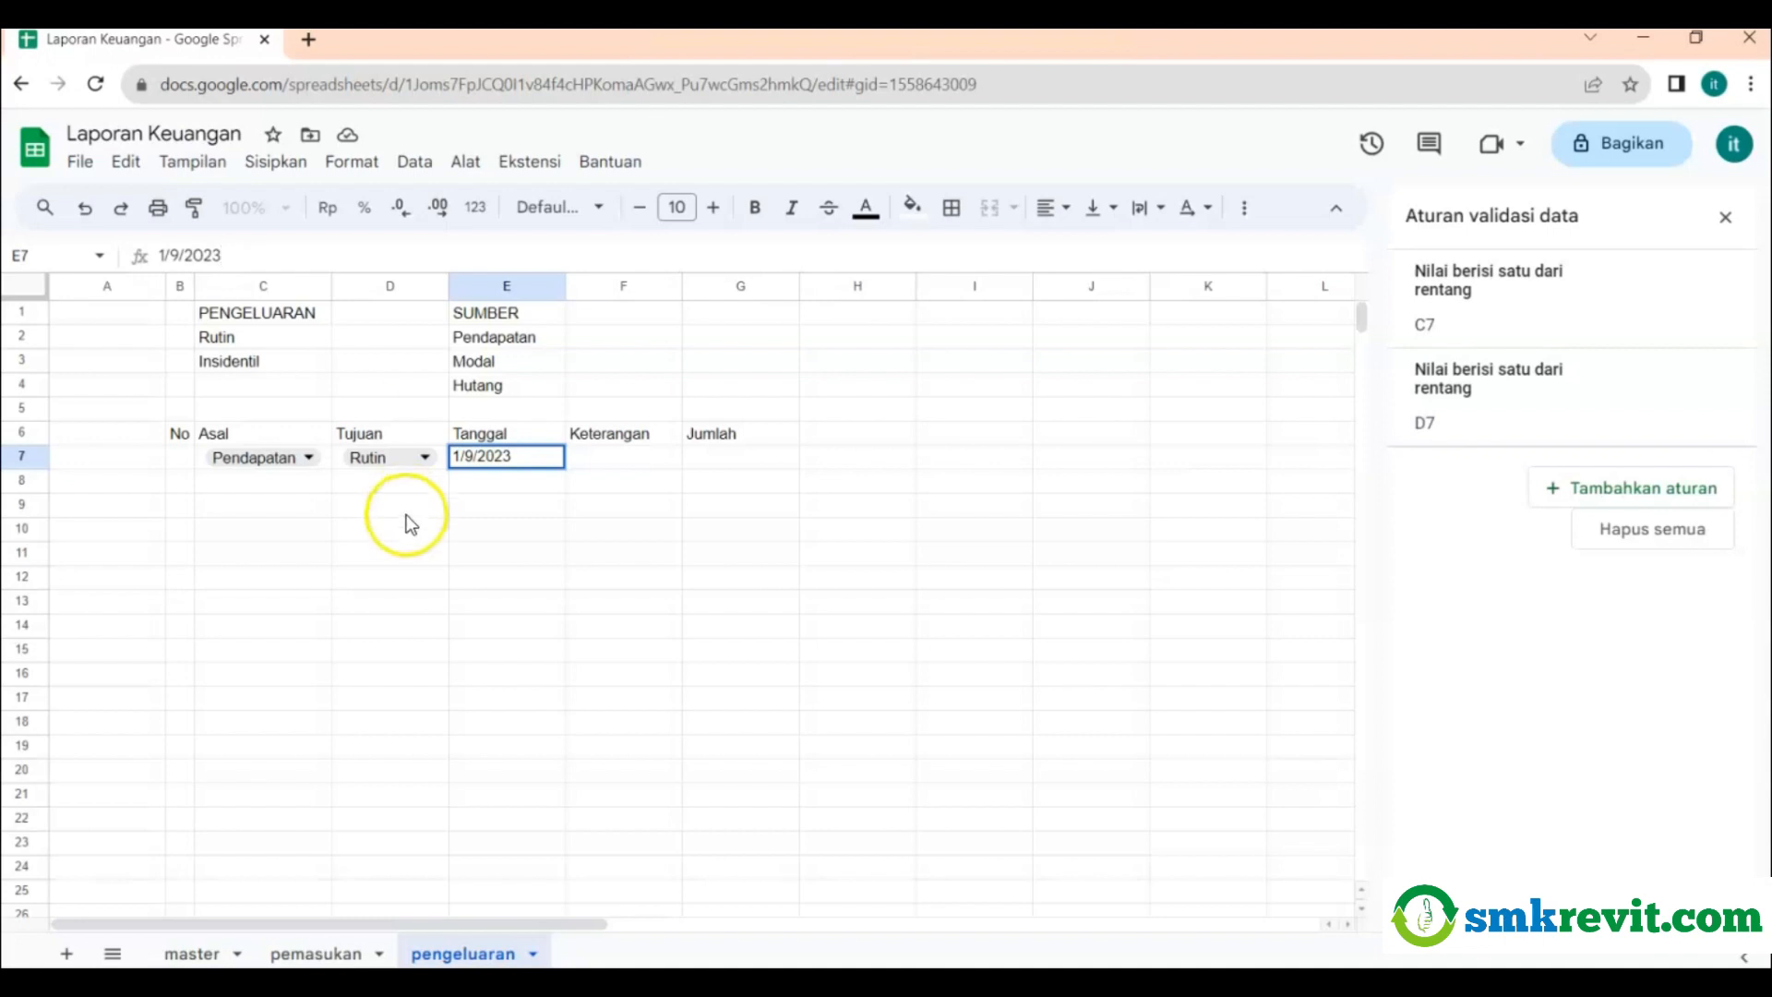
Enter Makan as the Keterangan in F7 and select the Jumlah cell G7.
{"action": "left_click", "coordinate": [605, 459]}
{"action": "left_click", "coordinate": [240, 252]}
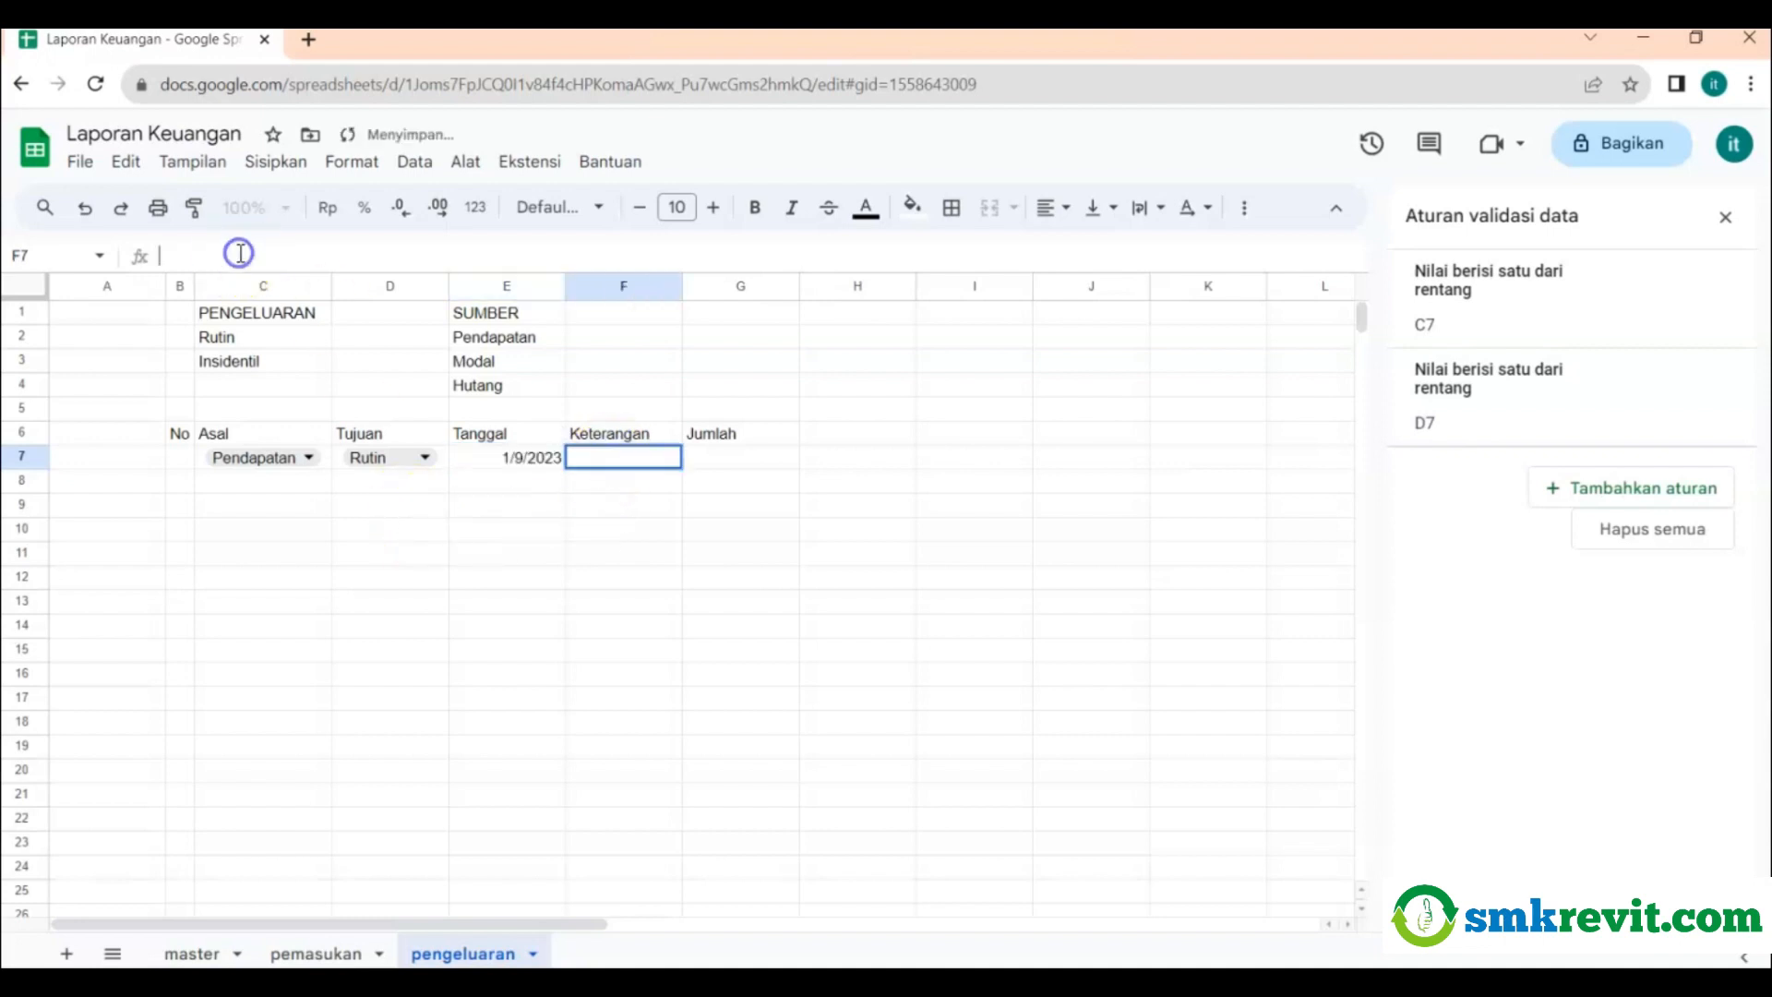
{"action": "type", "text": "mAKAN"}
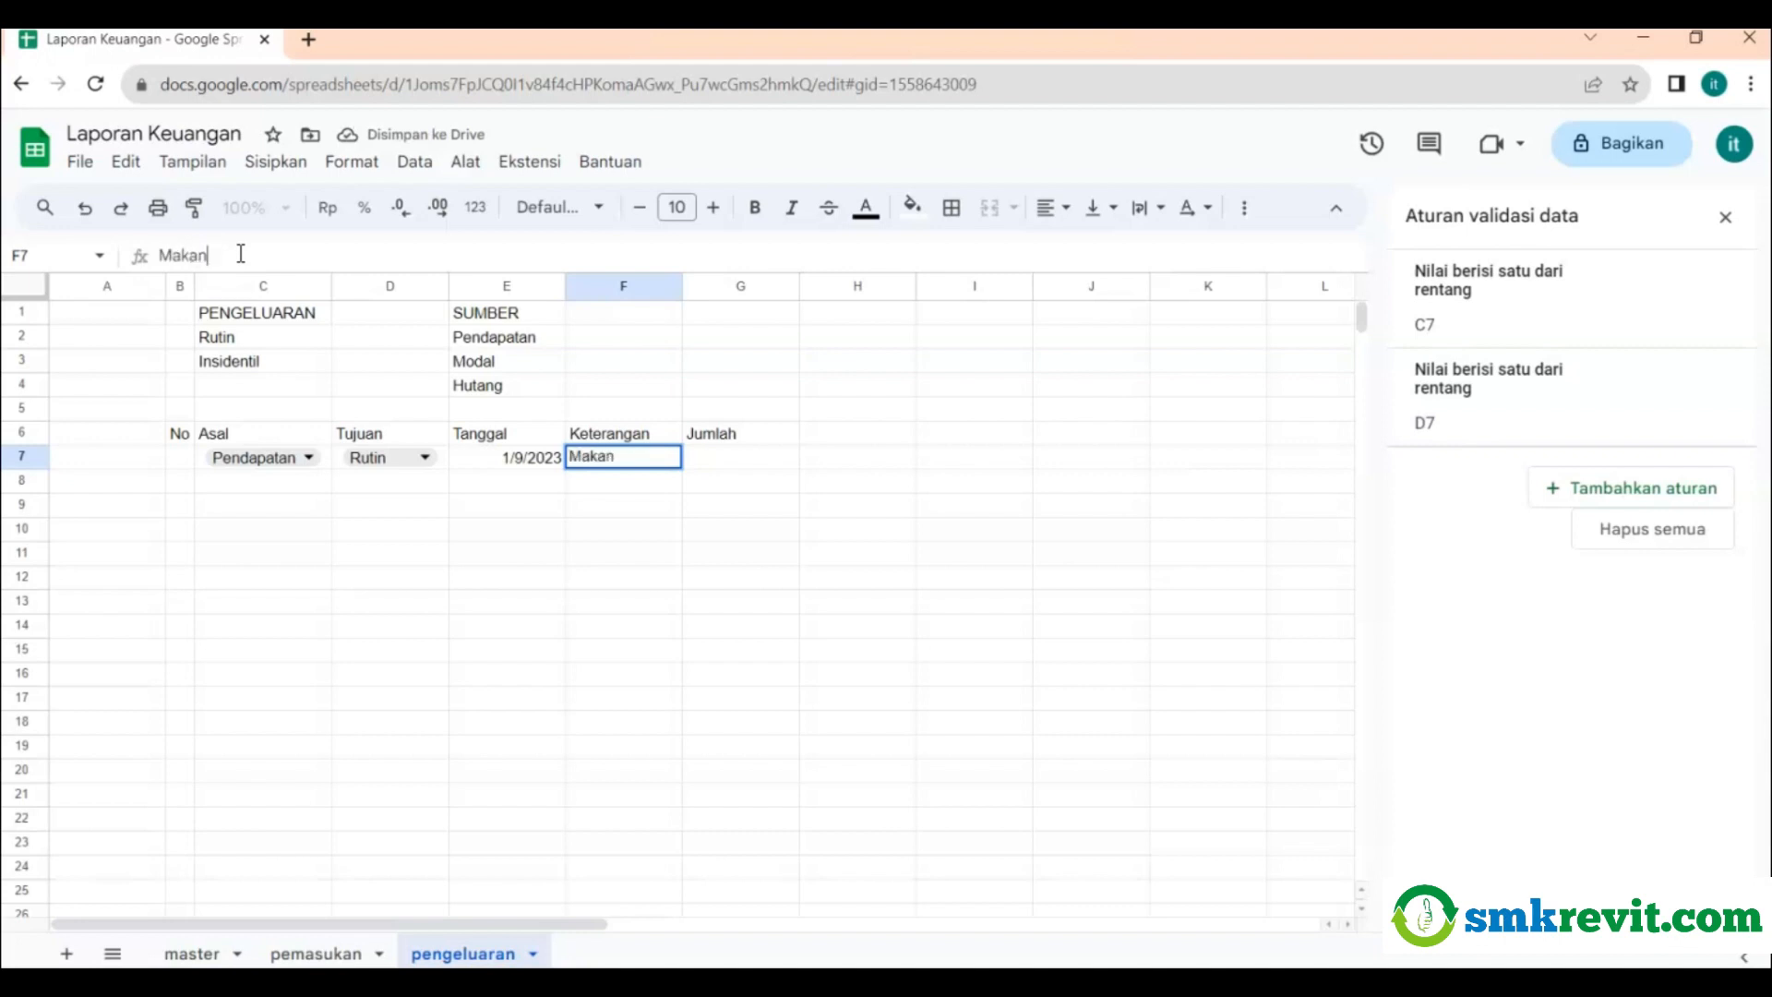
{"action": "key", "text": "Return"}
{"action": "left_click", "coordinate": [712, 468]}
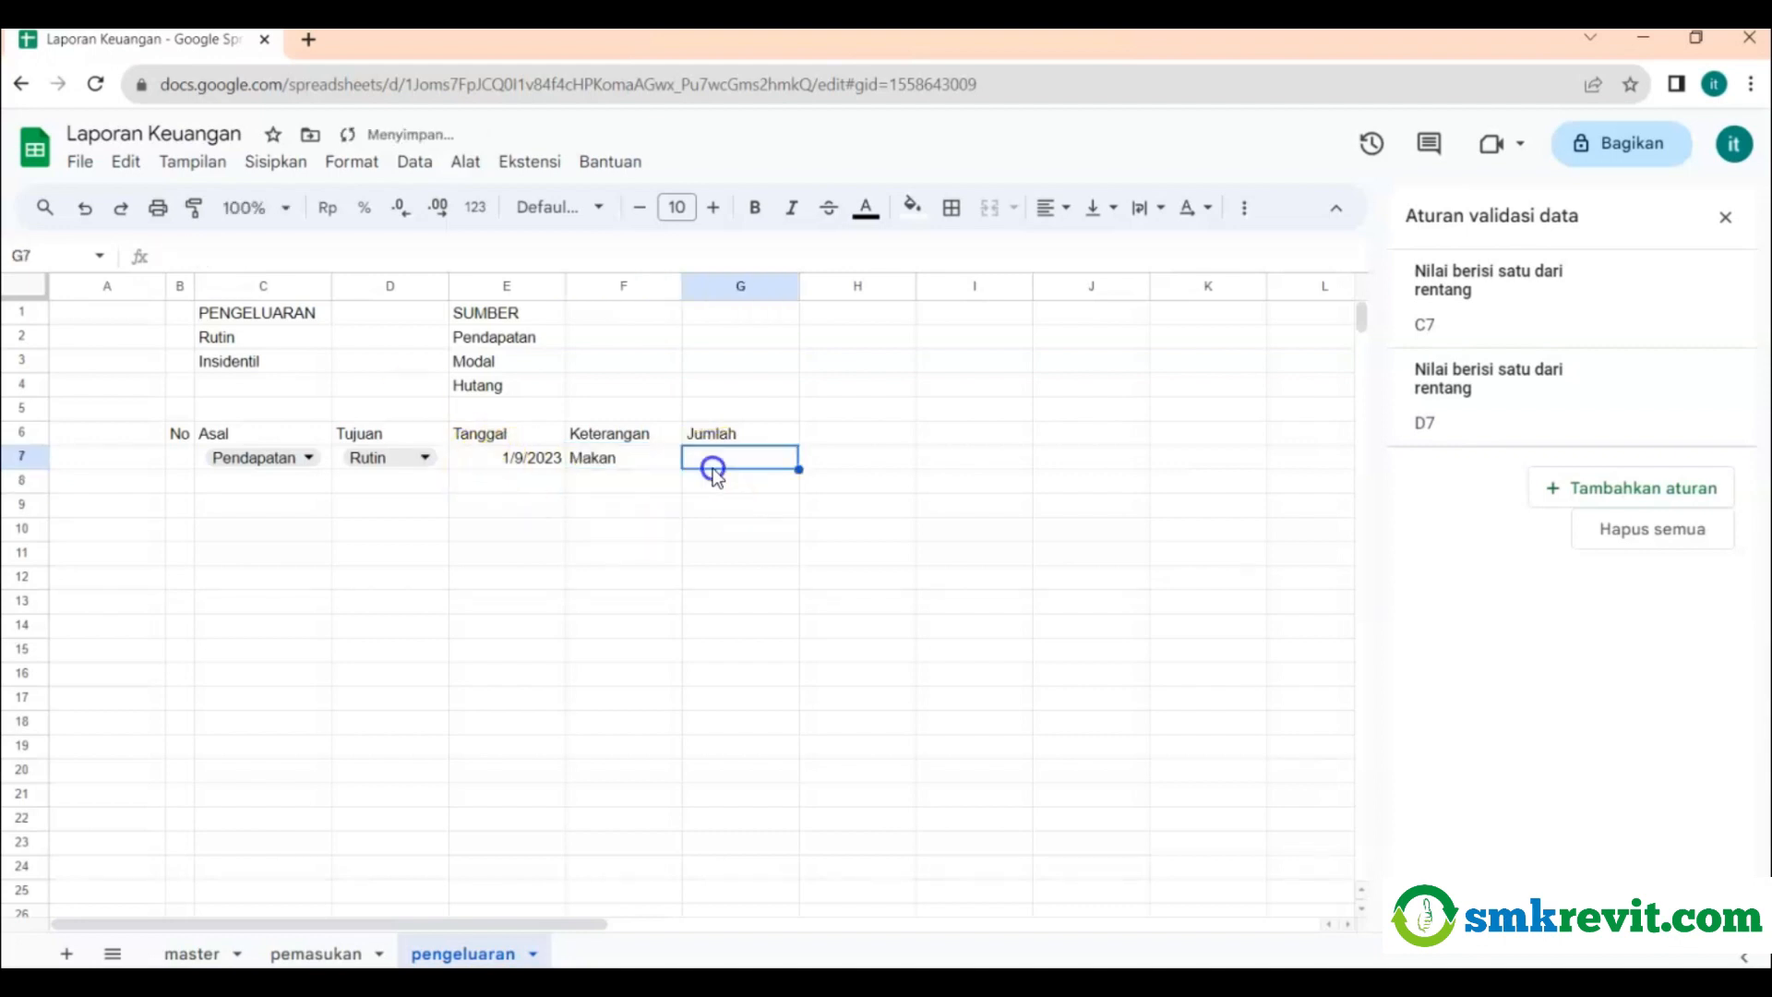
Complete the first expense row with 300 as the Jumlah in G7 and 1 as the No in B7.
{"action": "type", "text": "300"}
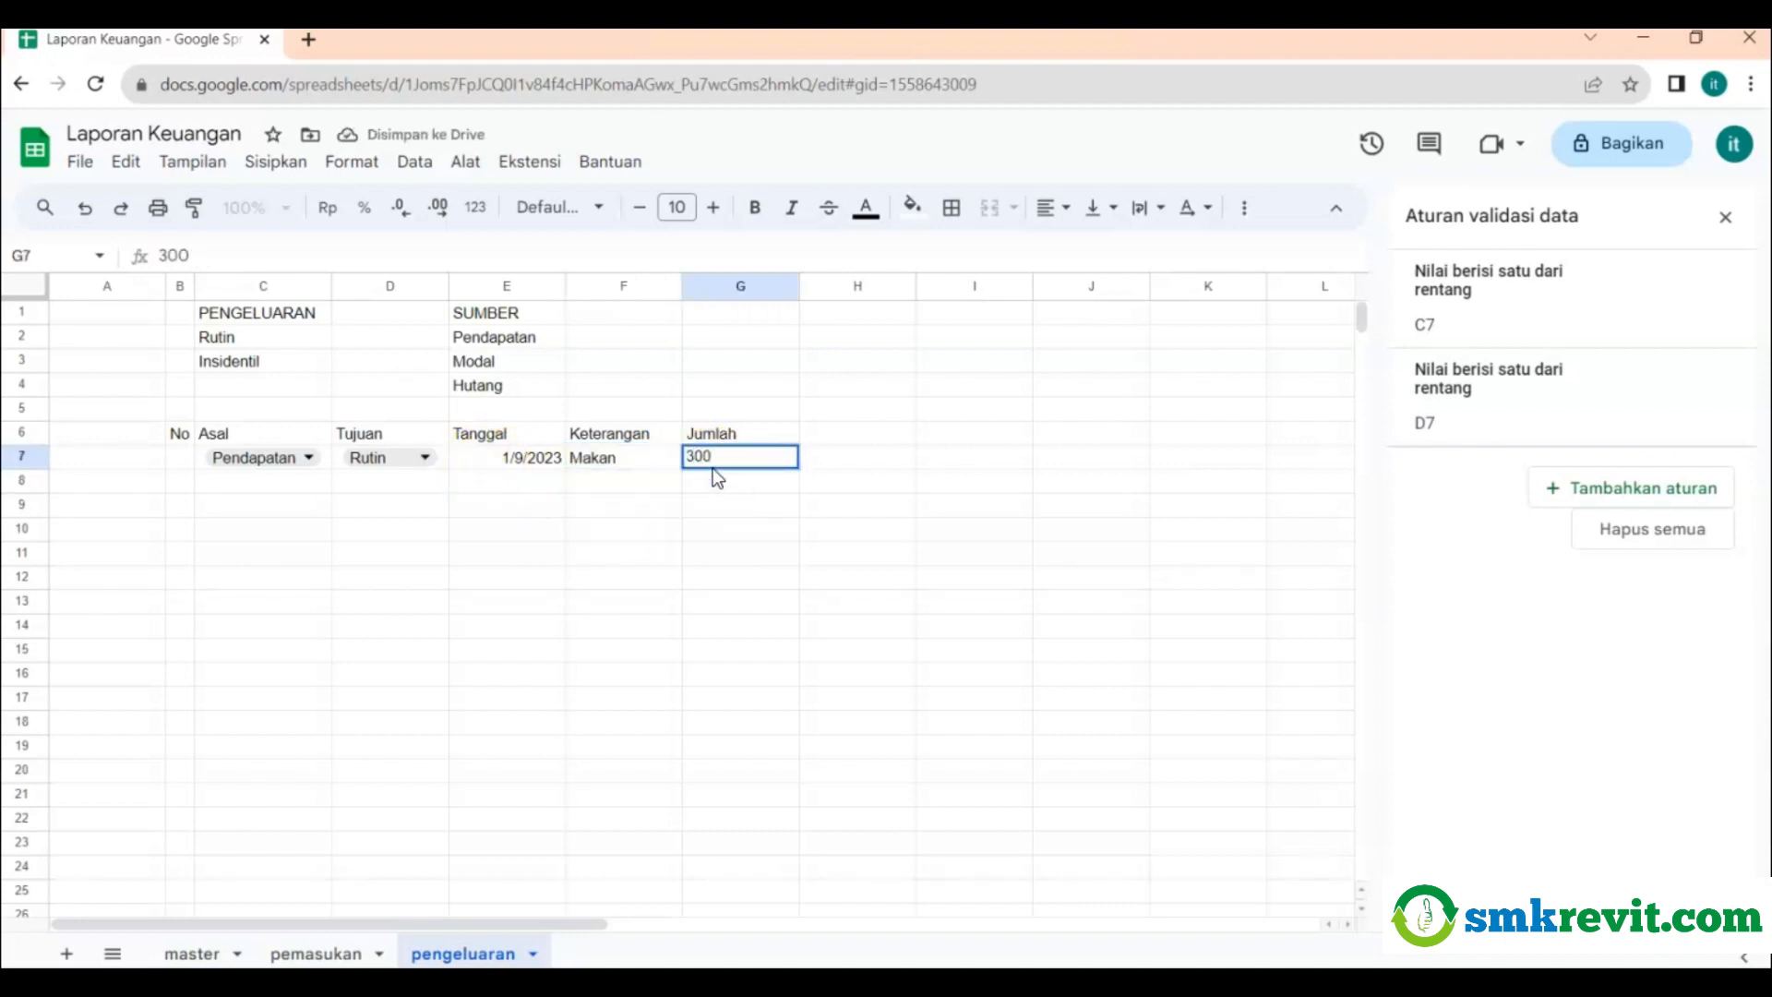
{"action": "key", "text": "Return"}
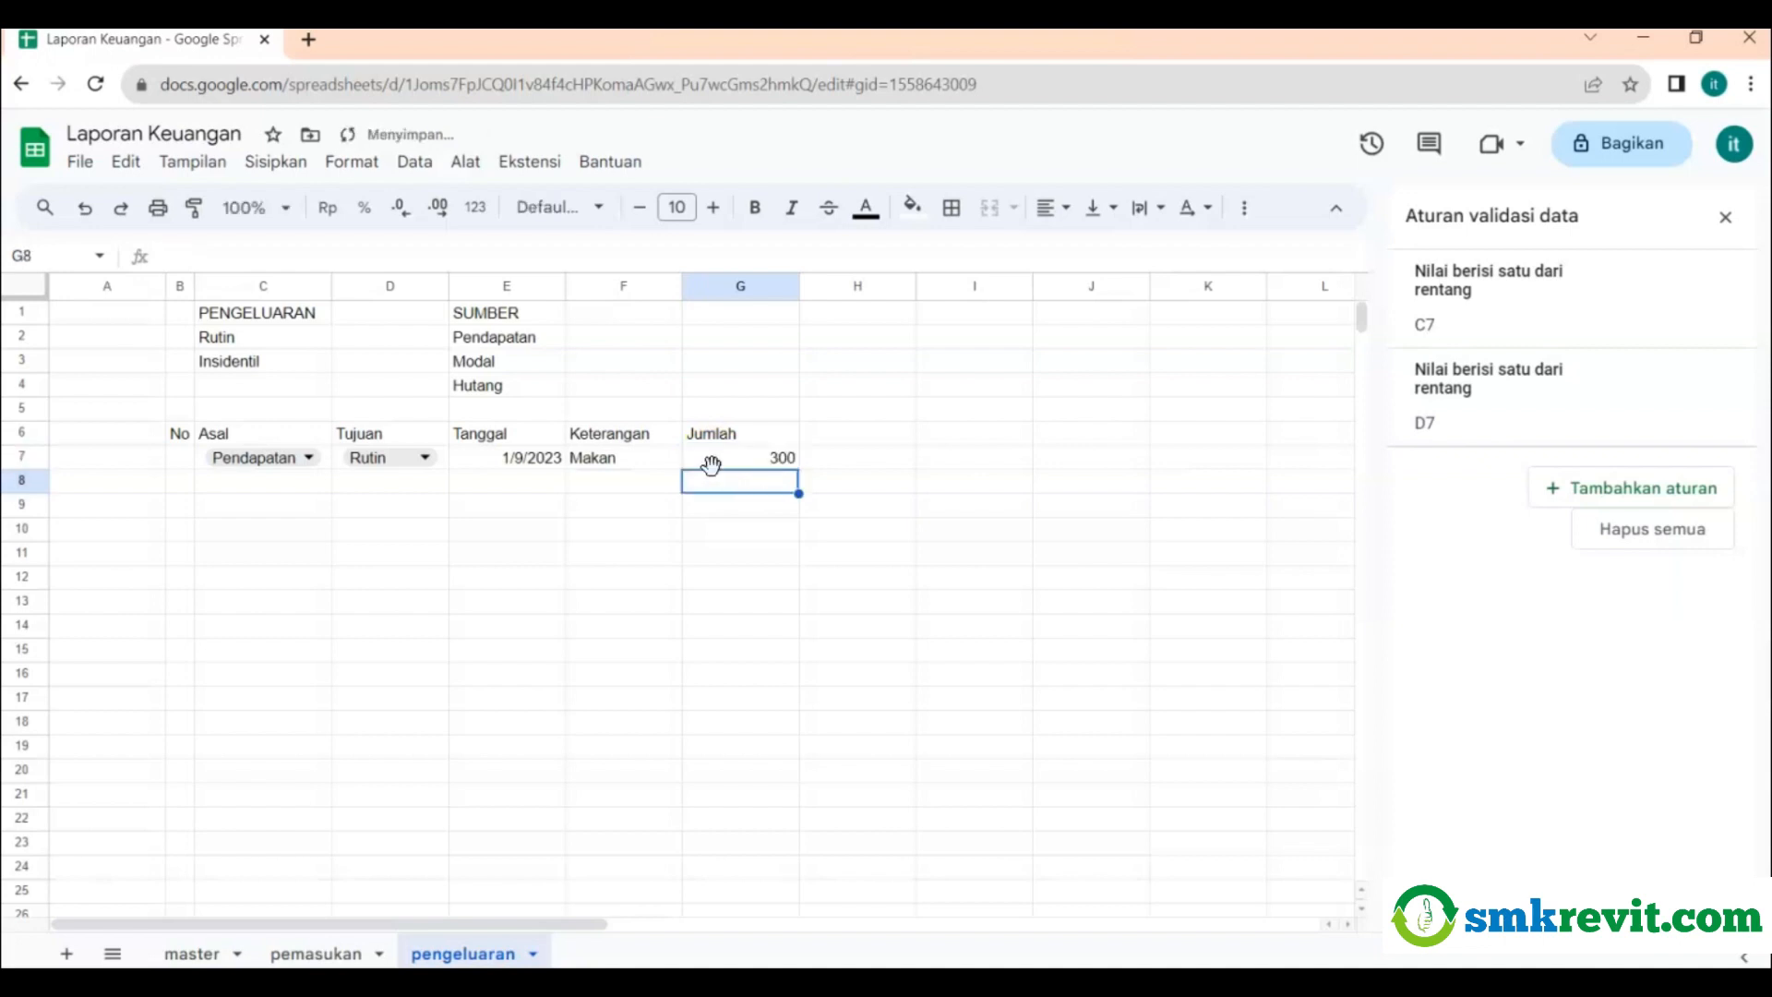
{"action": "left_click", "coordinate": [192, 455]}
{"action": "type", "text": "1"}
{"action": "key", "text": "Return"}
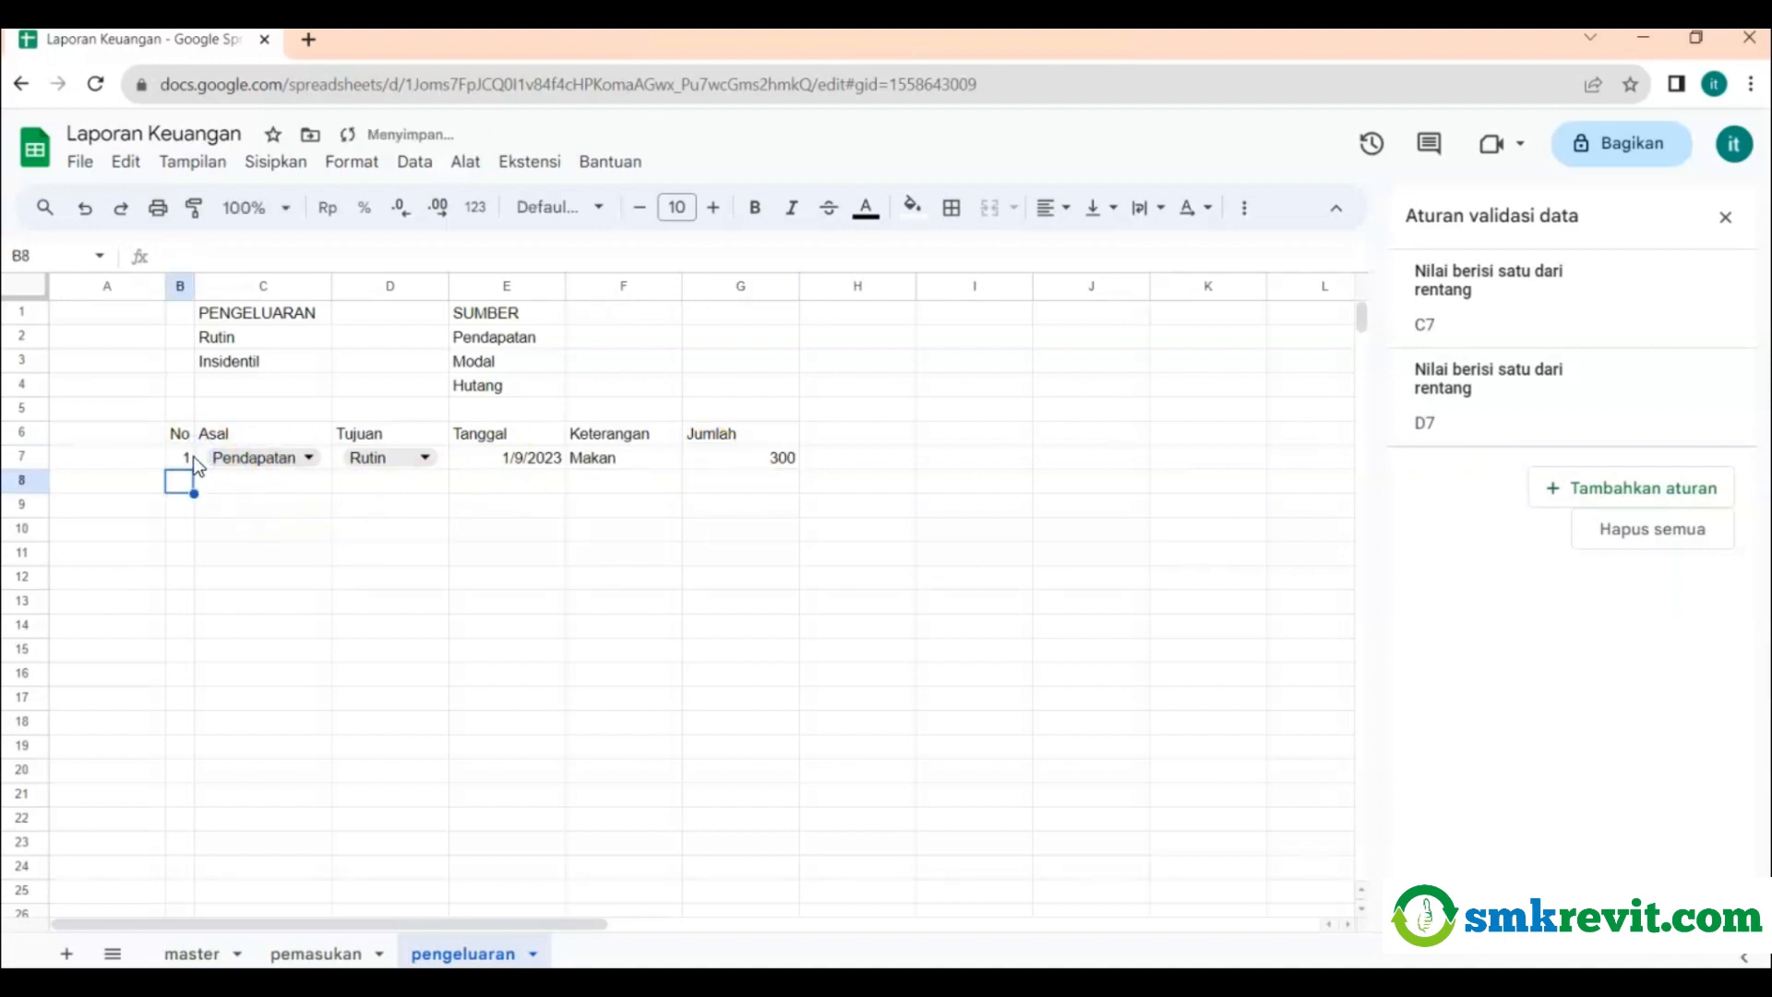
Fill the row 7 expense entry down through row 11 and number the No column 1 to 5.
{"action": "left_click_drag", "start_coordinate": [189, 460], "coordinate": [784, 553]}
{"action": "left_click", "coordinate": [881, 535]}
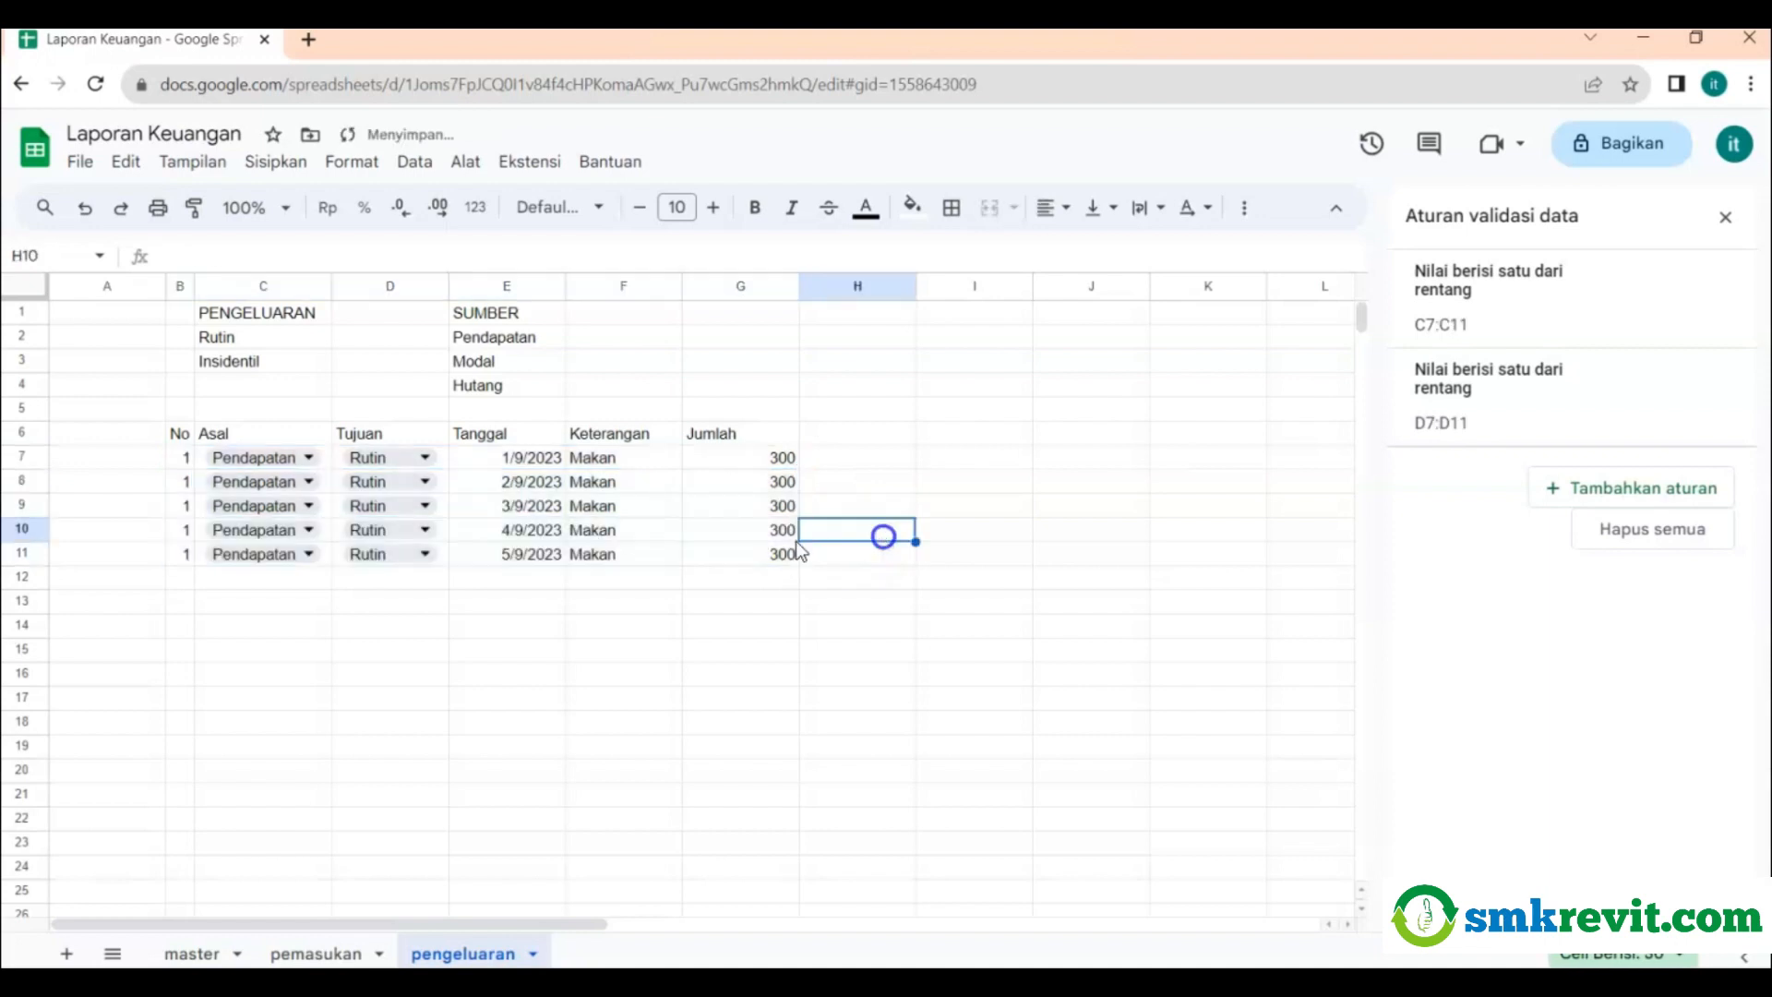
{"action": "left_click", "coordinate": [184, 483]}
{"action": "type", "text": "2"}
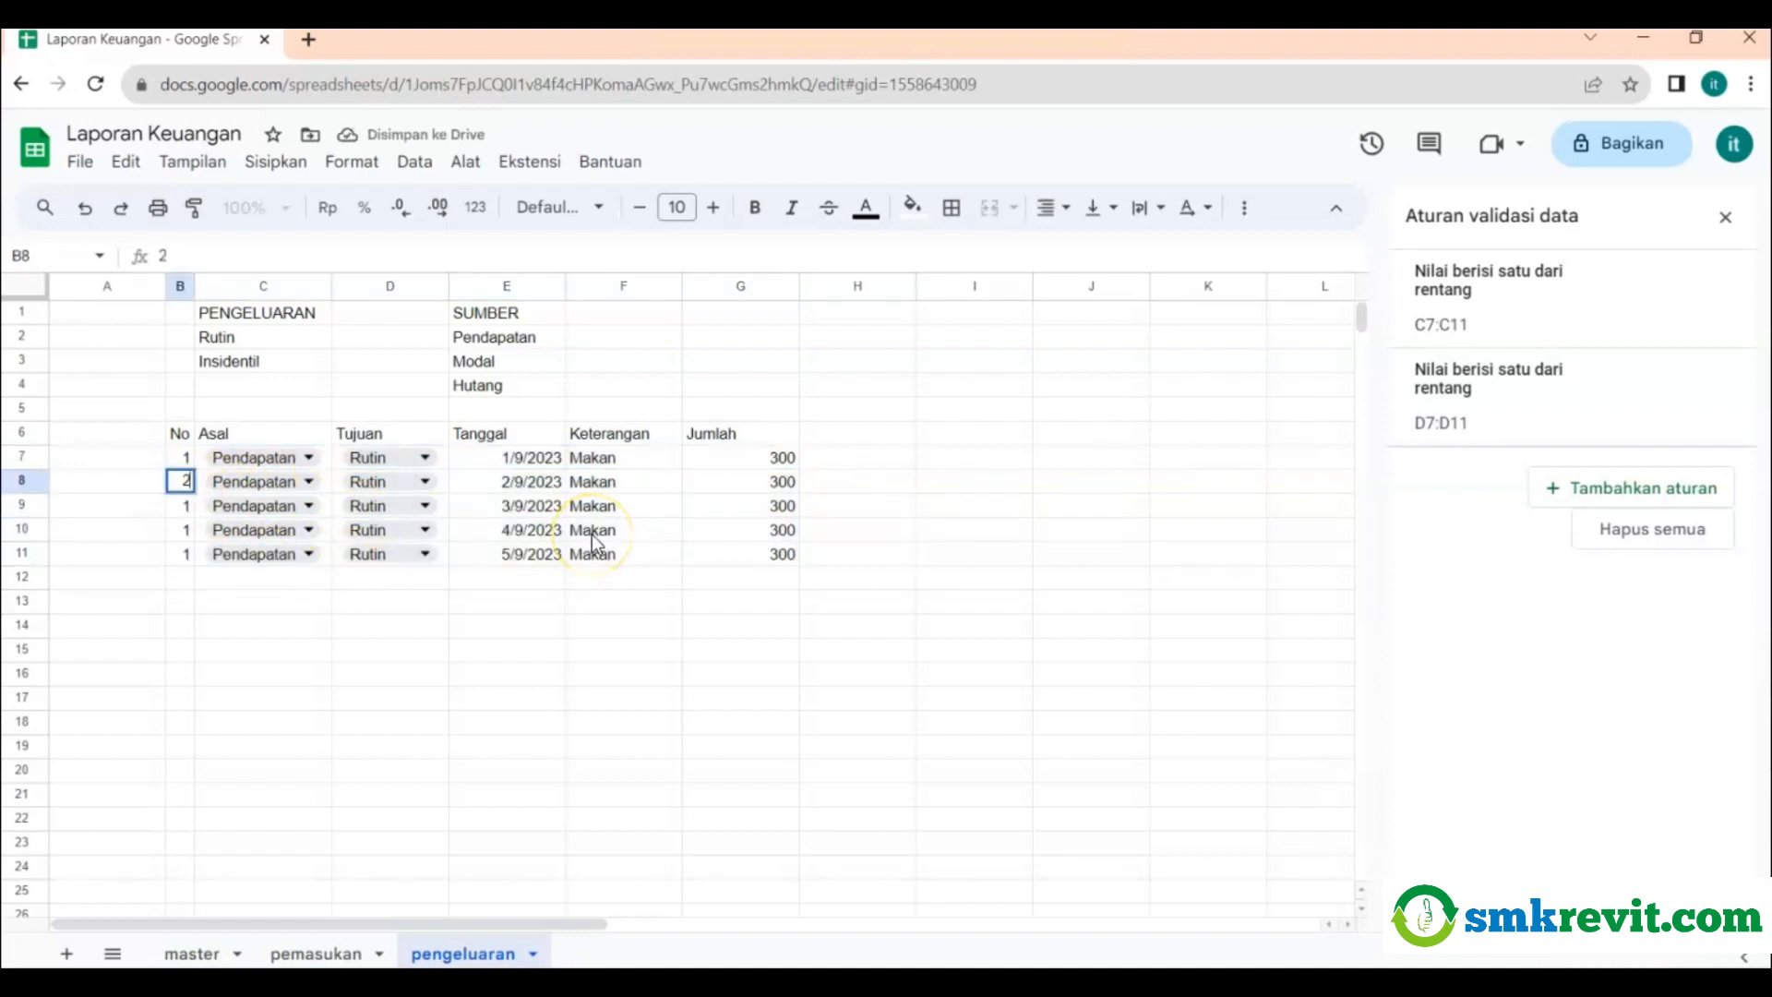
{"action": "left_click_drag", "start_coordinate": [180, 458], "coordinate": [181, 487]}
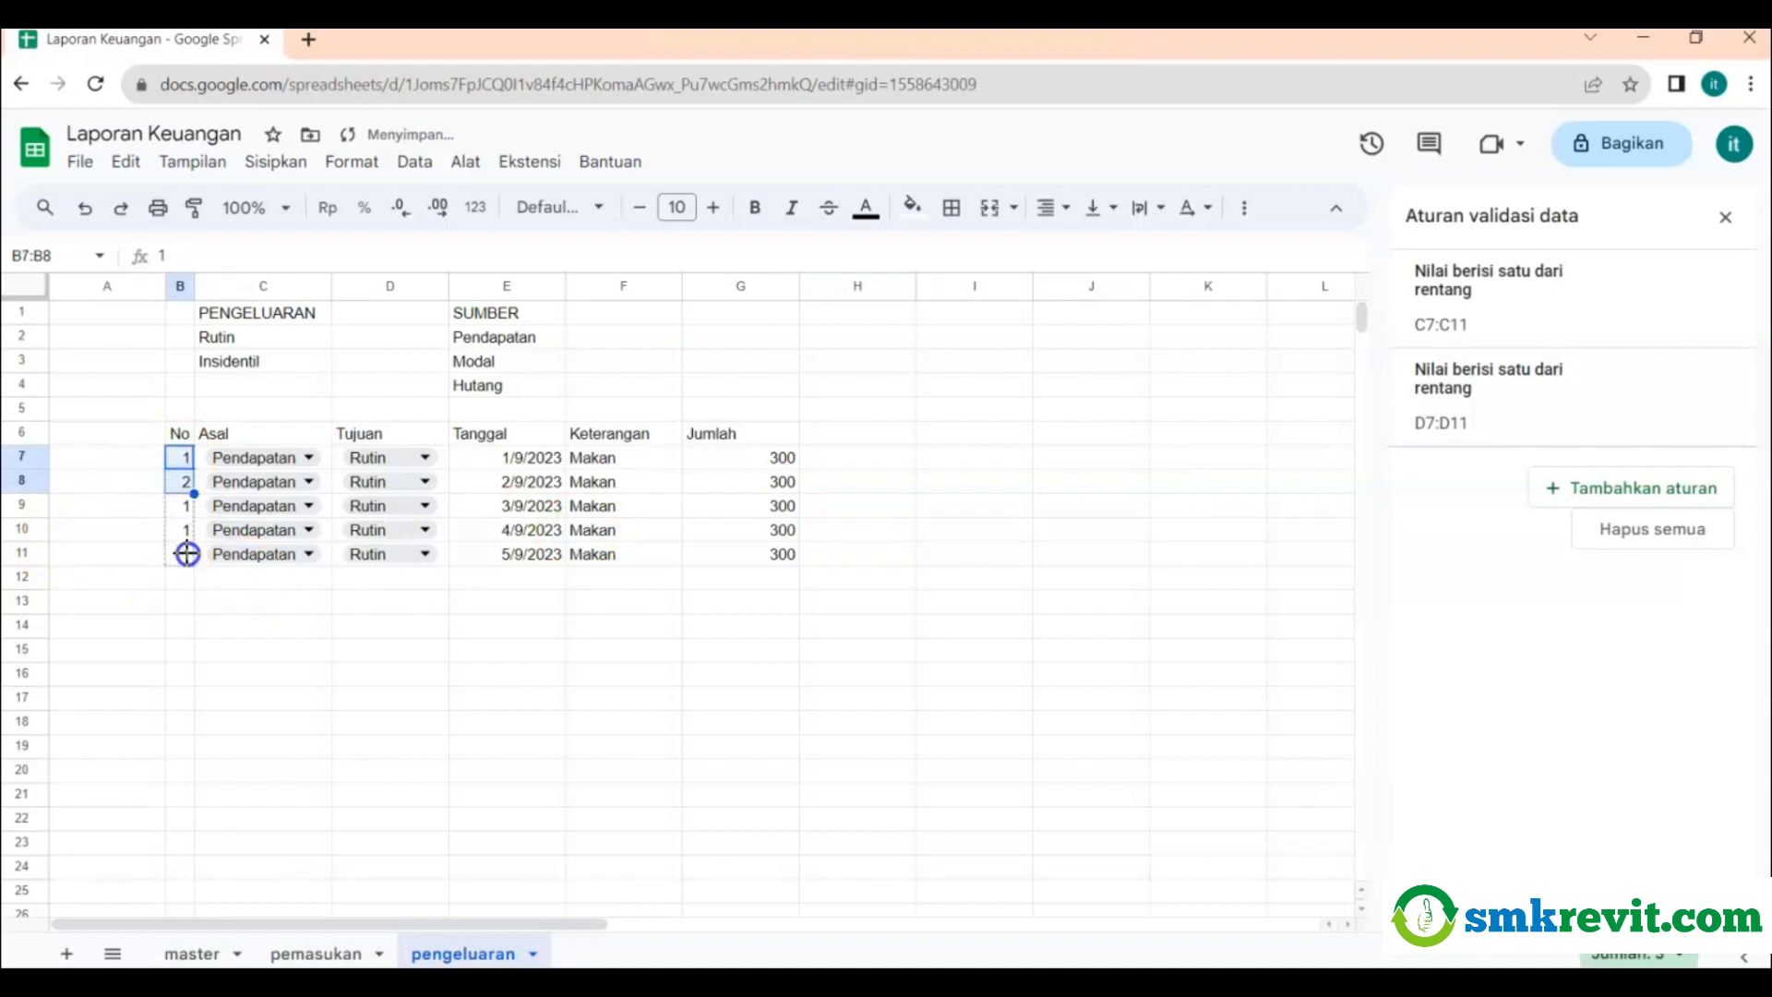
{"action": "left_click_drag", "start_coordinate": [186, 554], "coordinate": [183, 554]}
{"action": "left_click", "coordinate": [217, 582]}
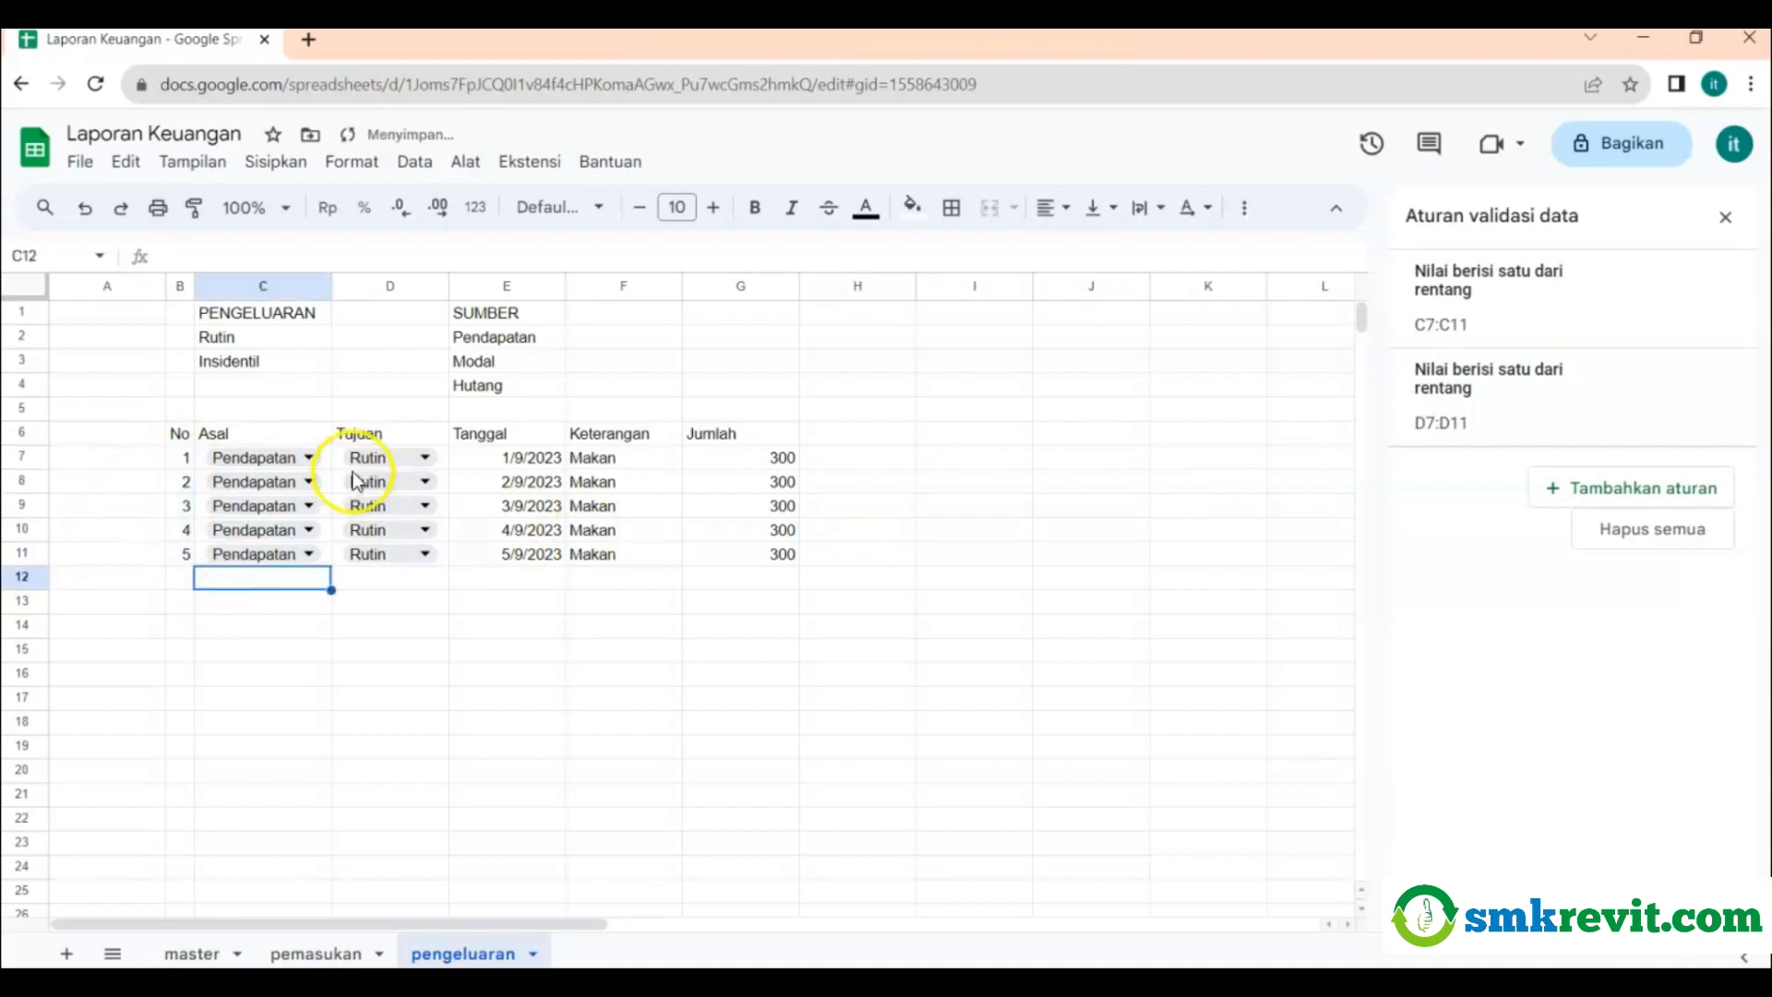
Change the second entry's Keterangan in F8 to Beli Pulsa and its Jumlah in G8 to 100.
{"action": "left_click", "coordinate": [528, 482]}
{"action": "left_click", "coordinate": [635, 486]}
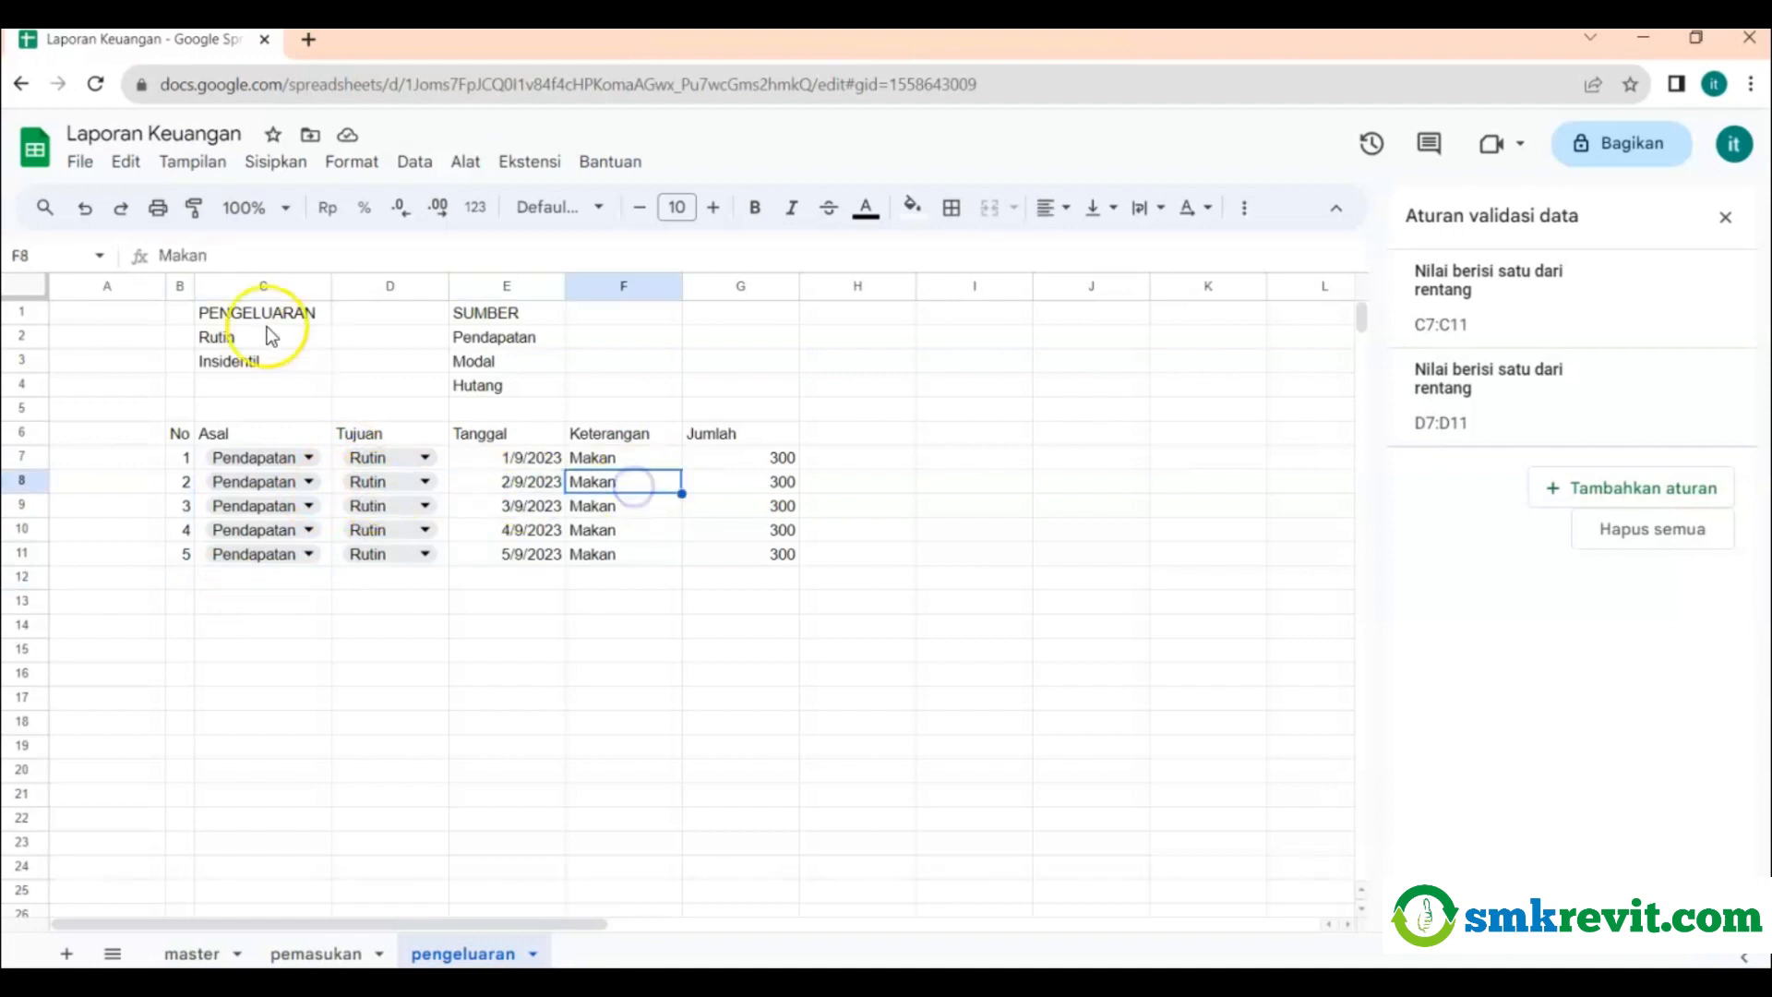
{"action": "left_click_drag", "start_coordinate": [214, 256], "coordinate": [102, 258]}
{"action": "type", "text": "Beli Pulsa"}
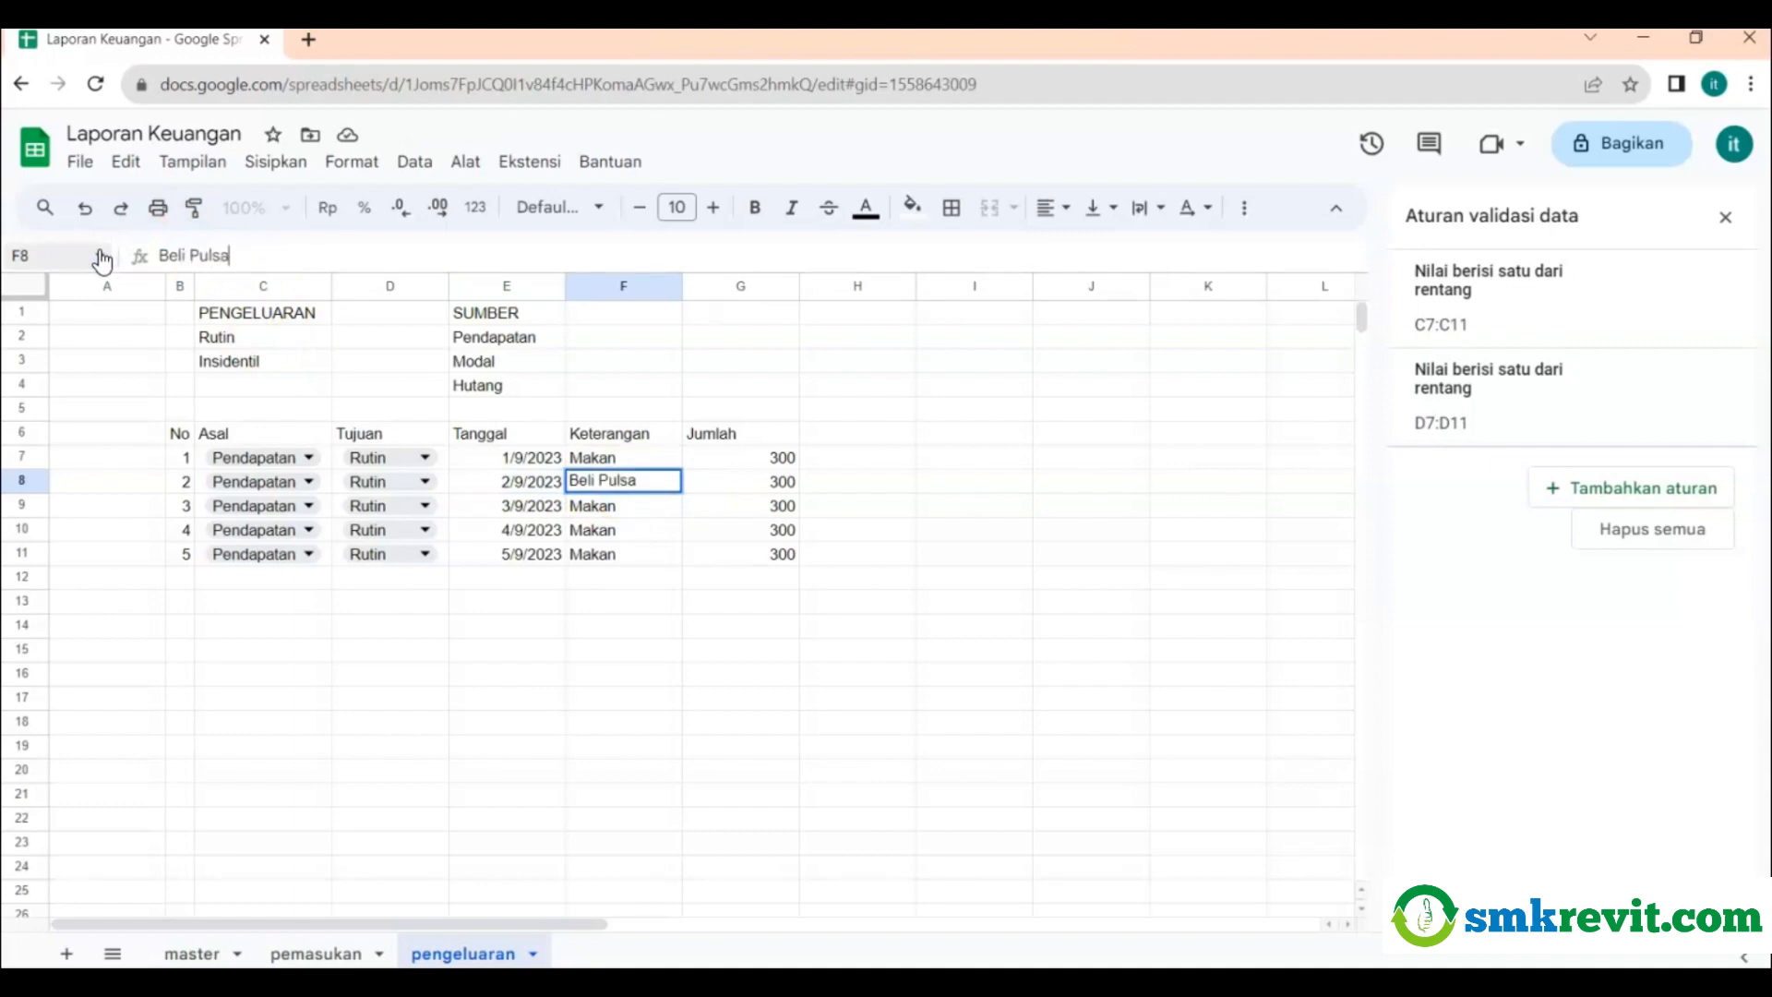
{"action": "left_click", "coordinate": [783, 481]}
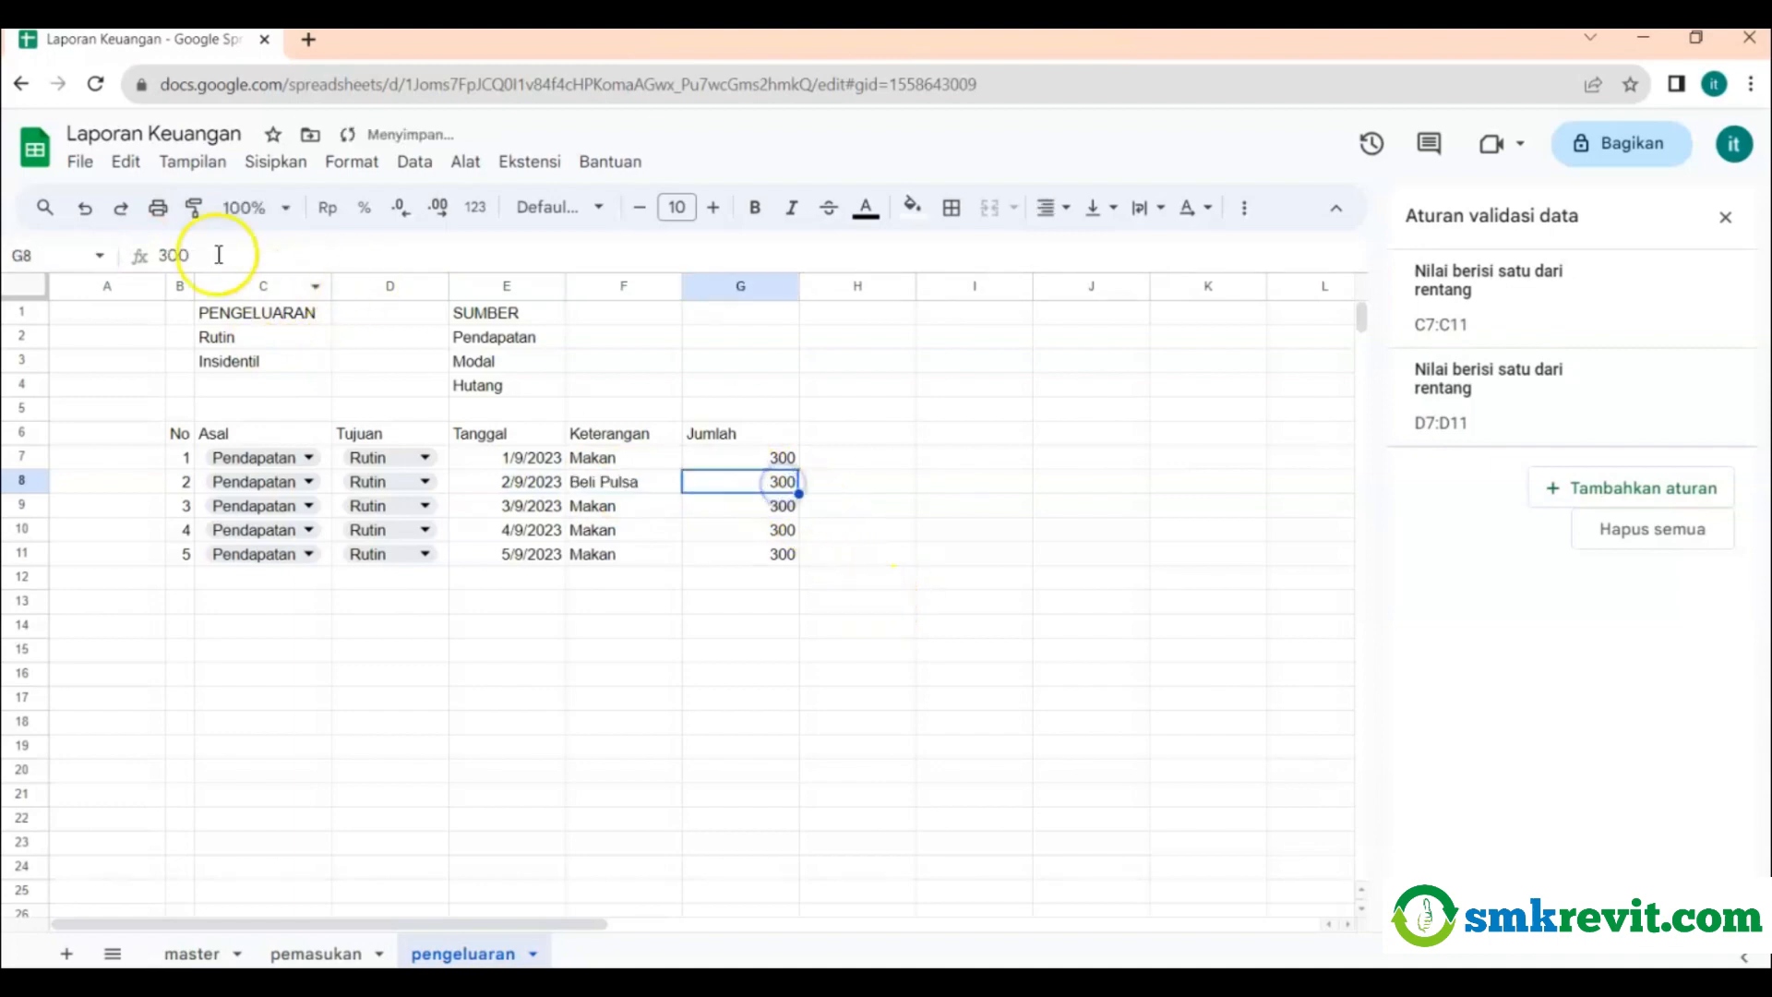
{"action": "left_click_drag", "start_coordinate": [217, 254], "coordinate": [25, 247]}
{"action": "type", "text": "100"}
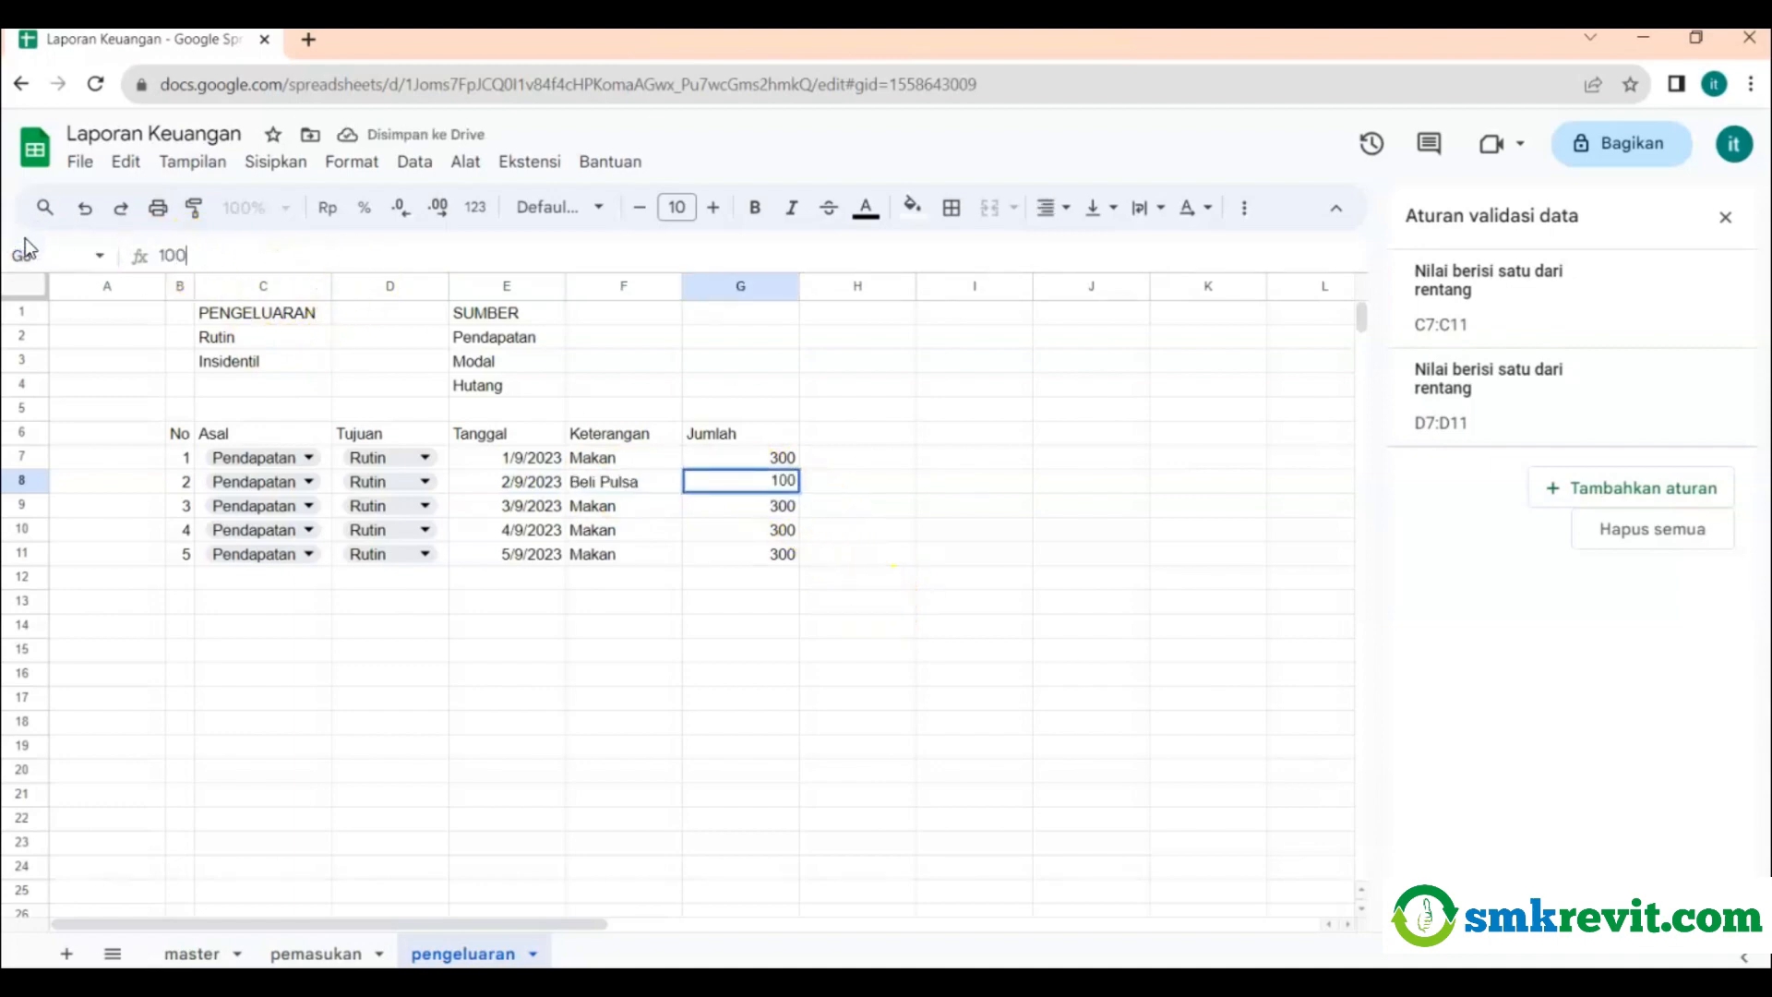
{"action": "key", "text": "Return"}
Change the Jumlah of Makan in G7 to 3000 and of Beli Pulsa in G8 to 1000.
{"action": "left_click", "coordinate": [706, 458]}
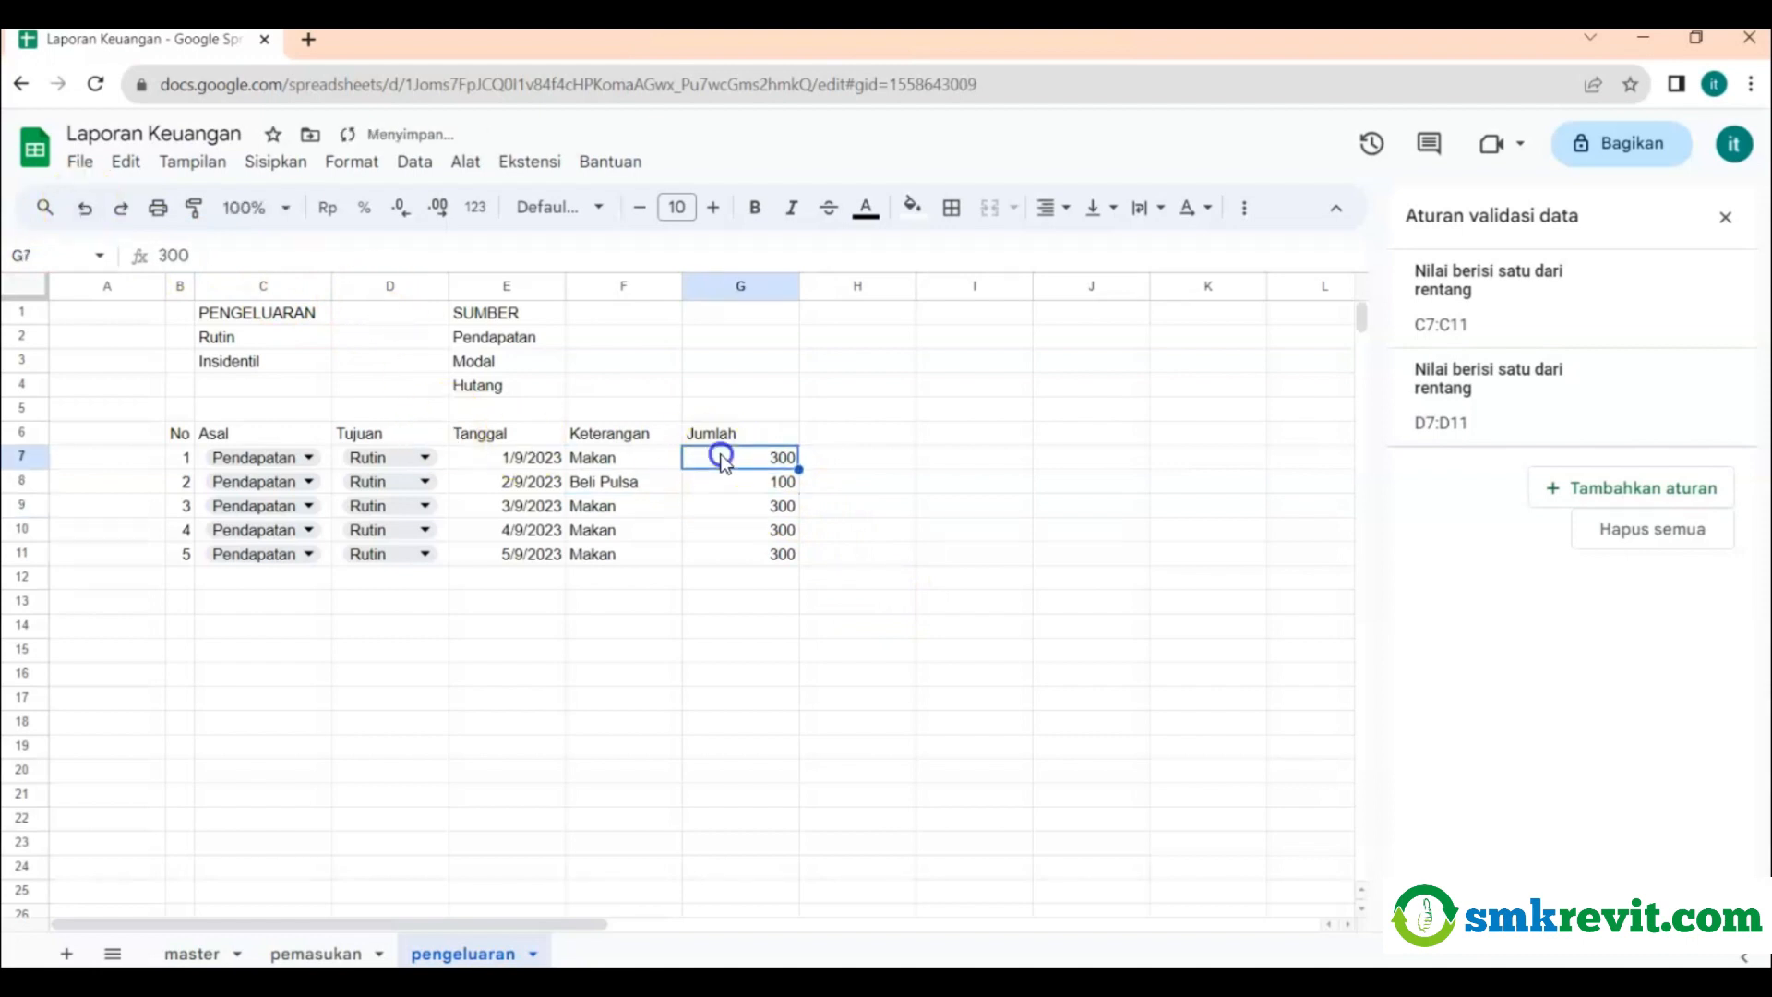
{"action": "left_click", "coordinate": [222, 258]}
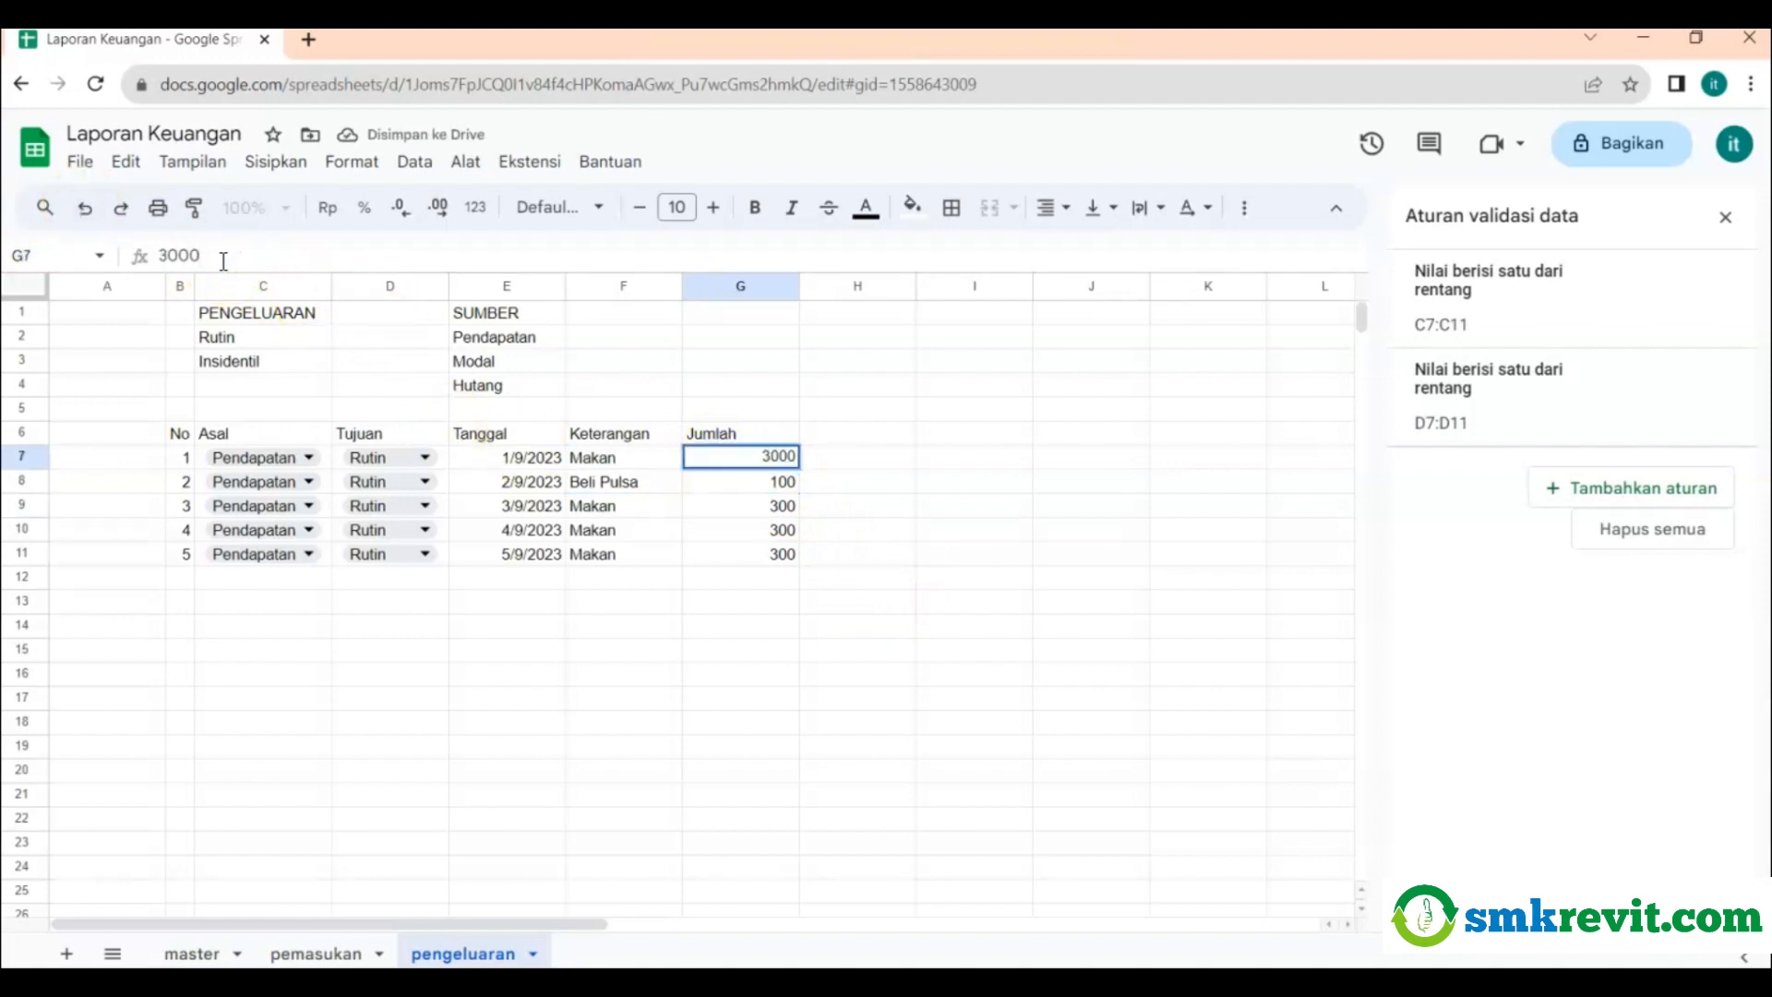
{"action": "left_click", "coordinate": [766, 481]}
{"action": "left_click", "coordinate": [237, 255]}
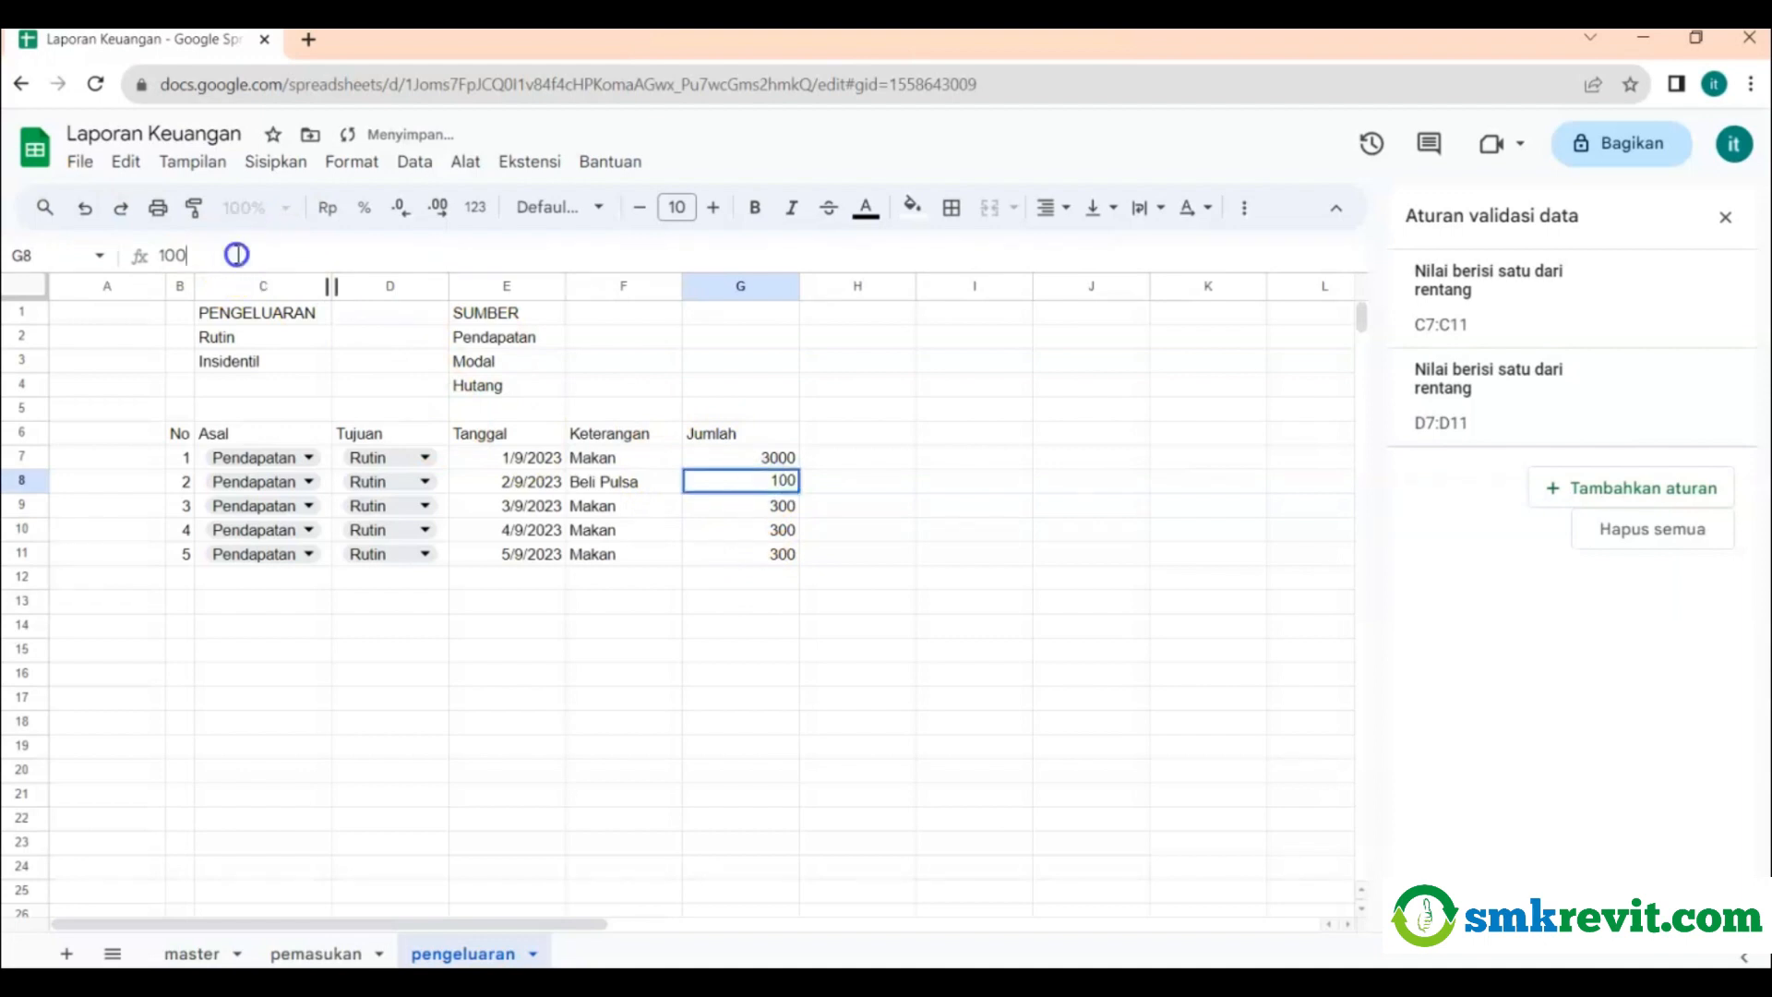
{"action": "type", "text": "0"}
{"action": "key", "text": "Return"}
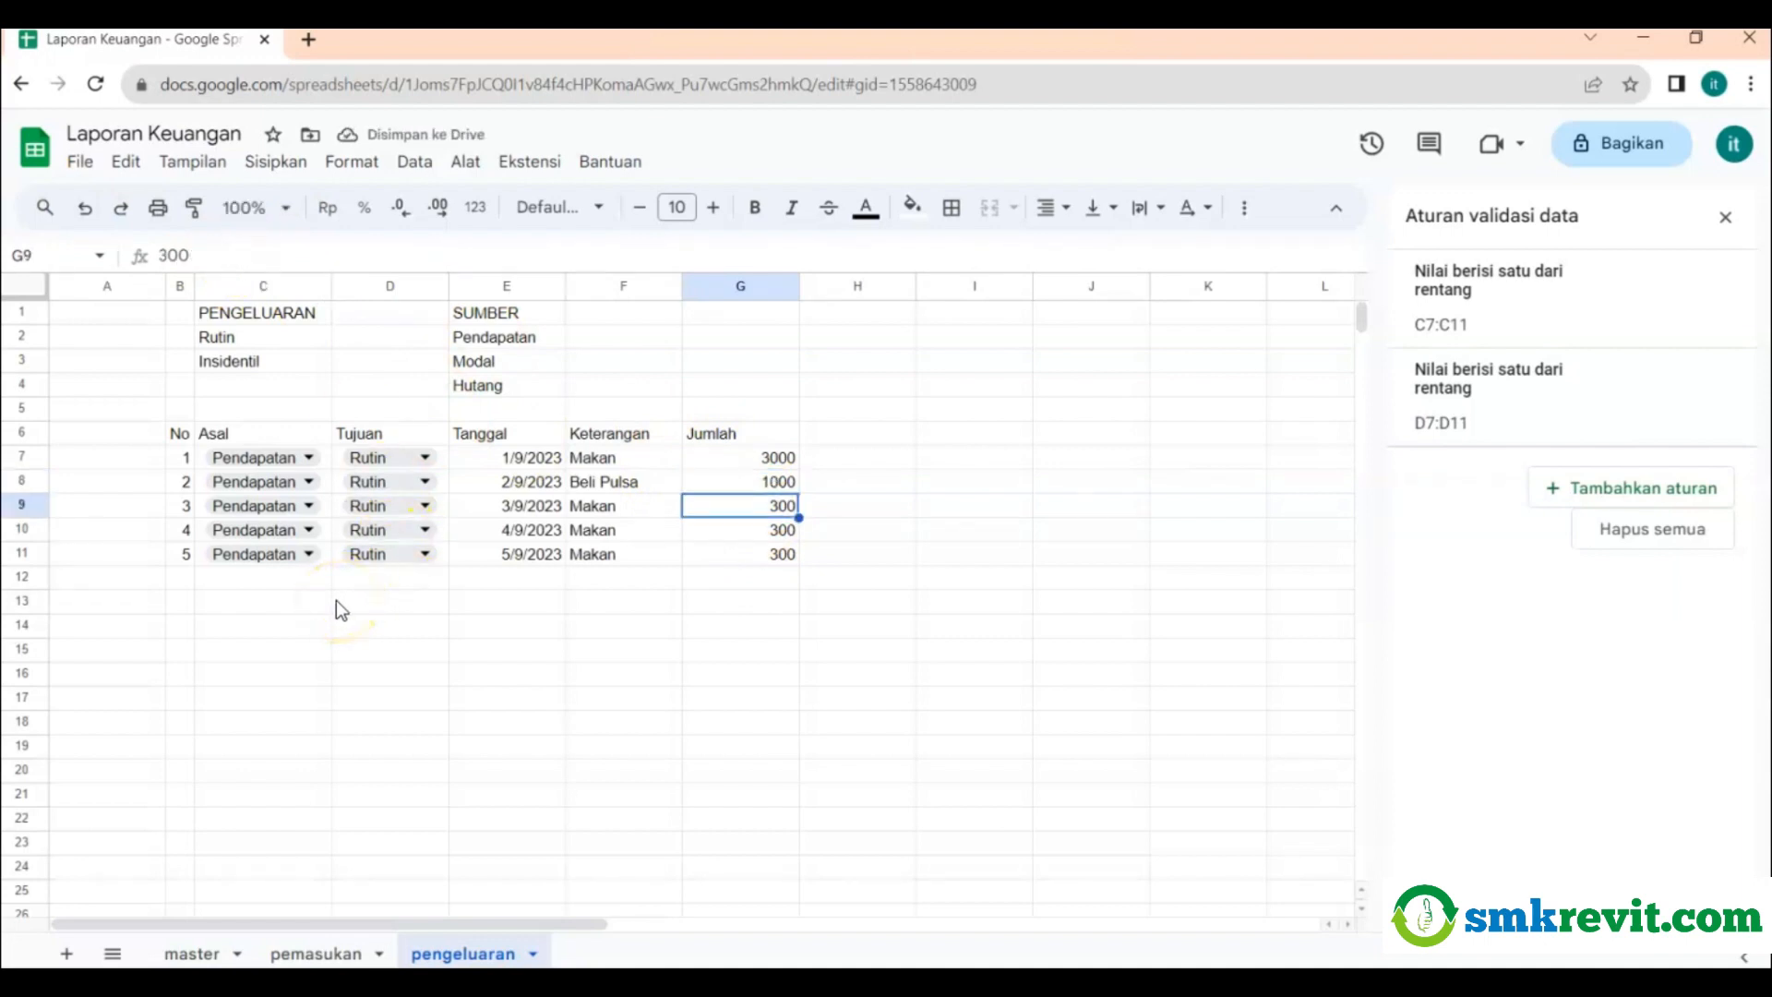
Choose Modal as the Asal in C9 for the third expense entry.
{"action": "left_click", "coordinate": [272, 506]}
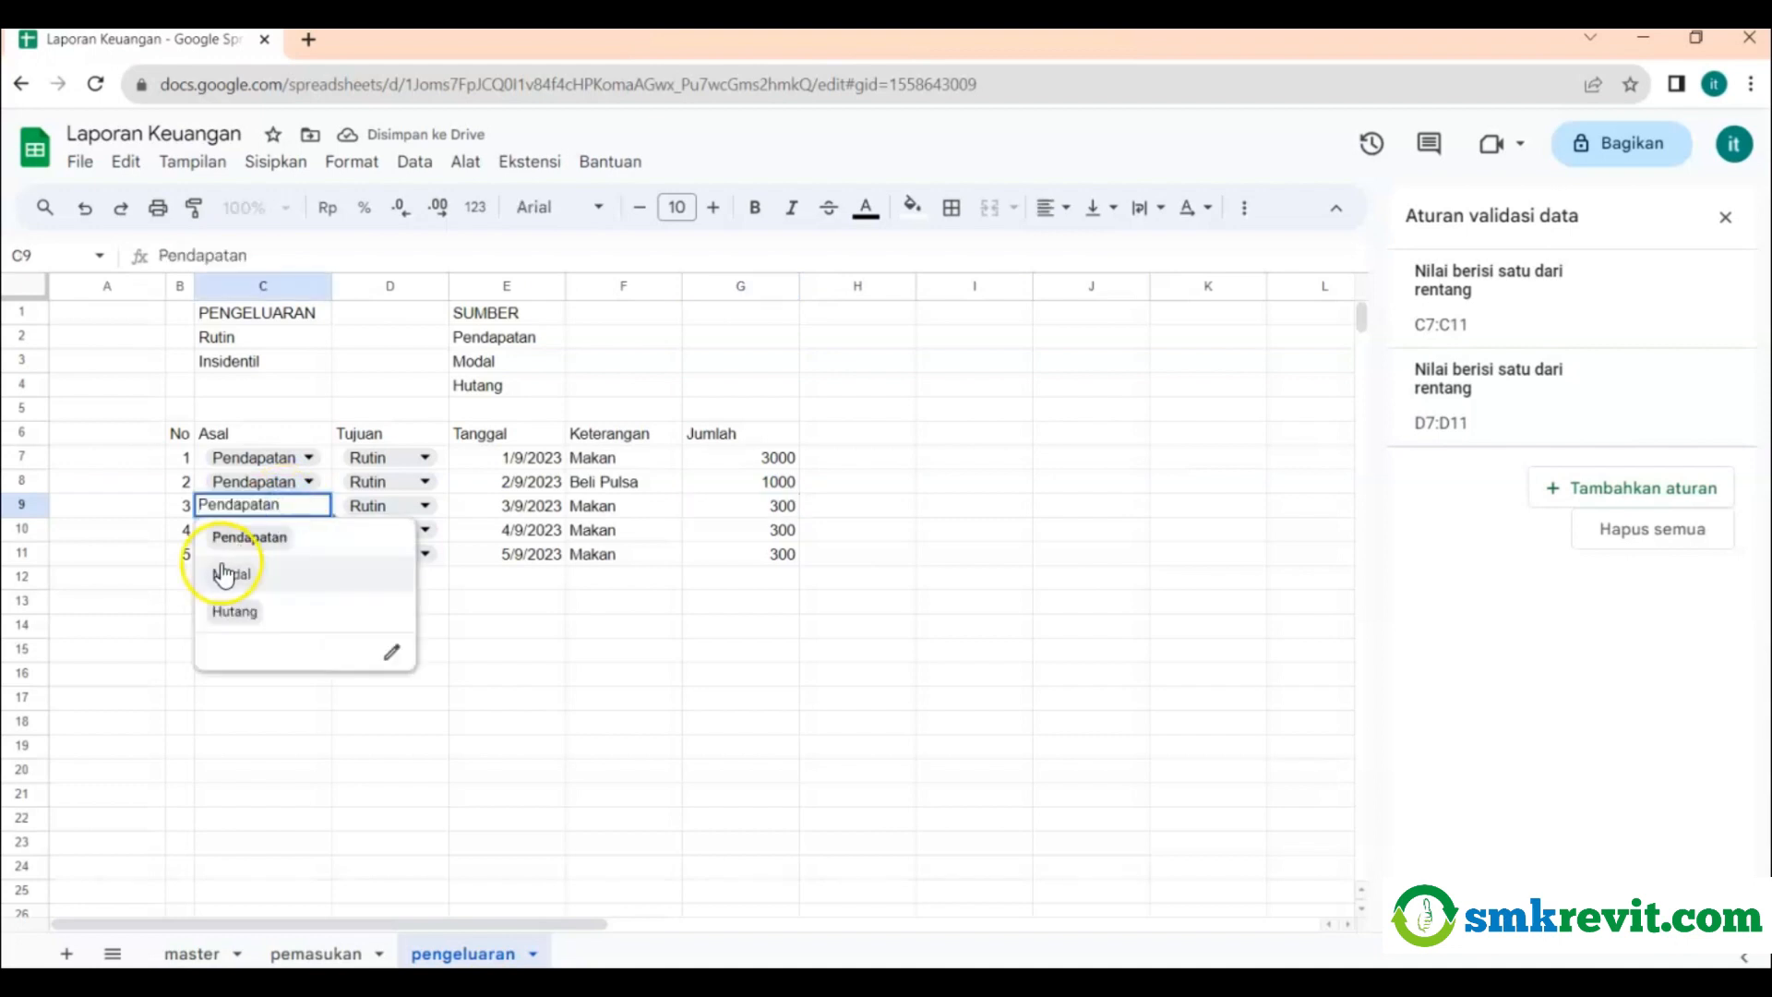
{"action": "left_click", "coordinate": [224, 574]}
{"action": "left_click", "coordinate": [389, 503]}
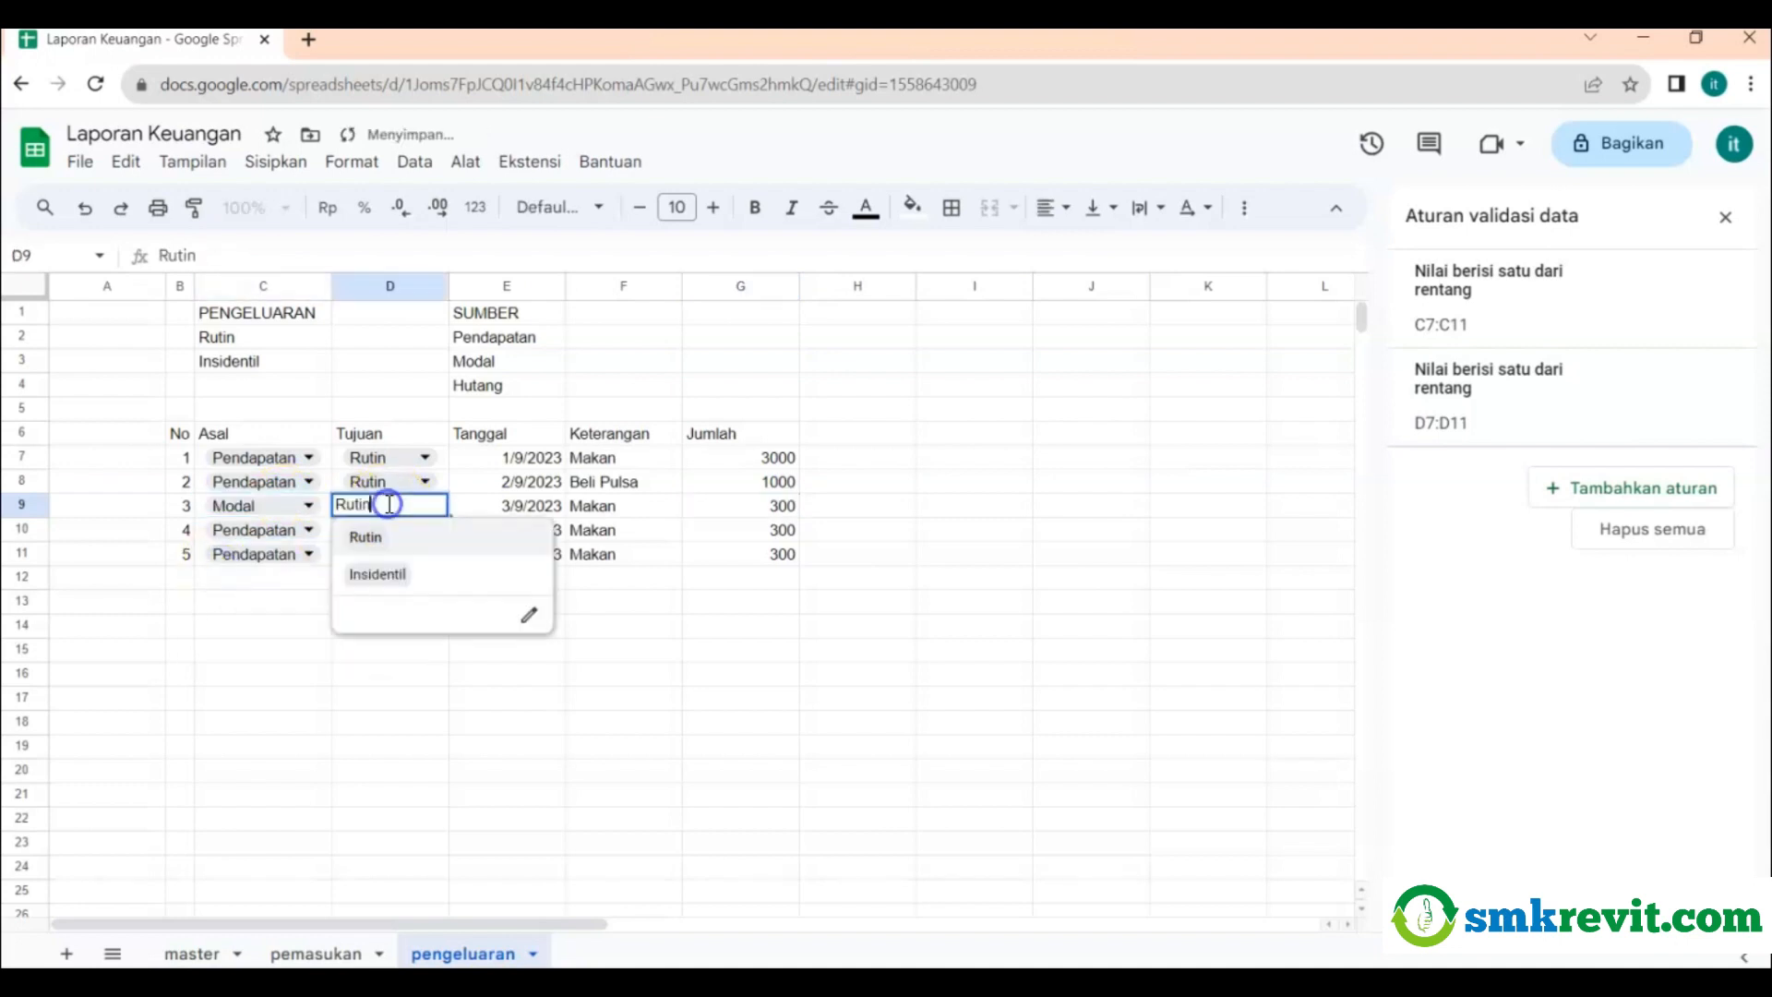
Change the third entry's Keterangan in F9 to Beli Bahan Kue and its Jumlah in G9 to 2000.
{"action": "left_click", "coordinate": [618, 504]}
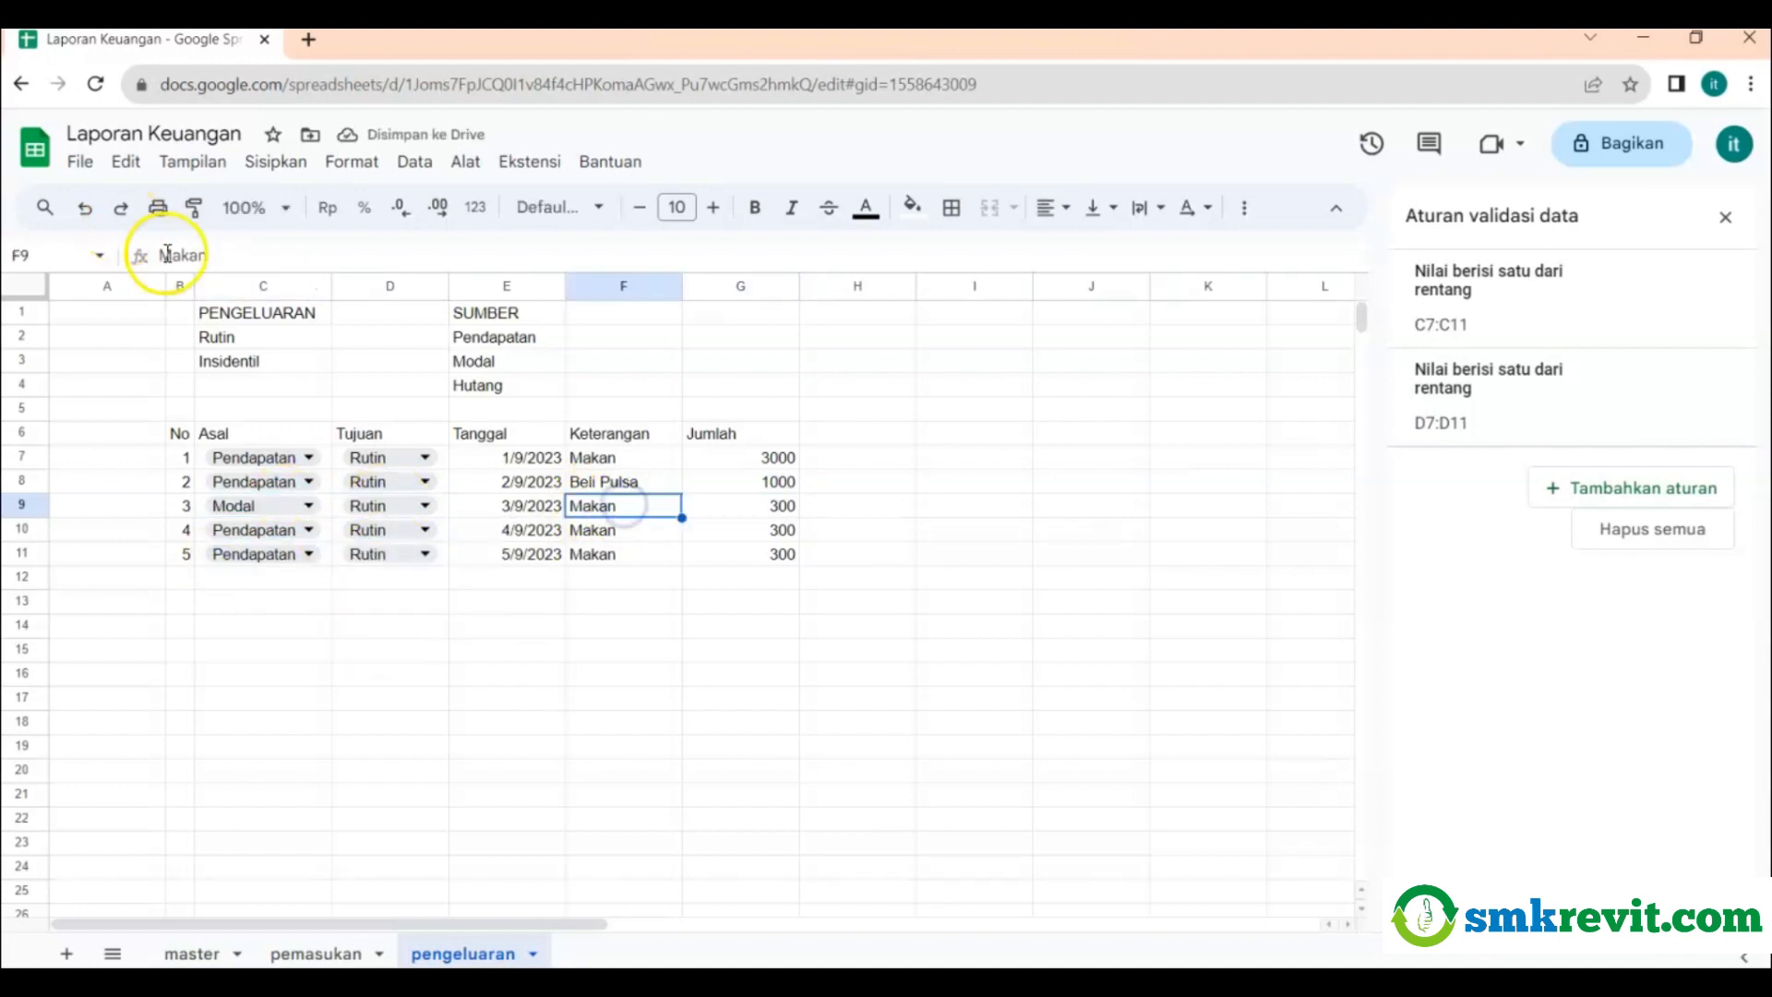
{"action": "double_click", "coordinate": [199, 255]}
{"action": "type", "text": "Bel"}
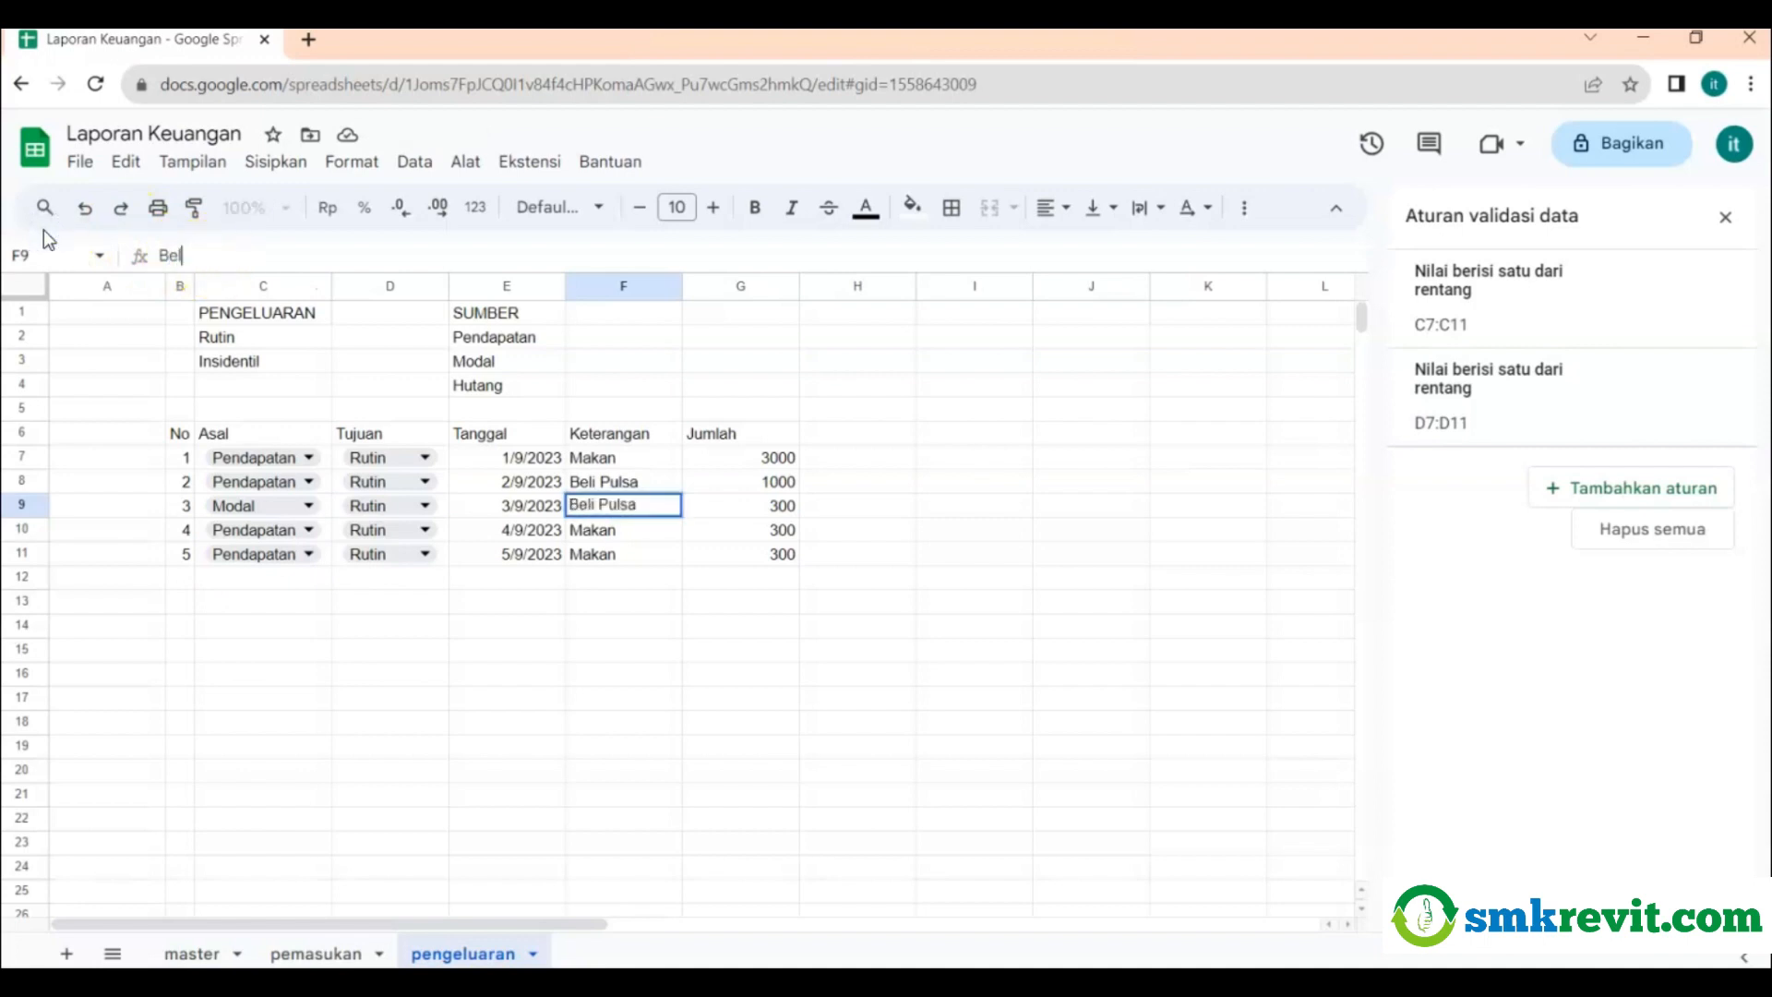
{"action": "type", "text": "i Bahan Kue"}
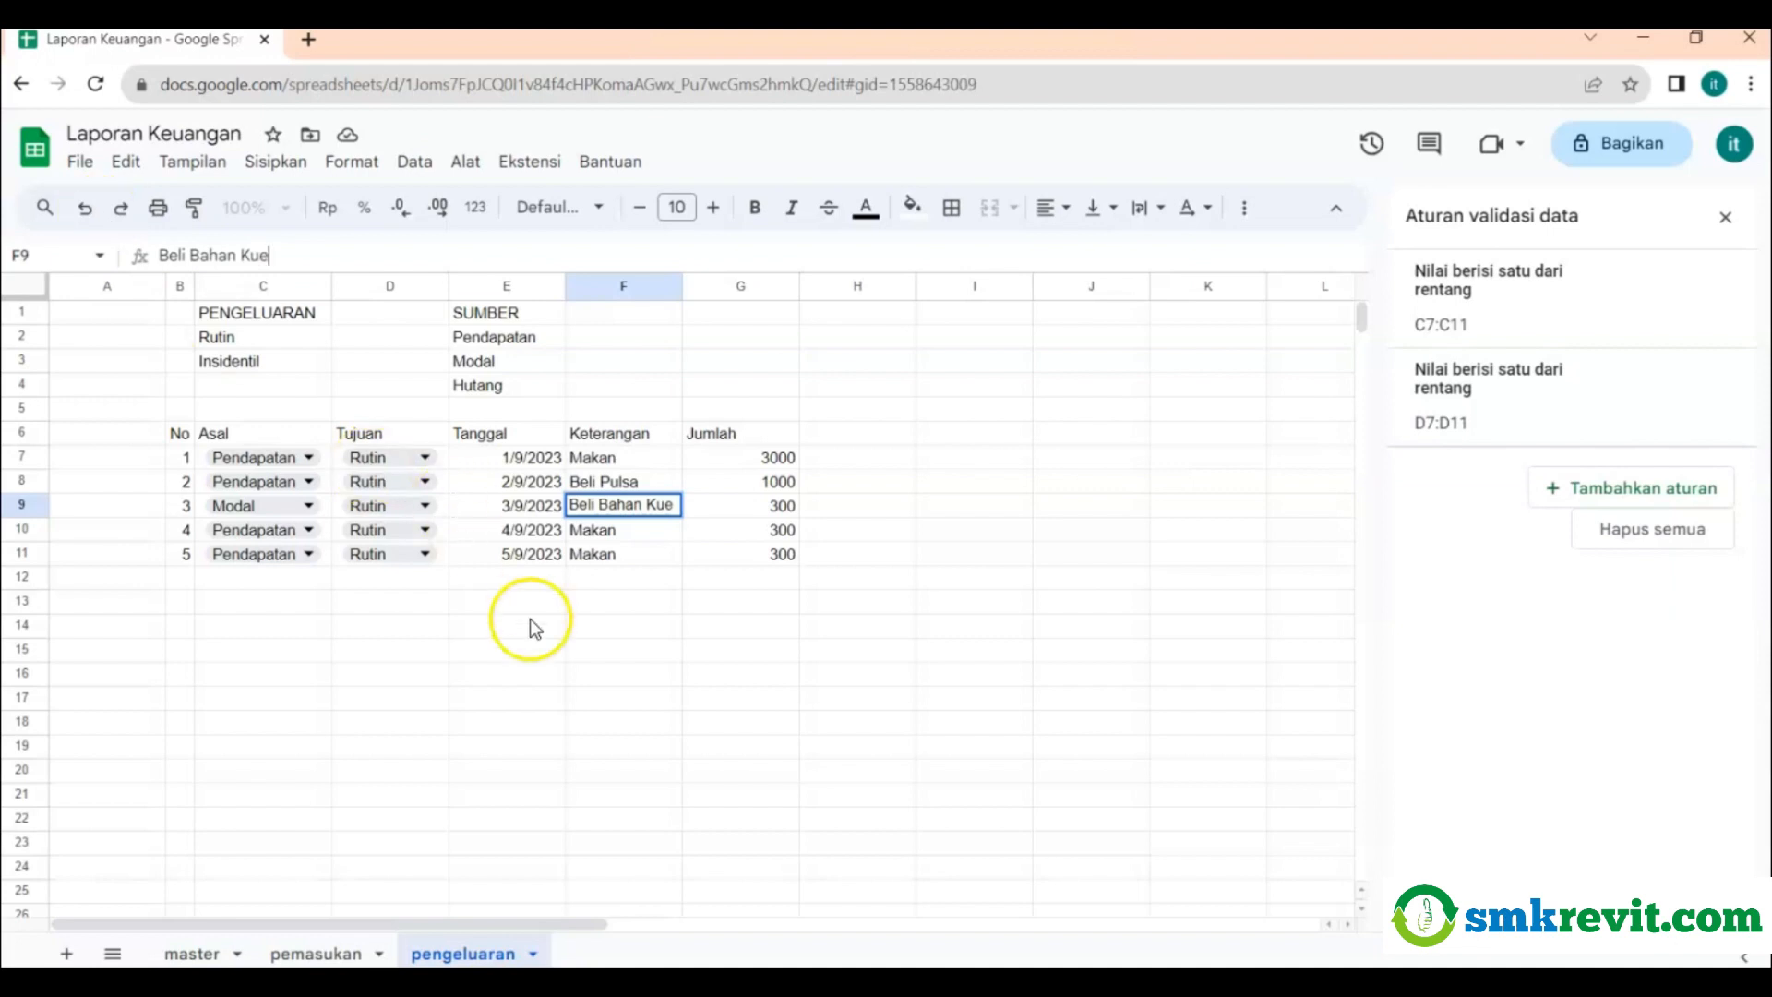
{"action": "left_click", "coordinate": [735, 513]}
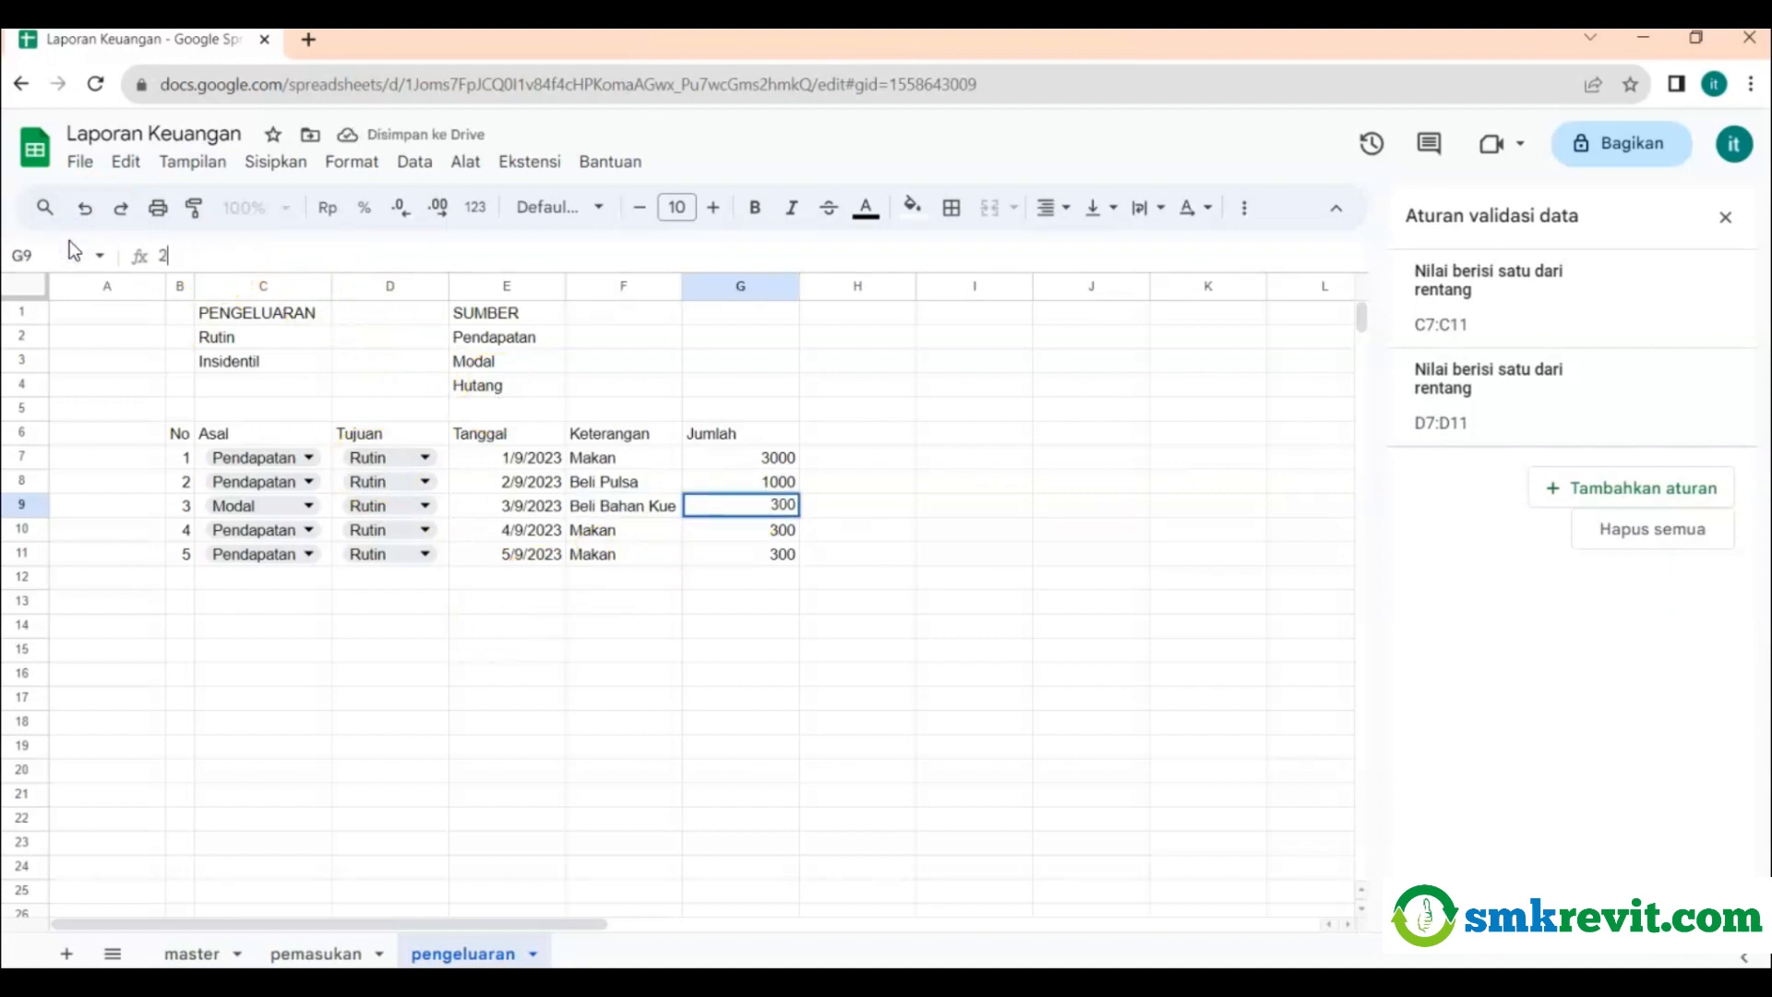
{"action": "key", "text": "Return"}
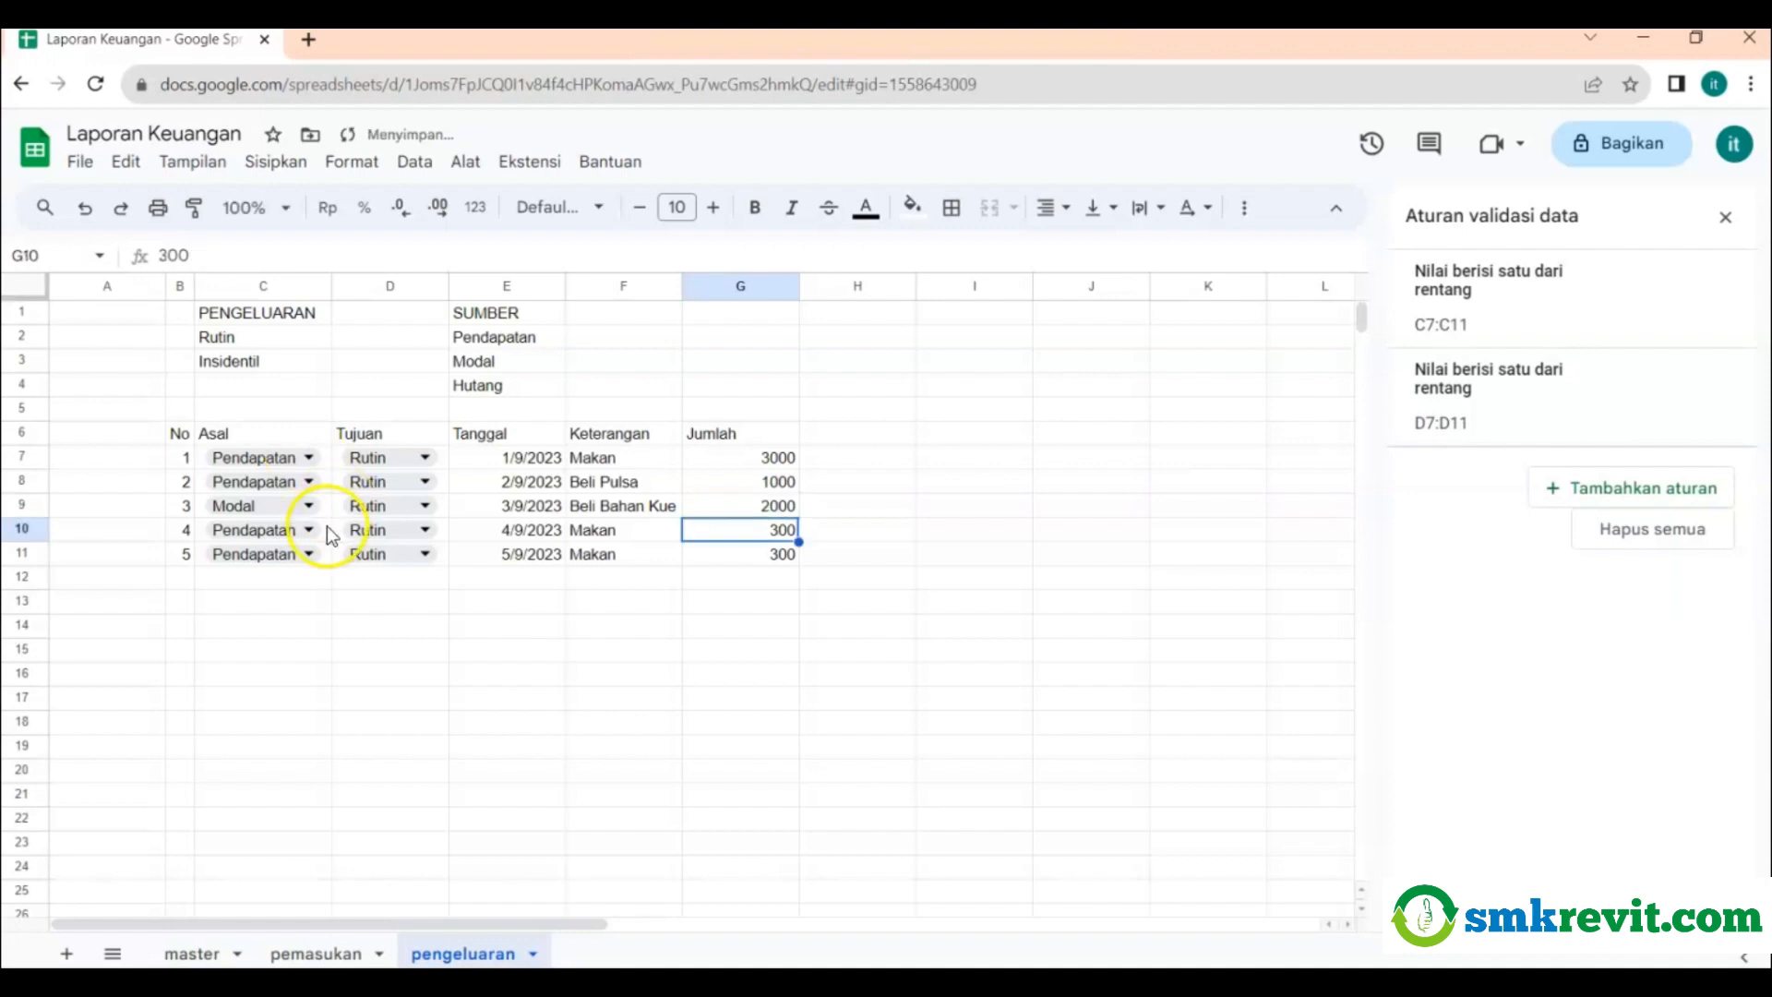
For the fourth entry, choose Hutang as the Asal in C10 and Insidentil as the Tujuan in D10.
{"action": "left_click", "coordinate": [268, 532]}
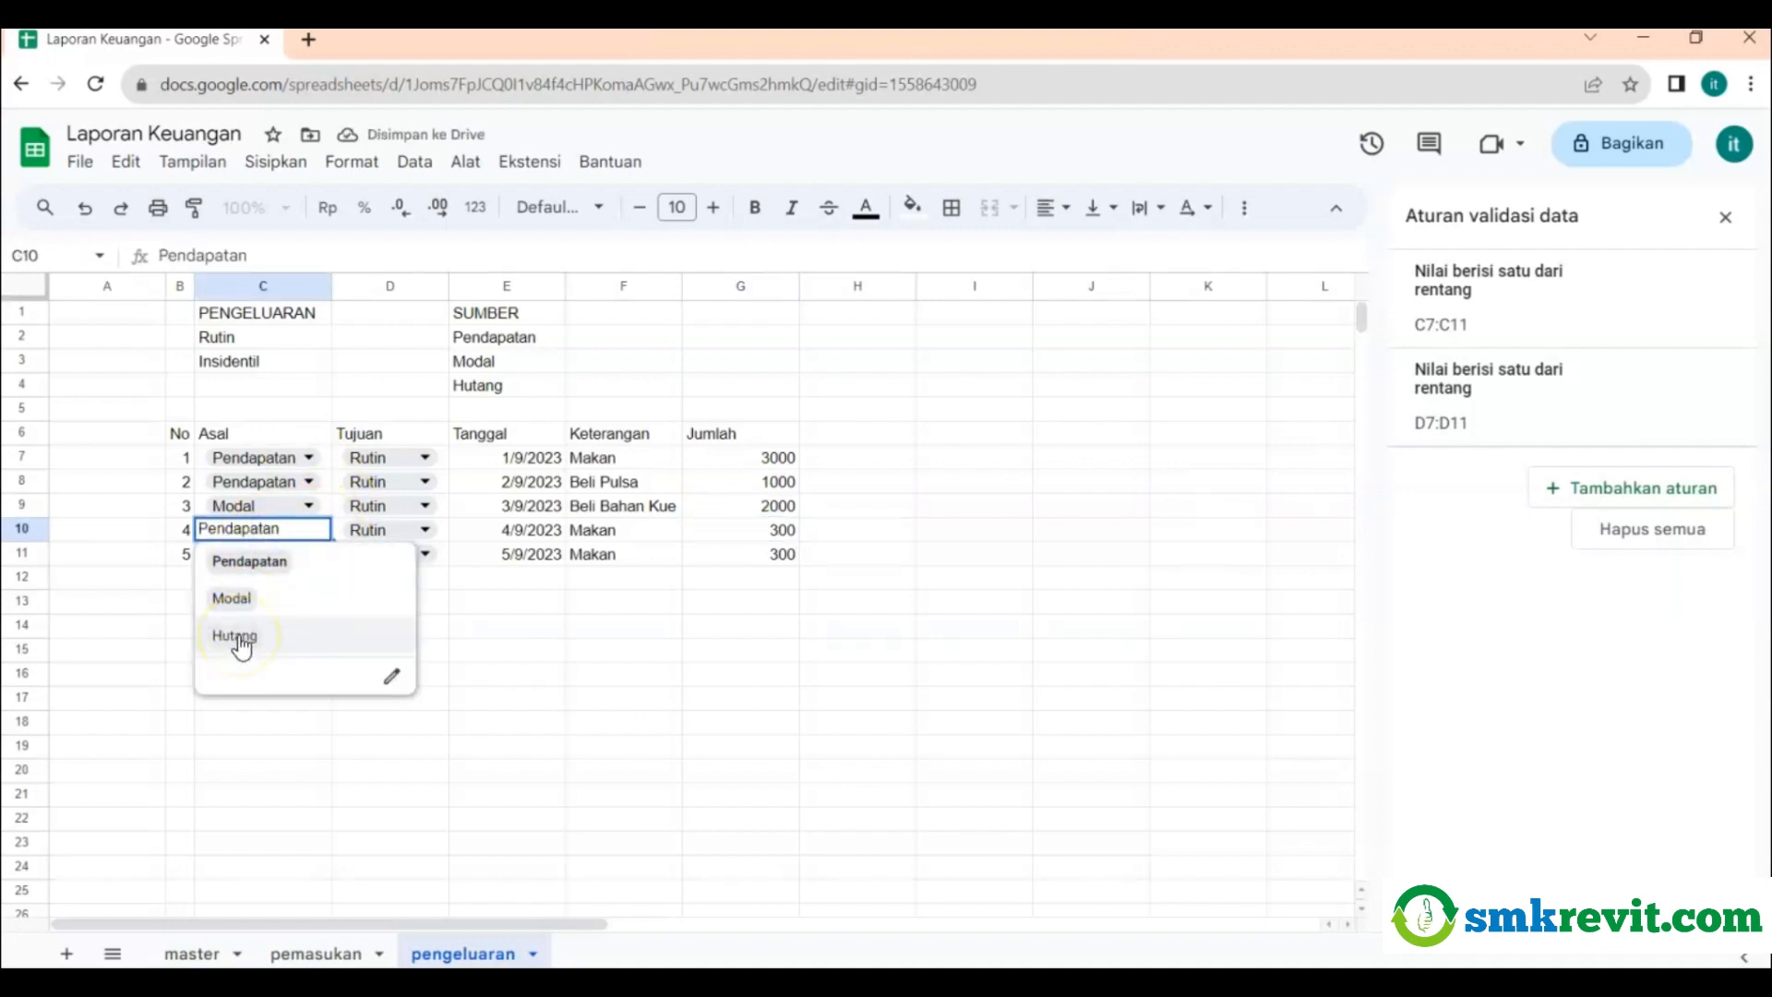
{"action": "left_click", "coordinate": [236, 637]}
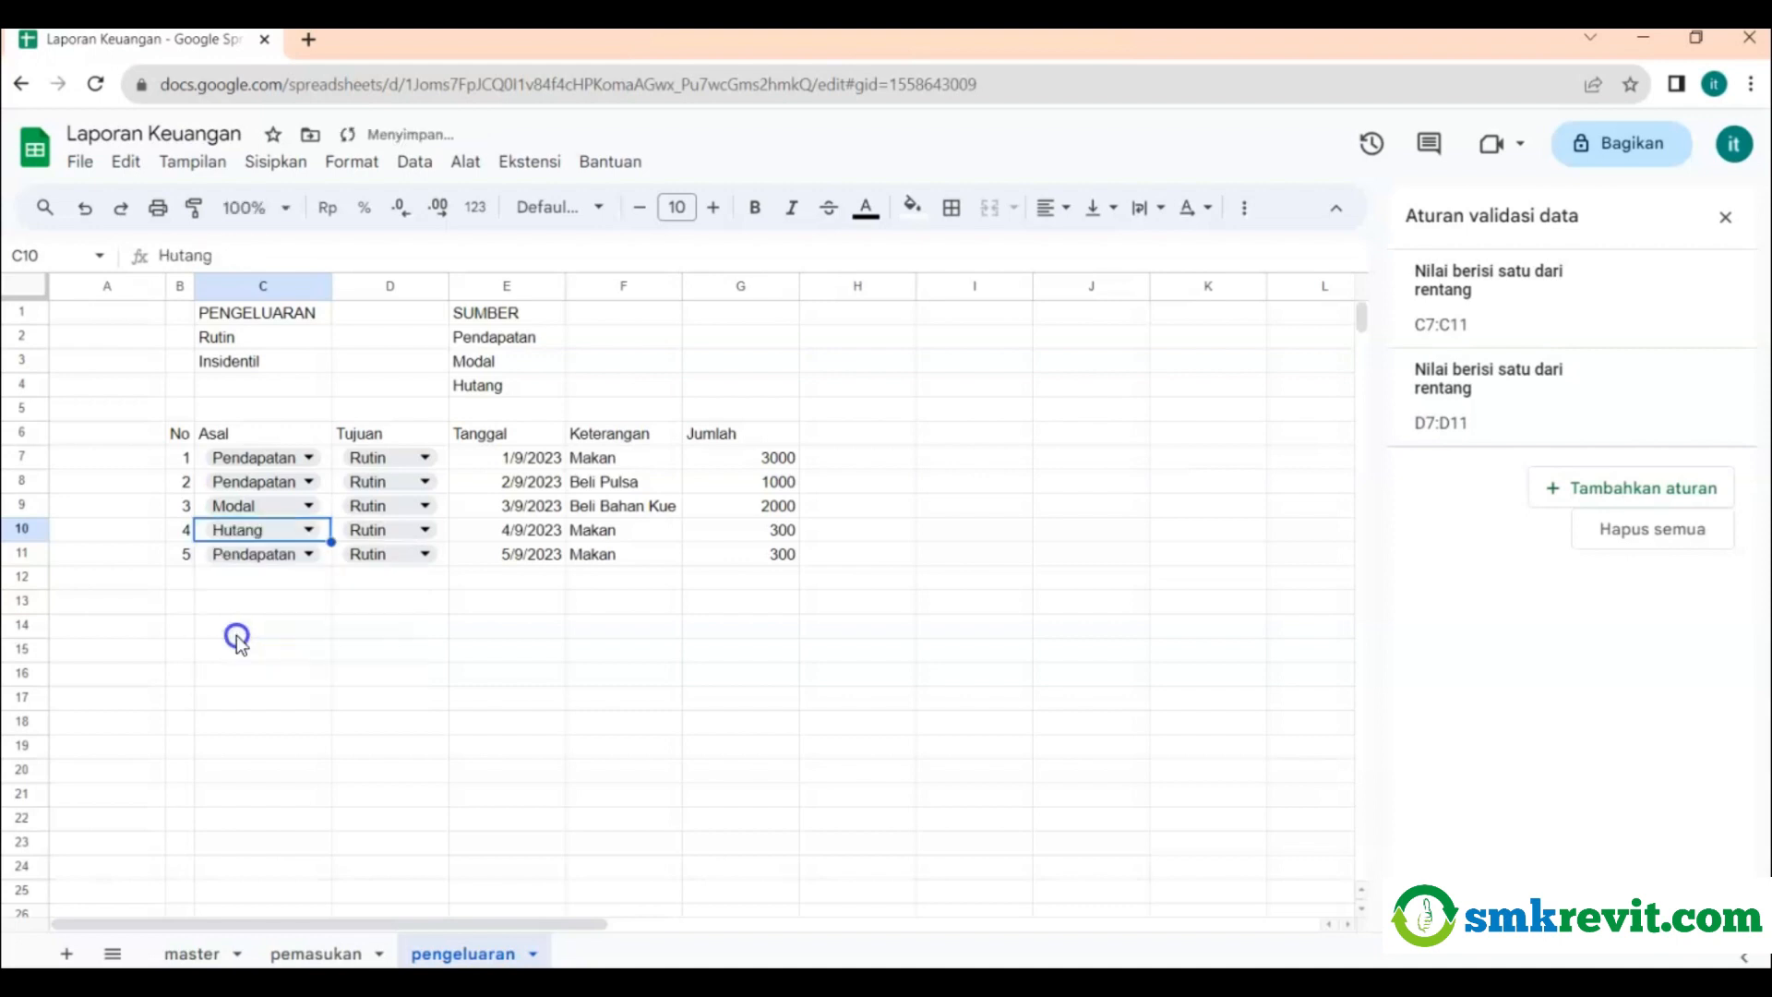
{"action": "left_click", "coordinate": [374, 540]}
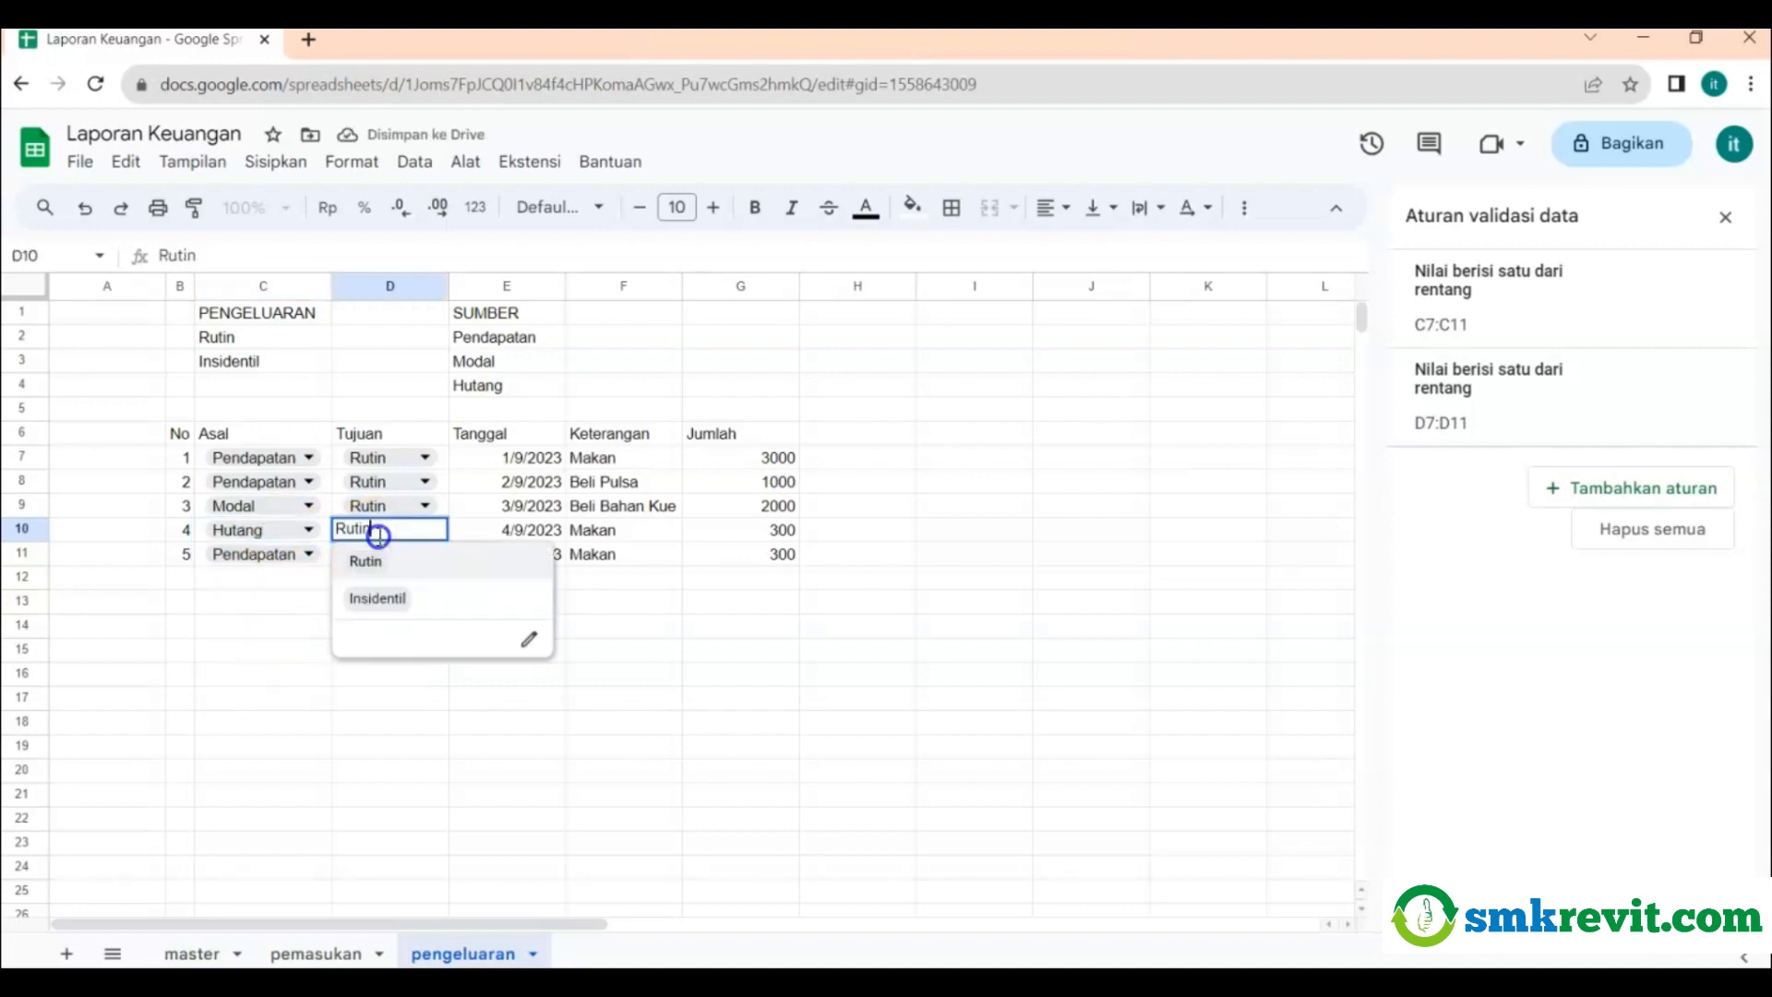
{"action": "left_click", "coordinate": [381, 597]}
Change the fourth entry's Keterangan in F10 to Beli Obat and its Jumlah in G10 to 2000.
{"action": "left_click", "coordinate": [625, 535]}
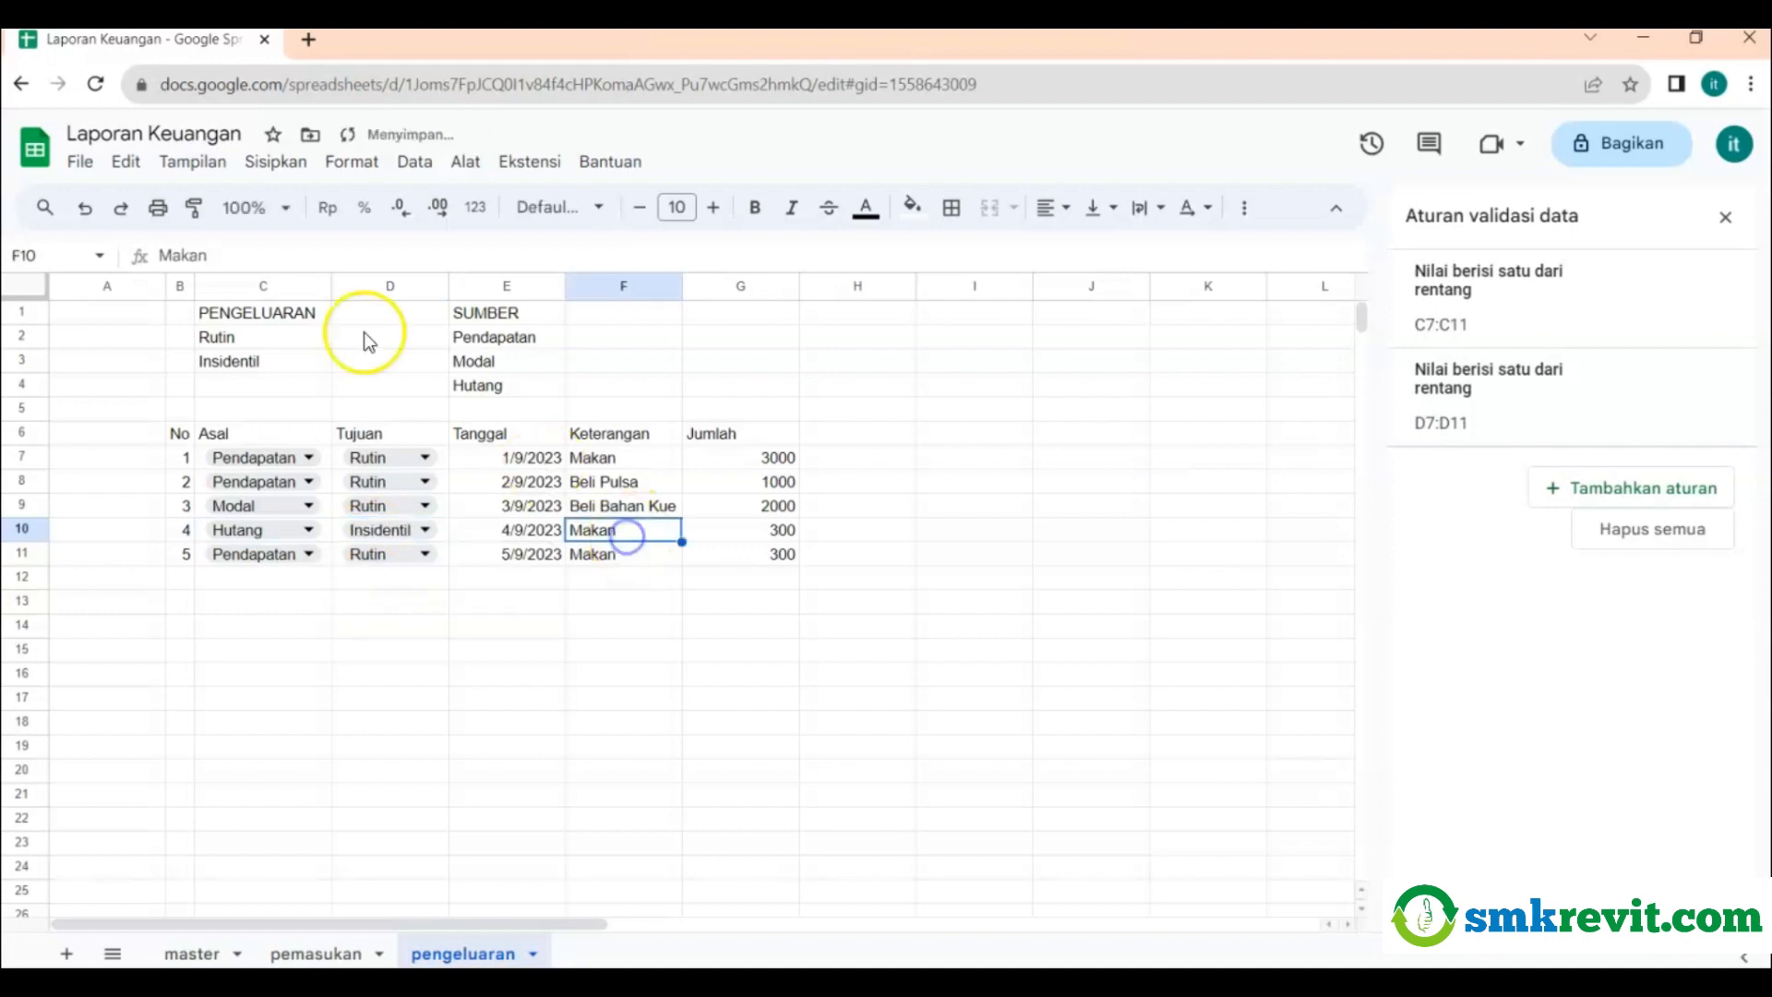
{"action": "left_click_drag", "start_coordinate": [217, 257], "coordinate": [60, 255]}
{"action": "type", "text": "B"}
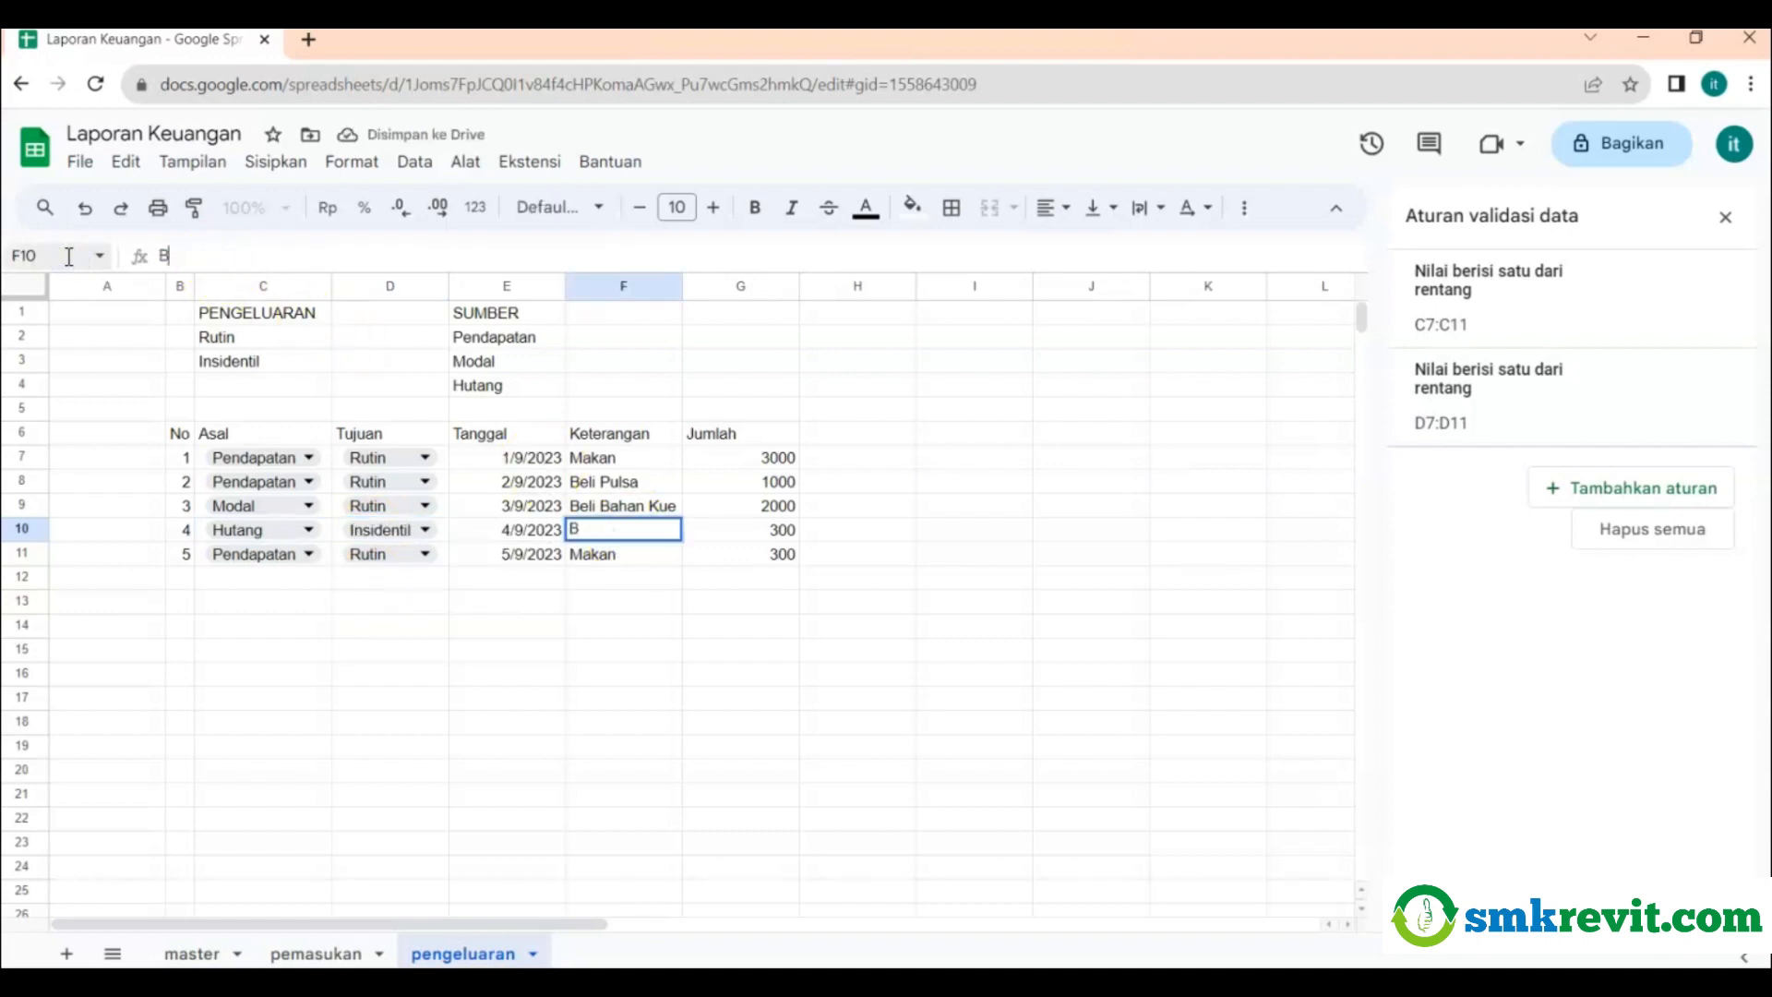
{"action": "type", "text": "eli Obat"}
{"action": "left_click", "coordinate": [781, 529]}
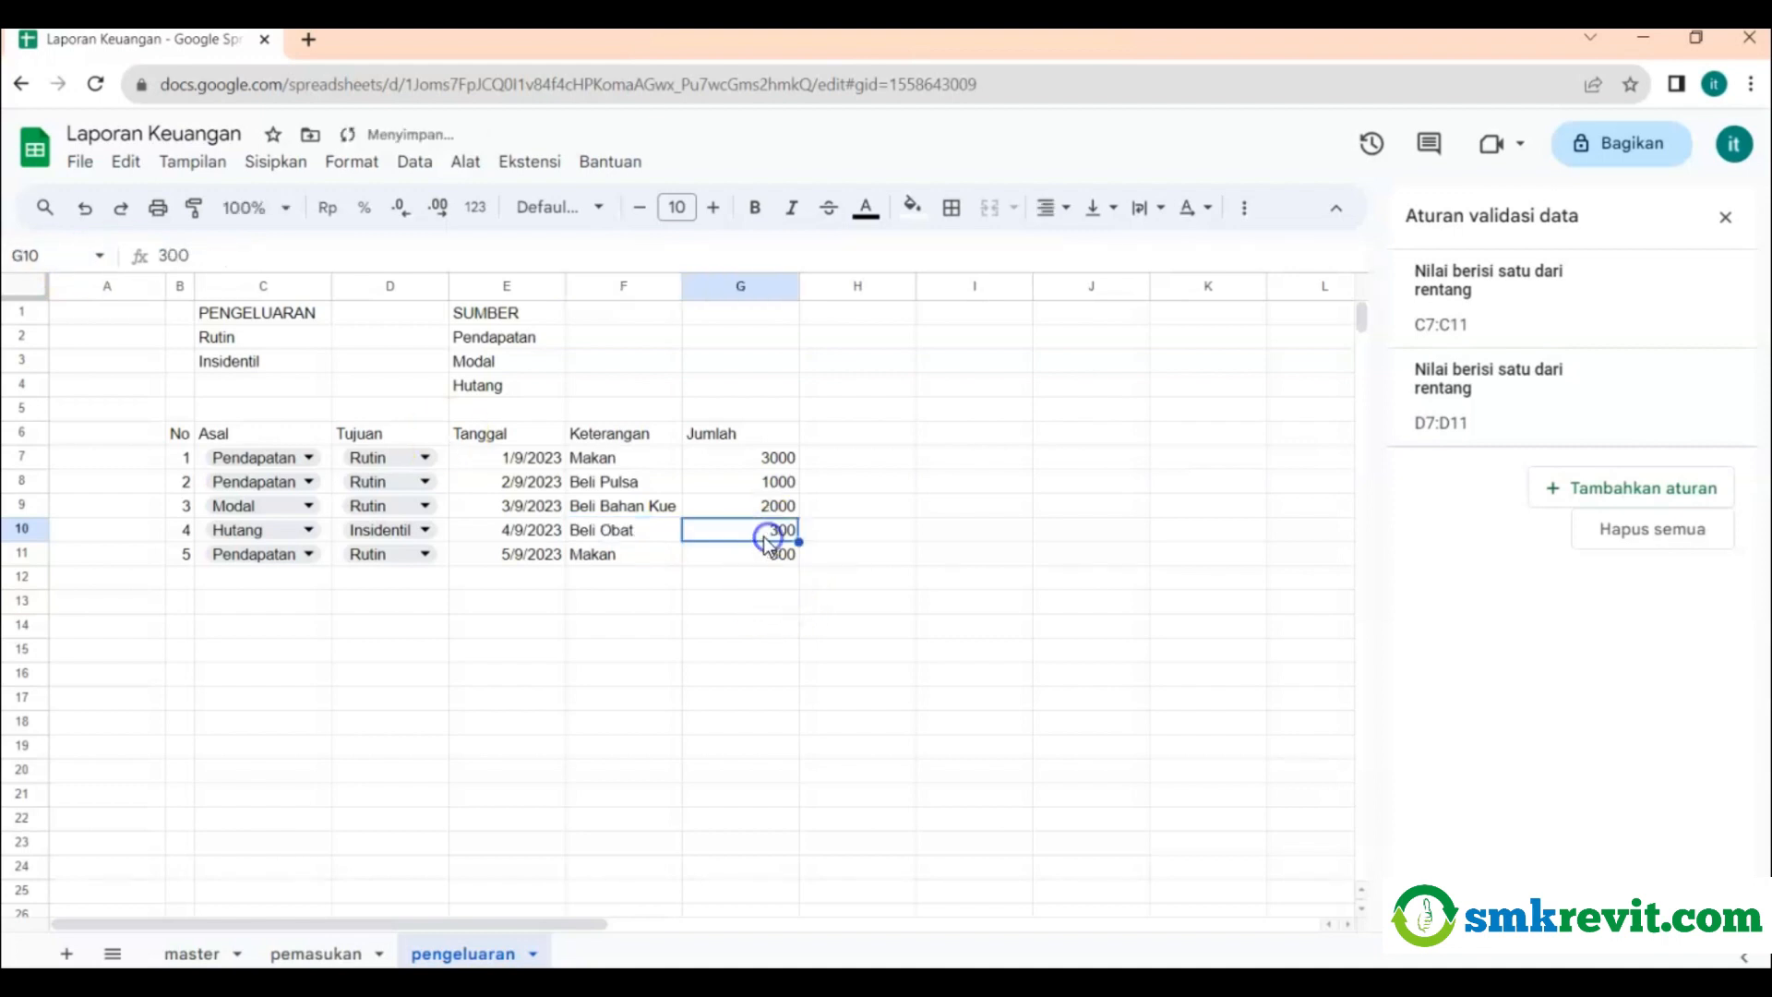
{"action": "double_click", "coordinate": [173, 256]}
{"action": "type", "text": "2000"}
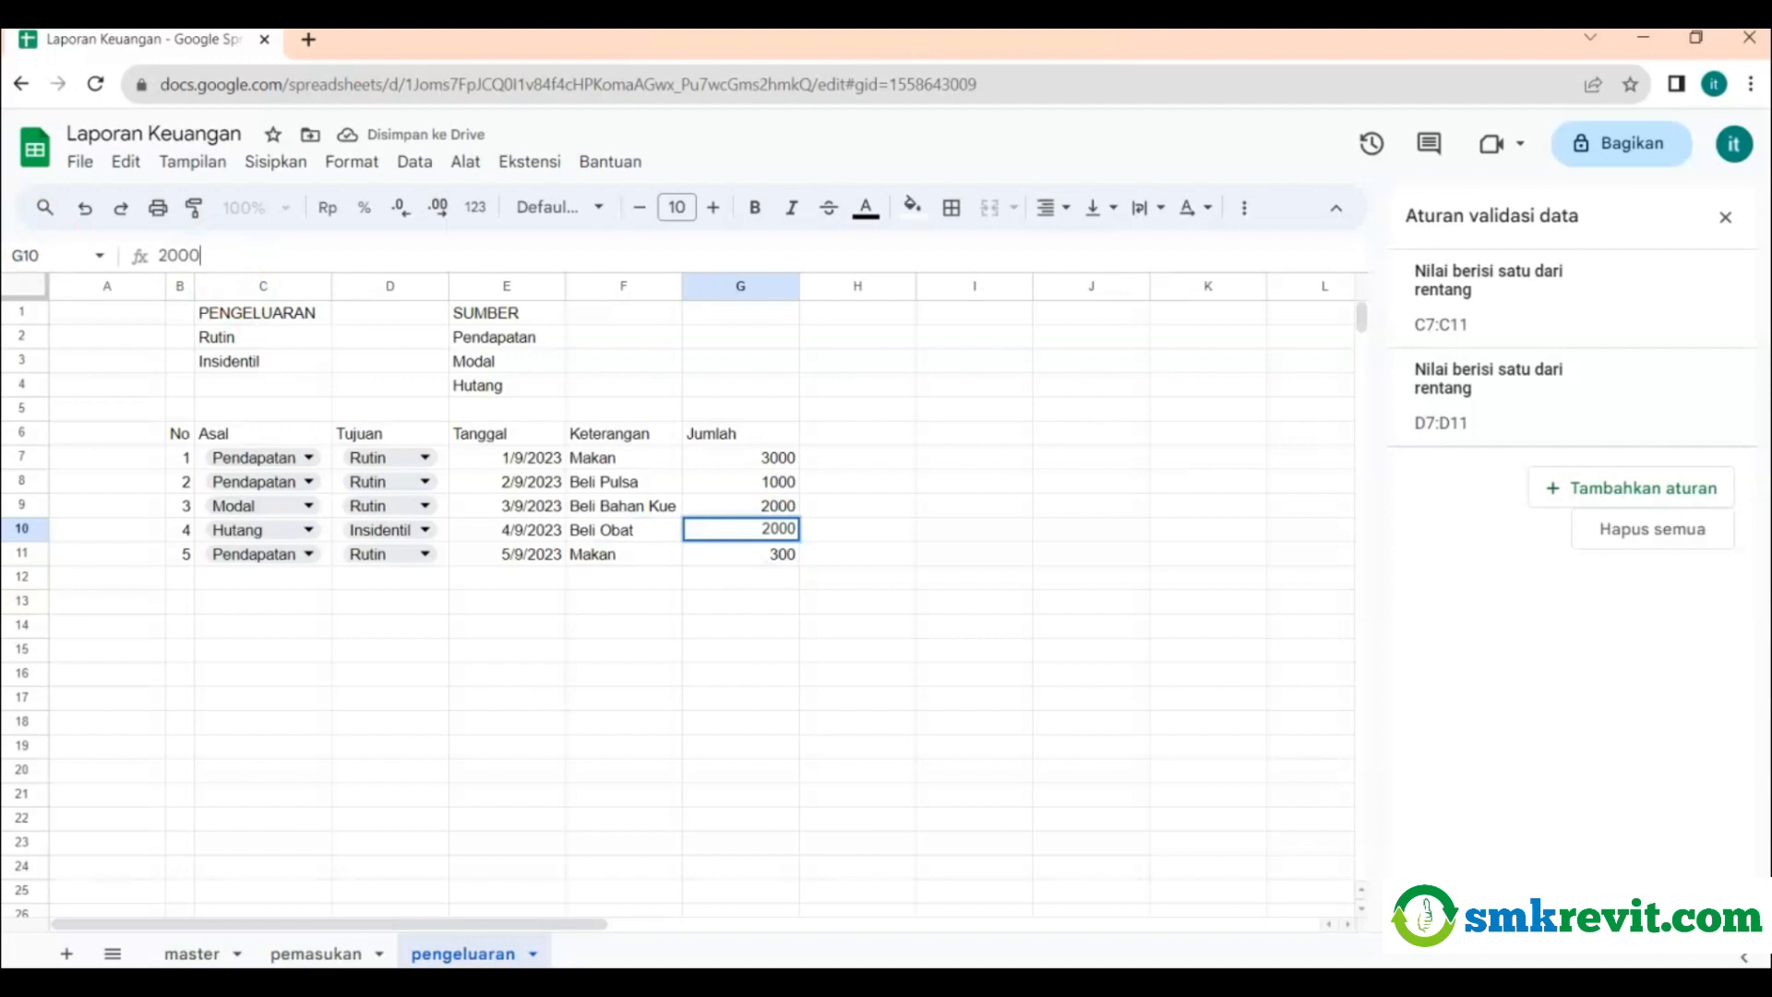
{"action": "key", "text": "Return"}
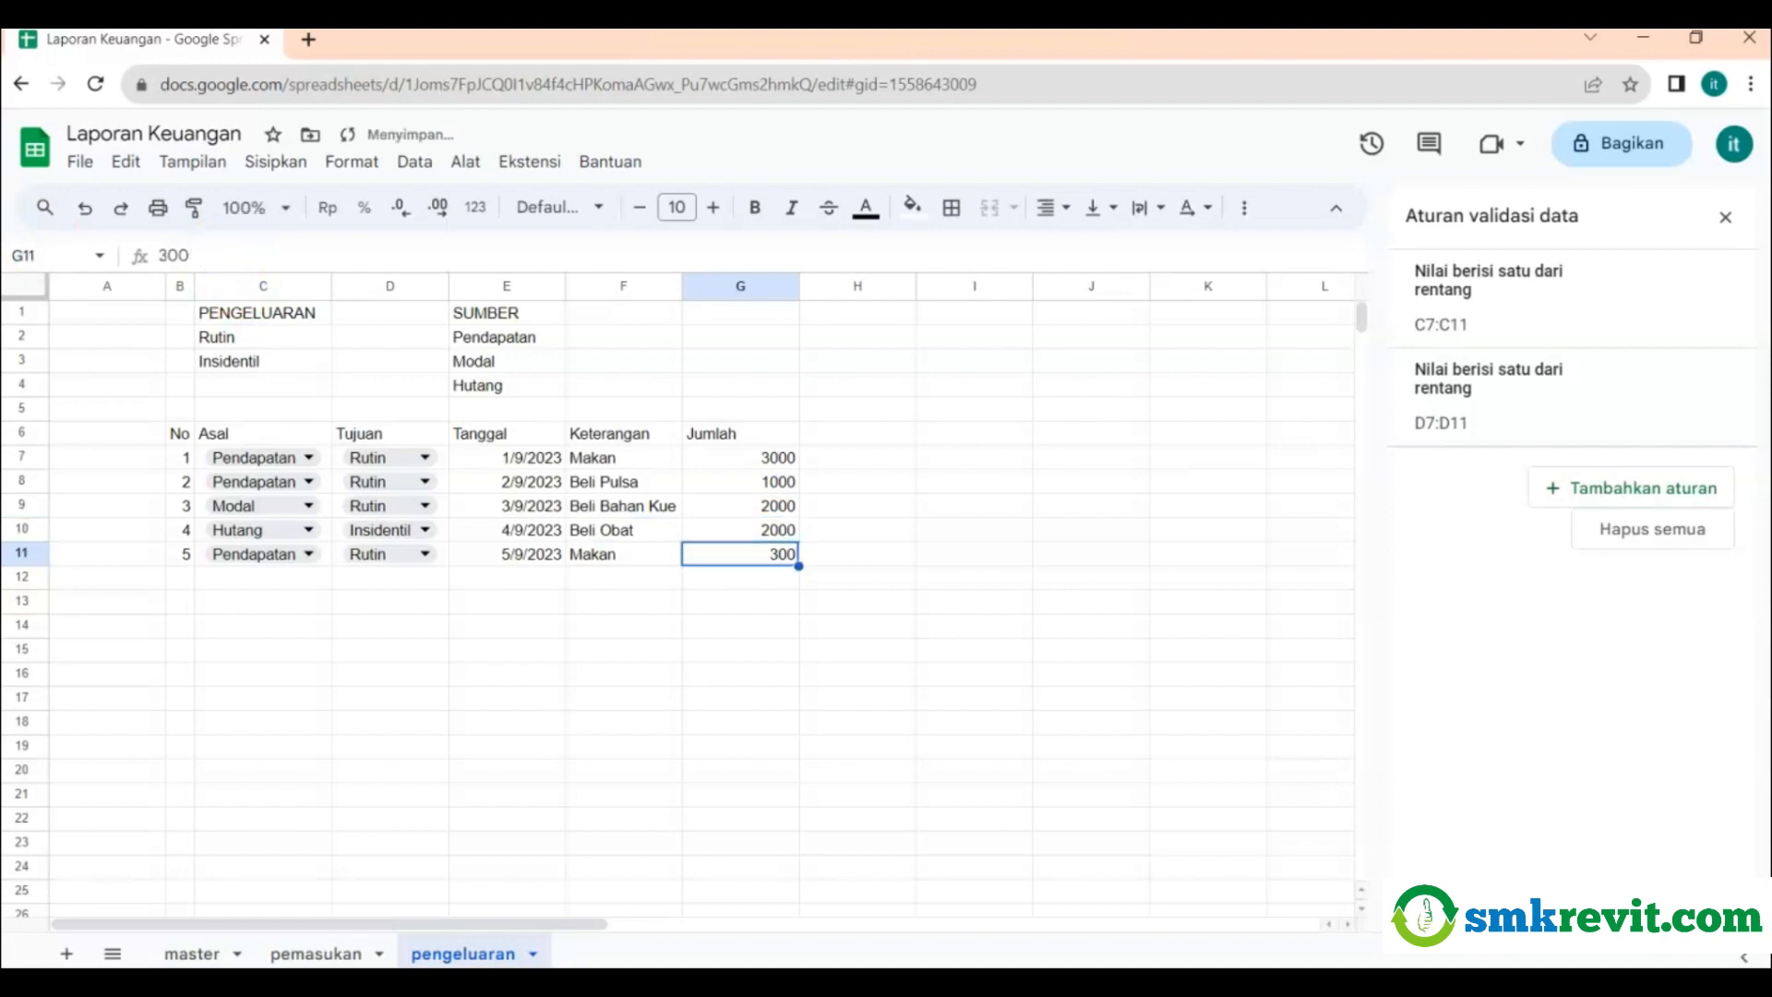
Choose Modal as the Asal in C11 for the fifth expense entry.
{"action": "double_click", "coordinate": [308, 558]}
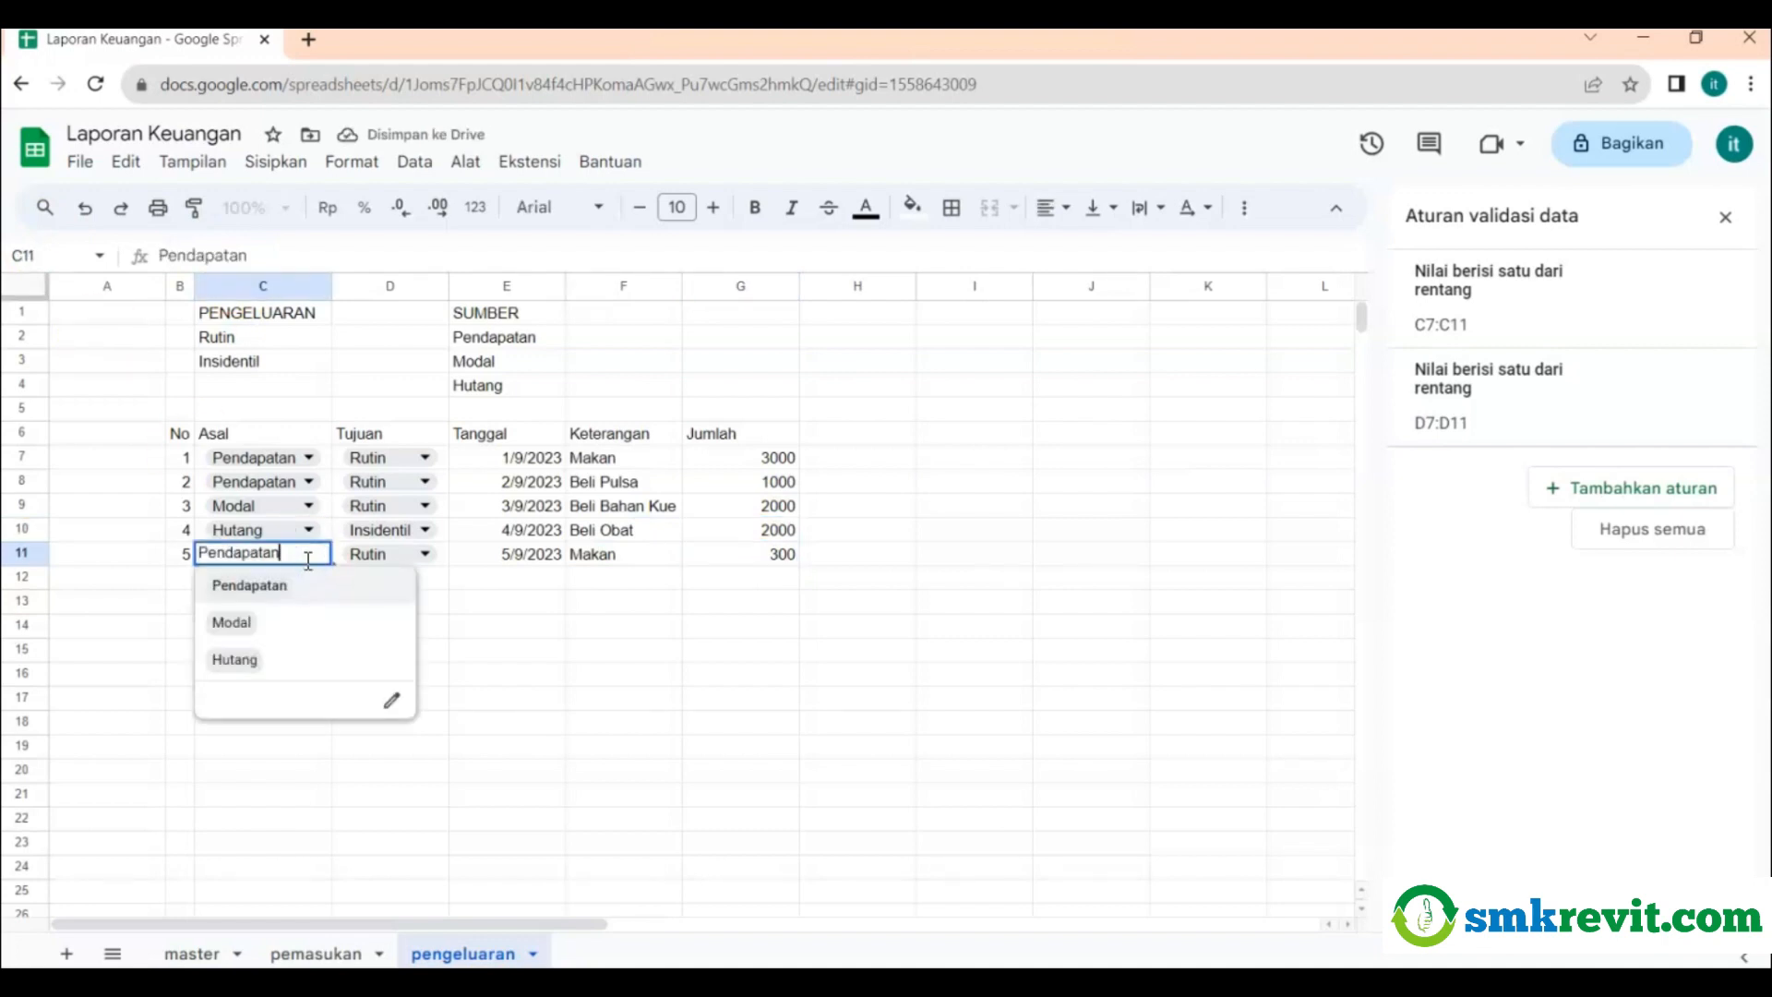
{"action": "left_click", "coordinate": [228, 620]}
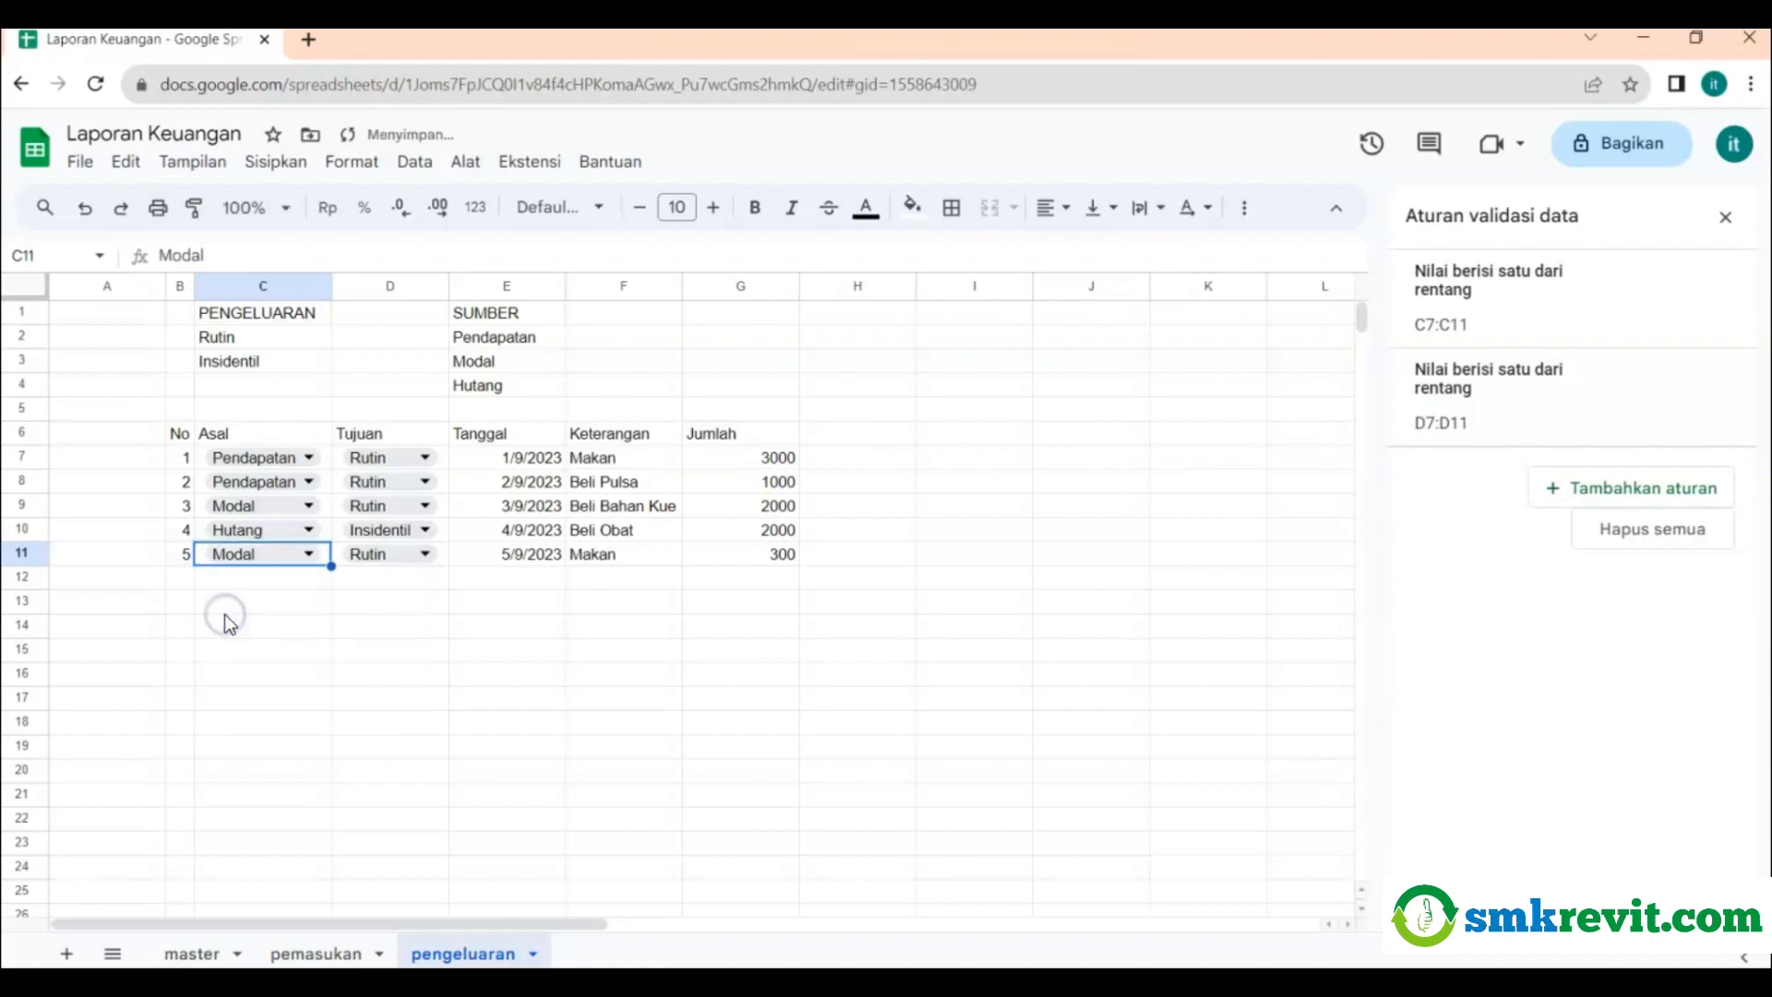
{"action": "left_click", "coordinate": [384, 560]}
Change the fifth entry's Keterangan in F11 to Beli Box.
{"action": "left_click", "coordinate": [614, 556]}
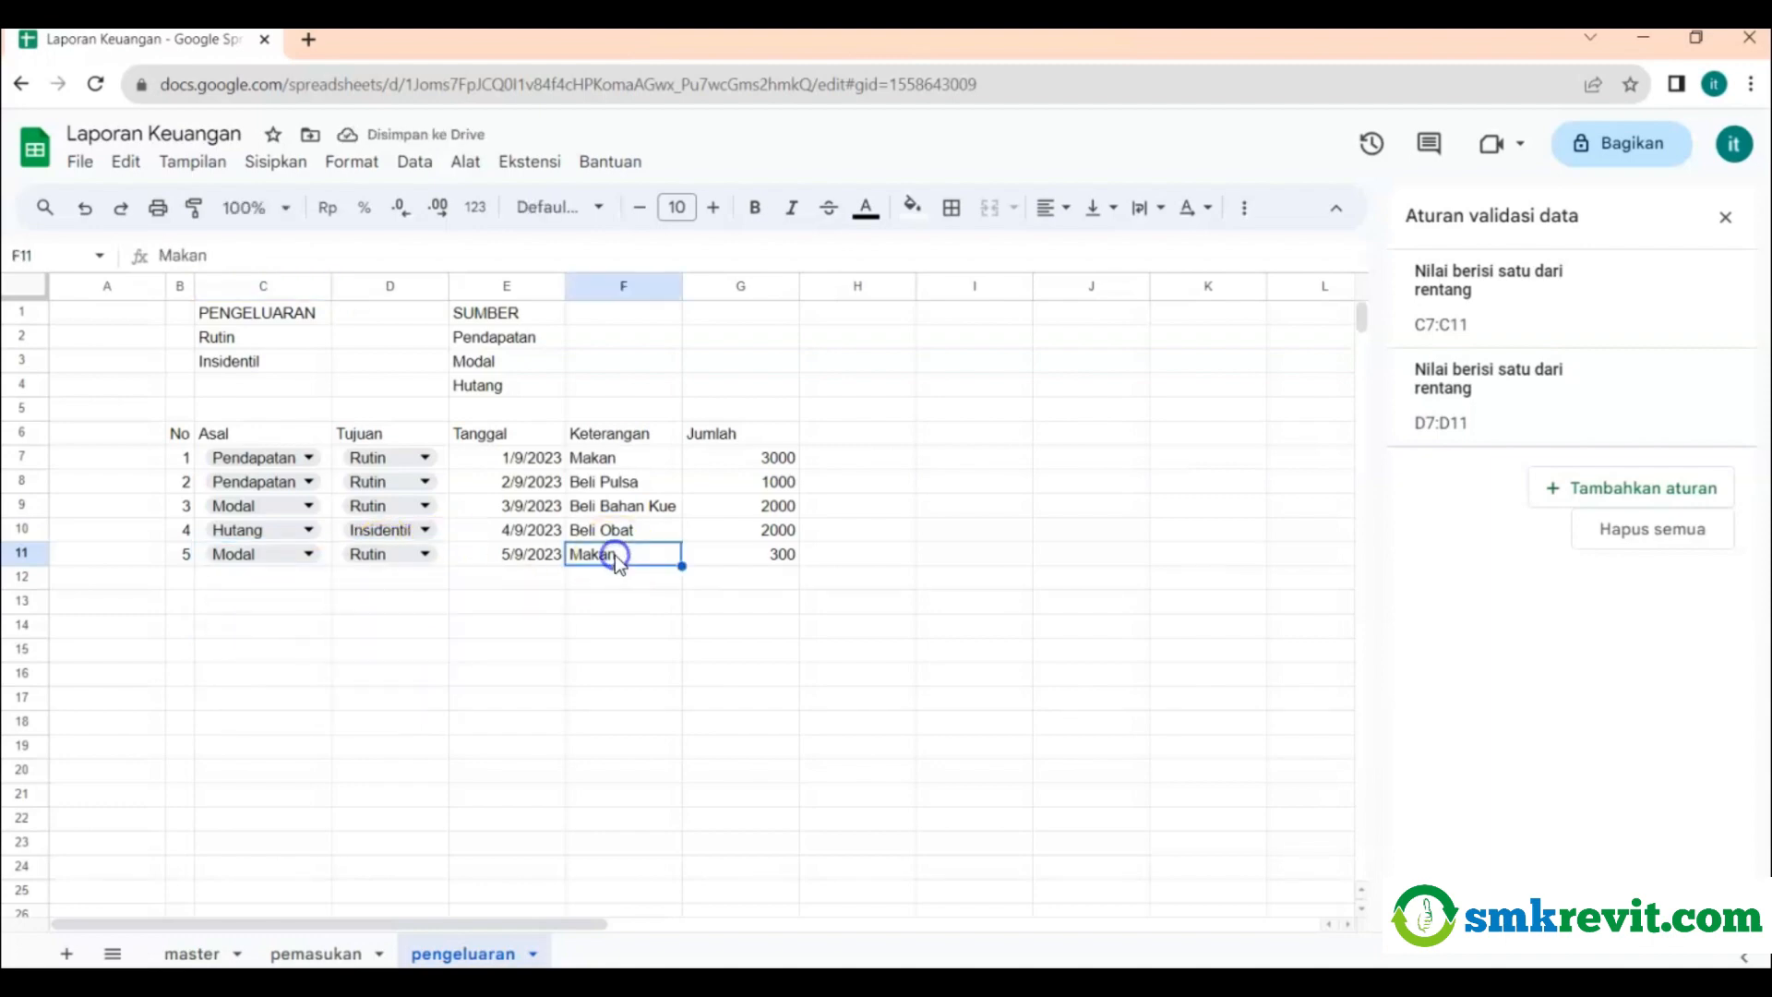
{"action": "left_click_drag", "start_coordinate": [217, 248], "coordinate": [120, 251]}
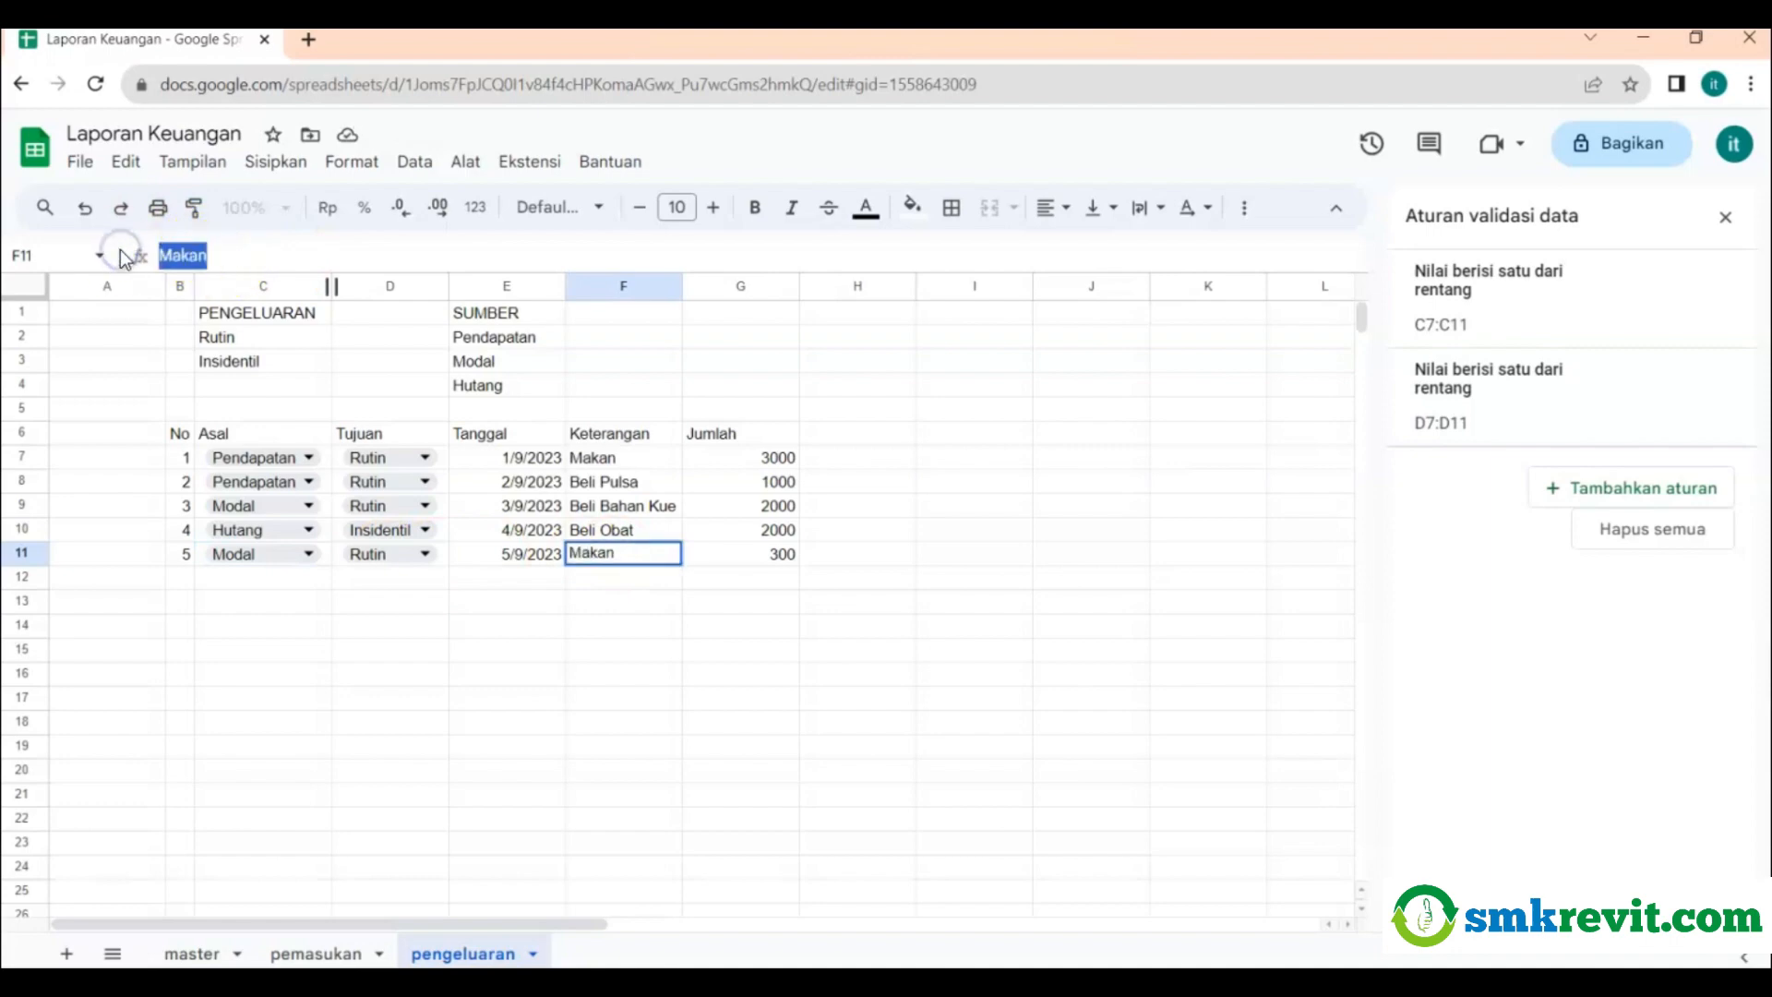
{"action": "type", "text": "Beli"}
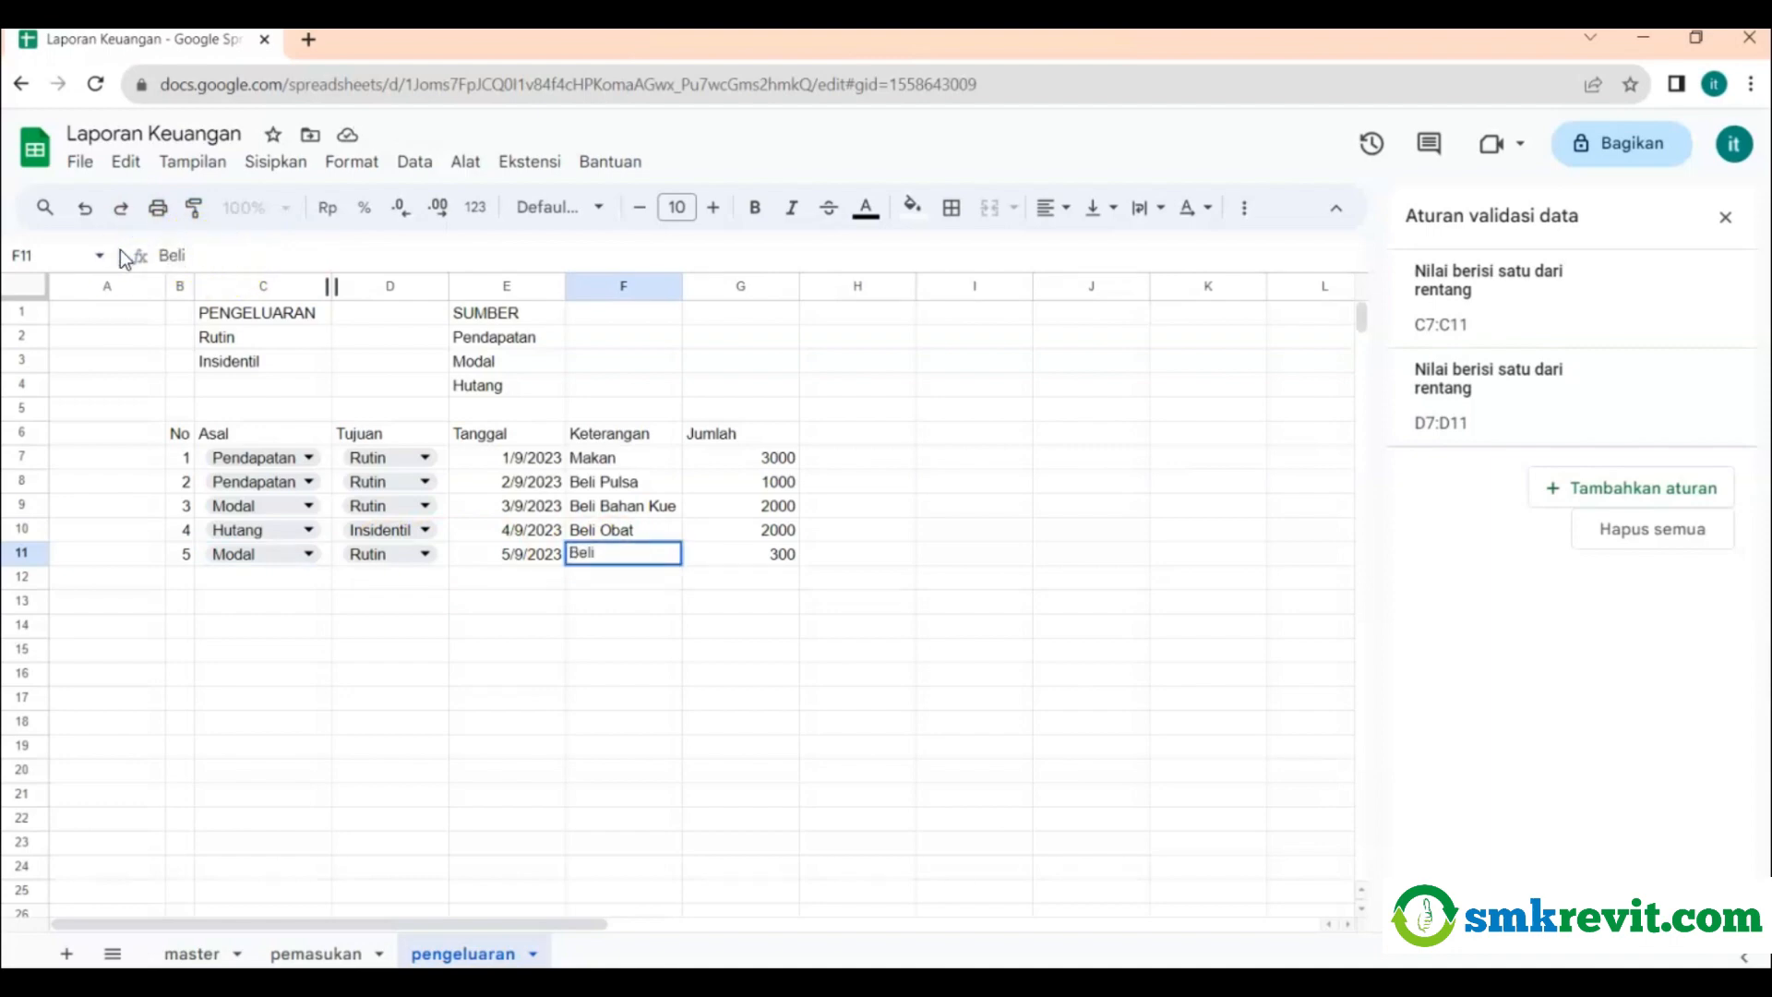
{"action": "type", "text": " Box"}
{"action": "left_click", "coordinate": [634, 567]}
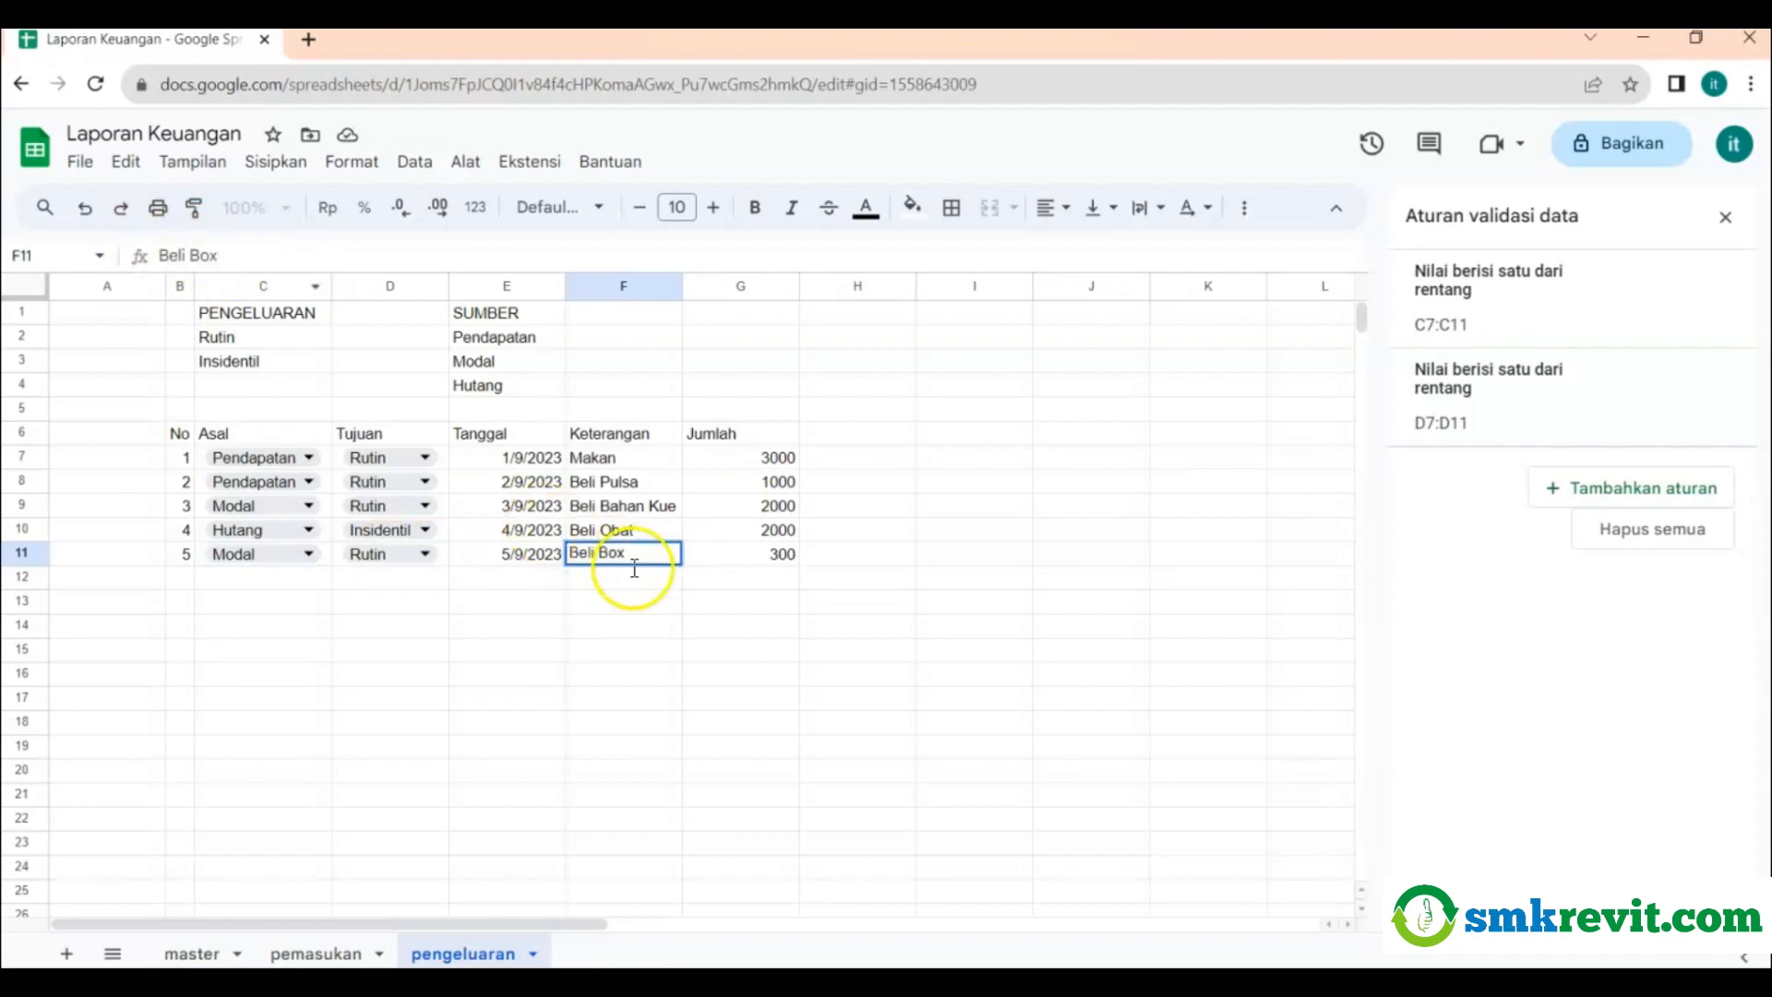
{"action": "left_click", "coordinate": [779, 555]}
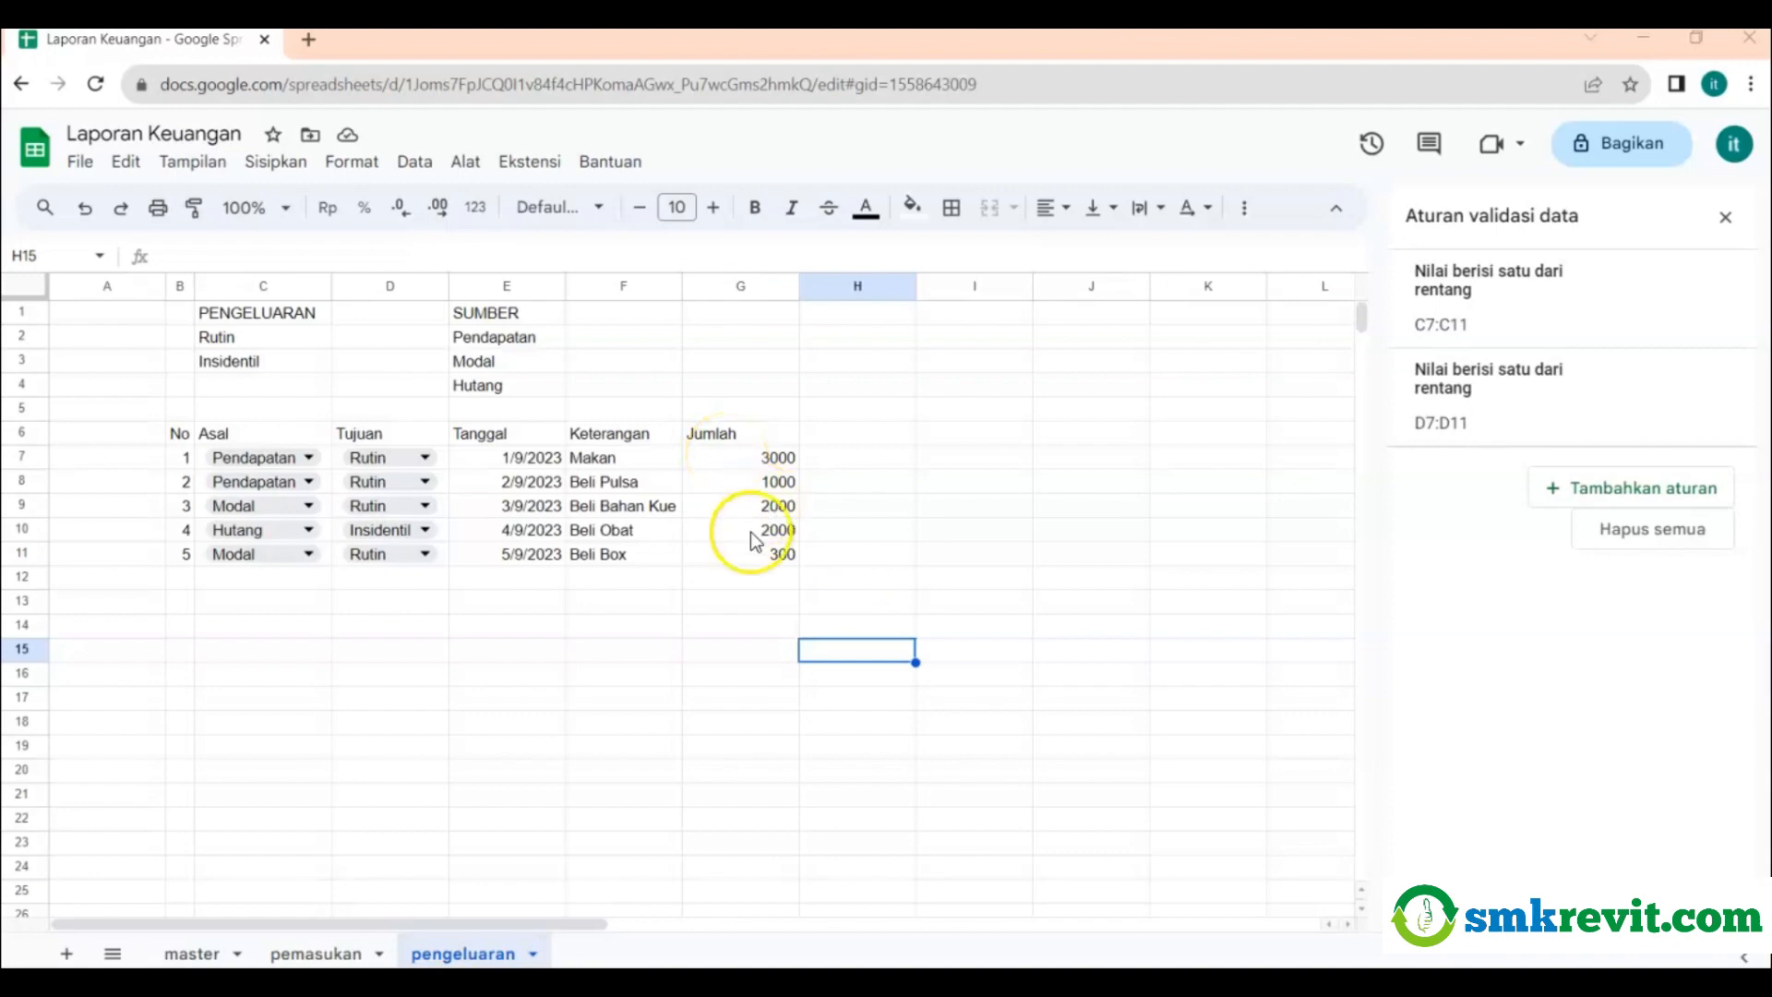
Close the data validation rules to free up space beside the sheet.
{"action": "left_click", "coordinate": [324, 346]}
{"action": "left_click", "coordinate": [358, 365]}
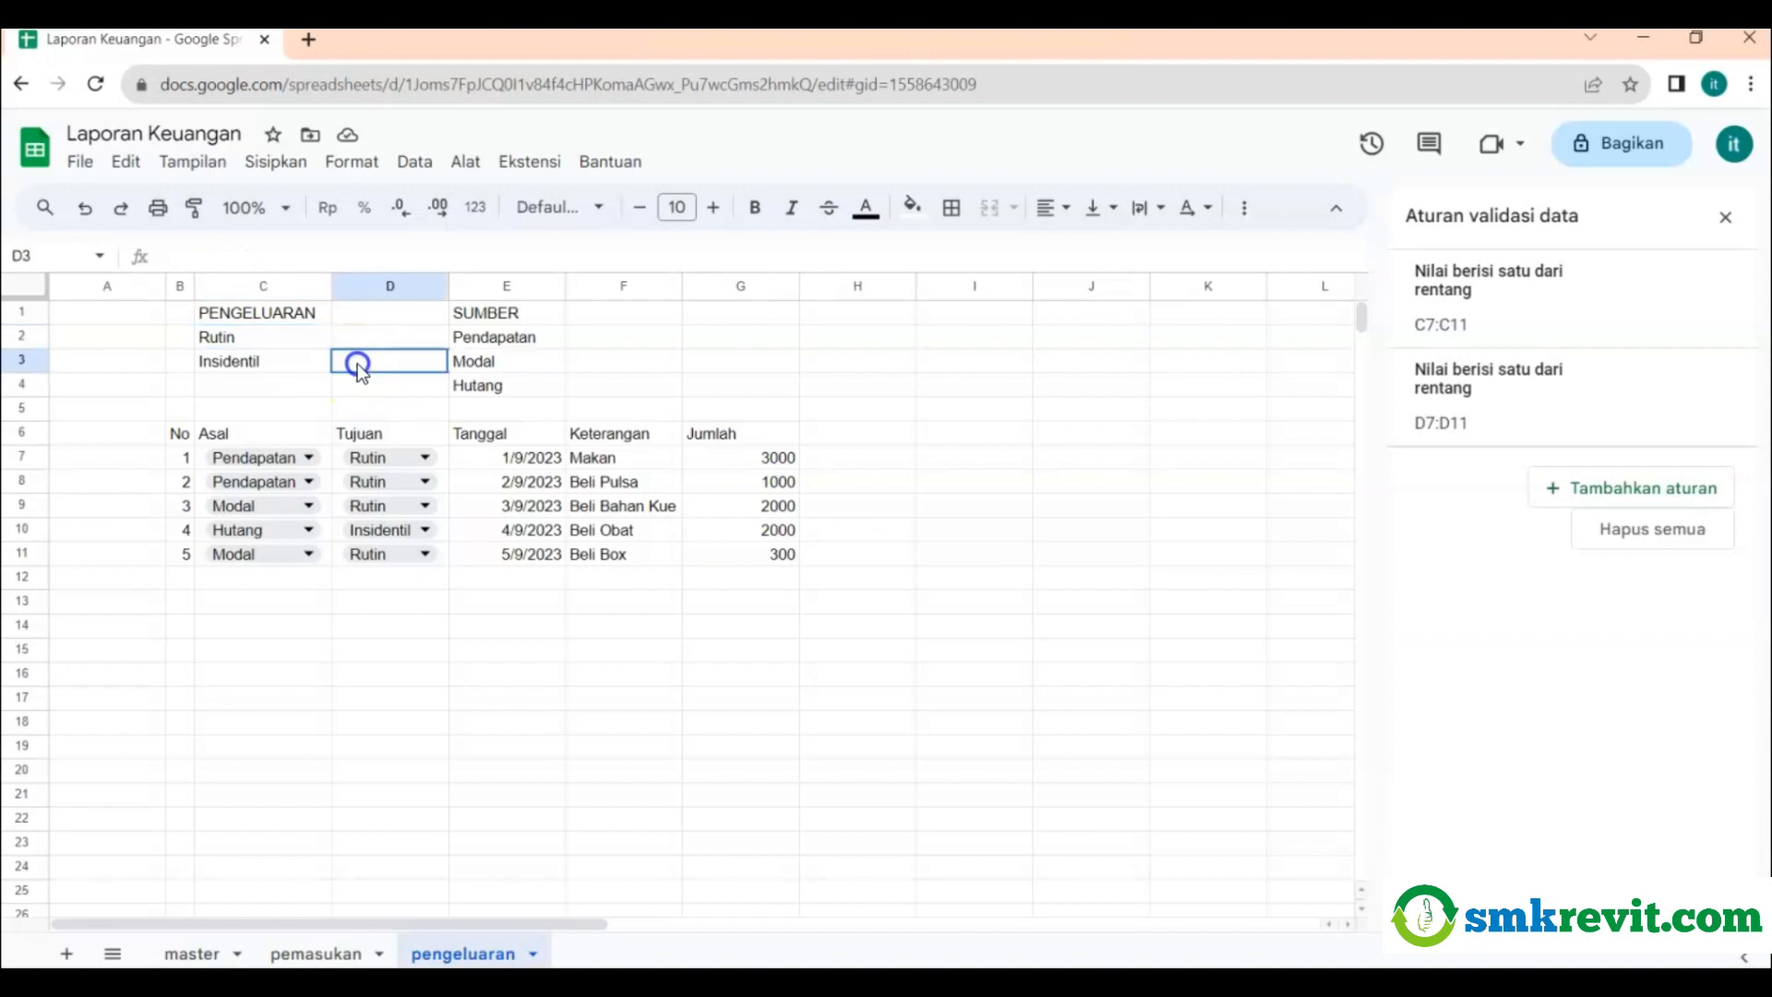
{"action": "left_click", "coordinate": [502, 345]}
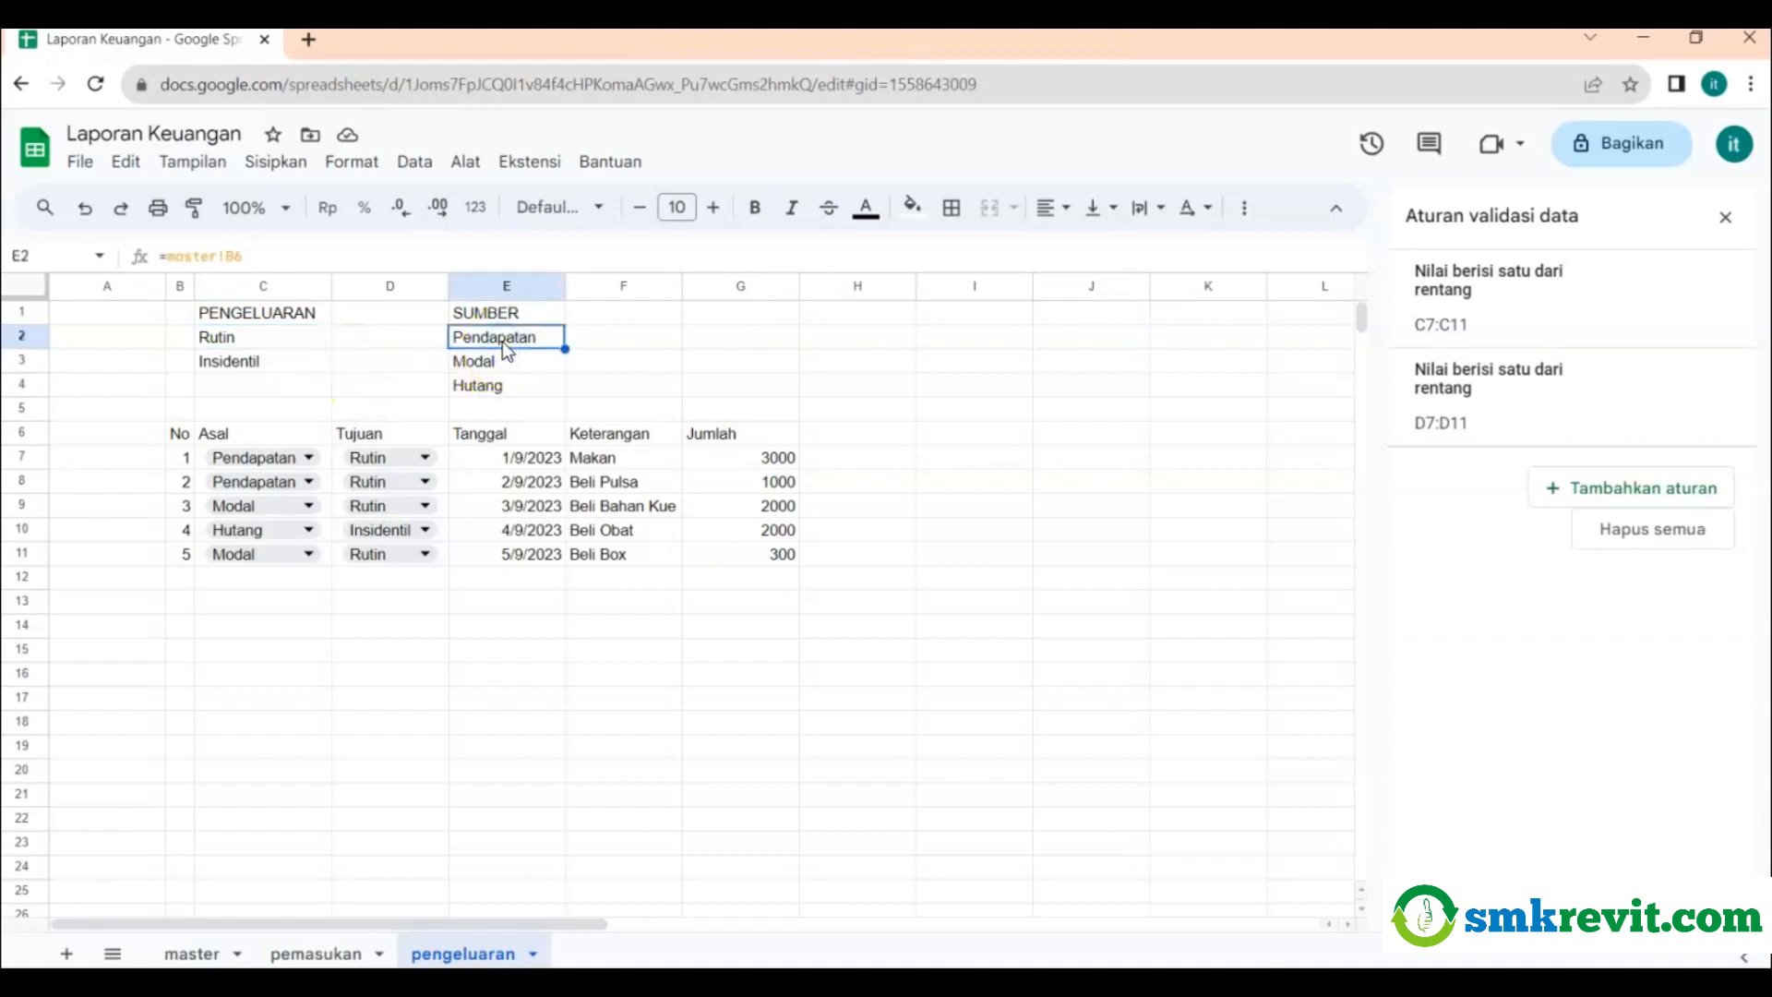
{"action": "left_click", "coordinate": [1725, 221]}
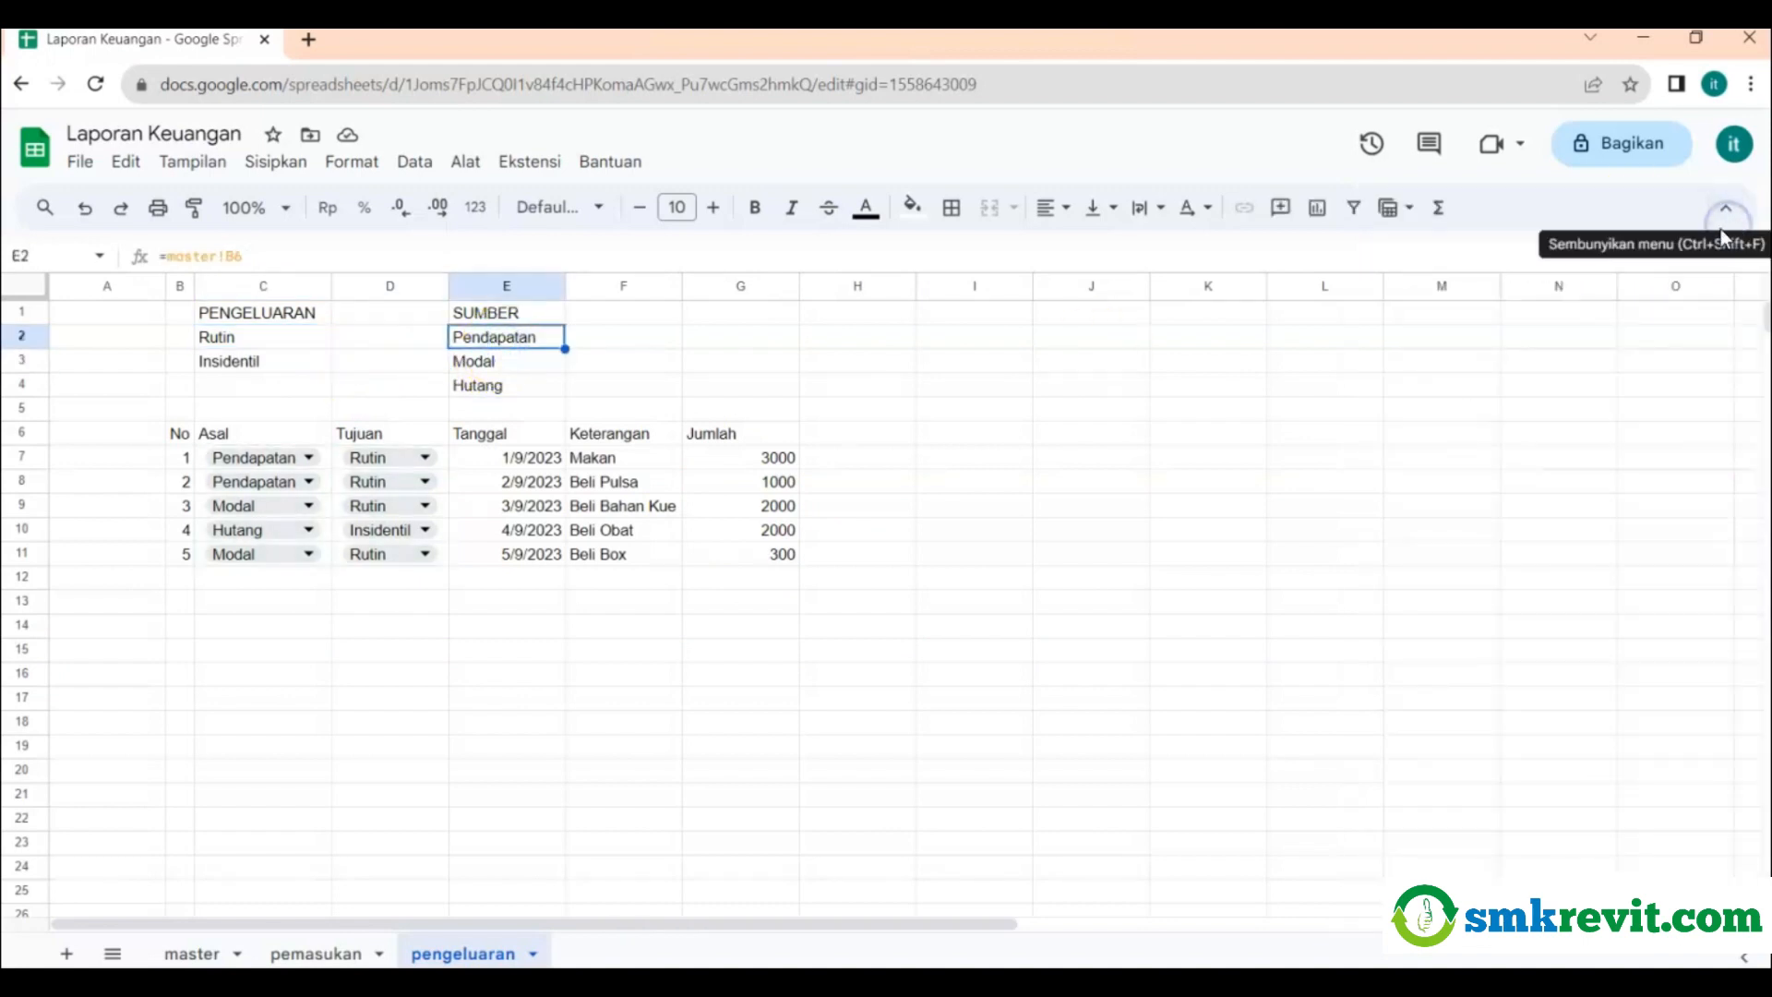
{"action": "left_click", "coordinate": [792, 430]}
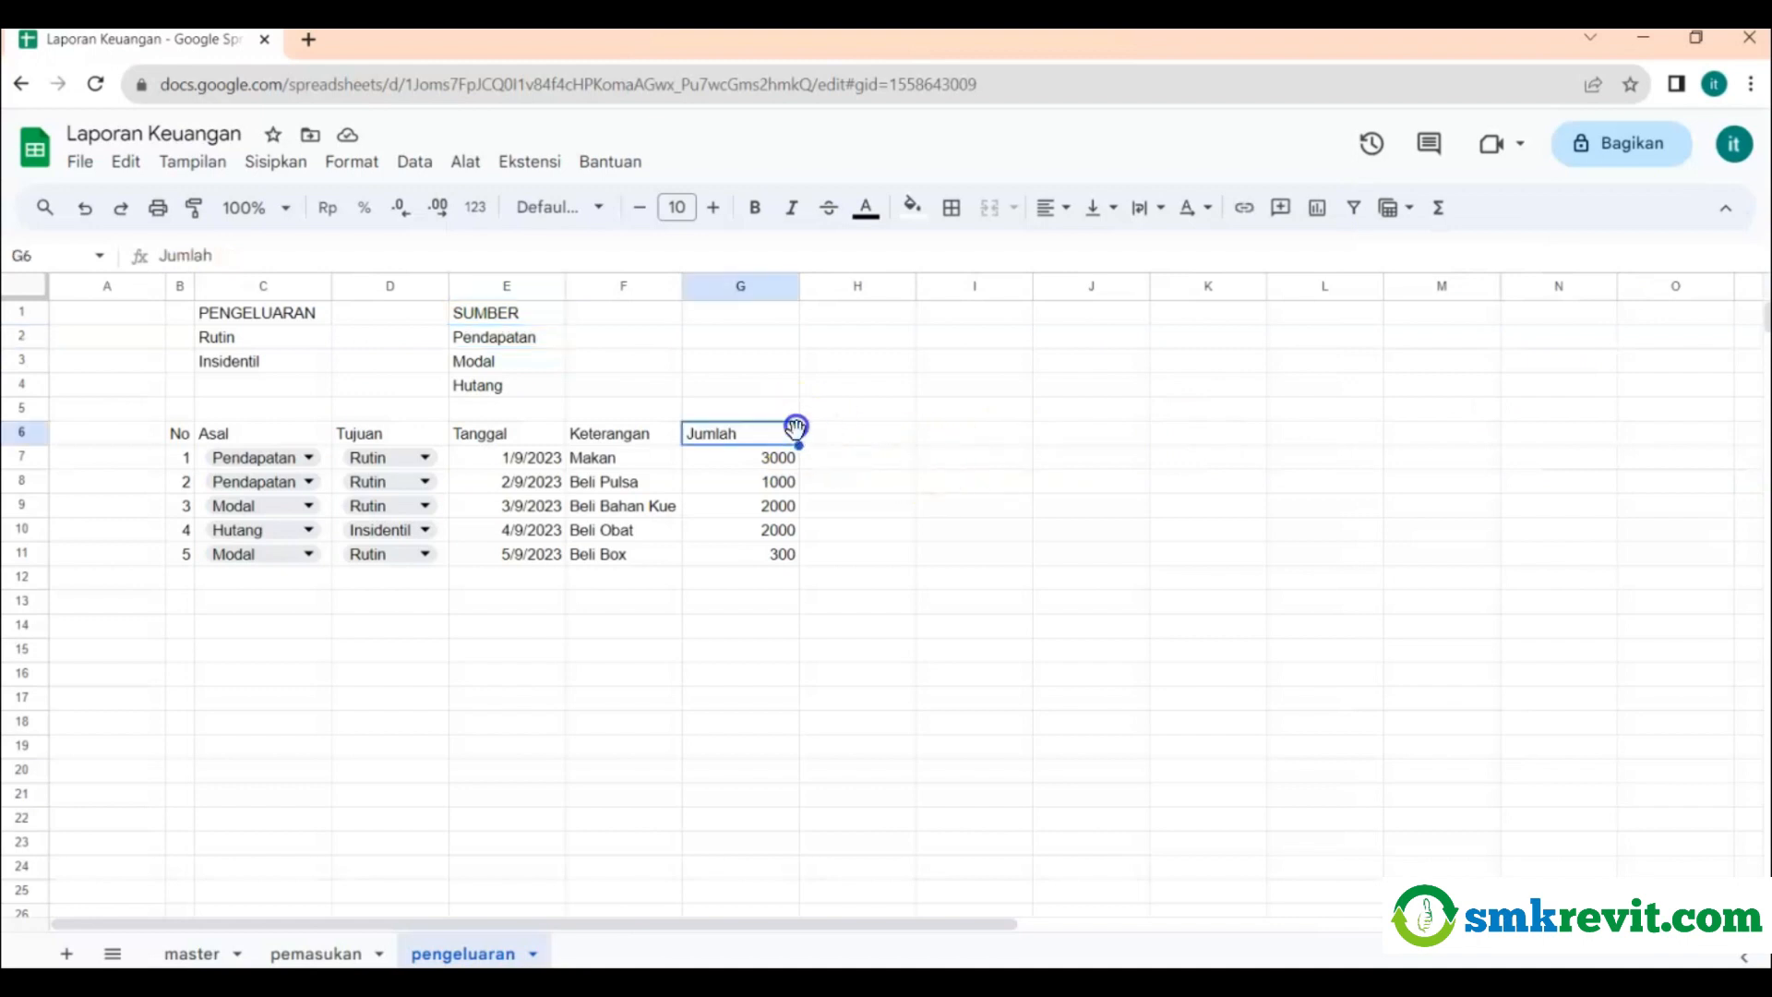
{"action": "left_click", "coordinate": [374, 342]}
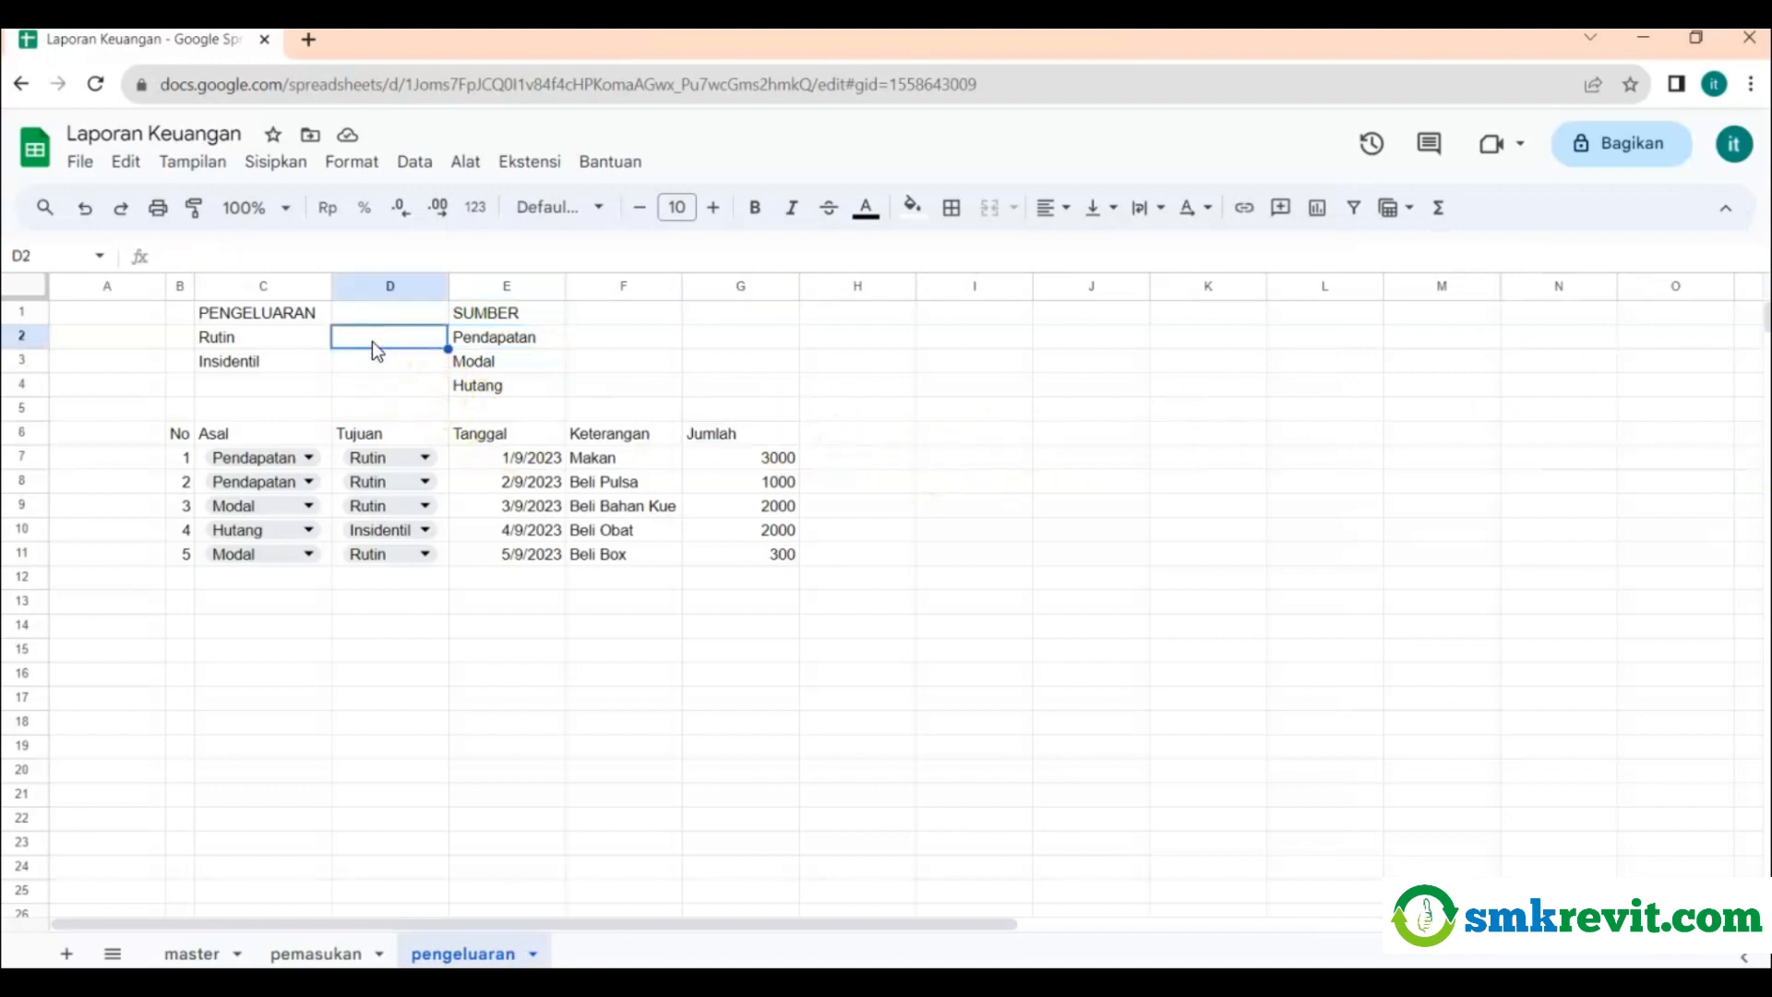
Move the SUMBER list from E1:E4 one column over to F1:F4.
{"action": "left_click_drag", "start_coordinate": [467, 311], "coordinate": [480, 380]}
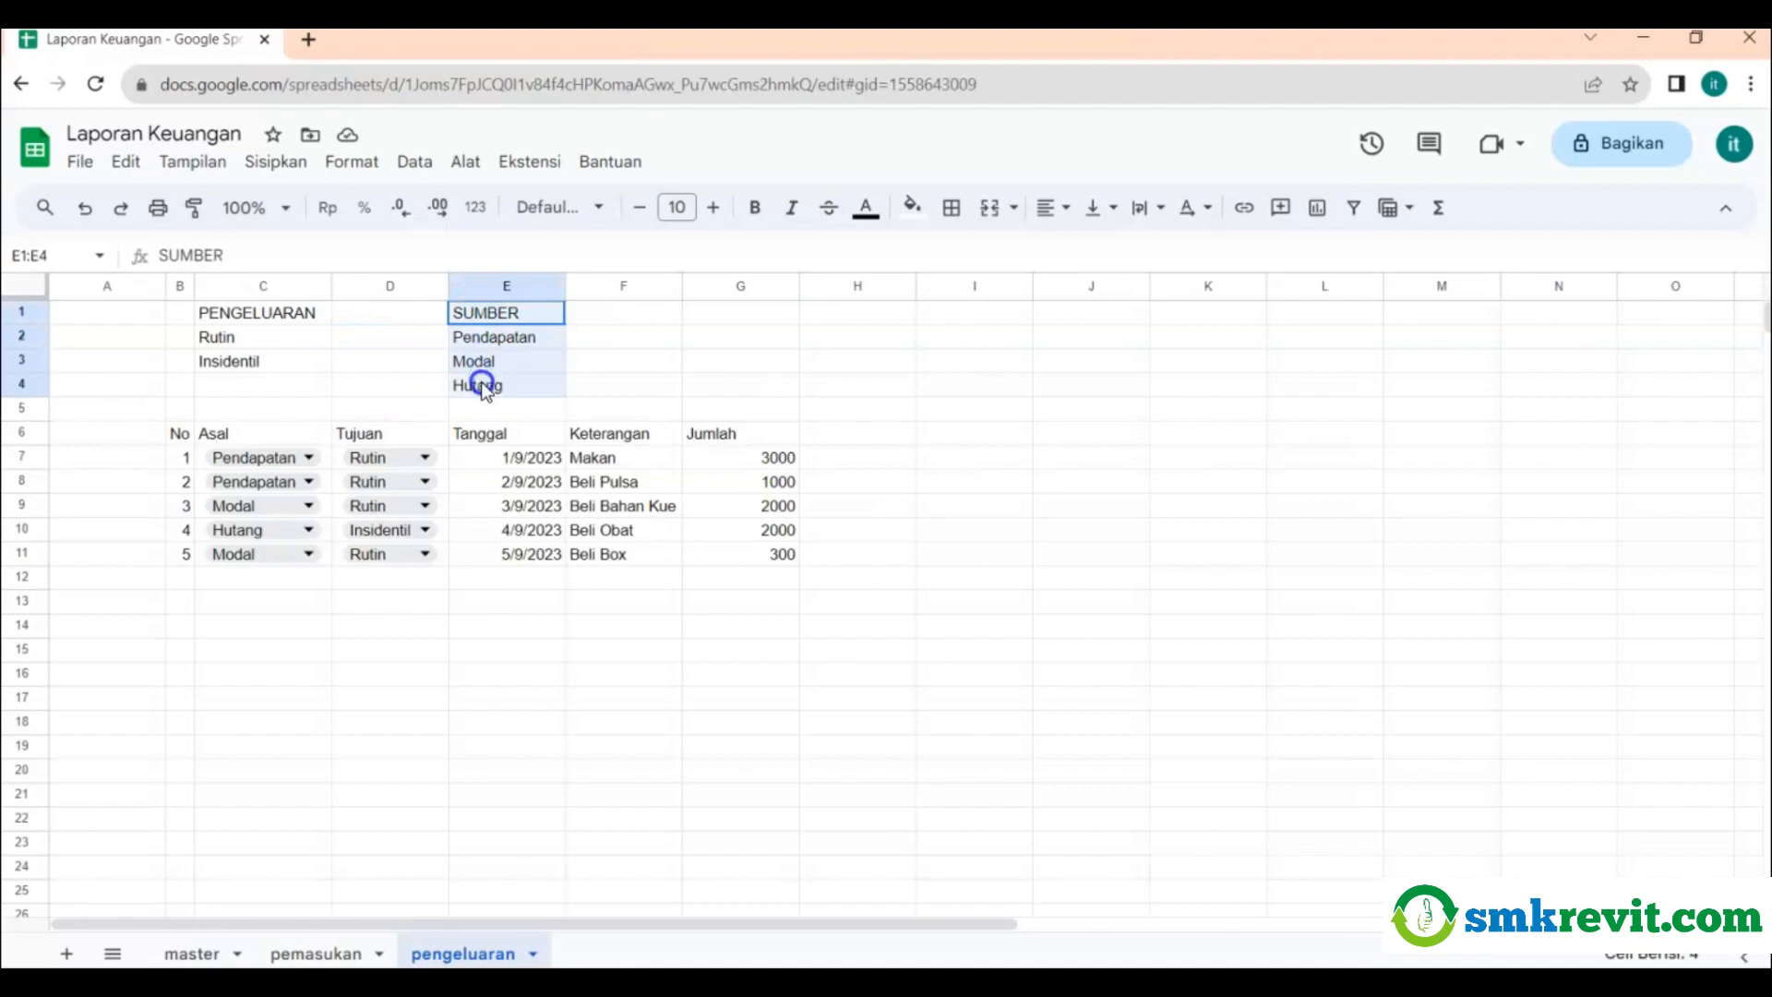
{"action": "right_click", "coordinate": [507, 349]}
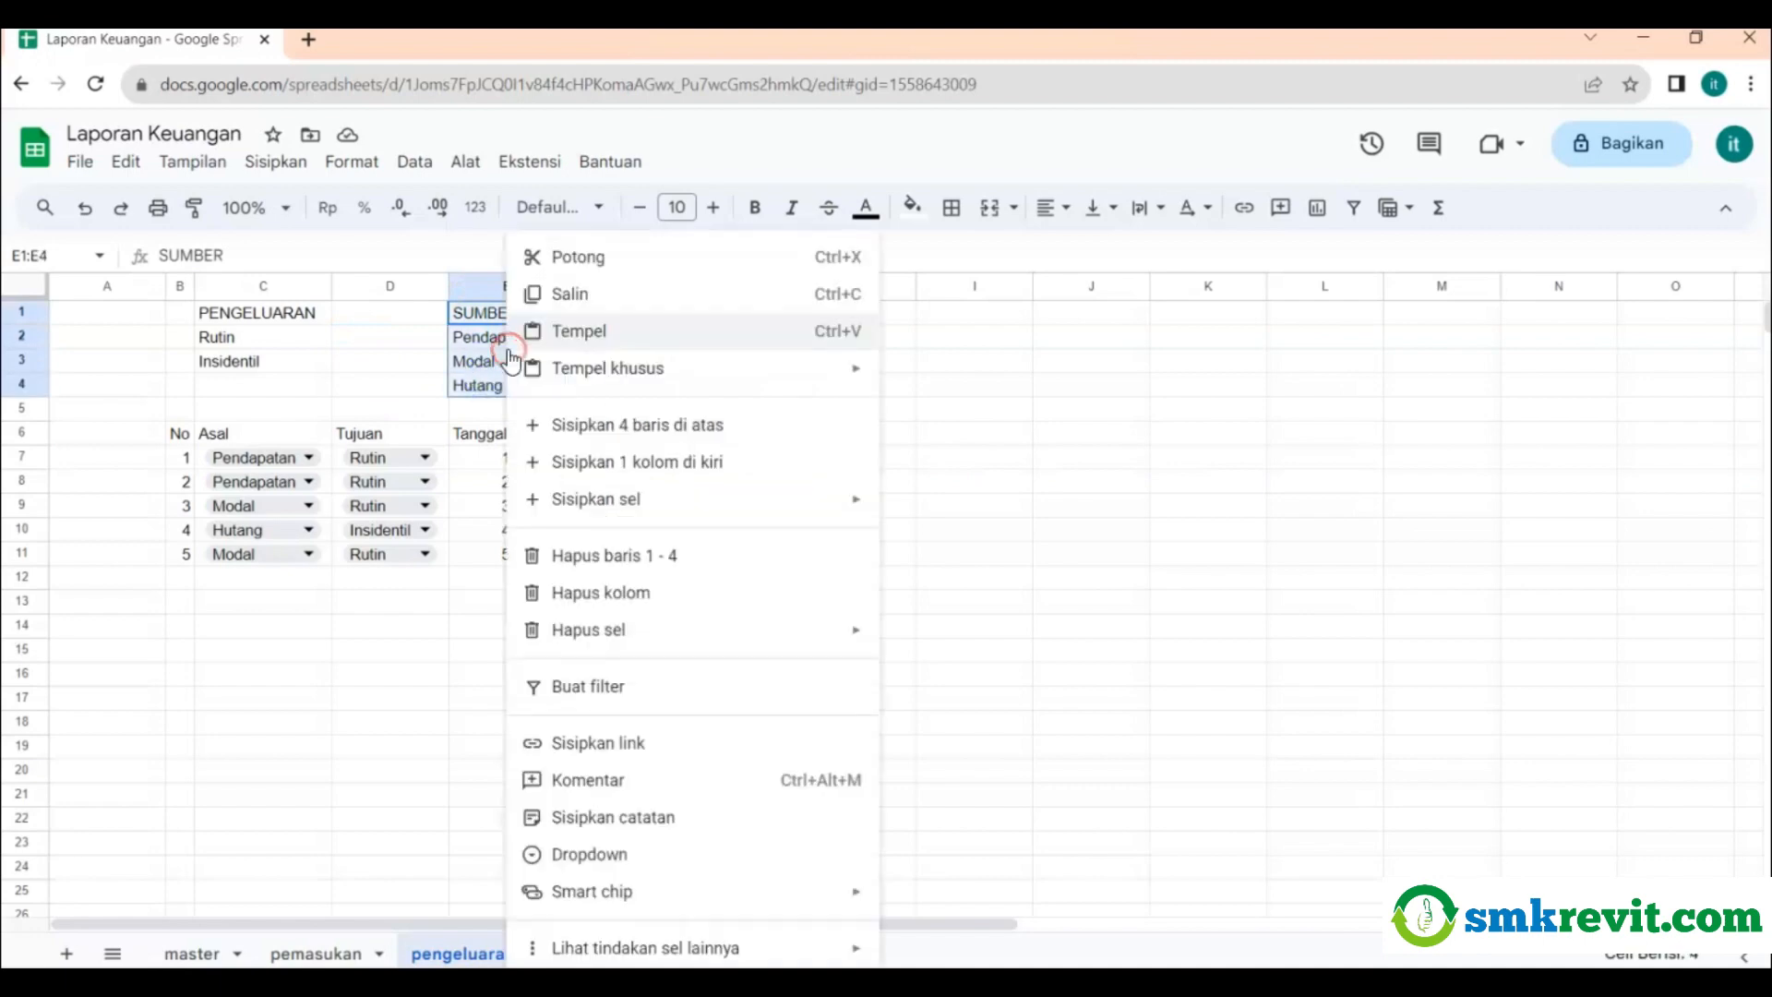
{"action": "left_click", "coordinate": [574, 261]}
{"action": "left_click", "coordinate": [609, 317]}
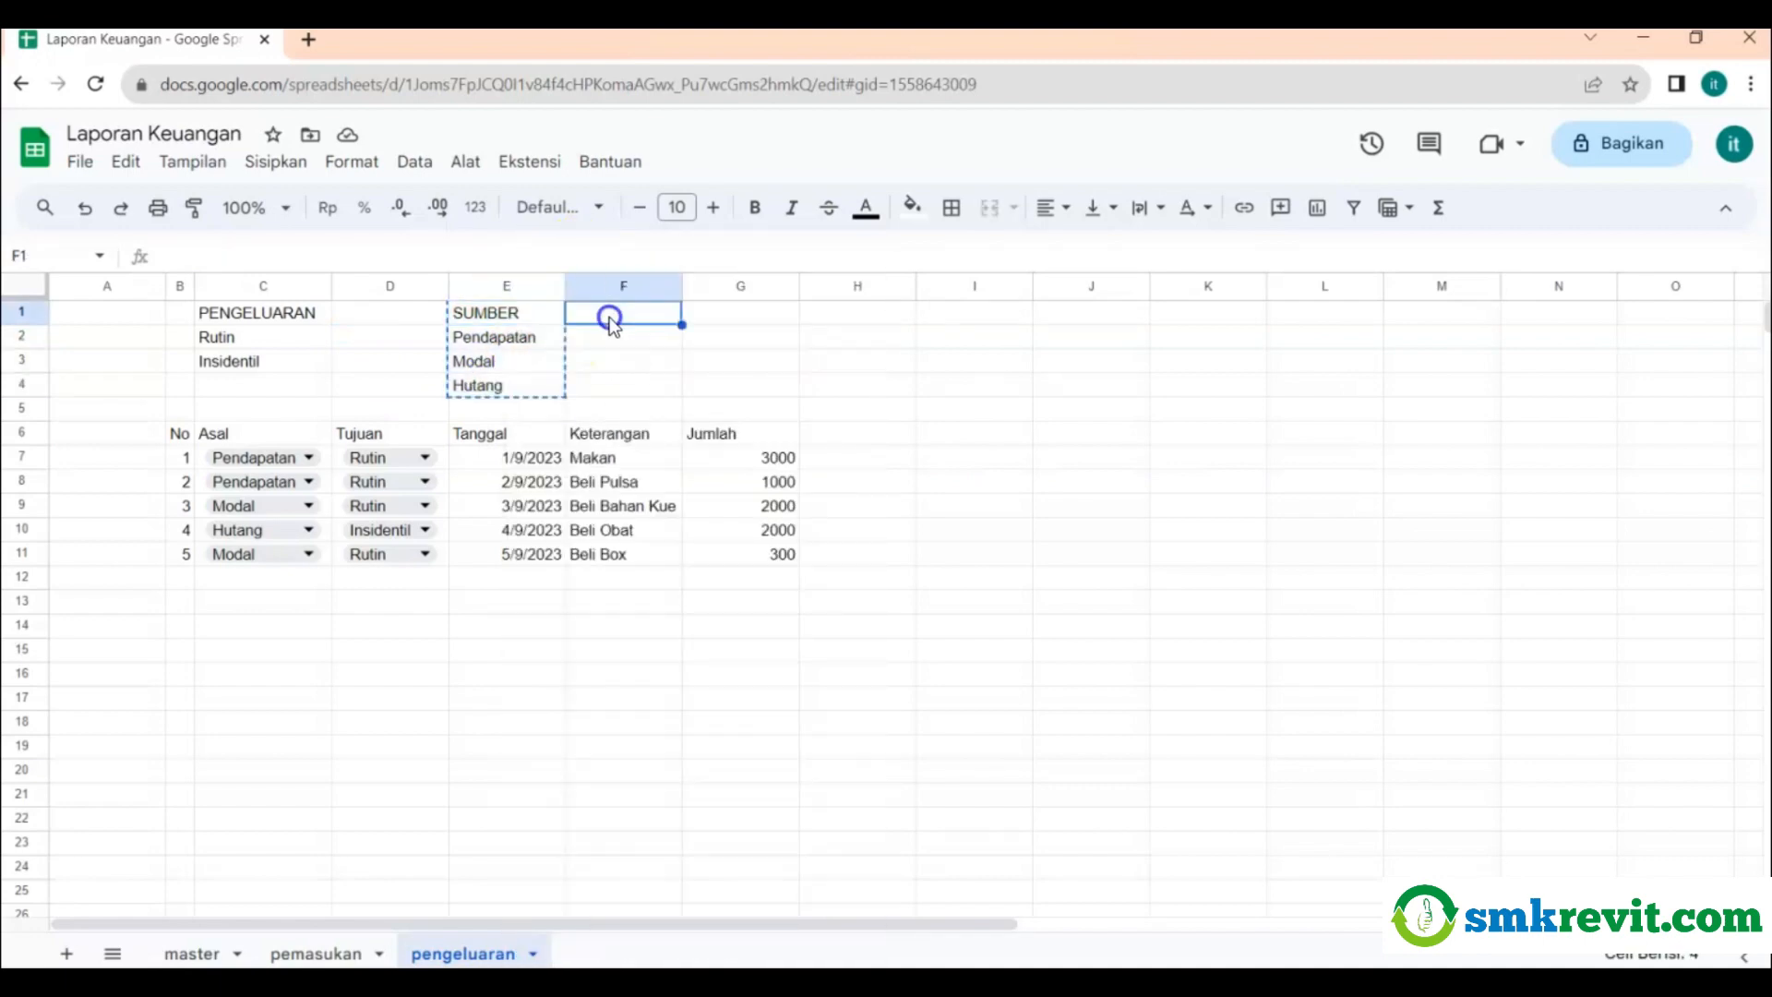
{"action": "right_click", "coordinate": [609, 317]}
{"action": "left_click", "coordinate": [678, 302]}
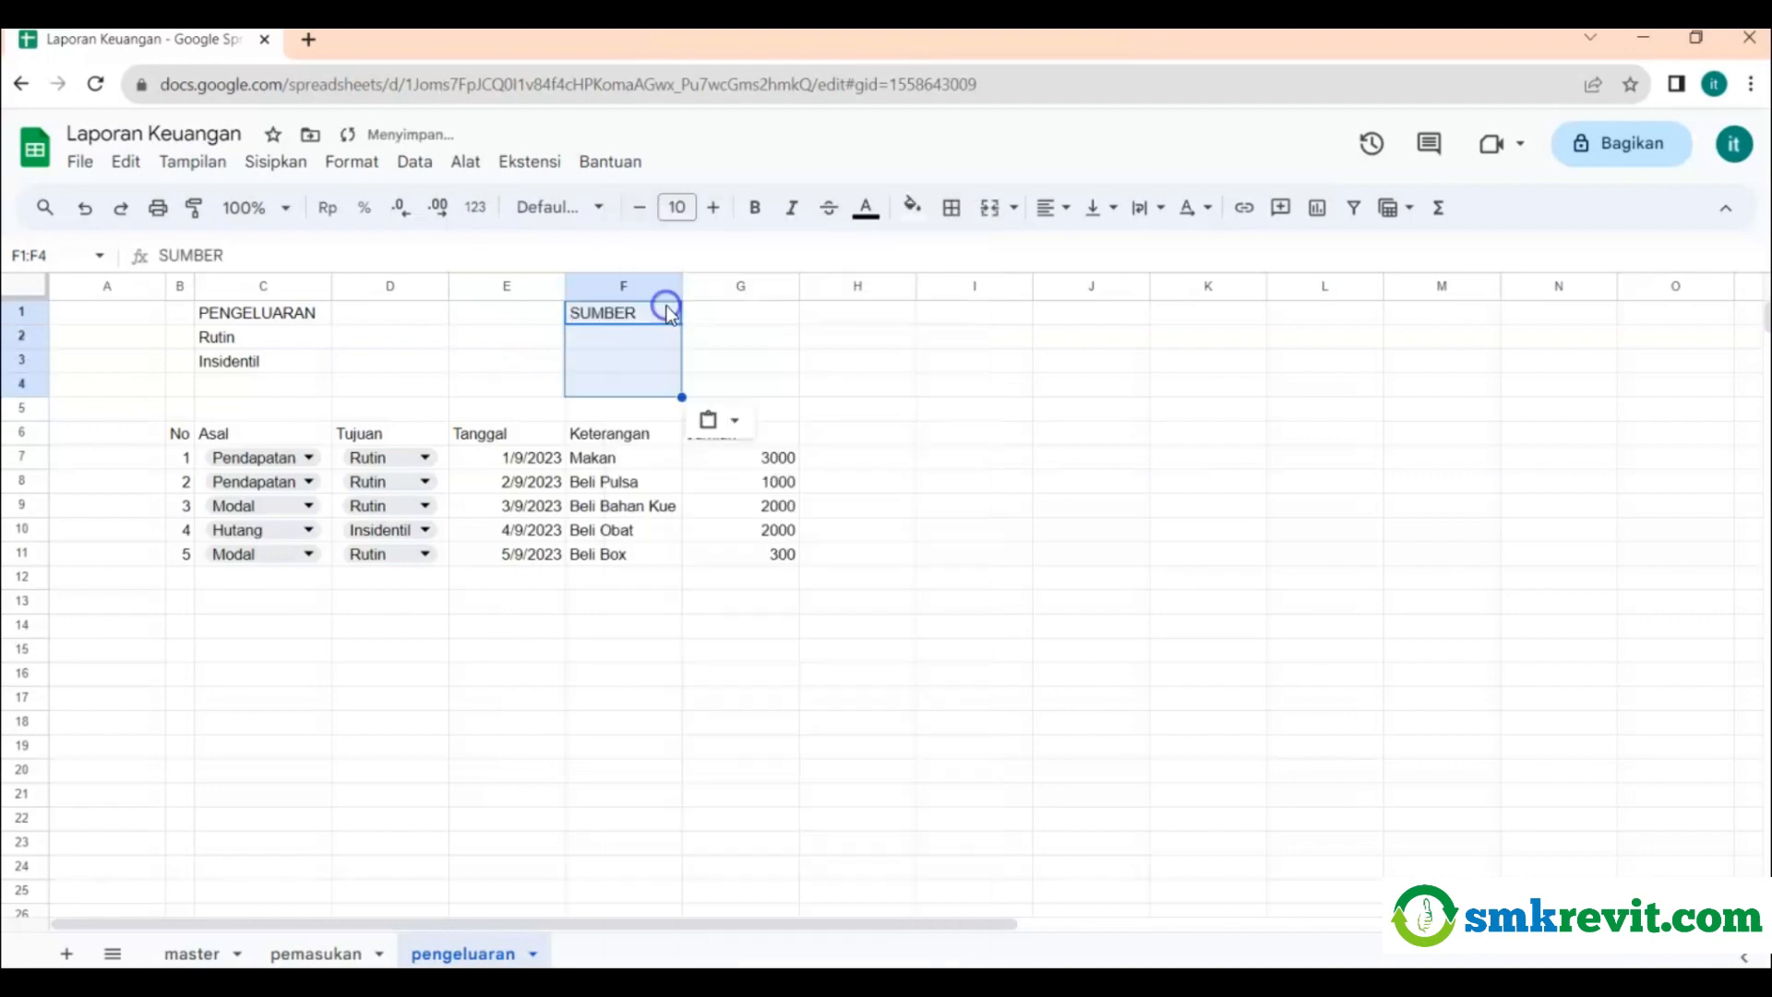
{"action": "left_click", "coordinate": [814, 386]}
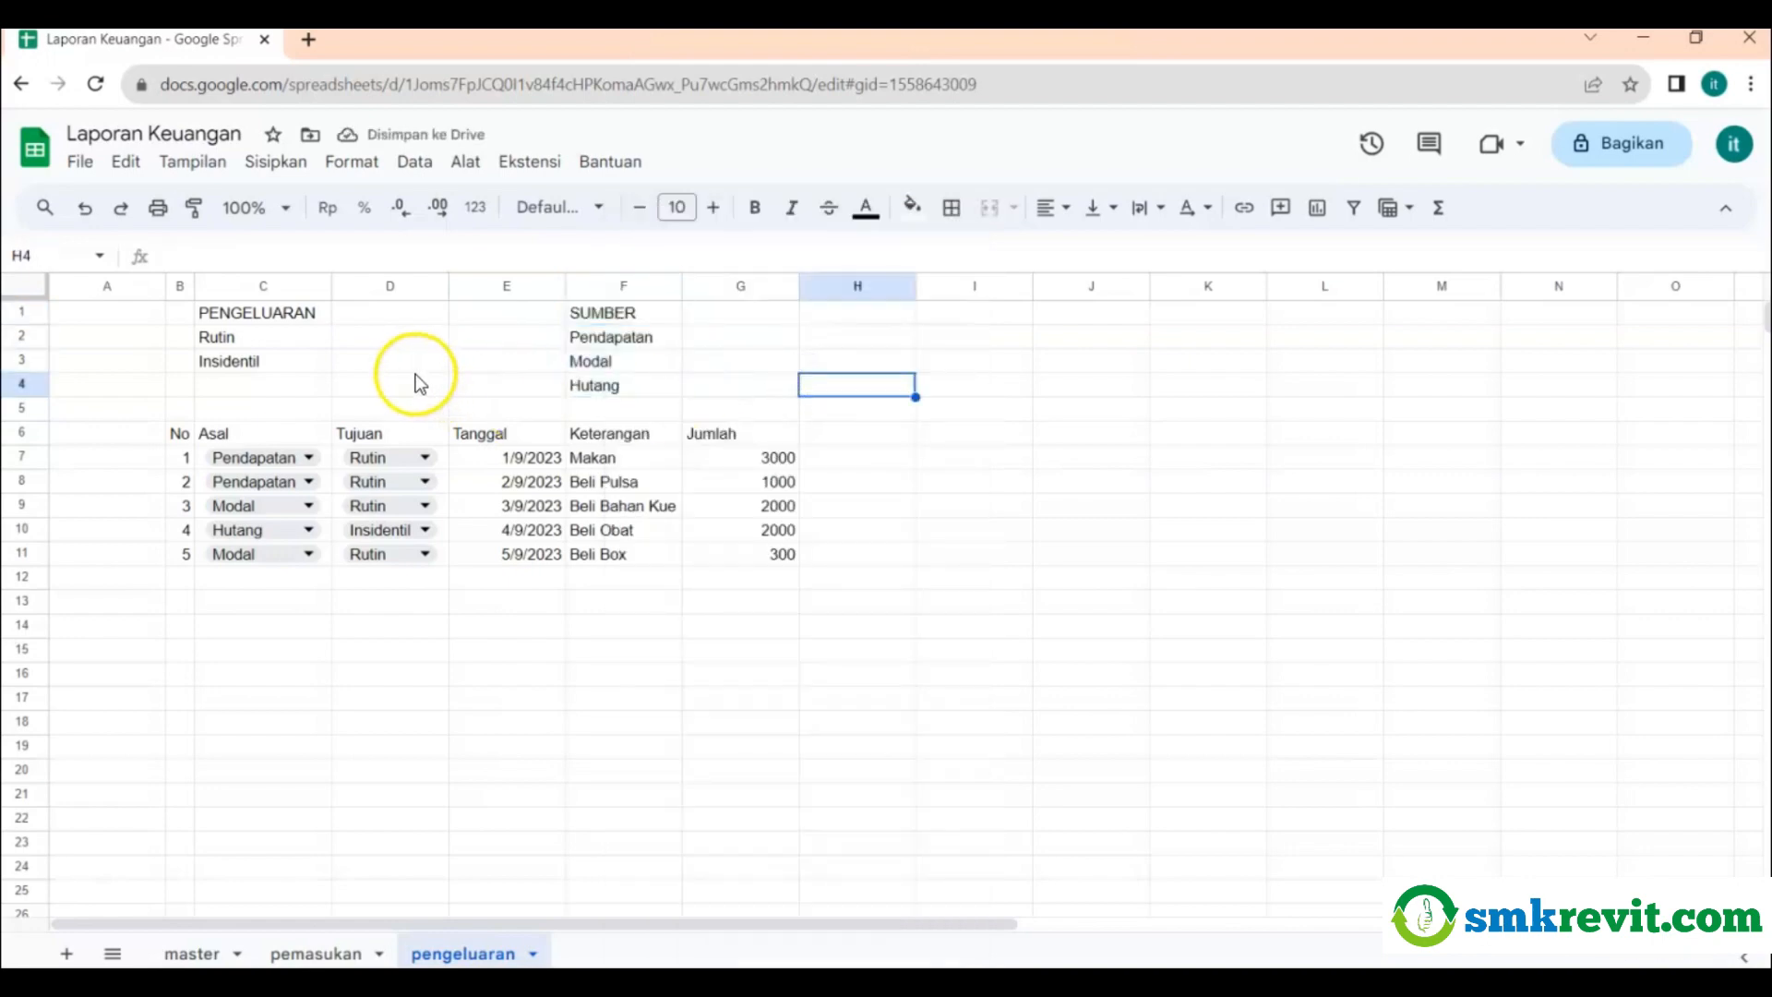
Total all expense amounts beside the PENGELUARAN heading in D1 with =SUM(G7:G11).
{"action": "left_click", "coordinate": [374, 341]}
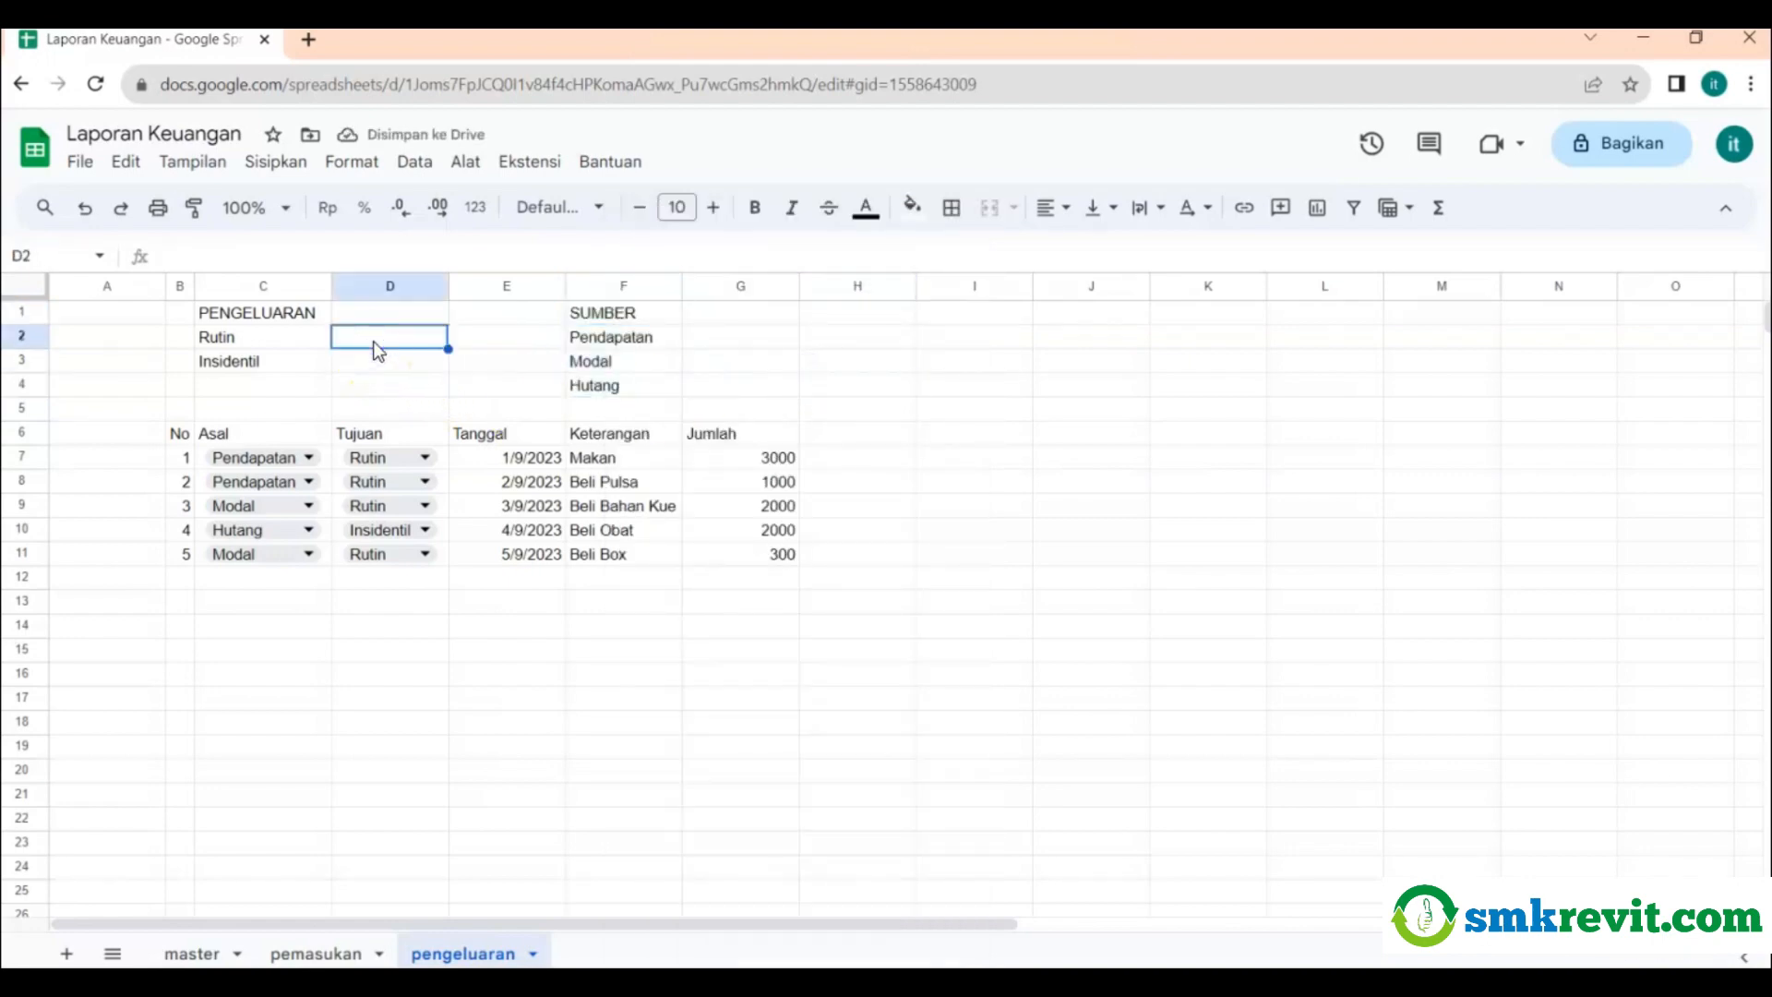
{"action": "left_click", "coordinate": [383, 315]}
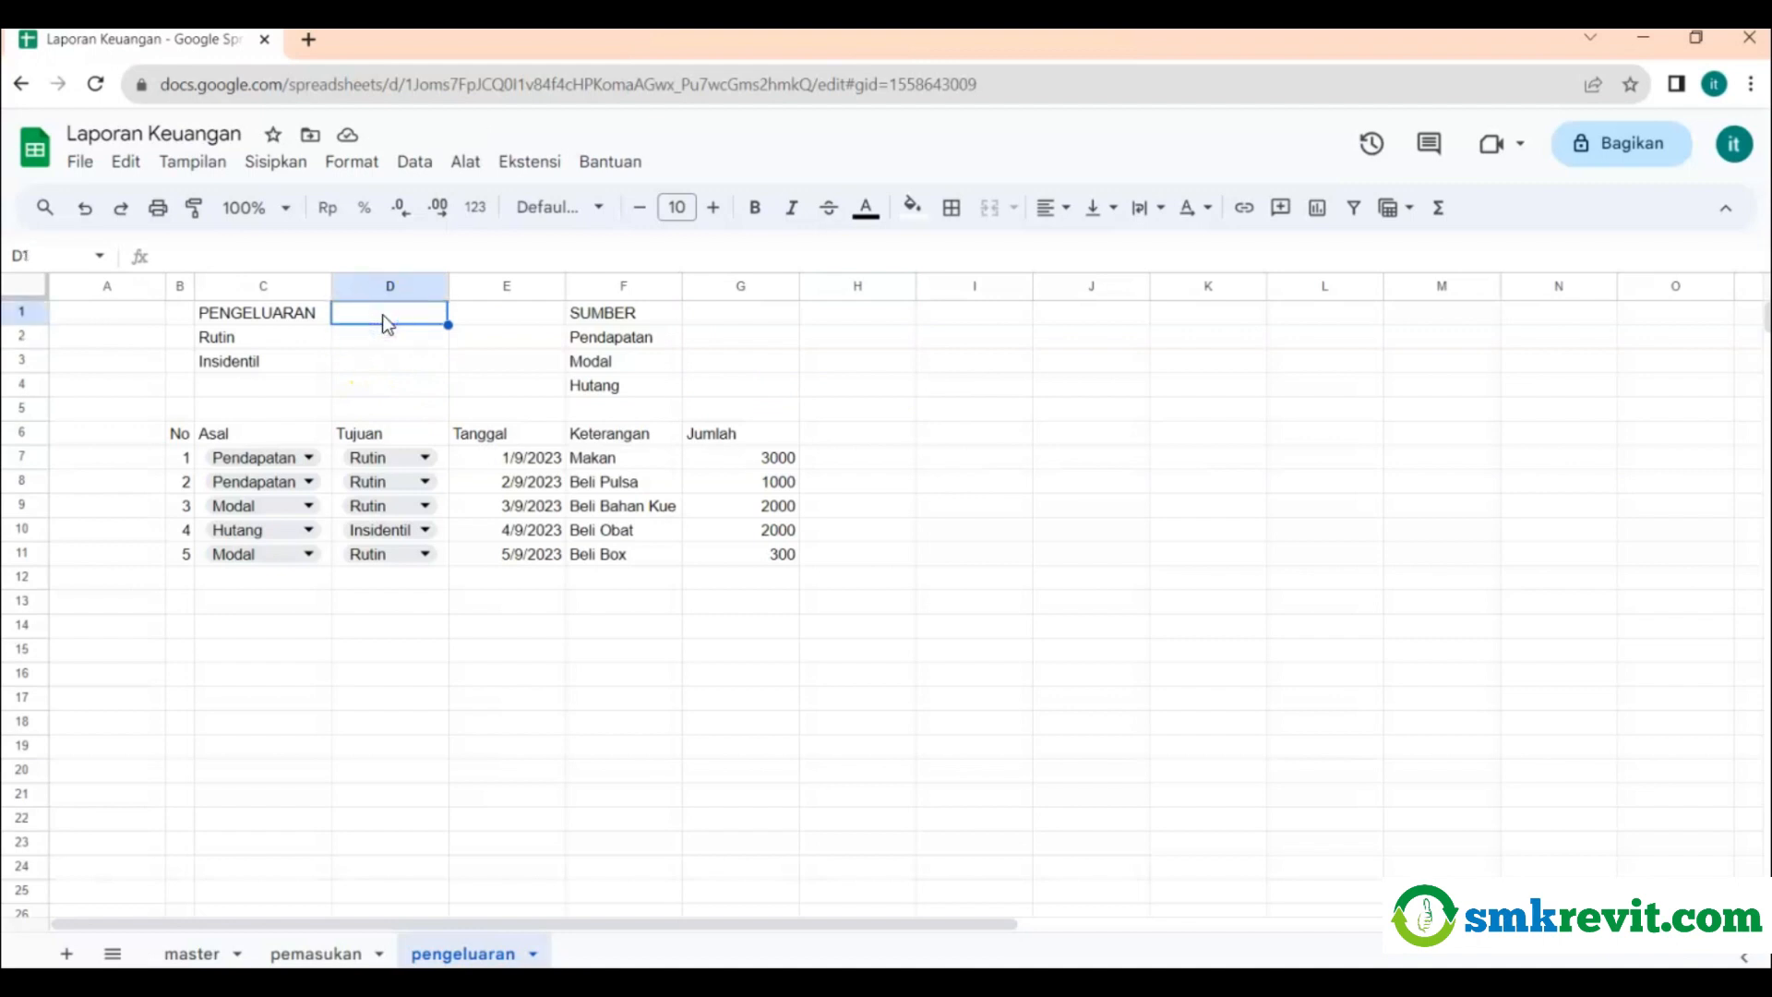
{"action": "left_click", "coordinate": [1440, 209]}
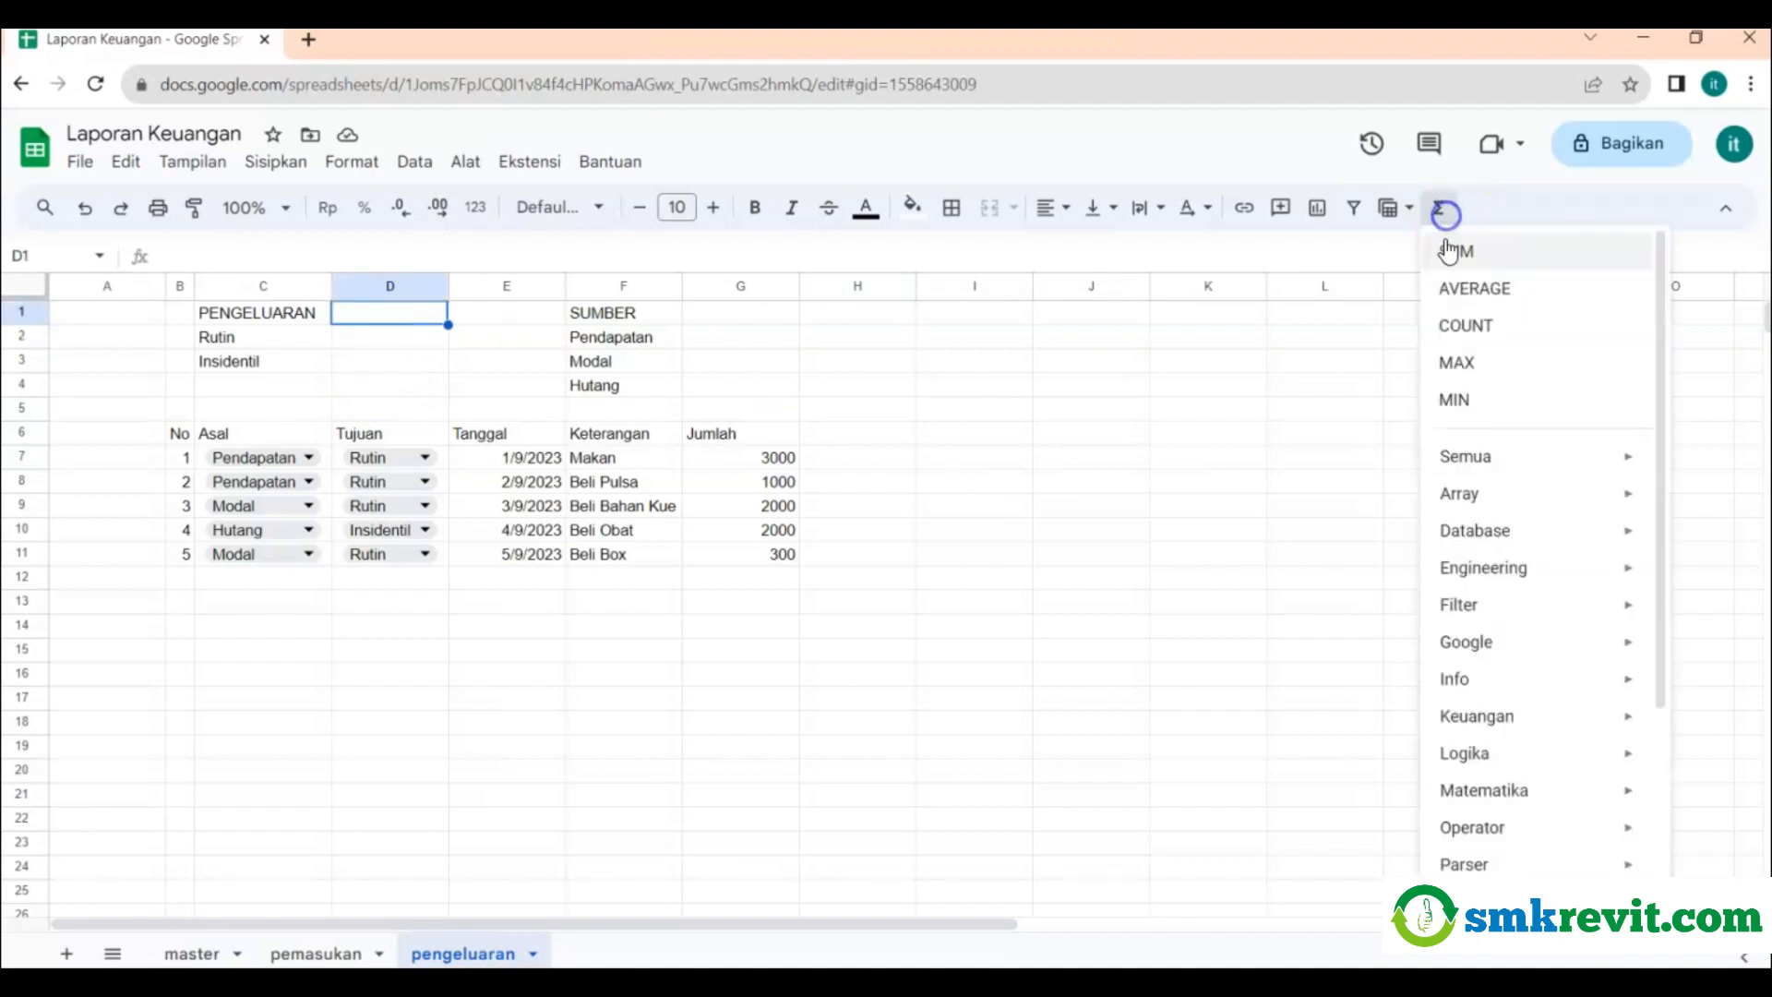
{"action": "left_click", "coordinate": [1446, 251]}
{"action": "left_click_drag", "start_coordinate": [745, 459], "coordinate": [736, 555]}
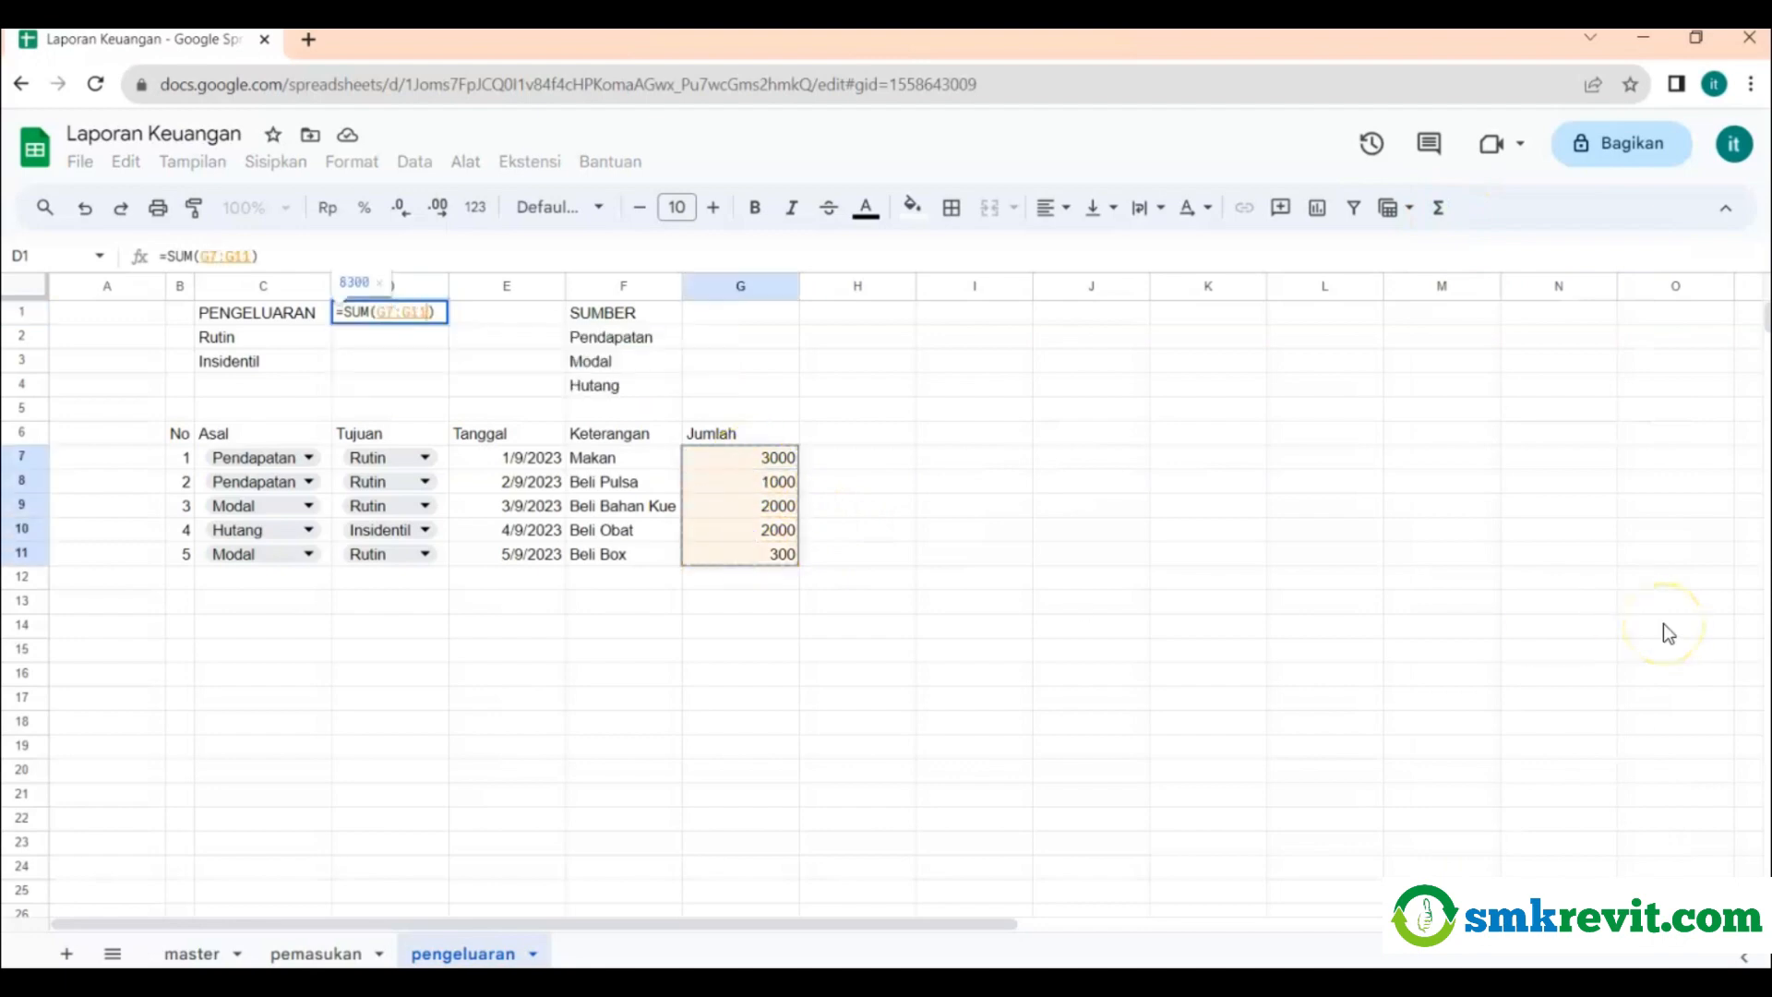
{"action": "key", "text": "Return"}
{"action": "left_click", "coordinate": [1314, 464]}
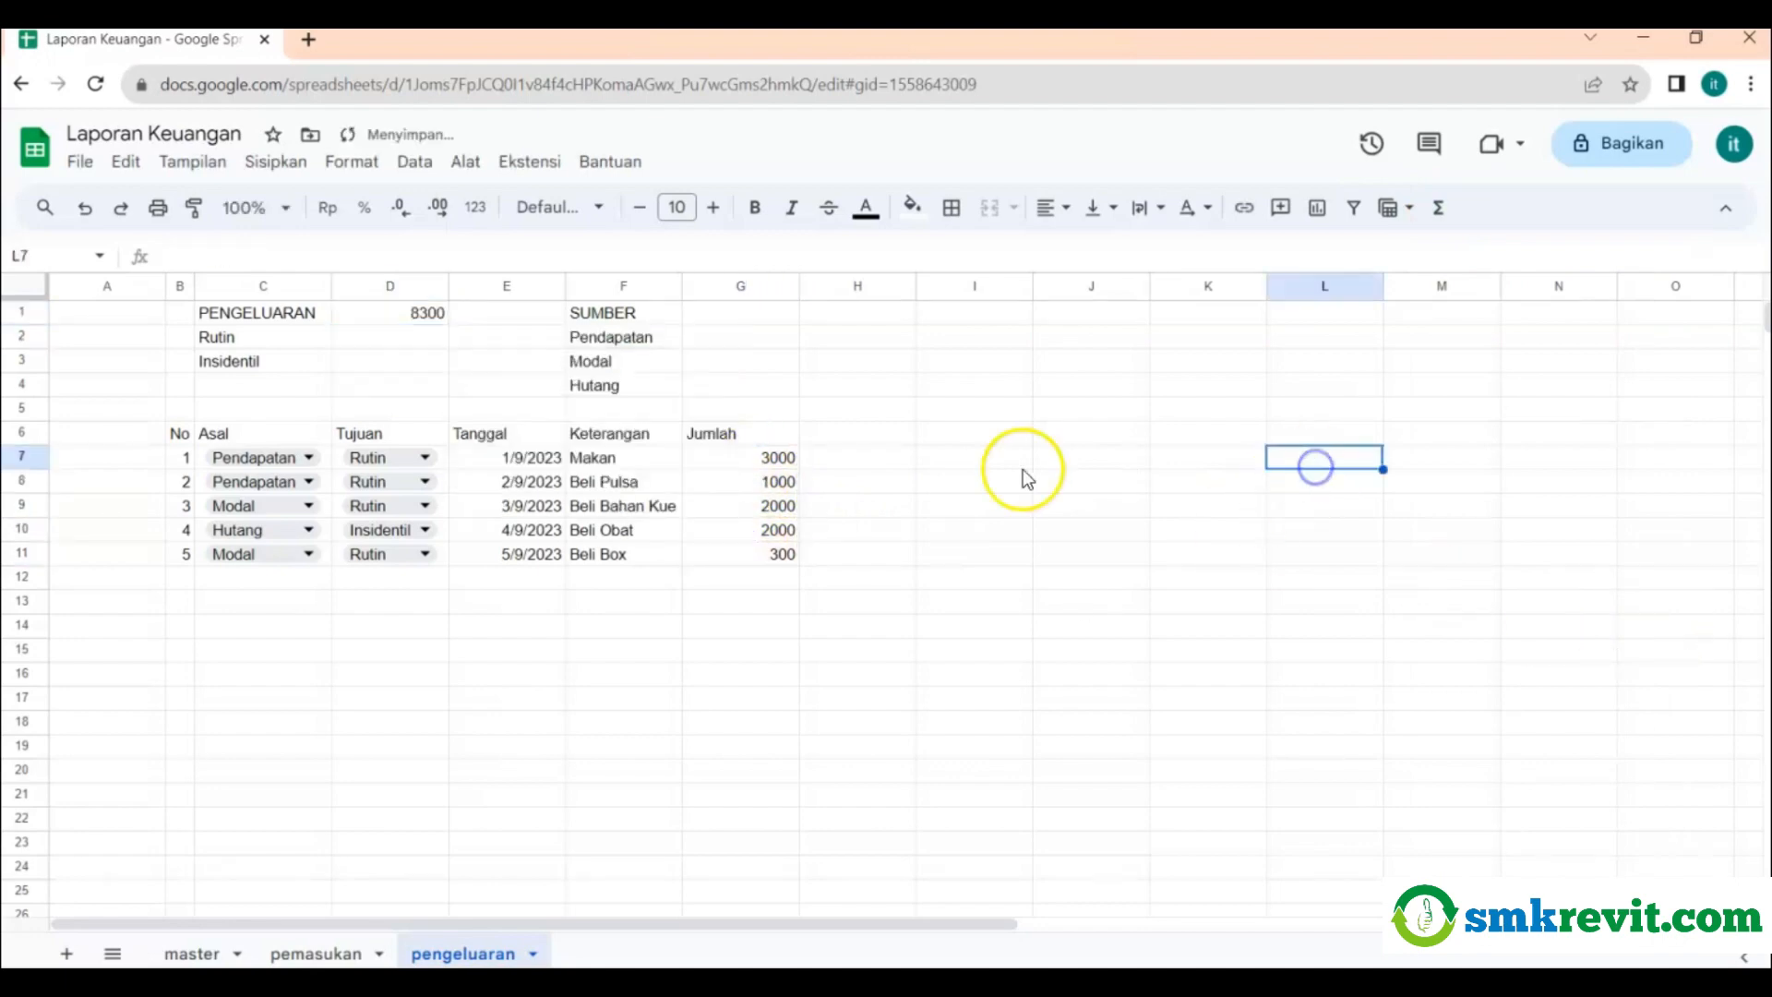
{"action": "left_click", "coordinate": [420, 319]}
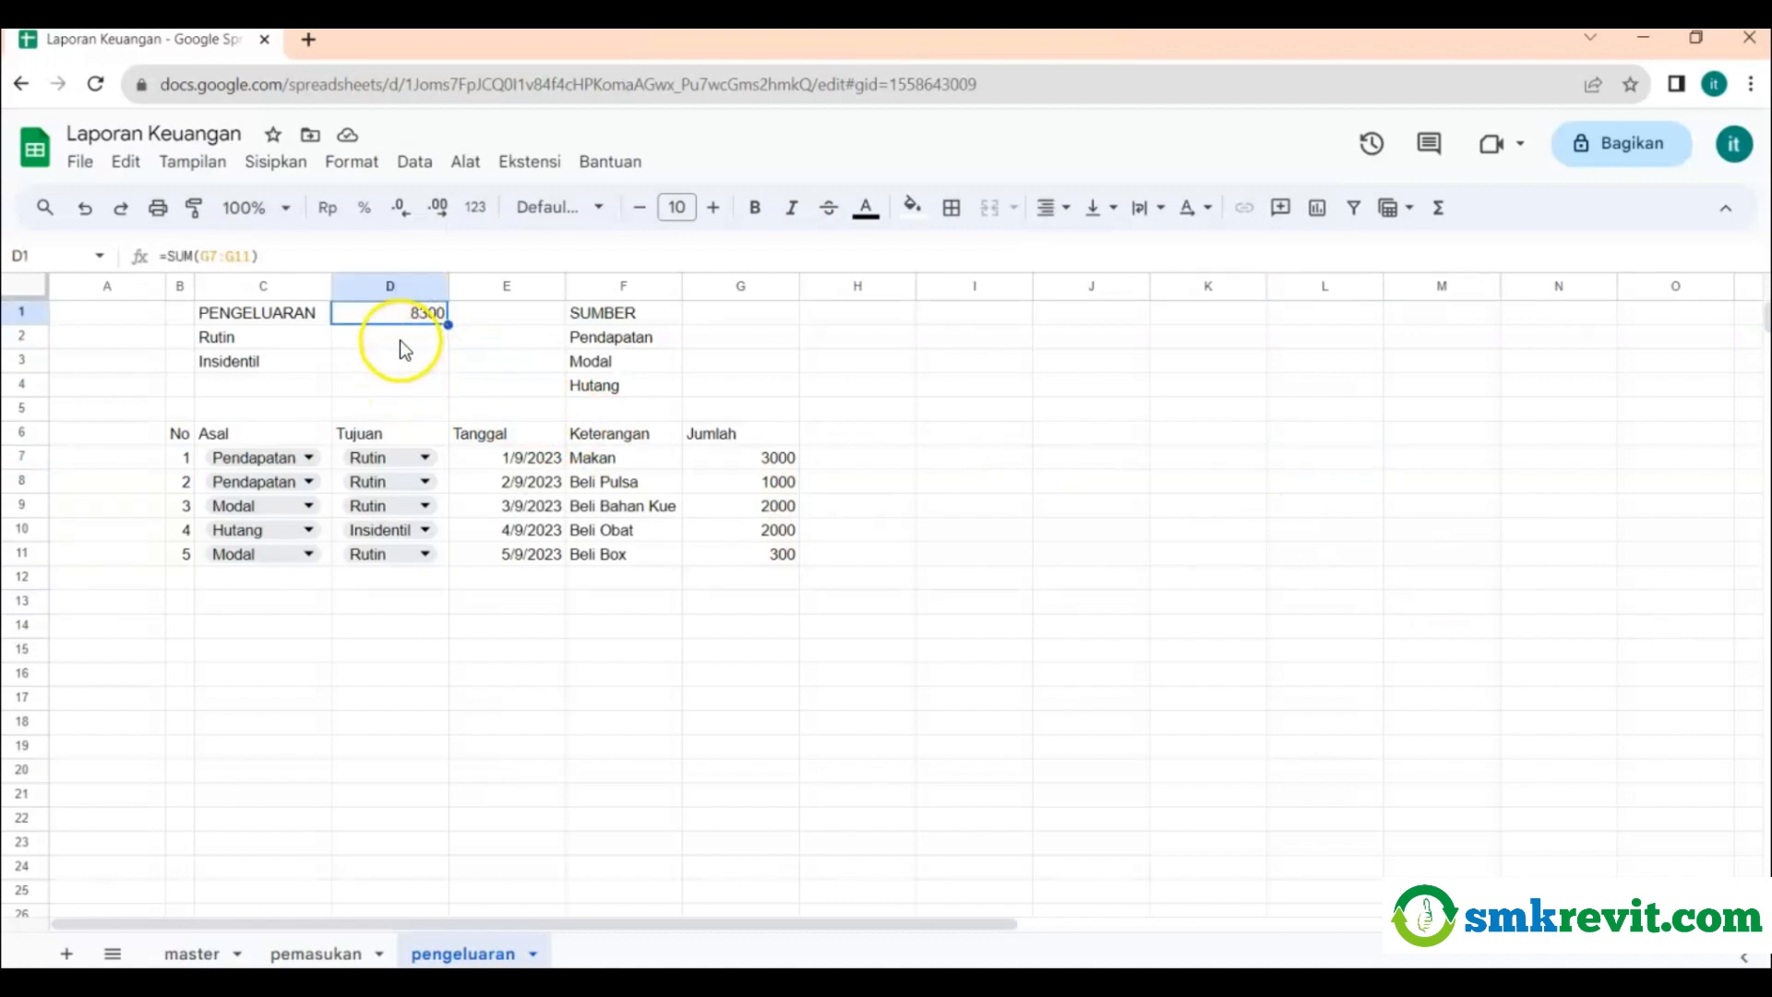
Start a SUMIF formula in D2 for the Rutin total, using the Tujuan cells D7:D11 as its range.
{"action": "left_click", "coordinate": [401, 337]}
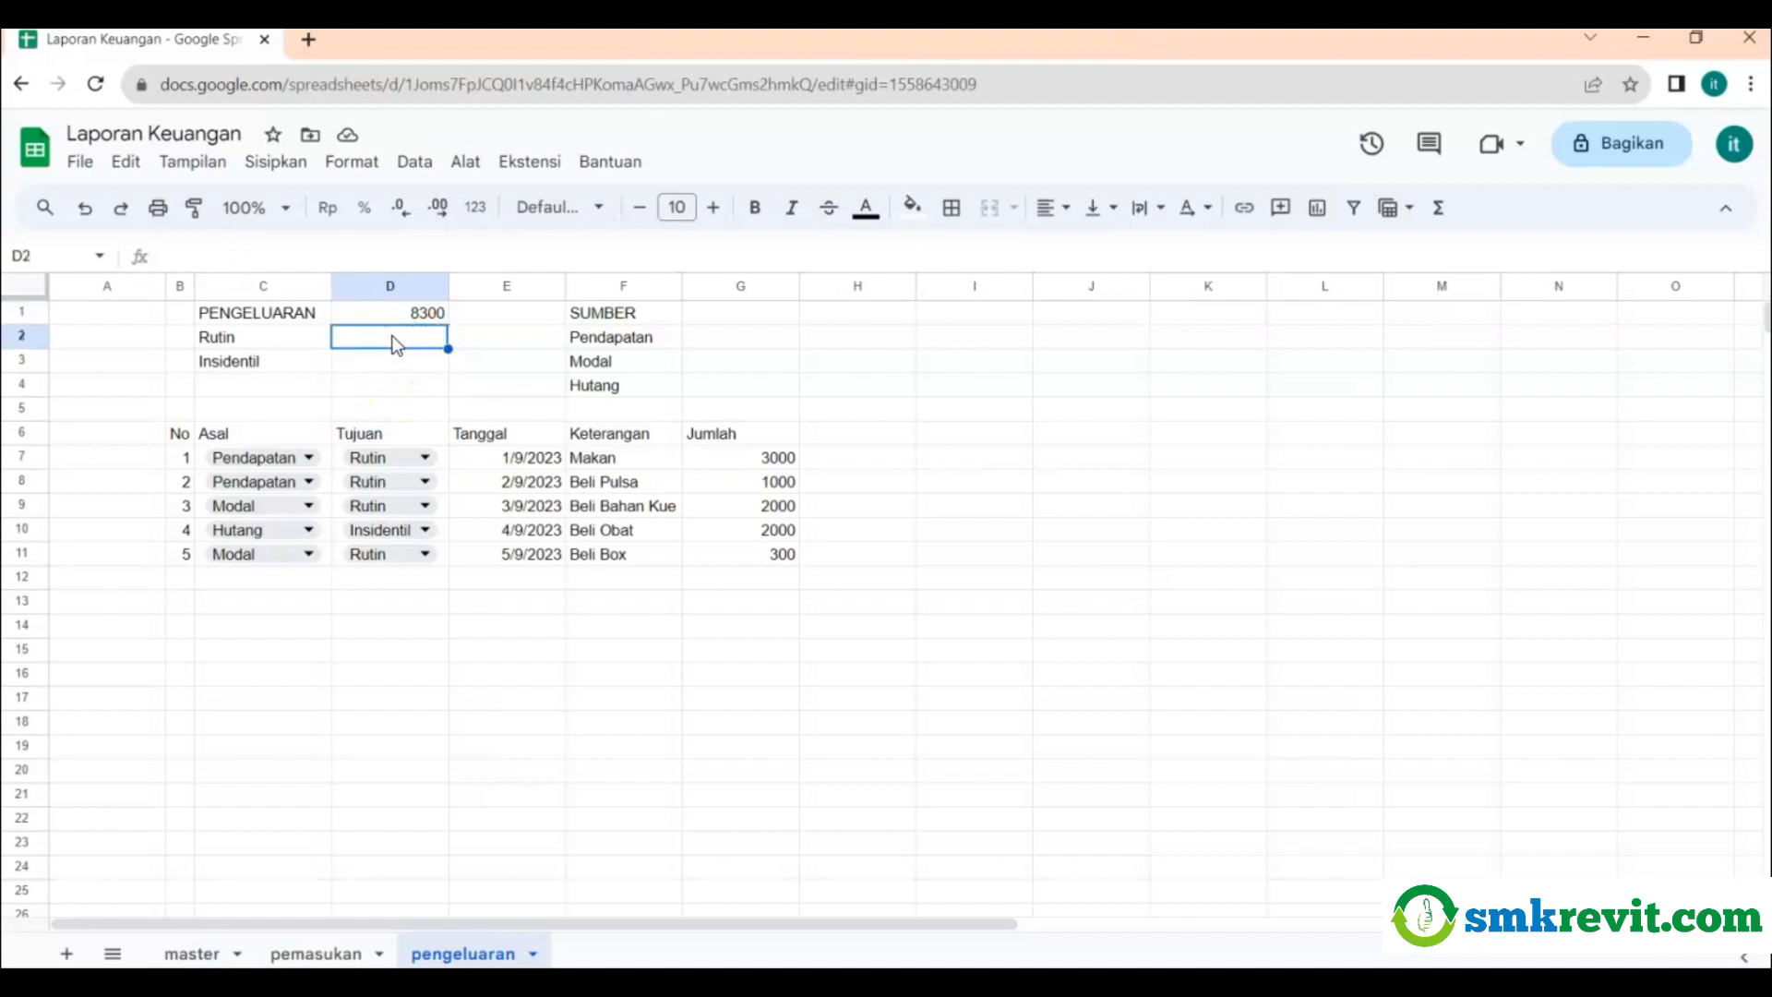
{"action": "left_click", "coordinate": [1440, 208]}
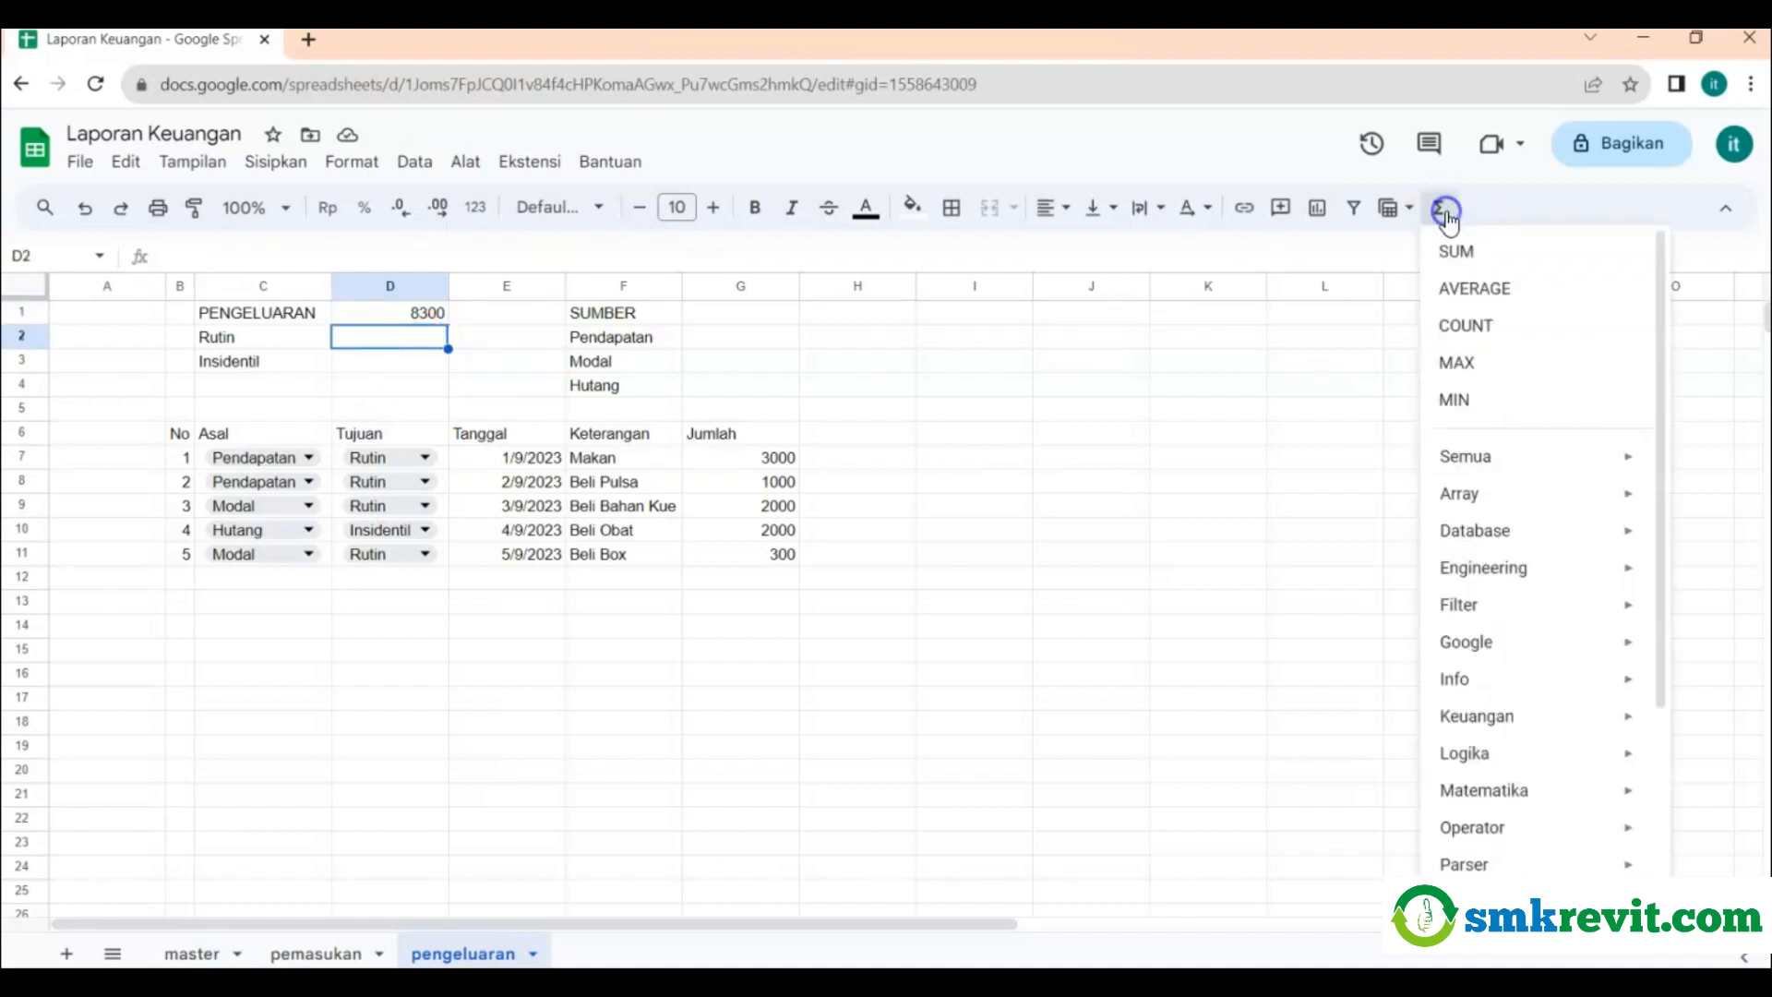
{"action": "left_click", "coordinate": [1451, 256]}
{"action": "left_click", "coordinate": [189, 255]}
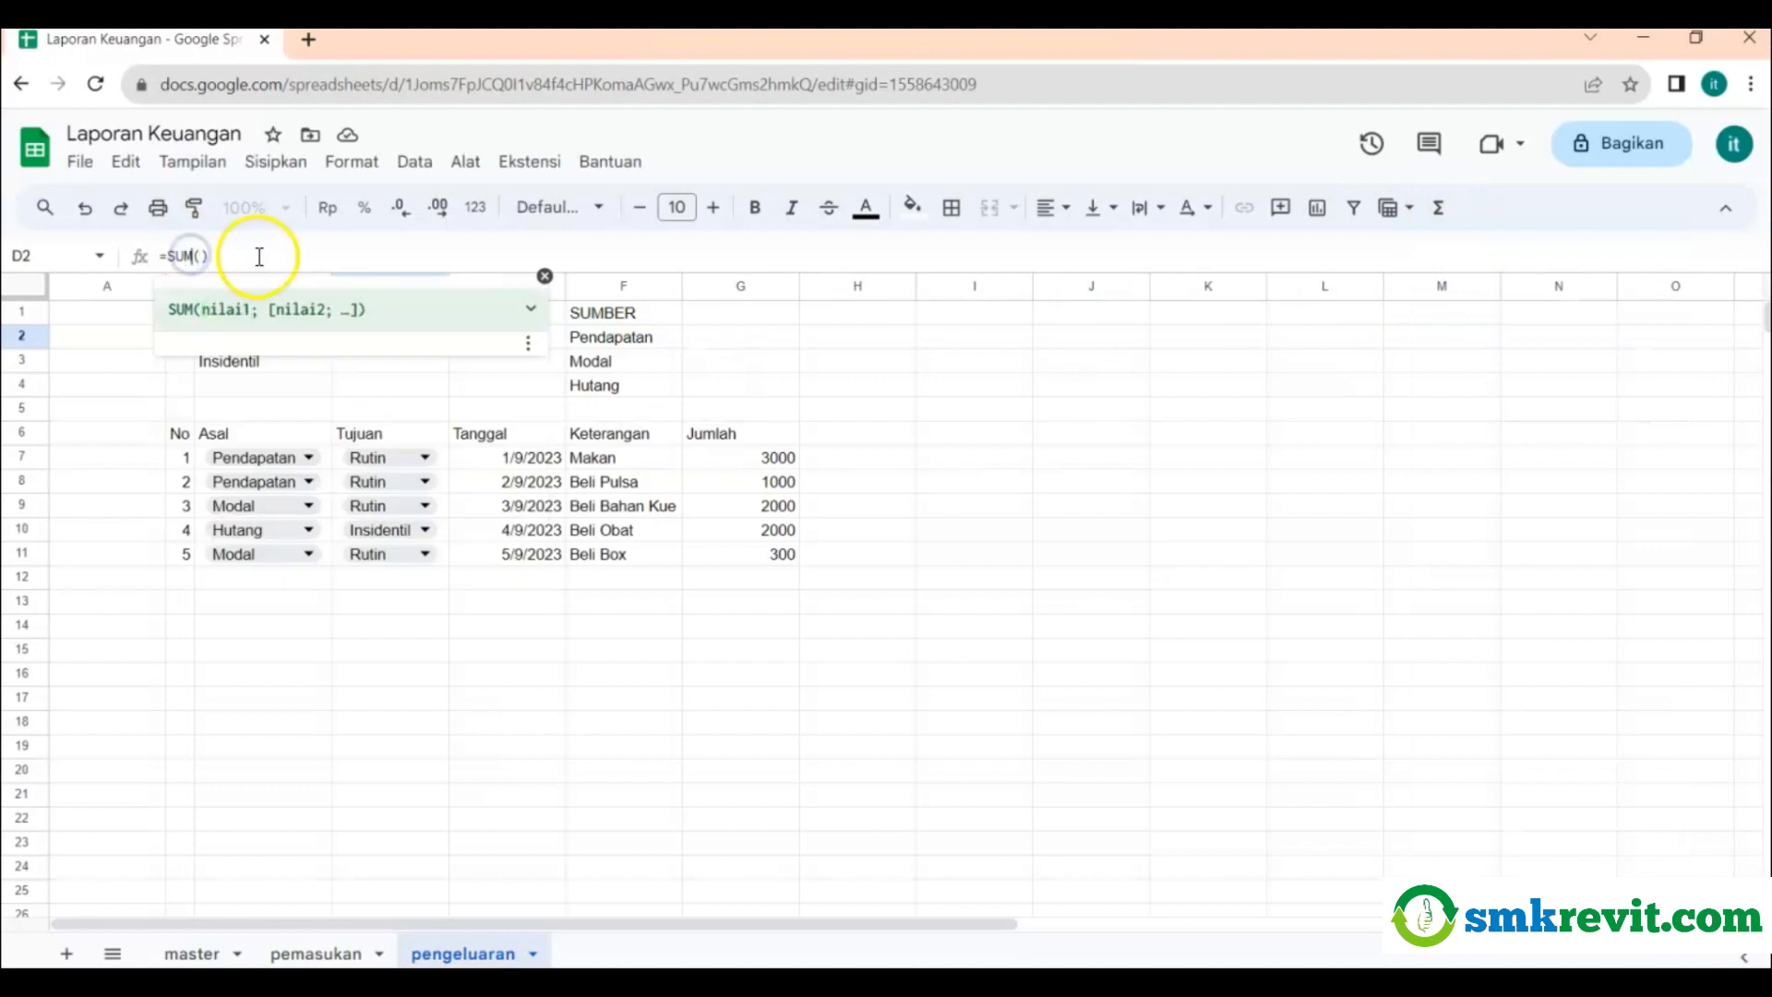
{"action": "type", "text": "I"}
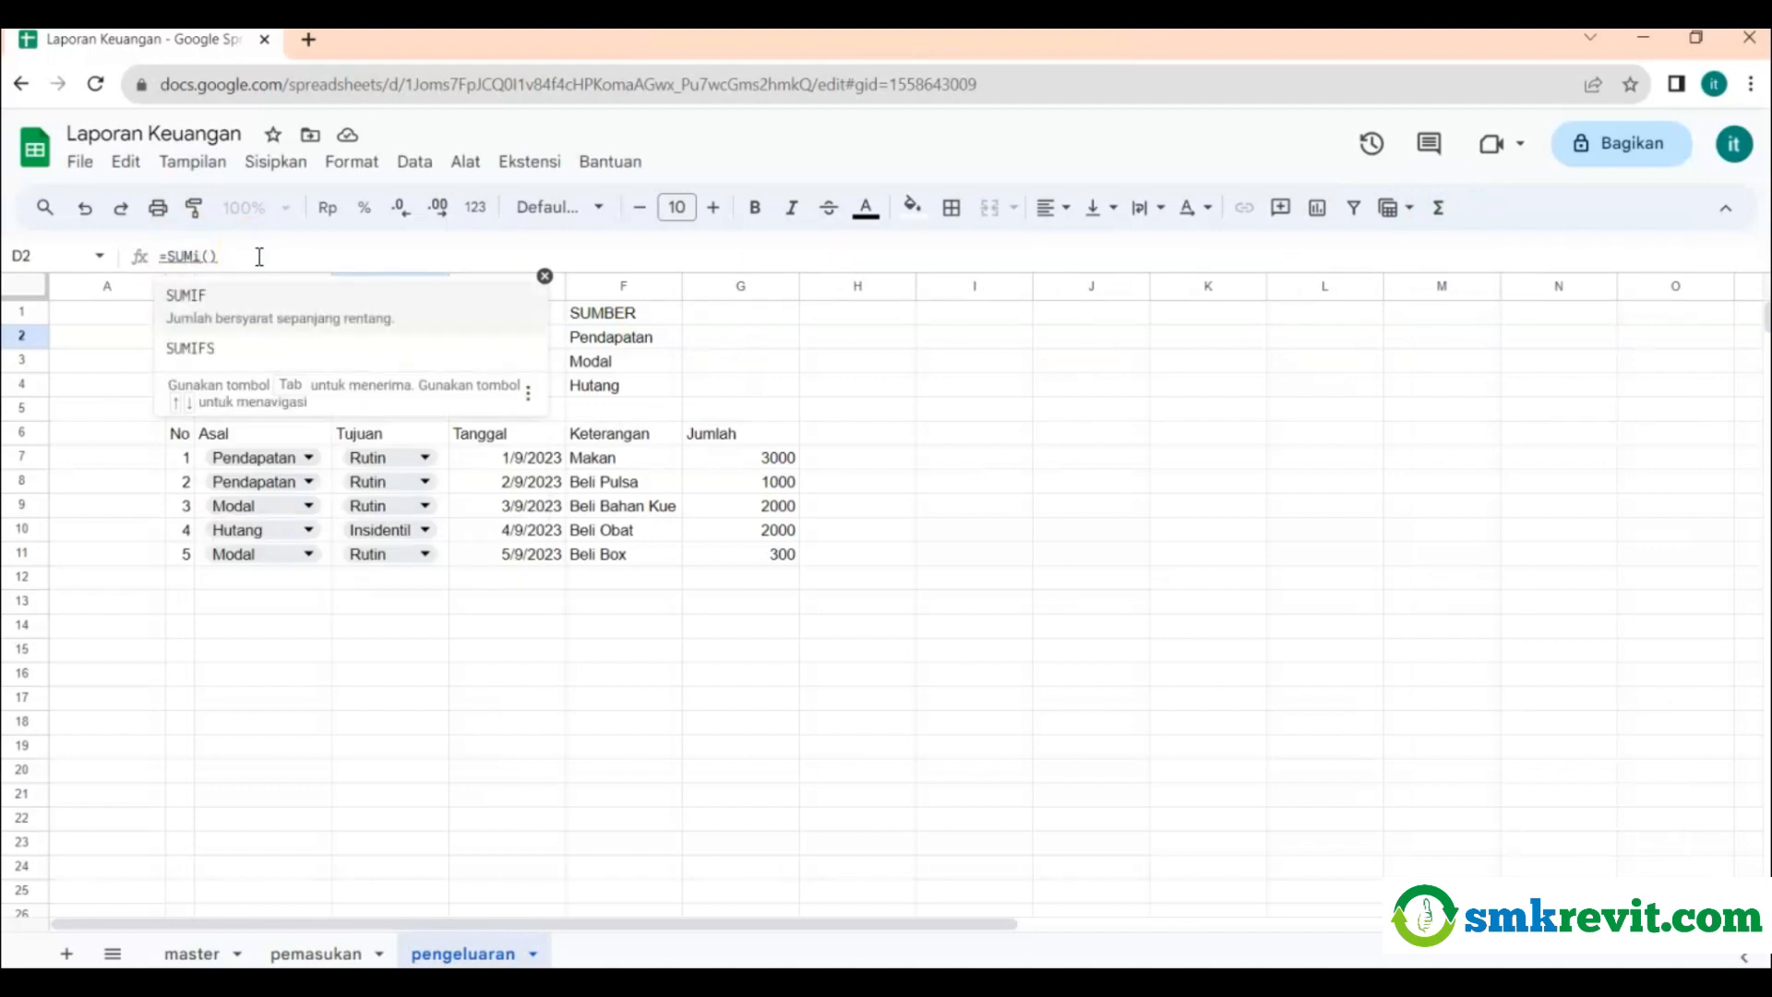
{"action": "left_click", "coordinate": [221, 318]}
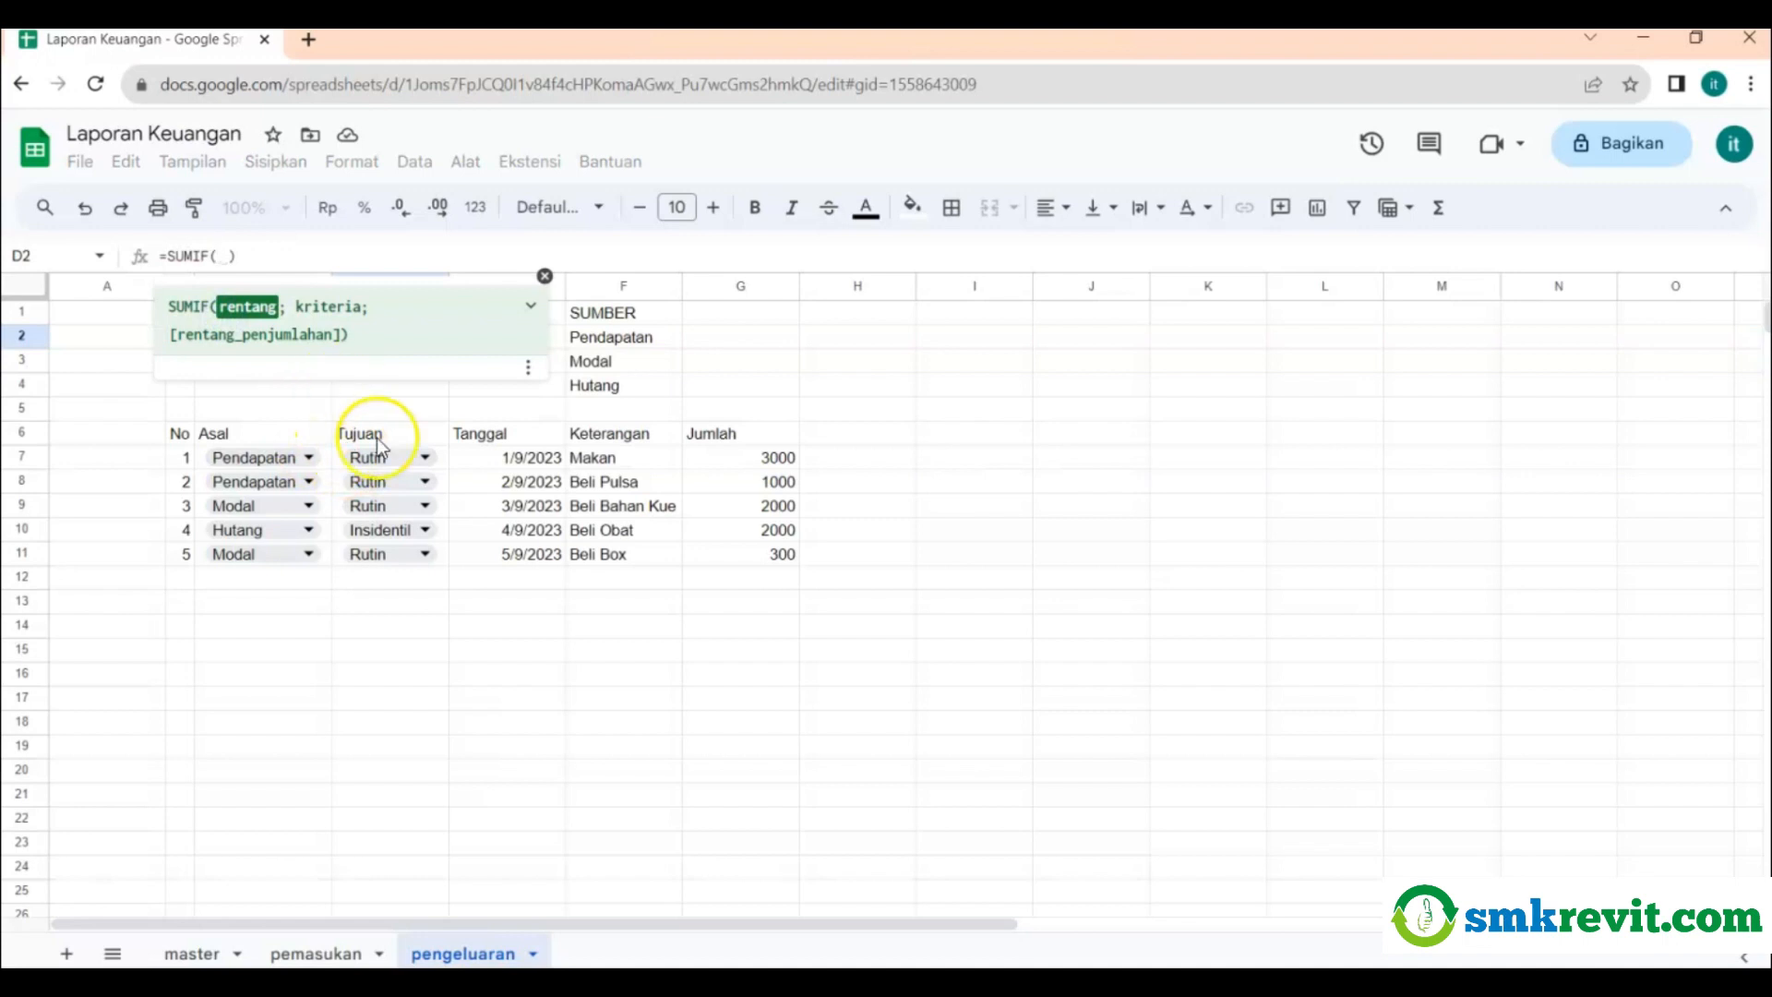
{"action": "left_click_drag", "start_coordinate": [342, 457], "coordinate": [349, 540]}
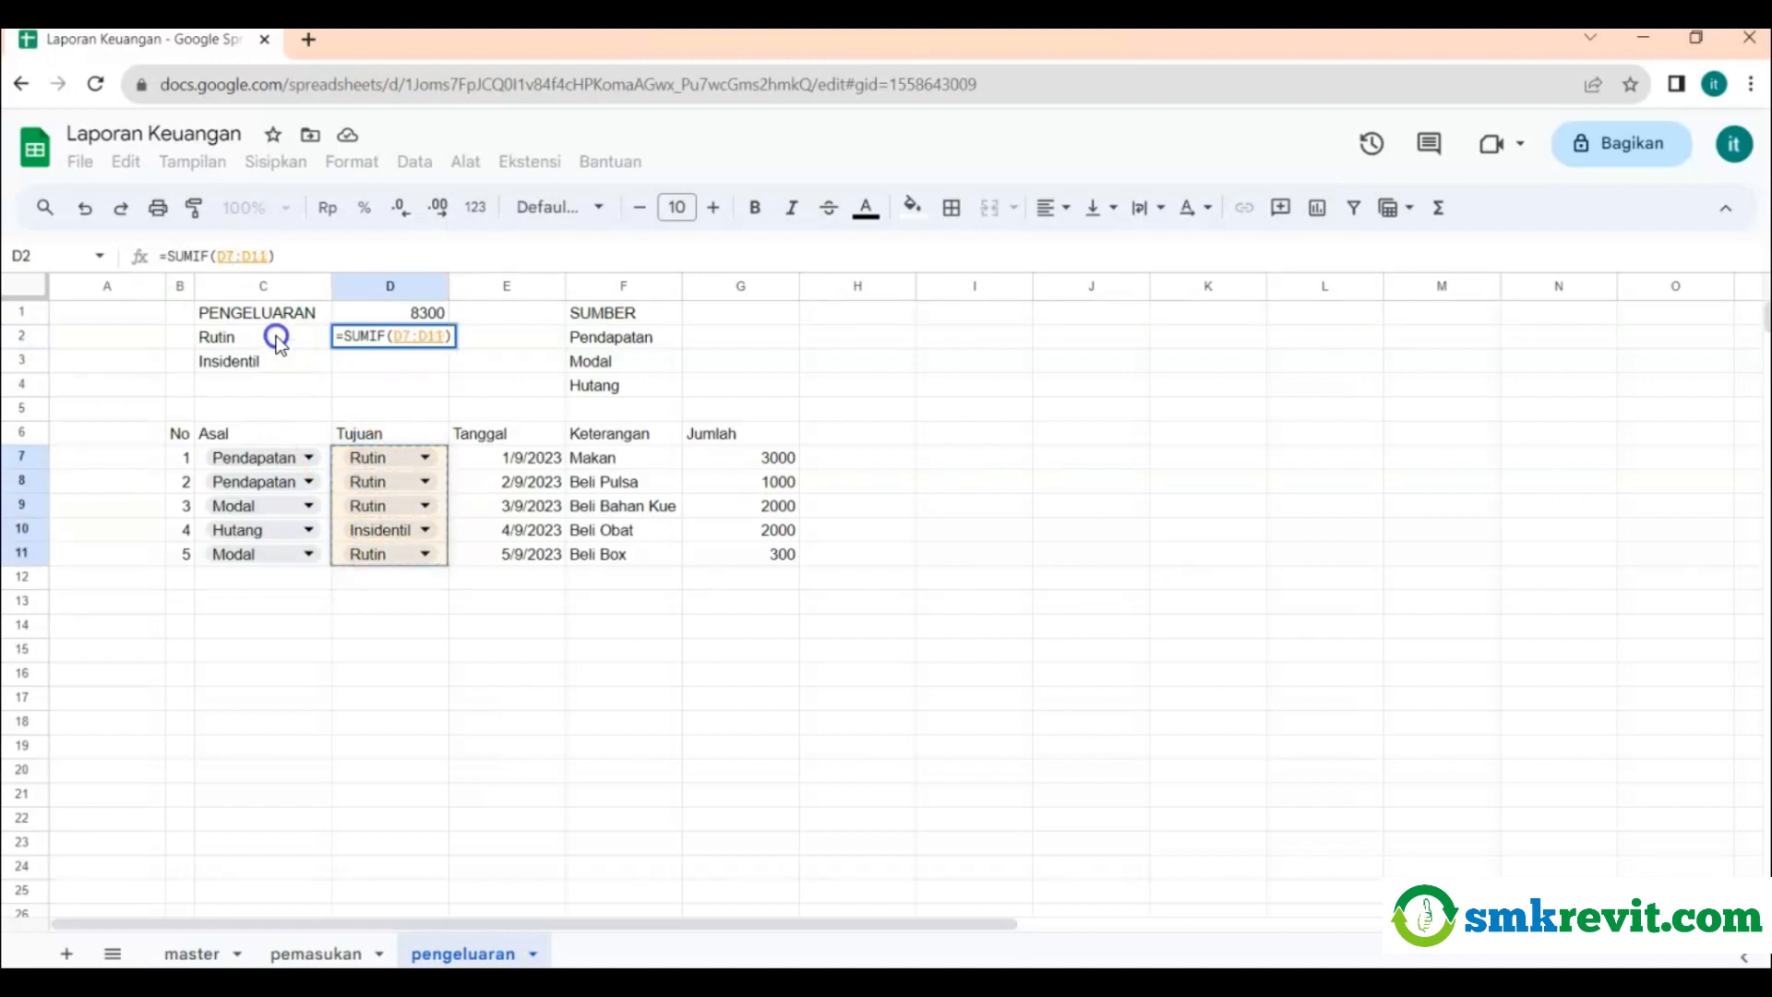
Complete the D2 SUMIF formula with the criterion "Rutin" and the sum range G7:G11.
{"action": "left_click", "coordinate": [267, 253]}
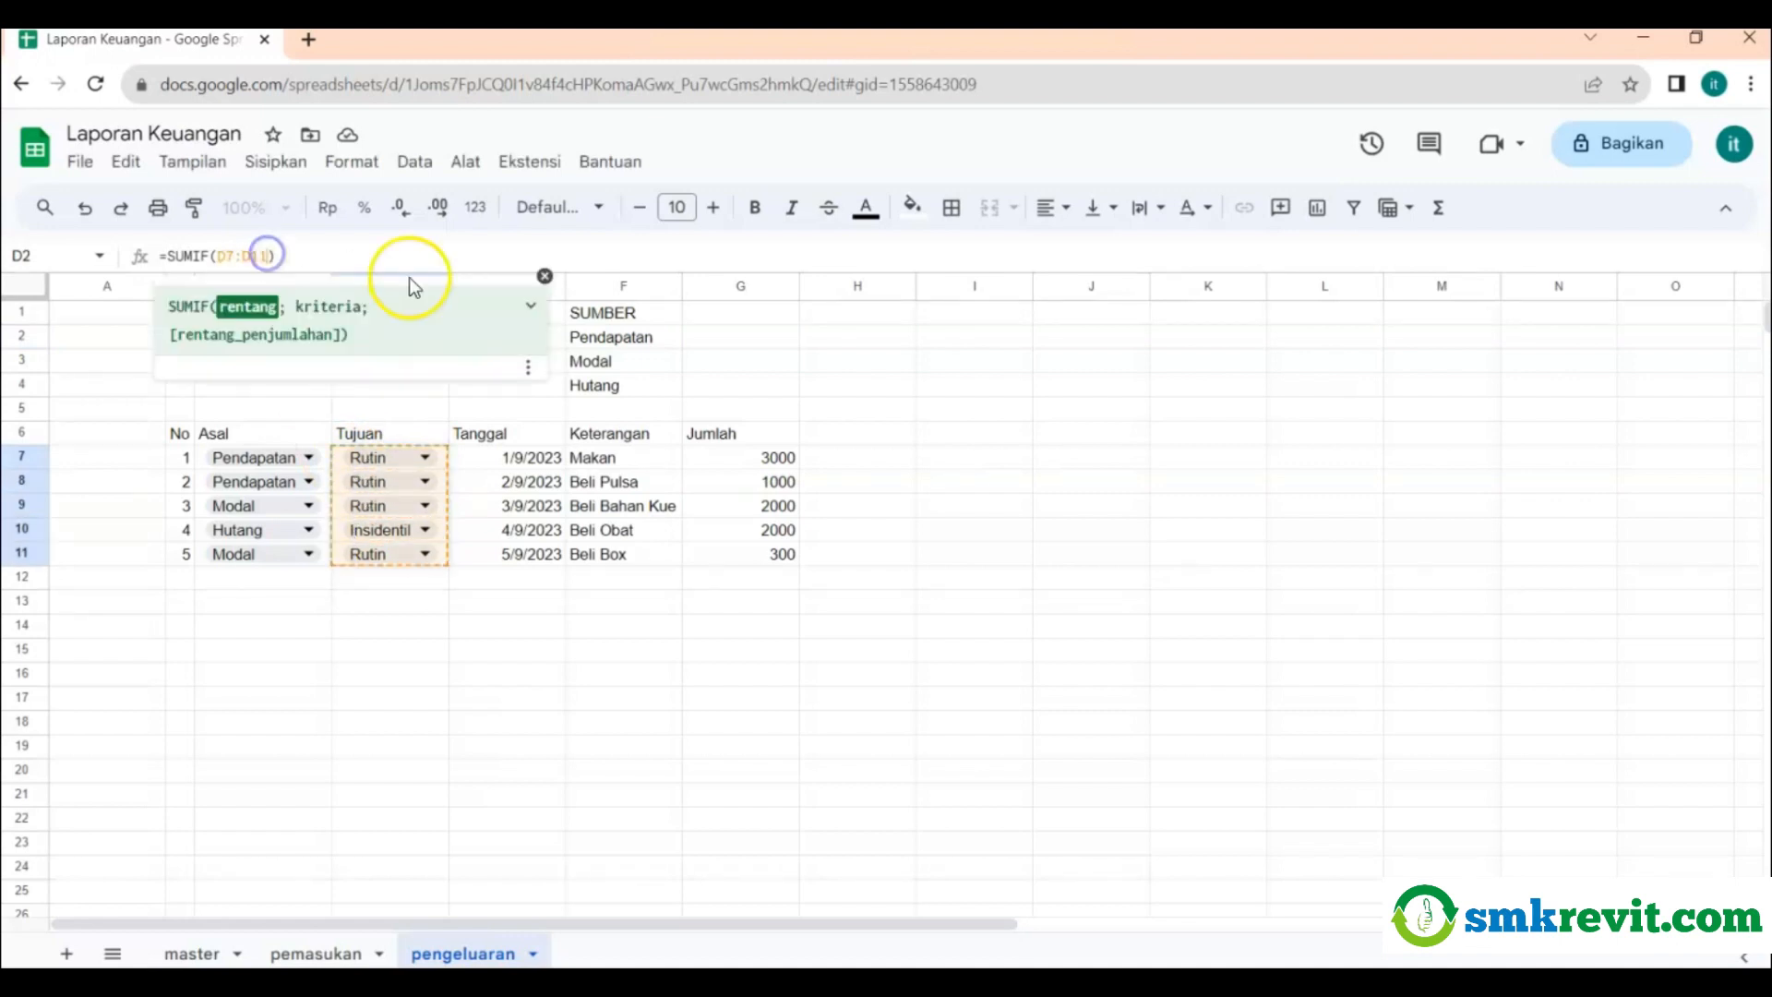
{"action": "type", "text": "; "}
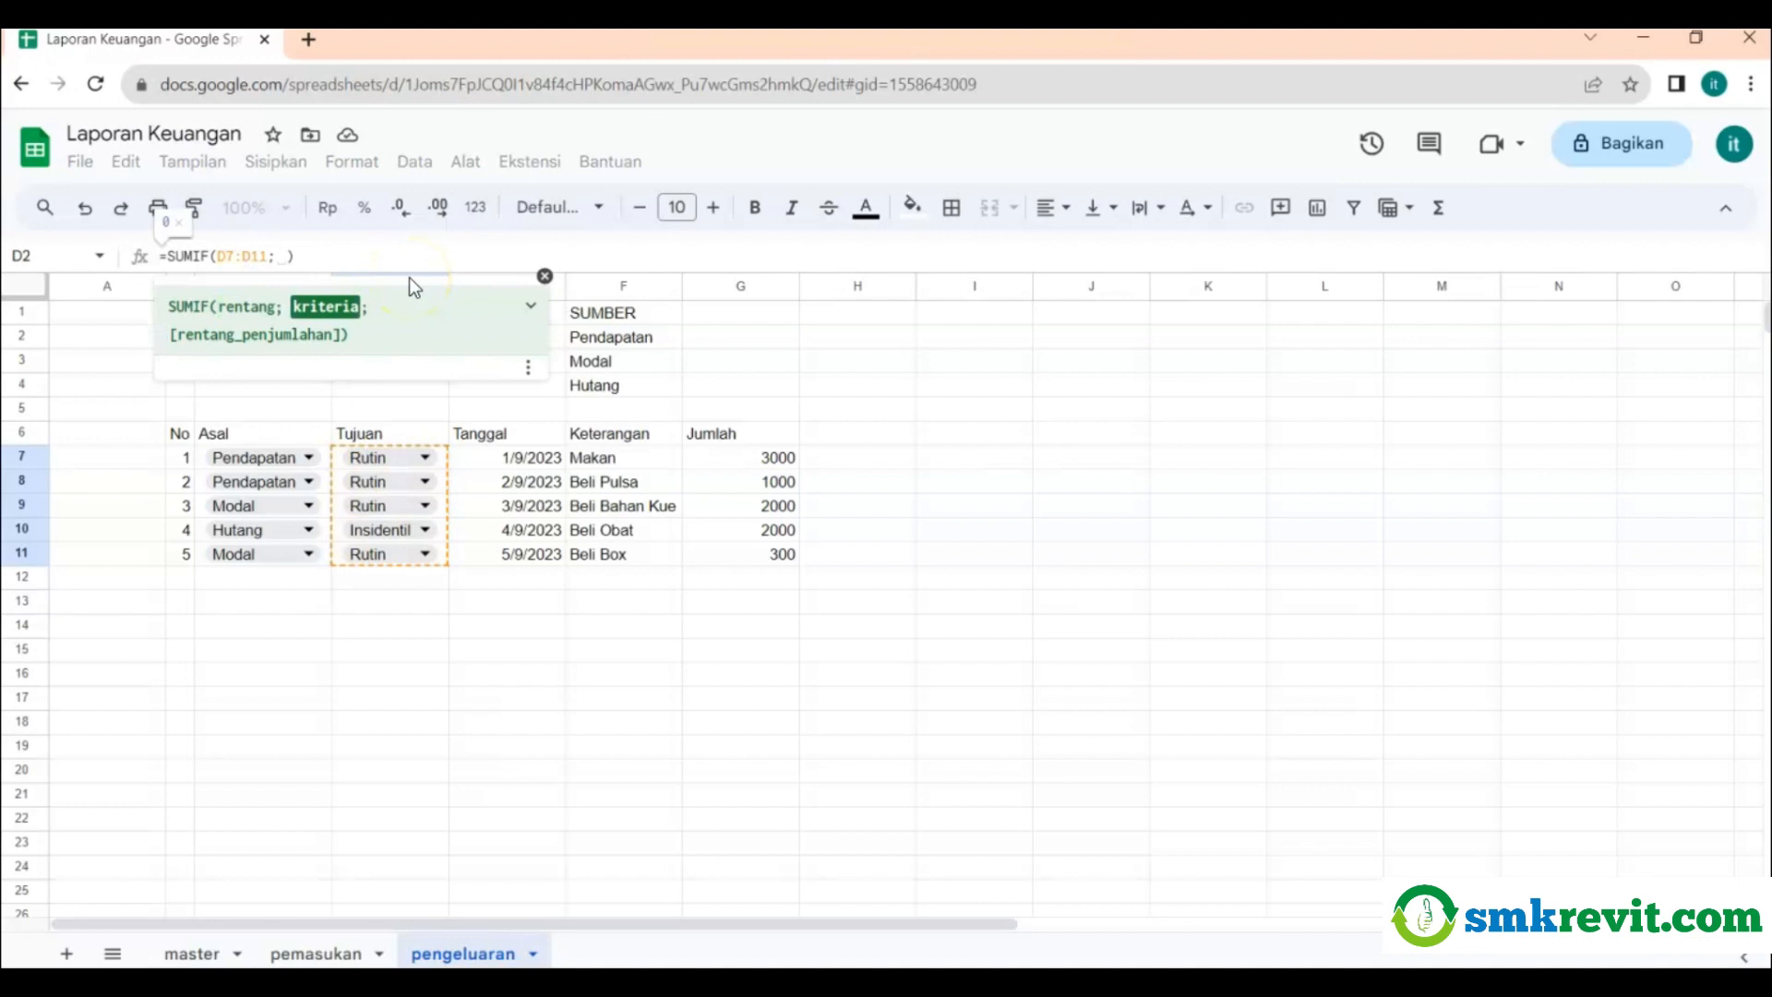
{"action": "type", "text": "\"\""}
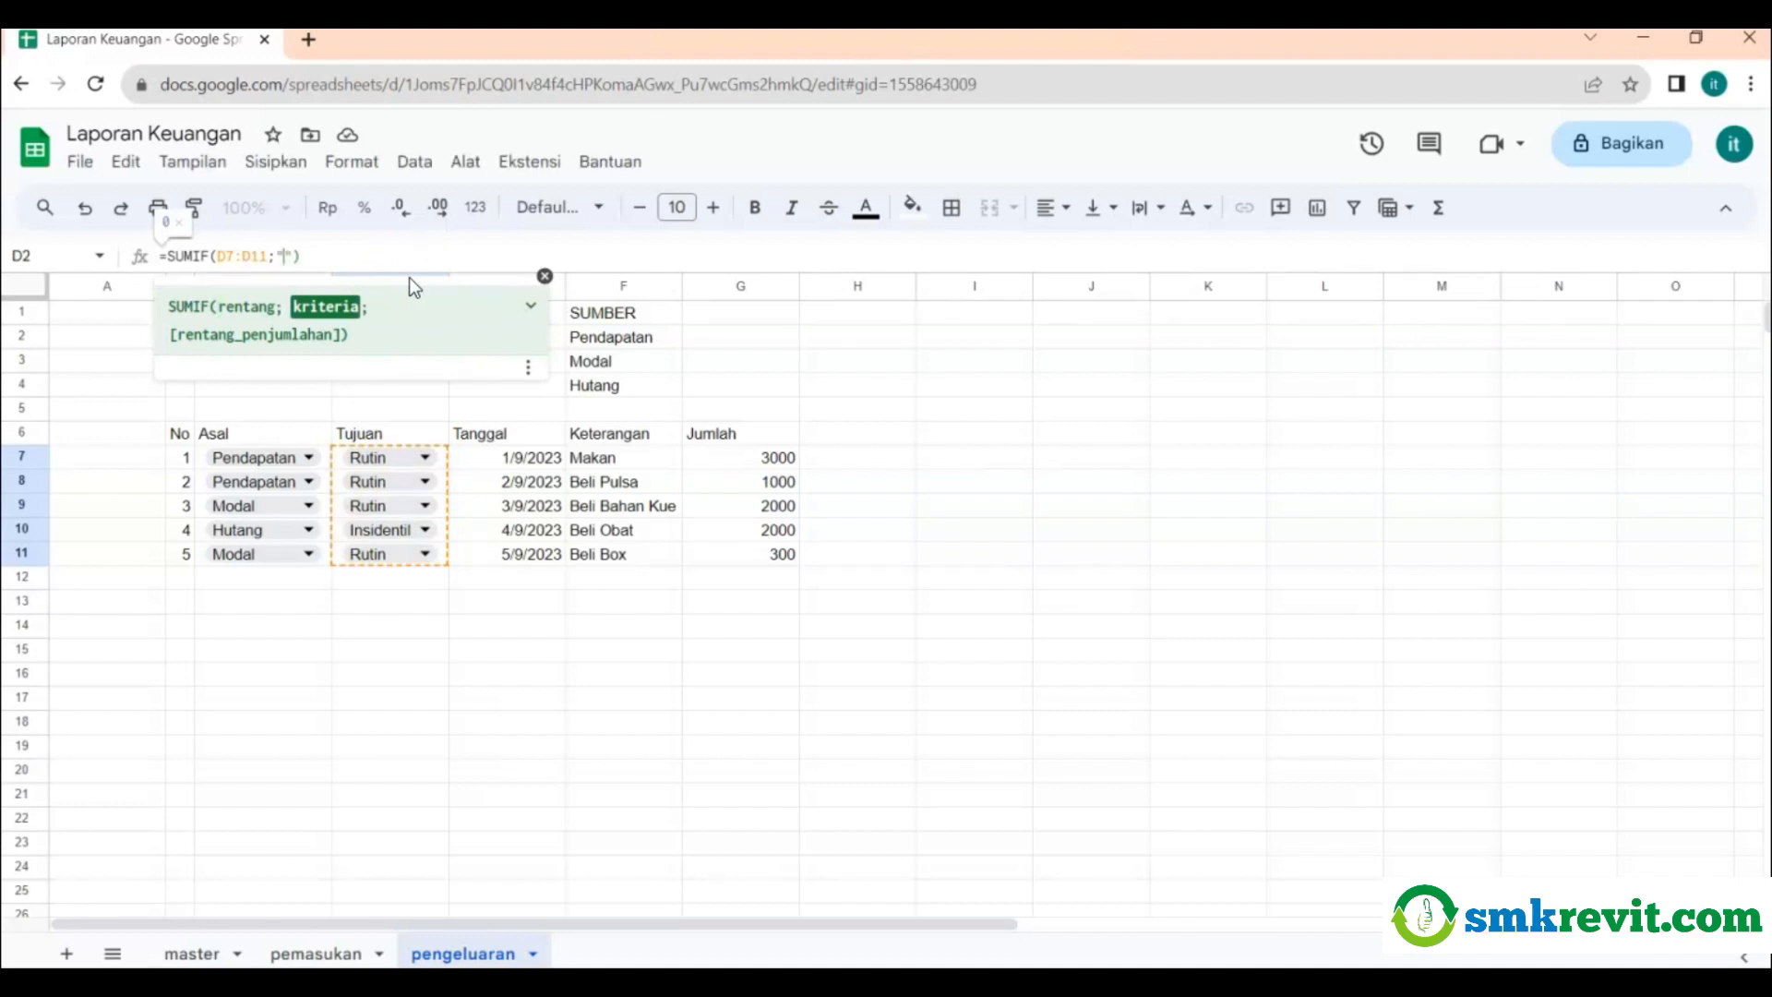
{"action": "type", "text": "Rutin"}
{"action": "key", "text": "Right"}
{"action": "type", "text": ";"}
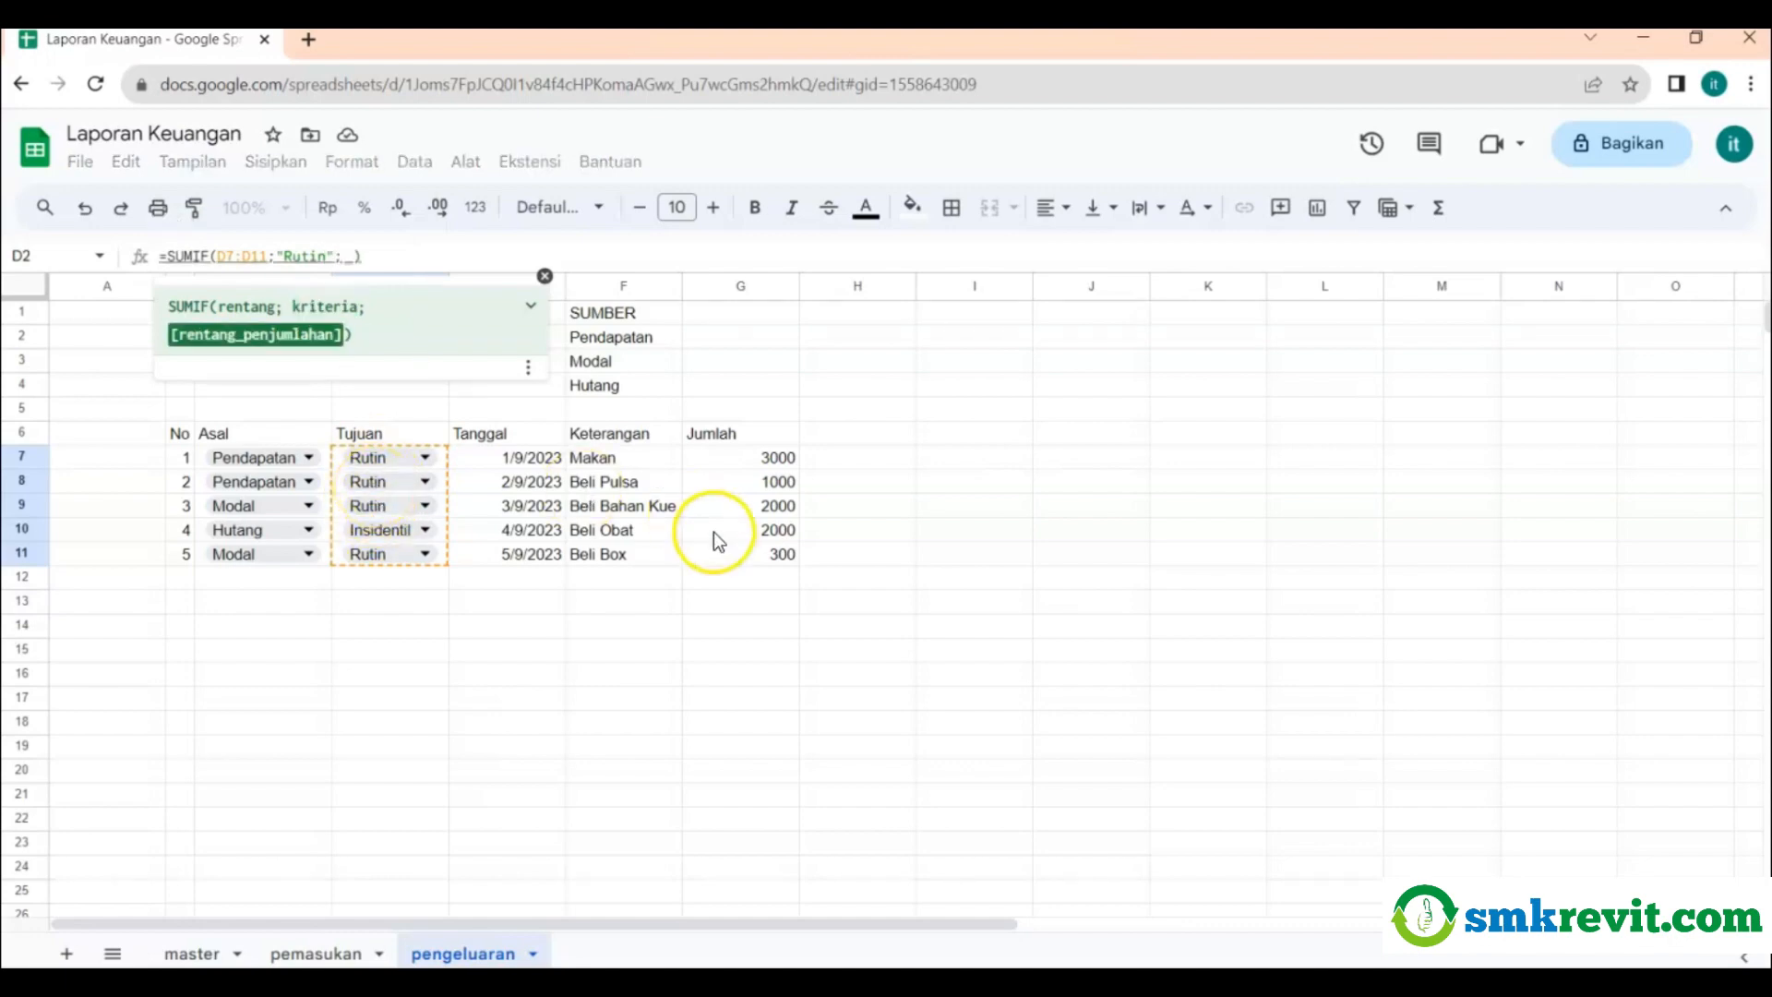
{"action": "left_click_drag", "start_coordinate": [730, 460], "coordinate": [734, 554]}
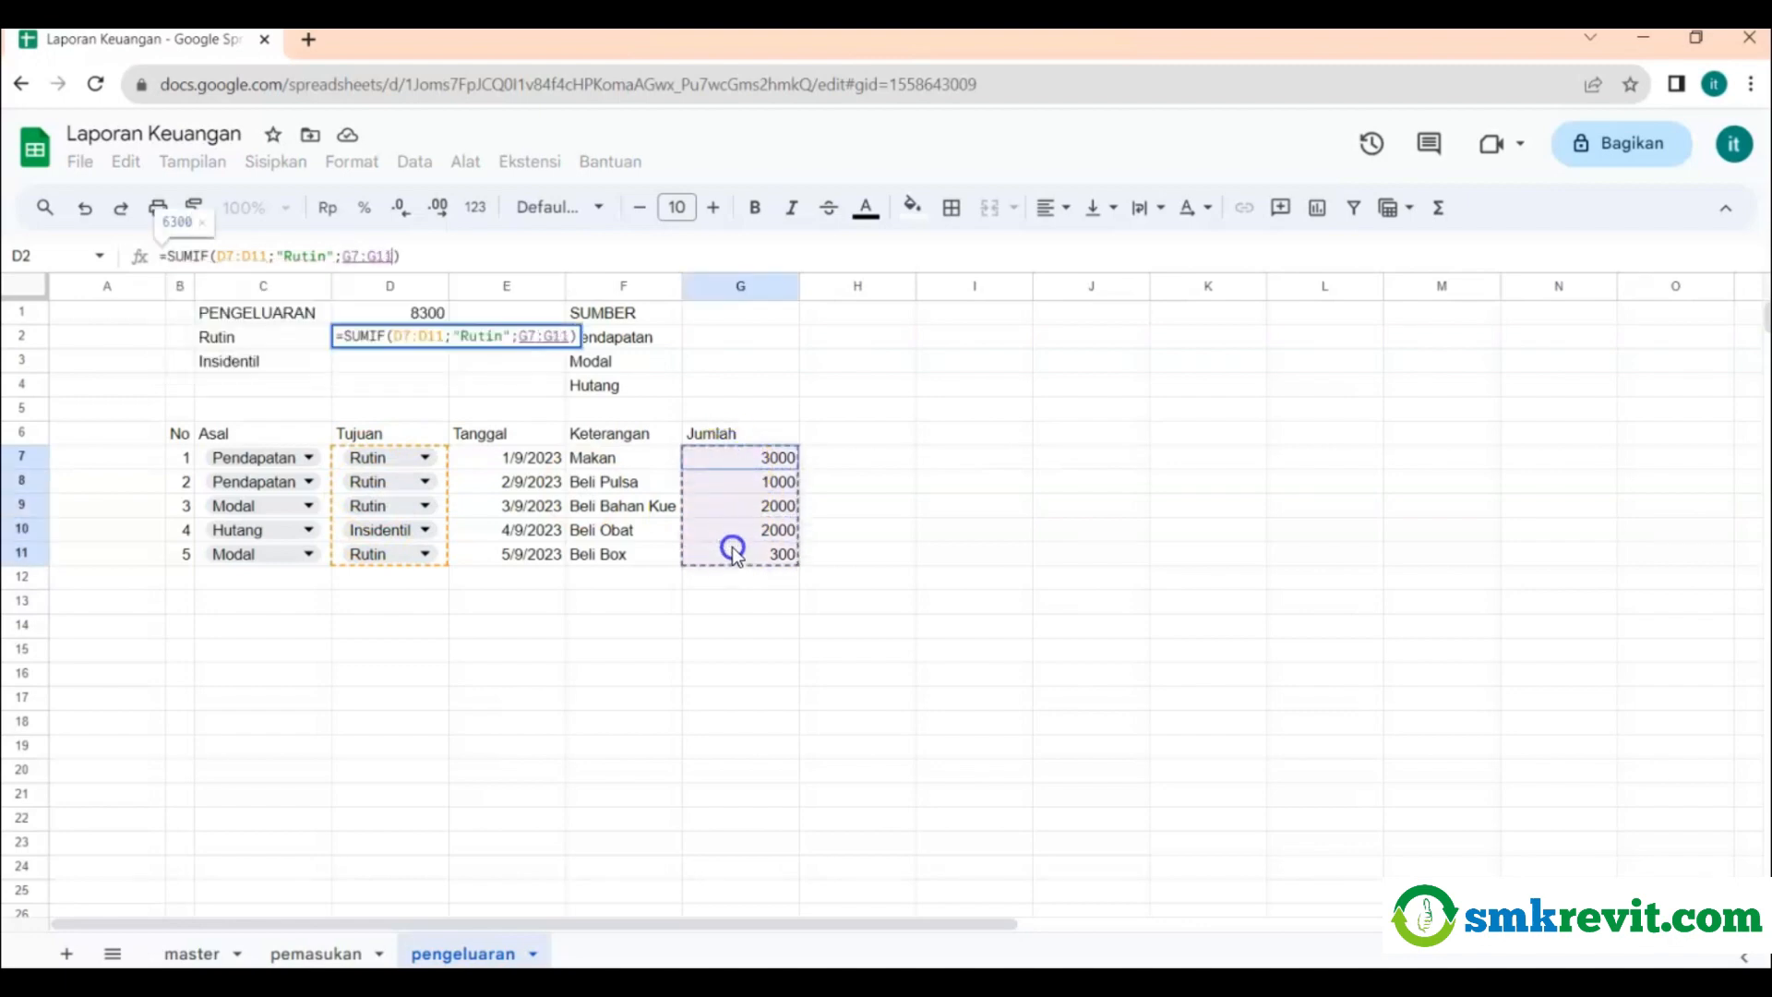
{"action": "key", "text": "Return"}
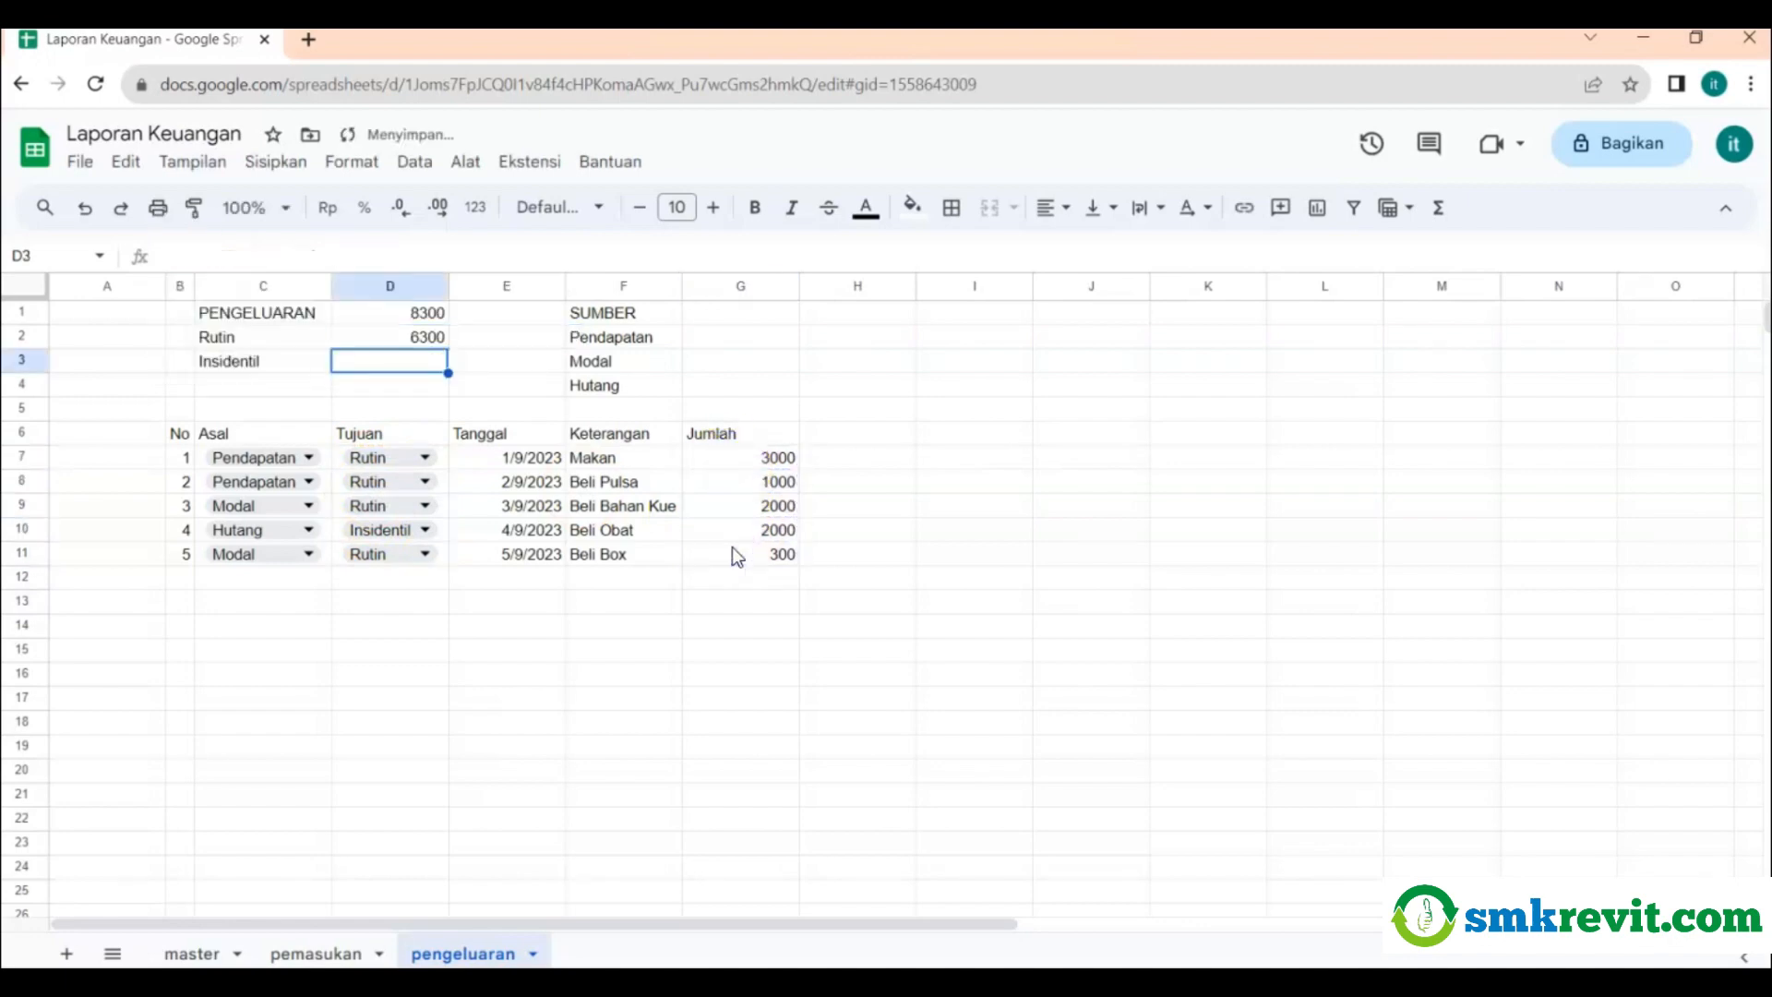
{"action": "left_click", "coordinate": [402, 343]}
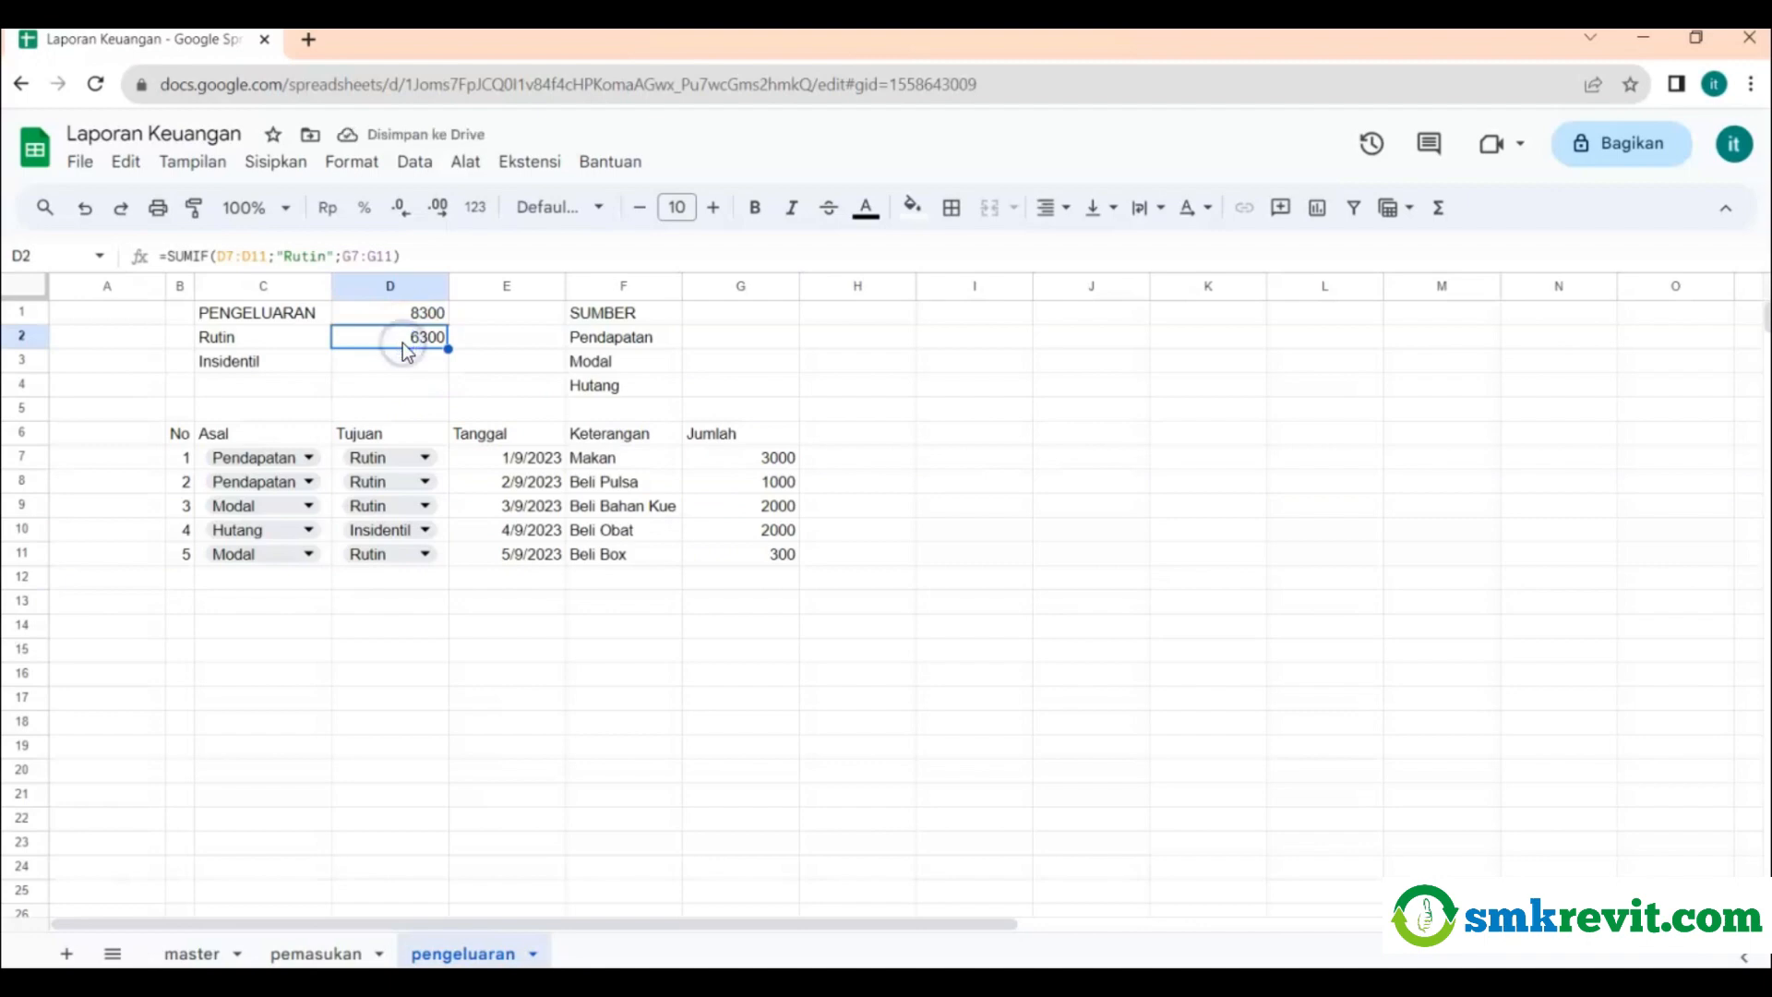
{"action": "left_click", "coordinate": [401, 358]}
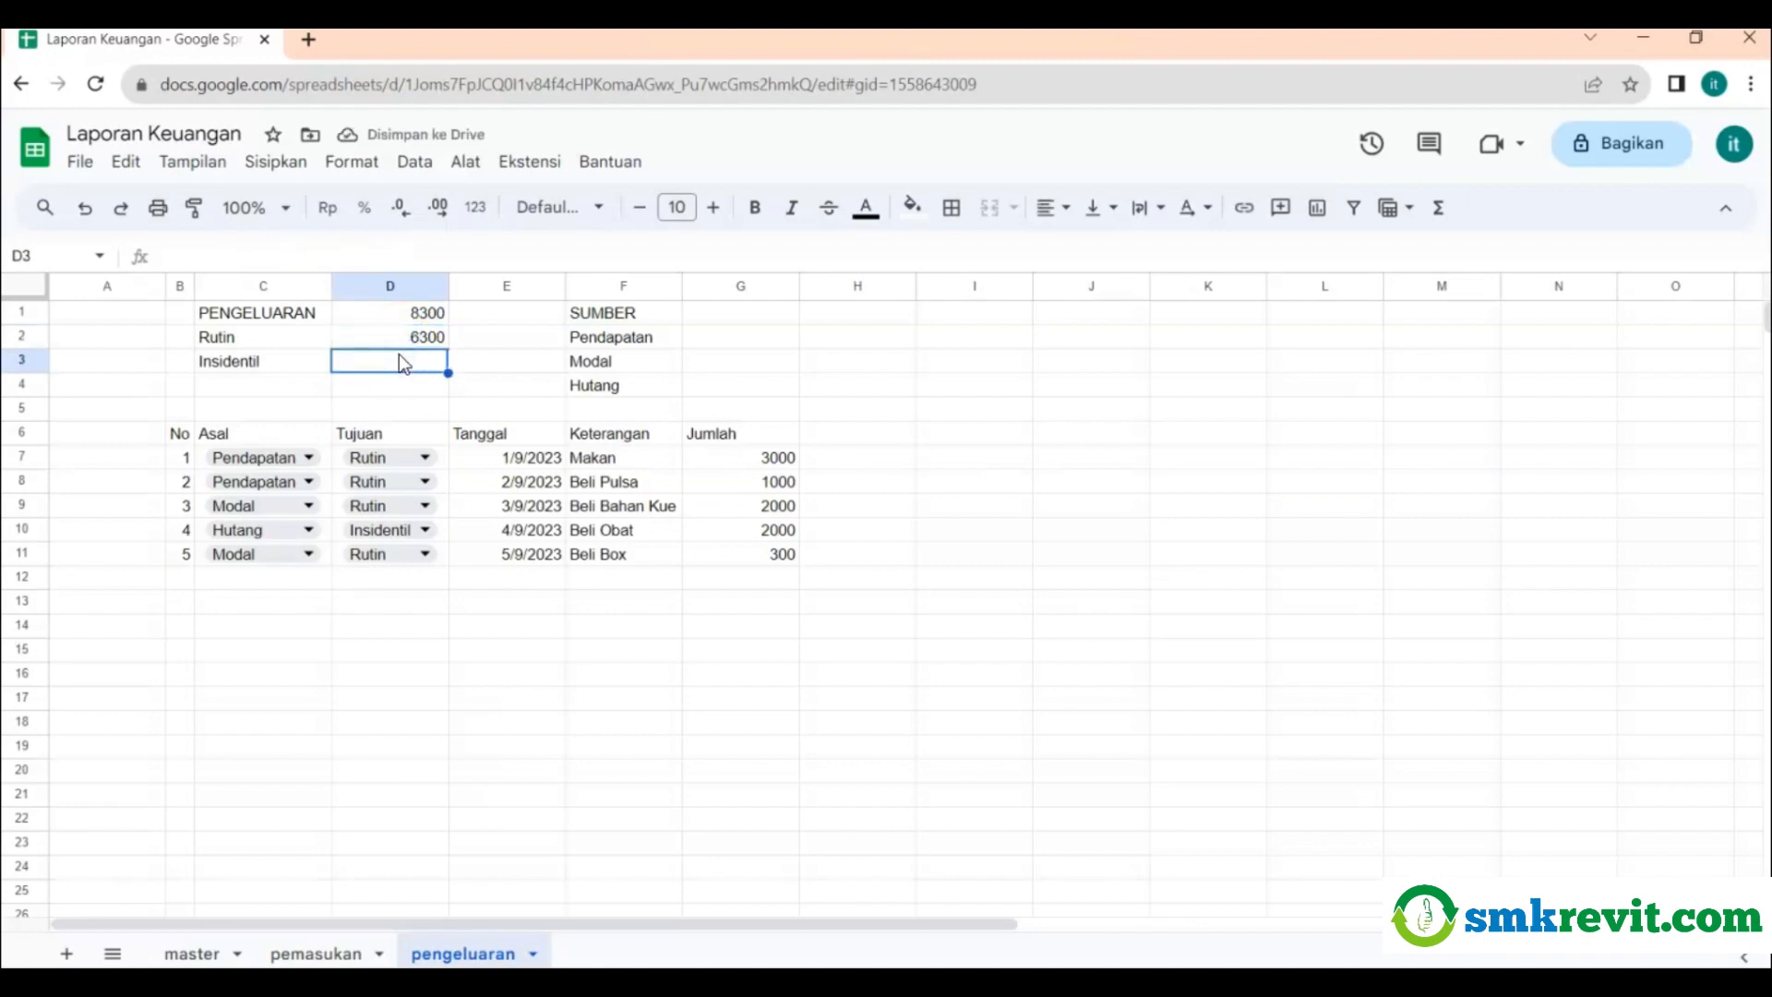
Start a SUMIF formula in D3 for the Insidentil total, using the Tujuan cells D7:D11 as its range.
{"action": "left_click", "coordinate": [1437, 209]}
{"action": "left_click", "coordinate": [1448, 251]}
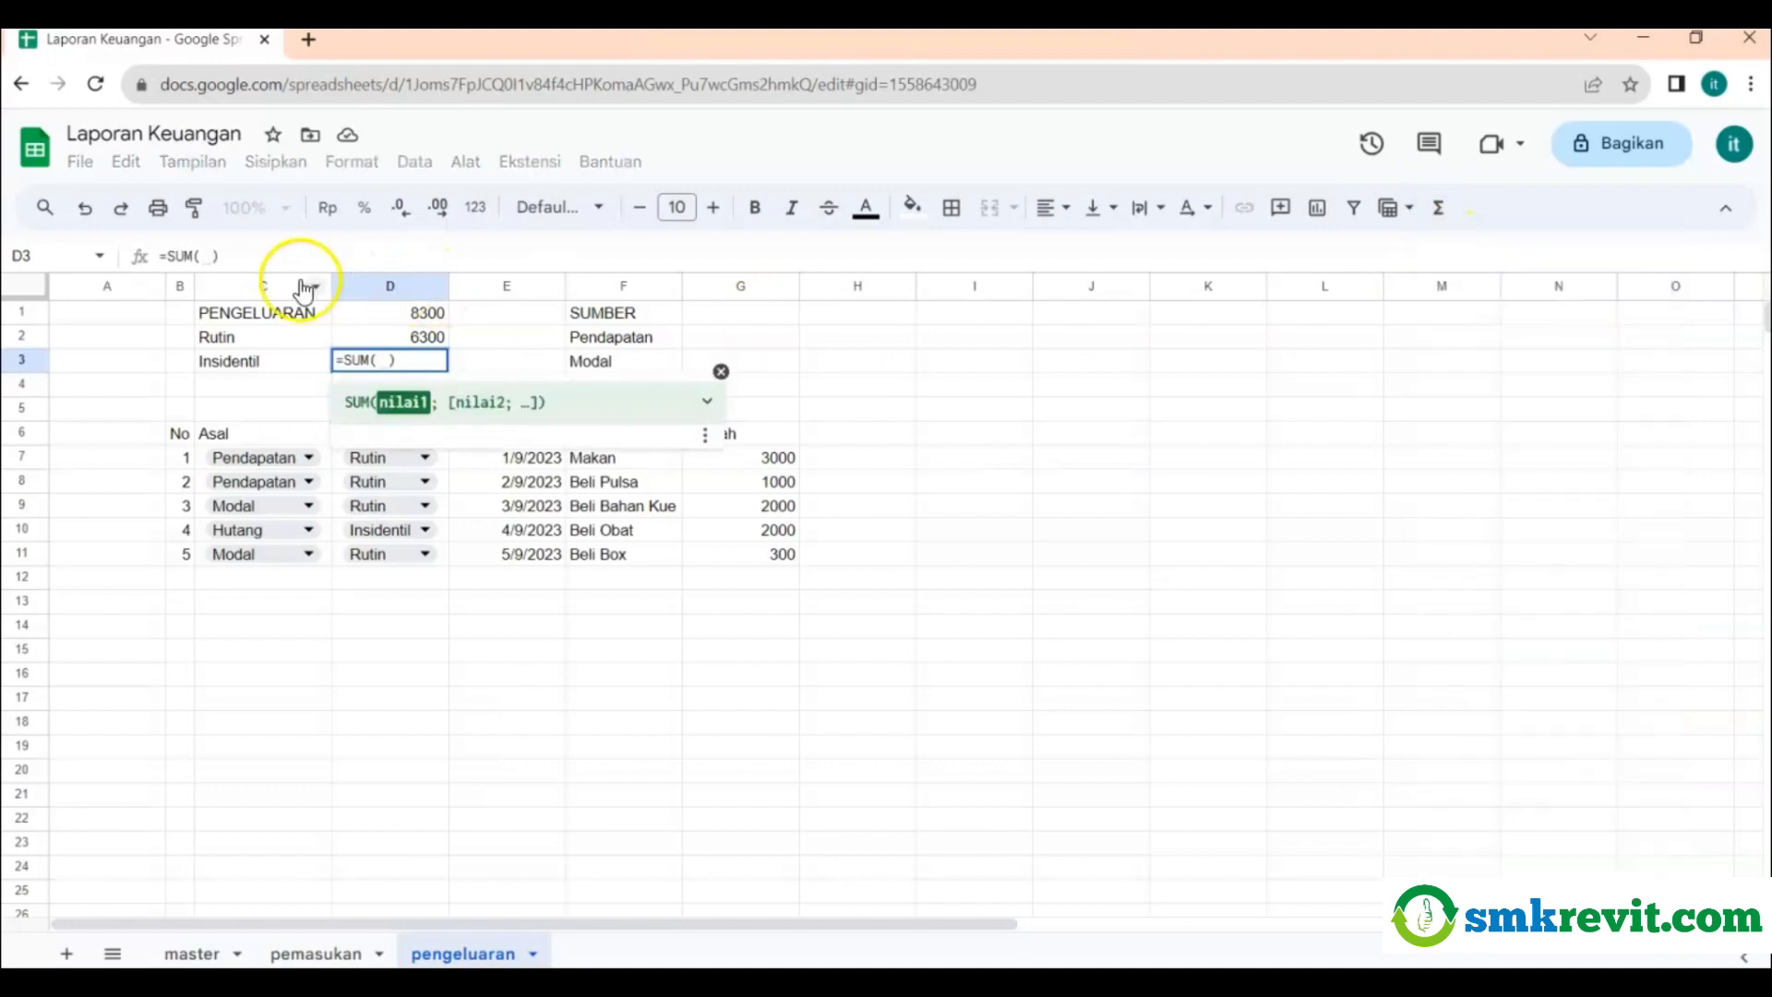
{"action": "left_click", "coordinate": [195, 259]}
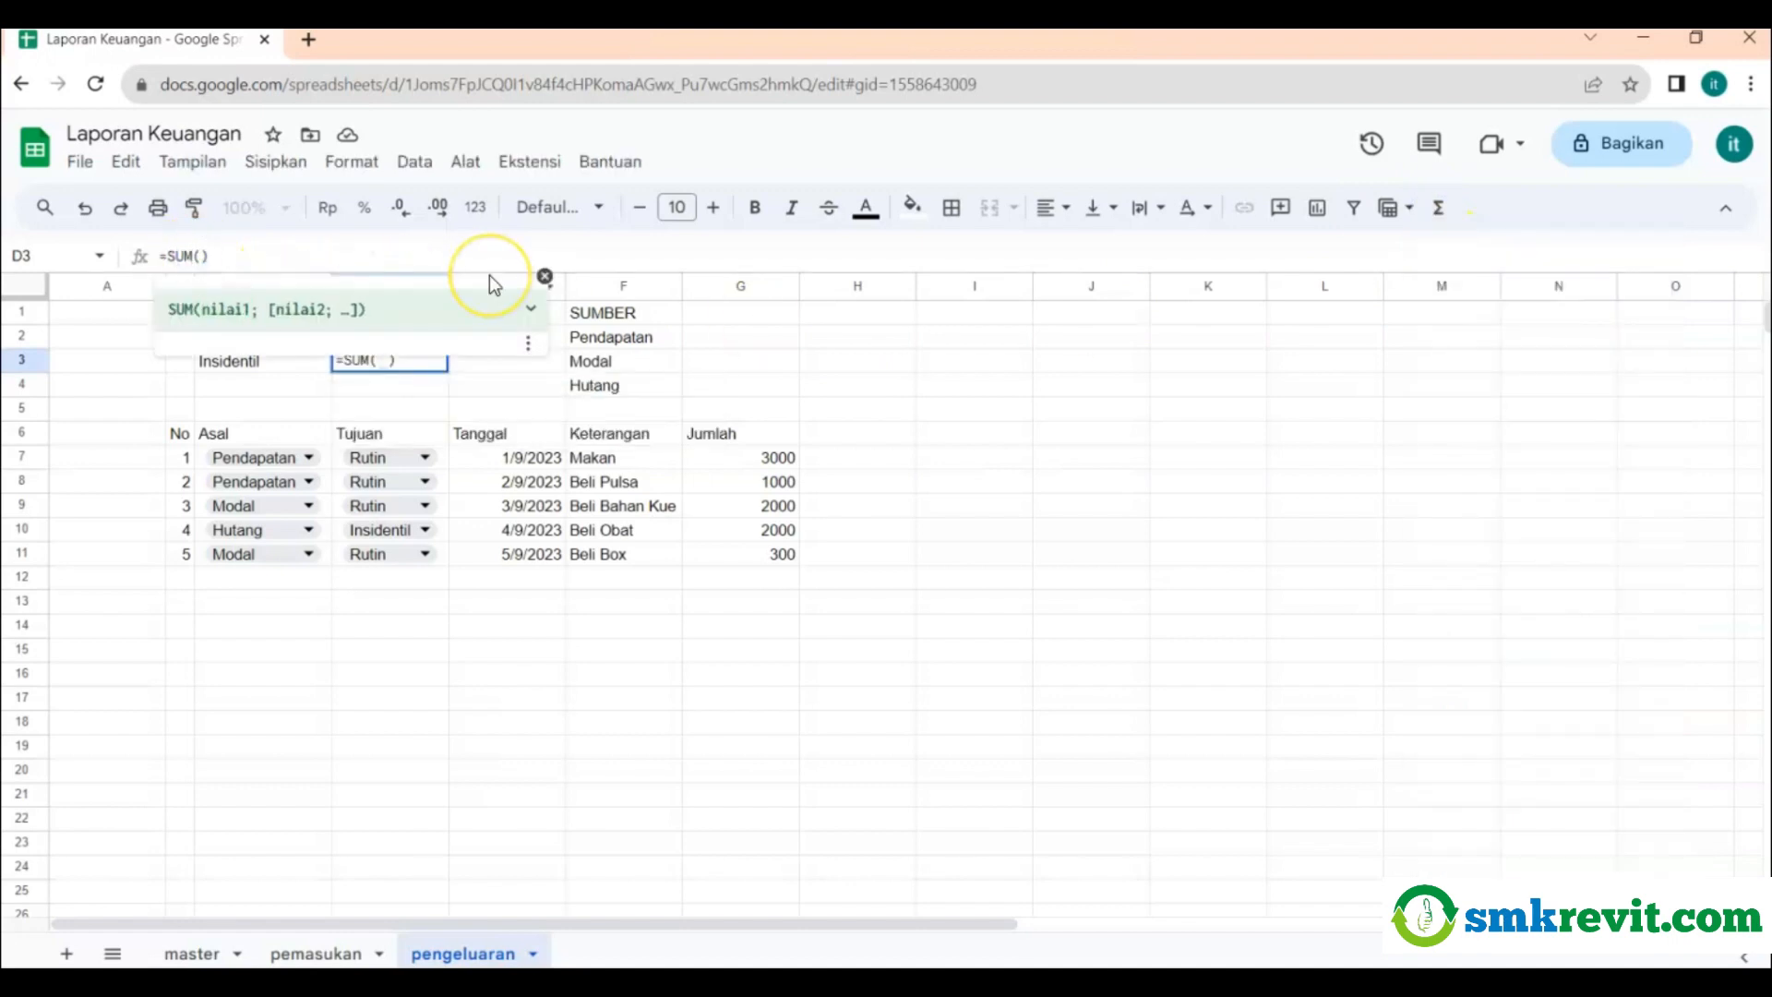
{"action": "type", "text": "i"}
{"action": "left_click", "coordinate": [331, 323]}
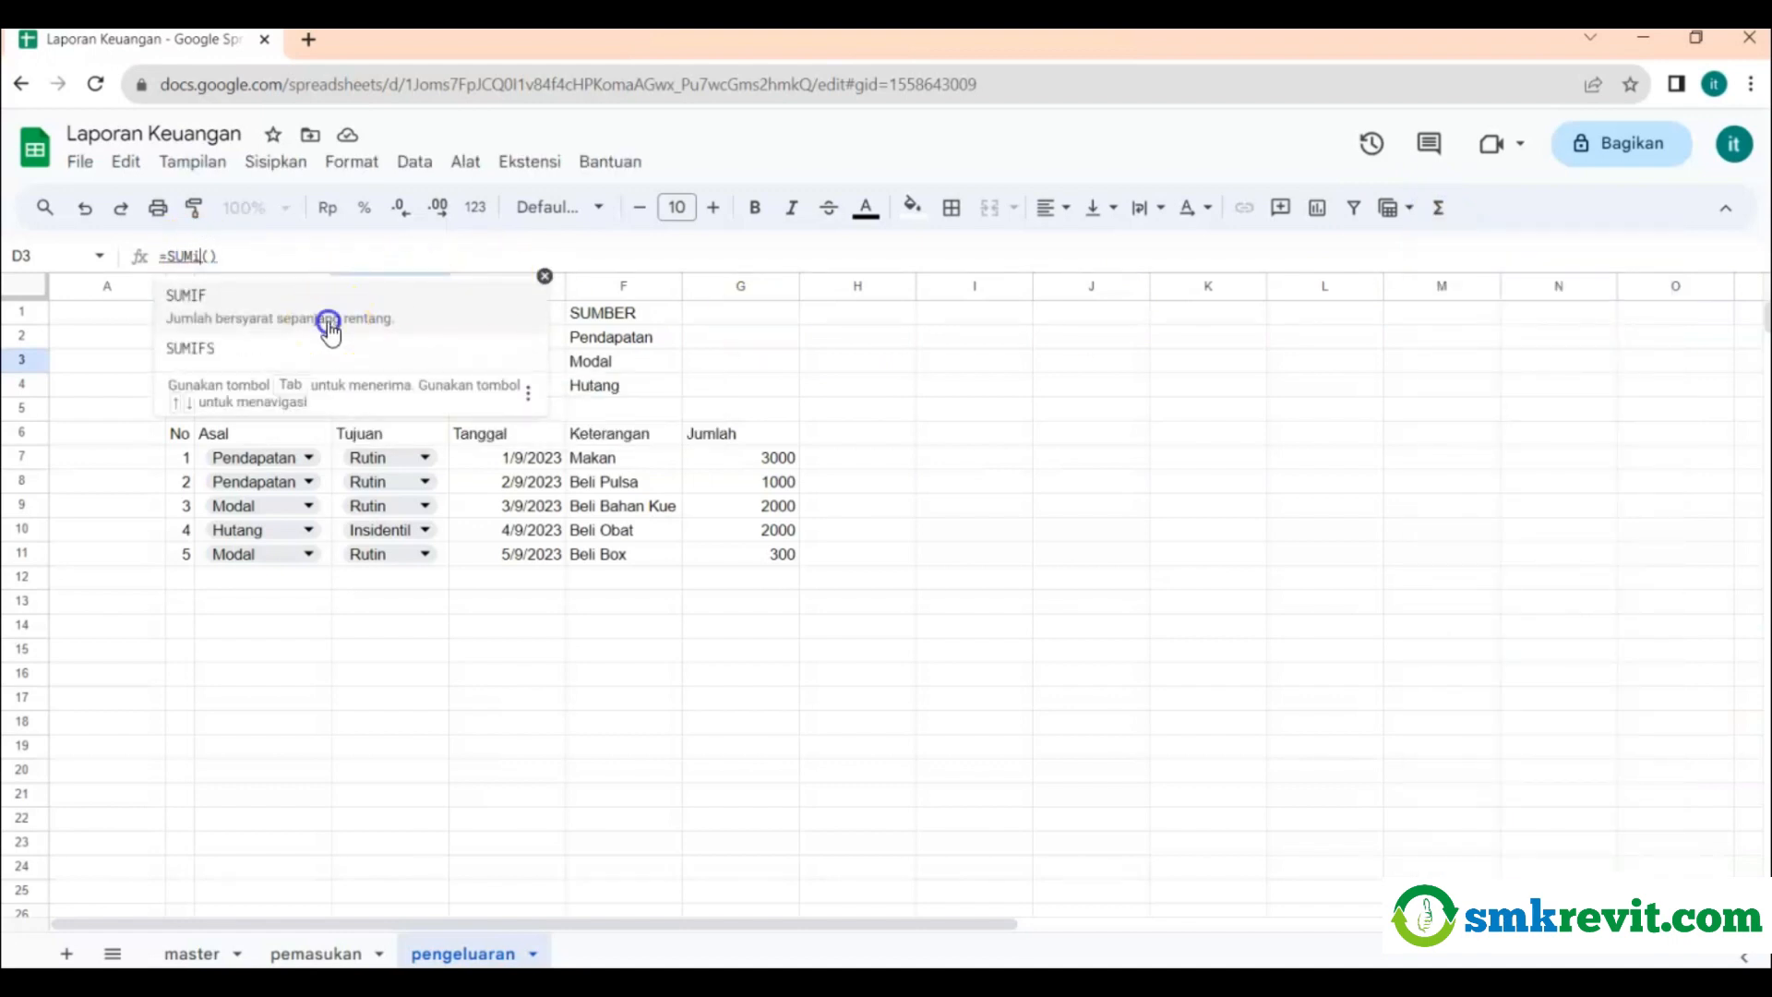
{"action": "left_click", "coordinate": [337, 458]}
{"action": "left_click_drag", "start_coordinate": [337, 458], "coordinate": [345, 550]}
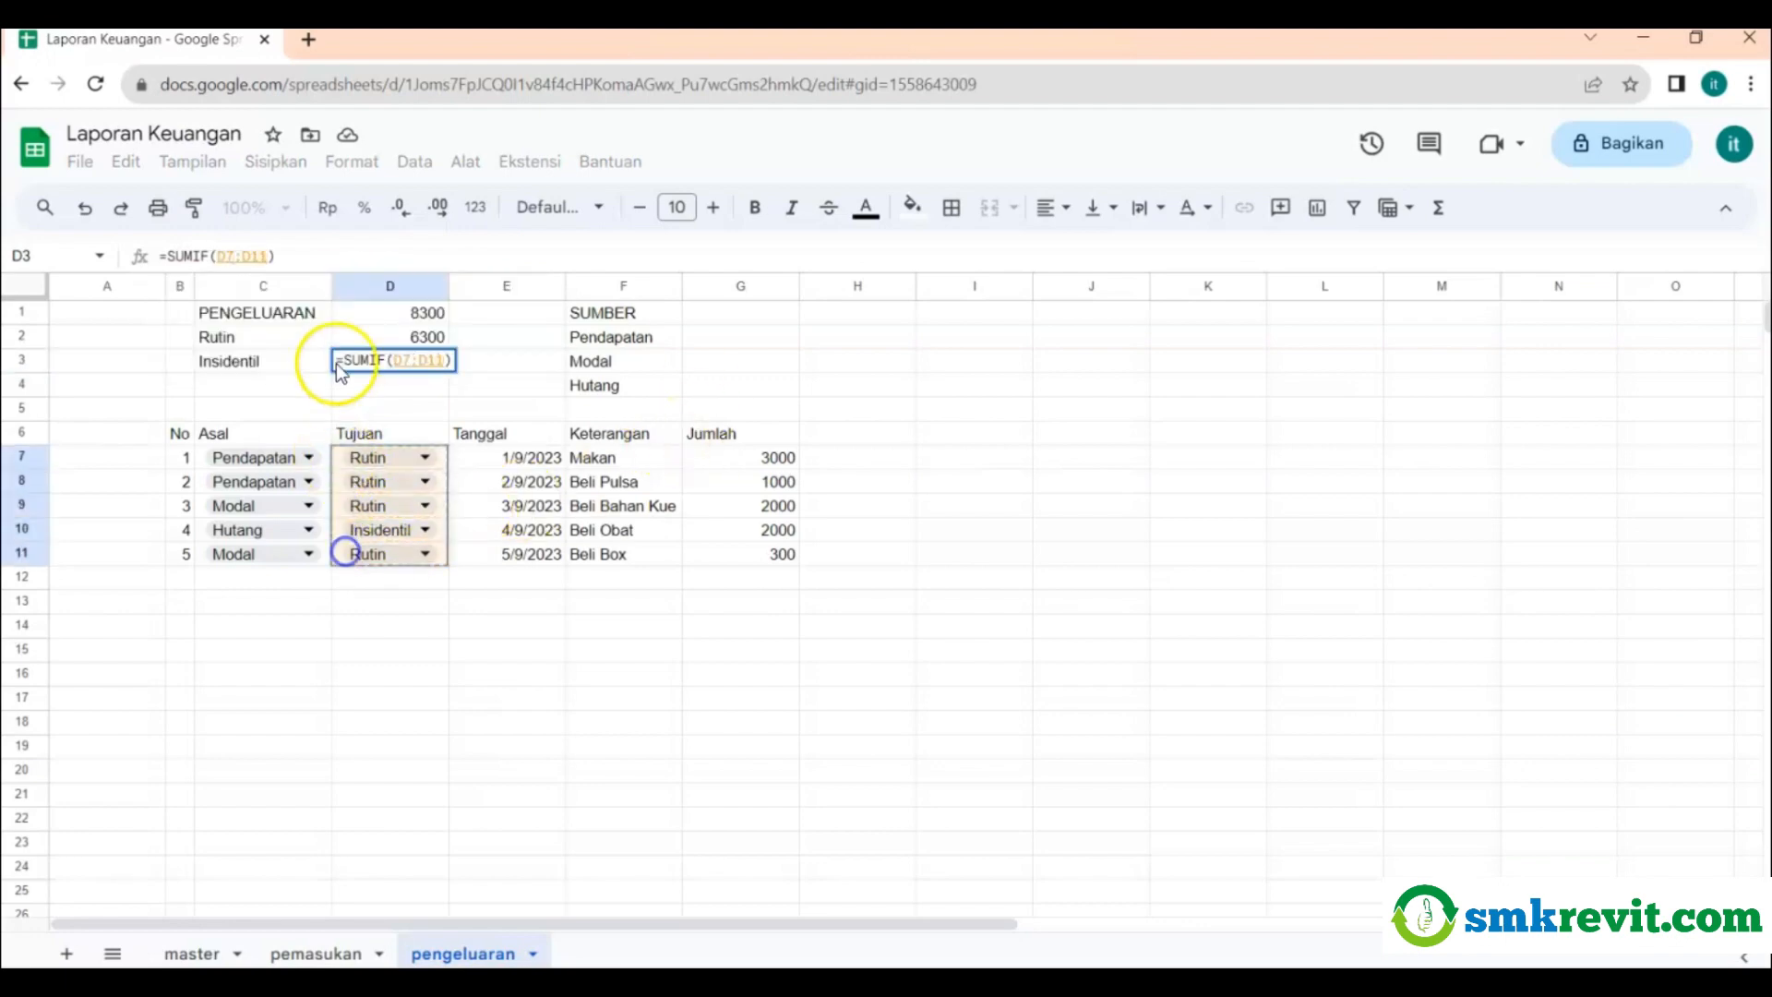
Complete the D3 SUMIF formula with the criterion "Insidentil" and the sum range G7:G11.
{"action": "type", "text": "; "}
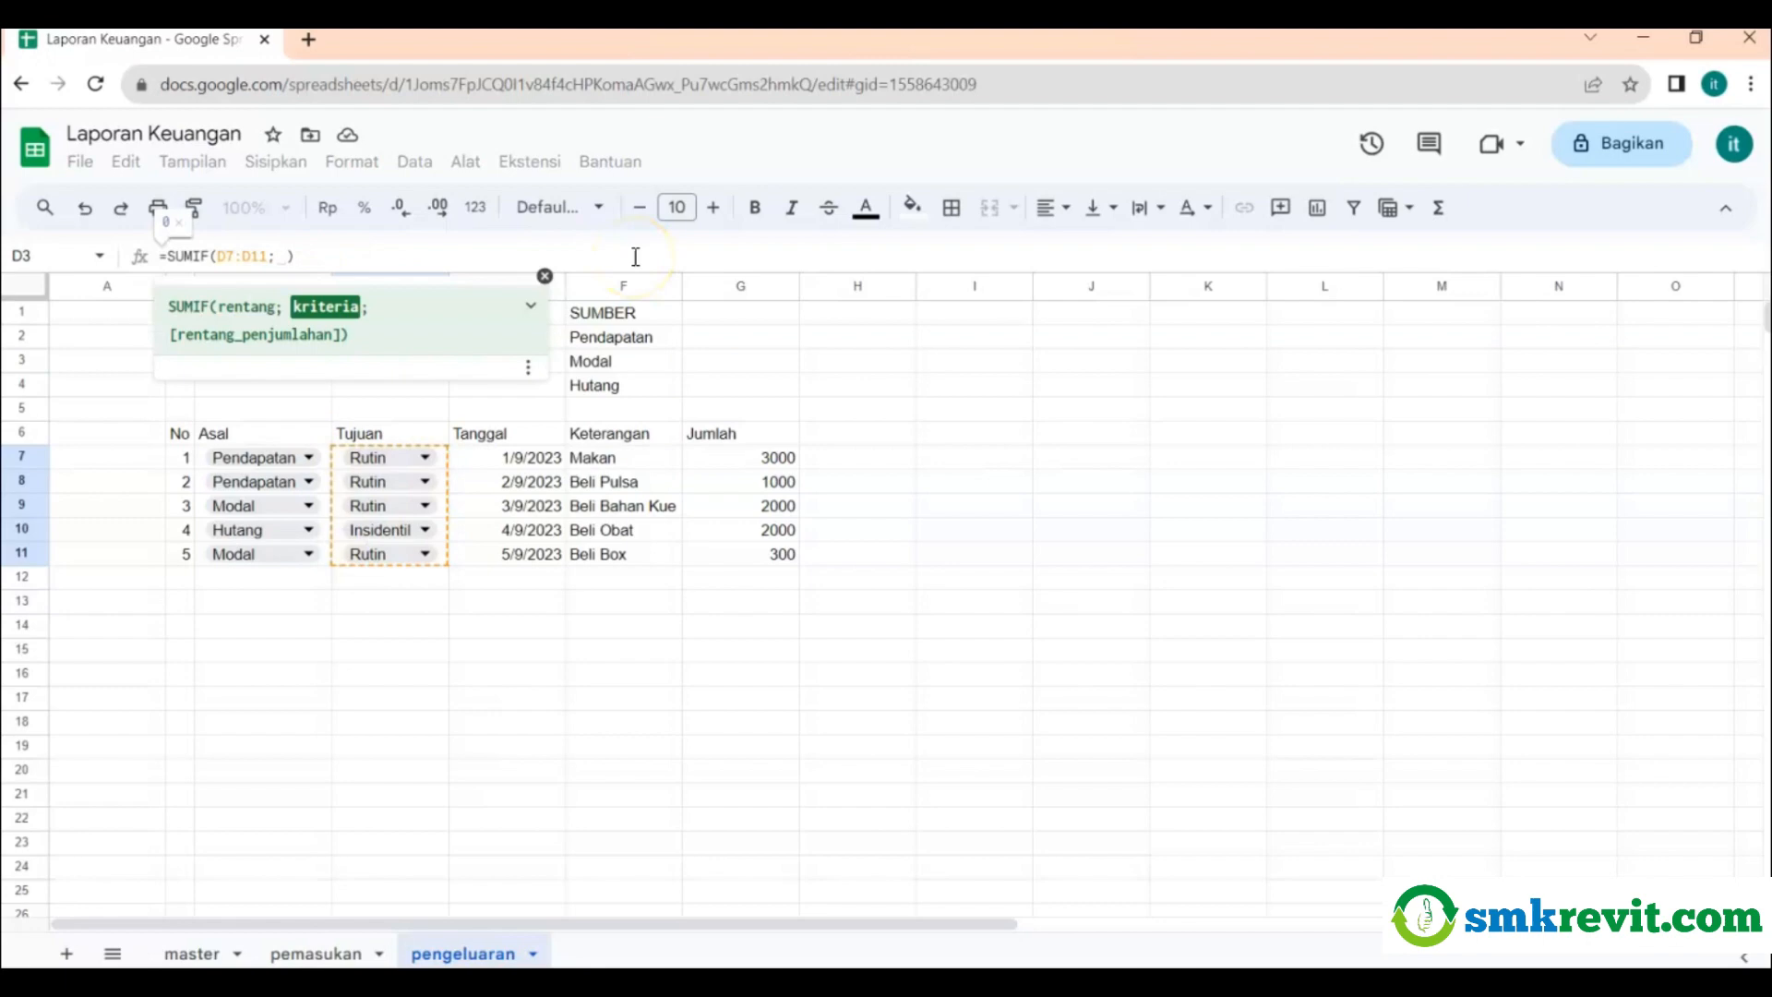
{"action": "type", "text": "\""}
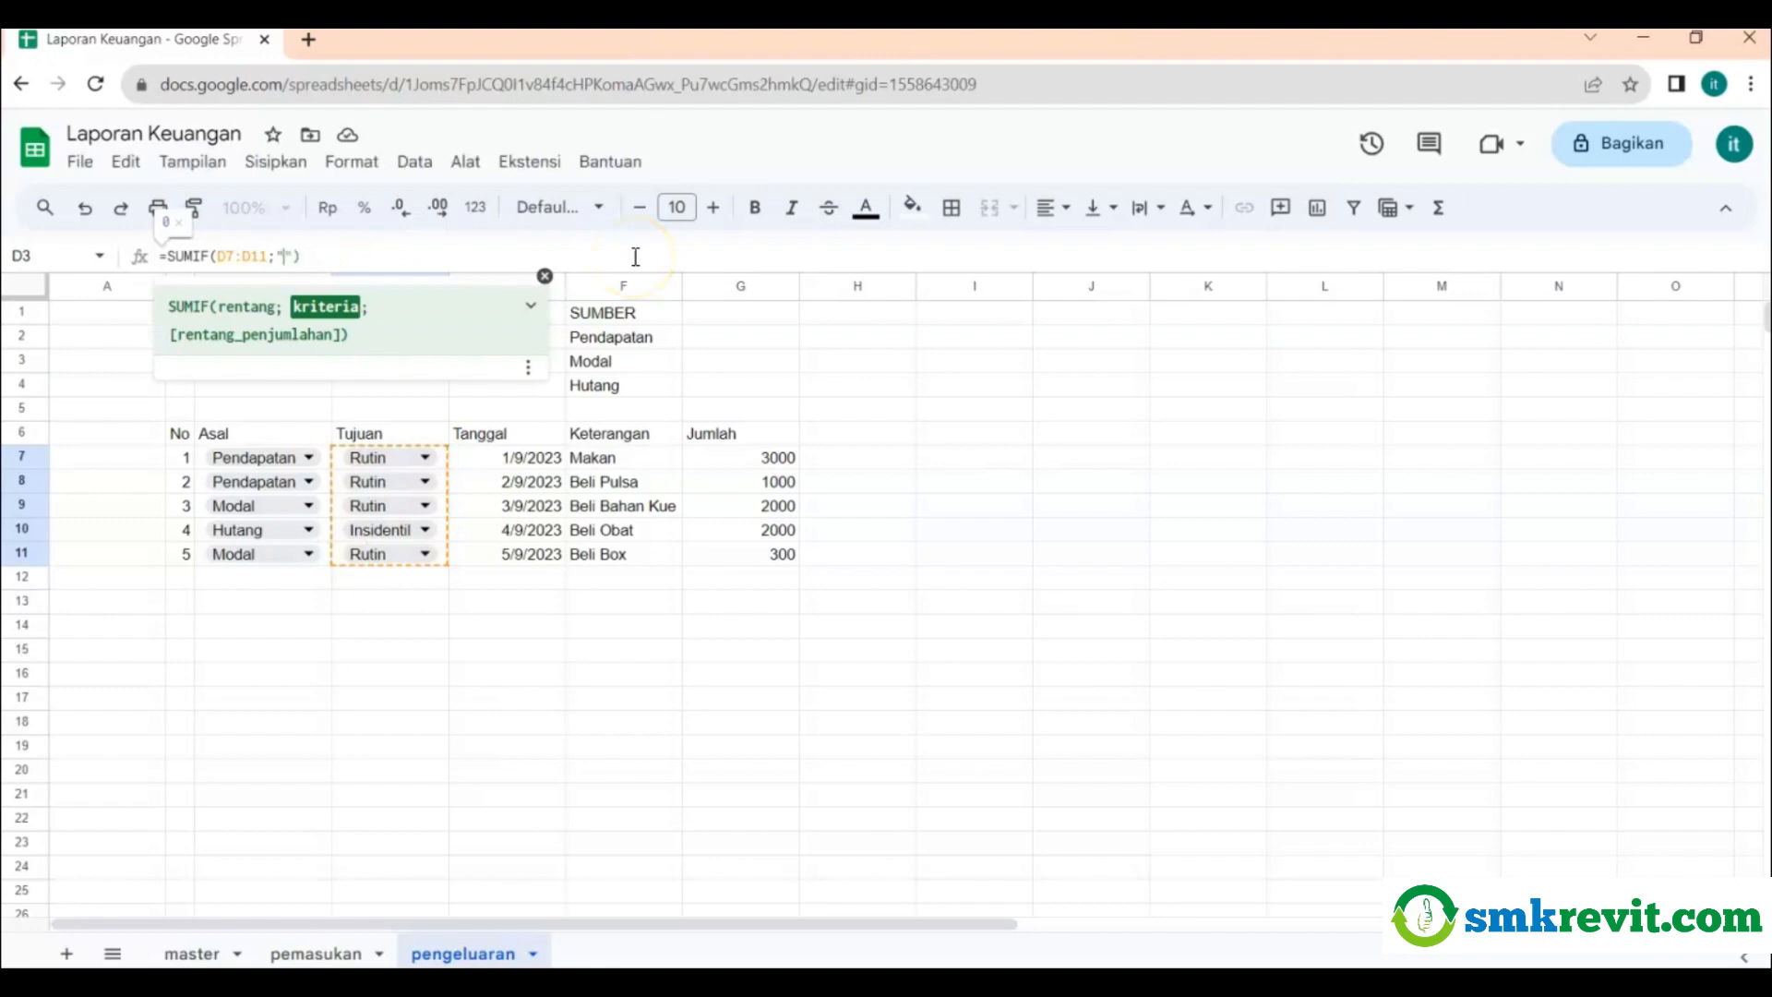
{"action": "type", "text": "Insidentil\";"}
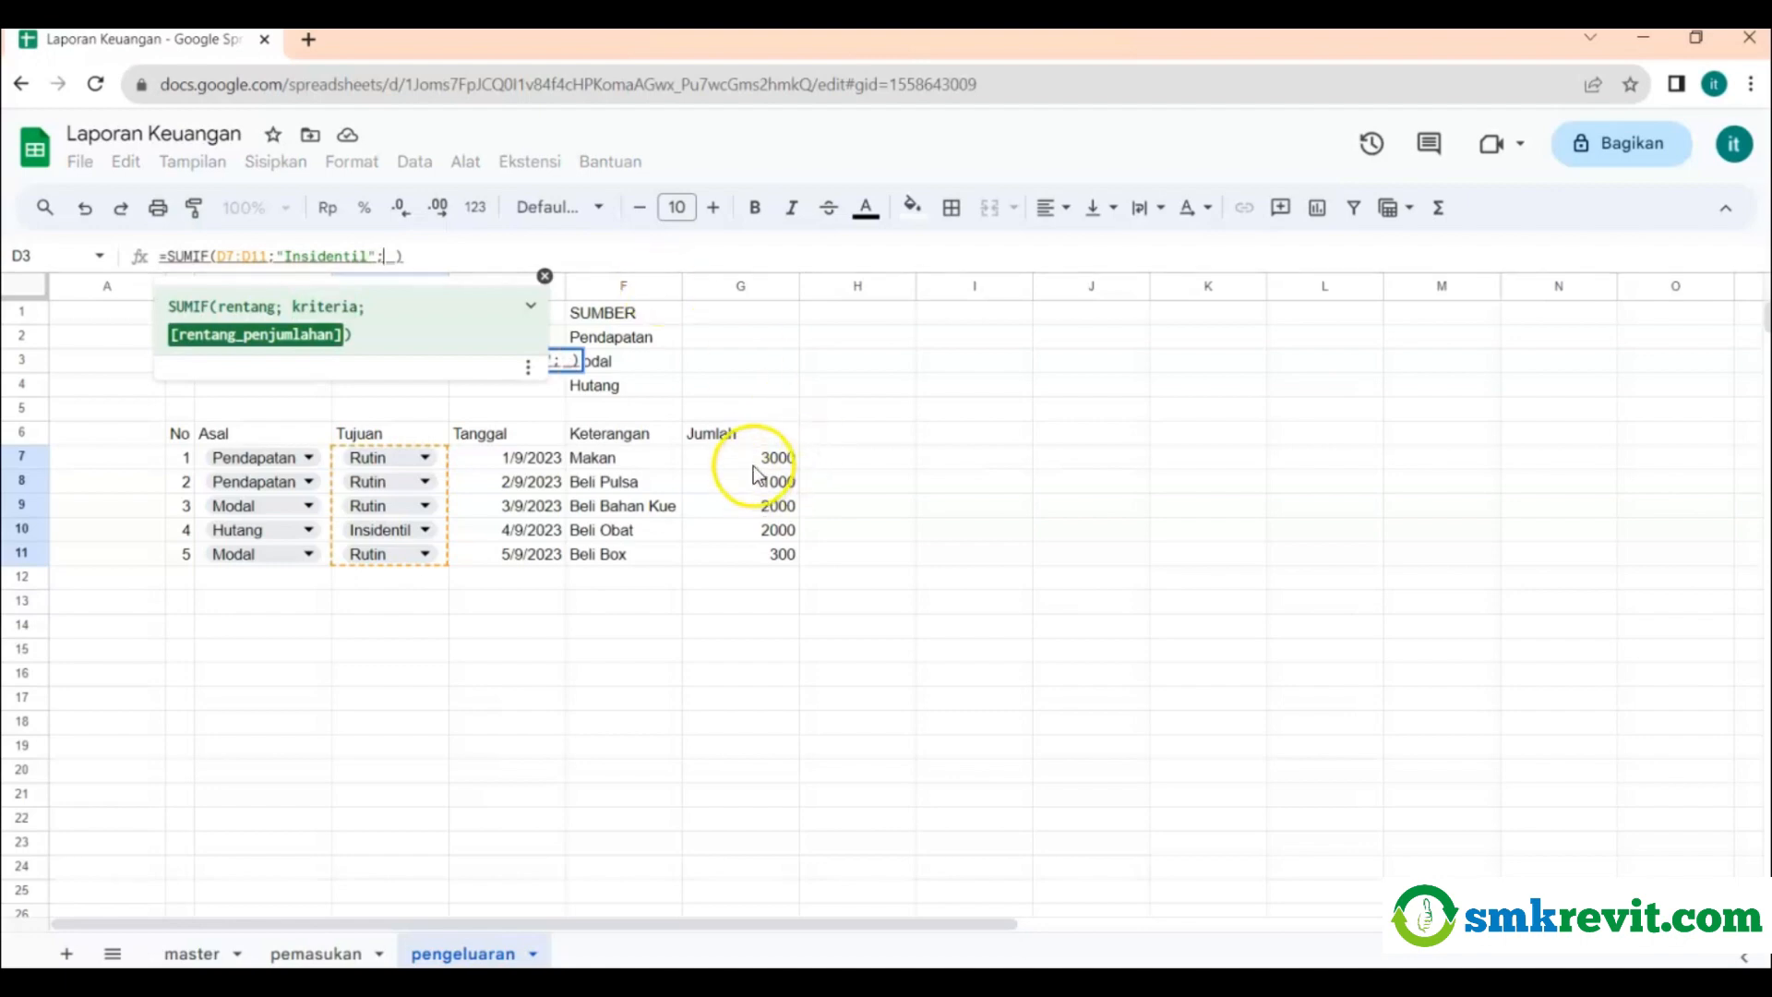
{"action": "left_click_drag", "start_coordinate": [753, 465], "coordinate": [750, 556]}
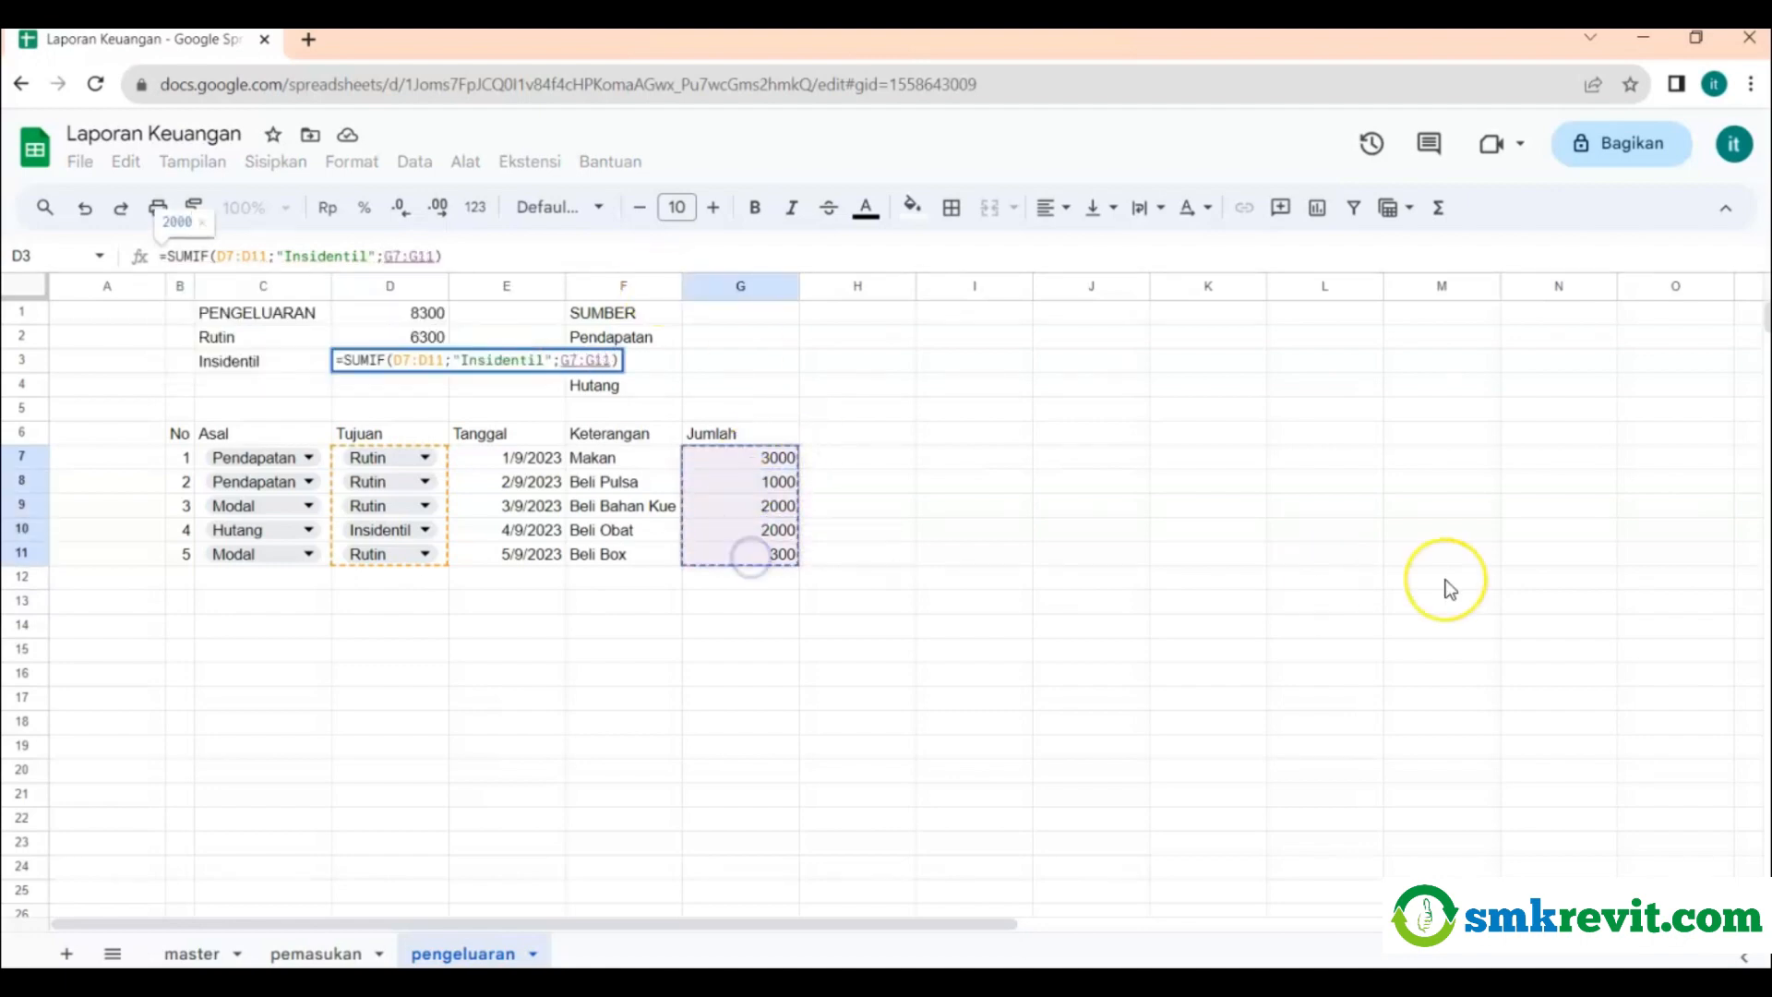
{"action": "key", "text": "Return"}
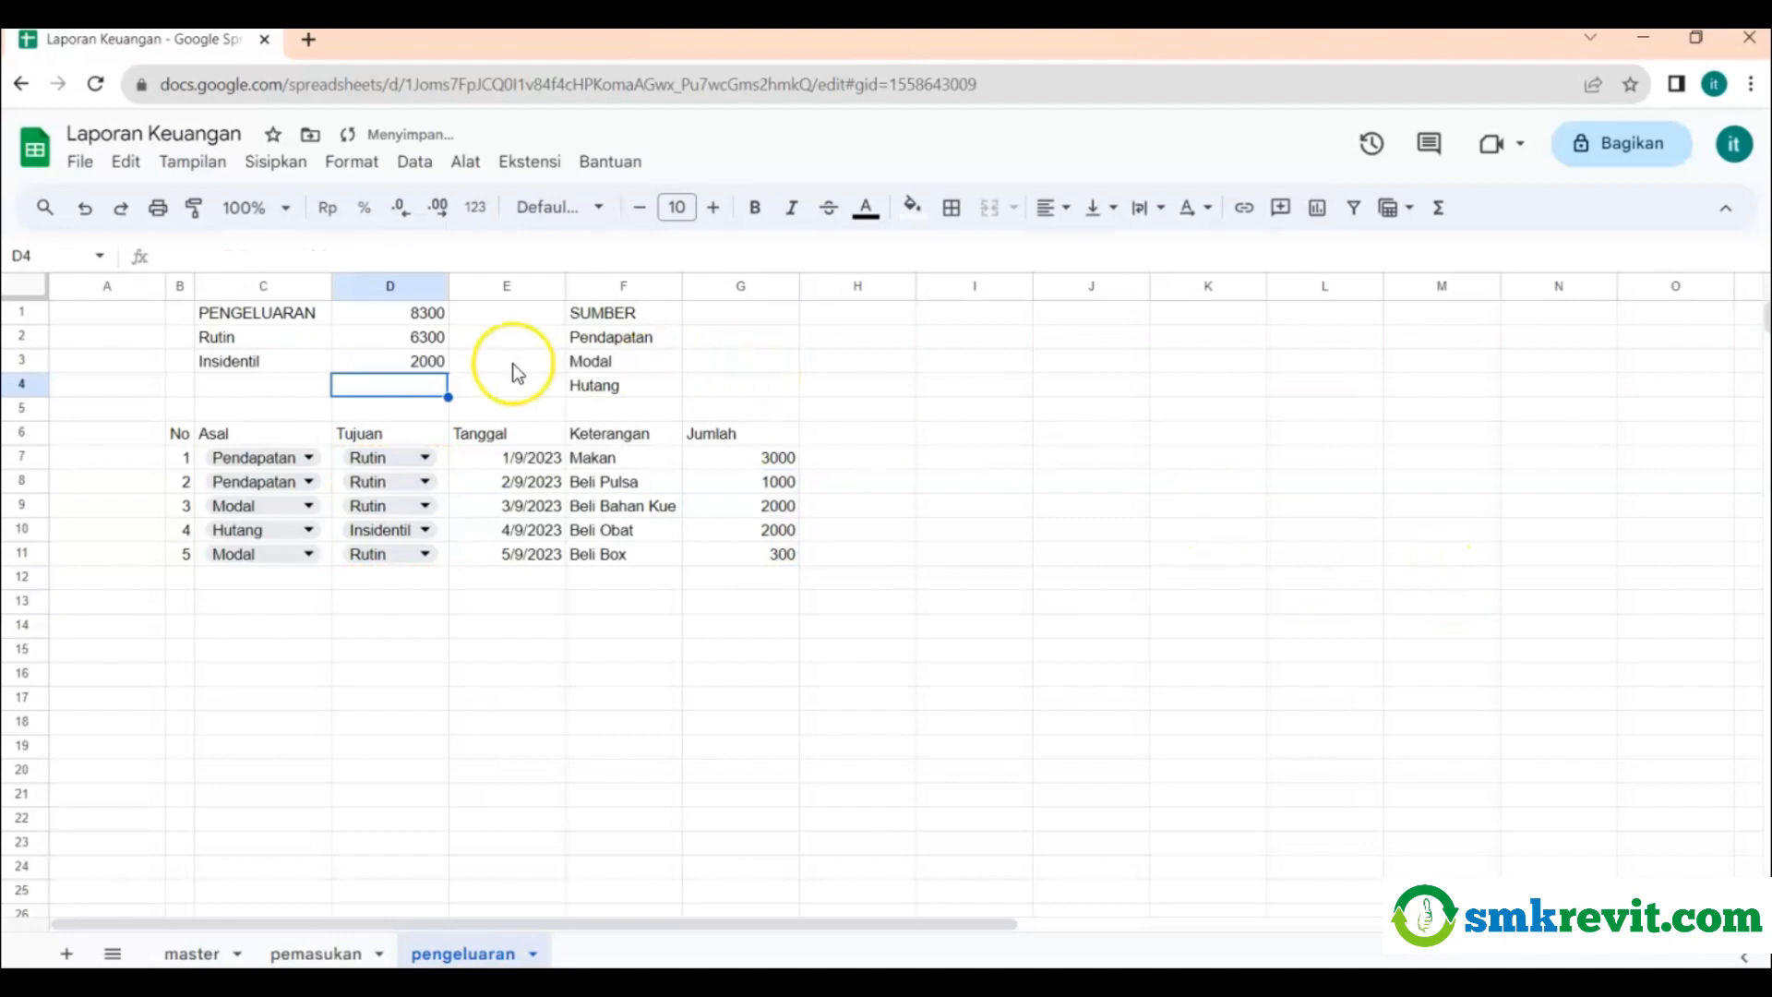
Review the formulas of the PENGELUARAN totals in D1:D3 and the SUMBER labels in F2:F4.
{"action": "left_click", "coordinate": [390, 317]}
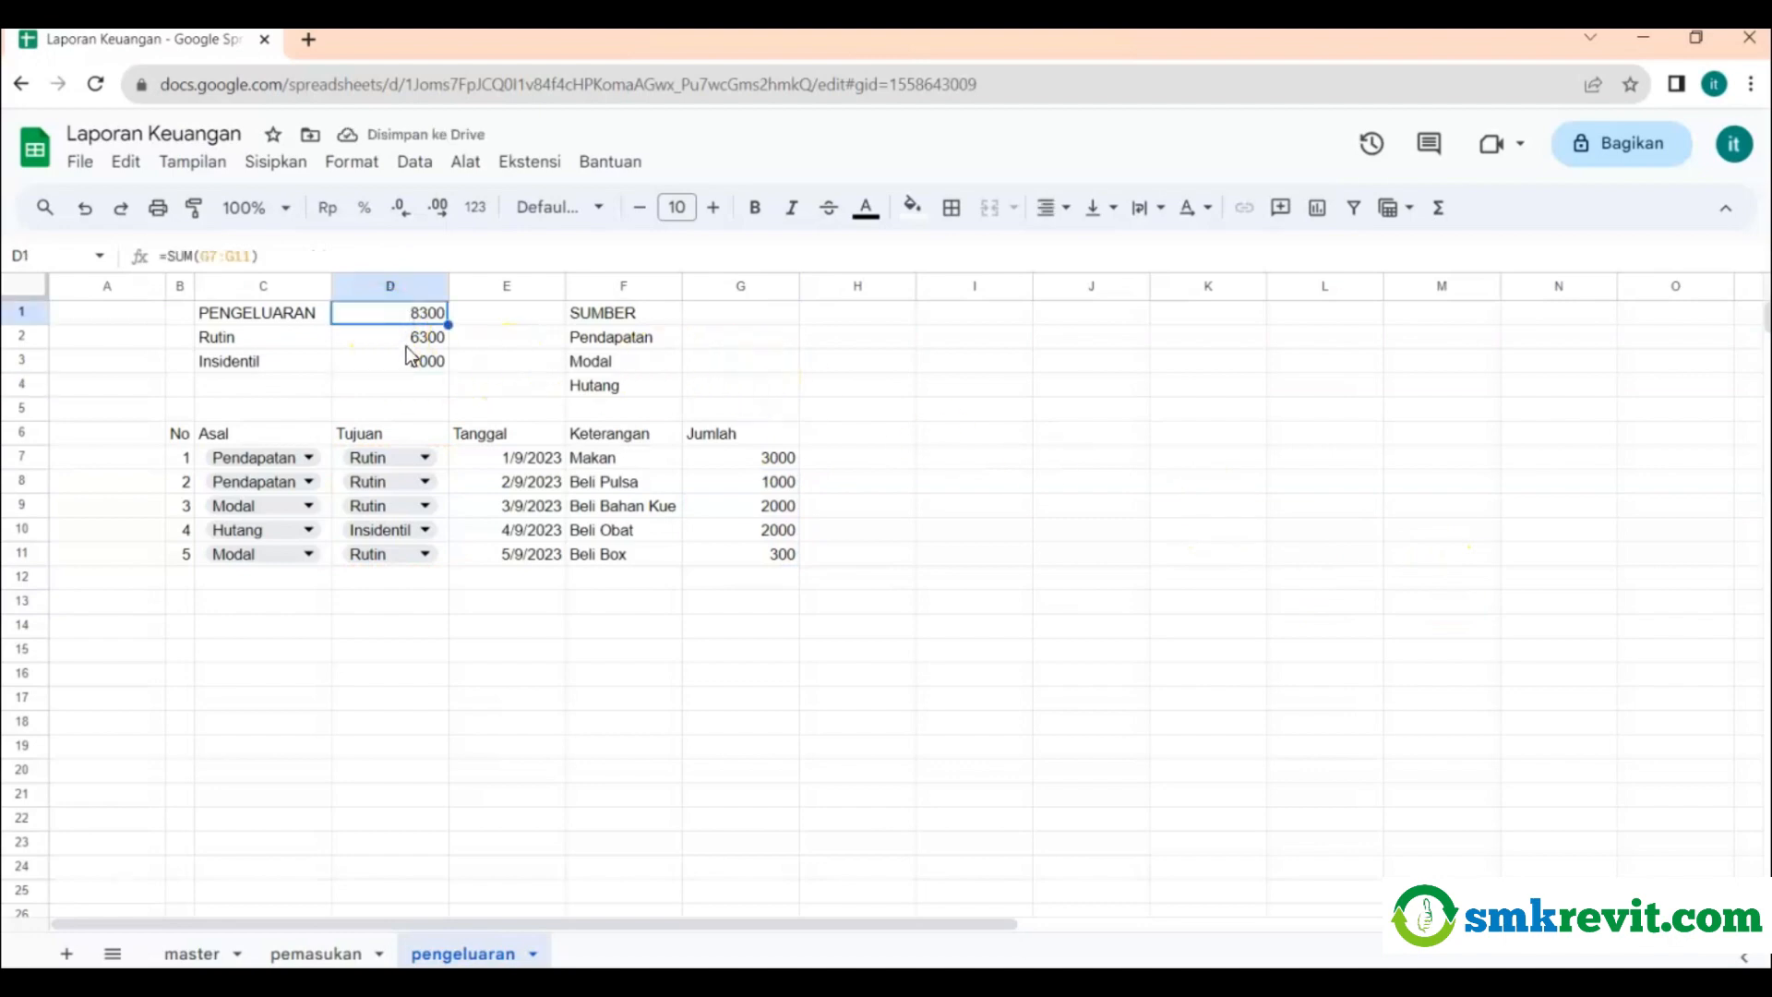
{"action": "left_click", "coordinate": [406, 346]}
{"action": "left_click", "coordinate": [420, 374]}
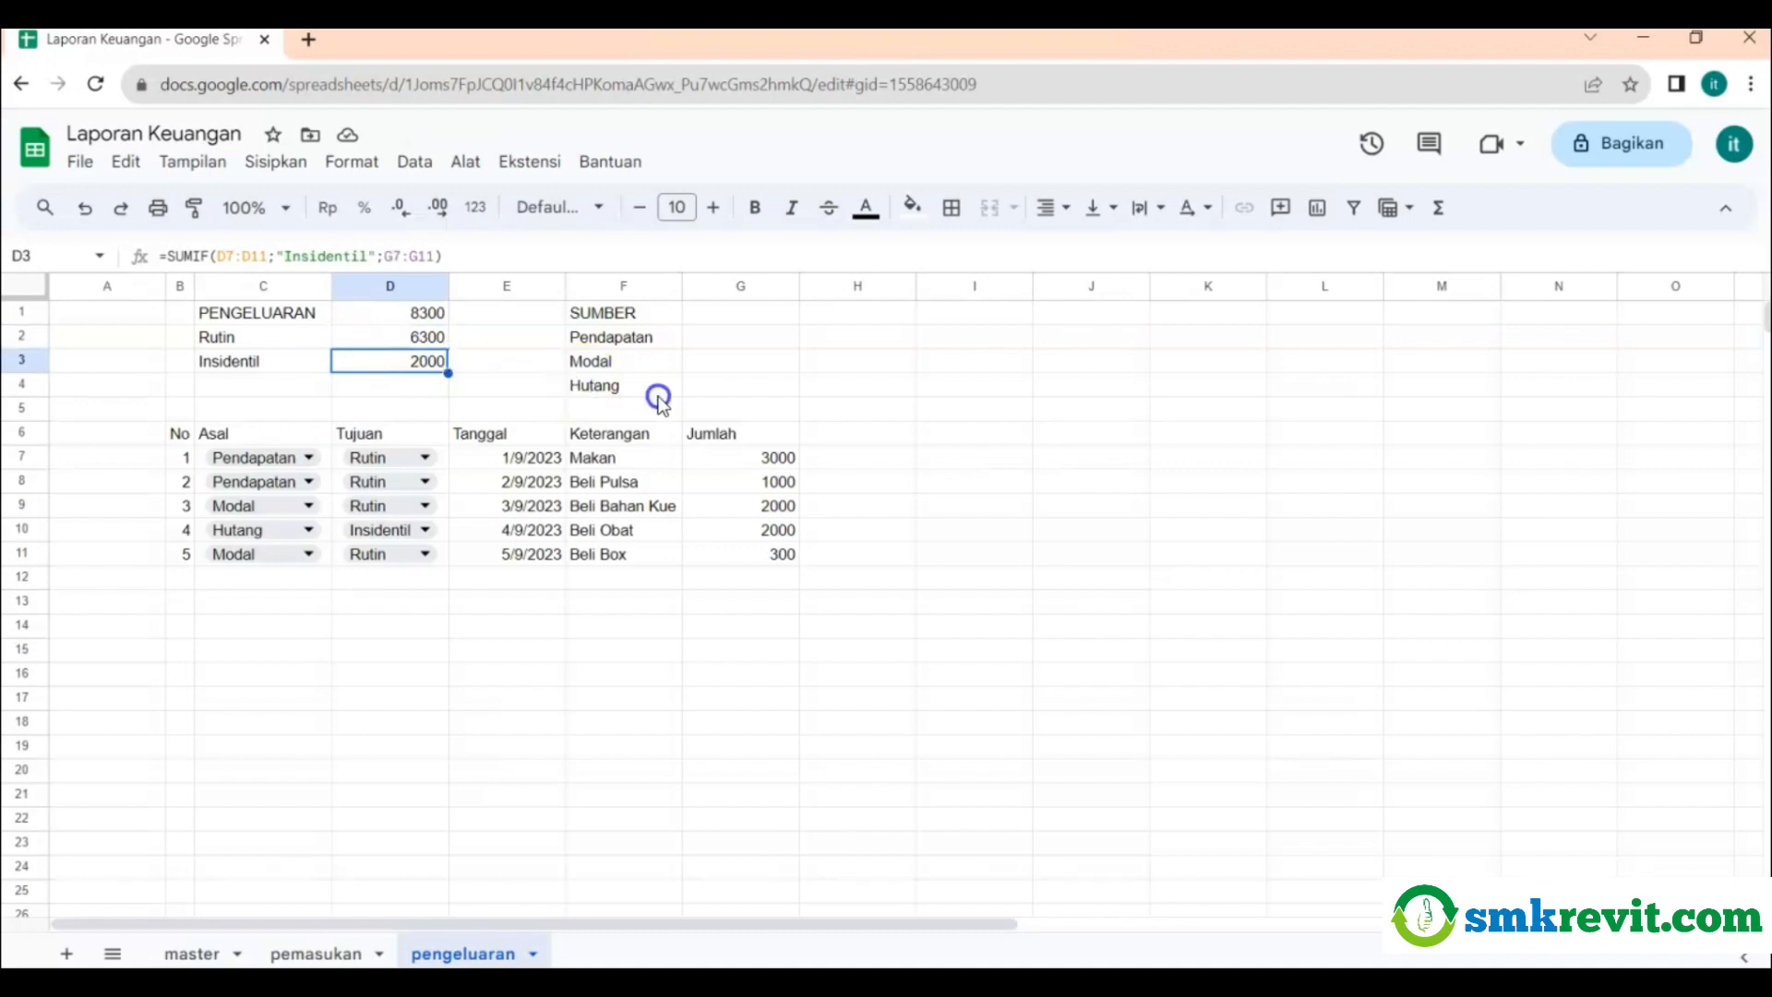
{"action": "left_click", "coordinate": [659, 338]}
{"action": "left_click", "coordinate": [644, 365]}
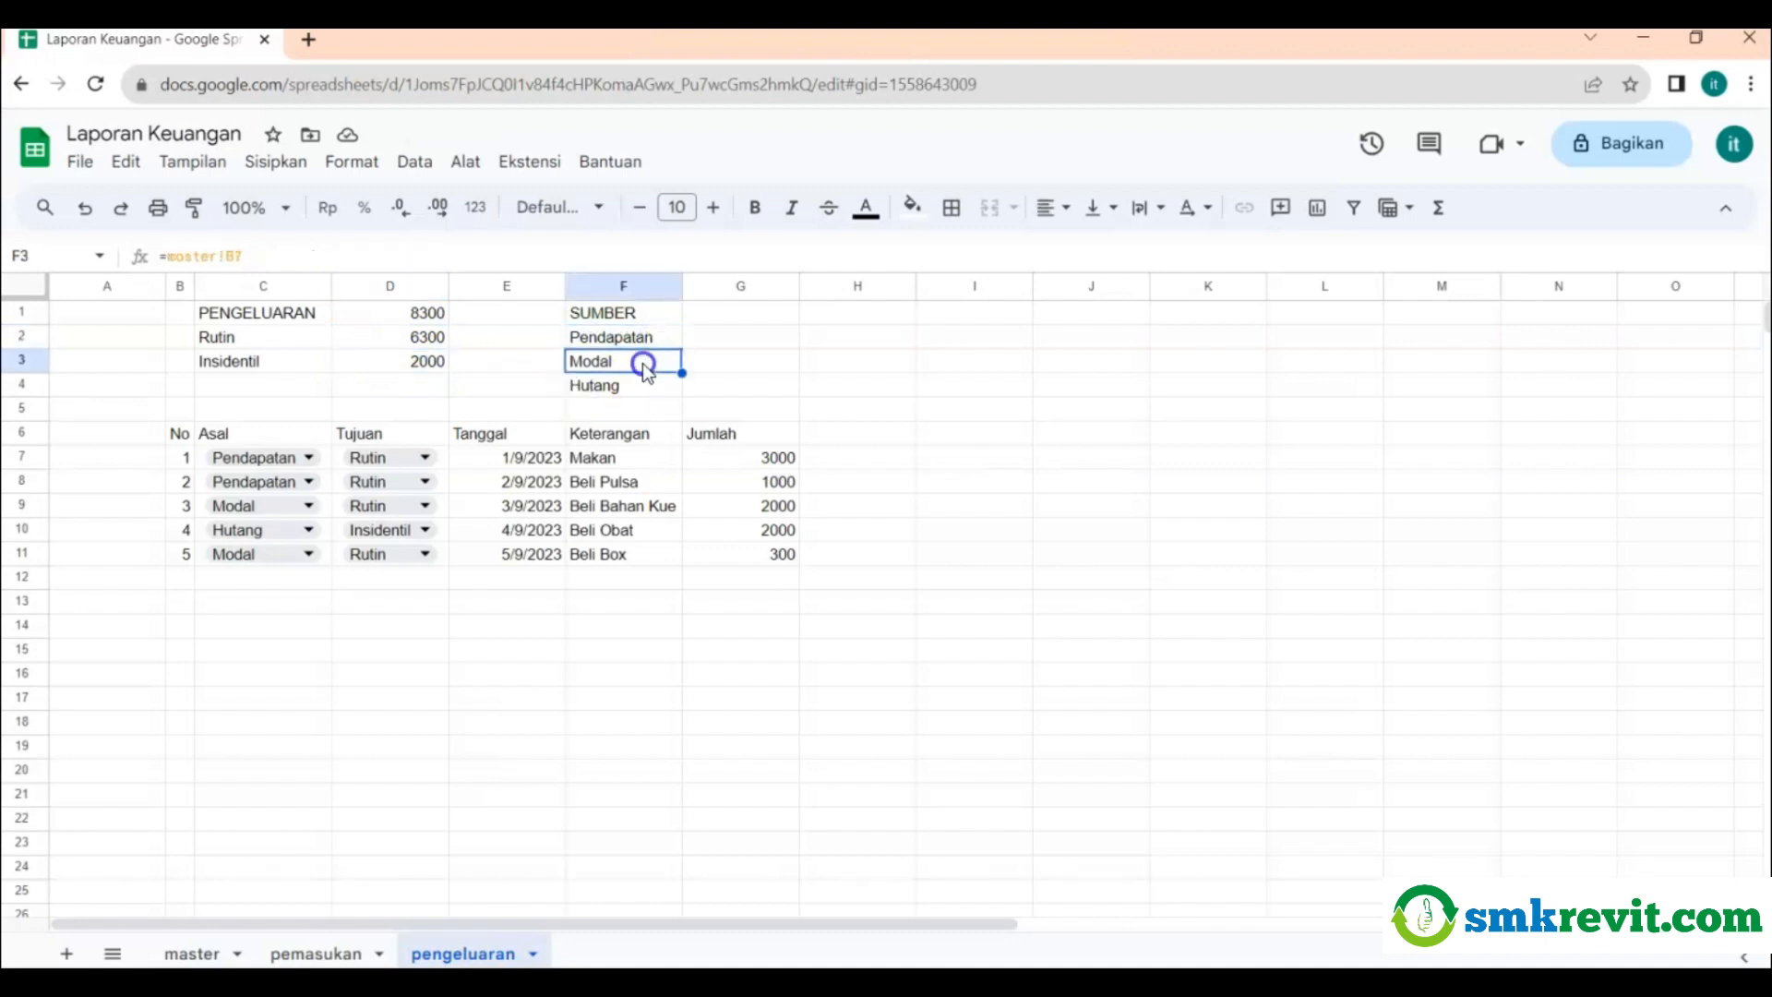
{"action": "left_click", "coordinate": [637, 385]}
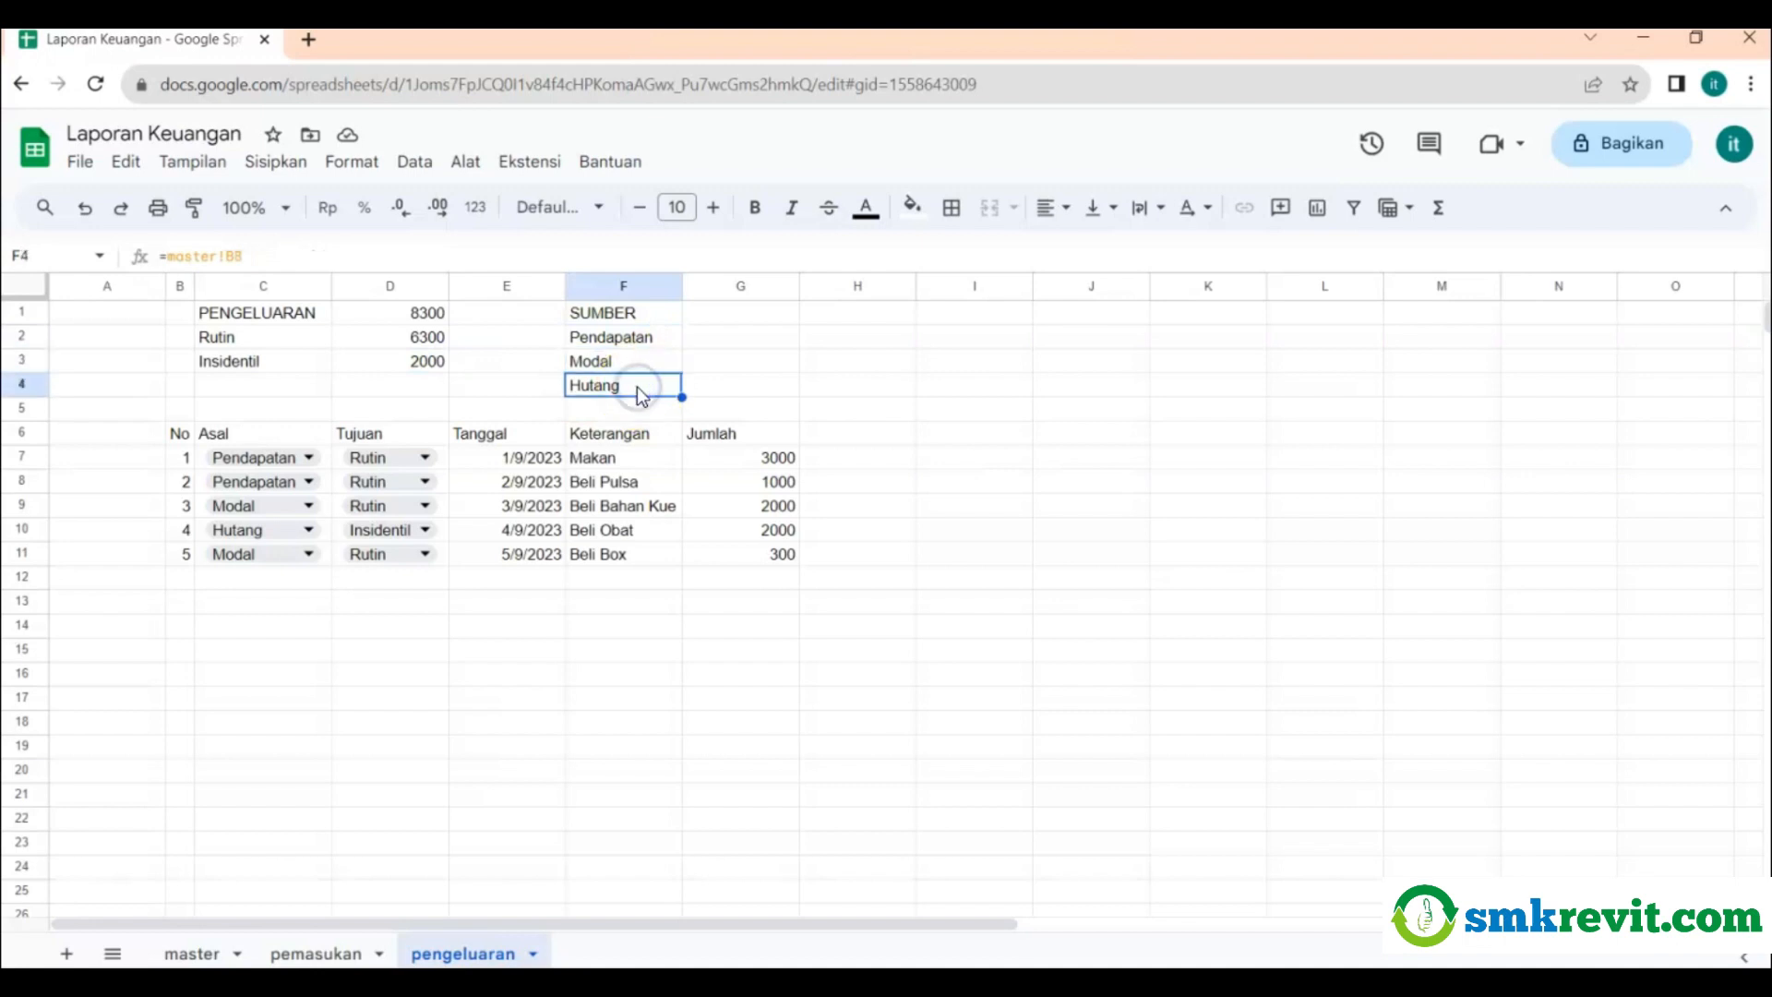
Start a SUMIF formula in G2 beside Pendapatan, using the Asal entries C7:C11 as the criteria range.
{"action": "left_click", "coordinate": [722, 342]}
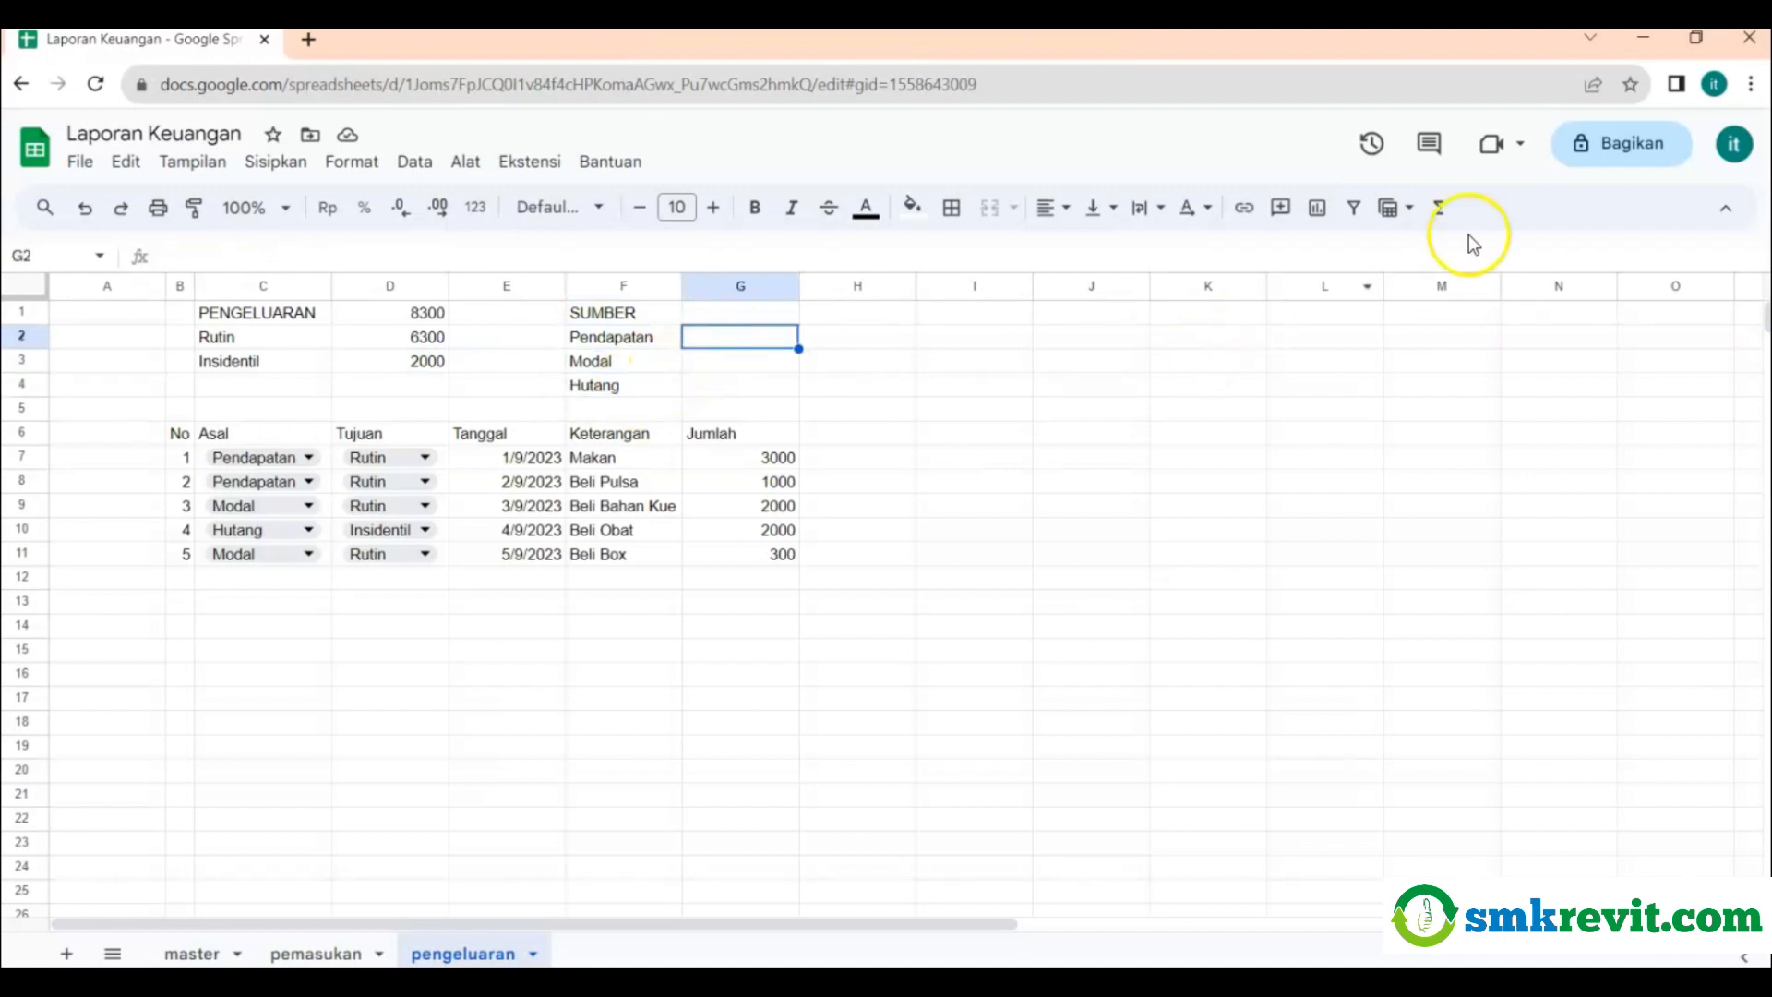
{"action": "left_click", "coordinate": [1439, 212]}
{"action": "left_click", "coordinate": [1442, 247]}
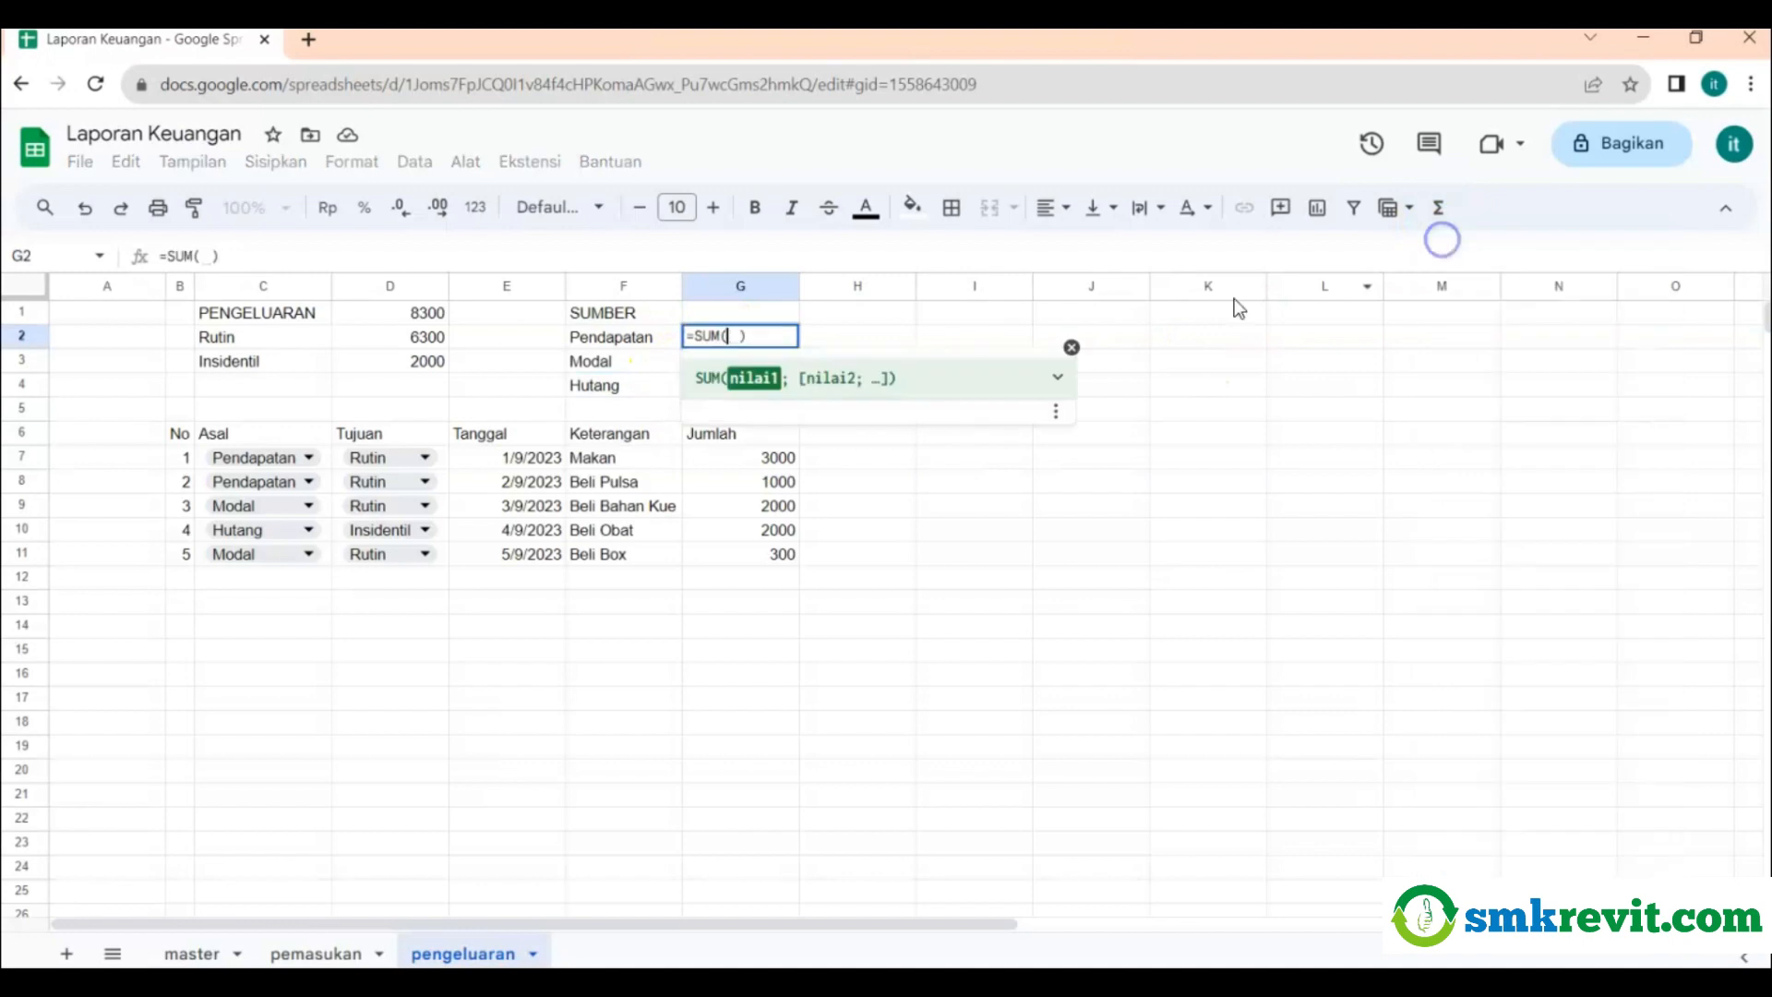
{"action": "left_click", "coordinate": [180, 256]}
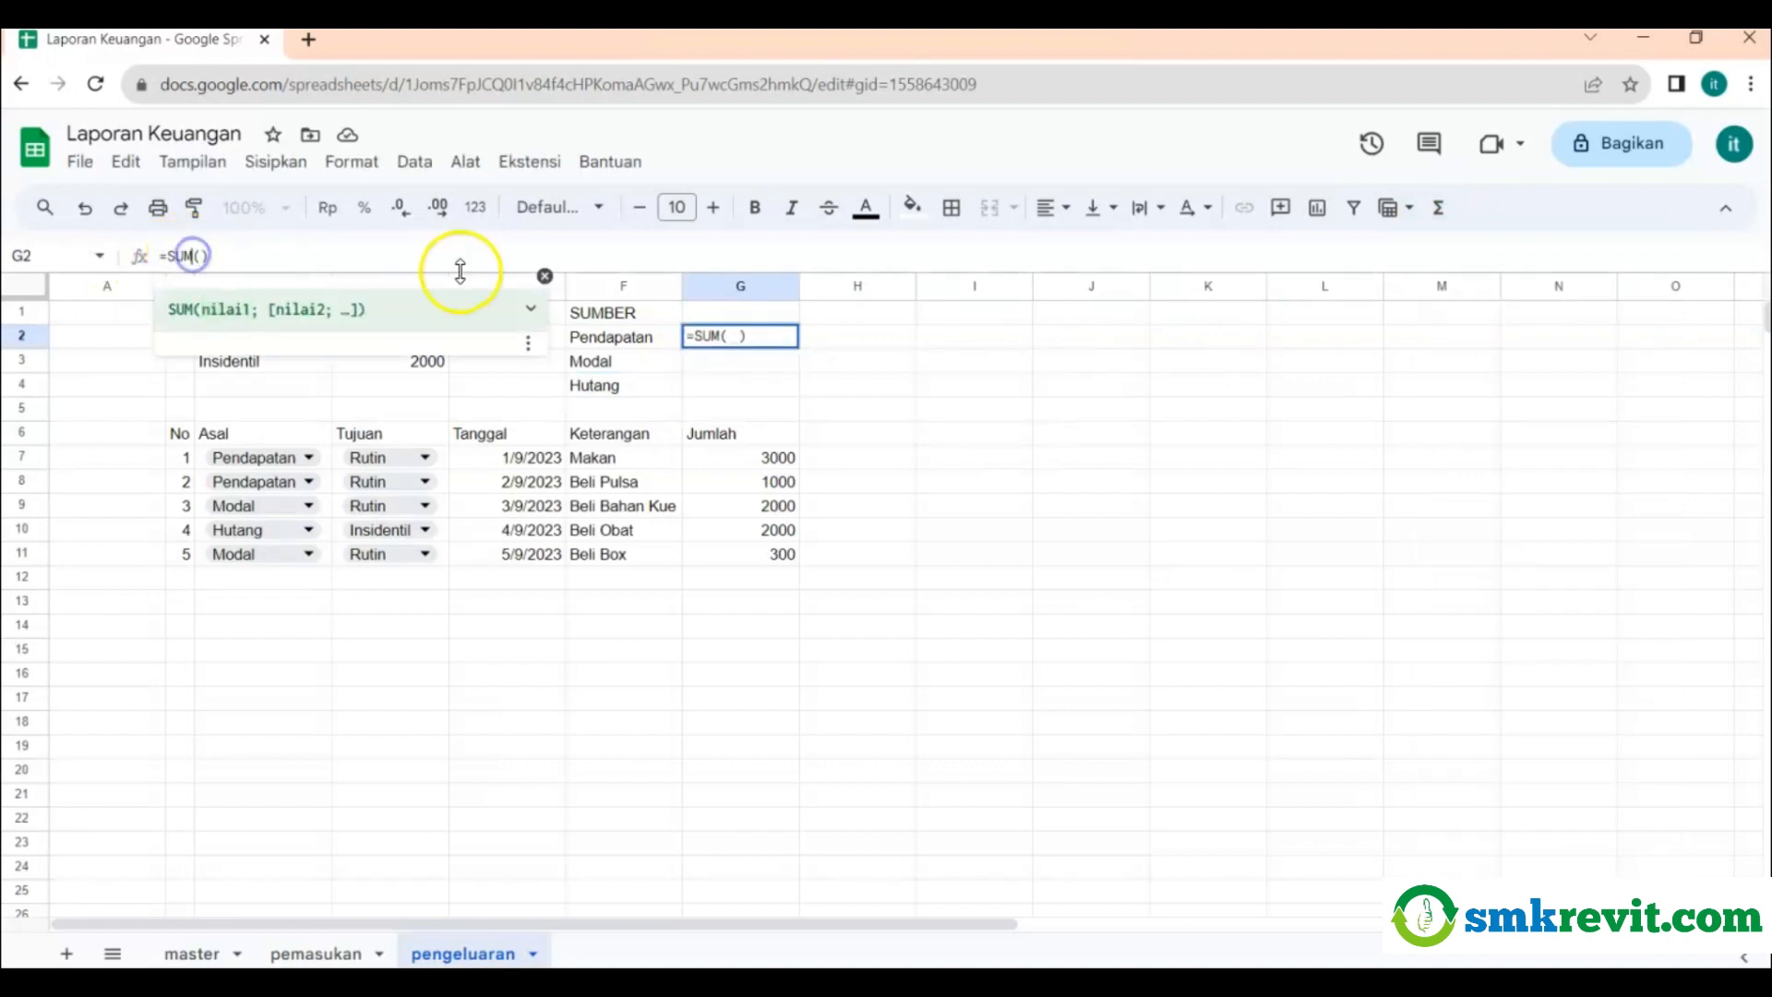
{"action": "type", "text": "i"}
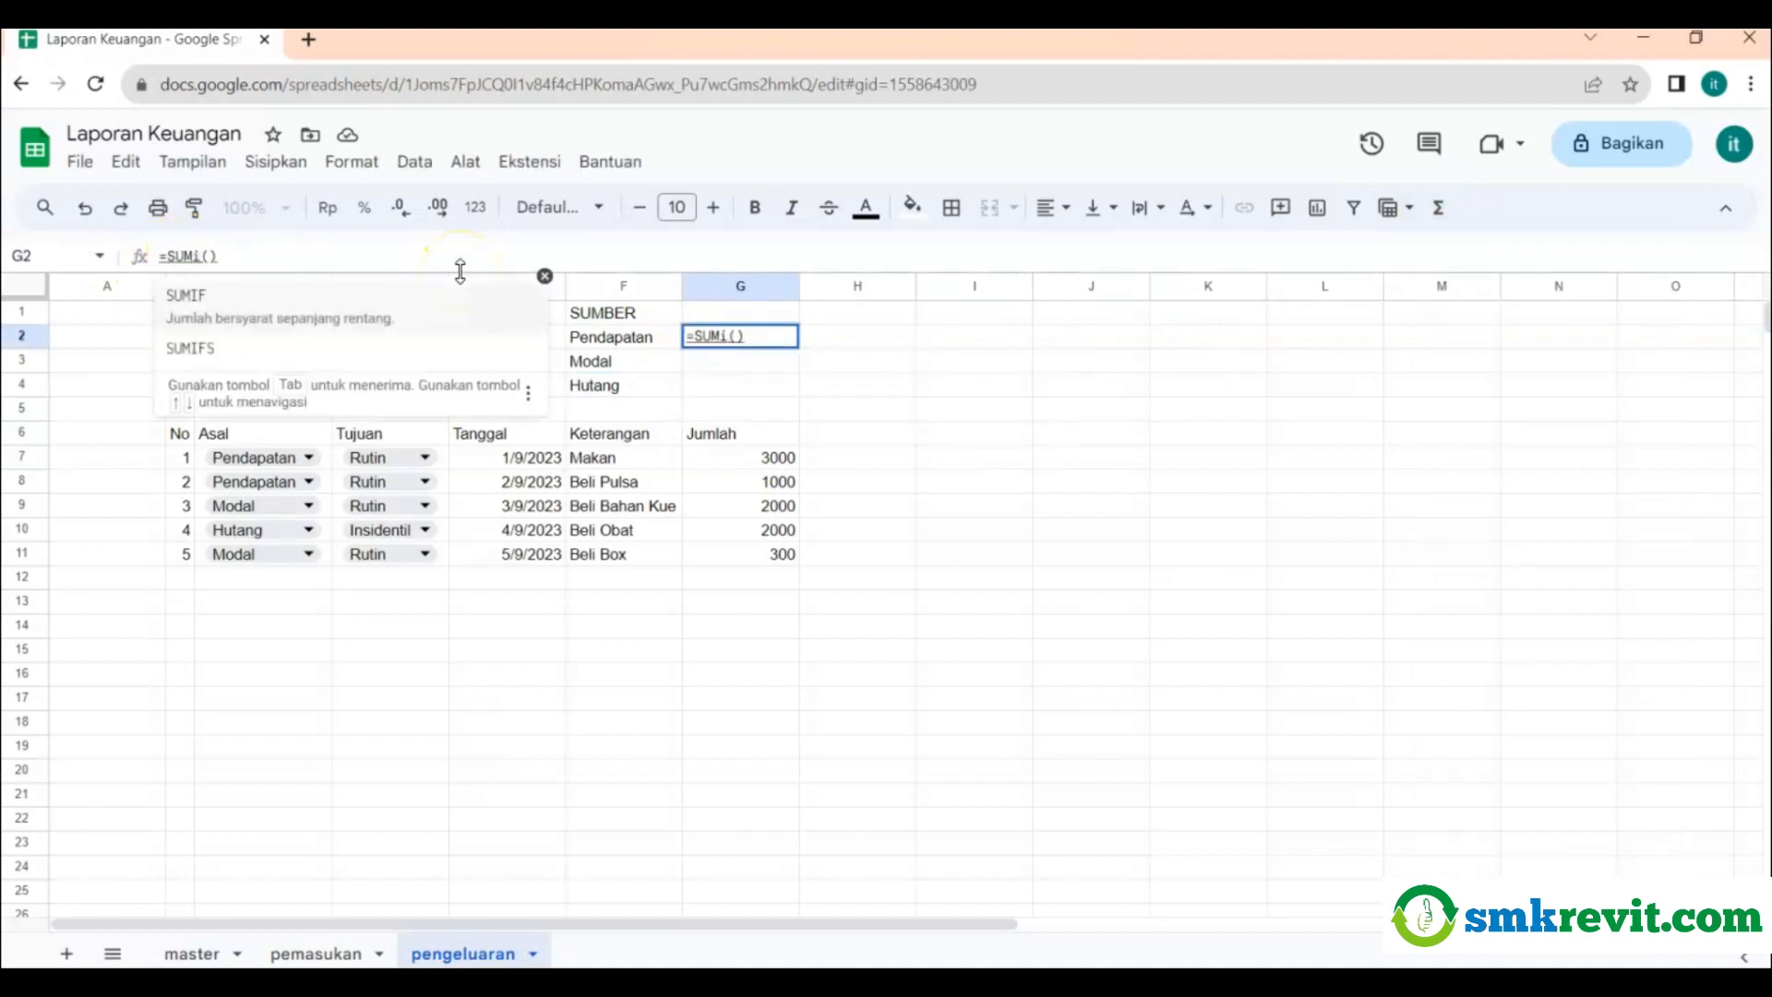
{"action": "left_click", "coordinate": [332, 314]}
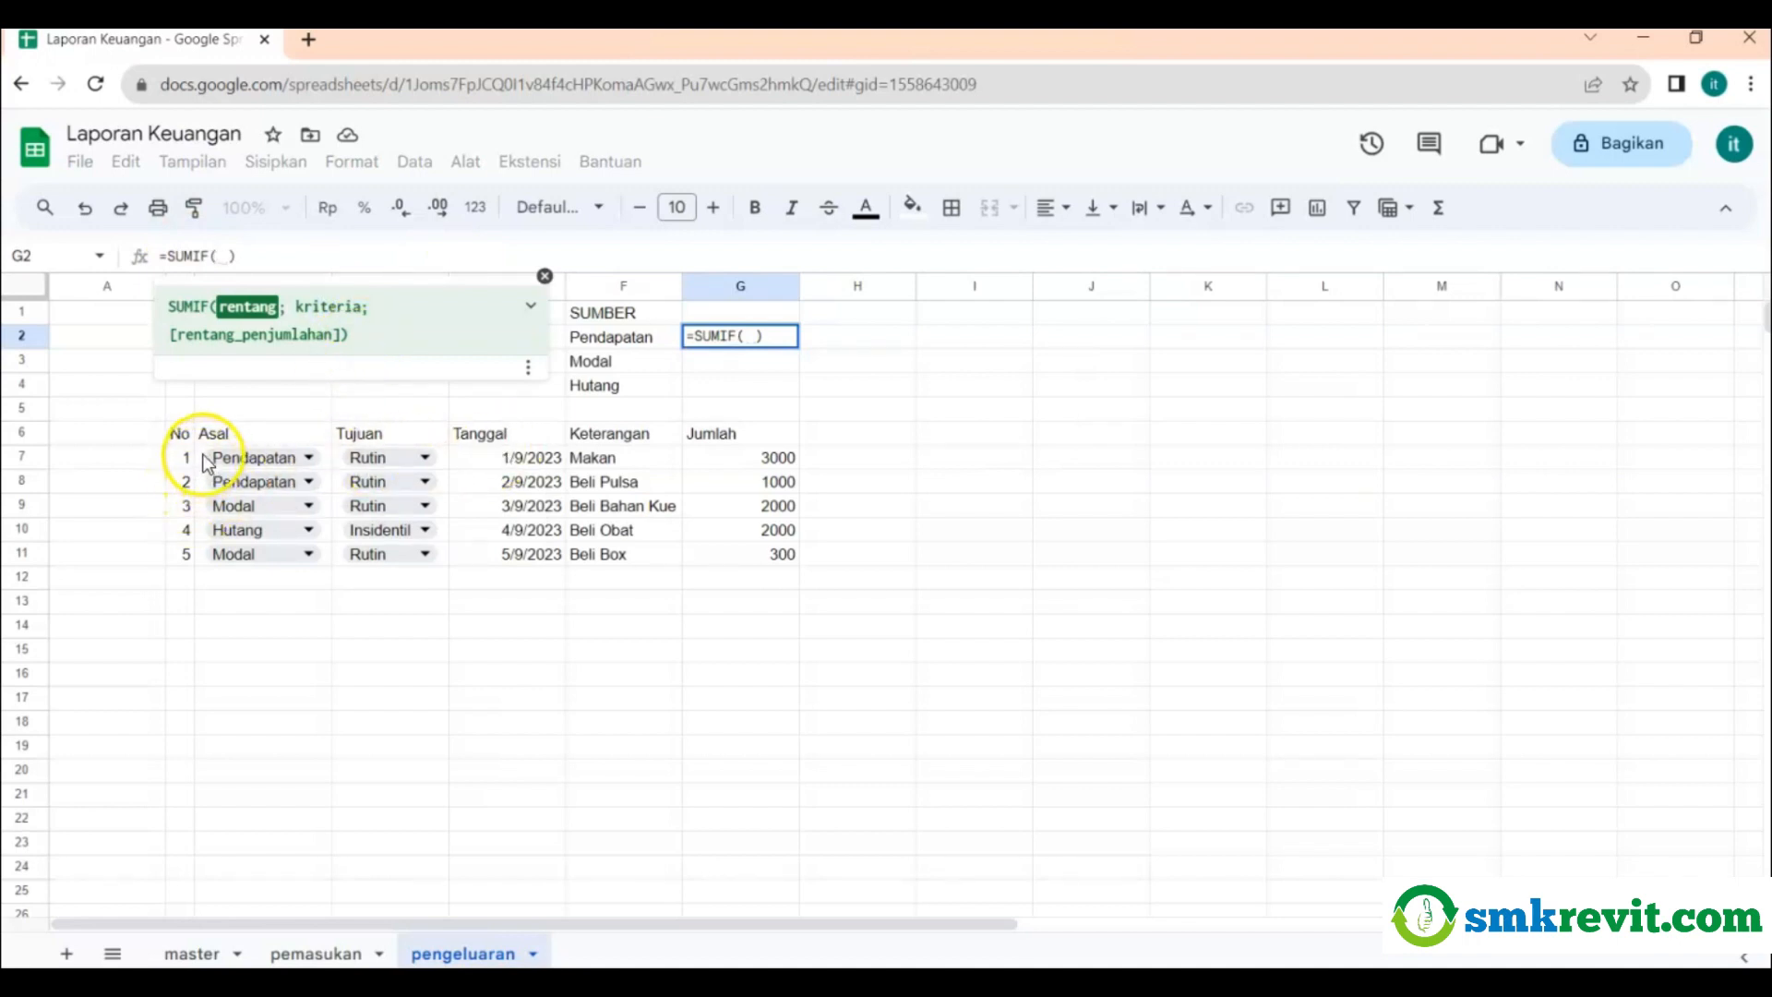
{"action": "left_click_drag", "start_coordinate": [204, 461], "coordinate": [203, 555]}
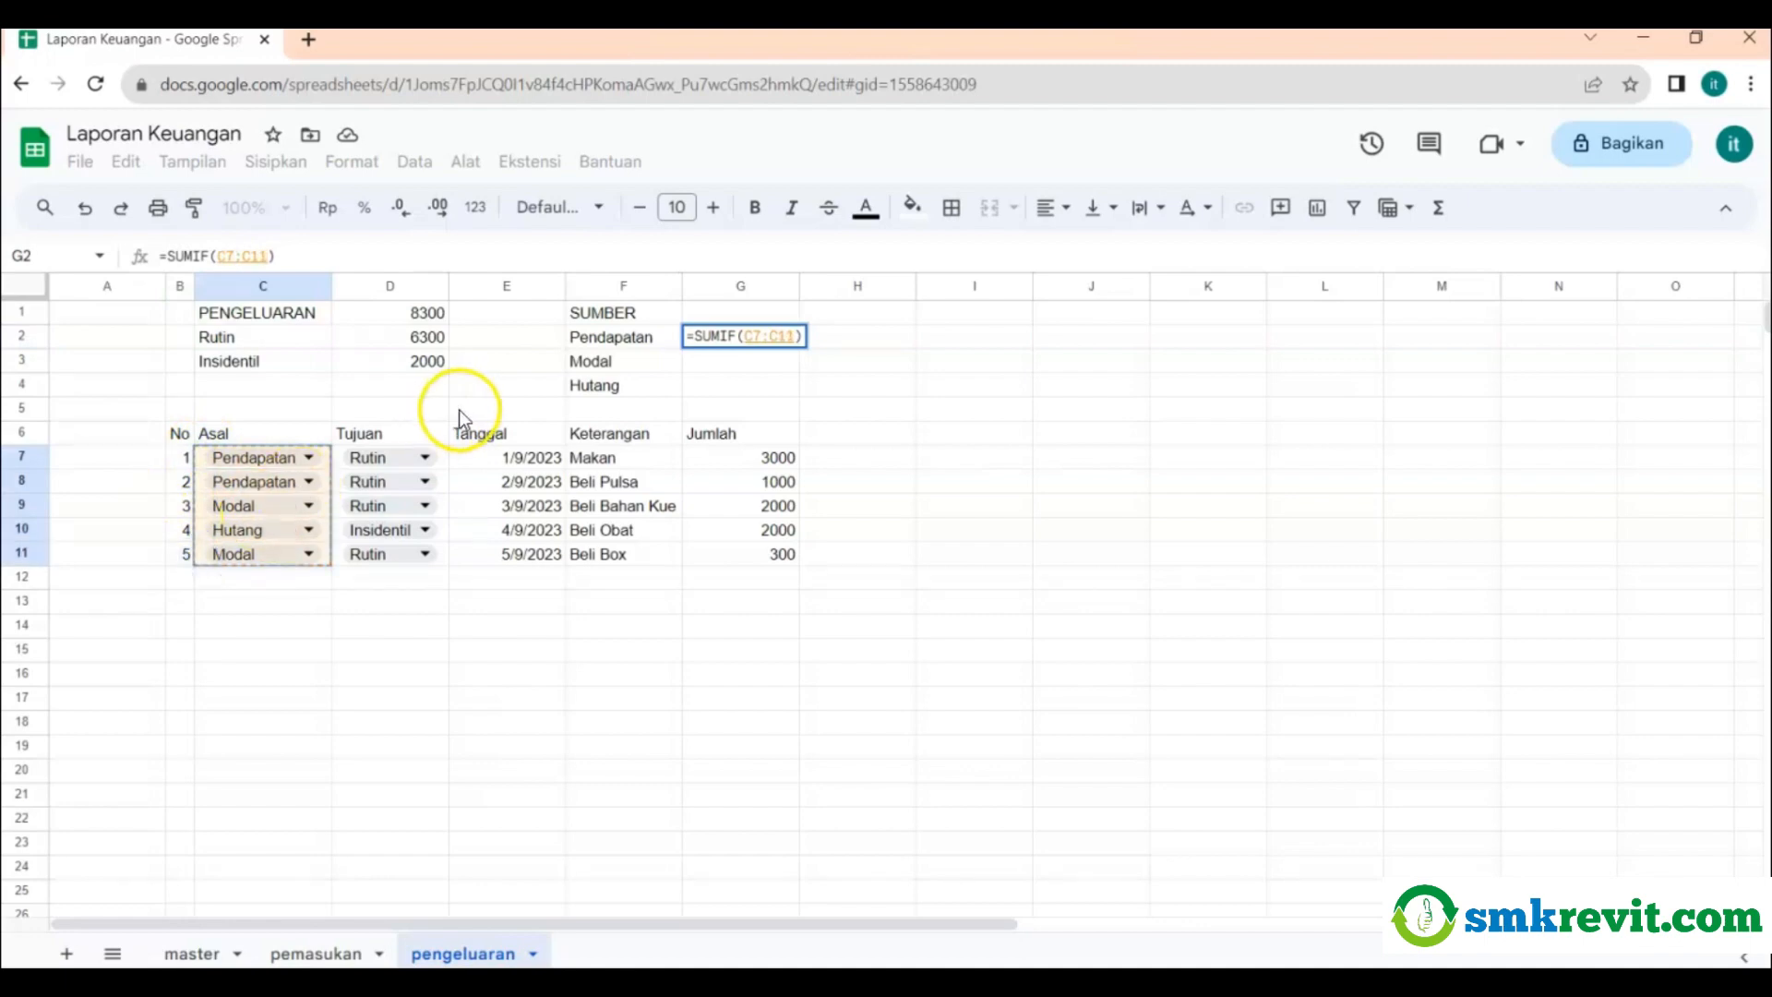
Complete the G2 formula with the criterion "Pendapatan" and the sum range G7:G11.
{"action": "type", "text": ";"}
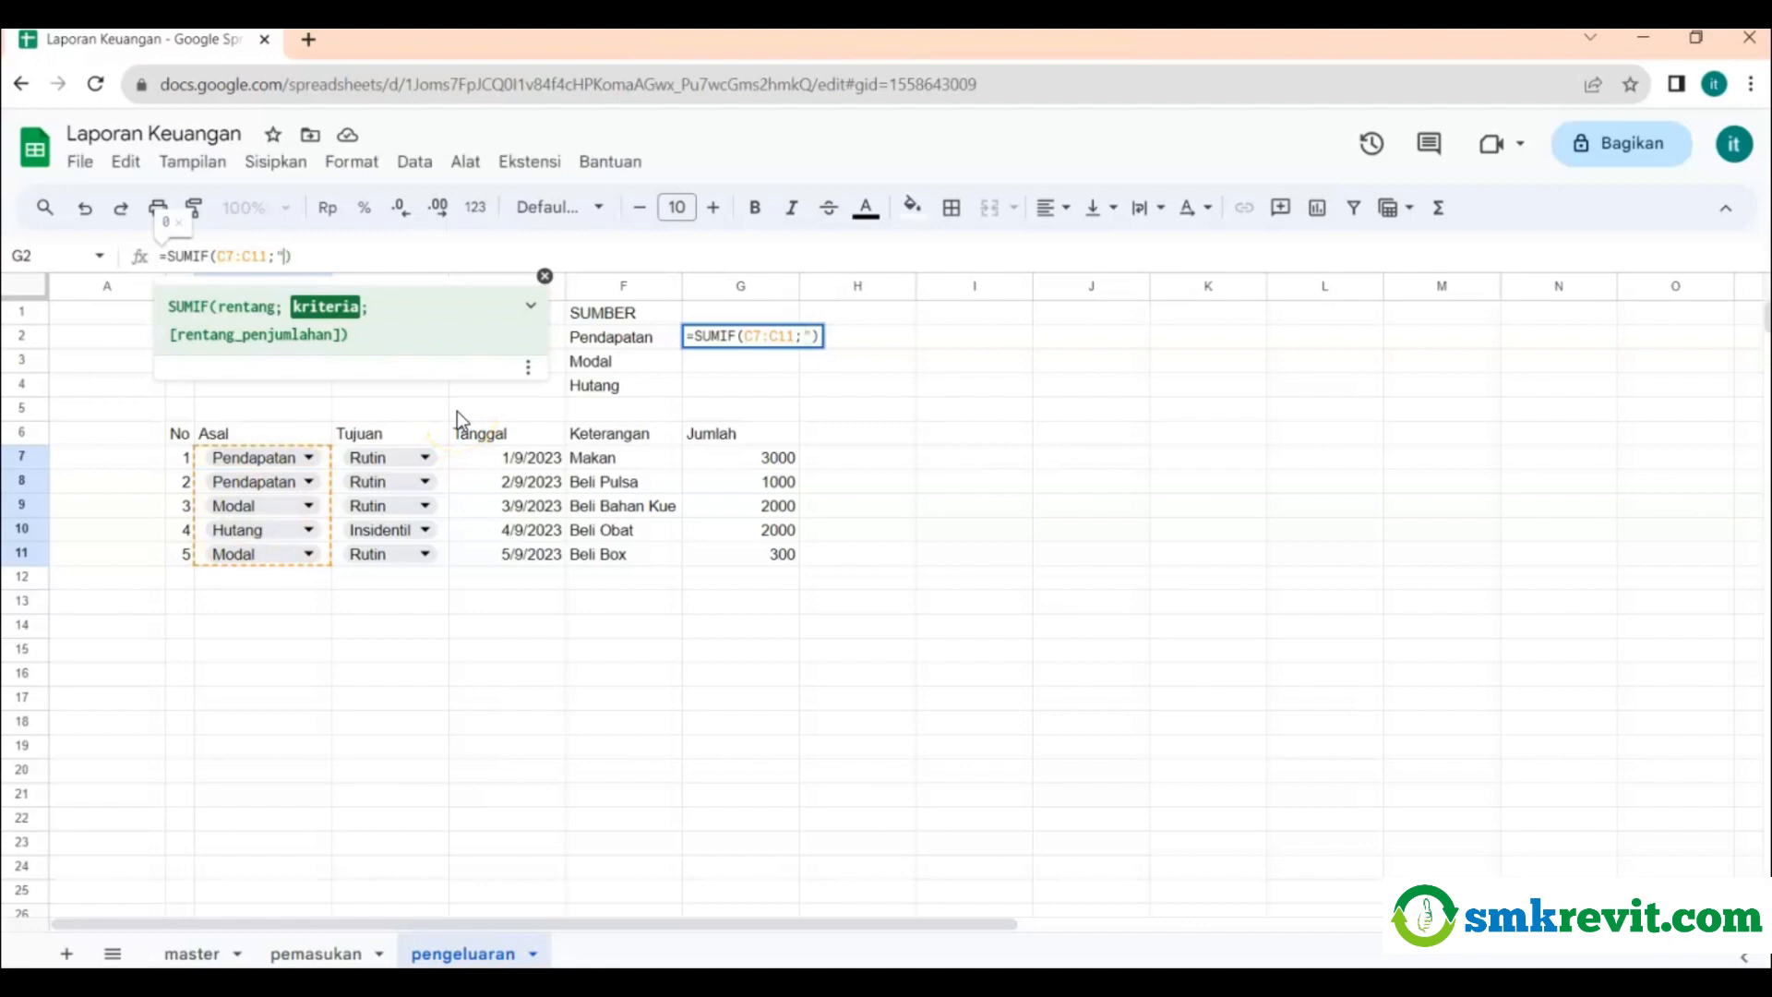
{"action": "type", "text": "\""}
{"action": "type", "text": "Pendapat"}
{"action": "type", "text": "an\""}
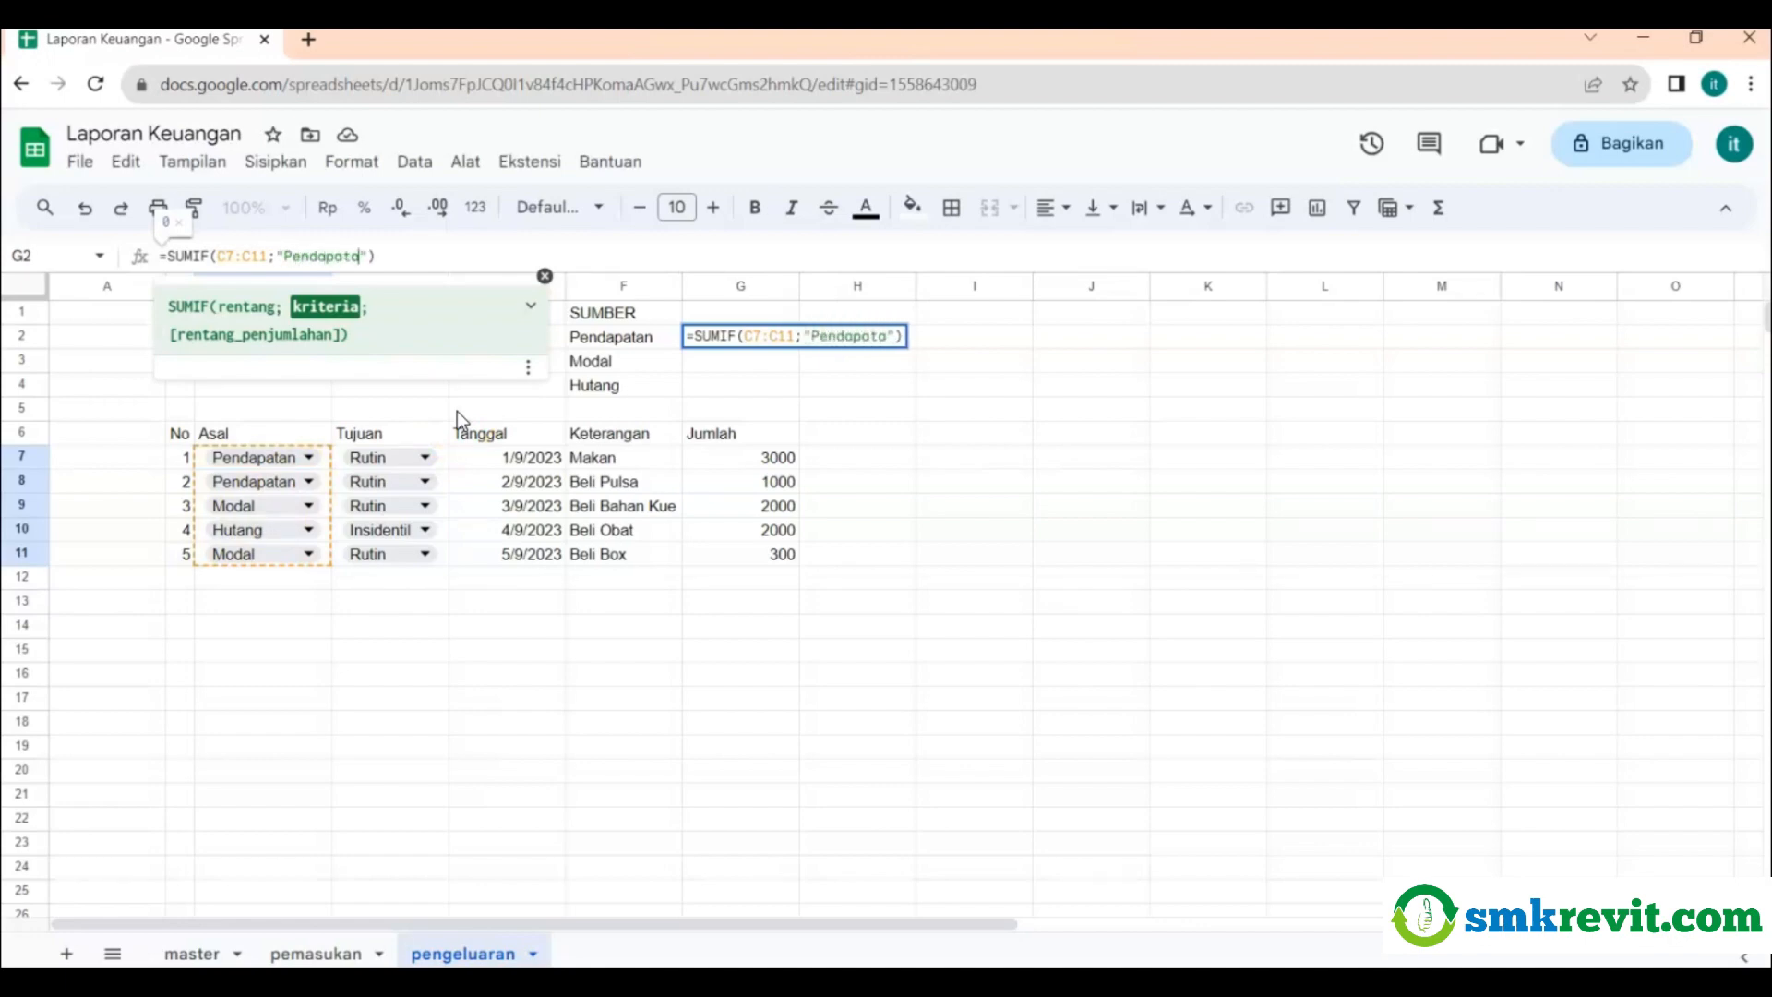
{"action": "type", "text": ";"}
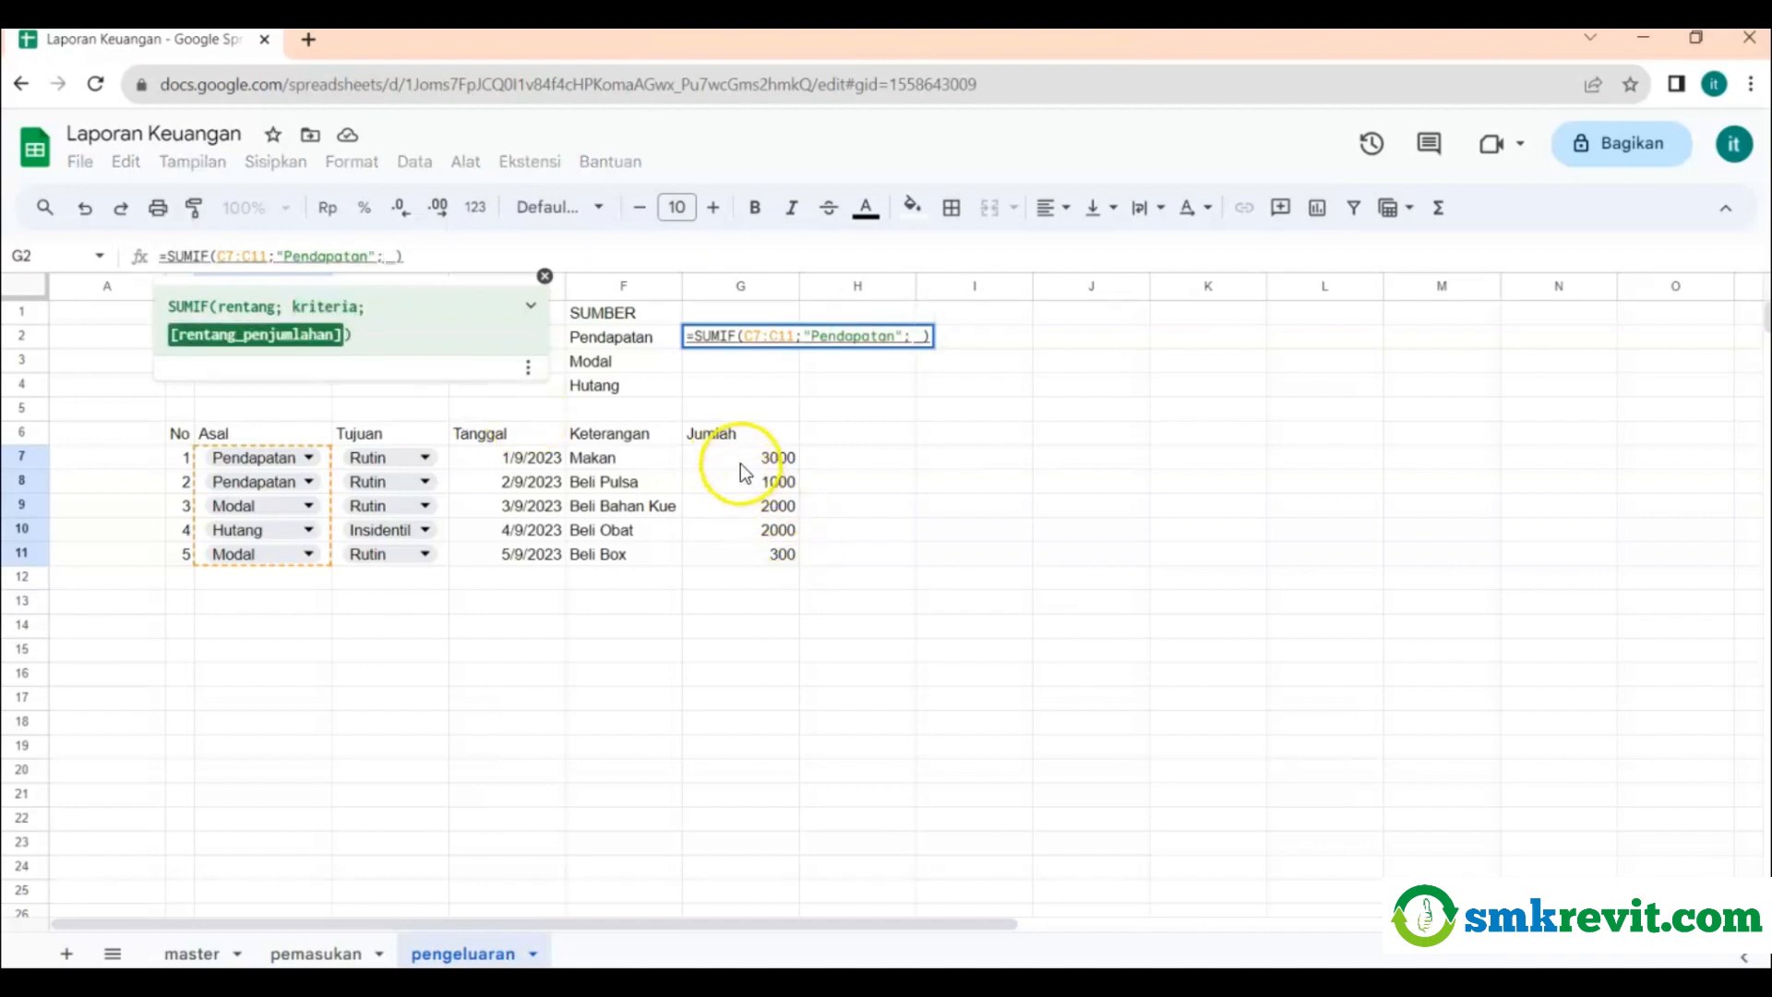
{"action": "left_click_drag", "start_coordinate": [740, 463], "coordinate": [736, 557]}
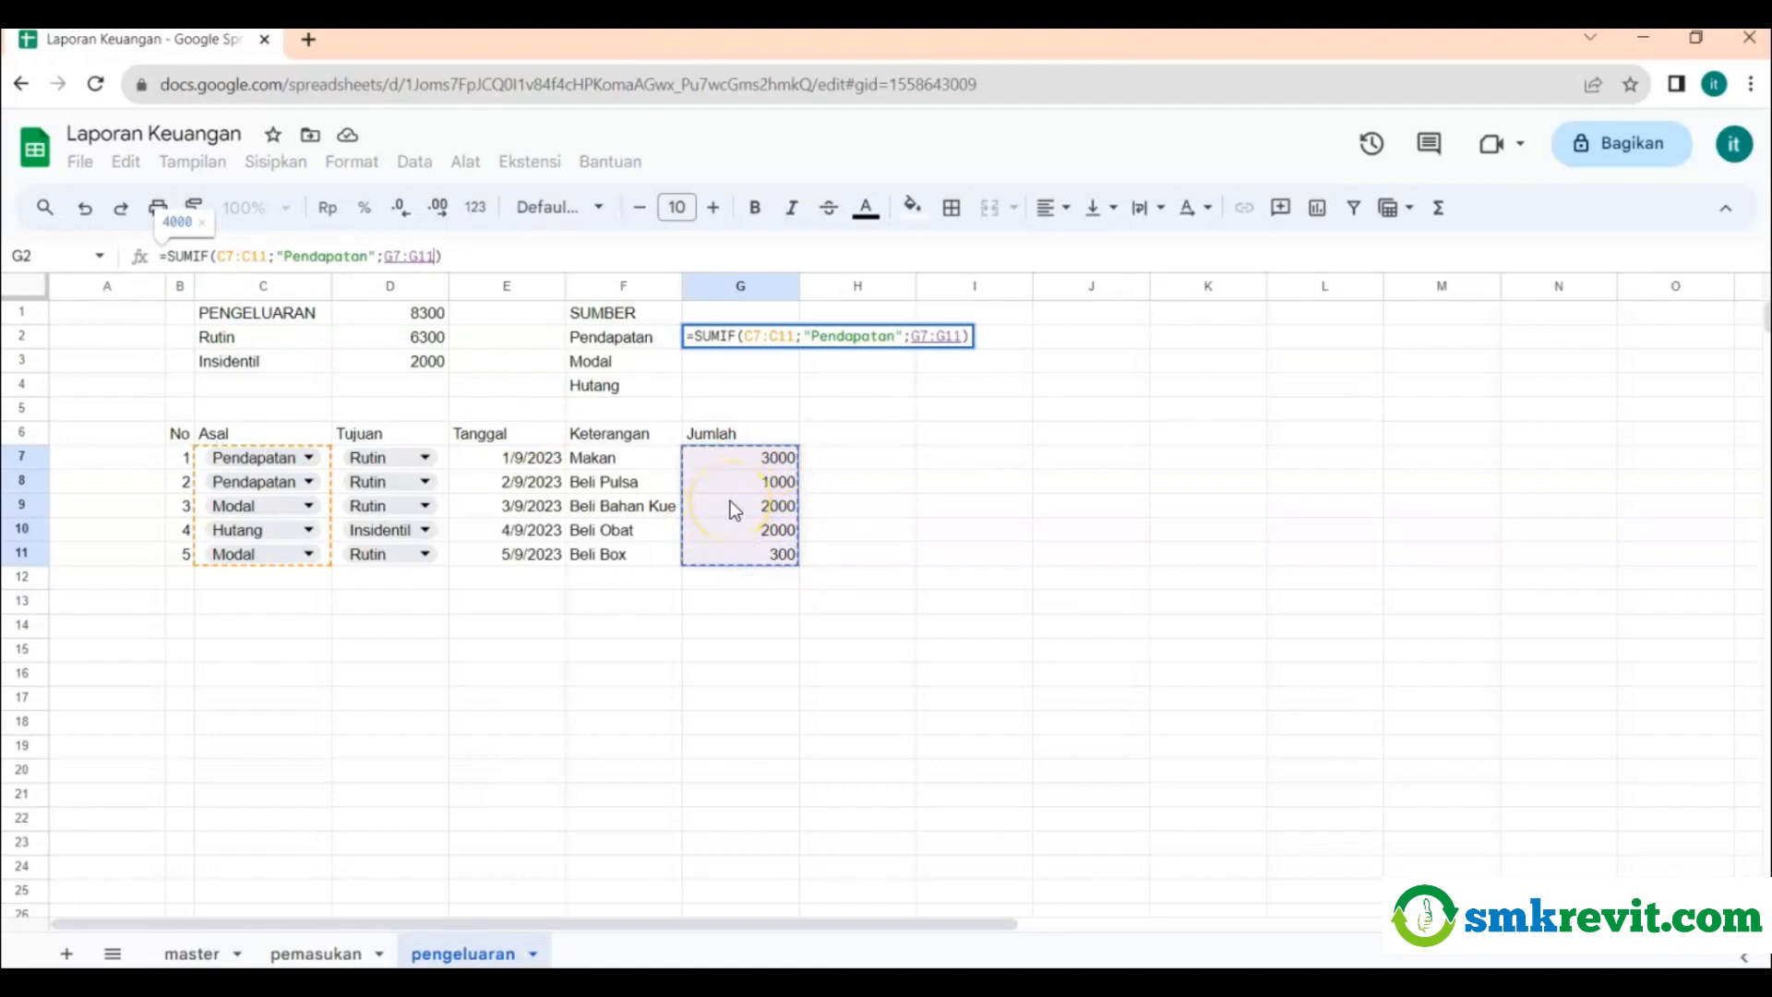
{"action": "key", "text": "Return"}
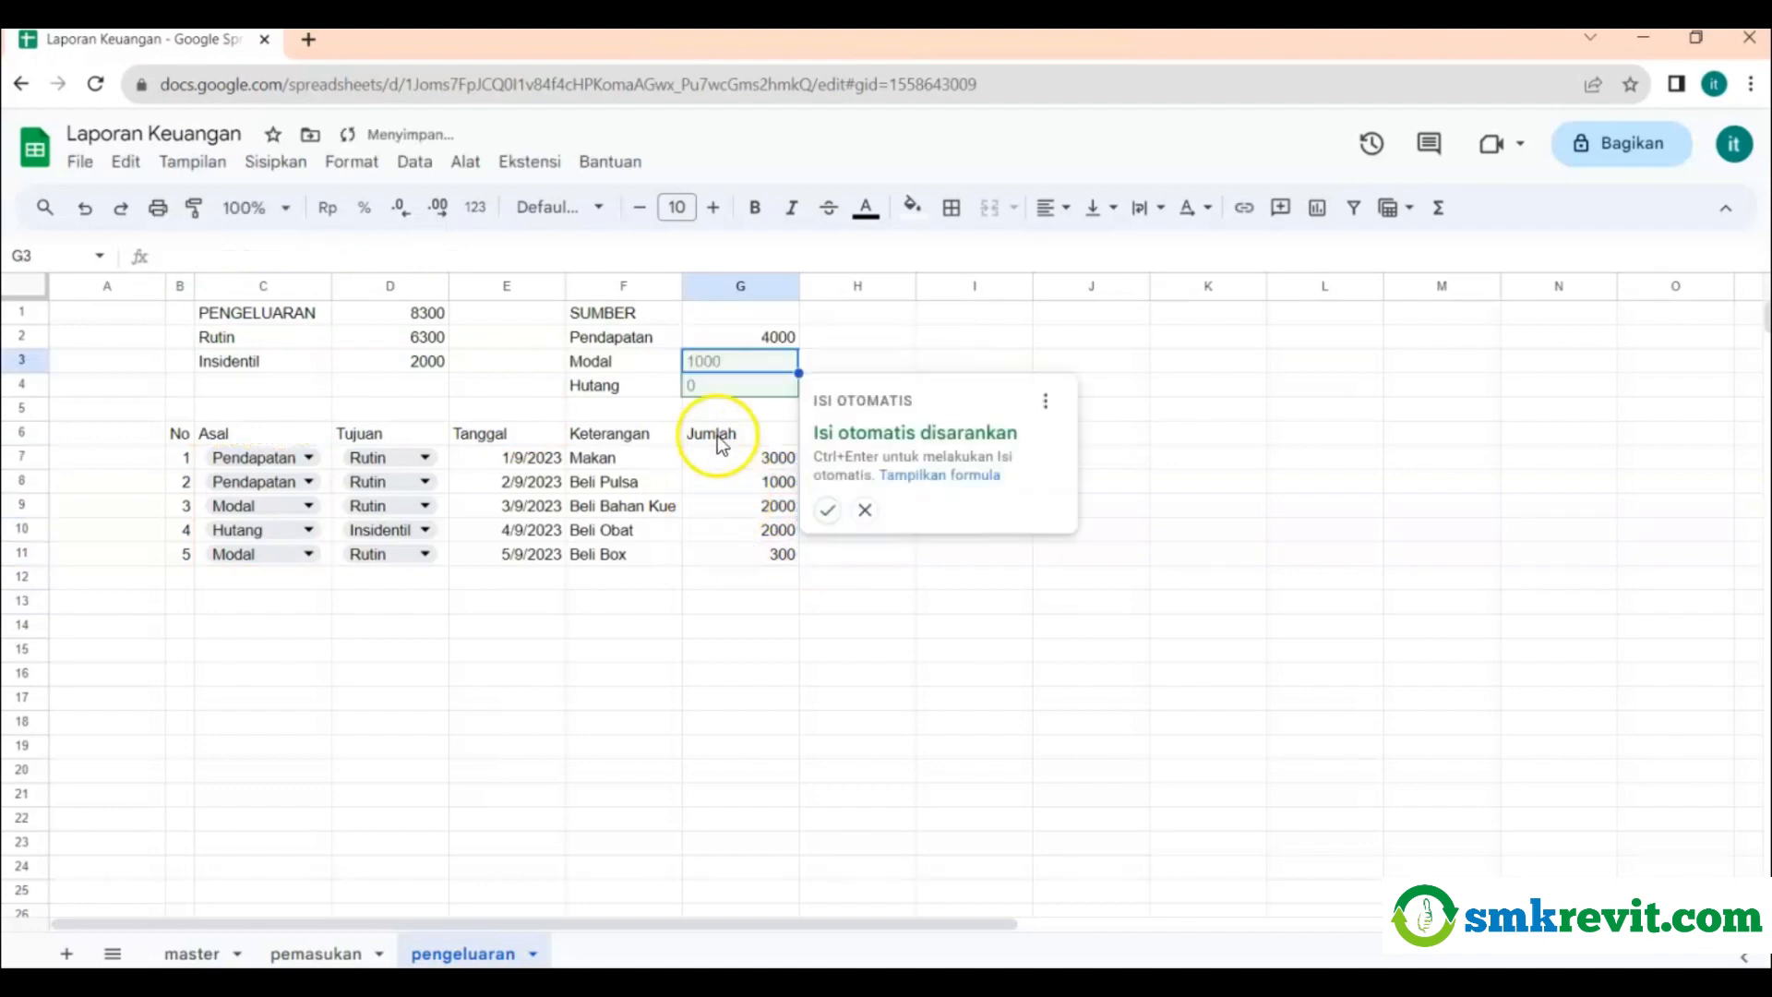
{"action": "left_click", "coordinate": [749, 344]}
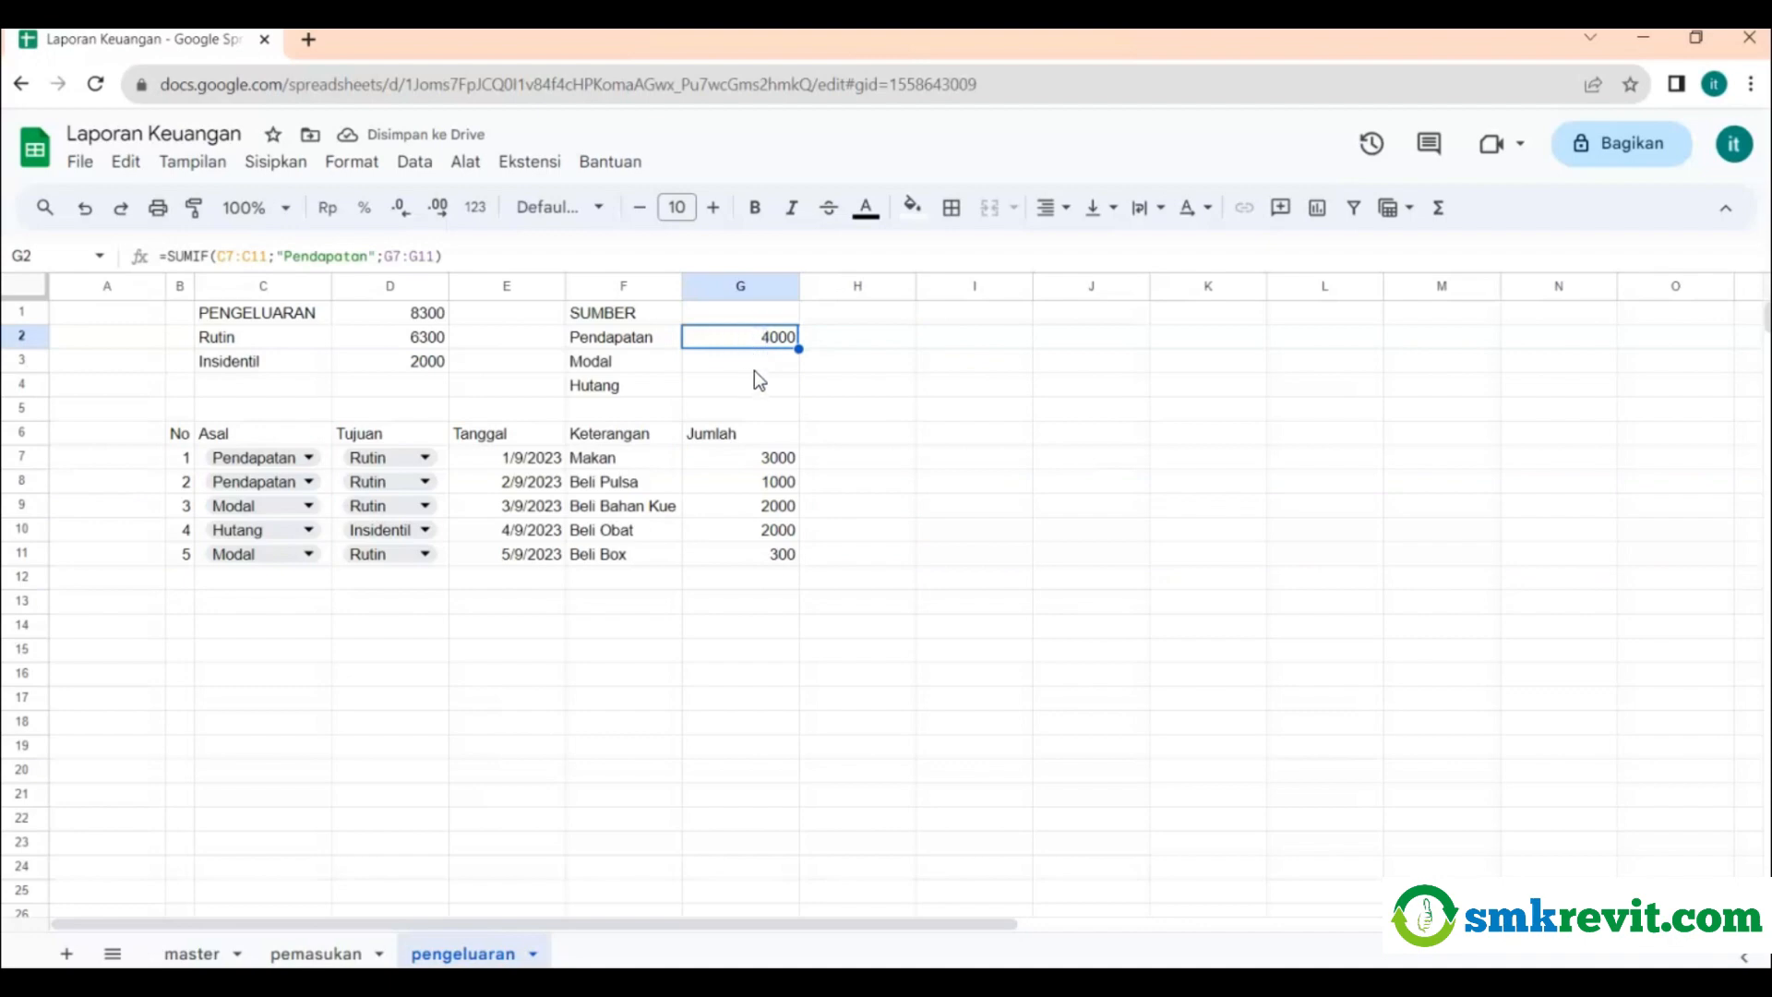
Start a SUMIF formula in G3 beside Modal, using the Asal entries C7:C11 as the criteria range.
{"action": "left_click", "coordinate": [755, 369]}
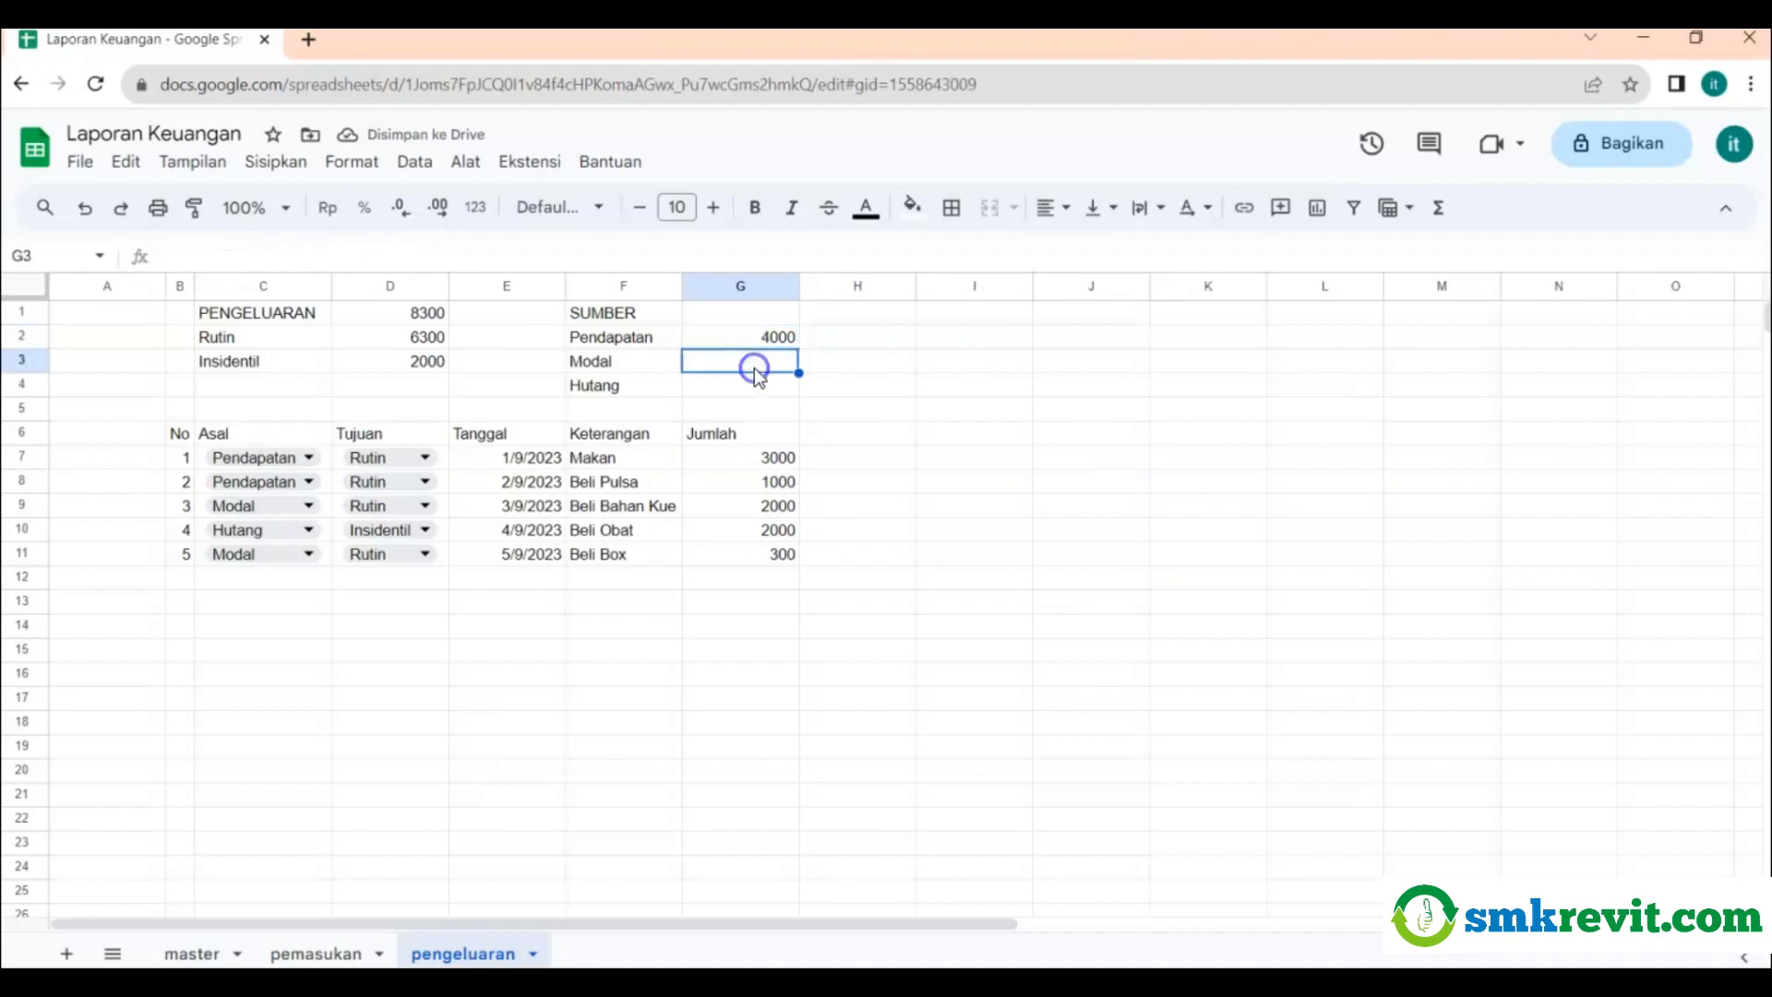
{"action": "left_click", "coordinate": [1438, 208]}
{"action": "left_click", "coordinate": [1451, 252]}
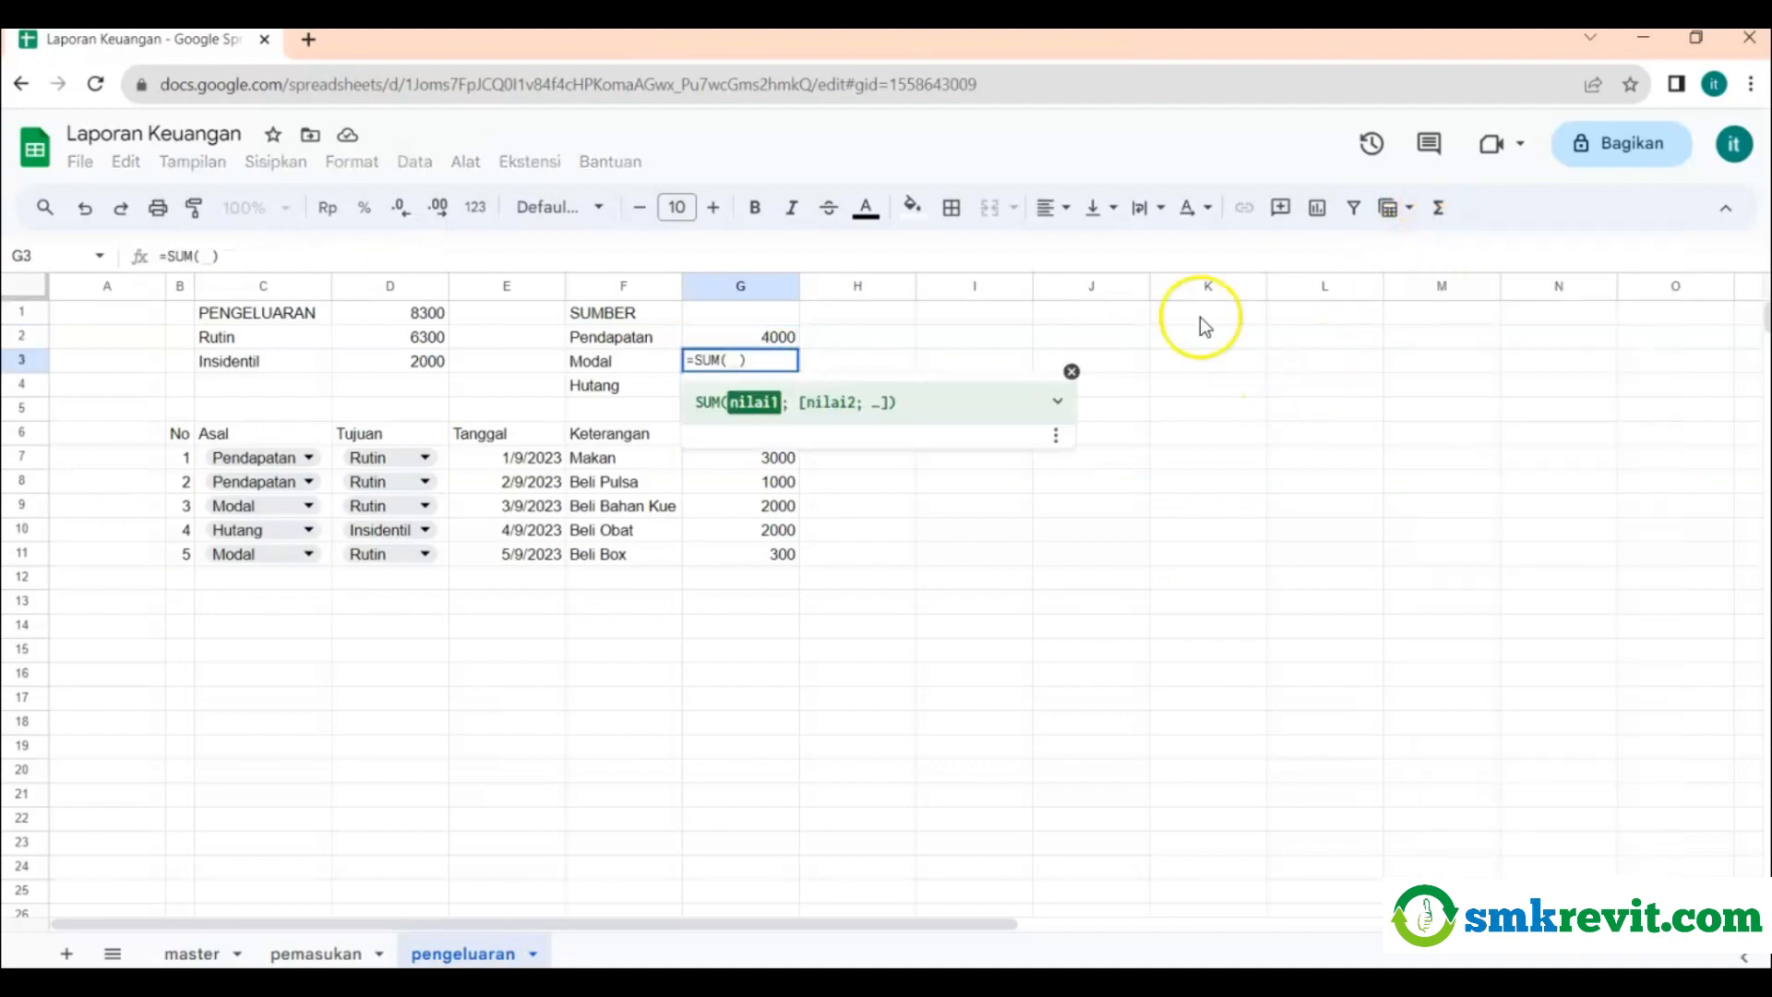
{"action": "left_click", "coordinate": [196, 256]}
{"action": "type", "text": "i"}
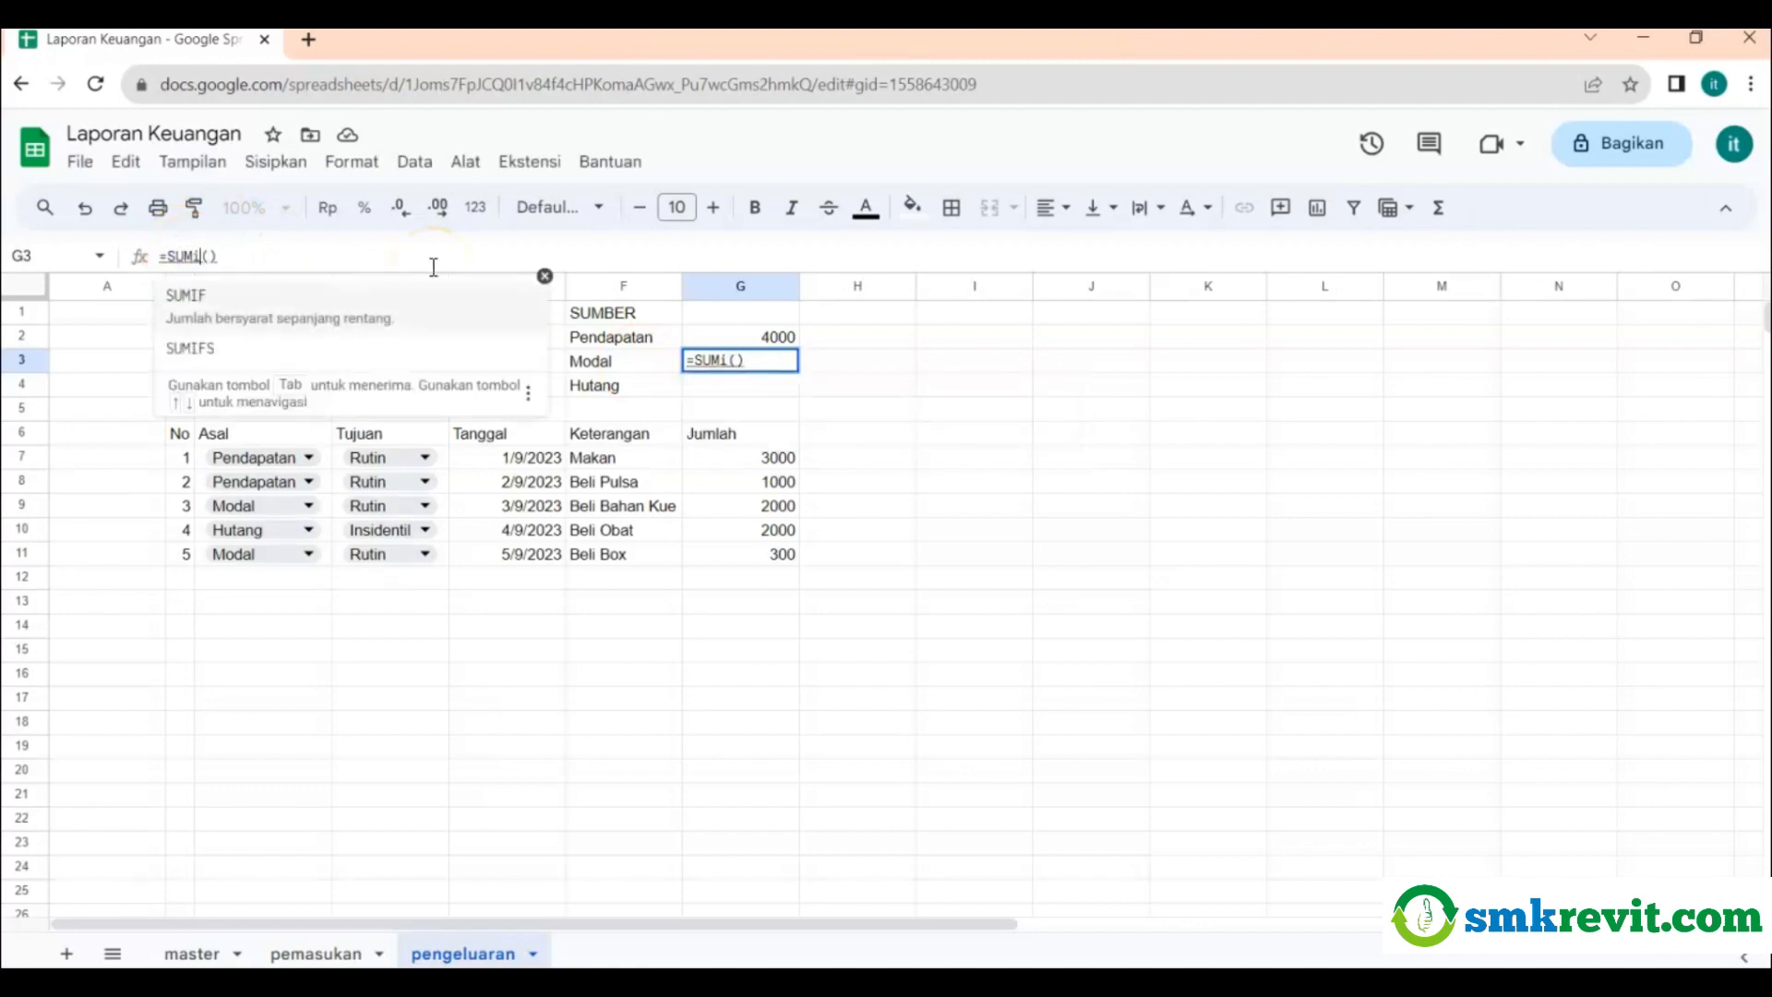
{"action": "left_click", "coordinate": [246, 325]}
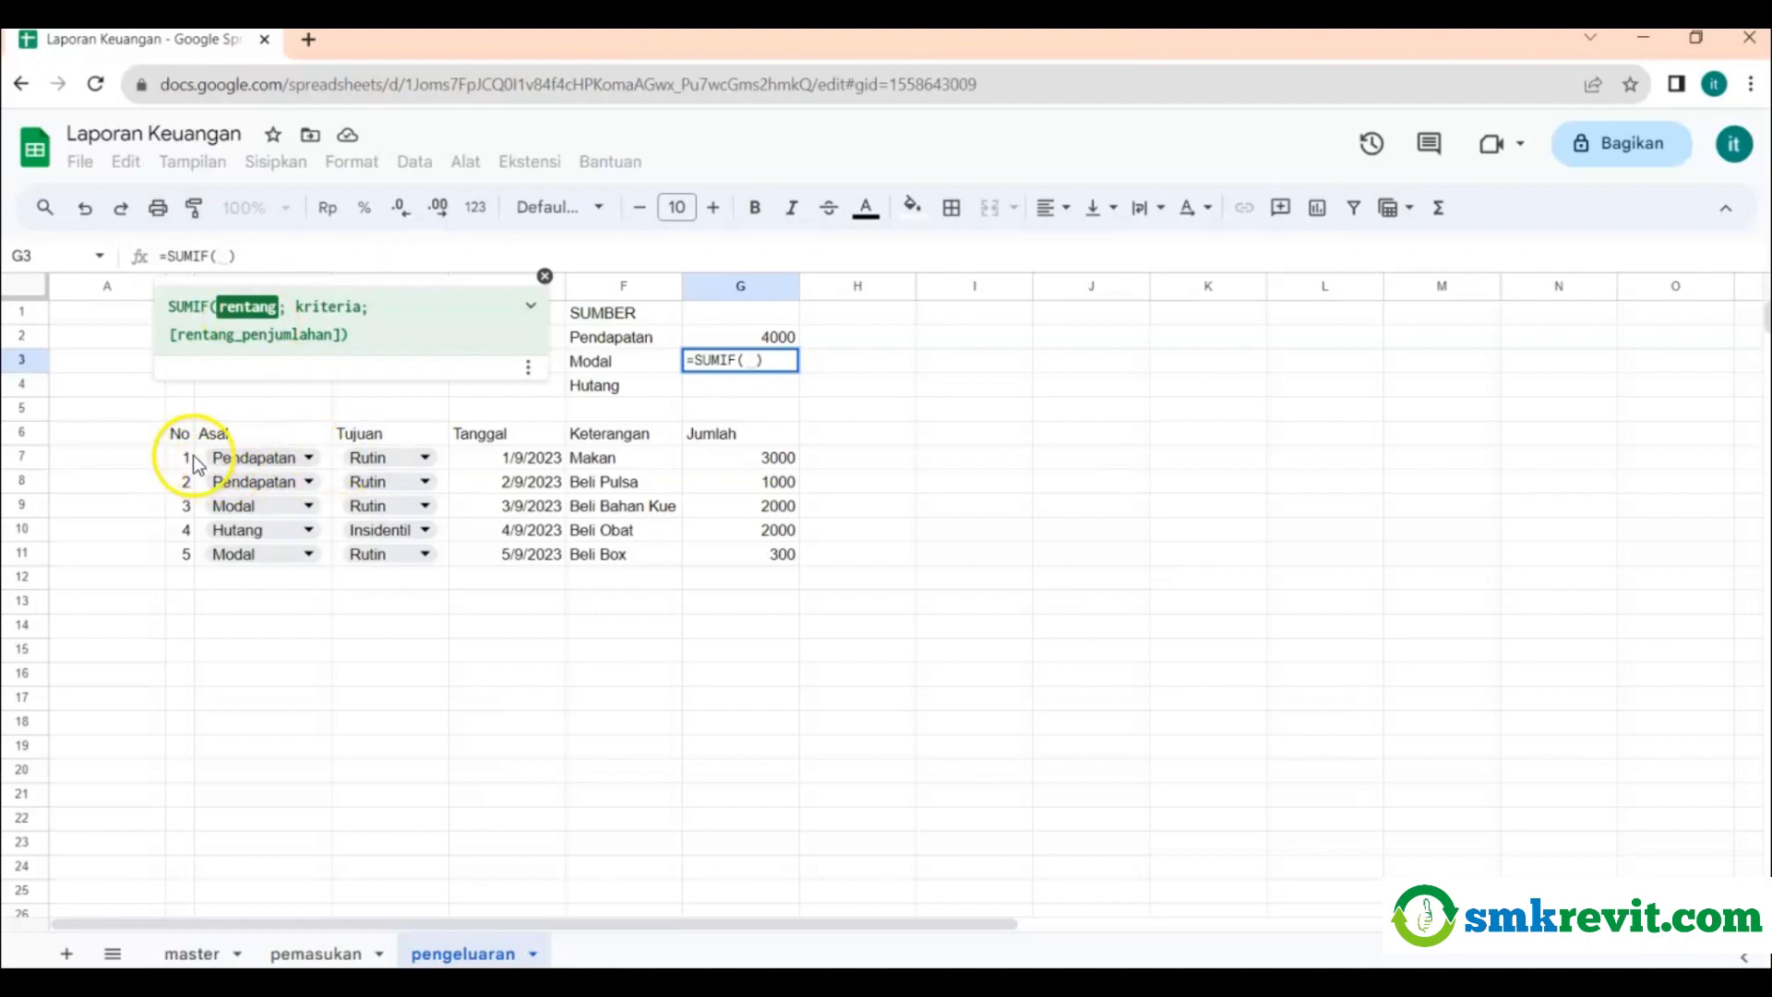
{"action": "left_click_drag", "start_coordinate": [192, 456], "coordinate": [207, 555]}
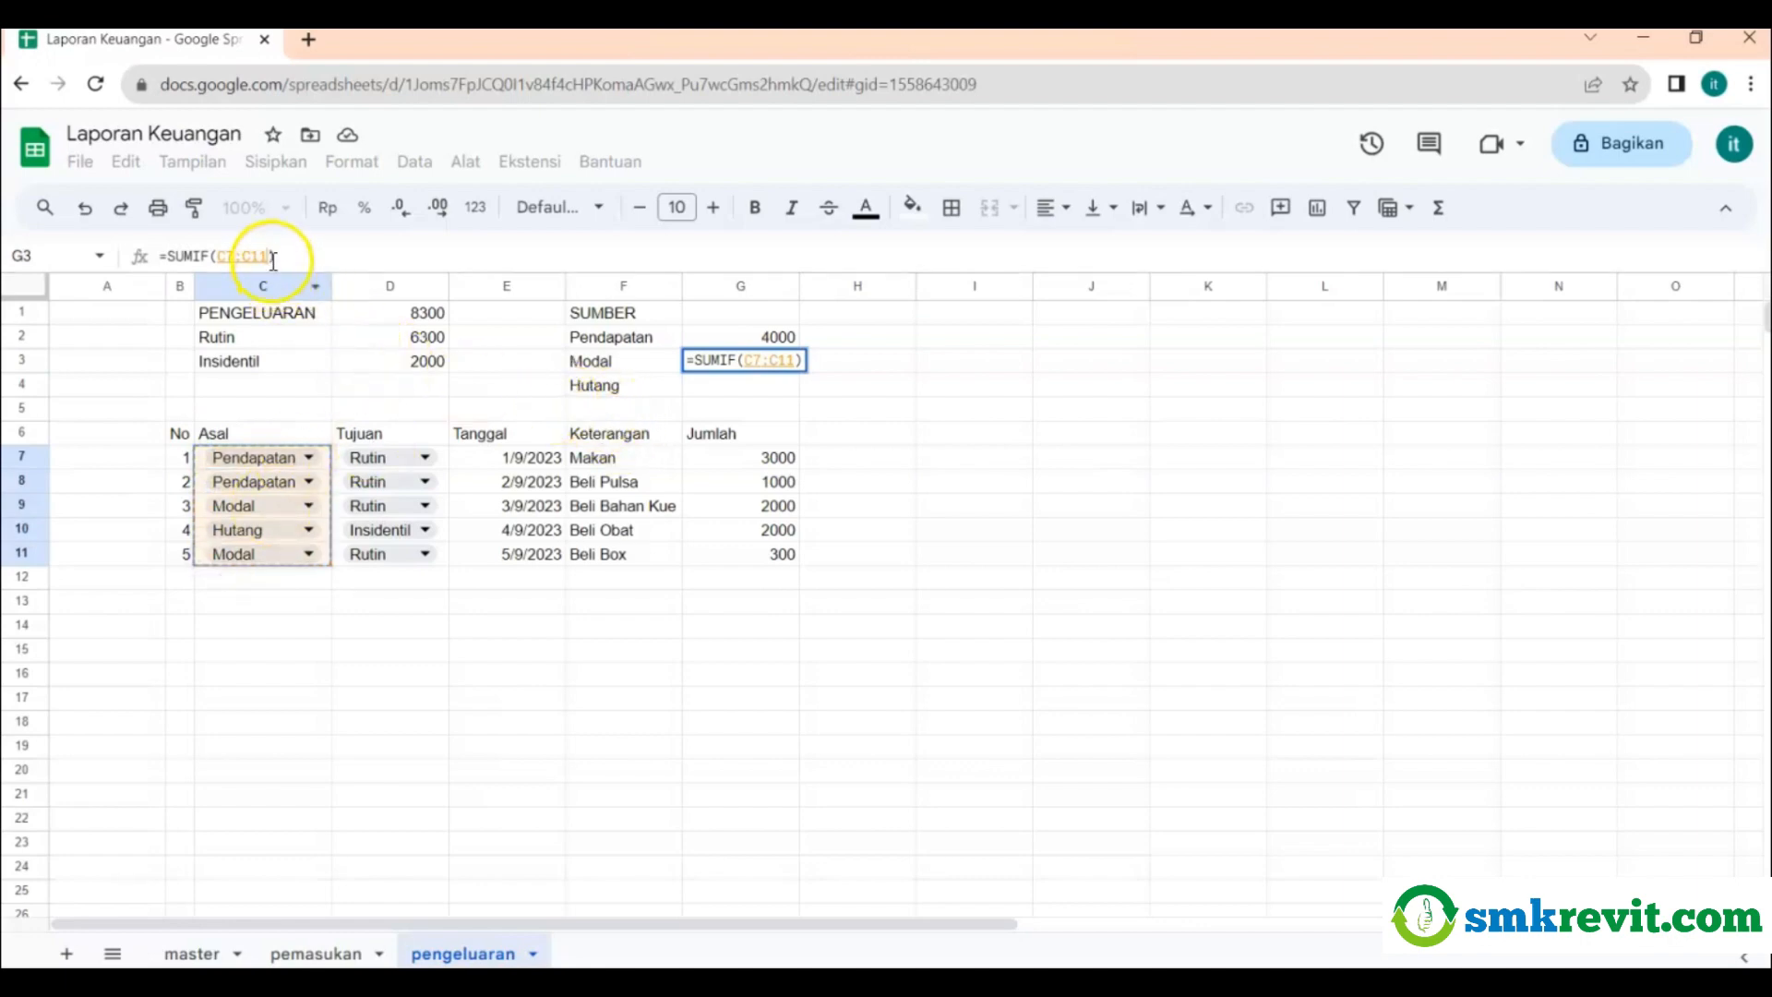
Complete the G3 formula with the criterion "Modal" and the sum range G7:G11.
{"action": "type", "text": "; "}
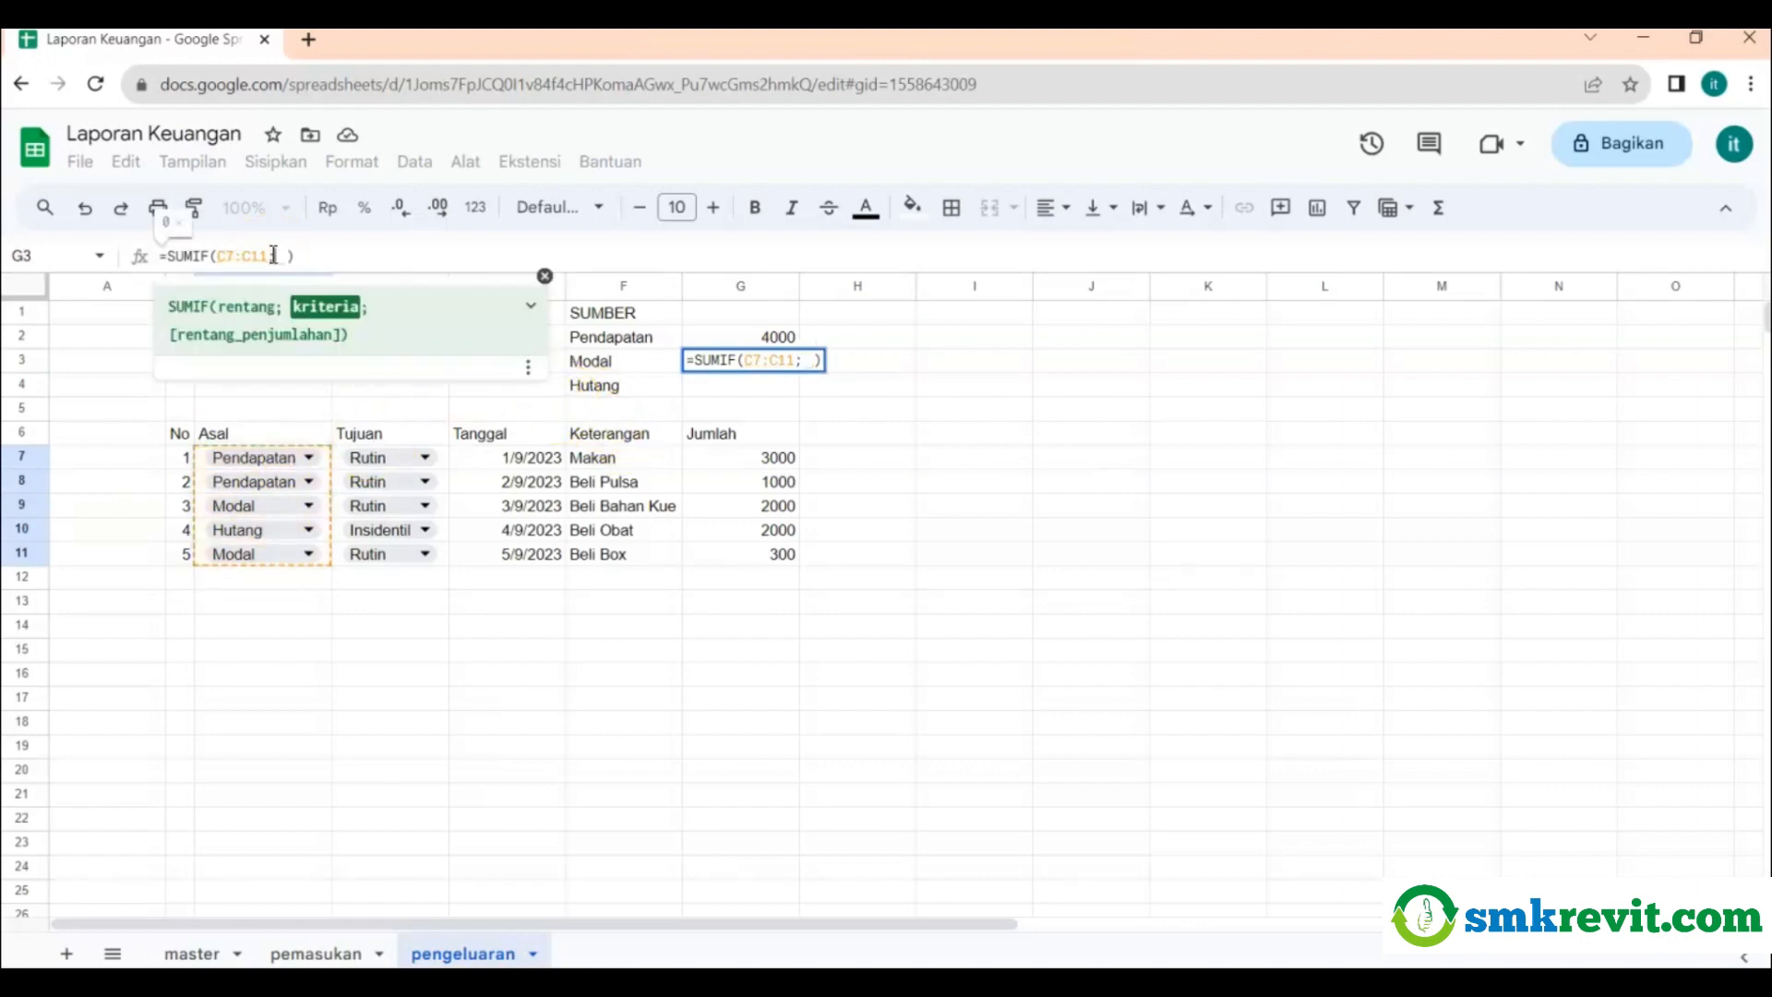
{"action": "type", "text": "\""}
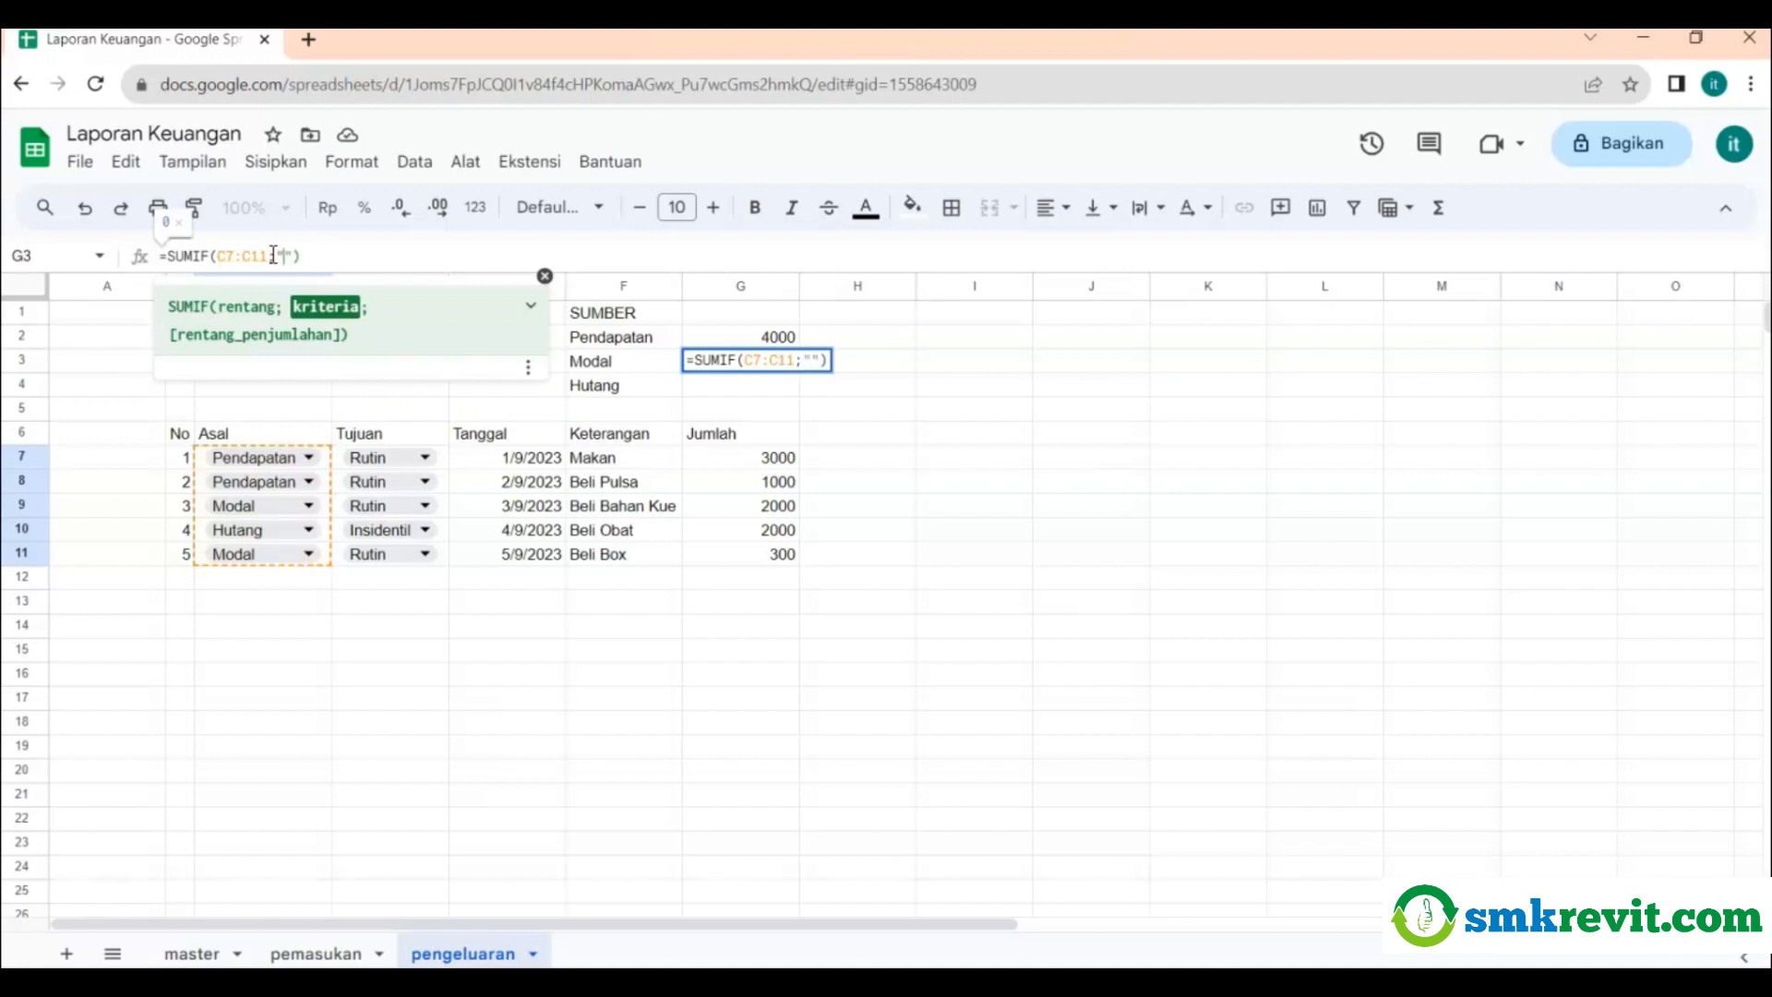
{"action": "type", "text": "Modal\""}
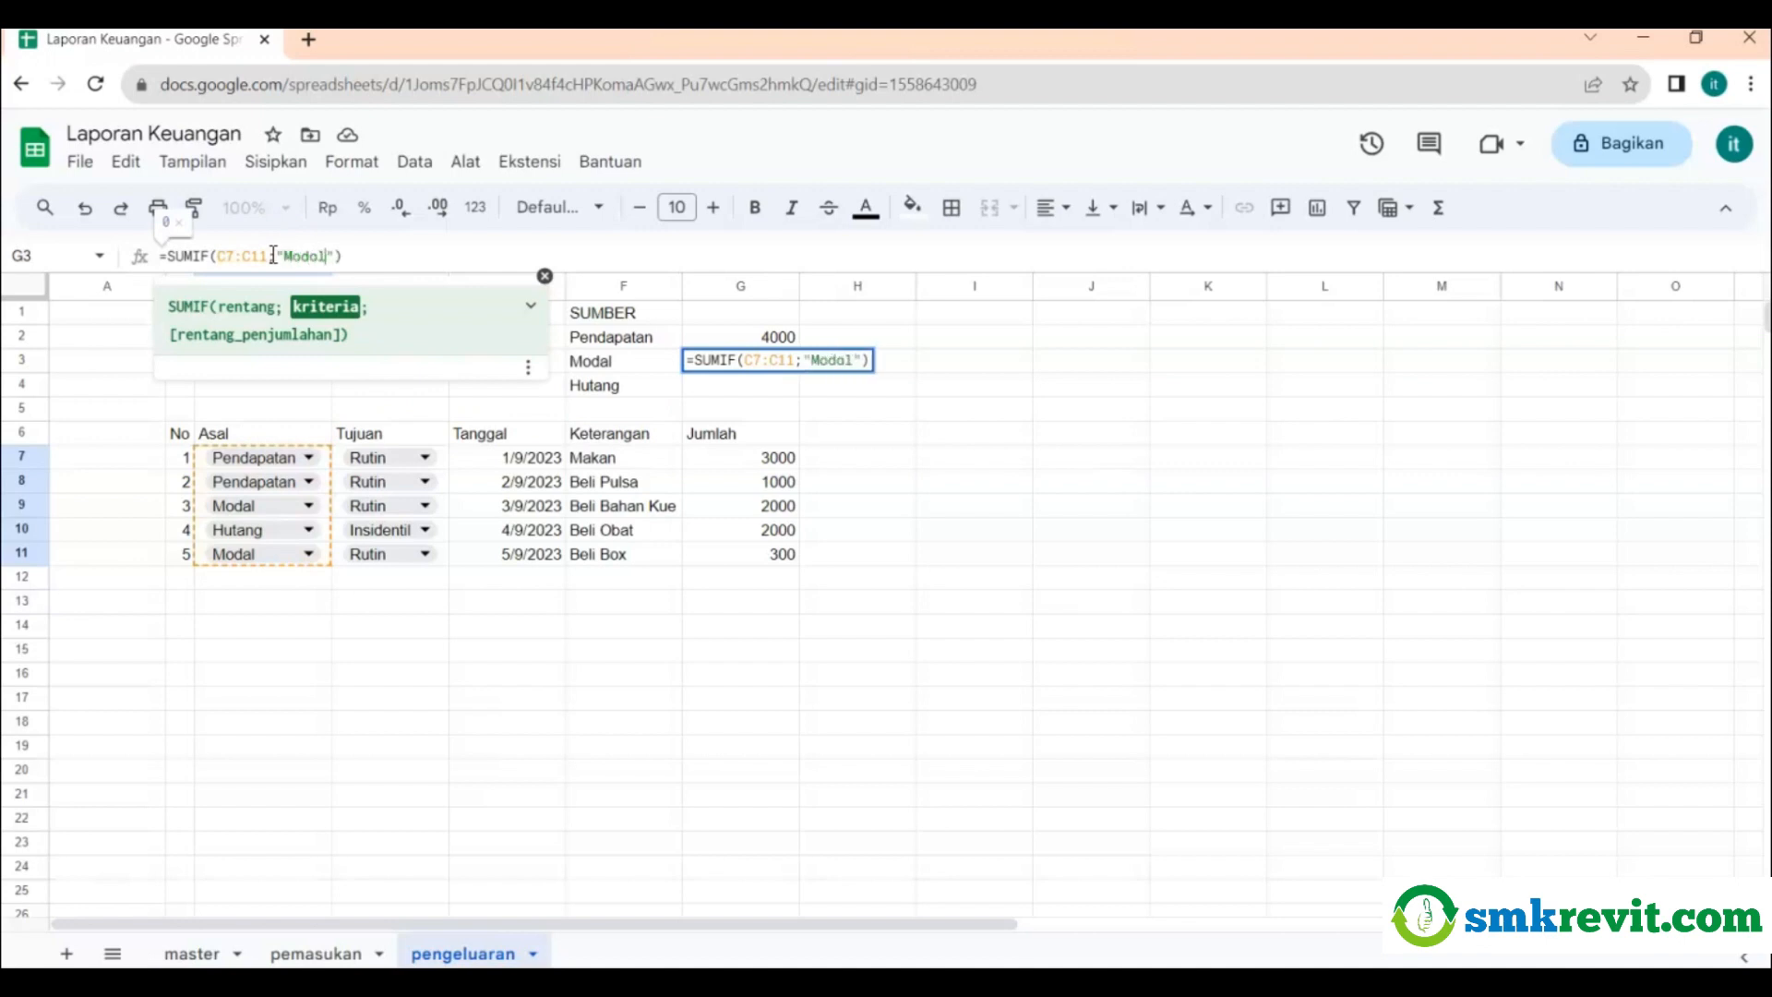
{"action": "type", "text": ";"}
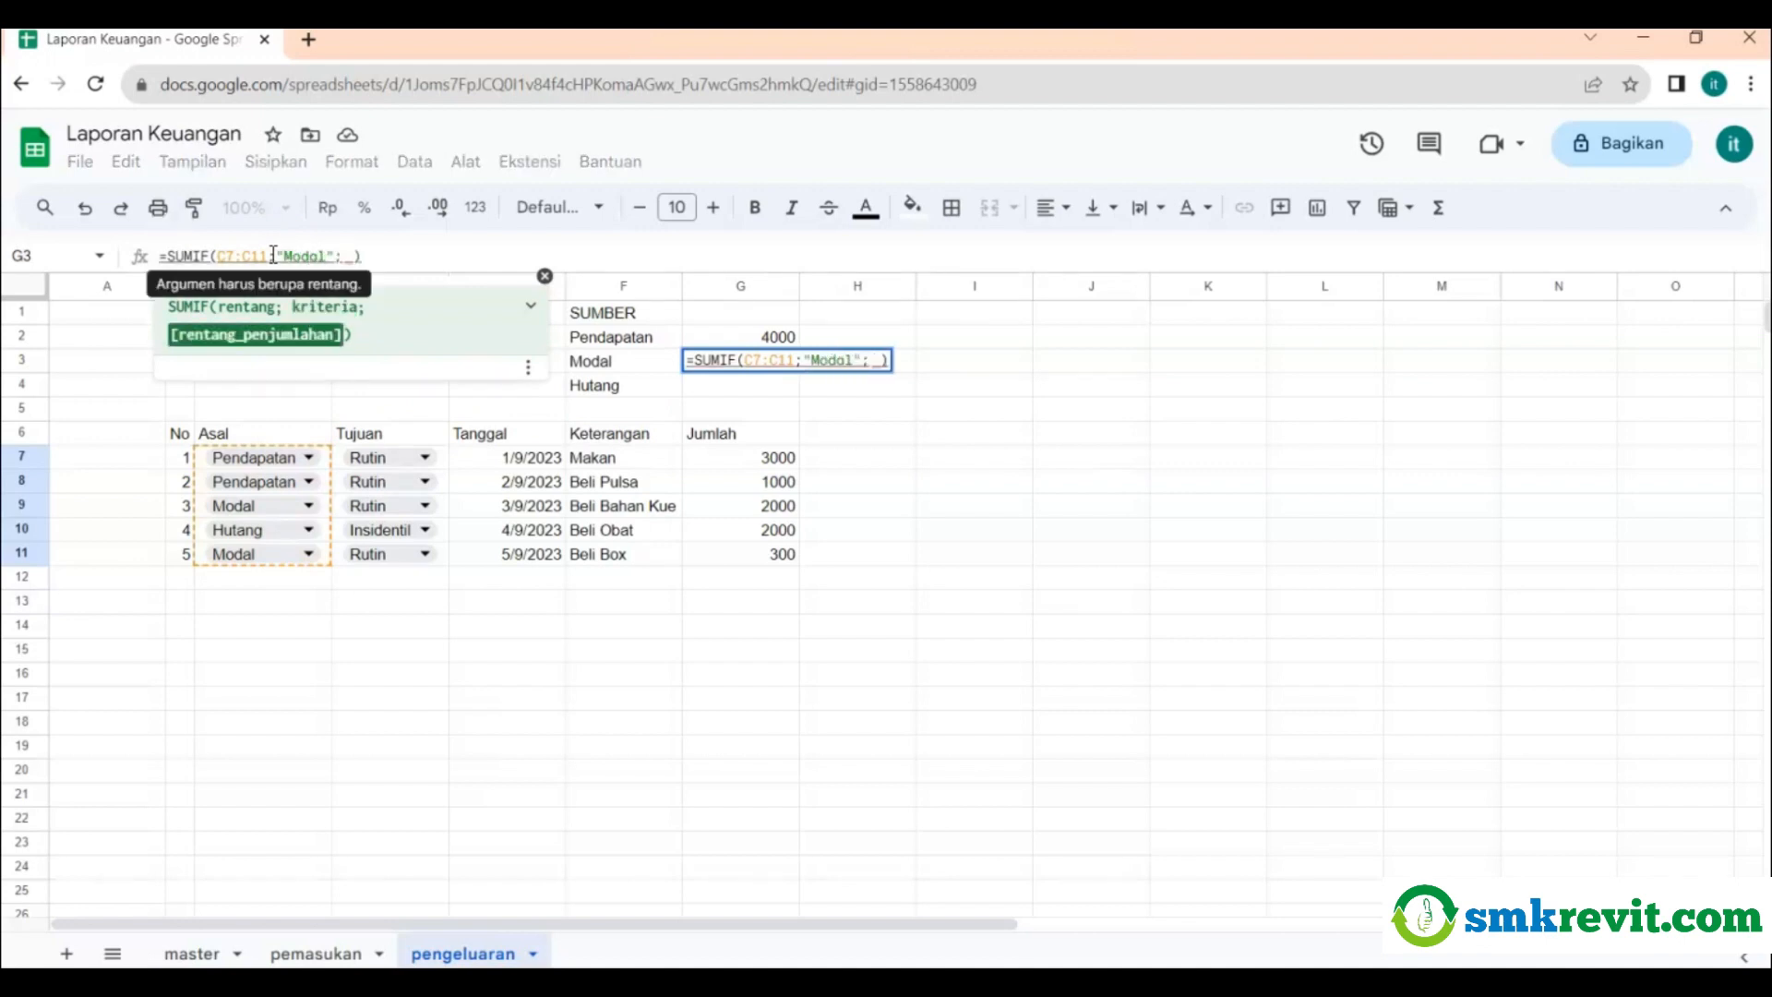
{"action": "left_click_drag", "start_coordinate": [733, 458], "coordinate": [731, 550]}
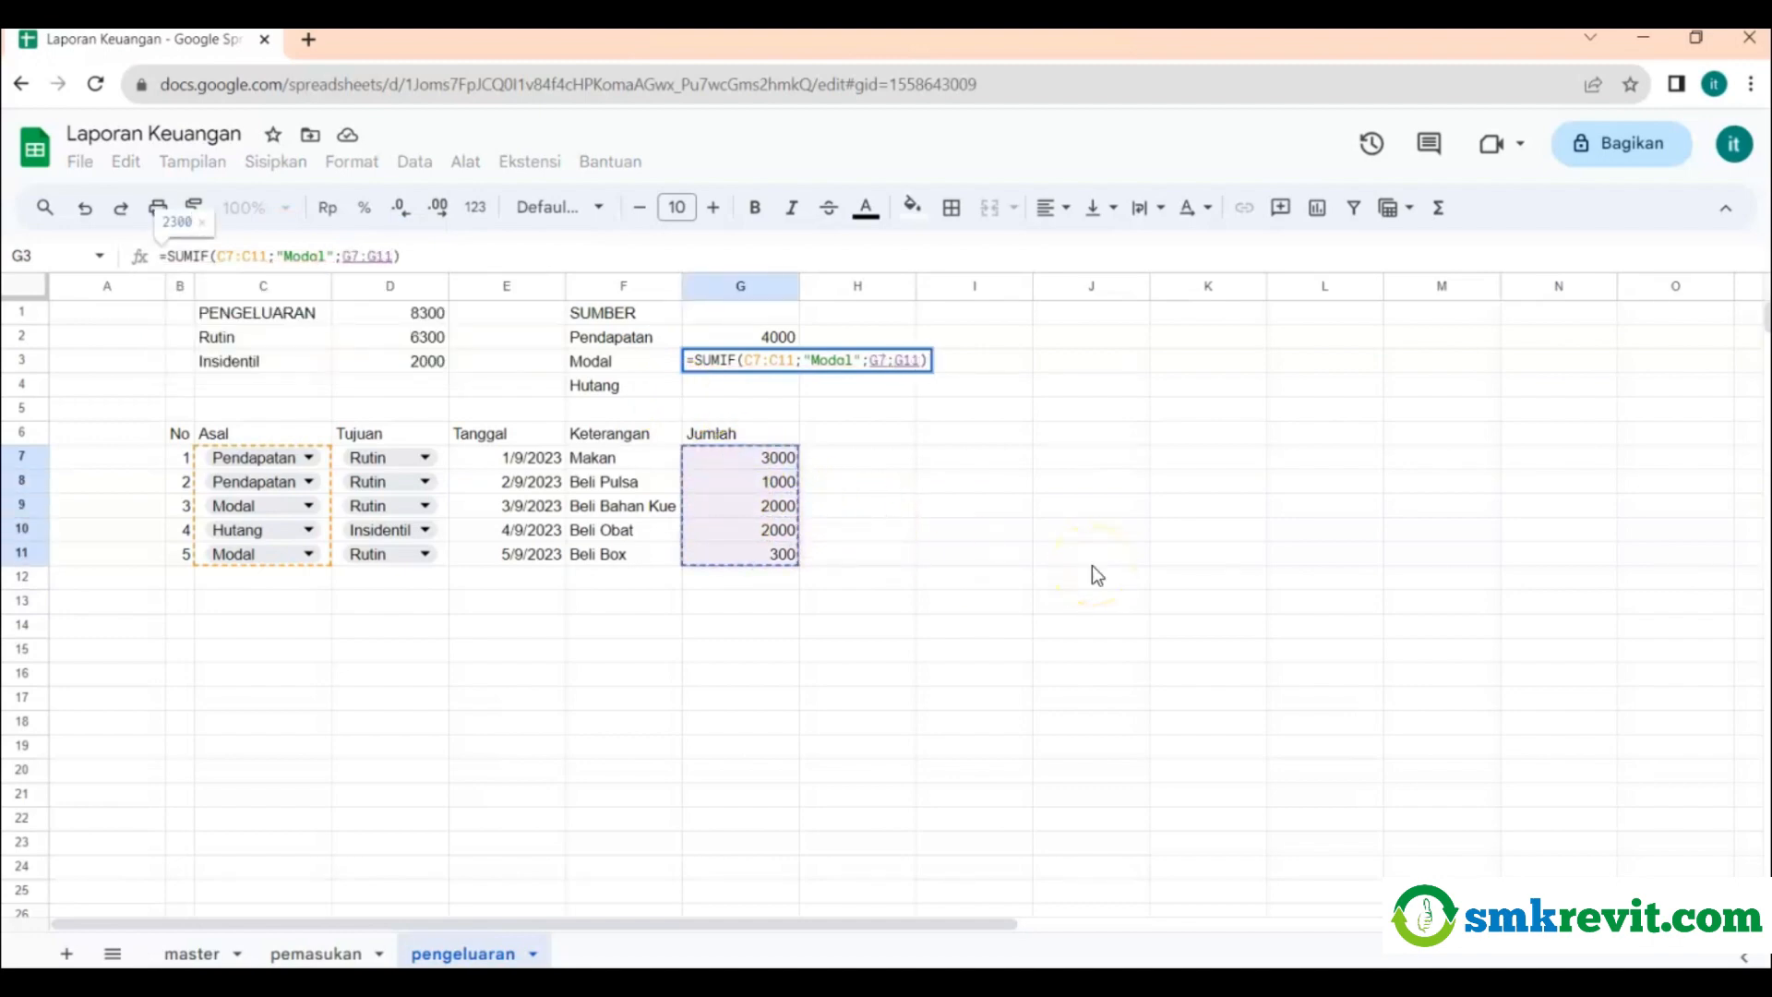
{"action": "key", "text": "Return"}
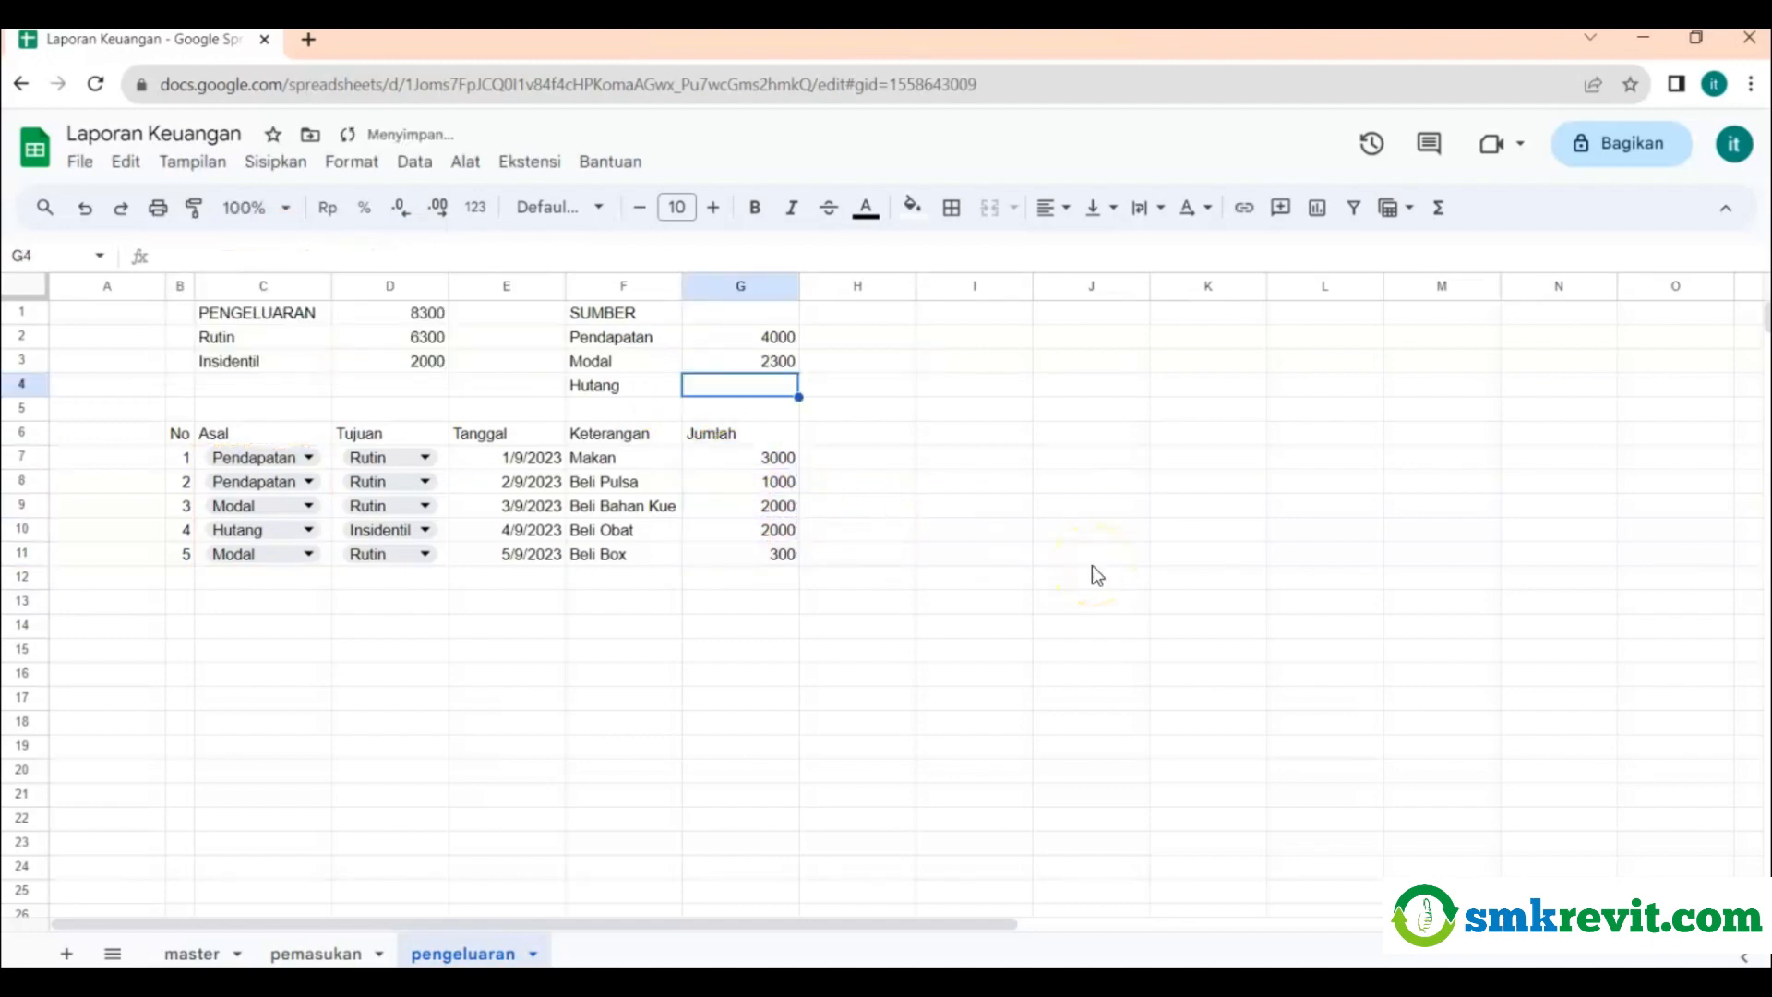
{"action": "left_click", "coordinate": [764, 362]}
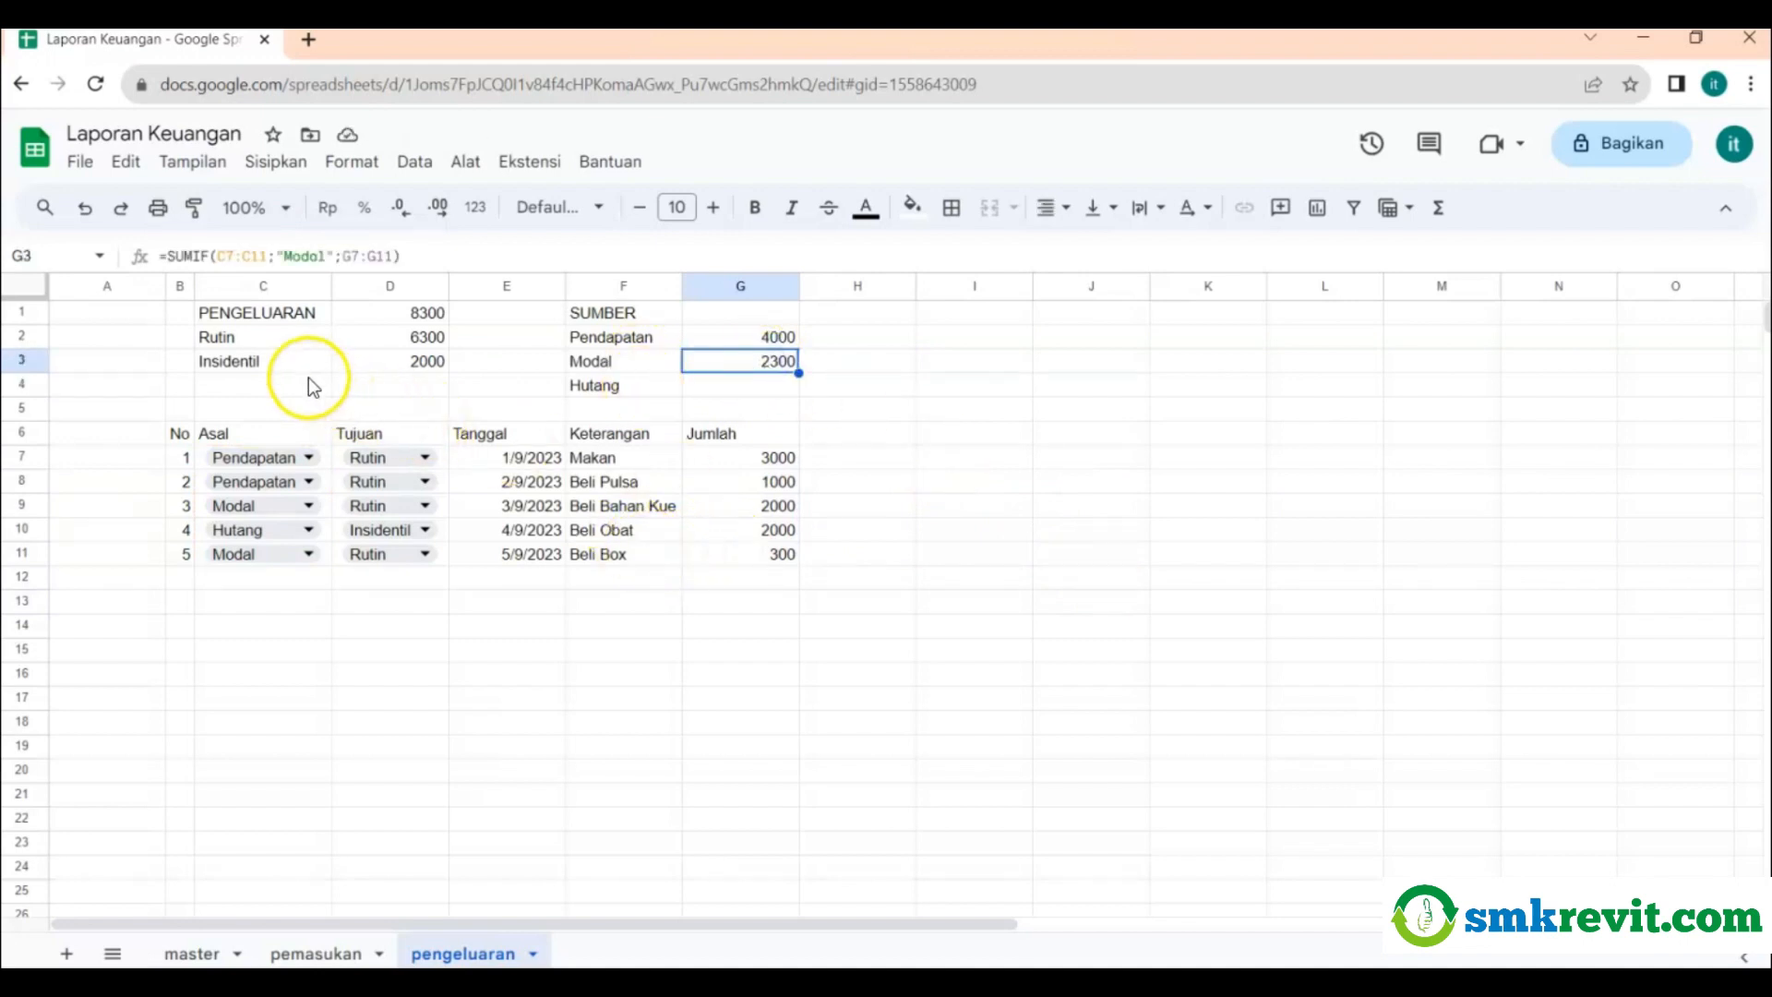
{"action": "left_click", "coordinate": [717, 395]}
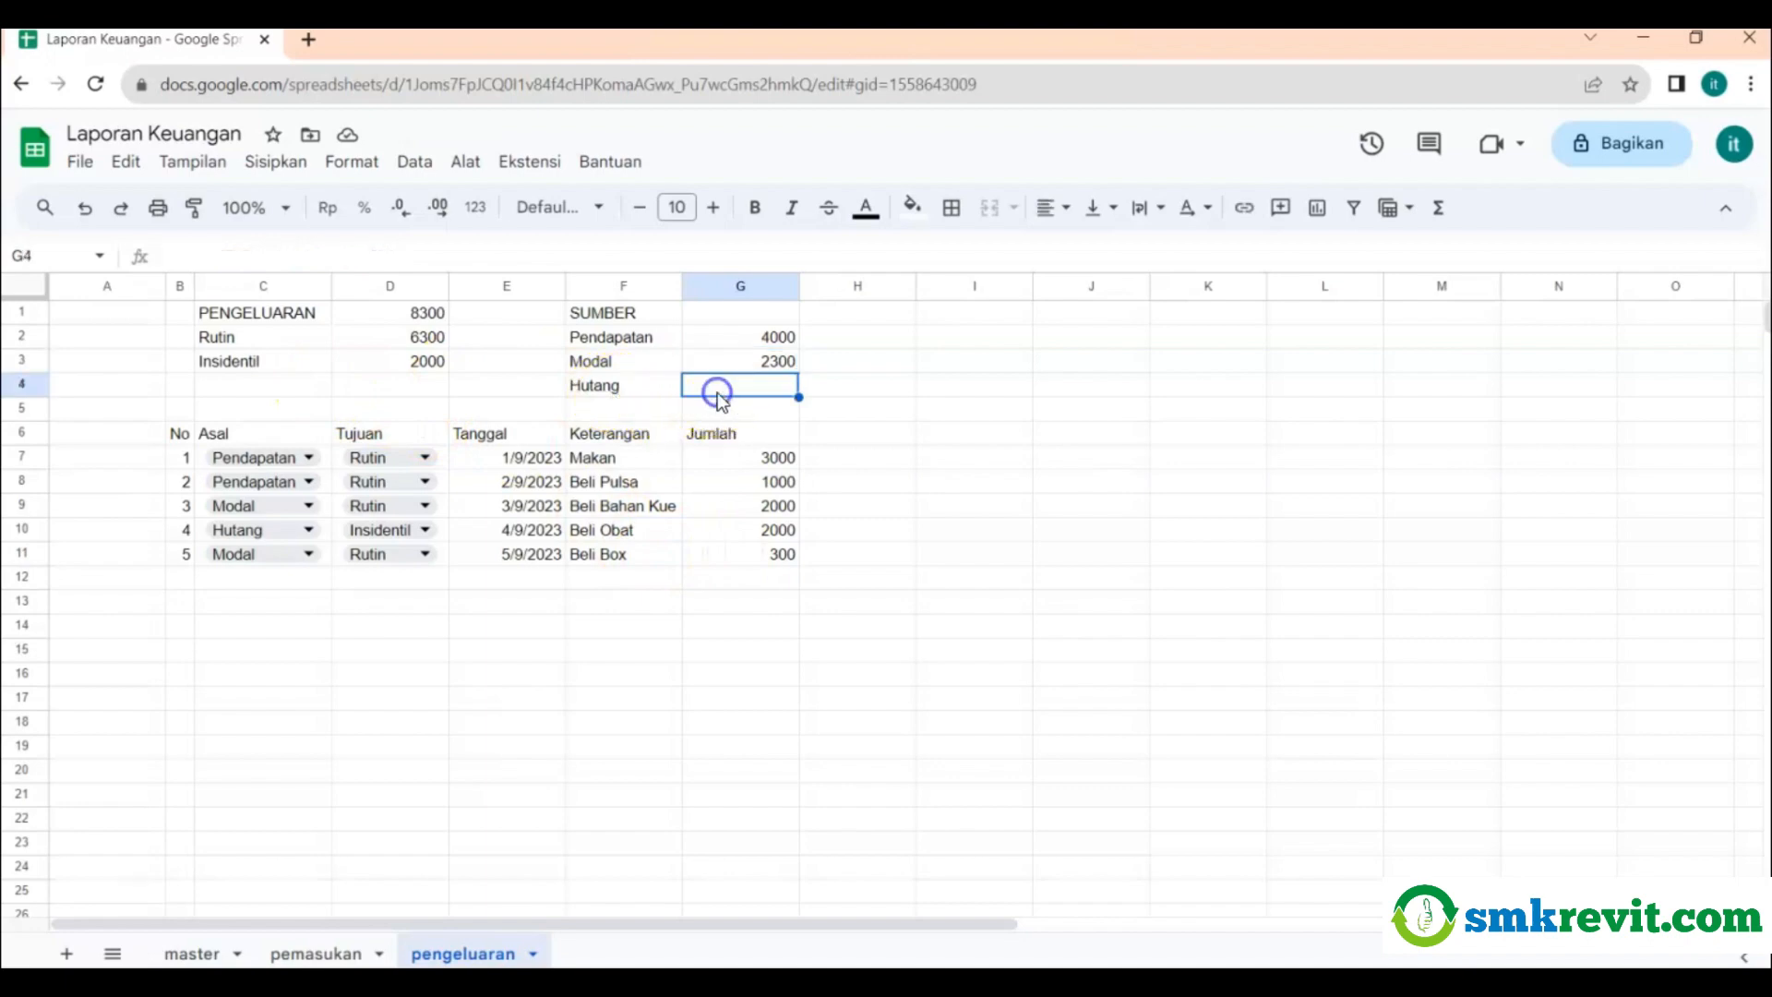
{"action": "left_click", "coordinate": [1439, 208]}
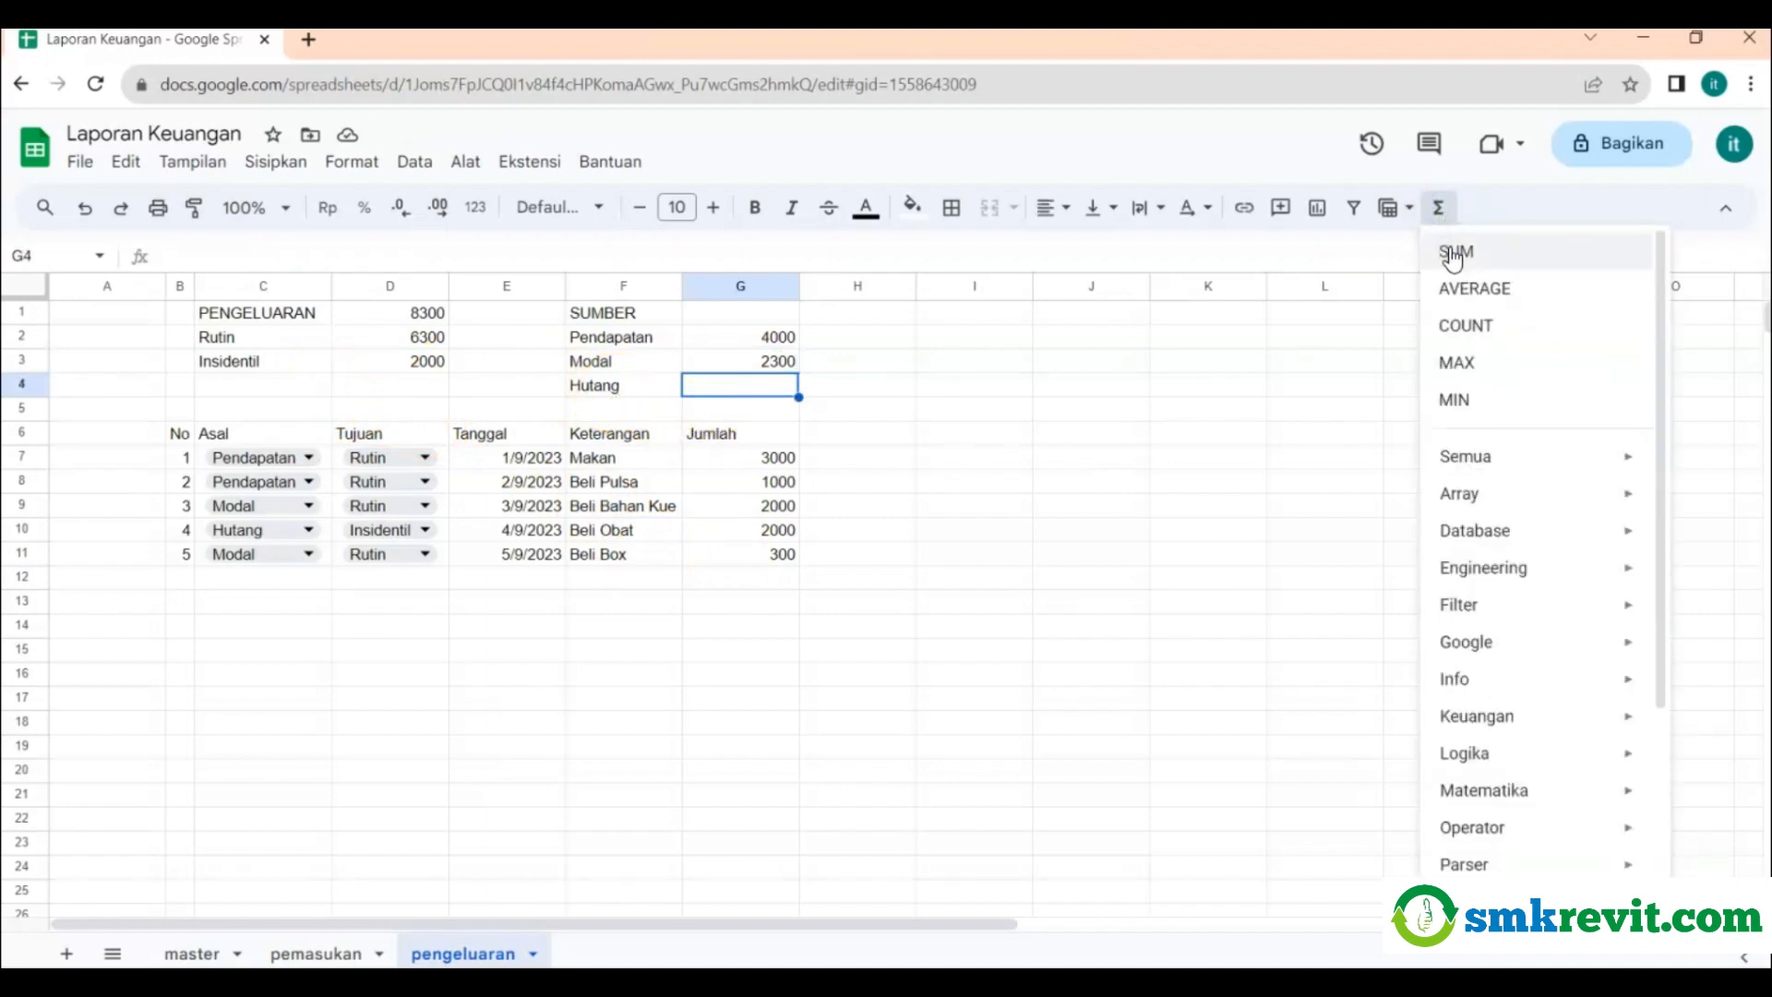
{"action": "left_click", "coordinate": [1453, 255]}
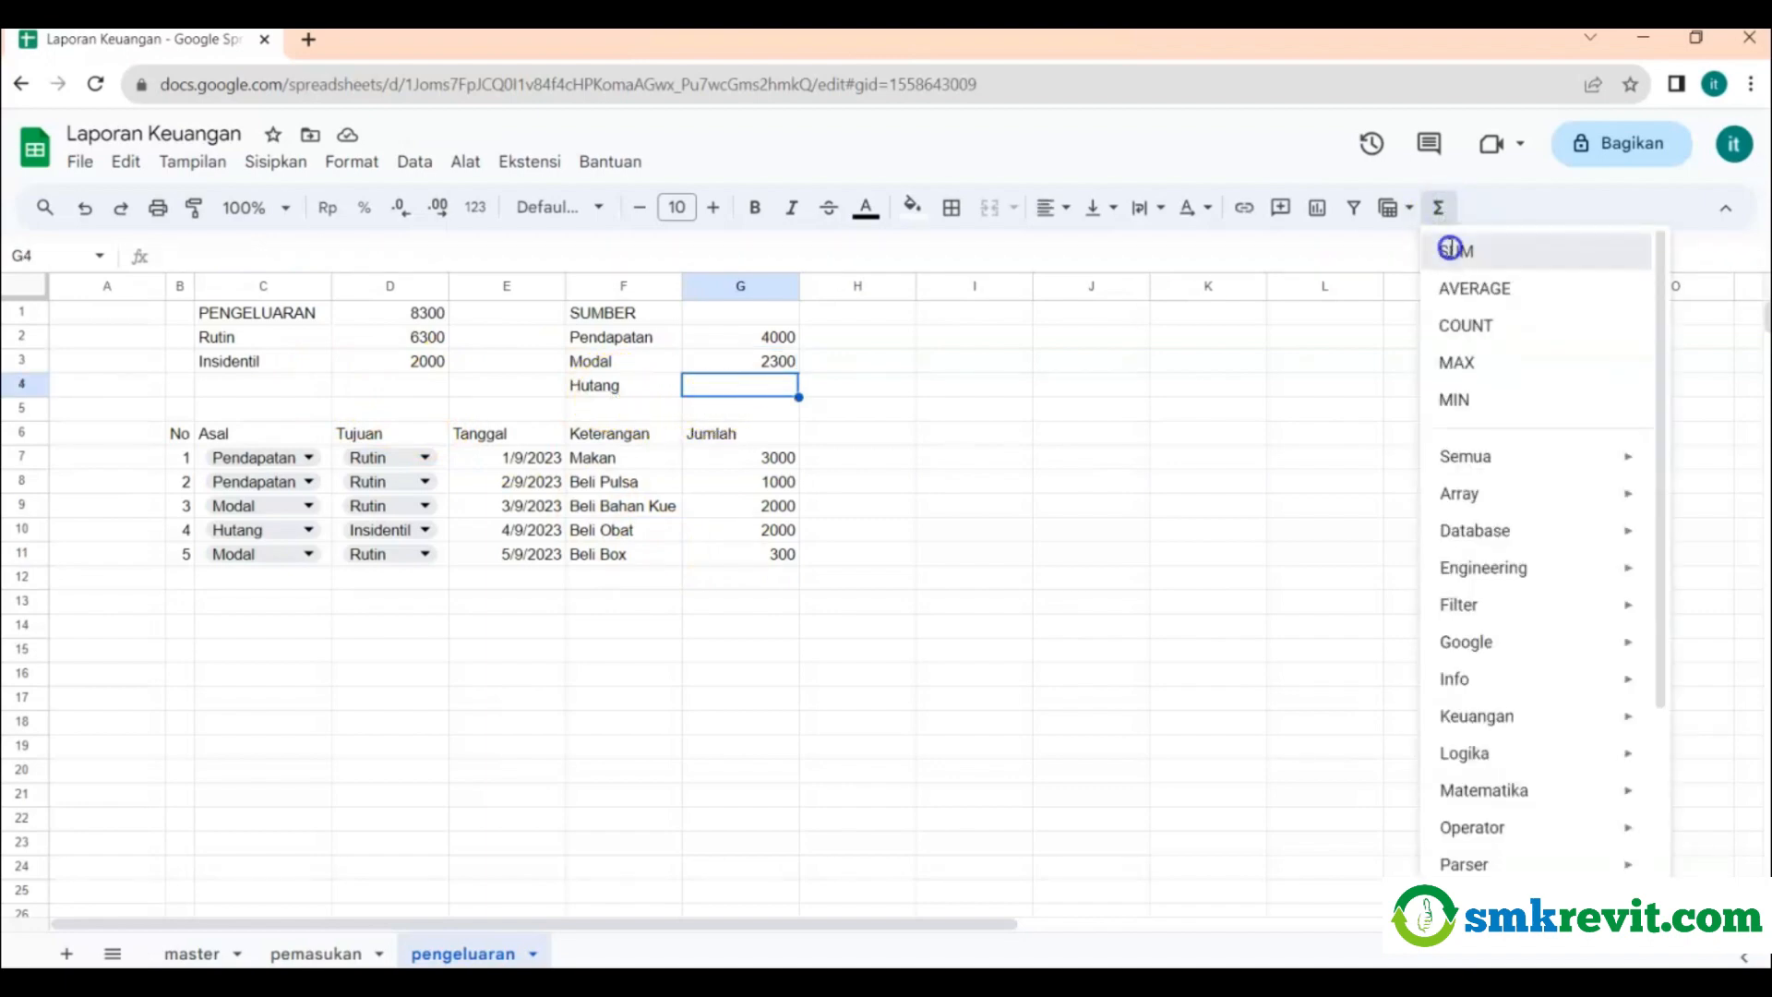
{"action": "left_click", "coordinate": [882, 361]}
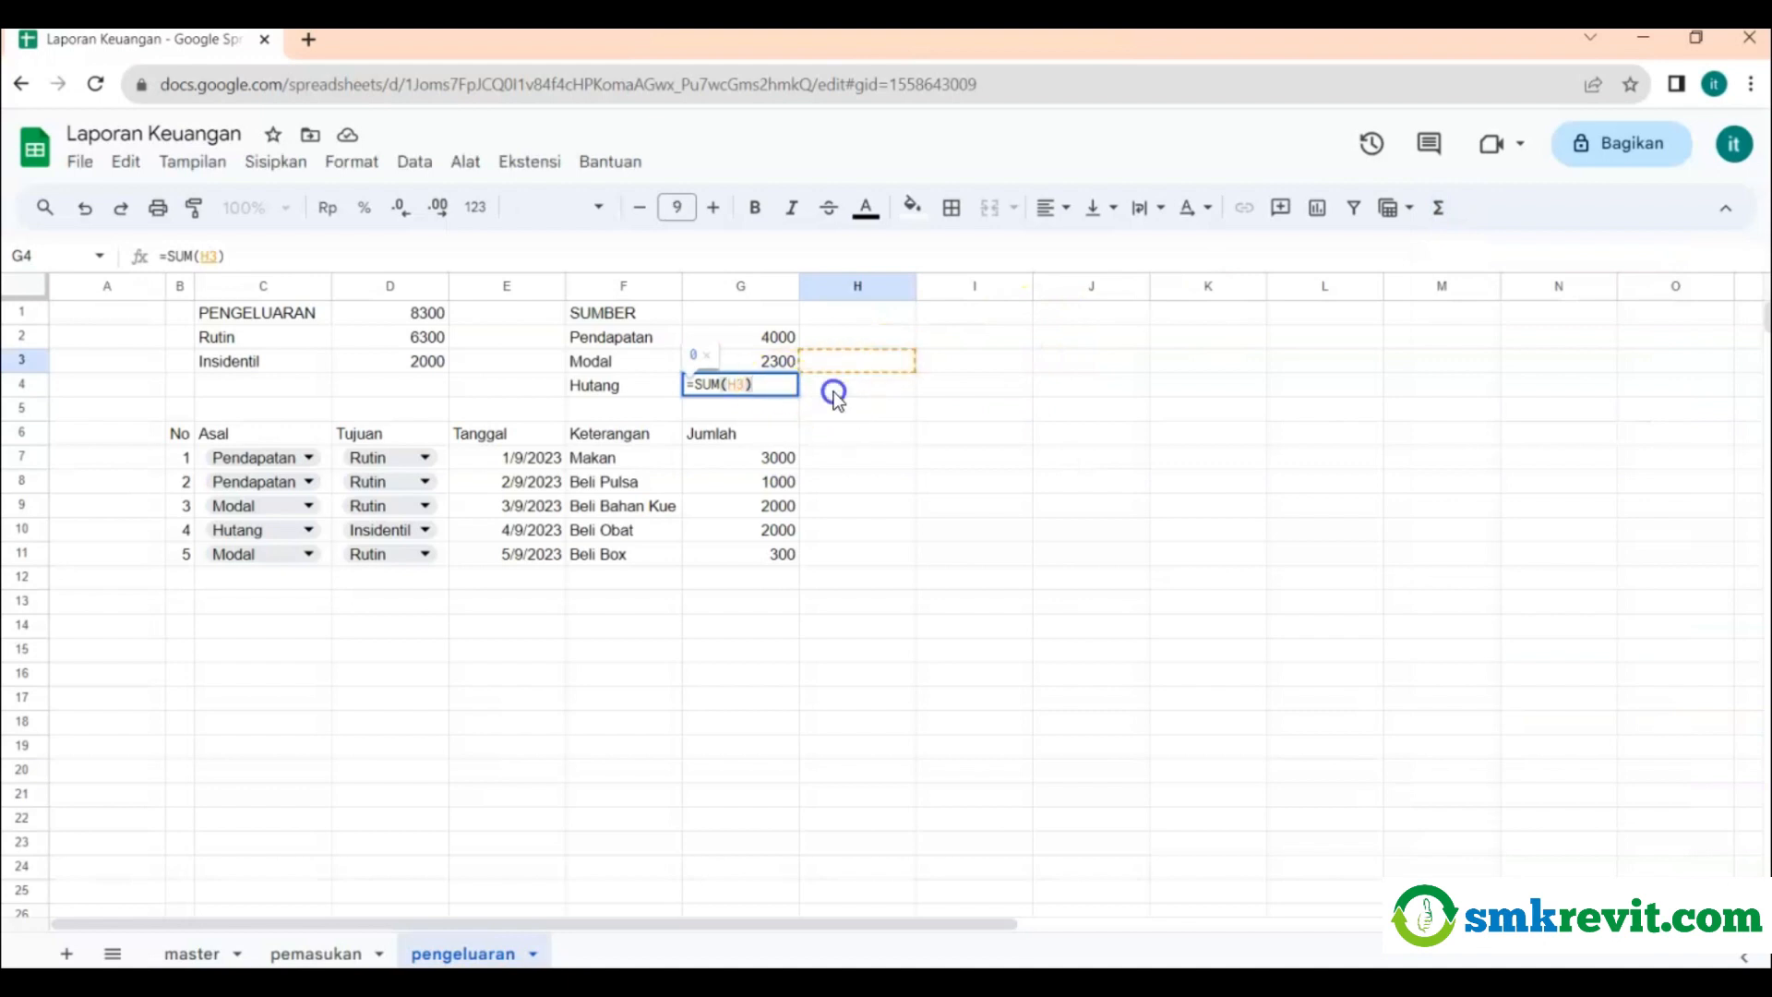
{"action": "left_click", "coordinate": [830, 392]}
{"action": "left_click", "coordinate": [764, 394]}
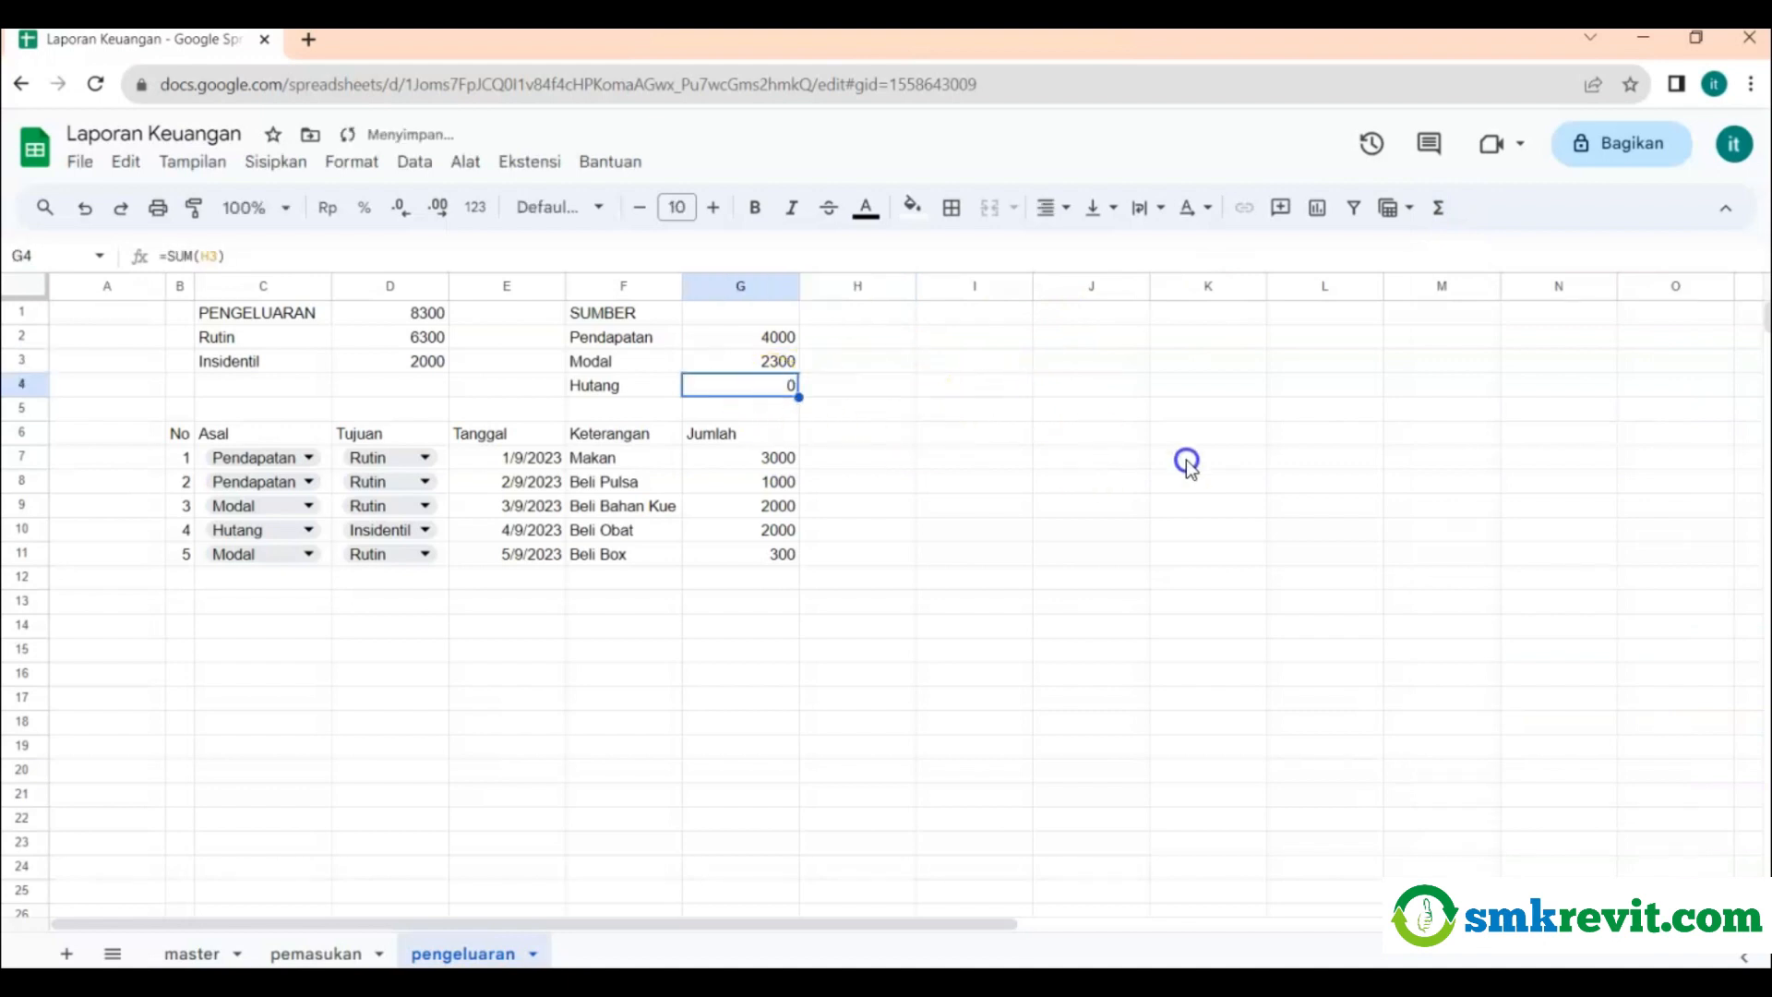
{"action": "key", "text": "Delete"}
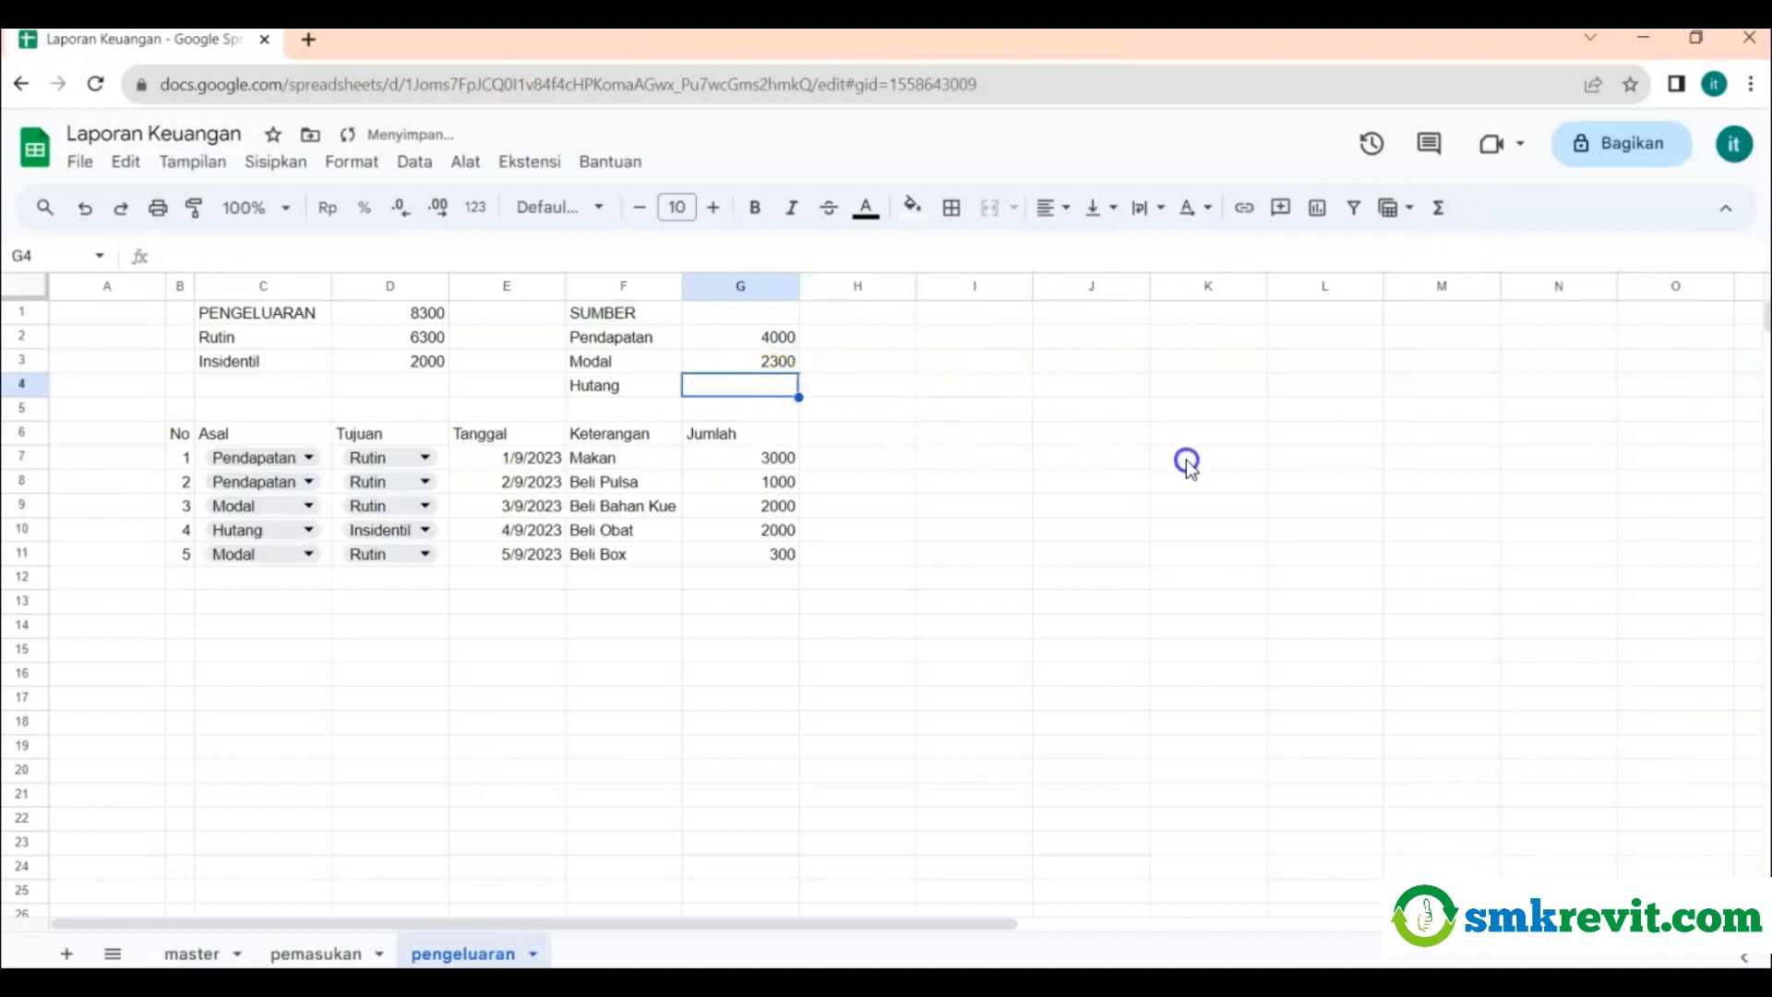
Copy the Modal SUMIF formula from G3 down to G4 beside Hutang.
{"action": "key", "text": "Up"}
{"action": "left_click_drag", "start_coordinate": [799, 373], "coordinate": [799, 393]}
{"action": "left_click", "coordinate": [769, 393]}
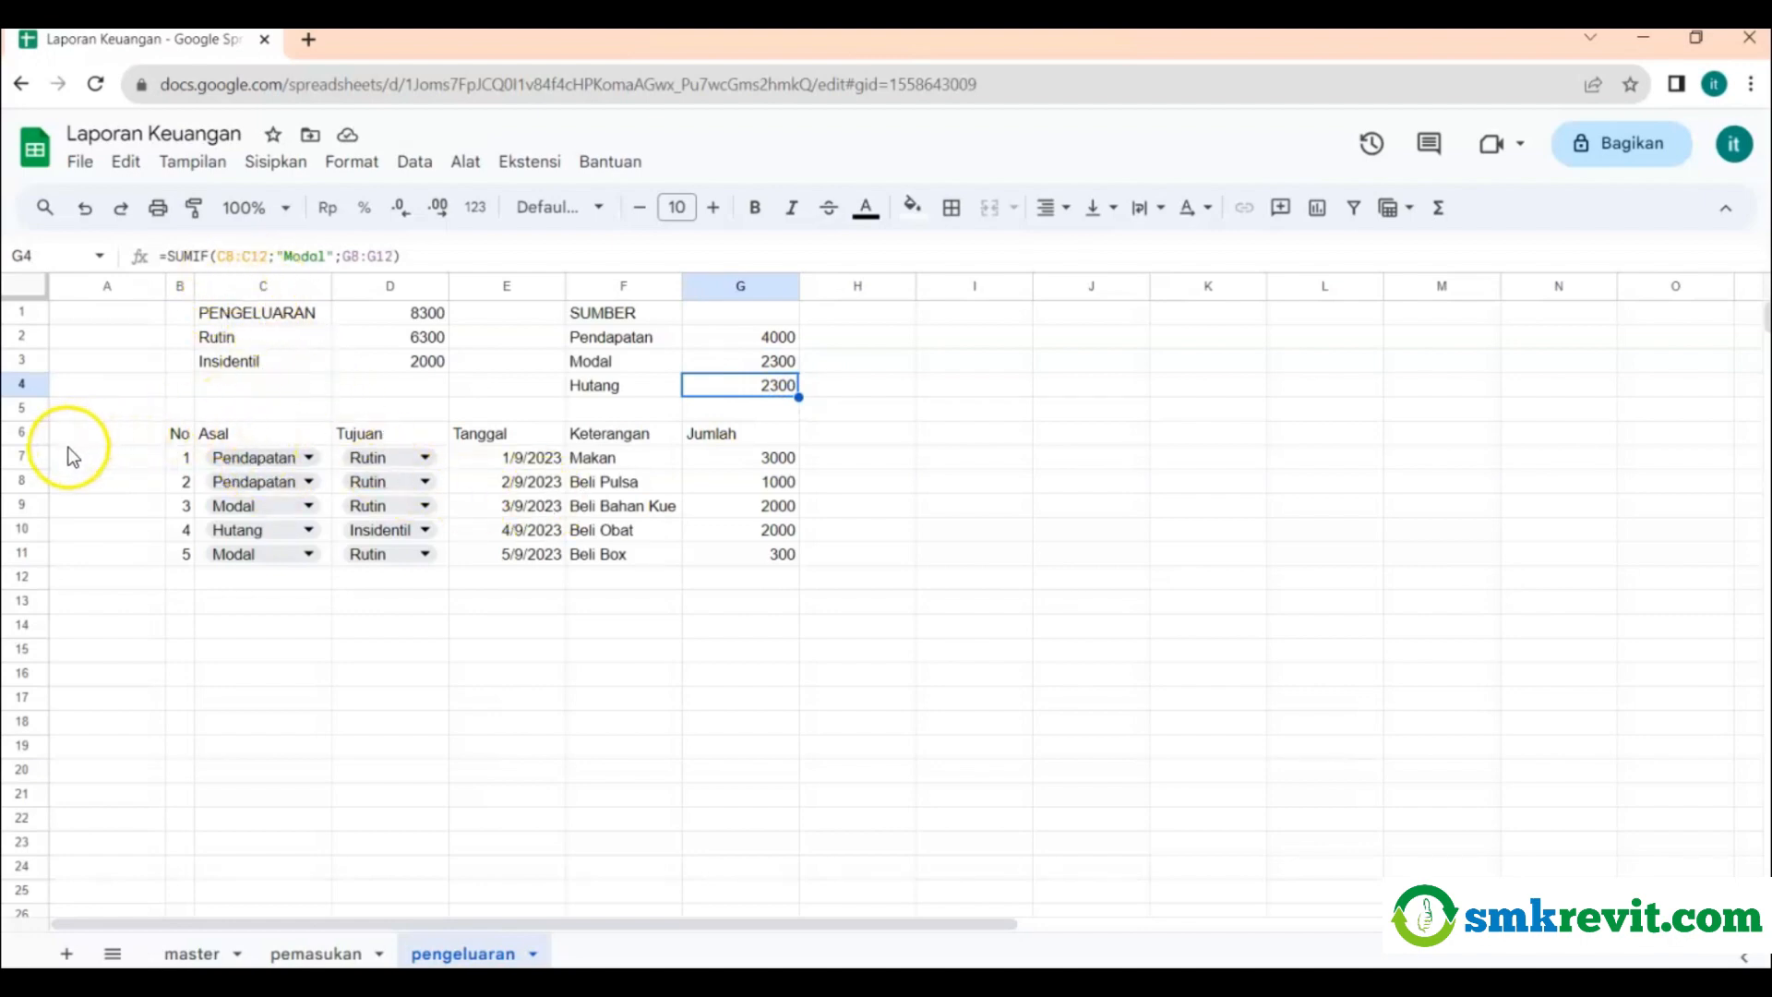
Correct the criteria range of the G4 formula beside Hutang to C7:C11.
{"action": "left_click", "coordinate": [106, 462]}
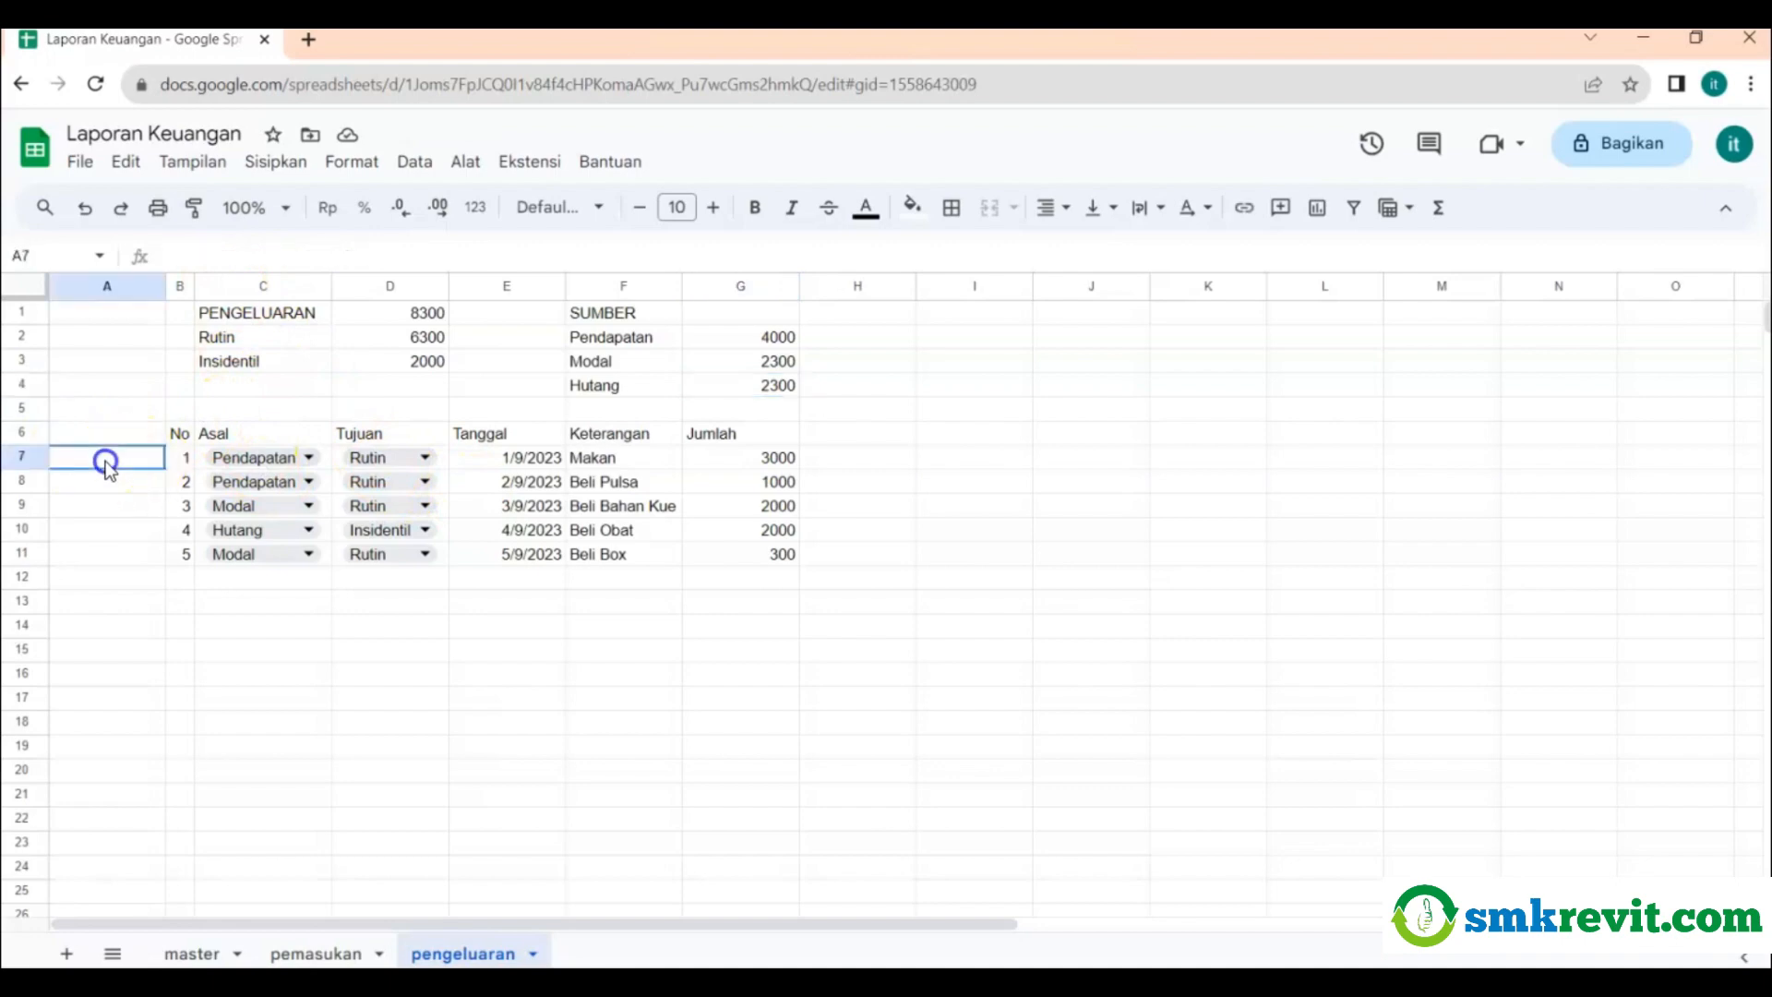
{"action": "left_click", "coordinate": [120, 559]}
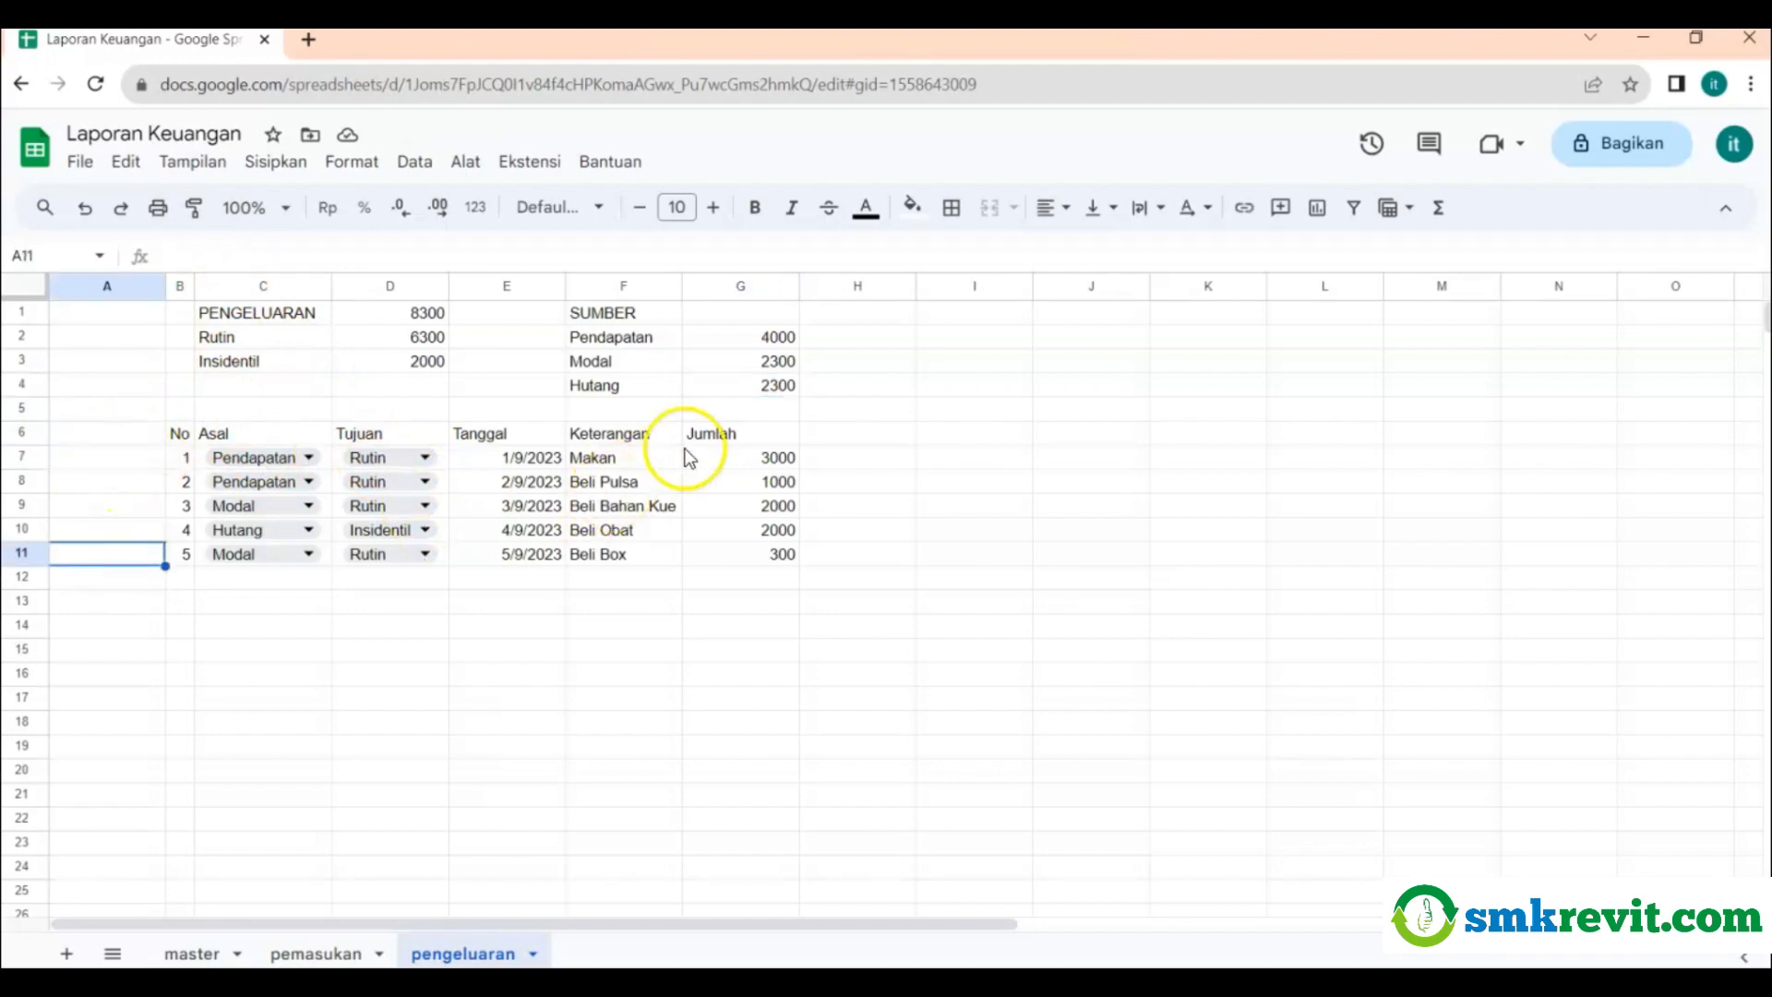
{"action": "left_click", "coordinate": [754, 369]}
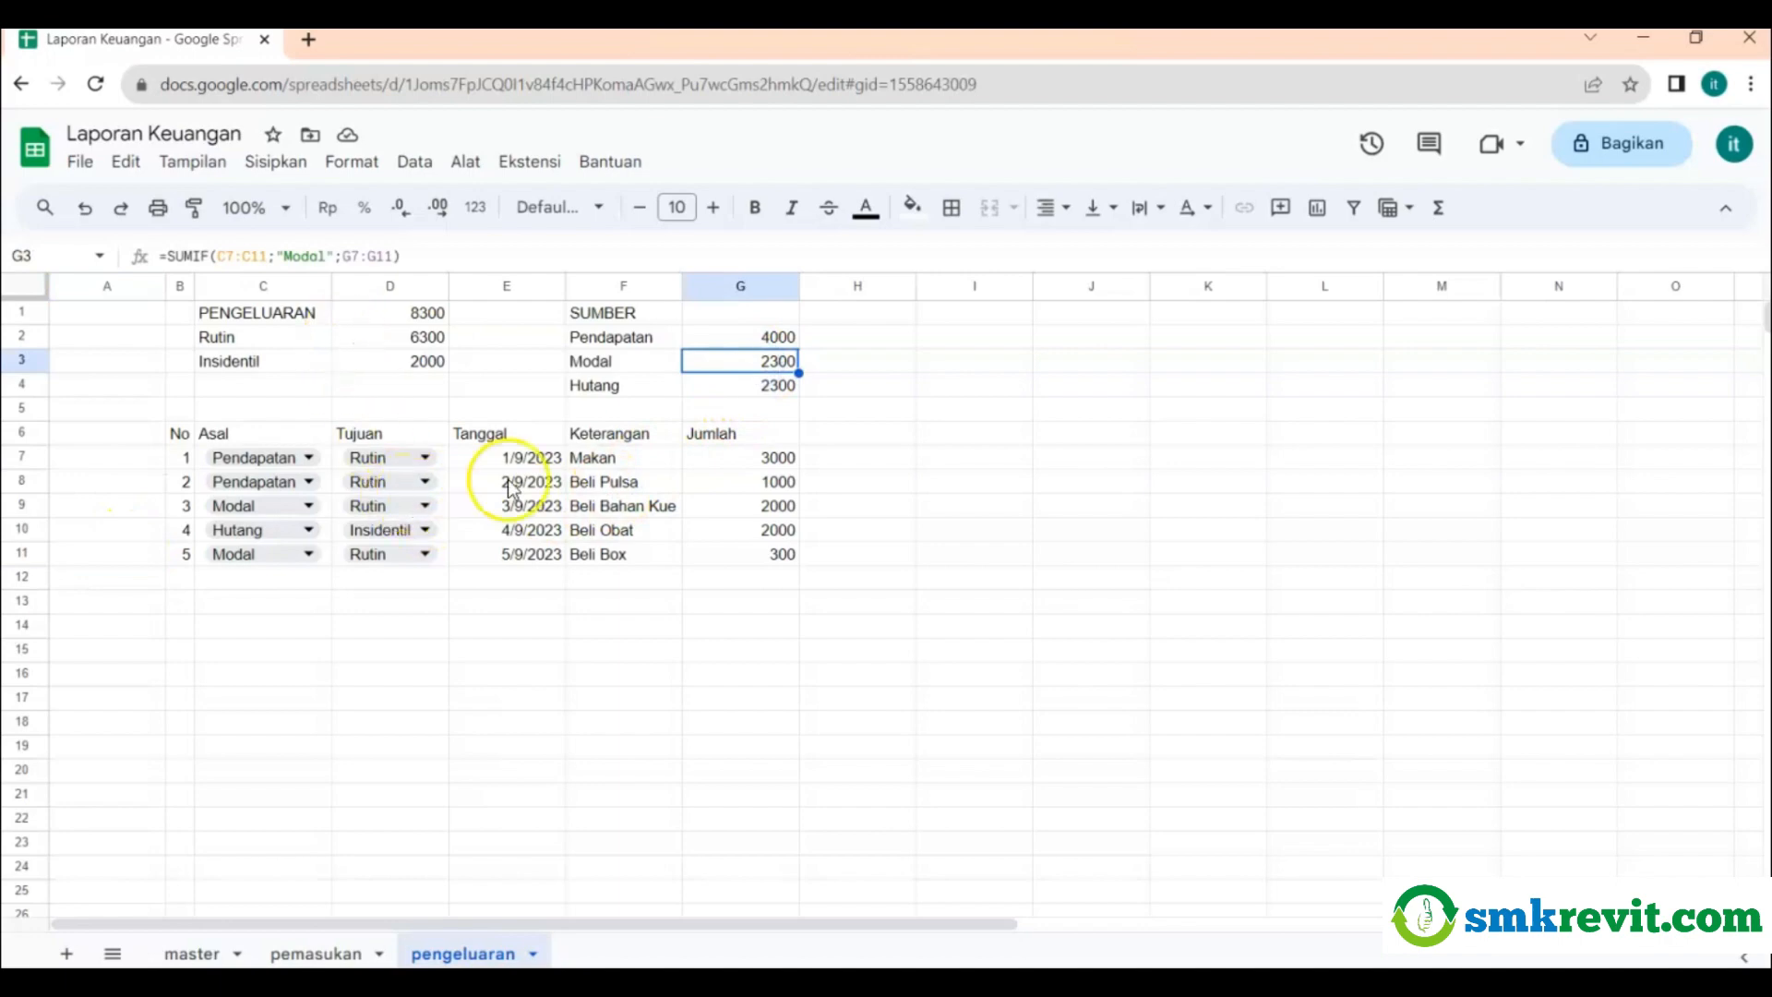
{"action": "left_click", "coordinate": [755, 387]}
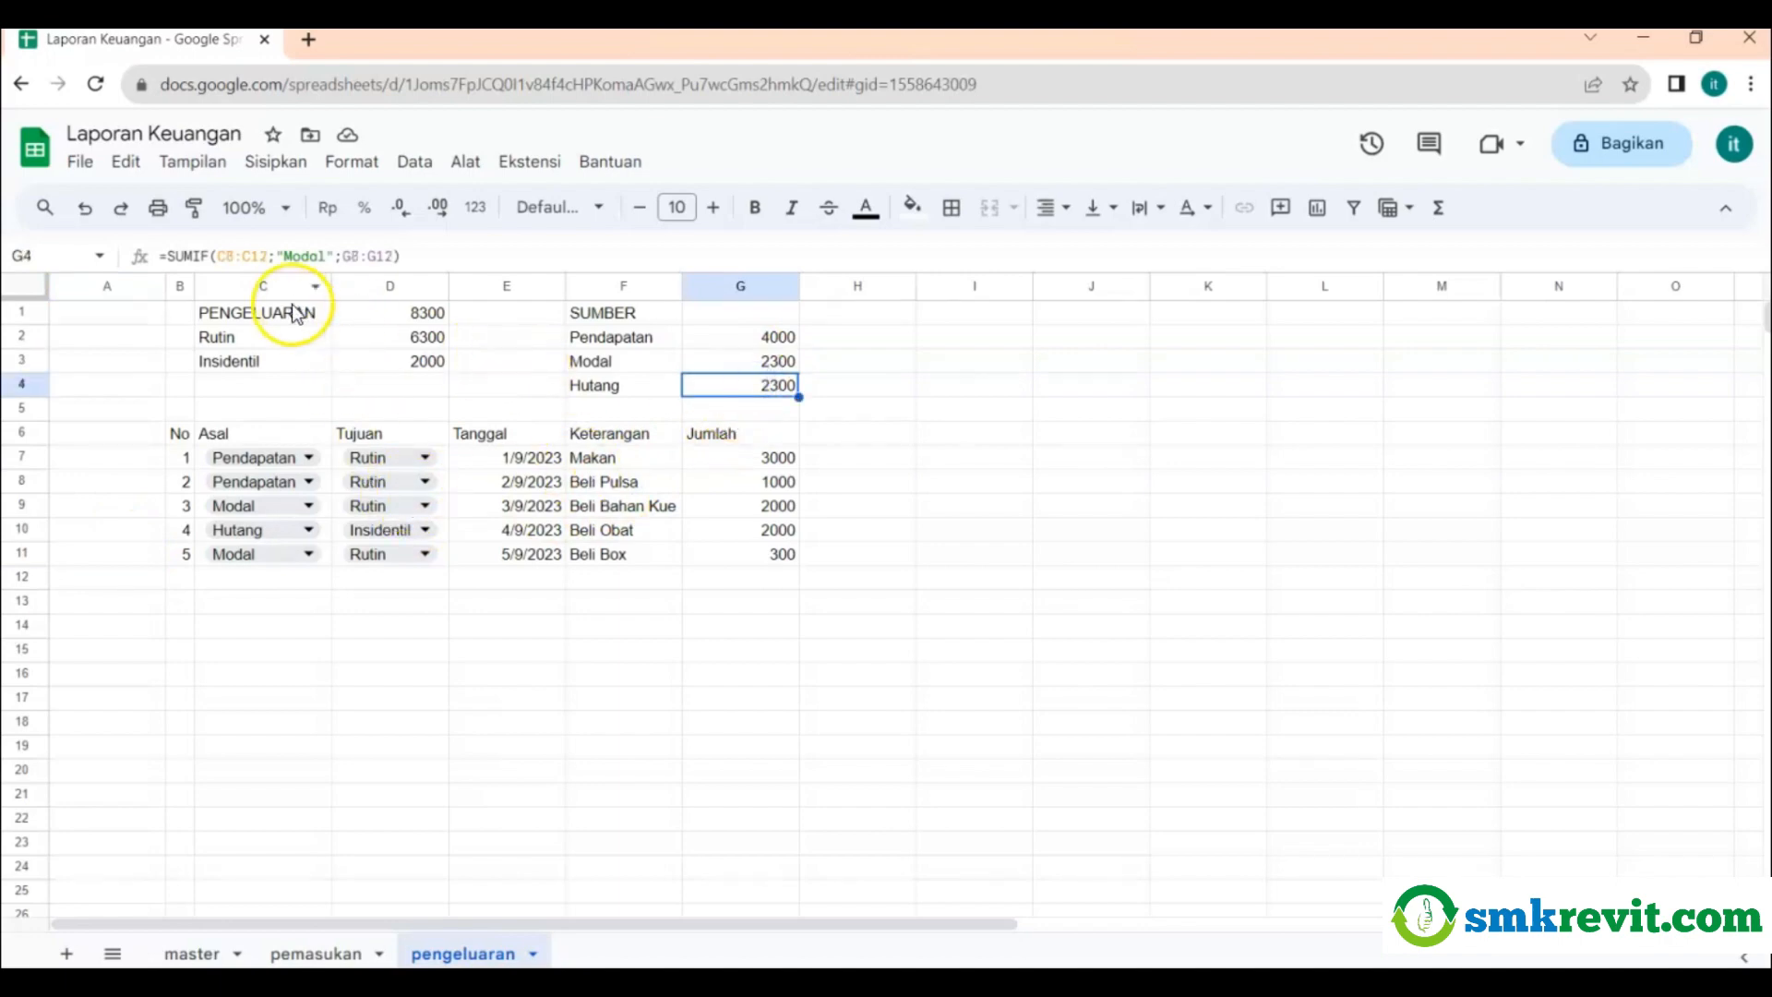
{"action": "left_click", "coordinate": [243, 262]}
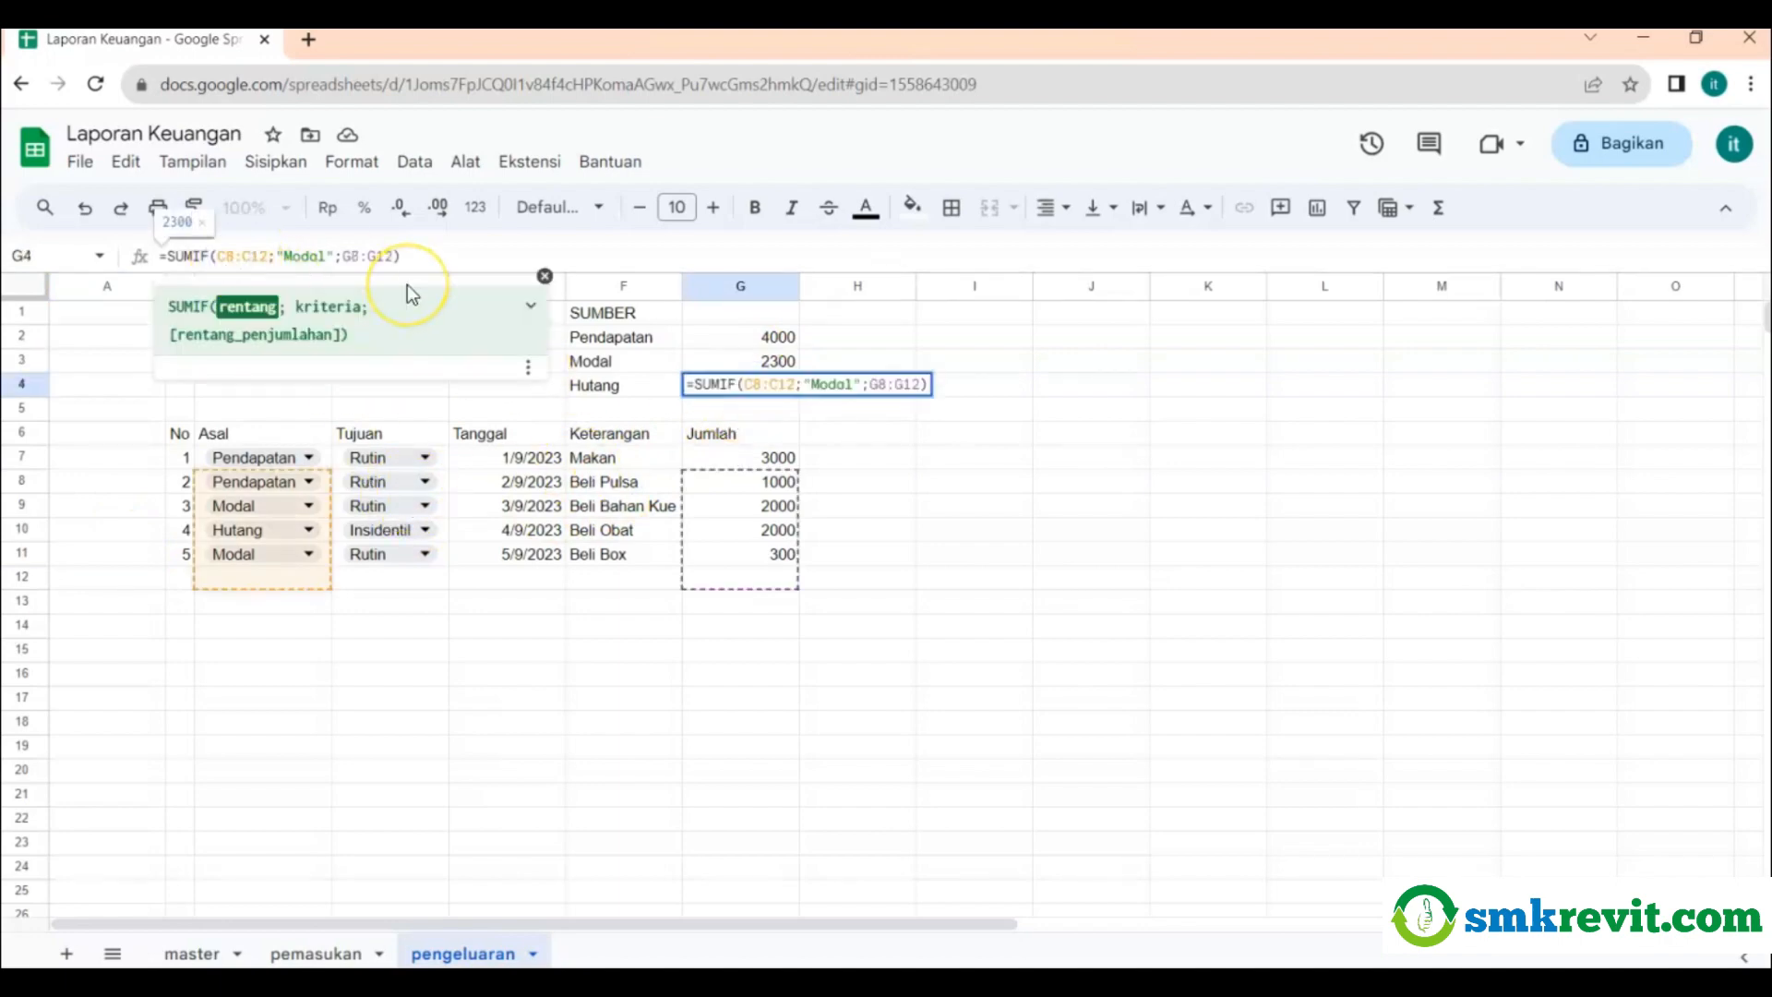
{"action": "key", "text": "BackSpace"}
{"action": "type", "text": "7"}
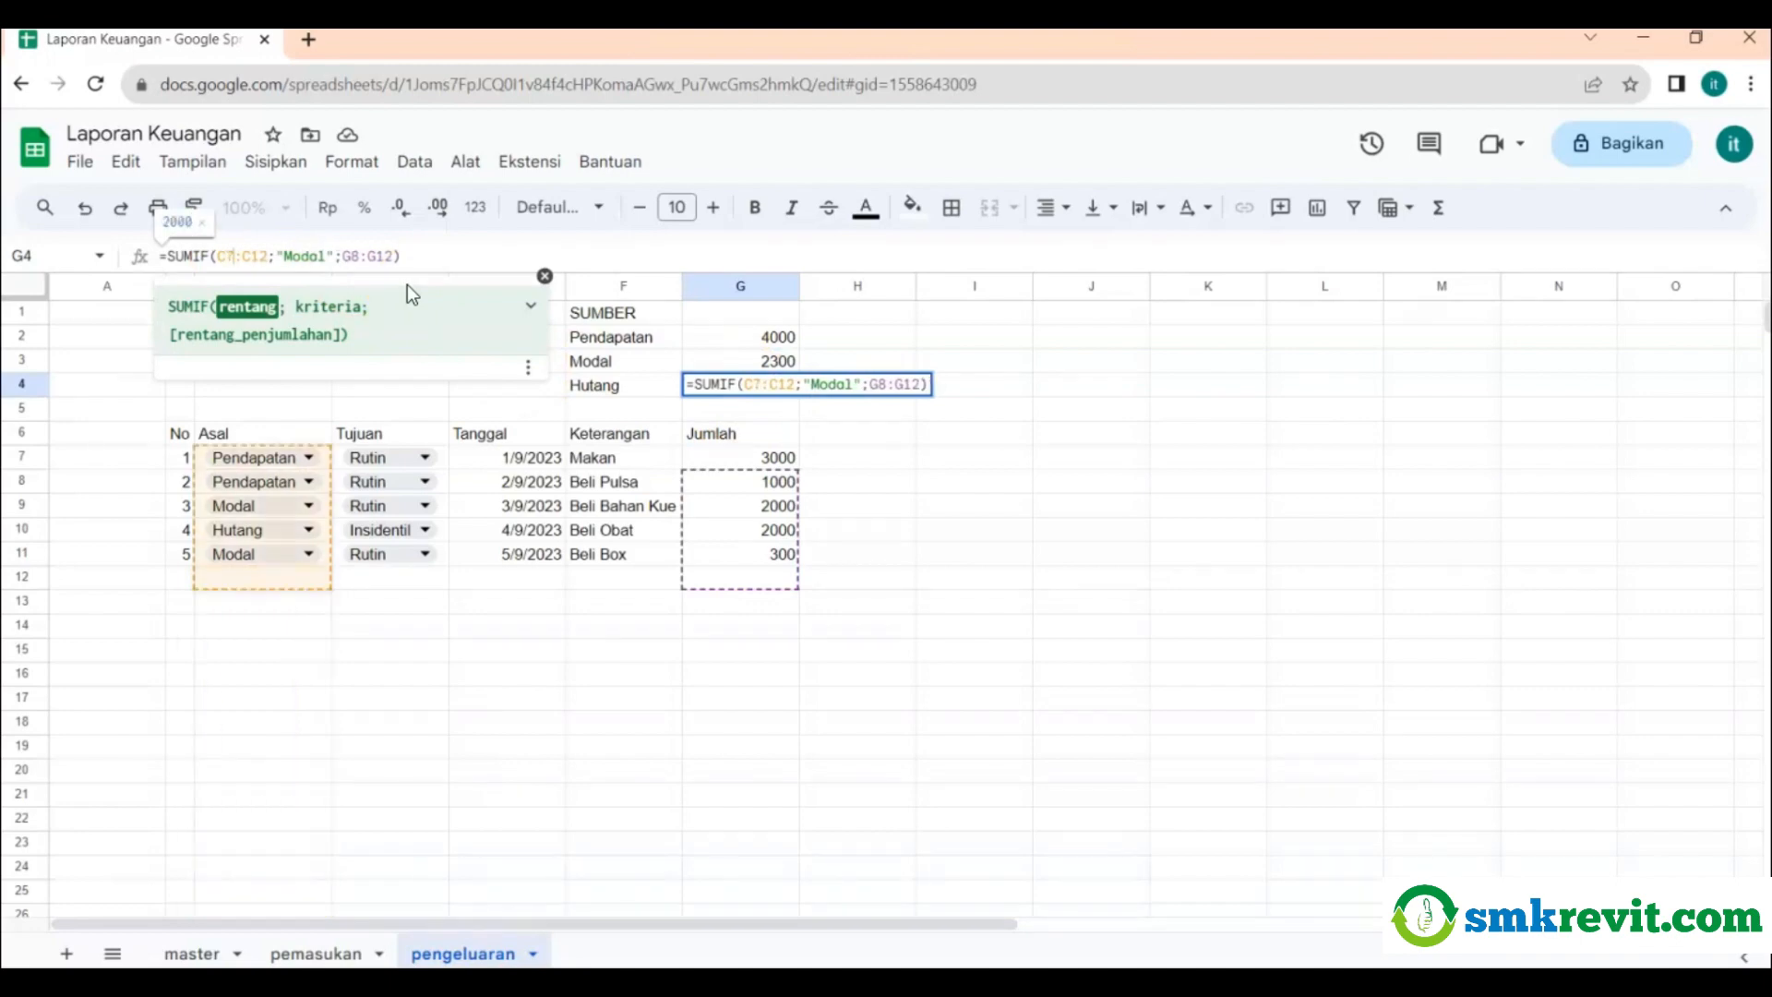
{"action": "key", "text": "BackSpace"}
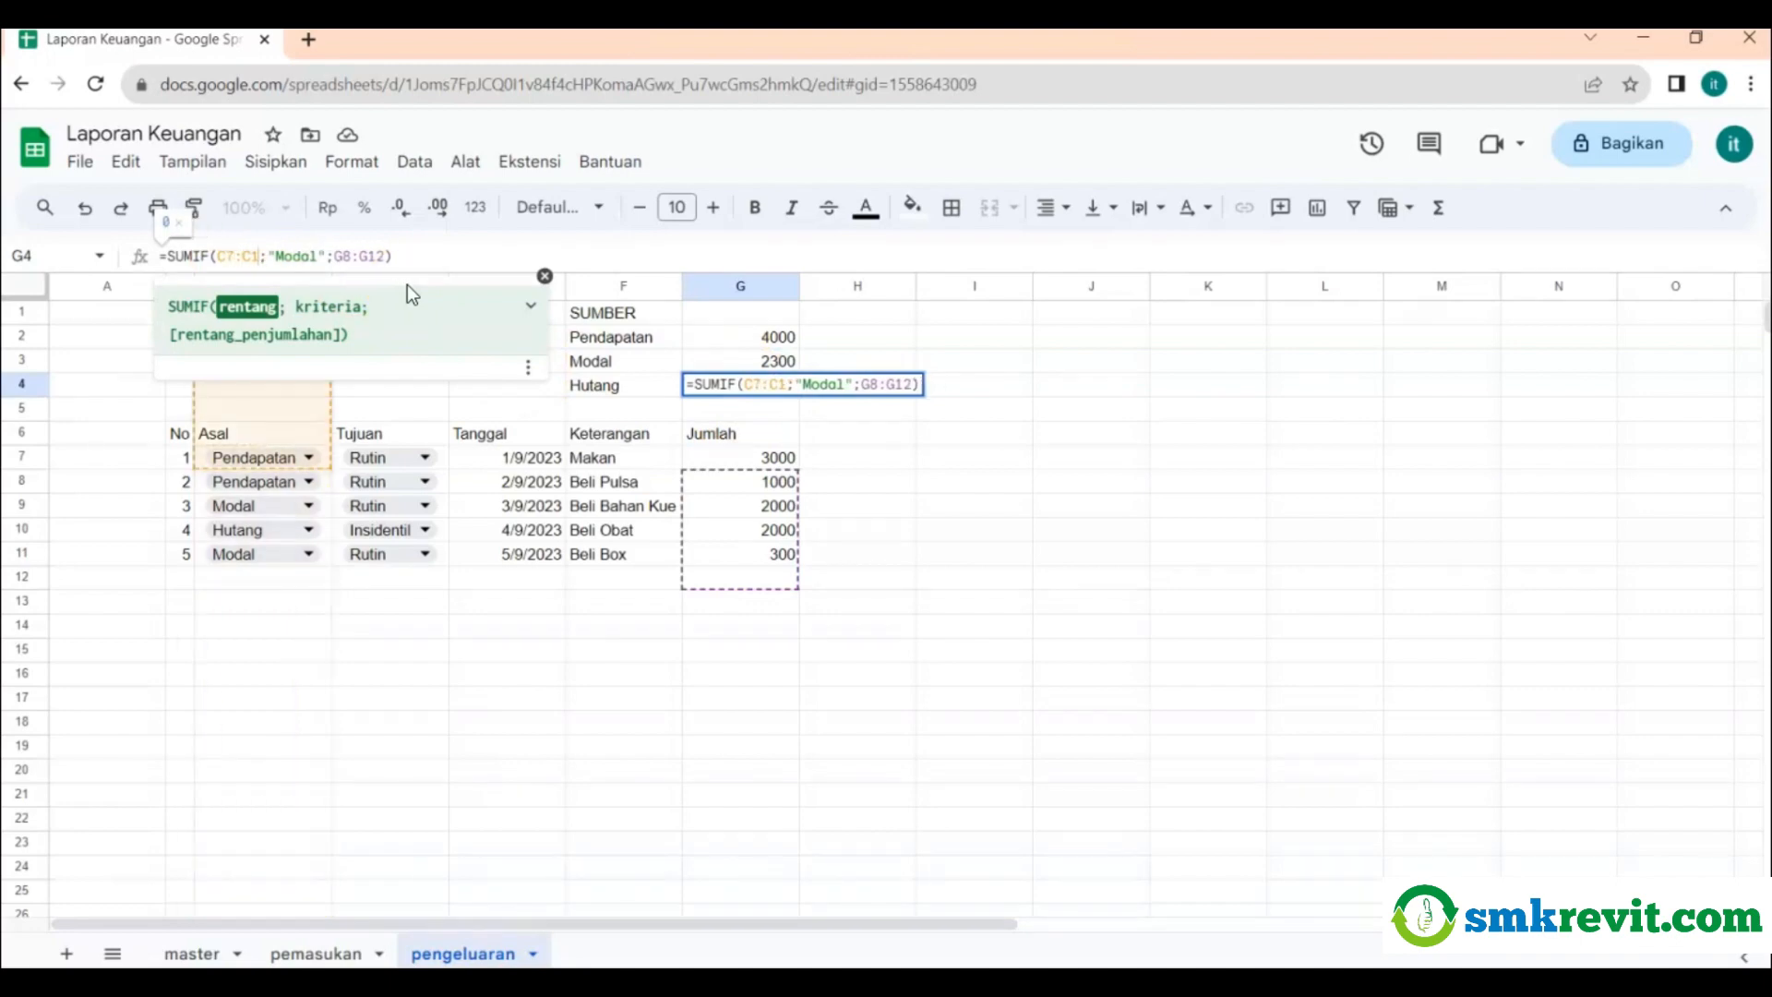
{"action": "type", "text": "1"}
Replace the criterion in the G4 SUMIF formula with "Hutang".
{"action": "key", "text": "Right"}
{"action": "key", "text": "Right"}
{"action": "key", "text": "Right"}
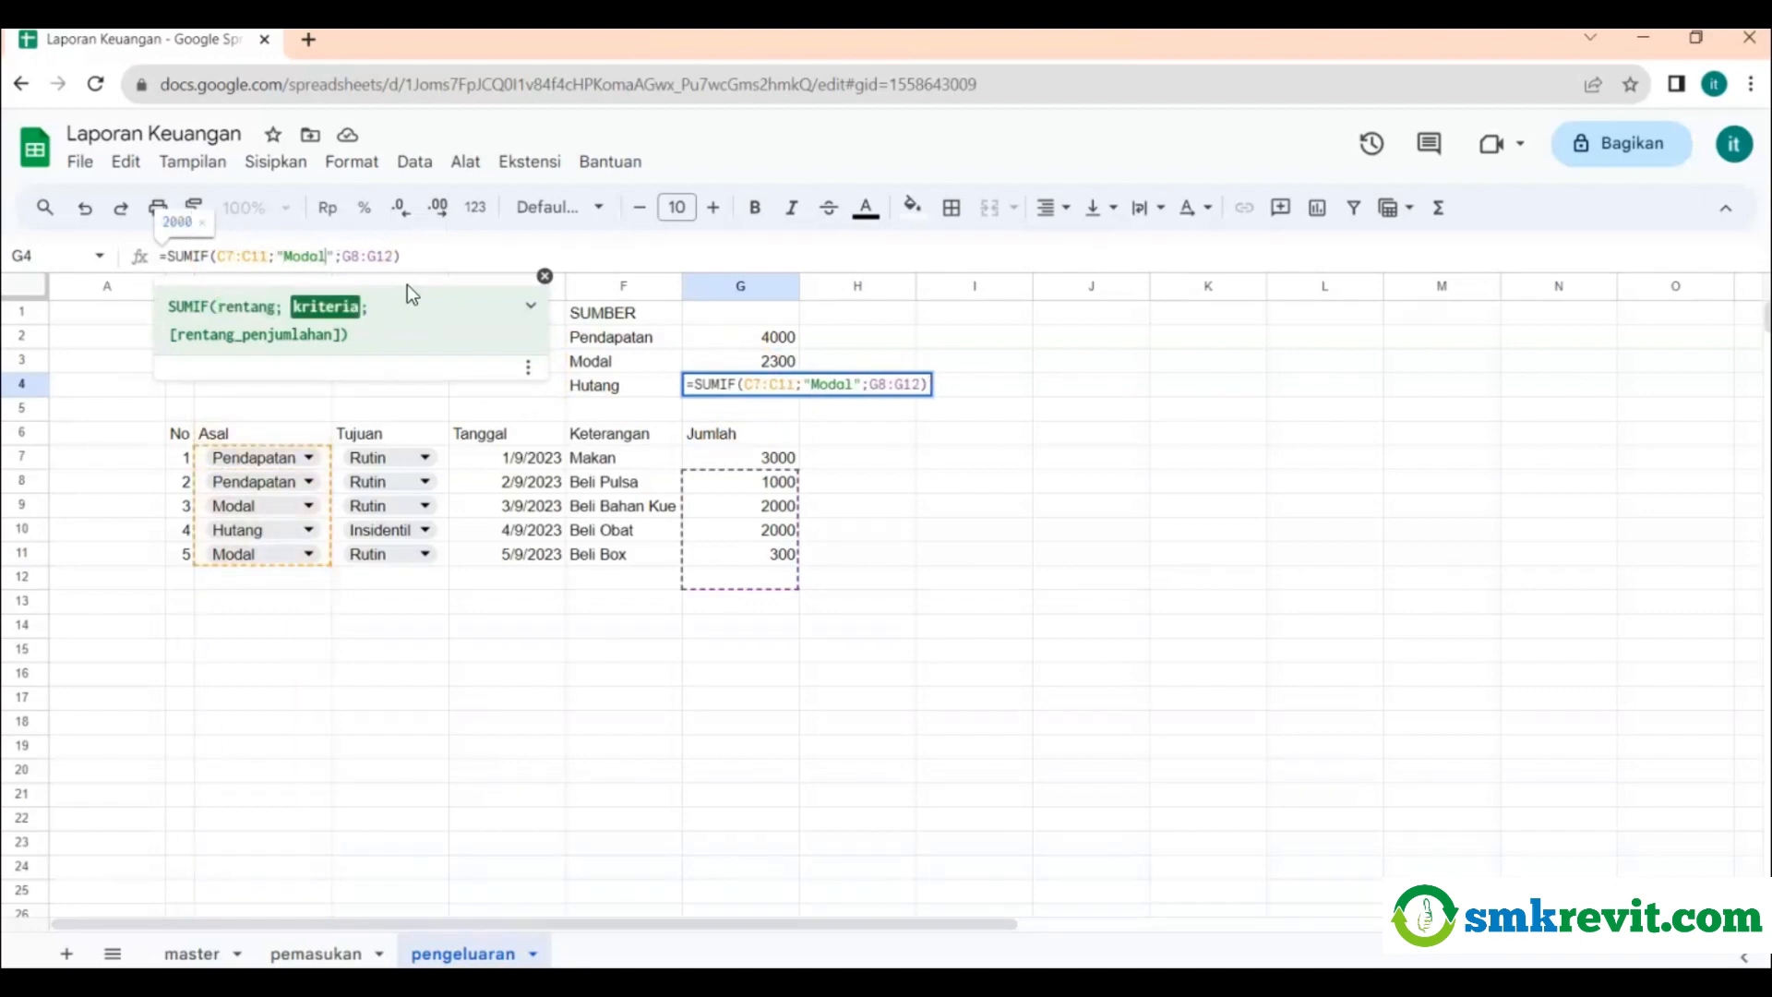
{"action": "key", "text": "BackSpace"}
{"action": "key", "text": "BackSpace"}
{"action": "key", "text": "BackSpace"}
{"action": "key", "text": "BackSpace"}
{"action": "key", "text": "BackSpace"}
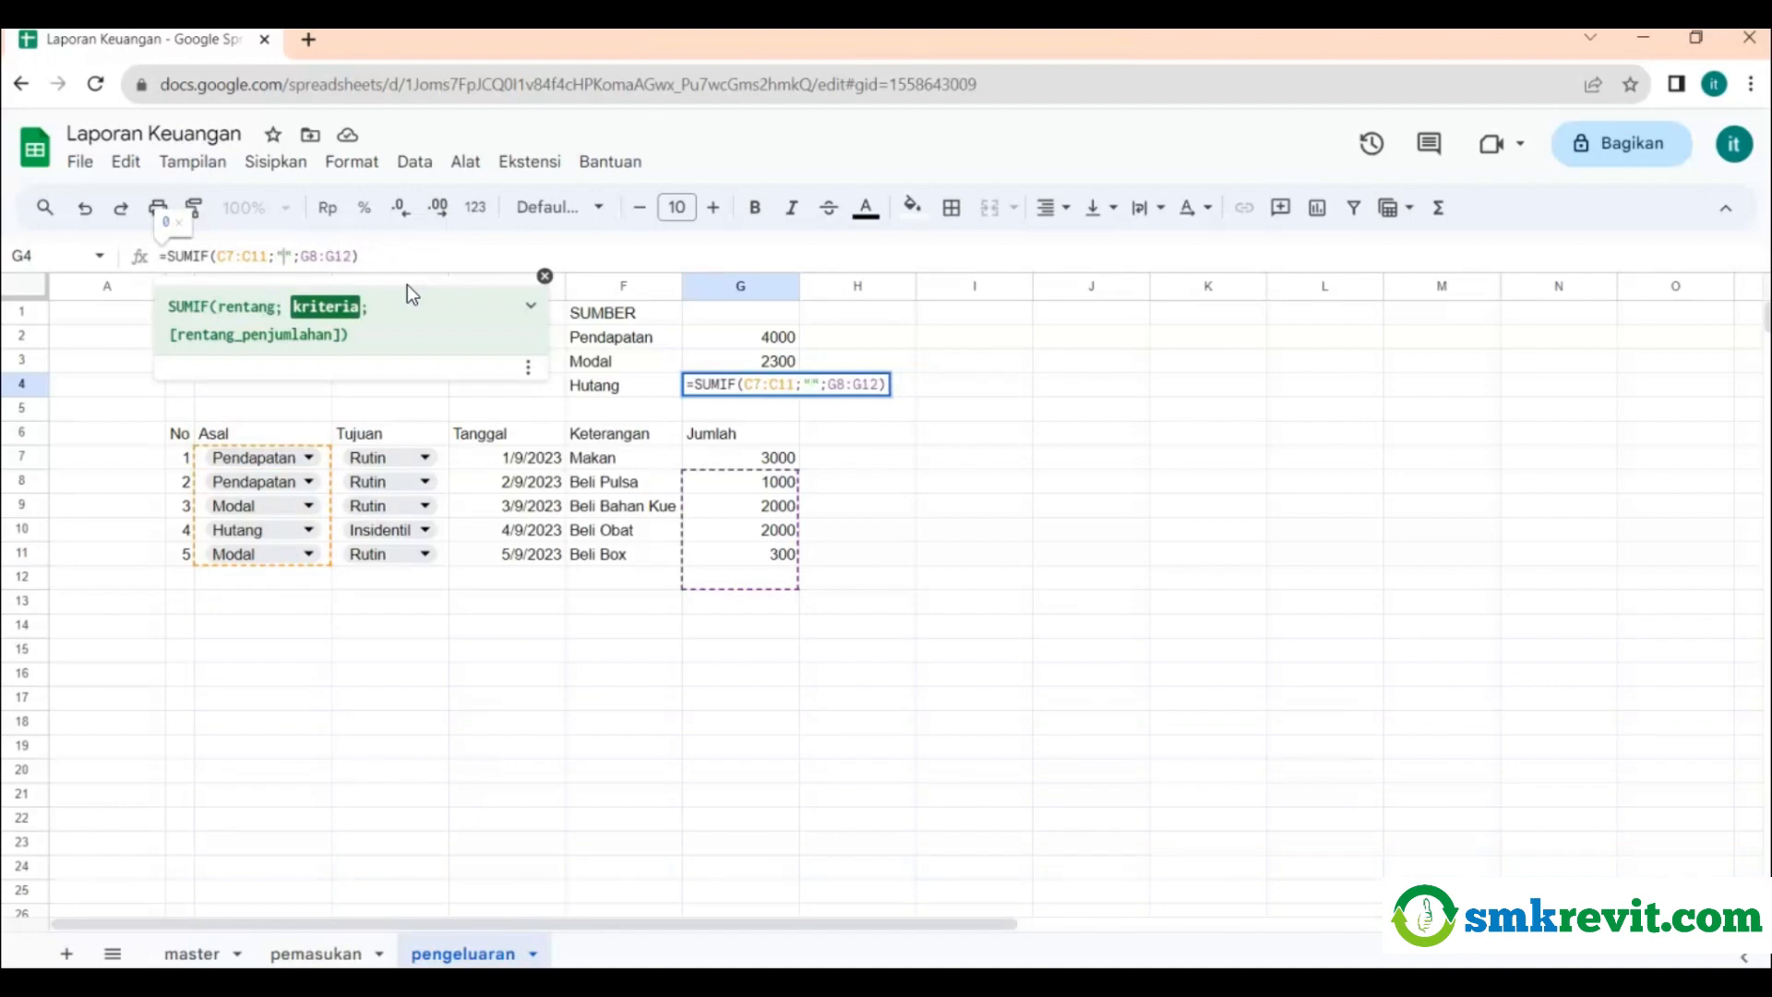
{"action": "type", "text": "HUtang"}
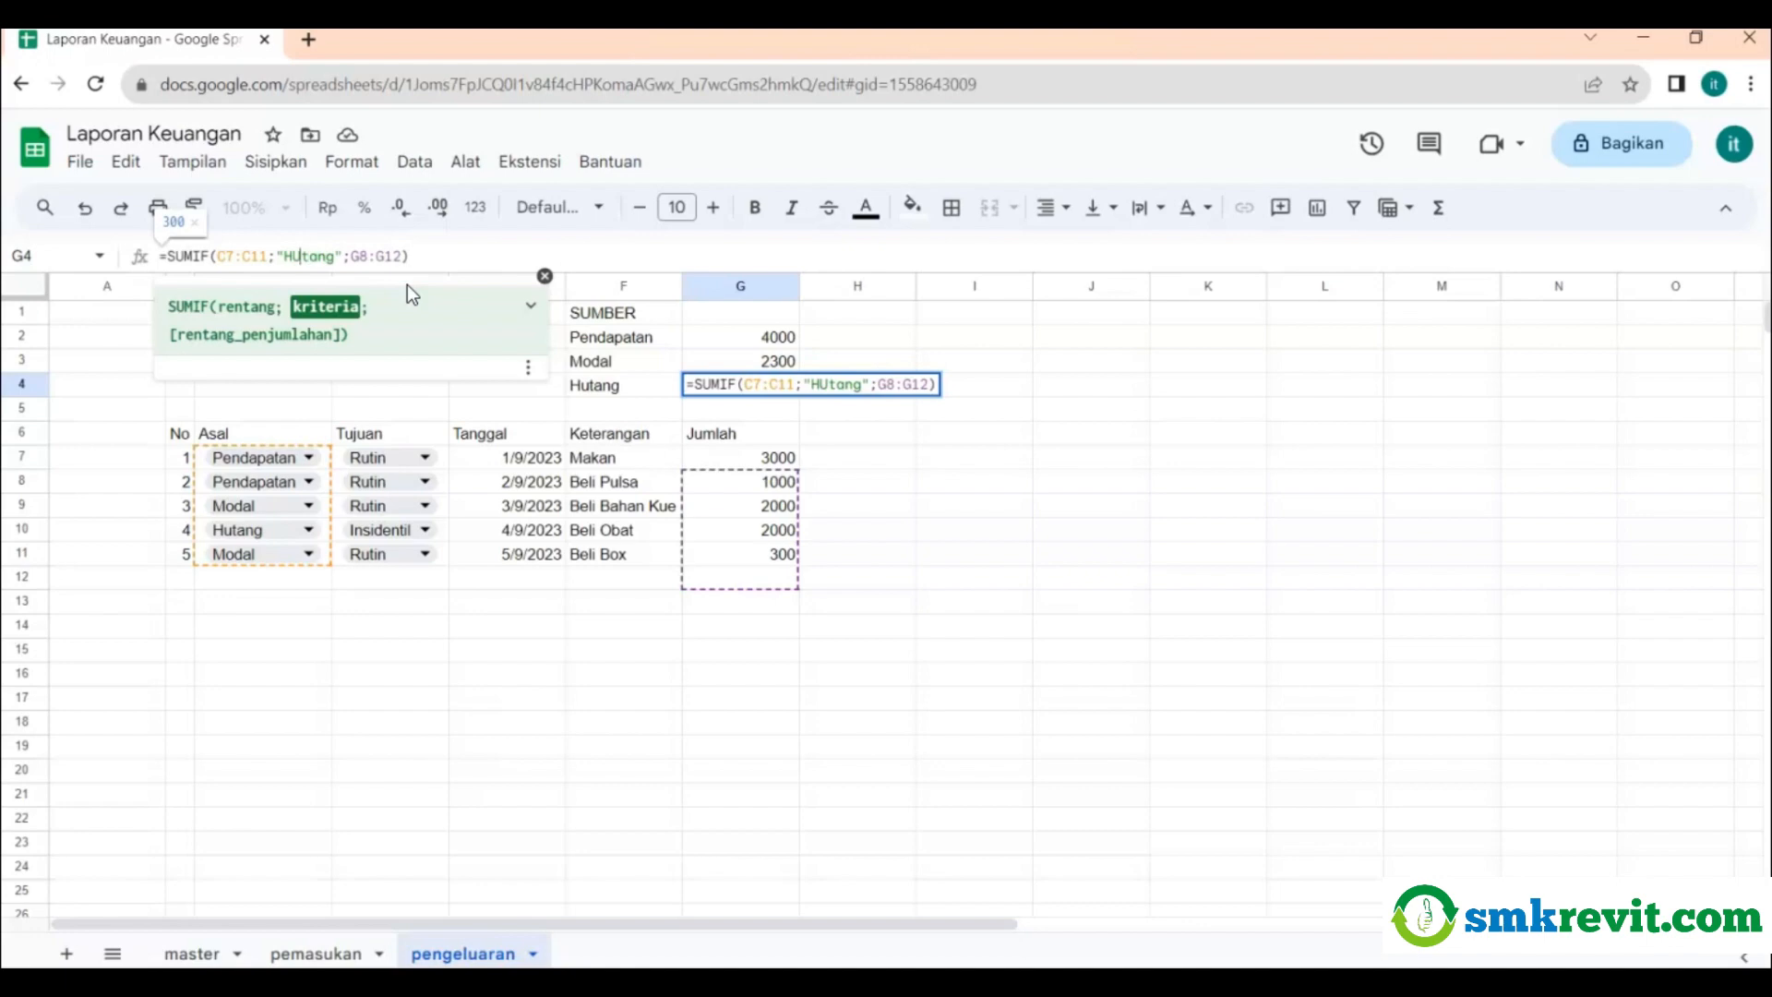
{"action": "key", "text": "Left"}
{"action": "key", "text": "BackSpace"}
{"action": "type", "text": "u"}
Correct the sum range of the G4 formula to G7:G11 and commit the formula.
{"action": "key", "text": "Right"}
{"action": "key", "text": "Right"}
{"action": "key", "text": "Right"}
{"action": "key", "text": "Right"}
{"action": "key", "text": "BackSpace"}
{"action": "type", "text": "7"}
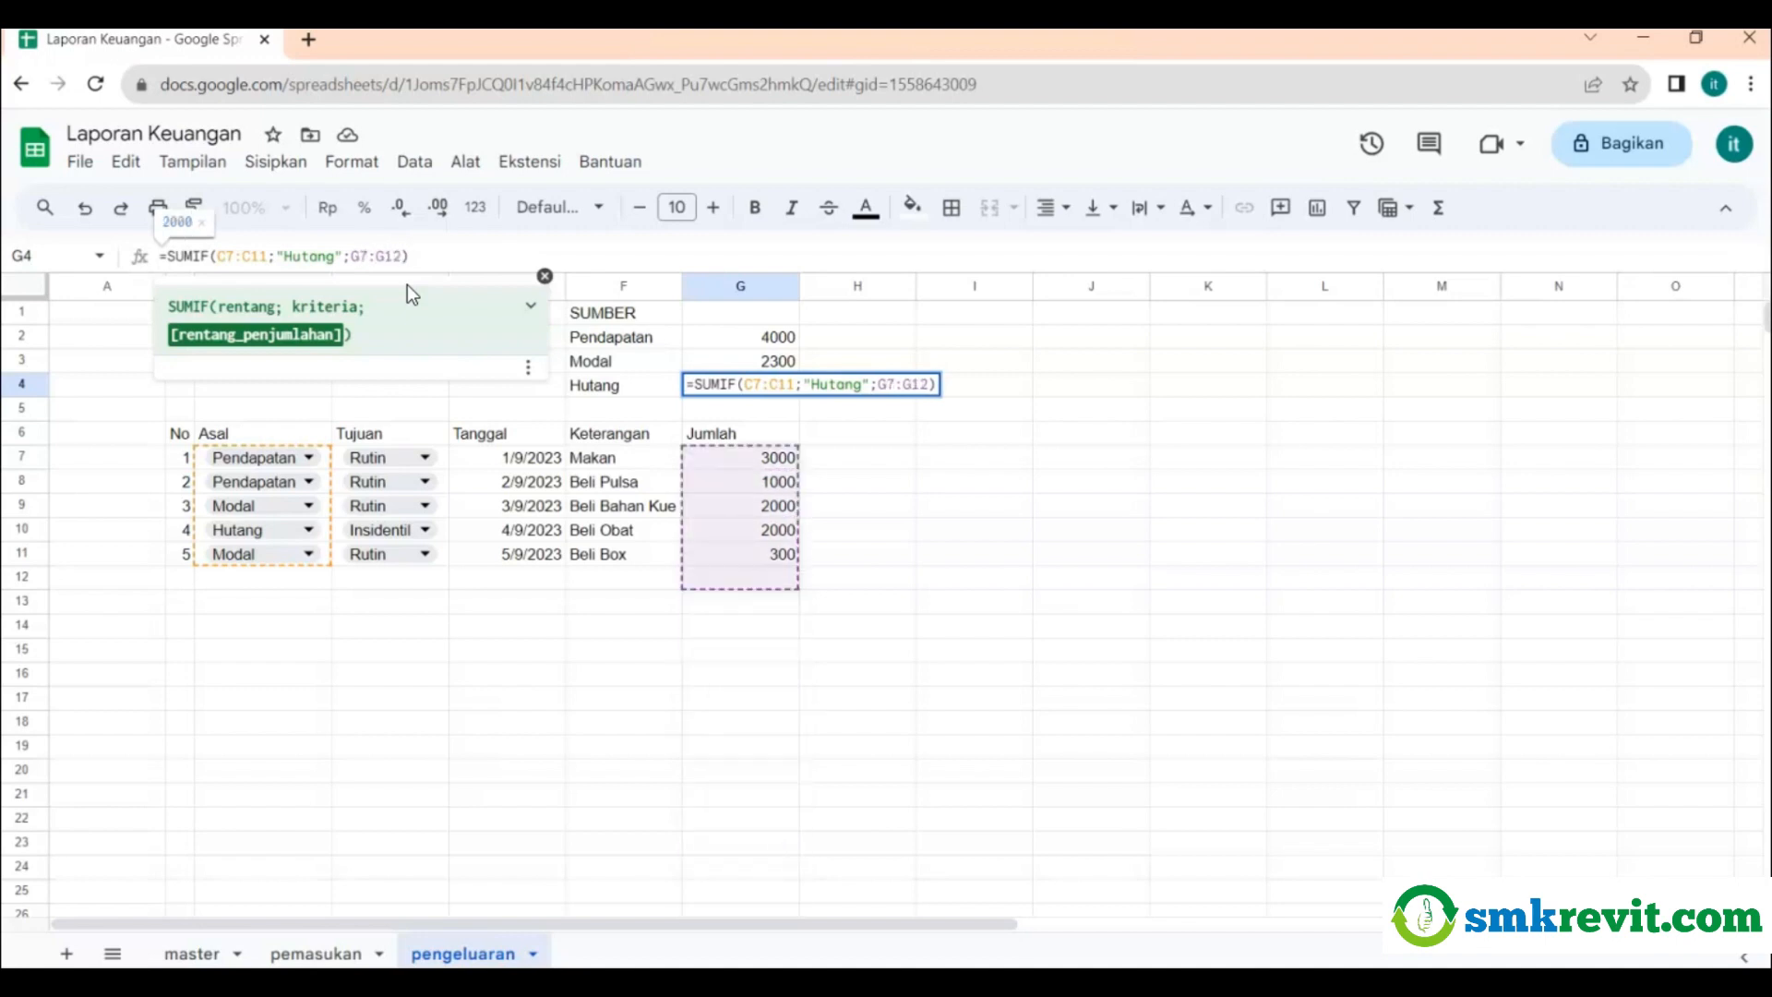
{"action": "key", "text": "BackSpace"}
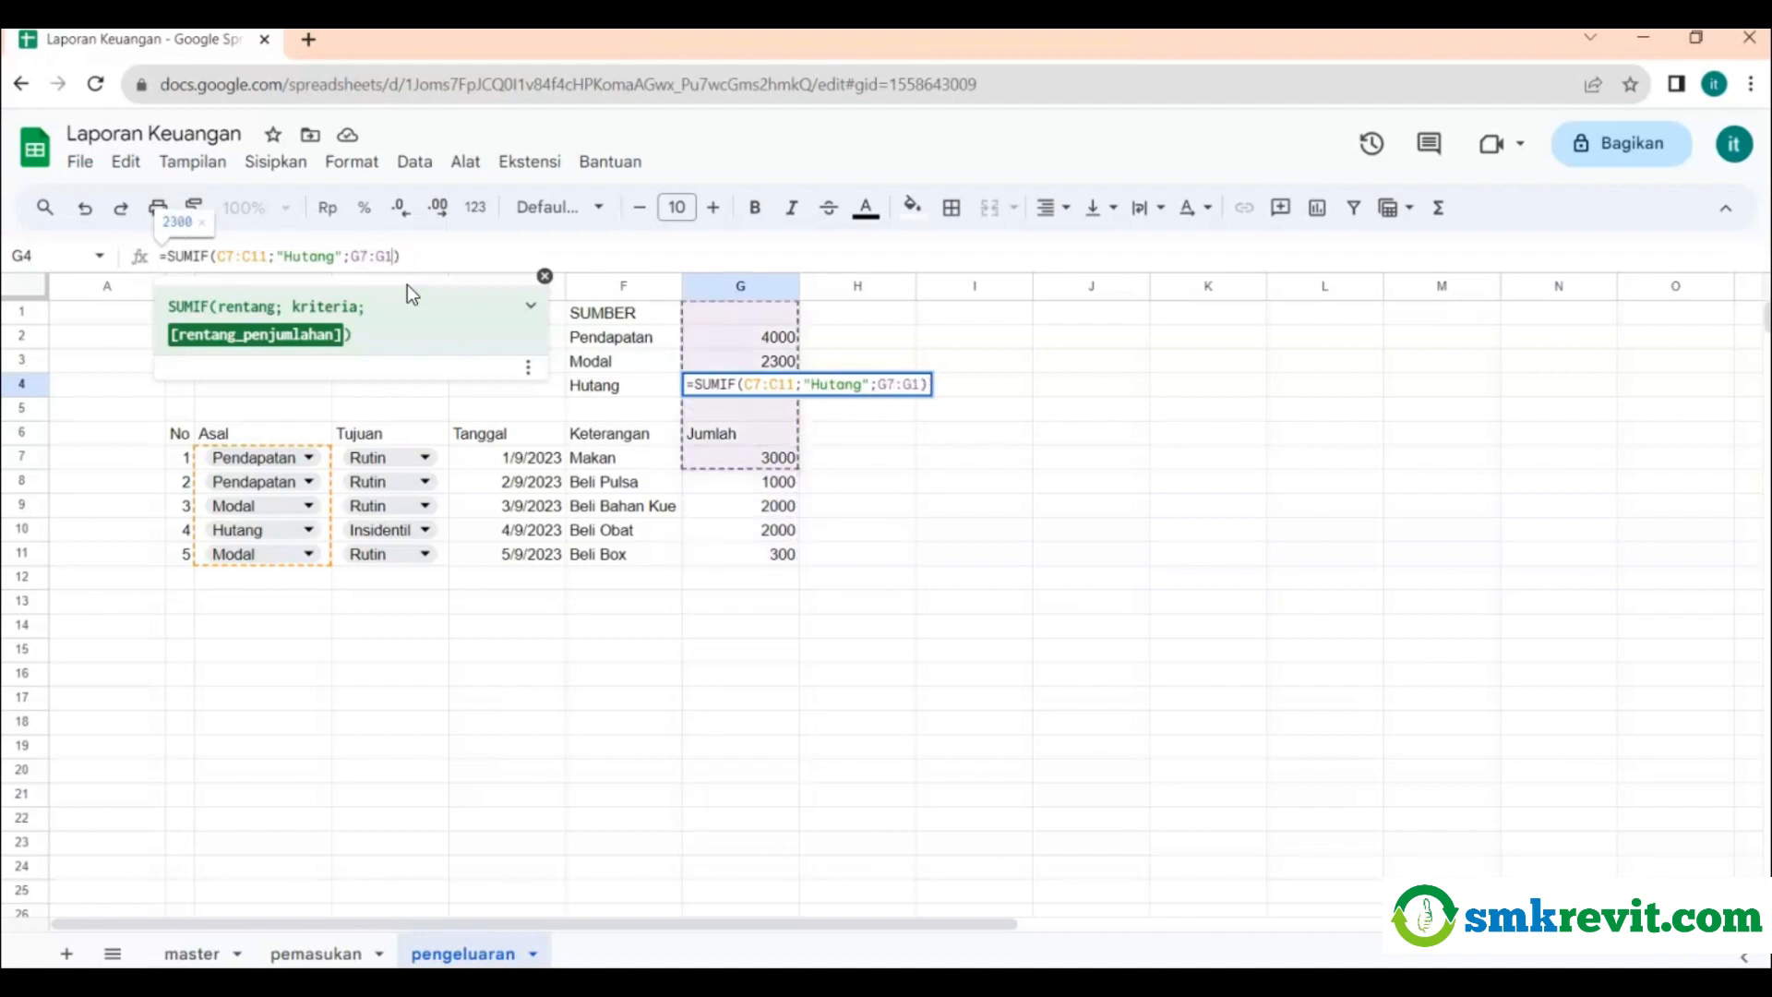
{"action": "type", "text": "1"}
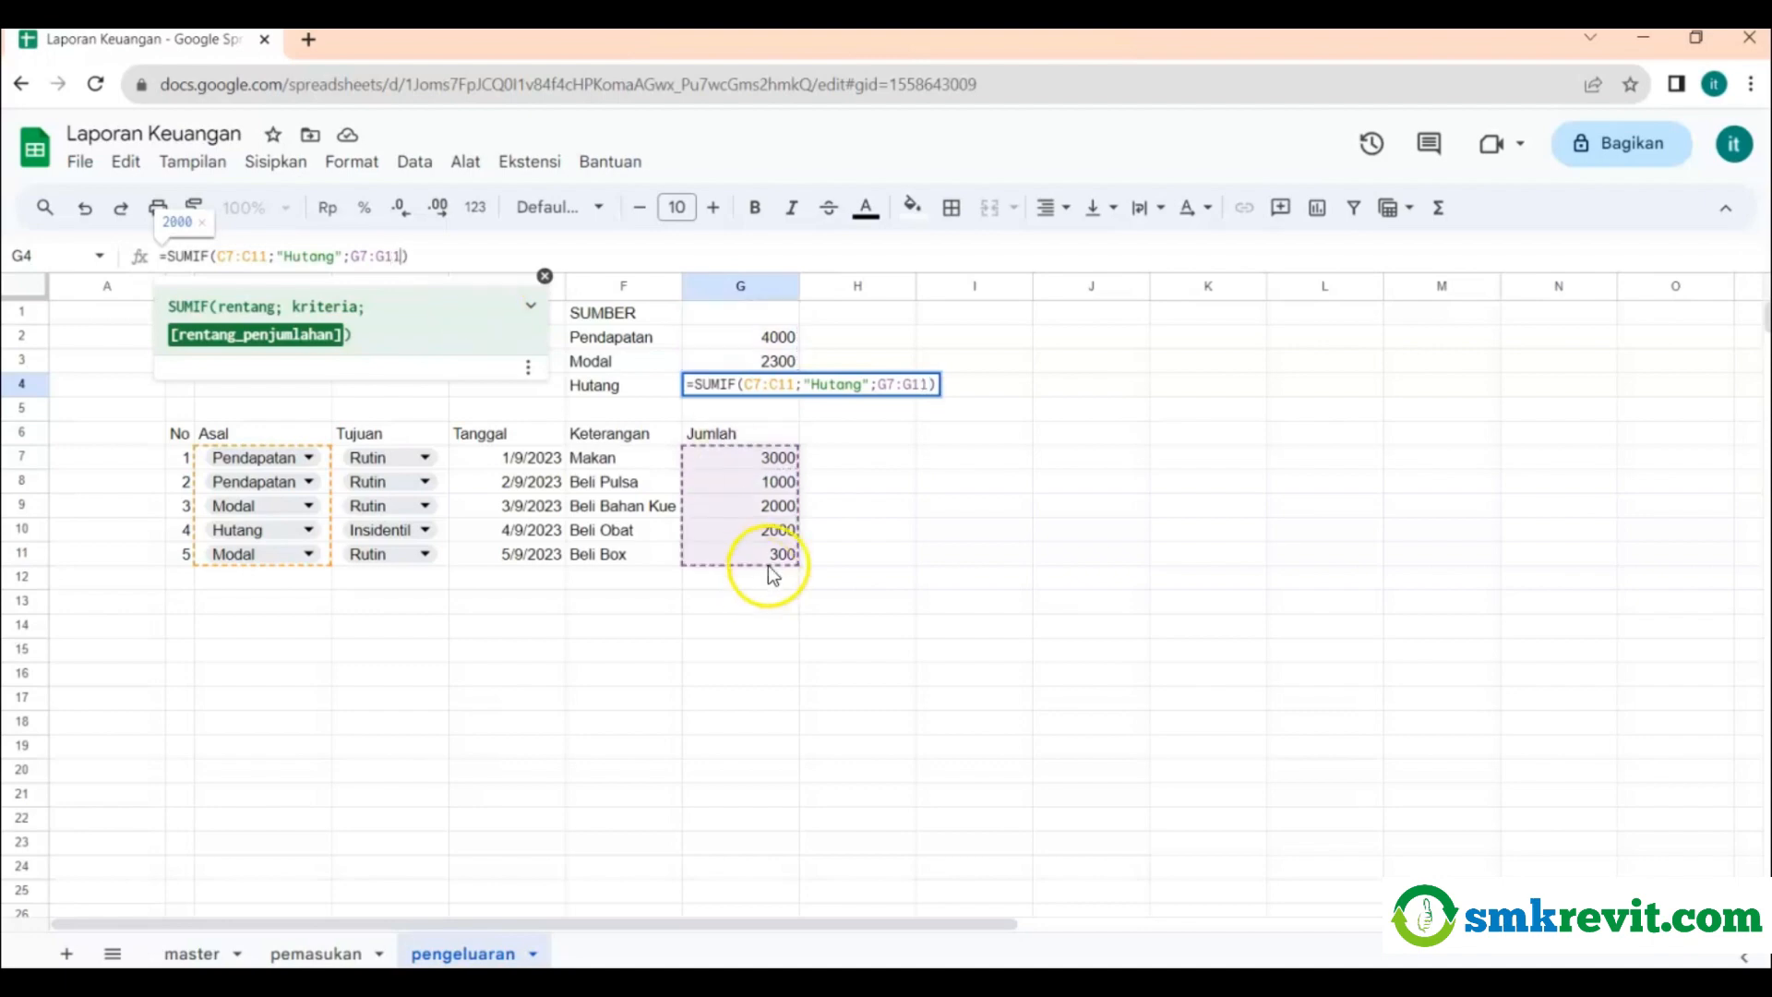
{"action": "key", "text": "Return"}
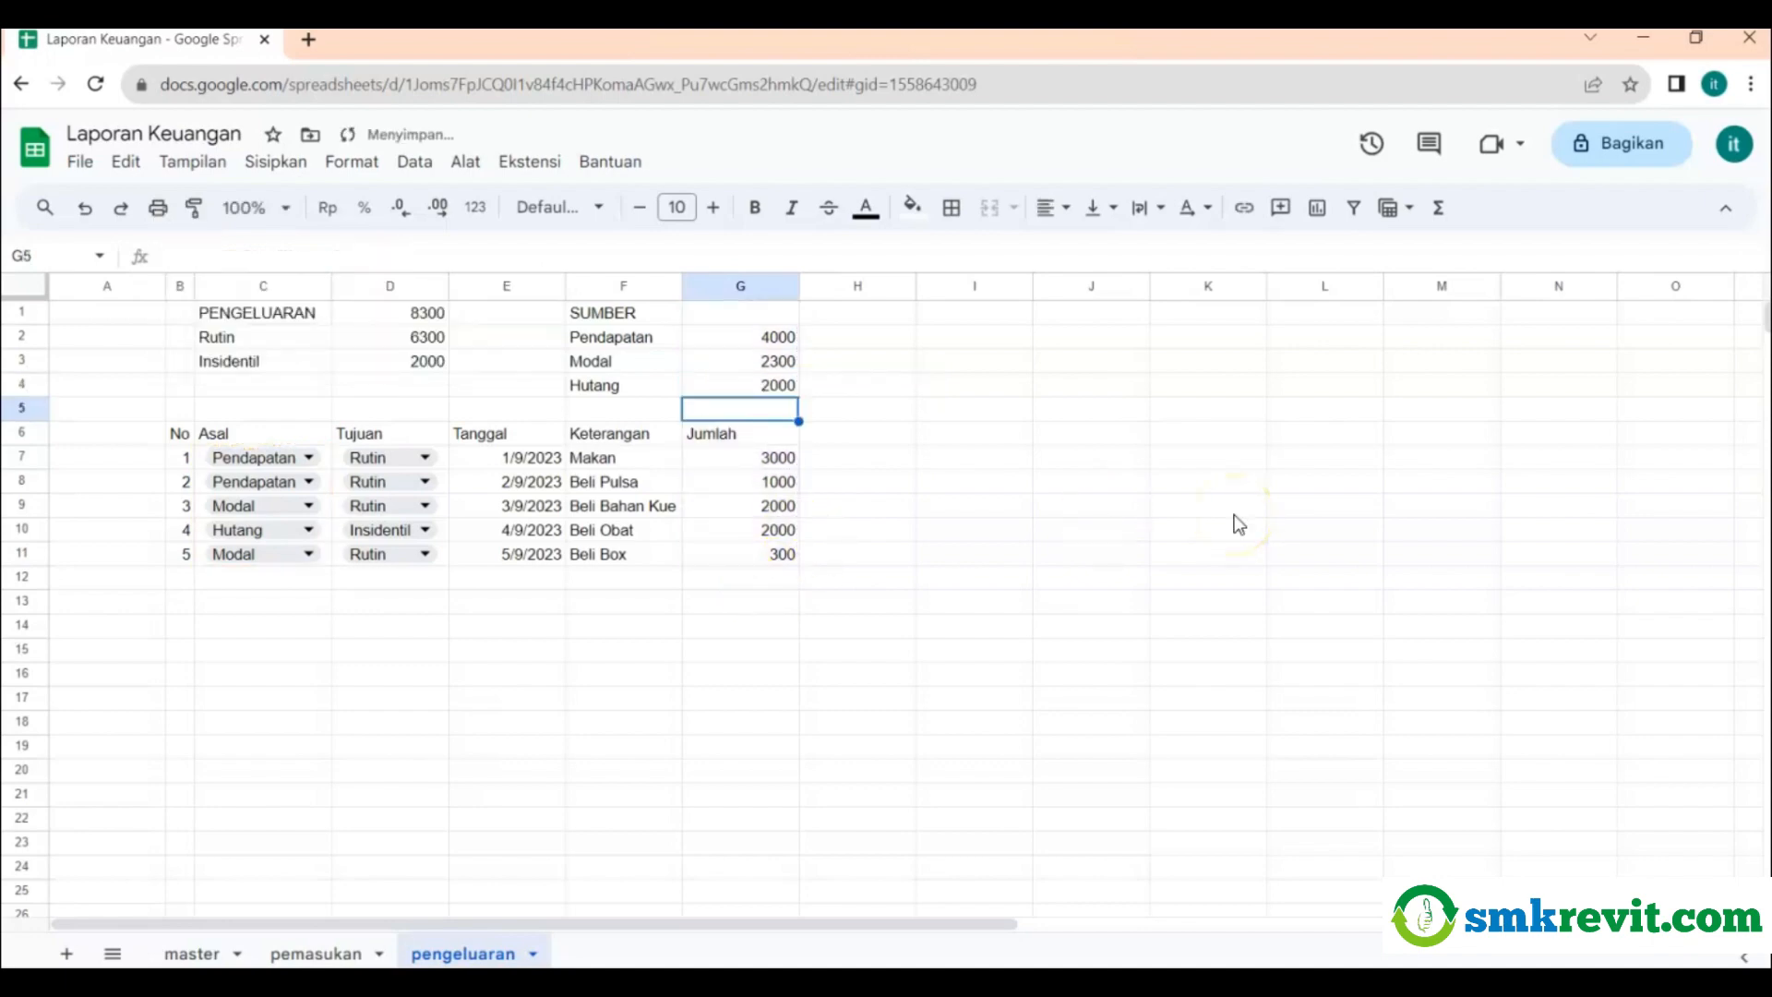
{"action": "left_click", "coordinate": [765, 322]}
{"action": "left_click", "coordinate": [1437, 208]}
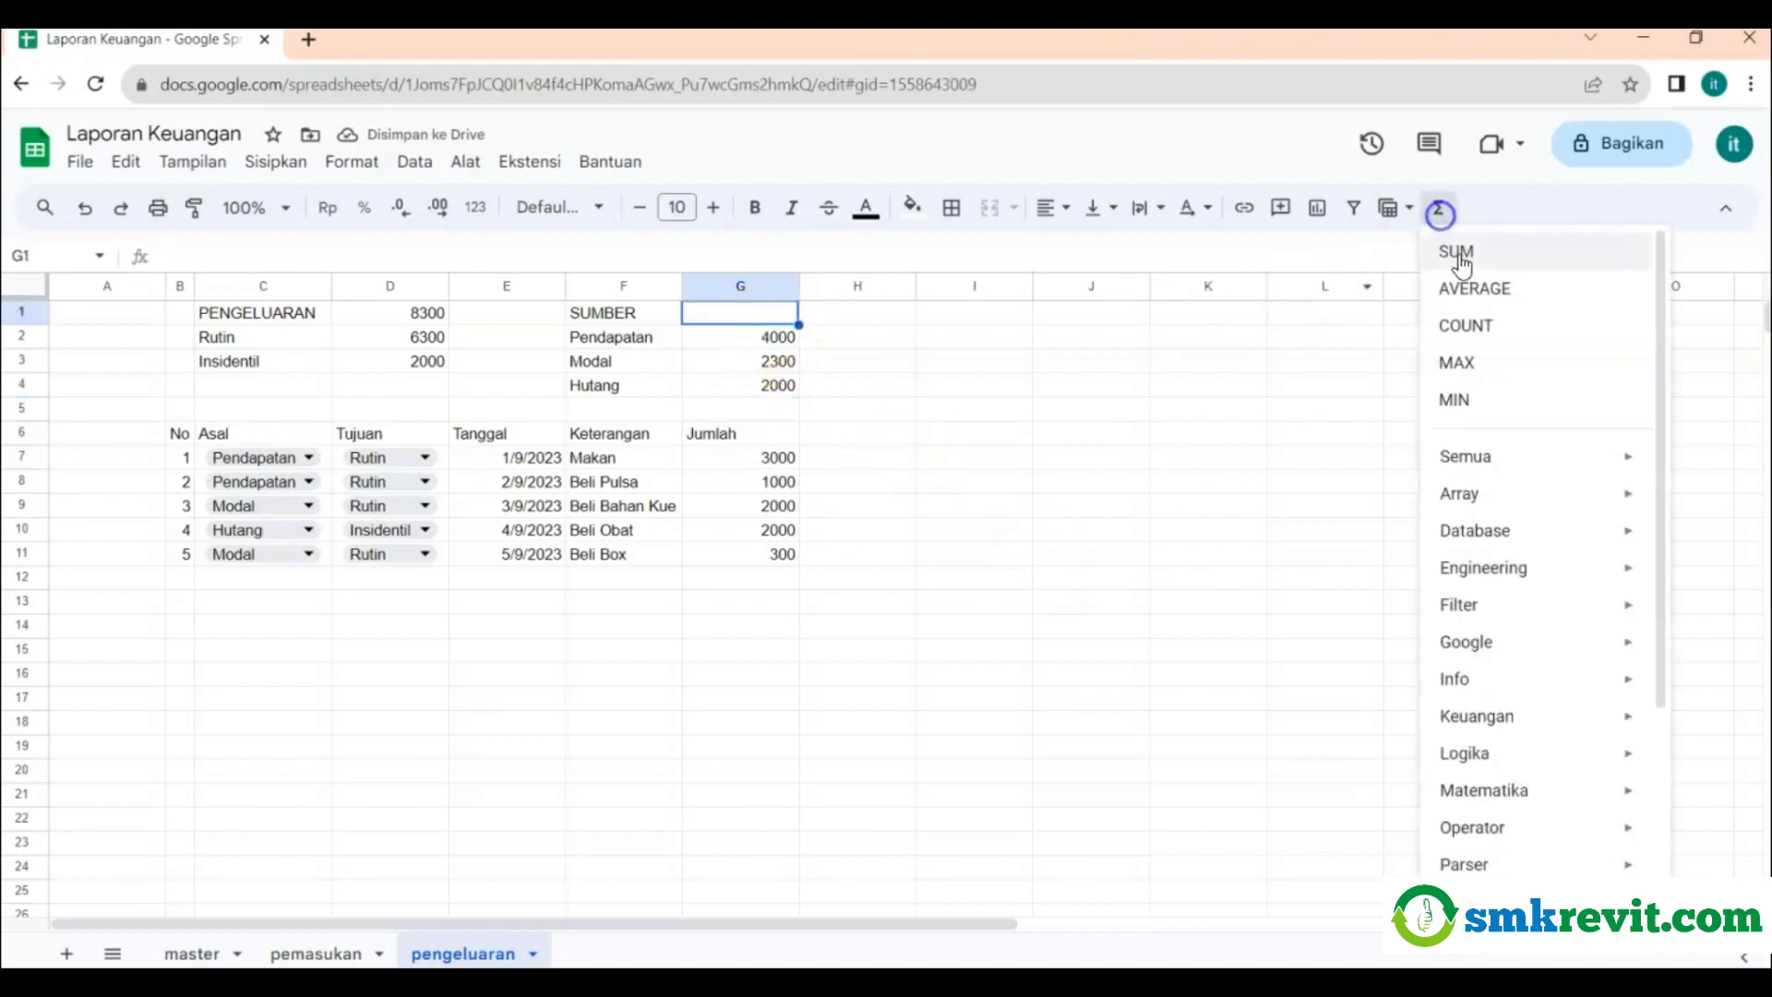
{"action": "left_click", "coordinate": [1453, 254]}
{"action": "left_click", "coordinate": [698, 362]}
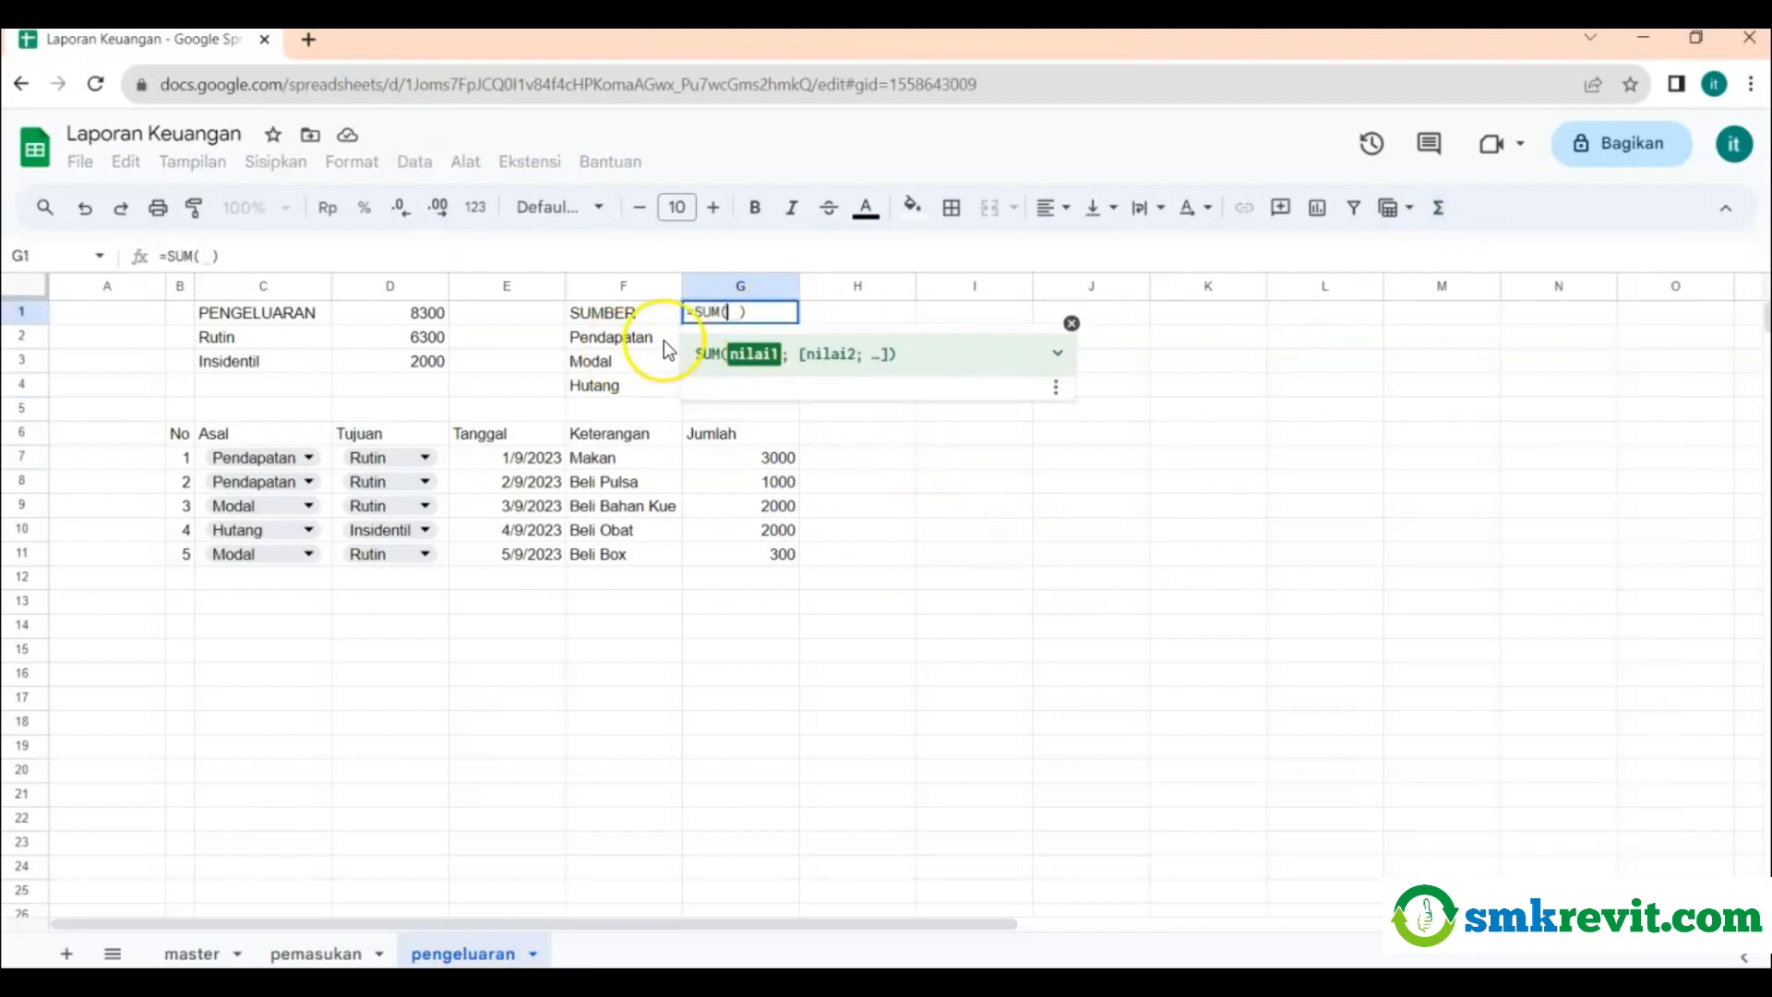
{"action": "left_click_drag", "start_coordinate": [689, 336], "coordinate": [694, 353]}
{"action": "left_click", "coordinate": [1181, 362]}
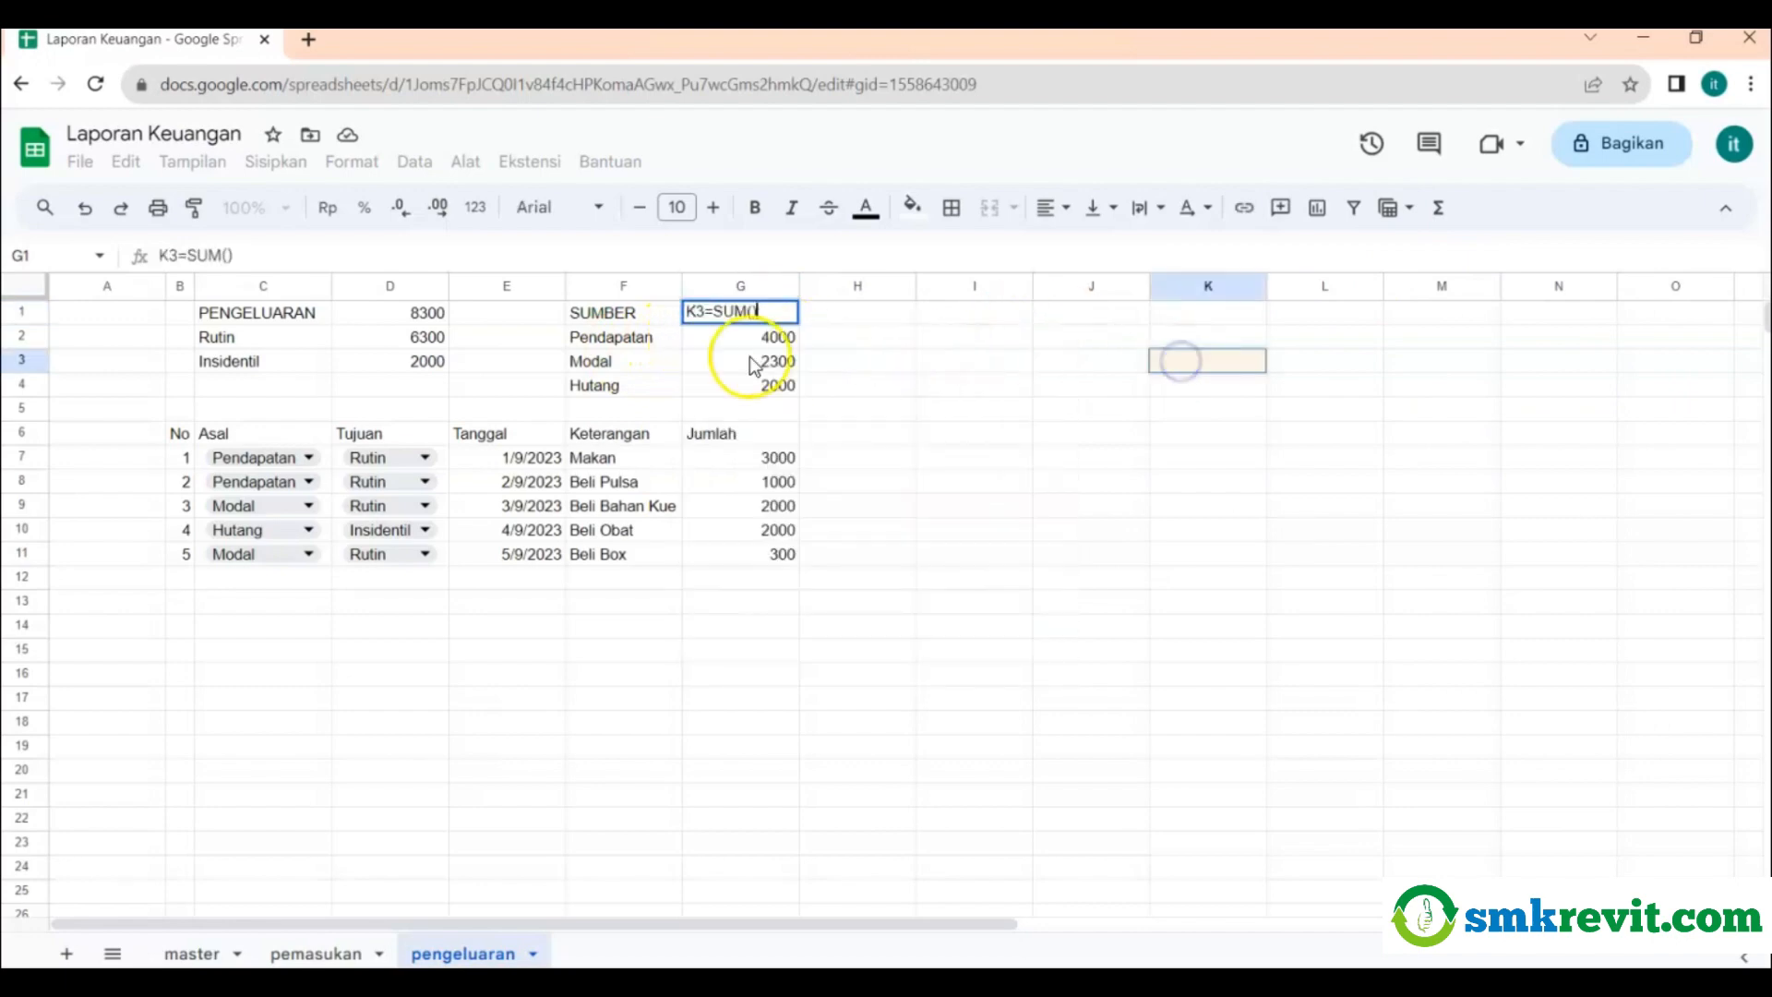
{"action": "left_click_drag", "start_coordinate": [761, 312], "coordinate": [644, 297]}
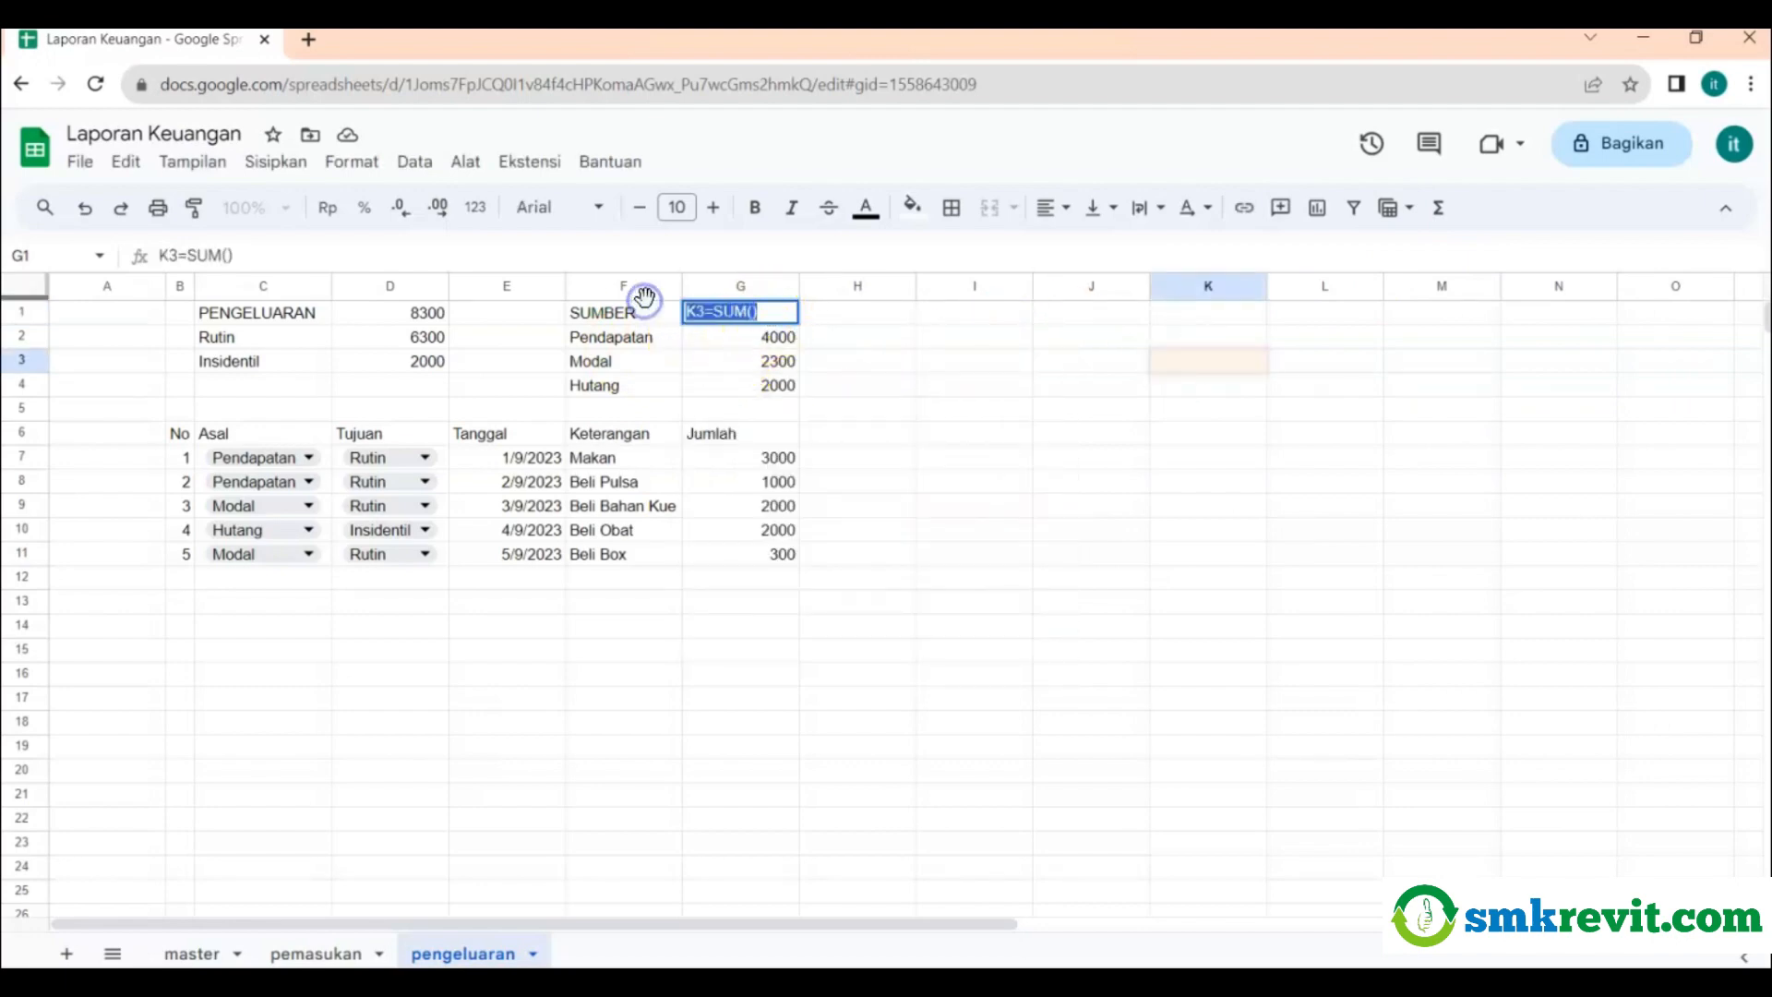
{"action": "key", "text": "BackSpace"}
Total the source amounts G2:G4 with a SUM formula in G1 beside SUMBER, and compare it with the PENGELUARAN total in D1.
{"action": "left_click", "coordinate": [1437, 207]}
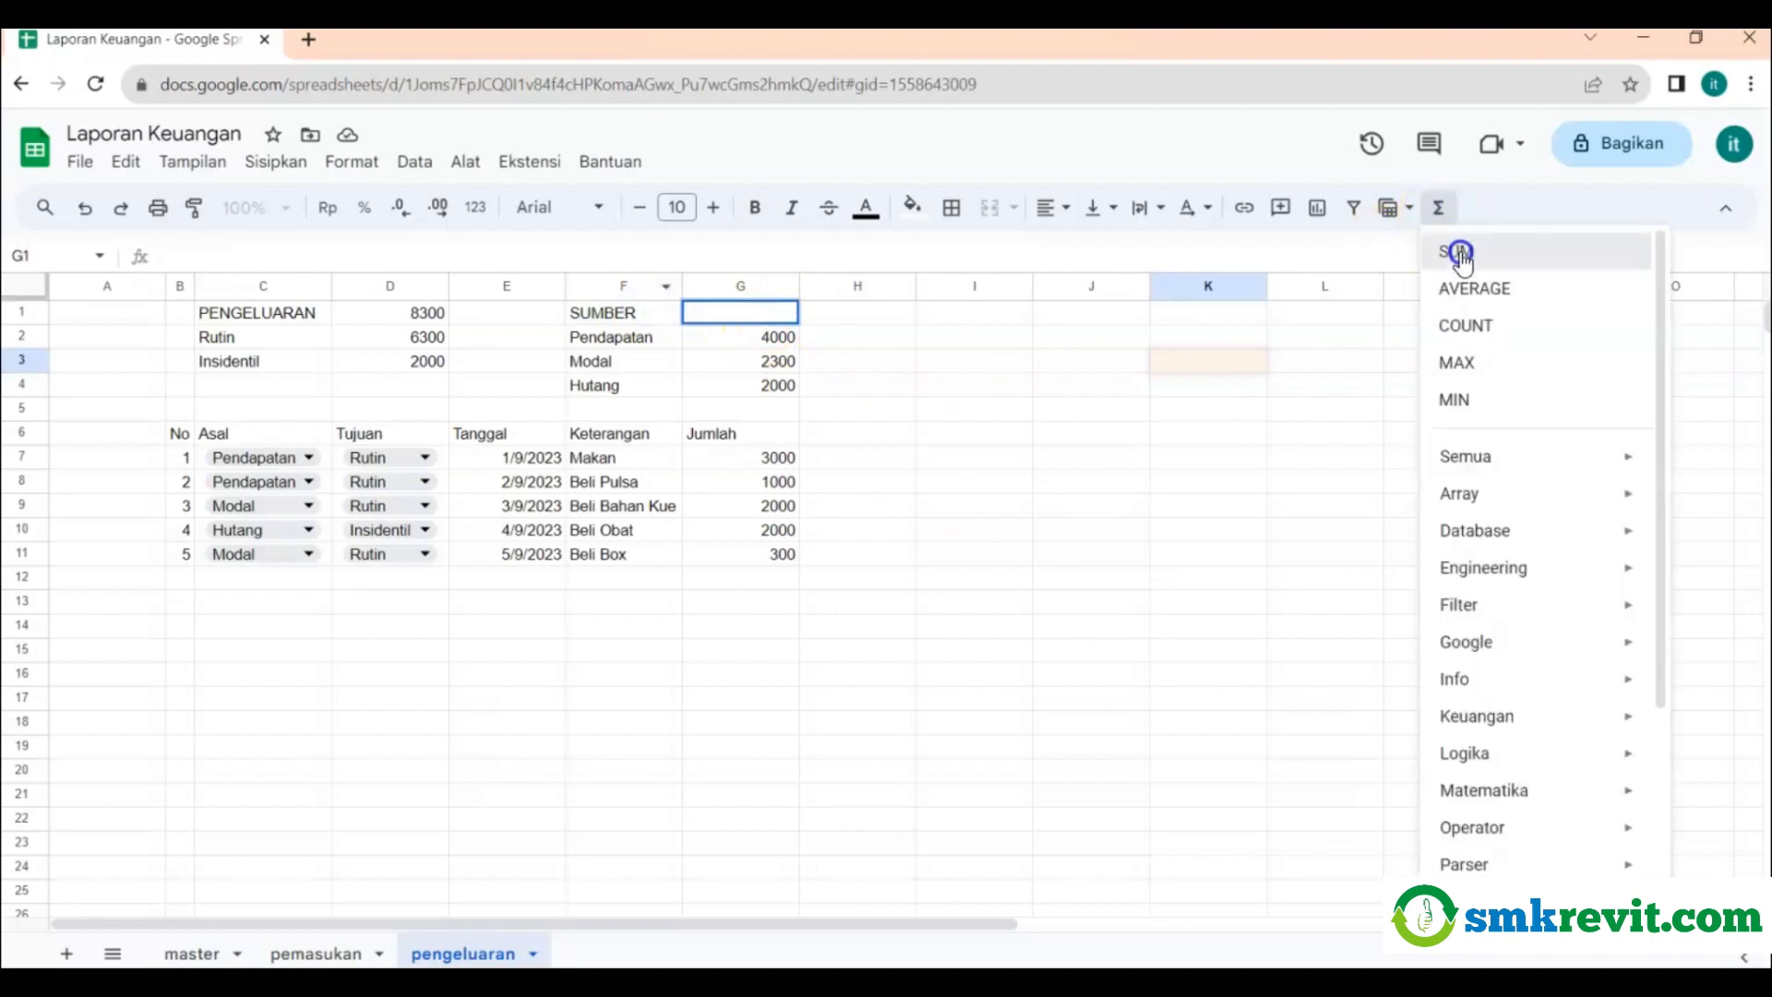
{"action": "left_click", "coordinate": [1458, 254]}
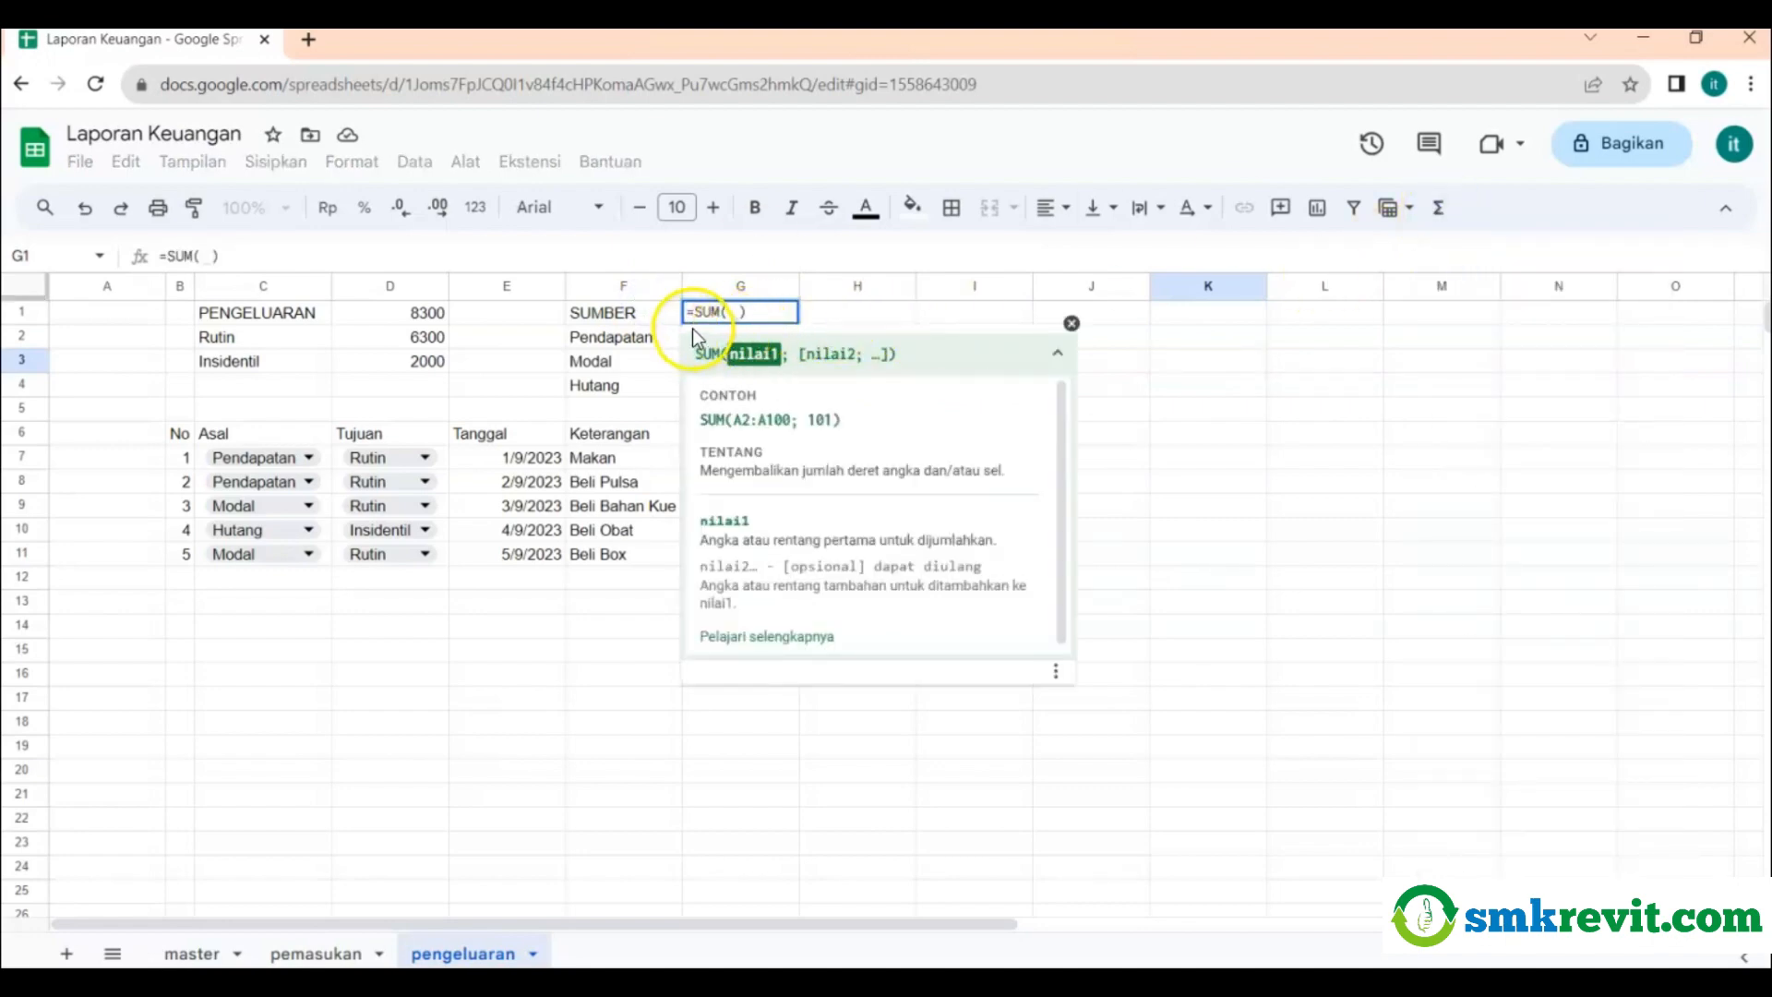
{"action": "left_click", "coordinate": [1071, 323]}
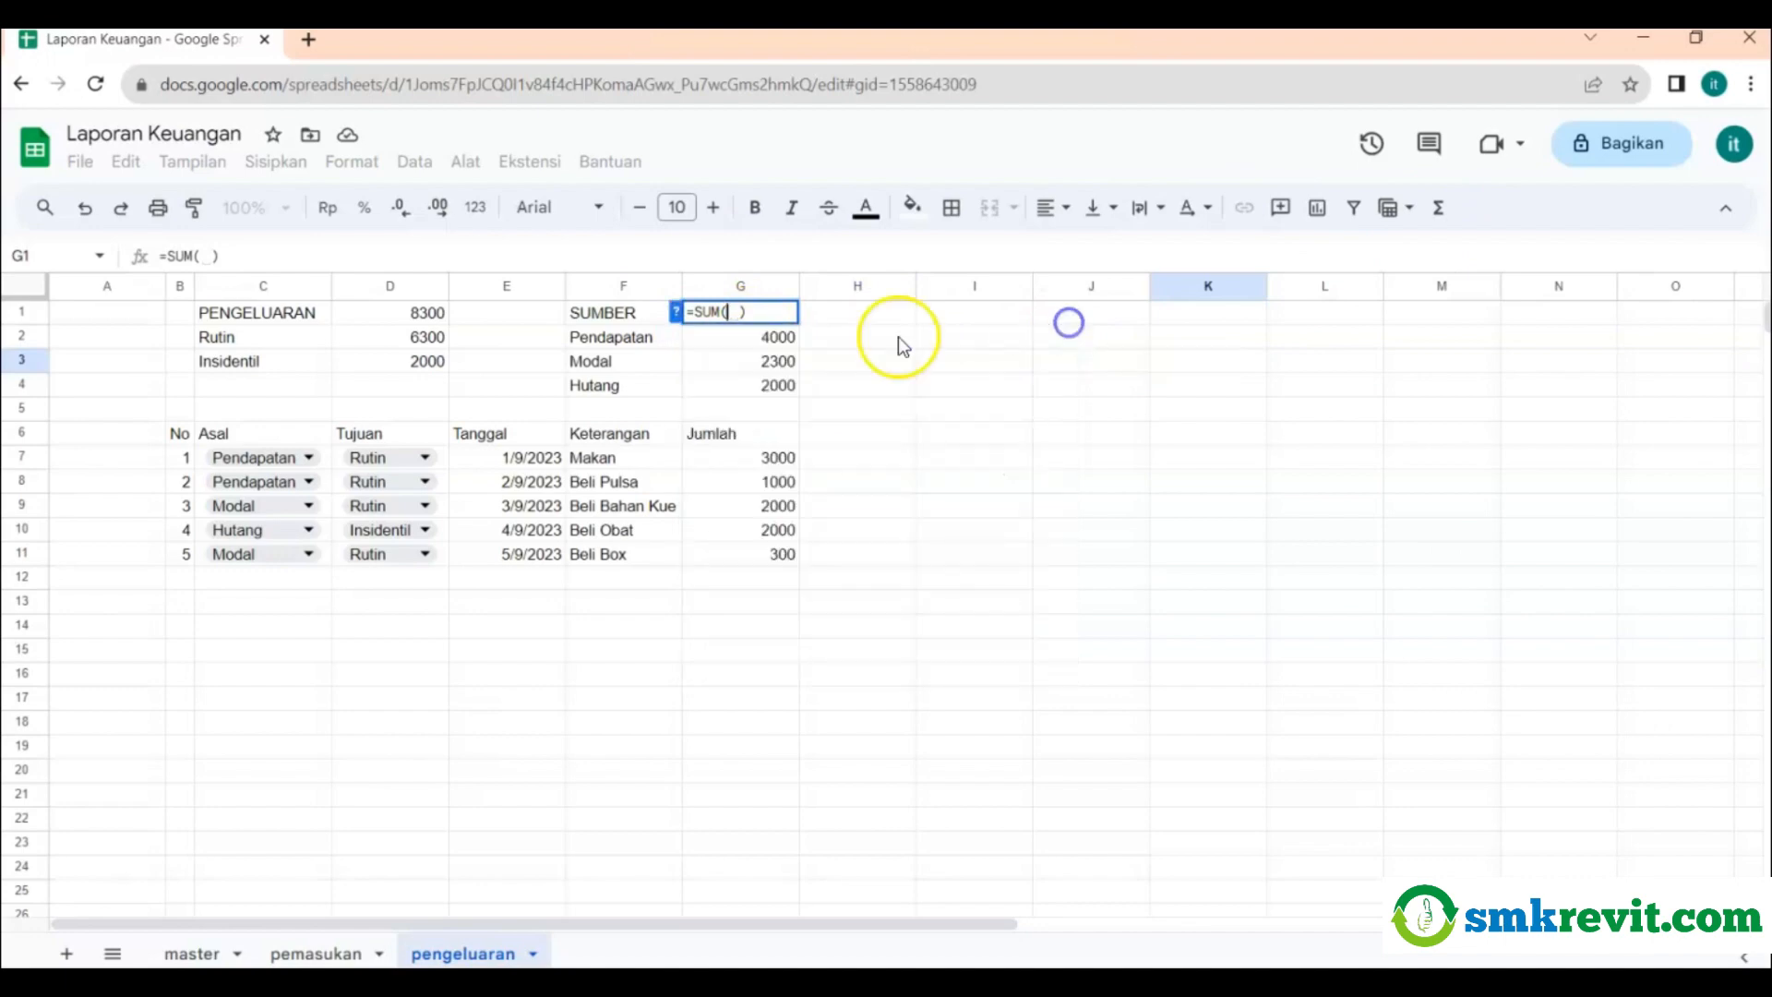
{"action": "left_click_drag", "start_coordinate": [771, 338], "coordinate": [765, 385]}
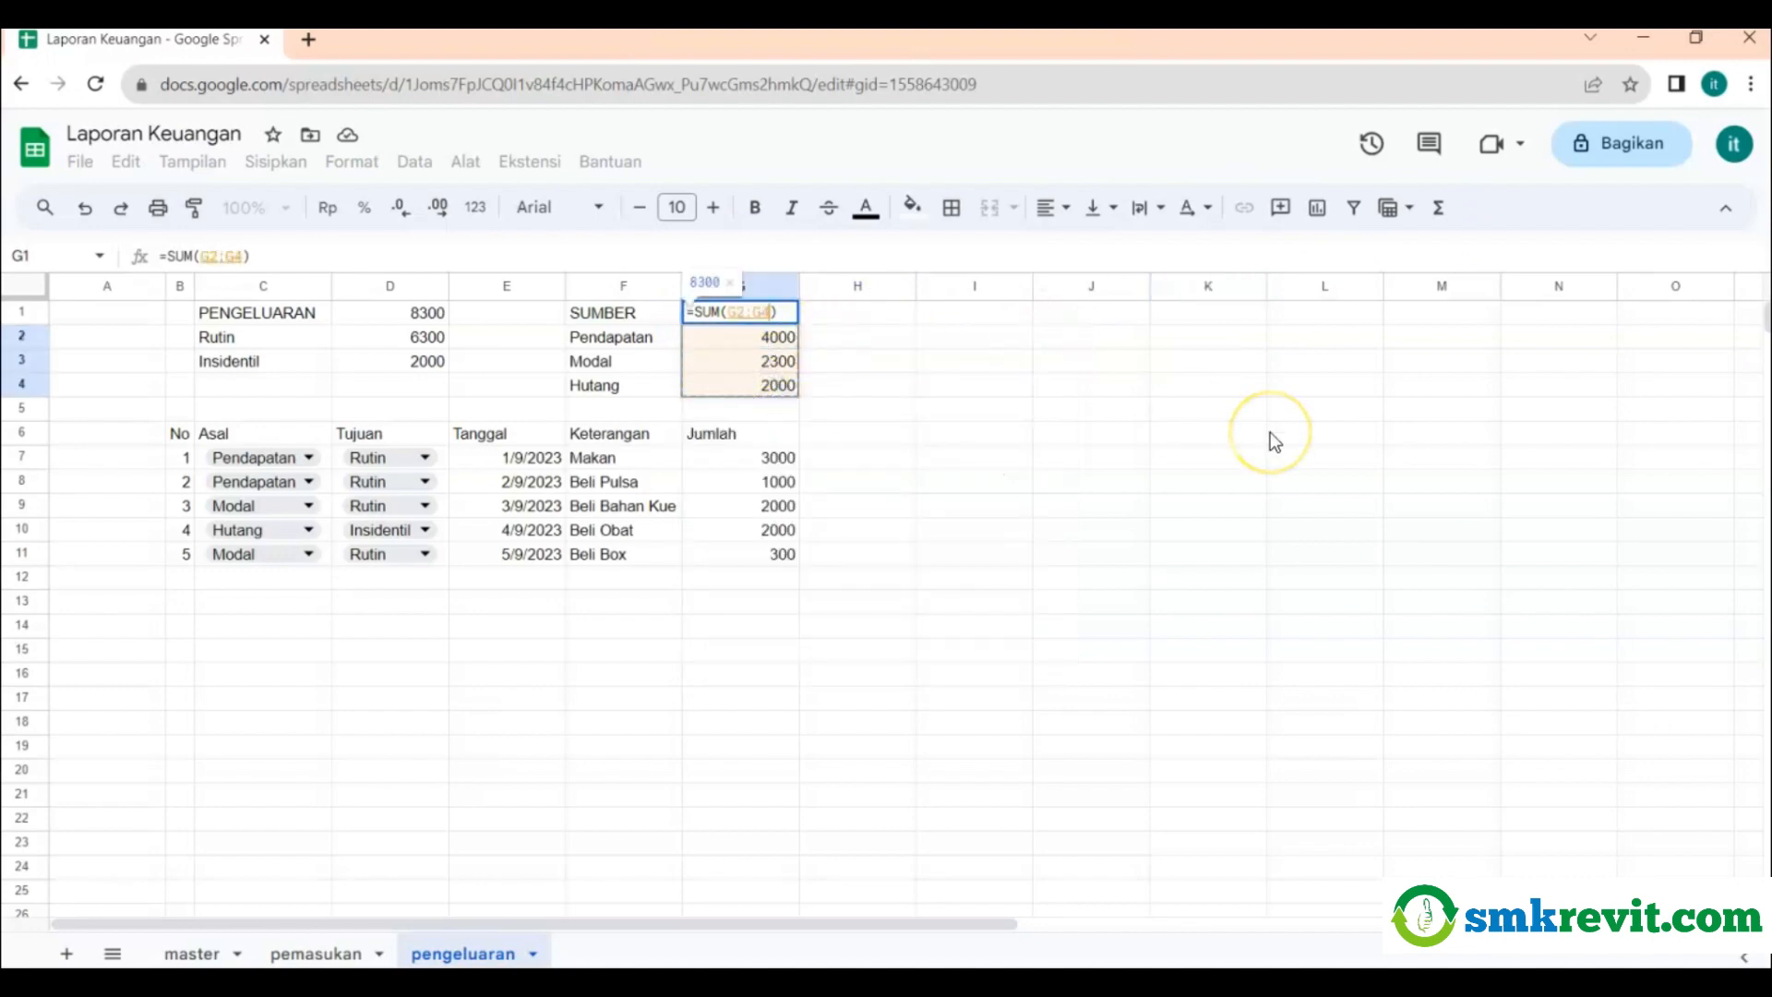
{"action": "key", "text": "Return"}
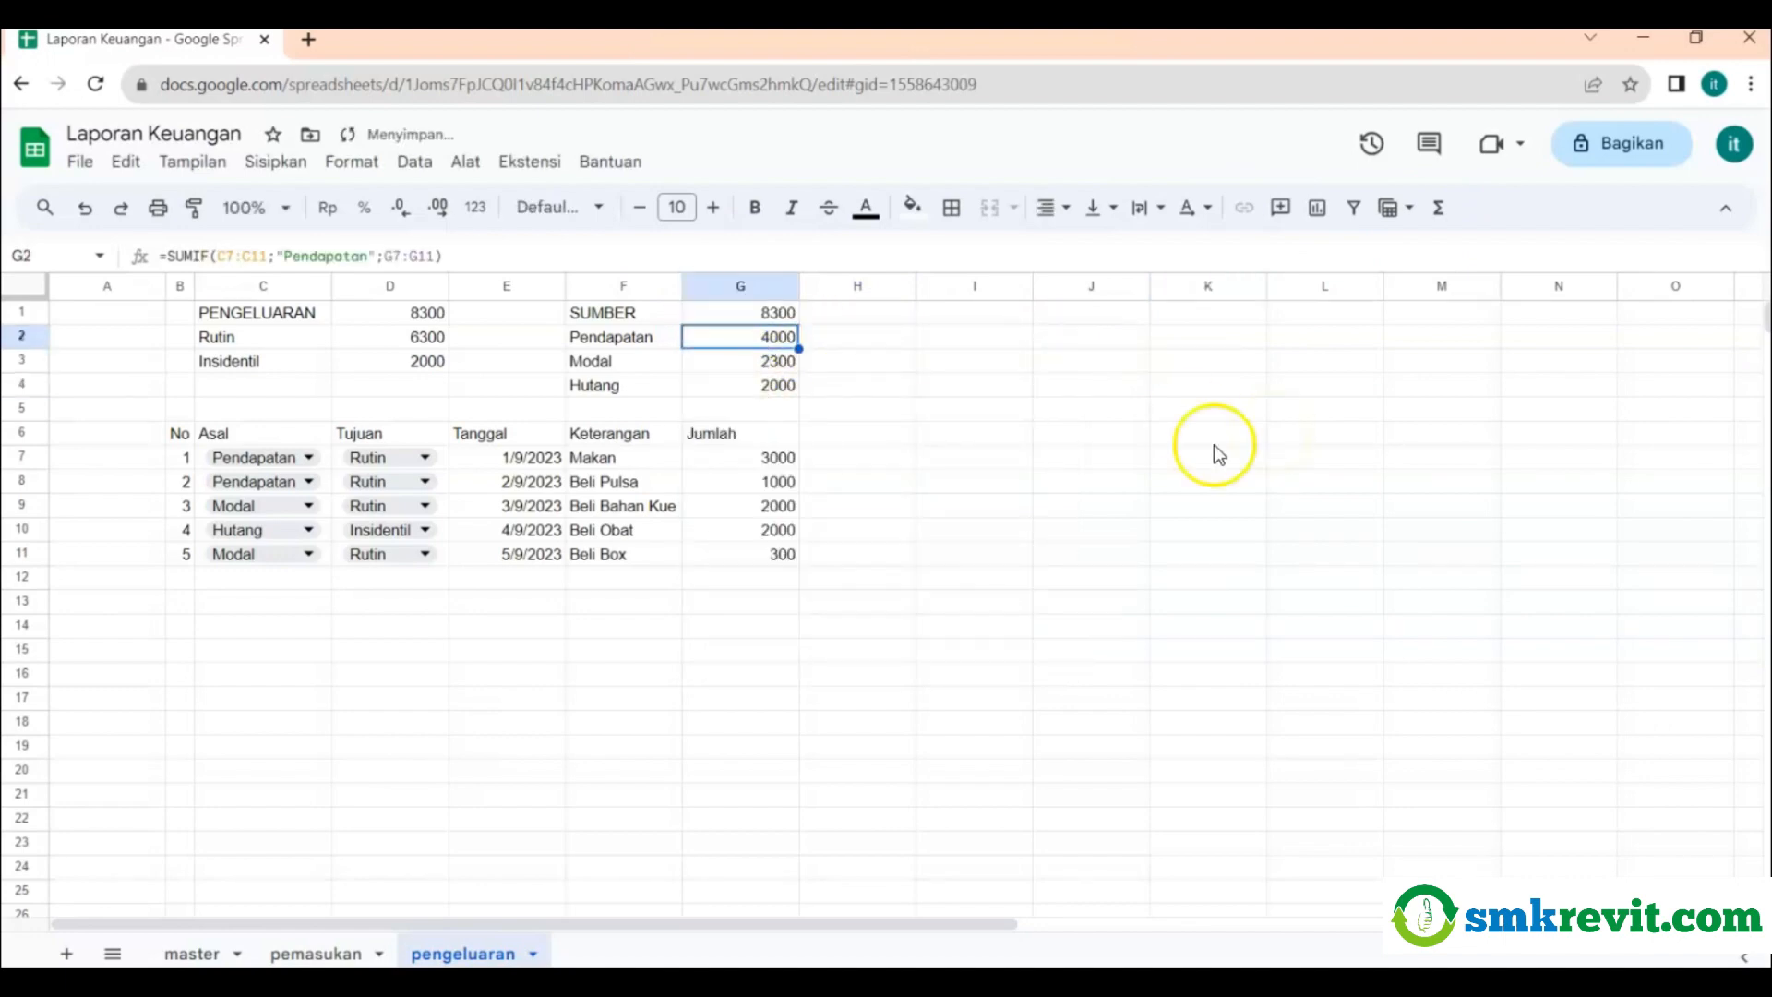
{"action": "left_click", "coordinate": [780, 314]}
{"action": "left_click", "coordinate": [426, 314]}
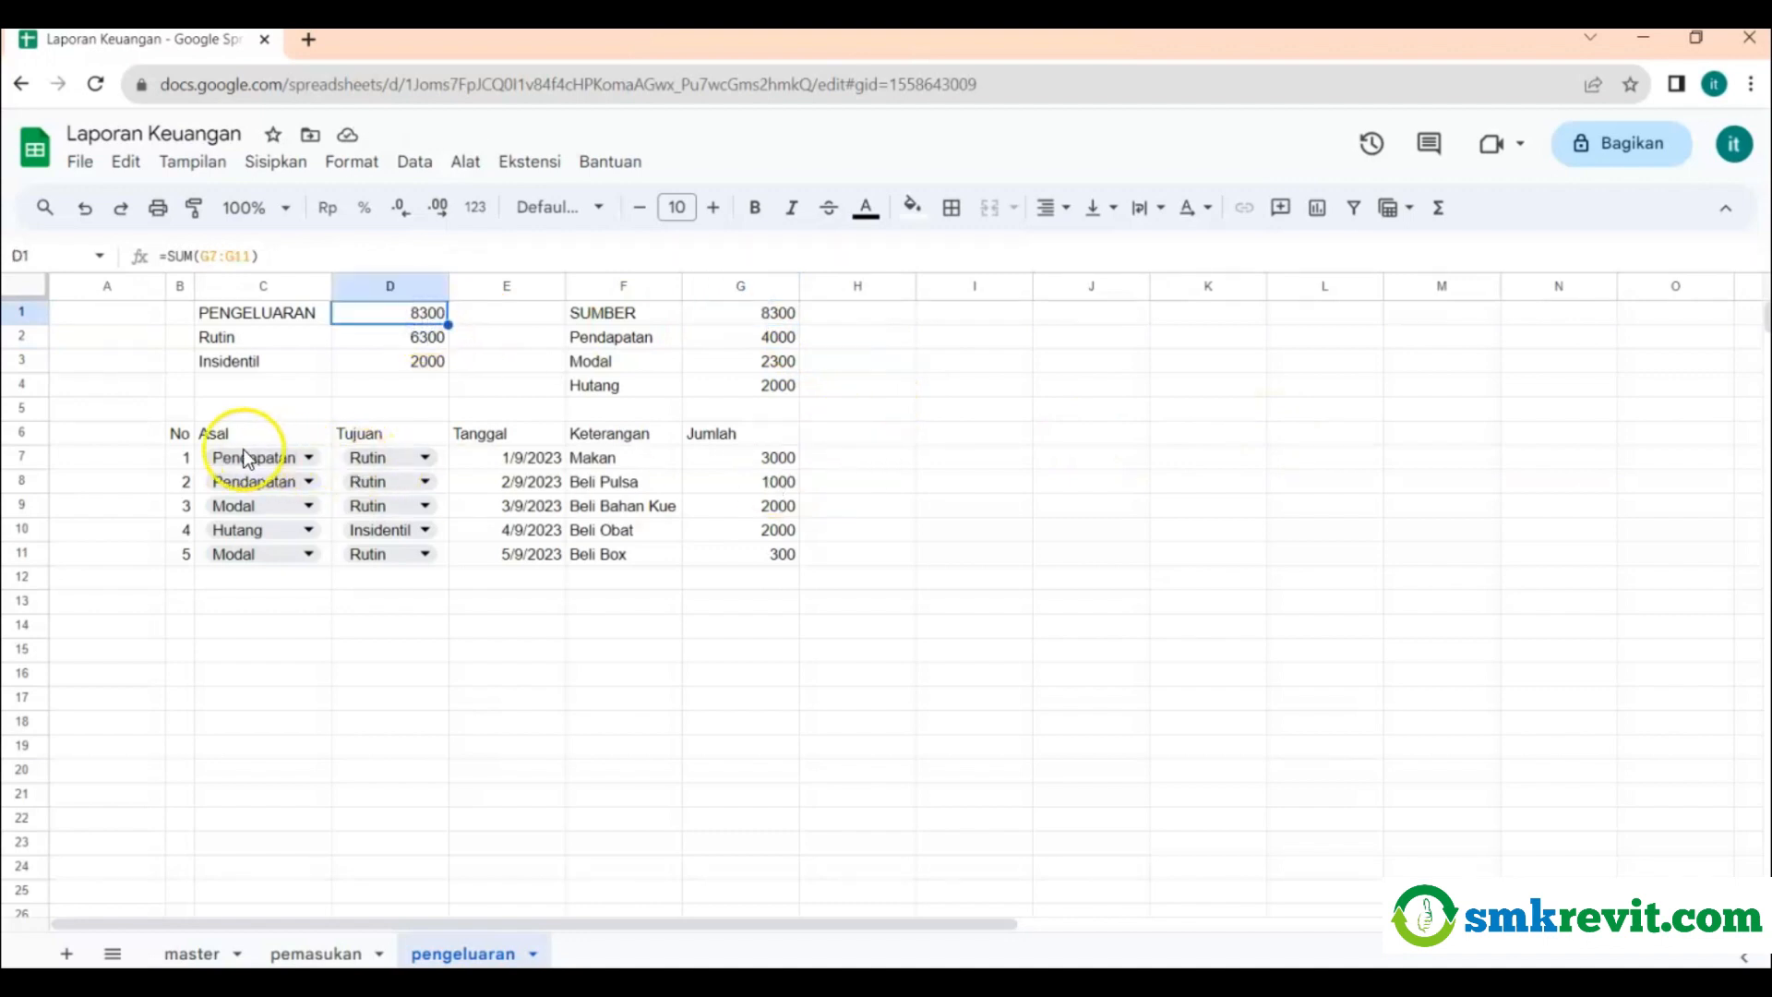
Make the table header row B6:G6 bold with a yellow fill.
{"action": "left_click_drag", "start_coordinate": [185, 435], "coordinate": [716, 435]}
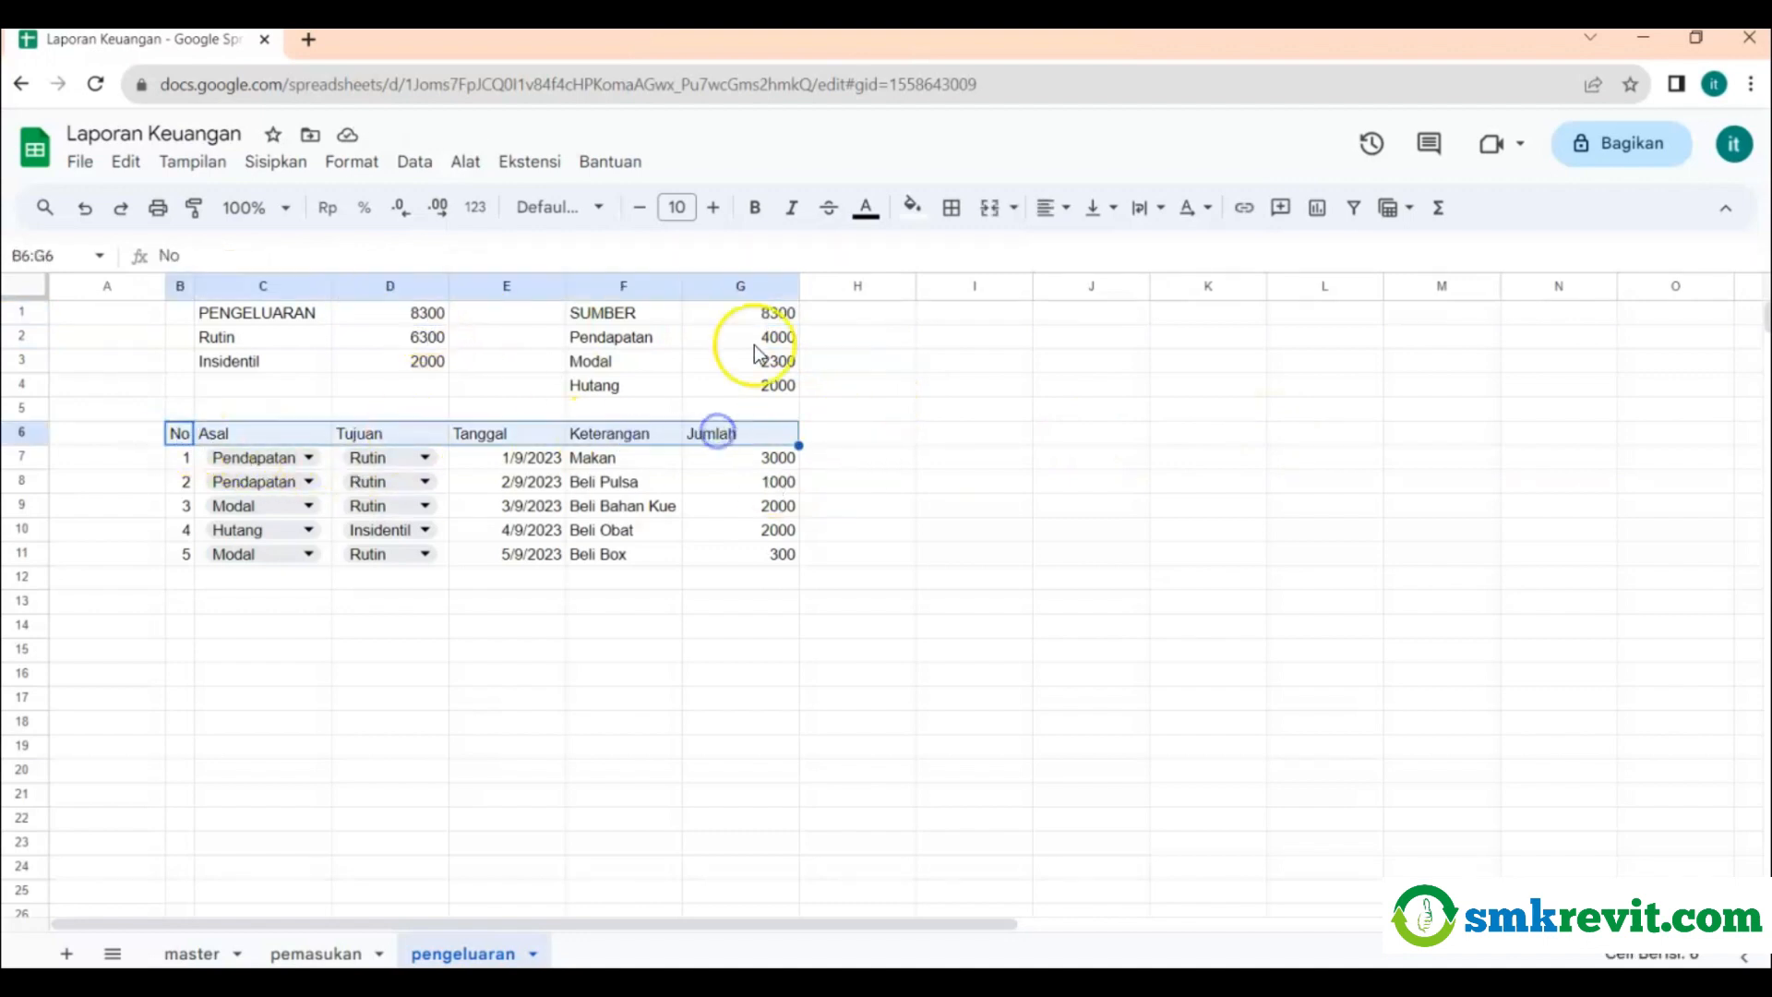
{"action": "left_click", "coordinate": [760, 210]}
{"action": "left_click", "coordinate": [912, 205]}
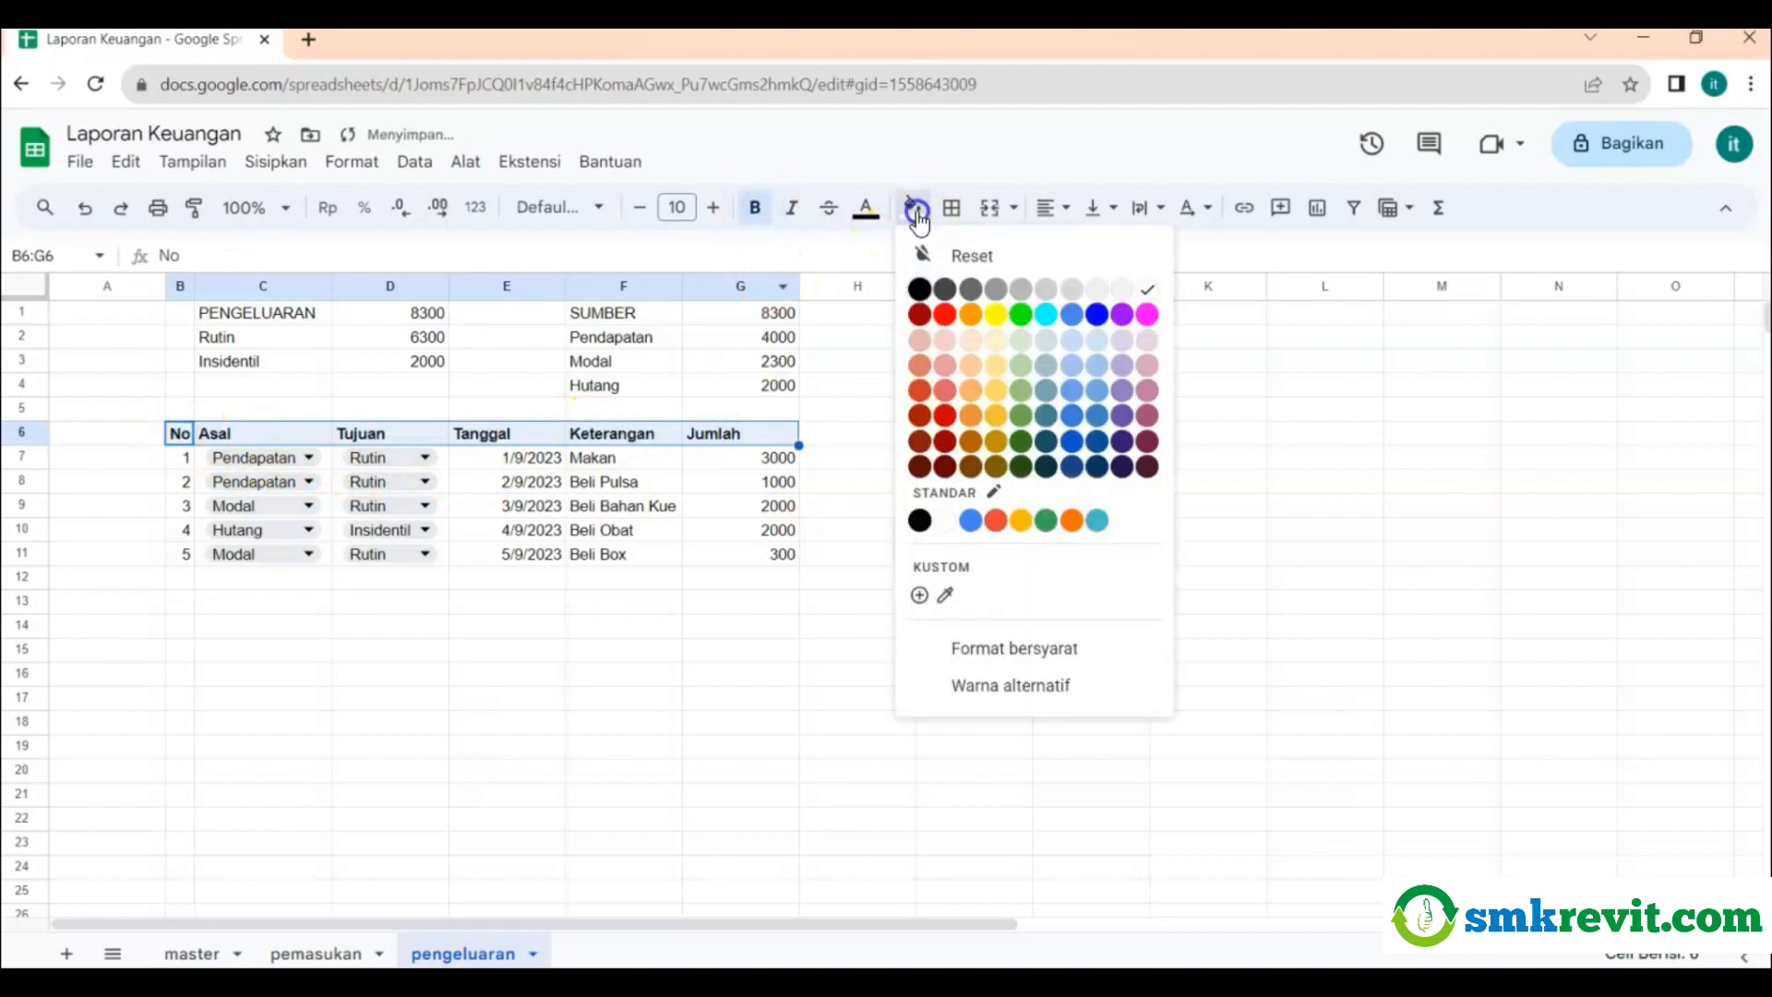
{"action": "left_click", "coordinate": [996, 316]}
{"action": "left_click", "coordinate": [977, 336]}
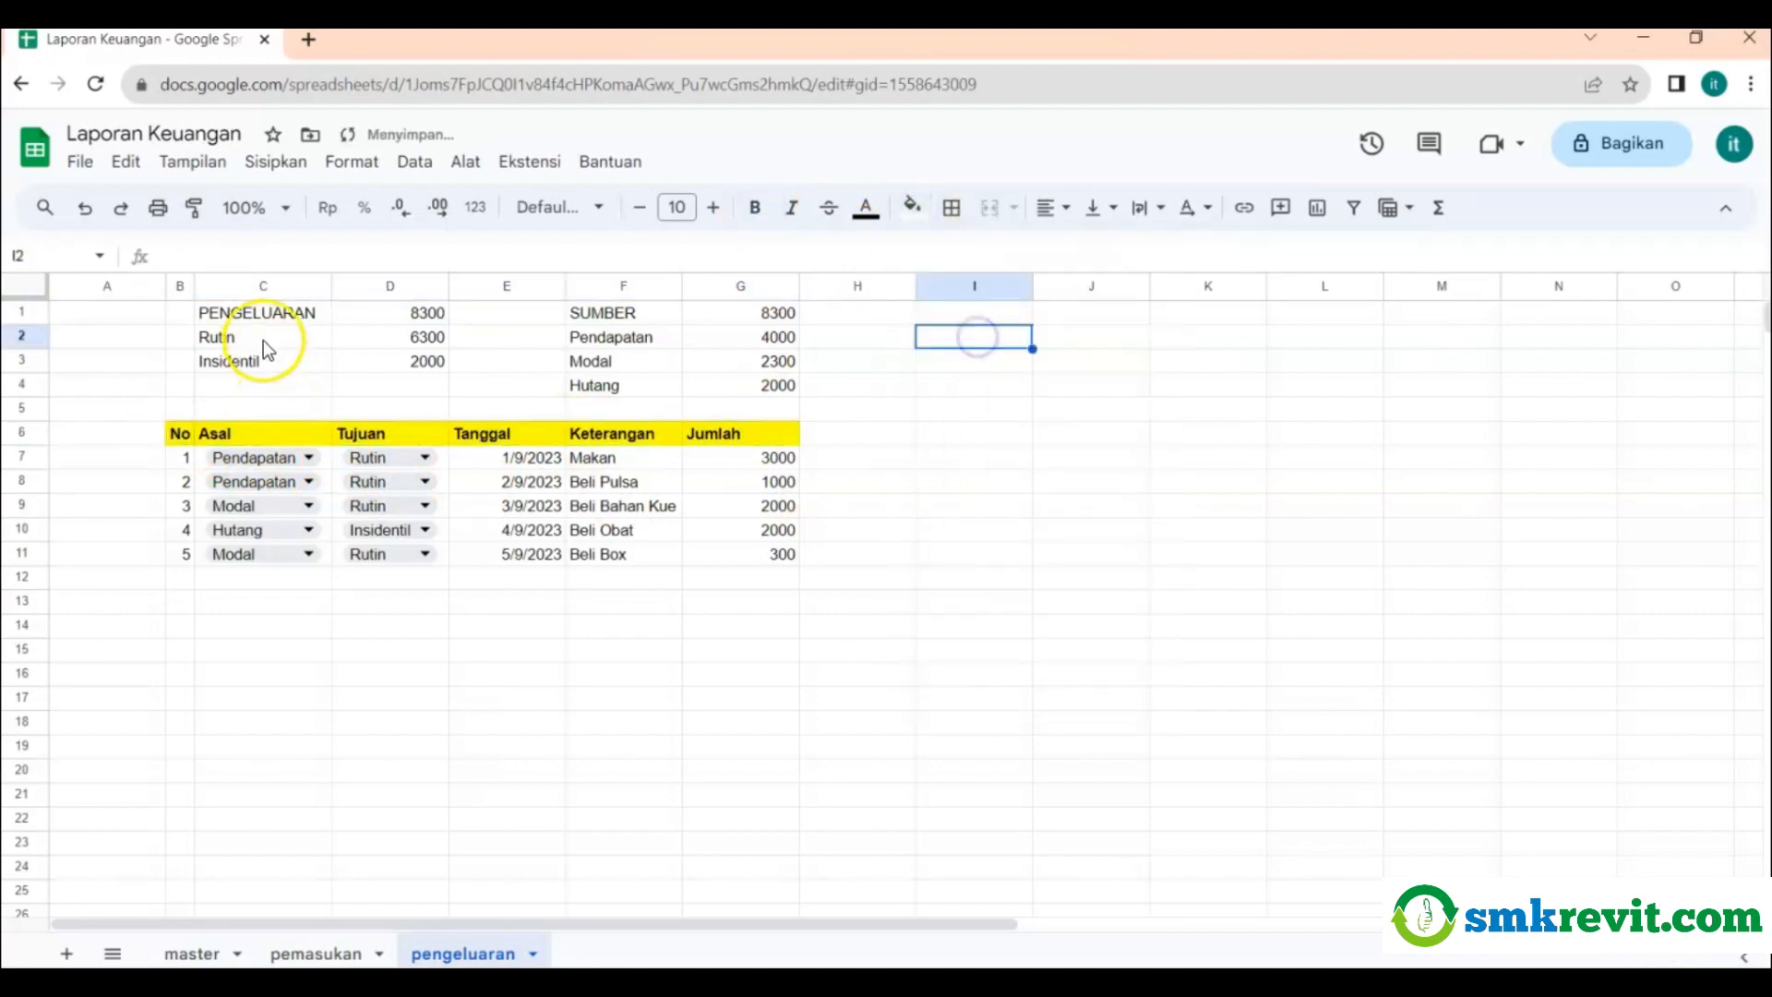
Format the PENGELUARAN summary block C1:D4 in bold with a green fill.
{"action": "left_click", "coordinate": [263, 314]}
{"action": "left_click_drag", "start_coordinate": [263, 319], "coordinate": [357, 385]}
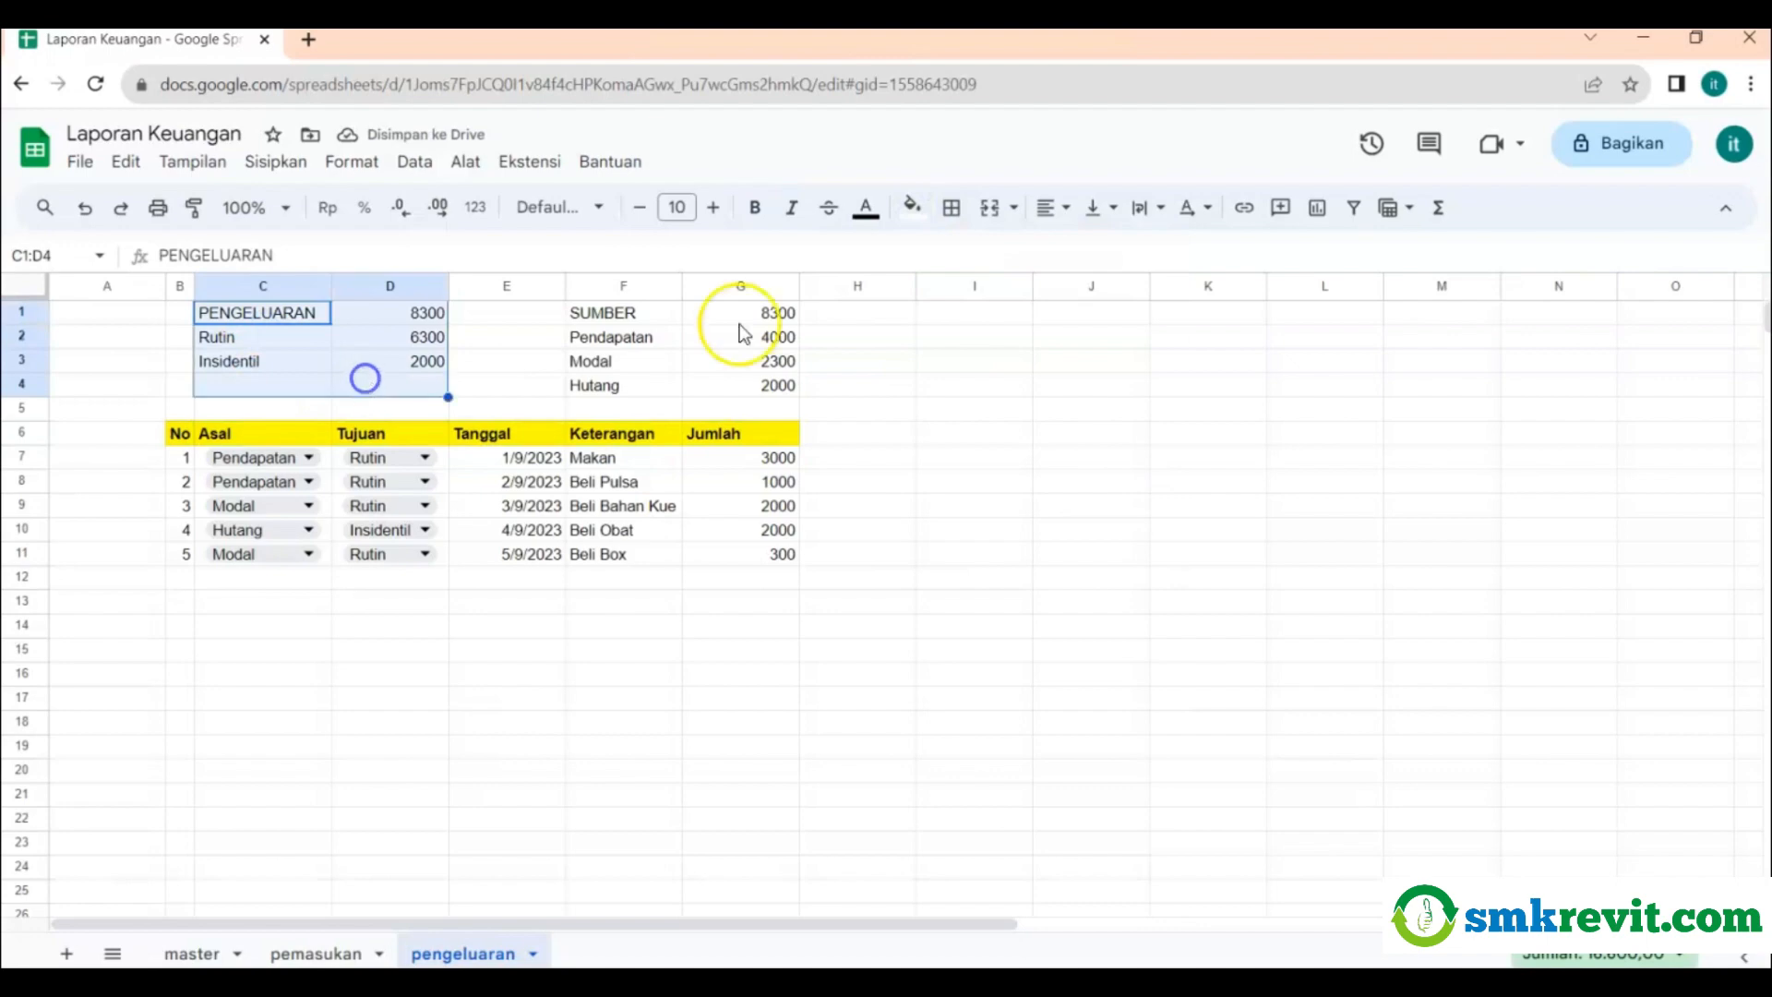
{"action": "left_click", "coordinate": [753, 206]}
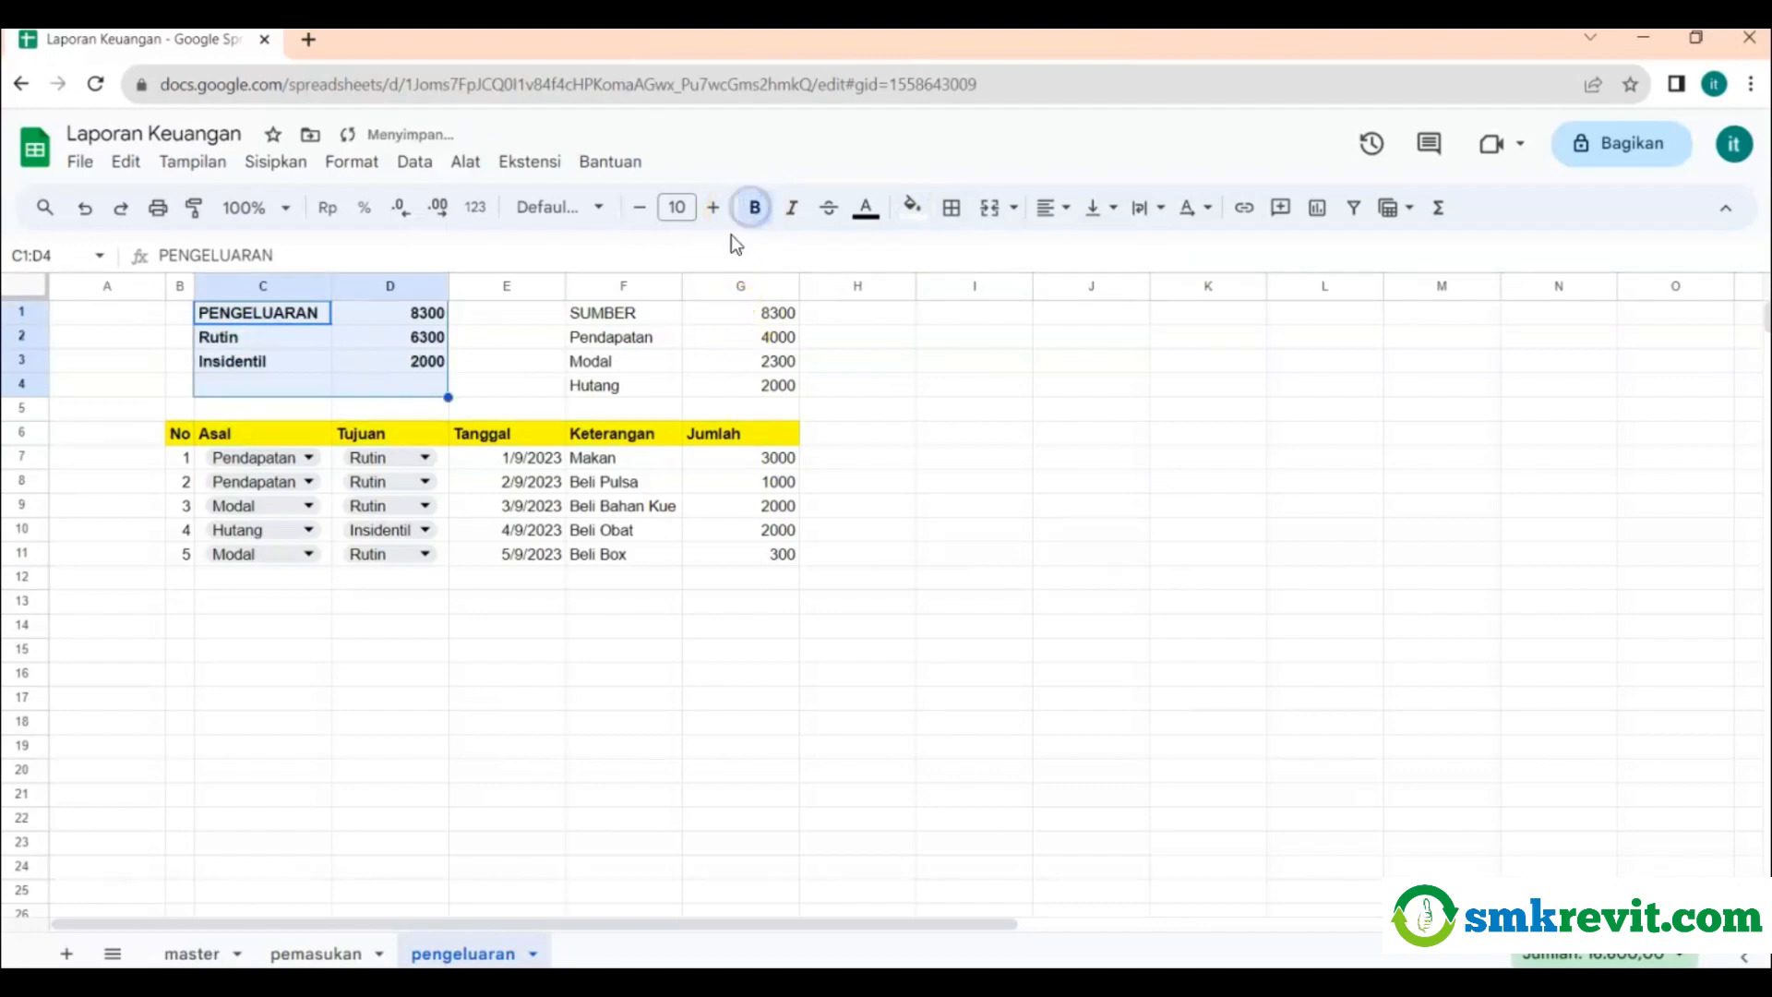
{"action": "left_click", "coordinate": [913, 208]}
{"action": "left_click", "coordinate": [993, 313]}
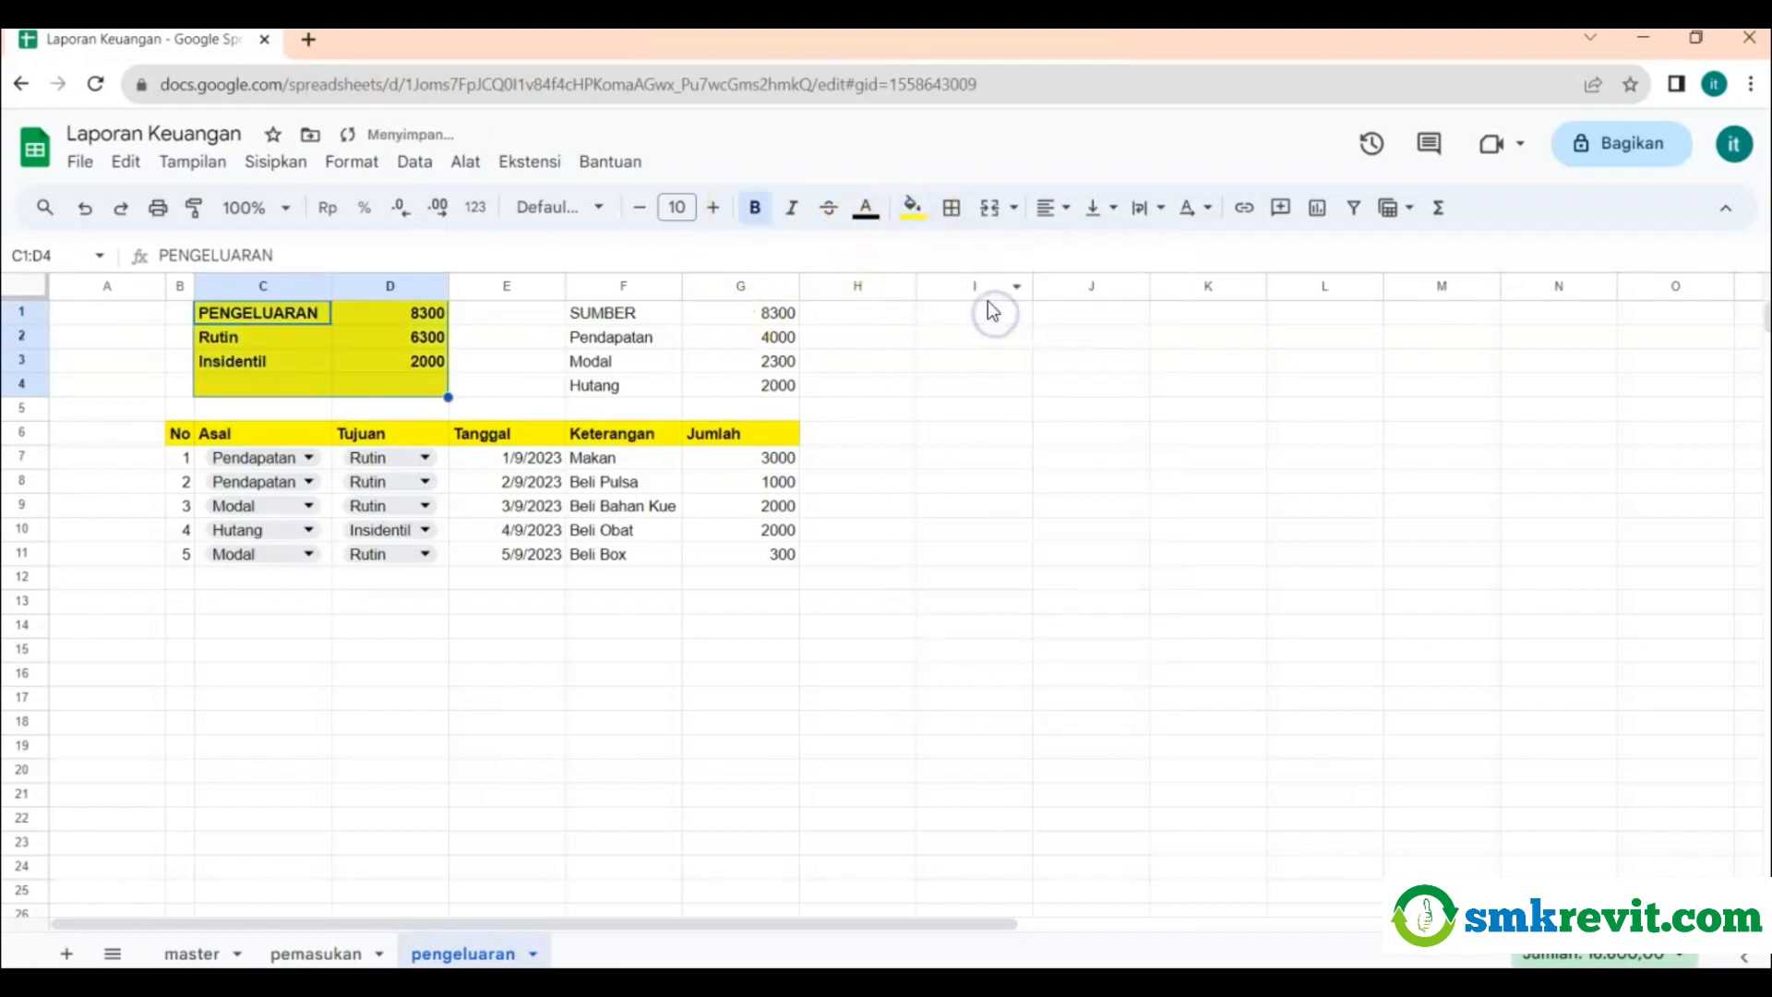
{"action": "left_click", "coordinate": [920, 221]}
{"action": "left_click", "coordinate": [1012, 314]}
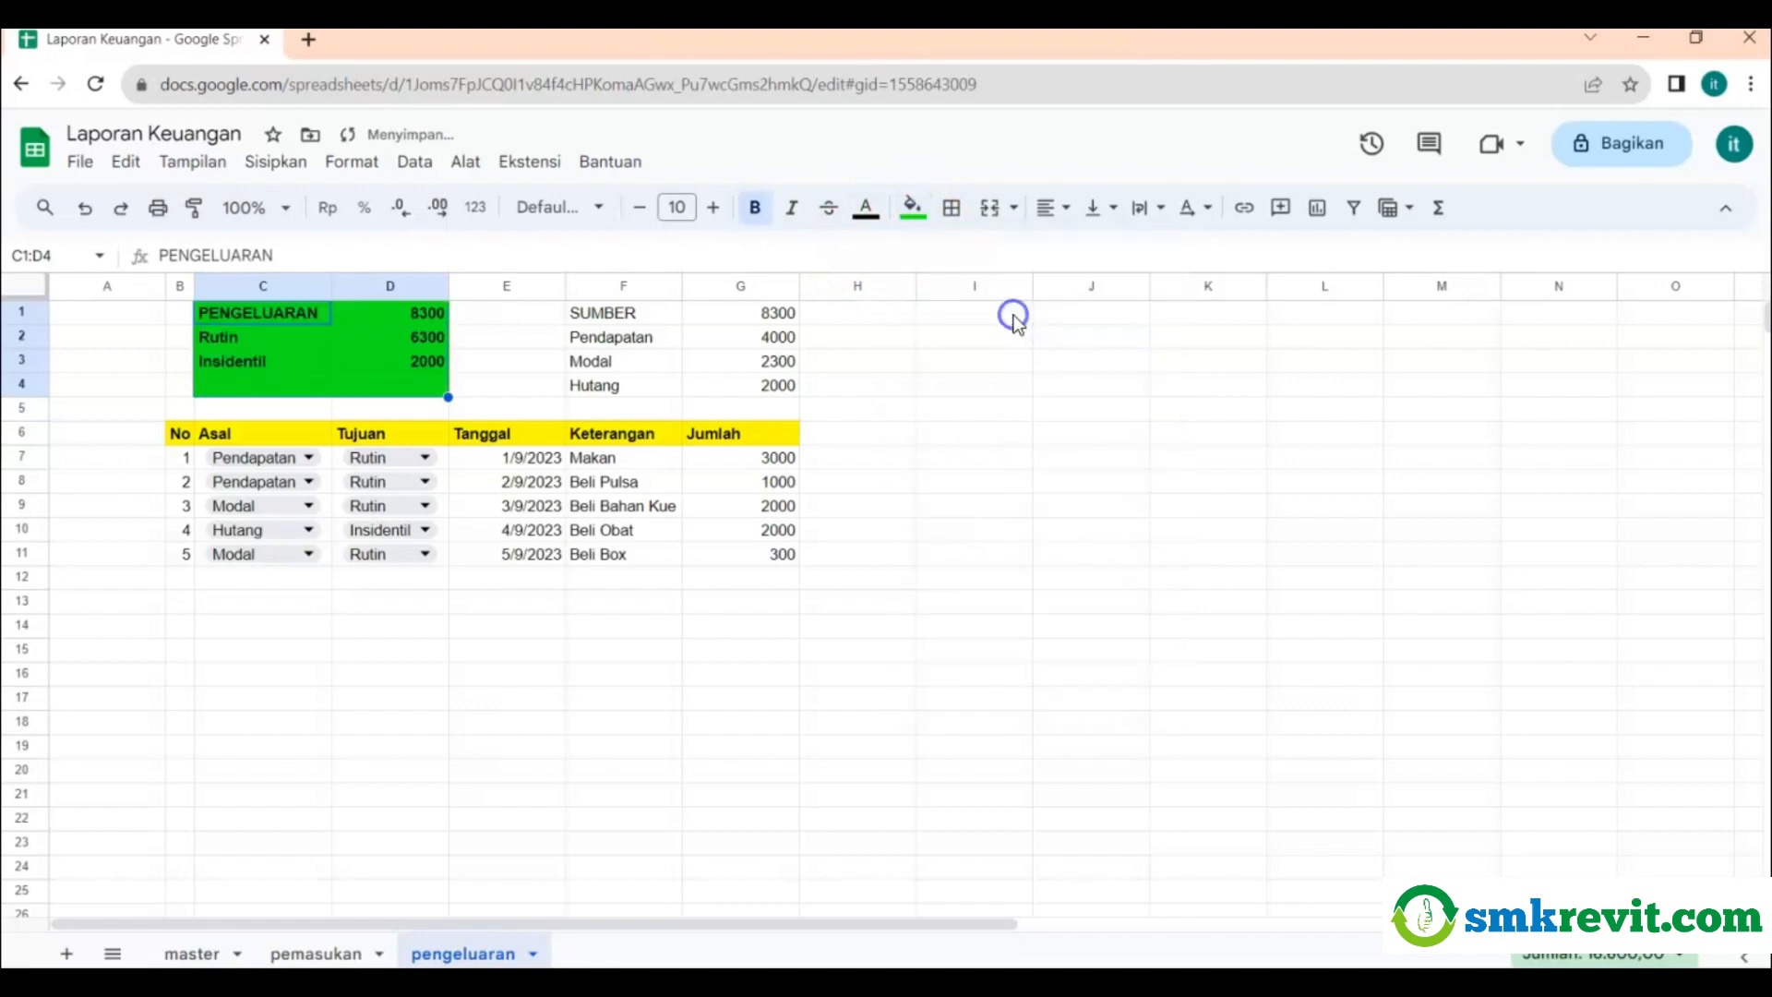
{"action": "left_click", "coordinate": [930, 339]}
Format the SUMBER summary block F1:G4 in bold with a cyan fill.
{"action": "left_click_drag", "start_coordinate": [613, 312], "coordinate": [756, 386]}
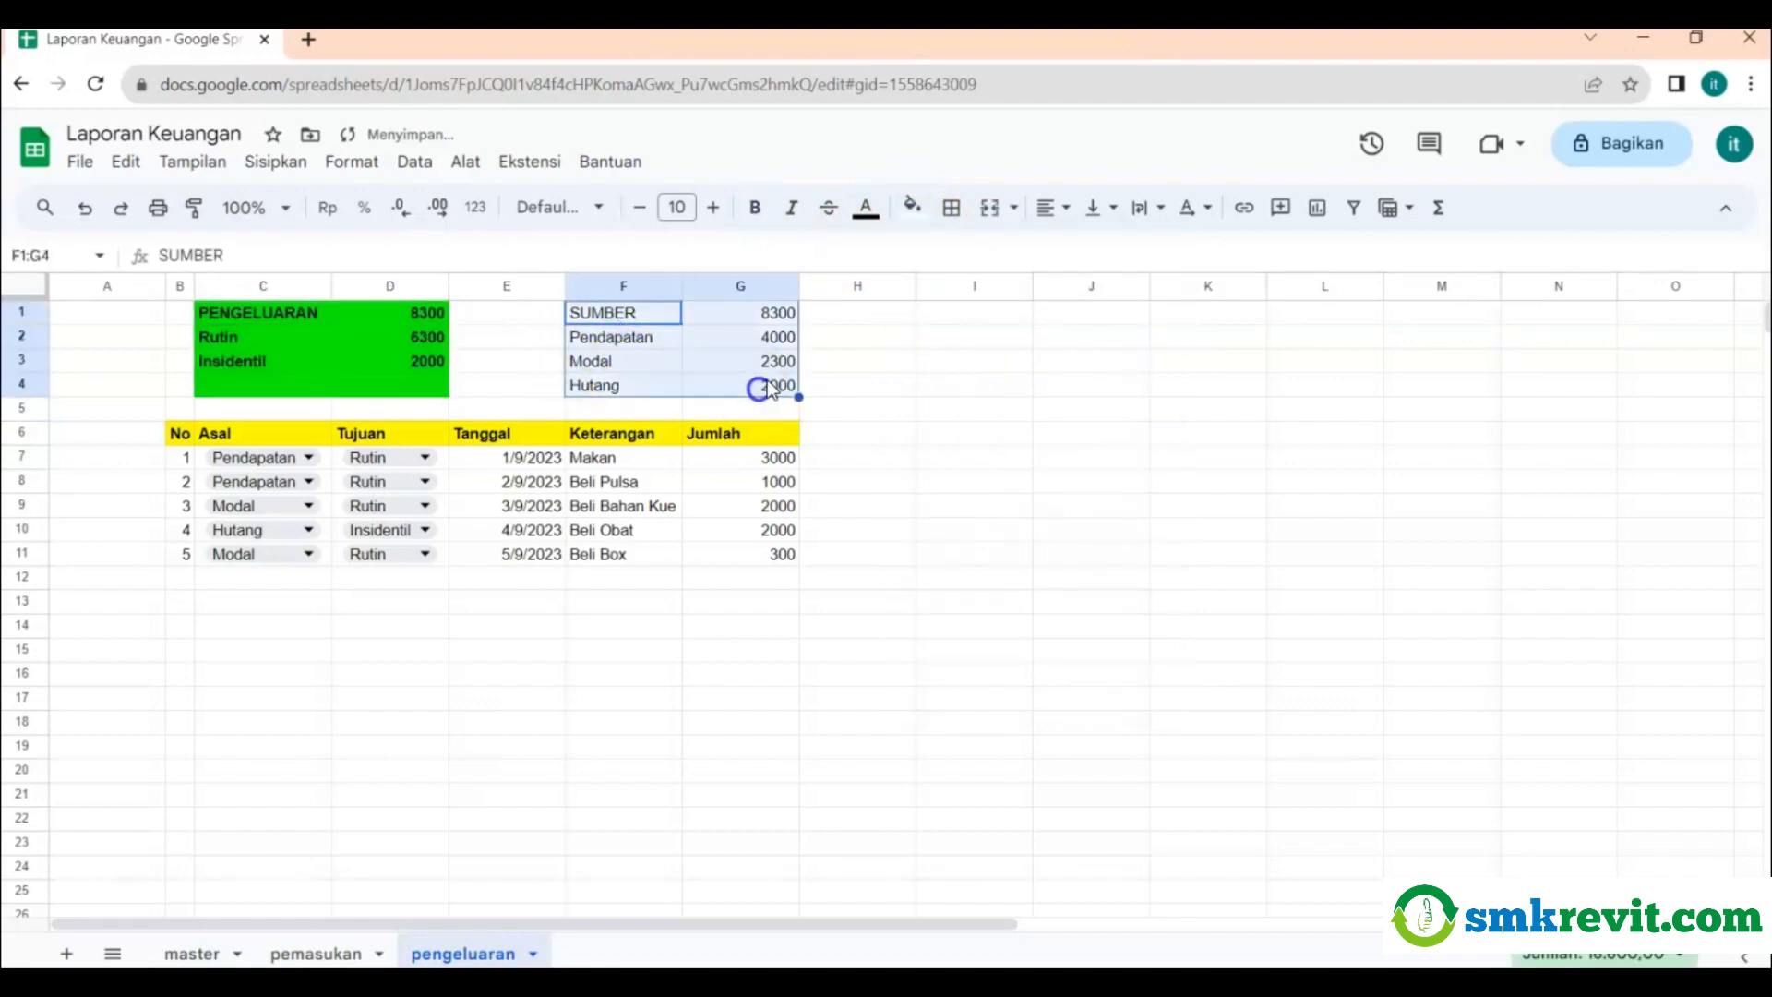
{"action": "left_click", "coordinate": [754, 207]}
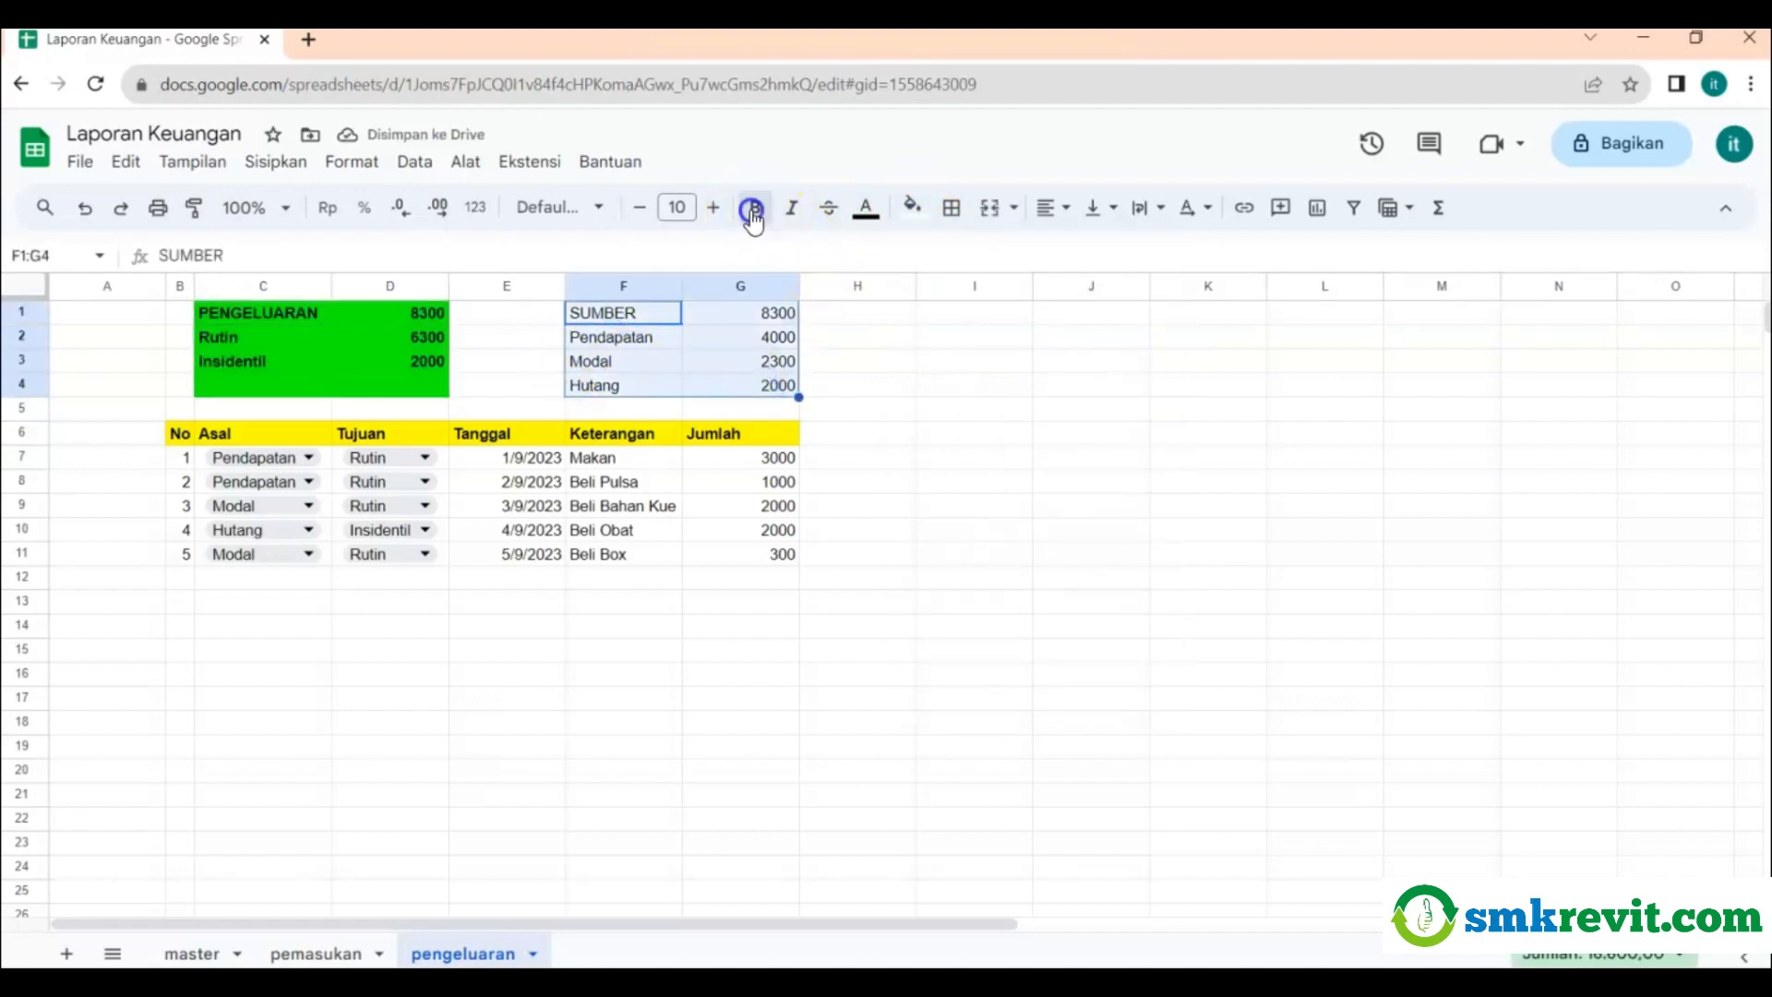
{"action": "left_click", "coordinate": [912, 207]}
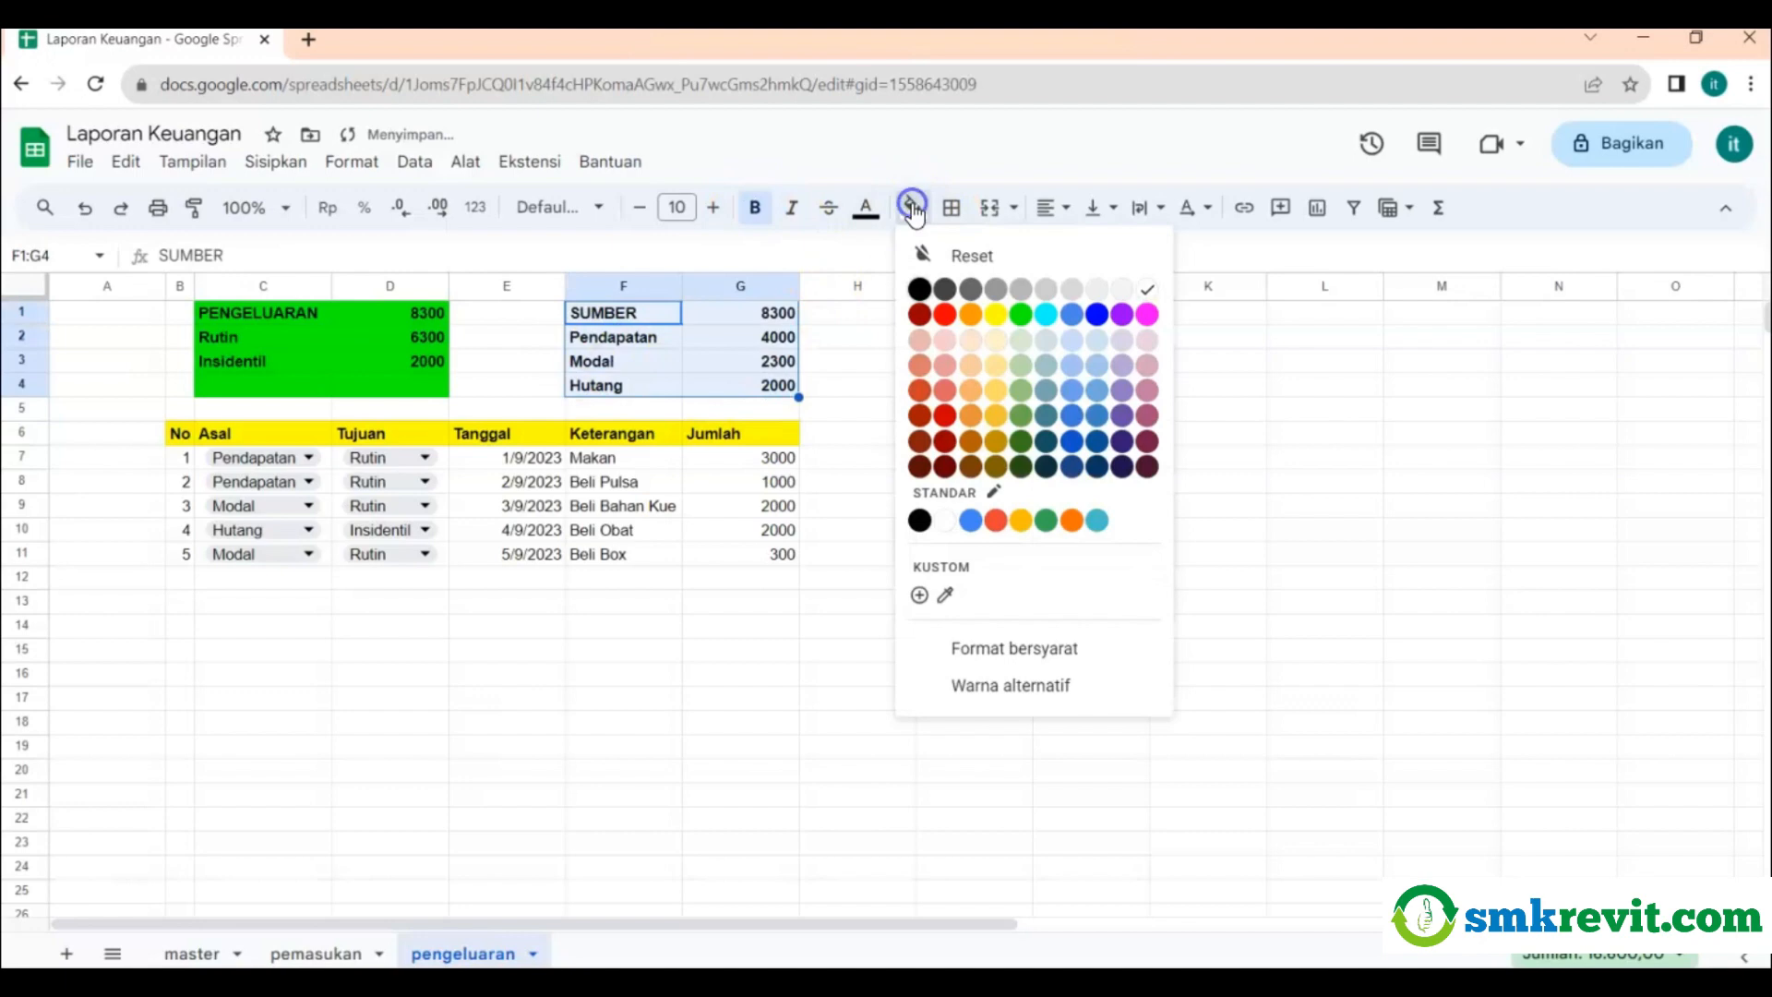
{"action": "left_click", "coordinate": [1045, 315]}
{"action": "left_click", "coordinate": [1001, 369]}
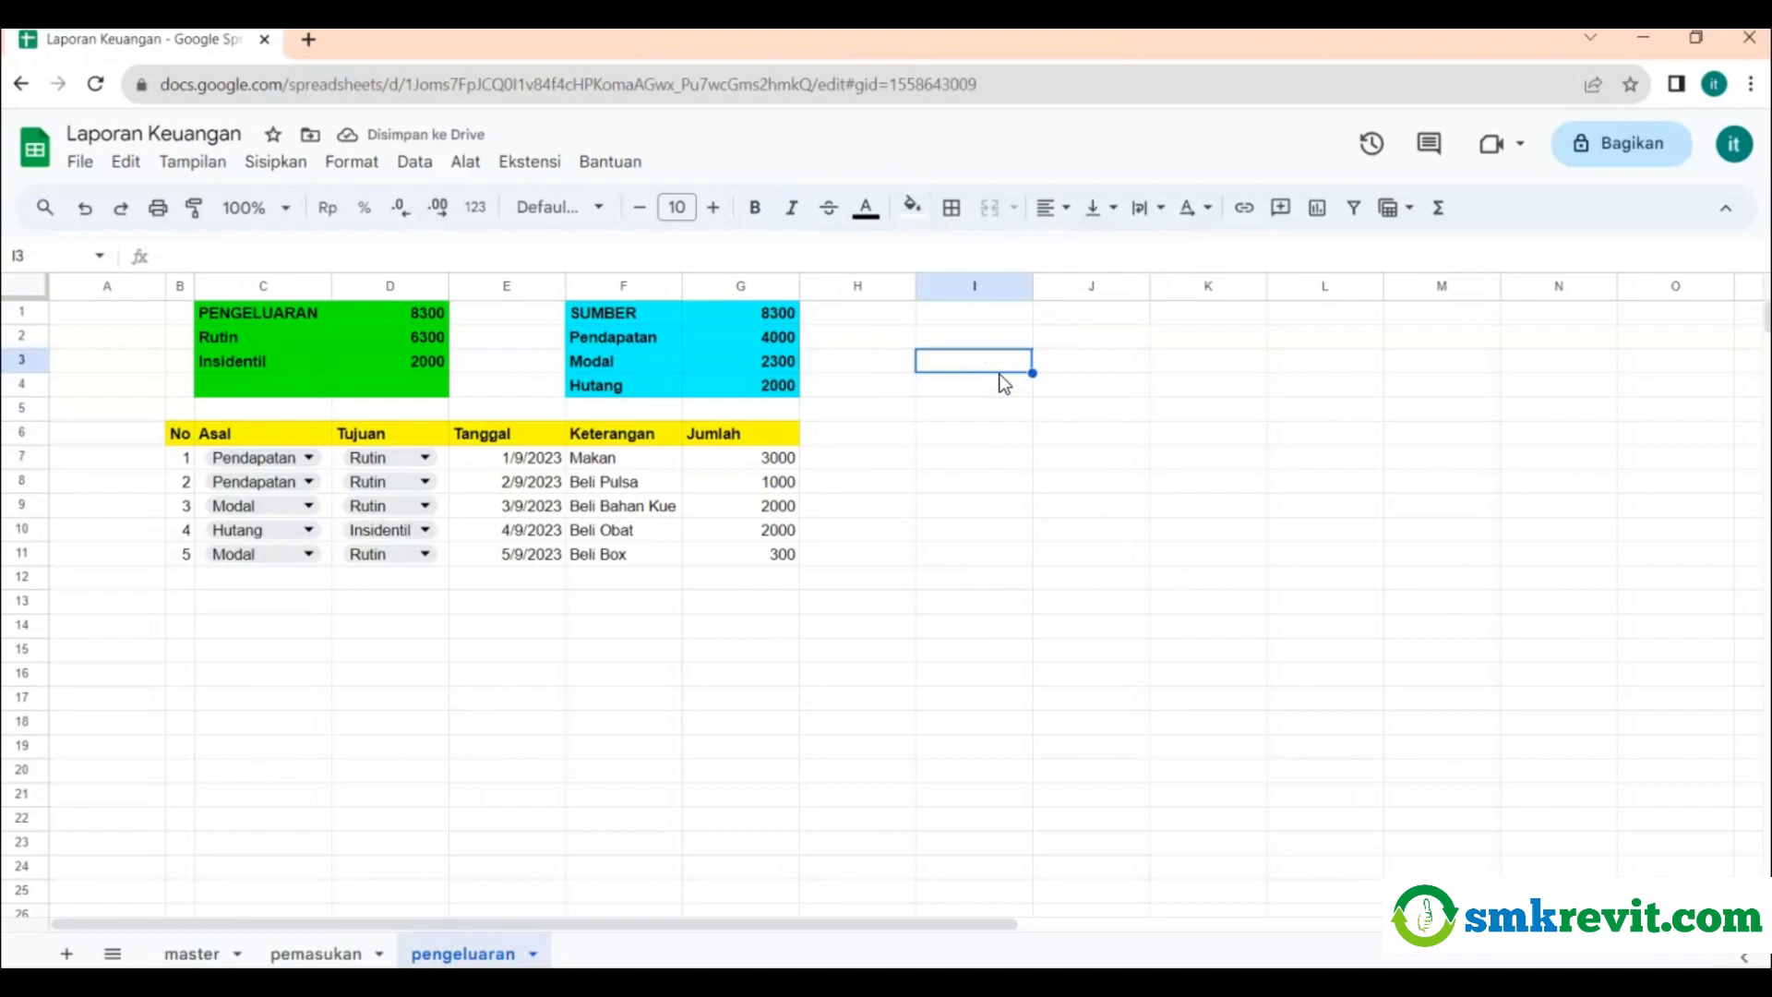
Format the PENGELUARAN summary amounts D1:D3 as numbers with a thousands separator and no decimals.
{"action": "left_click_drag", "start_coordinate": [406, 313], "coordinate": [403, 361]}
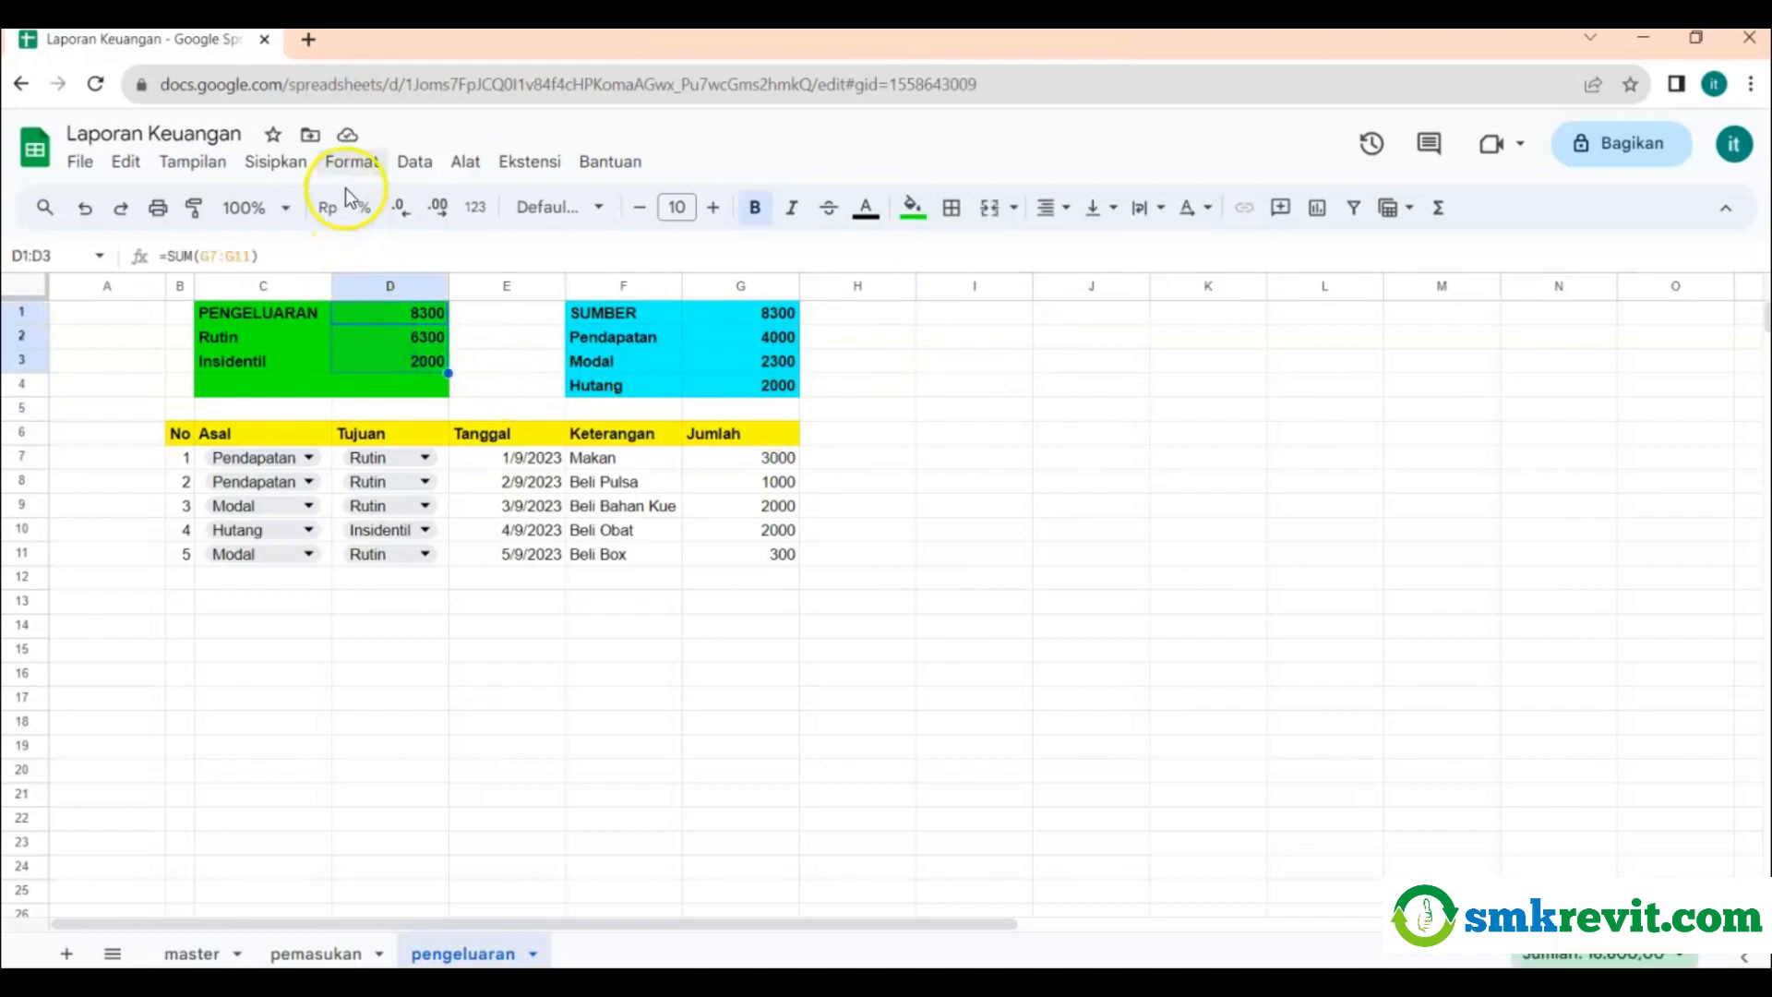
{"action": "left_click", "coordinate": [351, 163]}
{"action": "mouse_move", "coordinate": [377, 265]}
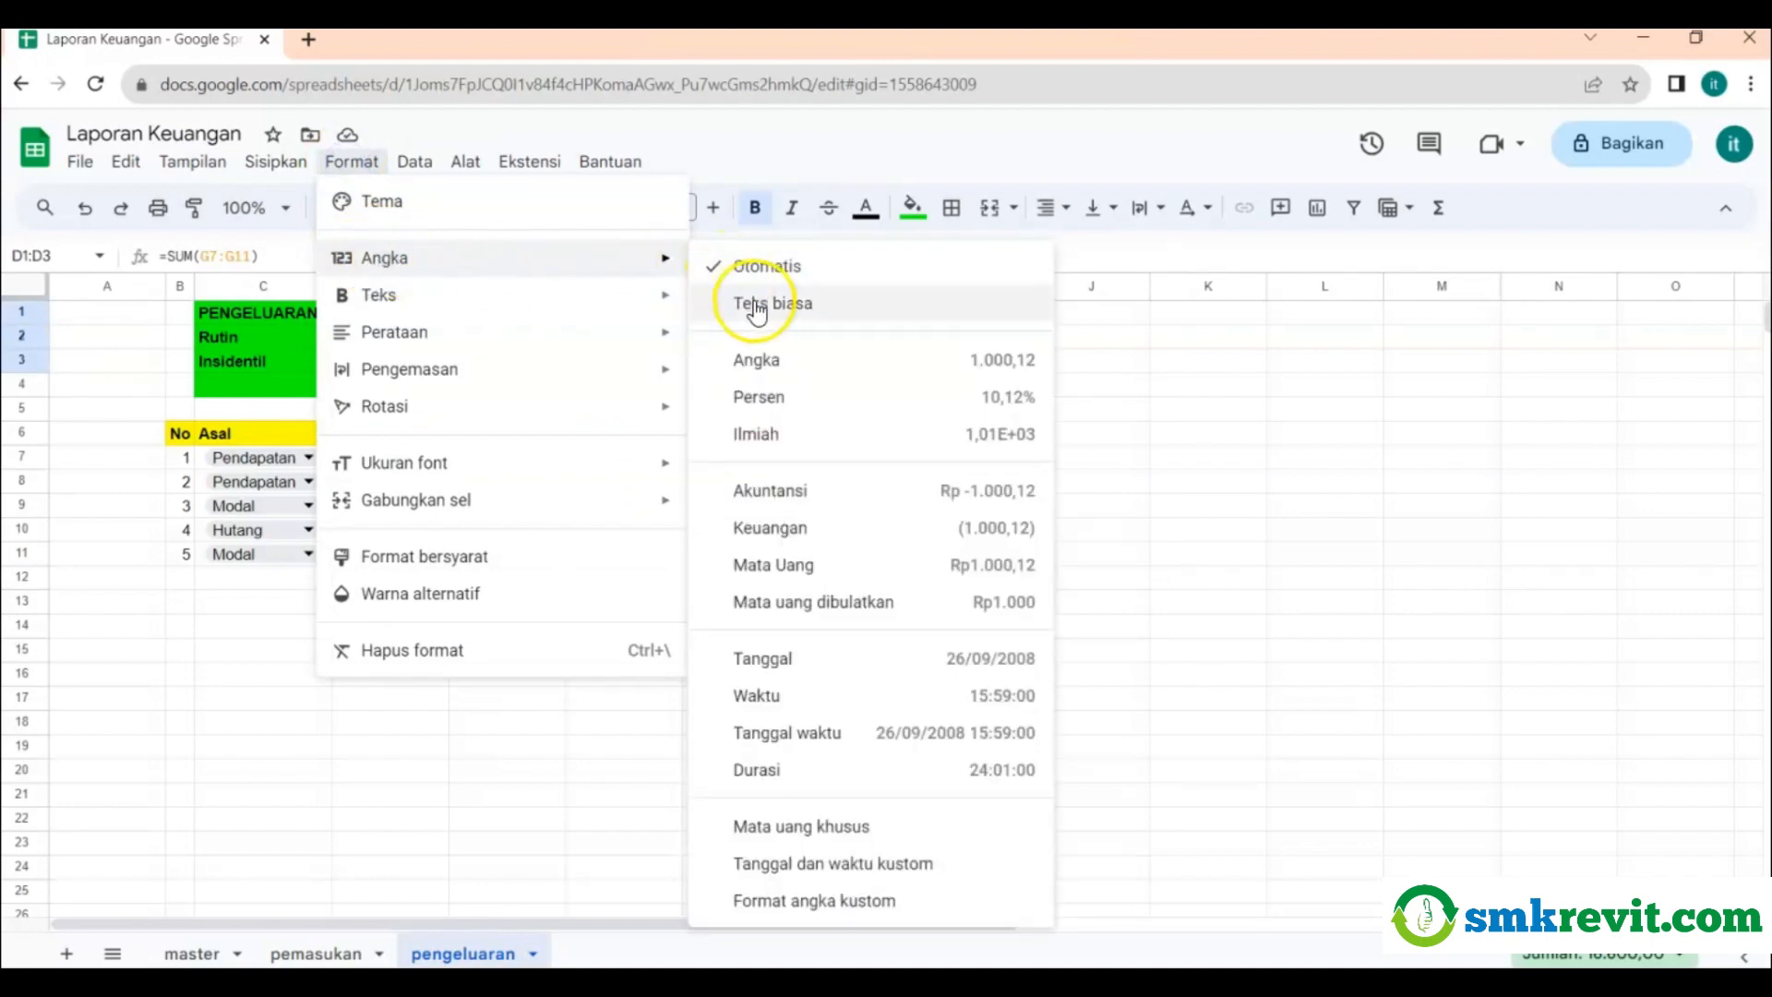
{"action": "left_click", "coordinate": [762, 358]}
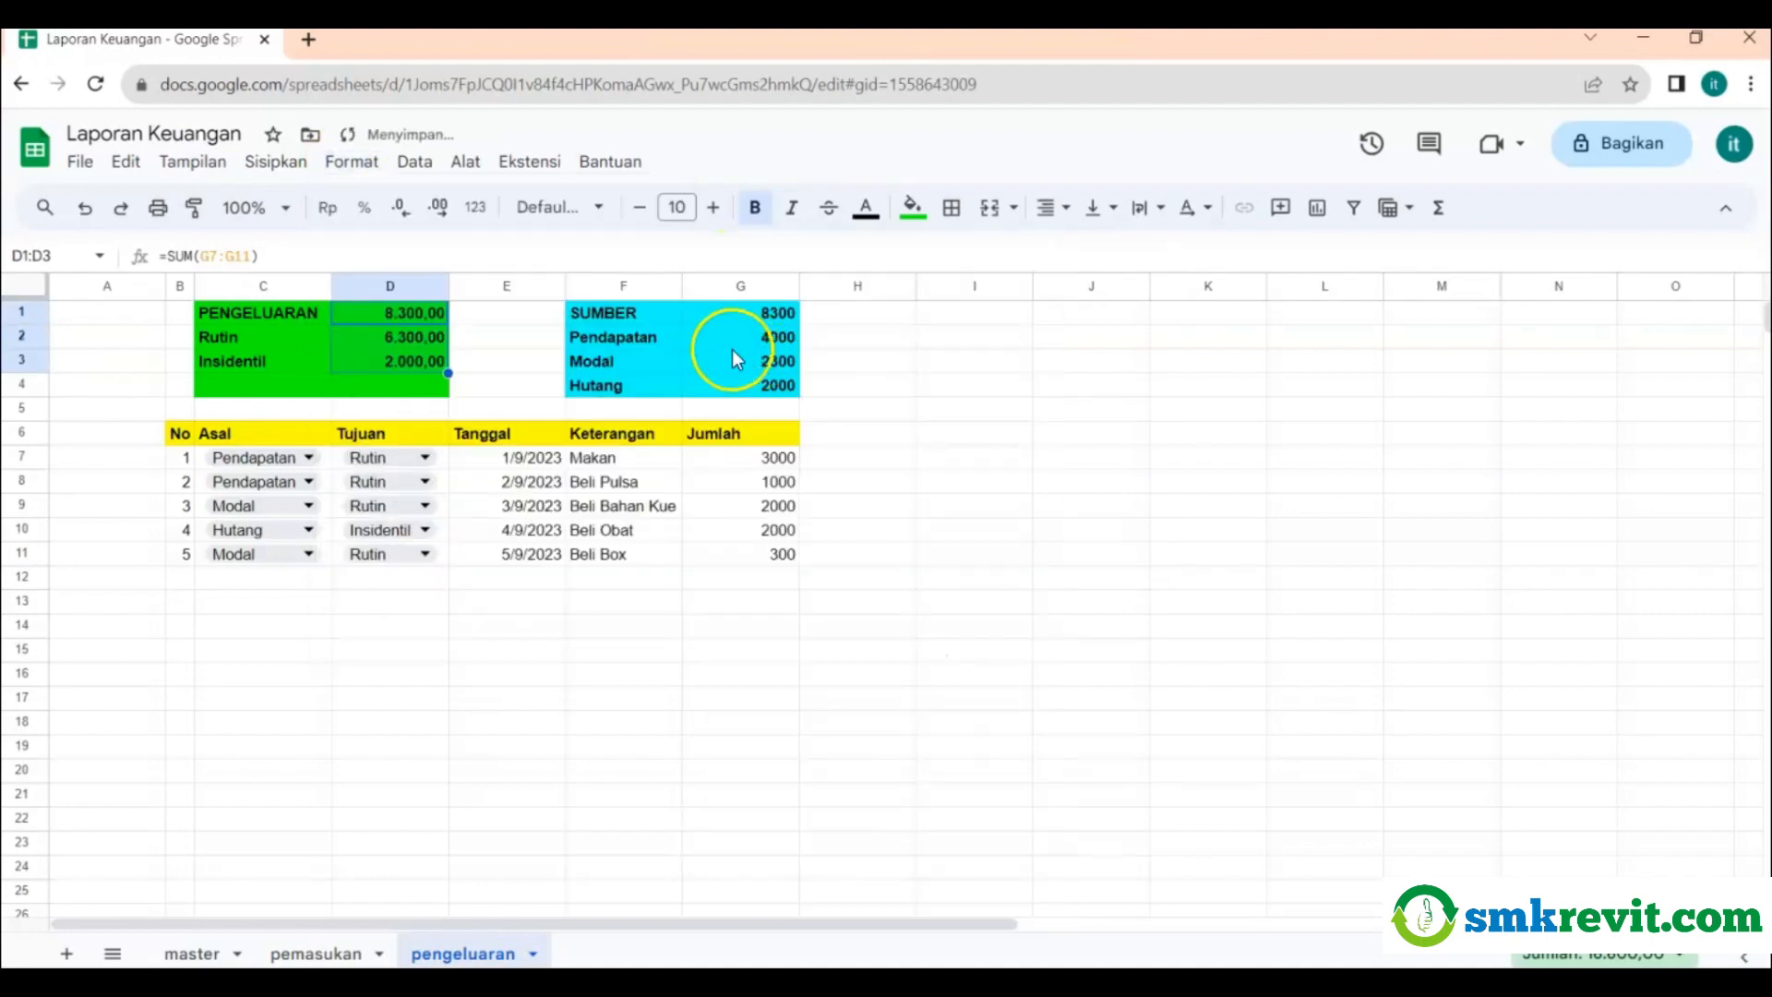
{"action": "left_click", "coordinate": [401, 214]}
{"action": "left_click", "coordinate": [401, 215]}
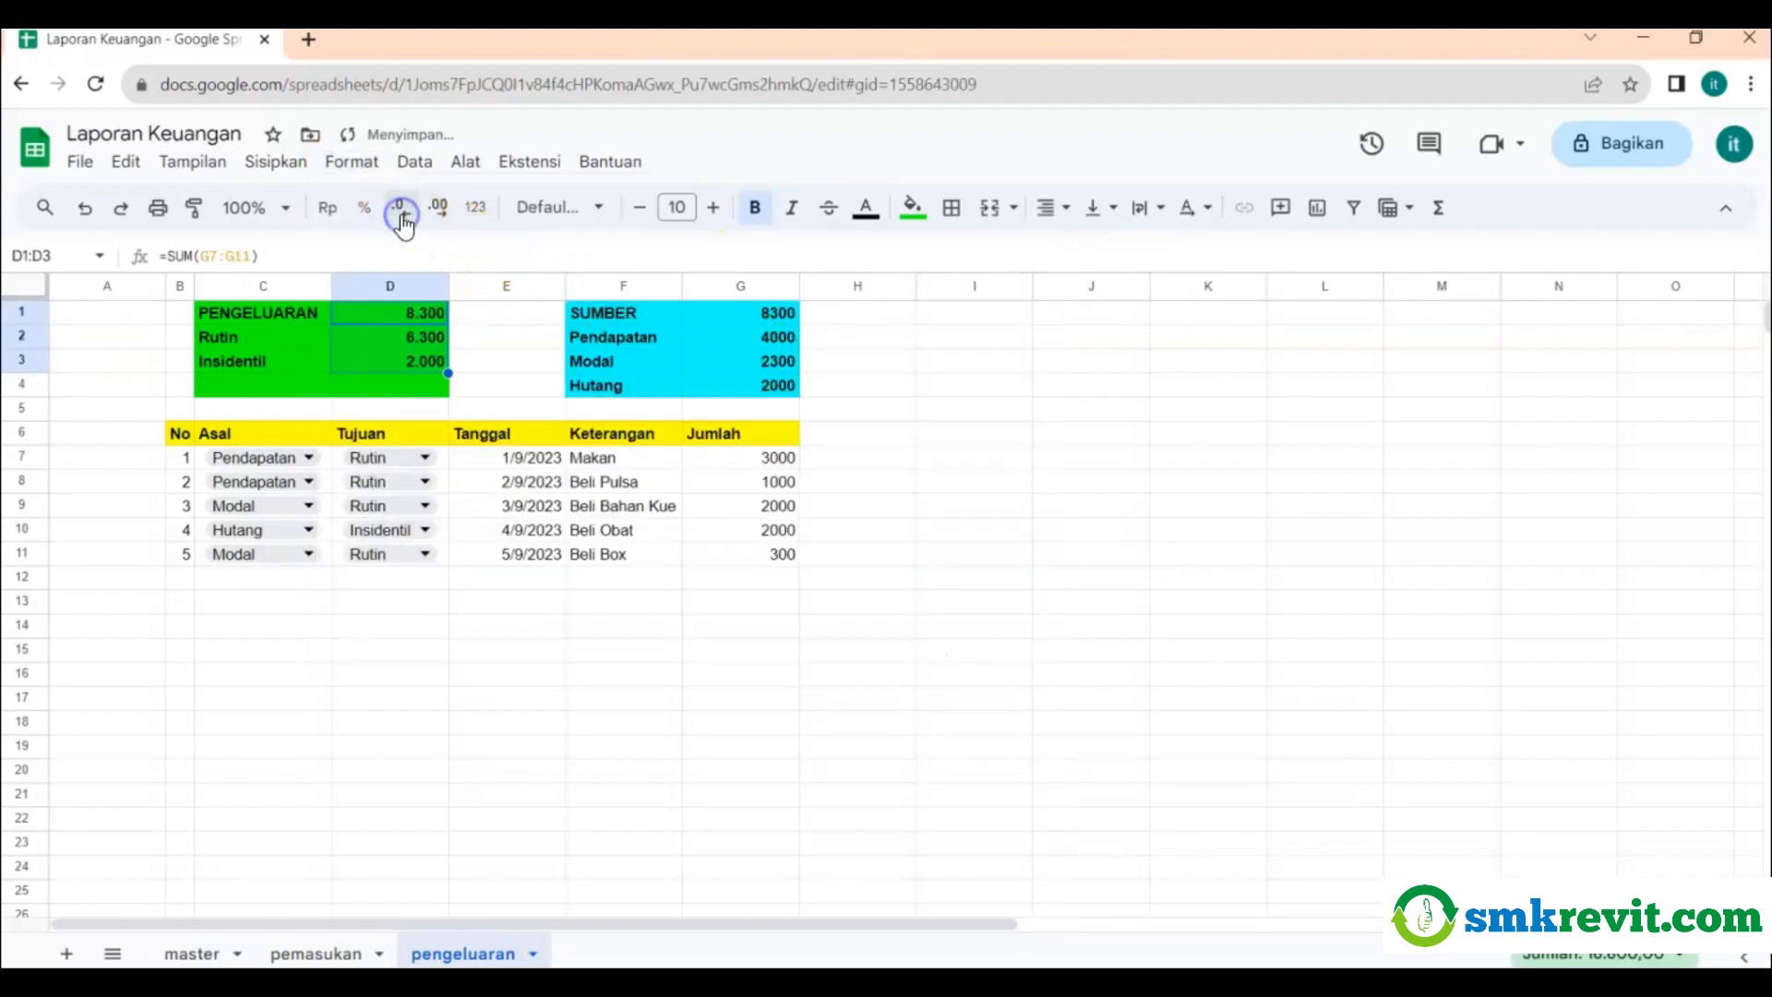
{"action": "left_click", "coordinate": [876, 415]}
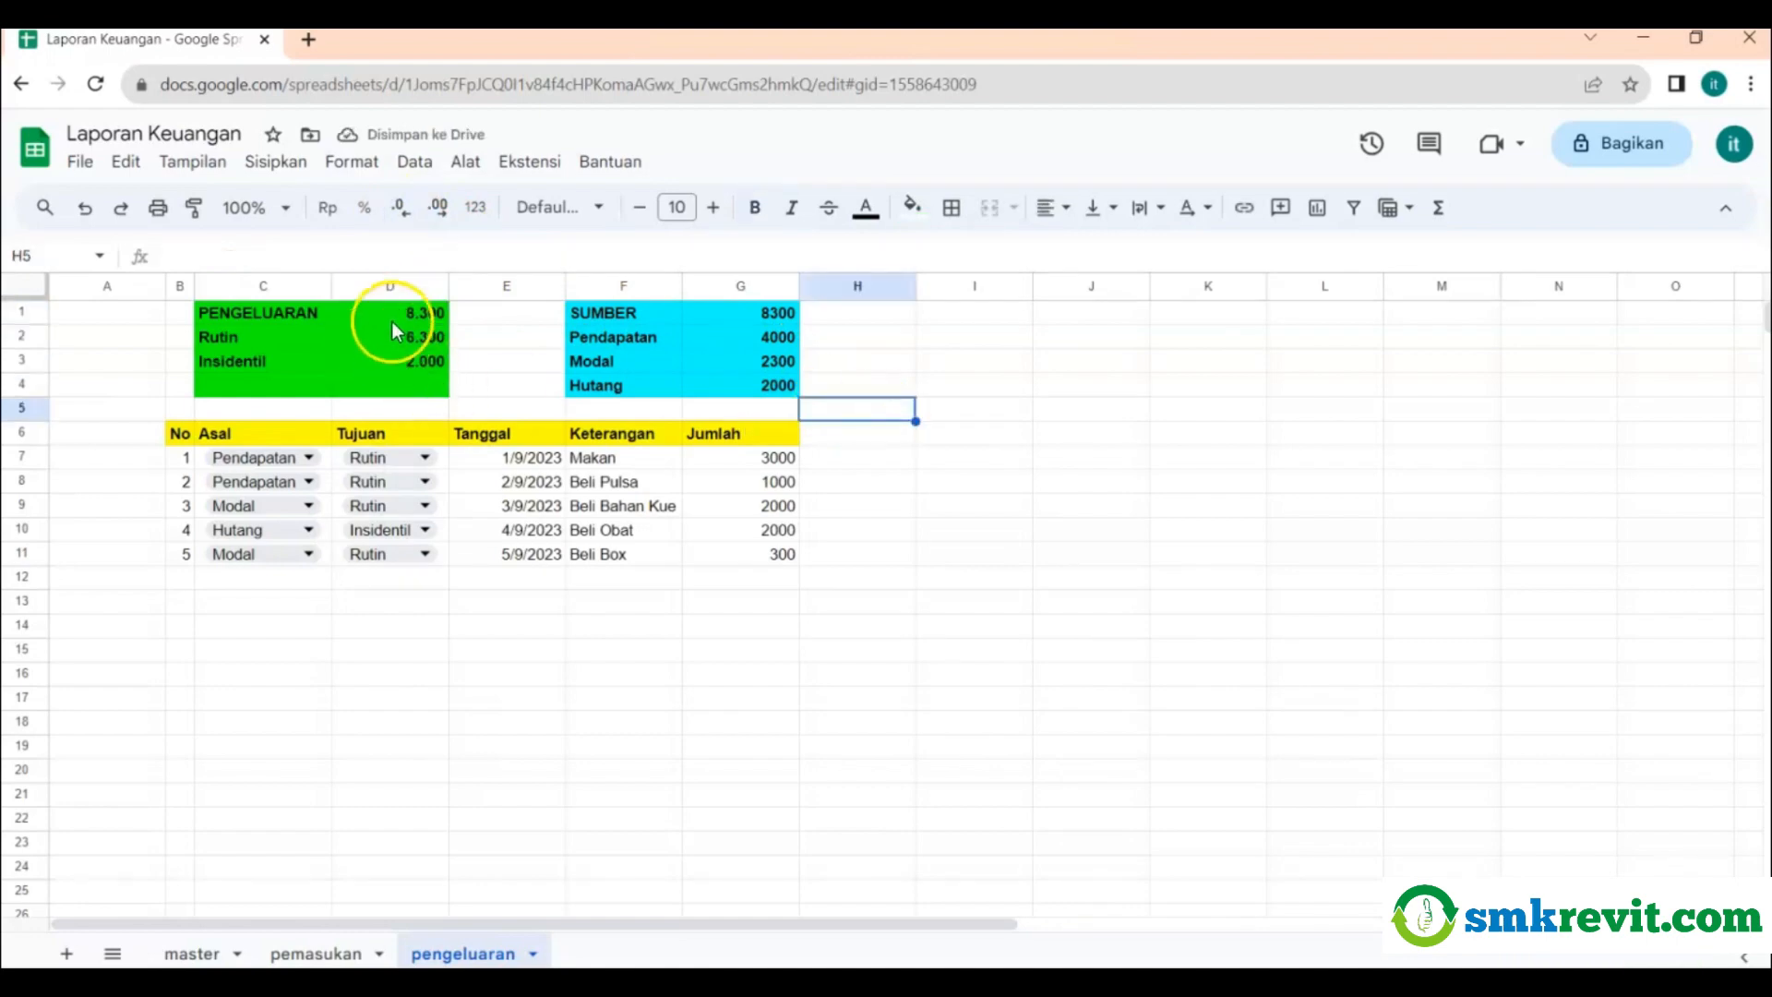
Copy the number formatting of the PENGELUARAN amounts onto the SUMBER amounts G1:G4 with Paint format.
{"action": "left_click_drag", "start_coordinate": [395, 316], "coordinate": [395, 352]}
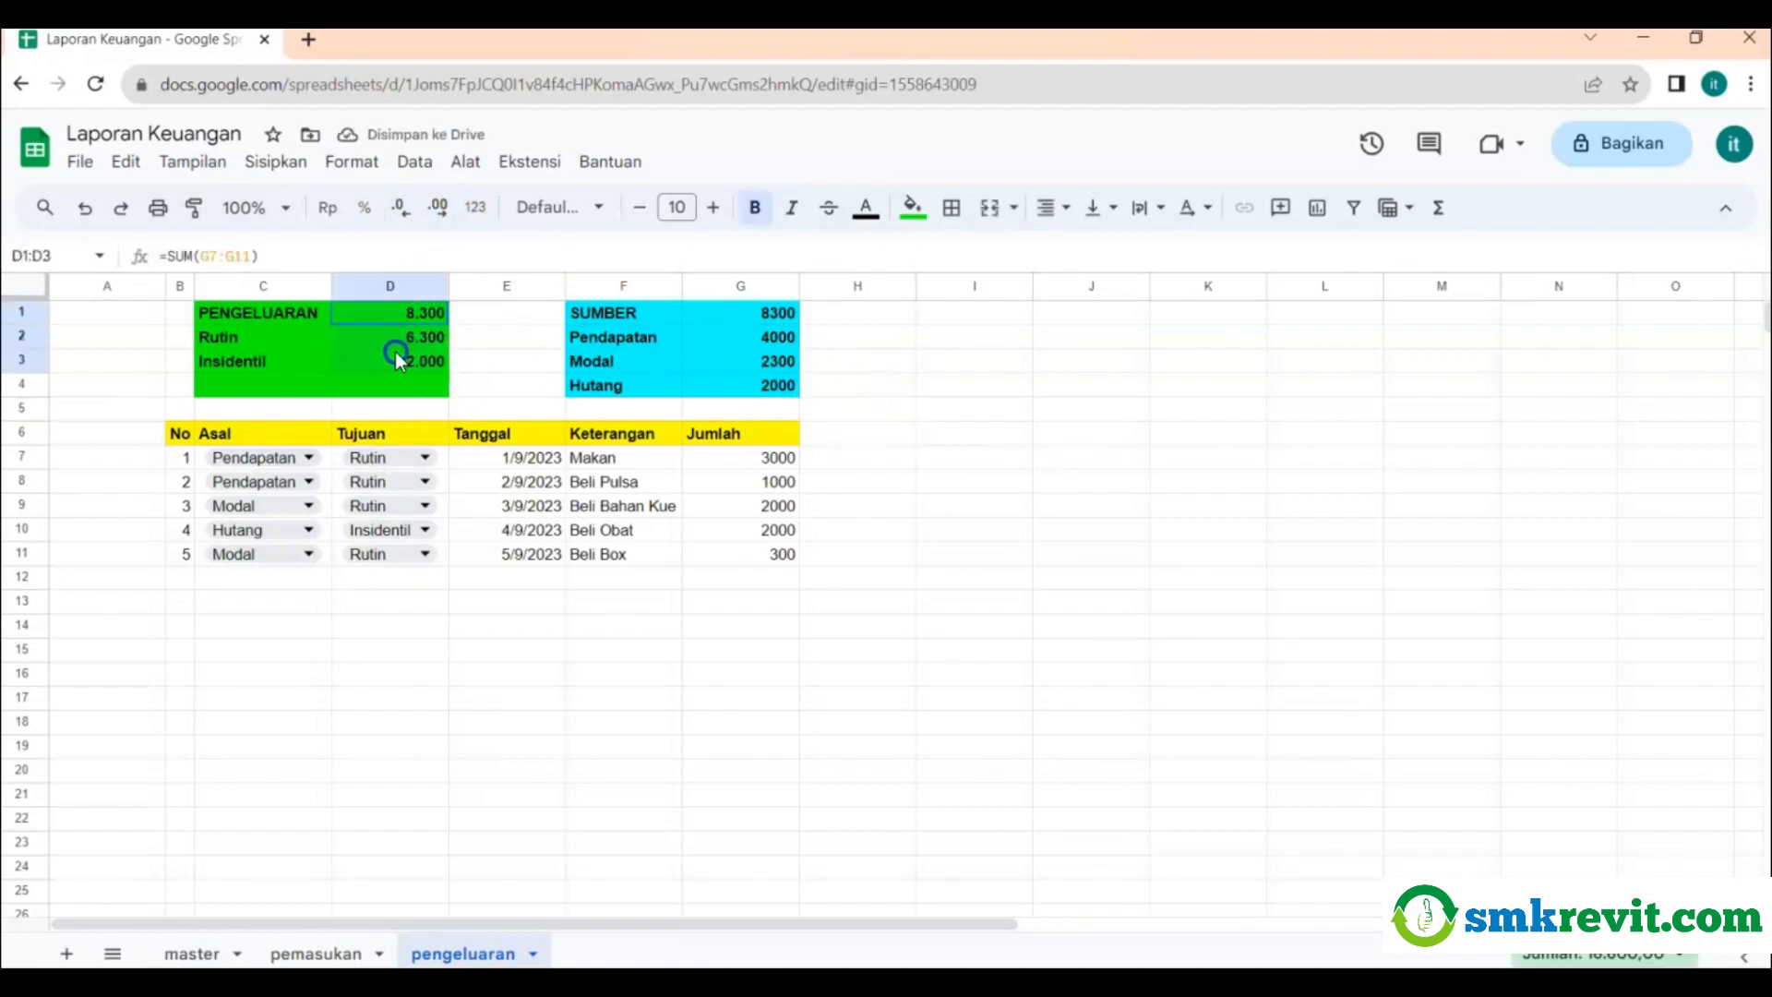
{"action": "left_click", "coordinate": [194, 208]}
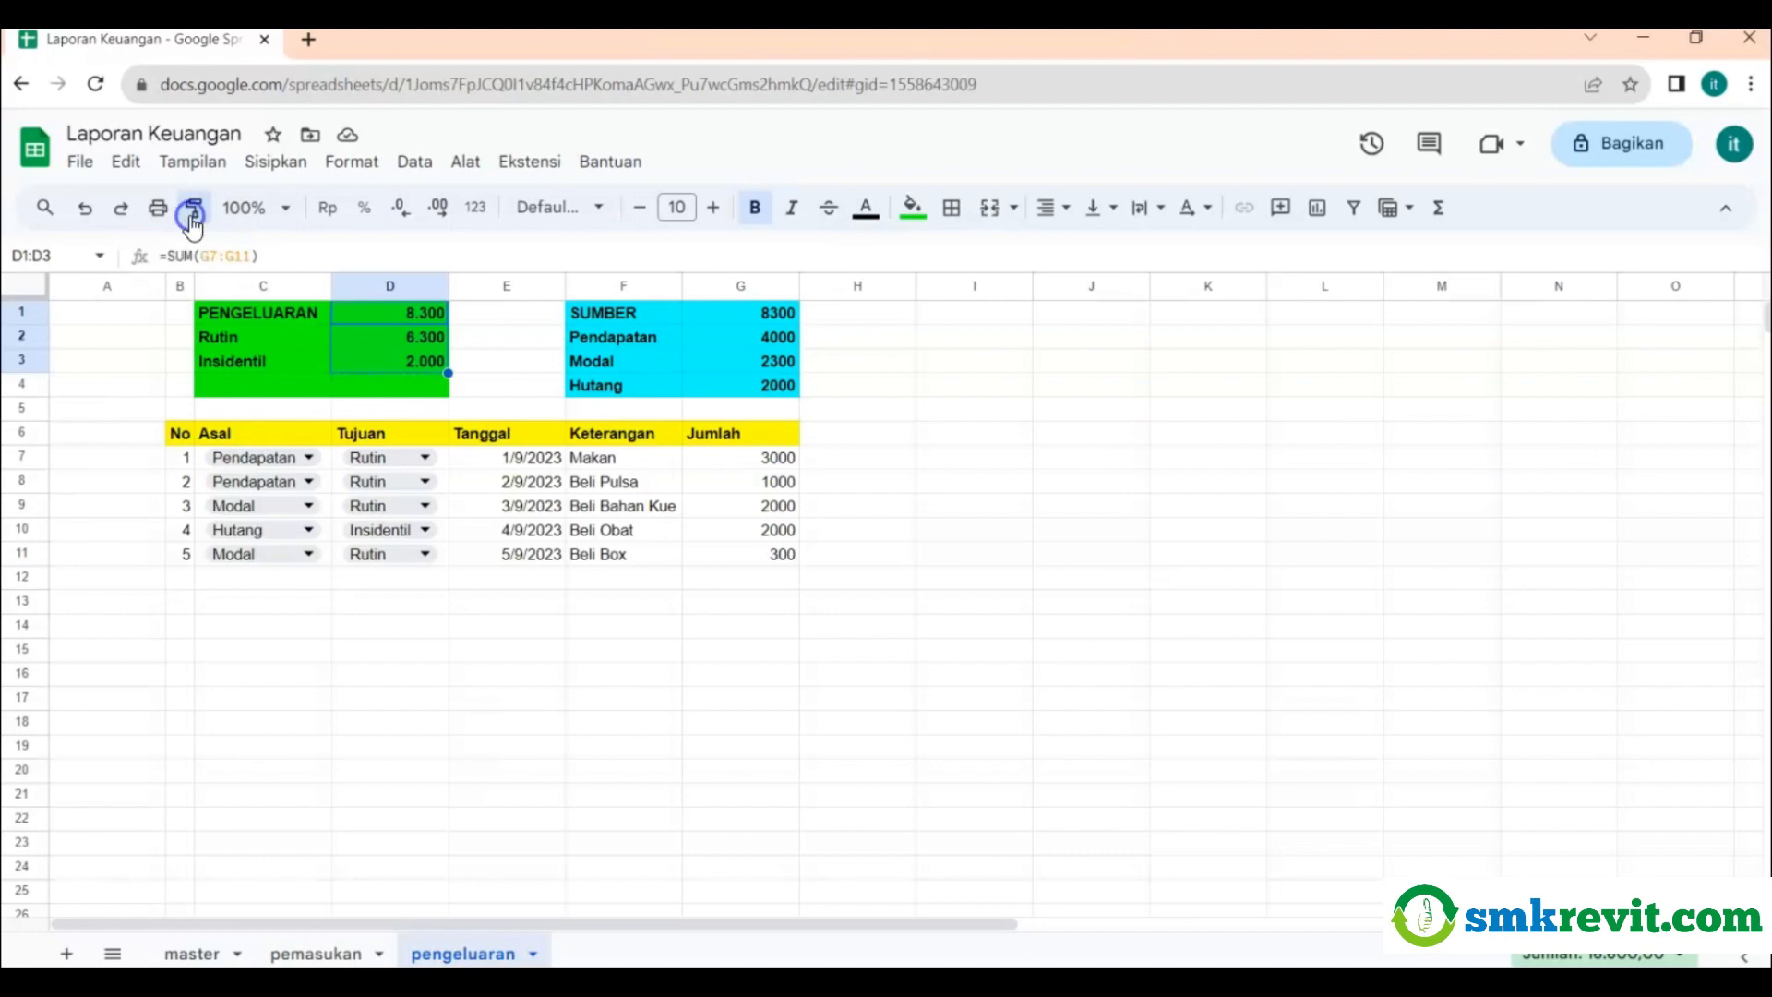
{"action": "left_click_drag", "start_coordinate": [736, 317], "coordinate": [754, 369]}
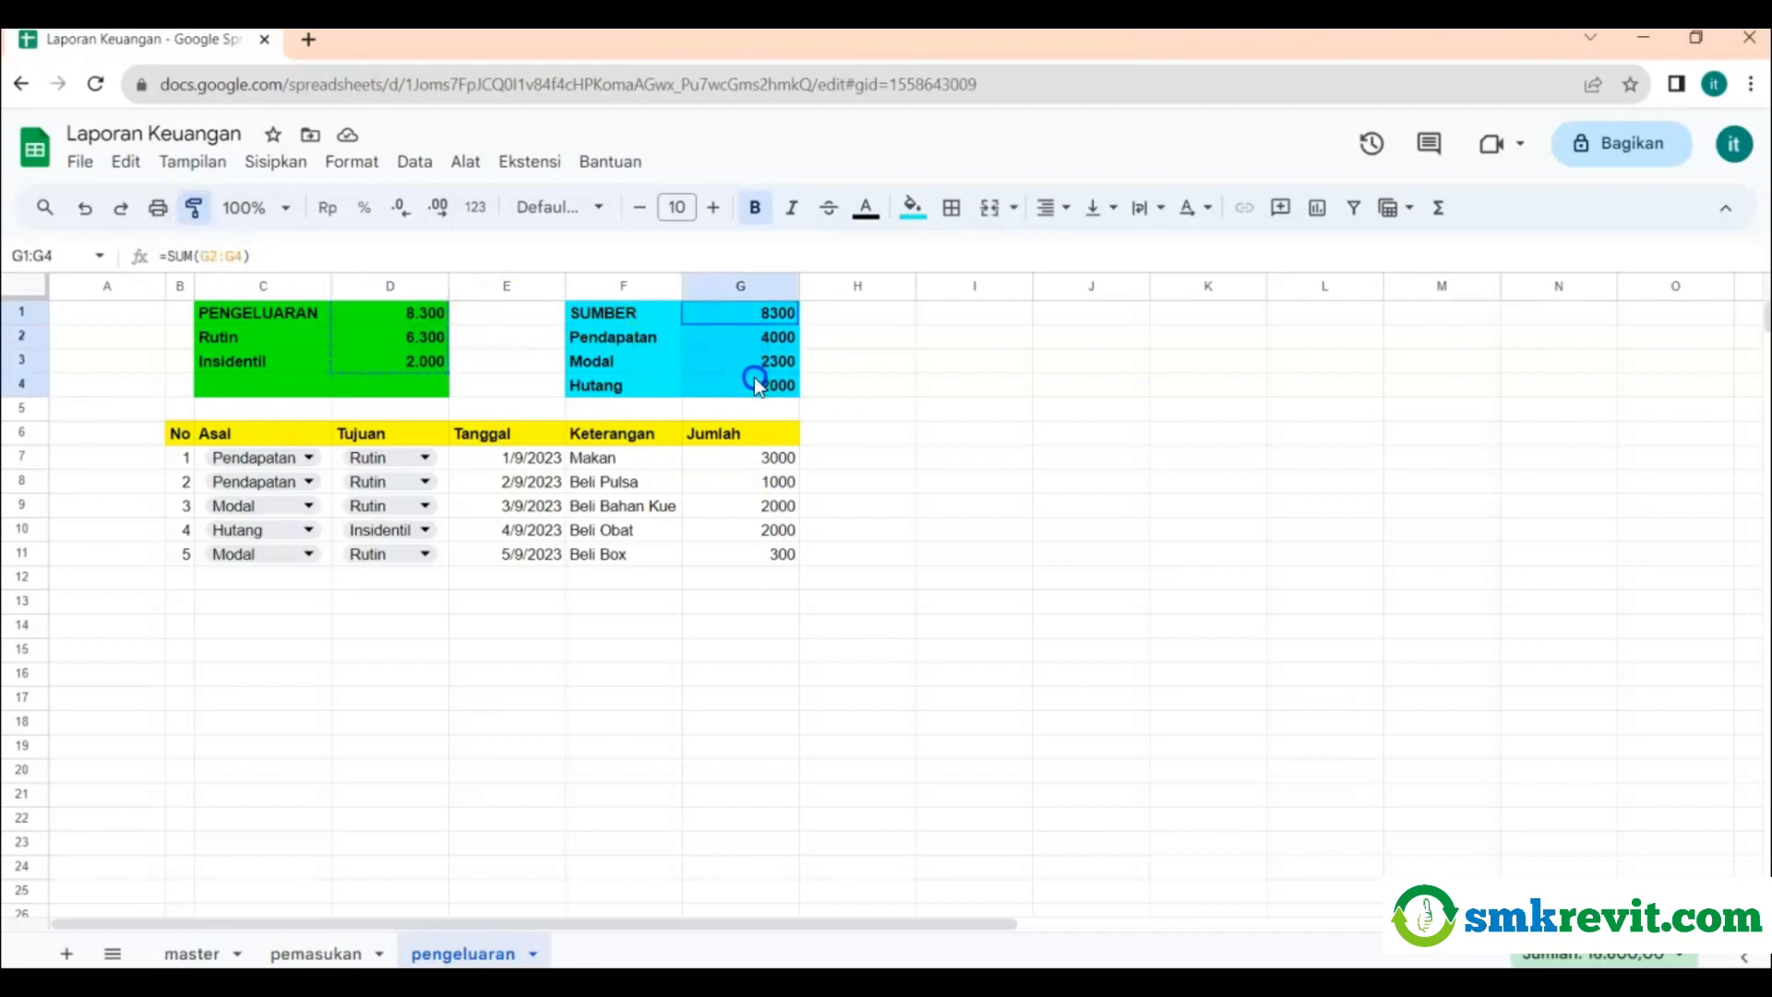
{"action": "left_click", "coordinate": [754, 386]}
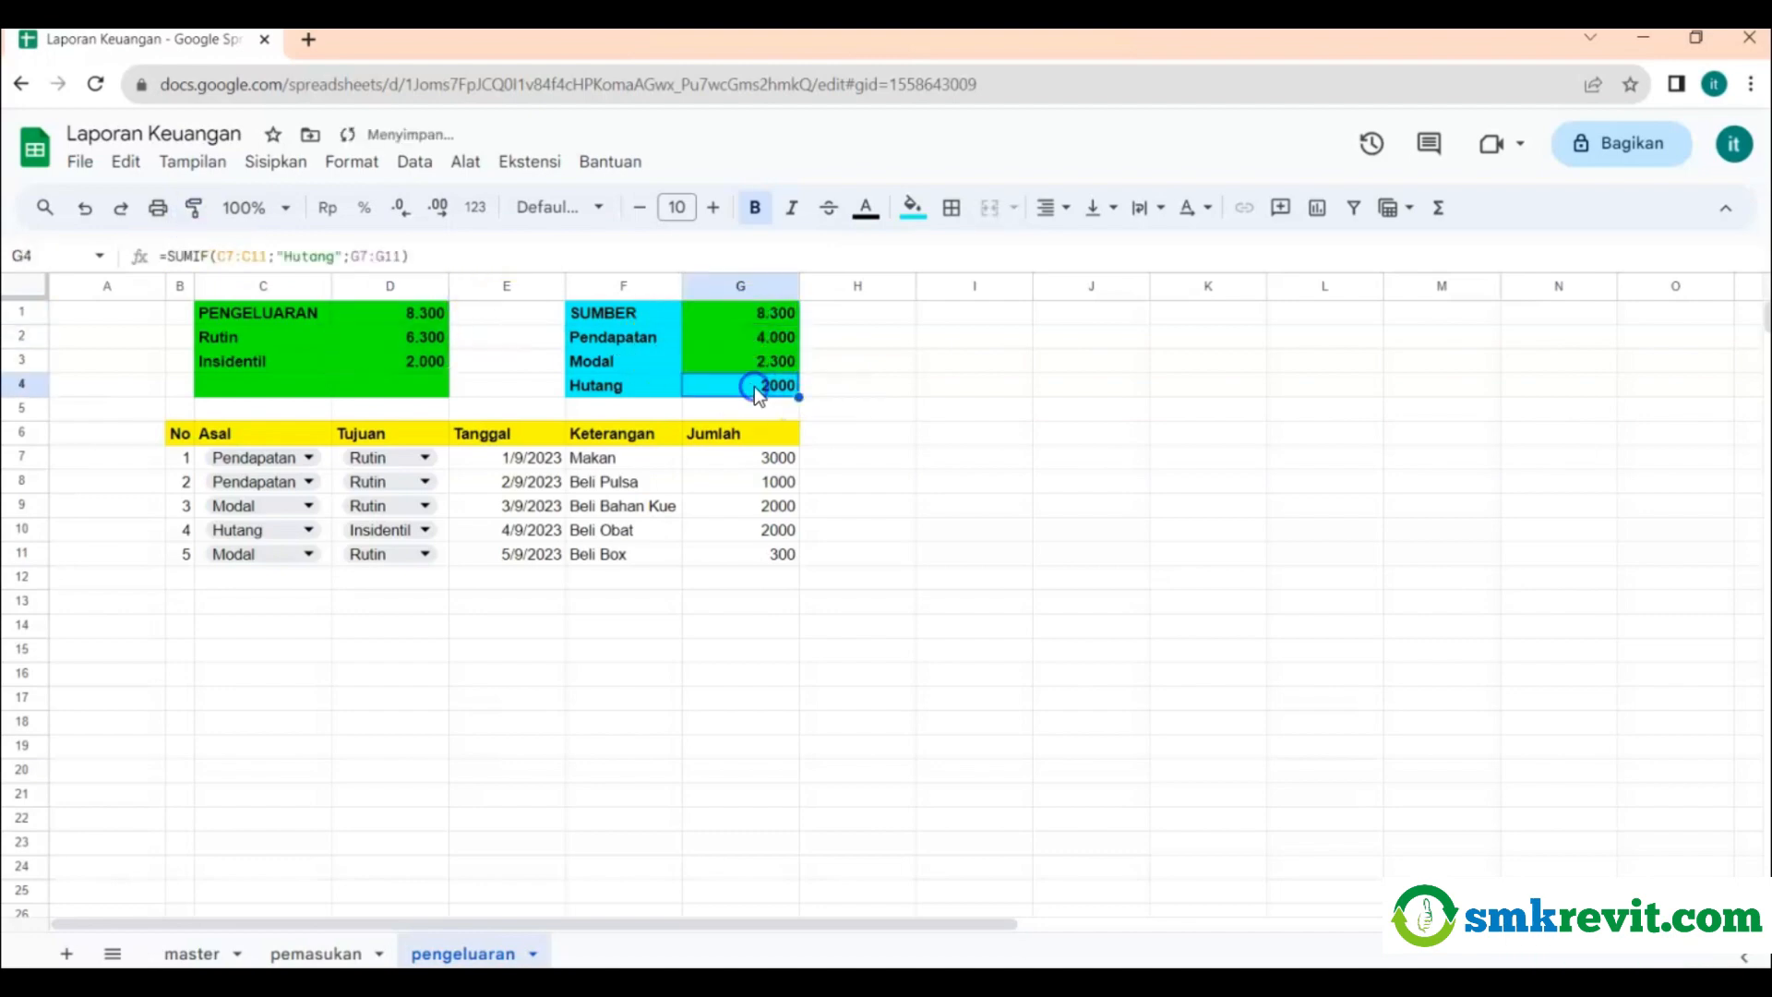
{"action": "left_click", "coordinate": [749, 363]}
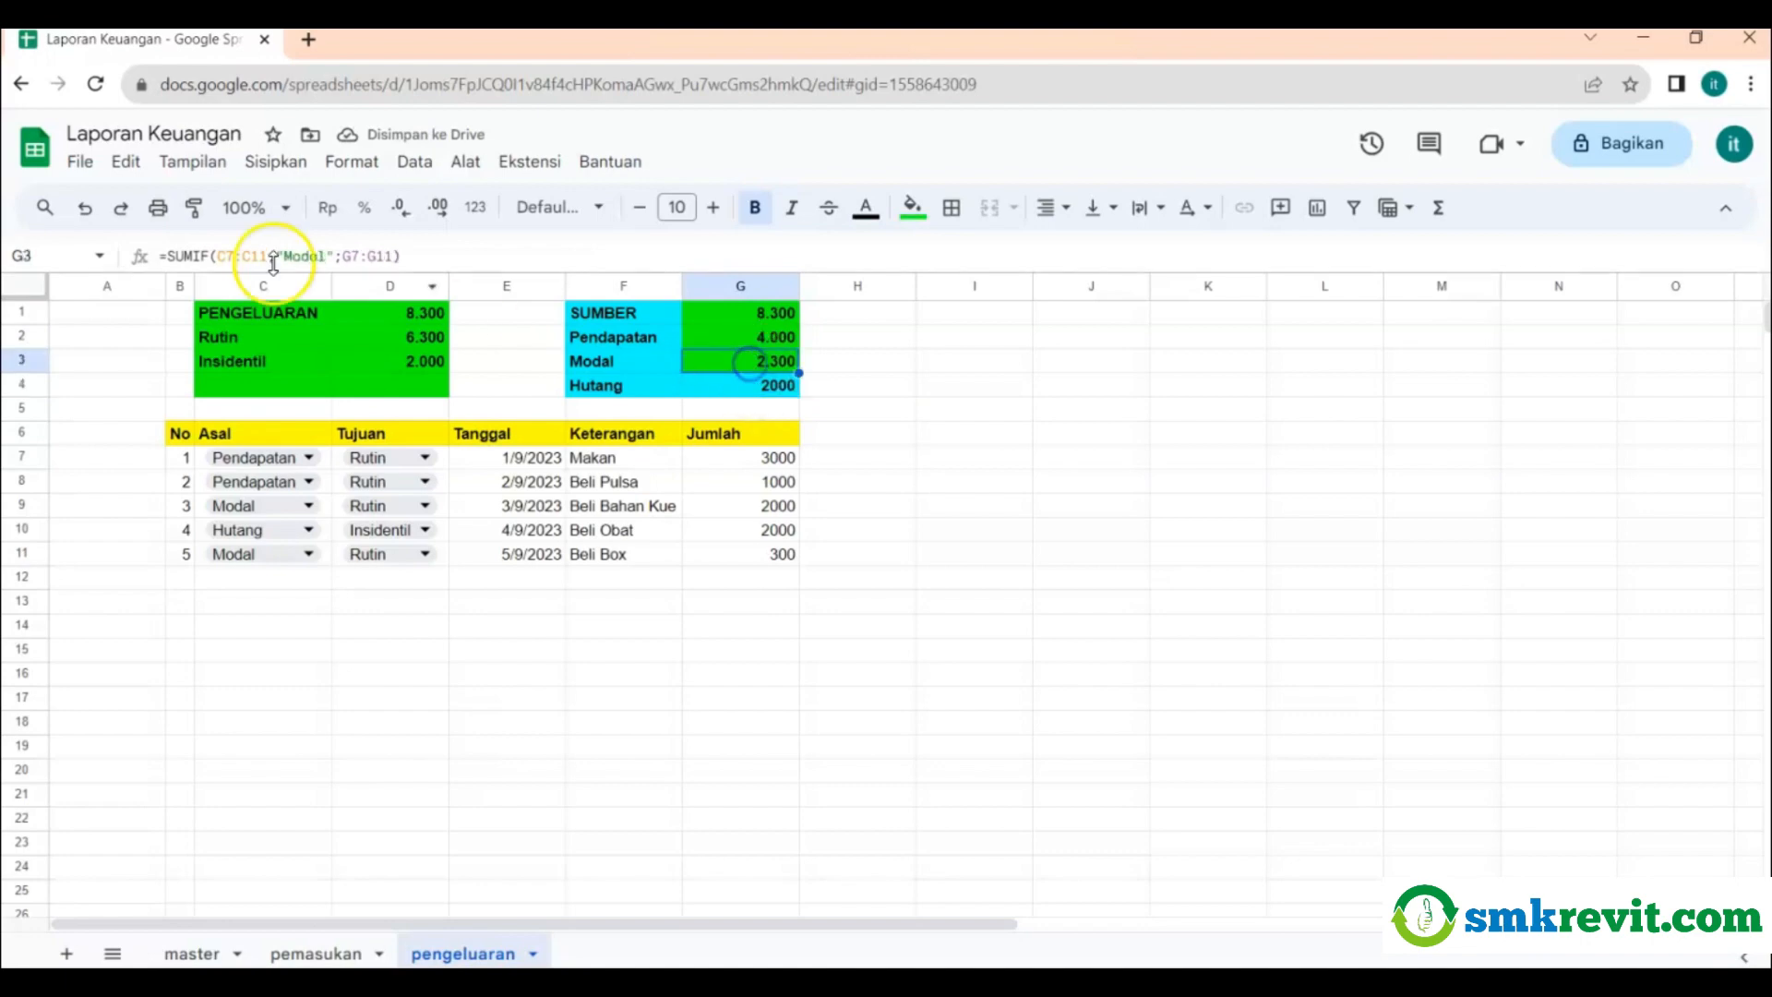
{"action": "left_click", "coordinate": [192, 217]}
{"action": "left_click", "coordinate": [746, 386]}
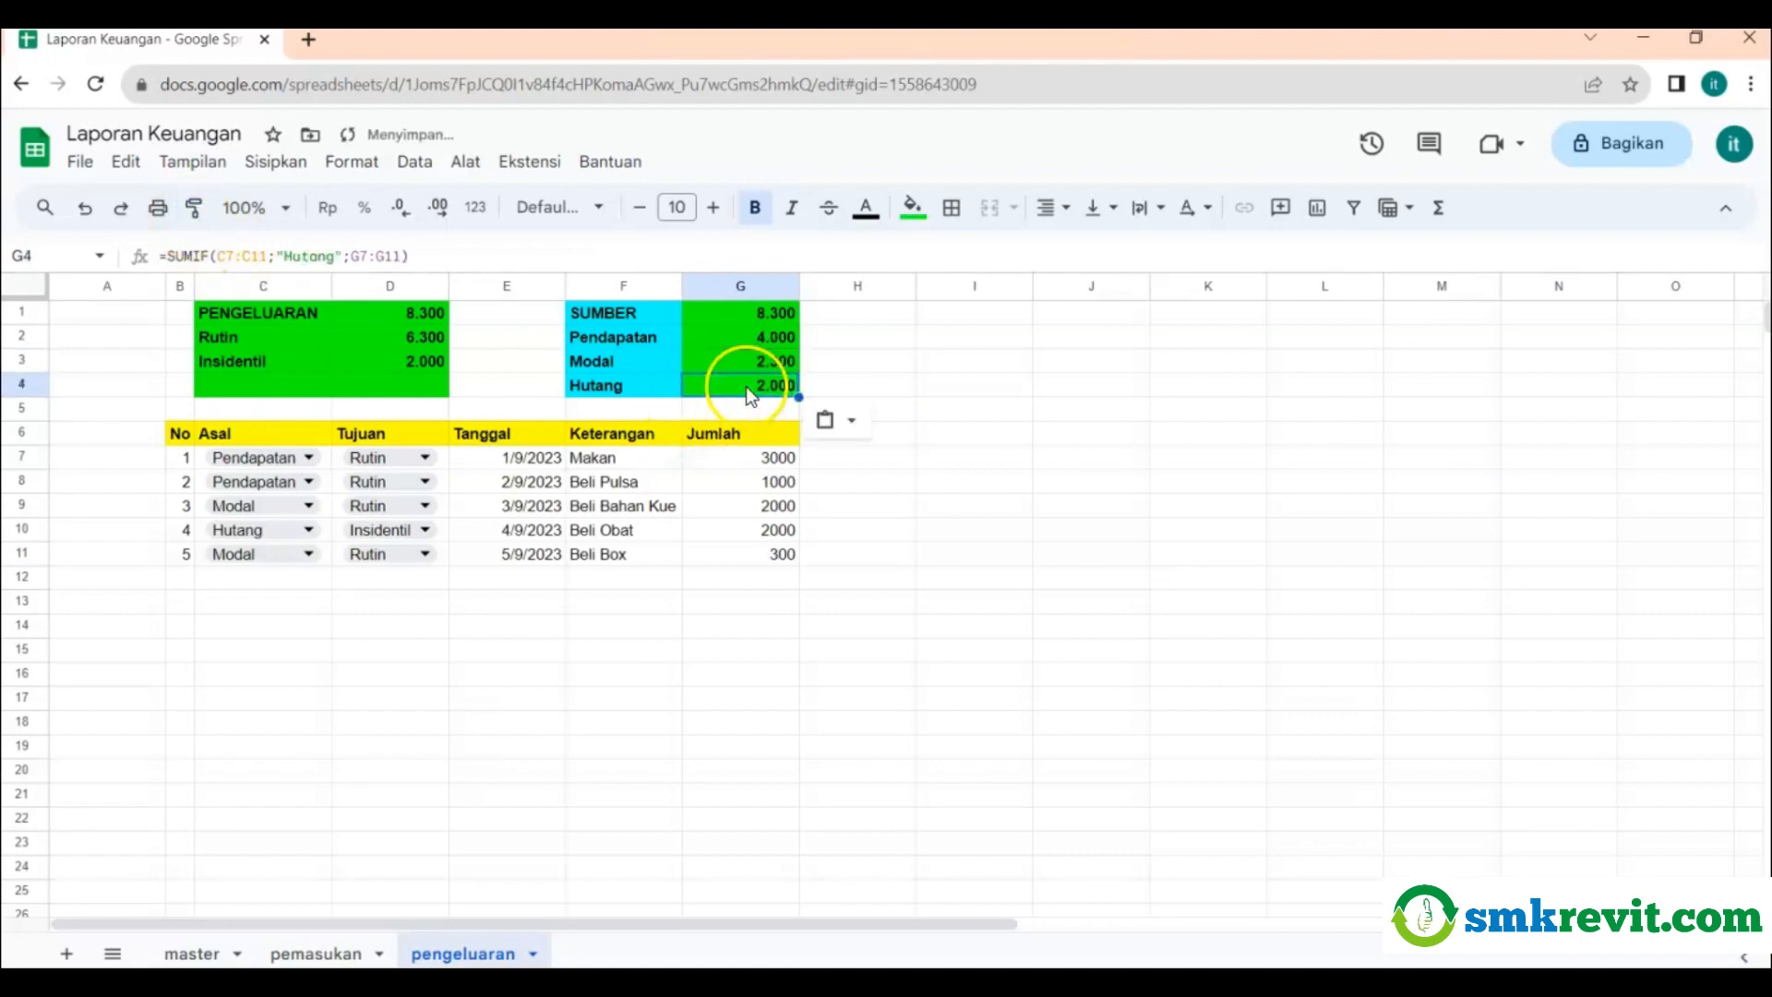
{"action": "left_click", "coordinate": [908, 364]}
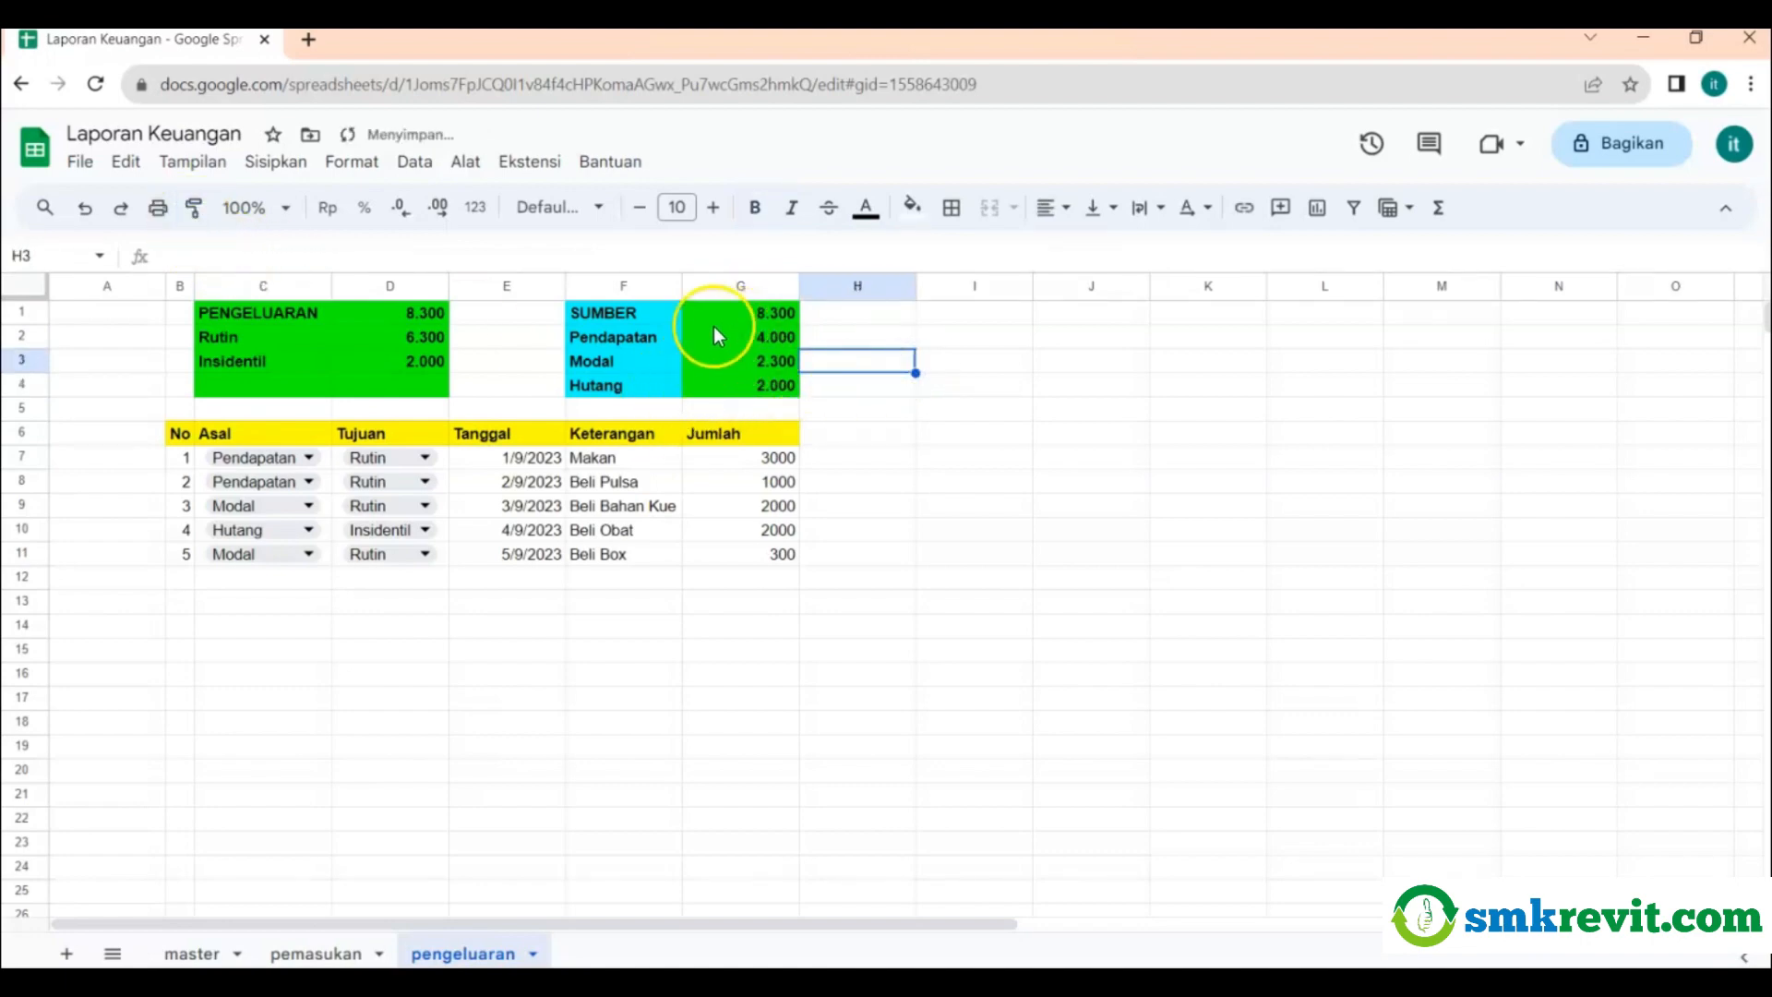
Fill the SUMBER amounts G1:G4 with cyan to match their labels.
{"action": "left_click_drag", "start_coordinate": [710, 314], "coordinate": [731, 392]}
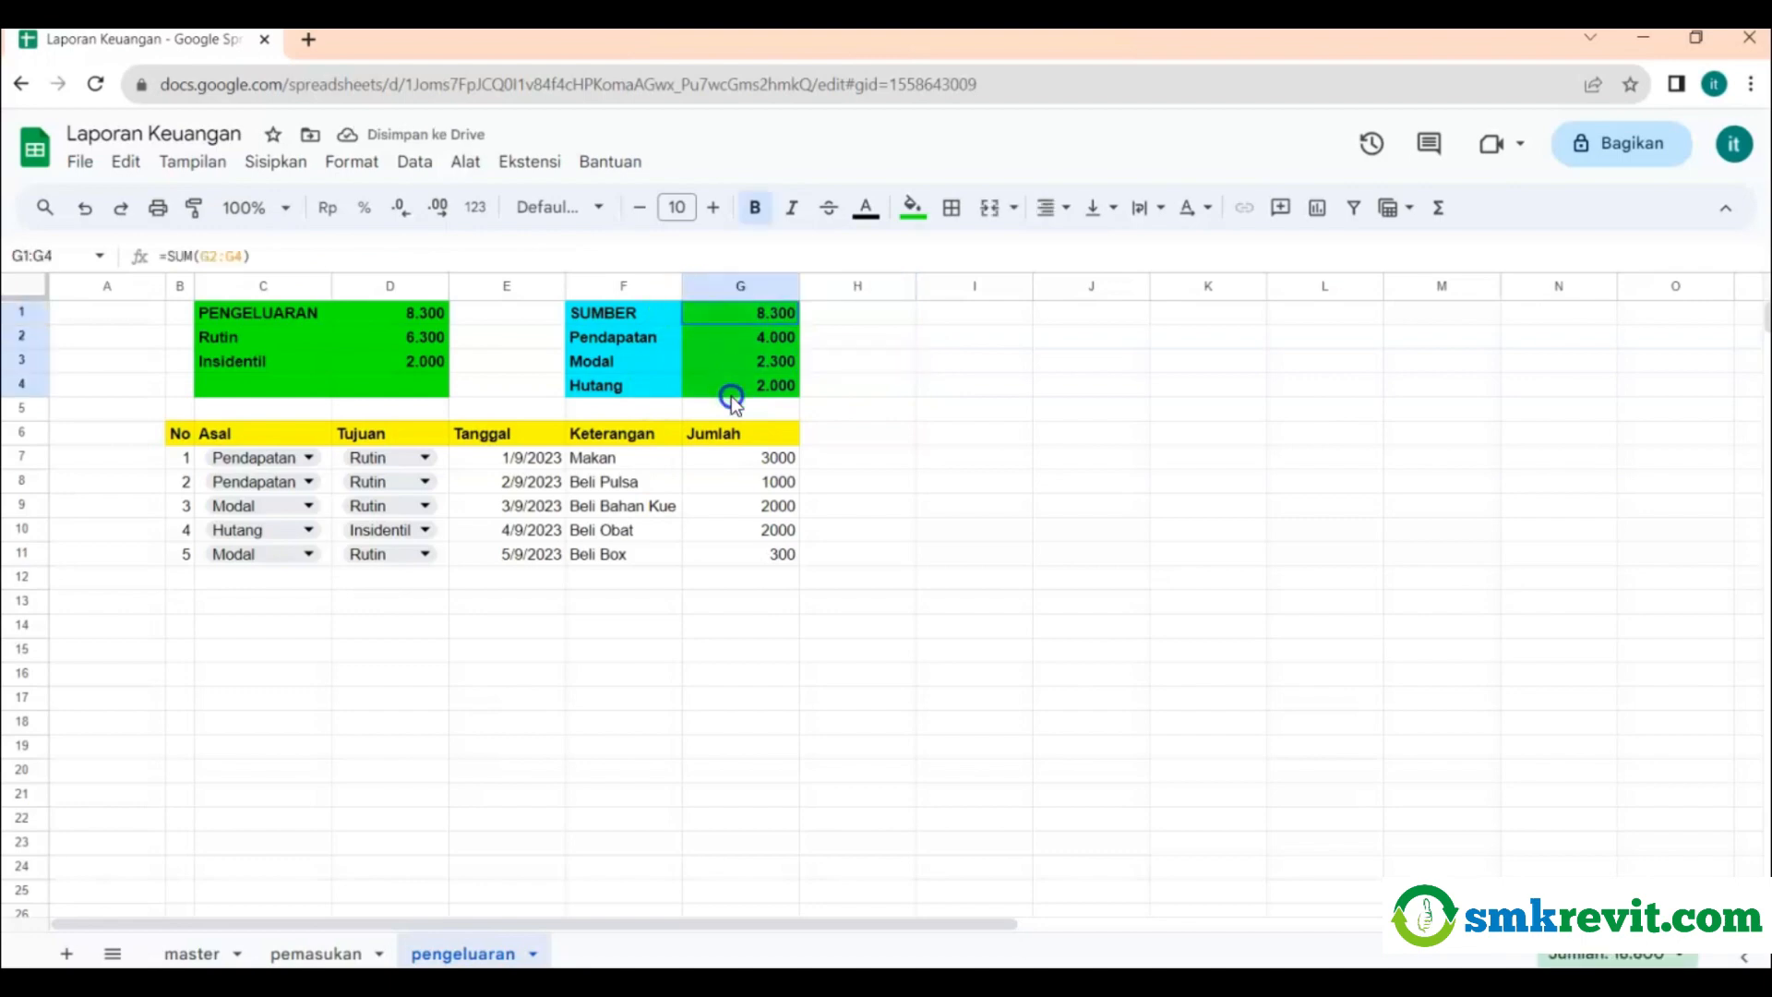
{"action": "left_click", "coordinate": [914, 207]}
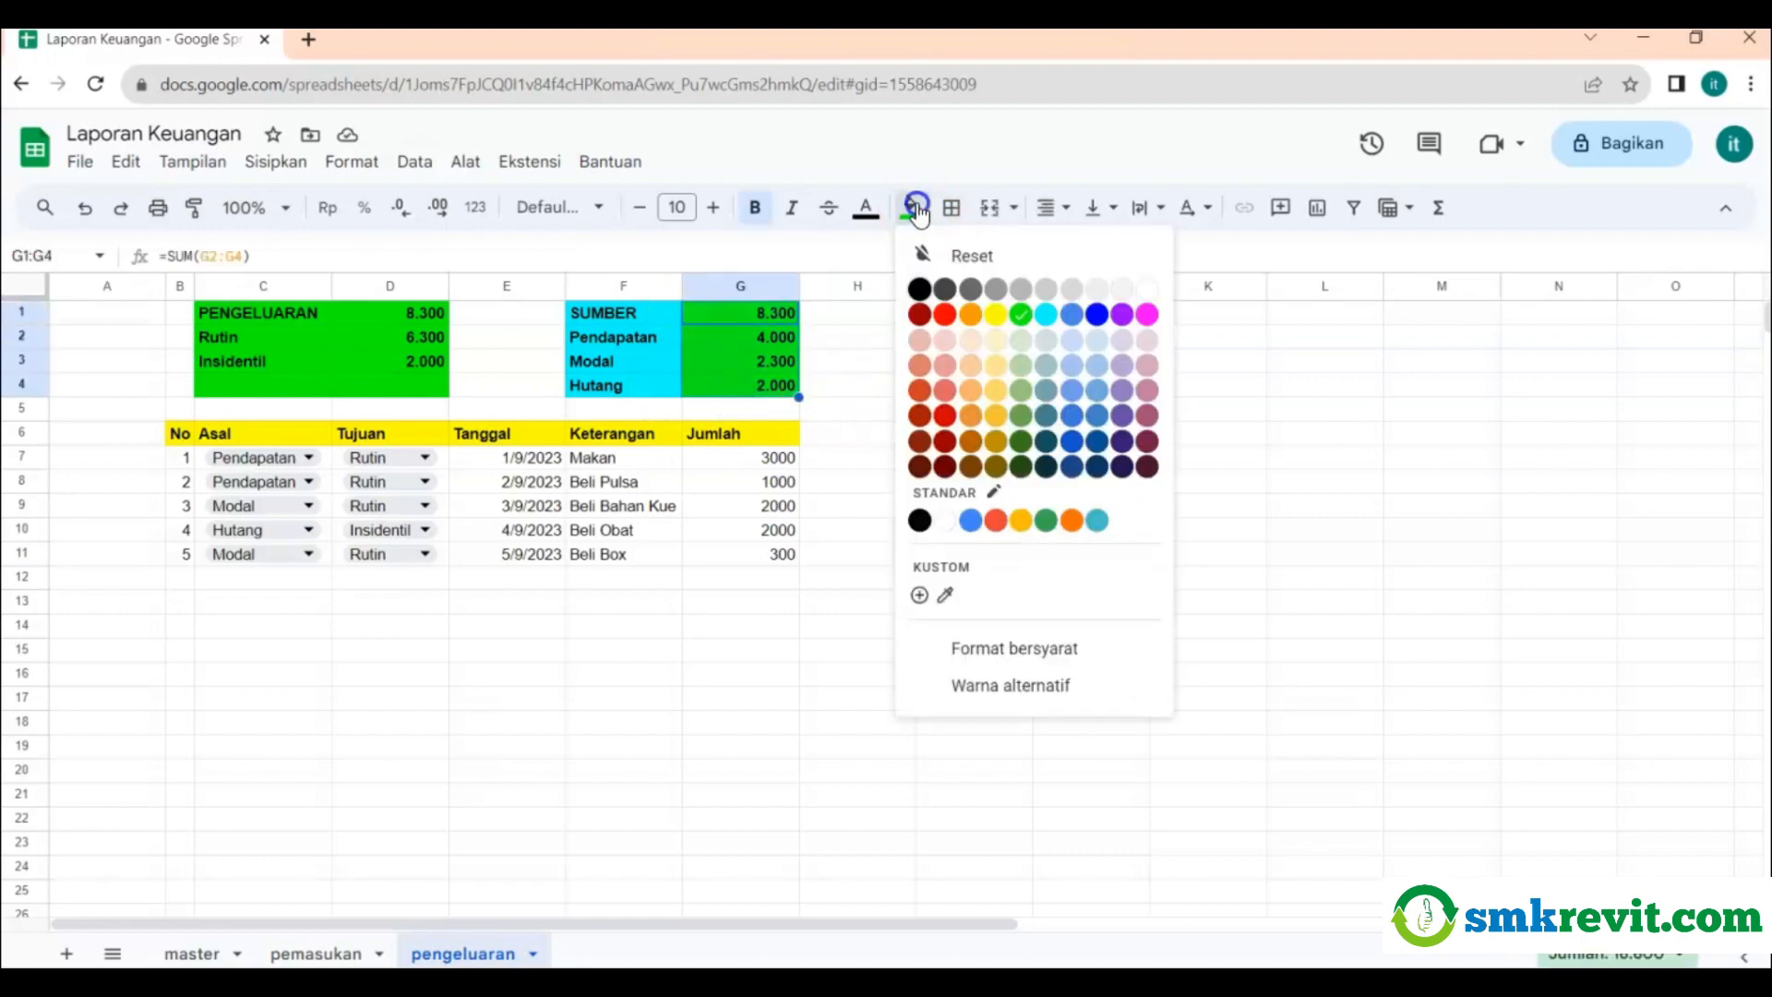
{"action": "left_click", "coordinate": [1046, 314]}
{"action": "left_click", "coordinate": [987, 356]}
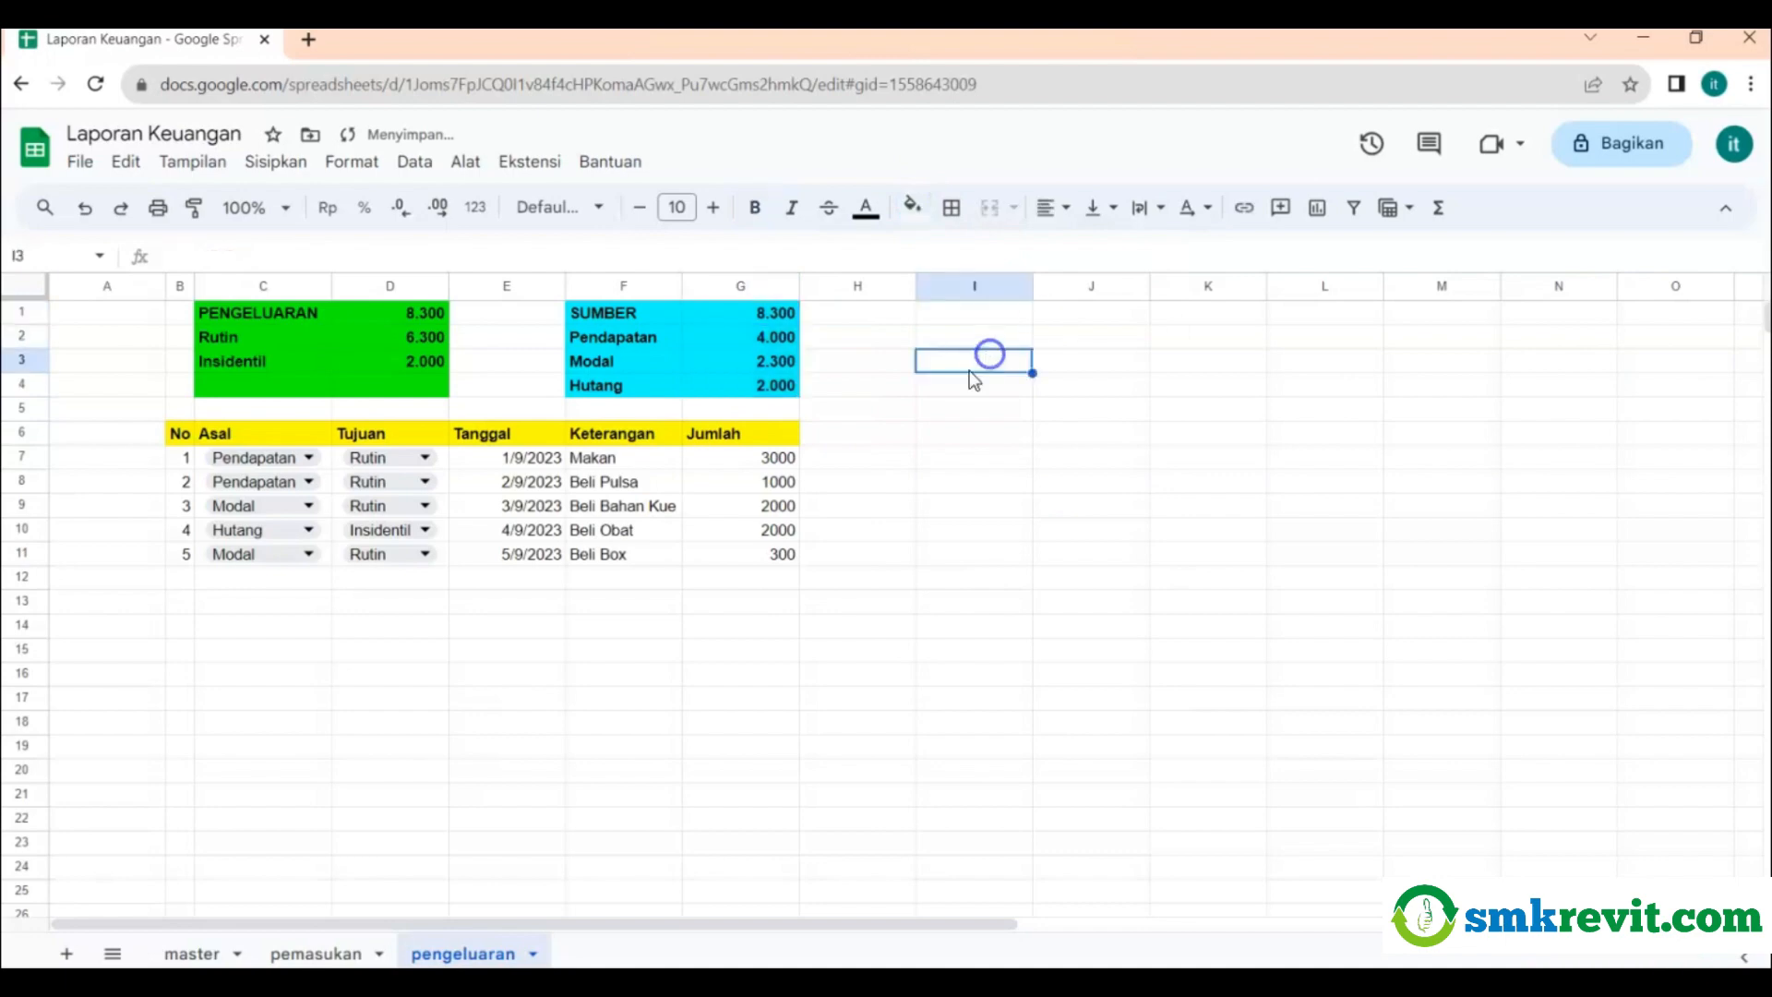
Format the Jumlah column amounts G7:G11 as numbers with a thousands separator and no decimals.
{"action": "left_click_drag", "start_coordinate": [770, 458], "coordinate": [758, 552]}
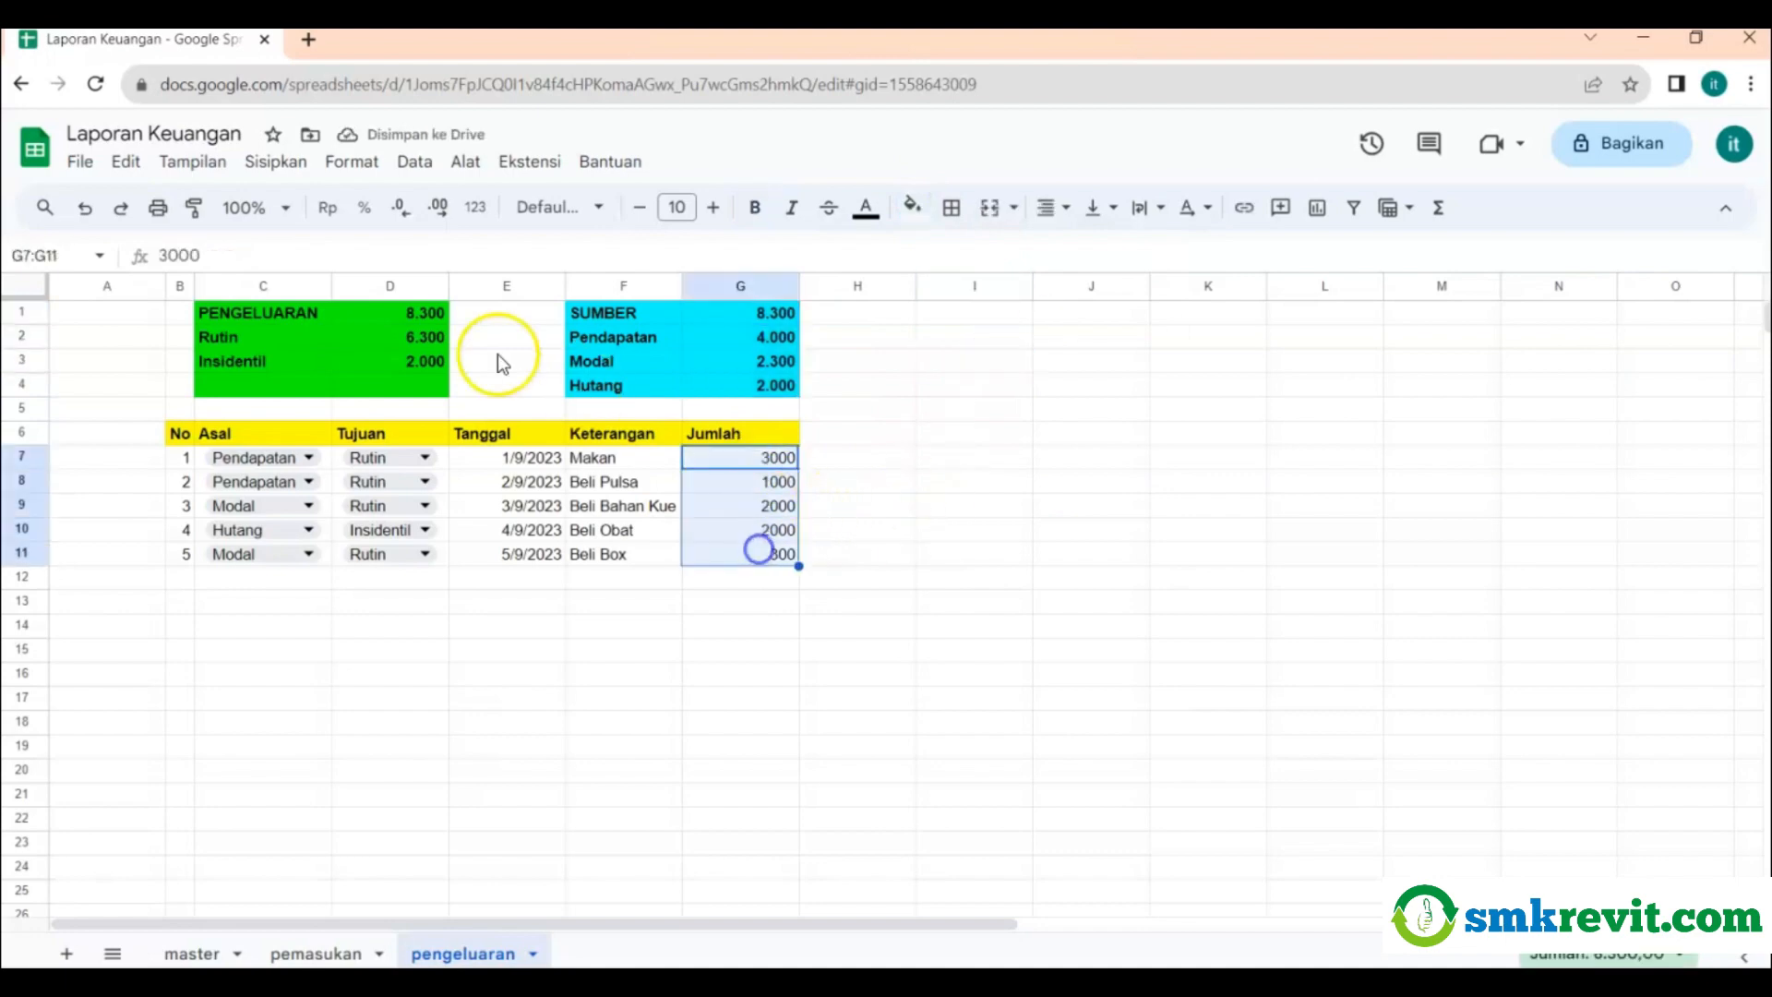
{"action": "left_click", "coordinate": [351, 161]}
{"action": "mouse_move", "coordinate": [423, 261]}
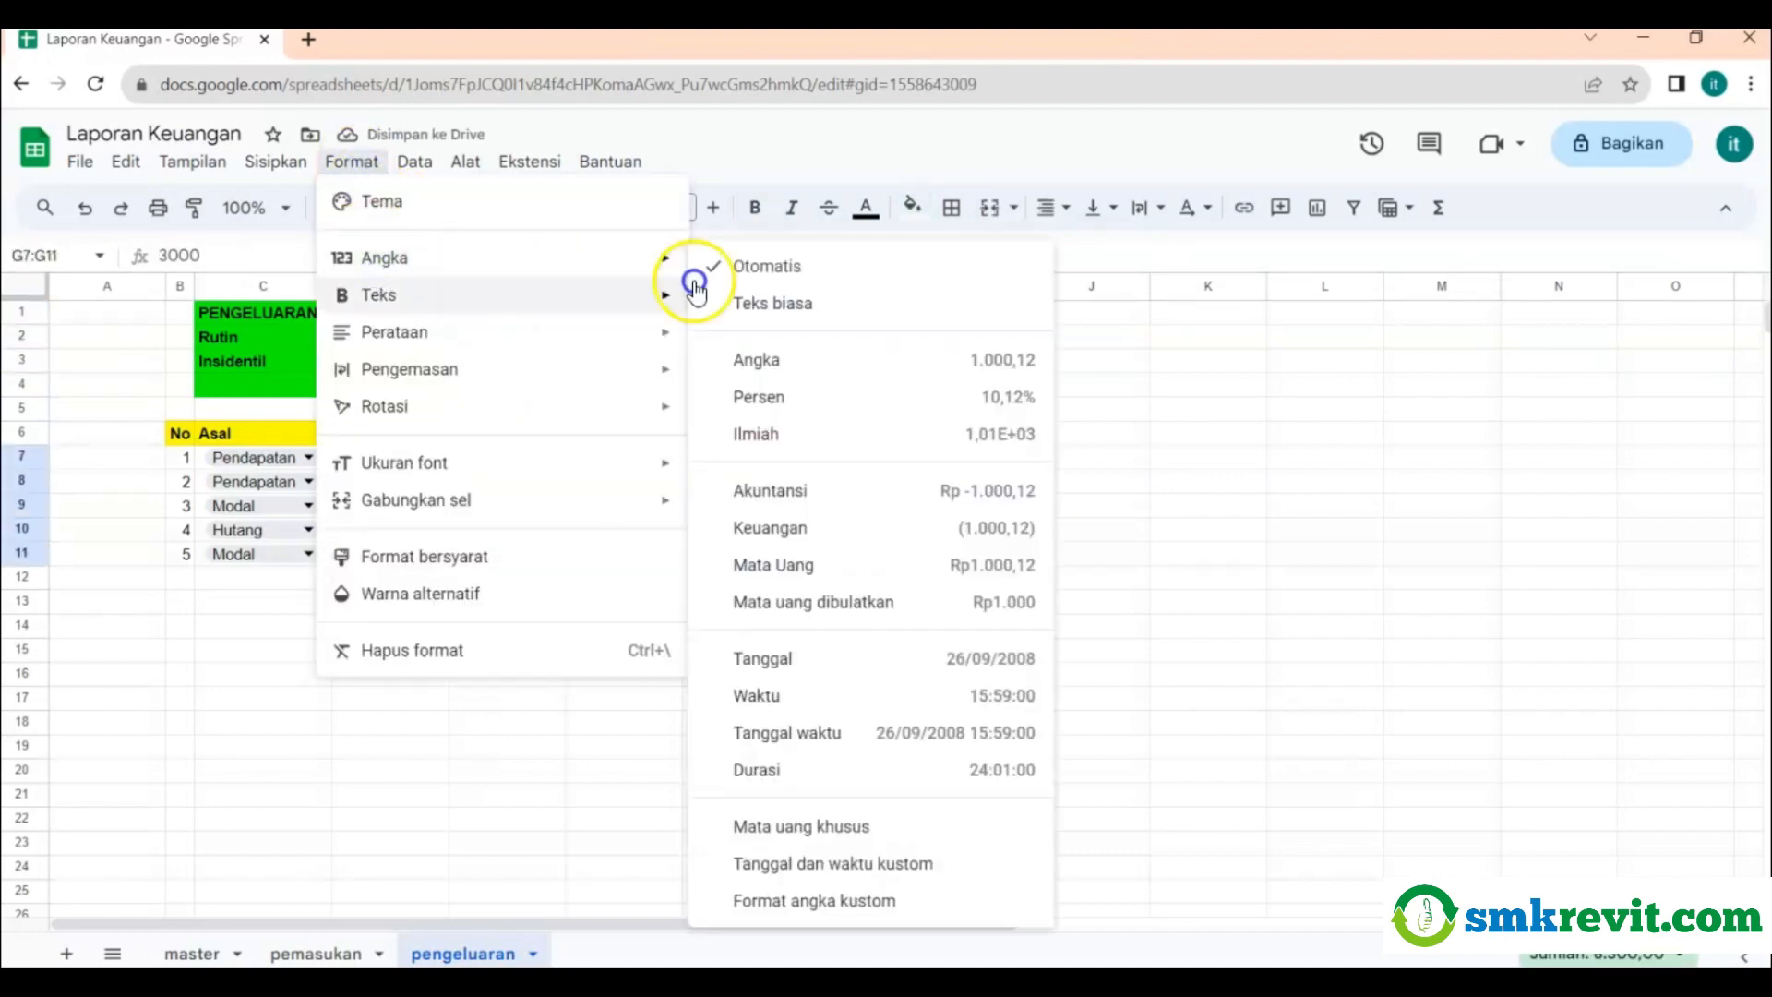
{"action": "left_click", "coordinate": [773, 368]}
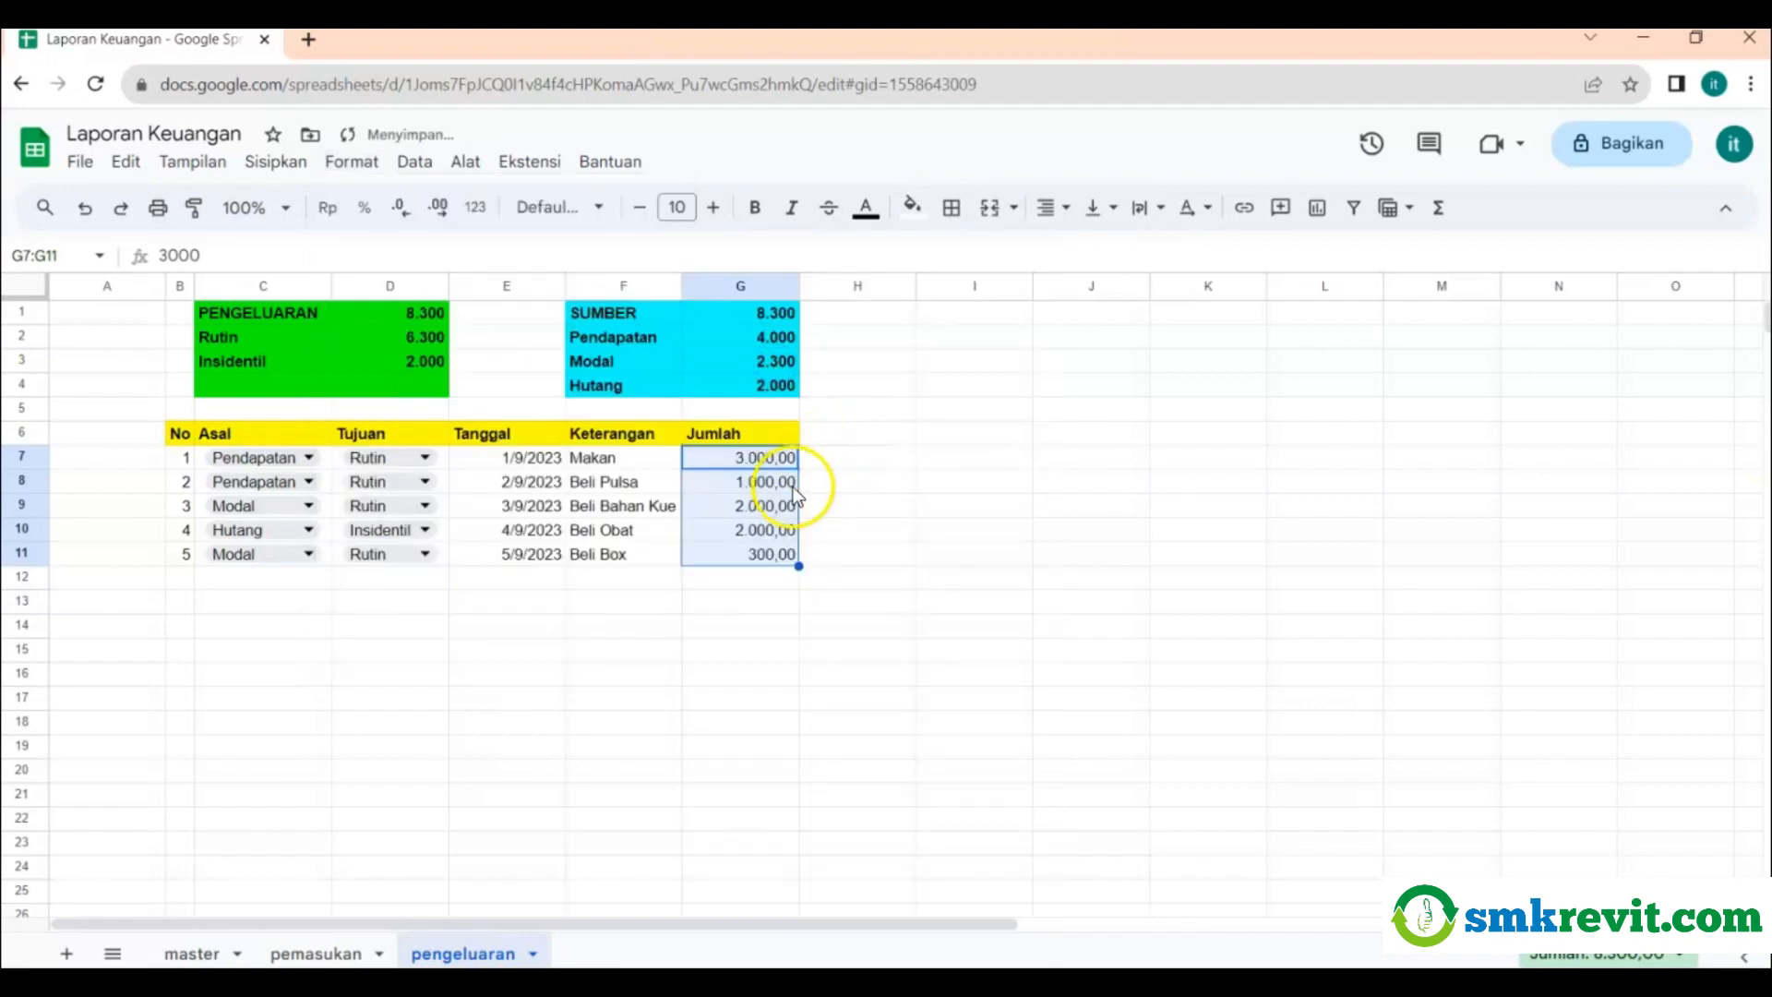
{"action": "left_click", "coordinate": [399, 207]}
{"action": "left_click", "coordinate": [399, 207]}
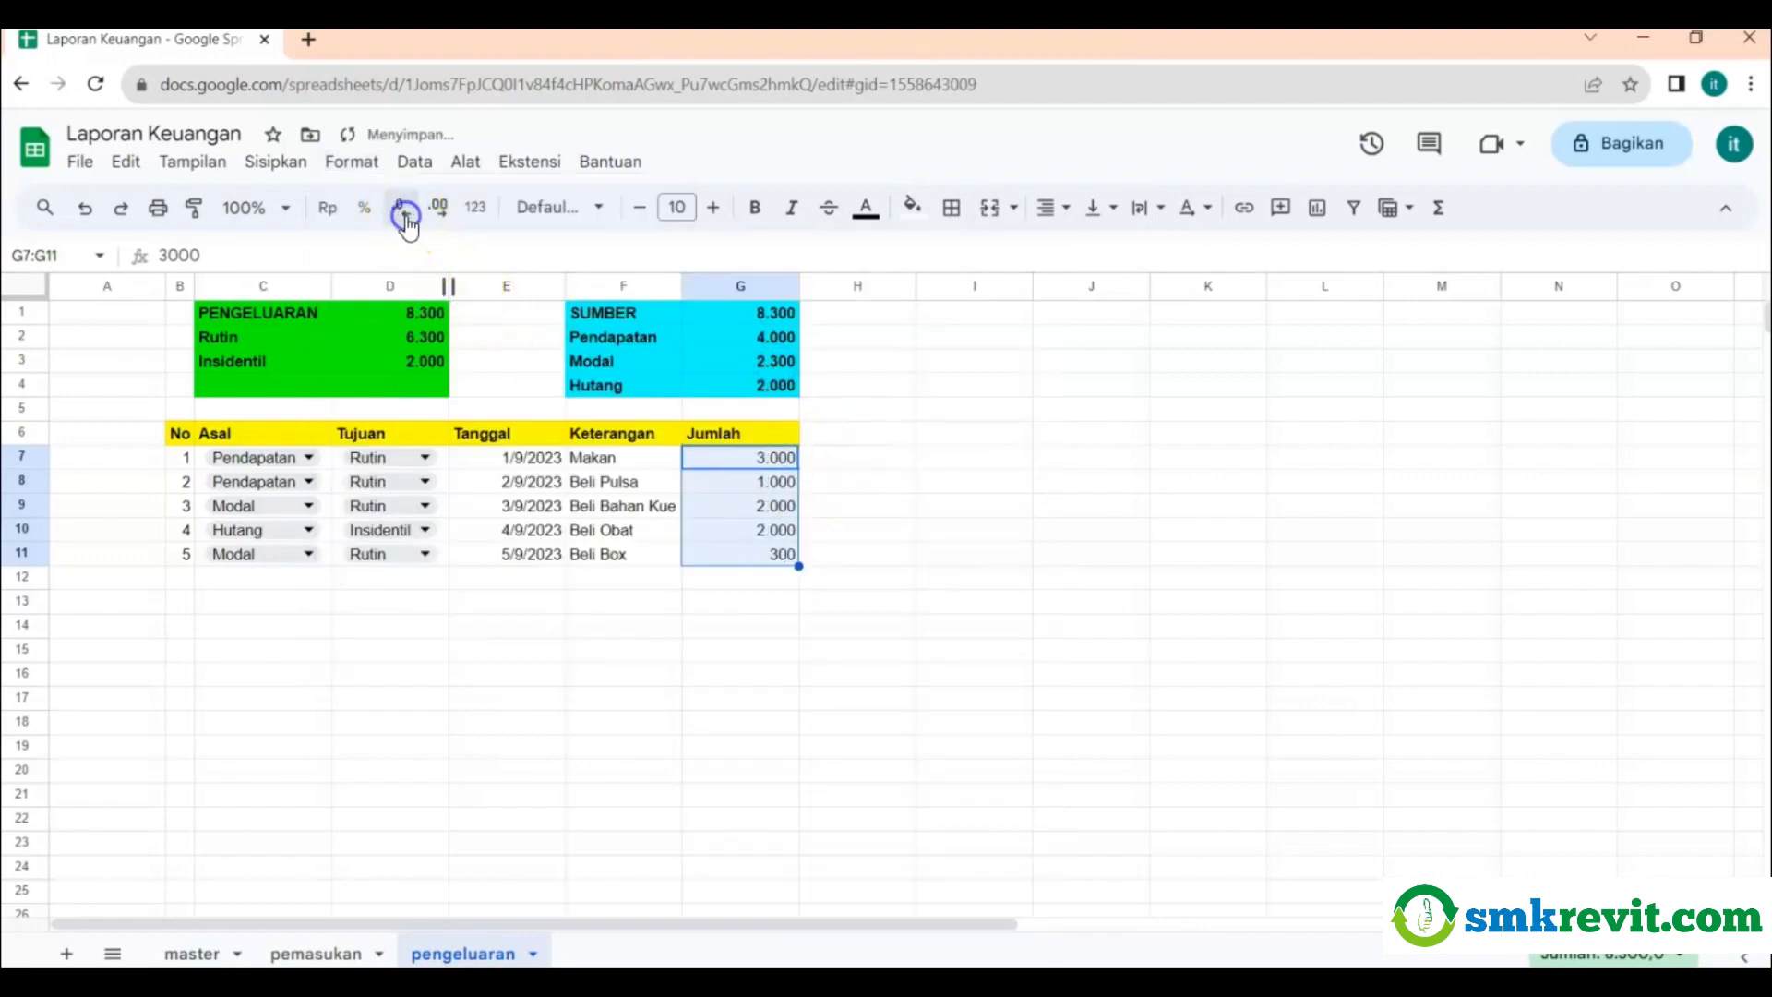
{"action": "left_click", "coordinate": [1005, 489]}
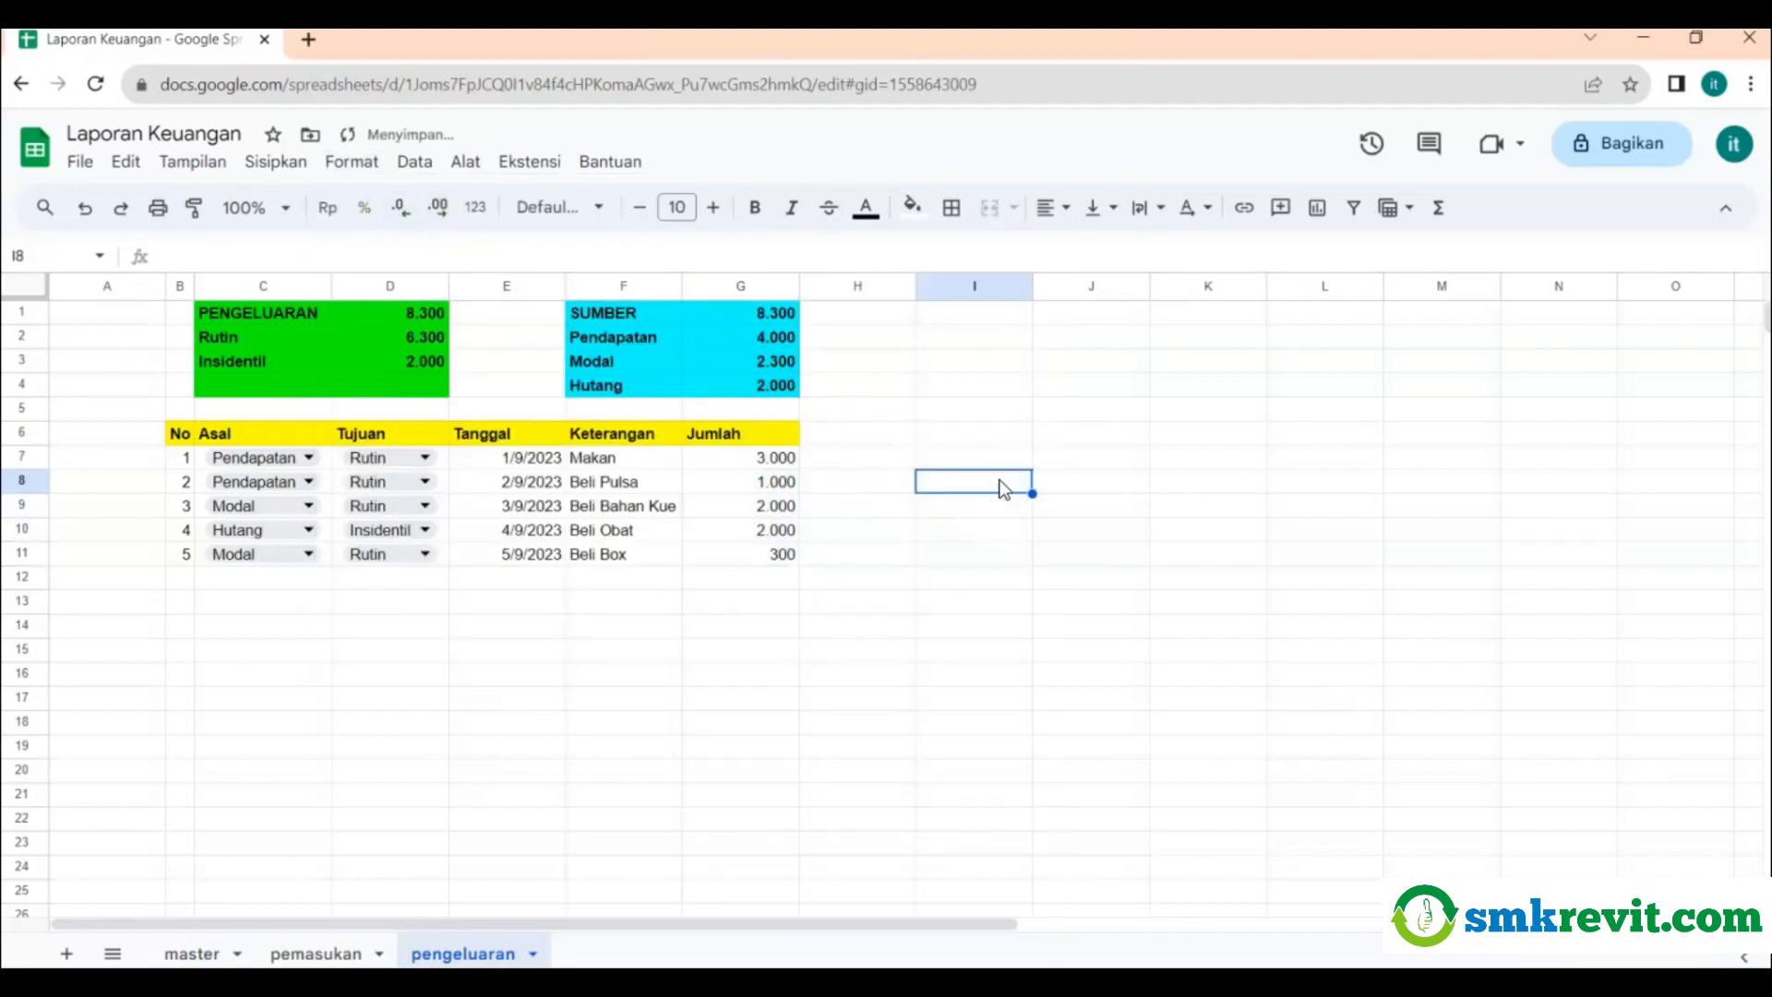
On the master sheet, enter =pemasukan!D2-pengeluaran!G2 in C6 beside Pendapatan.
{"action": "left_click", "coordinate": [430, 318]}
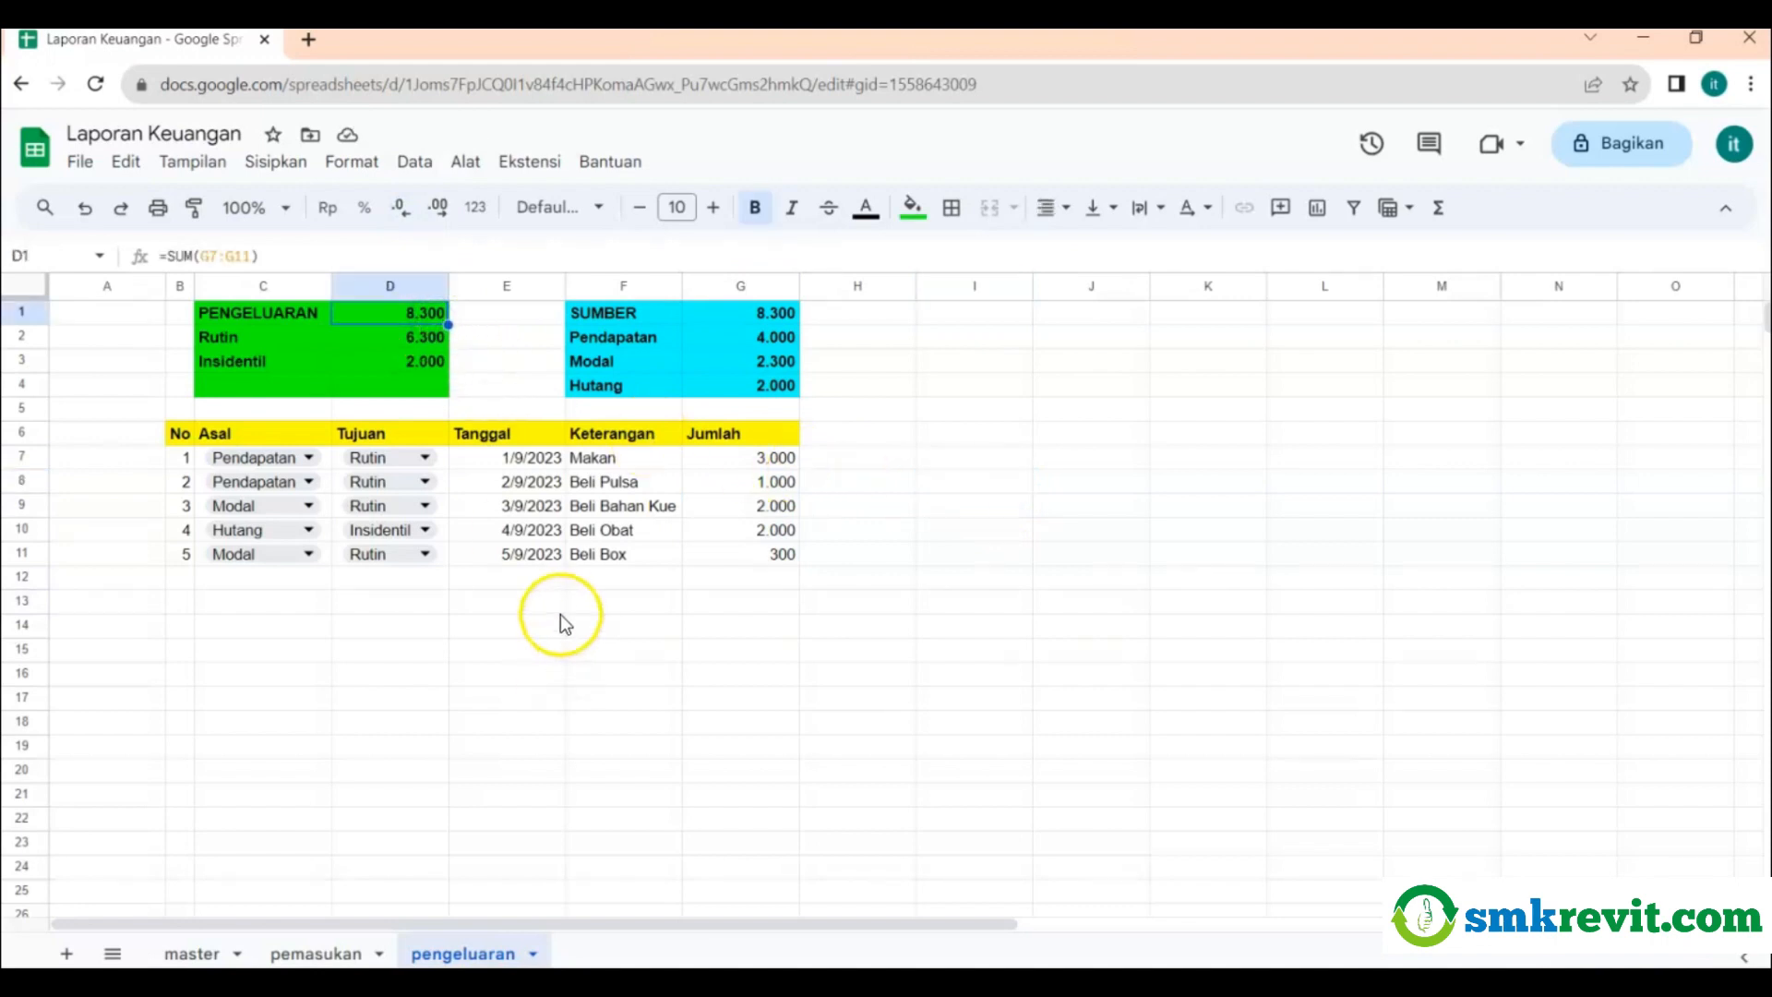
{"action": "left_click", "coordinate": [207, 955]}
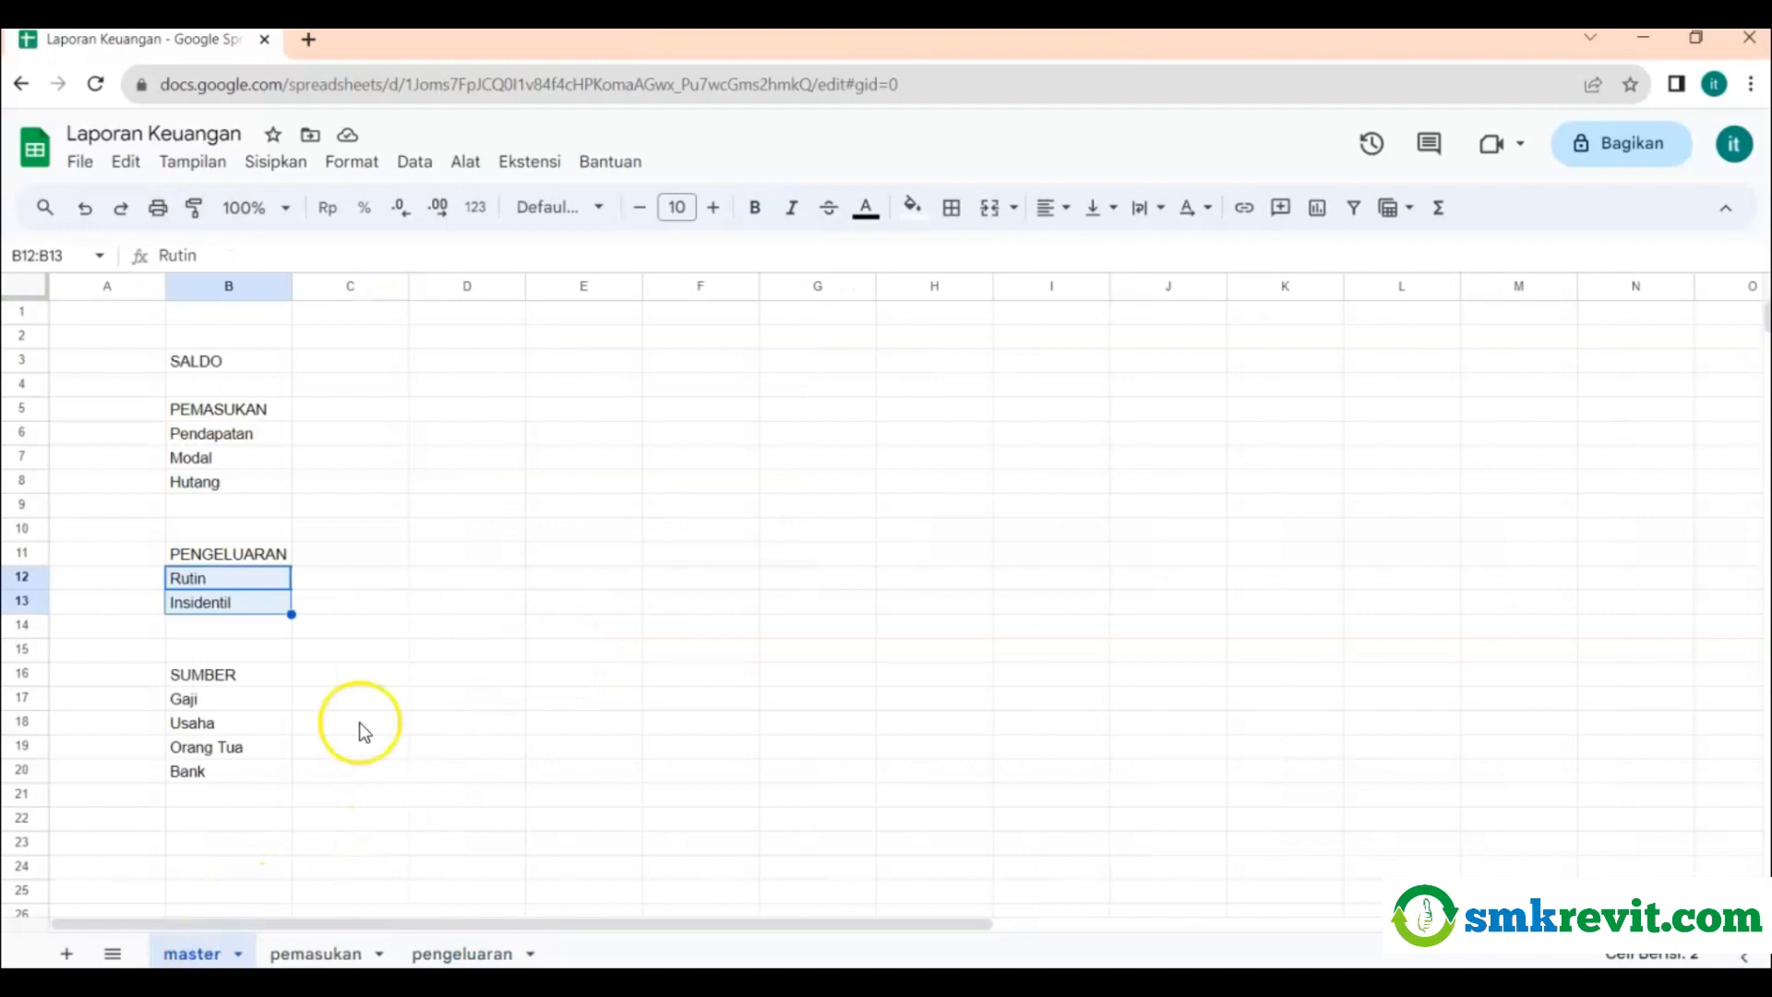
{"action": "left_click", "coordinate": [347, 439]}
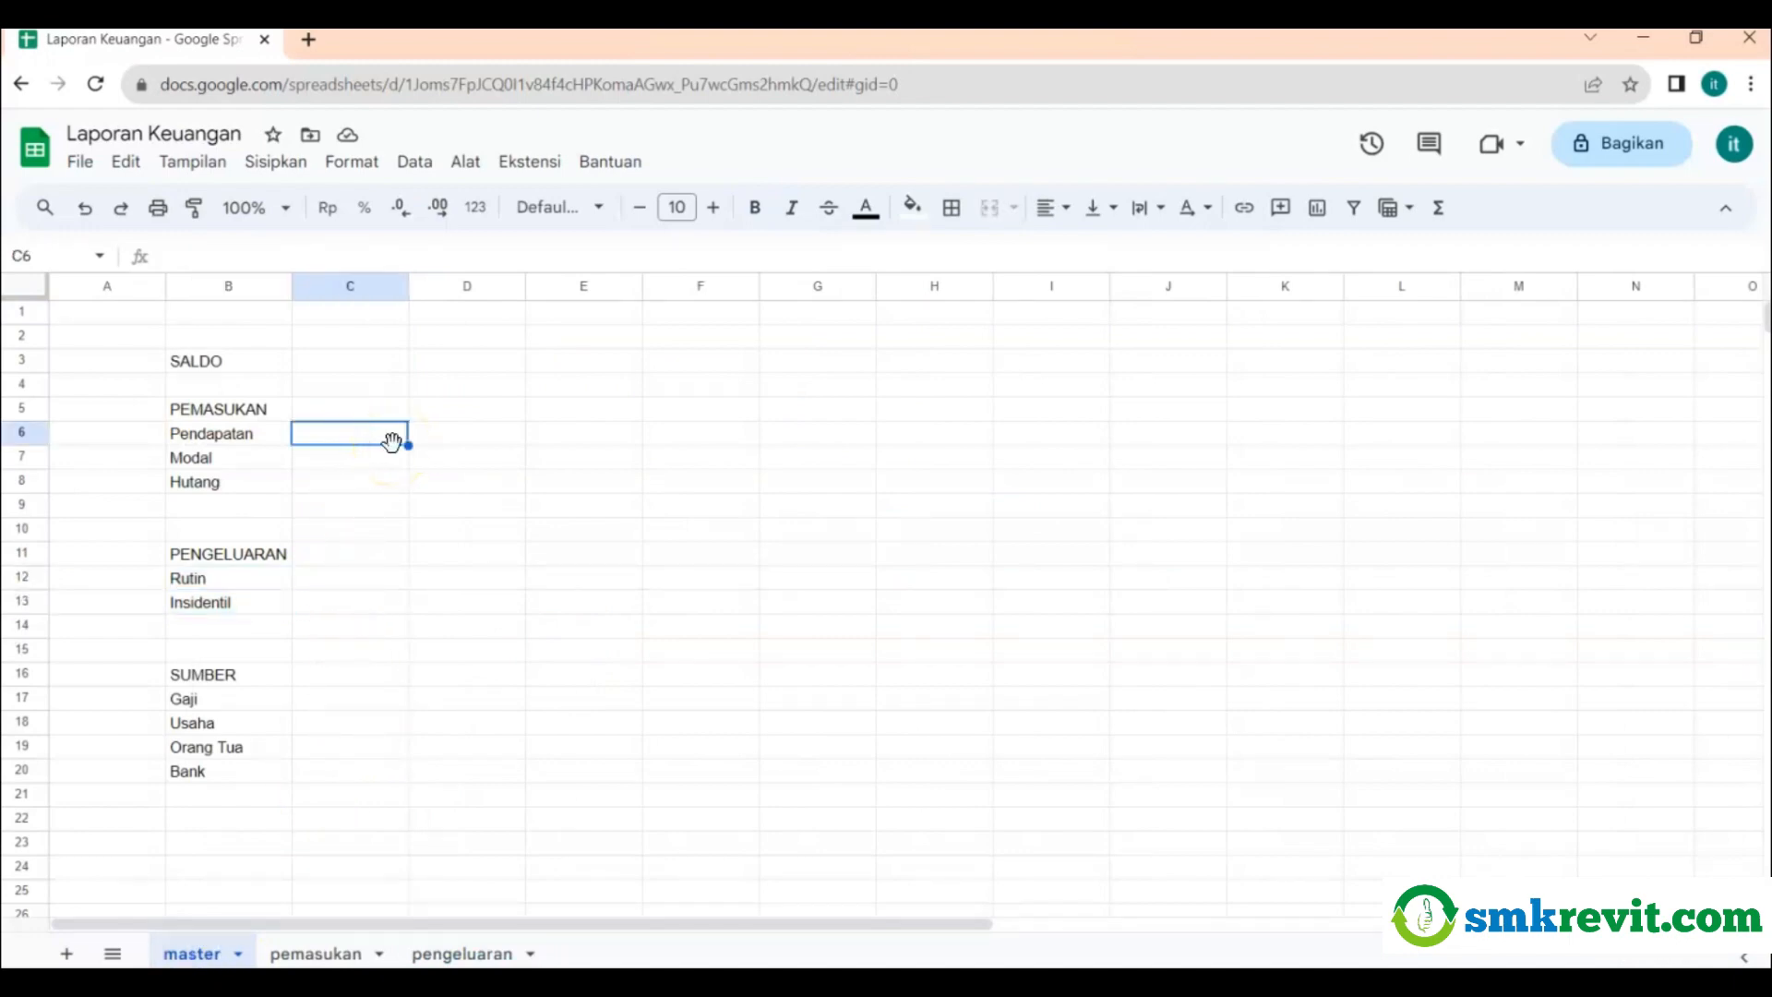
{"action": "type", "text": "="}
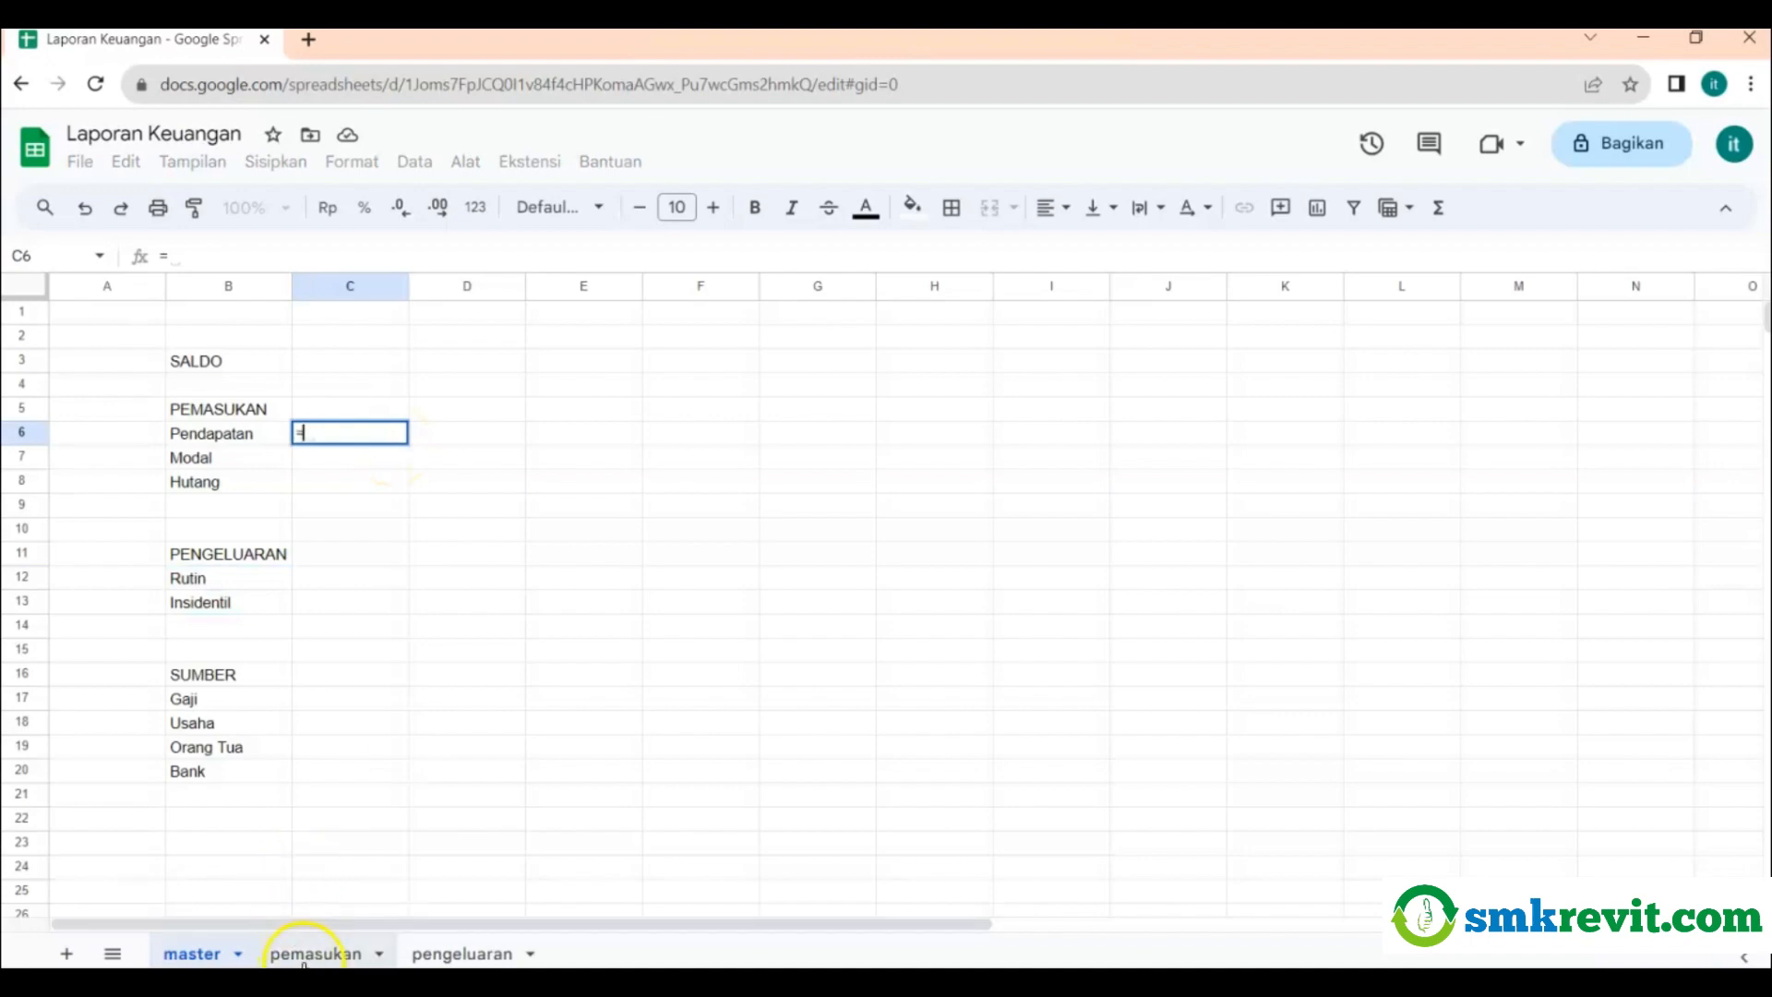
{"action": "left_click", "coordinate": [305, 955]}
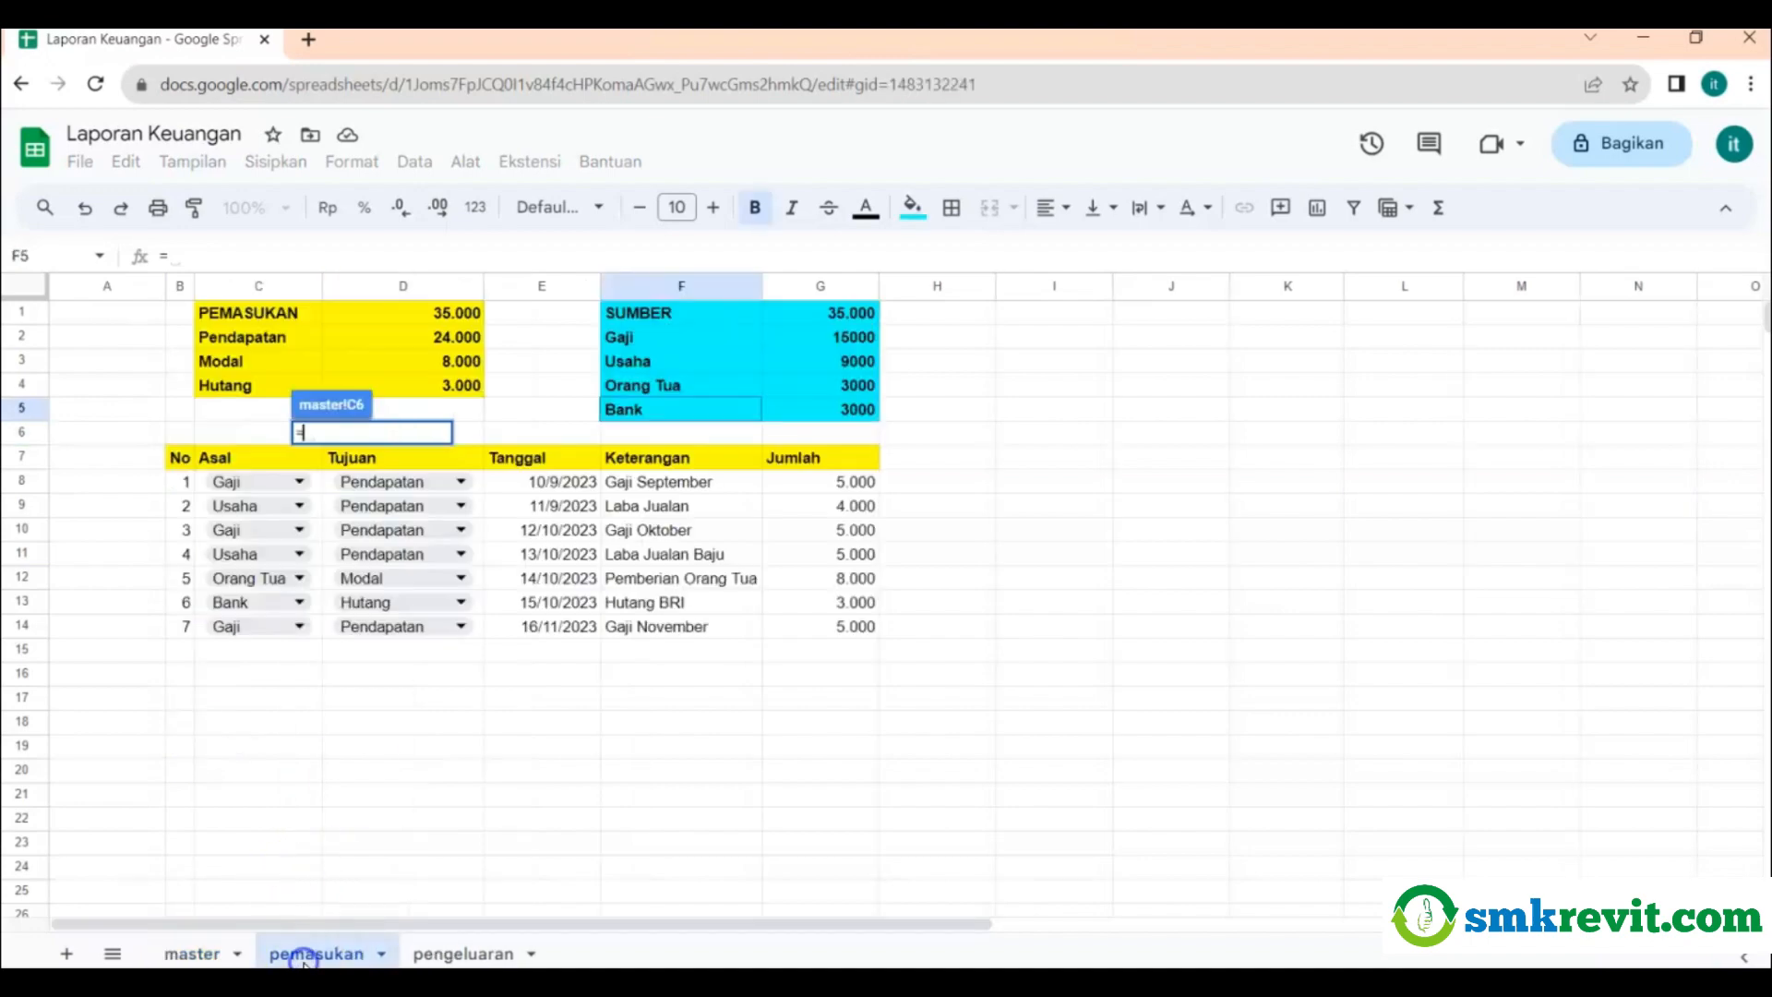
{"action": "left_click", "coordinate": [446, 341]}
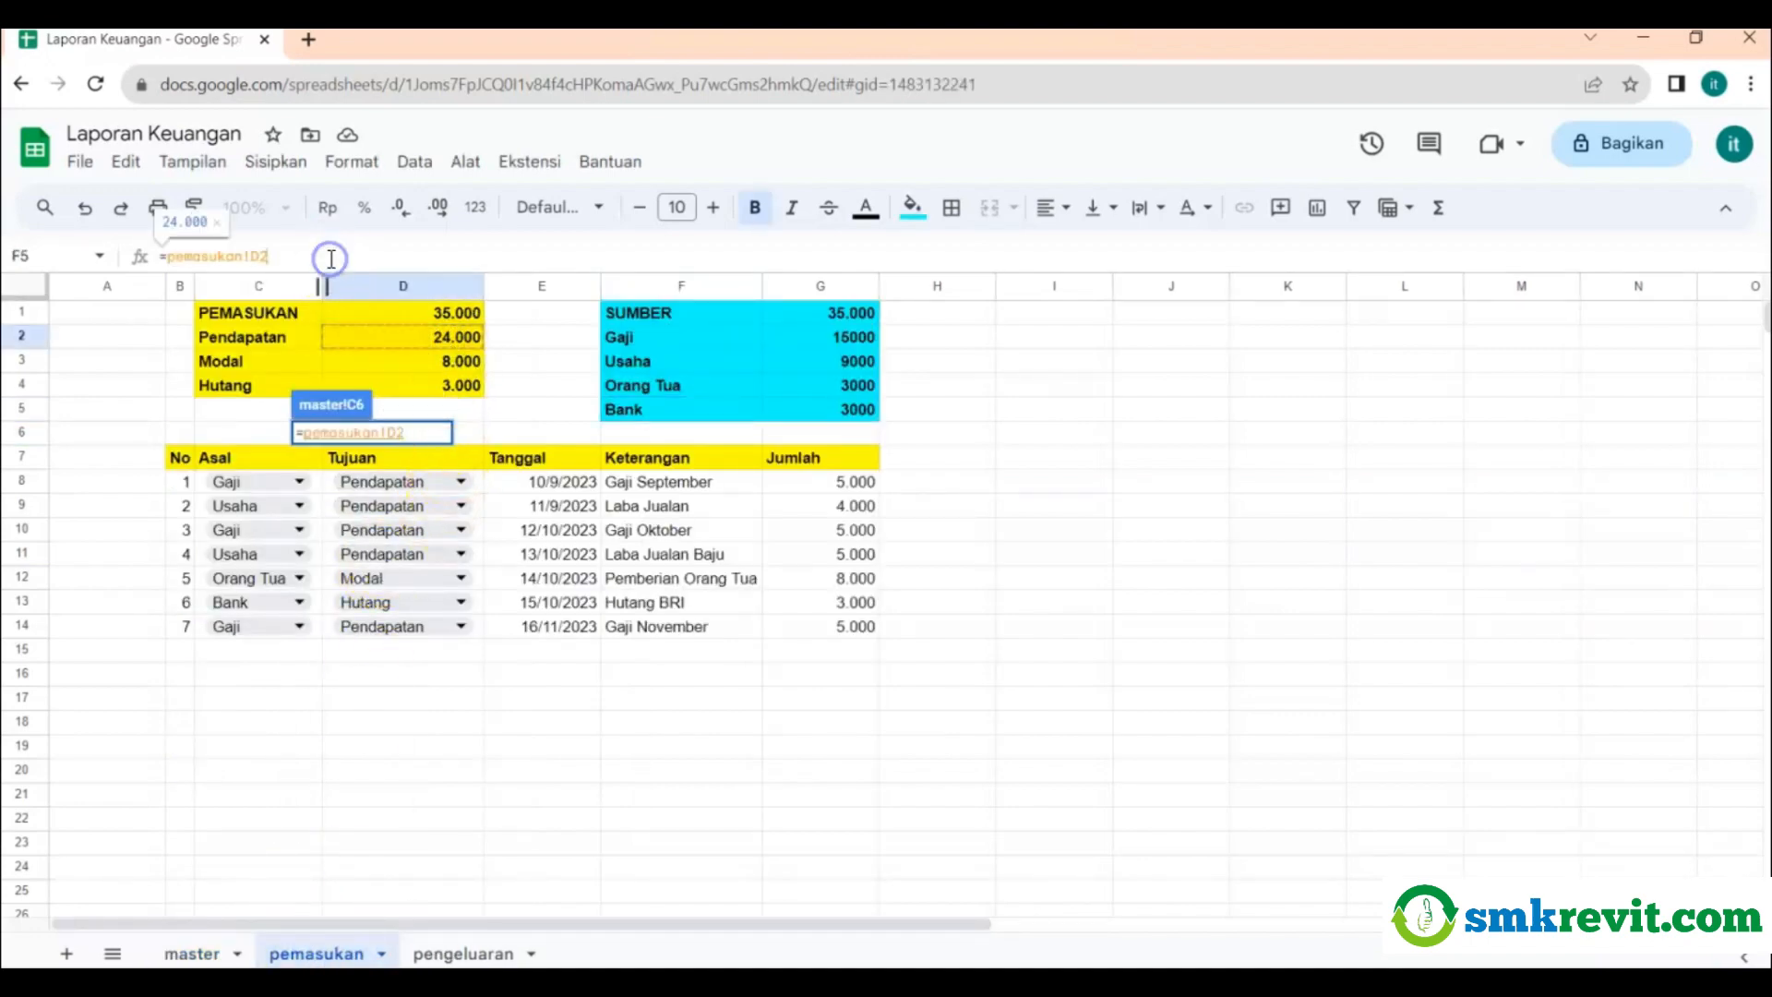
{"action": "type", "text": "-"}
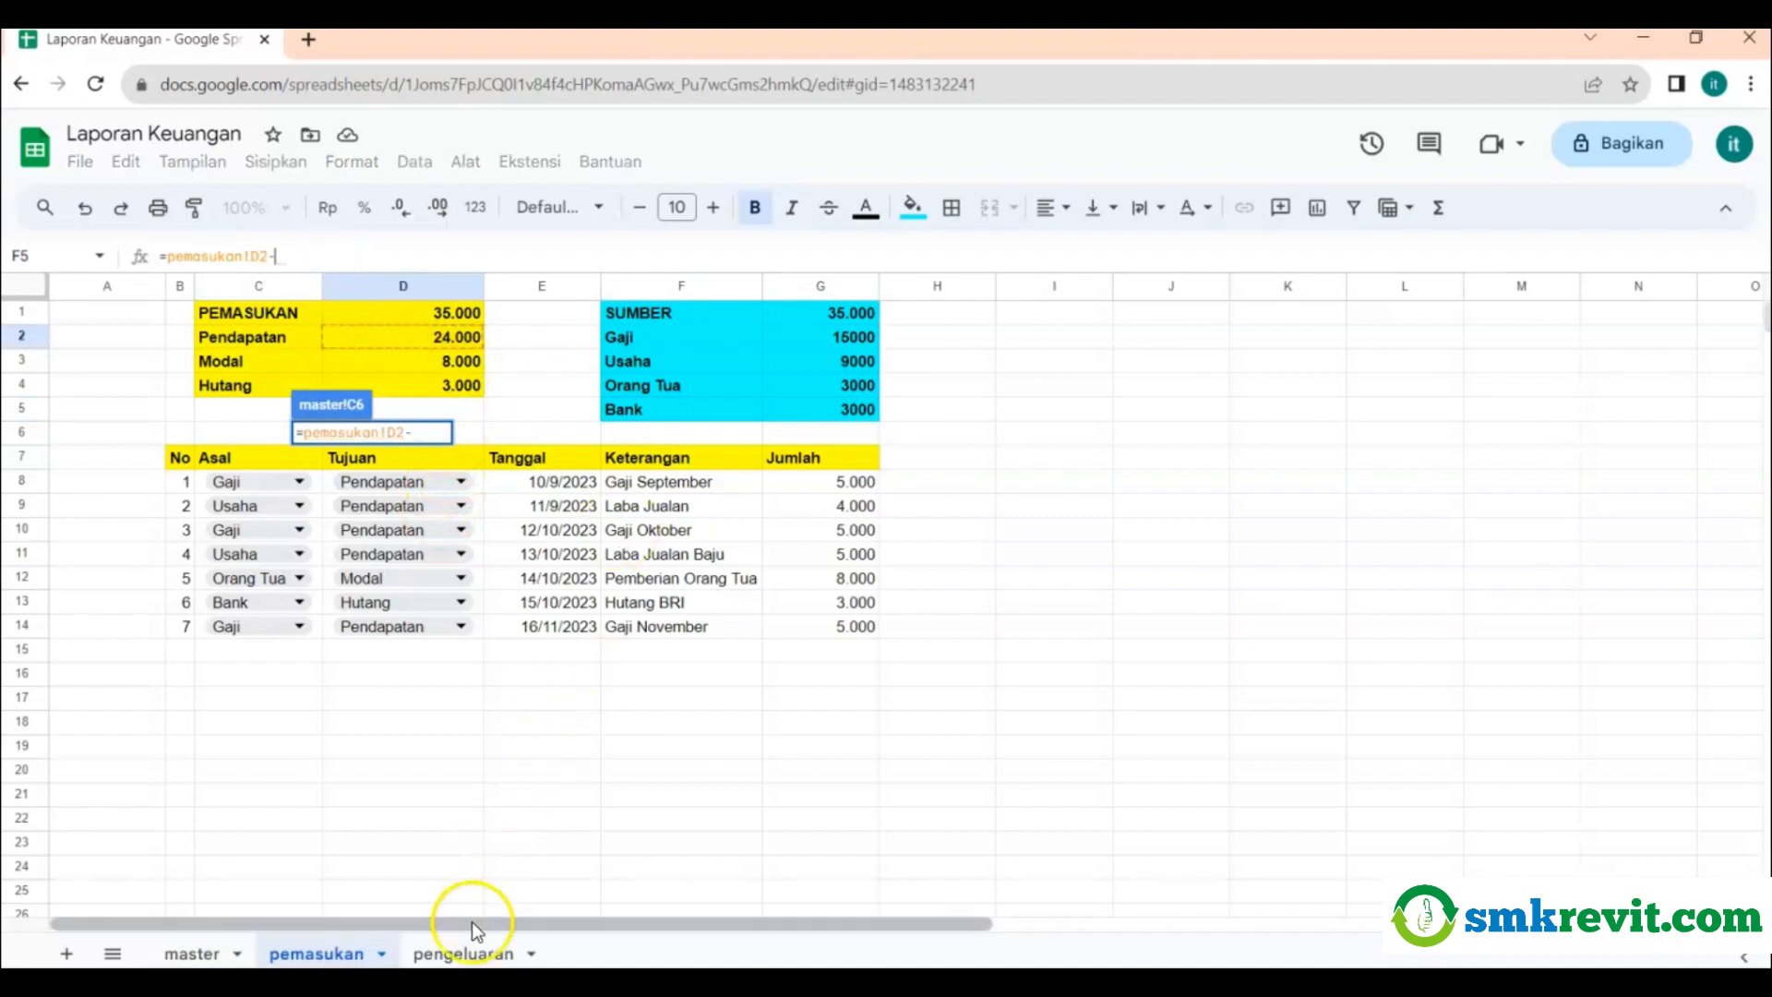
{"action": "left_click", "coordinate": [471, 952]}
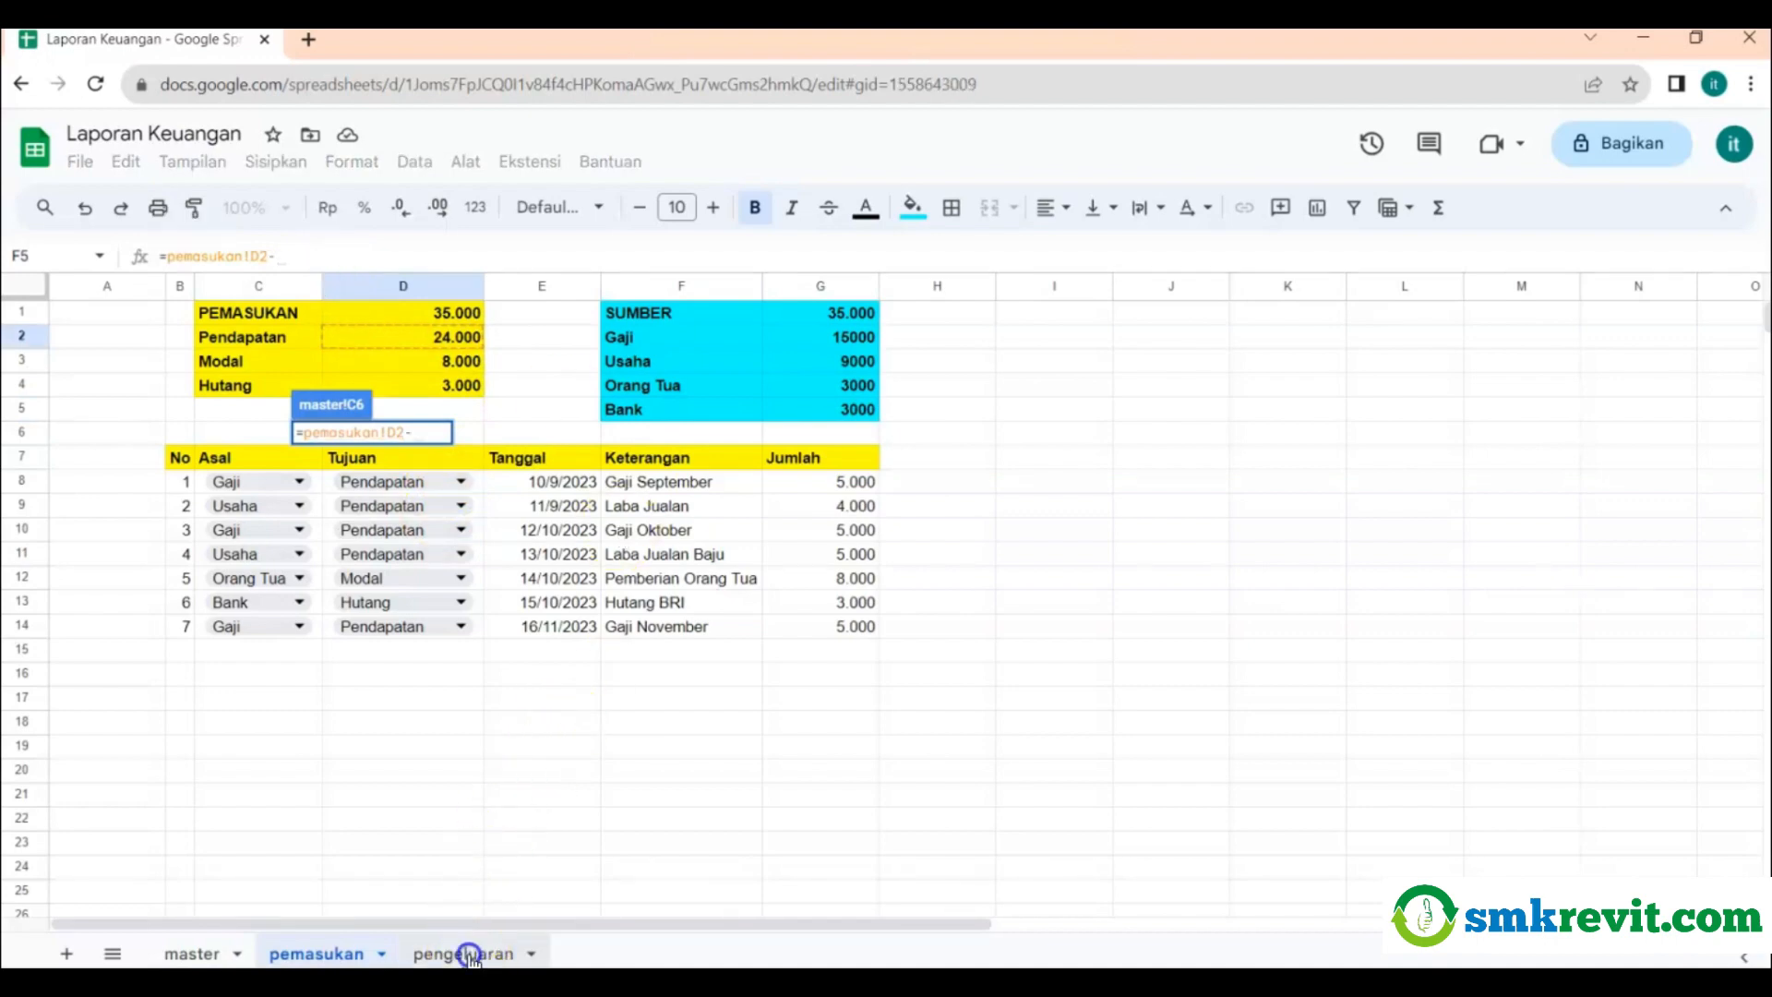
{"action": "left_click", "coordinate": [780, 340]}
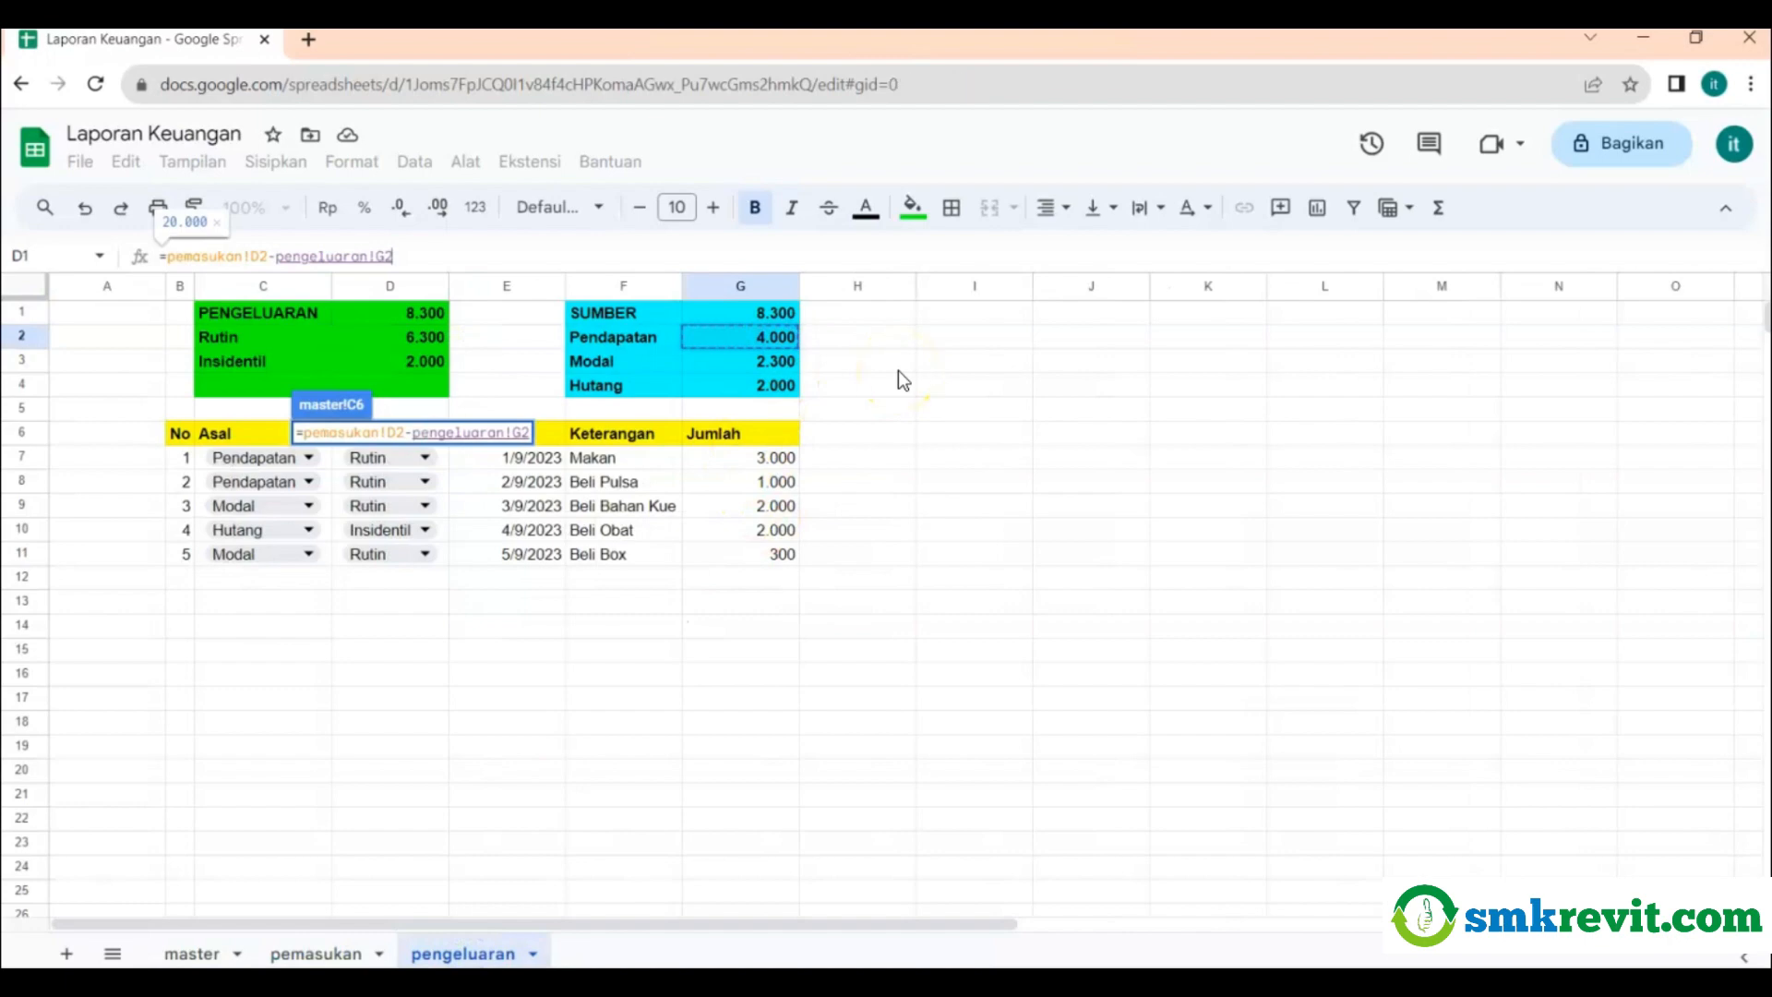
{"action": "key", "text": "Return"}
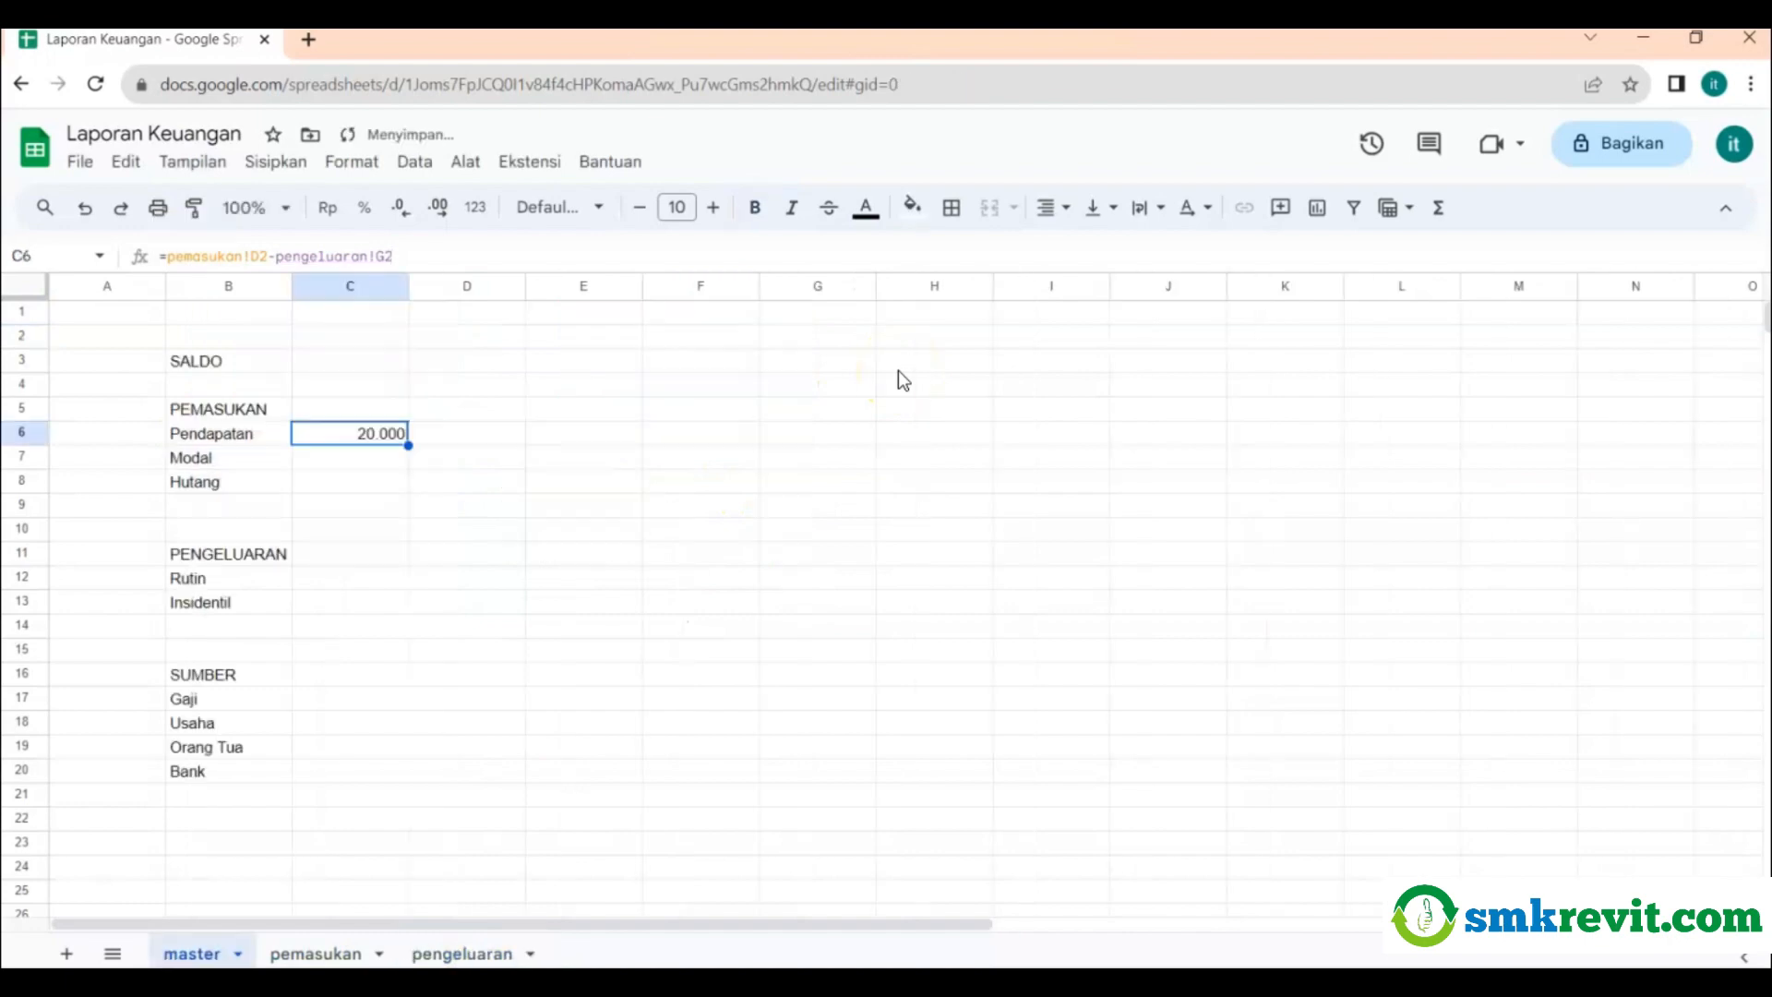
On the master sheet, enter =pemasukan!D3-pengeluaran!G3 in C7 beside Modal.
{"action": "left_click", "coordinate": [349, 459]}
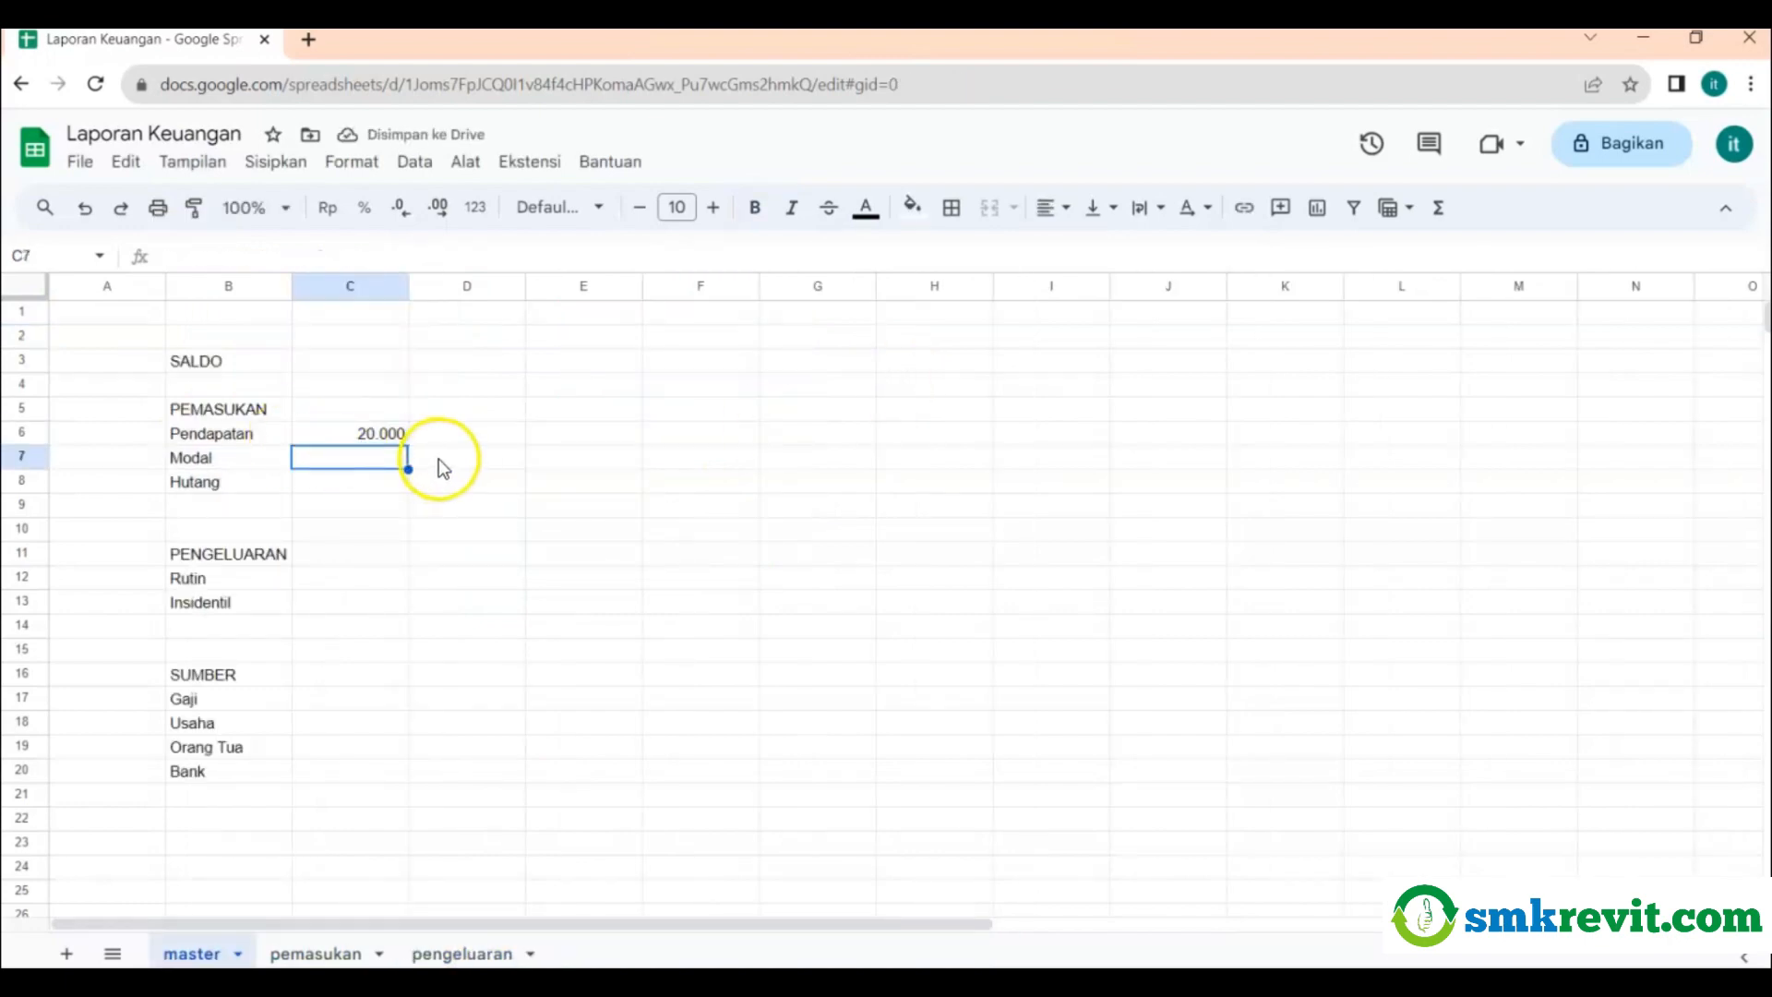
{"action": "type", "text": "="}
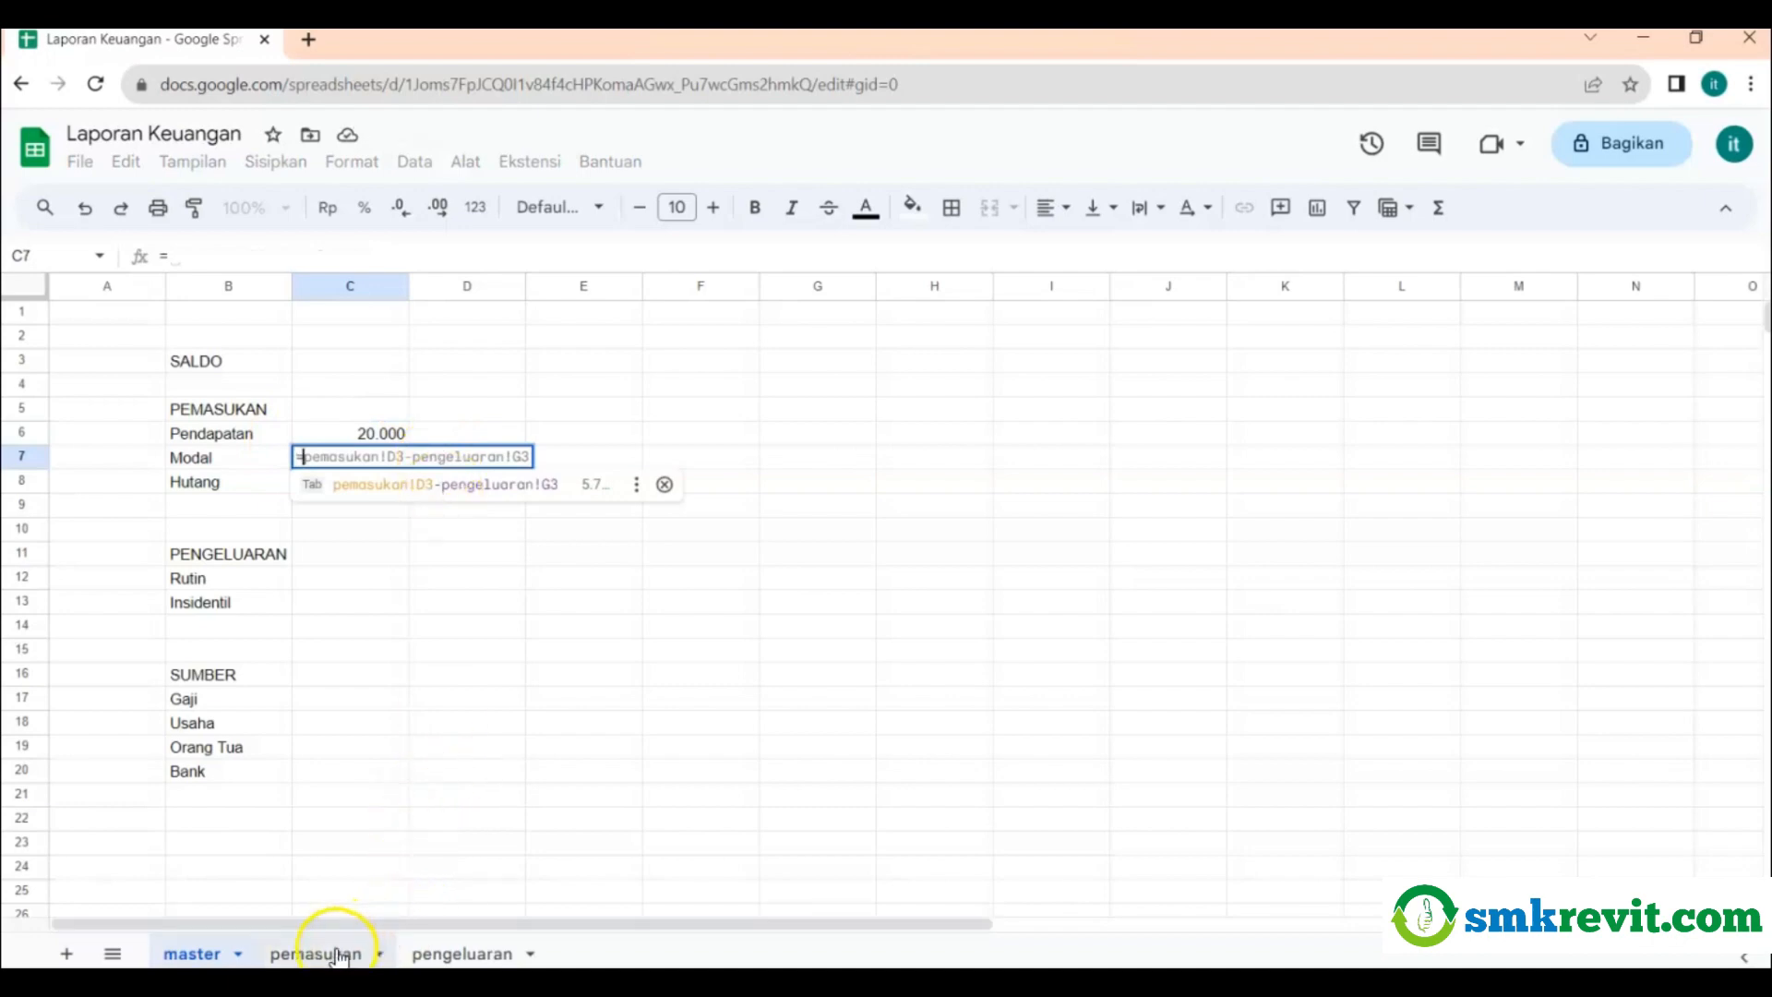
{"action": "left_click", "coordinate": [339, 955]}
{"action": "left_click", "coordinate": [458, 363]}
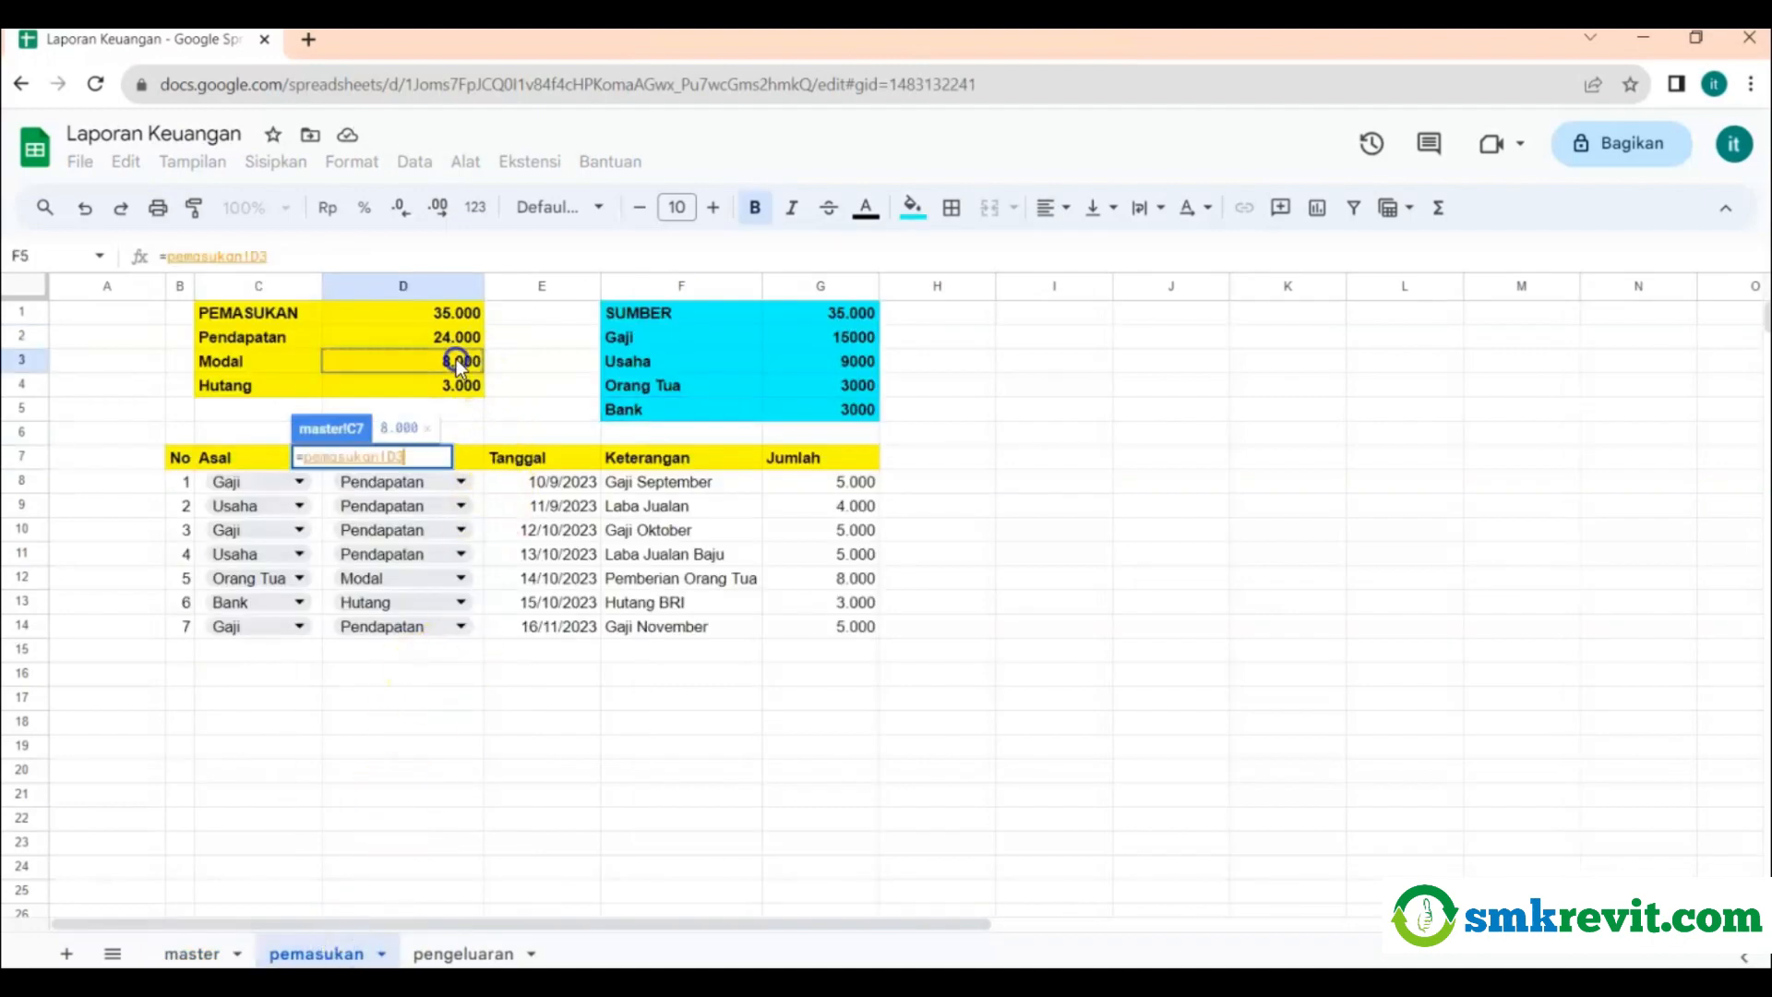
{"action": "left_click", "coordinate": [296, 255]}
{"action": "type", "text": "-"}
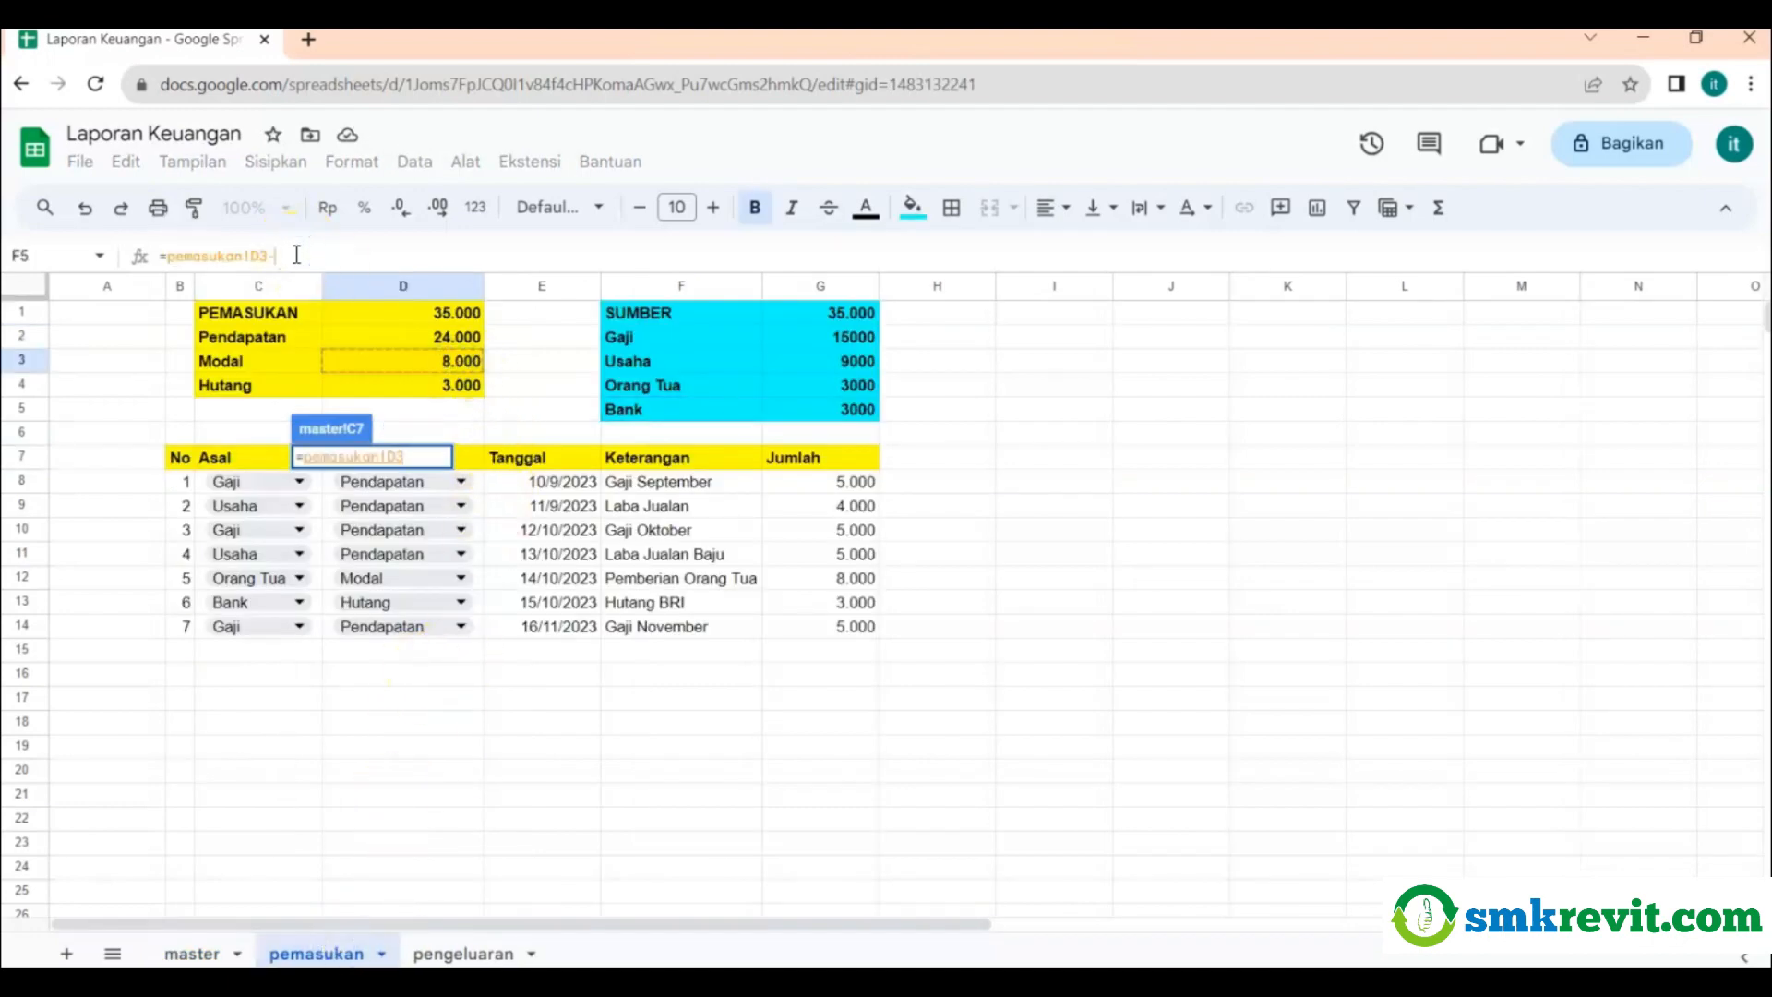
{"action": "left_click", "coordinate": [464, 955]}
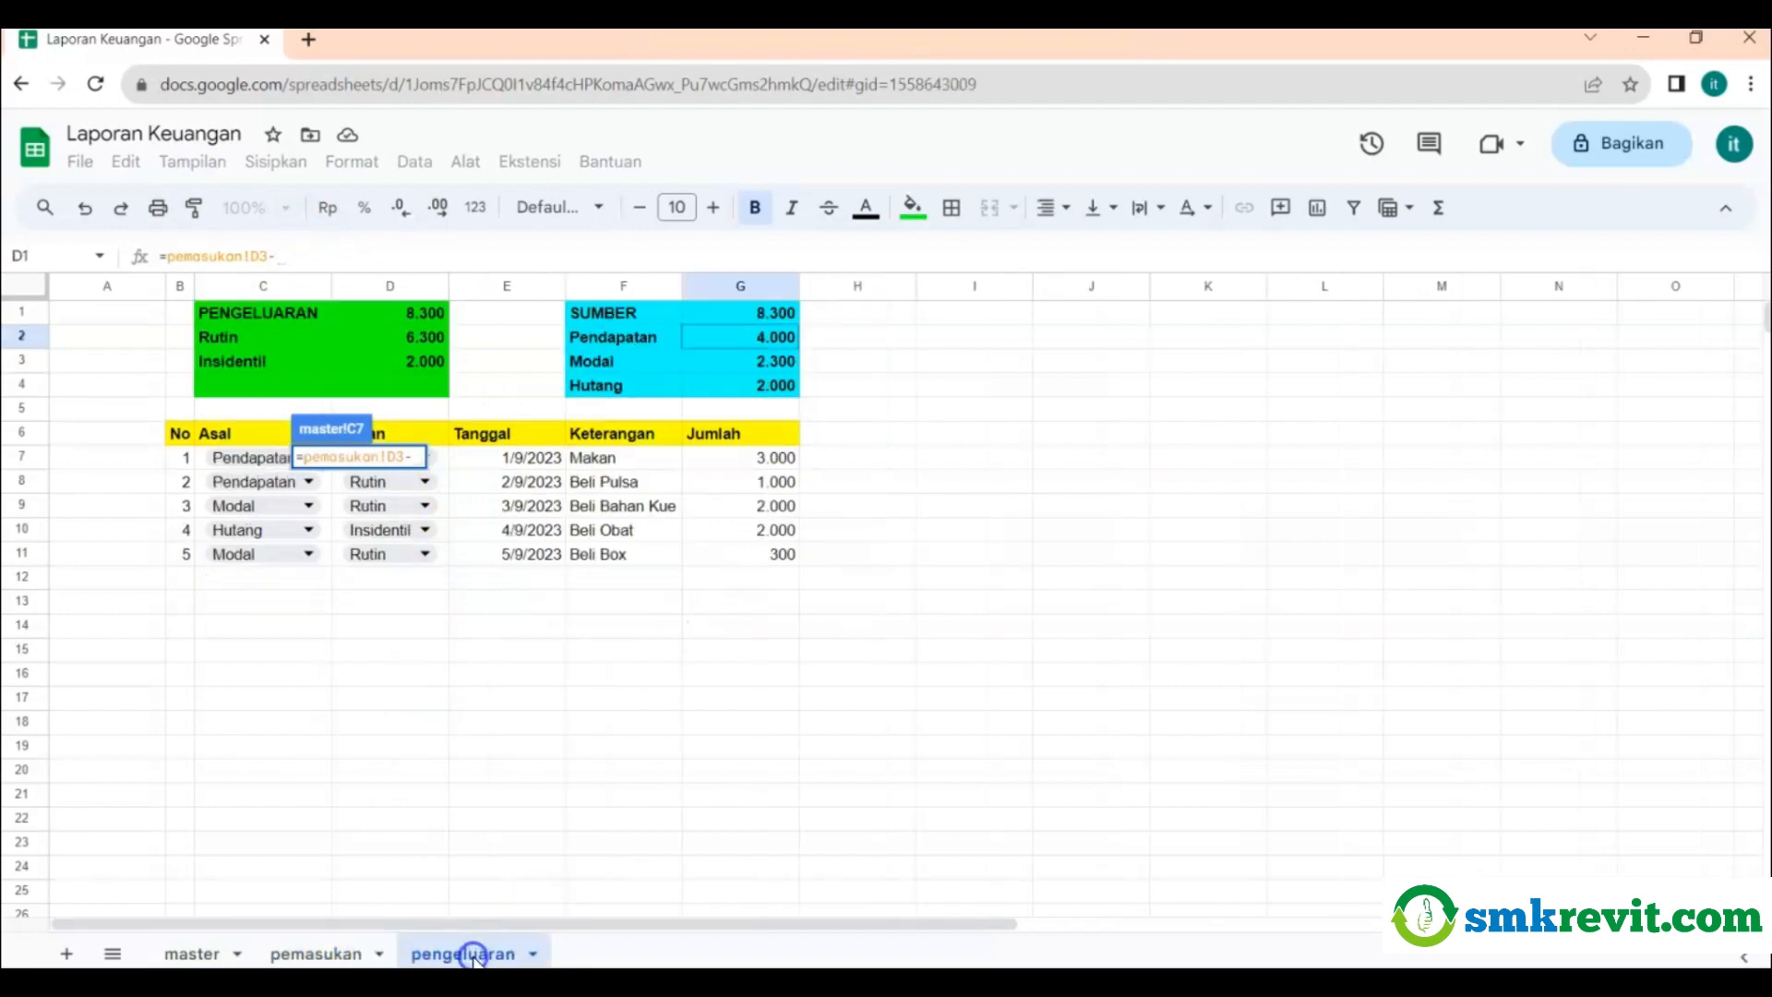
{"action": "left_click", "coordinate": [749, 364]}
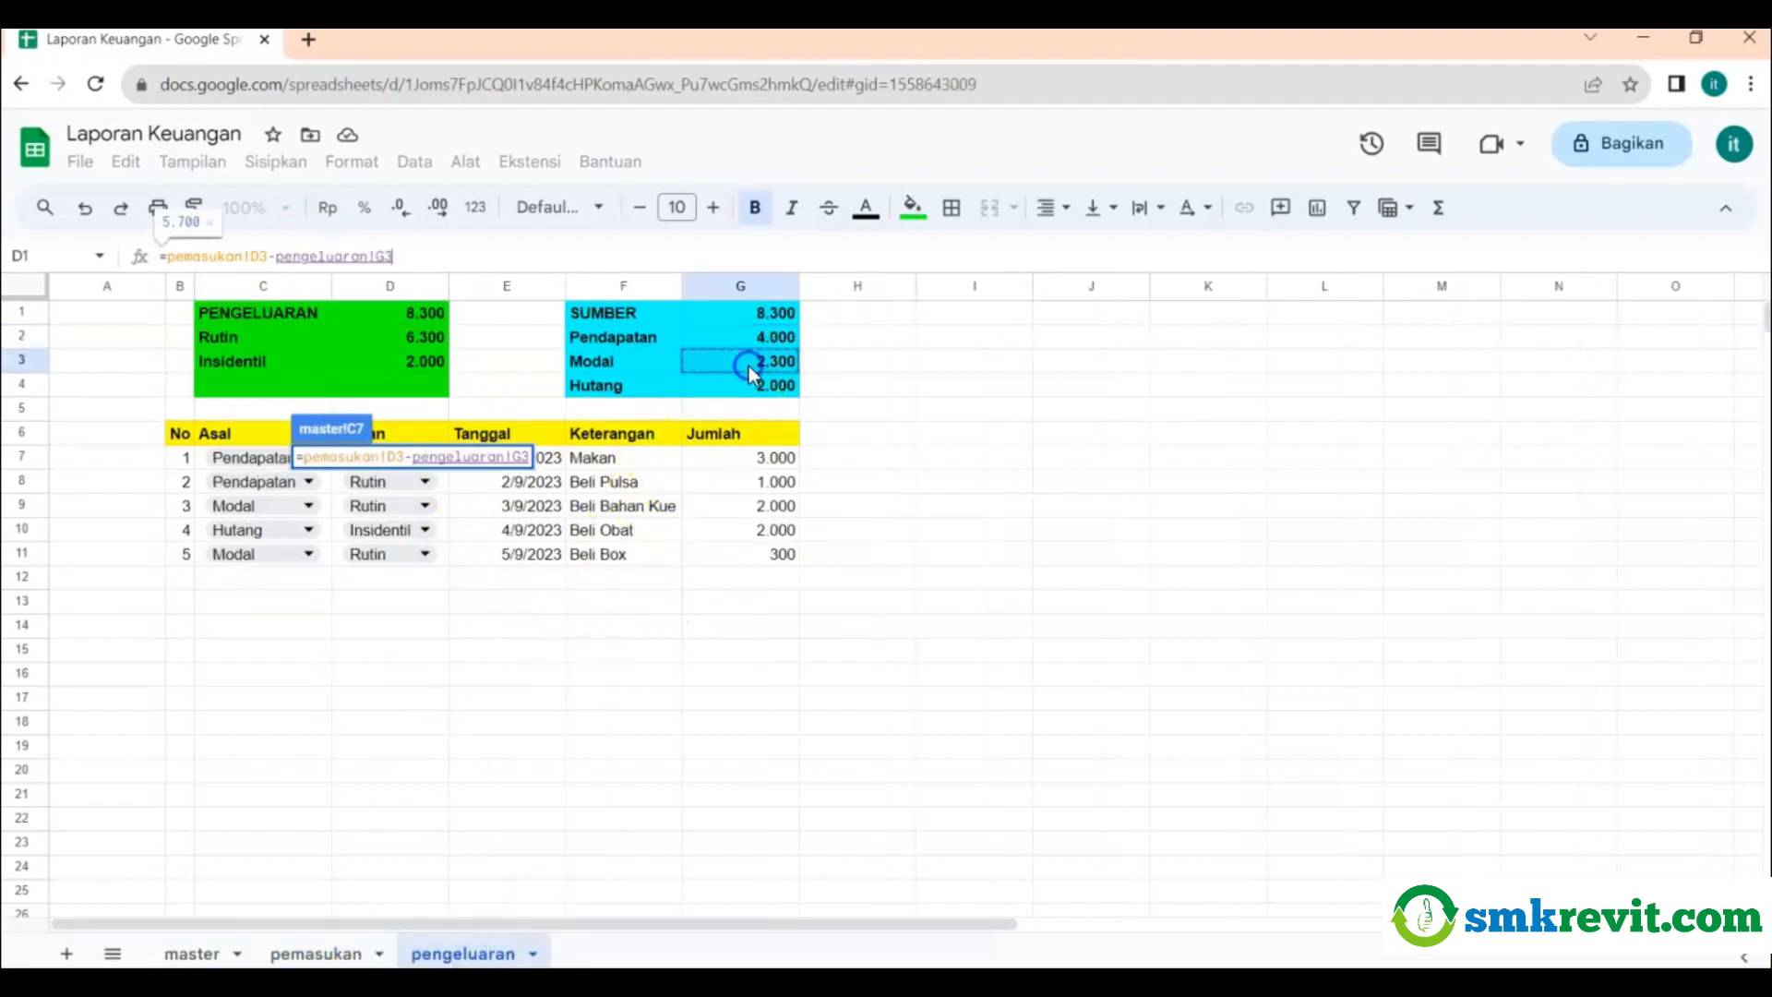
{"action": "key", "text": "Return"}
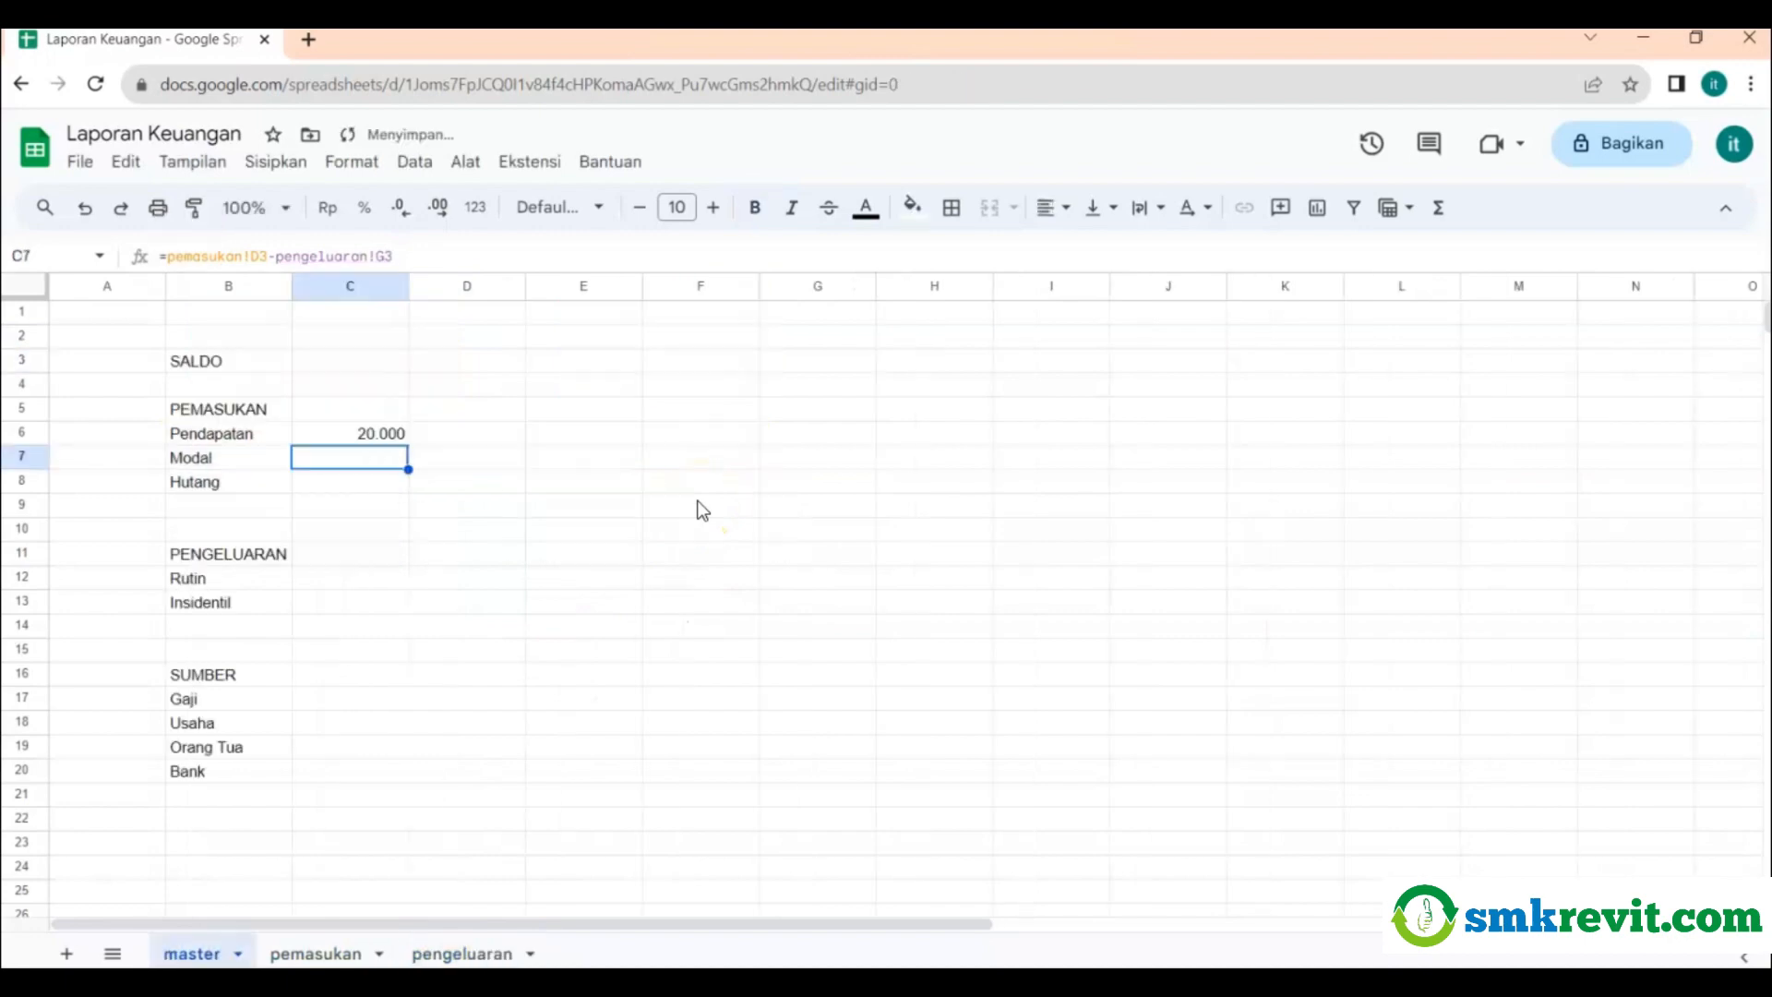
Enter =pemasukan!D4-pengeluaran!G4 in C8 beside Hutang on the master sheet.
{"action": "left_click", "coordinate": [368, 478]}
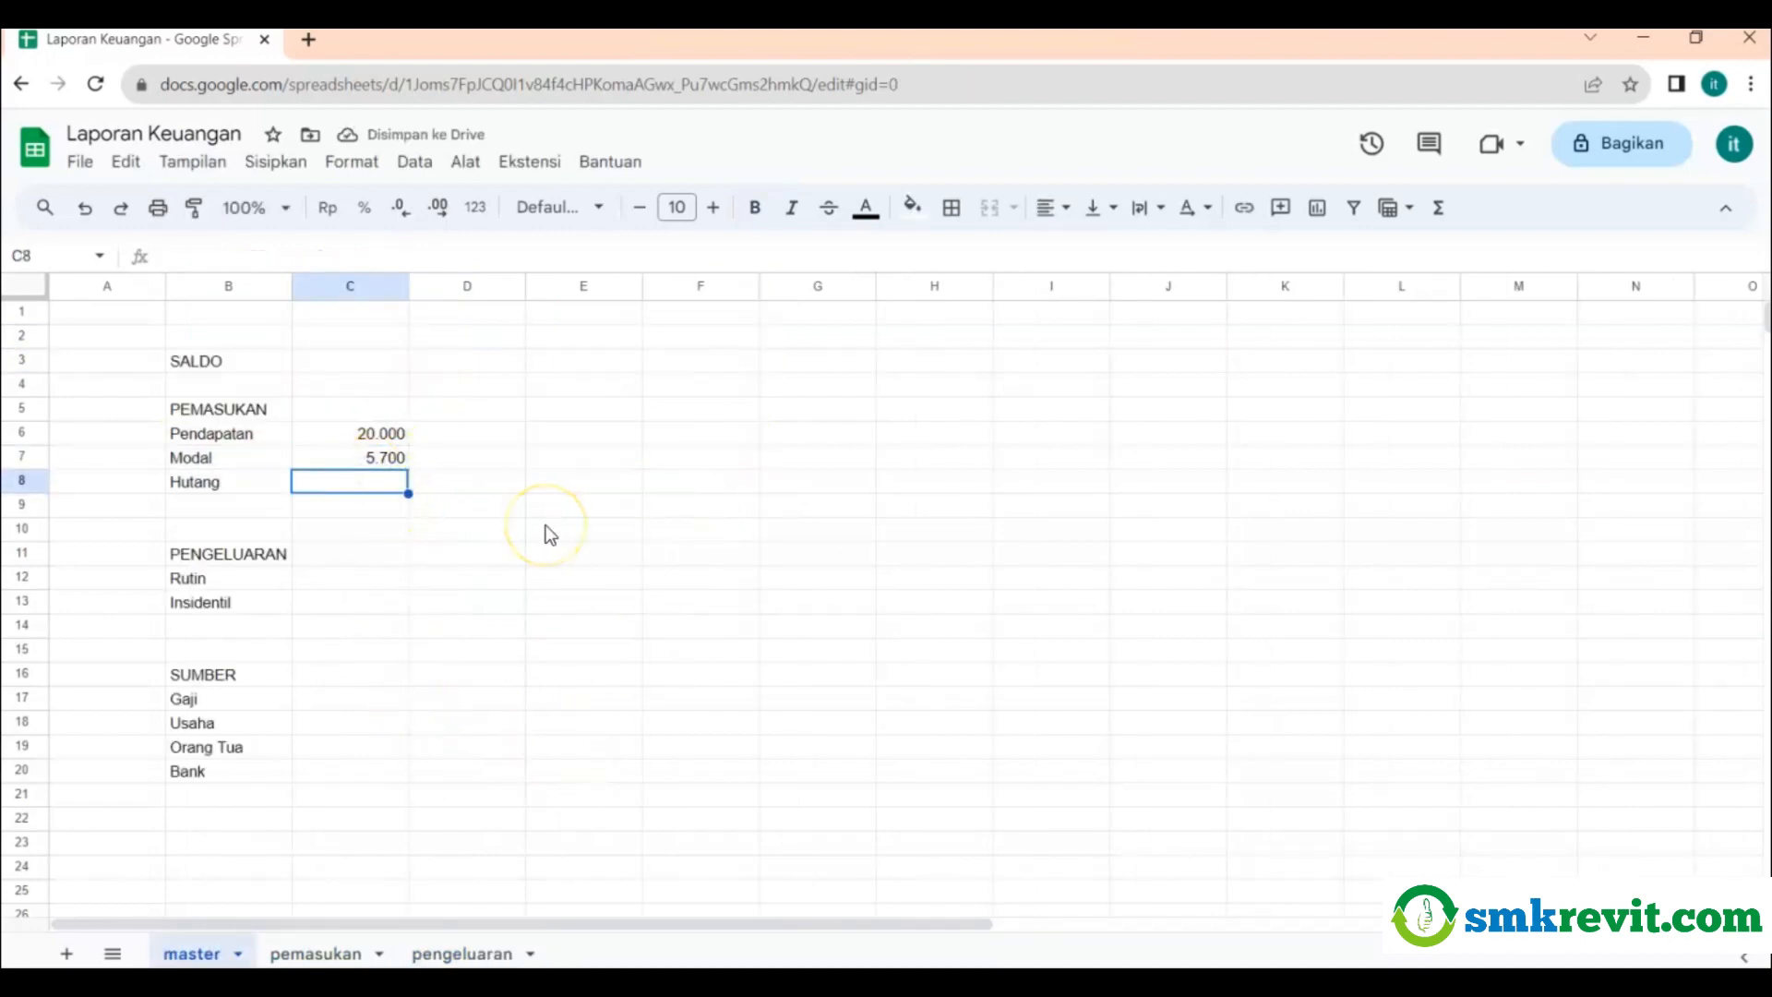
{"action": "type", "text": "="}
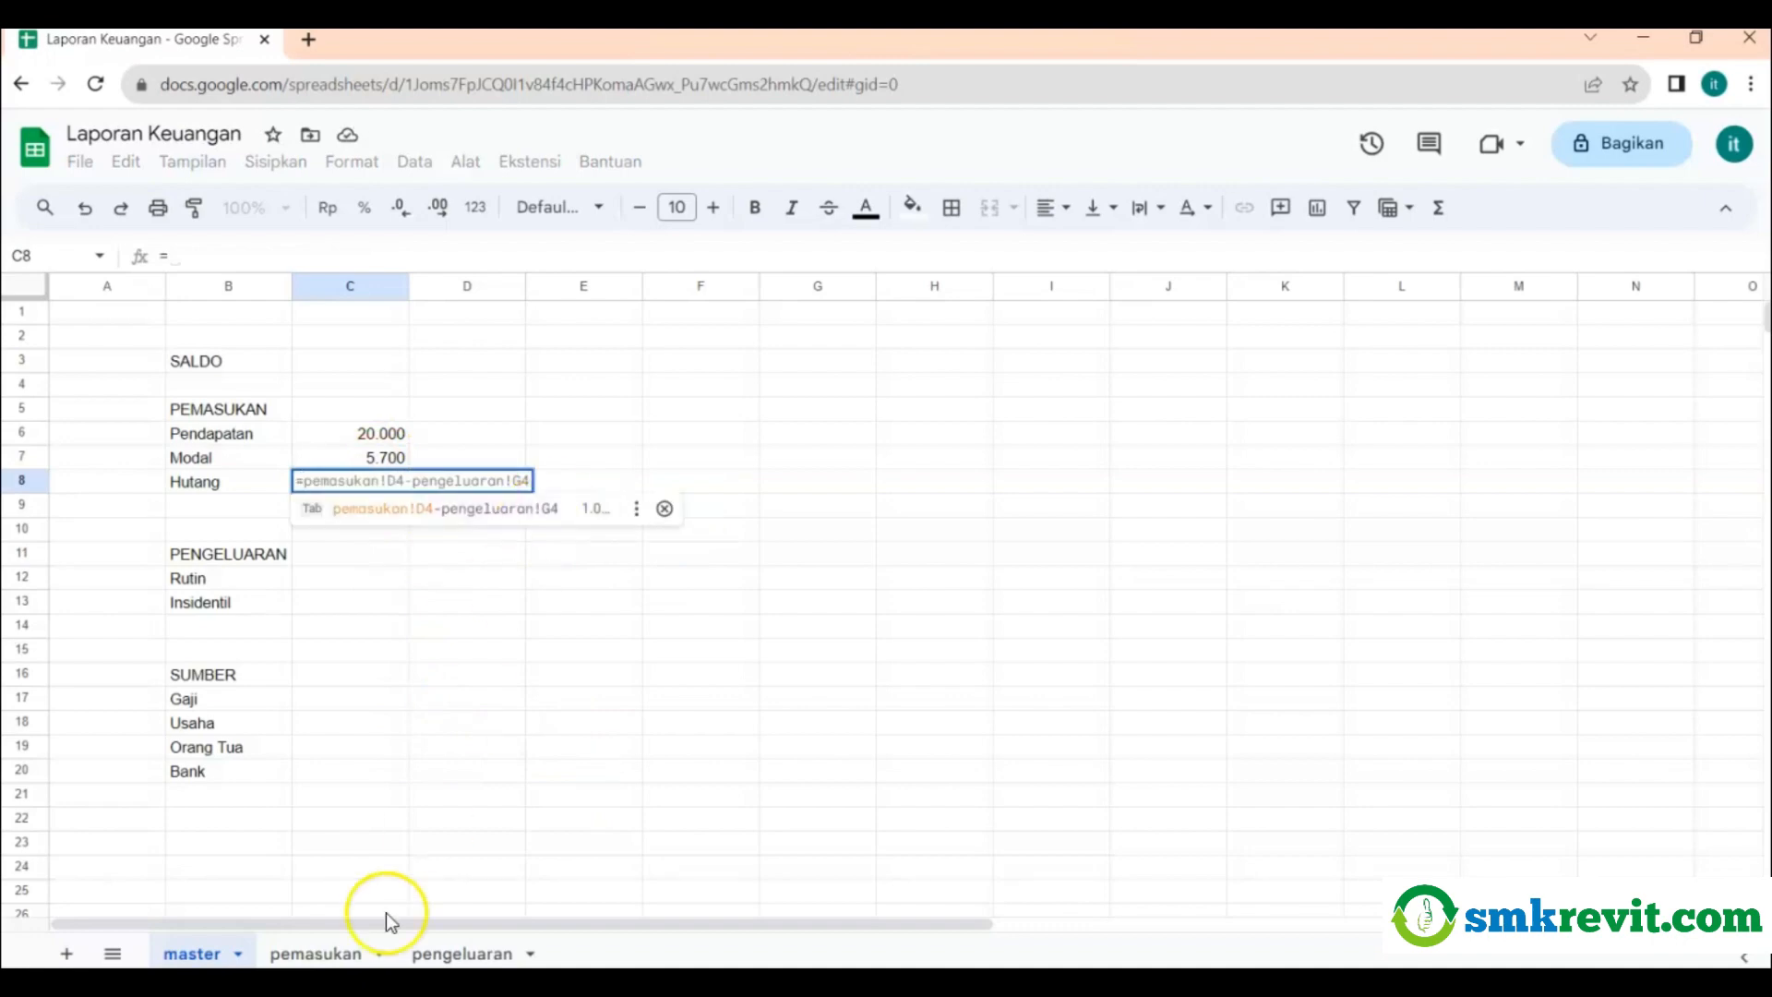
{"action": "left_click", "coordinate": [332, 953]}
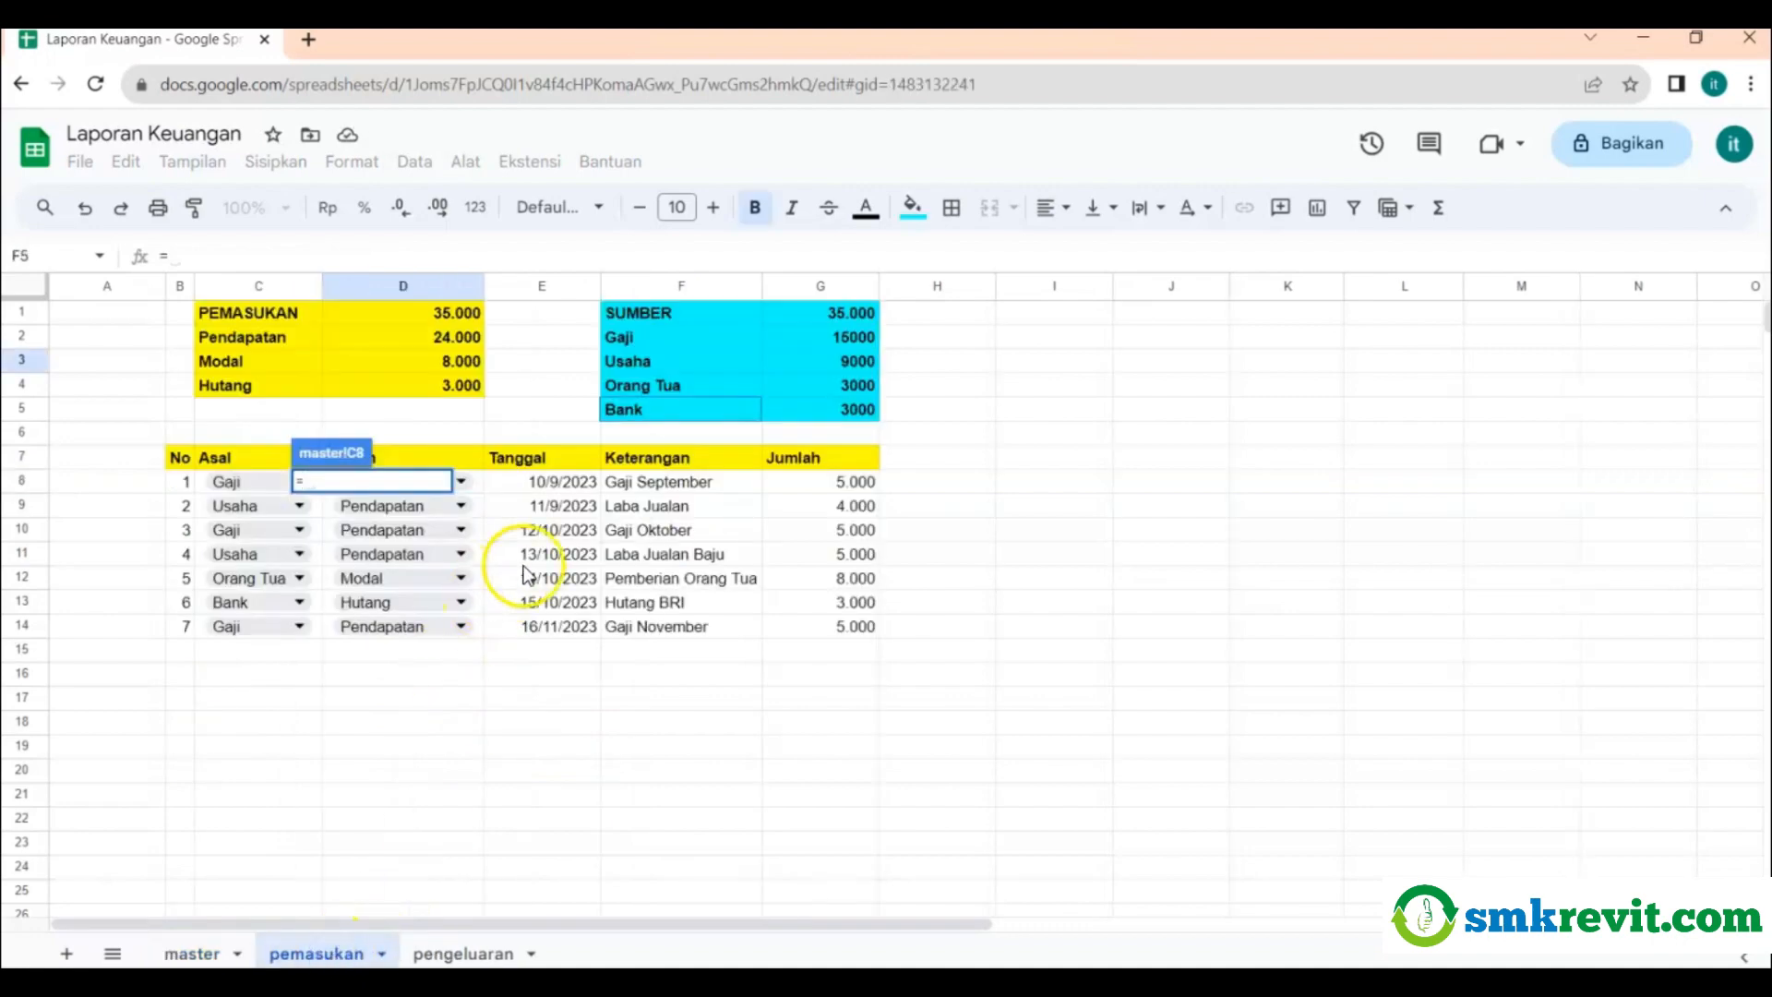
{"action": "left_click", "coordinate": [454, 386]}
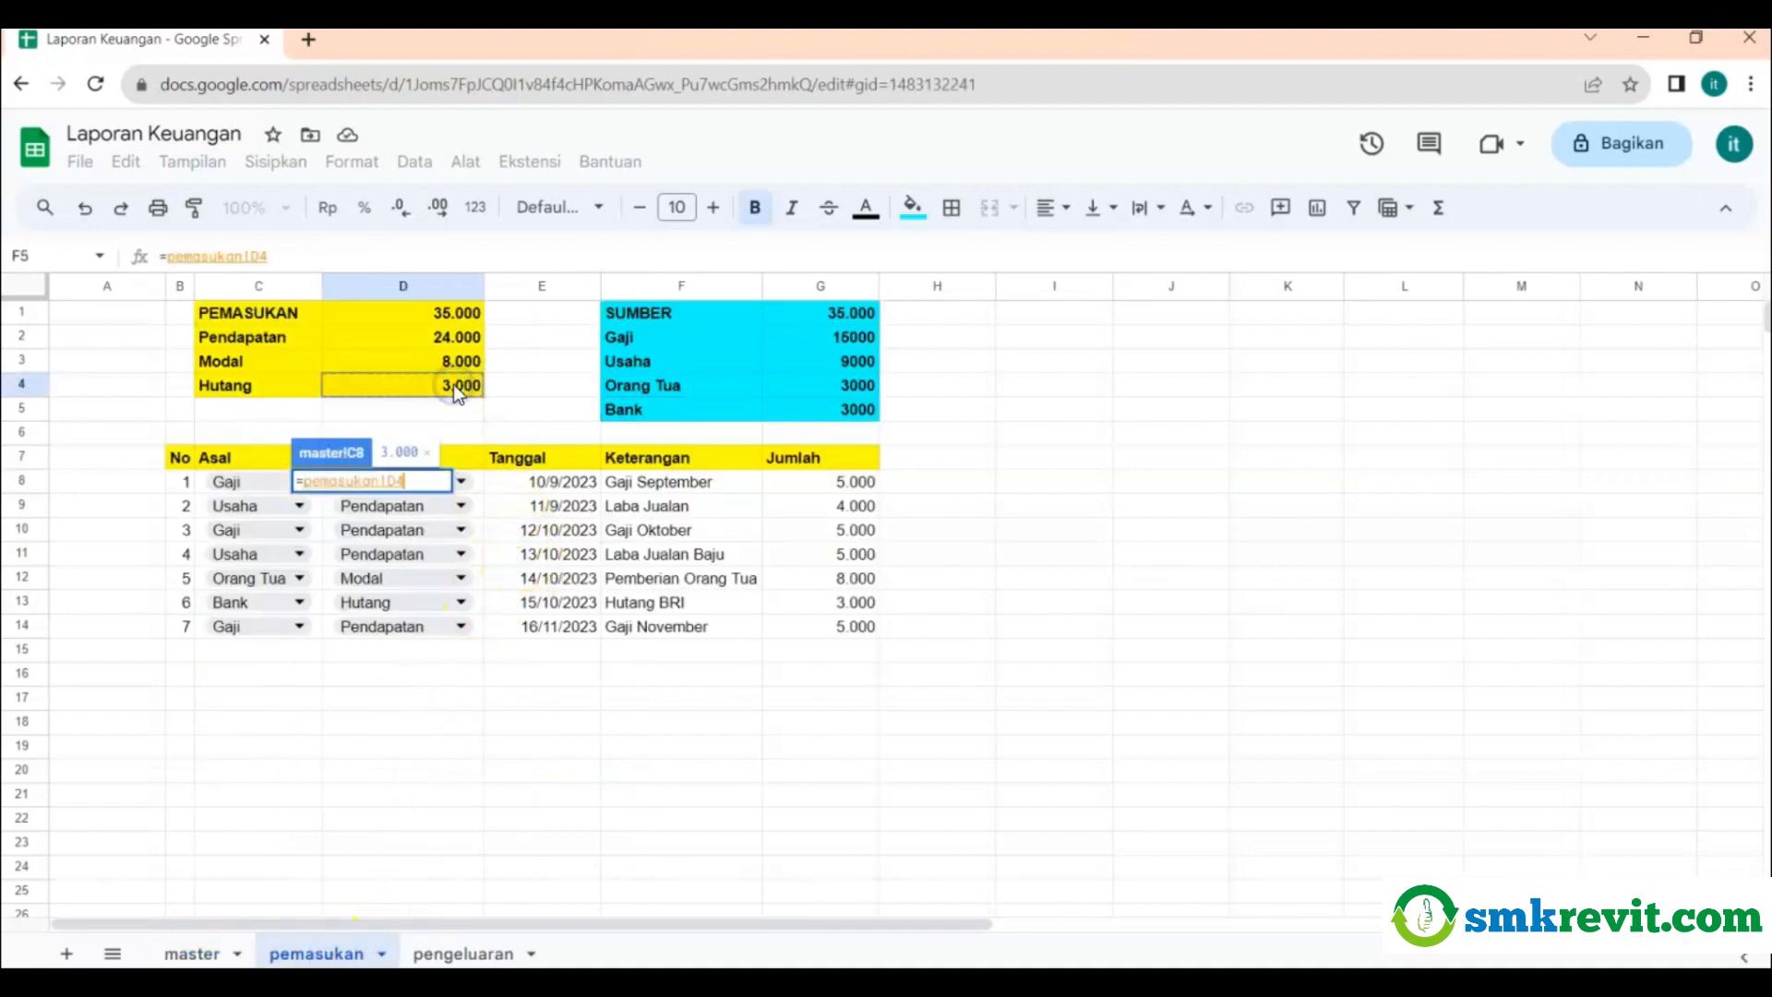
{"action": "left_click", "coordinate": [334, 254]}
{"action": "type", "text": "-"}
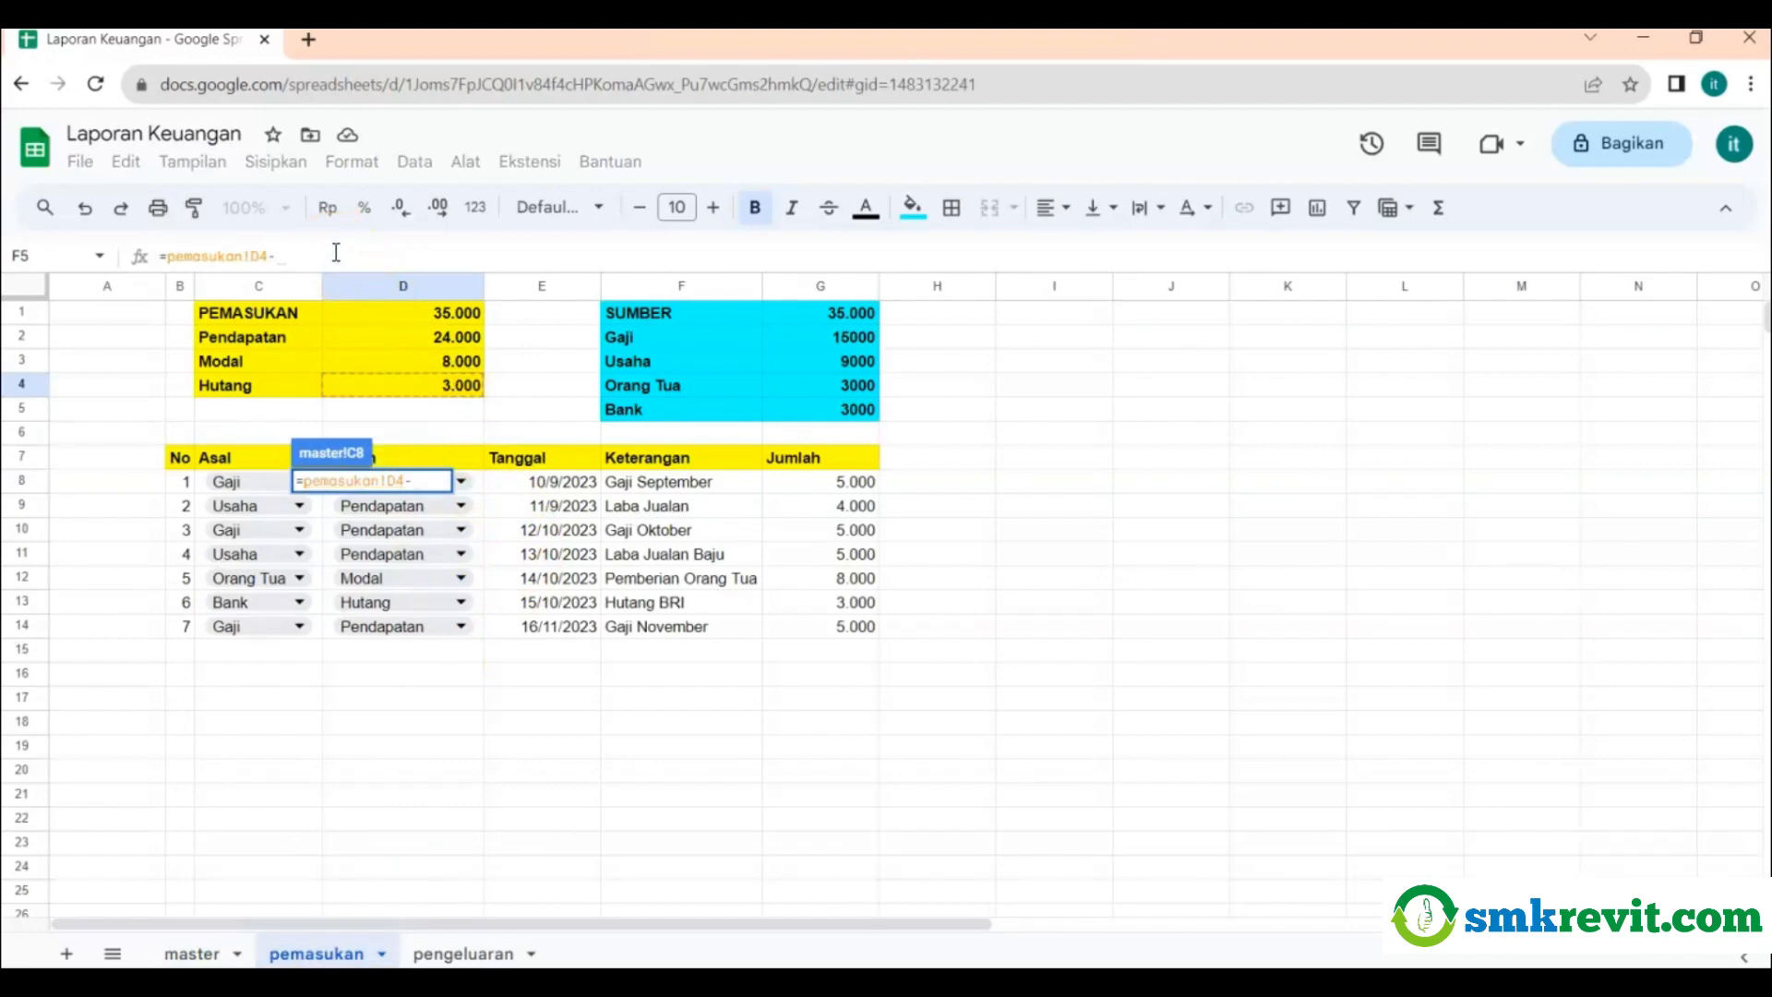
{"action": "left_click", "coordinate": [438, 952]}
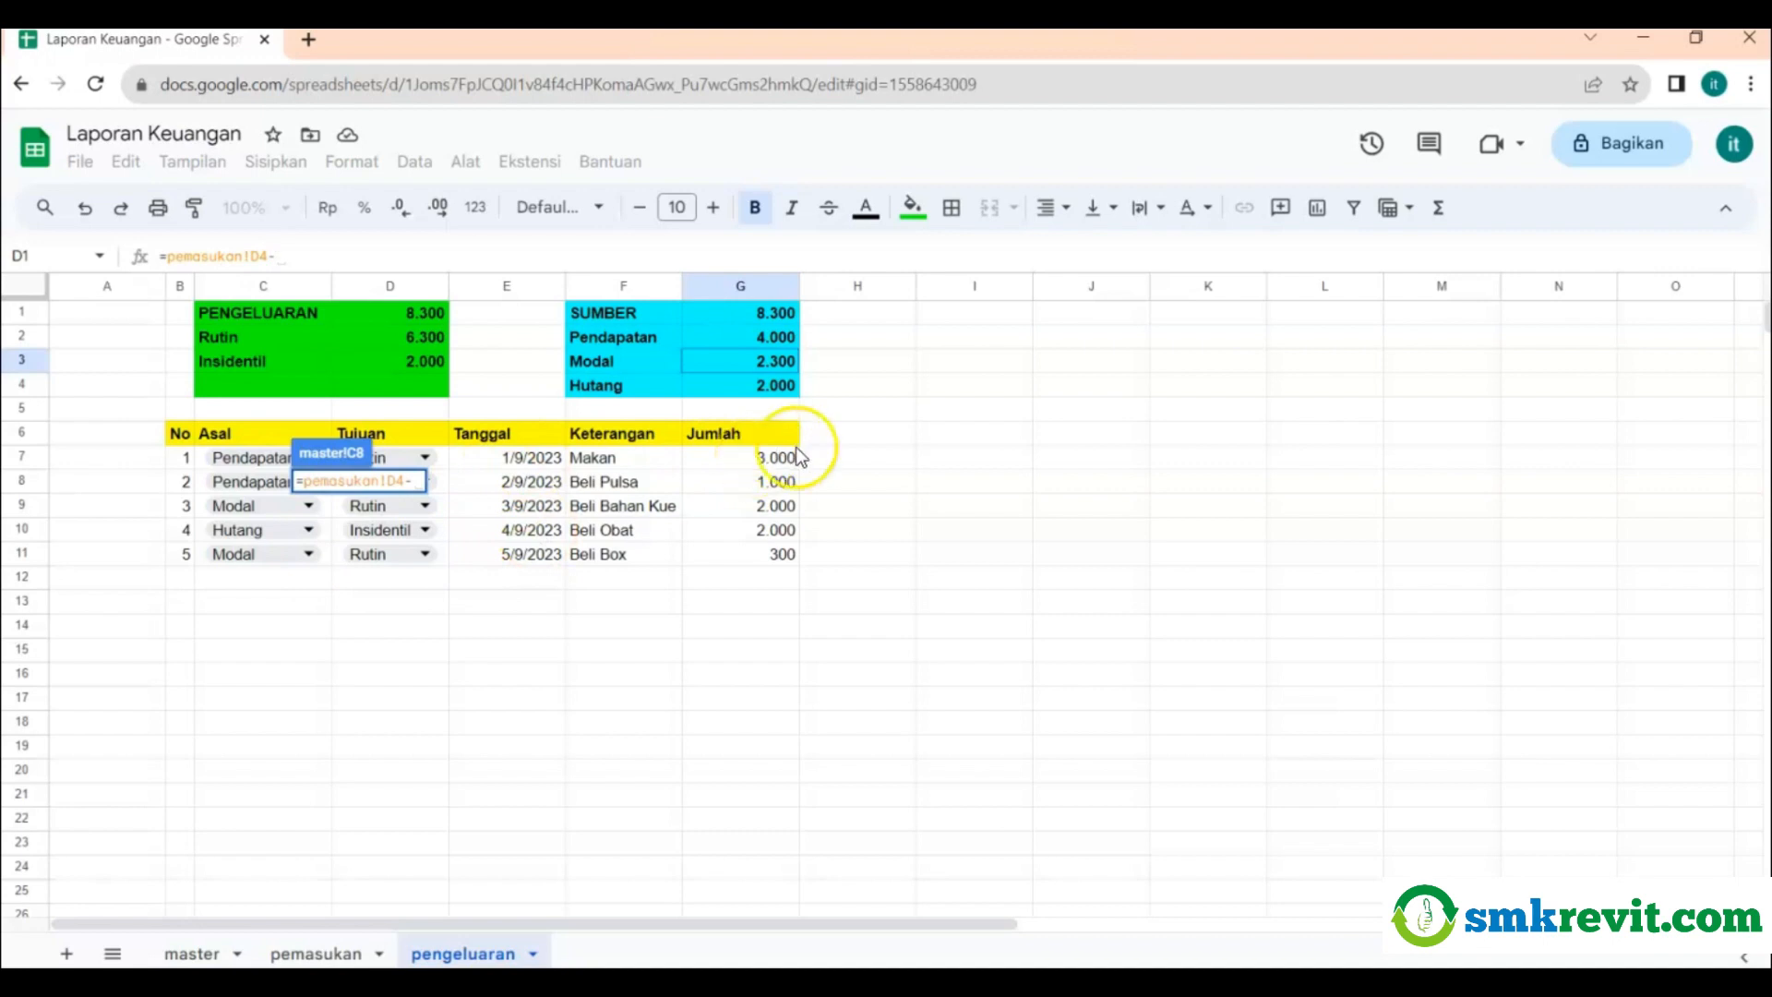
{"action": "left_click", "coordinate": [775, 391]}
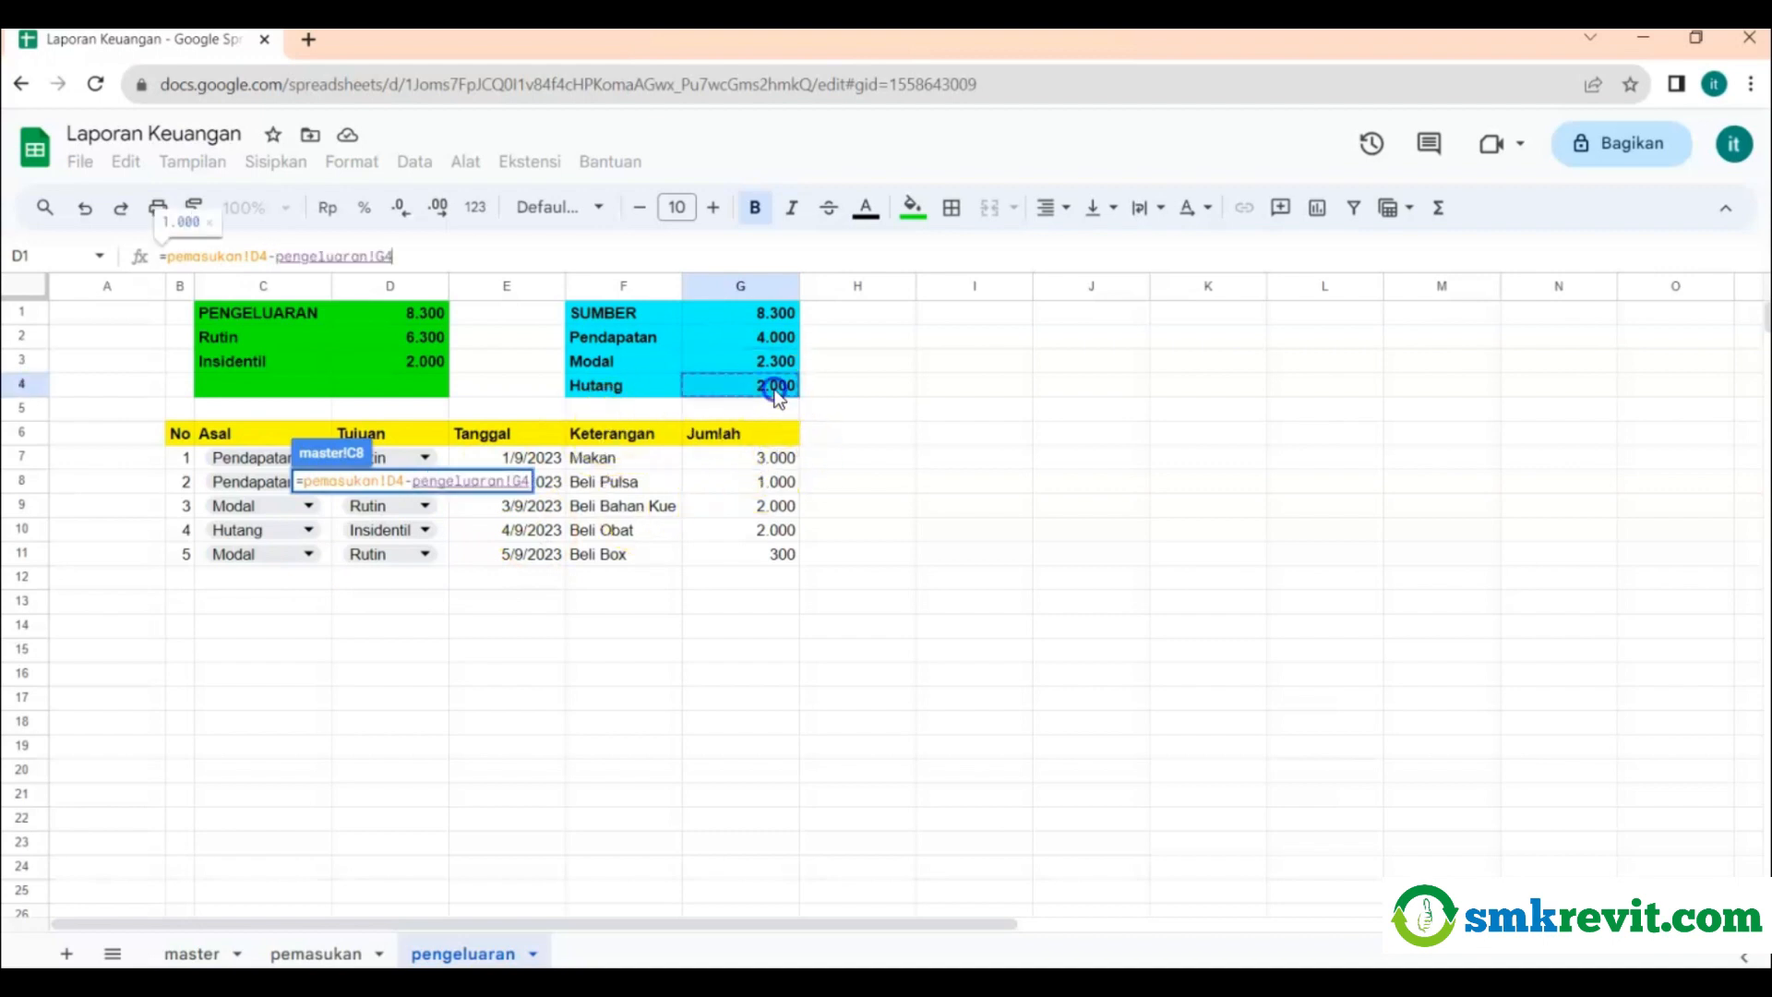
{"action": "key", "text": "Return"}
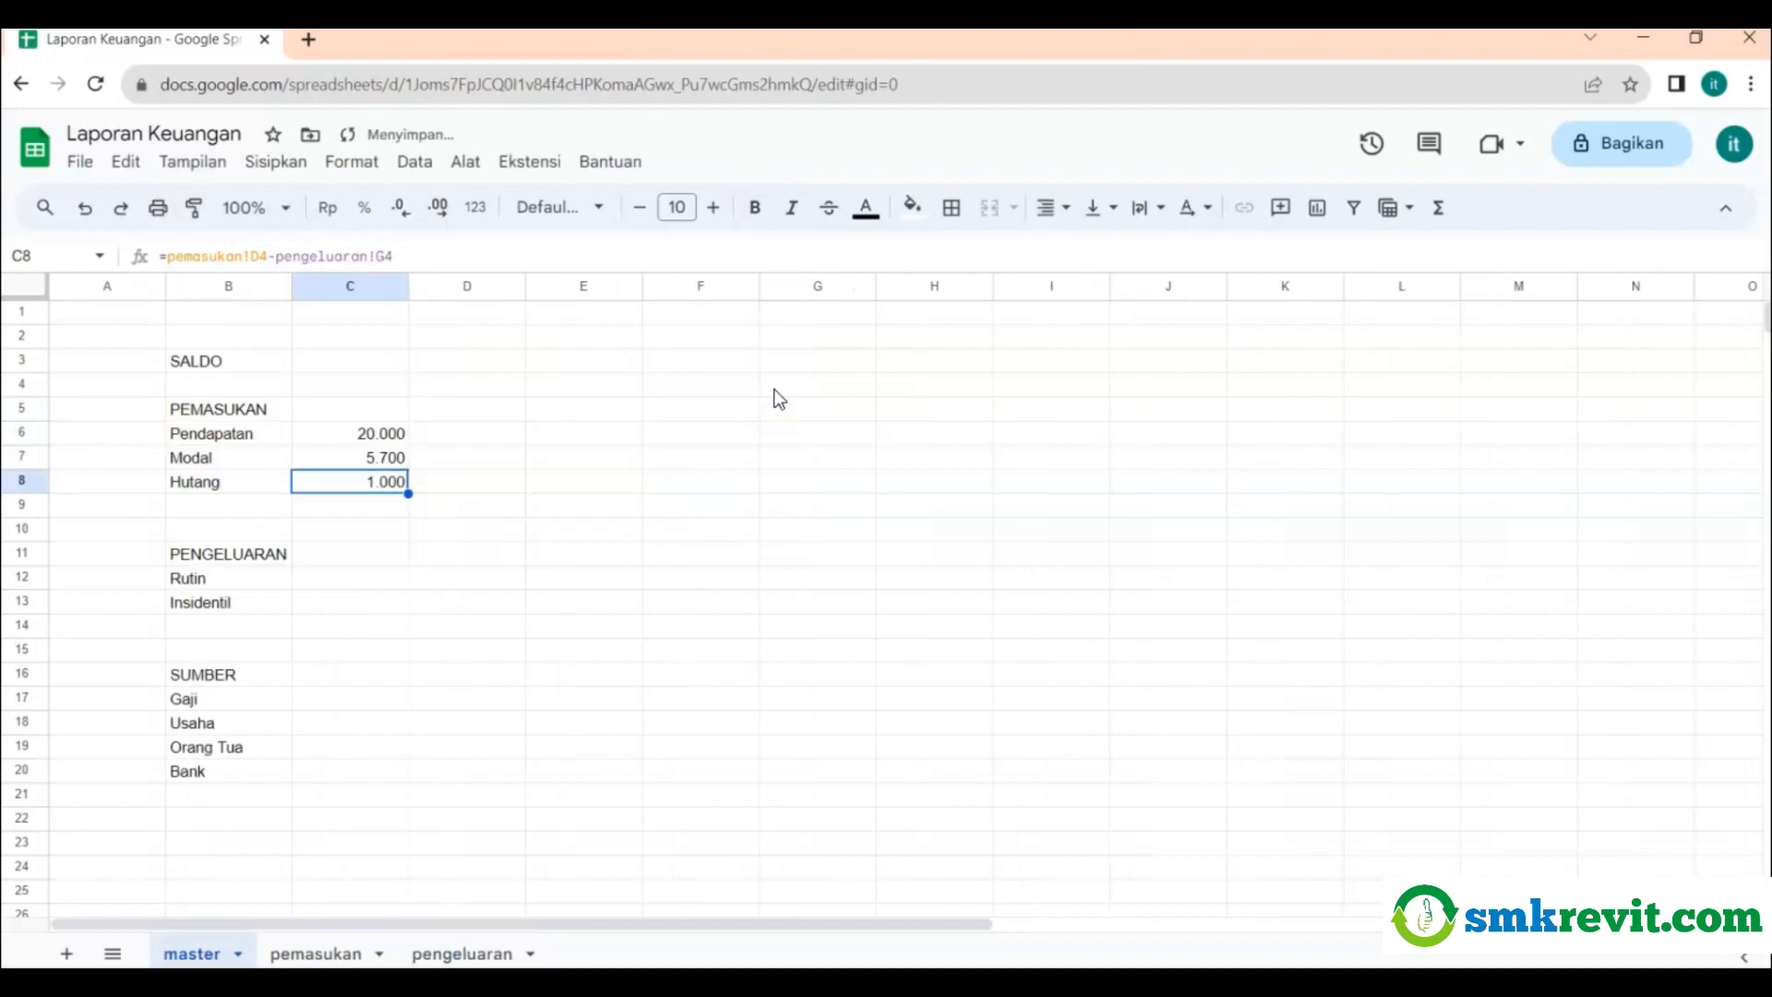
Review the balance formulas in C6:C8 for Pendapatan, Modal and Hutang on the master sheet.
{"action": "left_click", "coordinate": [502, 535]}
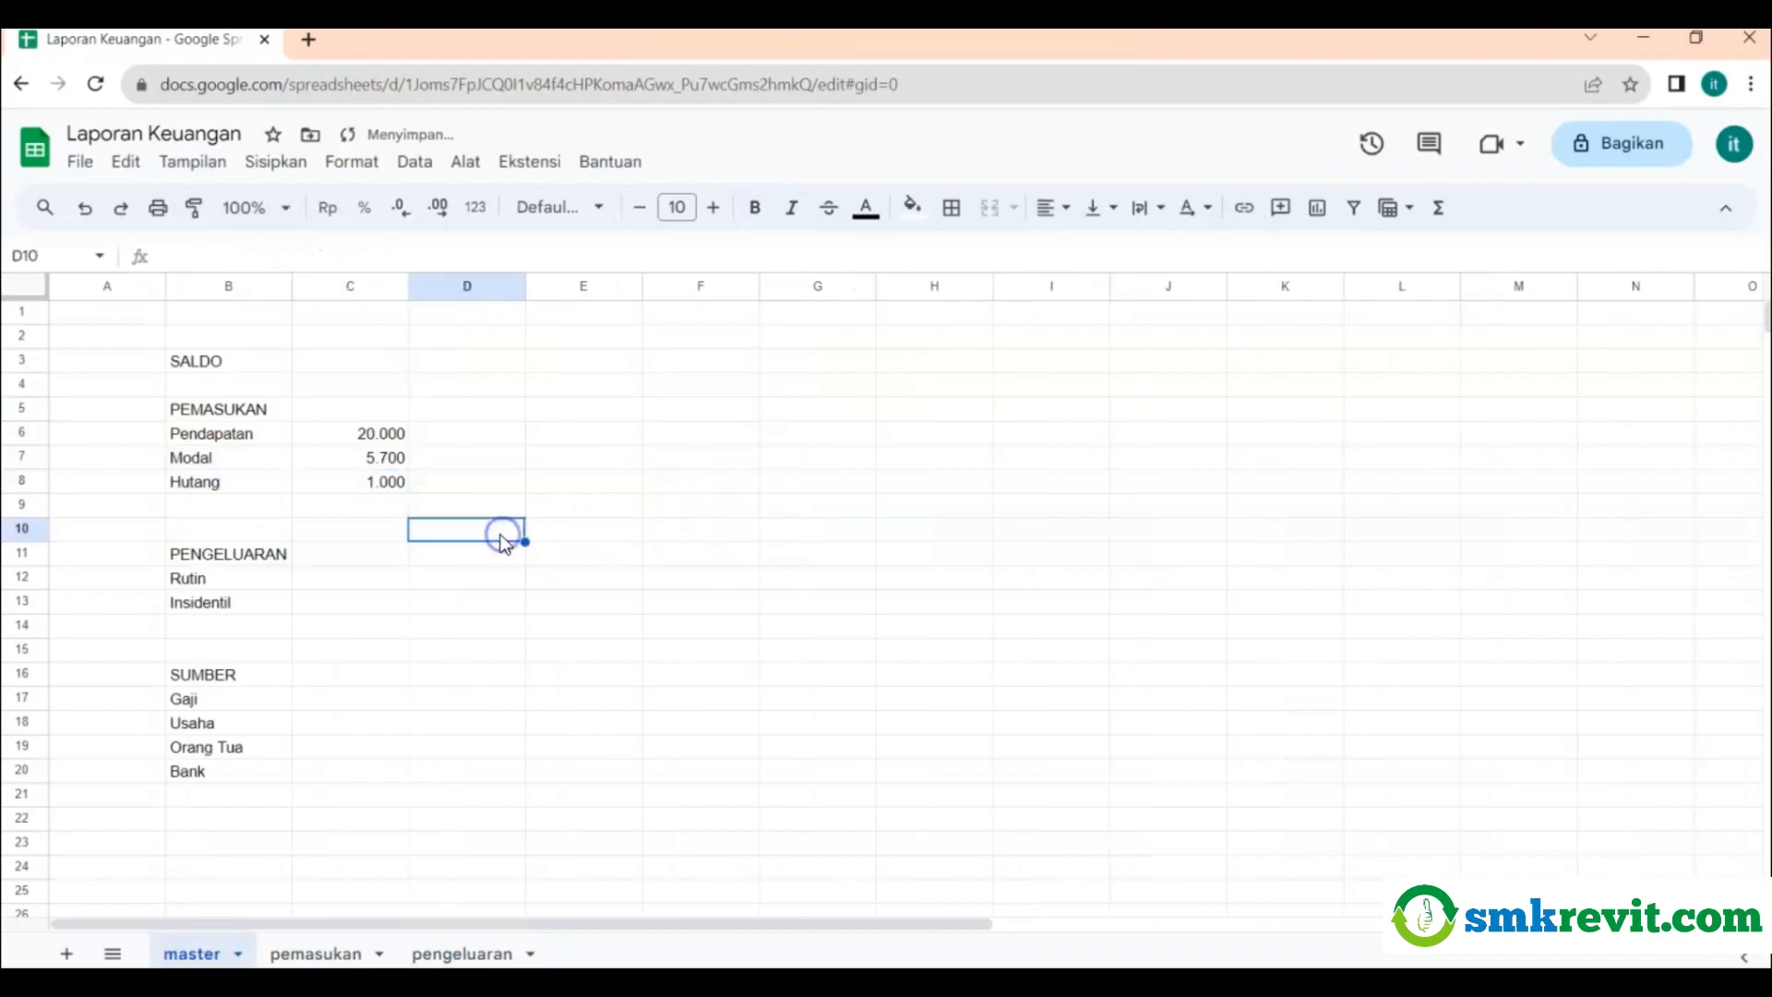
{"action": "left_click", "coordinate": [370, 489]}
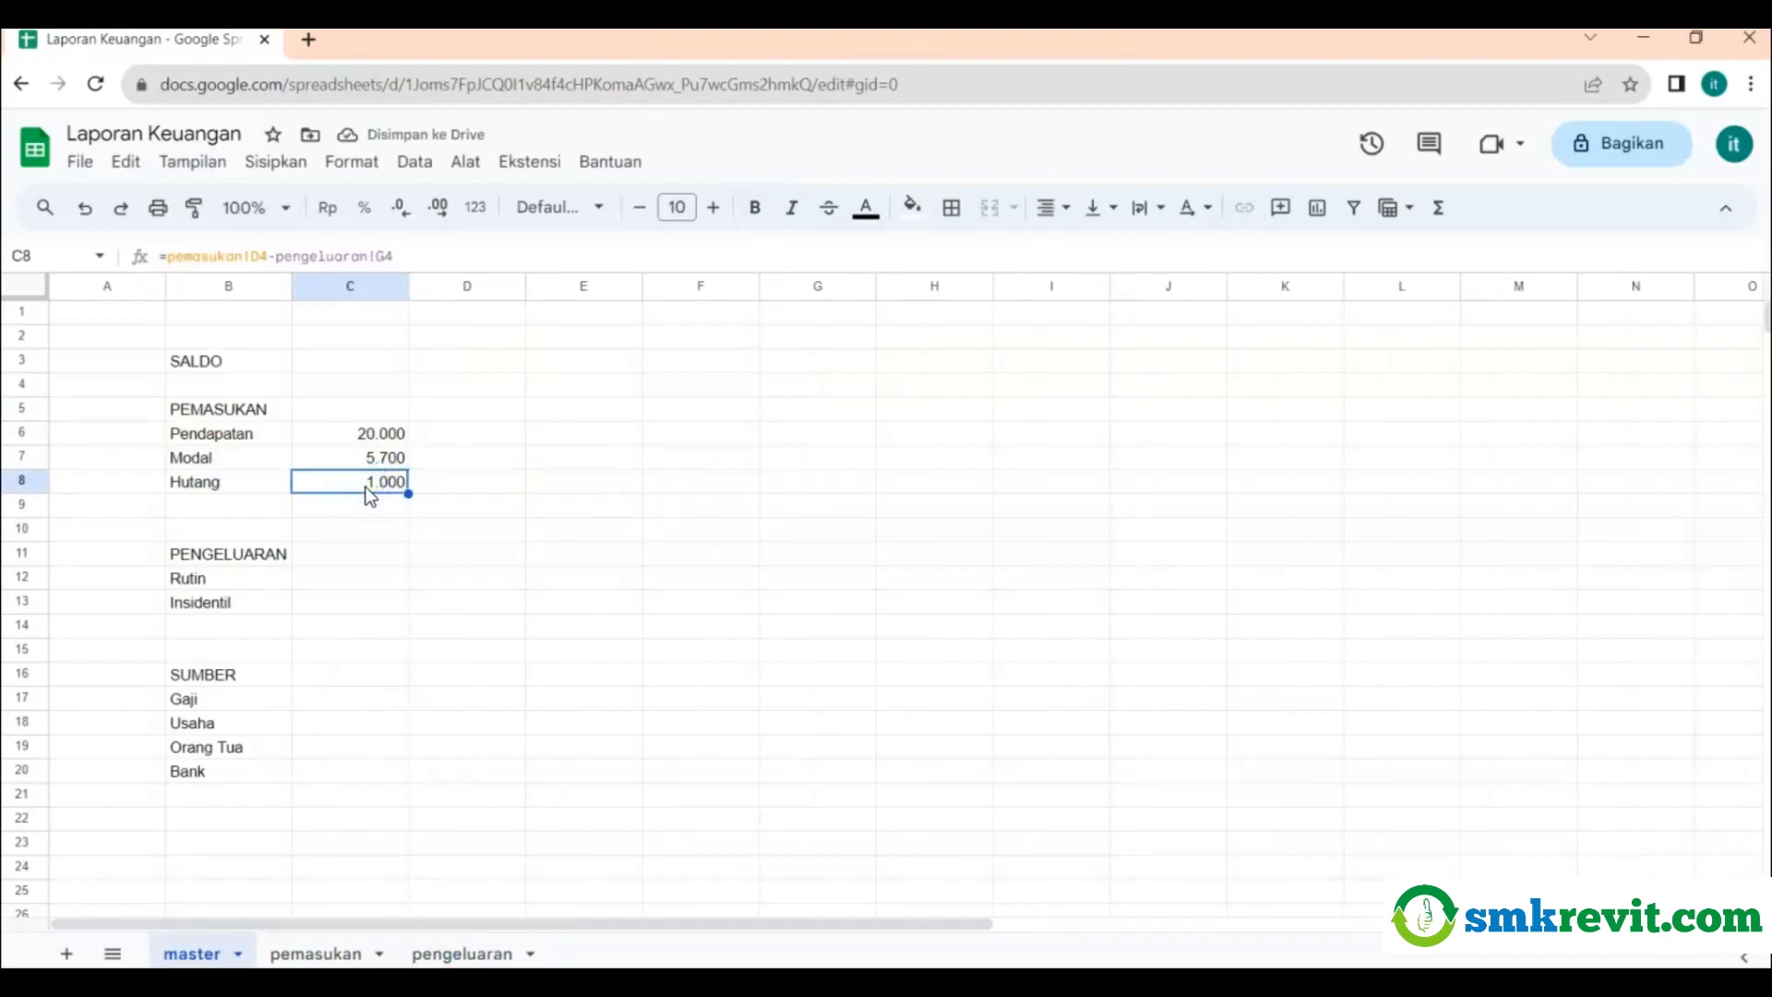
{"action": "left_click", "coordinate": [375, 459]}
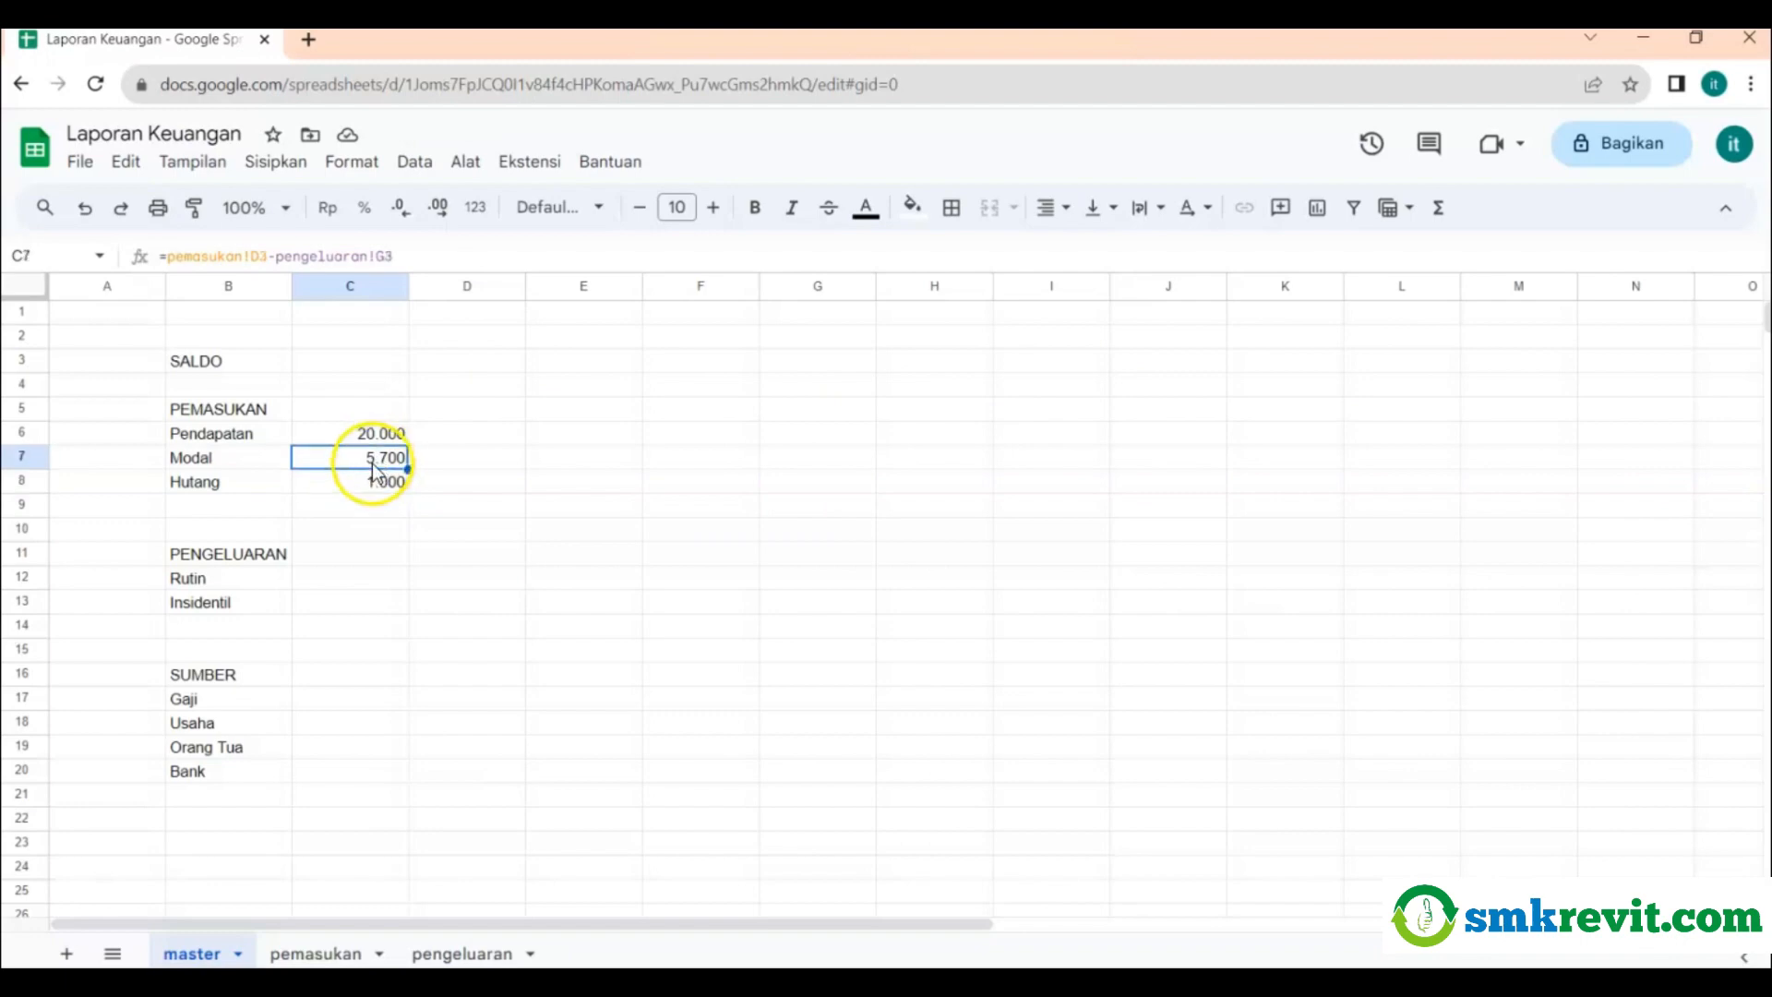
{"action": "left_click", "coordinate": [373, 481]}
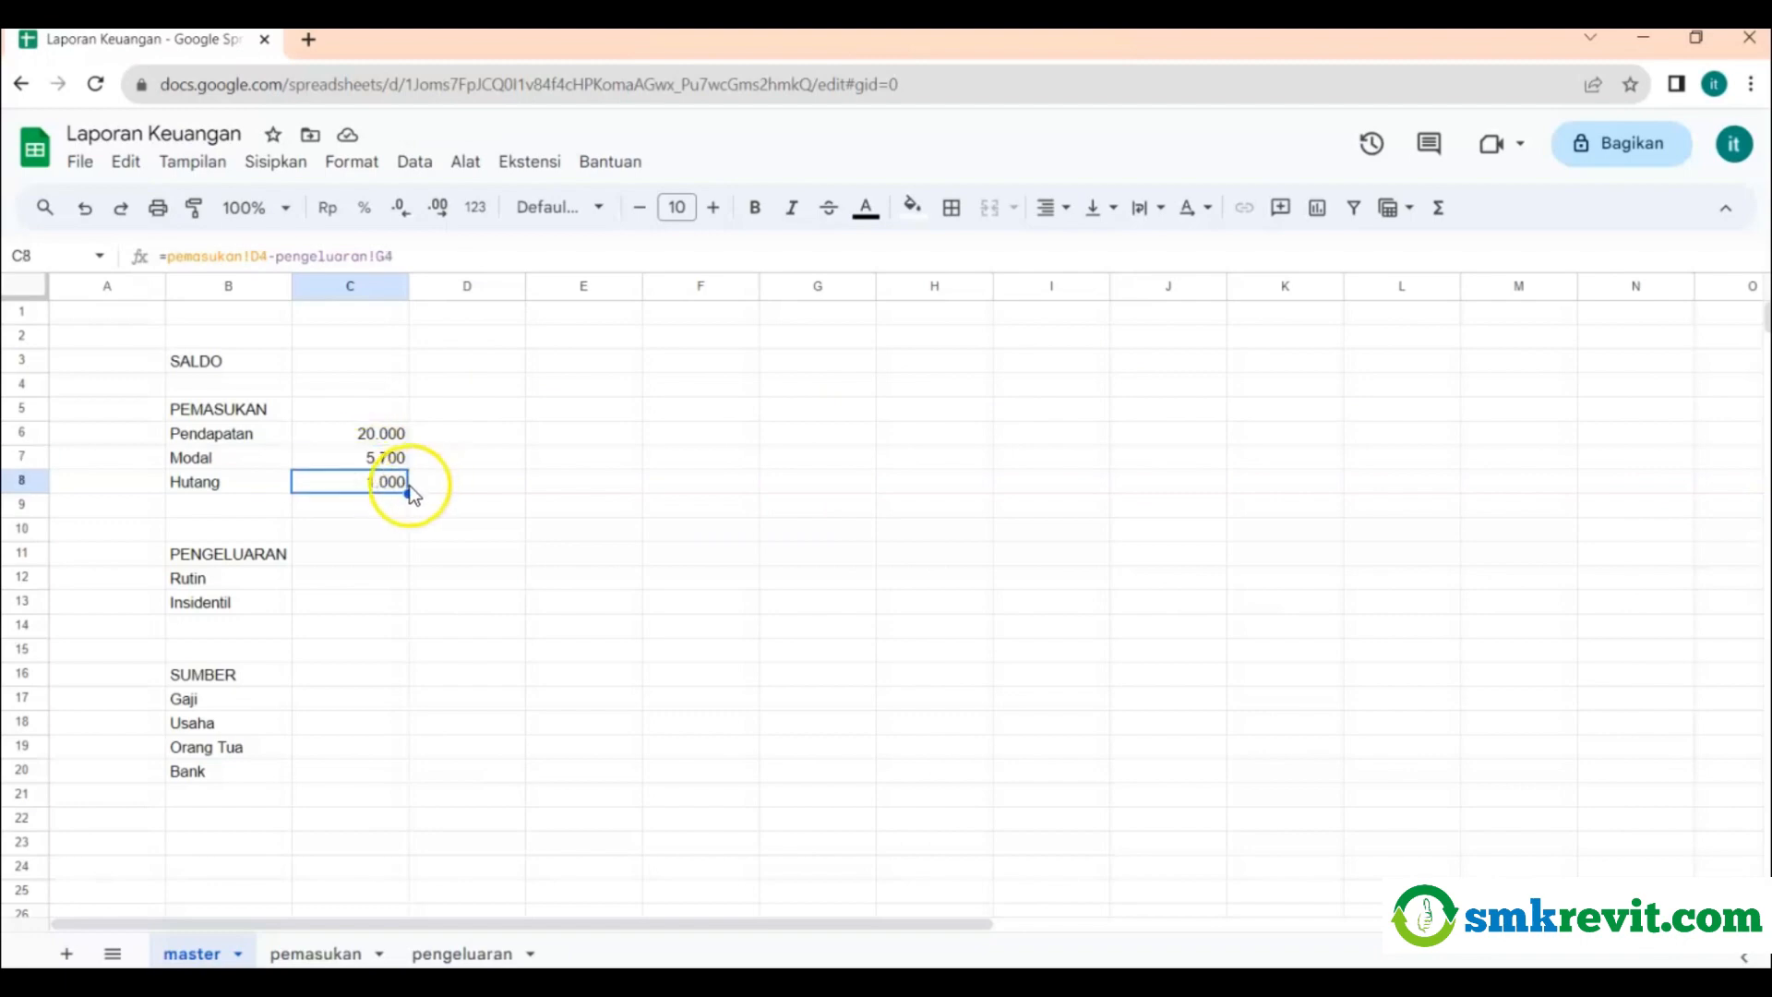
{"action": "left_click", "coordinate": [434, 480]}
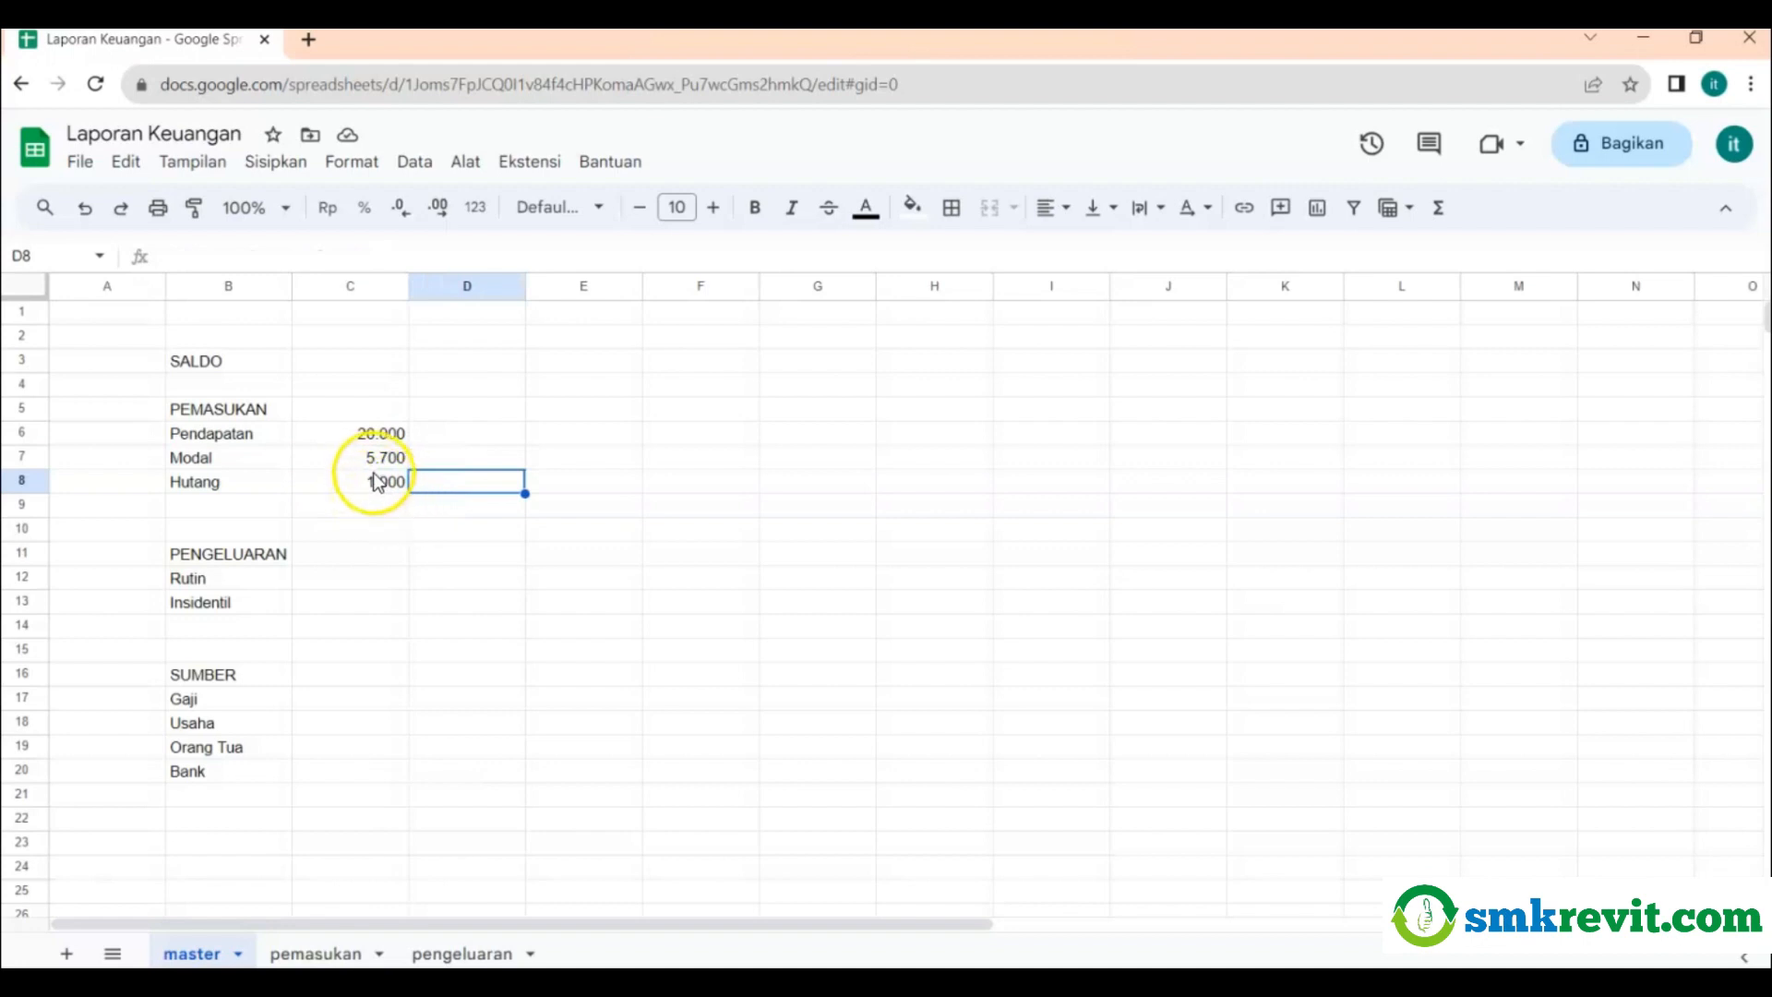
{"action": "left_click", "coordinate": [369, 457]}
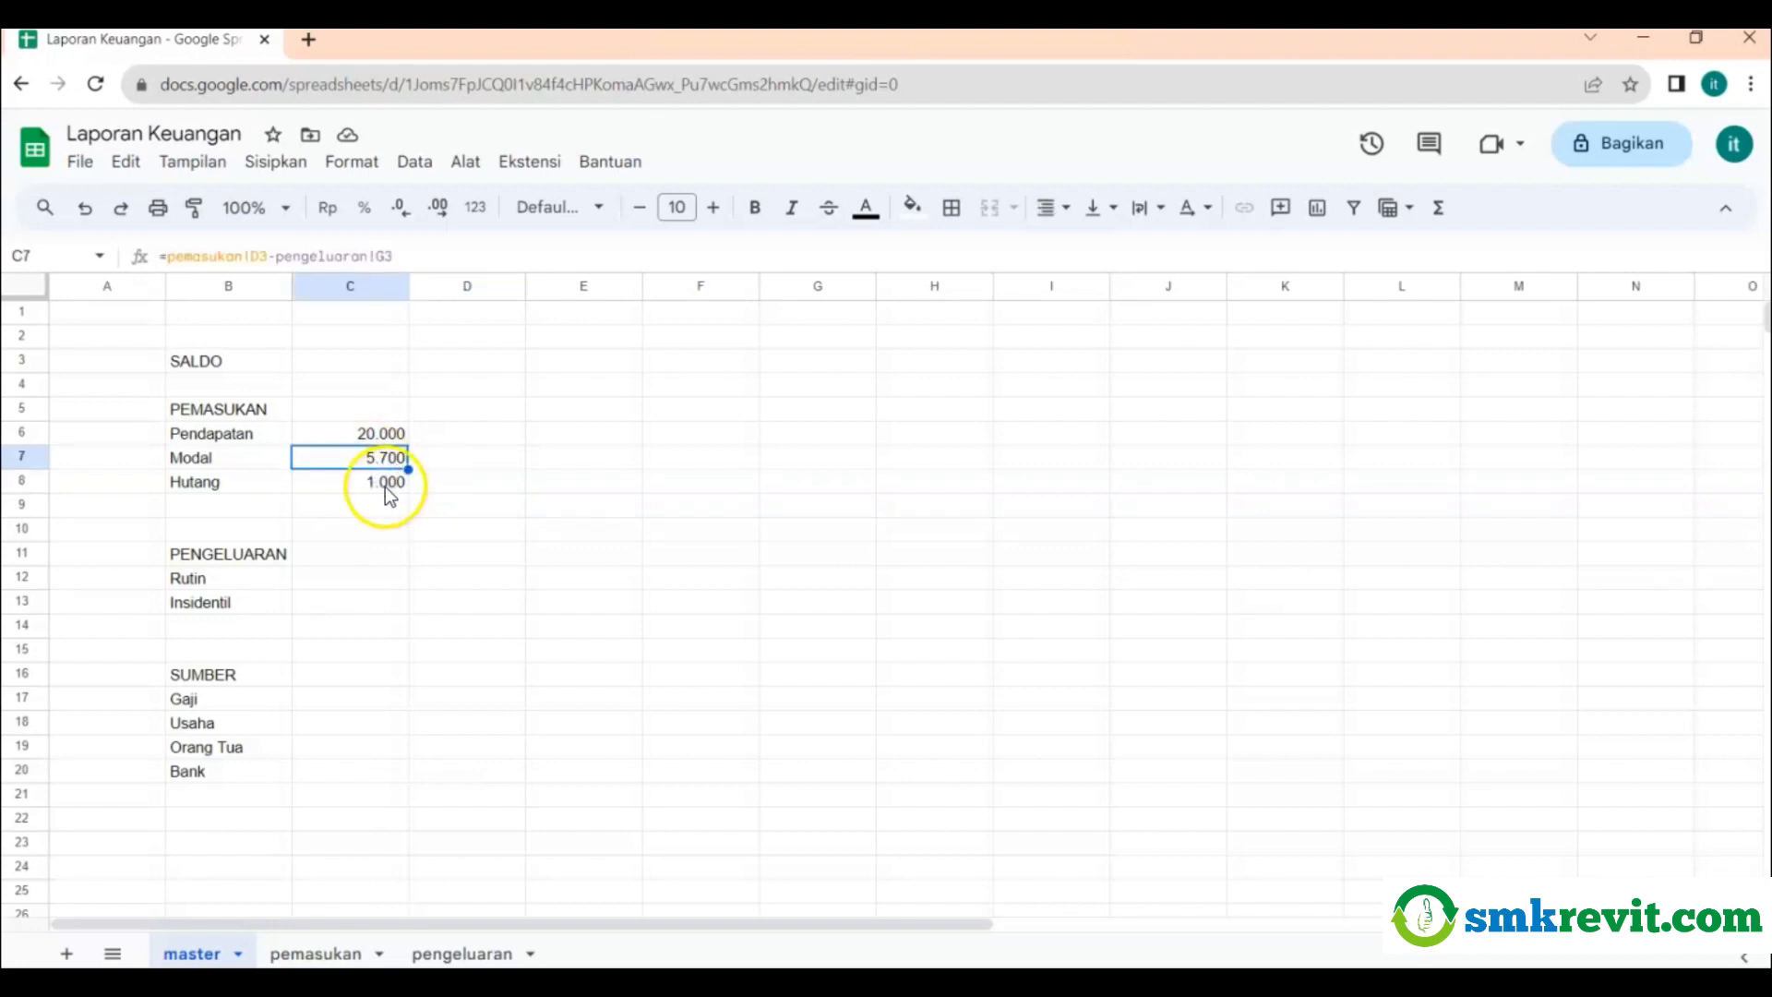
{"action": "left_click", "coordinate": [348, 463]}
{"action": "left_click", "coordinate": [352, 438]}
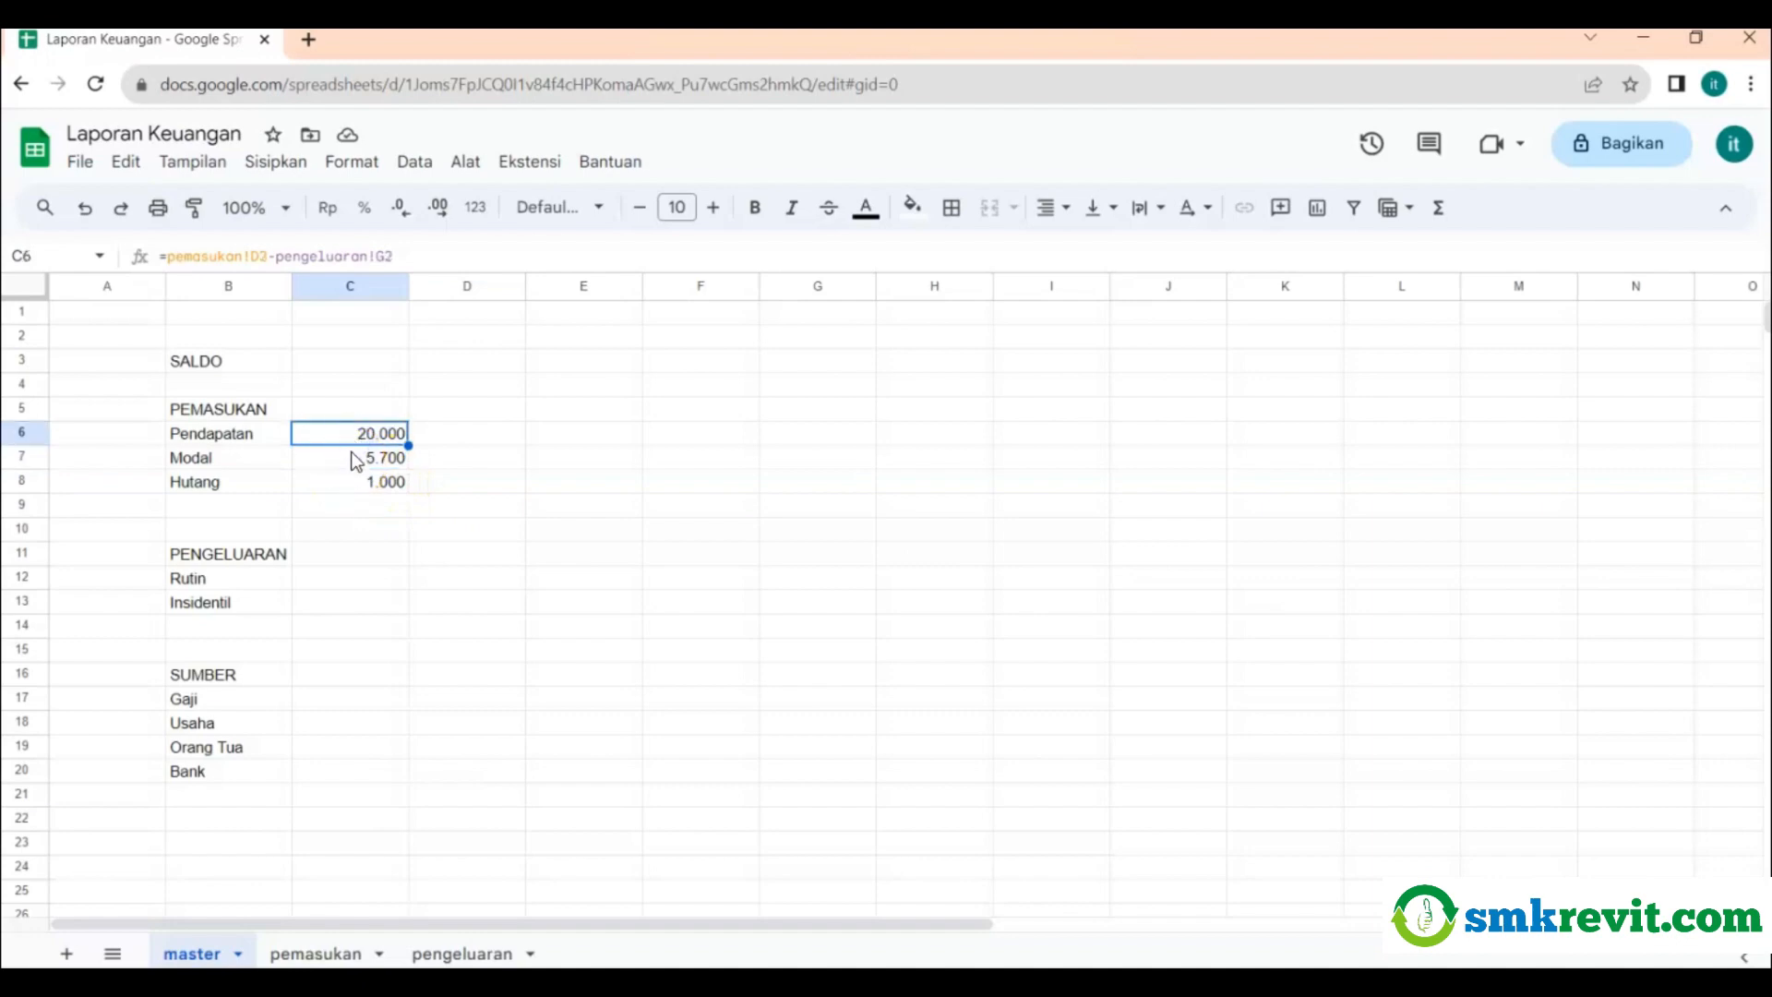
{"action": "left_click", "coordinate": [354, 458]}
{"action": "left_click", "coordinate": [349, 483]}
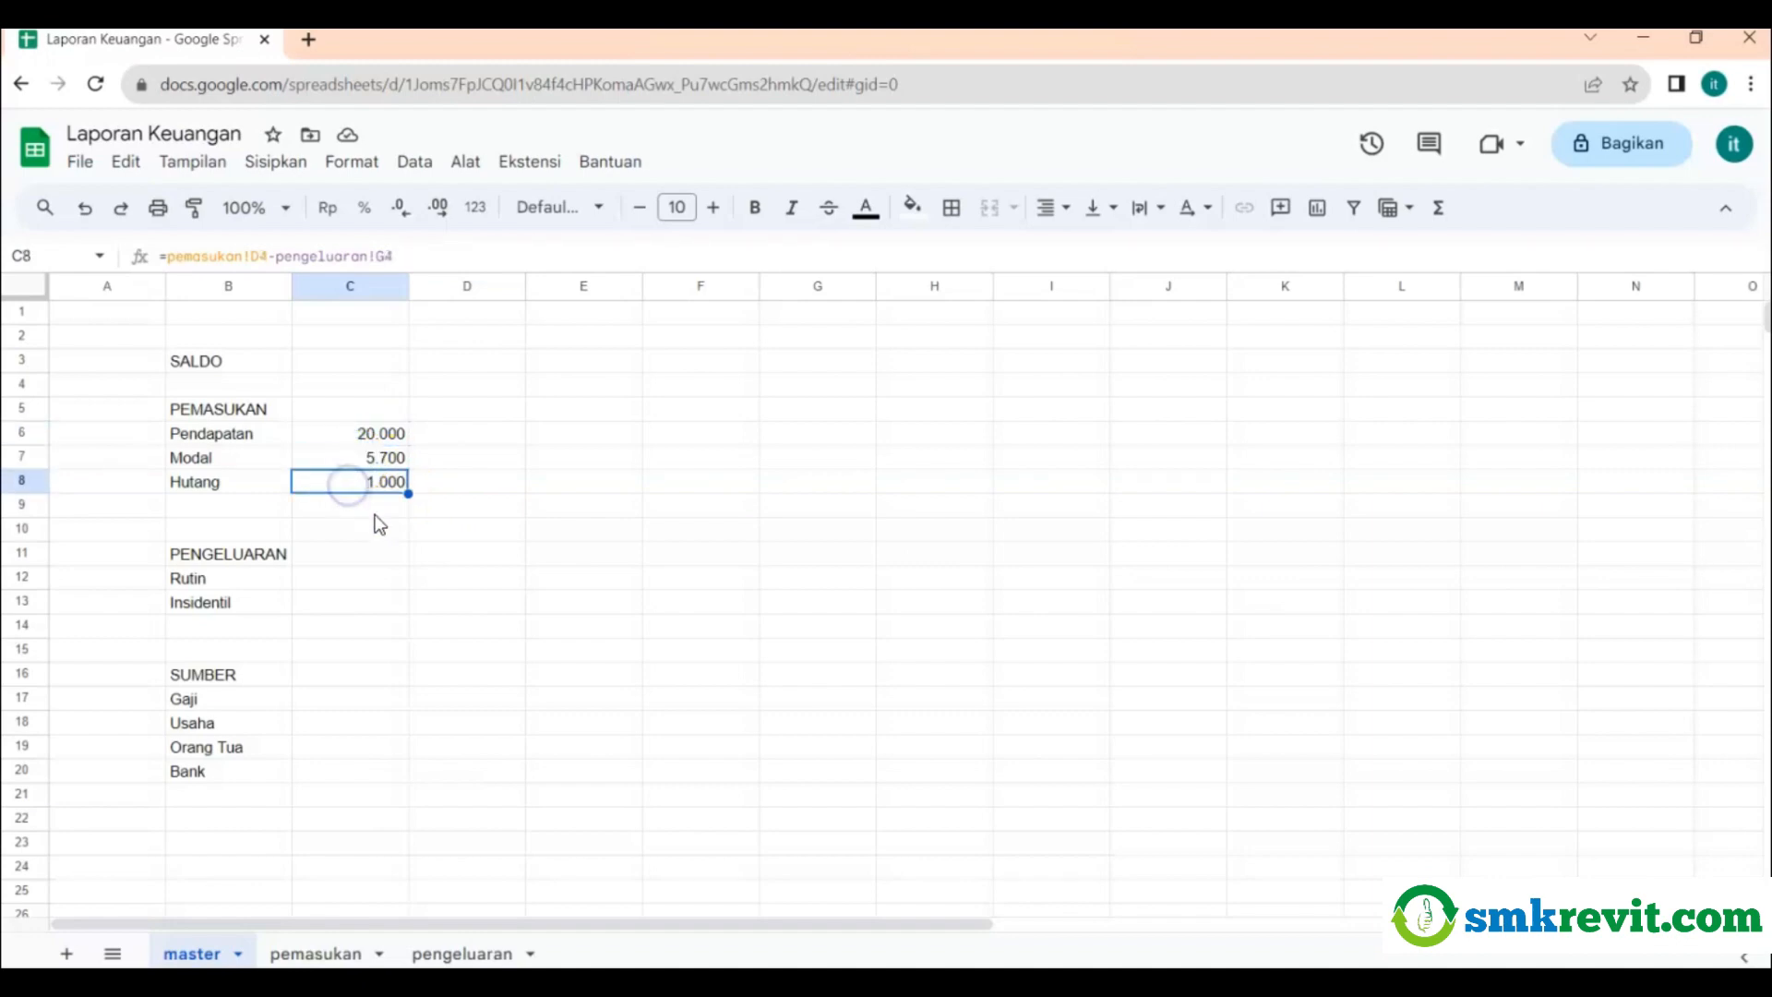
{"action": "left_click", "coordinate": [349, 434]}
{"action": "left_click", "coordinate": [347, 463]}
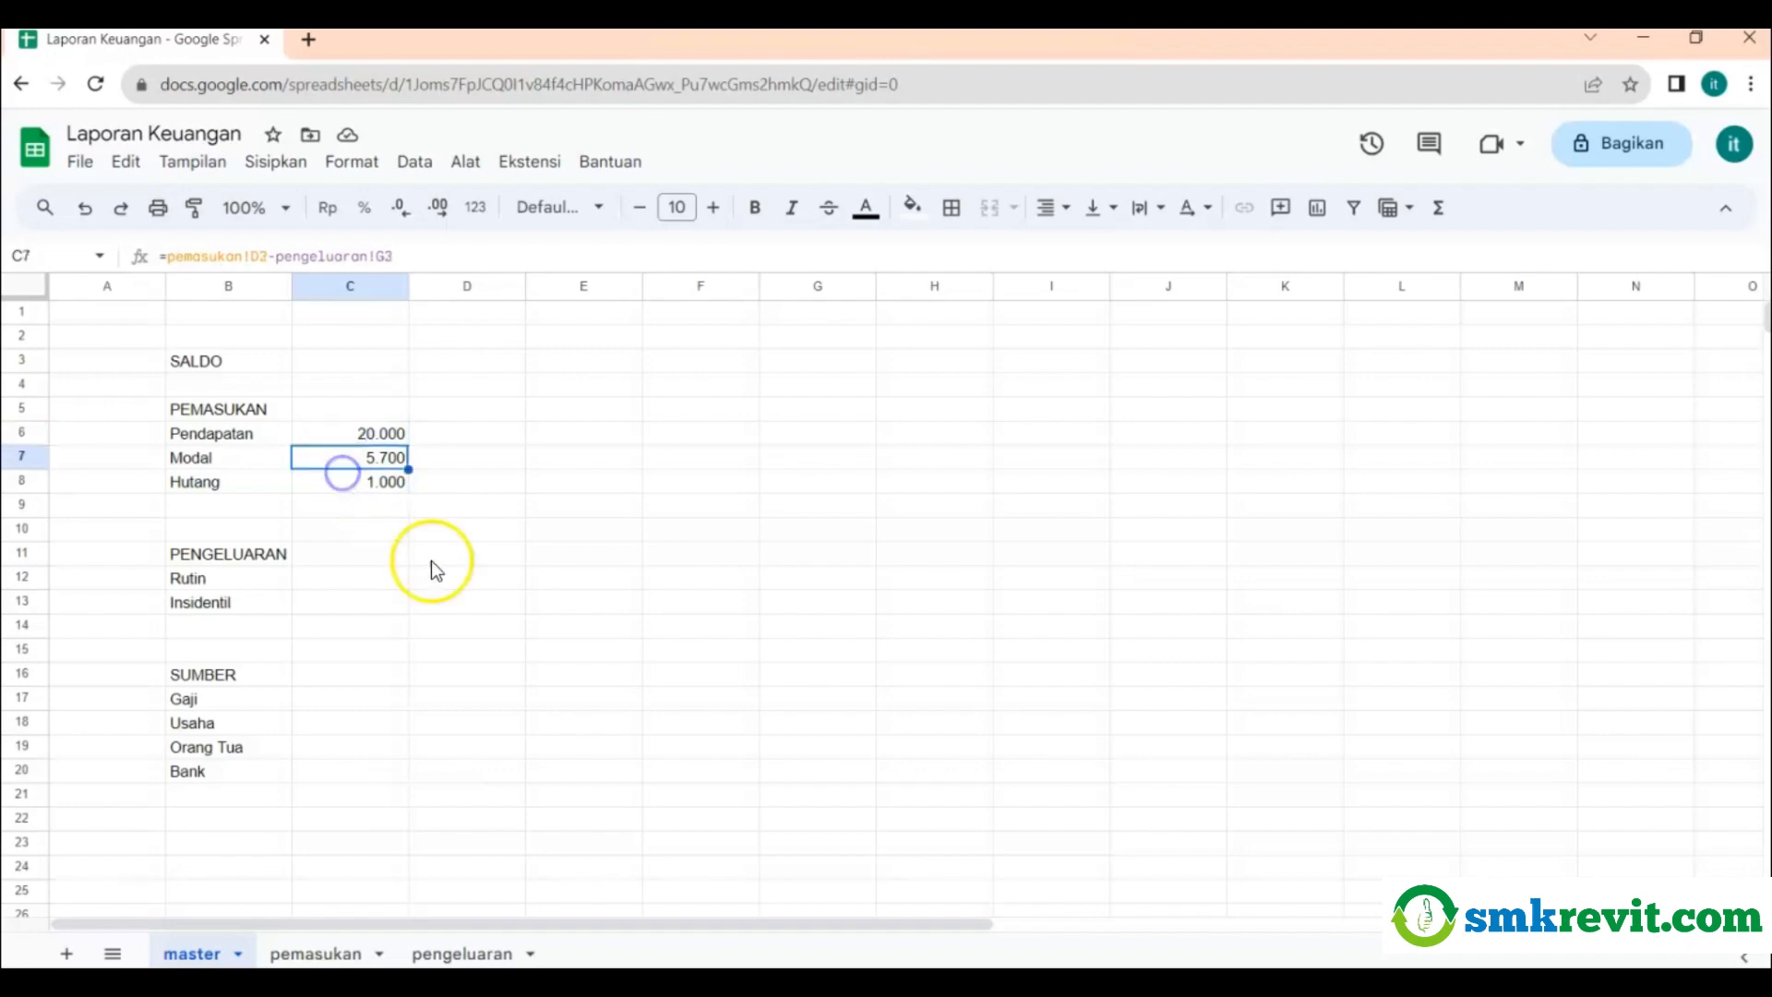
Enter =pengeluaran!D2 in C12 beside Rutin in the master sheet's PENGELUARAN section.
{"action": "left_click", "coordinate": [350, 581]}
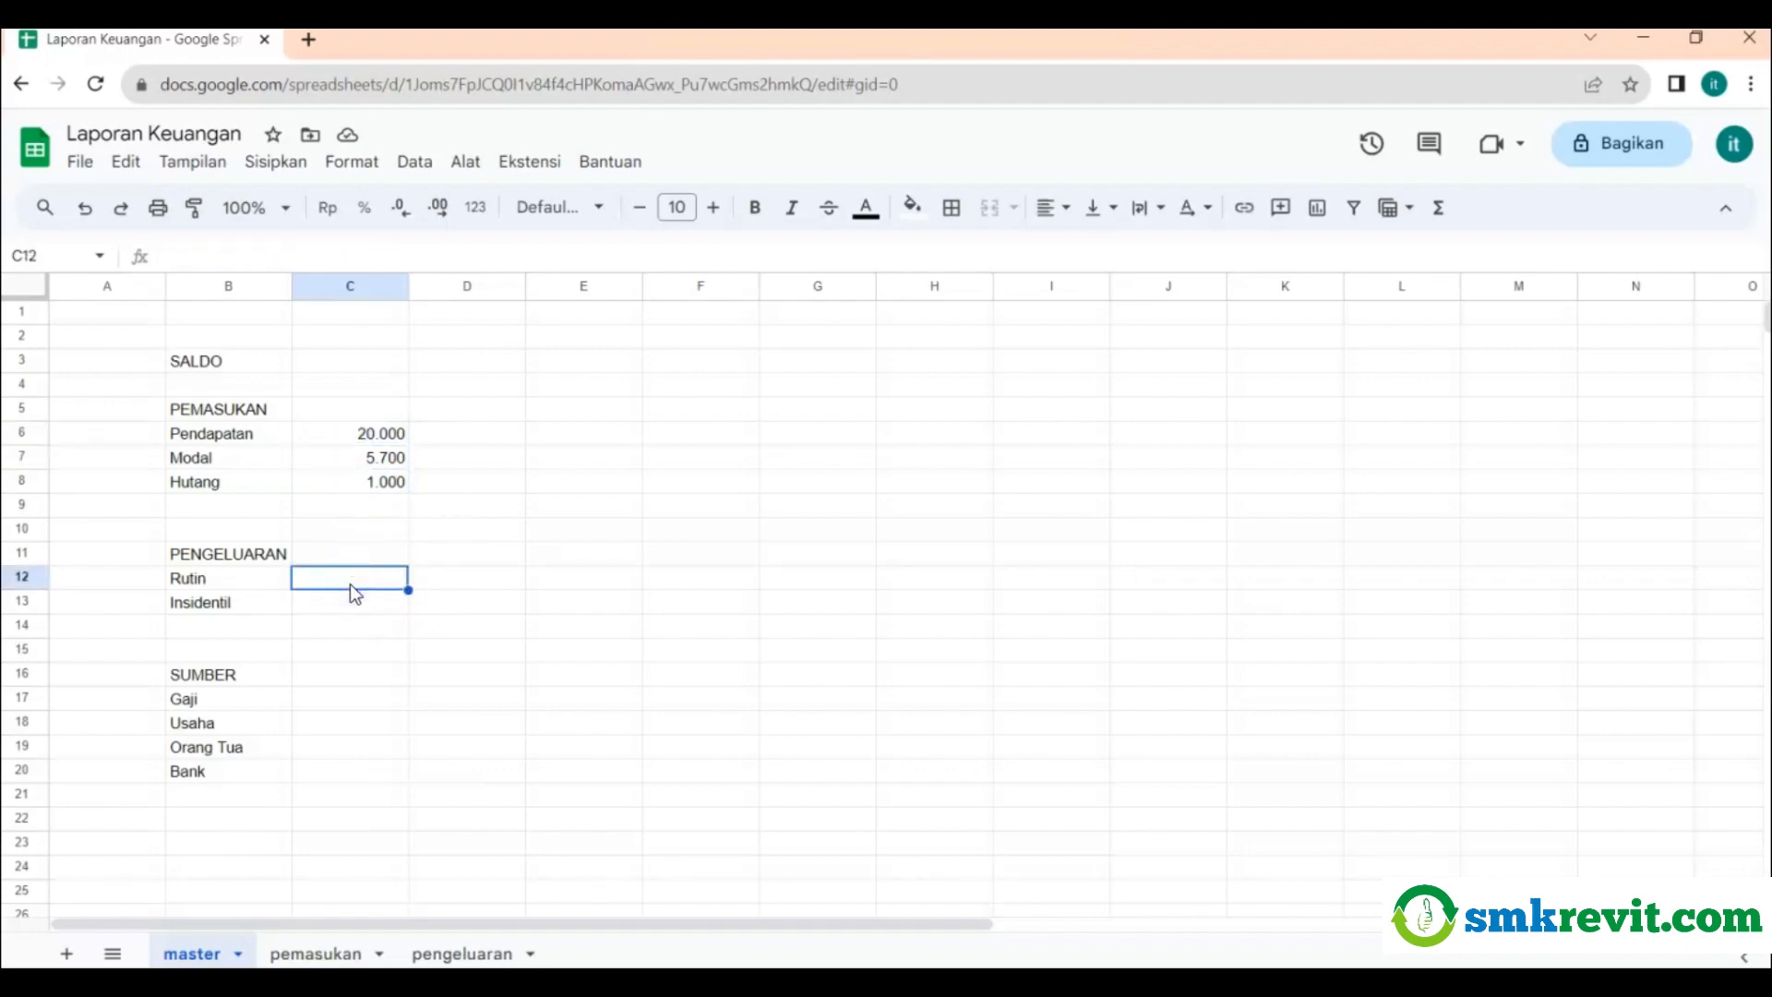
{"action": "type", "text": "="}
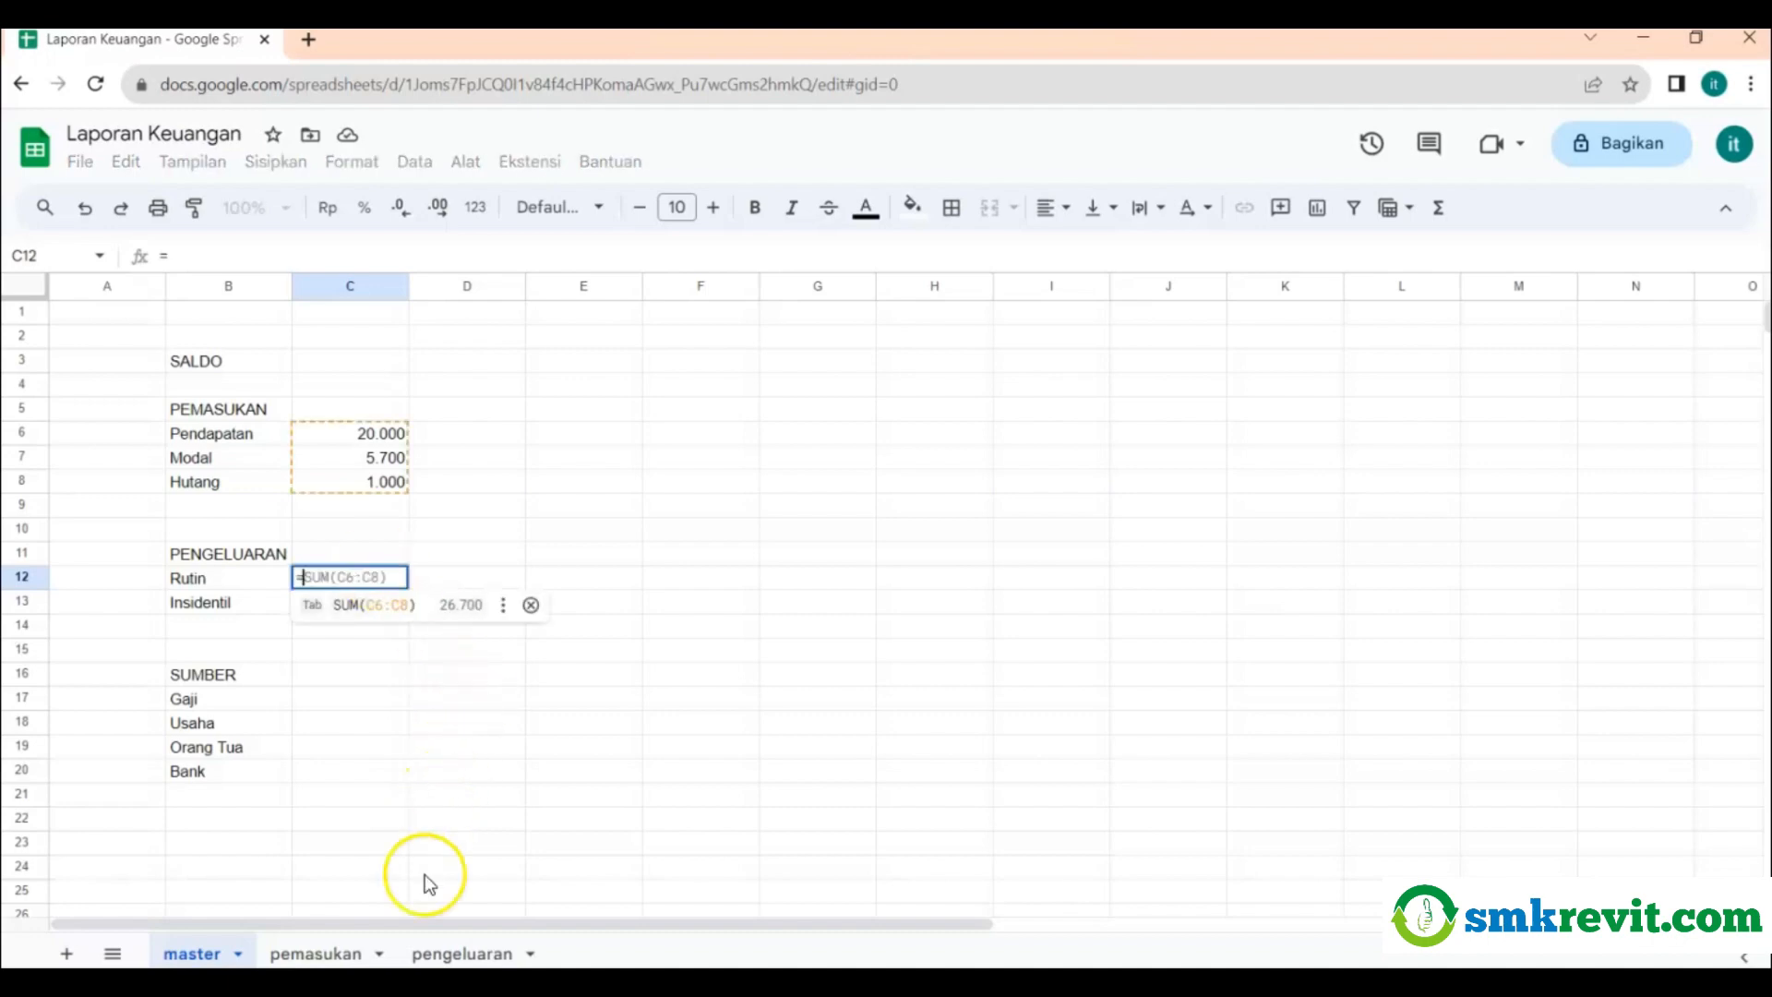
{"action": "left_click", "coordinate": [452, 953]}
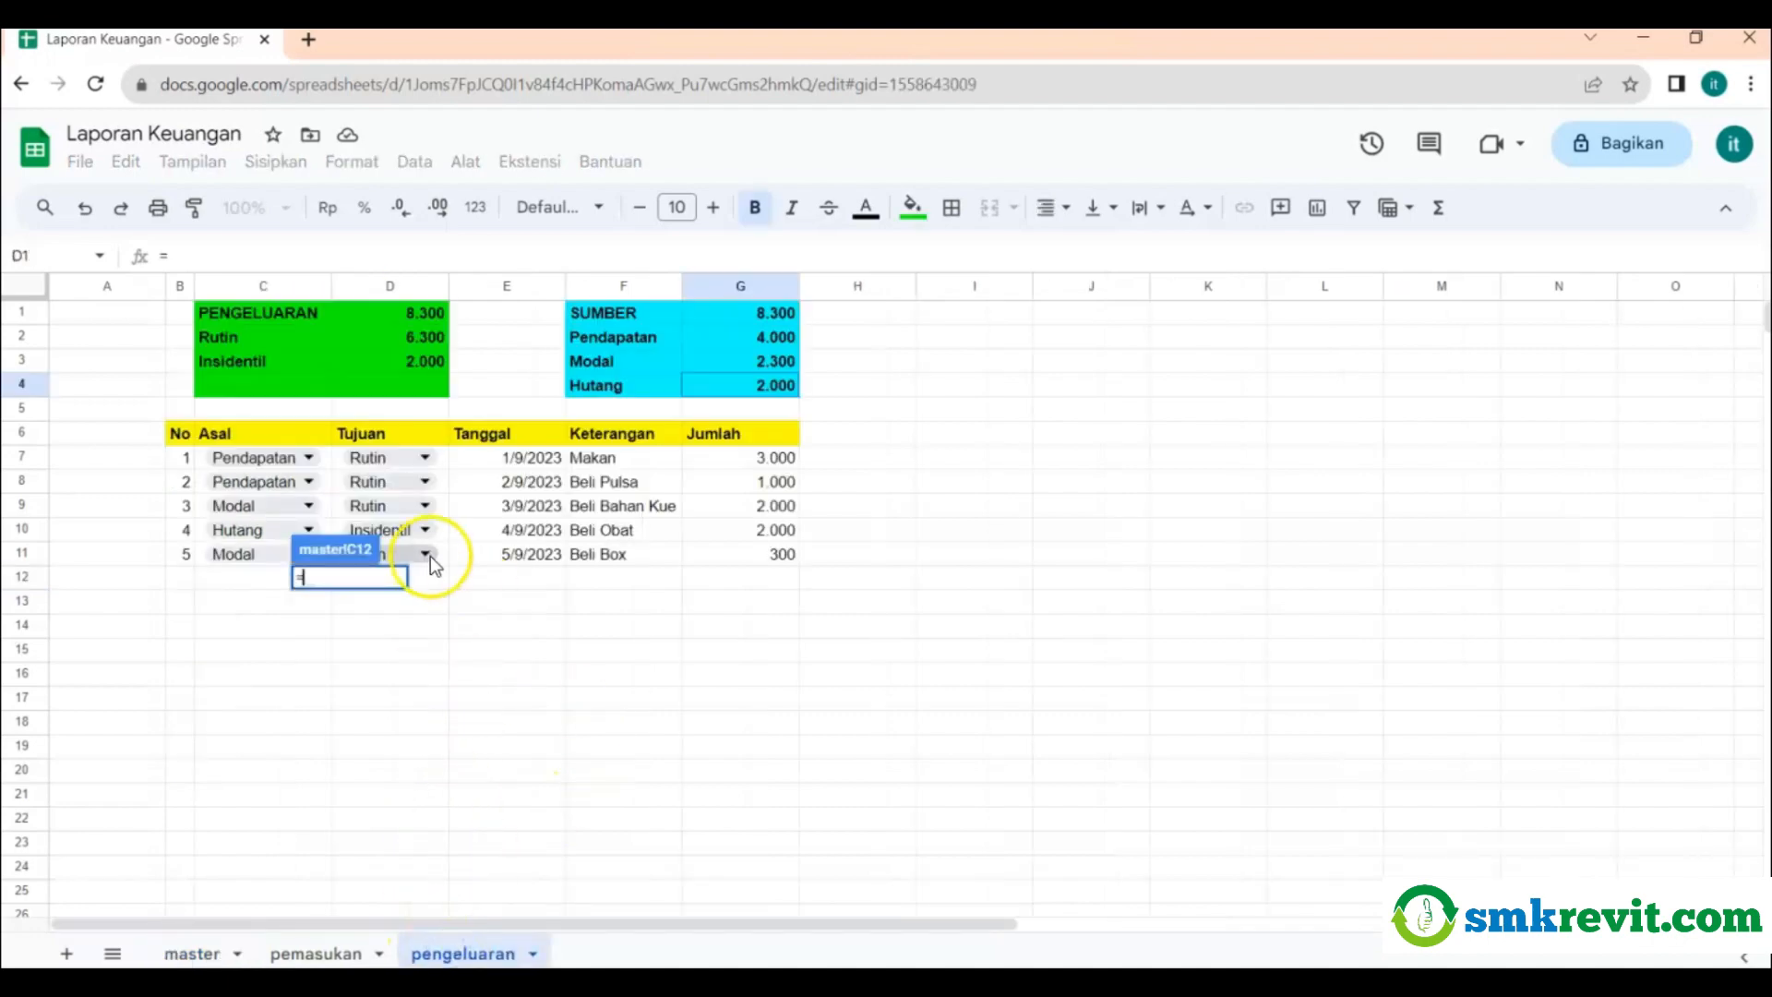
{"action": "left_click", "coordinate": [412, 340]}
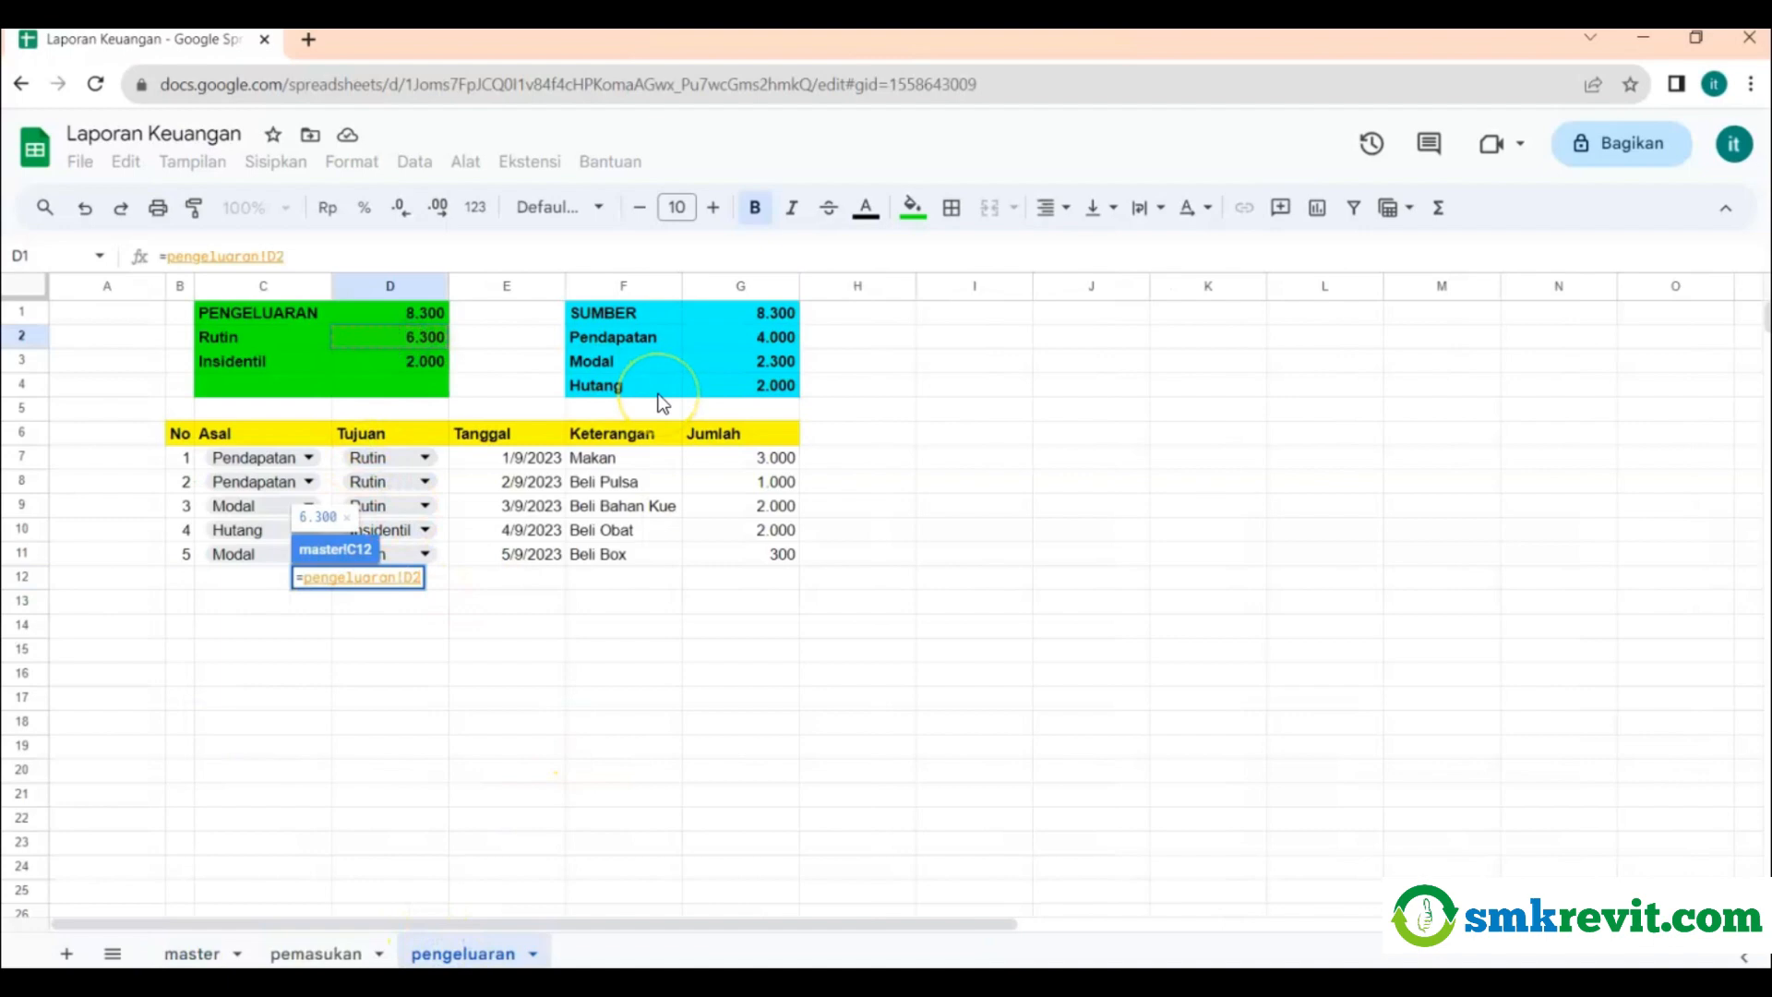
{"action": "key", "text": "Return"}
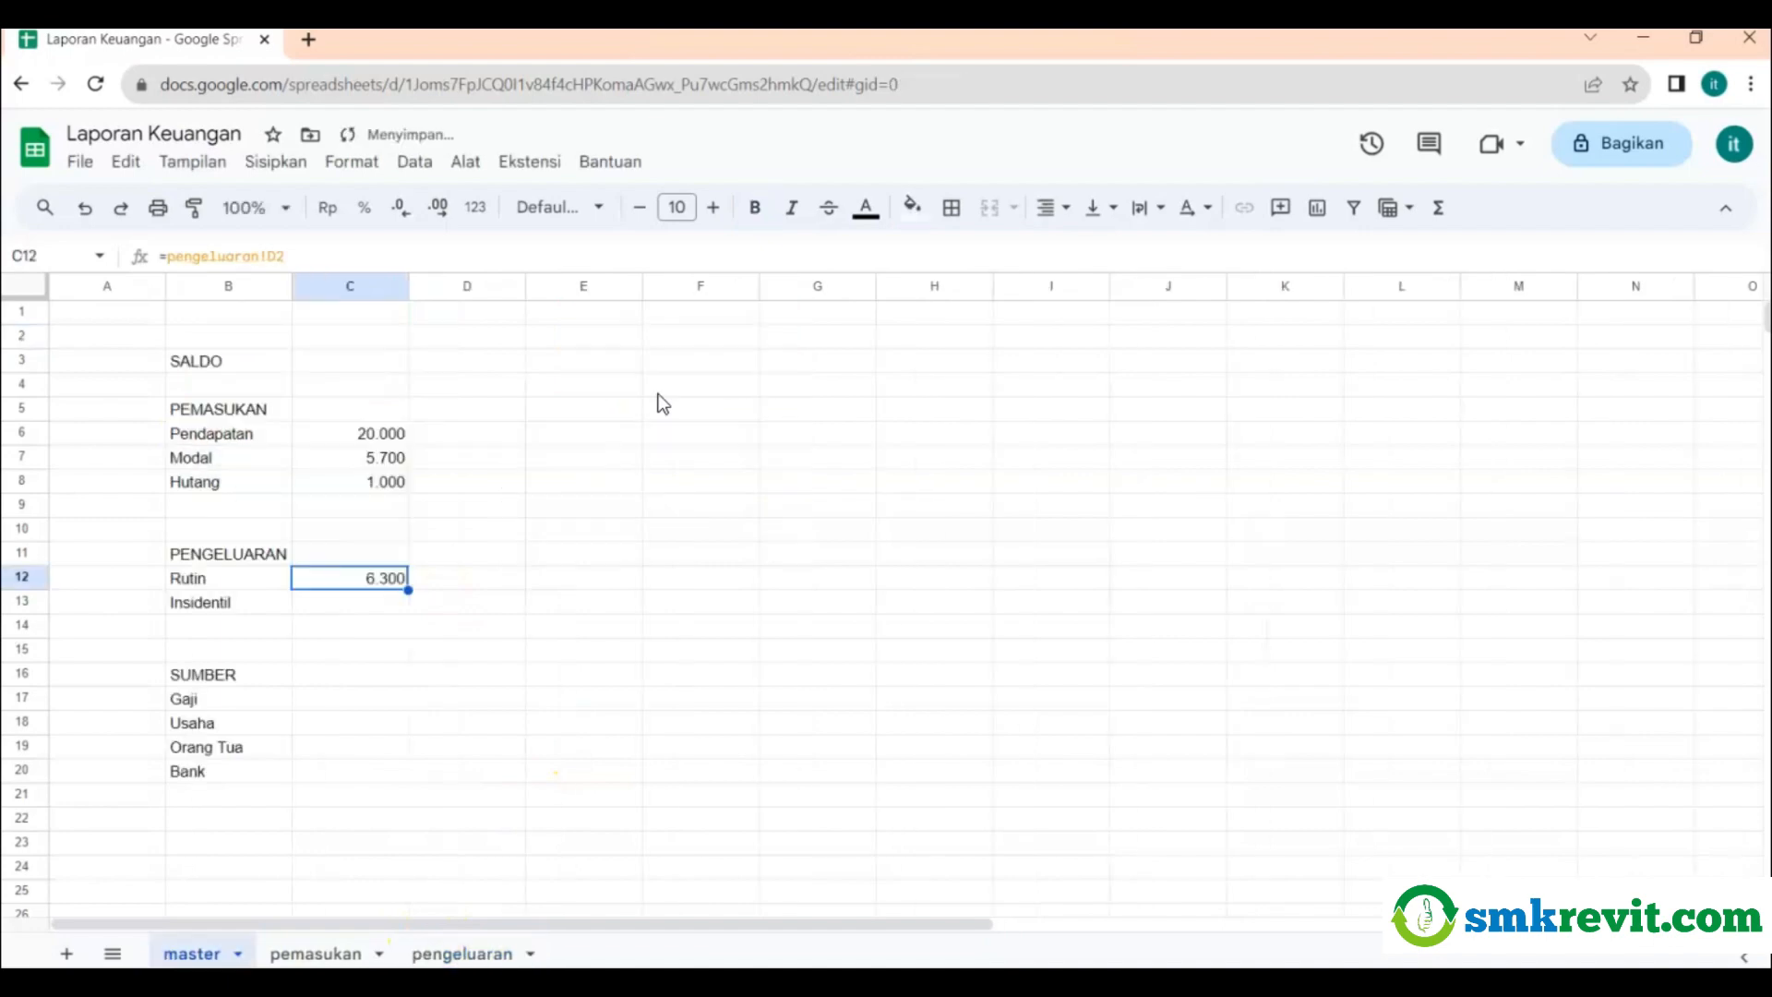
Enter =pengeluaran!D3 in C13 beside Insidentil in the master sheet's PENGELUARAN section.
{"action": "left_click", "coordinate": [345, 602]}
{"action": "type", "text": "="}
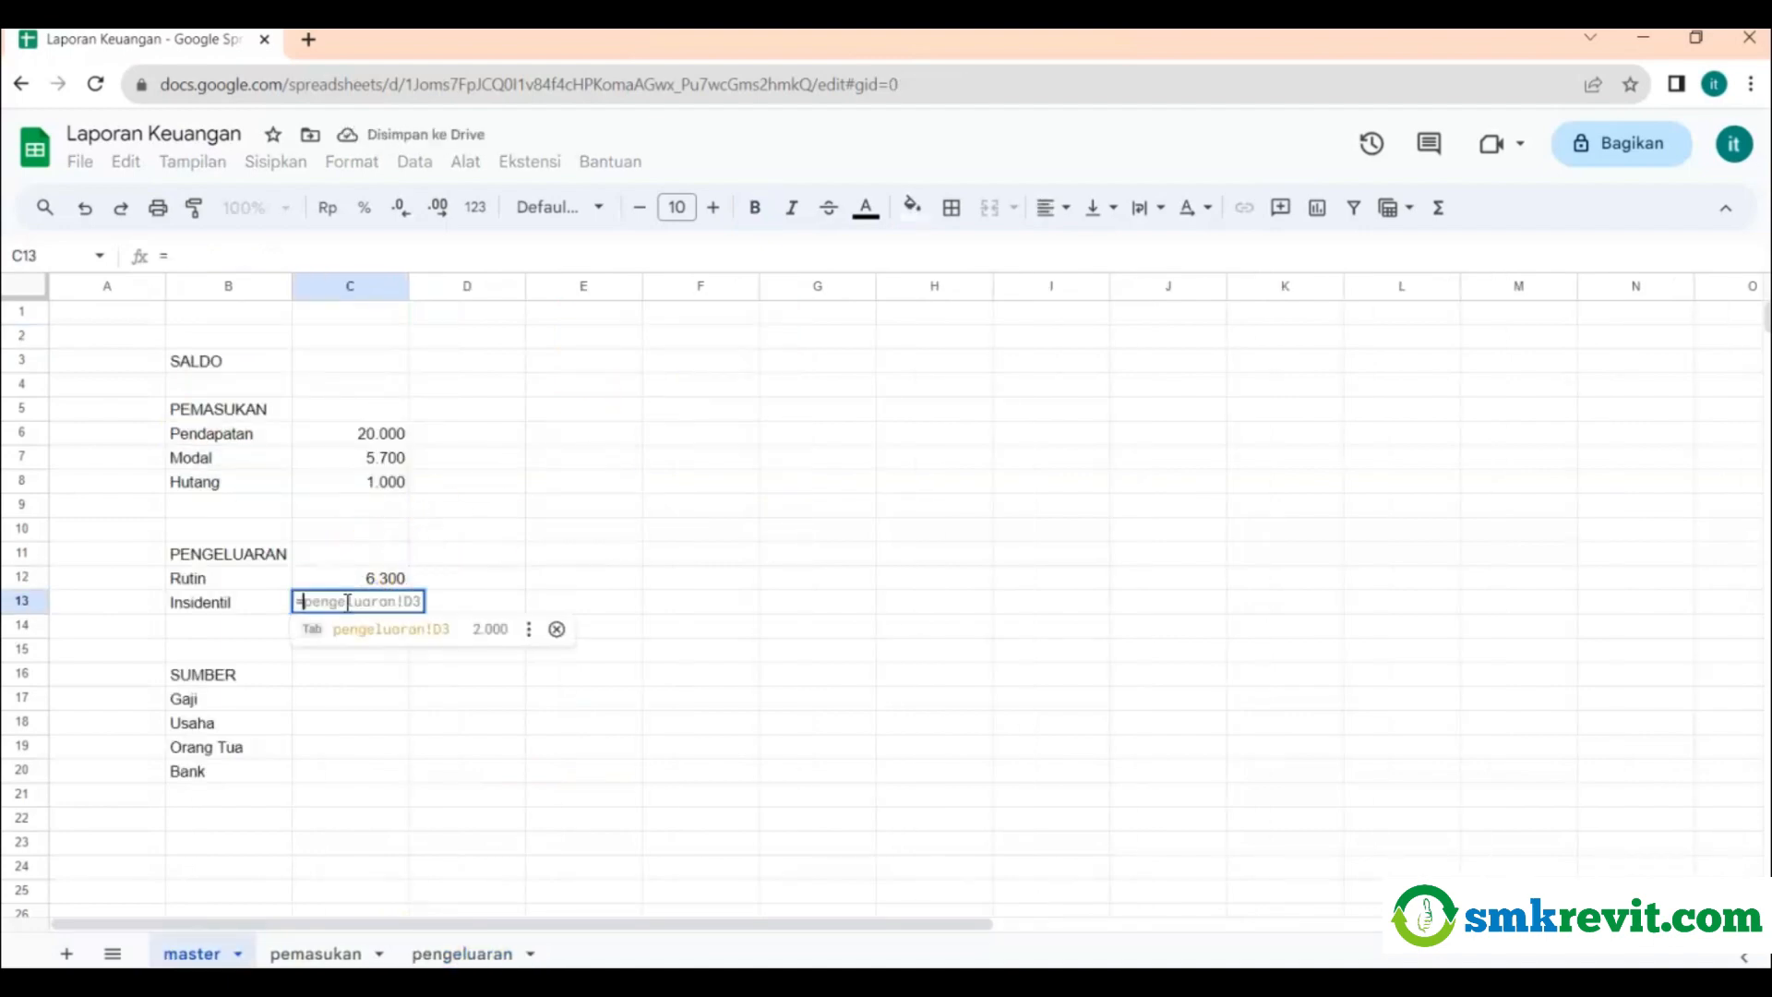
{"action": "left_click", "coordinate": [435, 951]}
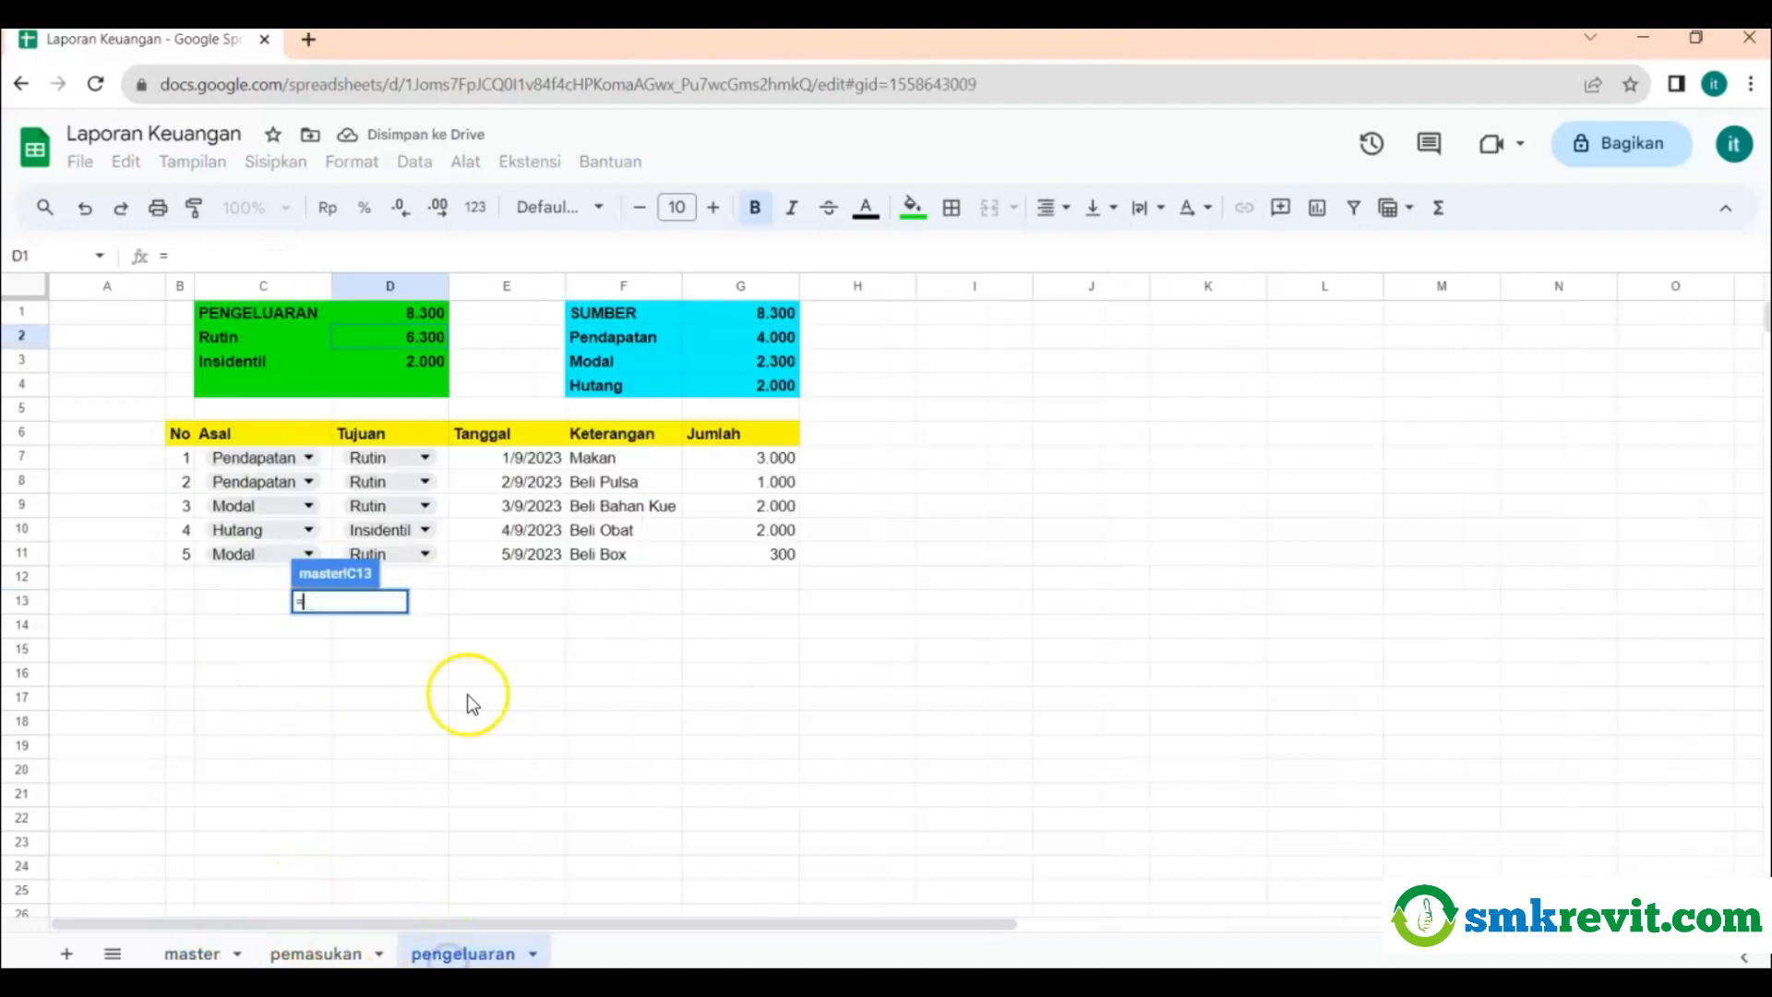
{"action": "left_click", "coordinate": [389, 369]}
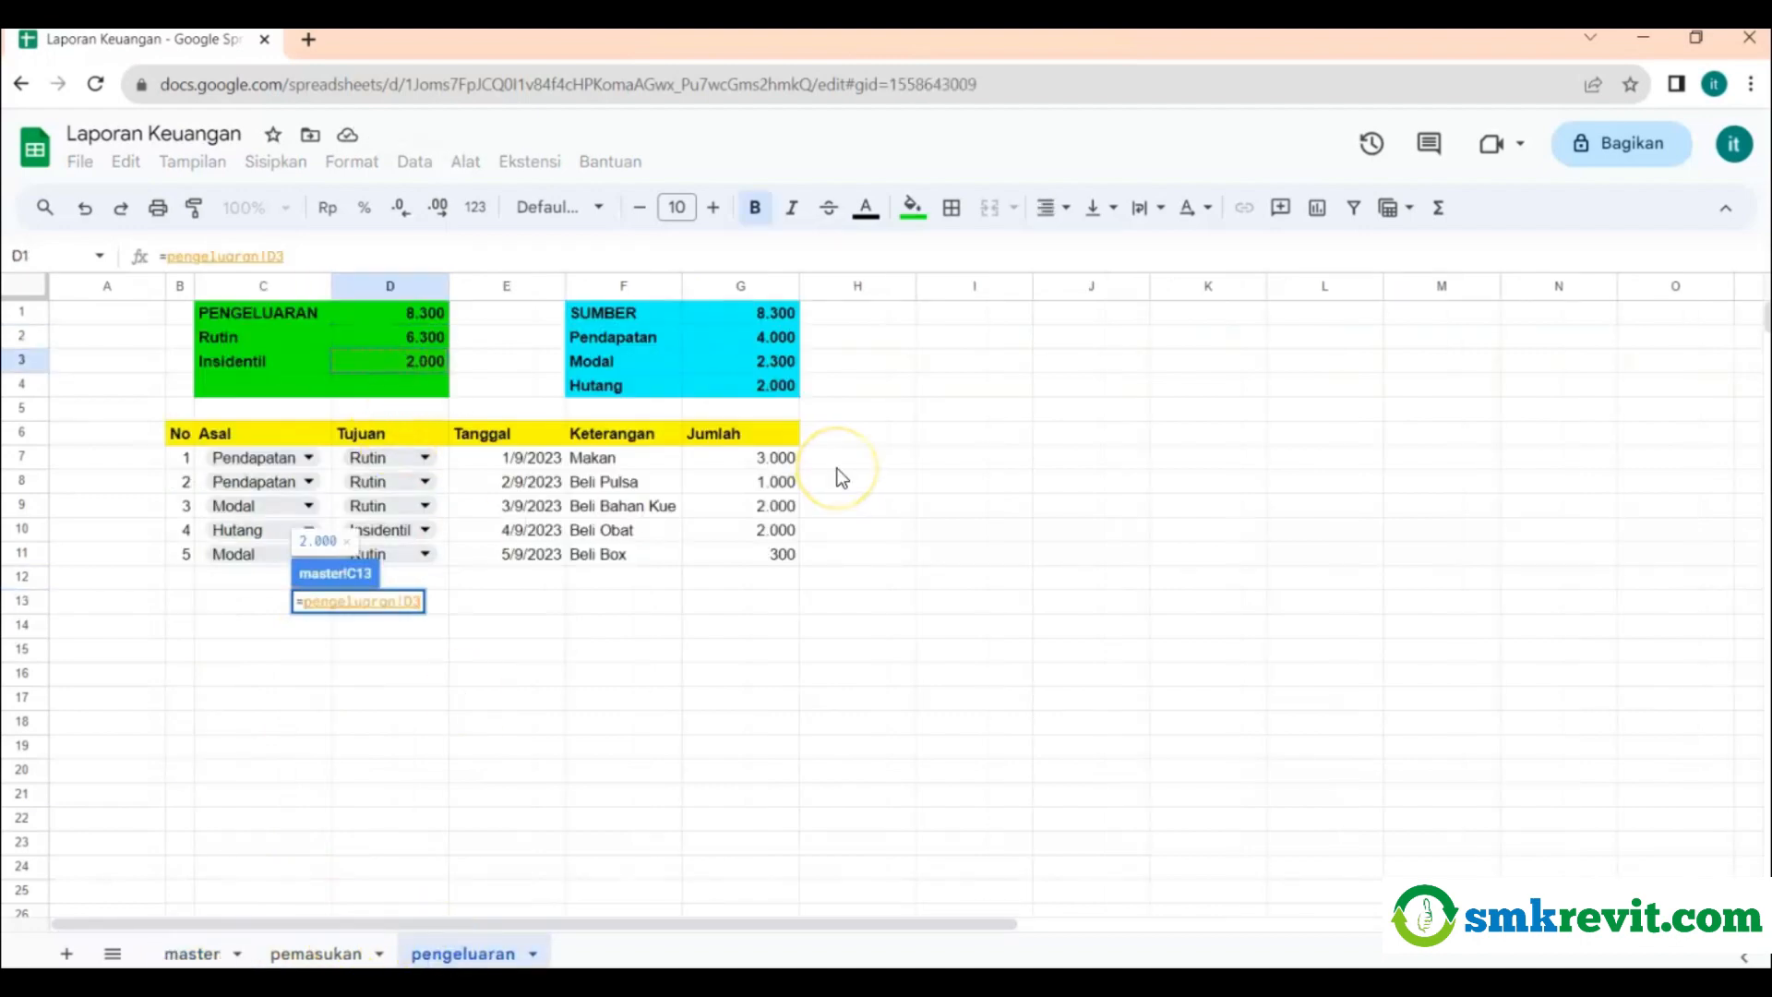
{"action": "key", "text": "Return"}
Enter a SUM of C6:C8 in C5 beside PEMASUKAN on the master sheet.
{"action": "left_click", "coordinate": [350, 681]}
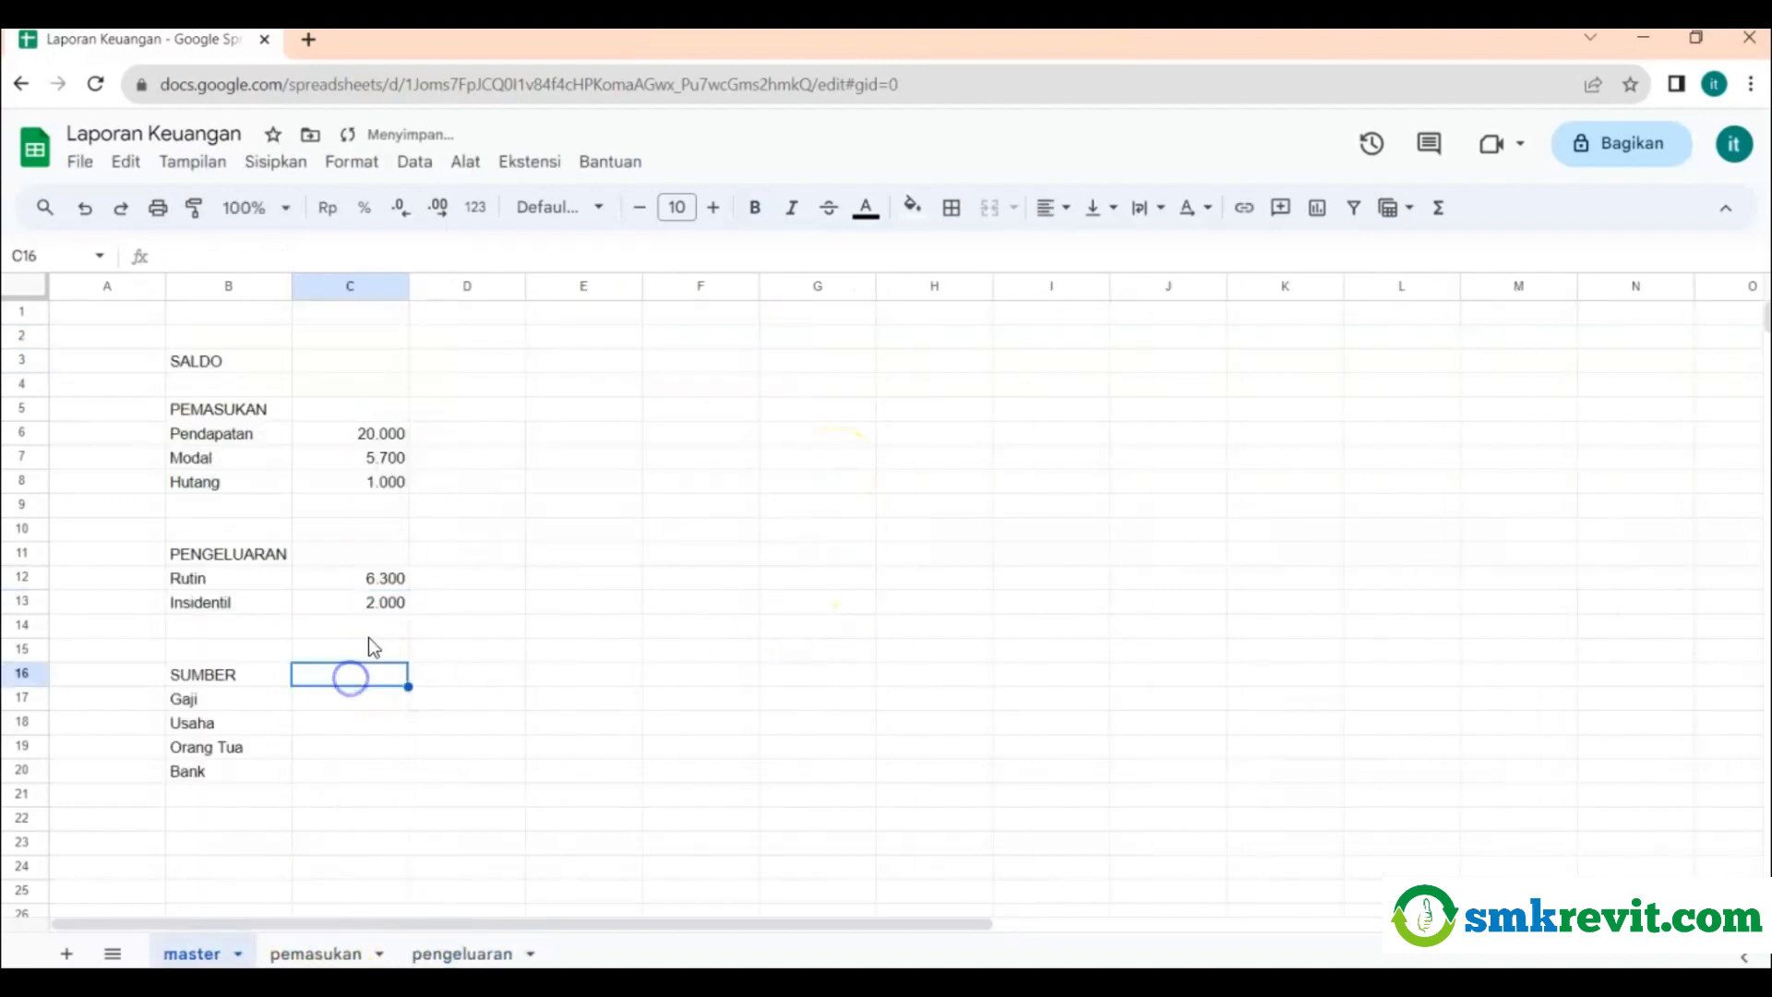
{"action": "left_click", "coordinate": [375, 580]}
{"action": "left_click", "coordinate": [373, 609]}
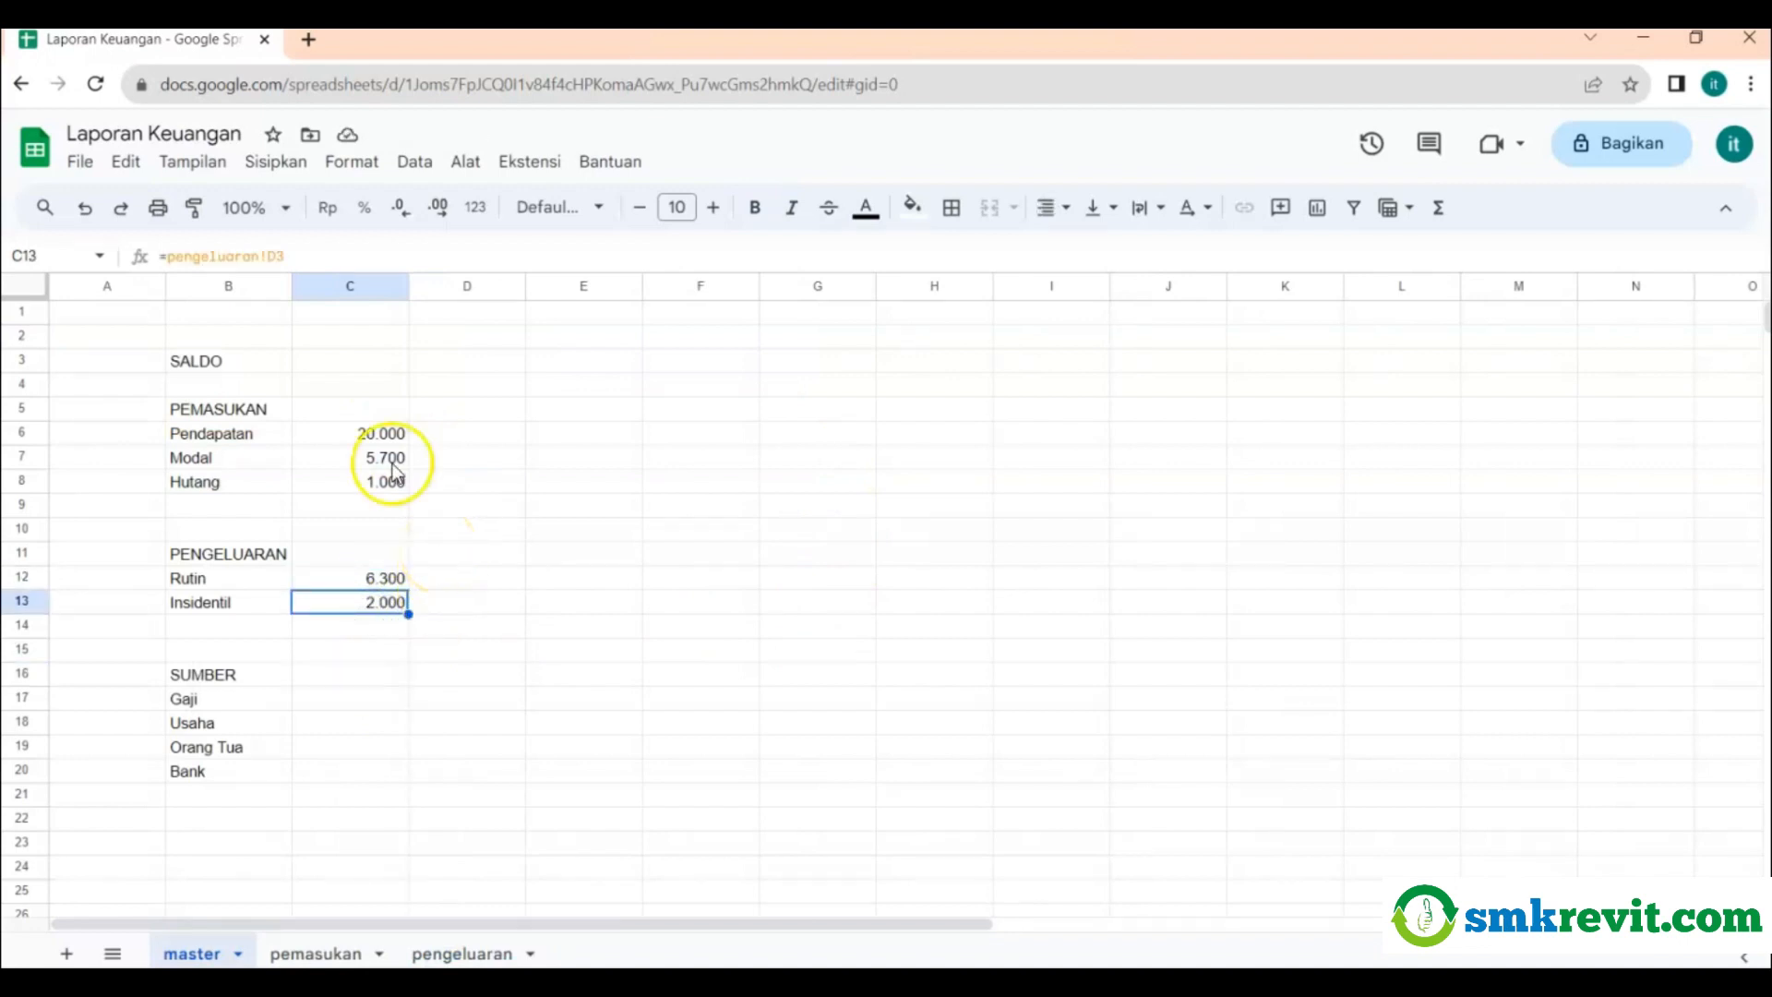
{"action": "left_click", "coordinate": [351, 408]}
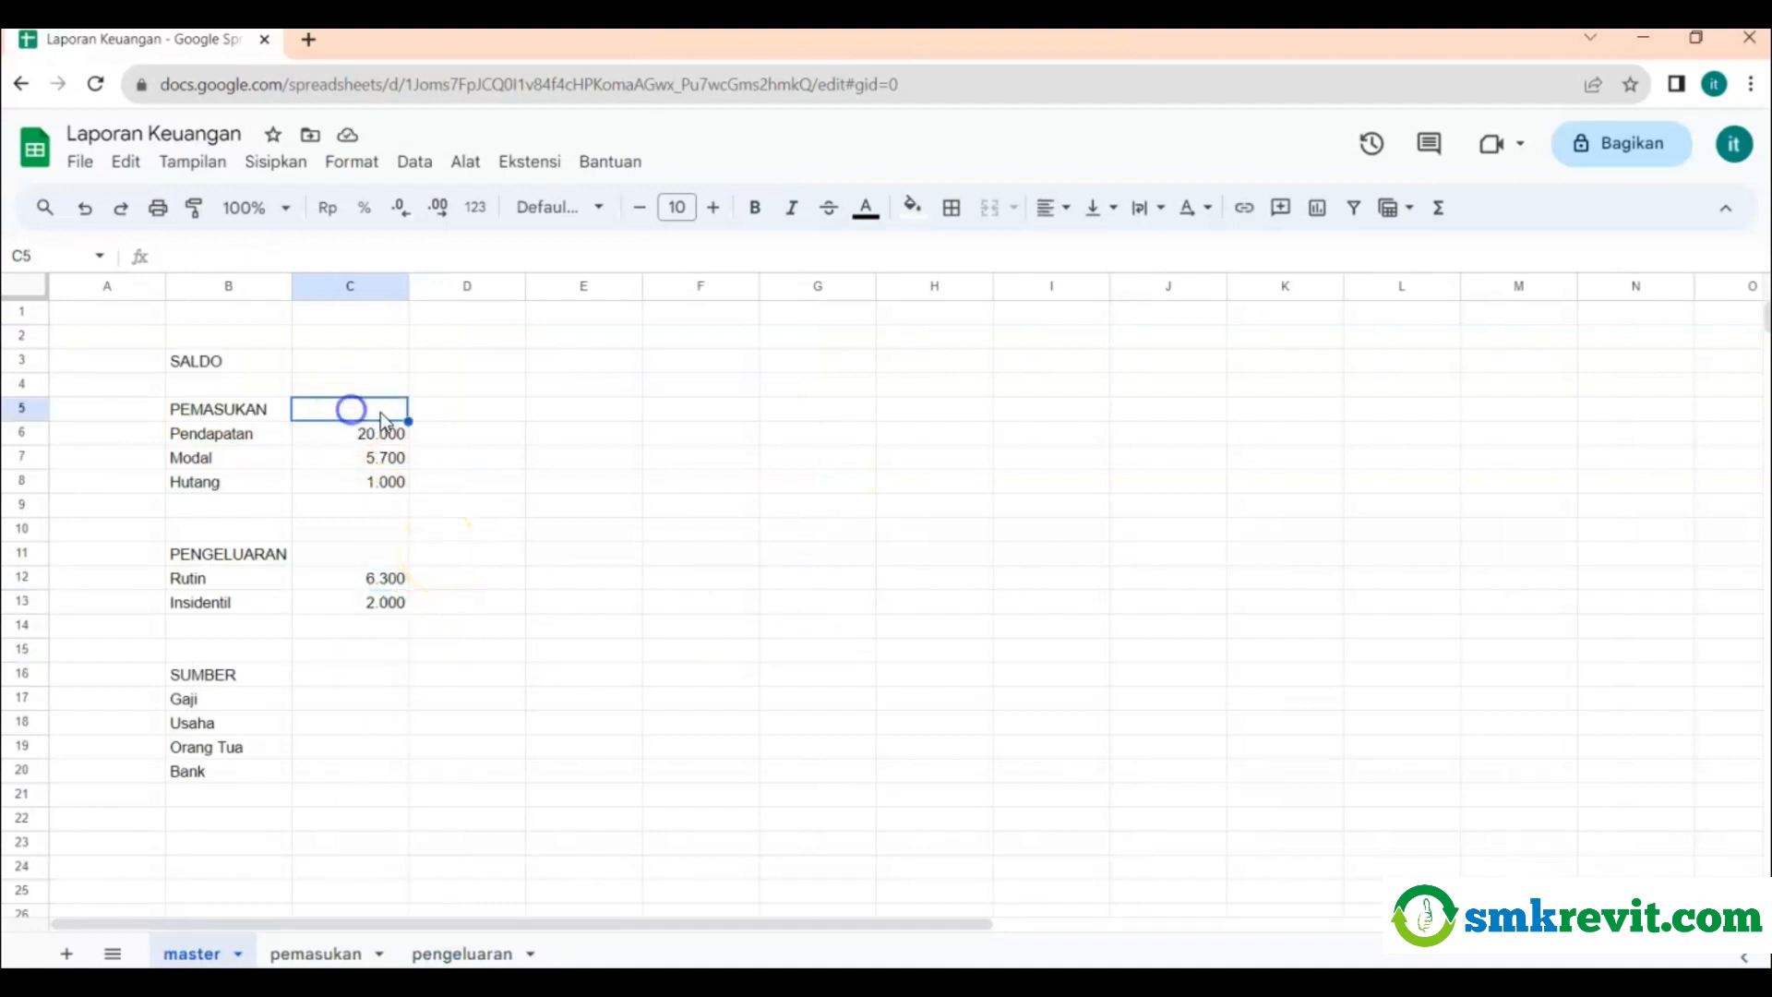
{"action": "left_click", "coordinate": [1439, 209]}
{"action": "left_click", "coordinate": [1442, 256]}
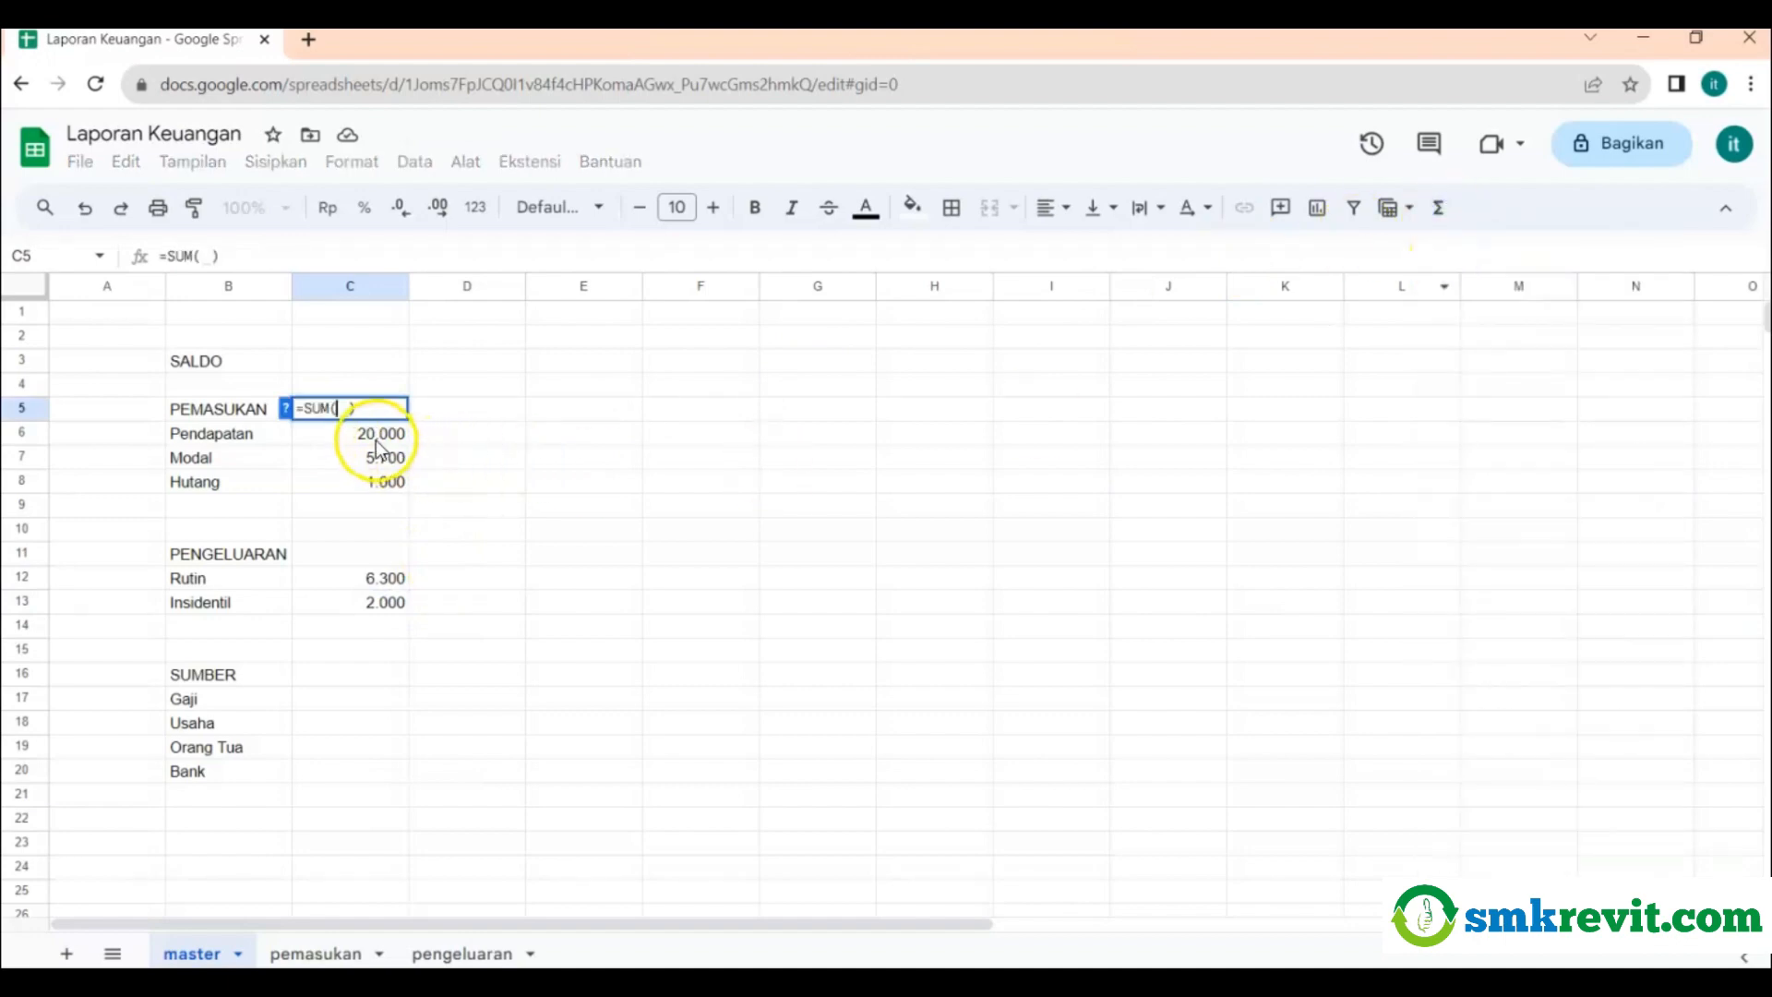
{"action": "left_click_drag", "start_coordinate": [379, 430], "coordinate": [375, 484]}
{"action": "key", "text": "Return"}
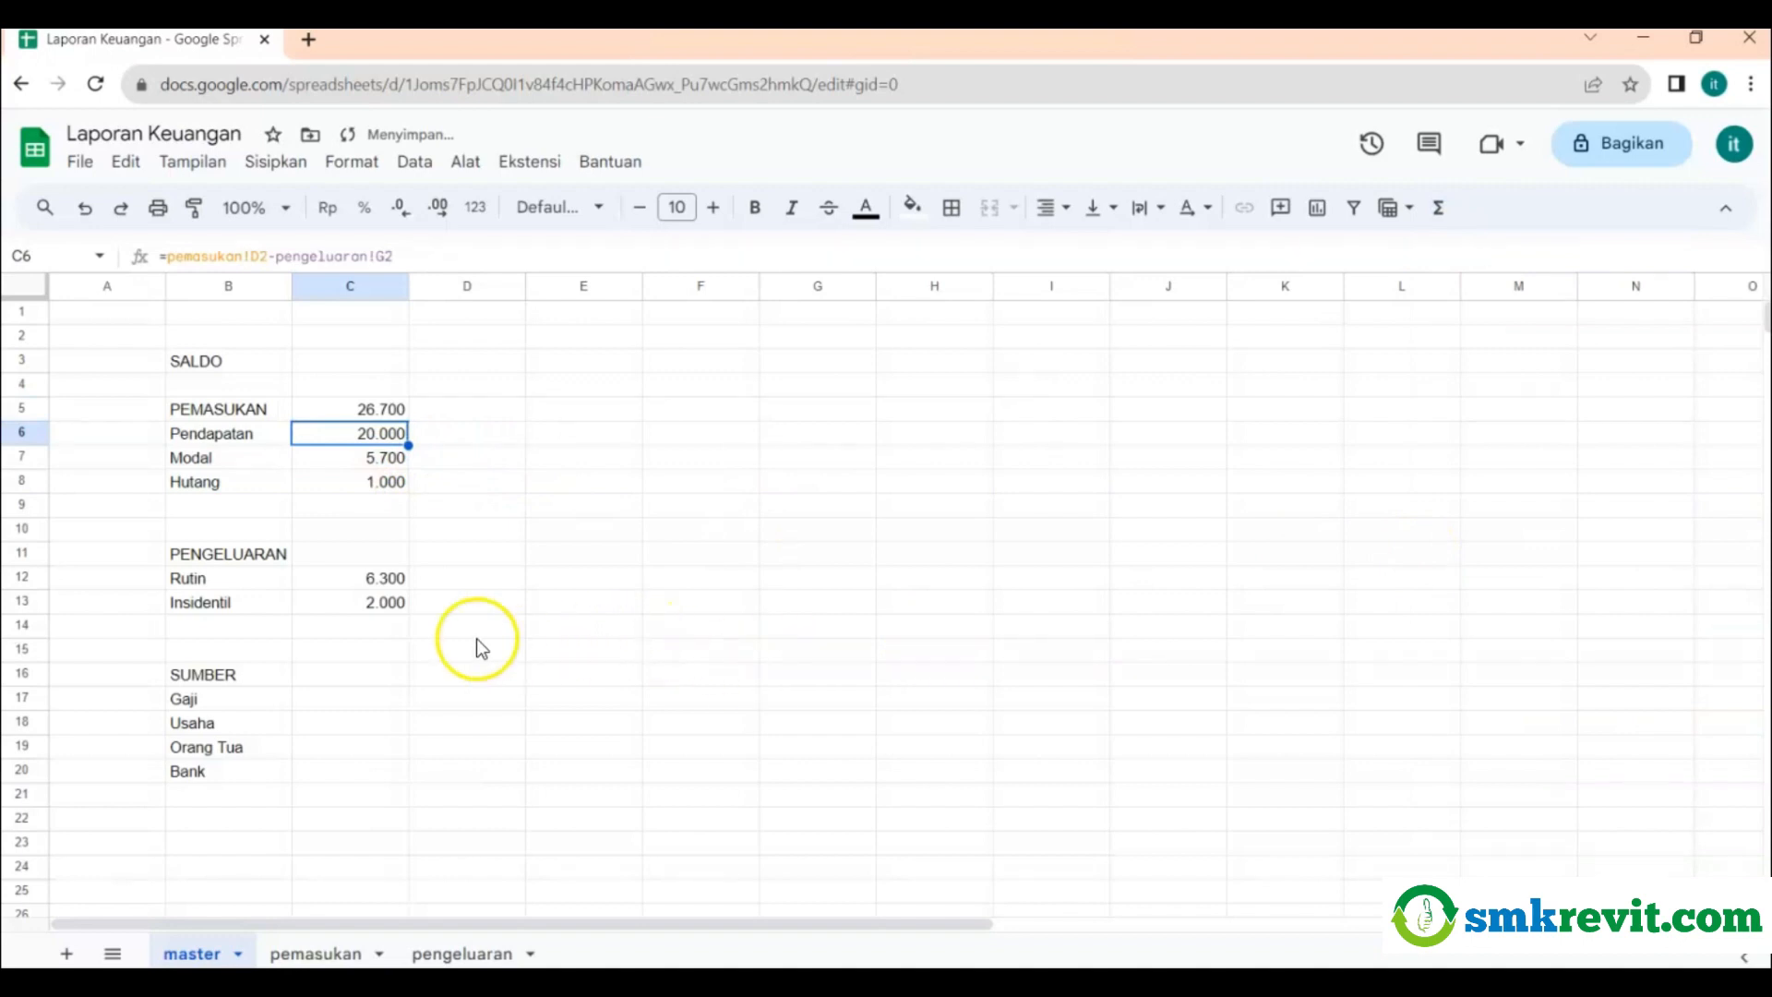
Enter =SUM(C12:C13) in C11 beside PENGELUARAN on the master sheet.
{"action": "left_click", "coordinate": [380, 556]}
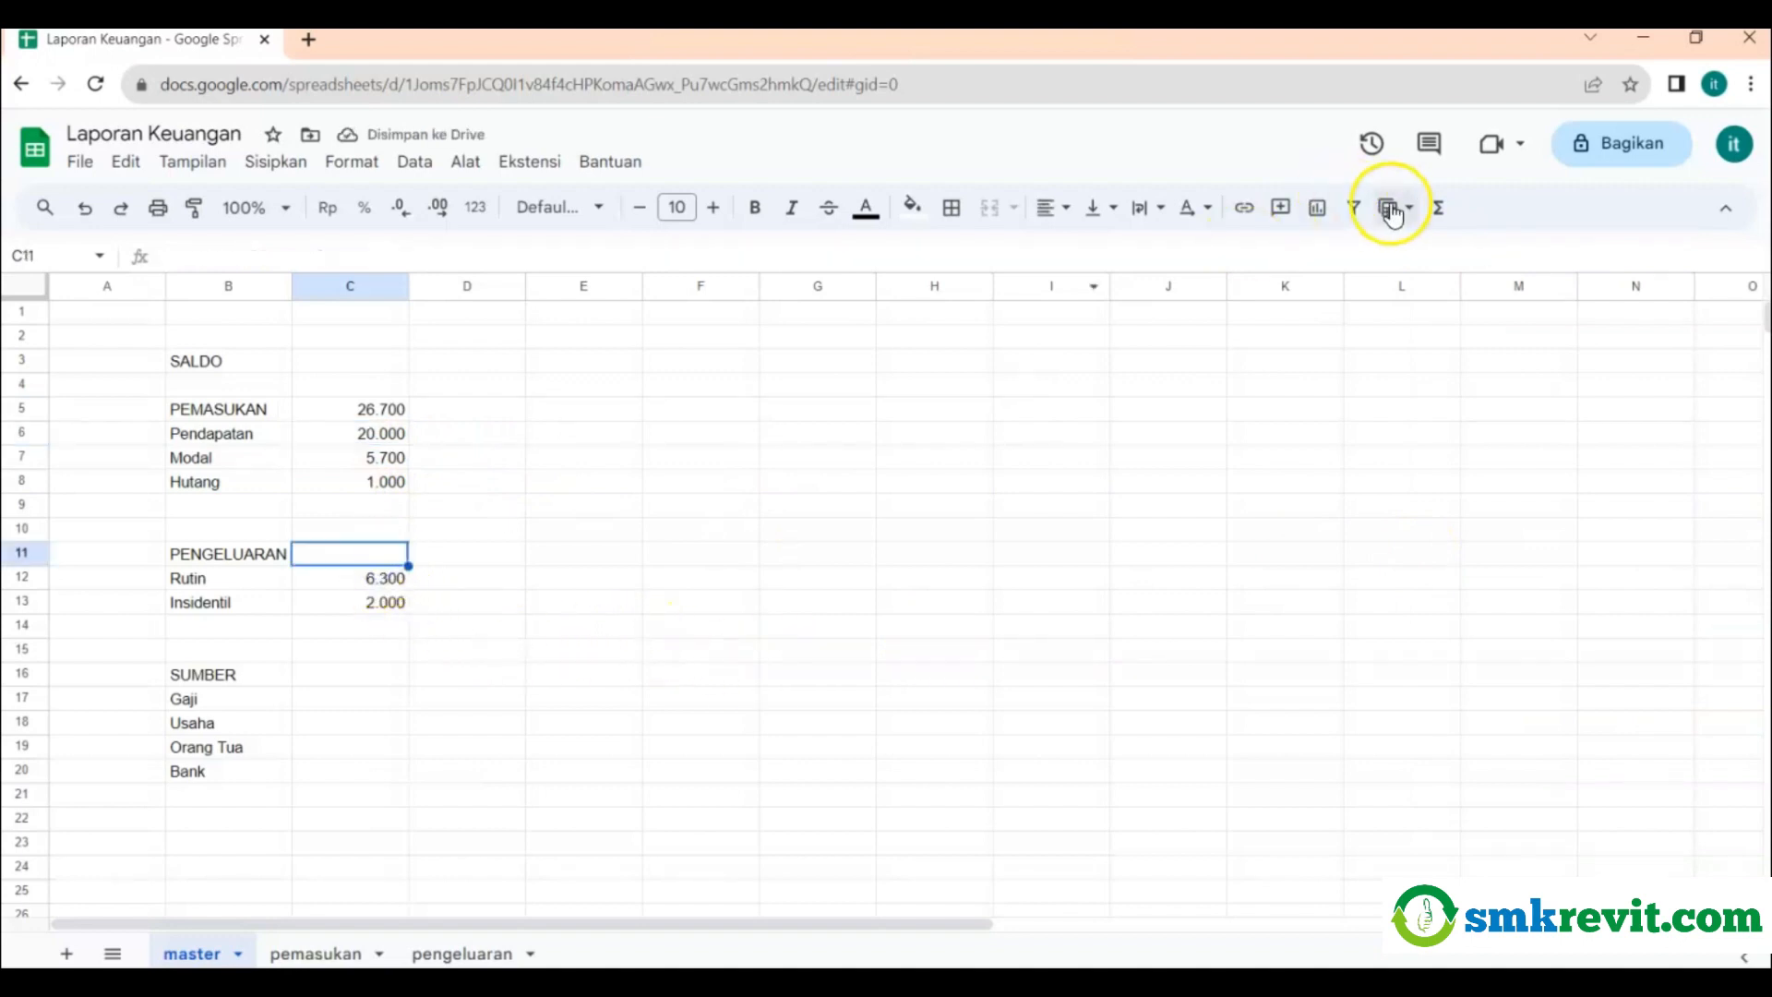
{"action": "left_click", "coordinate": [1436, 211]}
{"action": "left_click", "coordinate": [1456, 251]}
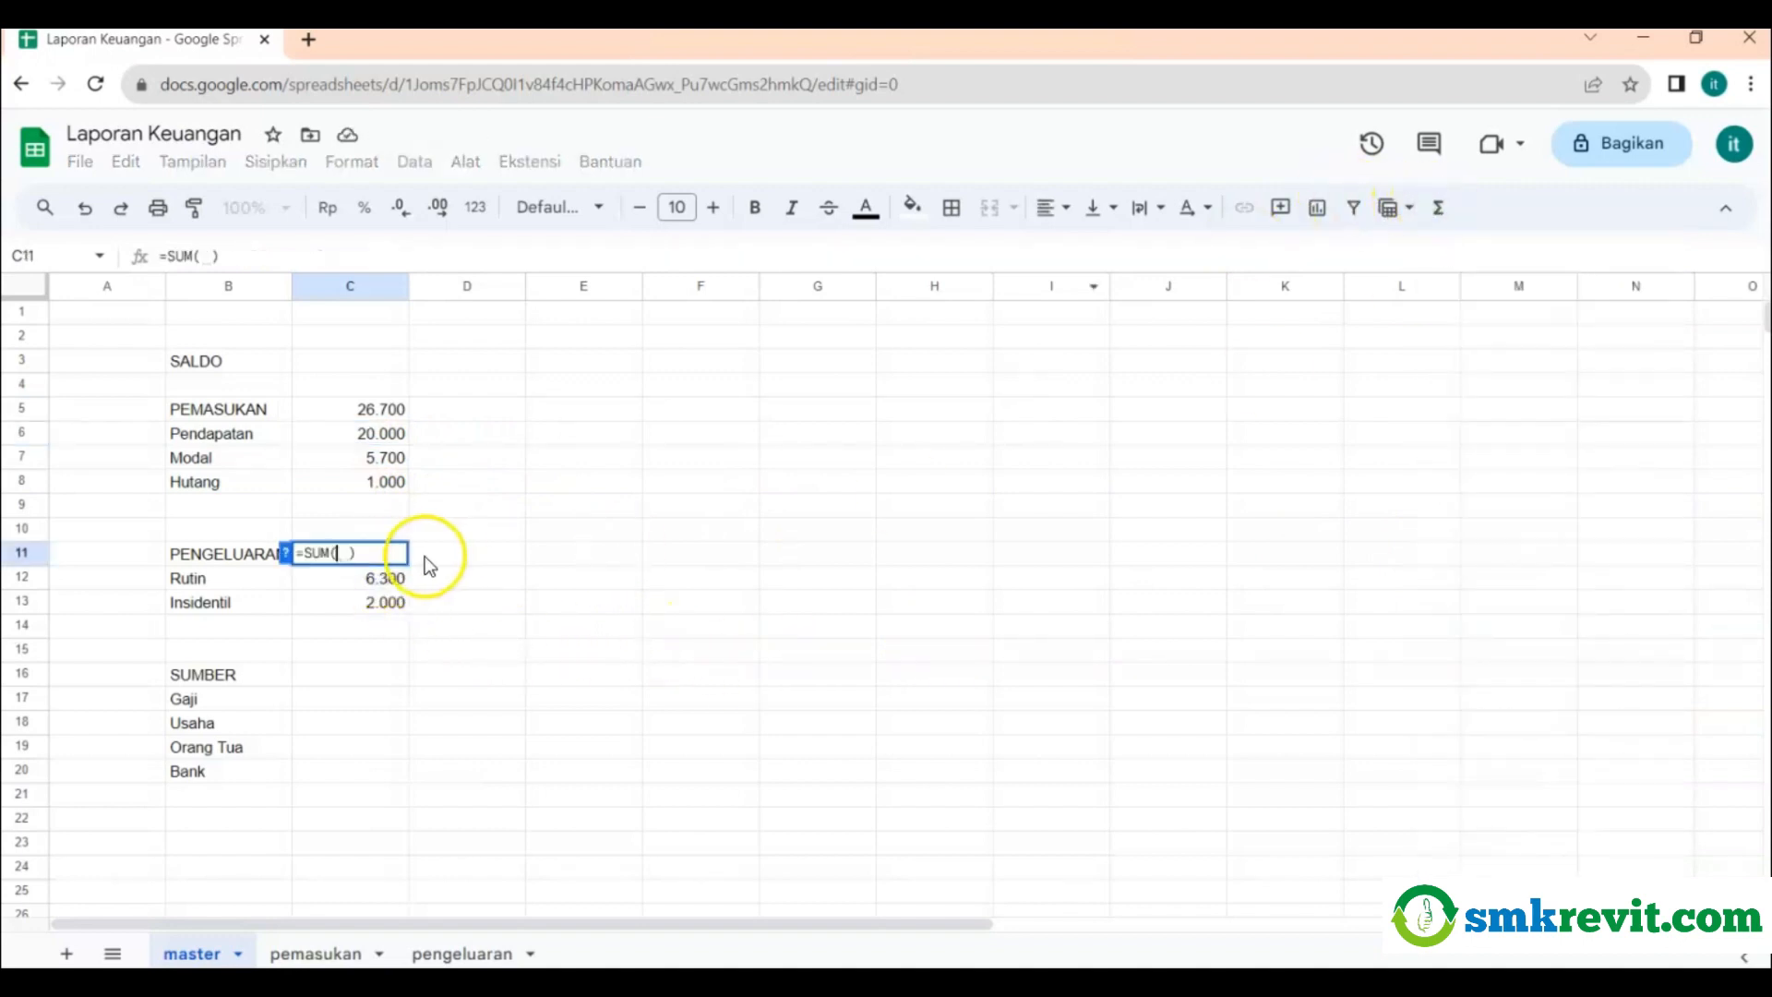
{"action": "left_click_drag", "start_coordinate": [378, 583], "coordinate": [367, 605]}
{"action": "left_click", "coordinate": [478, 578]}
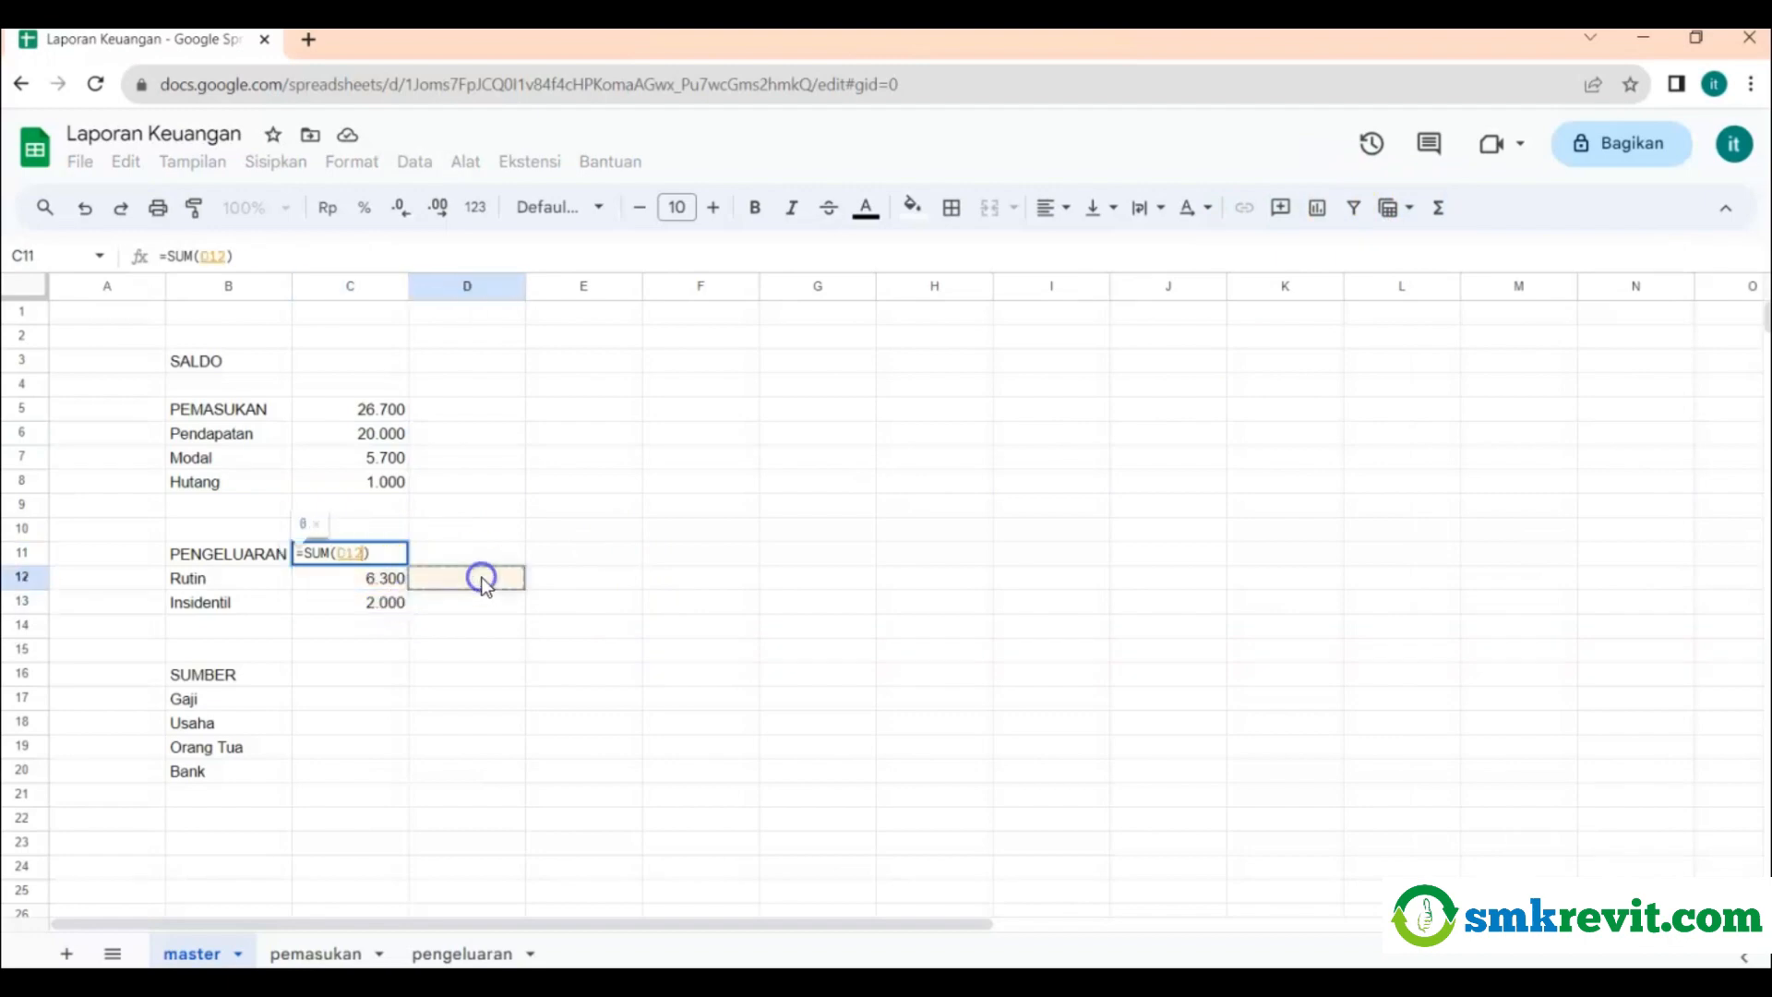
{"action": "left_click_drag", "start_coordinate": [358, 576], "coordinate": [358, 598]}
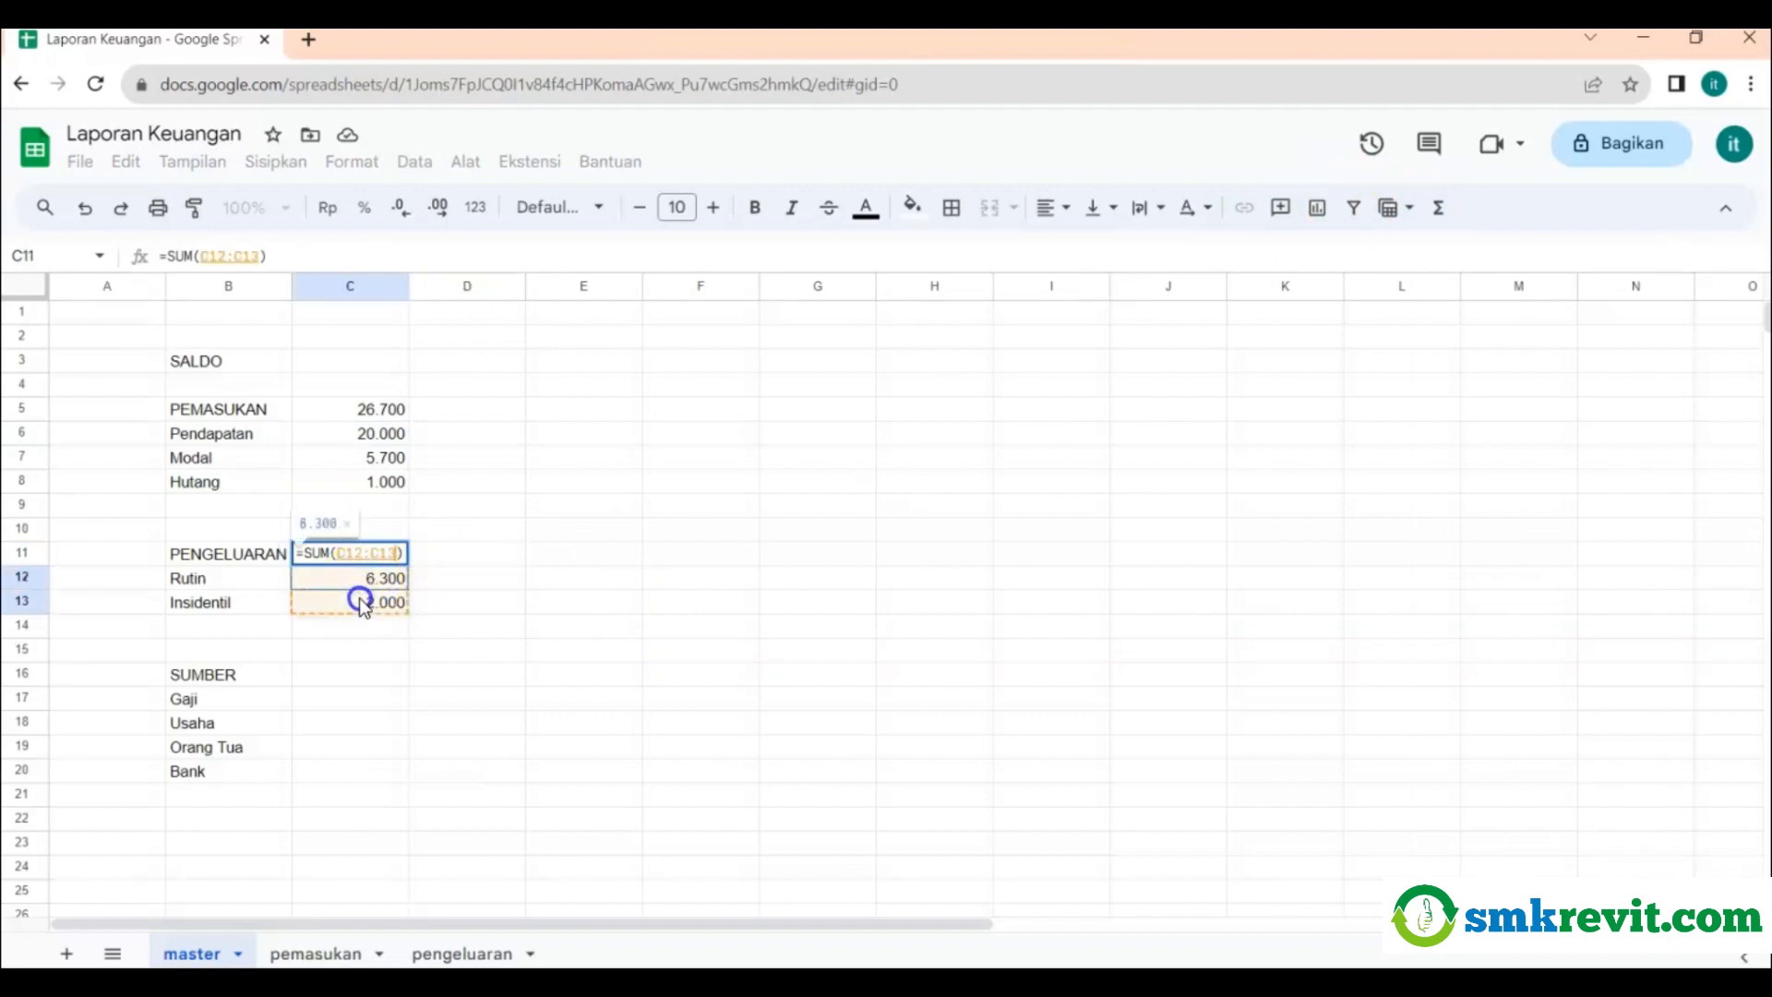
{"action": "key", "text": "Return"}
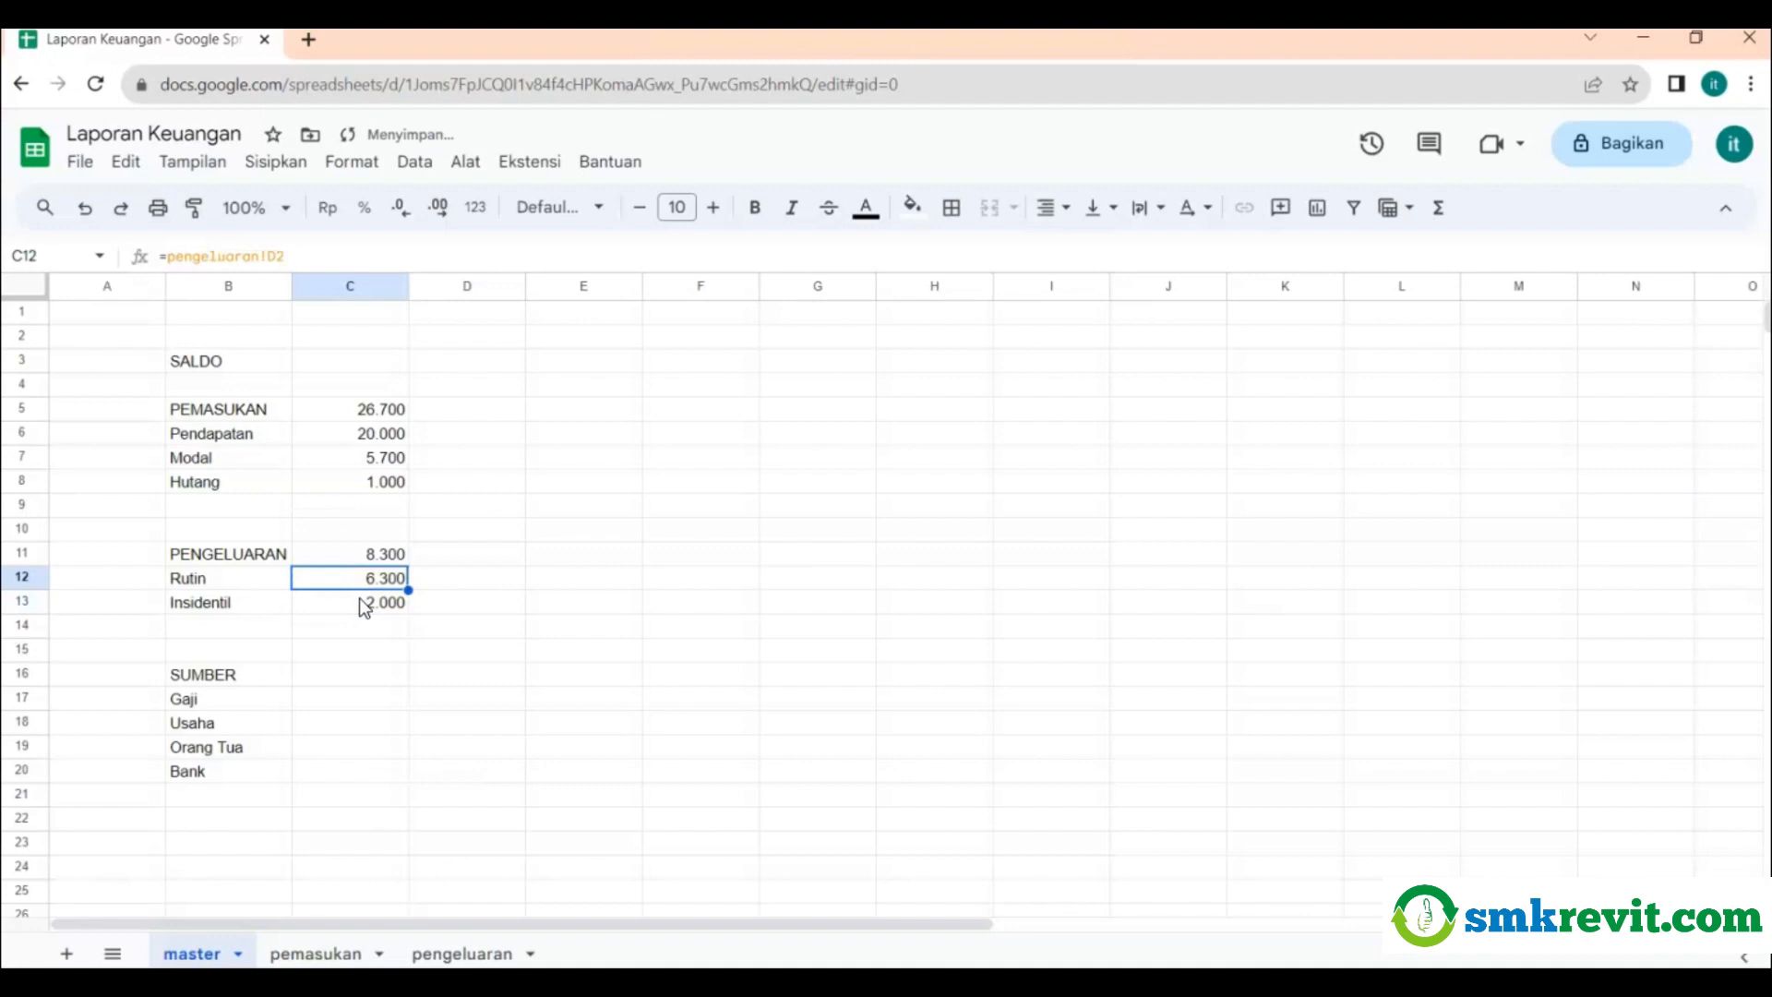
{"action": "left_click", "coordinate": [463, 554]}
Enter =C5-C11 in C3 beside SALDO to subtract total expenses from total income.
{"action": "left_click", "coordinate": [368, 368]}
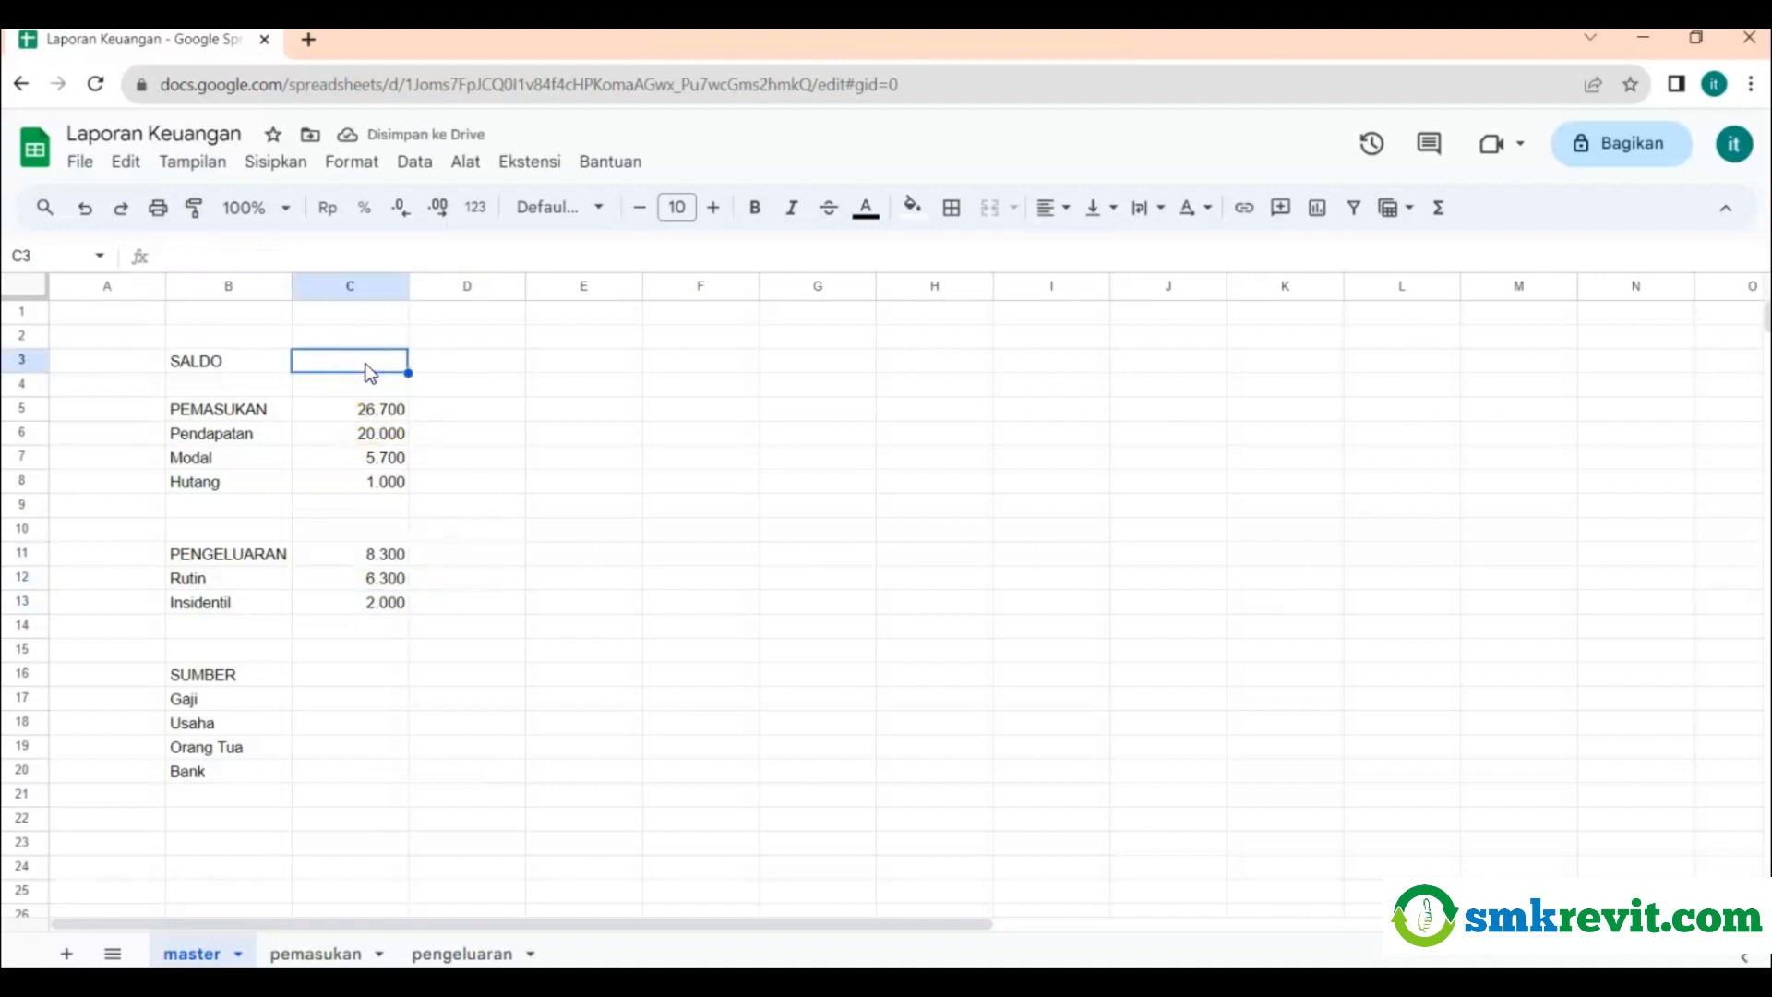
{"action": "type", "text": "="}
{"action": "left_click", "coordinate": [374, 410]}
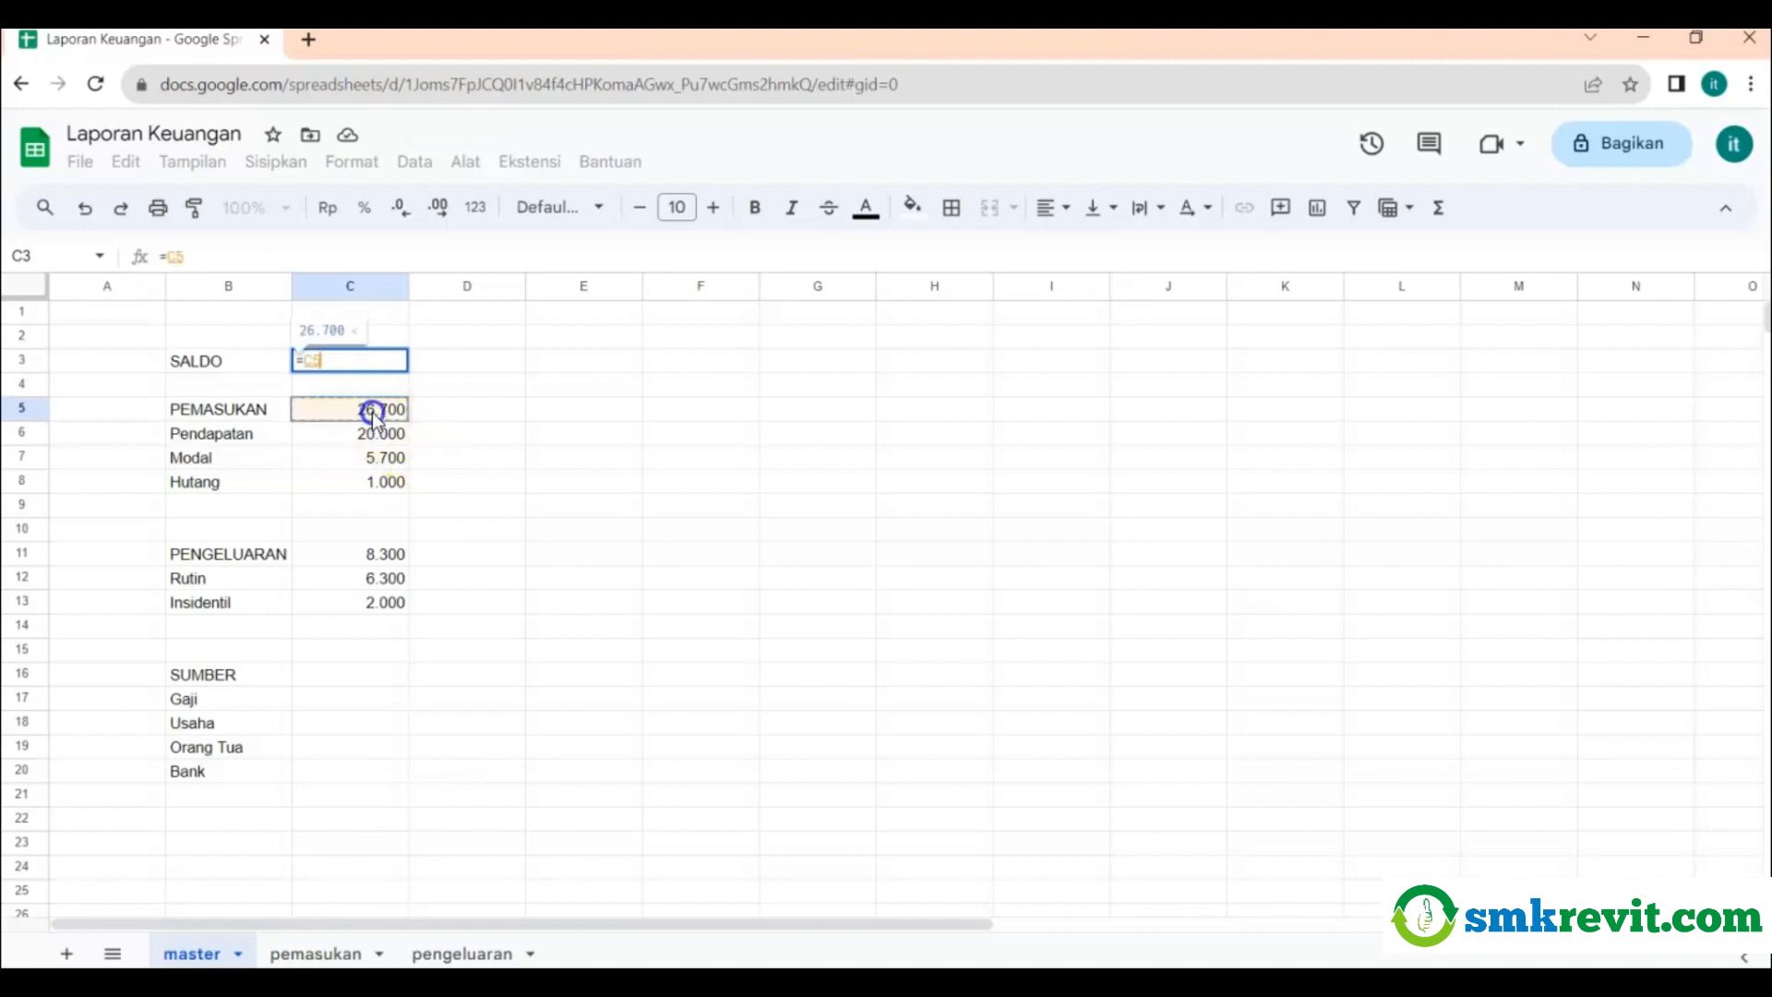
{"action": "type", "text": "-"}
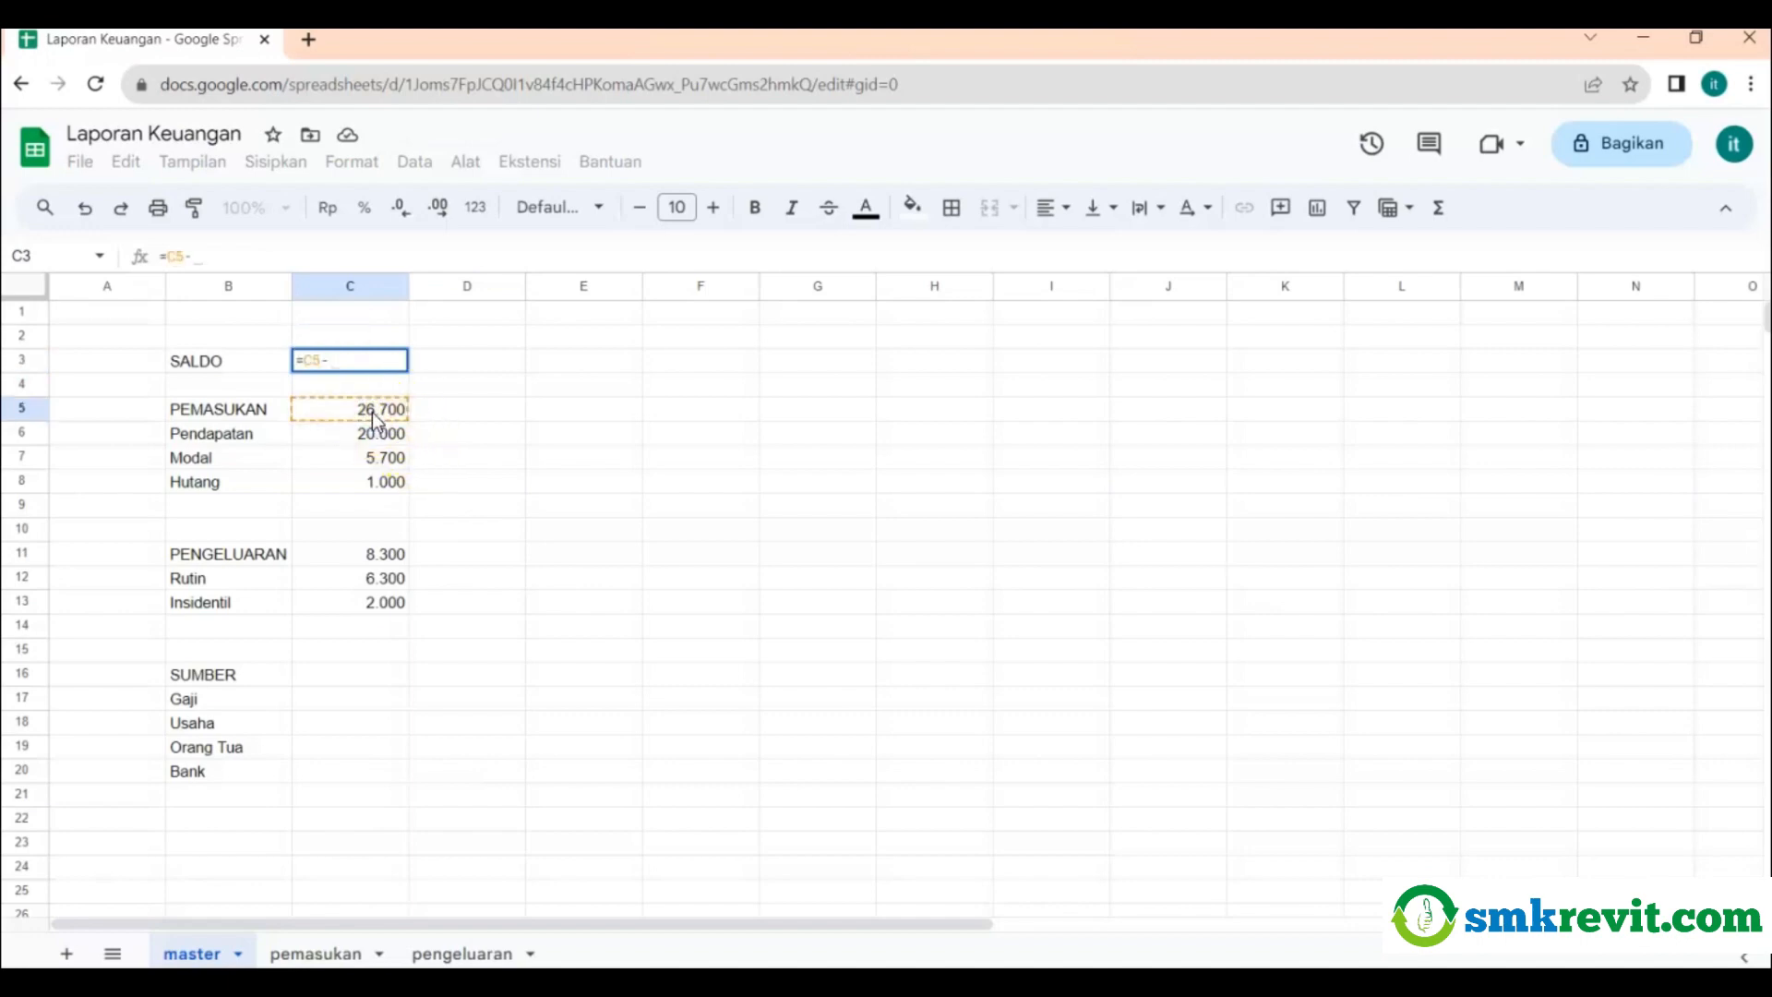
{"action": "left_click", "coordinate": [351, 561]}
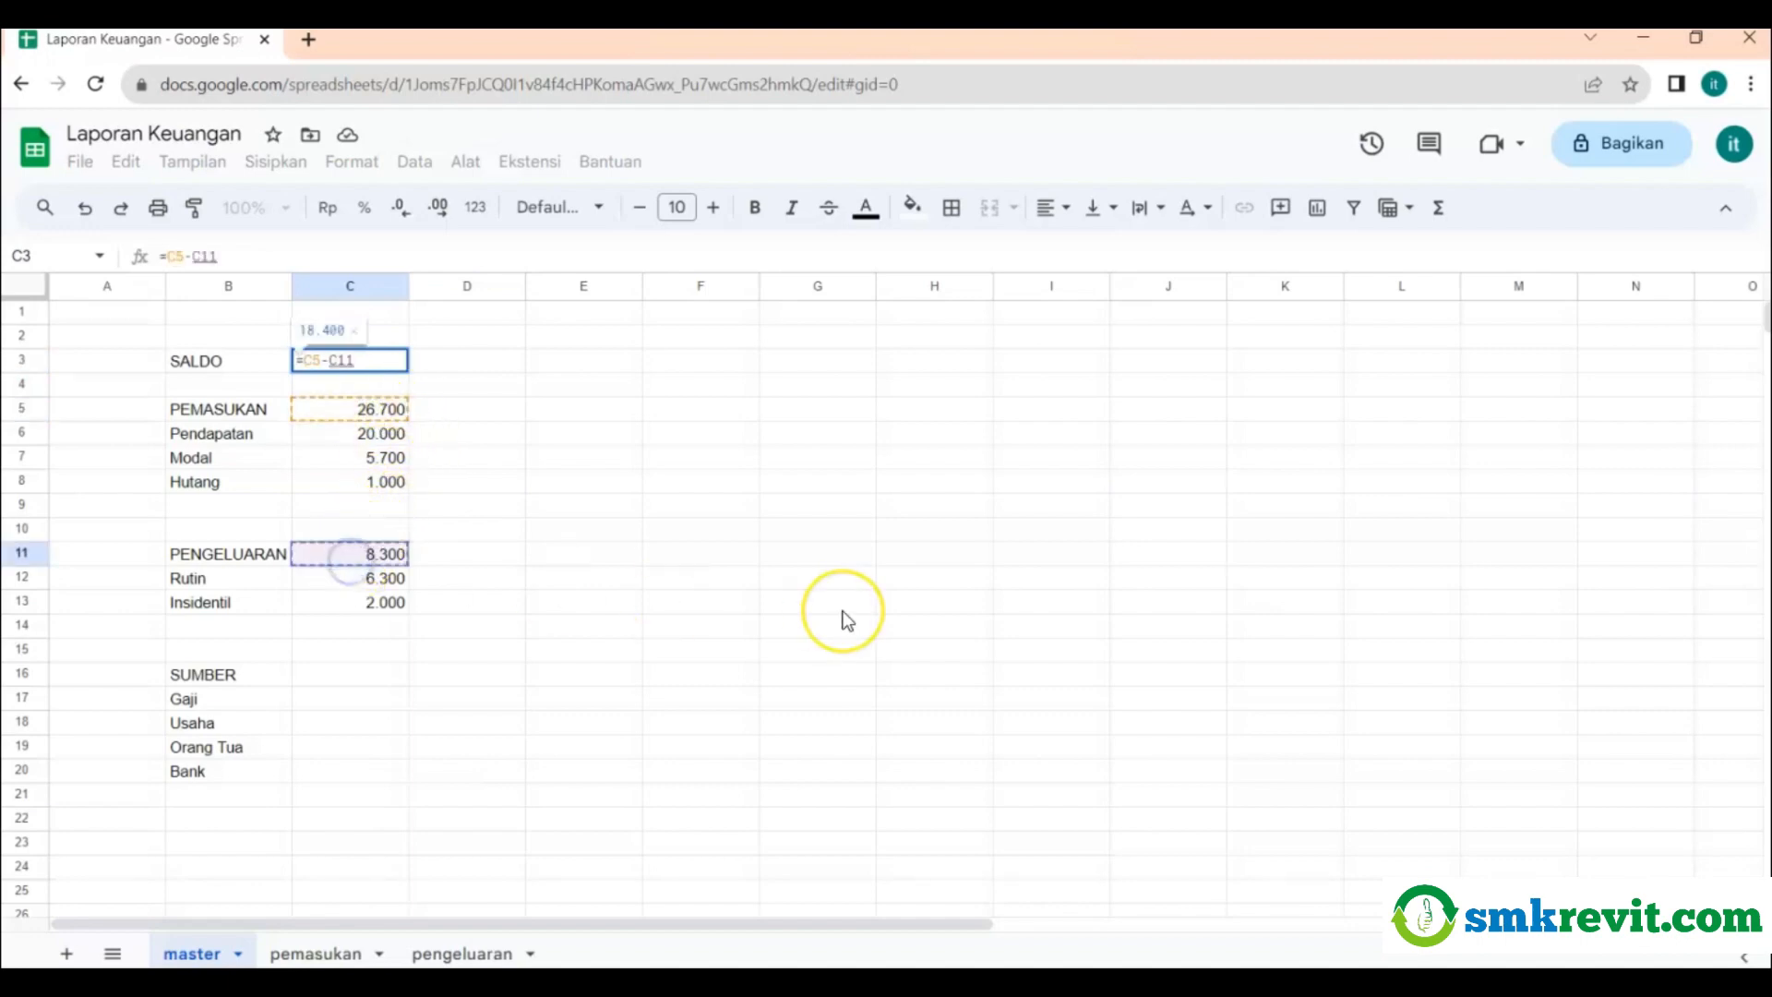
{"action": "key", "text": "Return"}
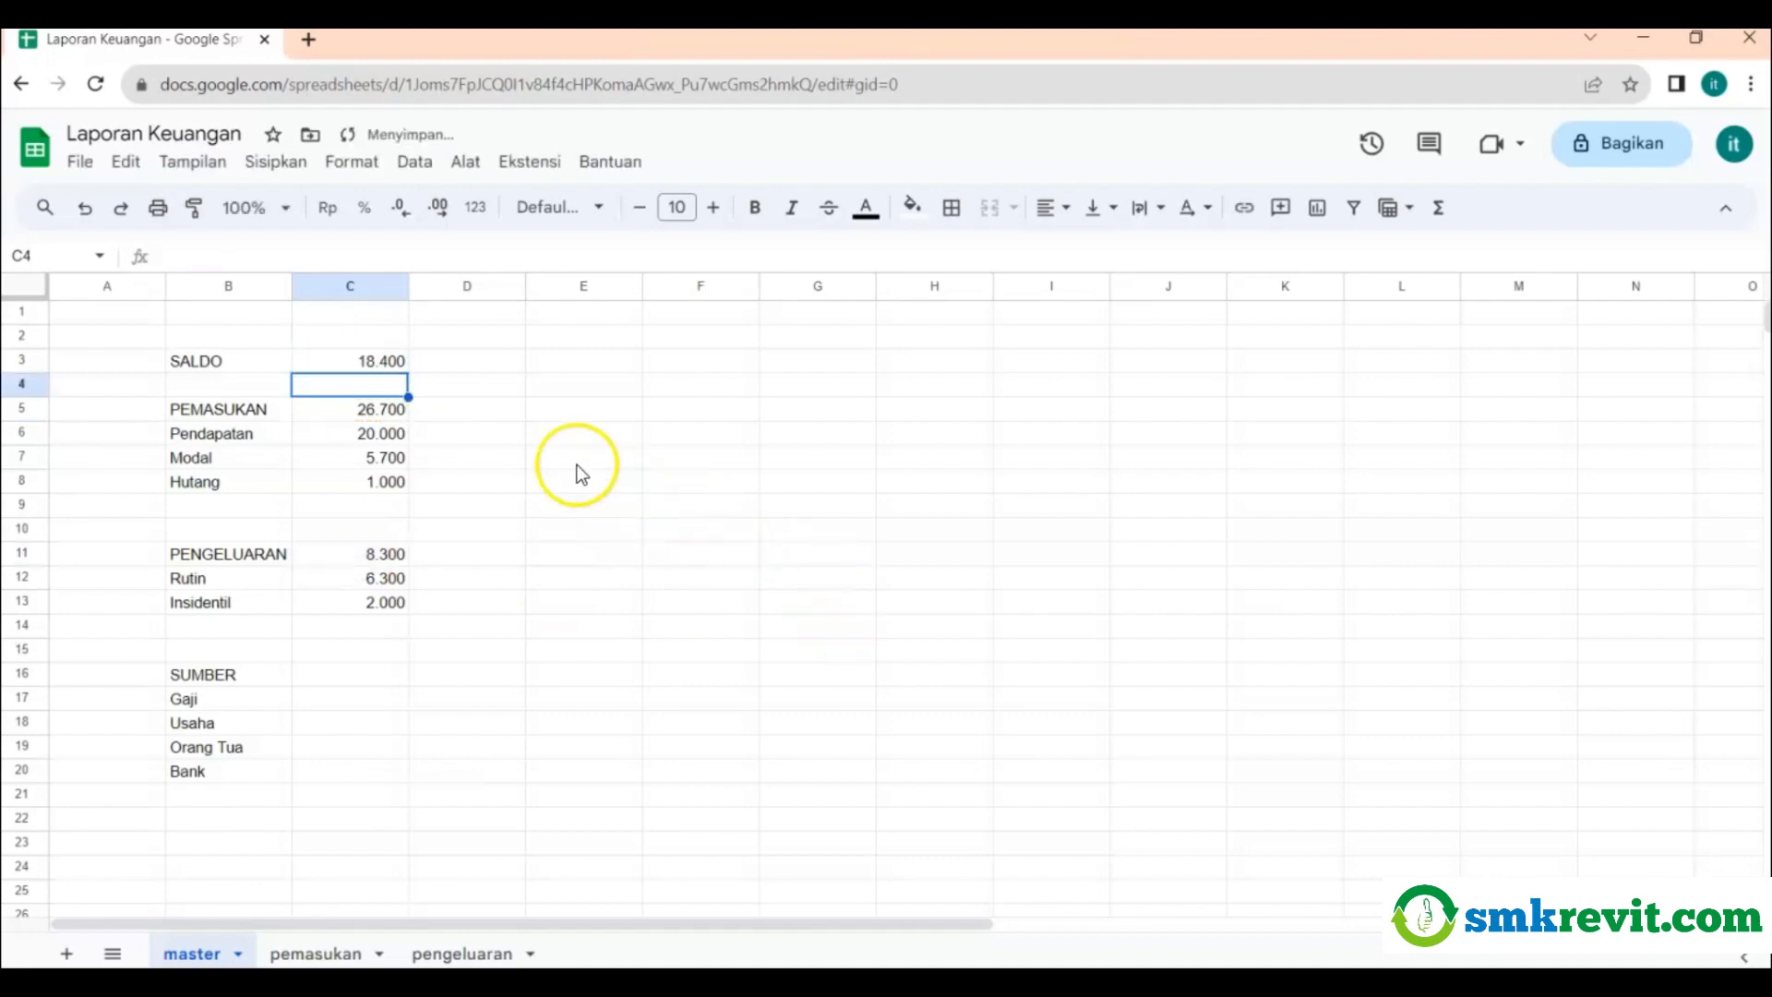
{"action": "left_click", "coordinate": [369, 366]}
{"action": "left_click", "coordinate": [427, 387]}
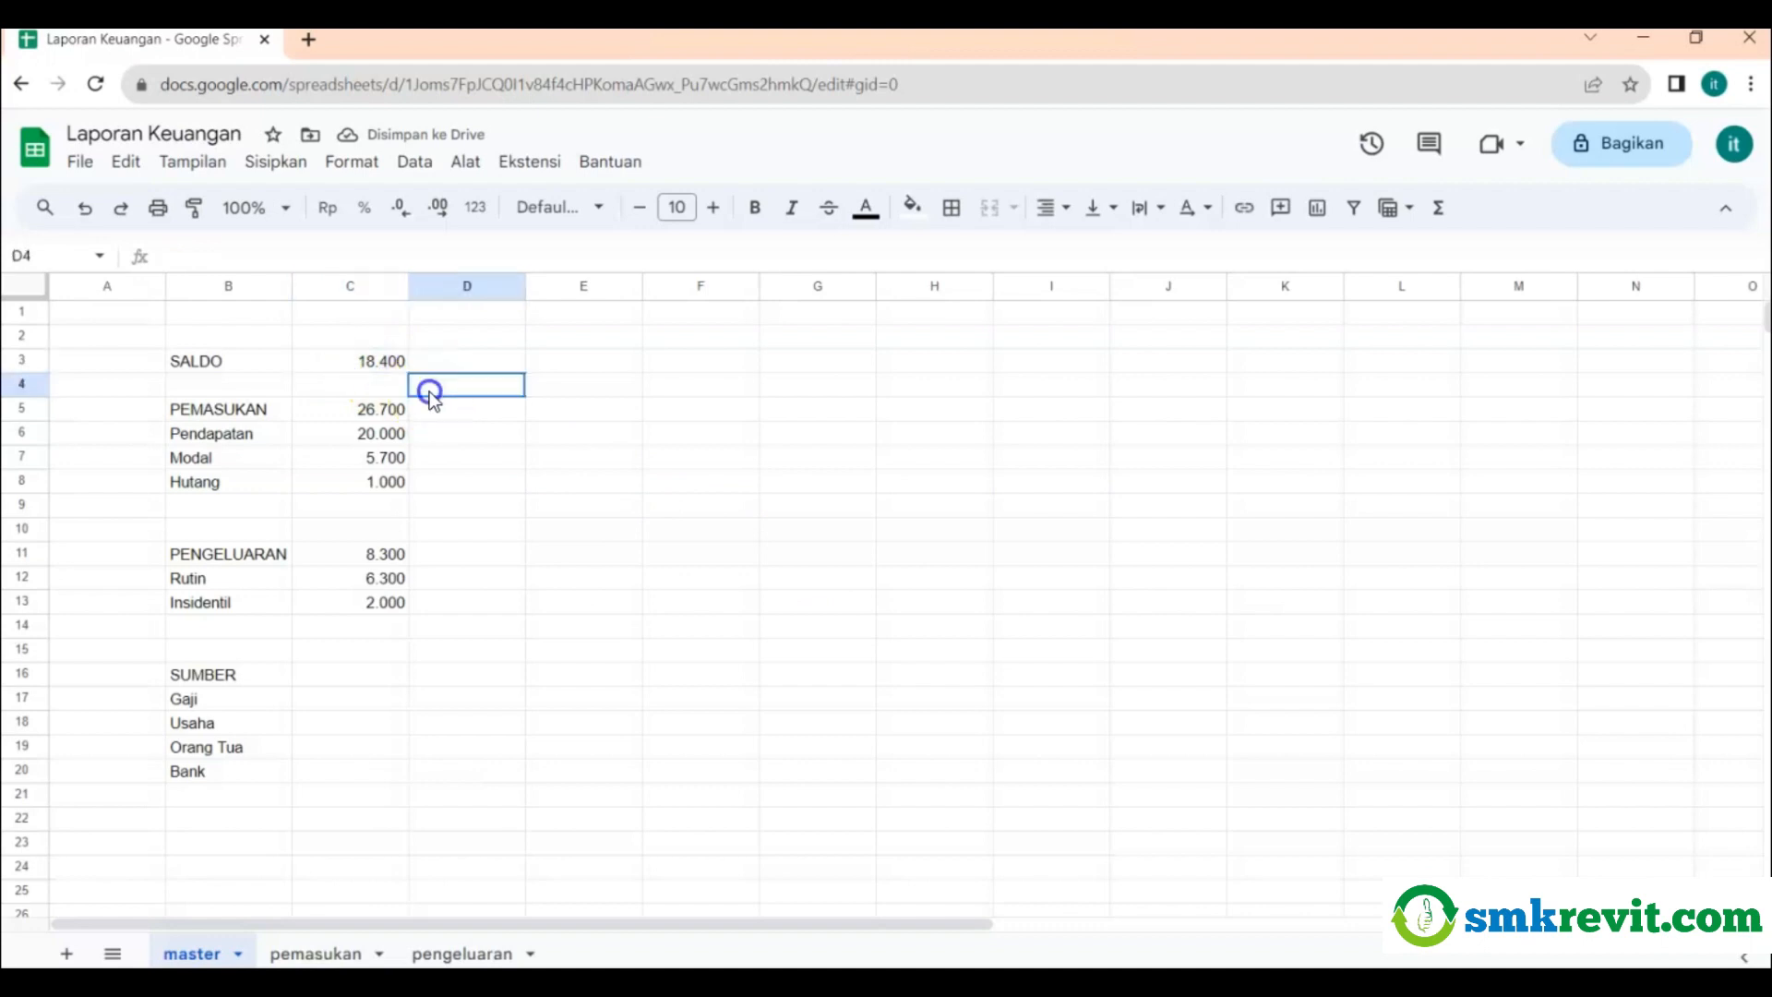
Make the SALDO row B3:C3 bold with a yellow fill.
{"action": "left_click_drag", "start_coordinate": [235, 361], "coordinate": [404, 371]}
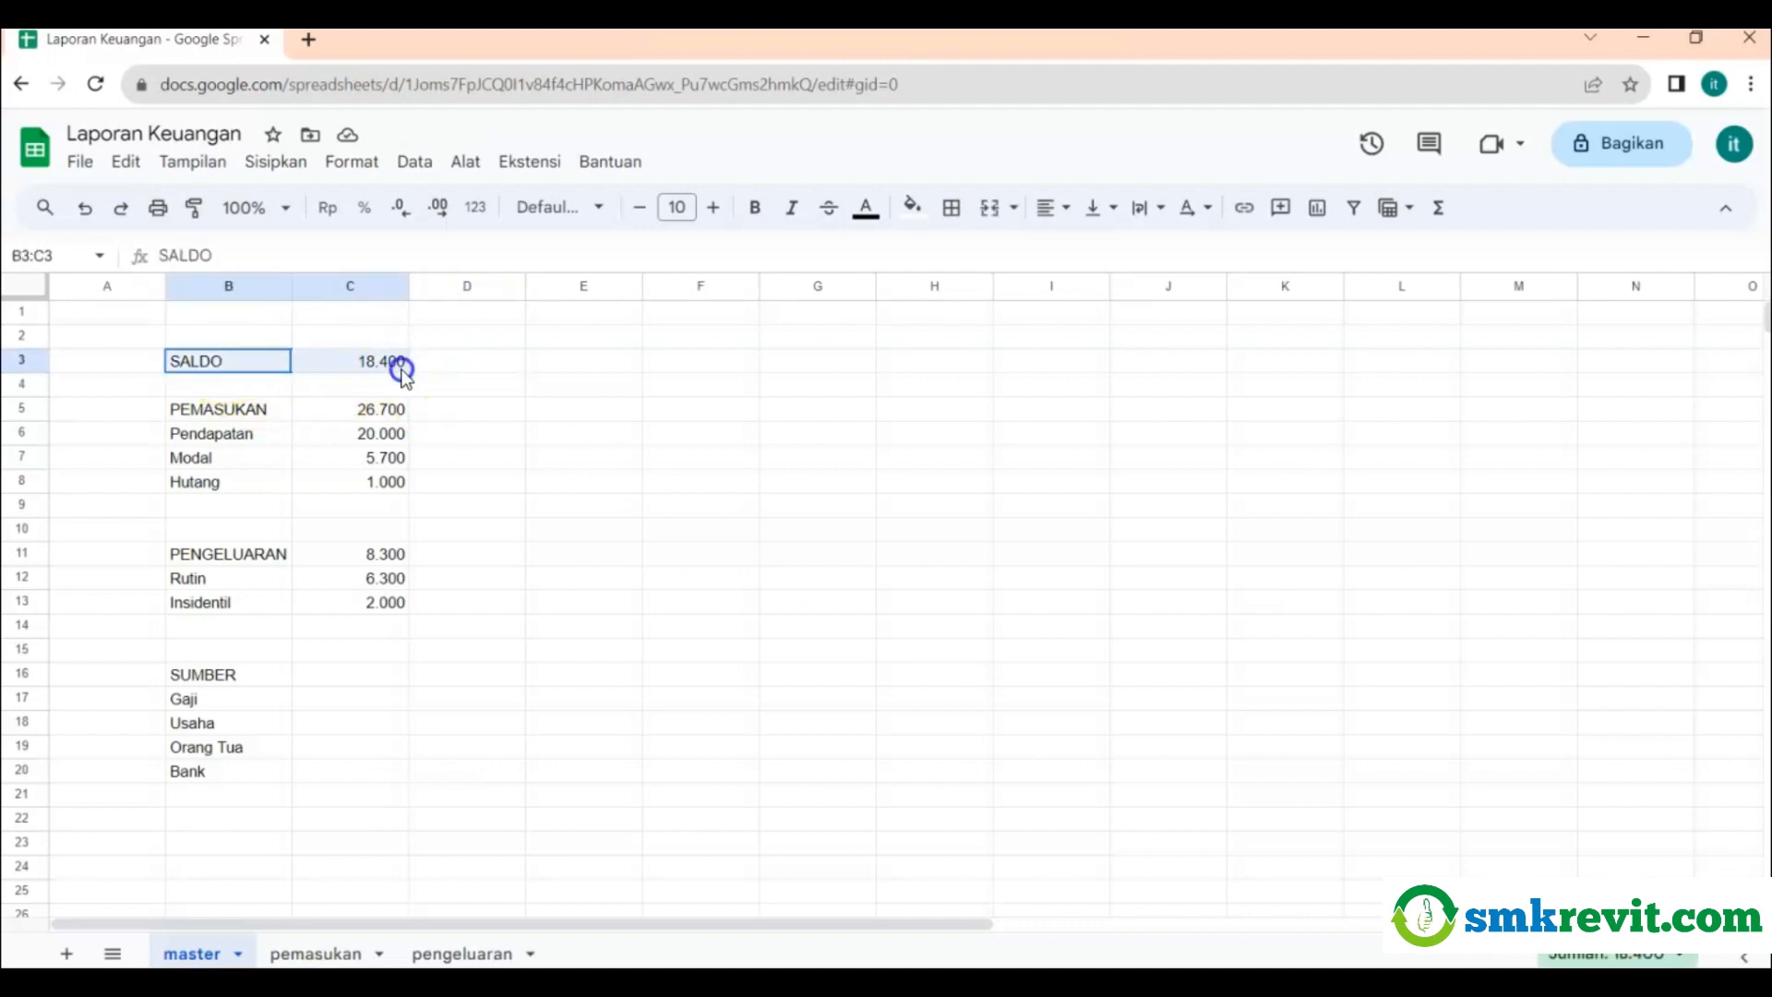
{"action": "left_click", "coordinate": [753, 206]}
{"action": "left_click", "coordinate": [914, 208]}
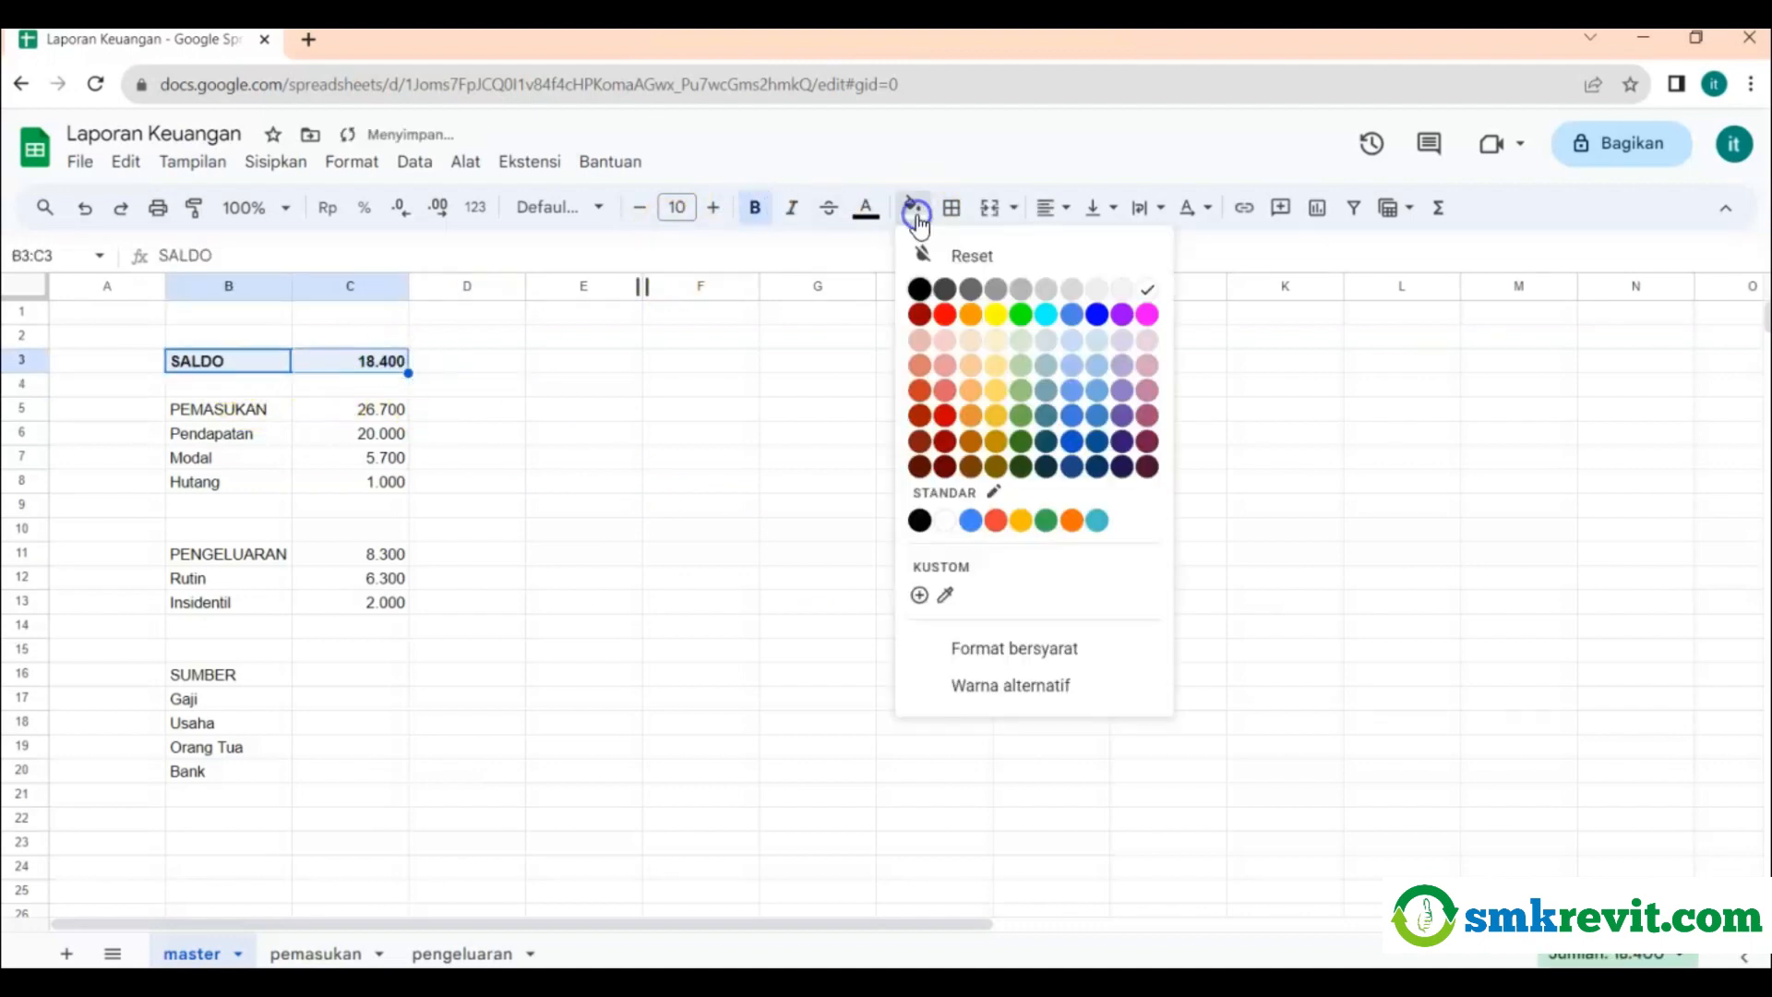
{"action": "left_click", "coordinate": [995, 315]}
{"action": "left_click", "coordinate": [747, 439]}
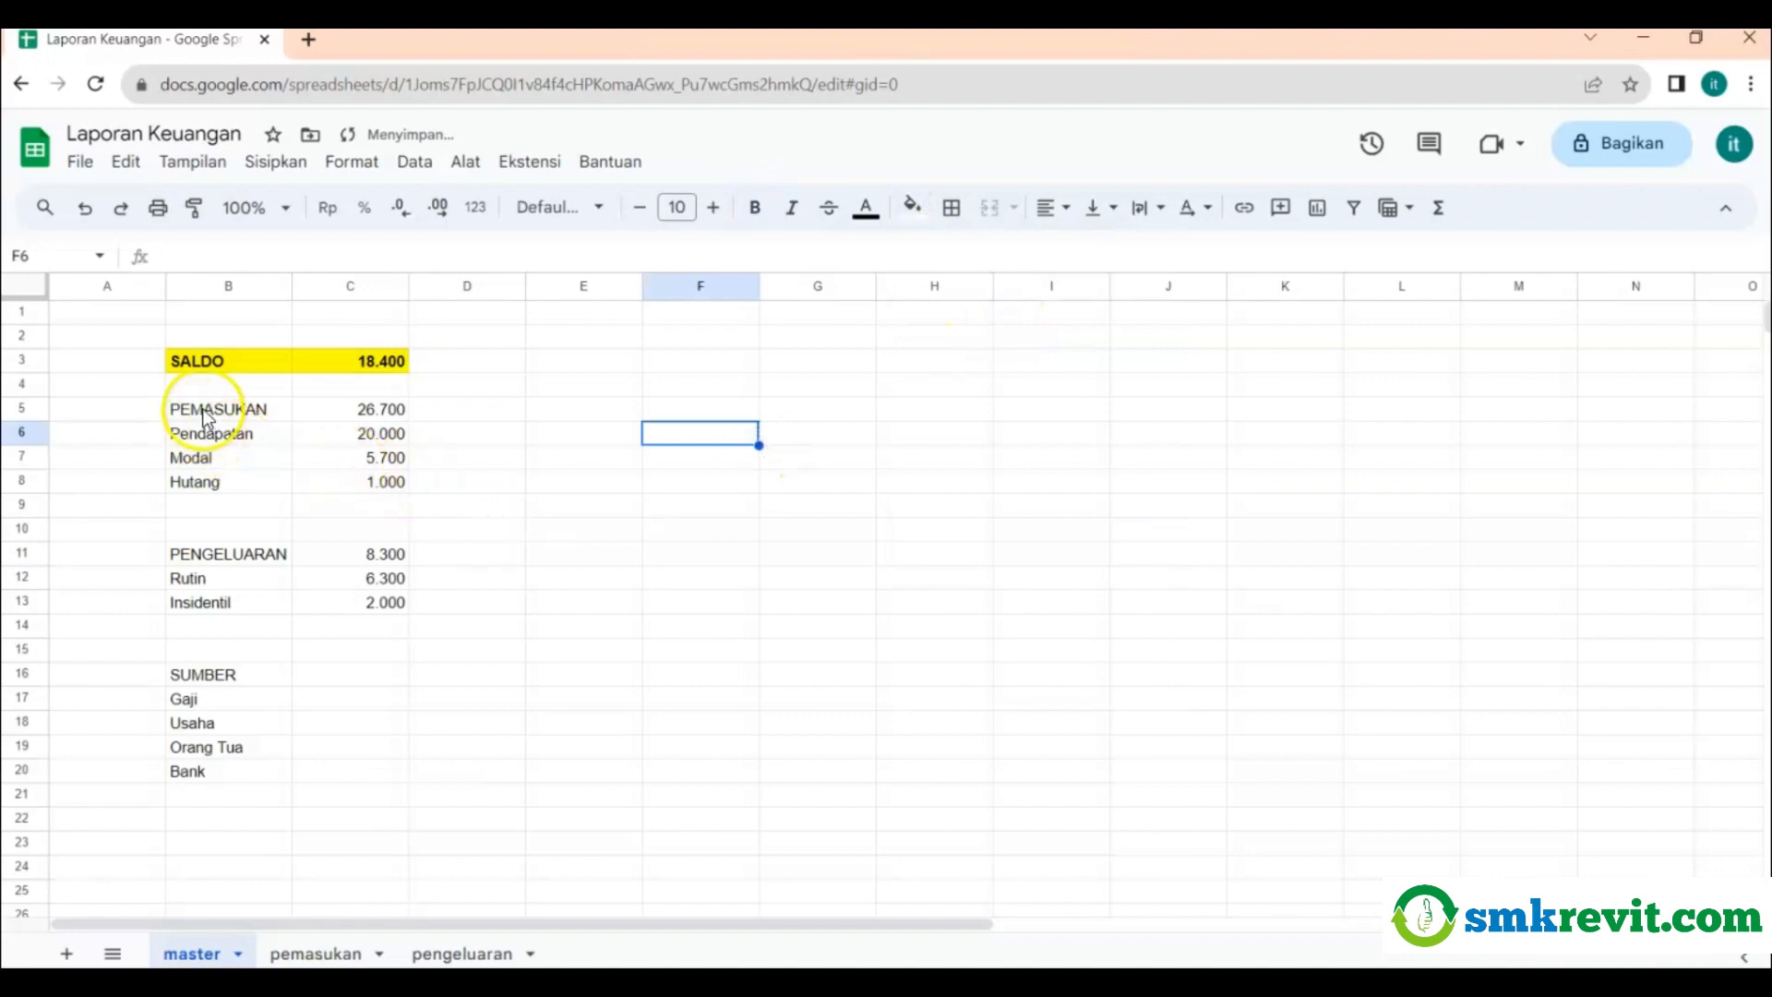
Make the PEMASUKAN block B5:C8 bold with a green fill.
{"action": "left_click_drag", "start_coordinate": [212, 409], "coordinate": [341, 476]}
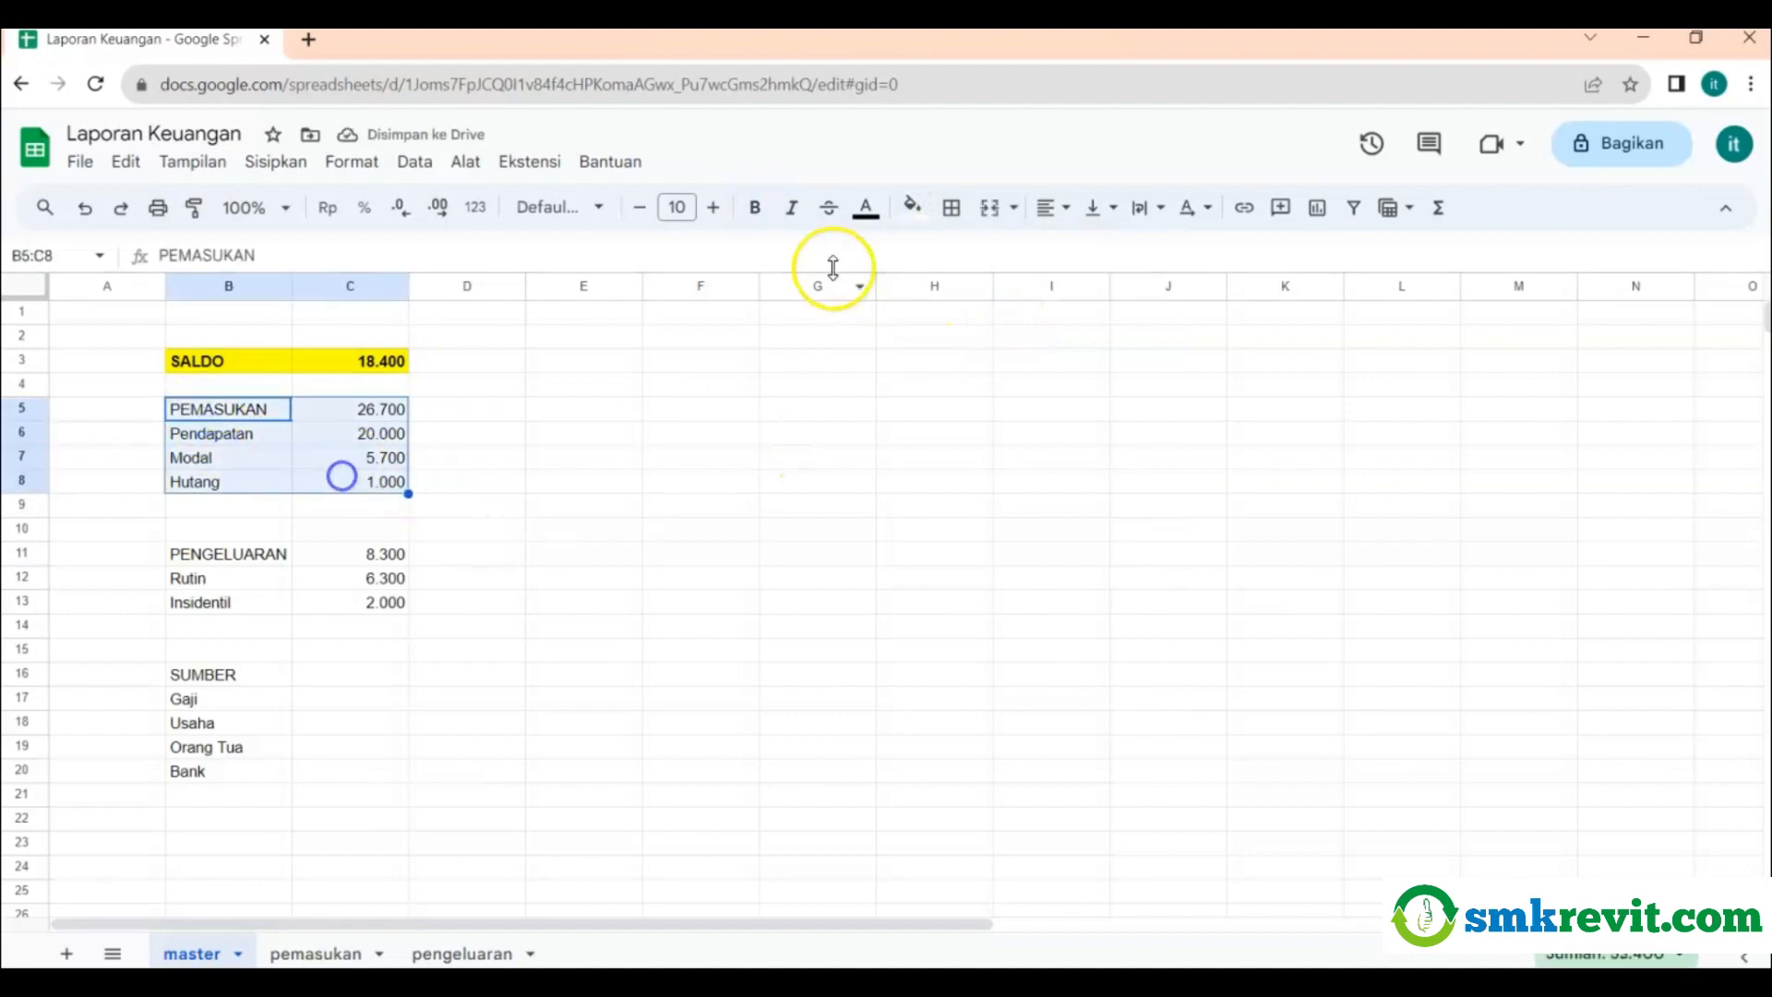
{"action": "left_click", "coordinate": [753, 207]}
{"action": "left_click", "coordinate": [912, 207]}
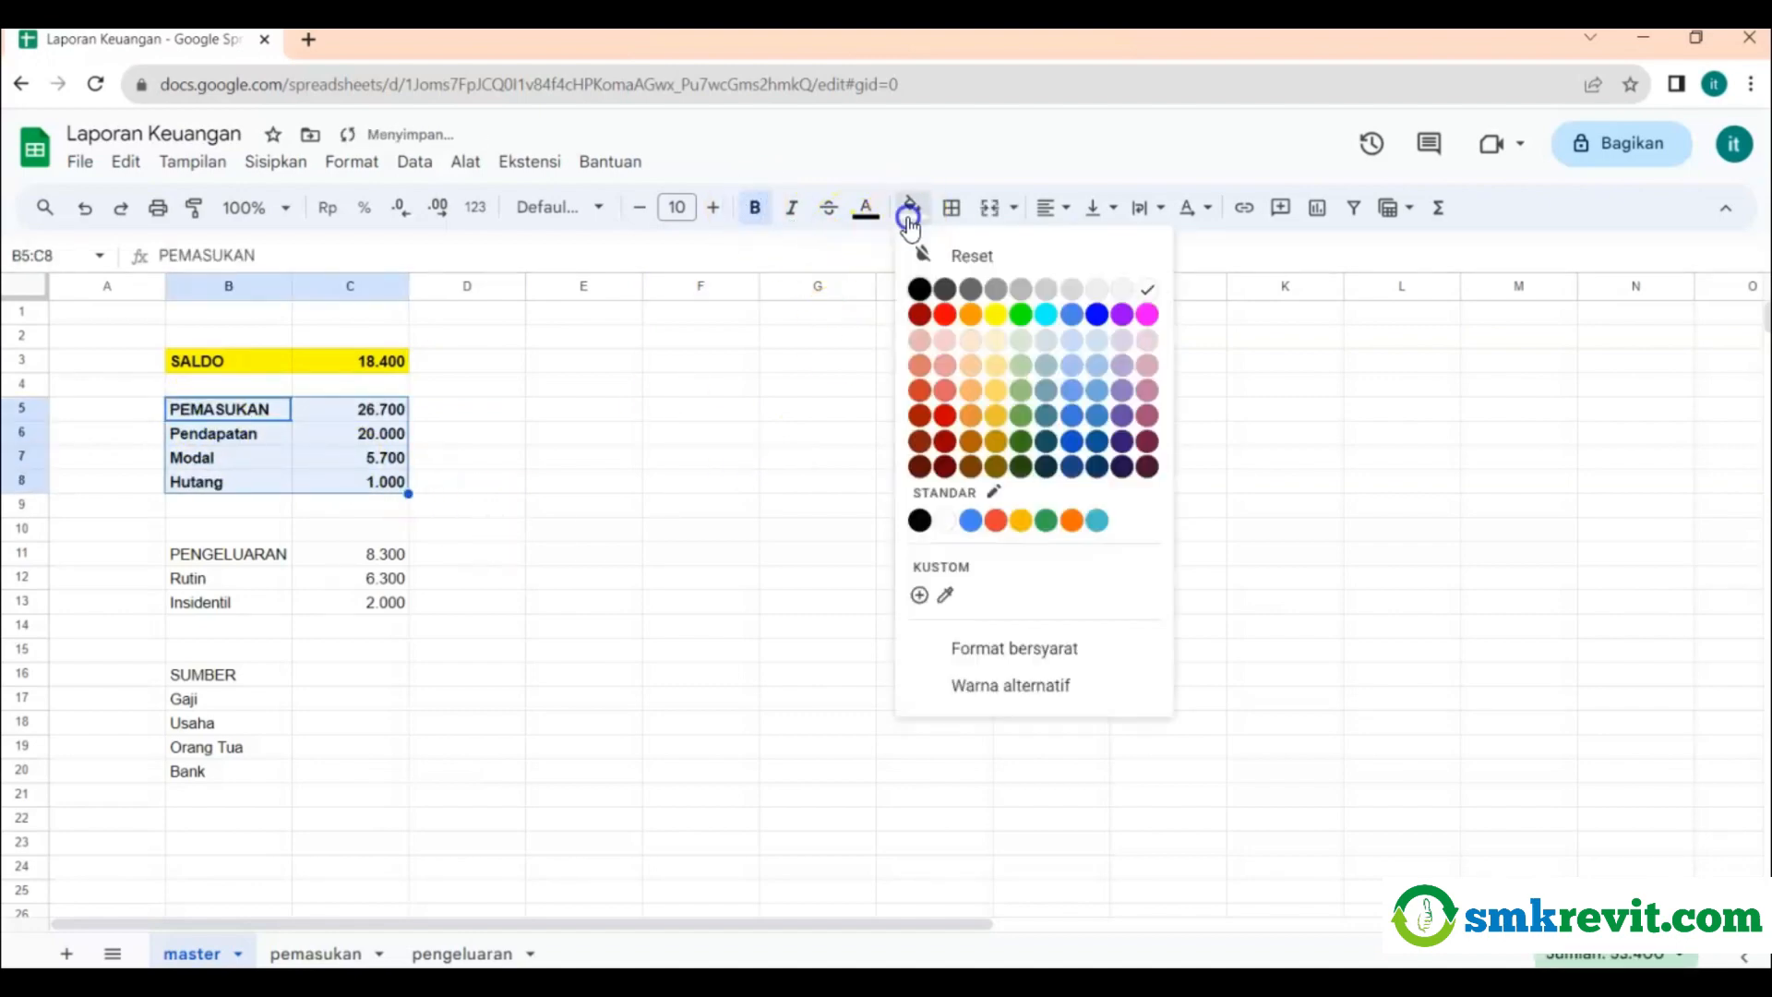
{"action": "left_click", "coordinate": [1020, 315]}
Make the PENGELUARAN block B11:C13 bold with a cyan fill.
{"action": "left_click_drag", "start_coordinate": [226, 559], "coordinate": [341, 605]}
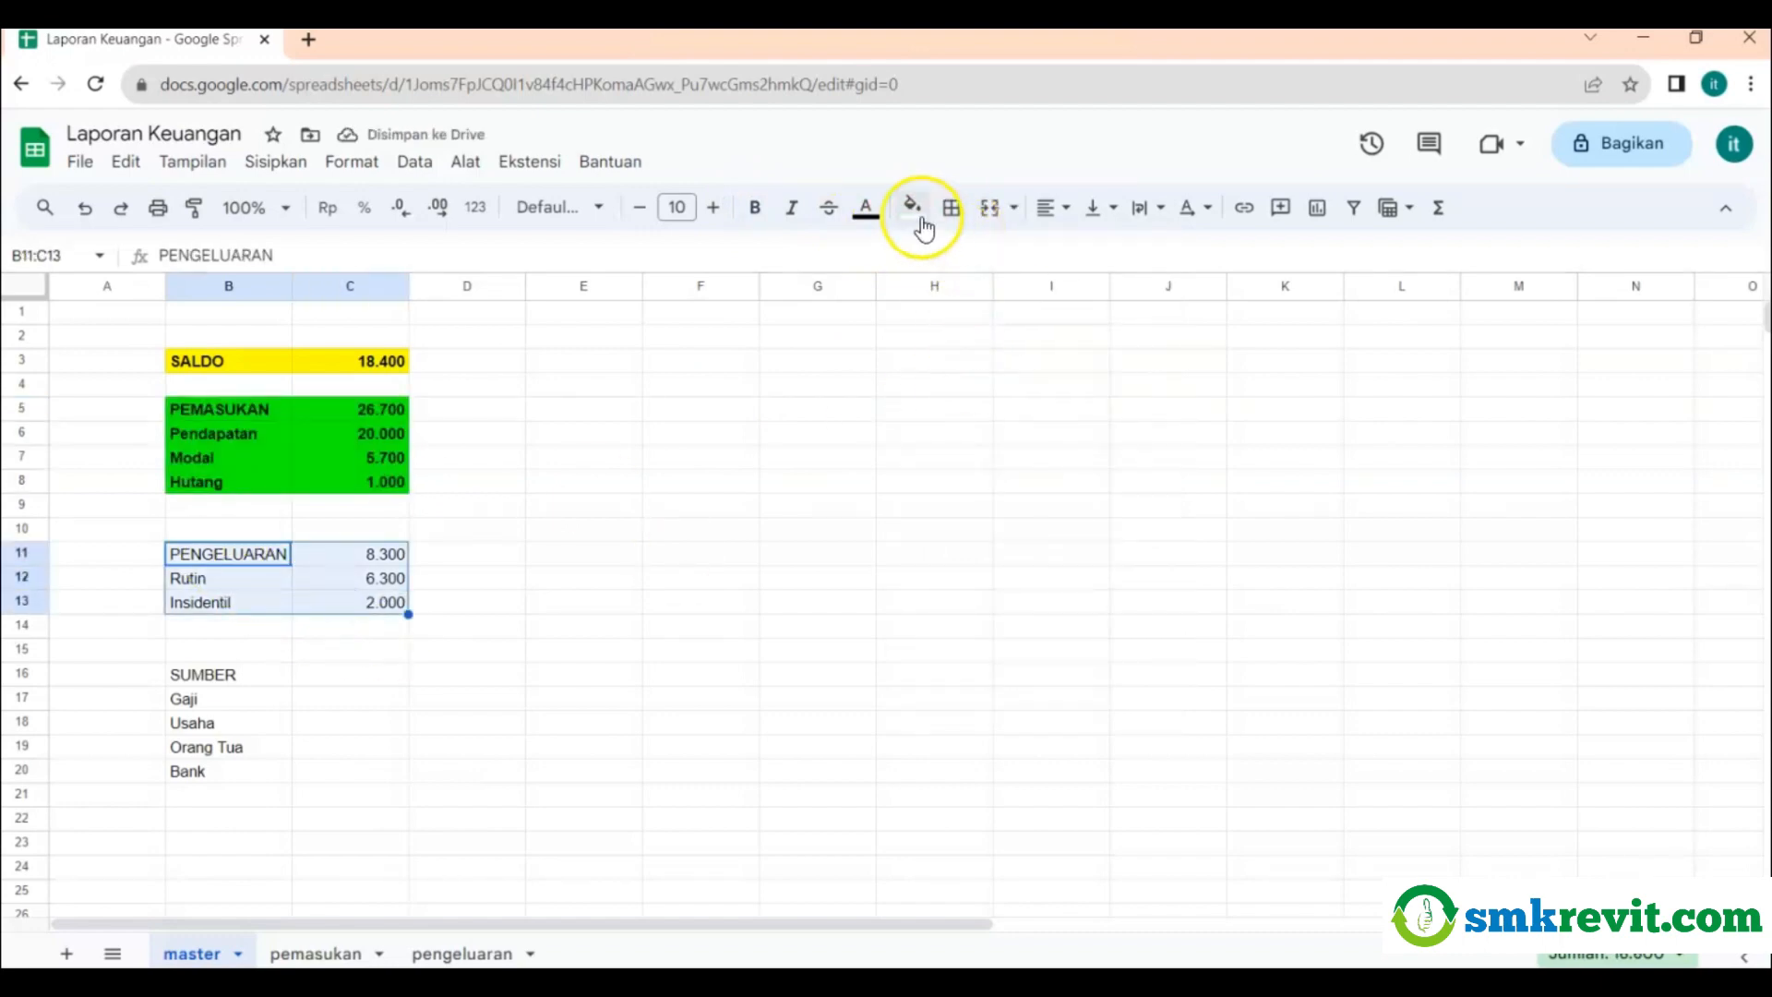
{"action": "left_click", "coordinate": [756, 209]}
{"action": "left_click", "coordinate": [912, 206]}
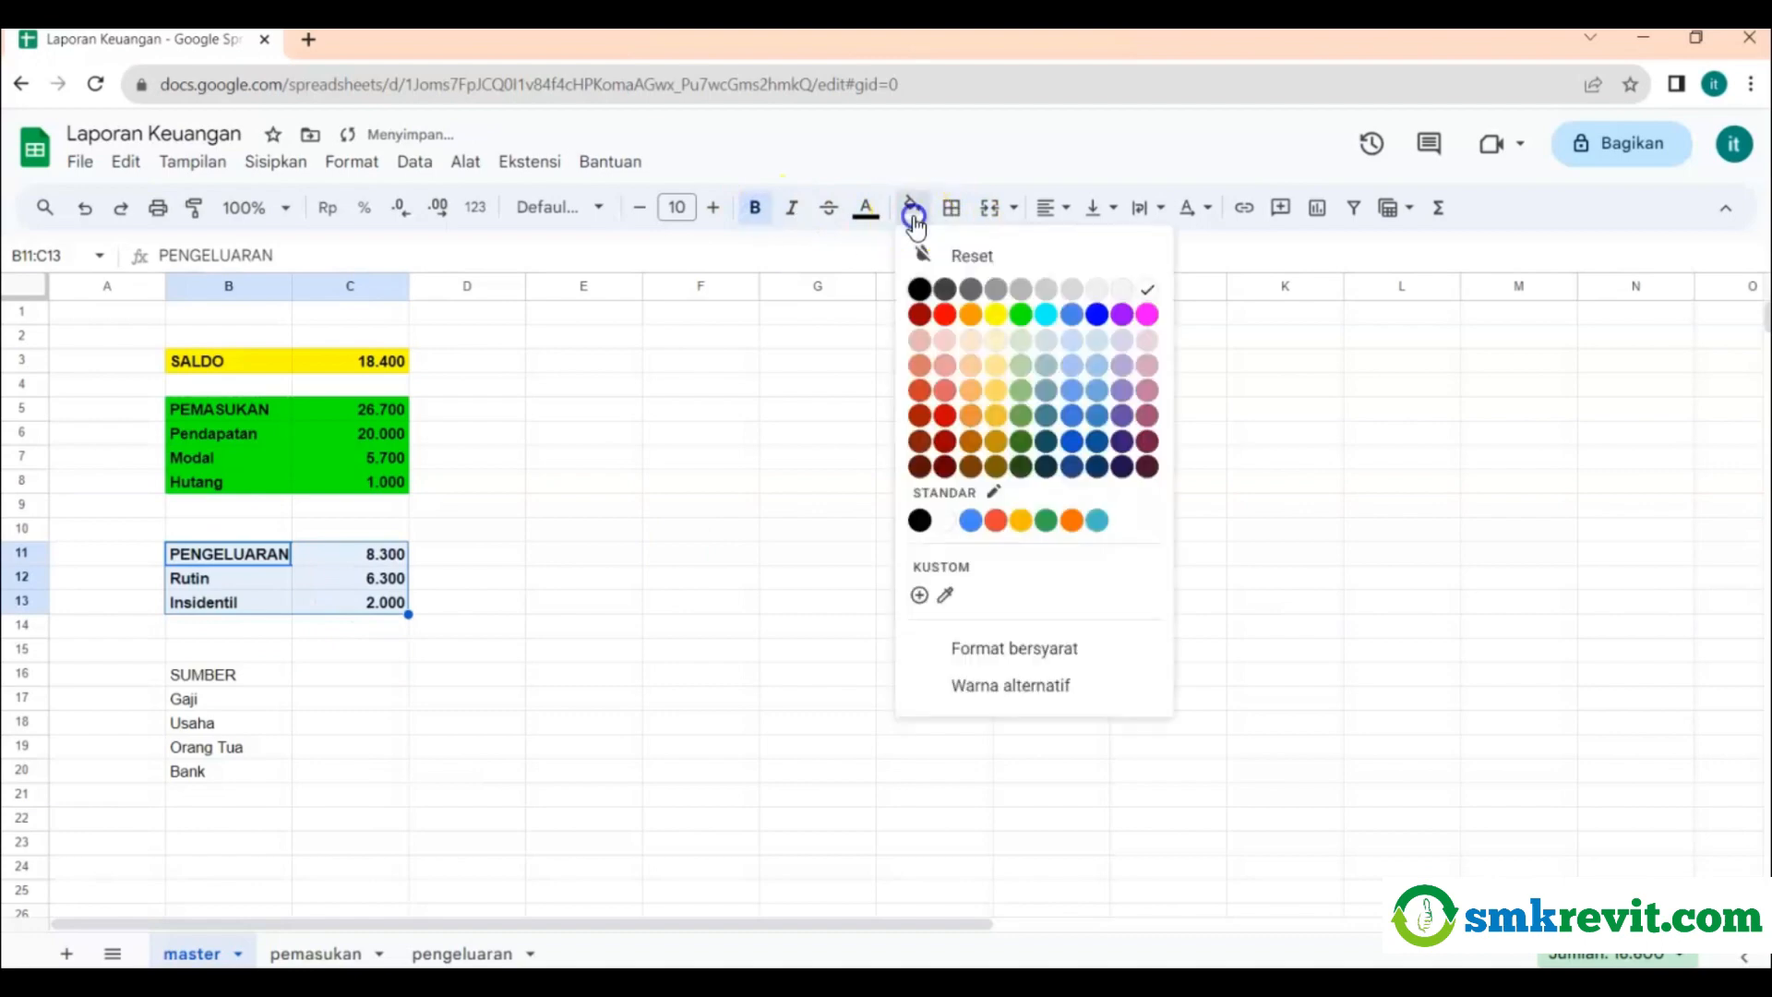
{"action": "left_click", "coordinate": [1047, 317]}
{"action": "left_click", "coordinate": [906, 456]}
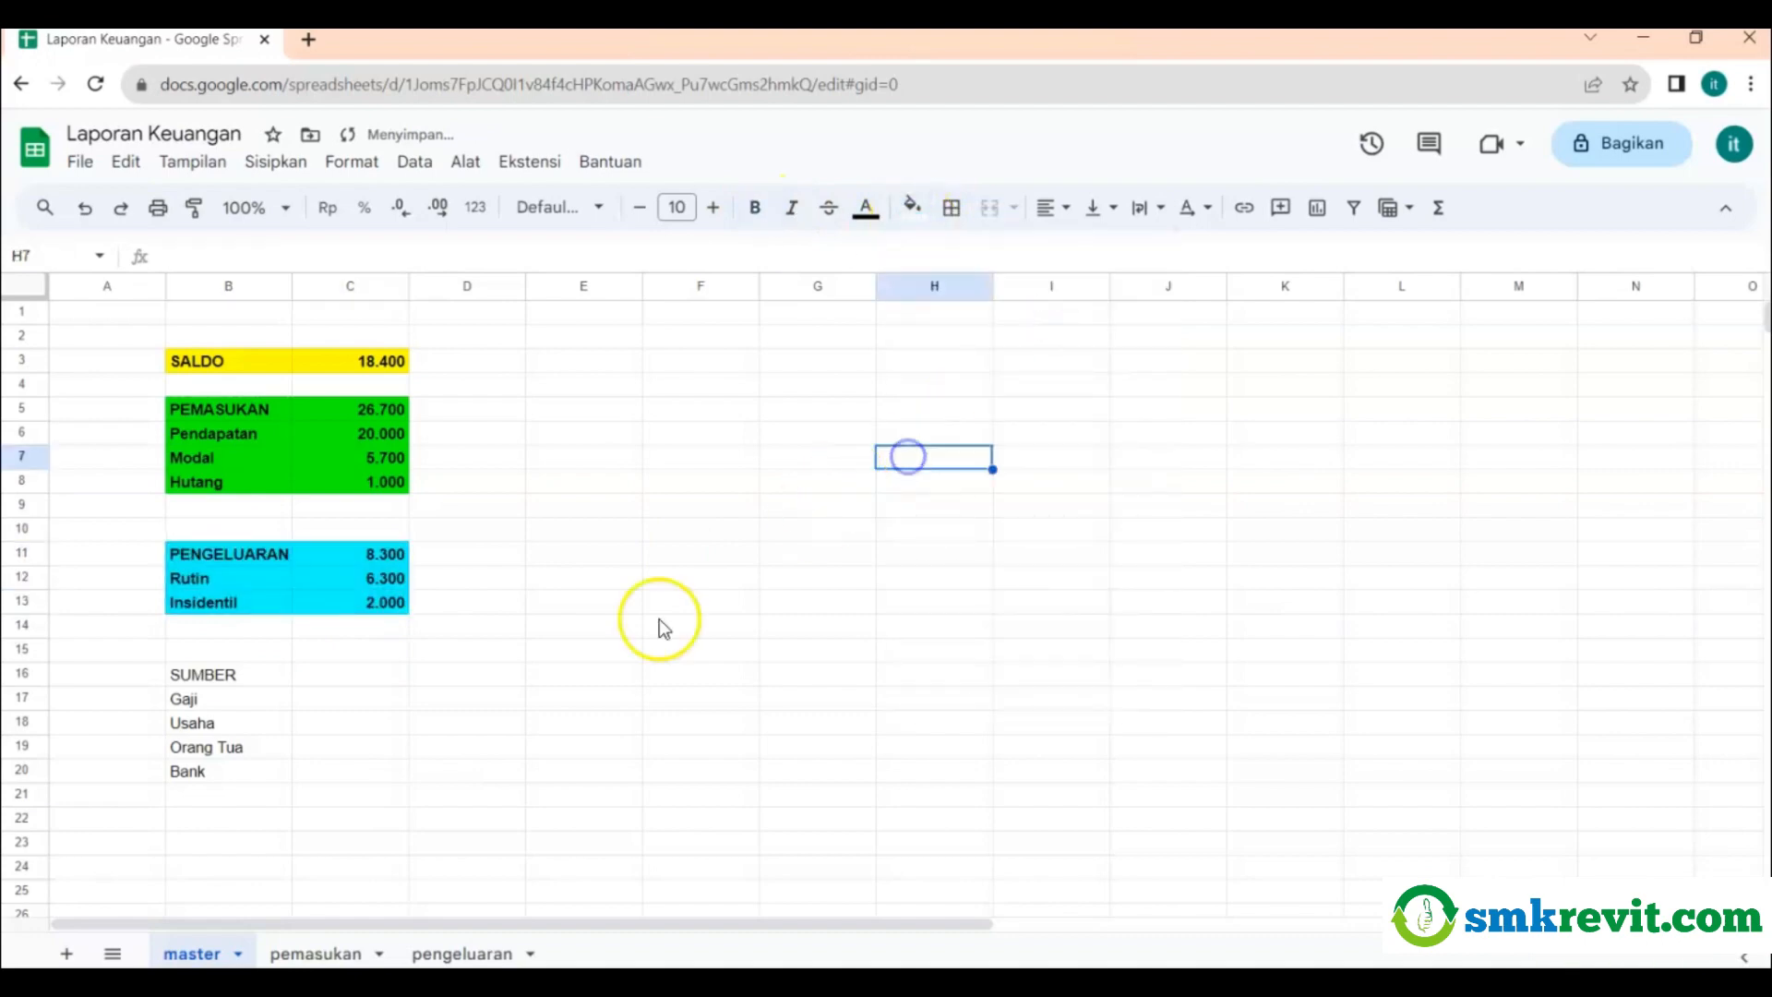
Enter =pemasukan!G2 in C17 beside Gaji in the master sheet's SUMBER section.
{"action": "left_click", "coordinate": [218, 673]}
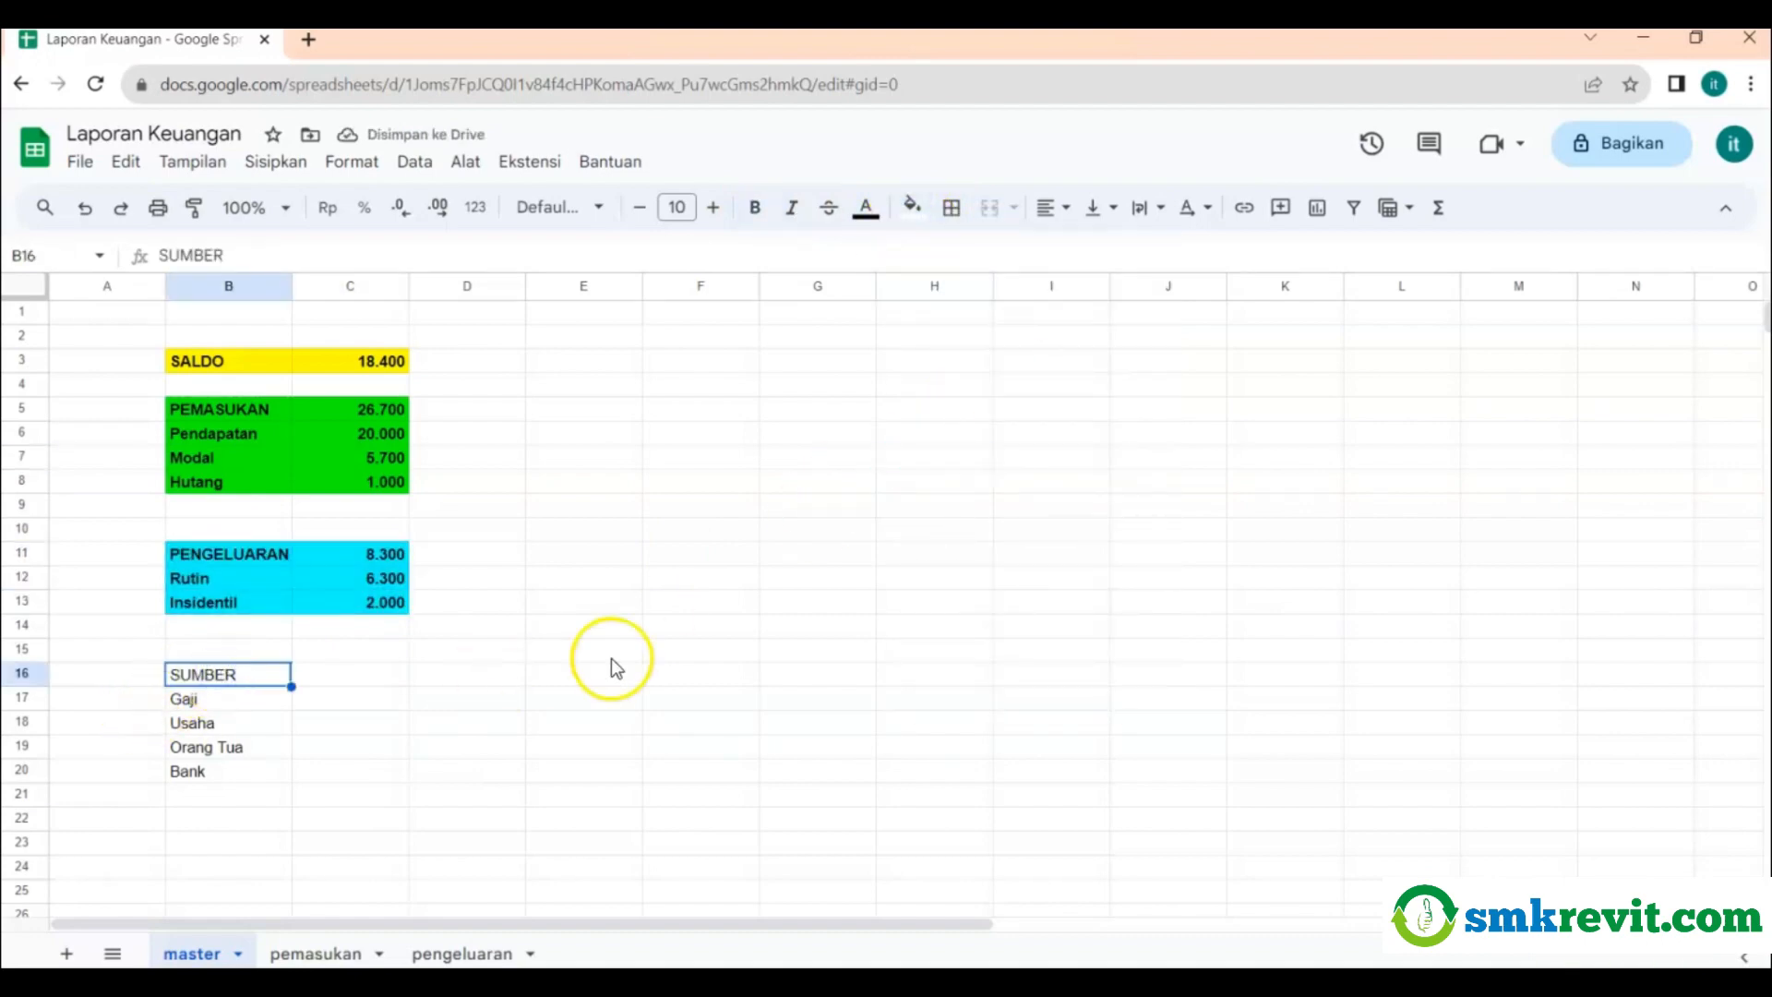
{"action": "left_click", "coordinate": [367, 707]}
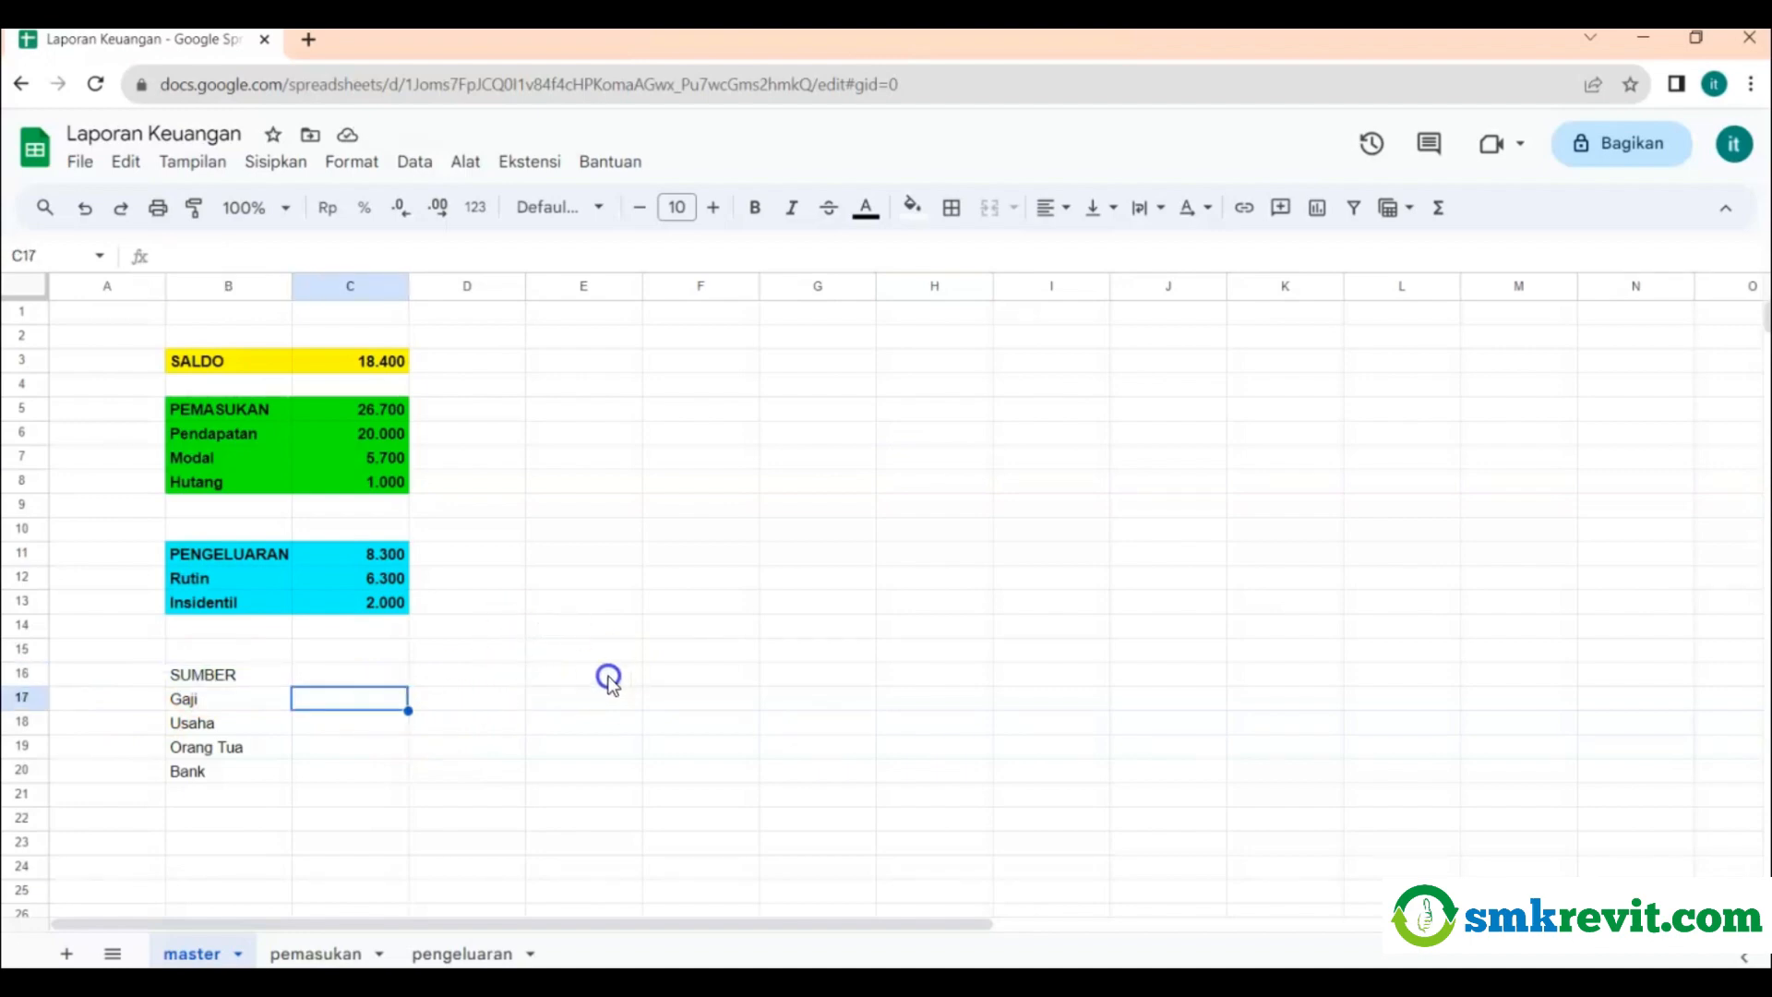
{"action": "left_click", "coordinate": [467, 954]}
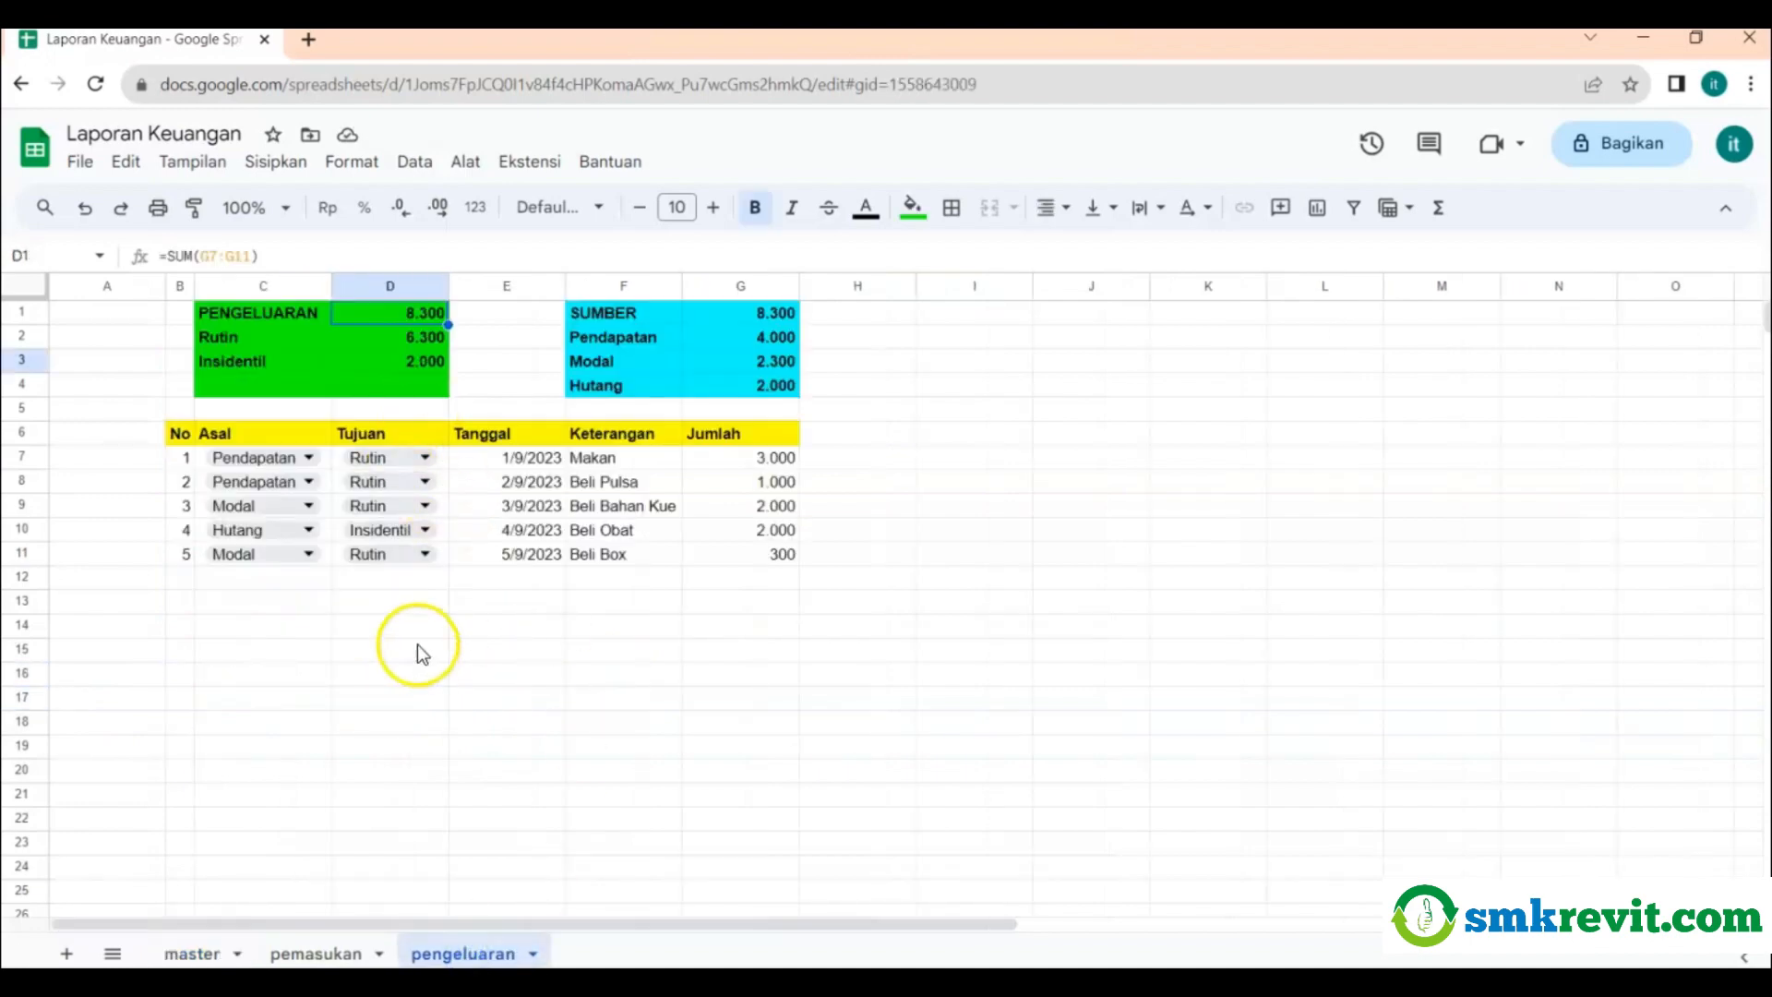
{"action": "left_click", "coordinate": [315, 954]}
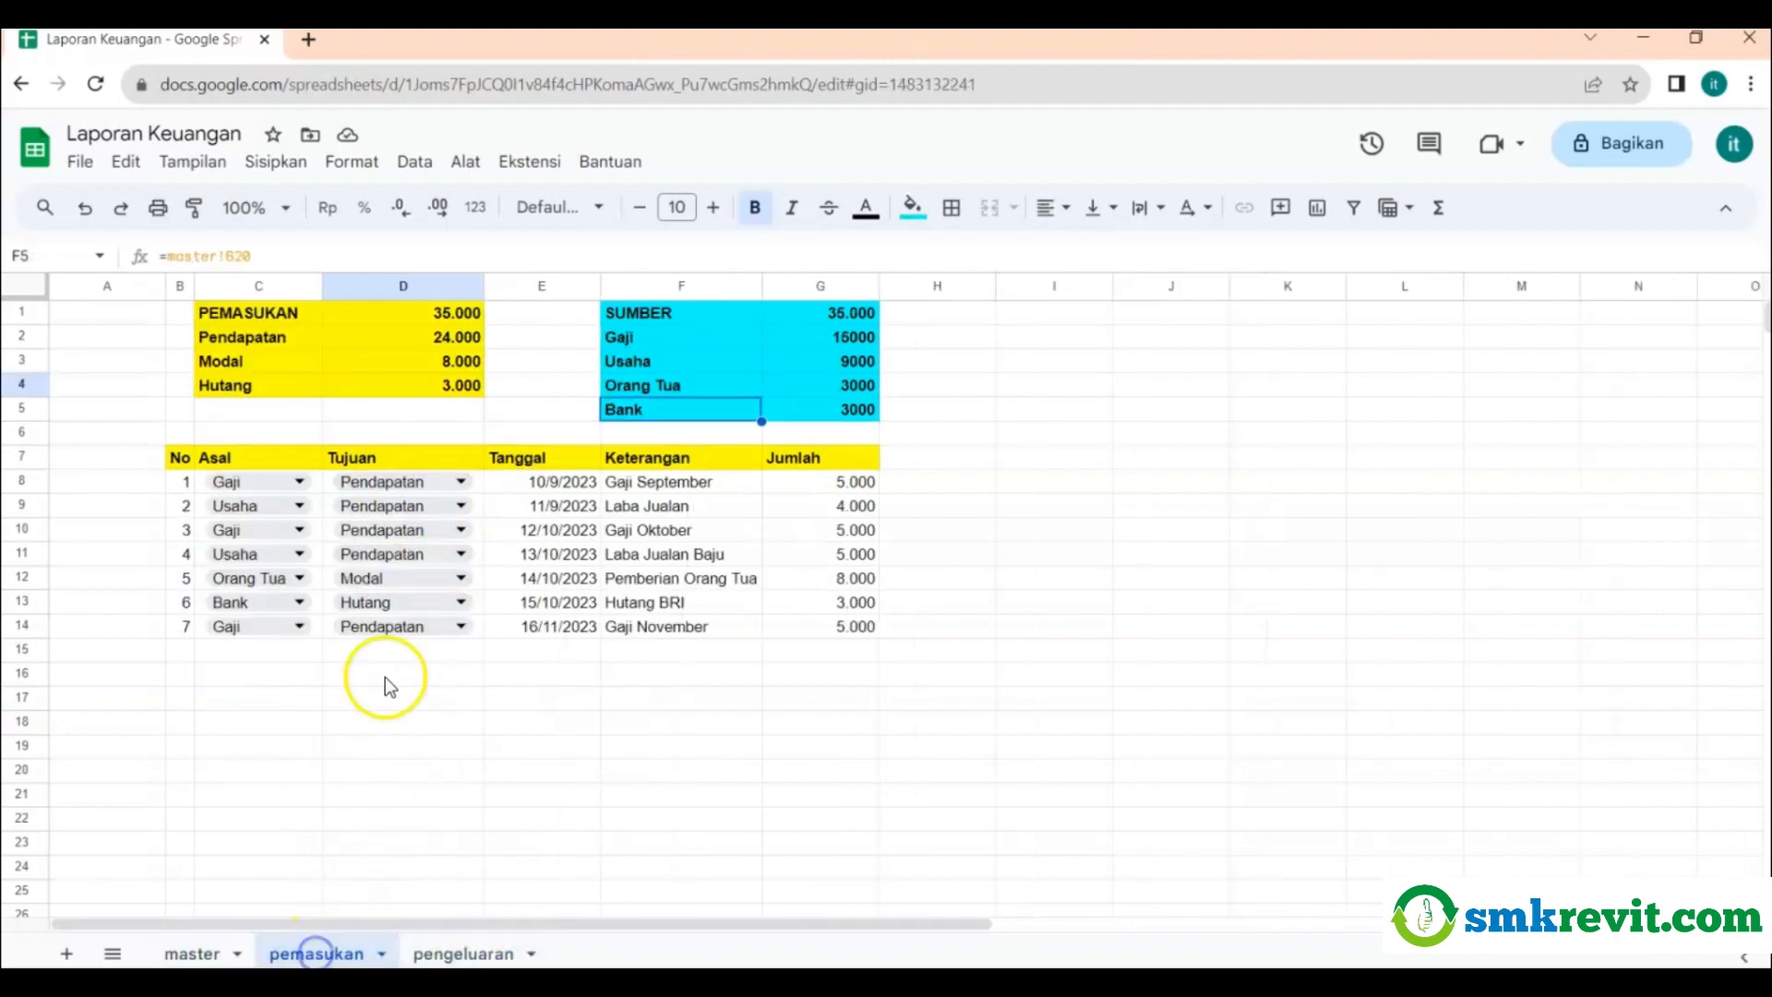
{"action": "left_click", "coordinate": [192, 953]}
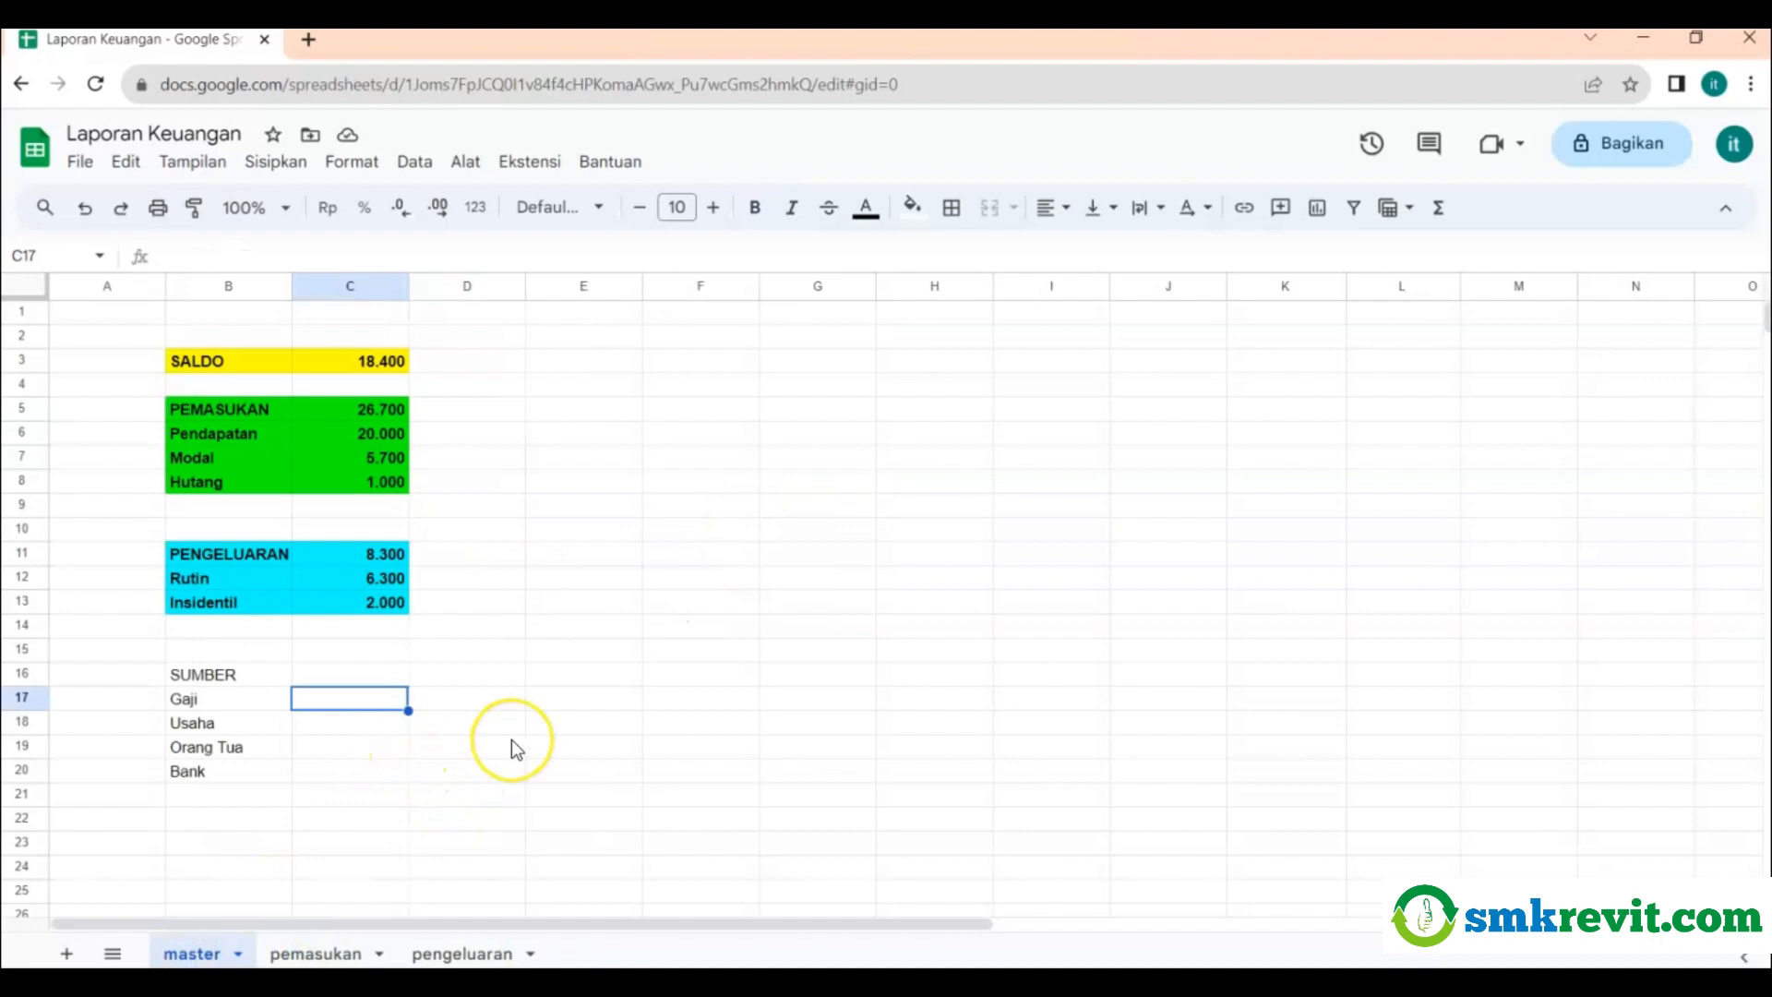
{"action": "type", "text": "="}
{"action": "left_click", "coordinate": [321, 954]}
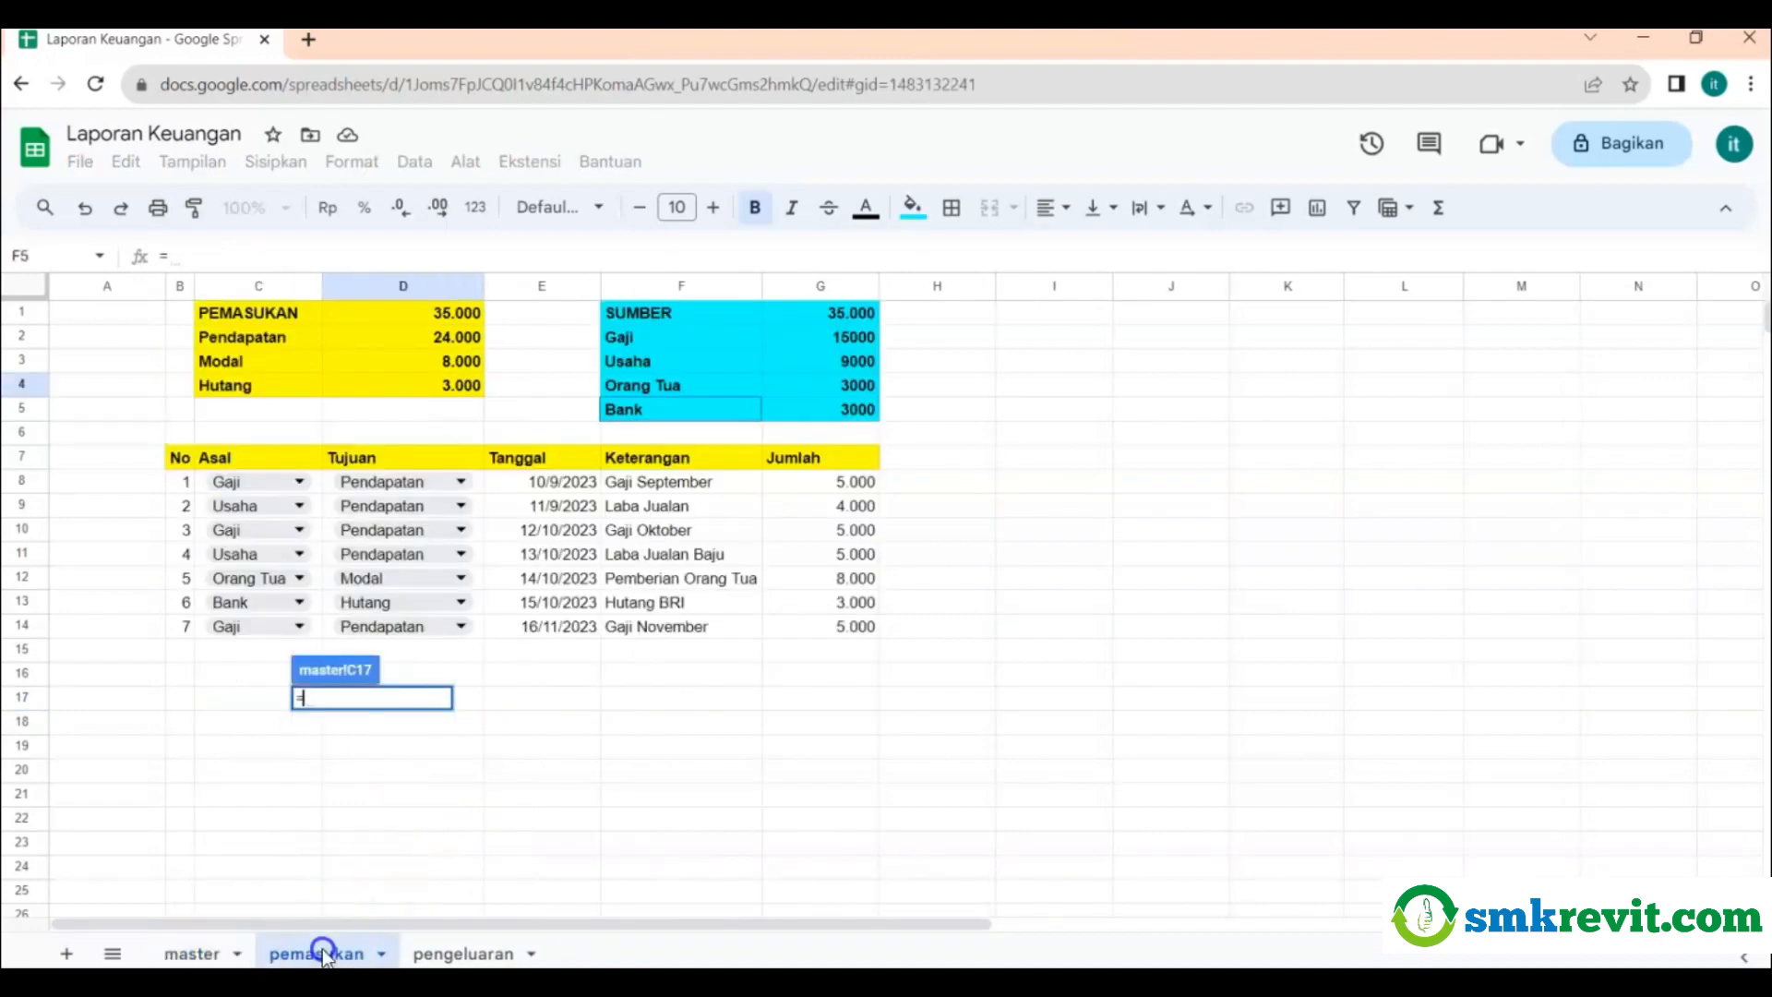
{"action": "left_click", "coordinate": [847, 348]}
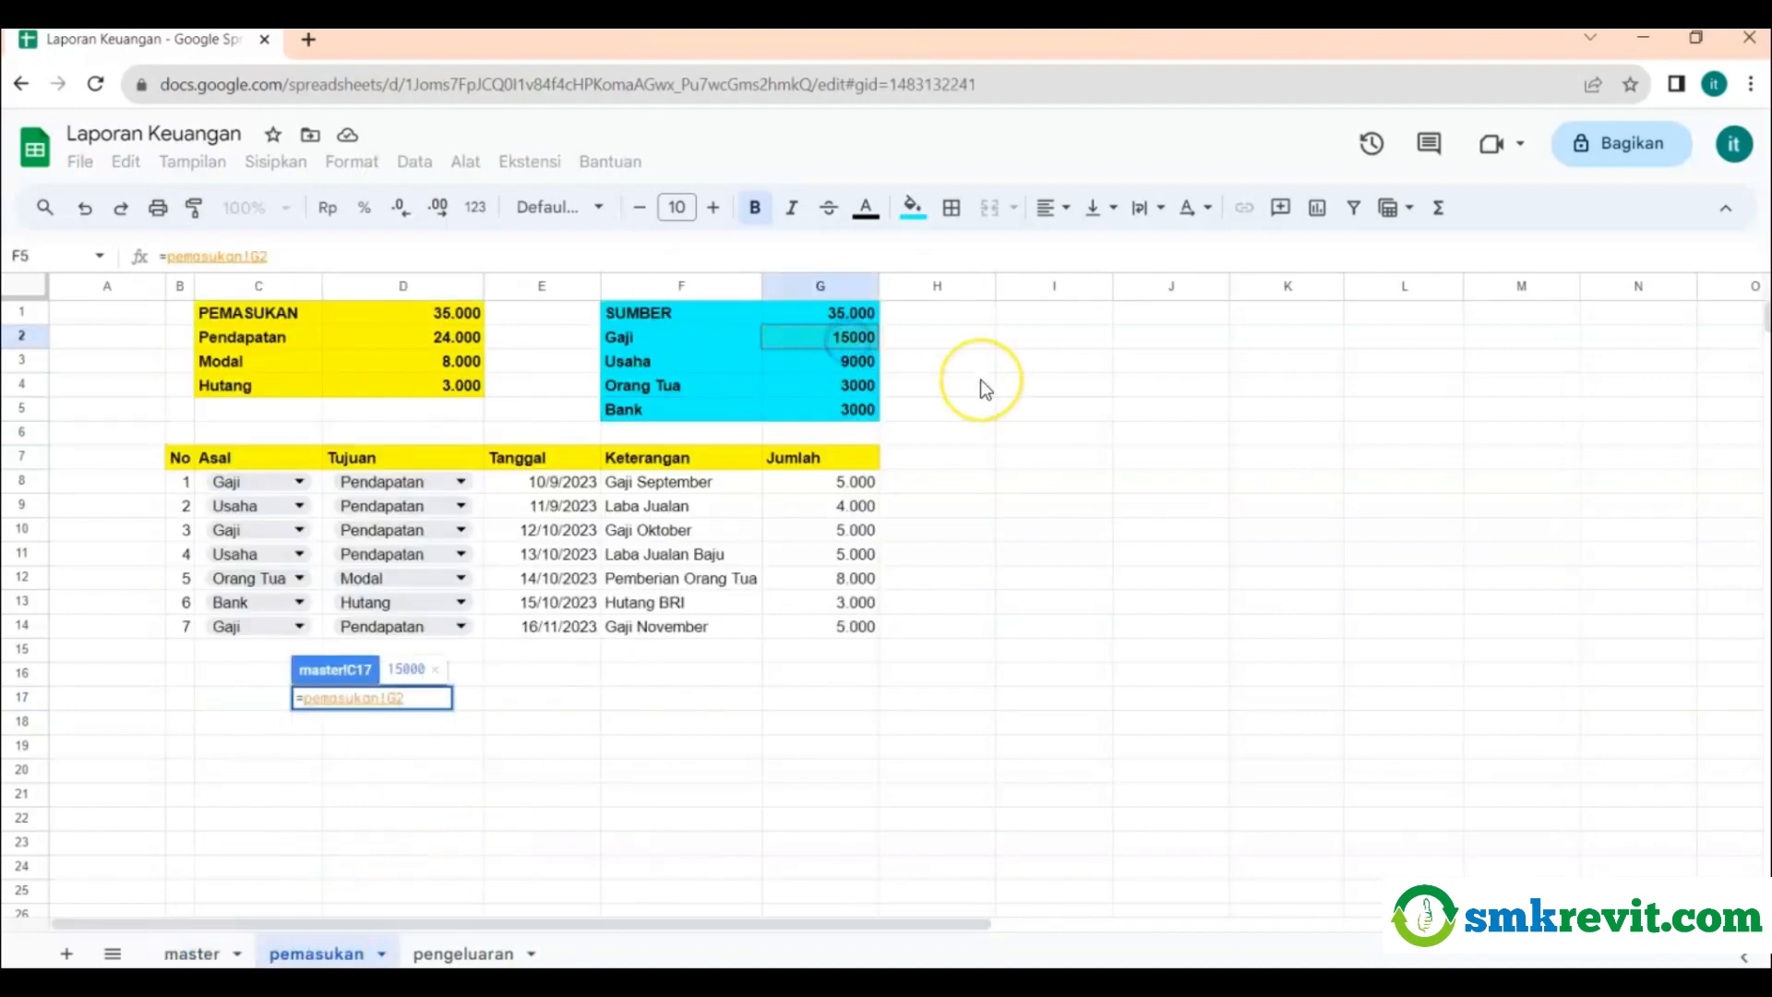
{"action": "key", "text": "Return"}
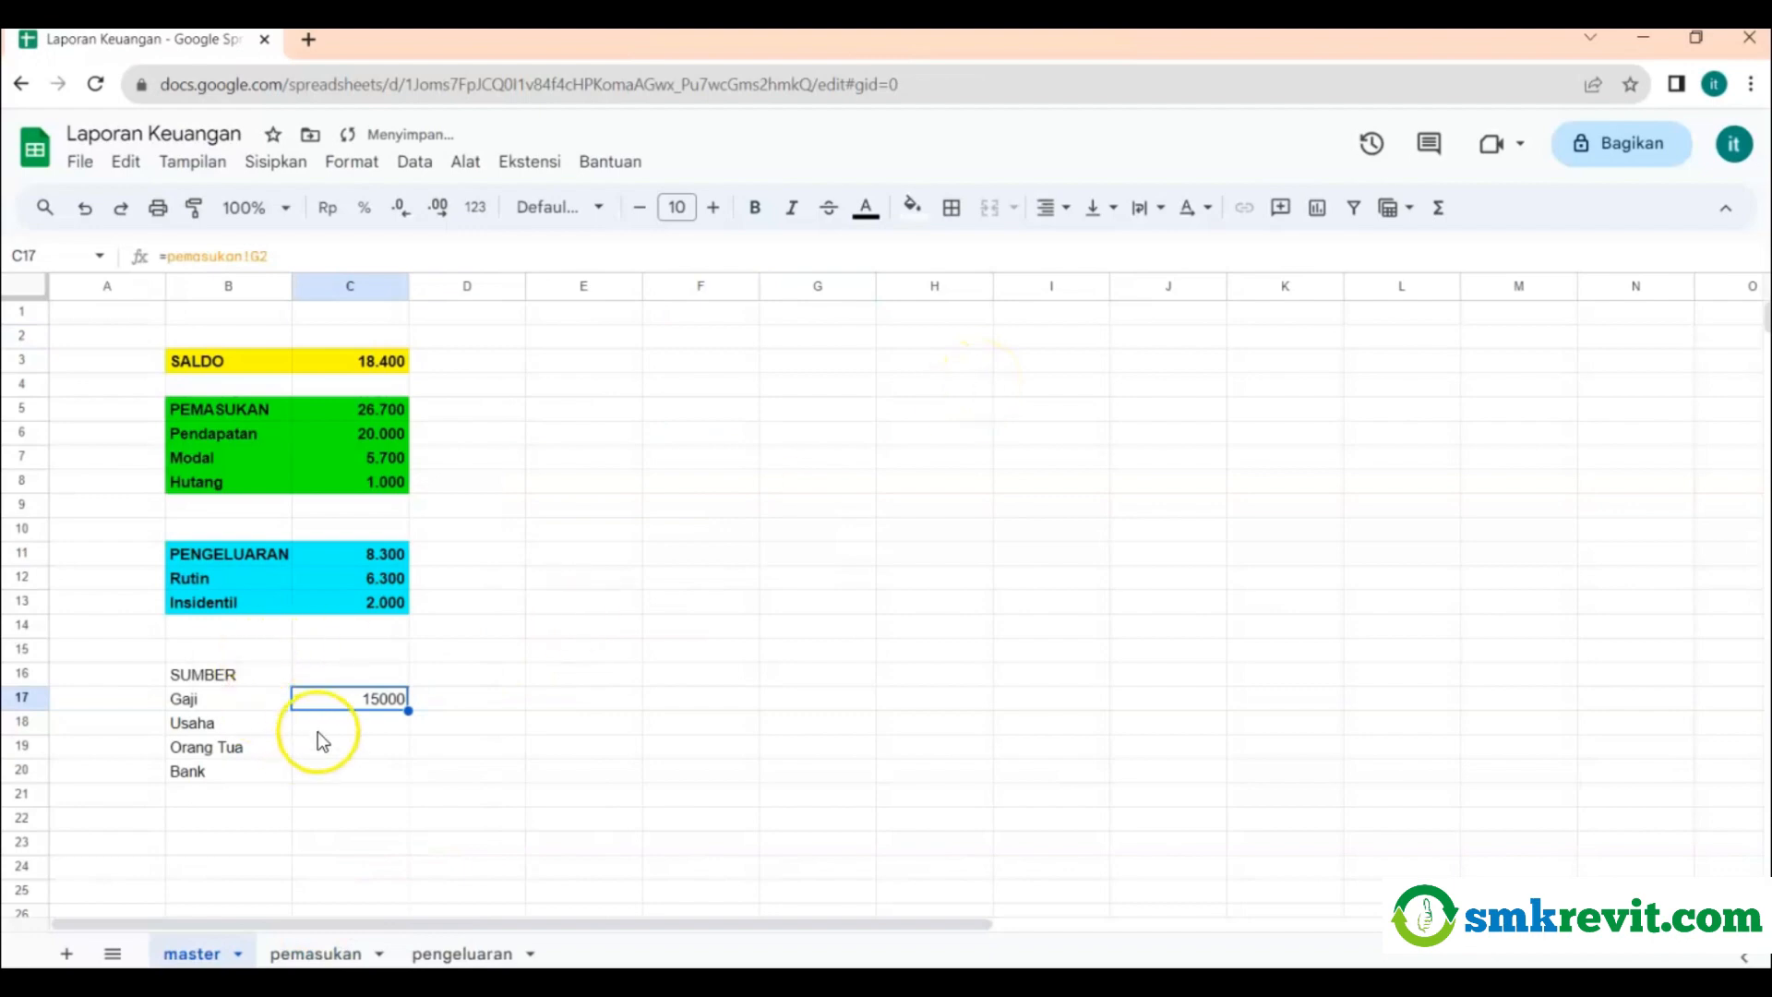
Enter =pemasukan!G3 in C18 beside Usaha in the master sheet's SUMBER section.
{"action": "left_click", "coordinate": [317, 731]}
{"action": "type", "text": "="}
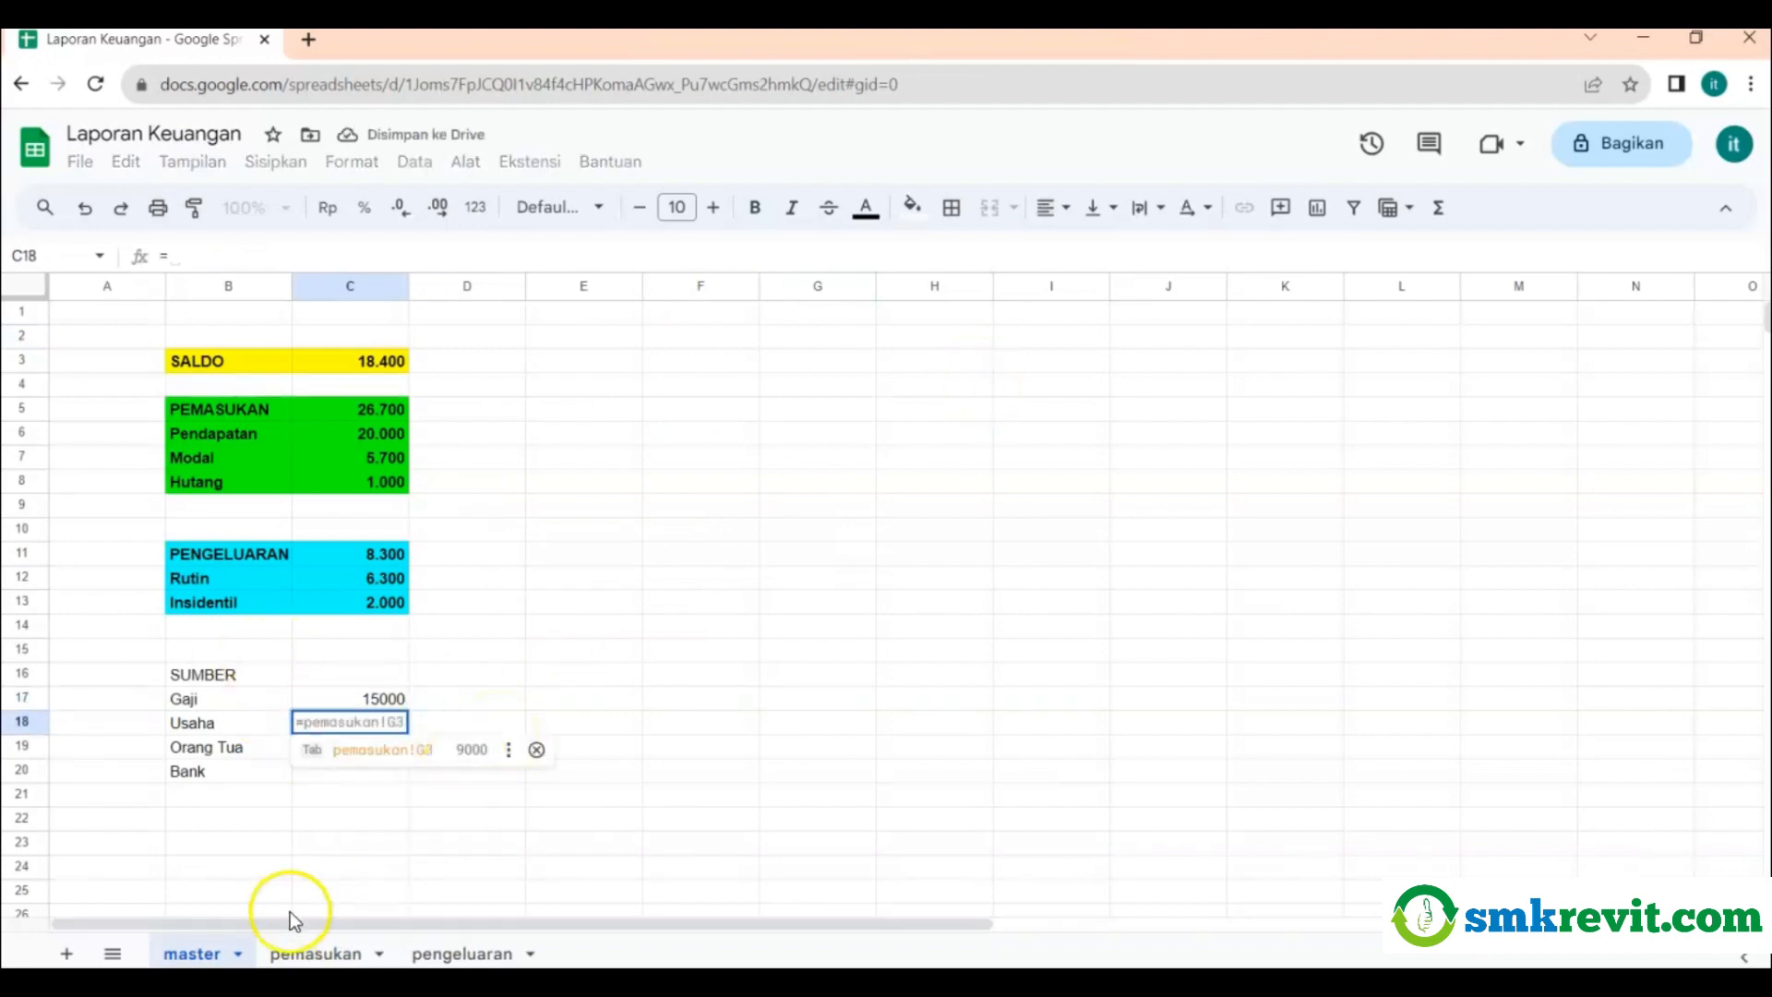
{"action": "left_click", "coordinate": [300, 951]}
{"action": "left_click", "coordinate": [814, 360]}
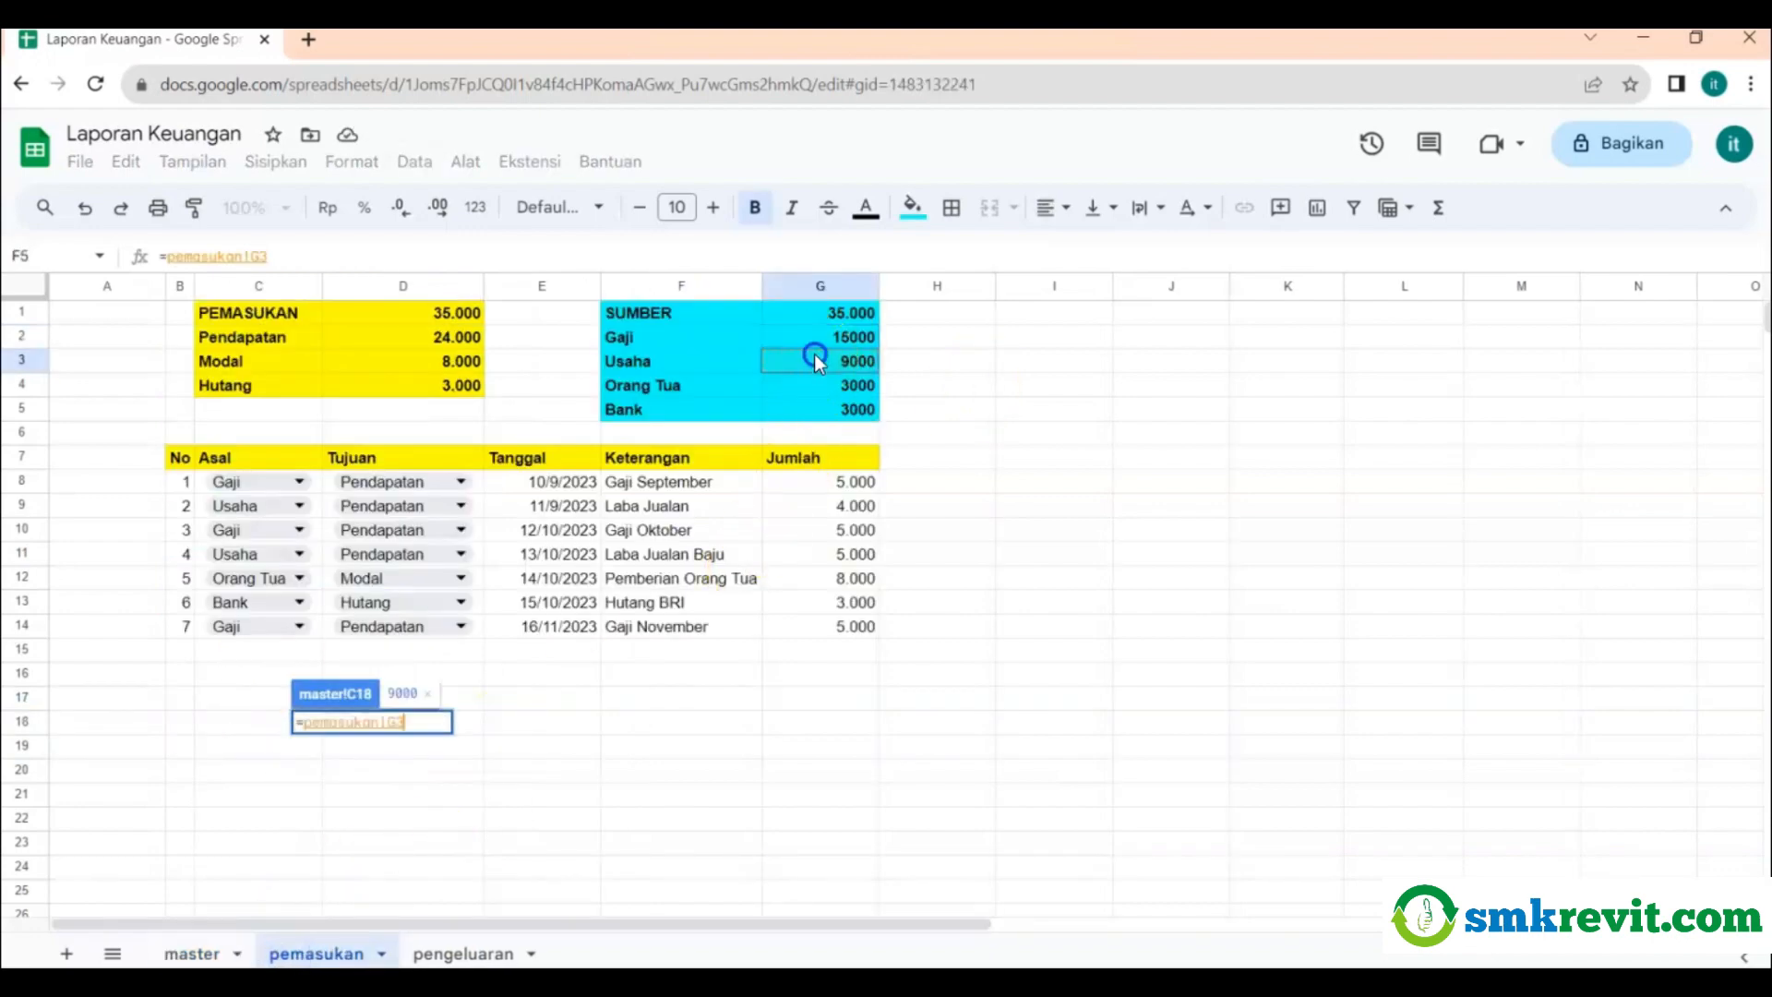
{"action": "key", "text": "Return"}
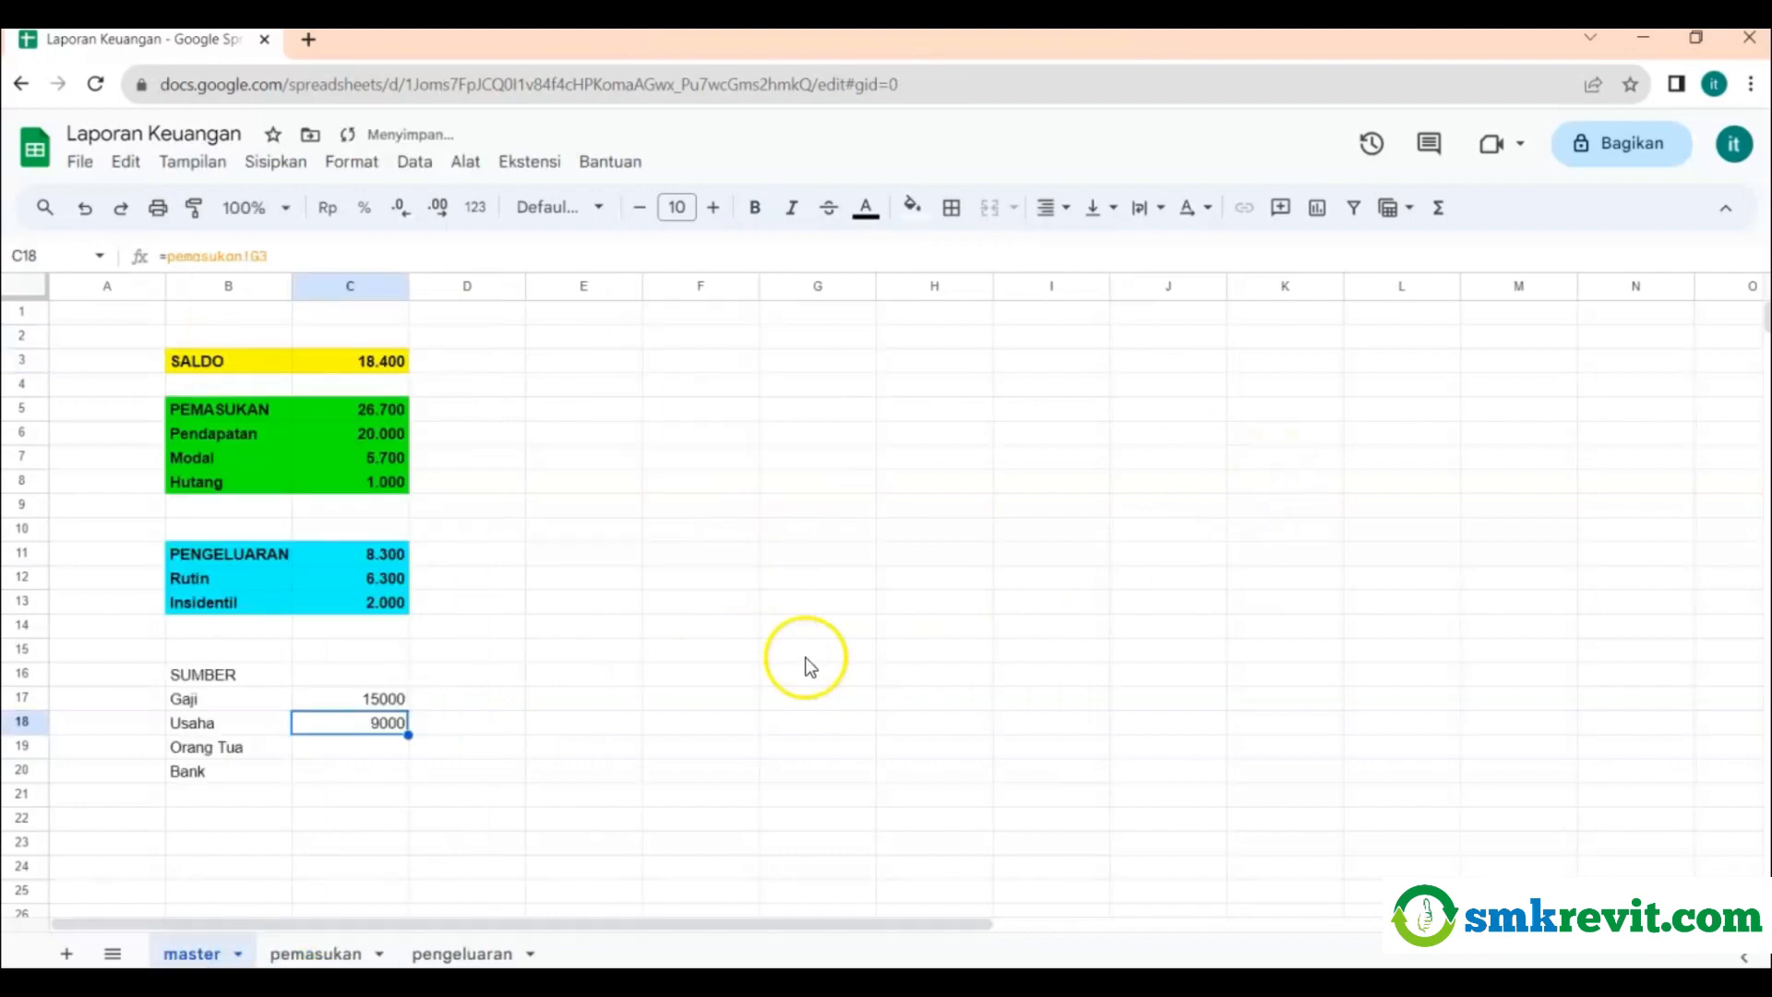
Enter =pemasukan!G4 in C19 beside Orang Tua in the master sheet's SUMBER section.
{"action": "left_click", "coordinate": [336, 757]}
{"action": "type", "text": "="}
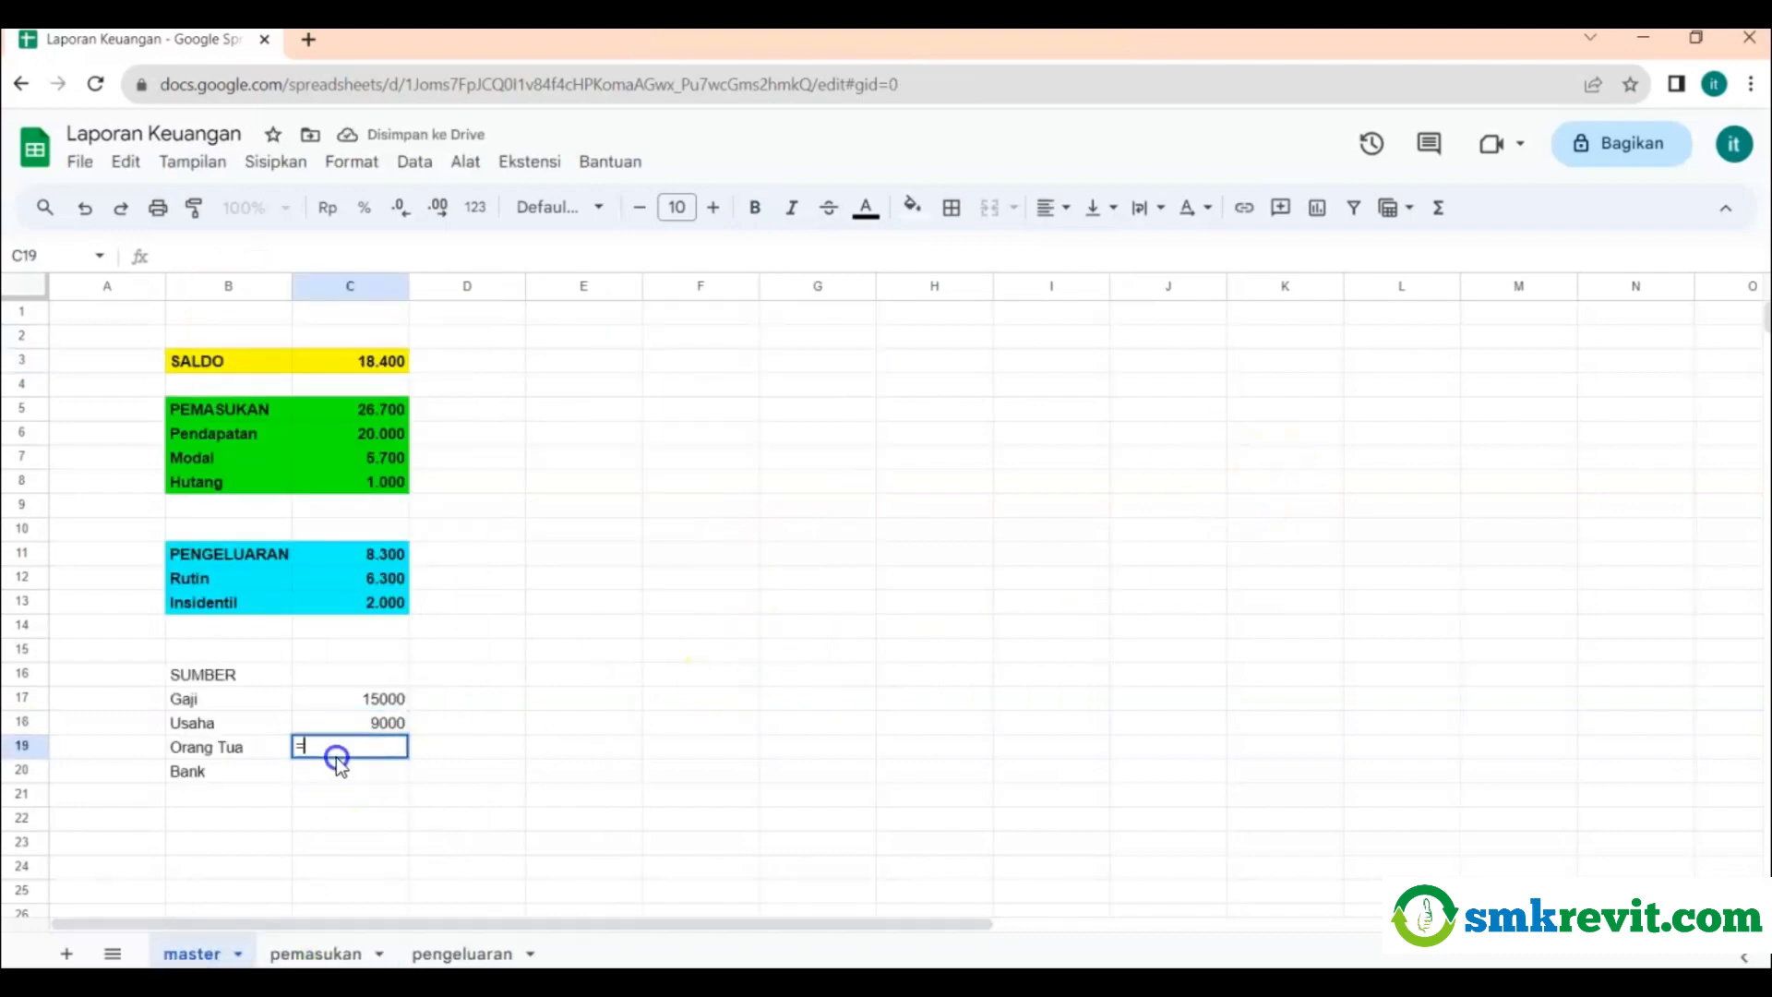
{"action": "left_click", "coordinate": [316, 950]}
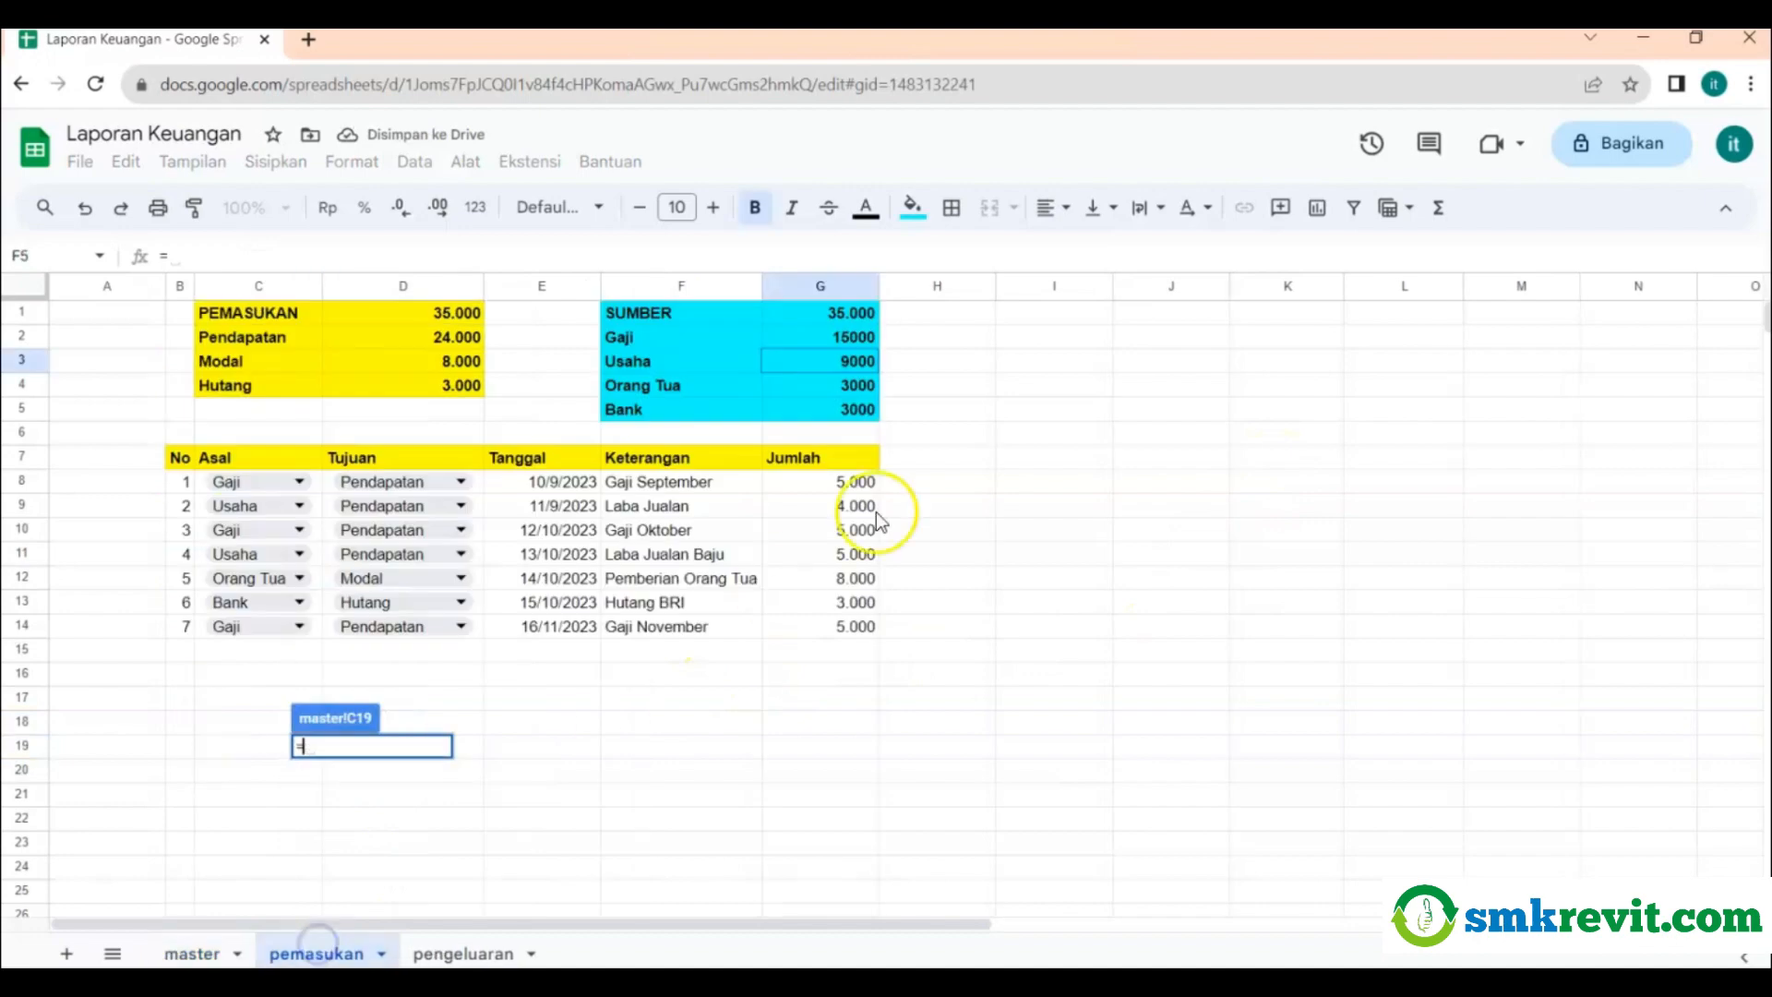
{"action": "left_click", "coordinate": [834, 393]}
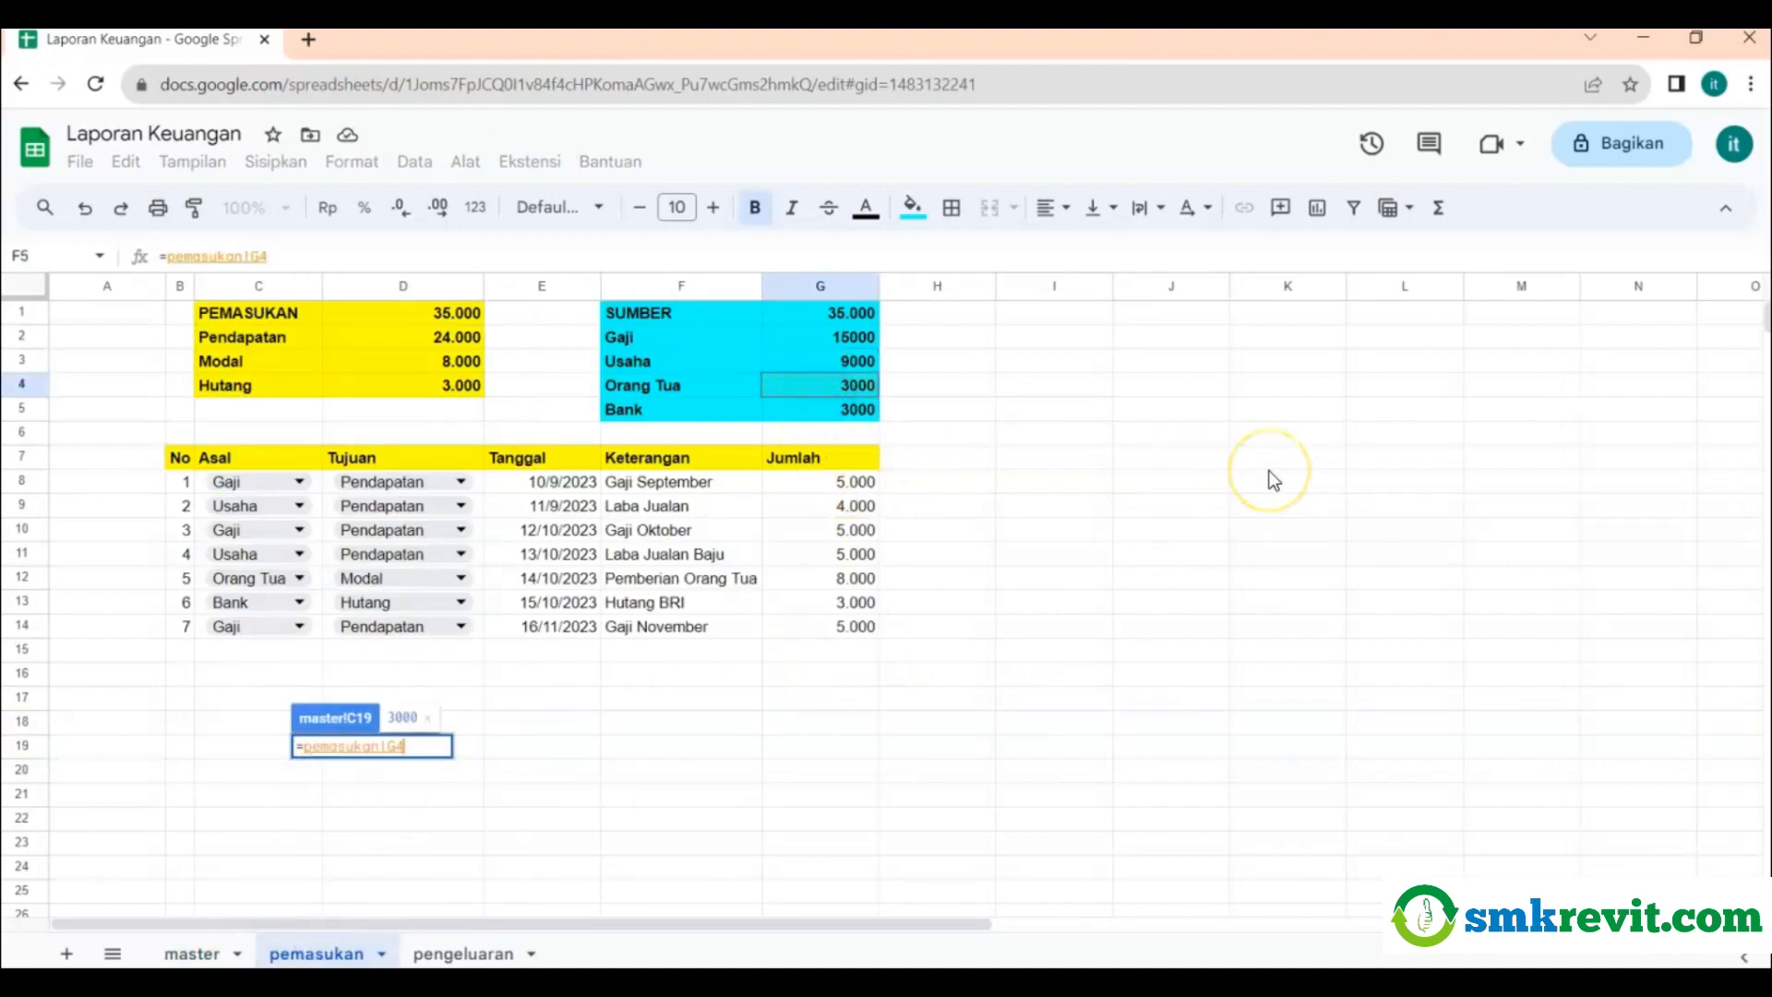
{"action": "key", "text": "Return"}
{"action": "left_click", "coordinate": [372, 776]}
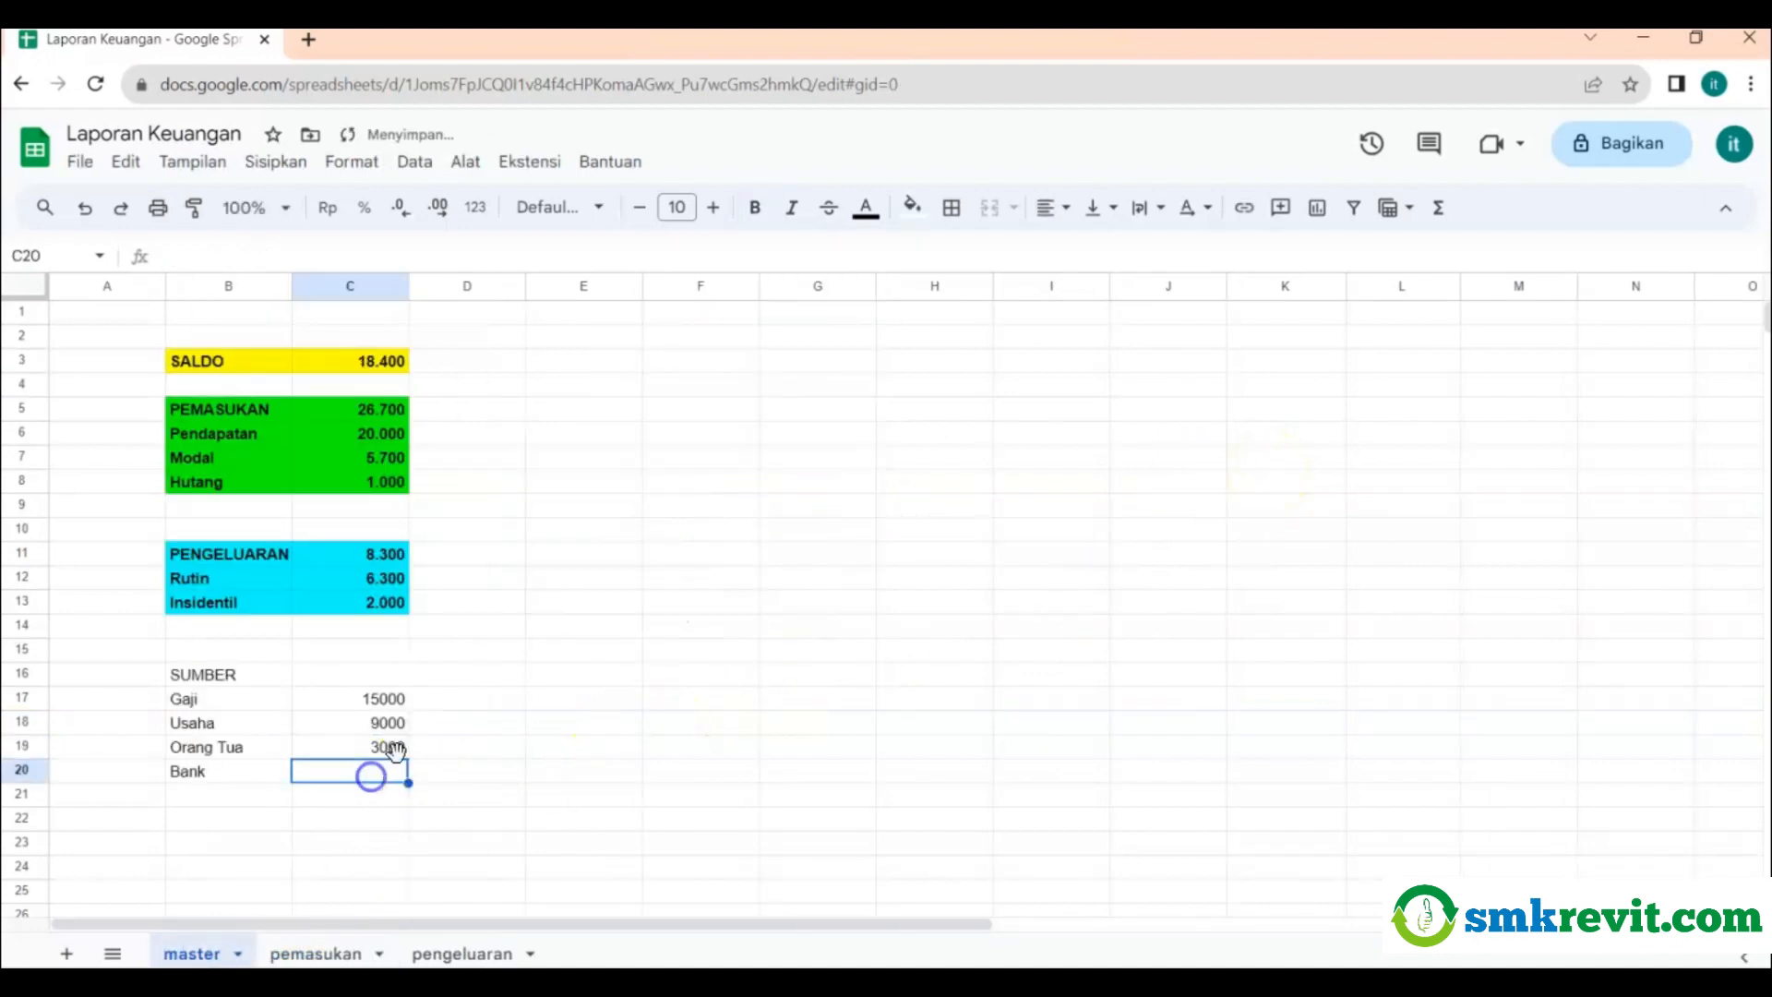
{"action": "left_click", "coordinate": [307, 954]}
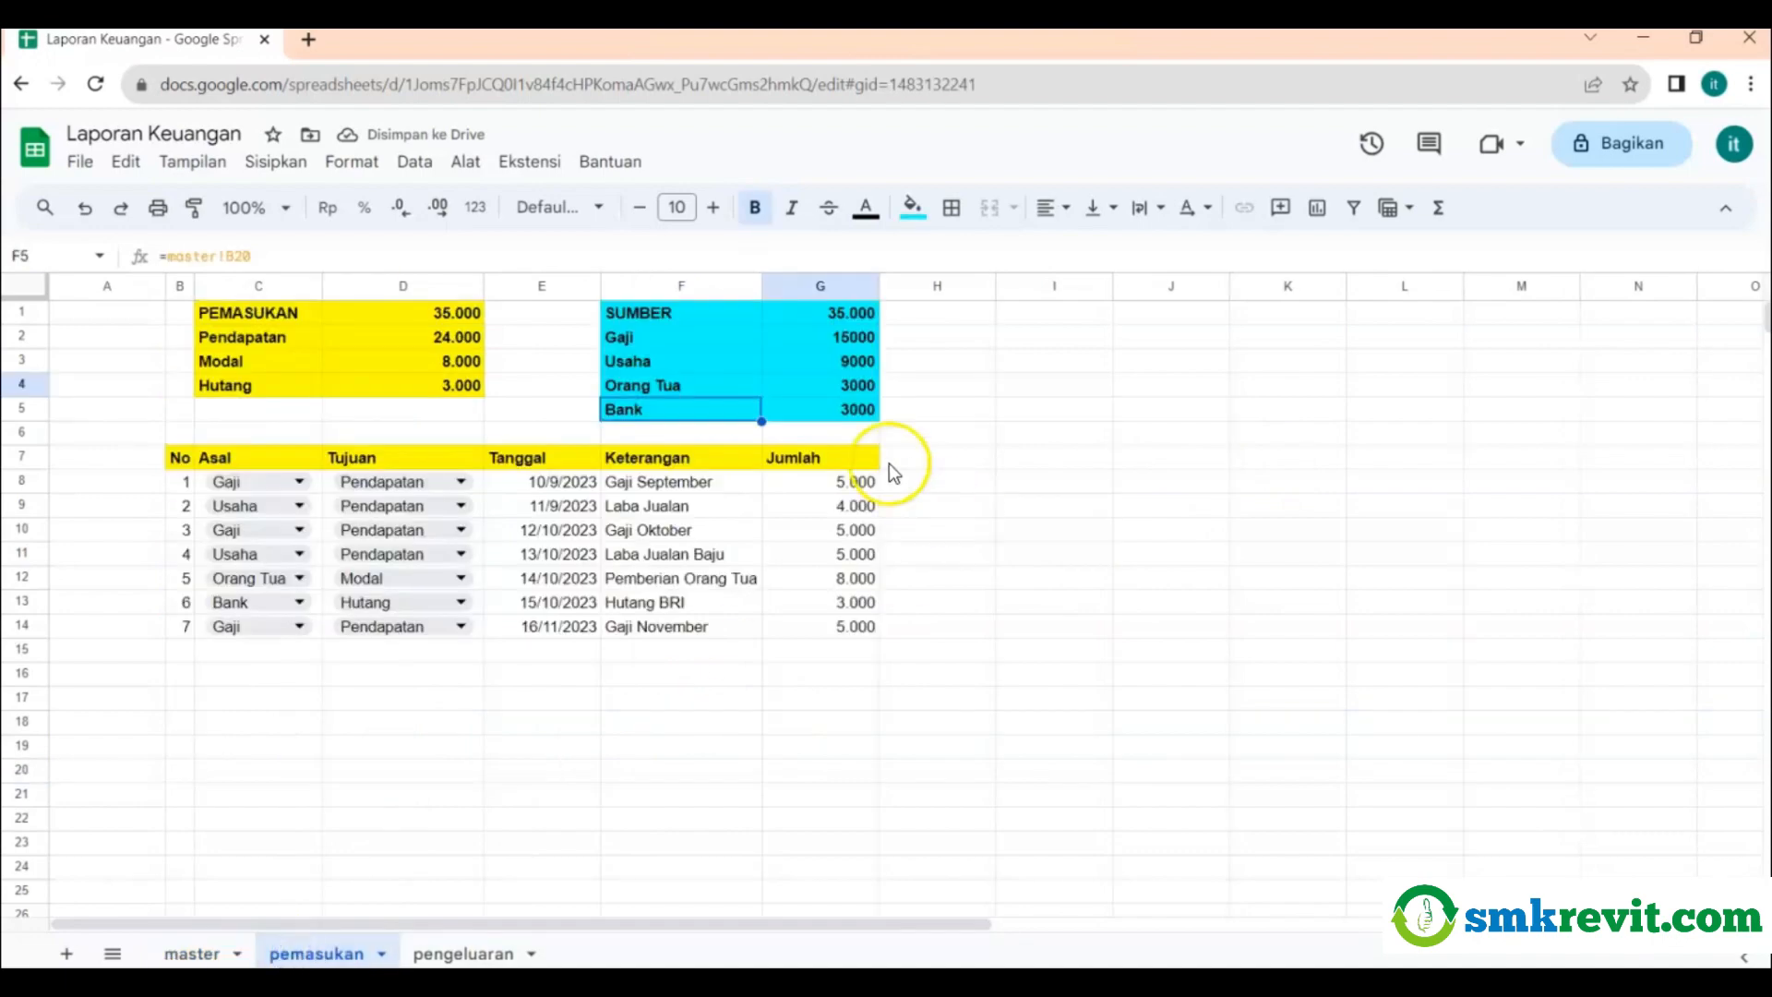
{"action": "left_click", "coordinate": [863, 413]}
{"action": "key", "text": "F2"}
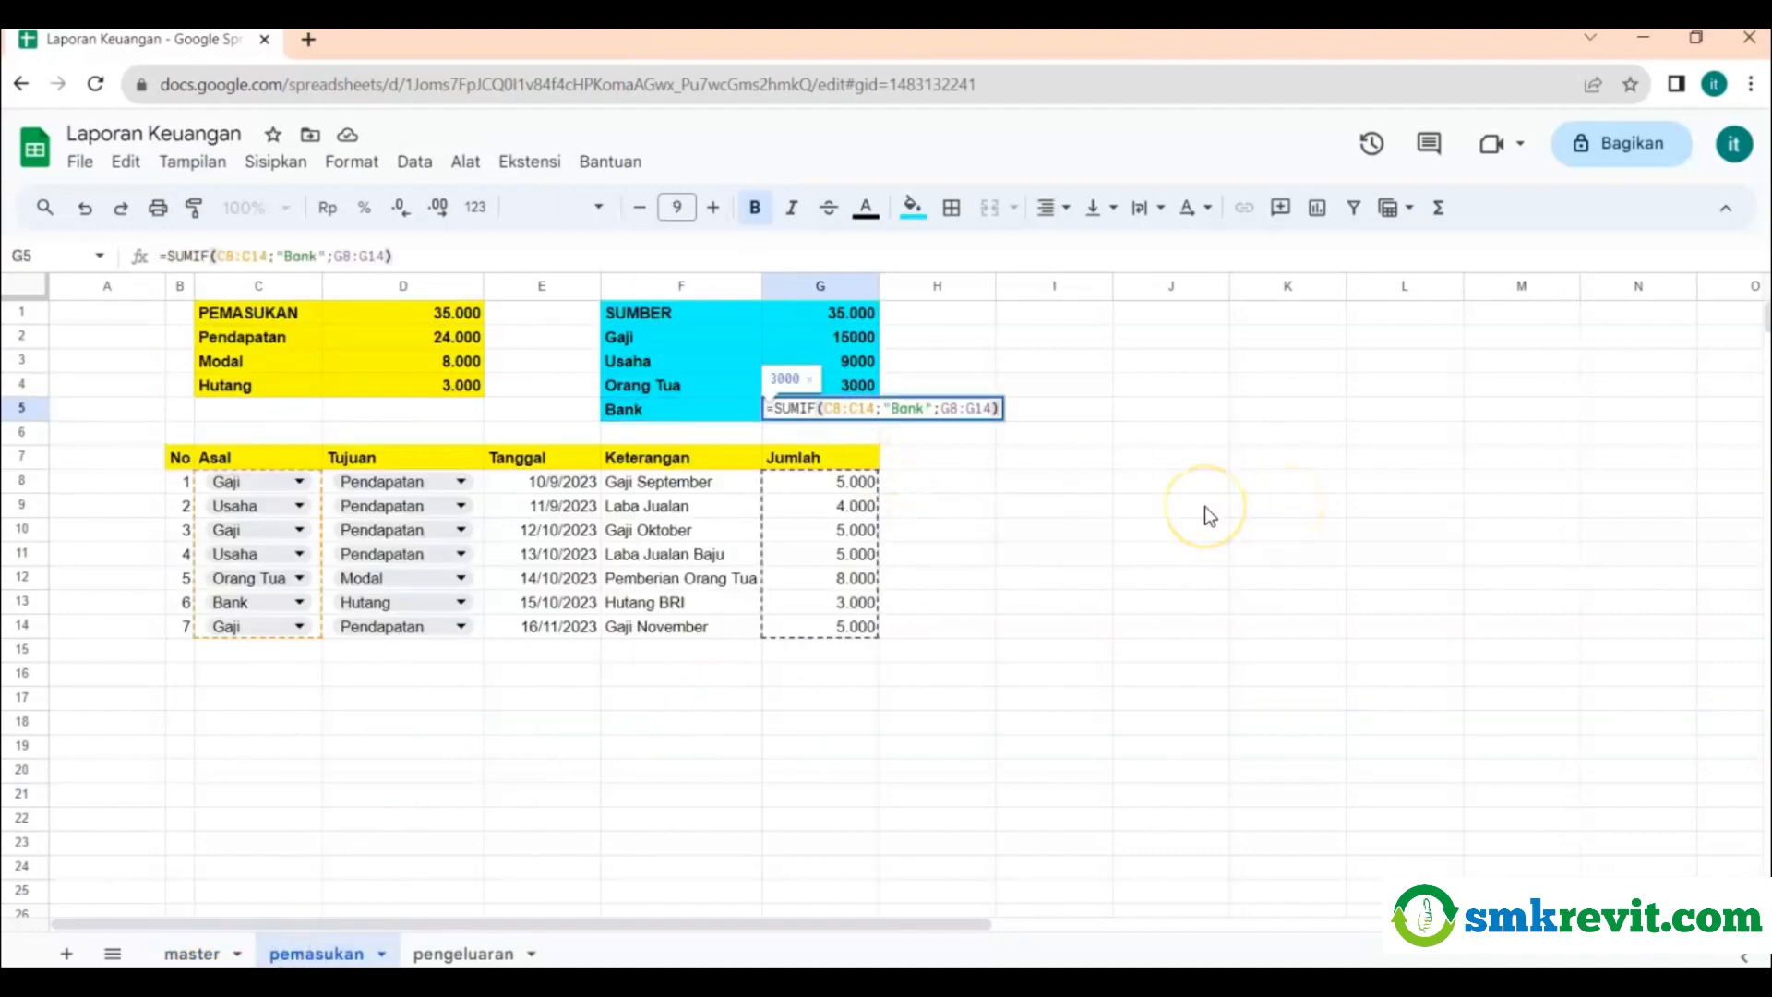
{"action": "key", "text": "Escape"}
{"action": "left_click", "coordinate": [1137, 535]}
{"action": "left_click", "coordinate": [191, 953]}
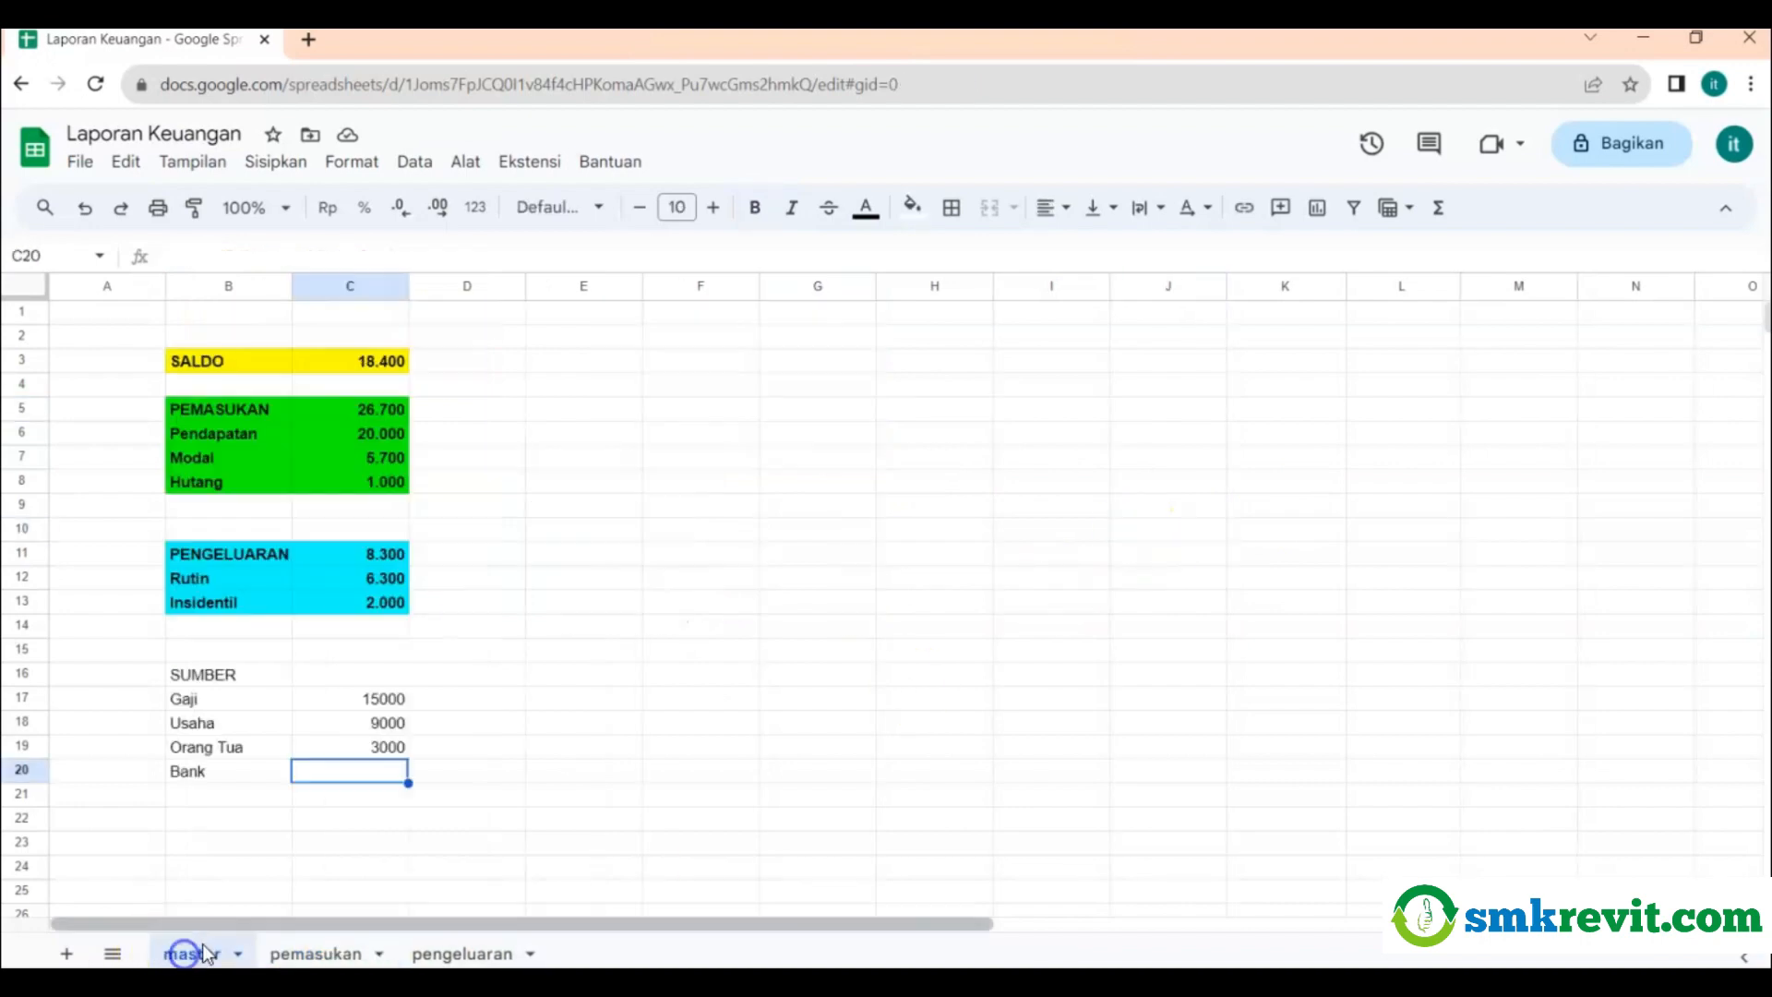
Enter =pemasukan!G5 in C20 beside Bank in the master sheet's SUMBER section.
{"action": "type", "text": "="}
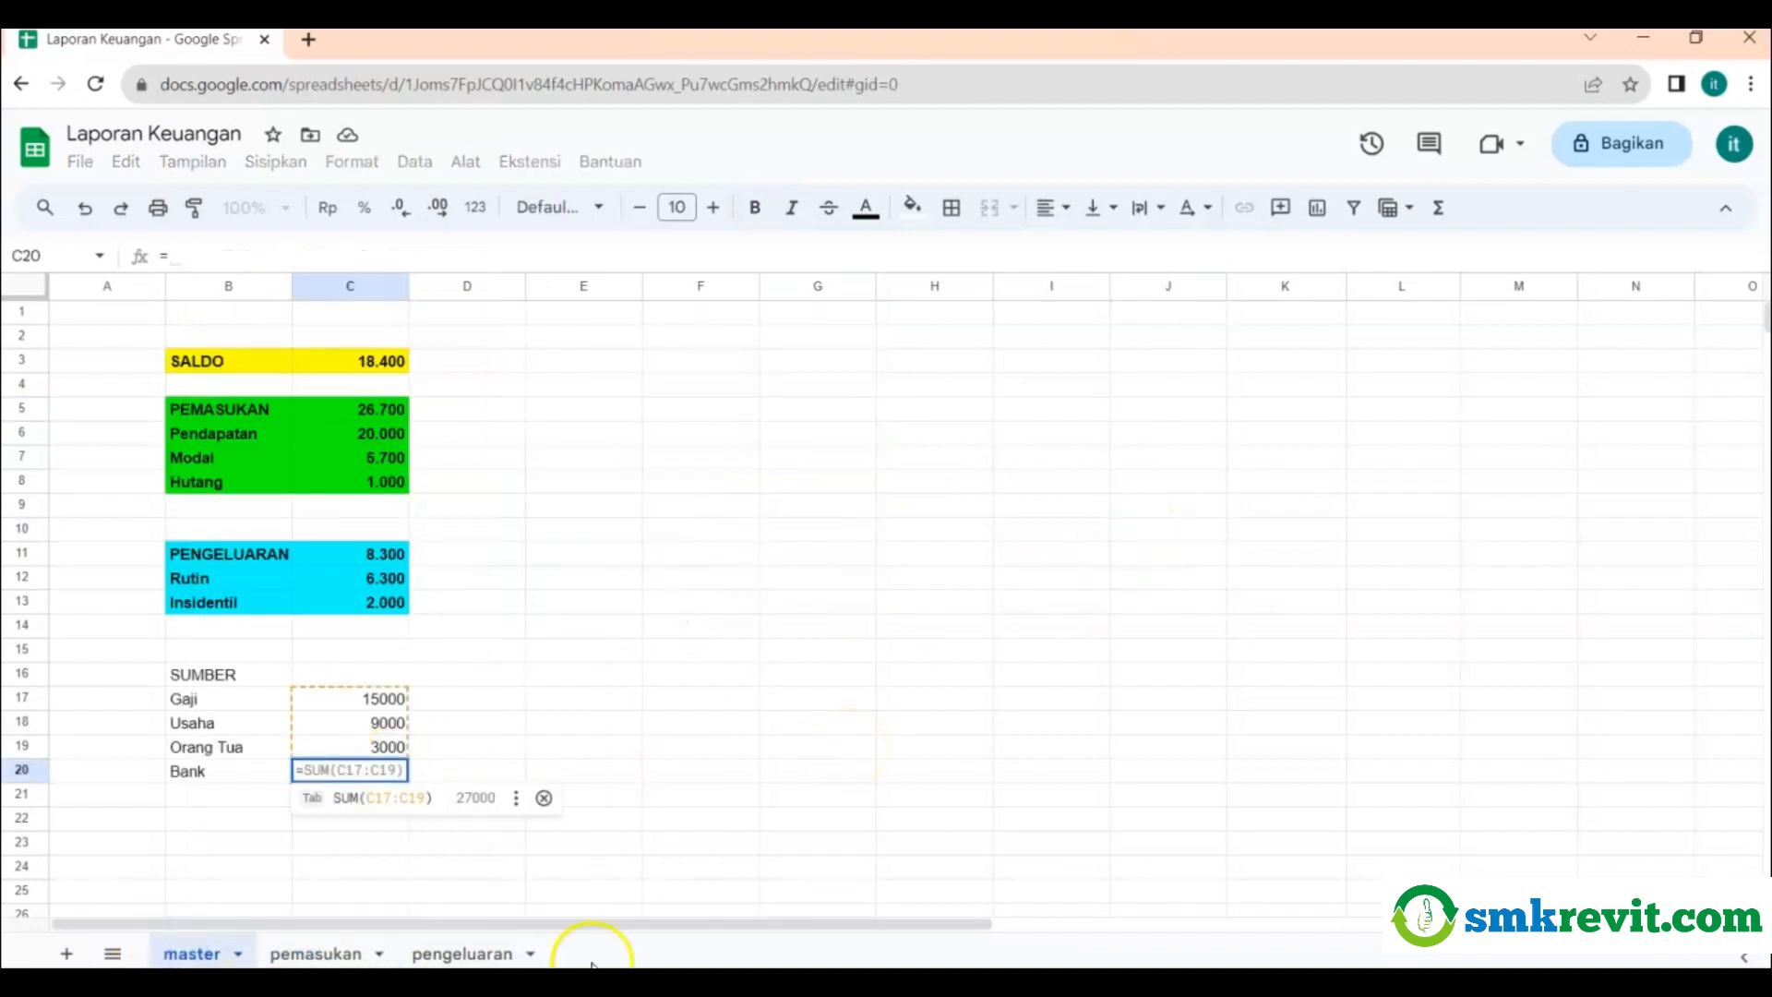
{"action": "left_click", "coordinate": [323, 953]}
{"action": "left_click", "coordinate": [847, 411]}
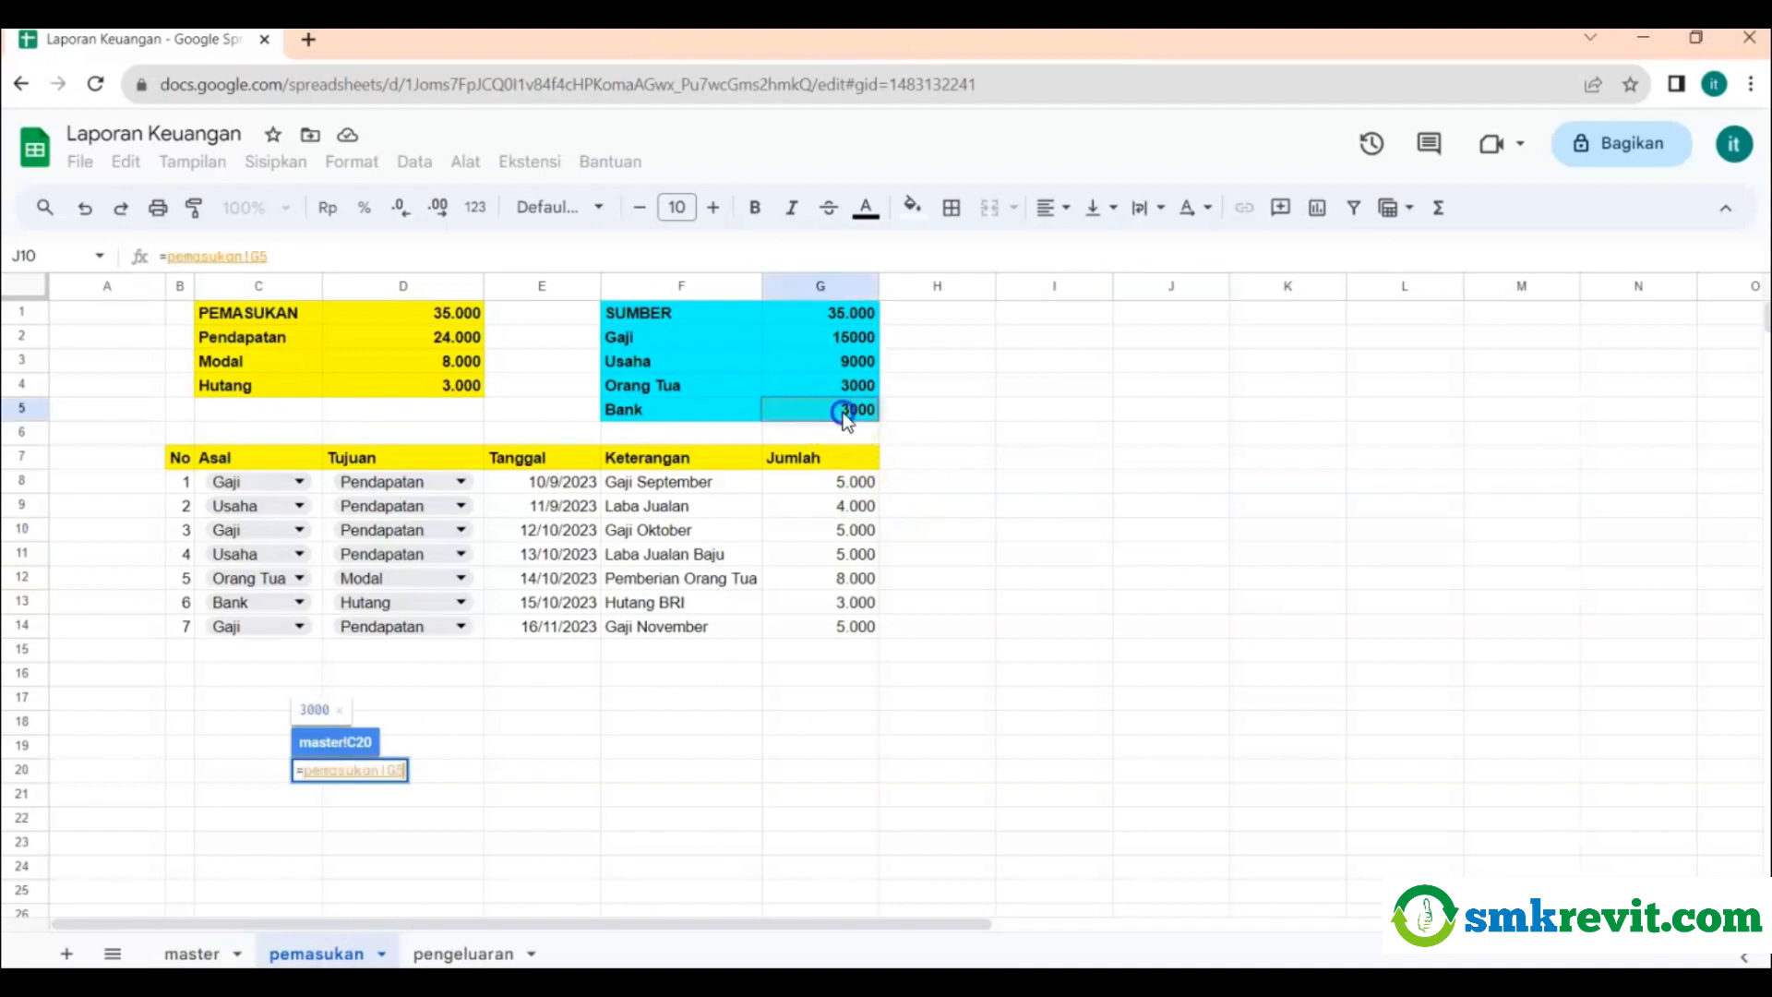
{"action": "key", "text": "Return"}
{"action": "left_click", "coordinate": [899, 600]}
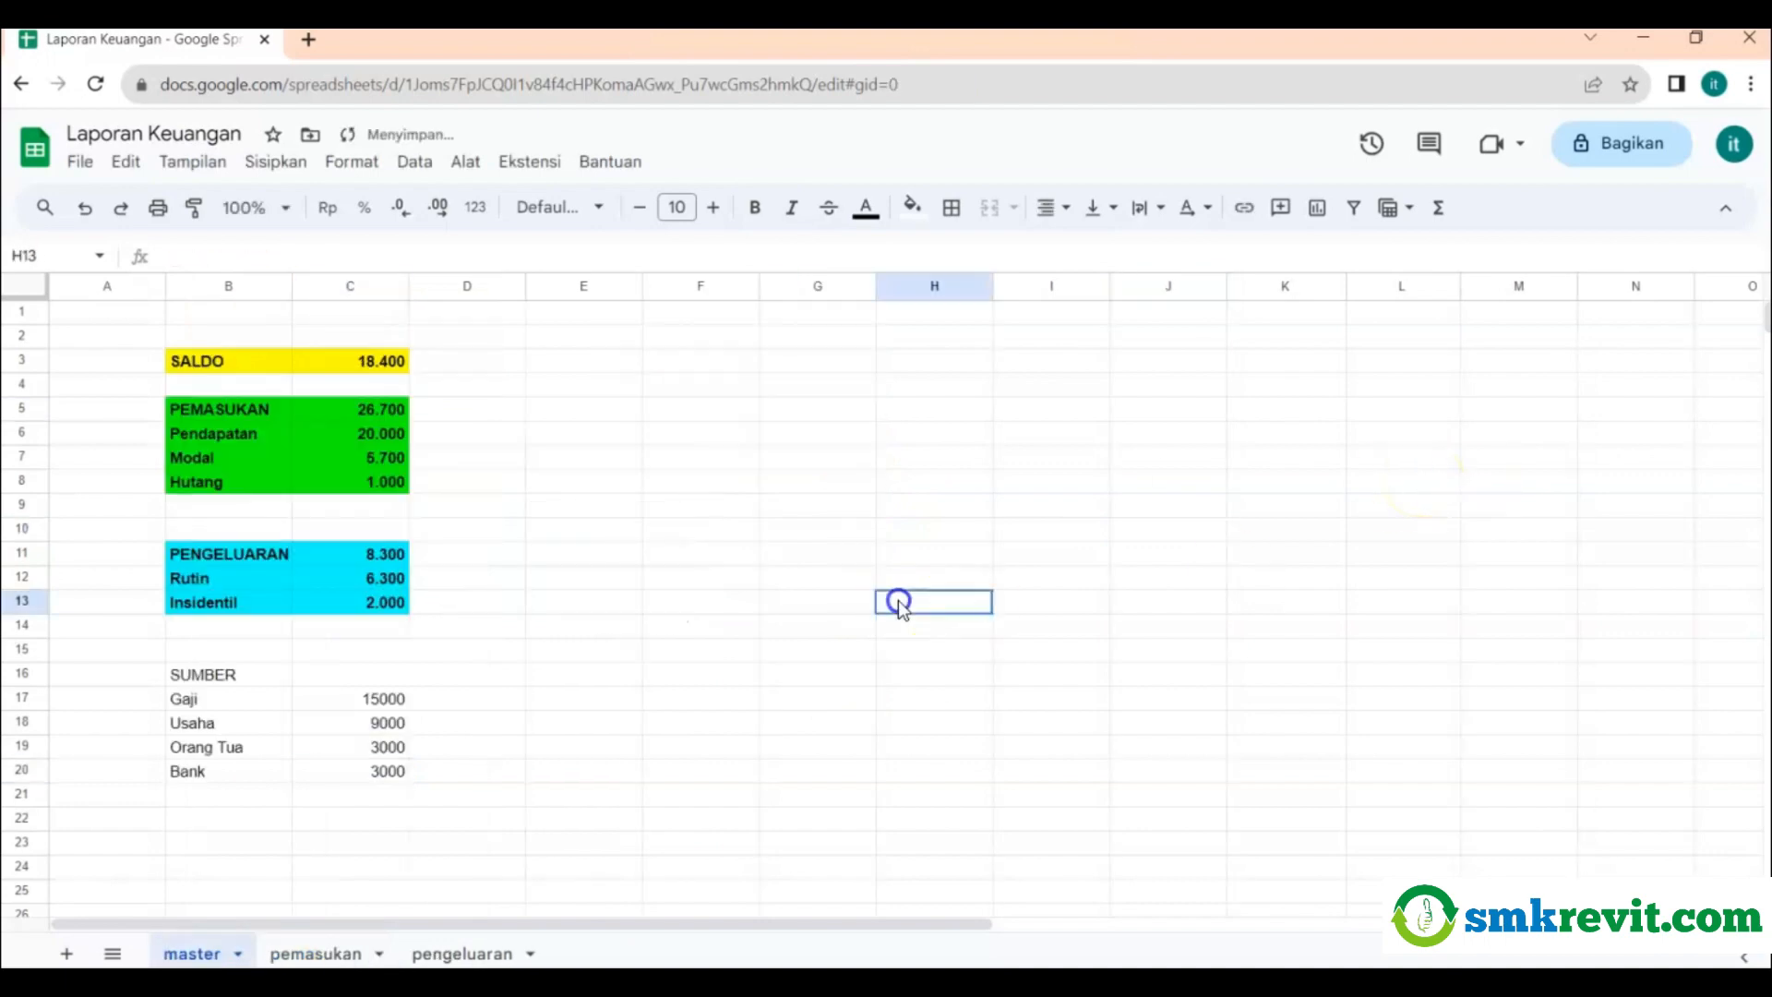
Format the SUMBER amounts C17:C20 in the master sheet as Angka with no decimal places.
{"action": "left_click", "coordinate": [375, 697]}
{"action": "left_click_drag", "start_coordinate": [376, 746], "coordinate": [375, 770]}
{"action": "left_click", "coordinate": [334, 169]}
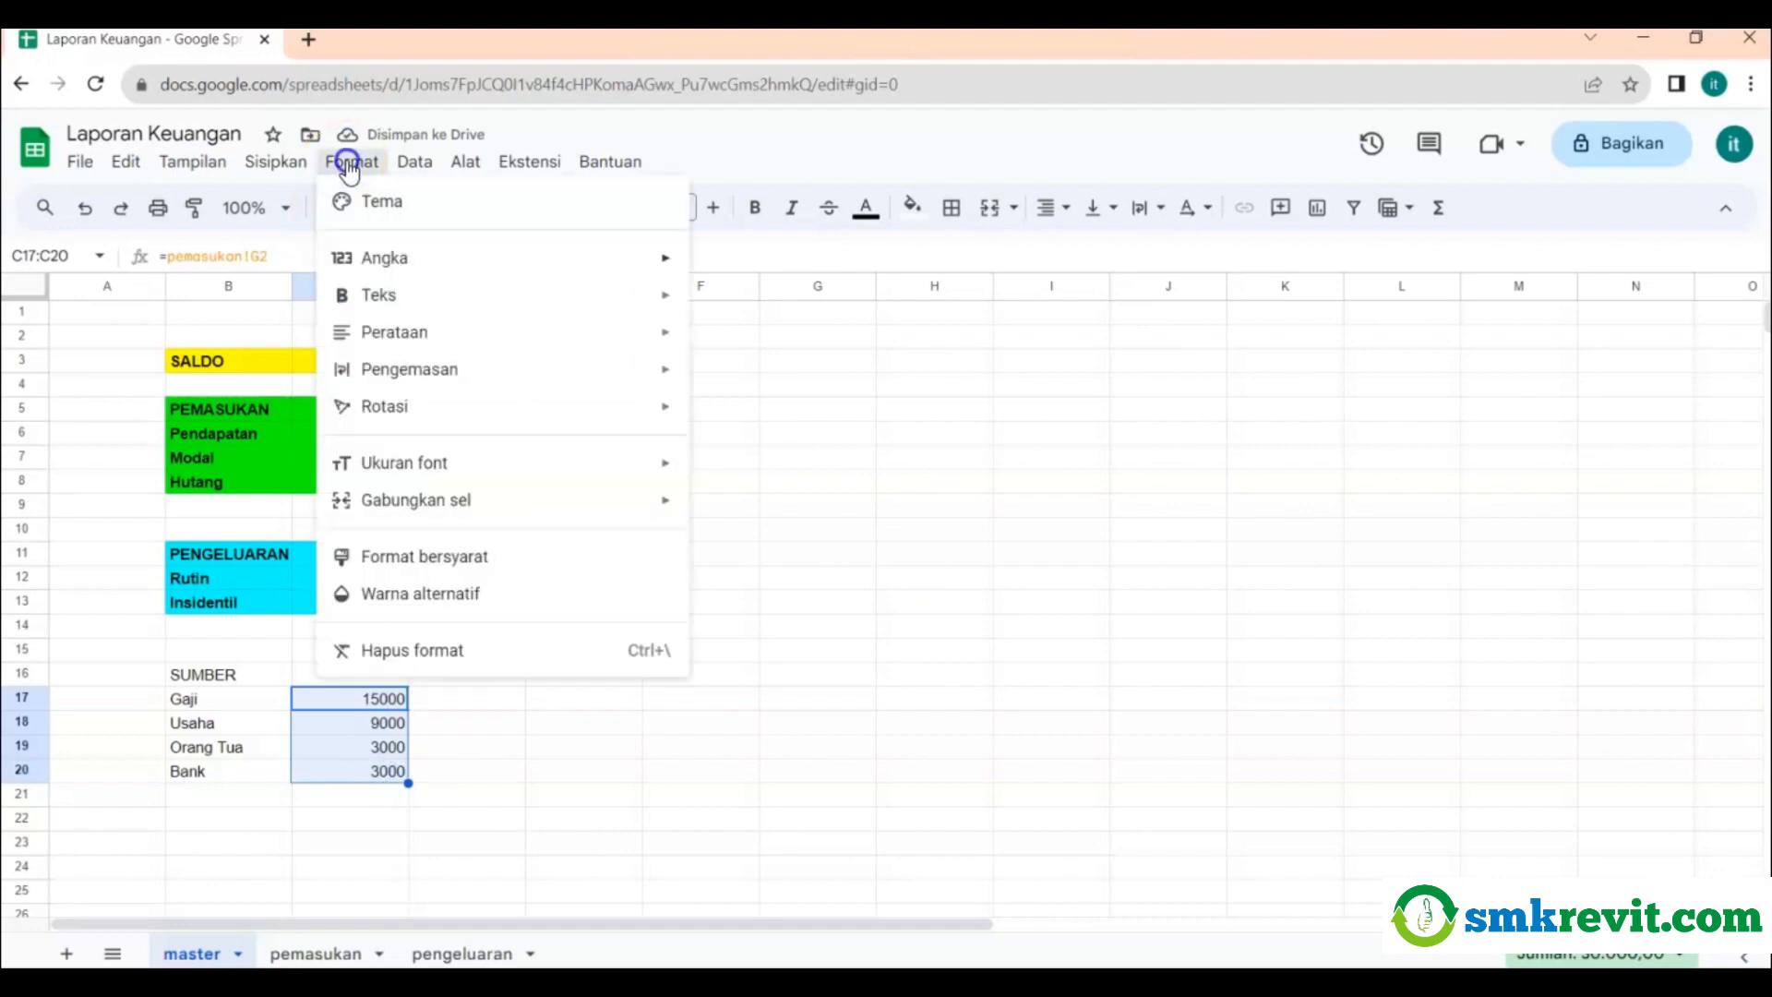
{"action": "mouse_move", "coordinate": [644, 273]}
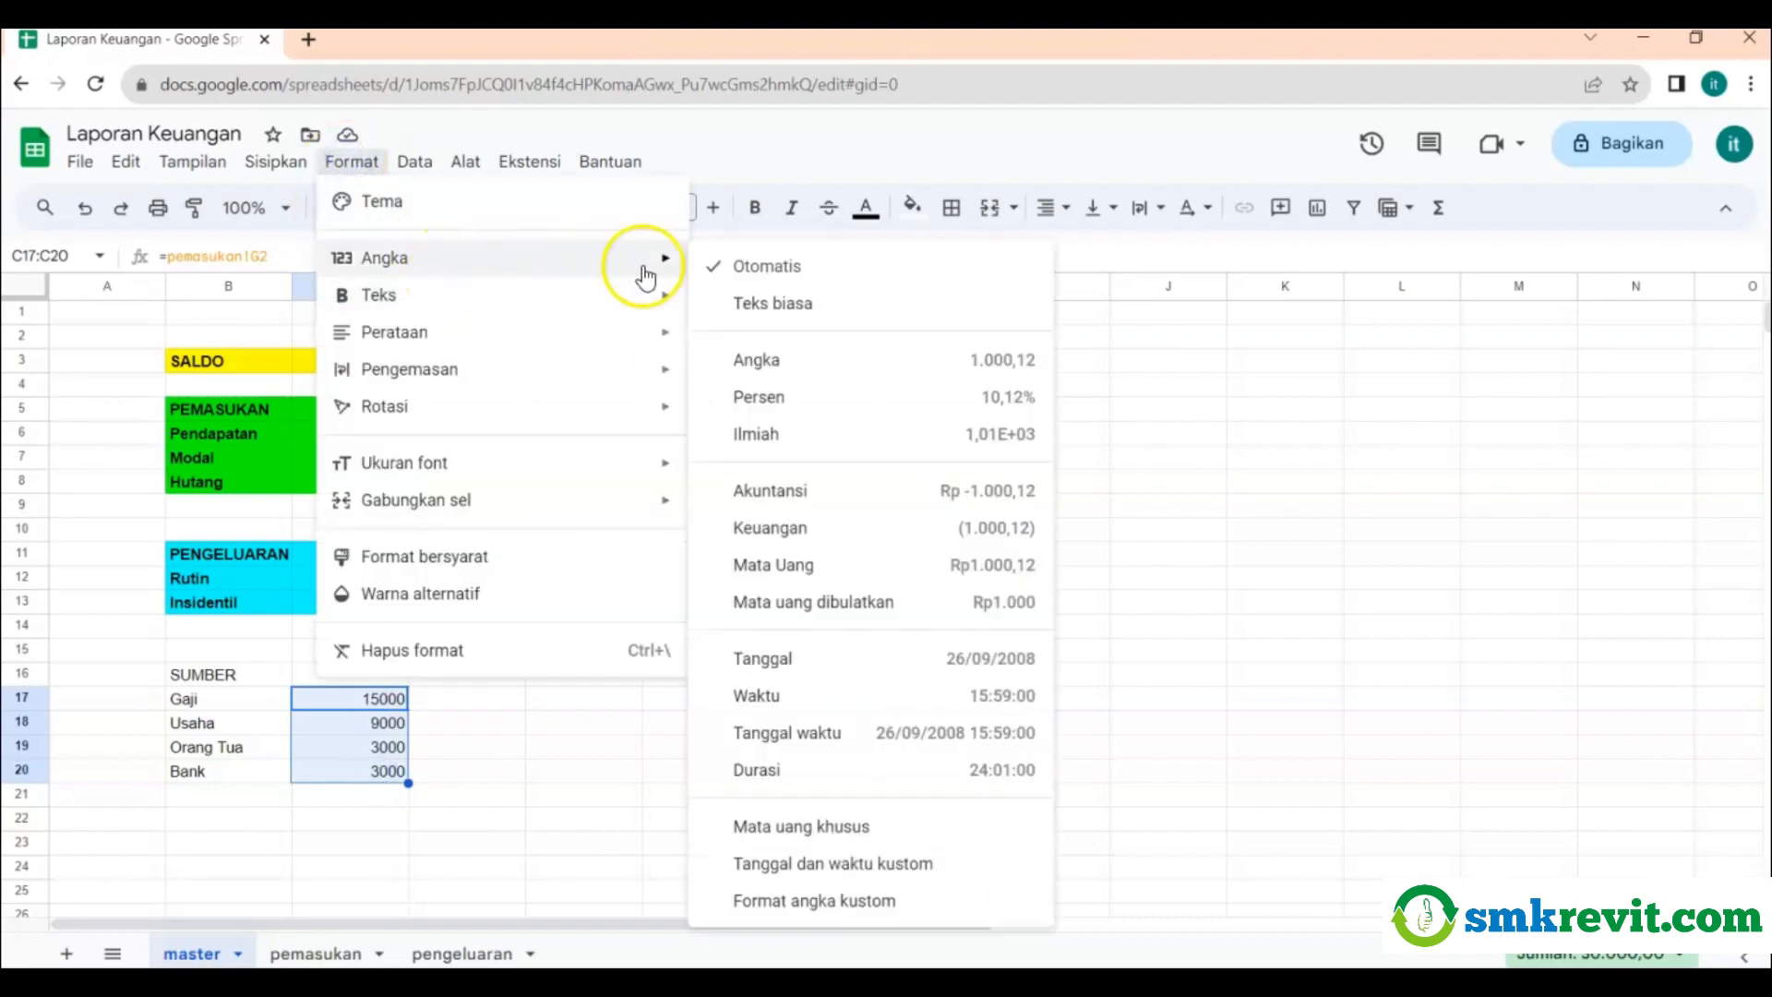
{"action": "left_click", "coordinate": [842, 360]}
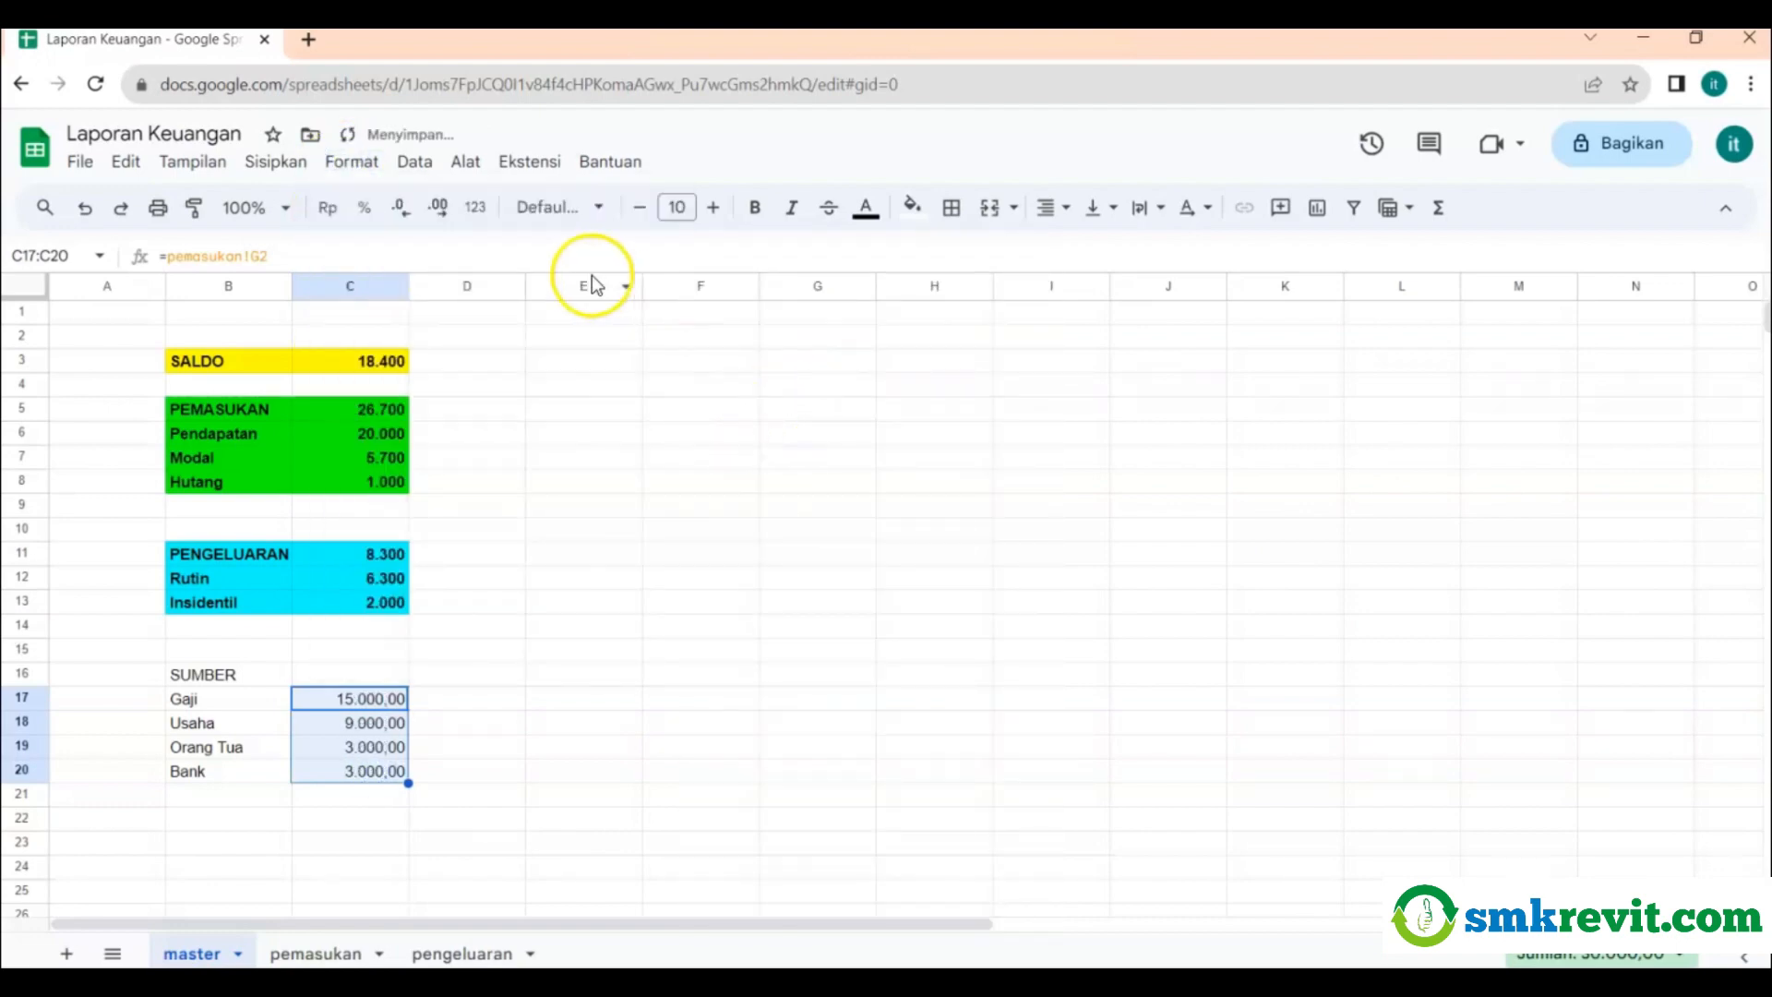
{"action": "left_click", "coordinate": [397, 207]}
{"action": "left_click", "coordinate": [397, 207]}
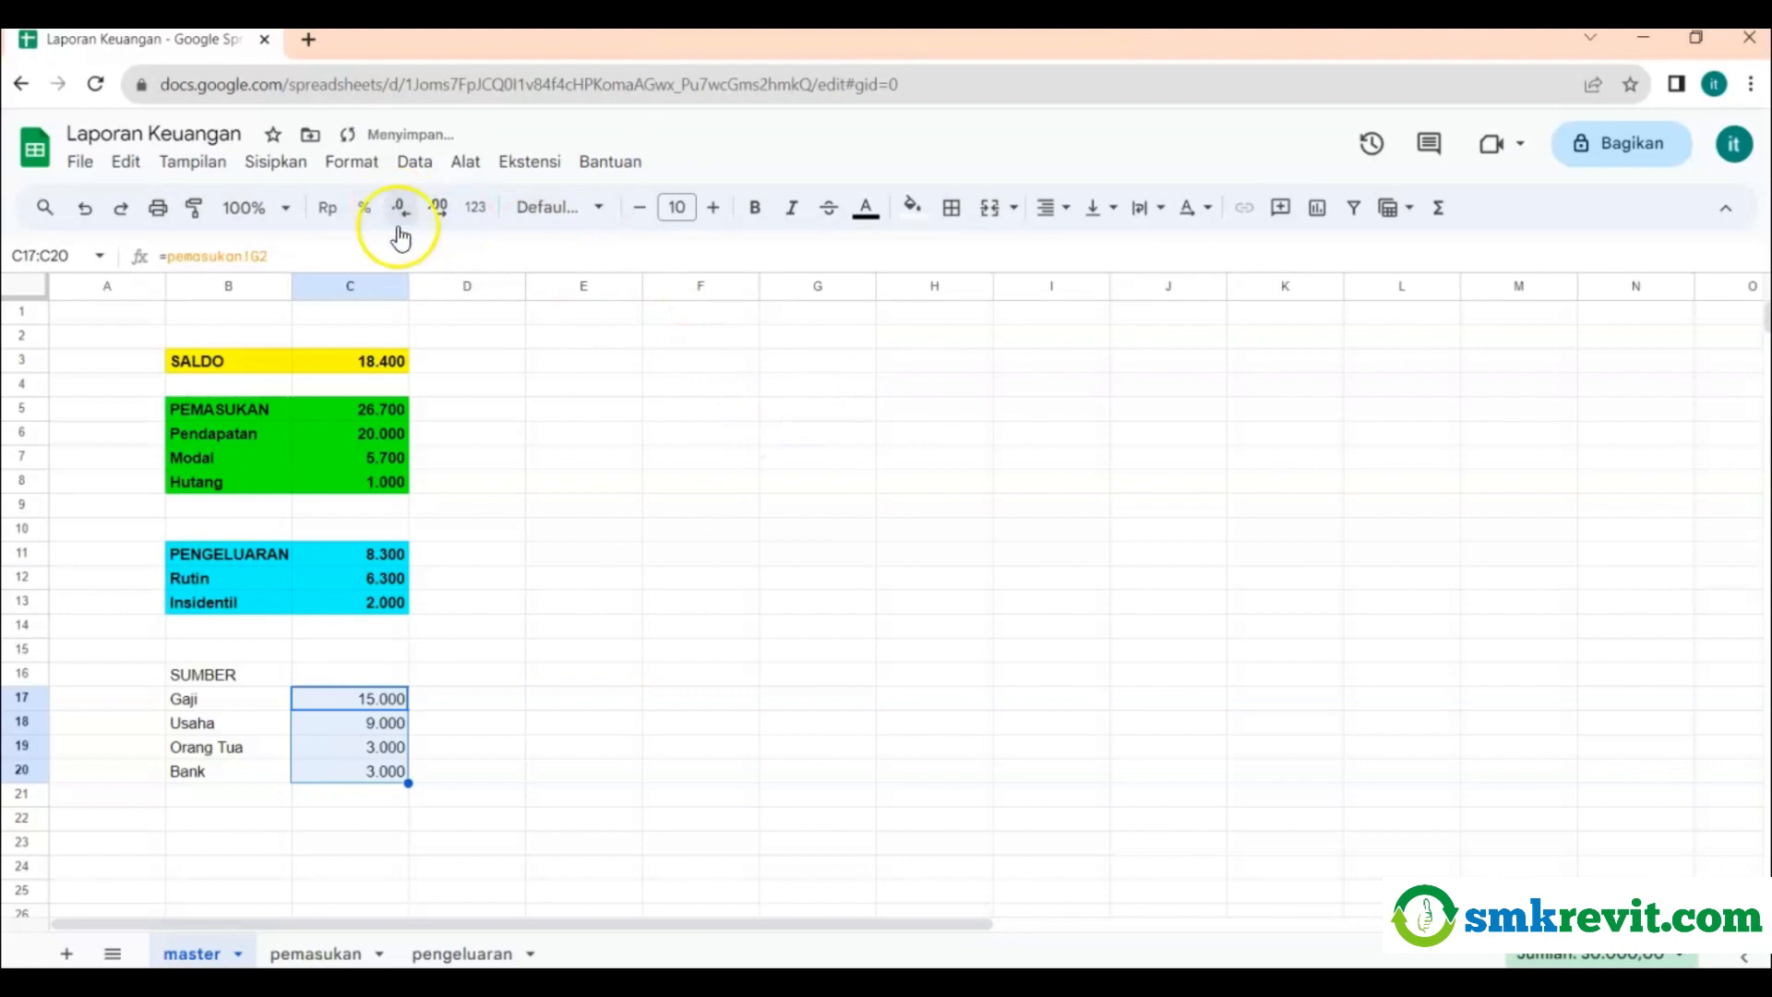
Format the SUMBER amounts G2:G5 in the pemasukan sheet as Angka with no decimal places.
{"action": "left_click", "coordinate": [386, 955]}
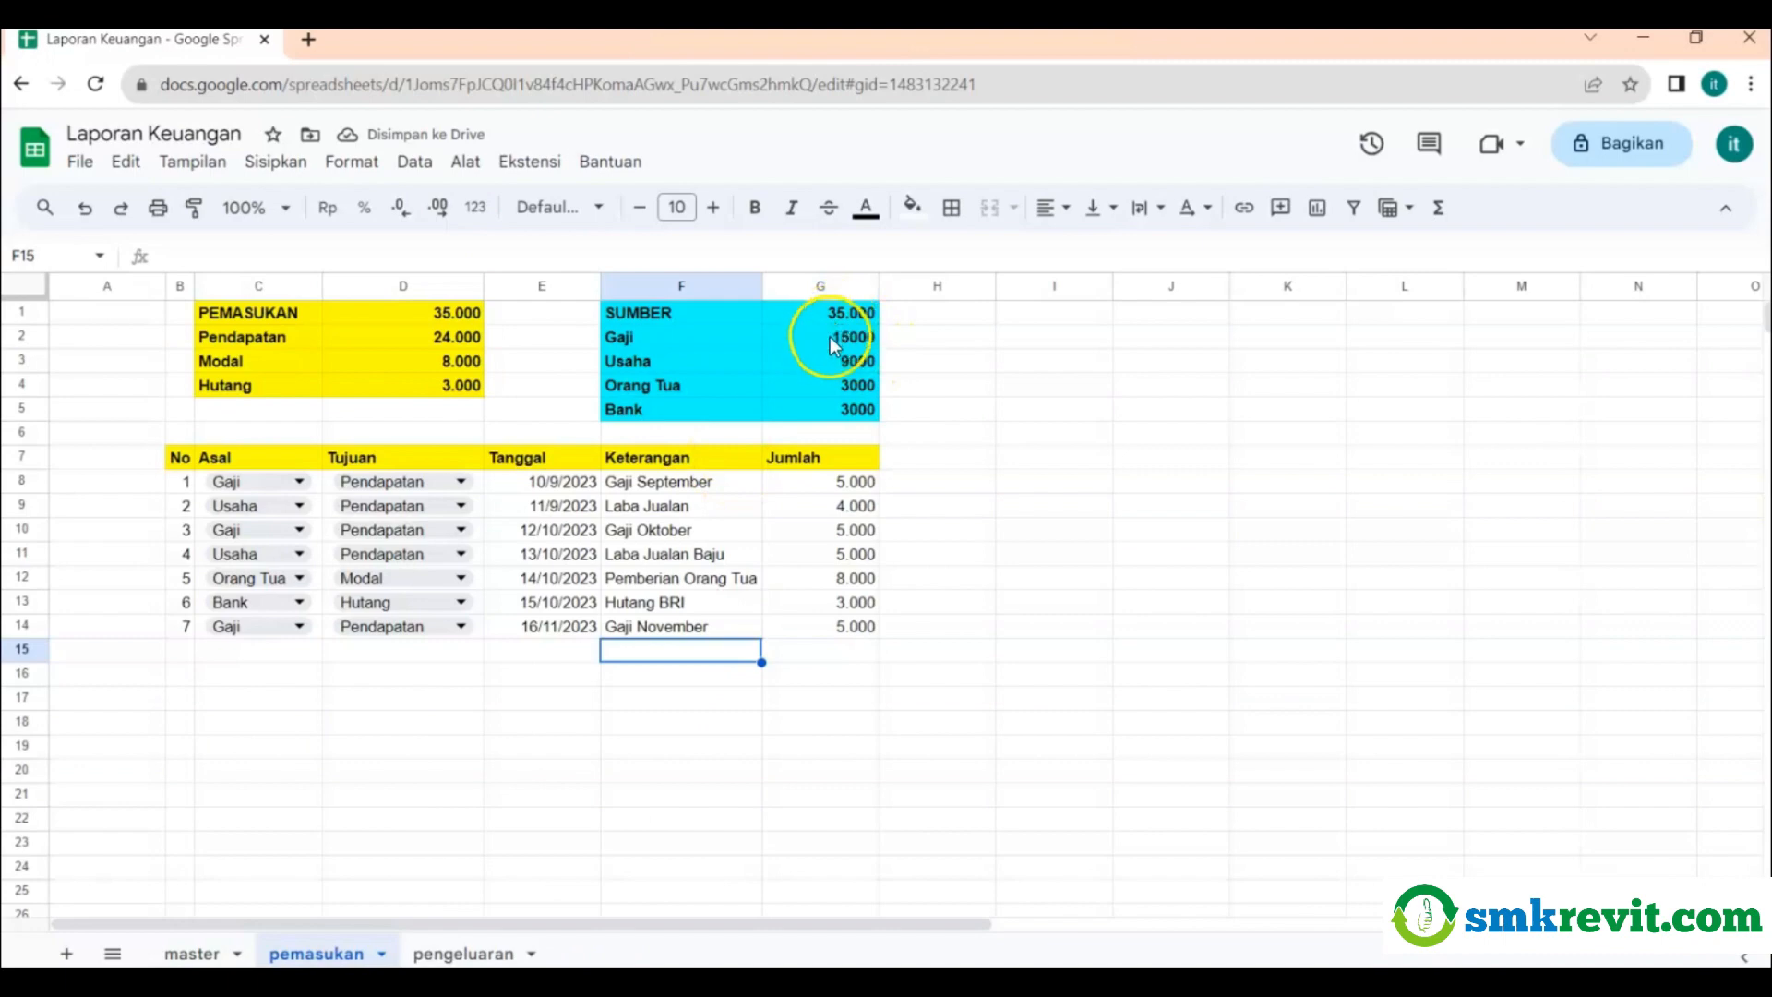
{"action": "left_click_drag", "start_coordinate": [829, 336], "coordinate": [829, 419]}
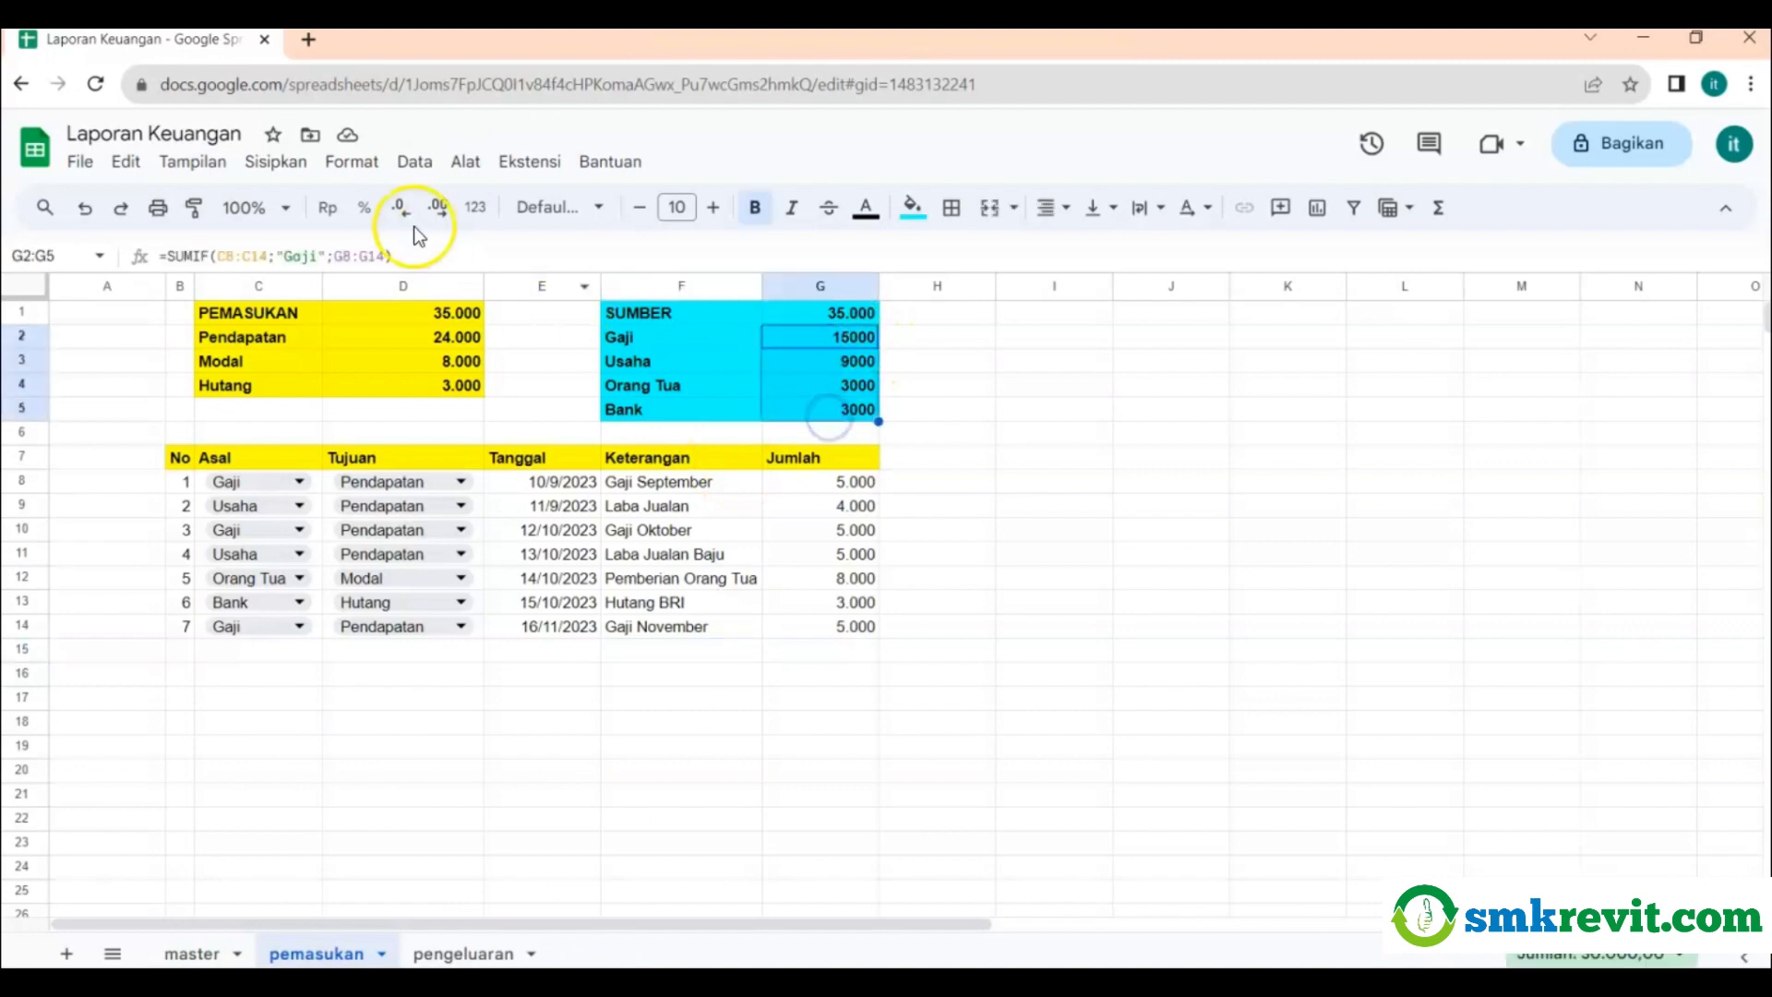
{"action": "left_click", "coordinate": [349, 164]}
{"action": "mouse_move", "coordinate": [656, 268]}
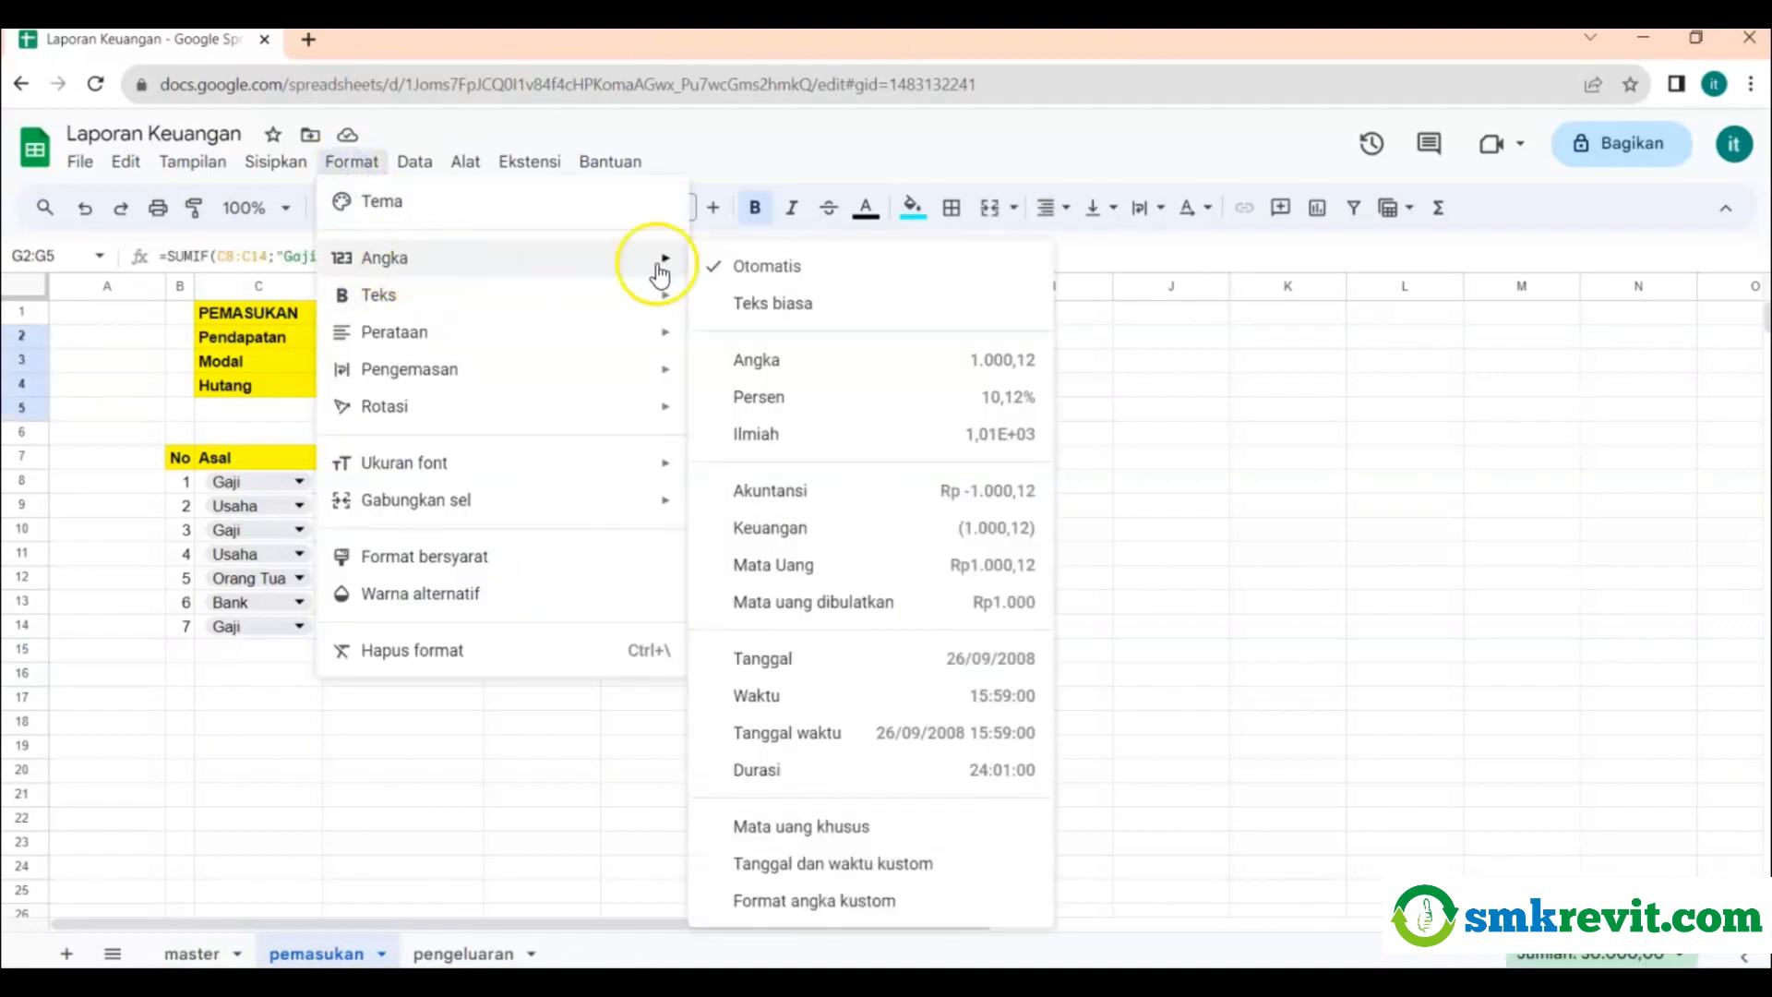
{"action": "left_click", "coordinate": [765, 362]}
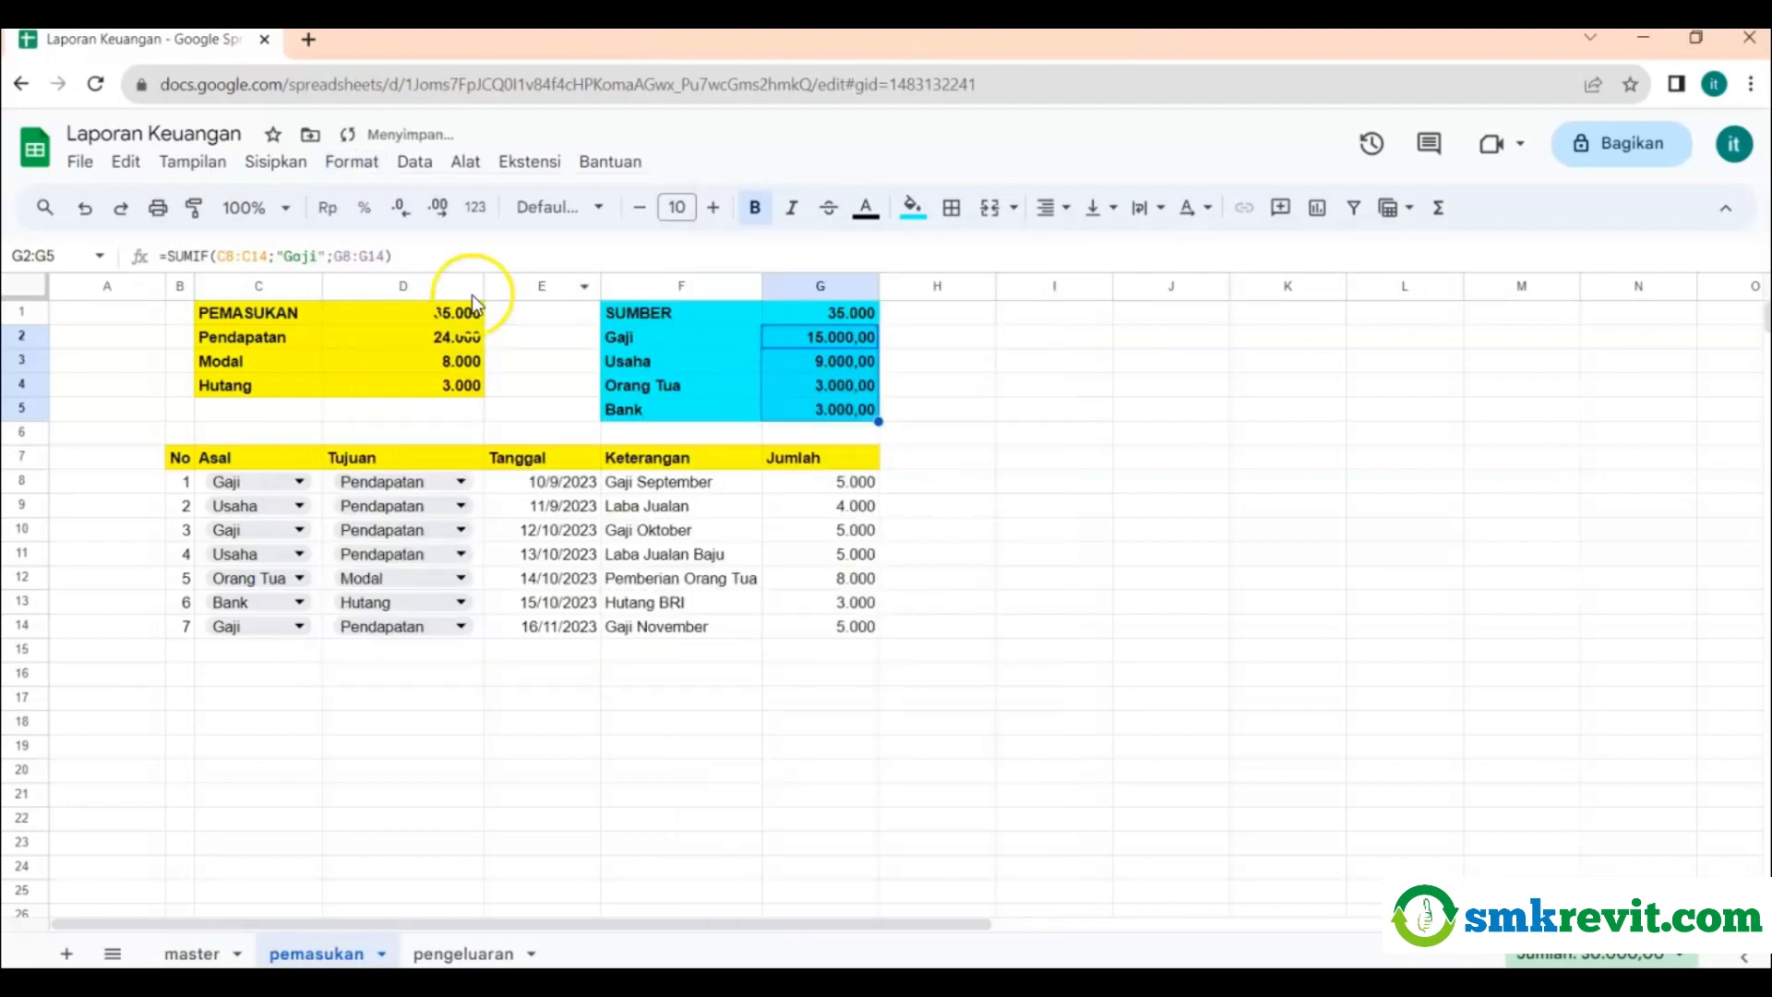
{"action": "left_click", "coordinate": [400, 207]}
{"action": "left_click", "coordinate": [400, 207]}
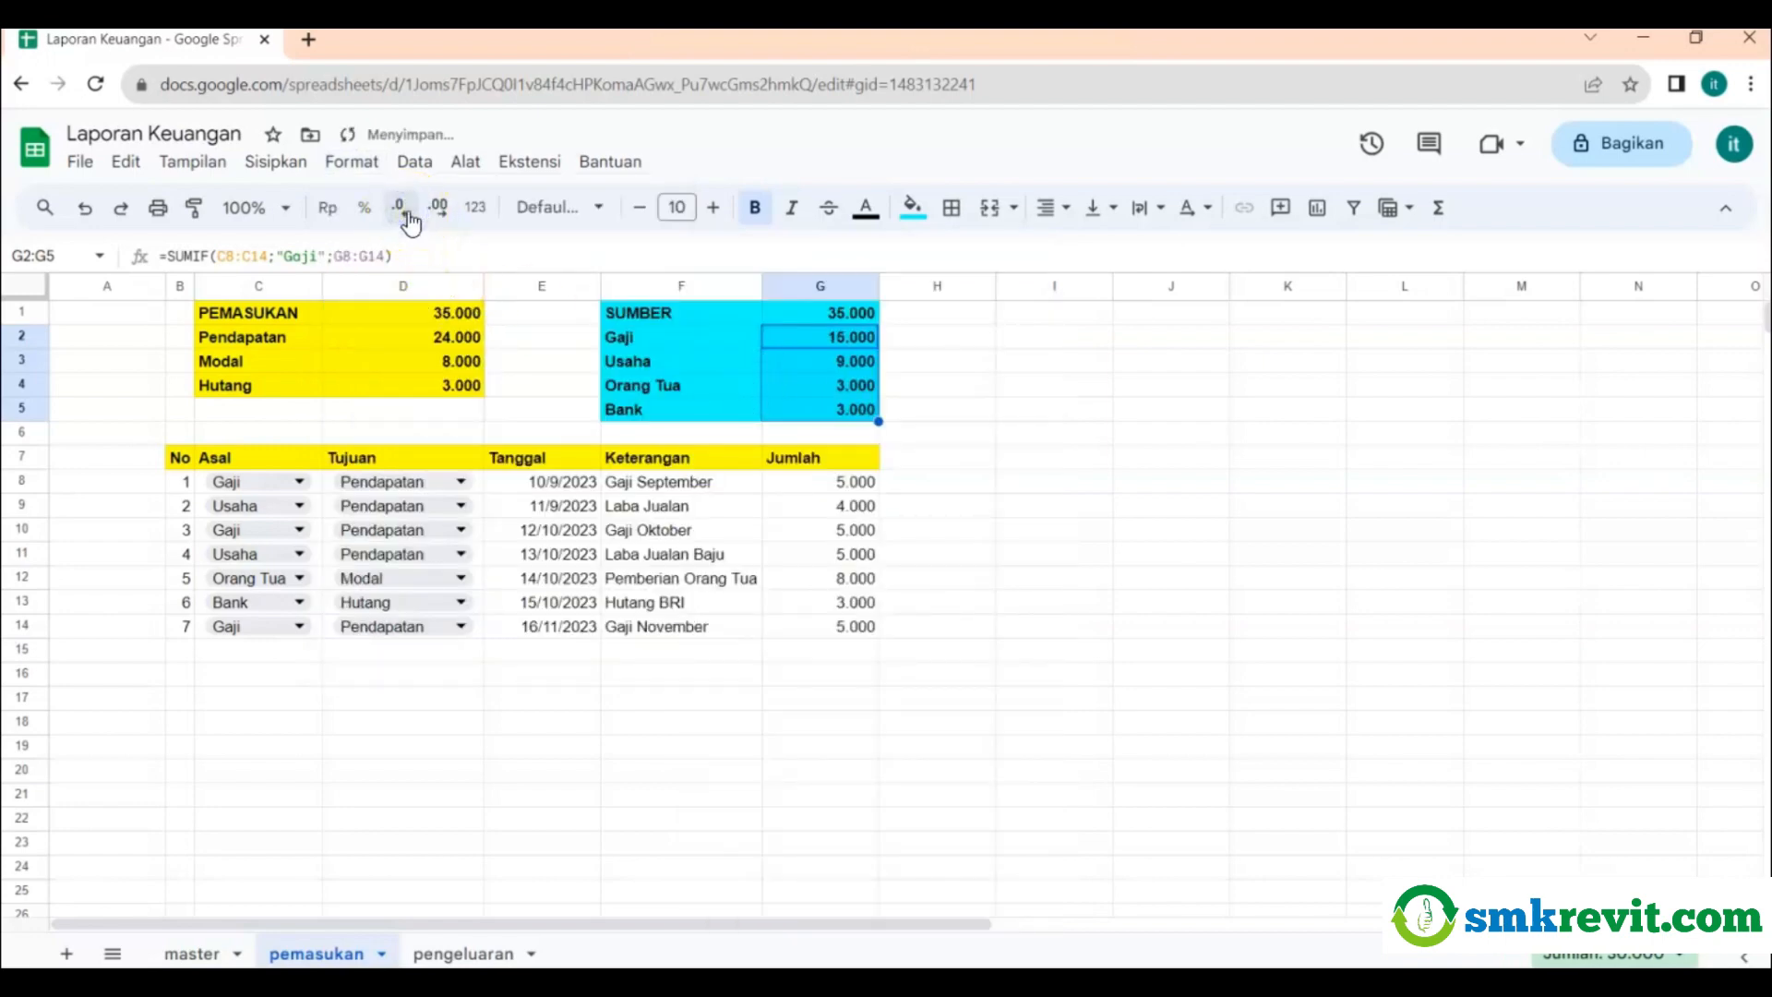
Make the SUMBER block B16:C20 in the master sheet bold.
{"action": "left_click", "coordinate": [182, 955]}
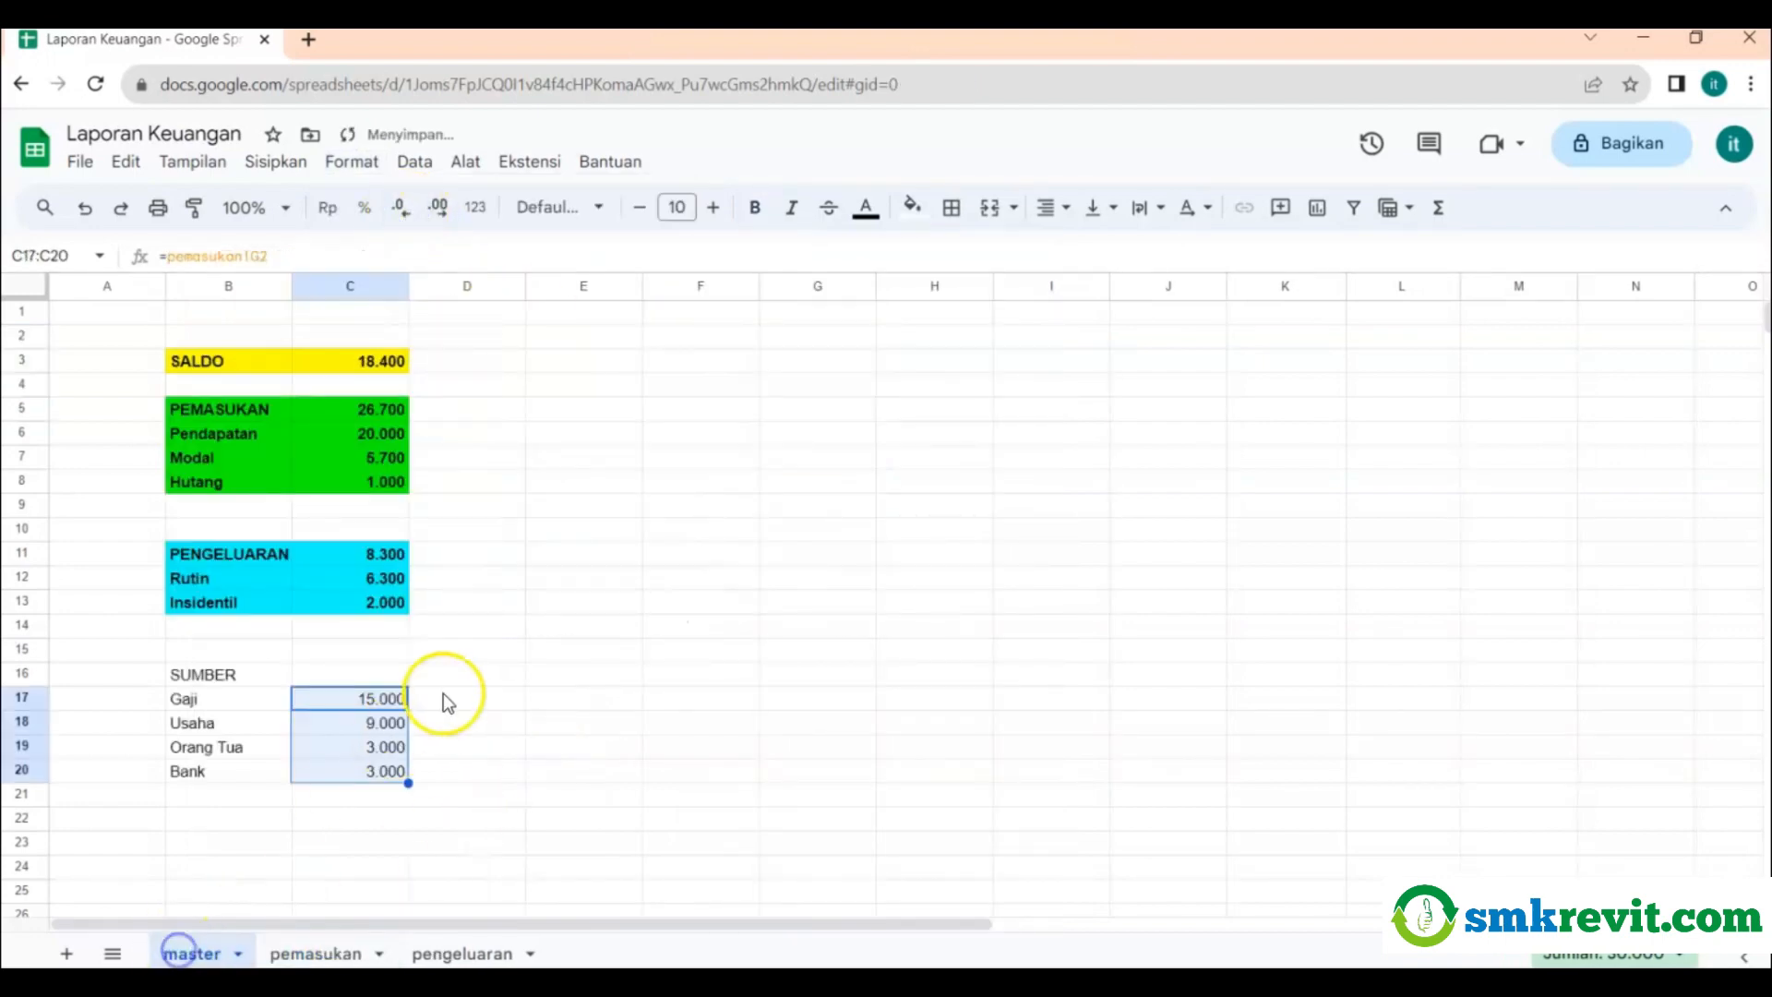
{"action": "left_click", "coordinate": [313, 696]}
{"action": "left_click", "coordinate": [217, 677]}
{"action": "left_click_drag", "start_coordinate": [217, 683], "coordinate": [375, 766]}
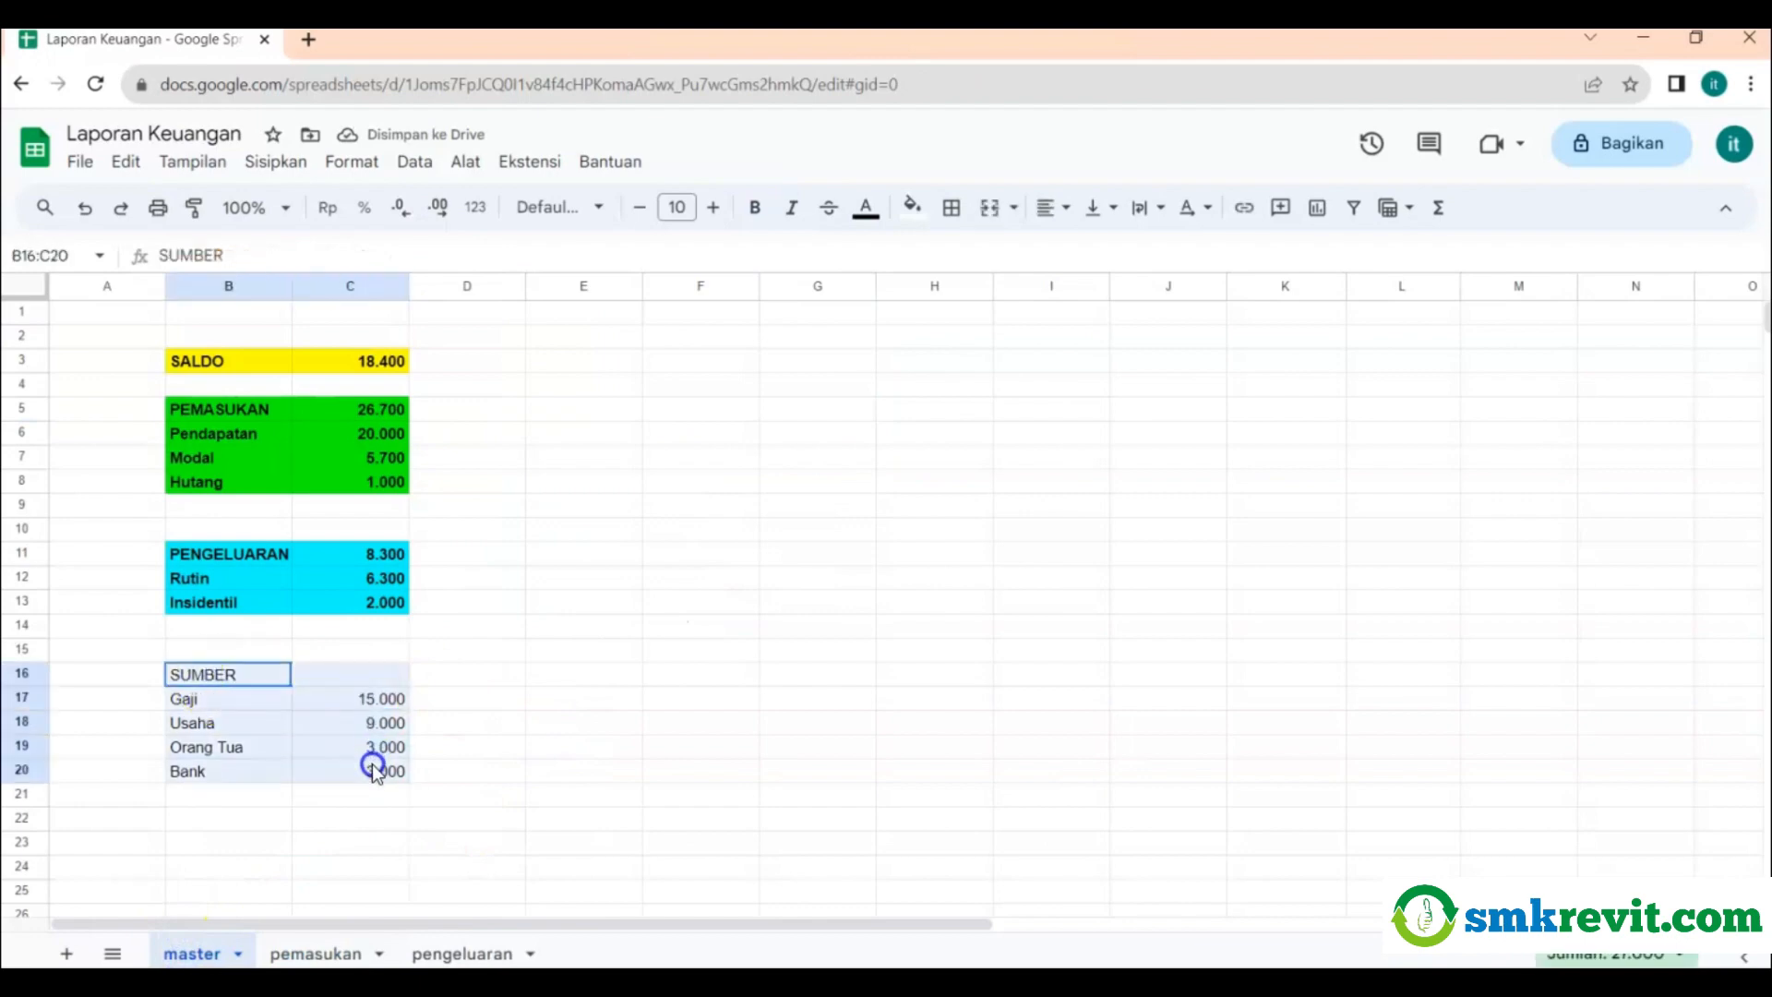
{"action": "left_click", "coordinate": [755, 207]}
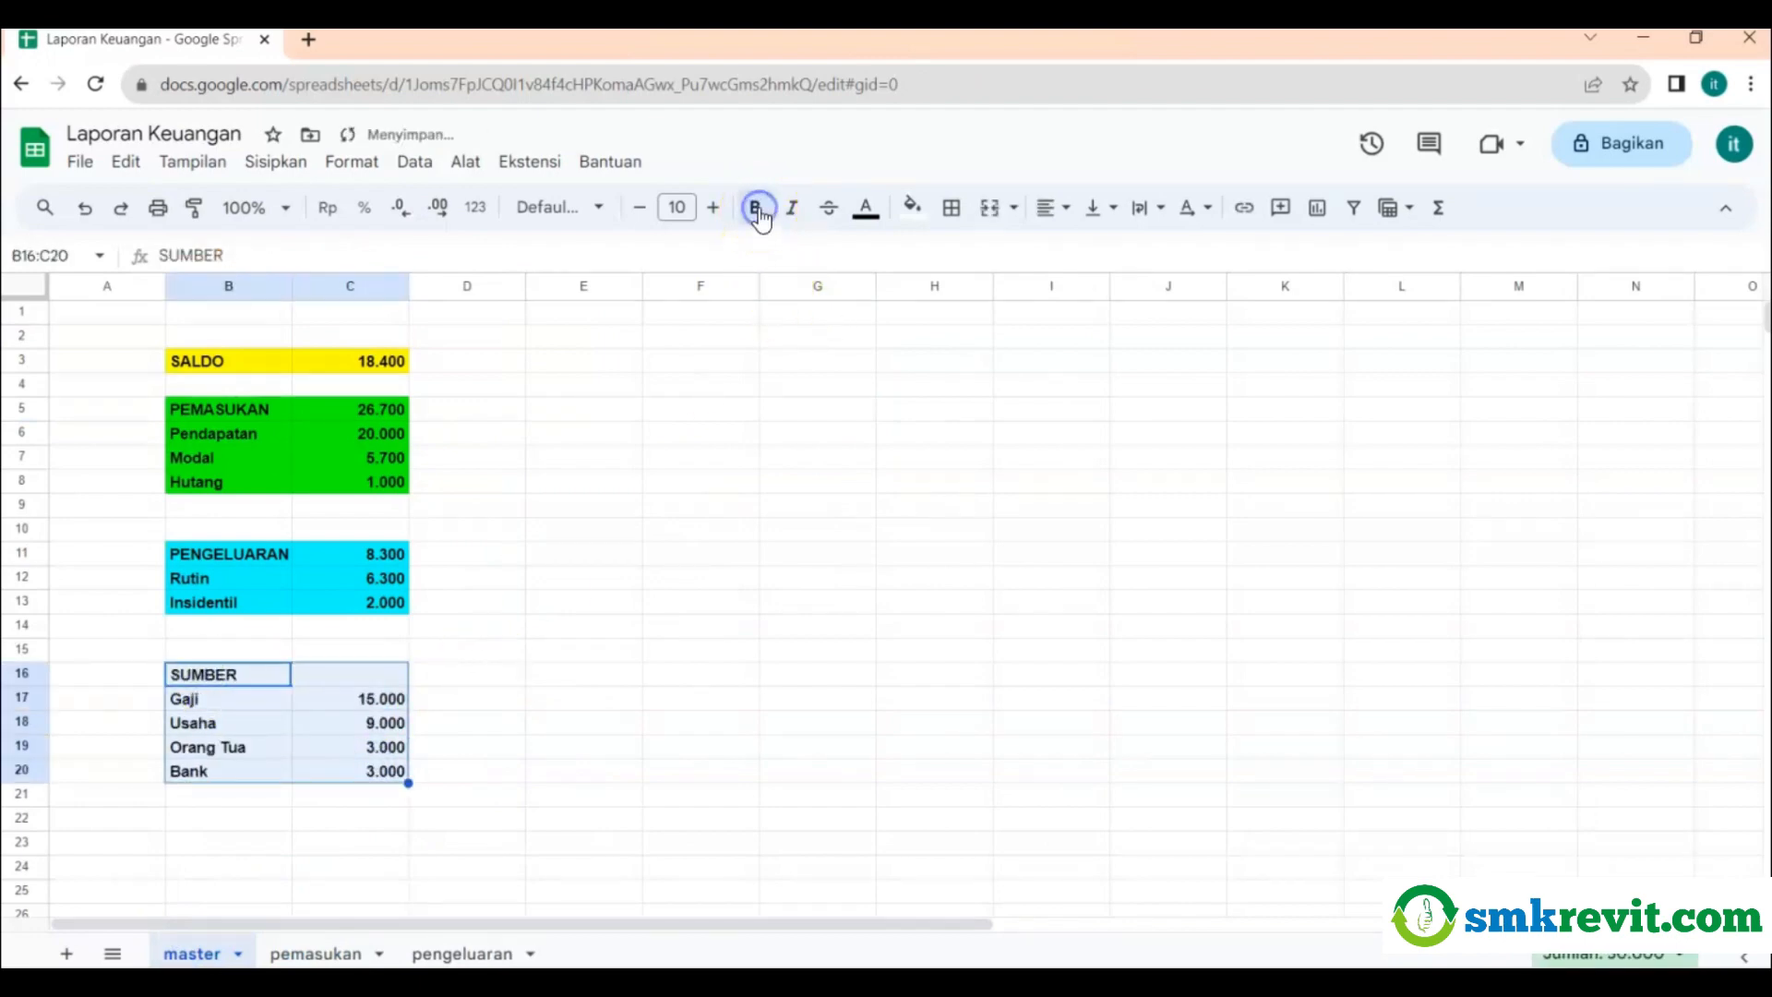
Try a magenta fill and a dusty pink fill on the SUMBER block B16:C20.
{"action": "left_click", "coordinate": [912, 207]}
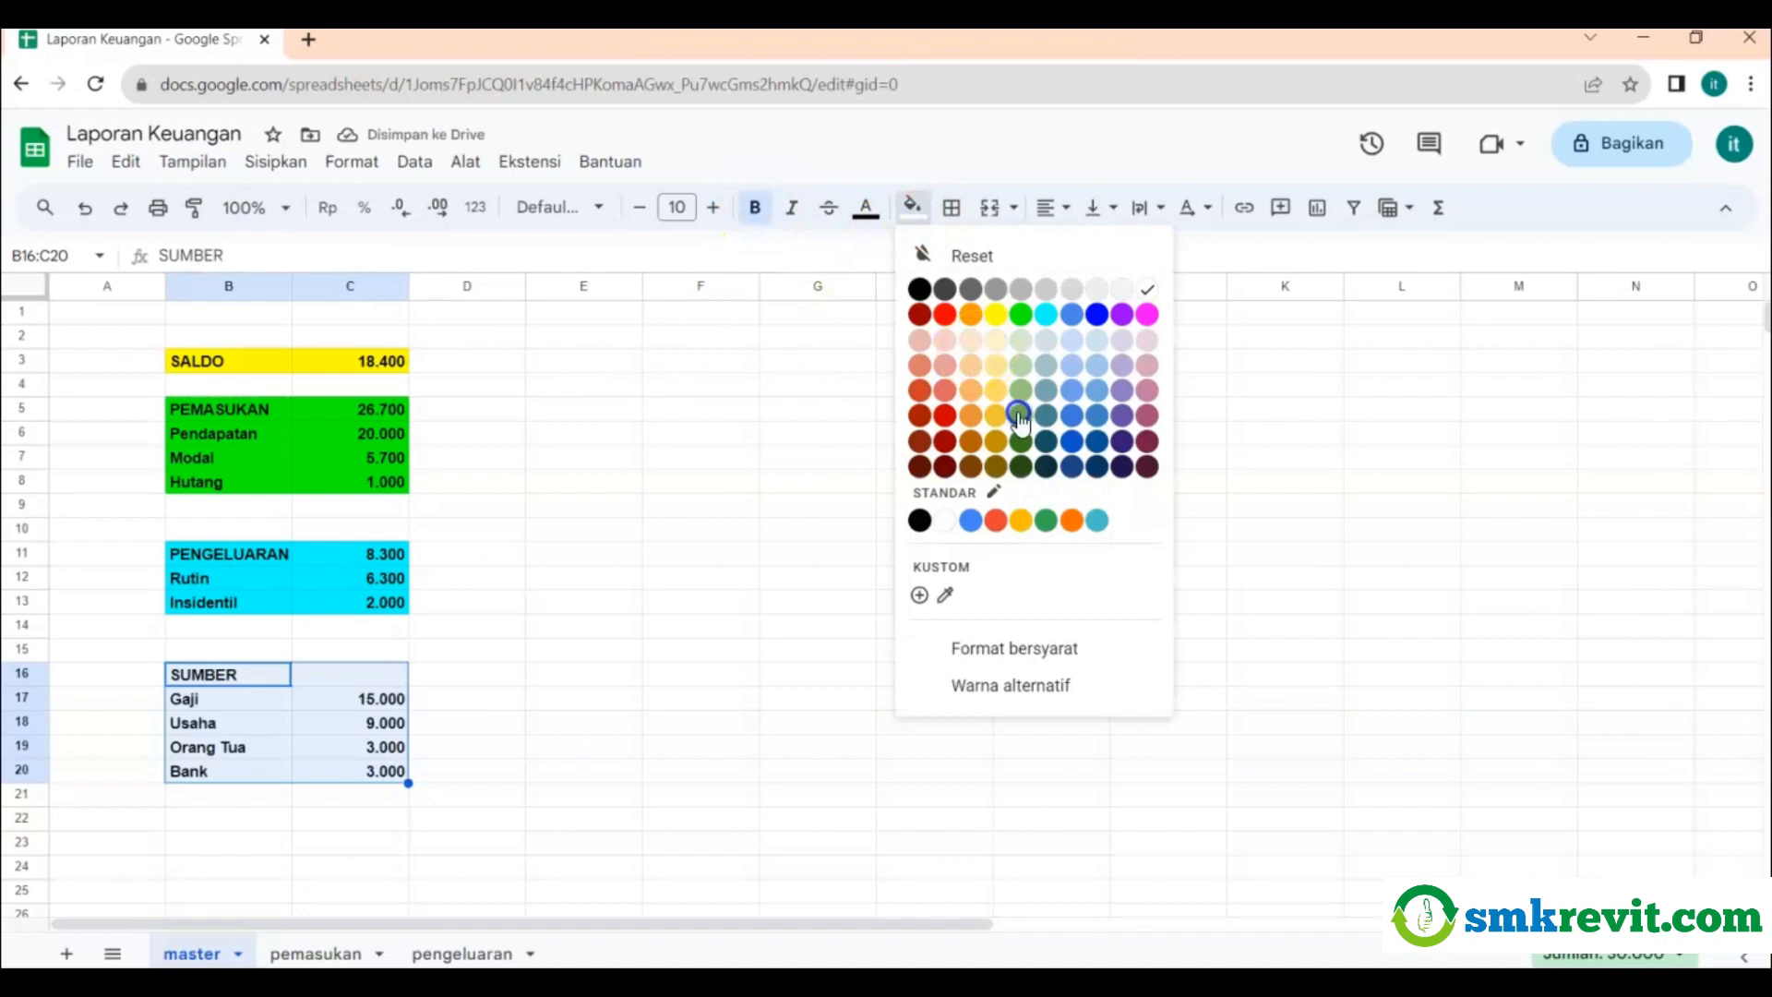
{"action": "left_click", "coordinate": [1145, 316]}
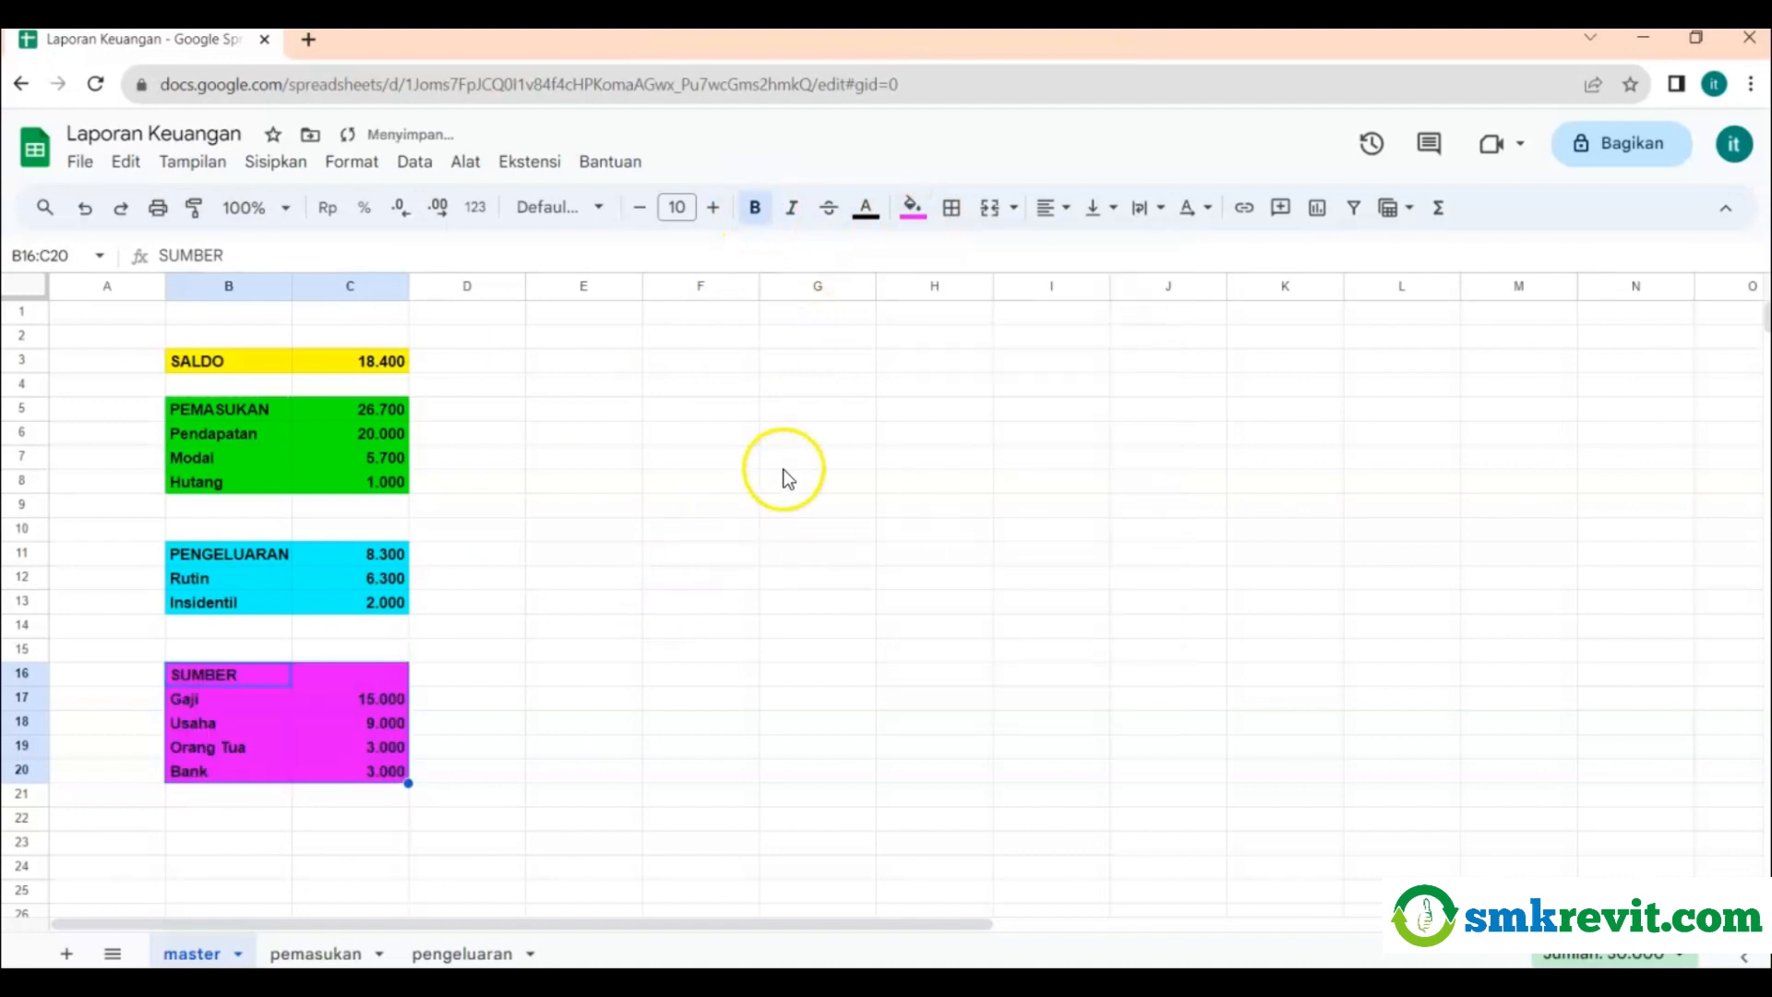
{"action": "left_click", "coordinate": [914, 206]}
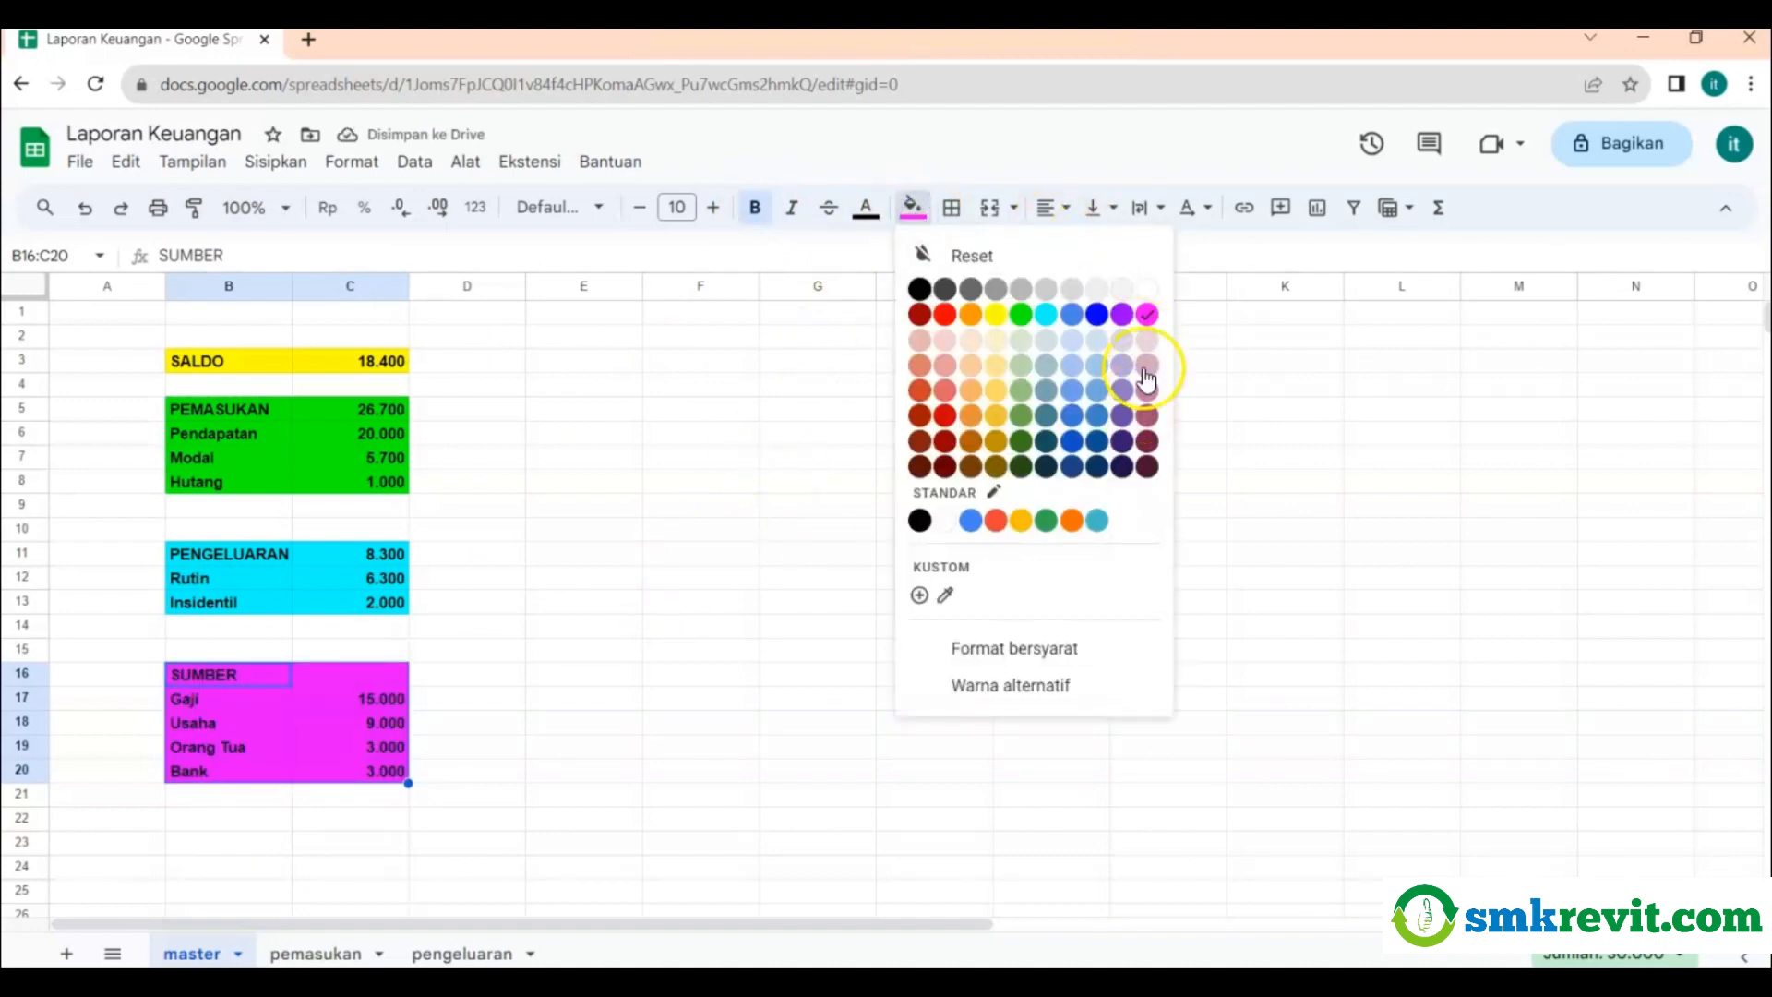
{"action": "left_click", "coordinate": [1147, 377]}
{"action": "left_click", "coordinate": [884, 513]}
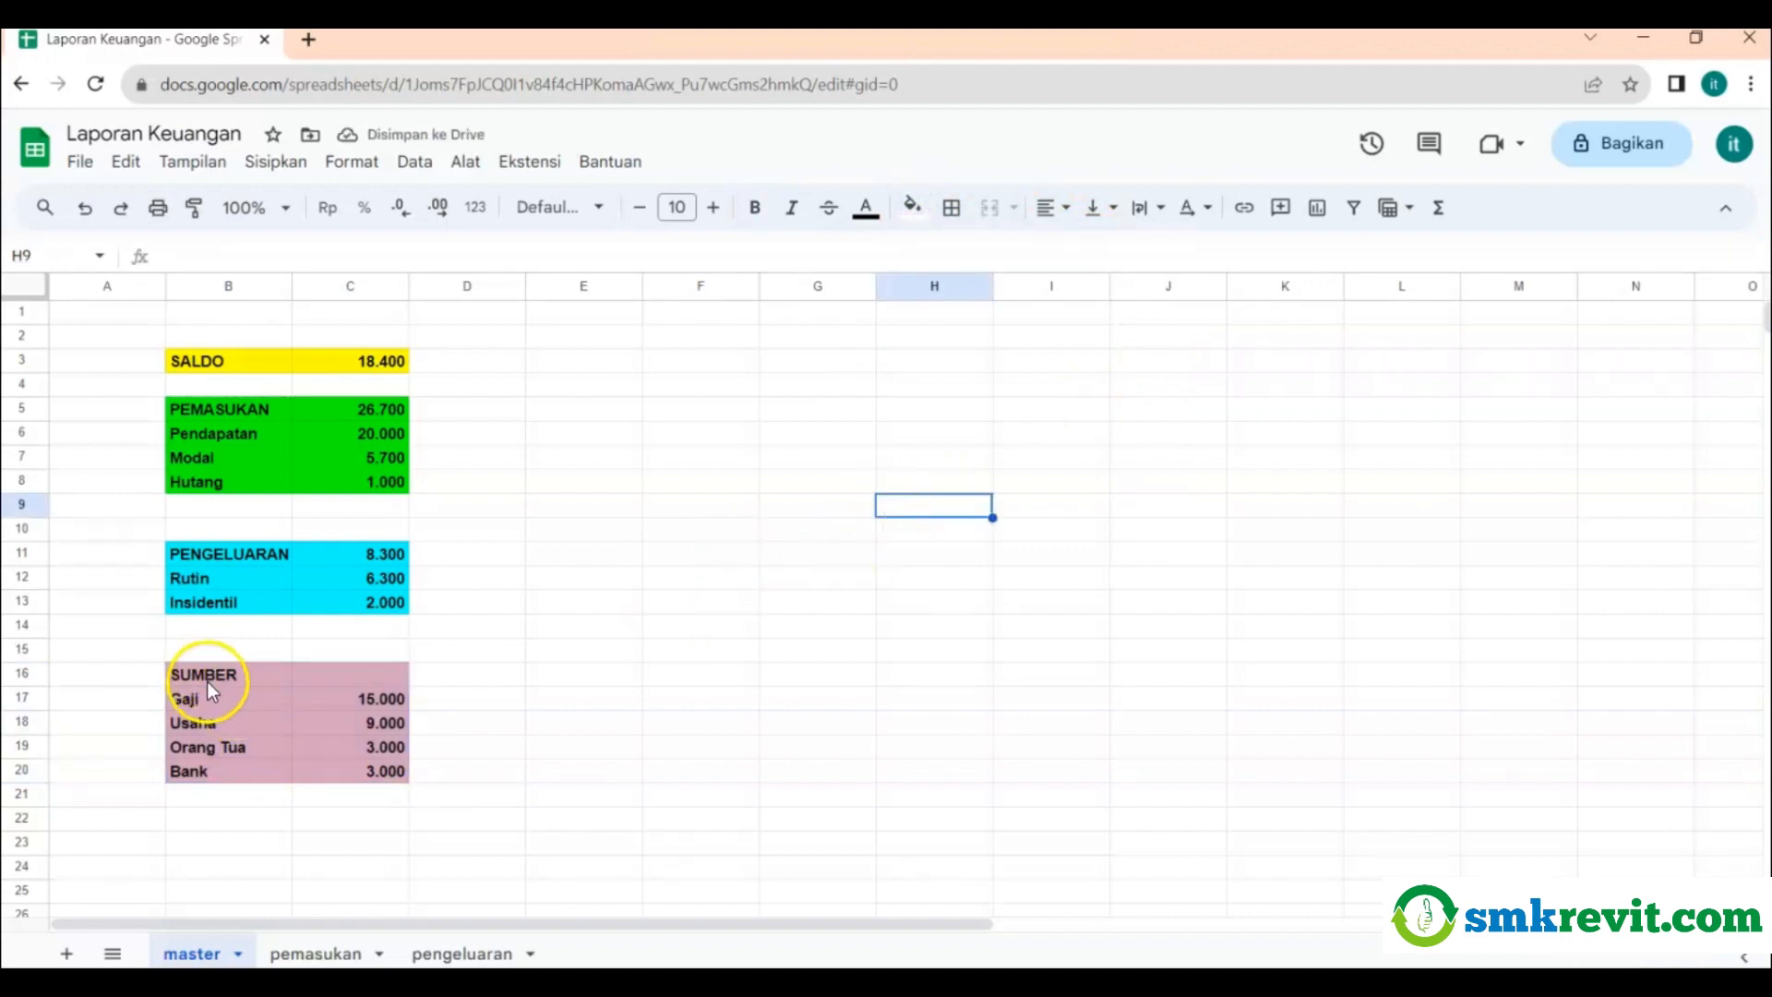
Fill the SUMBER block B16:C20 with a light yellow-orange colour.
{"action": "left_click_drag", "start_coordinate": [206, 681], "coordinate": [393, 779]}
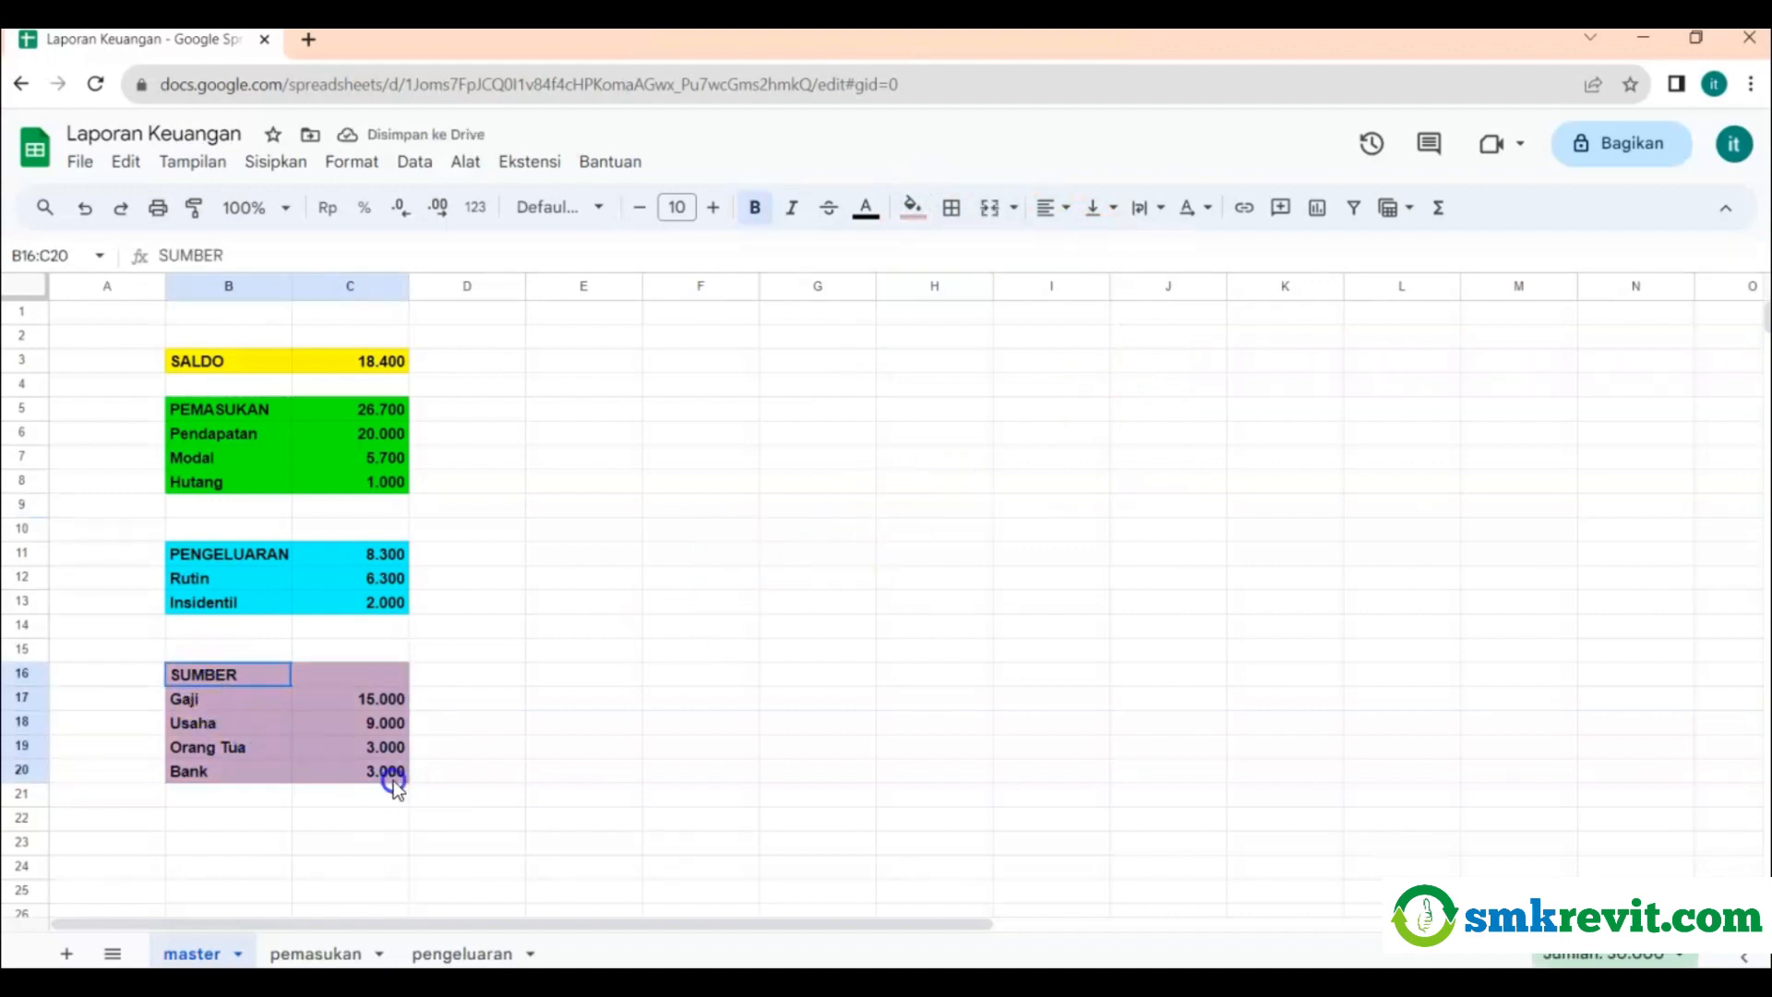
{"action": "left_click", "coordinate": [910, 209]}
{"action": "left_click", "coordinate": [991, 382]}
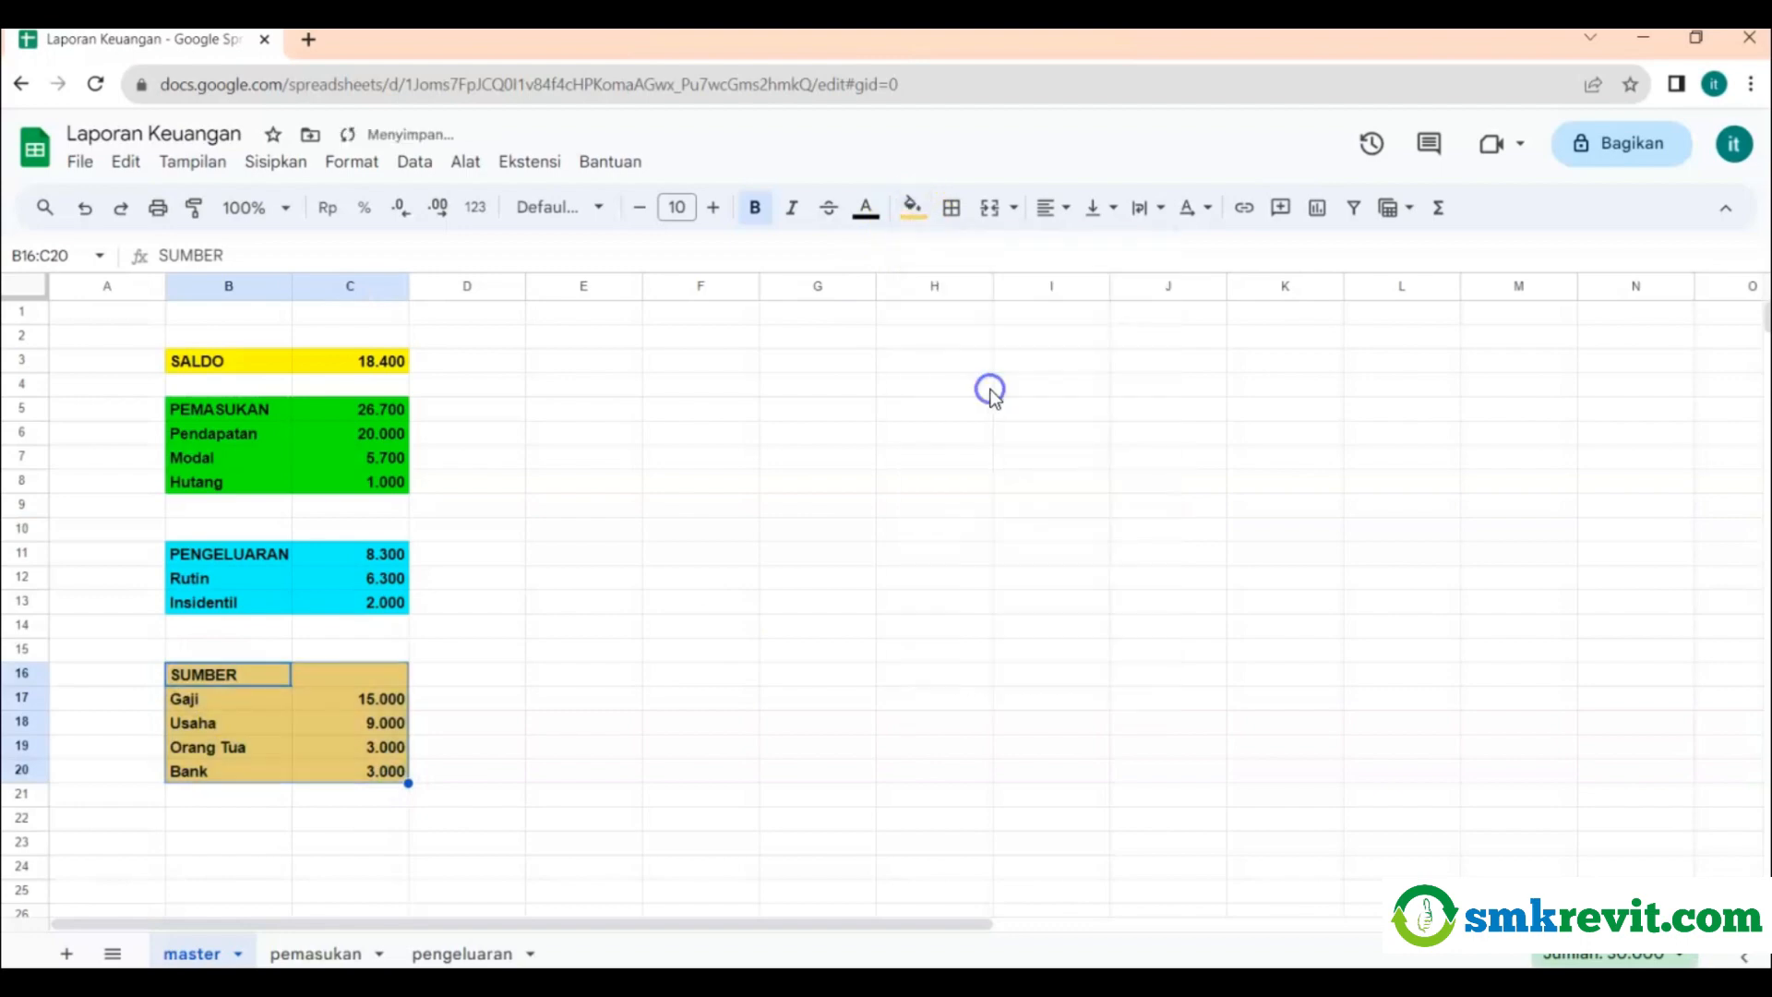
{"action": "left_click", "coordinate": [766, 530]}
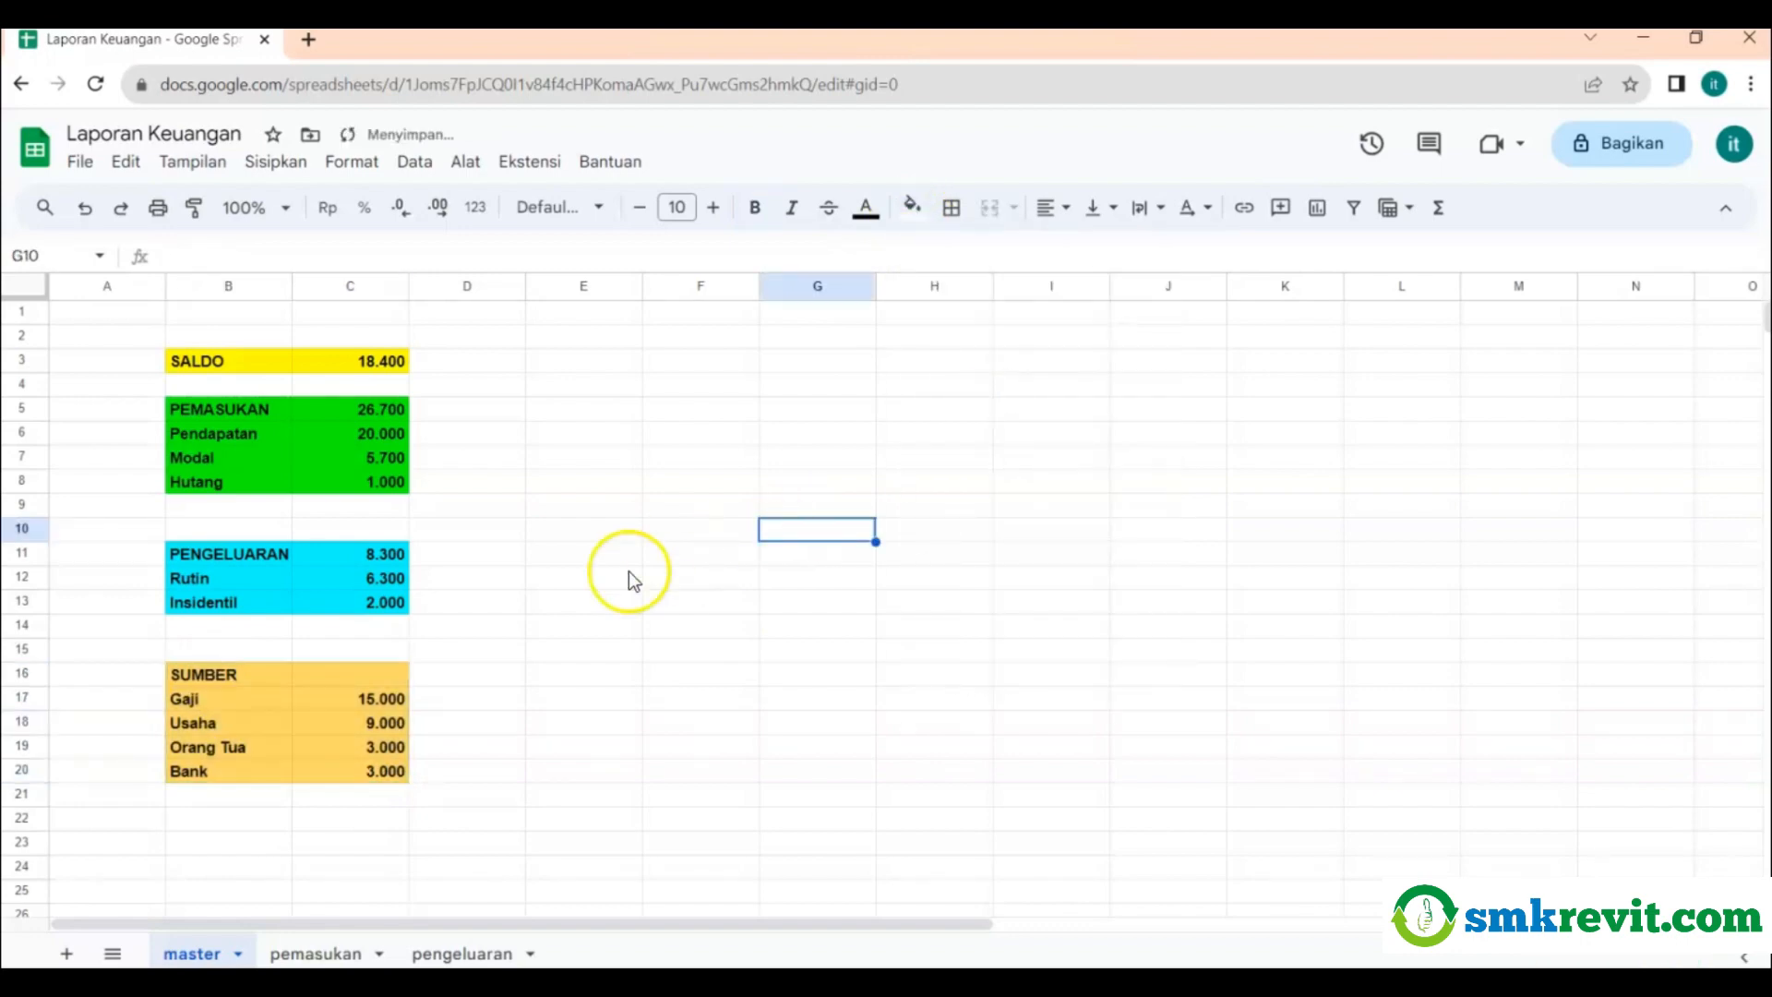
Review the formulas behind the SALDO, PEMASUKAN and PENGELUARAN amounts in column C of the master sheet.
{"action": "left_click", "coordinate": [374, 370]}
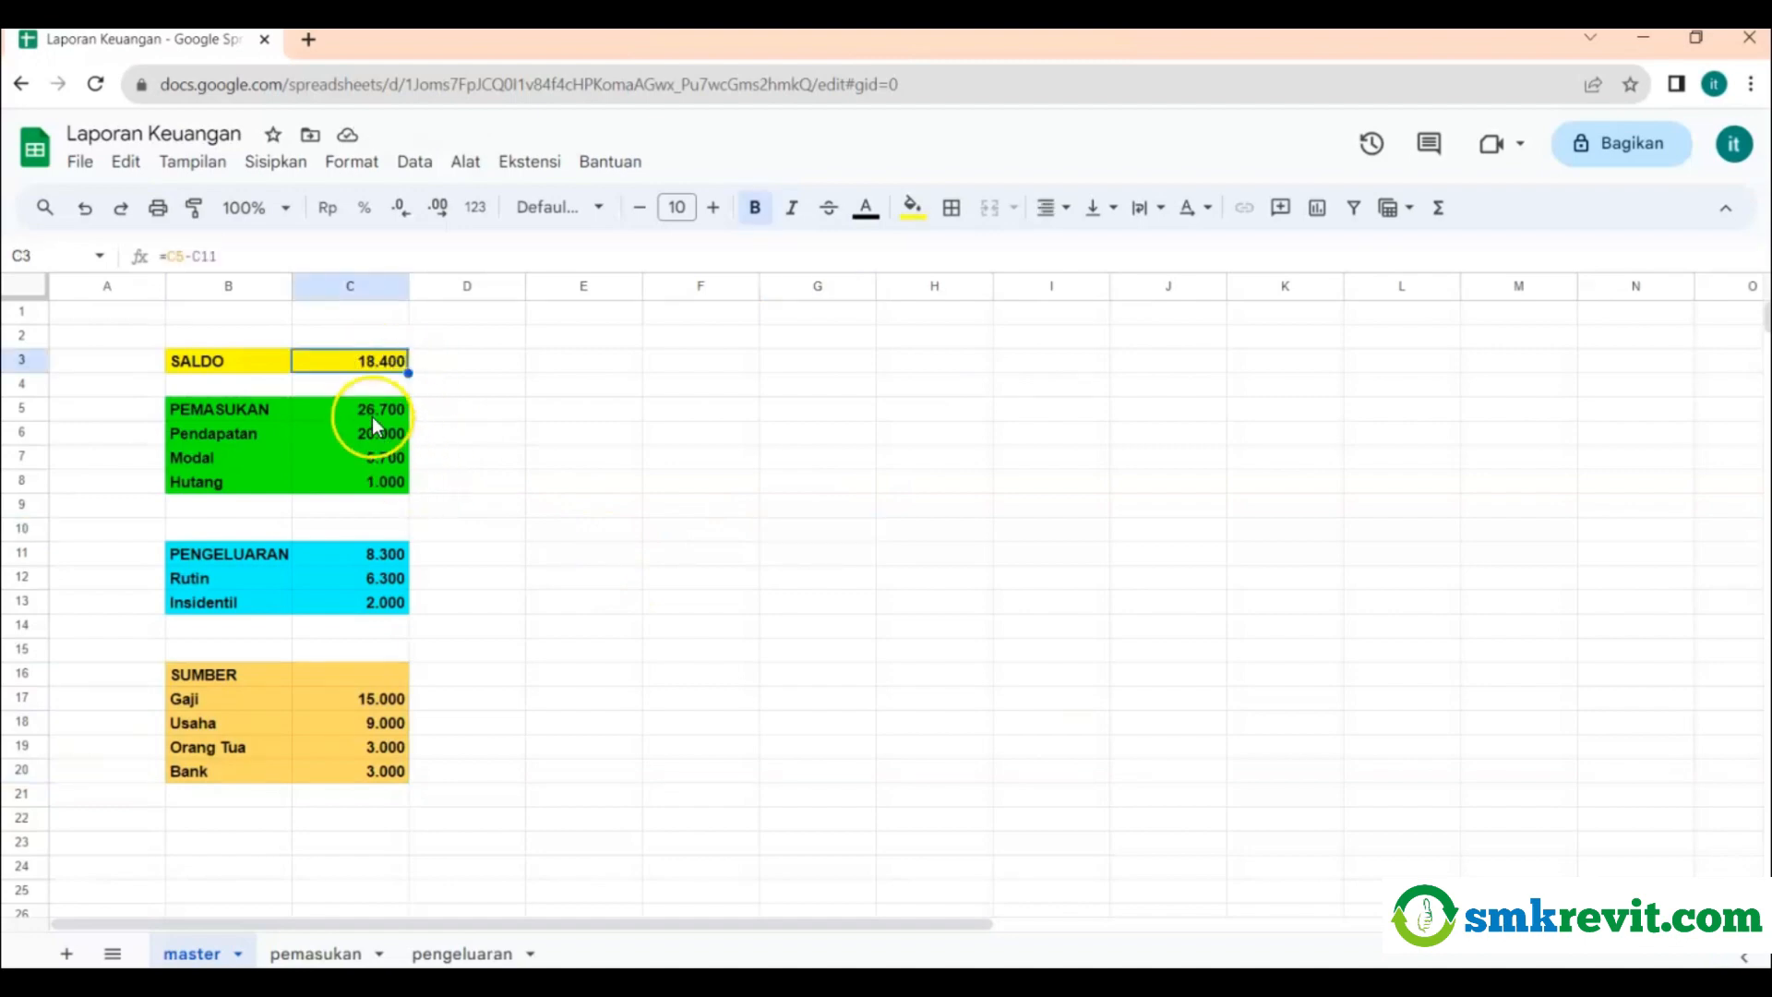
{"action": "left_click", "coordinate": [374, 417]}
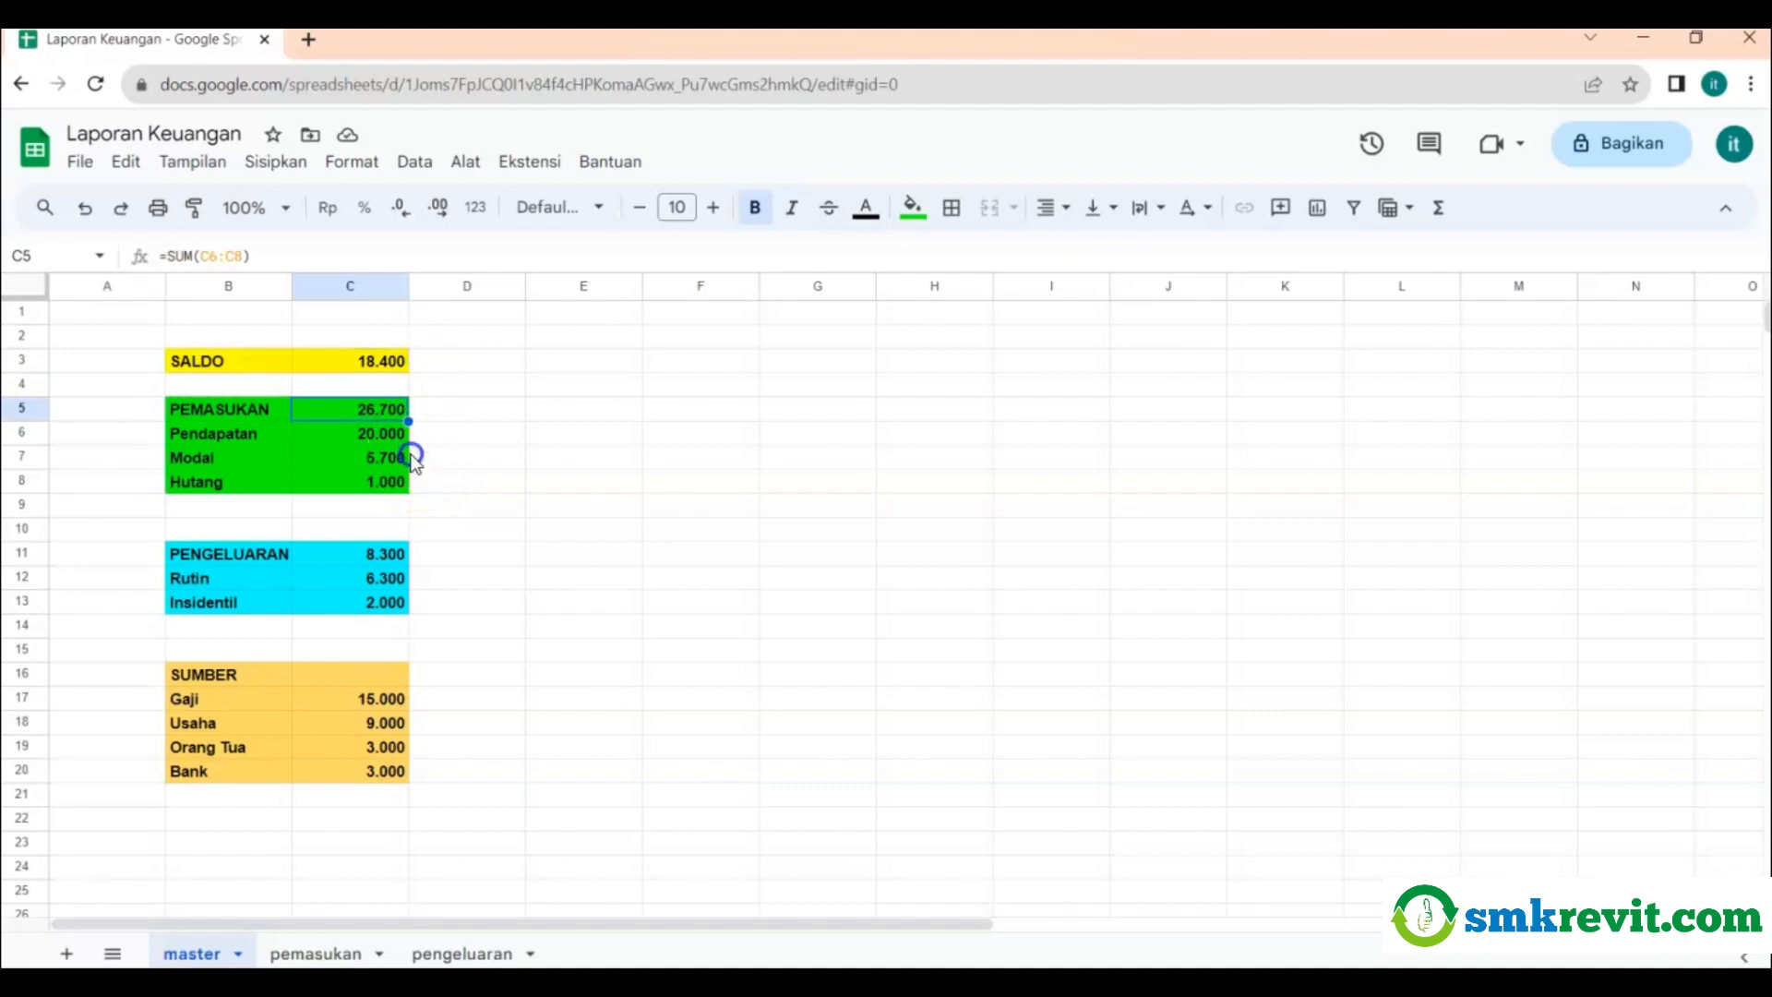
{"action": "left_click", "coordinate": [364, 430]}
{"action": "left_click", "coordinate": [367, 456]}
{"action": "left_click", "coordinate": [368, 480]}
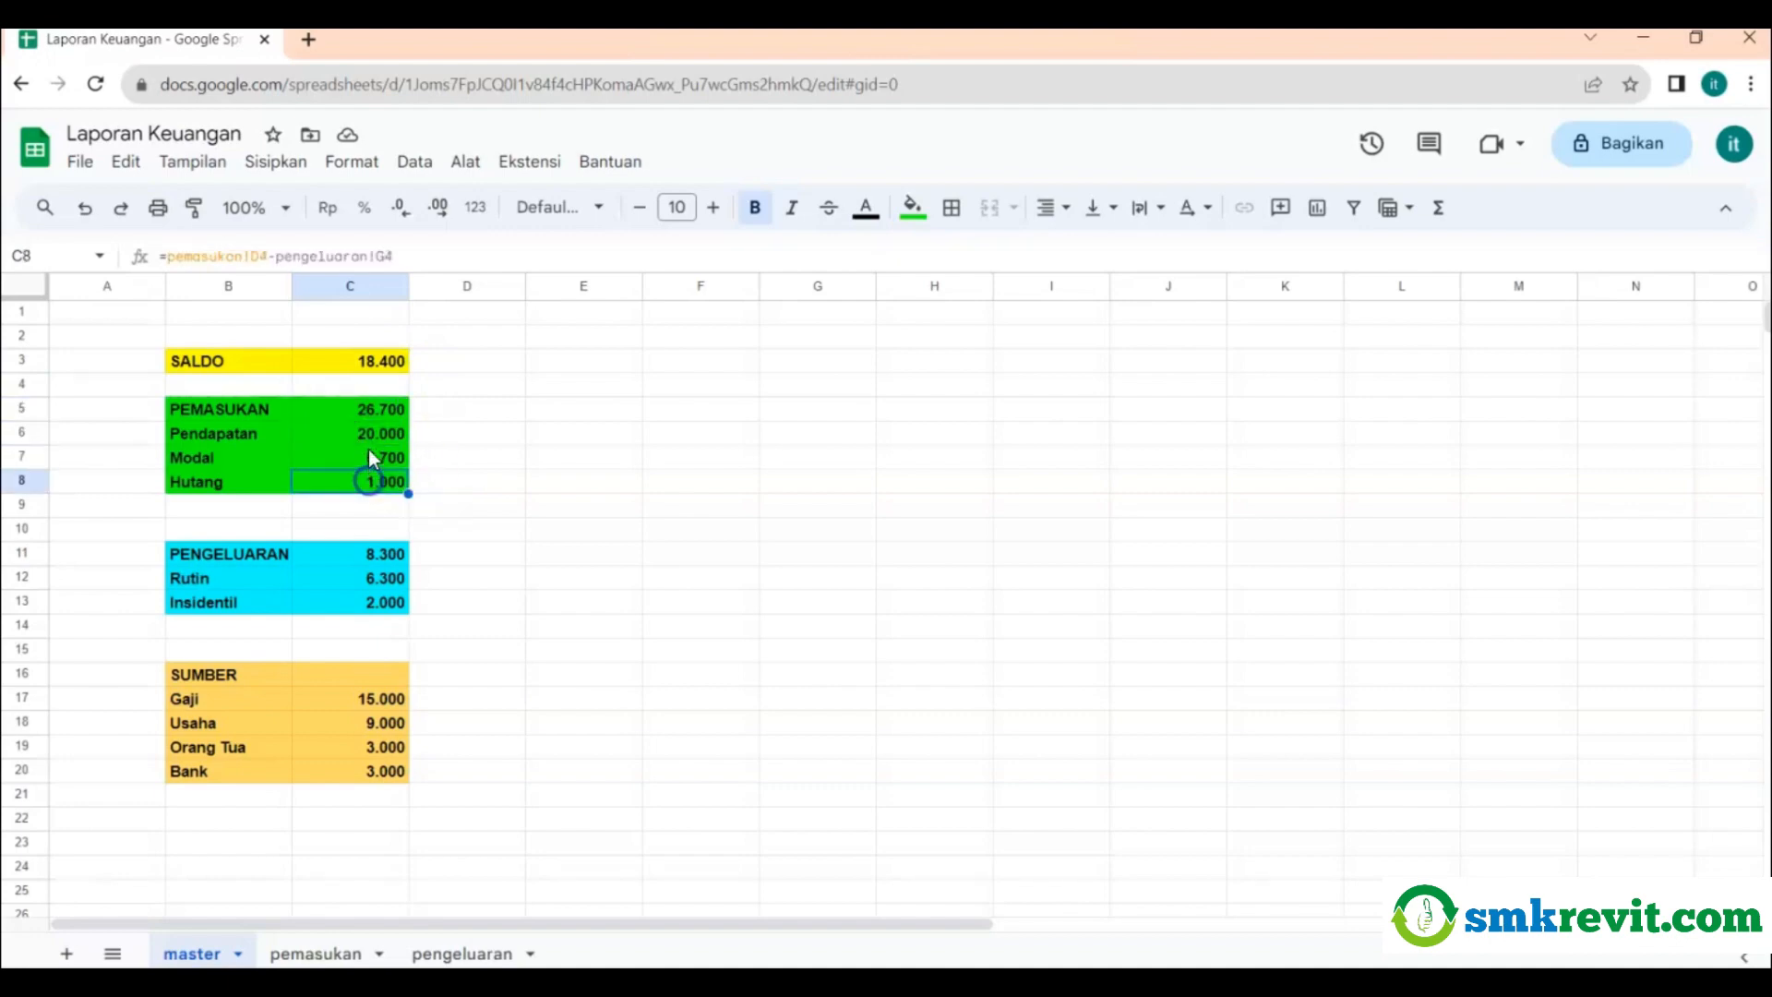
{"action": "left_click", "coordinate": [373, 432]}
{"action": "left_click", "coordinate": [380, 360]}
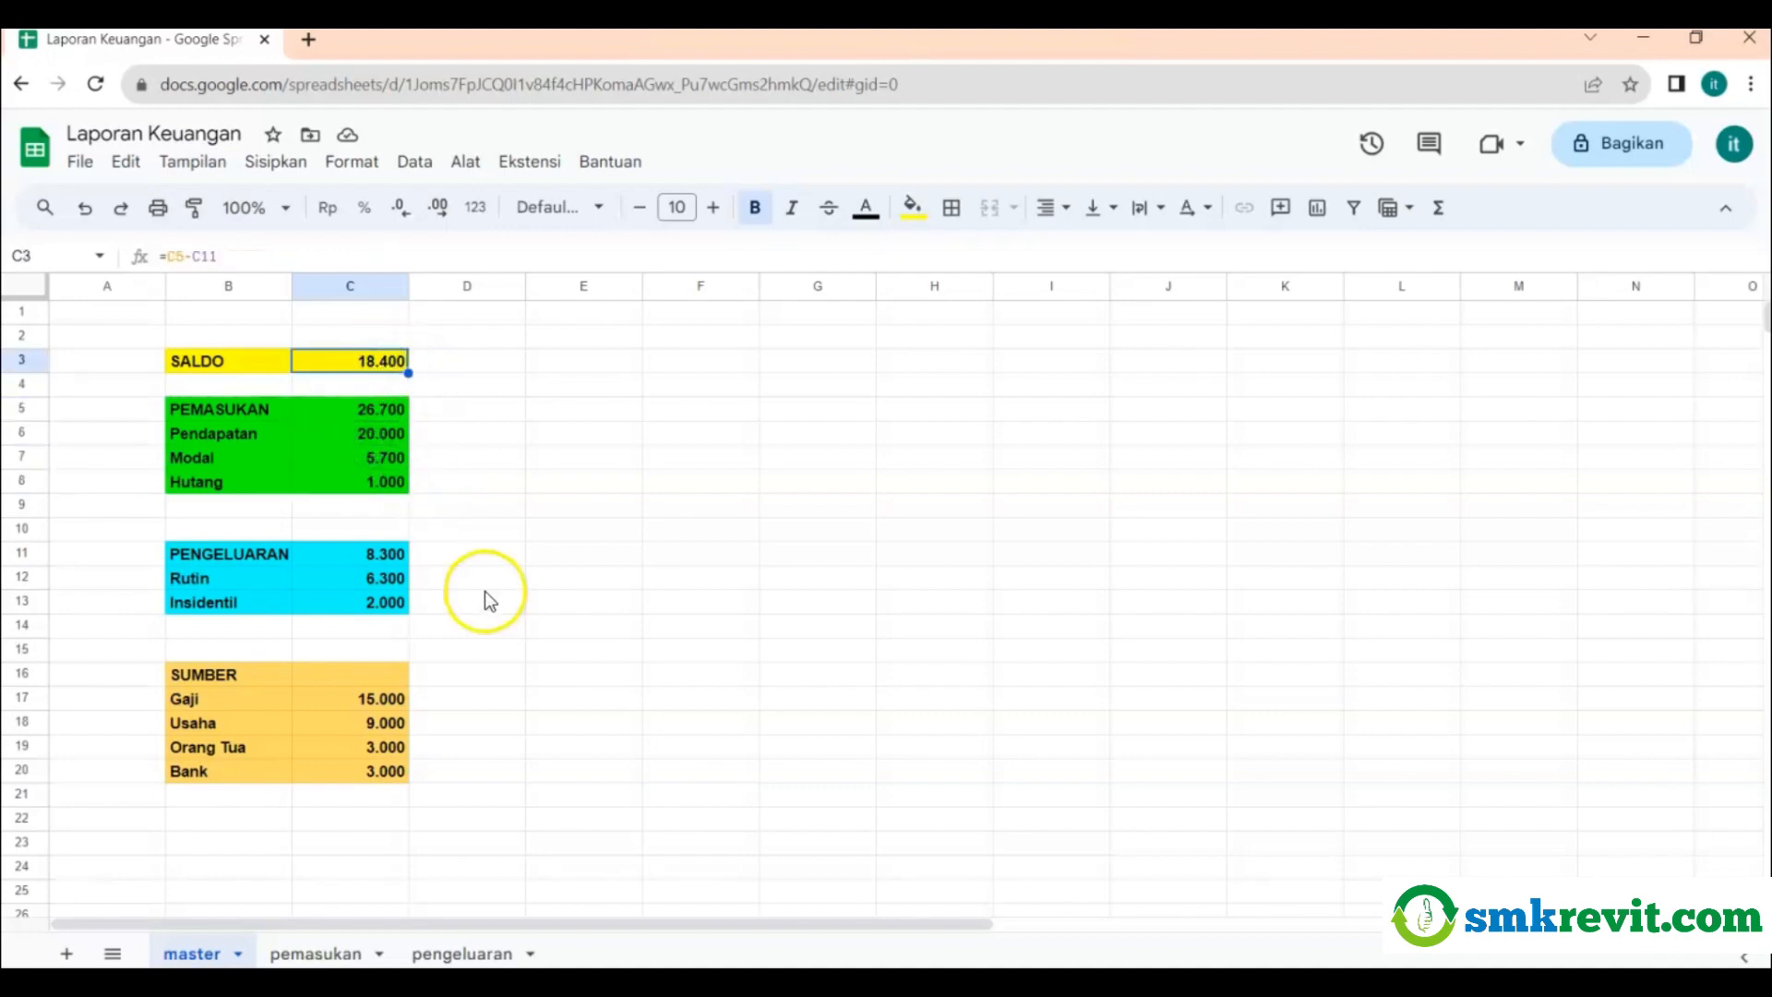
{"action": "left_click", "coordinate": [380, 554]}
{"action": "left_click", "coordinate": [381, 579]}
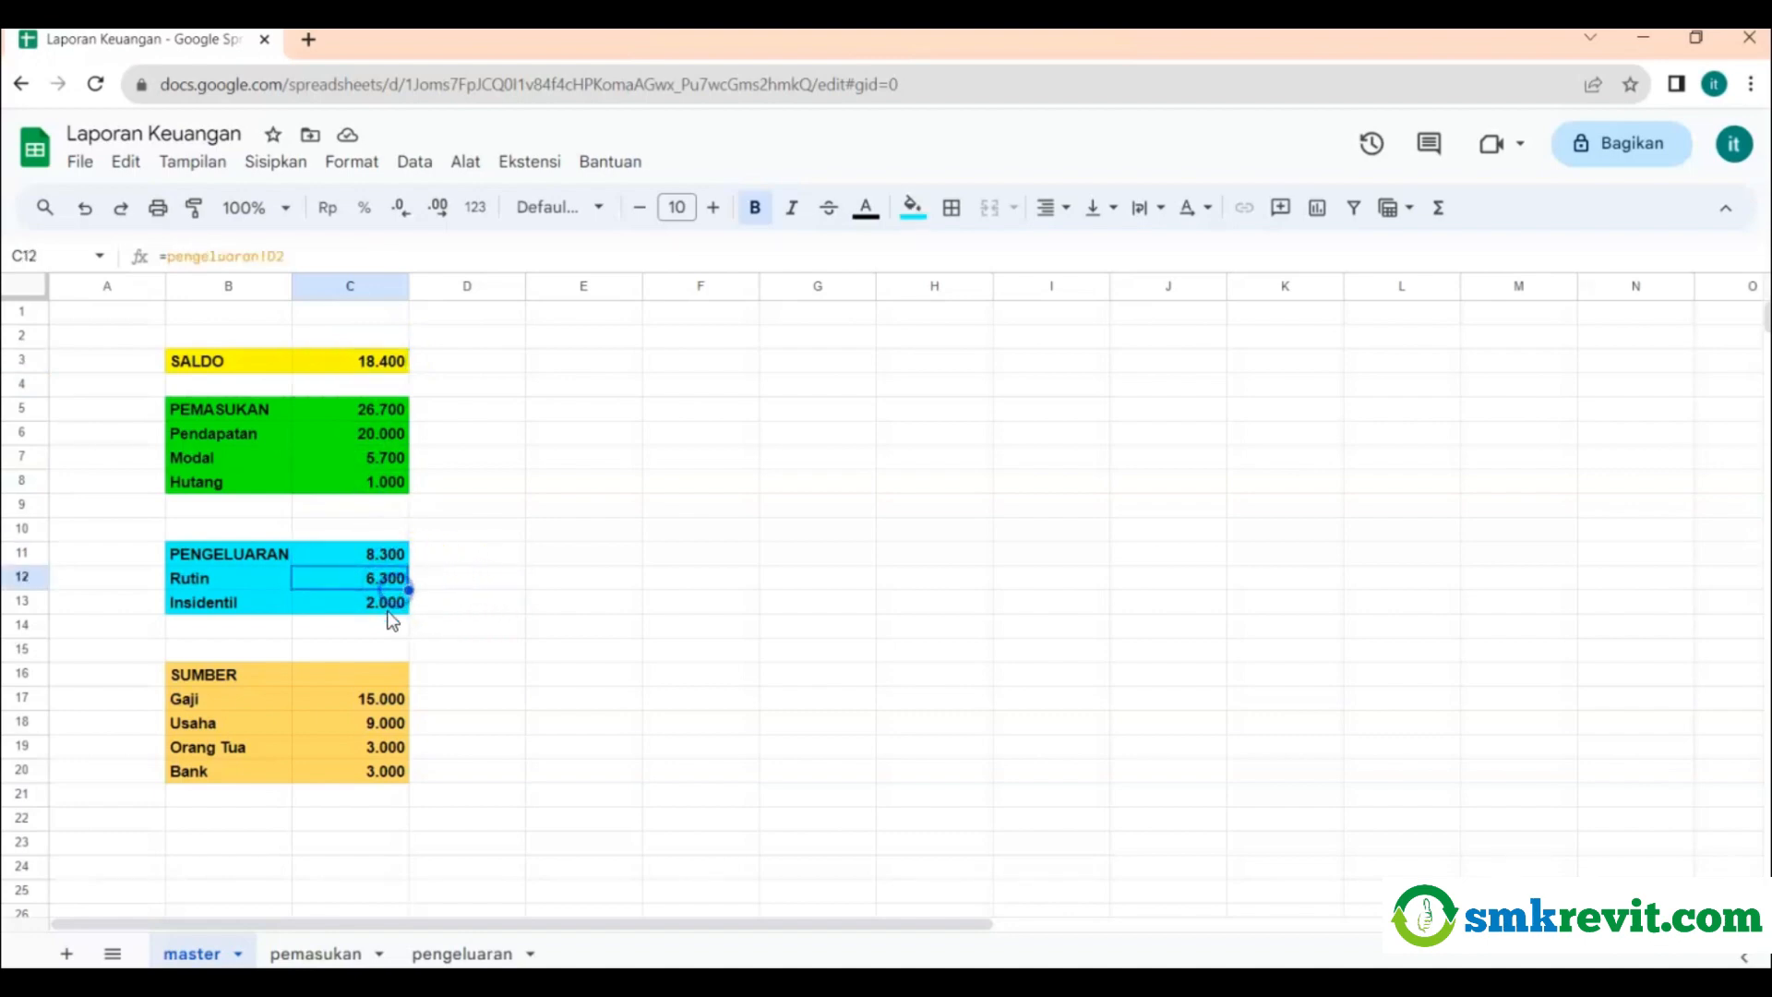
{"action": "left_click", "coordinate": [388, 609]}
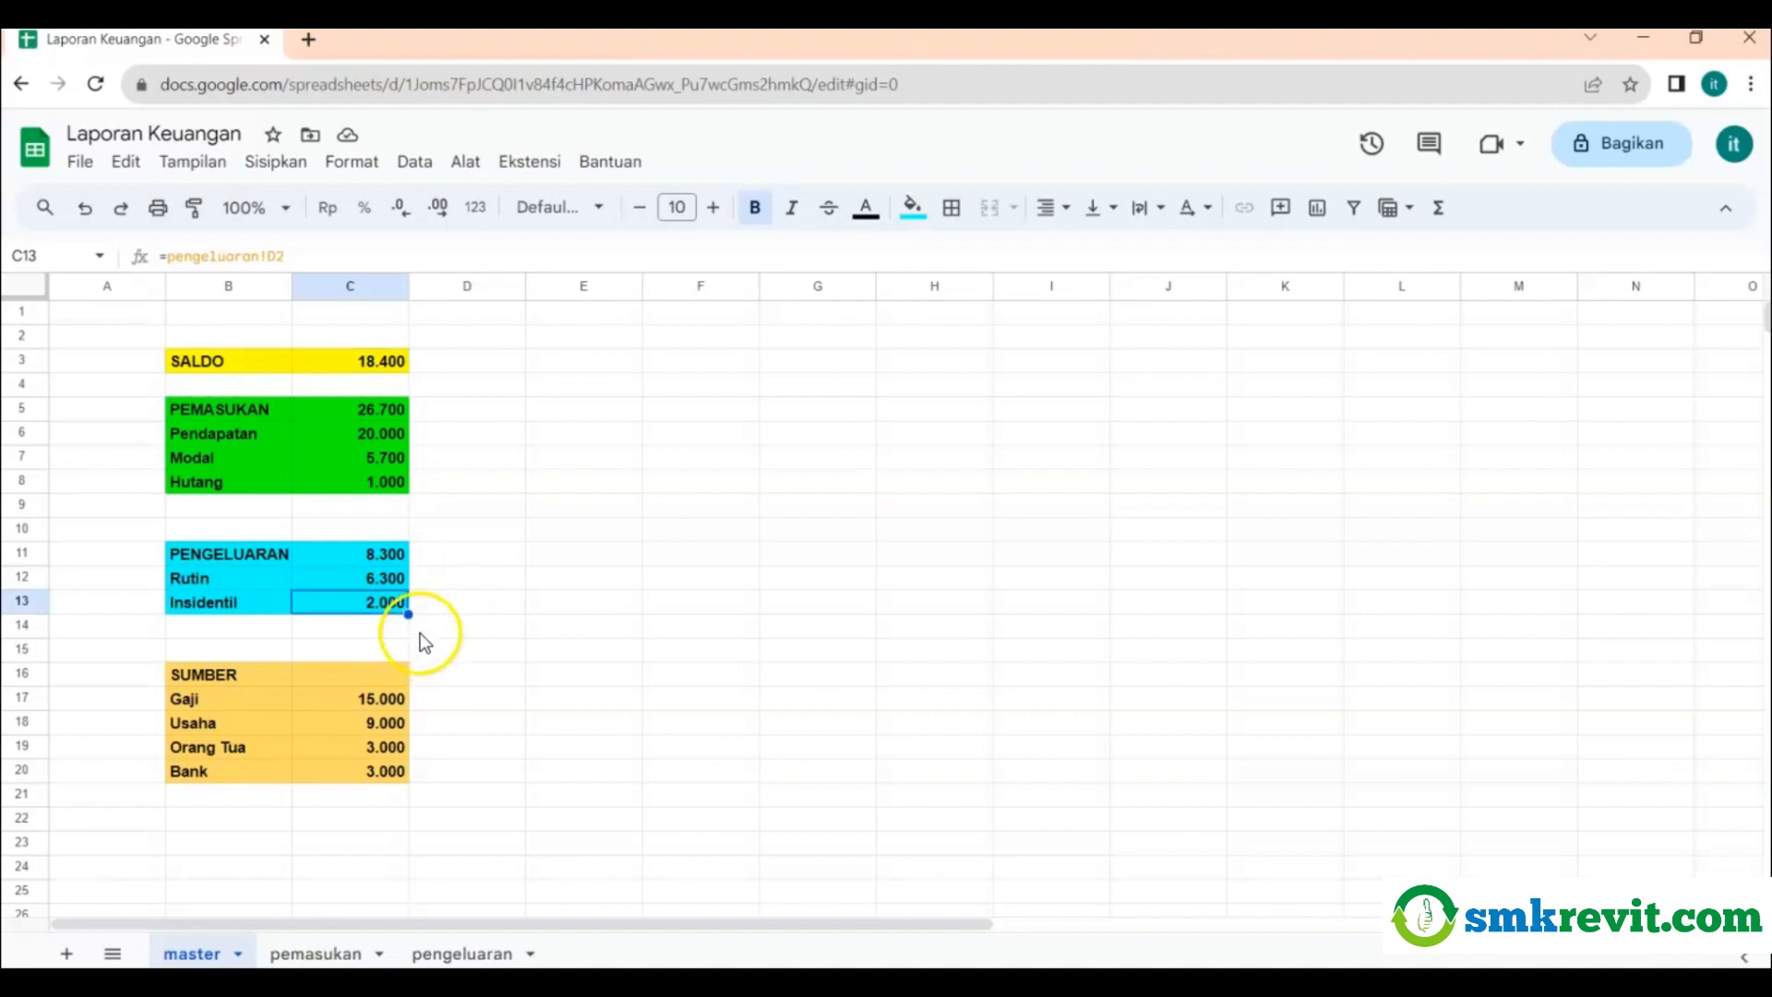
Review the formulas behind the SUMBER amounts in C17:C20 and the Hutang income amount in C8.
{"action": "left_click", "coordinate": [373, 701]}
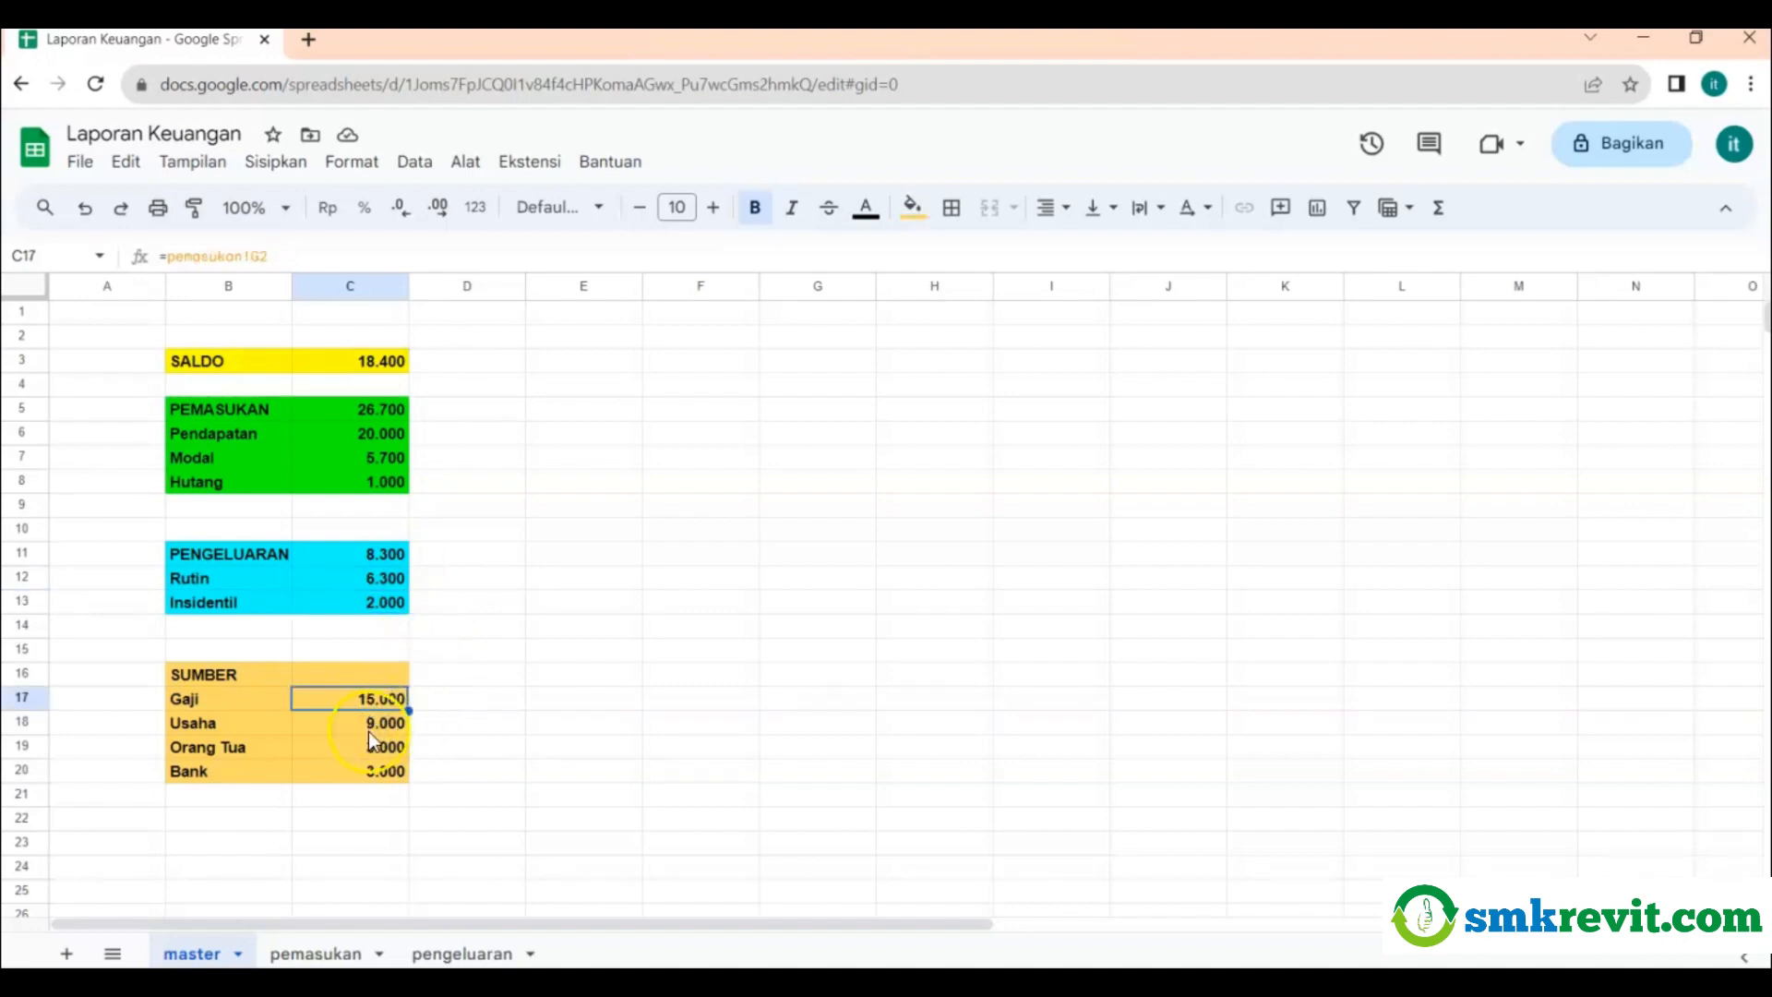
{"action": "left_click", "coordinate": [373, 731]}
{"action": "left_click", "coordinate": [384, 755]}
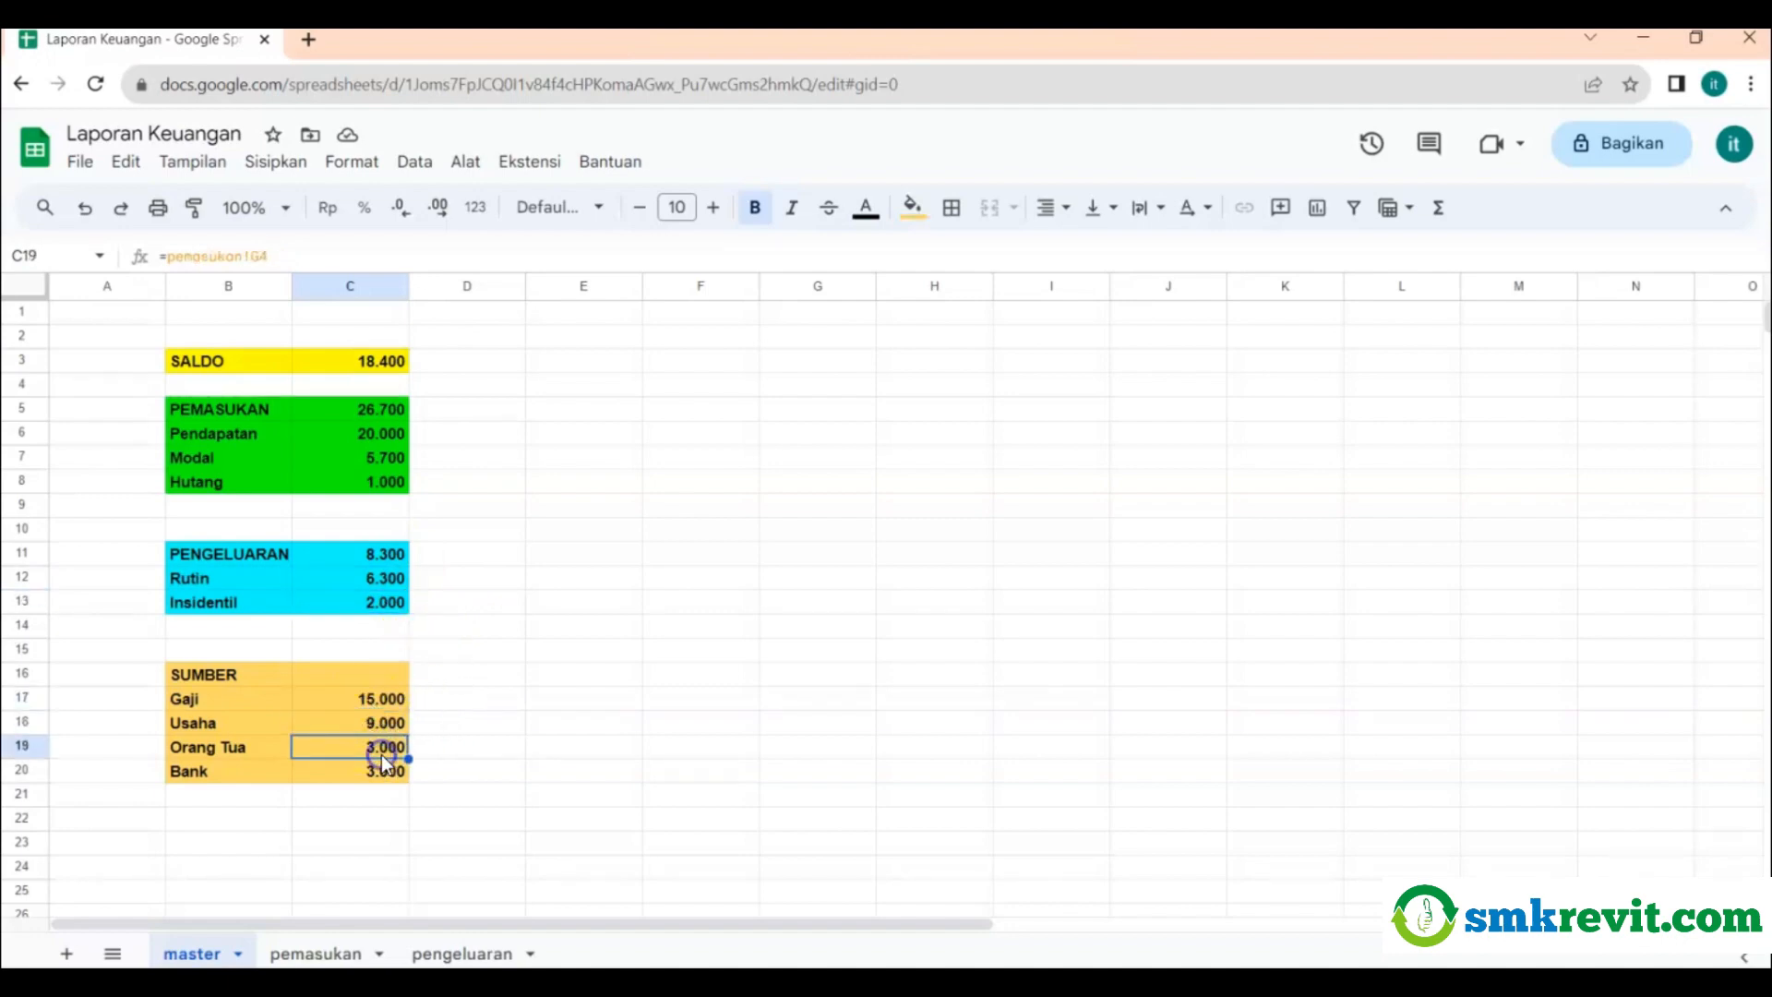
{"action": "left_click", "coordinate": [389, 775]}
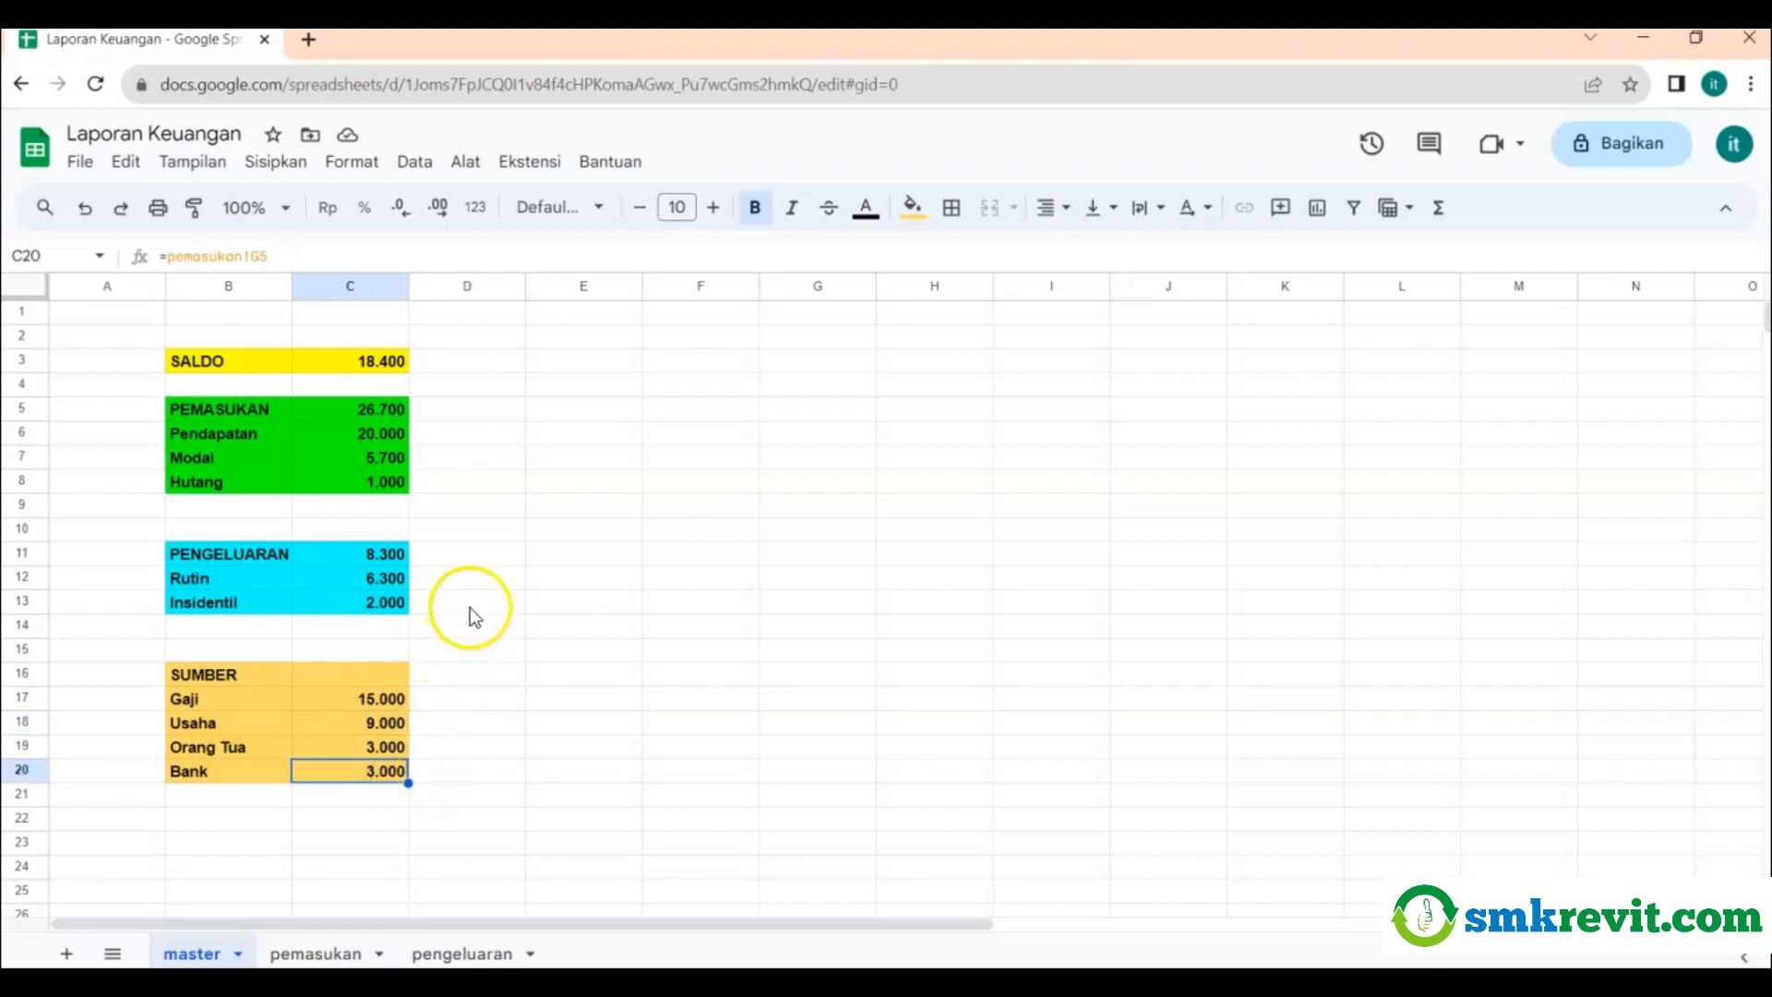
{"action": "left_click", "coordinate": [397, 481]}
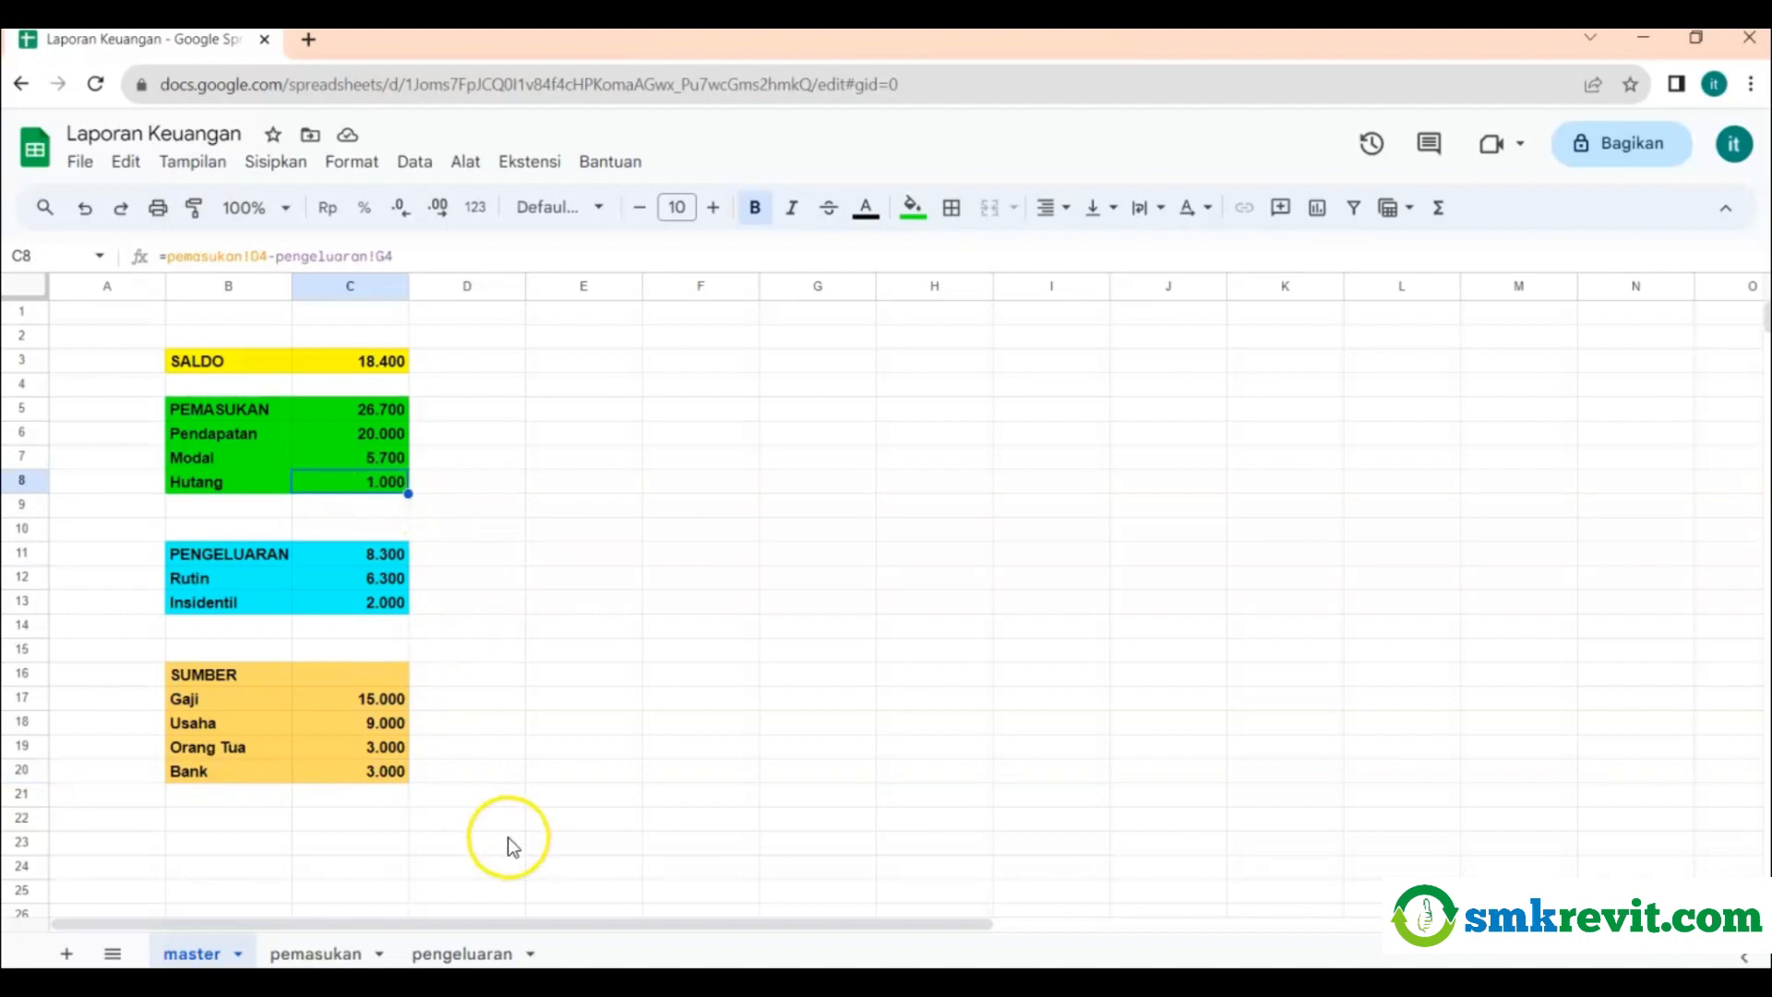
Trace the master Hutang amount to its source figures in the pengeluaran and pemasukan sheets.
{"action": "left_click", "coordinate": [461, 953]}
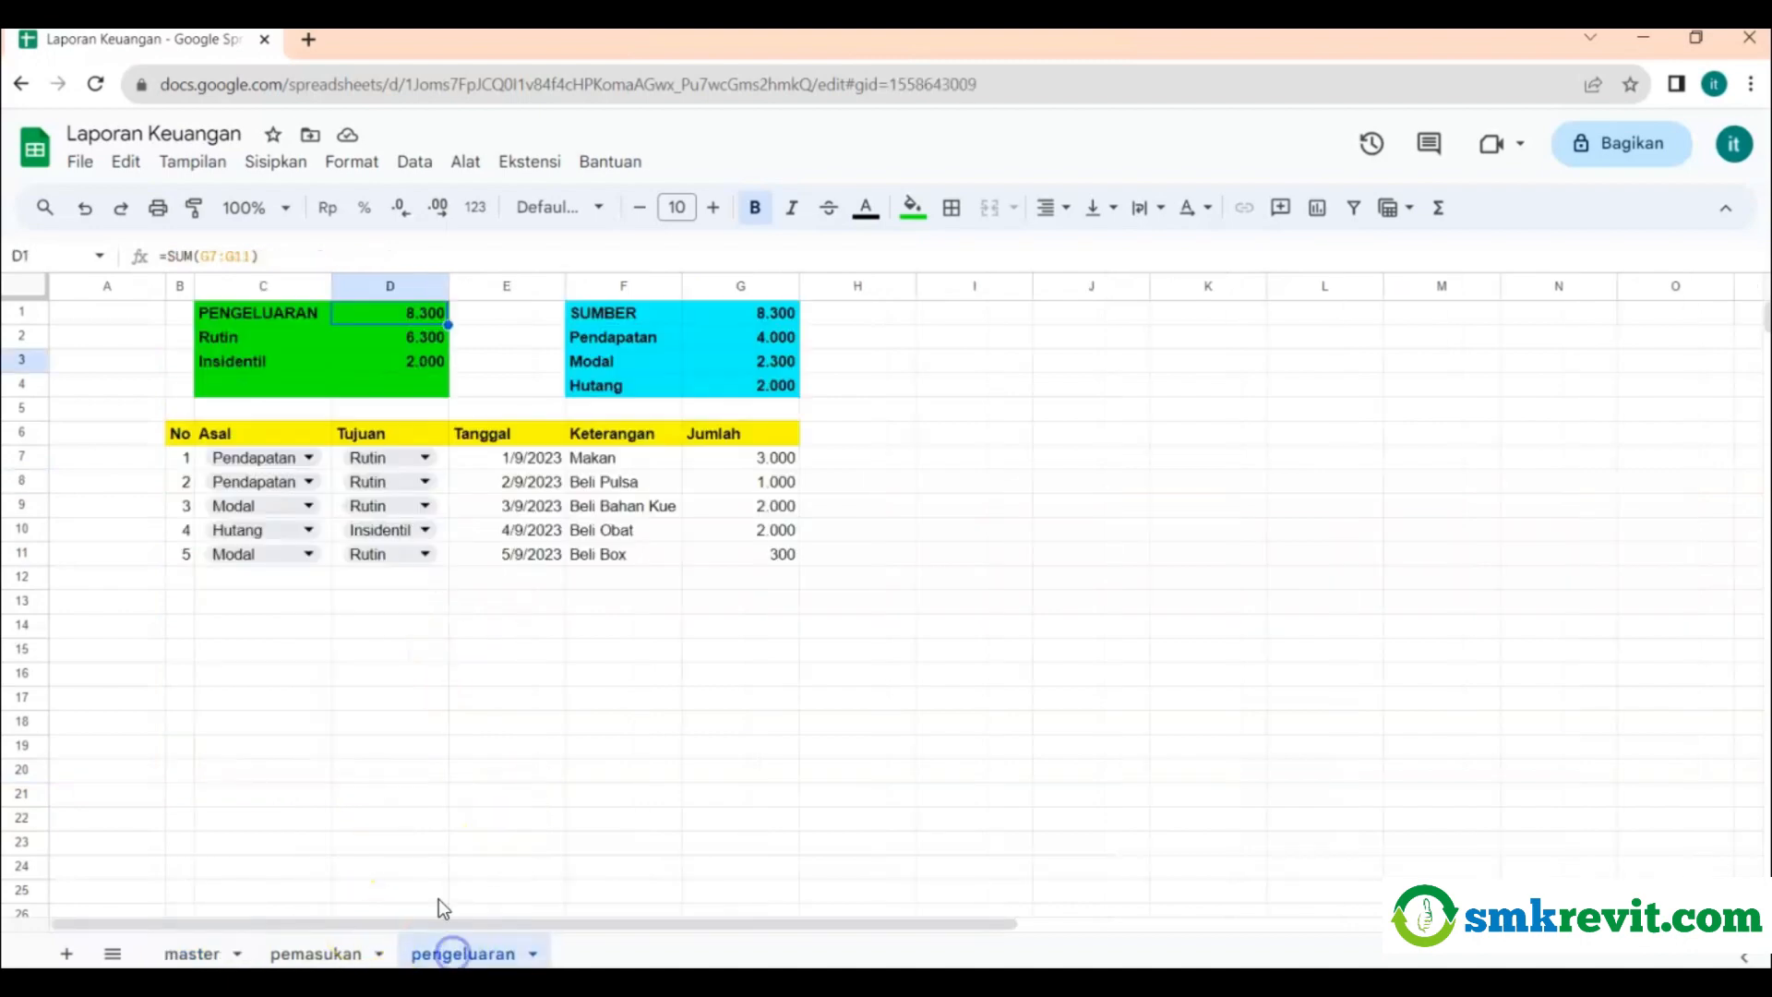
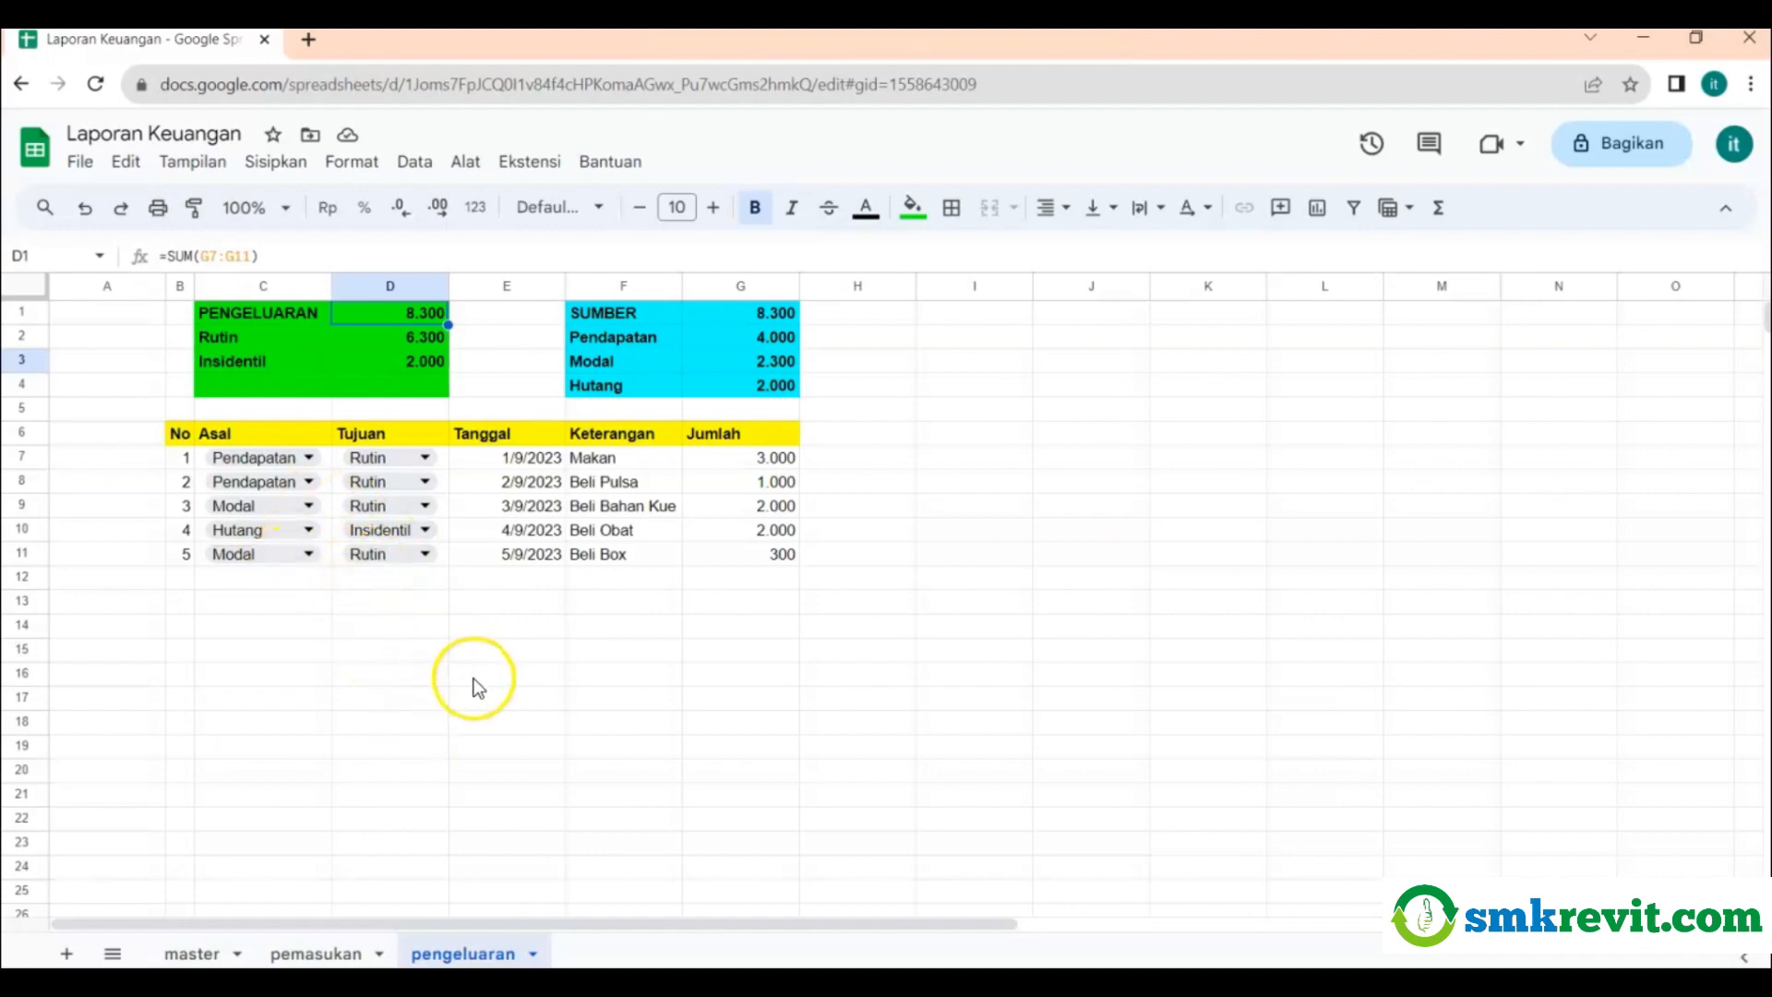
{"action": "left_click", "coordinate": [316, 953]}
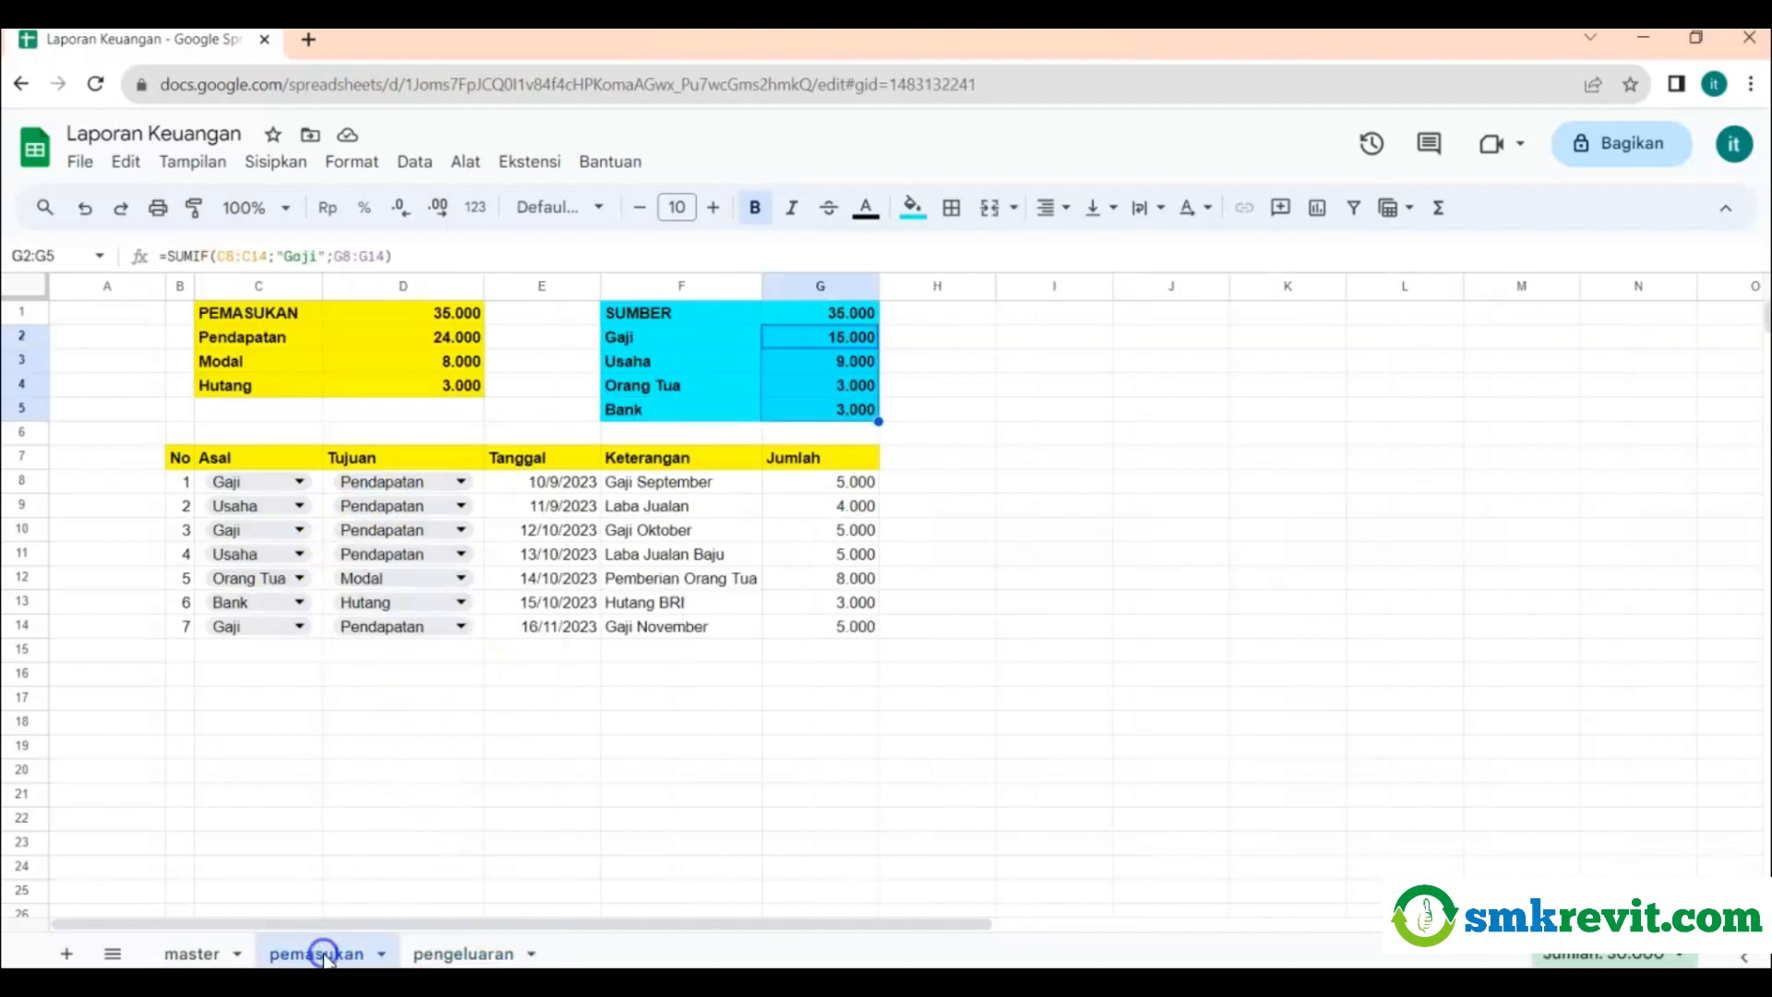
{"action": "left_click", "coordinate": [434, 389]}
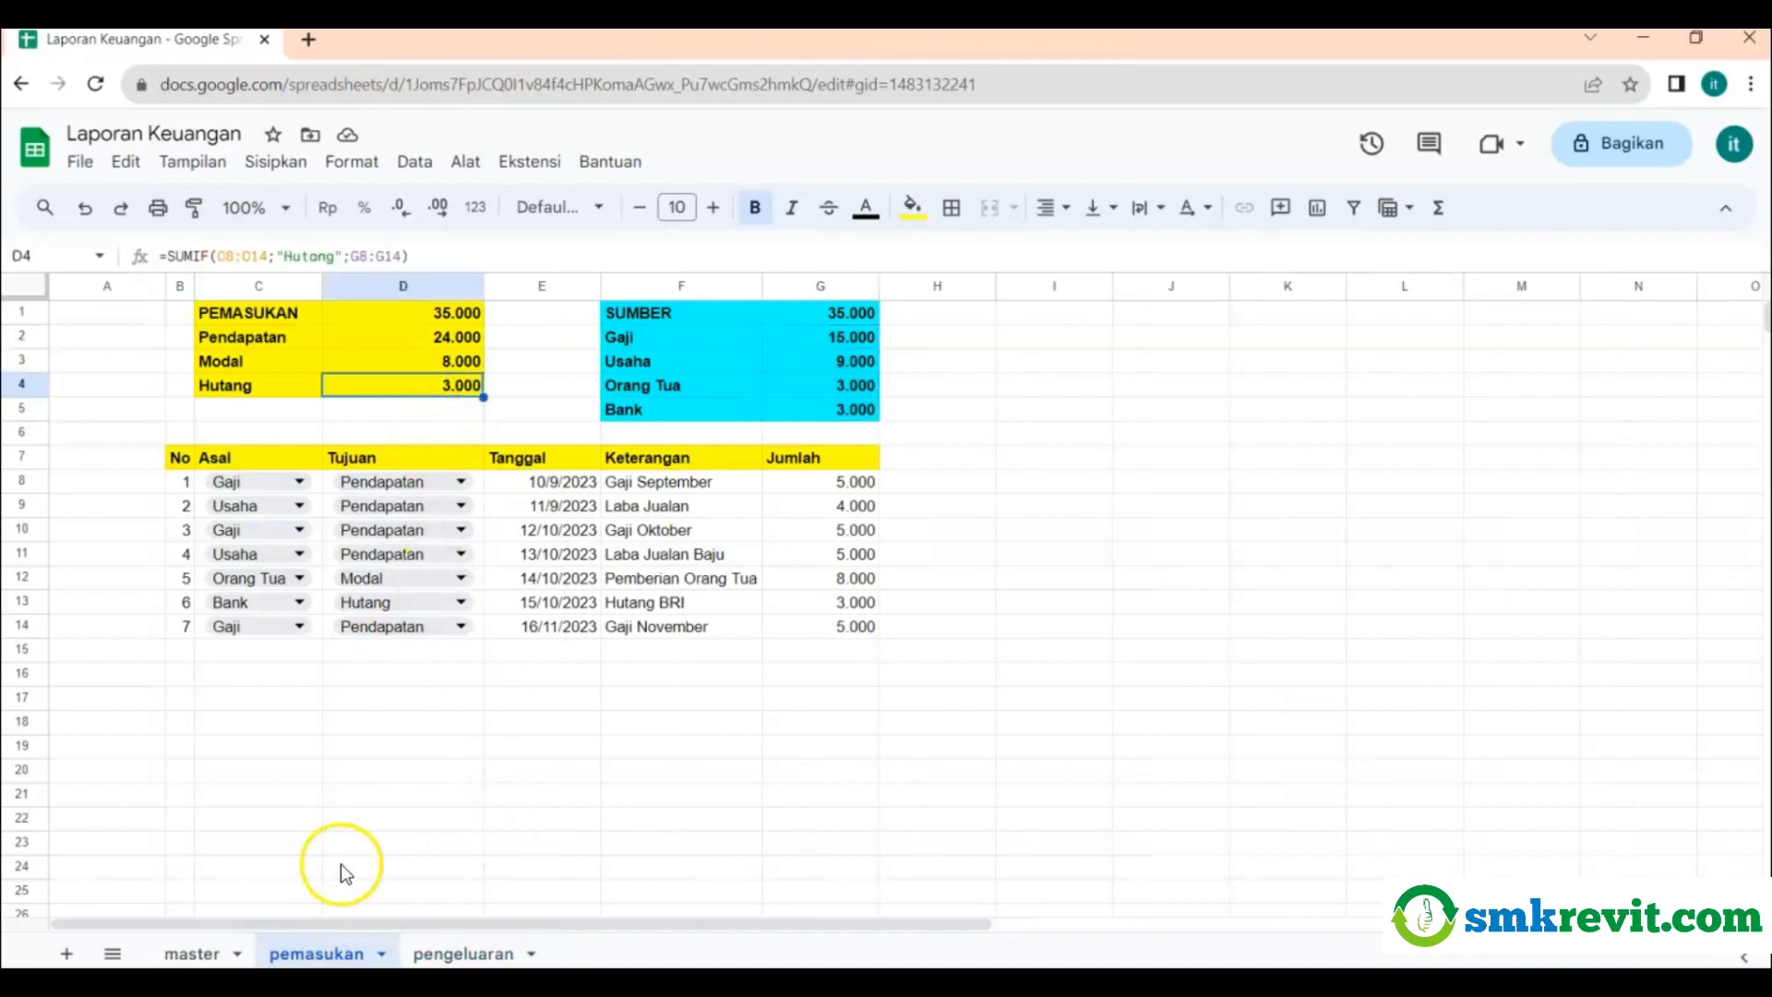
{"action": "left_click", "coordinate": [203, 954]}
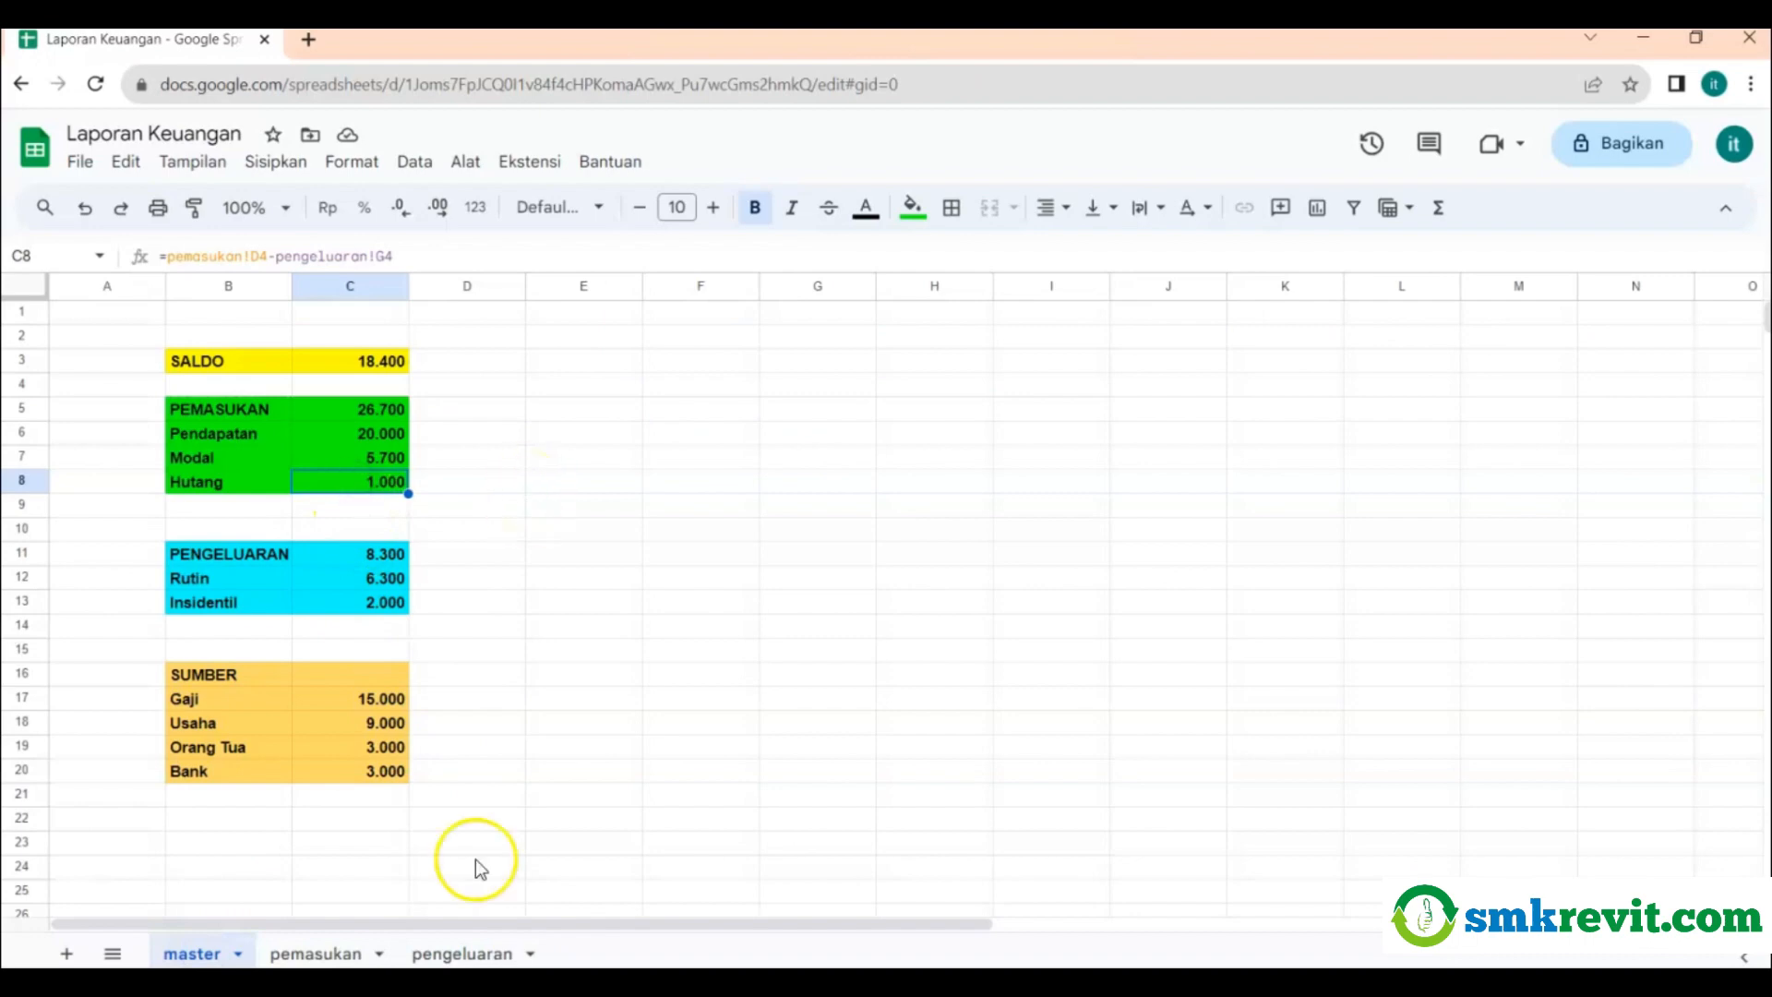
Compare the master Pendapatan formula with the PEMASUKAN formulas in D1:D4 of the pemasukan sheet.
{"action": "left_click", "coordinate": [359, 439]}
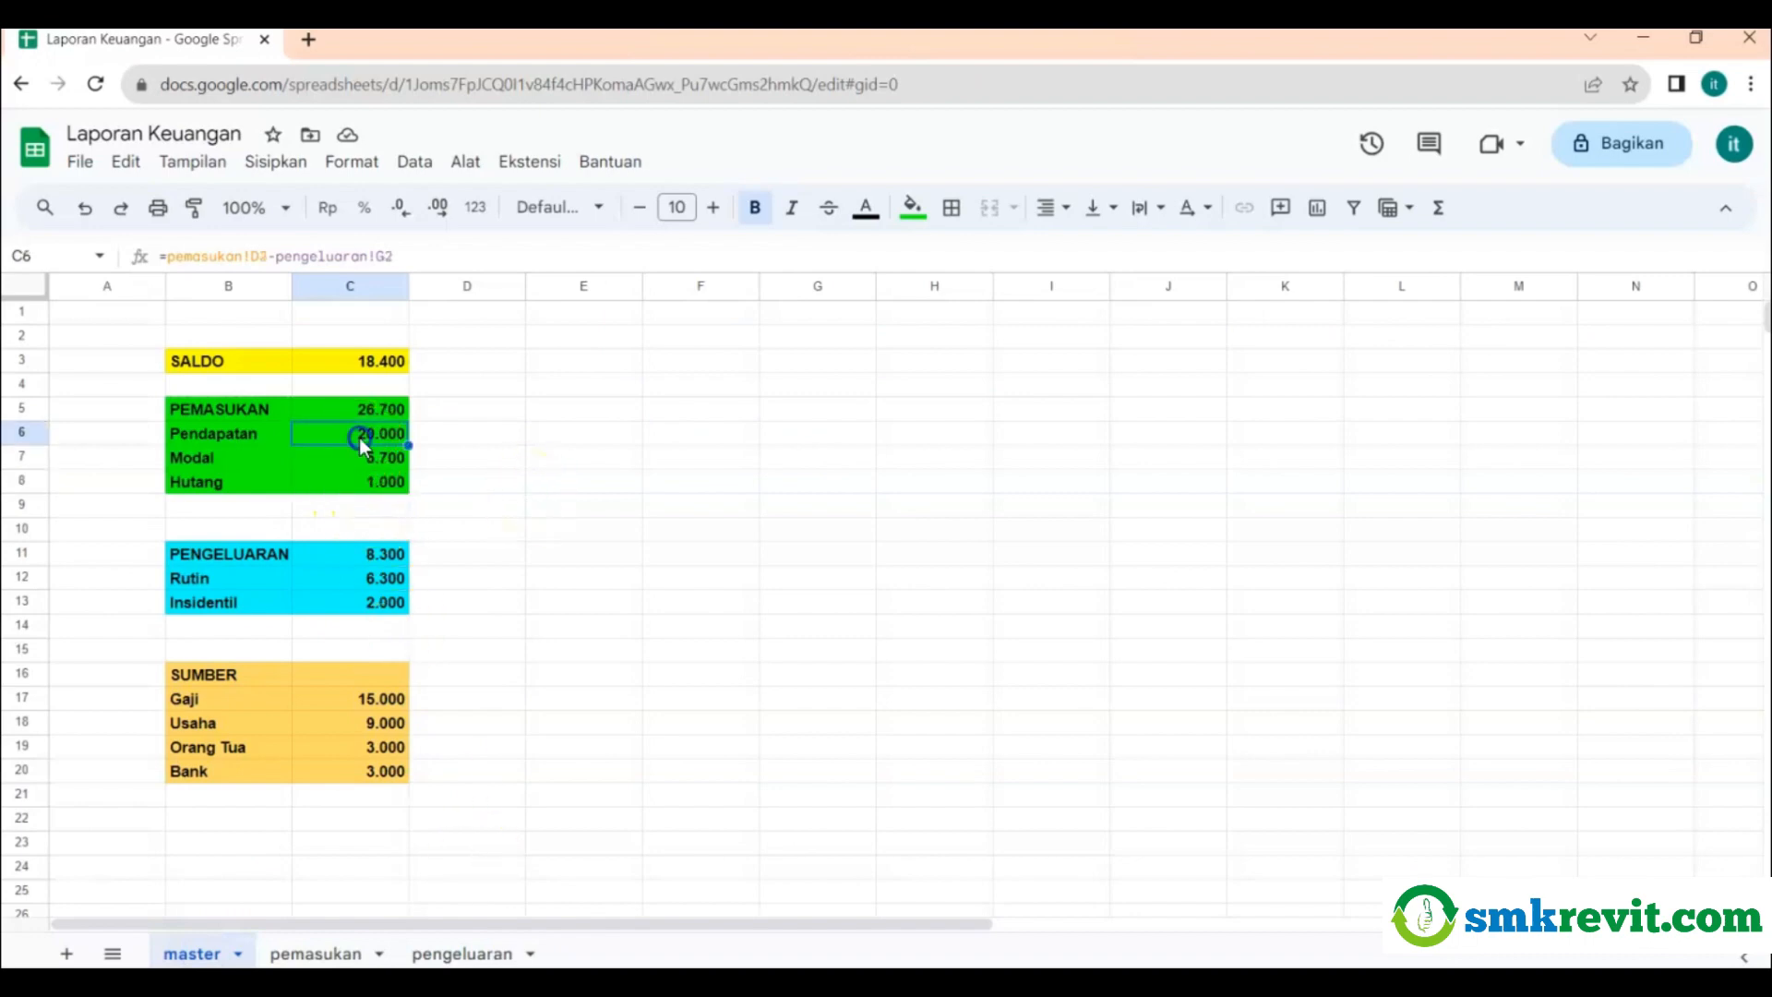
{"action": "left_click", "coordinate": [330, 954]}
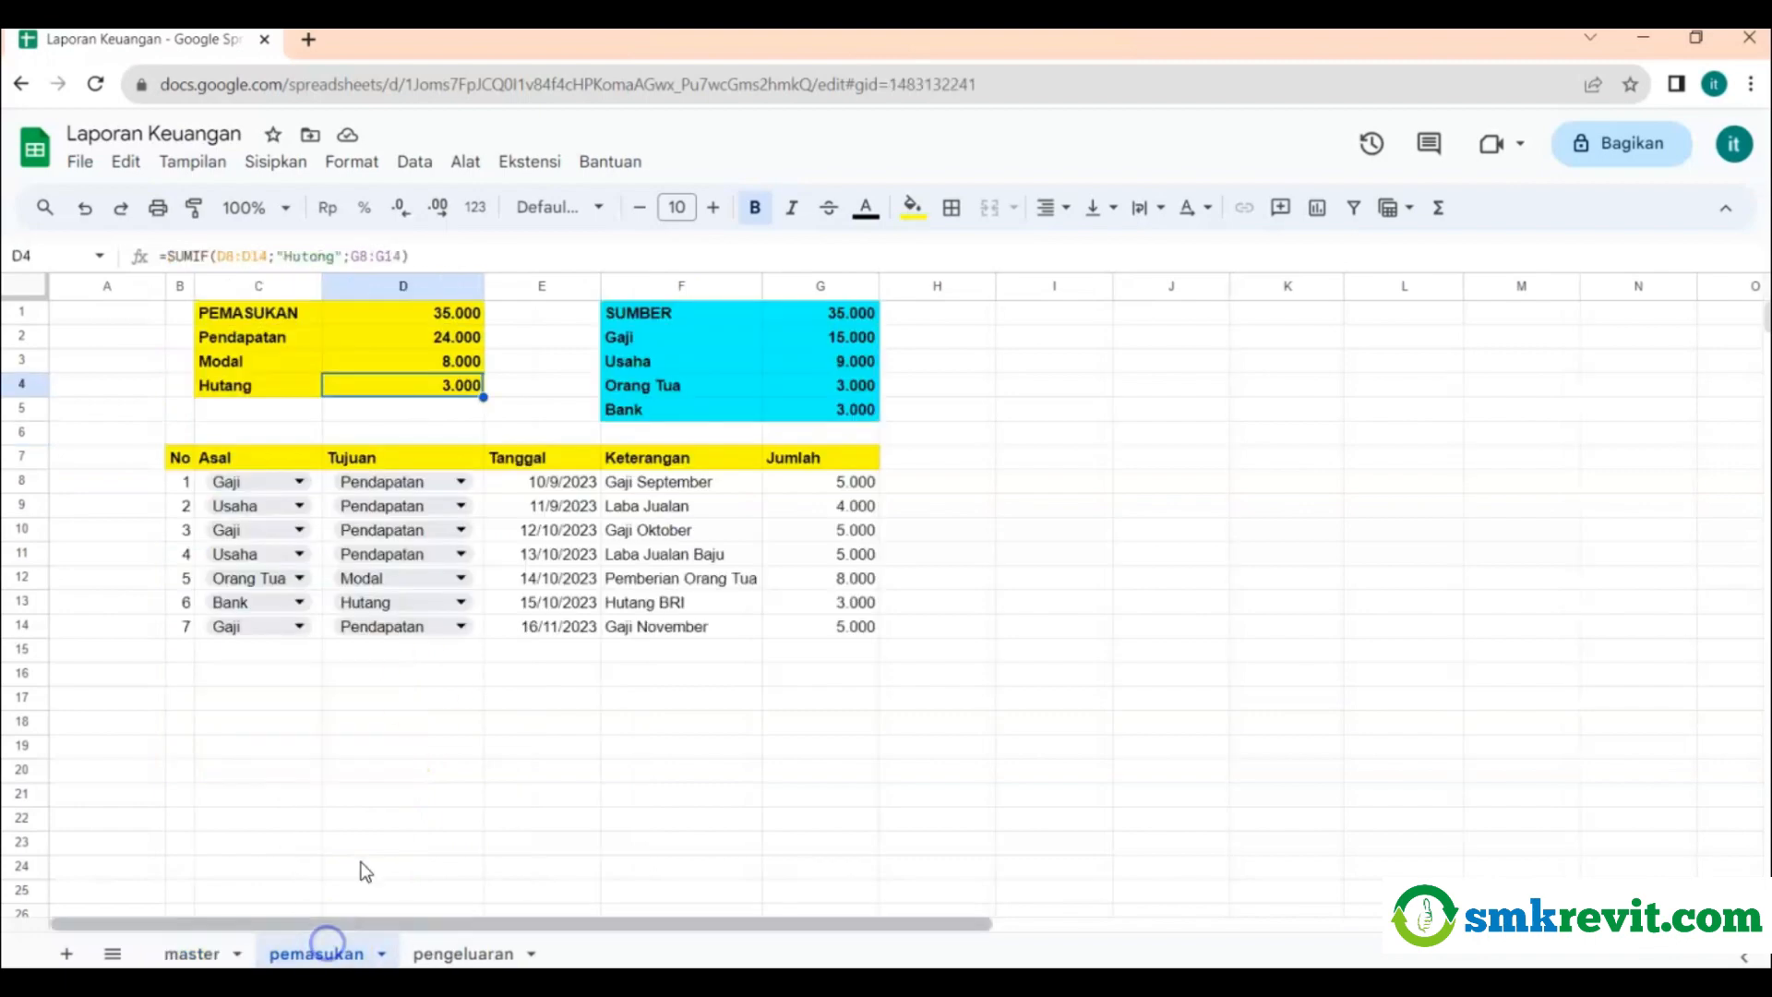
{"action": "left_click", "coordinate": [450, 365]}
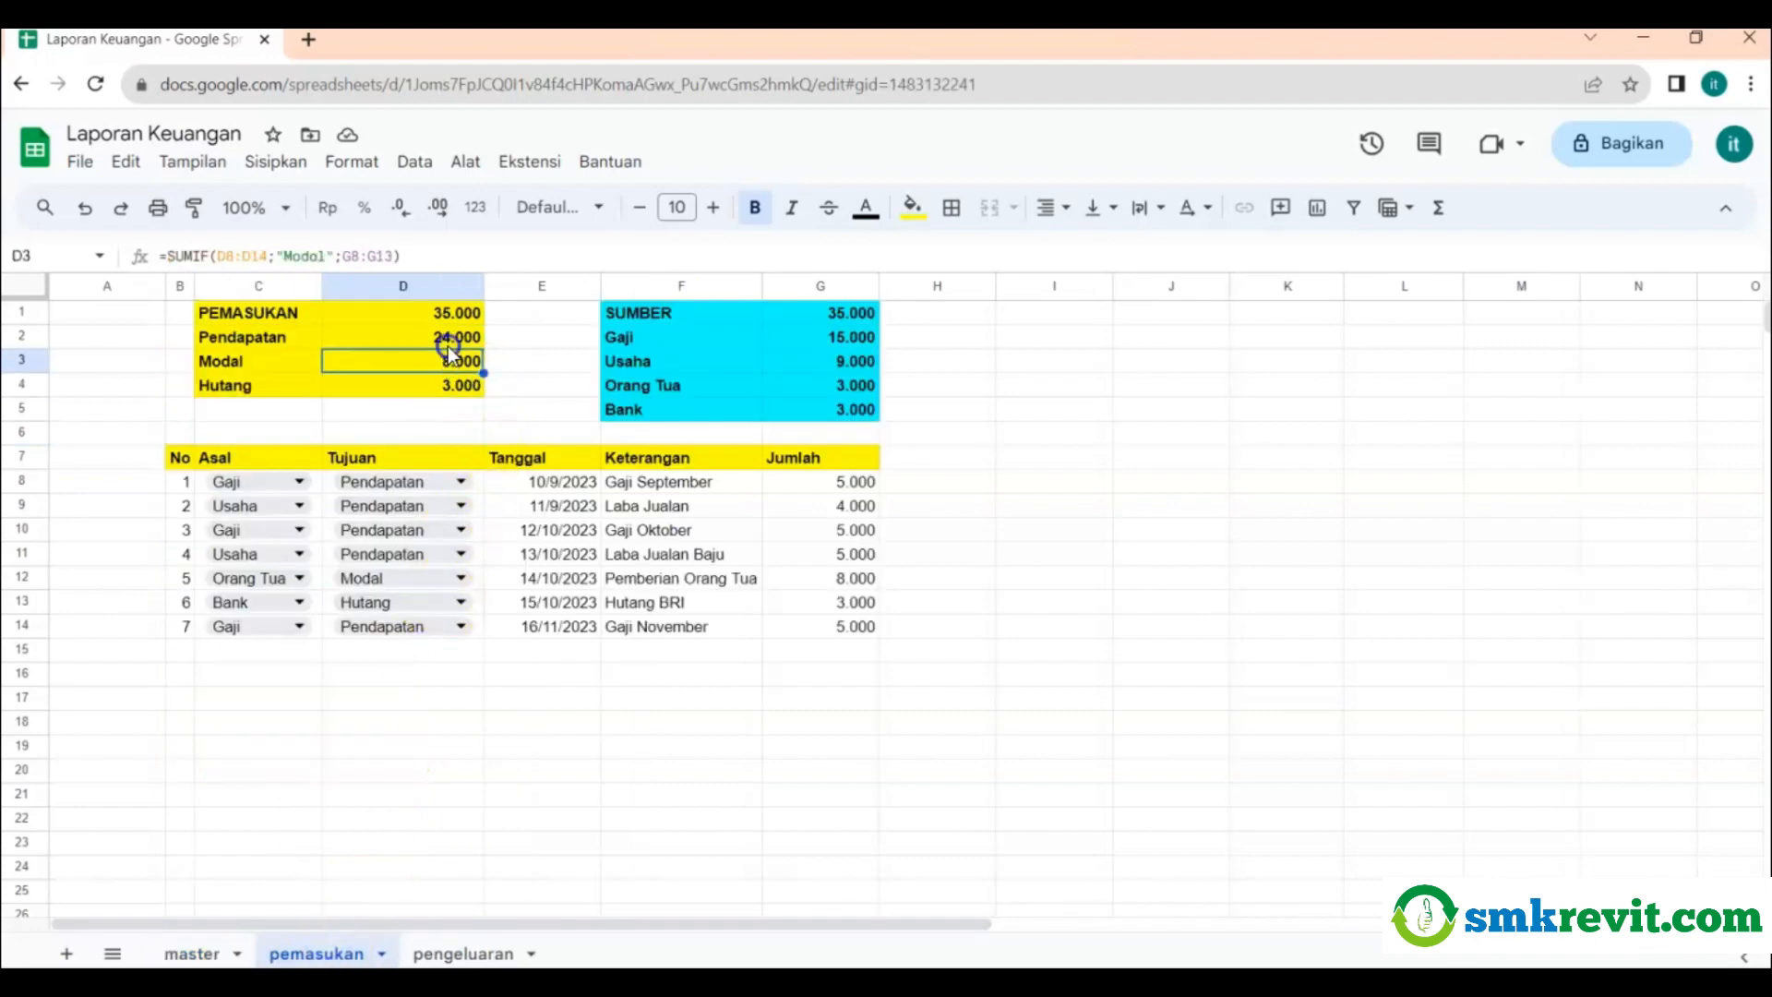
{"action": "left_click", "coordinate": [452, 337]}
{"action": "left_click", "coordinate": [450, 367]}
{"action": "left_click", "coordinate": [451, 396]}
{"action": "left_click", "coordinate": [457, 362]}
{"action": "left_click", "coordinate": [457, 336]}
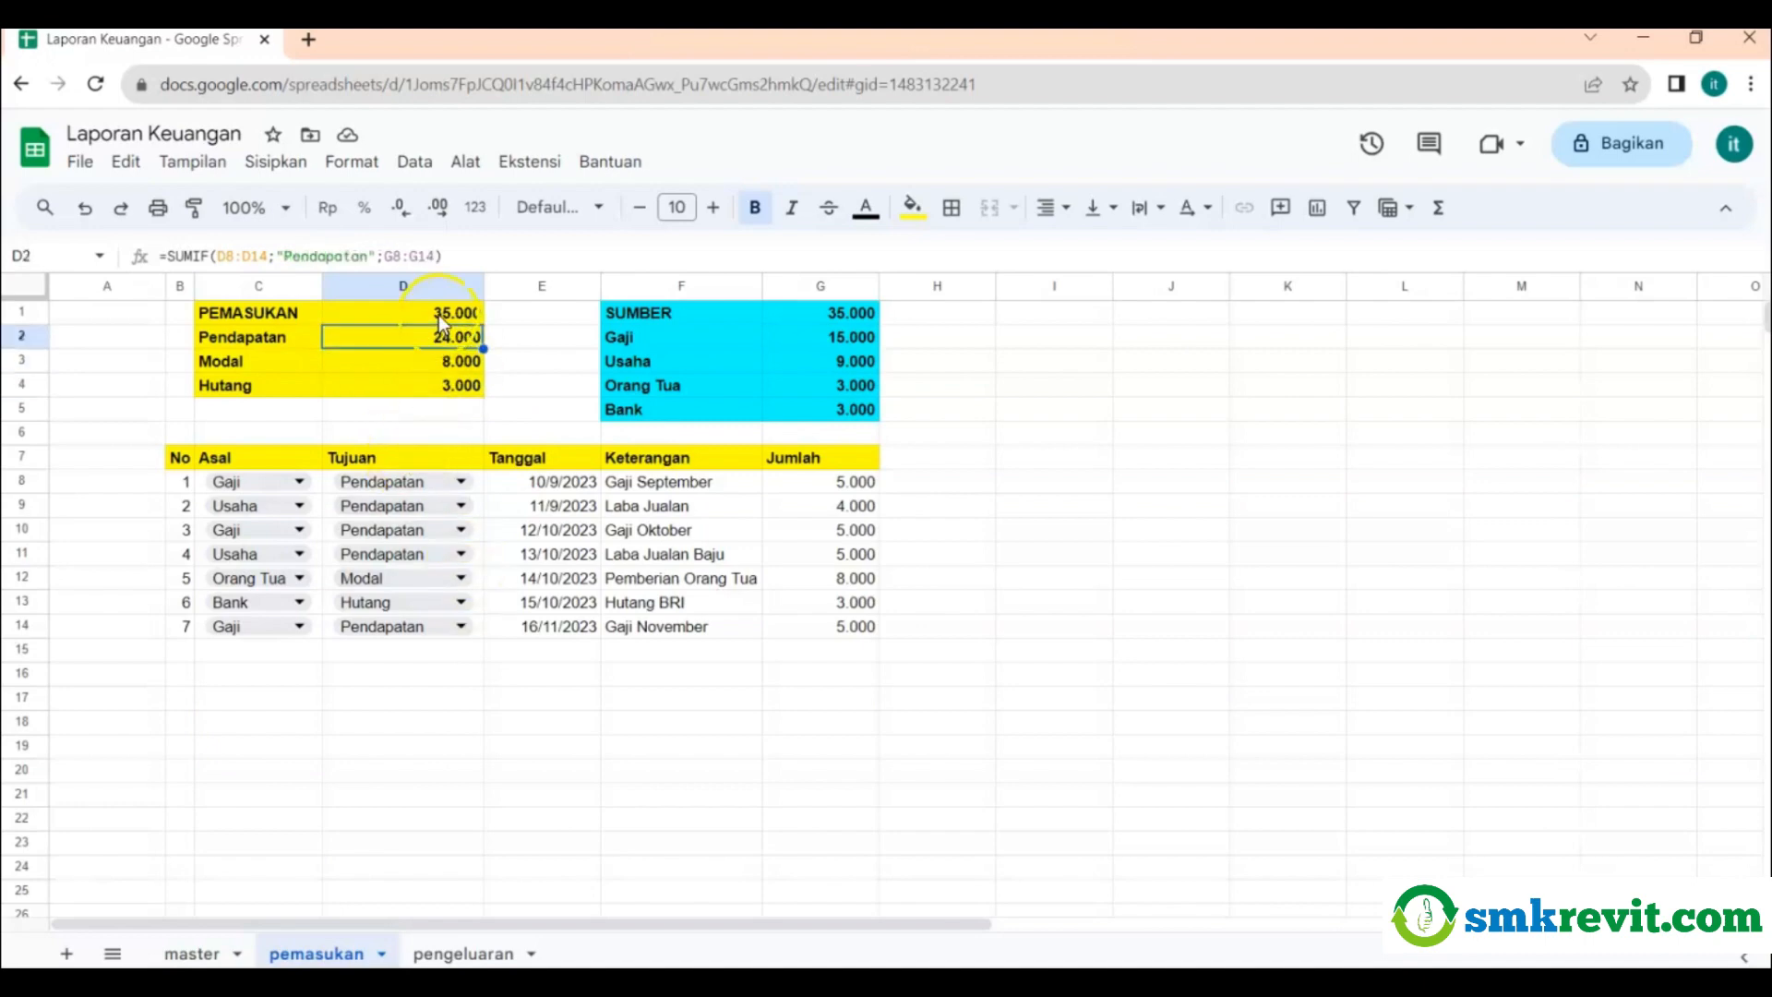
{"action": "left_click", "coordinate": [440, 313]}
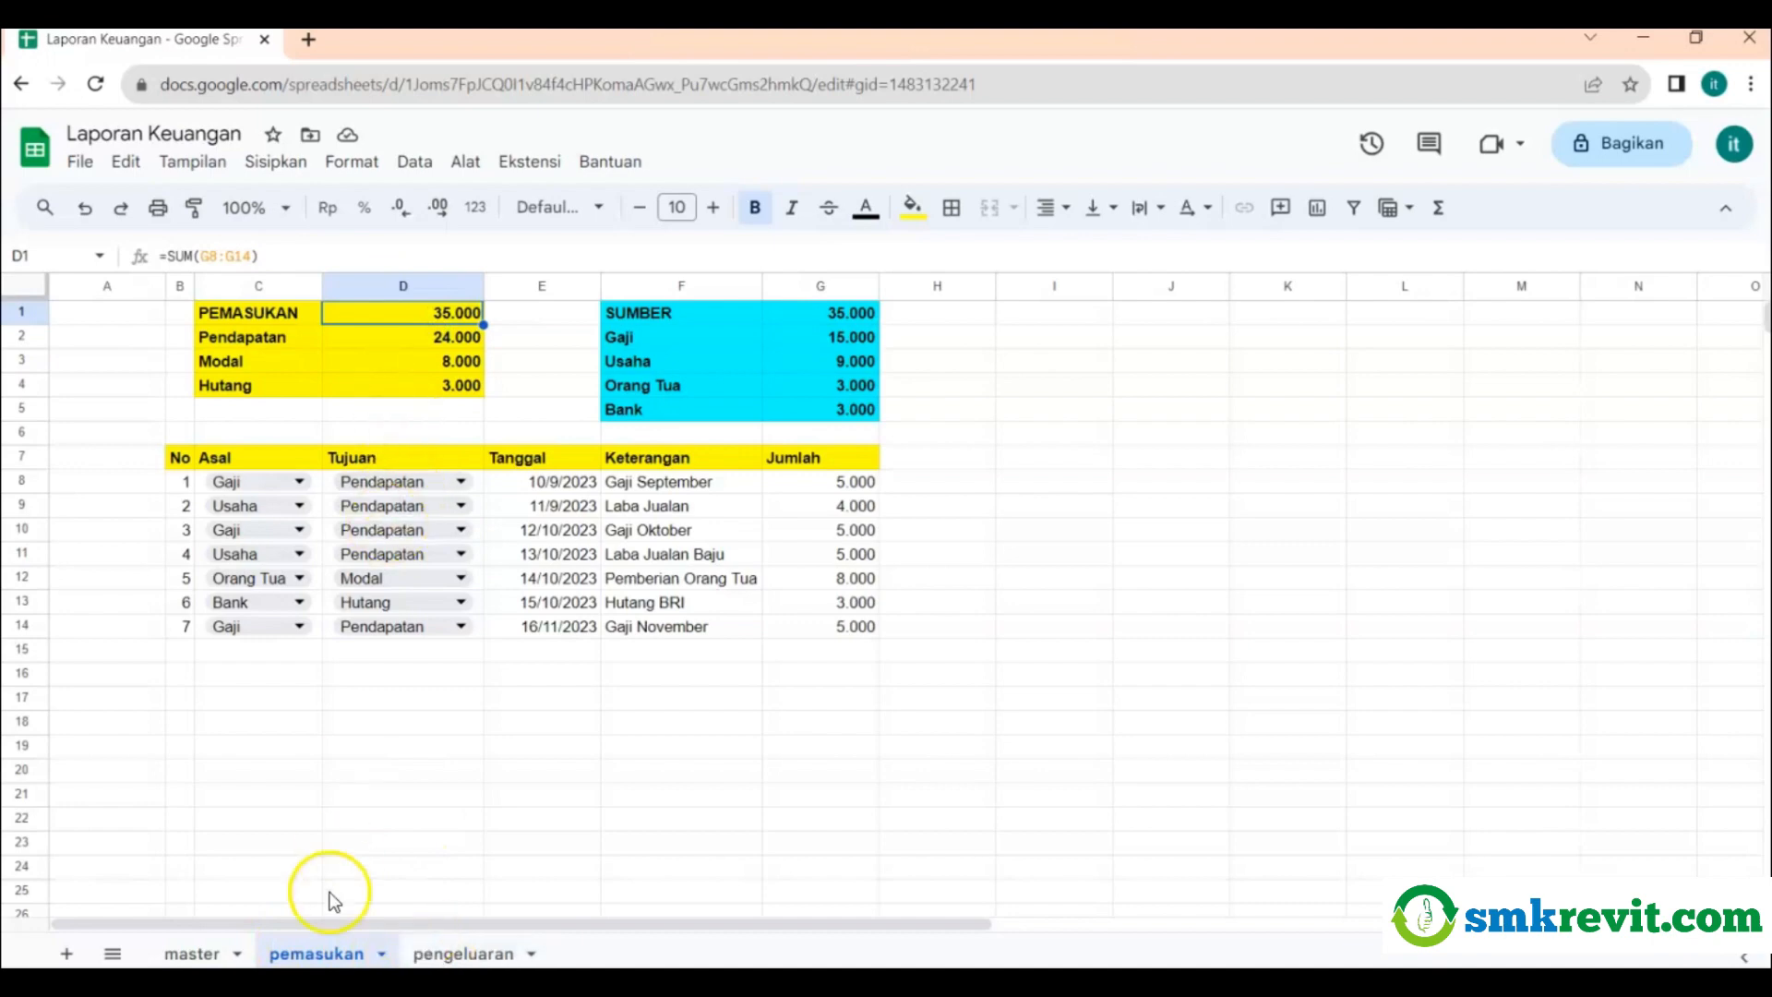
Remove the pengeluaran subtraction from the Pendapatan formula in master cell C6, leaving =pemasukan!D2.
{"action": "left_click", "coordinate": [205, 953]}
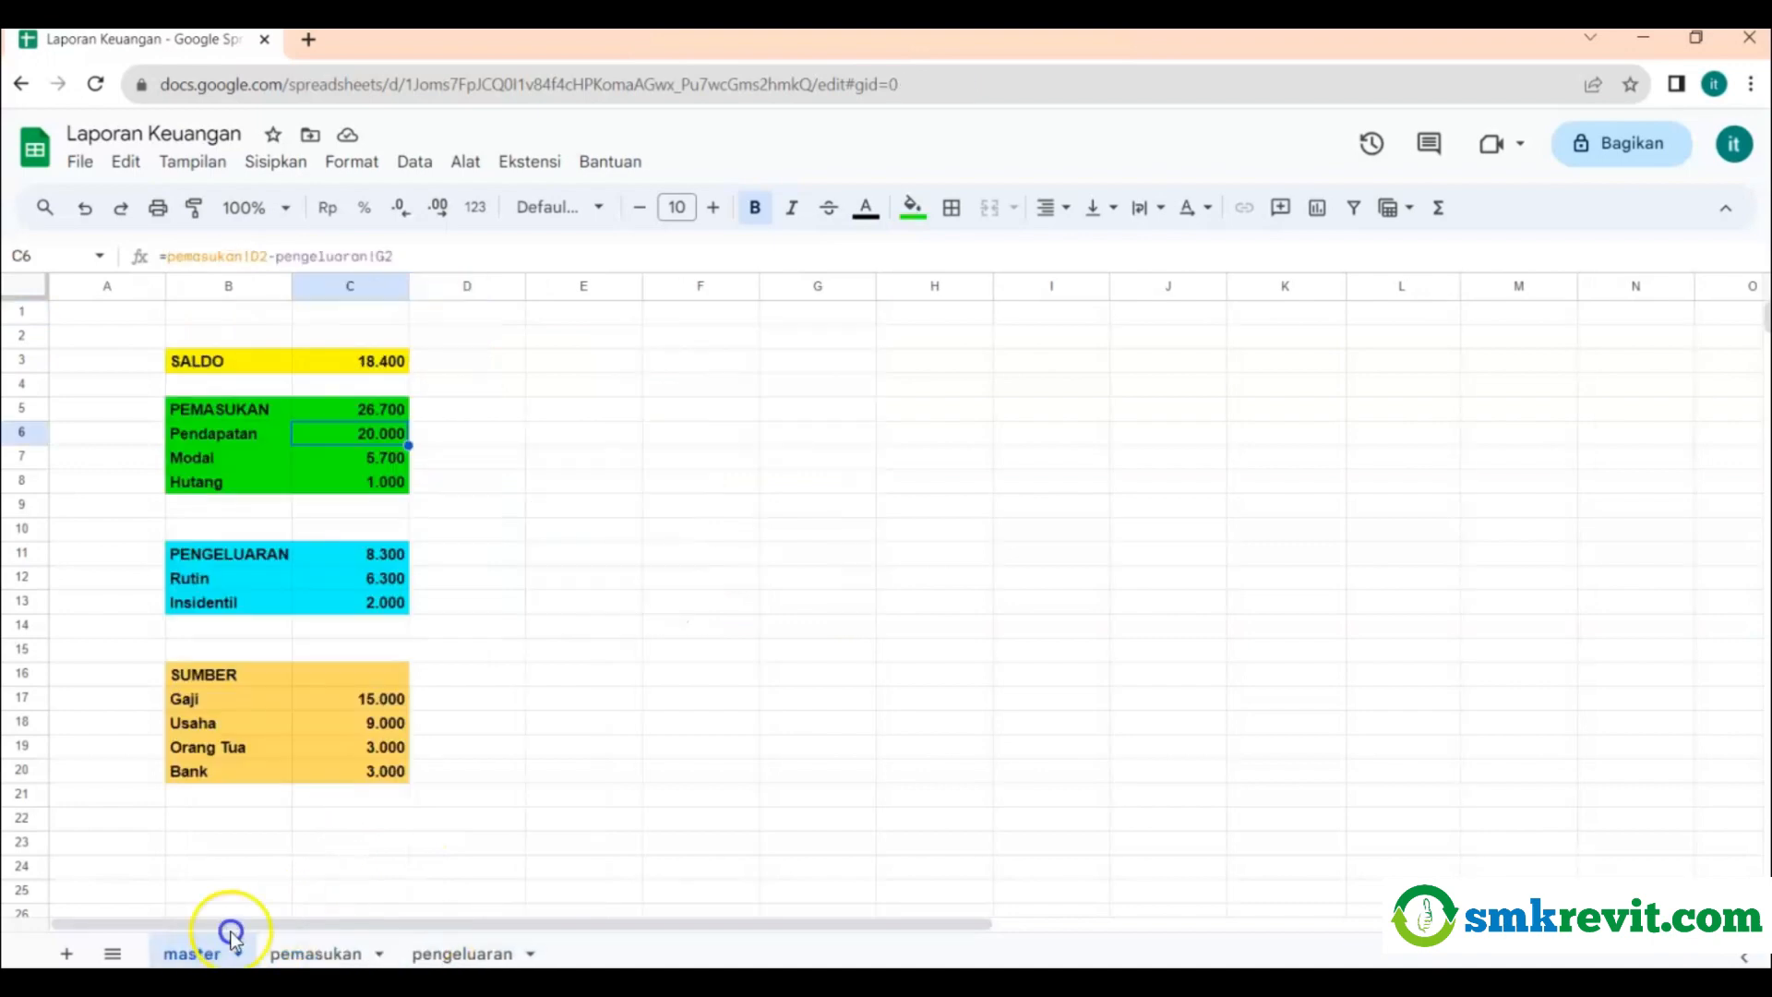
{"action": "left_click", "coordinate": [360, 411]}
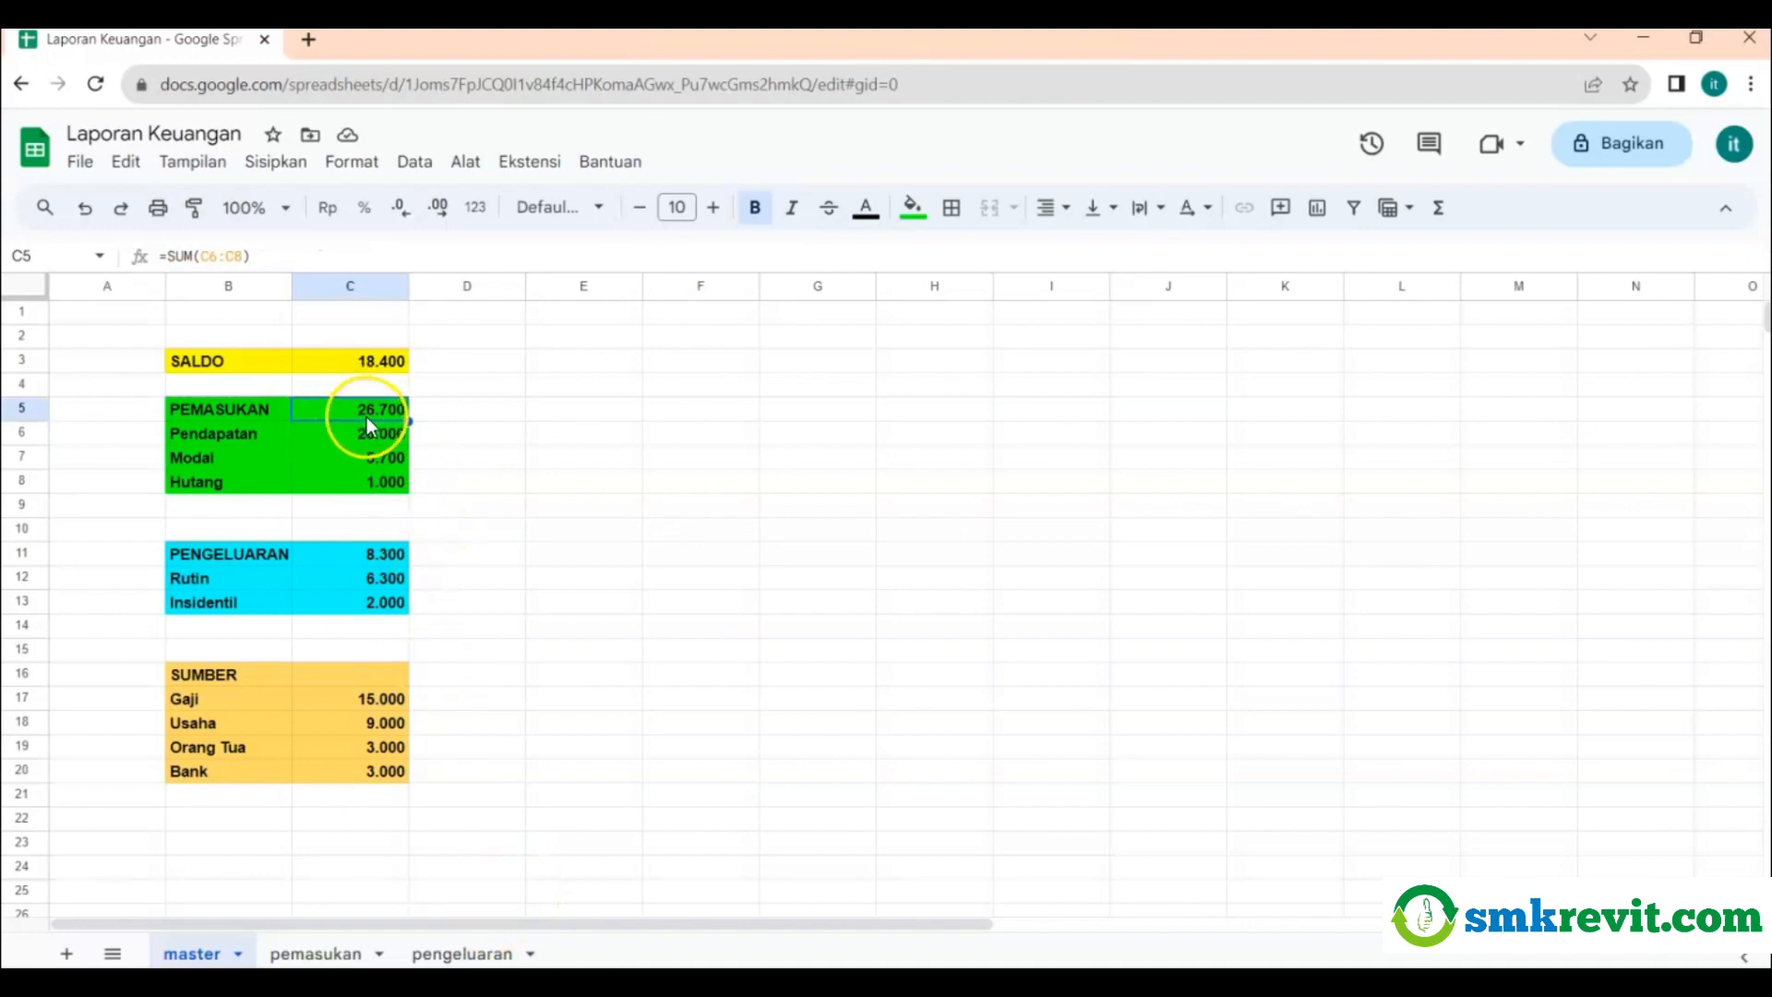
{"action": "left_click", "coordinate": [371, 443]}
{"action": "left_click", "coordinate": [392, 256]}
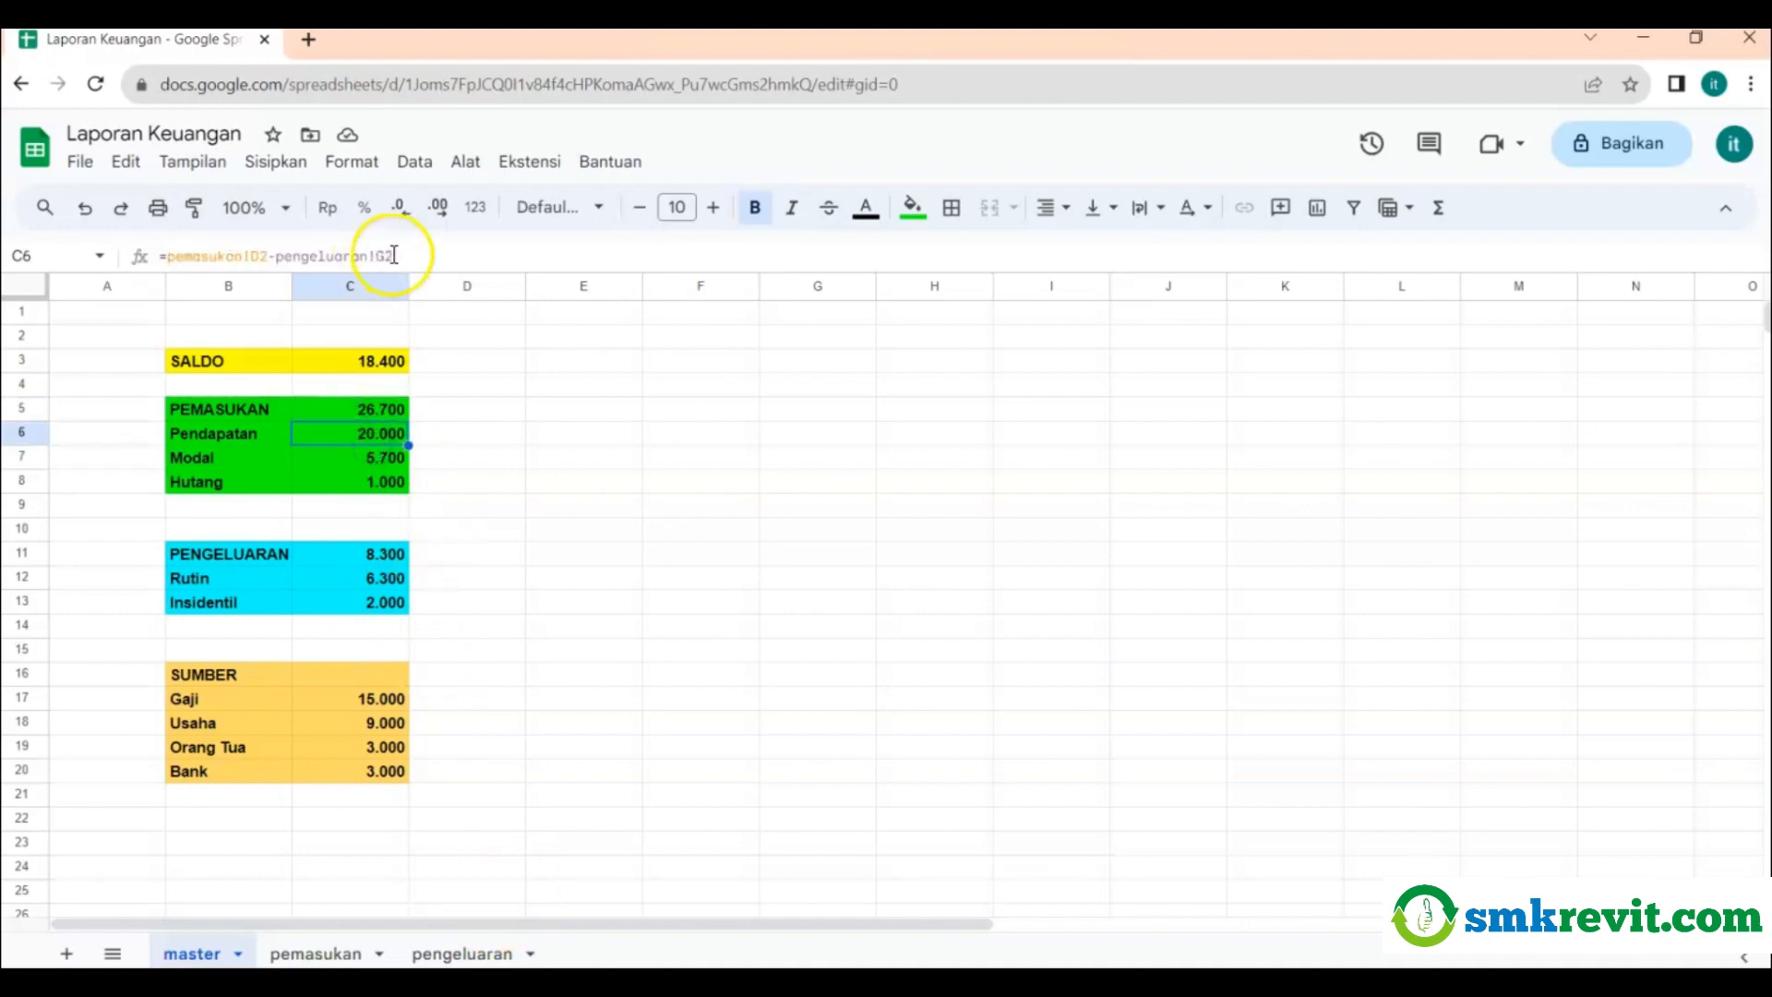
{"action": "key", "text": "BackSpace"}
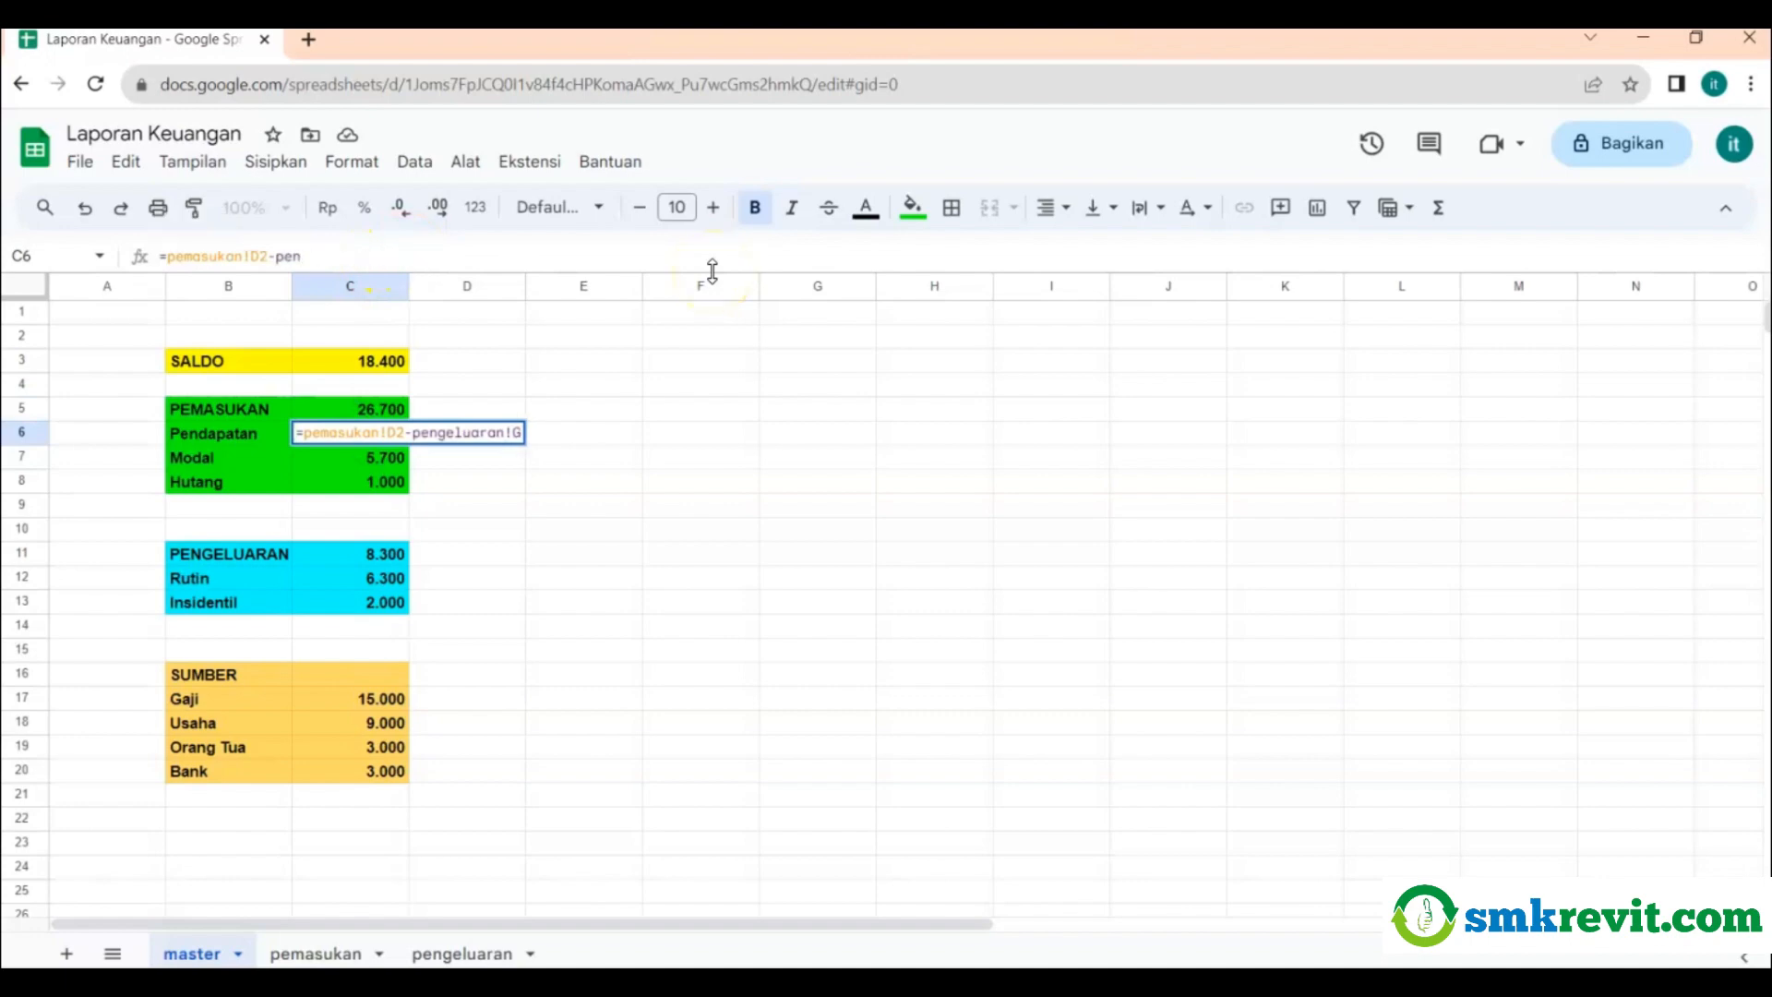
{"action": "type", "text": "3"}
{"action": "key", "text": "Return"}
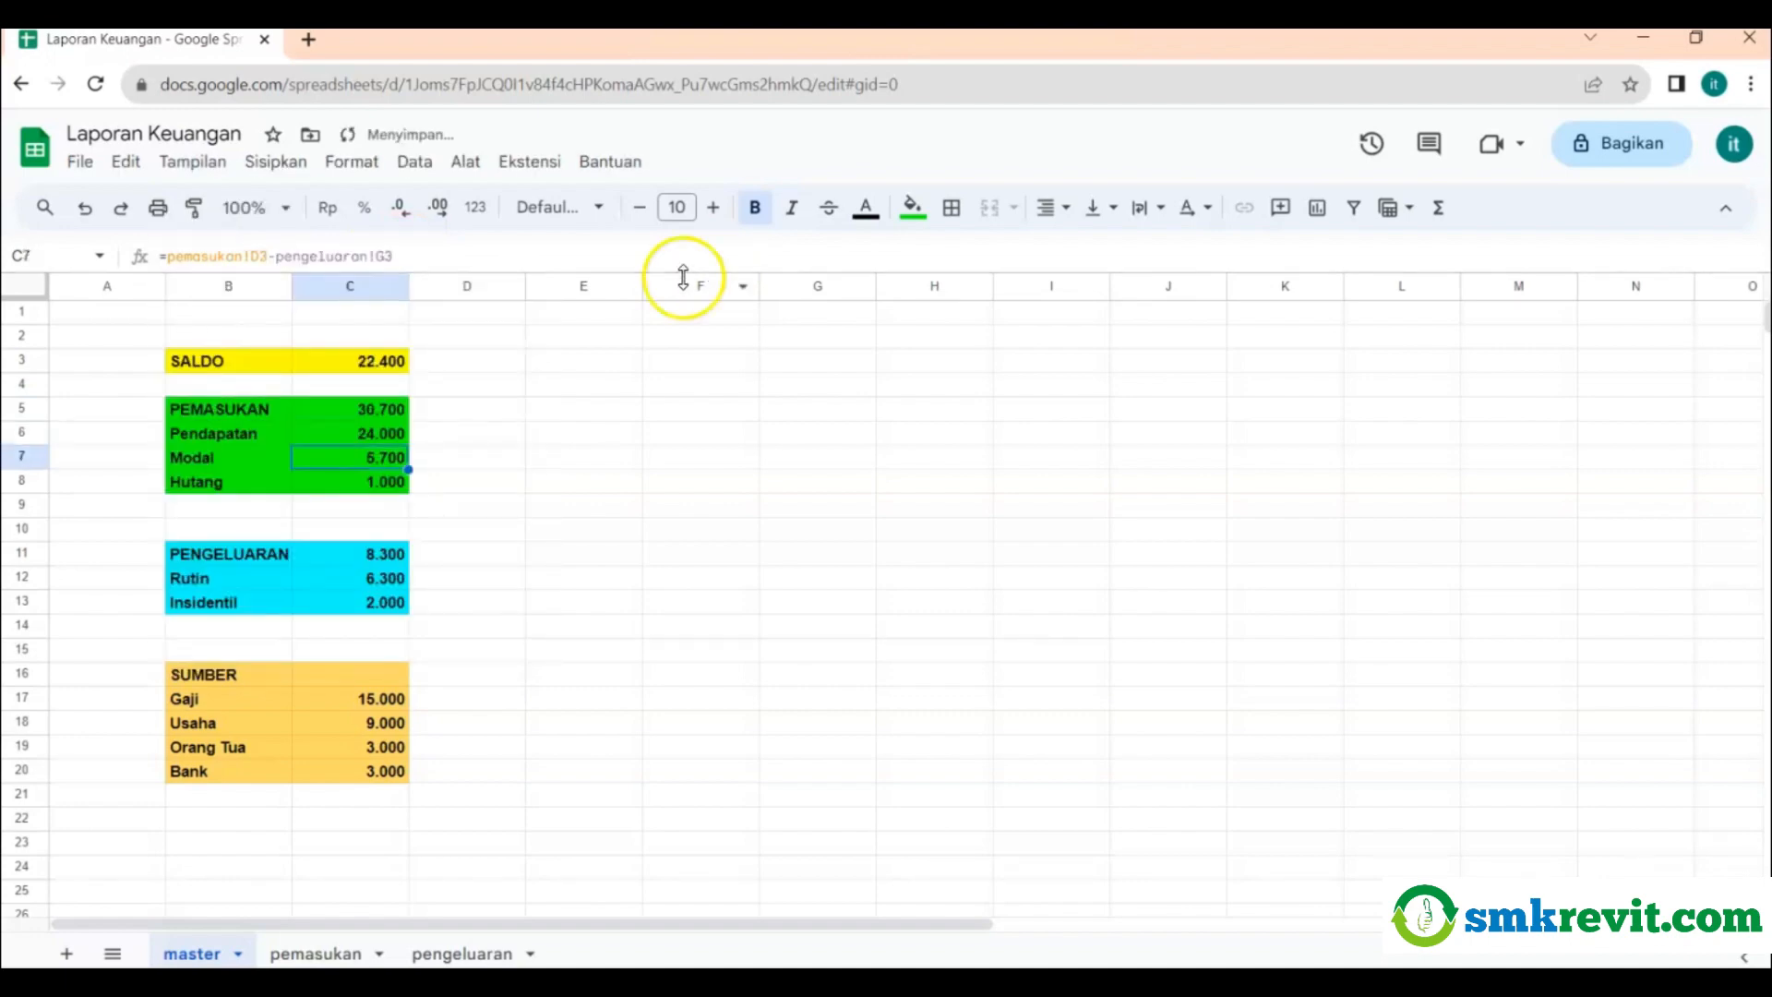
Reduce the Modal formula in master cell C7 to =pemasukan!D3.
{"action": "left_click_drag", "start_coordinate": [392, 257], "coordinate": [276, 256]}
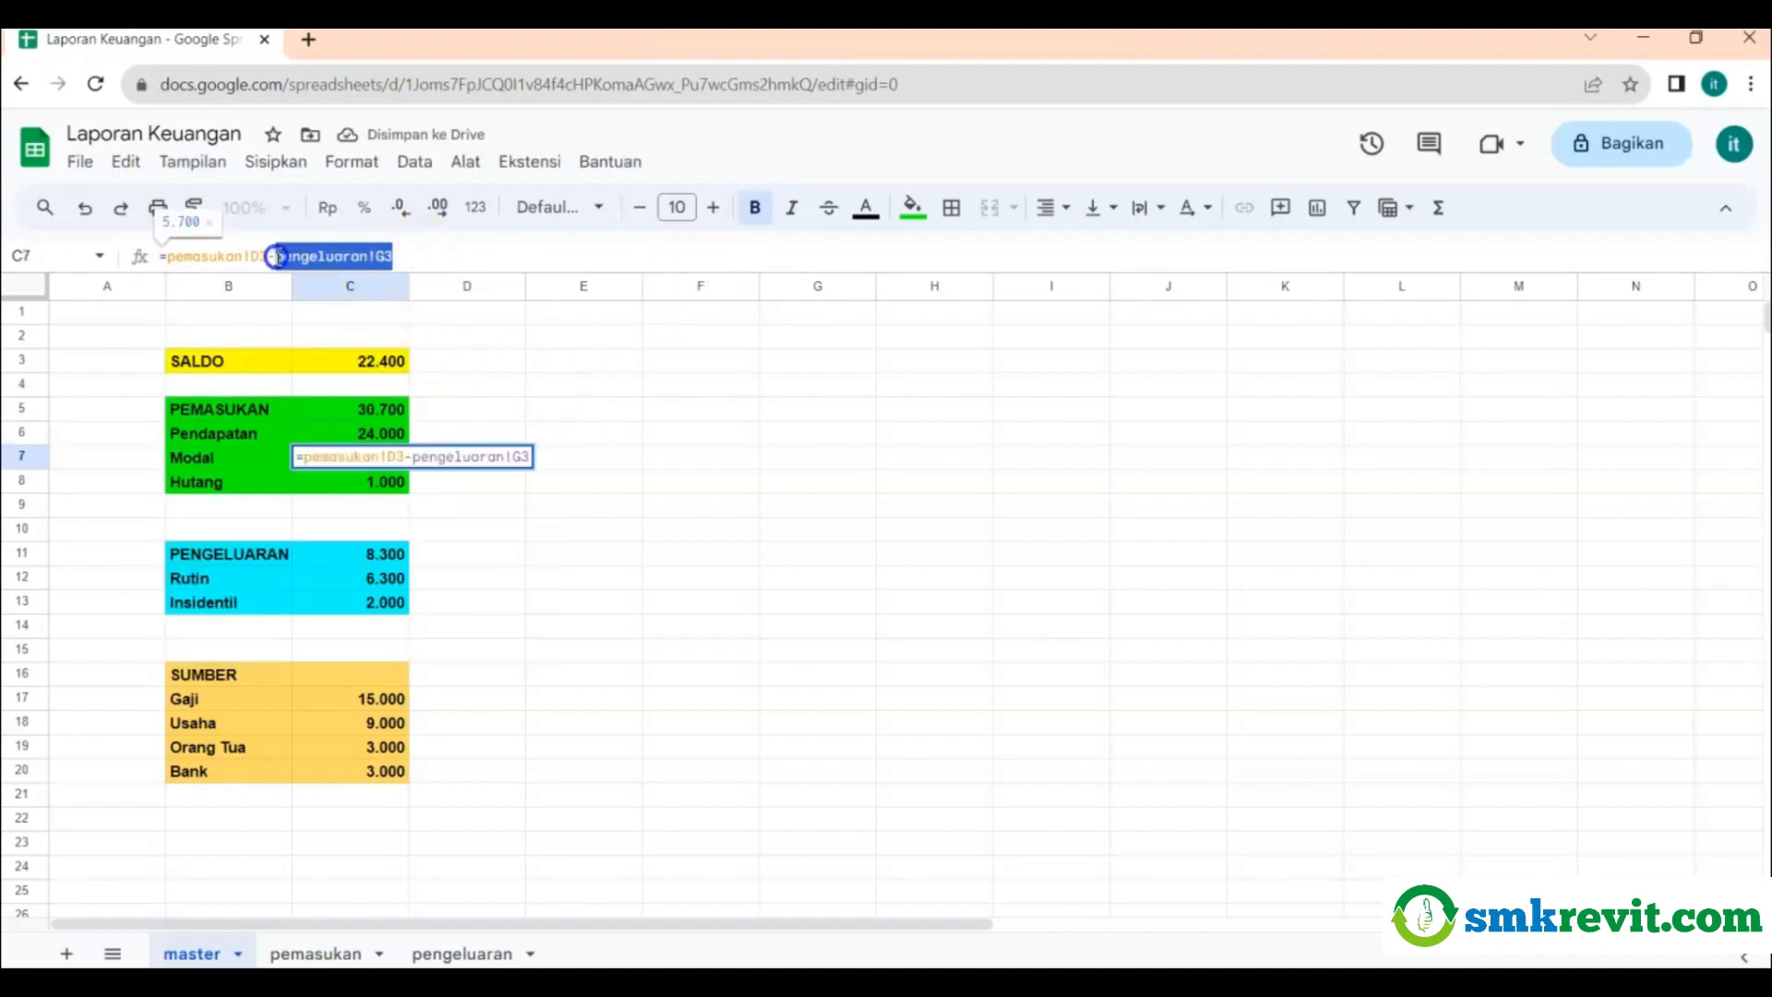
{"action": "key", "text": "BackSpace"}
{"action": "key", "text": "Return"}
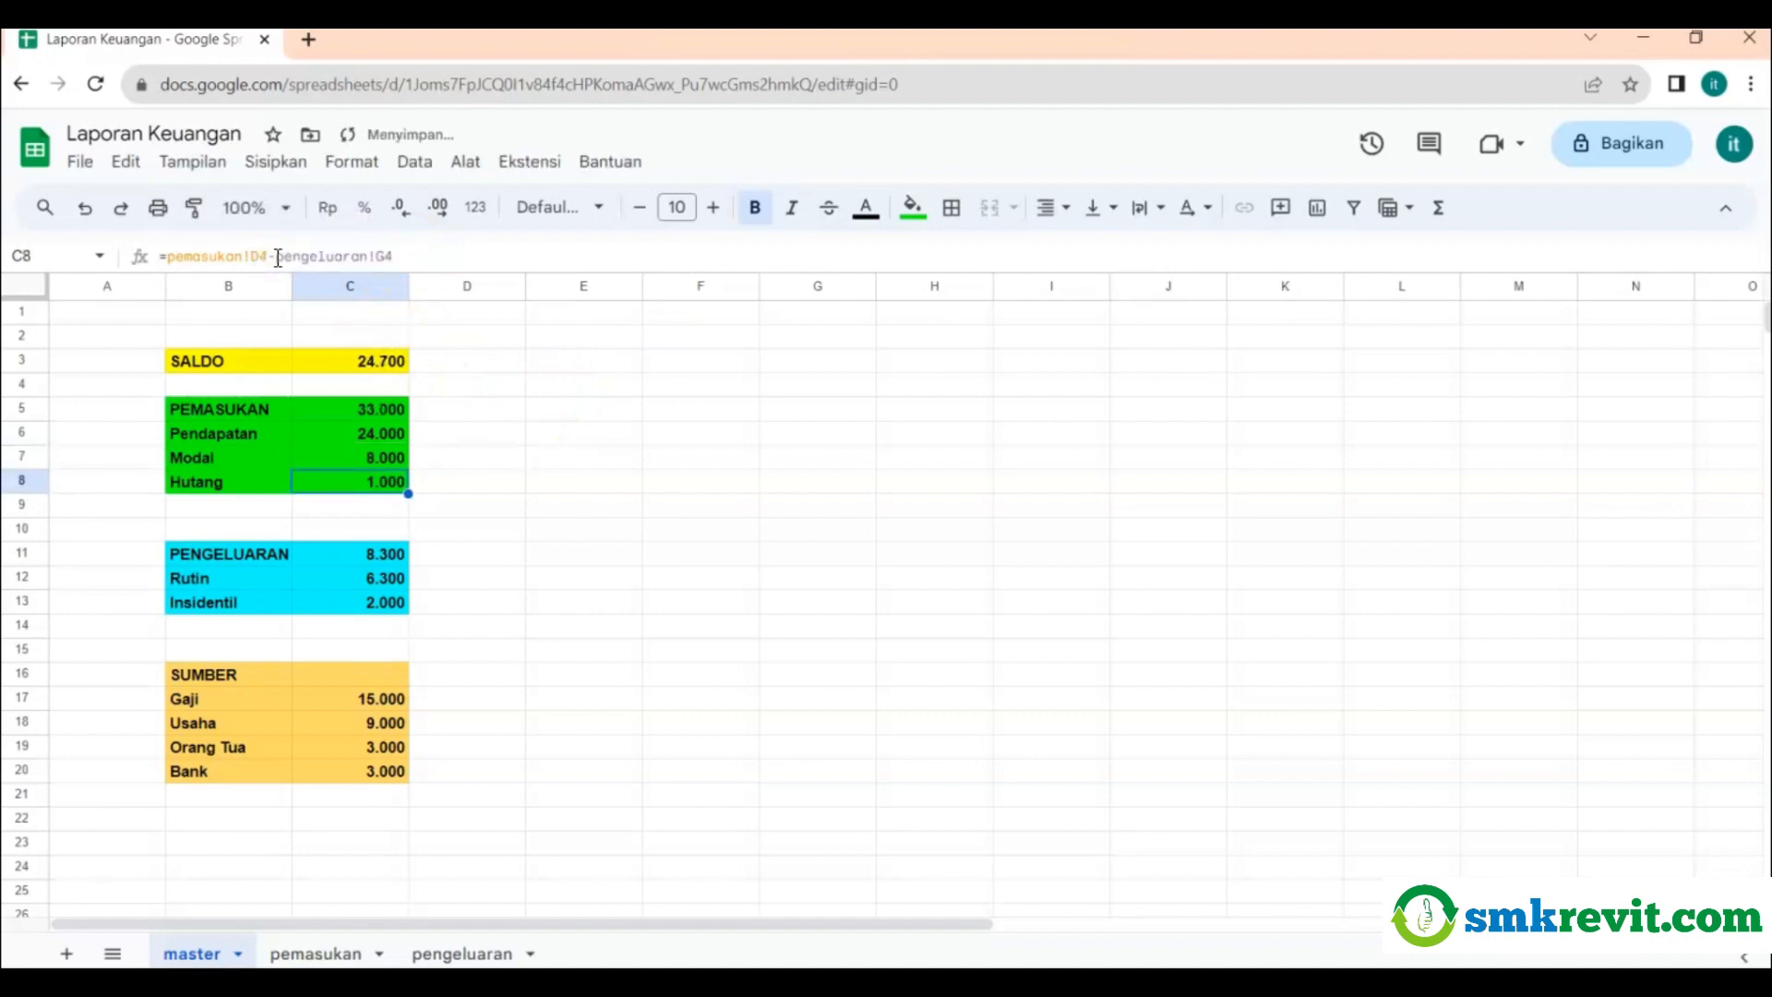
Reduce the Hutang formula in master cell C8 to =pemasukan!D4 and check the PEMASUKAN total formula.
{"action": "left_click", "coordinate": [419, 259]}
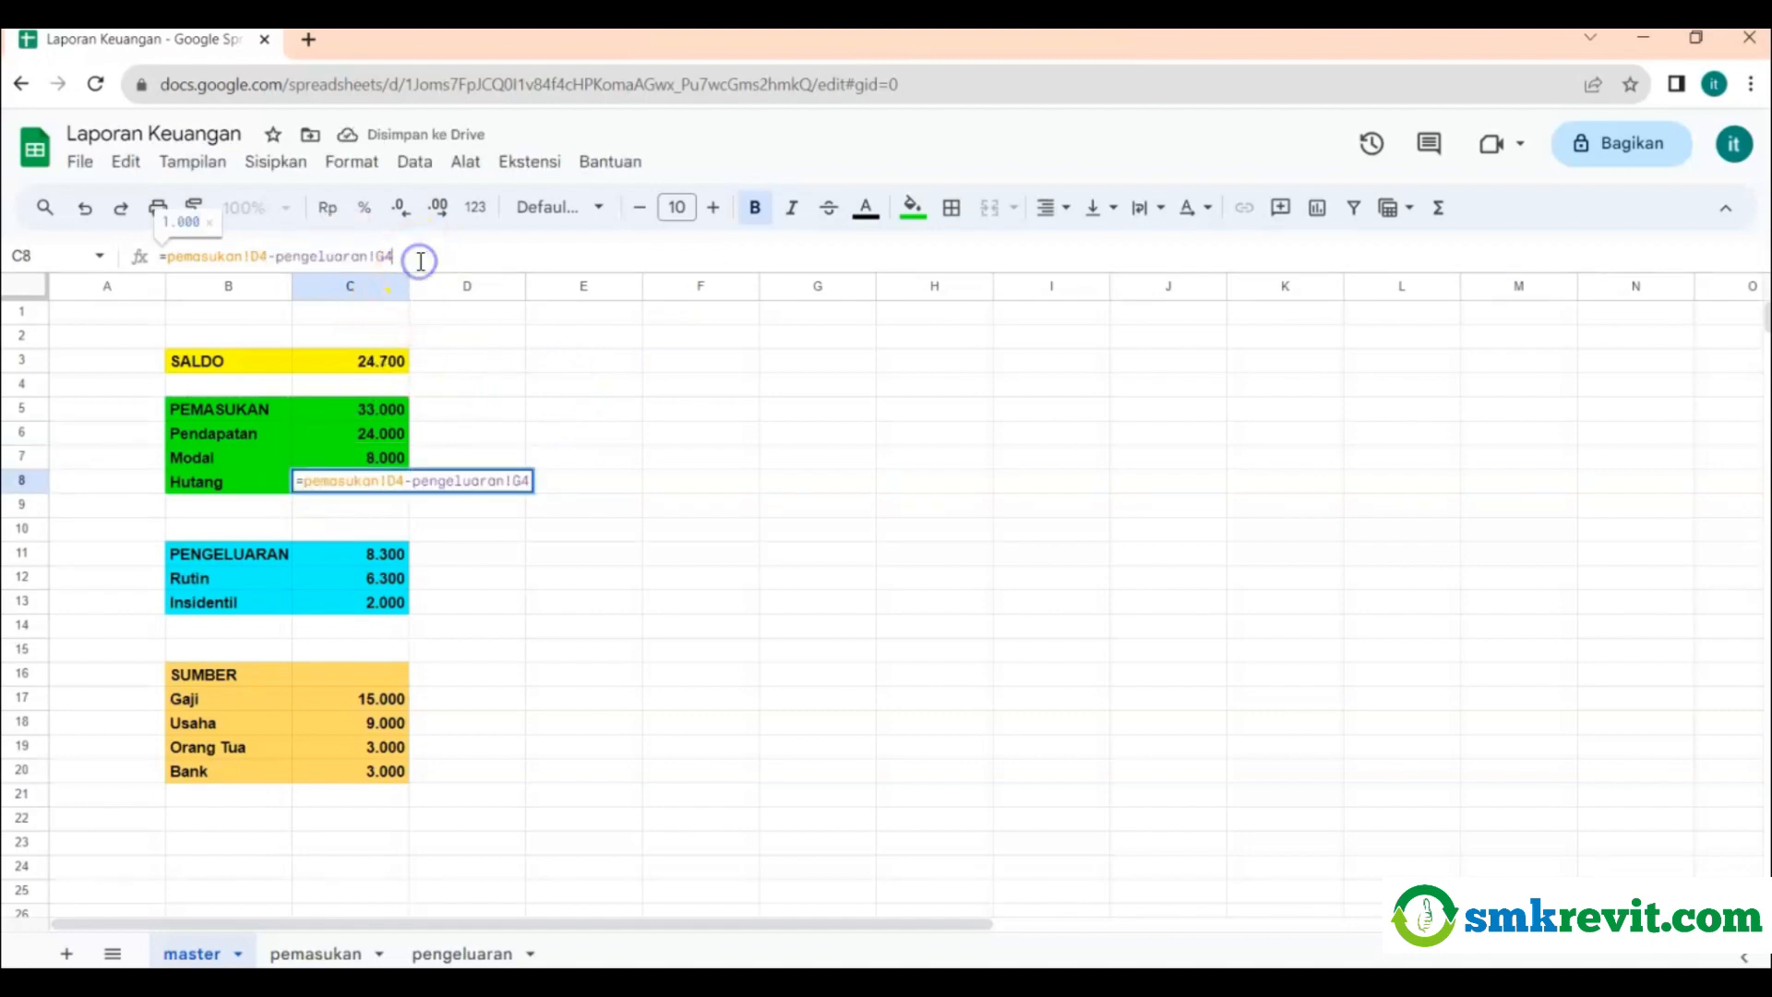
{"action": "key", "text": "BackSpace"}
{"action": "key", "text": "BackSpace"}
{"action": "key", "text": "BackSpace"}
{"action": "key", "text": "BackSpace"}
{"action": "key", "text": "BackSpace"}
{"action": "key", "text": "BackSpace"}
{"action": "key", "text": "BackSpace"}
{"action": "key", "text": "BackSpace"}
{"action": "key", "text": "BackSpace"}
{"action": "key", "text": "BackSpace"}
{"action": "key", "text": "BackSpace"}
{"action": "key", "text": "BackSpace"}
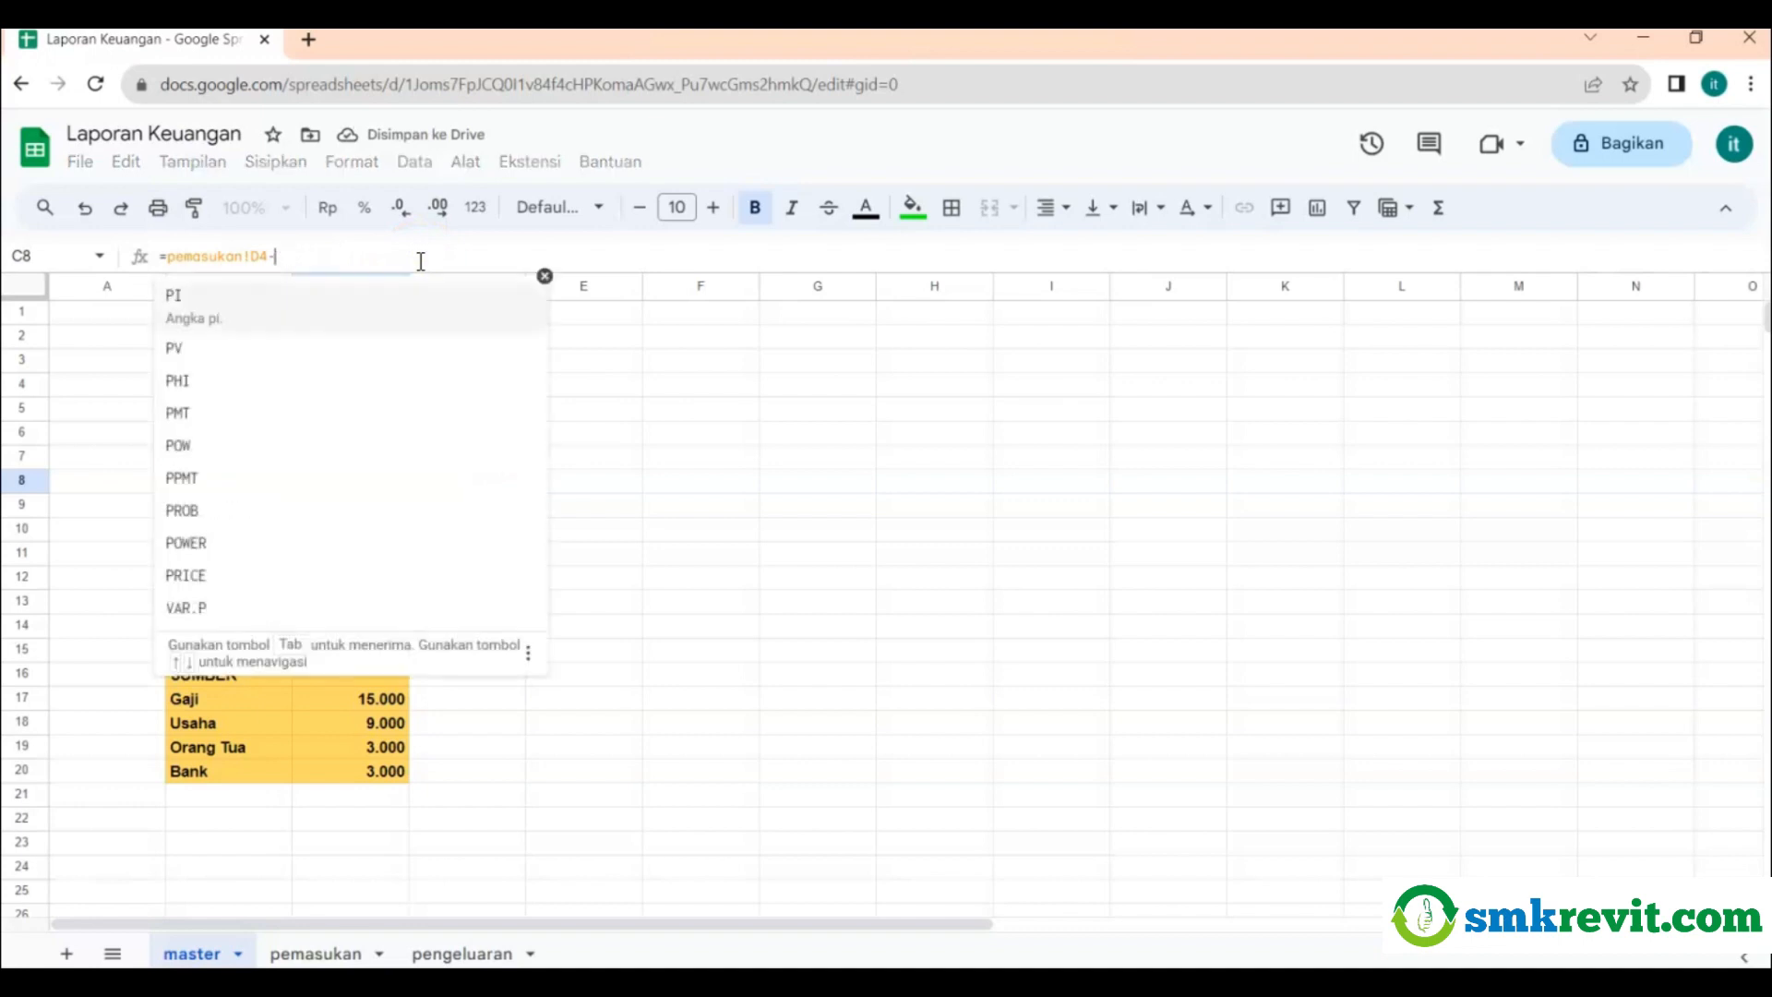
{"action": "key", "text": "Return"}
{"action": "left_click", "coordinate": [389, 453]}
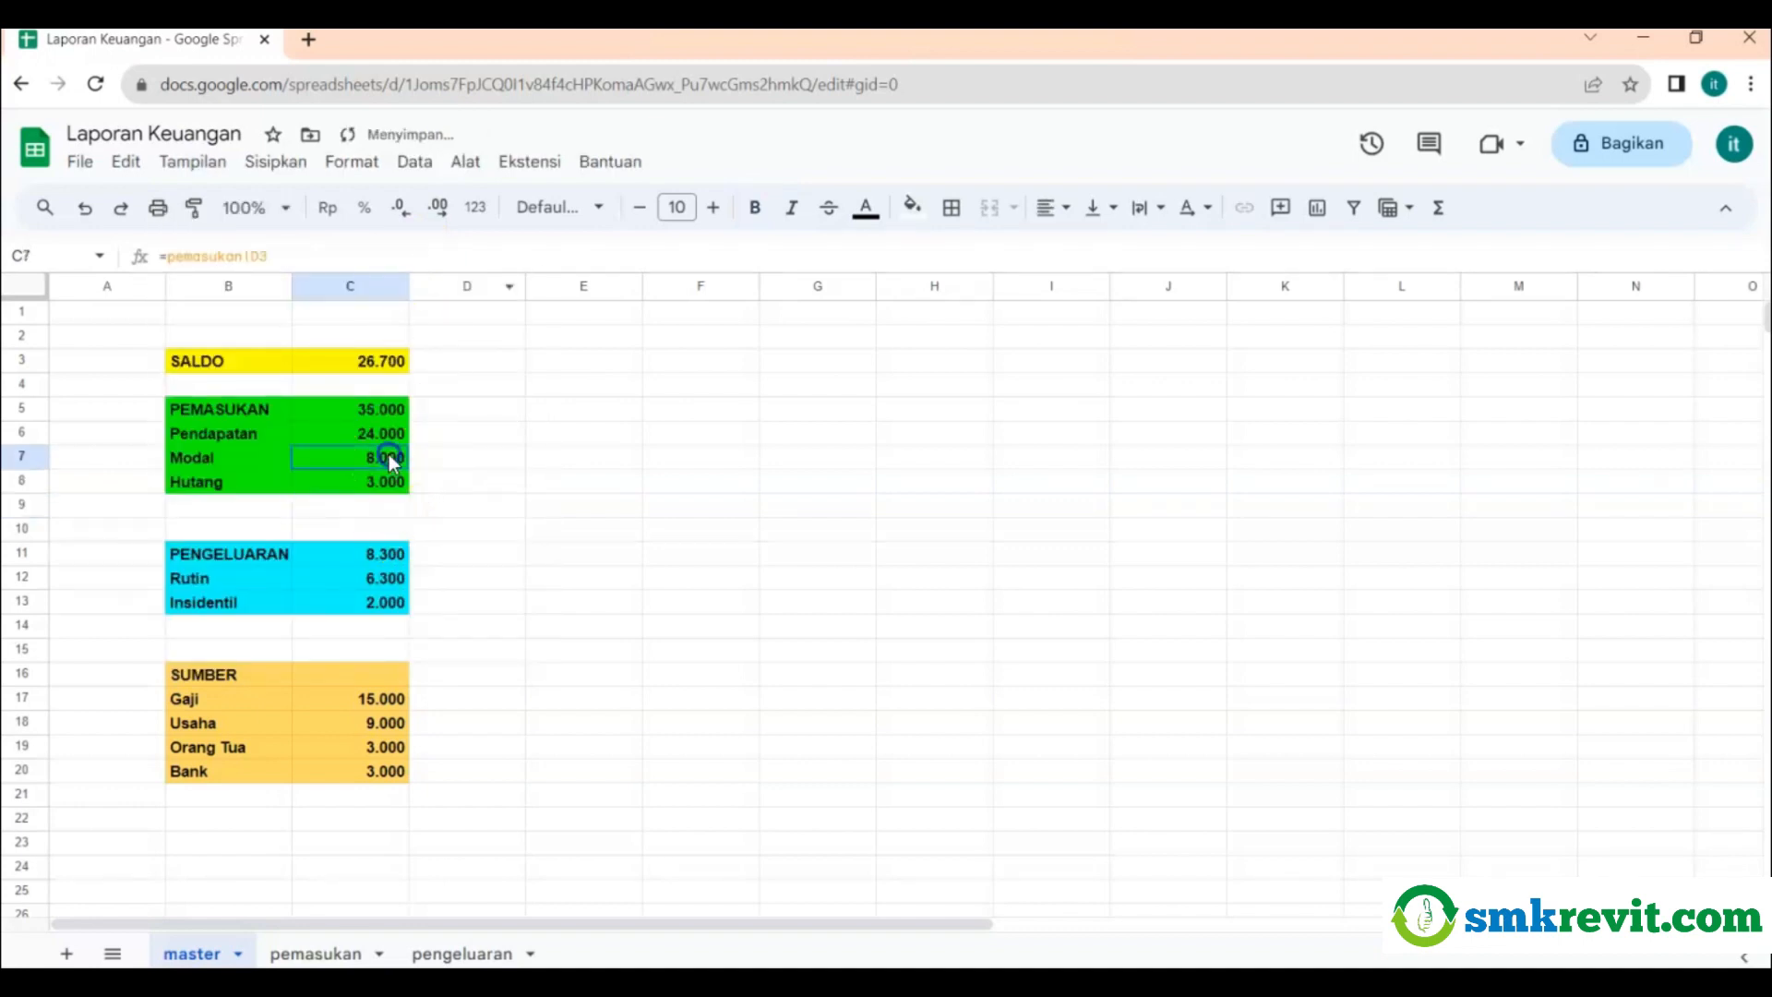
{"action": "key", "text": "Up"}
{"action": "key", "text": "Up"}
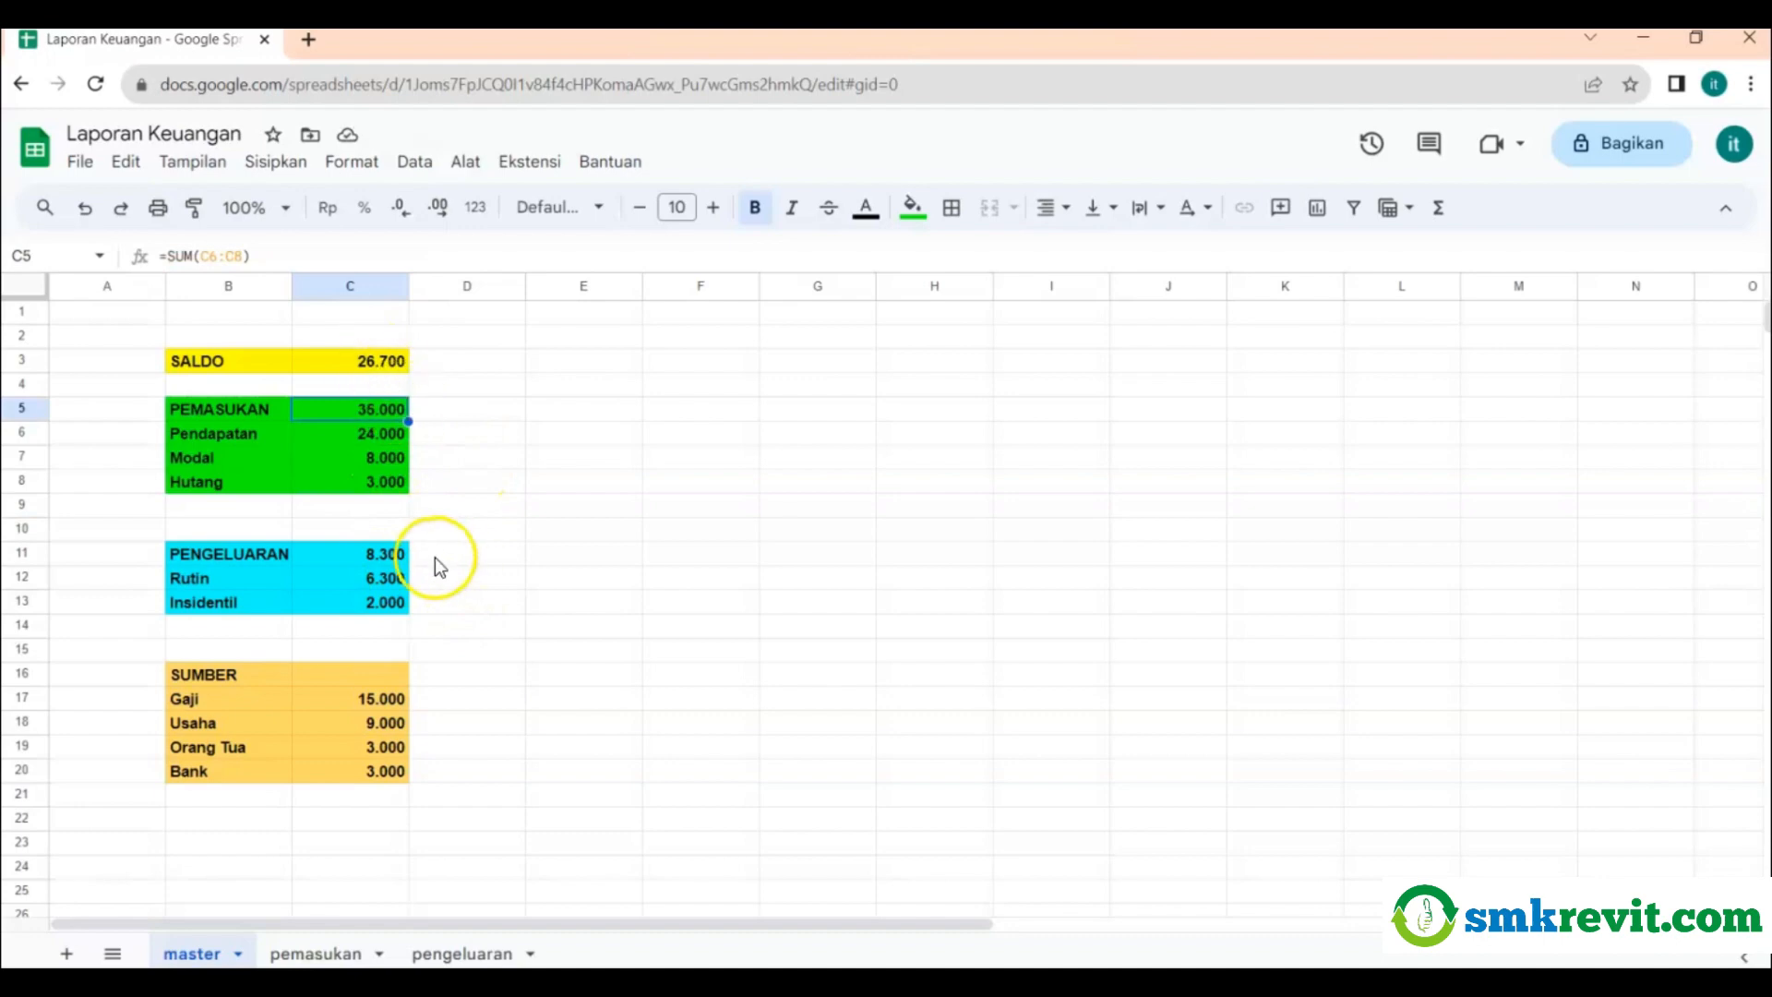
Compare the totals in the pengeluaran and pemasukan sheets with the master sheet and check the SALDO formula.
{"action": "left_click", "coordinate": [475, 953]}
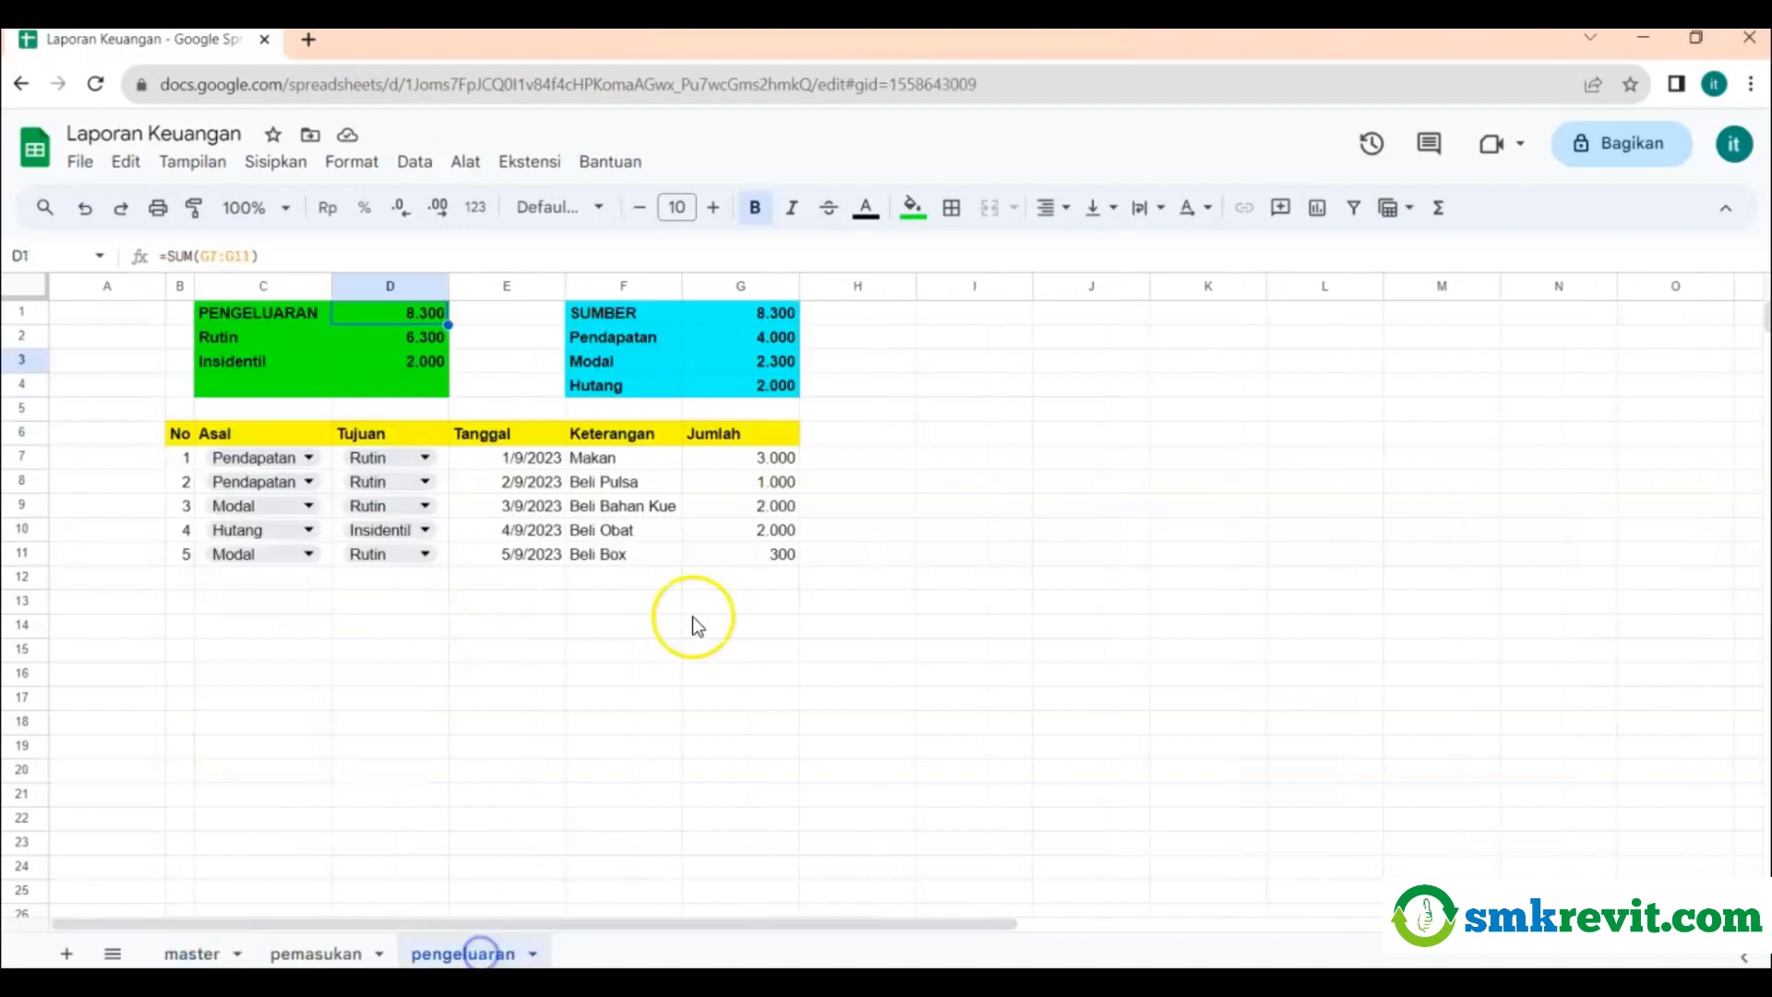
{"action": "left_click", "coordinate": [419, 315]}
{"action": "left_click", "coordinate": [318, 953]}
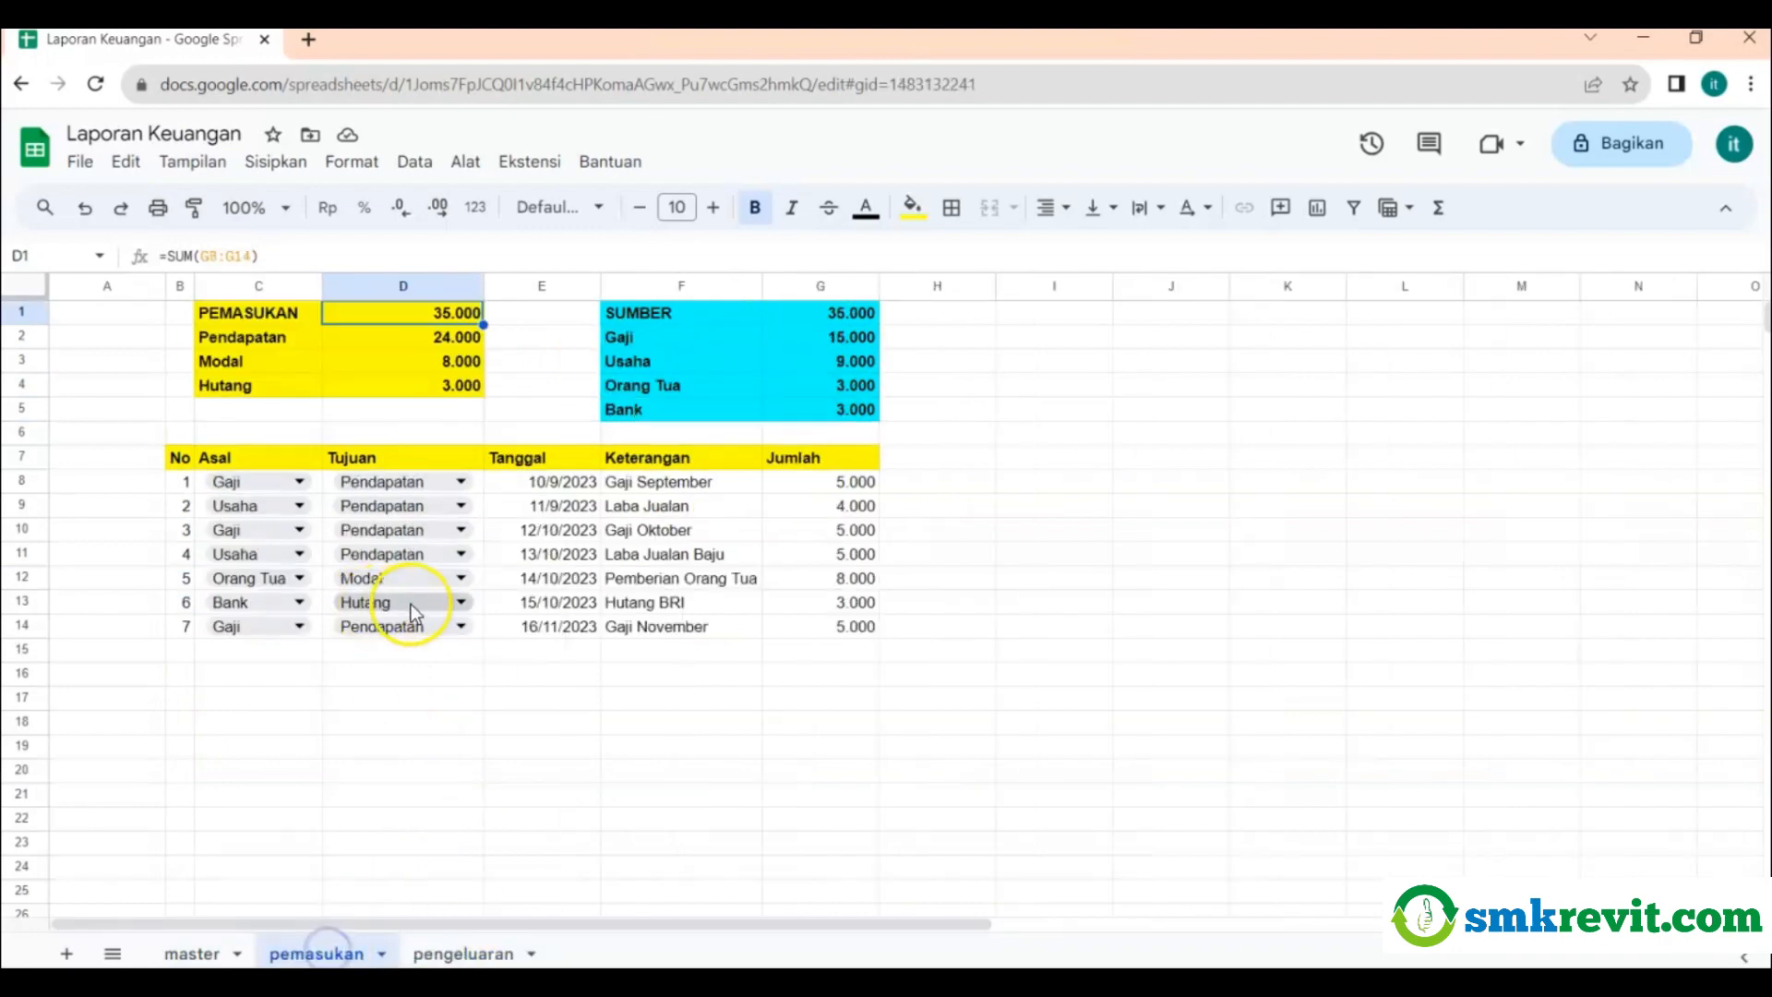
{"action": "left_click", "coordinate": [192, 953]}
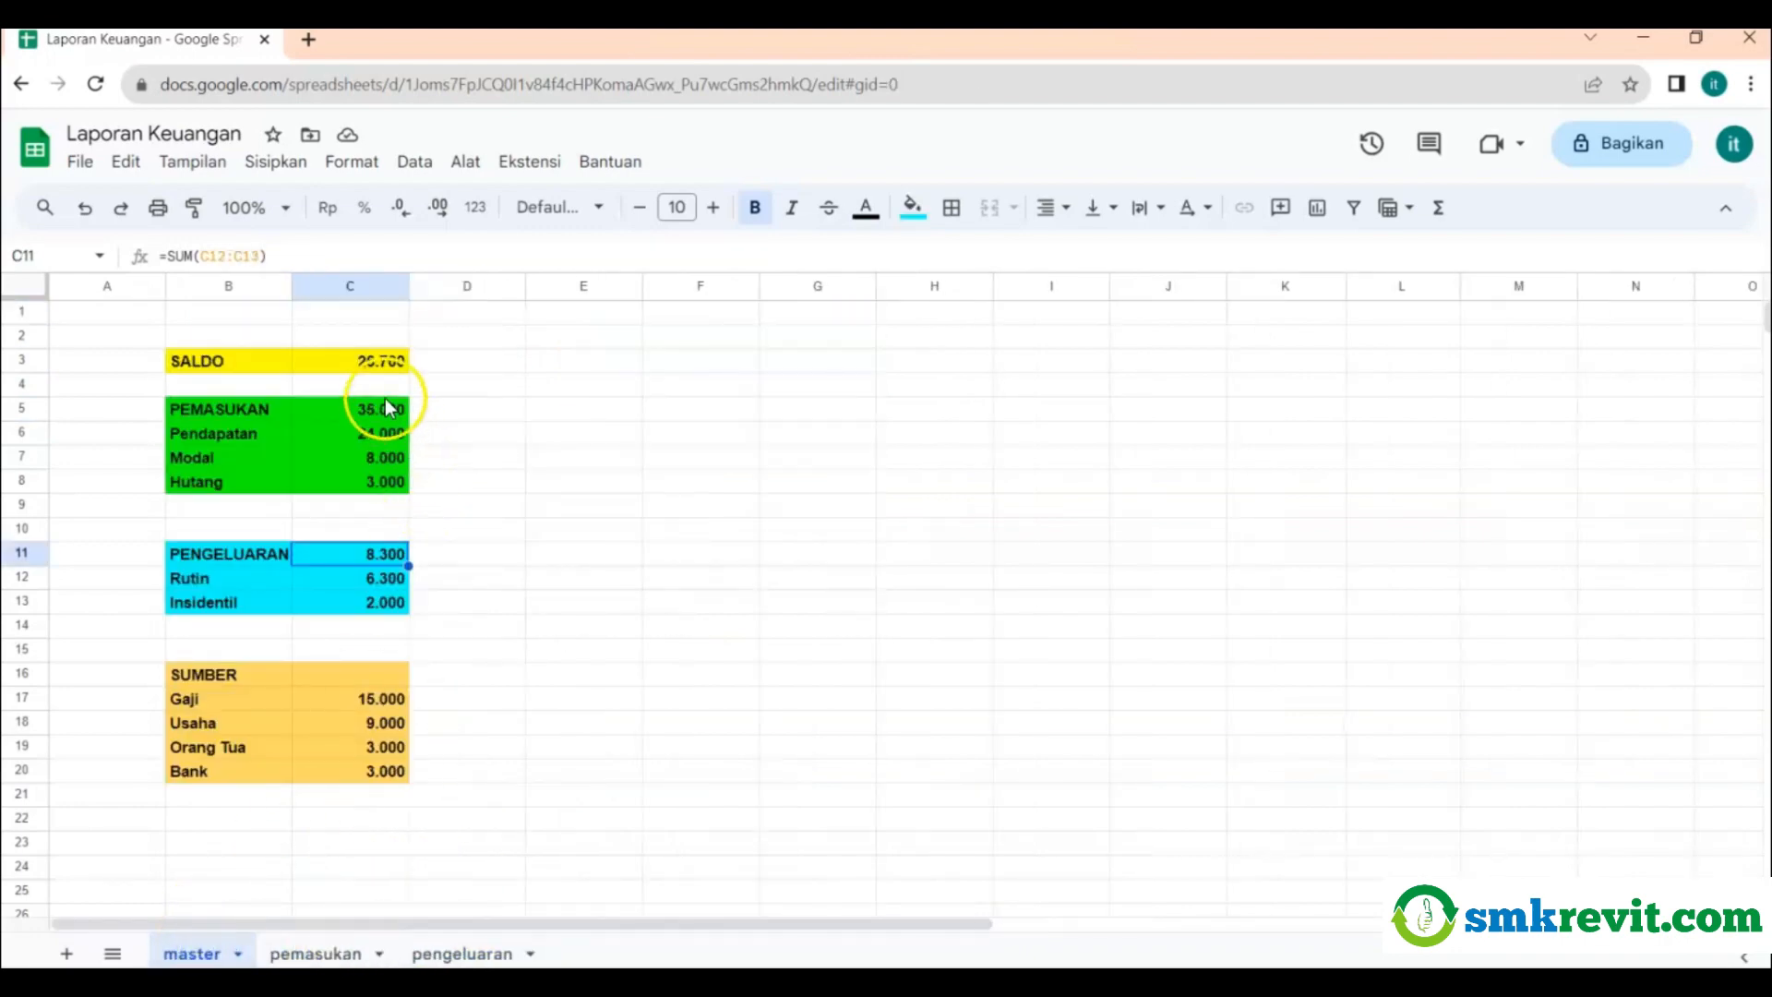
{"action": "left_click", "coordinate": [385, 362]}
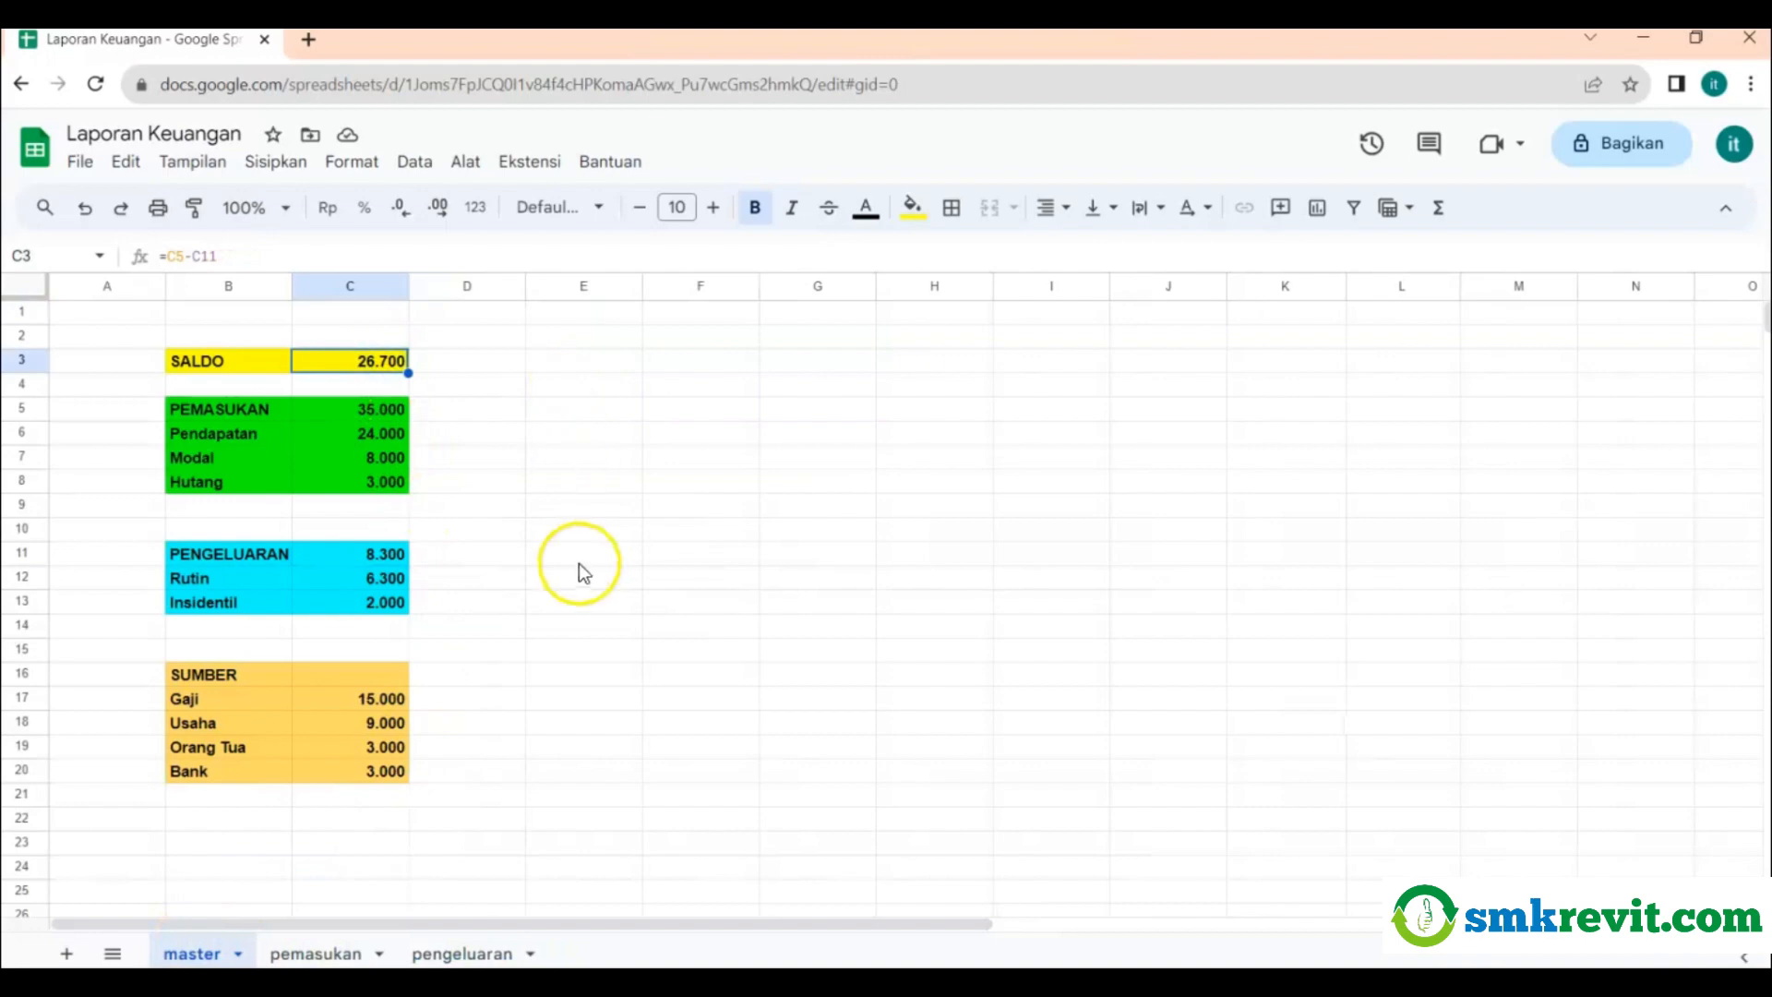
Total the source amounts C17:C20 with a SUM formula in SUMBER cell C16 of the master sheet.
{"action": "left_click", "coordinate": [378, 698]}
{"action": "left_click", "coordinate": [383, 773]}
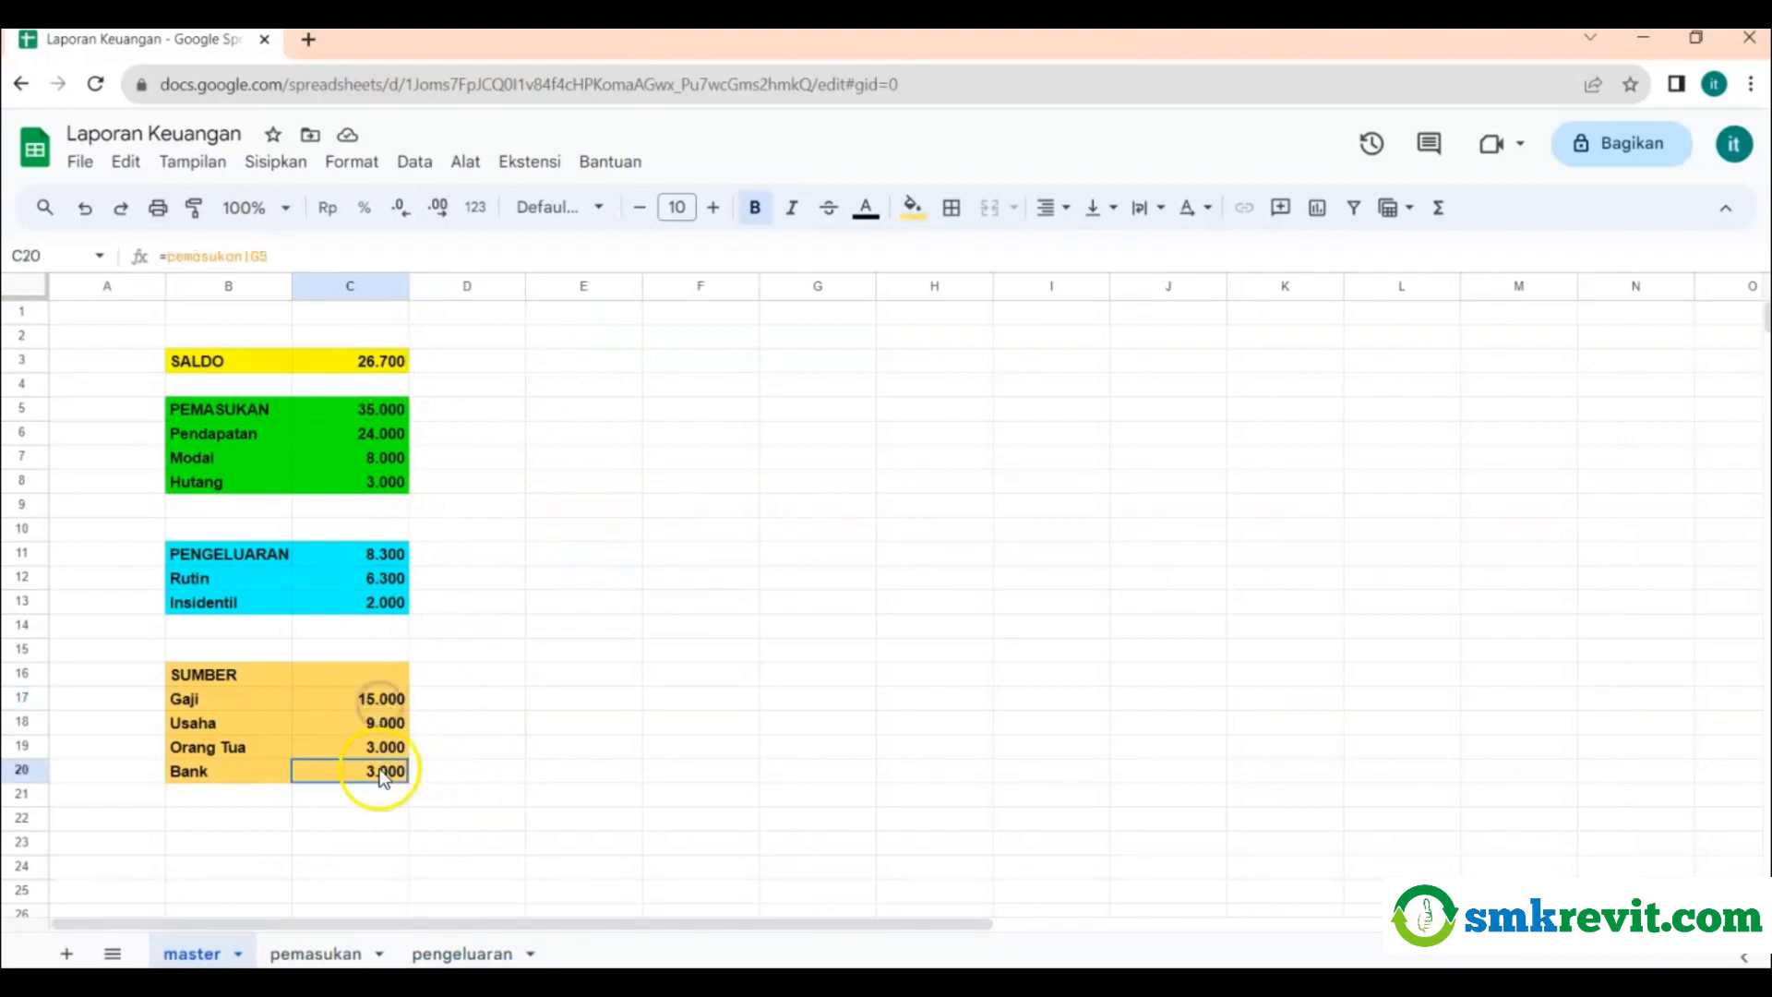
{"action": "left_click", "coordinate": [391, 677]}
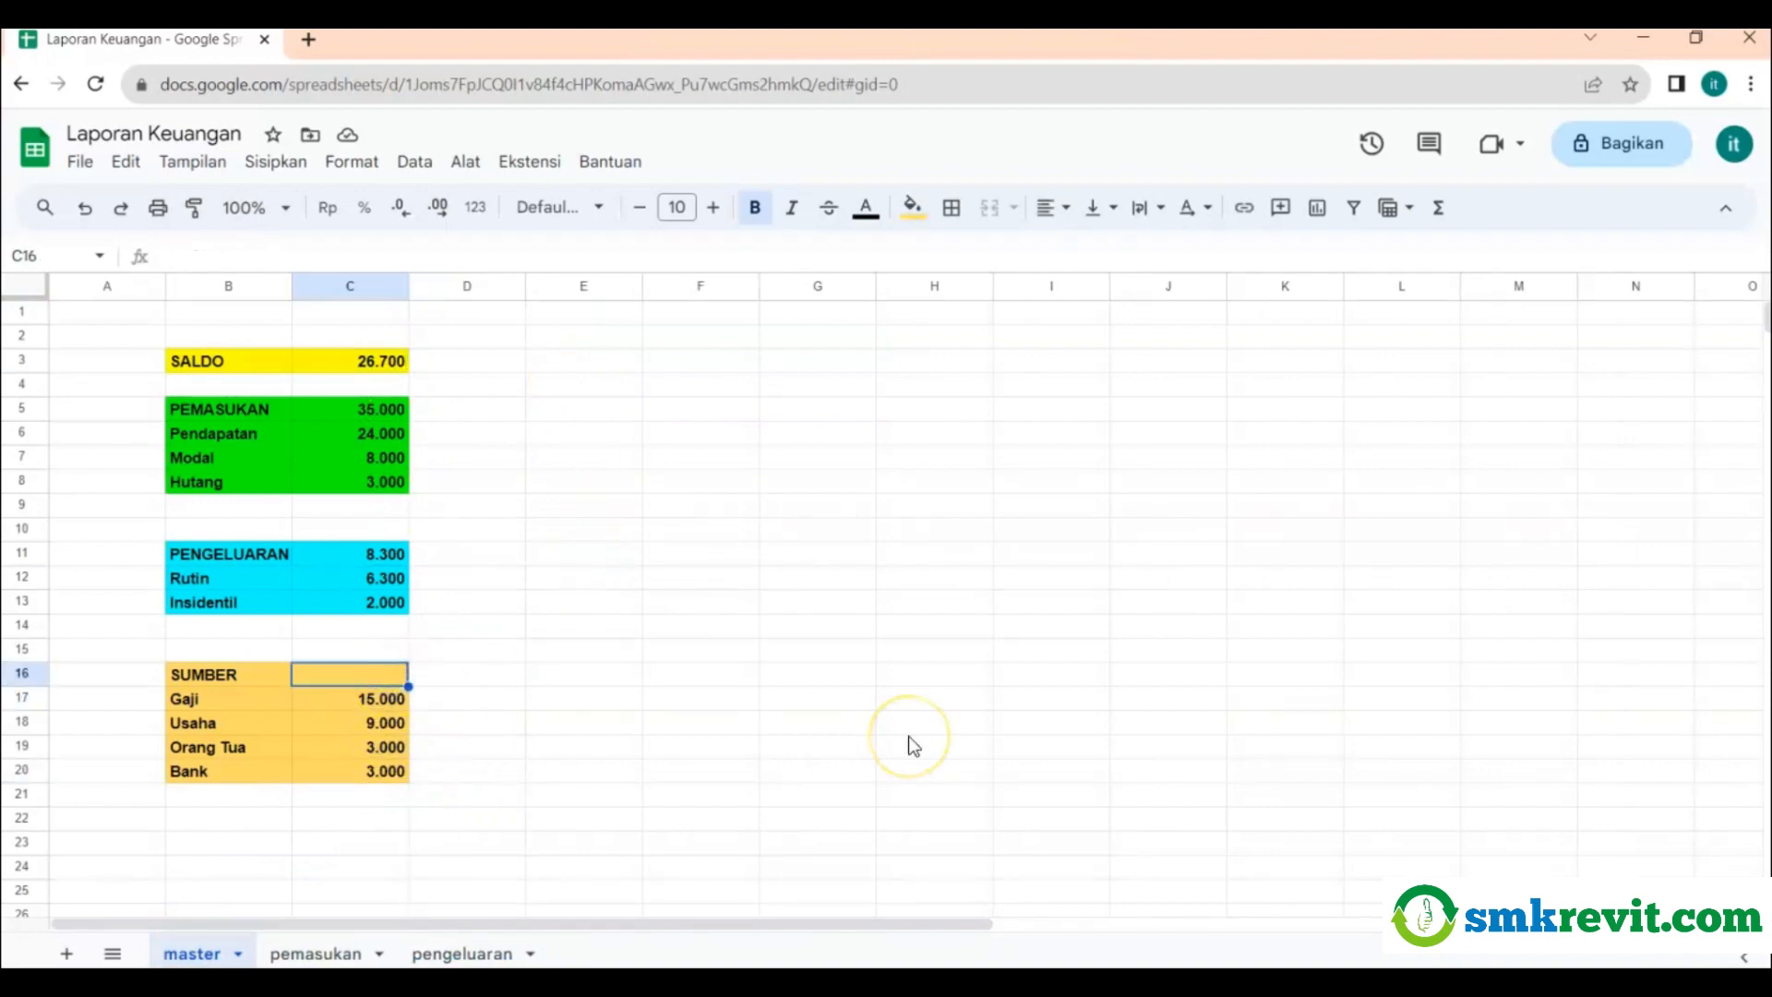
{"action": "left_click", "coordinate": [1438, 208]}
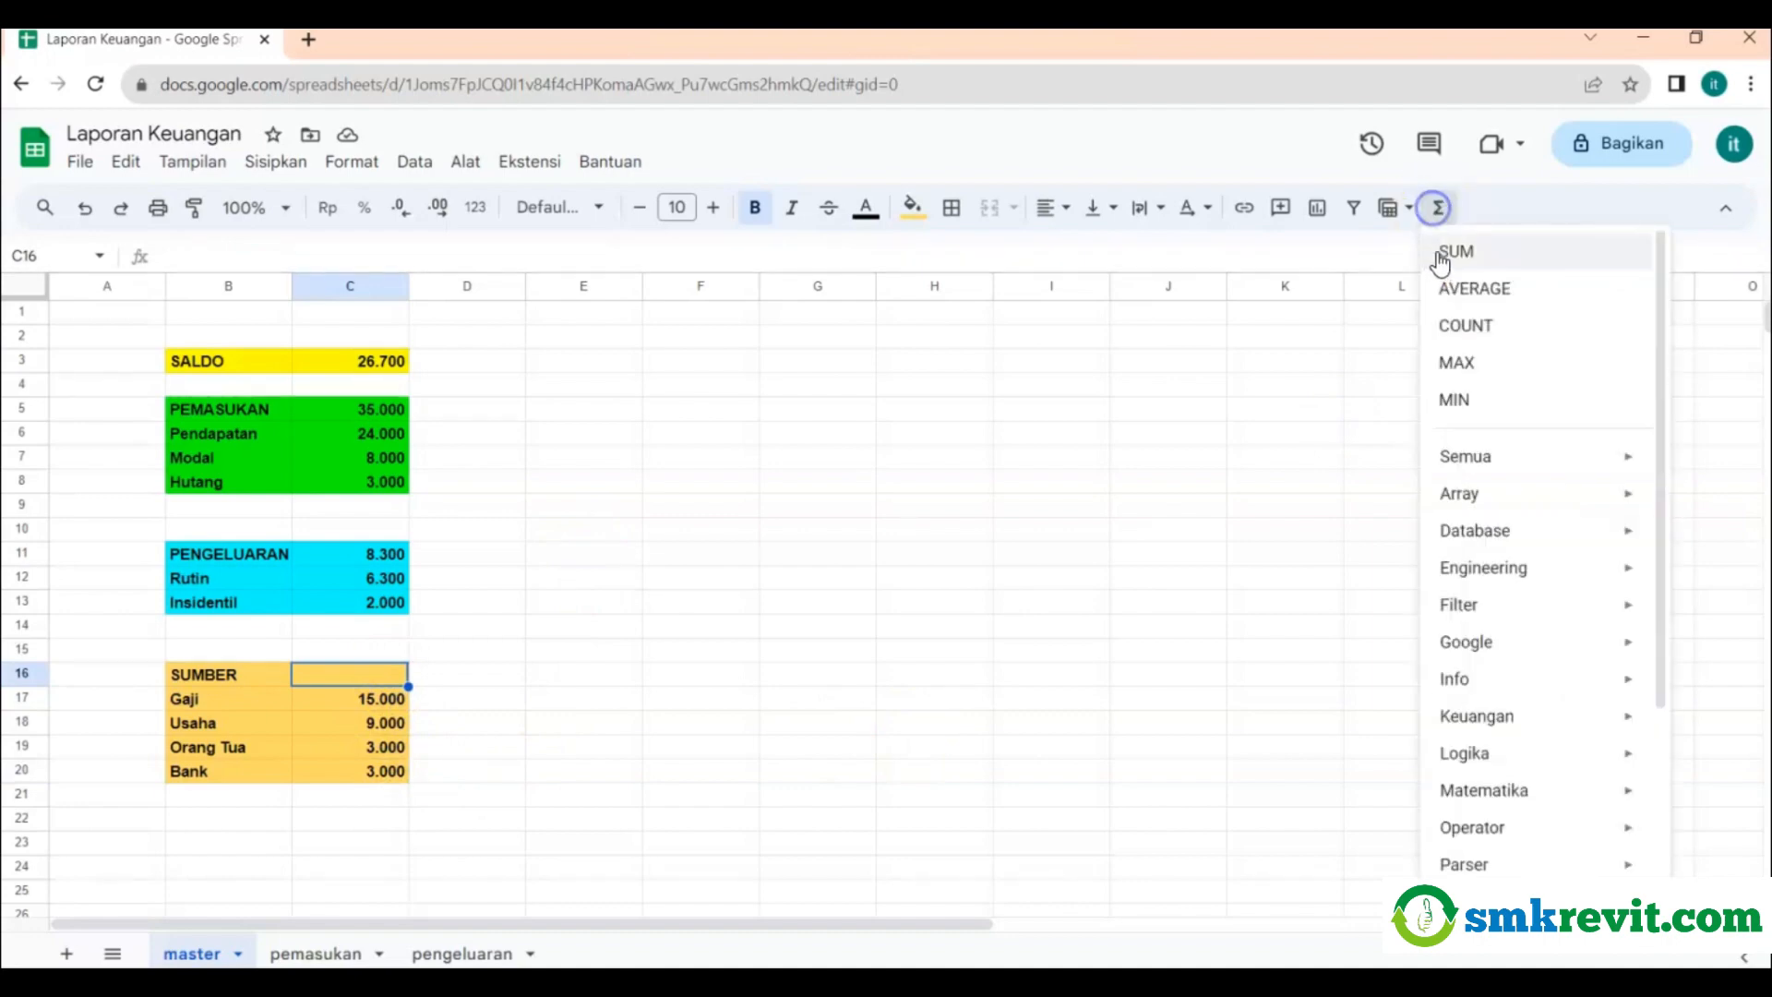
{"action": "left_click", "coordinate": [1446, 250]}
{"action": "left_click_drag", "start_coordinate": [358, 701], "coordinate": [353, 778]}
{"action": "key", "text": "Return"}
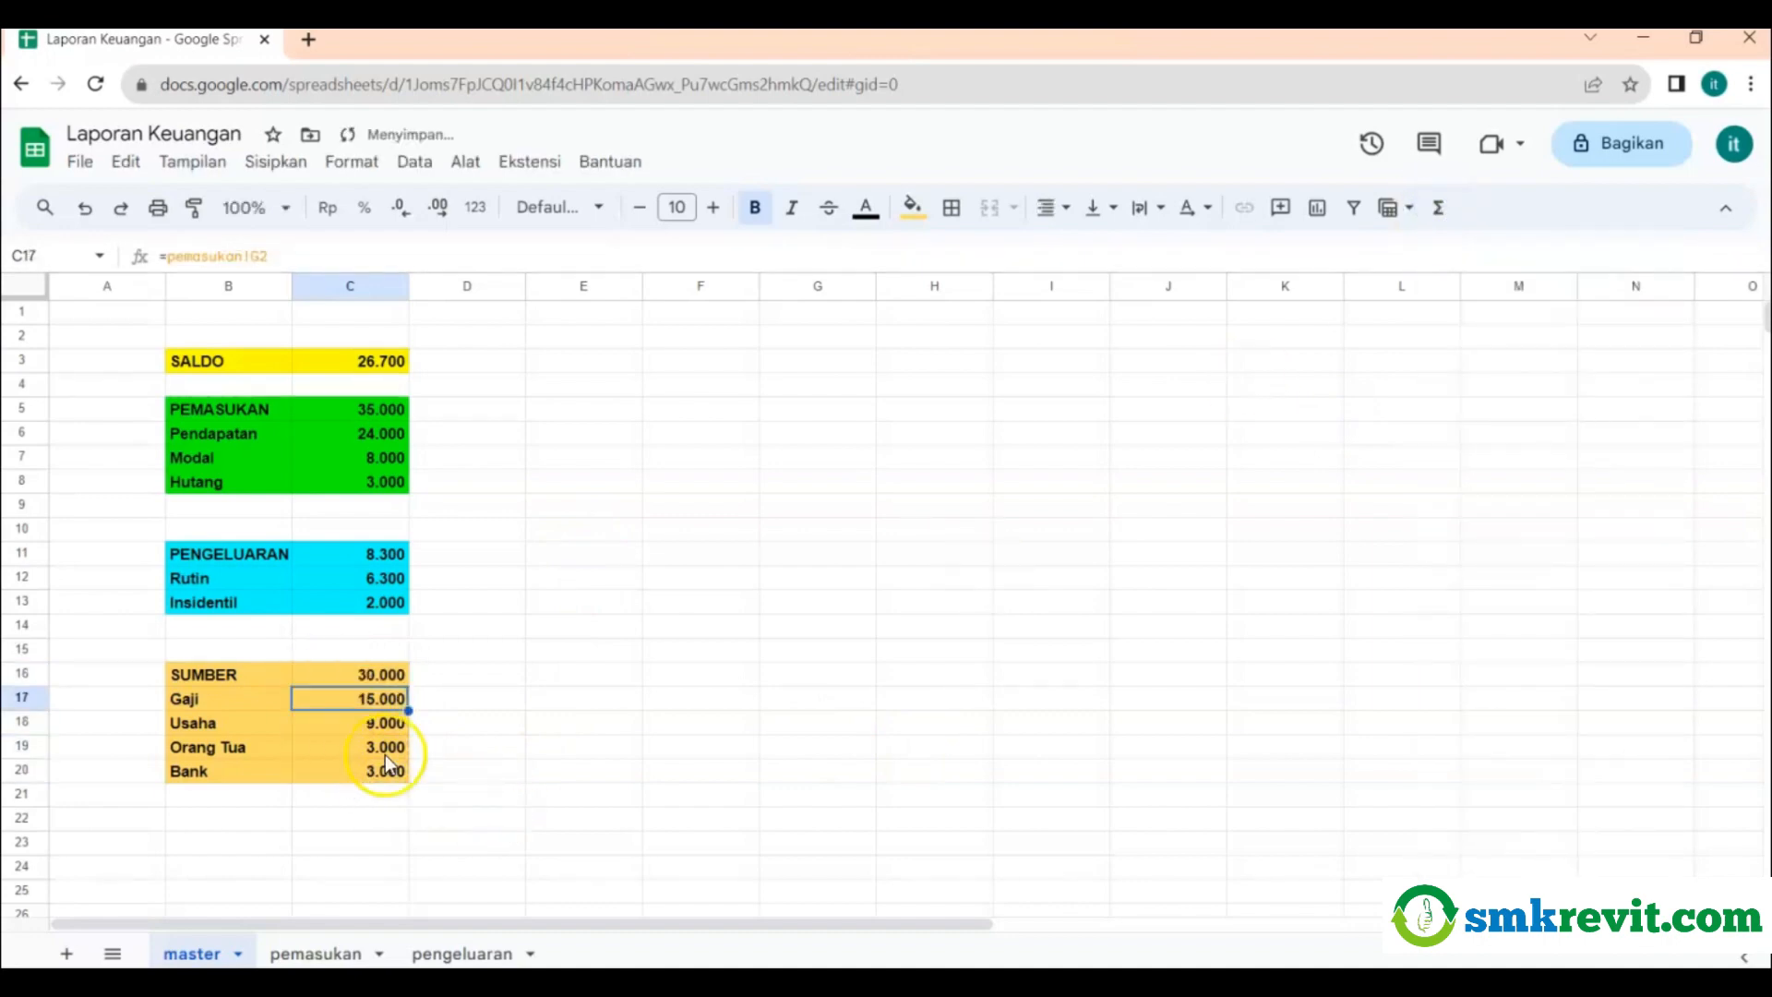
{"action": "left_click", "coordinate": [667, 634]}
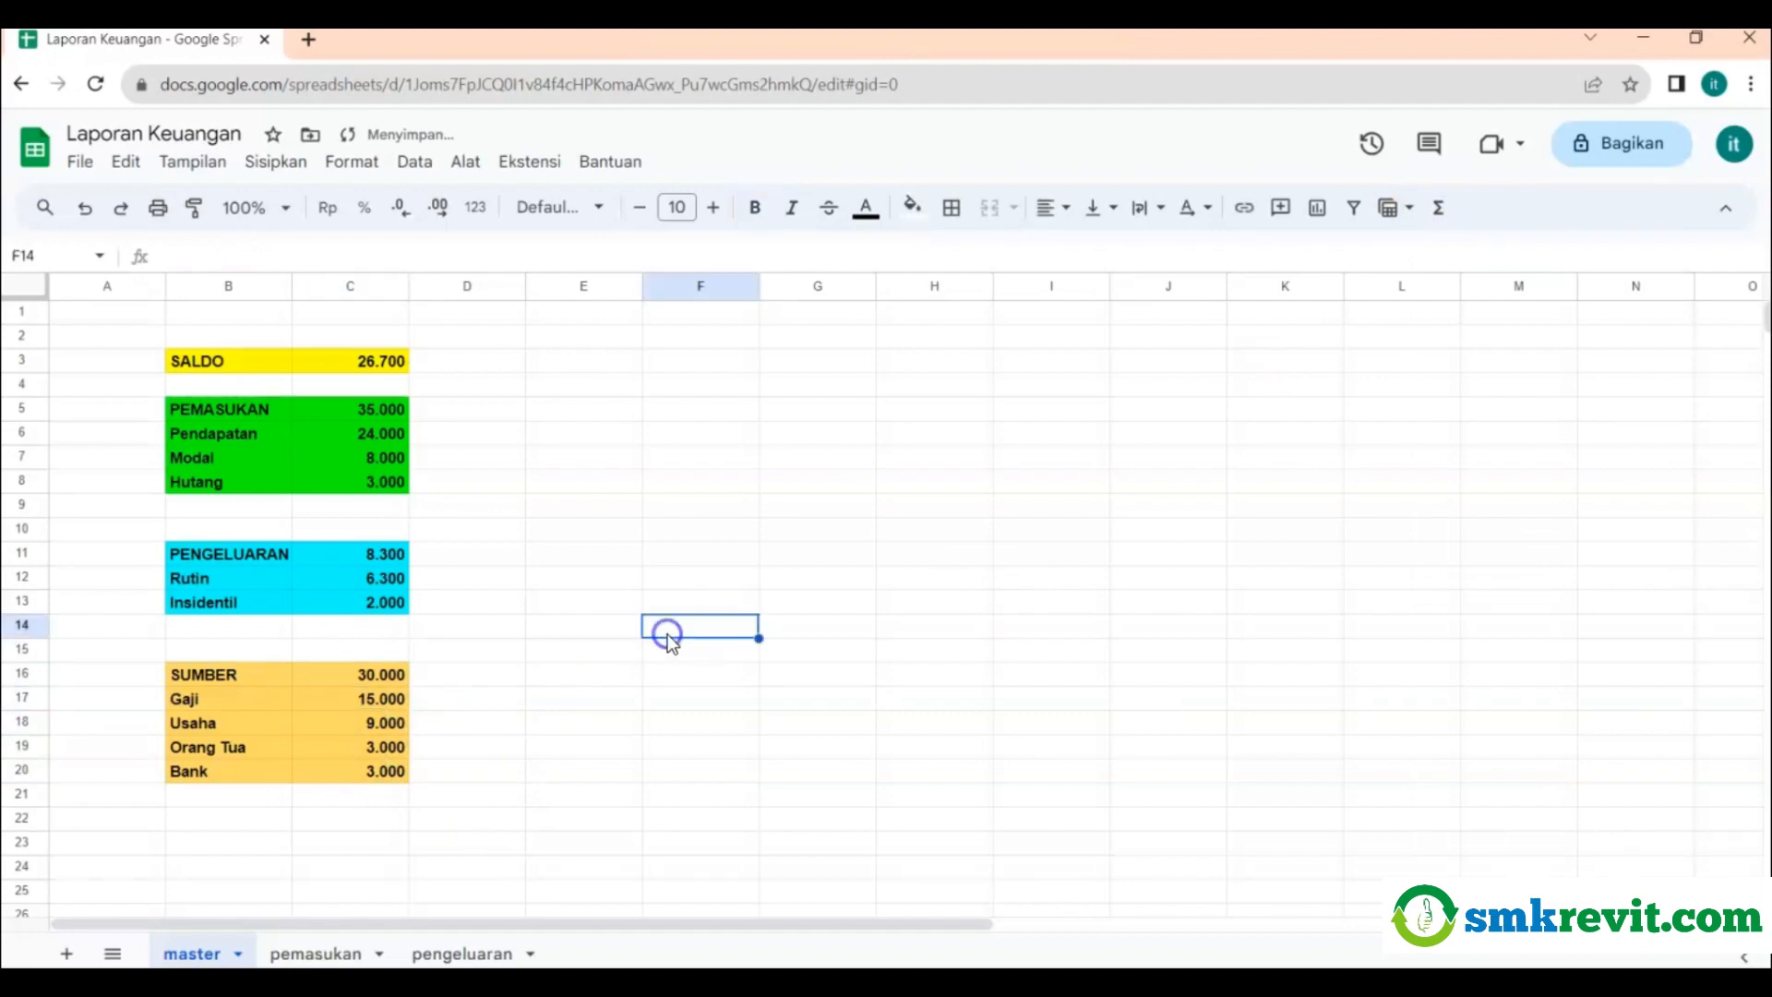
Check the SUMBER formulas in master cells C16:C20 and compare the total with SUMBER cell G1 in the pemasukan sheet.
{"action": "left_click", "coordinate": [379, 676]}
{"action": "left_click", "coordinate": [386, 699]}
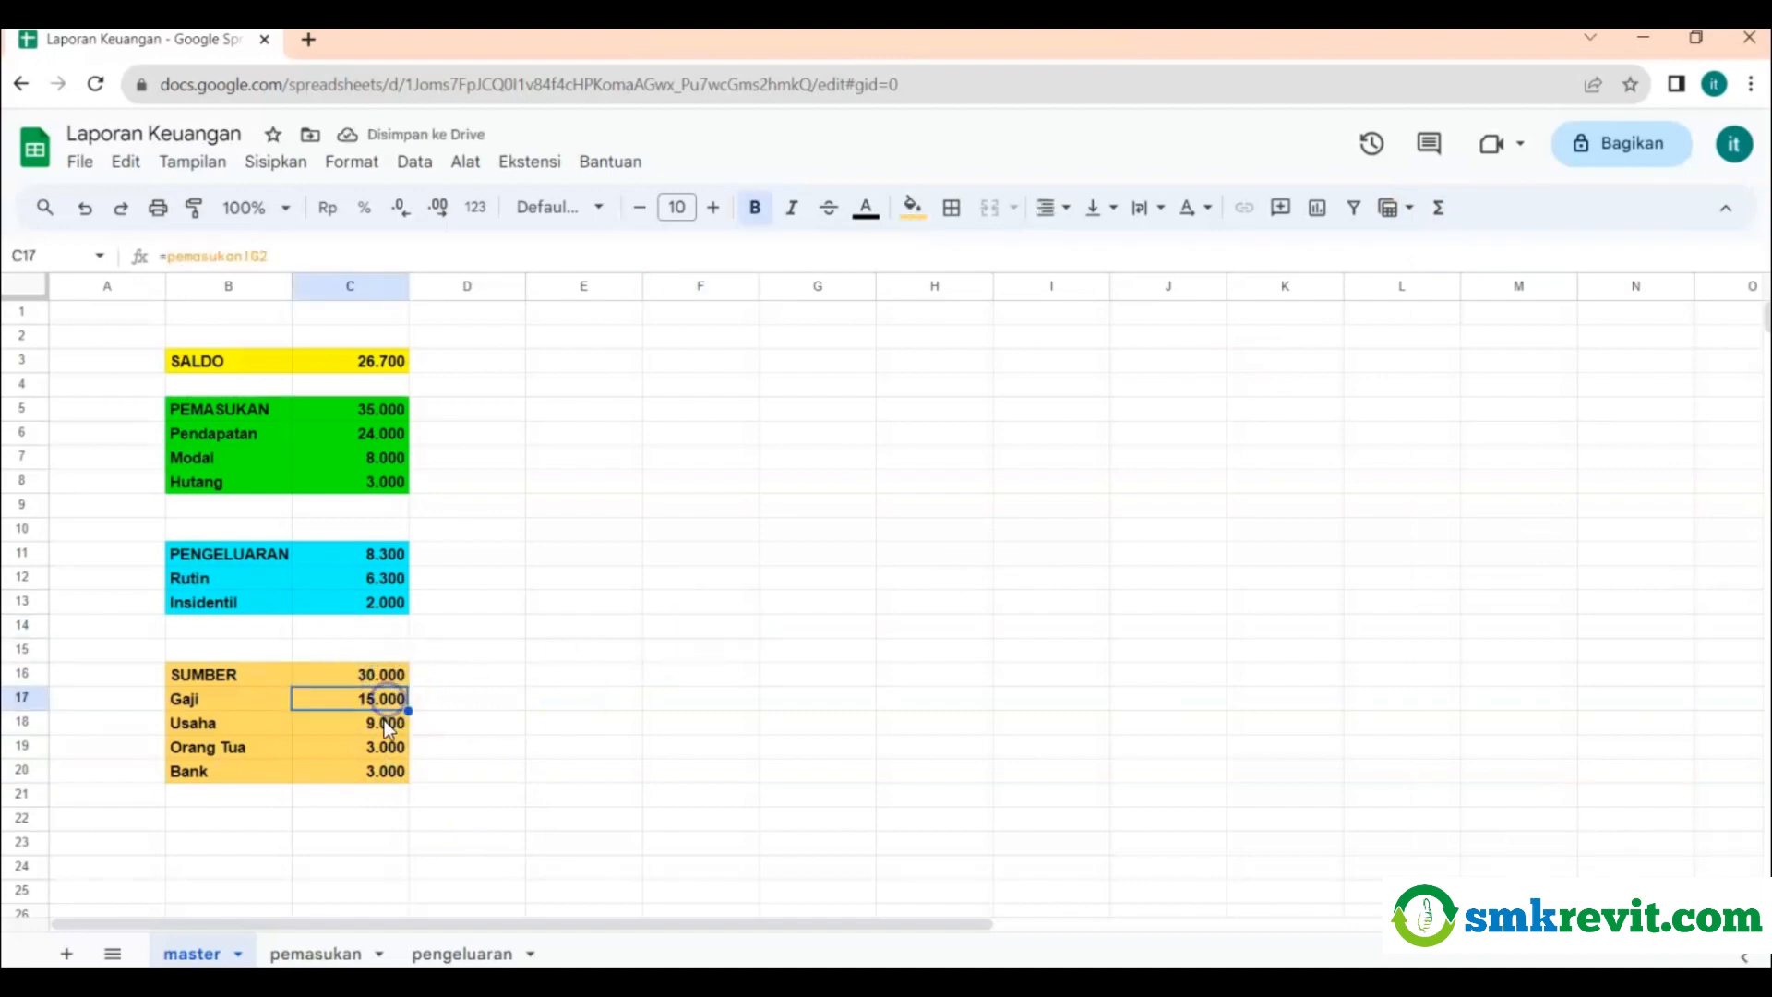
{"action": "left_click", "coordinate": [384, 719]}
{"action": "left_click", "coordinate": [384, 752]}
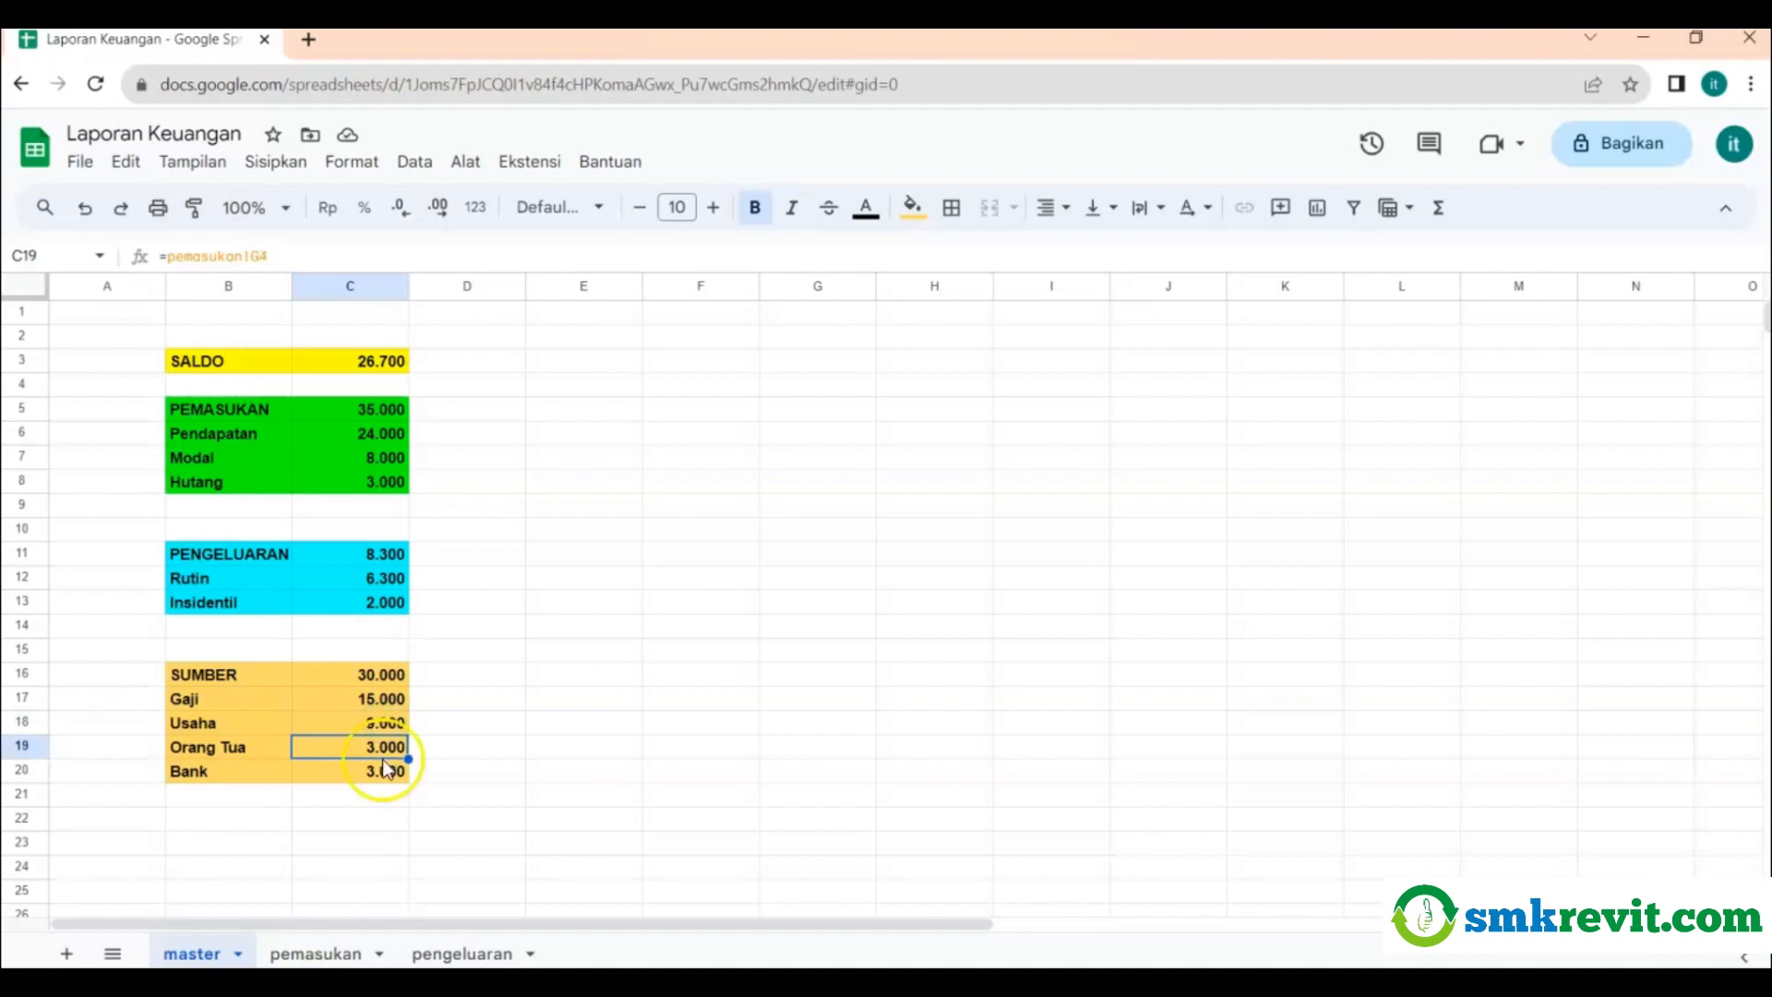
{"action": "left_click", "coordinate": [385, 775]}
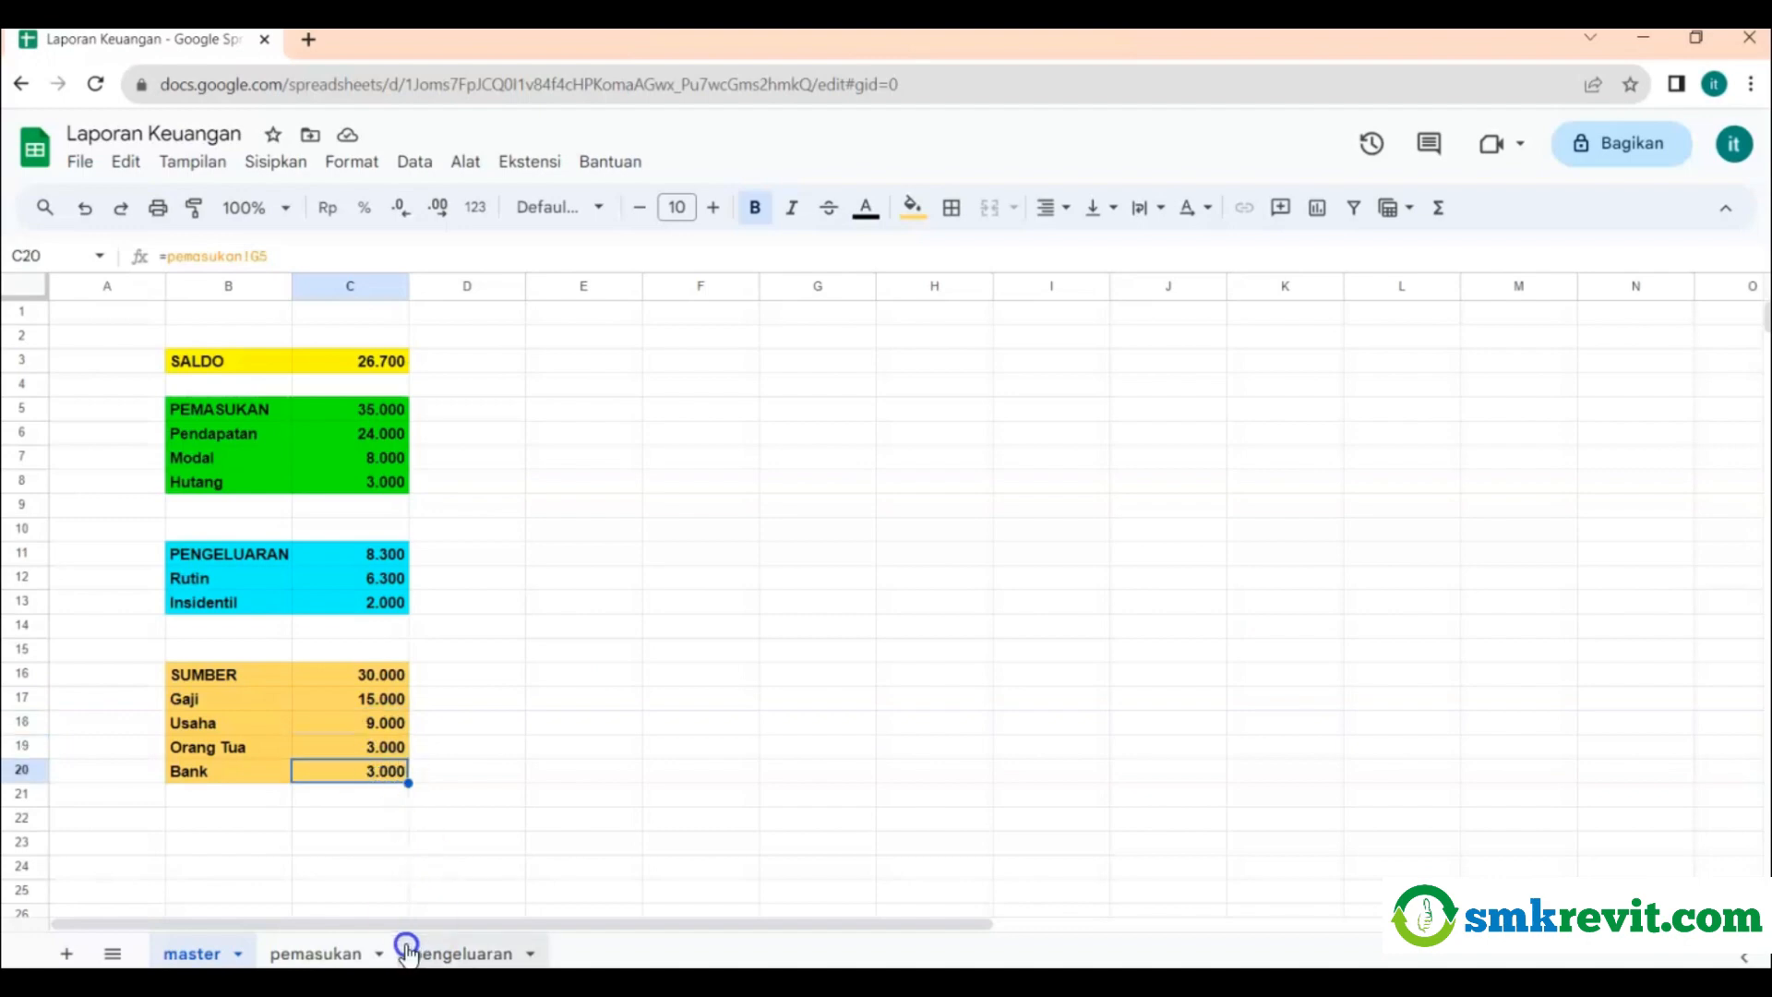
{"action": "left_click", "coordinate": [334, 953]}
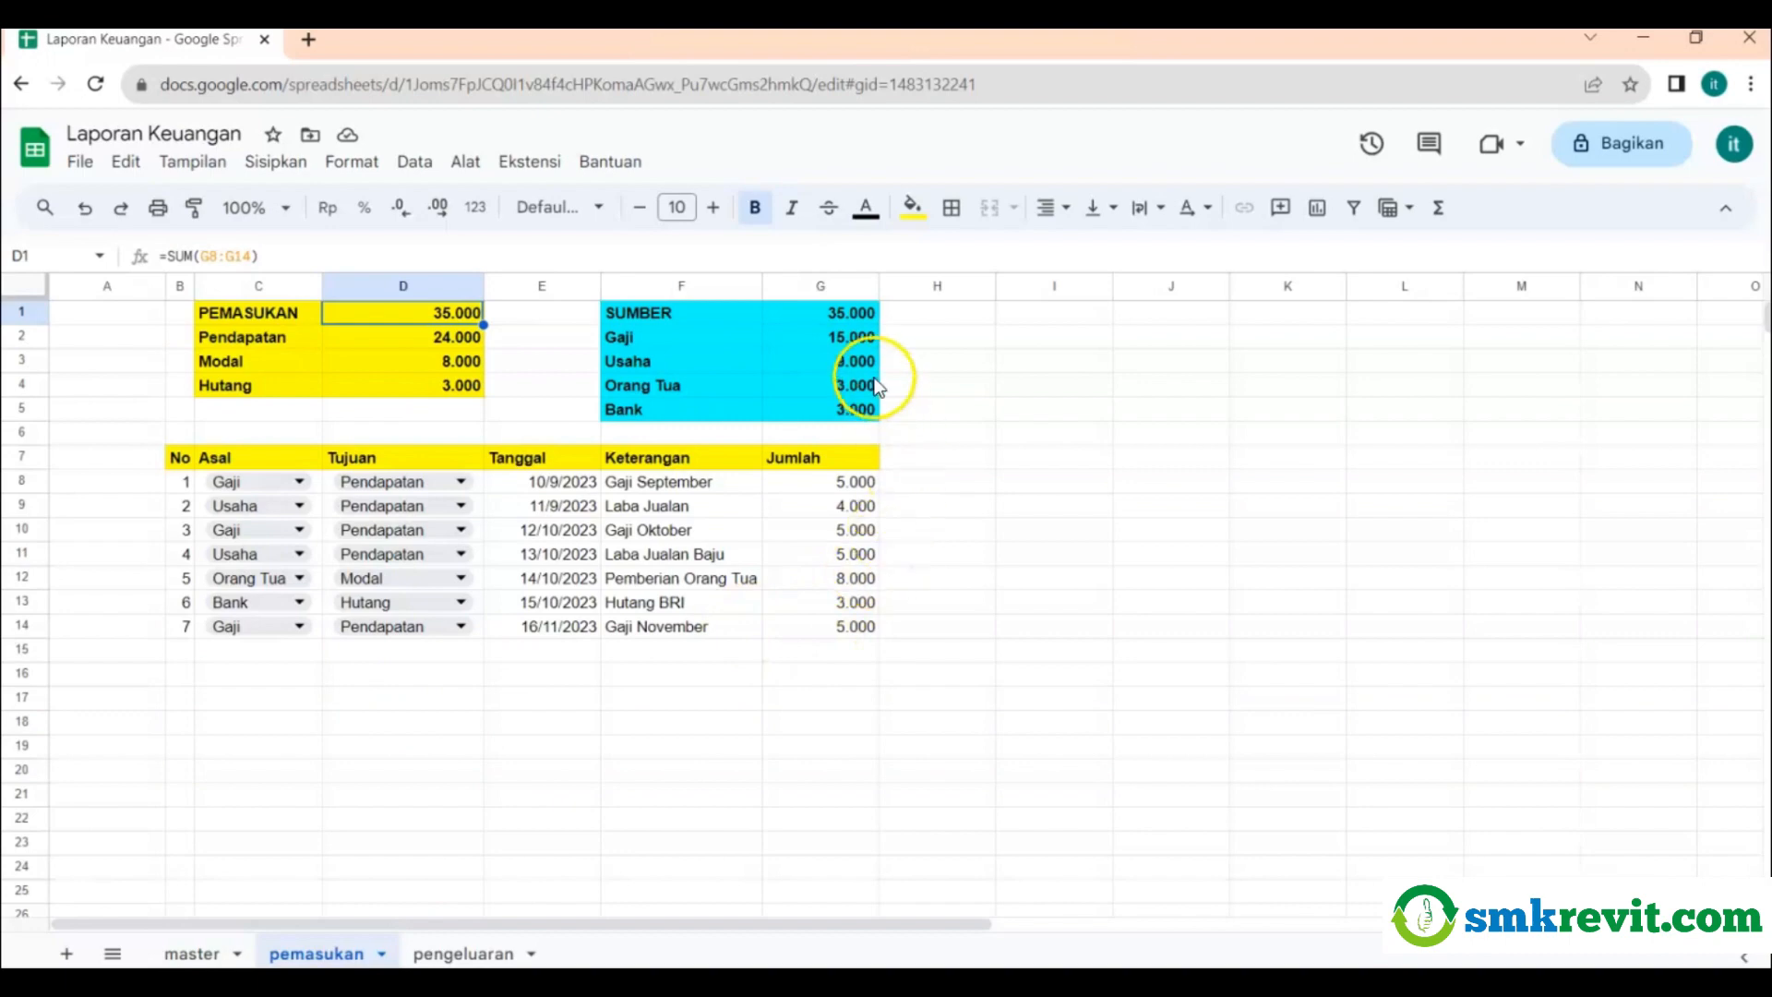
{"action": "left_click", "coordinate": [847, 316]}
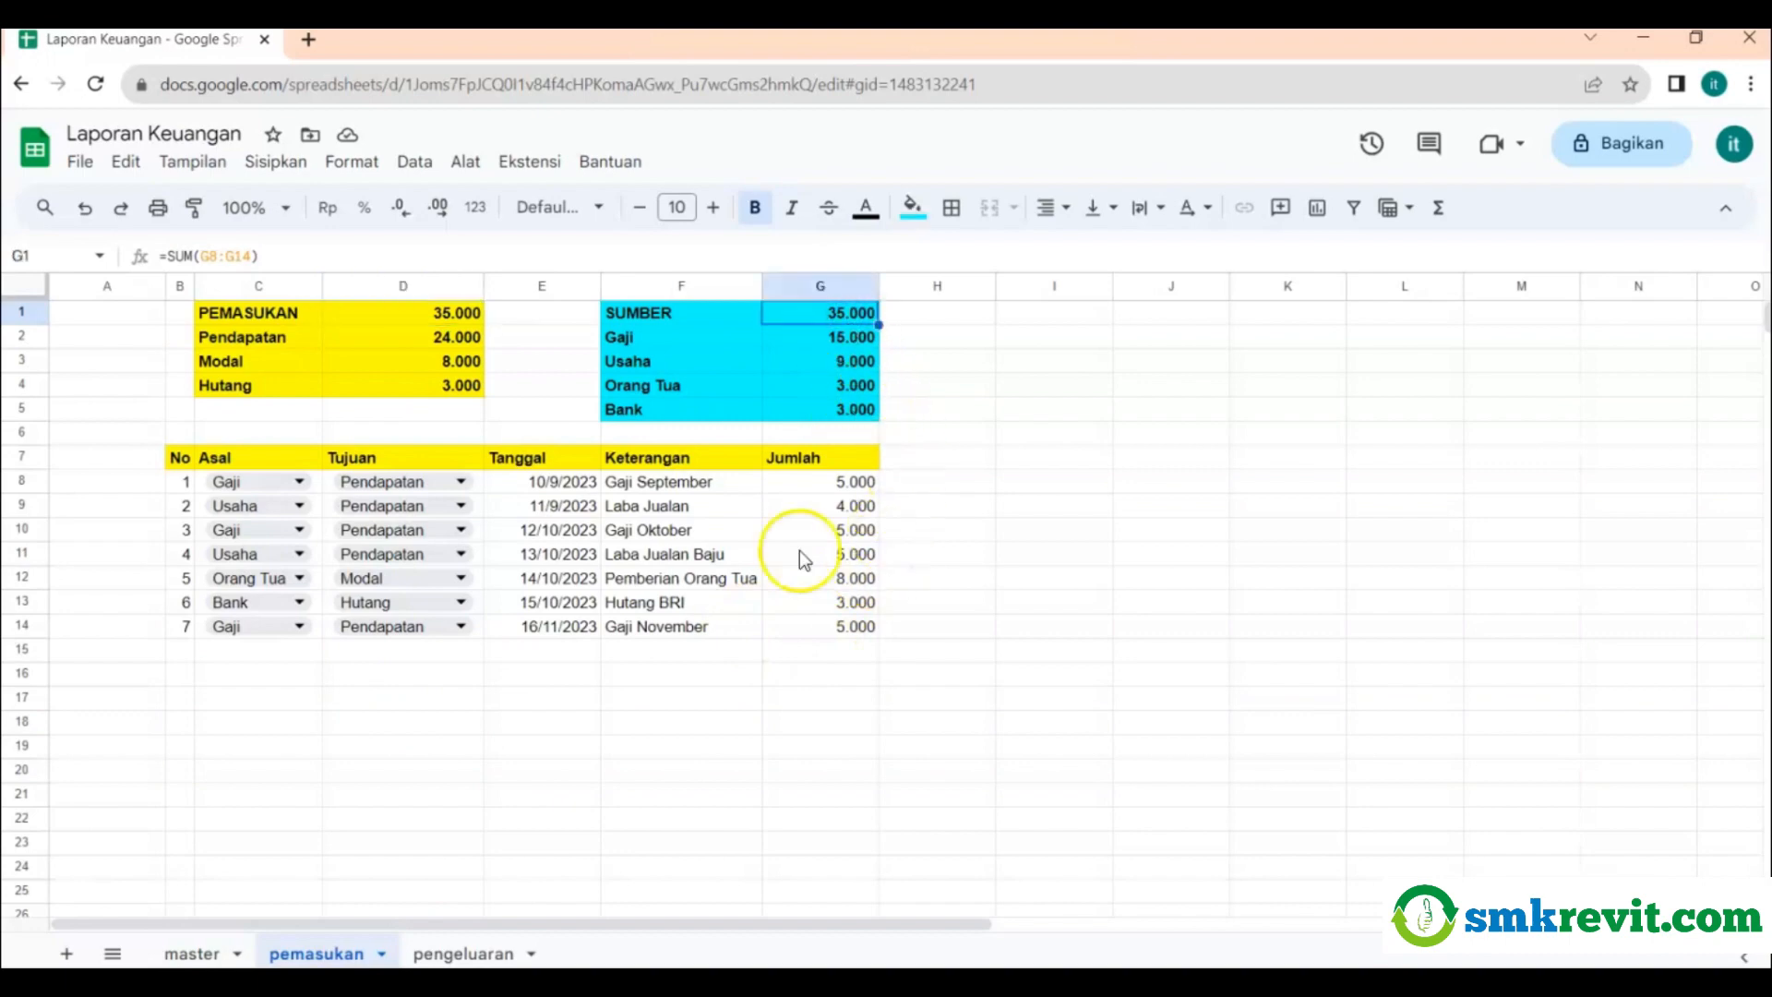
{"action": "left_click", "coordinate": [220, 953]}
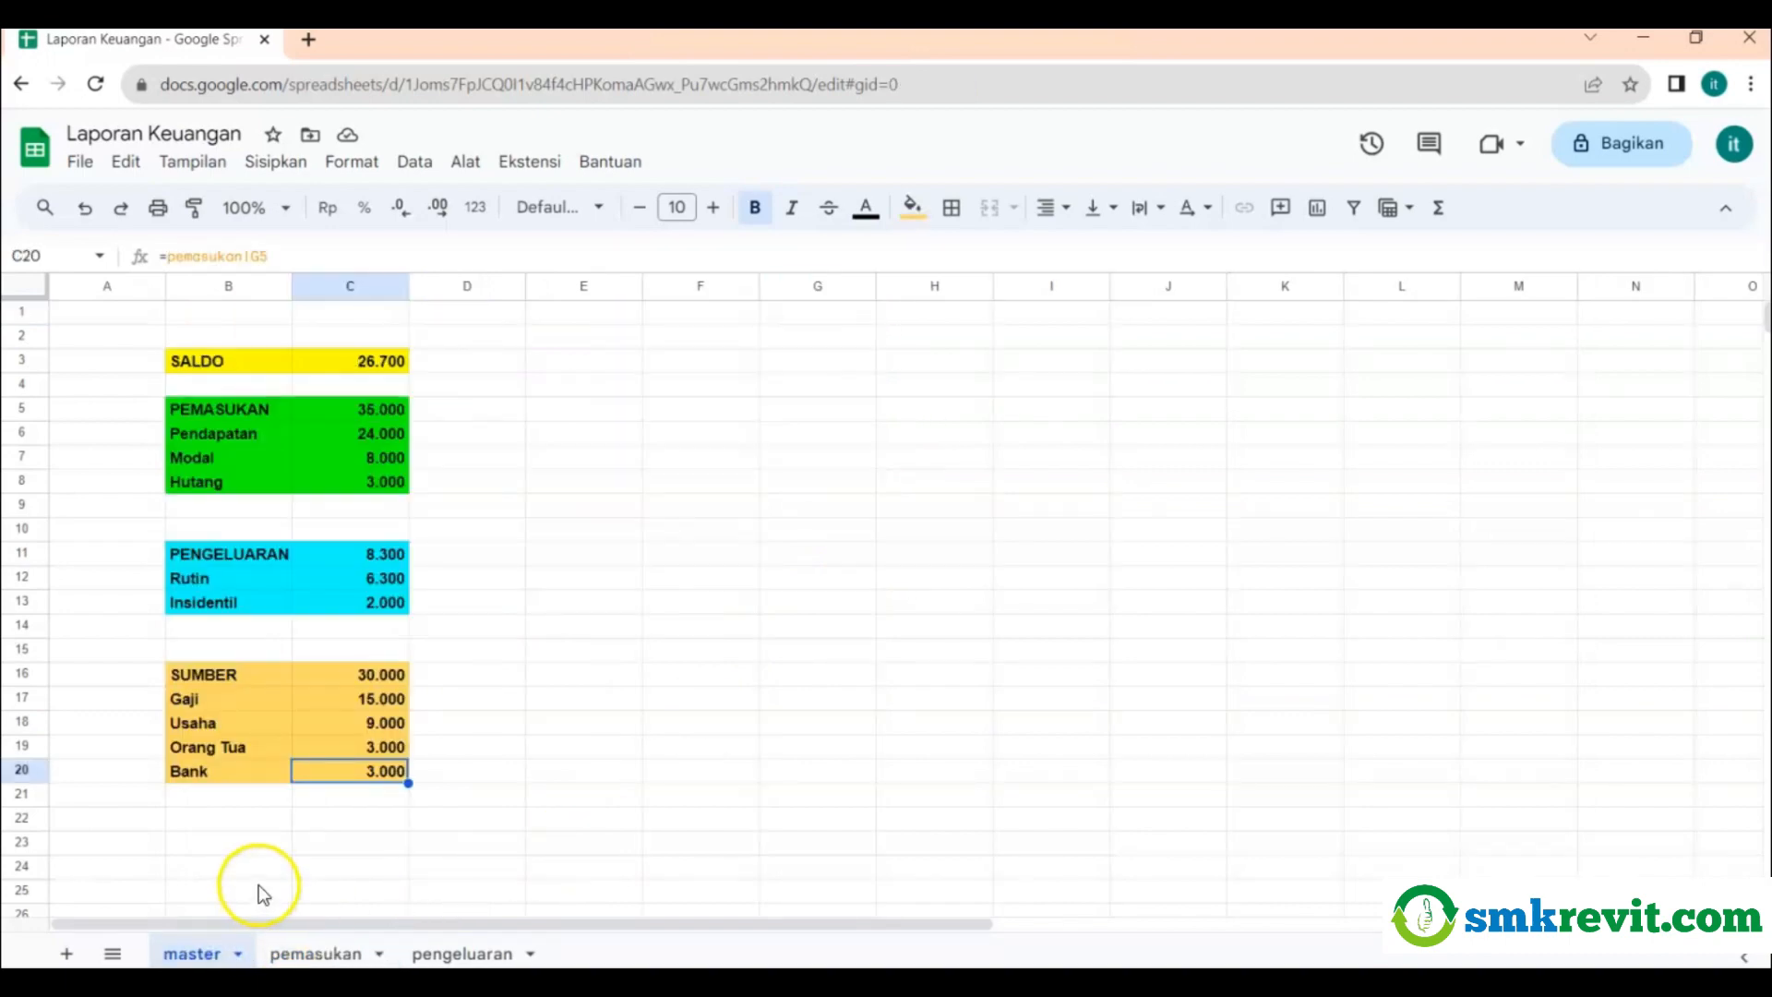
Compare the Gaji and Usaha source amounts in the master sheet with those in the pemasukan sheet.
{"action": "left_click", "coordinate": [221, 705]}
{"action": "left_click", "coordinate": [222, 721]}
{"action": "left_click", "coordinate": [229, 753]}
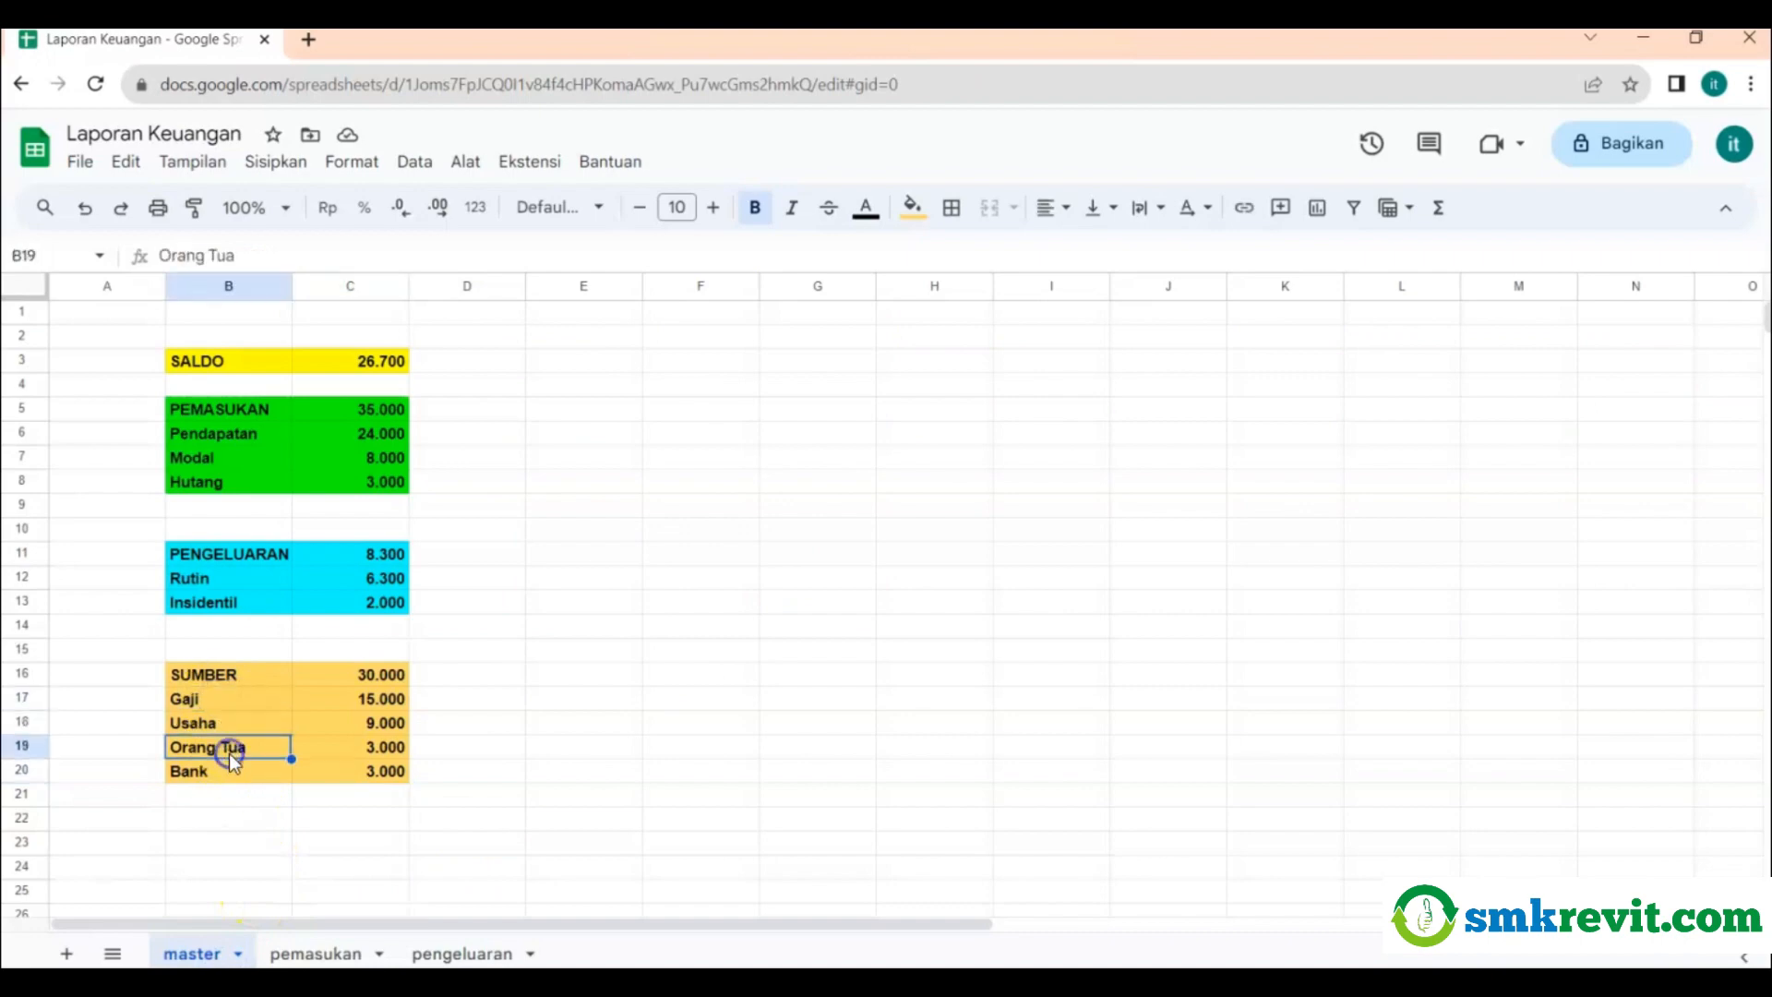
{"action": "left_click", "coordinate": [355, 700]}
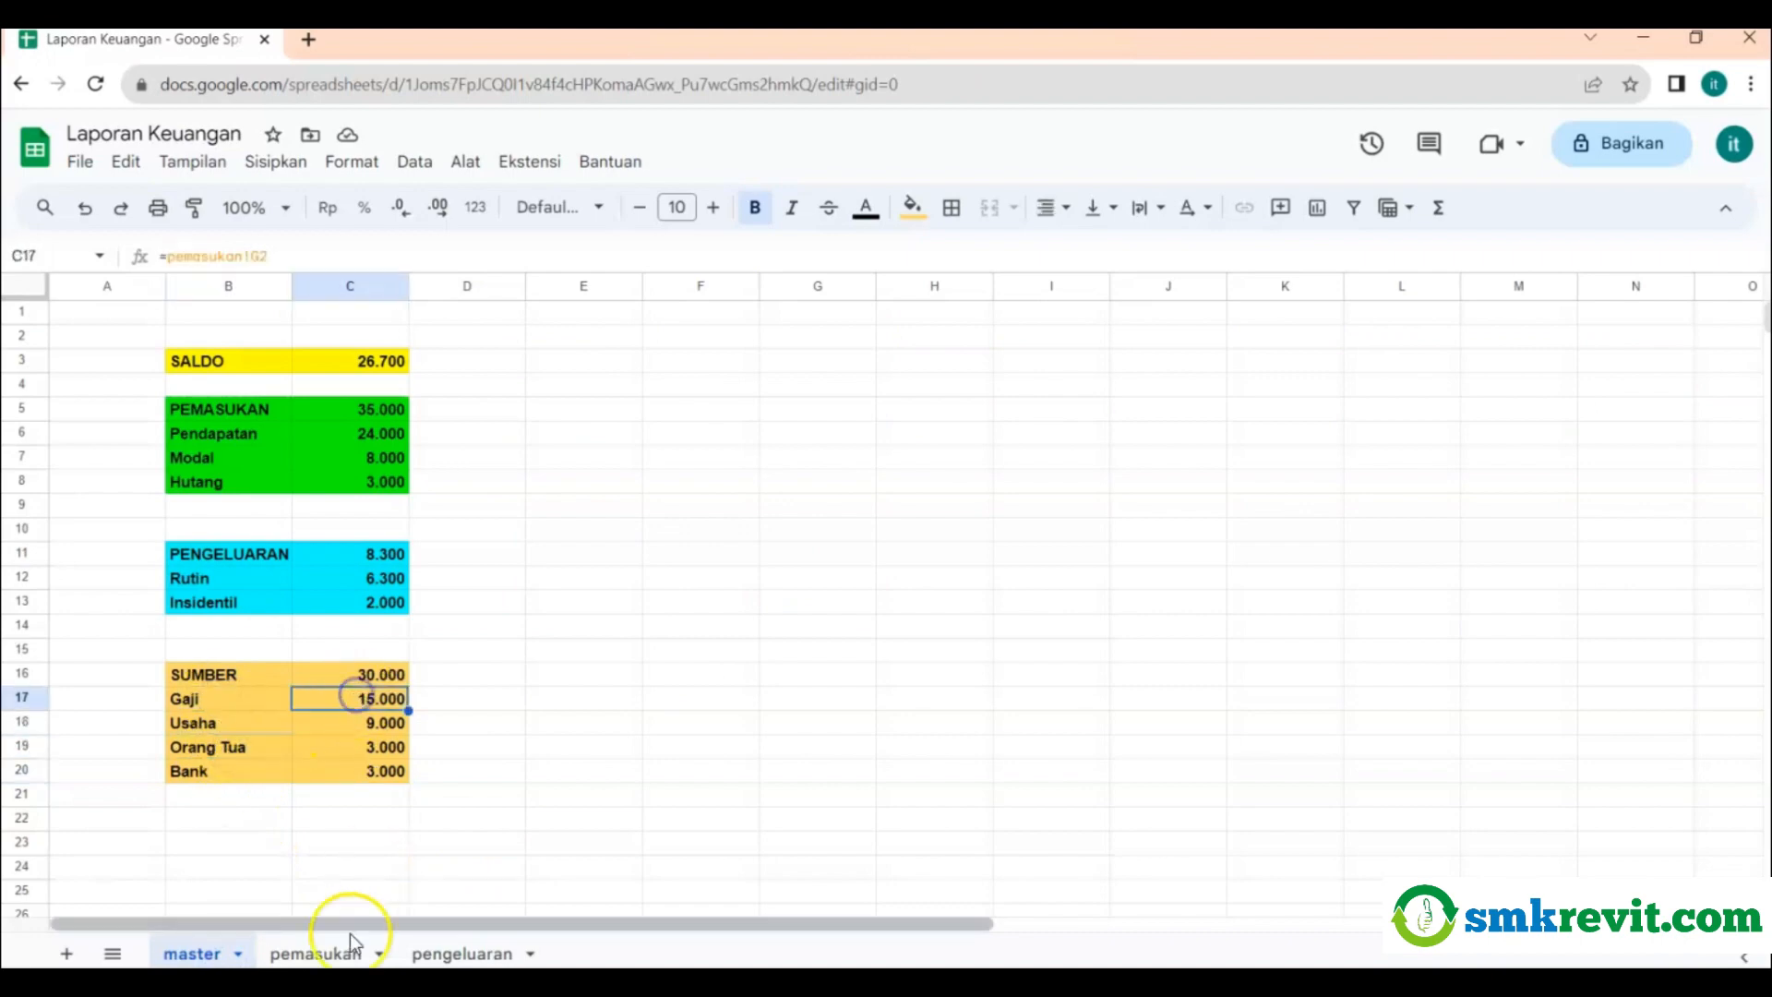
{"action": "left_click", "coordinate": [296, 953]}
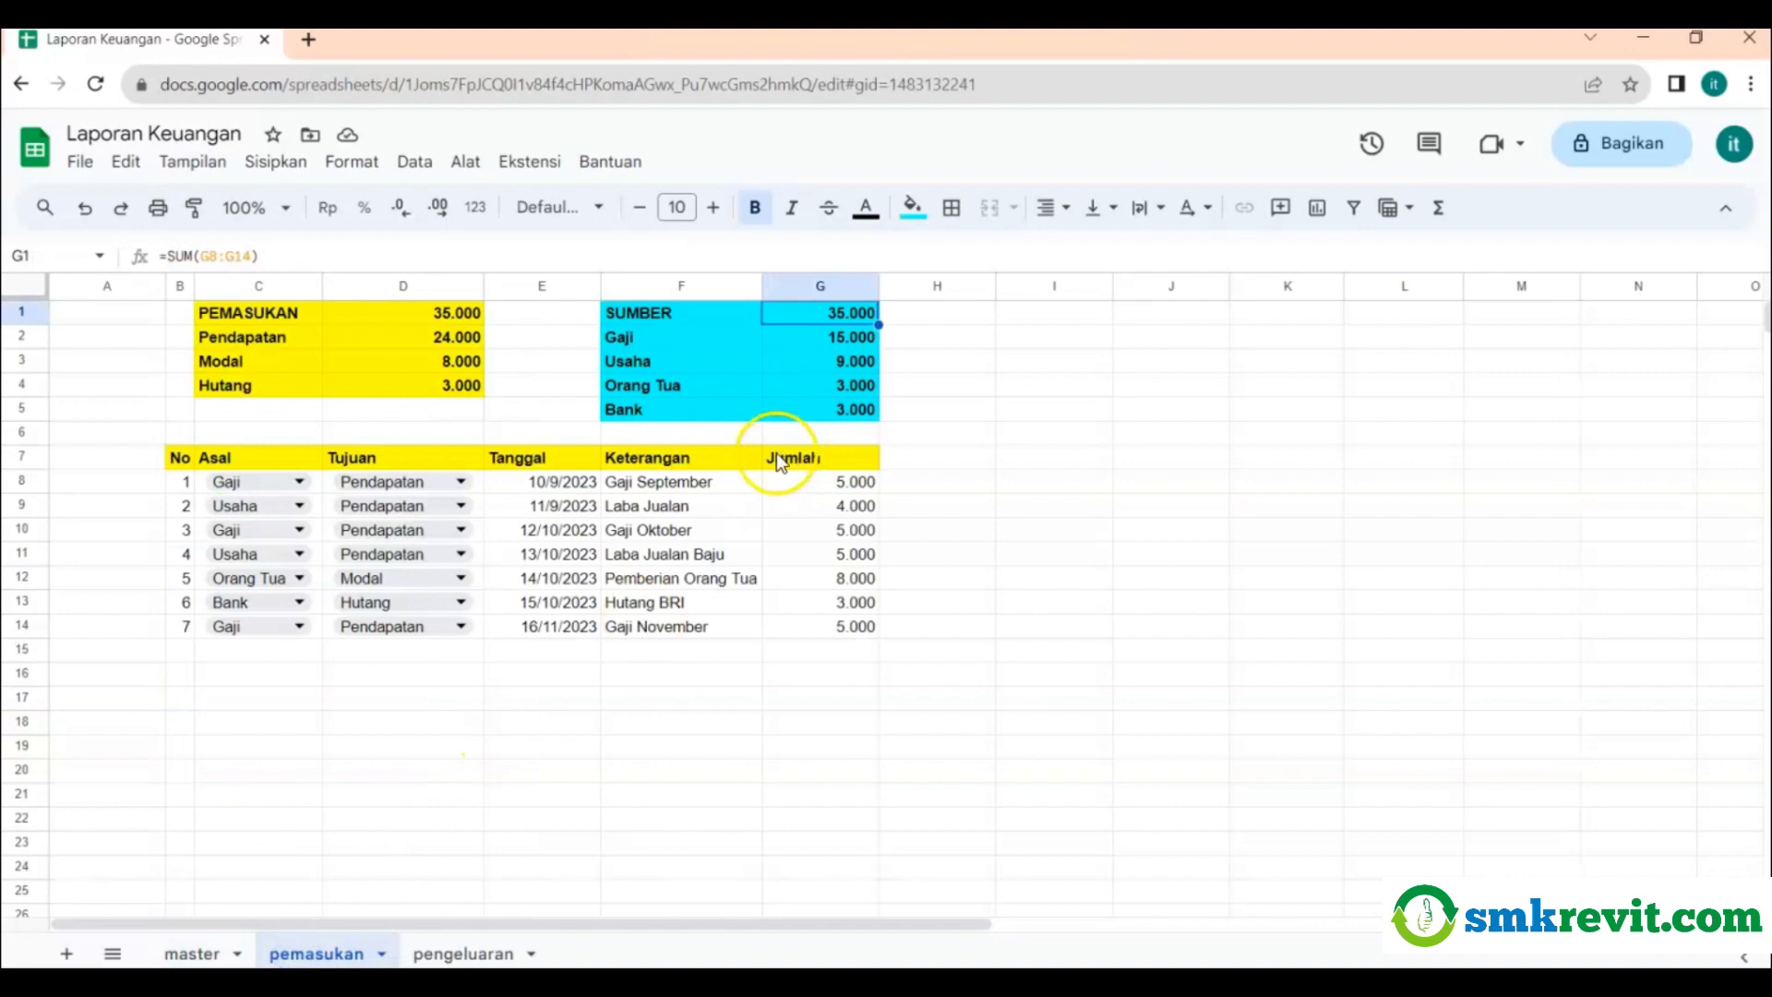
{"action": "left_click", "coordinate": [191, 955]}
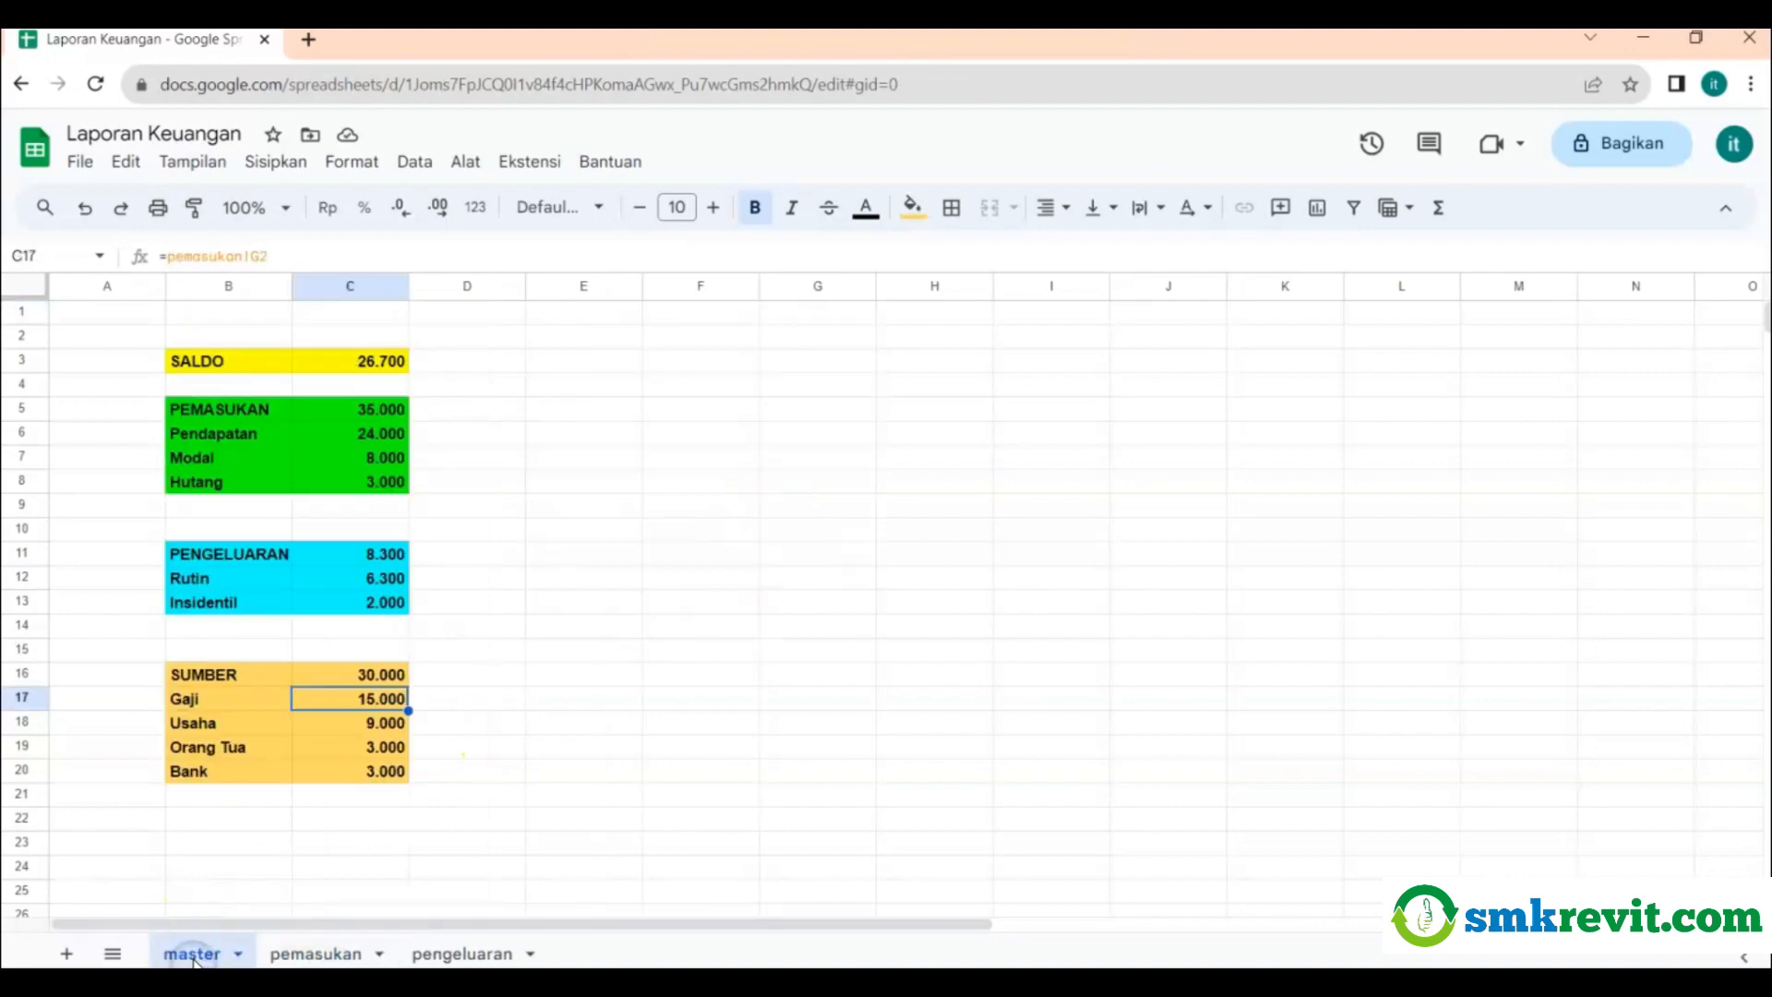
{"action": "left_click", "coordinate": [306, 954]}
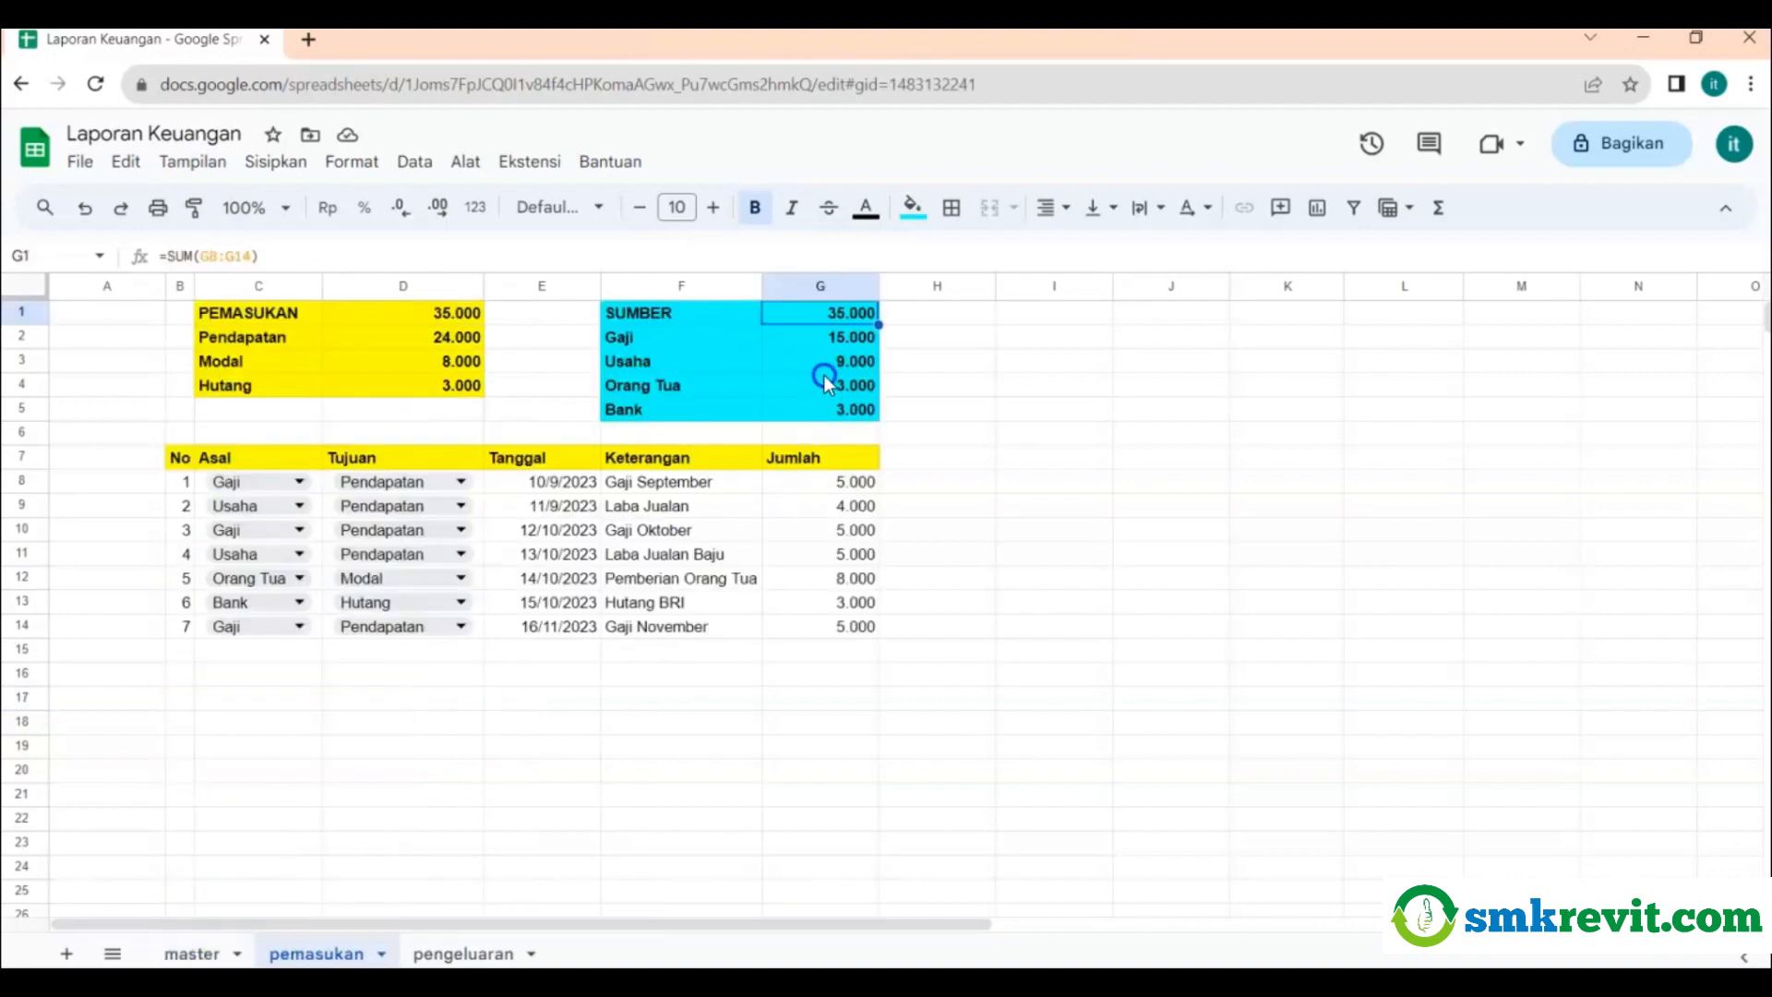
{"action": "left_click", "coordinate": [829, 370]}
{"action": "left_click", "coordinate": [193, 954]}
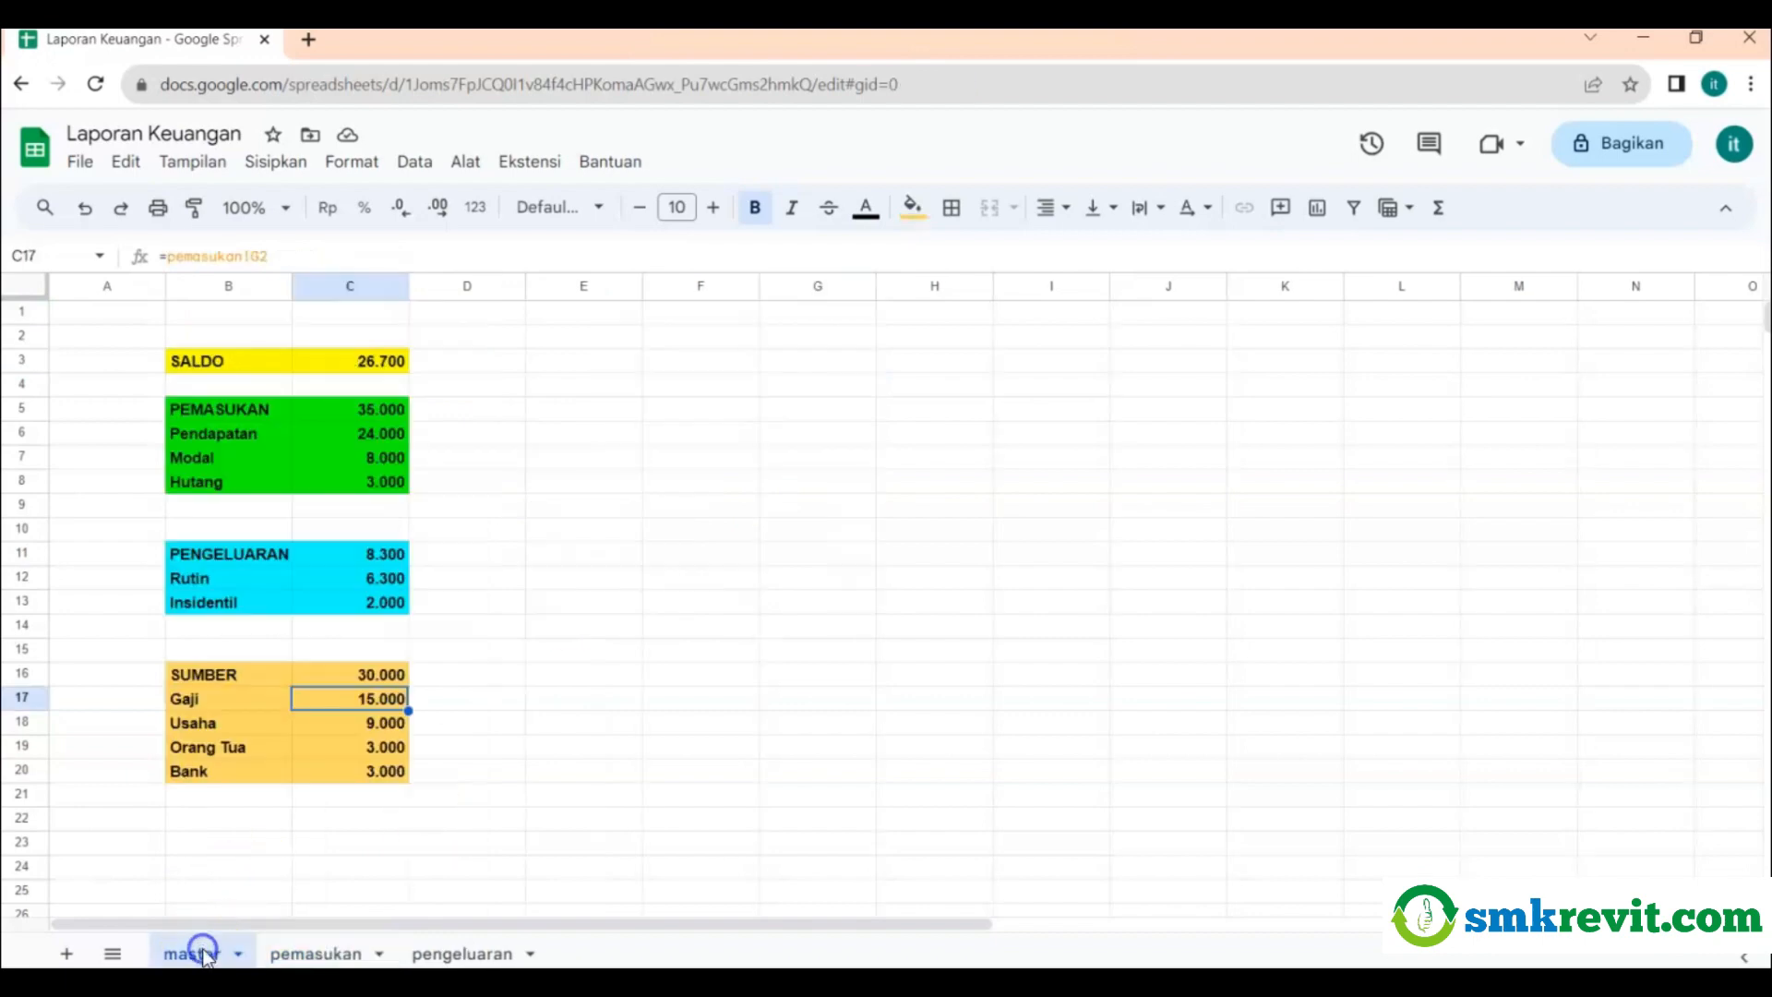
Compare the Orang Tua amount with pemasukan cell G4, and check the Bank and SUMBER formulas in the master sheet.
{"action": "left_click", "coordinate": [240, 749]}
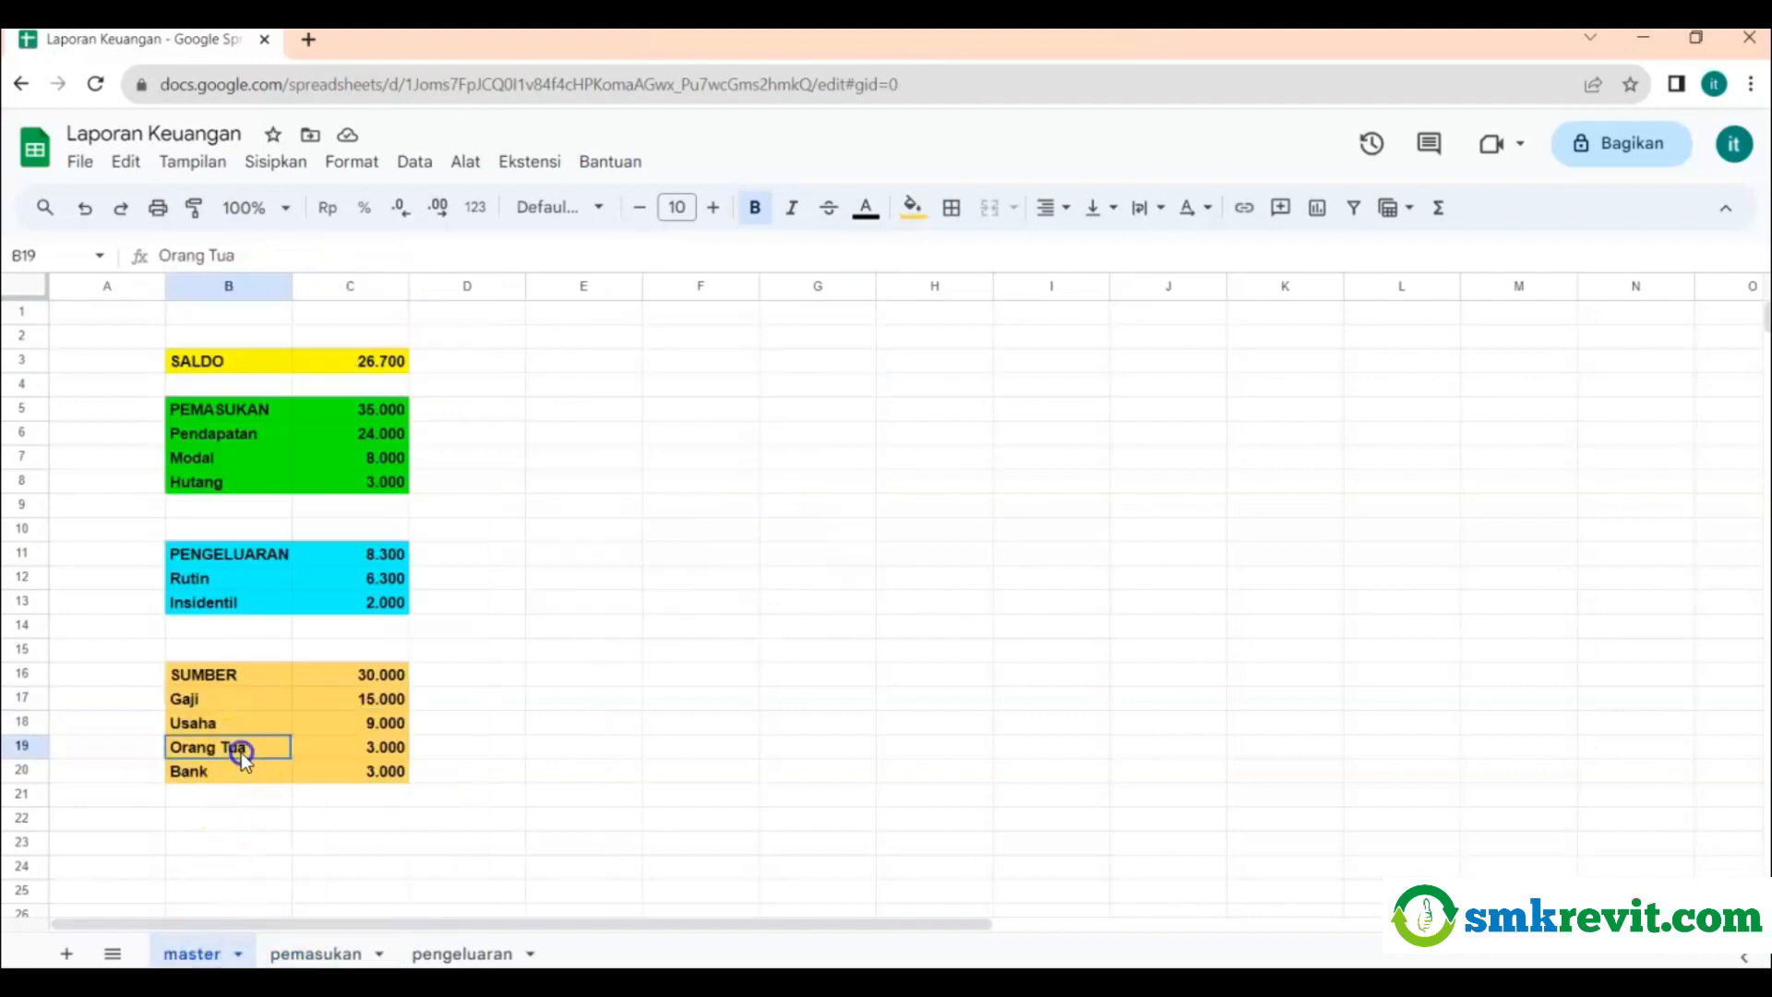
{"action": "left_click", "coordinate": [332, 952]}
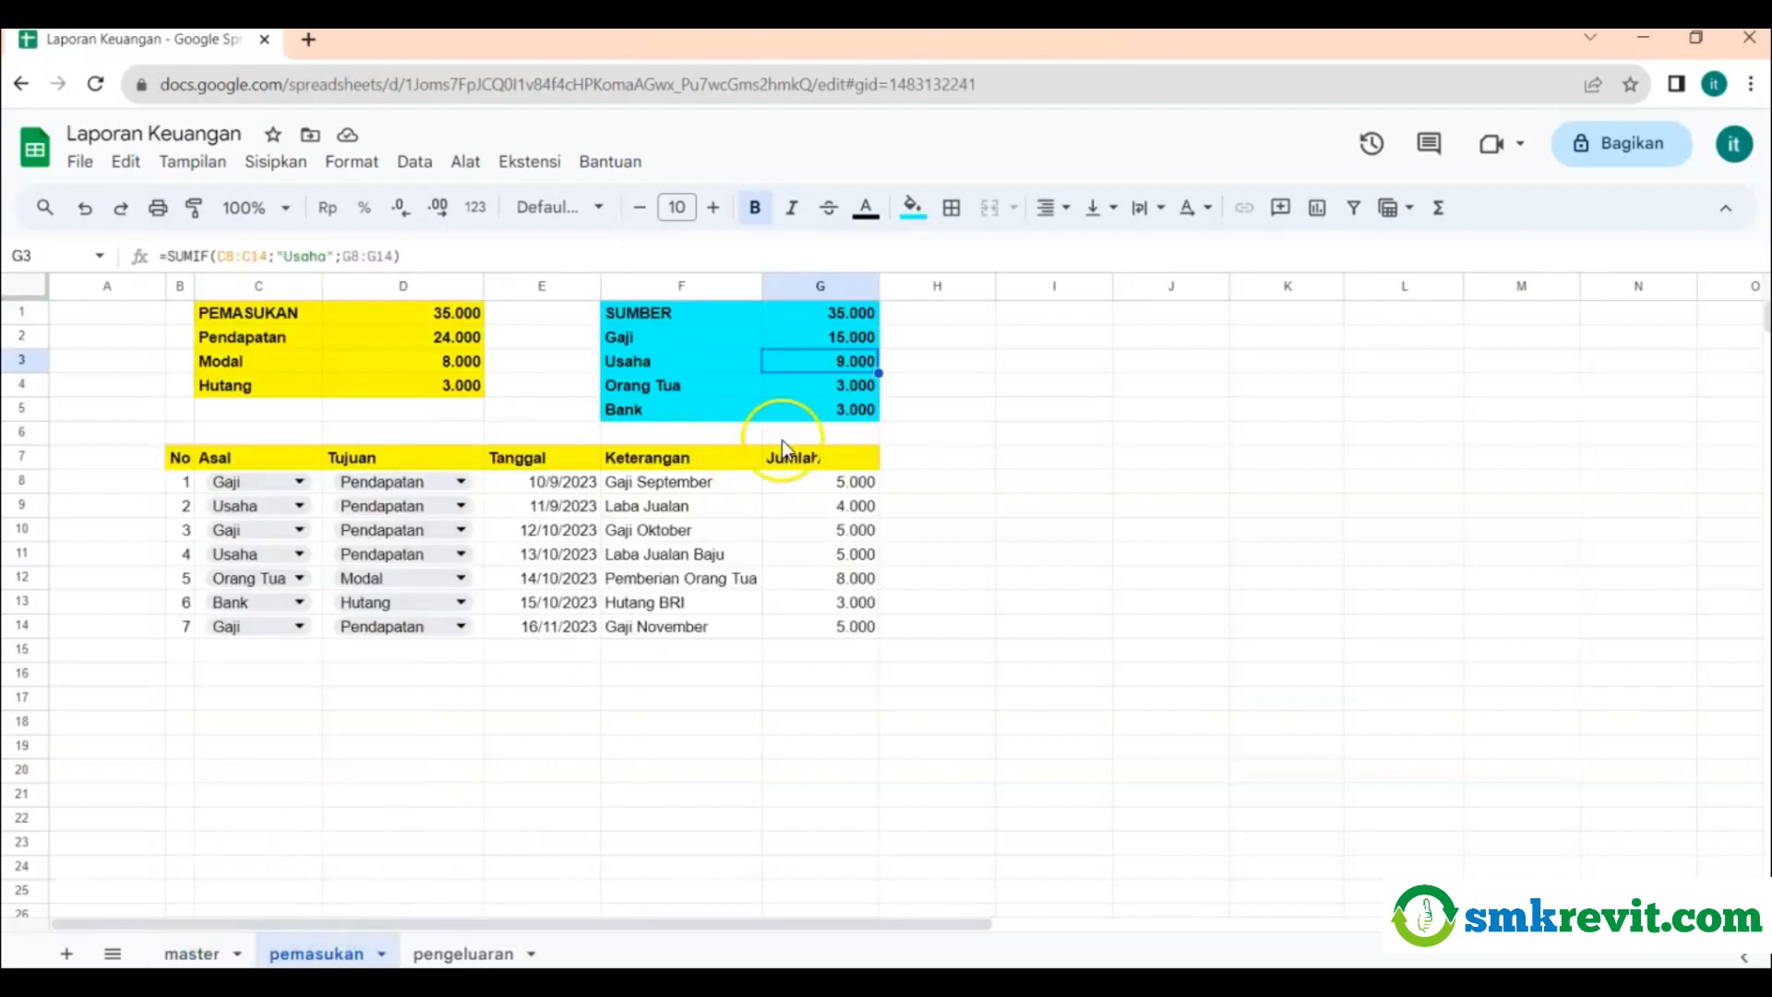
{"action": "left_click", "coordinate": [817, 386]}
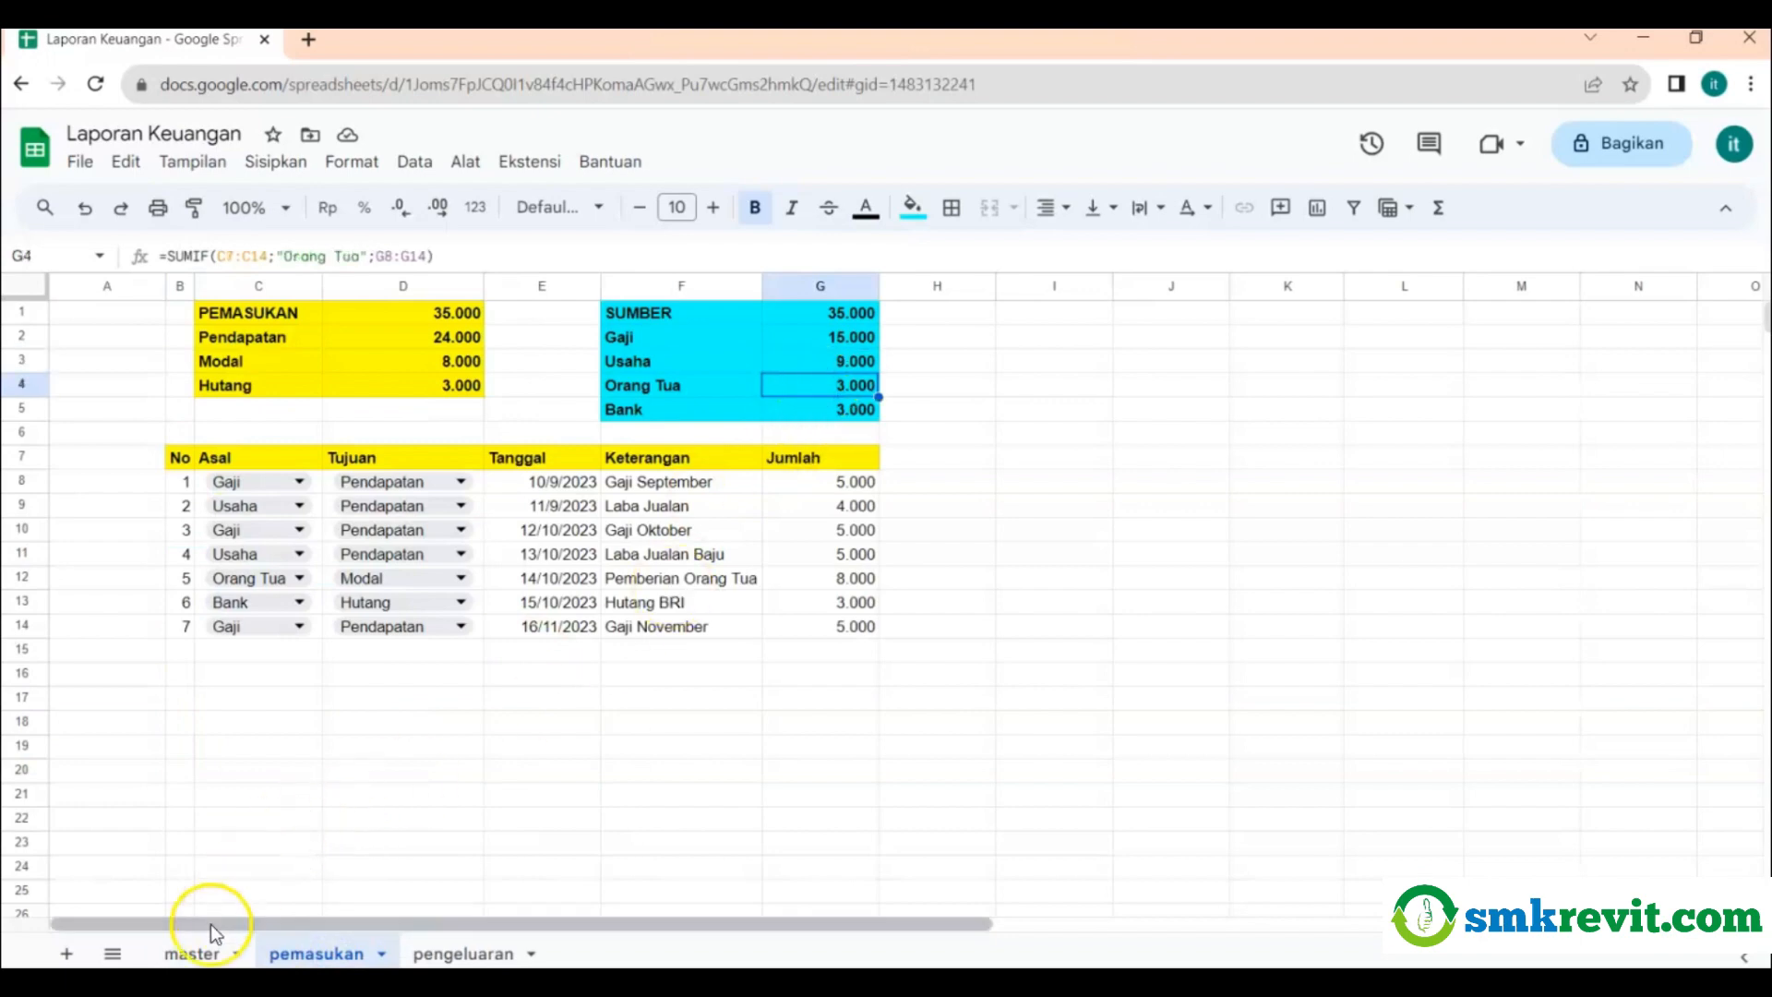
{"action": "left_click", "coordinate": [195, 953]}
{"action": "left_click", "coordinate": [369, 778]}
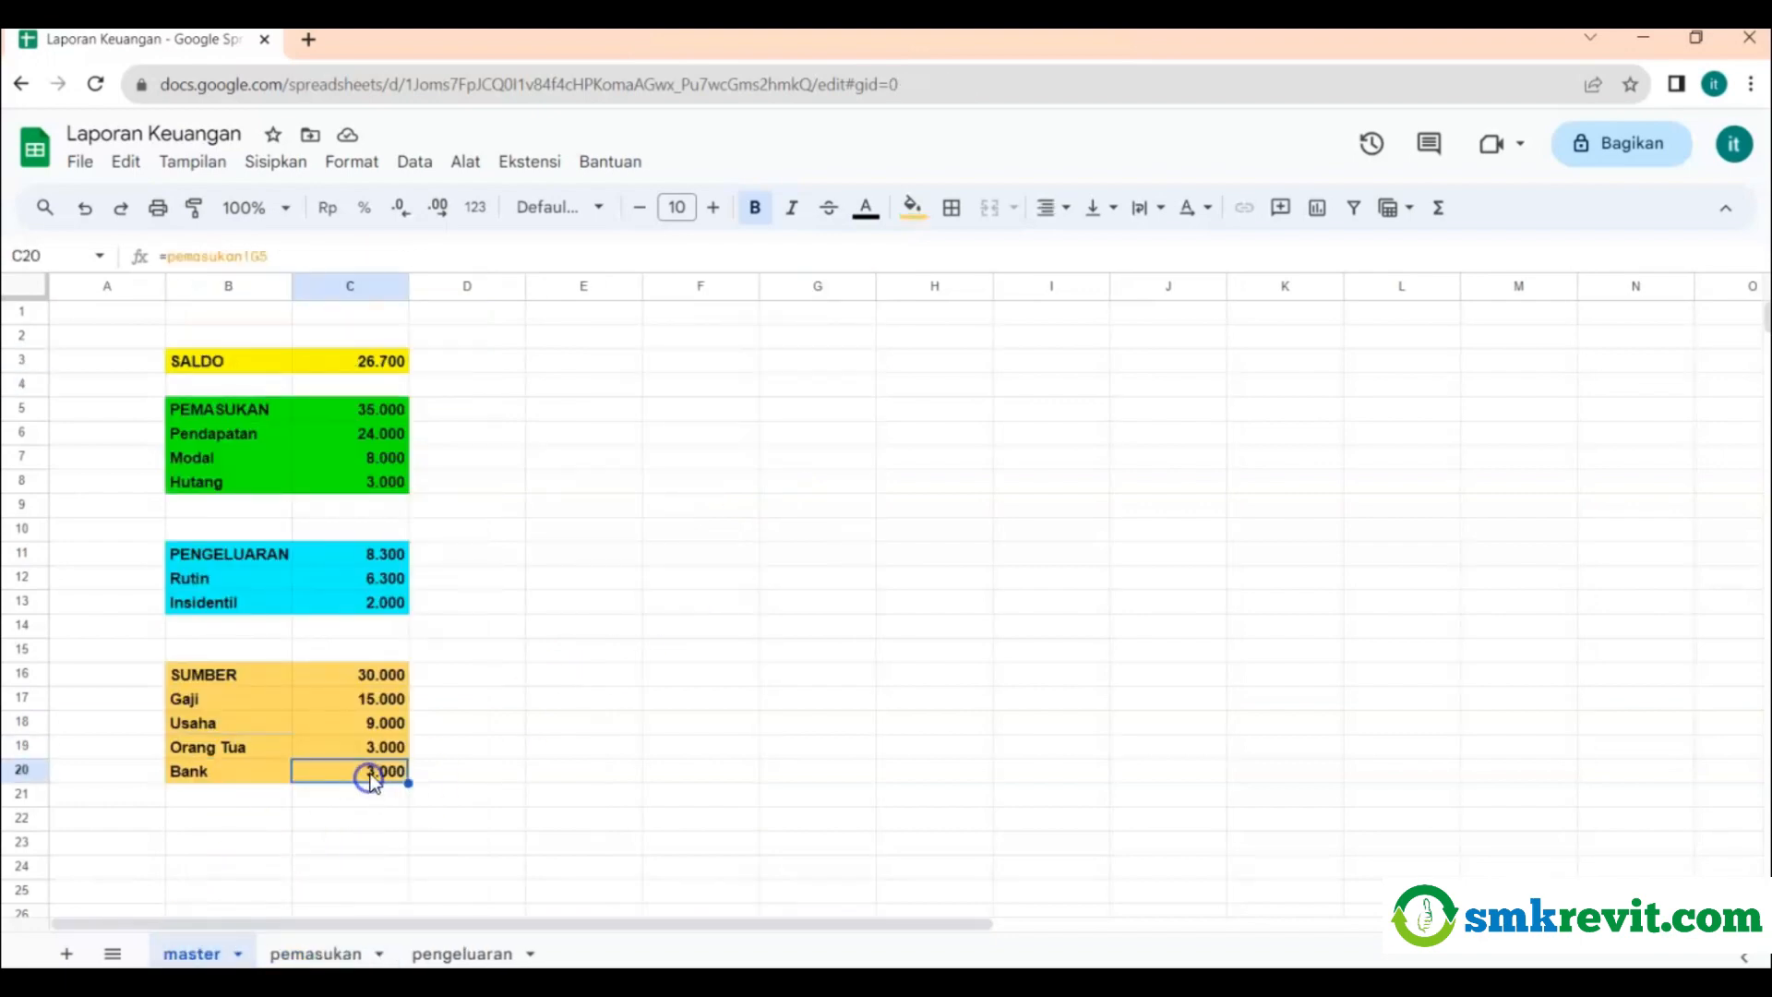
{"action": "left_click", "coordinate": [377, 675]}
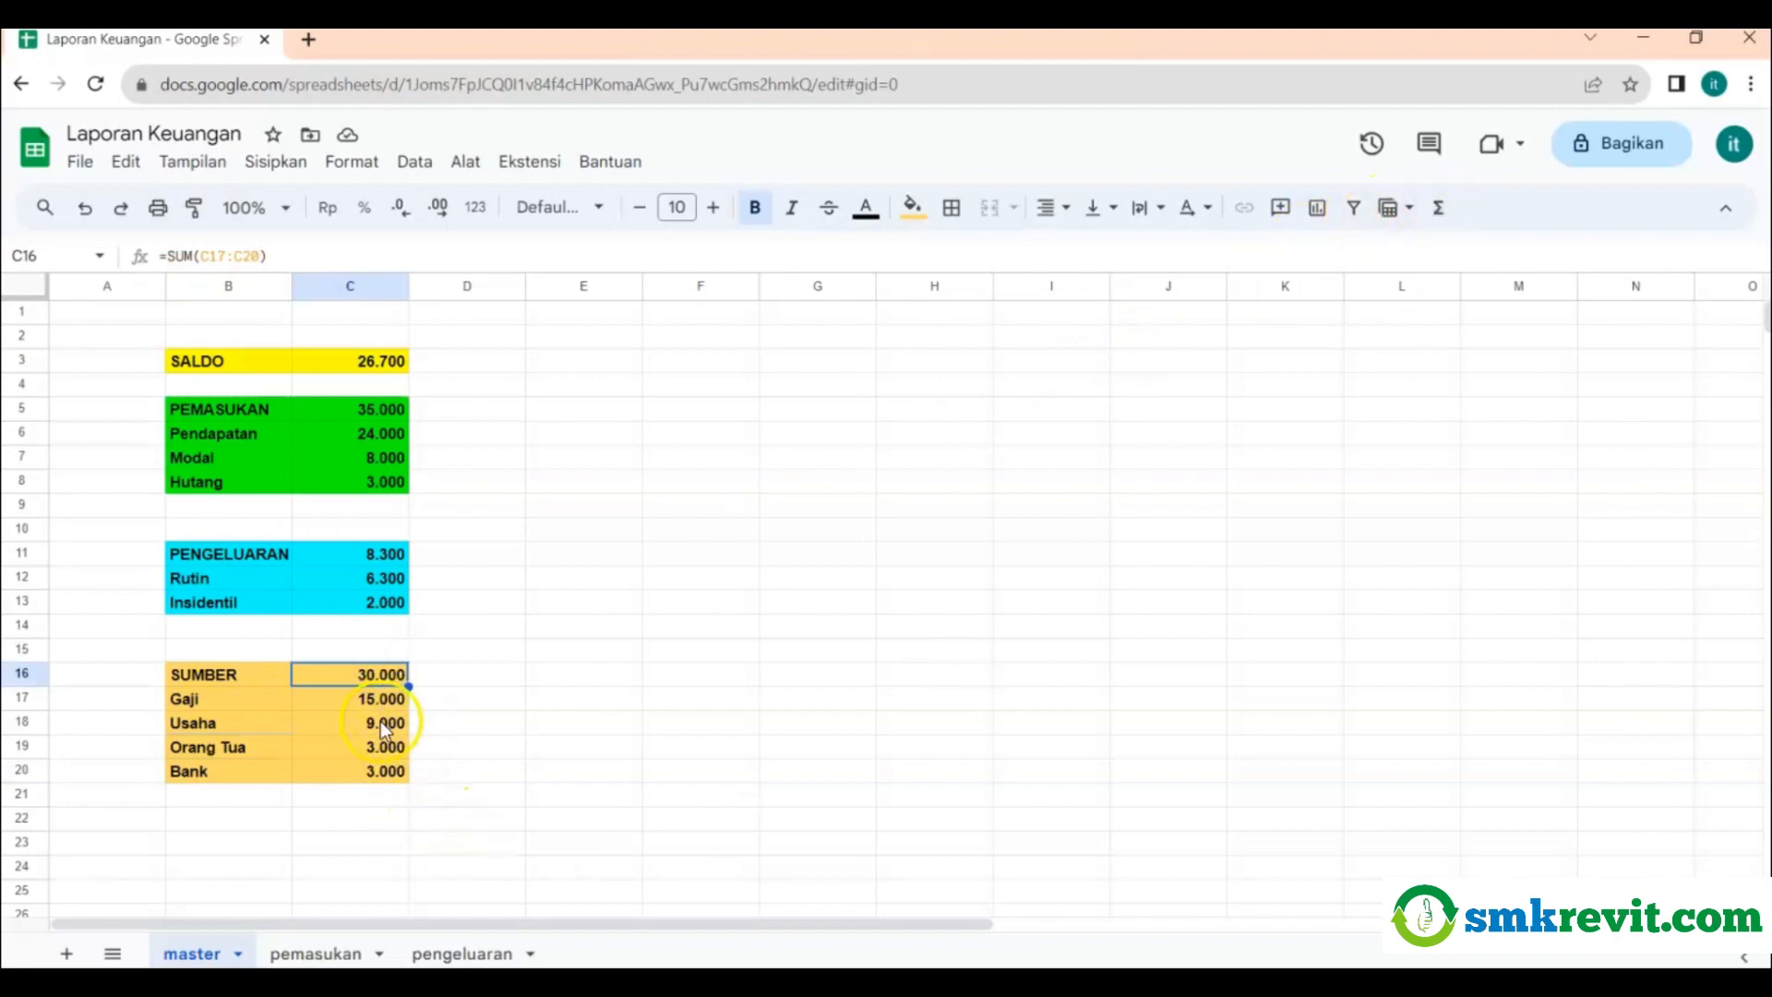
Correct the criteria range of the Orang Tua SUMIF formula in pemasukan cell G4 to C8:C14.
{"action": "left_click", "coordinate": [317, 953]}
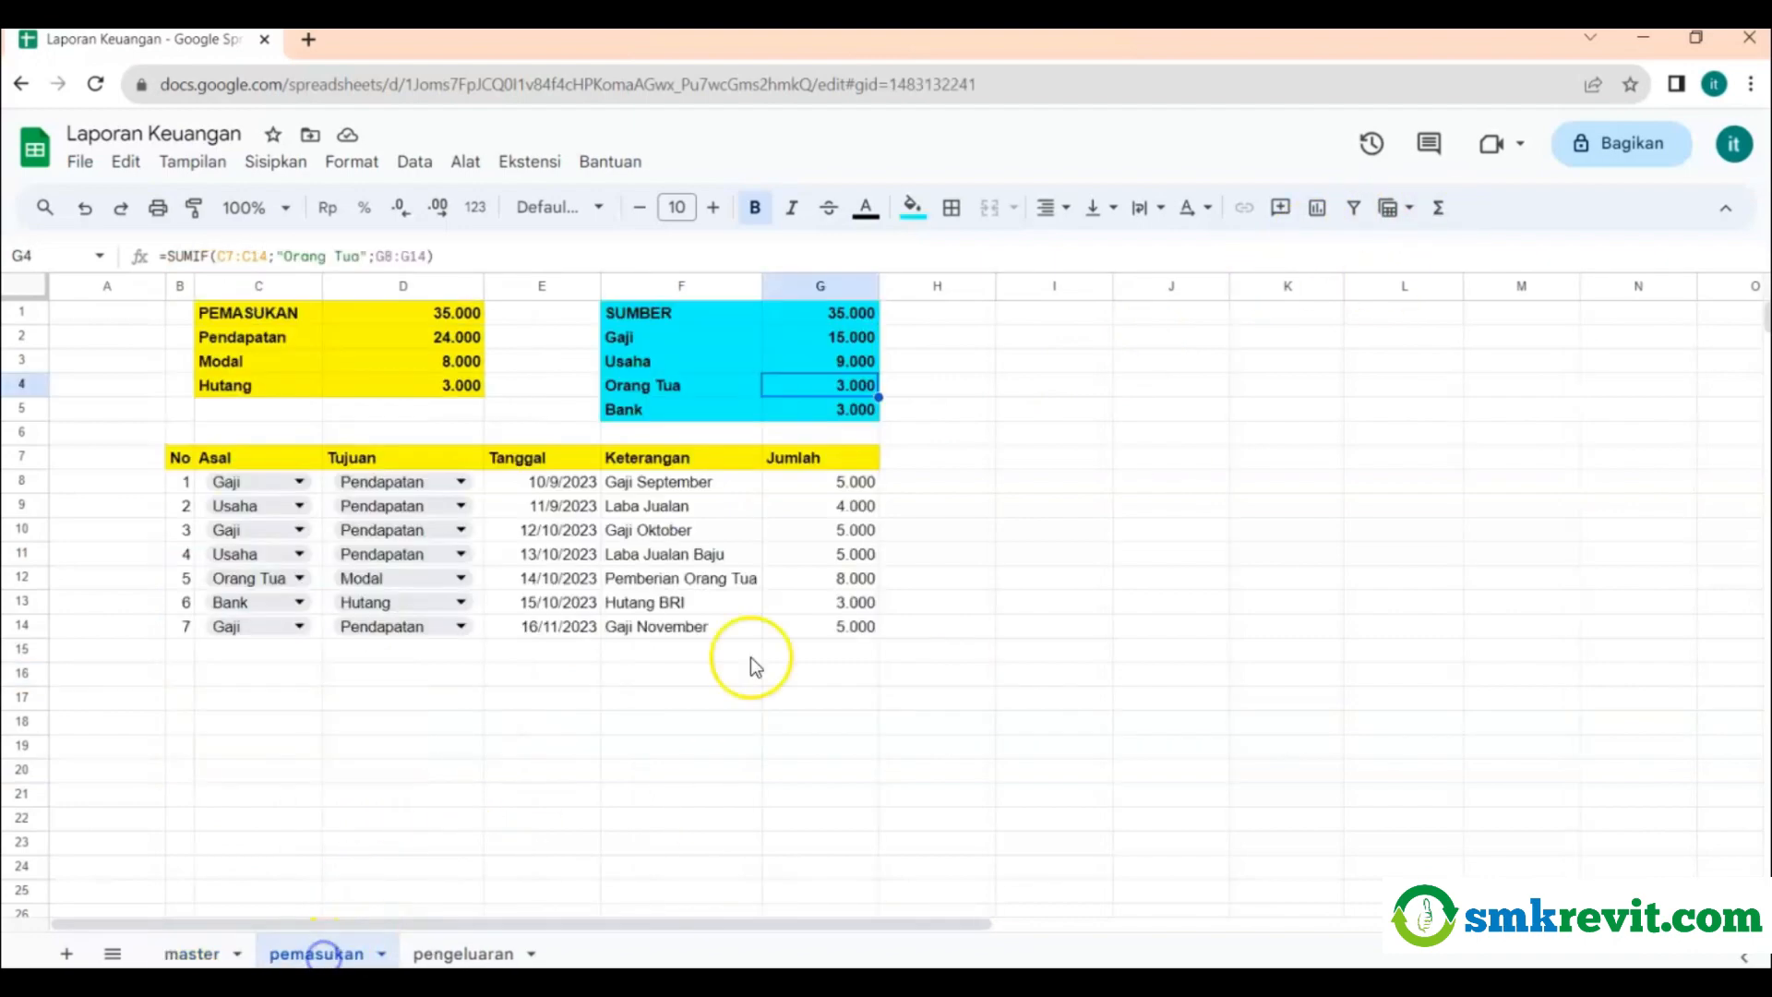
{"action": "left_click", "coordinate": [851, 322]}
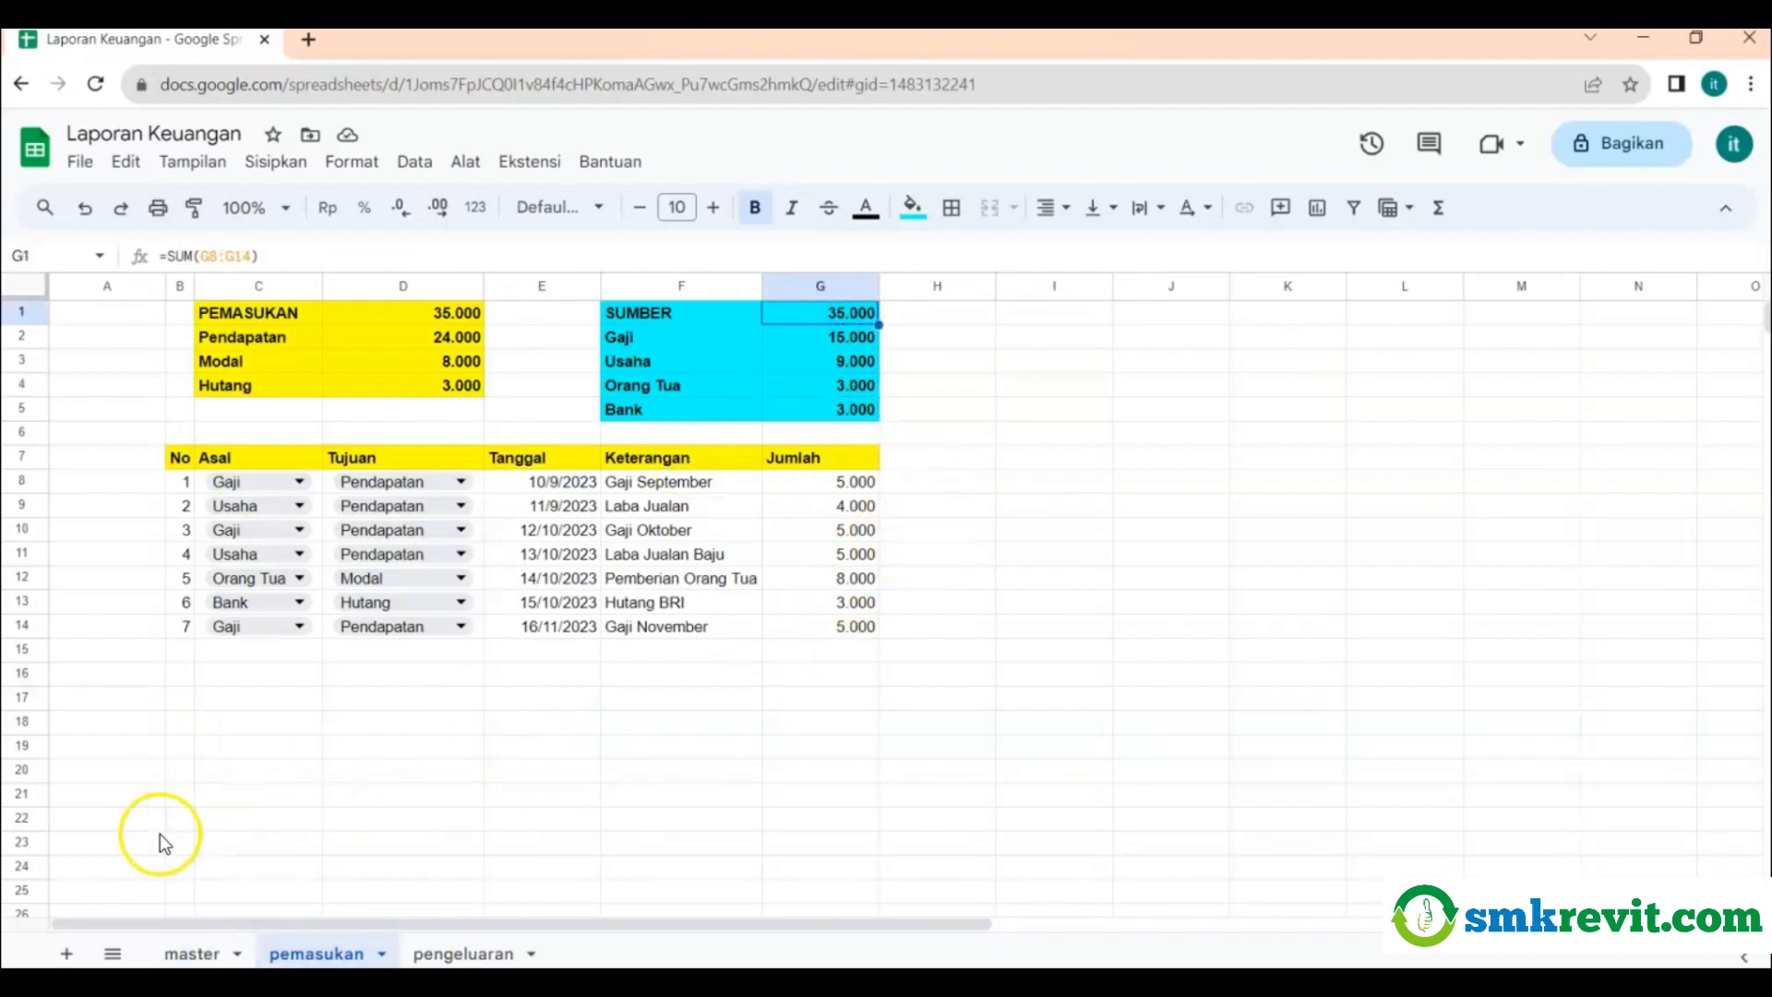
{"action": "key", "text": "Down"}
{"action": "key", "text": "Down"}
{"action": "key", "text": "Down"}
{"action": "left_click", "coordinate": [409, 260]}
{"action": "key", "text": "BackSpace"}
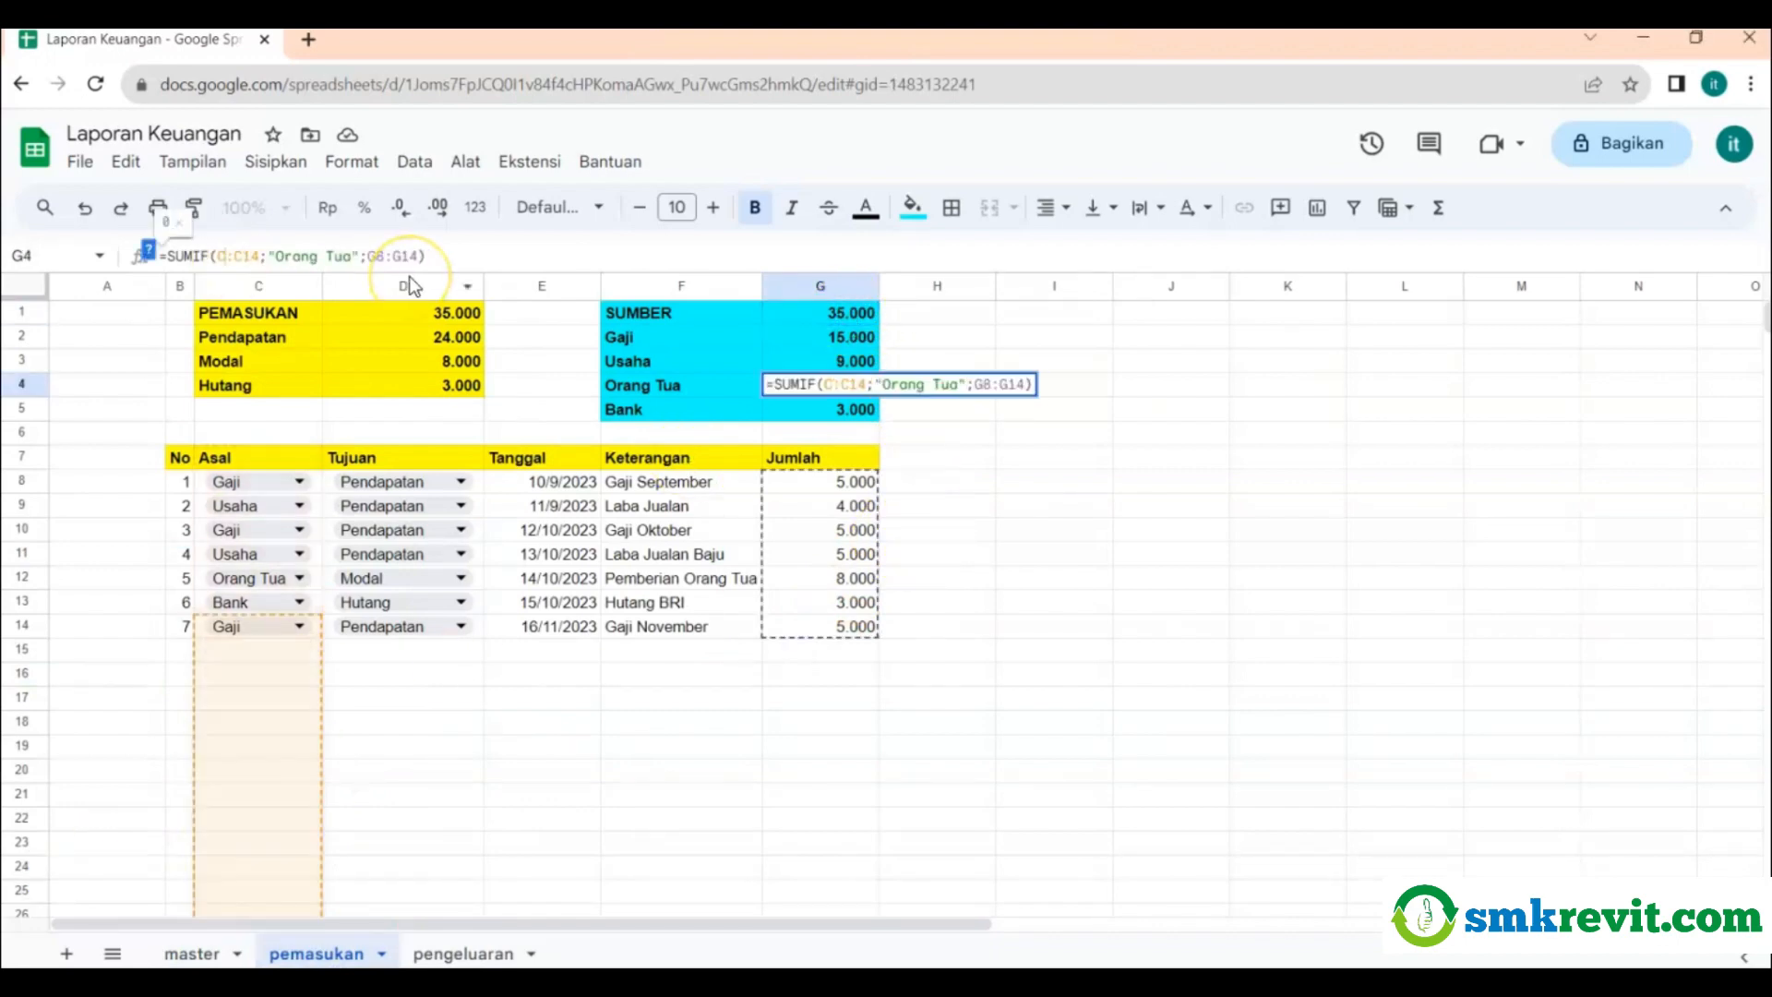
{"action": "type", "text": "8"}
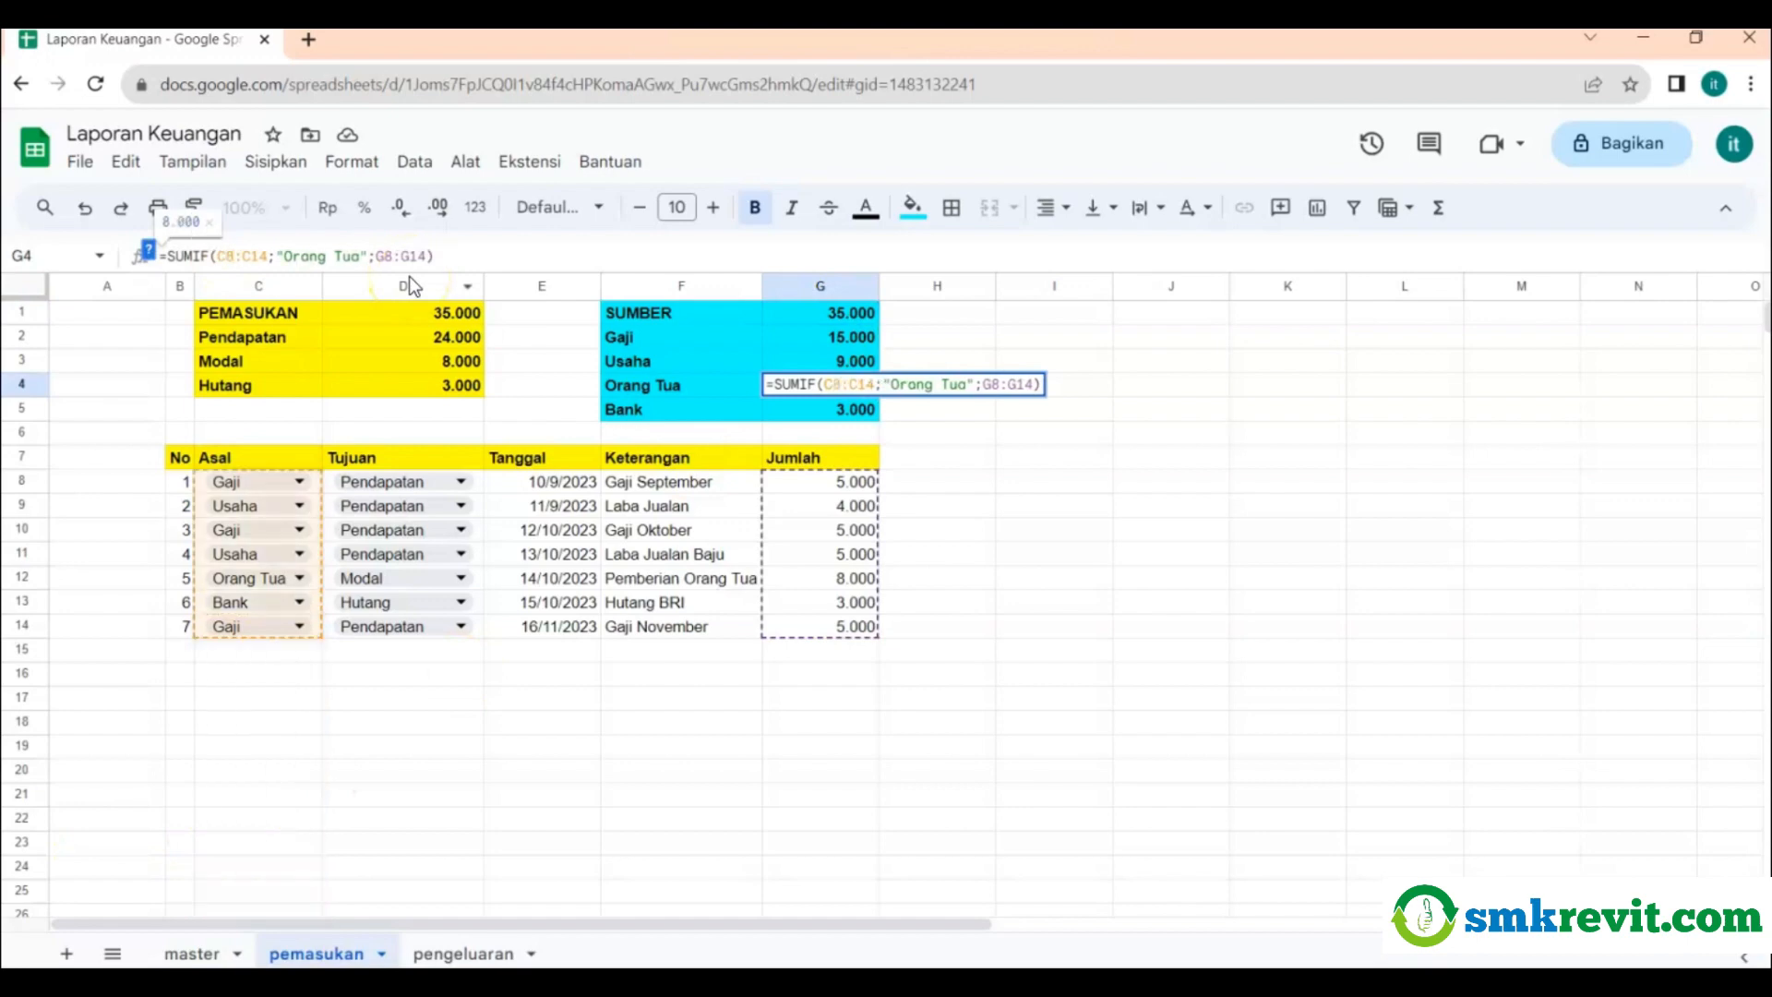
{"action": "key", "text": "Return"}
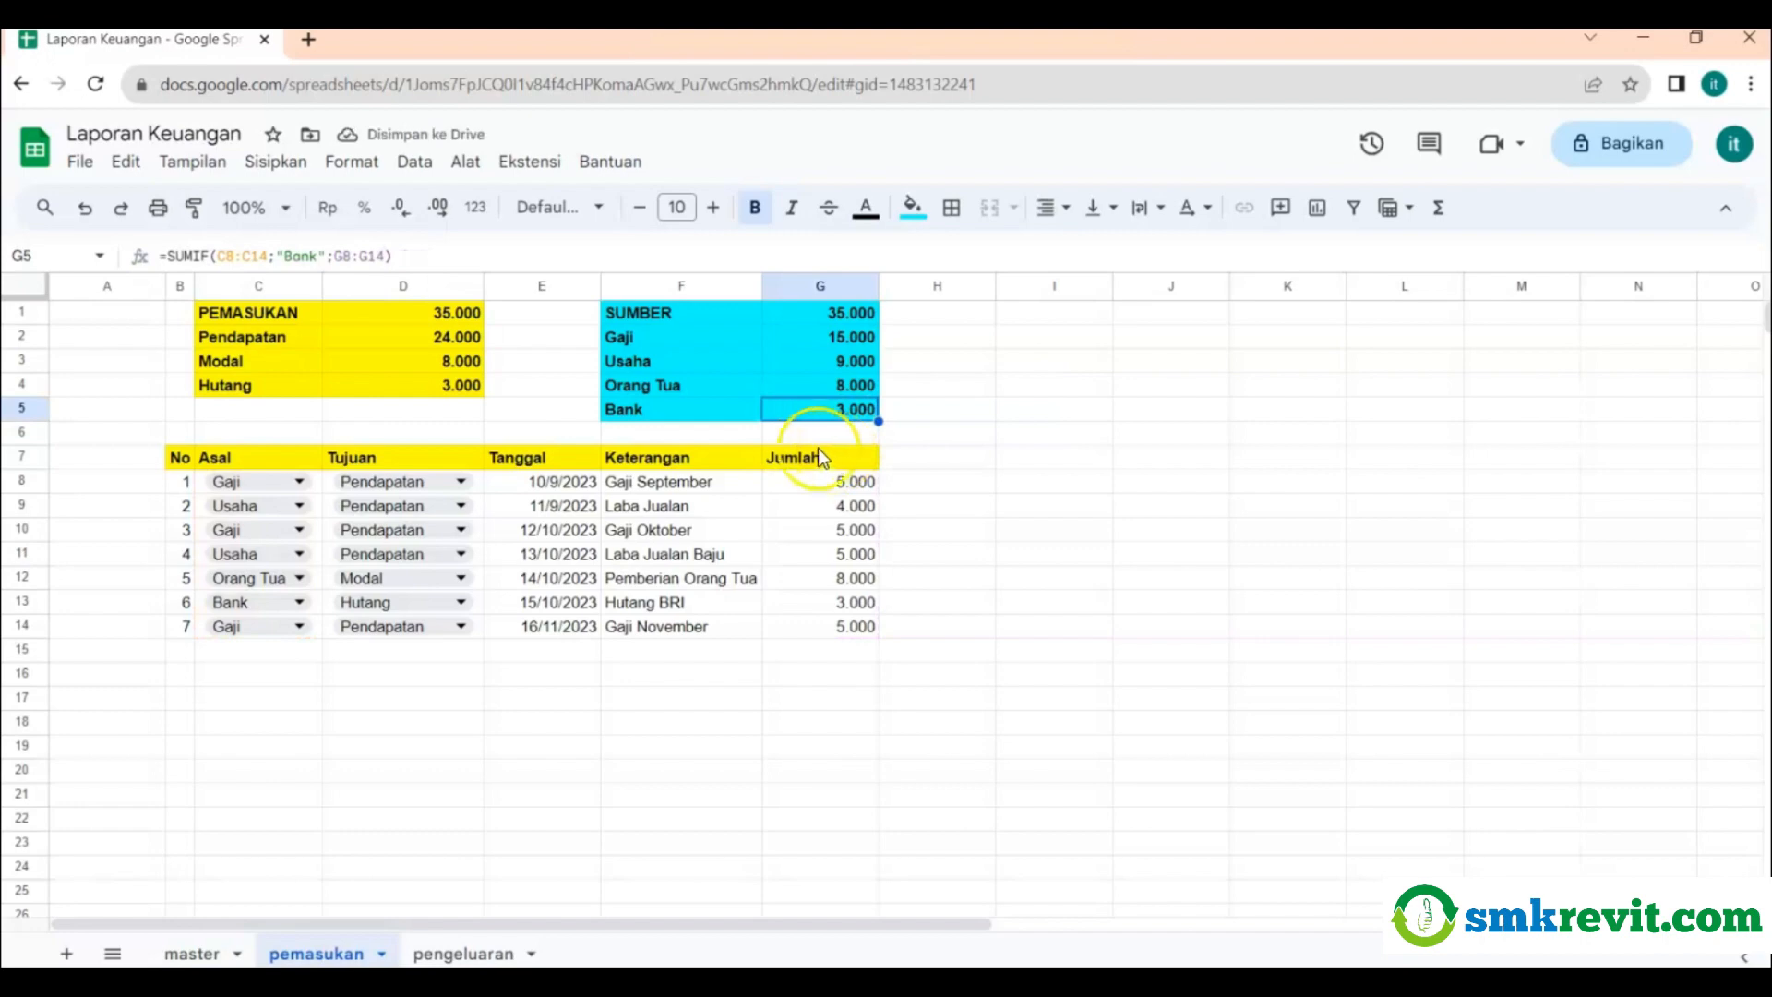
Check the source formulas in pemasukan cells G2:G5 and the SUMBER total in master cell C16.
{"action": "left_click", "coordinate": [833, 386]}
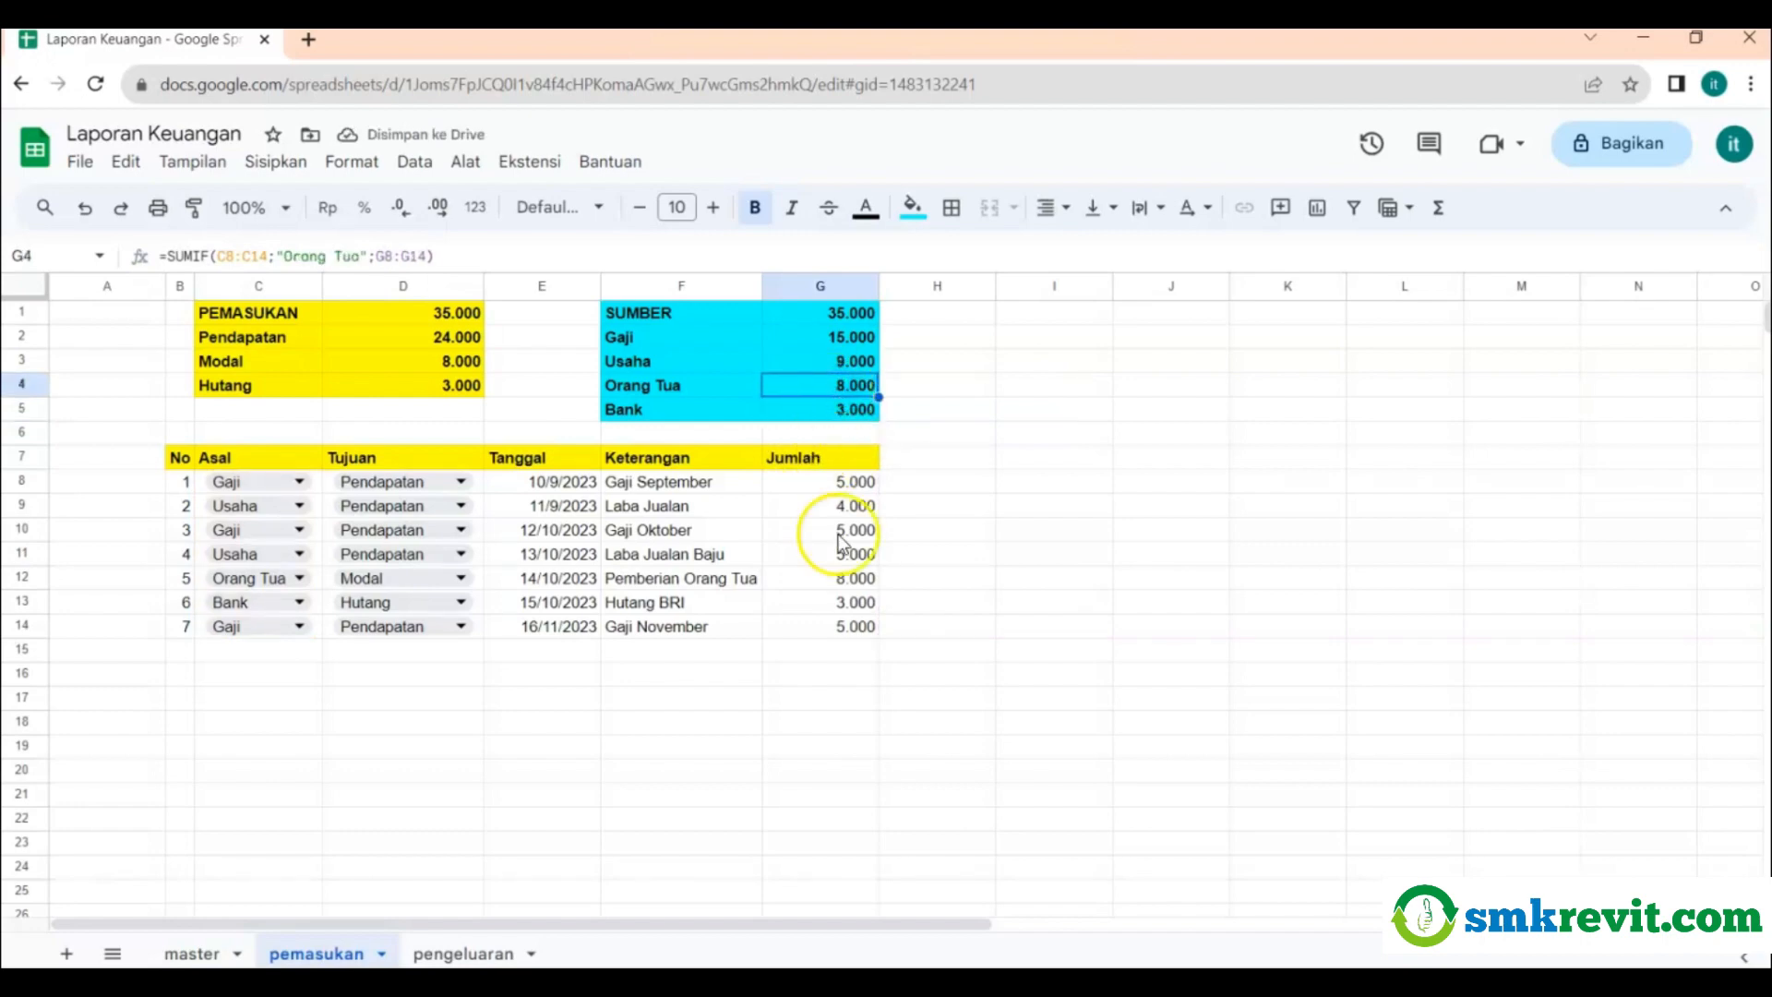
{"action": "left_click", "coordinate": [843, 407]}
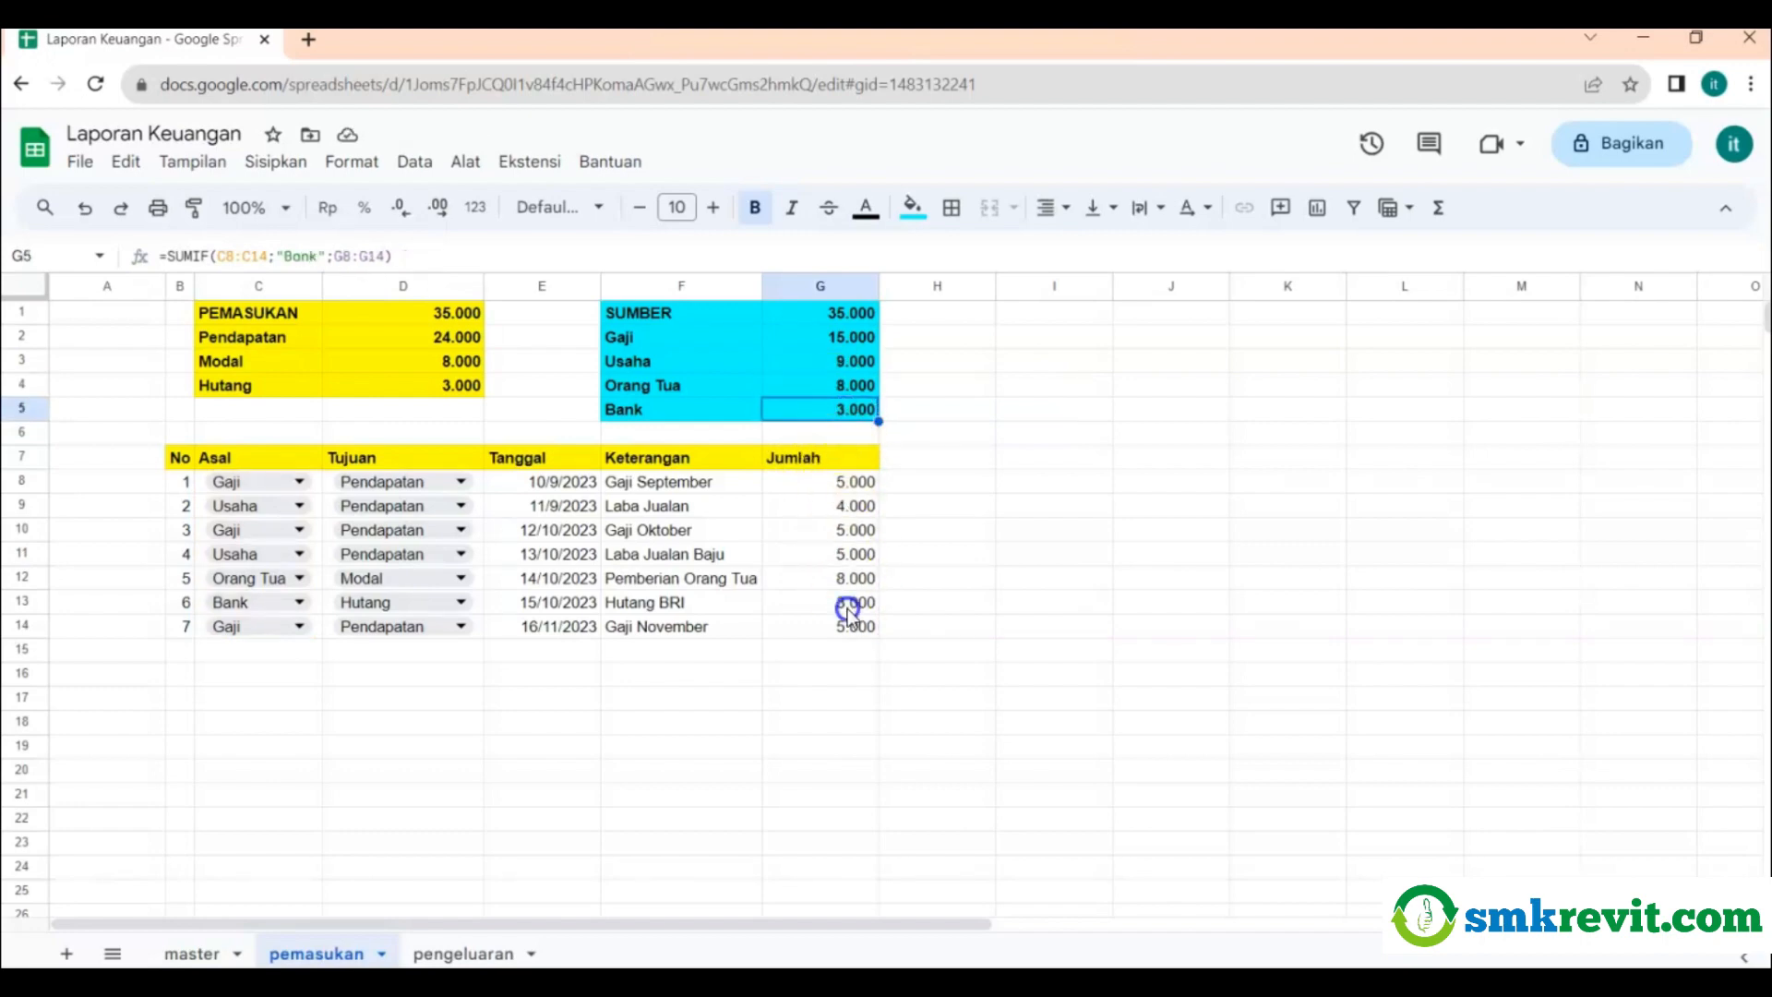
{"action": "left_click", "coordinate": [844, 629]}
{"action": "left_click", "coordinate": [854, 388]}
{"action": "left_click", "coordinate": [853, 362]}
{"action": "left_click", "coordinate": [854, 338]}
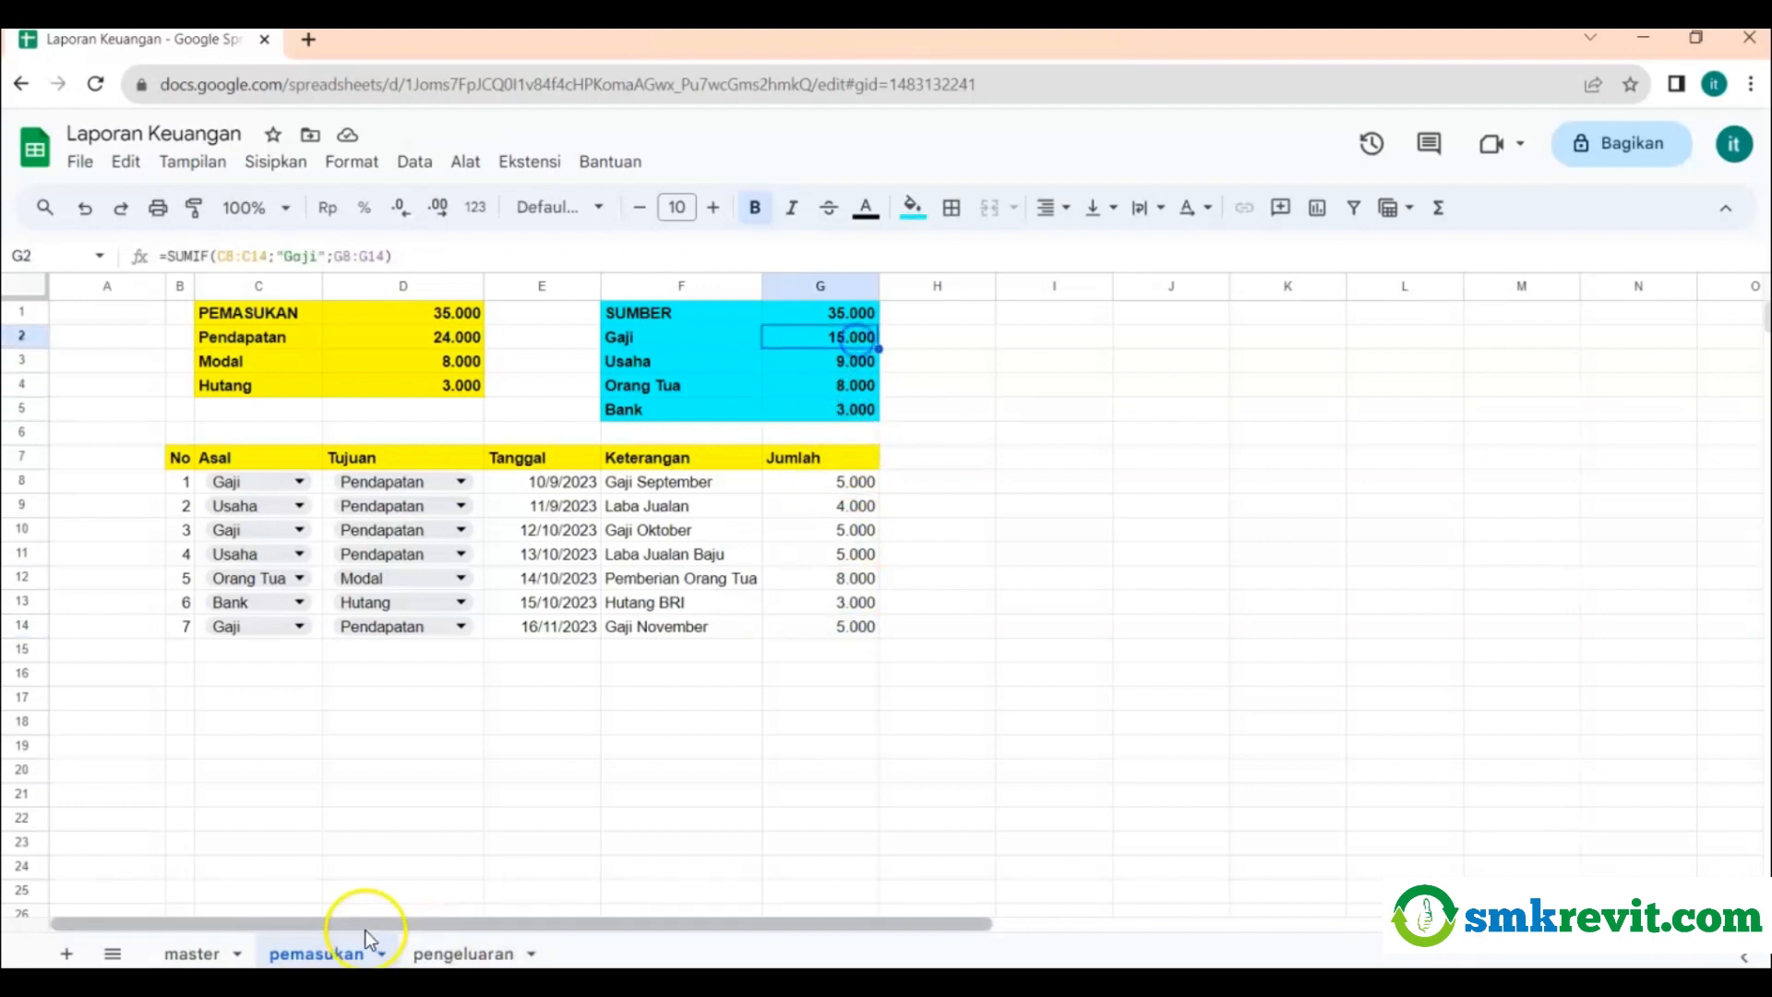
{"action": "left_click", "coordinate": [205, 956]}
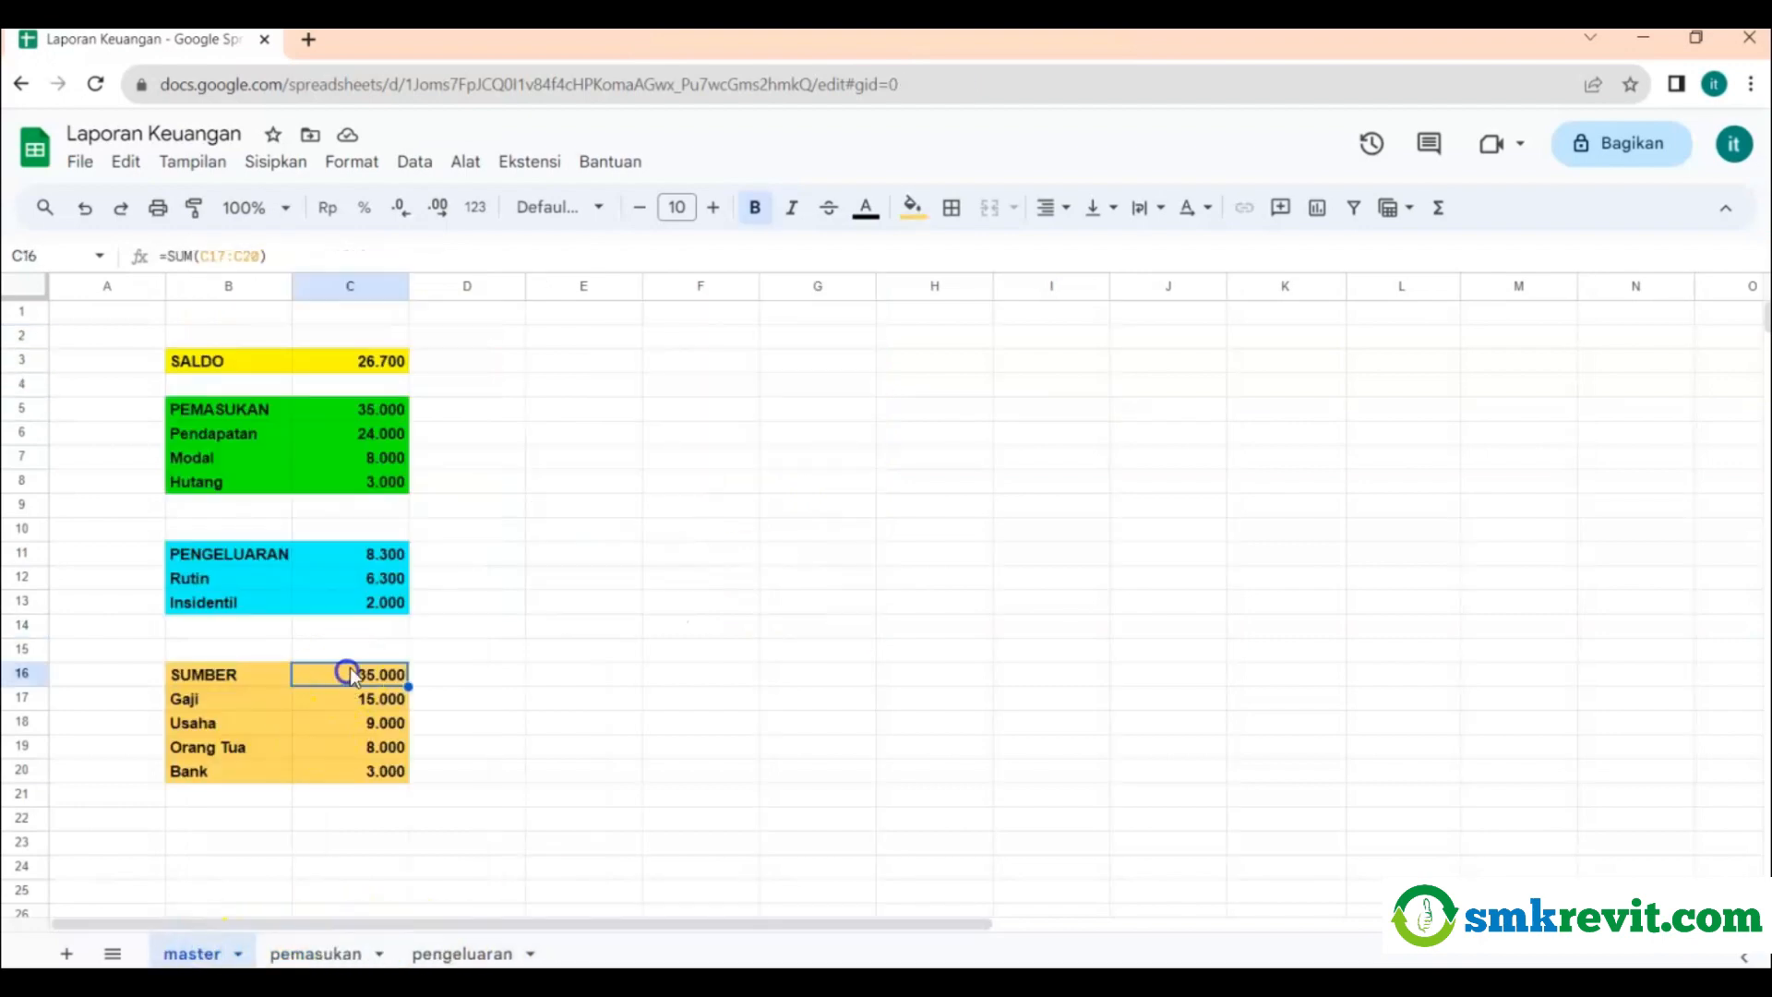
{"action": "left_click", "coordinate": [570, 626]}
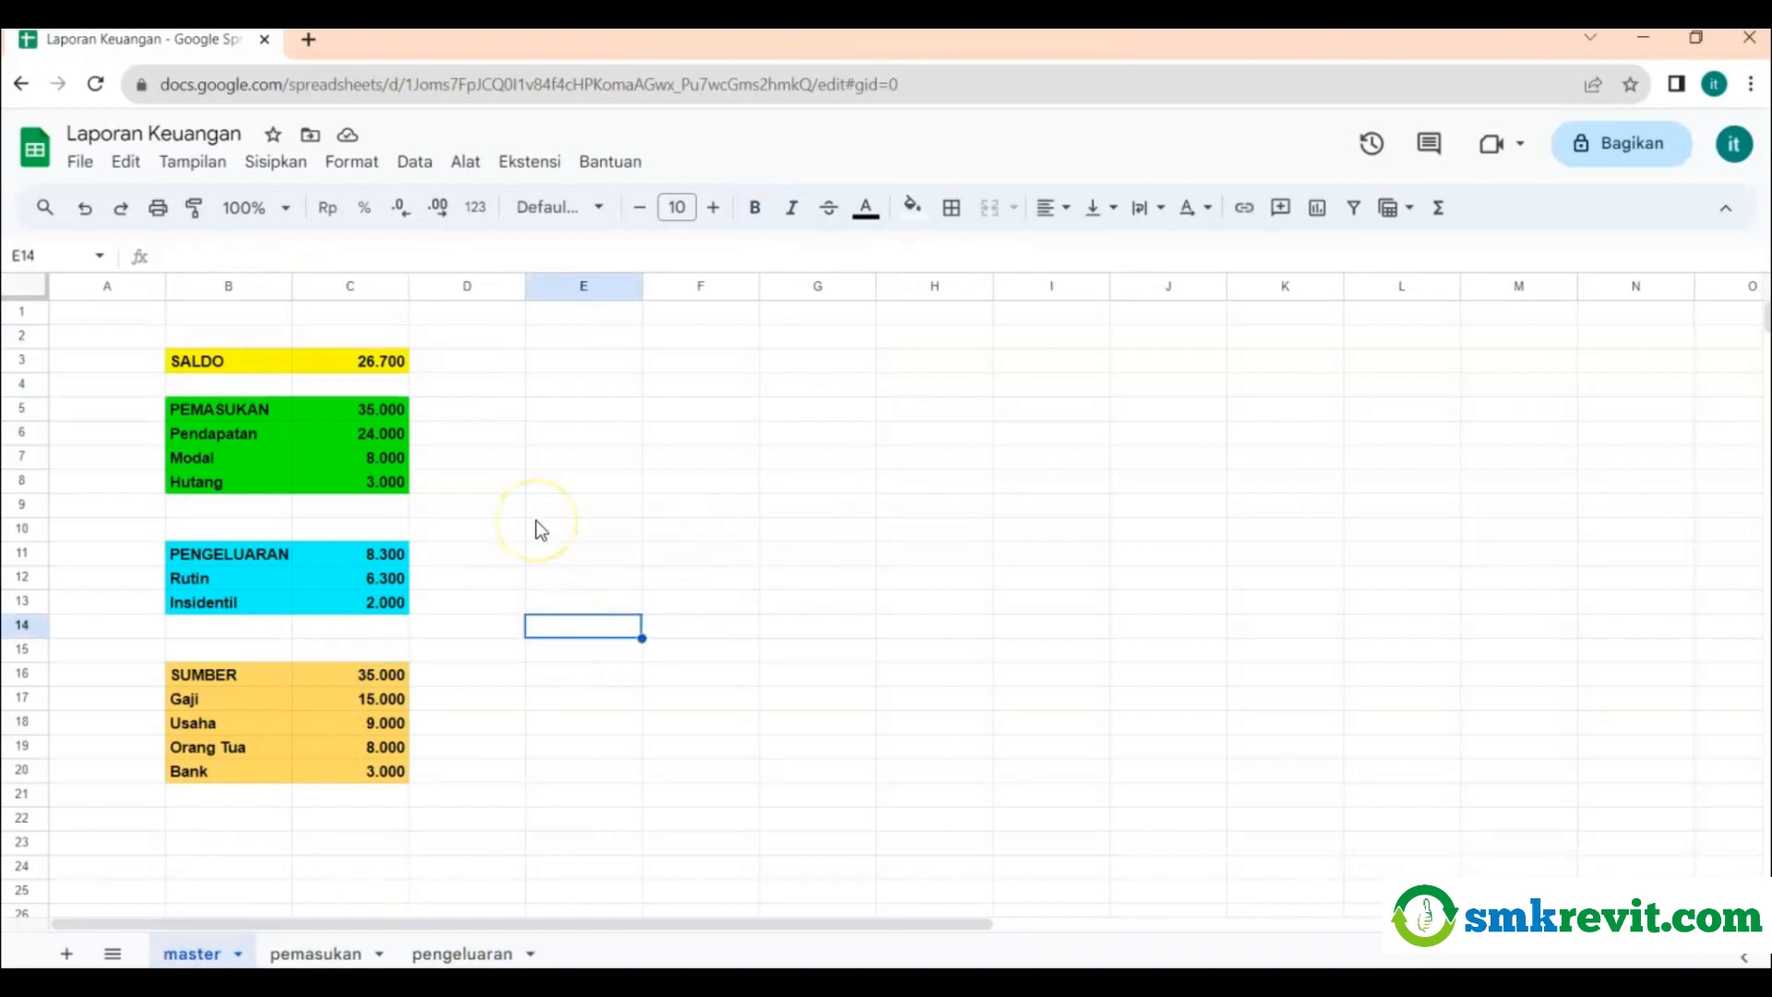
Review the PEMASUKAN formulas in C5:C8 and the PENGELUARAN formulas in C11:C13 of the master sheet.
{"action": "left_click", "coordinate": [361, 415]}
{"action": "left_click", "coordinate": [369, 439]}
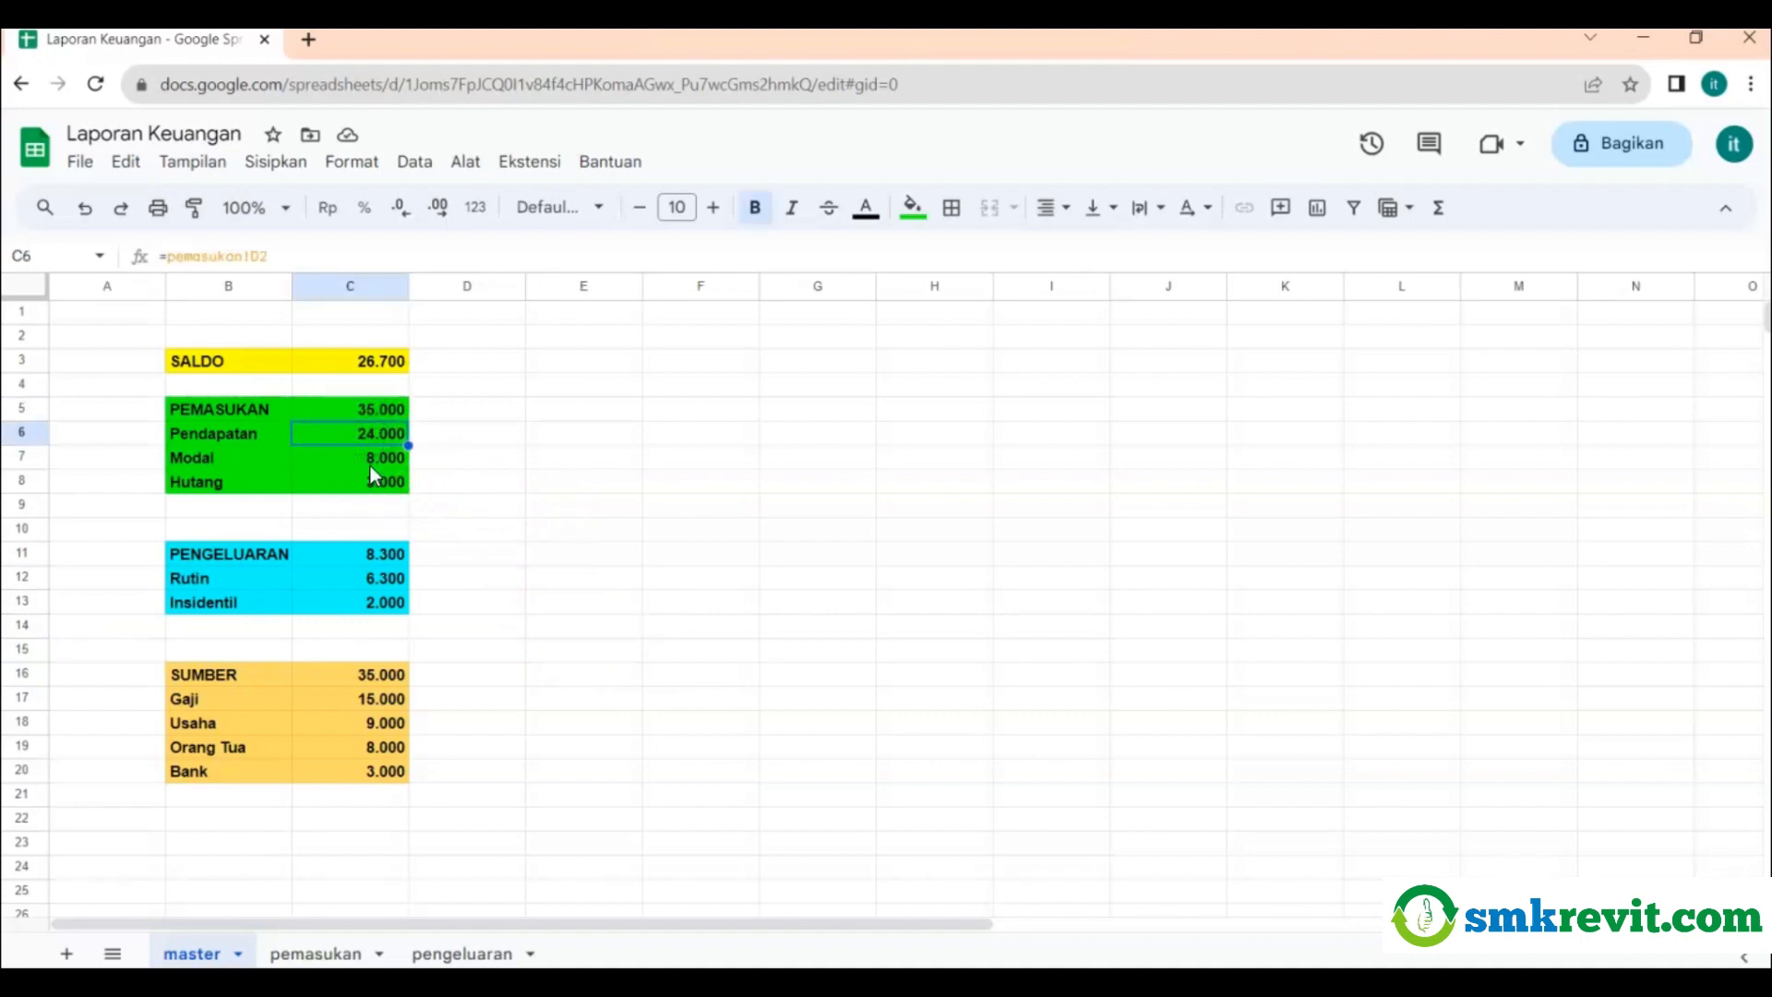
{"action": "left_click", "coordinate": [370, 463]}
{"action": "left_click", "coordinate": [373, 489]}
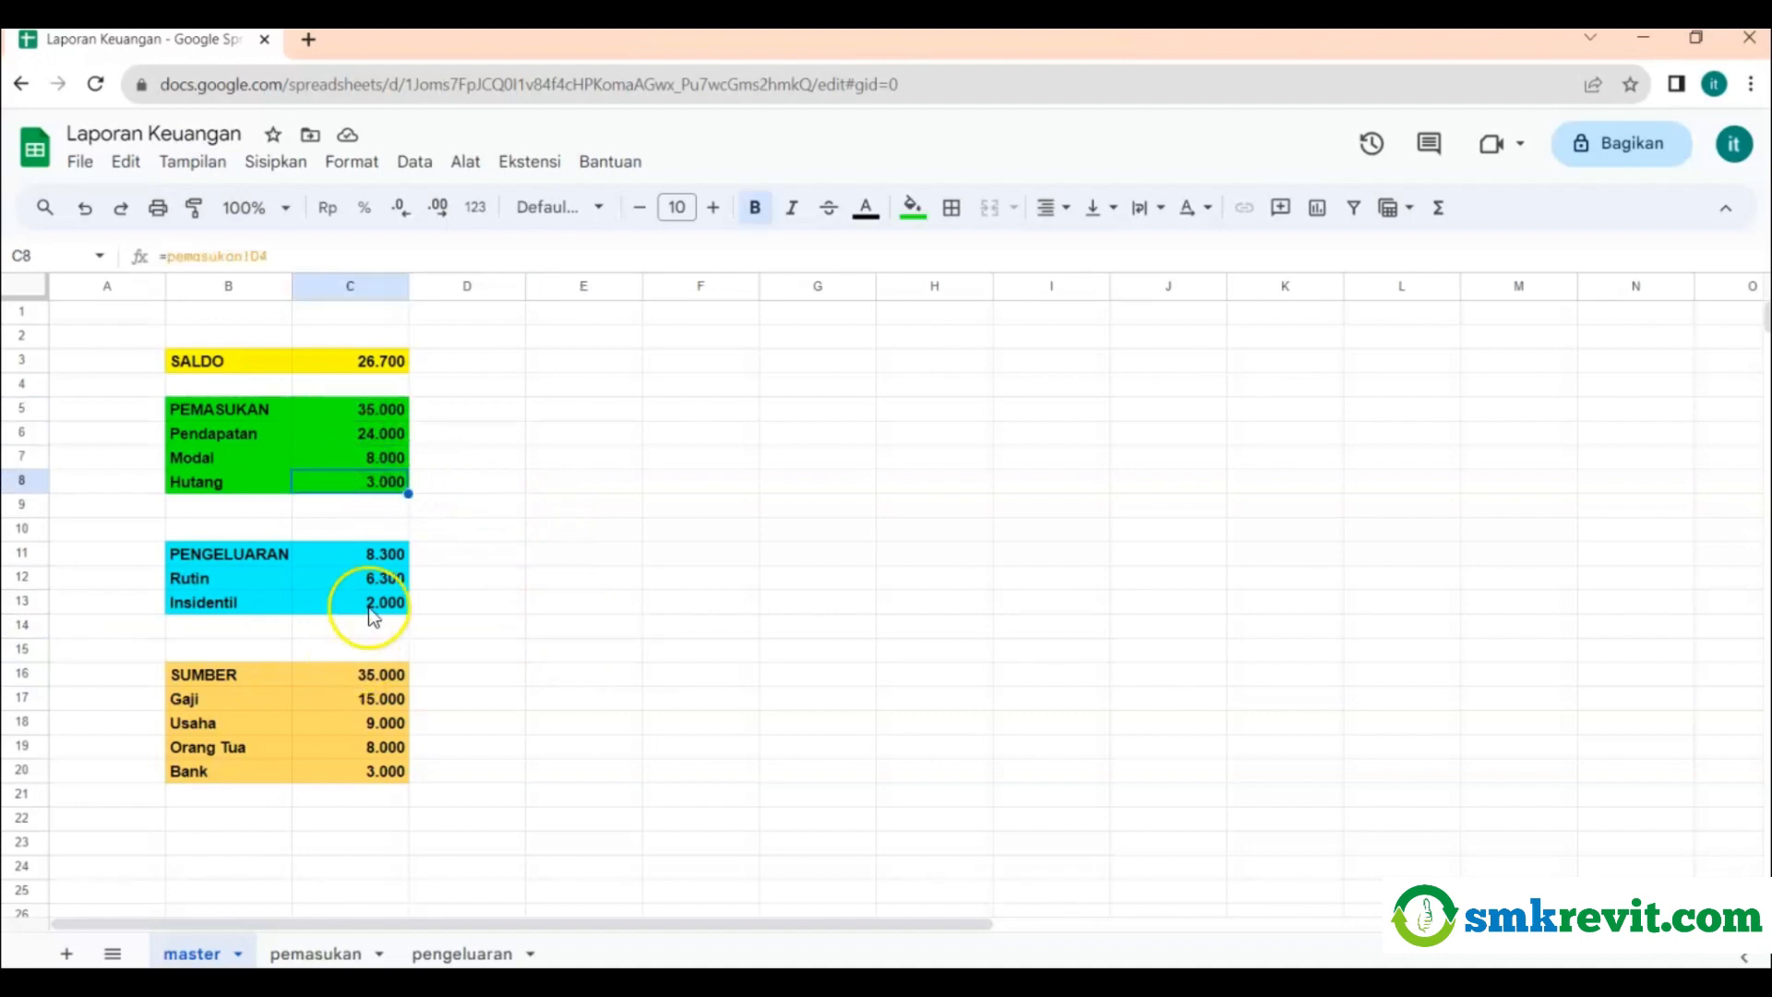
{"action": "left_click", "coordinate": [384, 561]}
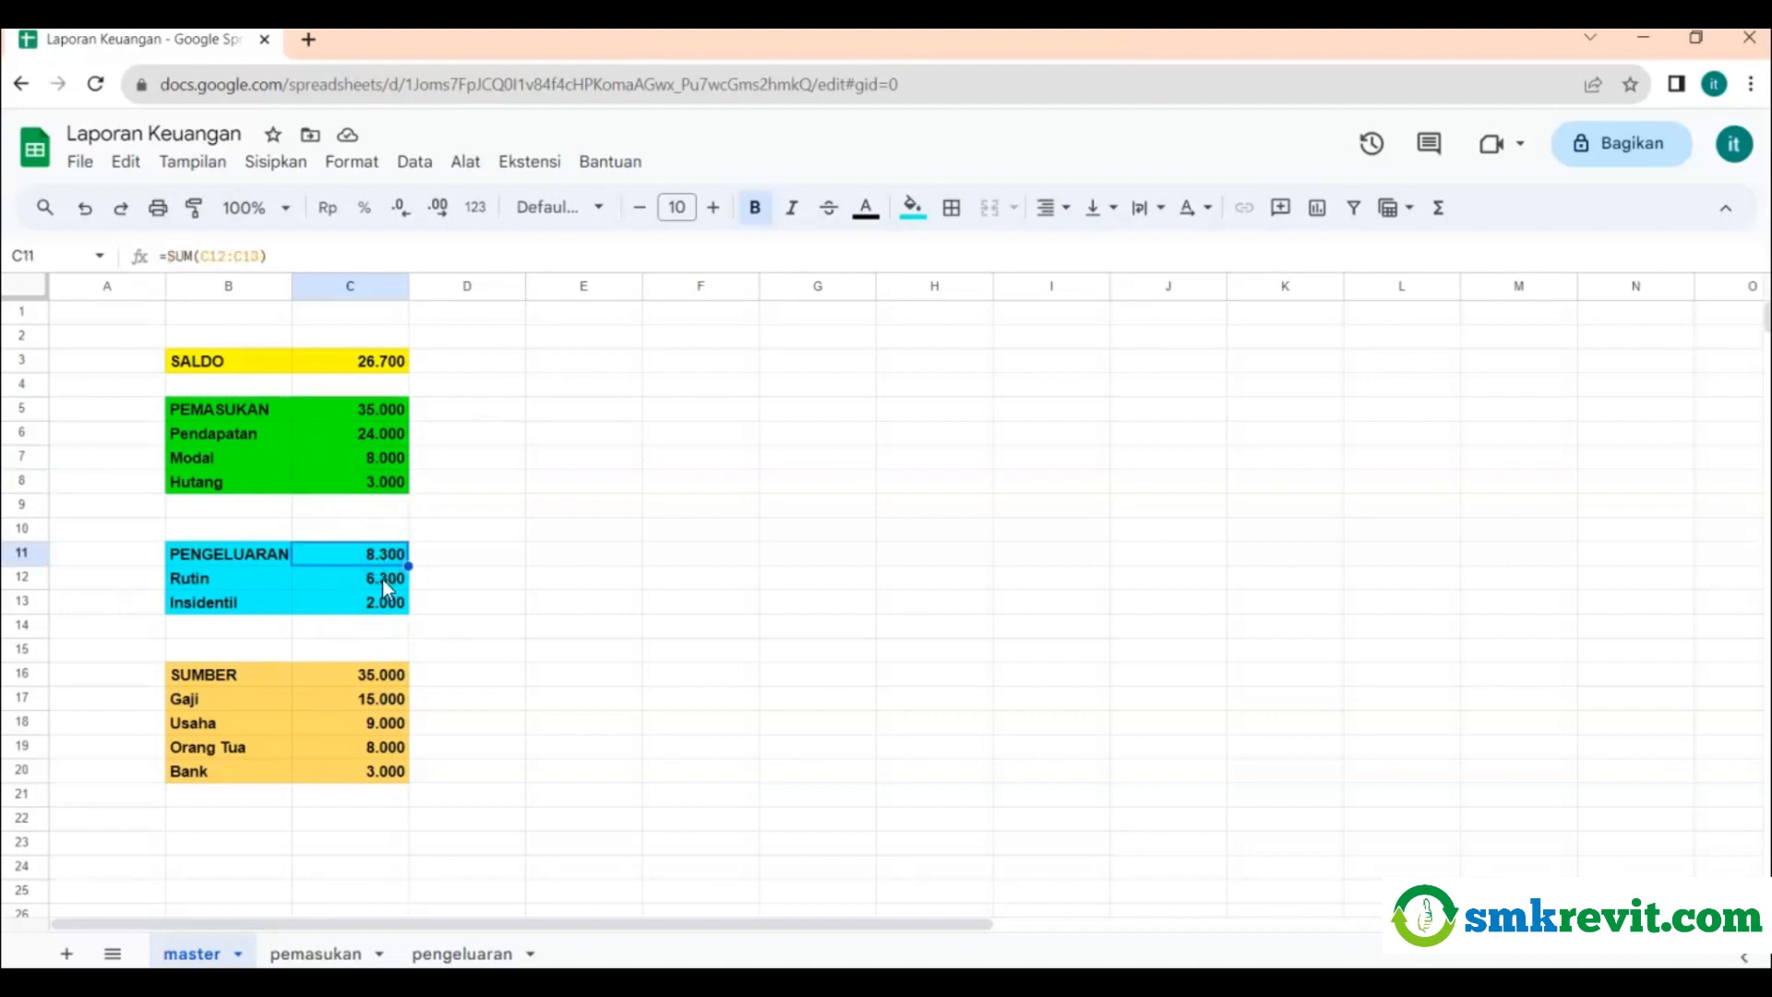
{"action": "left_click", "coordinate": [386, 581]}
{"action": "left_click", "coordinate": [386, 607]}
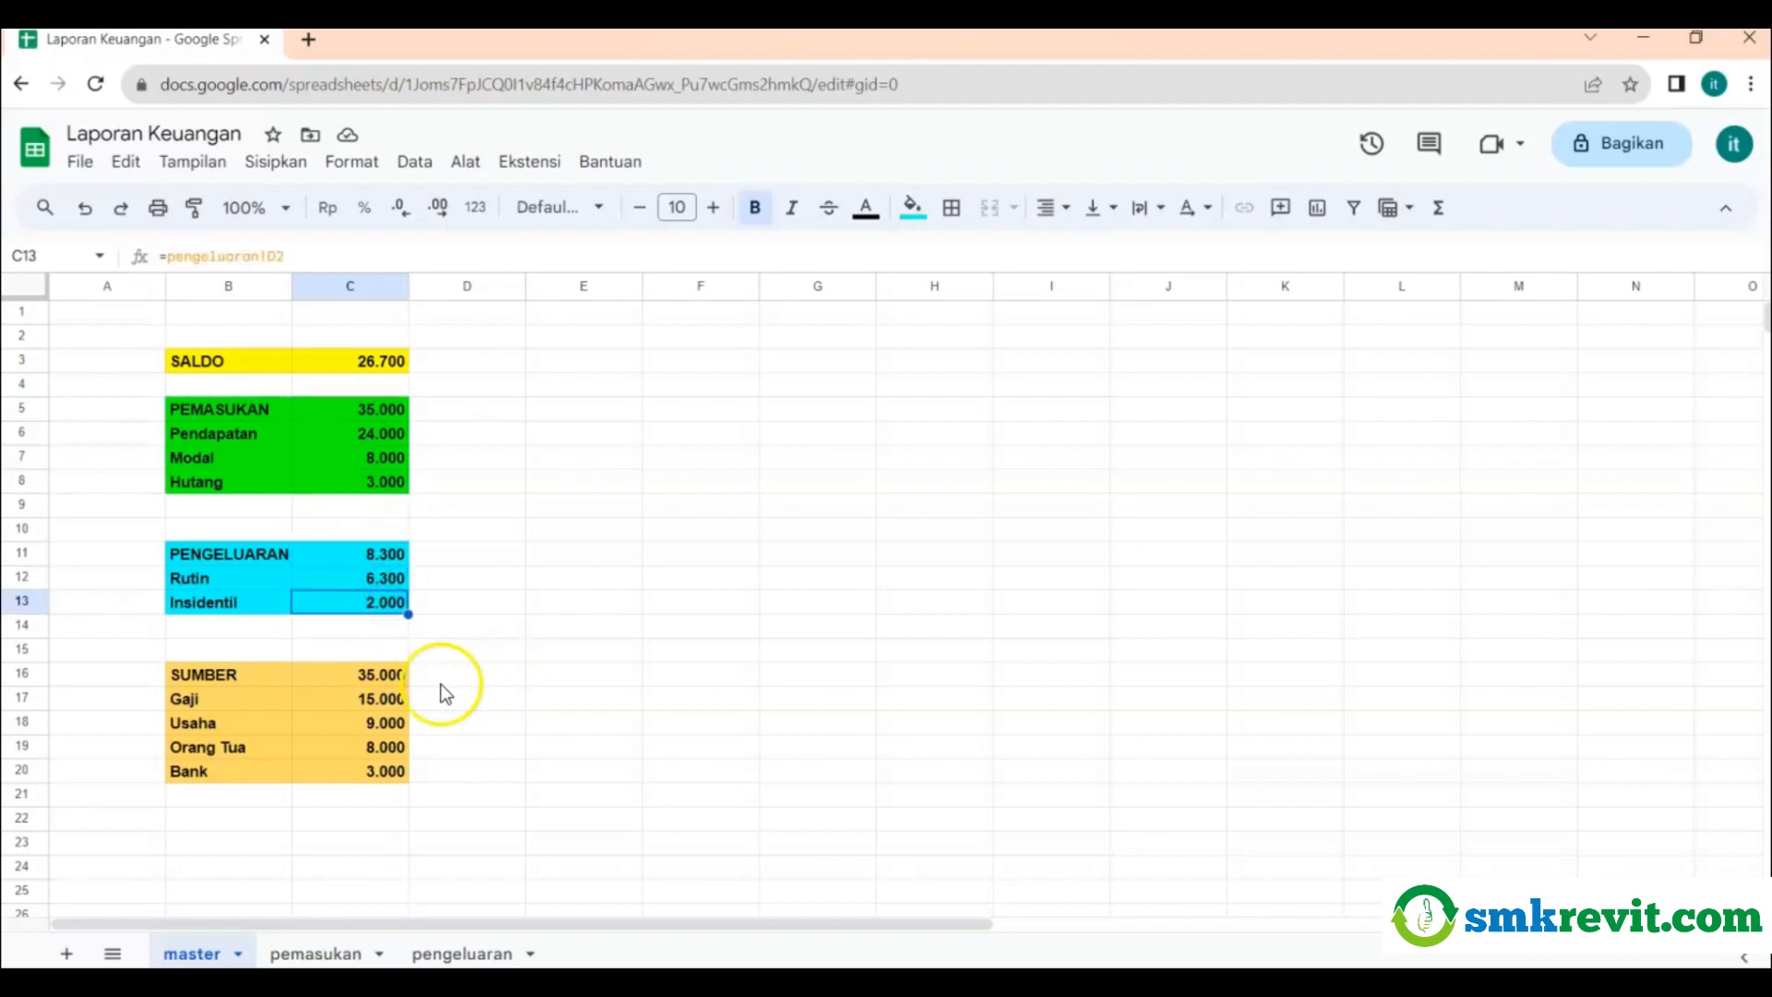
Compare the SUMBER and PEMASUKAN totals in the master sheet and check the SALDO formula in C3.
{"action": "left_click", "coordinate": [392, 676]}
{"action": "left_click", "coordinate": [383, 701]}
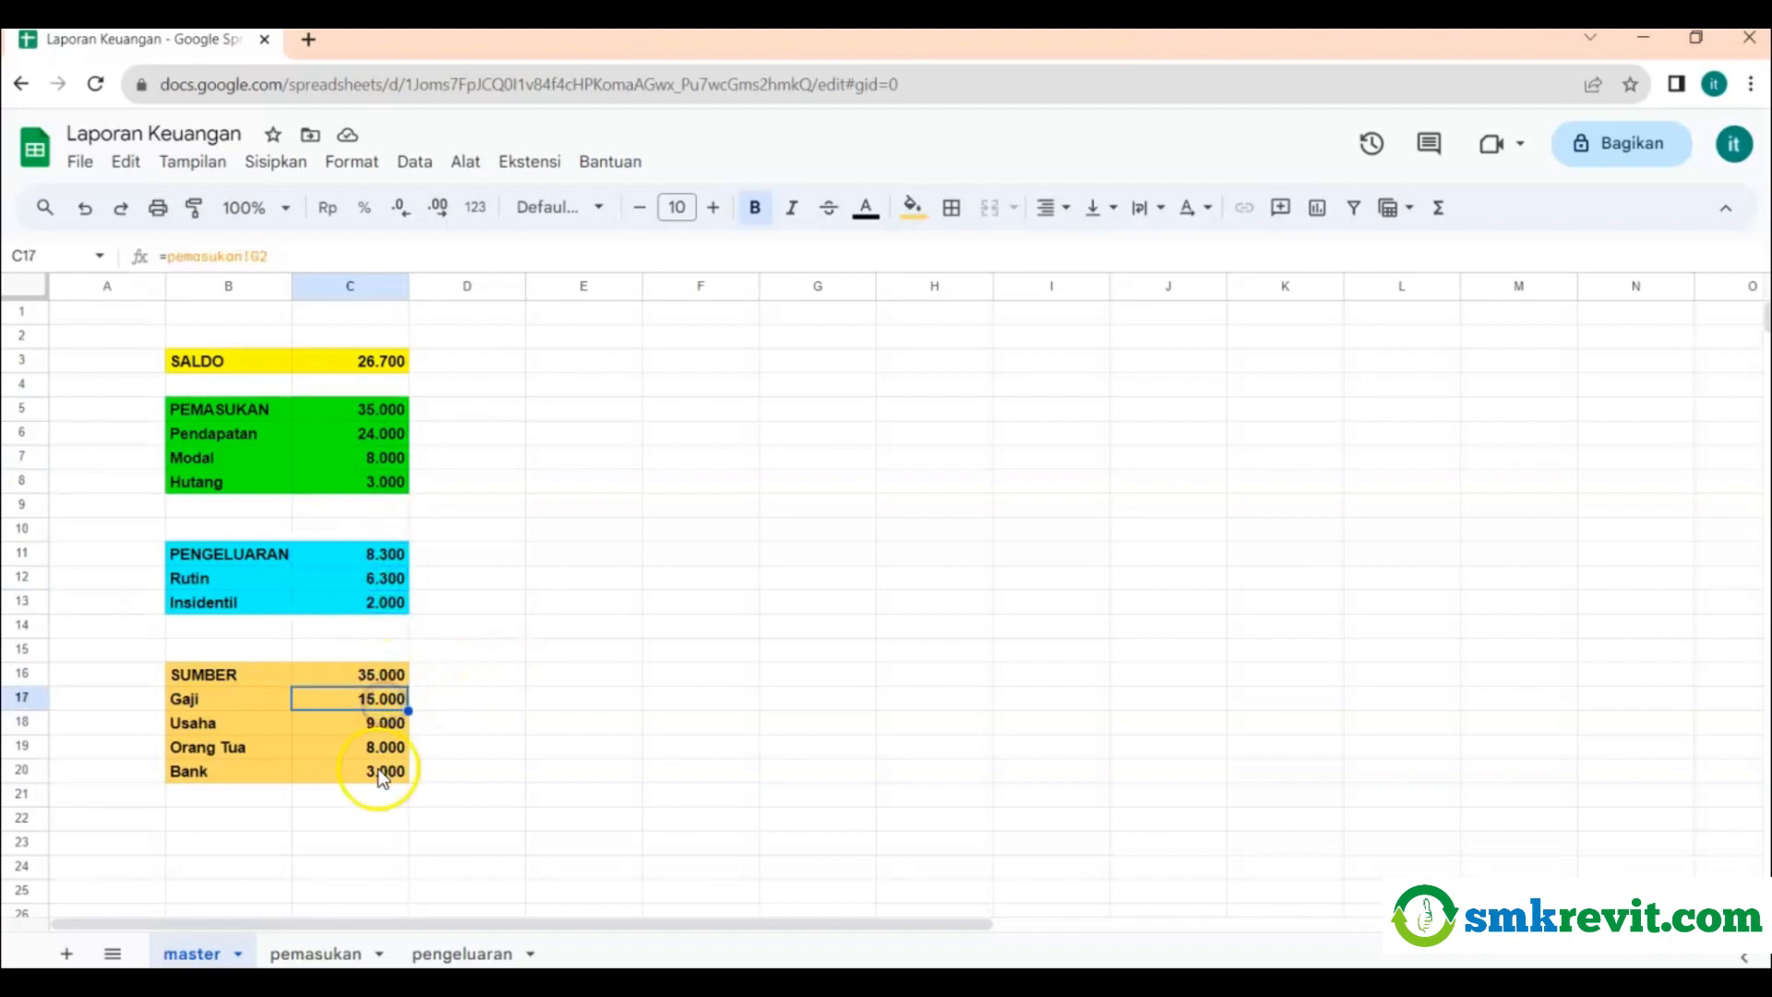
{"action": "left_click", "coordinate": [387, 772]}
{"action": "left_click", "coordinate": [384, 678]}
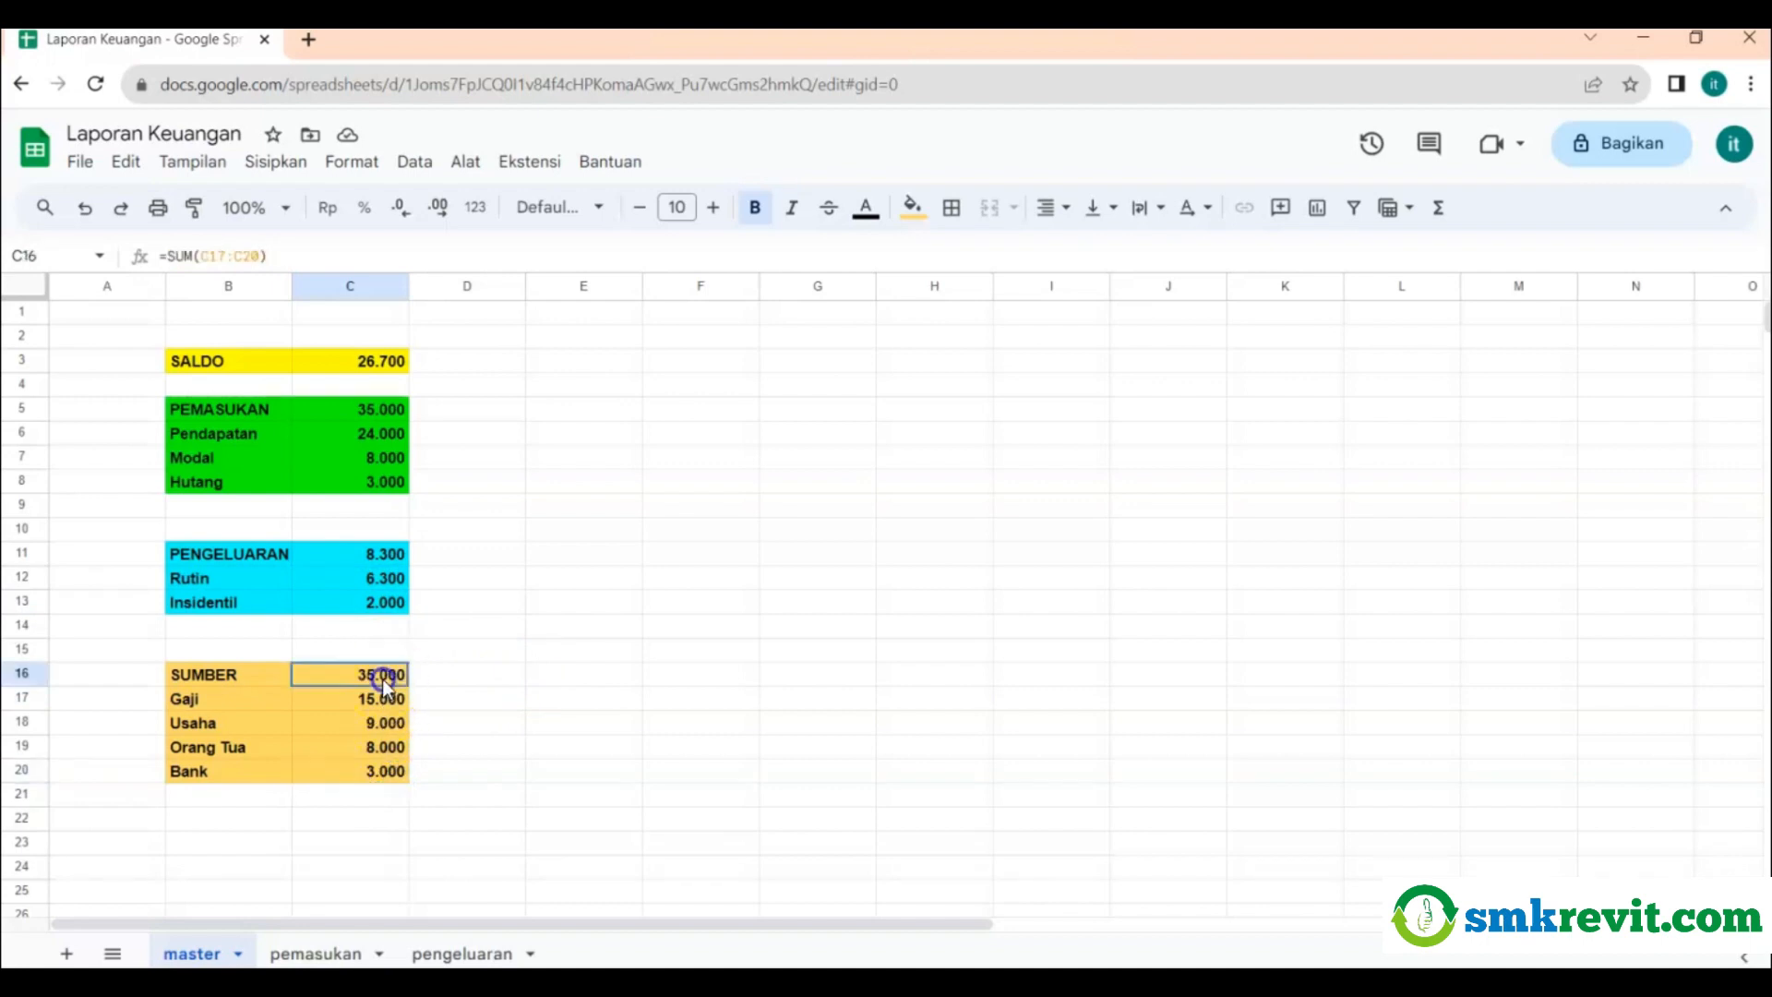
{"action": "left_click", "coordinate": [365, 410]}
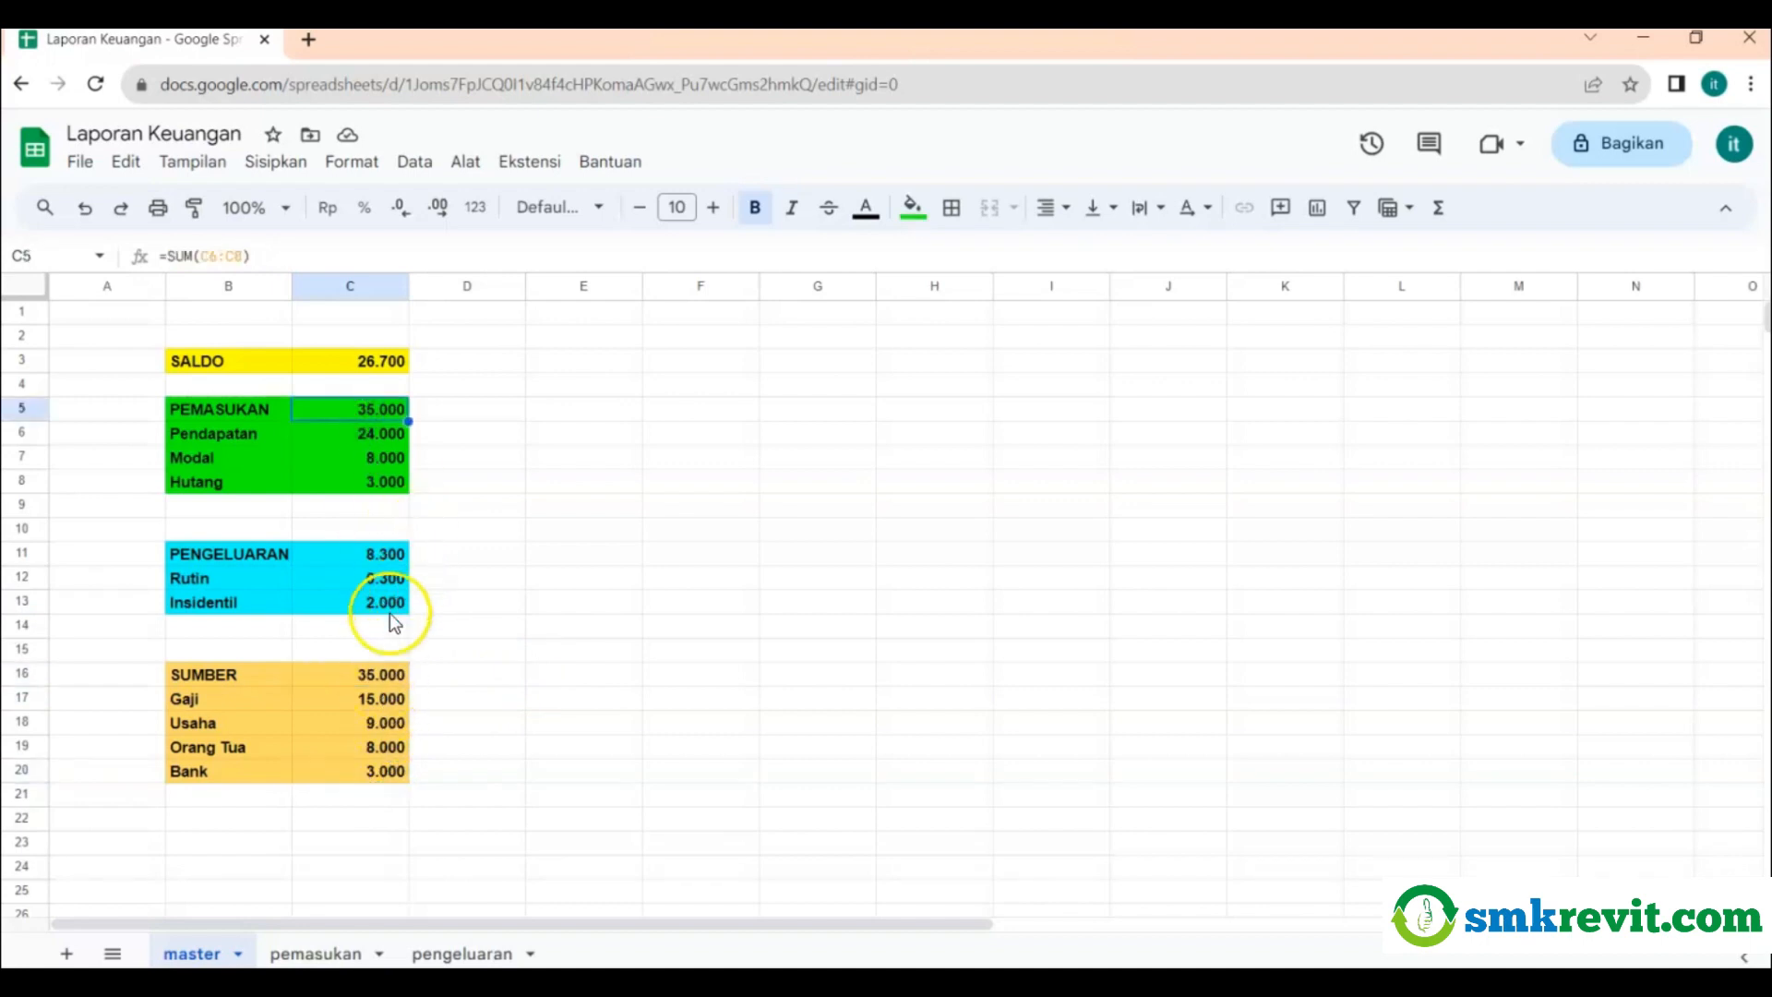
{"action": "left_click", "coordinate": [371, 363]}
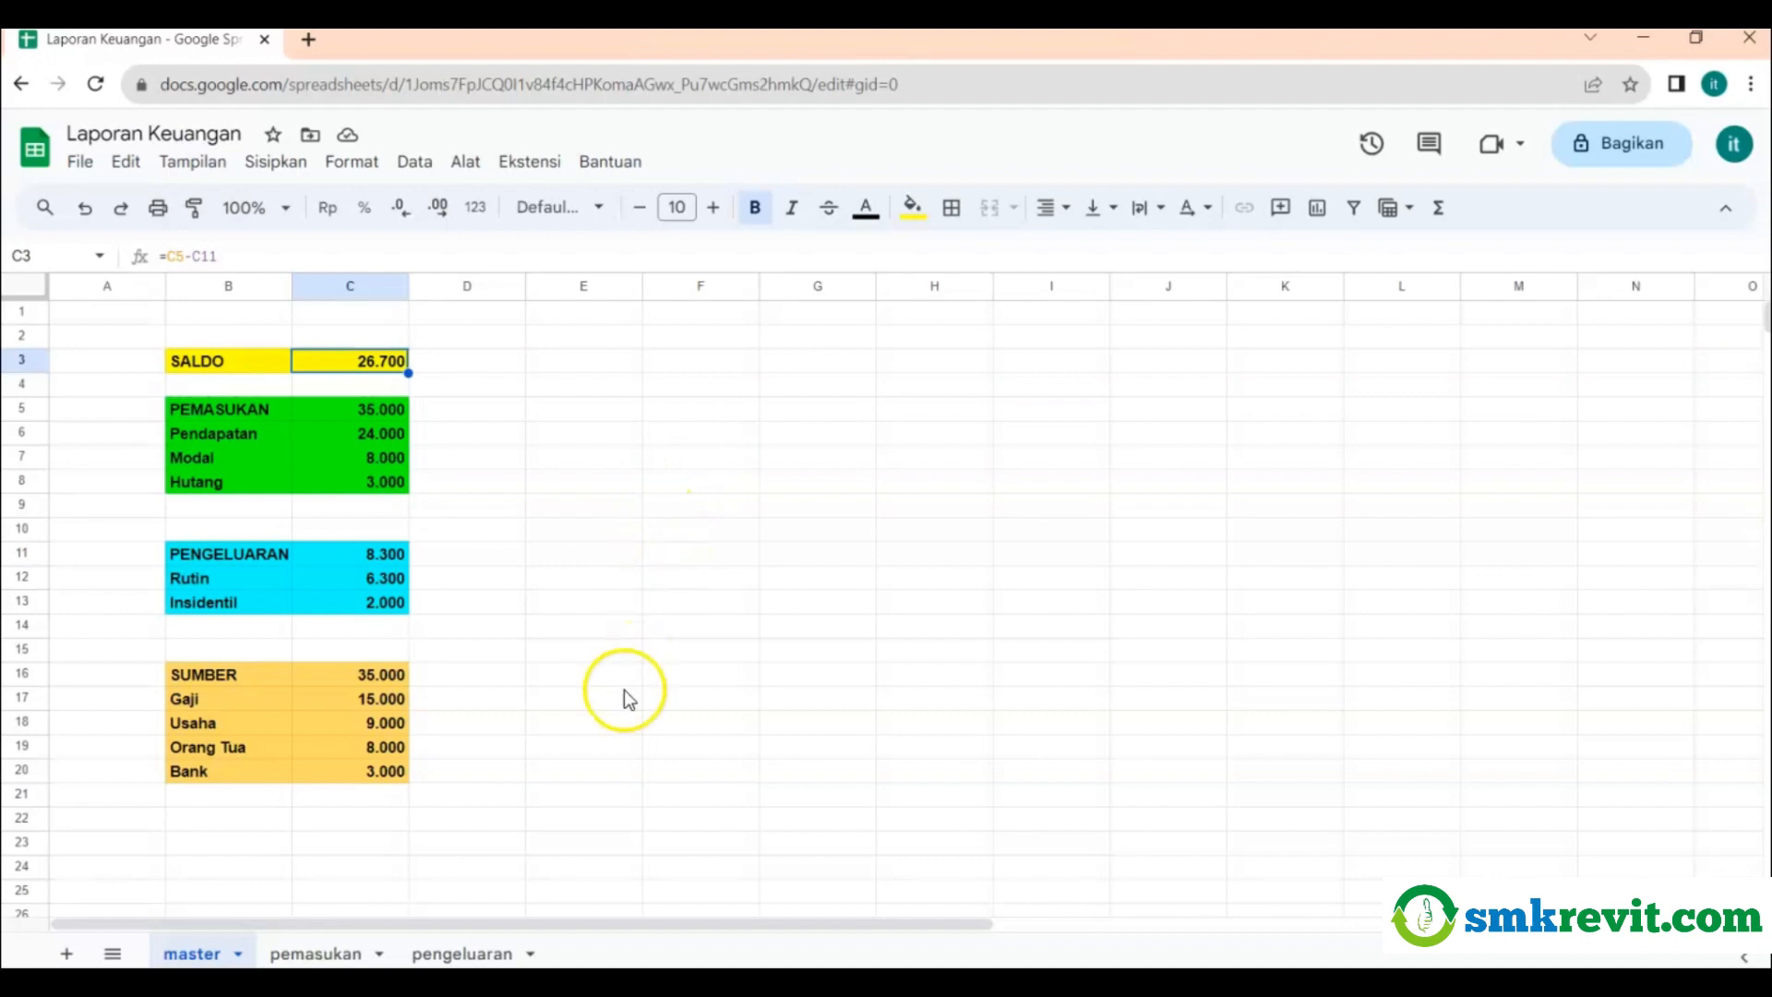
Review the transaction entries in the pemasukan sheet and the pengeluaran sheet.
{"action": "left_click", "coordinate": [299, 954]}
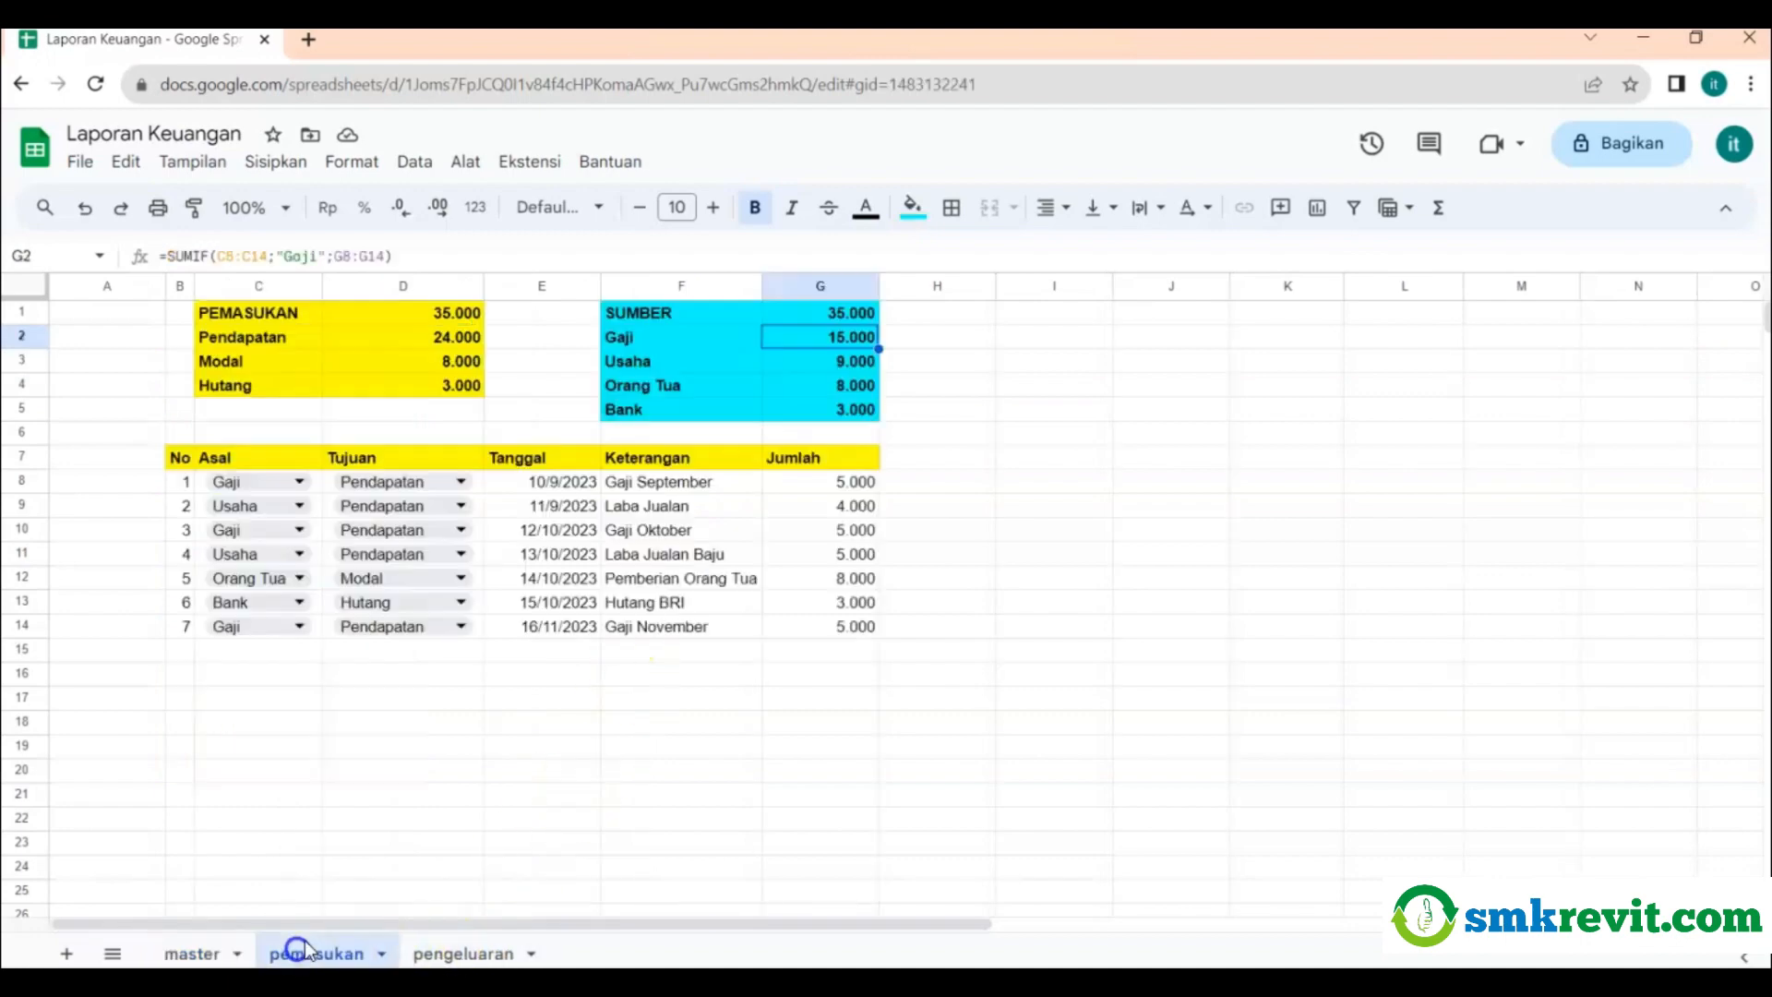
{"action": "left_click", "coordinate": [652, 530]}
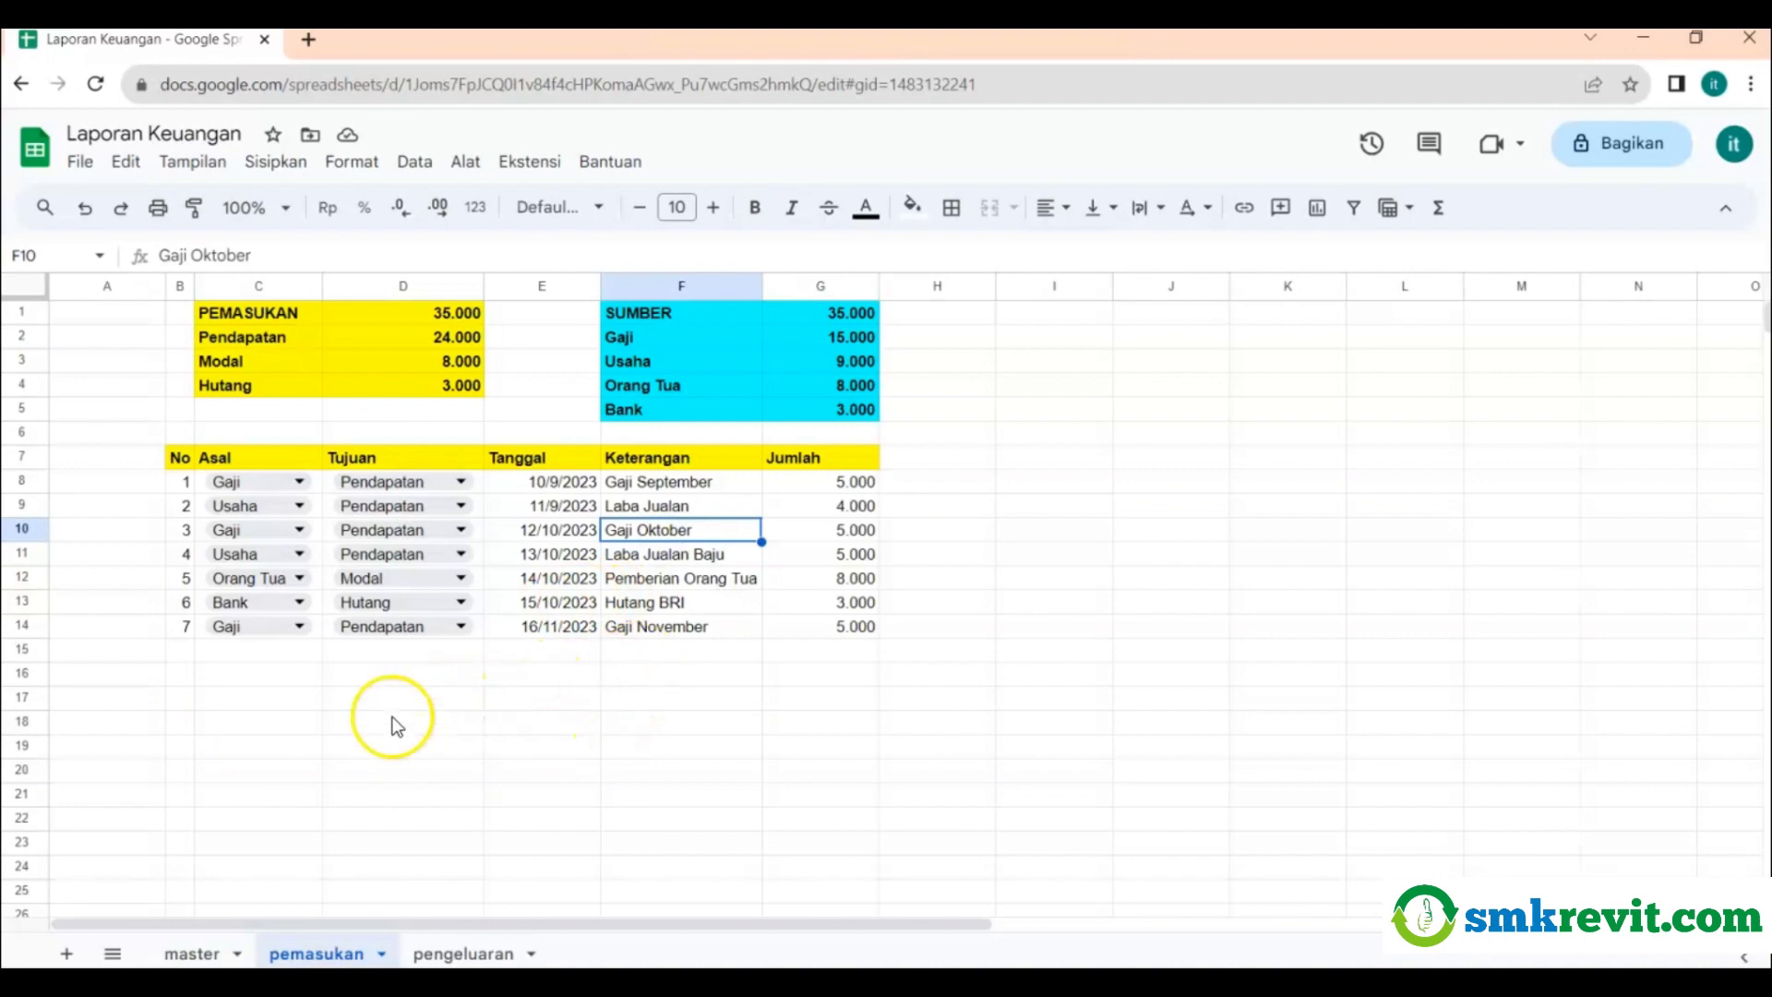
{"action": "left_click", "coordinate": [245, 649]}
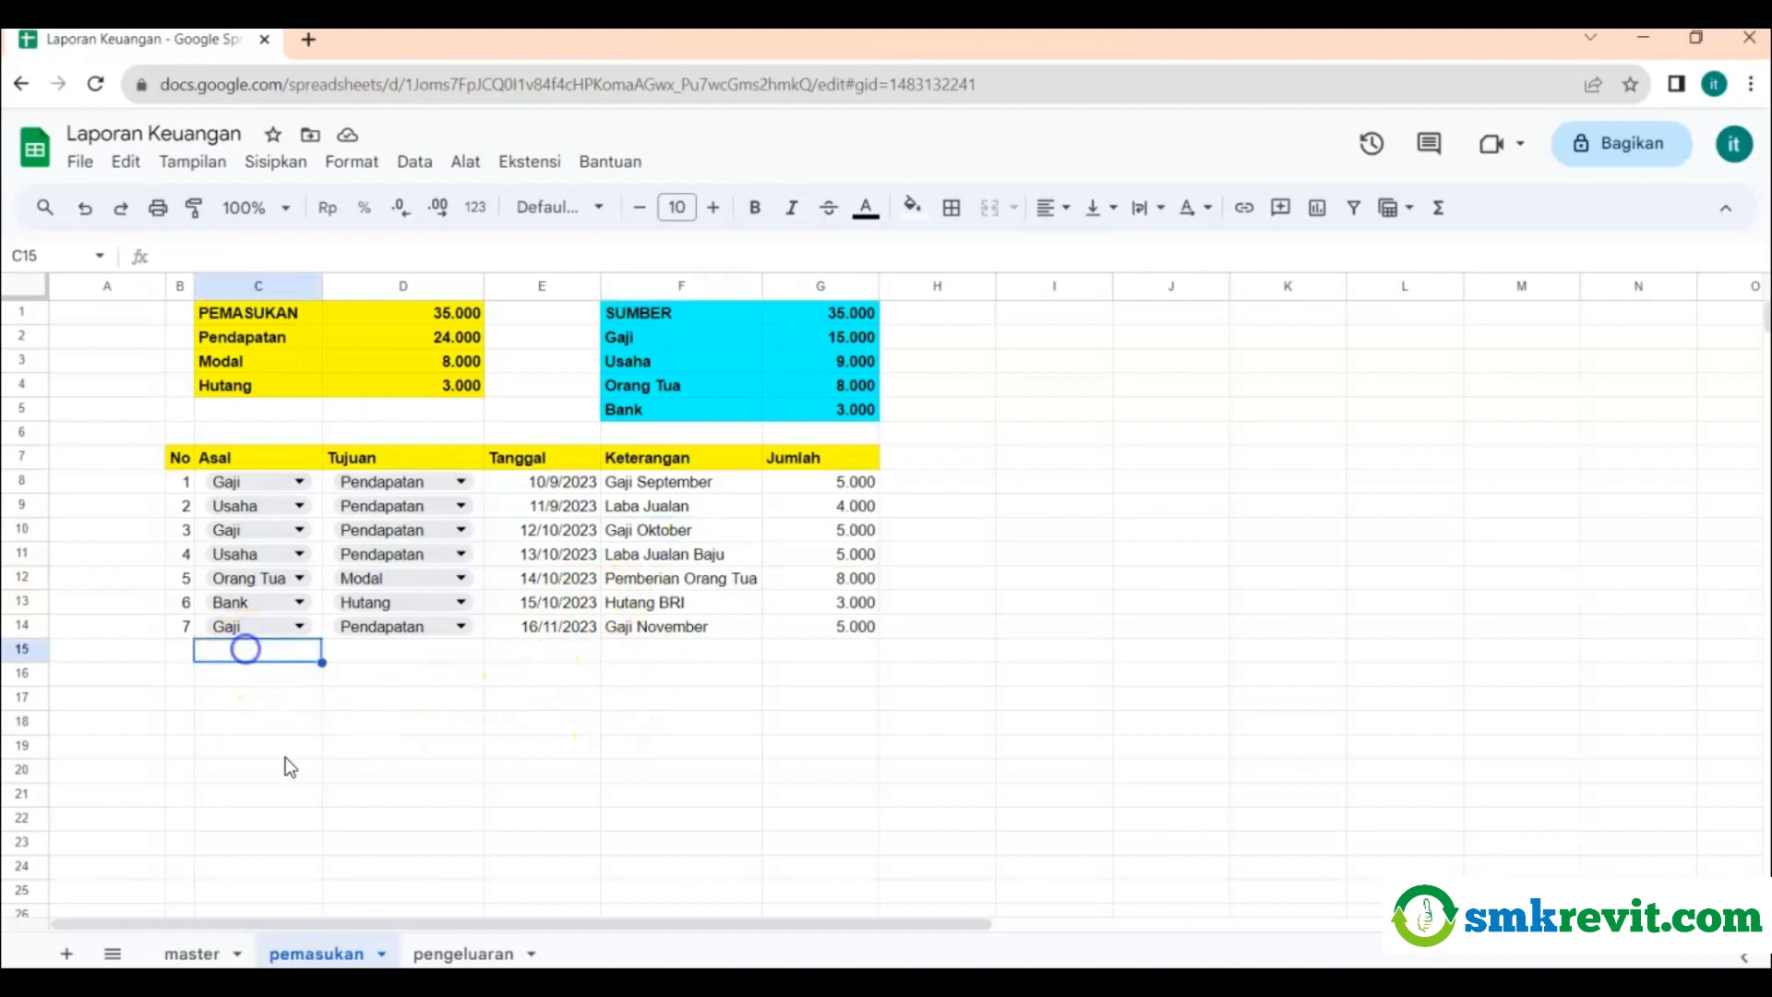
{"action": "left_click", "coordinate": [464, 953]}
{"action": "left_click", "coordinate": [623, 555]}
{"action": "left_click", "coordinate": [587, 481]}
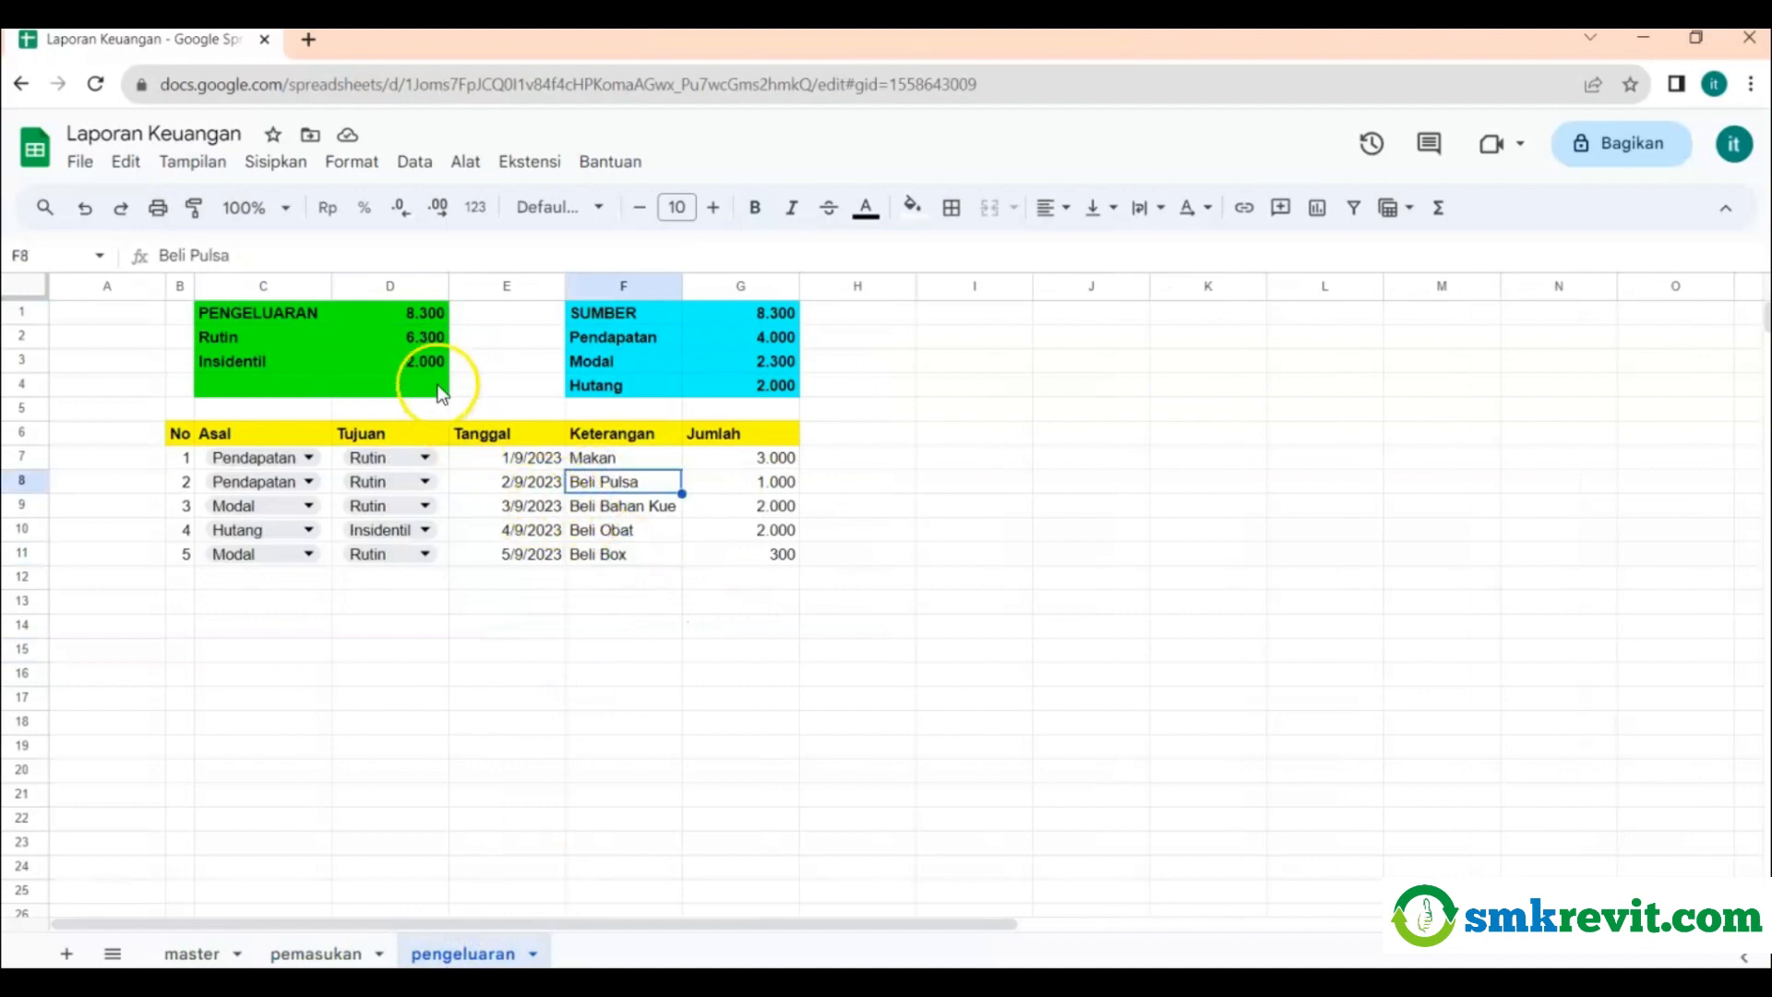
Inspect the criteria range and criterion of the Rutin SUMIF formula in pengeluaran cell D2, then return to the master sheet.
{"action": "left_click", "coordinate": [415, 339]}
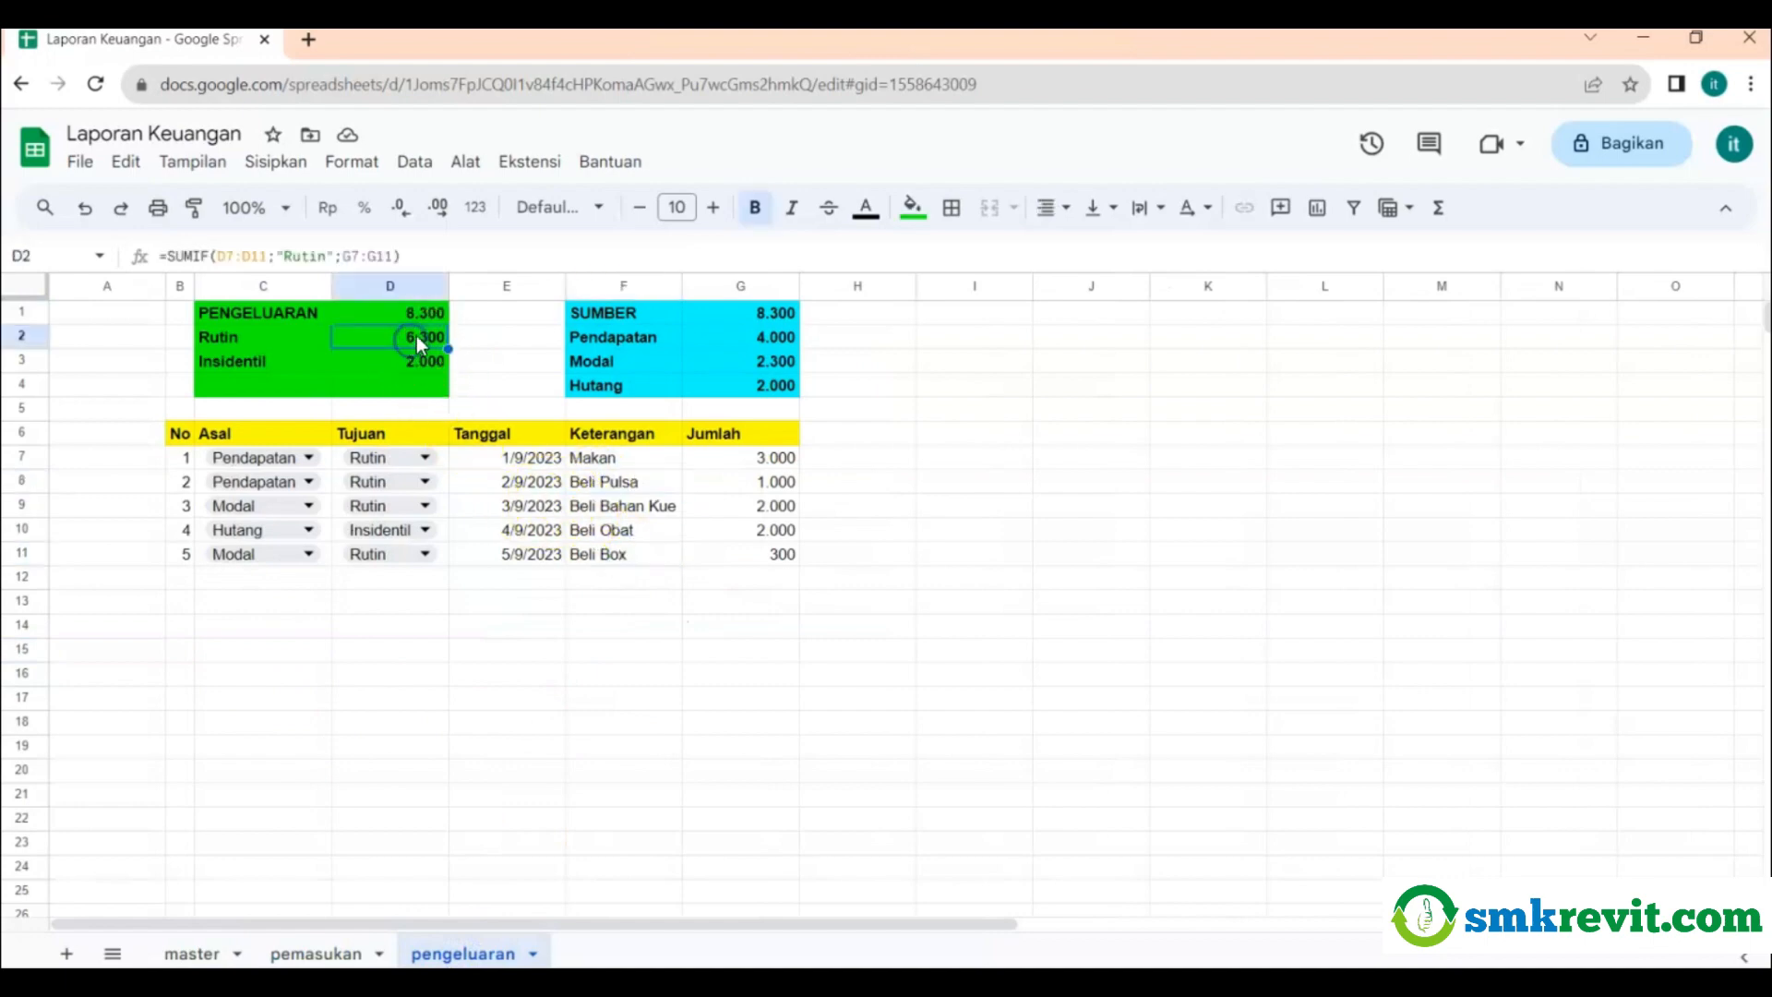
{"action": "left_click", "coordinate": [208, 253]}
{"action": "left_click_drag", "start_coordinate": [209, 253], "coordinate": [268, 255]}
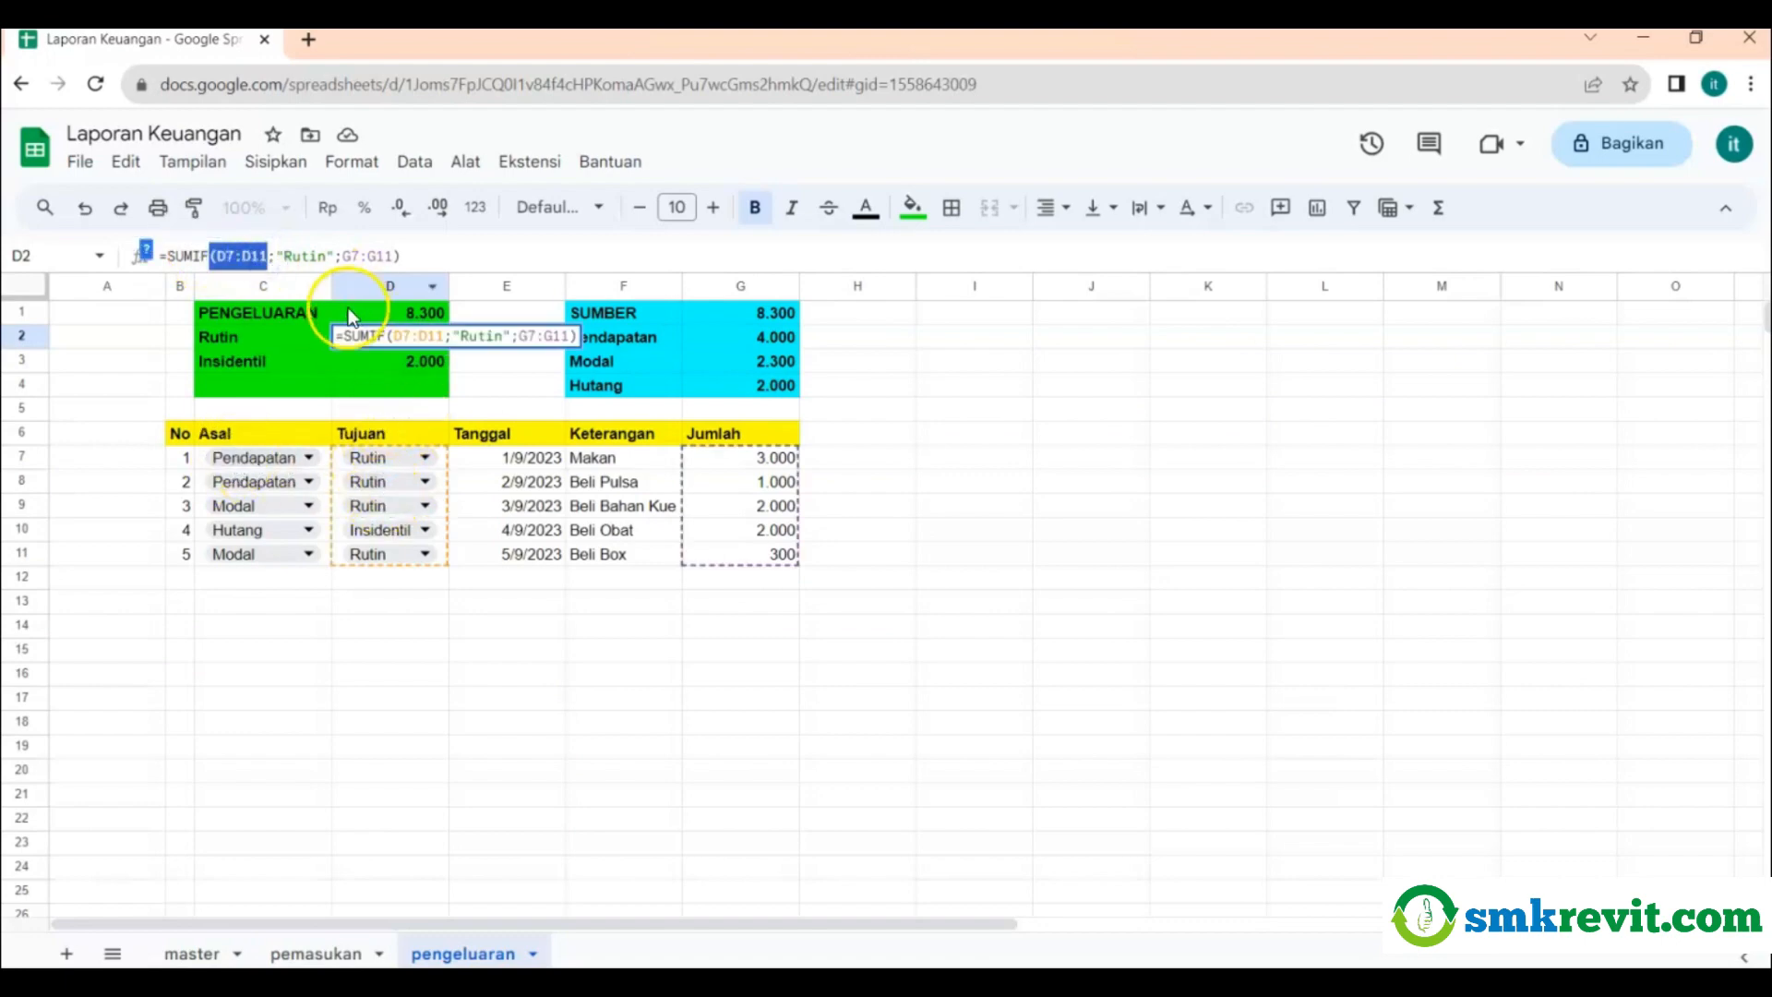
{"action": "left_click", "coordinate": [297, 255]}
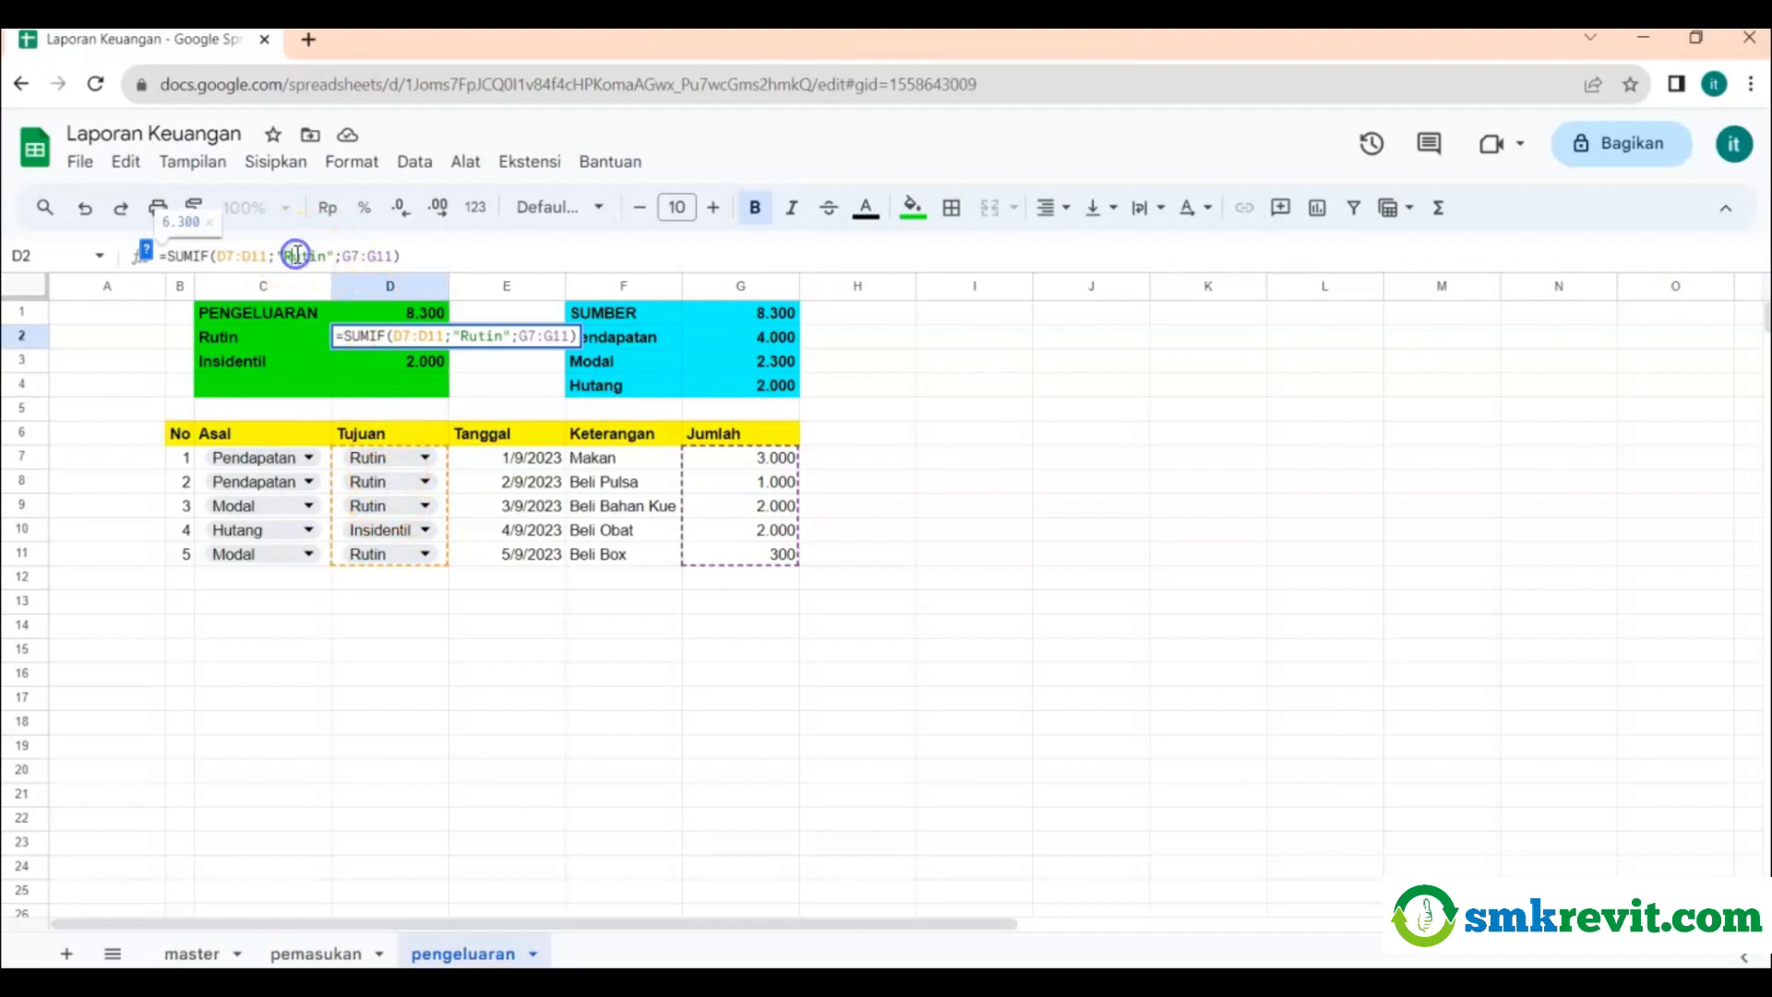
{"action": "left_click", "coordinate": [783, 481]}
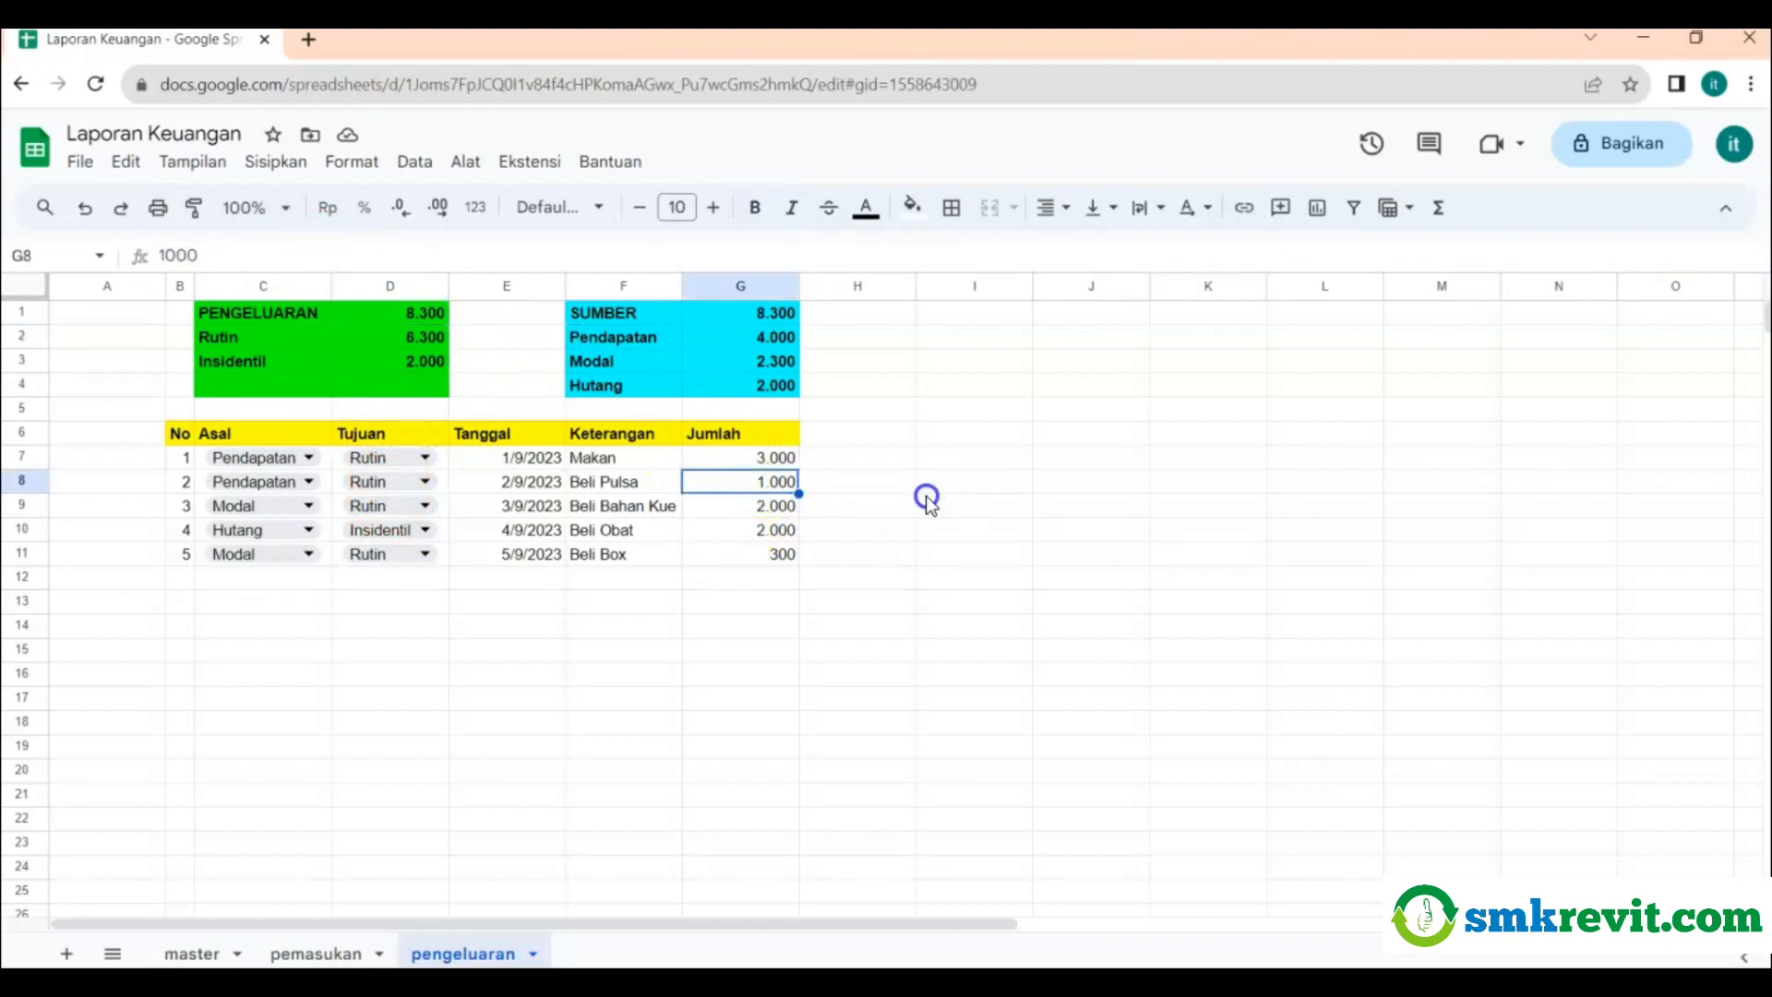
{"action": "left_click", "coordinate": [194, 953]}
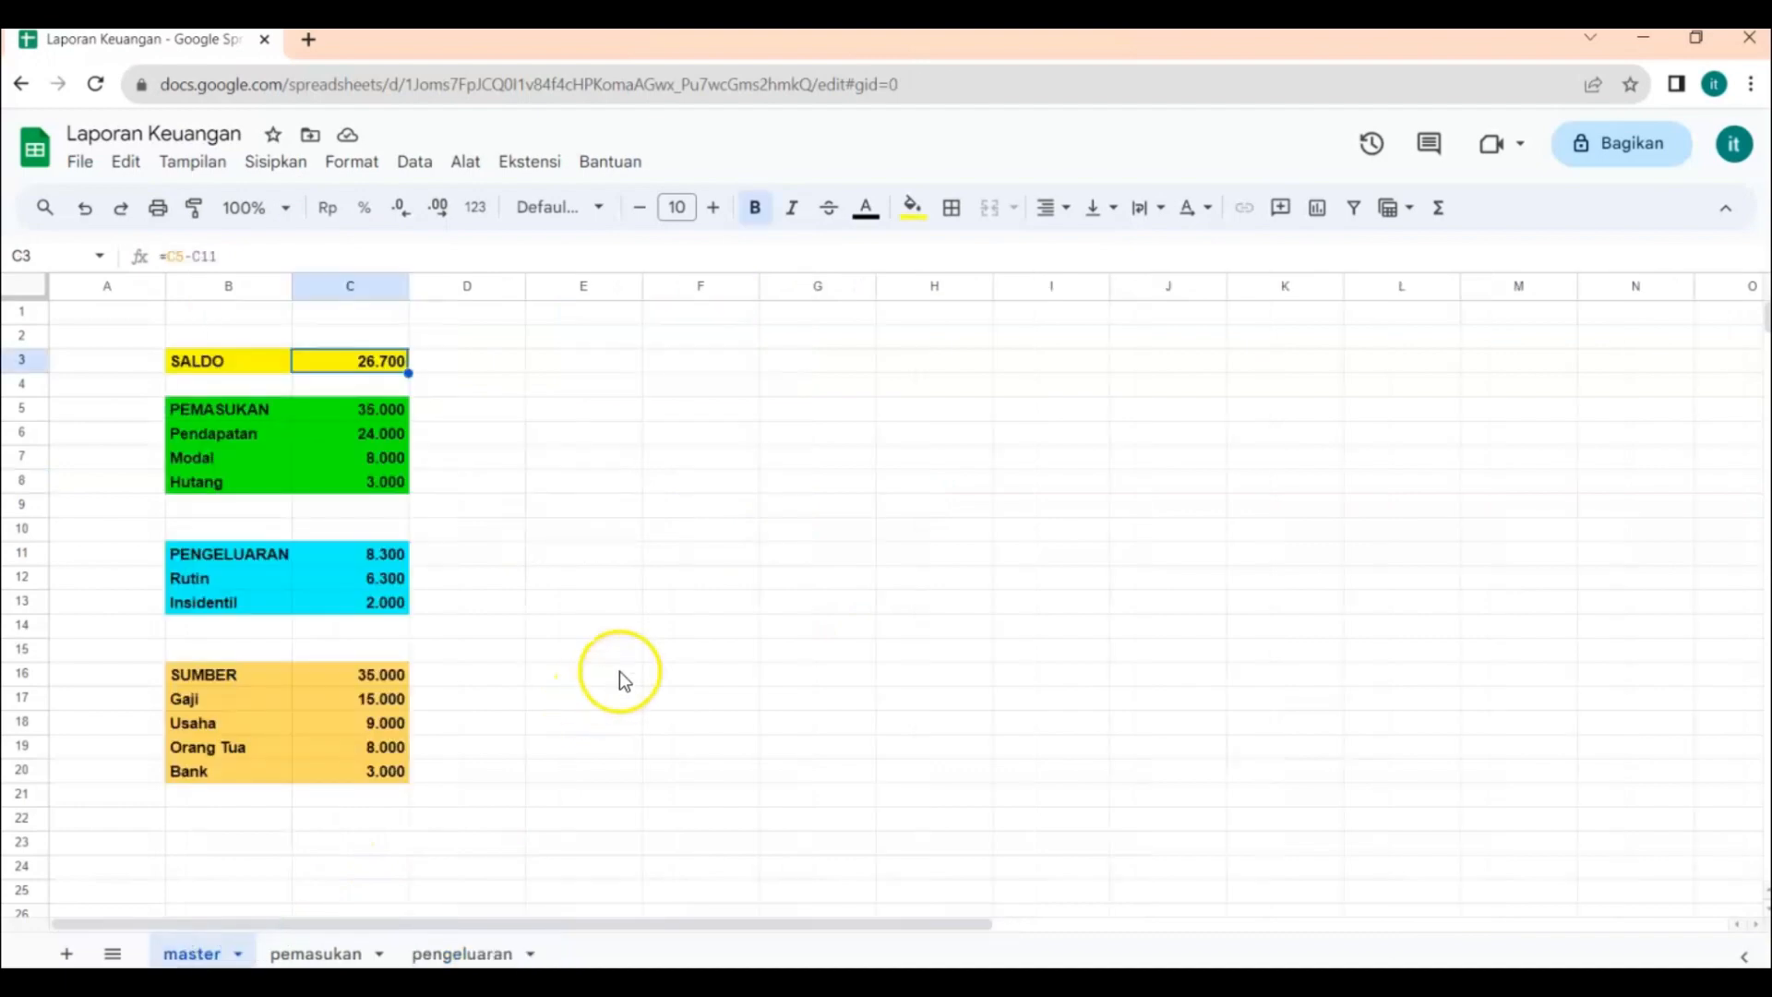